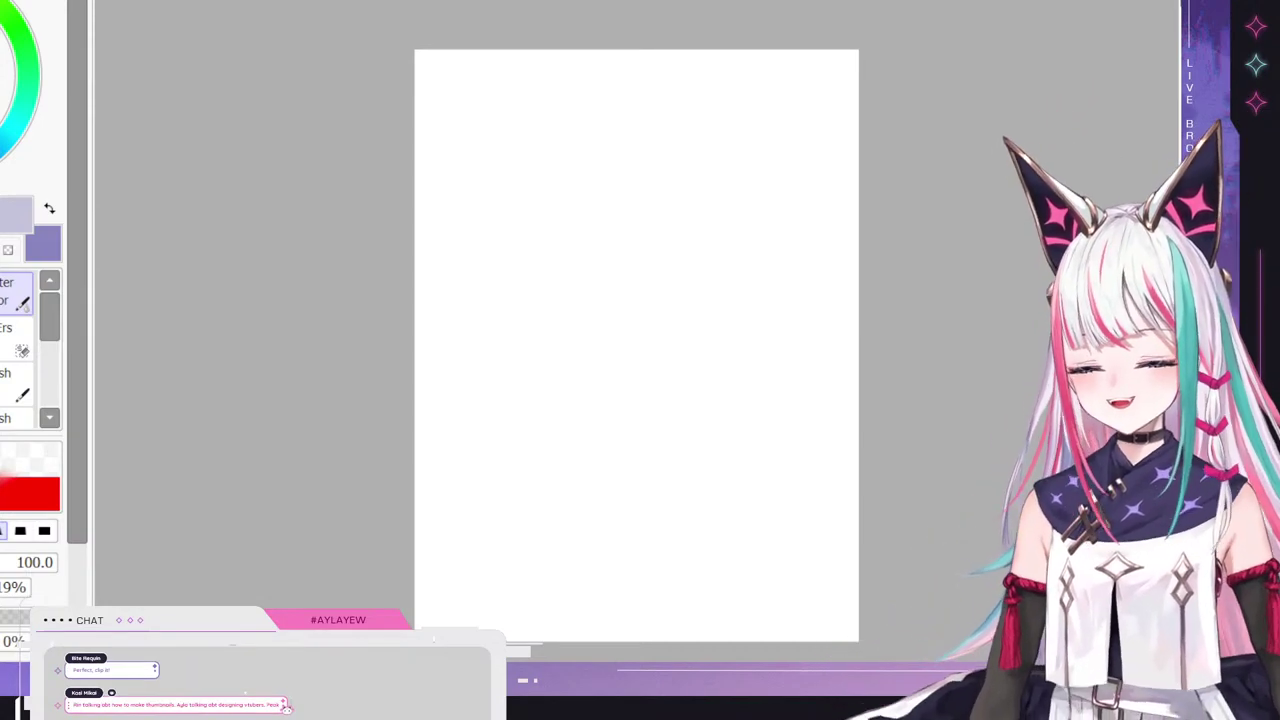
- Paste the cut-out okapi photo onto the blank canvas
{"action": "key", "text": "ctrl+v"}
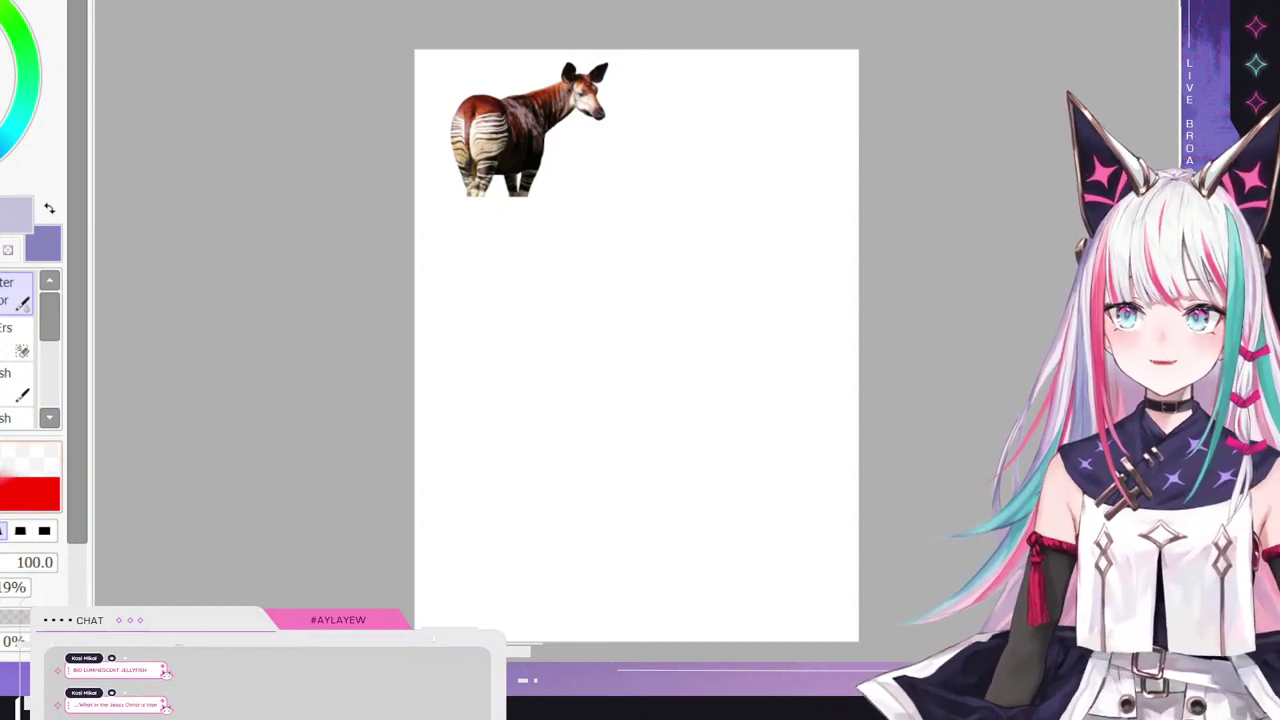
{"action": "scroll", "coordinate": [566, 51], "scroll_direction": "up", "scroll_amount": 4}
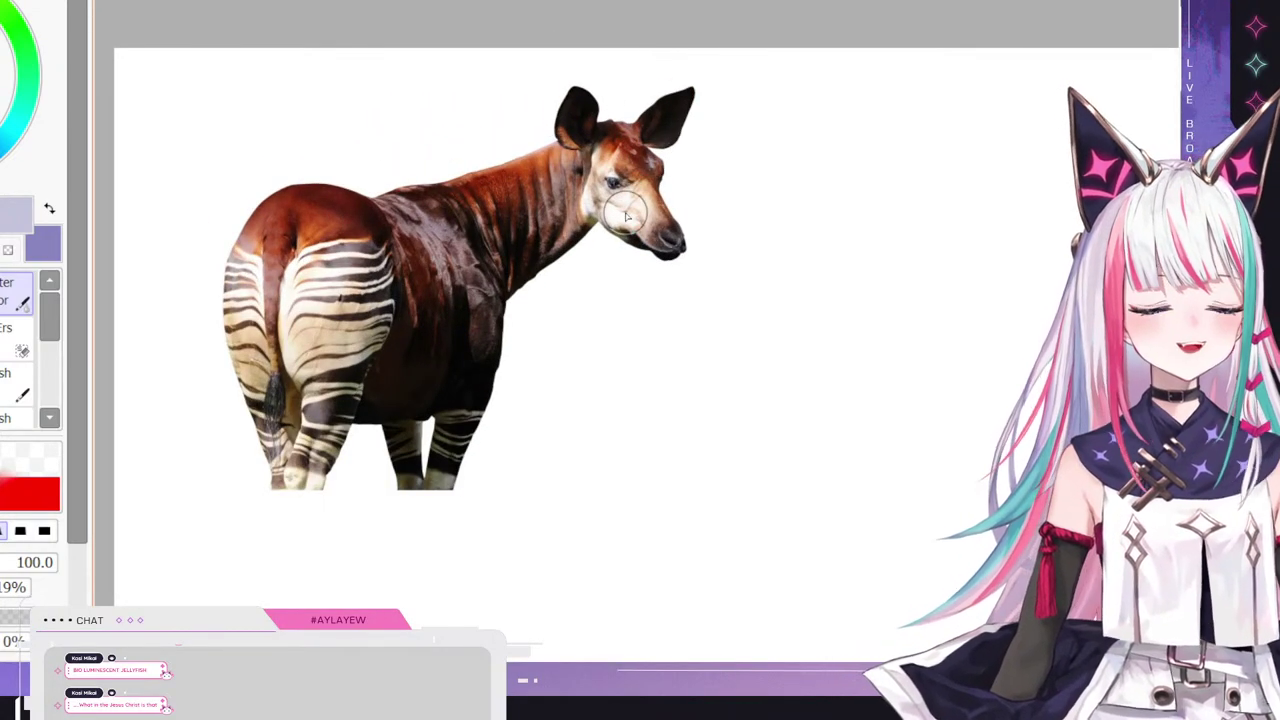
{"action": "scroll", "coordinate": [626, 216], "scroll_direction": "down", "scroll_amount": 3}
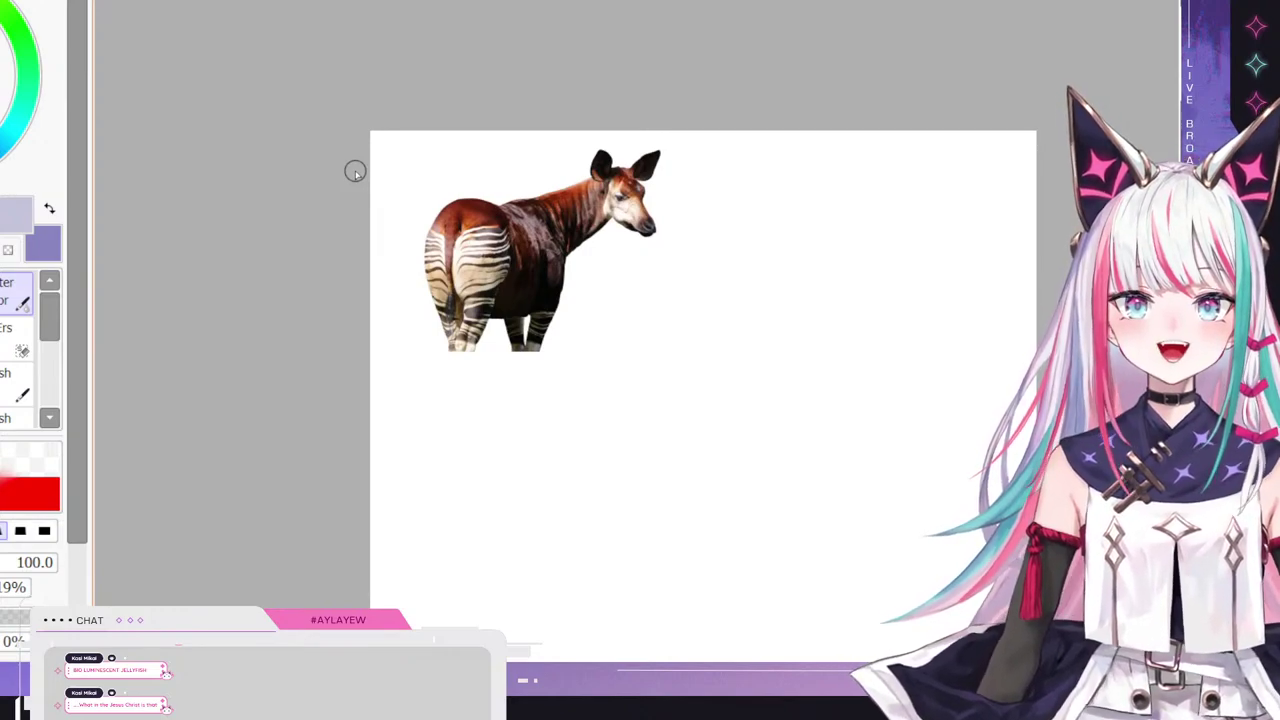
{"action": "scroll", "coordinate": [355, 172], "scroll_direction": "down", "scroll_amount": 3}
{"action": "scroll", "coordinate": [427, 335], "scroll_direction": "up", "scroll_amount": 1}
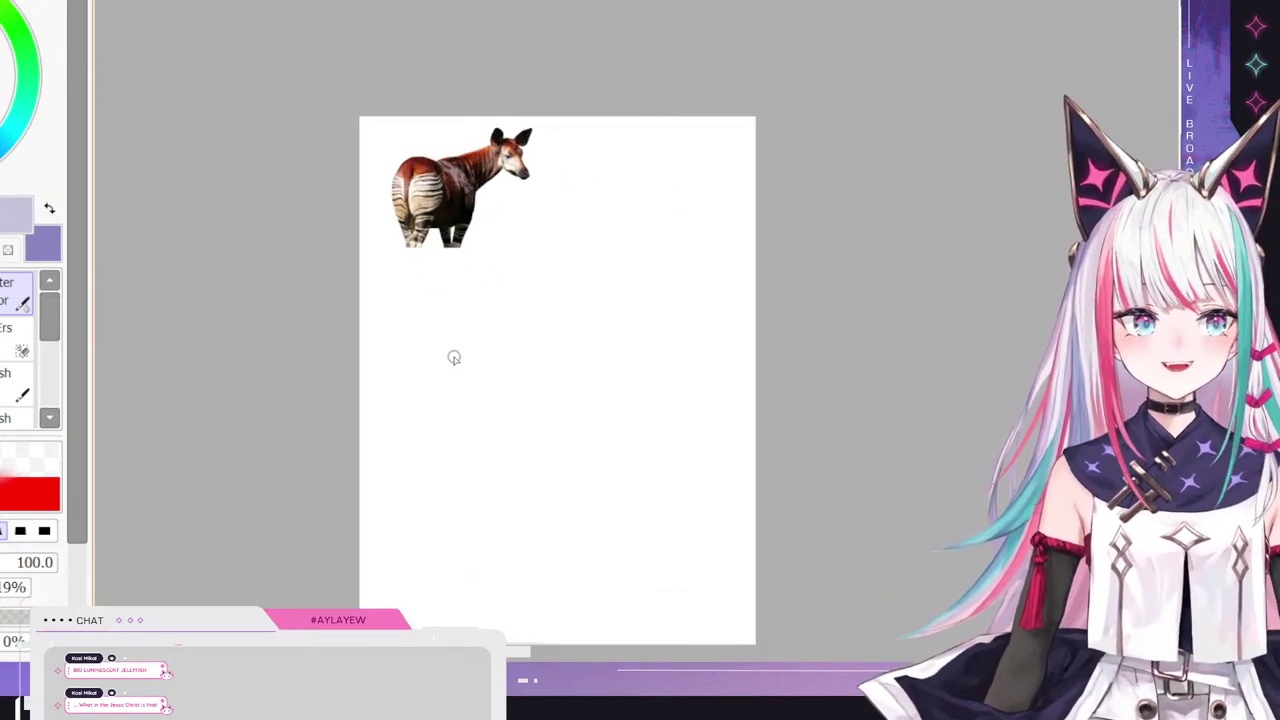
{"action": "scroll", "coordinate": [454, 358], "scroll_direction": "up", "scroll_amount": 1}
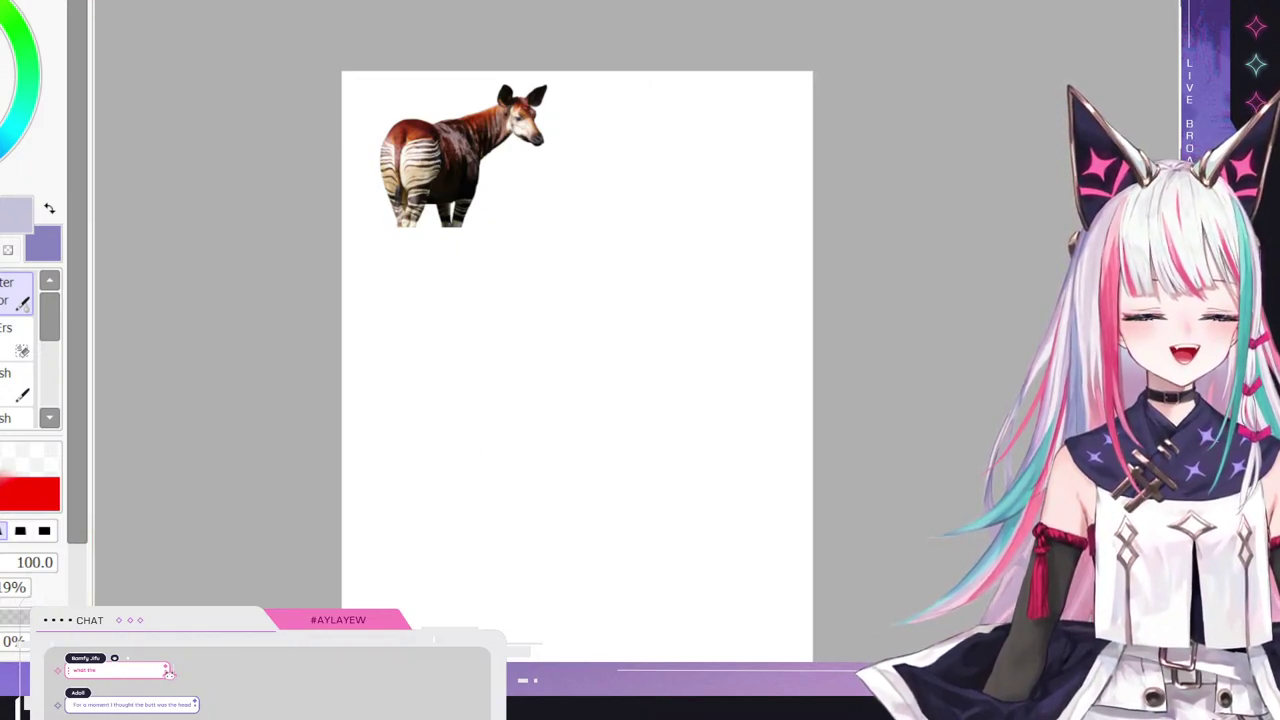
- Examine the okapi's head, ears and striped hindquarters in the pasted photo
{"action": "scroll", "coordinate": [517, 198], "scroll_direction": "up", "scroll_amount": 7}
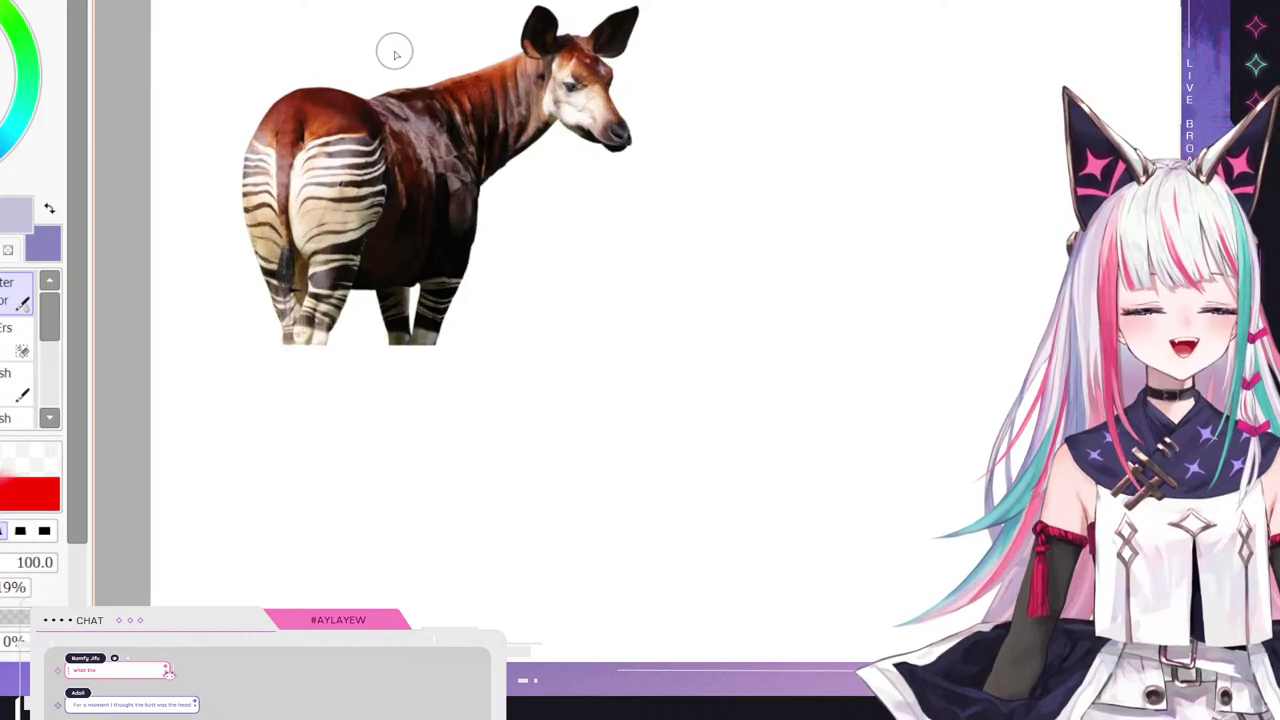
{"action": "scroll", "coordinate": [530, 267], "scroll_direction": "down", "scroll_amount": 3}
{"action": "scroll", "coordinate": [492, 94], "scroll_direction": "up", "scroll_amount": 3}
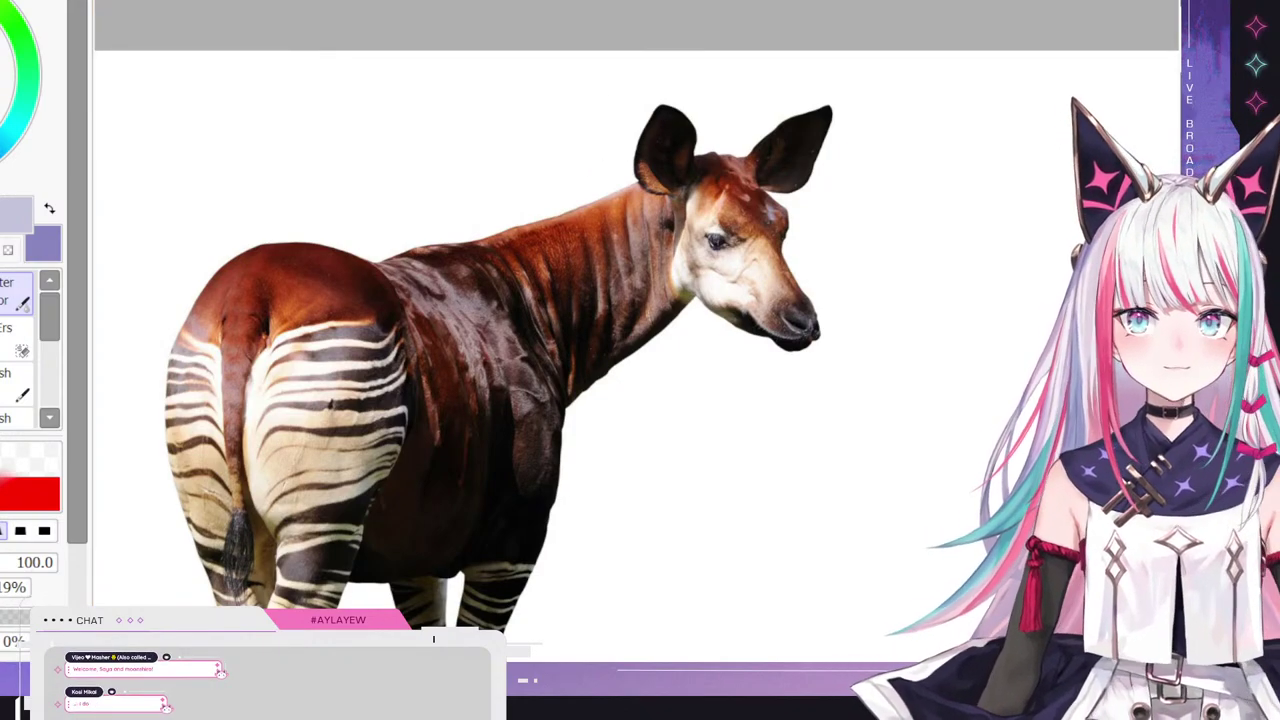
{"action": "scroll", "coordinate": [552, 82], "scroll_direction": "down", "scroll_amount": 7}
{"action": "scroll", "coordinate": [510, 426], "scroll_direction": "up", "scroll_amount": 2}
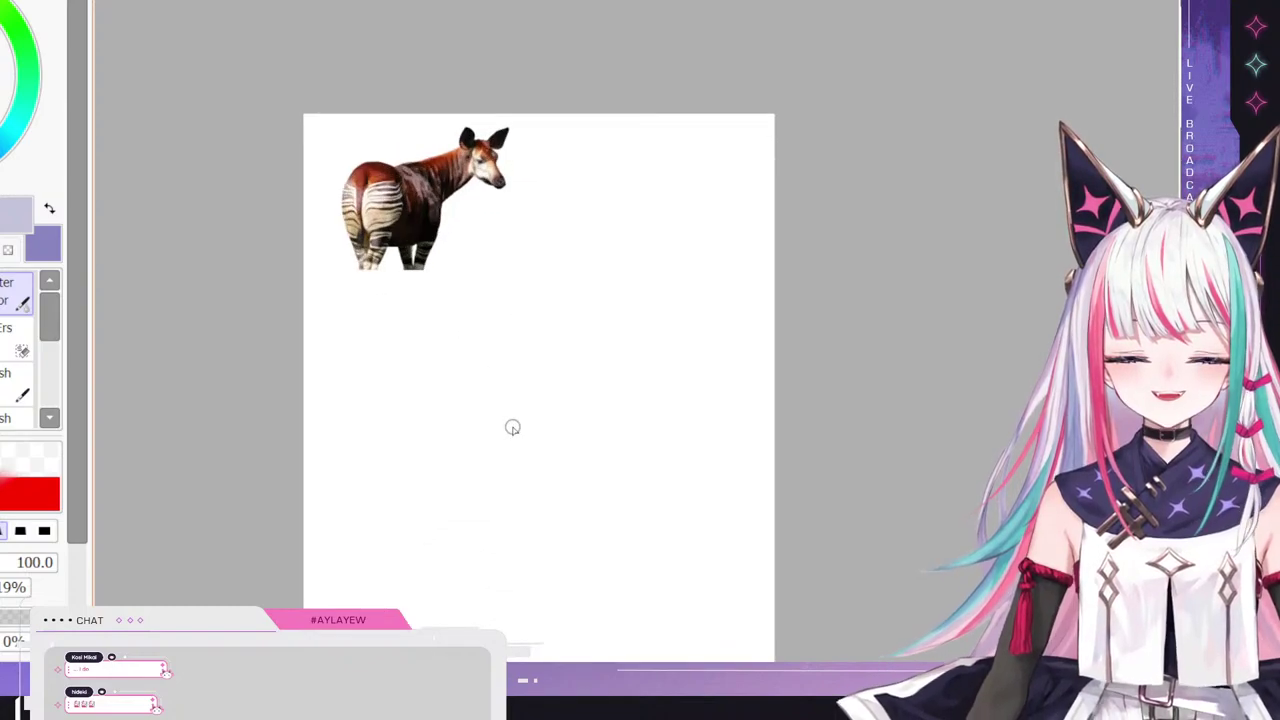
{"action": "scroll", "coordinate": [463, 303], "scroll_direction": "up", "scroll_amount": 2}
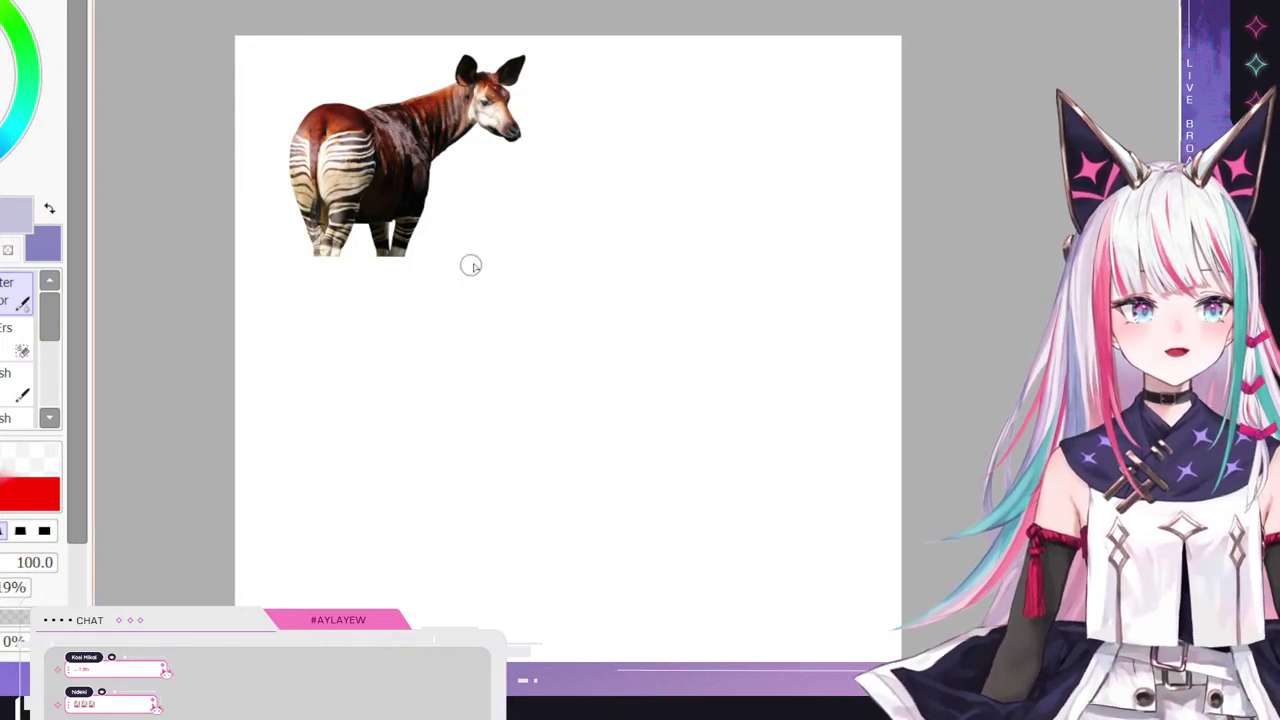
{"action": "scroll", "coordinate": [464, 86], "scroll_direction": "up", "scroll_amount": 1}
{"action": "scroll", "coordinate": [464, 86], "scroll_direction": "up", "scroll_amount": 2}
{"action": "scroll", "coordinate": [557, 231], "scroll_direction": "down", "scroll_amount": 2}
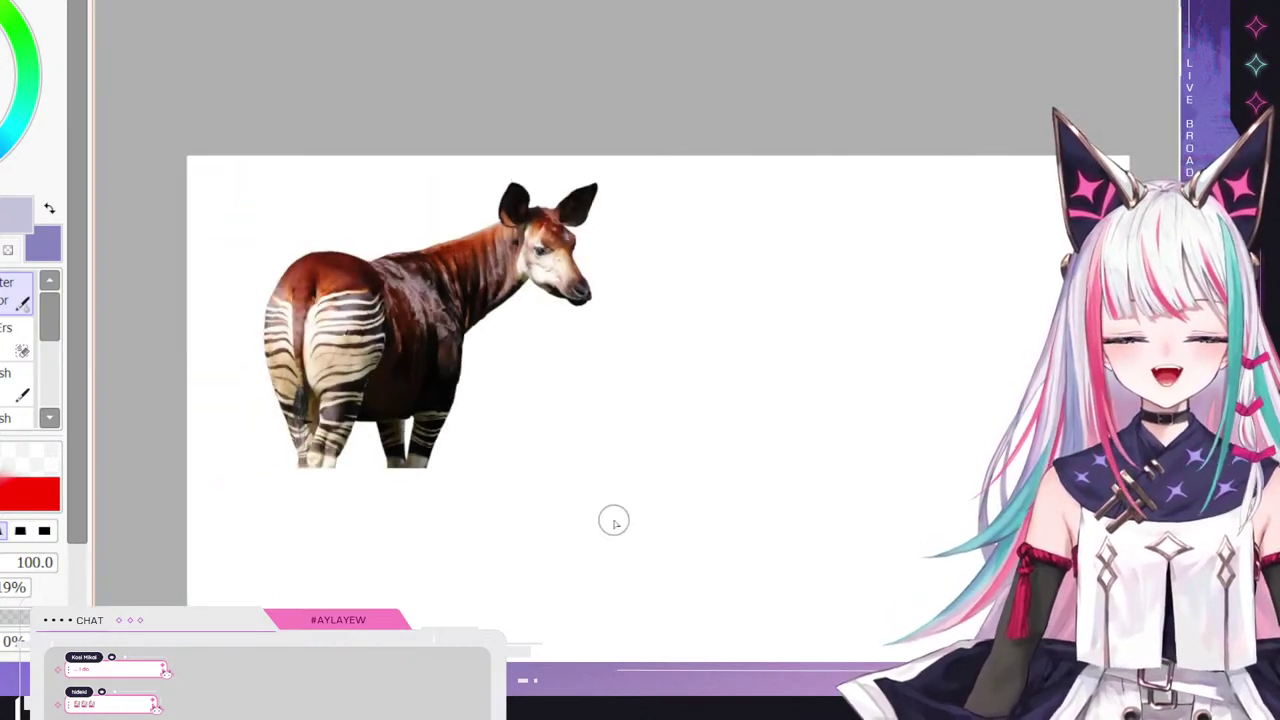
{"action": "scroll", "coordinate": [611, 517], "scroll_direction": "up", "scroll_amount": 4}
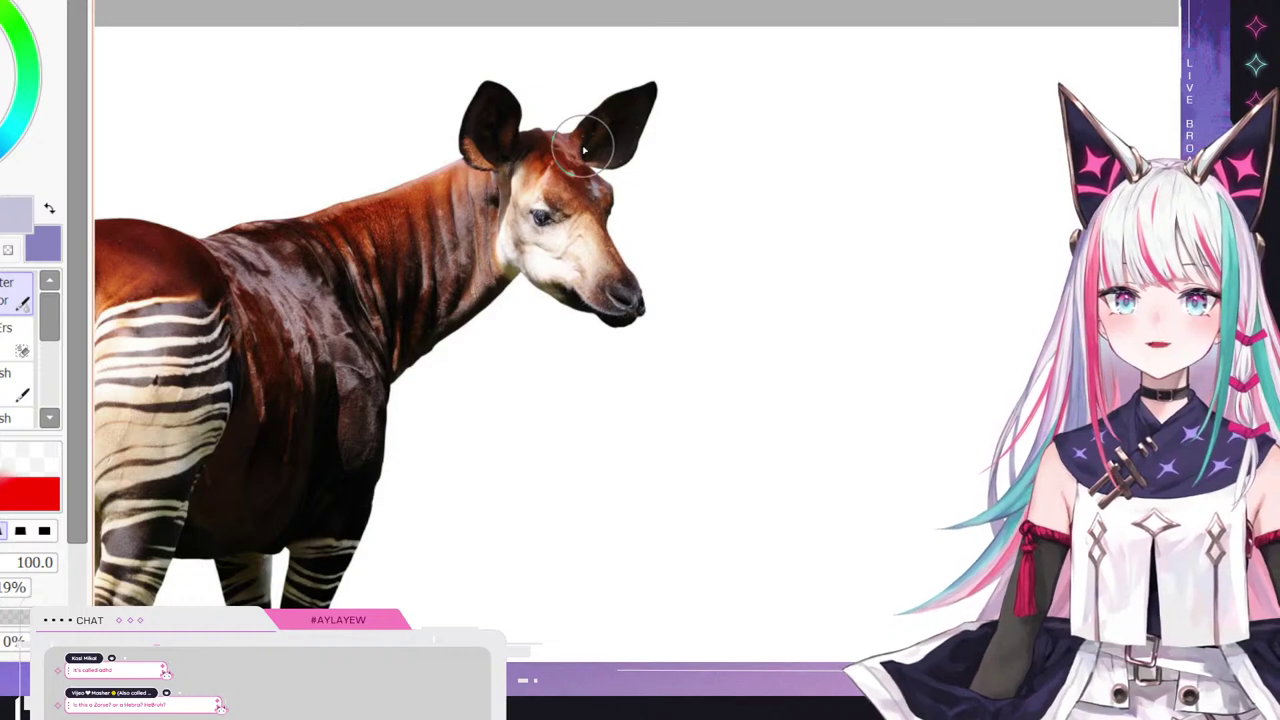
{"action": "scroll", "coordinate": [682, 260], "scroll_direction": "down", "scroll_amount": 1}
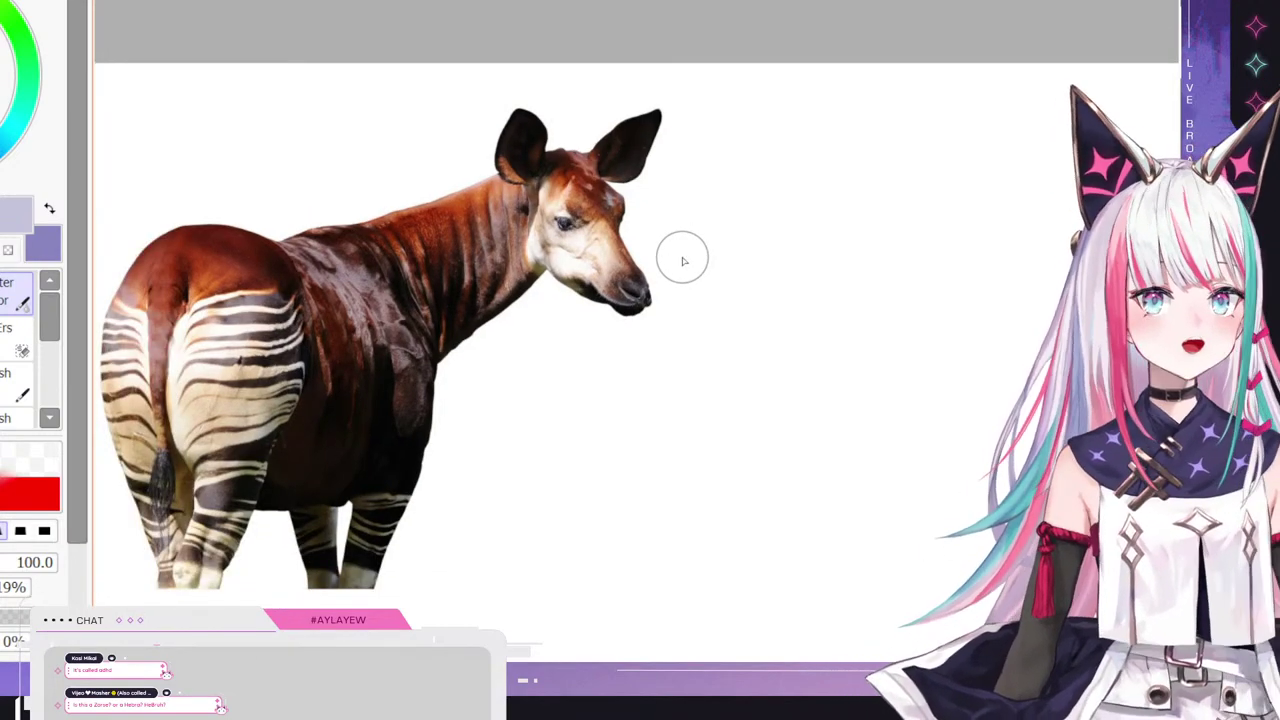
{"action": "scroll", "coordinate": [682, 260], "scroll_direction": "up", "scroll_amount": 3}
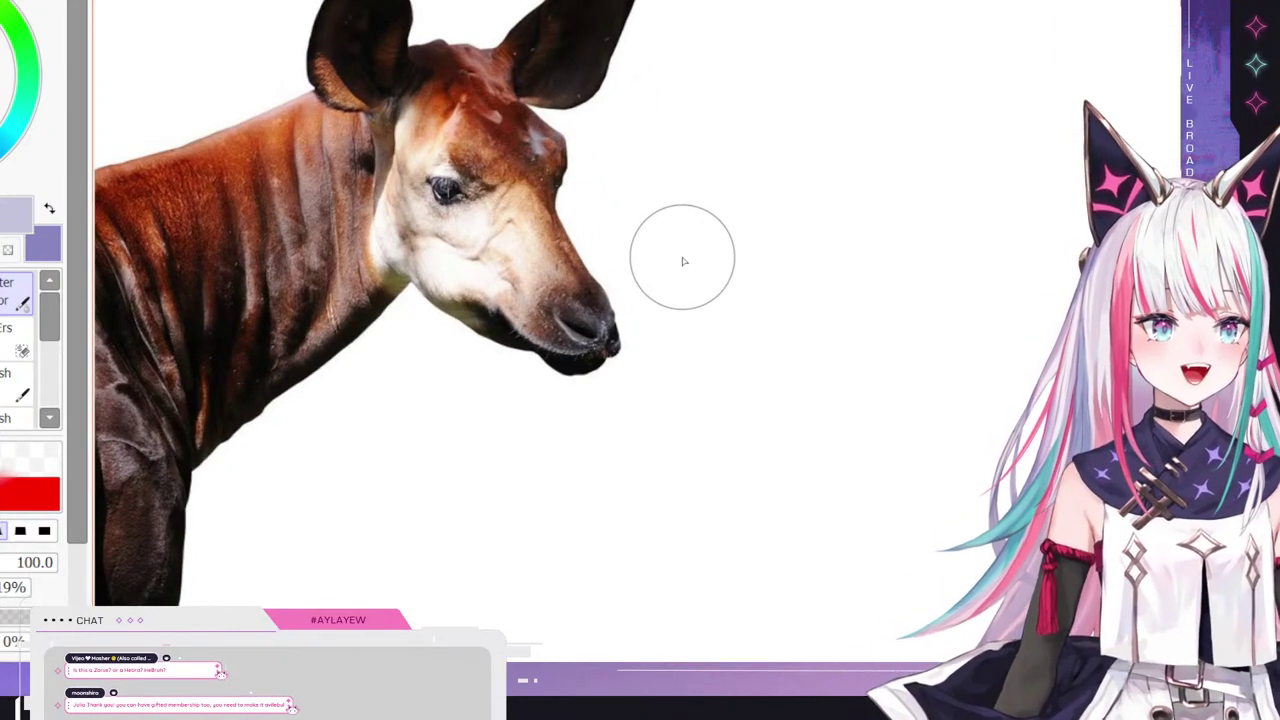
{"action": "scroll", "coordinate": [682, 260], "scroll_direction": "down", "scroll_amount": 4}
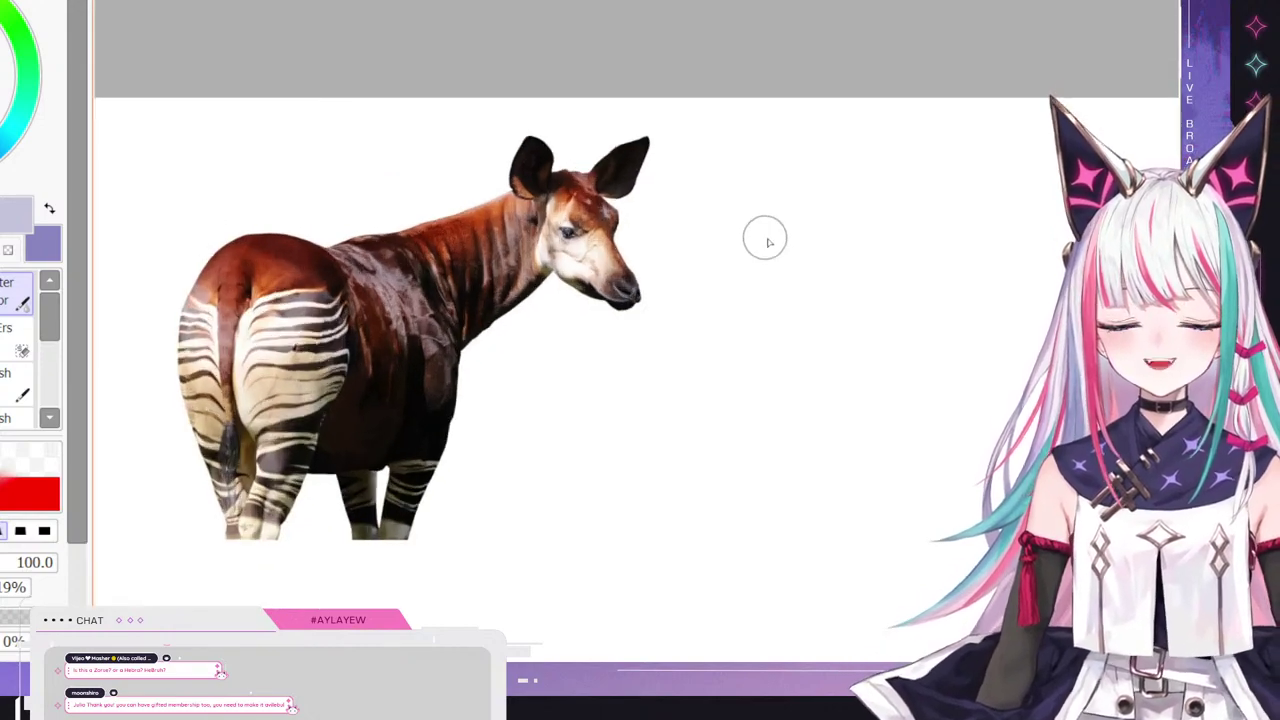
{"action": "scroll", "coordinate": [503, 257], "scroll_direction": "up", "scroll_amount": 2}
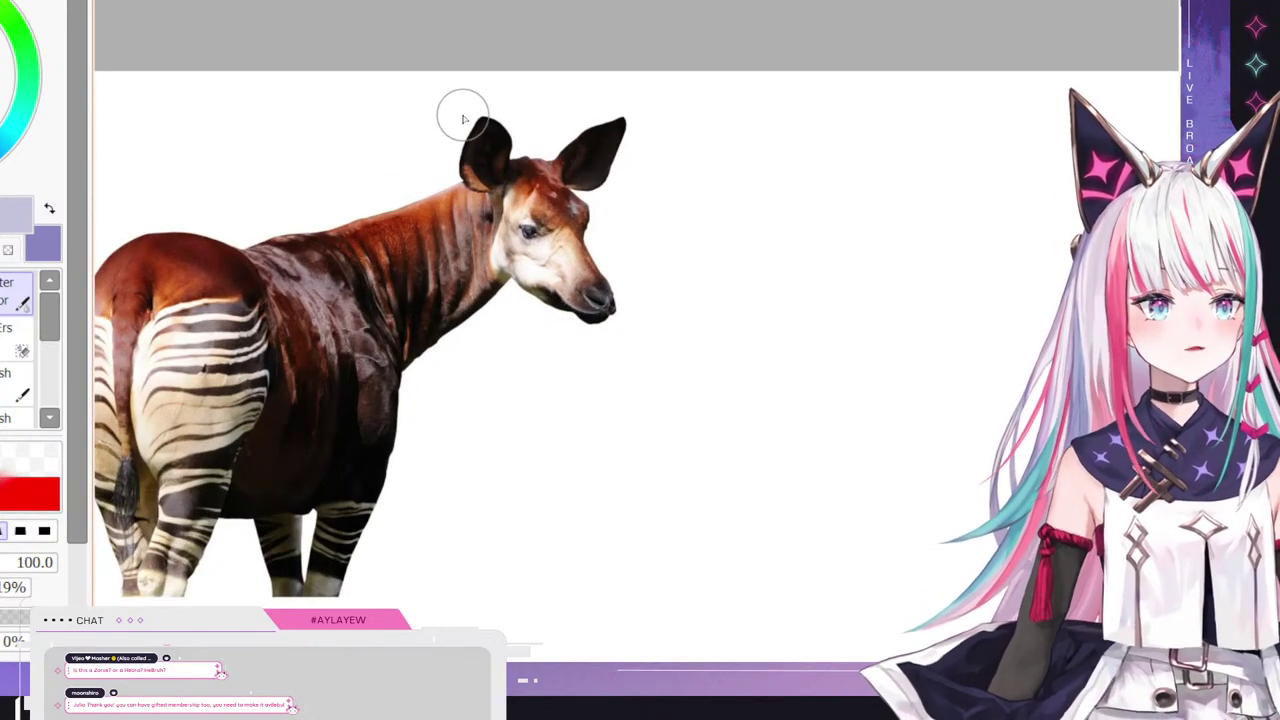
{"action": "scroll", "coordinate": [463, 119], "scroll_direction": "down", "scroll_amount": 3}
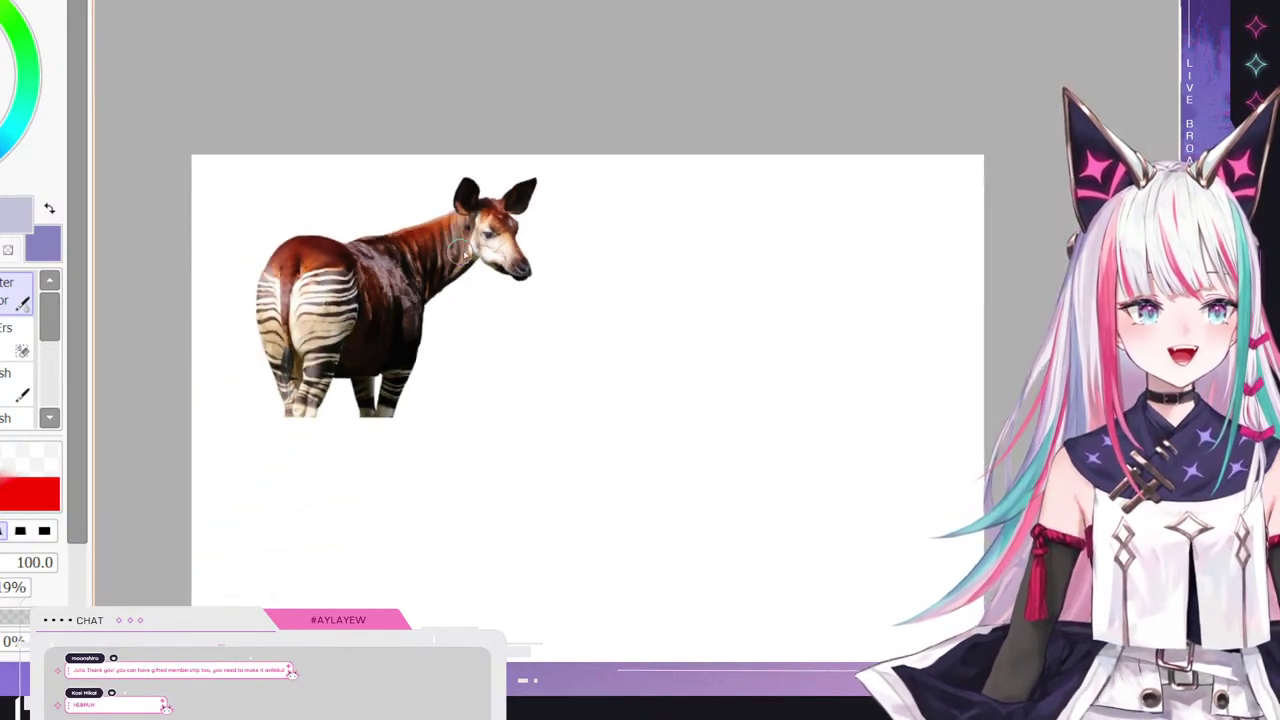
{"action": "scroll", "coordinate": [654, 251], "scroll_direction": "up", "scroll_amount": 2}
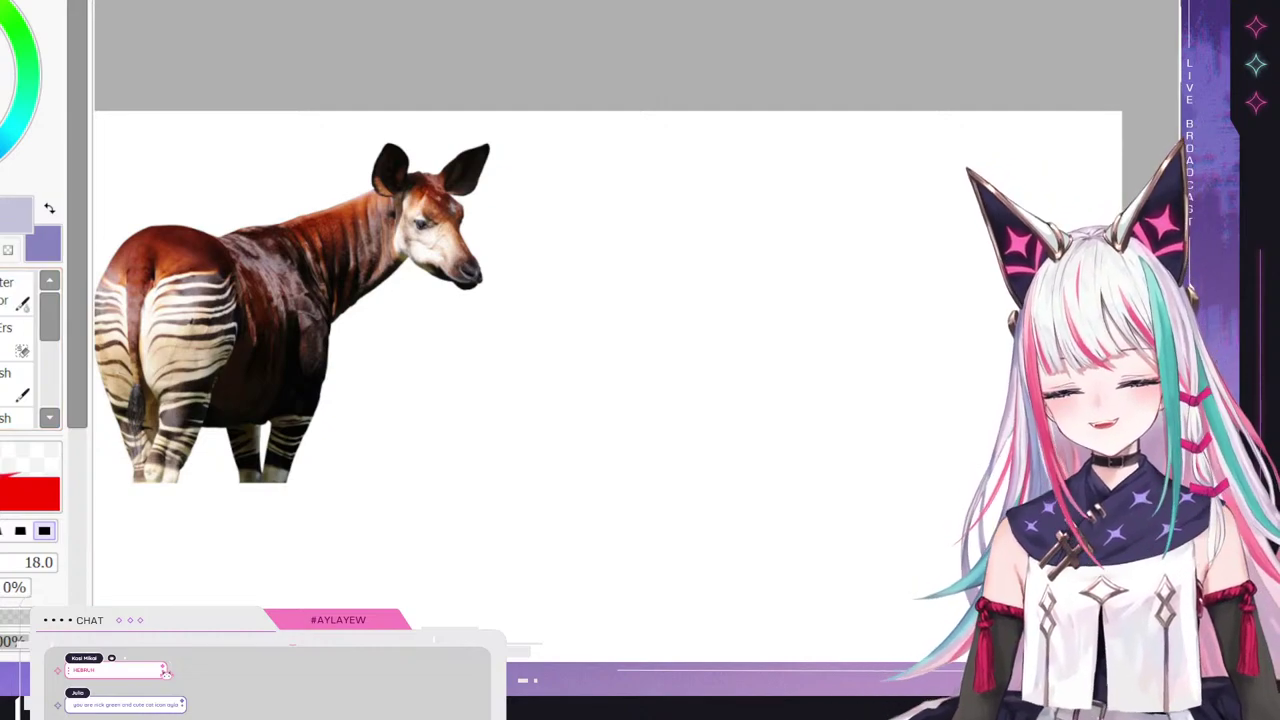
- Handwrite the title "OKAPI" in purple to the right of the okapi photo, dotting the last letter with a small heart
{"action": "key", "text": "x"}
{"action": "mouse_move", "coordinate": [640, 248]}
{"action": "left_mouse_down"}
{"action": "mouse_move", "coordinate": [646, 258]}
{"action": "mouse_move", "coordinate": [641, 249]}
{"action": "left_mouse_up"}
{"action": "left_click_drag", "start_coordinate": [666, 246], "coordinate": [666, 302]}
{"action": "mouse_move", "coordinate": [690, 256]}
{"action": "left_mouse_down"}
{"action": "mouse_move", "coordinate": [660, 285]}
{"action": "mouse_move", "coordinate": [702, 296]}
{"action": "mouse_move", "coordinate": [718, 274]}
{"action": "mouse_move", "coordinate": [748, 300]}
{"action": "left_mouse_up"}
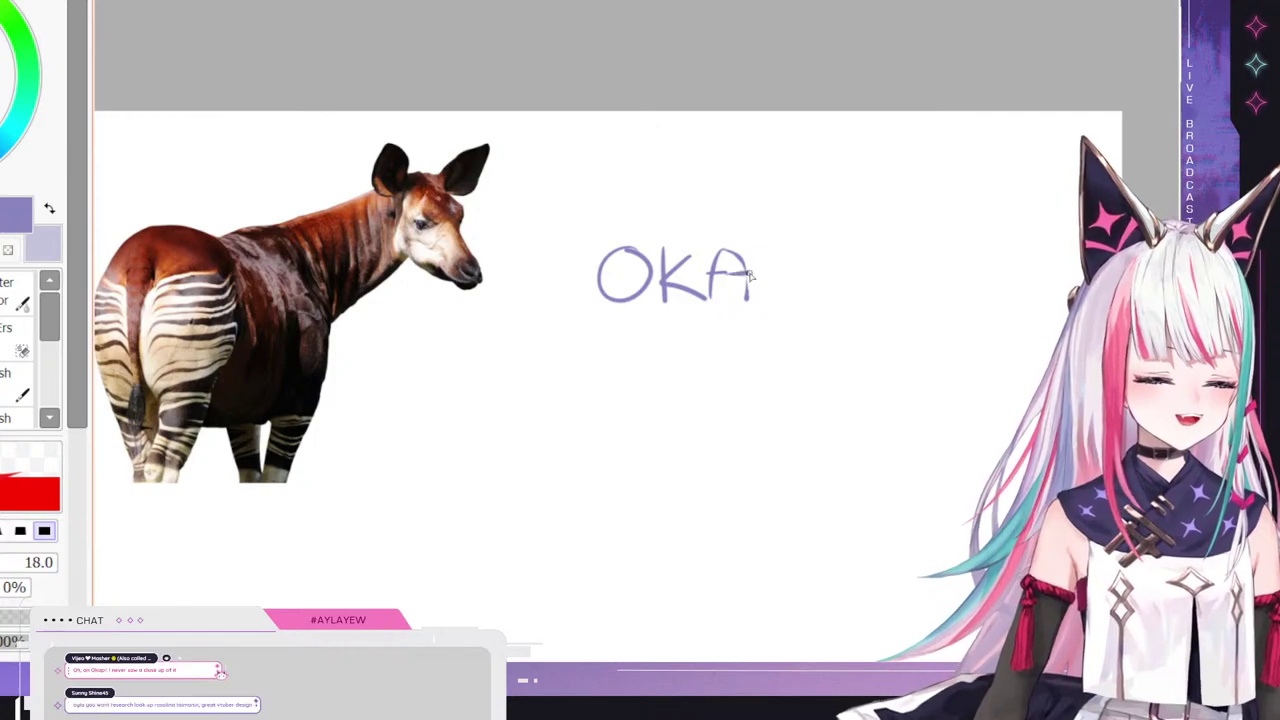
{"action": "left_click_drag", "start_coordinate": [758, 250], "coordinate": [765, 328]}
{"action": "mouse_move", "coordinate": [765, 272]}
{"action": "left_mouse_down"}
{"action": "mouse_move", "coordinate": [786, 256]}
{"action": "mouse_move", "coordinate": [765, 296]}
{"action": "left_mouse_up"}
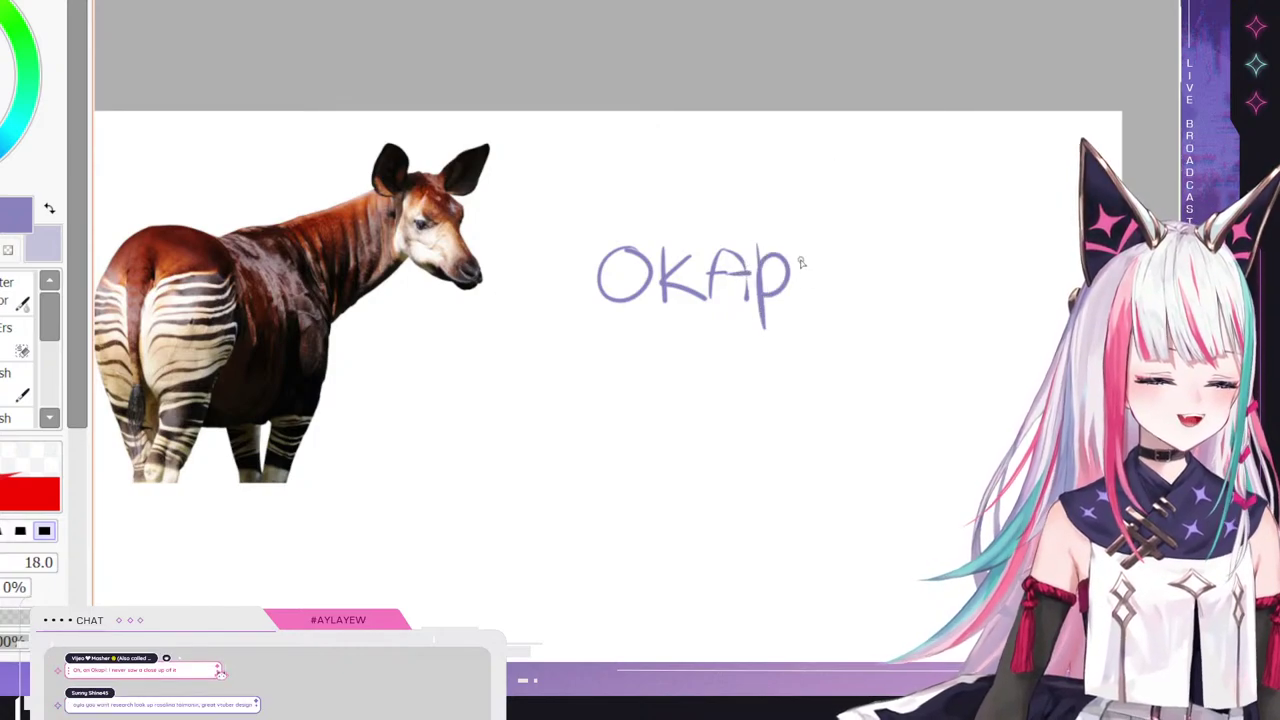
{"action": "left_click_drag", "start_coordinate": [802, 256], "coordinate": [806, 302]}
{"action": "left_click_drag", "start_coordinate": [790, 215], "coordinate": [803, 231]}
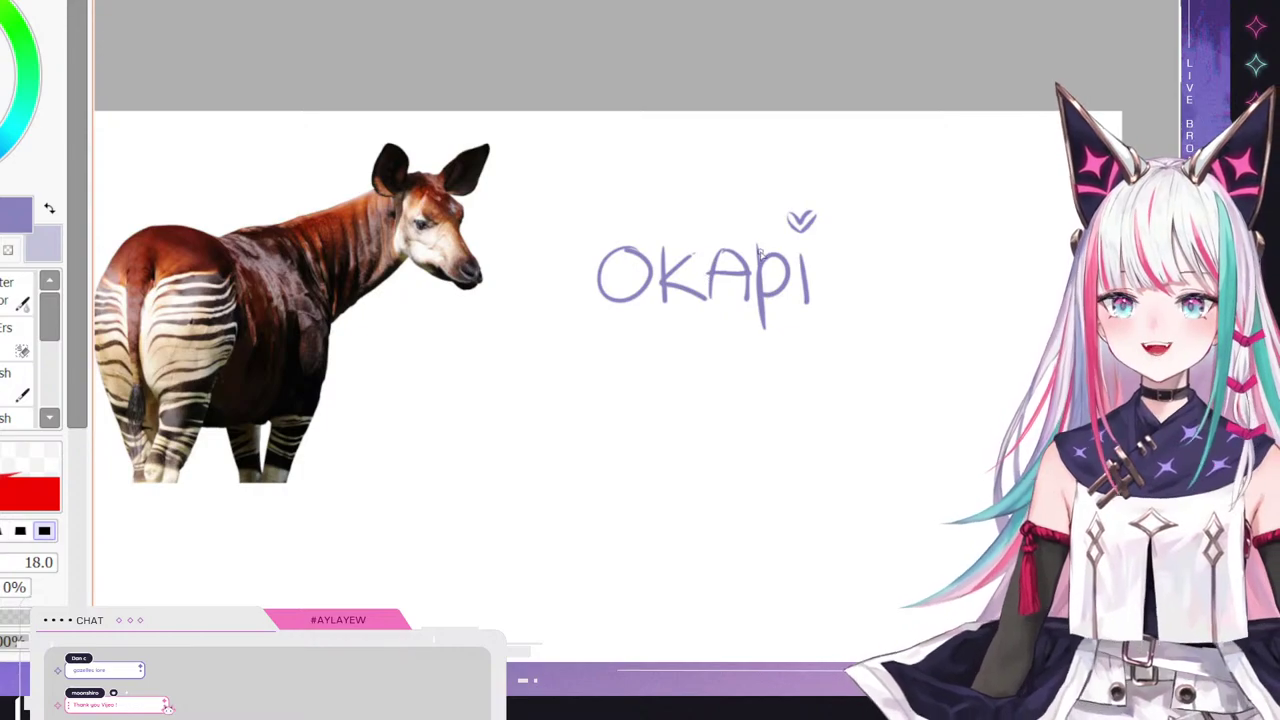
{"action": "scroll", "coordinate": [604, 277], "scroll_direction": "down", "scroll_amount": 3}
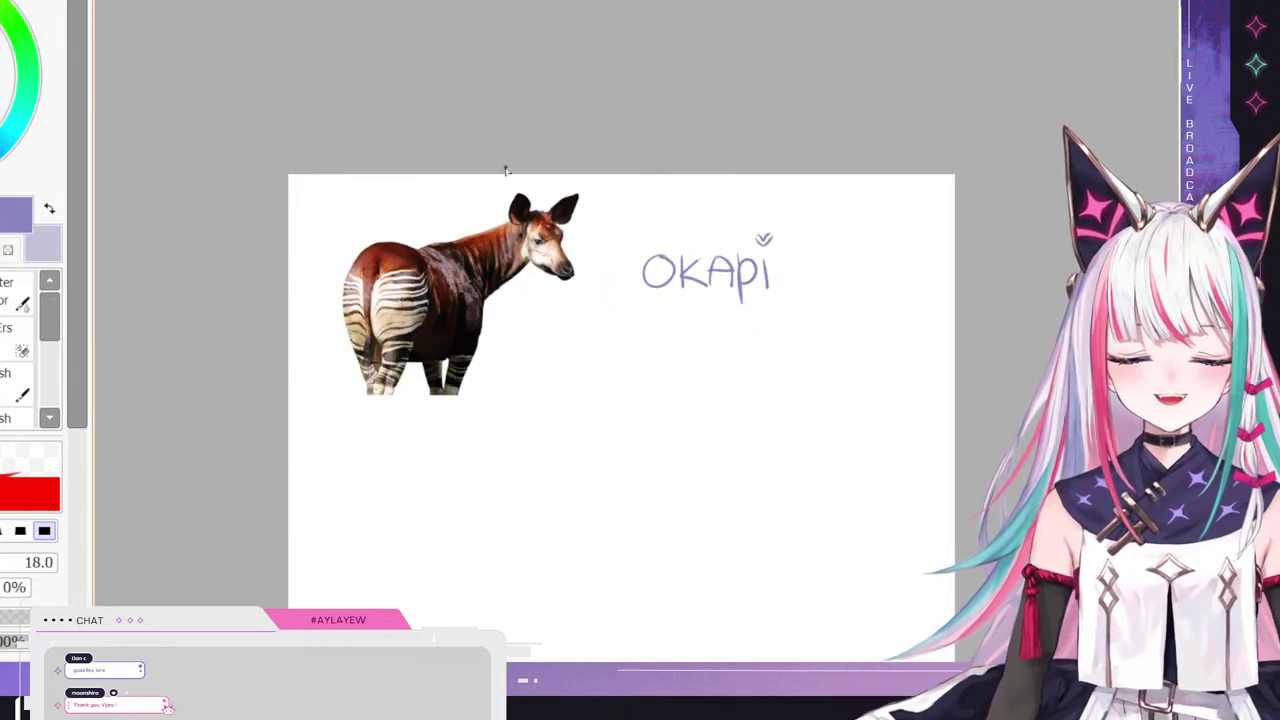
{"action": "scroll", "coordinate": [364, 198], "scroll_direction": "down", "scroll_amount": 2}
{"action": "scroll", "coordinate": [450, 258], "scroll_direction": "up", "scroll_amount": 4}
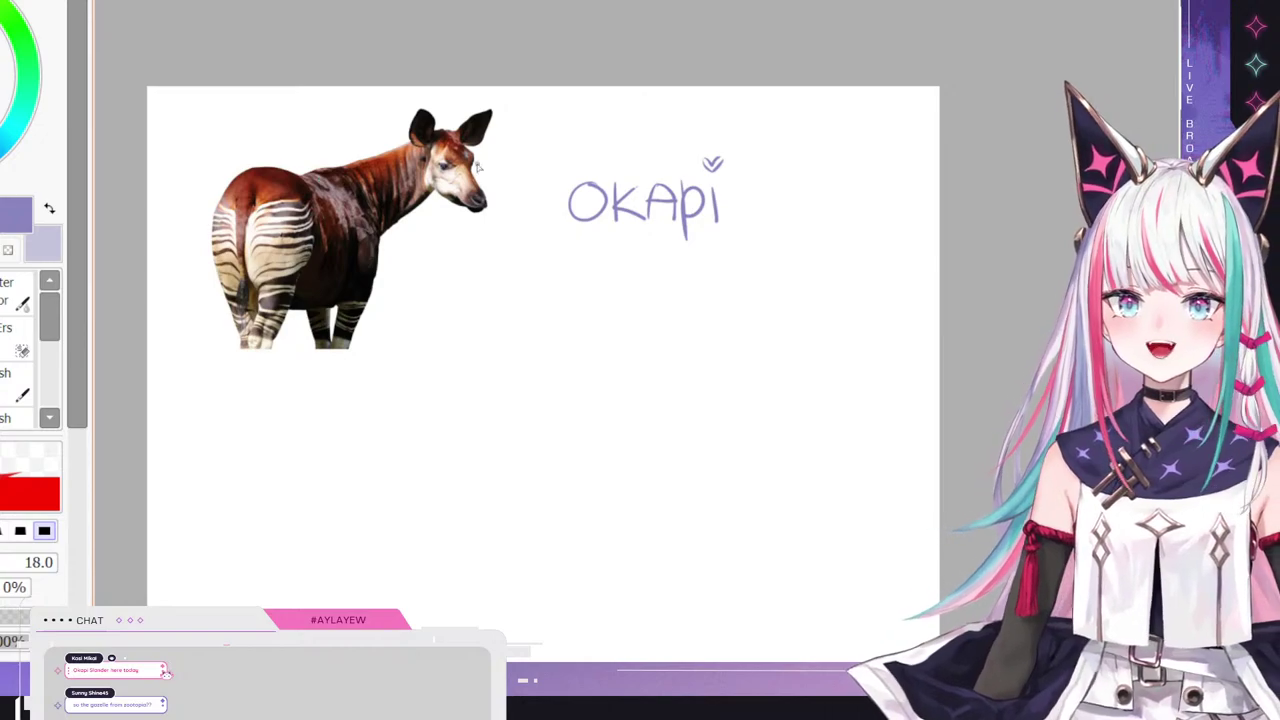
{"action": "scroll", "coordinate": [560, 335], "scroll_direction": "down", "scroll_amount": 2}
{"action": "scroll", "coordinate": [346, 24], "scroll_direction": "up", "scroll_amount": 1}
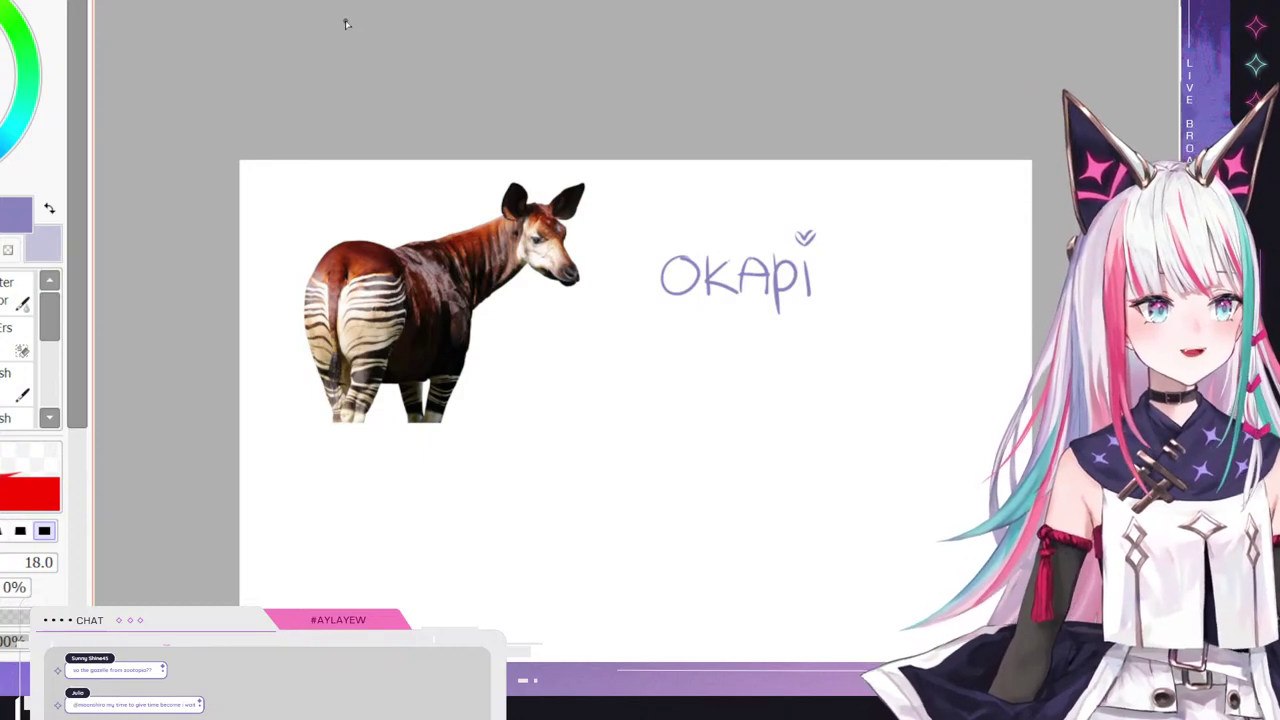
{"action": "scroll", "coordinate": [408, 160], "scroll_direction": "down", "scroll_amount": 1}
{"action": "scroll", "coordinate": [700, 632], "scroll_direction": "up", "scroll_amount": 1}
{"action": "scroll", "coordinate": [520, 195], "scroll_direction": "up", "scroll_amount": 2}
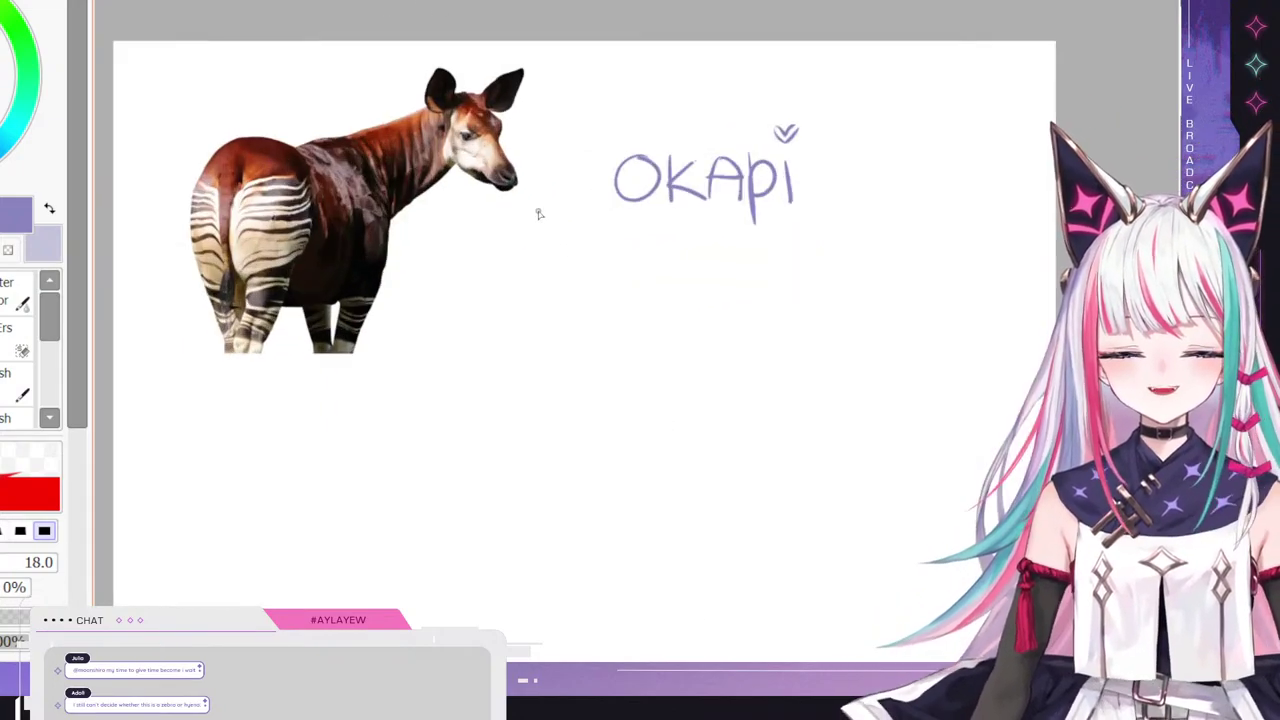
{"action": "scroll", "coordinate": [550, 330], "scroll_direction": "down", "scroll_amount": 2}
{"action": "scroll", "coordinate": [484, 182], "scroll_direction": "up", "scroll_amount": 2}
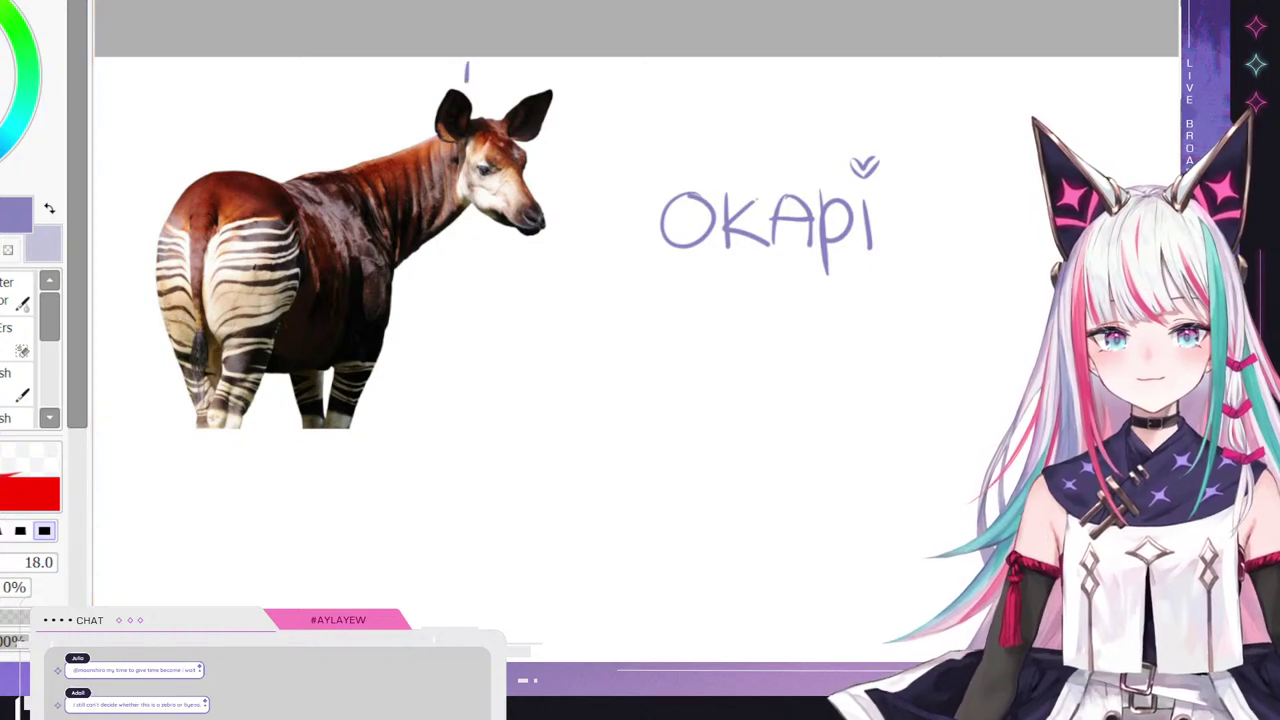
- Move the okapi photo down and to the right, below the handwritten title, and return to the brush
{"action": "scroll", "coordinate": [390, 92], "scroll_direction": "down", "scroll_amount": 2}
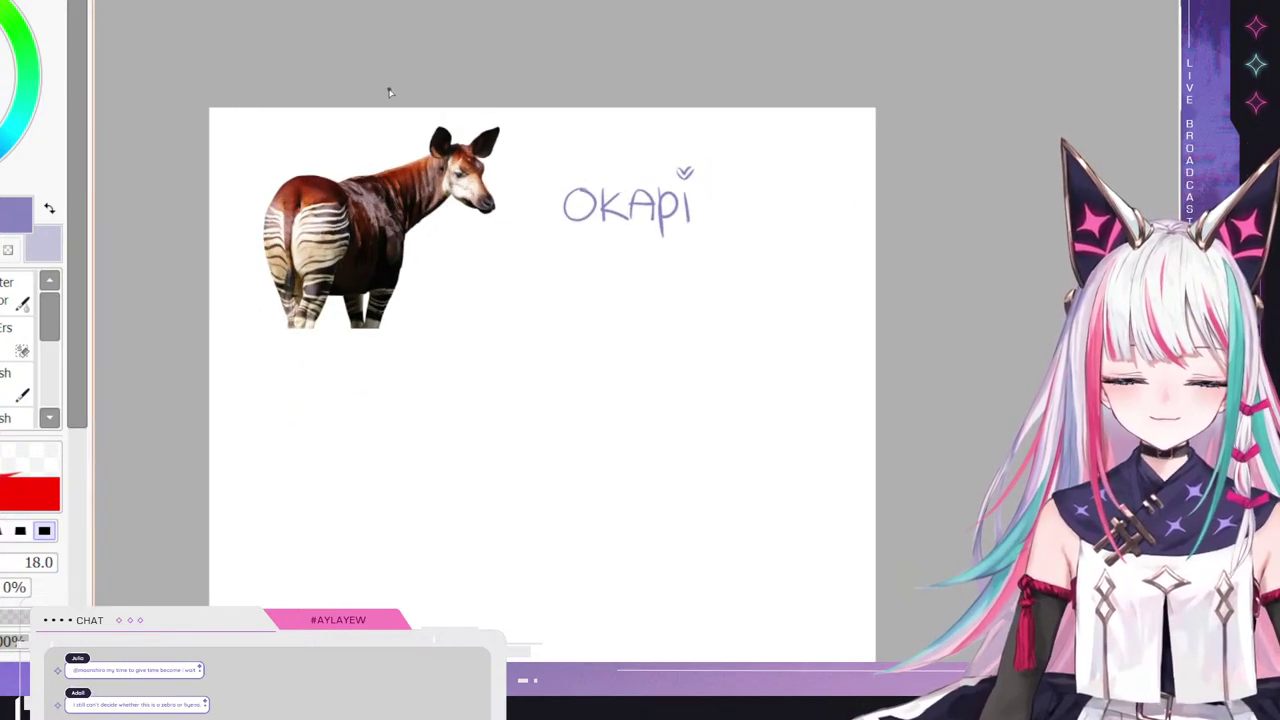
{"action": "left_click_drag", "start_coordinate": [545, 382], "coordinate": [655, 565]}
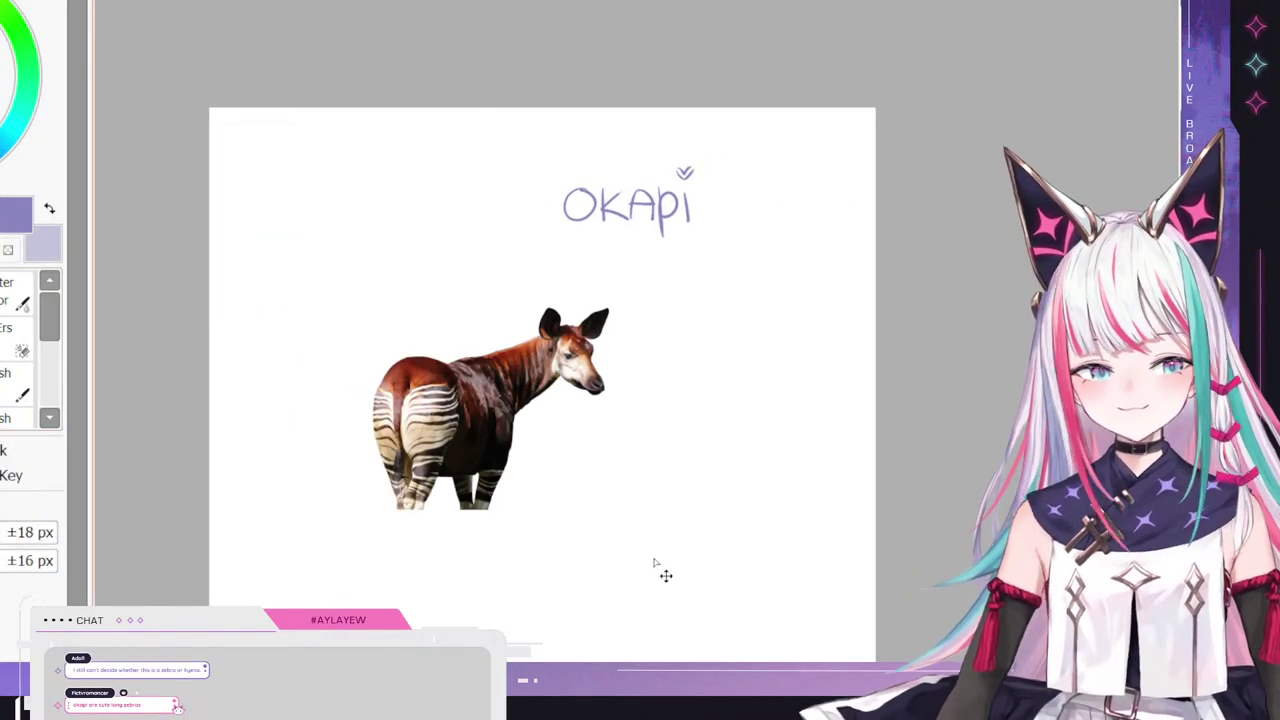
{"action": "mouse_move", "coordinate": [597, 405]}
{"action": "left_mouse_down"}
{"action": "mouse_move", "coordinate": [639, 443]}
{"action": "mouse_move", "coordinate": [630, 433]}
{"action": "left_mouse_up"}
{"action": "key", "text": "b"}
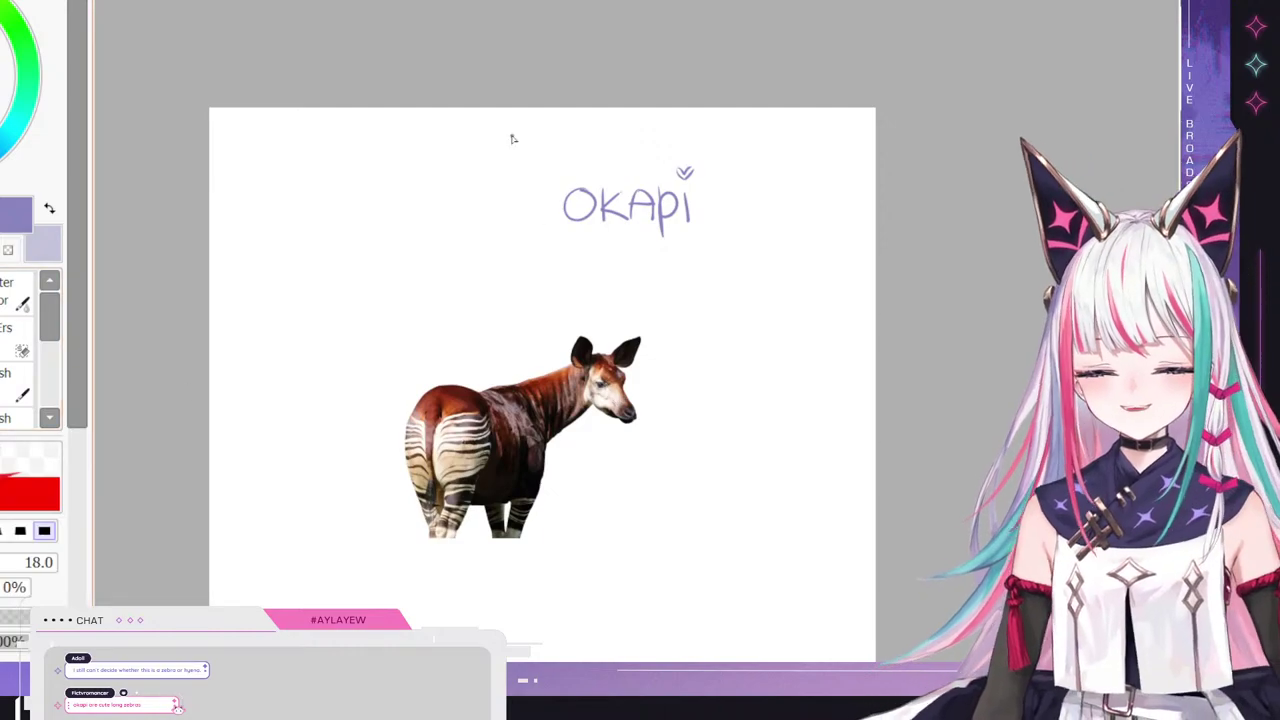
{"action": "mouse_move", "coordinate": [568, 293]}
{"action": "left_mouse_down"}
{"action": "mouse_move", "coordinate": [576, 322]}
{"action": "mouse_move", "coordinate": [584, 312]}
{"action": "left_mouse_up"}
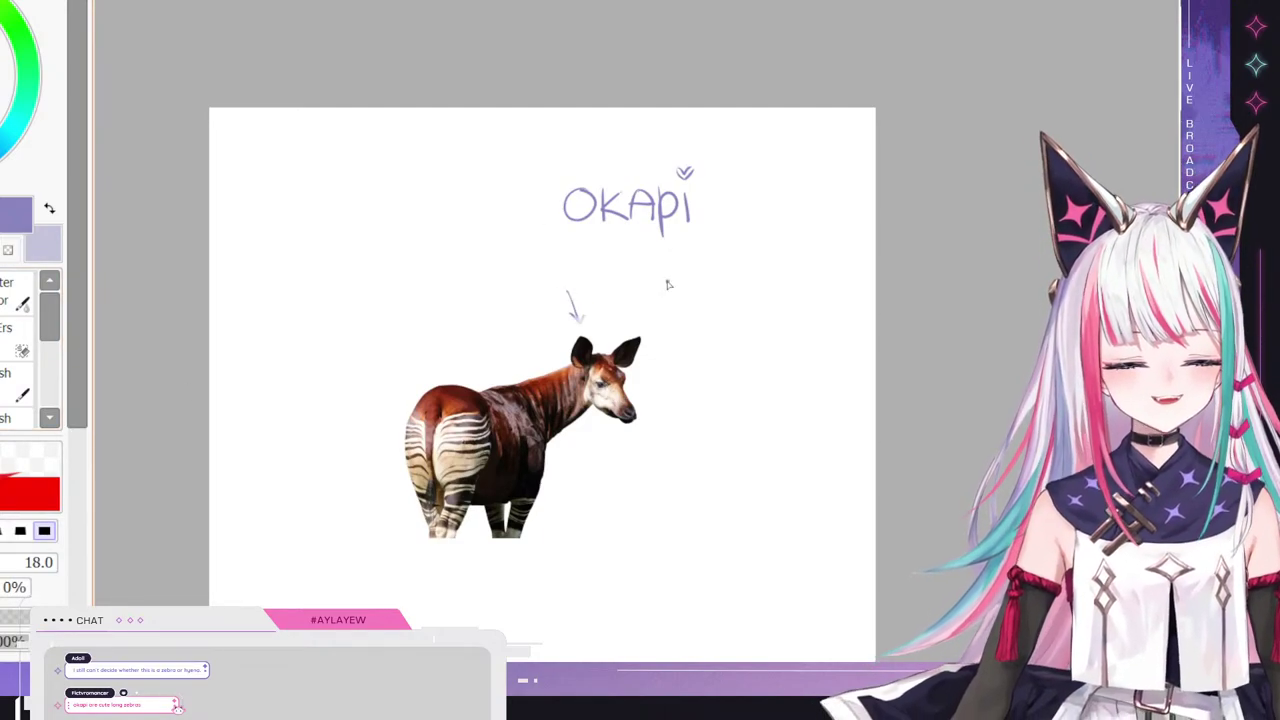
{"action": "scroll", "coordinate": [700, 371], "scroll_direction": "up", "scroll_amount": 3}
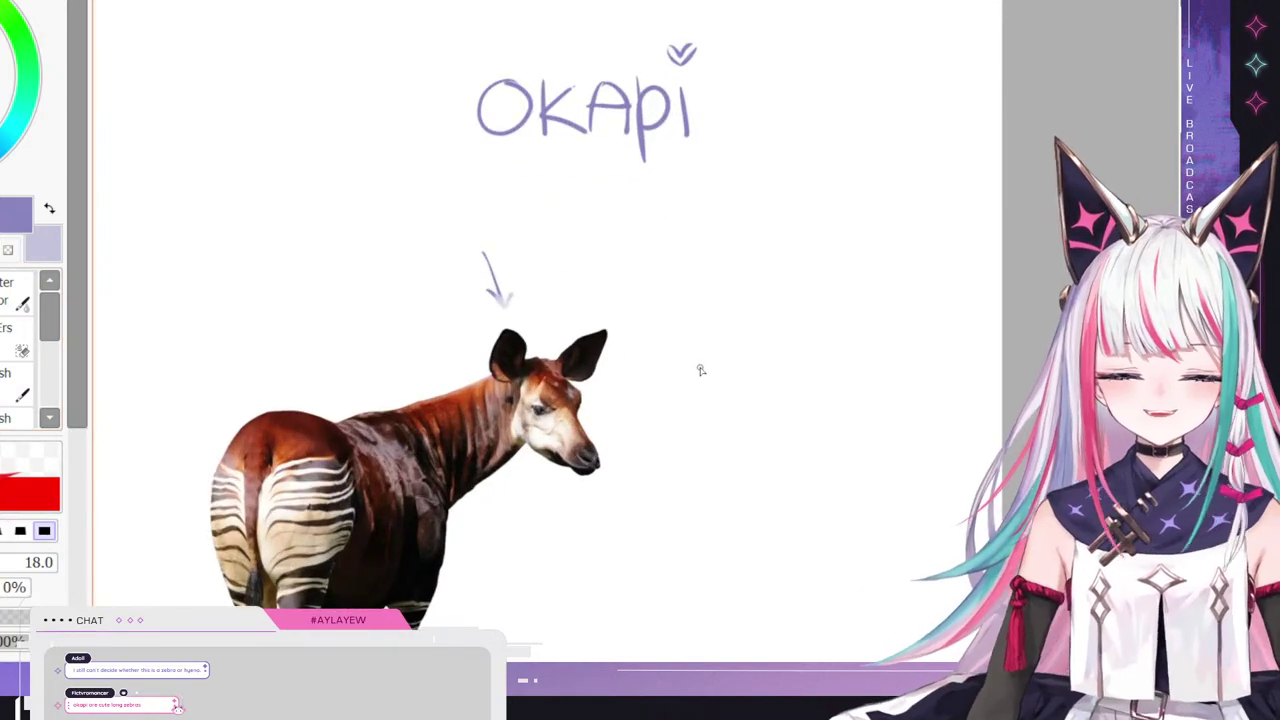
{"action": "scroll", "coordinate": [701, 371], "scroll_direction": "down", "scroll_amount": 2}
{"action": "key", "text": "ctrl+z"}
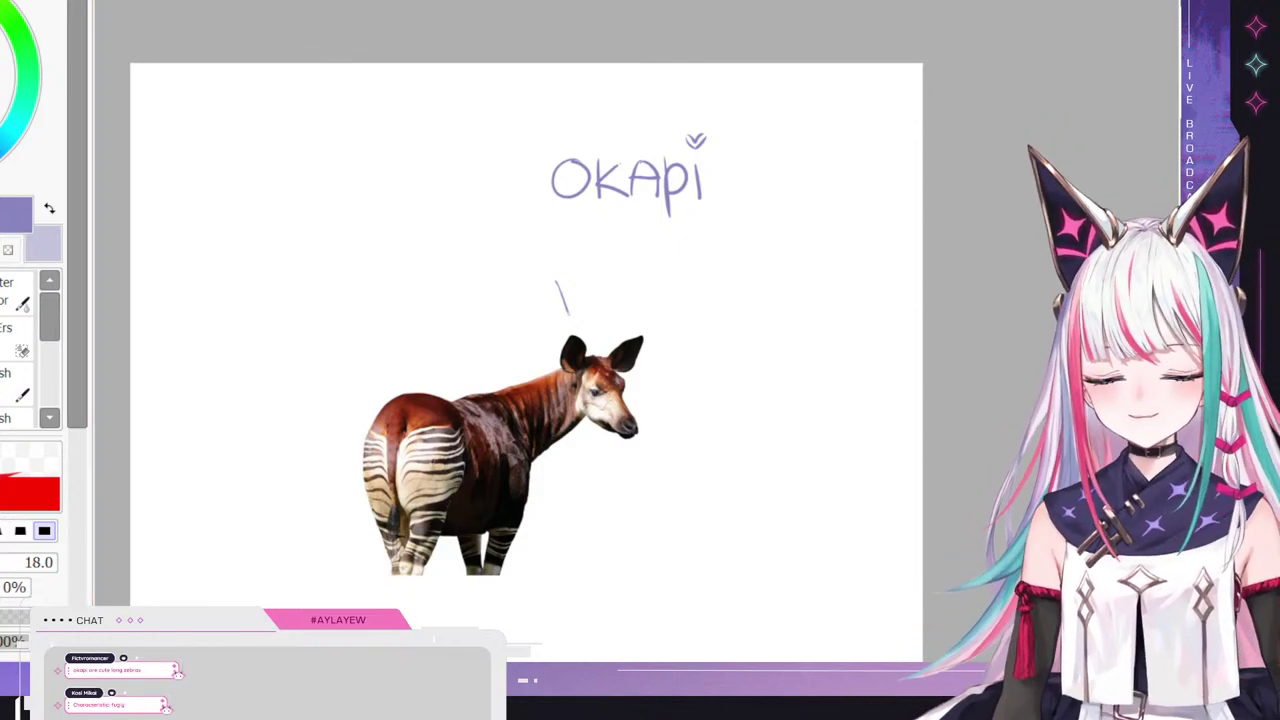
{"action": "key", "text": "ctrl+z"}
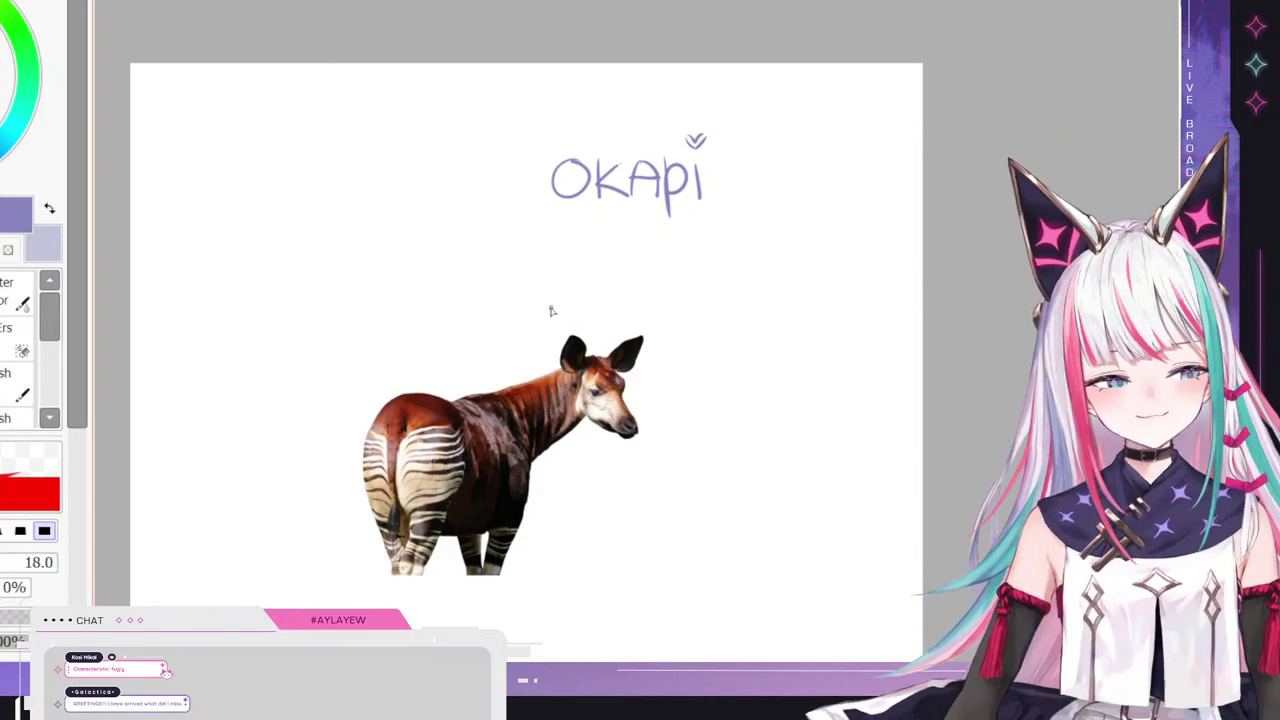
- Draw an arrow pointing at the okapi's left ear and handwrite the label "ears!" above it
{"action": "mouse_move", "coordinate": [543, 281]}
{"action": "left_mouse_down"}
{"action": "mouse_move", "coordinate": [558, 322]}
{"action": "mouse_move", "coordinate": [568, 300]}
{"action": "left_mouse_up"}
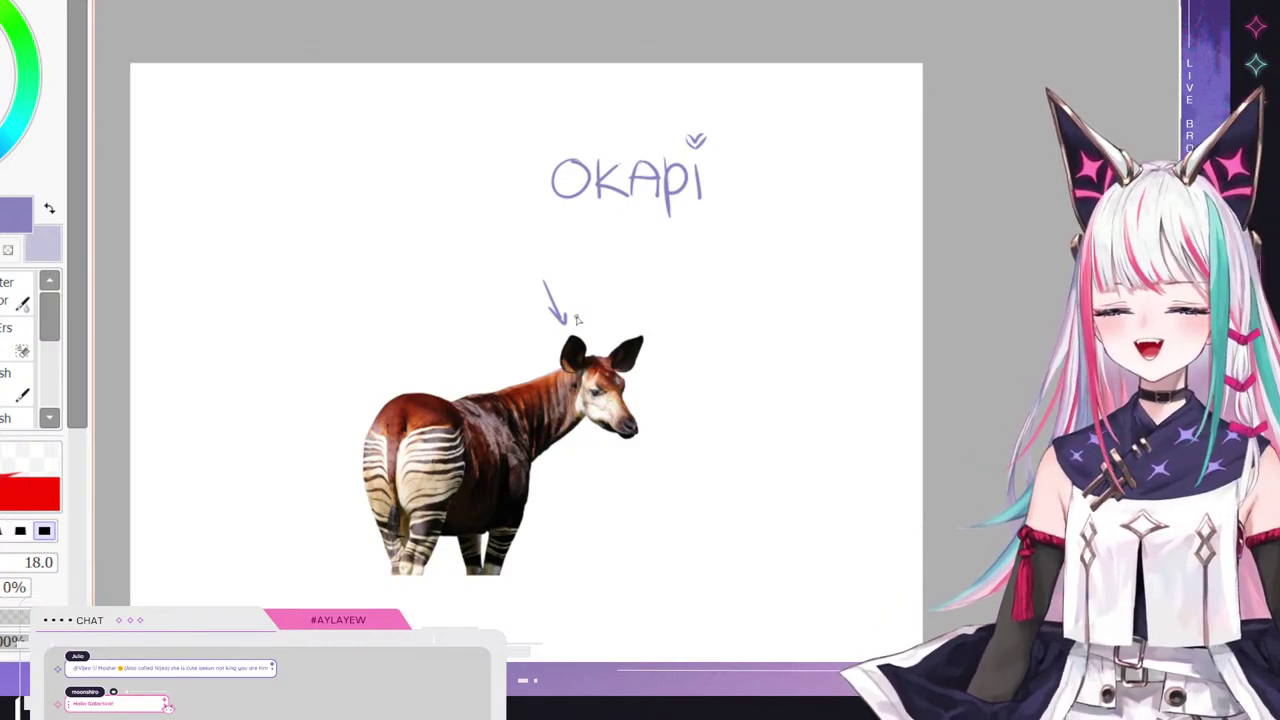
{"action": "mouse_move", "coordinate": [514, 262]}
{"action": "left_mouse_down"}
{"action": "mouse_move", "coordinate": [532, 272]}
{"action": "mouse_move", "coordinate": [543, 258]}
{"action": "mouse_move", "coordinate": [548, 270]}
{"action": "mouse_move", "coordinate": [575, 251]}
{"action": "left_mouse_up"}
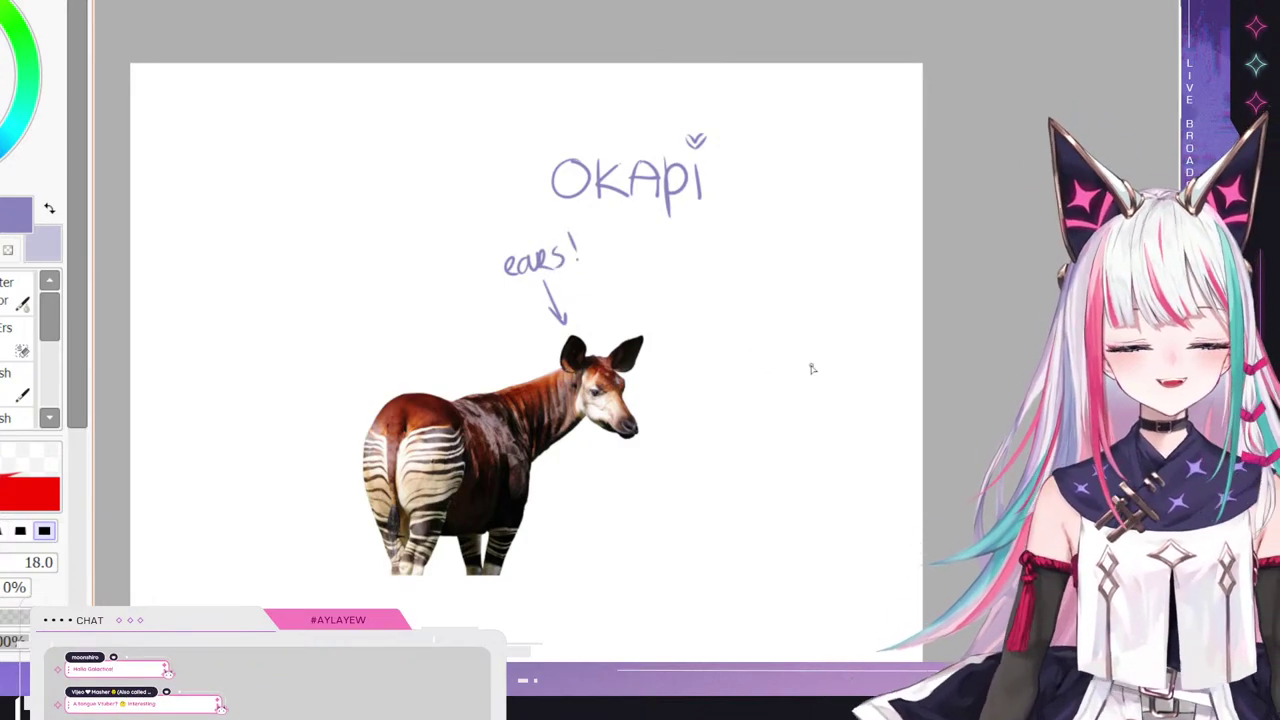
- Sketch a front-facing character head with a pointed chin and two large okapi ears to the right of the okapi photo
{"action": "mouse_move", "coordinate": [815, 328]}
{"action": "left_mouse_down"}
{"action": "mouse_move", "coordinate": [831, 363]}
{"action": "mouse_move", "coordinate": [815, 330]}
{"action": "mouse_move", "coordinate": [738, 405]}
{"action": "mouse_move", "coordinate": [777, 443]}
{"action": "mouse_move", "coordinate": [820, 414]}
{"action": "left_mouse_up"}
{"action": "key", "text": "ctrl+z"}
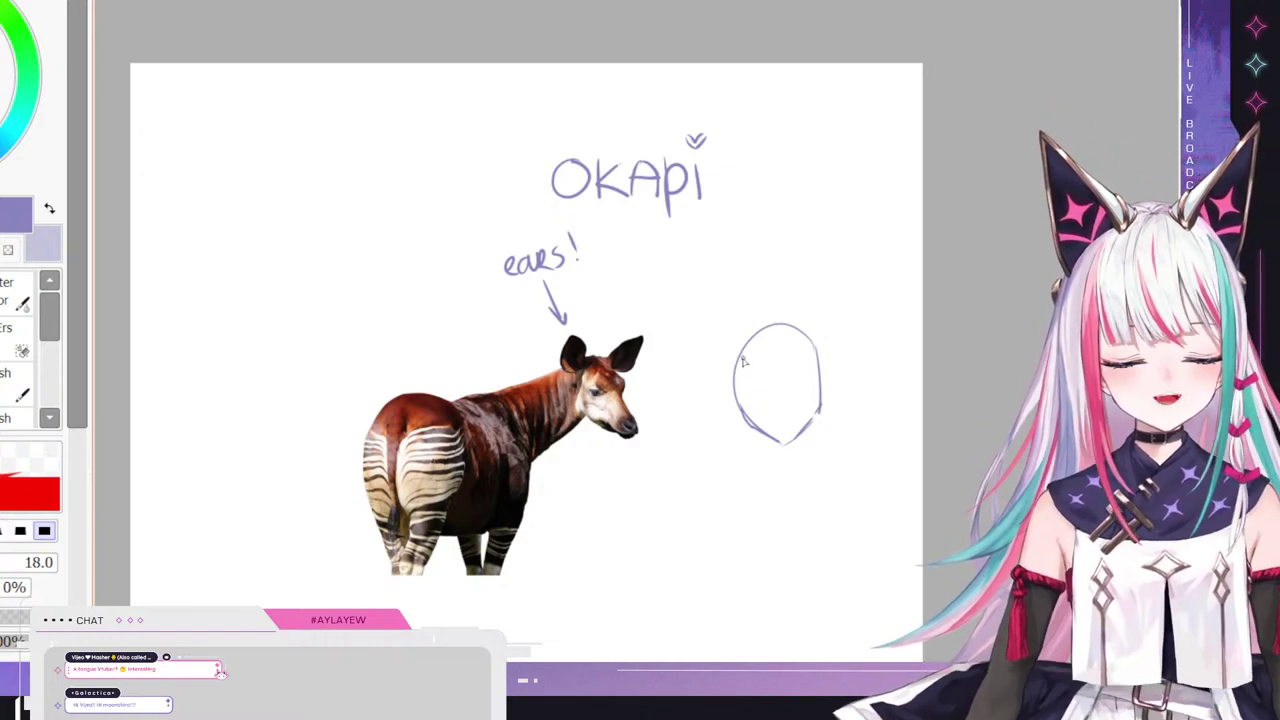
{"action": "mouse_move", "coordinate": [742, 366]}
{"action": "left_mouse_down"}
{"action": "mouse_move", "coordinate": [714, 351]}
{"action": "mouse_move", "coordinate": [703, 305]}
{"action": "mouse_move", "coordinate": [720, 302]}
{"action": "mouse_move", "coordinate": [751, 337]}
{"action": "mouse_move", "coordinate": [846, 297]}
{"action": "mouse_move", "coordinate": [850, 331]}
{"action": "mouse_move", "coordinate": [834, 372]}
{"action": "left_mouse_up"}
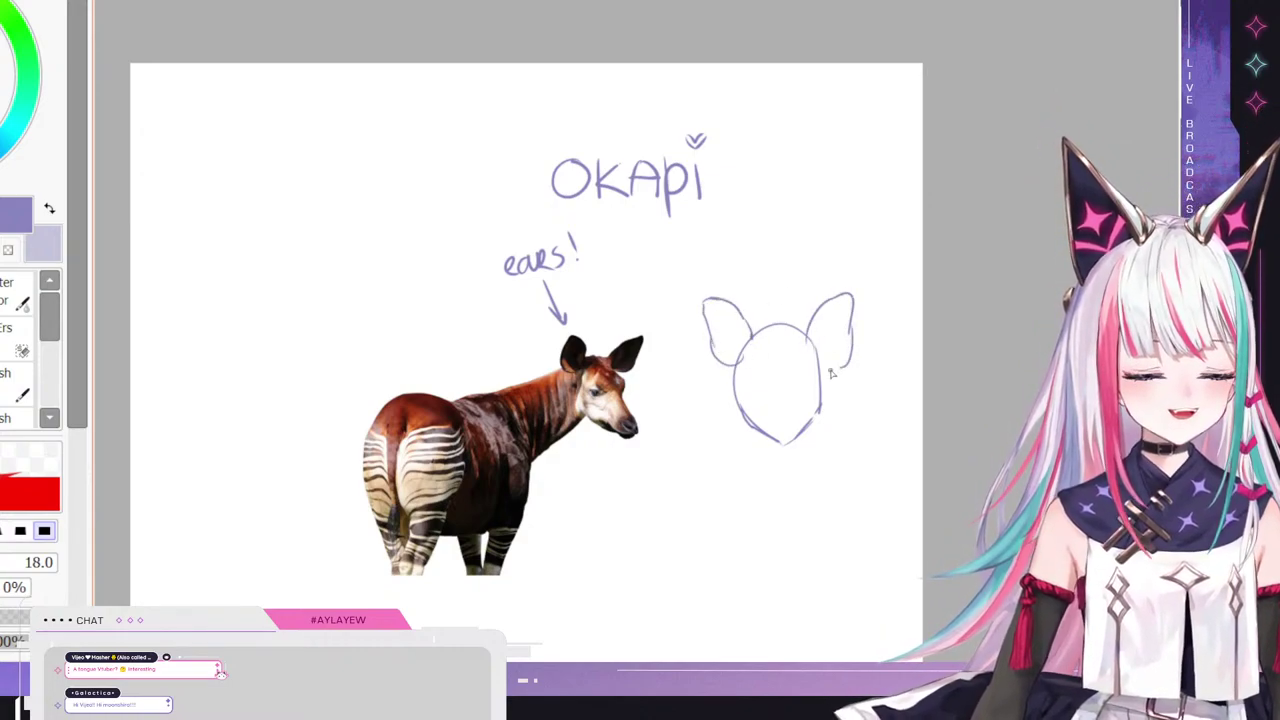
{"action": "mouse_move", "coordinate": [730, 312]}
{"action": "left_mouse_down"}
{"action": "mouse_move", "coordinate": [808, 343]}
{"action": "mouse_move", "coordinate": [826, 306]}
{"action": "mouse_move", "coordinate": [813, 348]}
{"action": "mouse_move", "coordinate": [821, 314]}
{"action": "left_mouse_up"}
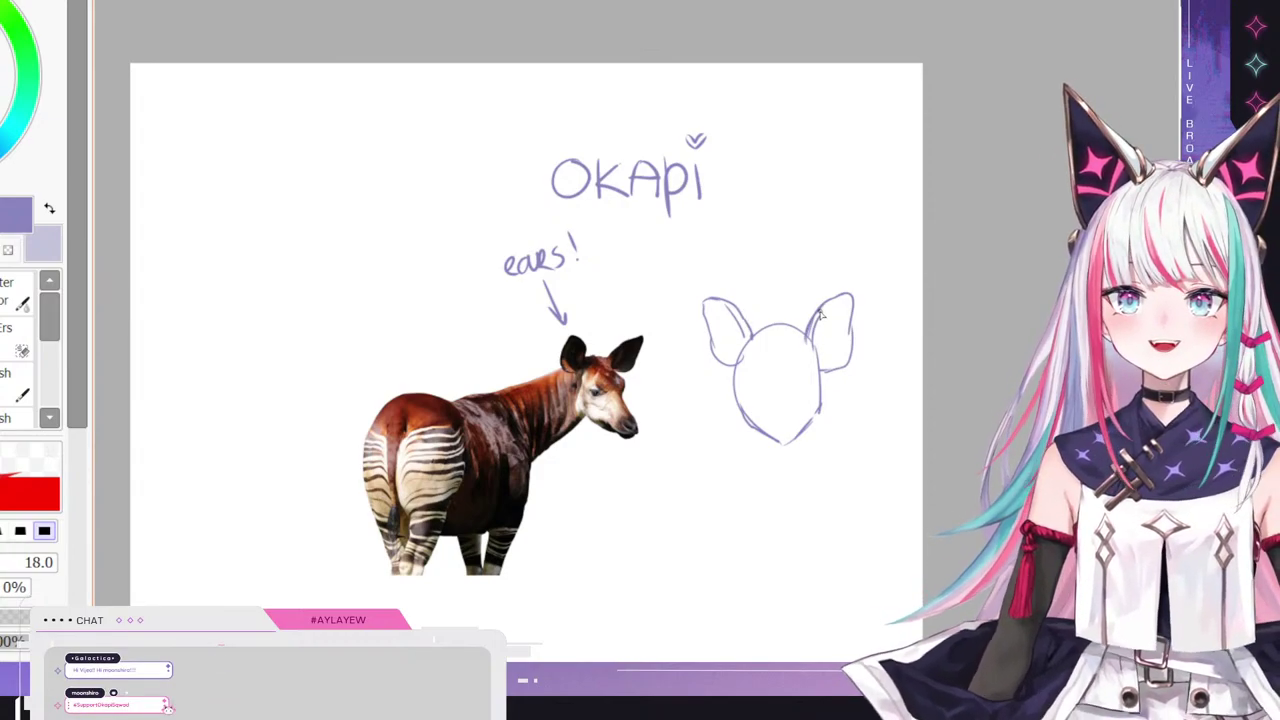
{"action": "mouse_move", "coordinate": [828, 307]}
{"action": "left_mouse_down"}
{"action": "mouse_move", "coordinate": [856, 290]}
{"action": "mouse_move", "coordinate": [855, 340]}
{"action": "left_mouse_up"}
{"action": "mouse_move", "coordinate": [724, 318]}
{"action": "left_mouse_down"}
{"action": "mouse_move", "coordinate": [722, 297]}
{"action": "mouse_move", "coordinate": [700, 318]}
{"action": "mouse_move", "coordinate": [714, 368]}
{"action": "left_mouse_up"}
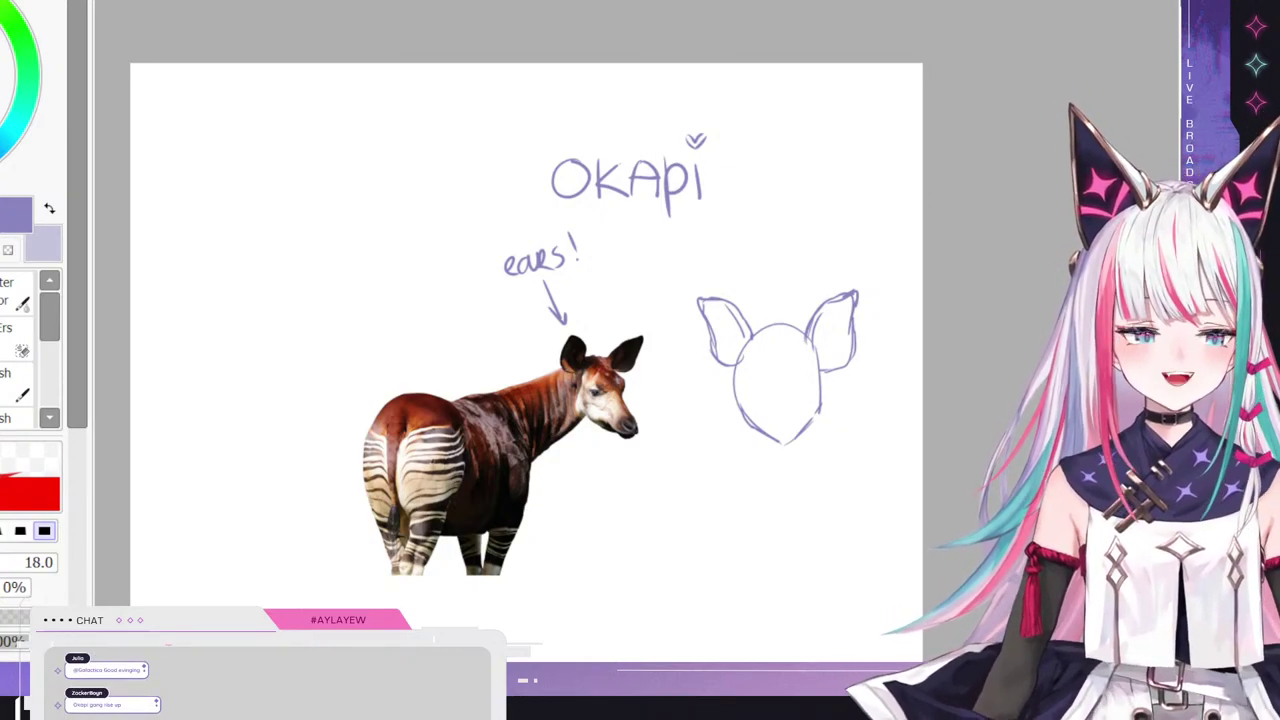
- Draw an arrow pointing at the okapi's rump and handwrite the label "Tail" at the arrow's start
{"action": "scroll", "coordinate": [527, 316], "scroll_direction": "down", "scroll_amount": 2}
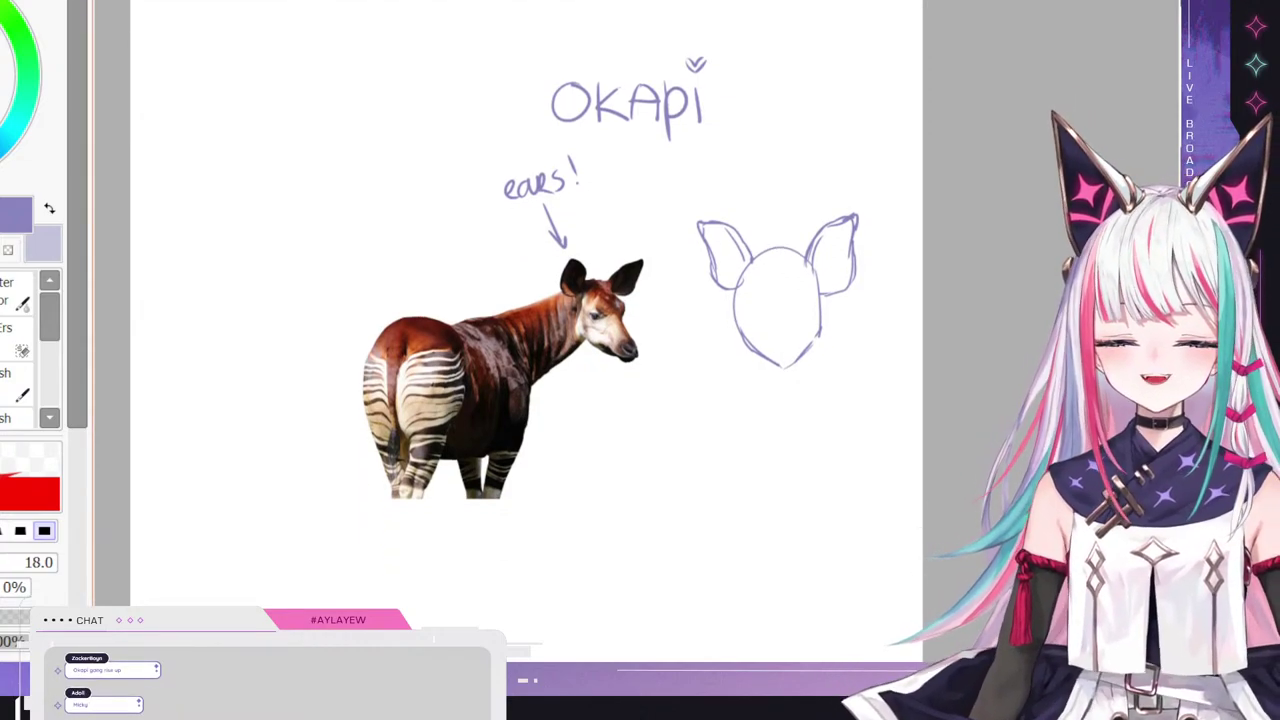
{"action": "left_click_drag", "start_coordinate": [313, 276], "coordinate": [376, 308]}
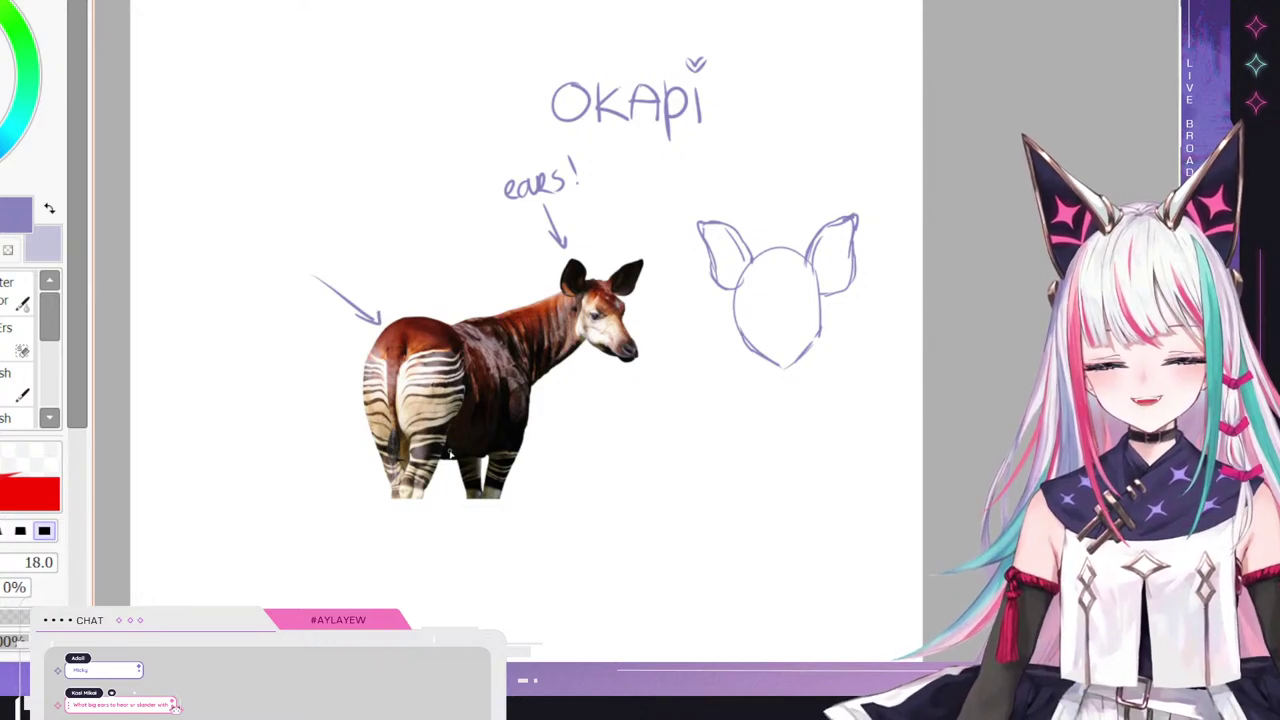
{"action": "mouse_move", "coordinate": [255, 268]}
{"action": "left_mouse_down"}
{"action": "mouse_move", "coordinate": [268, 292]}
{"action": "mouse_move", "coordinate": [262, 263]}
{"action": "mouse_move", "coordinate": [288, 285]}
{"action": "left_mouse_up"}
{"action": "left_click_drag", "start_coordinate": [297, 256], "coordinate": [295, 284]}
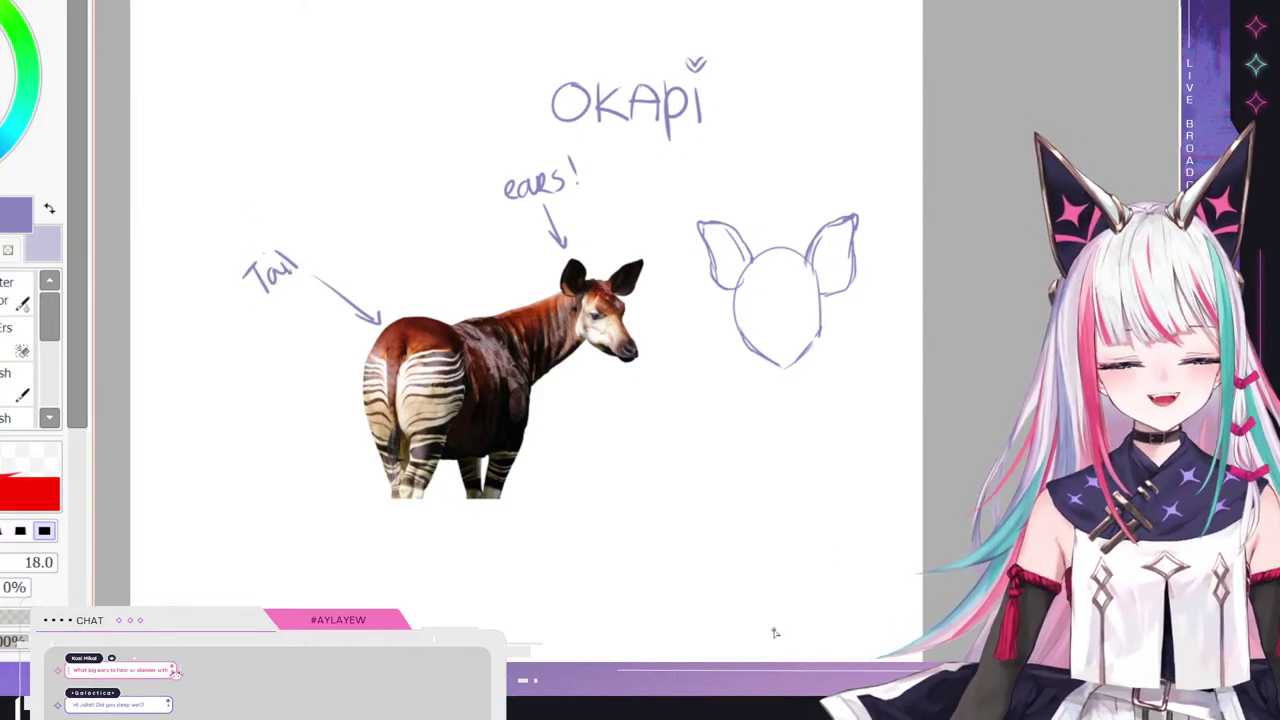
- Sketch a long, thin tail ending in a curved tuft below the small eared head
{"action": "mouse_move", "coordinate": [691, 394]}
{"action": "left_mouse_down"}
{"action": "mouse_move", "coordinate": [688, 532]}
{"action": "mouse_move", "coordinate": [697, 500]}
{"action": "mouse_move", "coordinate": [677, 598]}
{"action": "left_mouse_up"}
{"action": "left_click_drag", "start_coordinate": [695, 548], "coordinate": [699, 592]}
{"action": "mouse_move", "coordinate": [694, 536]}
{"action": "left_mouse_down"}
{"action": "mouse_move", "coordinate": [703, 578]}
{"action": "mouse_move", "coordinate": [666, 585]}
{"action": "mouse_move", "coordinate": [685, 599]}
{"action": "left_mouse_up"}
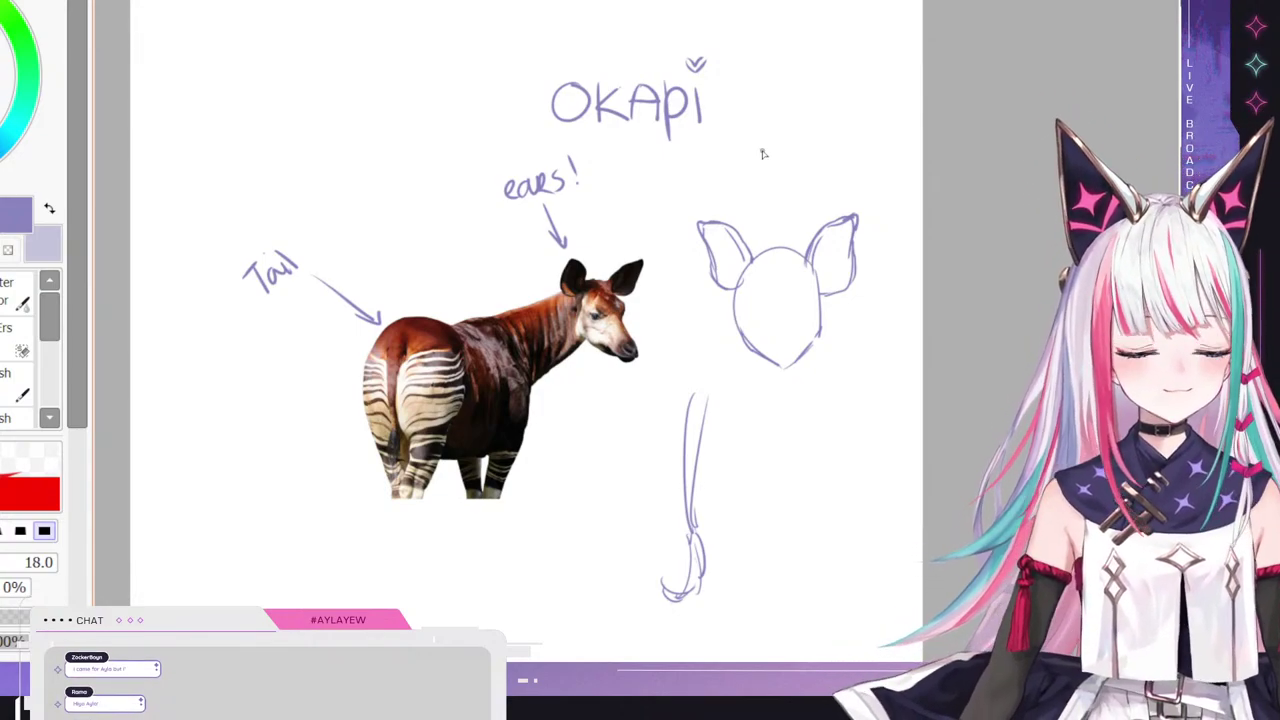
- Draw an arrow to the top of the okapi's head and handwrite "hair colors Brown, white, black" beside it
{"action": "mouse_move", "coordinate": [614, 231]}
{"action": "left_mouse_down"}
{"action": "mouse_move", "coordinate": [601, 272]}
{"action": "mouse_move", "coordinate": [611, 262]}
{"action": "left_mouse_up"}
{"action": "mouse_move", "coordinate": [607, 193]}
{"action": "left_mouse_down"}
{"action": "mouse_move", "coordinate": [628, 209]}
{"action": "mouse_move", "coordinate": [672, 178]}
{"action": "left_mouse_up"}
{"action": "left_click", "coordinate": [636, 169]}
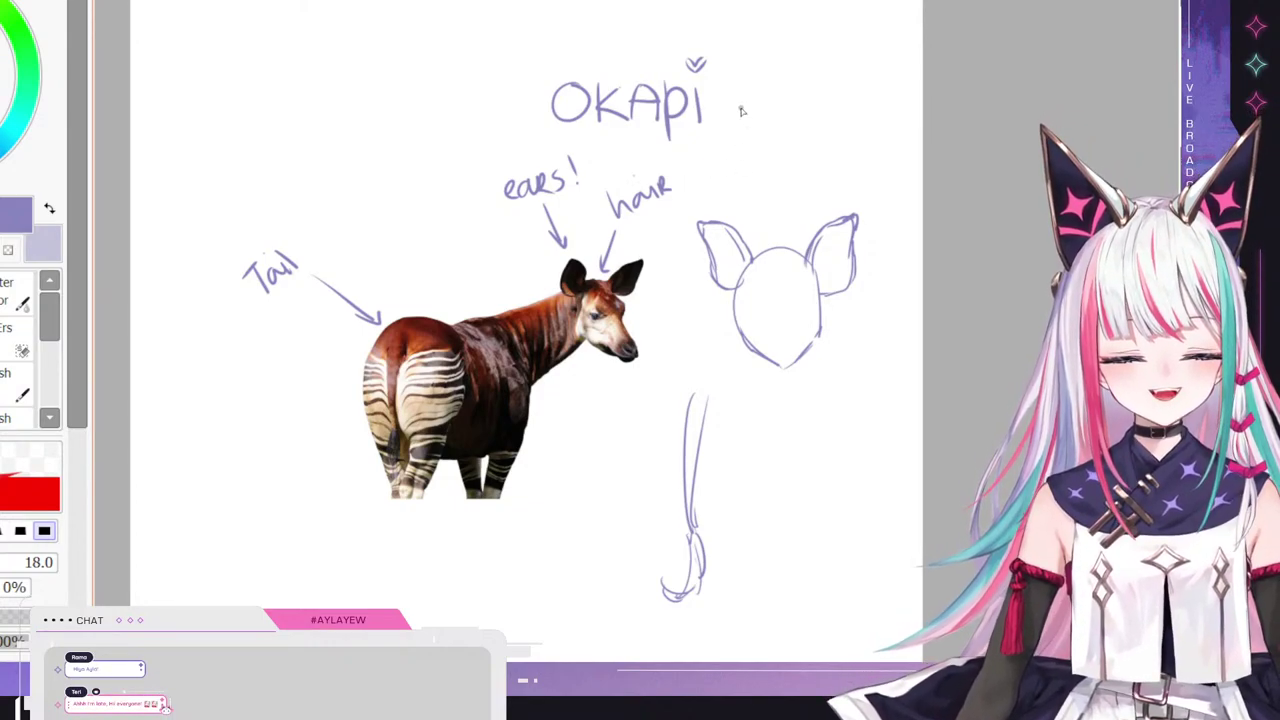
{"action": "mouse_move", "coordinate": [700, 162]}
{"action": "left_mouse_down"}
{"action": "mouse_move", "coordinate": [743, 157]}
{"action": "mouse_move", "coordinate": [752, 136]}
{"action": "mouse_move", "coordinate": [762, 141]}
{"action": "mouse_move", "coordinate": [737, 184]}
{"action": "mouse_move", "coordinate": [758, 185]}
{"action": "mouse_move", "coordinate": [757, 172]}
{"action": "mouse_move", "coordinate": [772, 179]}
{"action": "mouse_move", "coordinate": [850, 111]}
{"action": "mouse_move", "coordinate": [856, 120]}
{"action": "mouse_move", "coordinate": [896, 86]}
{"action": "left_mouse_up"}
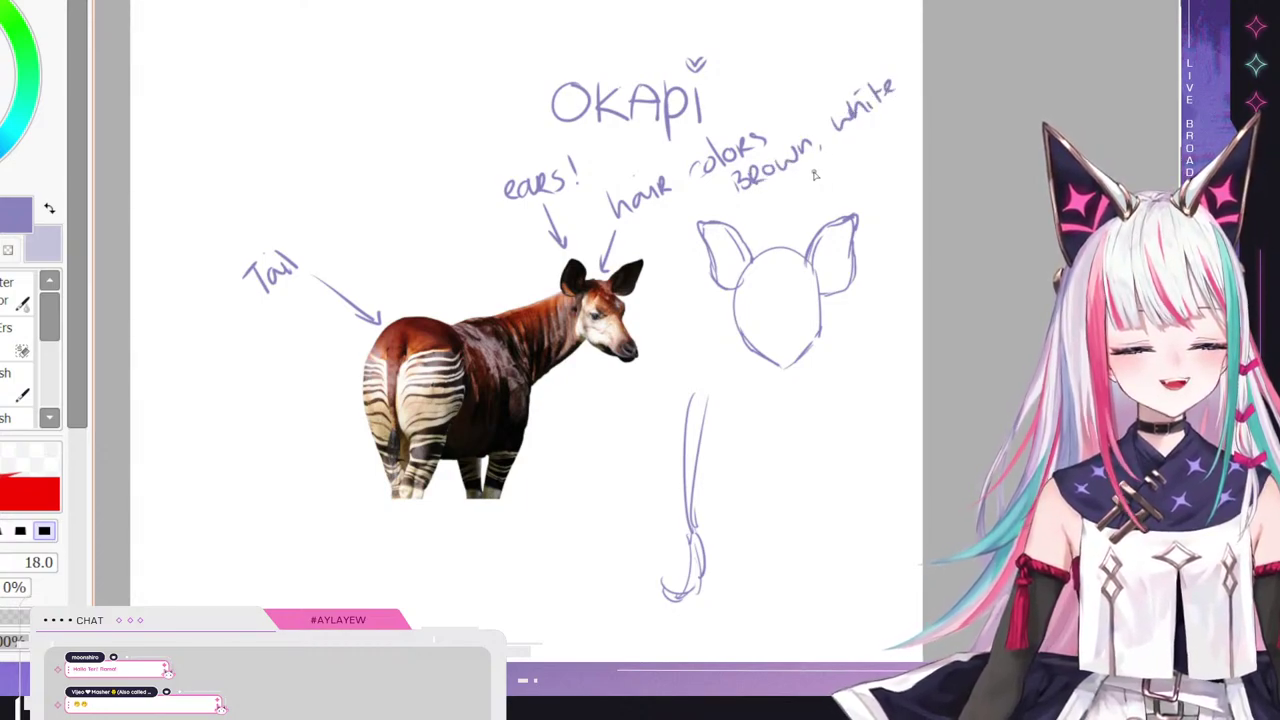
{"action": "mouse_move", "coordinate": [800, 168]}
{"action": "left_mouse_down"}
{"action": "mouse_move", "coordinate": [814, 194]}
{"action": "mouse_move", "coordinate": [848, 164]}
{"action": "mouse_move", "coordinate": [842, 178]}
{"action": "left_mouse_up"}
{"action": "mouse_move", "coordinate": [852, 140]}
{"action": "left_mouse_down"}
{"action": "mouse_move", "coordinate": [854, 172]}
{"action": "mouse_move", "coordinate": [870, 166]}
{"action": "left_mouse_up"}
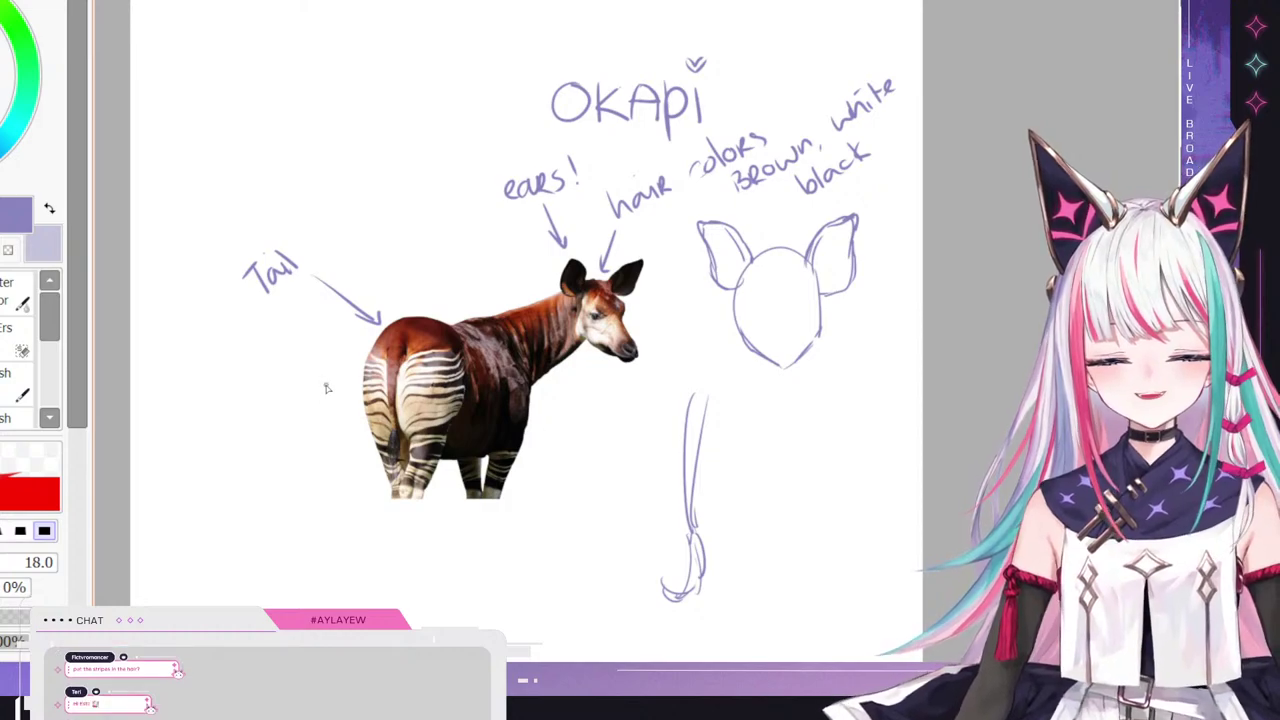
- Draw an arrow pointing at the okapi's striped hindquarters and handwrite the label "stripes" to its left
{"action": "mouse_move", "coordinate": [268, 379]}
{"action": "left_mouse_down"}
{"action": "mouse_move", "coordinate": [348, 386]}
{"action": "mouse_move", "coordinate": [328, 393]}
{"action": "left_mouse_up"}
{"action": "mouse_move", "coordinate": [184, 382]}
{"action": "left_mouse_down"}
{"action": "mouse_move", "coordinate": [172, 402]}
{"action": "mouse_move", "coordinate": [208, 394]}
{"action": "left_mouse_up"}
{"action": "left_click_drag", "start_coordinate": [211, 381], "coordinate": [218, 389]}
{"action": "left_click_drag", "start_coordinate": [224, 380], "coordinate": [236, 378]}
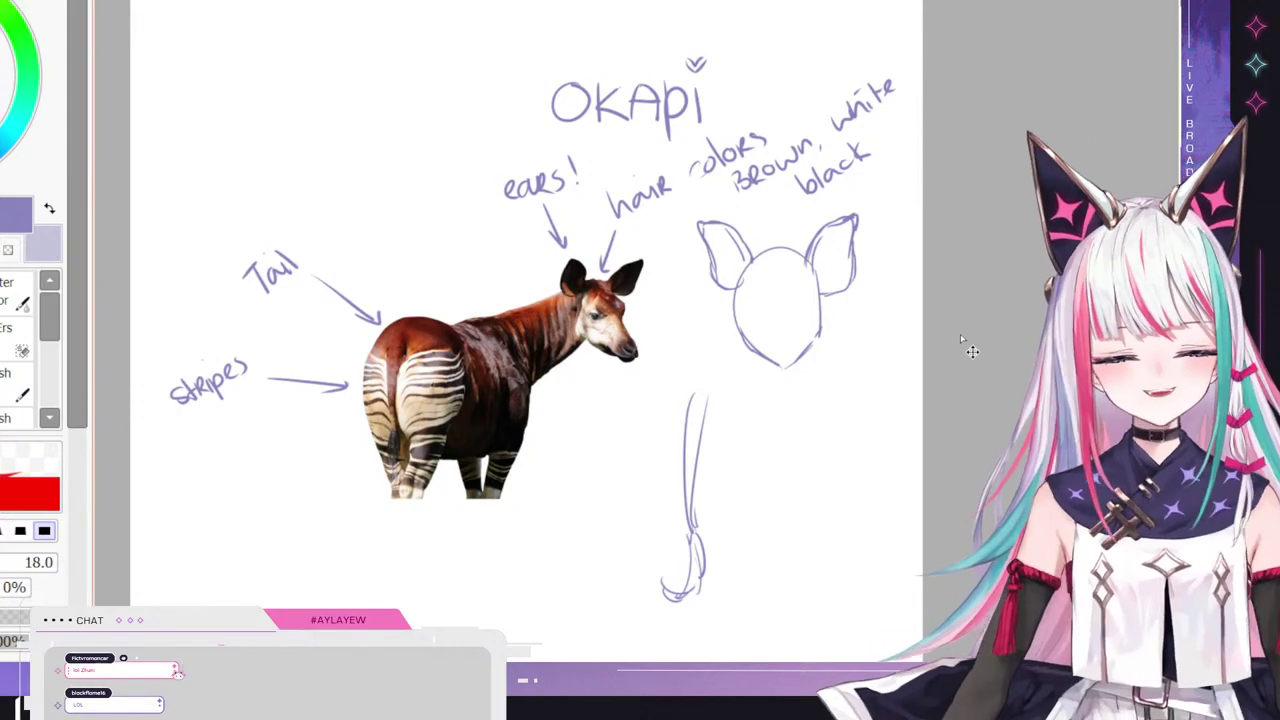
- Scale the annotated okapi reference down to about a third and place it in the canvas's upper-left corner
{"action": "key", "text": "ctrl+t"}
{"action": "mouse_move", "coordinate": [894, 622]}
{"action": "left_mouse_down"}
{"action": "mouse_move", "coordinate": [652, 405]}
{"action": "mouse_move", "coordinate": [541, 325]}
{"action": "mouse_move", "coordinate": [550, 362]}
{"action": "mouse_move", "coordinate": [448, 271]}
{"action": "left_mouse_up"}
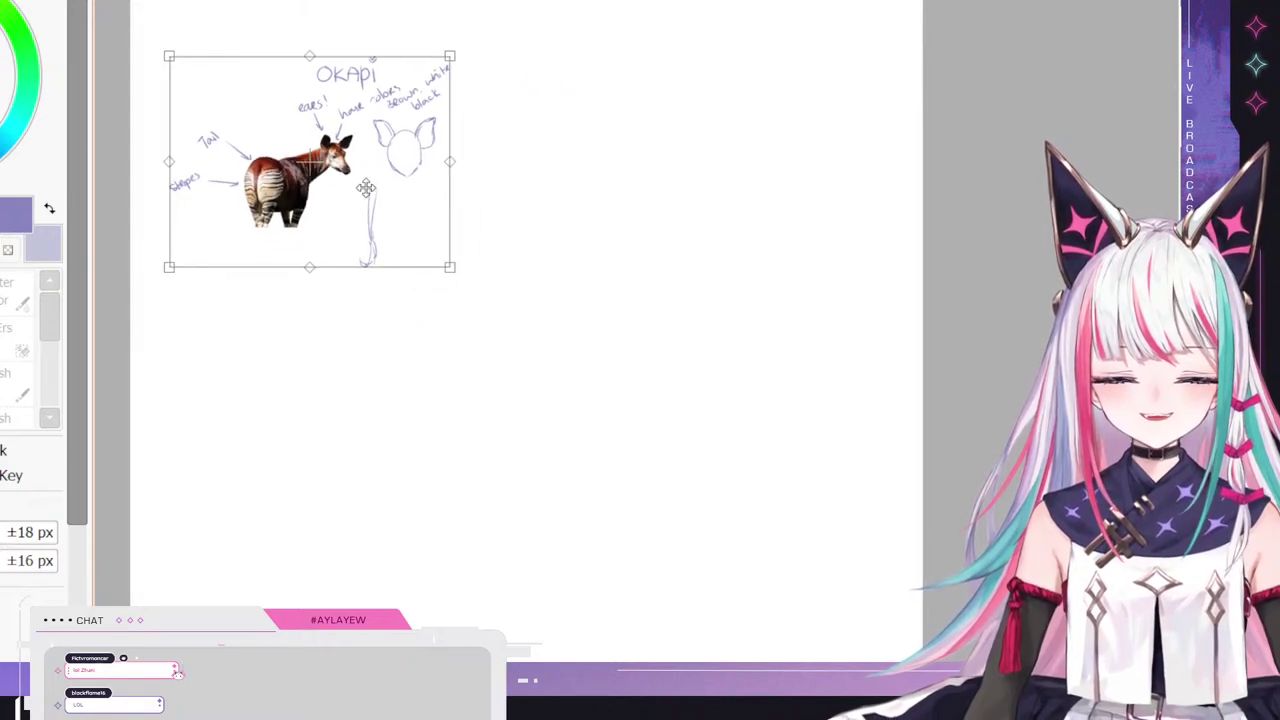
{"action": "left_click_drag", "start_coordinate": [367, 187], "coordinate": [342, 131]}
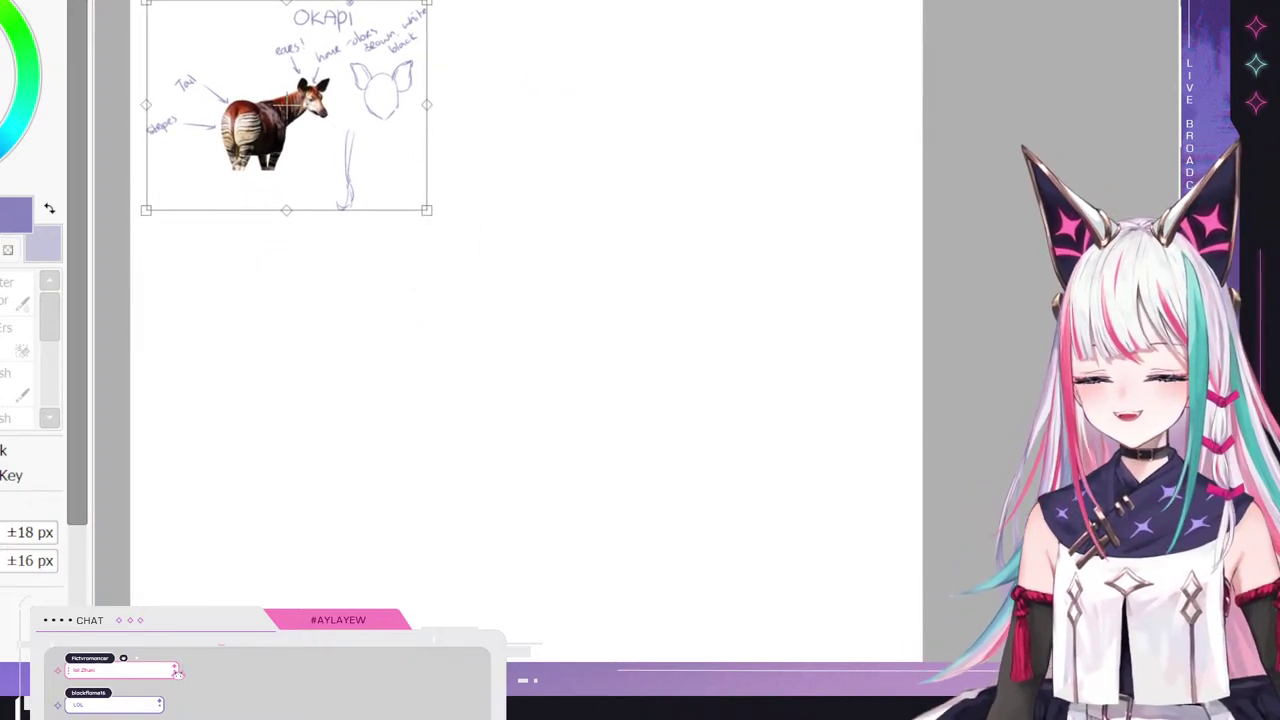
{"action": "key", "text": "Return"}
- Sketch a larger character head in the upper middle of the canvas, with a construction circle, tapered jaw and reinforced left side
{"action": "scroll", "coordinate": [260, 420], "scroll_direction": "down", "scroll_amount": 6}
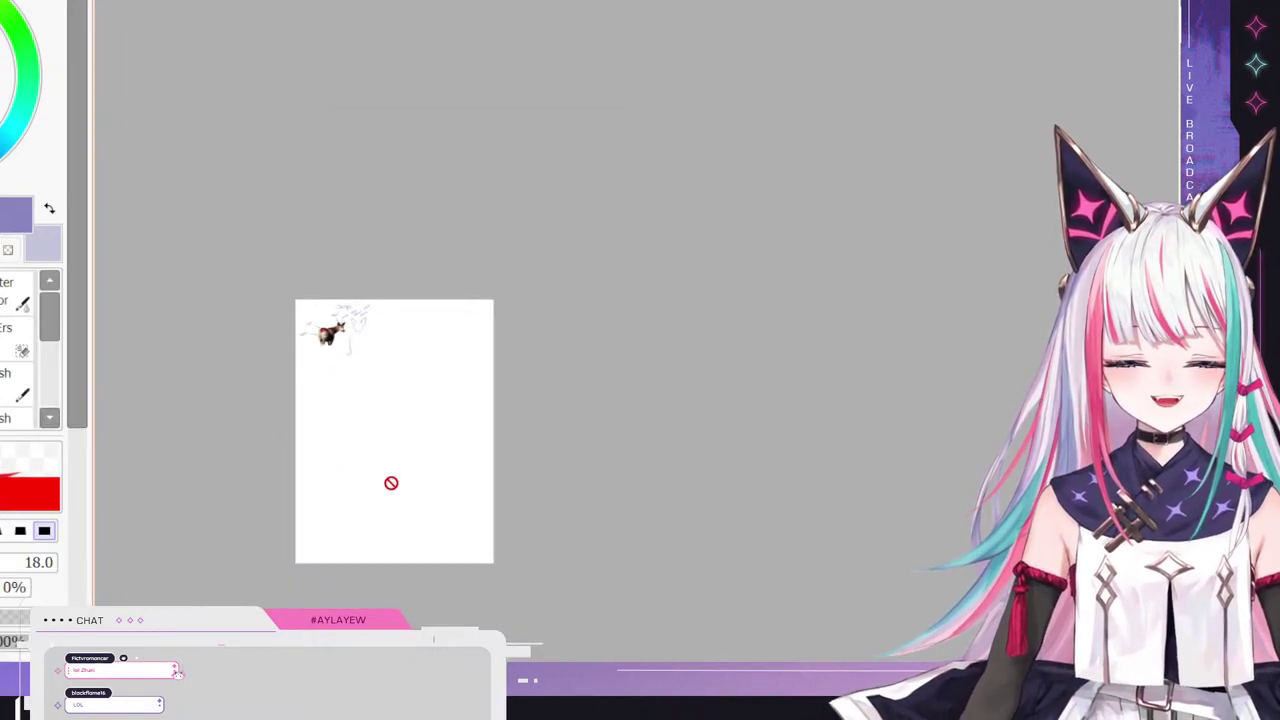
{"action": "scroll", "coordinate": [391, 483], "scroll_direction": "up", "scroll_amount": 3}
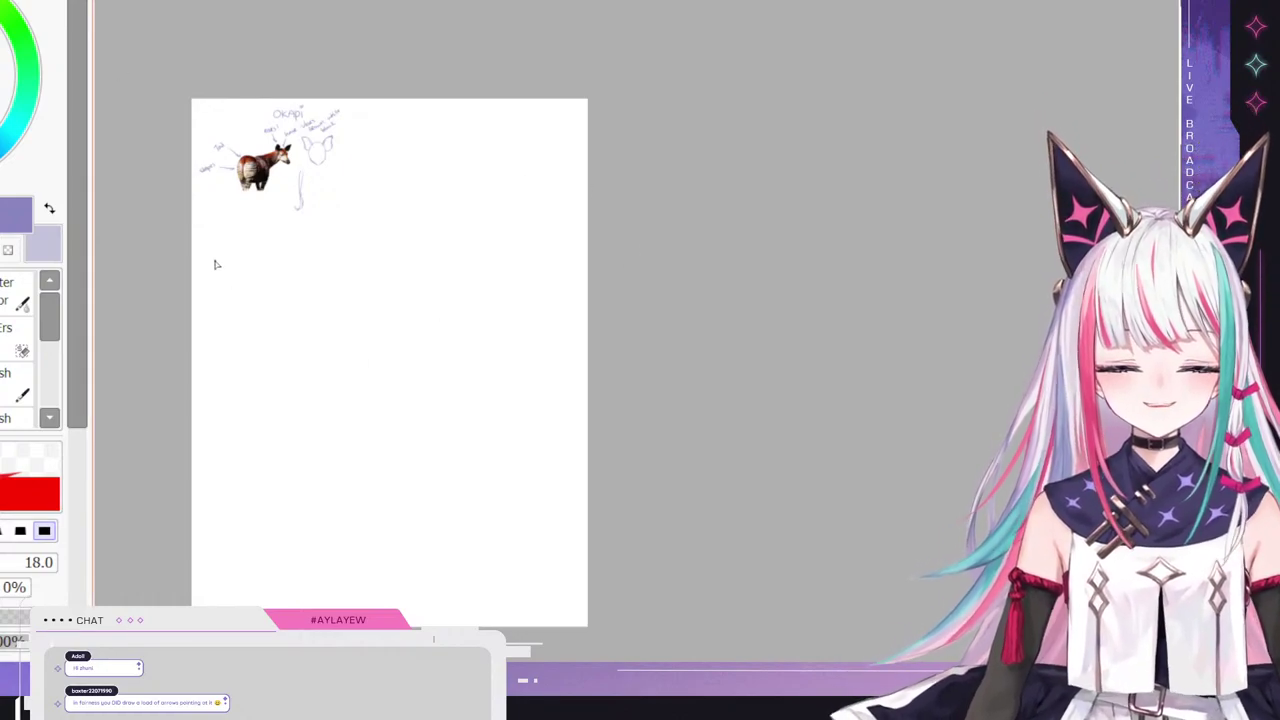
{"action": "scroll", "coordinate": [185, 258], "scroll_direction": "up", "scroll_amount": 1}
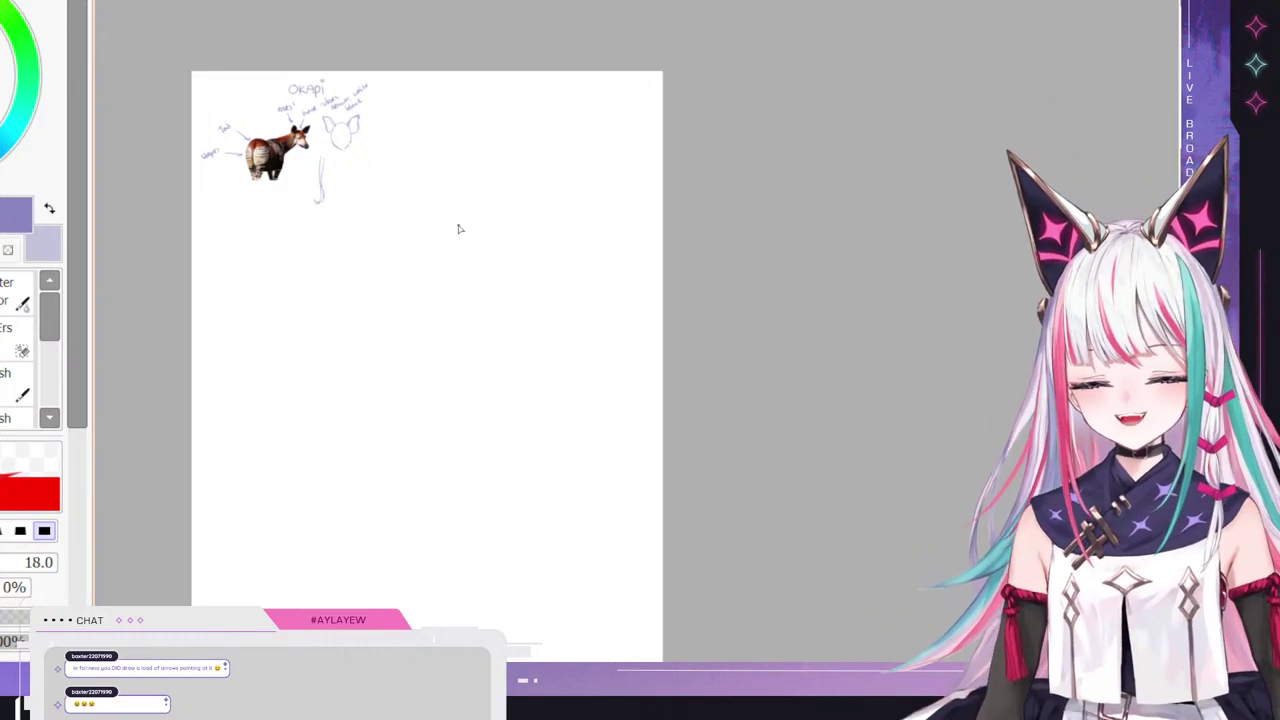
{"action": "mouse_move", "coordinate": [443, 190]}
{"action": "left_mouse_down"}
{"action": "mouse_move", "coordinate": [481, 179]}
{"action": "mouse_move", "coordinate": [486, 237]}
{"action": "mouse_move", "coordinate": [429, 226]}
{"action": "mouse_move", "coordinate": [479, 182]}
{"action": "mouse_move", "coordinate": [486, 249]}
{"action": "left_mouse_up"}
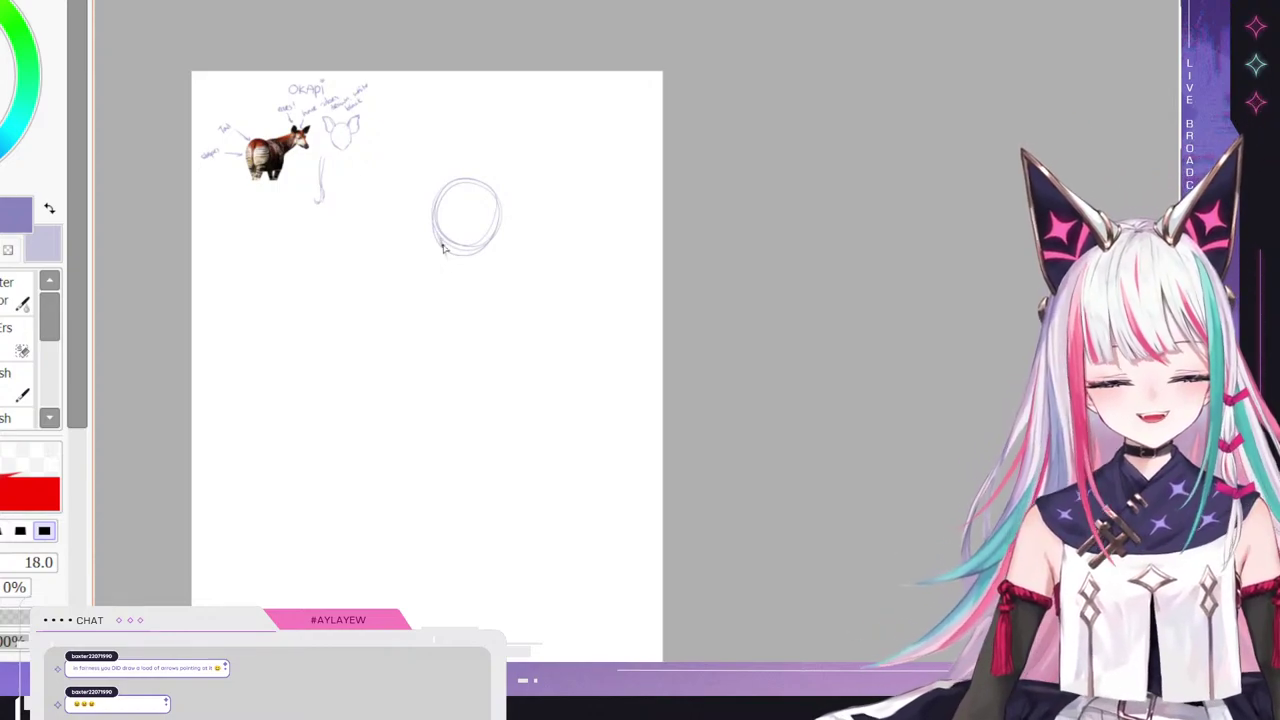
{"action": "mouse_move", "coordinate": [445, 258]}
{"action": "left_mouse_down"}
{"action": "mouse_move", "coordinate": [488, 260]}
{"action": "mouse_move", "coordinate": [478, 264]}
{"action": "mouse_move", "coordinate": [496, 247]}
{"action": "left_mouse_up"}
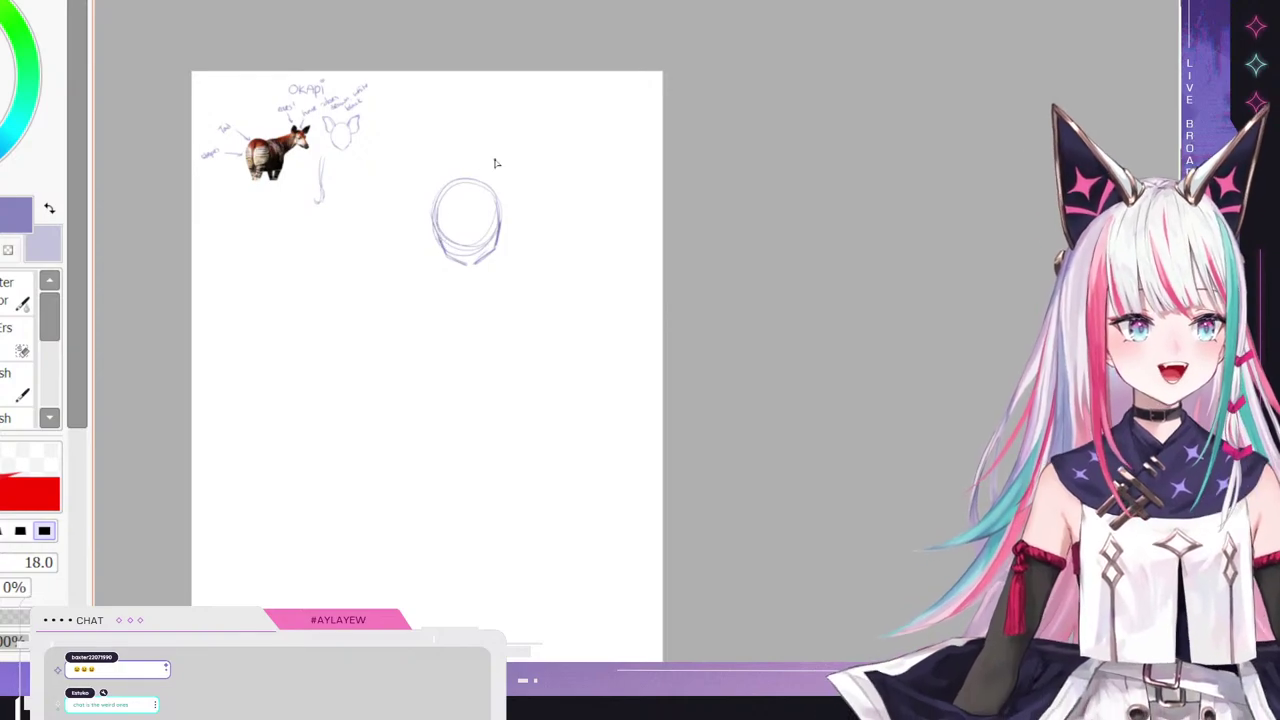
{"action": "scroll", "coordinate": [526, 227], "scroll_direction": "up", "scroll_amount": 1}
{"action": "scroll", "coordinate": [683, 172], "scroll_direction": "down", "scroll_amount": 1}
{"action": "scroll", "coordinate": [506, 214], "scroll_direction": "up", "scroll_amount": 1}
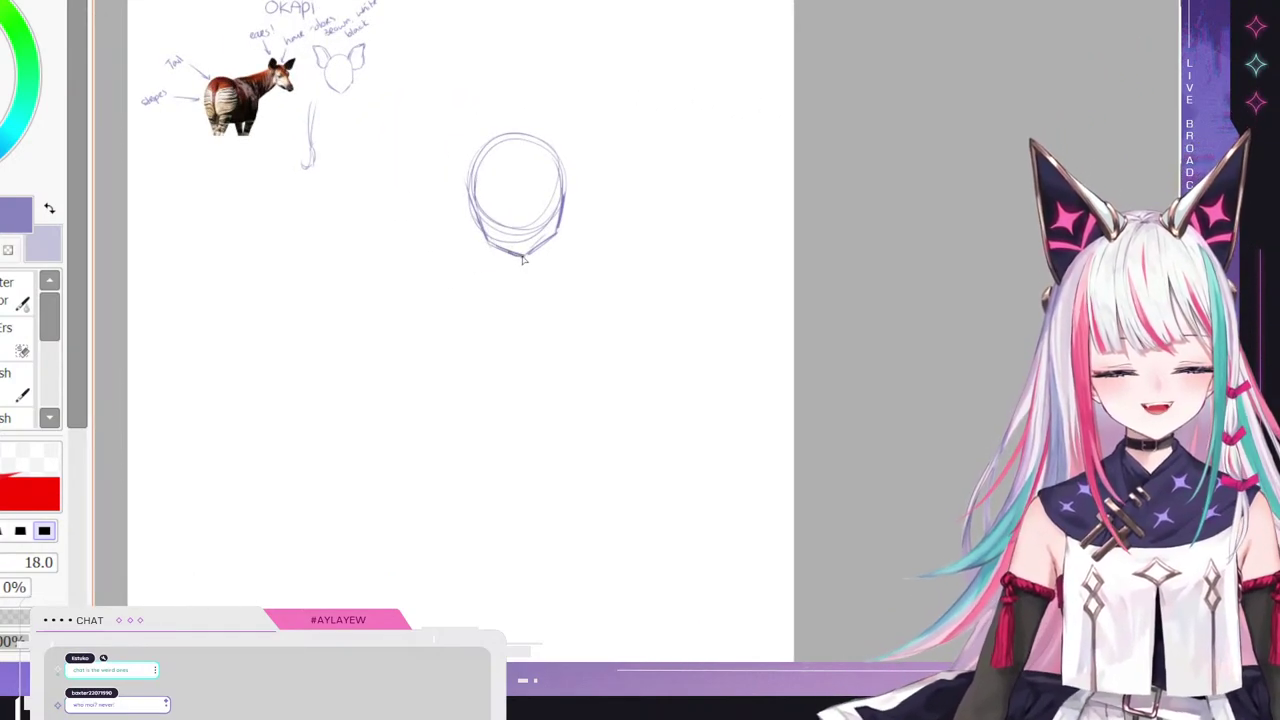
{"action": "left_click_drag", "start_coordinate": [474, 204], "coordinate": [497, 136]}
{"action": "left_click_drag", "start_coordinate": [473, 200], "coordinate": [509, 128]}
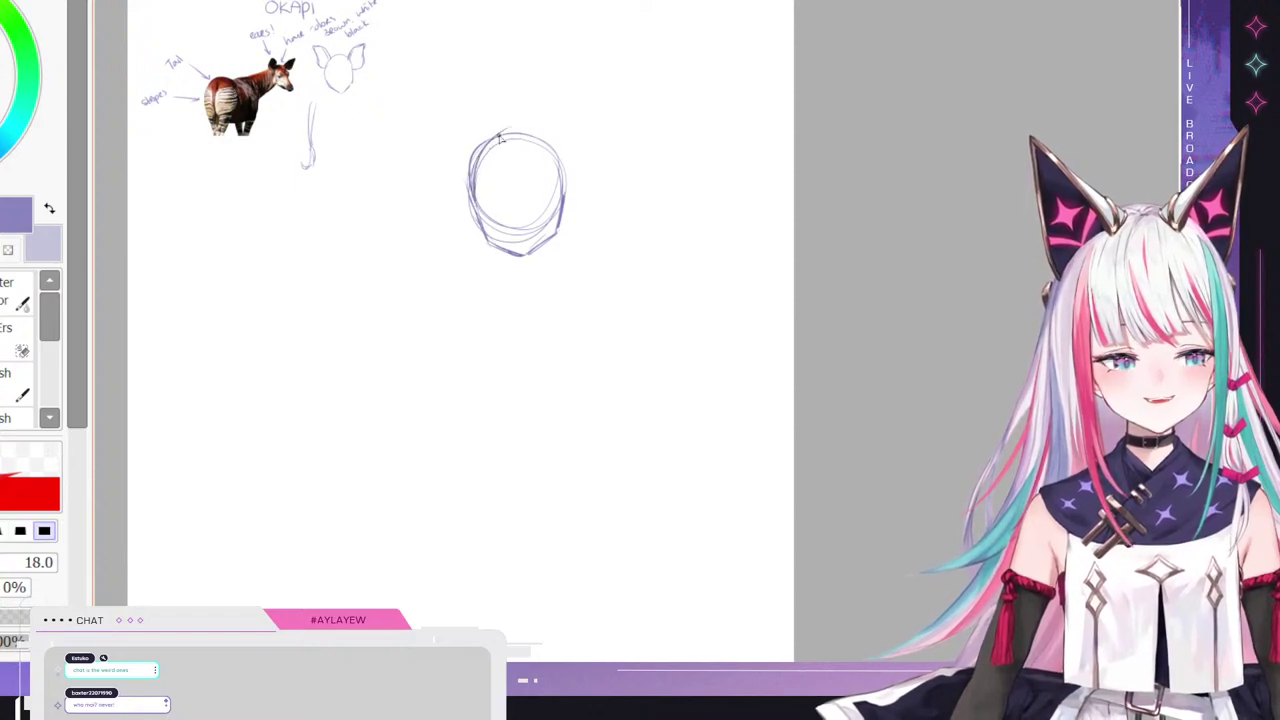
- Sketch the neck, both shoulder lines and the left side of the upper body beneath the head
{"action": "left_click_drag", "start_coordinate": [508, 253], "coordinate": [509, 269]}
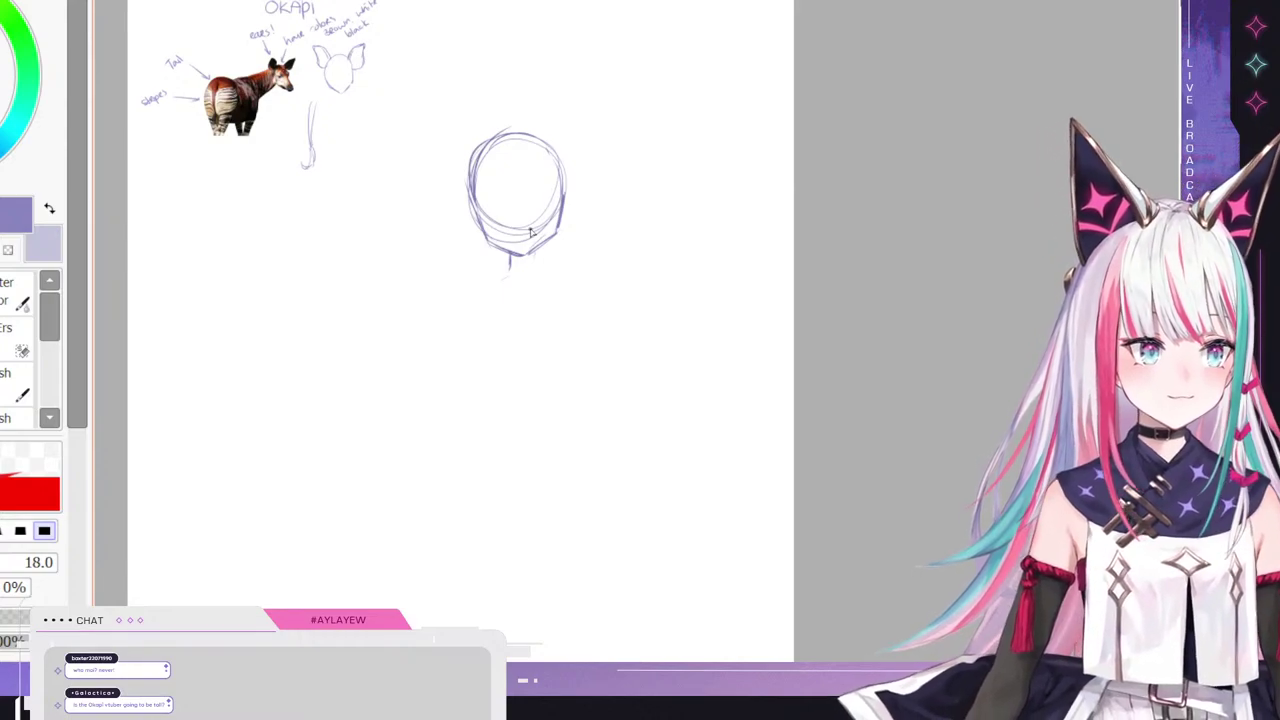
{"action": "scroll", "coordinate": [531, 231], "scroll_direction": "down", "scroll_amount": 4}
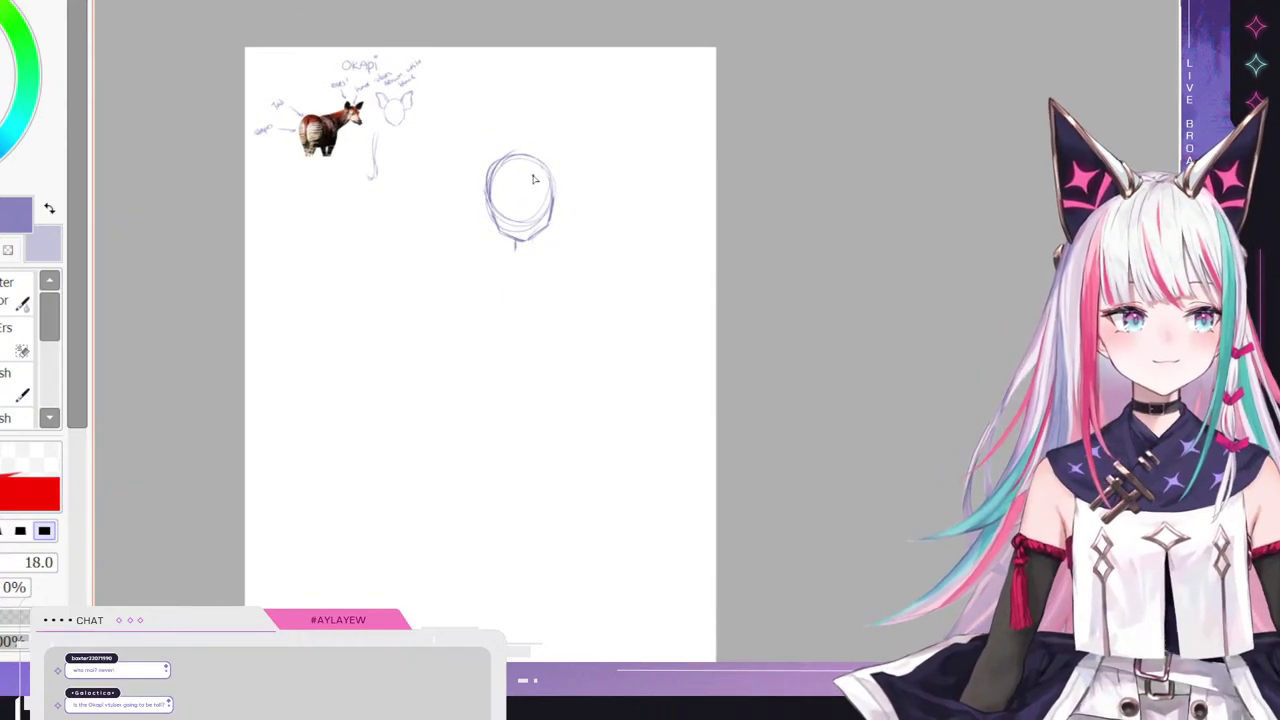
{"action": "scroll", "coordinate": [695, 280], "scroll_direction": "up", "scroll_amount": 2}
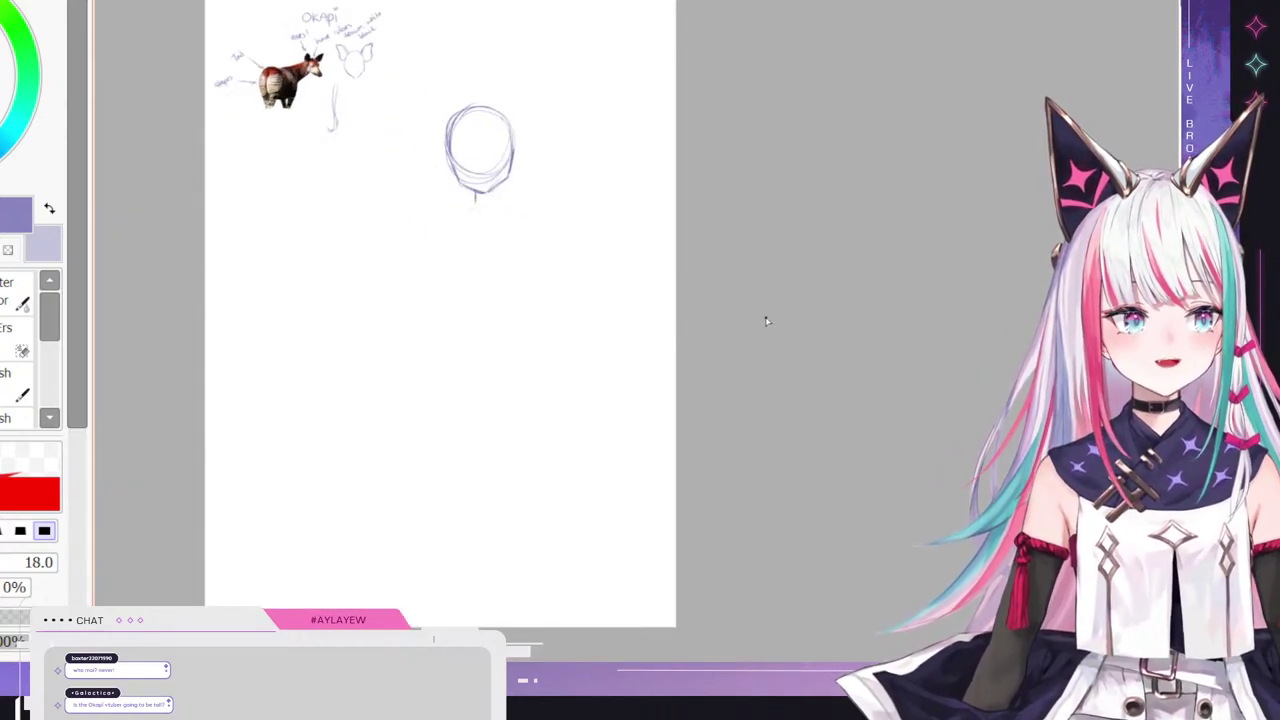
{"action": "scroll", "coordinate": [766, 321], "scroll_direction": "up", "scroll_amount": 1}
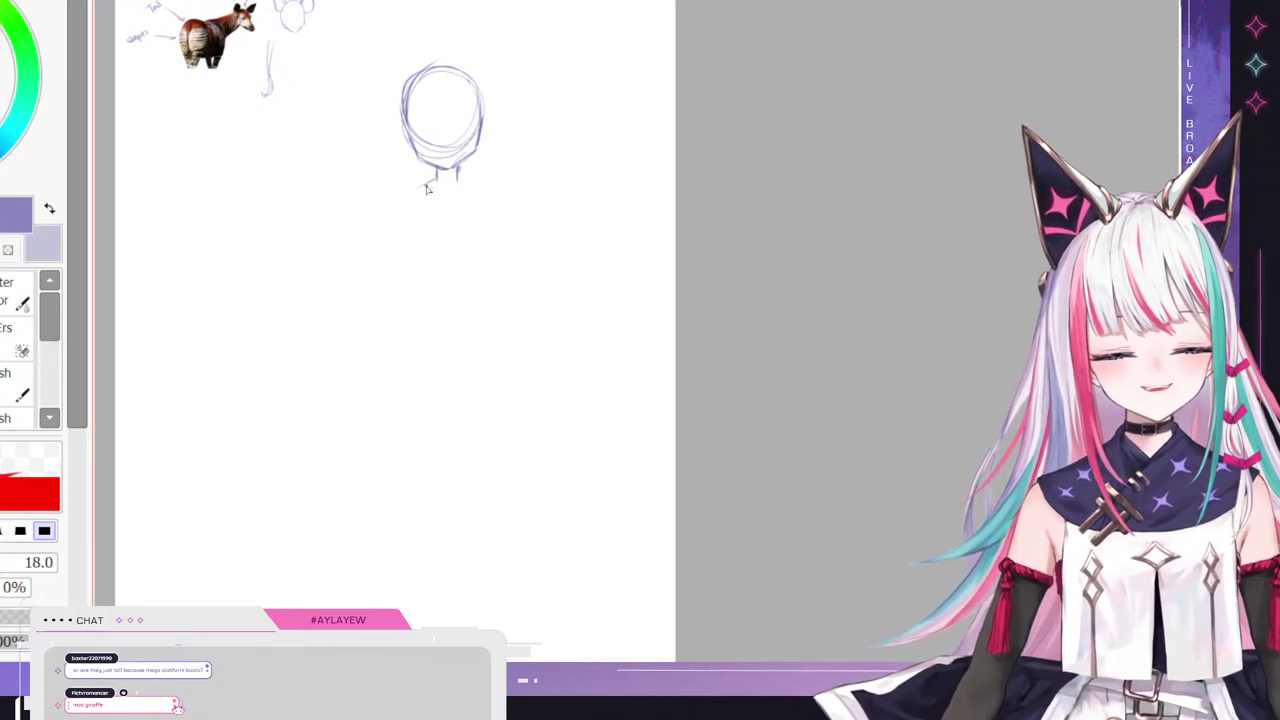
{"action": "left_click_drag", "start_coordinate": [410, 198], "coordinate": [401, 245]}
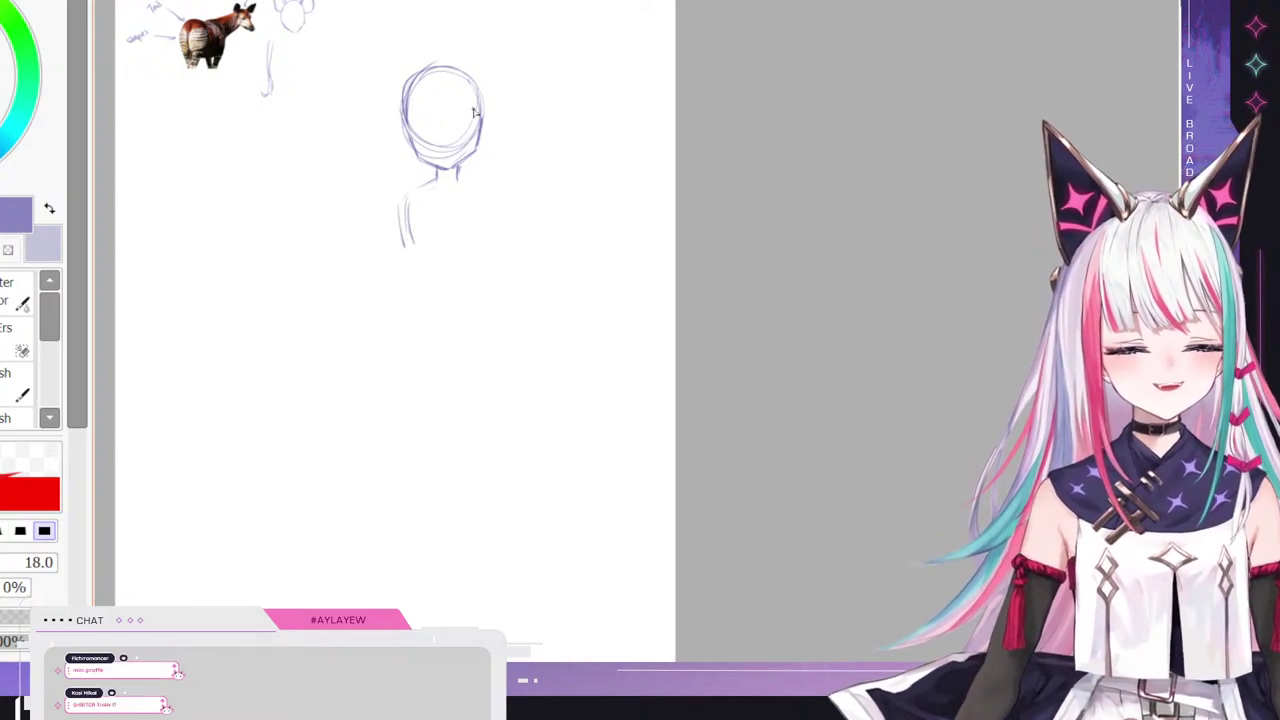
{"action": "left_click_drag", "start_coordinate": [458, 172], "coordinate": [496, 185]}
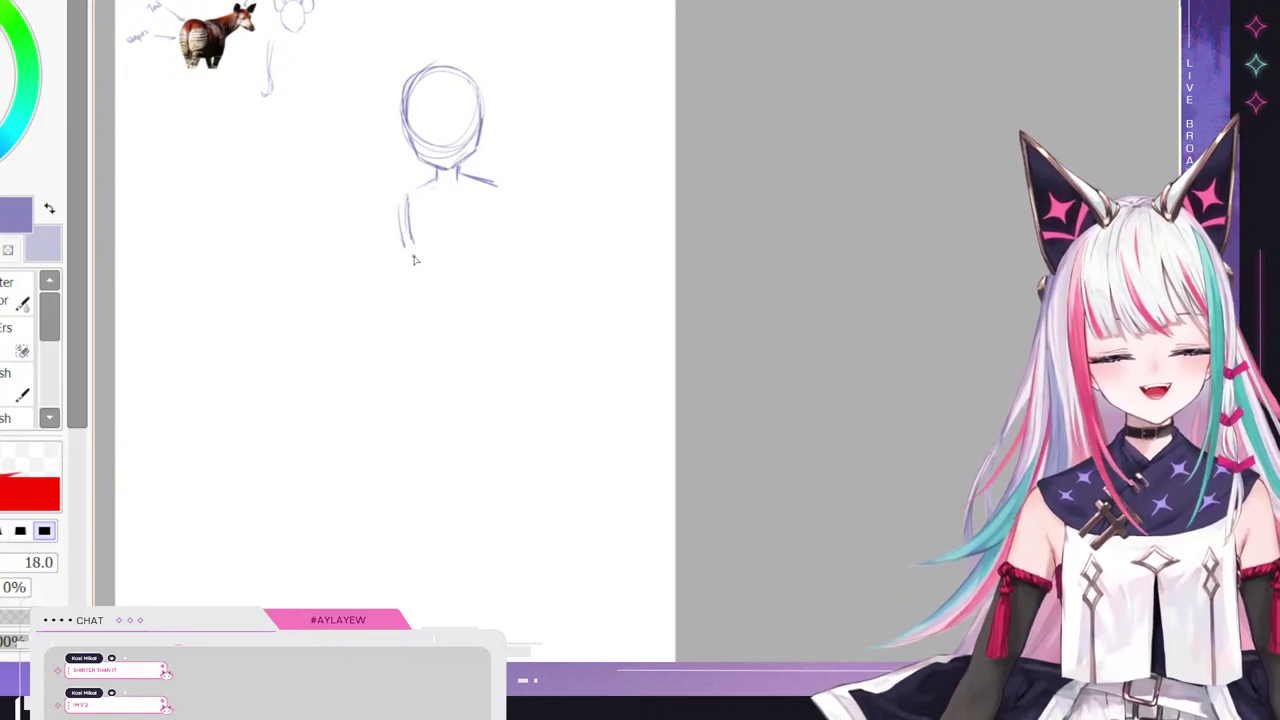
- Outline the torso with a short waist line and two sides tapering down to the waist
{"action": "left_click_drag", "start_coordinate": [410, 243], "coordinate": [449, 261]}
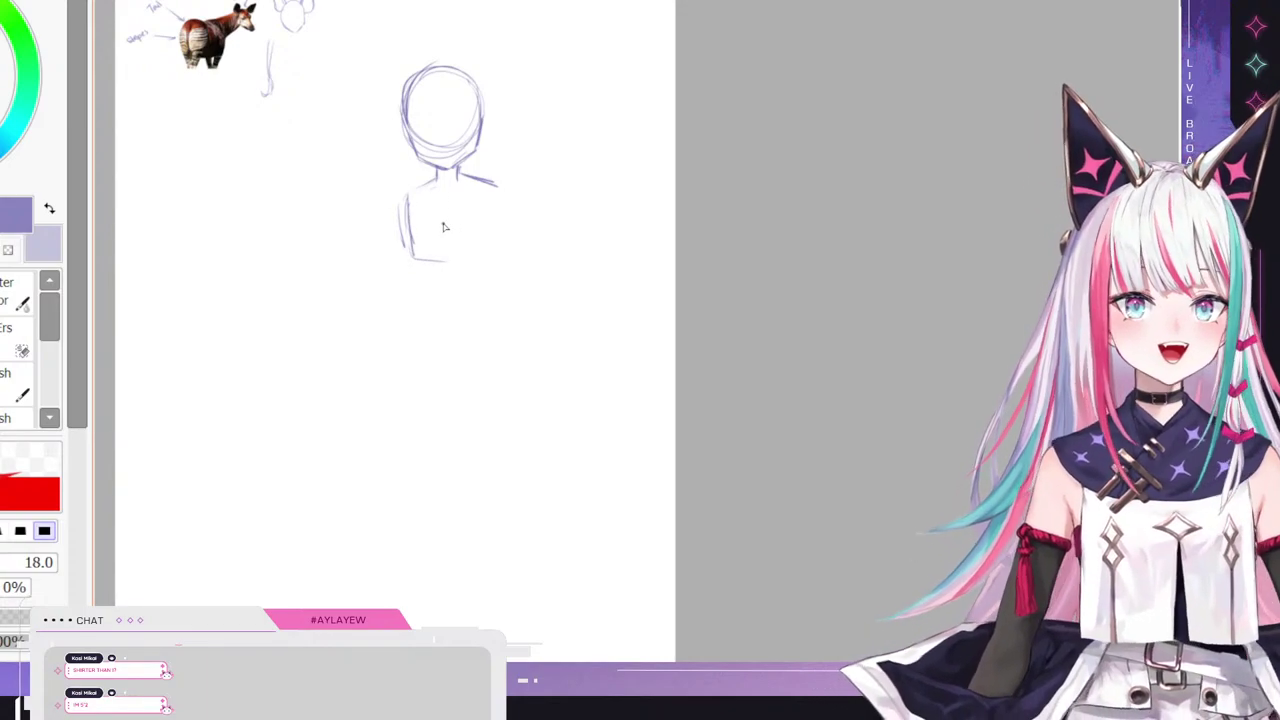
{"action": "left_click_drag", "start_coordinate": [492, 190], "coordinate": [490, 245]}
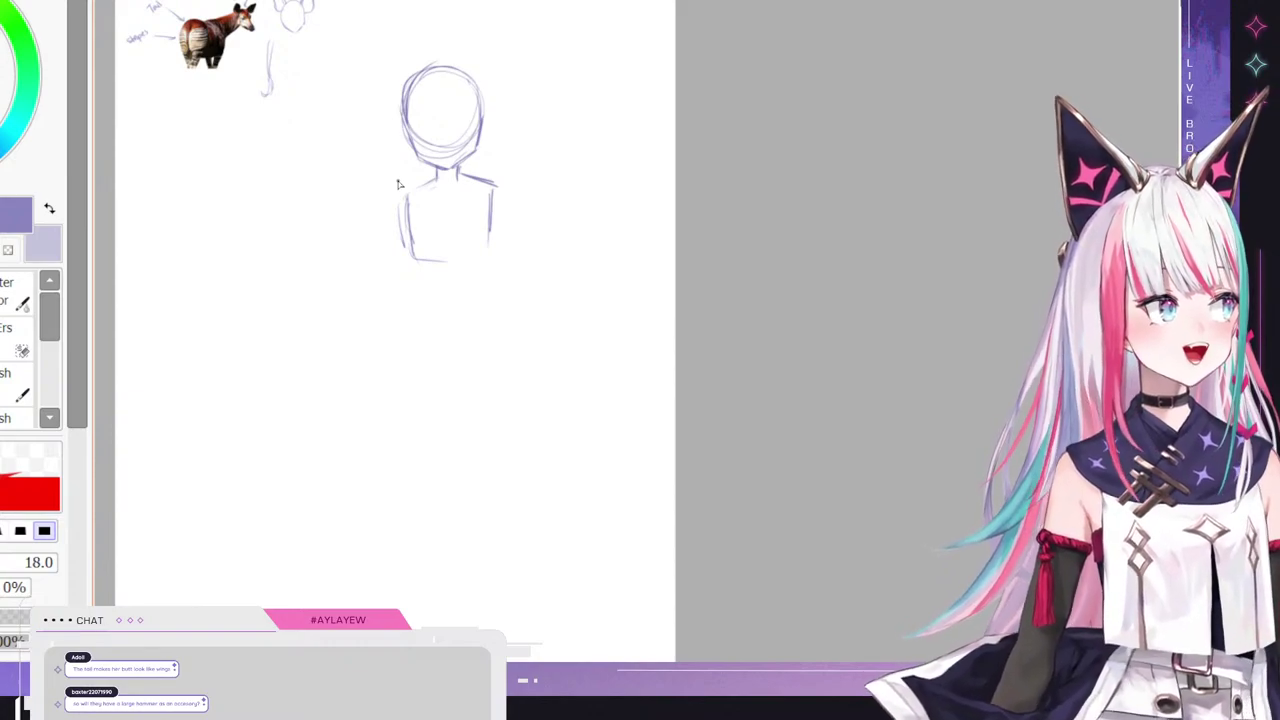
{"action": "left_click_drag", "start_coordinate": [411, 234], "coordinate": [419, 273]}
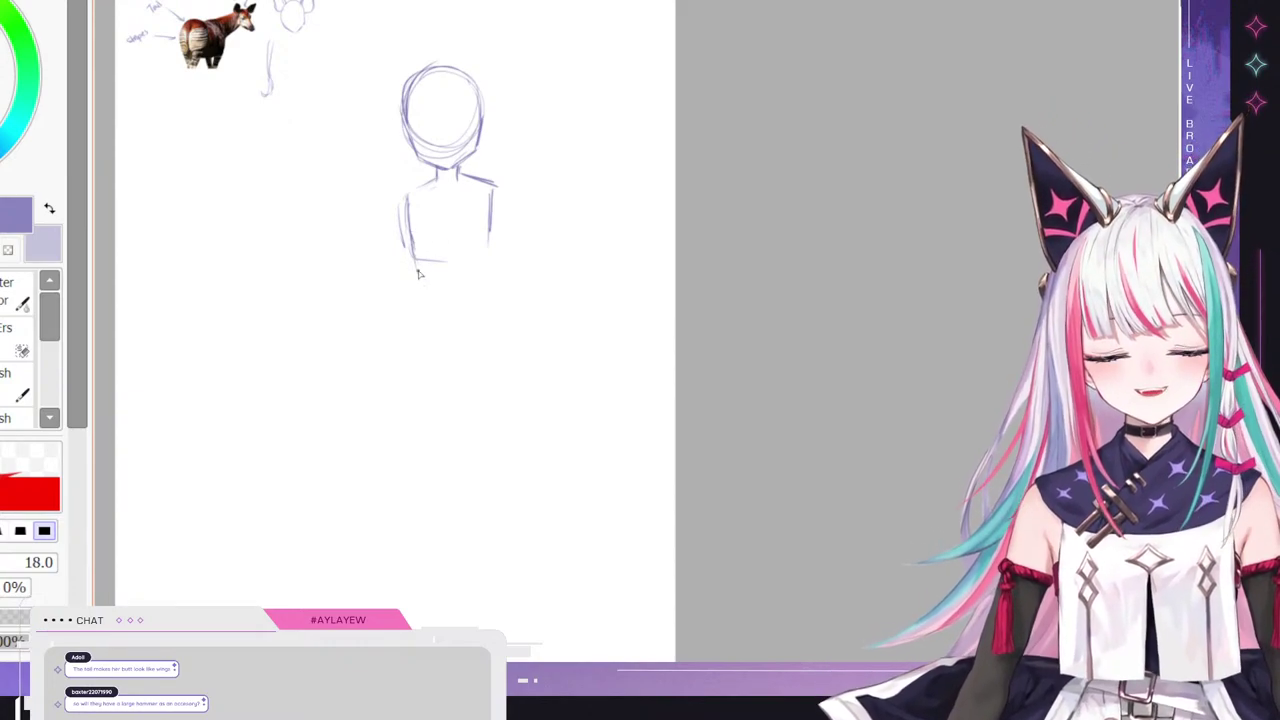
{"action": "left_click_drag", "start_coordinate": [490, 212], "coordinate": [481, 276]}
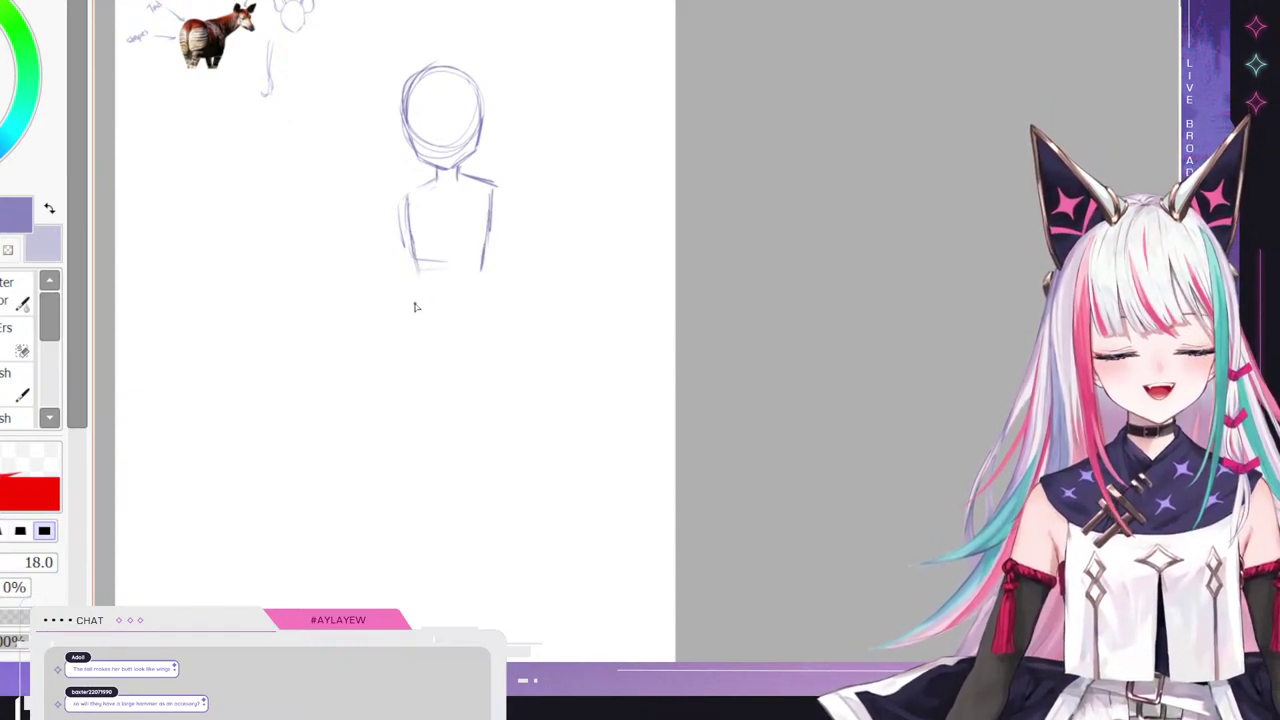
- Draw the hip and thigh contours flaring down from both sides of the waist, redoing the right line at a steeper angle
{"action": "left_click_drag", "start_coordinate": [417, 280], "coordinate": [390, 393]}
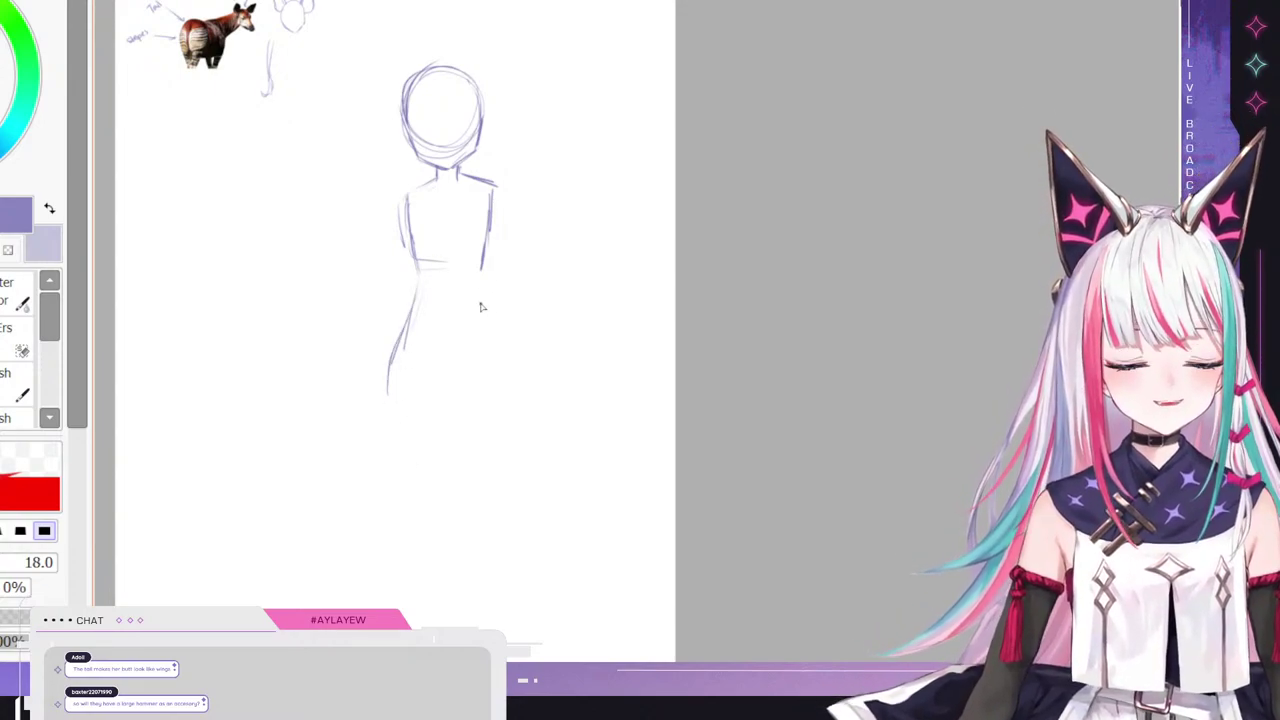
{"action": "mouse_move", "coordinate": [505, 350]}
{"action": "left_mouse_down"}
{"action": "mouse_move", "coordinate": [479, 287]}
{"action": "mouse_move", "coordinate": [523, 394]}
{"action": "left_mouse_up"}
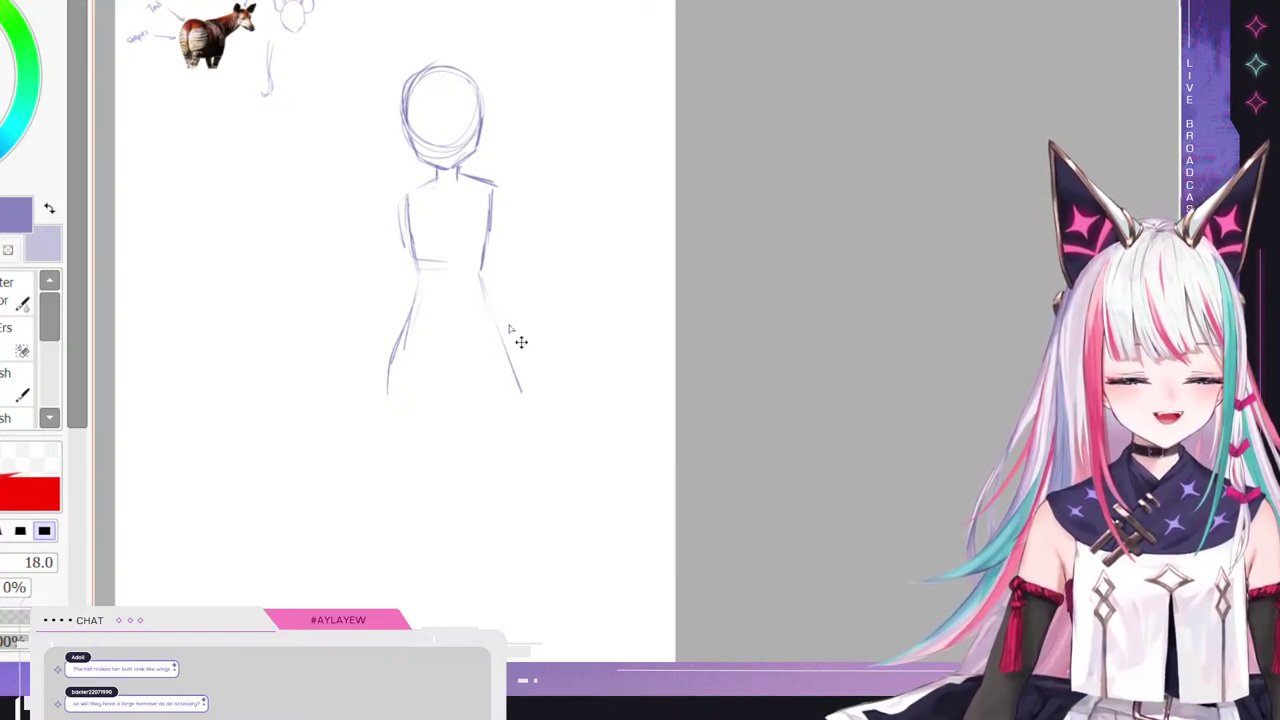
{"action": "key", "text": "ctrl+z"}
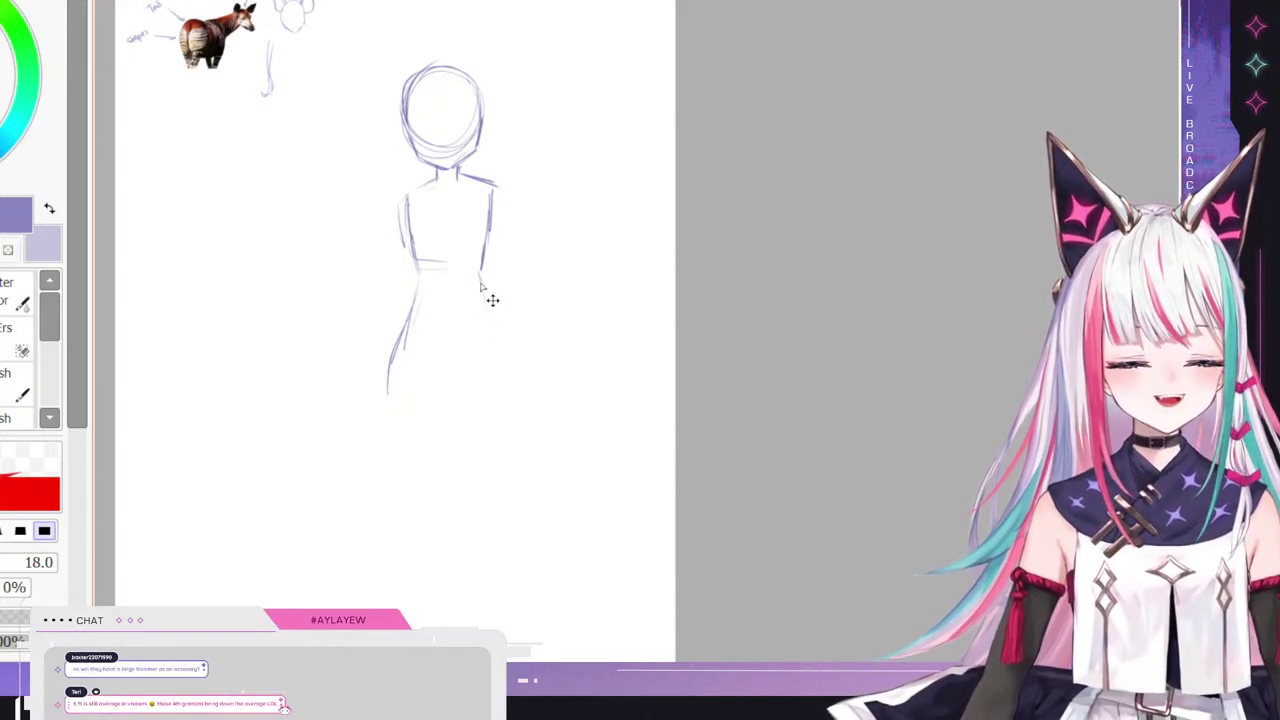
{"action": "left_click_drag", "start_coordinate": [481, 286], "coordinate": [500, 390]}
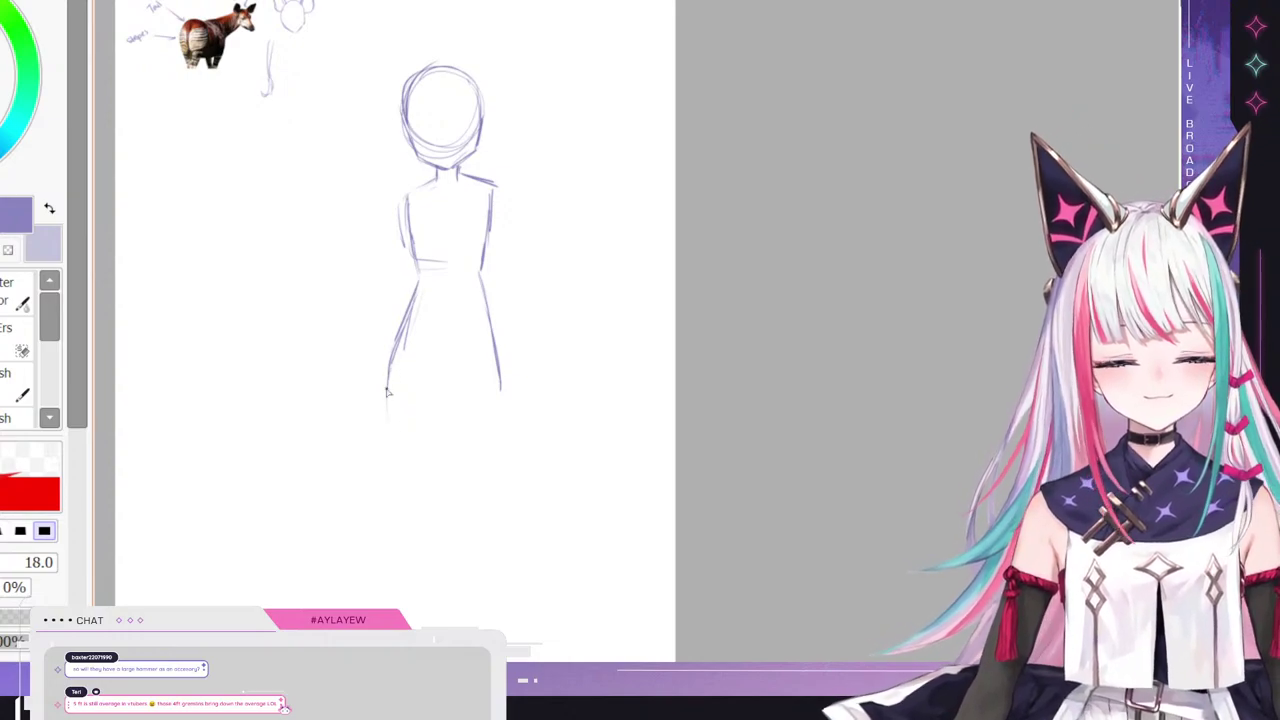
- Sketch the left thigh's outer contour down to the knee and the angular pelvis outline between the hips
{"action": "mouse_move", "coordinate": [389, 390]}
{"action": "left_mouse_down"}
{"action": "mouse_move", "coordinate": [423, 524]}
{"action": "mouse_move", "coordinate": [413, 466]}
{"action": "left_mouse_up"}
{"action": "left_click_drag", "start_coordinate": [427, 377], "coordinate": [464, 380]}
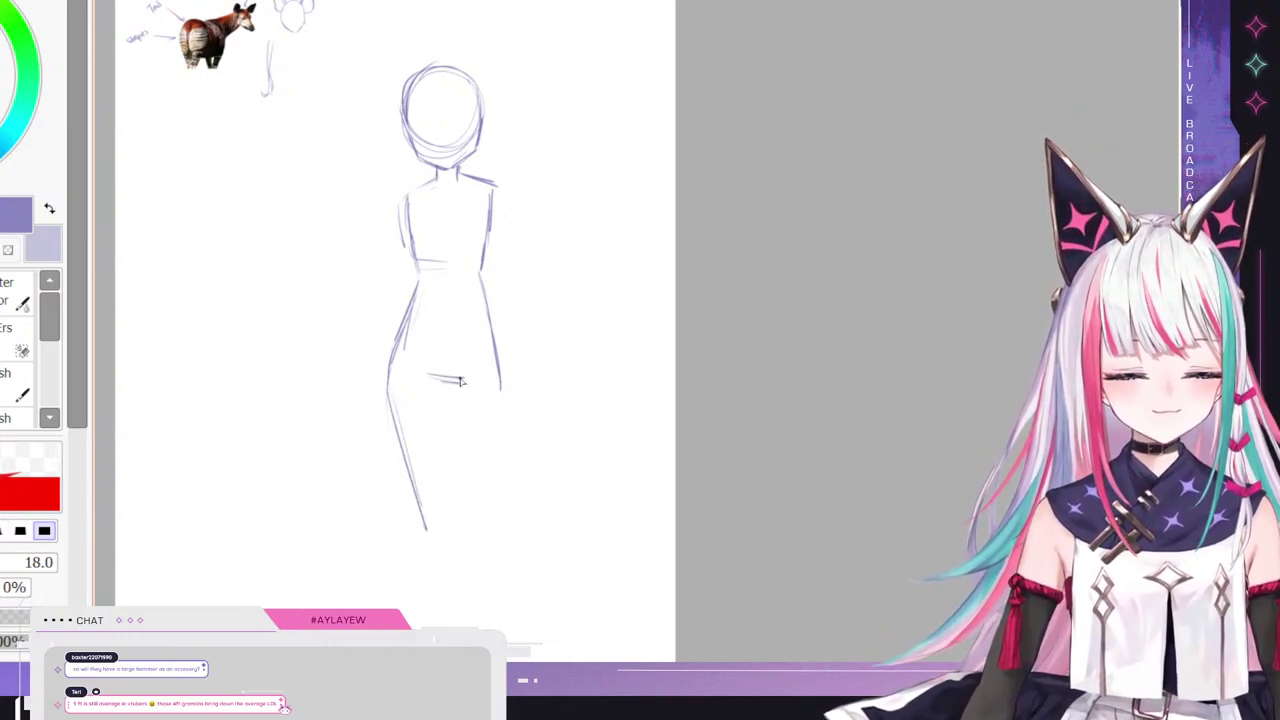
{"action": "left_click_drag", "start_coordinate": [410, 315], "coordinate": [462, 329]}
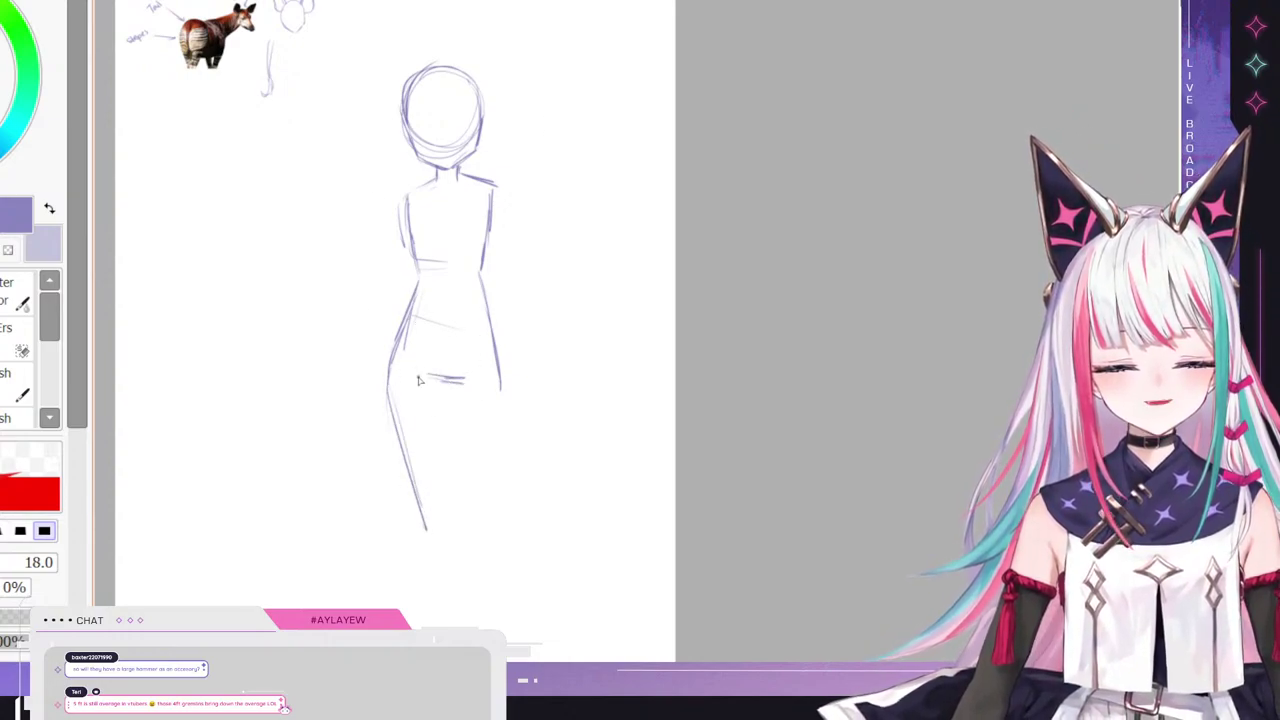
{"action": "mouse_move", "coordinate": [405, 360]}
{"action": "left_mouse_down"}
{"action": "mouse_move", "coordinate": [432, 381]}
{"action": "mouse_move", "coordinate": [493, 360]}
{"action": "left_mouse_up"}
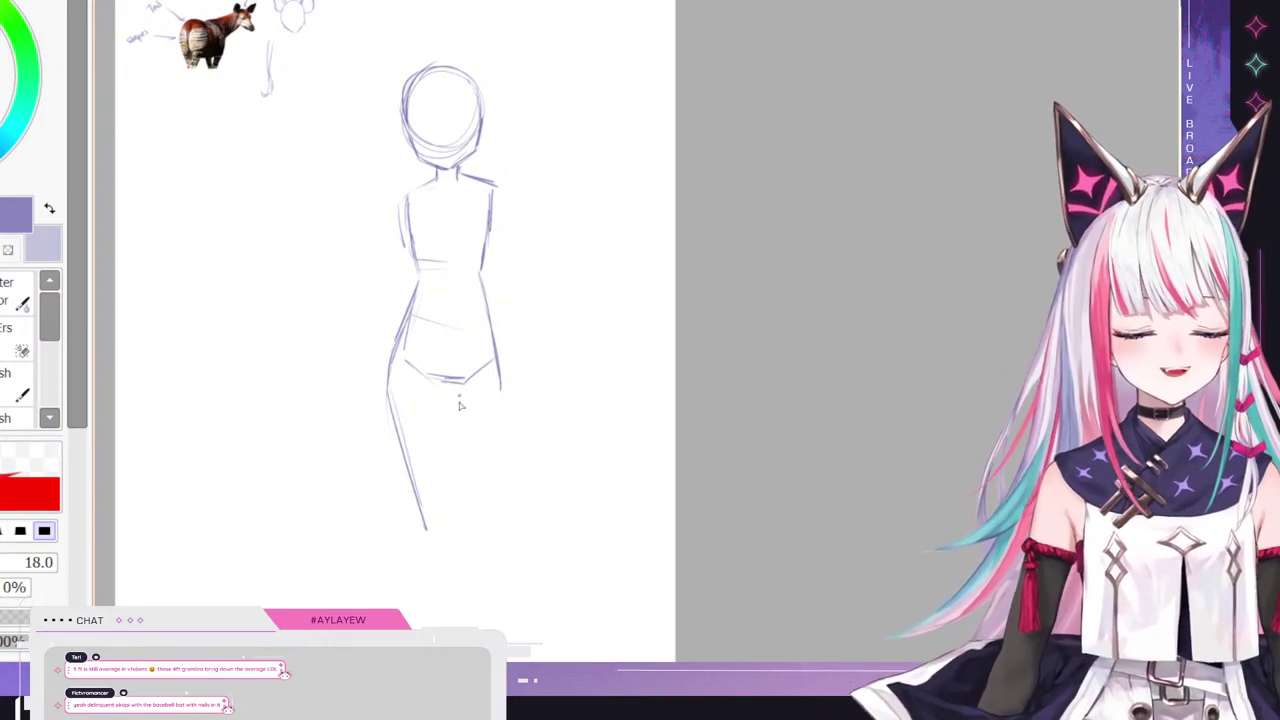
- Sketch the right thigh's outer contour and the inner thigh lines from the crotch down to the knees
{"action": "mouse_move", "coordinate": [497, 392]}
{"action": "left_mouse_down"}
{"action": "mouse_move", "coordinate": [482, 540]}
{"action": "mouse_move", "coordinate": [480, 515]}
{"action": "left_mouse_up"}
{"action": "left_click_drag", "start_coordinate": [447, 415], "coordinate": [457, 542]}
{"action": "left_click_drag", "start_coordinate": [456, 382], "coordinate": [449, 455]}
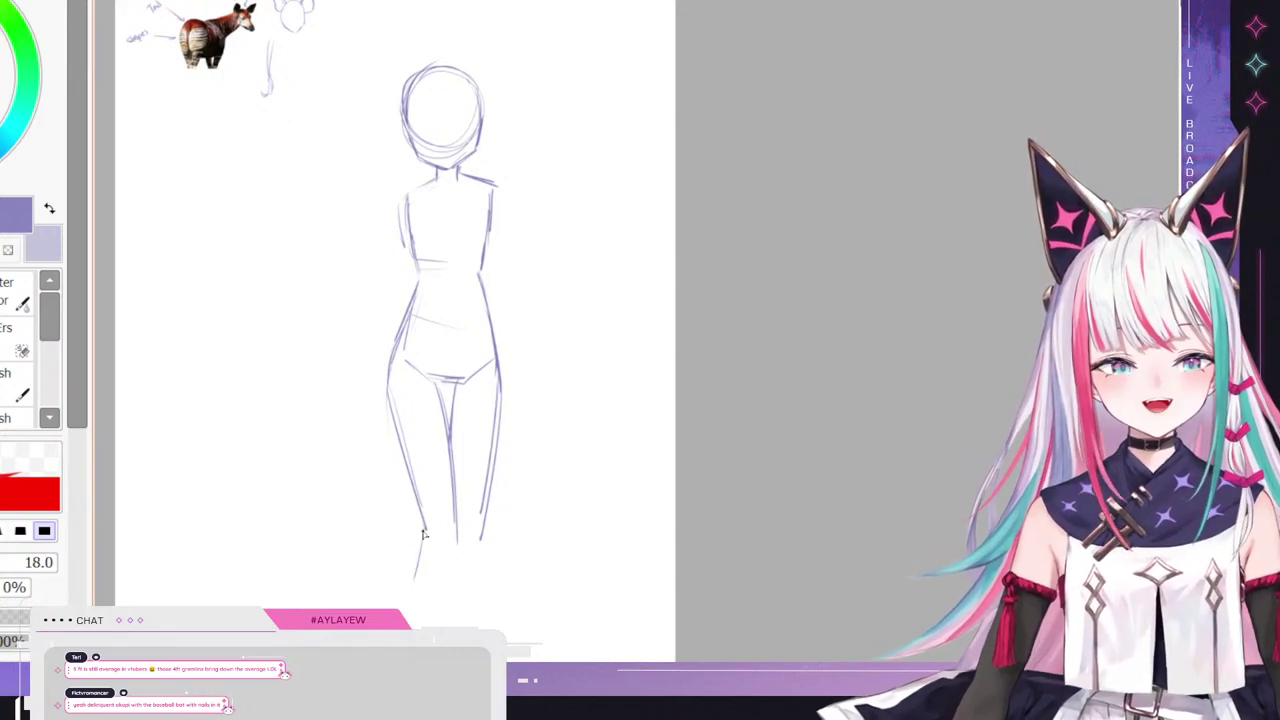
- Move the whole figure sketch upward on the canvas to make room for the lower legs
{"action": "scroll", "coordinate": [424, 534], "scroll_direction": "up", "scroll_amount": 1}
{"action": "scroll", "coordinate": [395, 330], "scroll_direction": "down", "scroll_amount": 1}
{"action": "key", "text": "ctrl+t"}
{"action": "mouse_move", "coordinate": [449, 376]}
{"action": "left_mouse_down"}
{"action": "mouse_move", "coordinate": [463, 343]}
{"action": "mouse_move", "coordinate": [453, 311]}
{"action": "left_mouse_up"}
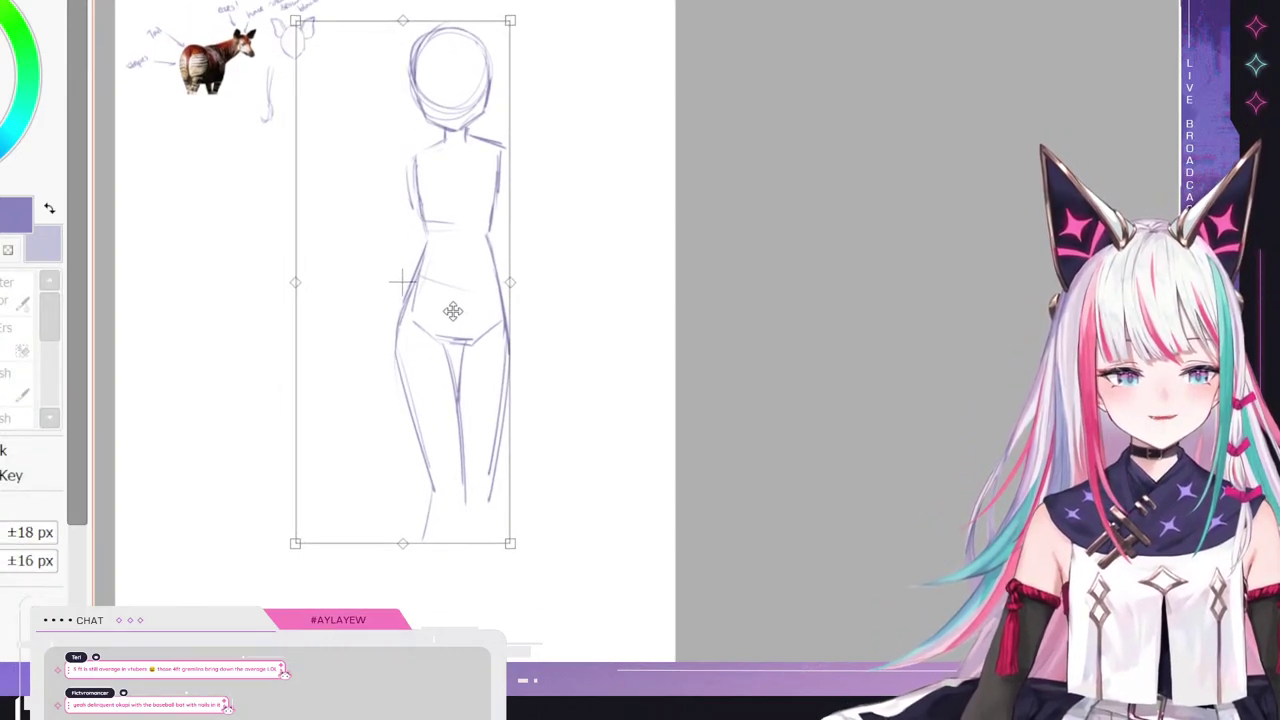
{"action": "key", "text": "Return"}
- Try lower legs spread apart below the knees, and undo the lines of the right one
{"action": "left_click_drag", "start_coordinate": [440, 490], "coordinate": [412, 601]}
{"action": "left_click_drag", "start_coordinate": [465, 507], "coordinate": [436, 624]}
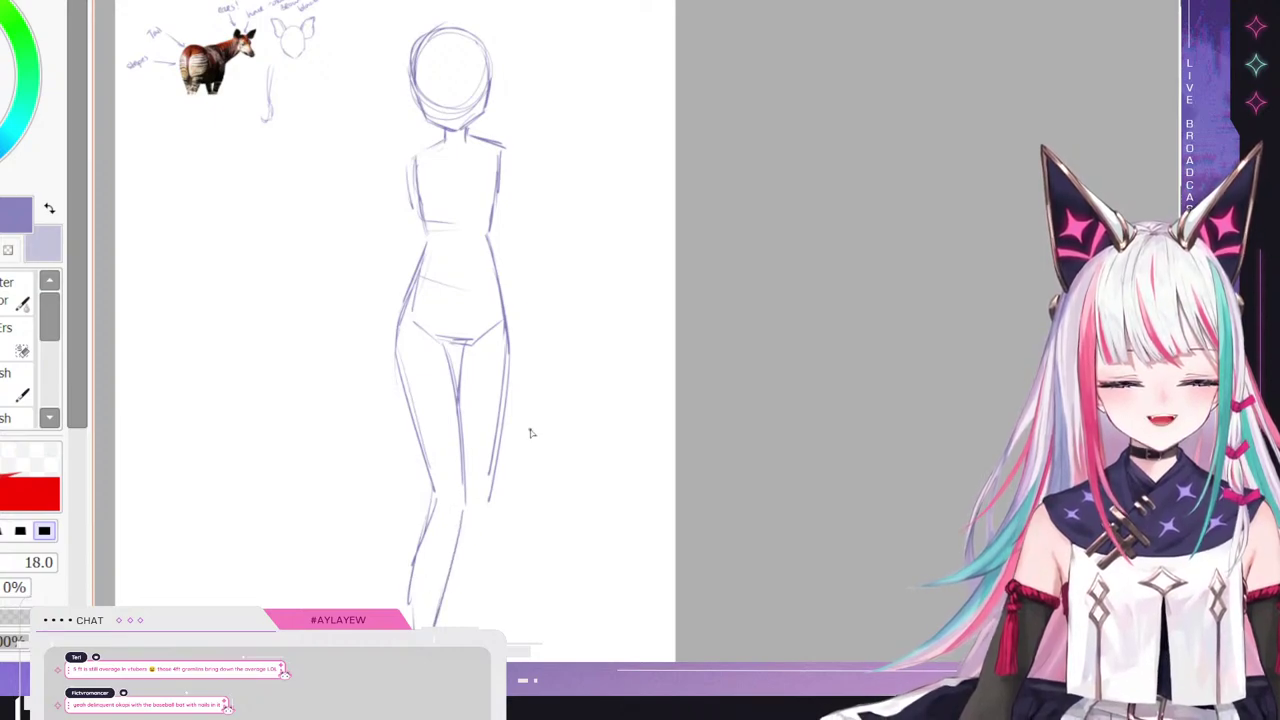
{"action": "left_click_drag", "start_coordinate": [492, 487], "coordinate": [544, 645]}
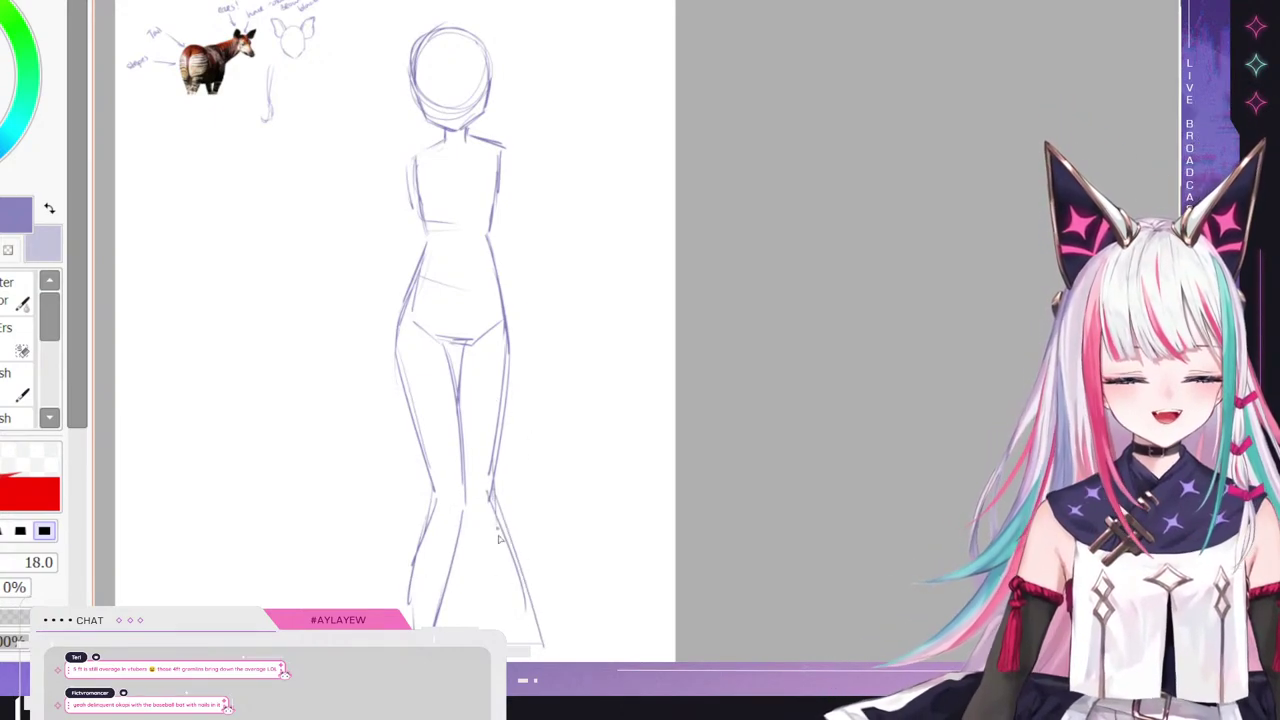
{"action": "left_click_drag", "start_coordinate": [468, 528], "coordinate": [534, 658]}
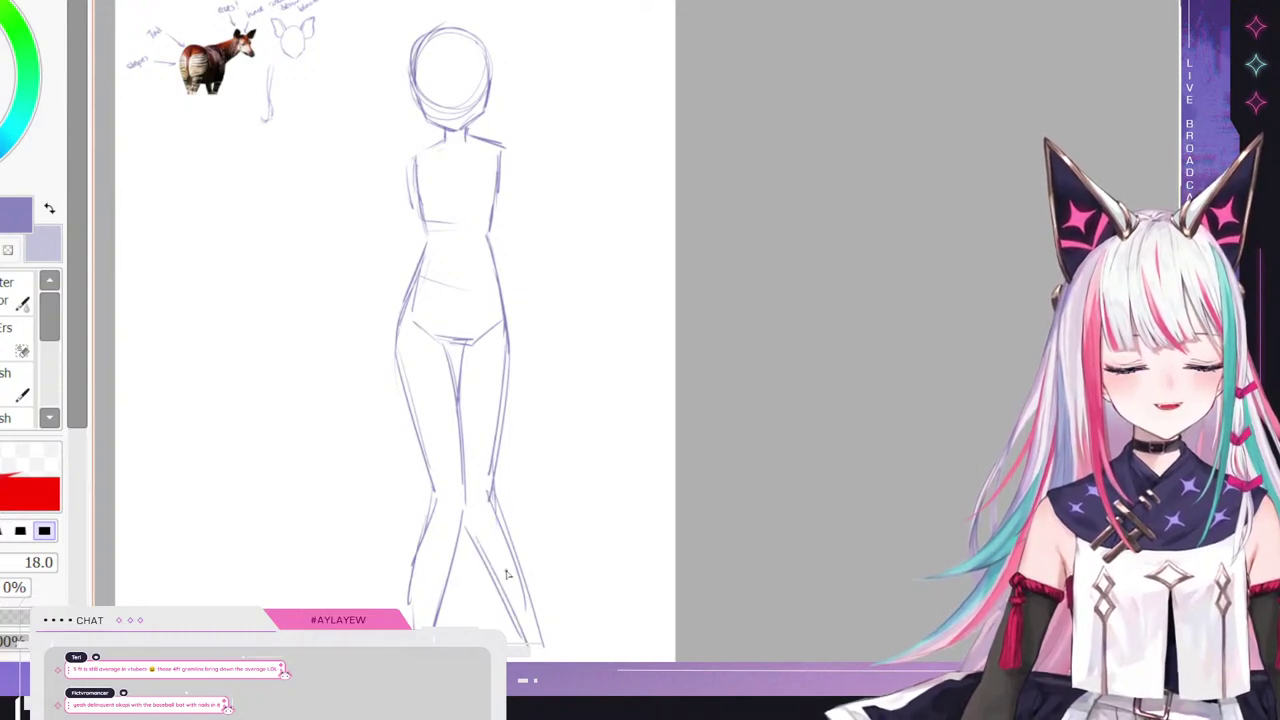
{"action": "key", "text": "ctrl+z"}
{"action": "key", "text": "ctrl+z"}
{"action": "key", "text": "ctrl+z"}
{"action": "key", "text": "ctrl+z"}
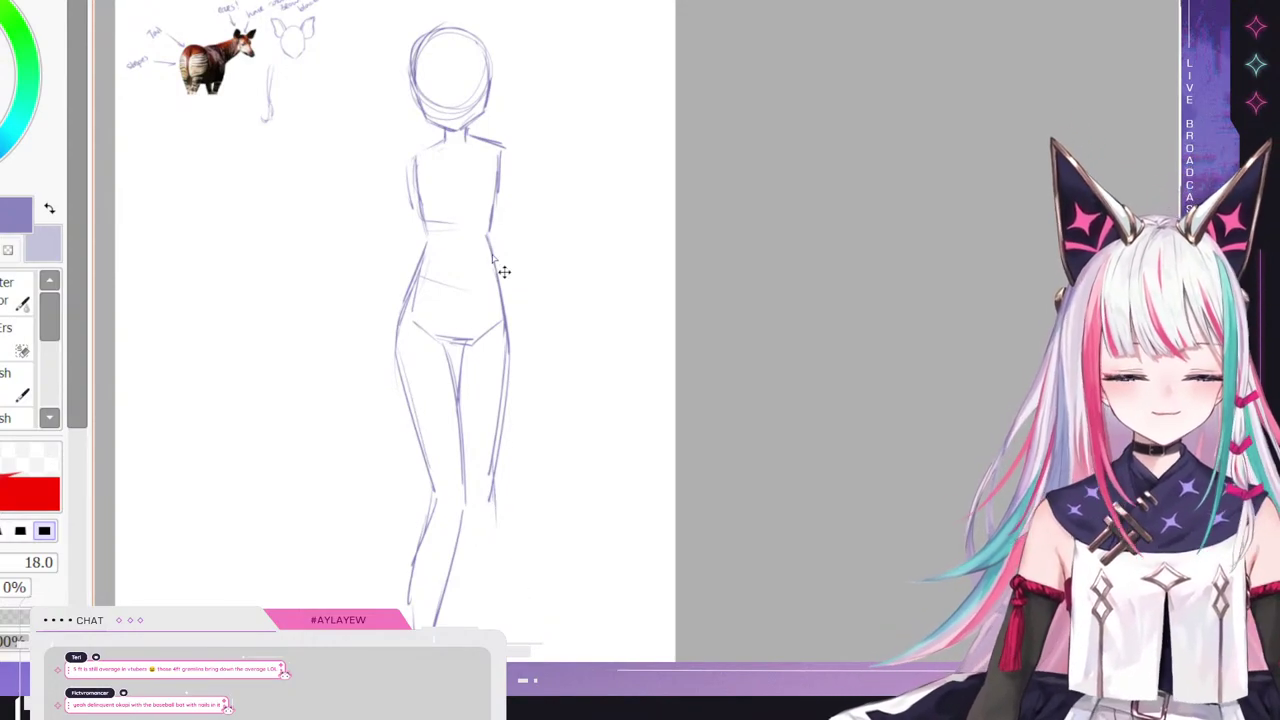
- Erase the left lower leg up to the knee with the eraser enlarged to 120
{"action": "key", "text": "e"}
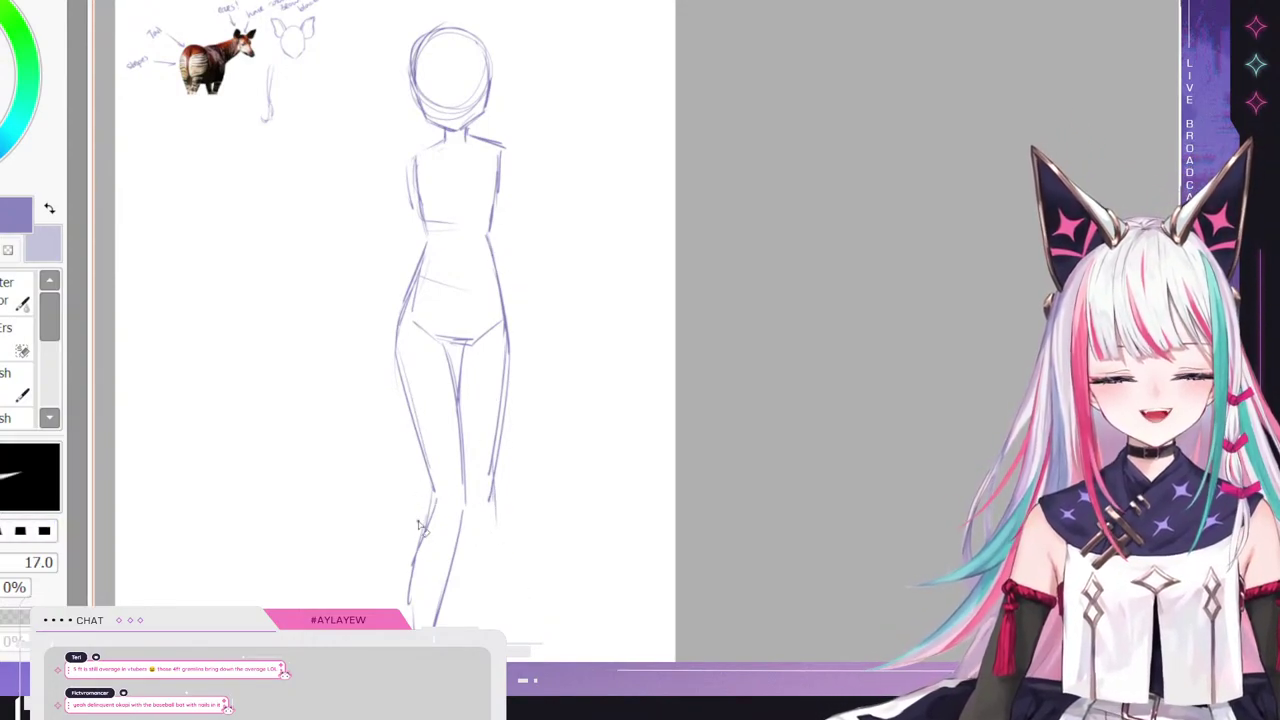
{"action": "key", "text": "e"}
{"action": "key", "text": "["}
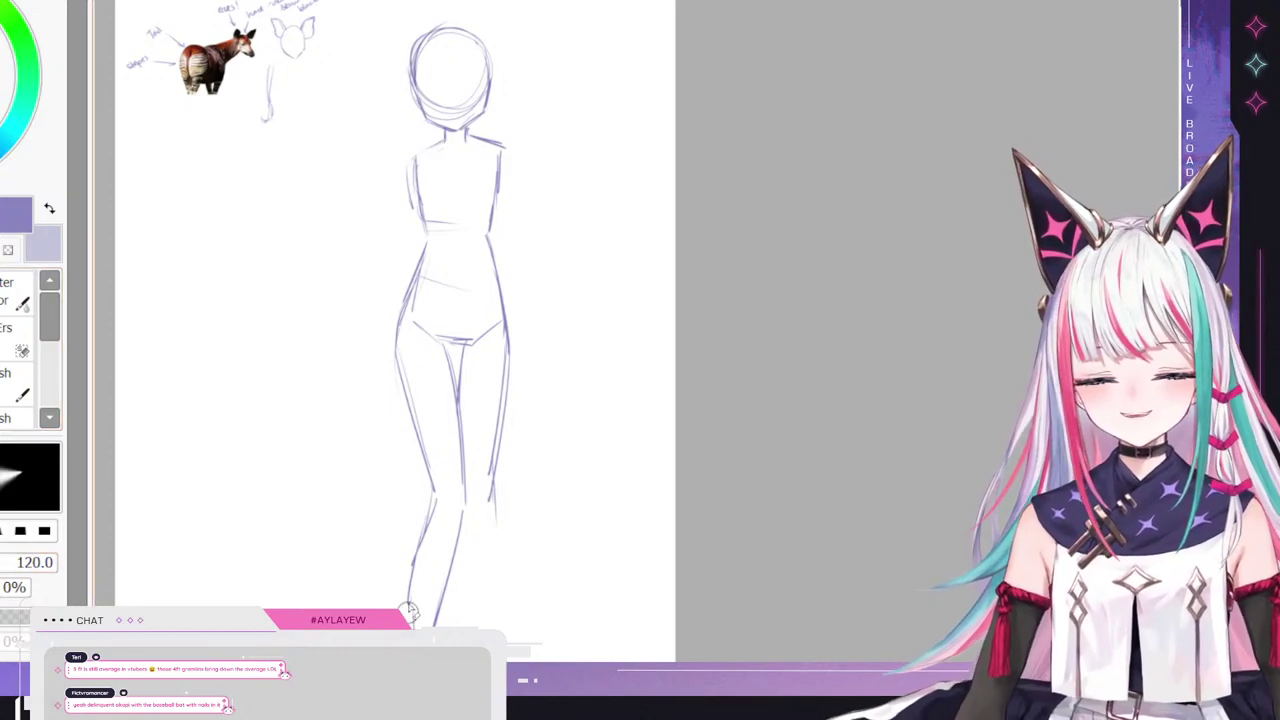
{"action": "left_click_drag", "start_coordinate": [410, 612], "coordinate": [434, 536]}
{"action": "key", "text": "ctrl+z"}
{"action": "key", "text": "ctrl+z"}
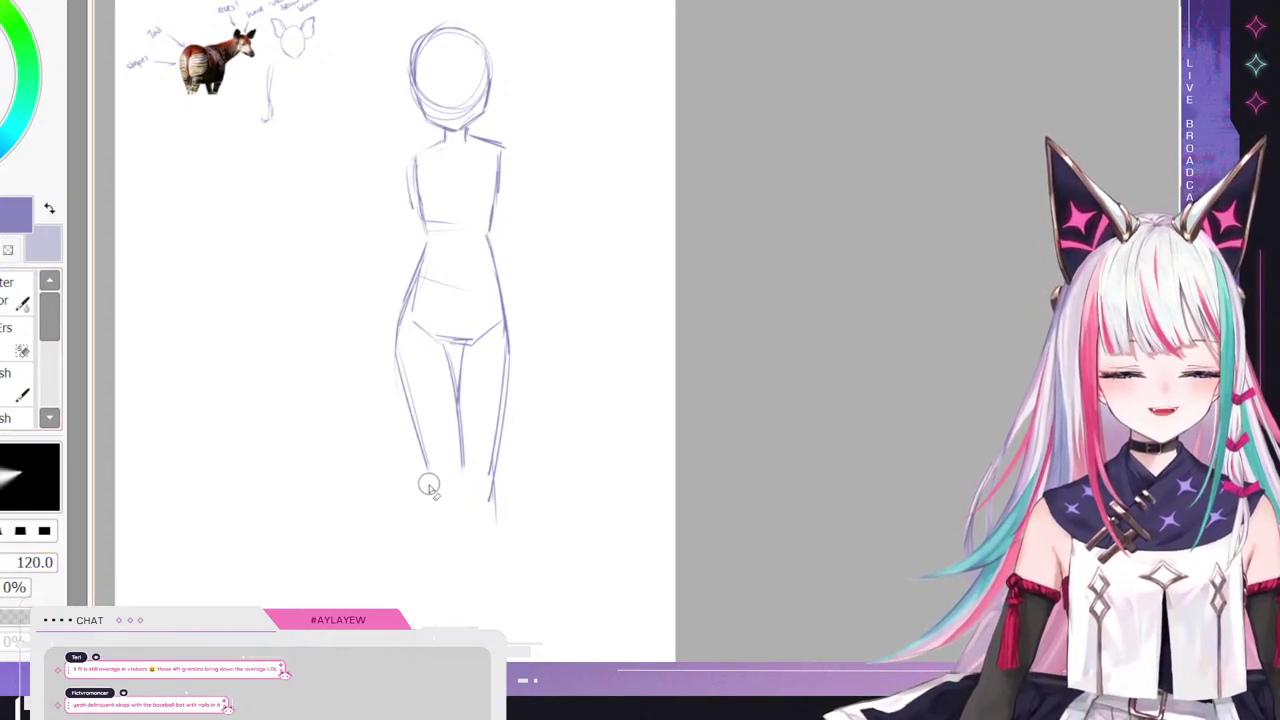
- Redraw the left lower leg slanting inward, and reinforce the right leg's outer contour past the knee, cleaning up stray lines
{"action": "key", "text": "n"}
{"action": "left_click_drag", "start_coordinate": [432, 476], "coordinate": [470, 626]}
{"action": "left_click_drag", "start_coordinate": [466, 476], "coordinate": [500, 628]}
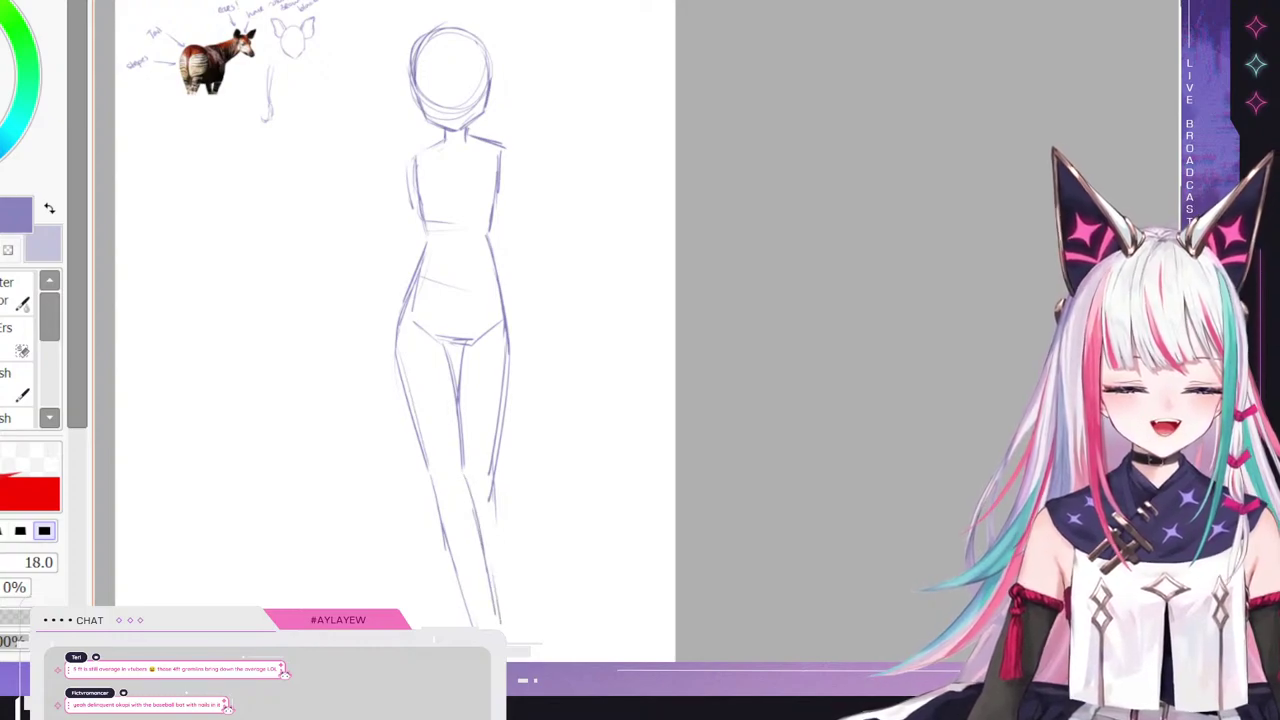
{"action": "left_click_drag", "start_coordinate": [490, 462], "coordinate": [491, 570]}
{"action": "left_click_drag", "start_coordinate": [508, 345], "coordinate": [500, 428]}
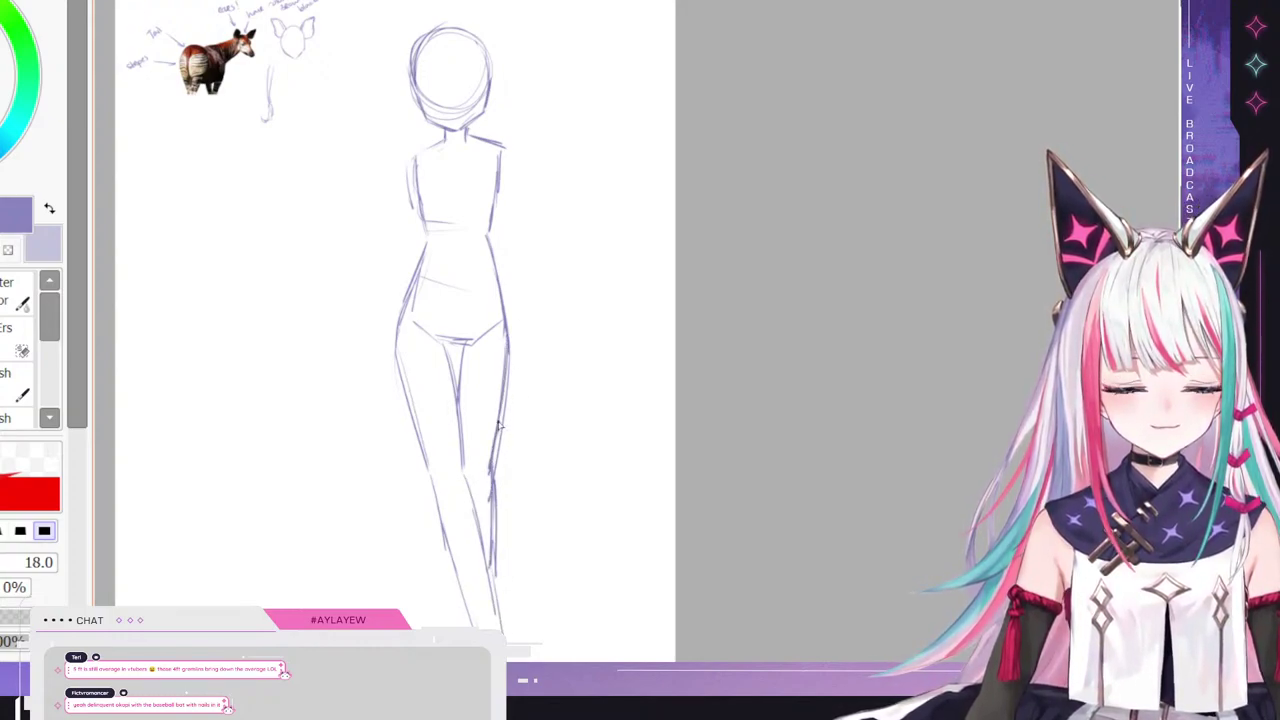
{"action": "mouse_move", "coordinate": [506, 378]}
{"action": "left_mouse_down"}
{"action": "mouse_move", "coordinate": [490, 472]}
{"action": "mouse_move", "coordinate": [493, 595]}
{"action": "left_mouse_up"}
{"action": "key", "text": "e"}
{"action": "key", "text": "n"}
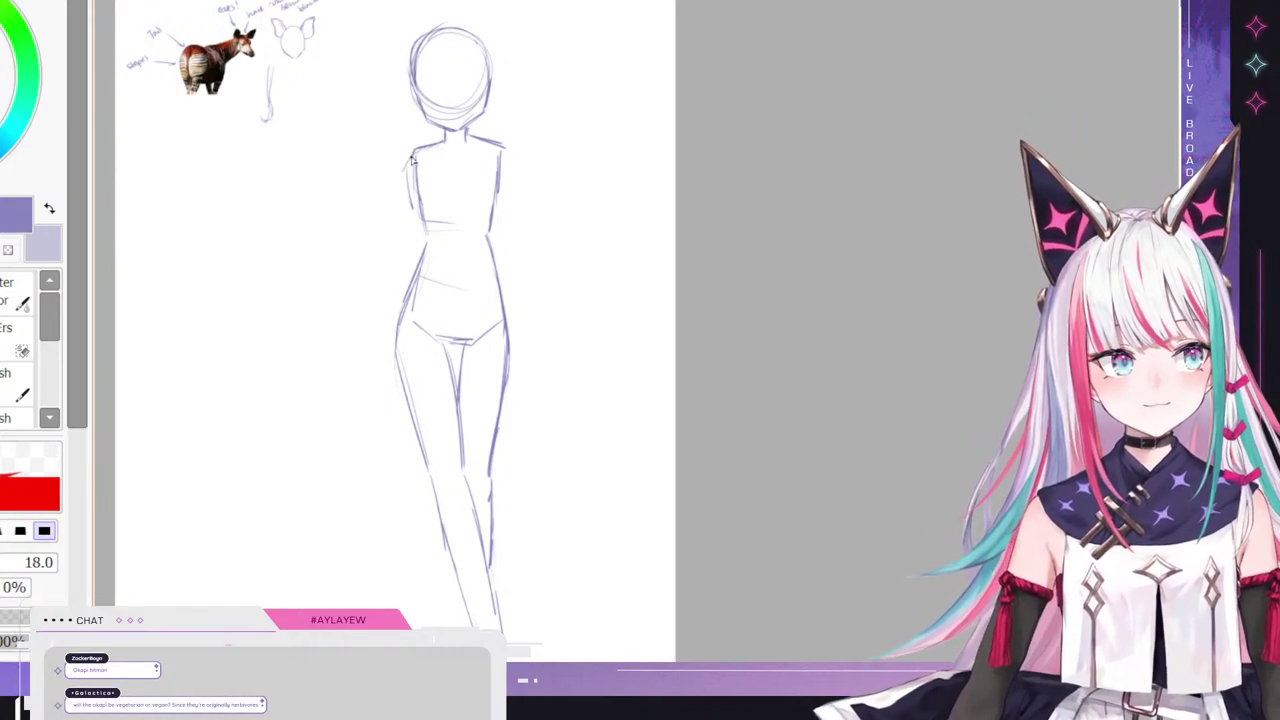
- Sketch the left arm reaching down and outward from the shoulder, with a forearm and a simple hand shape
{"action": "left_click_drag", "start_coordinate": [410, 158], "coordinate": [343, 281]}
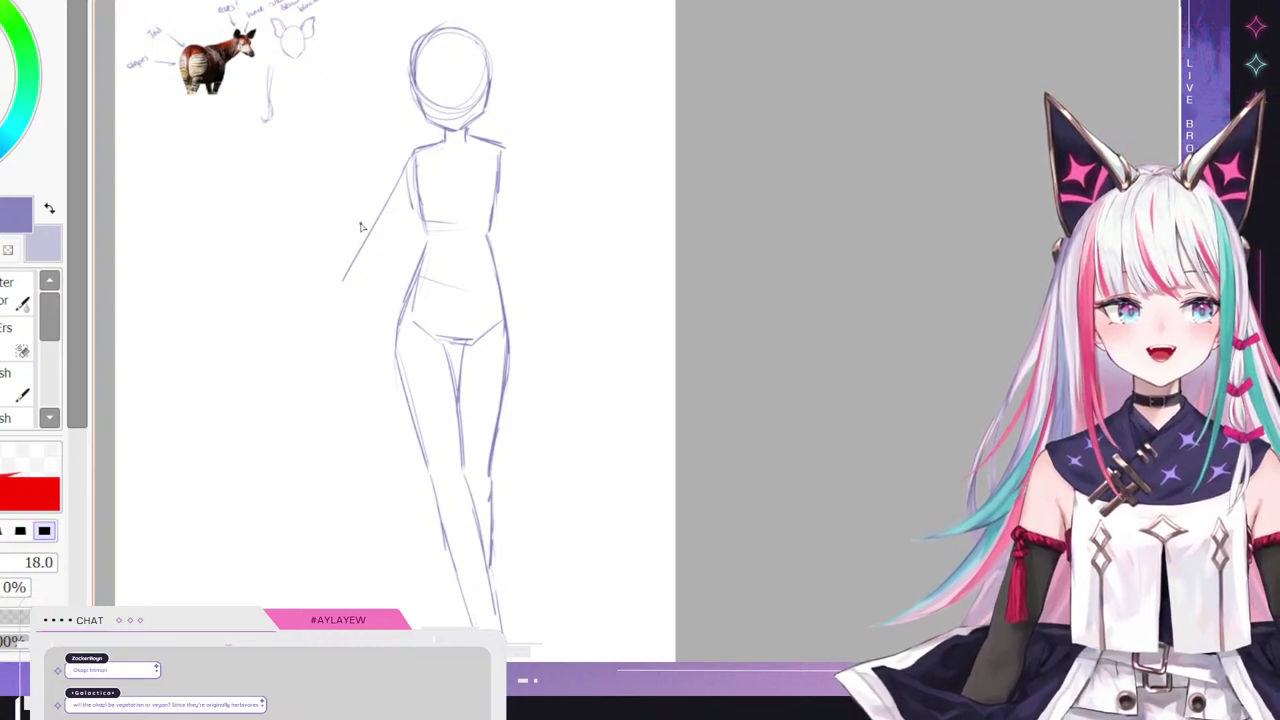
{"action": "left_click_drag", "start_coordinate": [417, 153], "coordinate": [337, 281]}
{"action": "left_click_drag", "start_coordinate": [416, 200], "coordinate": [365, 270]}
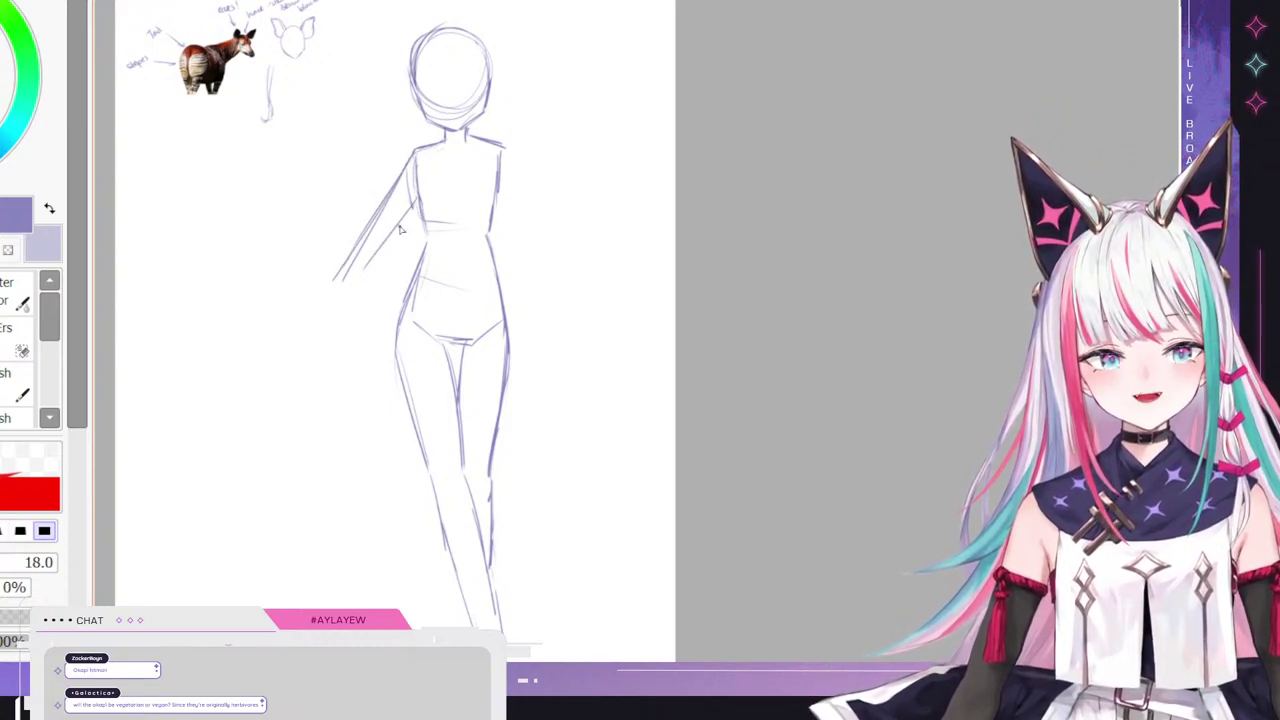
{"action": "mouse_move", "coordinate": [405, 222]}
{"action": "left_mouse_down"}
{"action": "mouse_move", "coordinate": [309, 320]}
{"action": "mouse_move", "coordinate": [300, 352]}
{"action": "left_mouse_up"}
{"action": "mouse_move", "coordinate": [362, 278]}
{"action": "left_mouse_down"}
{"action": "mouse_move", "coordinate": [298, 373]}
{"action": "mouse_move", "coordinate": [309, 360]}
{"action": "mouse_move", "coordinate": [283, 355]}
{"action": "mouse_move", "coordinate": [269, 375]}
{"action": "mouse_move", "coordinate": [320, 358]}
{"action": "left_mouse_up"}
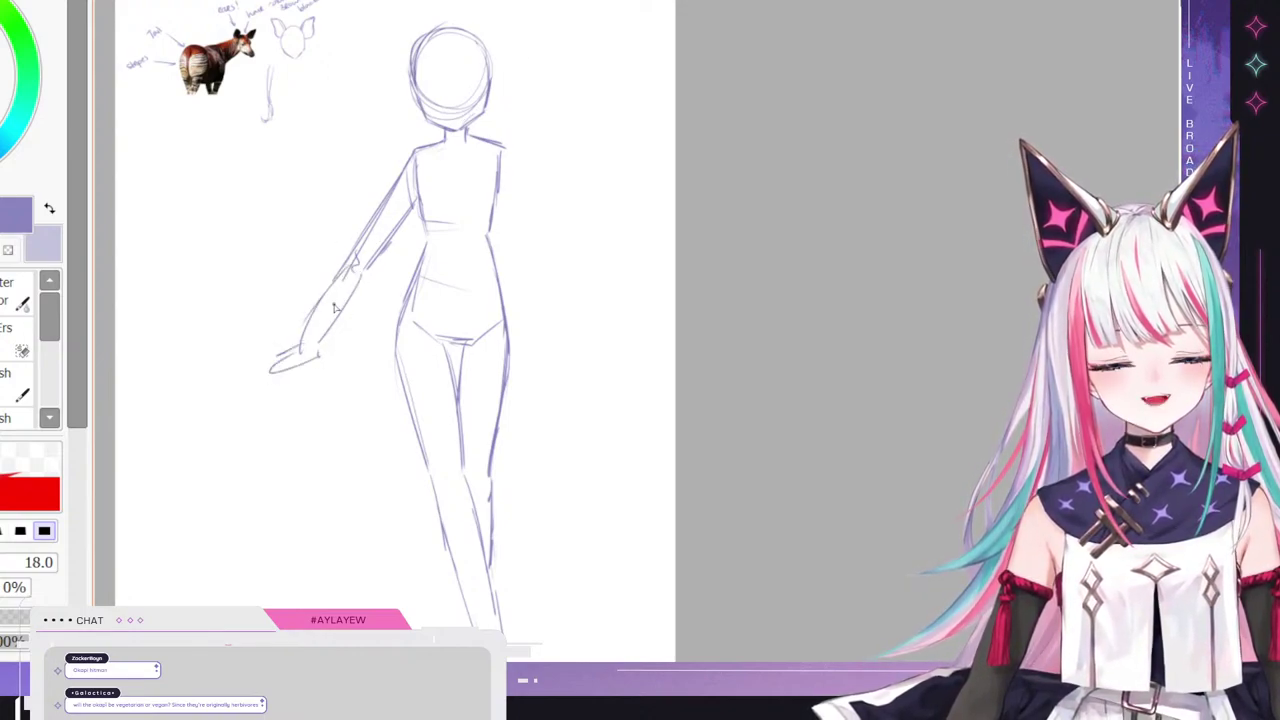
- Sketch the right arm bent at the elbow, with the forearm and a rounded hand raised beside the head
{"action": "left_click_drag", "start_coordinate": [499, 146], "coordinate": [534, 162]}
{"action": "left_click_drag", "start_coordinate": [497, 186], "coordinate": [557, 201]}
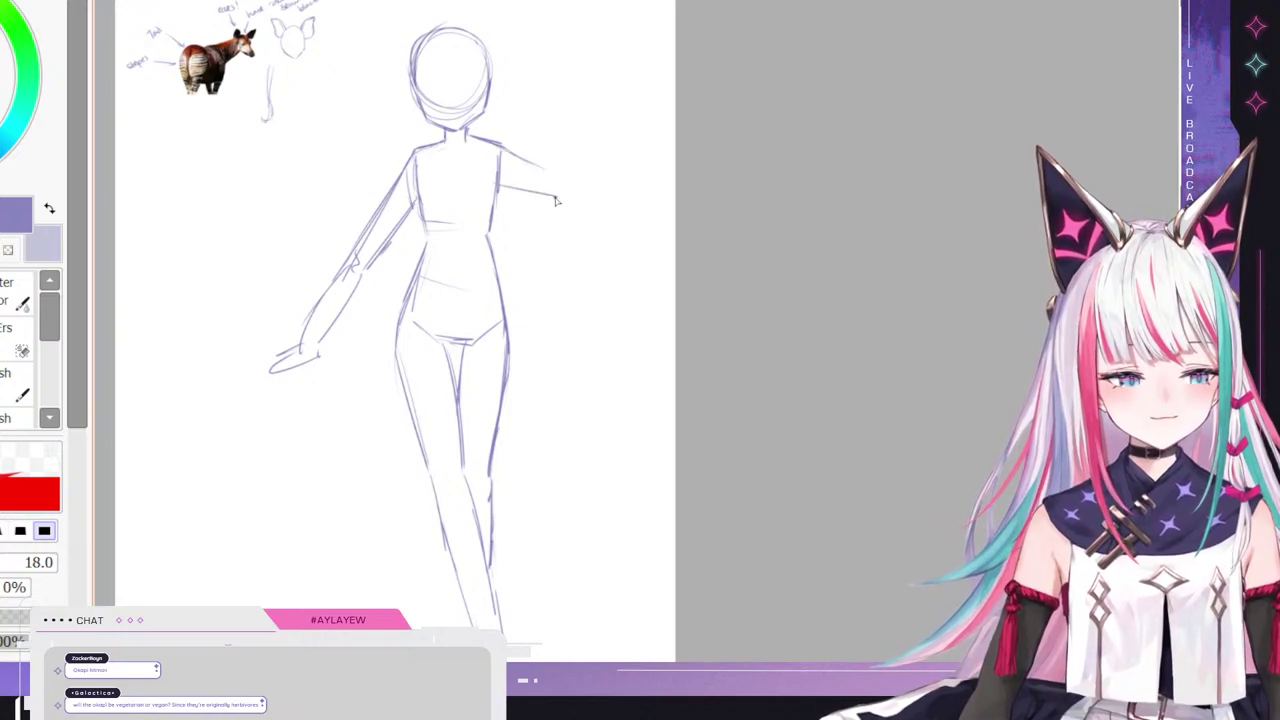
{"action": "left_click_drag", "start_coordinate": [533, 112], "coordinate": [563, 198]}
{"action": "mouse_move", "coordinate": [545, 106]}
{"action": "left_mouse_down"}
{"action": "mouse_move", "coordinate": [585, 191]}
{"action": "mouse_move", "coordinate": [570, 158]}
{"action": "mouse_move", "coordinate": [575, 204]}
{"action": "mouse_move", "coordinate": [535, 70]}
{"action": "mouse_move", "coordinate": [508, 74]}
{"action": "mouse_move", "coordinate": [553, 139]}
{"action": "mouse_move", "coordinate": [536, 95]}
{"action": "mouse_move", "coordinate": [580, 178]}
{"action": "left_mouse_up"}
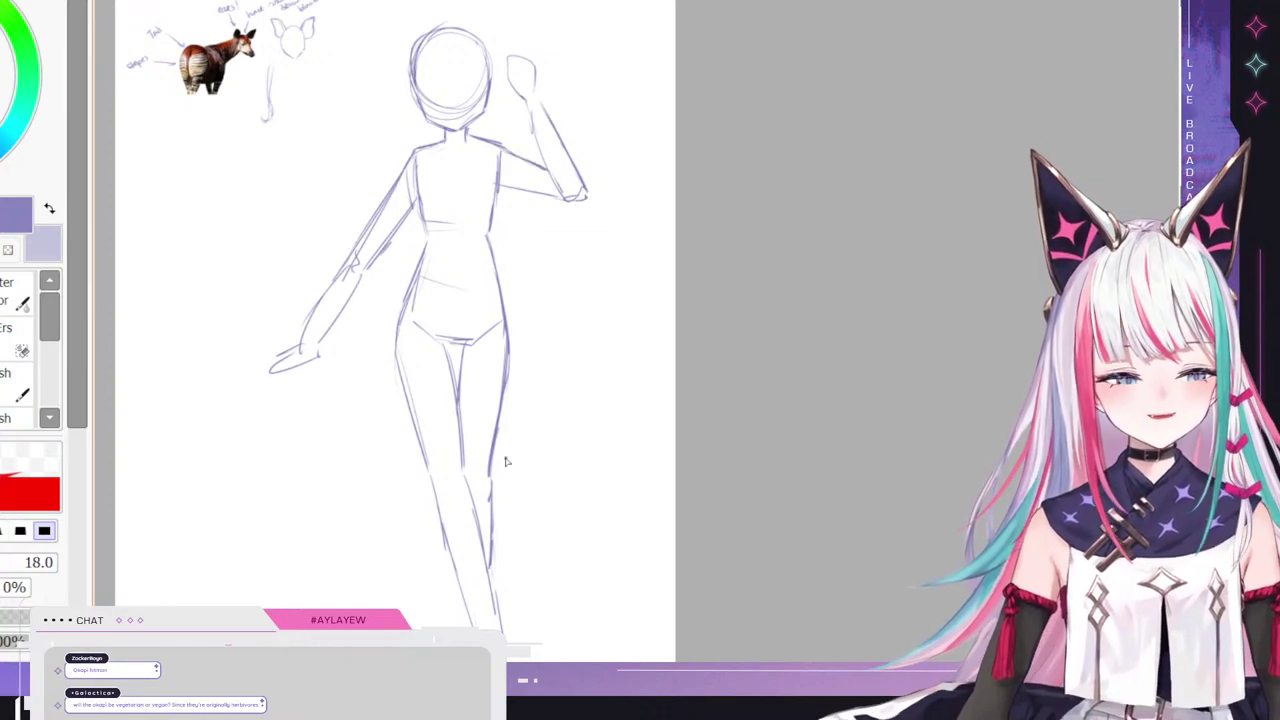
- Reinforce both contours of the front lower leg and define its ankle and foot
{"action": "scroll", "coordinate": [450, 374], "scroll_direction": "down", "scroll_amount": 4}
{"action": "scroll", "coordinate": [517, 430], "scroll_direction": "up", "scroll_amount": 3}
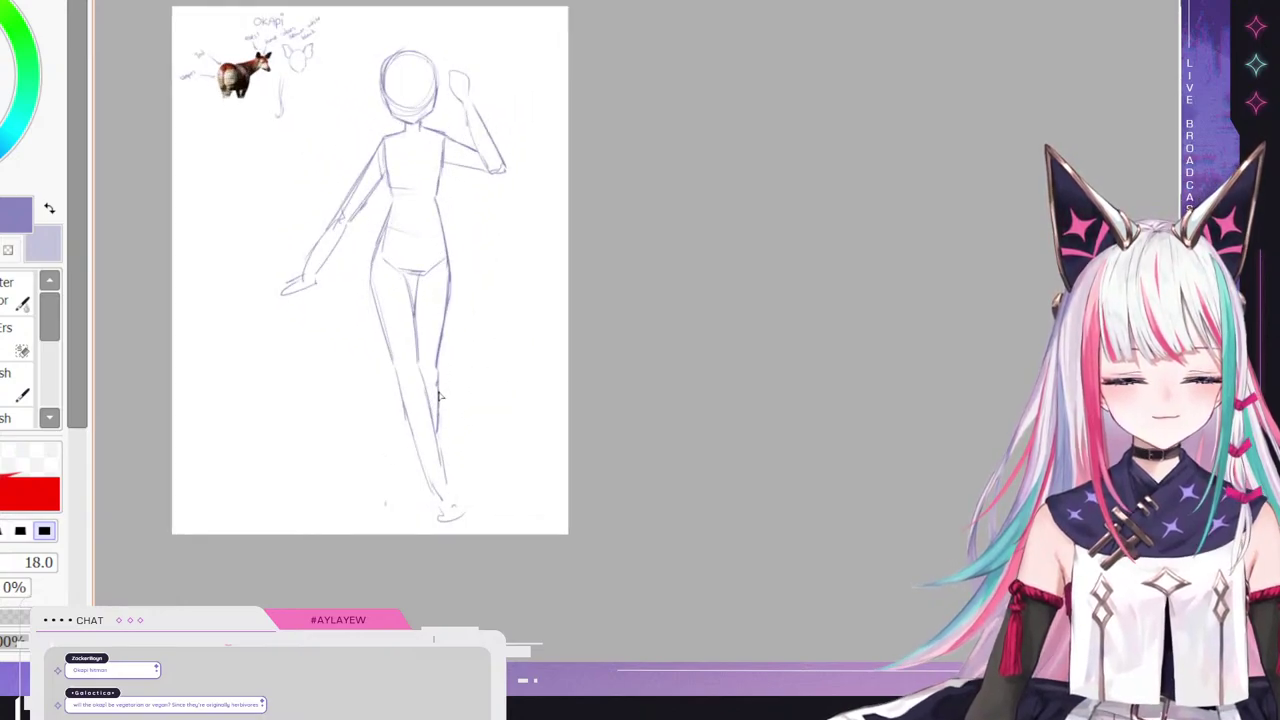
{"action": "left_click_drag", "start_coordinate": [401, 409], "coordinate": [440, 497]}
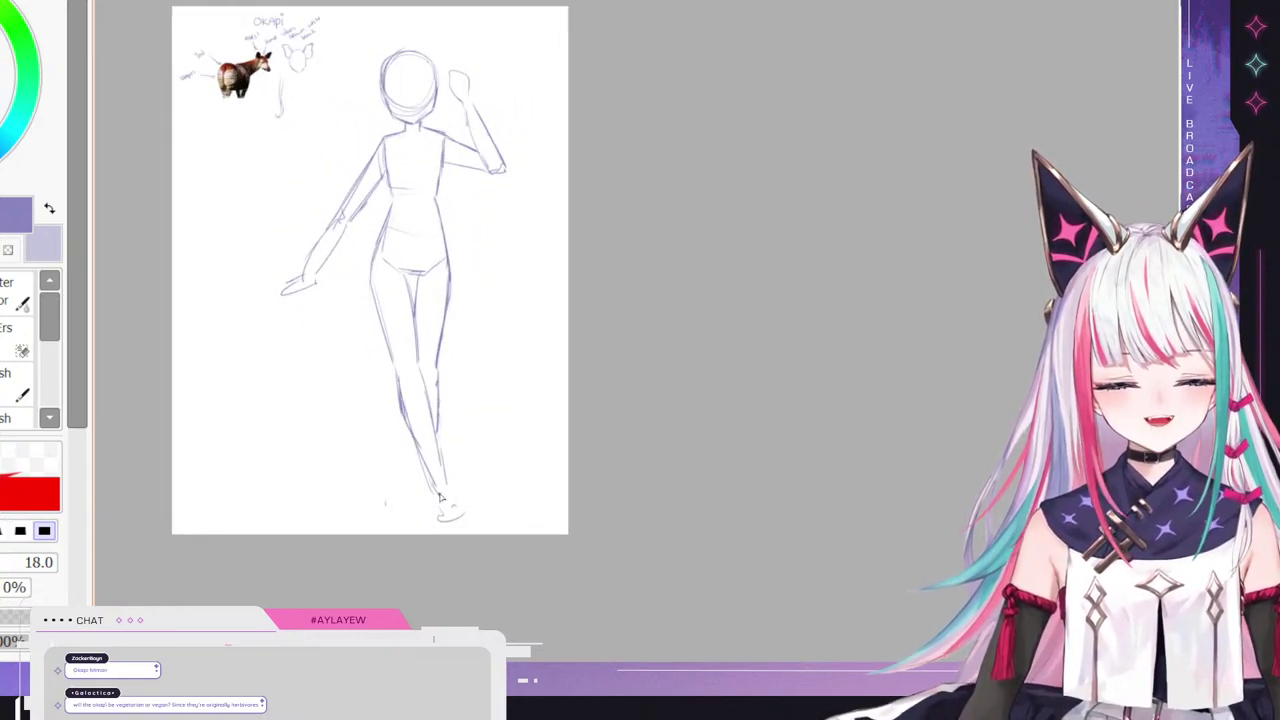
{"action": "left_click_drag", "start_coordinate": [418, 376], "coordinate": [444, 488]}
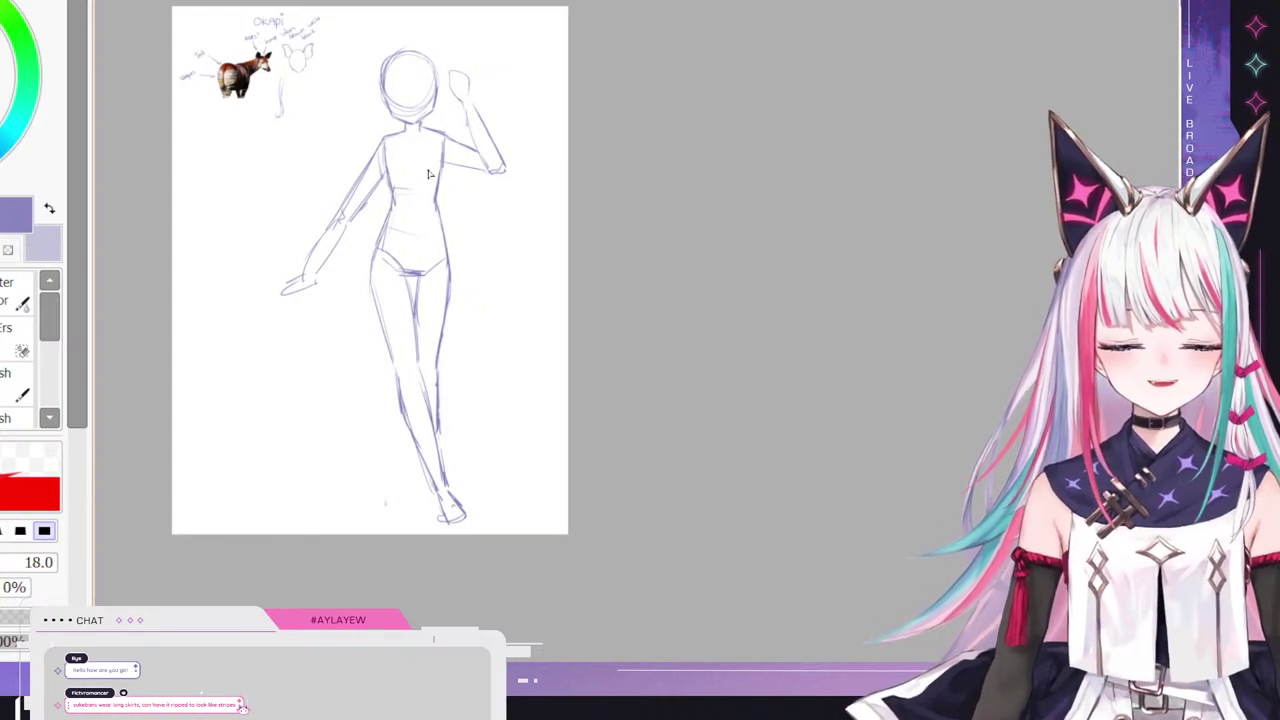
- Rework the inner thigh and knee line, erase its excess strokes, and strengthen the left thigh's outer contour
{"action": "left_click_drag", "start_coordinate": [414, 320], "coordinate": [433, 415]}
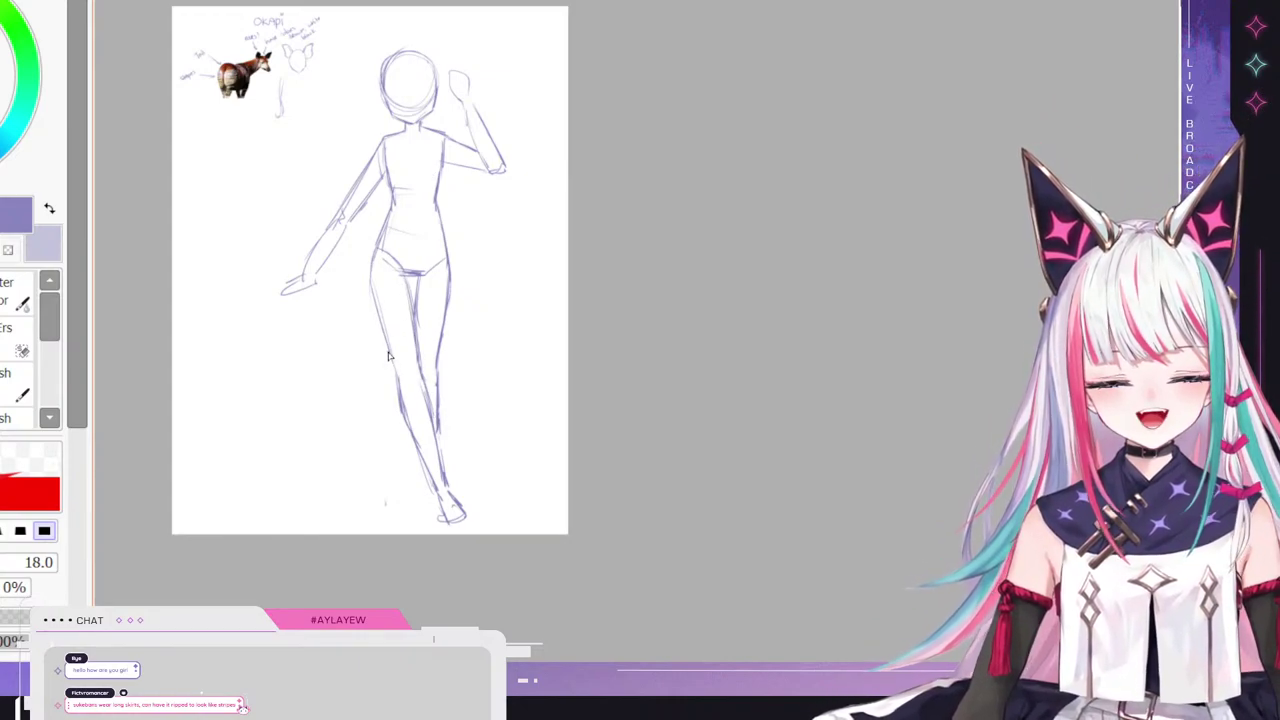
{"action": "left_click_drag", "start_coordinate": [412, 312], "coordinate": [430, 388]}
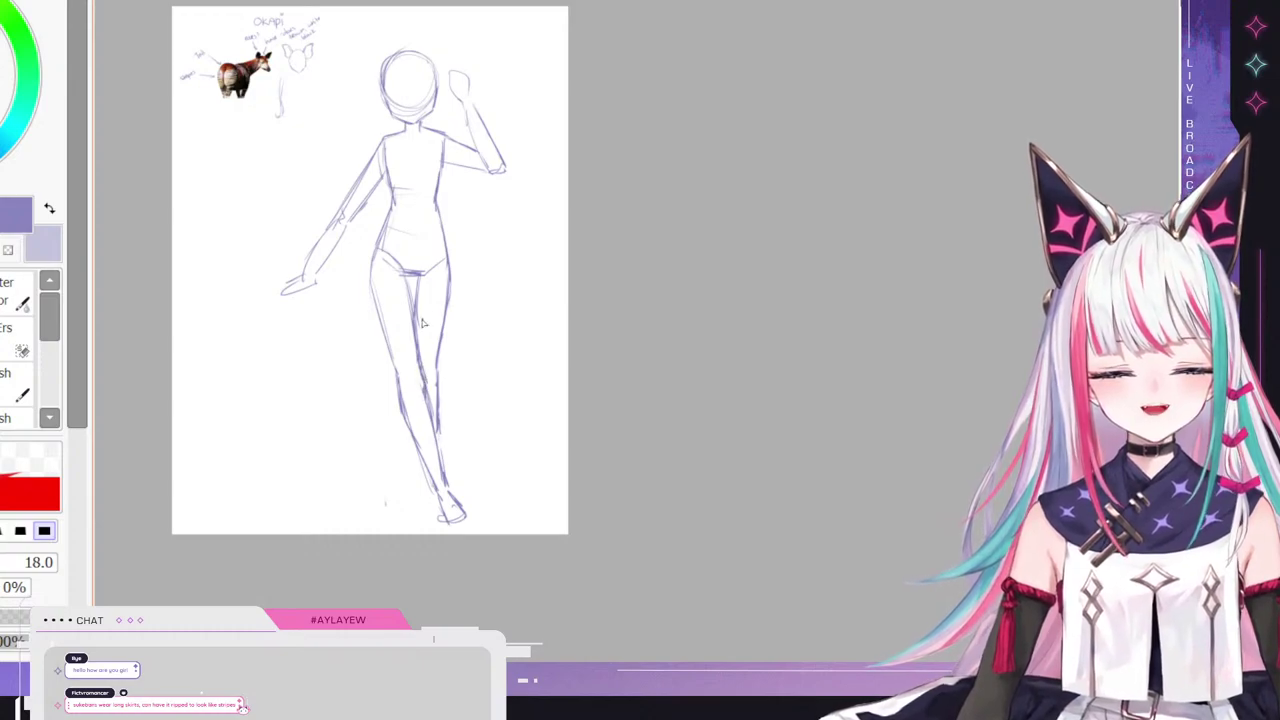
{"action": "key", "text": "e"}
{"action": "left_click_drag", "start_coordinate": [422, 370], "coordinate": [436, 412]}
{"action": "left_click_drag", "start_coordinate": [423, 334], "coordinate": [428, 378]}
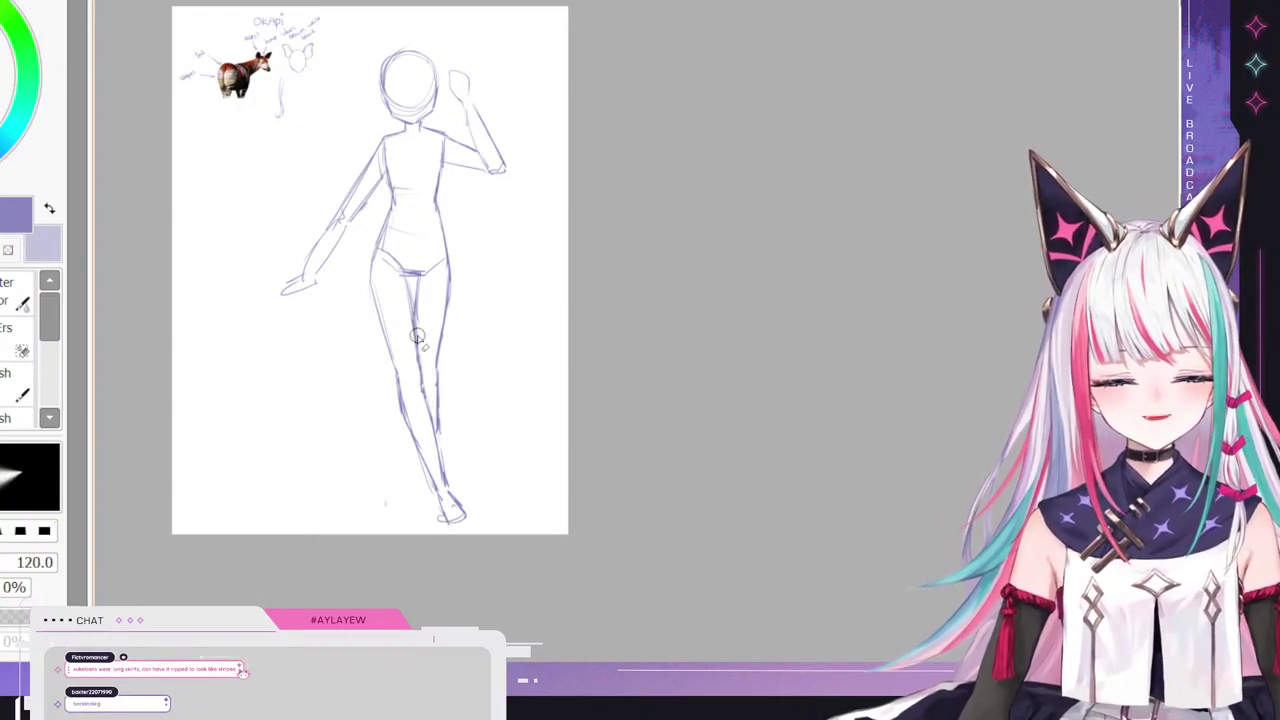
{"action": "key", "text": "n"}
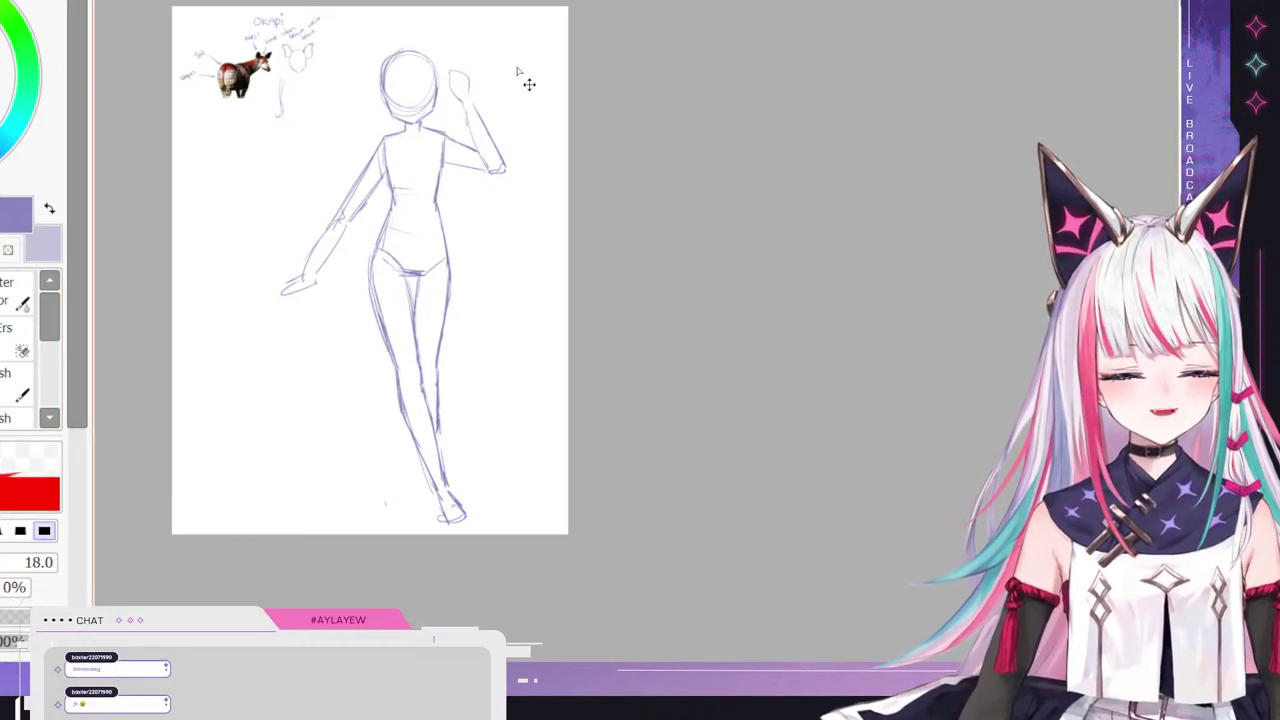
{"action": "key", "text": "e"}
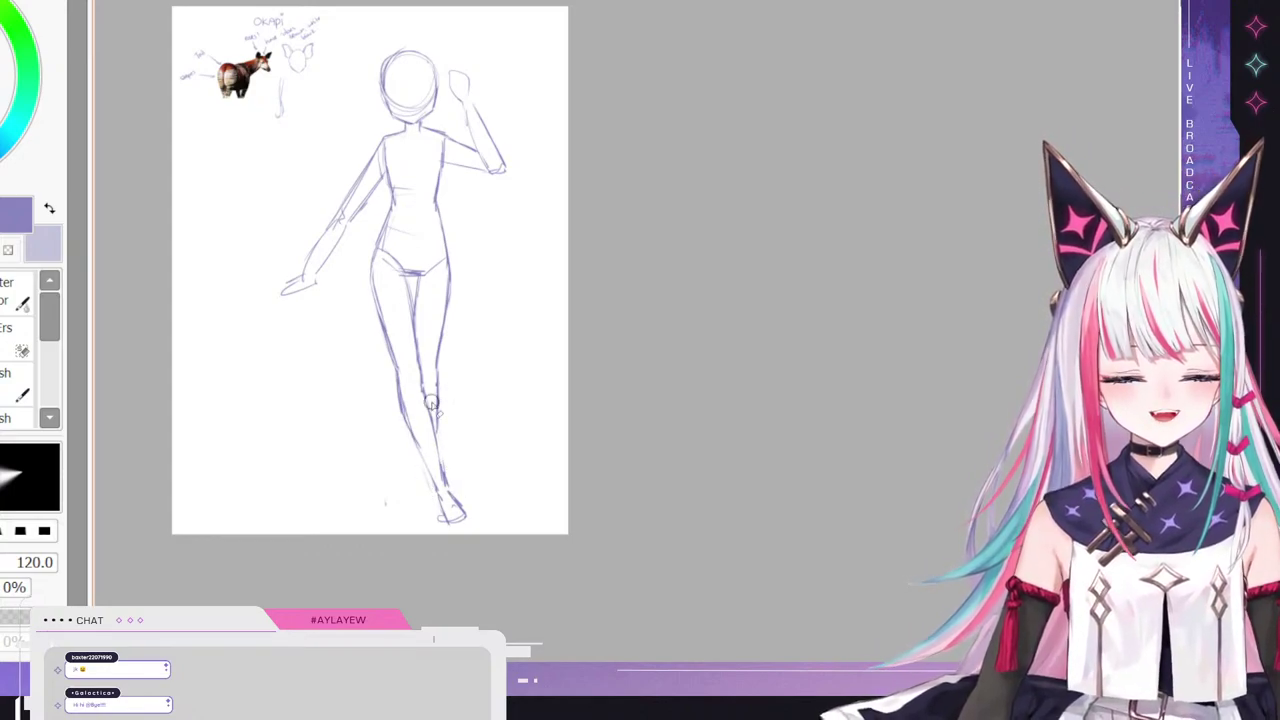
- Redraw the head's right cheek and jaw contour further inward and erase the excess outer line
{"action": "scroll", "coordinate": [432, 403], "scroll_direction": "down", "scroll_amount": 2}
{"action": "scroll", "coordinate": [405, 166], "scroll_direction": "up", "scroll_amount": 1}
{"action": "scroll", "coordinate": [448, 330], "scroll_direction": "up", "scroll_amount": 1}
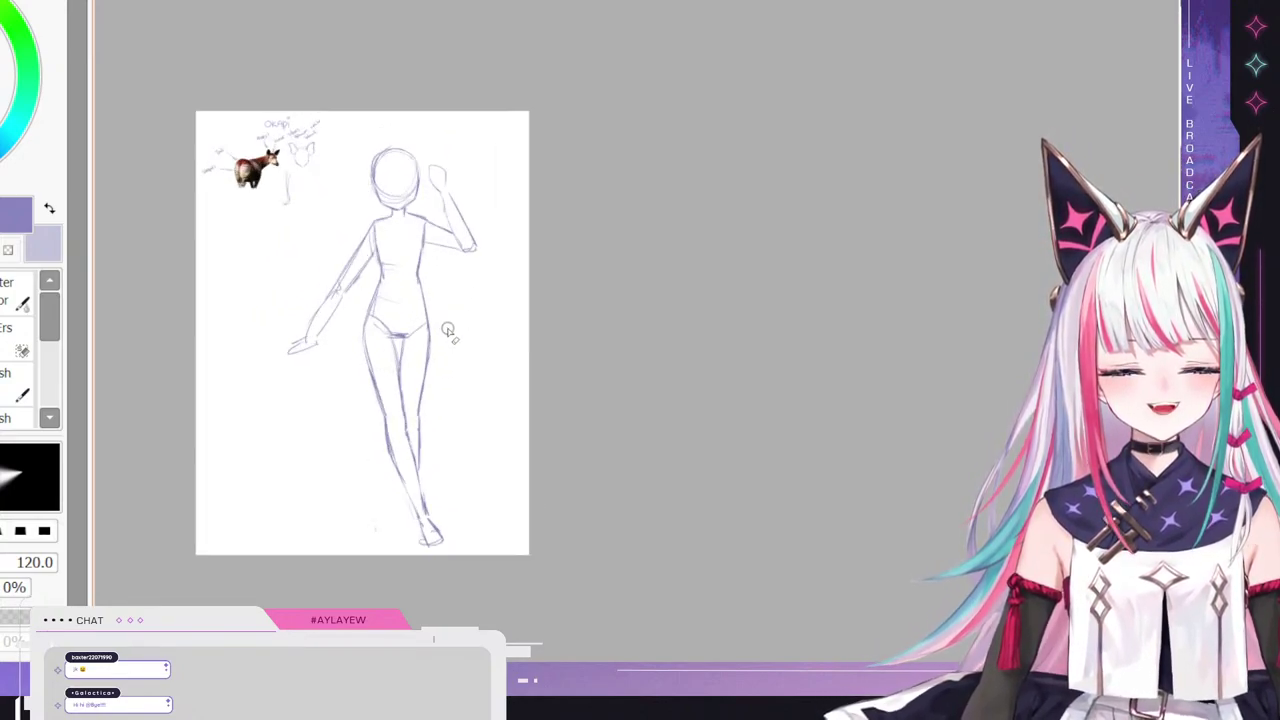
{"action": "scroll", "coordinate": [448, 330], "scroll_direction": "up", "scroll_amount": 1}
{"action": "scroll", "coordinate": [378, 156], "scroll_direction": "up", "scroll_amount": 1}
{"action": "scroll", "coordinate": [460, 148], "scroll_direction": "down", "scroll_amount": 2}
{"action": "scroll", "coordinate": [455, 134], "scroll_direction": "up", "scroll_amount": 1}
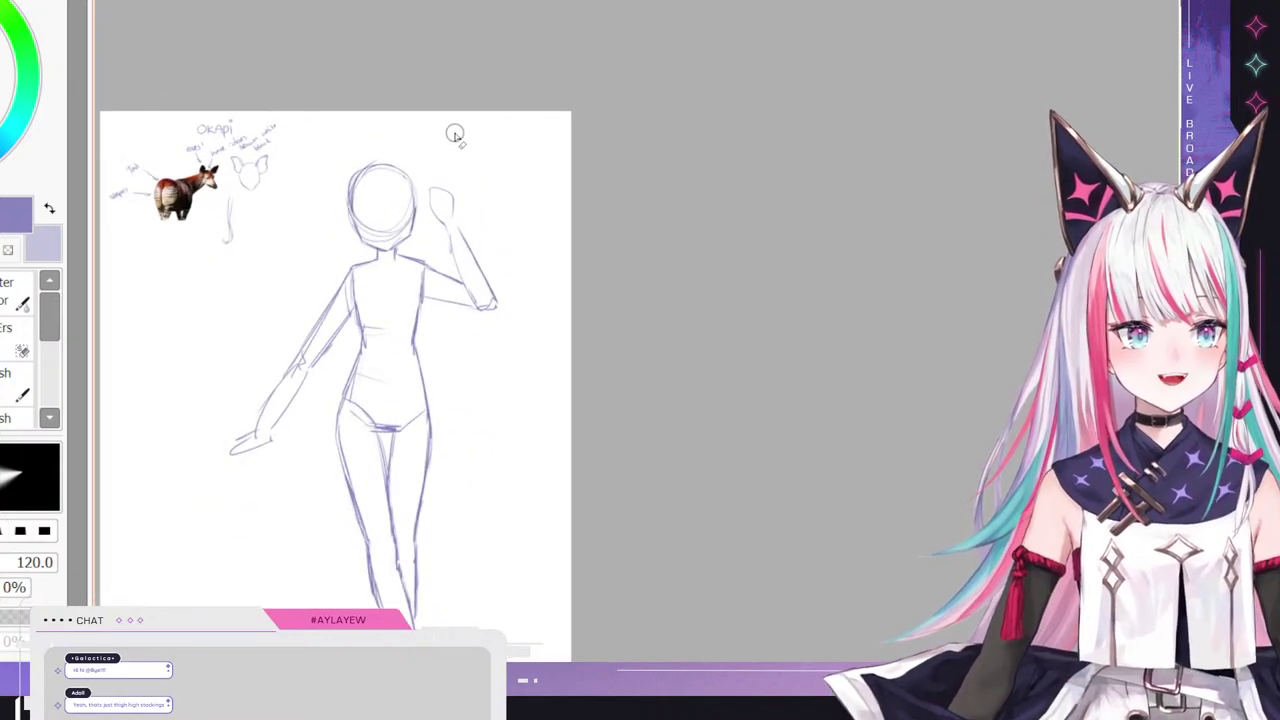
{"action": "scroll", "coordinate": [414, 200], "scroll_direction": "up", "scroll_amount": 1}
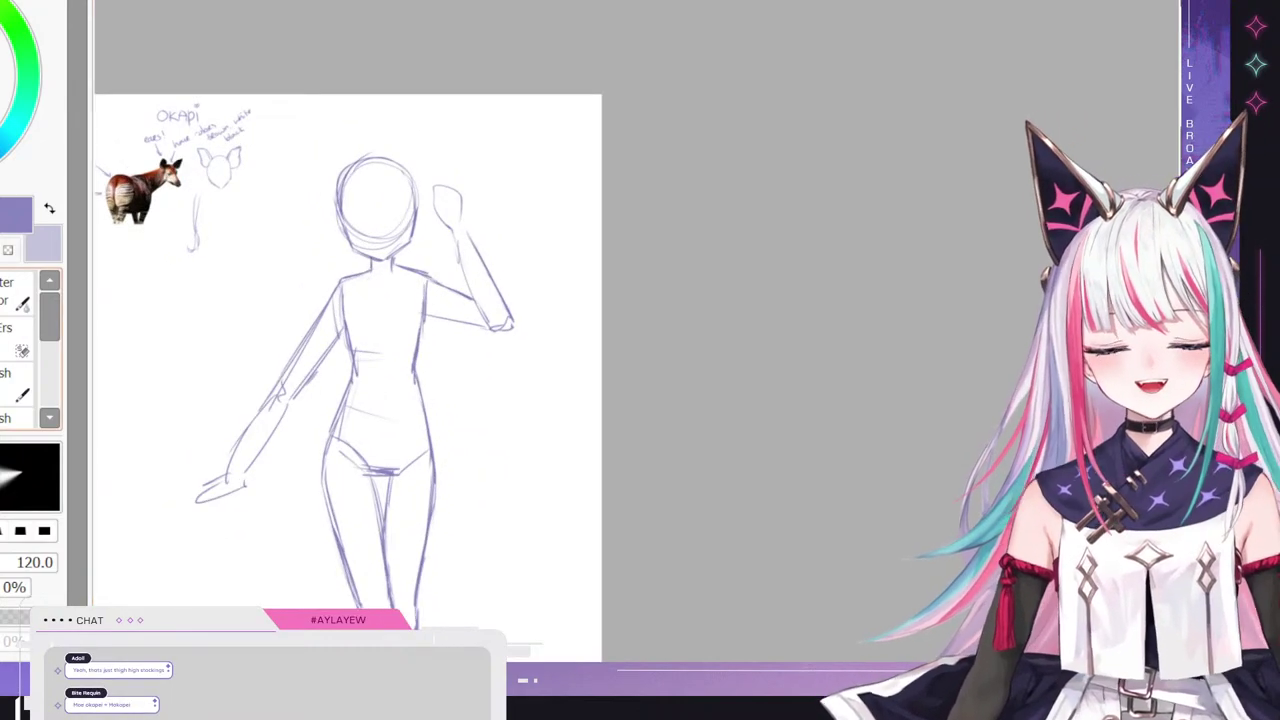
{"action": "key", "text": "e"}
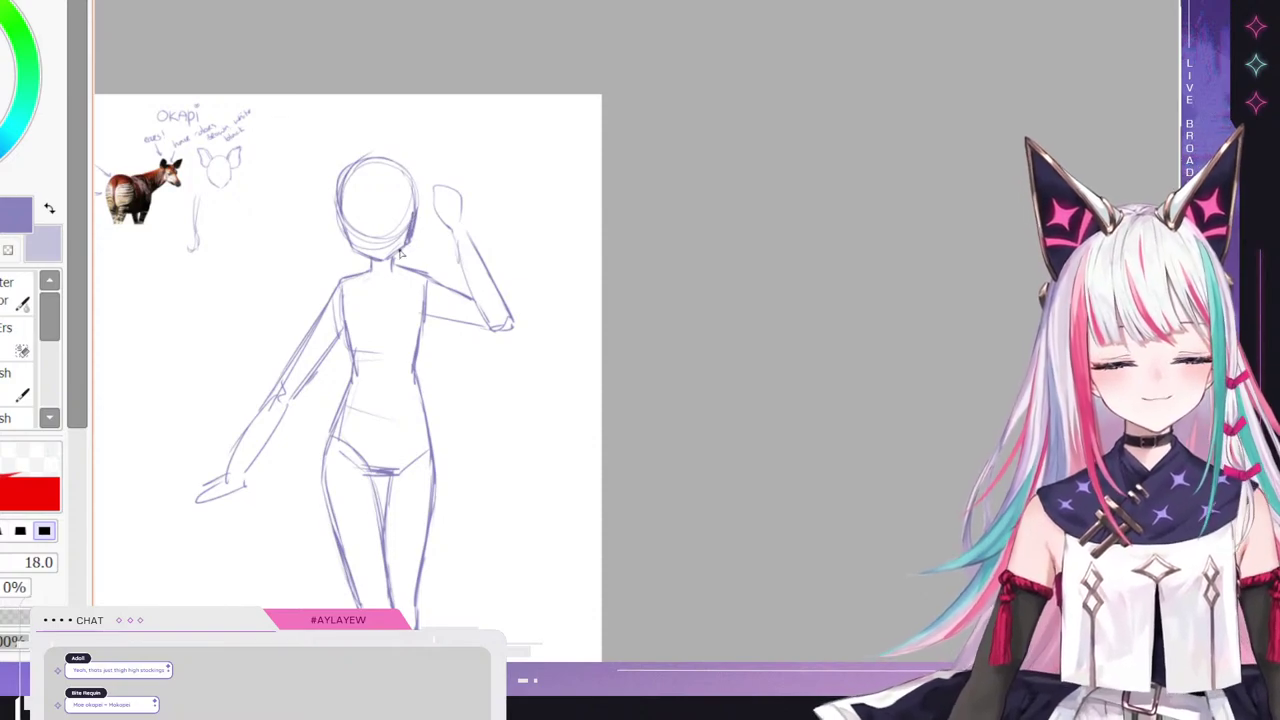
{"action": "key", "text": "e"}
{"action": "left_click_drag", "start_coordinate": [416, 229], "coordinate": [420, 195]}
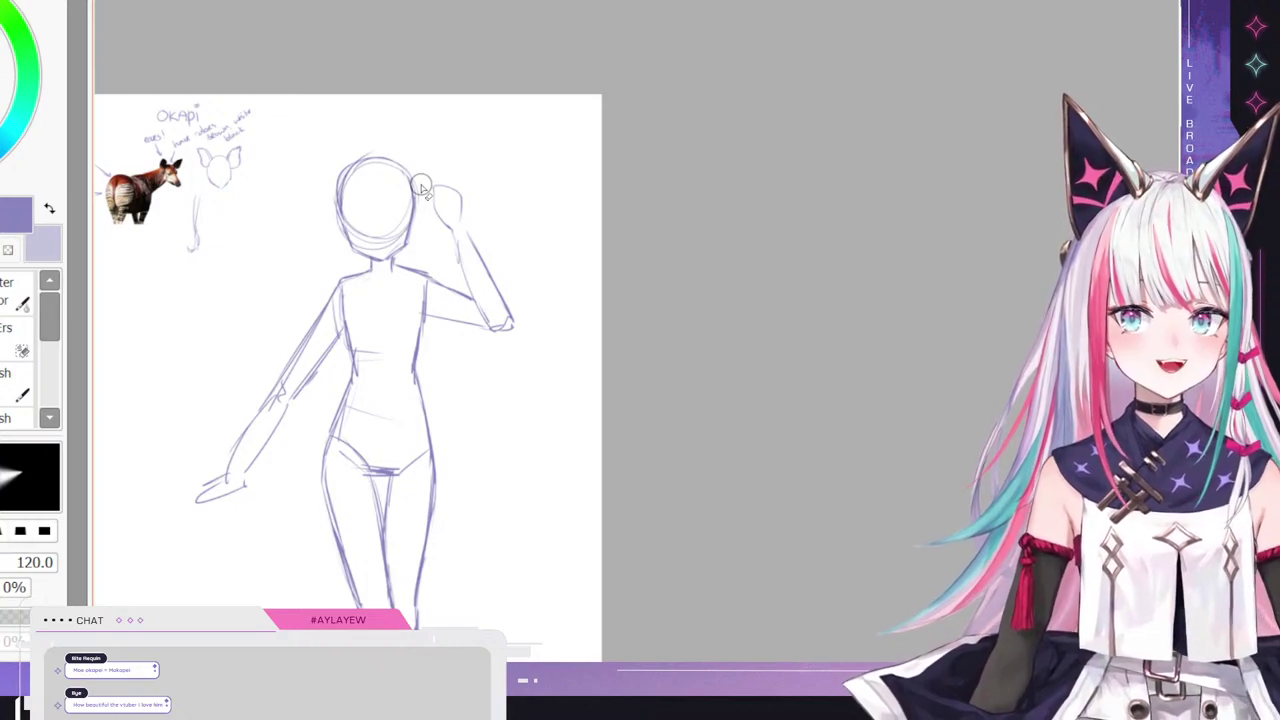
- Try sketching the contour of the rear lower leg behind the front shin
{"action": "scroll", "coordinate": [422, 188], "scroll_direction": "down", "scroll_amount": 4}
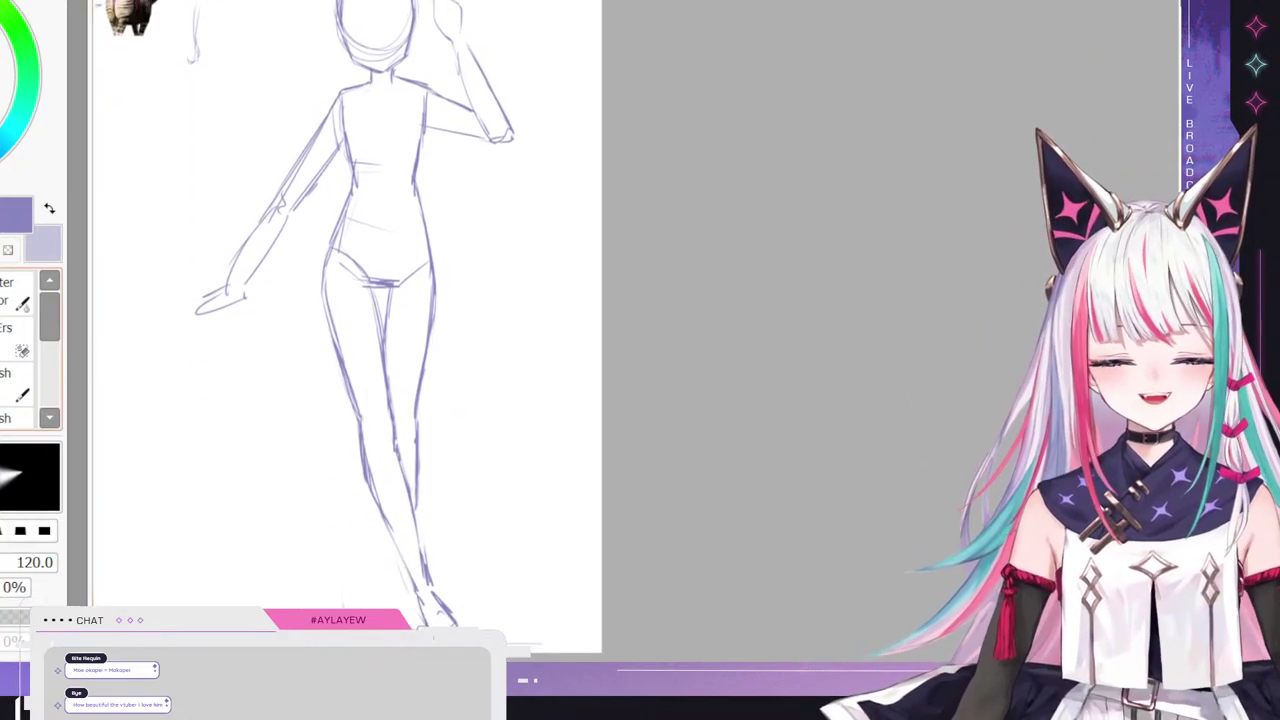
{"action": "key", "text": "e"}
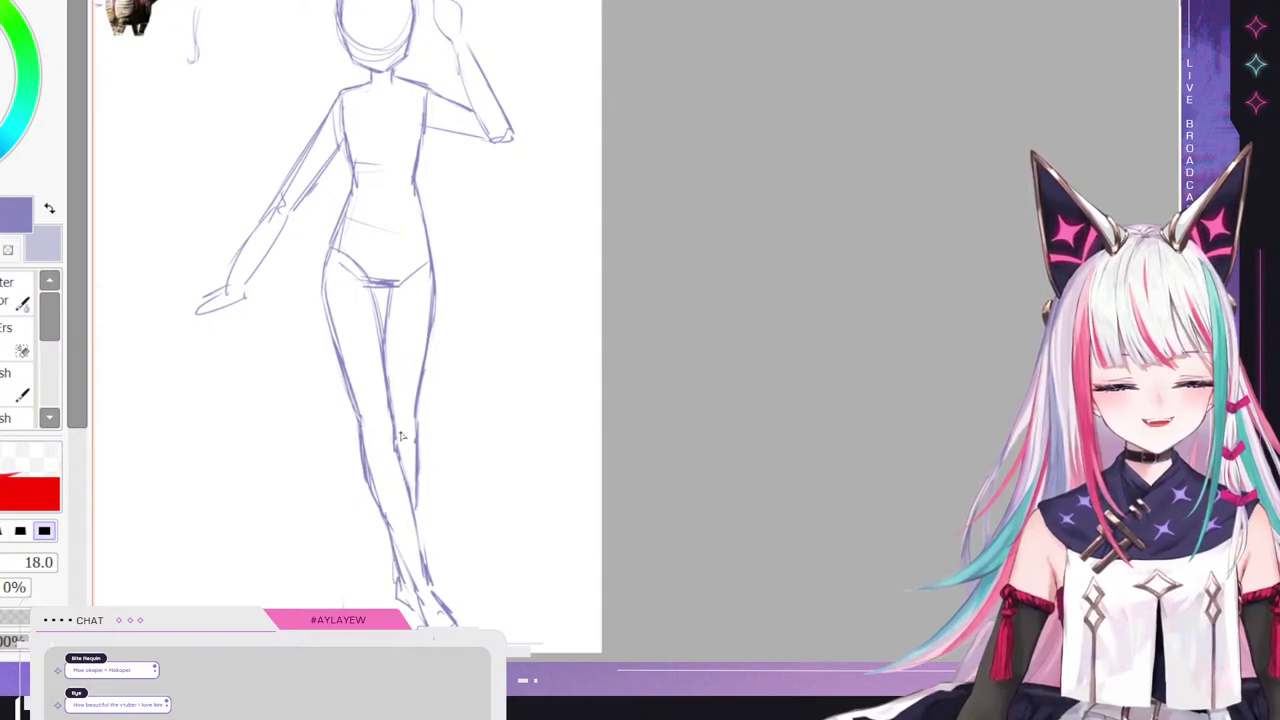
{"action": "left_click_drag", "start_coordinate": [378, 512], "coordinate": [381, 588]}
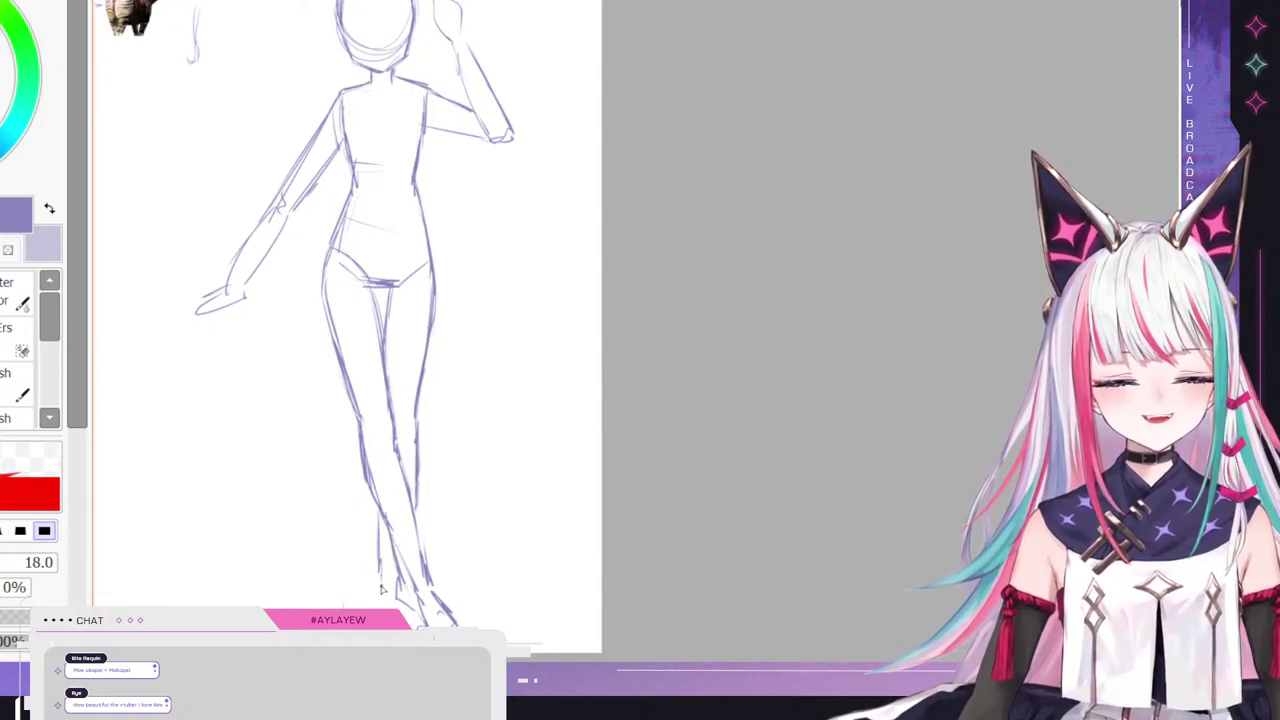
{"action": "key", "text": "ctrl+z"}
{"action": "key", "text": "ctrl+z"}
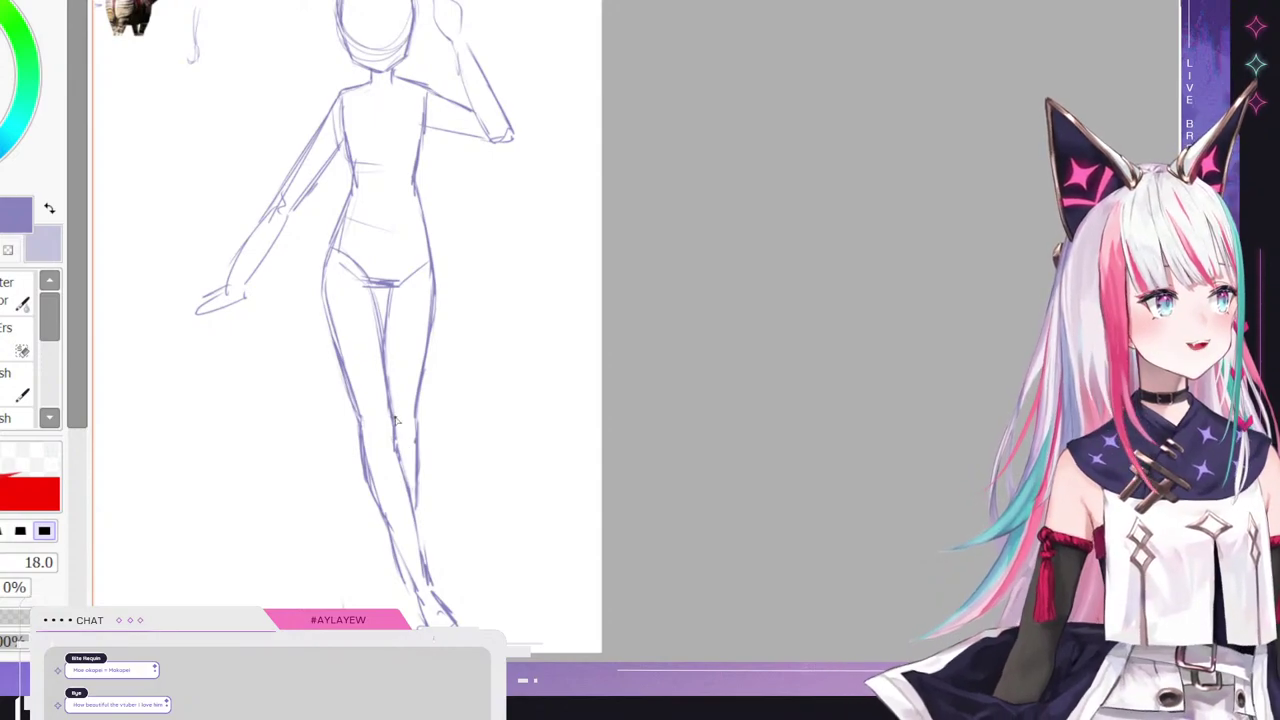
- Select the figure from the waist down, rotate it so the legs slant to the right, and realign the hips under the torso
{"action": "scroll", "coordinate": [405, 446], "scroll_direction": "down", "scroll_amount": 3}
{"action": "scroll", "coordinate": [453, 361], "scroll_direction": "up", "scroll_amount": 1}
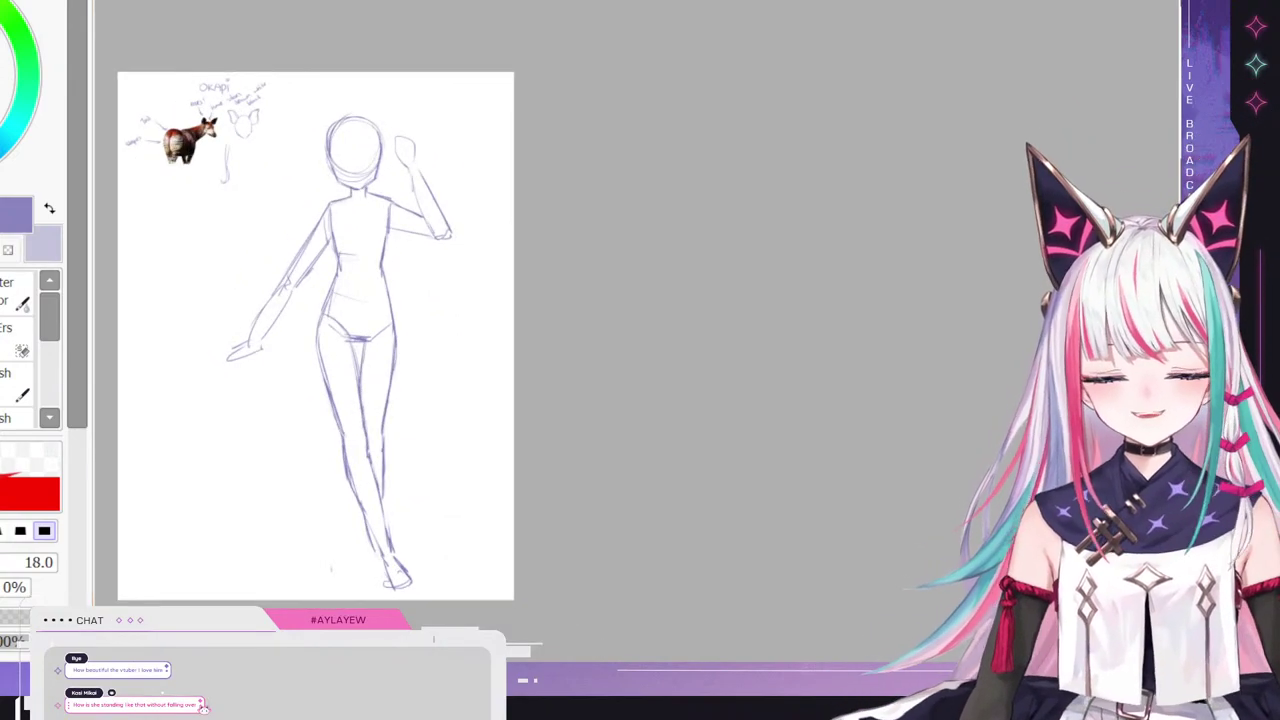
{"action": "mouse_move", "coordinate": [341, 280]}
{"action": "left_mouse_down"}
{"action": "mouse_move", "coordinate": [414, 293]}
{"action": "mouse_move", "coordinate": [455, 575]}
{"action": "mouse_move", "coordinate": [305, 500]}
{"action": "left_mouse_up"}
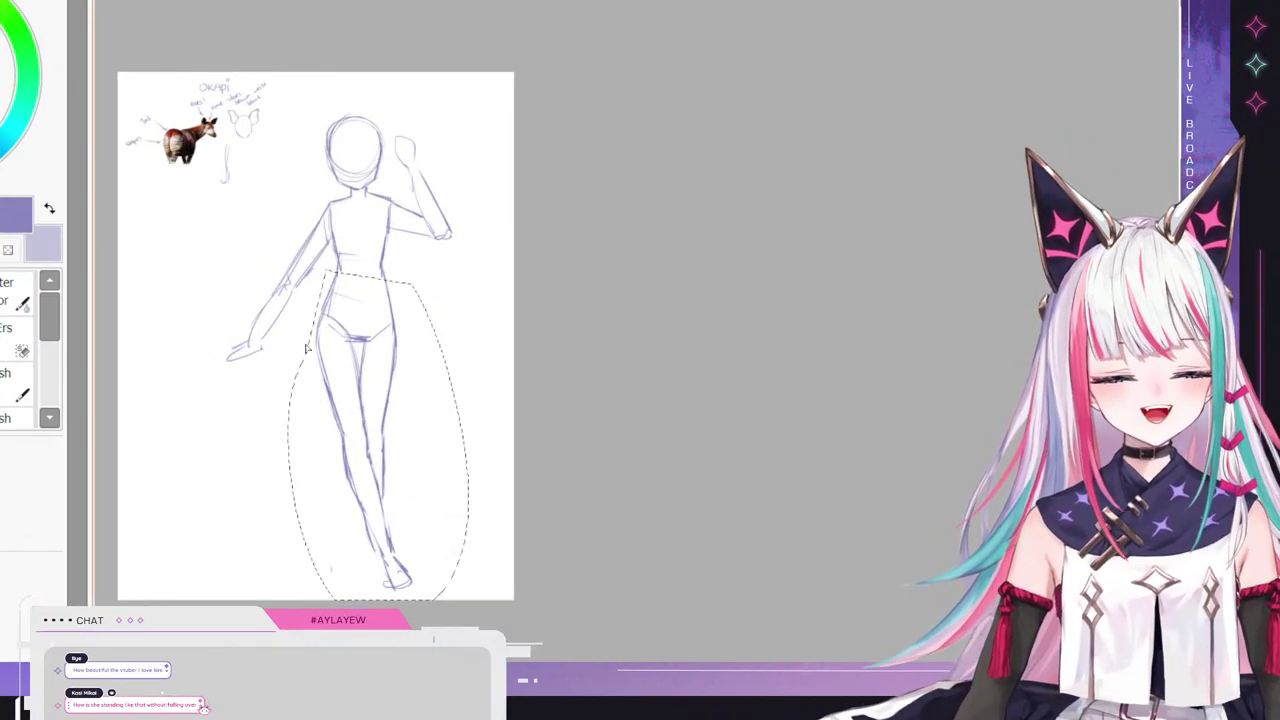
{"action": "key", "text": "ctrl+t"}
{"action": "left_click_drag", "start_coordinate": [435, 372], "coordinate": [448, 309]}
{"action": "left_click_drag", "start_coordinate": [369, 386], "coordinate": [390, 374]}
{"action": "left_click_drag", "start_coordinate": [412, 257], "coordinate": [405, 260]}
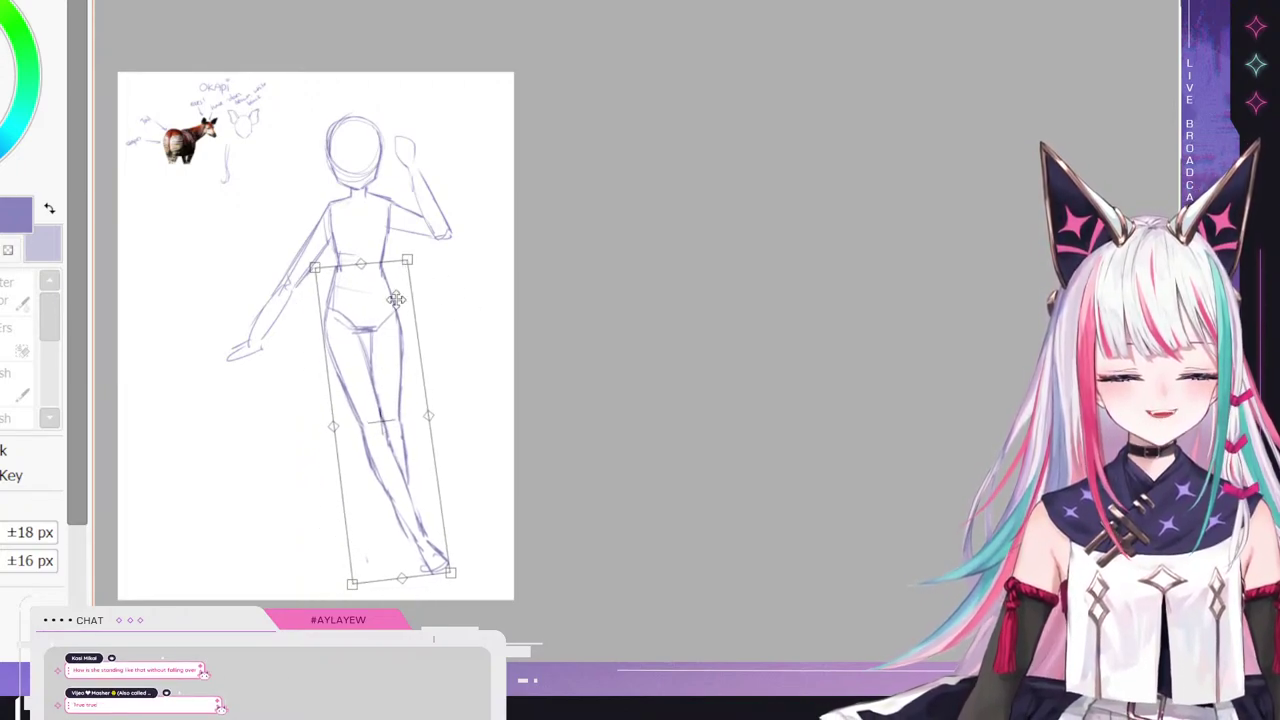
{"action": "key", "text": "Return"}
{"action": "key", "text": "ctrl+d"}
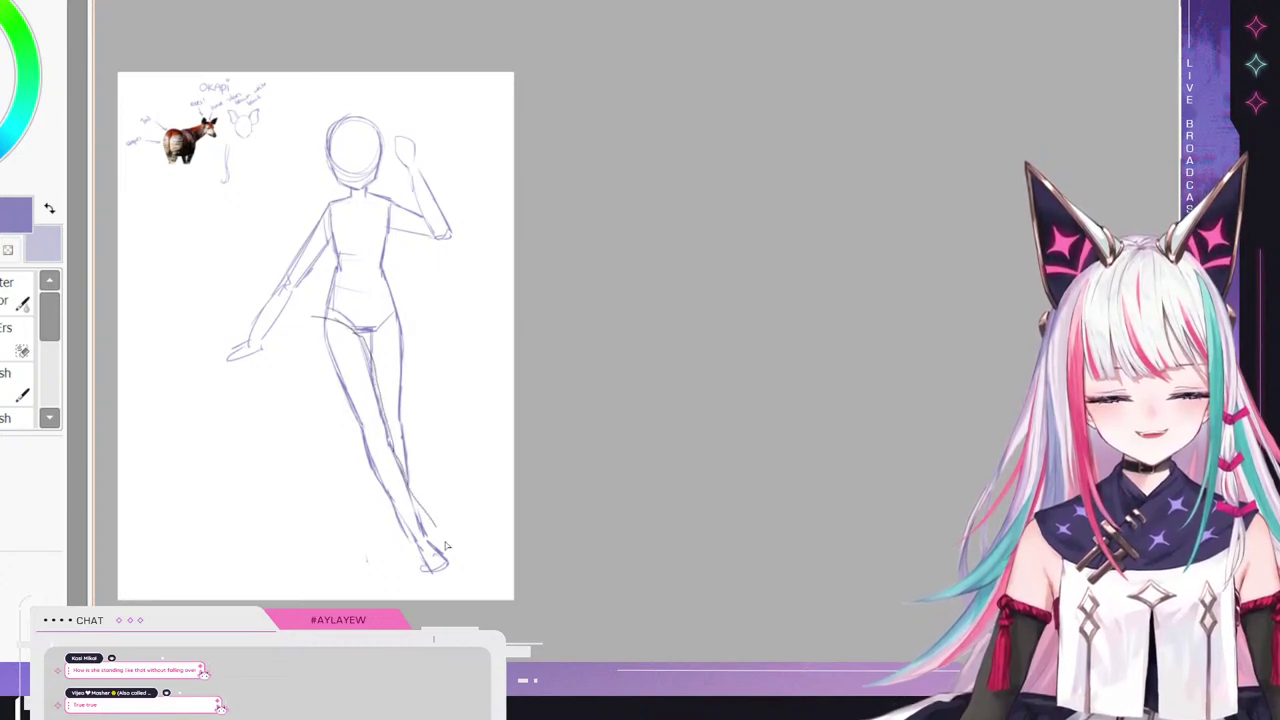
- Select the front leg, rotate it outward to the left into a wide stance, and reattach its thigh to the left hip
{"action": "left_click_drag", "start_coordinate": [446, 545], "coordinate": [314, 418]}
{"action": "key", "text": "ctrl+t"}
{"action": "mouse_move", "coordinate": [486, 337]}
{"action": "left_mouse_down"}
{"action": "mouse_move", "coordinate": [521, 371]}
{"action": "mouse_move", "coordinate": [503, 454]}
{"action": "left_mouse_up"}
{"action": "left_click_drag", "start_coordinate": [423, 397], "coordinate": [314, 366]}
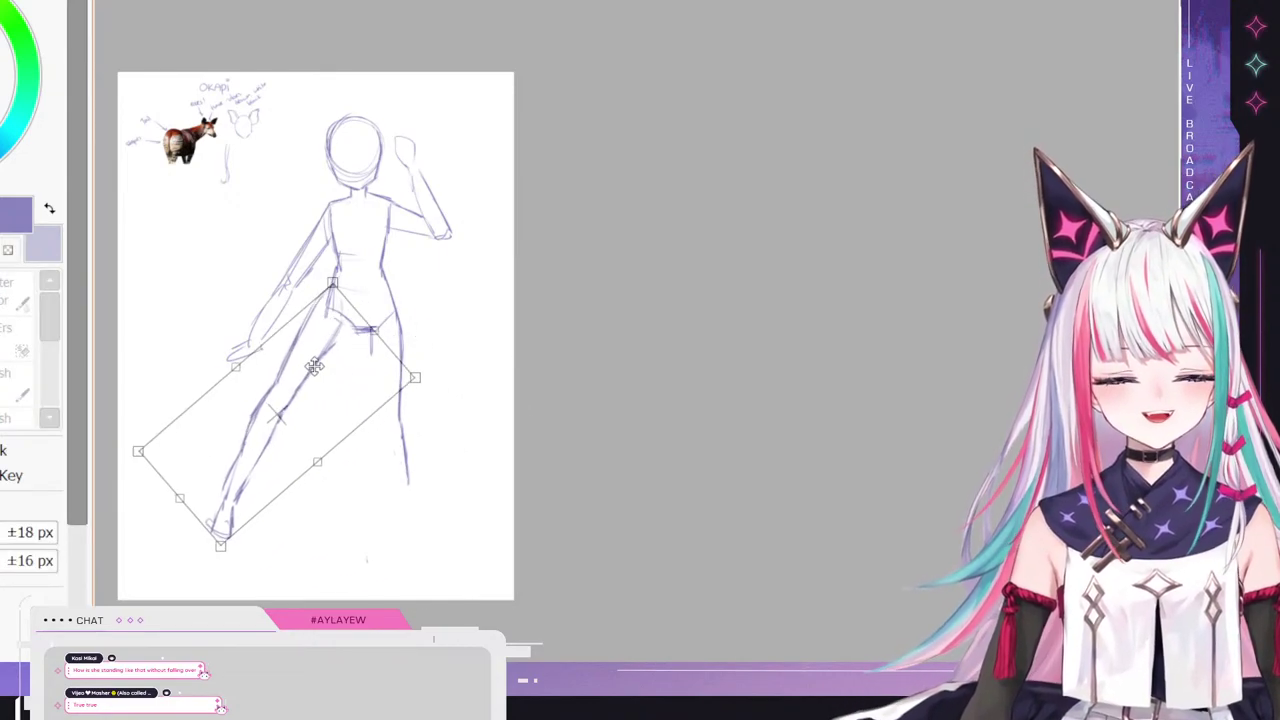
{"action": "left_click_drag", "start_coordinate": [496, 311], "coordinate": [443, 245]}
{"action": "left_click_drag", "start_coordinate": [300, 366], "coordinate": [358, 380]}
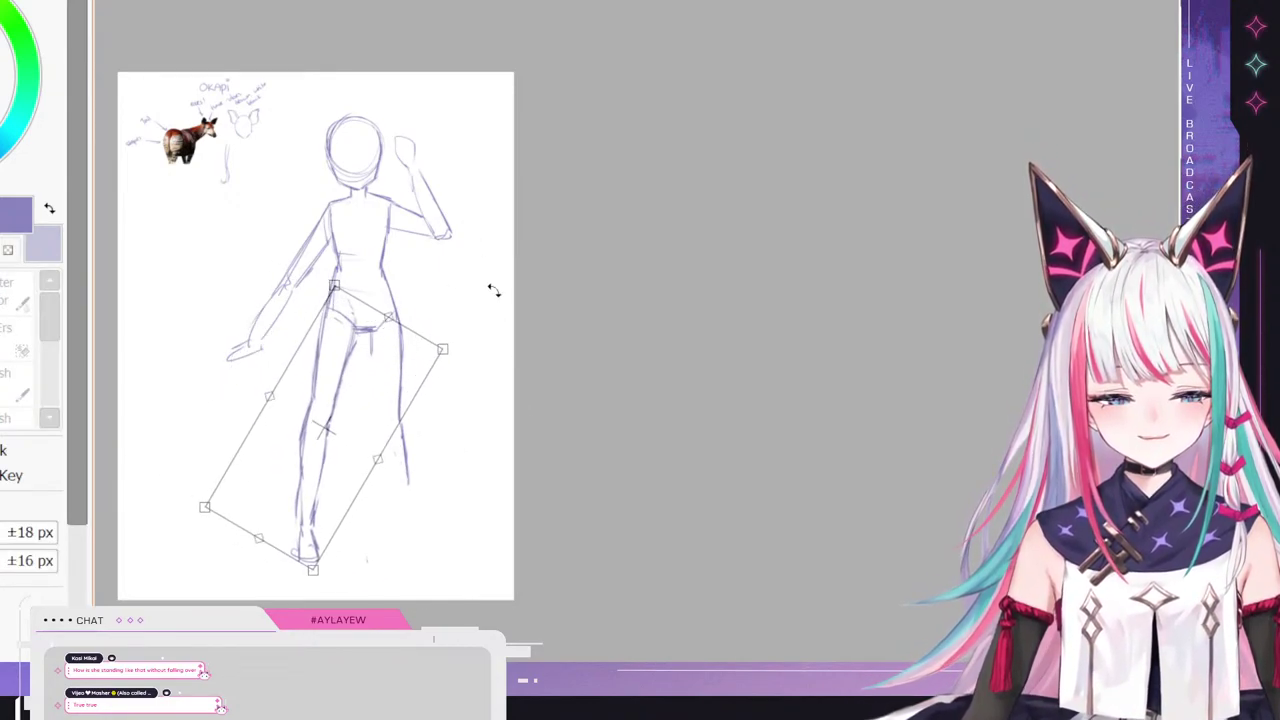
{"action": "left_click_drag", "start_coordinate": [494, 290], "coordinate": [481, 303]}
{"action": "left_click_drag", "start_coordinate": [353, 391], "coordinate": [342, 390]}
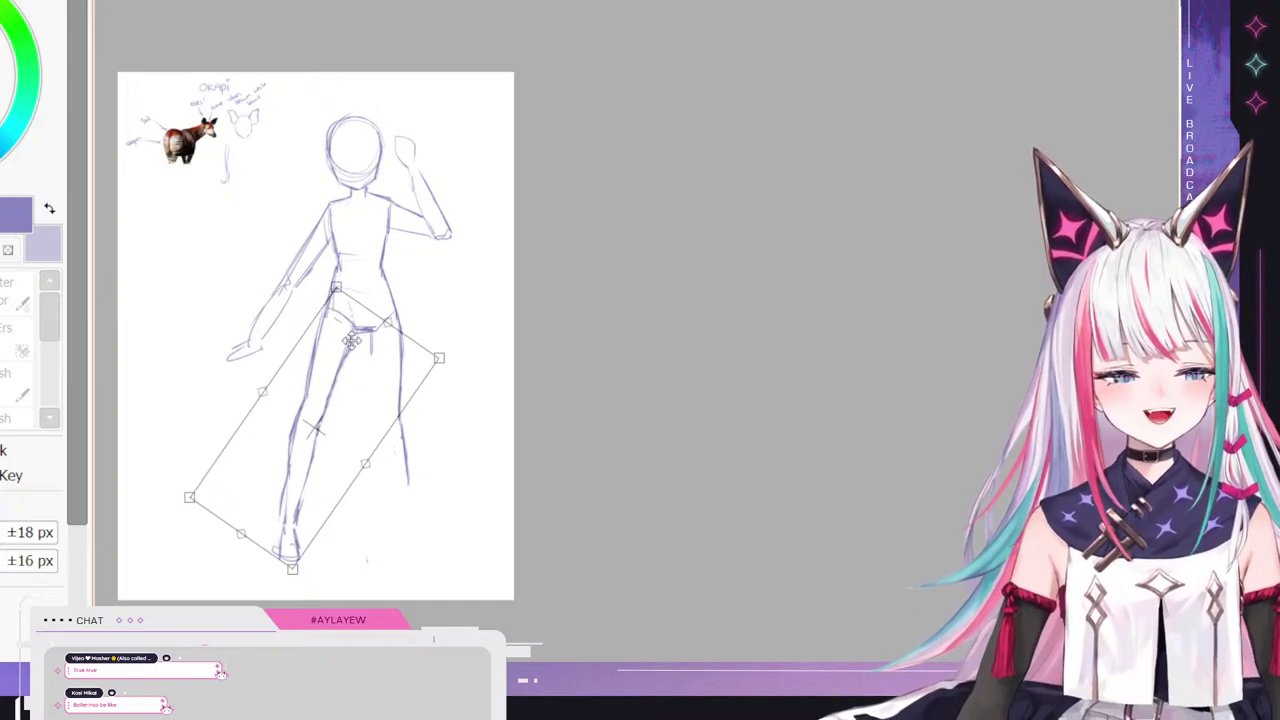
{"action": "key", "text": "Return"}
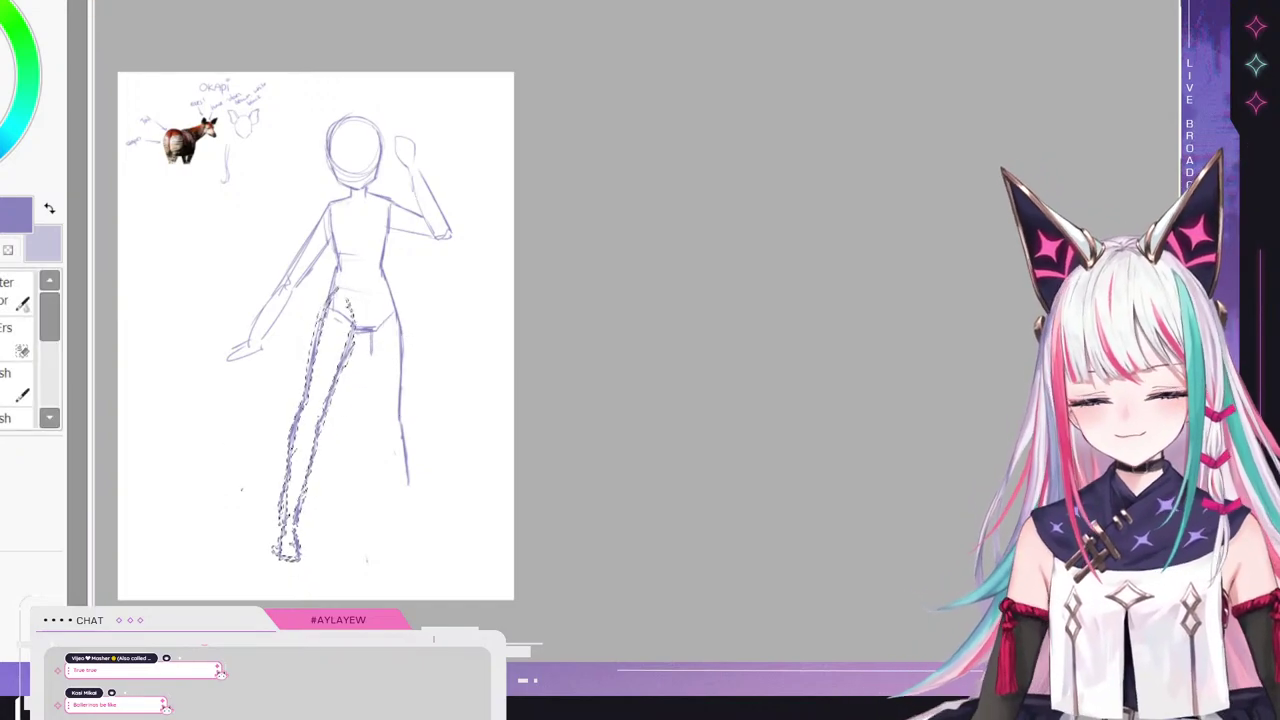
{"action": "key", "text": "ctrl+d"}
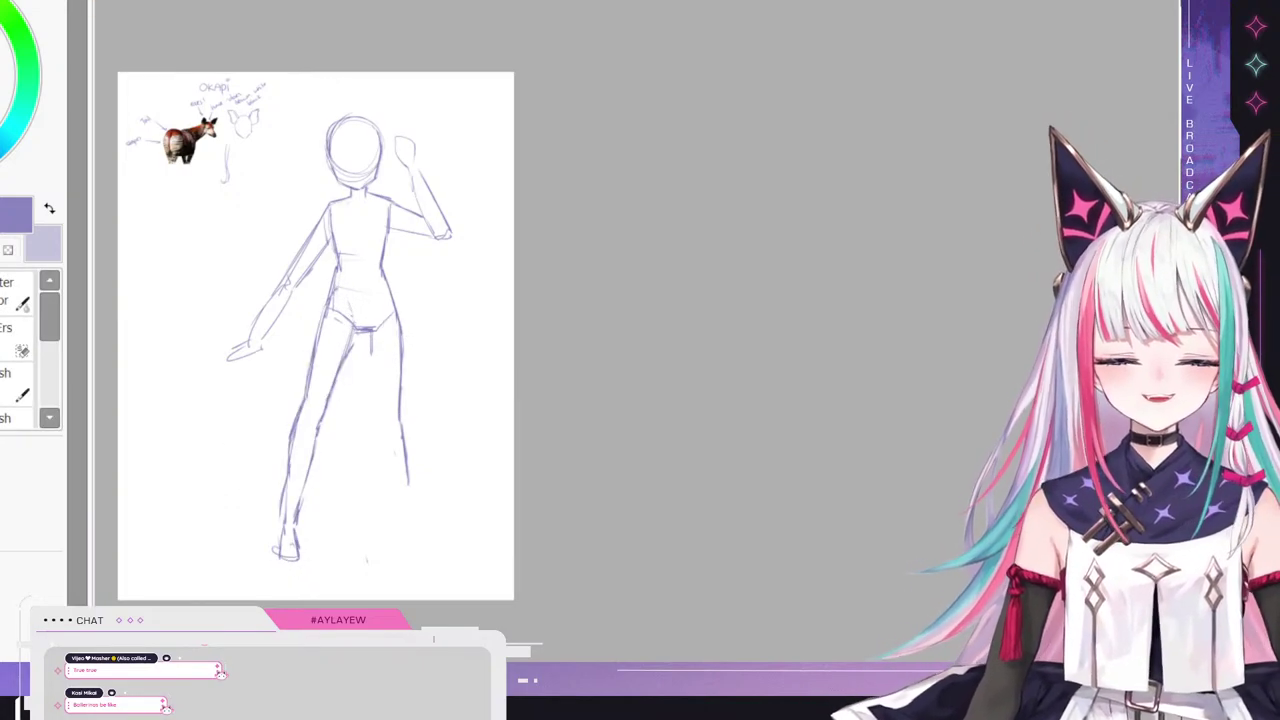
- Enlarge the brush to 47 and reinforce the torso's side contours and left hip, erasing the stray strokes around the waist
{"action": "key", "text": "n"}
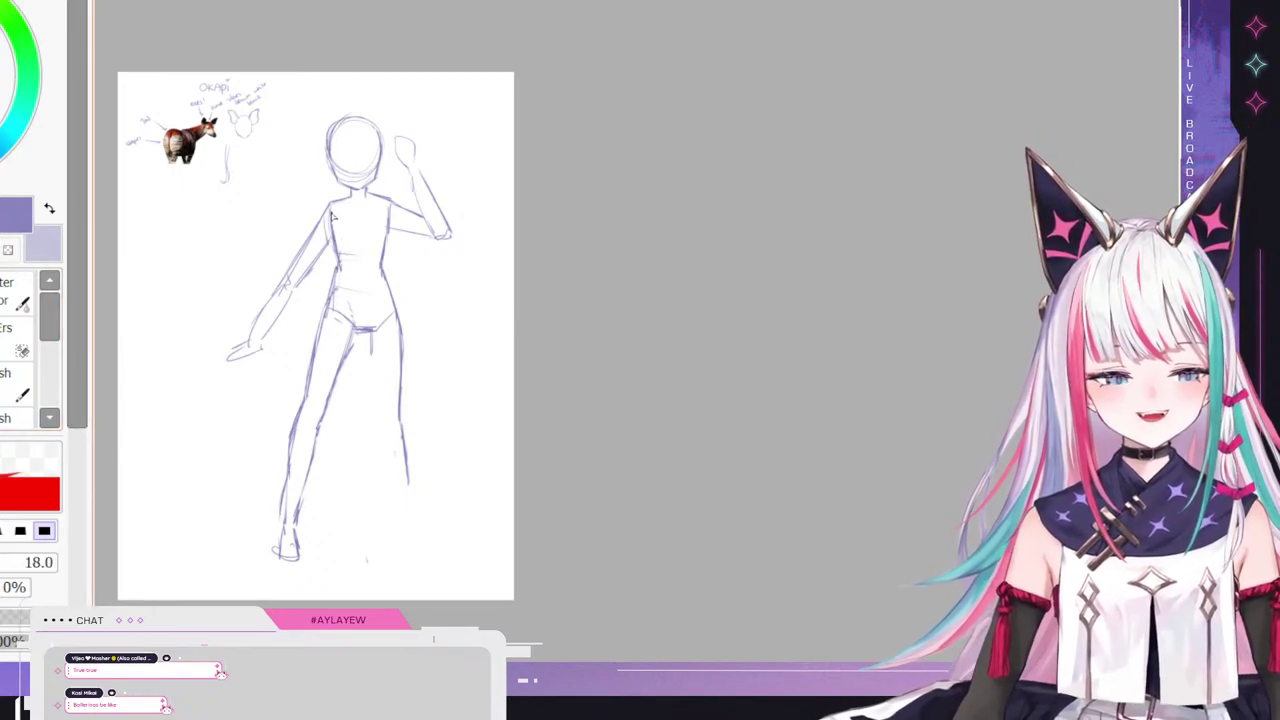
{"action": "mouse_move", "coordinate": [337, 236]}
{"action": "left_mouse_down", "text": "ctrl+alt"}
{"action": "mouse_move", "coordinate": [348, 236]}
{"action": "mouse_move", "coordinate": [340, 268]}
{"action": "left_mouse_up", "text": "ctrl+alt"}
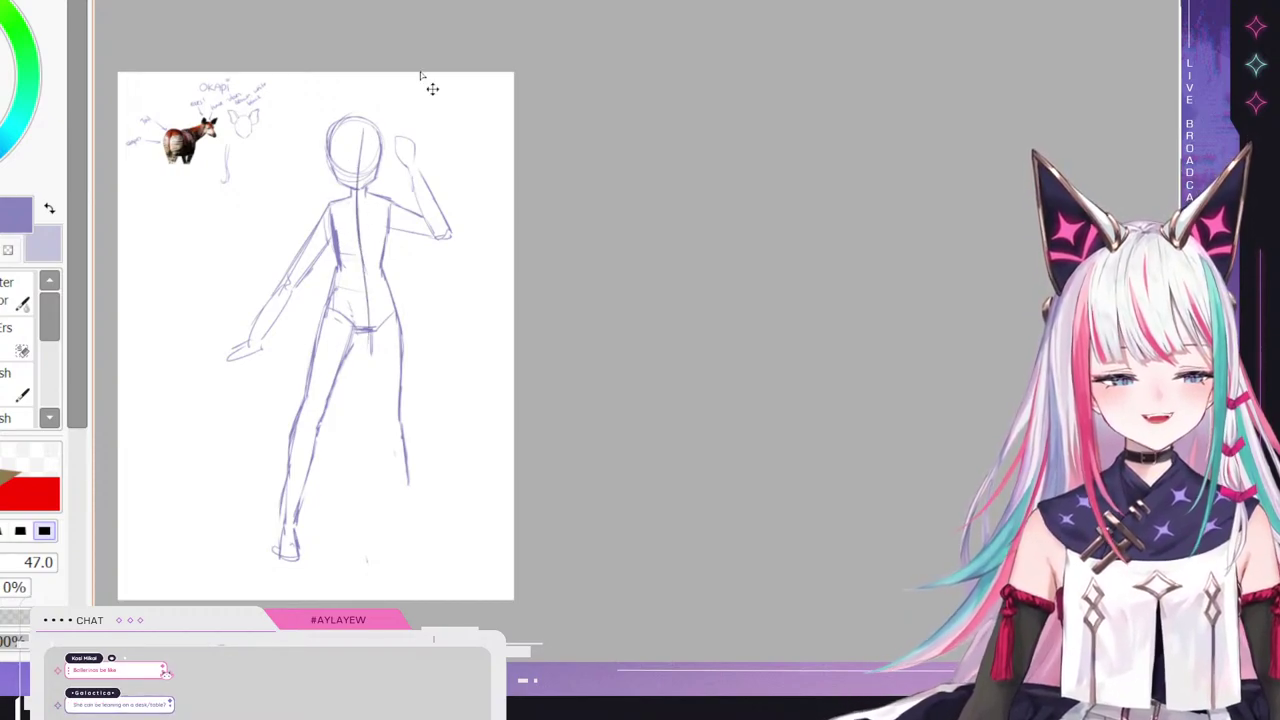
{"action": "mouse_move", "coordinate": [386, 213]}
{"action": "left_mouse_down"}
{"action": "mouse_move", "coordinate": [387, 288]}
{"action": "mouse_move", "coordinate": [331, 293]}
{"action": "mouse_move", "coordinate": [341, 272]}
{"action": "mouse_move", "coordinate": [313, 332]}
{"action": "mouse_move", "coordinate": [339, 272]}
{"action": "mouse_move", "coordinate": [308, 365]}
{"action": "left_mouse_up"}
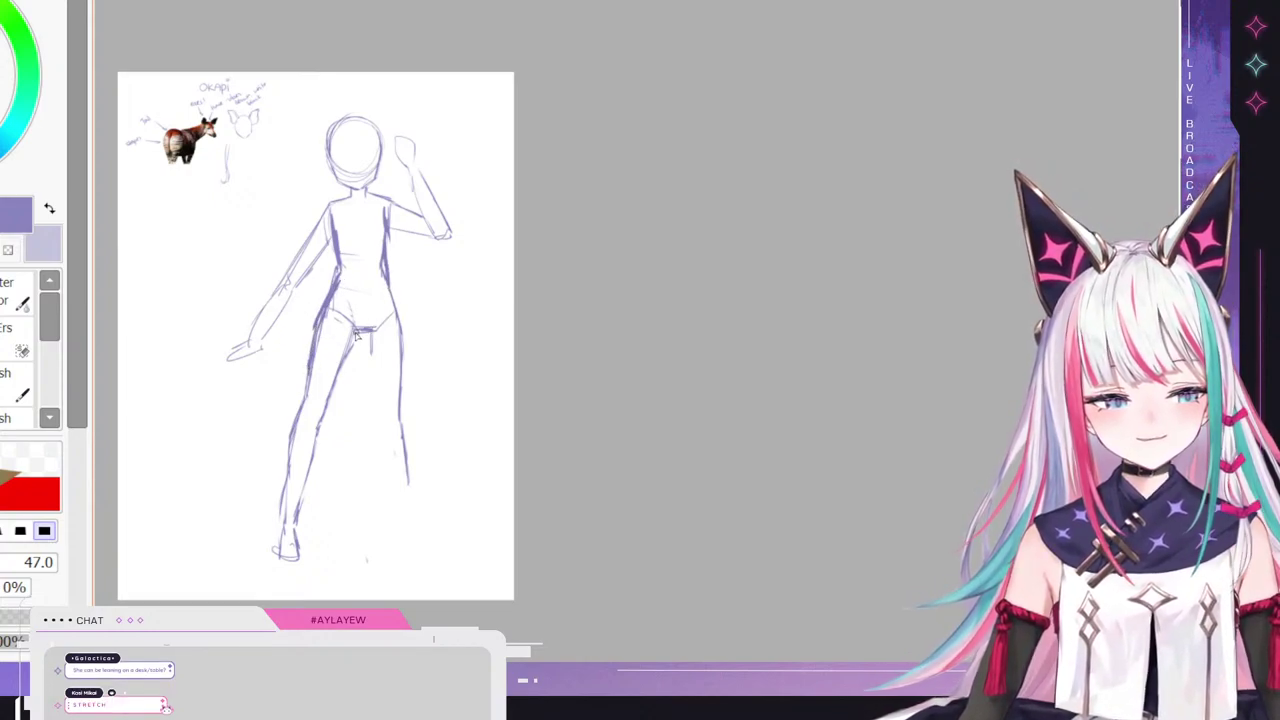
{"action": "key", "text": "e"}
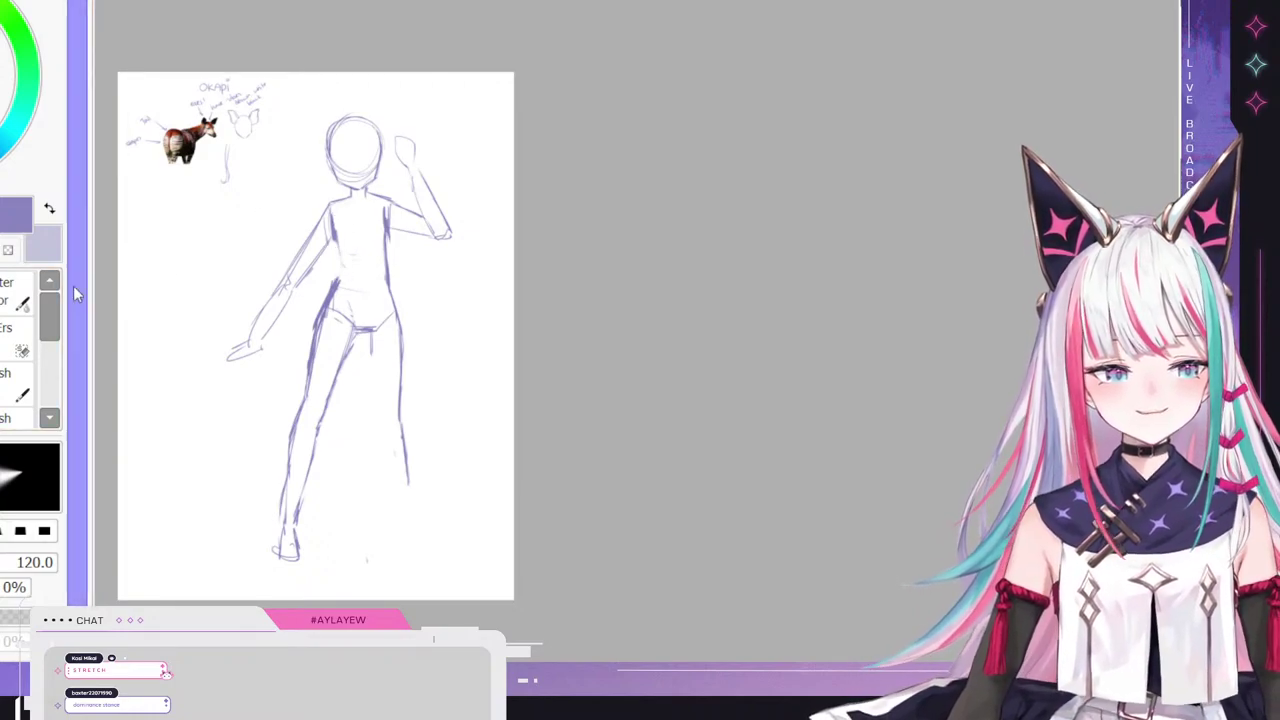
{"action": "key", "text": "c"}
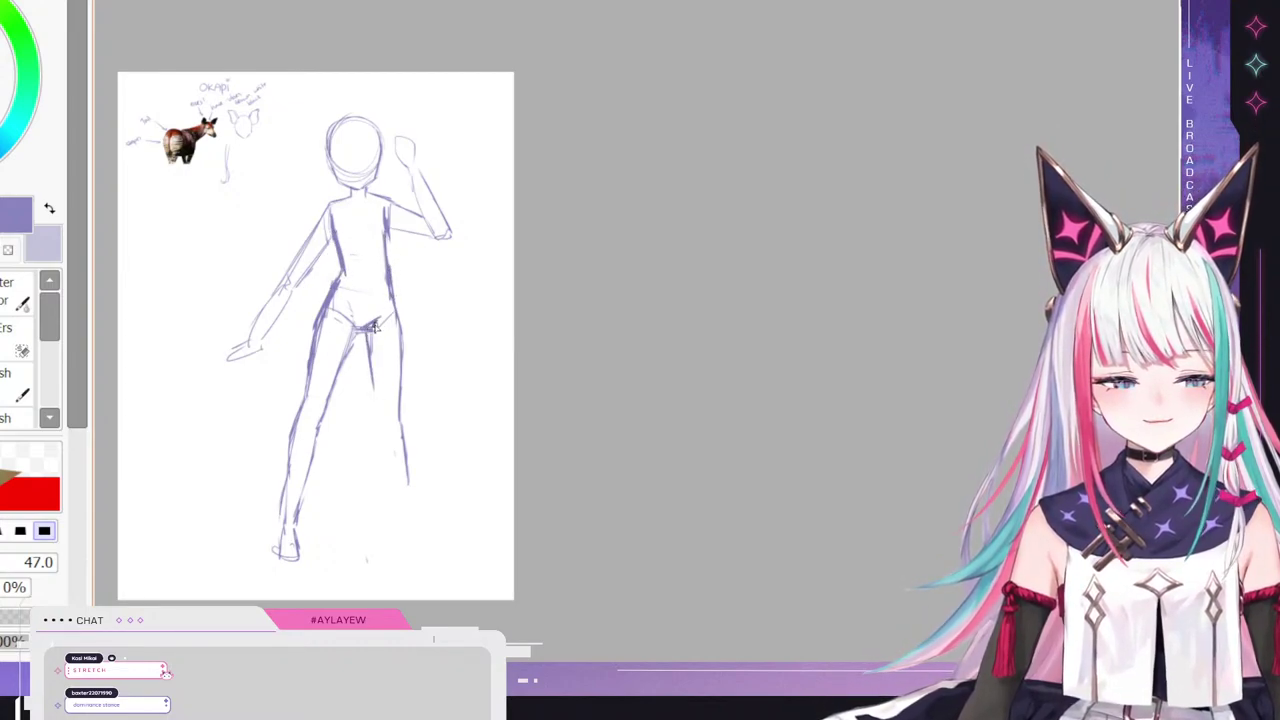
- Draw the right leg's inner contour from crotch to ankle, and reinforce and extend its outer contour from the hip down
{"action": "left_click_drag", "start_coordinate": [368, 358], "coordinate": [380, 462]}
{"action": "mouse_move", "coordinate": [368, 345]}
{"action": "left_mouse_down"}
{"action": "mouse_move", "coordinate": [402, 525]}
{"action": "mouse_move", "coordinate": [398, 515]}
{"action": "left_mouse_up"}
{"action": "left_click_drag", "start_coordinate": [406, 457], "coordinate": [410, 502]}
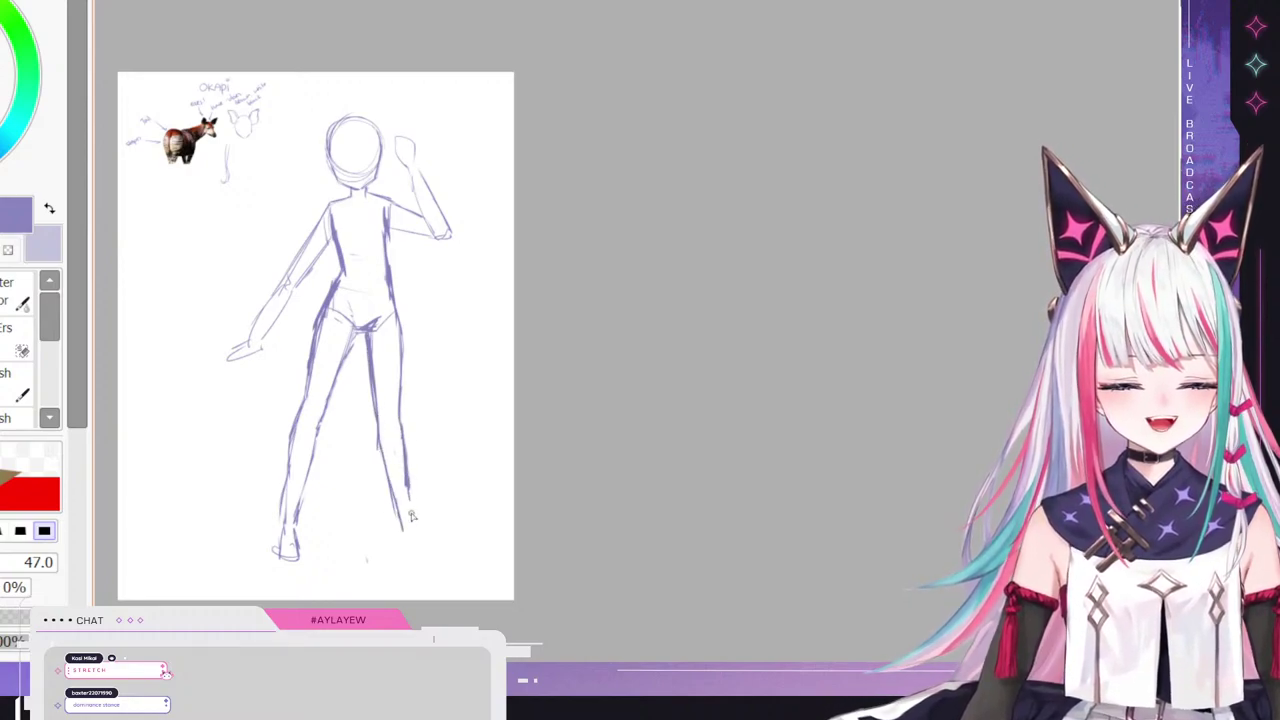
{"action": "mouse_move", "coordinate": [390, 300]}
{"action": "left_mouse_down"}
{"action": "mouse_move", "coordinate": [400, 418]}
{"action": "mouse_move", "coordinate": [397, 380]}
{"action": "left_mouse_up"}
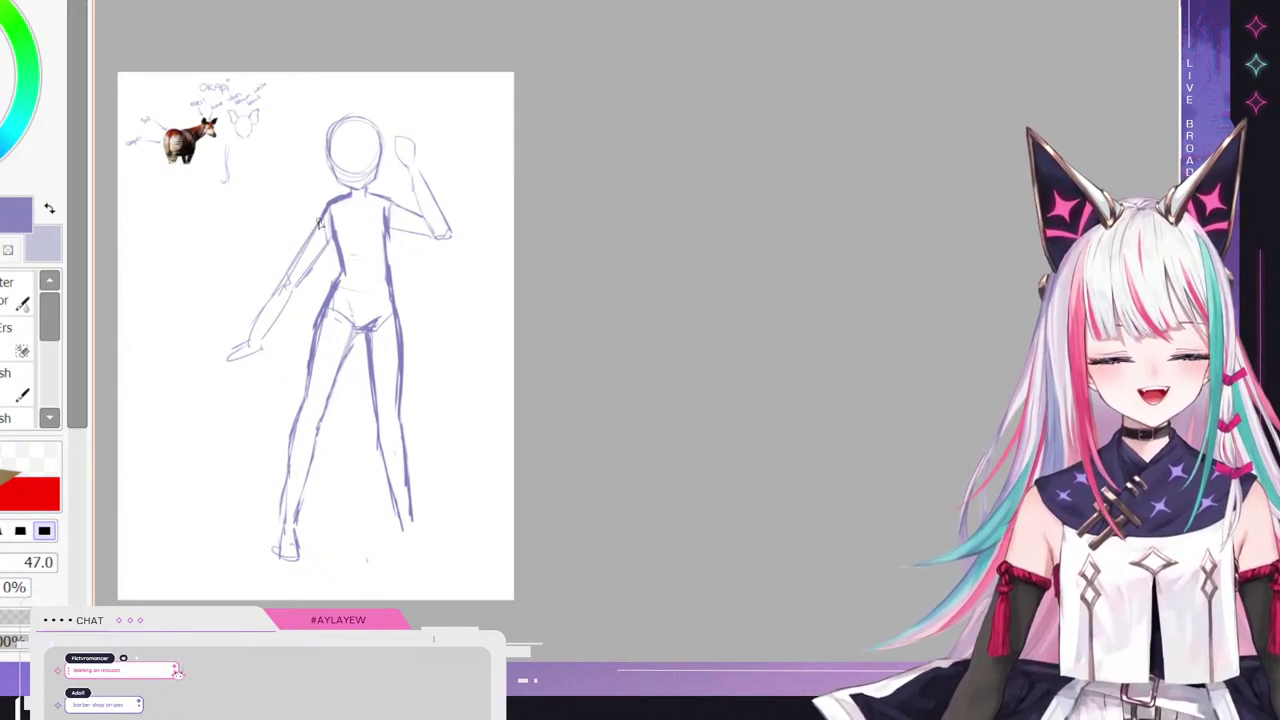
- Strengthen the left leg's inner and outer thigh contours and clean up the rough strokes around them
{"action": "key", "text": "e"}
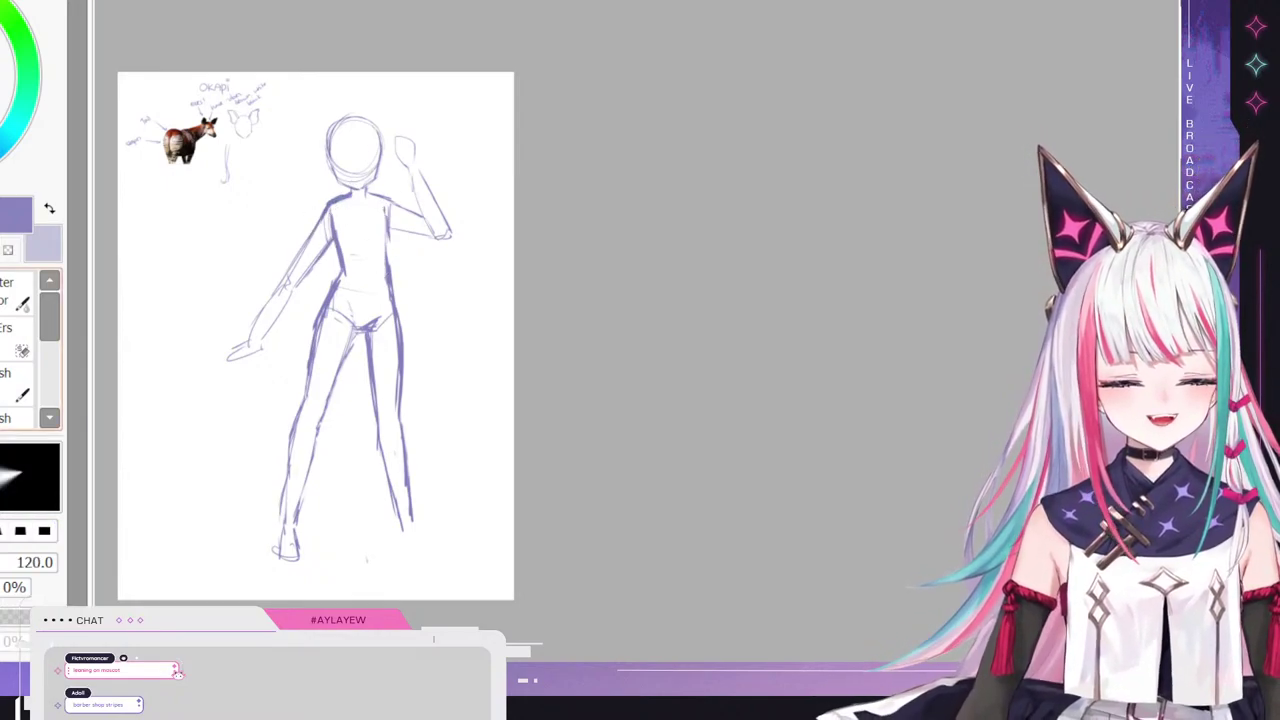
{"action": "key", "text": "n"}
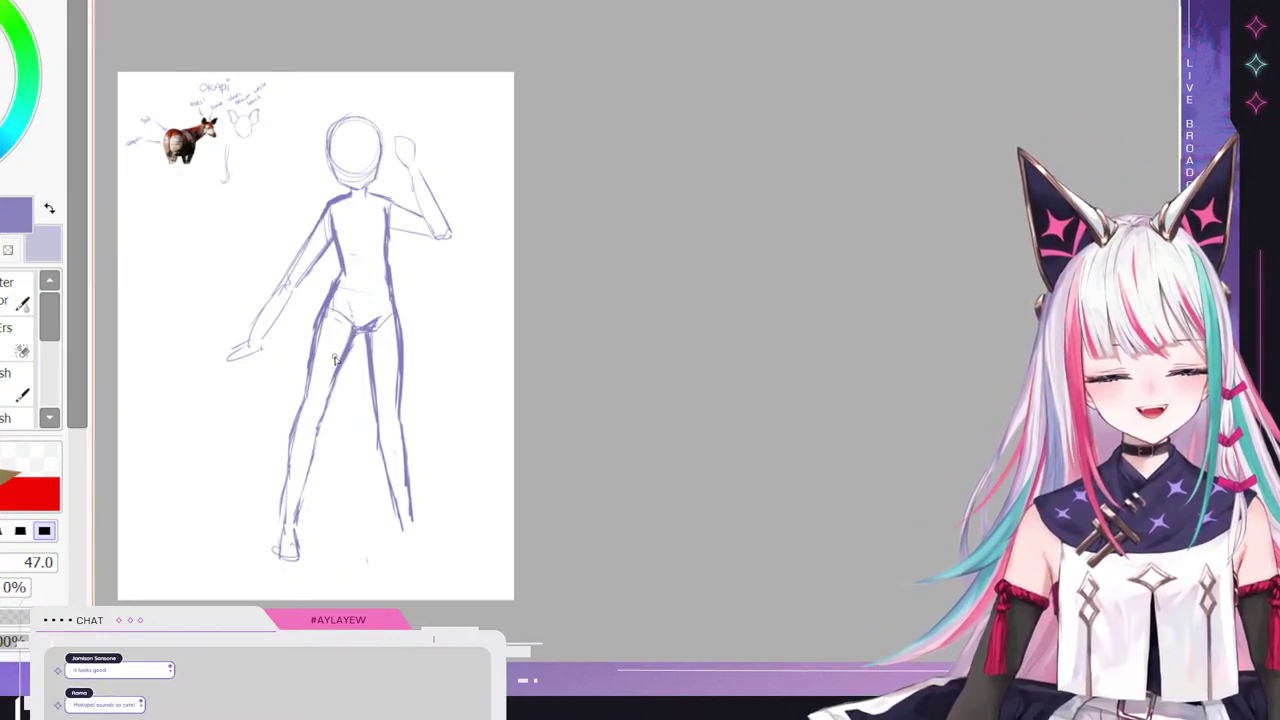
{"action": "key", "text": "e"}
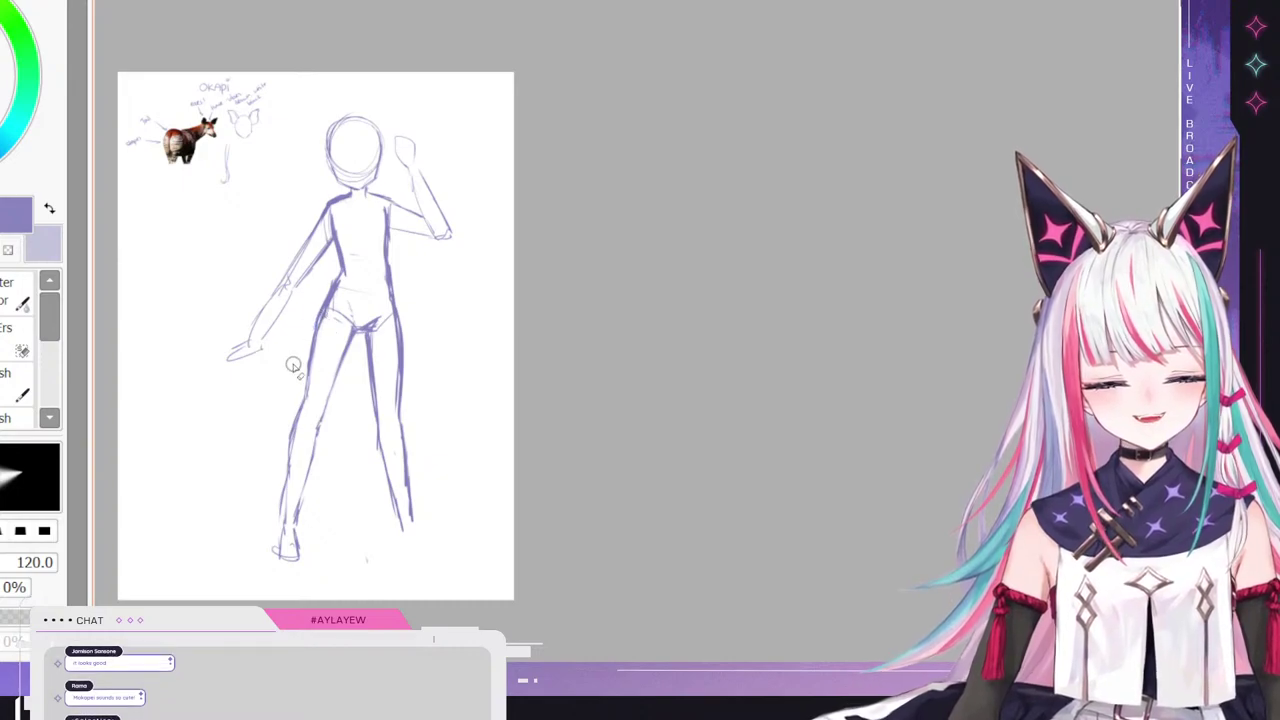
- Thicken both contours of the raised right upper arm and refine the neck and head outline
{"action": "key", "text": "b"}
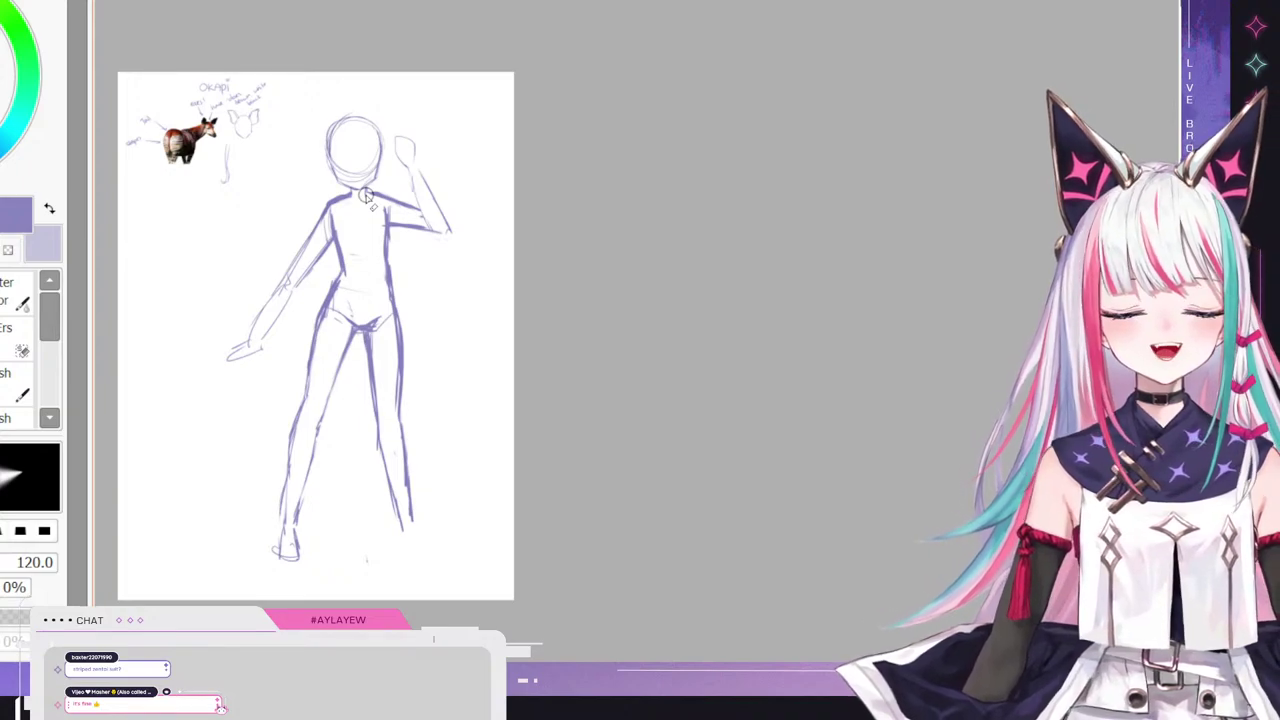
{"action": "key", "text": "b"}
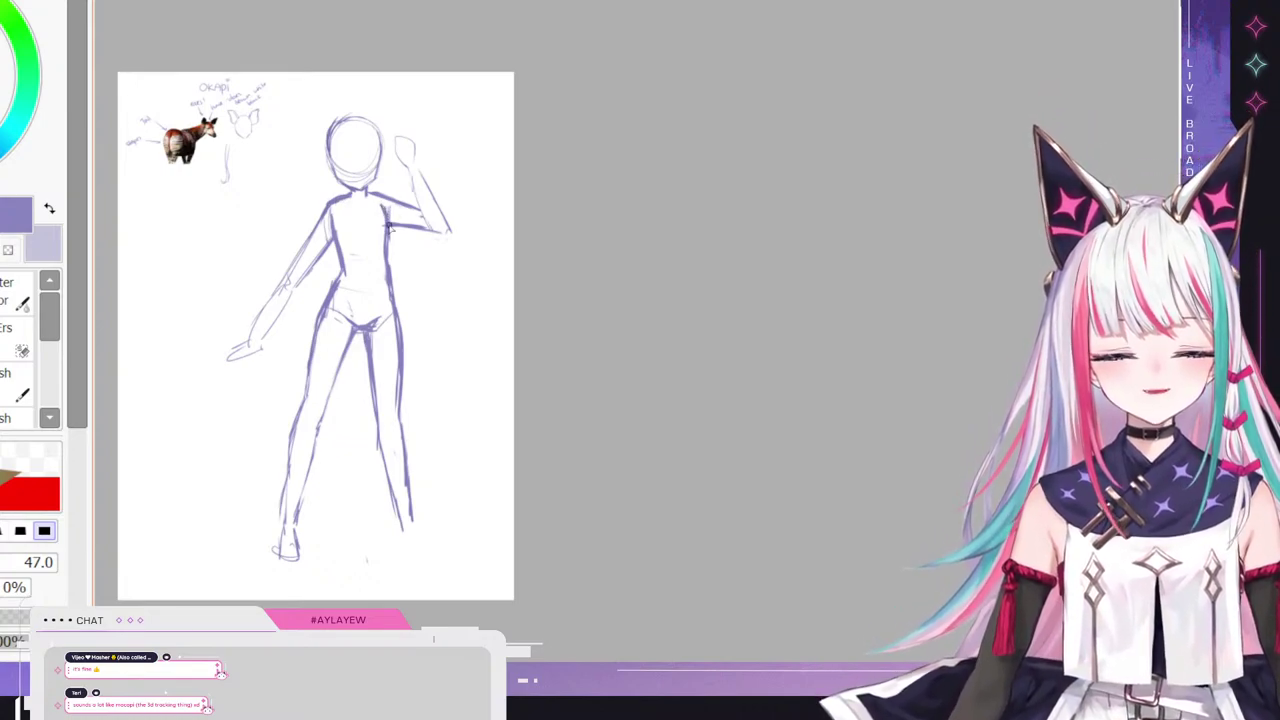
{"action": "key", "text": "e"}
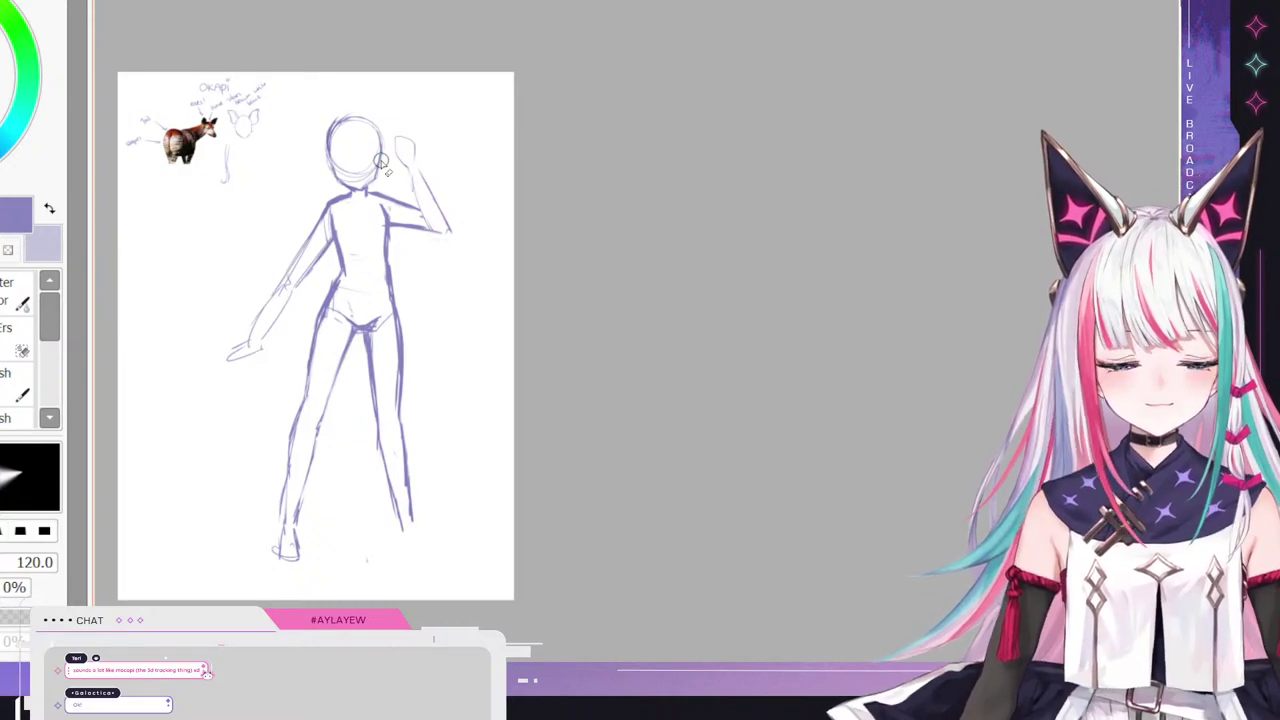
- Redraw the raised forearm's outer contour in a thicker line and erase the excess at the elbow to round it
{"action": "key", "text": "b"}
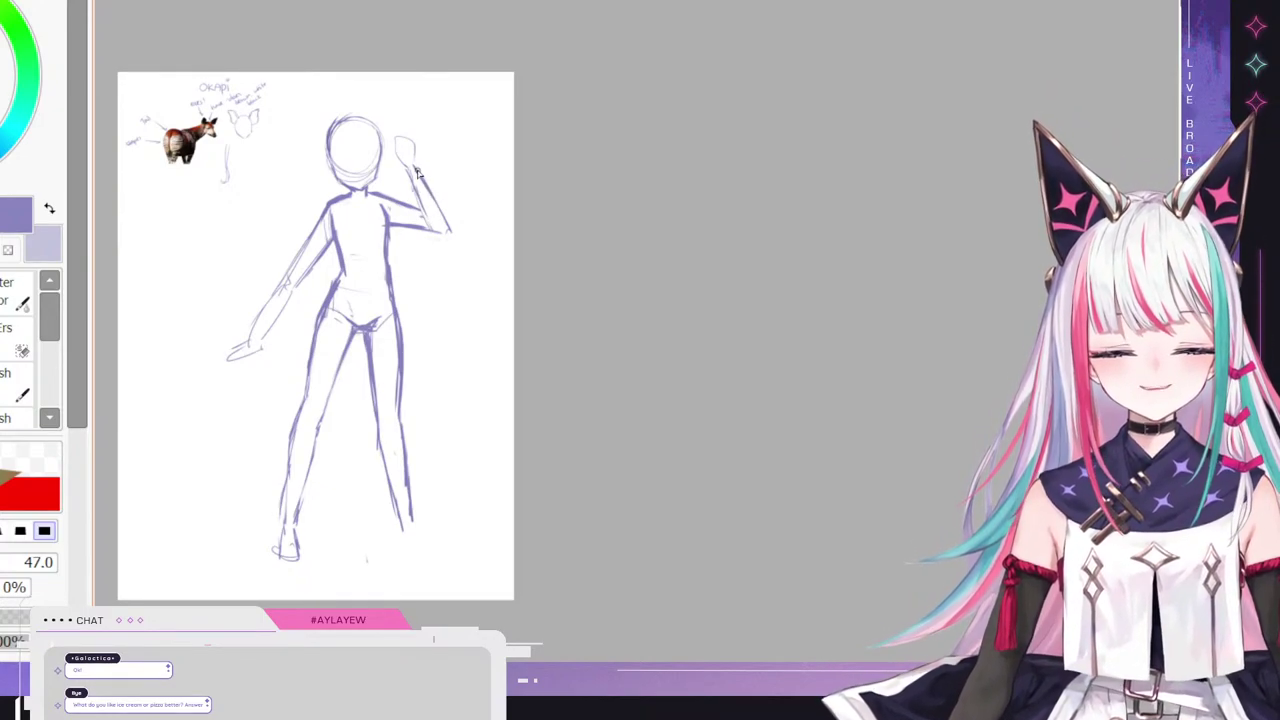
{"action": "left_click_drag", "start_coordinate": [415, 166], "coordinate": [446, 226]}
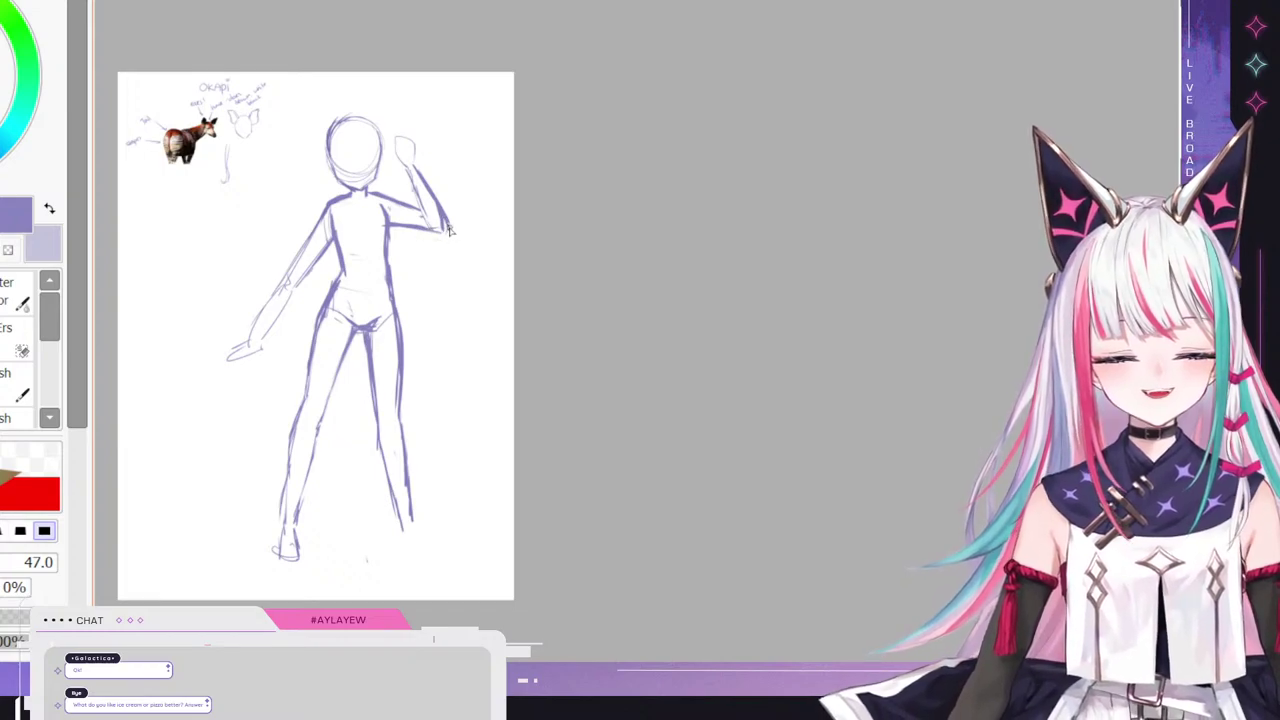
{"action": "key", "text": "e"}
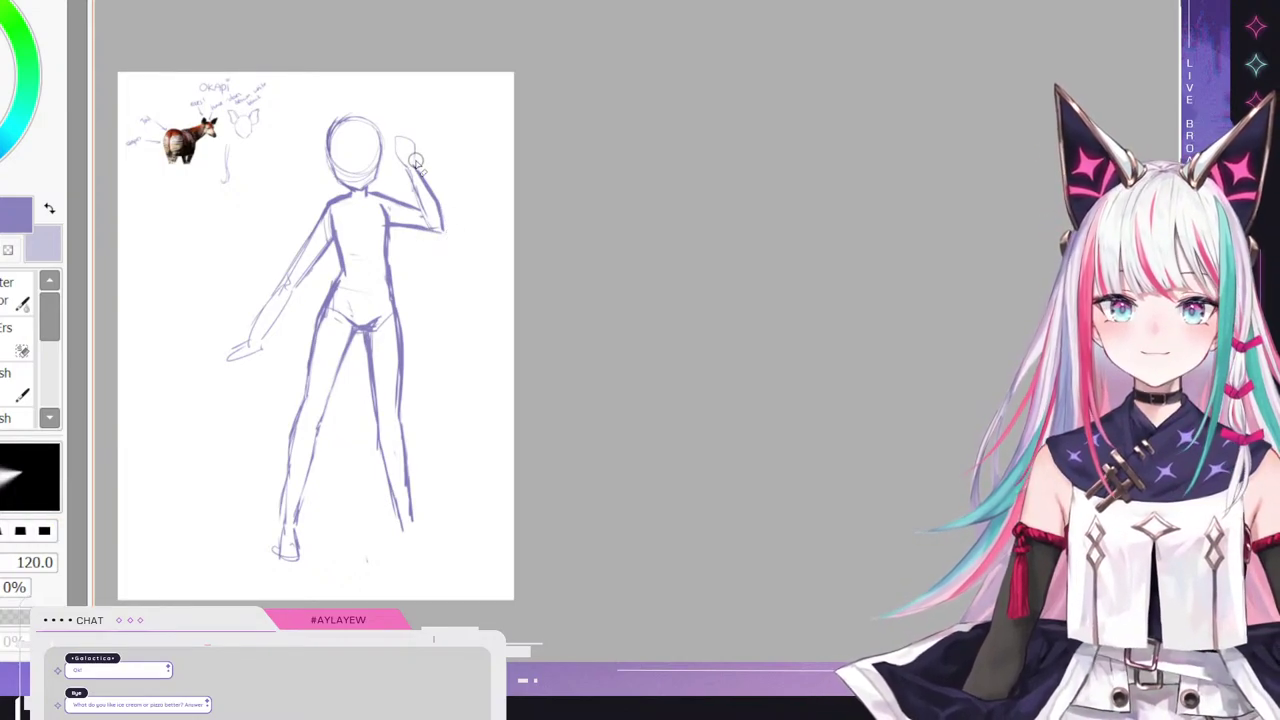
- Reinforce the contours of both lower legs and sketch the right leg's ankle and foot
{"action": "key", "text": "n"}
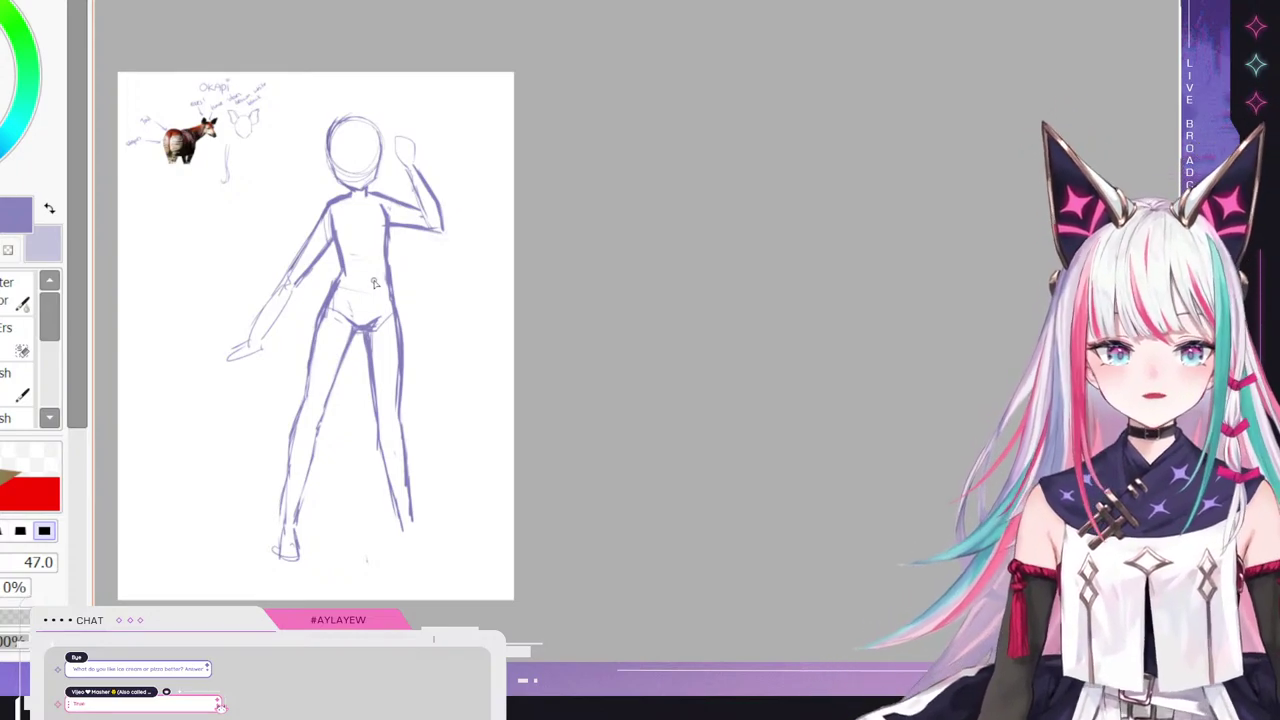
{"action": "left_click_drag", "start_coordinate": [295, 446], "coordinate": [287, 518]}
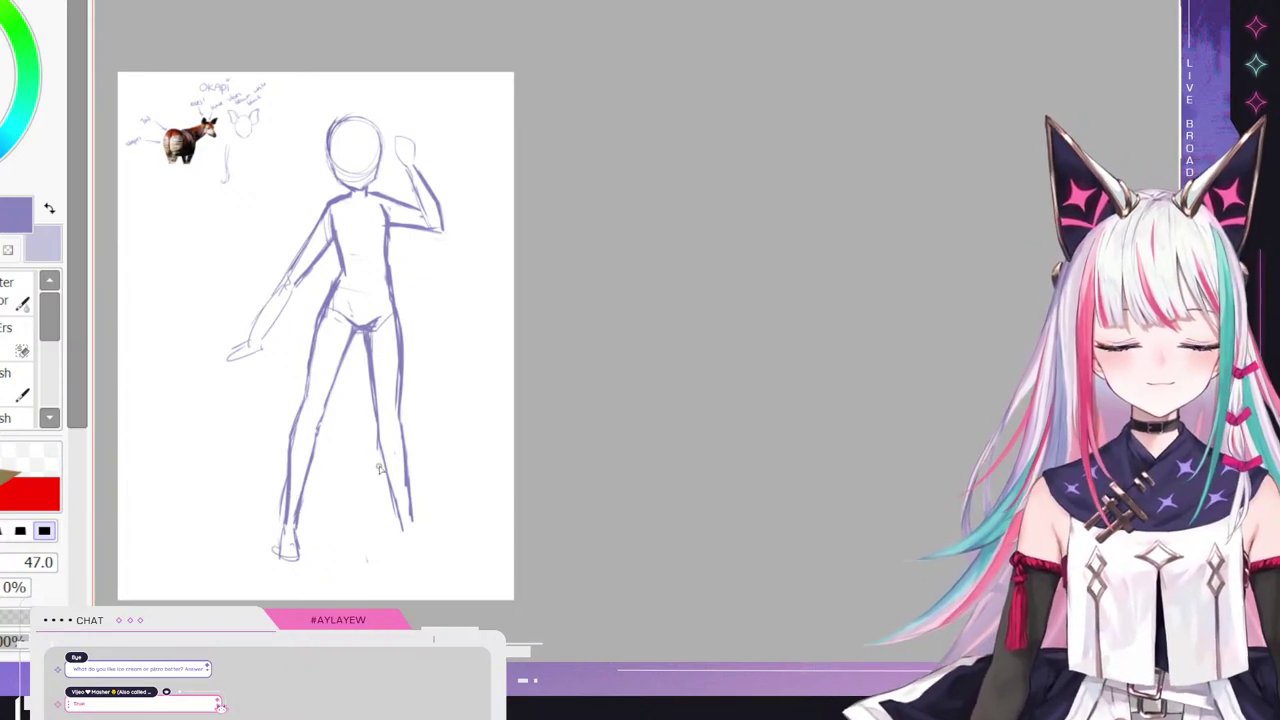
{"action": "mouse_move", "coordinate": [384, 456]}
{"action": "left_mouse_down"}
{"action": "mouse_move", "coordinate": [430, 551]}
{"action": "mouse_move", "coordinate": [404, 555]}
{"action": "mouse_move", "coordinate": [426, 542]}
{"action": "mouse_move", "coordinate": [424, 555]}
{"action": "mouse_move", "coordinate": [402, 536]}
{"action": "mouse_move", "coordinate": [407, 556]}
{"action": "mouse_move", "coordinate": [418, 558]}
{"action": "mouse_move", "coordinate": [413, 519]}
{"action": "mouse_move", "coordinate": [425, 554]}
{"action": "left_mouse_up"}
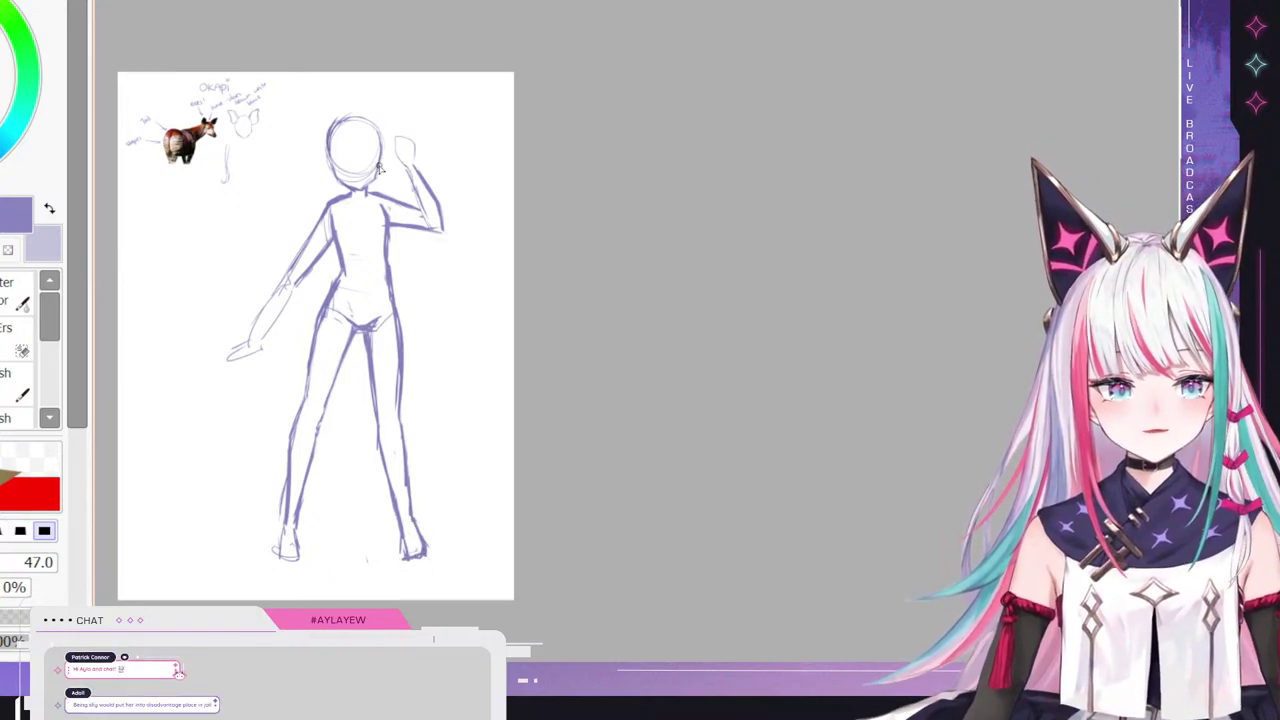
- Draw the vertical centre line and horizontal eye guideline on the head, and reinforce its side contours
{"action": "mouse_move", "coordinate": [358, 124]}
{"action": "left_mouse_down"}
{"action": "mouse_move", "coordinate": [361, 190]}
{"action": "mouse_move", "coordinate": [328, 163]}
{"action": "mouse_move", "coordinate": [380, 156]}
{"action": "left_mouse_up"}
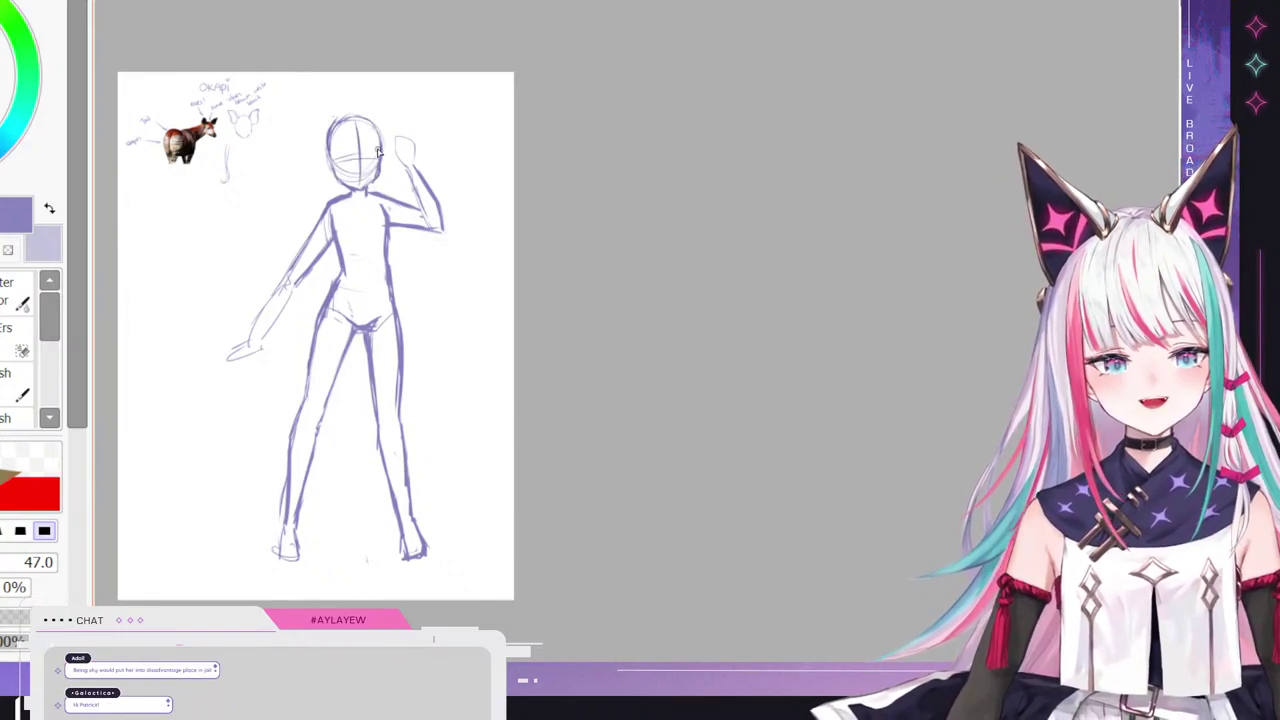
{"action": "scroll", "coordinate": [382, 155], "scroll_direction": "down", "scroll_amount": 2}
{"action": "scroll", "coordinate": [403, 99], "scroll_direction": "up", "scroll_amount": 3}
{"action": "scroll", "coordinate": [352, 180], "scroll_direction": "up", "scroll_amount": 3}
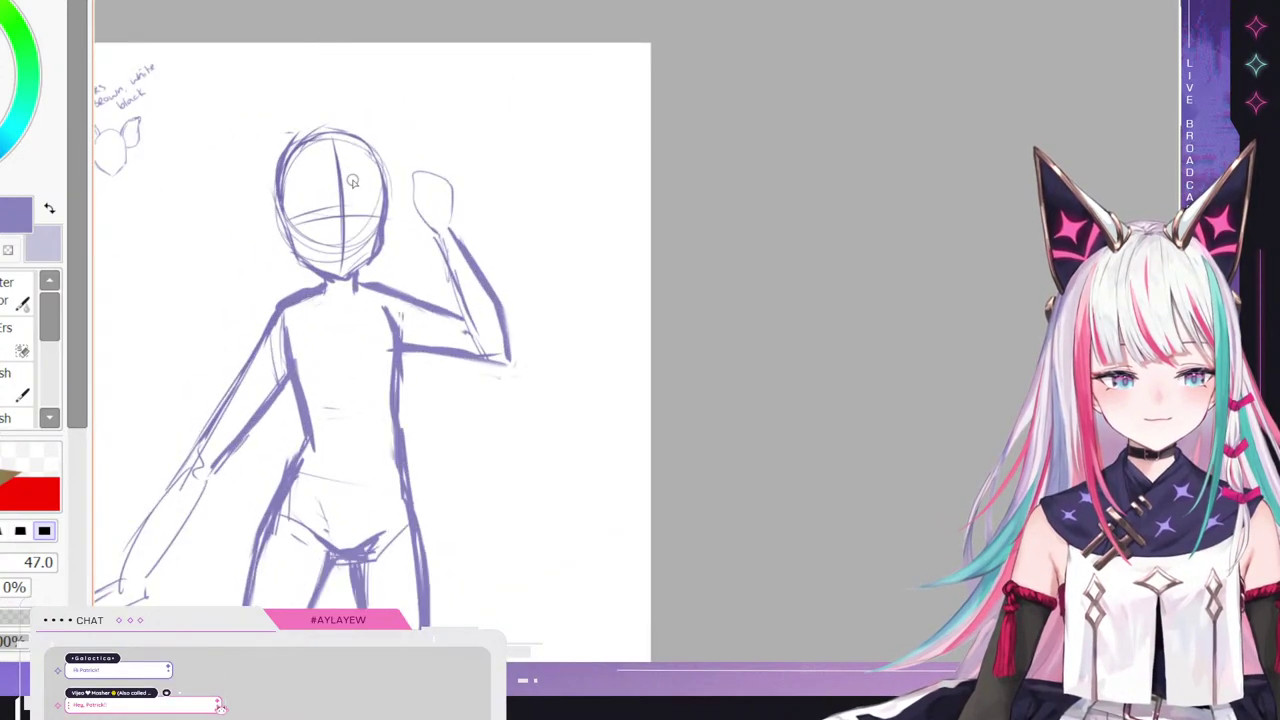
{"action": "scroll", "coordinate": [352, 181], "scroll_direction": "up", "scroll_amount": 1}
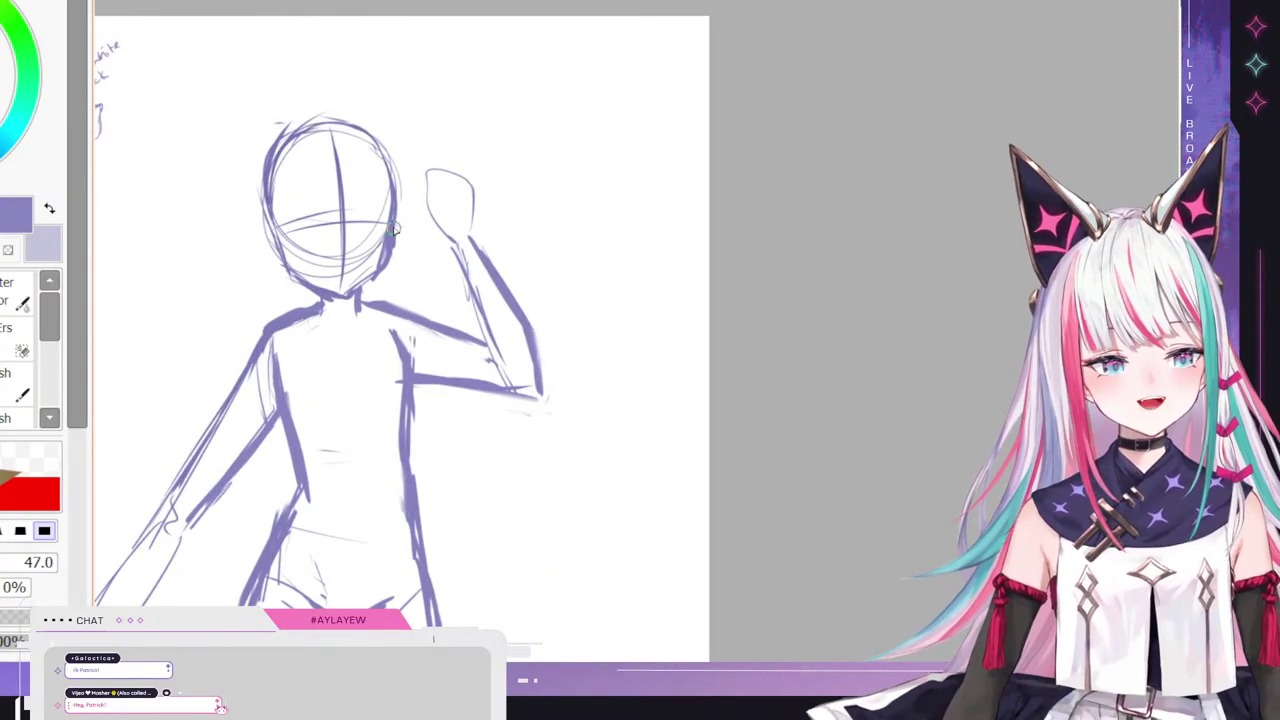
- Reinforce the jawline and the raised forearm's inner contour, erasing the excess thickness around the lower face
{"action": "mouse_move", "coordinate": [392, 250]}
{"action": "left_mouse_down"}
{"action": "mouse_move", "coordinate": [388, 268]}
{"action": "mouse_move", "coordinate": [350, 288]}
{"action": "left_mouse_up"}
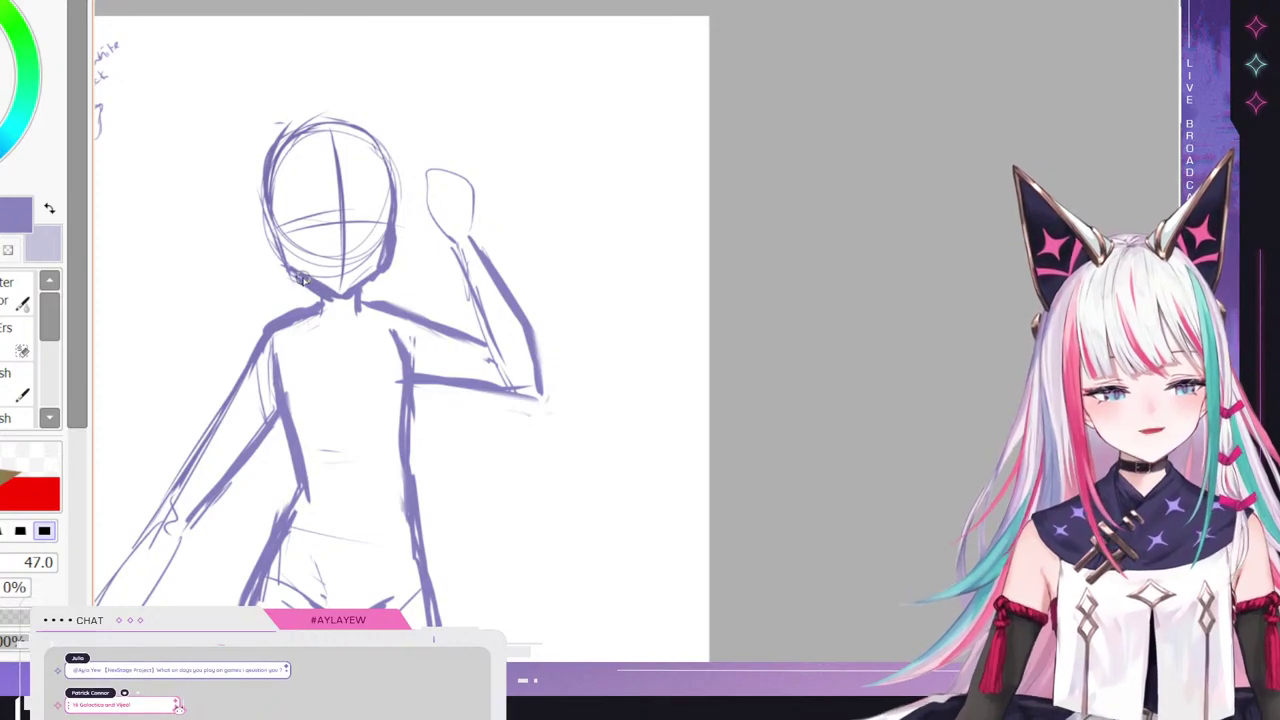
{"action": "key", "text": "e"}
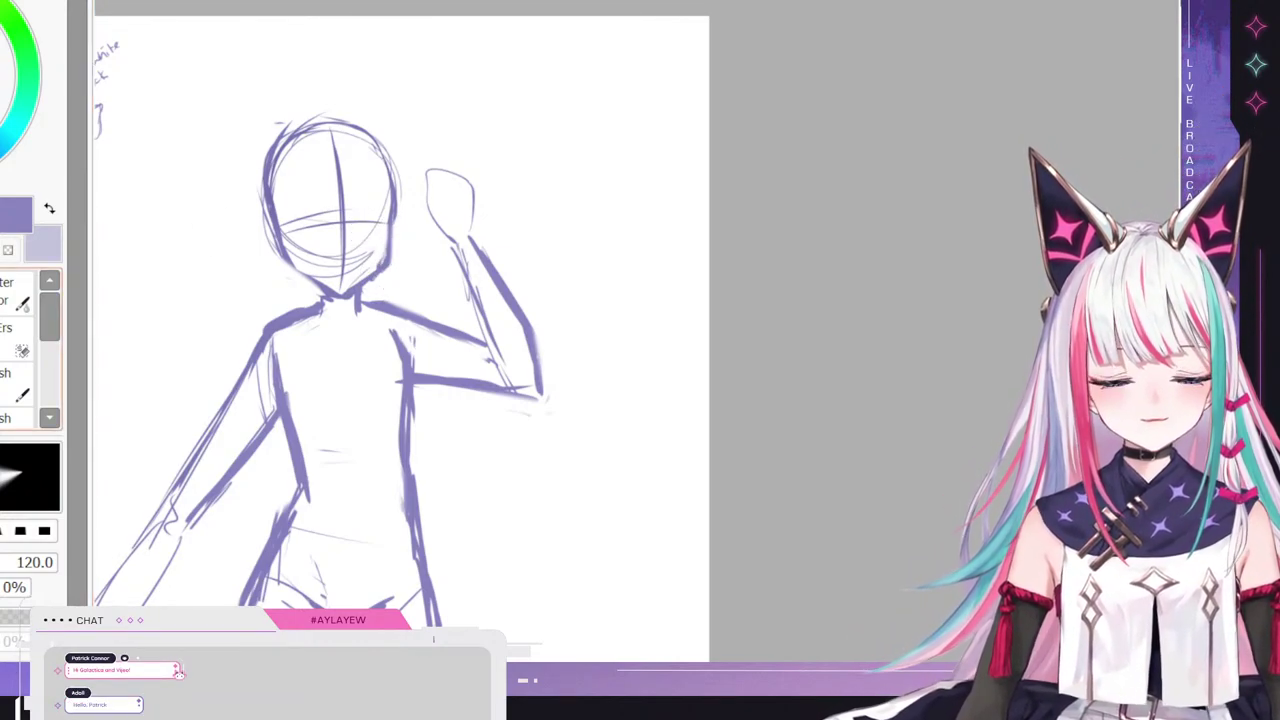
{"action": "key", "text": "b"}
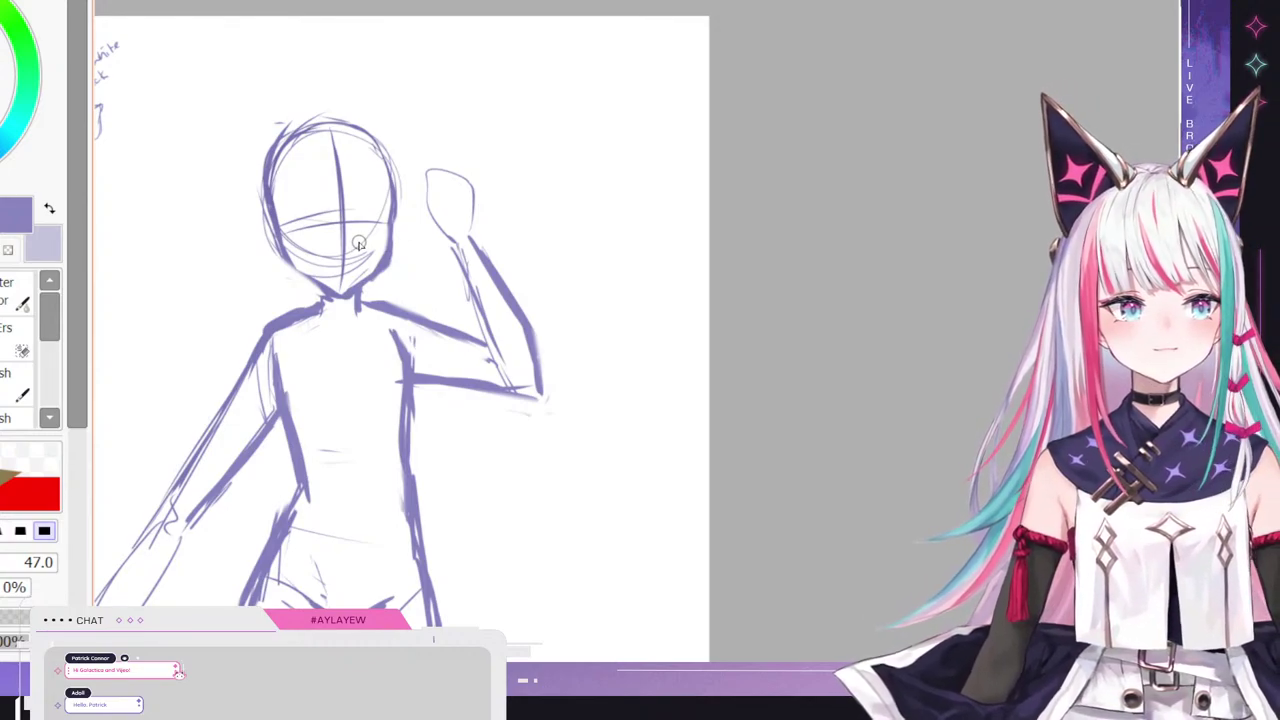
{"action": "key", "text": "e"}
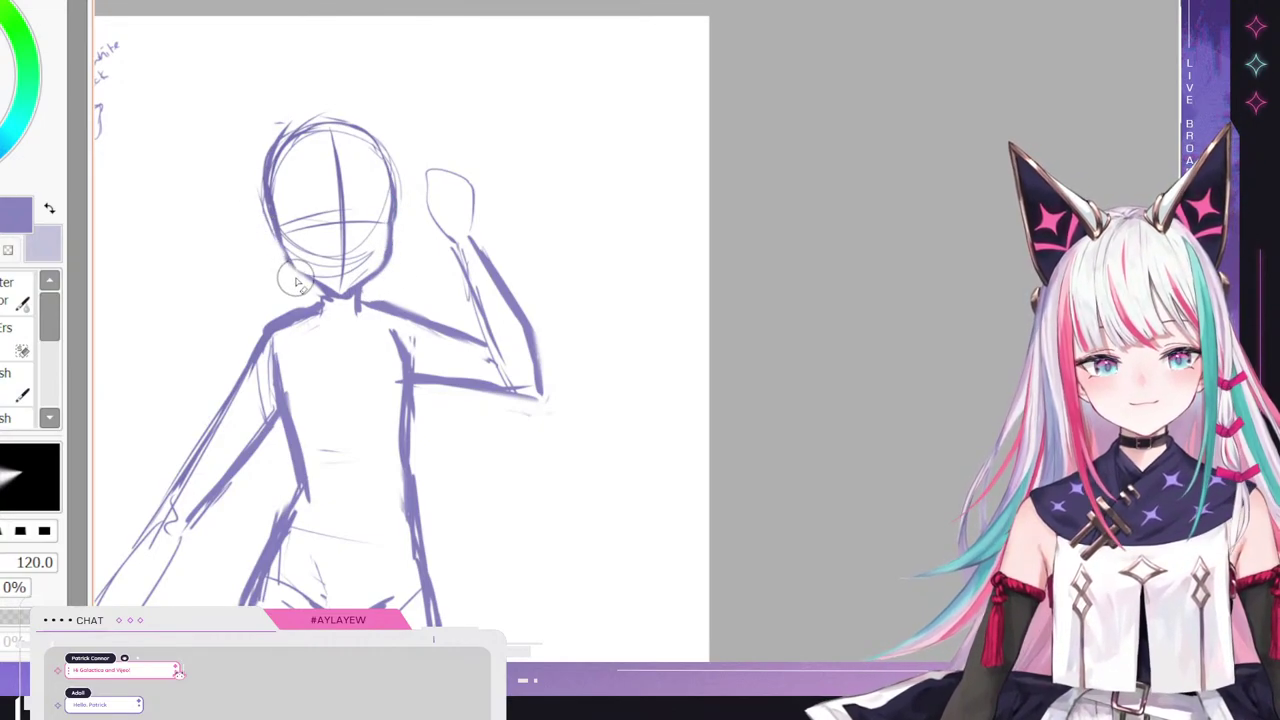
{"action": "key", "text": "e"}
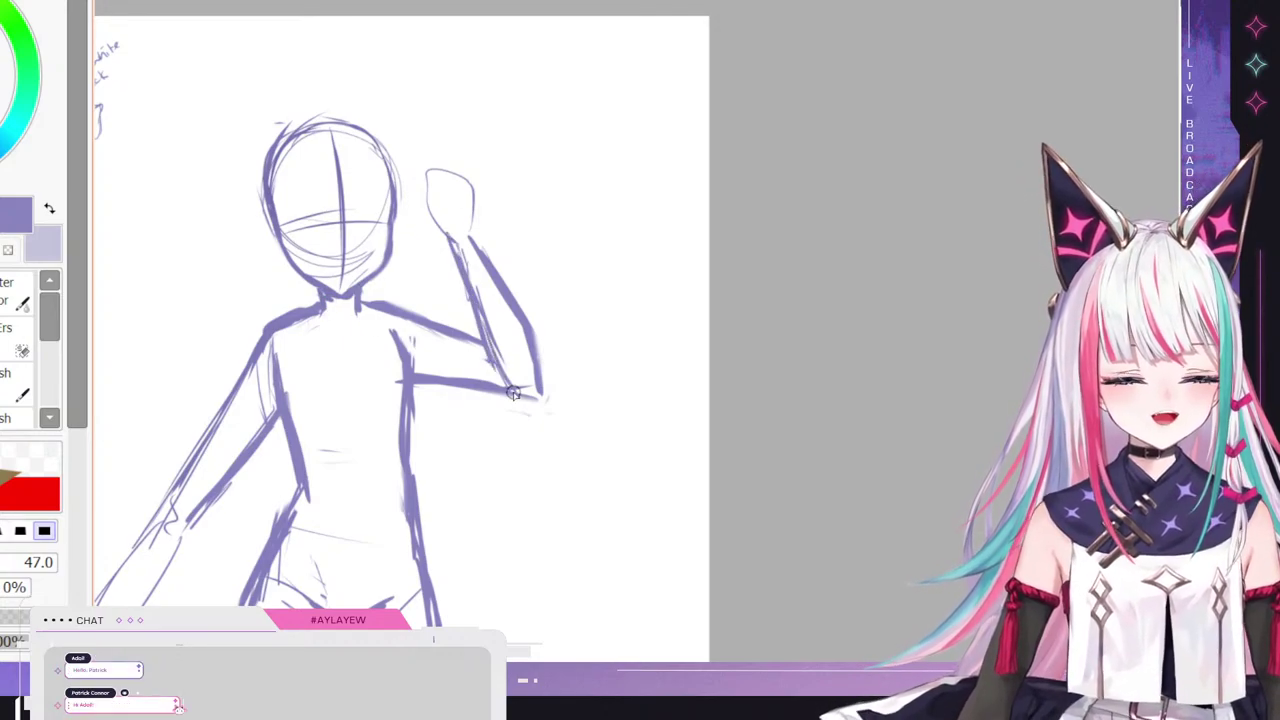
- Examine the full body pose and the head's proportions at several zoom levels
{"action": "scroll", "coordinate": [466, 316], "scroll_direction": "down", "scroll_amount": 4}
{"action": "scroll", "coordinate": [383, 354], "scroll_direction": "up", "scroll_amount": 2}
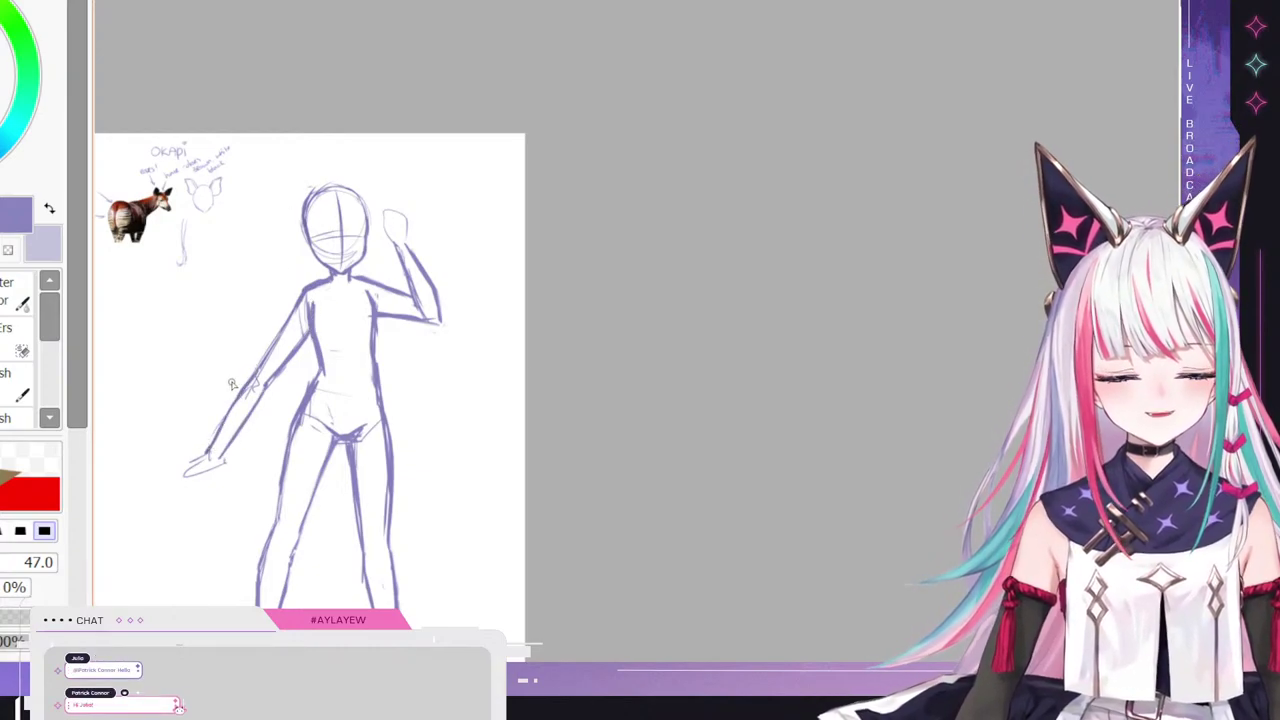
{"action": "scroll", "coordinate": [232, 384], "scroll_direction": "down", "scroll_amount": 3}
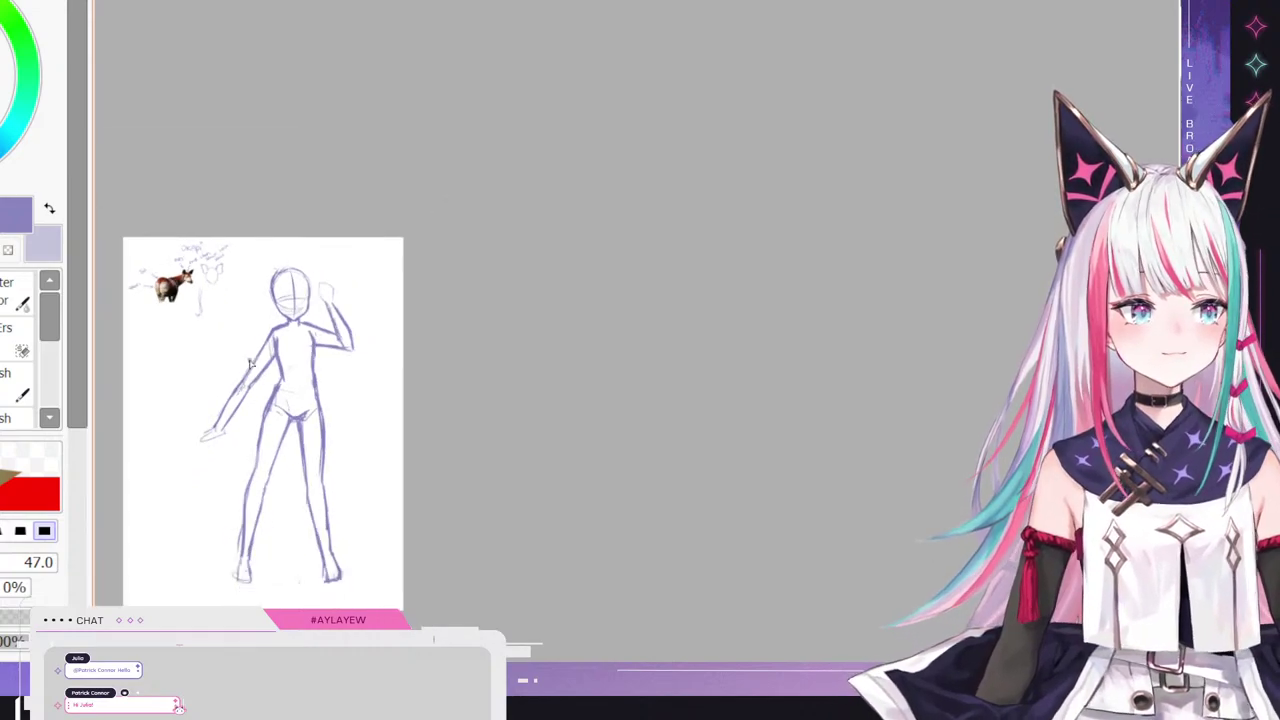
{"action": "scroll", "coordinate": [262, 380], "scroll_direction": "up", "scroll_amount": 2}
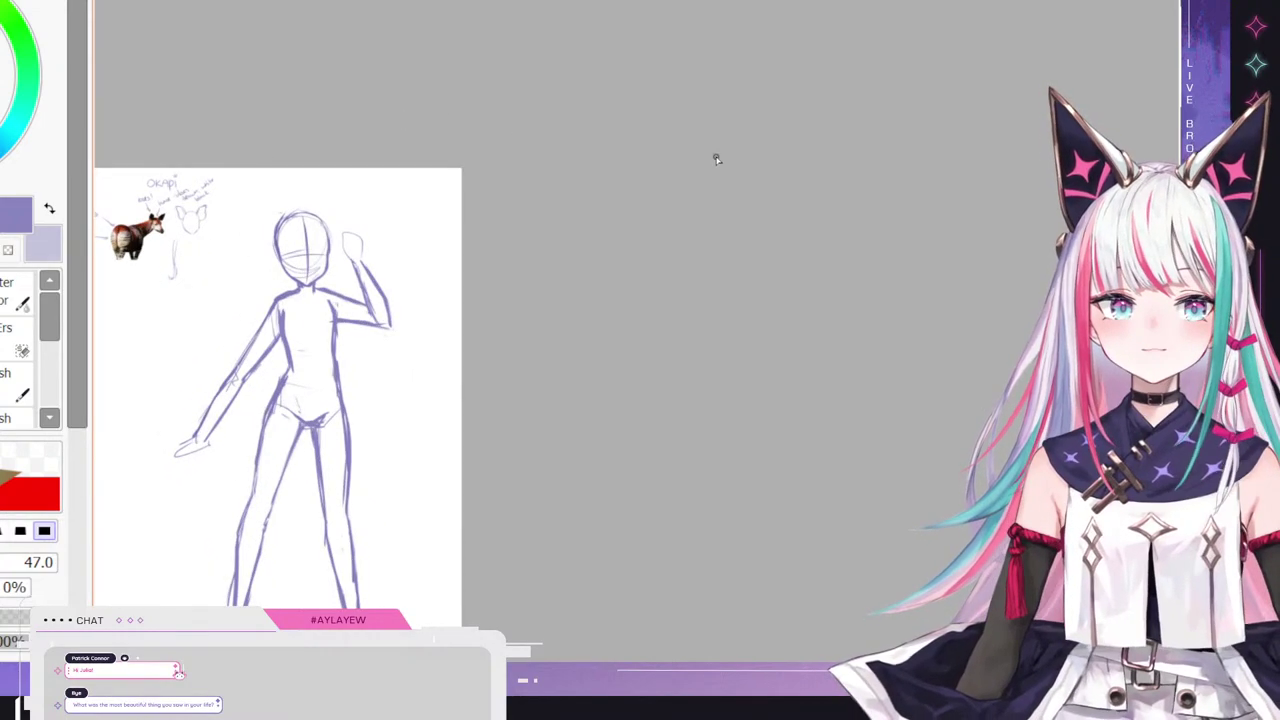
{"action": "scroll", "coordinate": [650, 35], "scroll_direction": "down", "scroll_amount": 2}
{"action": "scroll", "coordinate": [437, 142], "scroll_direction": "up", "scroll_amount": 4}
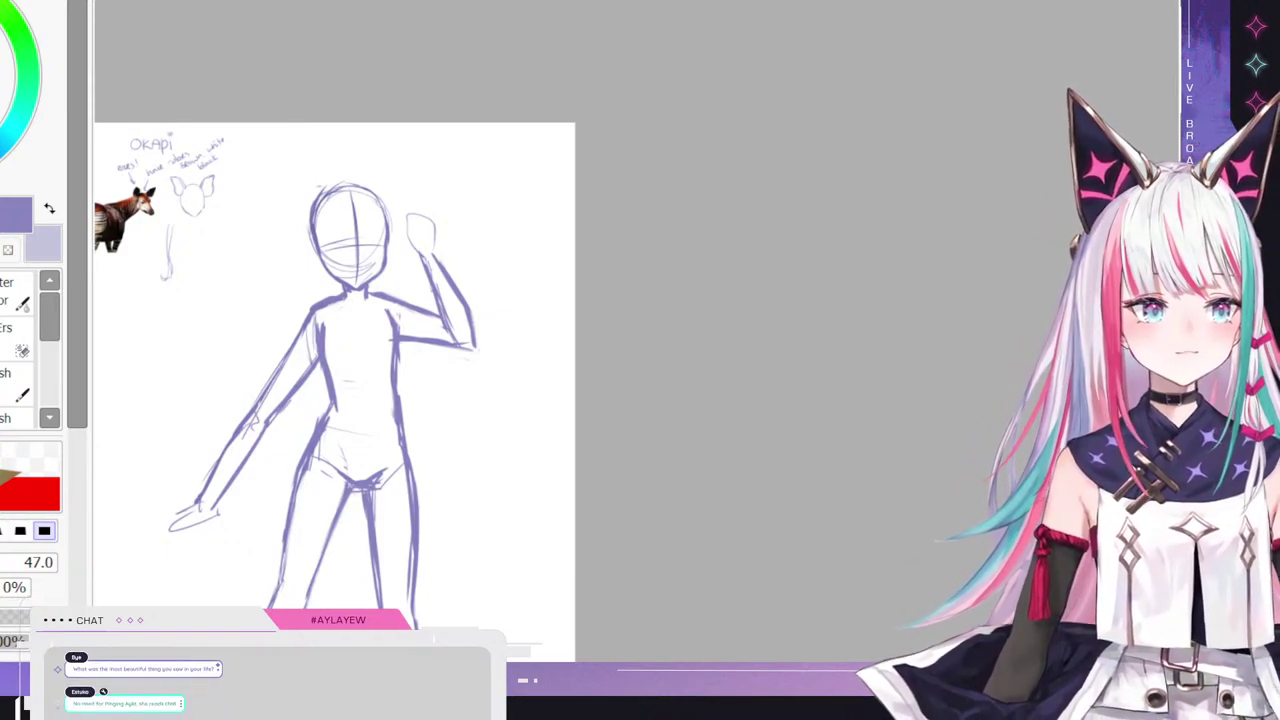
{"action": "scroll", "coordinate": [426, 95], "scroll_direction": "down", "scroll_amount": 2}
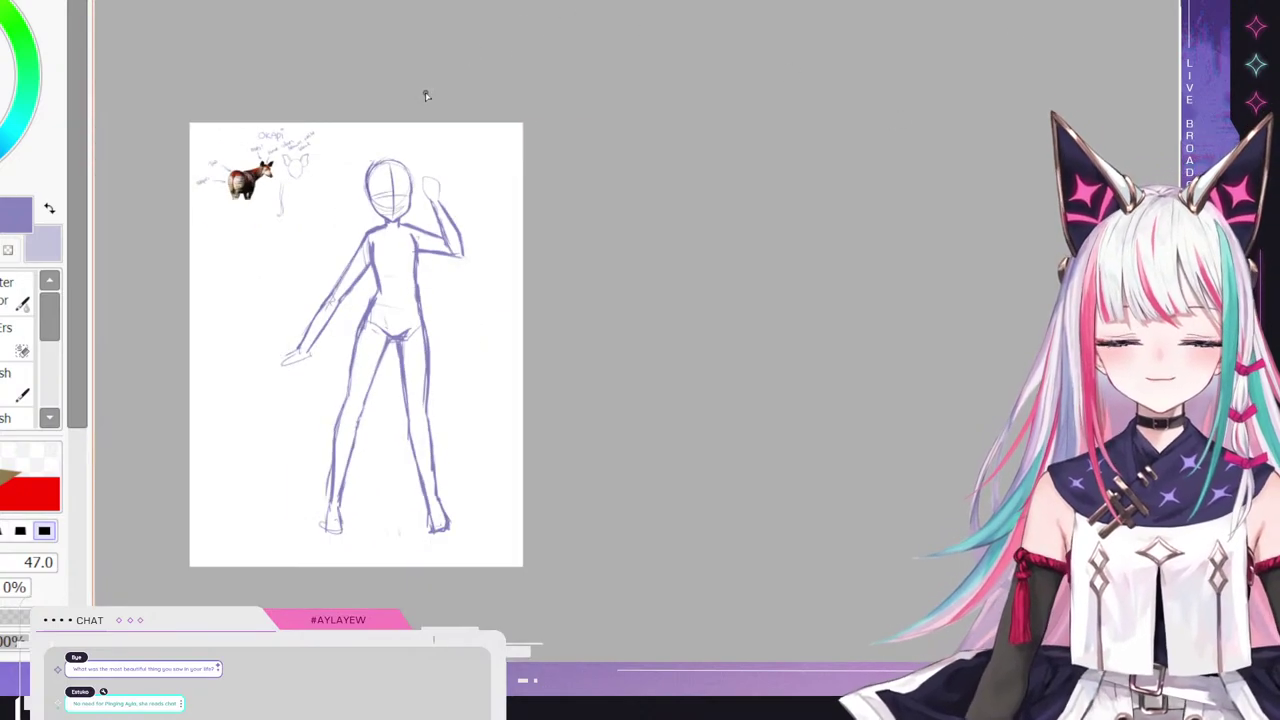
{"action": "scroll", "coordinate": [393, 150], "scroll_direction": "up", "scroll_amount": 2}
{"action": "scroll", "coordinate": [414, 175], "scroll_direction": "down", "scroll_amount": 2}
{"action": "scroll", "coordinate": [395, 160], "scroll_direction": "up", "scroll_amount": 3}
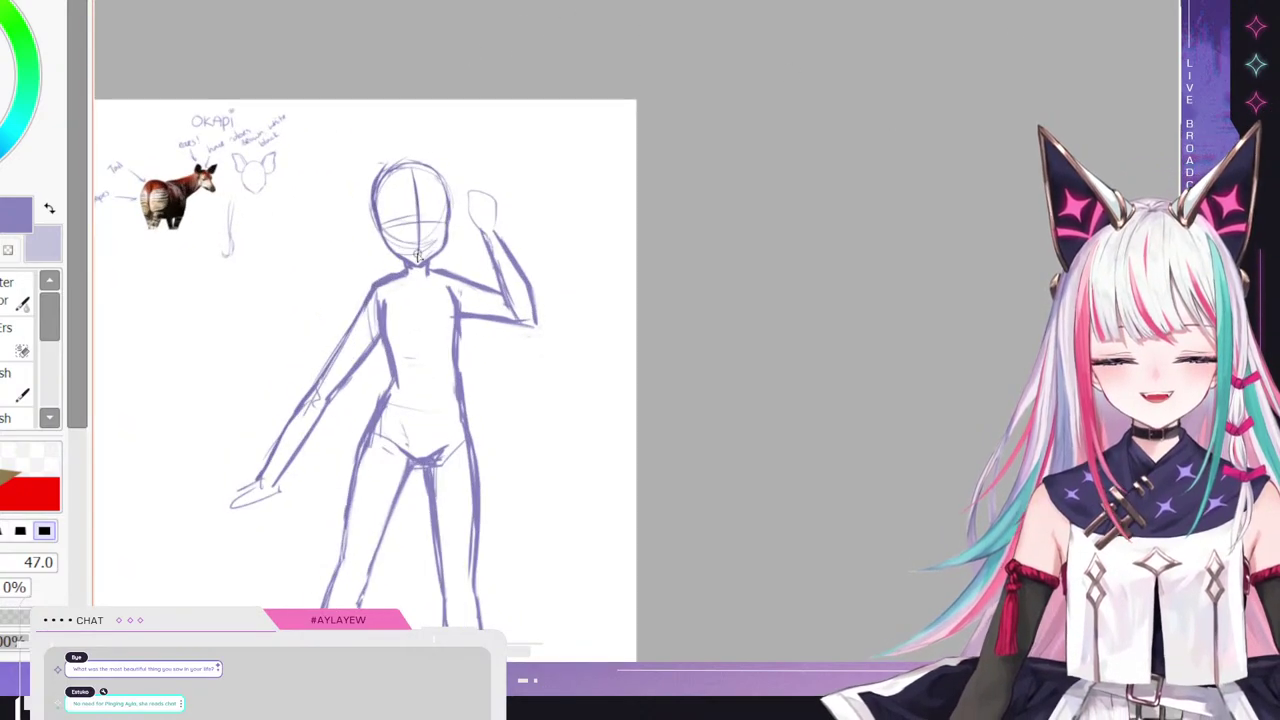
{"action": "scroll", "coordinate": [381, 150], "scroll_direction": "down", "scroll_amount": 2}
{"action": "scroll", "coordinate": [370, 147], "scroll_direction": "up", "scroll_amount": 3}
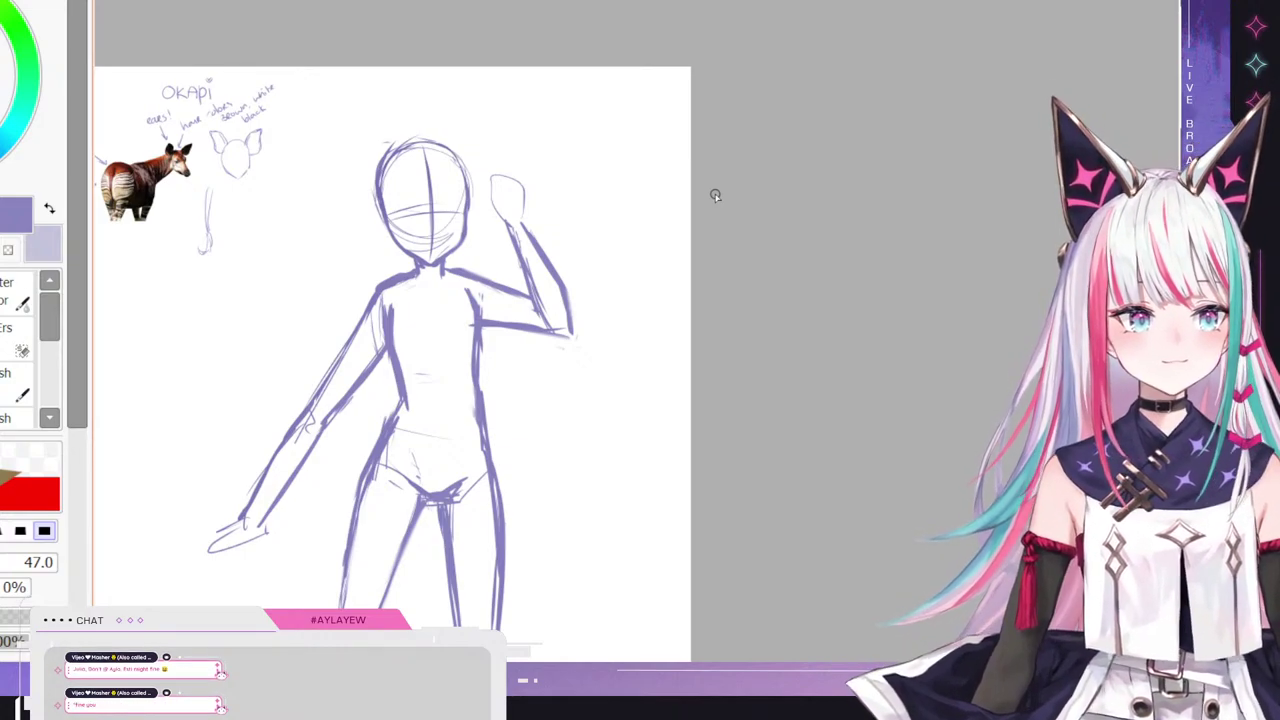
{"action": "scroll", "coordinate": [388, 172], "scroll_direction": "up", "scroll_amount": 2}
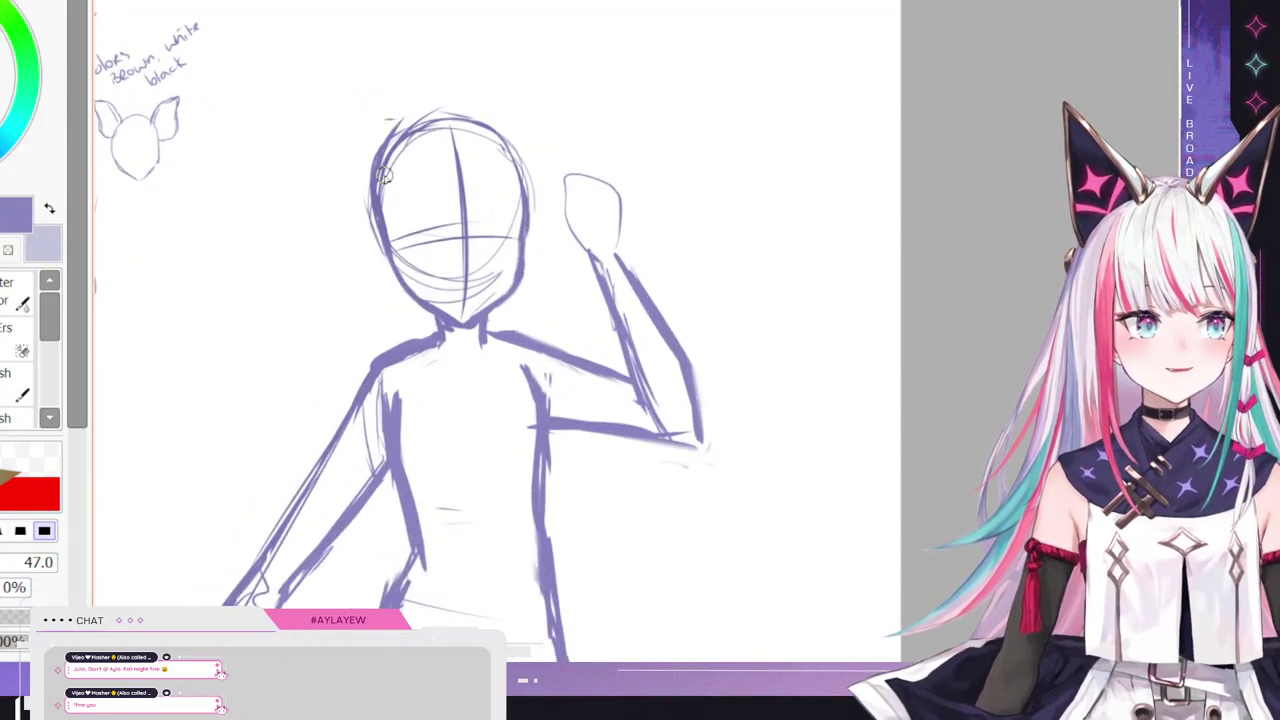
{"action": "scroll", "coordinate": [448, 194], "scroll_direction": "down", "scroll_amount": 2}
{"action": "scroll", "coordinate": [448, 194], "scroll_direction": "up", "scroll_amount": 3}
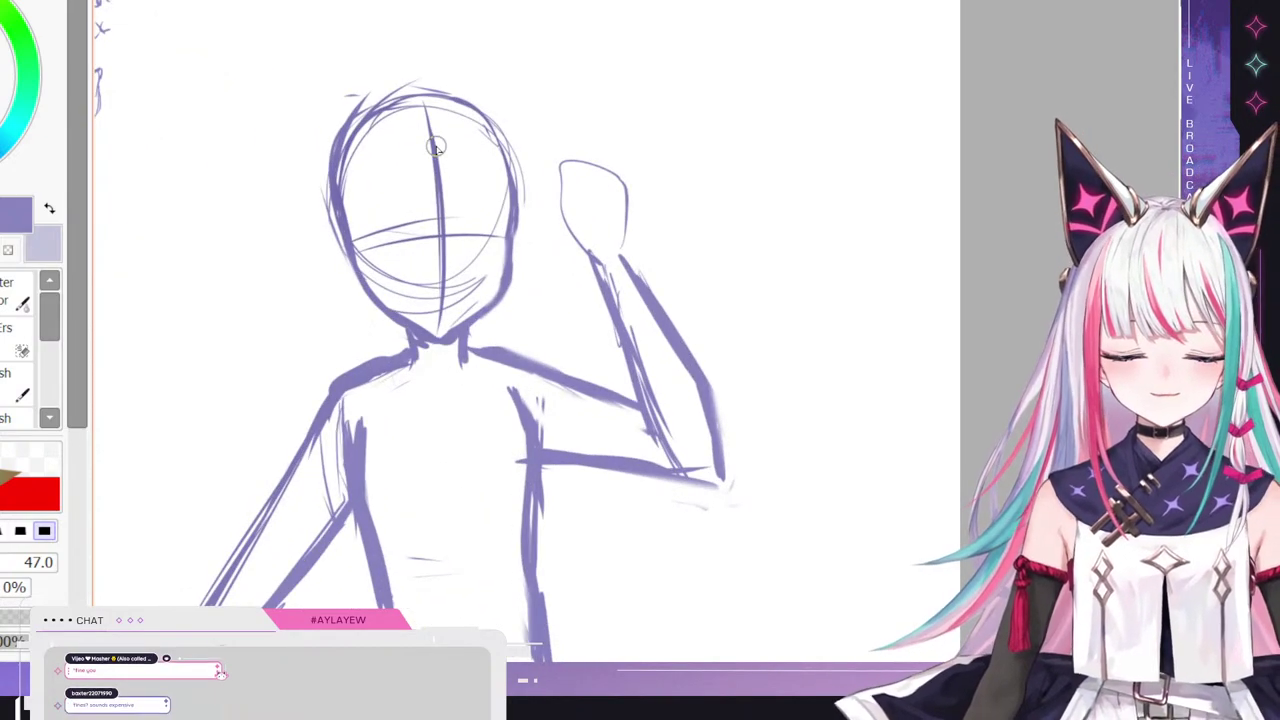
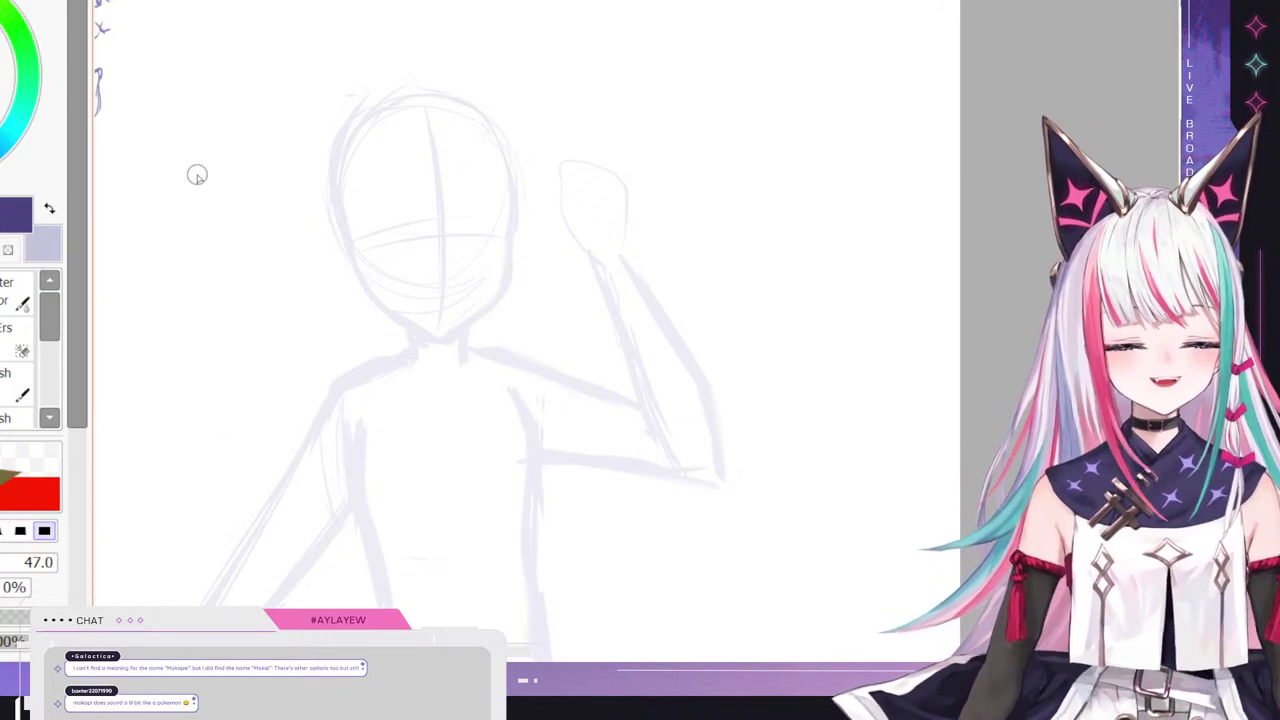
- Try sketching both eyes with thick upper lash lines and oval irises along the eye guideline, using dark purple at brush size 15
{"action": "key", "text": "n"}
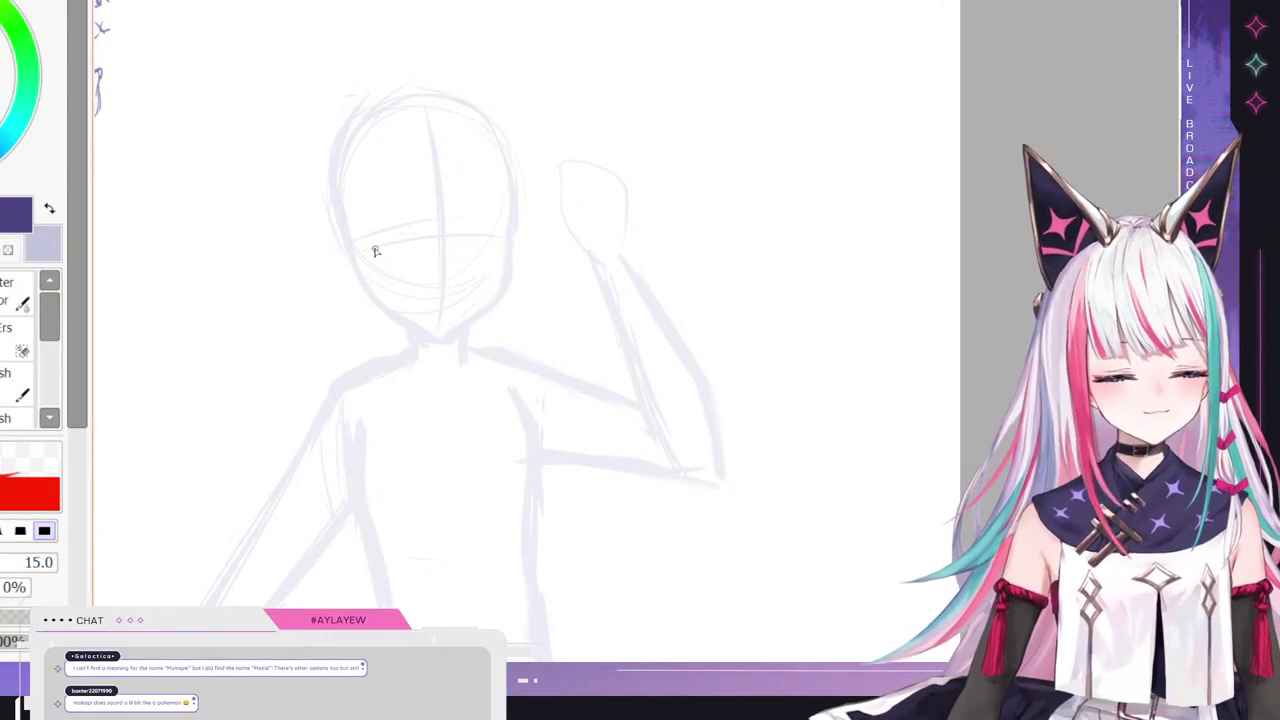
{"action": "mouse_move", "coordinate": [370, 249]}
{"action": "left_mouse_down"}
{"action": "mouse_move", "coordinate": [394, 220]}
{"action": "mouse_move", "coordinate": [372, 248]}
{"action": "mouse_move", "coordinate": [422, 232]}
{"action": "left_mouse_up"}
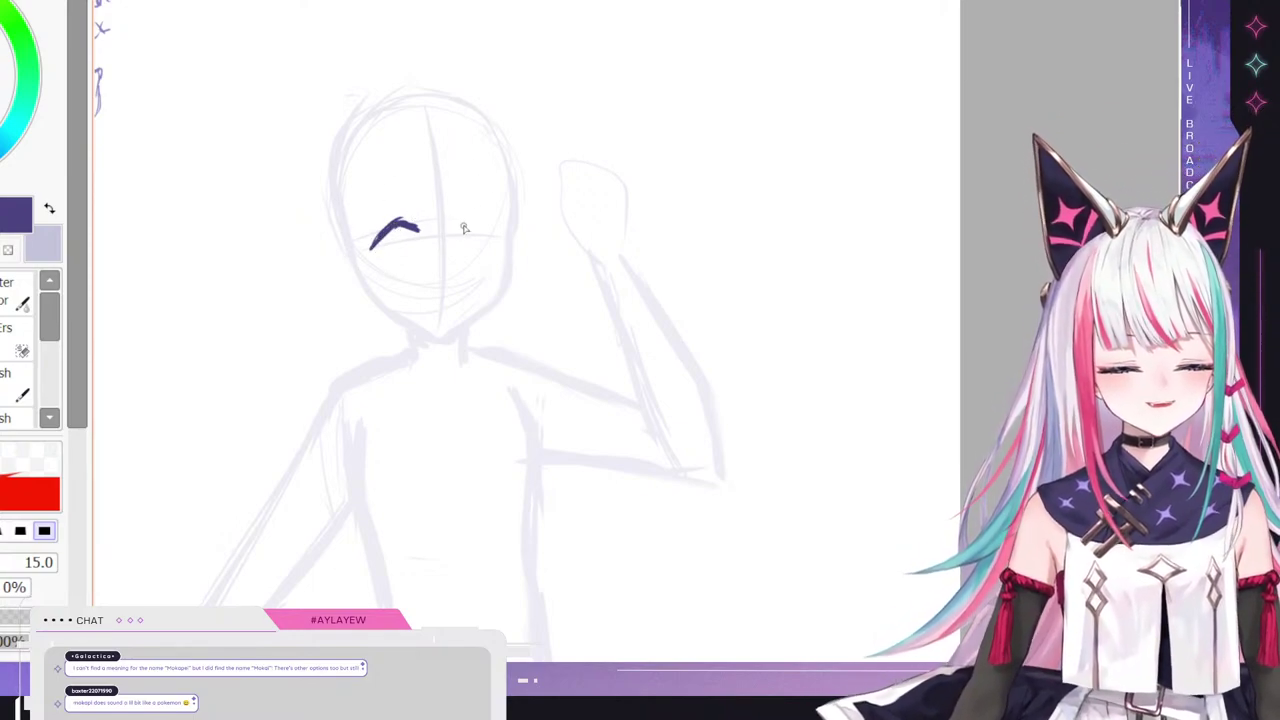
{"action": "mouse_move", "coordinate": [460, 228]}
{"action": "left_mouse_down"}
{"action": "mouse_move", "coordinate": [480, 214]}
{"action": "mouse_move", "coordinate": [505, 232]}
{"action": "left_mouse_up"}
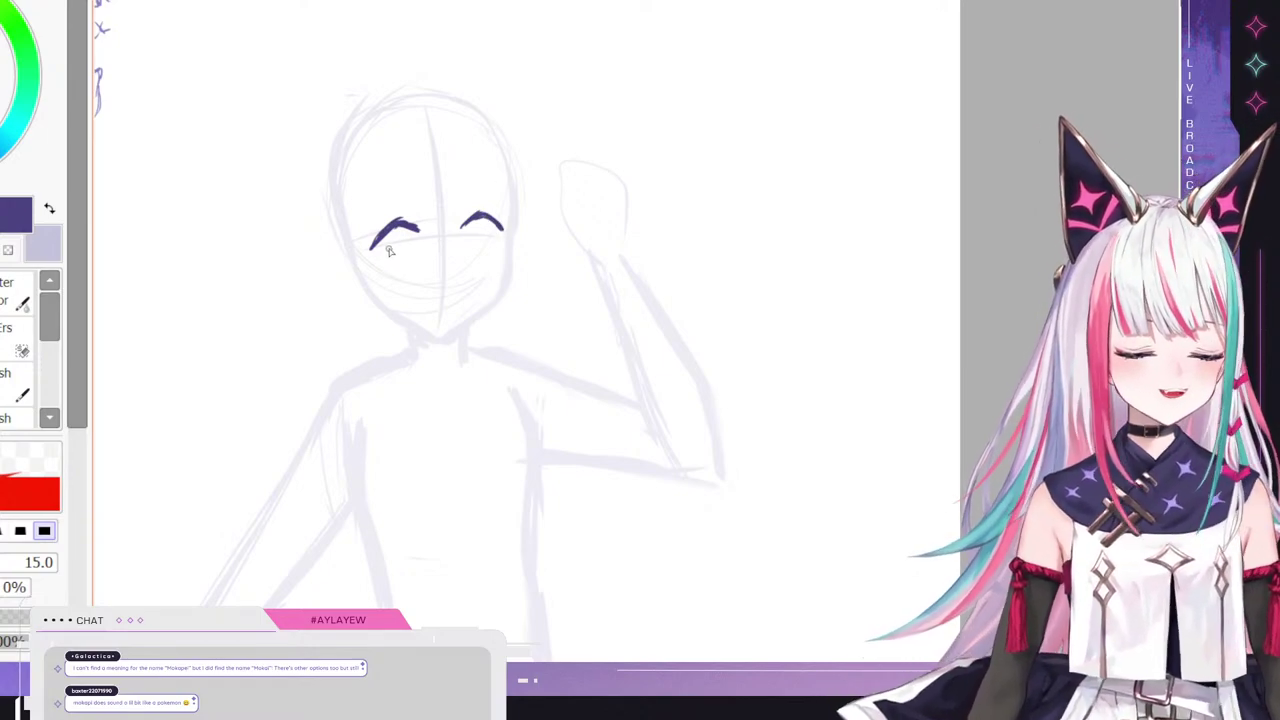
{"action": "mouse_move", "coordinate": [382, 239]}
{"action": "left_mouse_down"}
{"action": "mouse_move", "coordinate": [408, 262]}
{"action": "mouse_move", "coordinate": [486, 253]}
{"action": "mouse_move", "coordinate": [467, 226]}
{"action": "mouse_move", "coordinate": [467, 240]}
{"action": "mouse_move", "coordinate": [477, 214]}
{"action": "mouse_move", "coordinate": [487, 228]}
{"action": "mouse_move", "coordinate": [481, 217]}
{"action": "mouse_move", "coordinate": [483, 250]}
{"action": "mouse_move", "coordinate": [482, 220]}
{"action": "mouse_move", "coordinate": [475, 251]}
{"action": "left_mouse_up"}
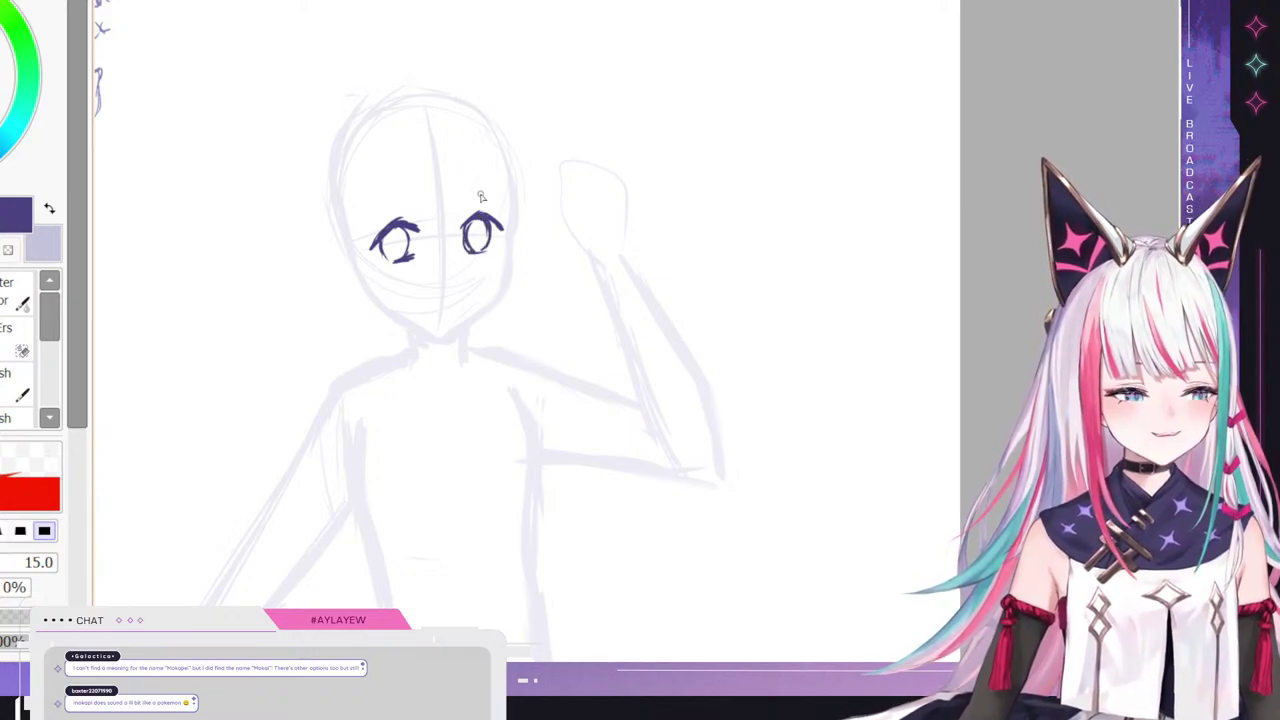
- Try a pupil in one eye on the horizontally flipped canvas and clear the eye sketch
{"action": "key", "text": "h"}
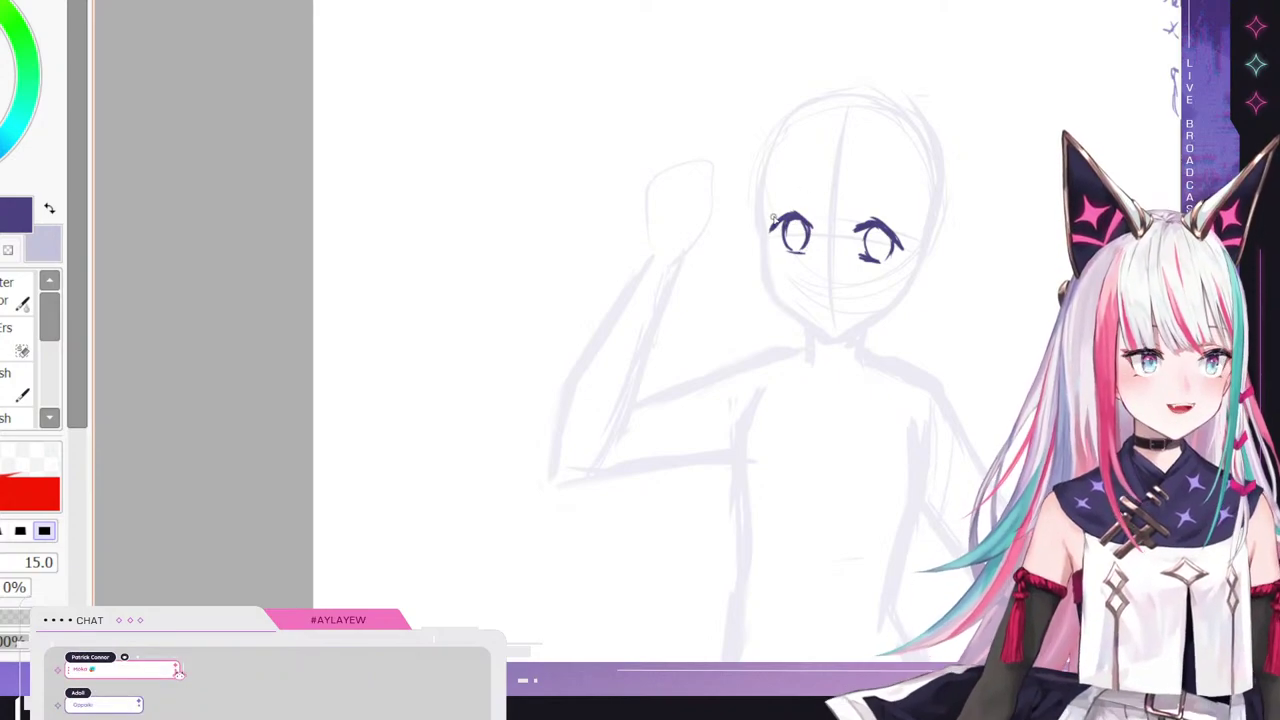
{"action": "scroll", "coordinate": [521, 102], "scroll_direction": "down", "scroll_amount": 2}
{"action": "scroll", "coordinate": [920, 167], "scroll_direction": "up", "scroll_amount": 3}
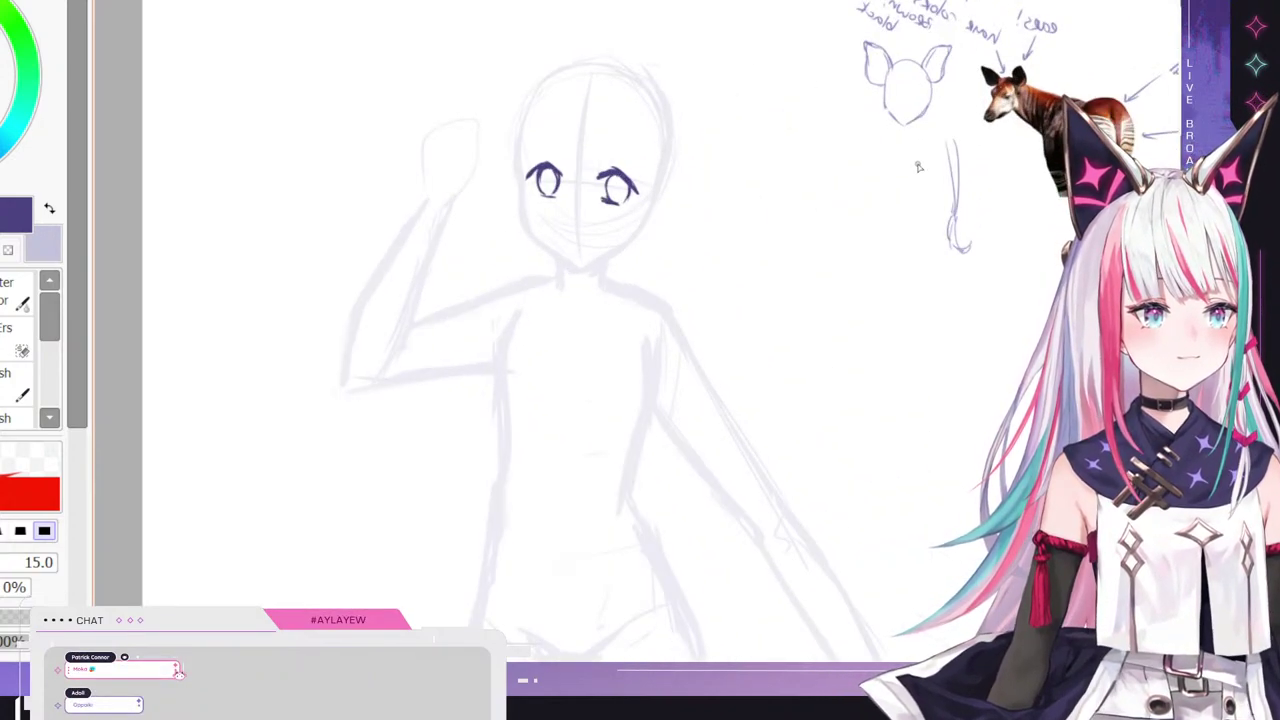
{"action": "scroll", "coordinate": [597, 60], "scroll_direction": "up", "scroll_amount": 2}
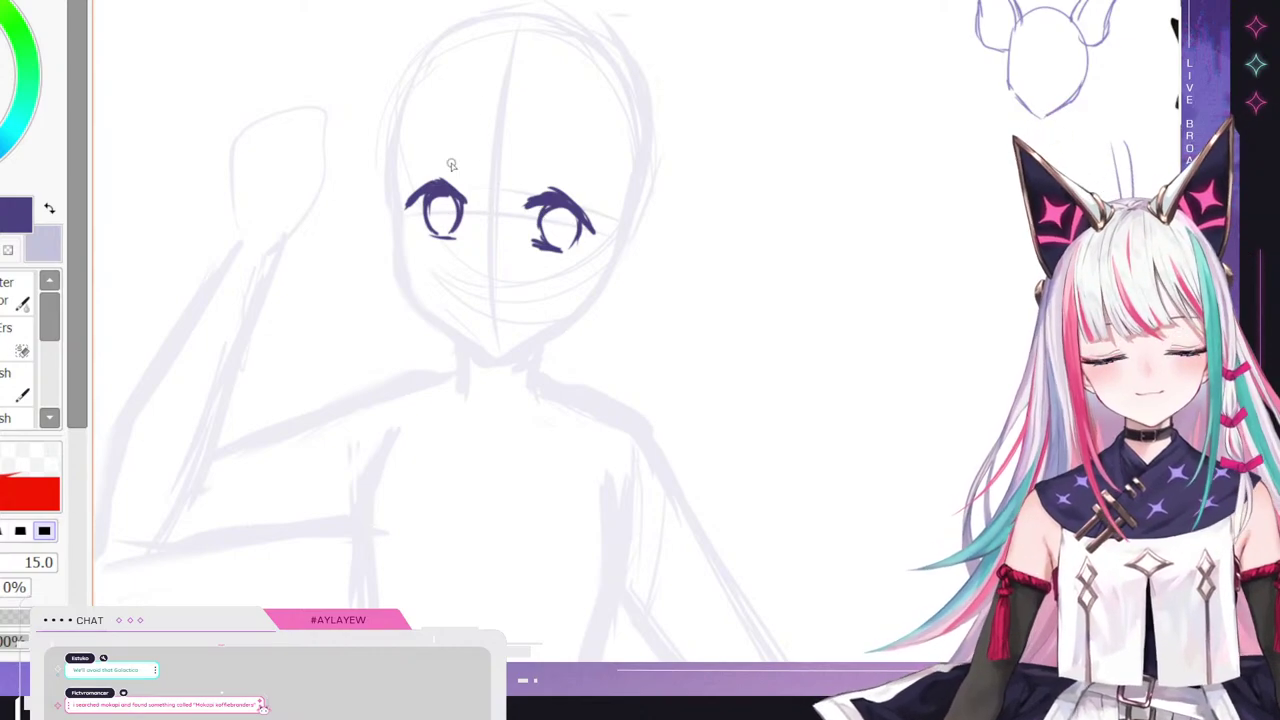
{"action": "left_click_drag", "start_coordinate": [438, 212], "coordinate": [446, 220]}
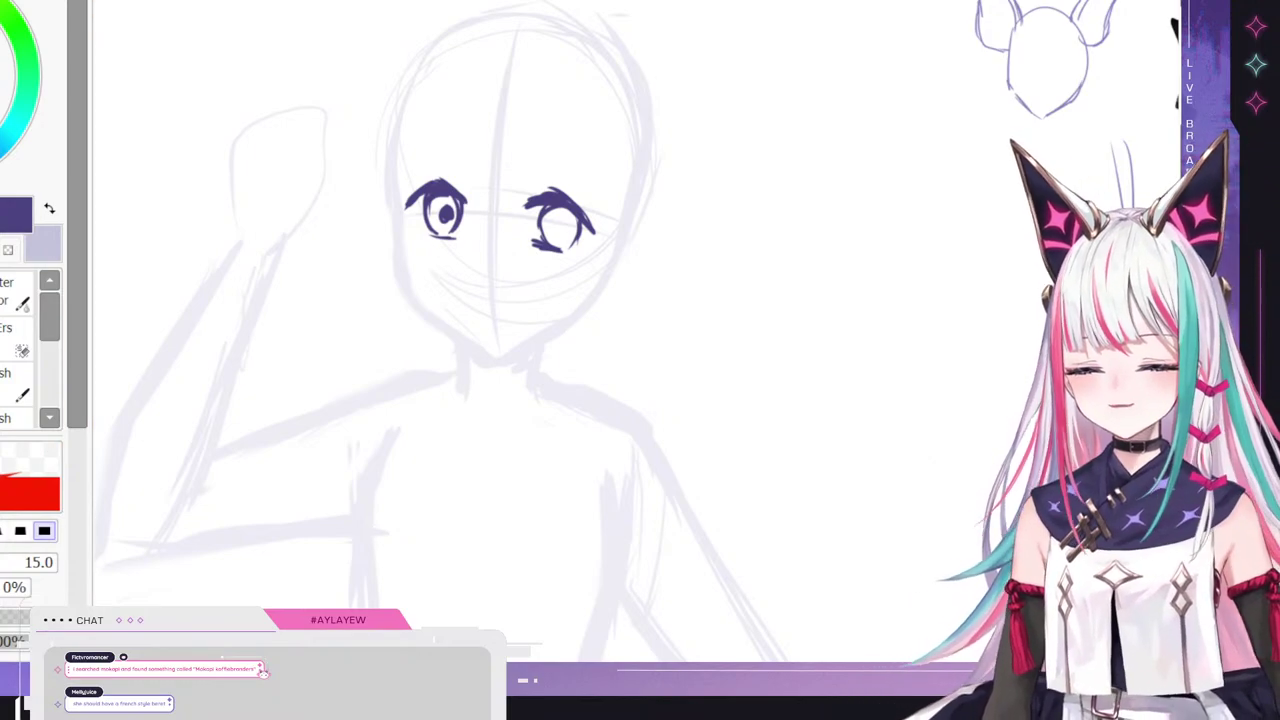
{"action": "key", "text": "Delete"}
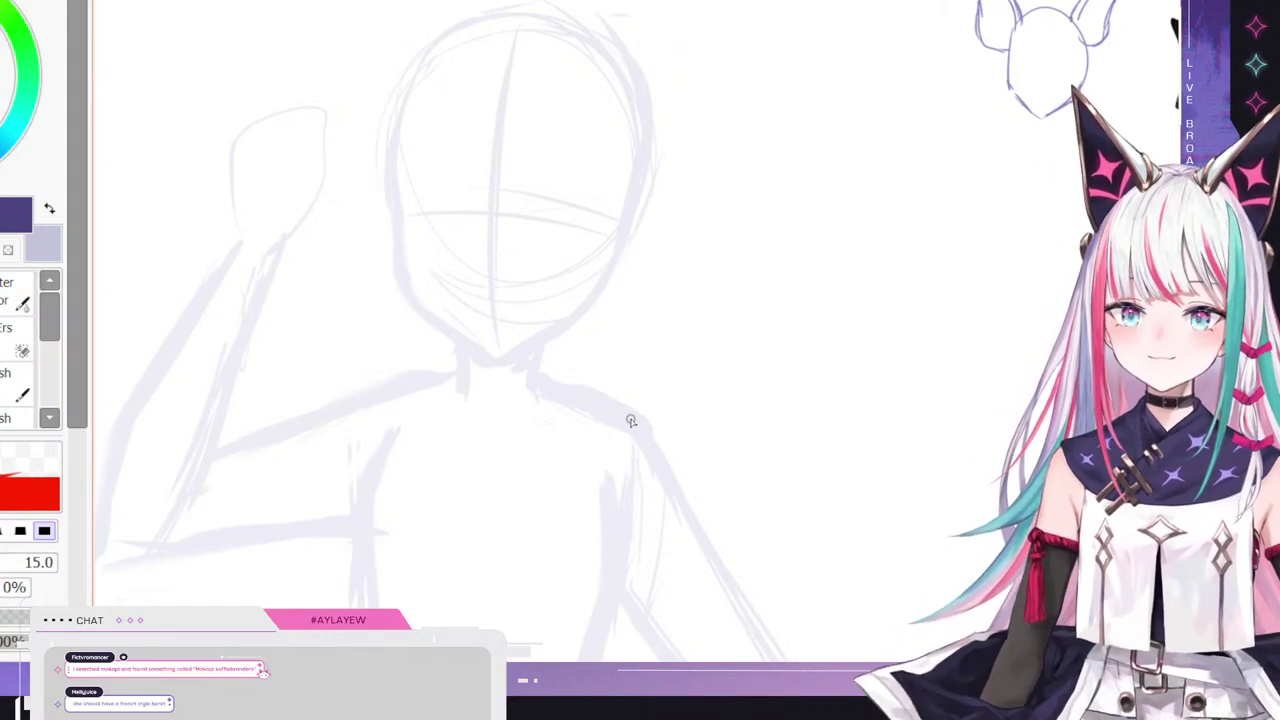
- Flip the canvas back, try a new curved upper lash stroke on the eye guideline and undo it
{"action": "key", "text": "h"}
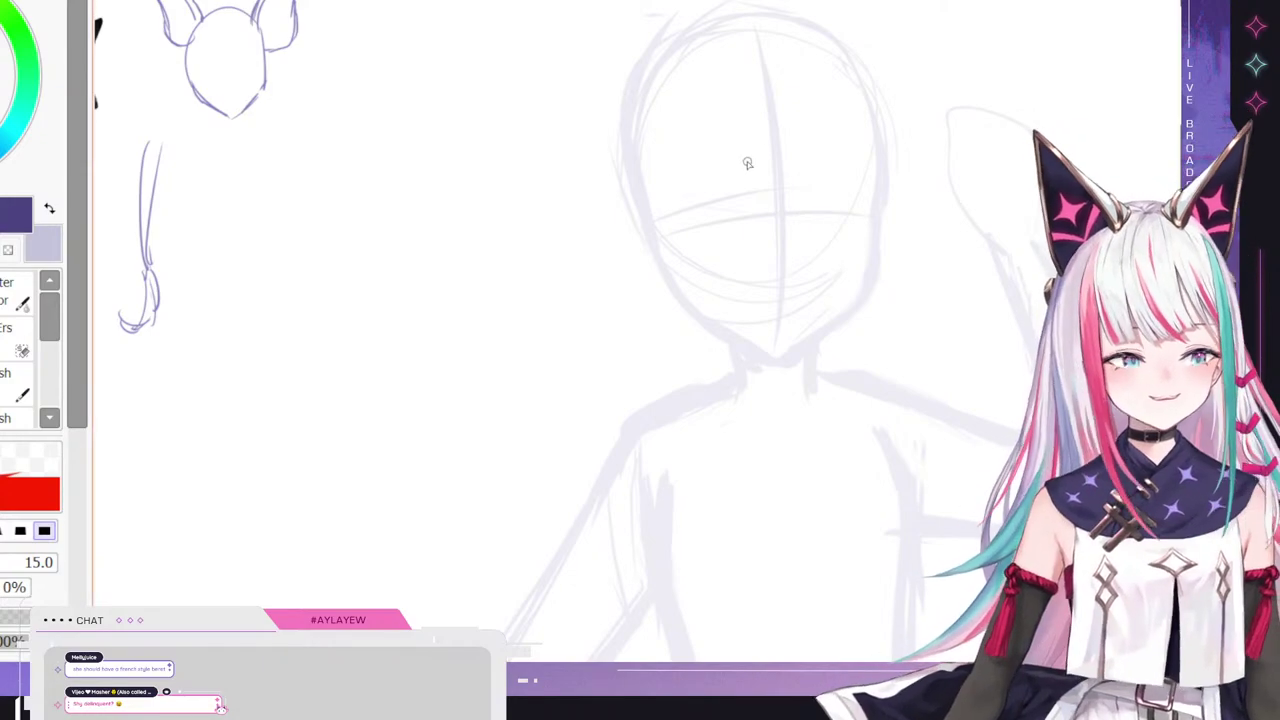
{"action": "left_click_drag", "start_coordinate": [685, 229], "coordinate": [716, 195]}
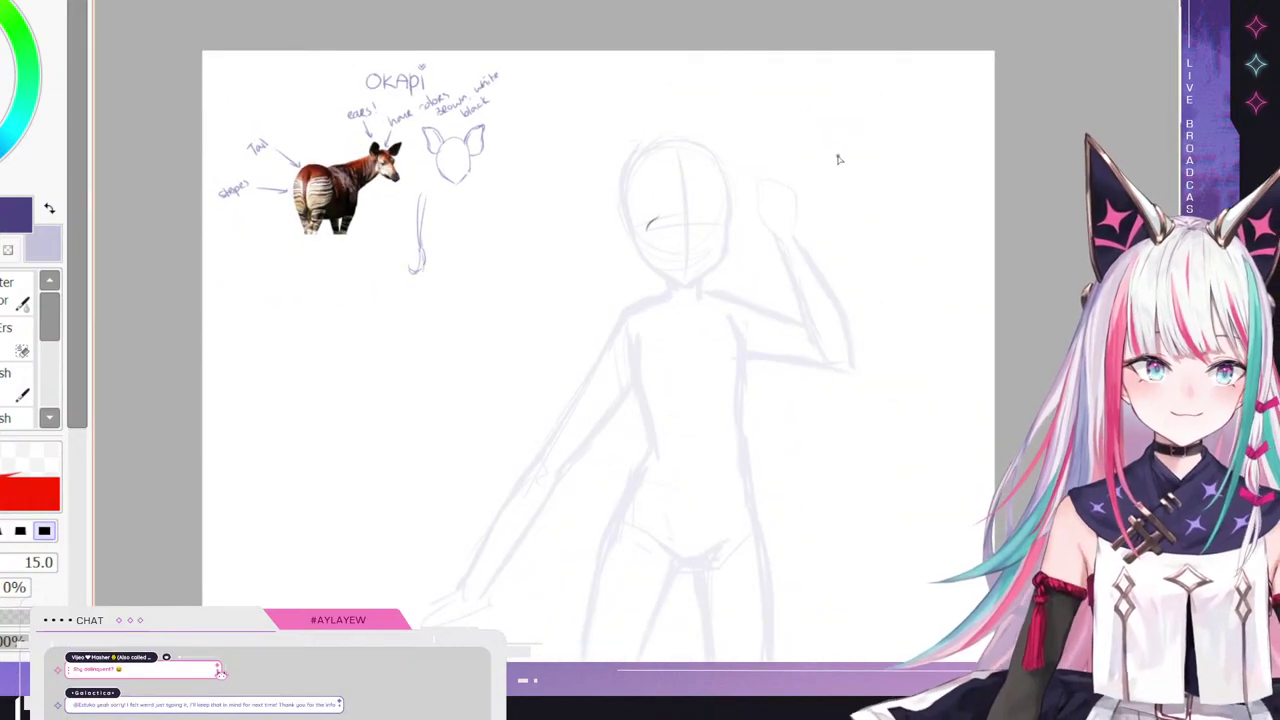
{"action": "scroll", "coordinate": [830, 155], "scroll_direction": "up", "scroll_amount": 3}
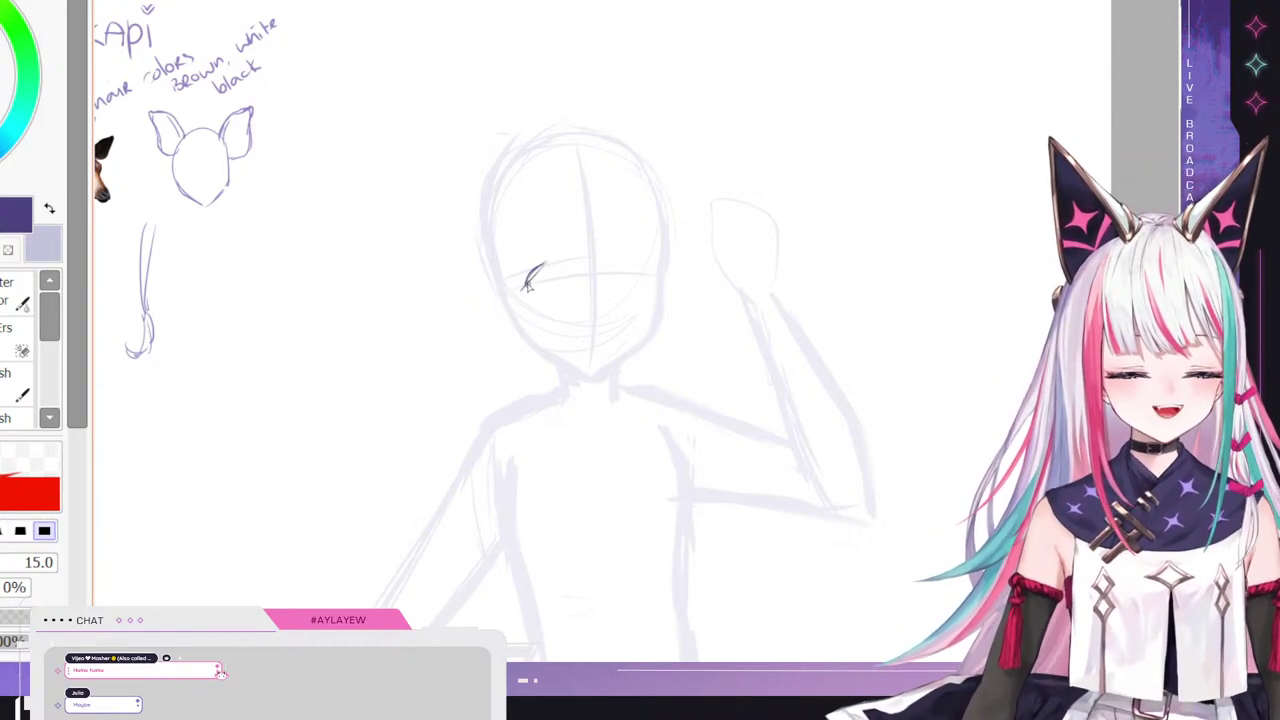
{"action": "key", "text": "ctrl+z"}
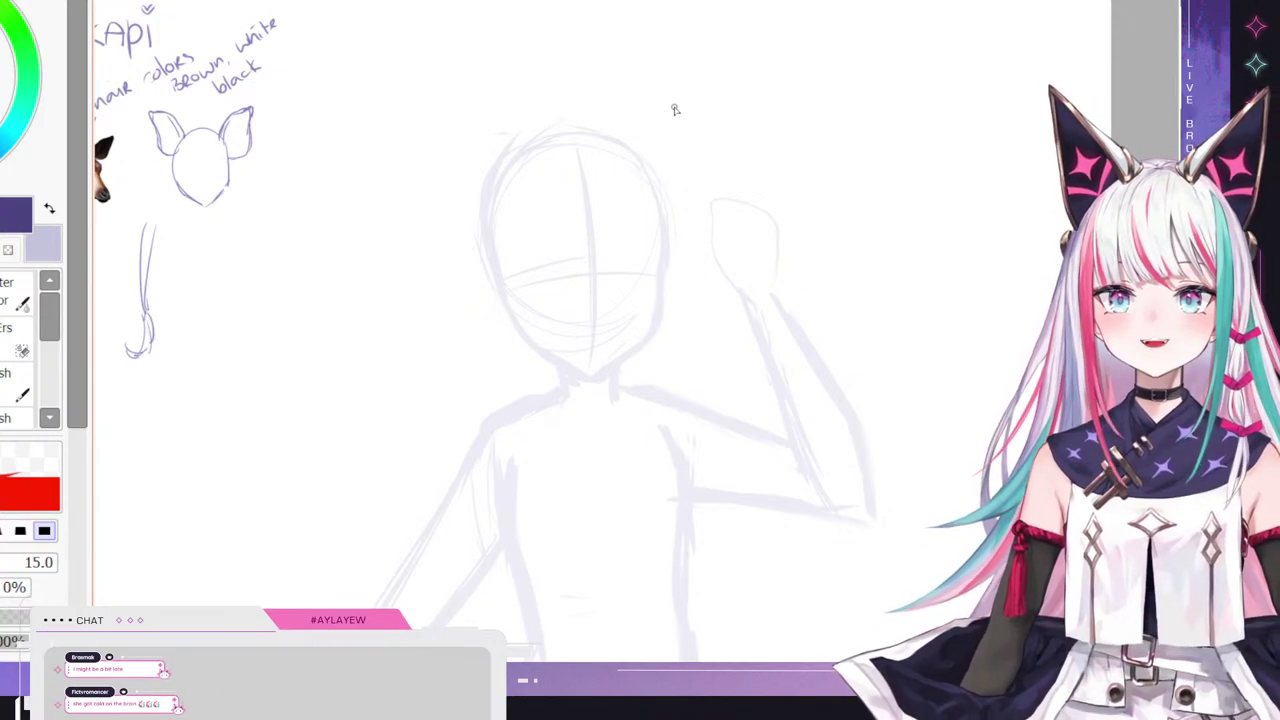
- Review the annotated okapi reference and compare it with the faded body base and head guidelines
{"action": "scroll", "coordinate": [658, 283], "scroll_direction": "down", "scroll_amount": 3}
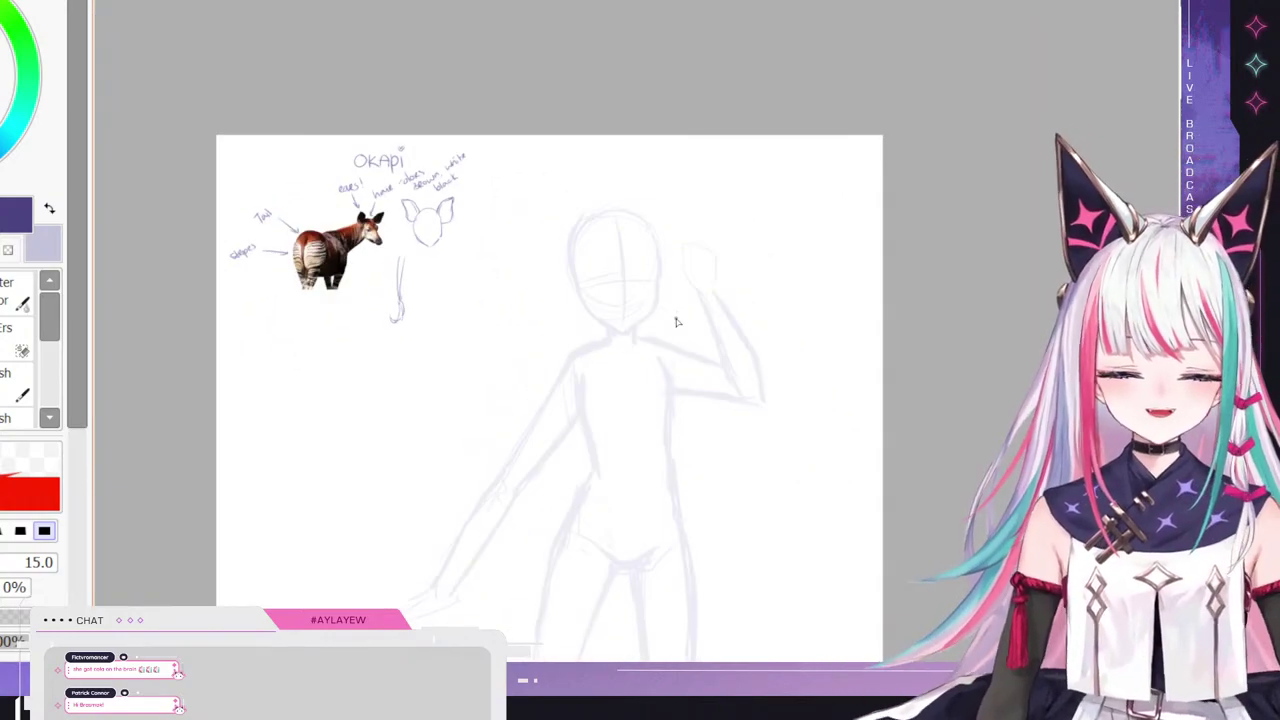
{"action": "scroll", "coordinate": [289, 208], "scroll_direction": "up", "scroll_amount": 3}
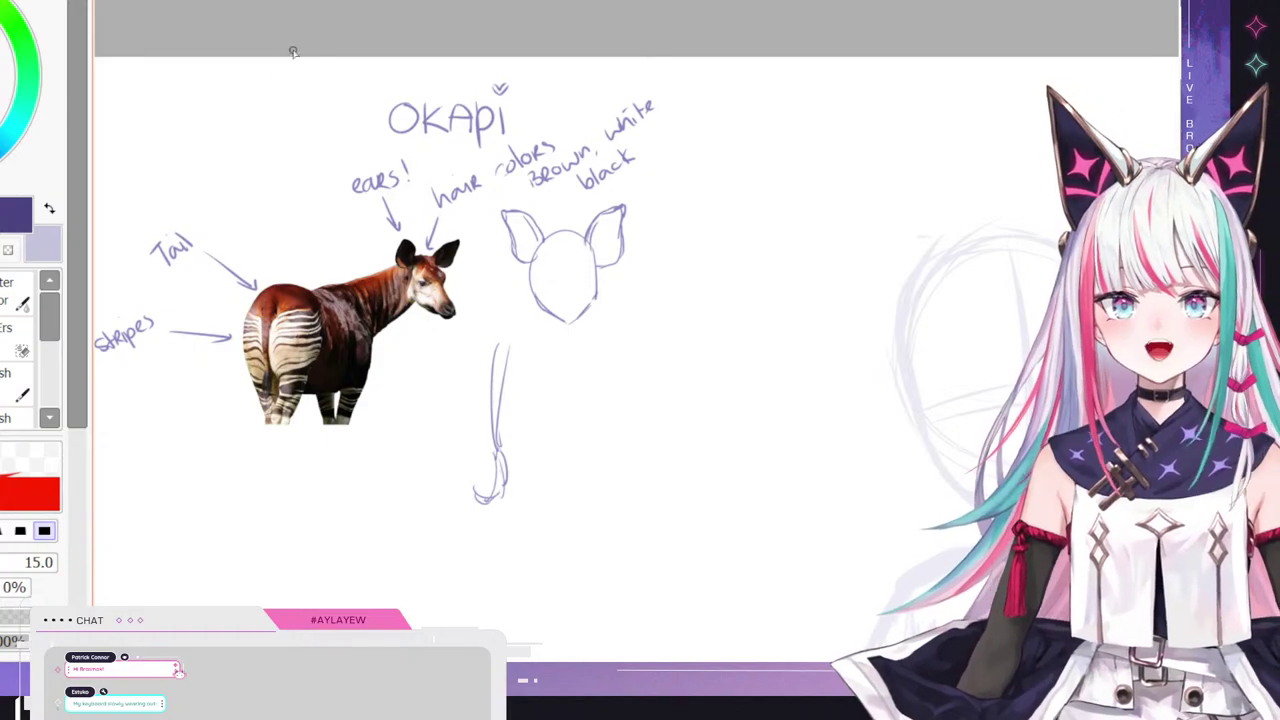
{"action": "scroll", "coordinate": [586, 214], "scroll_direction": "down", "scroll_amount": 4}
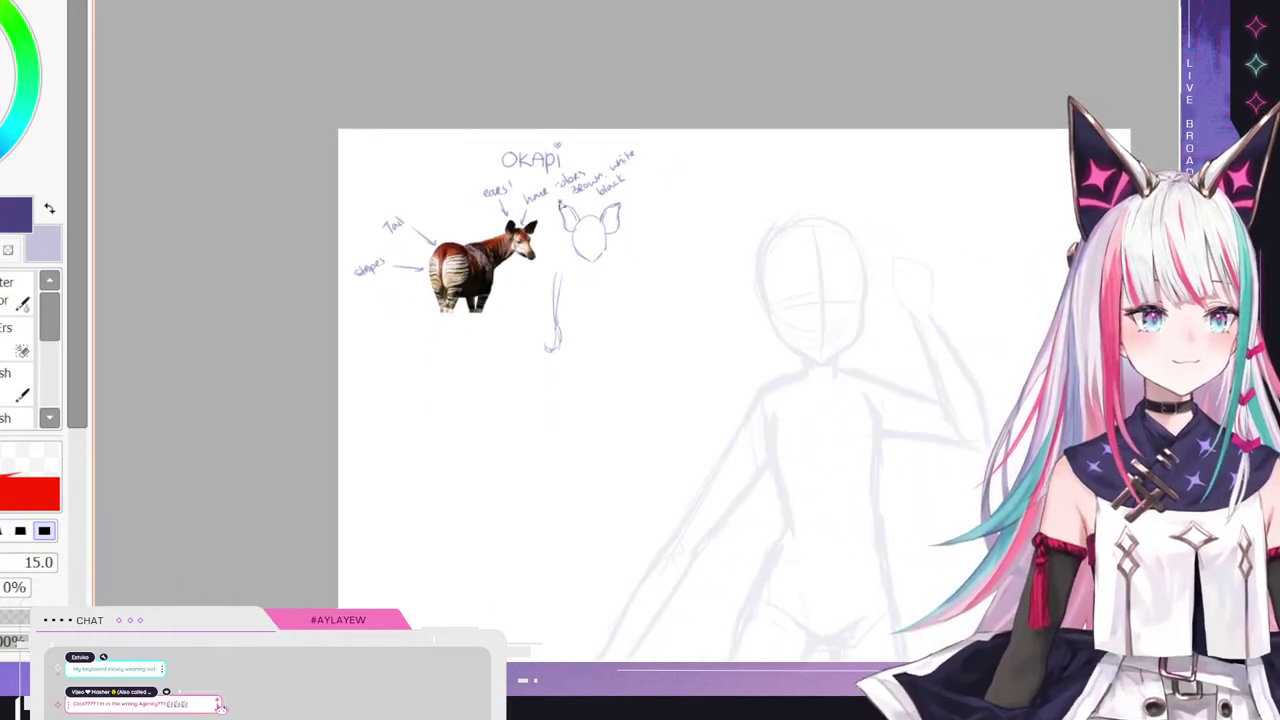
{"action": "scroll", "coordinate": [801, 265], "scroll_direction": "up", "scroll_amount": 4}
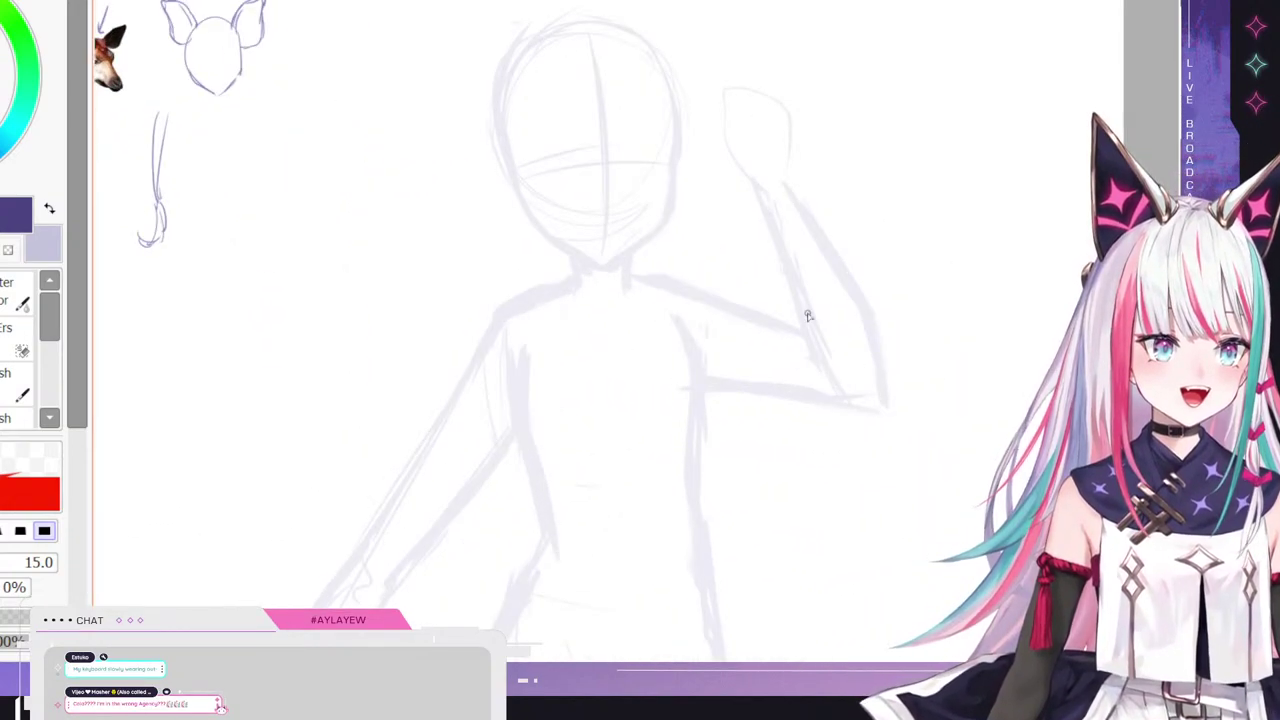
{"action": "scroll", "coordinate": [666, 190], "scroll_direction": "up", "scroll_amount": 1}
{"action": "scroll", "coordinate": [674, 183], "scroll_direction": "down", "scroll_amount": 2}
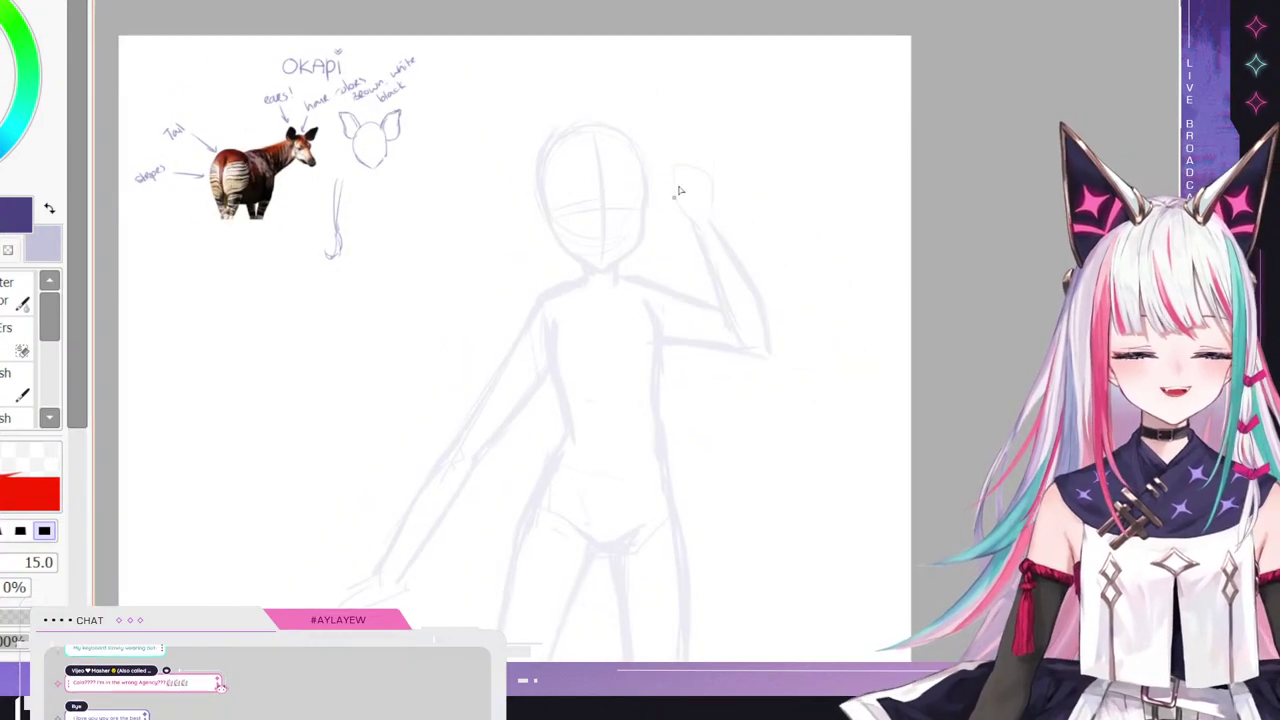
{"action": "scroll", "coordinate": [677, 189], "scroll_direction": "up", "scroll_amount": 1}
{"action": "scroll", "coordinate": [523, 207], "scroll_direction": "up", "scroll_amount": 2}
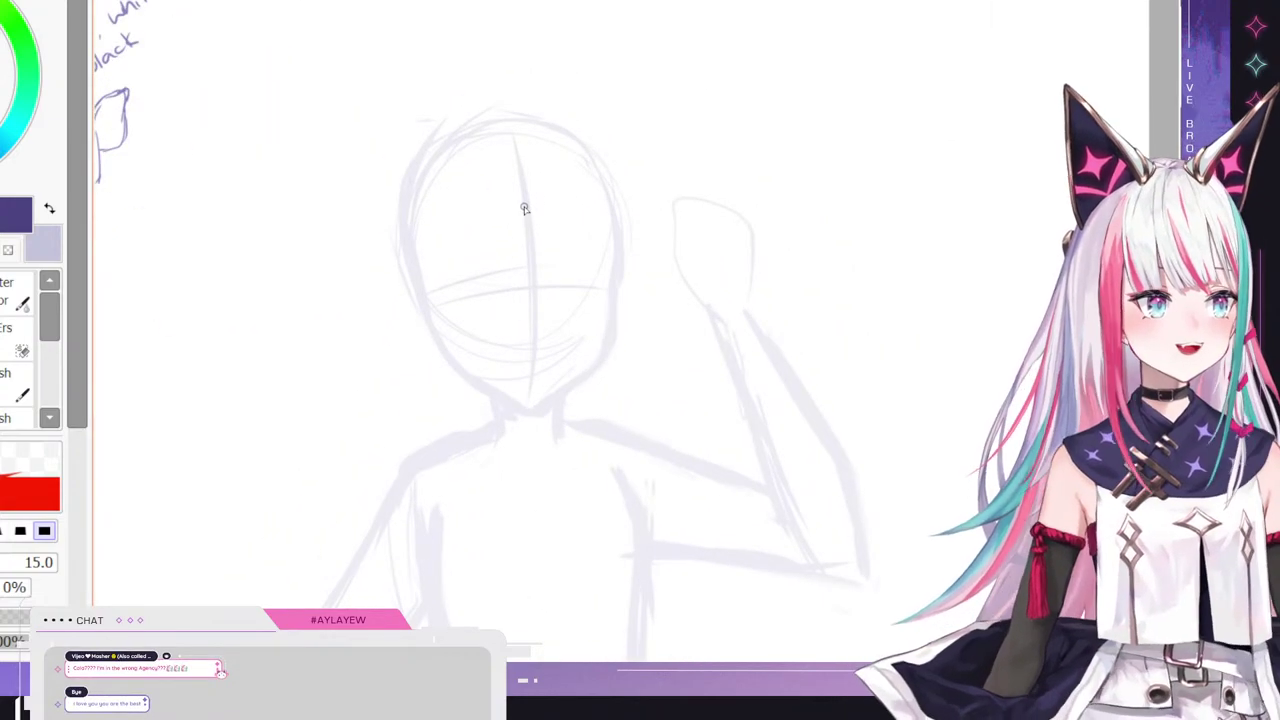
{"action": "scroll", "coordinate": [574, 160], "scroll_direction": "down", "scroll_amount": 2}
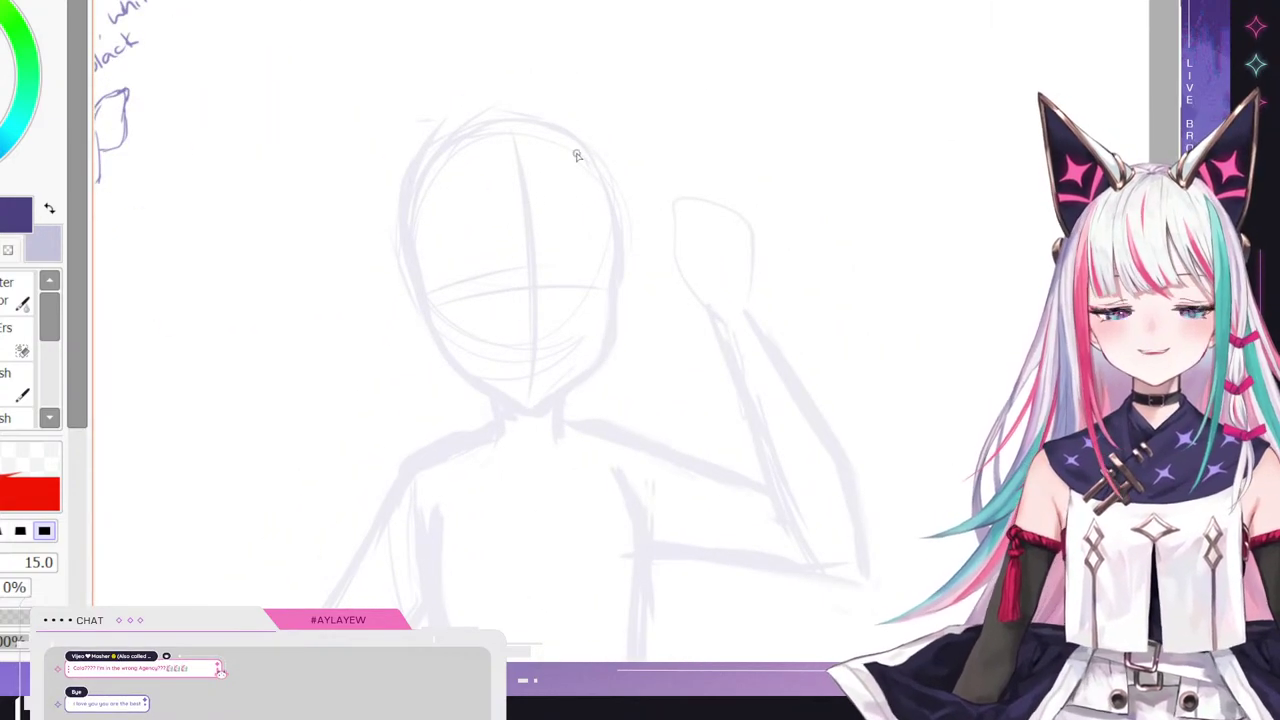
- Sketch a thin guide stroke below the eye line and outline the cheek and upper jaw on the side nearer the raised hand
{"action": "scroll", "coordinate": [574, 180], "scroll_direction": "up", "scroll_amount": 3}
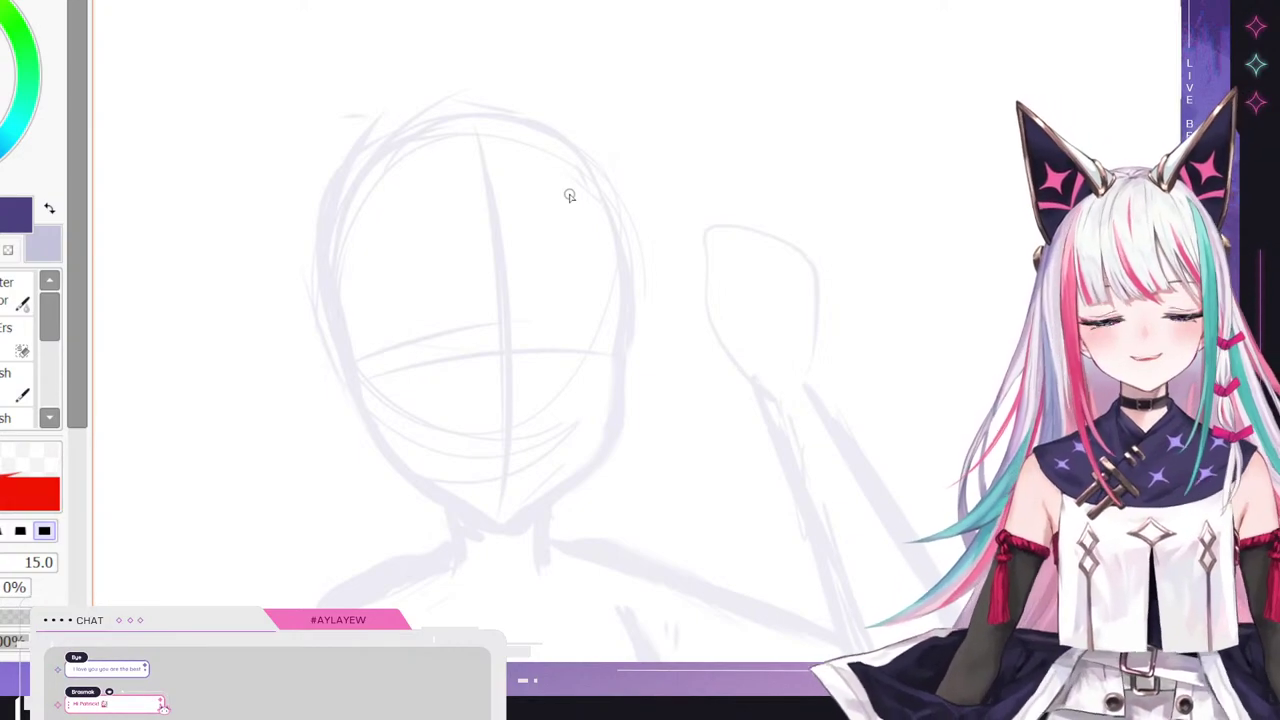
{"action": "left_click_drag", "start_coordinate": [445, 376], "coordinate": [520, 372]}
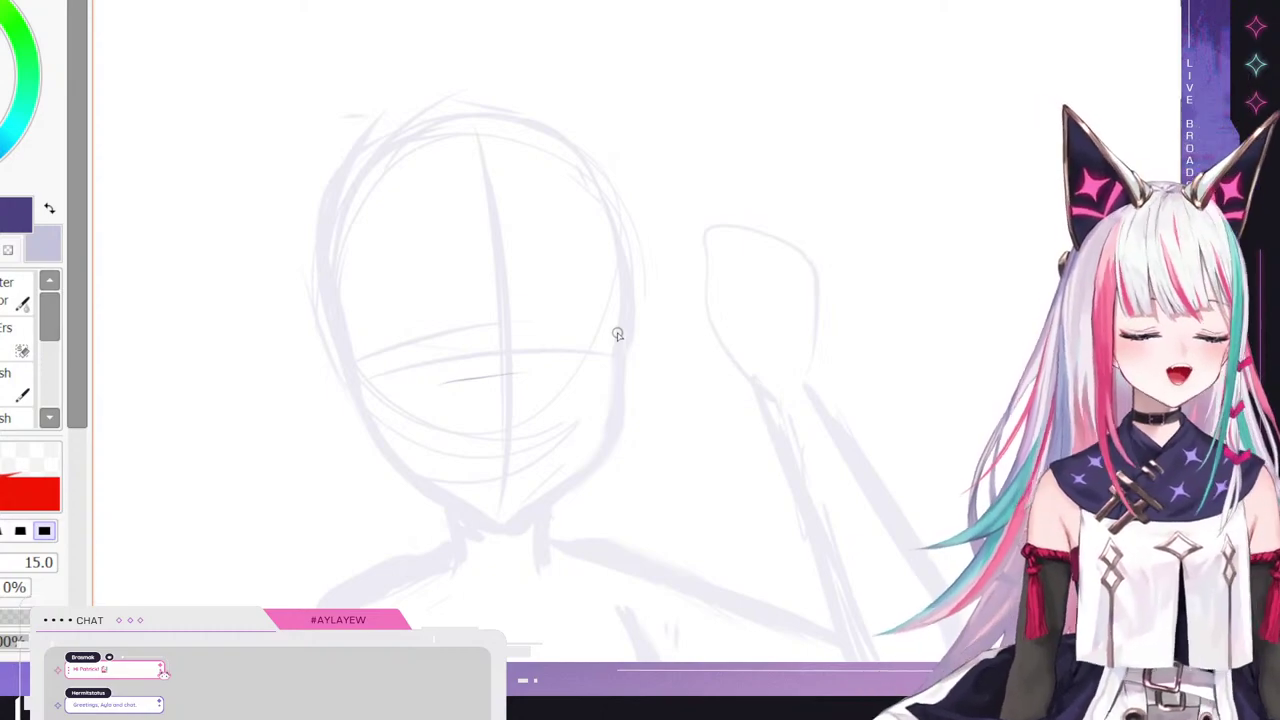
{"action": "left_click_drag", "start_coordinate": [619, 314], "coordinate": [613, 432]}
{"action": "key", "text": "ctrl+z"}
{"action": "left_click_drag", "start_coordinate": [621, 370], "coordinate": [617, 422]}
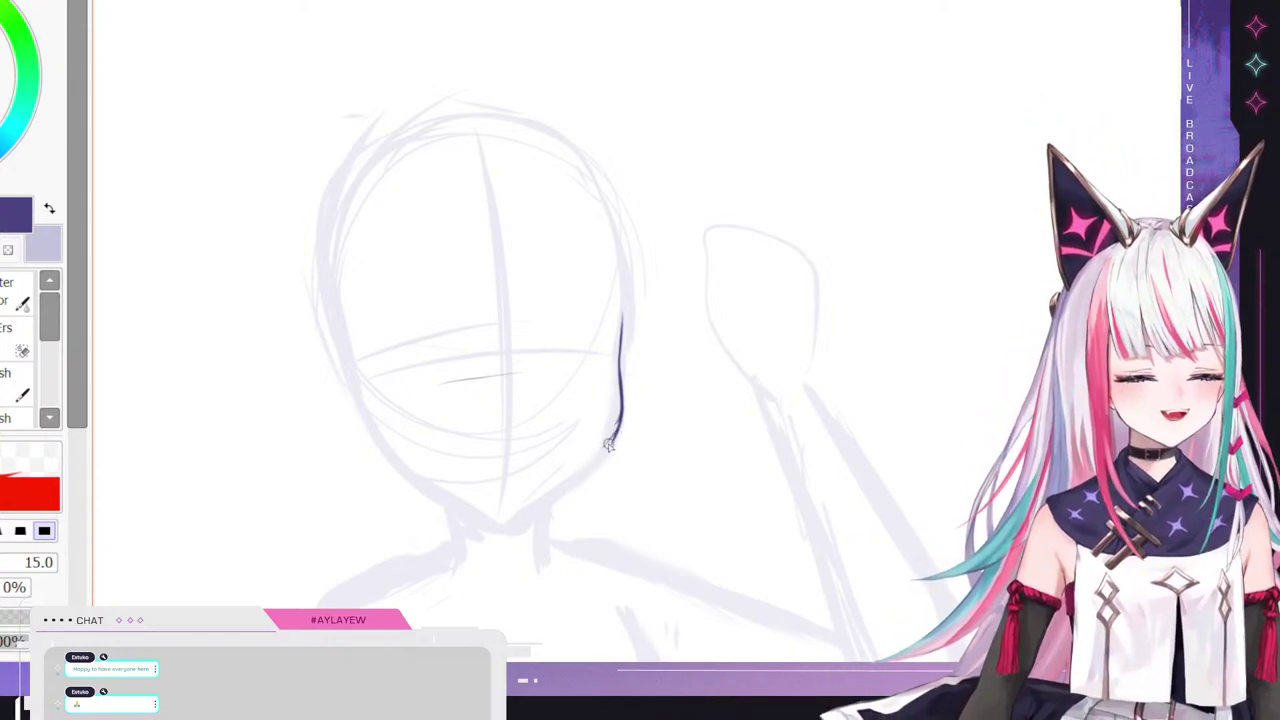
{"action": "left_click_drag", "start_coordinate": [616, 430], "coordinate": [570, 470]}
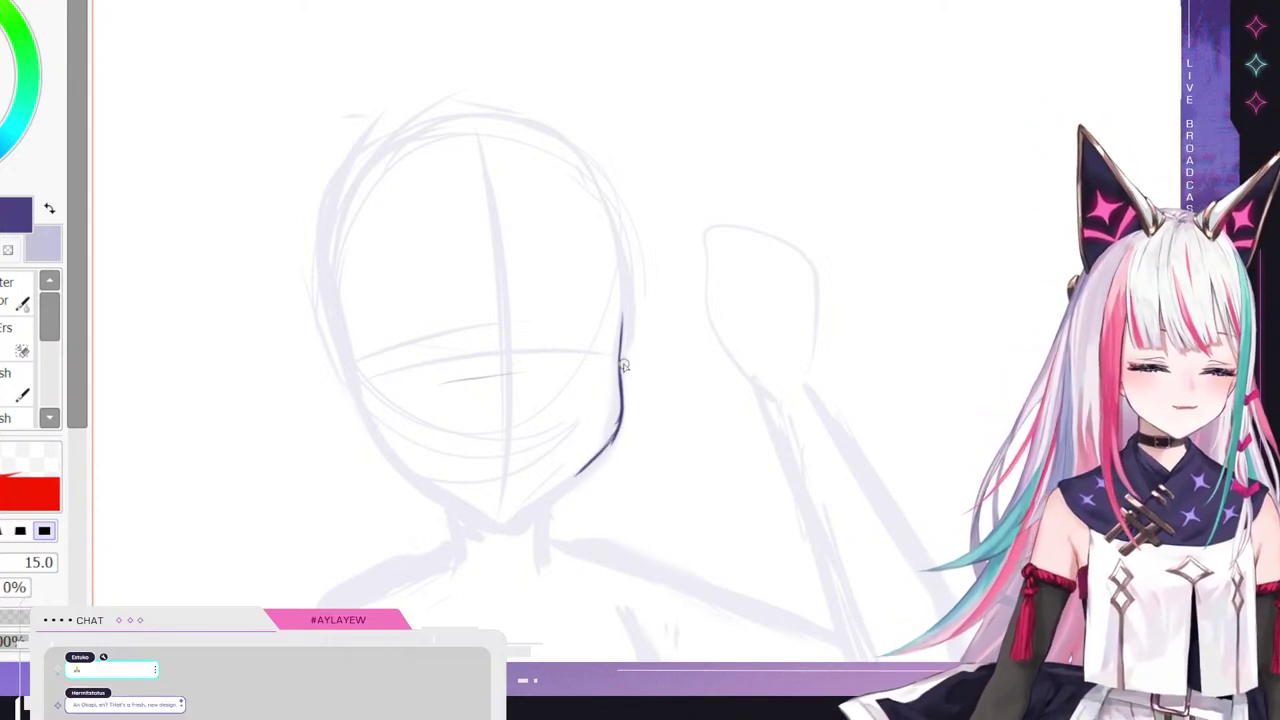
- Transform the new face strokes, shifting the lower end of the cheek and jaw line slightly inward
{"action": "key", "text": "ctrl+t"}
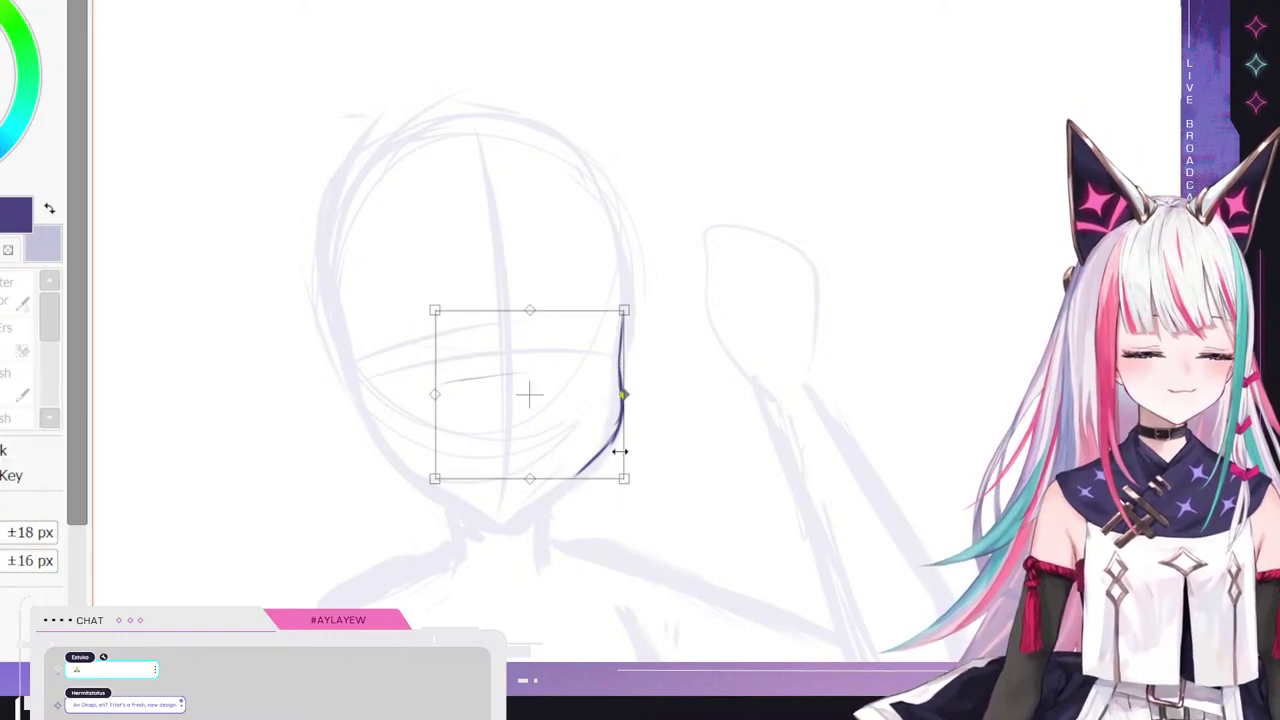
{"action": "left_click_drag", "start_coordinate": [634, 492], "coordinate": [623, 506]}
{"action": "key", "text": "Return"}
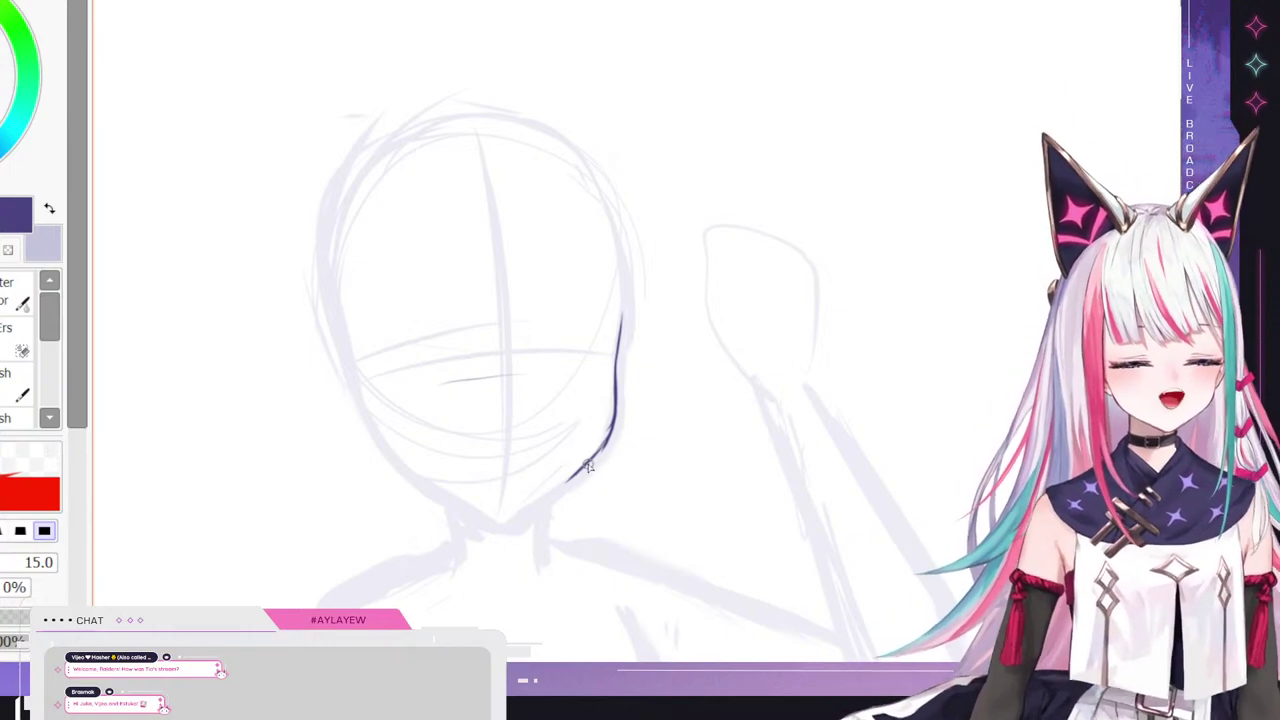
- Continue the jawline to a pointed chin and up the opposite cheek to the eye guideline with dark purple strokes
{"action": "left_click_drag", "start_coordinate": [538, 506], "coordinate": [562, 488]}
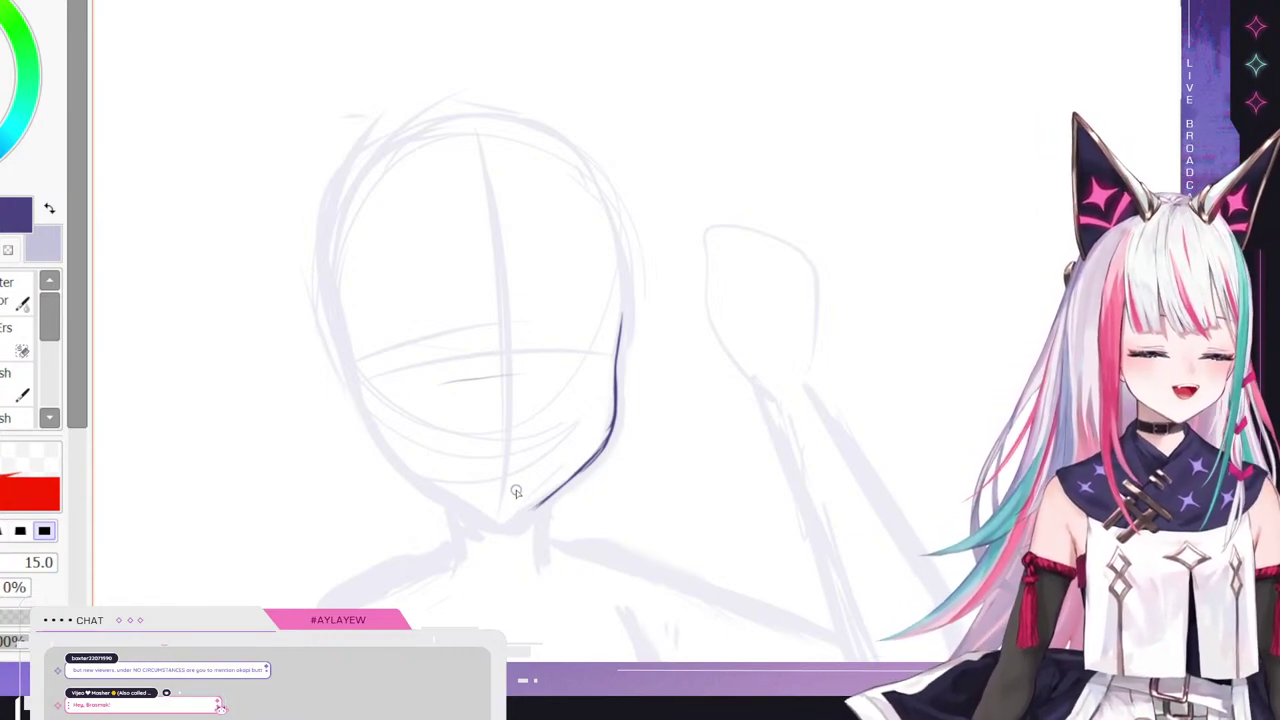
{"action": "left_click_drag", "start_coordinate": [533, 507], "coordinate": [507, 518]}
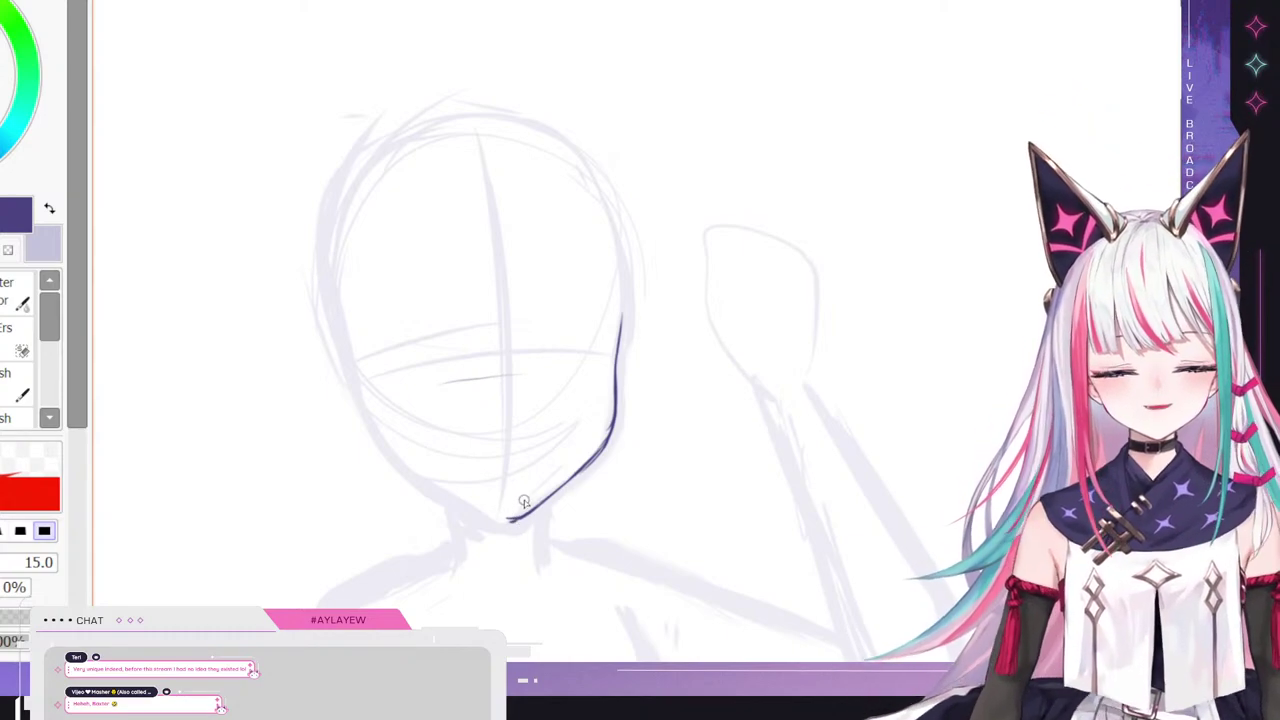
{"action": "left_click_drag", "start_coordinate": [512, 520], "coordinate": [446, 490]}
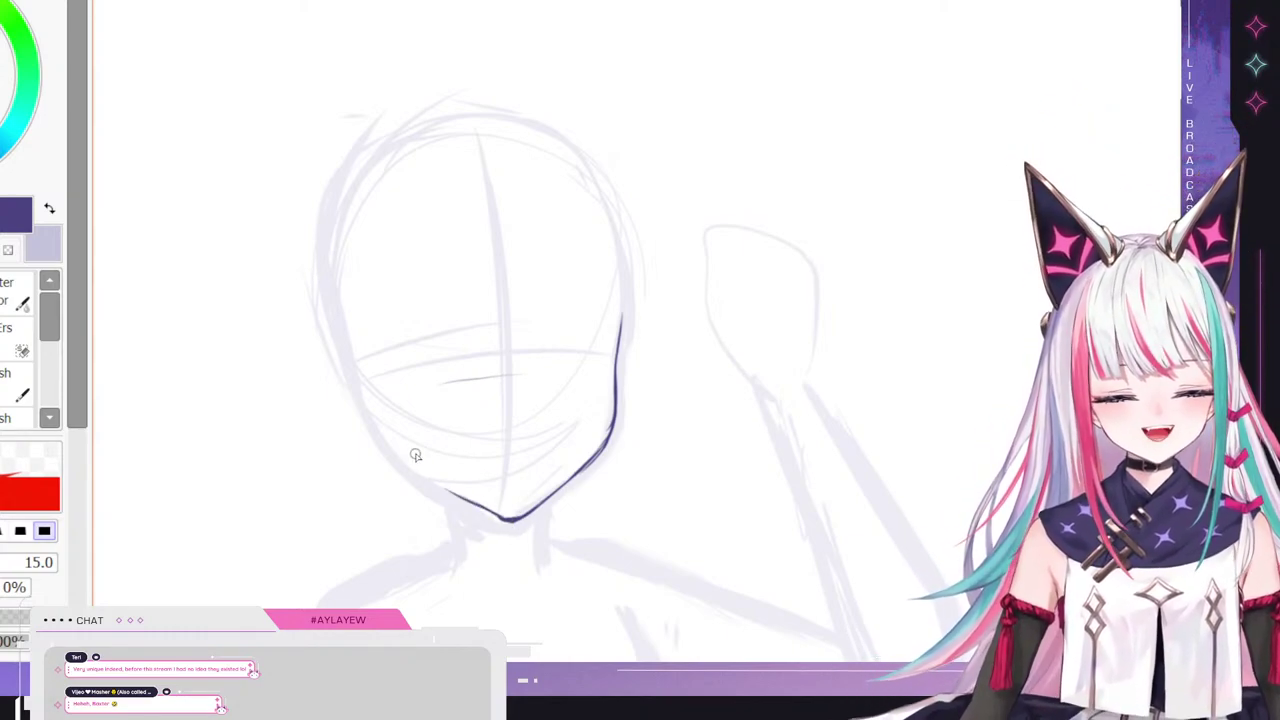
{"action": "key", "text": "ctrl+z"}
{"action": "left_click_drag", "start_coordinate": [510, 519], "coordinate": [426, 481]}
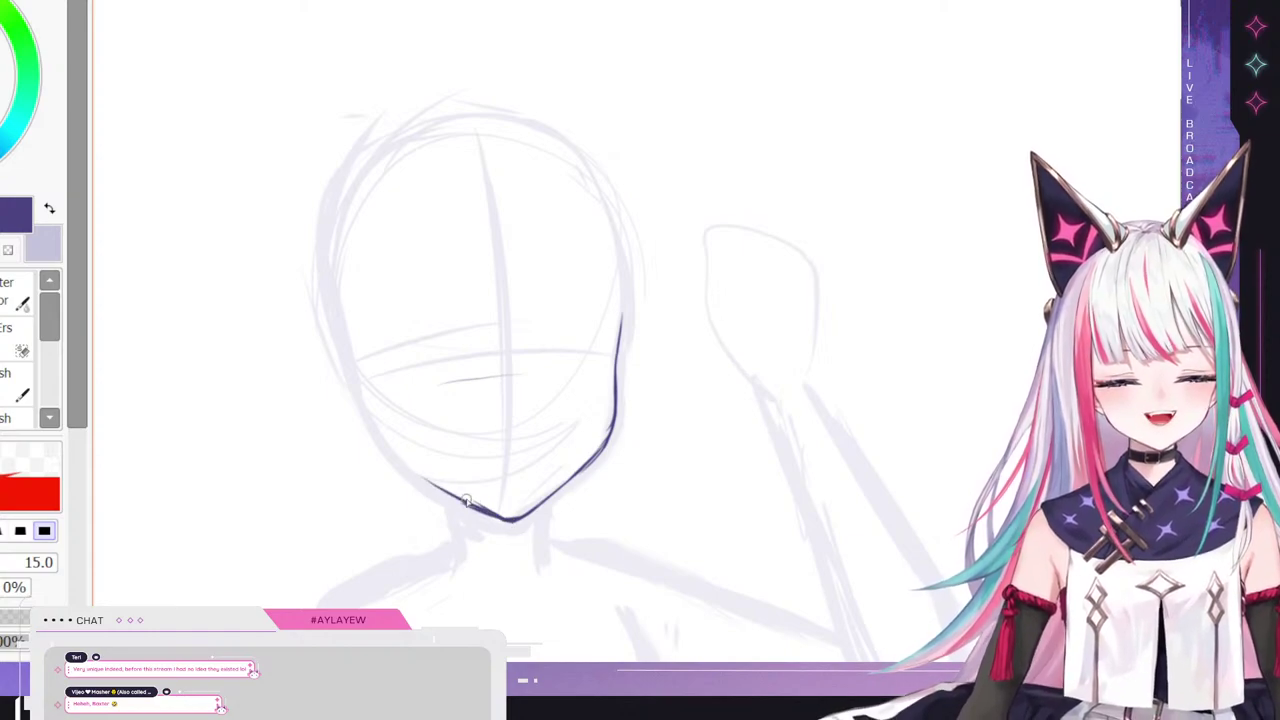
{"action": "left_click_drag", "start_coordinate": [387, 440], "coordinate": [455, 498]}
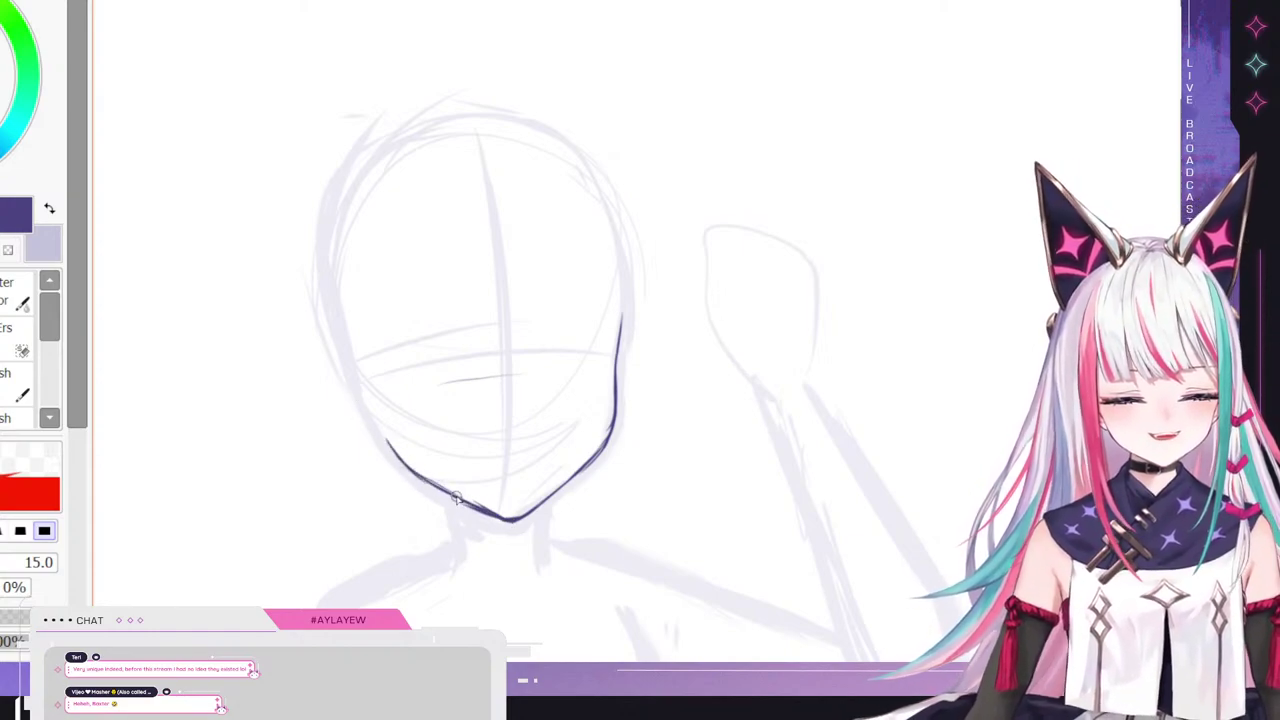
{"action": "left_click_drag", "start_coordinate": [347, 374], "coordinate": [390, 446]}
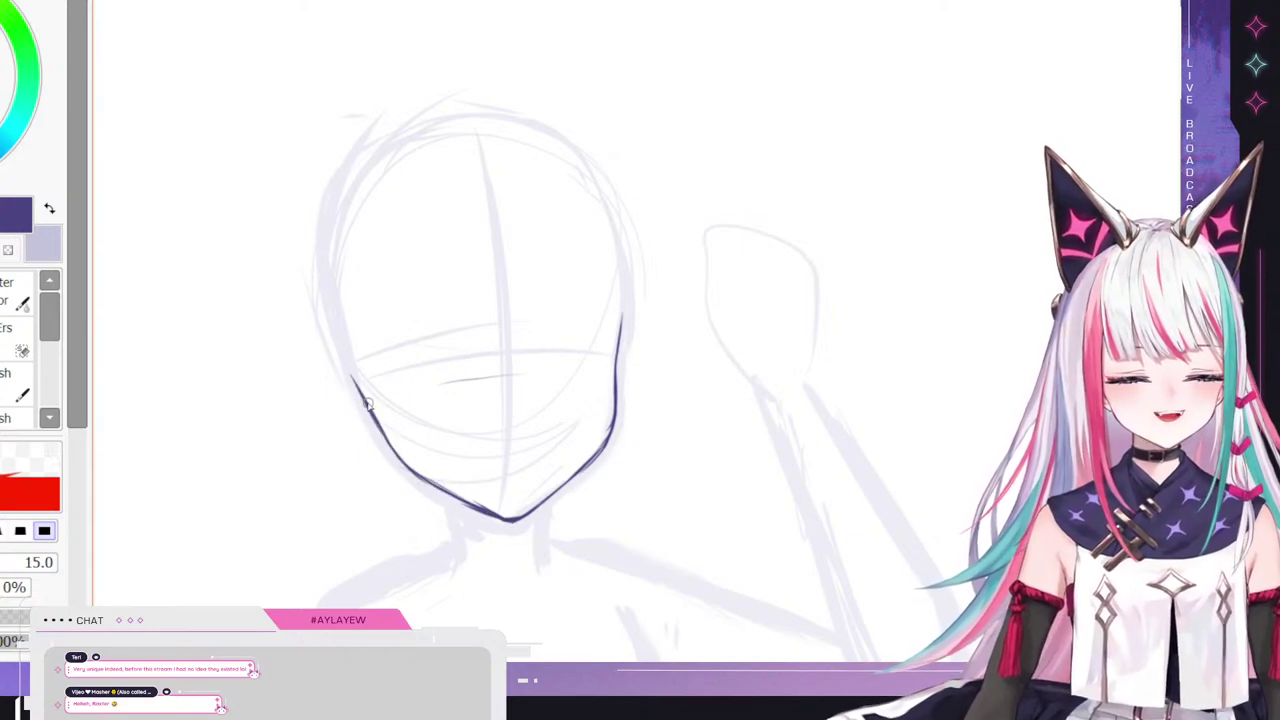
{"action": "left_click_drag", "start_coordinate": [354, 371], "coordinate": [371, 403]}
{"action": "left_click_drag", "start_coordinate": [345, 350], "coordinate": [376, 416]}
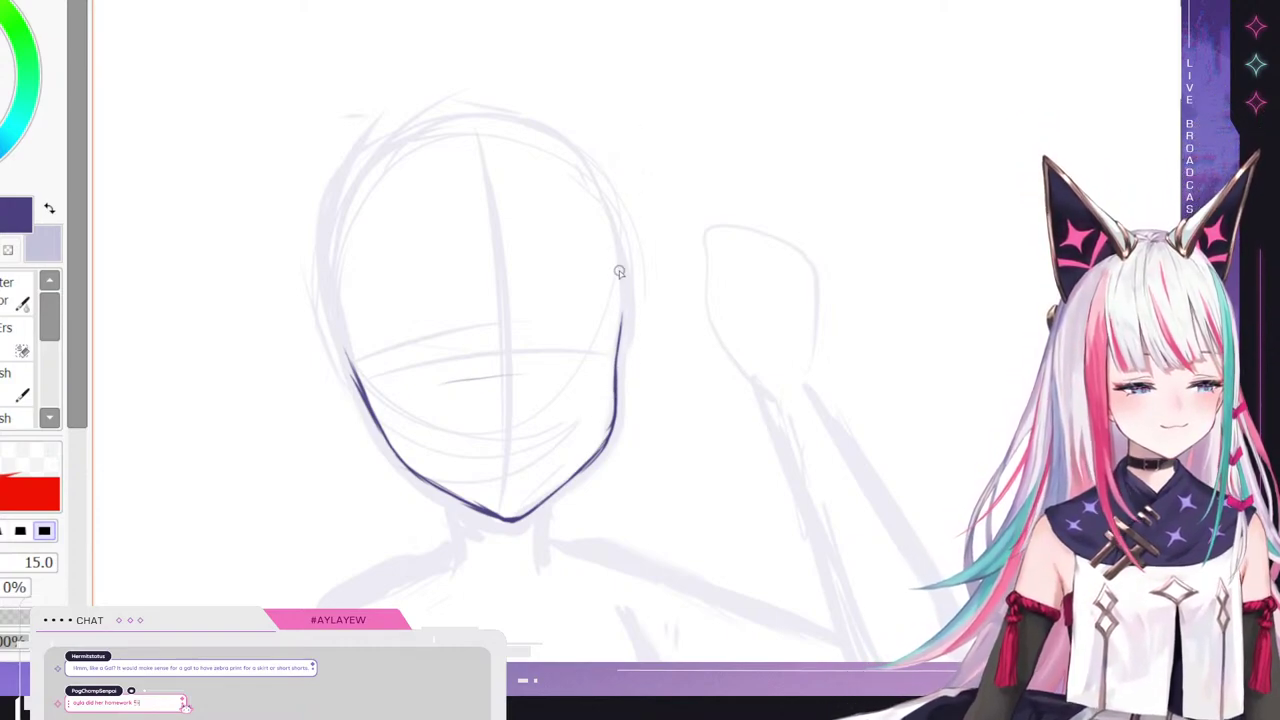
- Extend the face outline up to the temple nearer the raised hand and draw both sides of the neck below the jaw
{"action": "left_click_drag", "start_coordinate": [617, 246], "coordinate": [624, 330]}
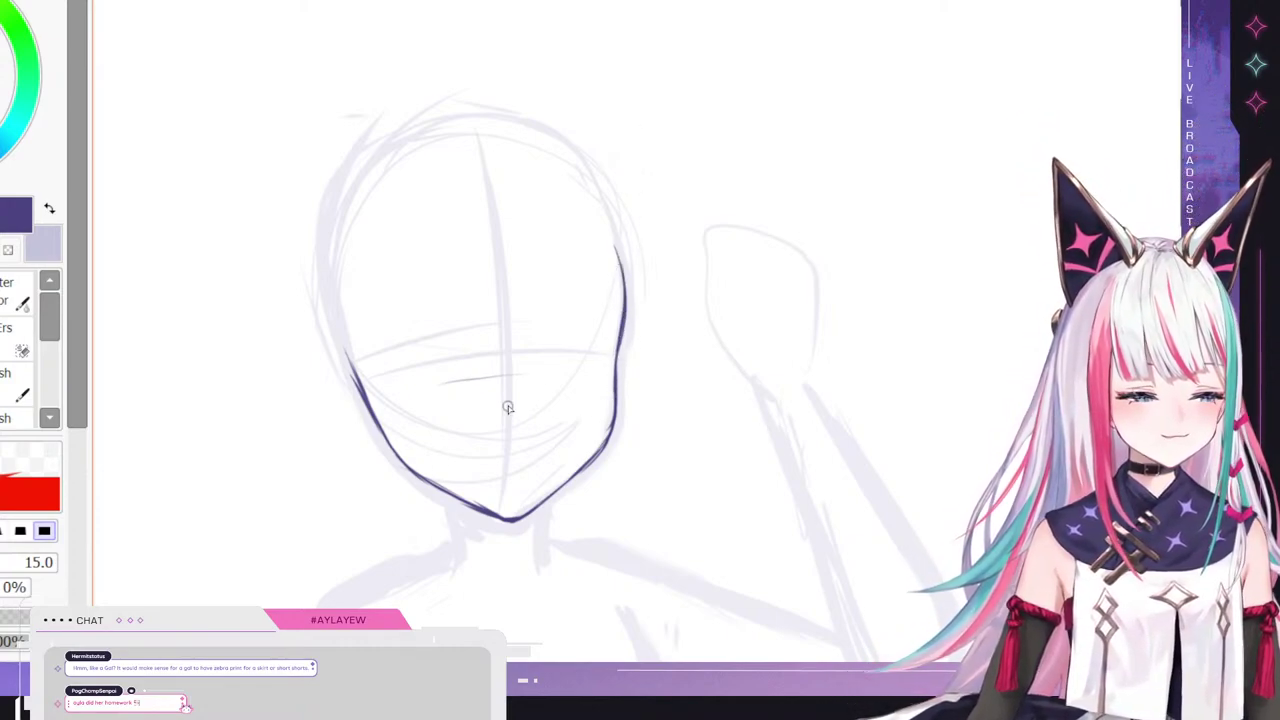
{"action": "left_click_drag", "start_coordinate": [452, 497], "coordinate": [473, 562]}
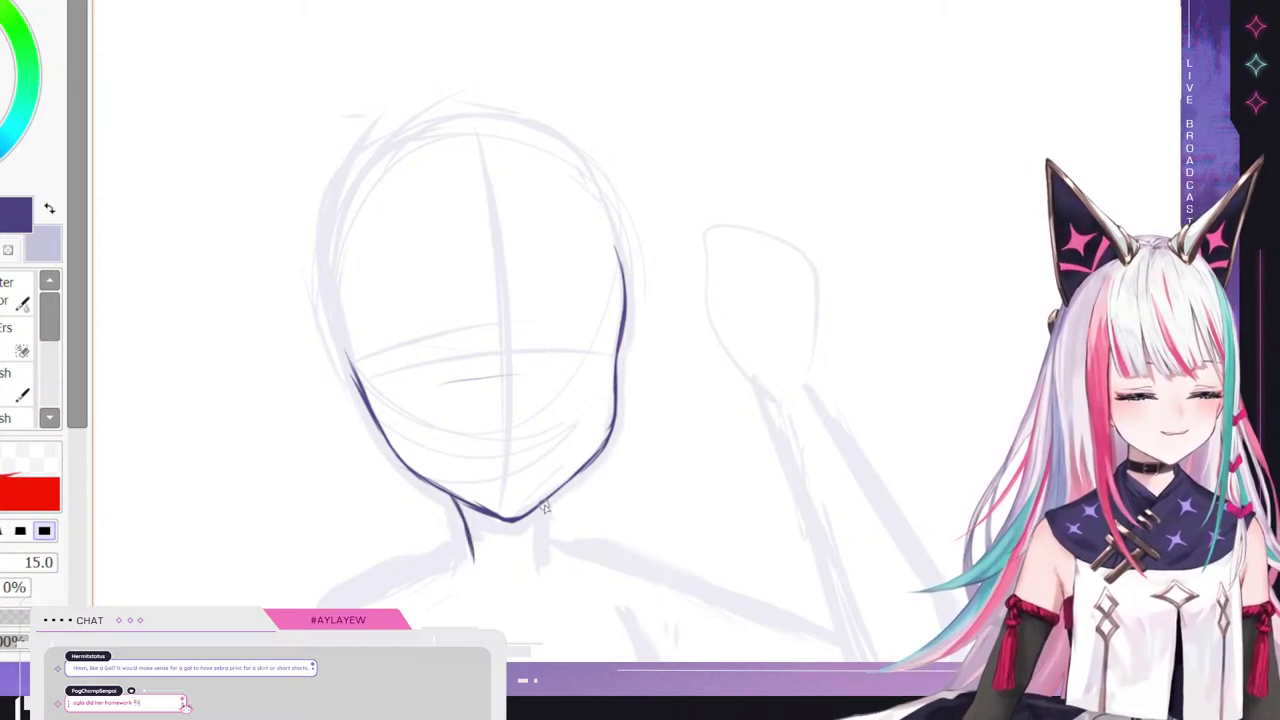
{"action": "left_click_drag", "start_coordinate": [552, 488], "coordinate": [556, 561]}
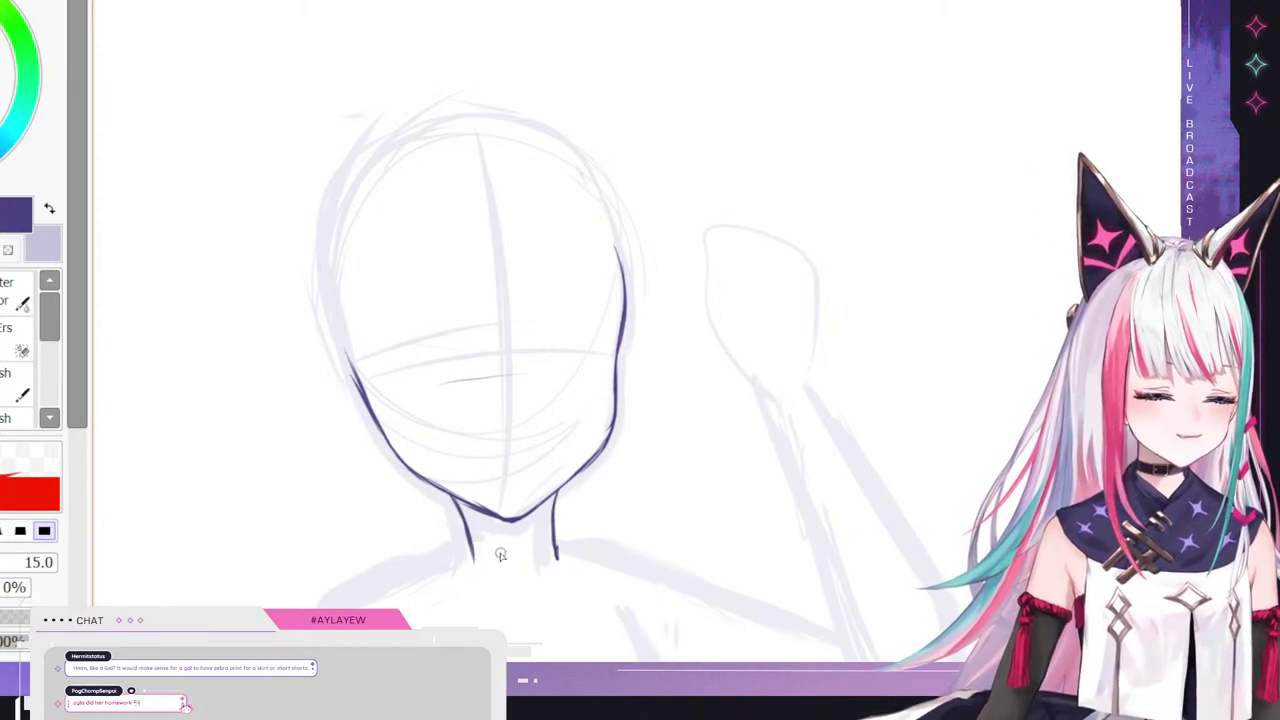
{"action": "left_click_drag", "start_coordinate": [466, 530], "coordinate": [472, 574]}
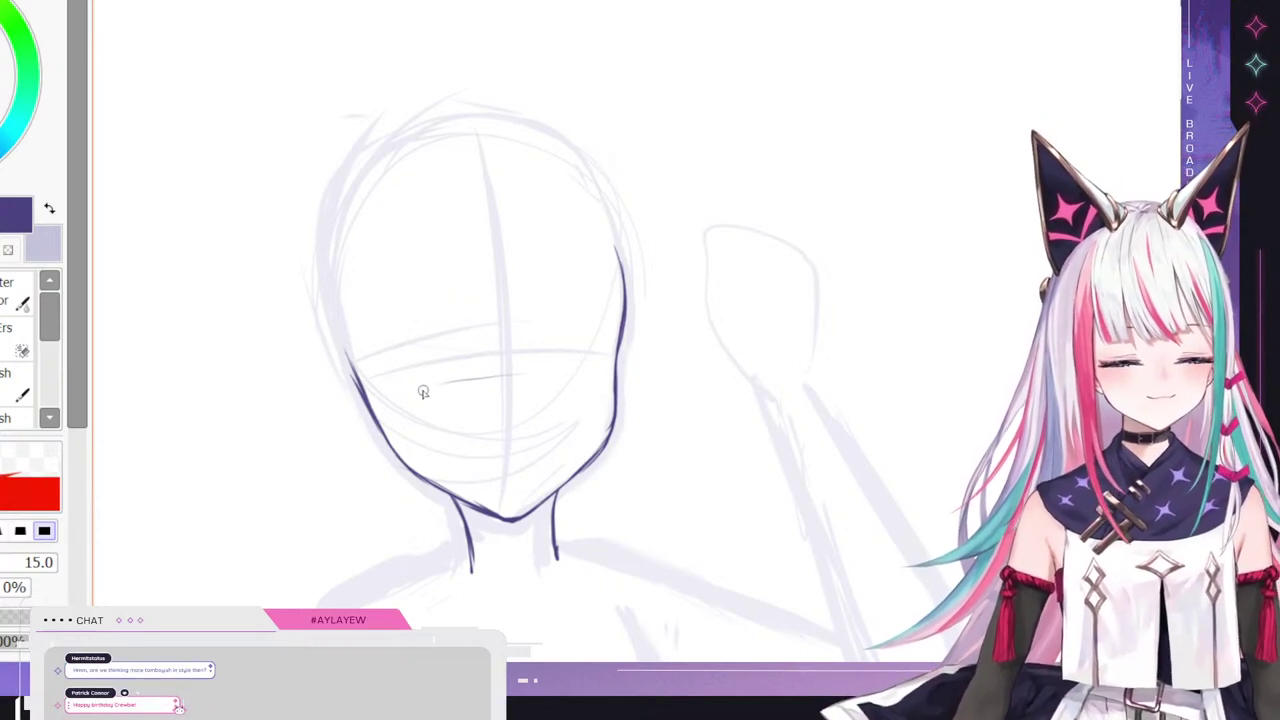
- Sketch an oval iris for each eye along the eye guideline, undoing unwanted strokes
{"action": "mouse_move", "coordinate": [423, 392]}
{"action": "left_mouse_down"}
{"action": "mouse_move", "coordinate": [465, 351]}
{"action": "mouse_move", "coordinate": [440, 405]}
{"action": "left_mouse_up"}
{"action": "key", "text": "ctrl+z"}
{"action": "mouse_move", "coordinate": [425, 338]}
{"action": "left_mouse_down"}
{"action": "mouse_move", "coordinate": [462, 376]}
{"action": "mouse_move", "coordinate": [456, 362]}
{"action": "mouse_move", "coordinate": [460, 386]}
{"action": "mouse_move", "coordinate": [466, 366]}
{"action": "mouse_move", "coordinate": [436, 398]}
{"action": "left_mouse_up"}
{"action": "mouse_move", "coordinate": [563, 337]}
{"action": "left_mouse_down"}
{"action": "mouse_move", "coordinate": [547, 387]}
{"action": "mouse_move", "coordinate": [541, 320]}
{"action": "mouse_move", "coordinate": [585, 346]}
{"action": "mouse_move", "coordinate": [551, 391]}
{"action": "mouse_move", "coordinate": [555, 324]}
{"action": "mouse_move", "coordinate": [583, 358]}
{"action": "mouse_move", "coordinate": [586, 336]}
{"action": "mouse_move", "coordinate": [542, 353]}
{"action": "mouse_move", "coordinate": [583, 332]}
{"action": "mouse_move", "coordinate": [566, 400]}
{"action": "mouse_move", "coordinate": [552, 328]}
{"action": "mouse_move", "coordinate": [586, 355]}
{"action": "left_mouse_up"}
{"action": "key", "text": "ctrl+z"}
{"action": "key", "text": "ctrl+z"}
{"action": "key", "text": "ctrl+z"}
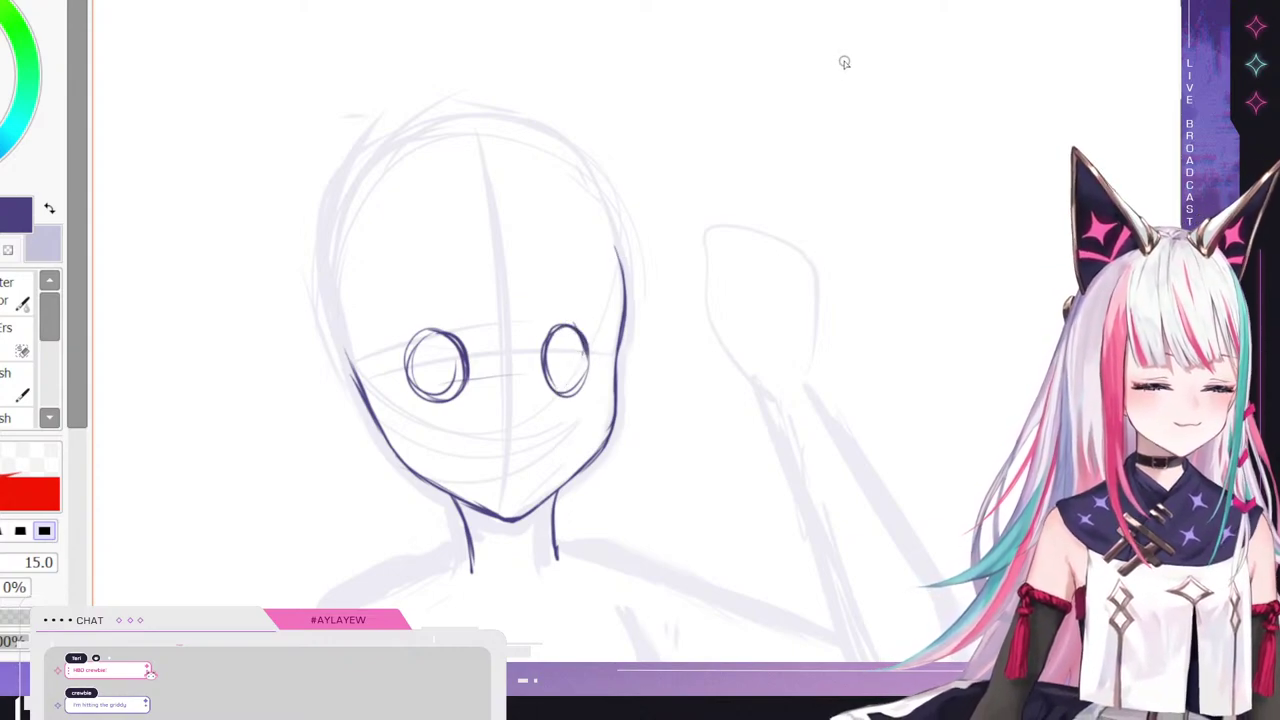
- Select the iris nearer the raised hand and move it slightly upward
{"action": "key", "text": "ctrl"}
{"action": "mouse_move", "coordinate": [569, 453]}
{"action": "left_mouse_down"}
{"action": "mouse_move", "coordinate": [612, 285]}
{"action": "mouse_move", "coordinate": [590, 430]}
{"action": "left_mouse_up"}
{"action": "key", "text": "ctrl+t"}
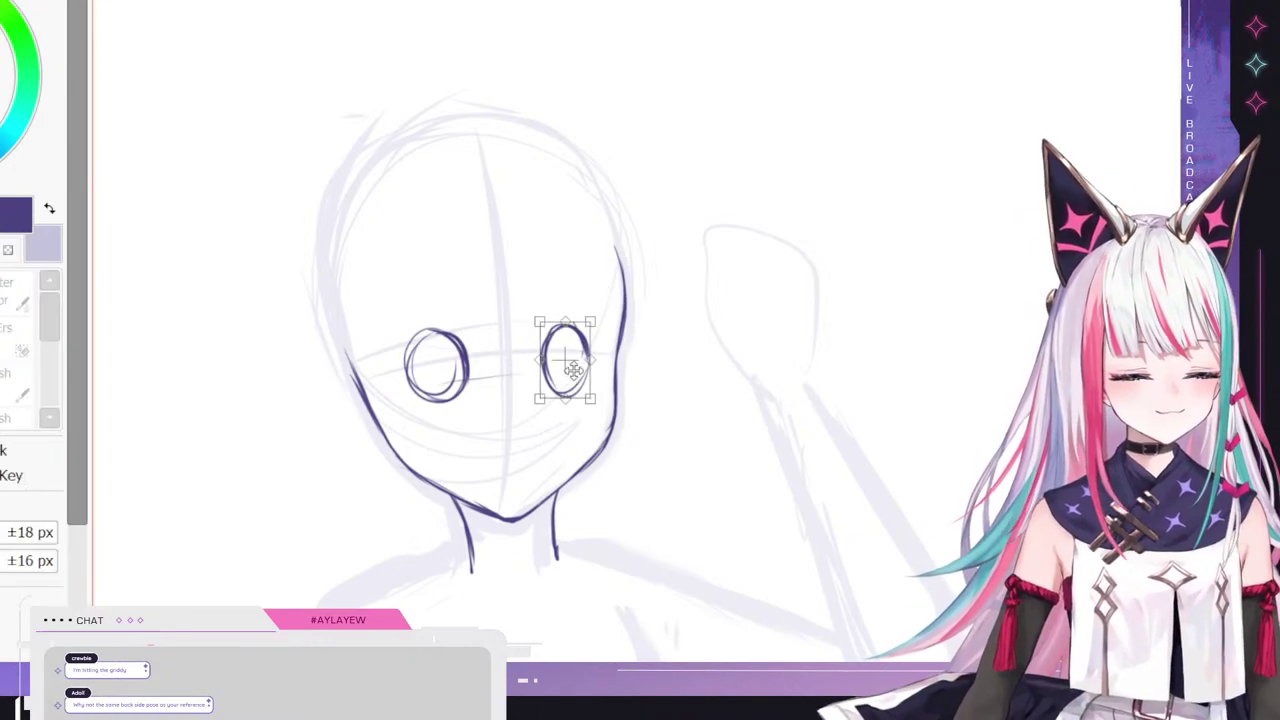
{"action": "left_click_drag", "start_coordinate": [571, 367], "coordinate": [570, 359]}
{"action": "key", "text": "Return"}
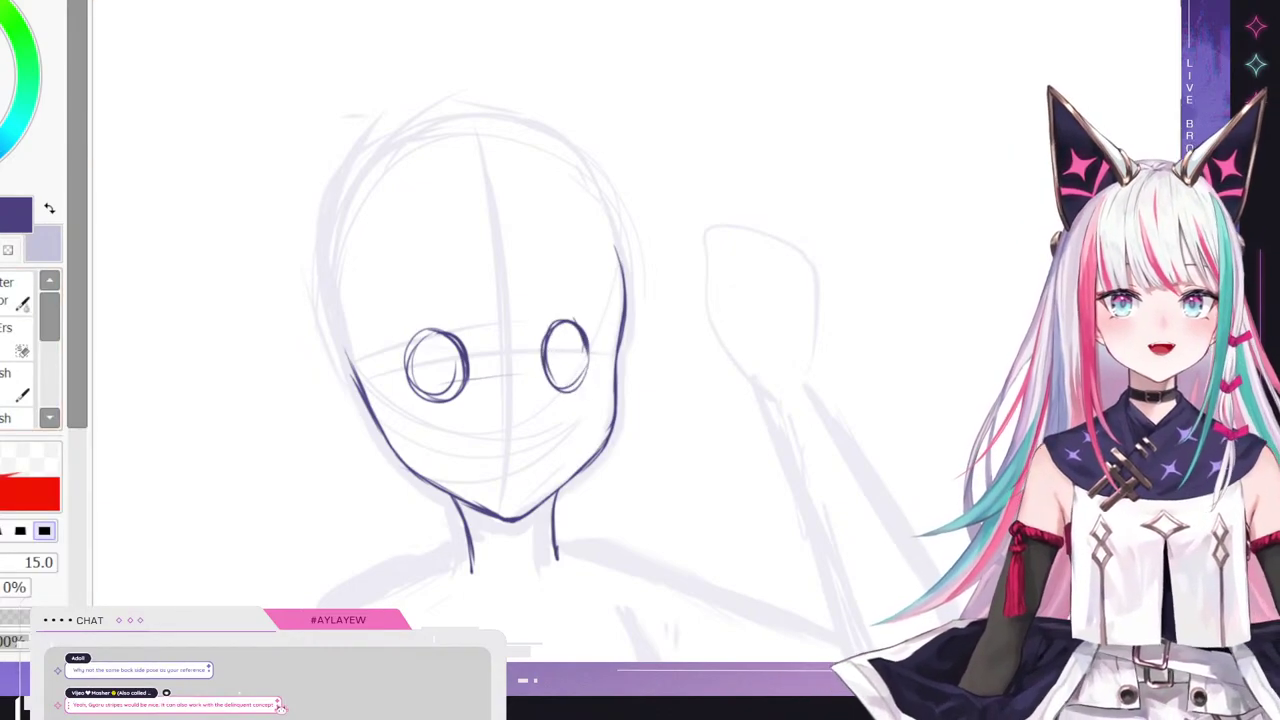
- Draw a thick curved upper lash line over the eye farther from the raised hand, undoing unwanted strokes
{"action": "mouse_move", "coordinate": [393, 378]}
{"action": "left_mouse_down"}
{"action": "mouse_move", "coordinate": [430, 336]}
{"action": "mouse_move", "coordinate": [438, 343]}
{"action": "left_mouse_up"}
{"action": "key", "text": "ctrl+z"}
{"action": "key", "text": "ctrl+z"}
{"action": "key", "text": "ctrl+z"}
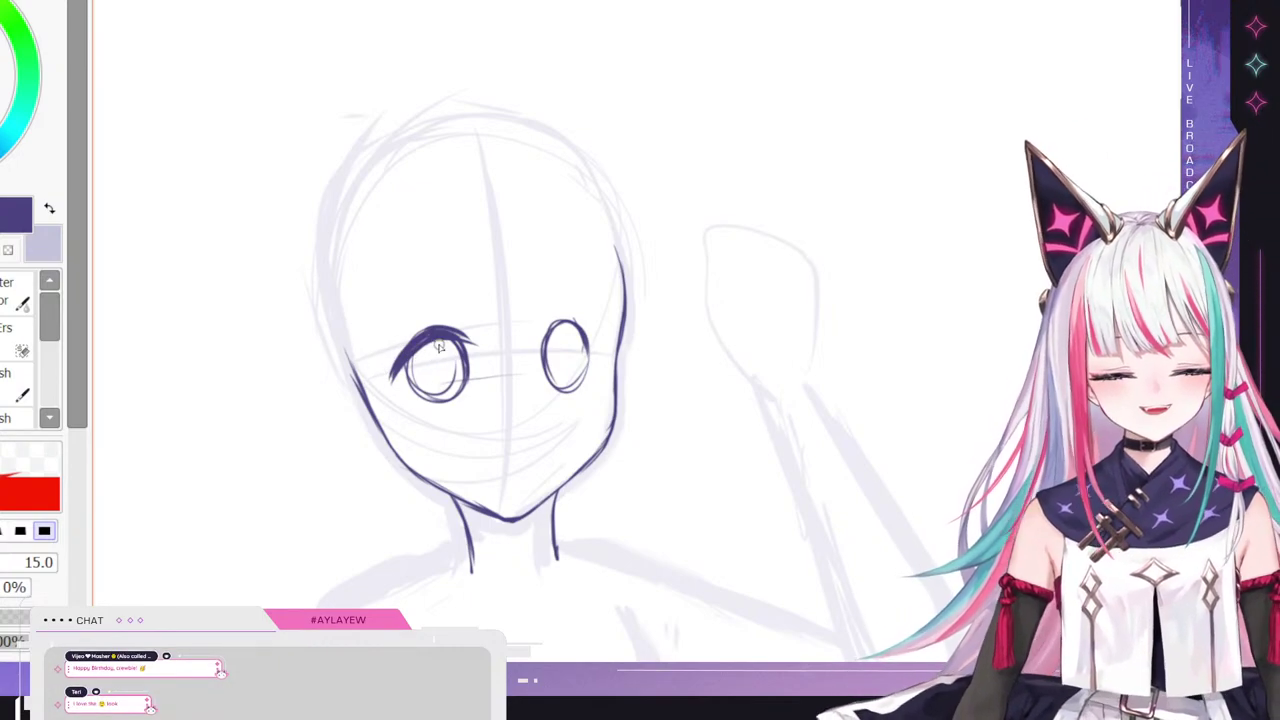
- Thin the inner edge of that eye's iris with the eraser at size 37, then redraw its outline with the brush at size 15
{"action": "key", "text": "e"}
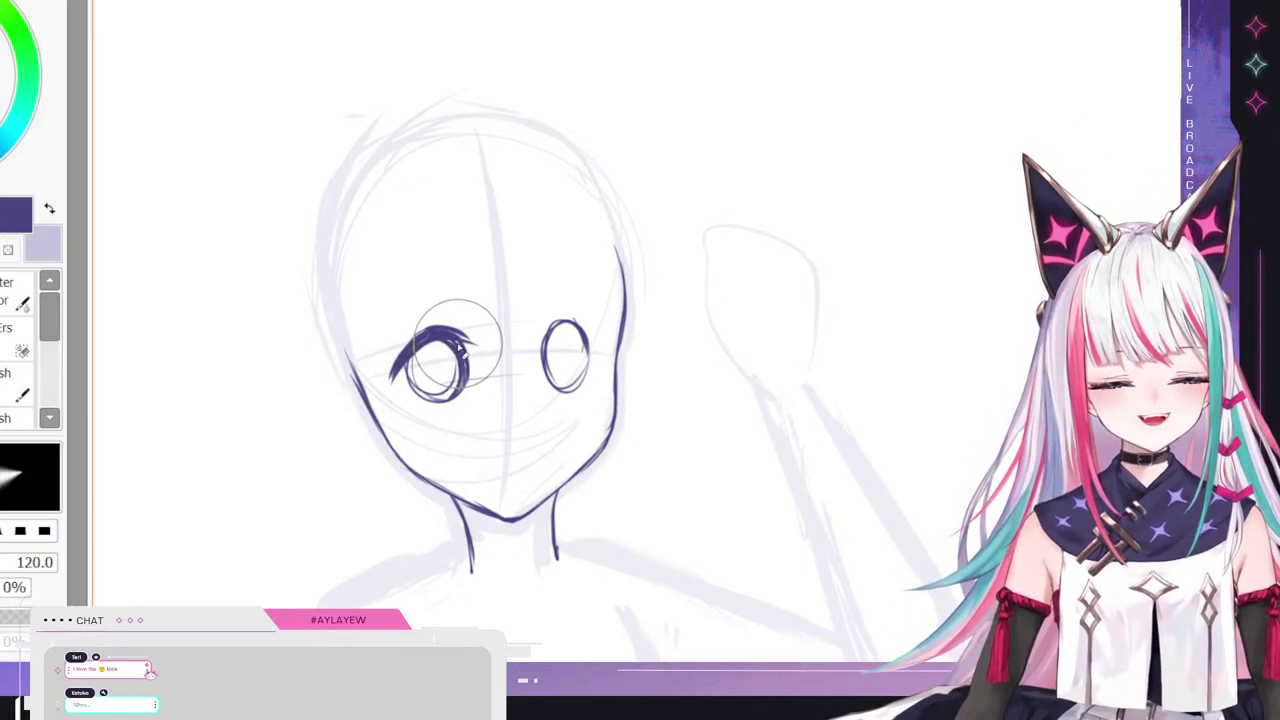
{"action": "left_click_drag", "start_coordinate": [18, 563], "coordinate": [4, 563]}
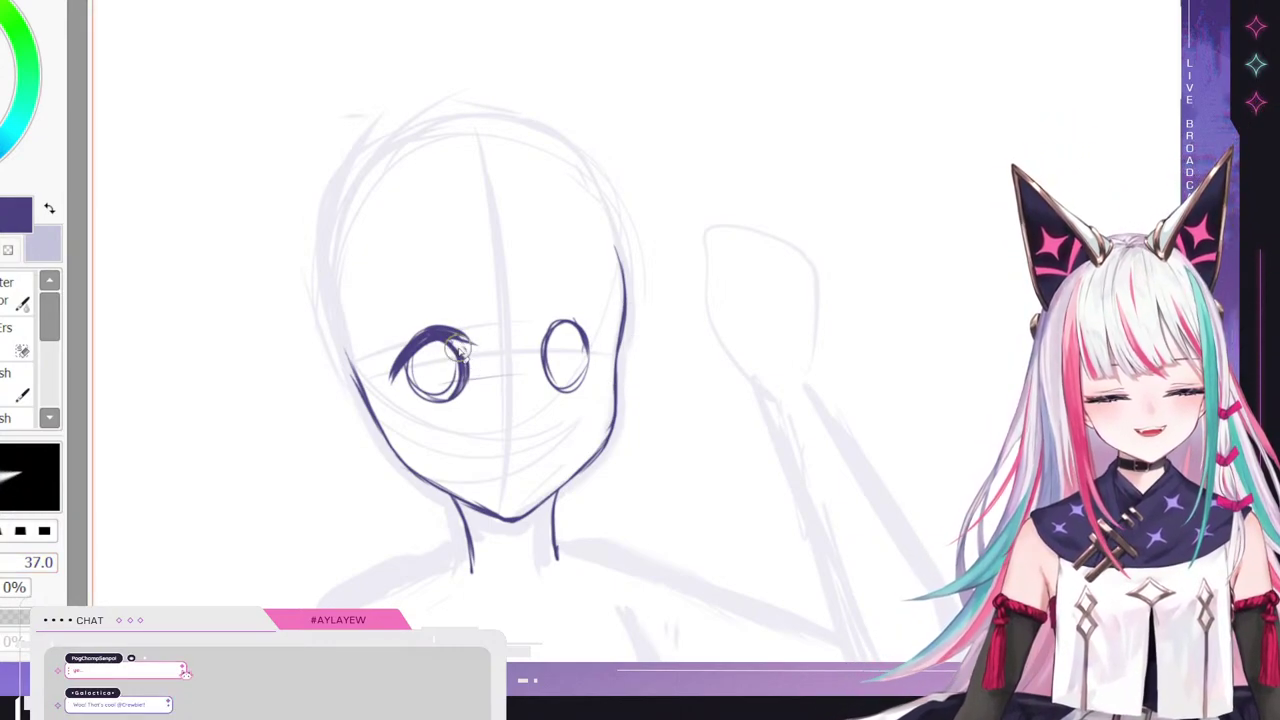
{"action": "mouse_move", "coordinate": [466, 350]}
{"action": "left_mouse_down"}
{"action": "mouse_move", "coordinate": [459, 405]}
{"action": "mouse_move", "coordinate": [445, 392]}
{"action": "left_mouse_up"}
{"action": "key", "text": "b"}
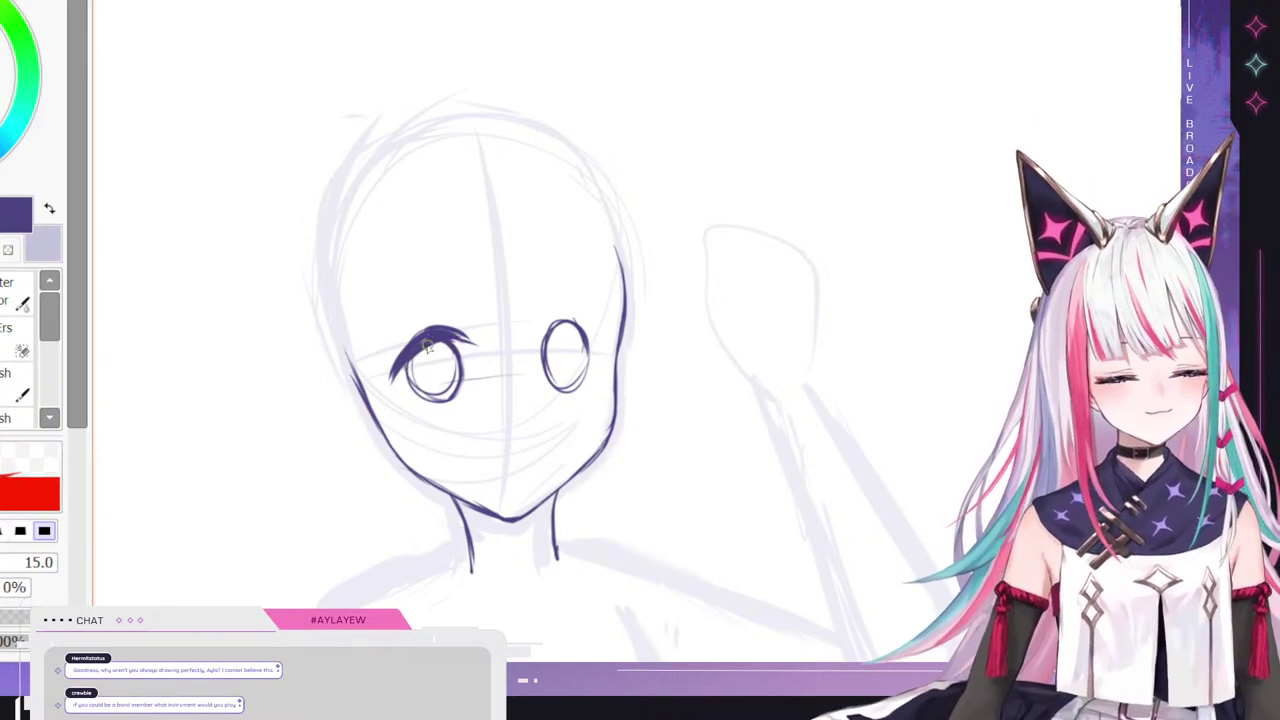
{"action": "mouse_move", "coordinate": [418, 362]}
{"action": "left_mouse_down"}
{"action": "mouse_move", "coordinate": [417, 394]}
{"action": "mouse_move", "coordinate": [467, 386]}
{"action": "left_mouse_up"}
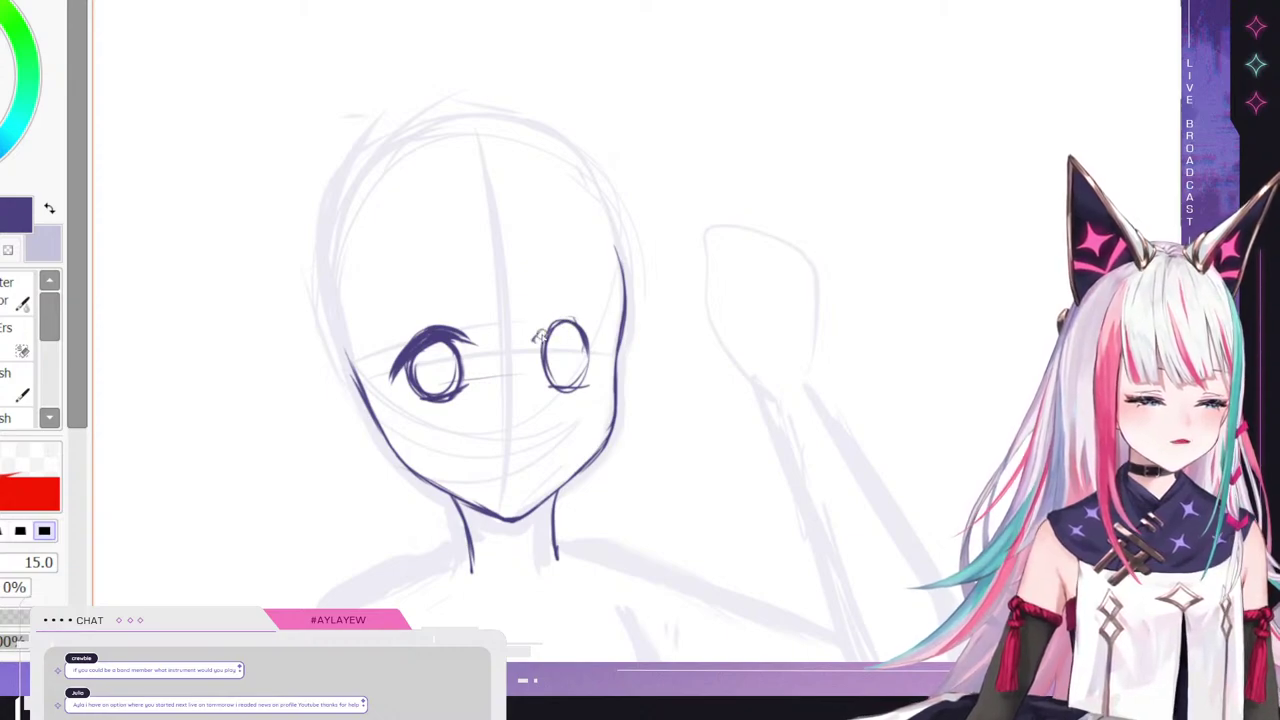
- Draw a thick upper lash line over the eye nearer the raised hand and erase the excess lines beneath both irises
{"action": "mouse_move", "coordinate": [534, 348]}
{"action": "left_mouse_down"}
{"action": "mouse_move", "coordinate": [556, 314]}
{"action": "mouse_move", "coordinate": [588, 320]}
{"action": "mouse_move", "coordinate": [592, 334]}
{"action": "left_mouse_up"}
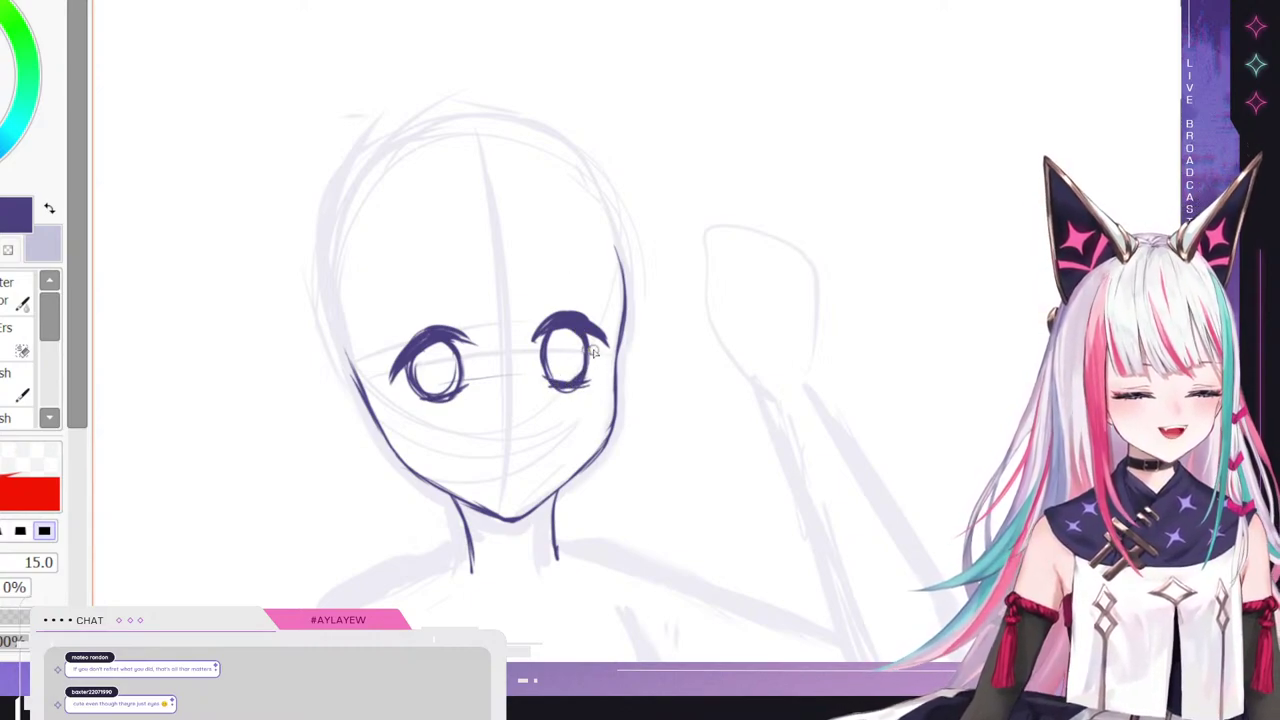
{"action": "key", "text": "e"}
{"action": "mouse_move", "coordinate": [563, 396]}
{"action": "left_mouse_down"}
{"action": "mouse_move", "coordinate": [586, 394]}
{"action": "mouse_move", "coordinate": [543, 396]}
{"action": "left_mouse_up"}
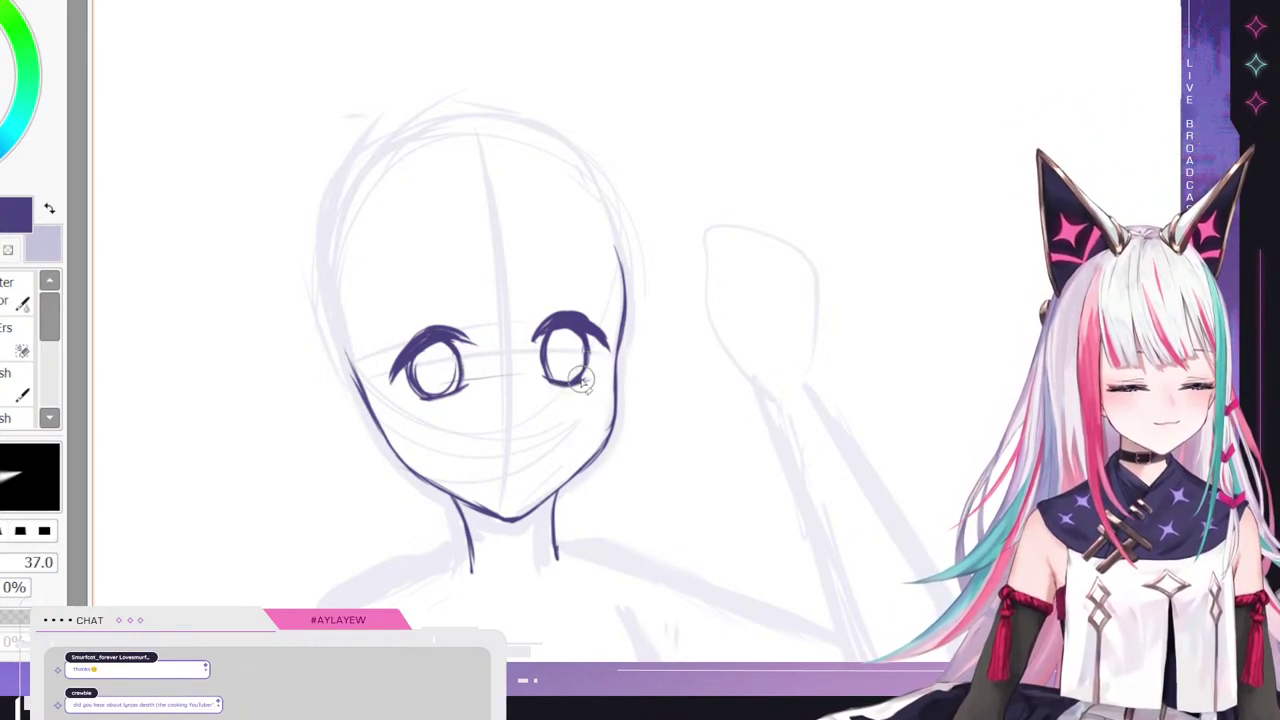
{"action": "key", "text": "e"}
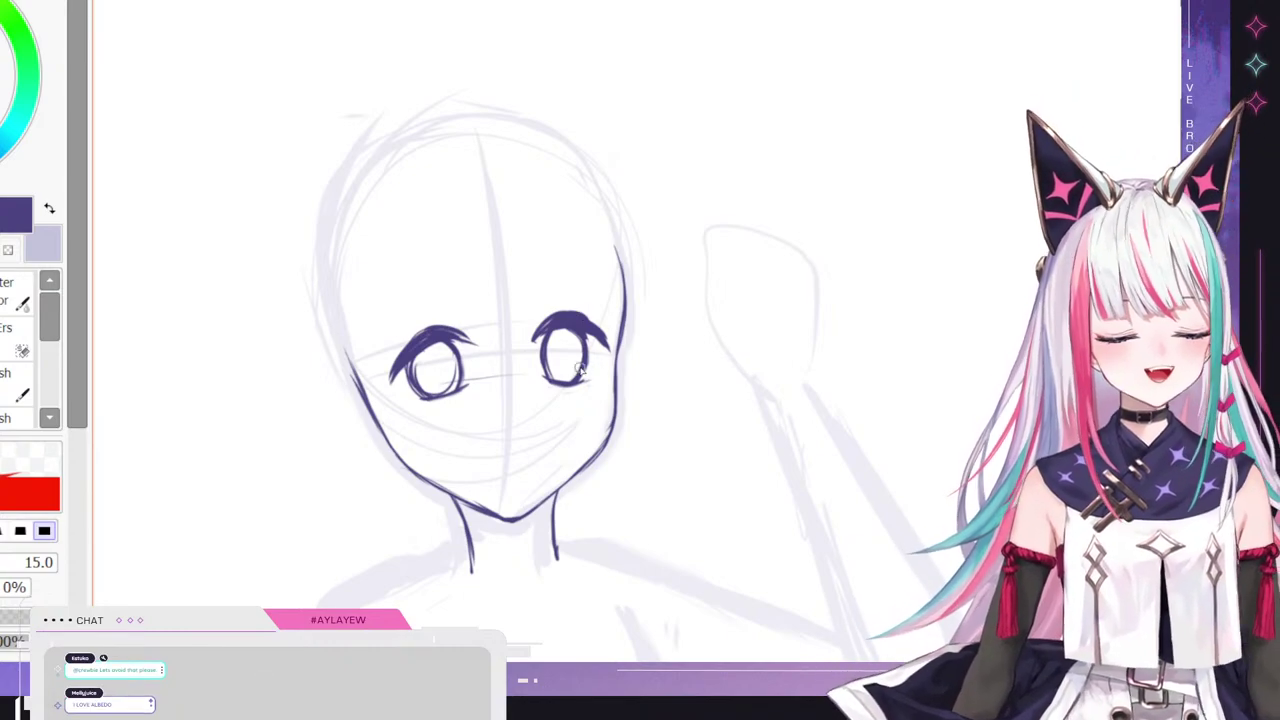
{"action": "key", "text": "e"}
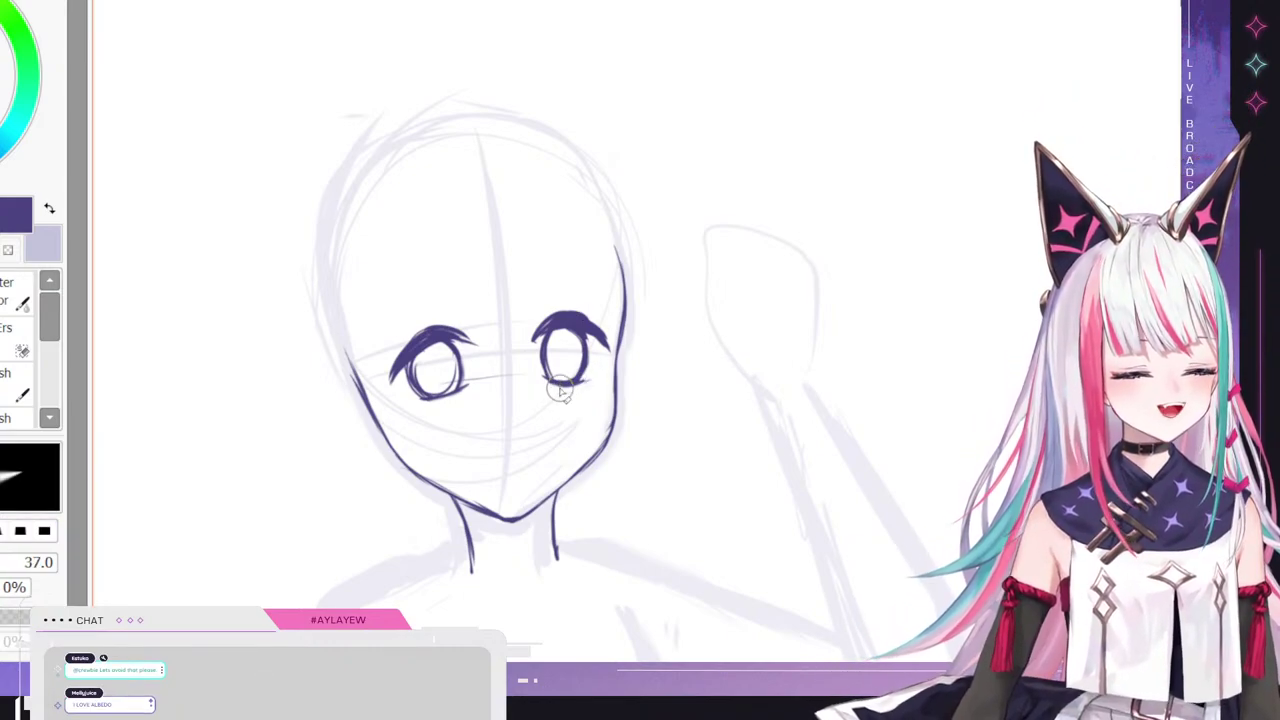
{"action": "key", "text": "b"}
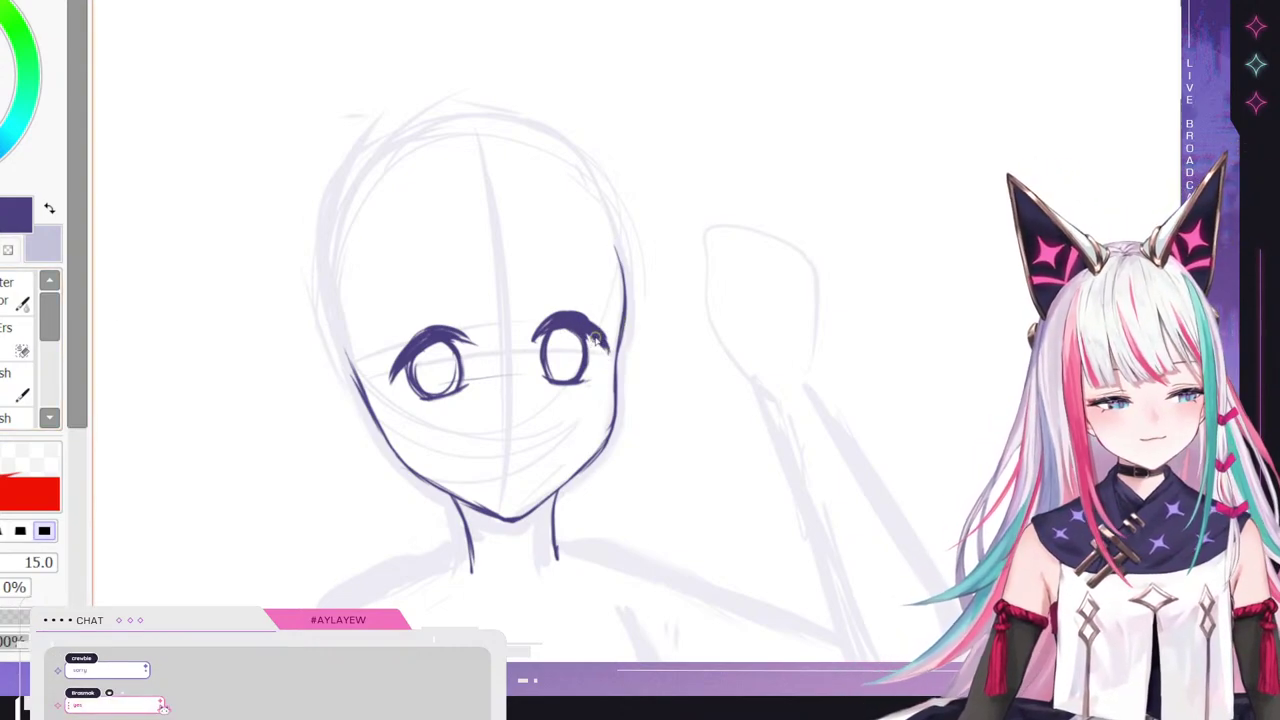
- Add pointed lash spikes and flared outer corners to both upper lash lines and clean up the adjacent iris edge
{"action": "left_click_drag", "start_coordinate": [430, 333], "coordinate": [435, 312]}
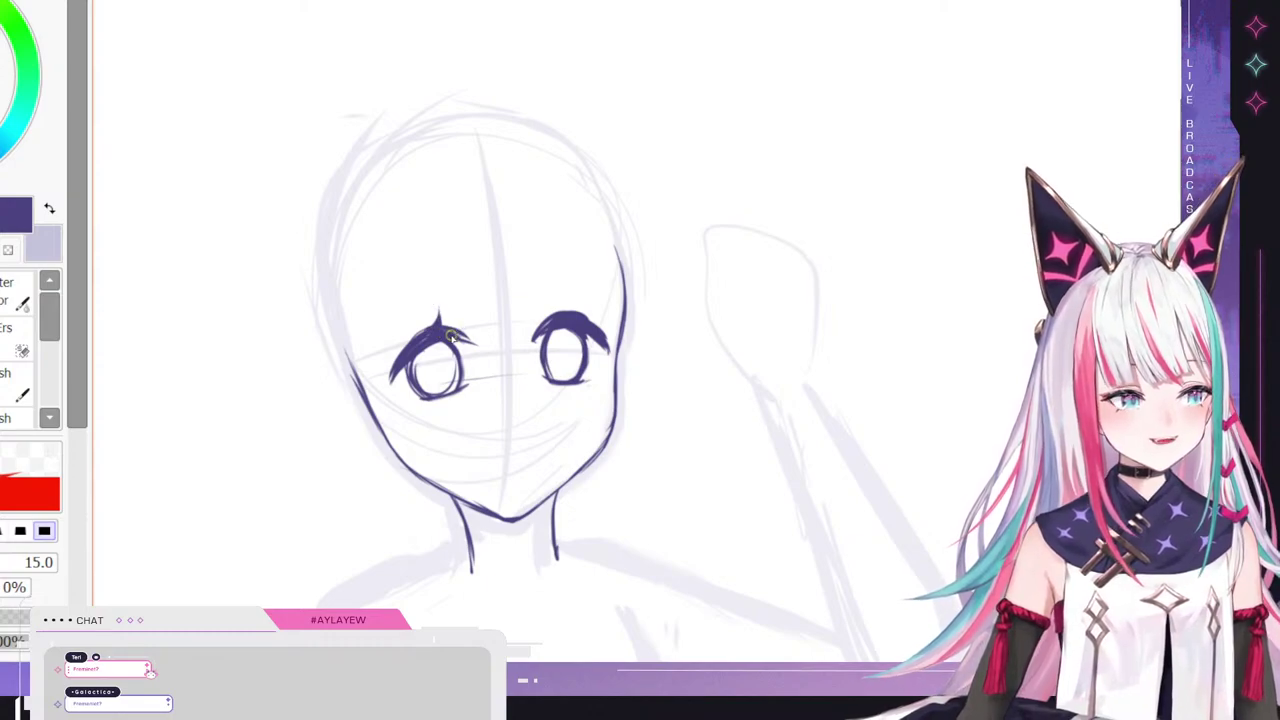
{"action": "left_click_drag", "start_coordinate": [451, 338], "coordinate": [462, 324]}
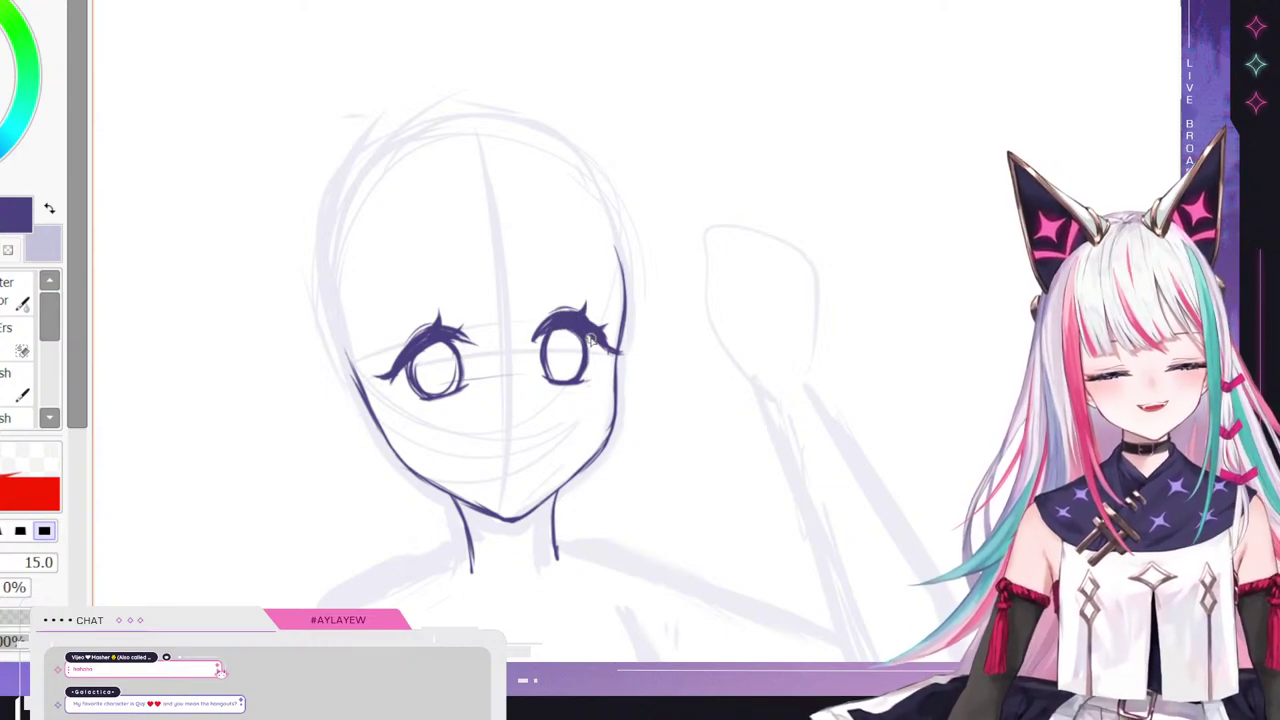
{"action": "key", "text": "e"}
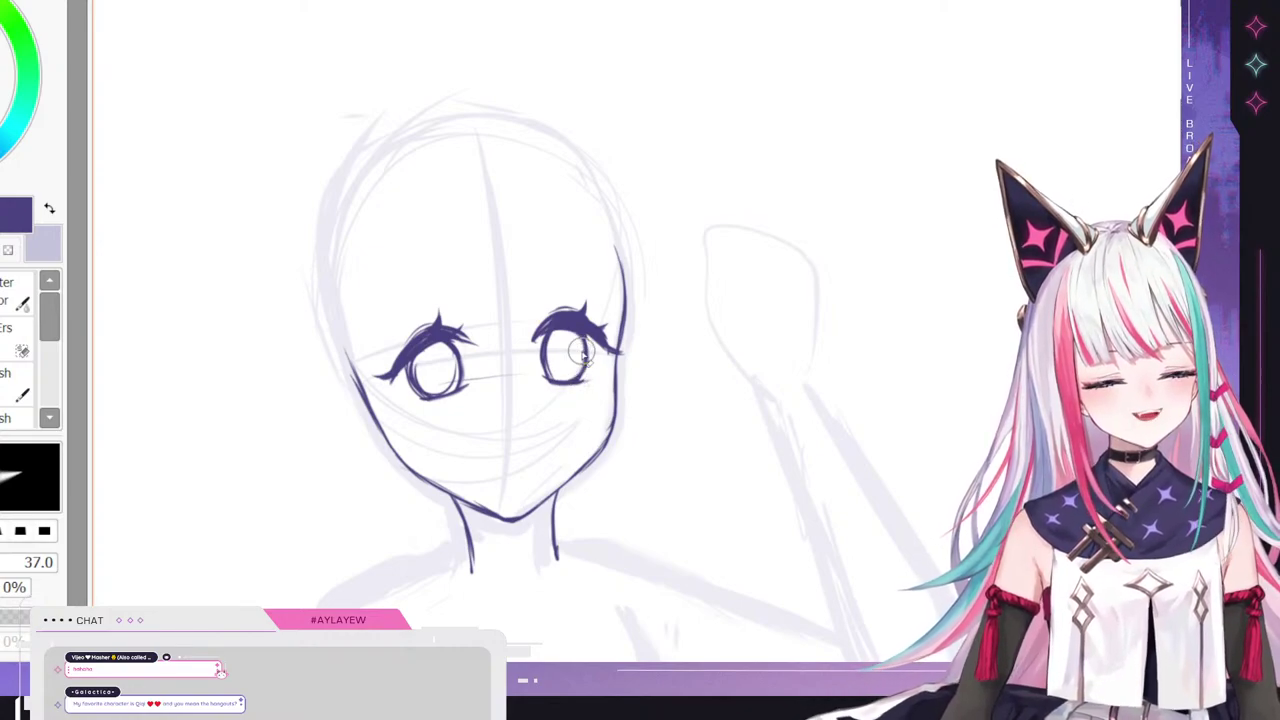
- Draw a dark oval pupil in each iris and shade the upper part of the iris farther from the raised hand
{"action": "key", "text": "b"}
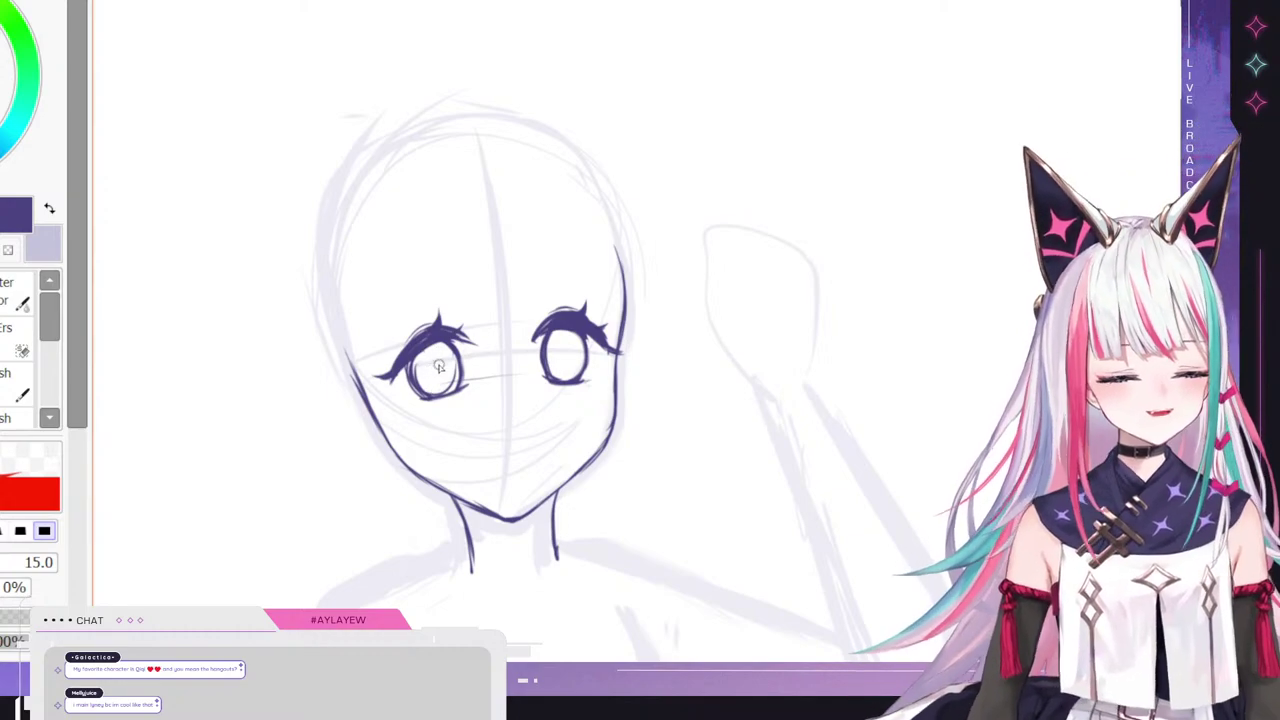
{"action": "left_click_drag", "start_coordinate": [566, 350], "coordinate": [572, 360]}
{"action": "left_click_drag", "start_coordinate": [418, 376], "coordinate": [455, 350]}
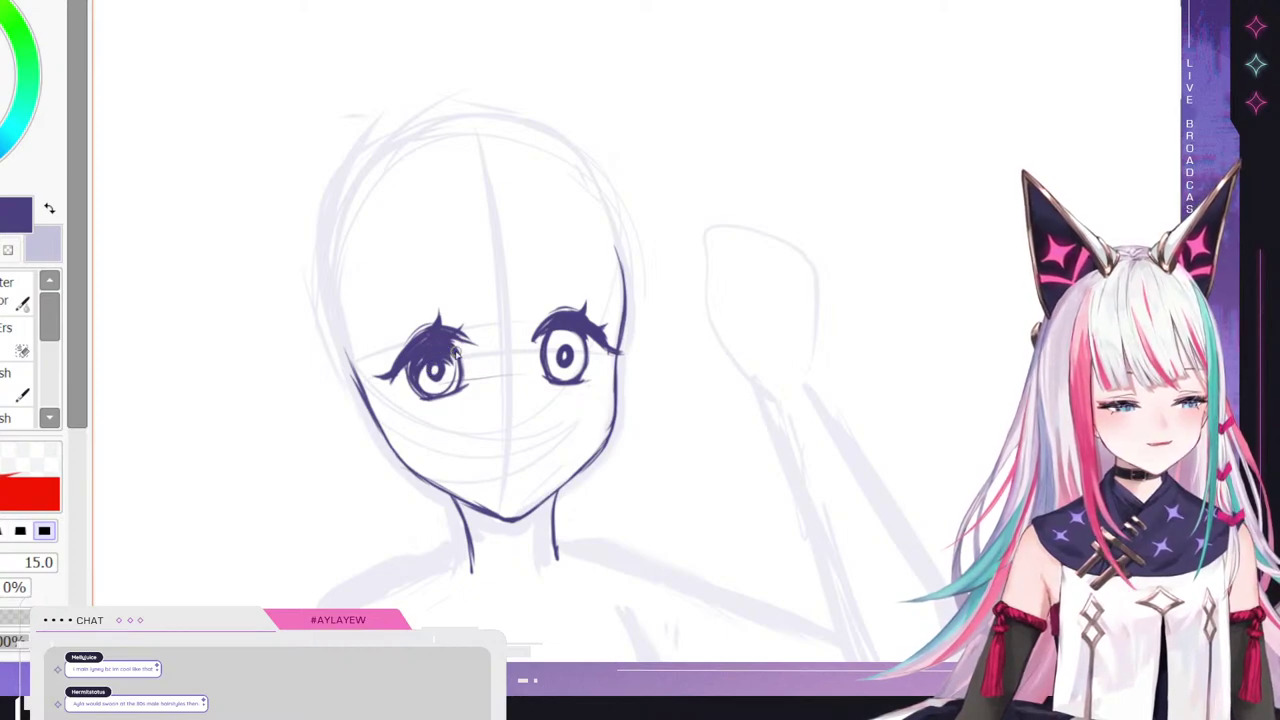
- Shade the upper part of both irises and erase a small round highlight in each with the eraser at size 37
{"action": "mouse_move", "coordinate": [578, 348]}
{"action": "left_mouse_down"}
{"action": "mouse_move", "coordinate": [552, 356]}
{"action": "mouse_move", "coordinate": [580, 346]}
{"action": "mouse_move", "coordinate": [560, 336]}
{"action": "mouse_move", "coordinate": [573, 345]}
{"action": "left_mouse_up"}
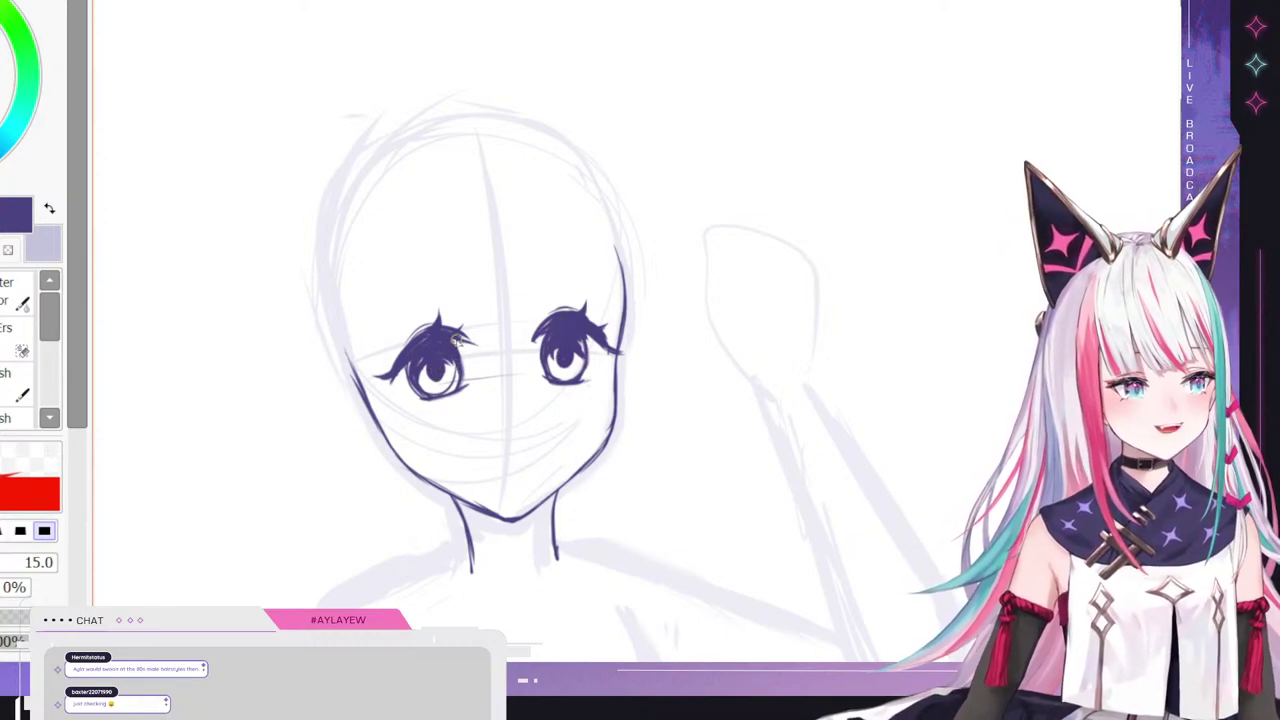
{"action": "key", "text": "e"}
{"action": "left_click", "coordinate": [434, 352]}
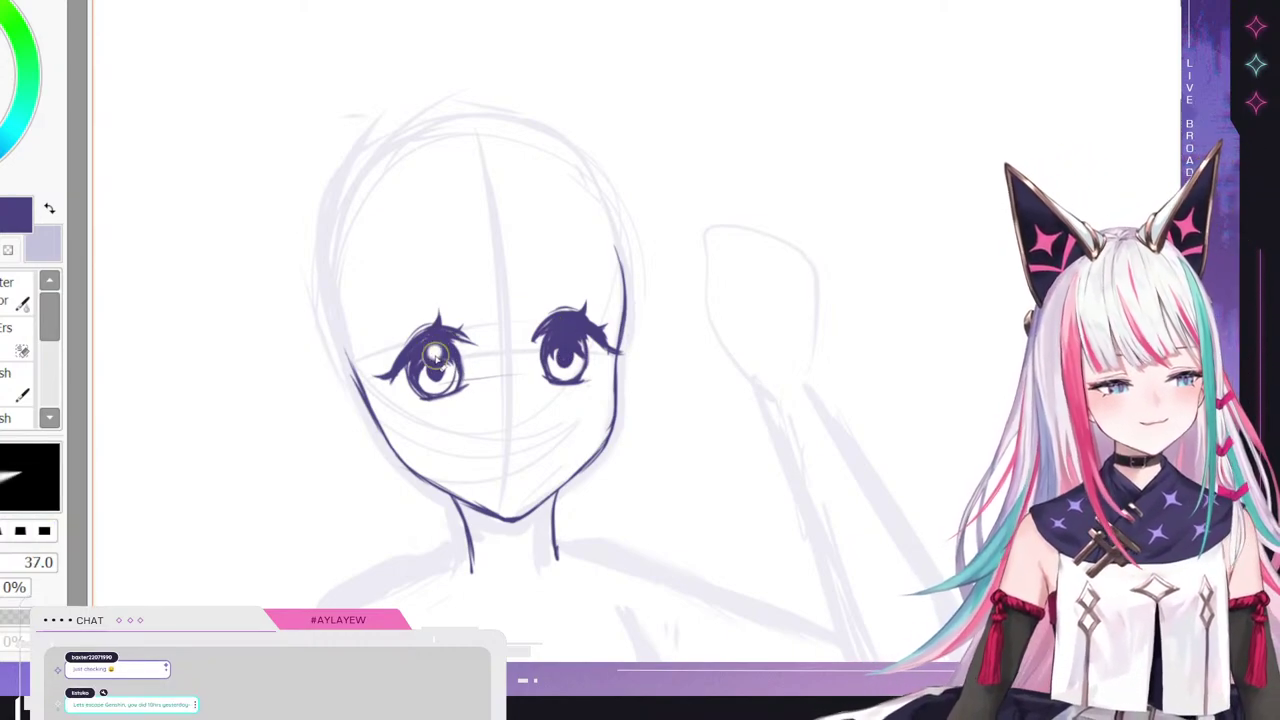
{"action": "left_click", "coordinate": [567, 334]}
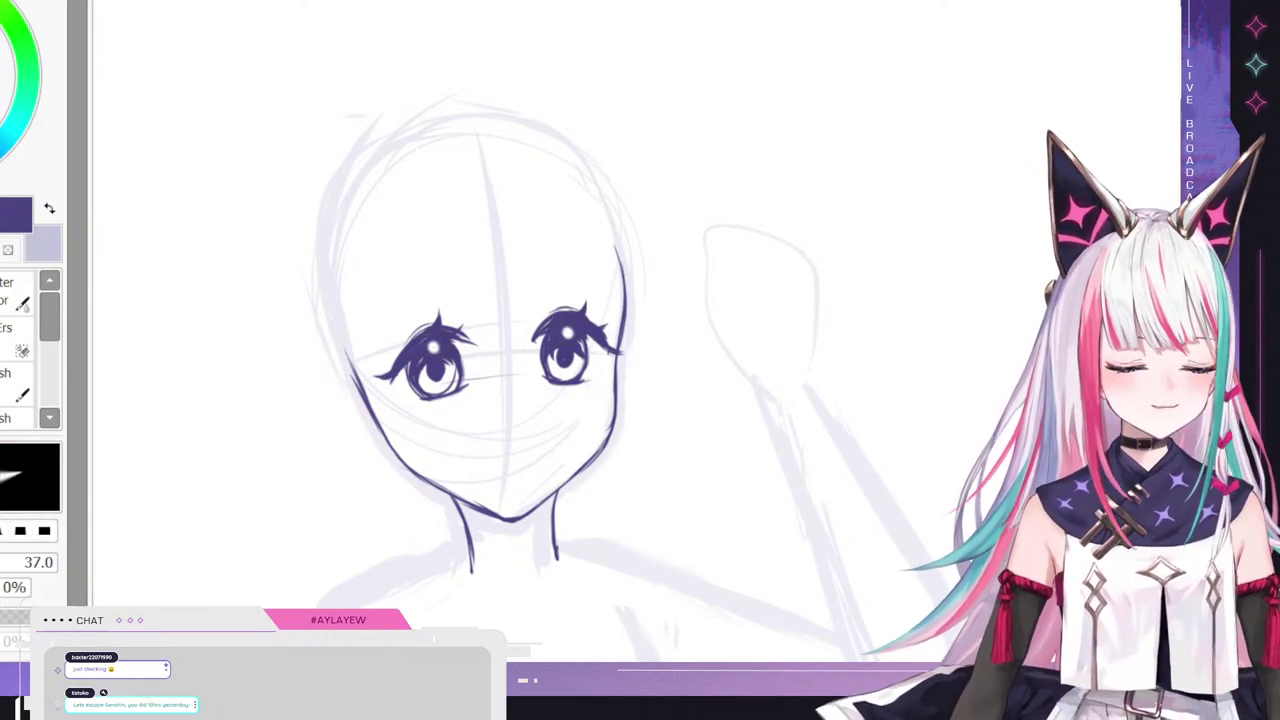
- Reduce the eraser to size 10 for trimming the irises, then draw short lower lashes and closed outer corners with the size 15 brush
{"action": "key", "text": "bracketleft"}
{"action": "key", "text": "bracketleft"}
{"action": "key", "text": "bracketleft"}
{"action": "key", "text": "bracketleft"}
{"action": "key", "text": "bracketleft"}
{"action": "key", "text": "bracketleft"}
{"action": "key", "text": "bracketleft"}
{"action": "key", "text": "bracketleft"}
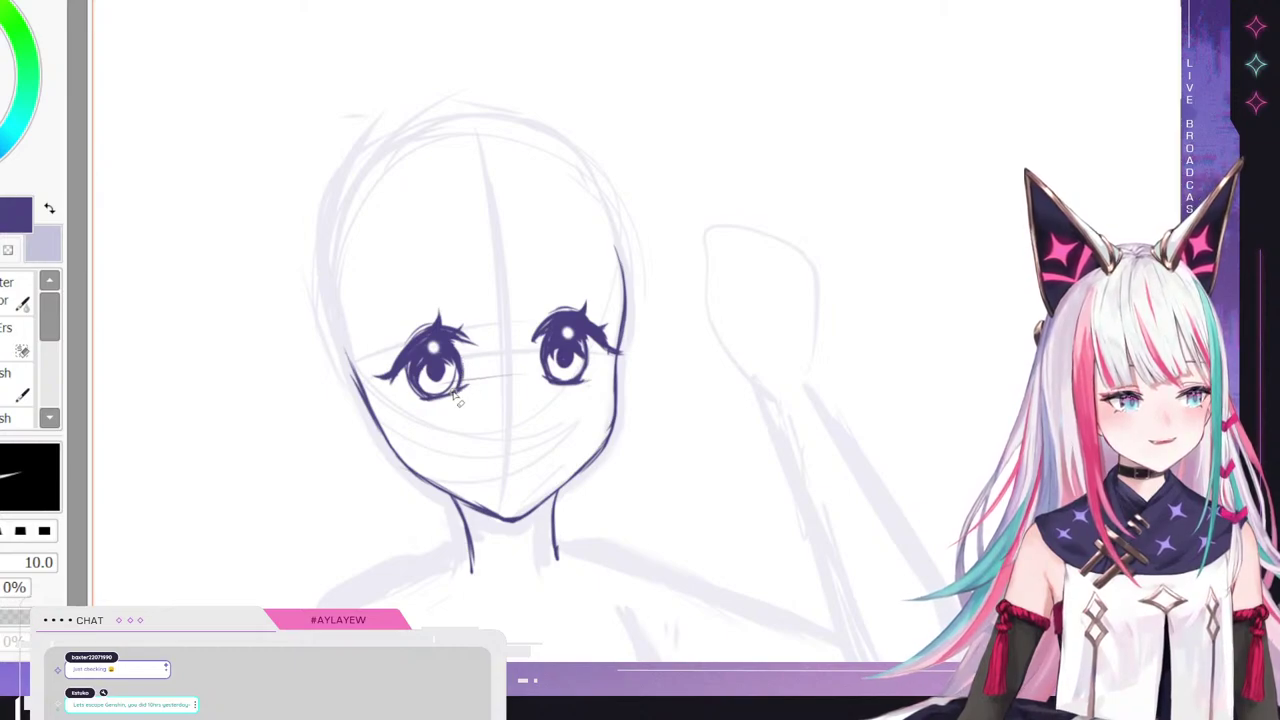
{"action": "key", "text": "e"}
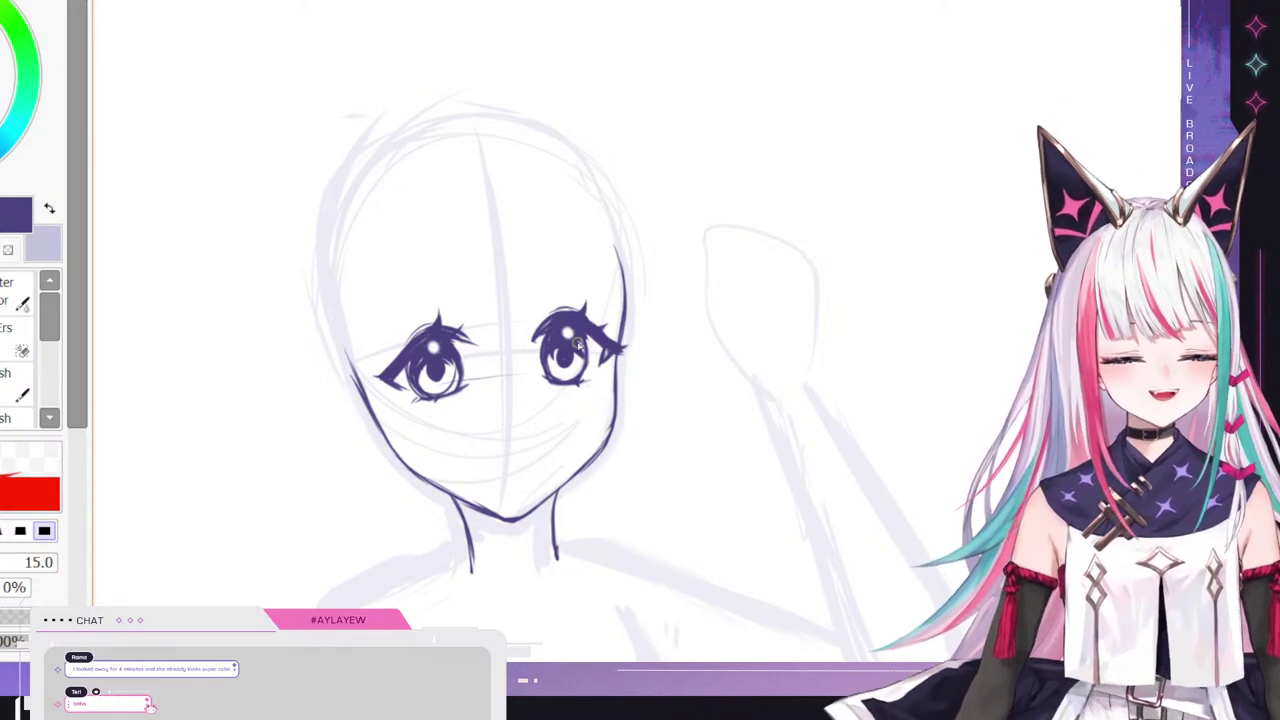
- Lasso the eye nearer the raised hand, distort it slightly toward the face's center line, and check it in the mirrored view
{"action": "scroll", "coordinate": [432, 288], "scroll_direction": "down", "scroll_amount": 6}
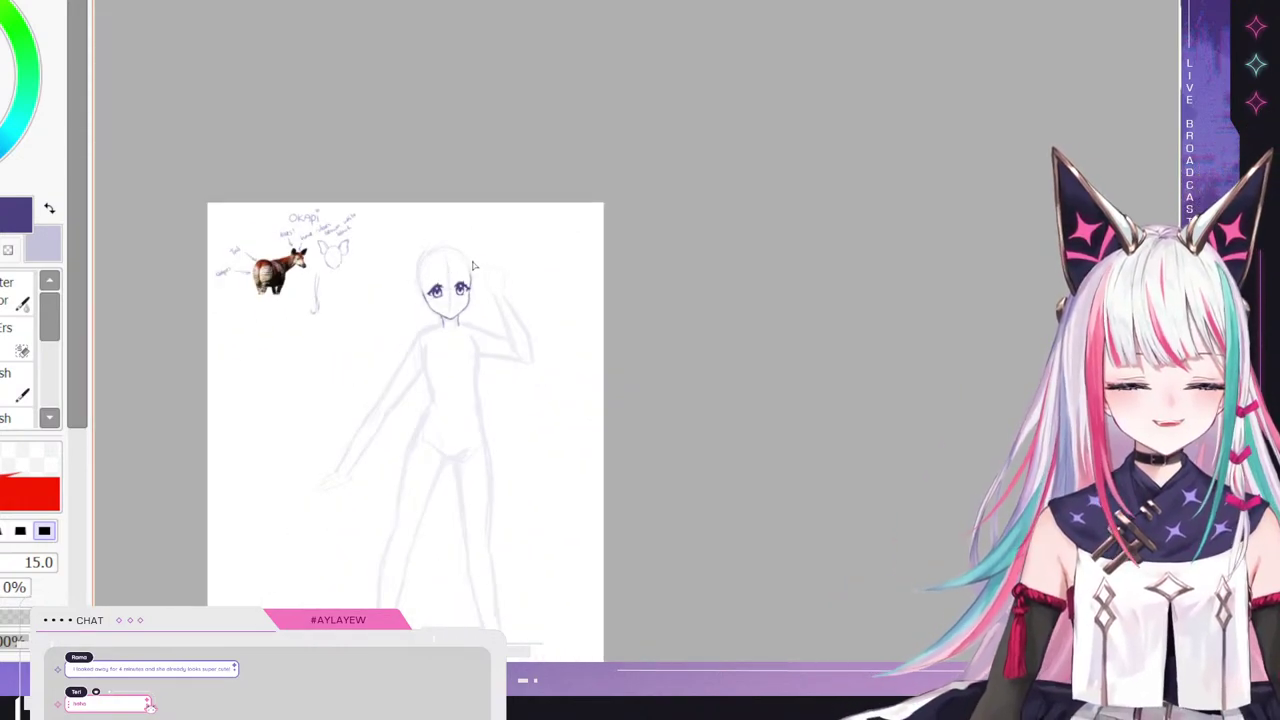
{"action": "scroll", "coordinate": [465, 273], "scroll_direction": "up", "scroll_amount": 6}
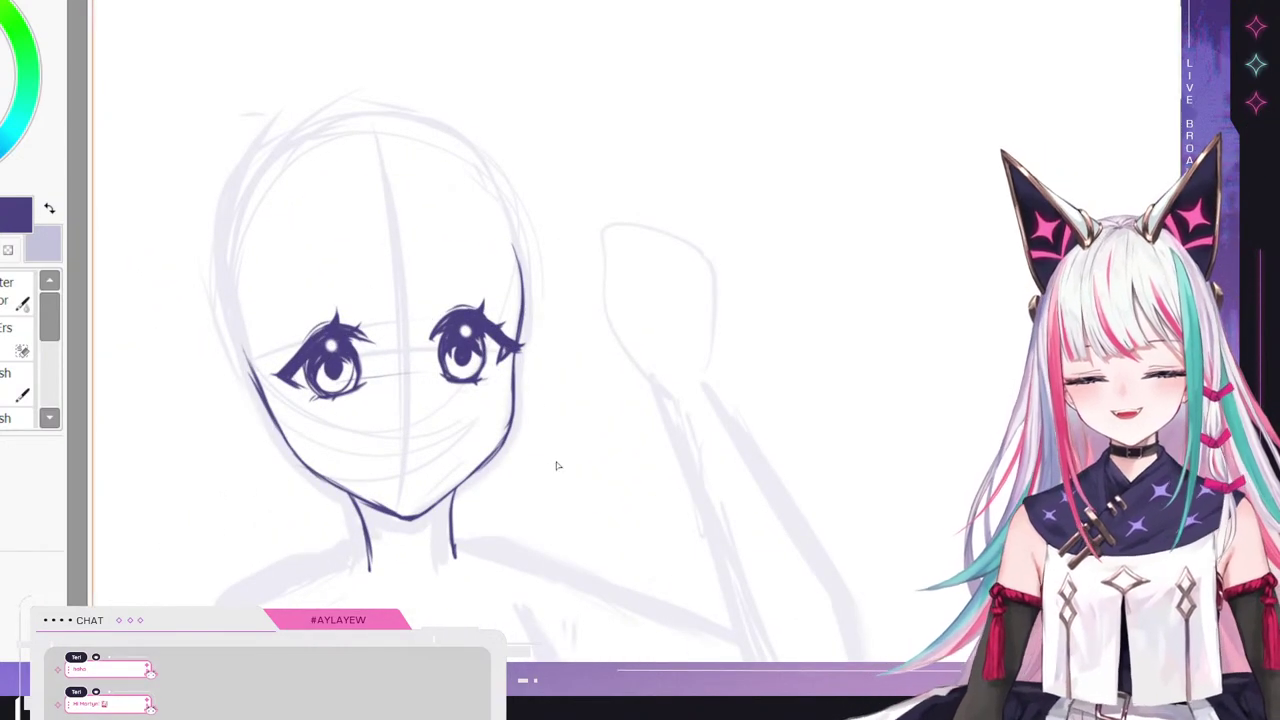
{"action": "left_click_drag", "start_coordinate": [553, 480], "coordinate": [568, 262]}
{"action": "left_click_drag", "start_coordinate": [614, 329], "coordinate": [556, 470]}
{"action": "key", "text": "ctrl+t"}
{"action": "left_click_drag", "start_coordinate": [428, 297], "coordinate": [422, 296]}
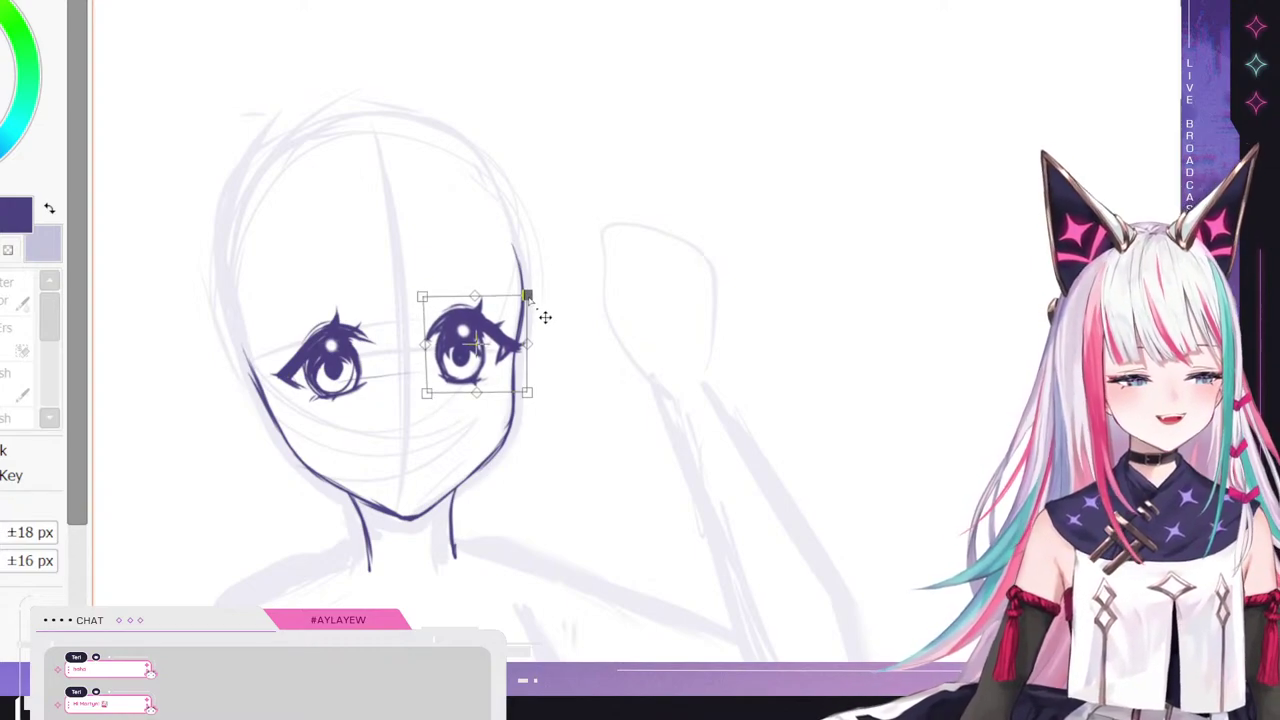
{"action": "key", "text": "h"}
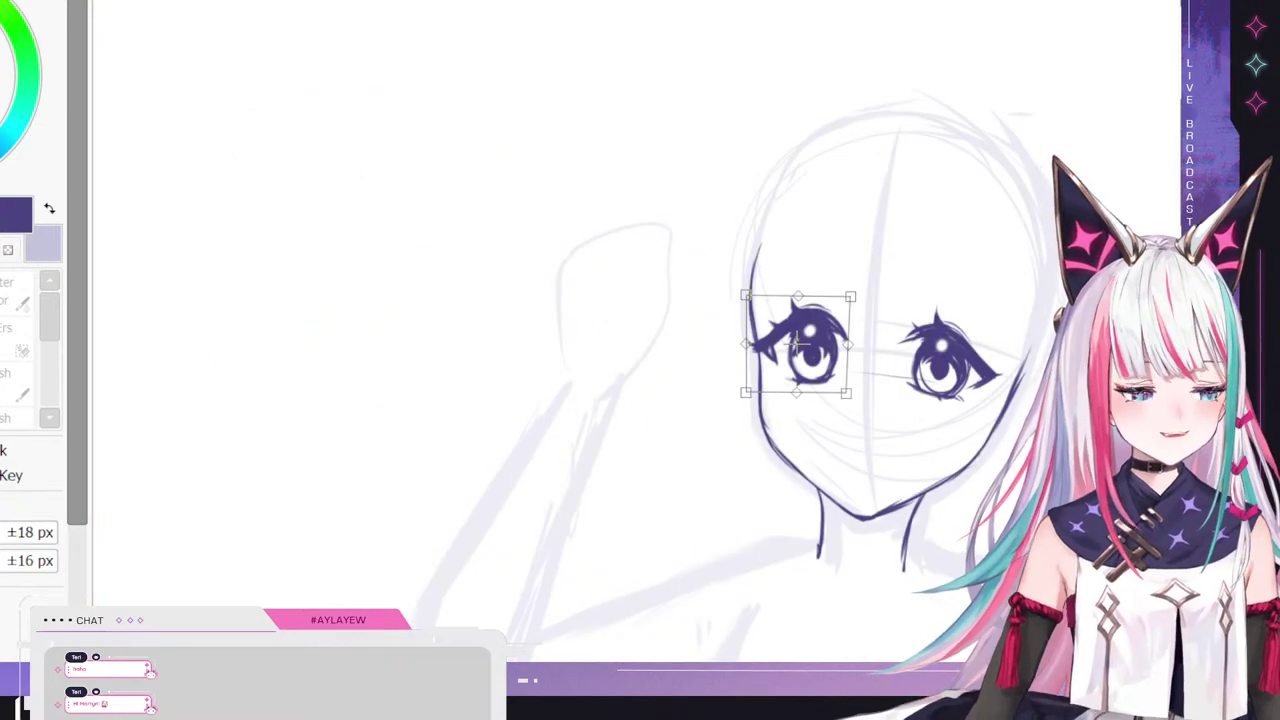
{"action": "key", "text": "Return"}
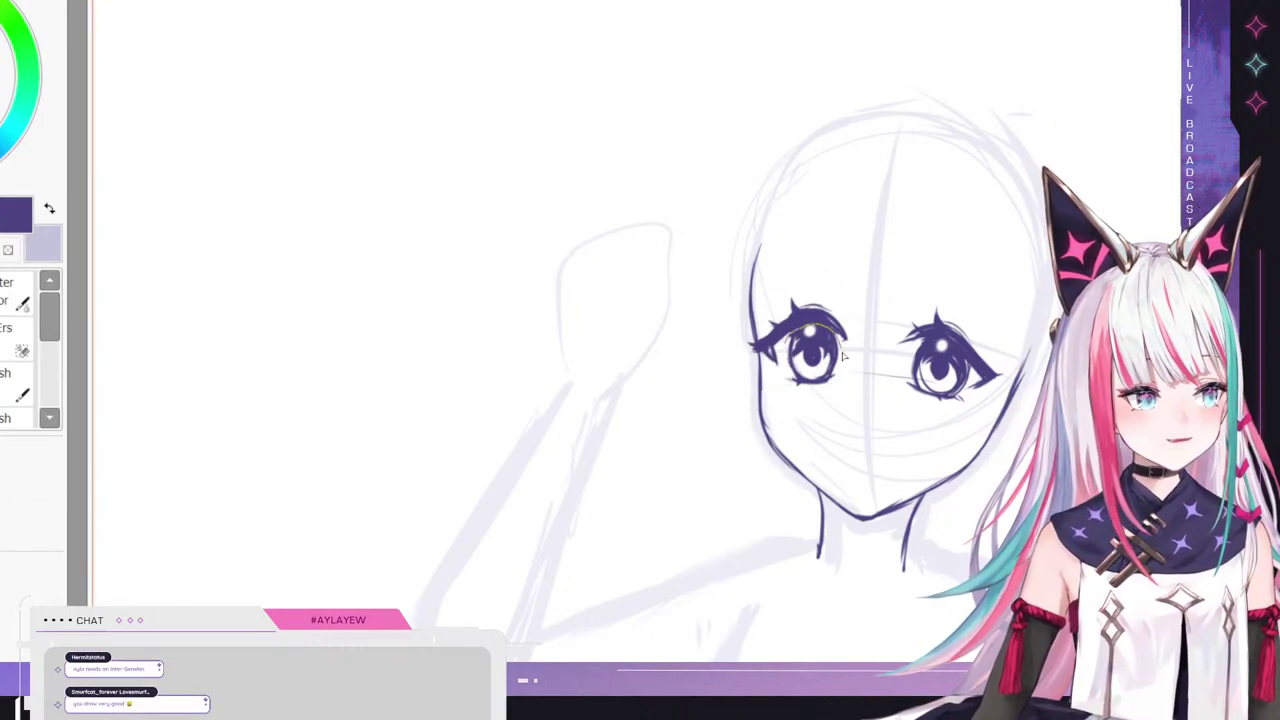
- Select the iris of that eye, adjust its shape and position slightly under the lash line, and restore the unmirrored view
{"action": "left_click_drag", "start_coordinate": [800, 382], "coordinate": [795, 378]}
{"action": "key", "text": "ctrl+t"}
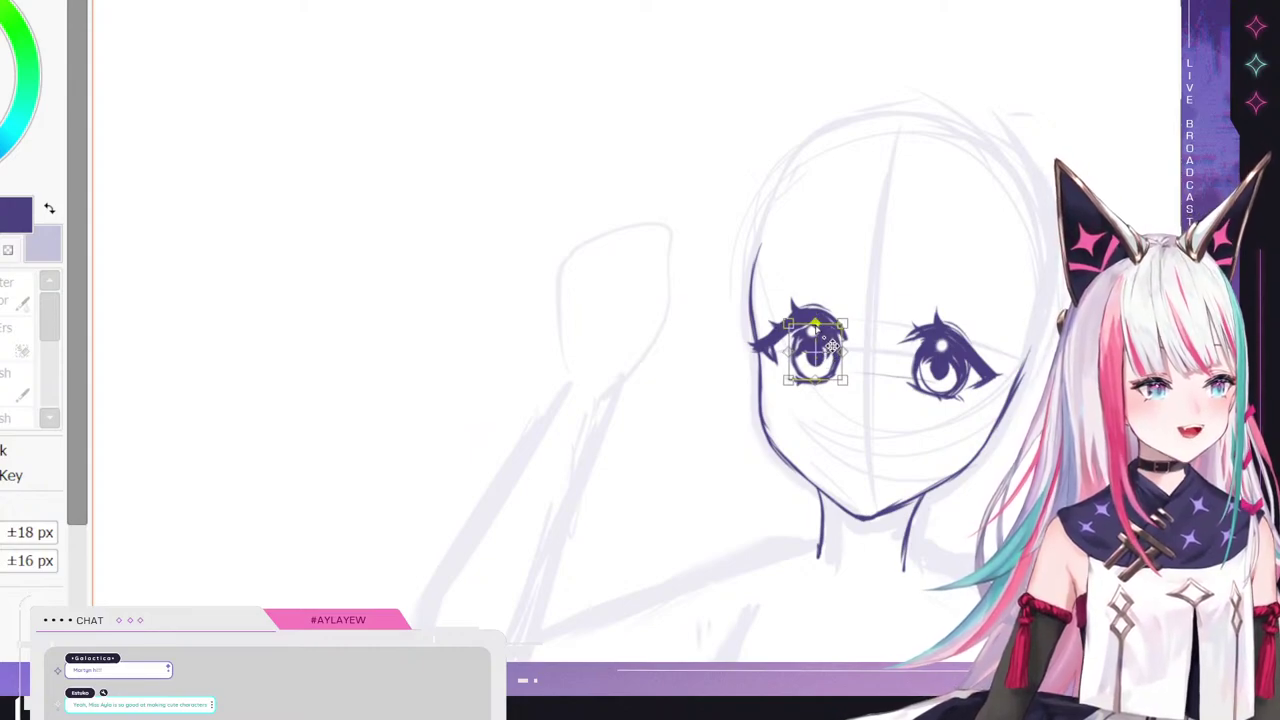
{"action": "left_click_drag", "start_coordinate": [814, 324], "coordinate": [818, 320]}
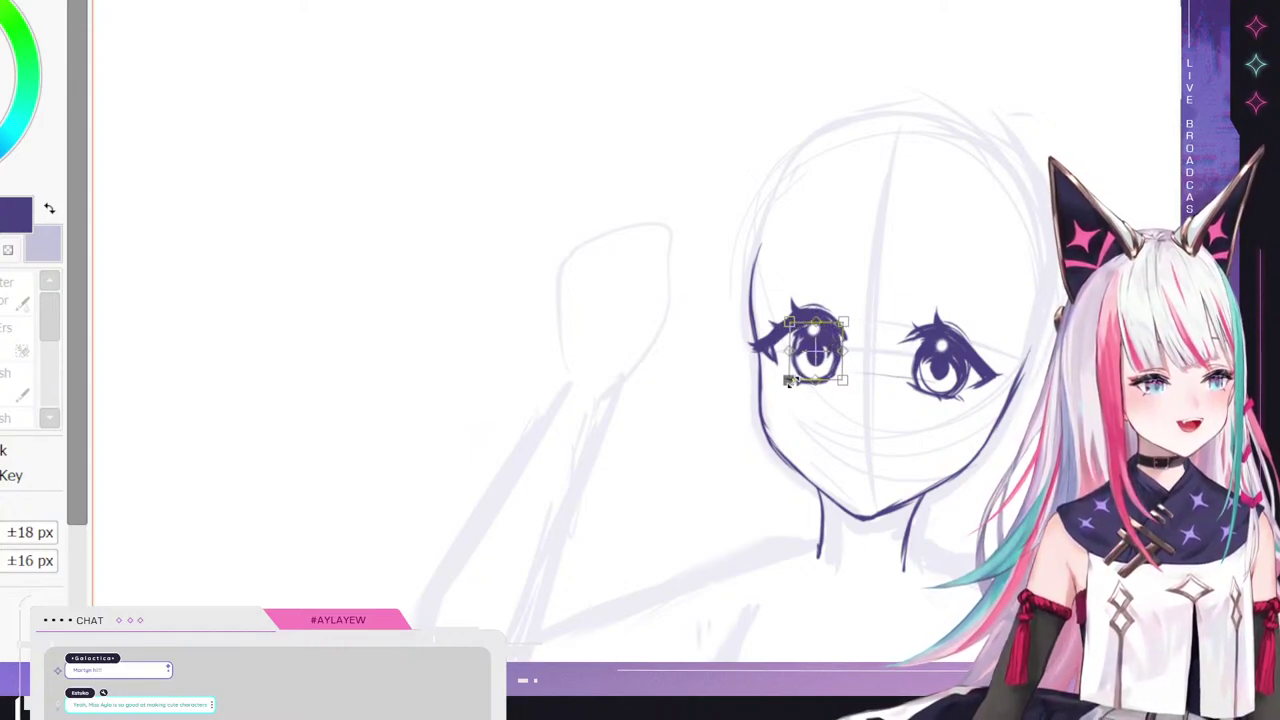
{"action": "left_click_drag", "start_coordinate": [789, 383], "coordinate": [793, 386]}
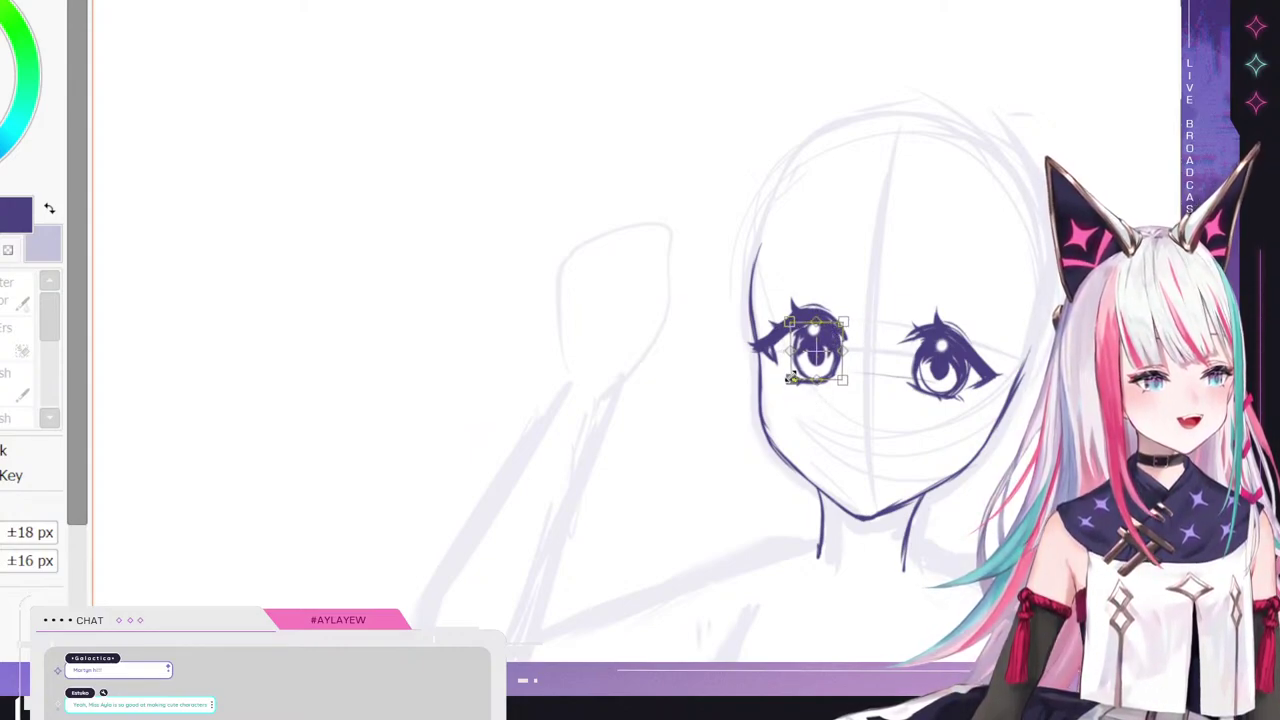
{"action": "key", "text": "Return"}
{"action": "key", "text": "ctrl+d"}
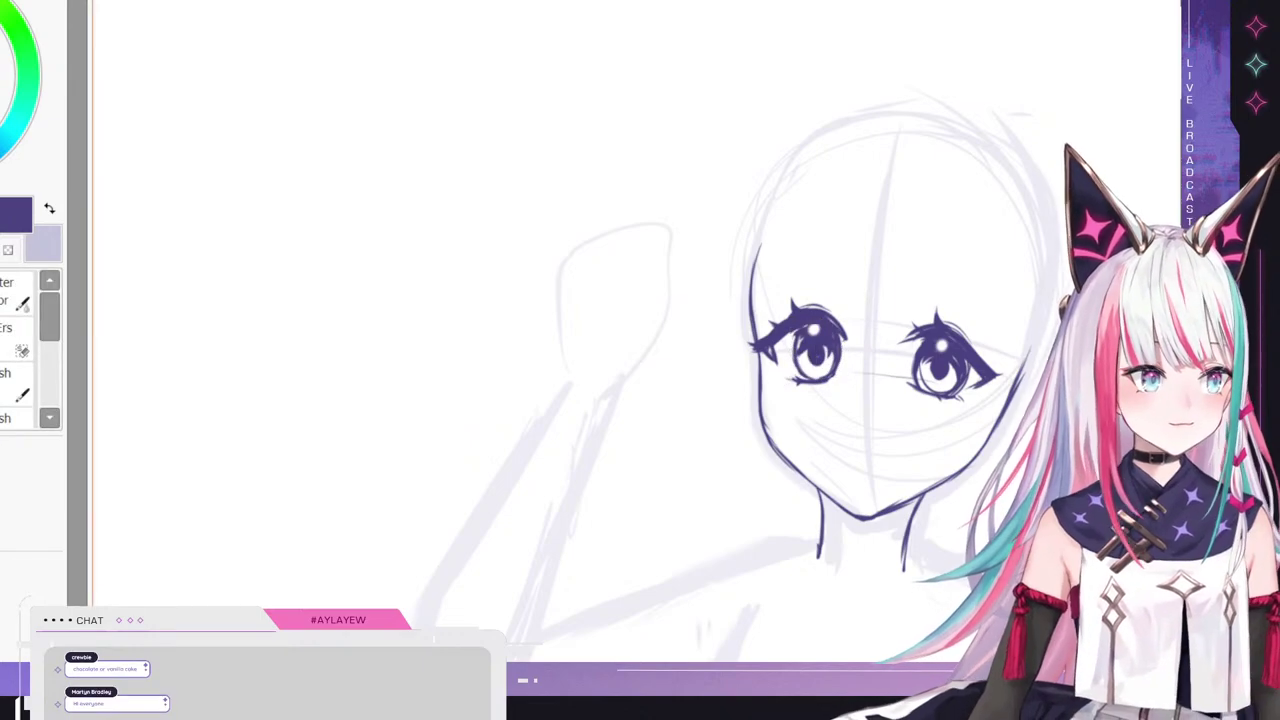
{"action": "key", "text": "h"}
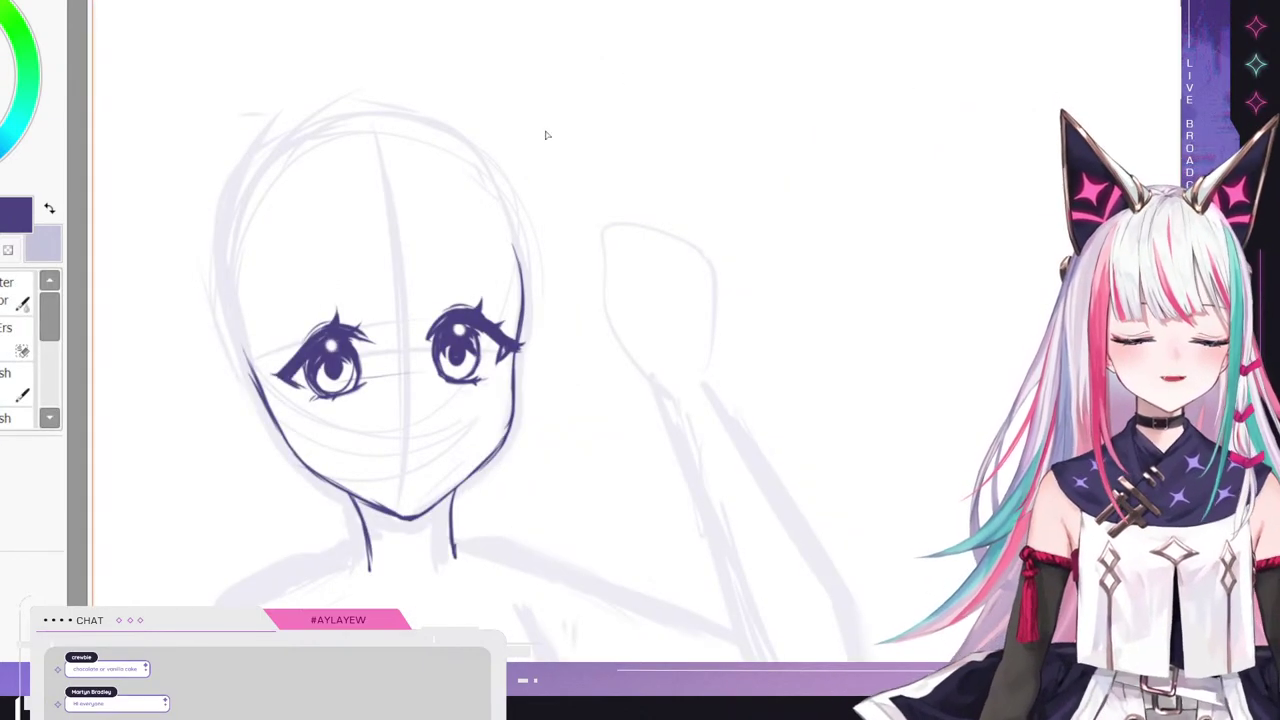
- Transform both eyes together, tilting the side nearer the raised hand slightly upward and repositioning them on the face
{"action": "scroll", "coordinate": [437, 272], "scroll_direction": "down", "scroll_amount": 4}
{"action": "scroll", "coordinate": [370, 290], "scroll_direction": "up", "scroll_amount": 3}
{"action": "scroll", "coordinate": [370, 290], "scroll_direction": "up", "scroll_amount": 2}
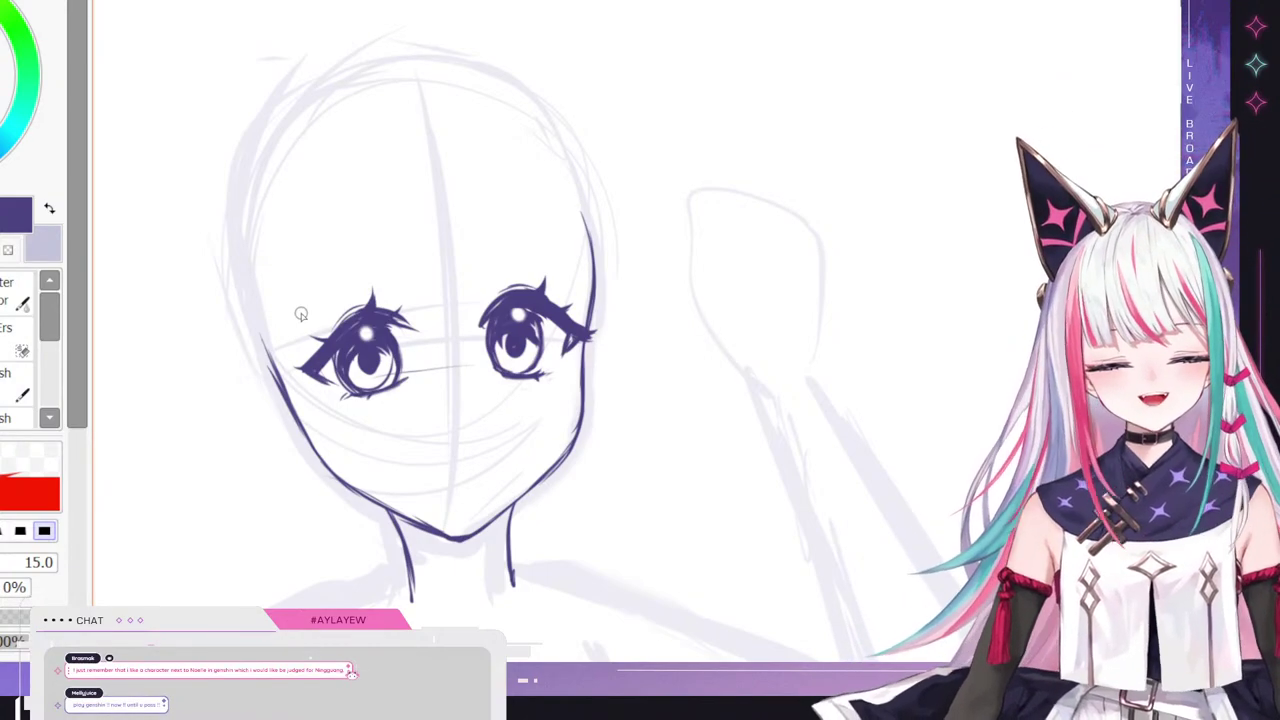
{"action": "scroll", "coordinate": [719, 357], "scroll_direction": "down", "scroll_amount": 6}
{"action": "scroll", "coordinate": [508, 166], "scroll_direction": "down", "scroll_amount": 3}
{"action": "scroll", "coordinate": [577, 191], "scroll_direction": "down", "scroll_amount": 2}
{"action": "scroll", "coordinate": [641, 264], "scroll_direction": "up", "scroll_amount": 2}
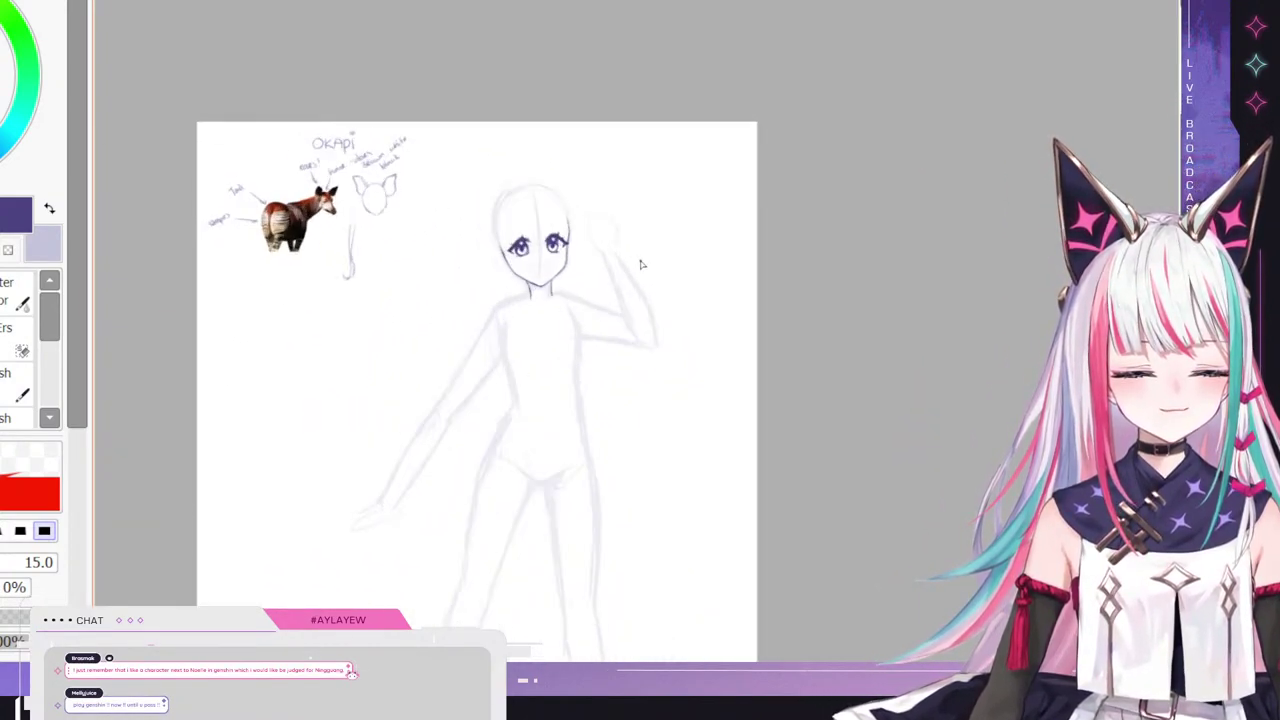
{"action": "scroll", "coordinate": [642, 264], "scroll_direction": "up", "scroll_amount": 3}
{"action": "scroll", "coordinate": [522, 220], "scroll_direction": "up", "scroll_amount": 4}
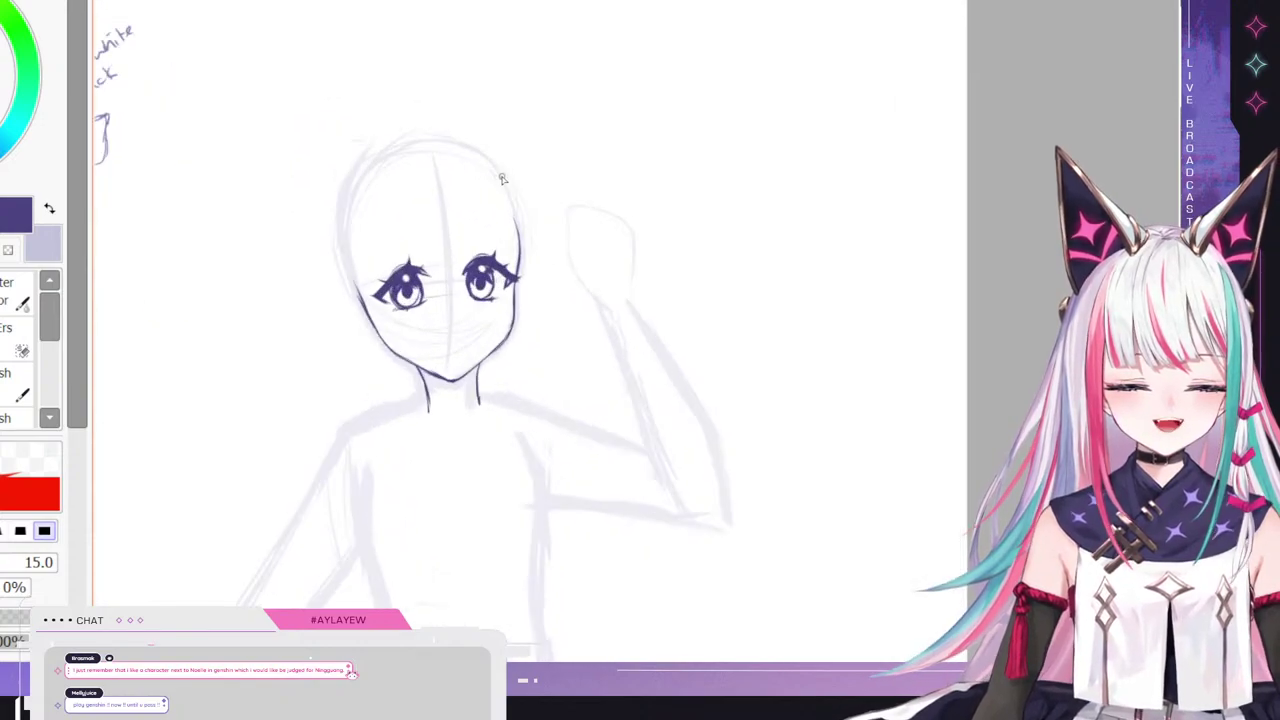
{"action": "key", "text": "ctrl+t"}
{"action": "left_click_drag", "start_coordinate": [561, 287], "coordinate": [565, 280]}
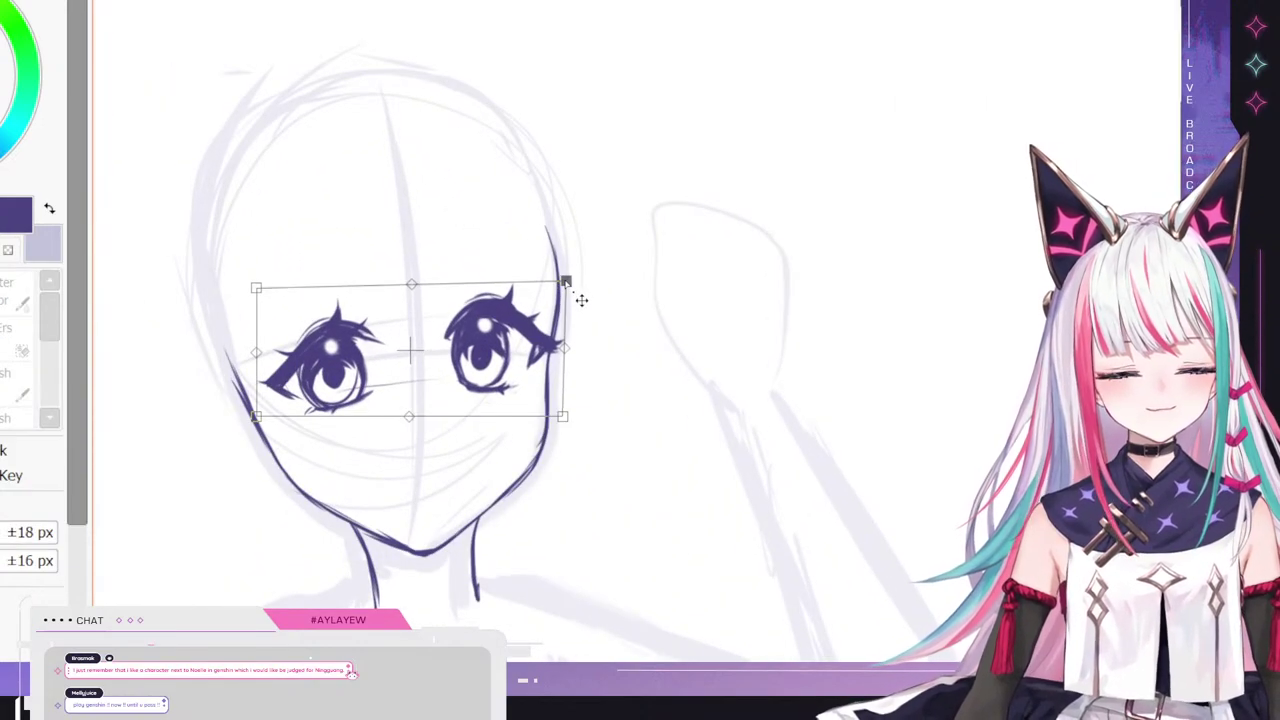
{"action": "left_click_drag", "start_coordinate": [477, 335], "coordinate": [474, 339]}
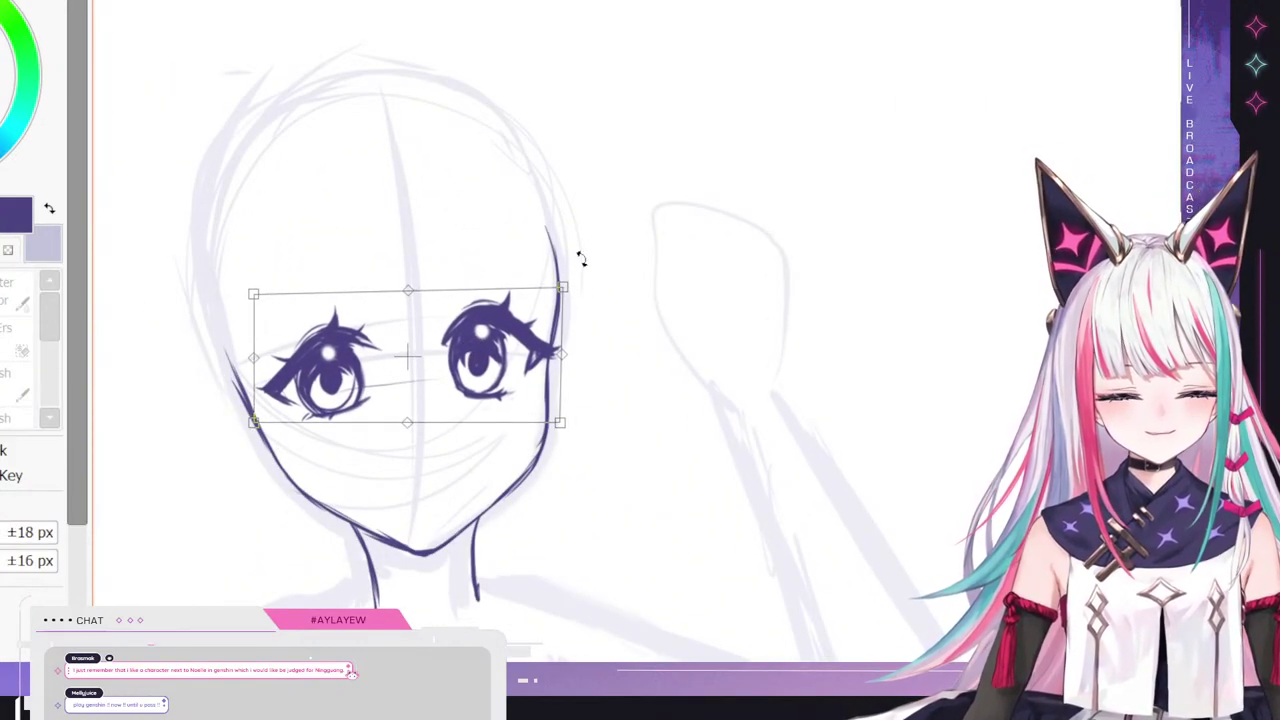
{"action": "left_click_drag", "start_coordinate": [581, 260], "coordinate": [576, 254]}
{"action": "left_click_drag", "start_coordinate": [498, 329], "coordinate": [506, 333]}
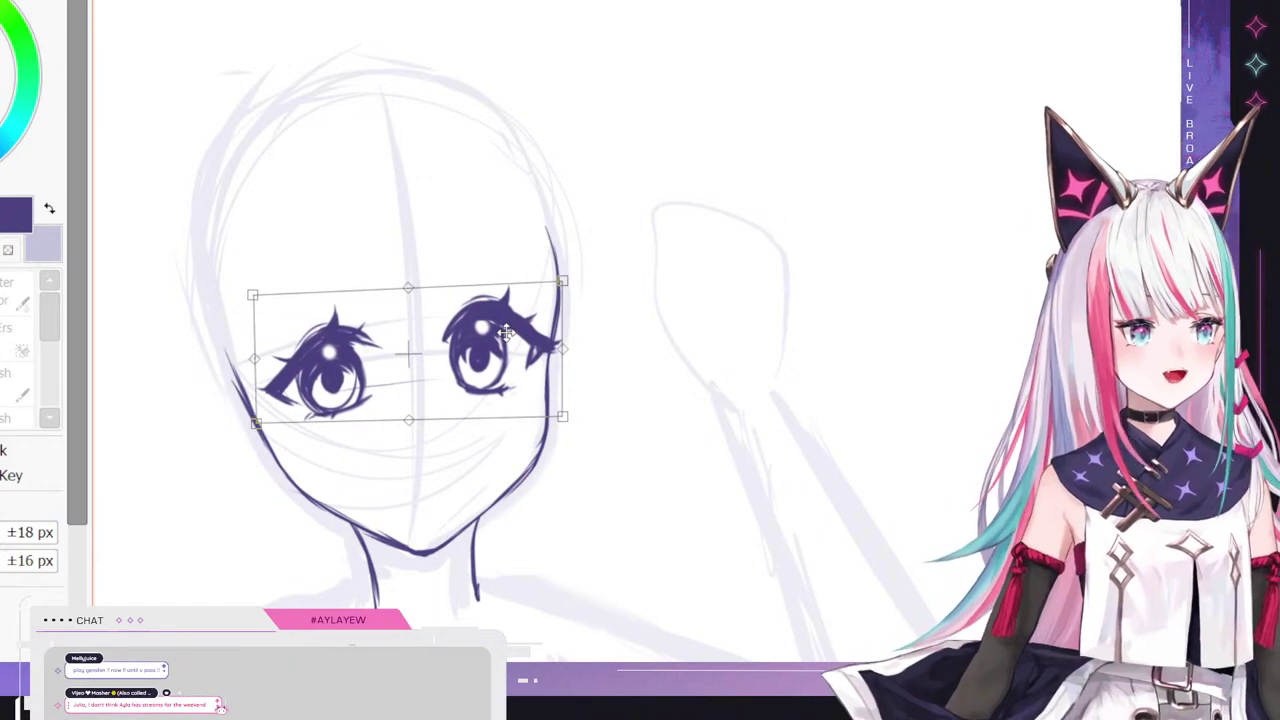
{"action": "key", "text": "Return"}
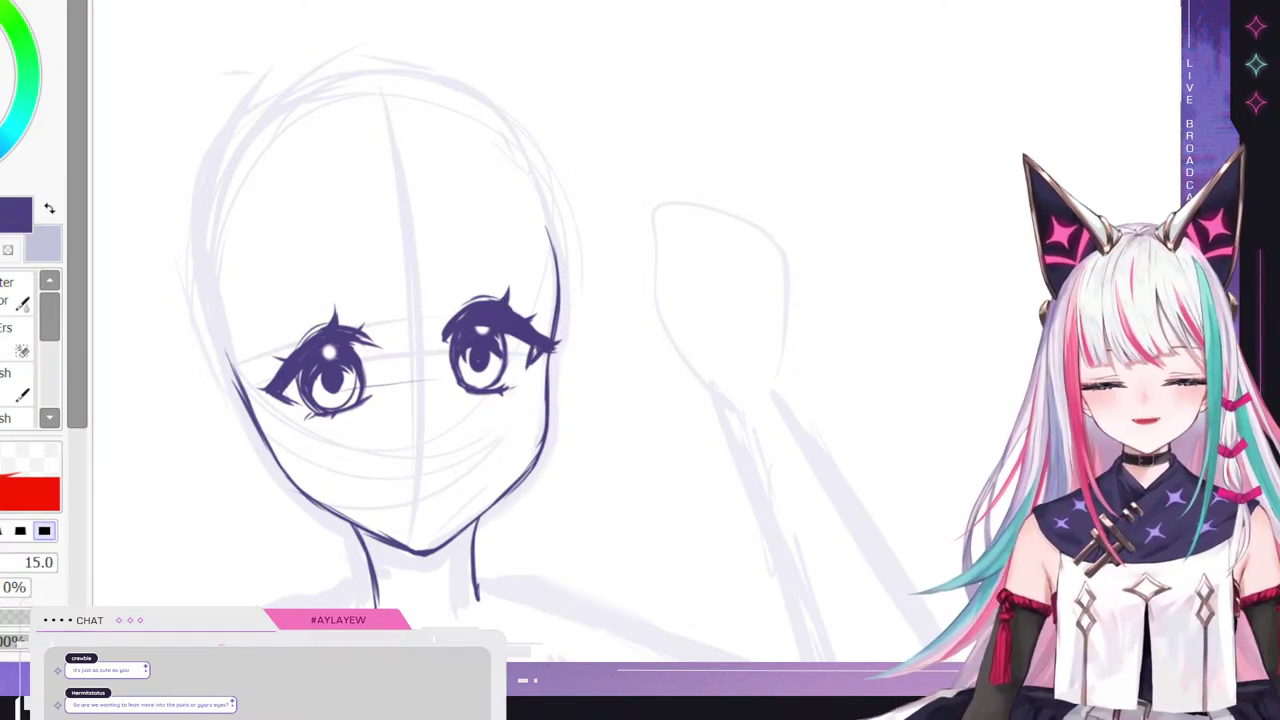
- Select the upper lash line of the eye nearer the raised hand and flatten it slightly downward over the iris
{"action": "left_click", "coordinate": [4, 210]}
{"action": "mouse_move", "coordinate": [438, 334]}
{"action": "left_mouse_down"}
{"action": "mouse_move", "coordinate": [468, 316]}
{"action": "mouse_move", "coordinate": [580, 326]}
{"action": "mouse_move", "coordinate": [480, 281]}
{"action": "mouse_move", "coordinate": [438, 312]}
{"action": "left_mouse_up"}
{"action": "key", "text": "ctrl+t"}
{"action": "left_click_drag", "start_coordinate": [510, 282], "coordinate": [503, 295]}
{"action": "key", "text": "Return"}
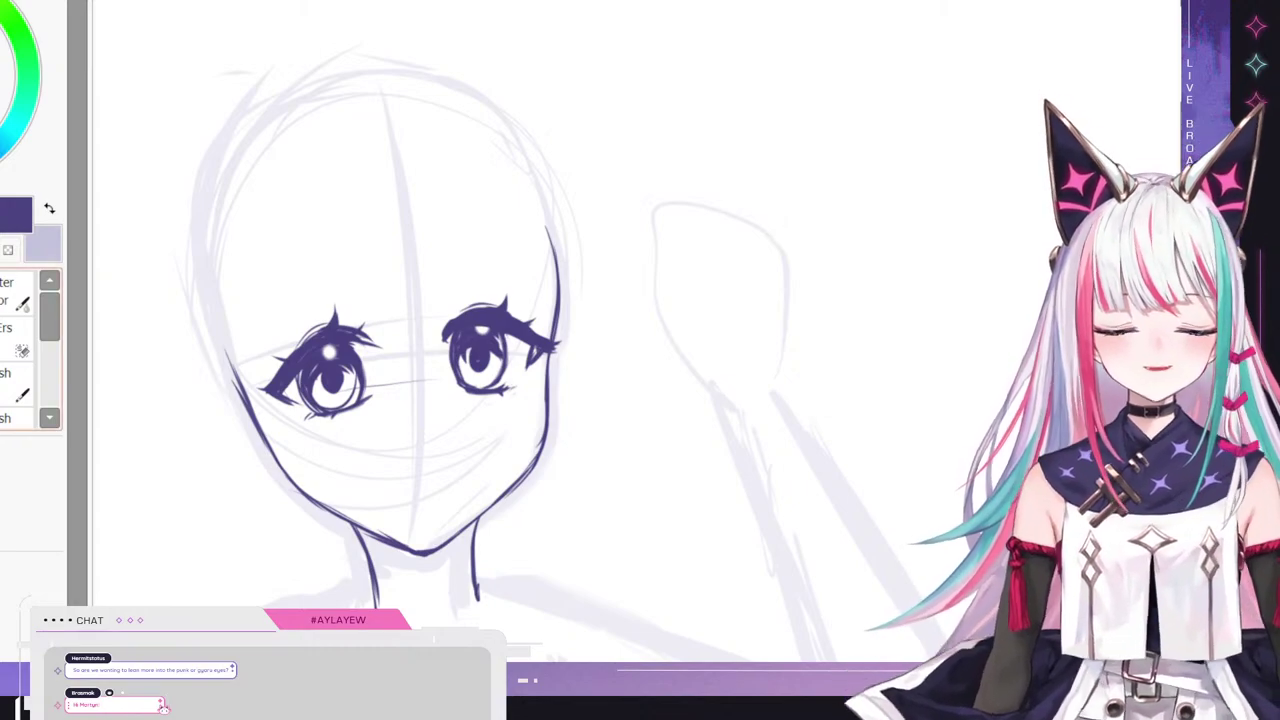
{"action": "key", "text": "e"}
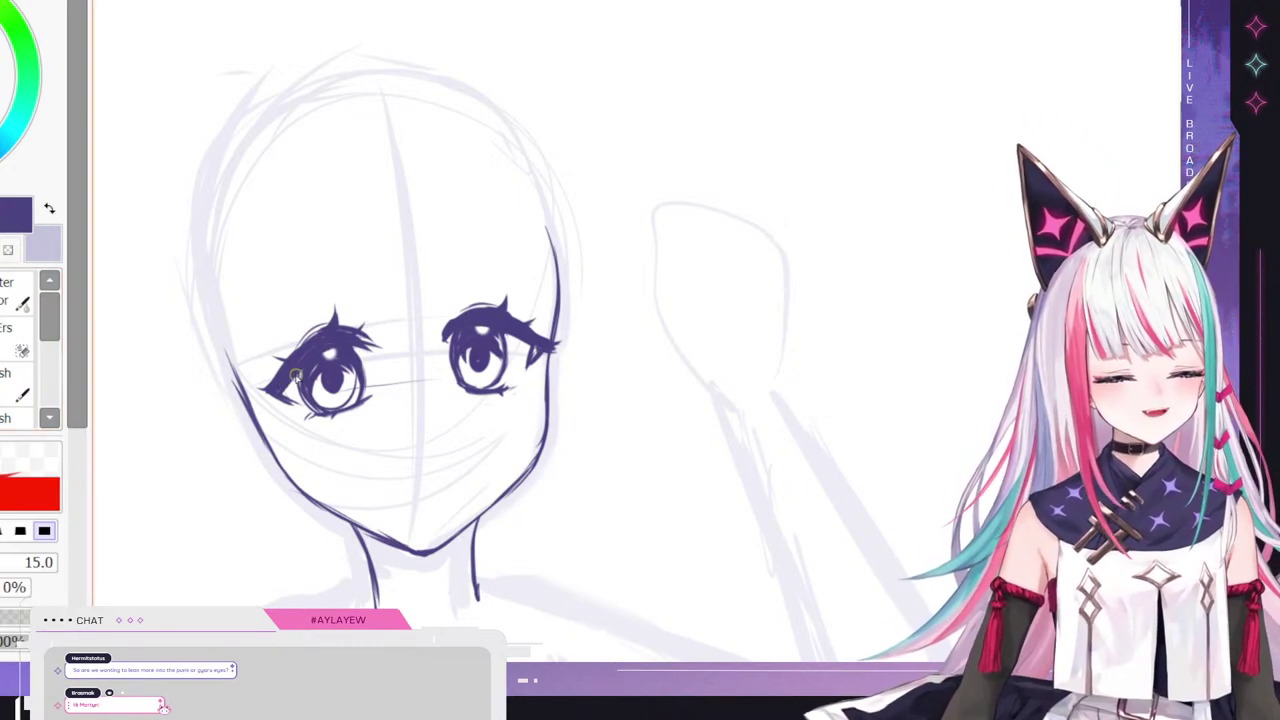
{"action": "mouse_move", "coordinate": [669, 404]}
{"action": "left_mouse_down"}
{"action": "mouse_move", "coordinate": [697, 383]}
{"action": "mouse_move", "coordinate": [757, 400]}
{"action": "left_mouse_up"}
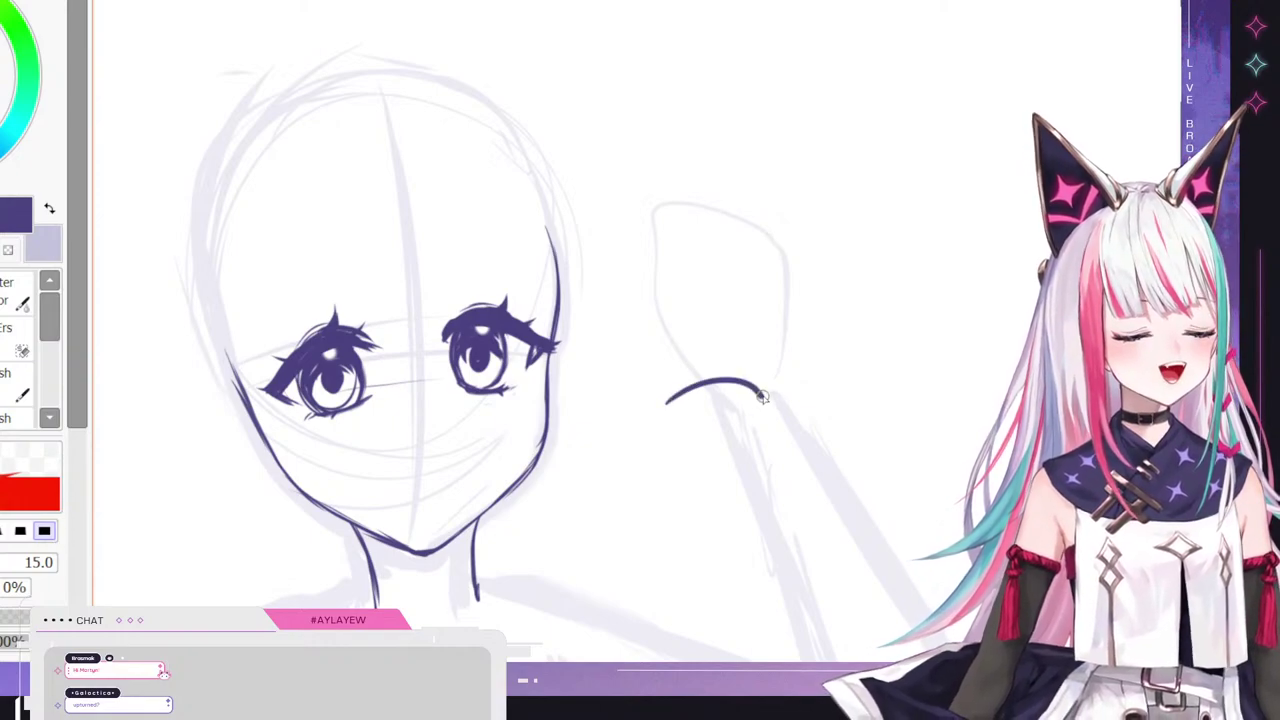
{"action": "key", "text": "ctrl+z"}
{"action": "mouse_move", "coordinate": [652, 434]}
{"action": "left_mouse_down"}
{"action": "mouse_move", "coordinate": [730, 420]}
{"action": "mouse_move", "coordinate": [692, 452]}
{"action": "mouse_move", "coordinate": [720, 445]}
{"action": "mouse_move", "coordinate": [688, 458]}
{"action": "left_mouse_up"}
{"action": "mouse_move", "coordinate": [789, 423]}
{"action": "left_mouse_down"}
{"action": "mouse_move", "coordinate": [840, 390]}
{"action": "mouse_move", "coordinate": [869, 410]}
{"action": "mouse_move", "coordinate": [838, 453]}
{"action": "mouse_move", "coordinate": [838, 404]}
{"action": "left_mouse_up"}
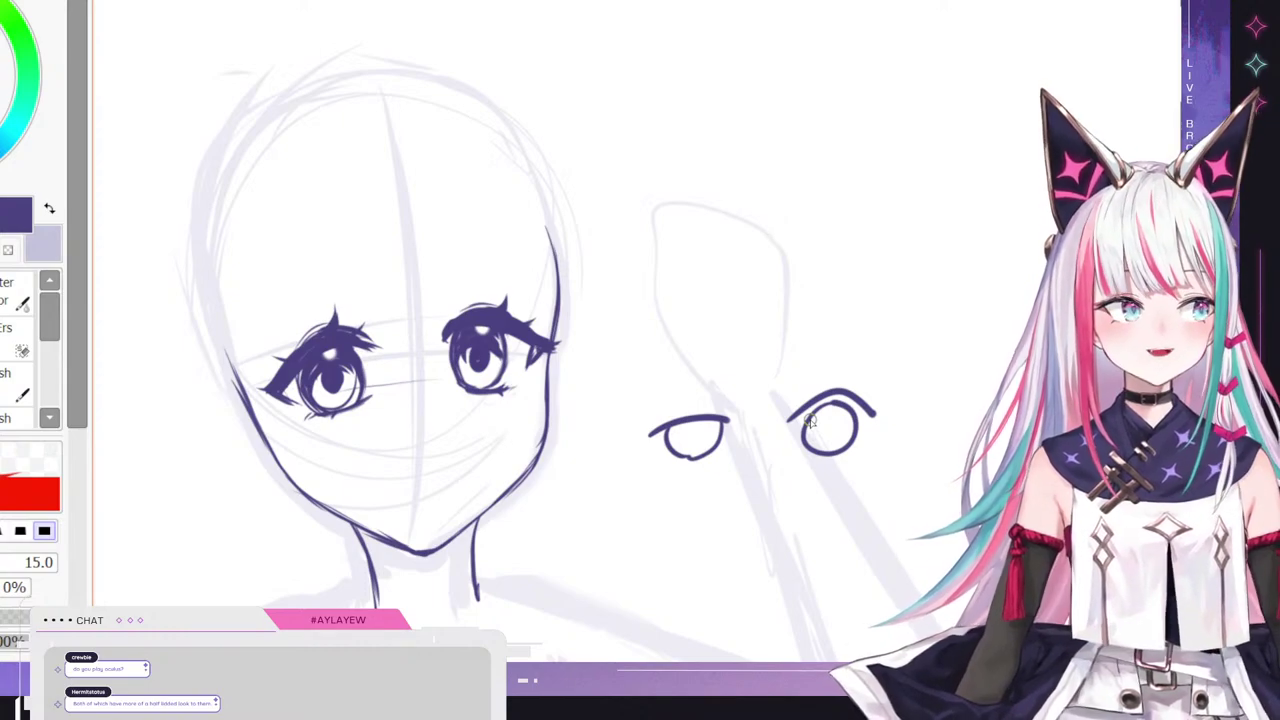
{"action": "key", "text": "ctrl+z"}
{"action": "key", "text": "ctrl+z"}
{"action": "key", "text": "ctrl+z"}
{"action": "key", "text": "ctrl+z"}
{"action": "key", "text": "ctrl+z"}
{"action": "key", "text": "ctrl+z"}
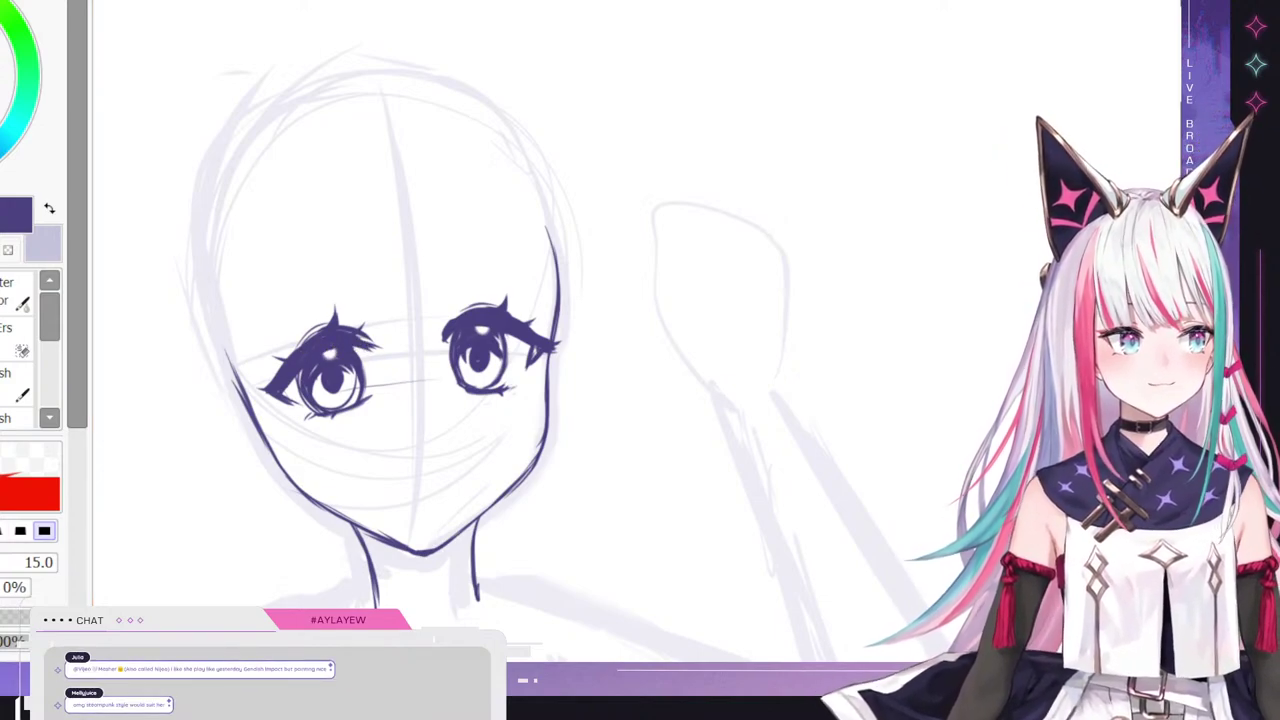
- Lasso the upper lash line of the eye farther from the raised hand and distort its inner end downward
{"action": "key", "text": "l"}
{"action": "mouse_move", "coordinate": [264, 390]}
{"action": "left_mouse_down"}
{"action": "mouse_move", "coordinate": [333, 346]}
{"action": "mouse_move", "coordinate": [382, 346]}
{"action": "mouse_move", "coordinate": [365, 302]}
{"action": "mouse_move", "coordinate": [264, 386]}
{"action": "left_mouse_up"}
{"action": "key", "text": "ctrl+t"}
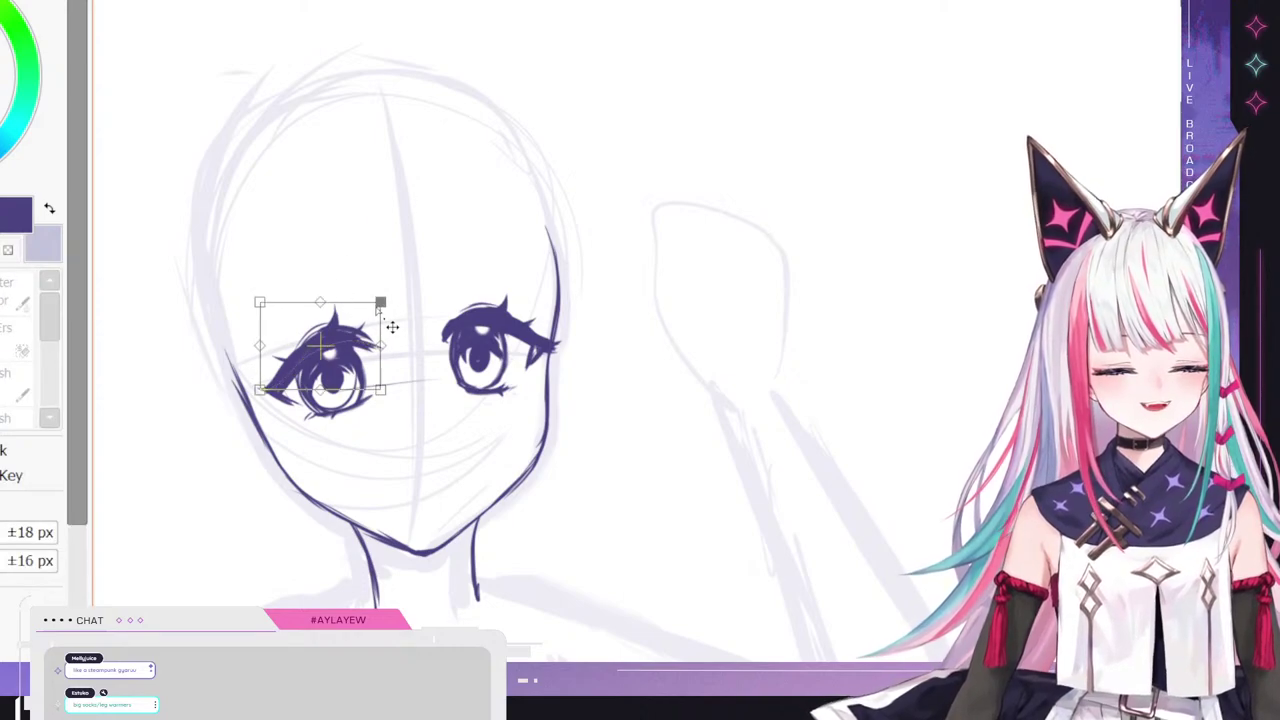
{"action": "left_click_drag", "start_coordinate": [380, 302], "coordinate": [320, 314]}
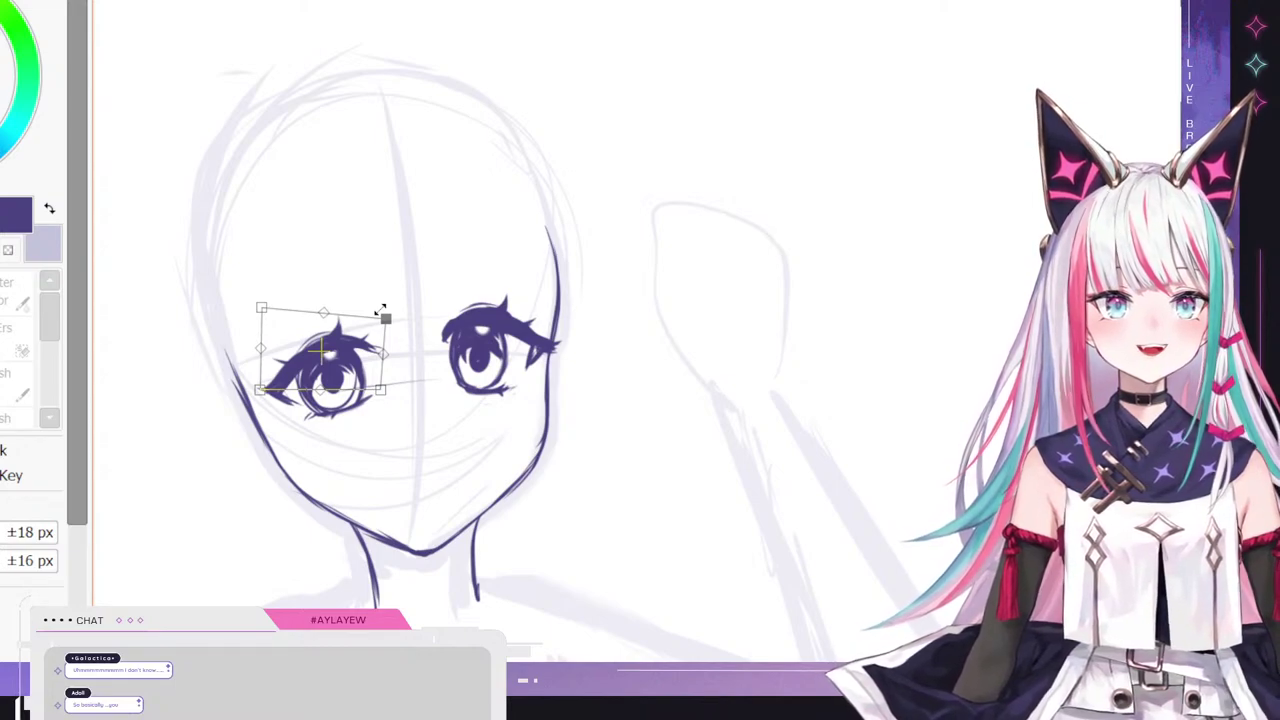
{"action": "key", "text": "Return"}
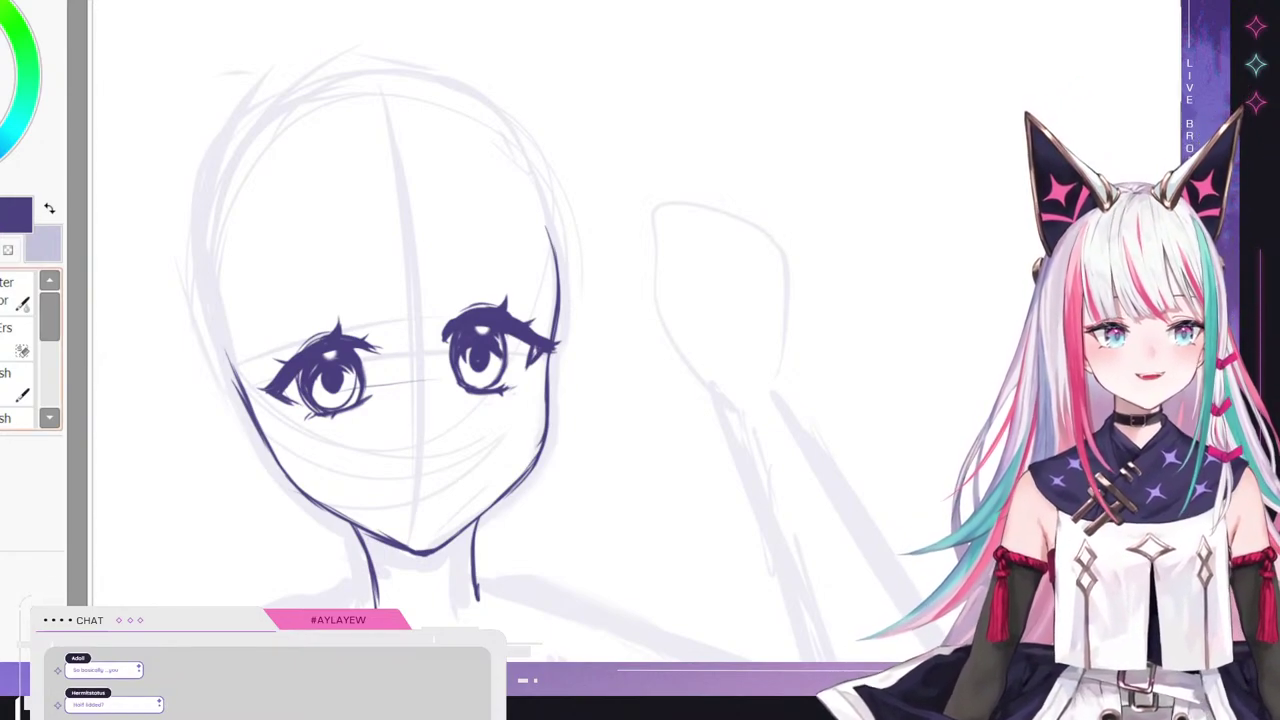
- Refine the upper lashes with the size 15 brush and size 10 eraser, filling the outer corner of the eye nearer the raised hand
{"action": "key", "text": "n"}
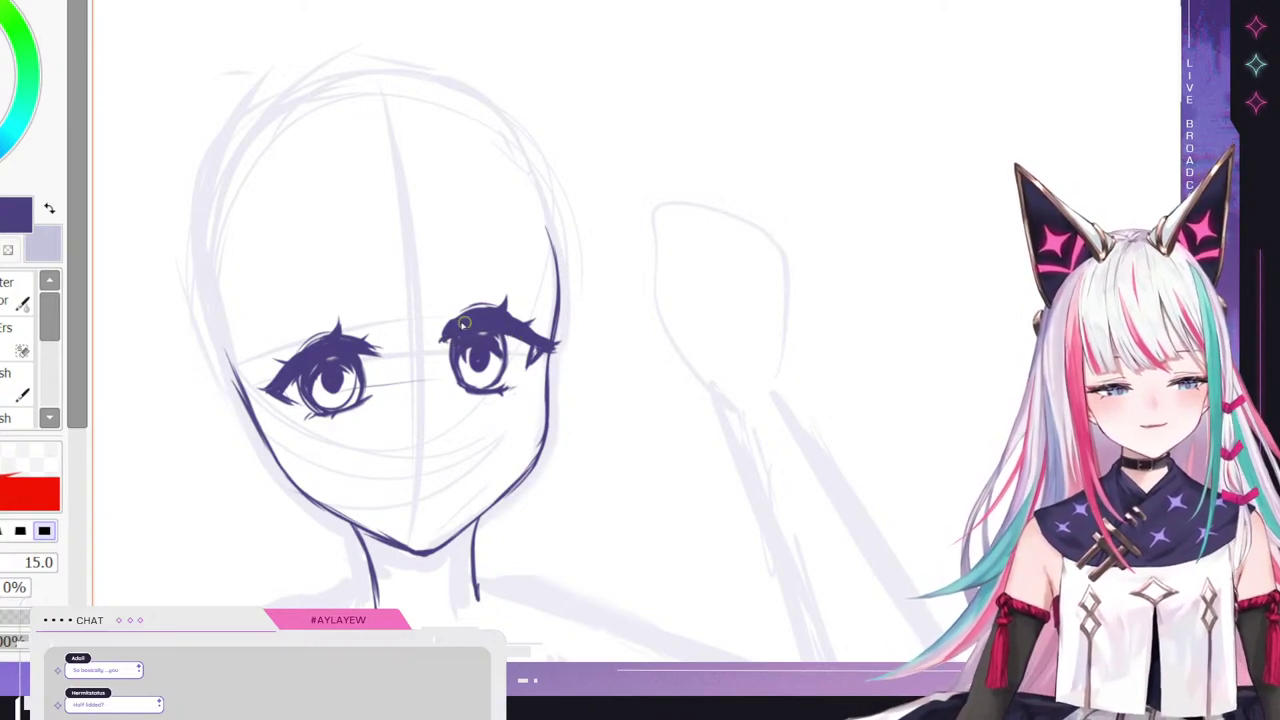
{"action": "key", "text": "n"}
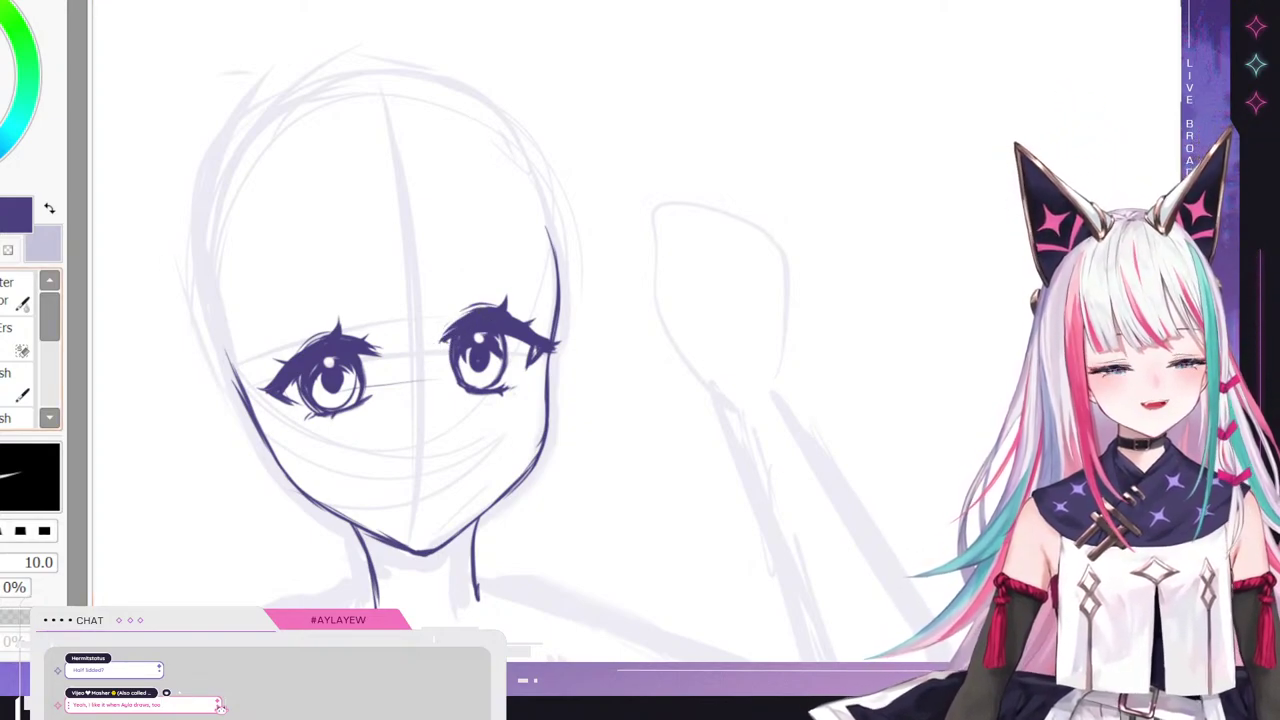
{"action": "key", "text": "e"}
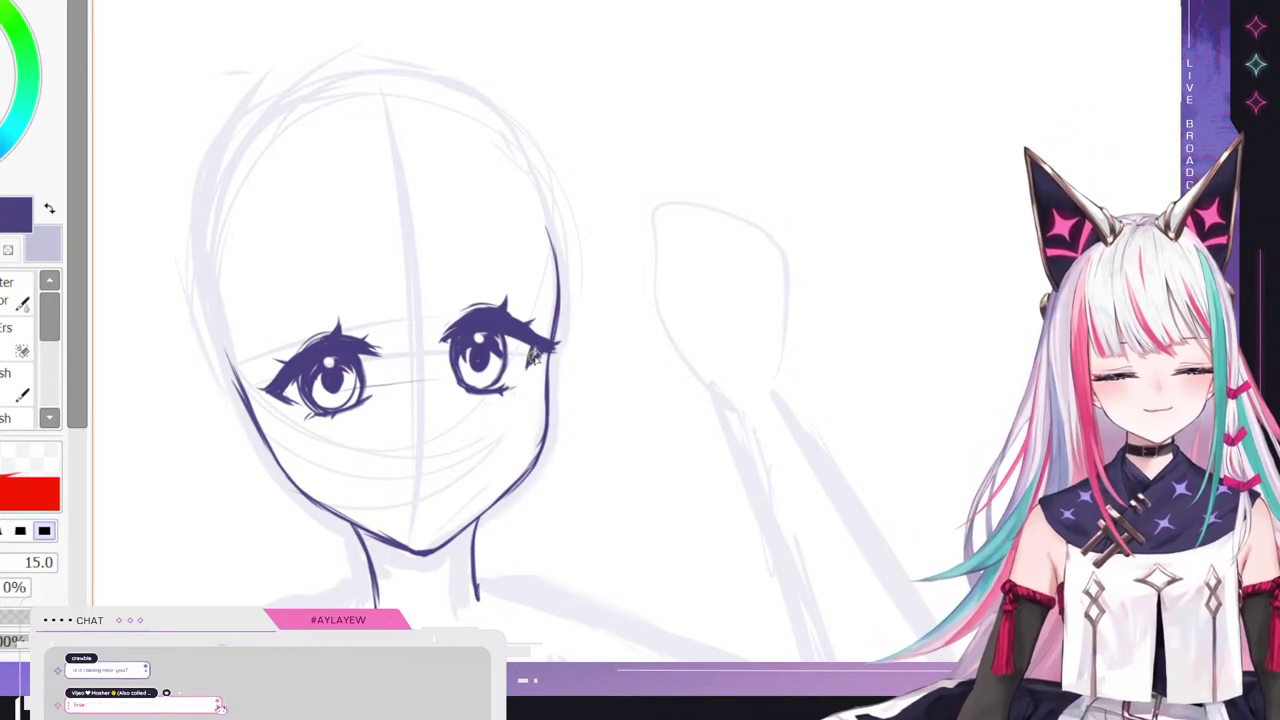
{"action": "left_click_drag", "start_coordinate": [530, 348], "coordinate": [536, 358]}
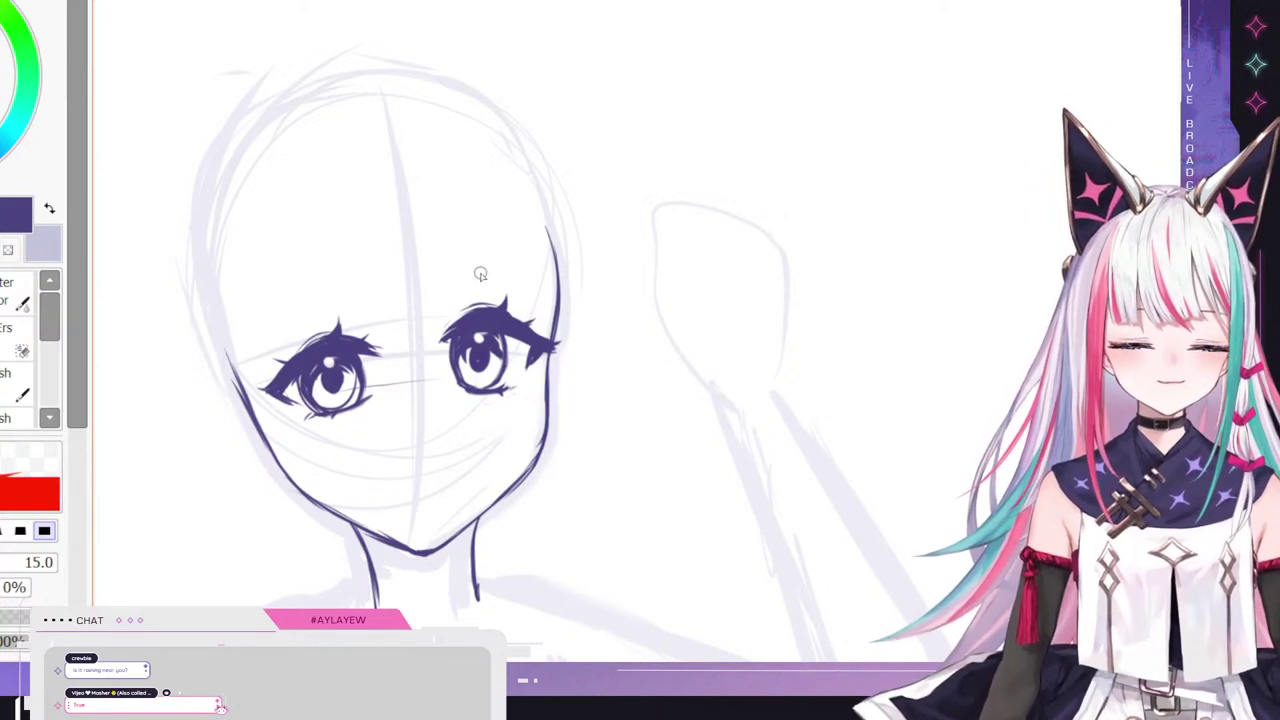
{"action": "key", "text": "e"}
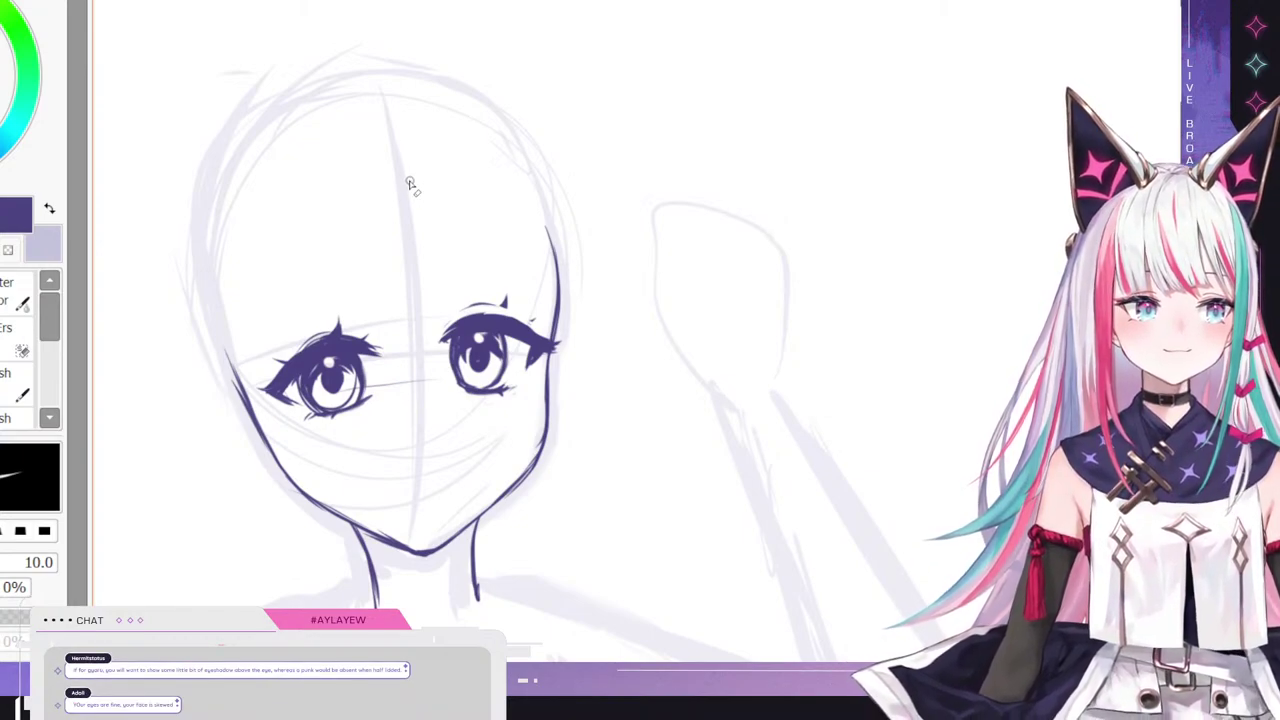
- Erase the detached lash spike above the eye nearer the raised hand and redraw a pointed spike joined to its upper lash line
{"action": "key", "text": "e"}
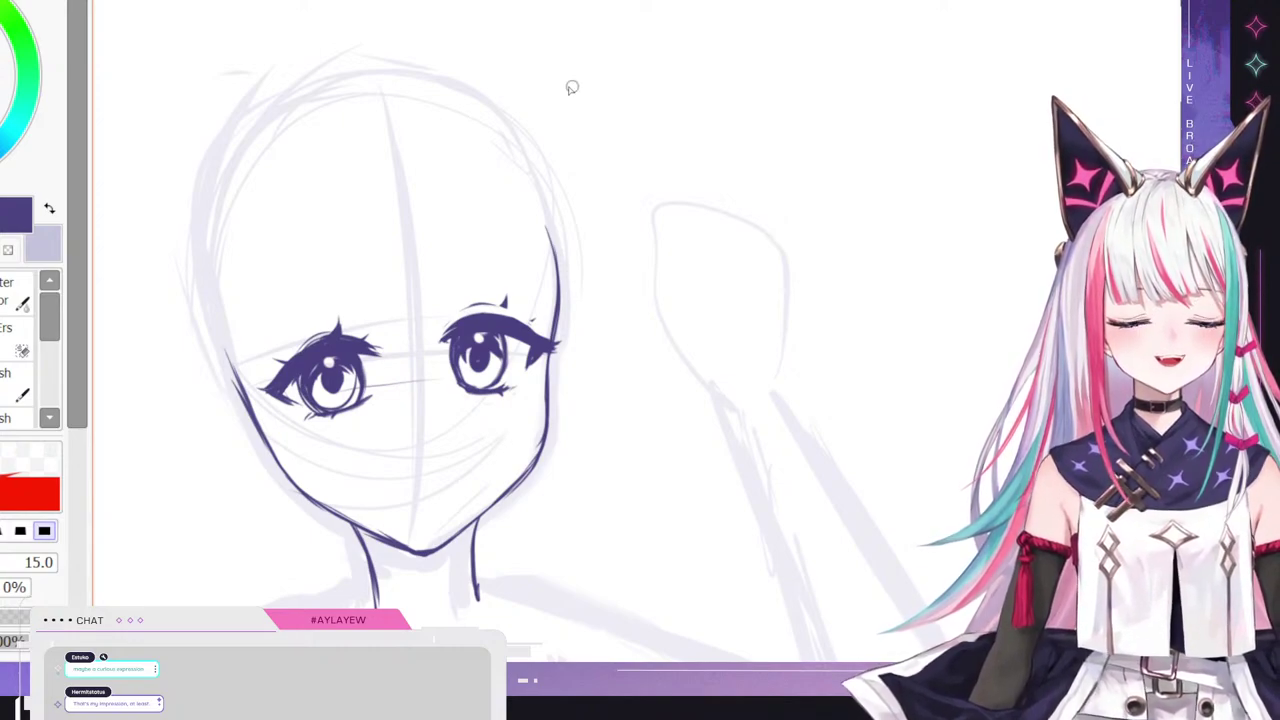
{"action": "key", "text": "b"}
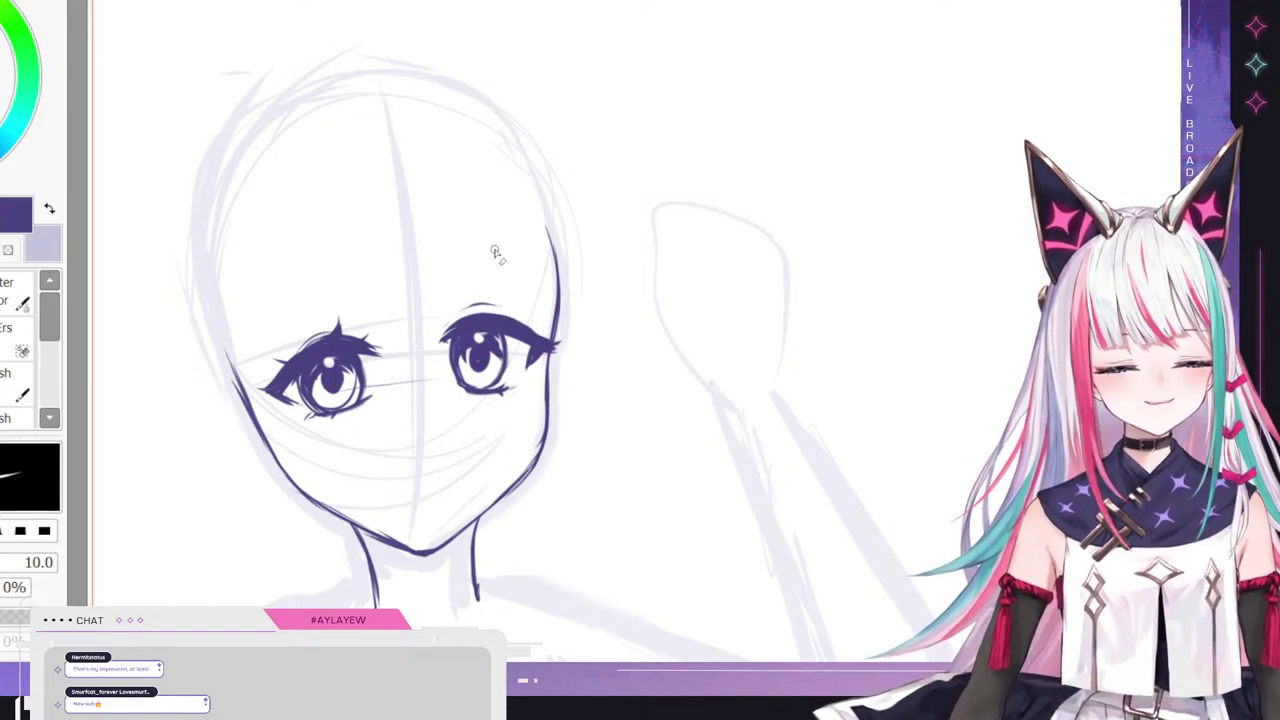
{"action": "key", "text": "ctrl"}
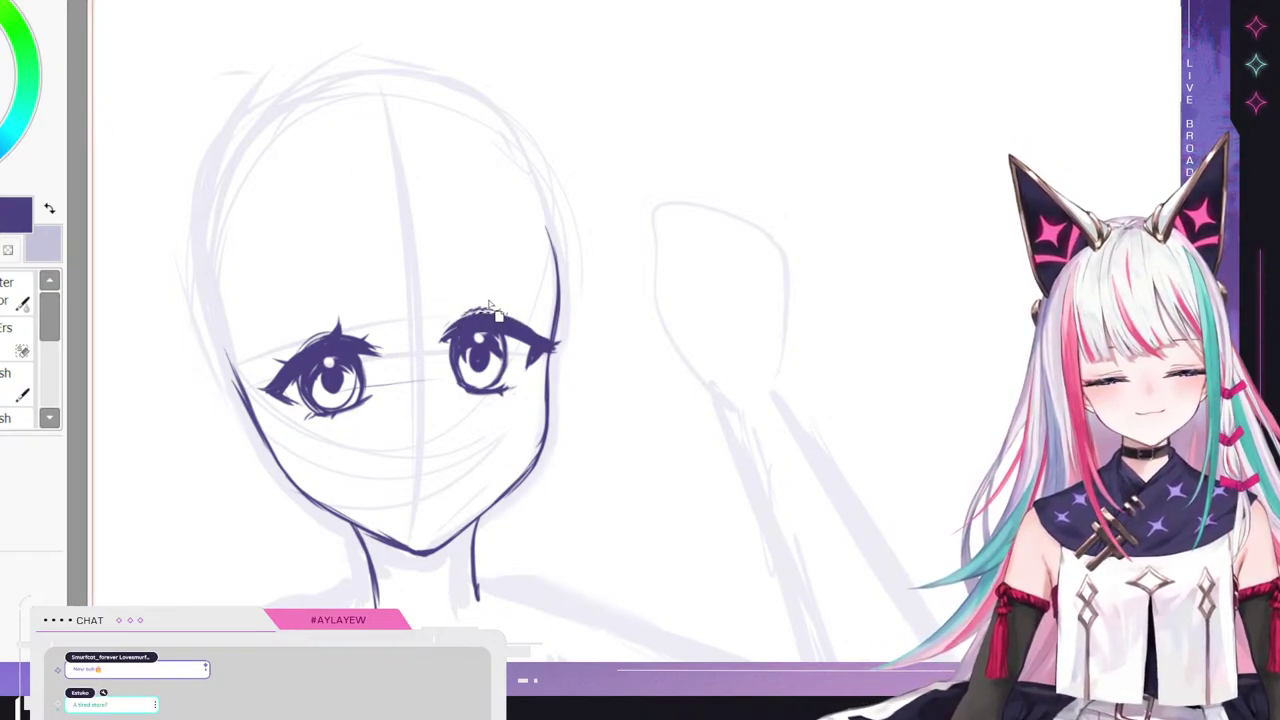
{"action": "key", "text": "ctrl+d"}
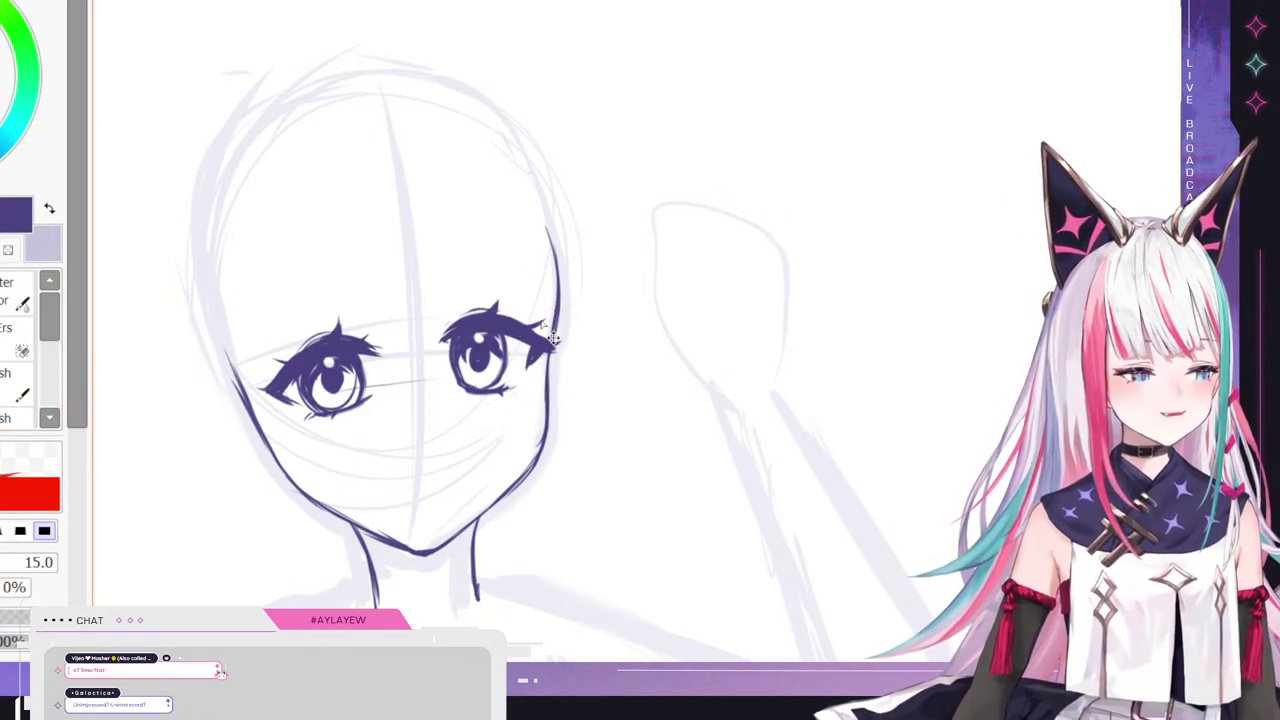
{"action": "key", "text": "e"}
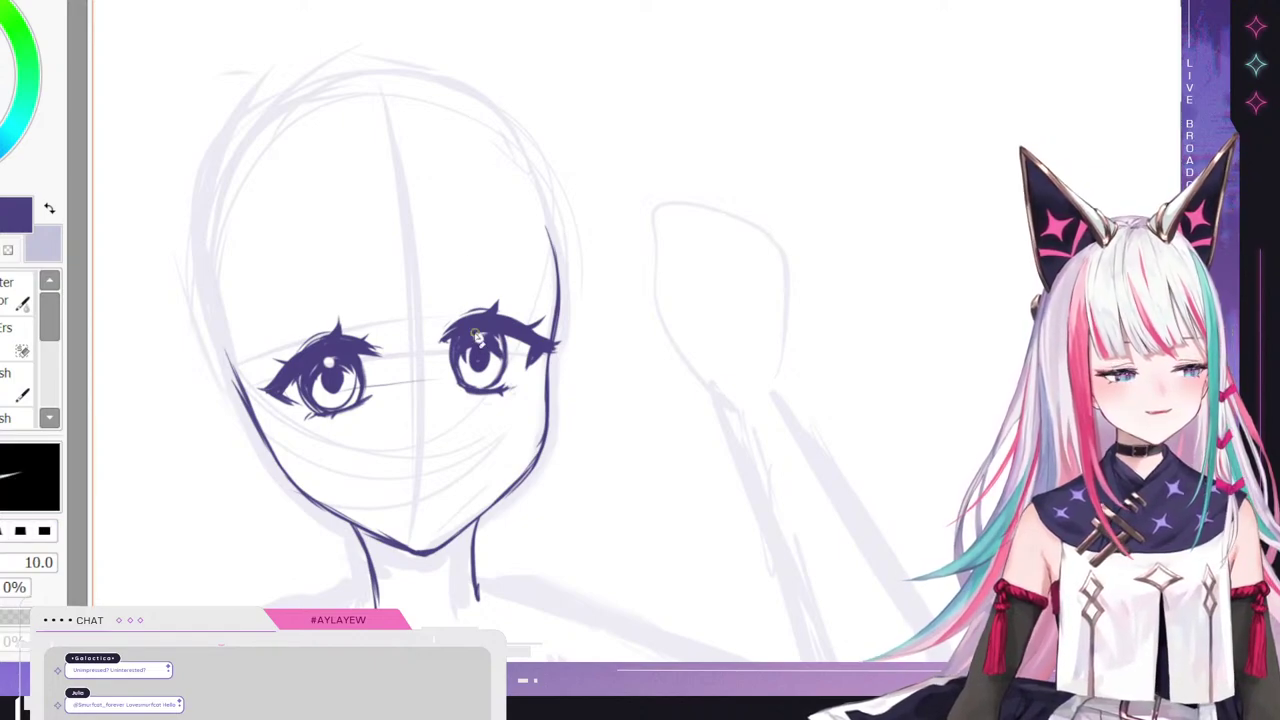
- Refine the inner and outer corner lashes of the eye nearer the raised hand with the size 15 brush and size 10 eraser
{"action": "key", "text": "e"}
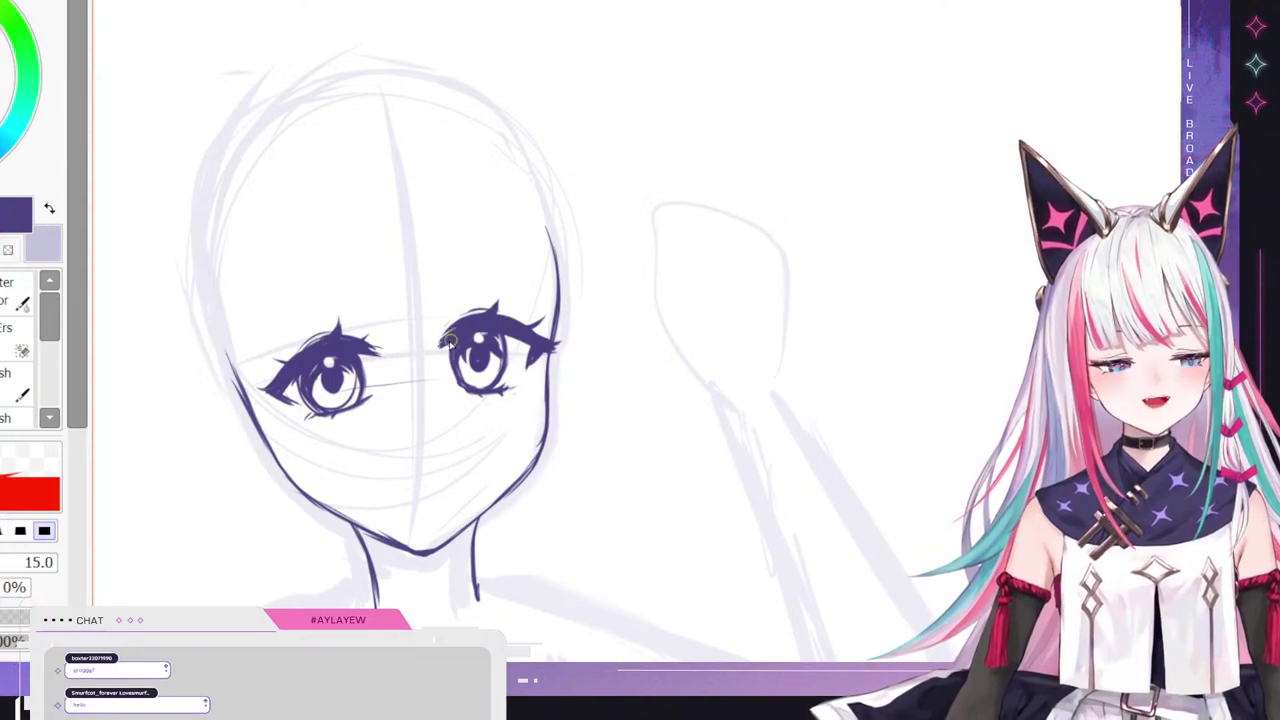
{"action": "key", "text": "e"}
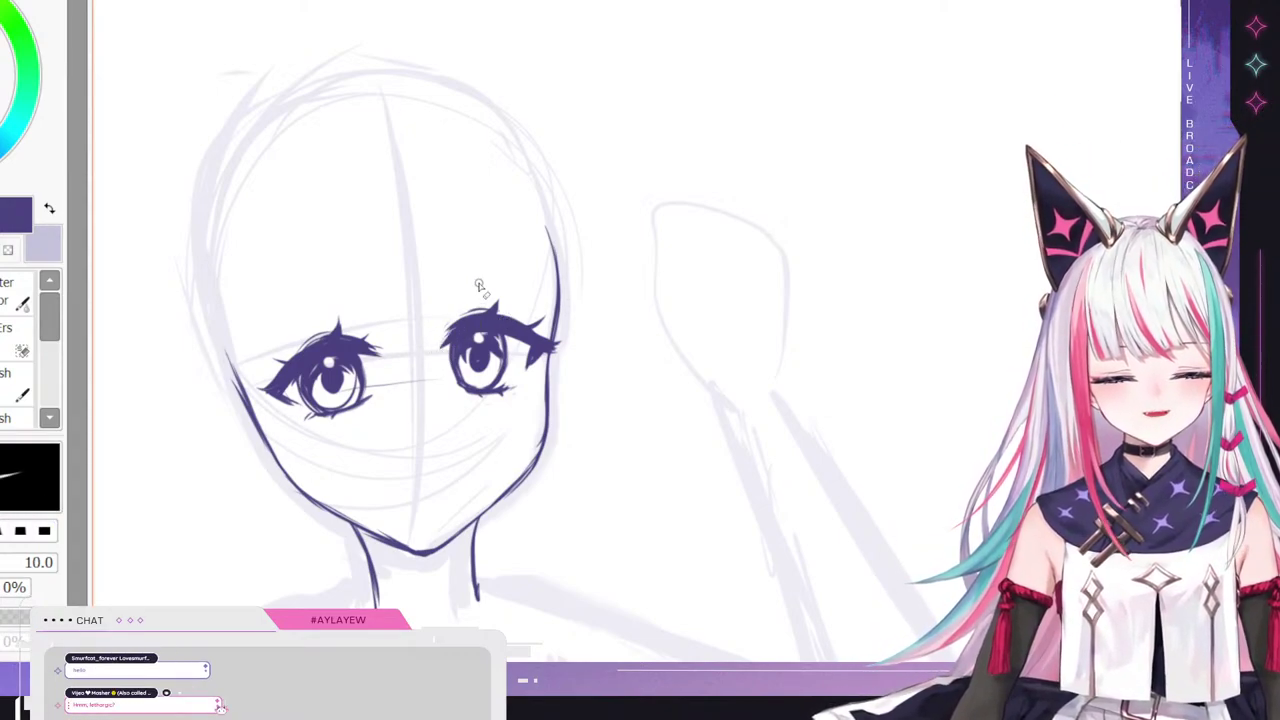
{"action": "key", "text": "e"}
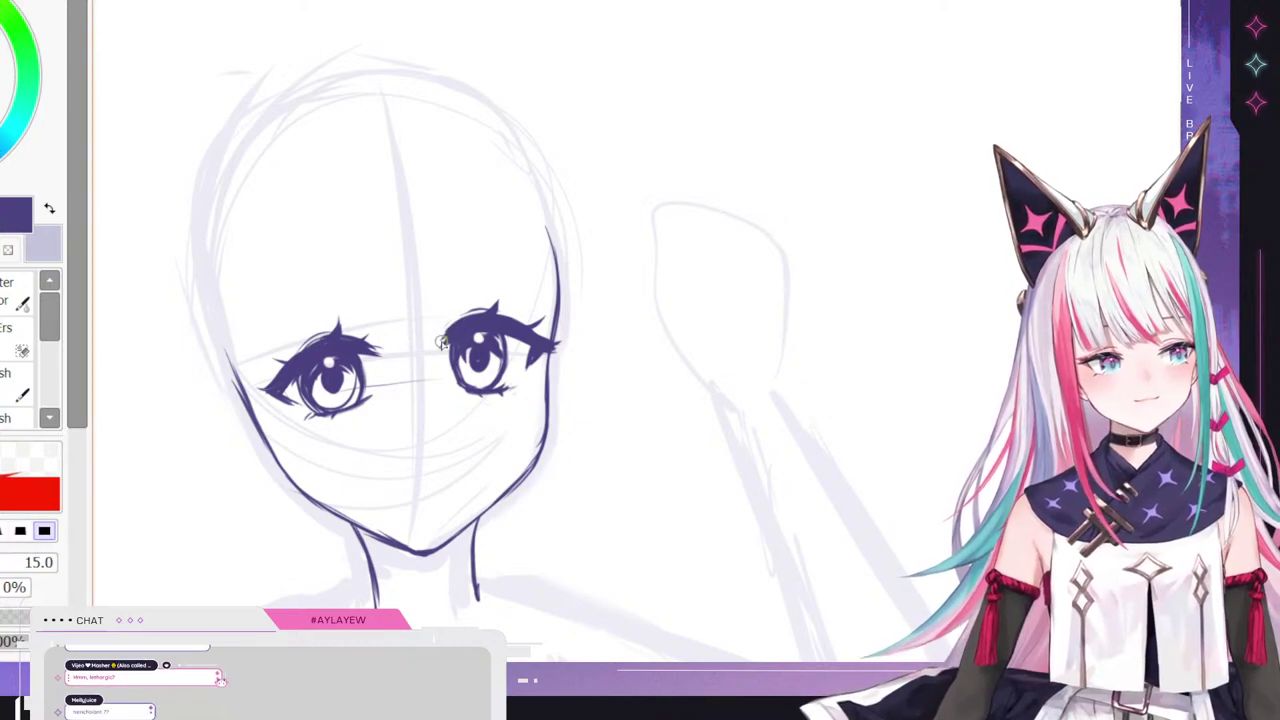
{"action": "key", "text": "n"}
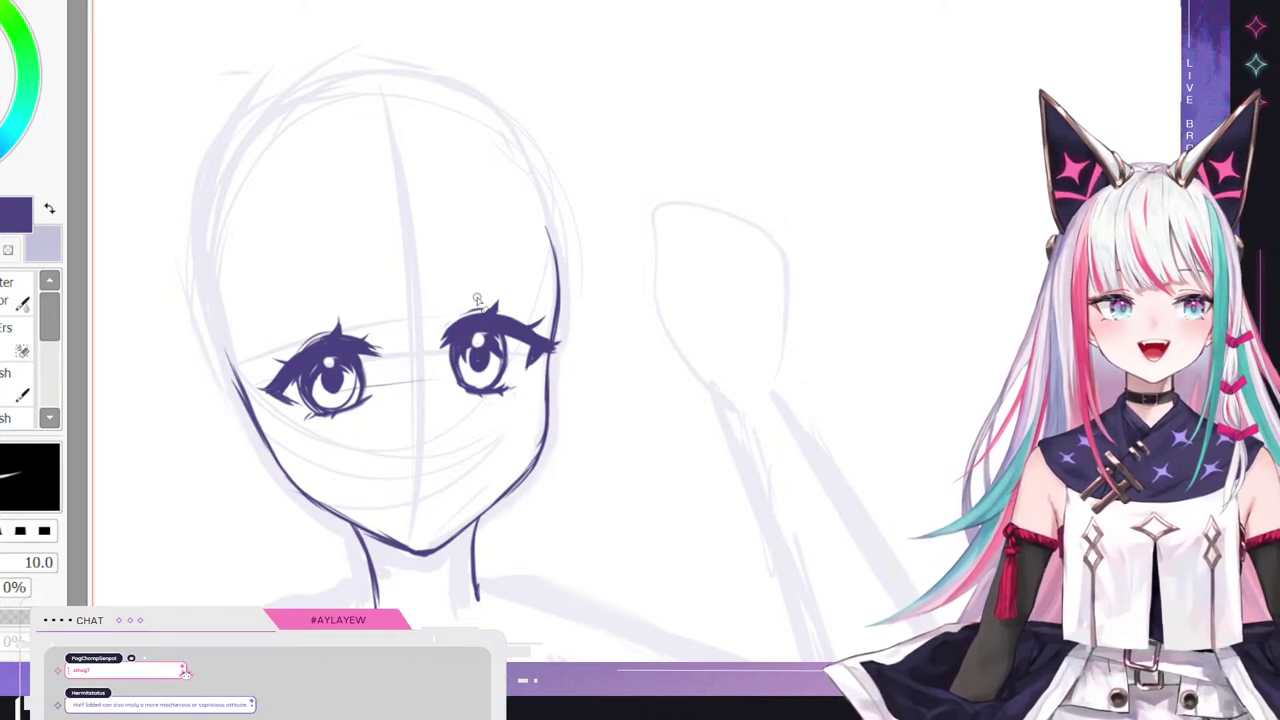
{"action": "left_click", "coordinate": [5, 410]}
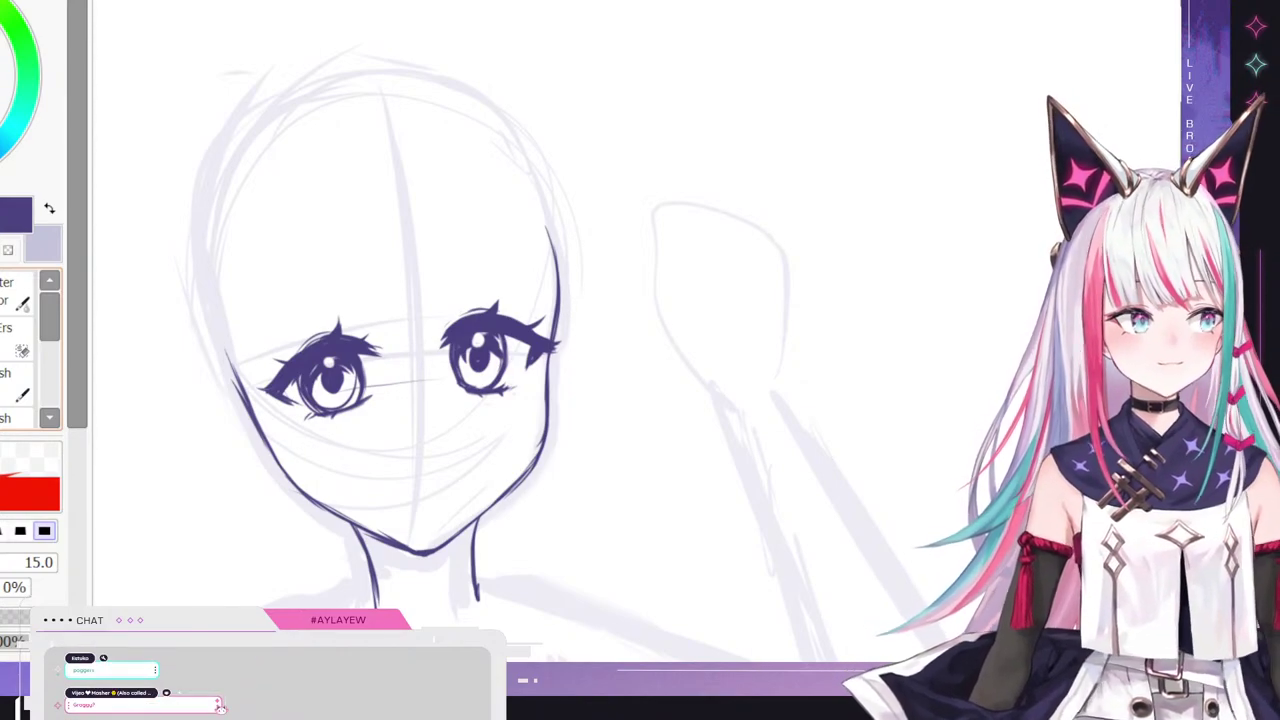
{"action": "left_click_drag", "start_coordinate": [409, 461], "coordinate": [436, 457]}
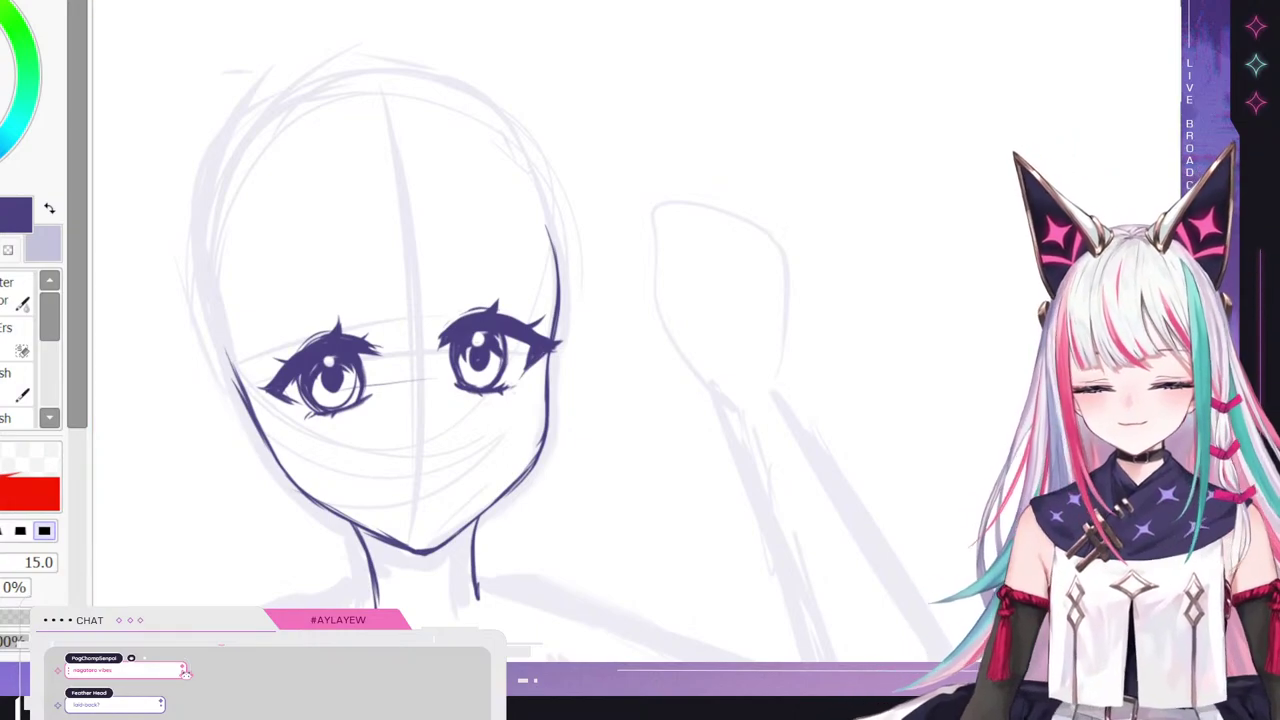
- Select the face outline without the neck lines and stretch its side nearer the raised hand slightly outward
{"action": "key", "text": "ctrl+t"}
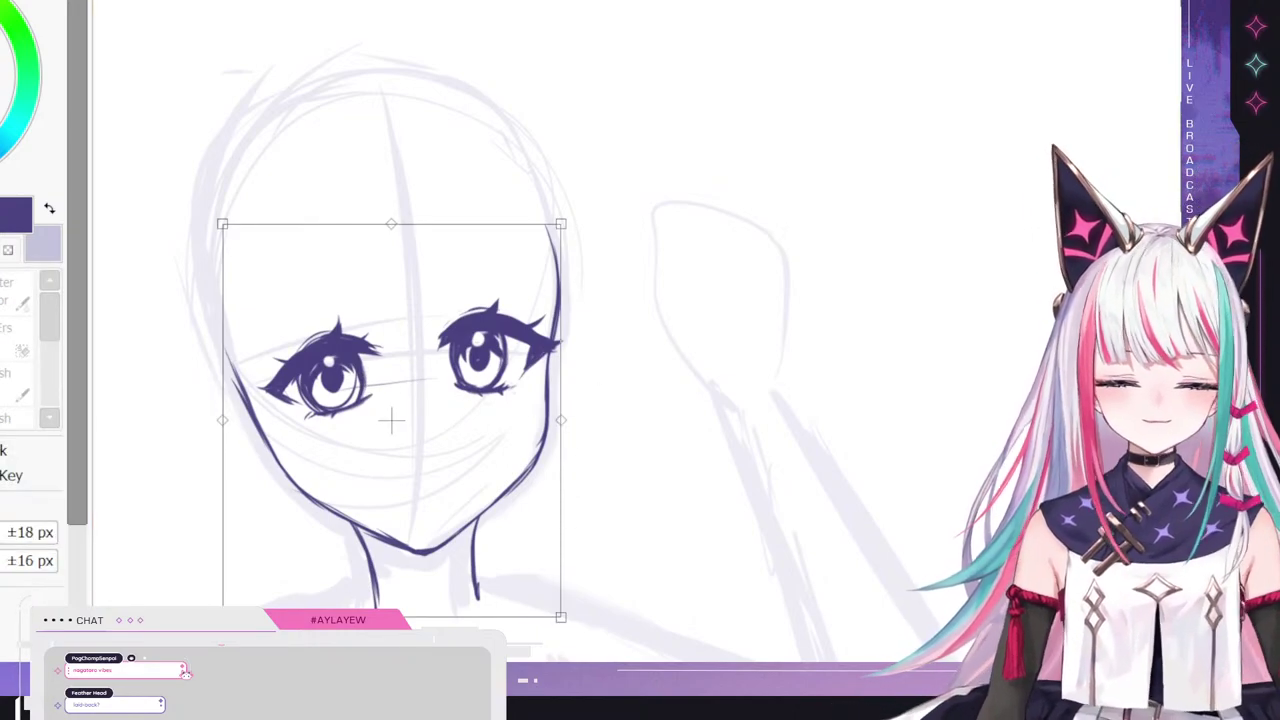
{"action": "key", "text": "Return"}
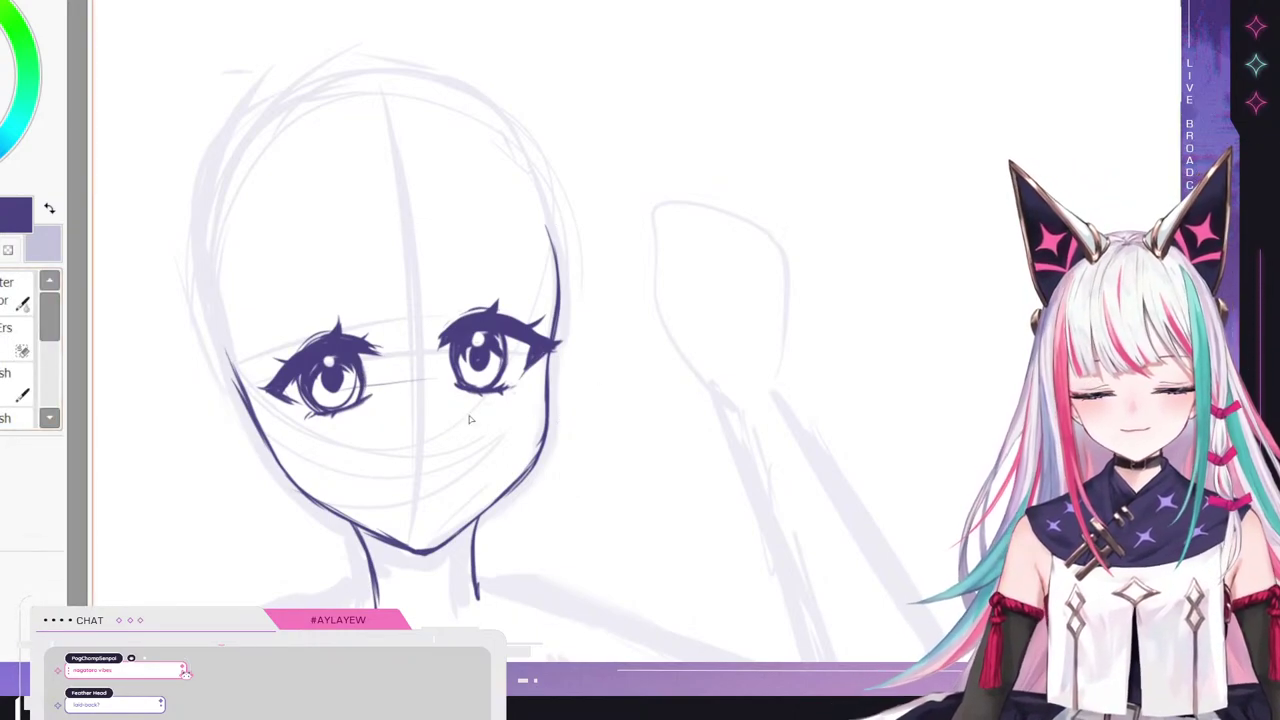
{"action": "mouse_move", "coordinate": [464, 546]}
{"action": "left_mouse_down"}
{"action": "mouse_move", "coordinate": [594, 431]}
{"action": "mouse_move", "coordinate": [644, 229]}
{"action": "mouse_move", "coordinate": [516, 99]}
{"action": "mouse_move", "coordinate": [213, 189]}
{"action": "mouse_move", "coordinate": [223, 443]}
{"action": "mouse_move", "coordinate": [404, 556]}
{"action": "left_mouse_up"}
{"action": "key", "text": "ctrl+t"}
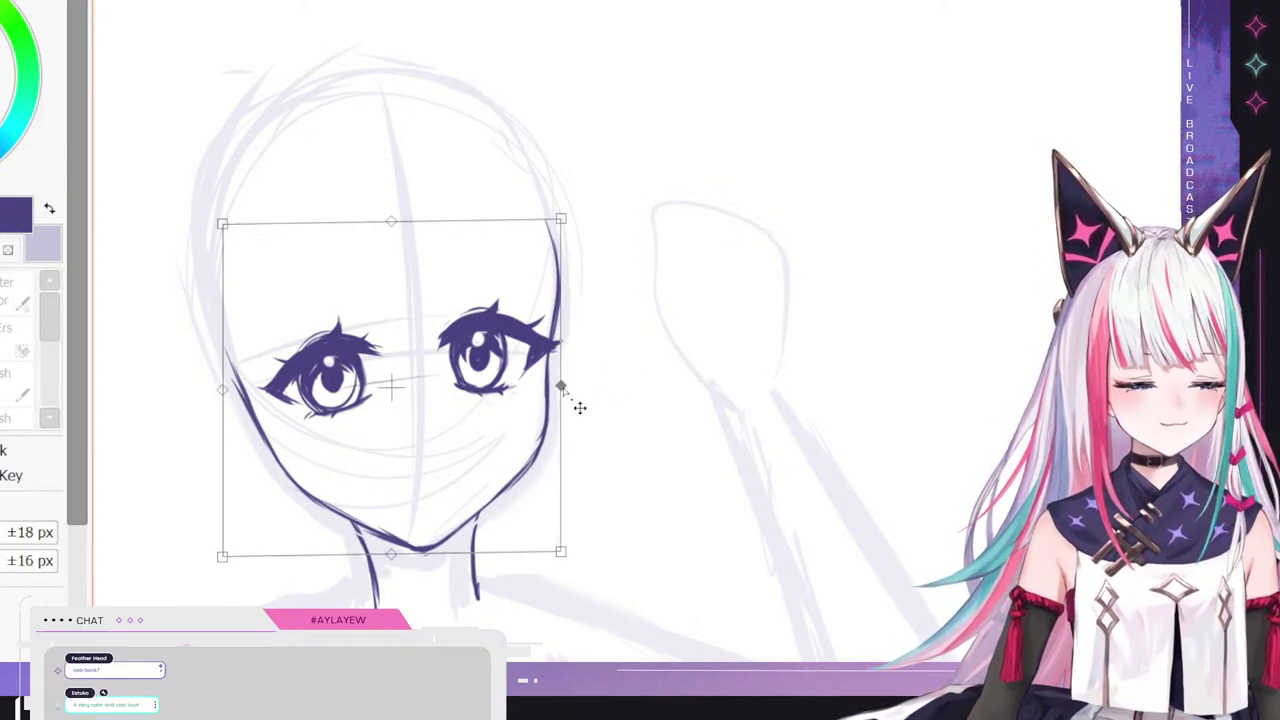
{"action": "left_click_drag", "start_coordinate": [563, 386], "coordinate": [564, 384]}
{"action": "left_click_drag", "start_coordinate": [562, 217], "coordinate": [566, 218]}
{"action": "left_click_drag", "start_coordinate": [557, 565], "coordinate": [556, 562]}
- Check the outline in mirrored view and distort it further, lowering the cheek line farther from the raised hand, and apply the transformation
{"action": "key", "text": "h"}
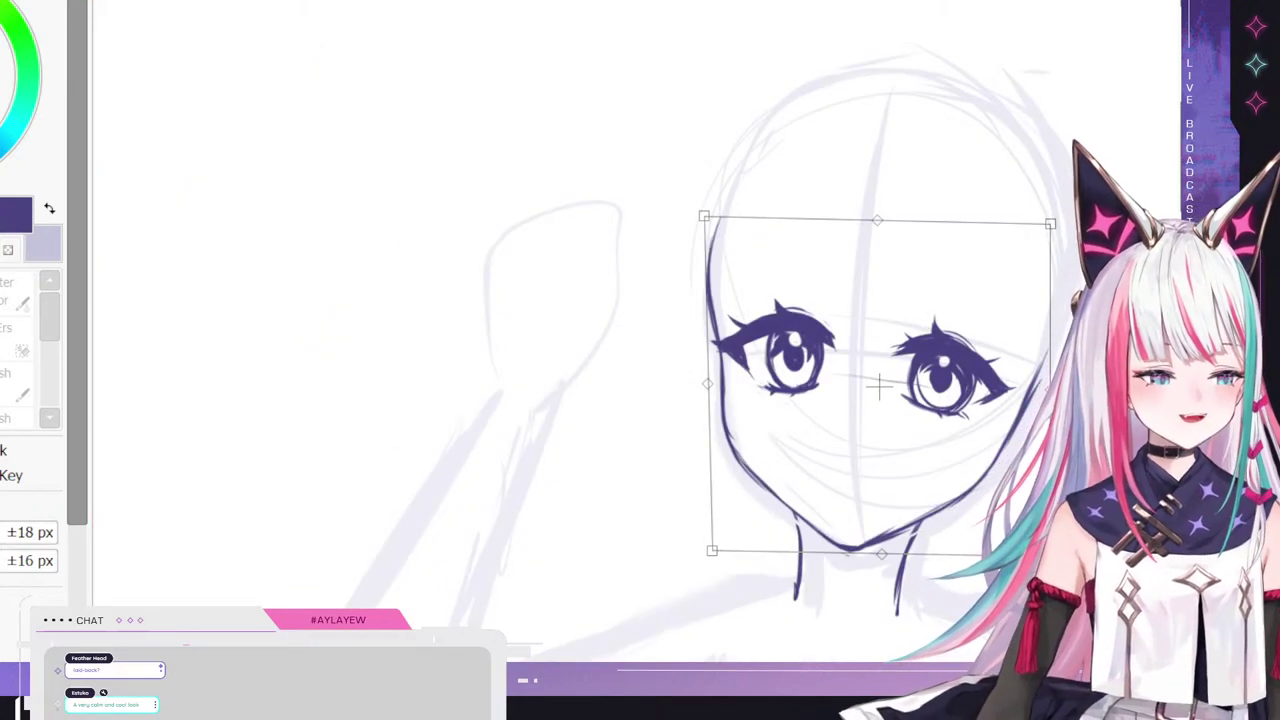
{"action": "left_click_drag", "start_coordinate": [705, 216], "coordinate": [706, 211]}
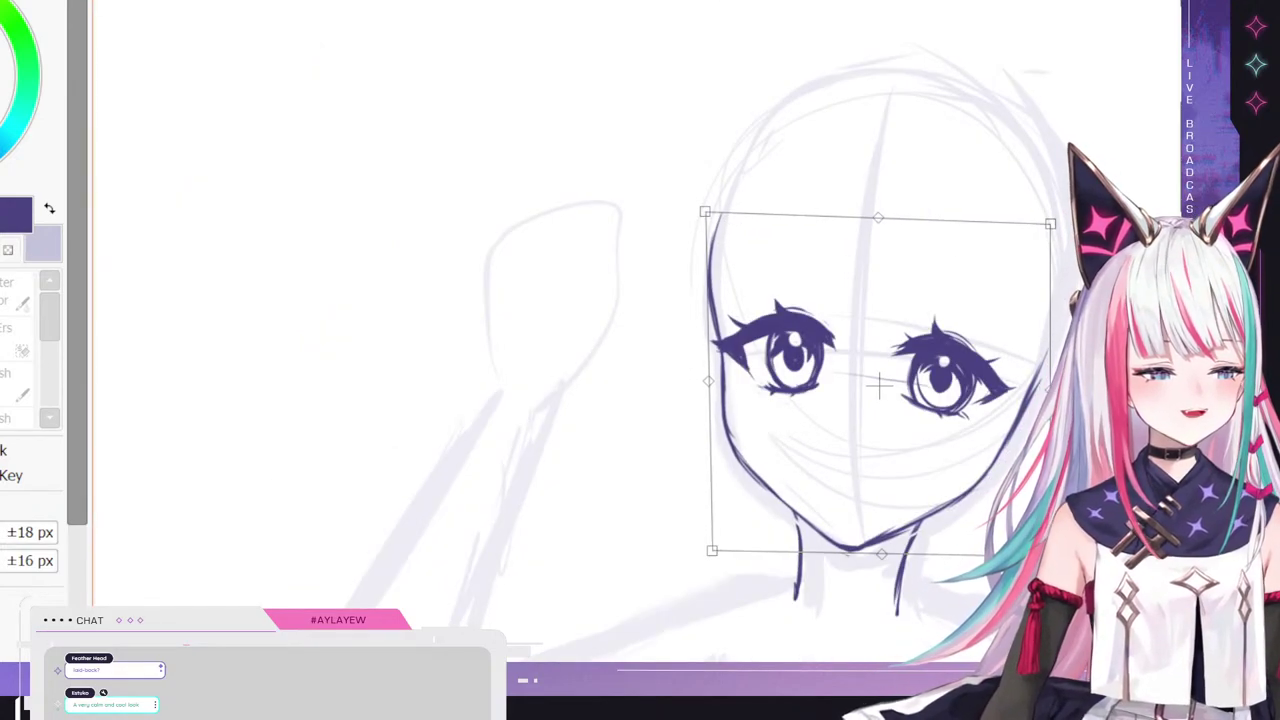
{"action": "left_click_drag", "start_coordinate": [1050, 224], "coordinate": [1039, 301]}
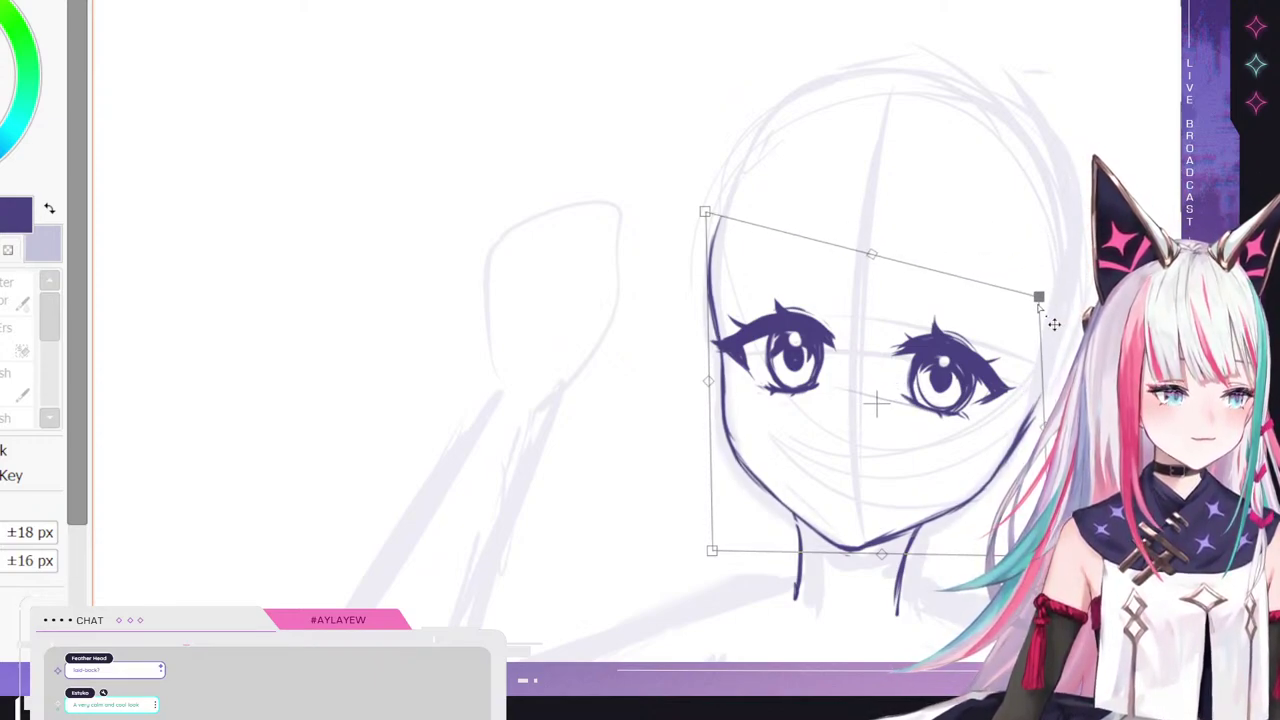
{"action": "left_click_drag", "start_coordinate": [882, 555], "coordinate": [879, 561]}
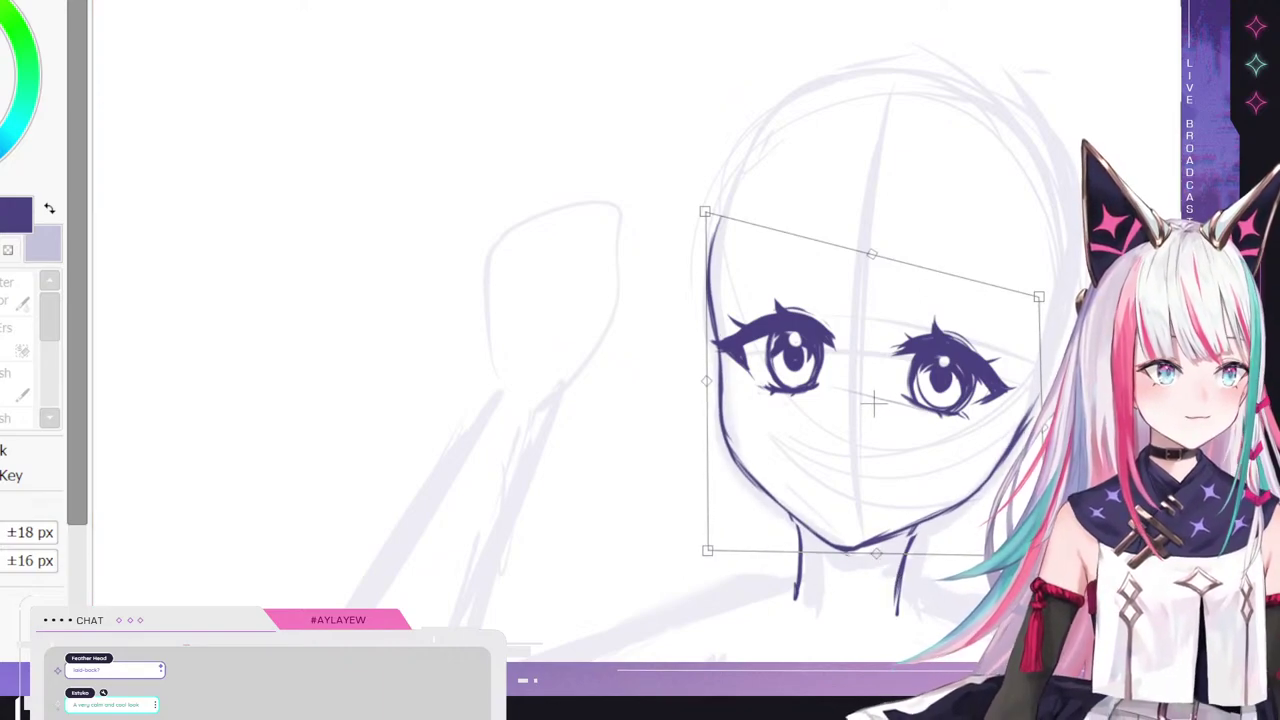
{"action": "key", "text": "h"}
{"action": "key", "text": "Return"}
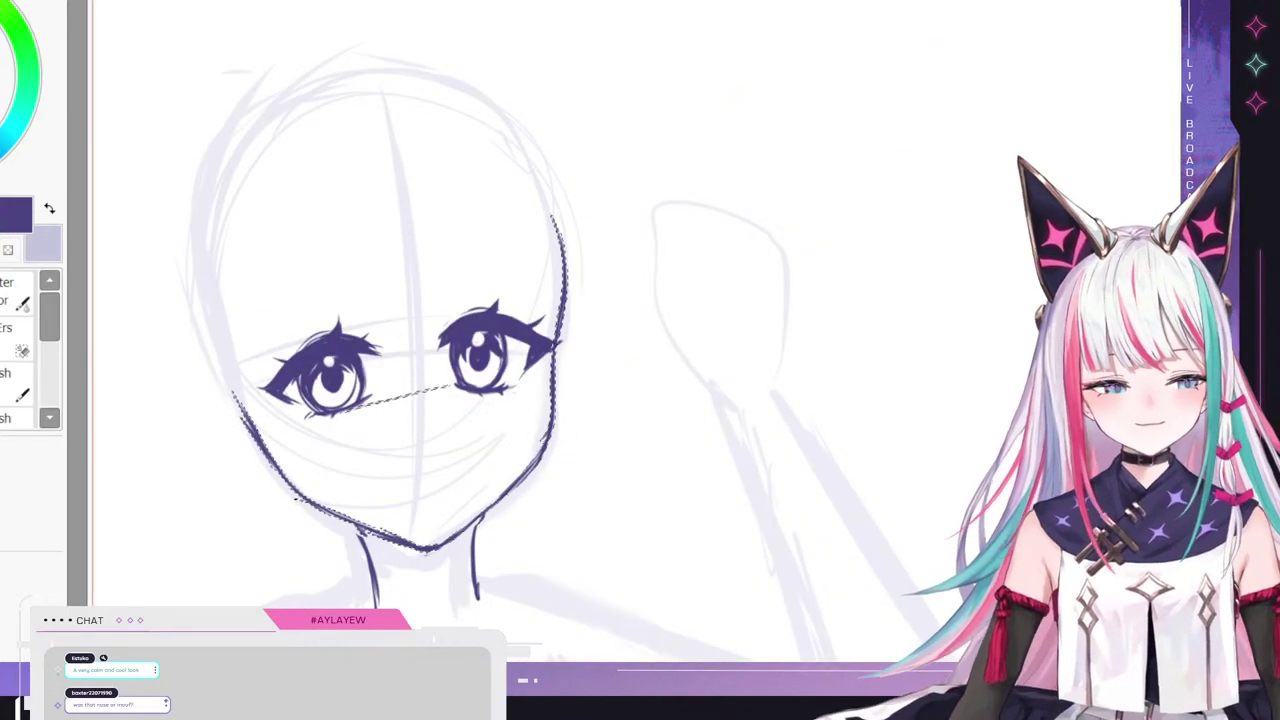
- Examine the adjusted face outline and eyes at several zoom levels to judge them against the whole head
{"action": "scroll", "coordinate": [313, 377], "scroll_direction": "down", "scroll_amount": 5}
{"action": "scroll", "coordinate": [362, 338], "scroll_direction": "up", "scroll_amount": 3}
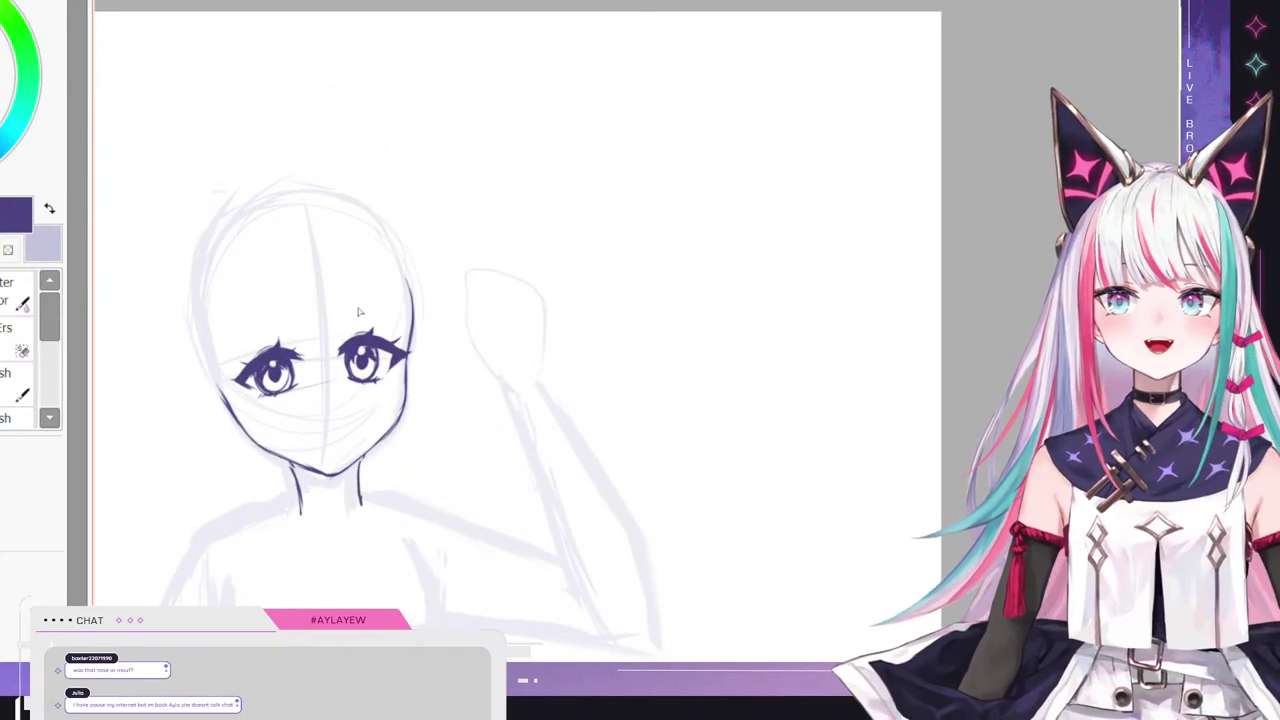
{"action": "scroll", "coordinate": [296, 407], "scroll_direction": "up", "scroll_amount": 2}
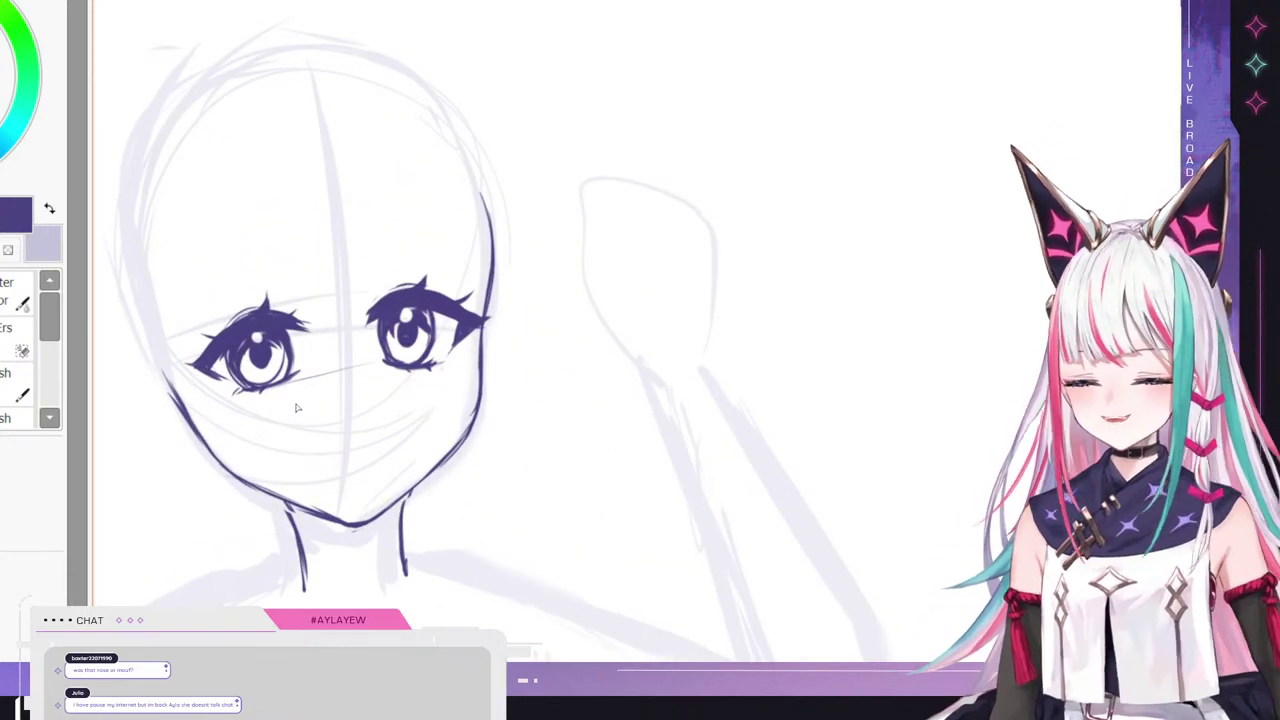
{"action": "key", "text": "e"}
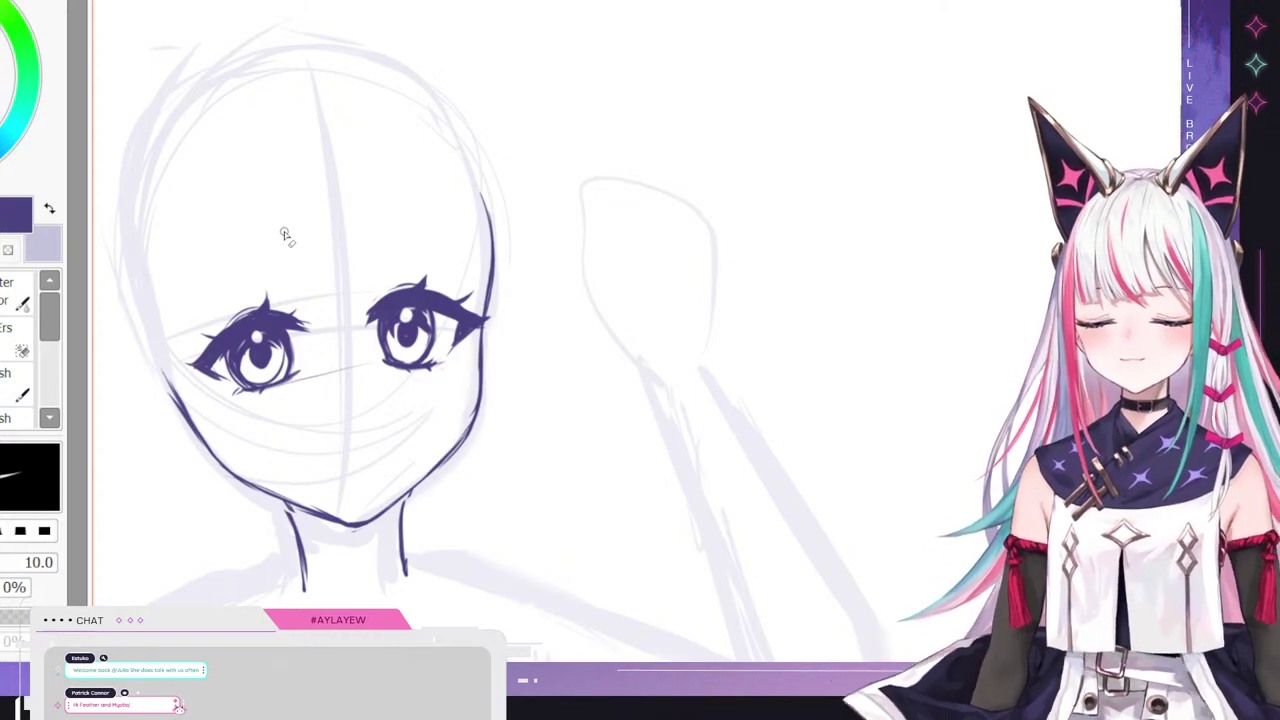
{"action": "key", "text": "e"}
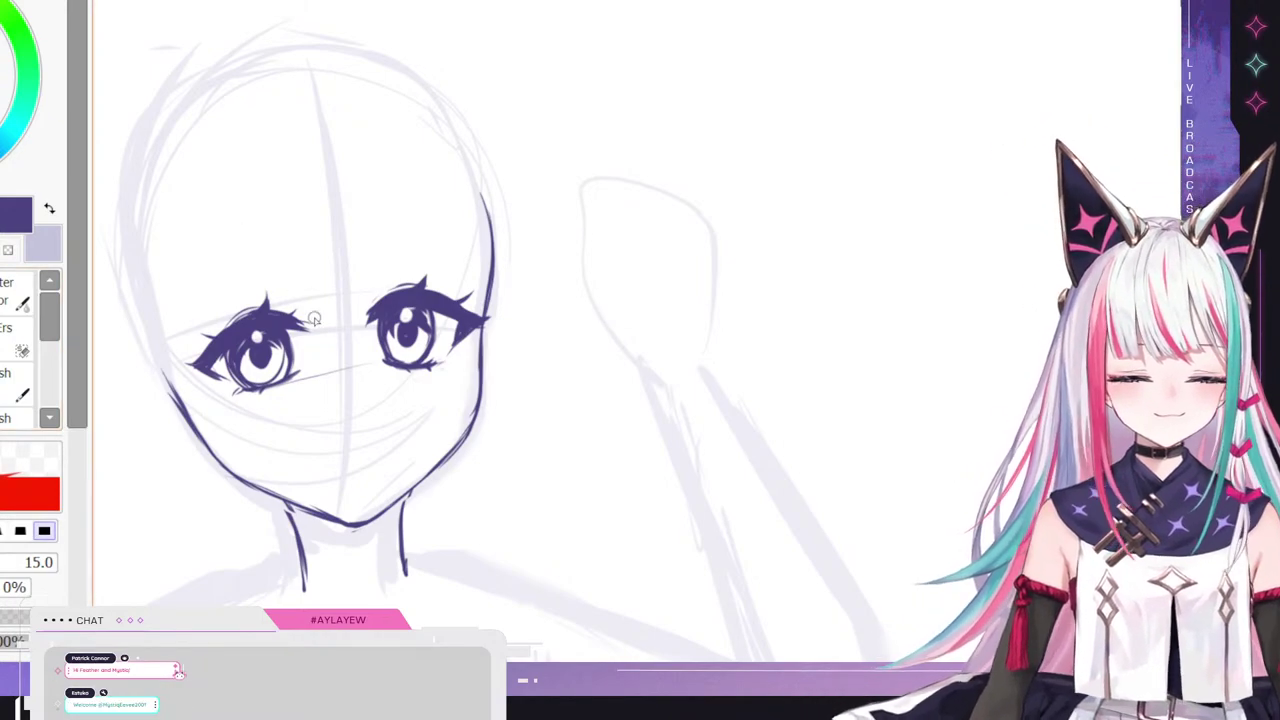
{"action": "scroll", "coordinate": [314, 318], "scroll_direction": "down", "scroll_amount": 4}
{"action": "scroll", "coordinate": [304, 247], "scroll_direction": "up", "scroll_amount": 2}
{"action": "scroll", "coordinate": [298, 363], "scroll_direction": "up", "scroll_amount": 2}
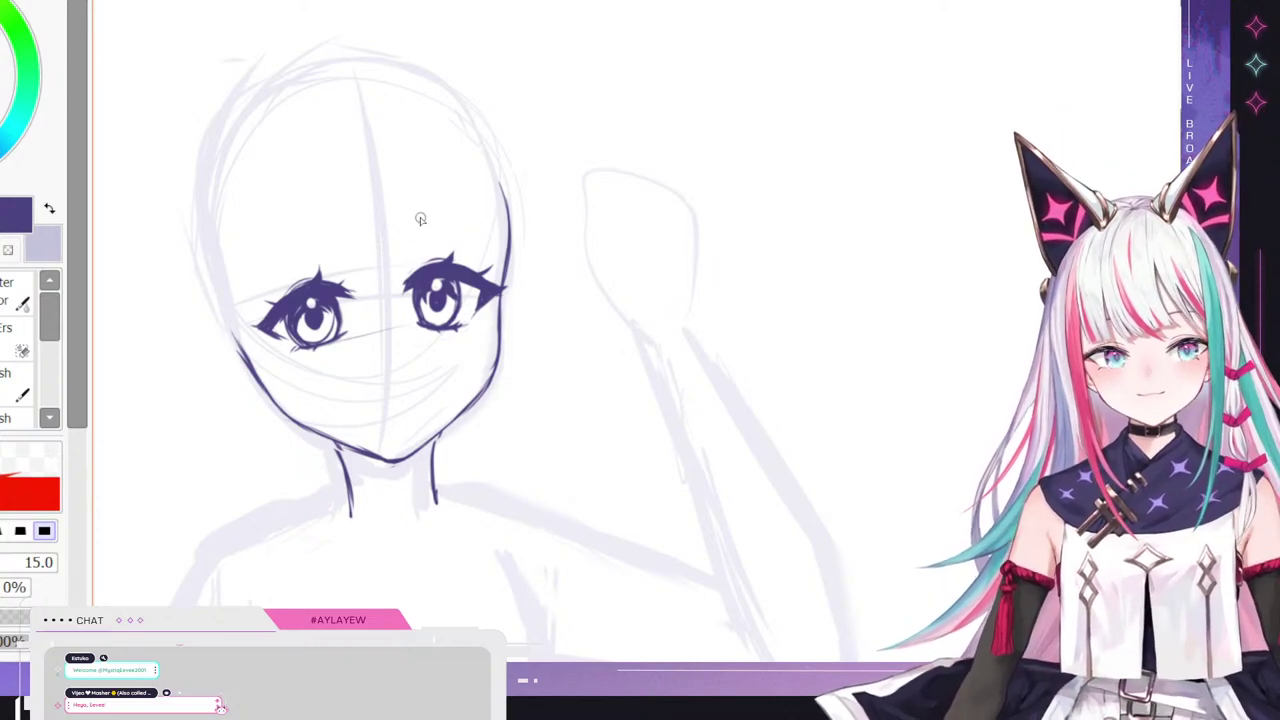
{"action": "left_click_drag", "start_coordinate": [416, 235], "coordinate": [458, 218]}
{"action": "key", "text": "ctrl+z"}
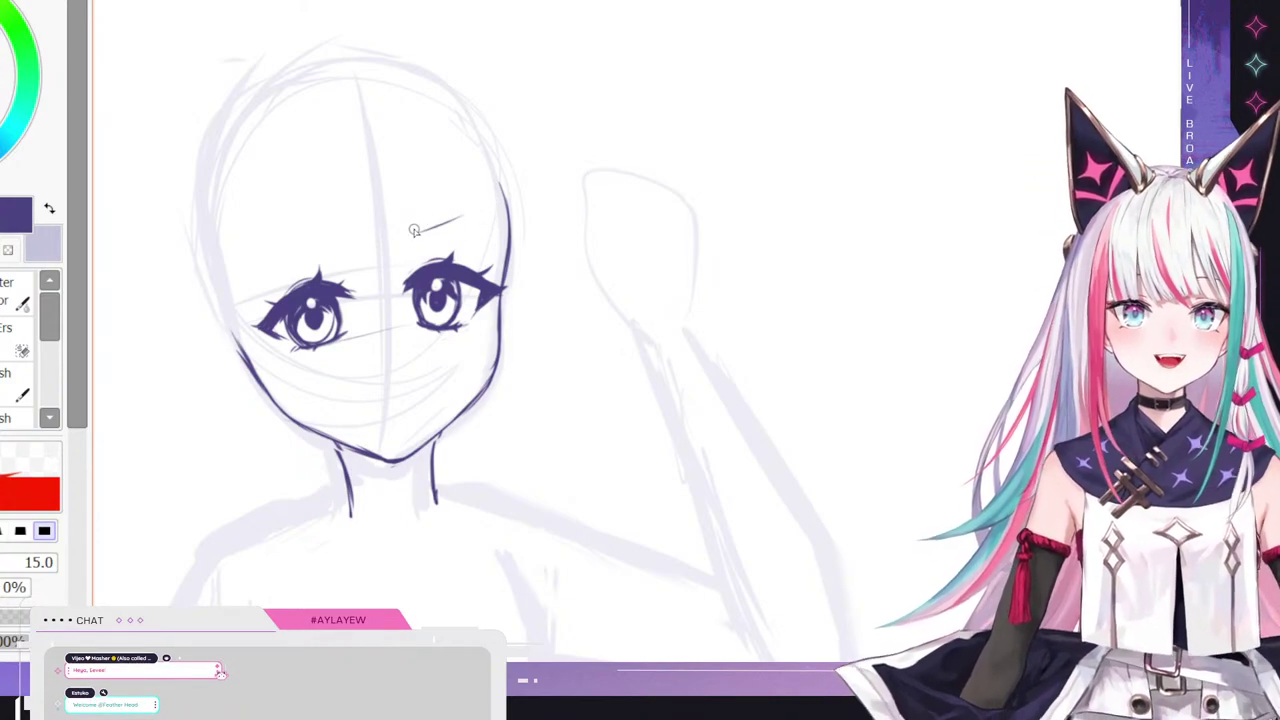
{"action": "key", "text": "ctrl+z"}
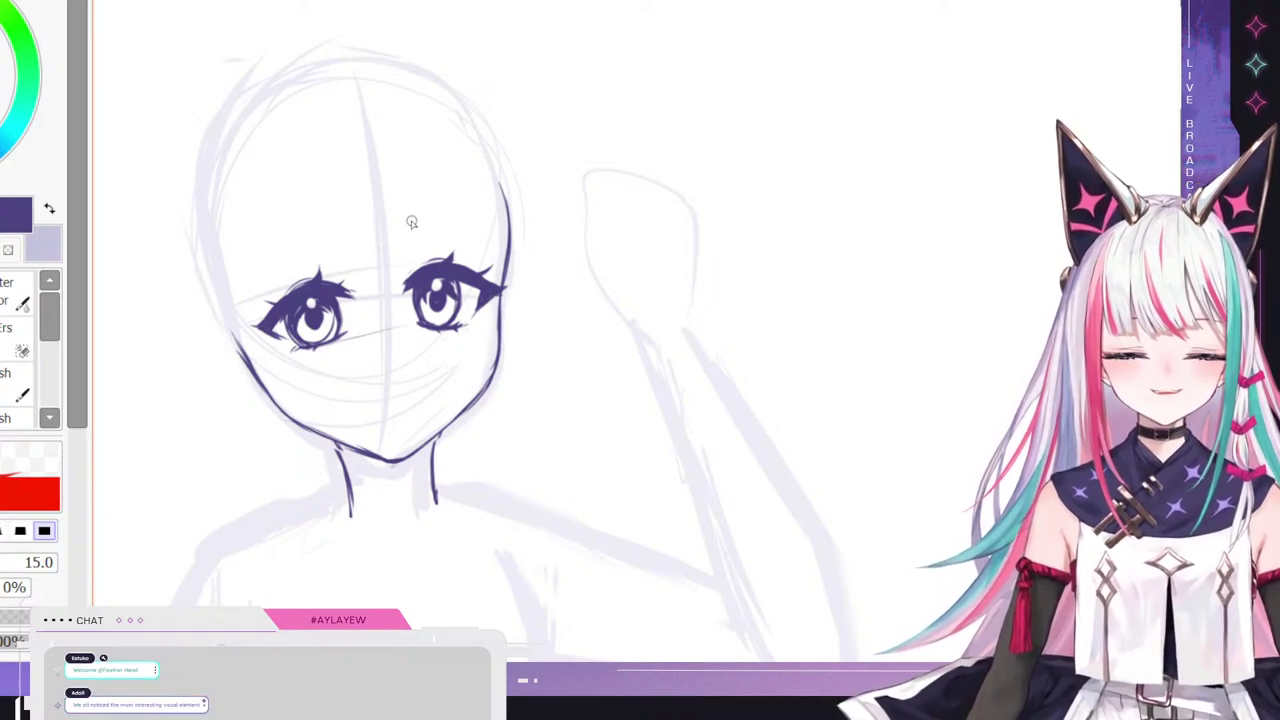
{"action": "left_click_drag", "start_coordinate": [408, 218], "coordinate": [476, 228]}
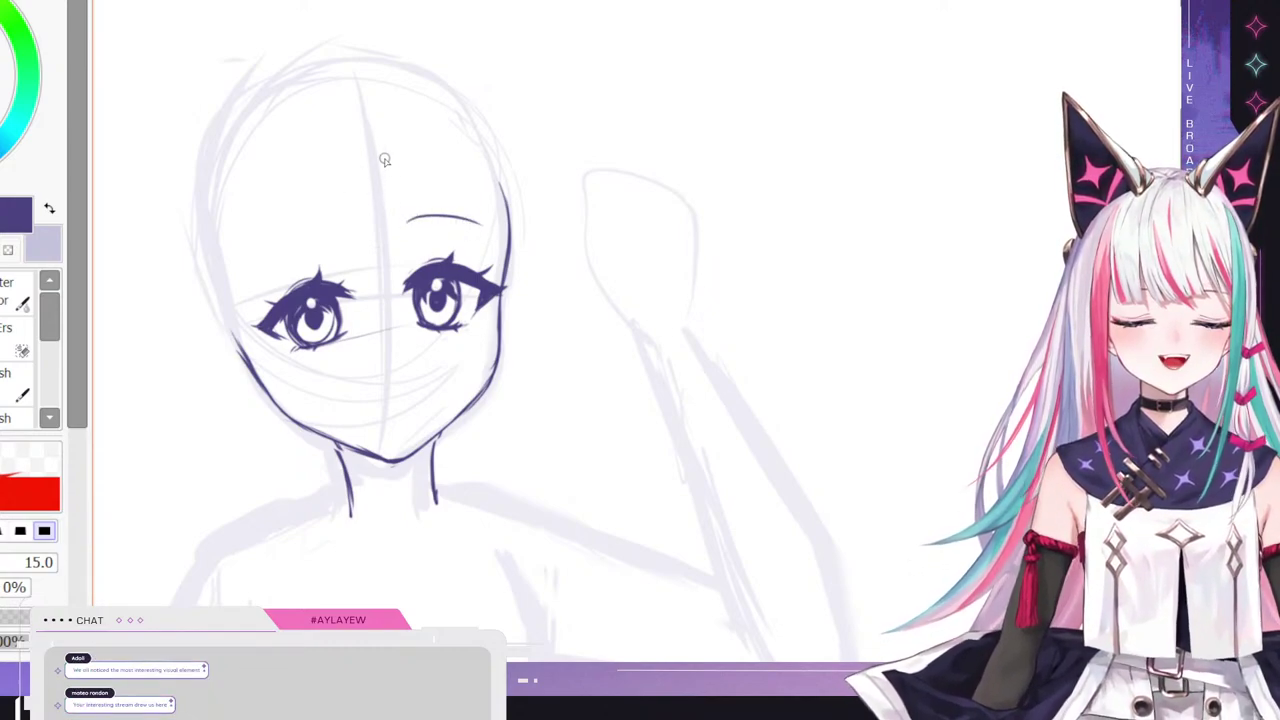
{"action": "key", "text": "ctrl+z"}
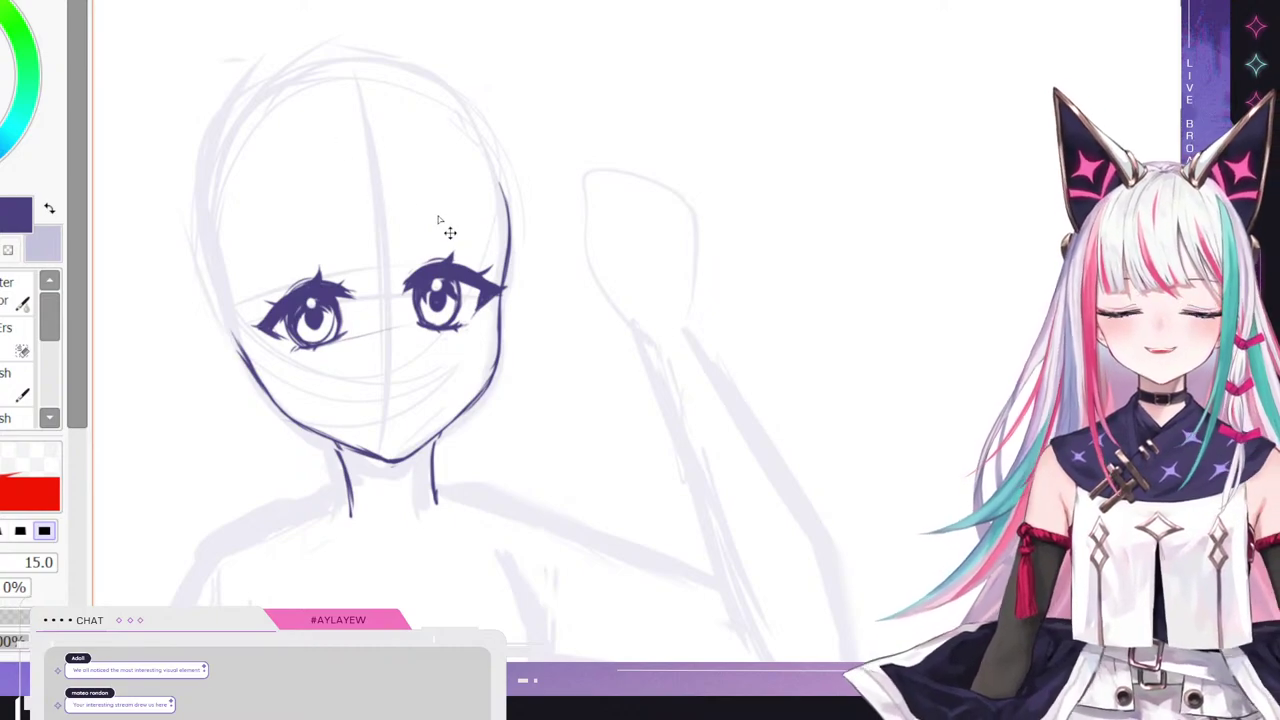
- Draw a thin arched eyebrow above each eye with the size 15 brush, and transform both together to sit lower on the forehead
{"action": "left_click_drag", "start_coordinate": [408, 216], "coordinate": [474, 222]}
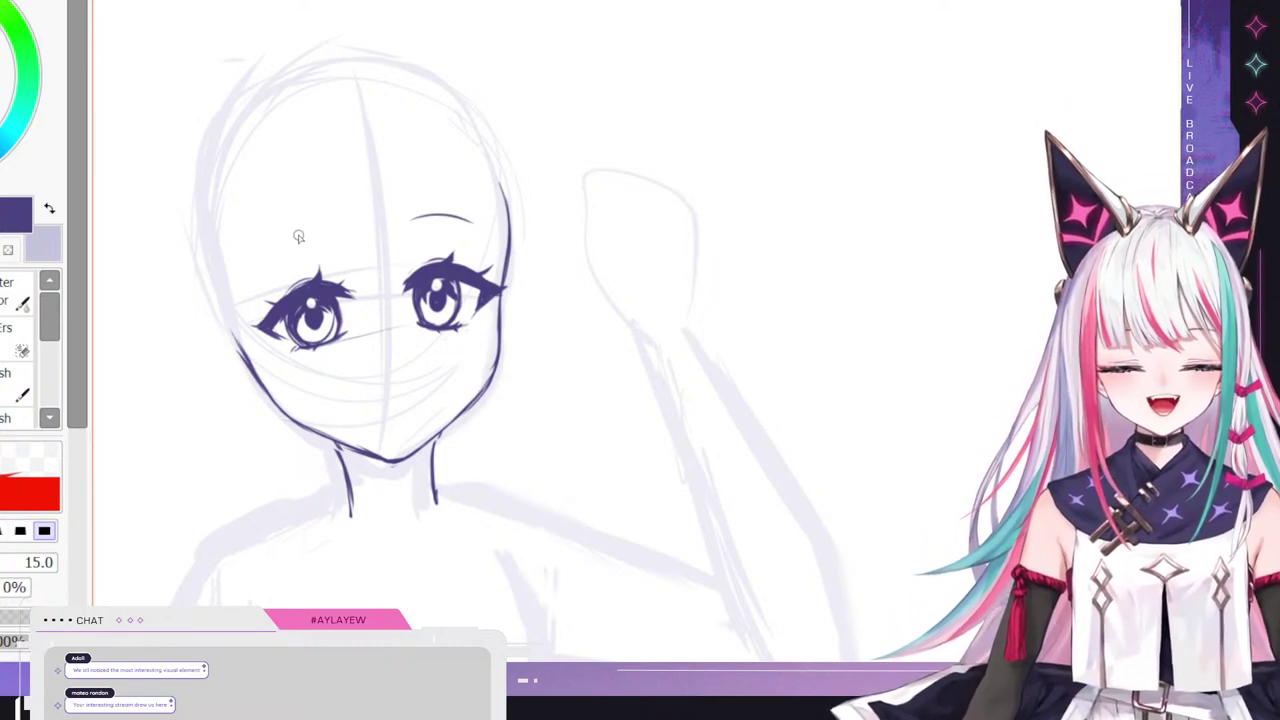
{"action": "left_click_drag", "start_coordinate": [268, 235], "coordinate": [335, 226]}
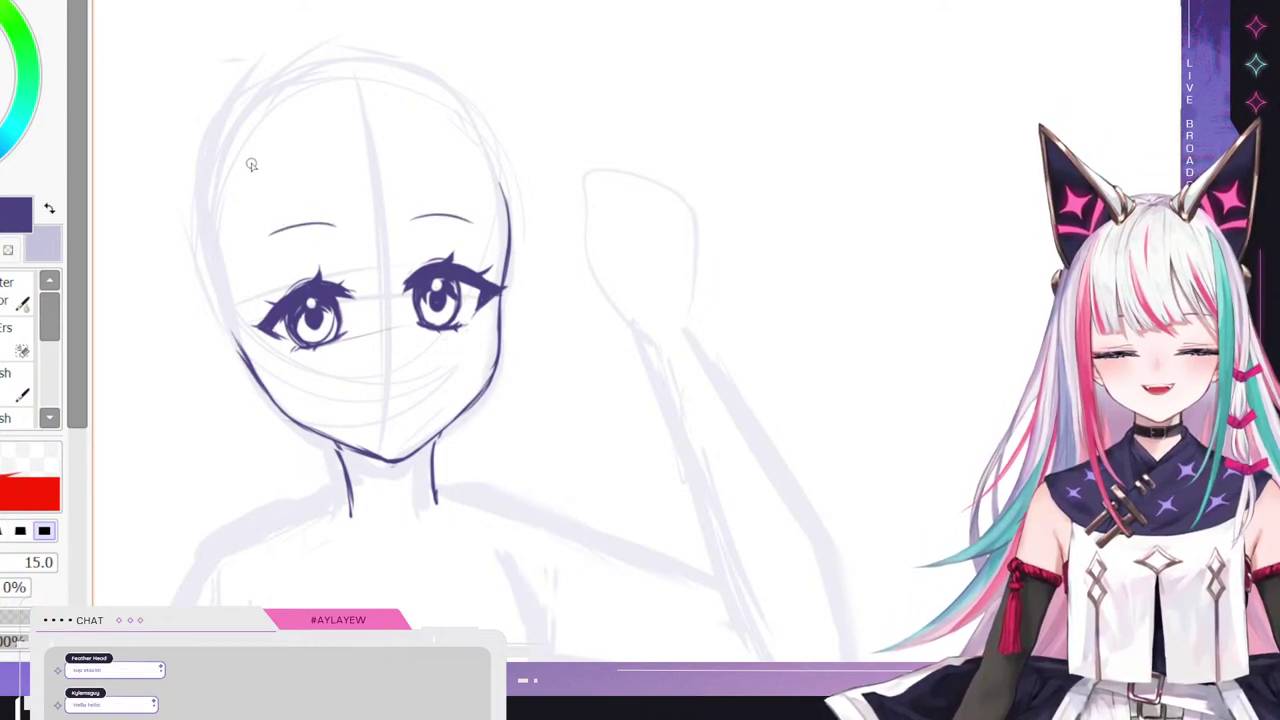
{"action": "key", "text": "ctrl"}
{"action": "mouse_move", "coordinate": [505, 133]}
{"action": "left_mouse_down"}
{"action": "mouse_move", "coordinate": [505, 153]}
{"action": "mouse_move", "coordinate": [514, 140]}
{"action": "left_mouse_up"}
{"action": "key", "text": "ctrl+t"}
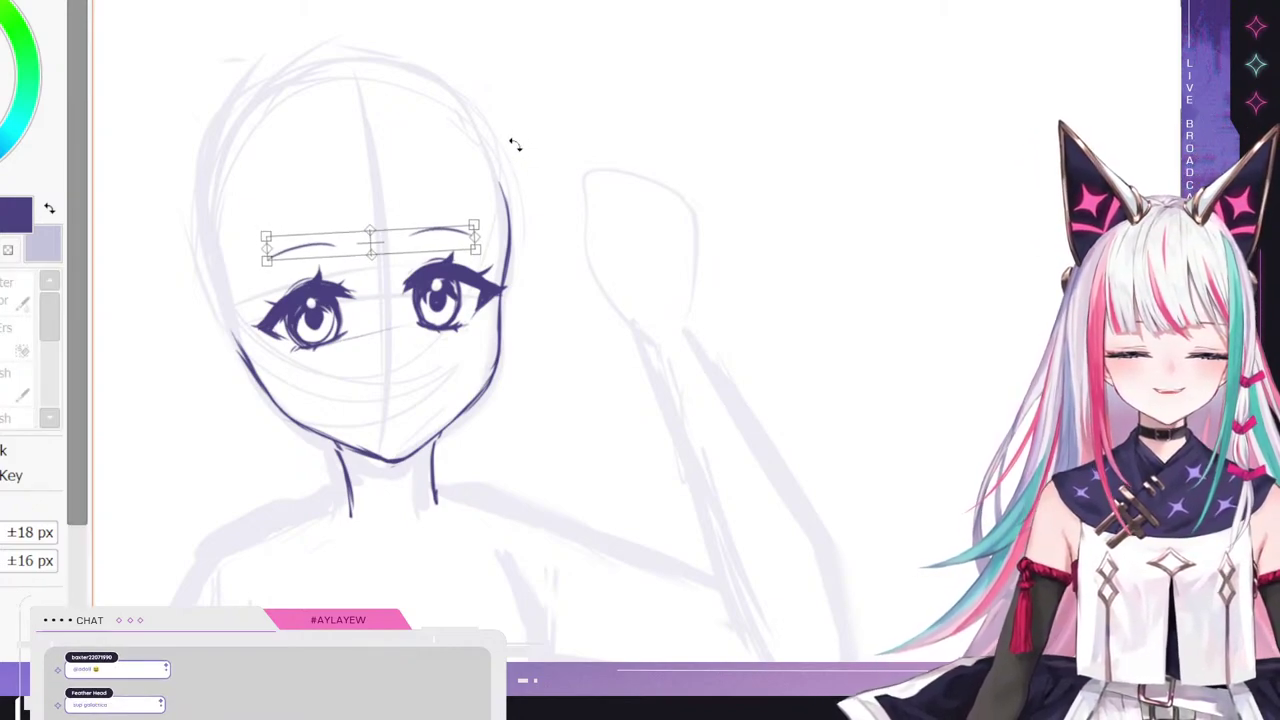
{"action": "key", "text": "Return"}
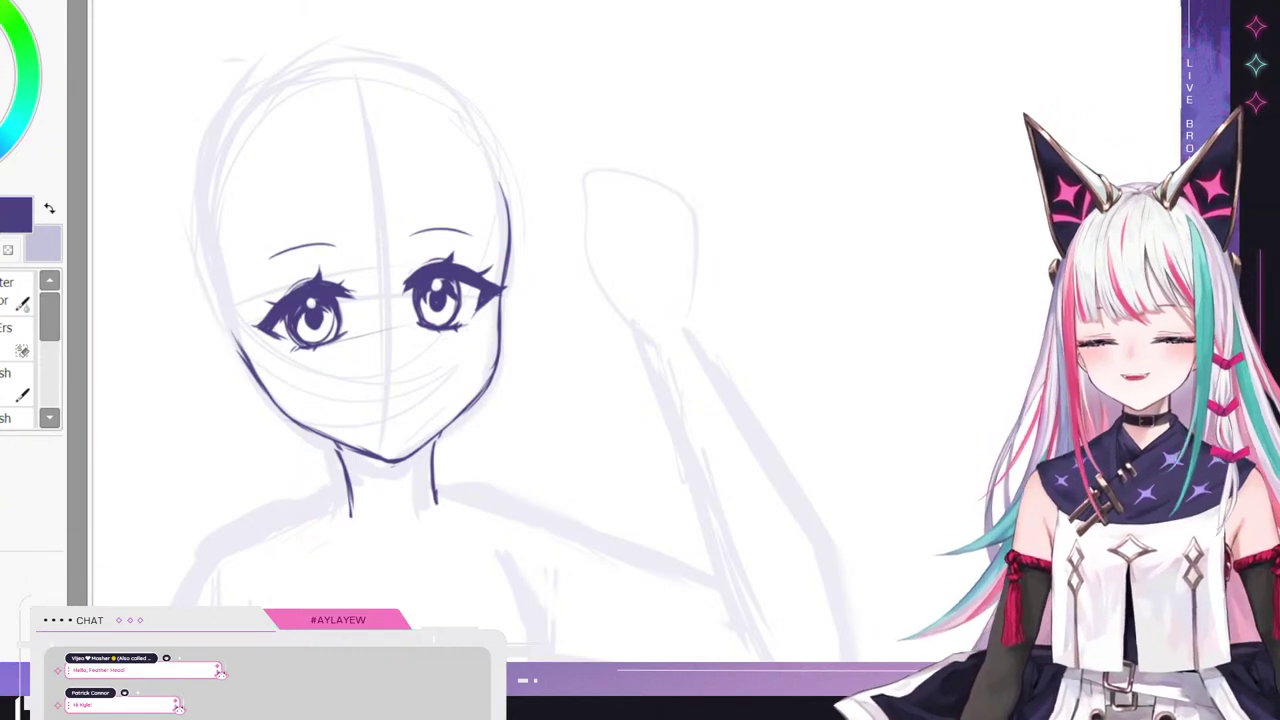
- Rotate each eyebrow separately so its outer end rises slightly, and clear the selection
{"action": "key", "text": "ctrl+t"}
{"action": "left_click_drag", "start_coordinate": [534, 130], "coordinate": [528, 125]}
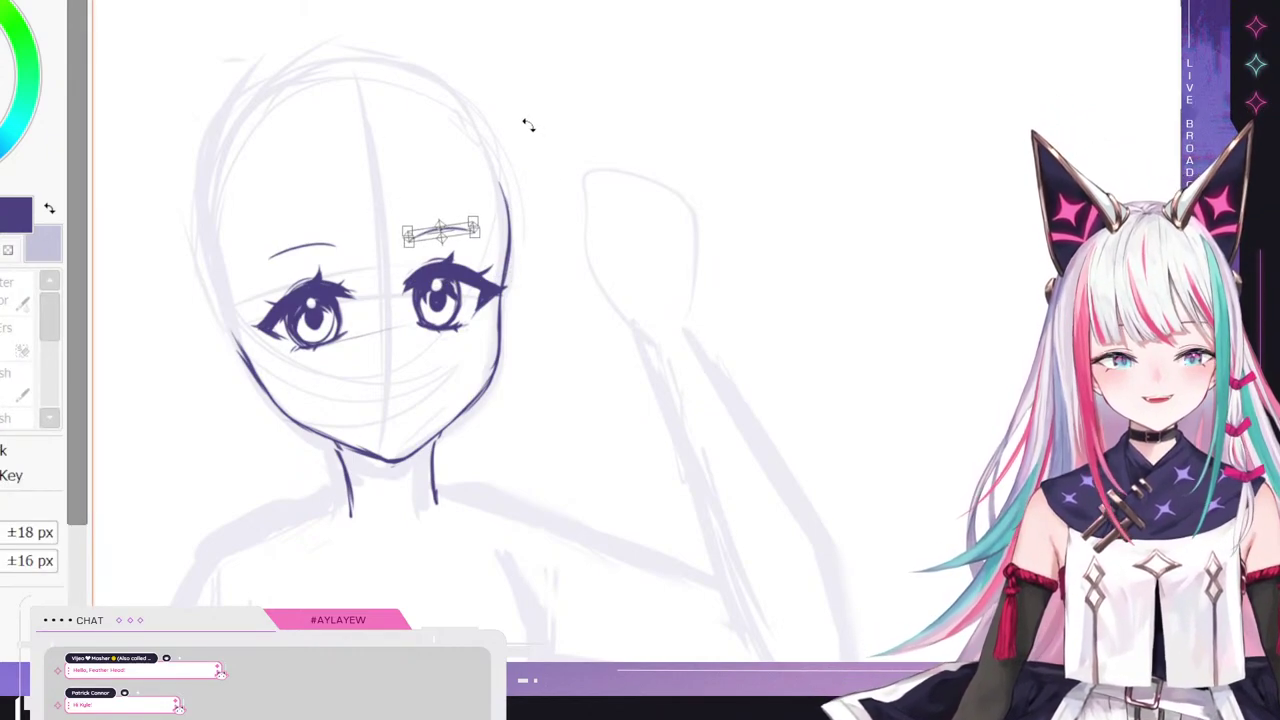
{"action": "key", "text": "Return"}
{"action": "mouse_move", "coordinate": [326, 216]}
{"action": "left_mouse_down"}
{"action": "mouse_move", "coordinate": [206, 280]}
{"action": "mouse_move", "coordinate": [208, 236]}
{"action": "left_mouse_up"}
{"action": "key", "text": "ctrl+t"}
{"action": "left_click_drag", "start_coordinate": [378, 157], "coordinate": [381, 158]}
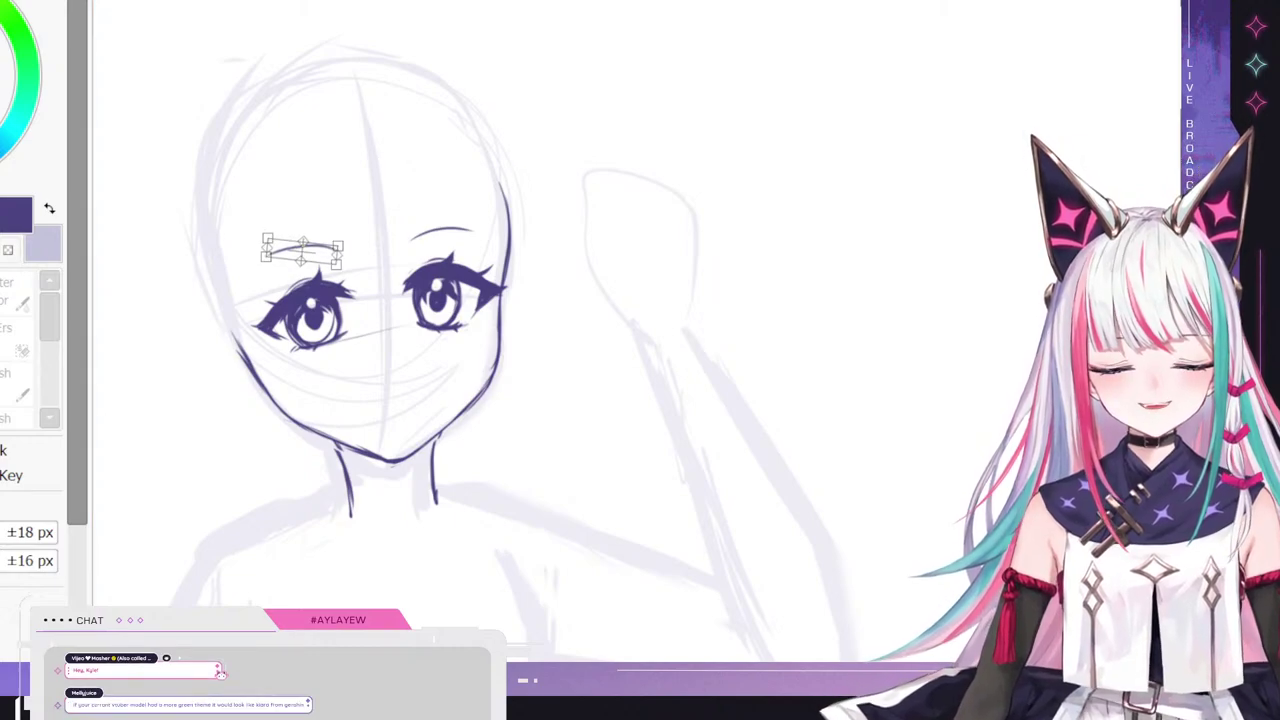
{"action": "key", "text": "Return"}
{"action": "key", "text": "ctrl+d"}
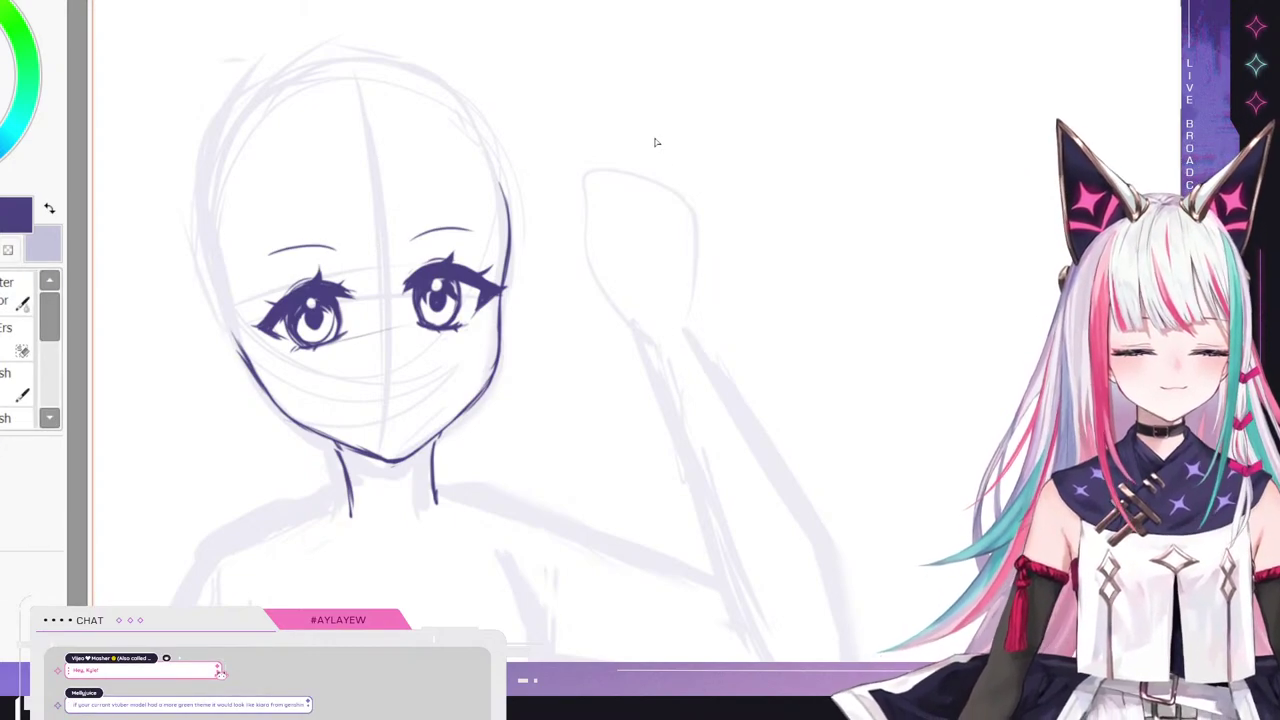
- Rotate both eyebrows together by a slight angle above the eyes and apply the transformation
{"action": "scroll", "coordinate": [655, 142], "scroll_direction": "down", "scroll_amount": 3}
{"action": "scroll", "coordinate": [372, 167], "scroll_direction": "up", "scroll_amount": 2}
{"action": "key", "text": "ctrl+t"}
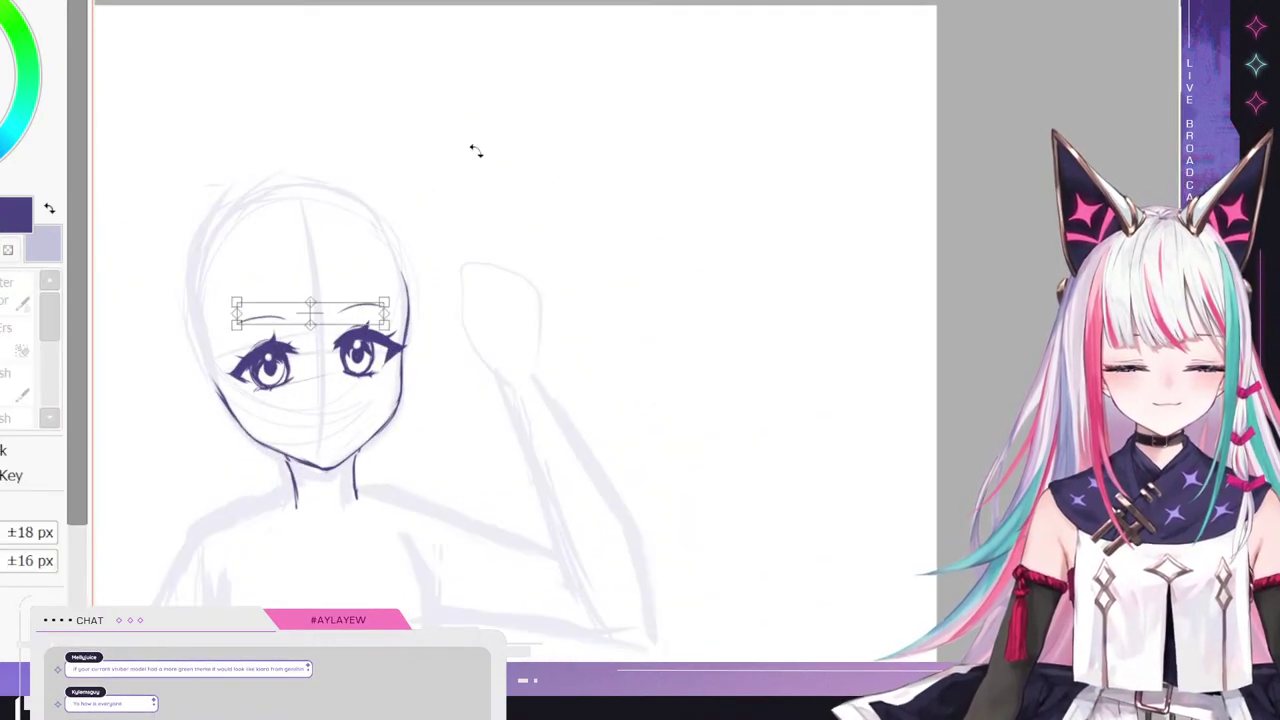
{"action": "left_click_drag", "start_coordinate": [446, 222], "coordinate": [416, 236]}
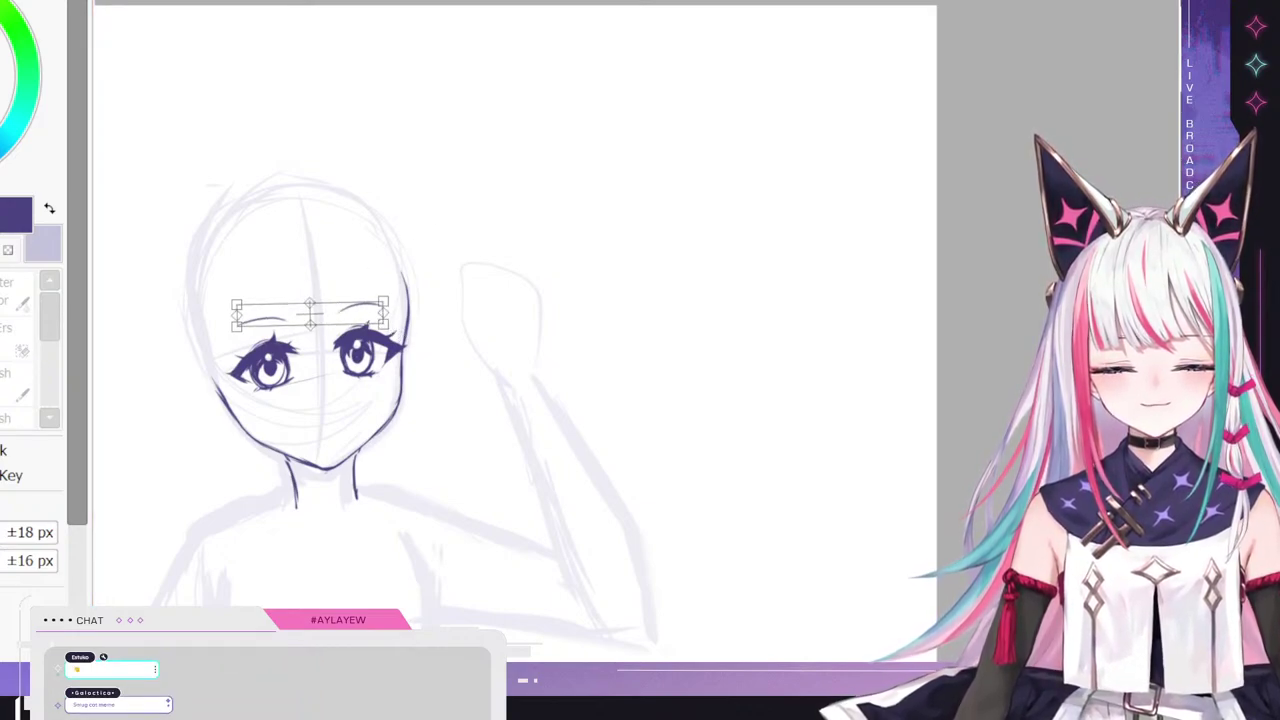
{"action": "key", "text": "Return"}
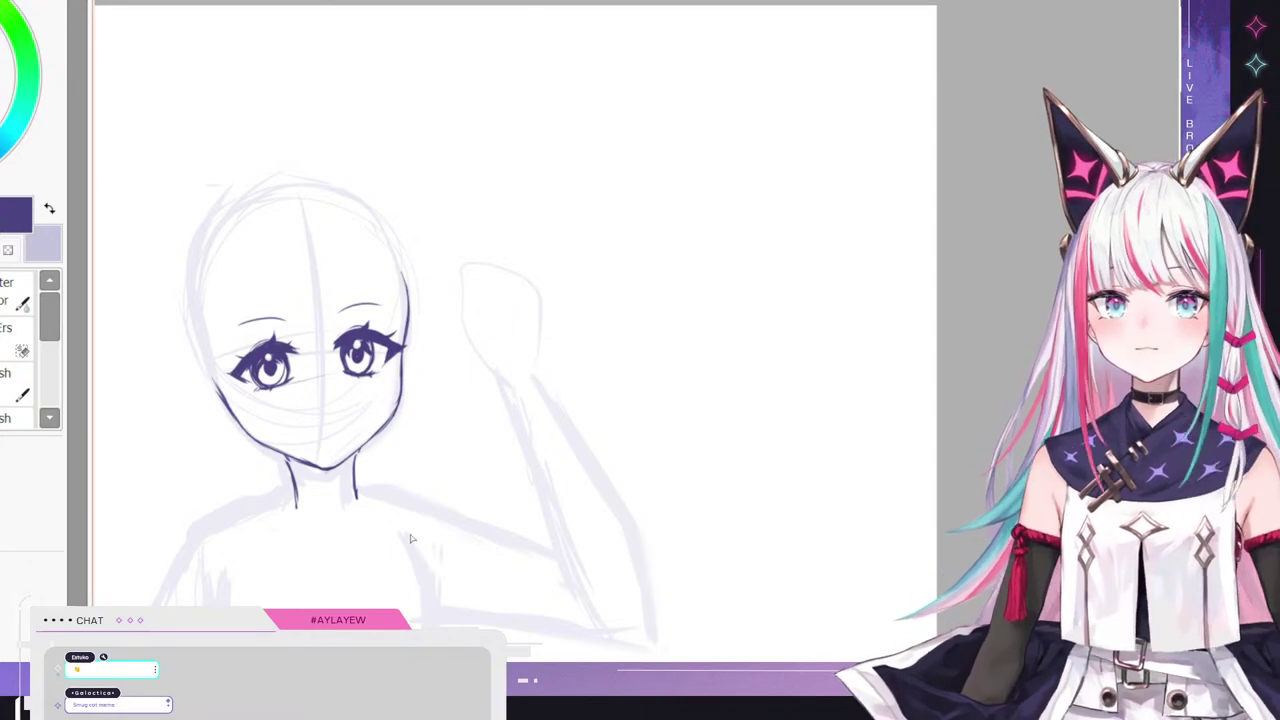
- Examine the face with its rotated eyebrows at several zoom levels to judge the expression against the whole head
{"action": "scroll", "coordinate": [395, 553], "scroll_direction": "down", "scroll_amount": 1}
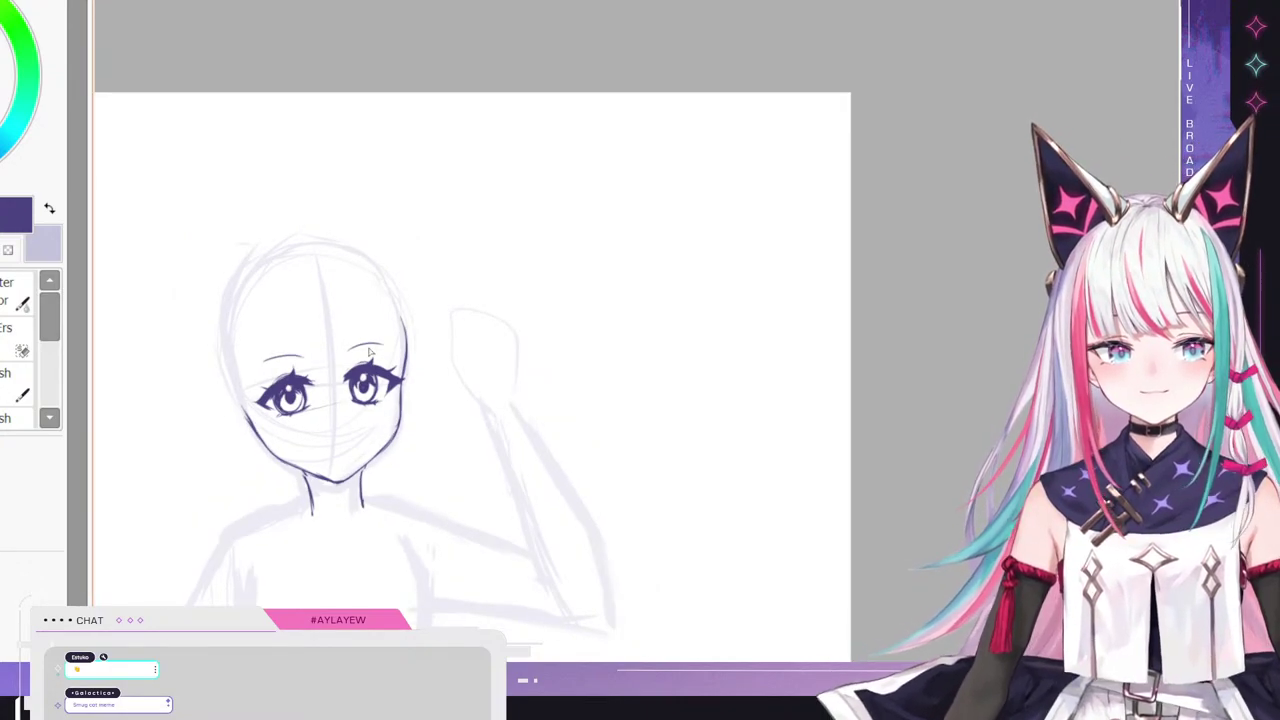
{"action": "scroll", "coordinate": [372, 352], "scroll_direction": "down", "scroll_amount": 2}
{"action": "scroll", "coordinate": [200, 354], "scroll_direction": "up", "scroll_amount": 2}
{"action": "scroll", "coordinate": [446, 398], "scroll_direction": "up", "scroll_amount": 2}
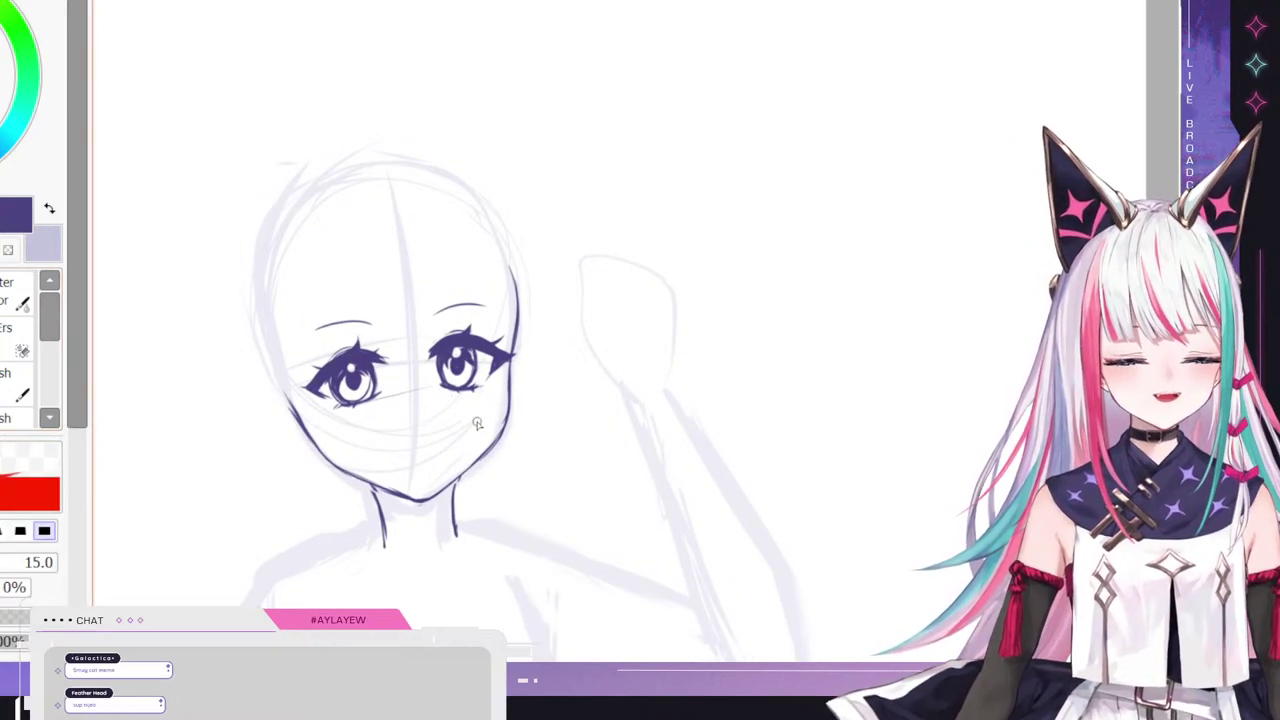
{"action": "scroll", "coordinate": [467, 425], "scroll_direction": "up", "scroll_amount": 2}
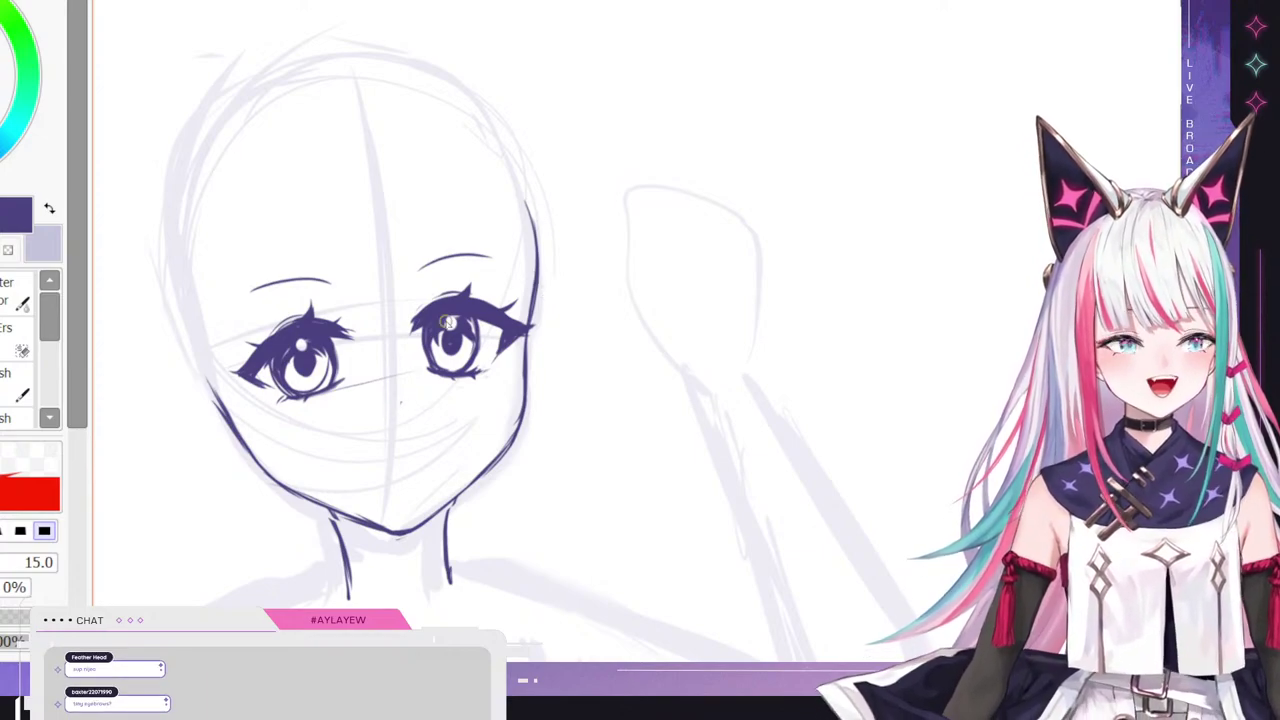
{"action": "scroll", "coordinate": [750, 305], "scroll_direction": "down", "scroll_amount": 2}
{"action": "scroll", "coordinate": [755, 310], "scroll_direction": "down", "scroll_amount": 2}
- Doodle thick angry eyebrows over the eyes of the okapi reference photo, and undo the strokes
{"action": "scroll", "coordinate": [434, 254], "scroll_direction": "up", "scroll_amount": 4}
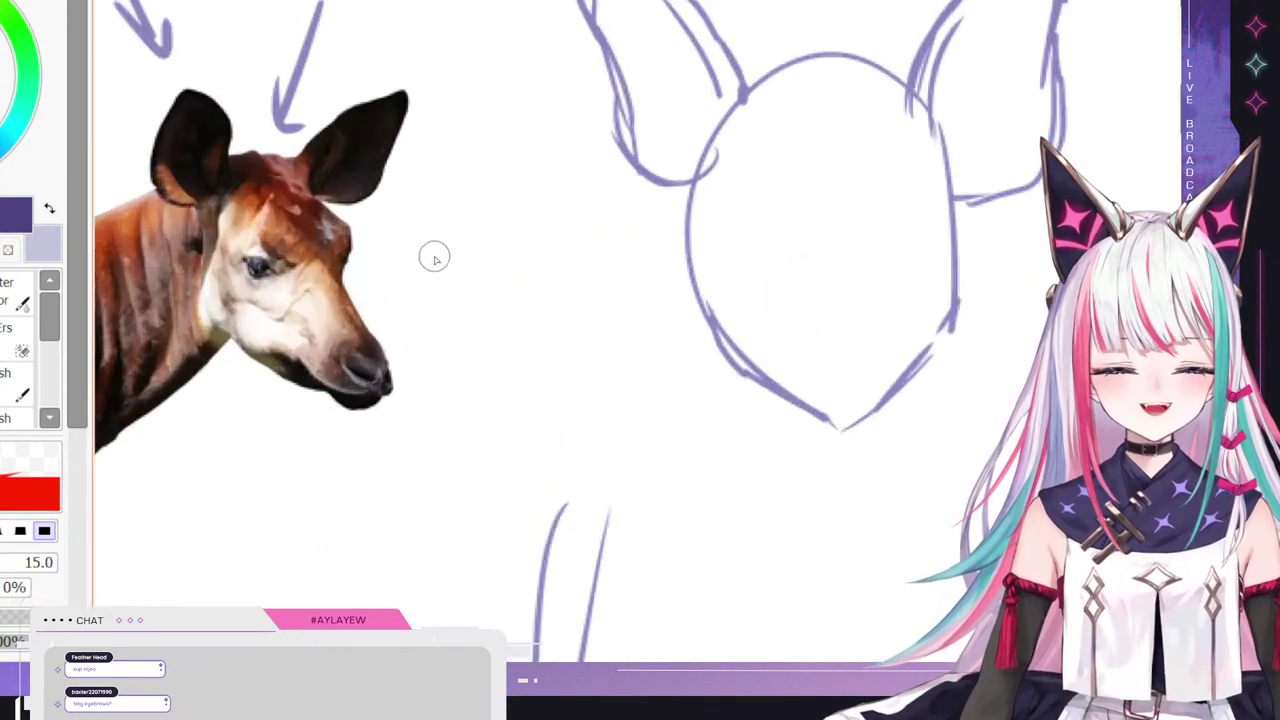
{"action": "scroll", "coordinate": [160, 143], "scroll_direction": "up", "scroll_amount": 5}
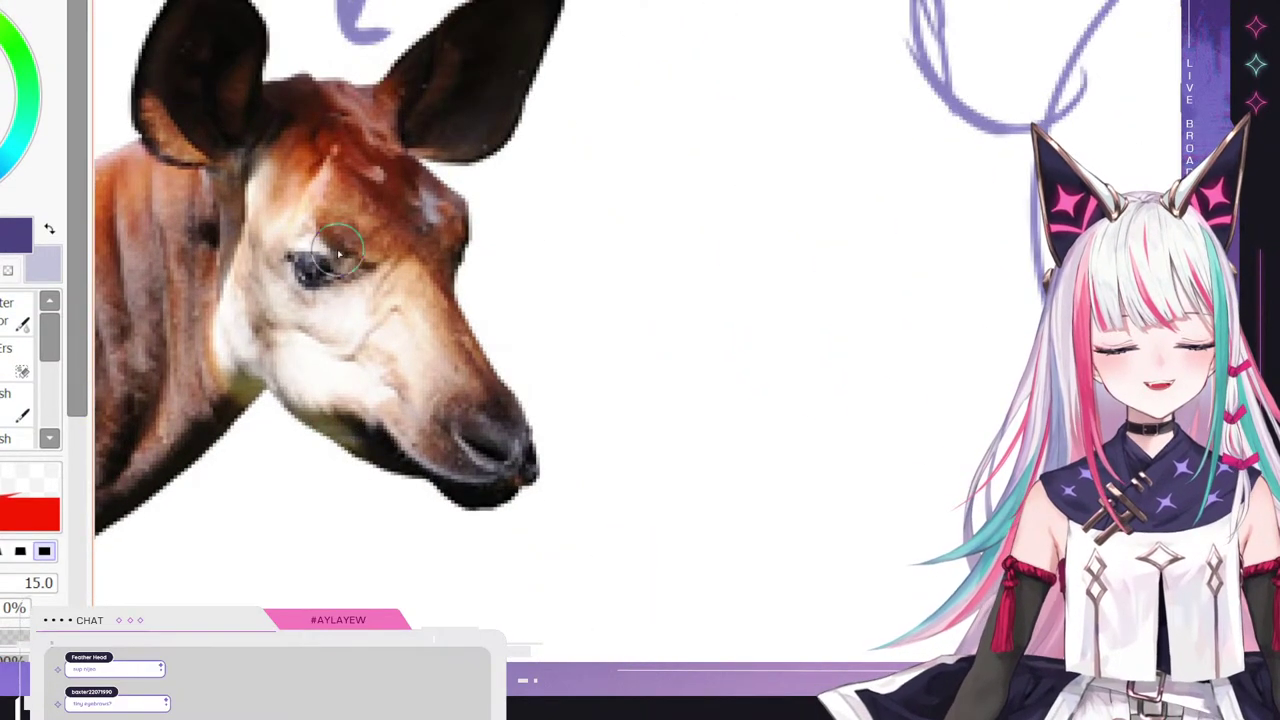
{"action": "left_click_drag", "start_coordinate": [332, 246], "coordinate": [350, 257]}
{"action": "left_click_drag", "start_coordinate": [444, 251], "coordinate": [460, 219]}
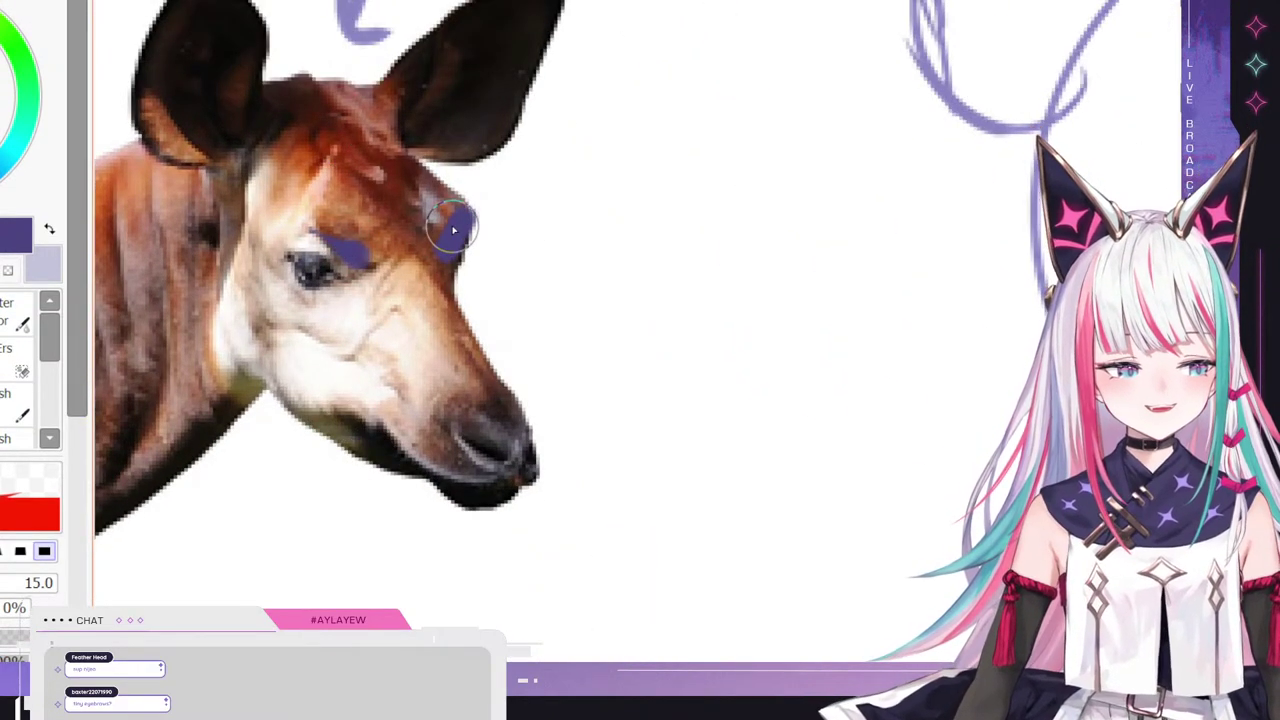
{"action": "left_click_drag", "start_coordinate": [345, 252], "coordinate": [312, 228]}
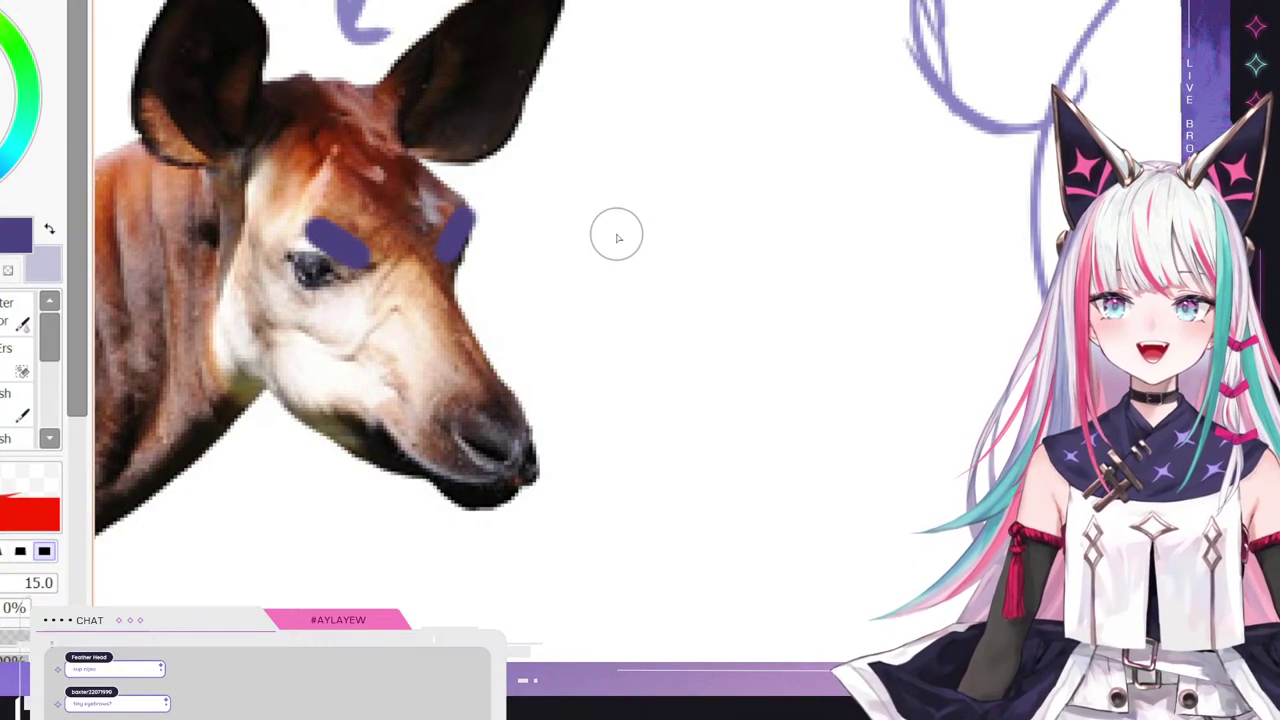
{"action": "key", "text": "ctrl+z"}
{"action": "key", "text": "ctrl+z"}
{"action": "key", "text": "ctrl+z"}
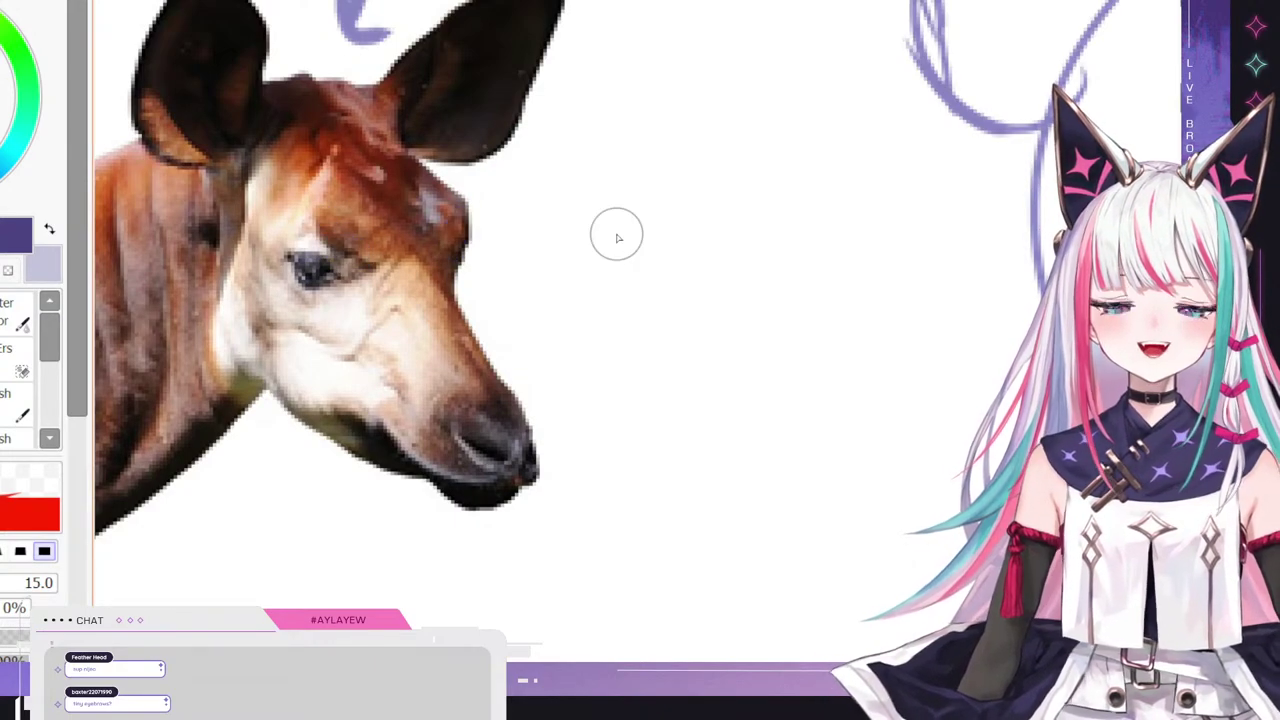
- Try to tilt the eyebrow farther from the raised hand so its inner end slopes down toward the nose
{"action": "scroll", "coordinate": [616, 234], "scroll_direction": "up", "scroll_amount": 1}
{"action": "scroll", "coordinate": [554, 264], "scroll_direction": "down", "scroll_amount": 8}
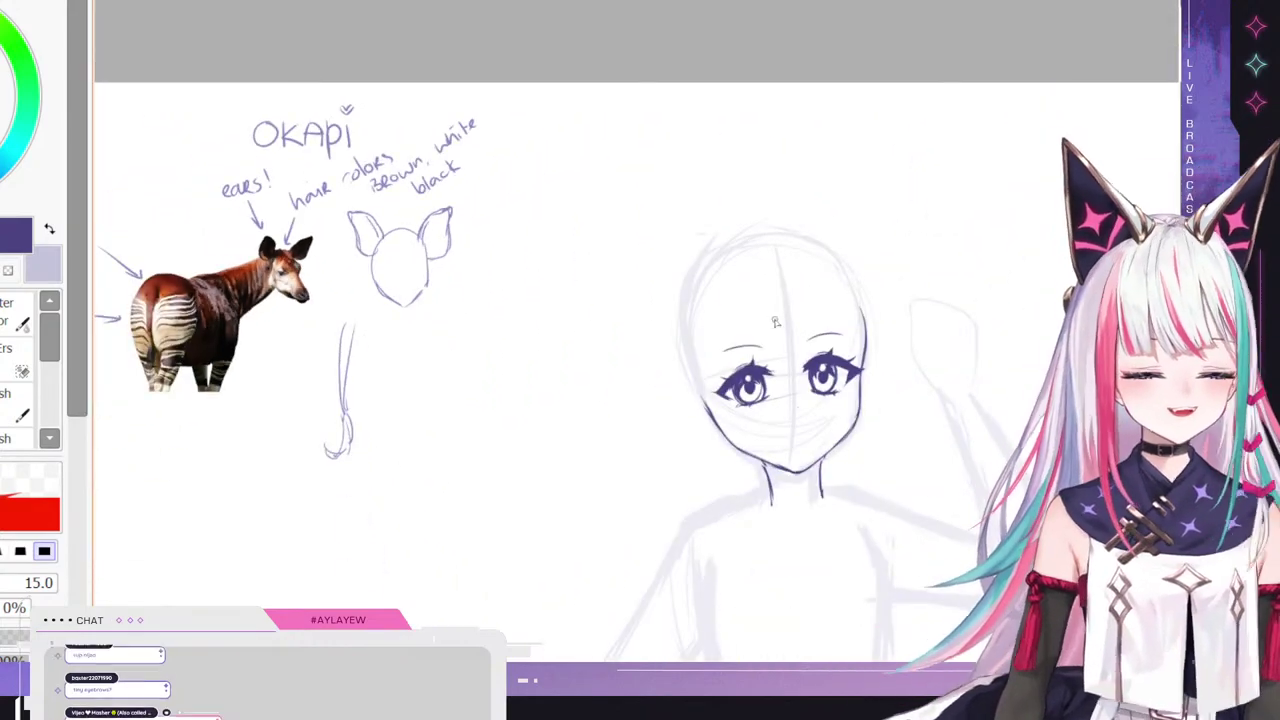
{"action": "scroll", "coordinate": [774, 322], "scroll_direction": "down", "scroll_amount": 1}
{"action": "scroll", "coordinate": [790, 345], "scroll_direction": "up", "scroll_amount": 5}
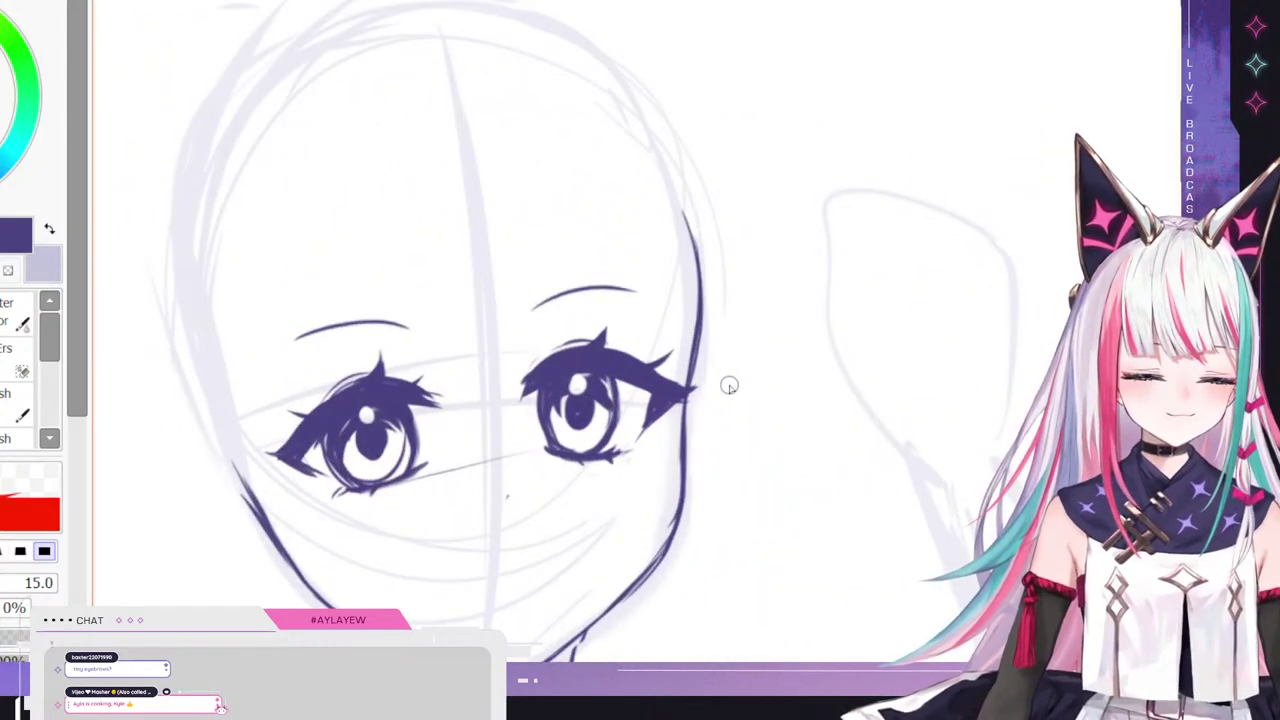
{"action": "mouse_move", "coordinate": [433, 348]}
{"action": "left_mouse_down"}
{"action": "mouse_move", "coordinate": [281, 291]}
{"action": "mouse_move", "coordinate": [443, 330]}
{"action": "left_mouse_up"}
{"action": "key", "text": "ctrl+t"}
{"action": "mouse_move", "coordinate": [449, 280]}
{"action": "left_mouse_down"}
{"action": "mouse_move", "coordinate": [469, 329]}
{"action": "mouse_move", "coordinate": [466, 309]}
{"action": "mouse_move", "coordinate": [408, 309]}
{"action": "left_mouse_up"}
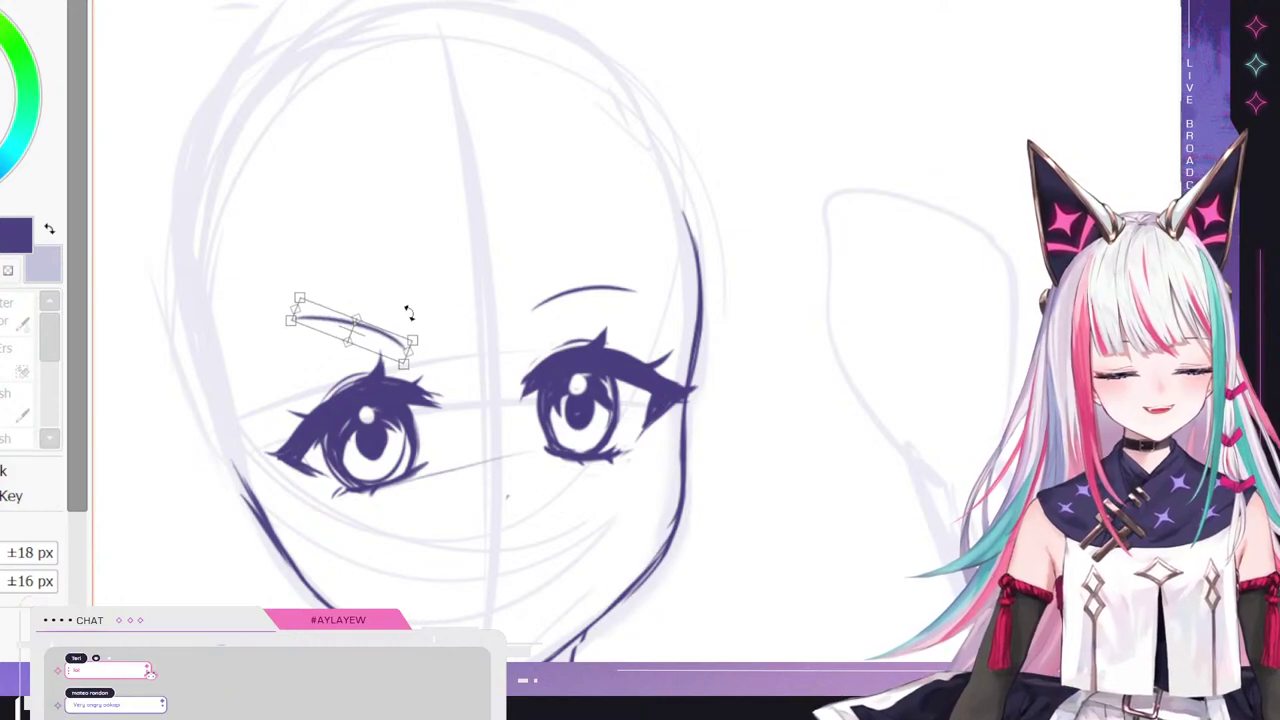
{"action": "key", "text": "Return"}
{"action": "key", "text": "ctrl+d"}
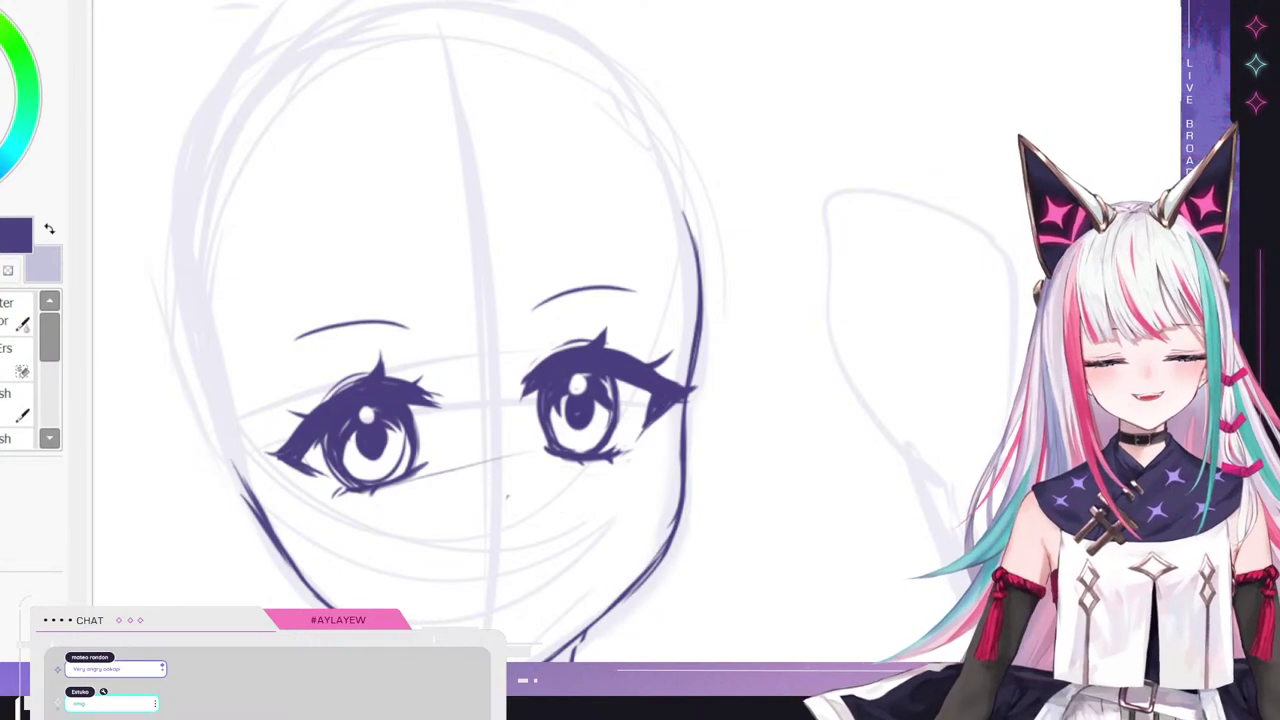
- Delete both arched eyebrows and sketch straighter, inward-slanting angry ones with the size 15 brush, checking them against the whole figure
{"action": "key", "text": "Delete"}
{"action": "key", "text": "n"}
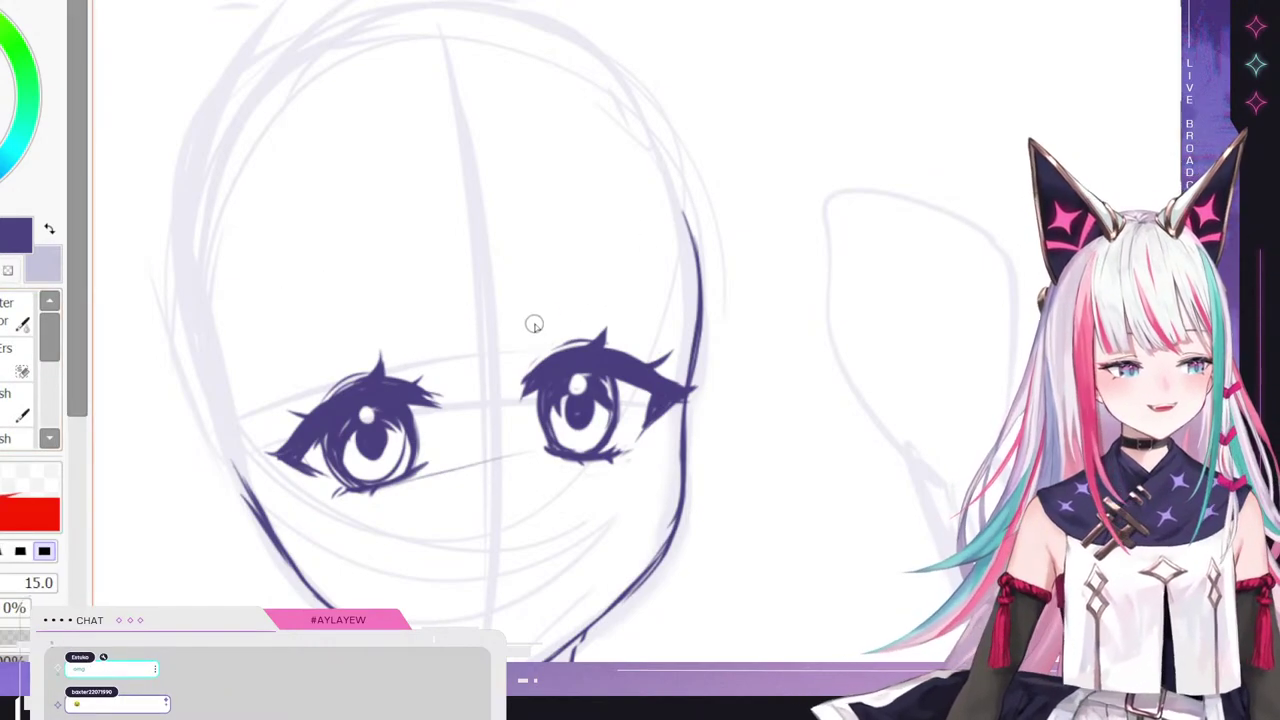
{"action": "left_click_drag", "start_coordinate": [528, 325], "coordinate": [612, 282]}
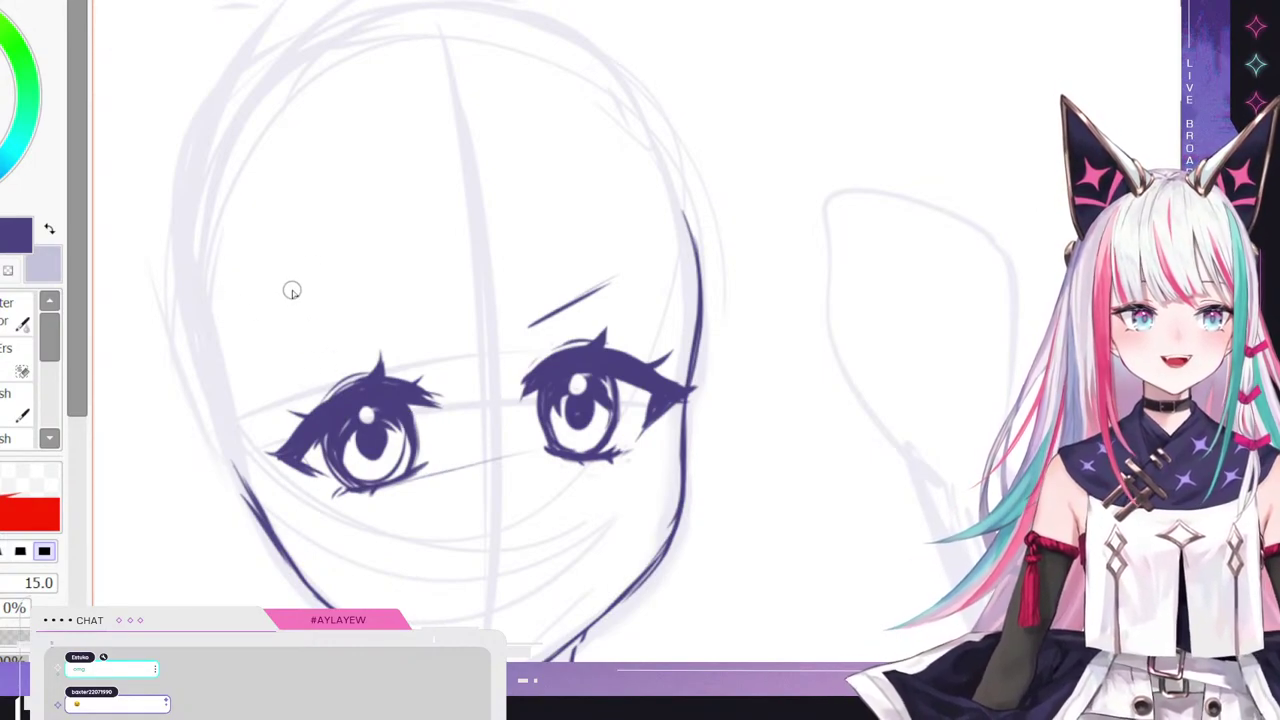
{"action": "left_click_drag", "start_coordinate": [304, 333], "coordinate": [415, 346]}
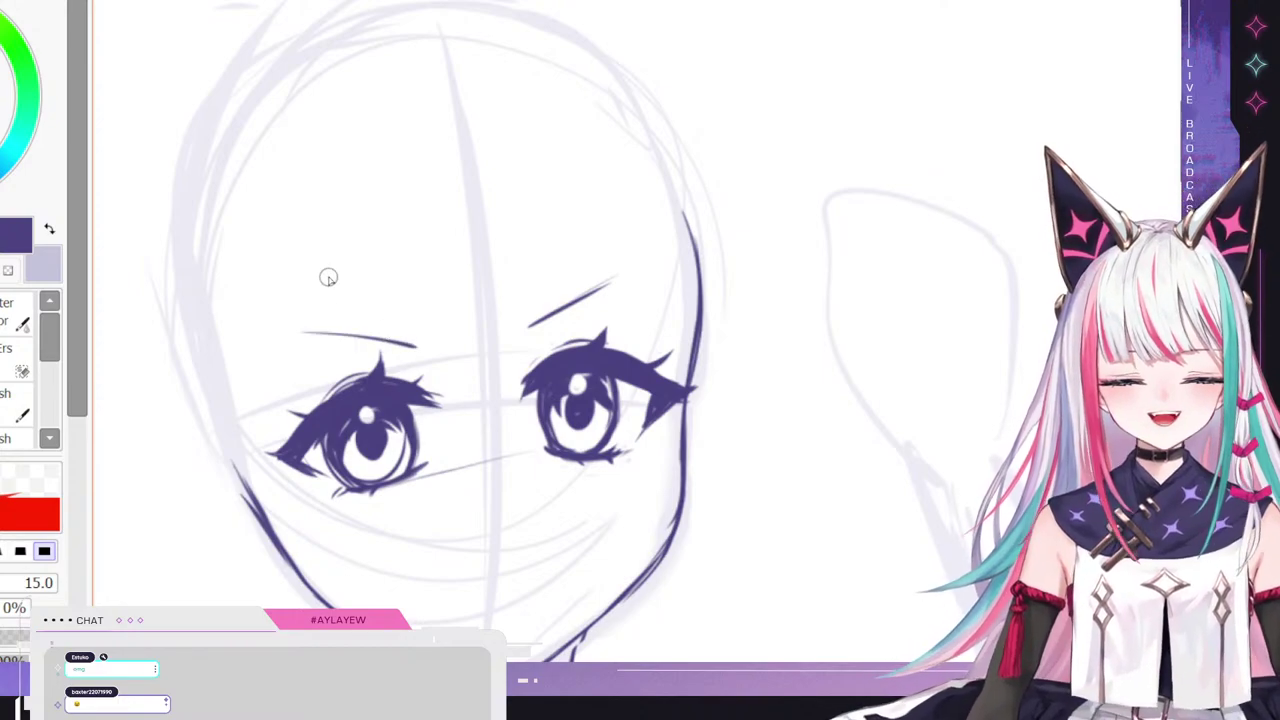
{"action": "scroll", "coordinate": [357, 275], "scroll_direction": "down", "scroll_amount": 5}
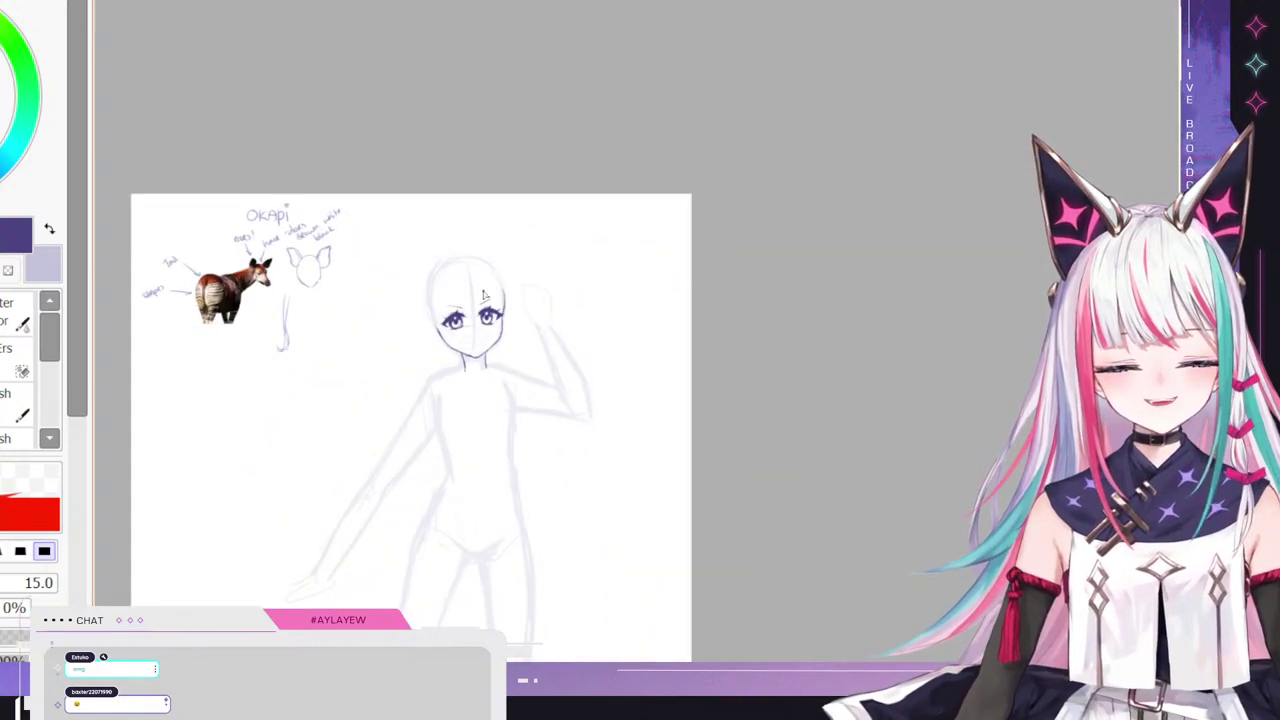
{"action": "scroll", "coordinate": [354, 349], "scroll_direction": "up", "scroll_amount": 1}
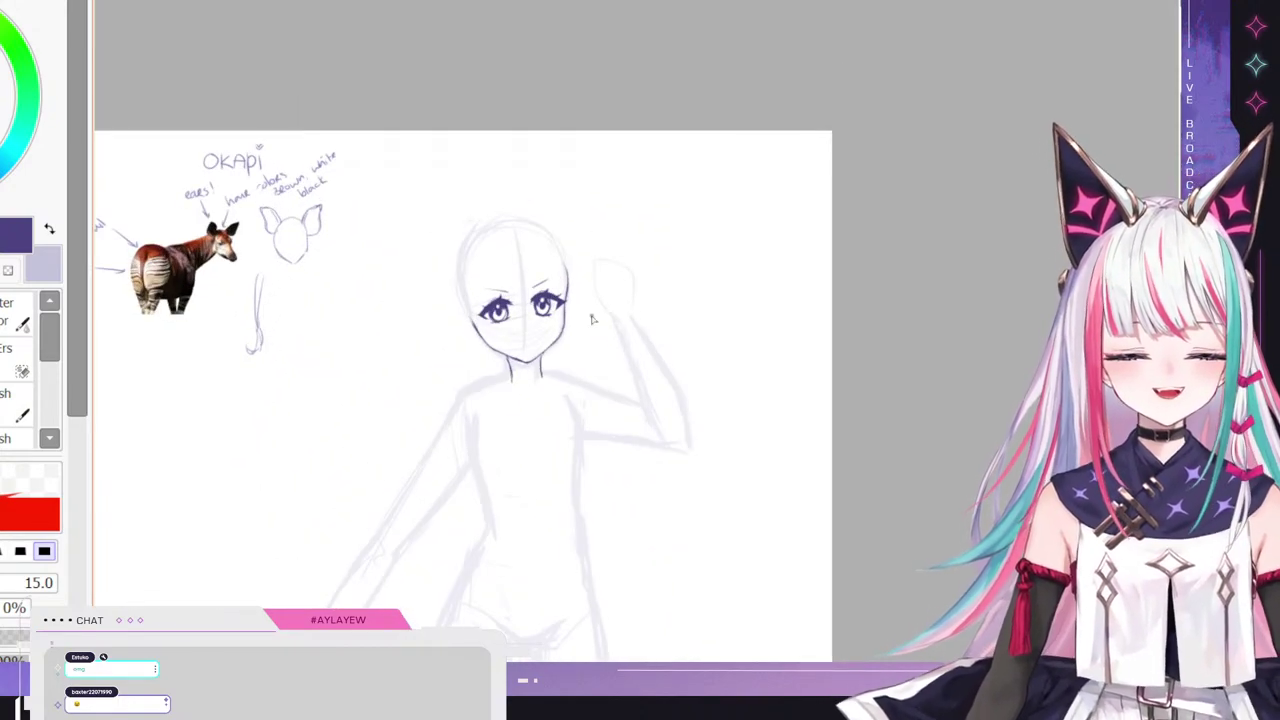
{"action": "scroll", "coordinate": [645, 310], "scroll_direction": "up", "scroll_amount": 1}
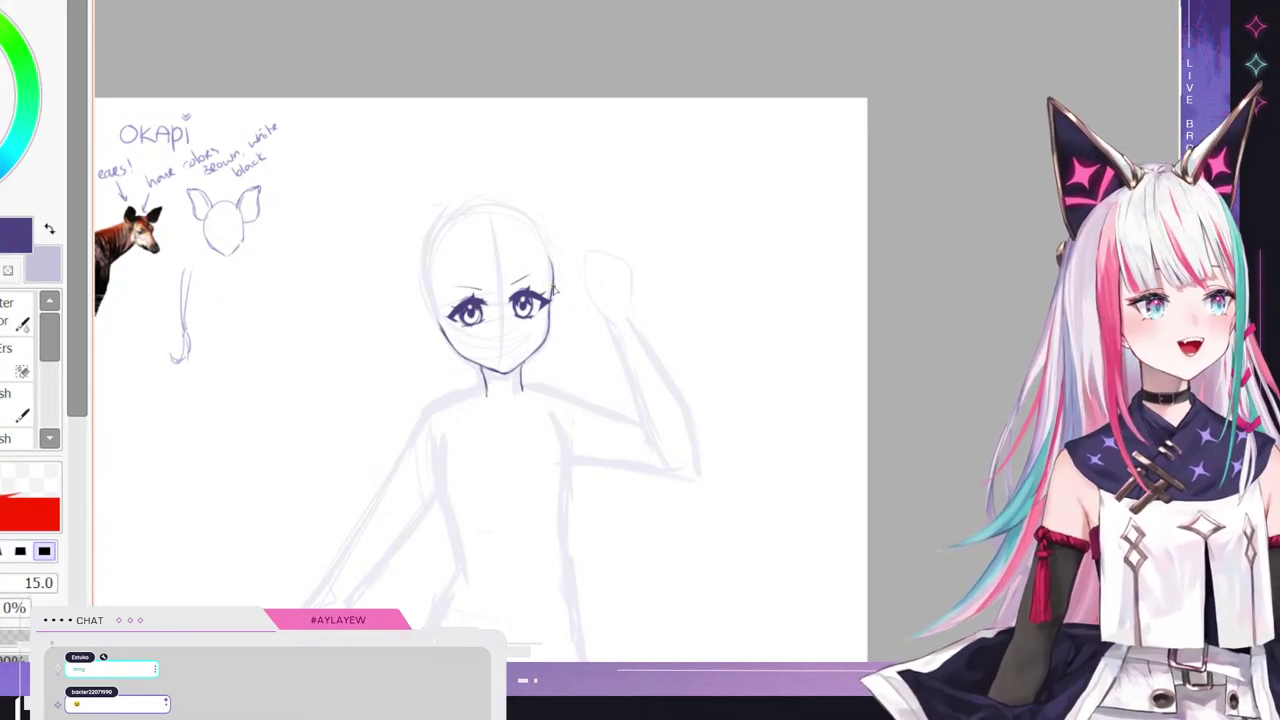
{"action": "scroll", "coordinate": [553, 290], "scroll_direction": "up", "scroll_amount": 3}
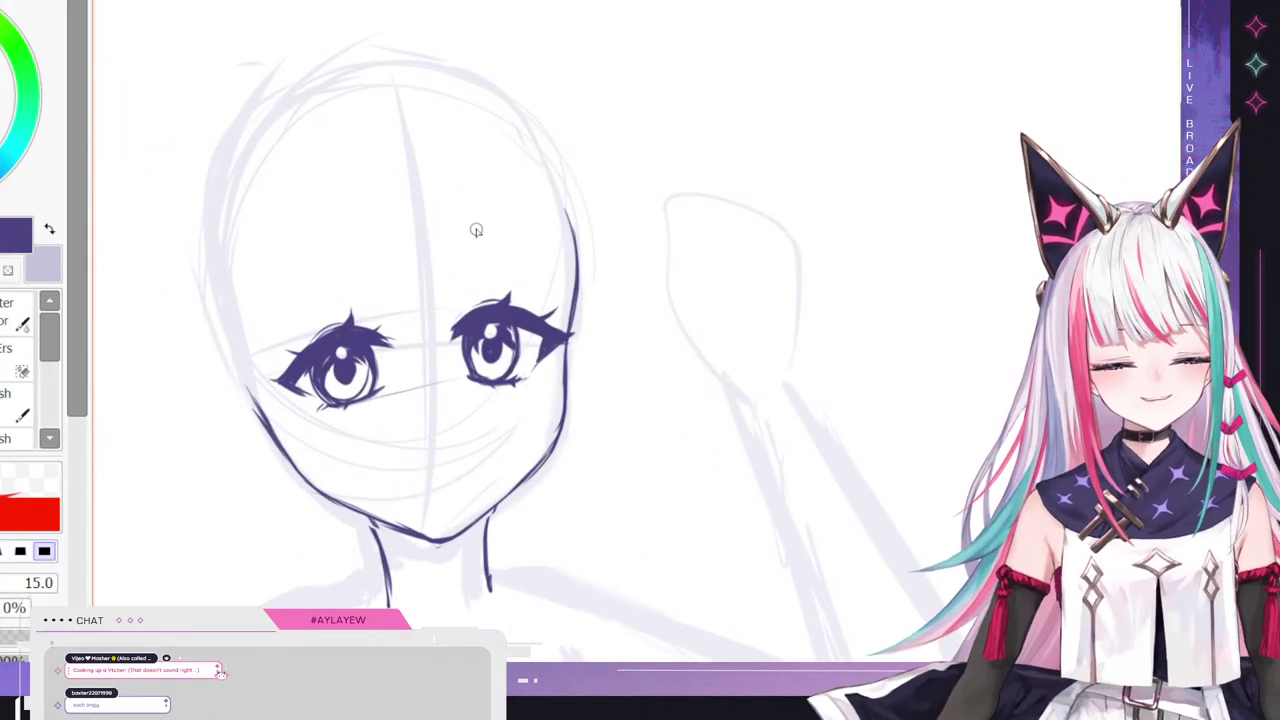
- Draw thin, softly curved eyebrows higher above each eye in place of the angry ones, redoing the far-side stroke until it is smooth
{"action": "left_click_drag", "start_coordinate": [449, 274], "coordinate": [514, 249]}
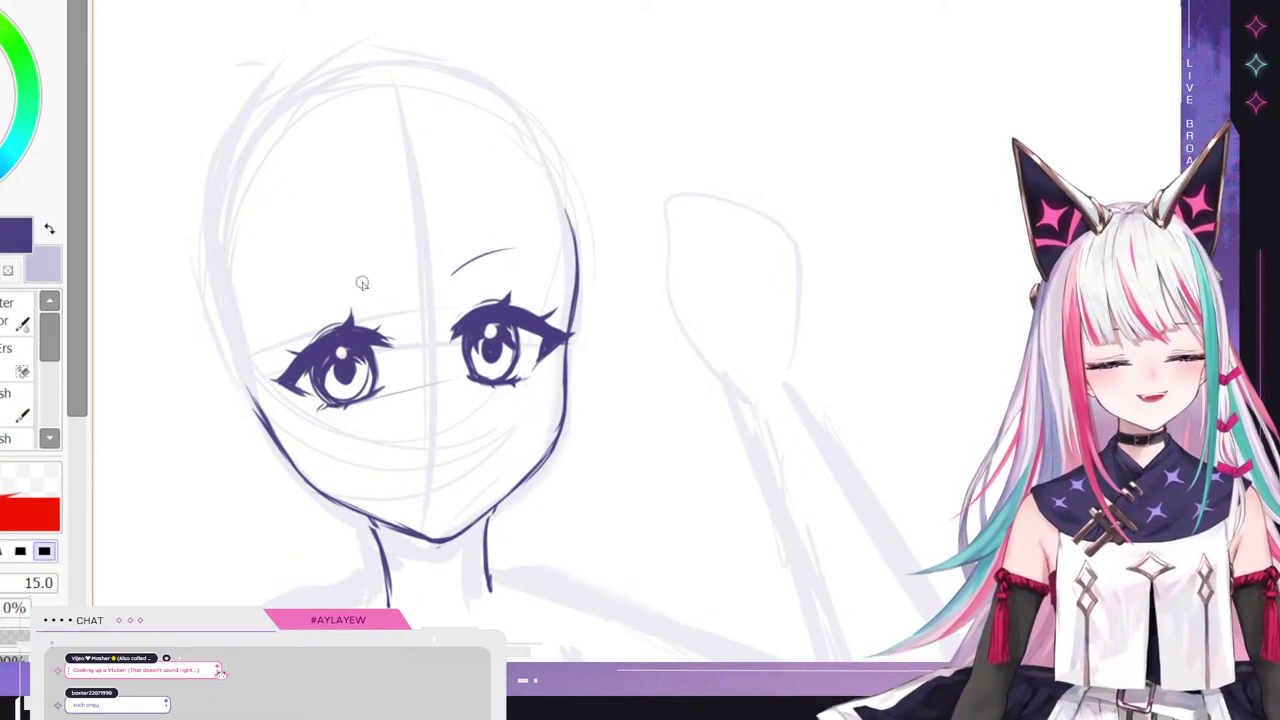
{"action": "left_click_drag", "start_coordinate": [371, 281], "coordinate": [279, 281]}
{"action": "key", "text": "ctrl+z"}
{"action": "left_click_drag", "start_coordinate": [368, 274], "coordinate": [289, 281]}
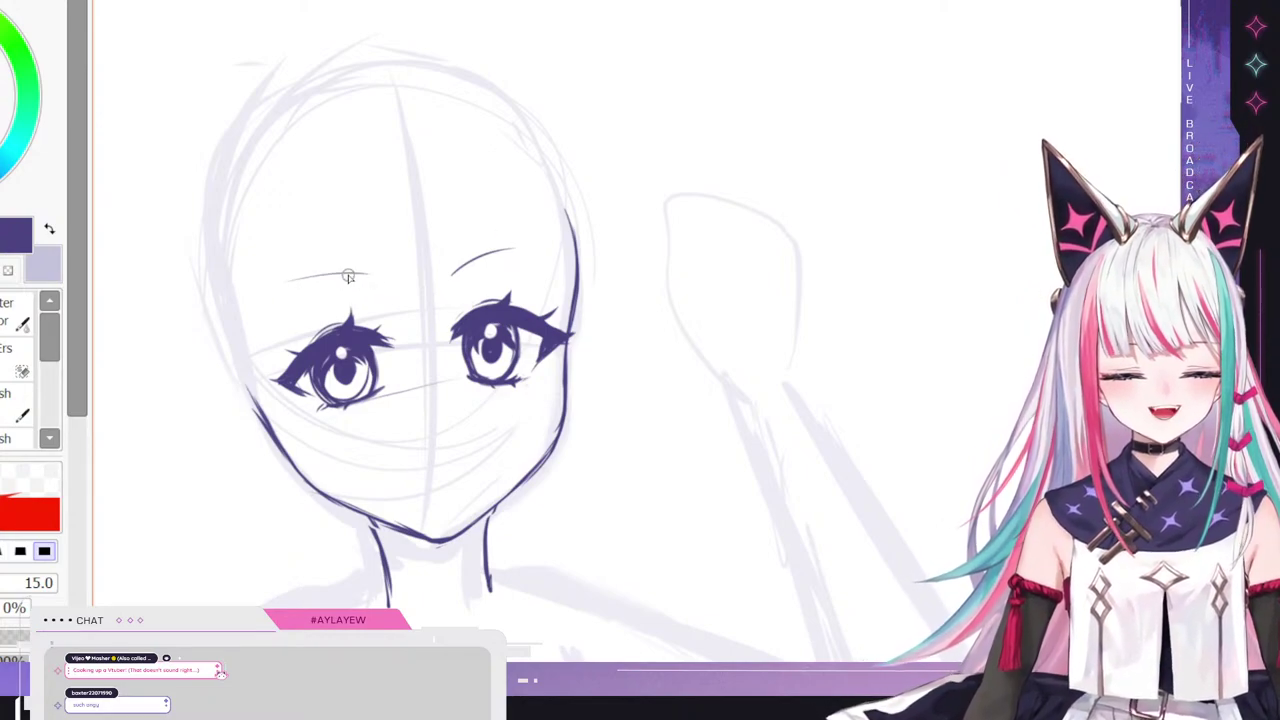
{"action": "key", "text": "ctrl+z"}
{"action": "left_click_drag", "start_coordinate": [371, 280], "coordinate": [295, 277]}
{"action": "key", "text": "ctrl+z"}
{"action": "mouse_move", "coordinate": [373, 283]}
{"action": "left_mouse_down"}
{"action": "mouse_move", "coordinate": [282, 282]}
{"action": "mouse_move", "coordinate": [371, 278]}
{"action": "left_mouse_up"}
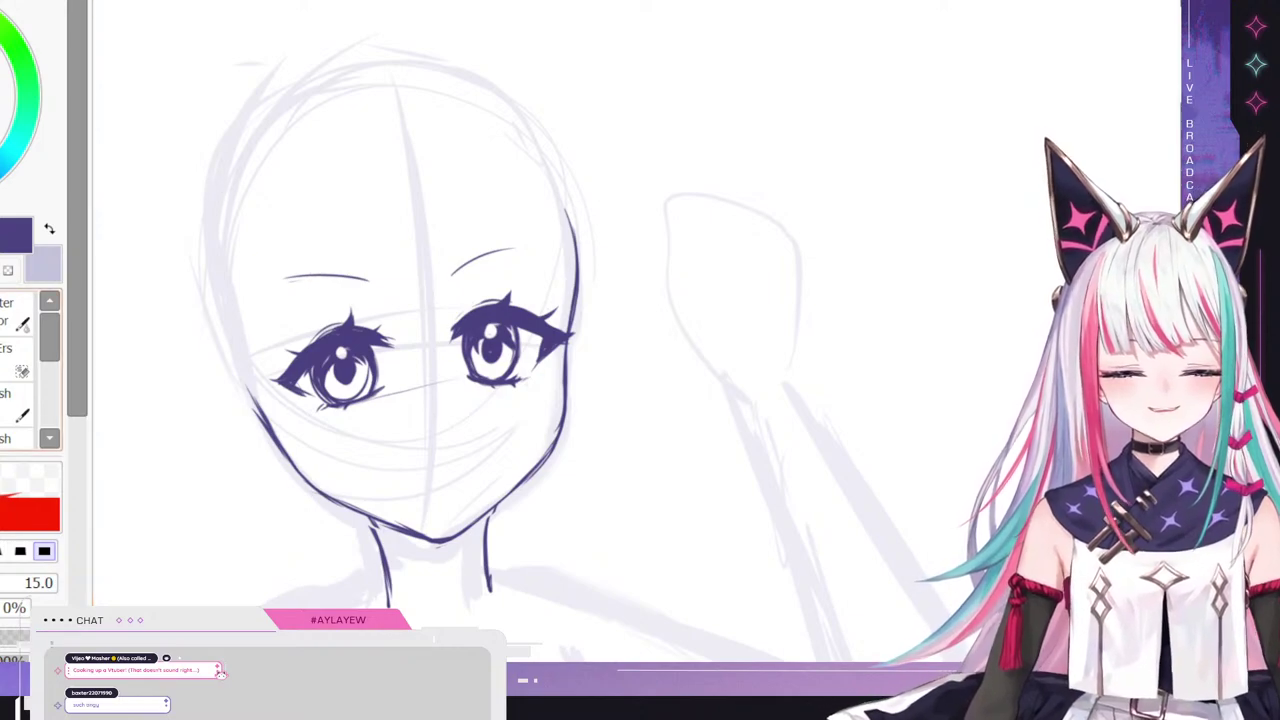
- Lasso the eyebrow farther from the raised hand, move it slightly toward the face's centre line, and clear the selection
{"action": "key", "text": "e"}
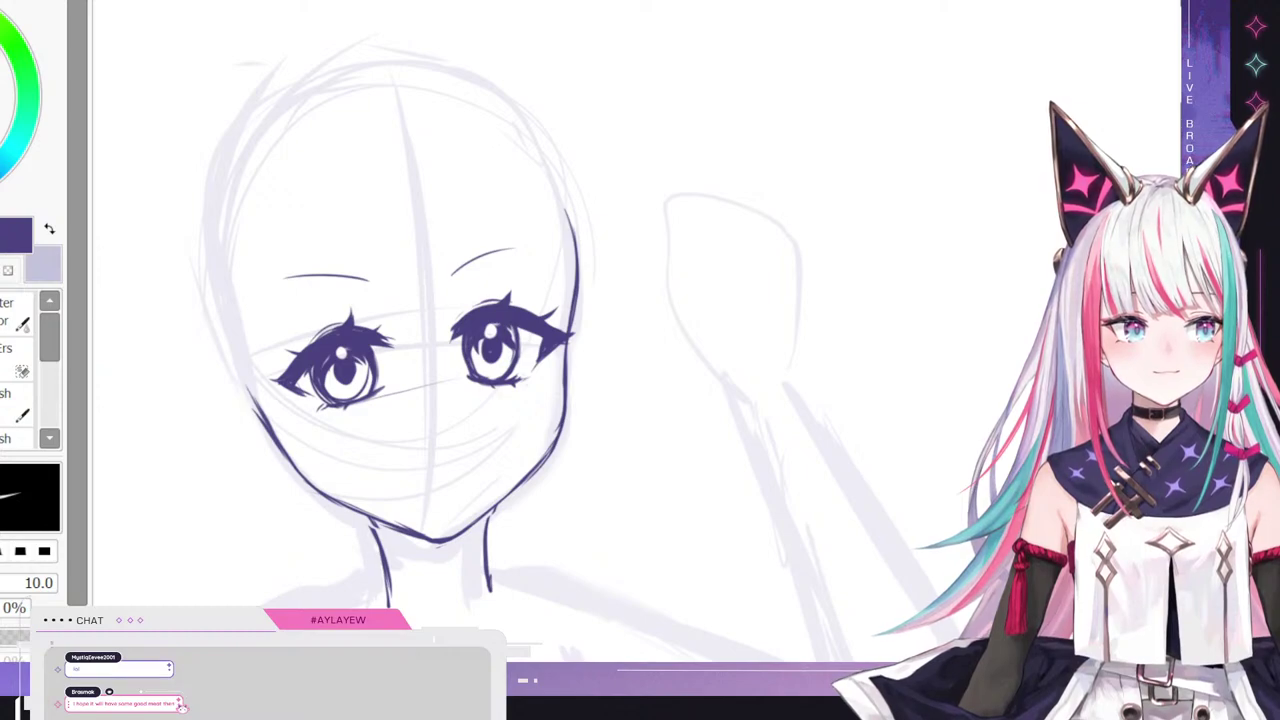
{"action": "key", "text": "l"}
{"action": "mouse_move", "coordinate": [405, 274]}
{"action": "left_mouse_down"}
{"action": "mouse_move", "coordinate": [386, 310]}
{"action": "mouse_move", "coordinate": [400, 256]}
{"action": "mouse_move", "coordinate": [358, 259]}
{"action": "mouse_move", "coordinate": [369, 275]}
{"action": "left_mouse_up"}
{"action": "key", "text": "ctrl+d"}
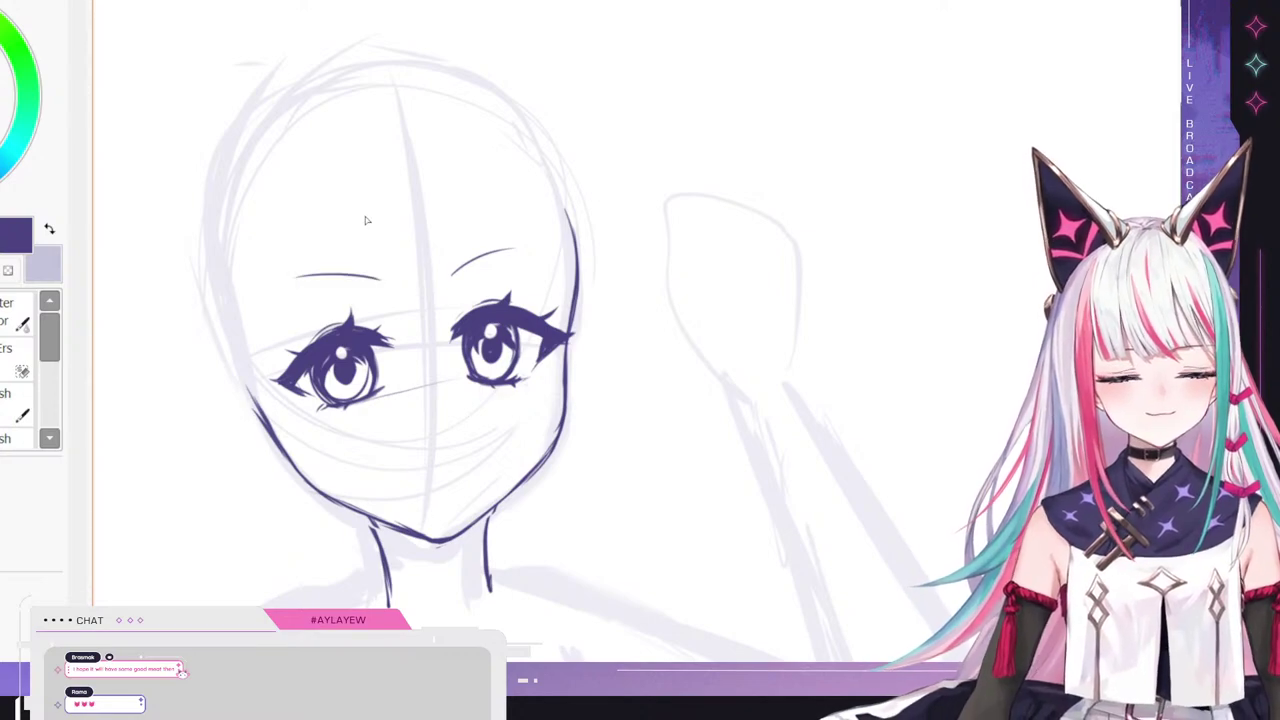
- Select the eyebrow nearer the raised hand, scale it down slightly, and apply the transformation
{"action": "scroll", "coordinate": [380, 200], "scroll_direction": "down", "scroll_amount": 3}
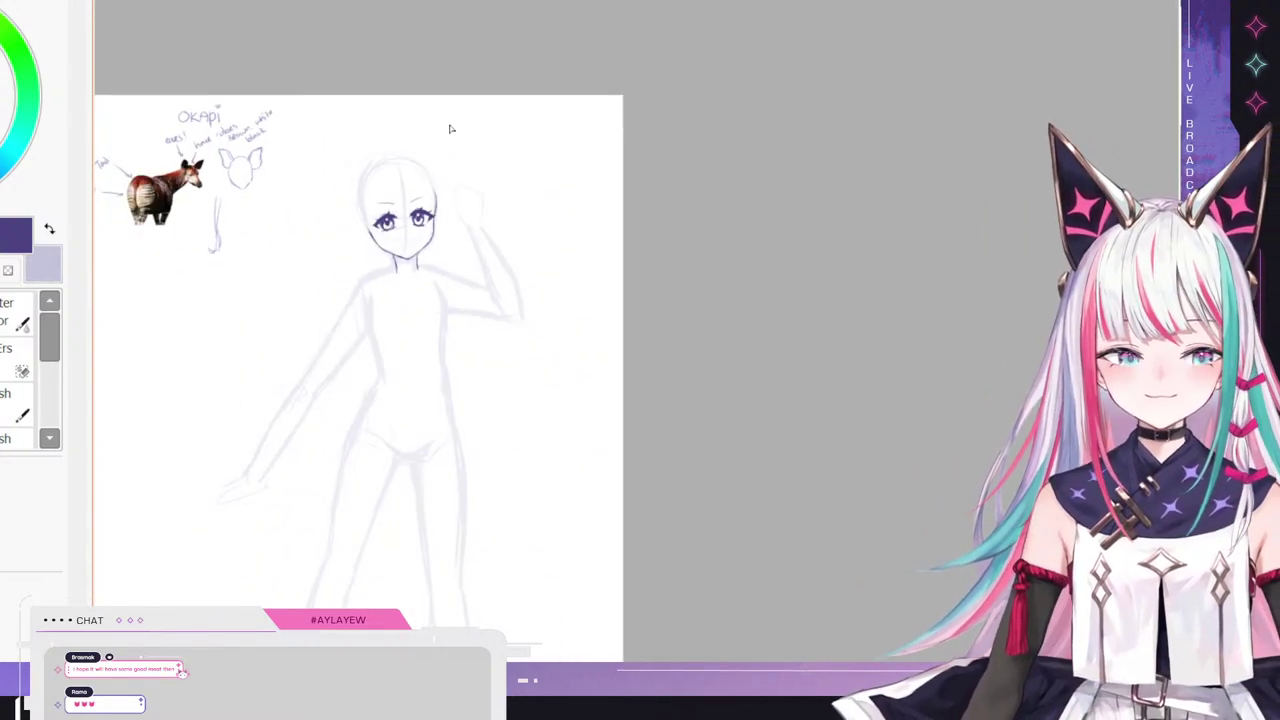
{"action": "scroll", "coordinate": [431, 114], "scroll_direction": "up", "scroll_amount": 4}
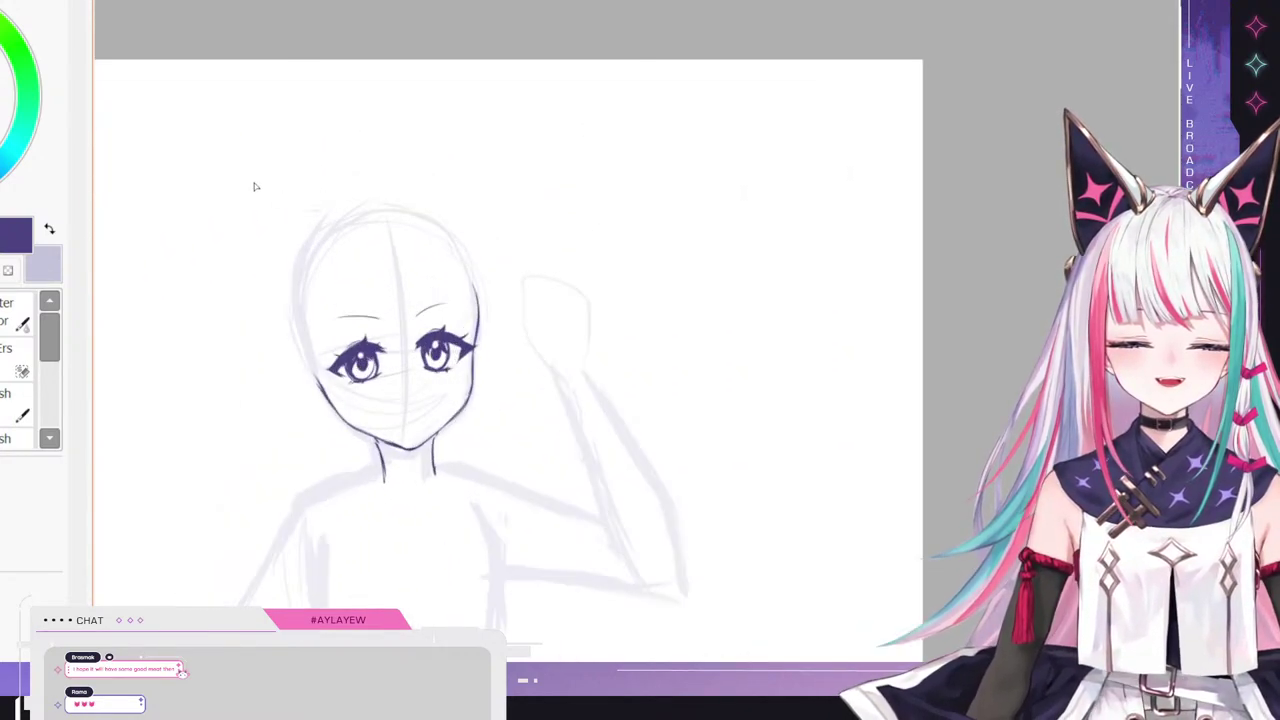
{"action": "mouse_move", "coordinate": [551, 381]}
{"action": "left_mouse_down"}
{"action": "mouse_move", "coordinate": [589, 386]}
{"action": "mouse_move", "coordinate": [563, 369]}
{"action": "left_mouse_up"}
{"action": "key", "text": "ctrl+t"}
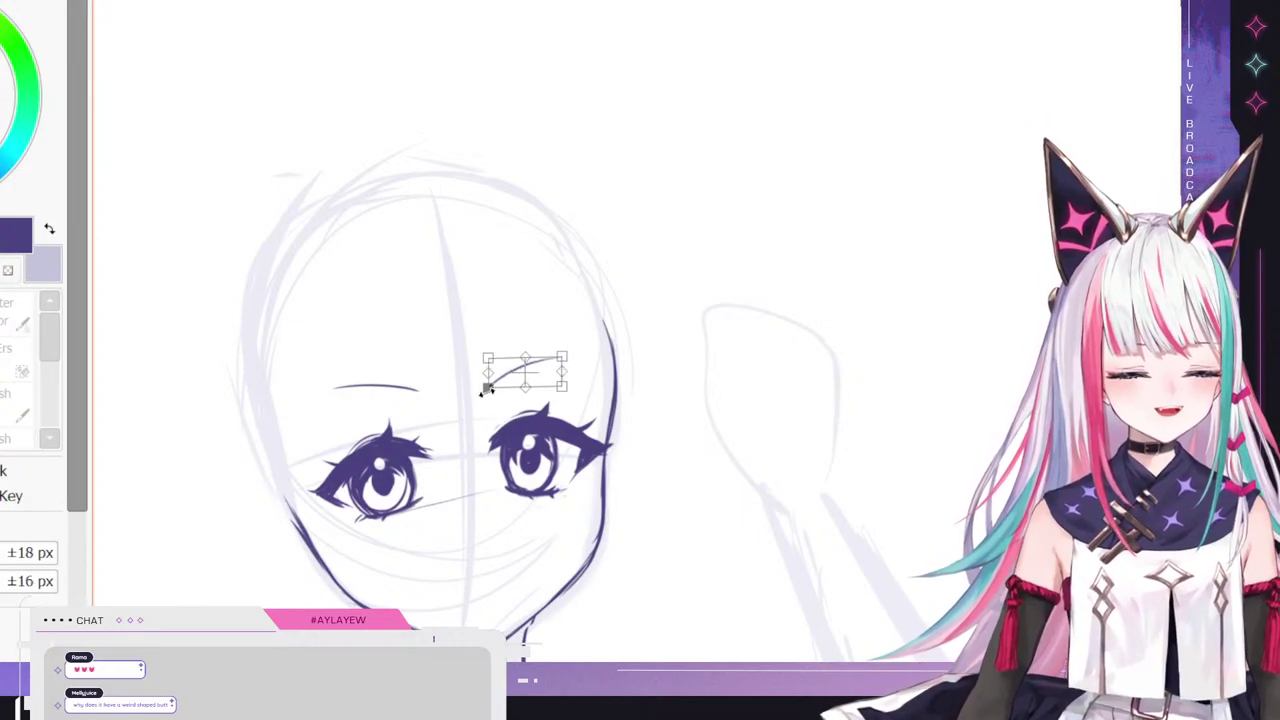
{"action": "left_click_drag", "start_coordinate": [487, 390], "coordinate": [489, 386]}
{"action": "key", "text": "Return"}
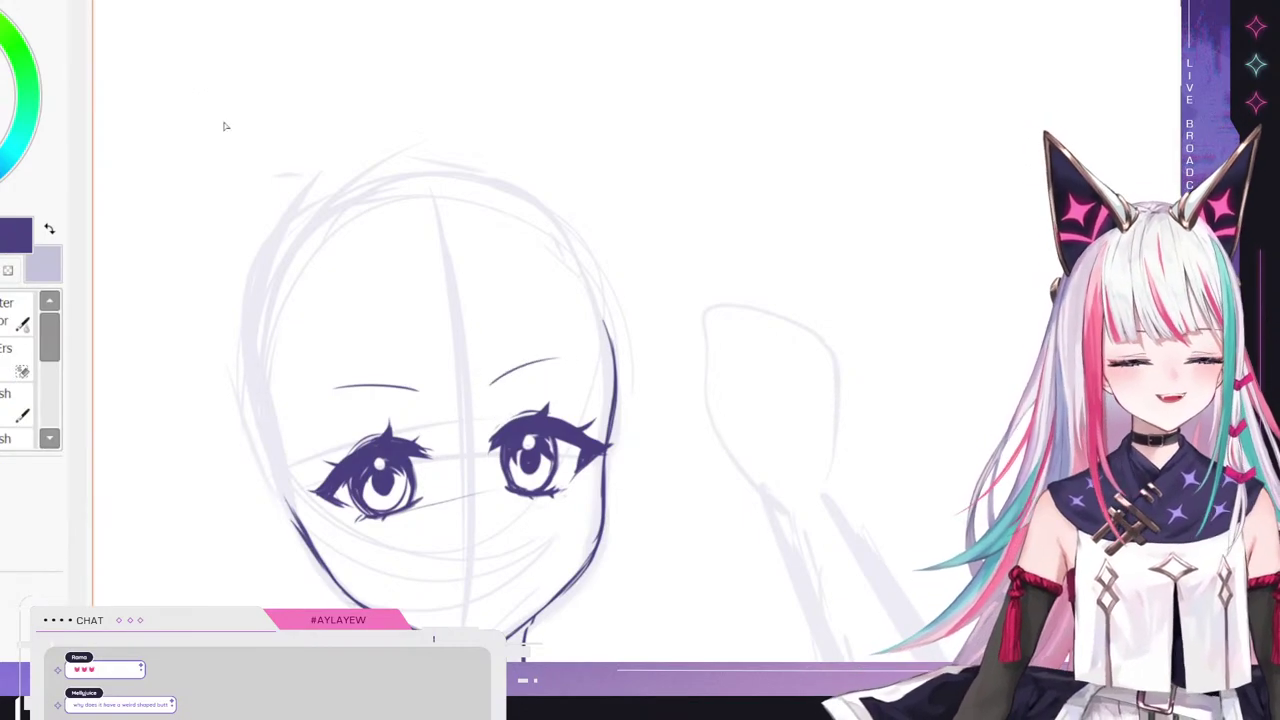
- Examine the redrawn eyebrows and eyes at several zoom levels to judge the expression against the whole figure
{"action": "scroll", "coordinate": [369, 212], "scroll_direction": "down", "scroll_amount": 4}
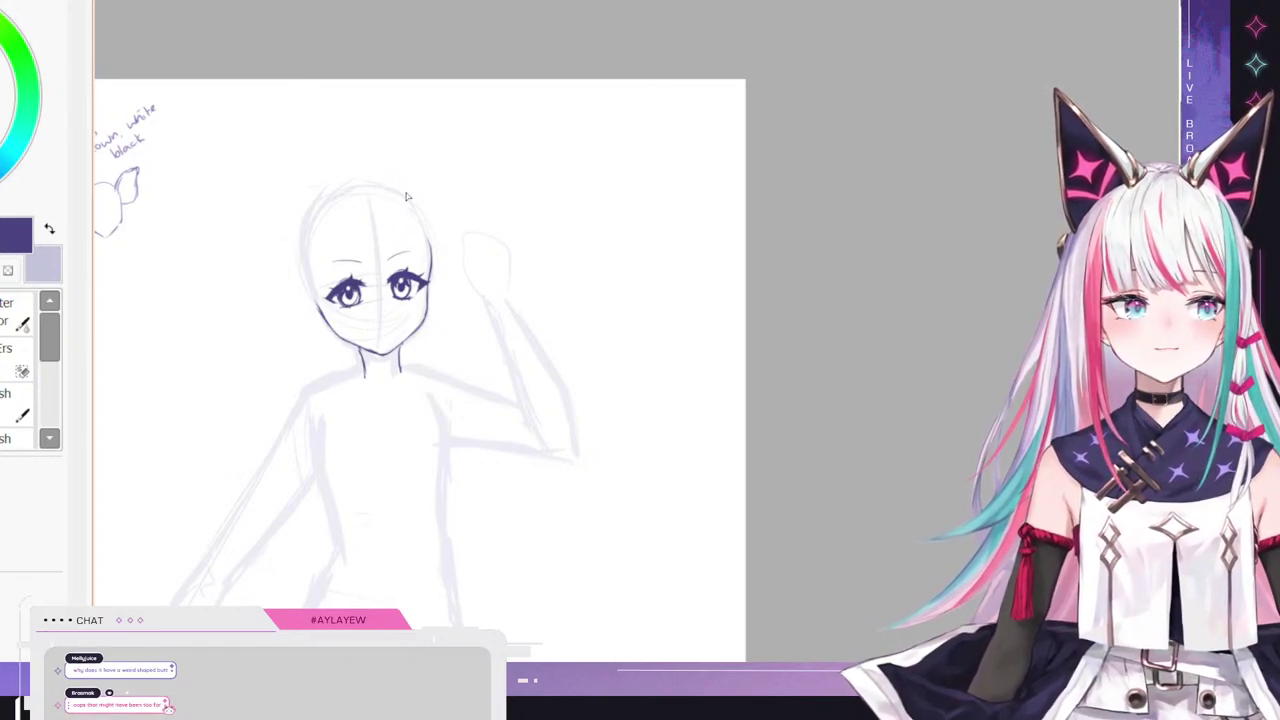
{"action": "scroll", "coordinate": [407, 196], "scroll_direction": "up", "scroll_amount": 2}
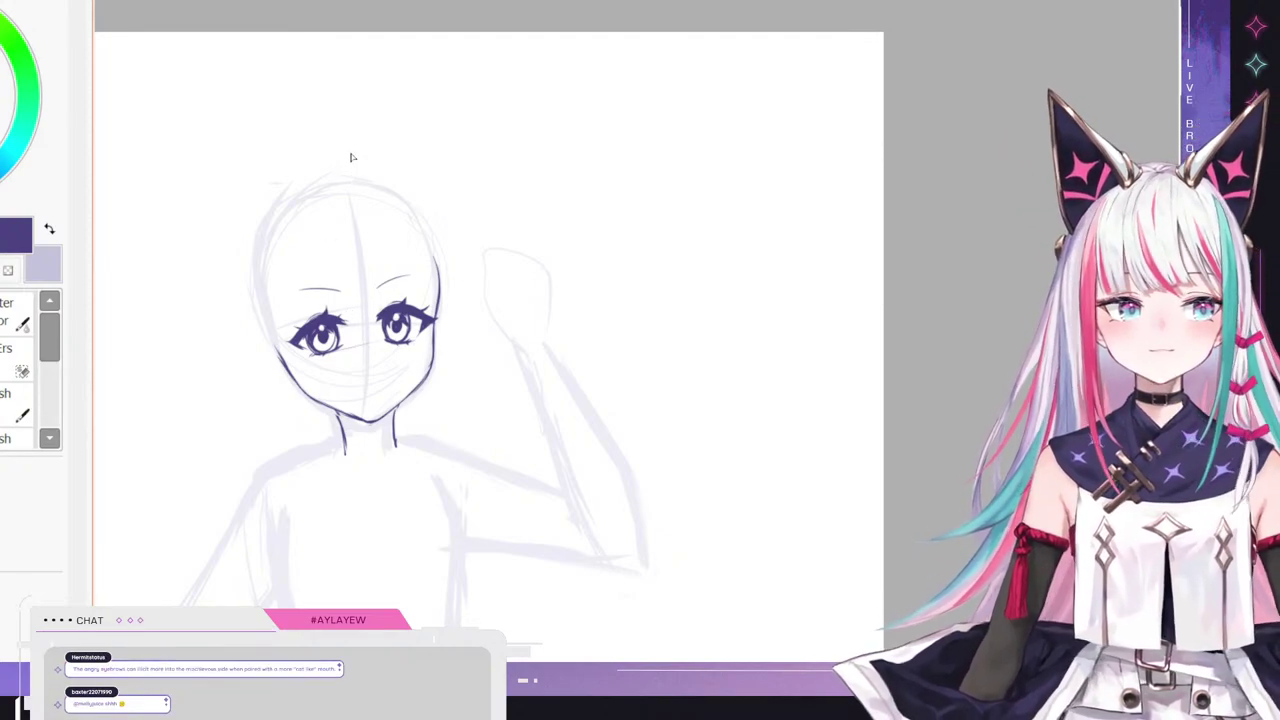
{"action": "scroll", "coordinate": [351, 157], "scroll_direction": "down", "scroll_amount": 1}
{"action": "scroll", "coordinate": [404, 205], "scroll_direction": "up", "scroll_amount": 1}
{"action": "scroll", "coordinate": [405, 205], "scroll_direction": "up", "scroll_amount": 1}
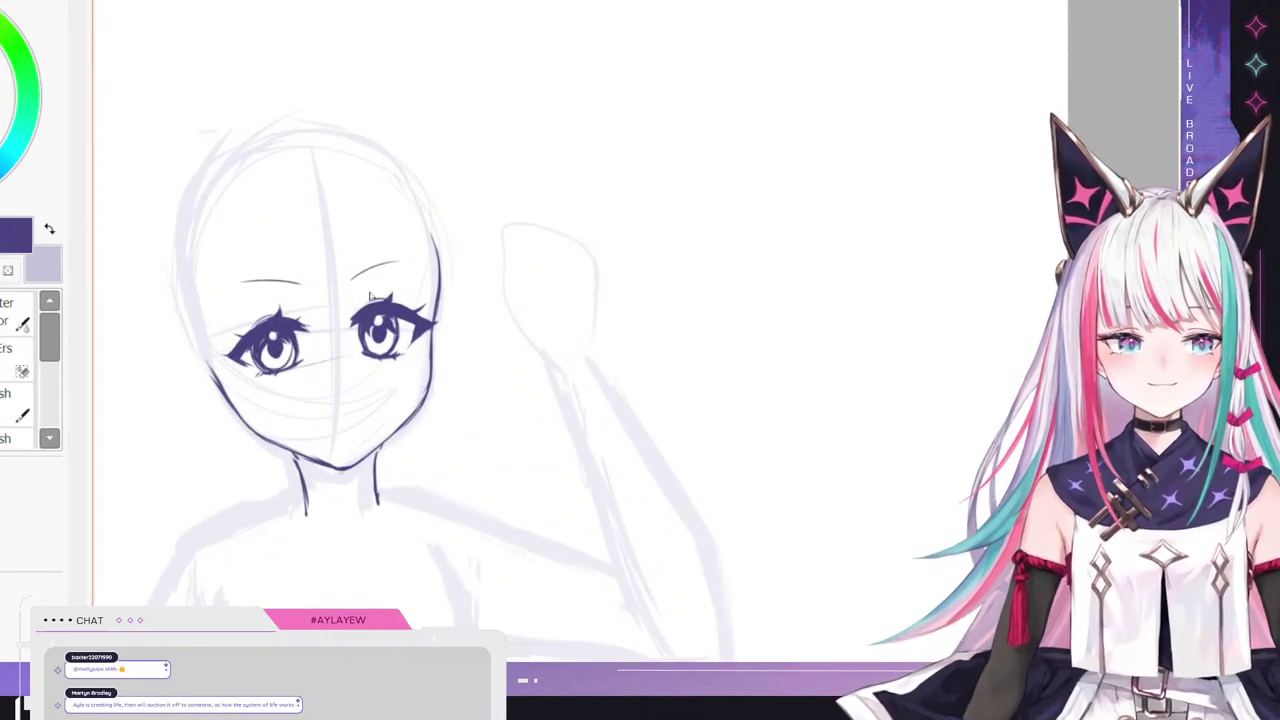
{"action": "scroll", "coordinate": [451, 323], "scroll_direction": "down", "scroll_amount": 3}
{"action": "scroll", "coordinate": [460, 330], "scroll_direction": "up", "scroll_amount": 2}
{"action": "scroll", "coordinate": [430, 320], "scroll_direction": "down", "scroll_amount": 1}
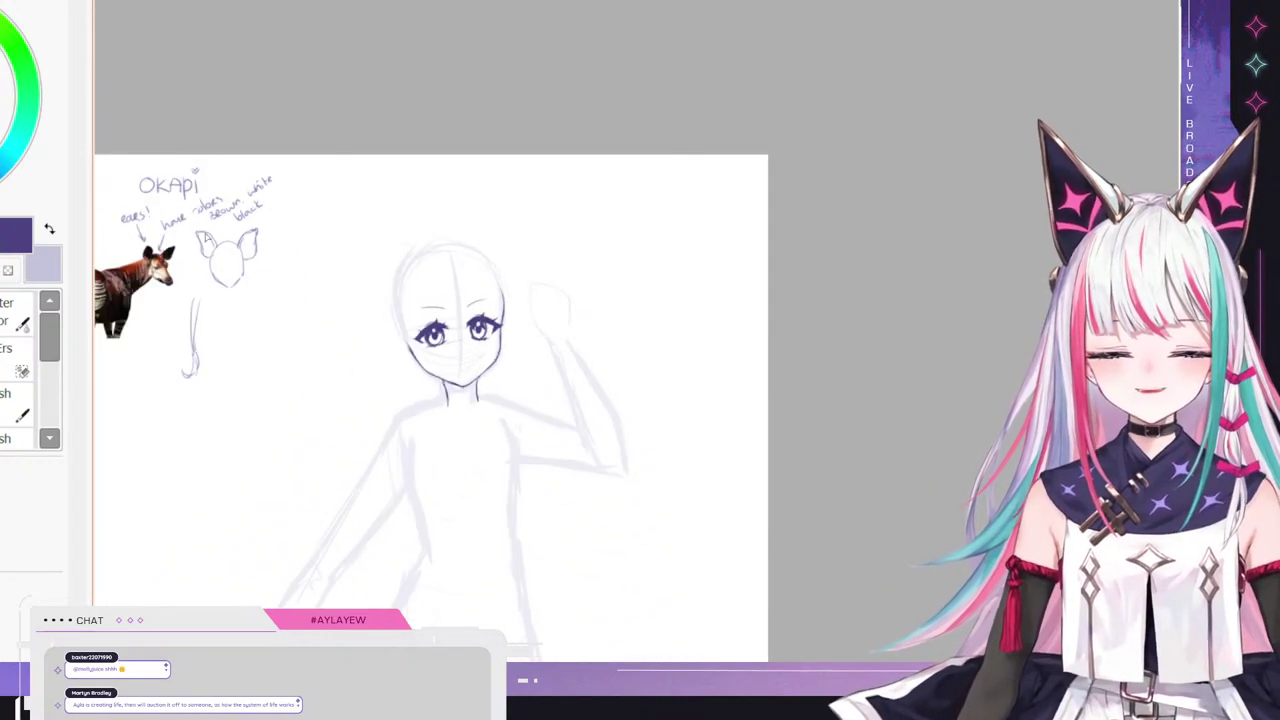
- Draw a small downcurved mouth across the face's centre line, a little above the chin
{"action": "scroll", "coordinate": [170, 395], "scroll_direction": "up", "scroll_amount": 3}
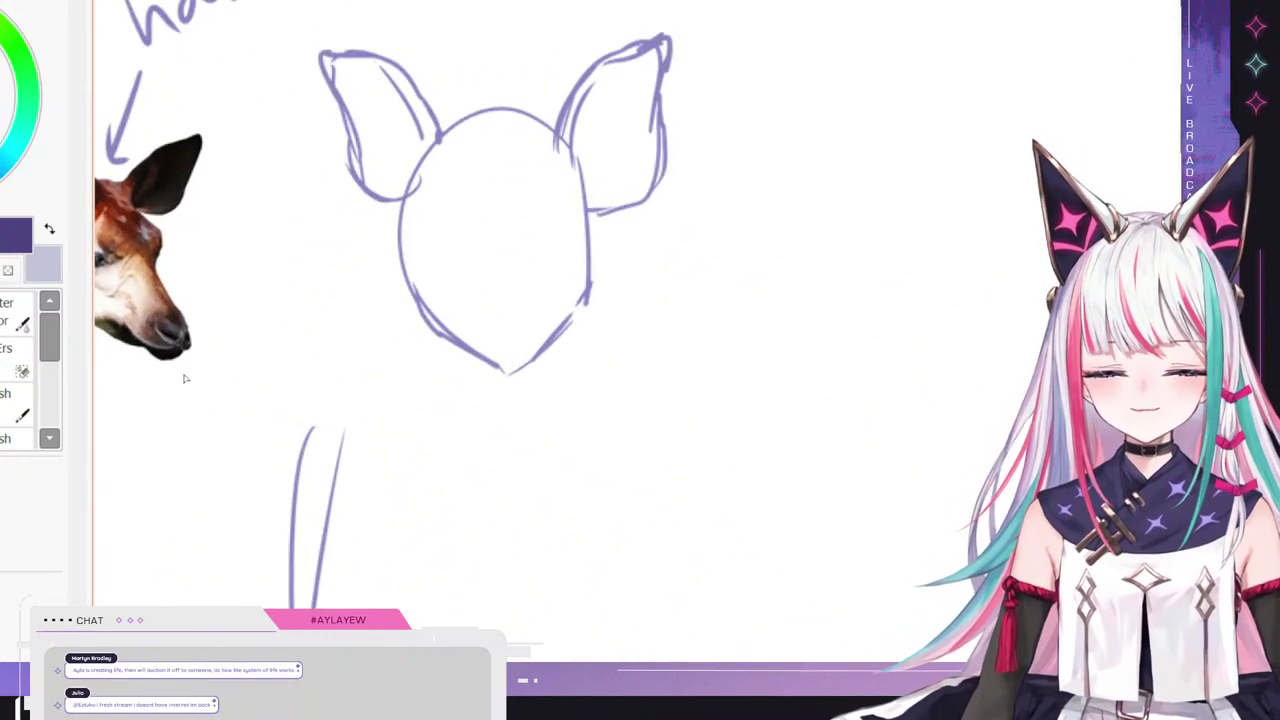
{"action": "scroll", "coordinate": [184, 378], "scroll_direction": "down", "scroll_amount": 3}
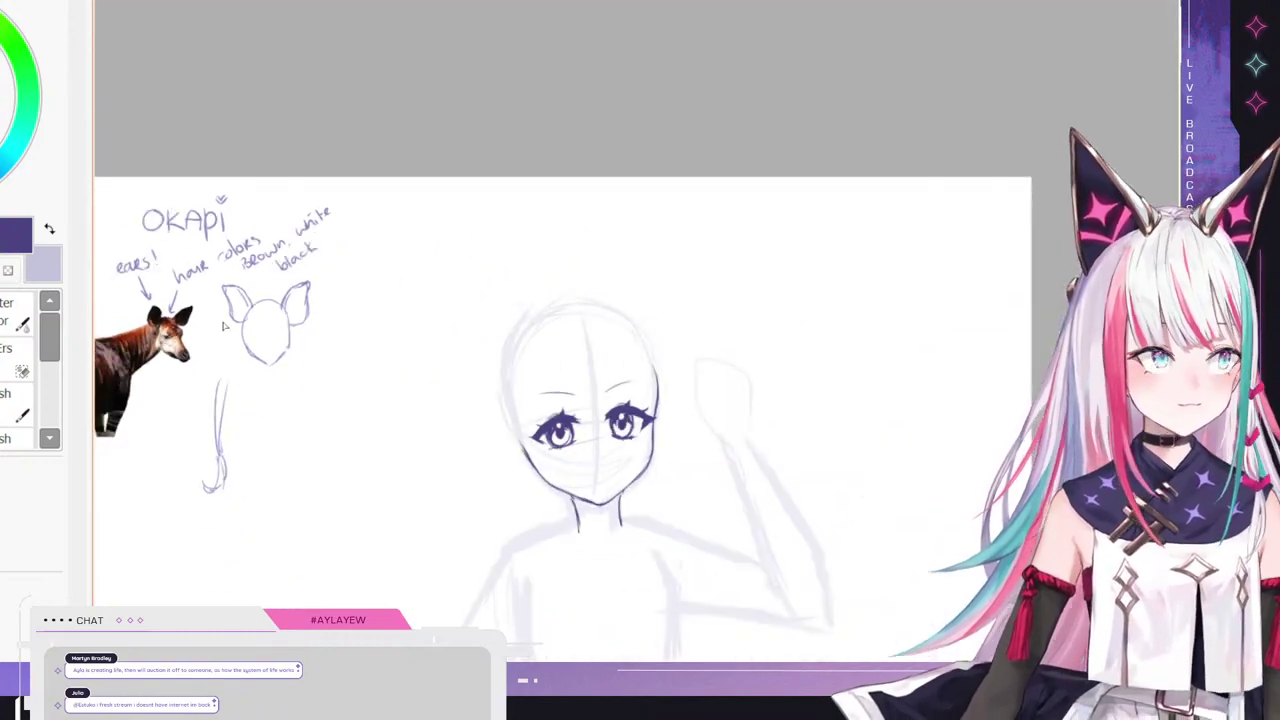
{"action": "scroll", "coordinate": [604, 432], "scroll_direction": "up", "scroll_amount": 3}
{"action": "scroll", "coordinate": [663, 518], "scroll_direction": "up", "scroll_amount": 3}
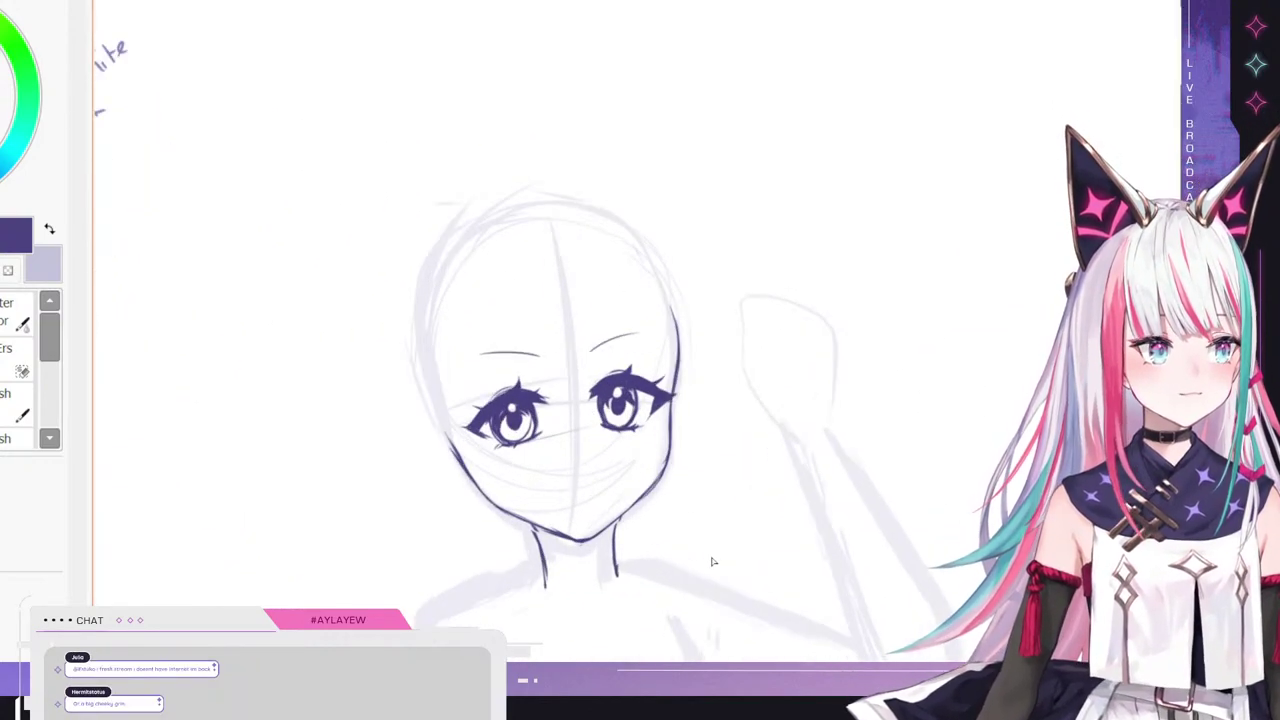
{"action": "scroll", "coordinate": [575, 435], "scroll_direction": "up", "scroll_amount": 1}
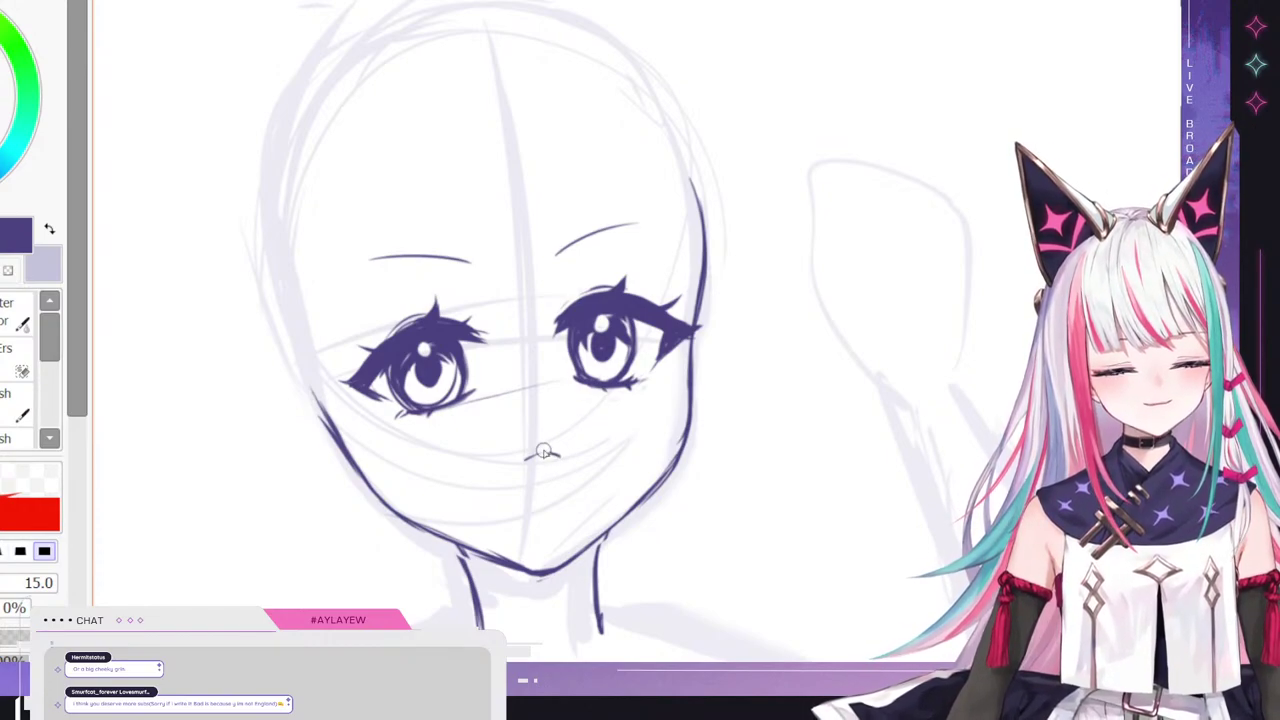
{"action": "scroll", "coordinate": [303, 300], "scroll_direction": "down", "scroll_amount": 3}
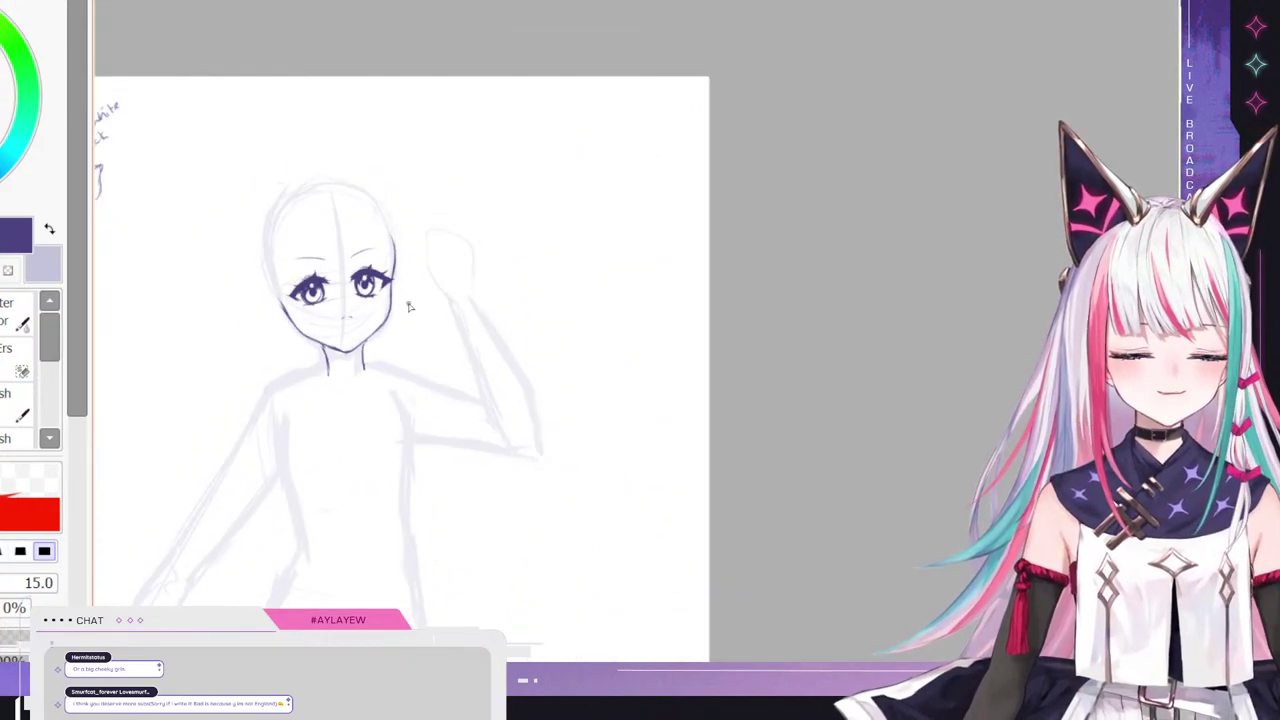
{"action": "scroll", "coordinate": [402, 307], "scroll_direction": "up", "scroll_amount": 5}
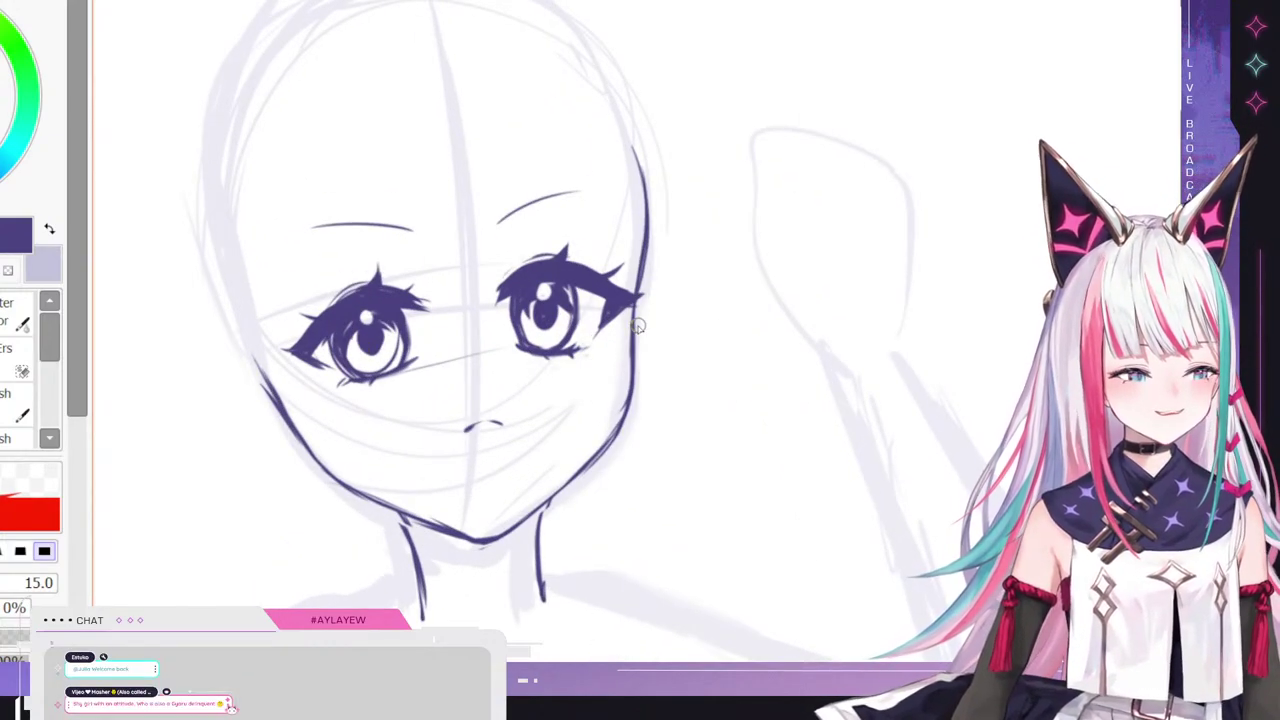
- Erase the stray thin line running from below the eye farther from the raised hand toward the other eye
{"action": "scroll", "coordinate": [443, 263], "scroll_direction": "down", "scroll_amount": 6}
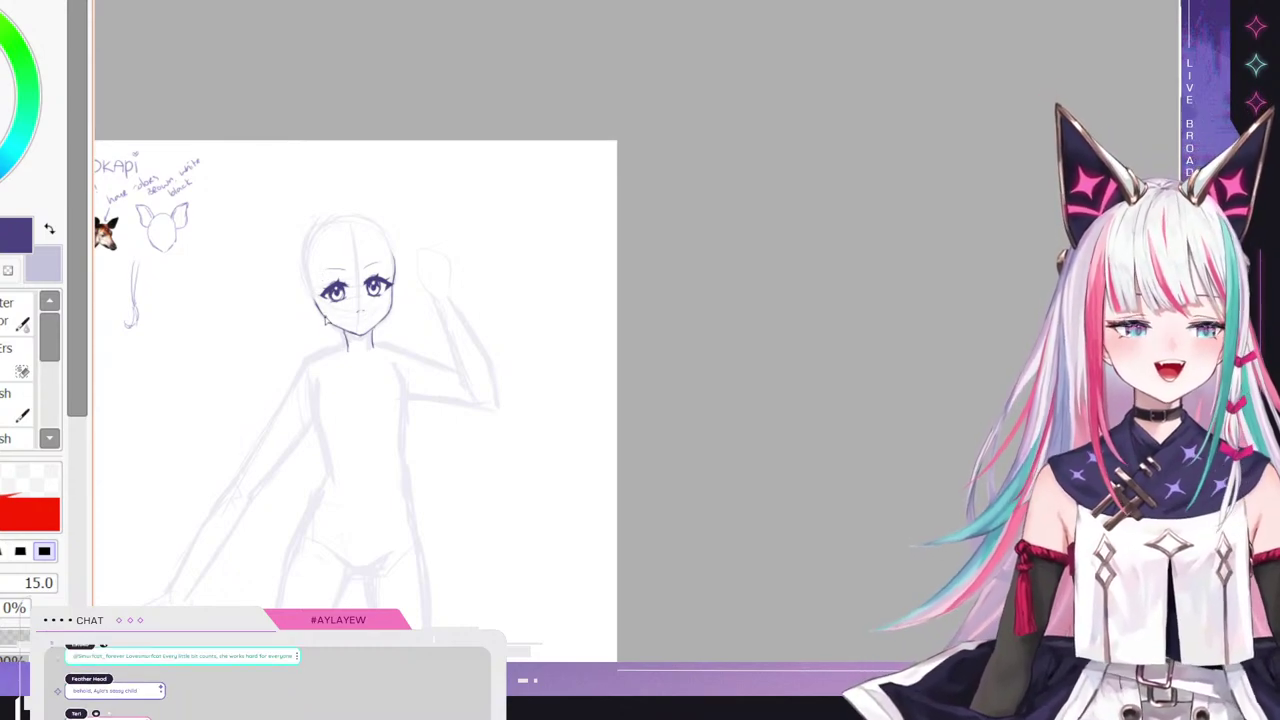
{"action": "scroll", "coordinate": [305, 322], "scroll_direction": "up", "scroll_amount": 1}
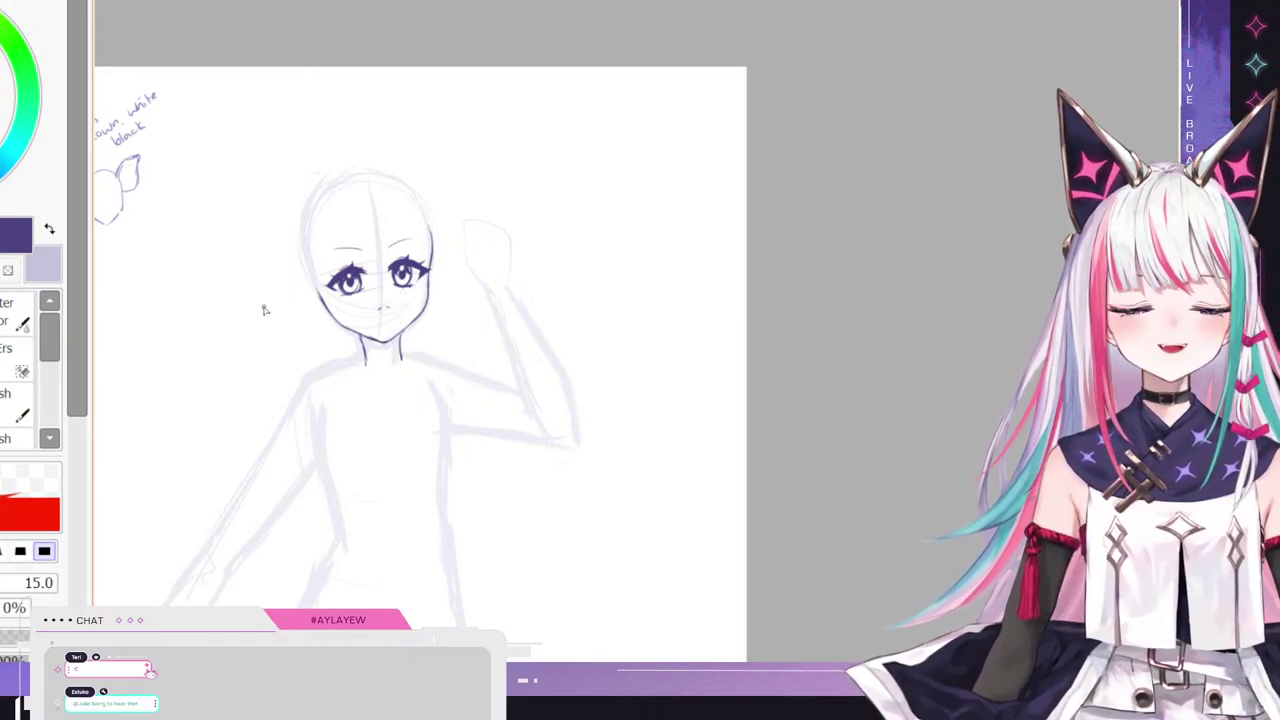
{"action": "scroll", "coordinate": [300, 222], "scroll_direction": "up", "scroll_amount": 2}
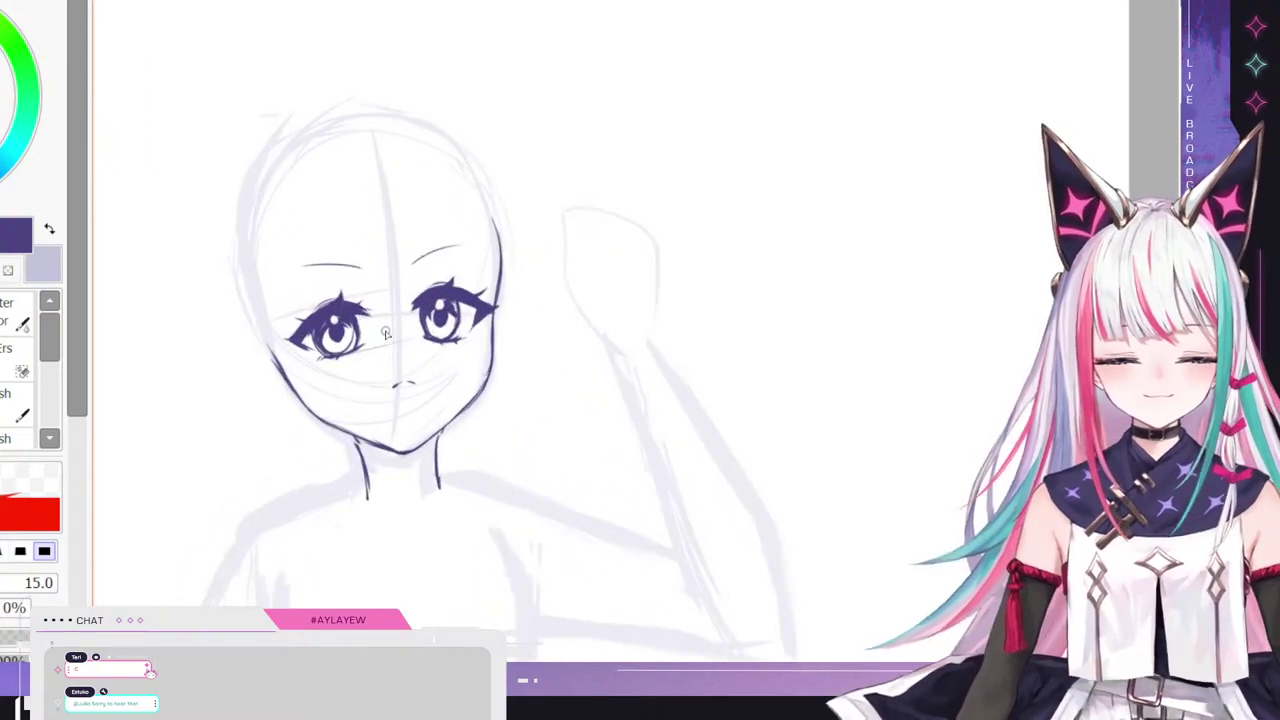
{"action": "scroll", "coordinate": [386, 334], "scroll_direction": "up", "scroll_amount": 2}
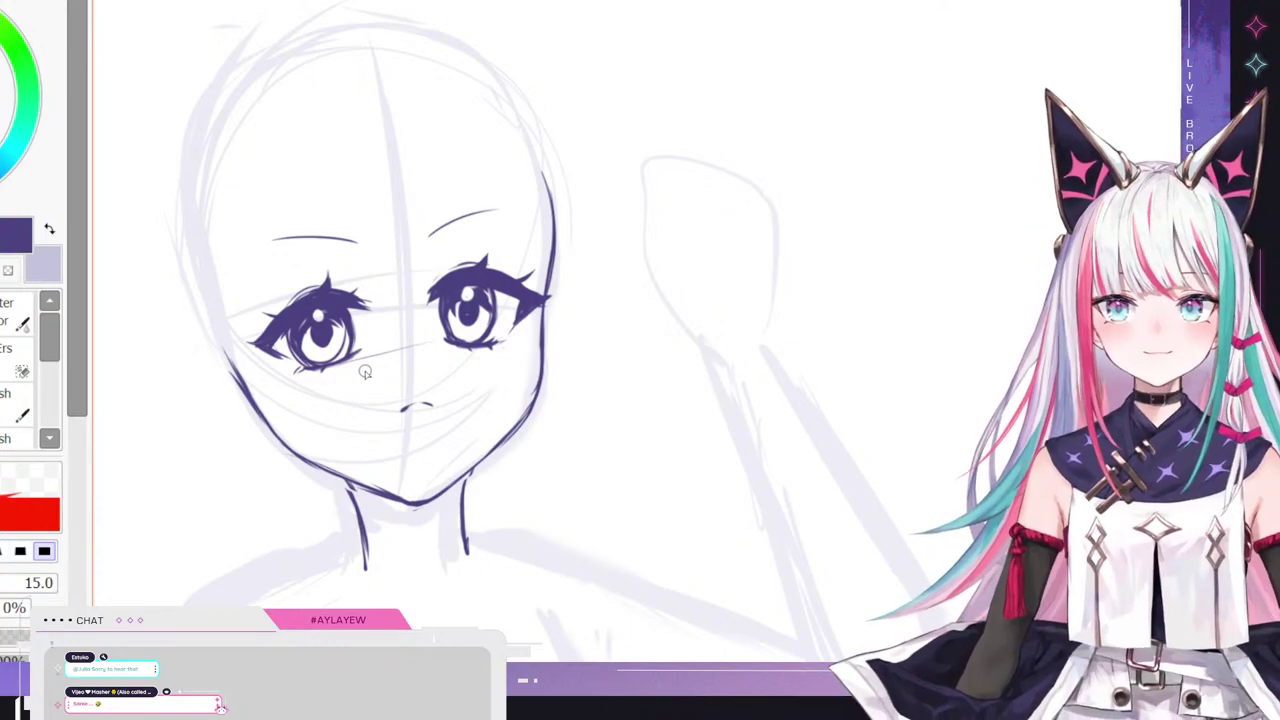
{"action": "scroll", "coordinate": [365, 372], "scroll_direction": "down", "scroll_amount": 1}
{"action": "scroll", "coordinate": [366, 373], "scroll_direction": "up", "scroll_amount": 1}
{"action": "scroll", "coordinate": [508, 353], "scroll_direction": "down", "scroll_amount": 1}
{"action": "scroll", "coordinate": [409, 378], "scroll_direction": "up", "scroll_amount": 2}
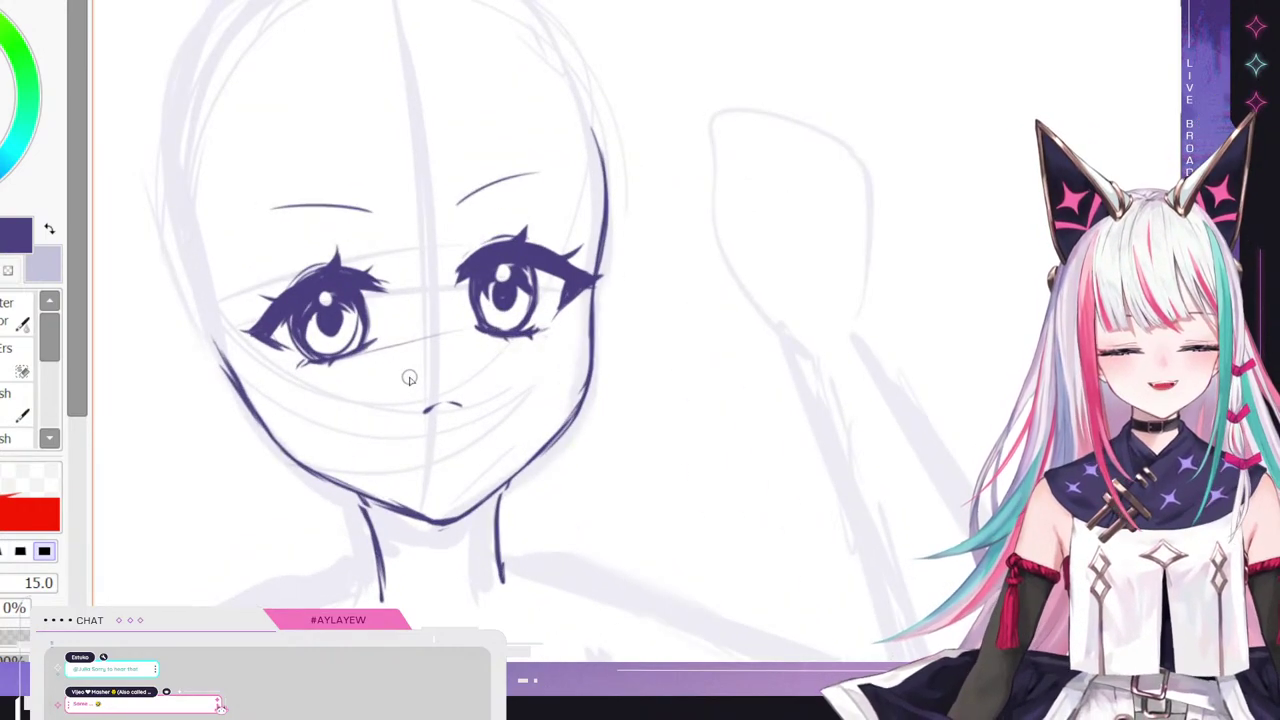
{"action": "key", "text": "e"}
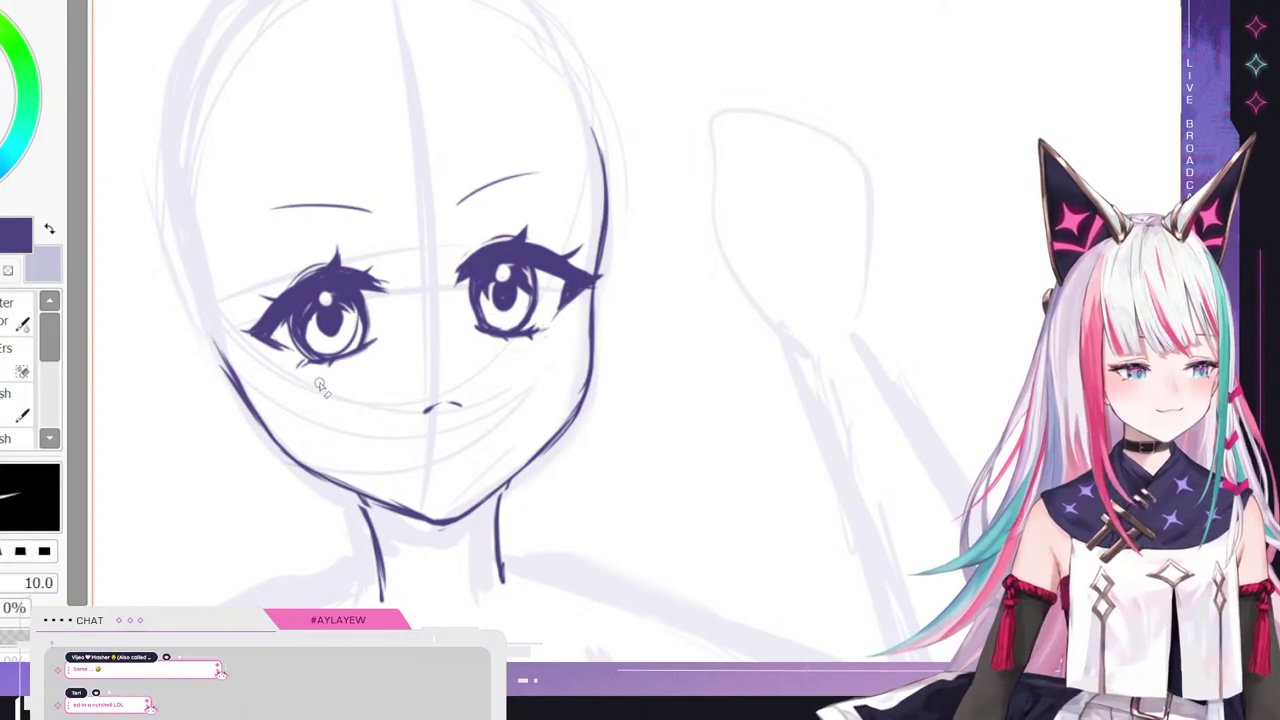
- Thin the middle of the mouth line with the eraser, undoing the pass that takes away too much
{"action": "scroll", "coordinate": [381, 217], "scroll_direction": "down", "scroll_amount": 4}
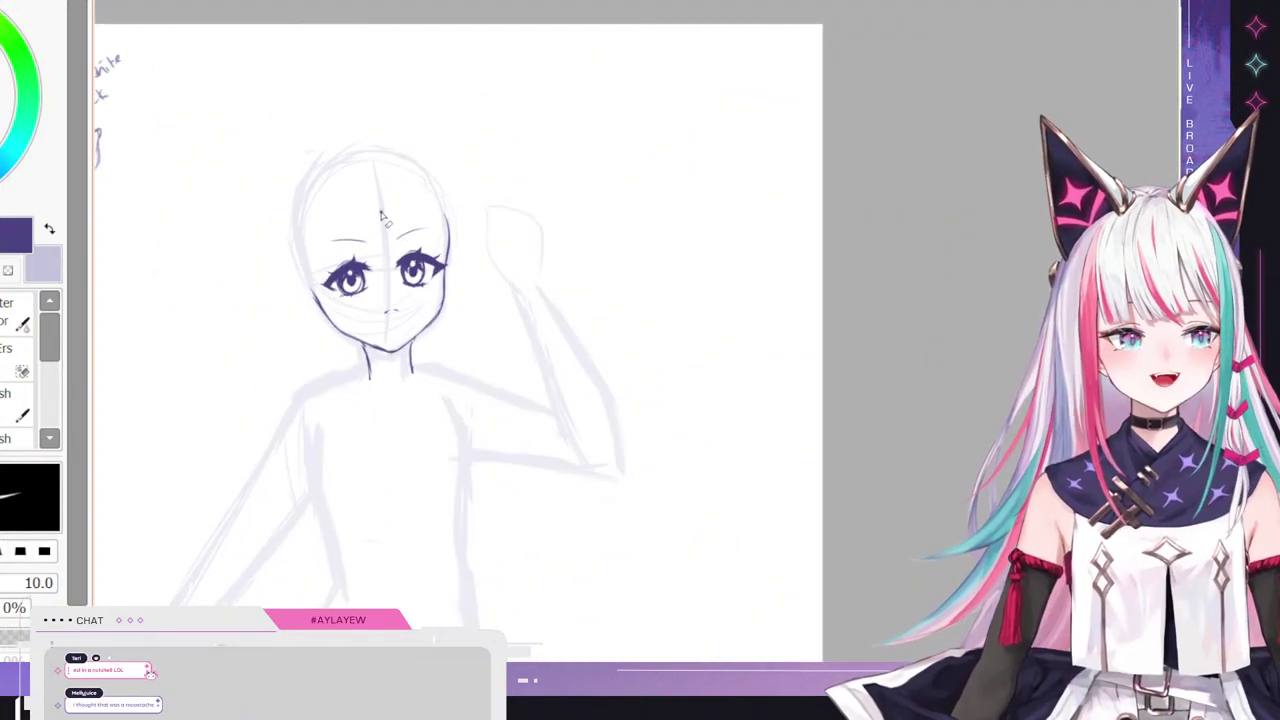
{"action": "scroll", "coordinate": [381, 217], "scroll_direction": "up", "scroll_amount": 3}
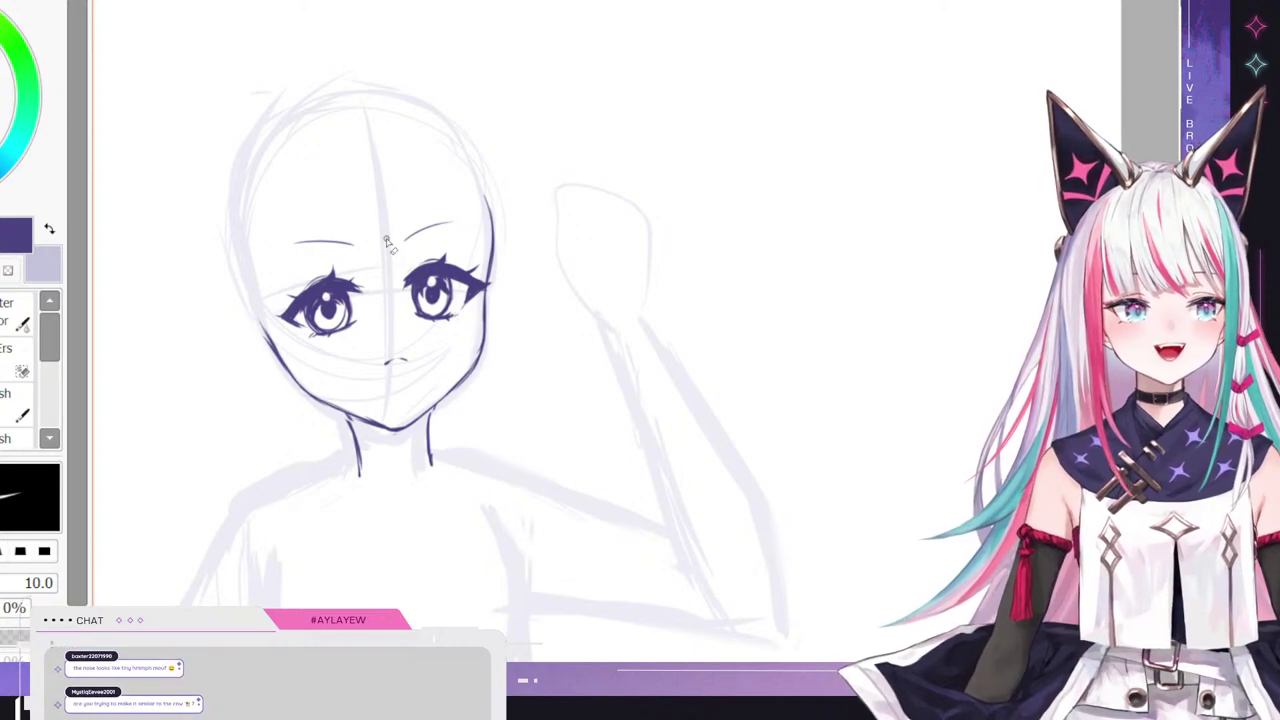
{"action": "scroll", "coordinate": [386, 242], "scroll_direction": "up", "scroll_amount": 1}
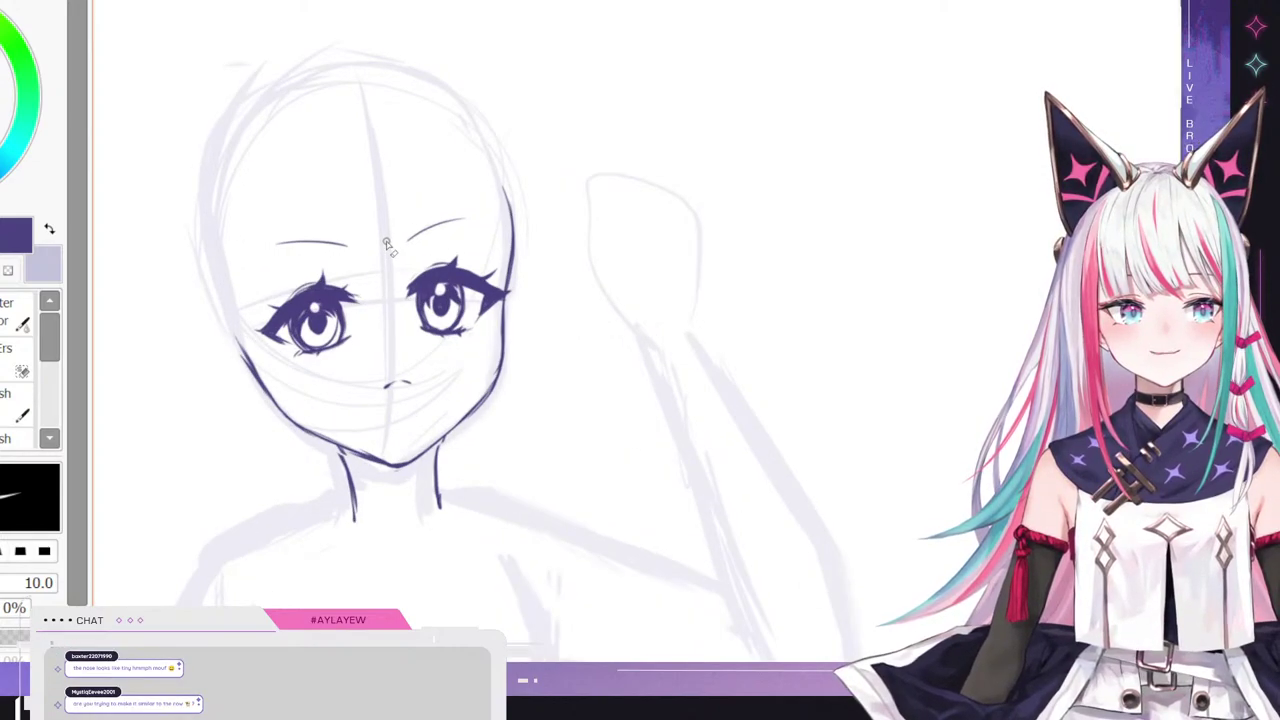
{"action": "scroll", "coordinate": [330, 303], "scroll_direction": "up", "scroll_amount": 1}
{"action": "scroll", "coordinate": [328, 303], "scroll_direction": "up", "scroll_amount": 1}
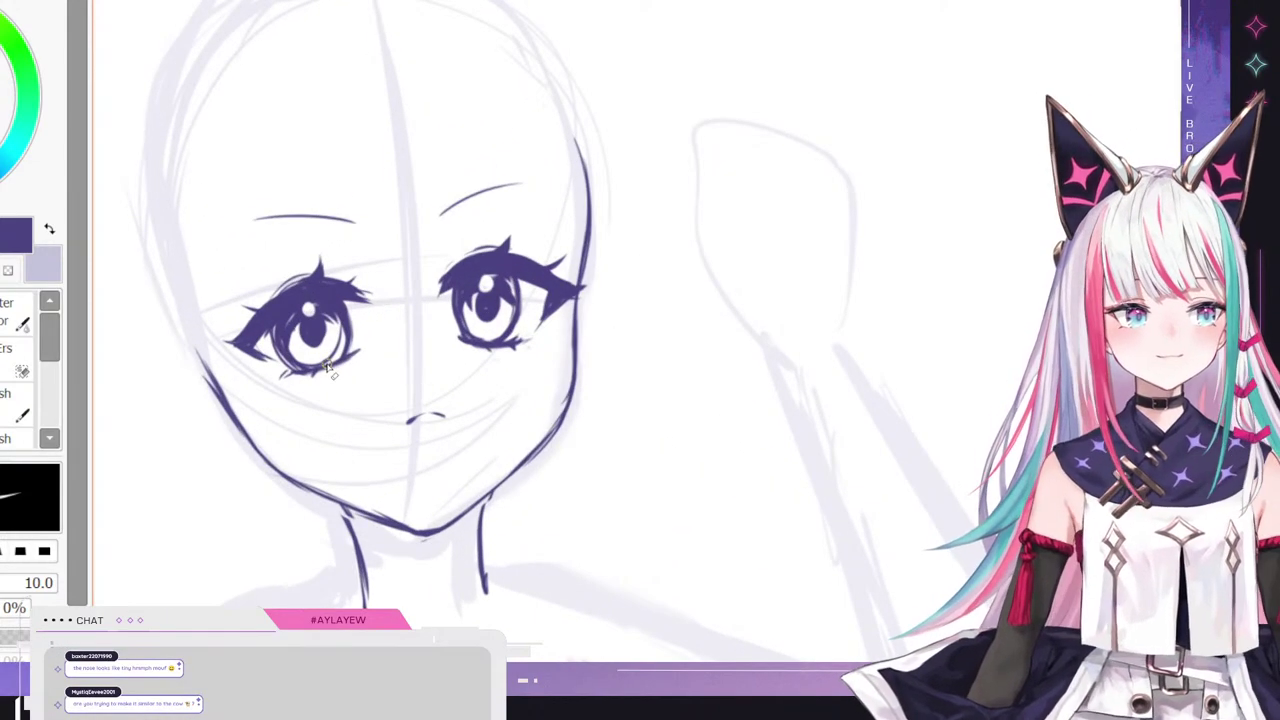
{"action": "scroll", "coordinate": [330, 366], "scroll_direction": "up", "scroll_amount": 1}
{"action": "scroll", "coordinate": [330, 366], "scroll_direction": "down", "scroll_amount": 1}
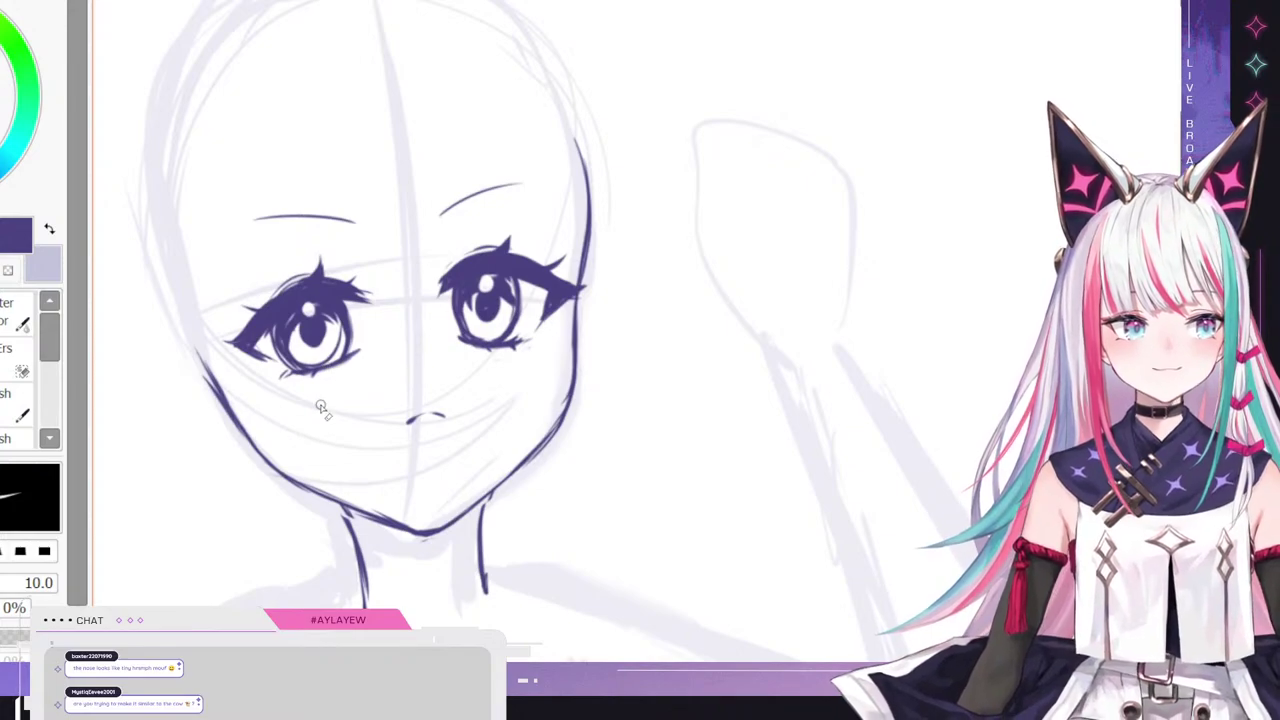
{"action": "scroll", "coordinate": [330, 404], "scroll_direction": "down", "scroll_amount": 1}
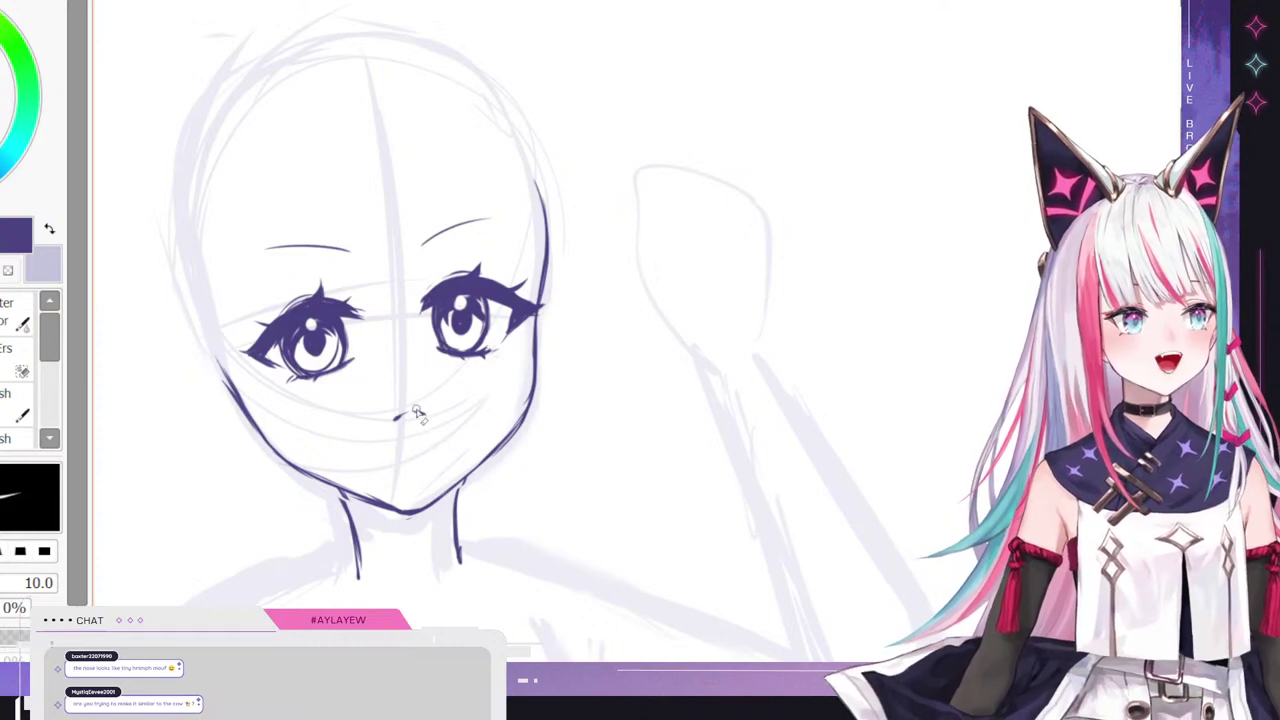
{"action": "key", "text": "Delete"}
{"action": "key", "text": "ctrl+z"}
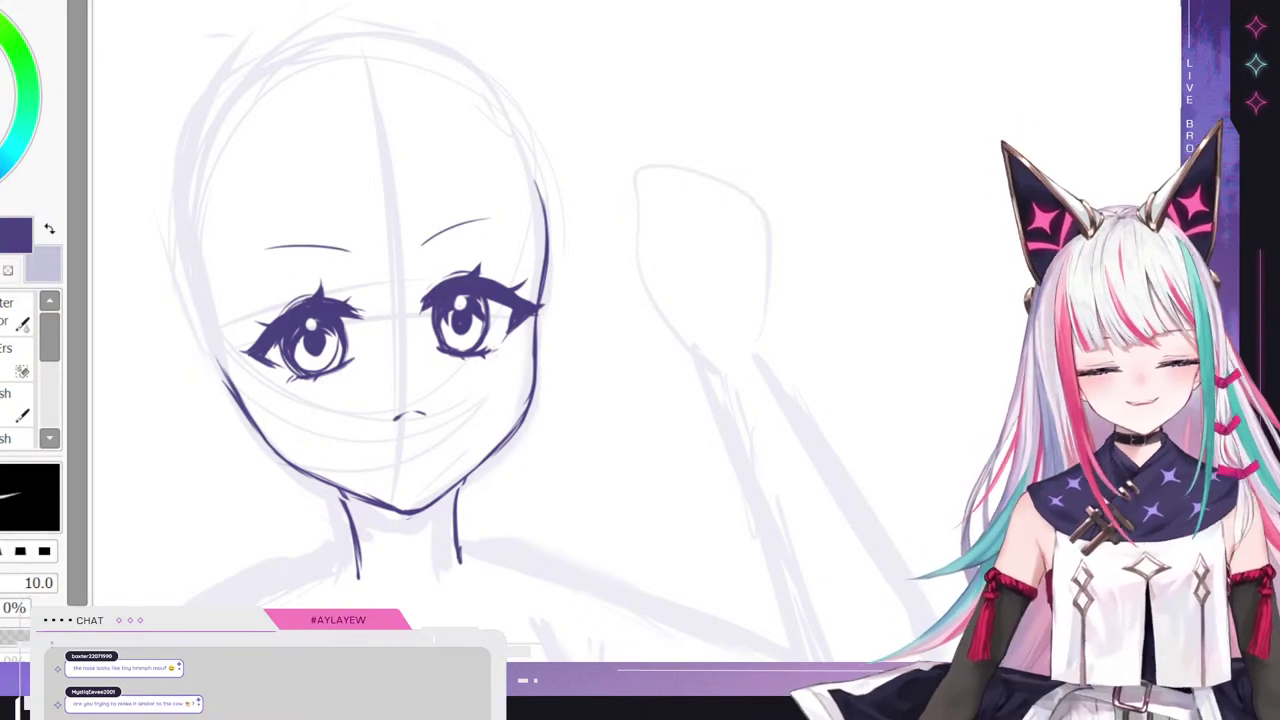
- Draw a tiny nose mark above the mouth, just beside the face's centre line
{"action": "key", "text": "e"}
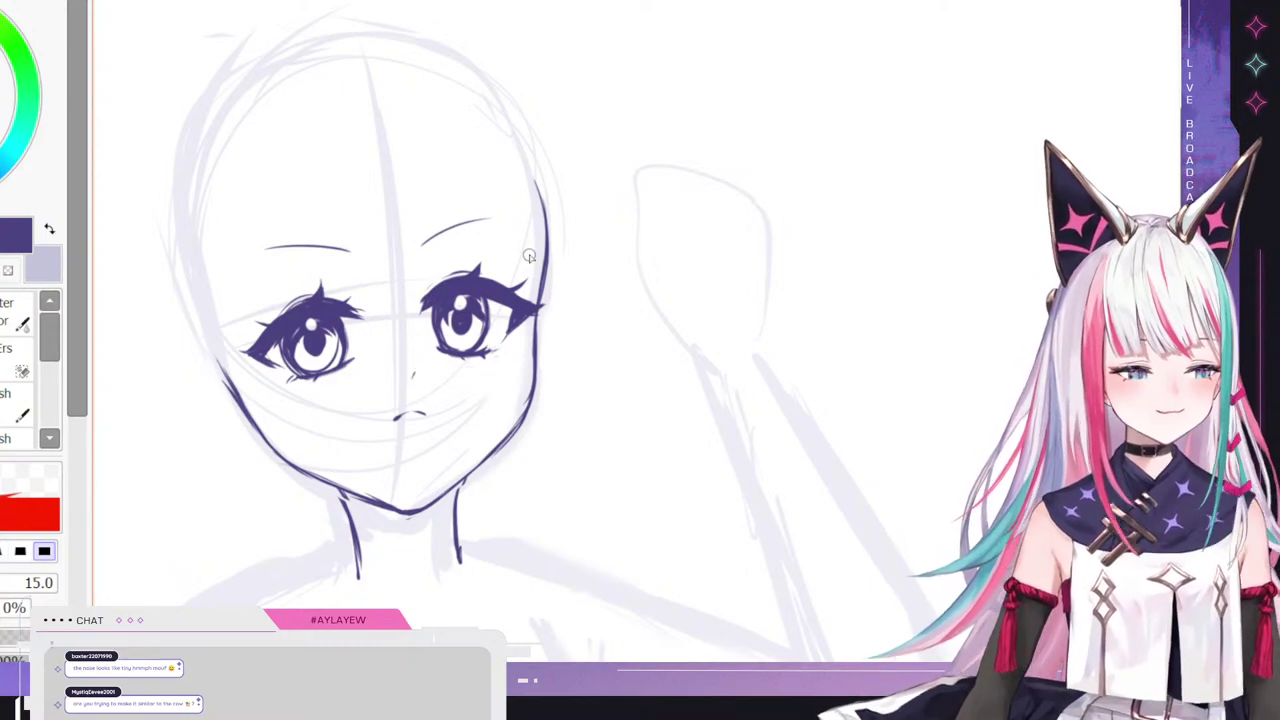
{"action": "scroll", "coordinate": [397, 306], "scroll_direction": "down", "scroll_amount": 4}
{"action": "scroll", "coordinate": [424, 330], "scroll_direction": "up", "scroll_amount": 2}
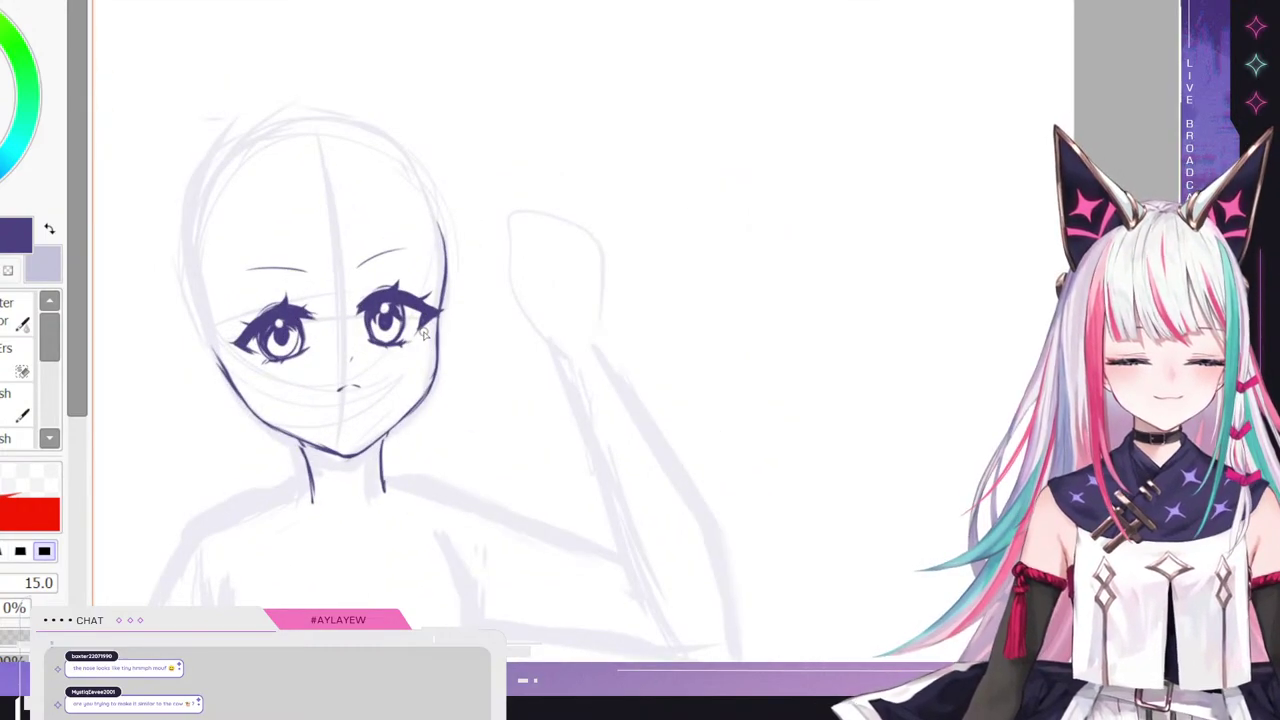
{"action": "scroll", "coordinate": [424, 335], "scroll_direction": "down", "scroll_amount": 4}
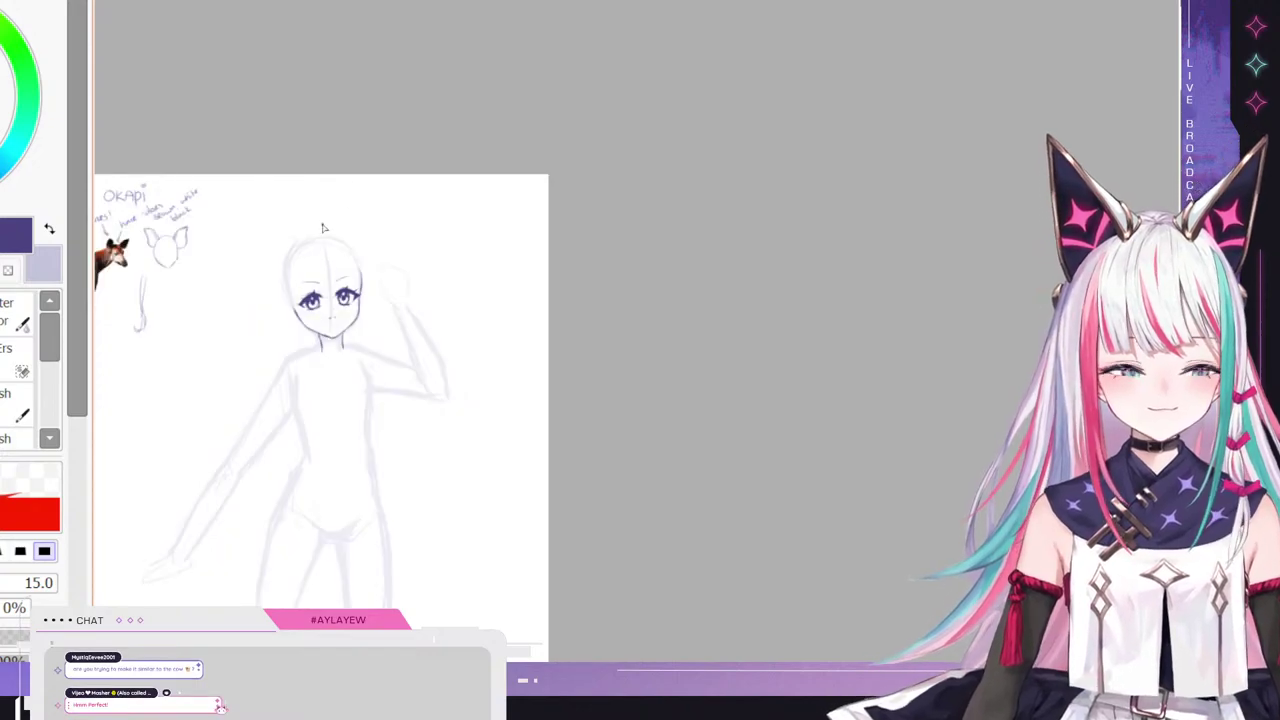
{"action": "scroll", "coordinate": [302, 244], "scroll_direction": "up", "scroll_amount": 4}
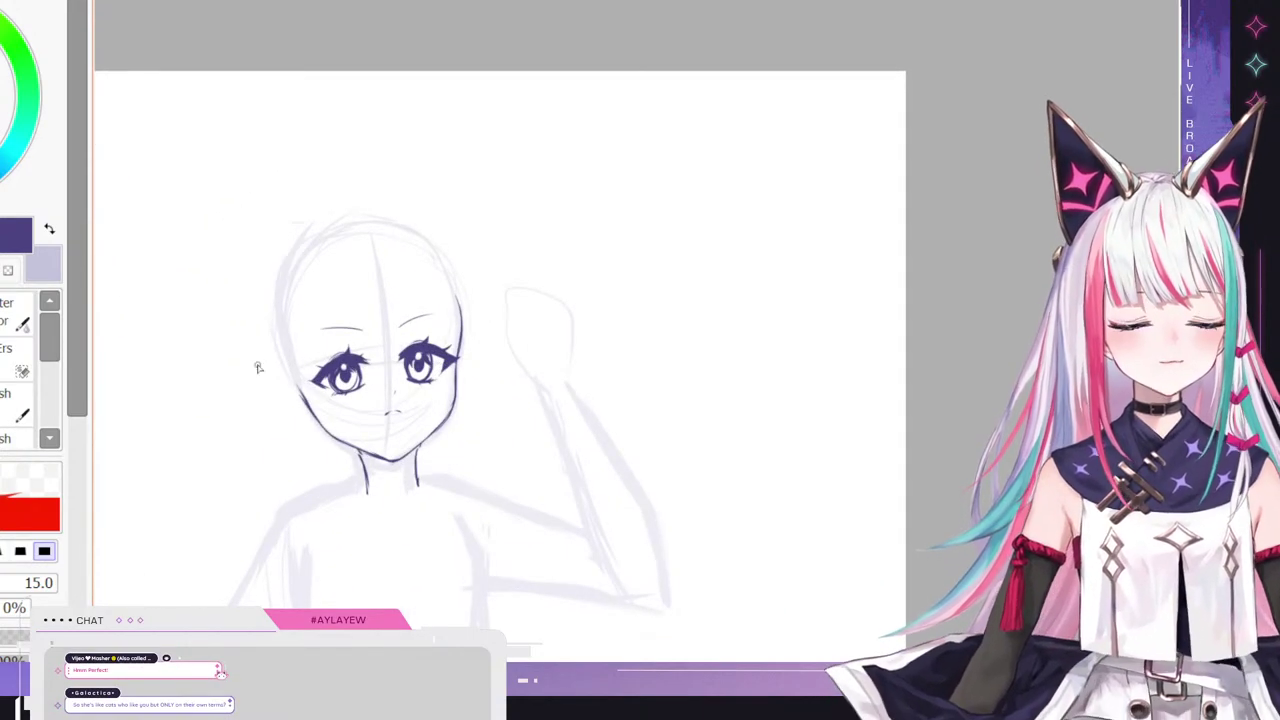
{"action": "scroll", "coordinate": [250, 400], "scroll_direction": "up", "scroll_amount": 3}
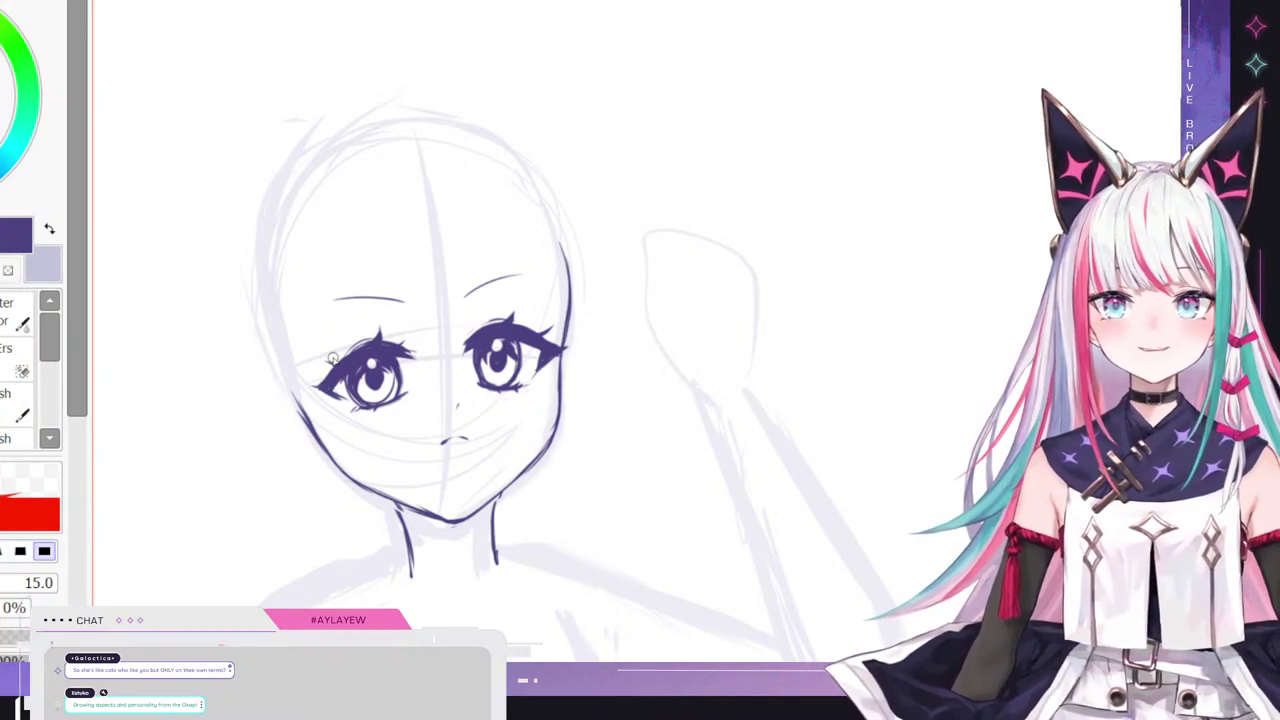
- Lasso the eye nearer the raised hand, adjust it slightly with a transformation, and clear the selection
{"action": "key", "text": "ctrl+z"}
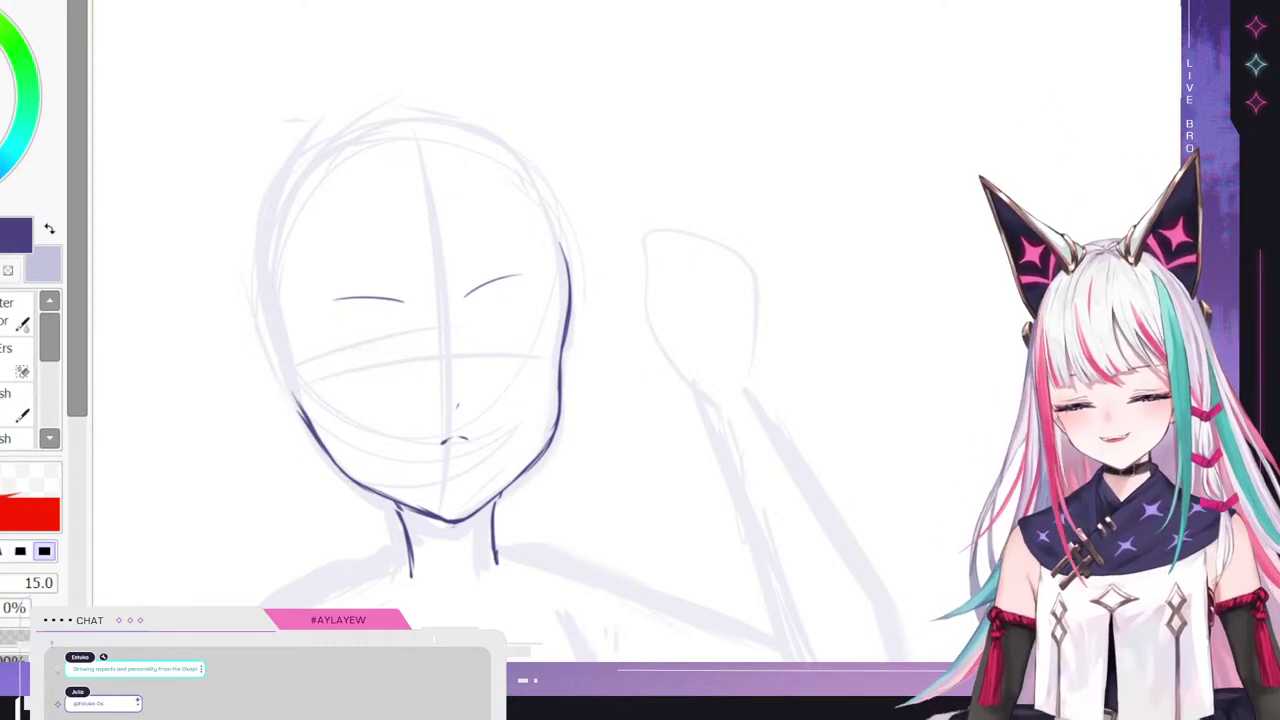
{"action": "key", "text": "ctrl+y"}
{"action": "key", "text": "l"}
{"action": "mouse_move", "coordinate": [550, 429]}
{"action": "left_mouse_down"}
{"action": "mouse_move", "coordinate": [473, 411]}
{"action": "mouse_move", "coordinate": [468, 306]}
{"action": "mouse_move", "coordinate": [586, 353]}
{"action": "left_mouse_up"}
{"action": "key", "text": "ctrl+t"}
{"action": "left_click_drag", "start_coordinate": [534, 314], "coordinate": [516, 302]}
{"action": "key", "text": "Return"}
{"action": "key", "text": "ctrl+d"}
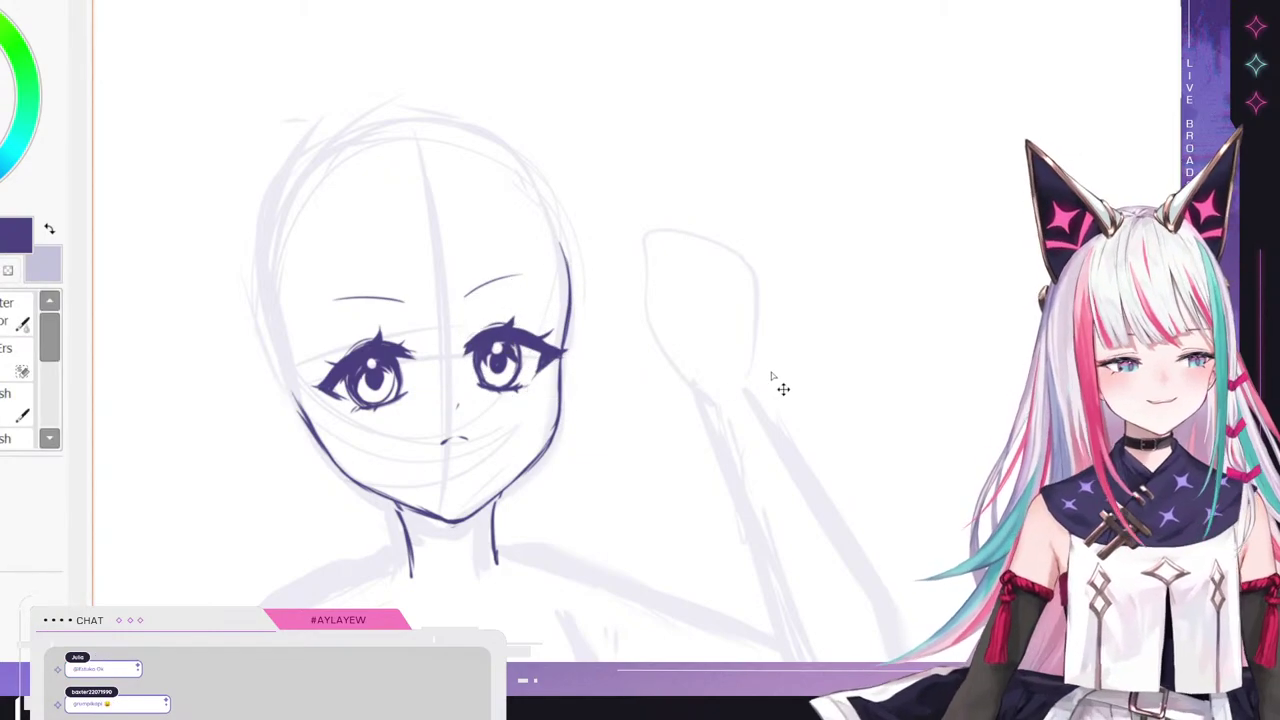
- Check the face's symmetry in a mirrored canvas view and restore the normal orientation
{"action": "key", "text": "h"}
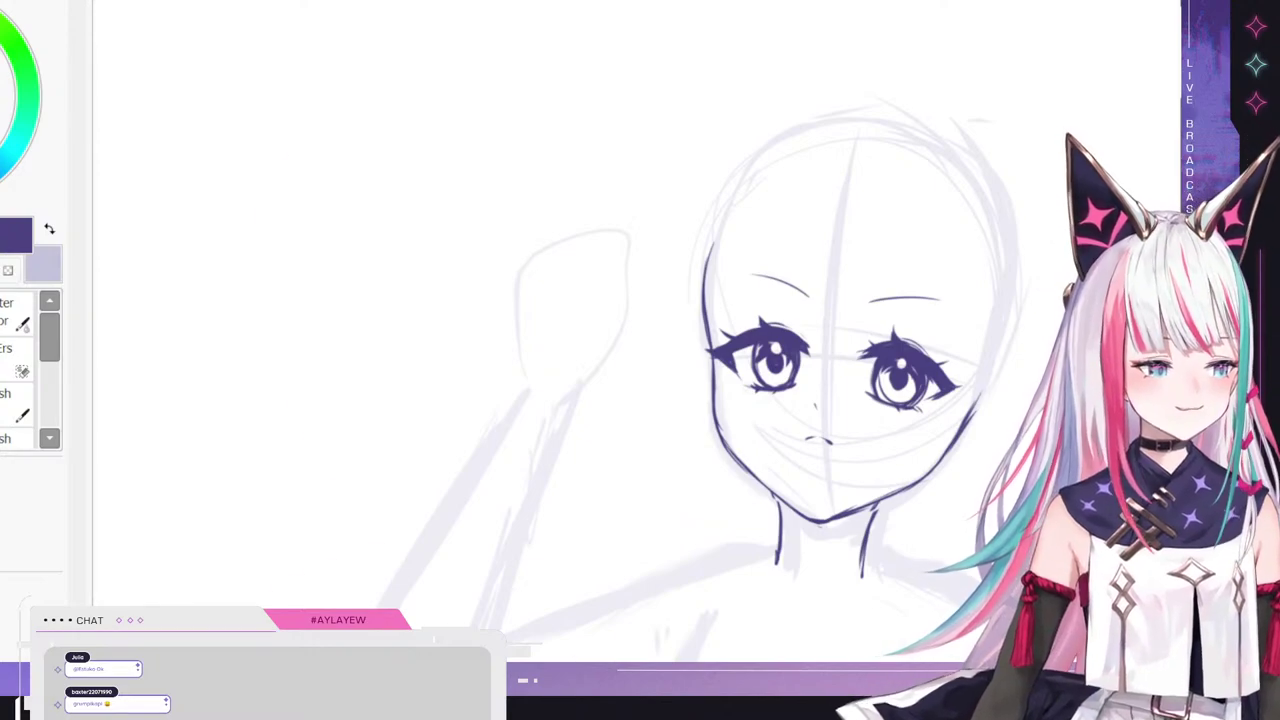
{"action": "key", "text": "h"}
{"action": "key", "text": "n"}
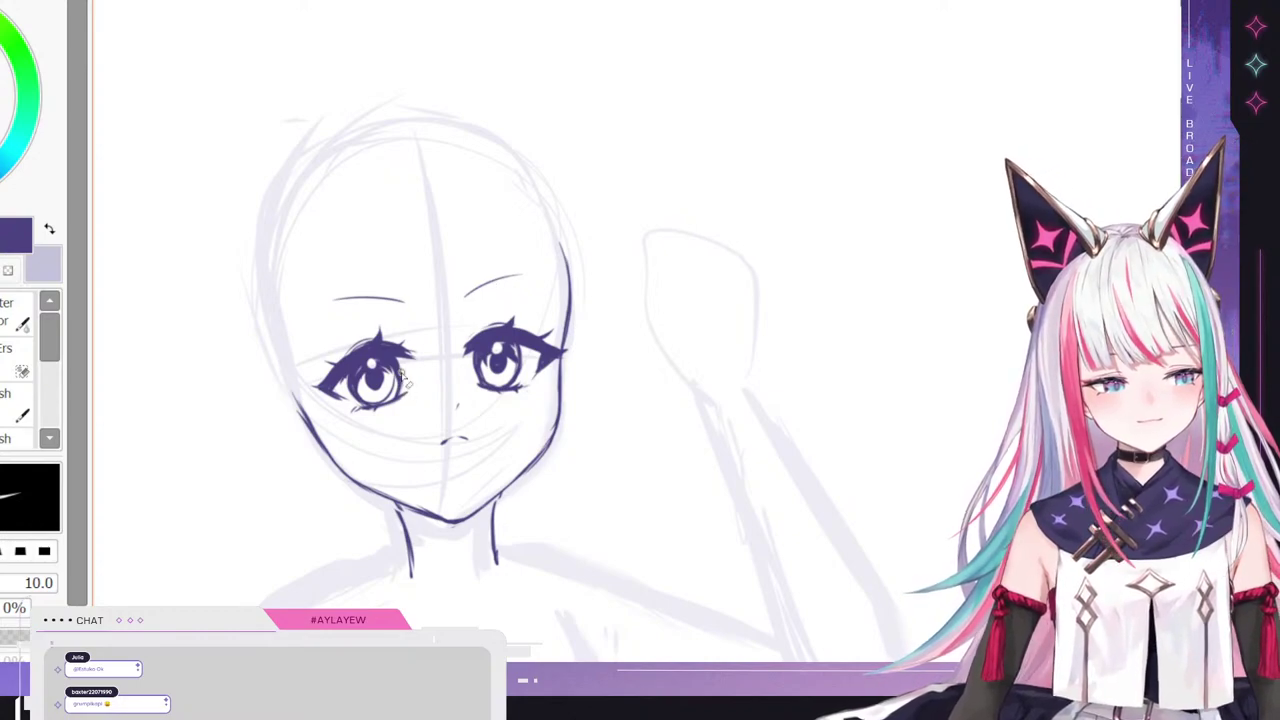
{"action": "key", "text": "e"}
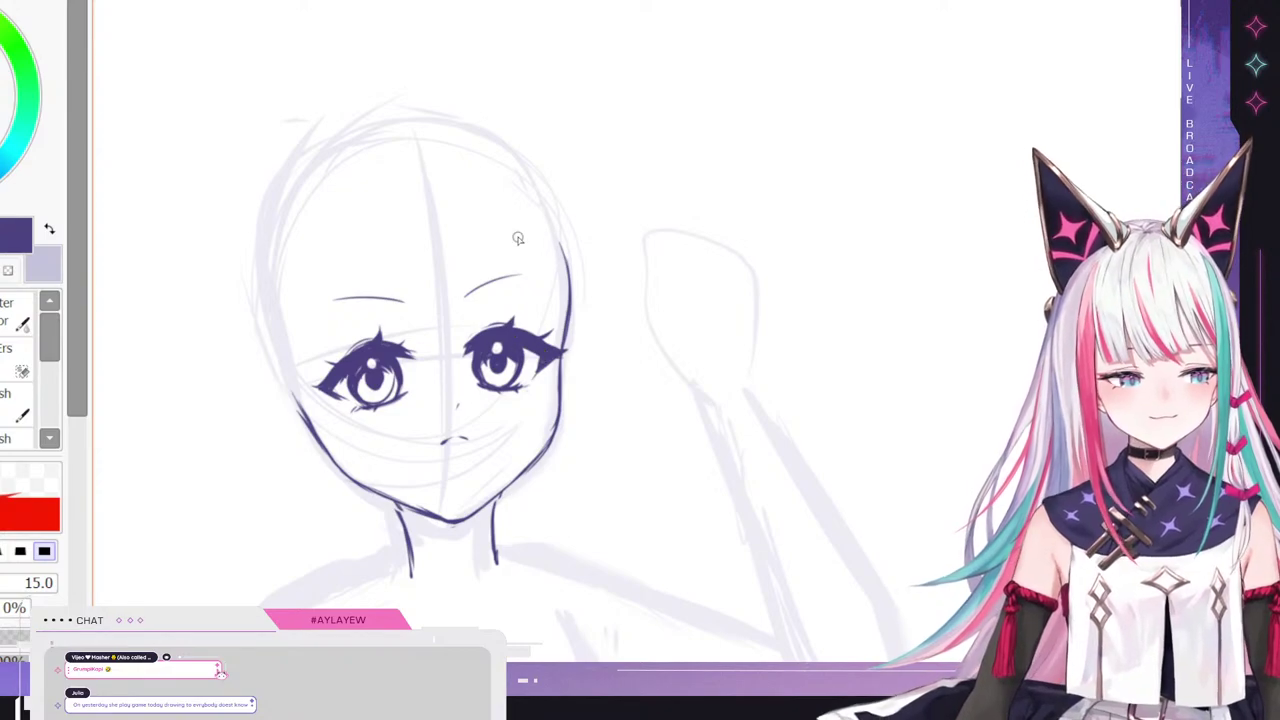
- Examine the eyes, nose and mouth at several zoom levels to judge the face against the whole figure and okapi reference
{"action": "scroll", "coordinate": [483, 243], "scroll_direction": "down", "scroll_amount": 4}
{"action": "scroll", "coordinate": [449, 267], "scroll_direction": "down", "scroll_amount": 2}
{"action": "scroll", "coordinate": [592, 244], "scroll_direction": "up", "scroll_amount": 2}
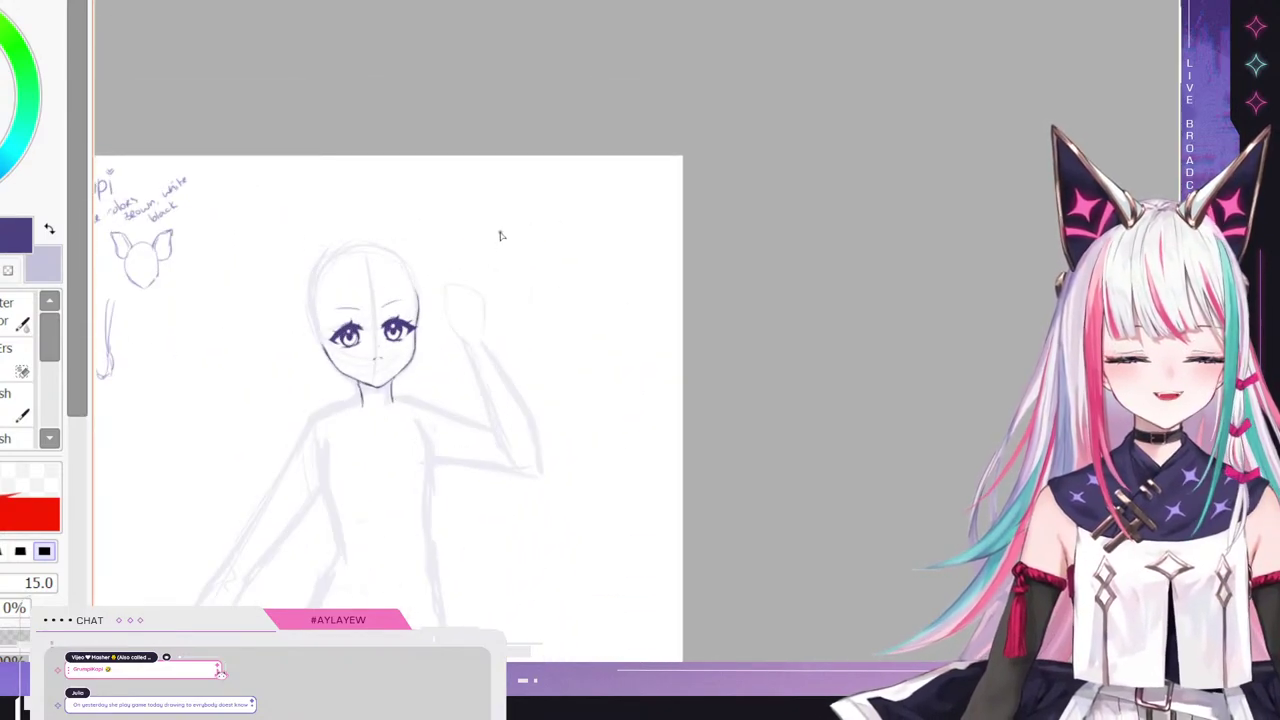
{"action": "scroll", "coordinate": [318, 222], "scroll_direction": "up", "scroll_amount": 1}
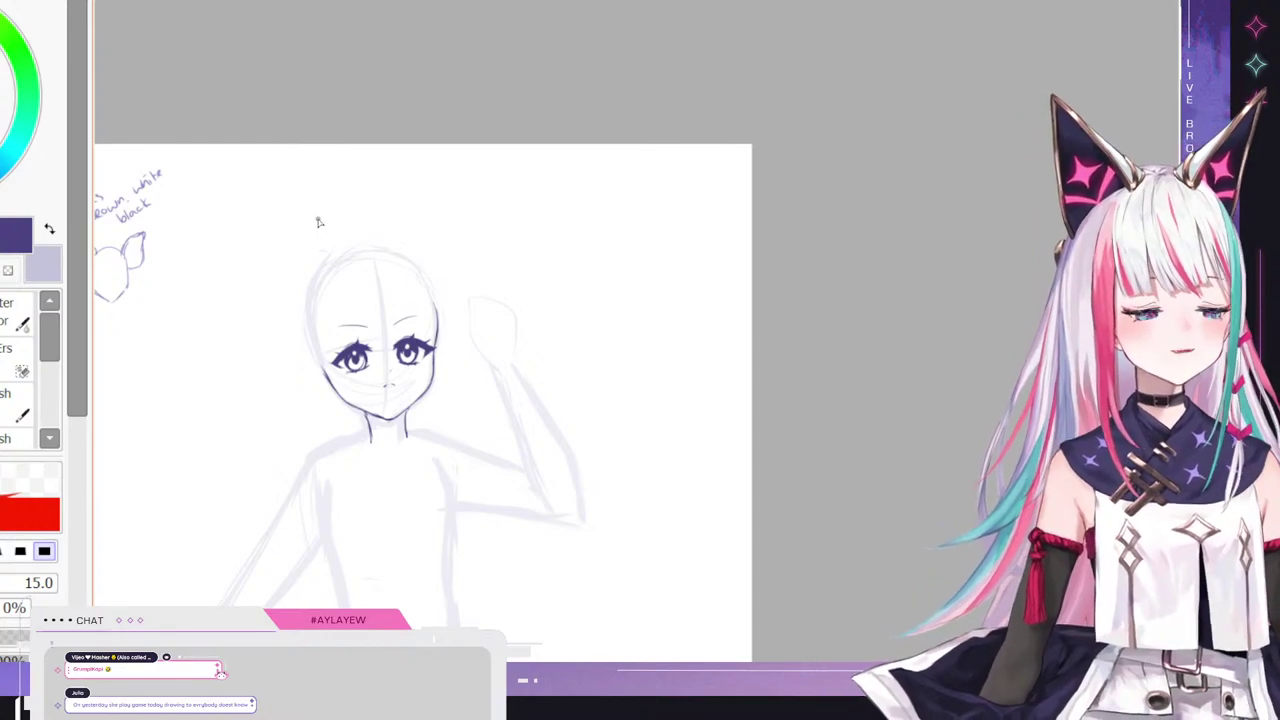
{"action": "scroll", "coordinate": [318, 222], "scroll_direction": "down", "scroll_amount": 1}
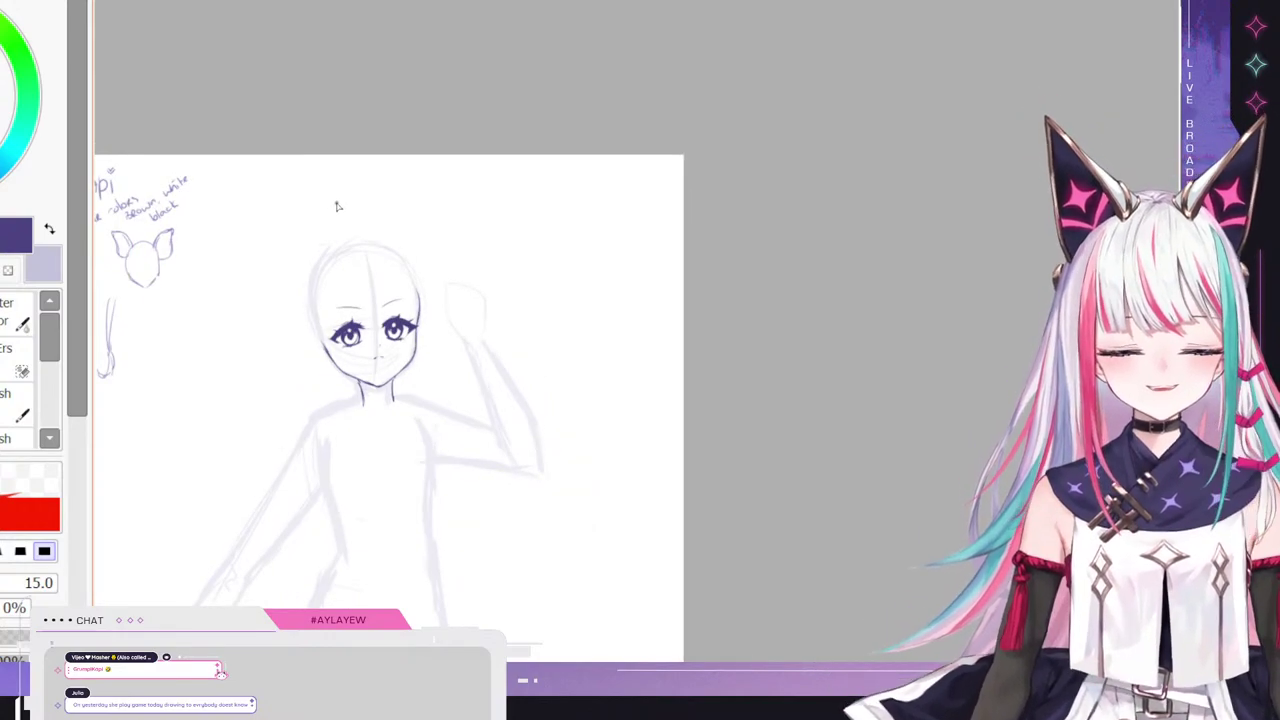
{"action": "scroll", "coordinate": [337, 205], "scroll_direction": "down", "scroll_amount": 3}
{"action": "scroll", "coordinate": [321, 593], "scroll_direction": "up", "scroll_amount": 1}
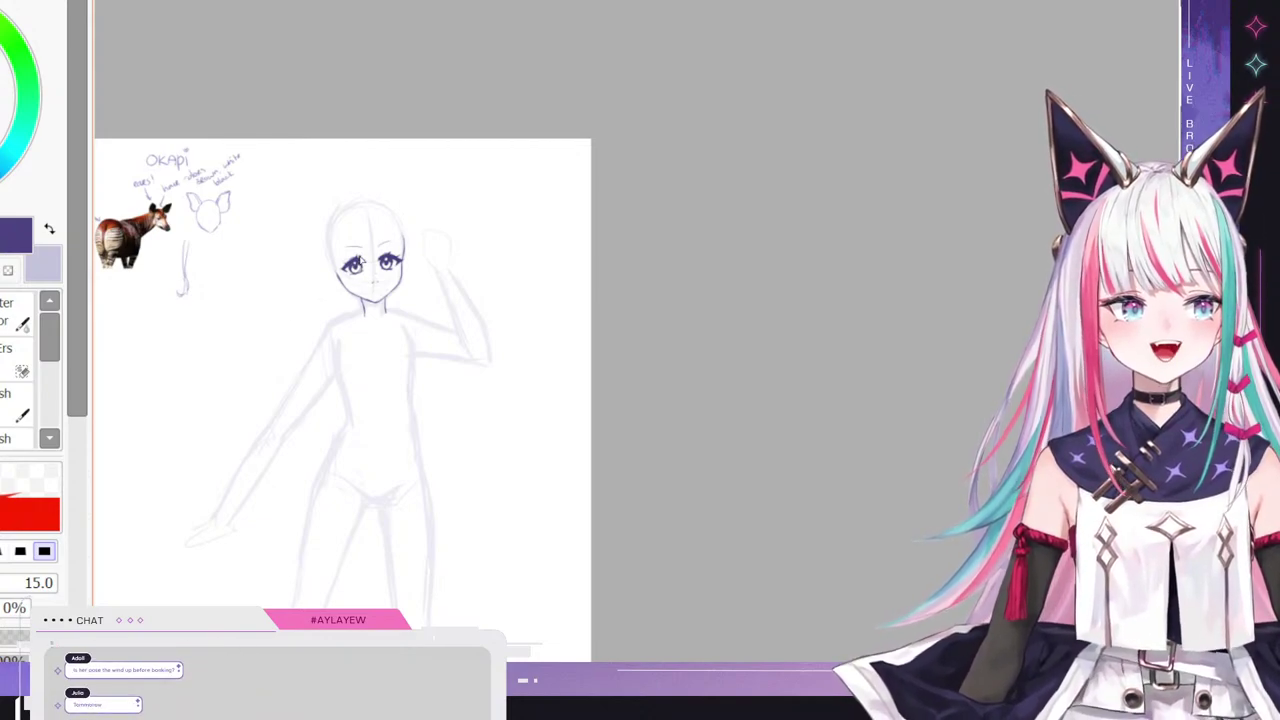
{"action": "scroll", "coordinate": [358, 258], "scroll_direction": "up", "scroll_amount": 1}
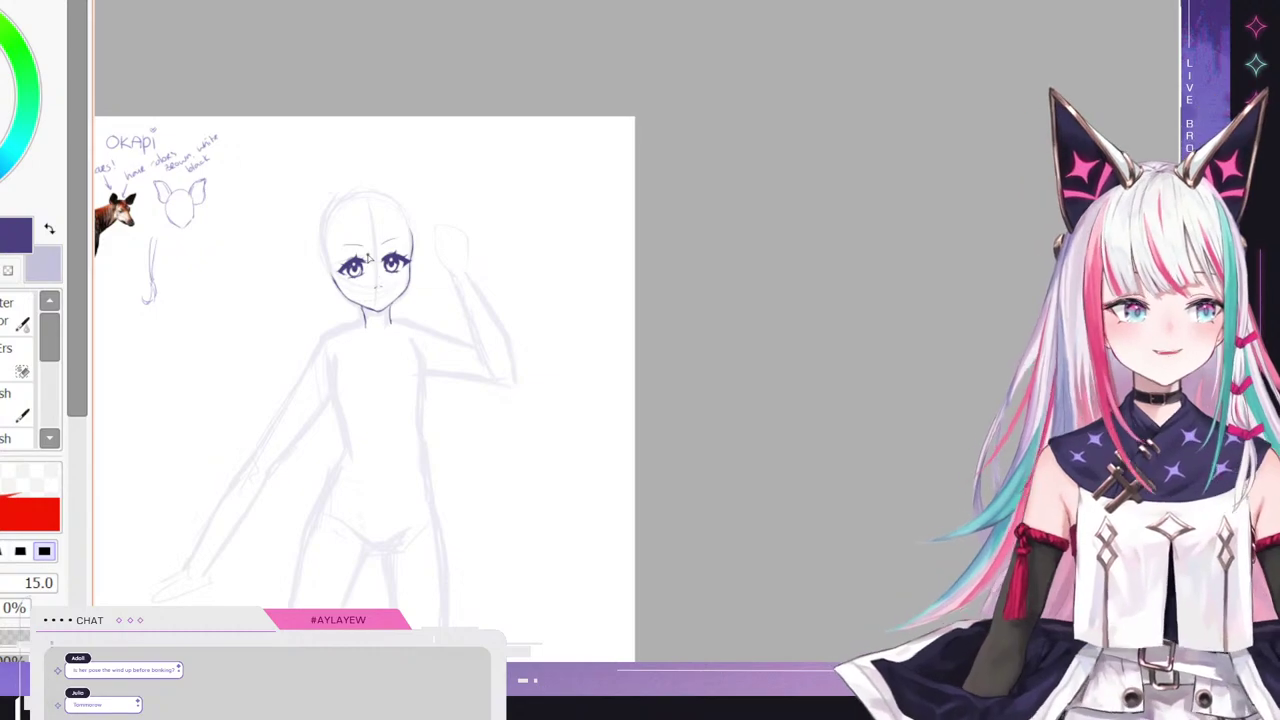
{"action": "scroll", "coordinate": [320, 226], "scroll_direction": "up", "scroll_amount": 2}
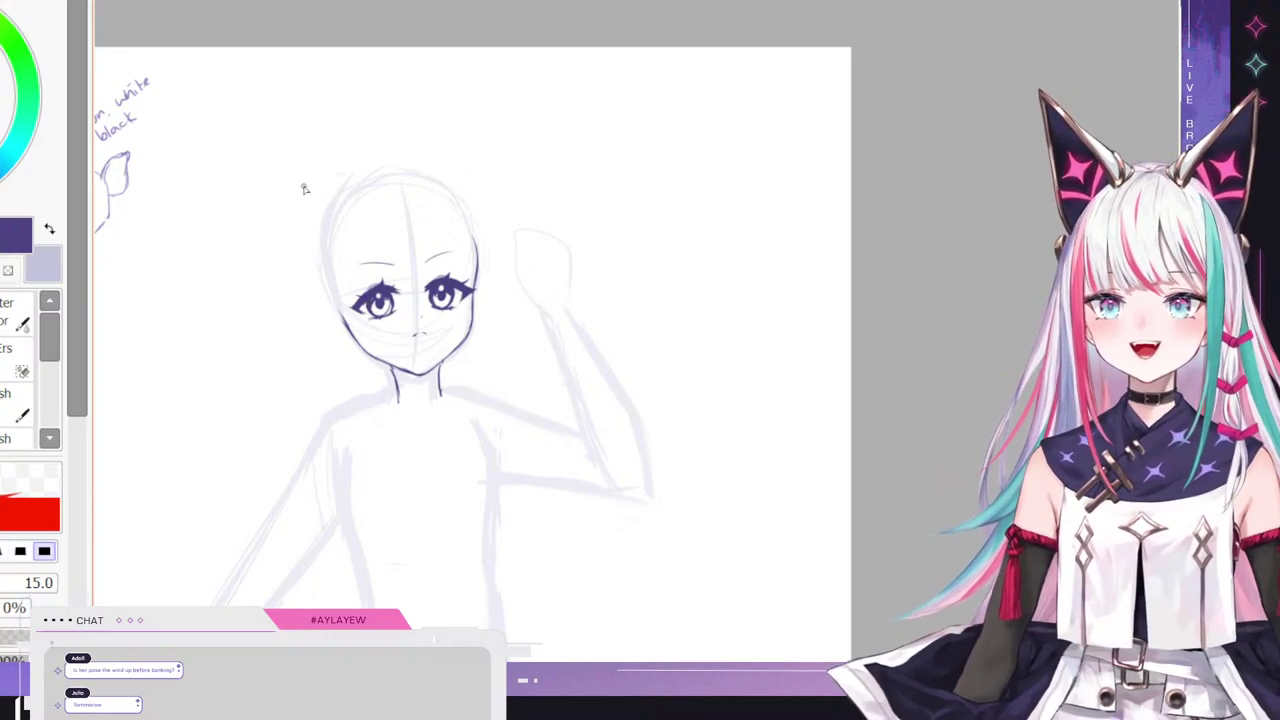
{"action": "scroll", "coordinate": [430, 251], "scroll_direction": "up", "scroll_amount": 2}
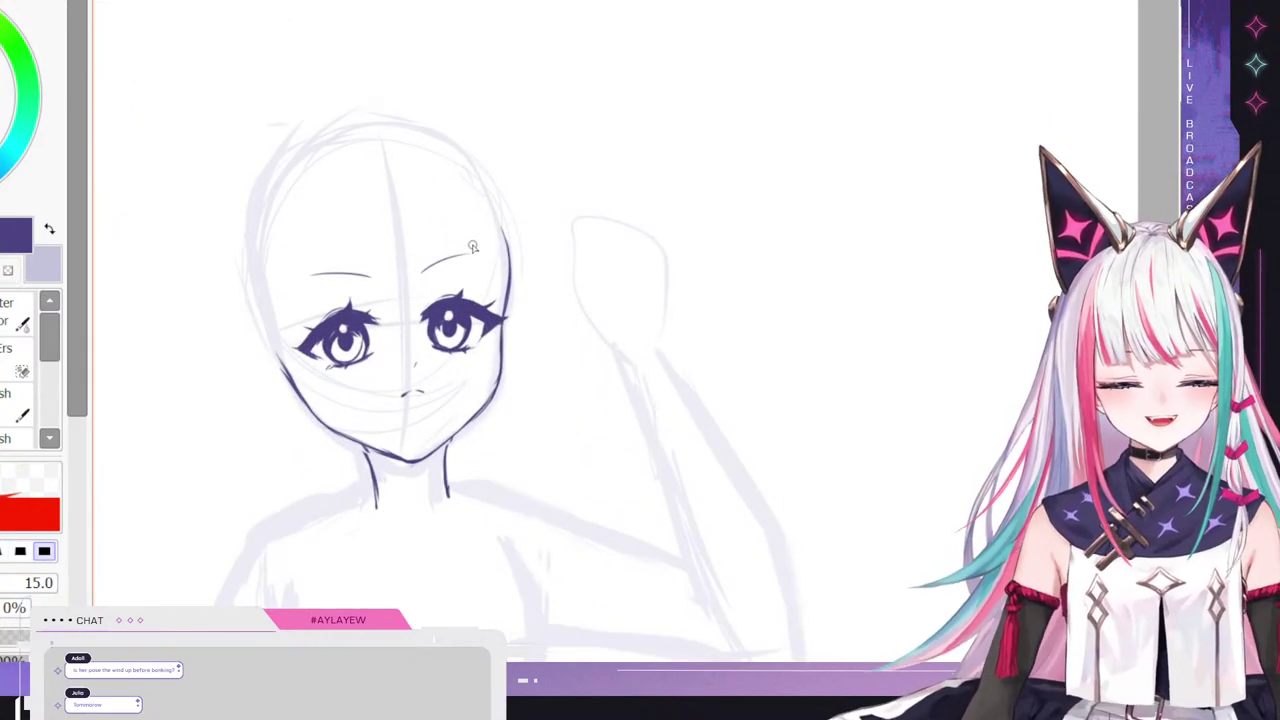
{"action": "scroll", "coordinate": [322, 222], "scroll_direction": "up", "scroll_amount": 2}
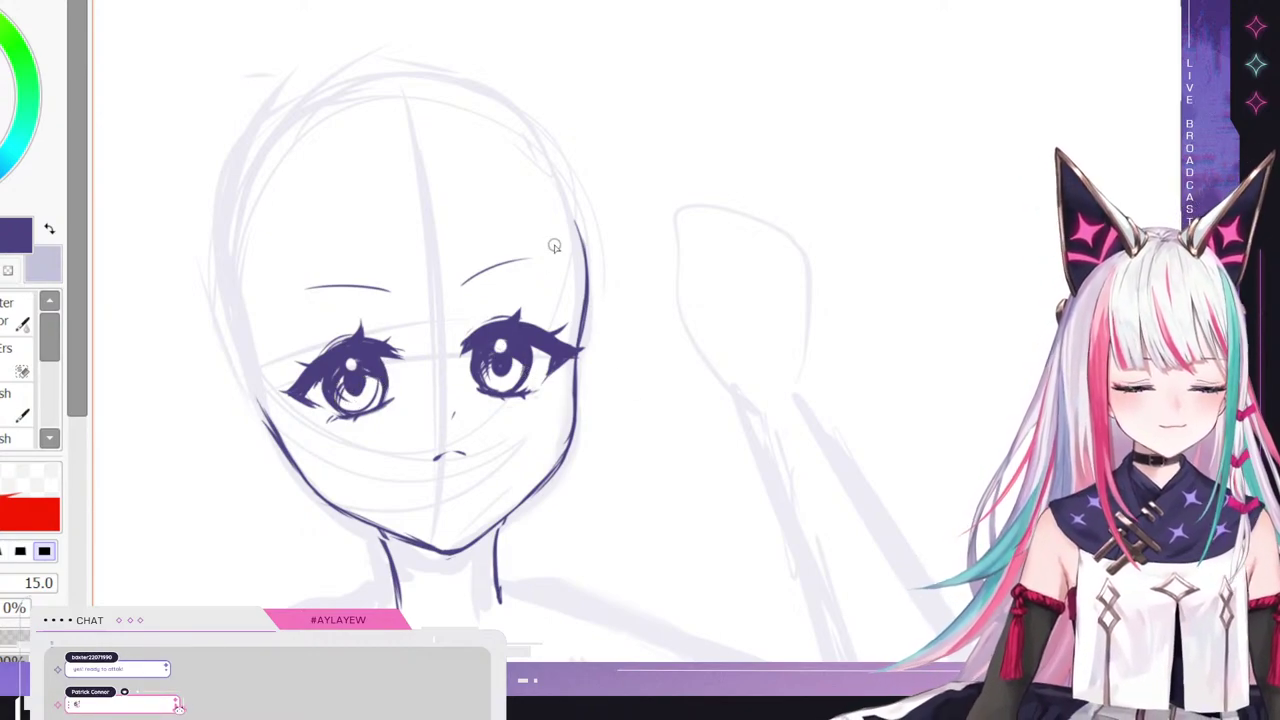
- Examine the head and body sketch alongside the okapi reference photo and ear notes at several magnifications
{"action": "key", "text": "n"}
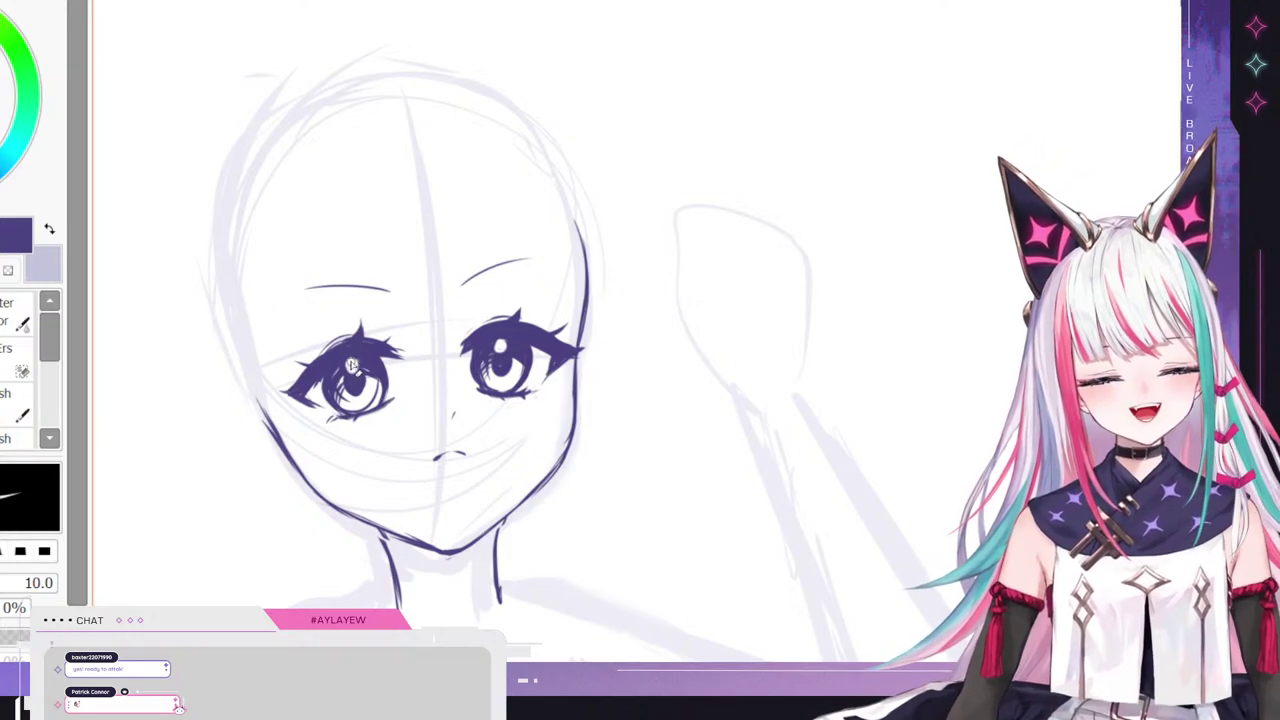
{"action": "scroll", "coordinate": [375, 287], "scroll_direction": "down", "scroll_amount": 4}
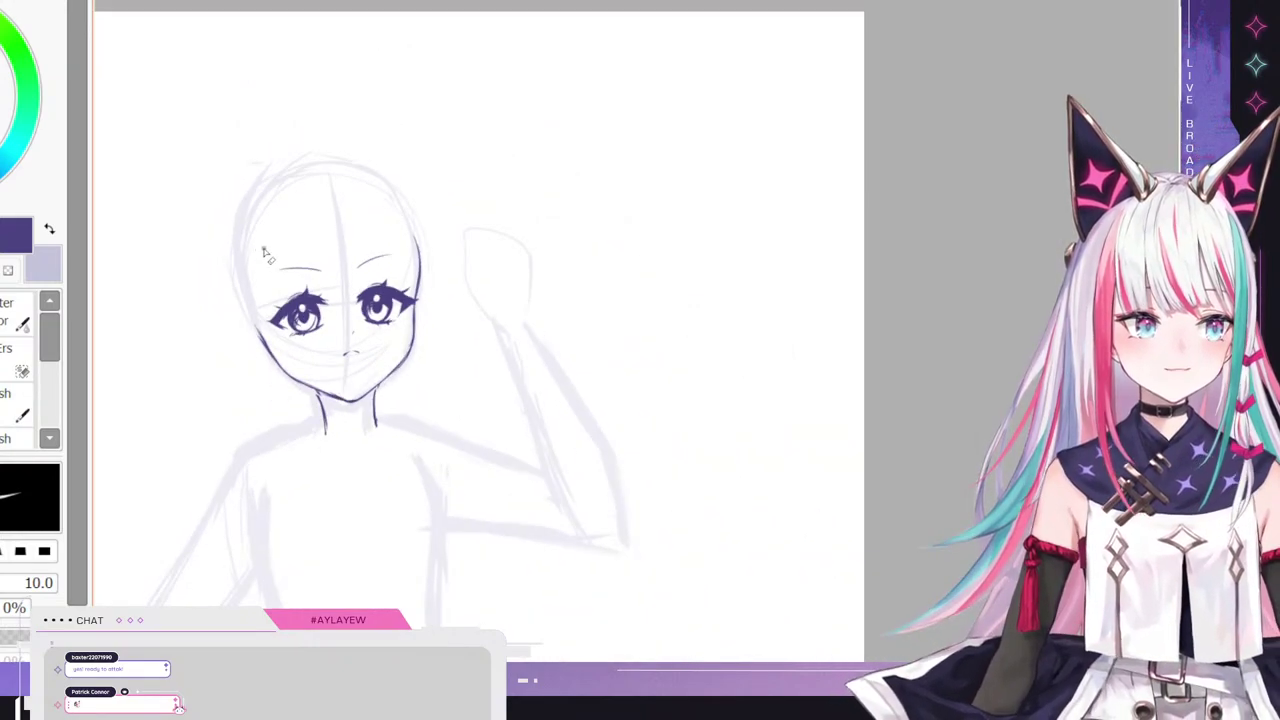
{"action": "scroll", "coordinate": [293, 259], "scroll_direction": "down", "scroll_amount": 3}
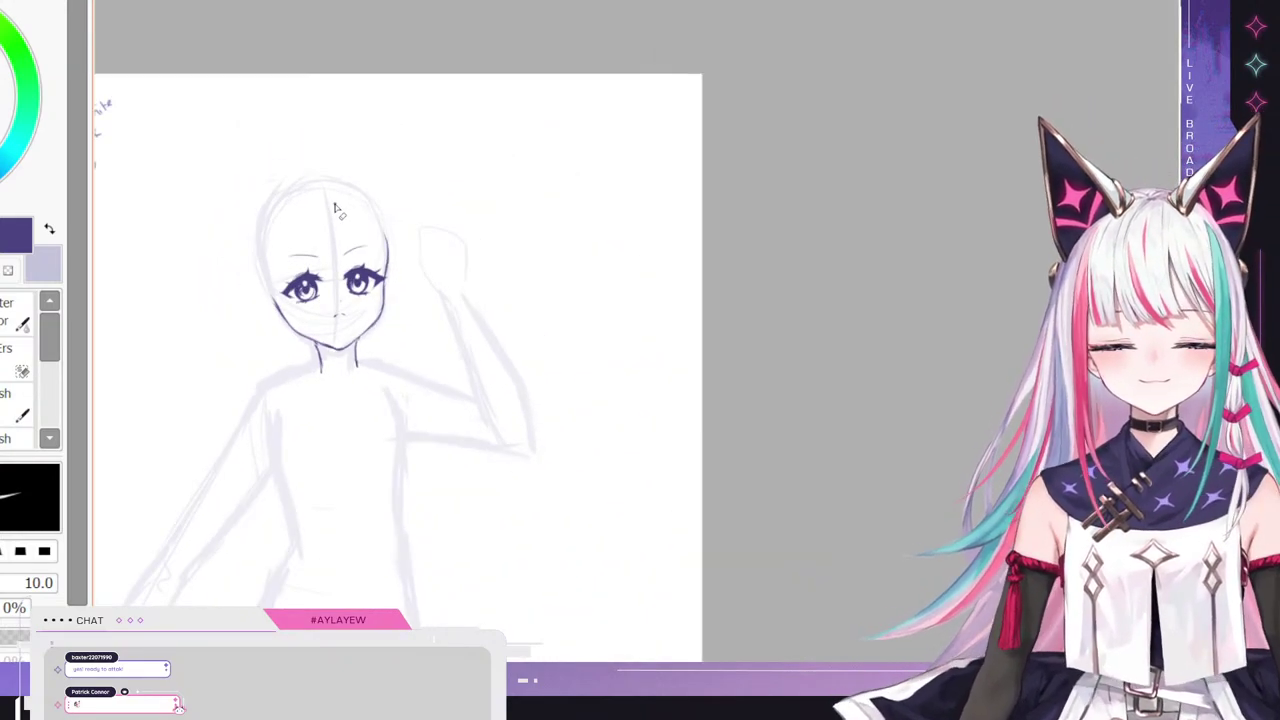
{"action": "scroll", "coordinate": [290, 226], "scroll_direction": "up", "scroll_amount": 3}
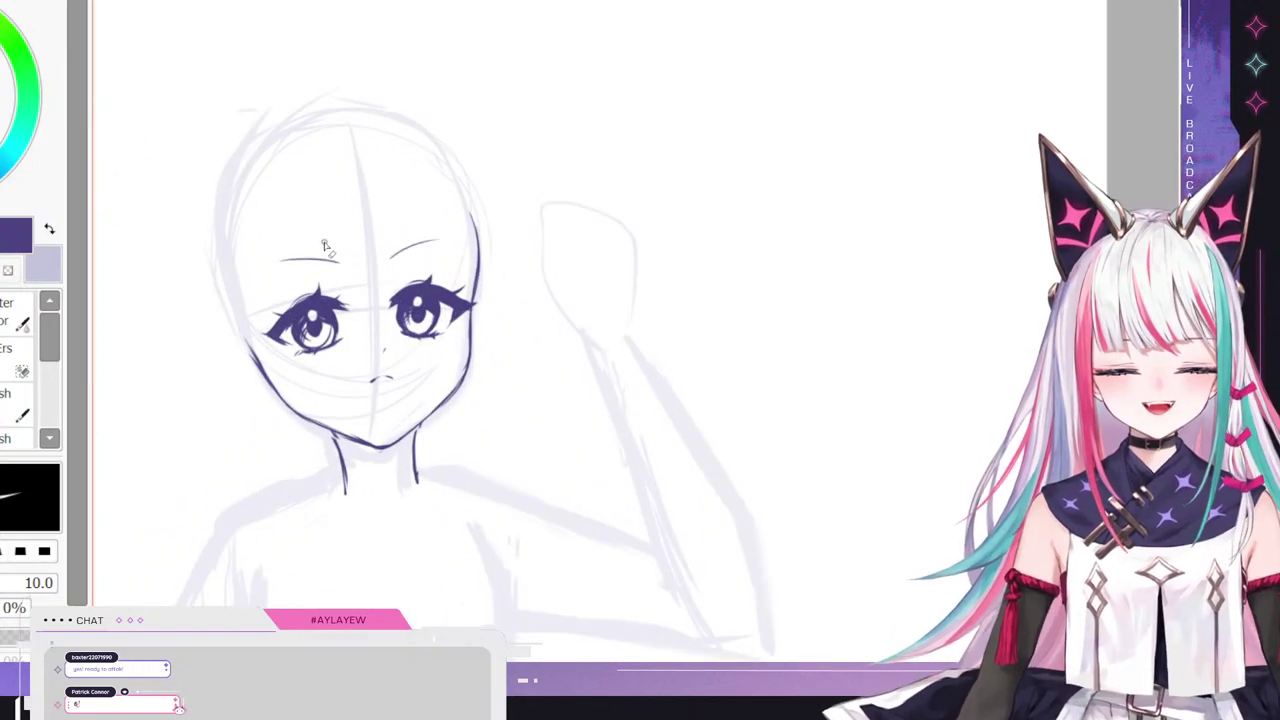
{"action": "scroll", "coordinate": [324, 246], "scroll_direction": "down", "scroll_amount": 3}
{"action": "scroll", "coordinate": [320, 250], "scroll_direction": "down", "scroll_amount": 2}
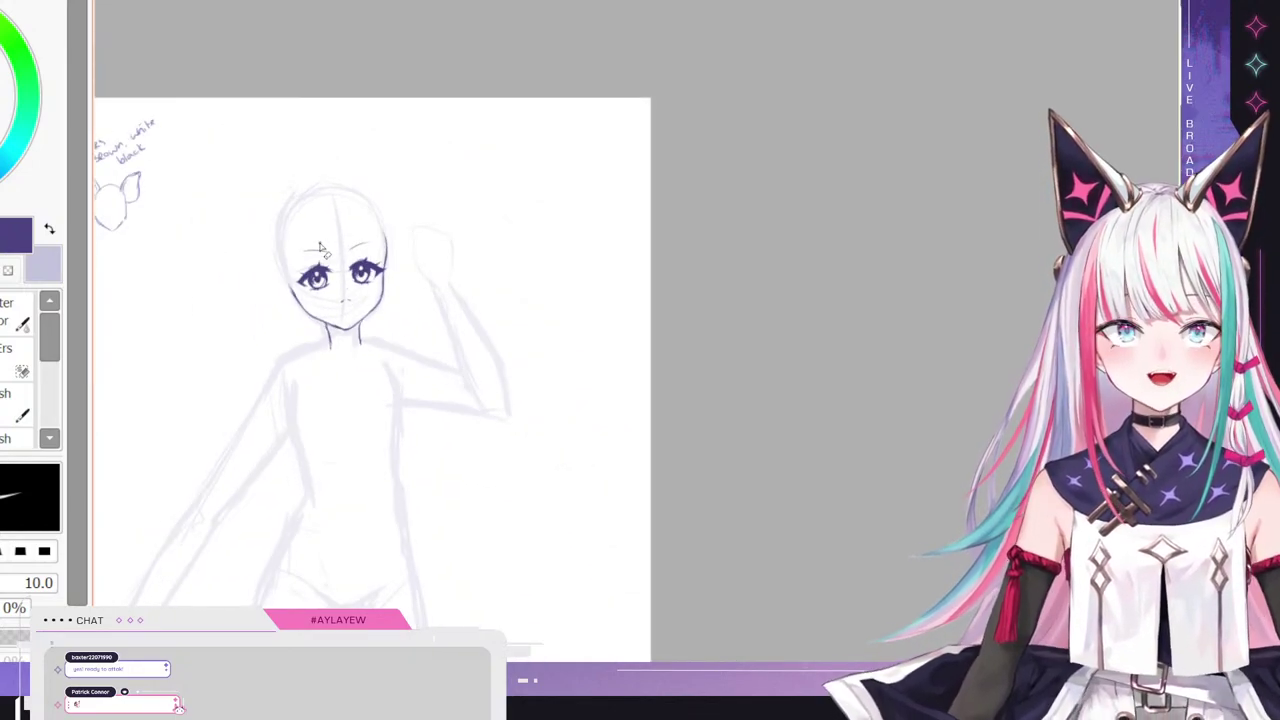
{"action": "scroll", "coordinate": [362, 140], "scroll_direction": "down", "scroll_amount": 1}
{"action": "scroll", "coordinate": [355, 193], "scroll_direction": "up", "scroll_amount": 3}
{"action": "scroll", "coordinate": [355, 193], "scroll_direction": "up", "scroll_amount": 1}
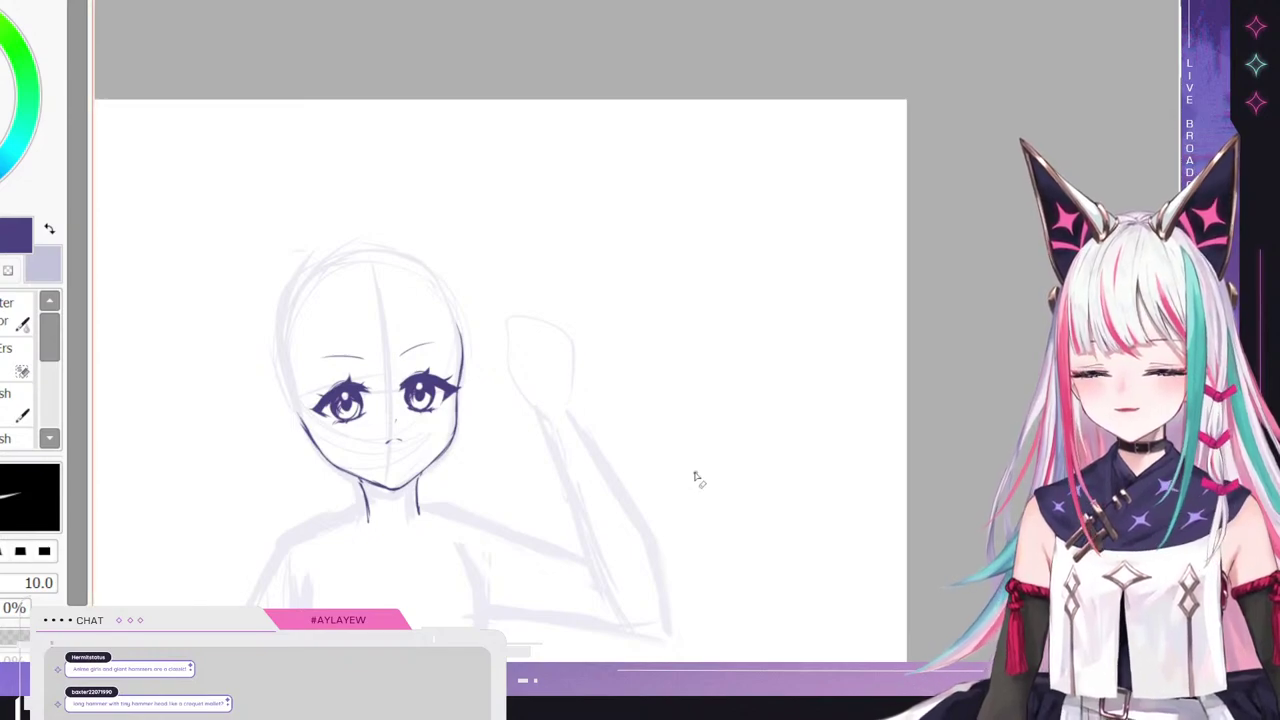
{"action": "scroll", "coordinate": [537, 289], "scroll_direction": "down", "scroll_amount": 2}
{"action": "scroll", "coordinate": [435, 323], "scroll_direction": "up", "scroll_amount": 3}
{"action": "scroll", "coordinate": [445, 325], "scroll_direction": "down", "scroll_amount": 1}
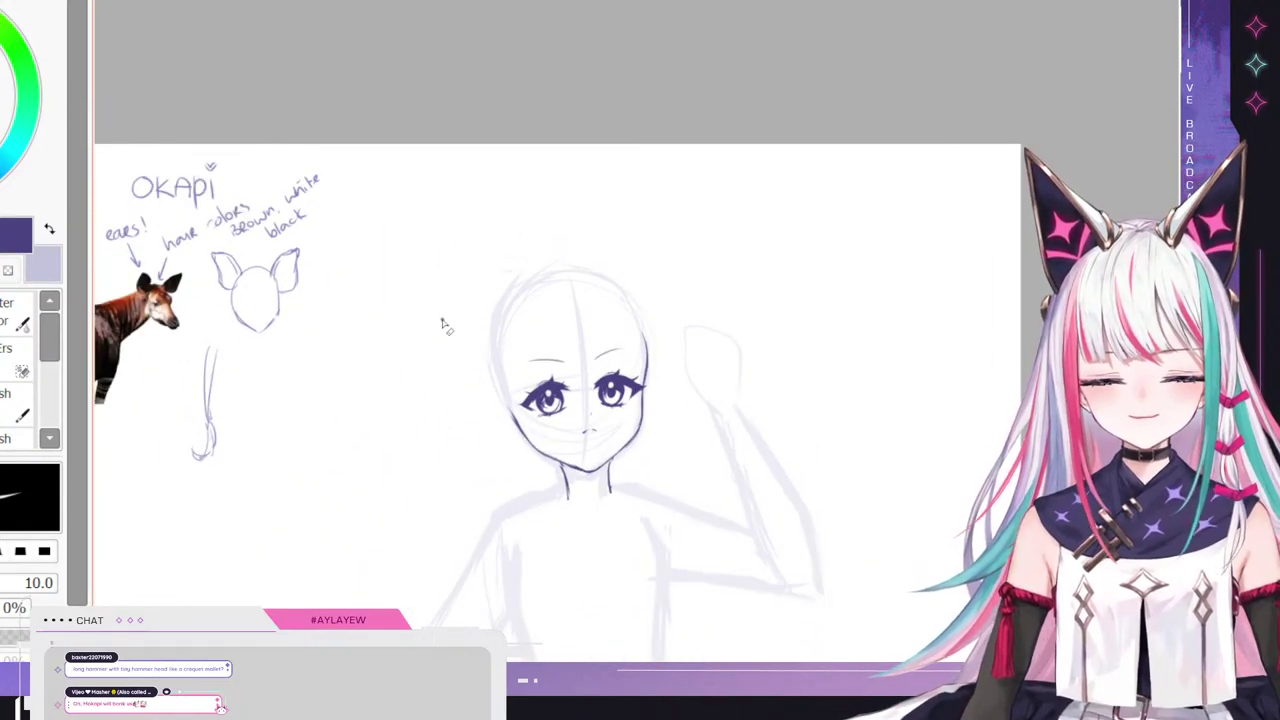
{"action": "scroll", "coordinate": [445, 325], "scroll_direction": "up", "scroll_amount": 1}
{"action": "key", "text": "e"}
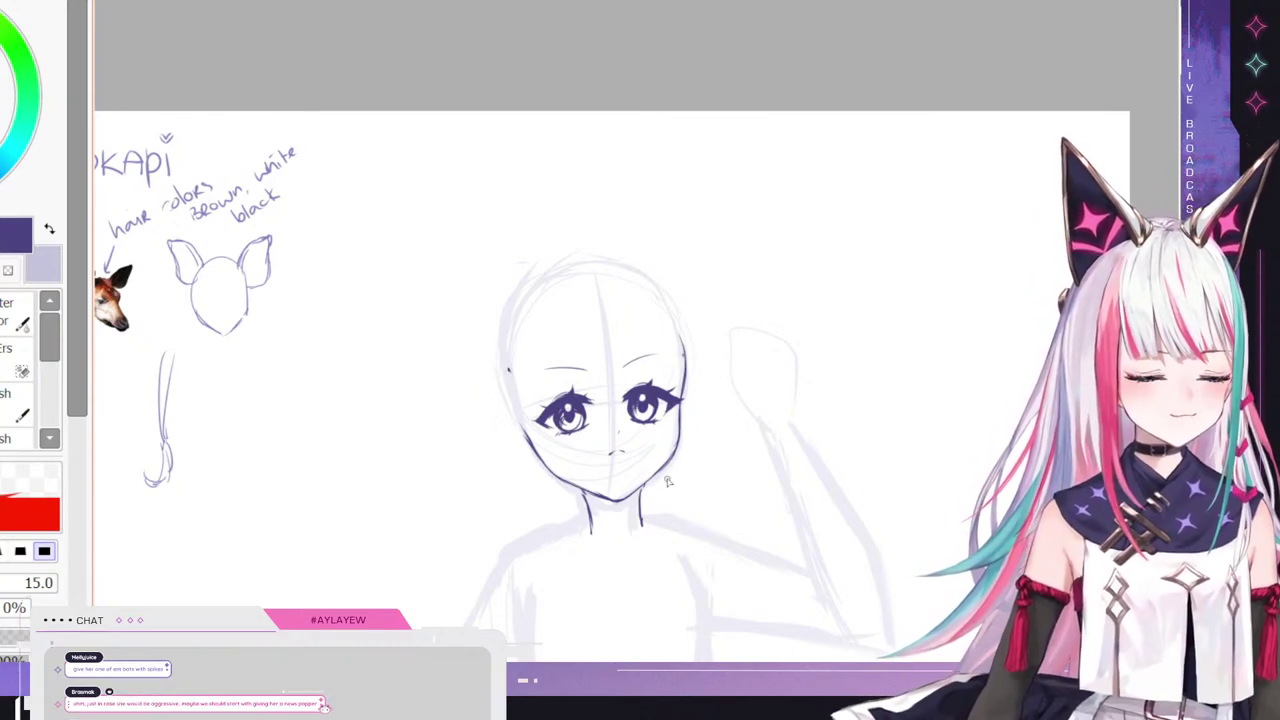
{"action": "key", "text": "Left"}
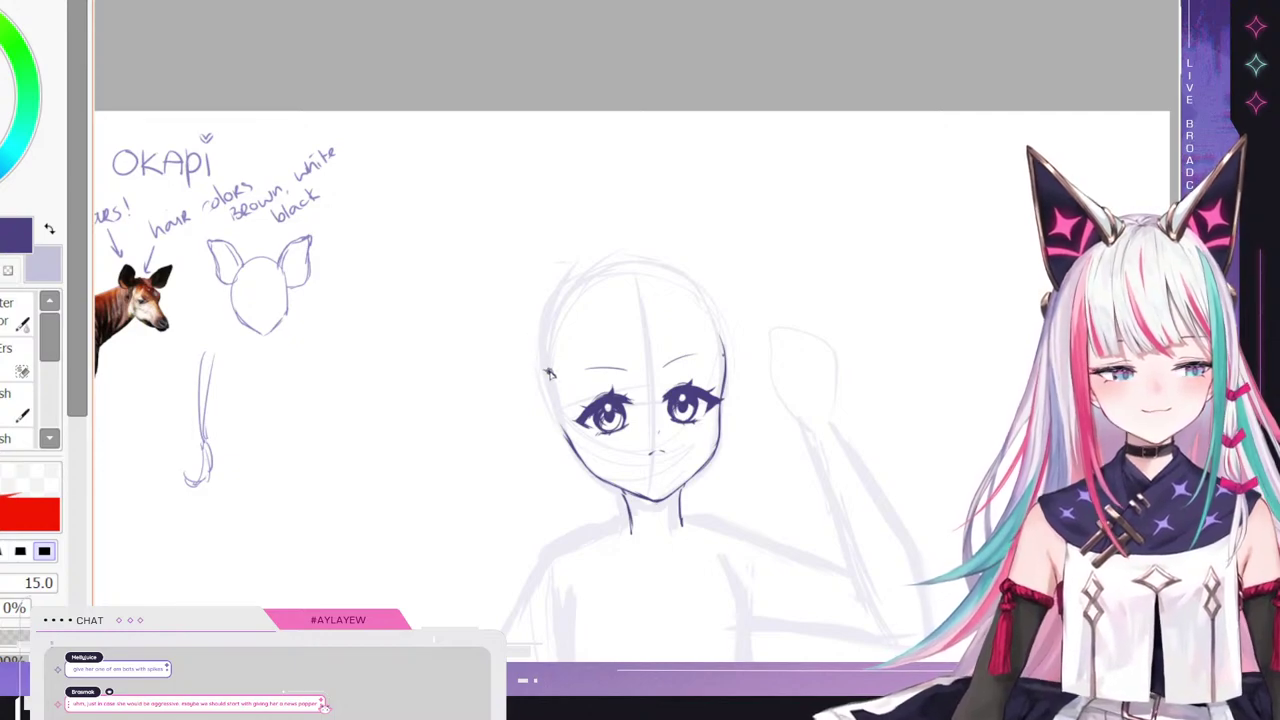
{"action": "mouse_move", "coordinate": [556, 377]}
{"action": "left_mouse_down"}
{"action": "mouse_move", "coordinate": [493, 330]}
{"action": "mouse_move", "coordinate": [485, 252]}
{"action": "left_mouse_up"}
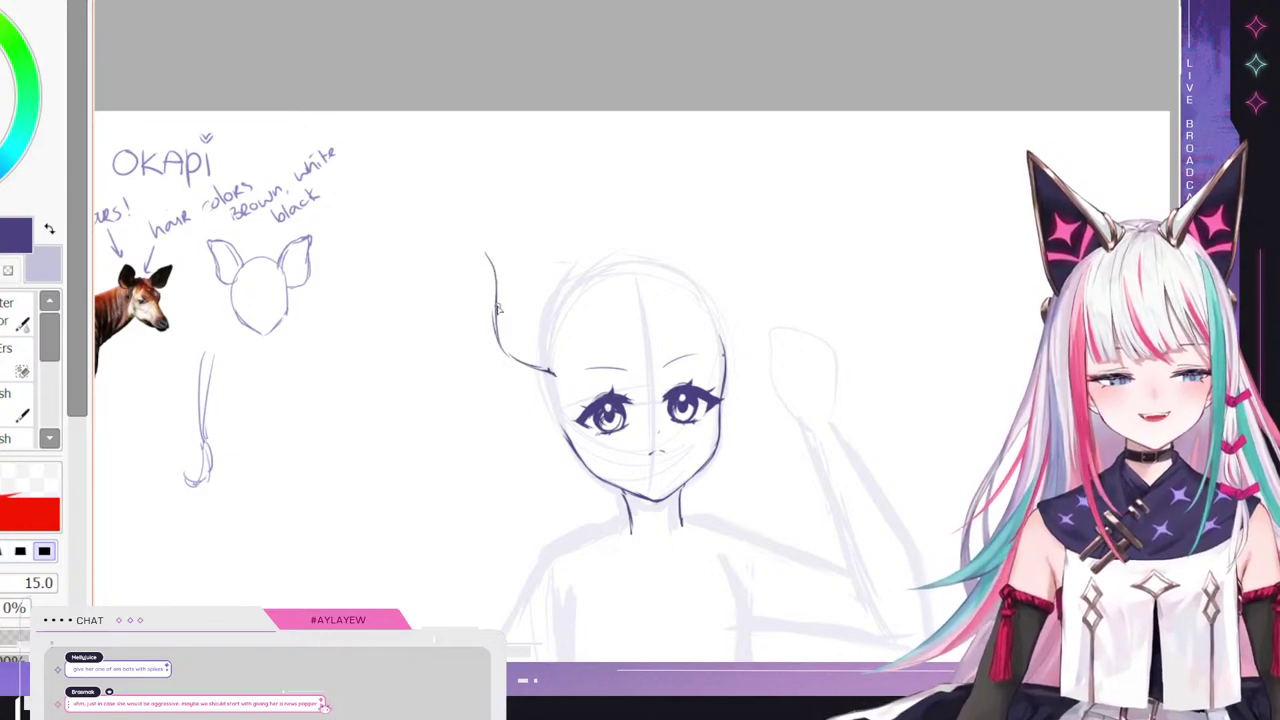
{"action": "mouse_move", "coordinate": [497, 306]}
{"action": "left_mouse_down"}
{"action": "mouse_move", "coordinate": [482, 250]}
{"action": "mouse_move", "coordinate": [508, 243]}
{"action": "mouse_move", "coordinate": [562, 282]}
{"action": "mouse_move", "coordinate": [564, 331]}
{"action": "left_mouse_up"}
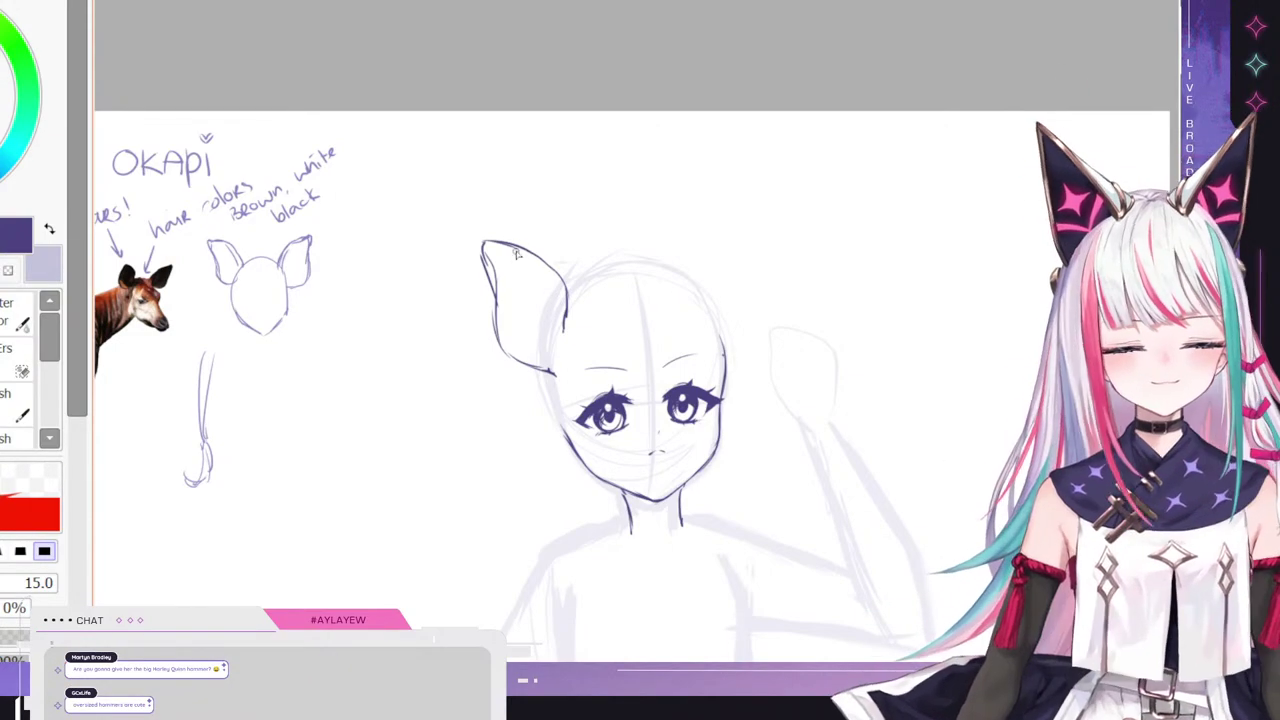
{"action": "key", "text": "ctrl+z"}
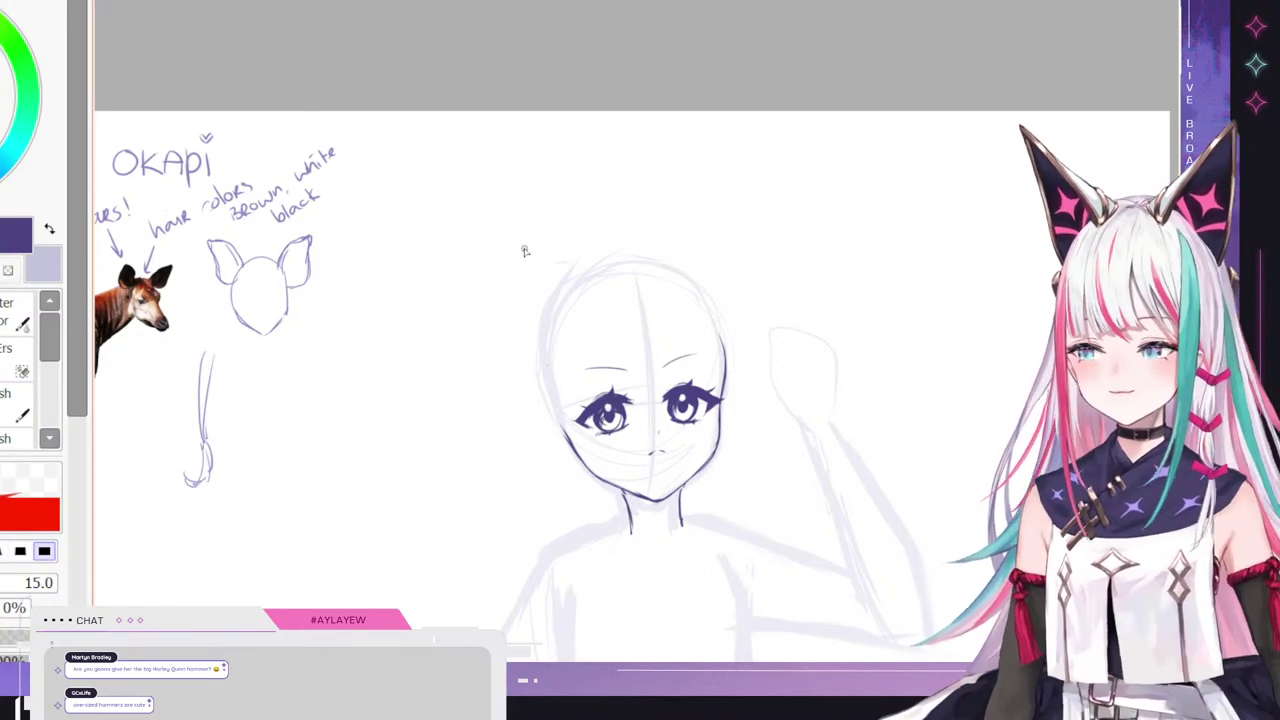
- Draw a large pointed okapi ear angling outward from the left side of the head, with small fur strokes inside
{"action": "left_click_drag", "start_coordinate": [558, 337], "coordinate": [521, 306]}
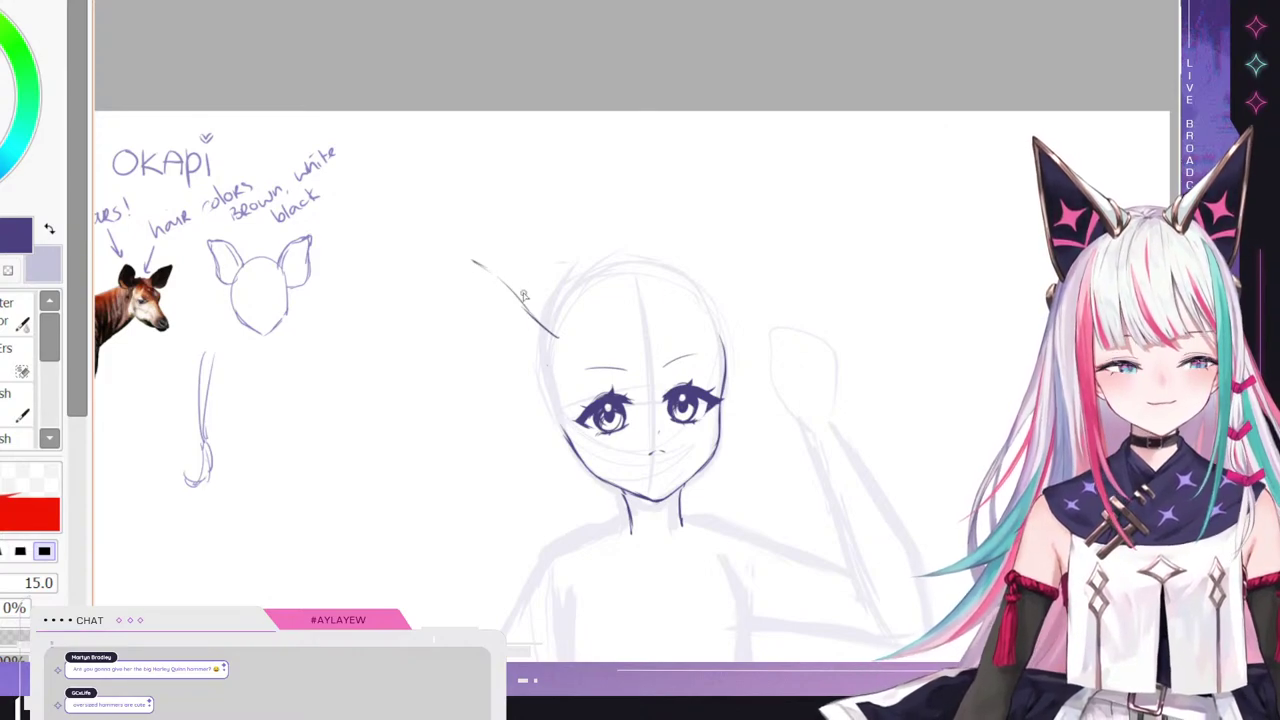
{"action": "left_click_drag", "start_coordinate": [474, 263], "coordinate": [560, 312]}
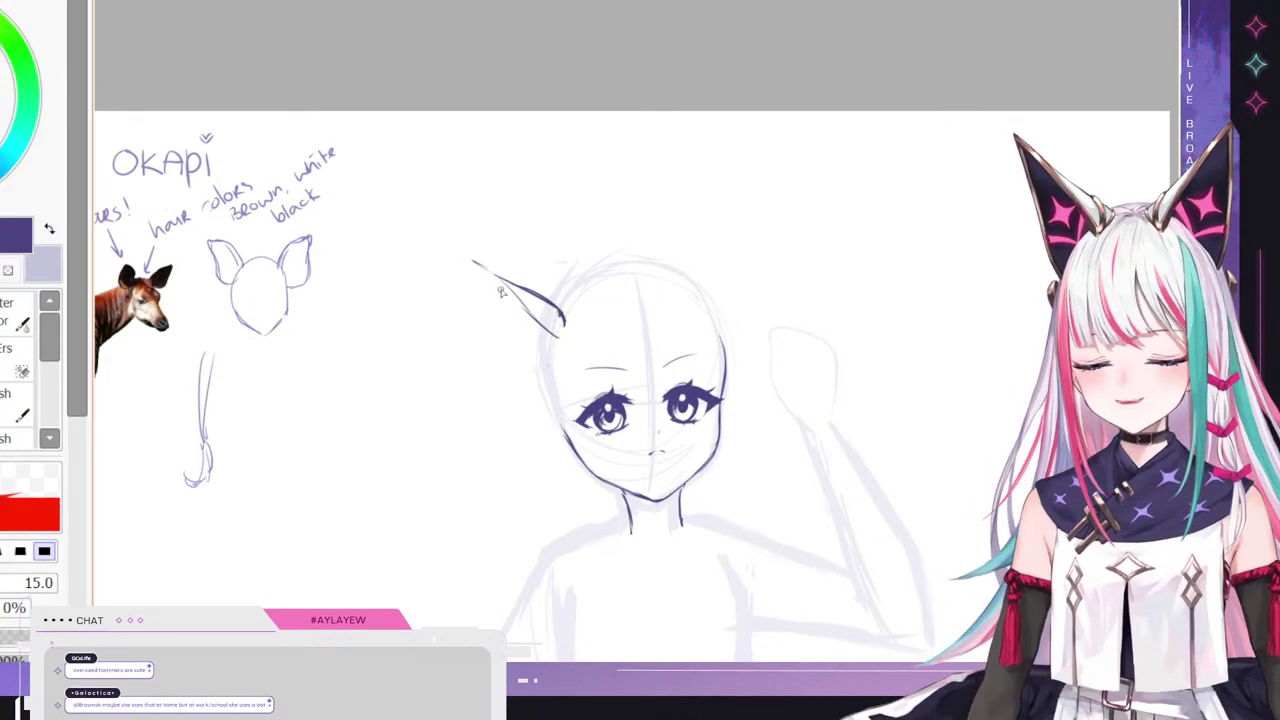
{"action": "mouse_move", "coordinate": [466, 250]}
{"action": "left_mouse_down"}
{"action": "mouse_move", "coordinate": [463, 287]}
{"action": "mouse_move", "coordinate": [496, 368]}
{"action": "mouse_move", "coordinate": [530, 387]}
{"action": "mouse_move", "coordinate": [548, 364]}
{"action": "left_mouse_up"}
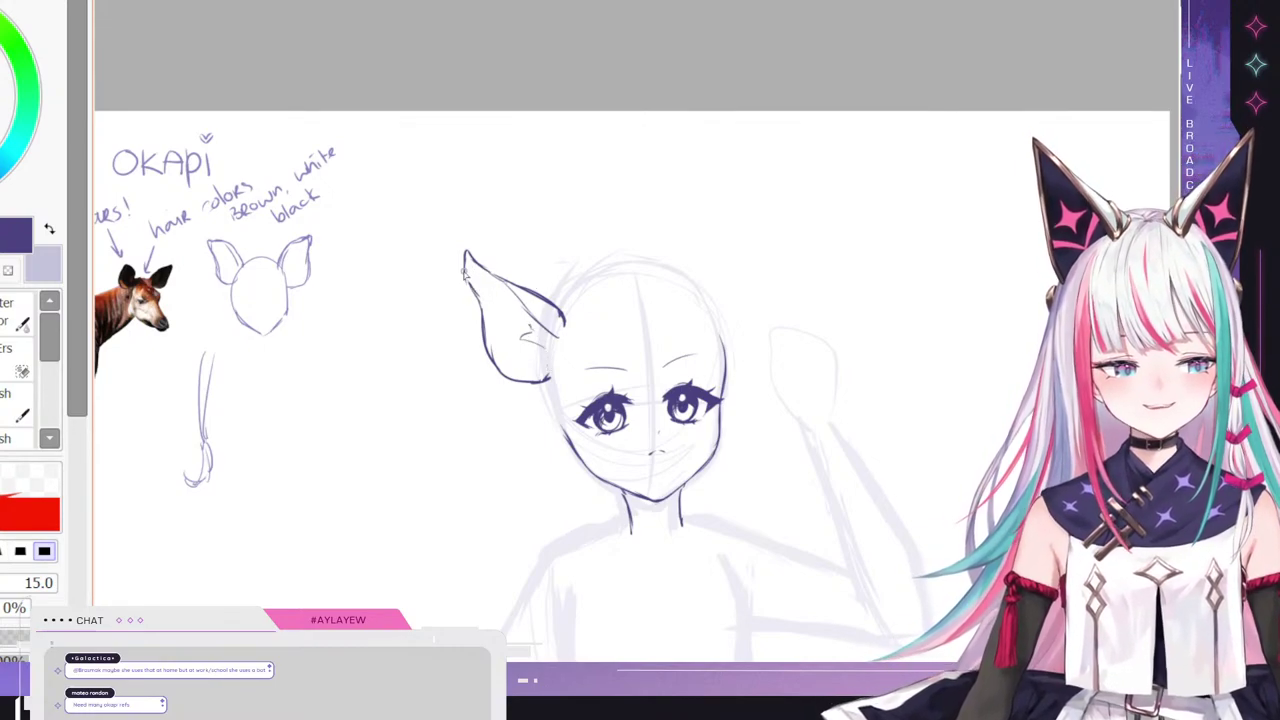
{"action": "key", "text": "e"}
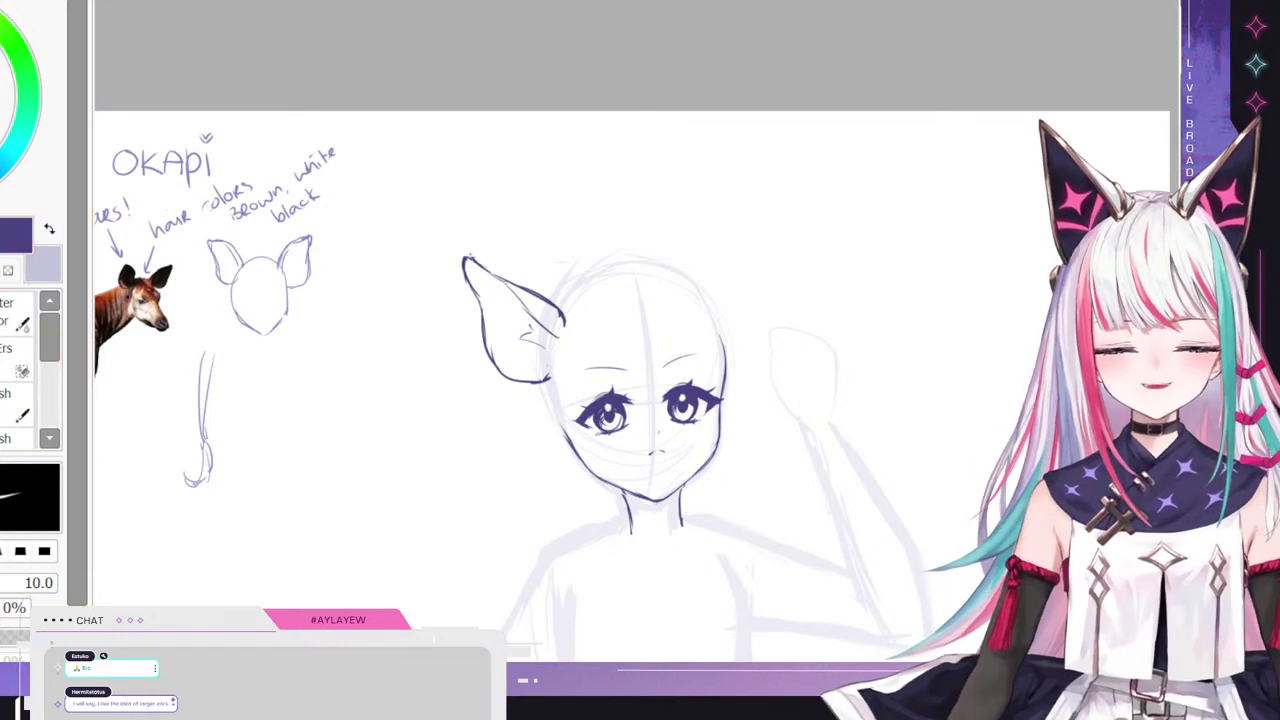
{"action": "key", "text": "e"}
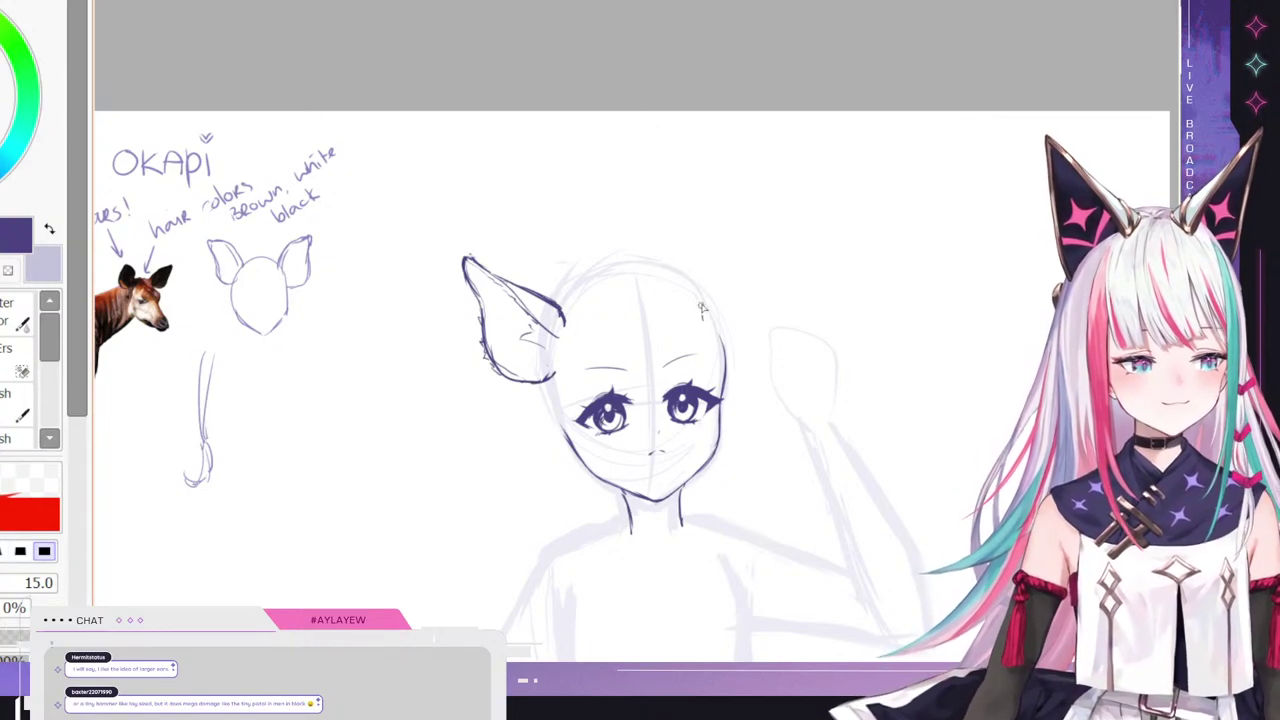
- Draw a matching upright okapi ear on the right side of the head and darken its outline
{"action": "left_click_drag", "start_coordinate": [702, 318], "coordinate": [721, 287]}
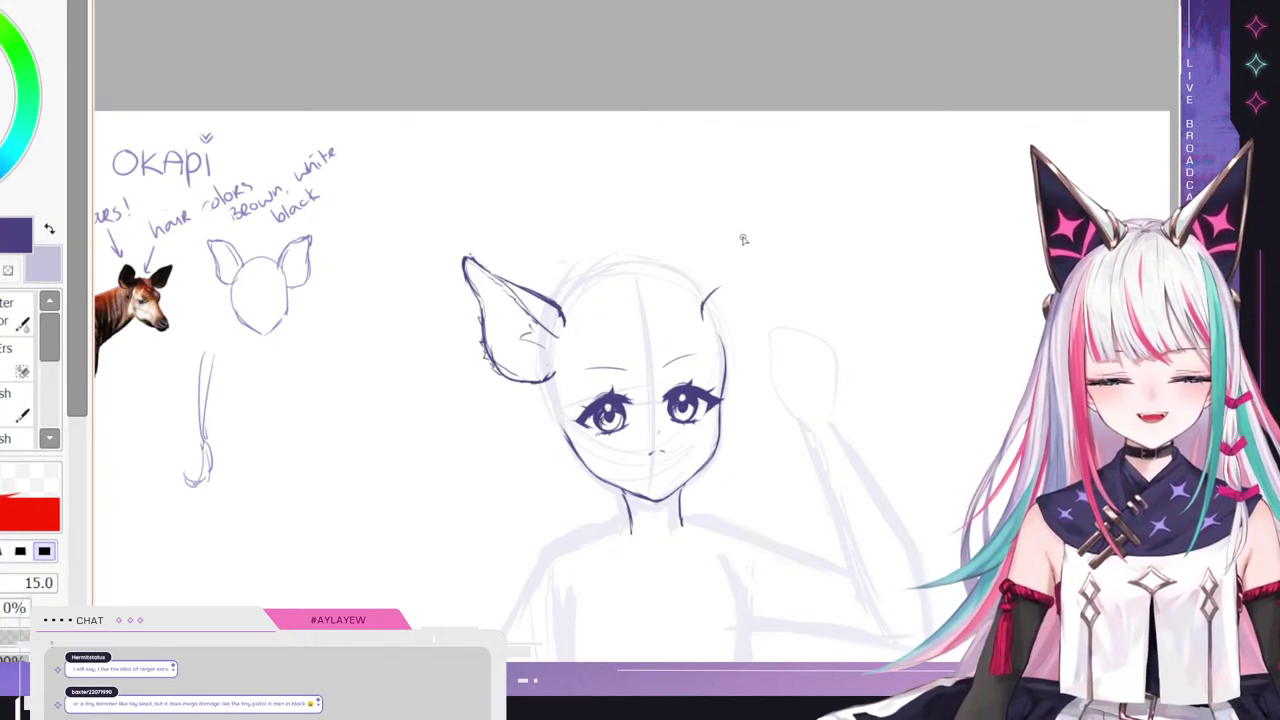
{"action": "mouse_move", "coordinate": [716, 294]}
{"action": "left_mouse_down"}
{"action": "mouse_move", "coordinate": [768, 228]}
{"action": "mouse_move", "coordinate": [776, 336]}
{"action": "mouse_move", "coordinate": [742, 376]}
{"action": "mouse_move", "coordinate": [716, 360]}
{"action": "left_mouse_up"}
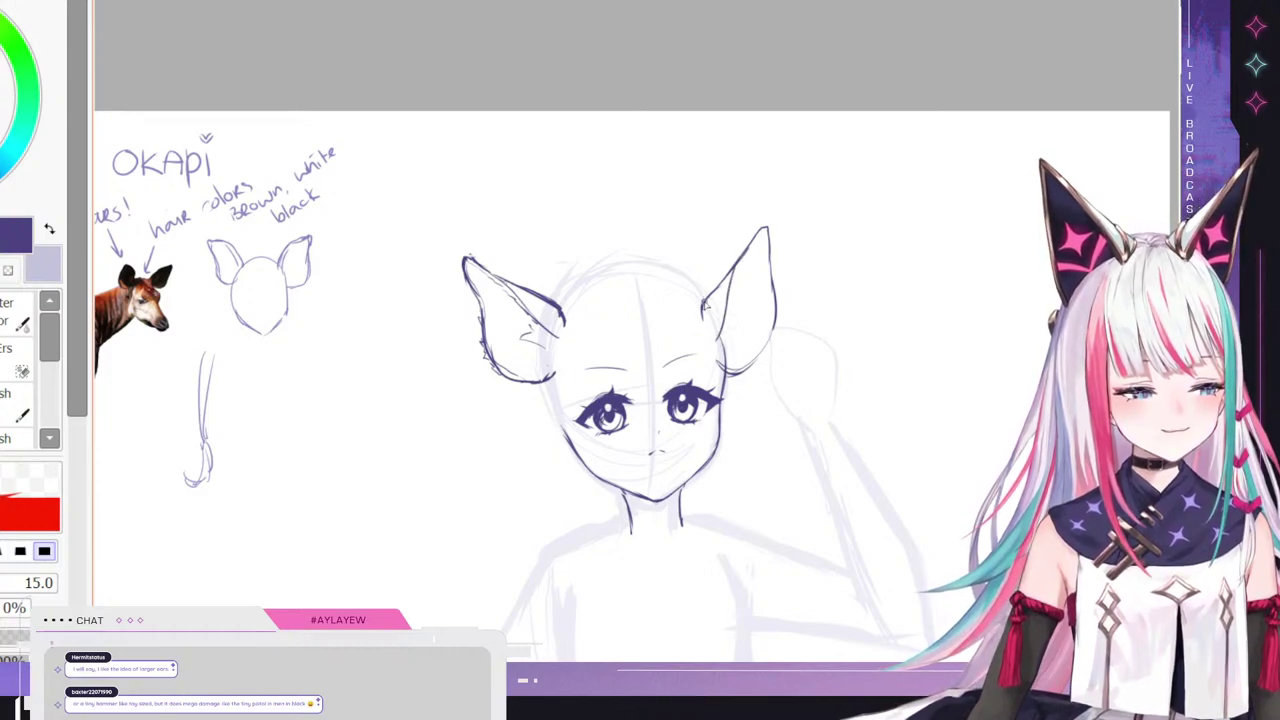
{"action": "mouse_move", "coordinate": [710, 298]}
{"action": "left_mouse_down"}
{"action": "mouse_move", "coordinate": [771, 228]}
{"action": "mouse_move", "coordinate": [772, 338]}
{"action": "mouse_move", "coordinate": [741, 363]}
{"action": "left_mouse_up"}
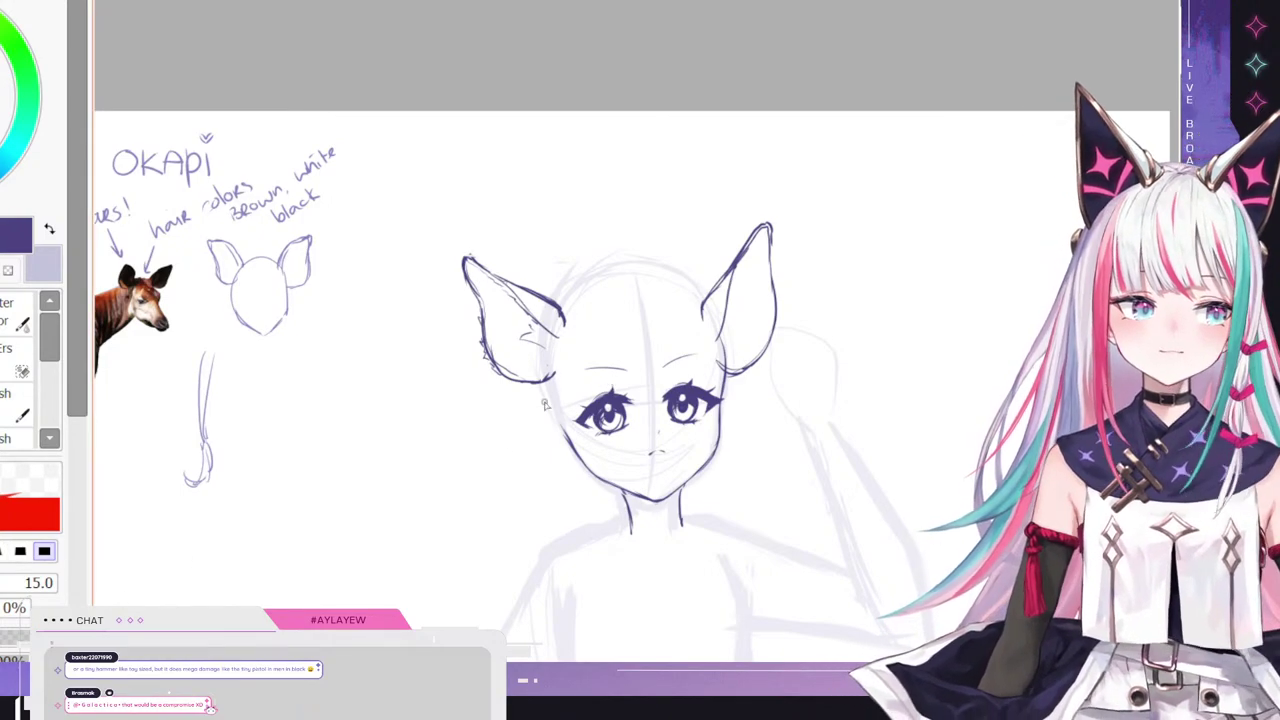
- Lasso the character's right-hand ear in the drawing, adjust its placement slightly with a free transform, and clear the selection
{"action": "scroll", "coordinate": [555, 293], "scroll_direction": "down", "scroll_amount": 4}
{"action": "scroll", "coordinate": [652, 253], "scroll_direction": "up", "scroll_amount": 3}
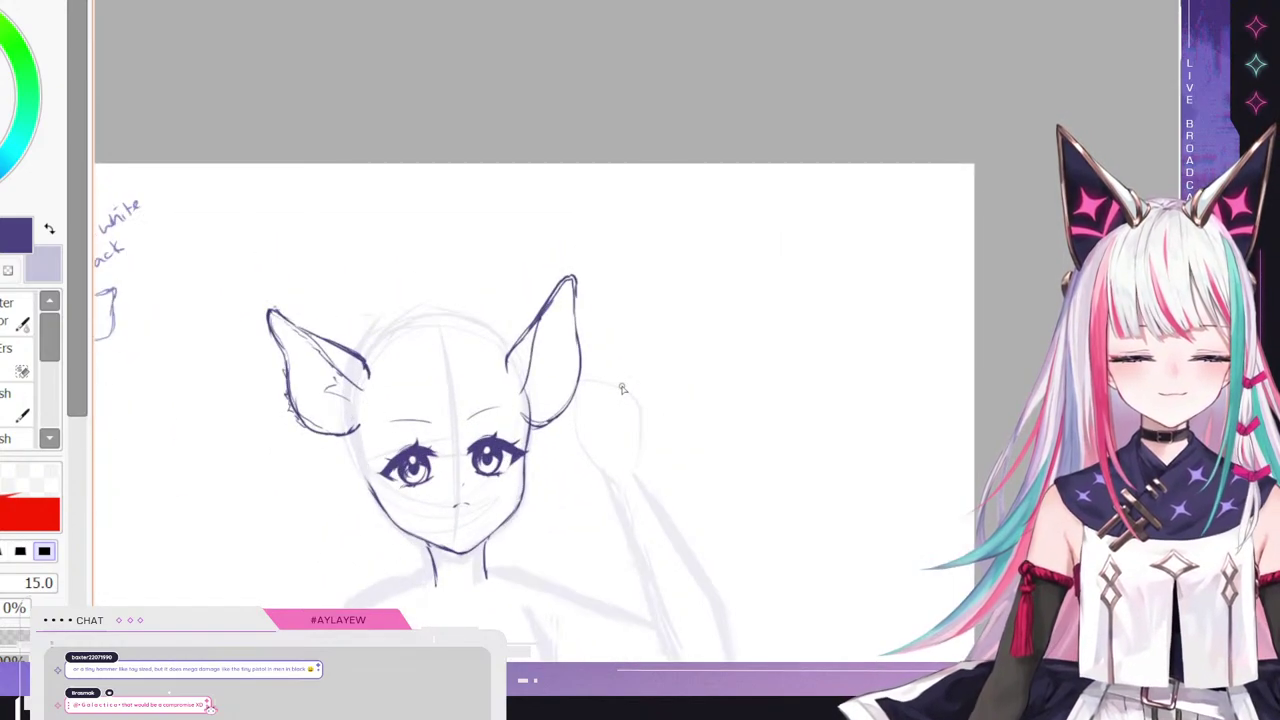
{"action": "key", "text": "l"}
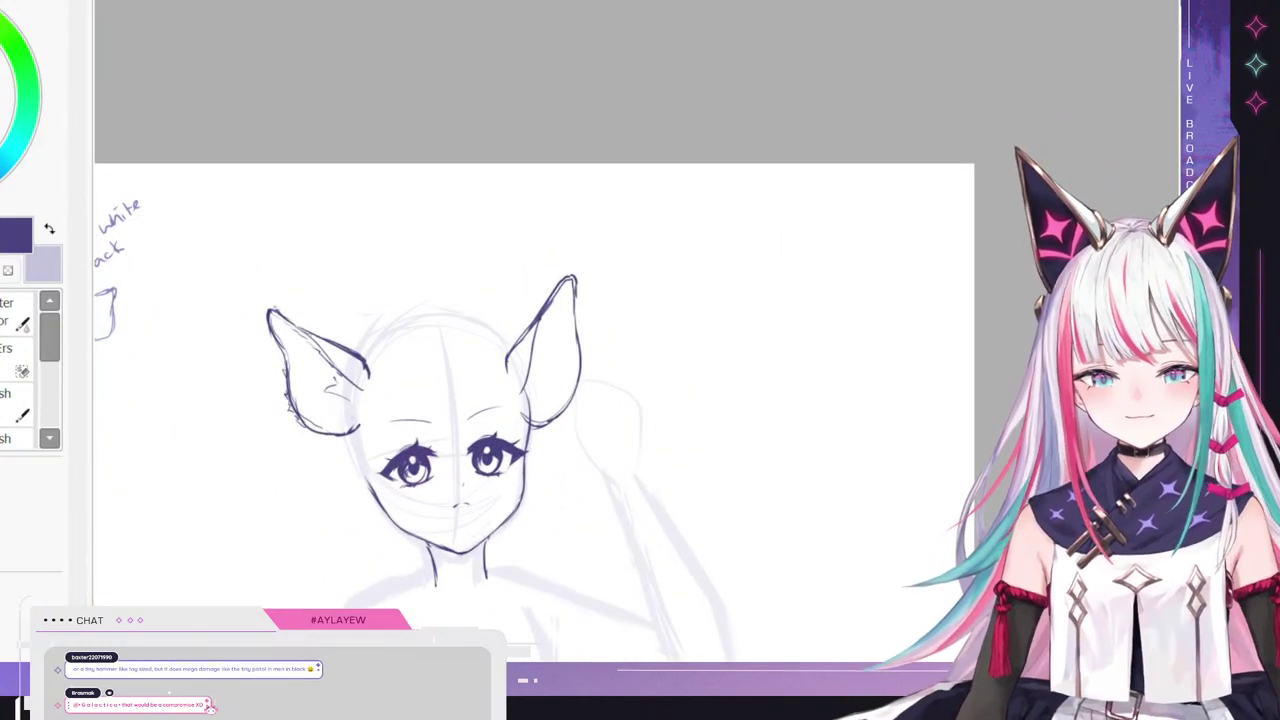
{"action": "mouse_move", "coordinate": [546, 250]}
{"action": "left_mouse_down"}
{"action": "mouse_move", "coordinate": [631, 320]}
{"action": "mouse_move", "coordinate": [585, 250]}
{"action": "mouse_move", "coordinate": [582, 268]}
{"action": "left_mouse_up"}
{"action": "key", "text": "ctrl+t"}
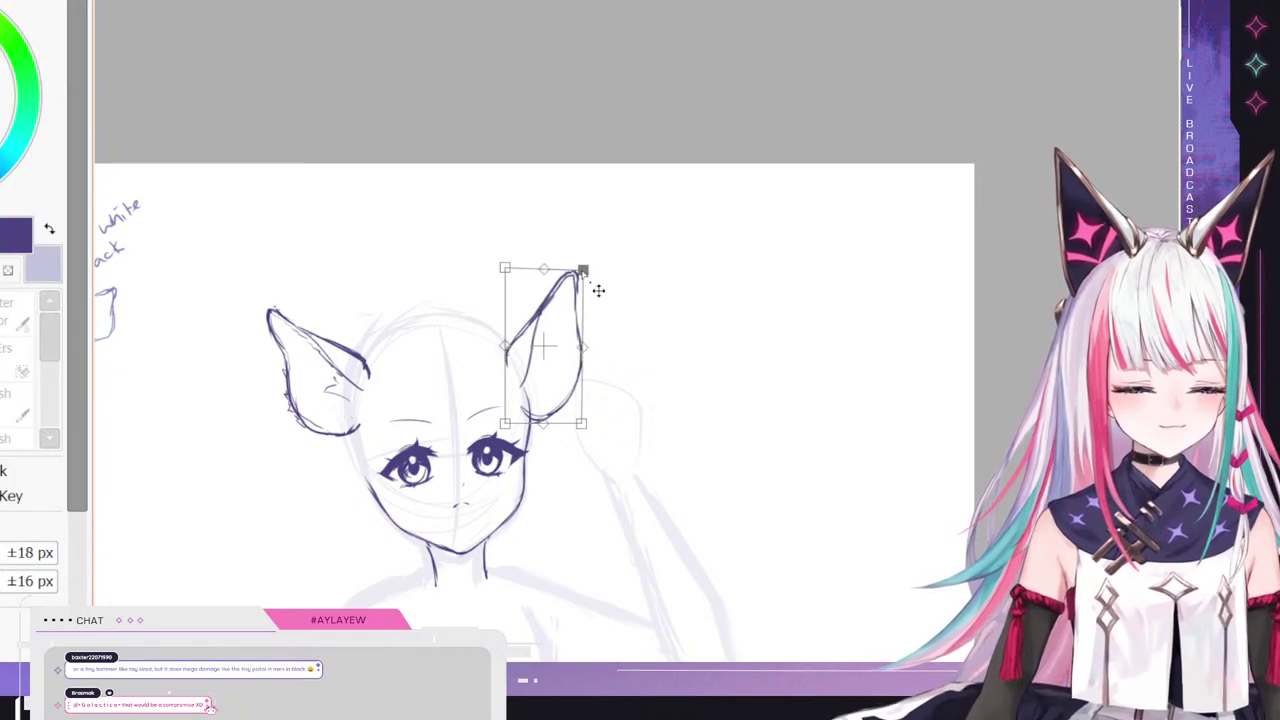
{"action": "key", "text": "Return"}
{"action": "key", "text": "ctrl+d"}
- Examine both new ears against the whole figure and compare them with the okapi reference and ear sketch
{"action": "scroll", "coordinate": [386, 209], "scroll_direction": "down", "scroll_amount": 3}
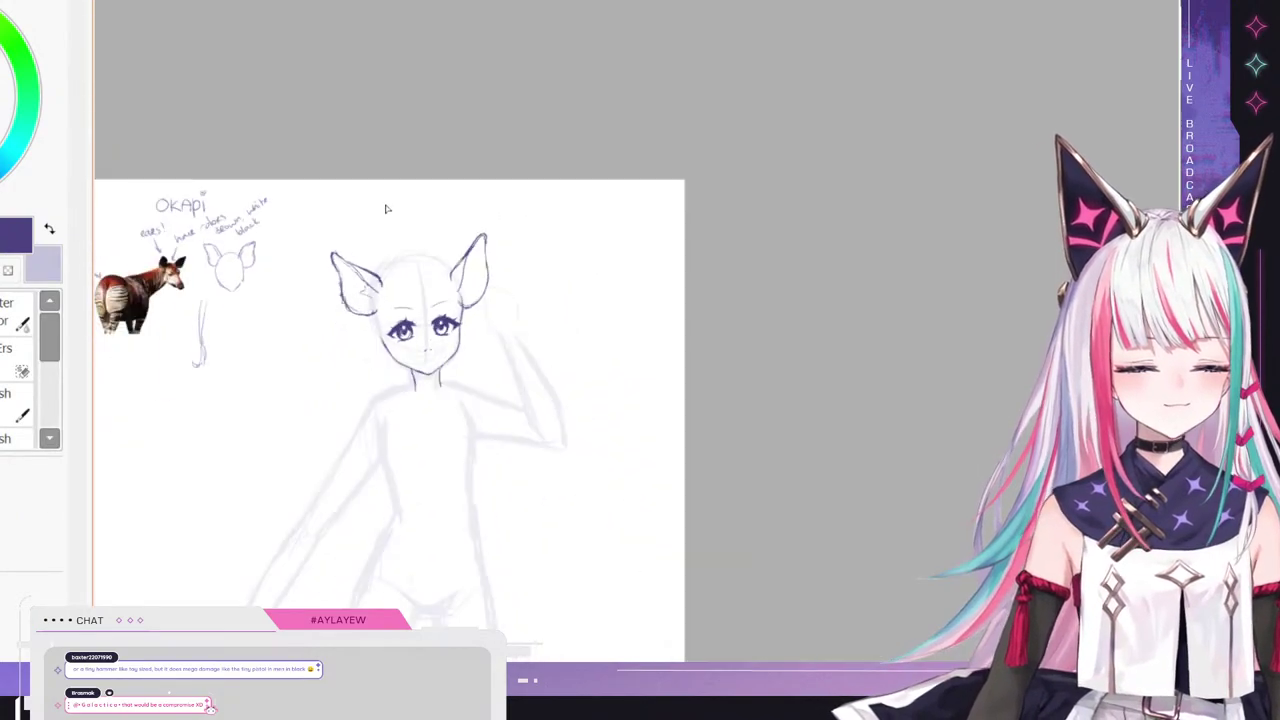
{"action": "scroll", "coordinate": [407, 198], "scroll_direction": "up", "scroll_amount": 2}
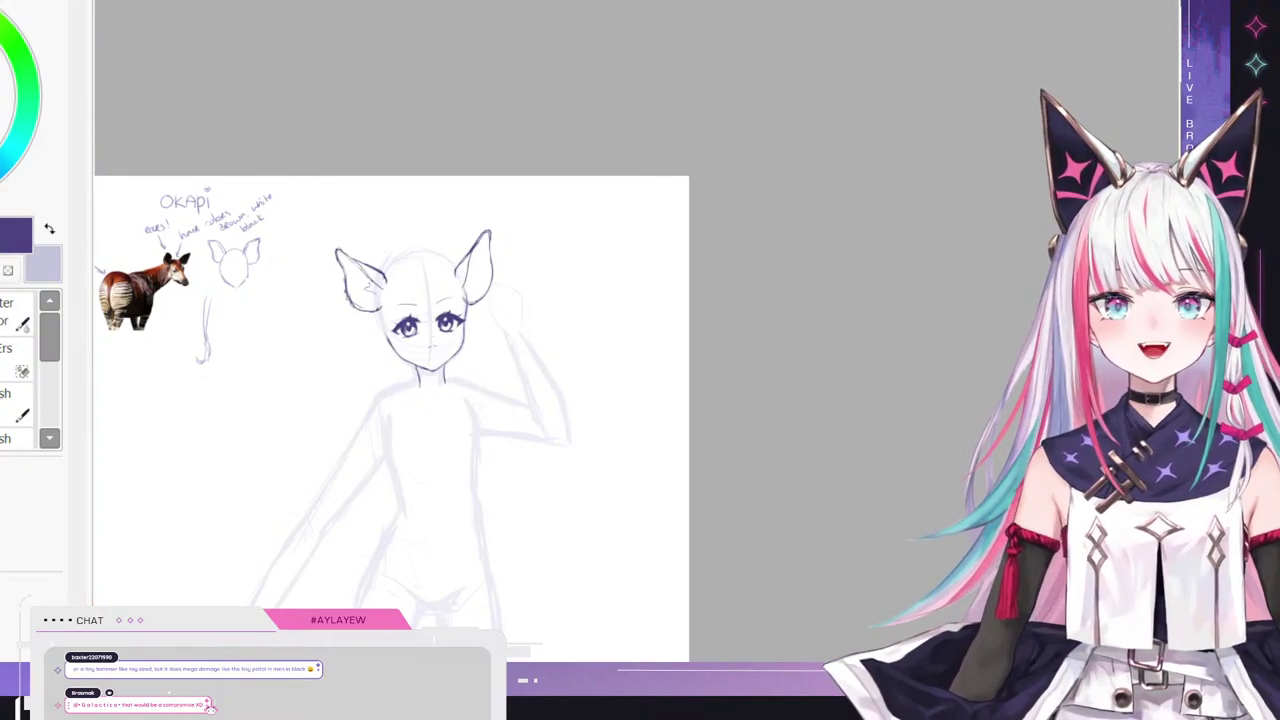
{"action": "scroll", "coordinate": [342, 182], "scroll_direction": "up", "scroll_amount": 1}
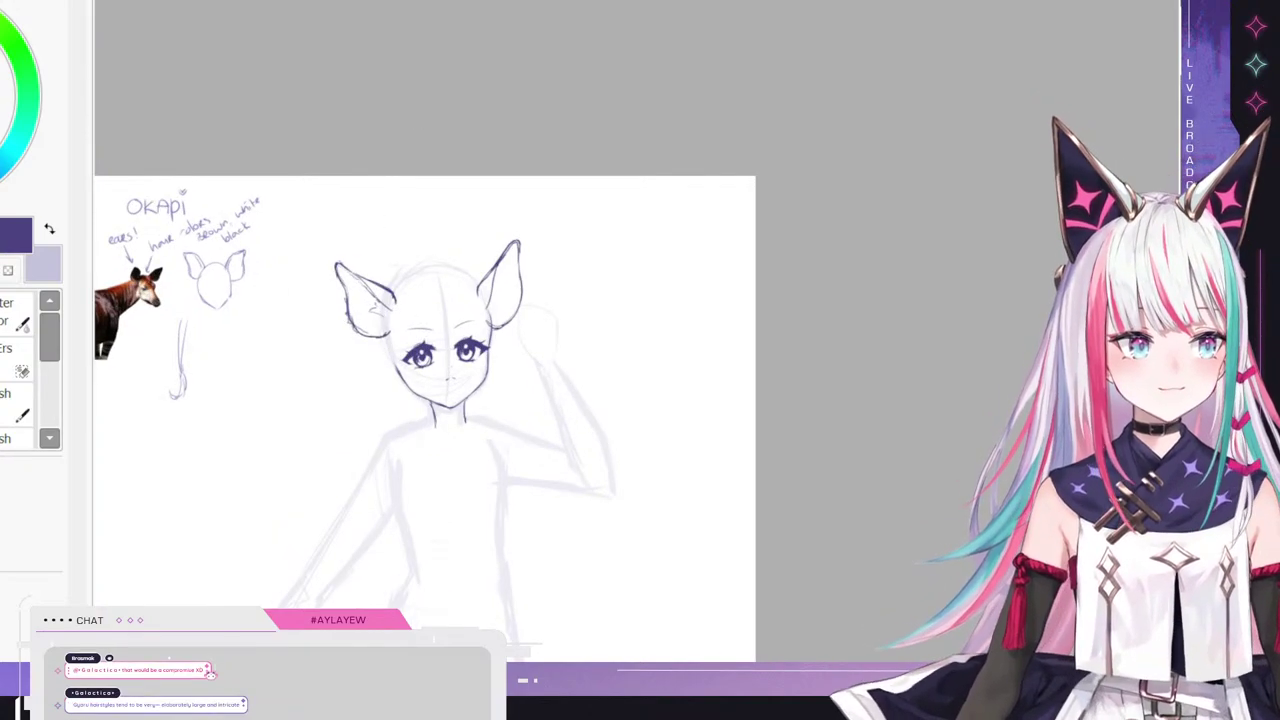
{"action": "scroll", "coordinate": [353, 235], "scroll_direction": "up", "scroll_amount": 1}
{"action": "scroll", "coordinate": [450, 400], "scroll_direction": "down", "scroll_amount": 1}
{"action": "scroll", "coordinate": [450, 400], "scroll_direction": "up", "scroll_amount": 2}
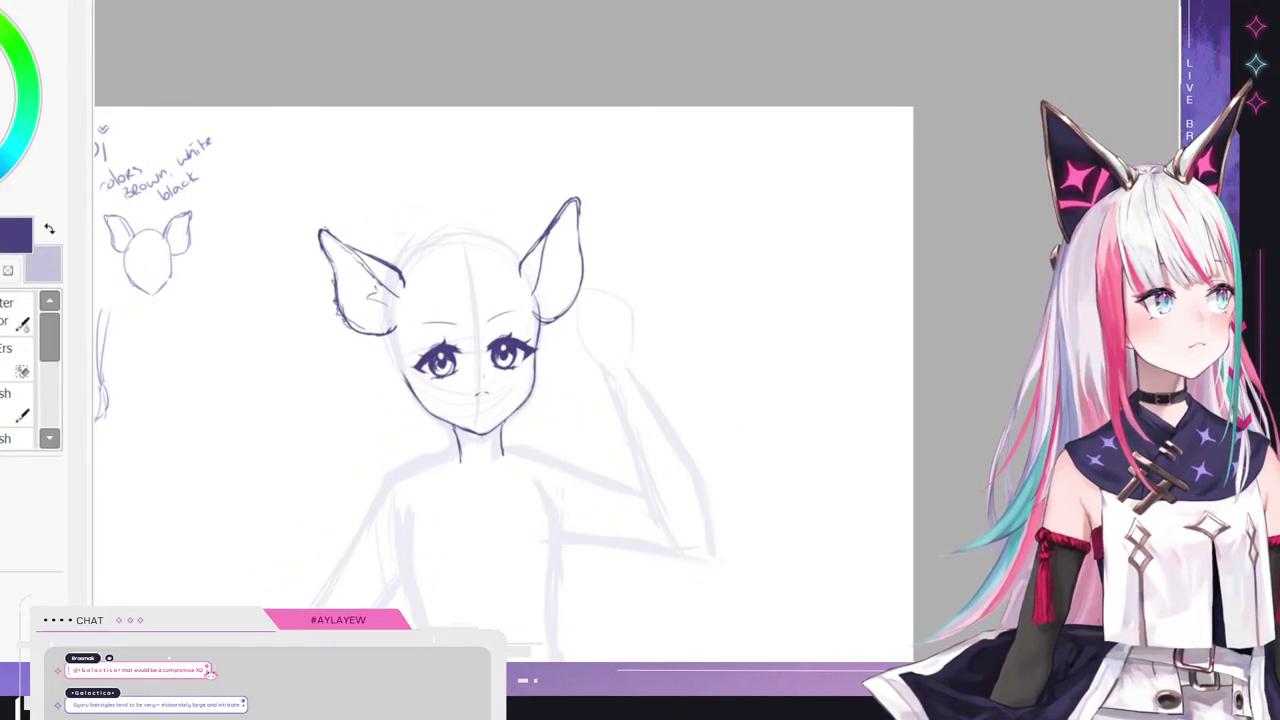
{"action": "scroll", "coordinate": [438, 320], "scroll_direction": "down", "scroll_amount": 3}
{"action": "scroll", "coordinate": [438, 320], "scroll_direction": "up", "scroll_amount": 1}
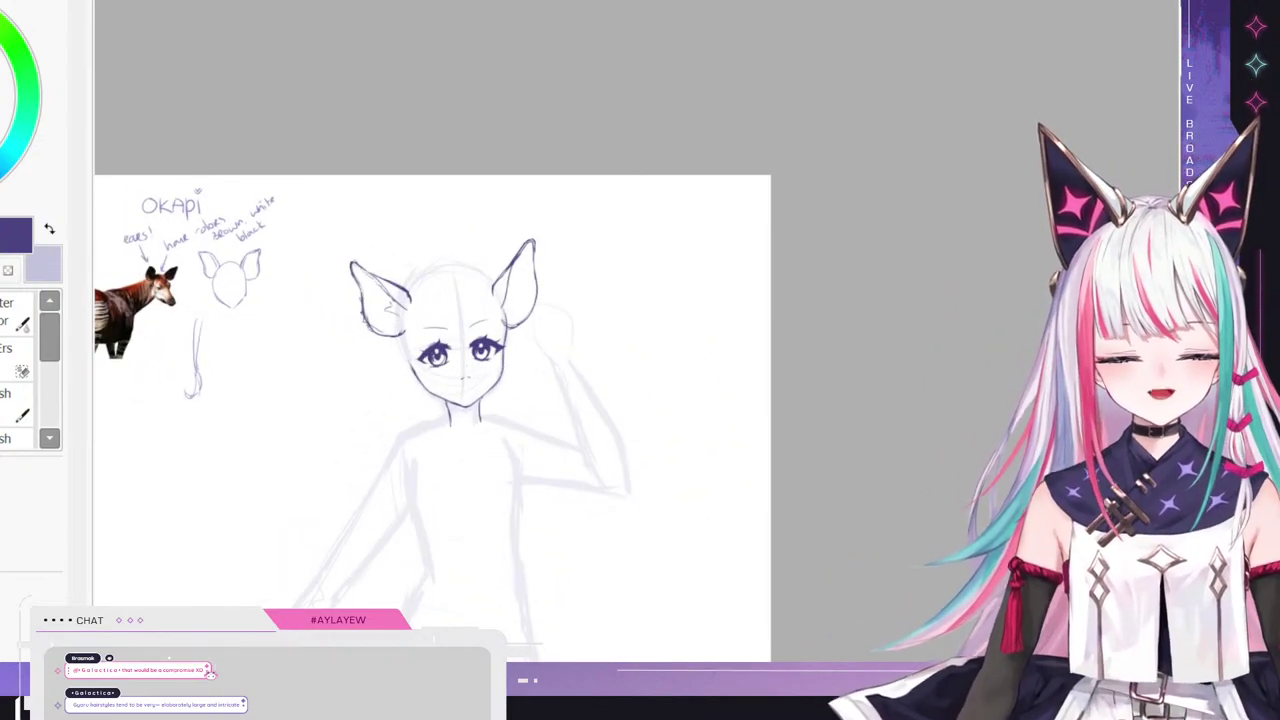
{"action": "scroll", "coordinate": [438, 304], "scroll_direction": "down", "scroll_amount": 1}
{"action": "scroll", "coordinate": [420, 400], "scroll_direction": "up", "scroll_amount": 1}
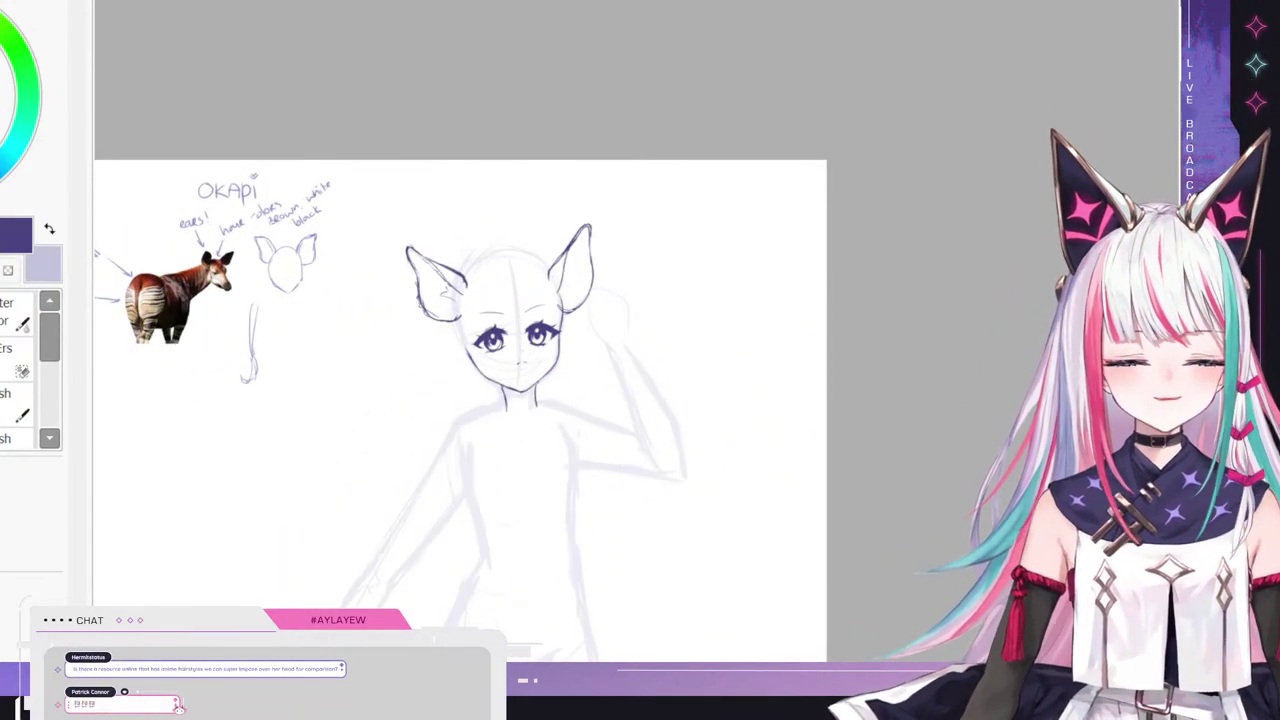
{"action": "scroll", "coordinate": [420, 400], "scroll_direction": "down", "scroll_amount": 1}
{"action": "scroll", "coordinate": [420, 400], "scroll_direction": "up", "scroll_amount": 2}
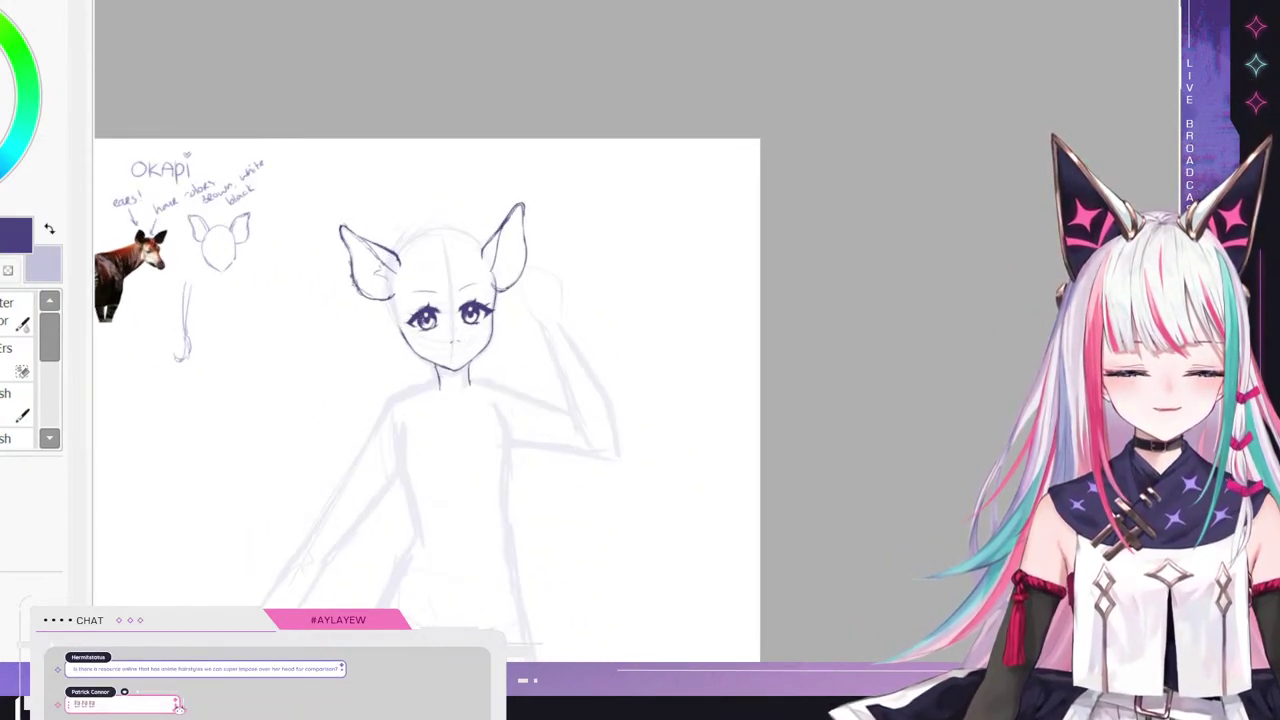
{"action": "scroll", "coordinate": [420, 400], "scroll_direction": "down", "scroll_amount": 1}
- Draw short inner fur strokes inside the ear on the right side of the head
{"action": "scroll", "coordinate": [410, 245], "scroll_direction": "up", "scroll_amount": 4}
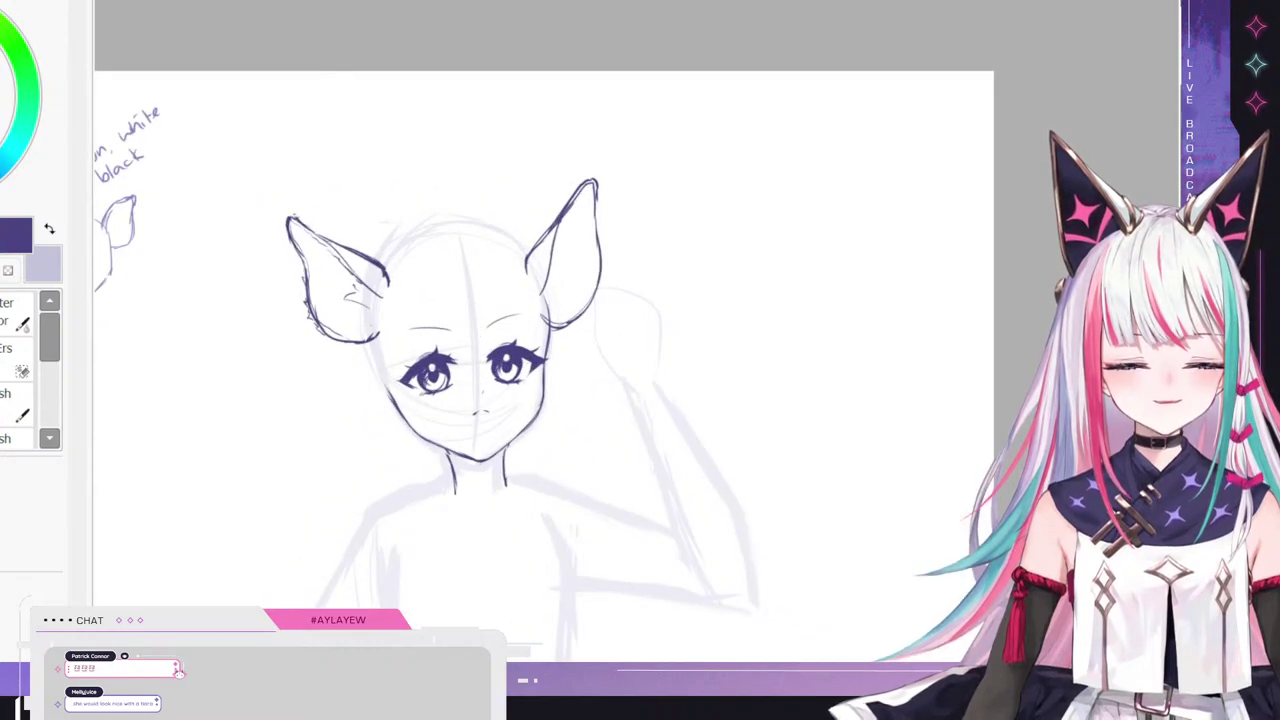
{"action": "left_click_drag", "start_coordinate": [546, 298], "coordinate": [570, 273]}
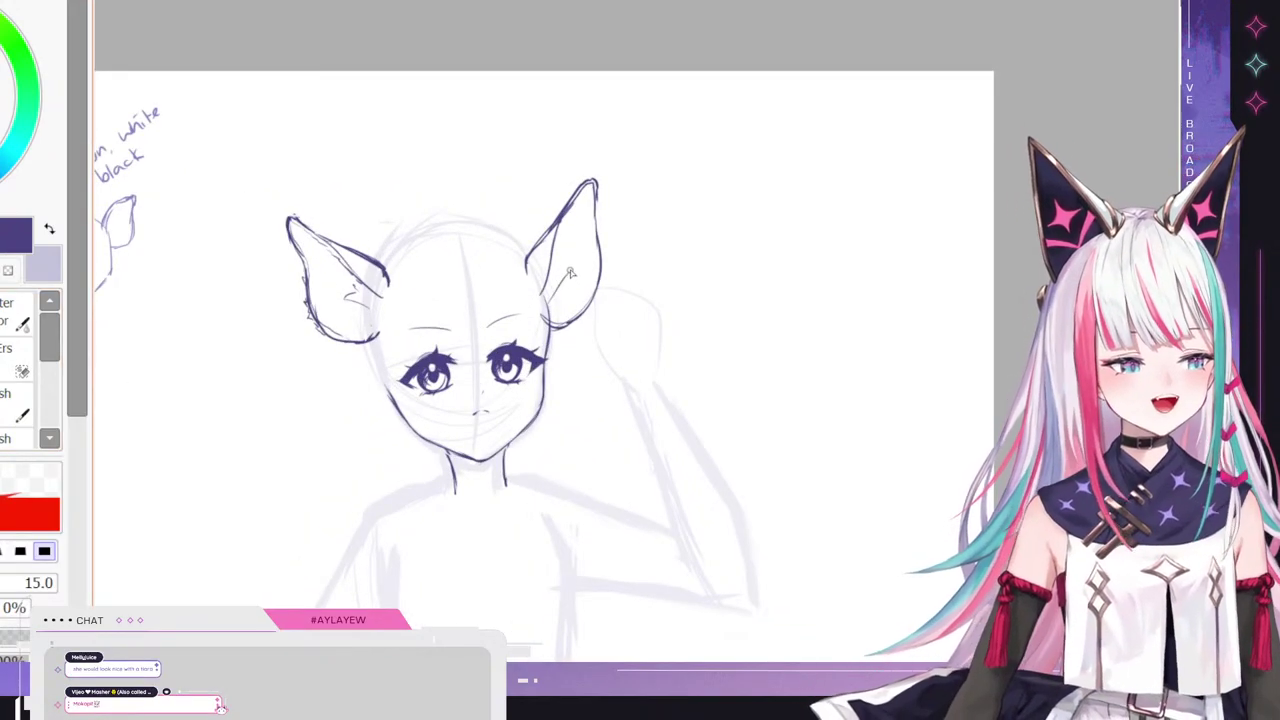
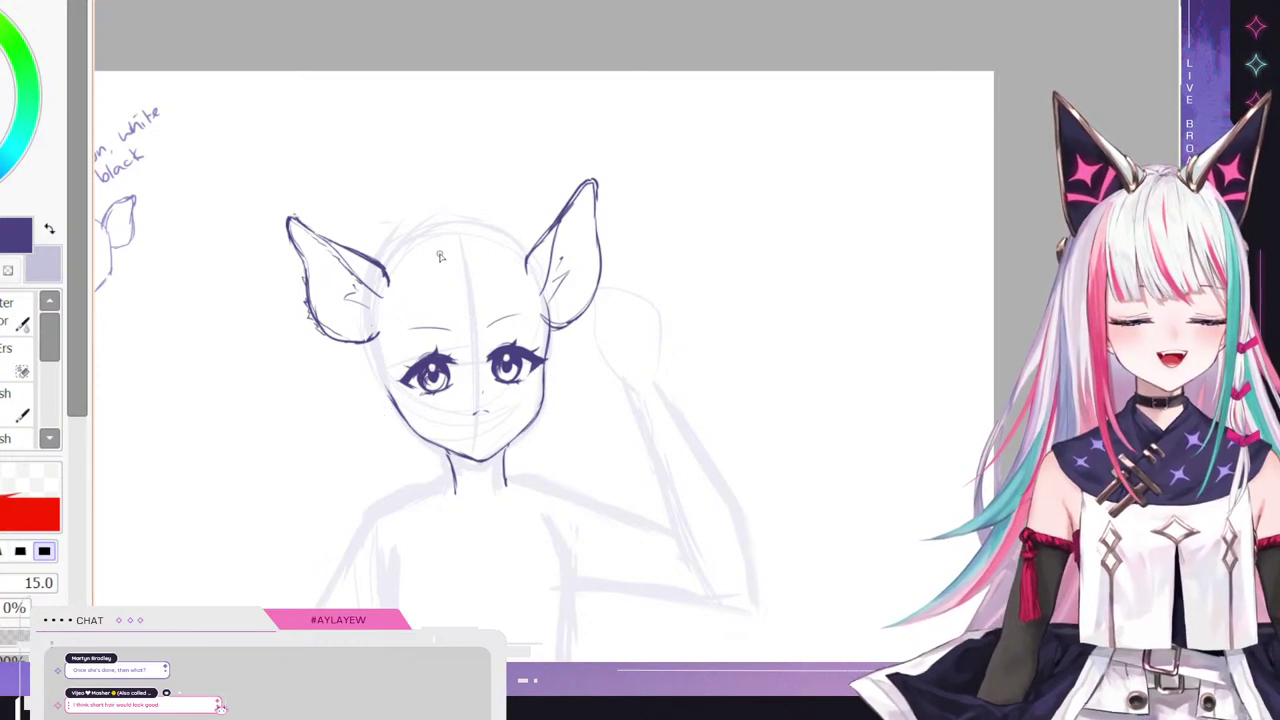
{"action": "scroll", "coordinate": [416, 222], "scroll_direction": "down", "scroll_amount": 6}
{"action": "scroll", "coordinate": [410, 215], "scroll_direction": "down", "scroll_amount": 1}
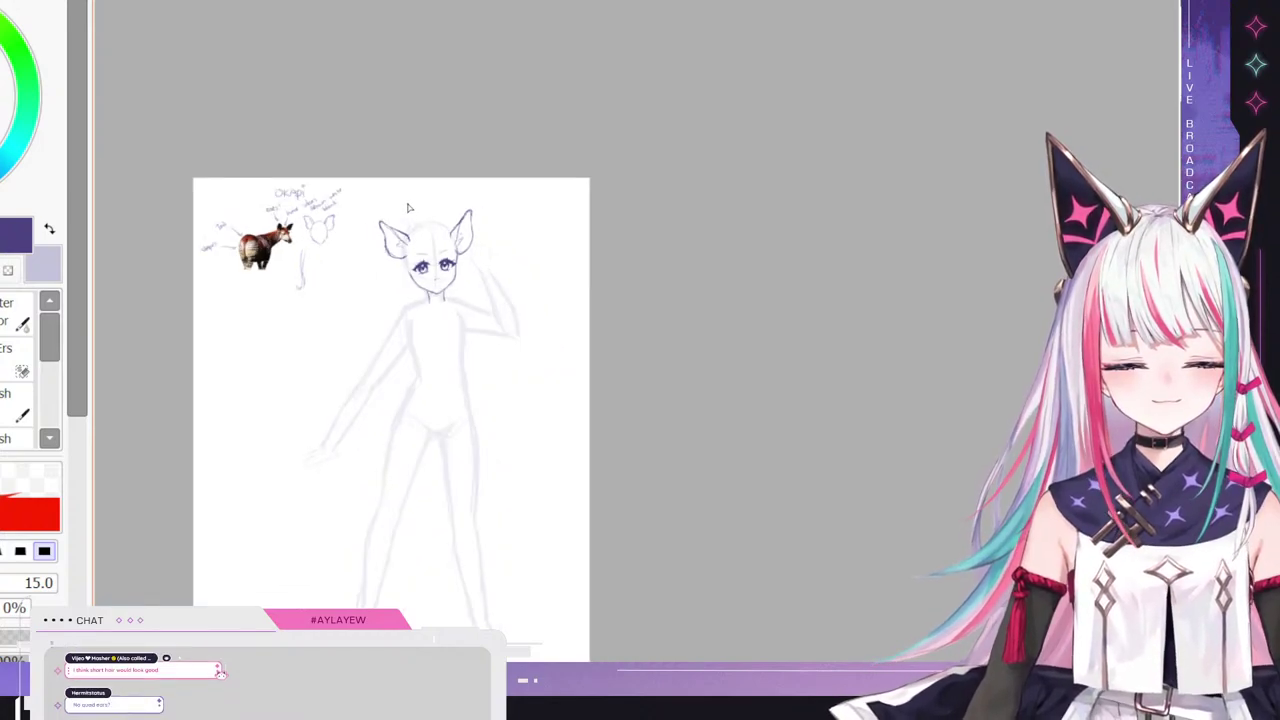
{"action": "scroll", "coordinate": [420, 228], "scroll_direction": "up", "scroll_amount": 1}
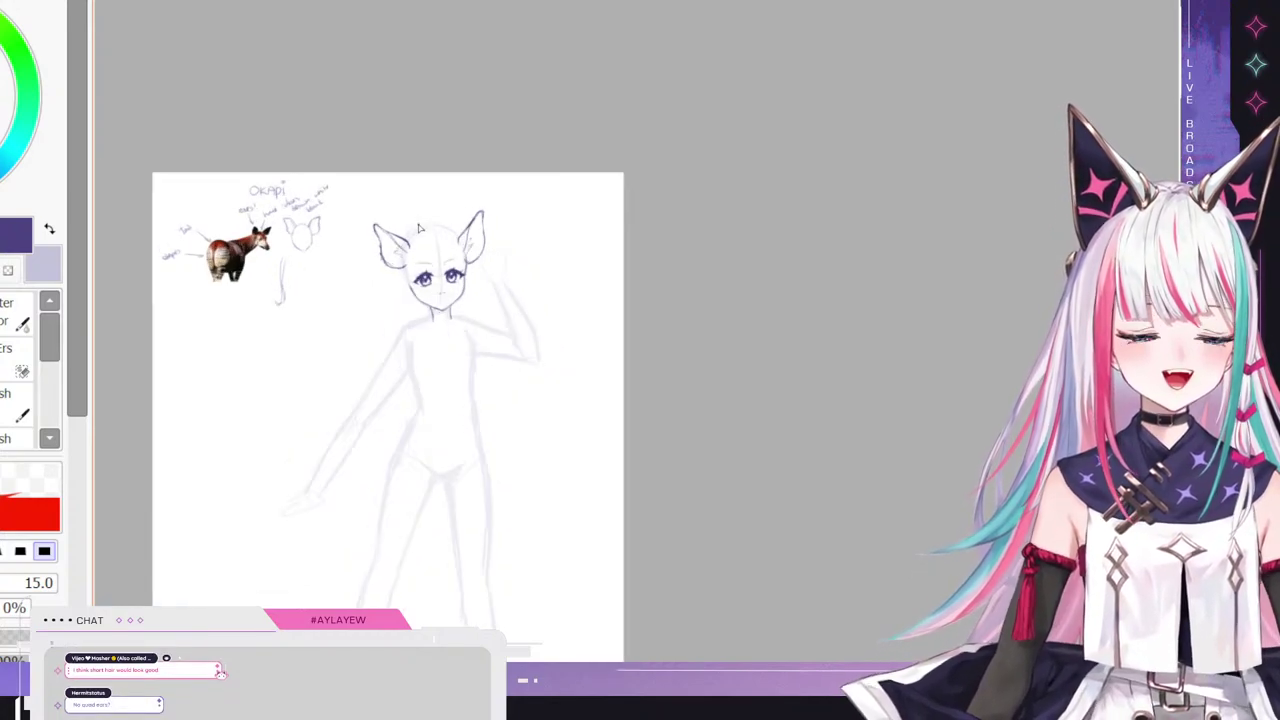
- Examine the drawn head with its new ears and compare it with the okapi reference and notes before starting the hair
{"action": "scroll", "coordinate": [420, 228], "scroll_direction": "up", "scroll_amount": 1}
{"action": "scroll", "coordinate": [420, 228], "scroll_direction": "up", "scroll_amount": 1}
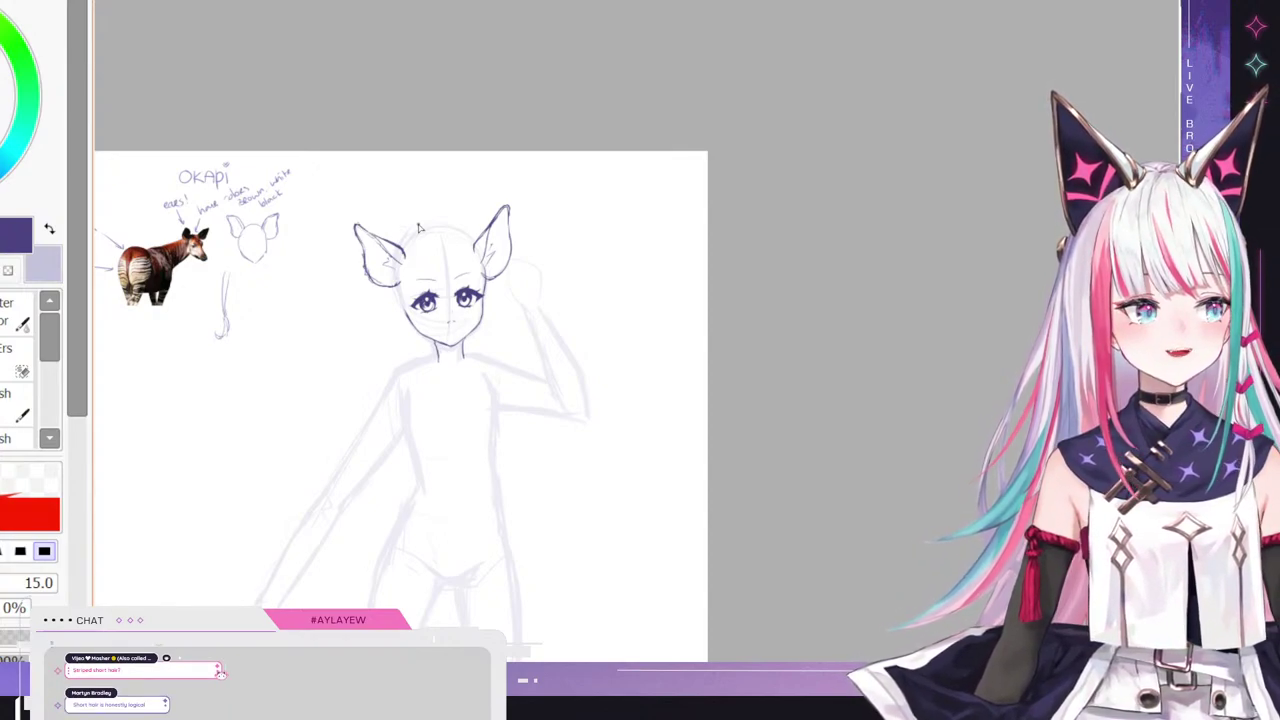
{"action": "scroll", "coordinate": [462, 258], "scroll_direction": "up", "scroll_amount": 3}
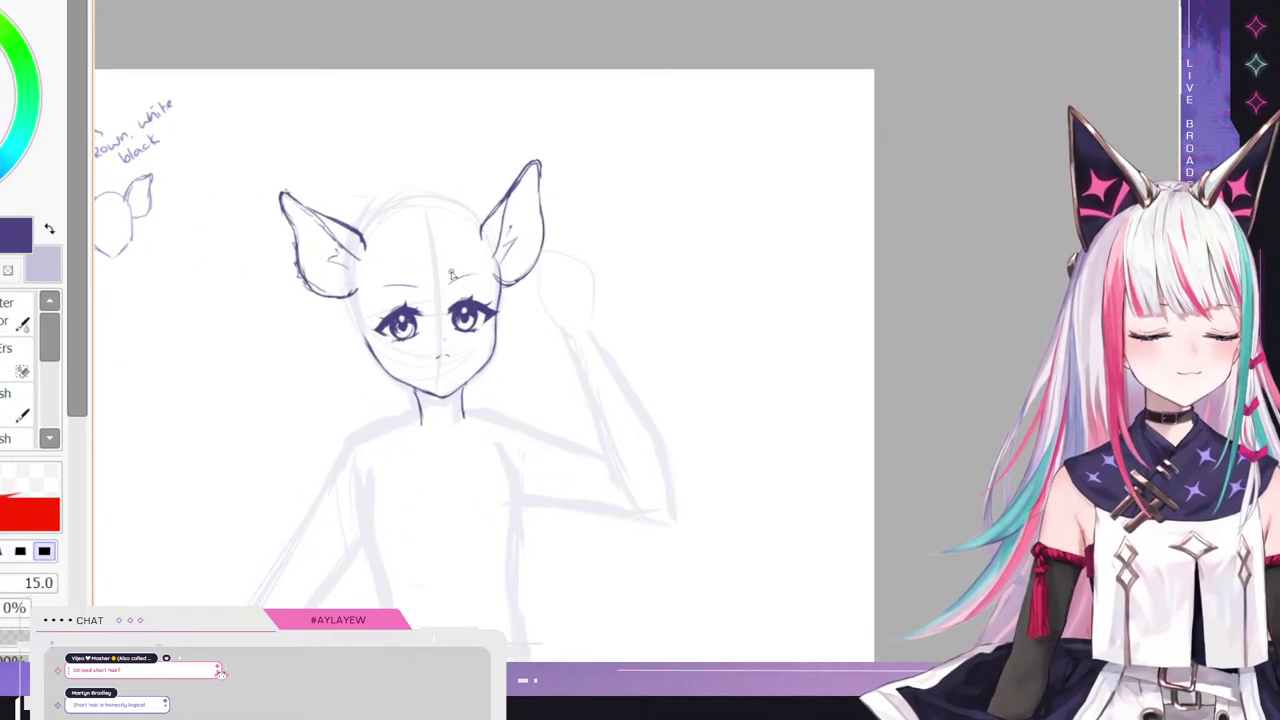
{"action": "scroll", "coordinate": [414, 282], "scroll_direction": "down", "scroll_amount": 5}
{"action": "scroll", "coordinate": [428, 255], "scroll_direction": "up", "scroll_amount": 6}
{"action": "scroll", "coordinate": [425, 297], "scroll_direction": "up", "scroll_amount": 1}
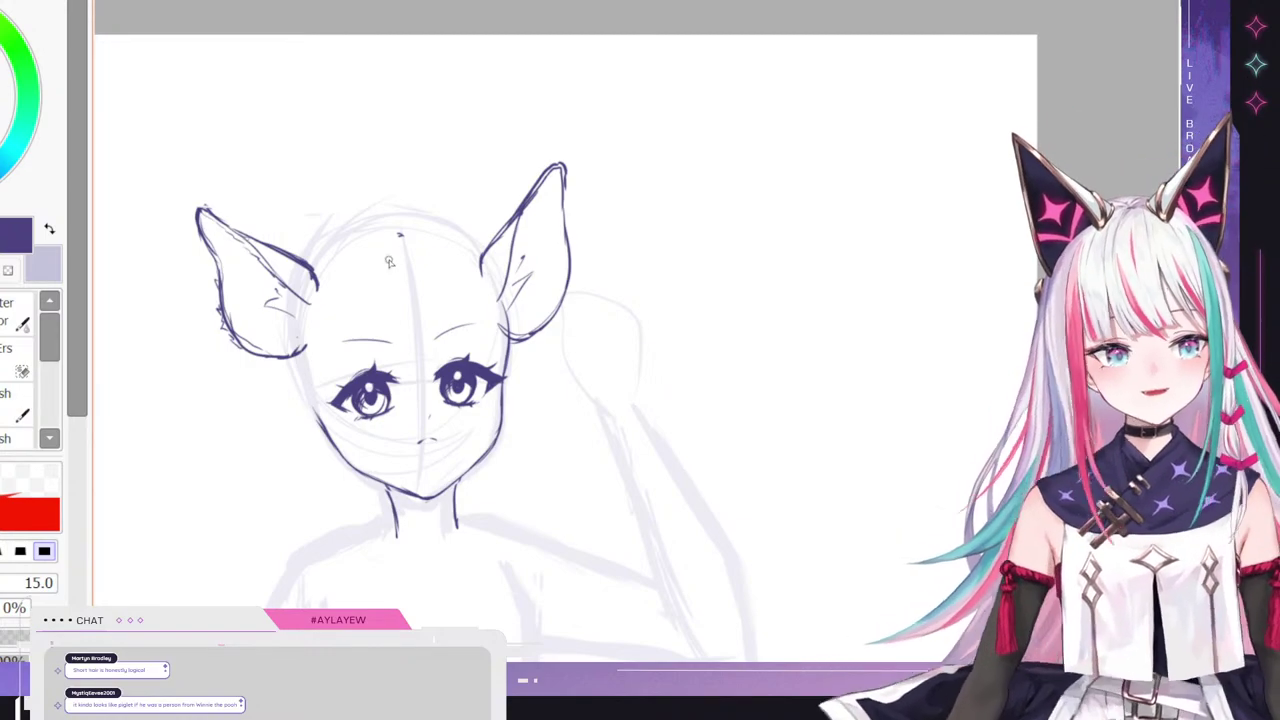
{"action": "scroll", "coordinate": [250, 420], "scroll_direction": "down", "scroll_amount": 4}
{"action": "scroll", "coordinate": [242, 433], "scroll_direction": "up", "scroll_amount": 2}
{"action": "scroll", "coordinate": [242, 433], "scroll_direction": "up", "scroll_amount": 5}
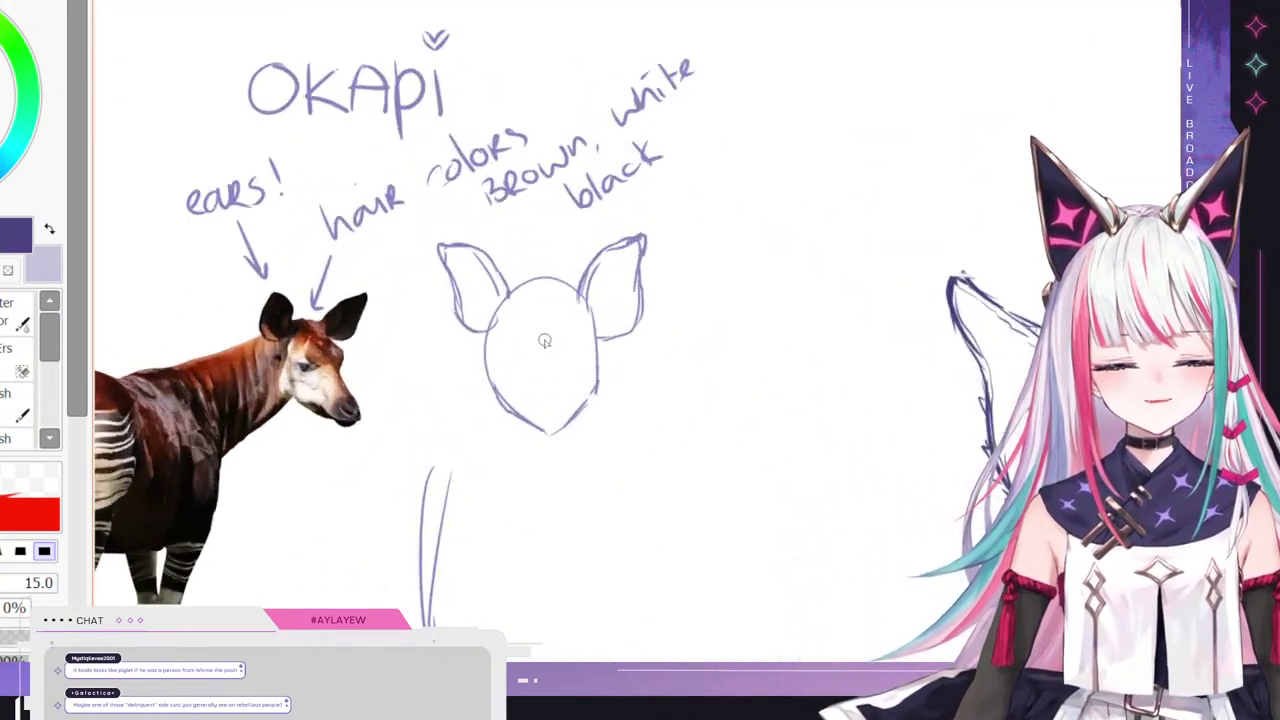
{"action": "scroll", "coordinate": [245, 423], "scroll_direction": "up", "scroll_amount": 2}
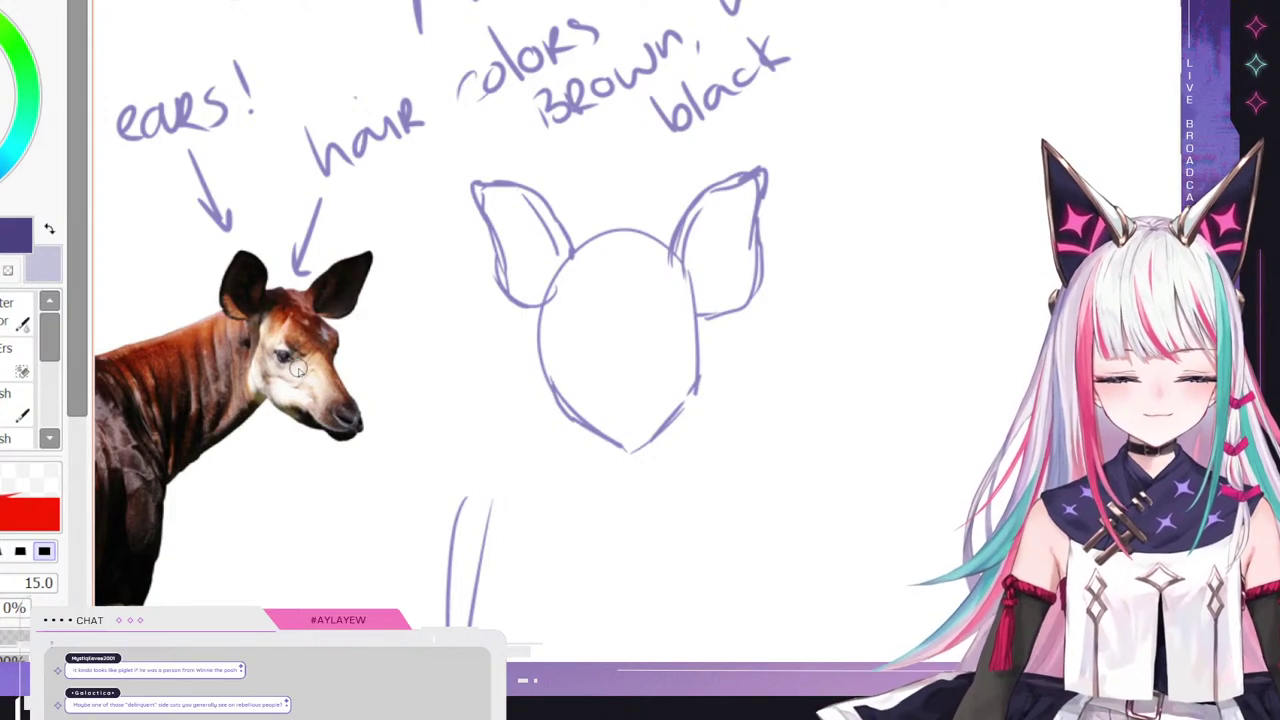
{"action": "scroll", "coordinate": [271, 356], "scroll_direction": "down", "scroll_amount": 5}
{"action": "scroll", "coordinate": [424, 331], "scroll_direction": "up", "scroll_amount": 5}
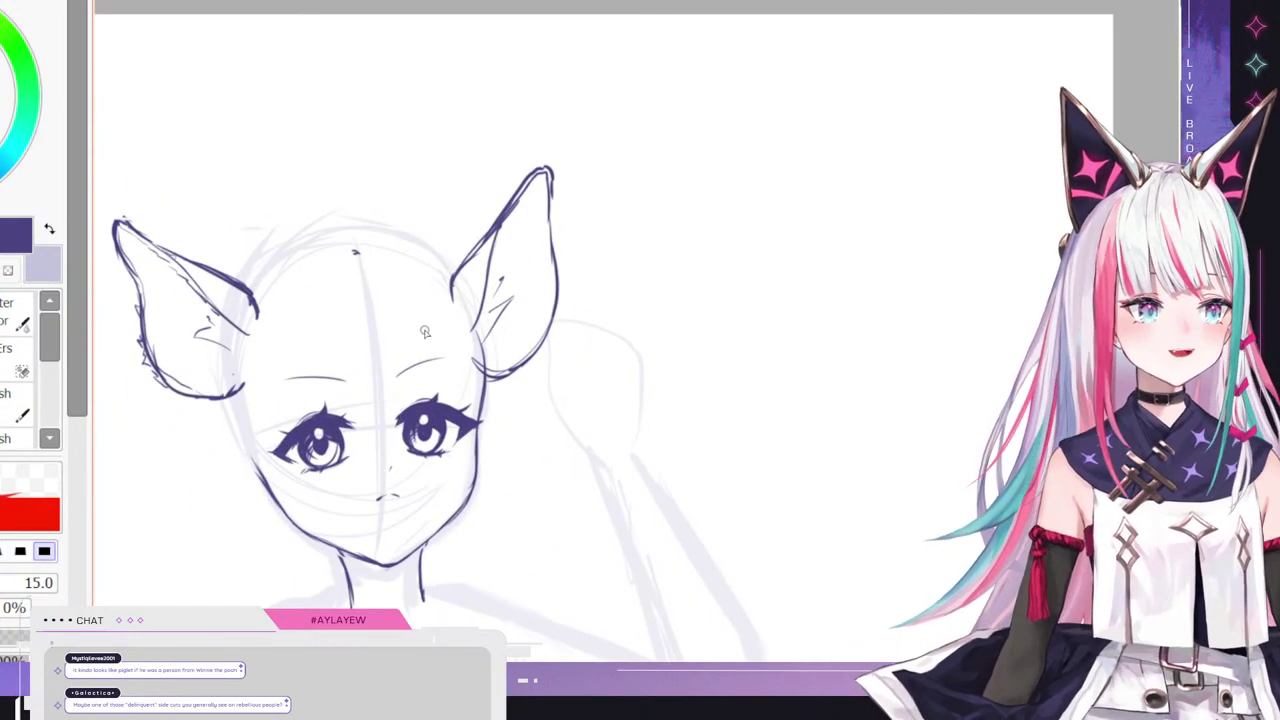
{"action": "mouse_move", "coordinate": [342, 256]}
{"action": "left_mouse_down"}
{"action": "mouse_move", "coordinate": [327, 406]}
{"action": "mouse_move", "coordinate": [347, 351]}
{"action": "mouse_move", "coordinate": [332, 290]}
{"action": "mouse_move", "coordinate": [368, 432]}
{"action": "left_mouse_up"}
{"action": "key", "text": "ctrl+z"}
{"action": "key", "text": "ctrl+z"}
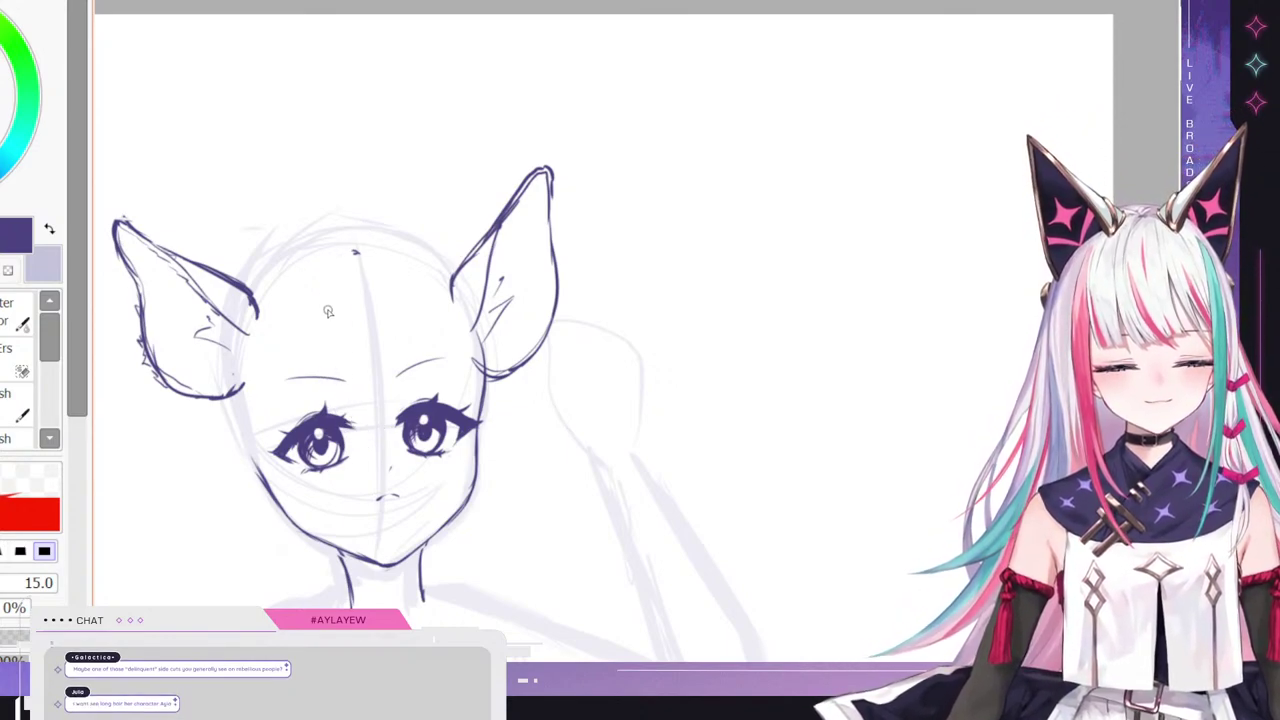
- Draw the first bangs strands, one group falling between the eyes and one long strand curving down above the character's right-hand eye
{"action": "mouse_move", "coordinate": [325, 314]}
{"action": "left_mouse_down"}
{"action": "mouse_move", "coordinate": [363, 439]}
{"action": "mouse_move", "coordinate": [331, 376]}
{"action": "mouse_move", "coordinate": [368, 434]}
{"action": "left_mouse_up"}
{"action": "mouse_move", "coordinate": [342, 382]}
{"action": "left_mouse_down"}
{"action": "mouse_move", "coordinate": [360, 428]}
{"action": "mouse_move", "coordinate": [380, 430]}
{"action": "left_mouse_up"}
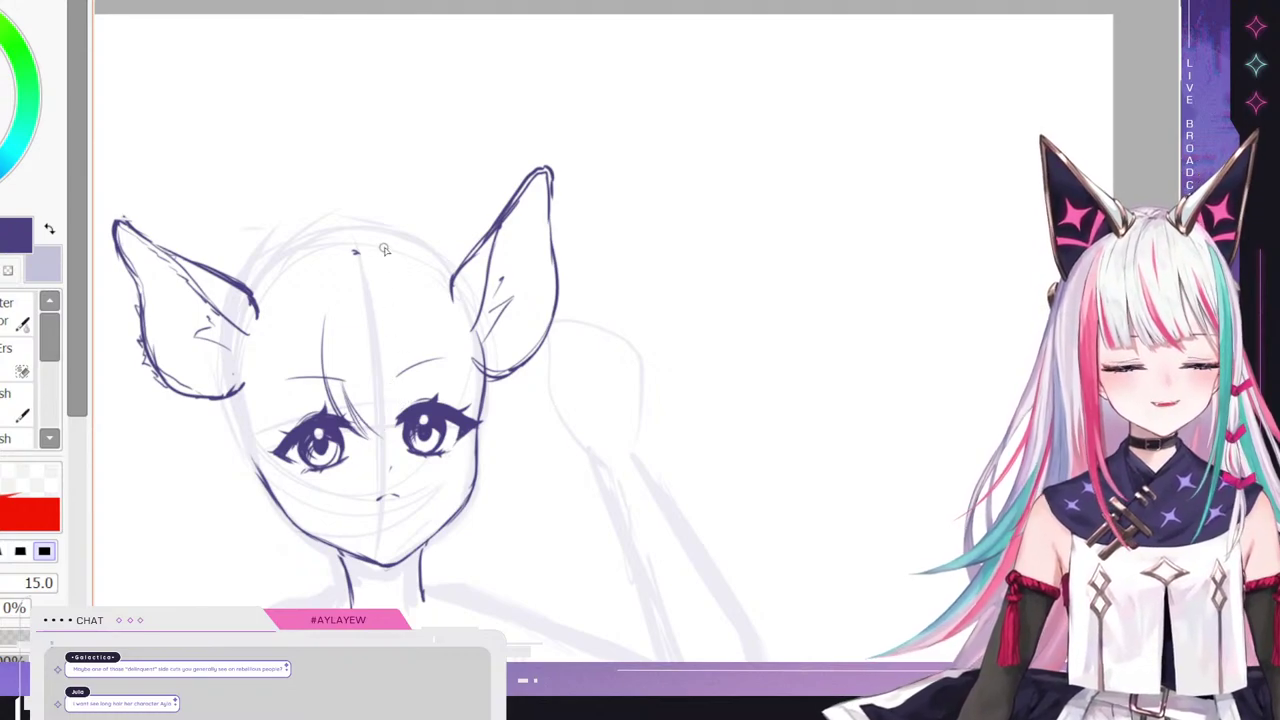
{"action": "left_click_drag", "start_coordinate": [402, 280], "coordinate": [434, 374]}
{"action": "left_click_drag", "start_coordinate": [418, 326], "coordinate": [432, 400]}
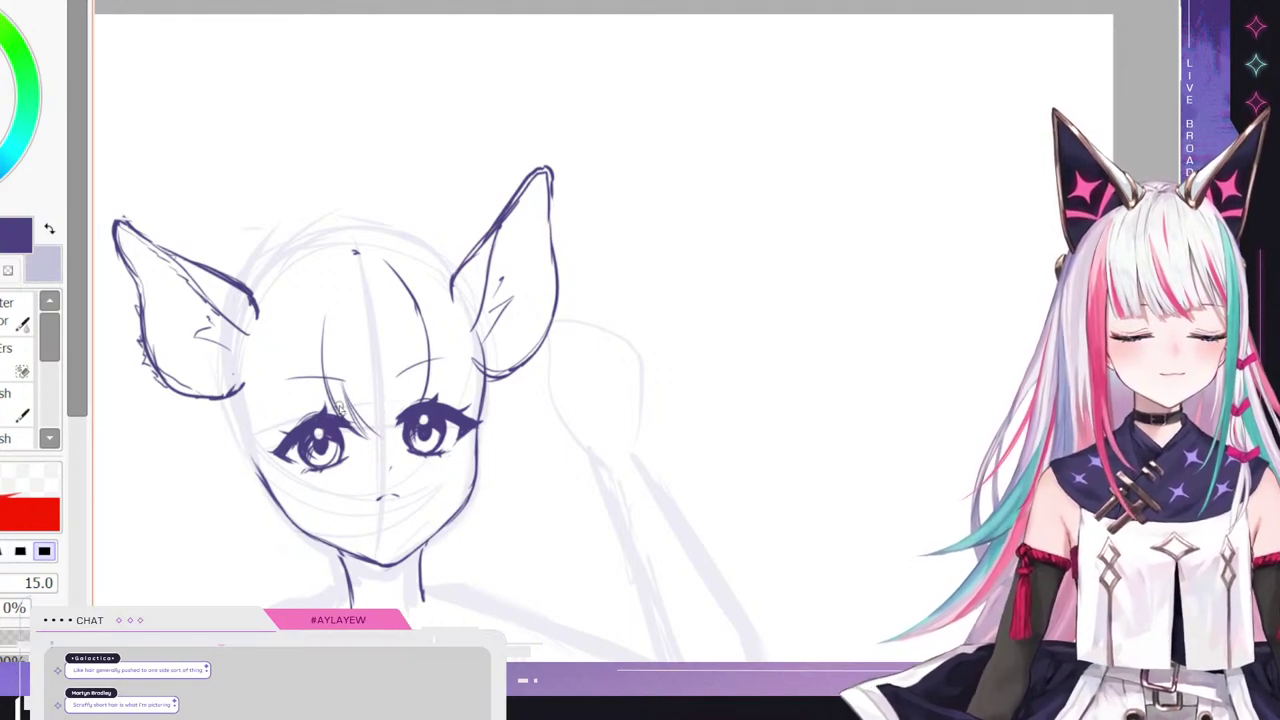
{"action": "left_click_drag", "start_coordinate": [349, 403], "coordinate": [397, 437]}
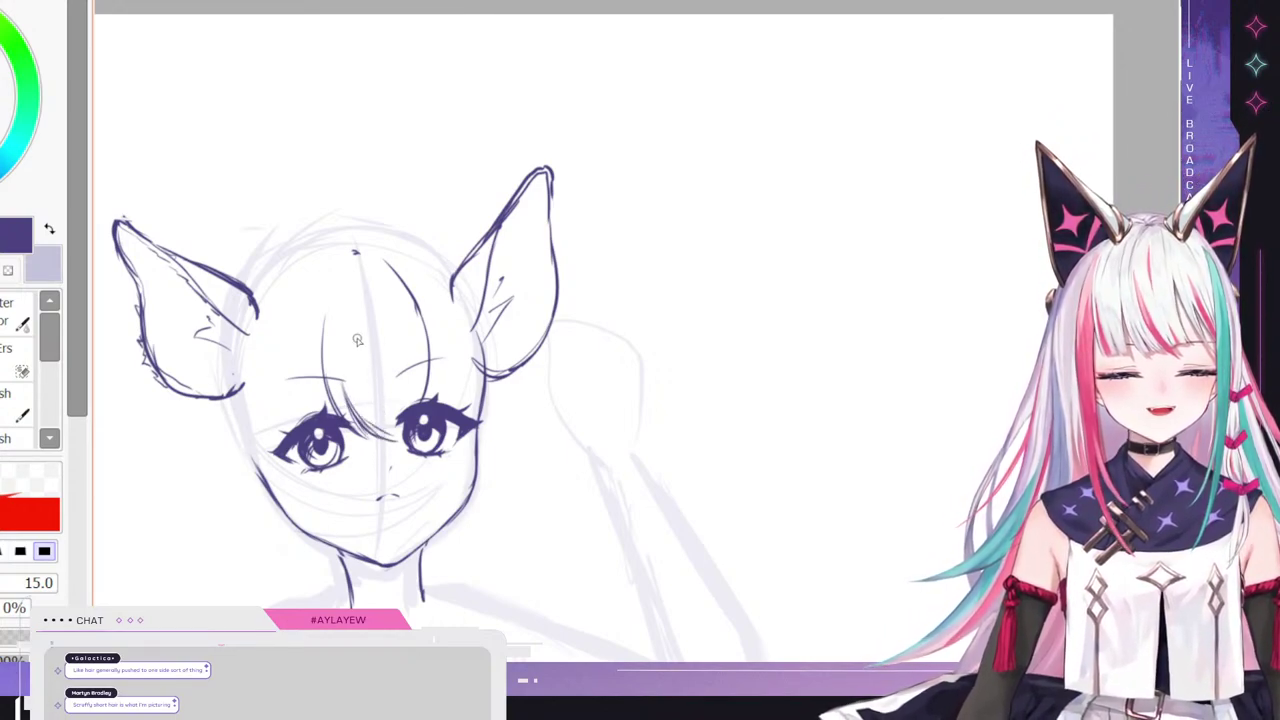
- Draw a pointed central bangs lock from the hair parting down between the eyes, and reinforce its curved edge
{"action": "left_click_drag", "start_coordinate": [355, 249], "coordinate": [384, 394]}
{"action": "left_click_drag", "start_coordinate": [349, 285], "coordinate": [396, 420]}
{"action": "mouse_move", "coordinate": [363, 370]}
{"action": "left_mouse_down"}
{"action": "mouse_move", "coordinate": [404, 428]}
{"action": "mouse_move", "coordinate": [410, 414]}
{"action": "left_mouse_up"}
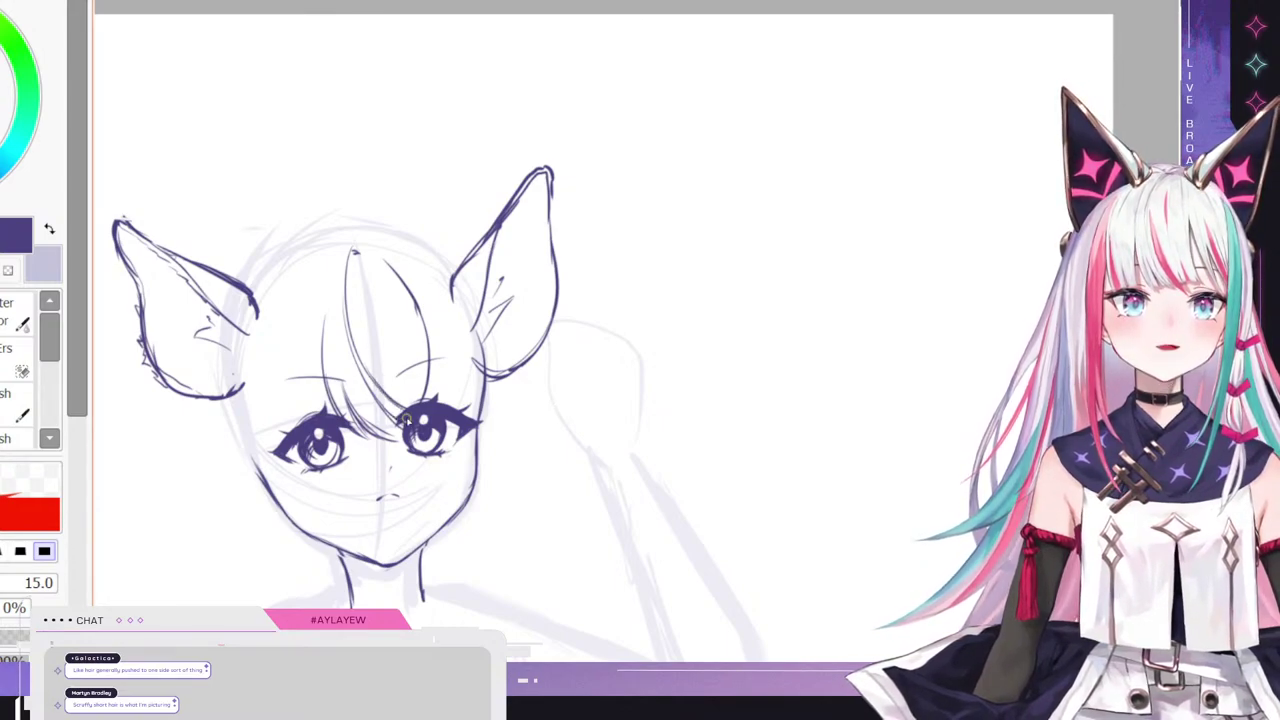
{"action": "left_click_drag", "start_coordinate": [348, 268], "coordinate": [362, 383]}
{"action": "key", "text": "ctrl+z"}
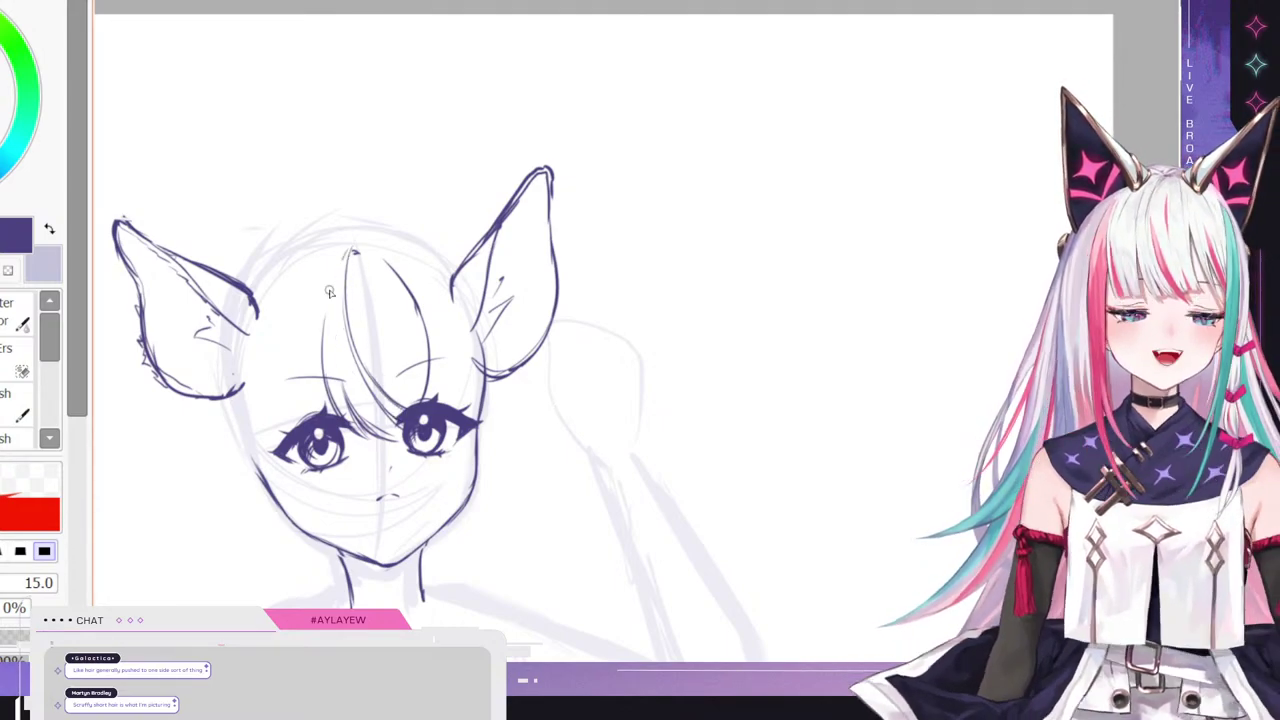
{"action": "left_click_drag", "start_coordinate": [348, 264], "coordinate": [368, 382]}
{"action": "scroll", "coordinate": [565, 239], "scroll_direction": "down", "scroll_amount": 4}
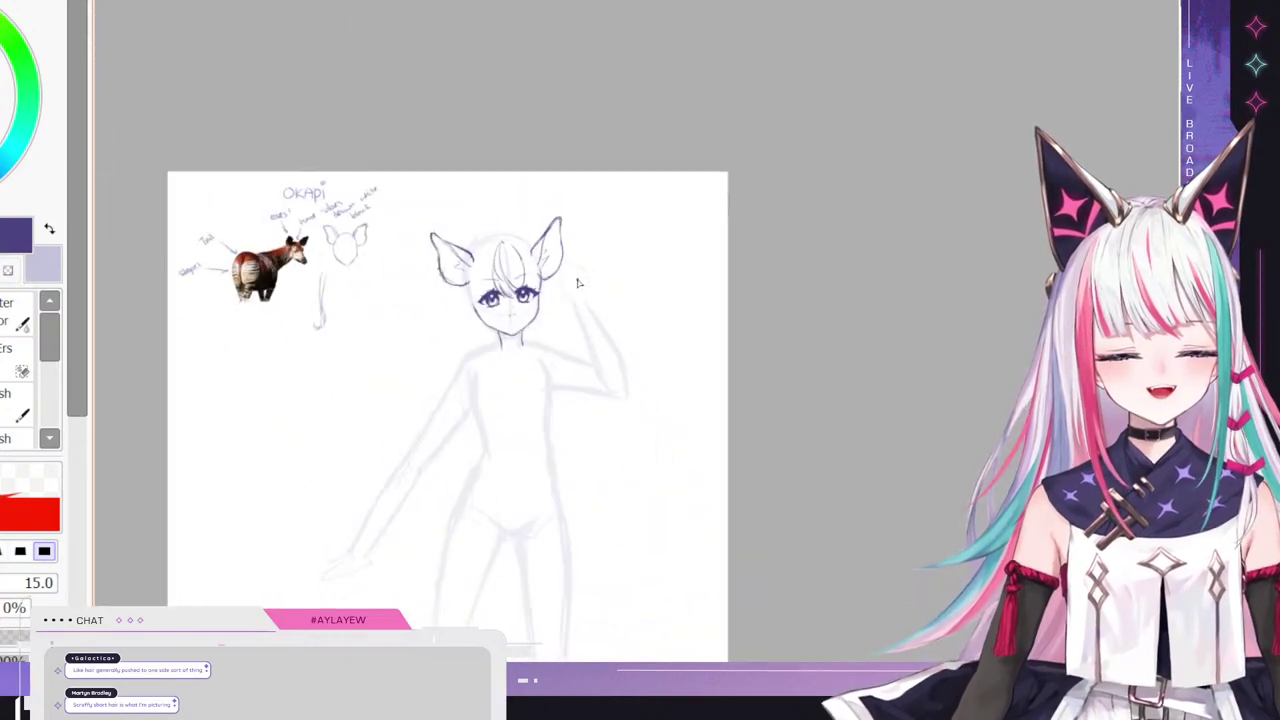
- Outline the top of the hair with arcs from the central parting toward both ears
{"action": "scroll", "coordinate": [383, 245], "scroll_direction": "up", "scroll_amount": 5}
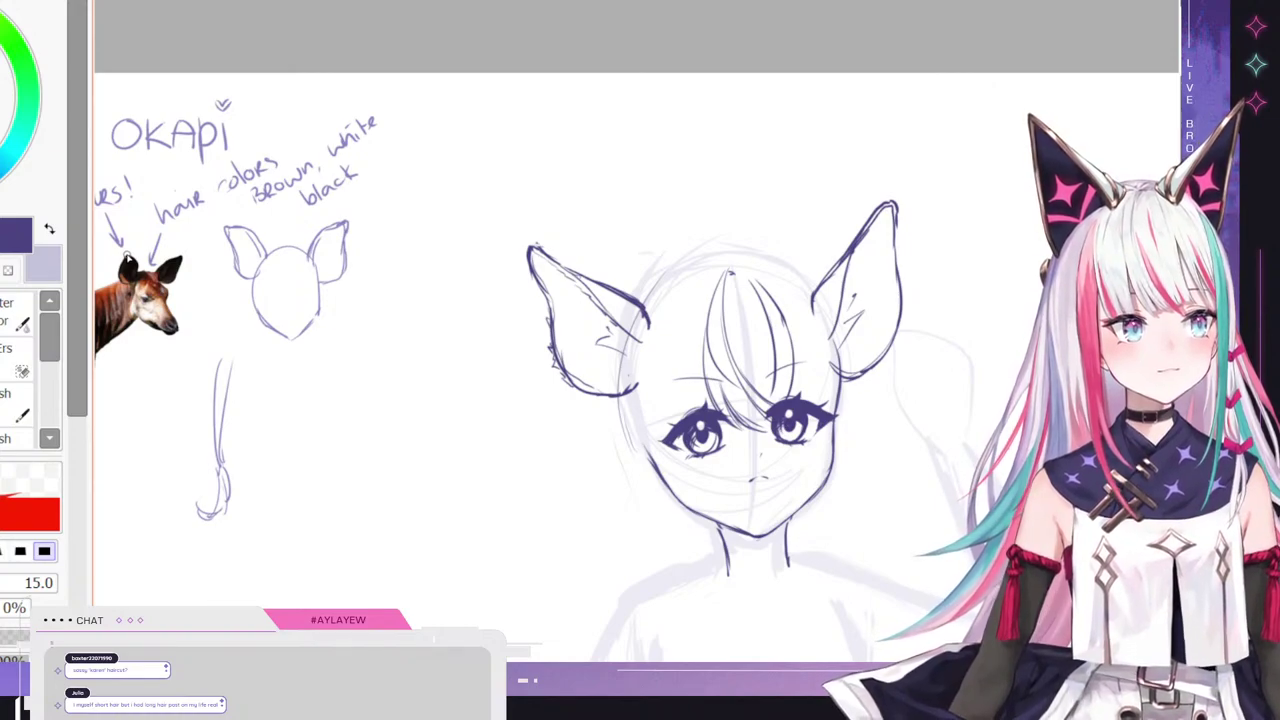
{"action": "mouse_move", "coordinate": [712, 261]}
{"action": "left_mouse_down"}
{"action": "mouse_move", "coordinate": [656, 287]}
{"action": "mouse_move", "coordinate": [642, 312]}
{"action": "left_mouse_up"}
{"action": "left_click_drag", "start_coordinate": [619, 390], "coordinate": [632, 316]}
{"action": "mouse_move", "coordinate": [726, 268]}
{"action": "left_mouse_down"}
{"action": "mouse_move", "coordinate": [759, 256]}
{"action": "mouse_move", "coordinate": [736, 262]}
{"action": "mouse_move", "coordinate": [820, 294]}
{"action": "left_mouse_up"}
{"action": "left_click_drag", "start_coordinate": [846, 340], "coordinate": [850, 356]}
{"action": "mouse_move", "coordinate": [778, 264]}
{"action": "left_mouse_down"}
{"action": "mouse_move", "coordinate": [852, 349]}
{"action": "mouse_move", "coordinate": [856, 386]}
{"action": "left_mouse_up"}
- Draw side bangs sweeping toward the outer corner of the left-hand eye and a long lock curving in along that cheek
{"action": "left_click_drag", "start_coordinate": [1002, 388], "coordinate": [800, 388]}
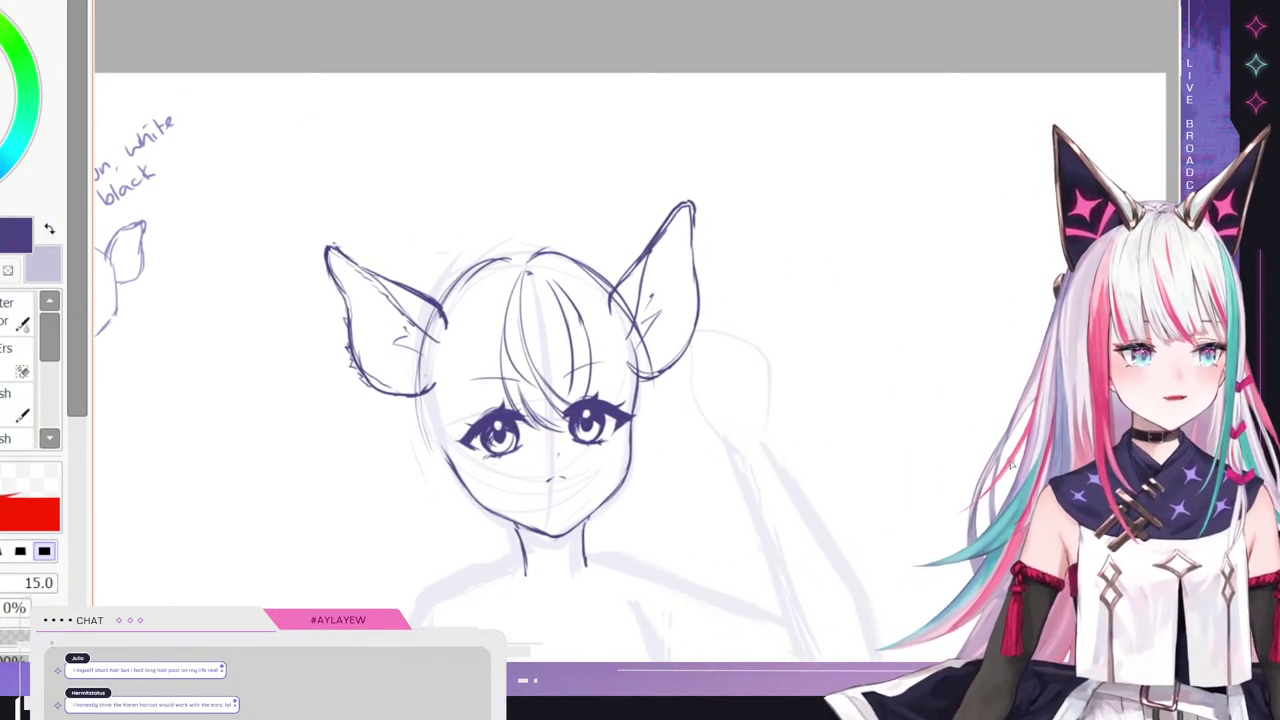
{"action": "left_click_drag", "start_coordinate": [886, 416], "coordinate": [886, 364]}
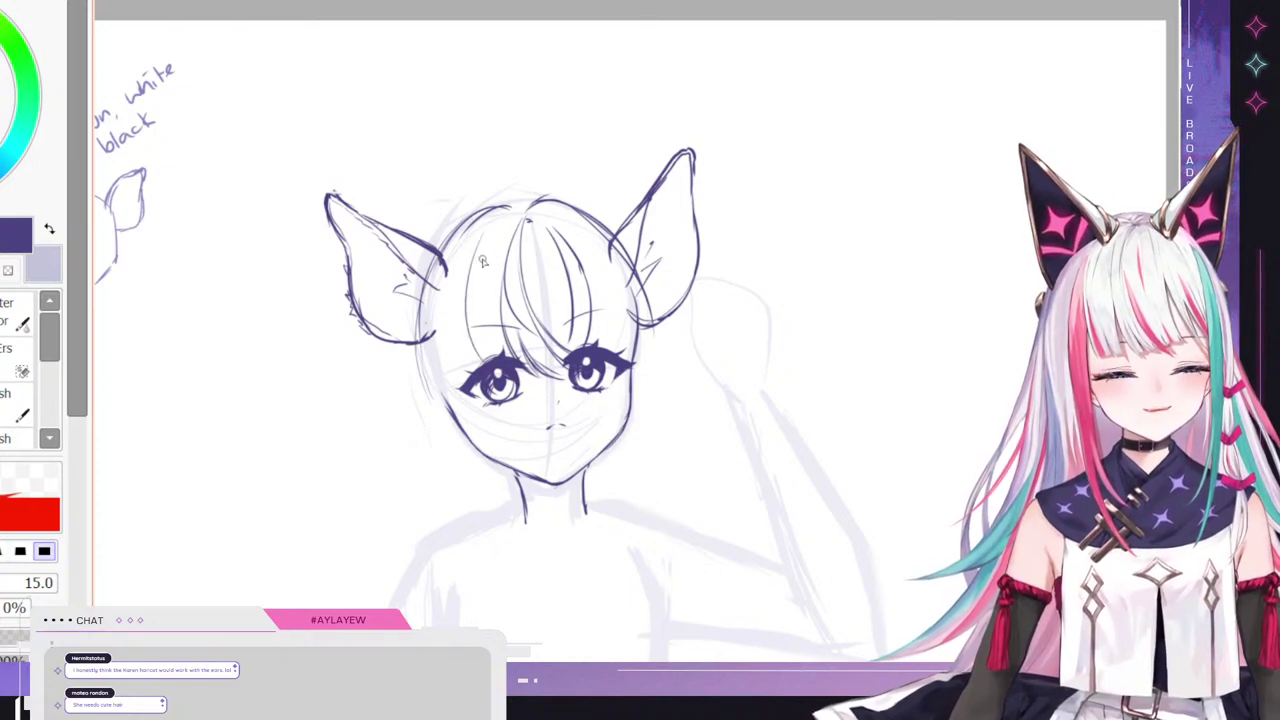
{"action": "left_click_drag", "start_coordinate": [504, 257], "coordinate": [457, 371]}
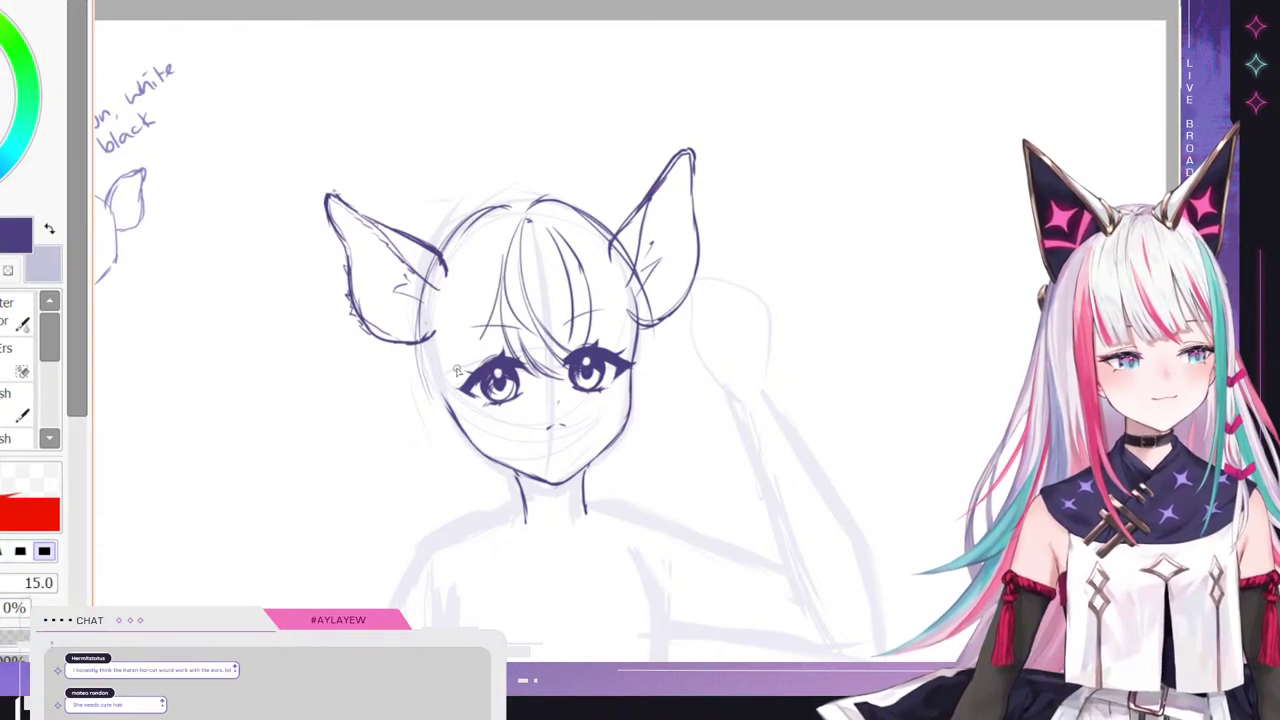
{"action": "left_click_drag", "start_coordinate": [489, 322], "coordinate": [467, 353]}
{"action": "left_click_drag", "start_coordinate": [501, 284], "coordinate": [476, 342]}
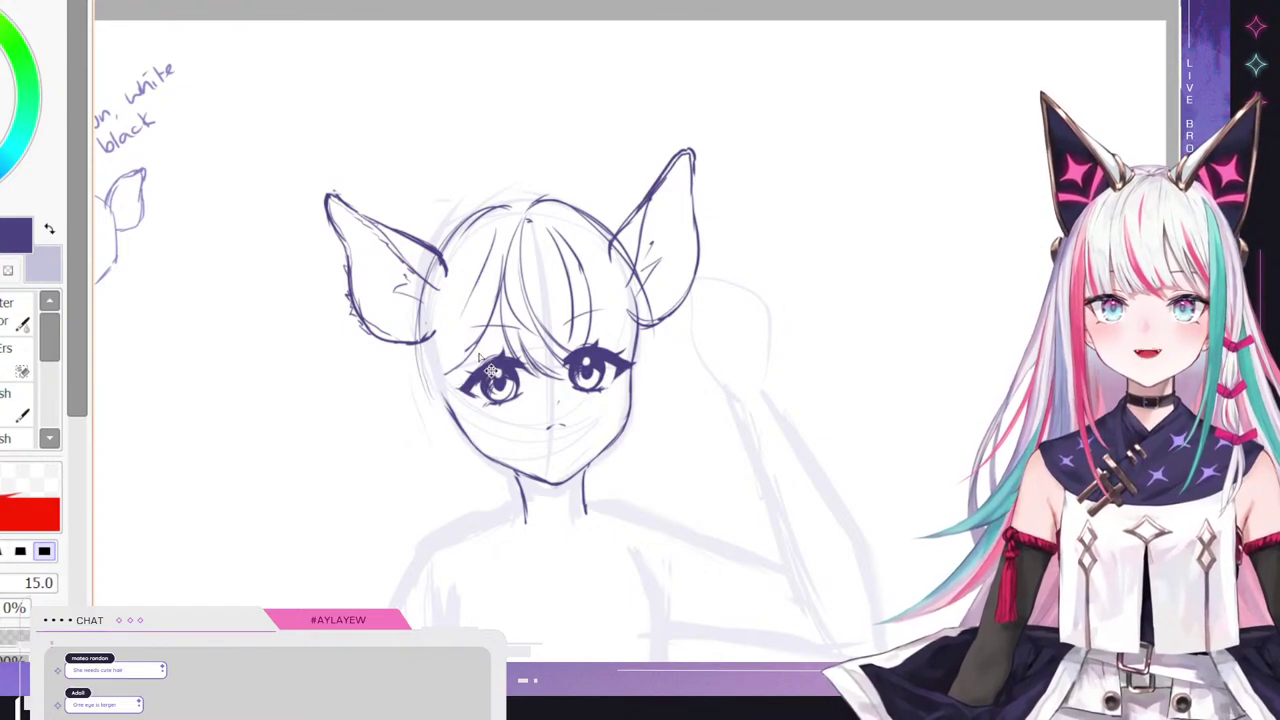
{"action": "left_click_drag", "start_coordinate": [490, 240], "coordinate": [492, 441]}
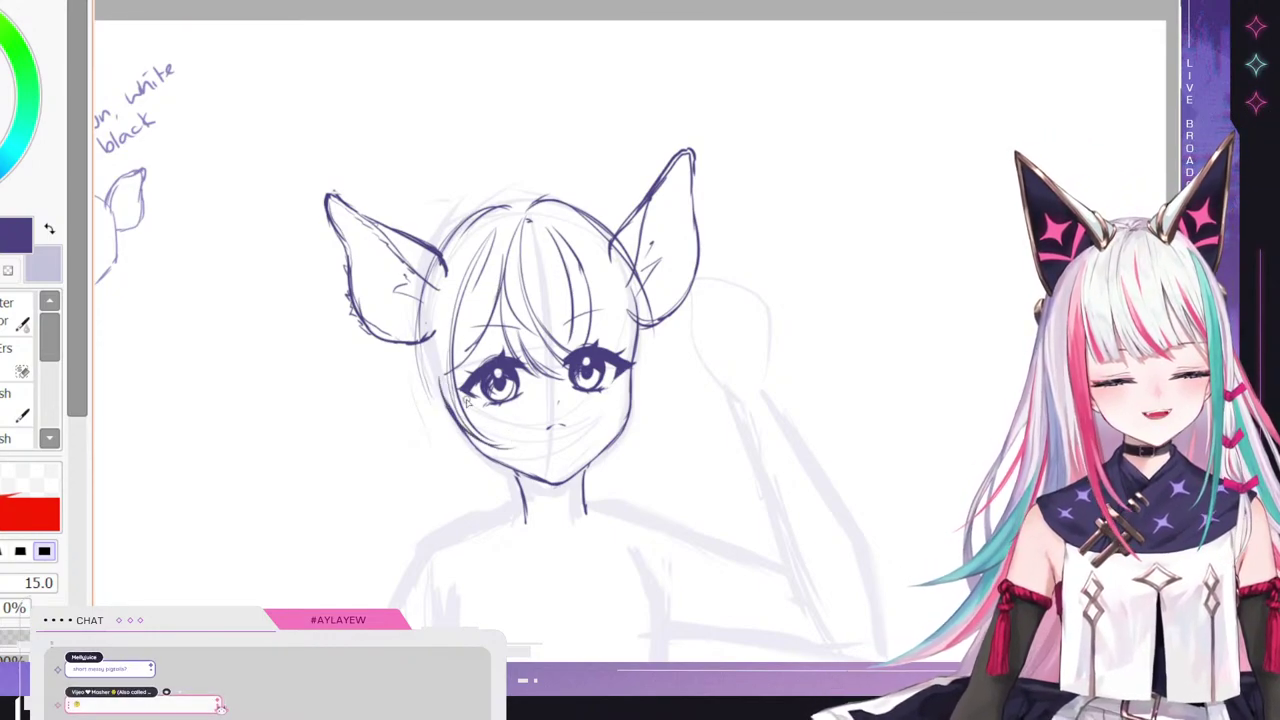
{"action": "mouse_move", "coordinate": [474, 418]}
{"action": "left_mouse_down"}
{"action": "mouse_move", "coordinate": [510, 432]}
{"action": "mouse_move", "coordinate": [501, 426]}
{"action": "left_mouse_up"}
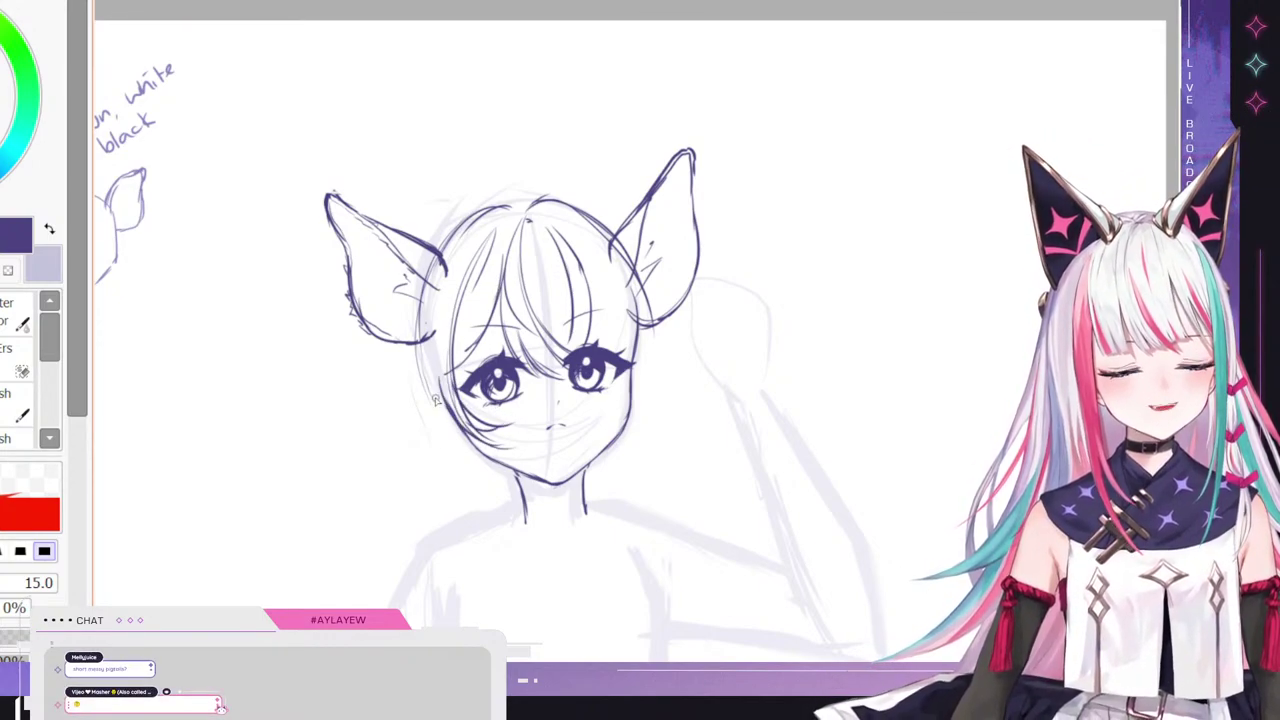
{"action": "mouse_move", "coordinate": [470, 216]}
{"action": "left_mouse_down"}
{"action": "mouse_move", "coordinate": [410, 291]}
{"action": "mouse_move", "coordinate": [432, 414]}
{"action": "mouse_move", "coordinate": [414, 280]}
{"action": "mouse_move", "coordinate": [381, 298]}
{"action": "mouse_move", "coordinate": [420, 279]}
{"action": "left_mouse_up"}
{"action": "key", "text": "ctrl+z"}
{"action": "key", "text": "ctrl+z"}
- Draw the outer hair contour on the left side of the head, ending in a flicked tip beside the jaw
{"action": "mouse_move", "coordinate": [452, 232]}
{"action": "left_mouse_down"}
{"action": "mouse_move", "coordinate": [411, 281]}
{"action": "mouse_move", "coordinate": [444, 300]}
{"action": "mouse_move", "coordinate": [411, 368]}
{"action": "mouse_move", "coordinate": [446, 424]}
{"action": "left_mouse_up"}
{"action": "left_click_drag", "start_coordinate": [408, 383], "coordinate": [441, 462]}
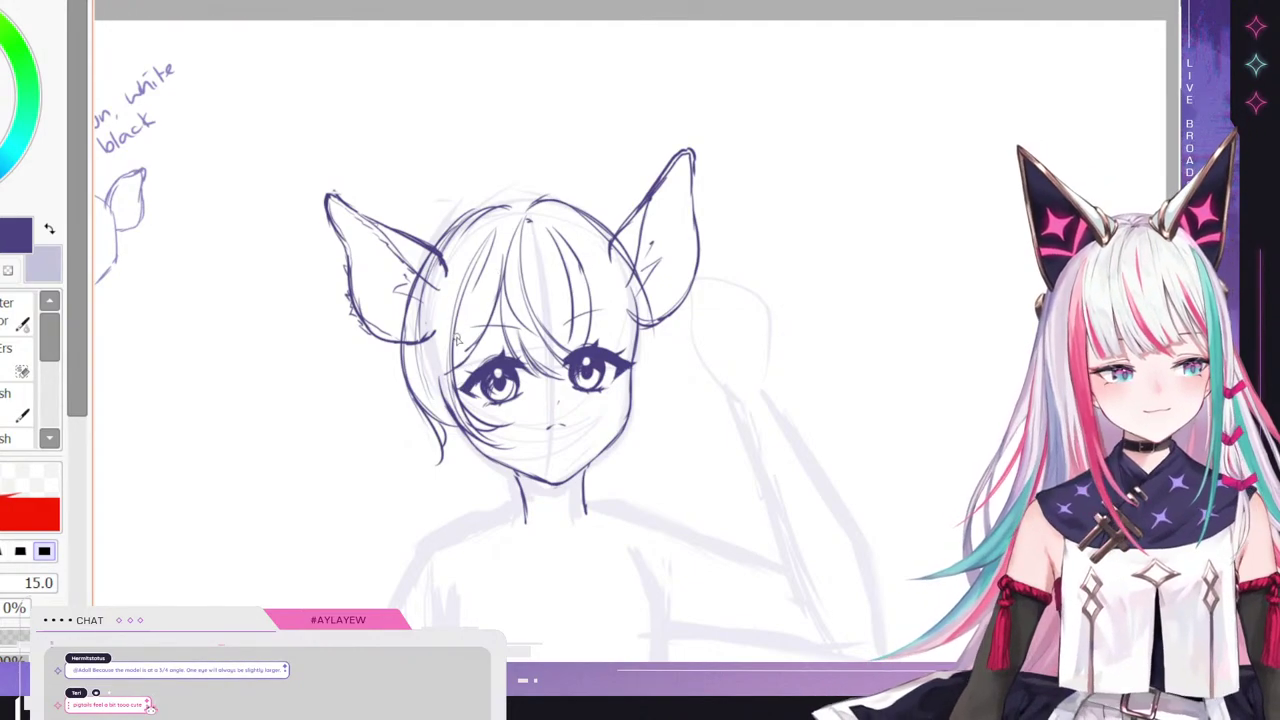
{"action": "left_click_drag", "start_coordinate": [457, 341], "coordinate": [497, 227]}
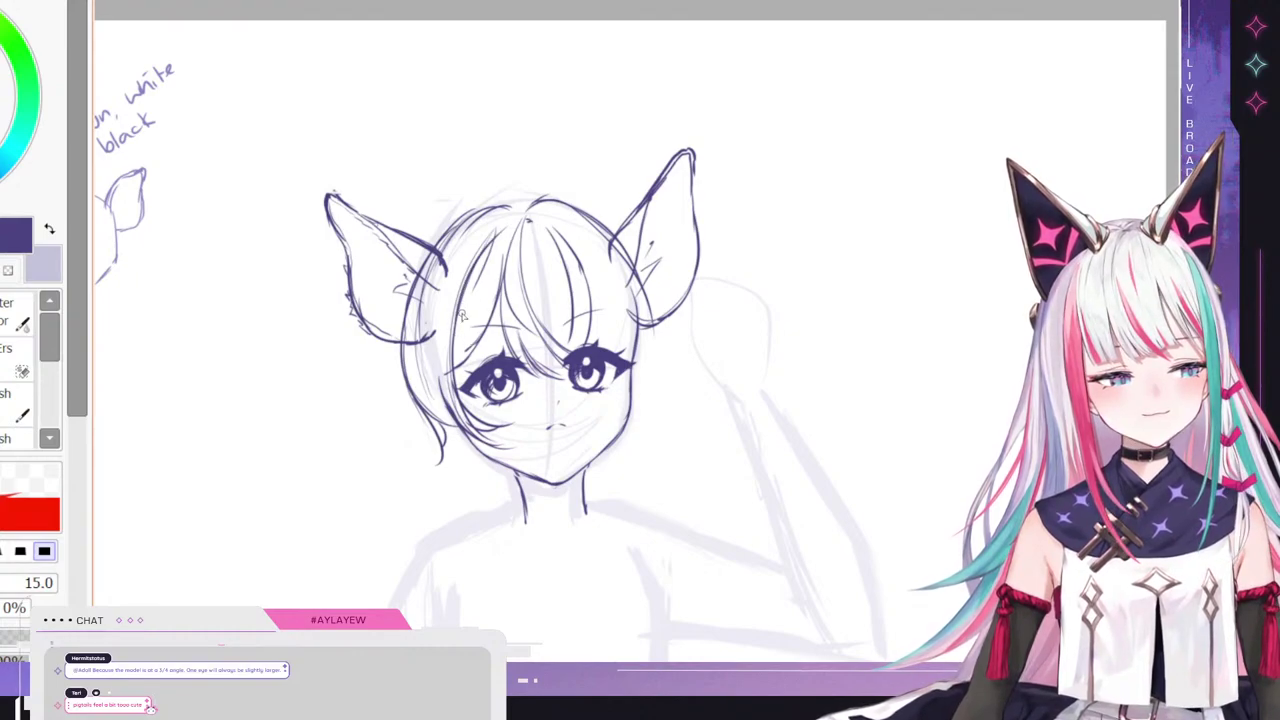
- Draw the inner lock curving onto the right-hand cheek and the outer hair contour on that side of the head
{"action": "mouse_move", "coordinate": [578, 247]}
{"action": "left_mouse_down"}
{"action": "mouse_move", "coordinate": [614, 306]}
{"action": "mouse_move", "coordinate": [626, 385]}
{"action": "left_mouse_up"}
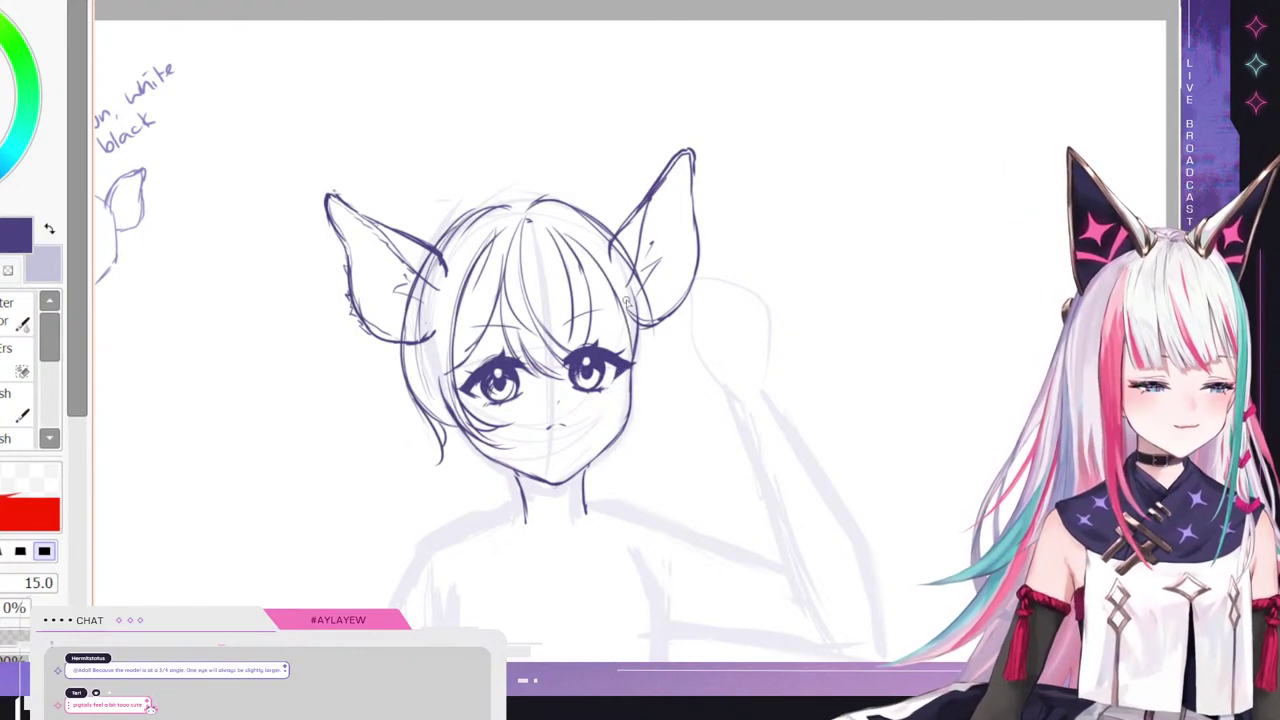
{"action": "left_click_drag", "start_coordinate": [627, 305], "coordinate": [634, 391]}
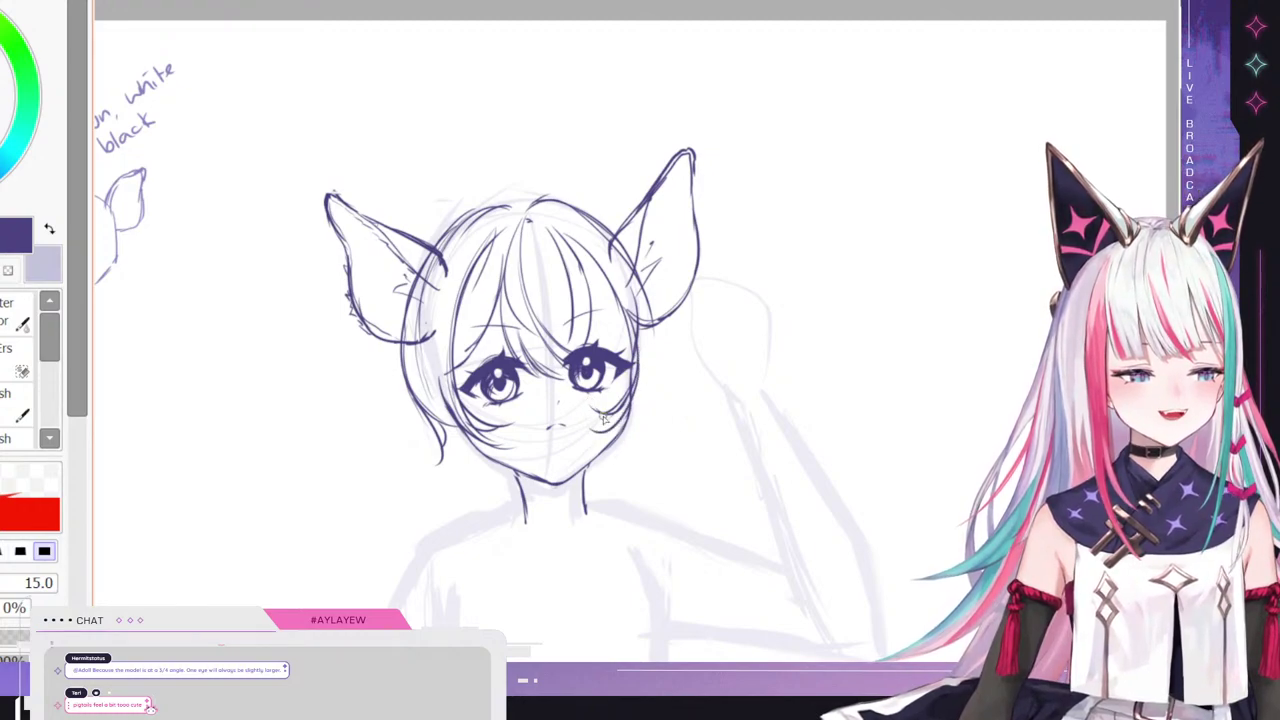
{"action": "left_click_drag", "start_coordinate": [642, 295], "coordinate": [615, 435]}
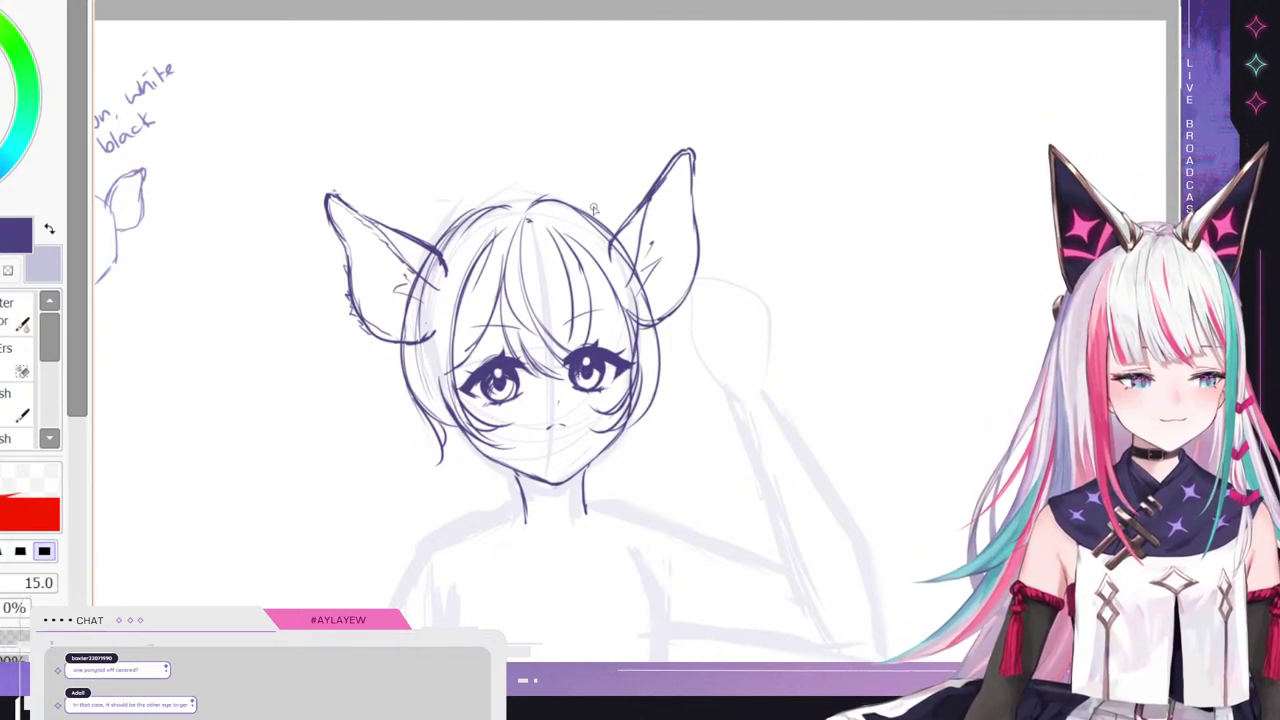
- Widen and slightly rotate the hair with free transforms, and add a flicked tip to the outer hair on the right side
{"action": "key", "text": "ctrl+t"}
{"action": "left_click_drag", "start_coordinate": [662, 192], "coordinate": [676, 188]}
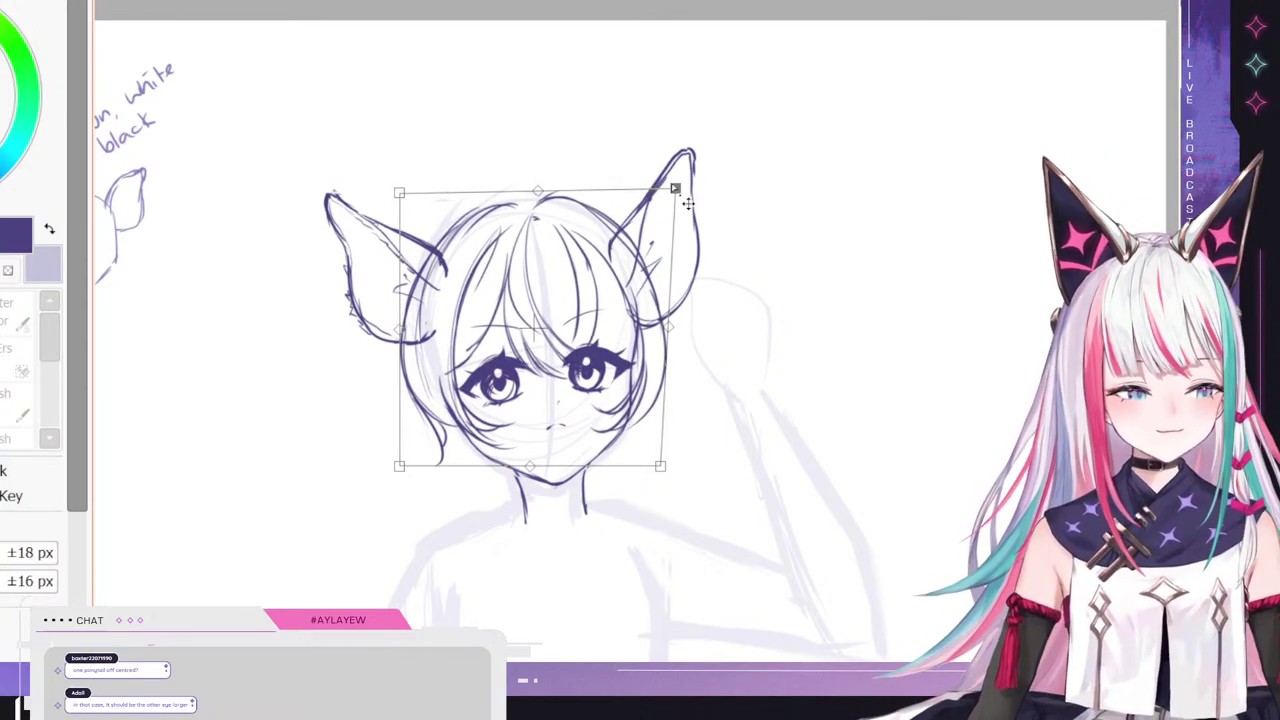
{"action": "key", "text": "Return"}
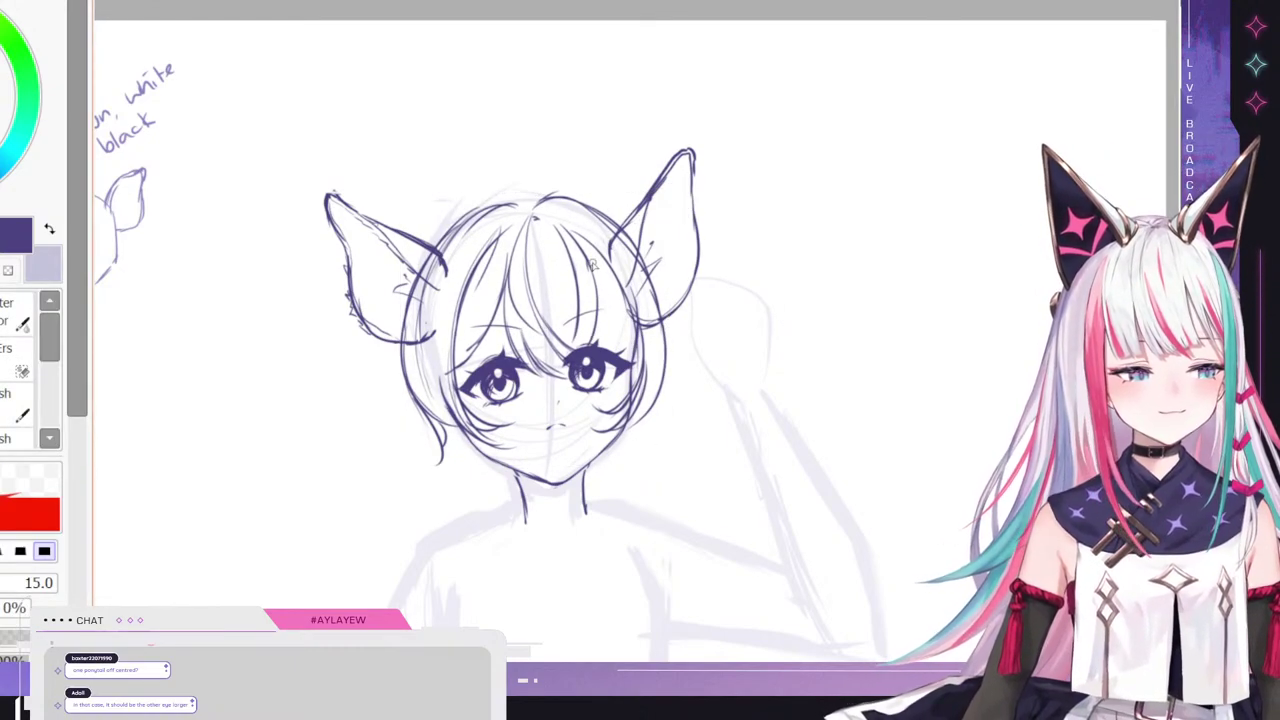
{"action": "key", "text": "ctrl+t"}
{"action": "left_click_drag", "start_coordinate": [604, 272], "coordinate": [605, 269]}
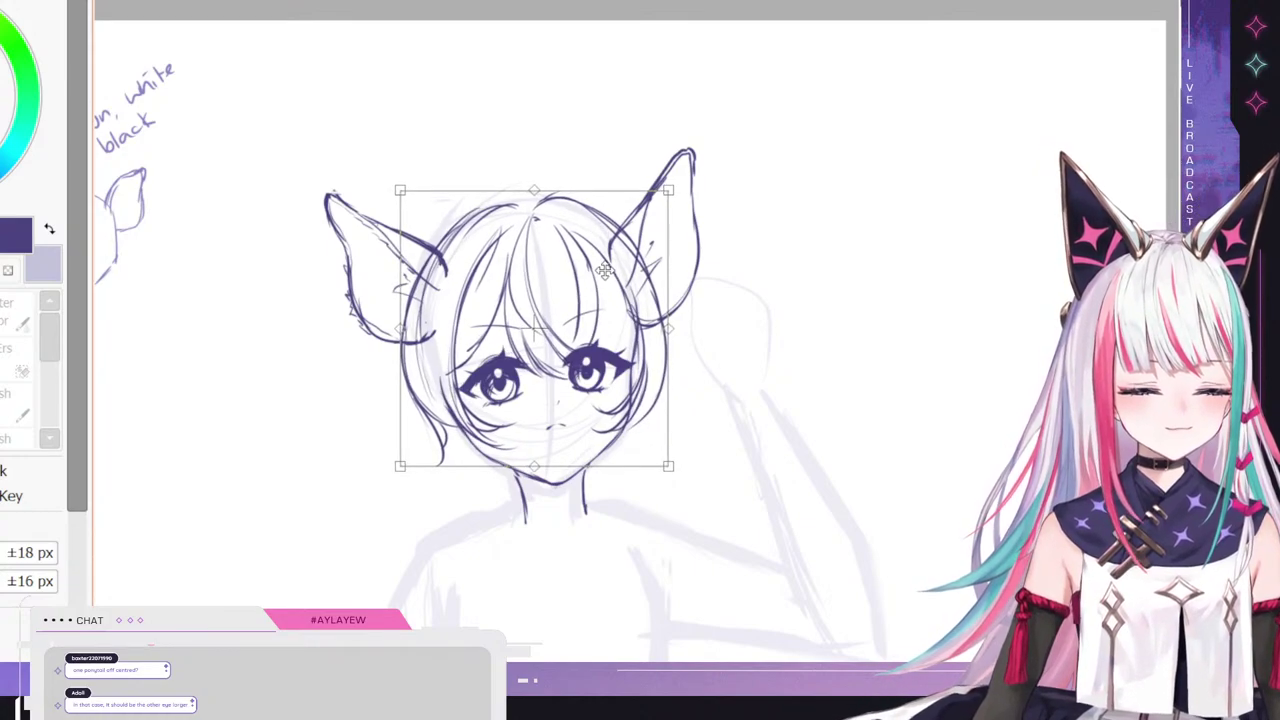
{"action": "left_click_drag", "start_coordinate": [686, 169], "coordinate": [680, 166]}
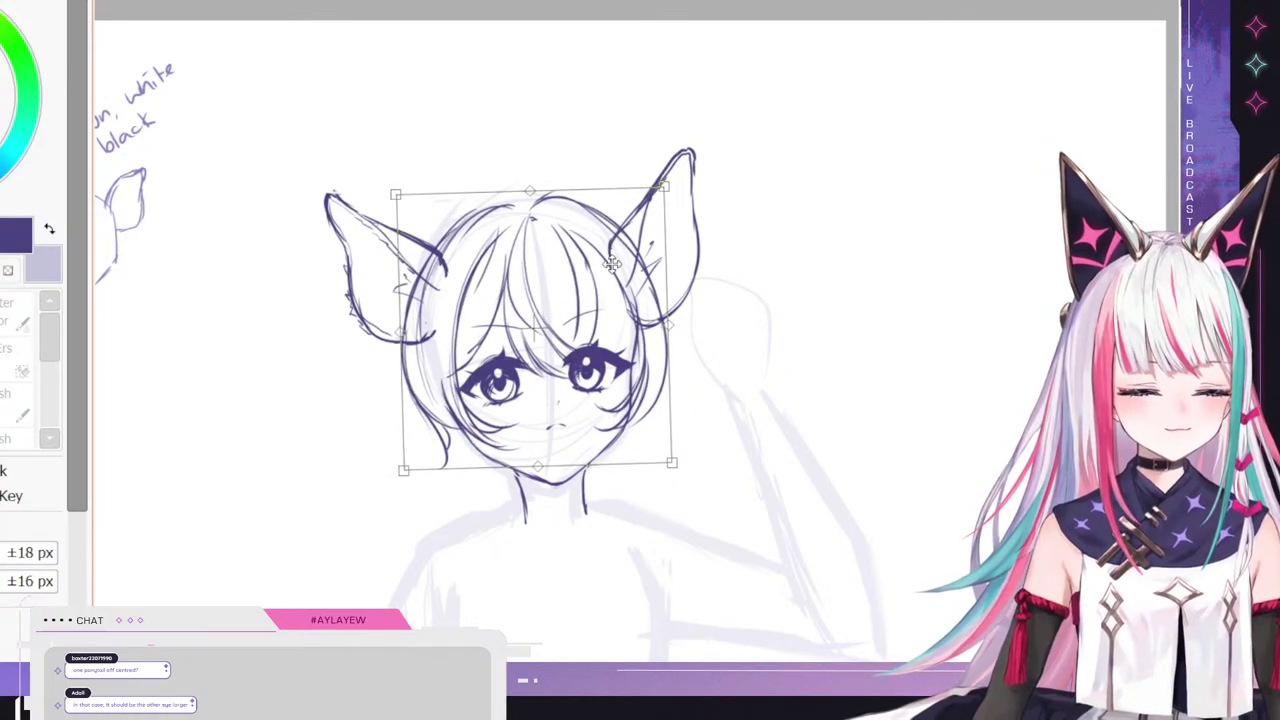
{"action": "key", "text": "Return"}
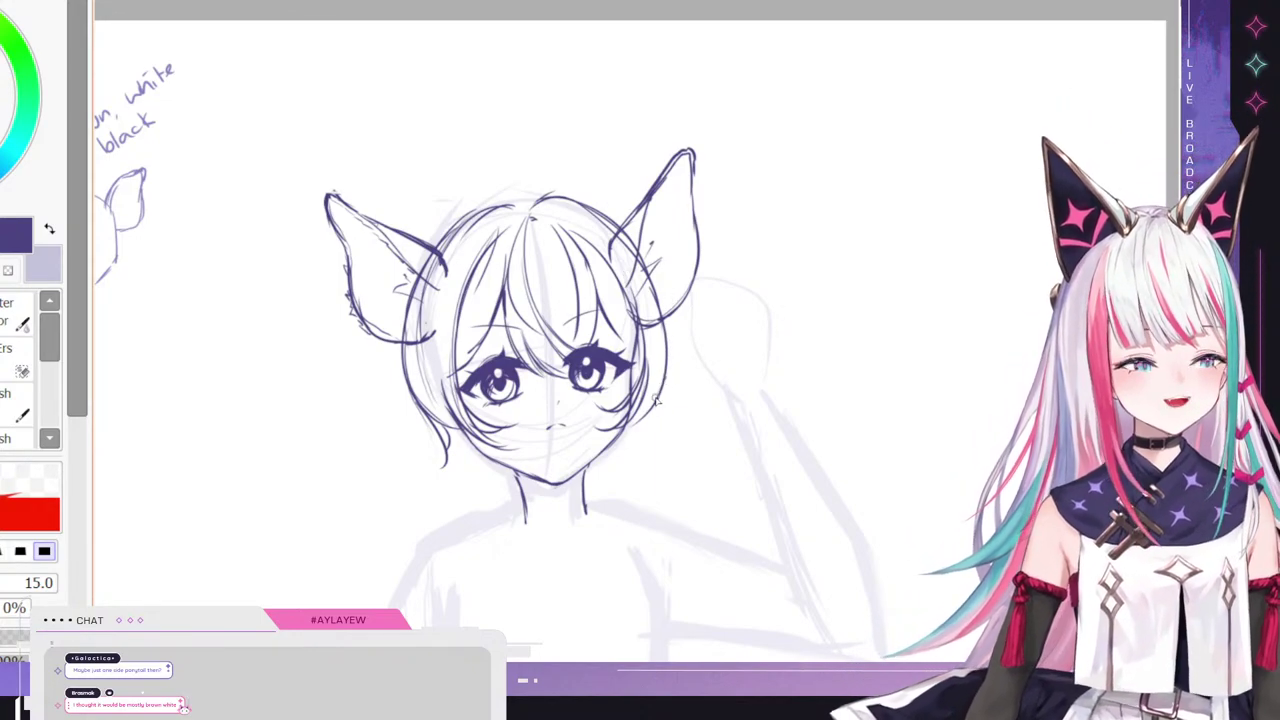
{"action": "left_click_drag", "start_coordinate": [662, 390], "coordinate": [652, 443]}
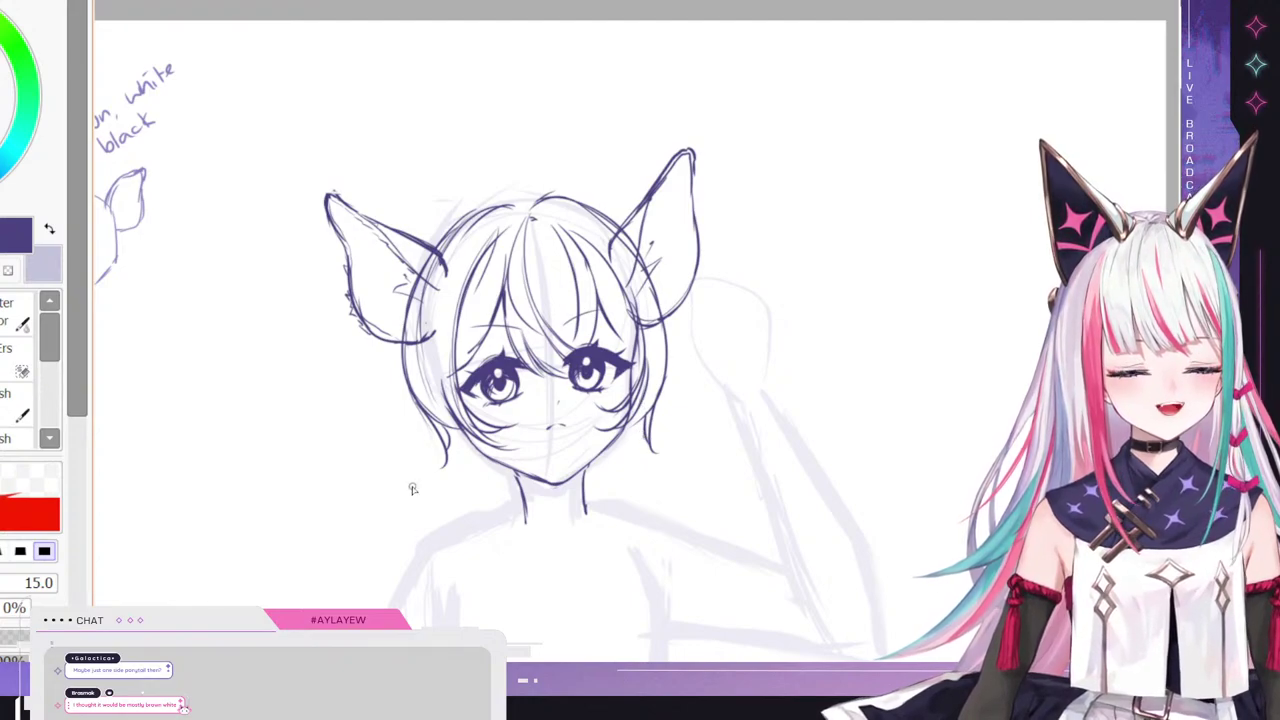
- Try longer outer hair strands flaring out below both ears, and undo them
{"action": "left_click_drag", "start_coordinate": [402, 276], "coordinate": [414, 424]}
{"action": "left_click_drag", "start_coordinate": [414, 428], "coordinate": [488, 486]}
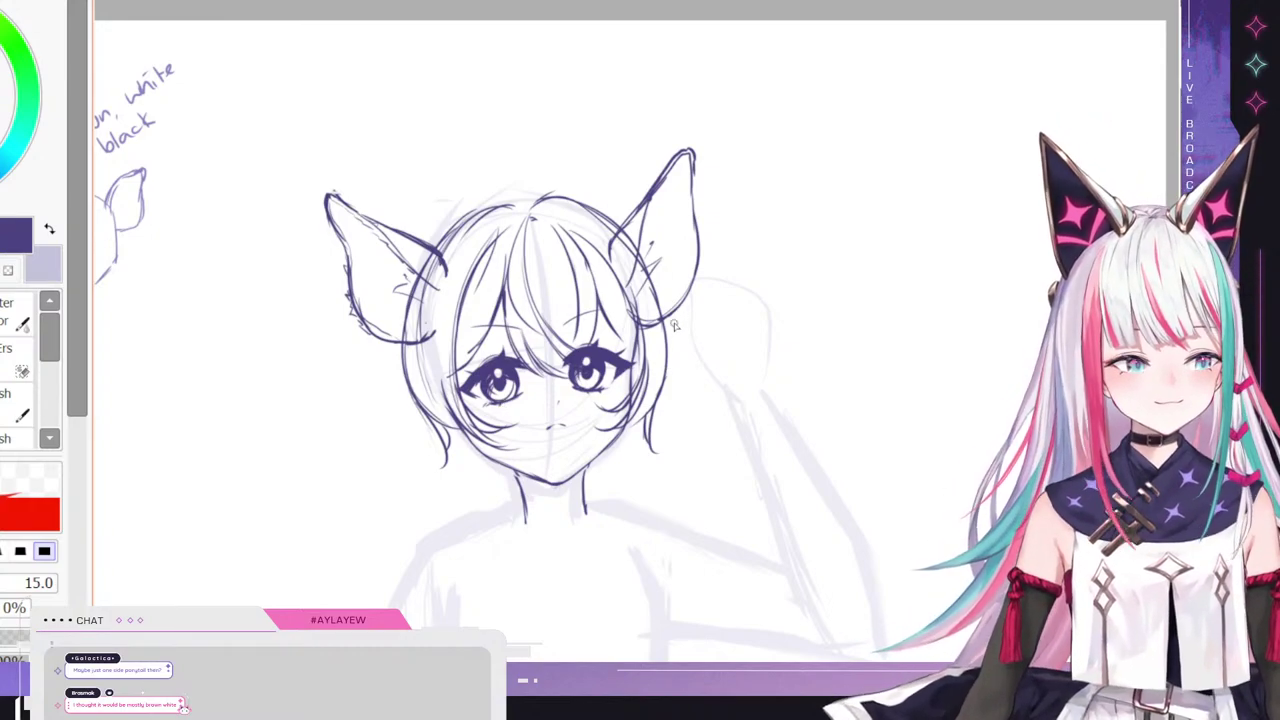
{"action": "left_click_drag", "start_coordinate": [640, 248], "coordinate": [666, 391]}
{"action": "mouse_move", "coordinate": [681, 308]}
{"action": "left_mouse_down"}
{"action": "mouse_move", "coordinate": [680, 371]}
{"action": "mouse_move", "coordinate": [704, 397]}
{"action": "left_mouse_up"}
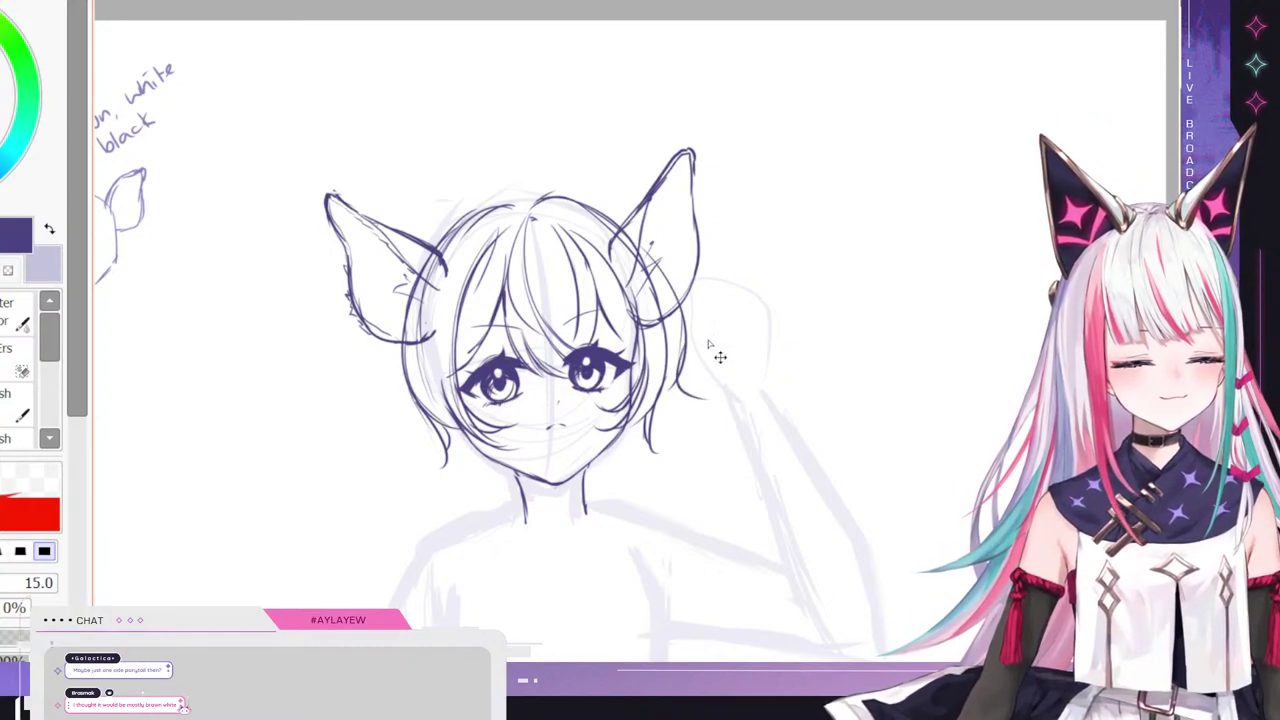
{"action": "key", "text": "ctrl+z"}
{"action": "key", "text": "ctrl+z"}
{"action": "key", "text": "ctrl+z"}
- Darken the hair strands framing both sides of the face beneath the ears
{"action": "left_click_drag", "start_coordinate": [652, 312], "coordinate": [636, 240]}
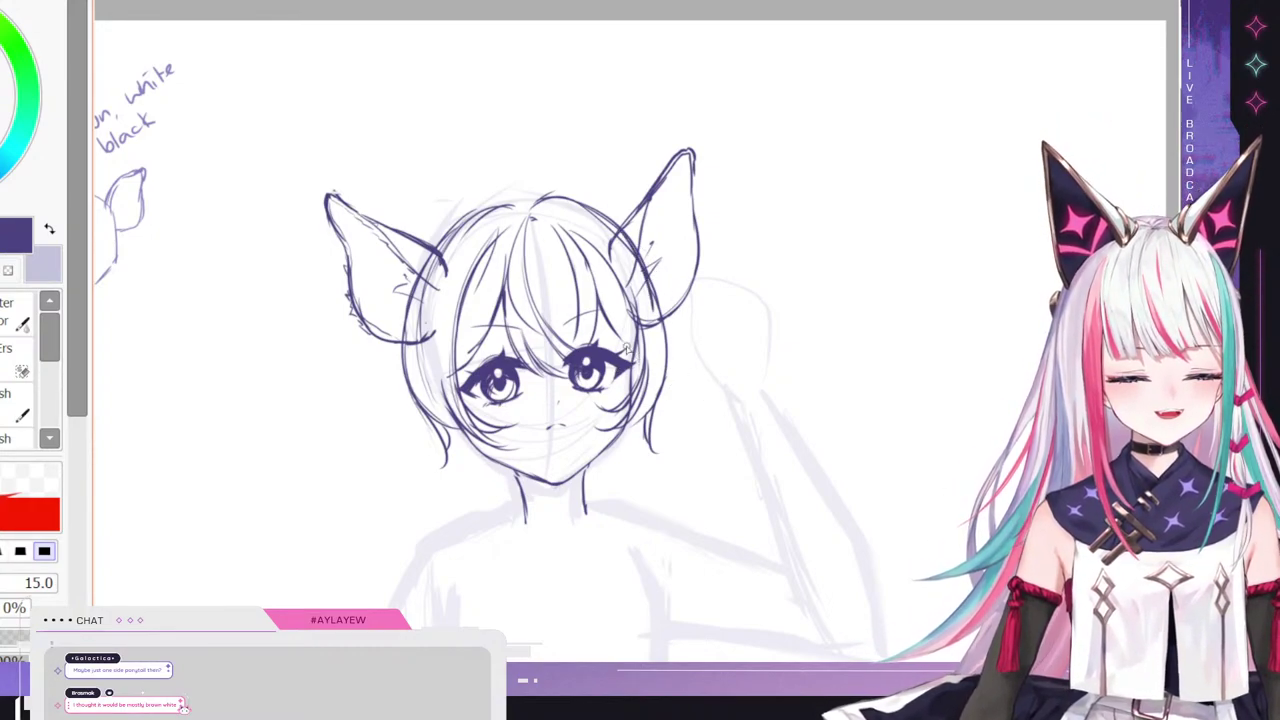
{"action": "left_click_drag", "start_coordinate": [453, 354], "coordinate": [471, 297]}
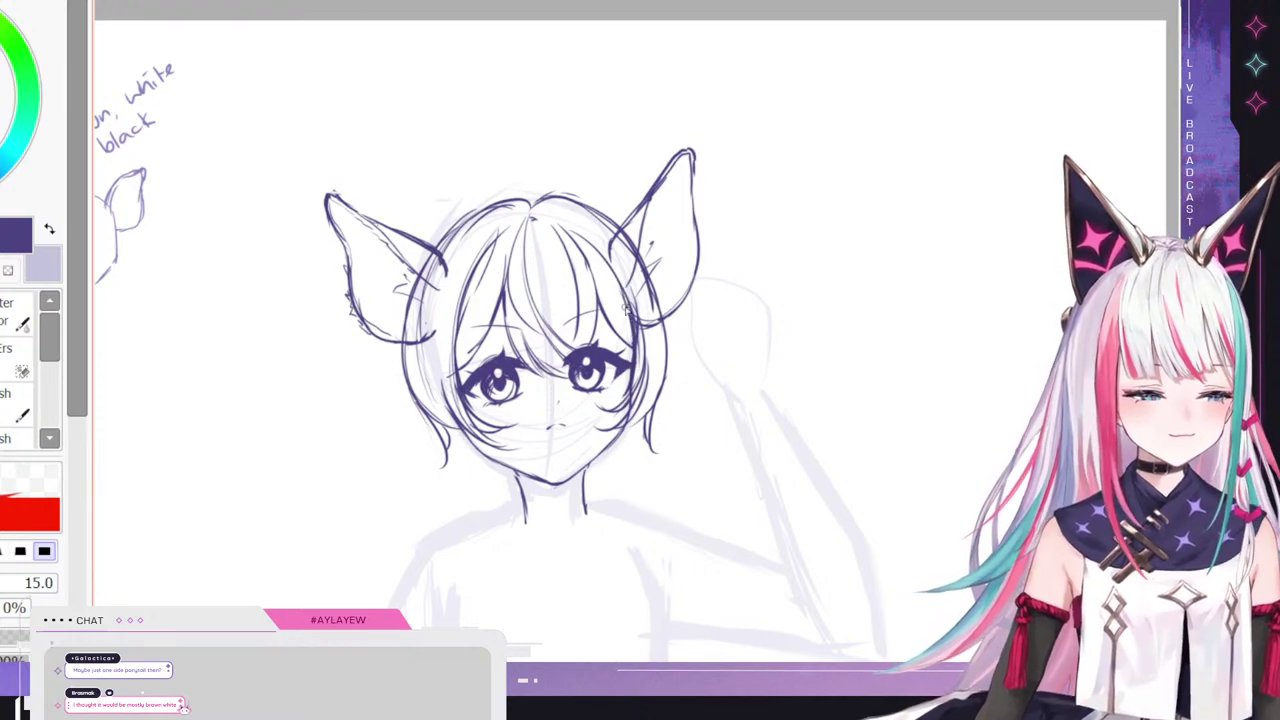
- Pull the hair sketch slightly outward on the left side of the head with a free transform
{"action": "key", "text": "n"}
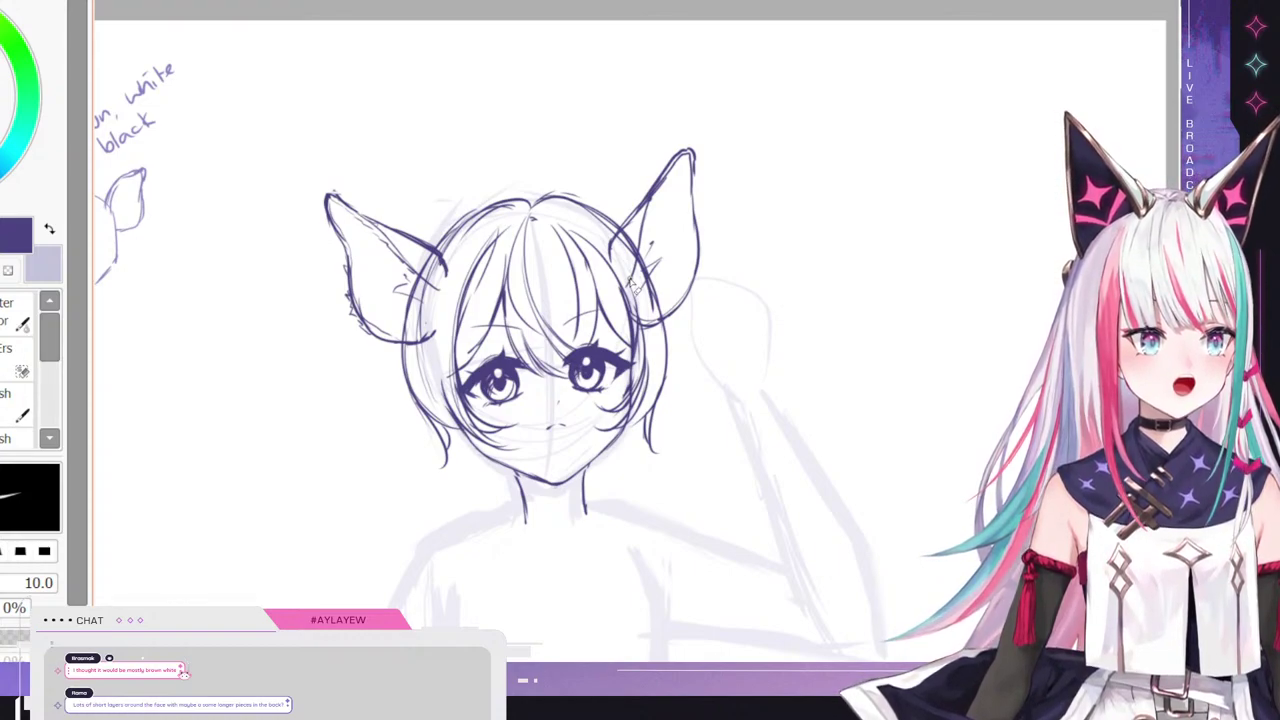
{"action": "key", "text": "n"}
{"action": "key", "text": "ctrl+t"}
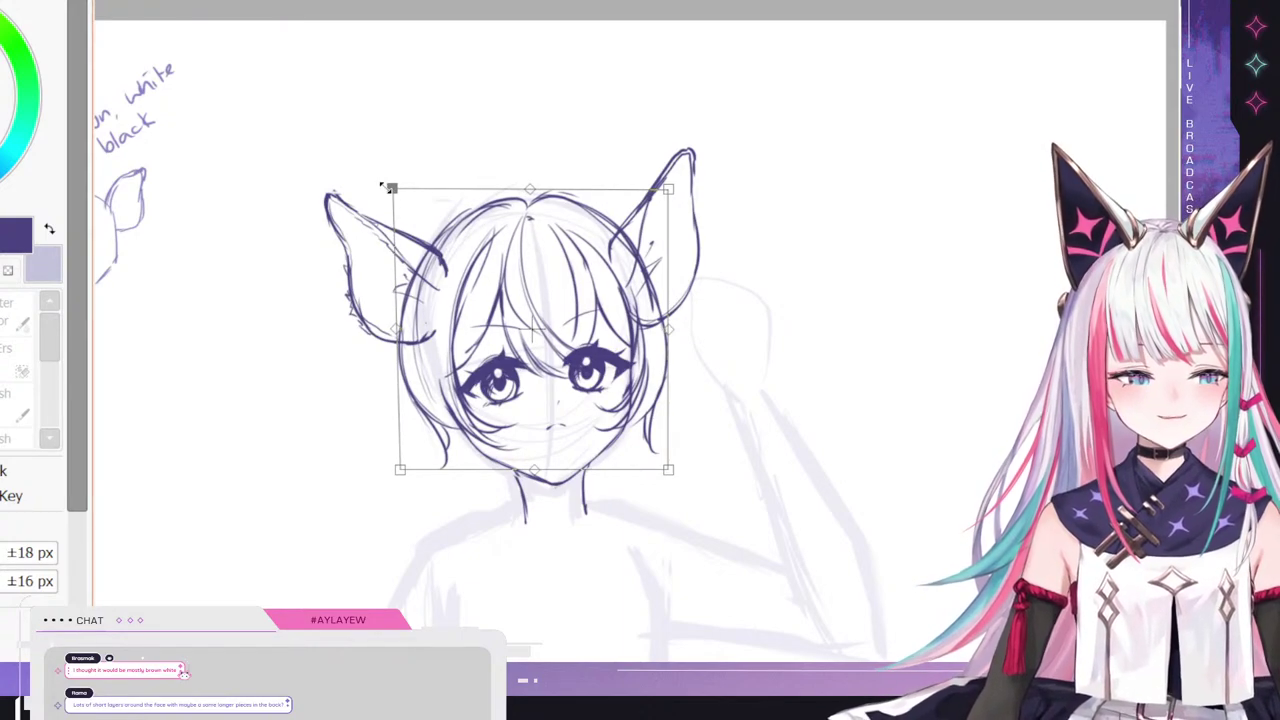
{"action": "key", "text": "Return"}
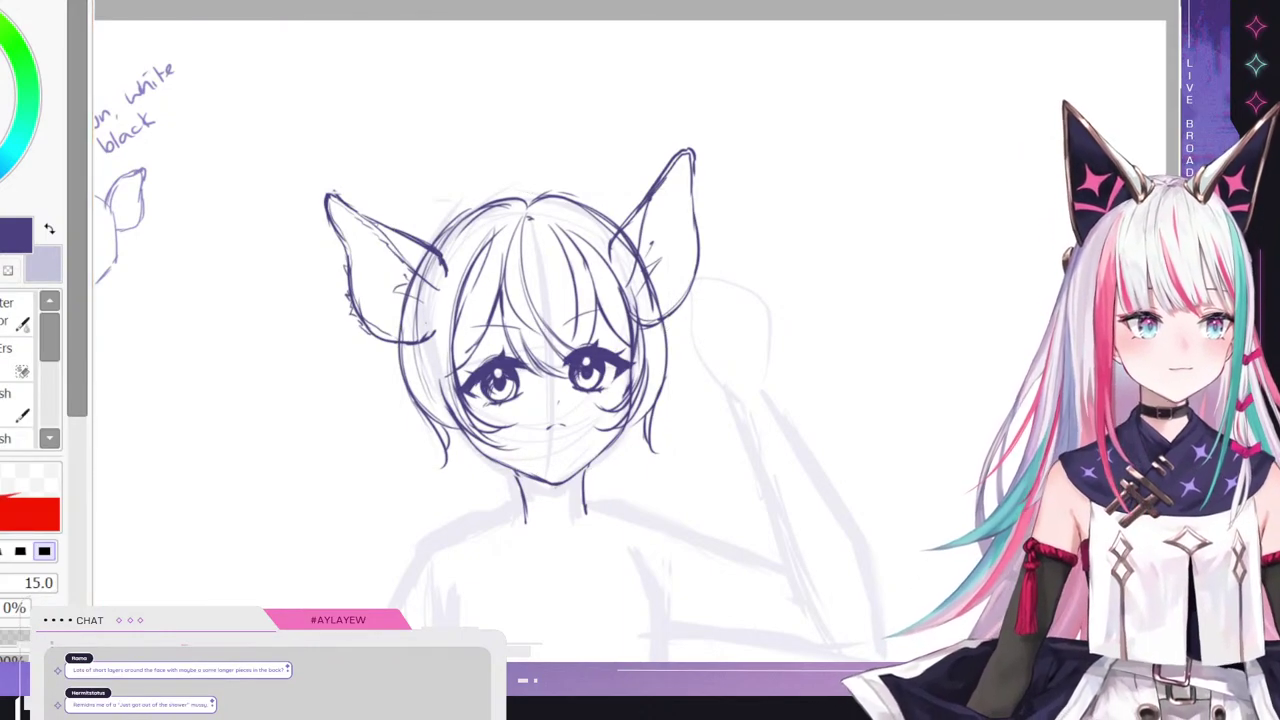
- Add another outer contour stroke to the crown of the hair, from the parting down toward the ear on the left
{"action": "scroll", "coordinate": [1170, 147], "scroll_direction": "down", "scroll_amount": 3}
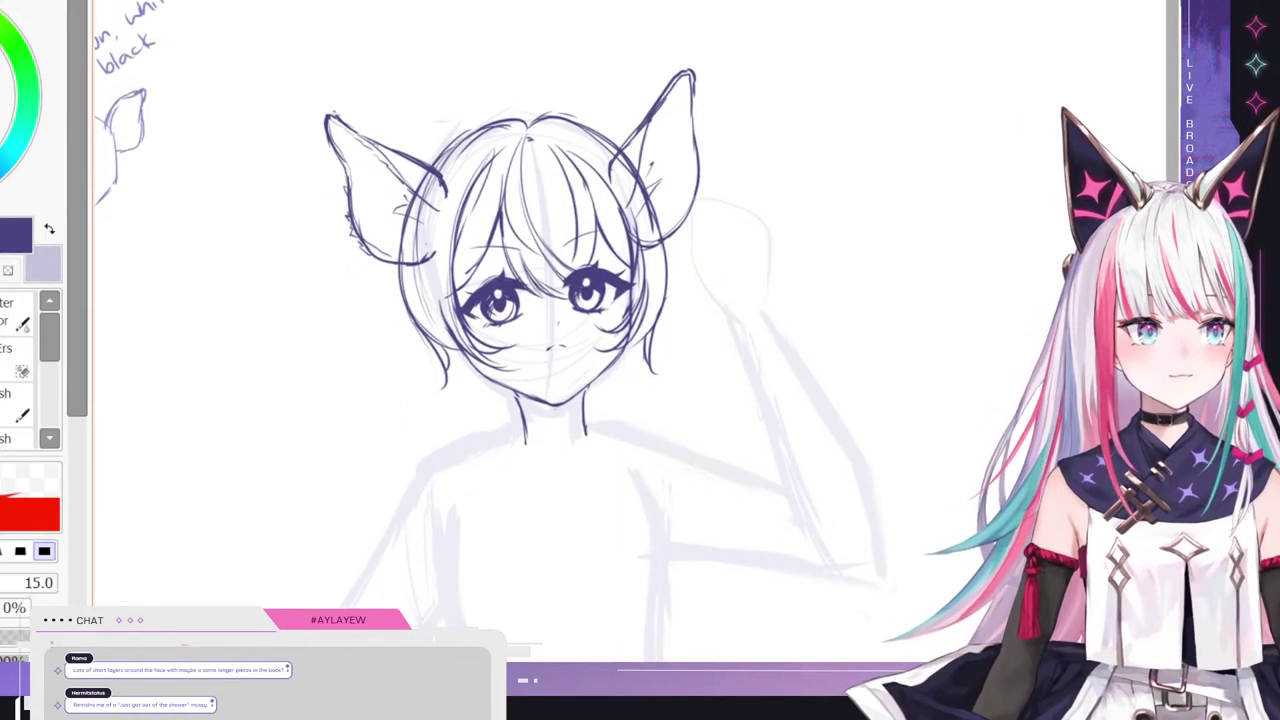
{"action": "scroll", "coordinate": [630, 330], "scroll_direction": "up", "scroll_amount": 1}
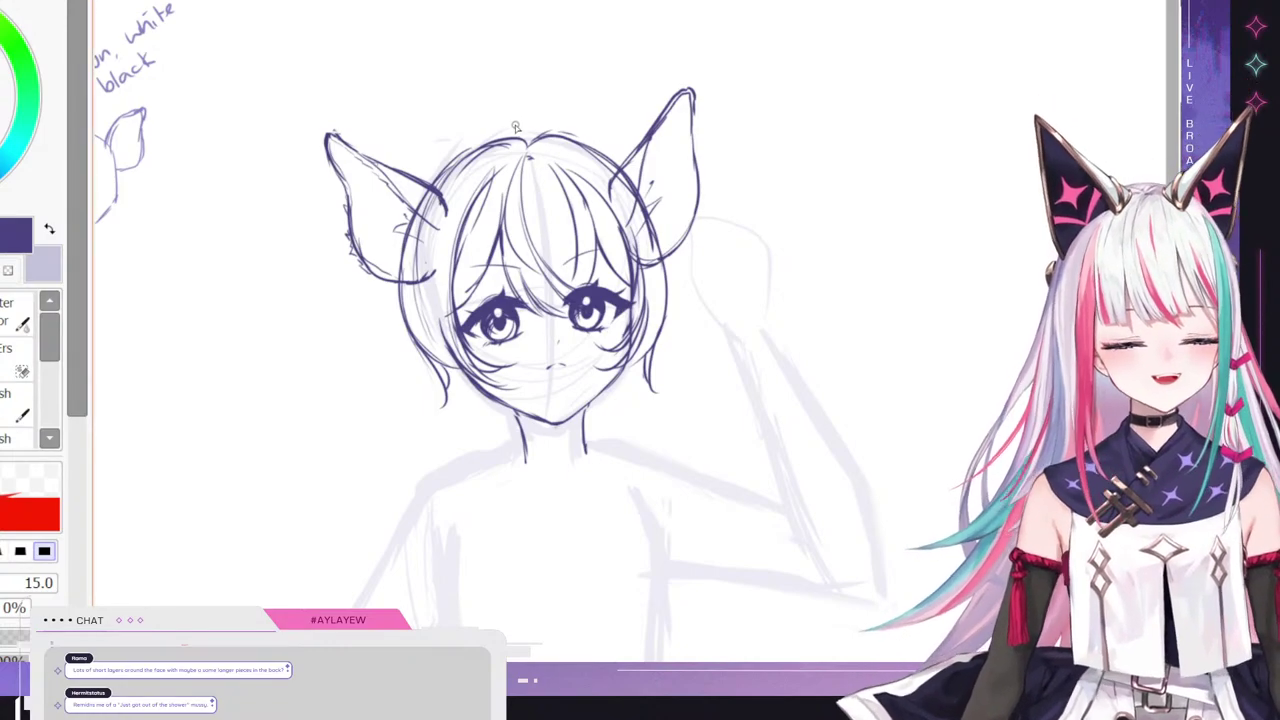
{"action": "mouse_move", "coordinate": [525, 133]}
{"action": "left_mouse_down"}
{"action": "mouse_move", "coordinate": [470, 139]}
{"action": "mouse_move", "coordinate": [431, 176]}
{"action": "left_mouse_up"}
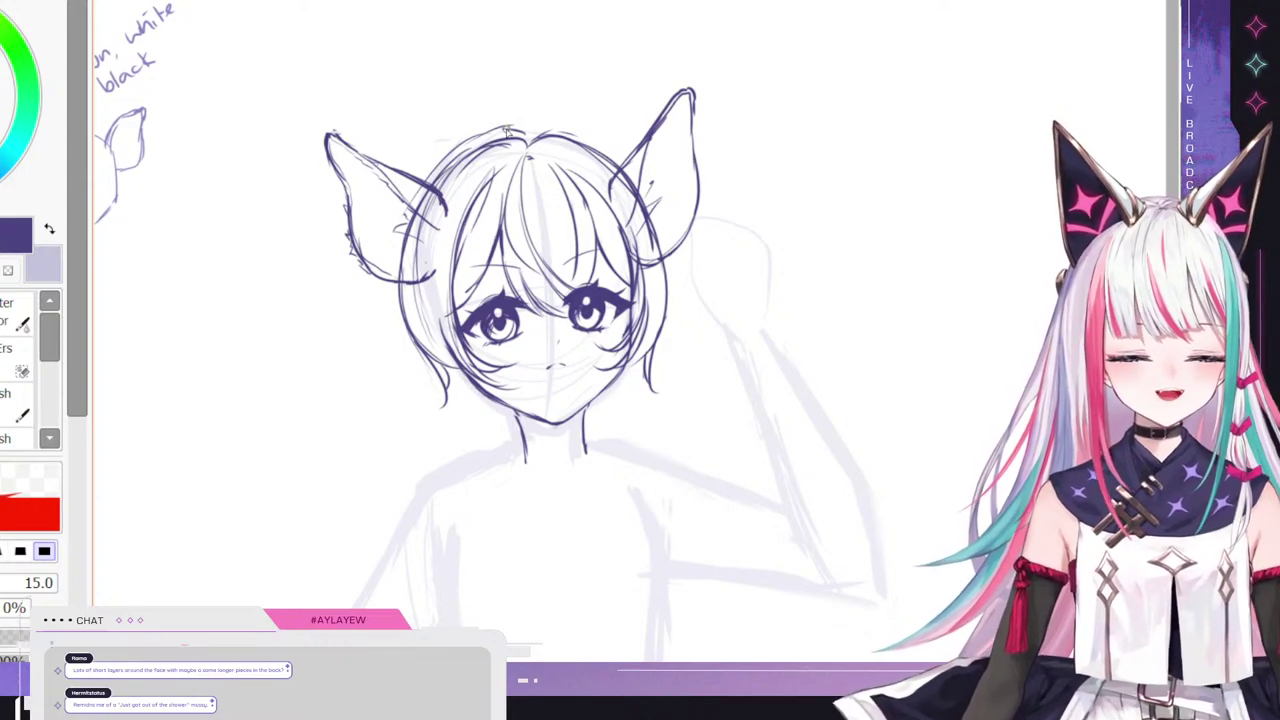
- Try a single curved strand arcing over the ear on the left side of the head, and undo it
{"action": "scroll", "coordinate": [510, 172], "scroll_direction": "down", "scroll_amount": 6}
{"action": "scroll", "coordinate": [562, 92], "scroll_direction": "up", "scroll_amount": 2}
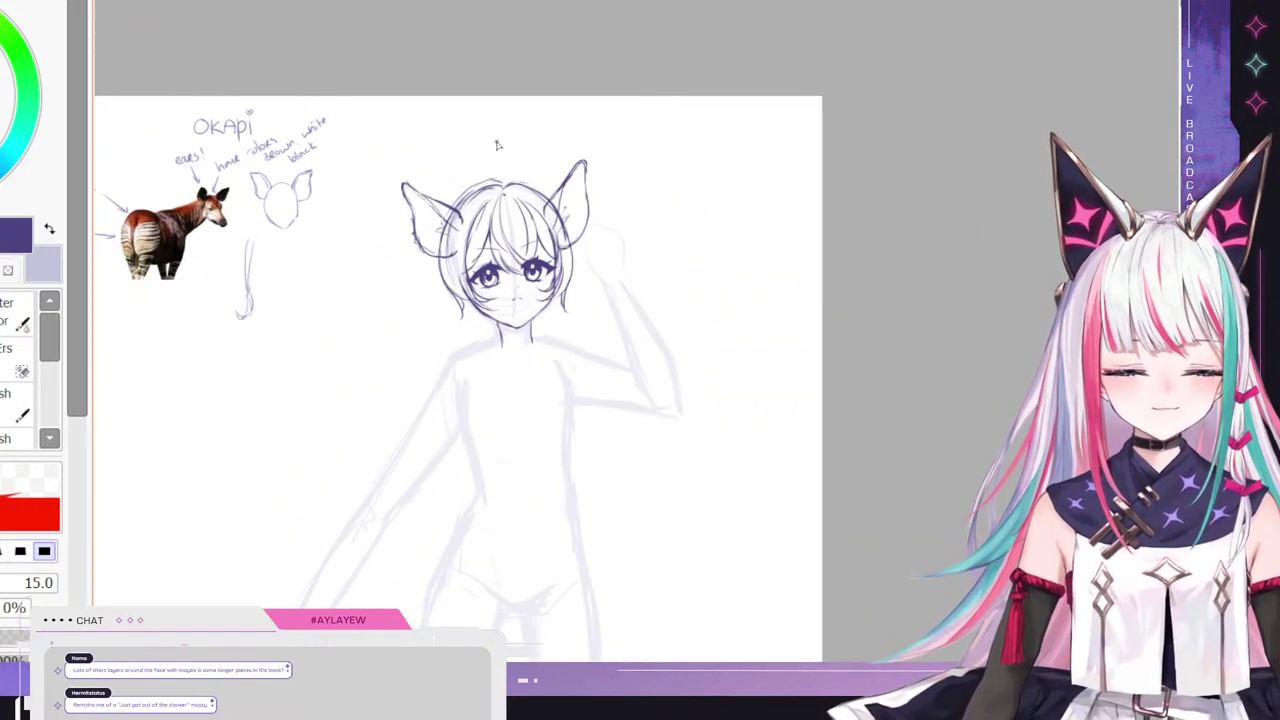
{"action": "scroll", "coordinate": [497, 145], "scroll_direction": "up", "scroll_amount": 1}
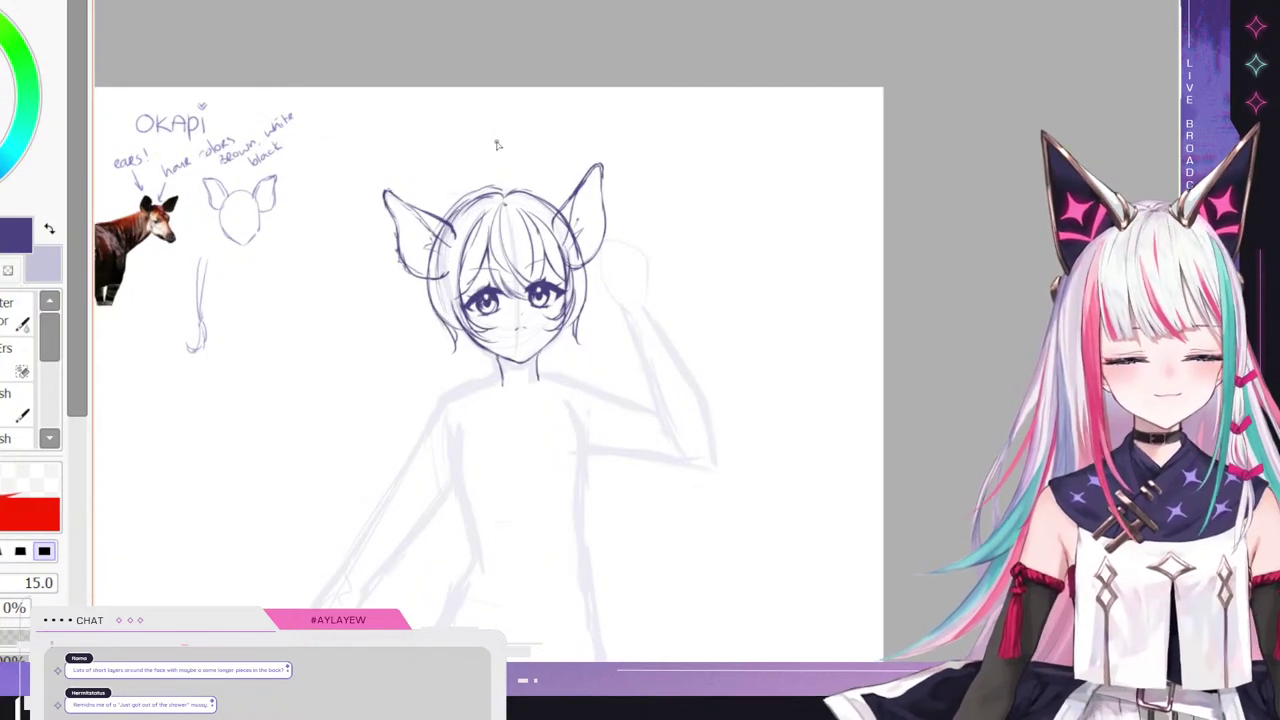
{"action": "scroll", "coordinate": [497, 145], "scroll_direction": "up", "scroll_amount": 1}
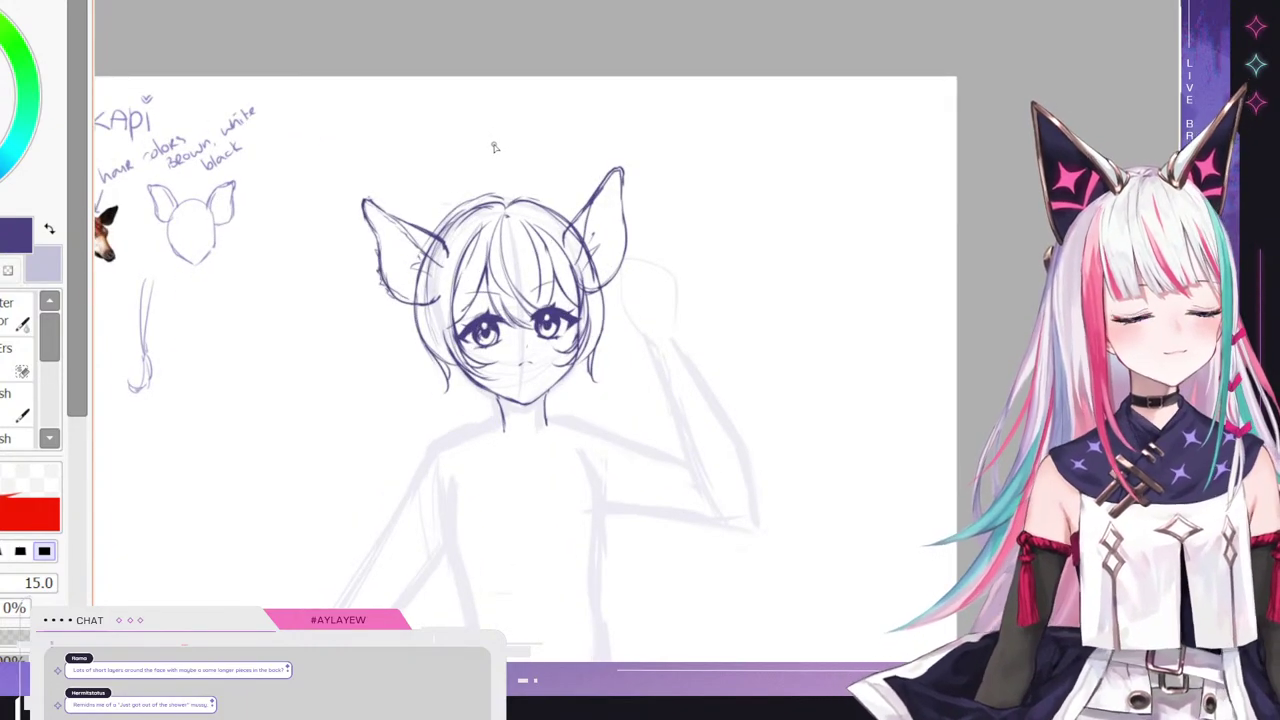
{"action": "left_click_drag", "start_coordinate": [371, 240], "coordinate": [358, 308]}
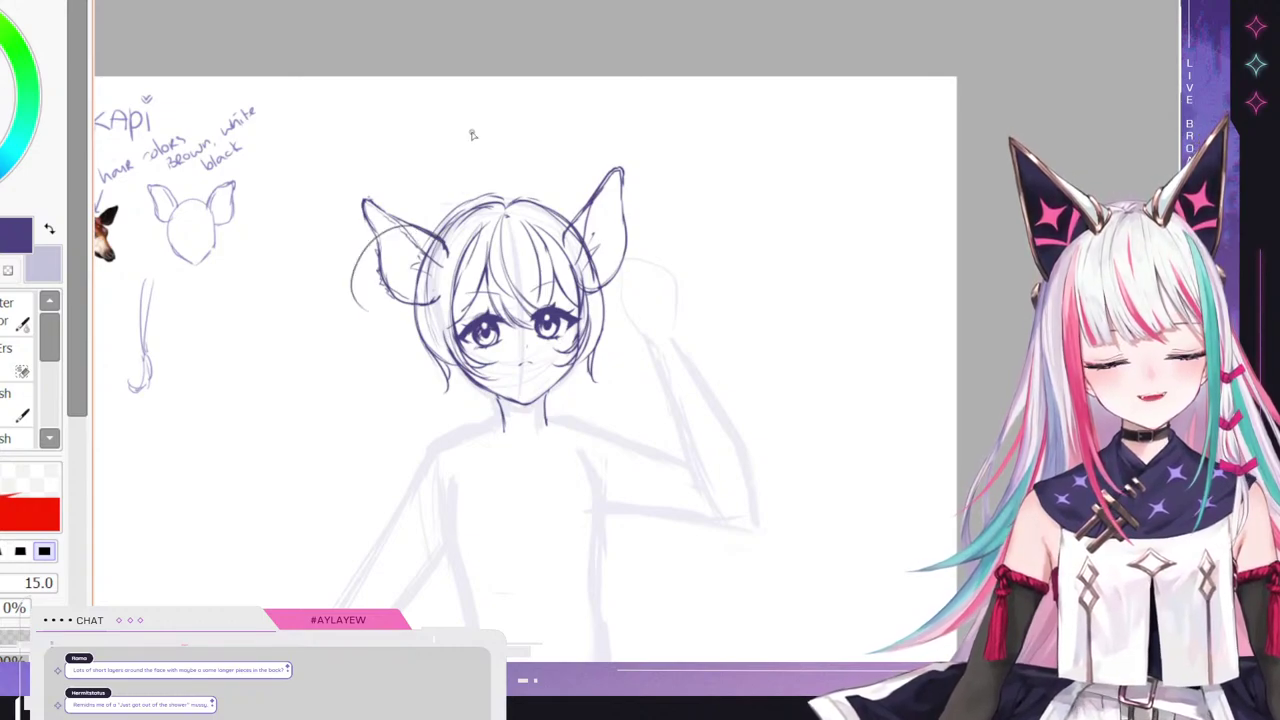
{"action": "key", "text": "ctrl+z"}
- Draw a loose rounded tuft of hair over the ear on the left, with flicked tips below and a stray curl above
{"action": "mouse_move", "coordinate": [436, 226]}
{"action": "left_mouse_down"}
{"action": "mouse_move", "coordinate": [359, 268]}
{"action": "mouse_move", "coordinate": [386, 262]}
{"action": "mouse_move", "coordinate": [376, 255]}
{"action": "mouse_move", "coordinate": [392, 264]}
{"action": "mouse_move", "coordinate": [382, 312]}
{"action": "mouse_move", "coordinate": [372, 270]}
{"action": "mouse_move", "coordinate": [388, 337]}
{"action": "left_mouse_up"}
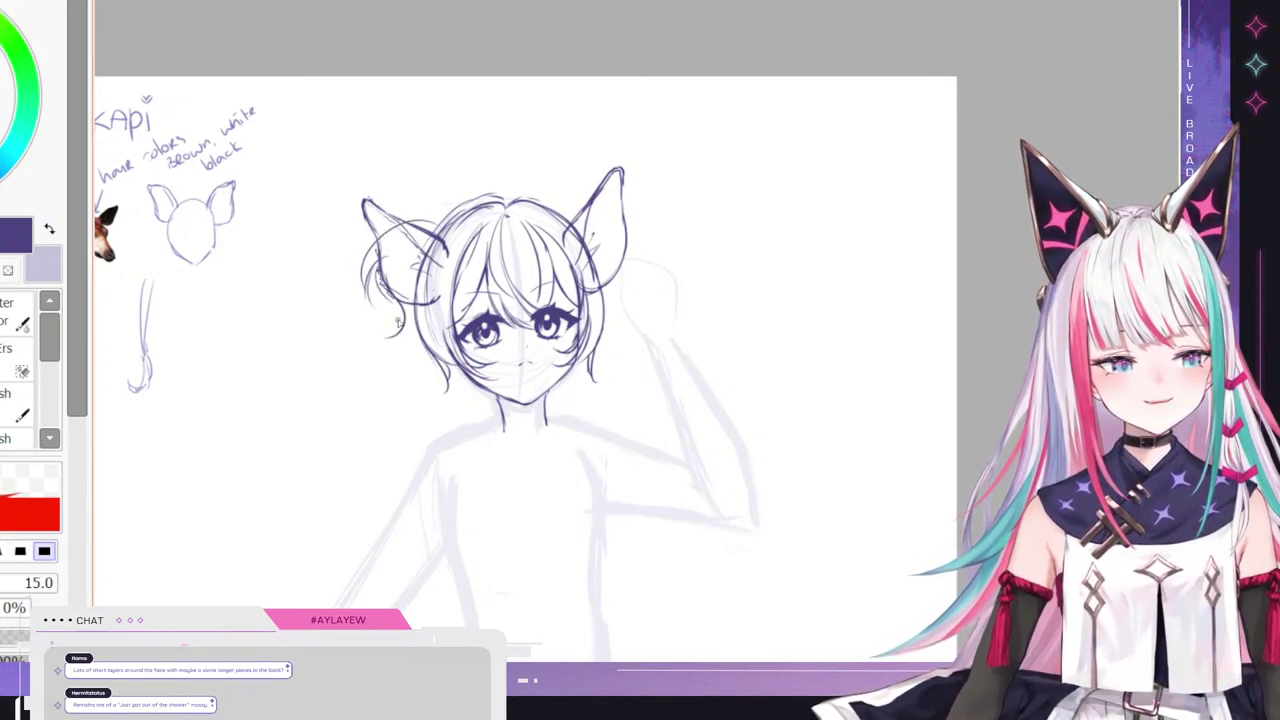
{"action": "key", "text": "ctrl+z"}
{"action": "key", "text": "ctrl+z"}
{"action": "left_click_drag", "start_coordinate": [376, 265], "coordinate": [381, 309]}
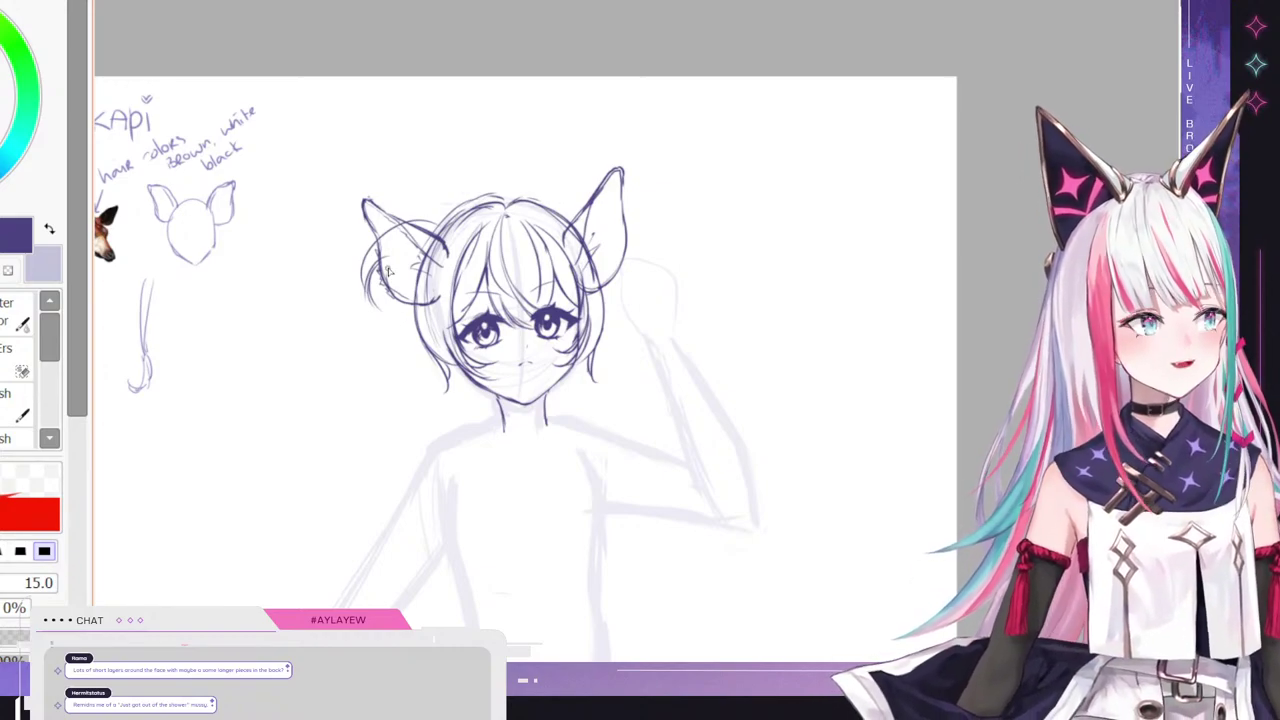
{"action": "mouse_move", "coordinate": [380, 288]}
{"action": "left_mouse_down"}
{"action": "mouse_move", "coordinate": [414, 287]}
{"action": "mouse_move", "coordinate": [412, 311]}
{"action": "mouse_move", "coordinate": [392, 305]}
{"action": "mouse_move", "coordinate": [363, 341]}
{"action": "mouse_move", "coordinate": [416, 314]}
{"action": "mouse_move", "coordinate": [412, 343]}
{"action": "left_mouse_up"}
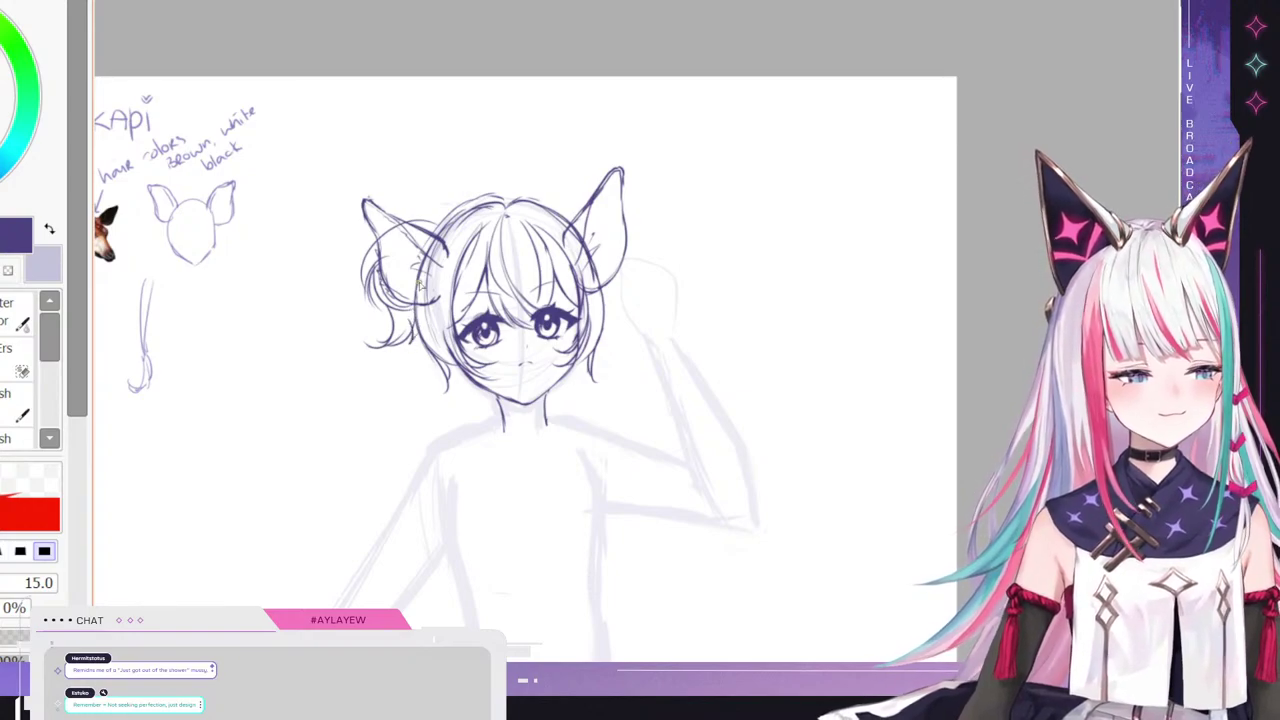
{"action": "mouse_move", "coordinate": [434, 236]}
{"action": "left_mouse_down"}
{"action": "mouse_move", "coordinate": [404, 225]}
{"action": "mouse_move", "coordinate": [368, 258]}
{"action": "left_mouse_up"}
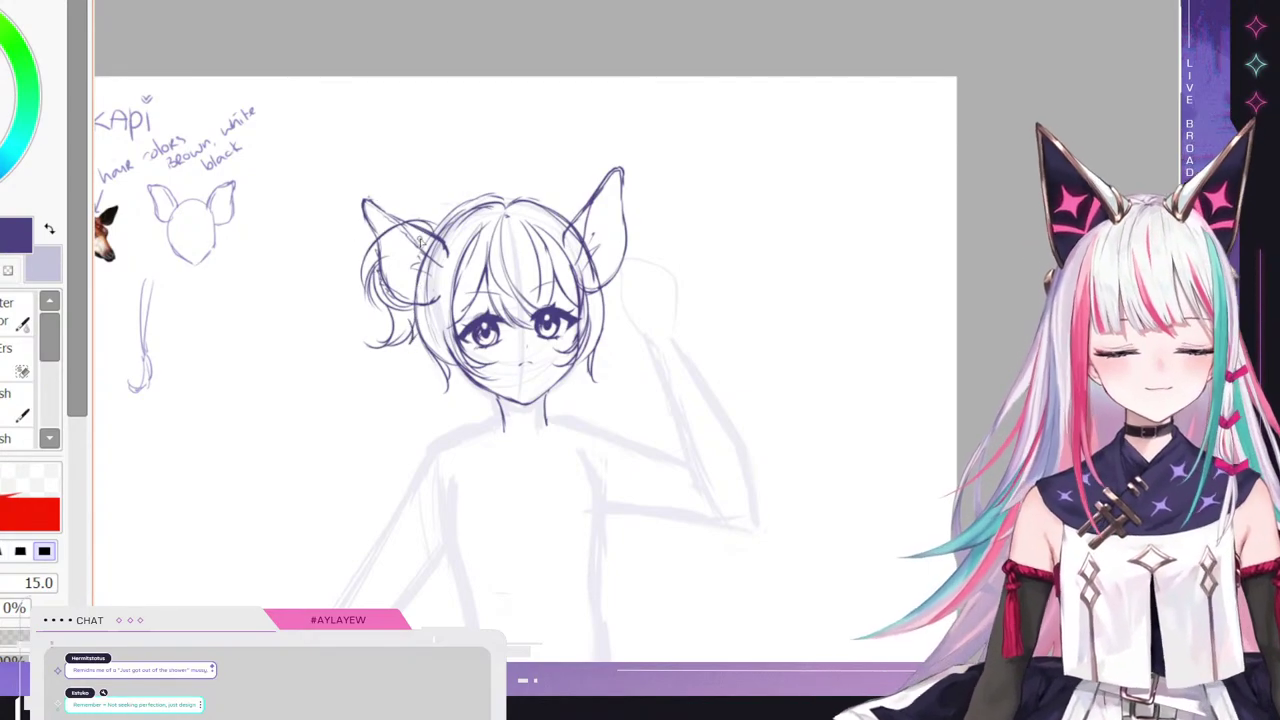
{"action": "mouse_move", "coordinate": [425, 191]}
{"action": "left_mouse_down"}
{"action": "mouse_move", "coordinate": [412, 198]}
{"action": "mouse_move", "coordinate": [422, 222]}
{"action": "left_mouse_up"}
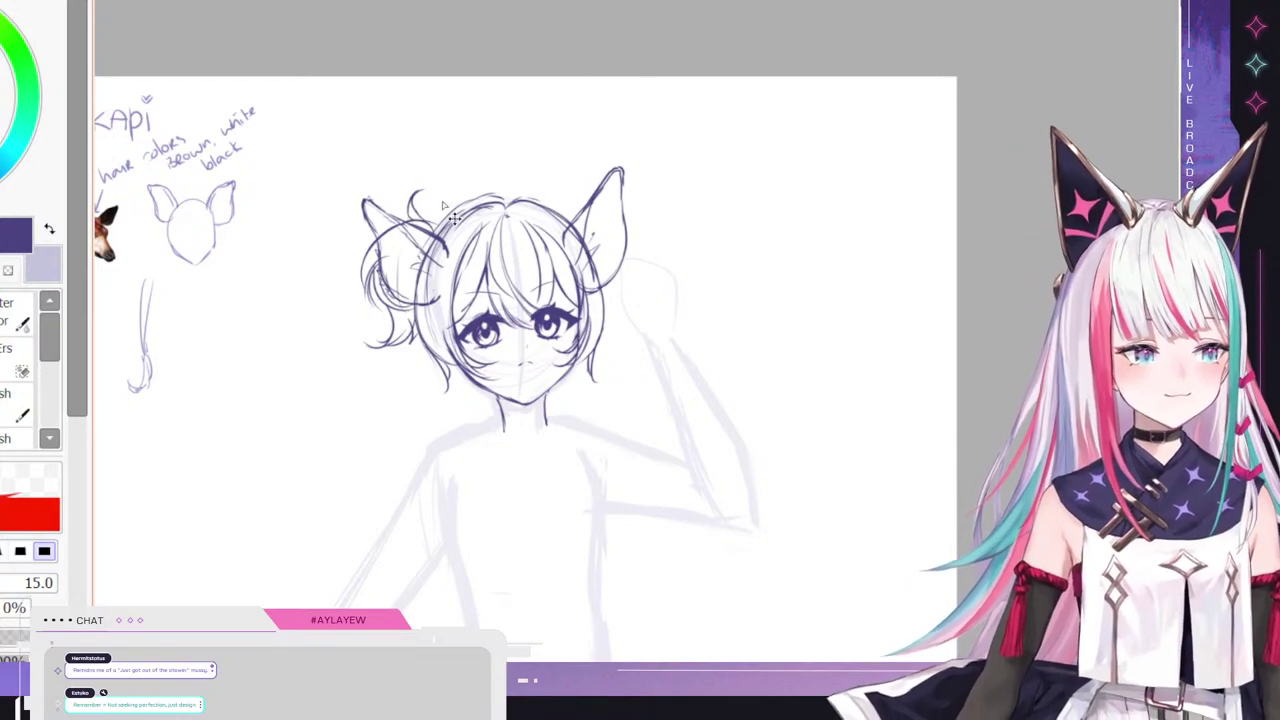
- Sketch a matching rounded tuft of hair over the ear on the right, with curled ends below it
{"action": "left_click_drag", "start_coordinate": [565, 228], "coordinate": [586, 204]}
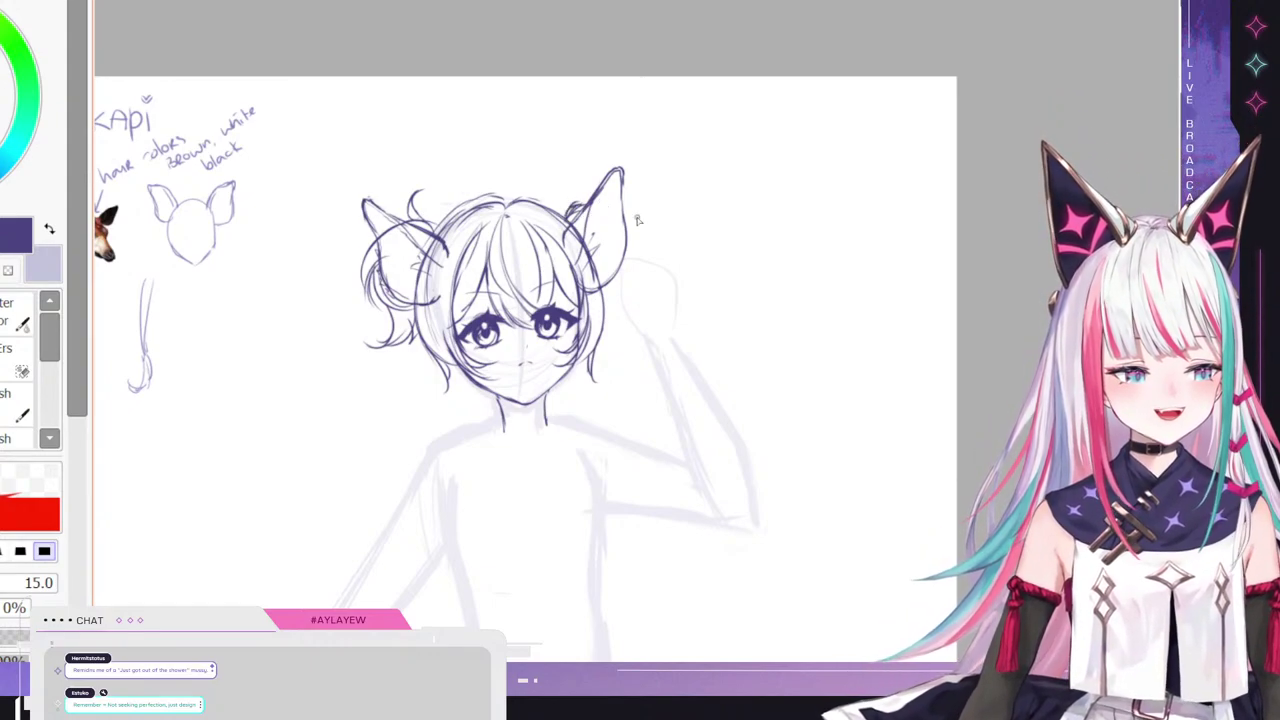
{"action": "left_click_drag", "start_coordinate": [600, 213], "coordinate": [631, 290]}
{"action": "mouse_move", "coordinate": [628, 240]}
{"action": "left_mouse_down"}
{"action": "mouse_move", "coordinate": [610, 293]}
{"action": "mouse_move", "coordinate": [618, 281]}
{"action": "mouse_move", "coordinate": [634, 320]}
{"action": "left_mouse_up"}
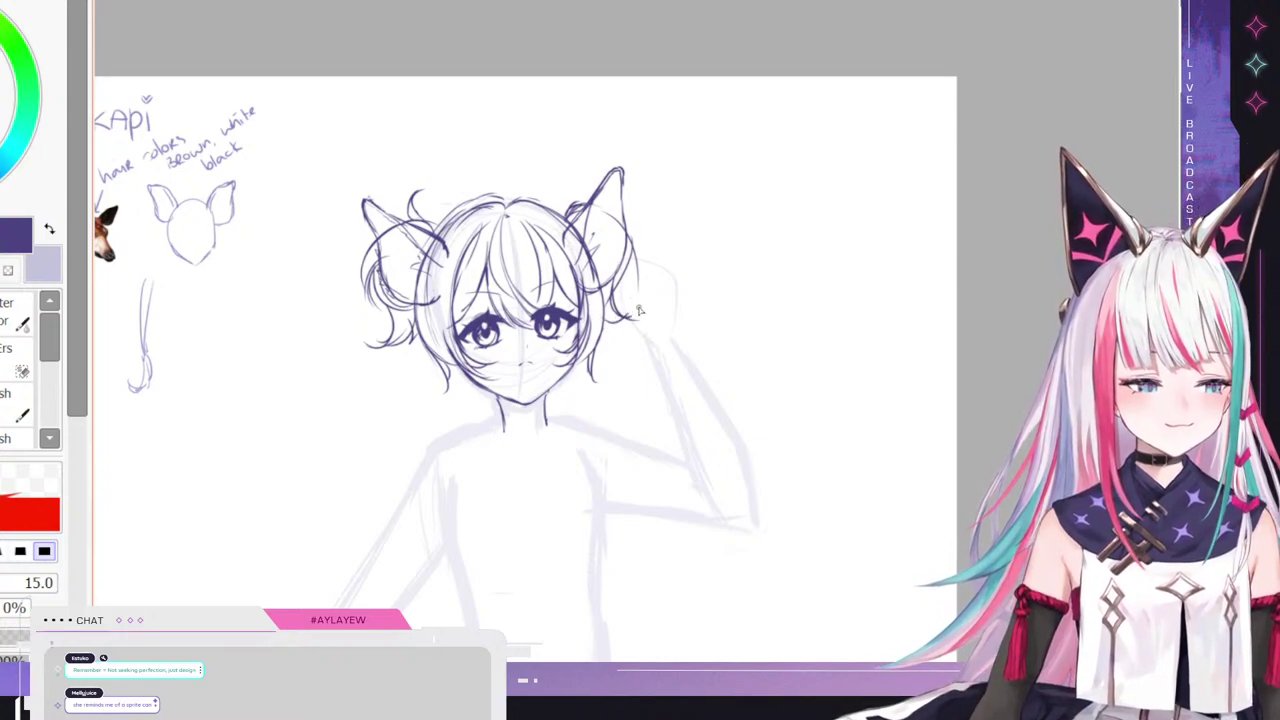
{"action": "mouse_move", "coordinate": [640, 308]}
{"action": "left_mouse_down"}
{"action": "mouse_move", "coordinate": [628, 277]}
{"action": "mouse_move", "coordinate": [621, 296]}
{"action": "mouse_move", "coordinate": [629, 255]}
{"action": "mouse_move", "coordinate": [644, 294]}
{"action": "left_mouse_up"}
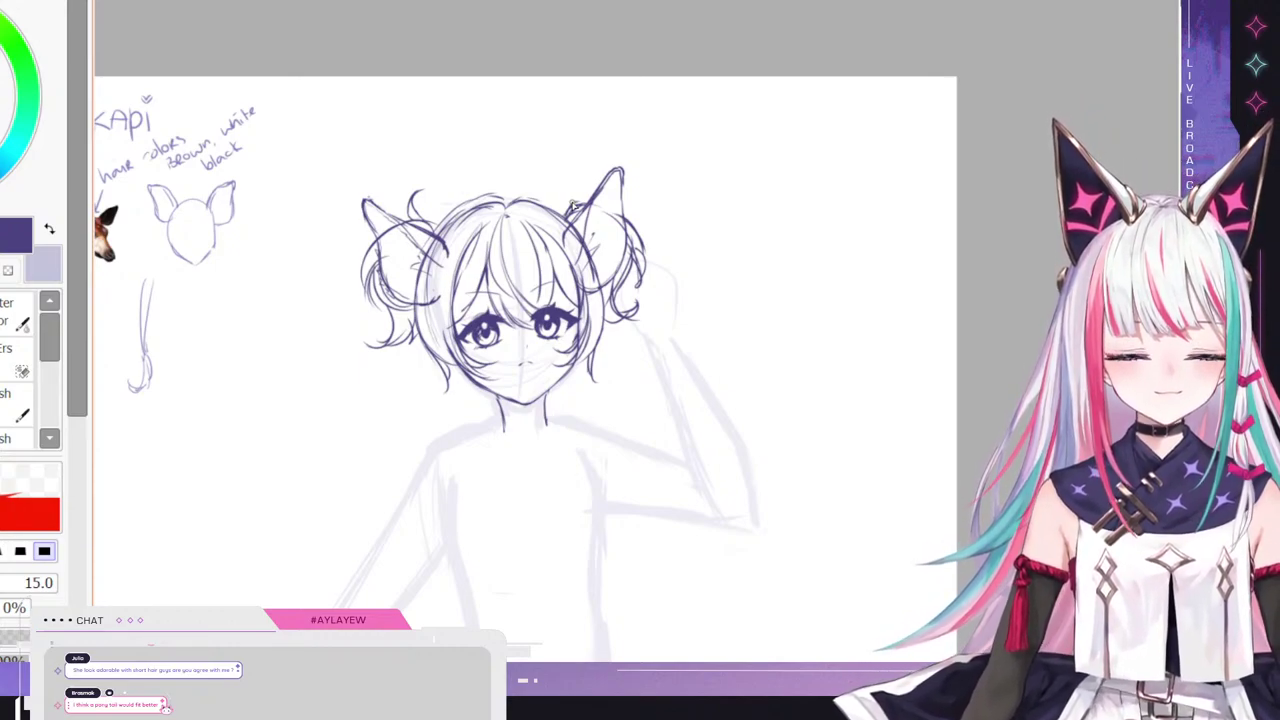
- Try a thin curling strand hanging beneath the tuft on the left side of the head, and undo it
{"action": "left_click_drag", "start_coordinate": [414, 362], "coordinate": [398, 386]}
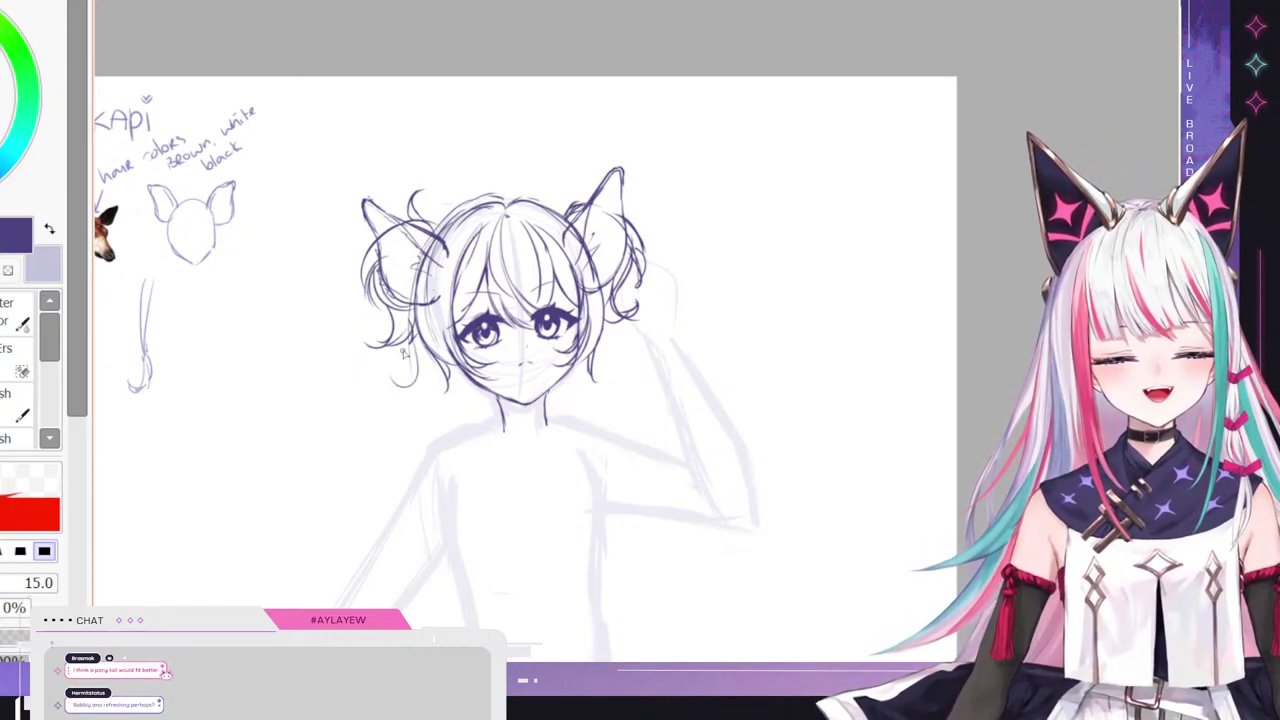
{"action": "key", "text": "ctrl+z"}
{"action": "key", "text": "ctrl+z"}
{"action": "mouse_move", "coordinate": [412, 336]}
{"action": "left_mouse_down"}
{"action": "mouse_move", "coordinate": [401, 365]}
{"action": "mouse_move", "coordinate": [391, 404]}
{"action": "left_mouse_up"}
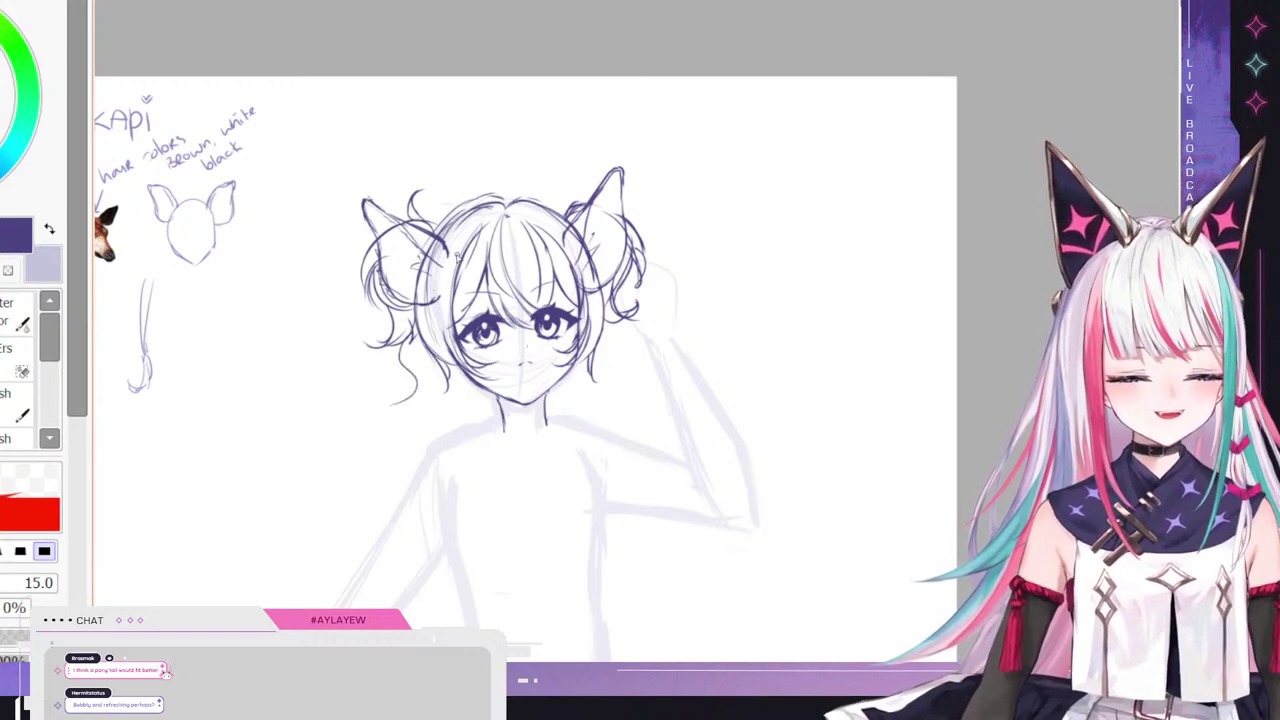
{"action": "key", "text": "ctrl+z"}
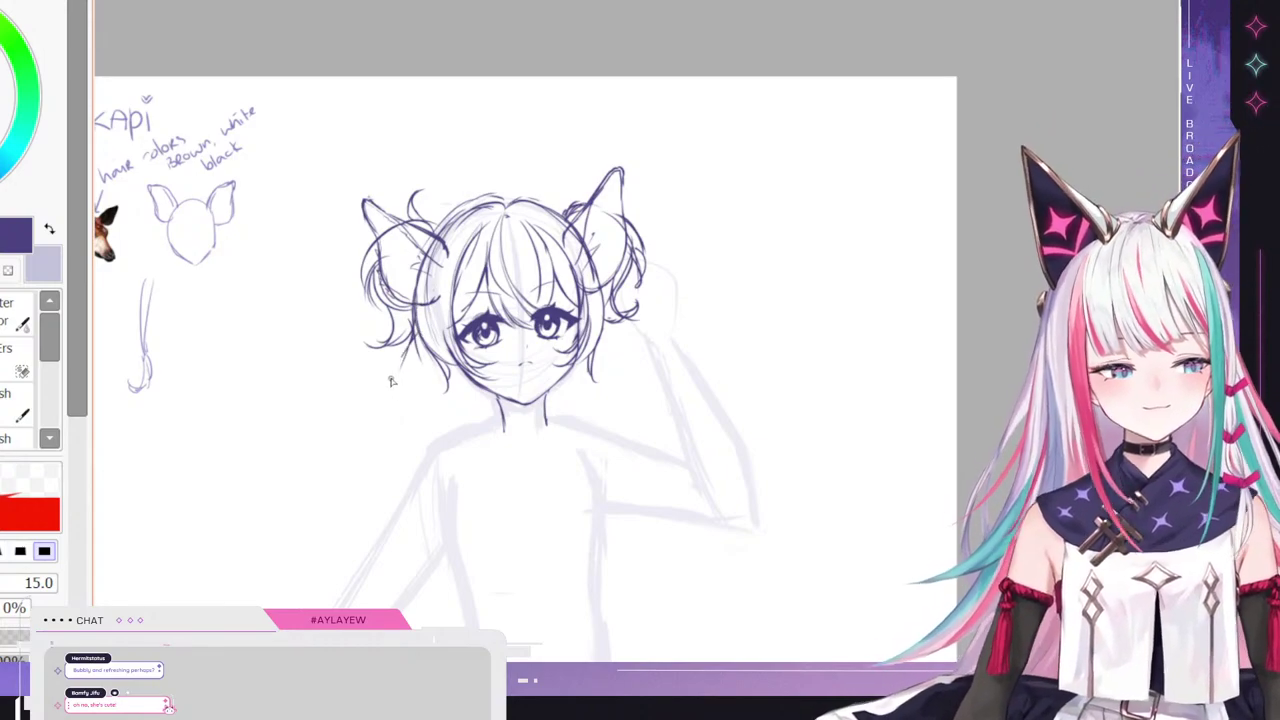
- Draw short curled locks flaring around the jaw below both tufts, and reshape the hair slightly with a free transform
{"action": "mouse_move", "coordinate": [414, 350]}
{"action": "left_mouse_down"}
{"action": "mouse_move", "coordinate": [399, 388]}
{"action": "mouse_move", "coordinate": [412, 400]}
{"action": "mouse_move", "coordinate": [439, 392]}
{"action": "left_mouse_up"}
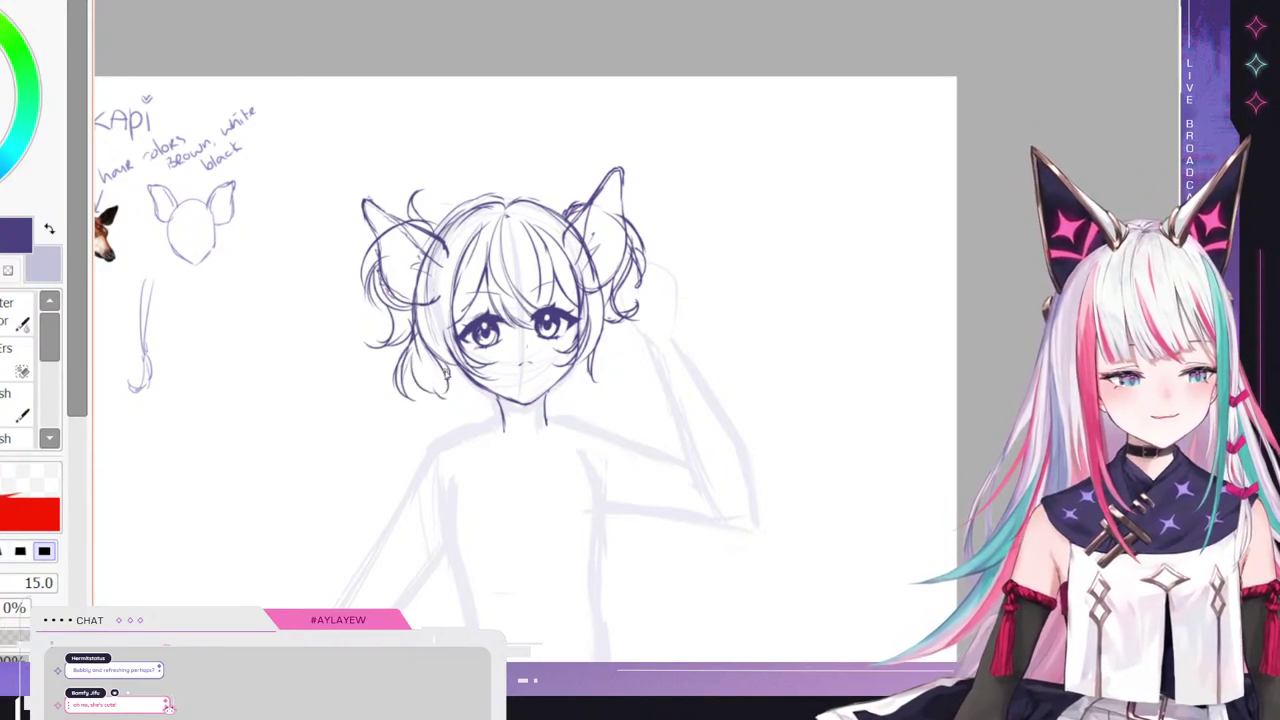
{"action": "key", "text": "ctrl+z"}
{"action": "mouse_move", "coordinate": [414, 349]}
{"action": "left_mouse_down"}
{"action": "mouse_move", "coordinate": [428, 400]}
{"action": "mouse_move", "coordinate": [461, 405]}
{"action": "left_mouse_up"}
{"action": "mouse_move", "coordinate": [436, 362]}
{"action": "left_mouse_down"}
{"action": "mouse_move", "coordinate": [461, 405]}
{"action": "mouse_move", "coordinate": [438, 398]}
{"action": "mouse_move", "coordinate": [445, 388]}
{"action": "mouse_move", "coordinate": [485, 408]}
{"action": "mouse_move", "coordinate": [494, 392]}
{"action": "mouse_move", "coordinate": [569, 405]}
{"action": "left_mouse_up"}
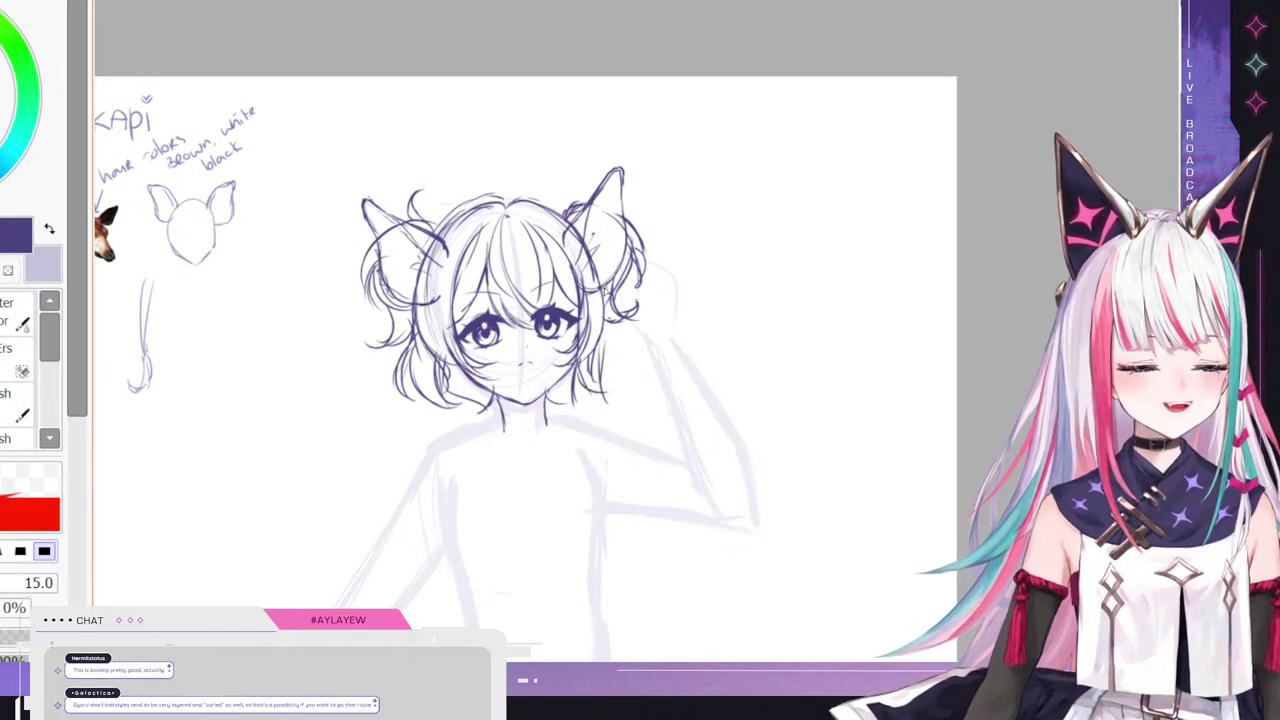
{"action": "left_click_drag", "start_coordinate": [604, 300], "coordinate": [630, 386]}
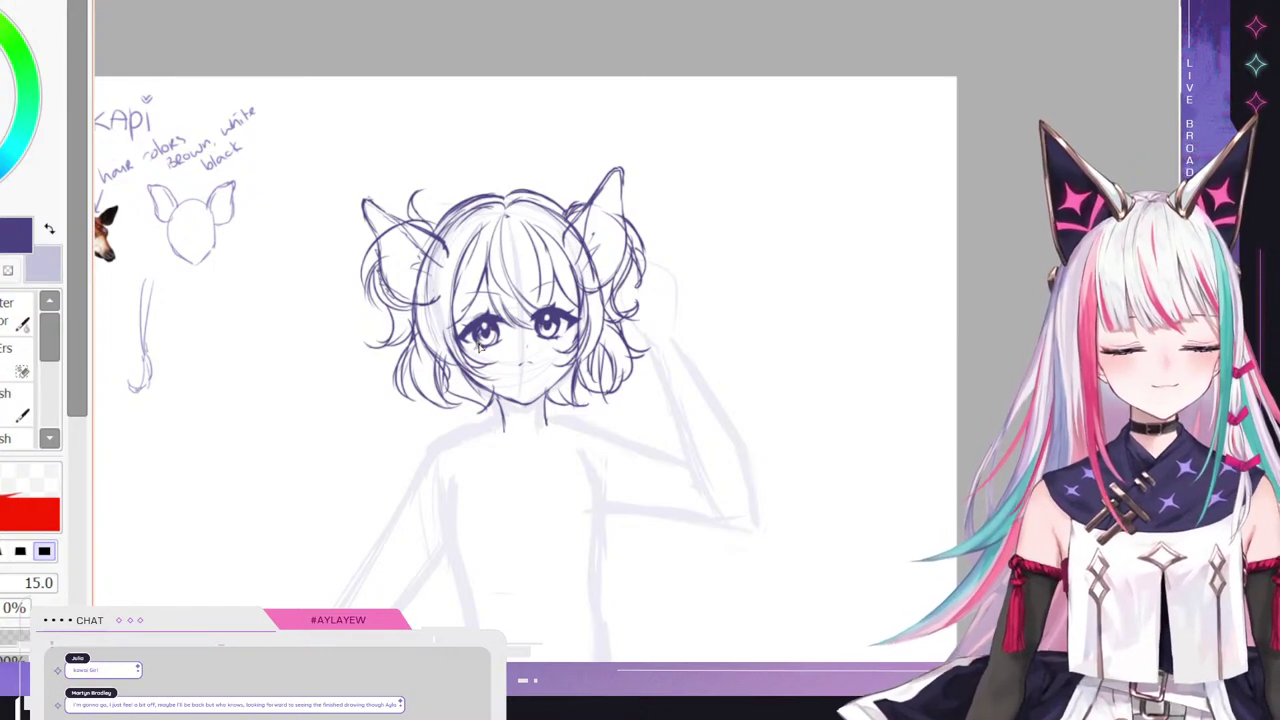
{"action": "key", "text": "ctrl+t"}
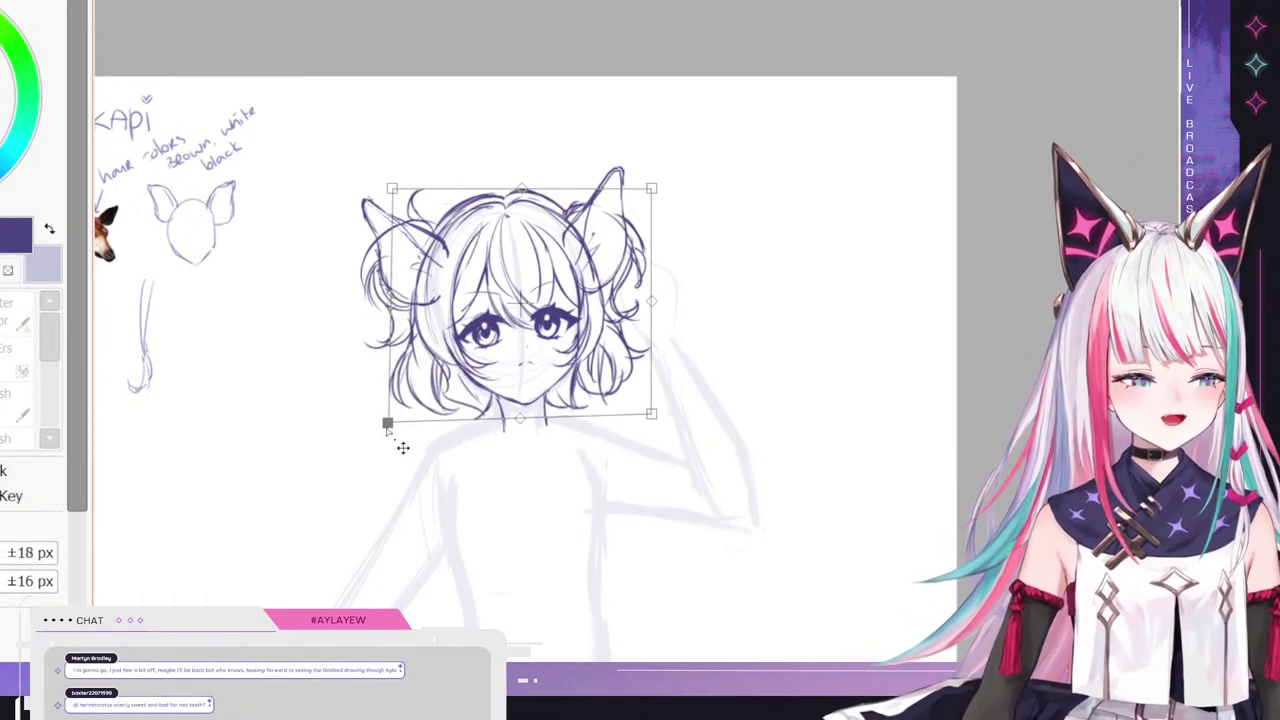
{"action": "key", "text": "Return"}
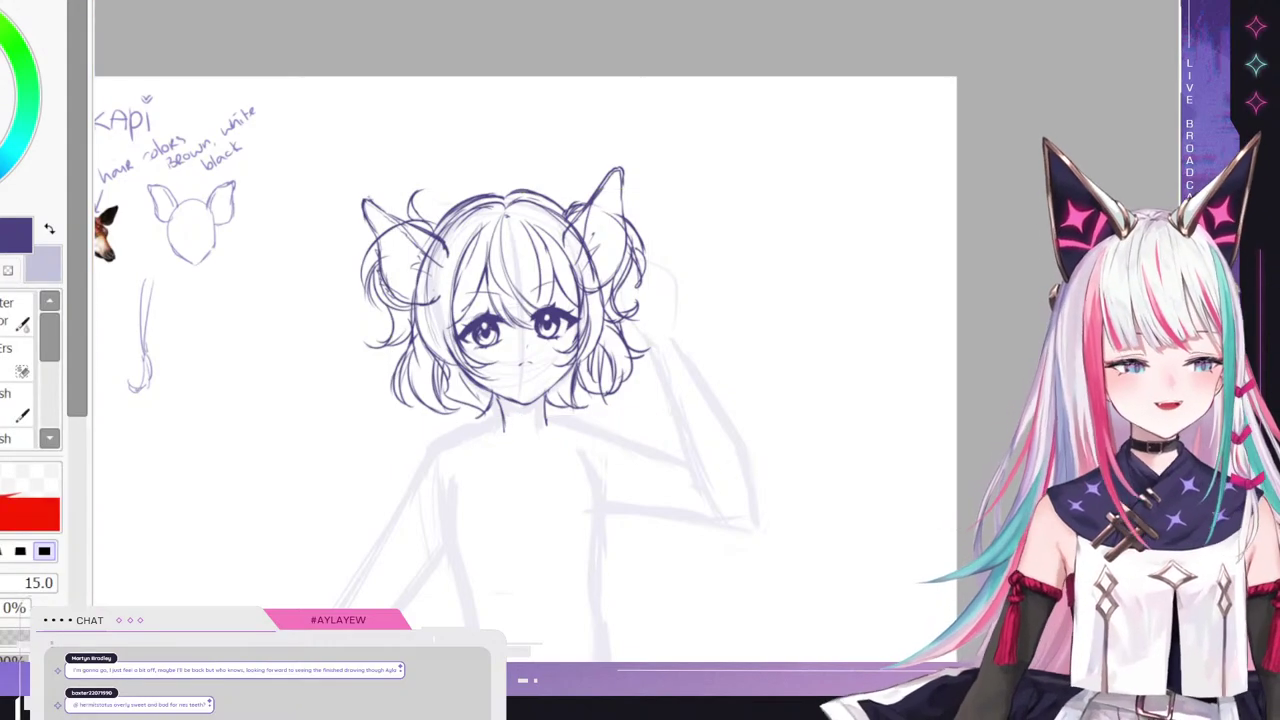
- Examine the hairstyle's overall shape against the full-body pose and the okapi reference notes
{"action": "scroll", "coordinate": [674, 209], "scroll_direction": "down", "scroll_amount": 6}
{"action": "scroll", "coordinate": [377, 317], "scroll_direction": "up", "scroll_amount": 3}
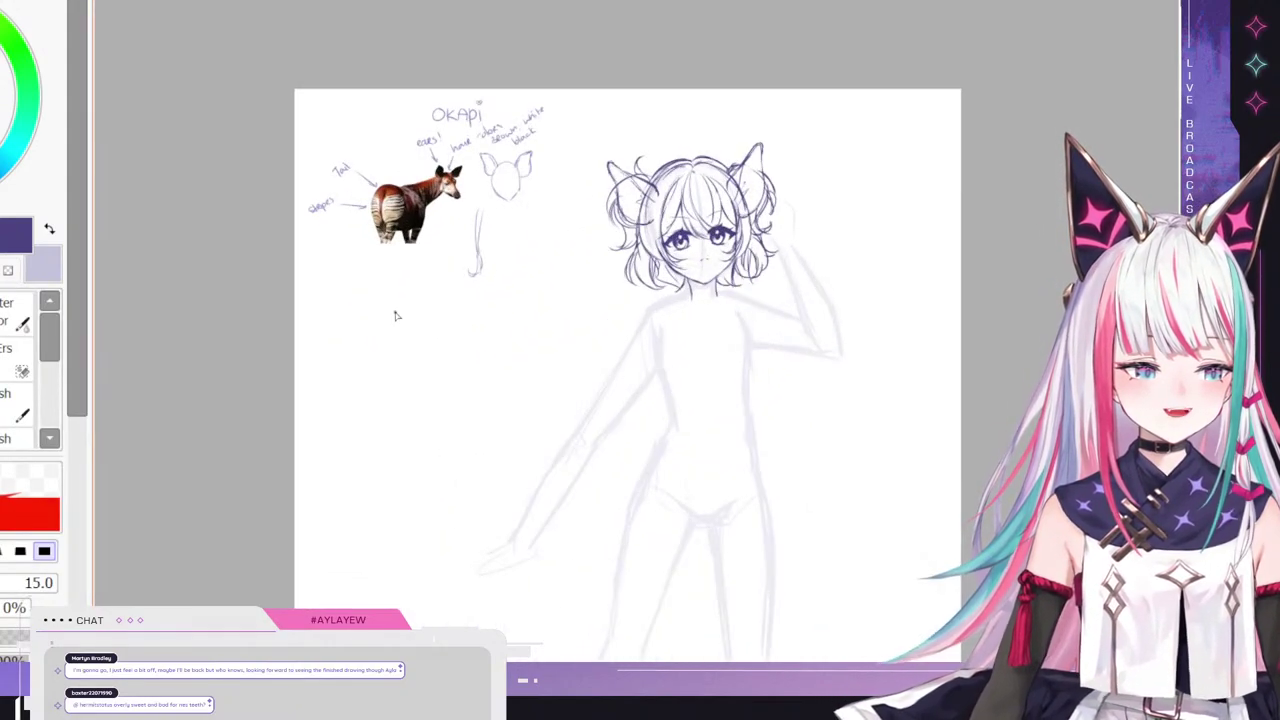
{"action": "scroll", "coordinate": [730, 295], "scroll_direction": "down", "scroll_amount": 2}
{"action": "scroll", "coordinate": [666, 294], "scroll_direction": "up", "scroll_amount": 3}
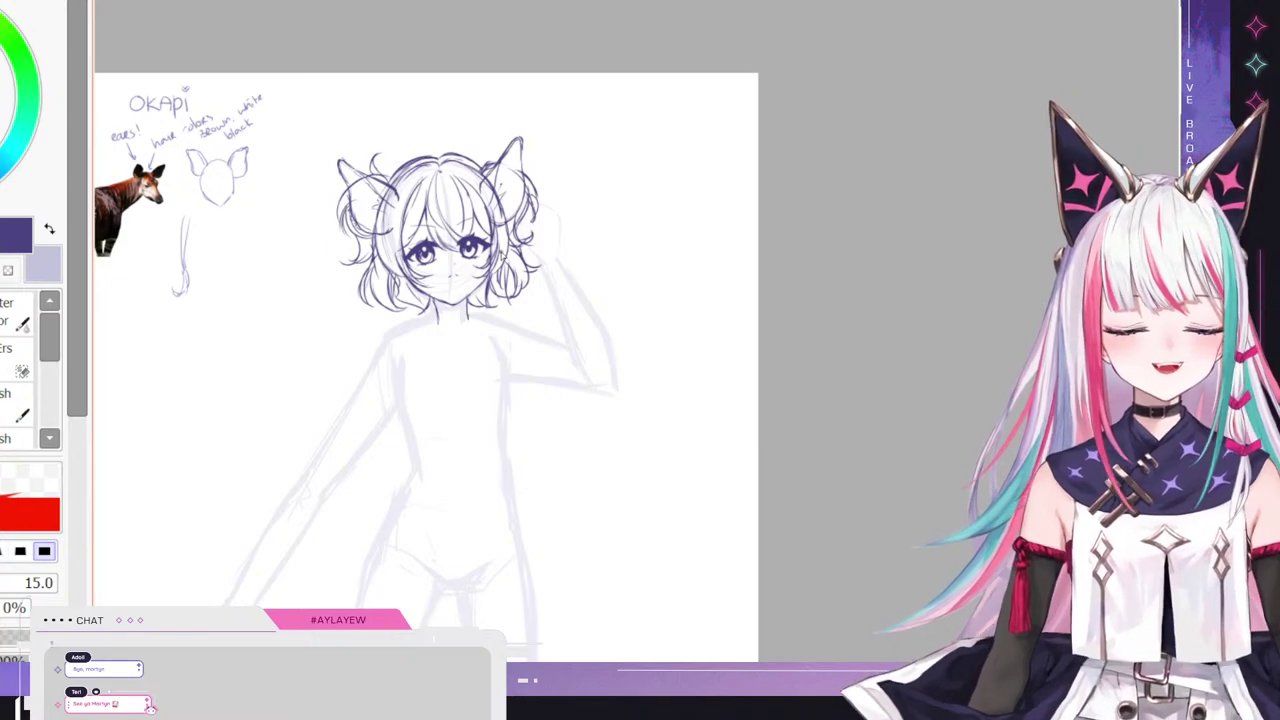
{"action": "scroll", "coordinate": [457, 206], "scroll_direction": "down", "scroll_amount": 2}
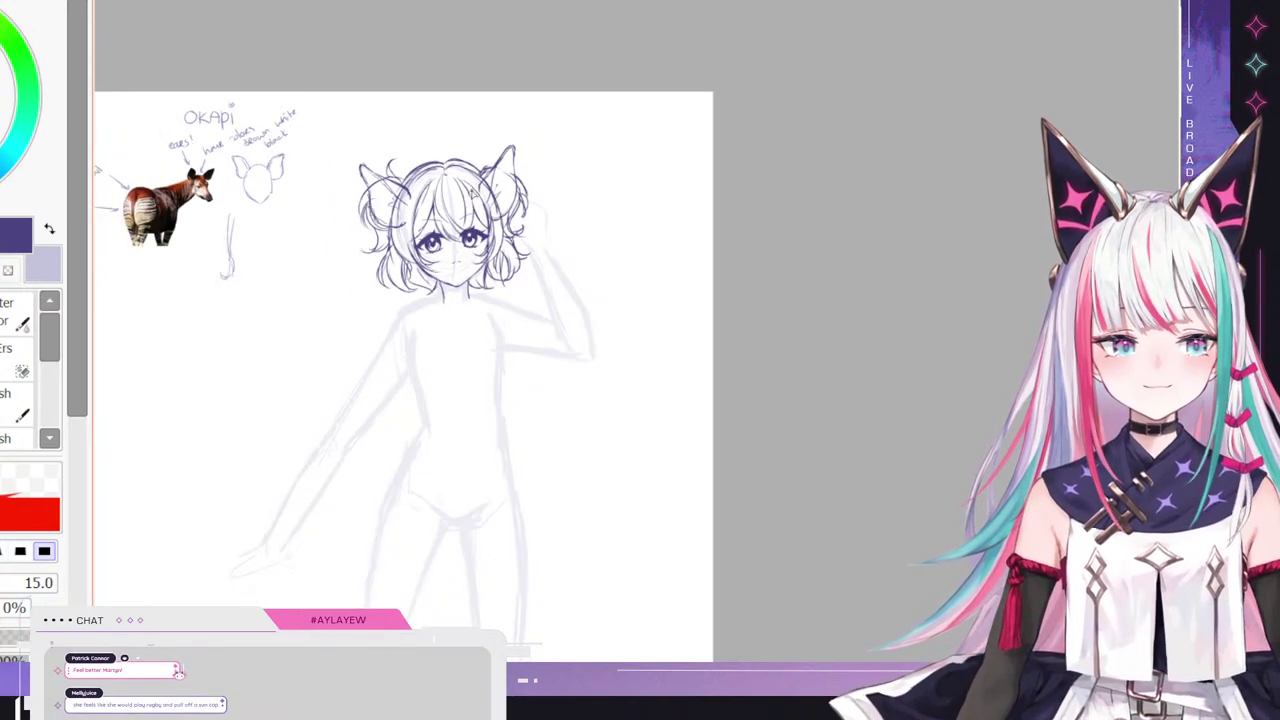
{"action": "scroll", "coordinate": [271, 240], "scroll_direction": "up", "scroll_amount": 1}
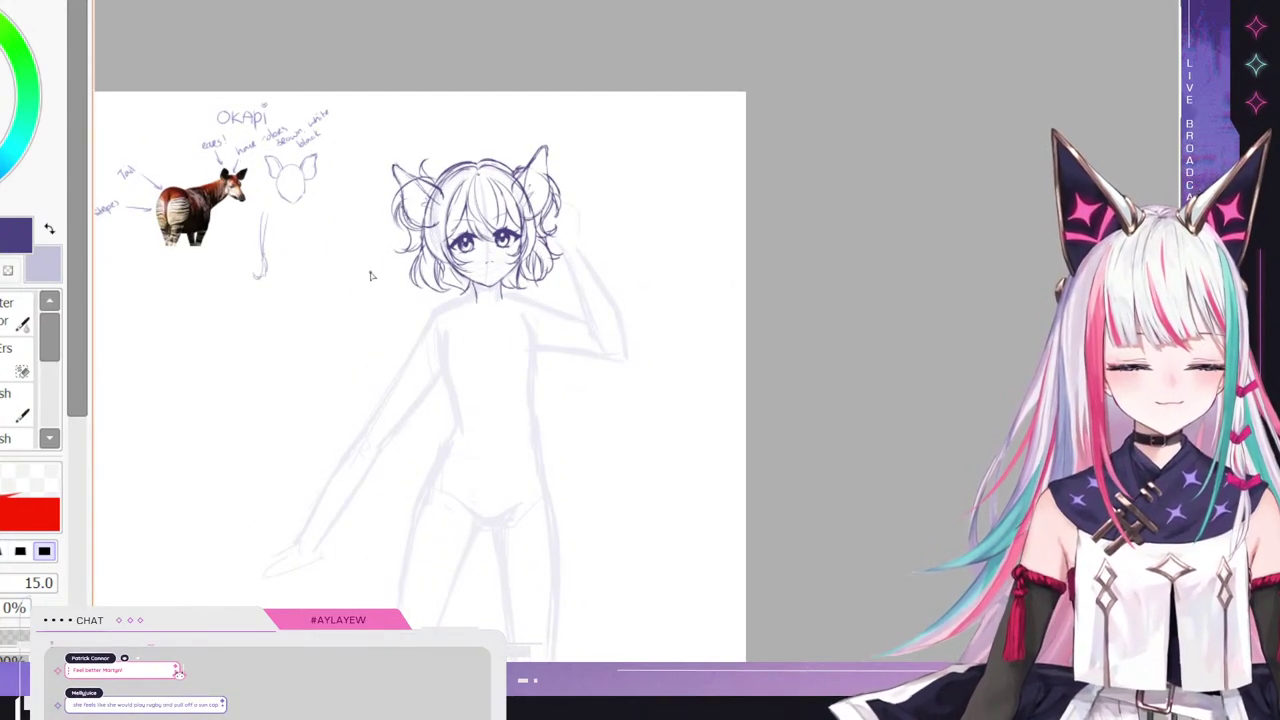
{"action": "scroll", "coordinate": [402, 296], "scroll_direction": "down", "scroll_amount": 1}
{"action": "scroll", "coordinate": [480, 318], "scroll_direction": "up", "scroll_amount": 1}
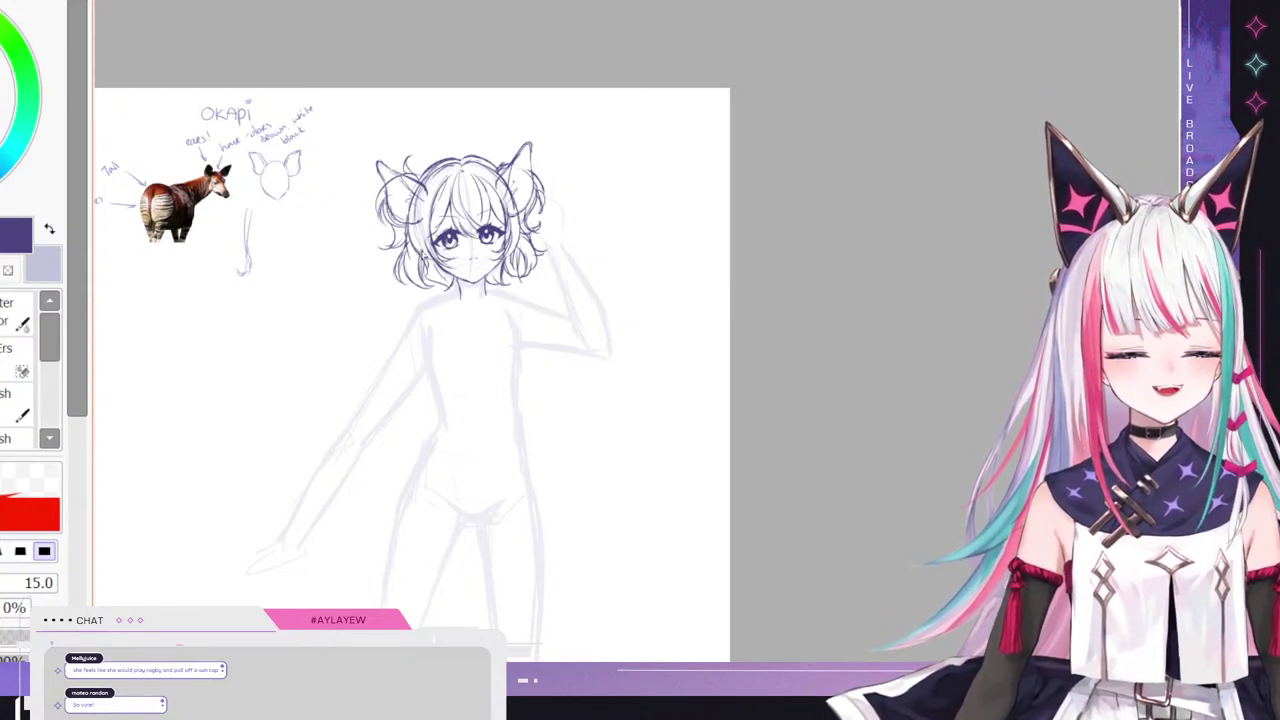
- Try long strands falling from the hair on the left toward the lowered arm, and undo them
{"action": "left_click_drag", "start_coordinate": [405, 280], "coordinate": [389, 392]}
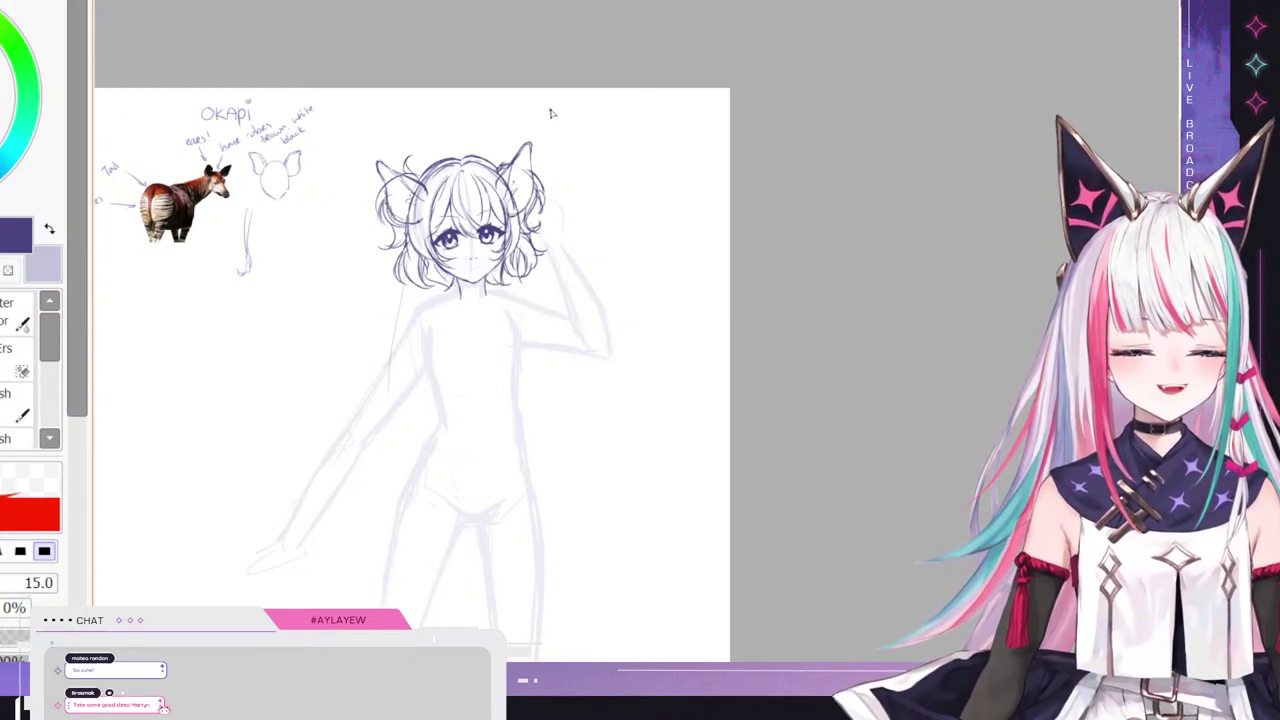
{"action": "key", "text": "ctrl+z"}
{"action": "left_click_drag", "start_coordinate": [394, 264], "coordinate": [327, 367]}
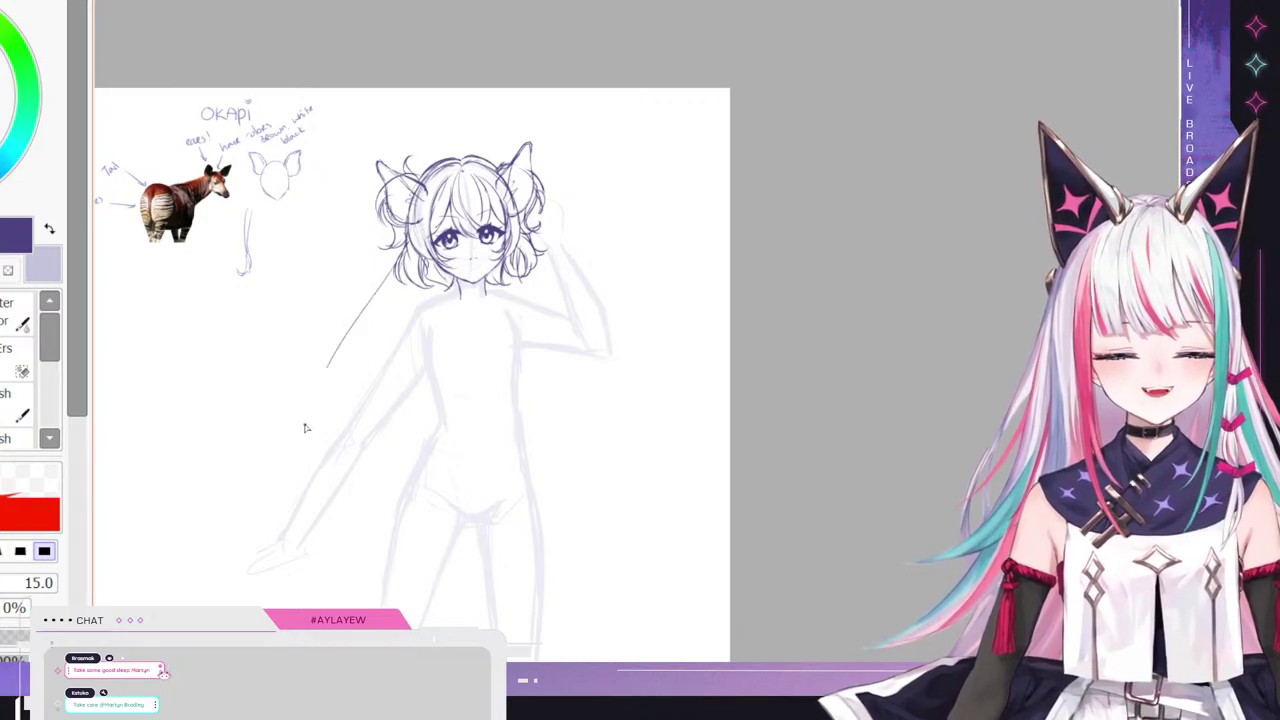
{"action": "left_click_drag", "start_coordinate": [305, 428], "coordinate": [316, 456]}
{"action": "key", "text": "ctrl+z"}
- Draw the outer contour of a long ponytail sweeping from the hair on the left past the arm and curling in near the hip
{"action": "mouse_move", "coordinate": [395, 262]}
{"action": "left_mouse_down"}
{"action": "mouse_move", "coordinate": [351, 329]}
{"action": "mouse_move", "coordinate": [352, 488]}
{"action": "left_mouse_up"}
{"action": "mouse_move", "coordinate": [318, 406]}
{"action": "left_mouse_down"}
{"action": "mouse_move", "coordinate": [327, 484]}
{"action": "mouse_move", "coordinate": [398, 478]}
{"action": "left_mouse_up"}
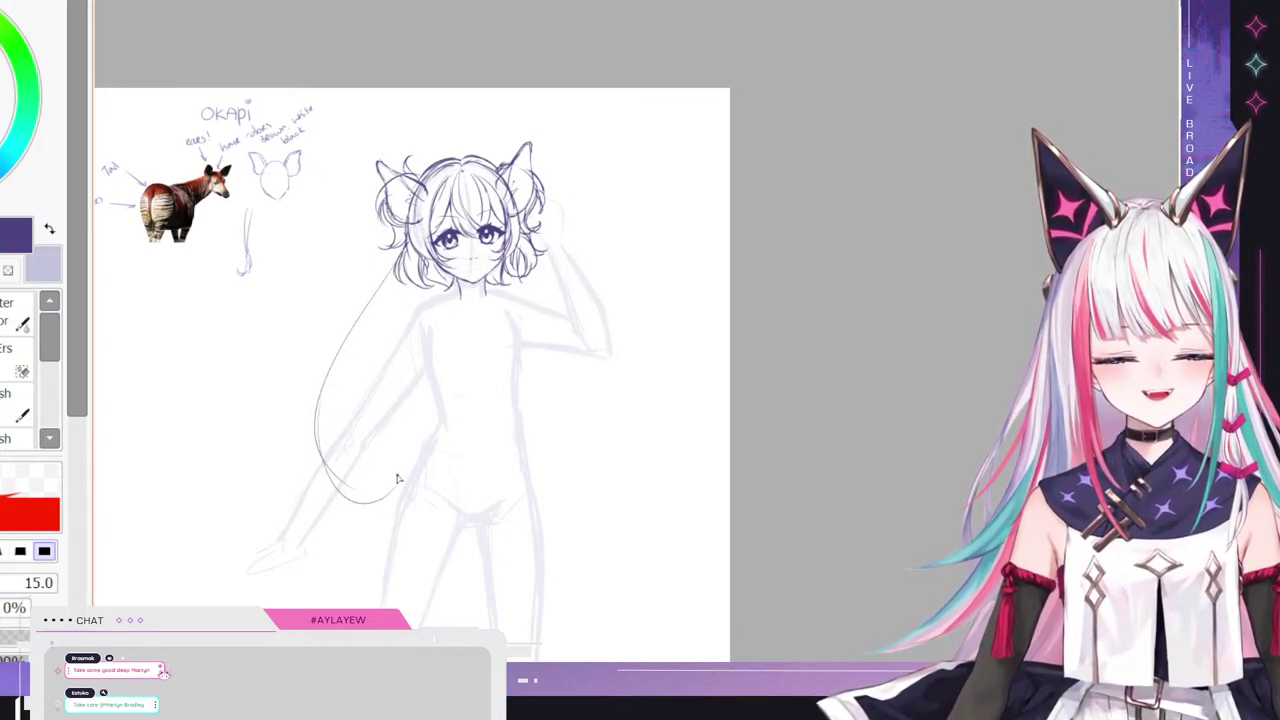
{"action": "mouse_move", "coordinate": [316, 384]}
{"action": "left_mouse_down"}
{"action": "mouse_move", "coordinate": [326, 429]}
{"action": "mouse_move", "coordinate": [381, 459]}
{"action": "mouse_move", "coordinate": [343, 346]}
{"action": "mouse_move", "coordinate": [396, 270]}
{"action": "left_mouse_up"}
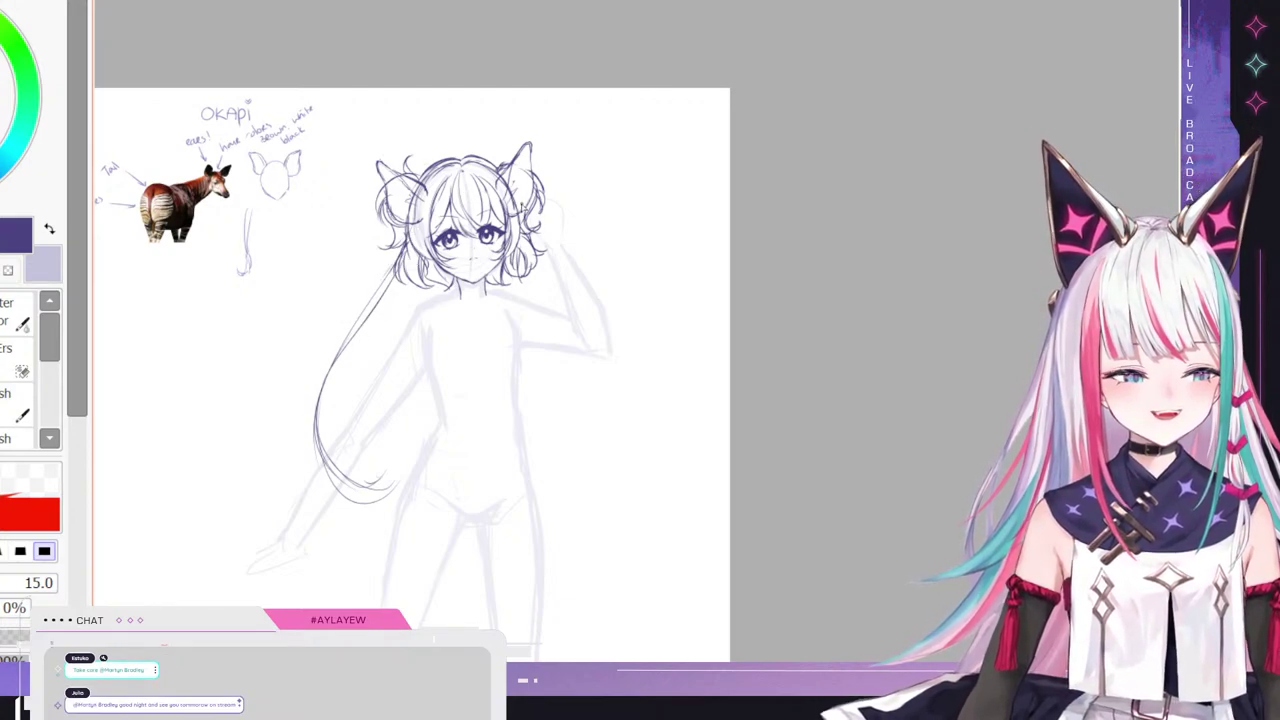
- Try a matching long ponytail contour on the raised-arm side, and undo the ponytails on both sides of the figure
{"action": "mouse_move", "coordinate": [538, 250]}
{"action": "left_mouse_down"}
{"action": "mouse_move", "coordinate": [575, 306]}
{"action": "mouse_move", "coordinate": [578, 468]}
{"action": "left_mouse_up"}
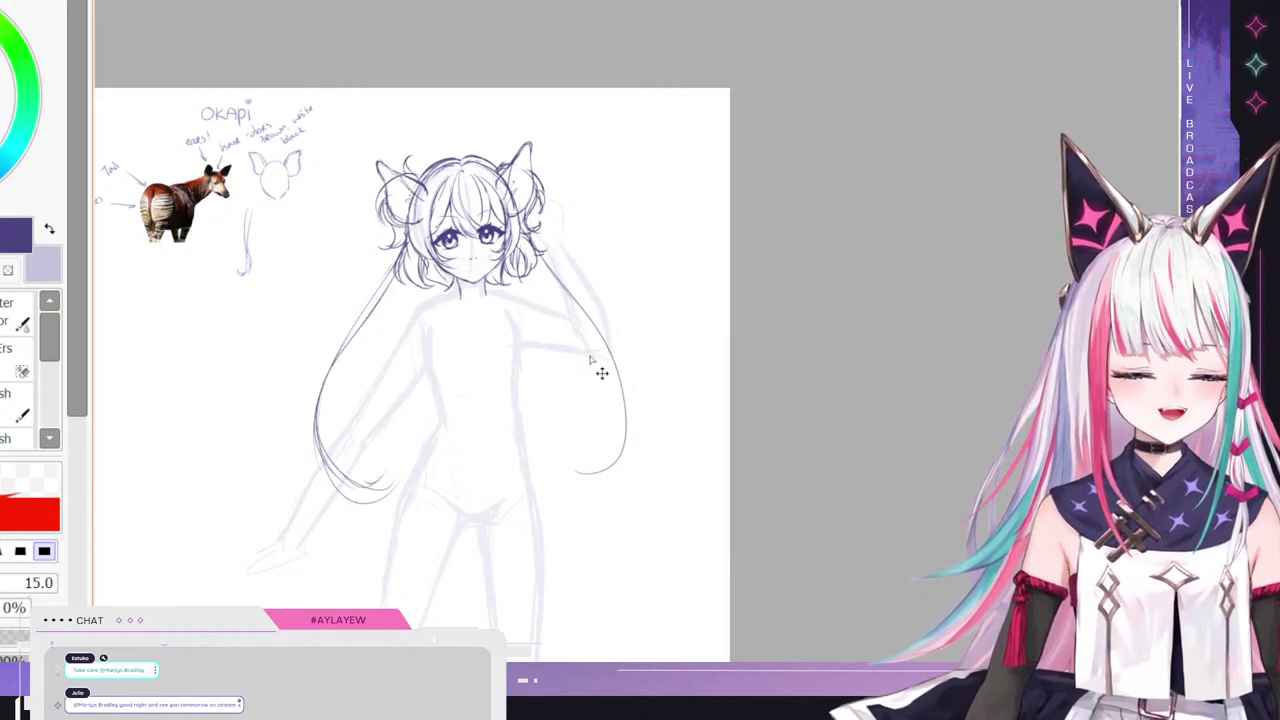
{"action": "key", "text": "ctrl+z"}
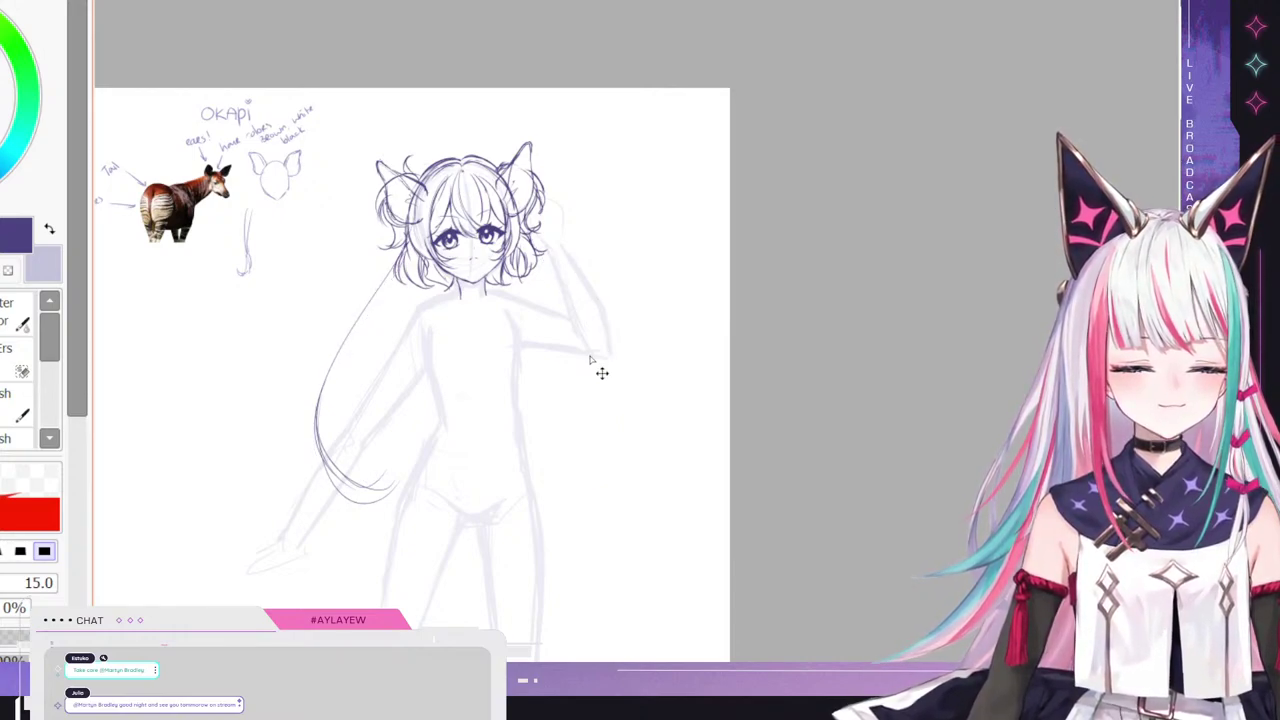
{"action": "key", "text": "ctrl+z"}
{"action": "key", "text": "ctrl+z"}
{"action": "key", "text": "ctrl+z"}
{"action": "key", "text": "ctrl+z"}
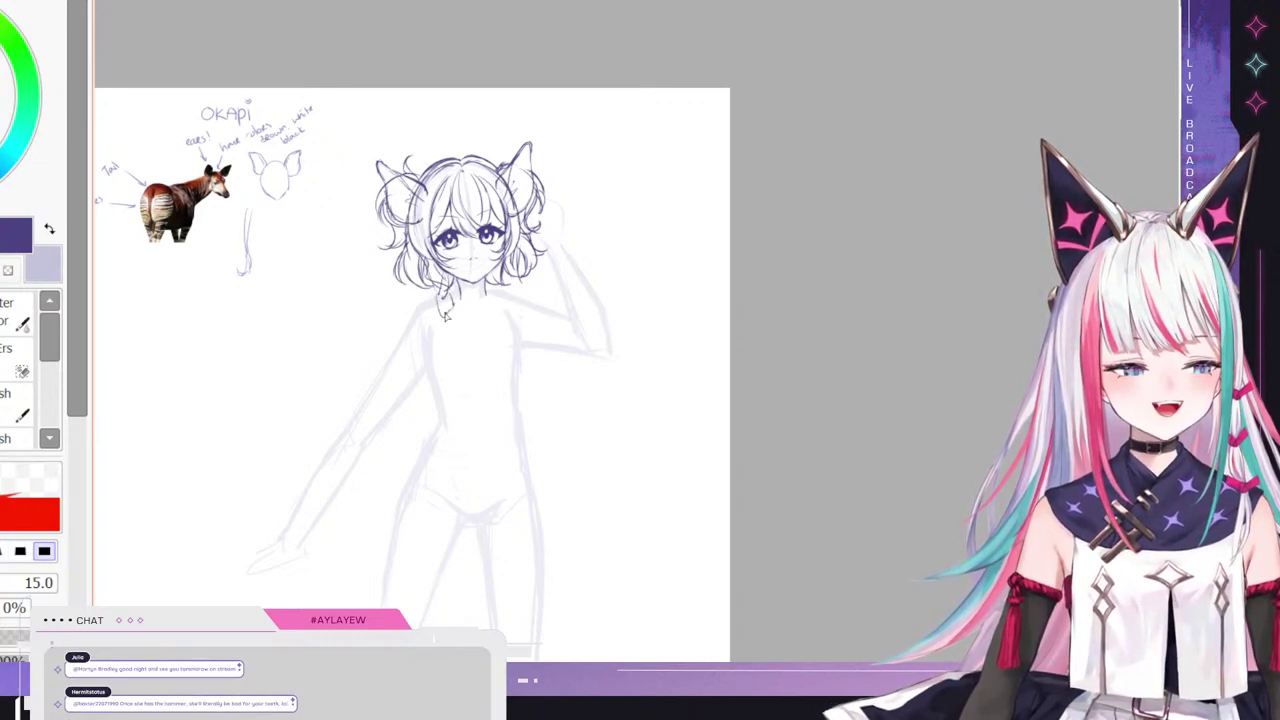
- Try a small braid below the jaw with a loose lock hanging over the chest, and undo it
{"action": "mouse_move", "coordinate": [446, 326]}
{"action": "left_mouse_down"}
{"action": "mouse_move", "coordinate": [436, 389]}
{"action": "mouse_move", "coordinate": [454, 370]}
{"action": "mouse_move", "coordinate": [441, 382]}
{"action": "left_mouse_up"}
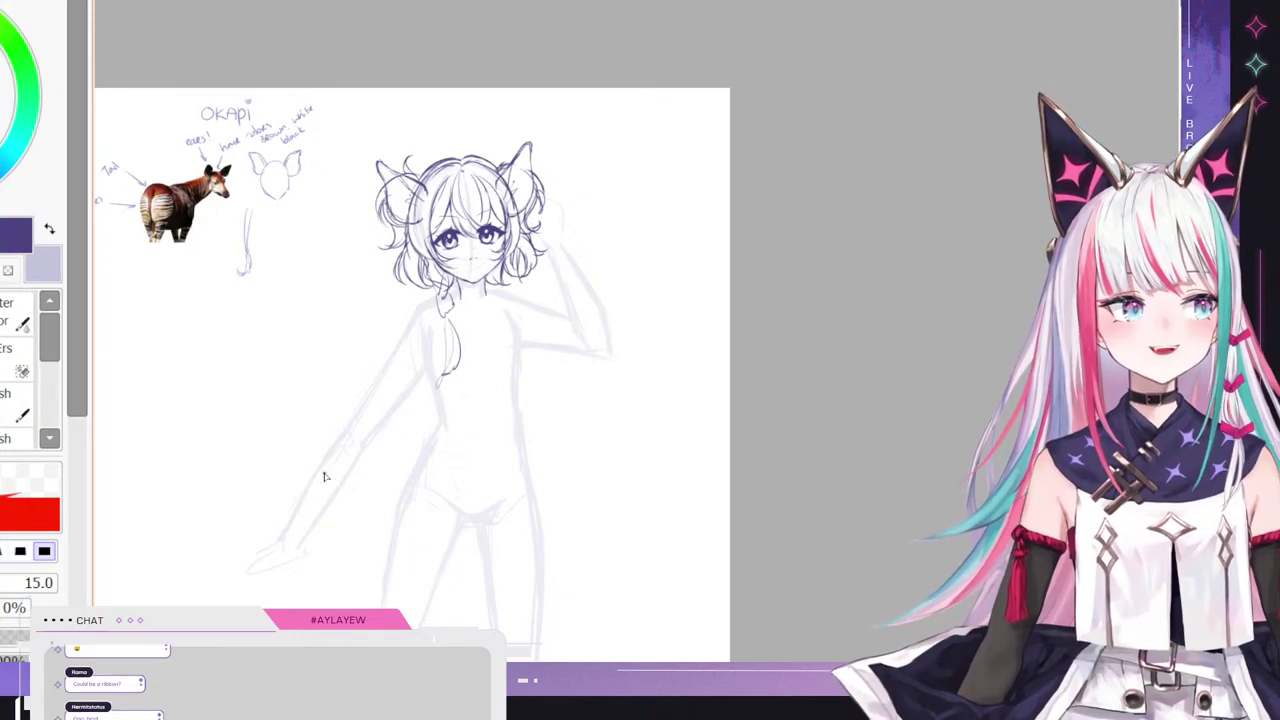
{"action": "scroll", "coordinate": [358, 418], "scroll_direction": "up", "scroll_amount": 1}
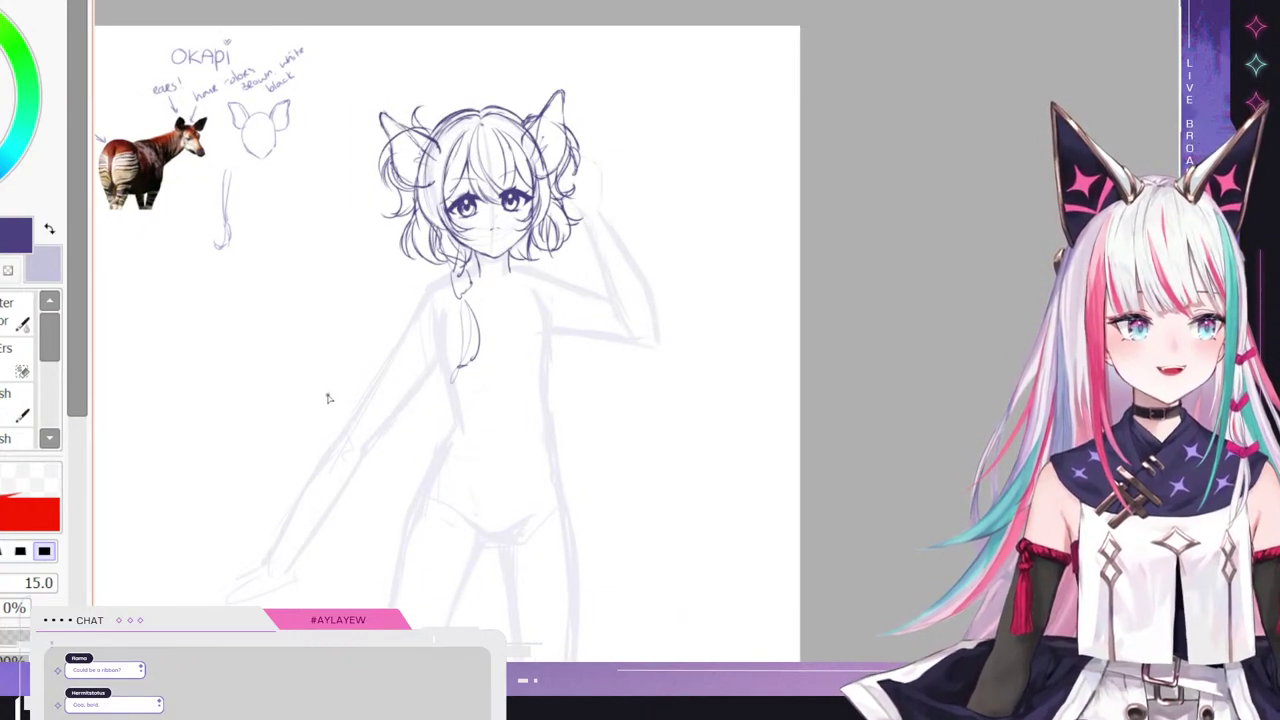
{"action": "scroll", "coordinate": [328, 398], "scroll_direction": "down", "scroll_amount": 1}
{"action": "scroll", "coordinate": [477, 341], "scroll_direction": "up", "scroll_amount": 2}
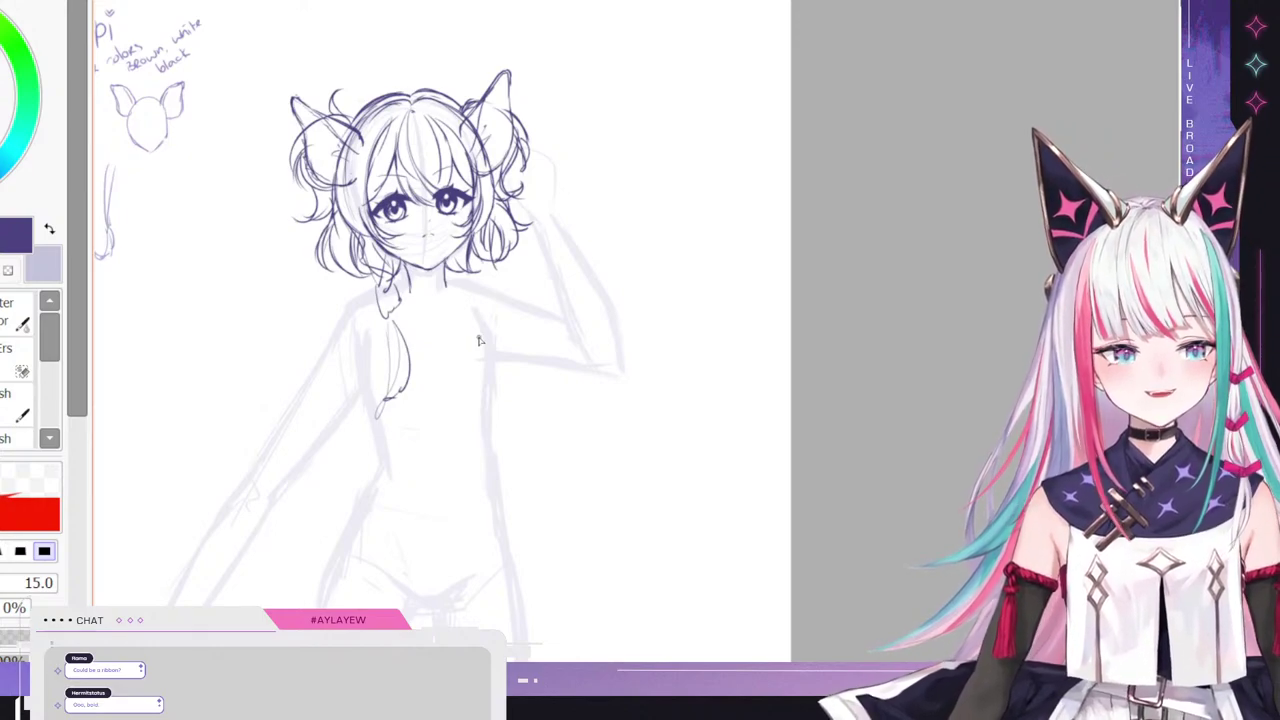
{"action": "key", "text": "ctrl+z"}
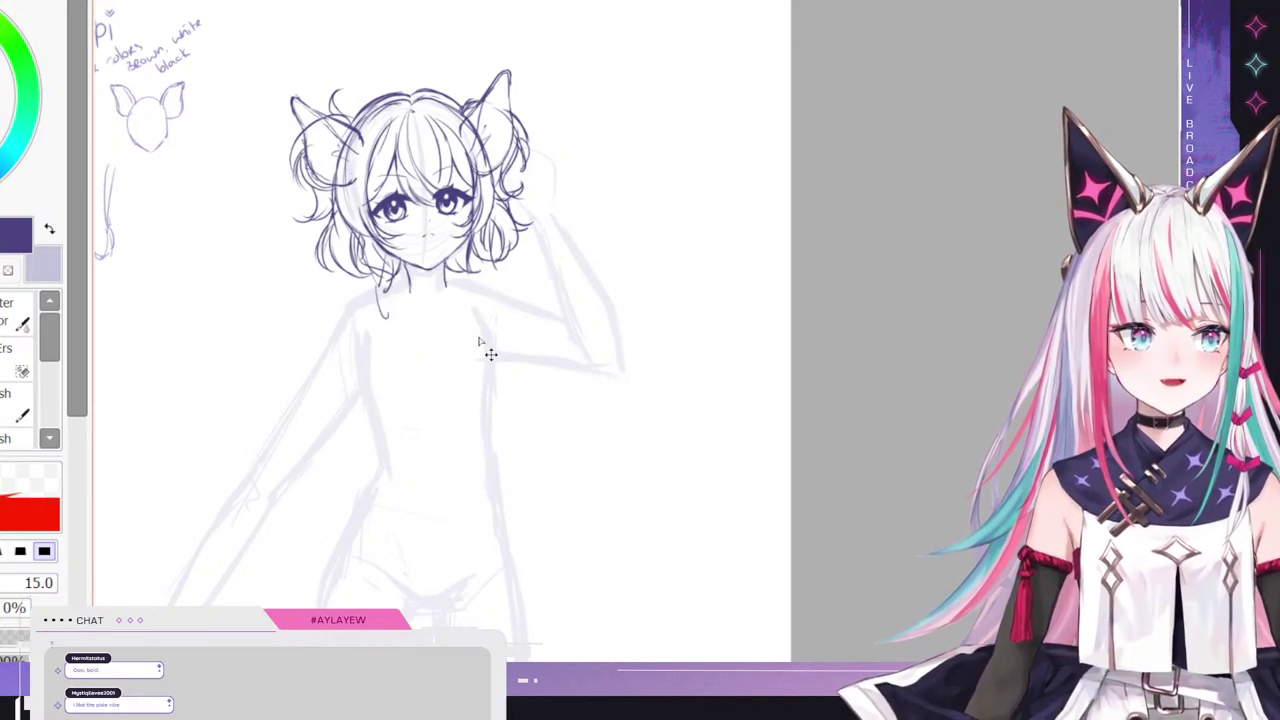
{"action": "key", "text": "ctrl+z"}
{"action": "key", "text": "ctrl+z"}
{"action": "key", "text": "ctrl+z"}
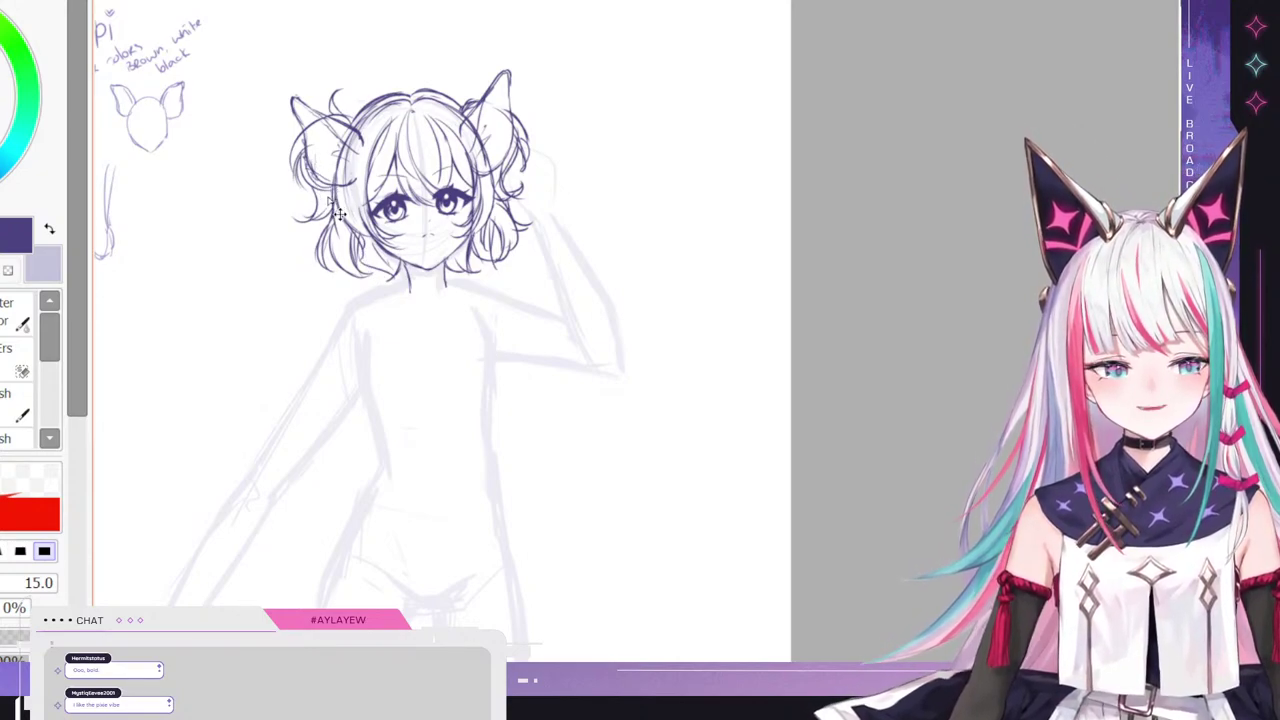
- Try a thin braid under the tuft on the lowered-arm side, ending in a long loose lock at the shoulder
{"action": "mouse_move", "coordinate": [331, 172]}
{"action": "left_mouse_down"}
{"action": "mouse_move", "coordinate": [325, 222]}
{"action": "mouse_move", "coordinate": [337, 225]}
{"action": "mouse_move", "coordinate": [326, 268]}
{"action": "left_mouse_up"}
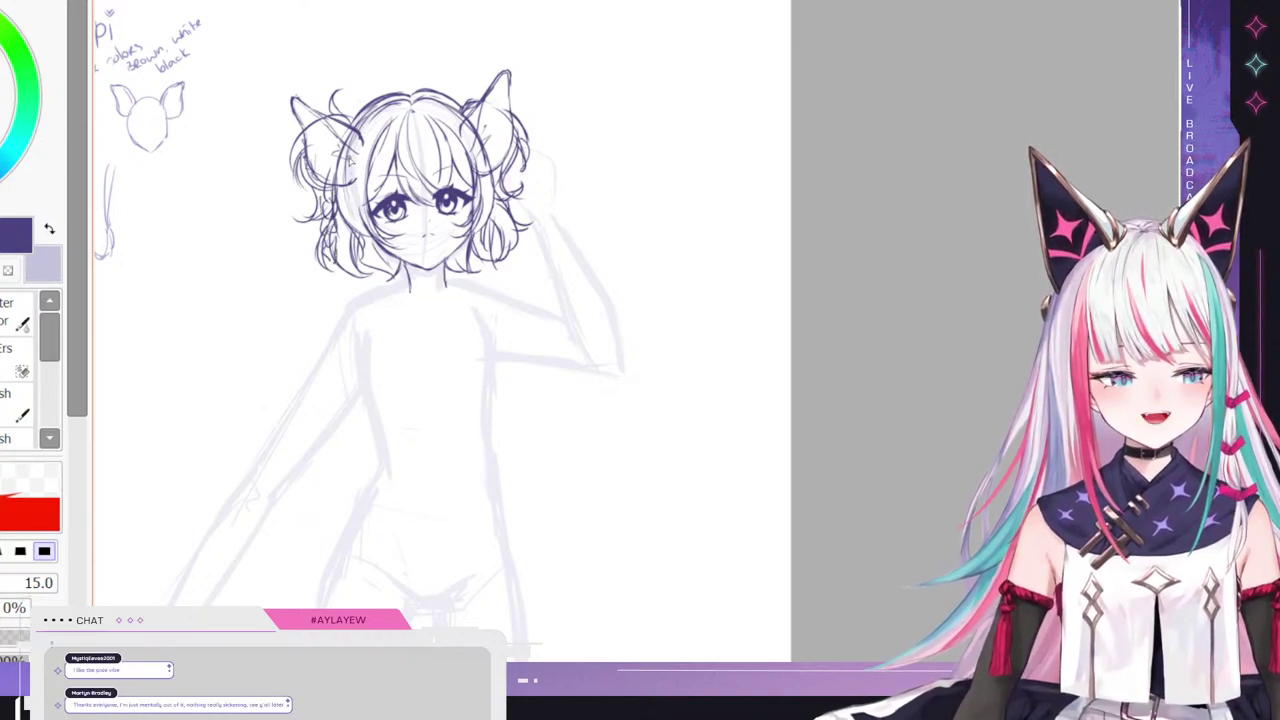
{"action": "mouse_move", "coordinate": [329, 264]}
{"action": "left_mouse_down"}
{"action": "mouse_move", "coordinate": [301, 329]}
{"action": "mouse_move", "coordinate": [334, 355]}
{"action": "mouse_move", "coordinate": [319, 352]}
{"action": "mouse_move", "coordinate": [329, 329]}
{"action": "mouse_move", "coordinate": [319, 332]}
{"action": "mouse_move", "coordinate": [303, 420]}
{"action": "left_mouse_up"}
{"action": "left_click_drag", "start_coordinate": [318, 350], "coordinate": [318, 402]}
{"action": "key", "text": "ctrl+z"}
{"action": "key", "text": "ctrl+z"}
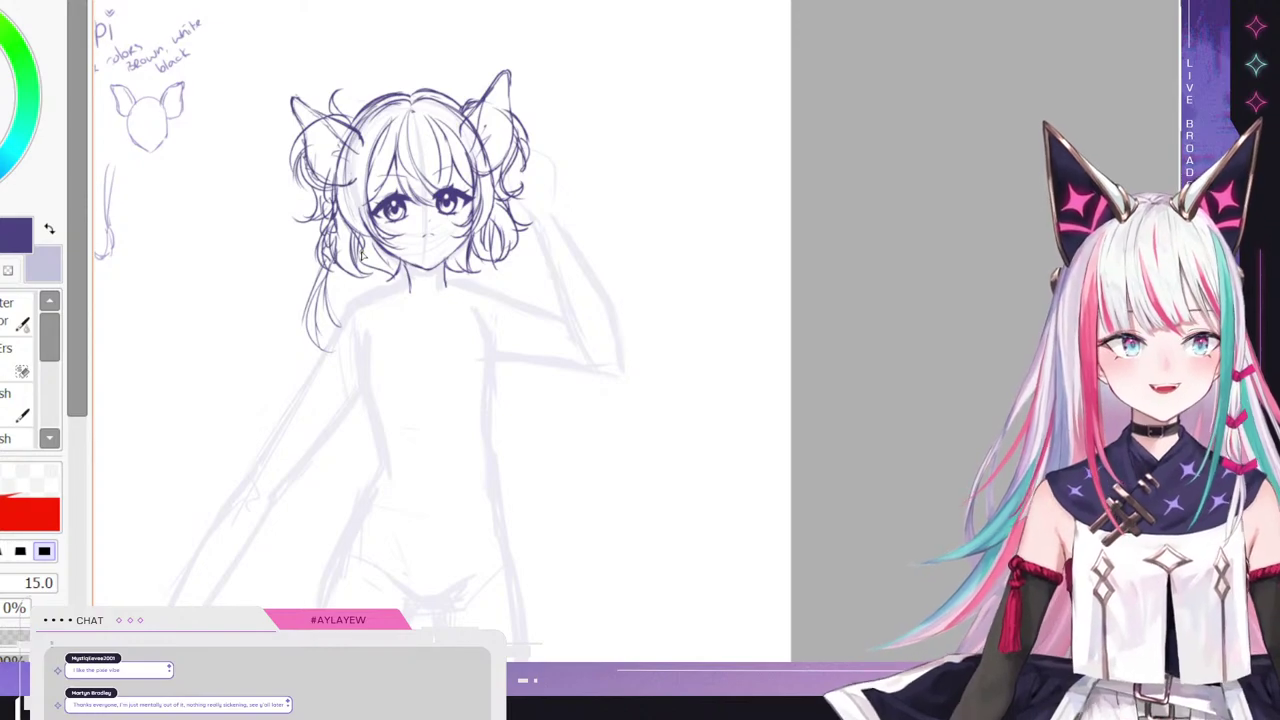
- Examine how the side braid and loose lock balance with the full-body pose
{"action": "scroll", "coordinate": [362, 255], "scroll_direction": "down", "scroll_amount": 2}
{"action": "scroll", "coordinate": [492, 204], "scroll_direction": "down", "scroll_amount": 1}
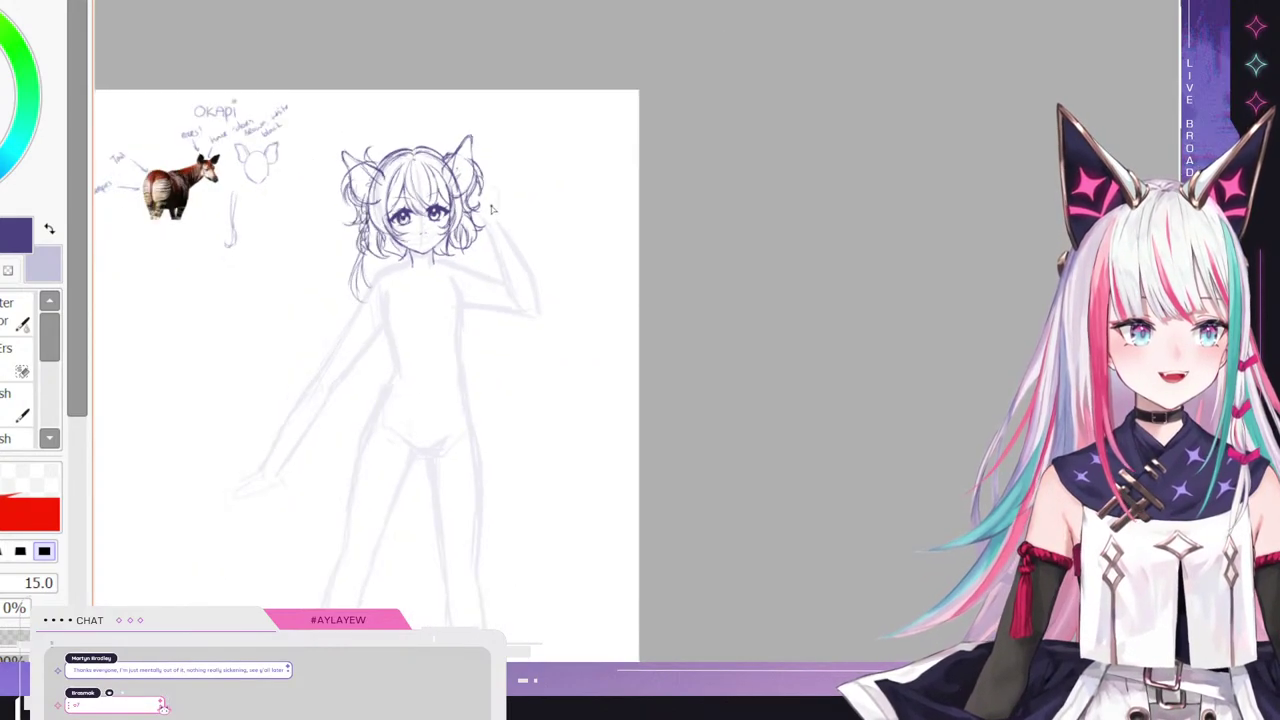
{"action": "scroll", "coordinate": [437, 337], "scroll_direction": "down", "scroll_amount": 1}
{"action": "scroll", "coordinate": [268, 214], "scroll_direction": "up", "scroll_amount": 1}
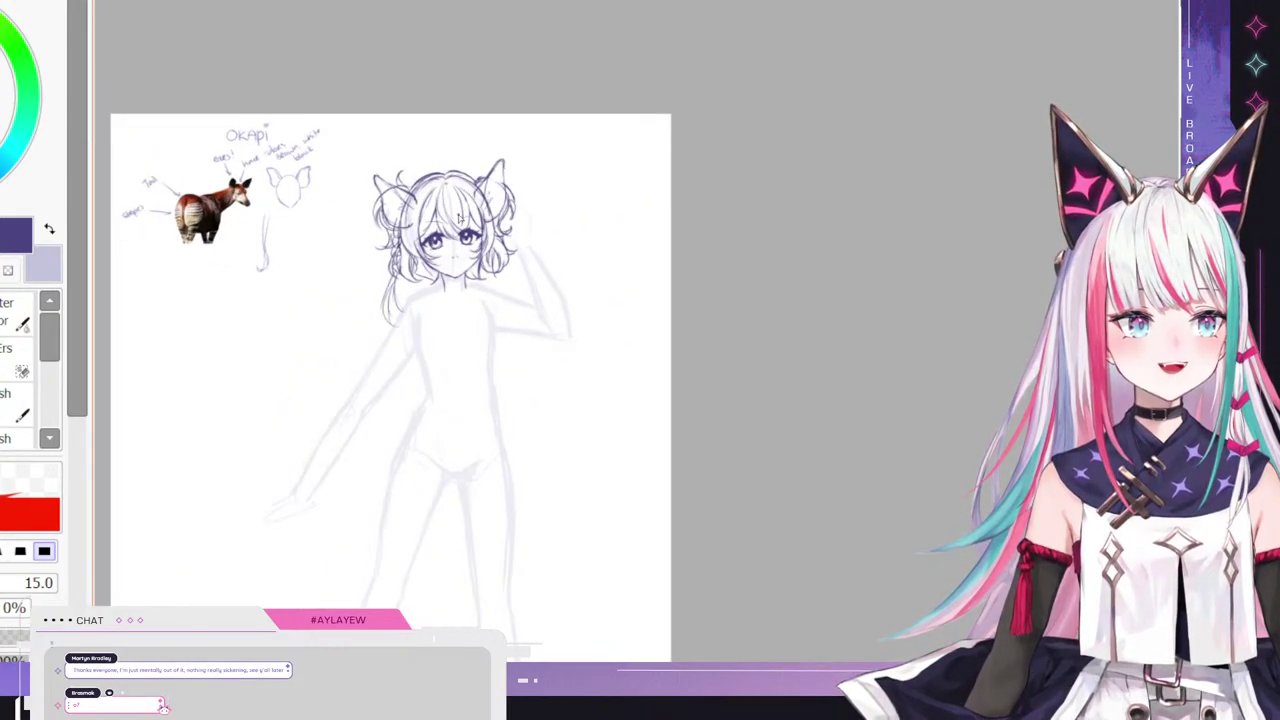
{"action": "scroll", "coordinate": [460, 218], "scroll_direction": "down", "scroll_amount": 1}
{"action": "scroll", "coordinate": [465, 218], "scroll_direction": "up", "scroll_amount": 1}
{"action": "scroll", "coordinate": [305, 198], "scroll_direction": "up", "scroll_amount": 2}
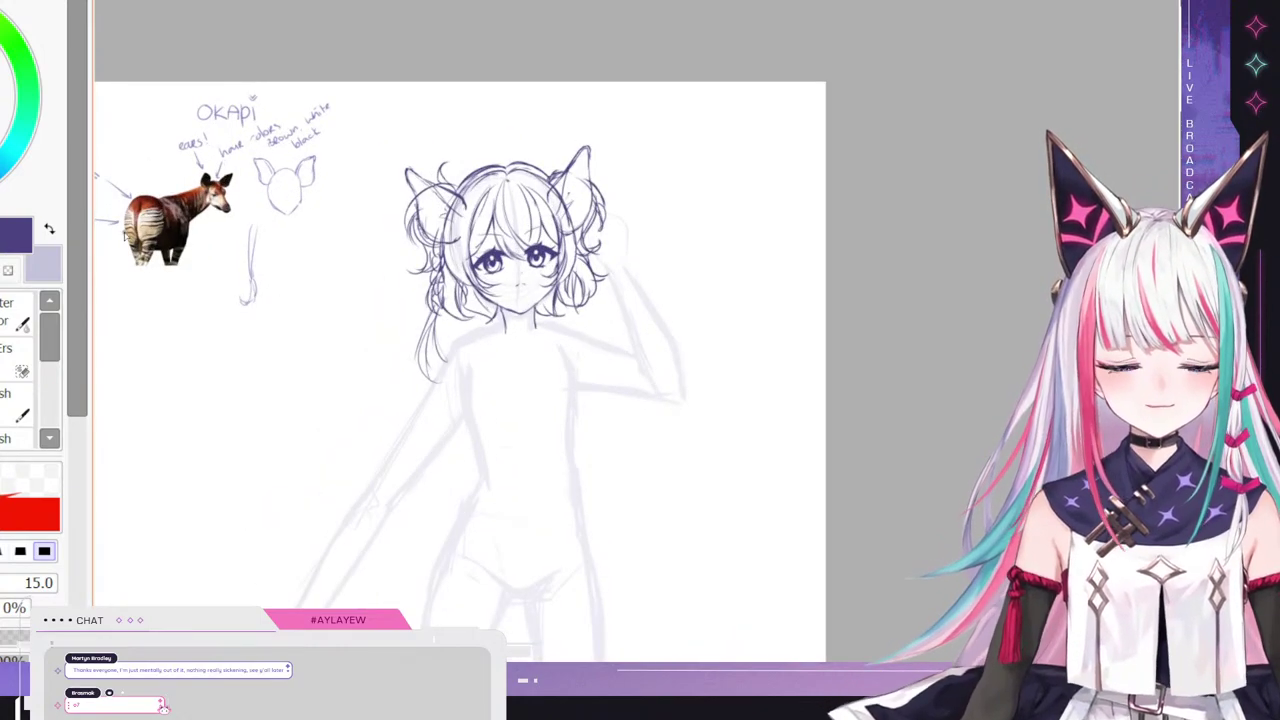
{"action": "scroll", "coordinate": [312, 246], "scroll_direction": "up", "scroll_amount": 1}
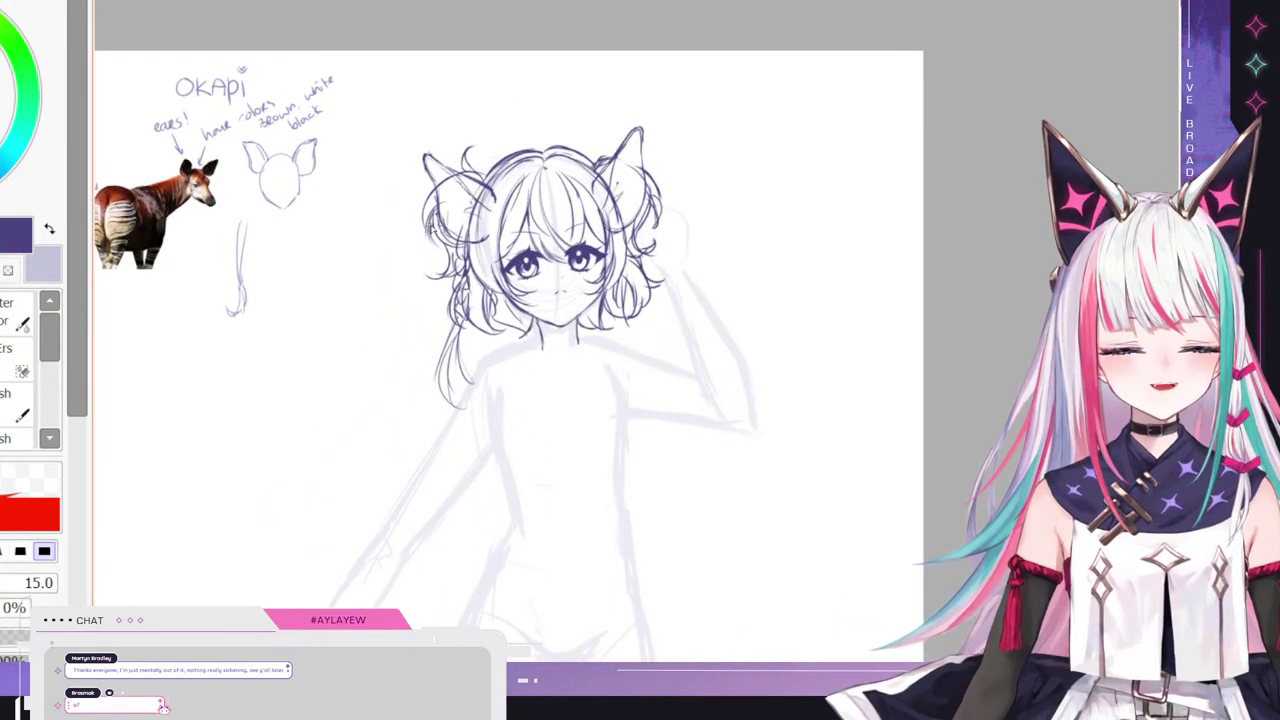
{"action": "scroll", "coordinate": [430, 229], "scroll_direction": "down", "scroll_amount": 1}
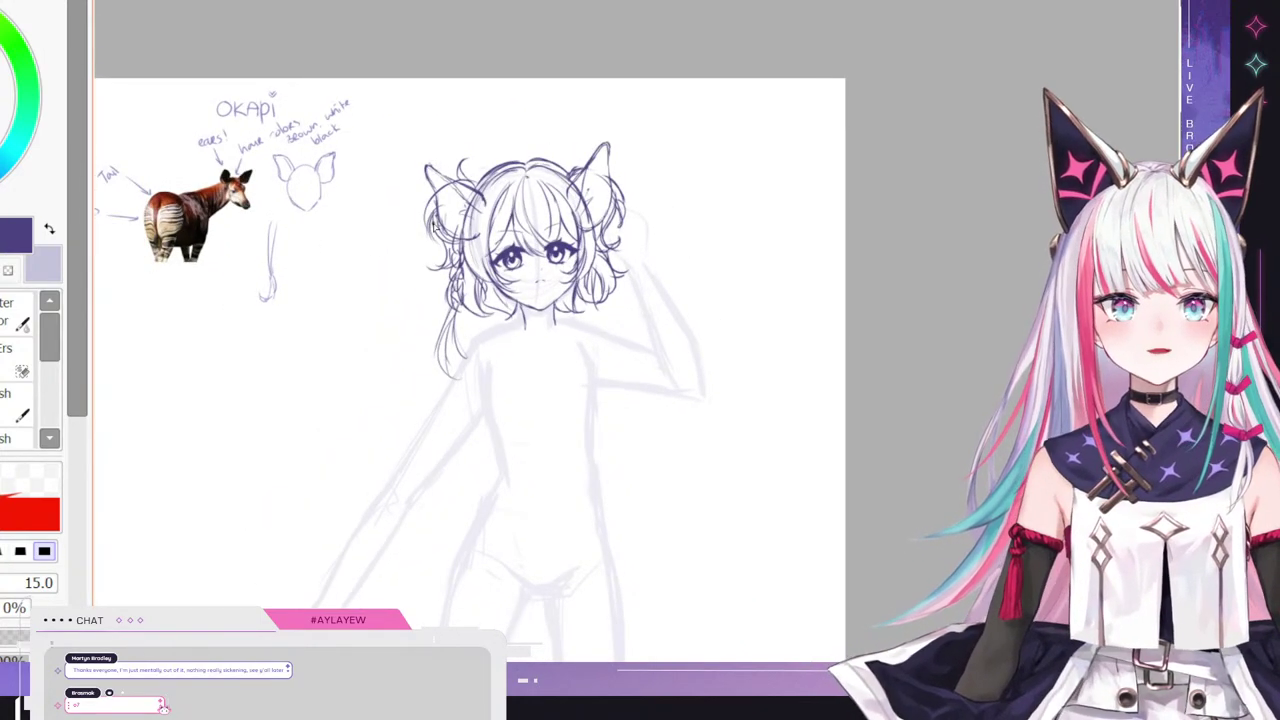
- Sketch a tapering, segmented lock beside the figure, and undo it together with the loose lock at the shoulder
{"action": "mouse_move", "coordinate": [363, 346]}
{"action": "left_mouse_down"}
{"action": "mouse_move", "coordinate": [371, 279]}
{"action": "mouse_move", "coordinate": [351, 447]}
{"action": "mouse_move", "coordinate": [373, 403]}
{"action": "left_mouse_up"}
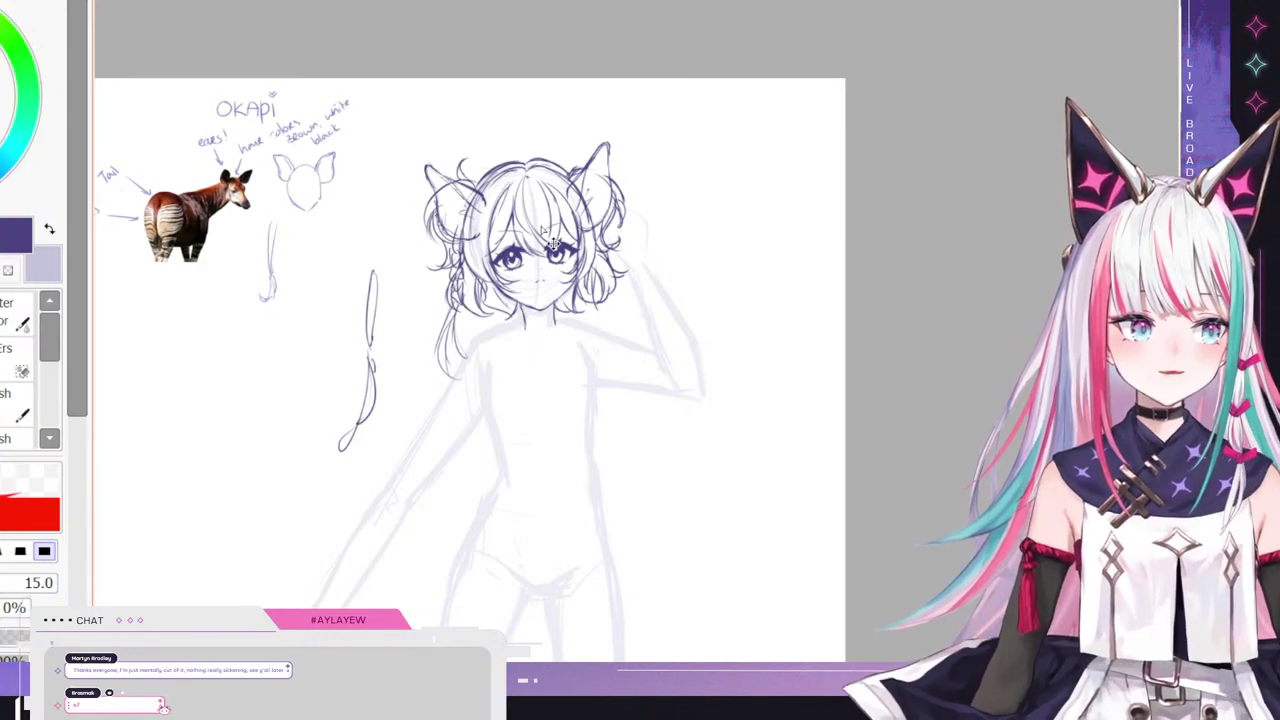
{"action": "key", "text": "ctrl+z"}
{"action": "key", "text": "ctrl+z"}
{"action": "key", "text": "ctrl+z"}
{"action": "key", "text": "ctrl+z"}
{"action": "key", "text": "ctrl+z"}
{"action": "key", "text": "ctrl+z"}
{"action": "key", "text": "ctrl+z"}
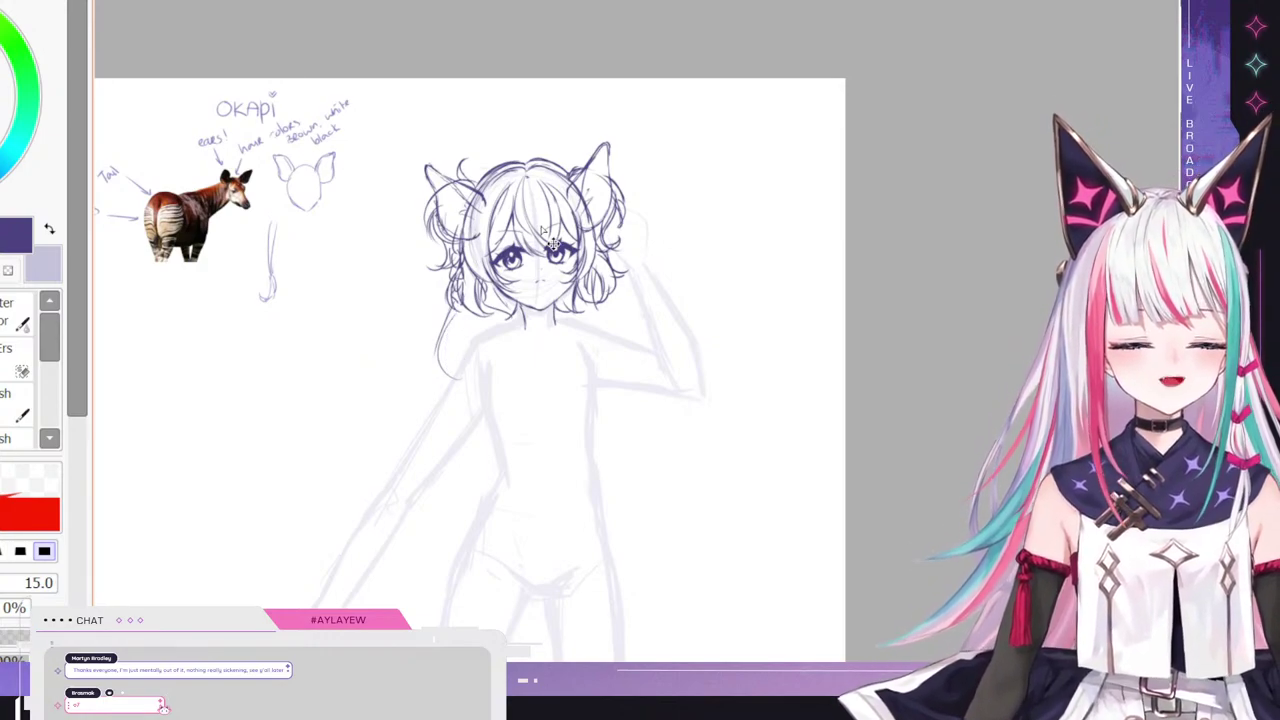
{"action": "key", "text": "ctrl+z"}
{"action": "key", "text": "ctrl+z"}
{"action": "key", "text": "ctrl+z"}
{"action": "key", "text": "ctrl+z"}
{"action": "key", "text": "ctrl+z"}
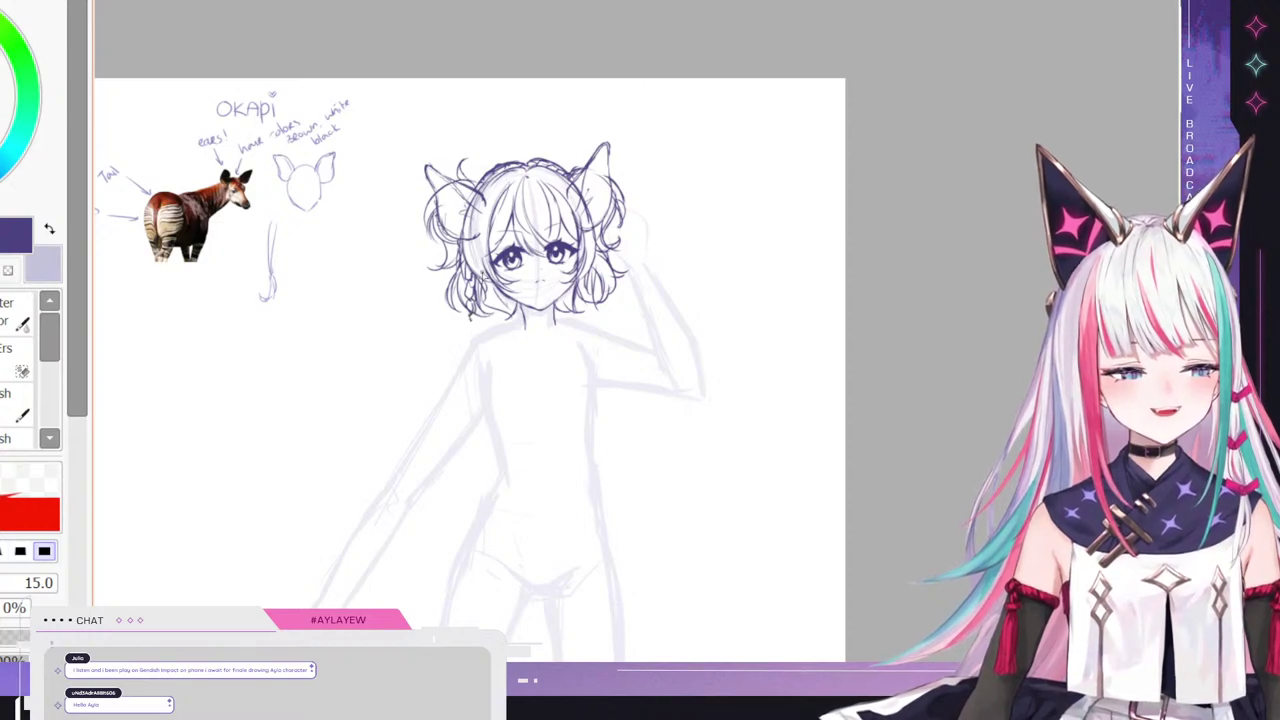
- Draw a long, thin lock hanging from the side braid over the lowered arm's shoulder, with a wispy curved tip
{"action": "left_click_drag", "start_coordinate": [467, 314], "coordinate": [442, 408]}
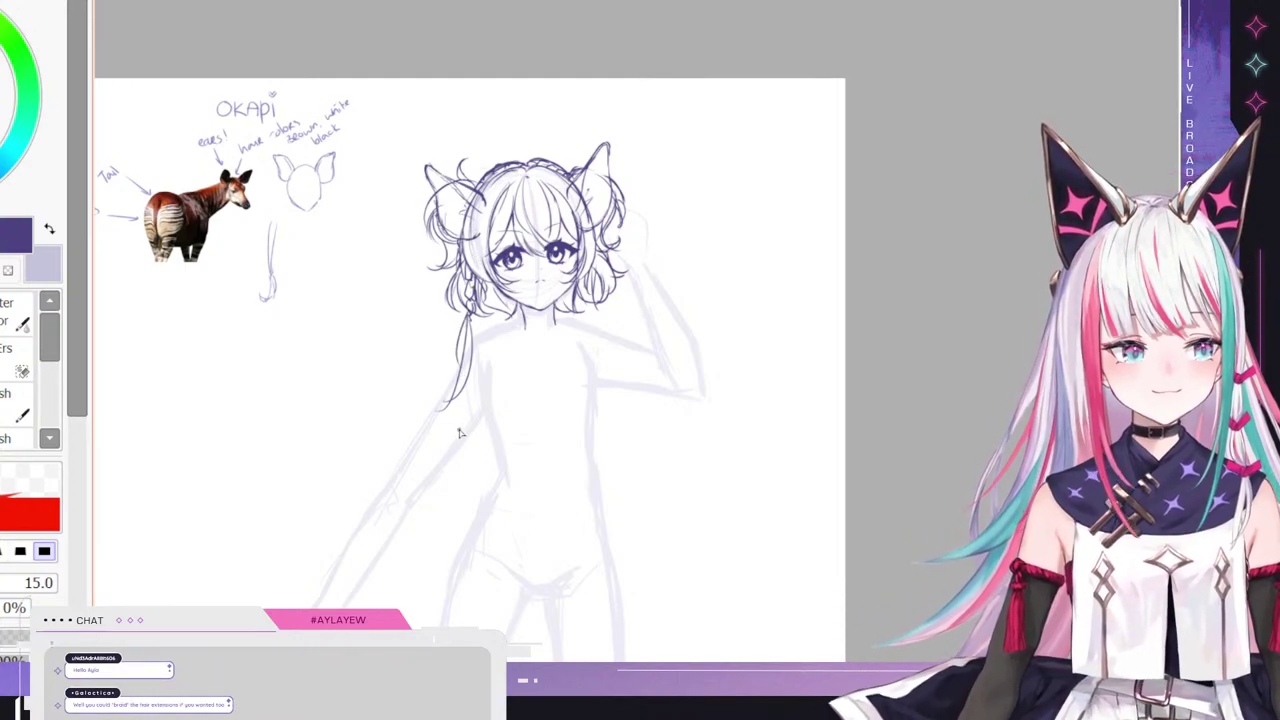
{"action": "mouse_move", "coordinate": [468, 382]}
{"action": "left_mouse_down"}
{"action": "mouse_move", "coordinate": [453, 437]}
{"action": "mouse_move", "coordinate": [472, 412]}
{"action": "mouse_move", "coordinate": [465, 372]}
{"action": "left_mouse_up"}
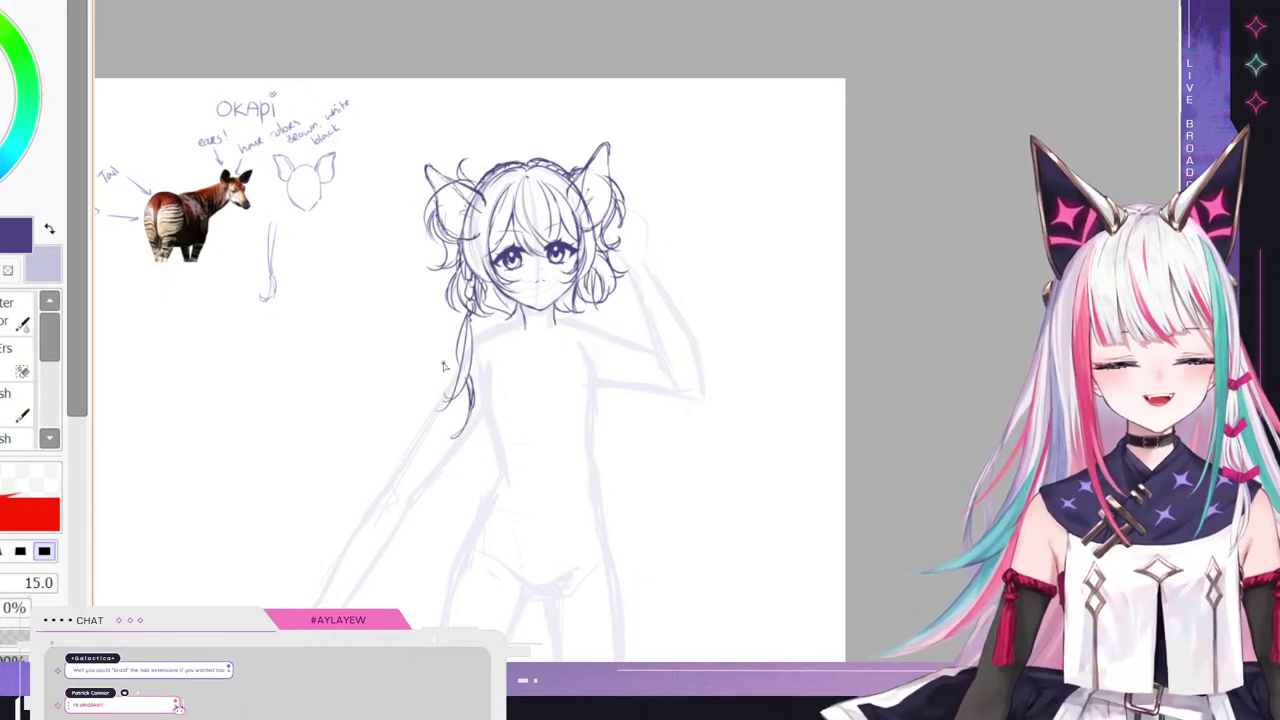
- Examine the braided hairstyle and hanging lock up close and against the full-body pose and okapi reference notes
{"action": "scroll", "coordinate": [385, 420], "scroll_direction": "down", "scroll_amount": 3}
{"action": "scroll", "coordinate": [534, 366], "scroll_direction": "up", "scroll_amount": 5}
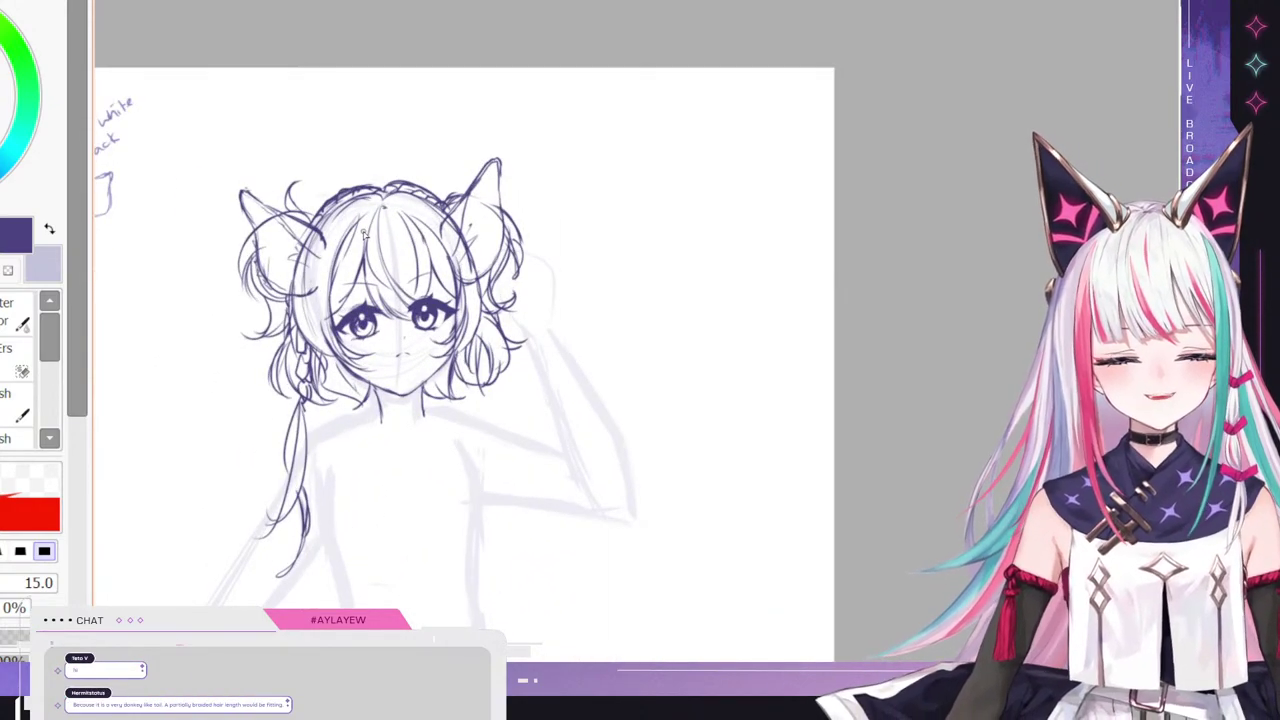
{"action": "scroll", "coordinate": [367, 234], "scroll_direction": "down", "scroll_amount": 1}
{"action": "scroll", "coordinate": [367, 234], "scroll_direction": "up", "scroll_amount": 1}
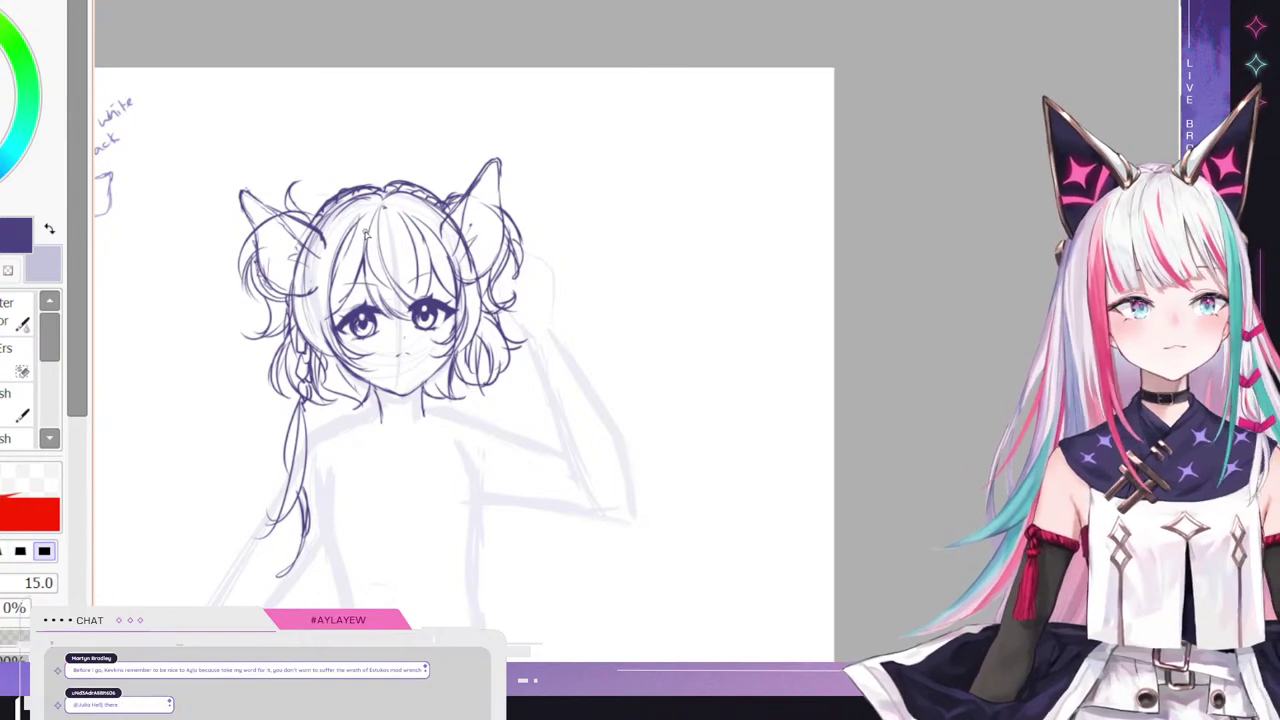
{"action": "scroll", "coordinate": [350, 264], "scroll_direction": "down", "scroll_amount": 4}
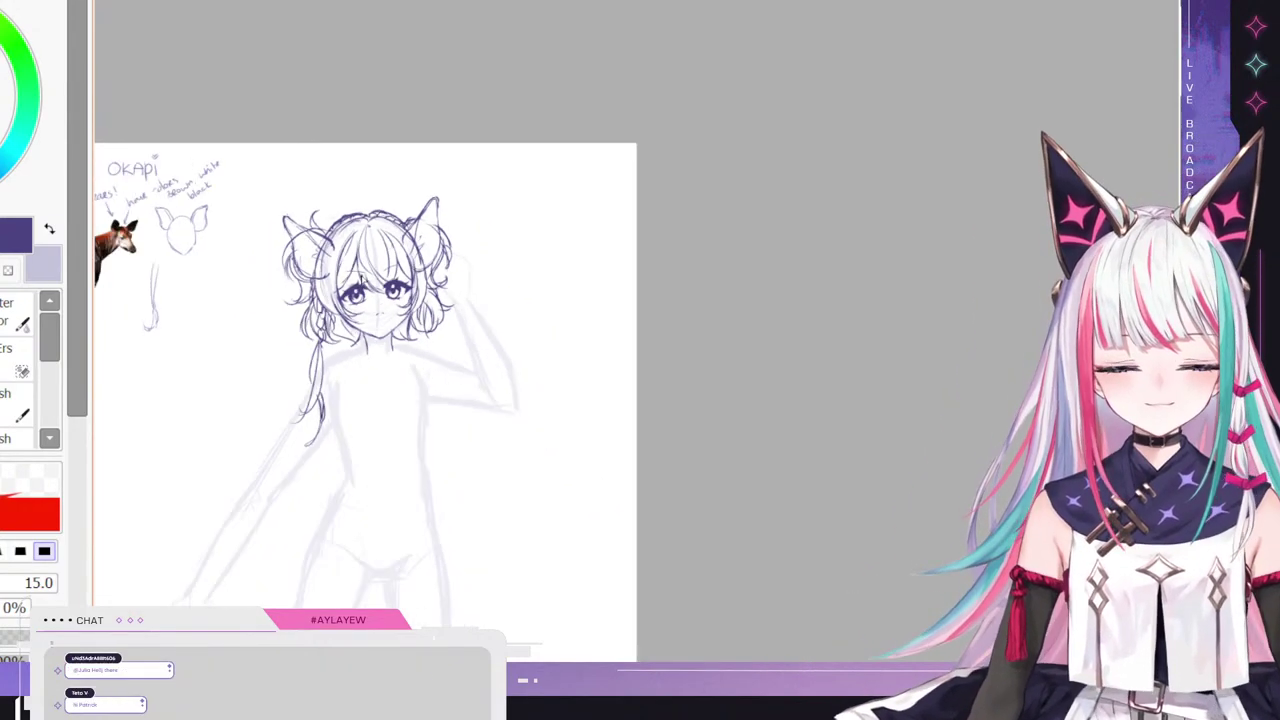
{"action": "scroll", "coordinate": [322, 283], "scroll_direction": "up", "scroll_amount": 3}
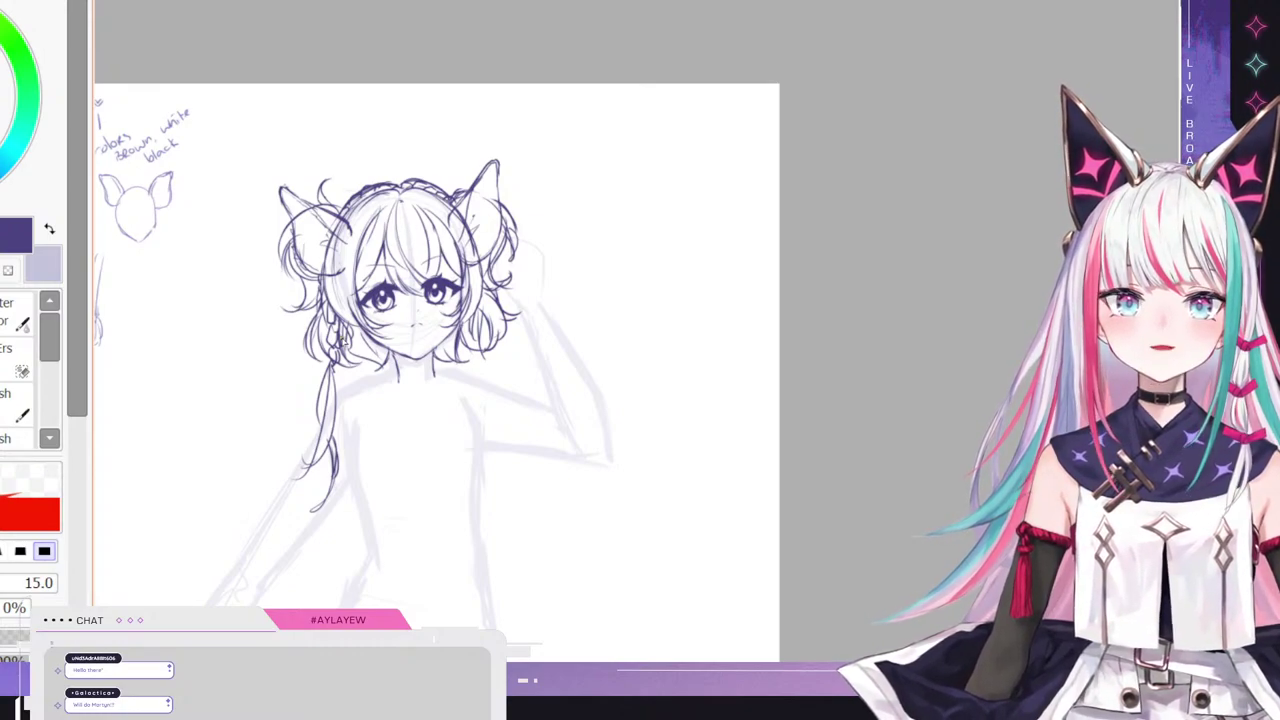
{"action": "scroll", "coordinate": [663, 303], "scroll_direction": "down", "scroll_amount": 3}
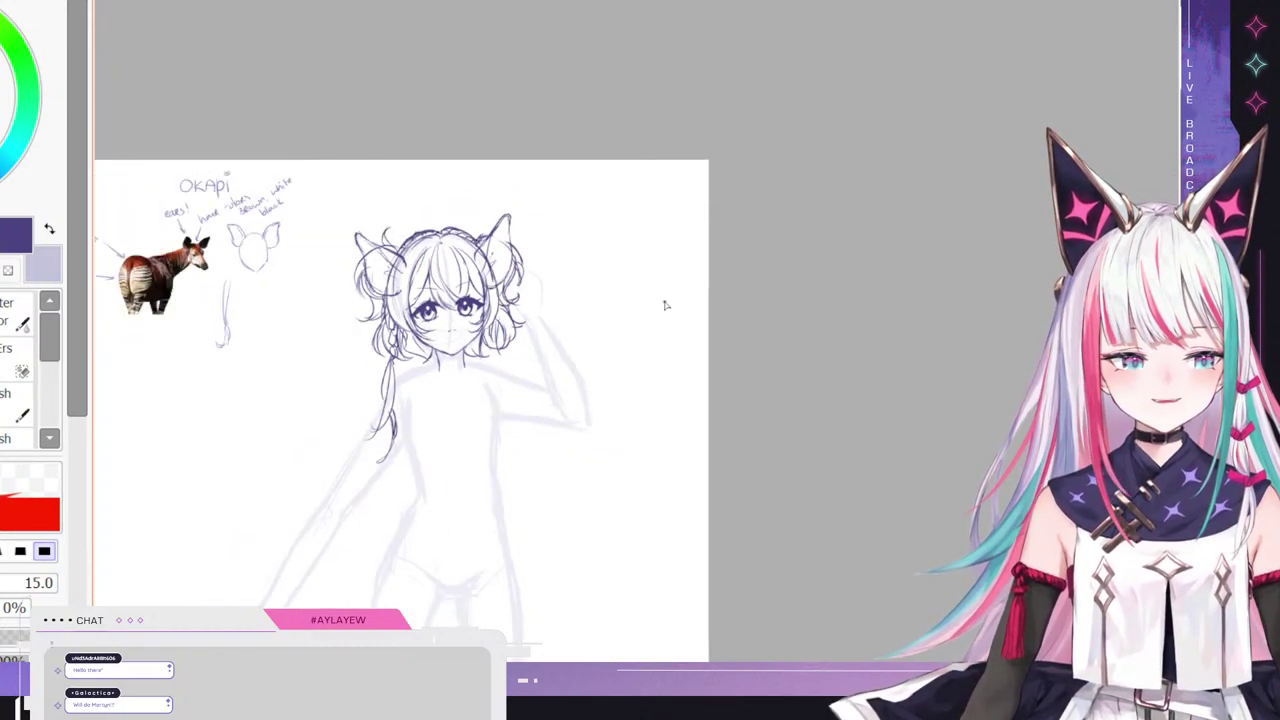
{"action": "scroll", "coordinate": [437, 298], "scroll_direction": "up", "scroll_amount": 2}
{"action": "scroll", "coordinate": [415, 300], "scroll_direction": "down", "scroll_amount": 3}
{"action": "scroll", "coordinate": [415, 172], "scroll_direction": "up", "scroll_amount": 4}
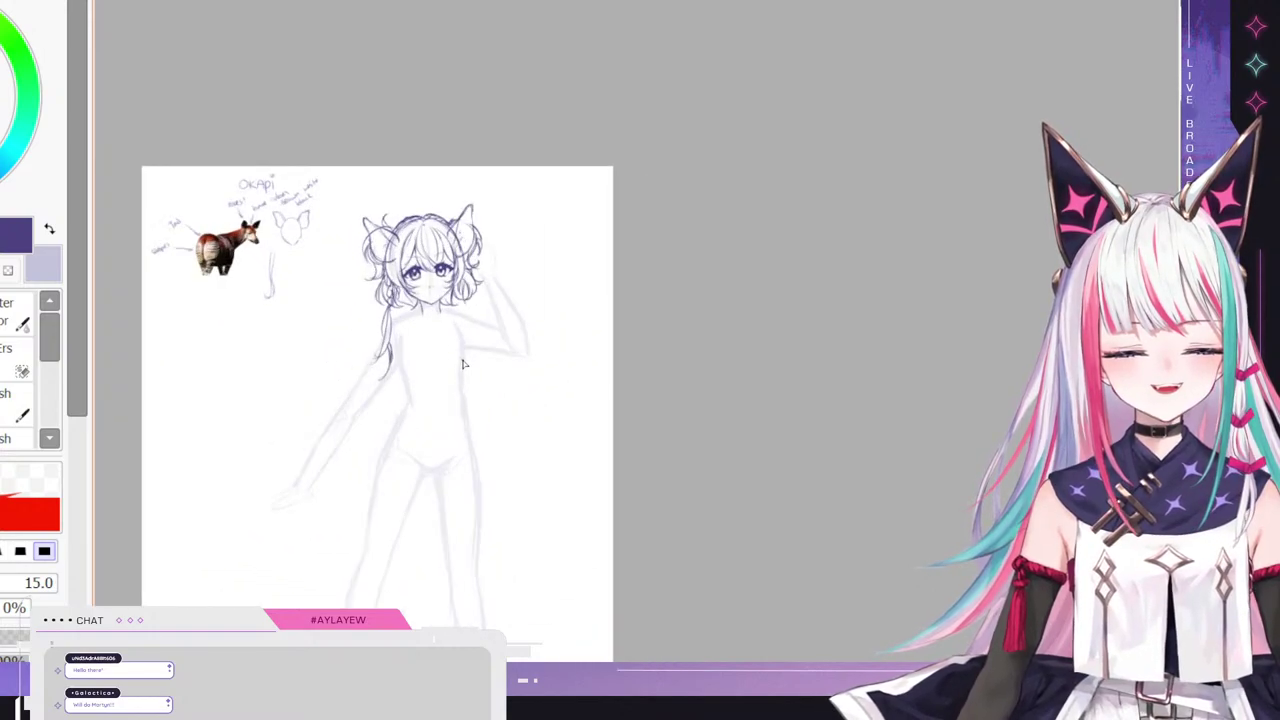
{"action": "scroll", "coordinate": [415, 172], "scroll_direction": "up", "scroll_amount": 1}
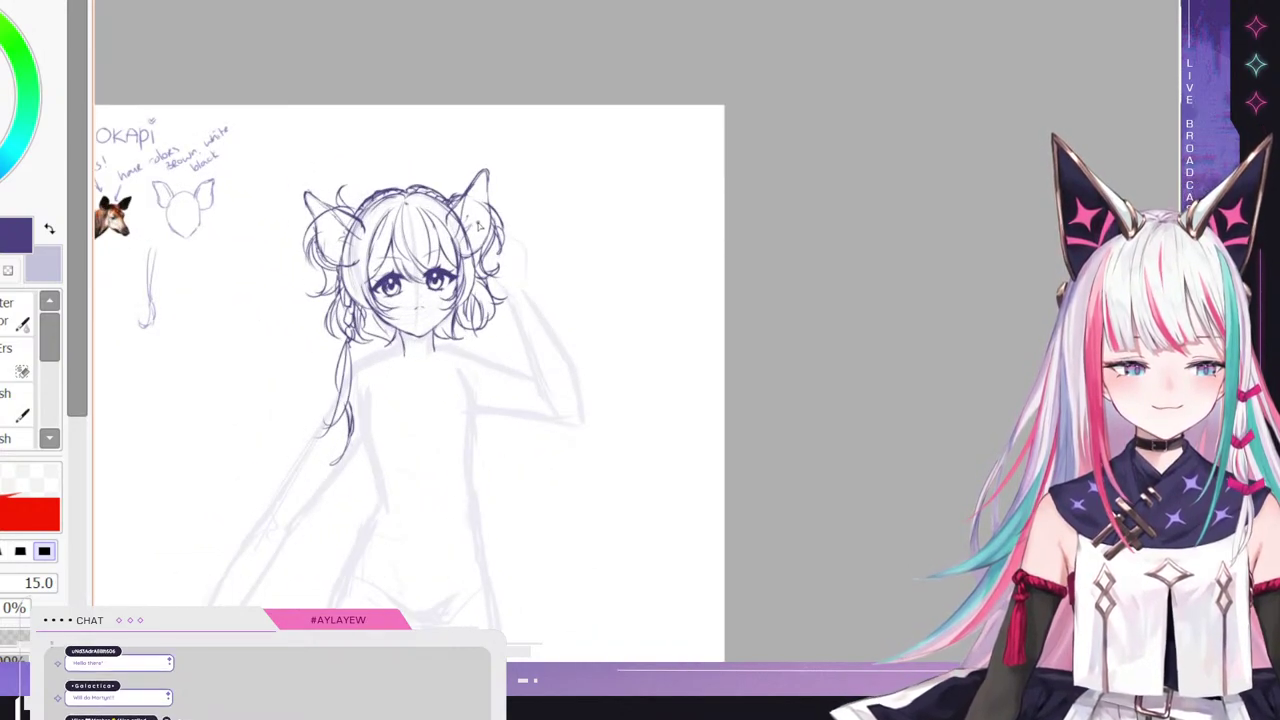
{"action": "scroll", "coordinate": [376, 285], "scroll_direction": "up", "scroll_amount": 3}
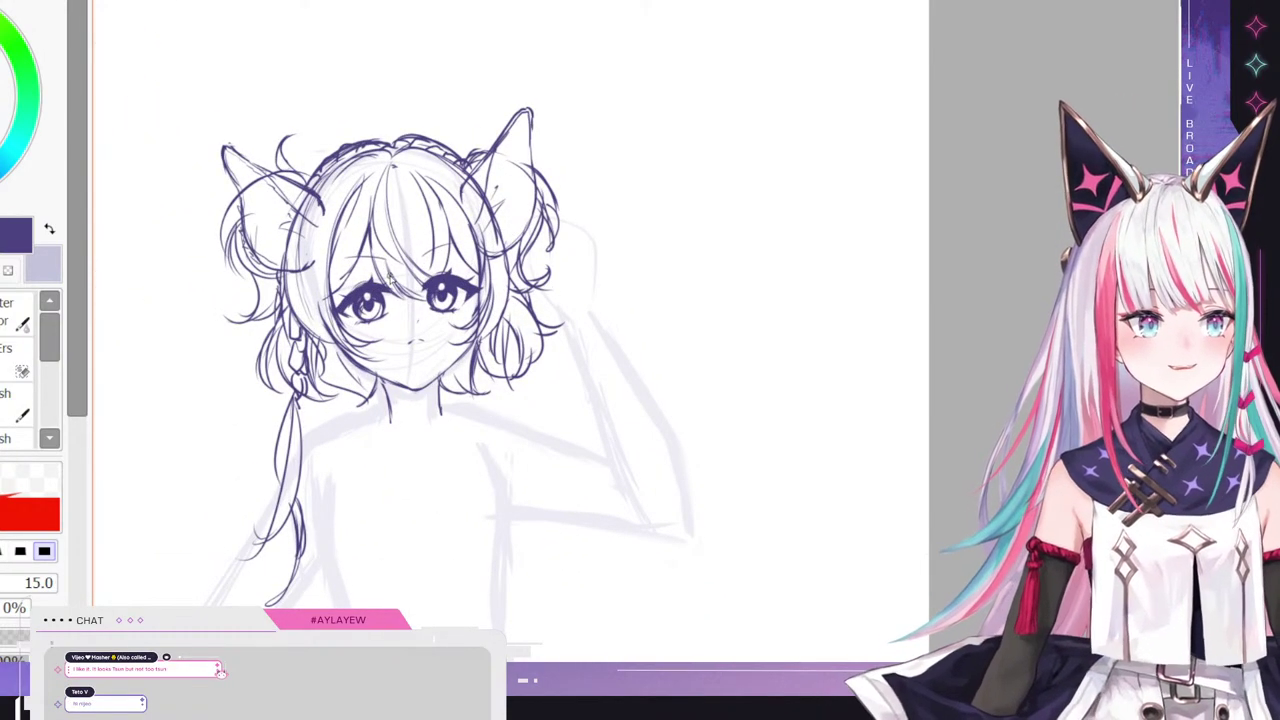
{"action": "scroll", "coordinate": [382, 255], "scroll_direction": "down", "scroll_amount": 1}
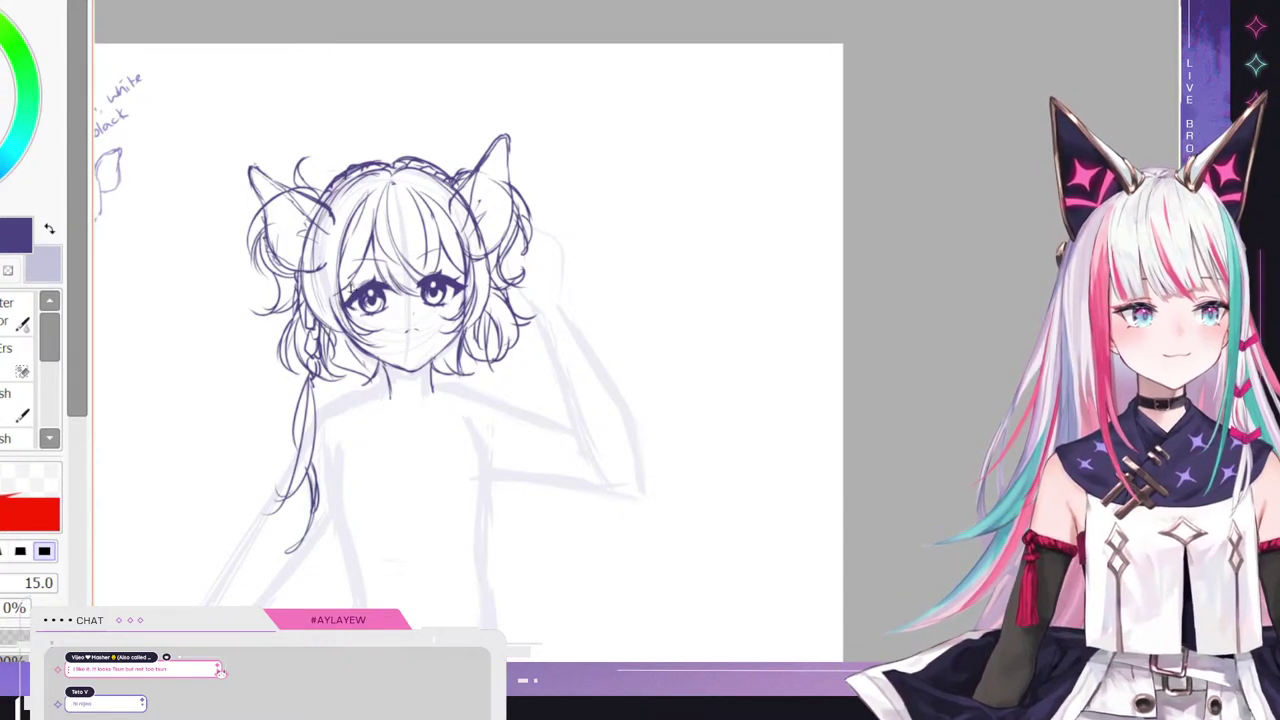
{"action": "scroll", "coordinate": [354, 230], "scroll_direction": "down", "scroll_amount": 1}
{"action": "scroll", "coordinate": [353, 229], "scroll_direction": "up", "scroll_amount": 1}
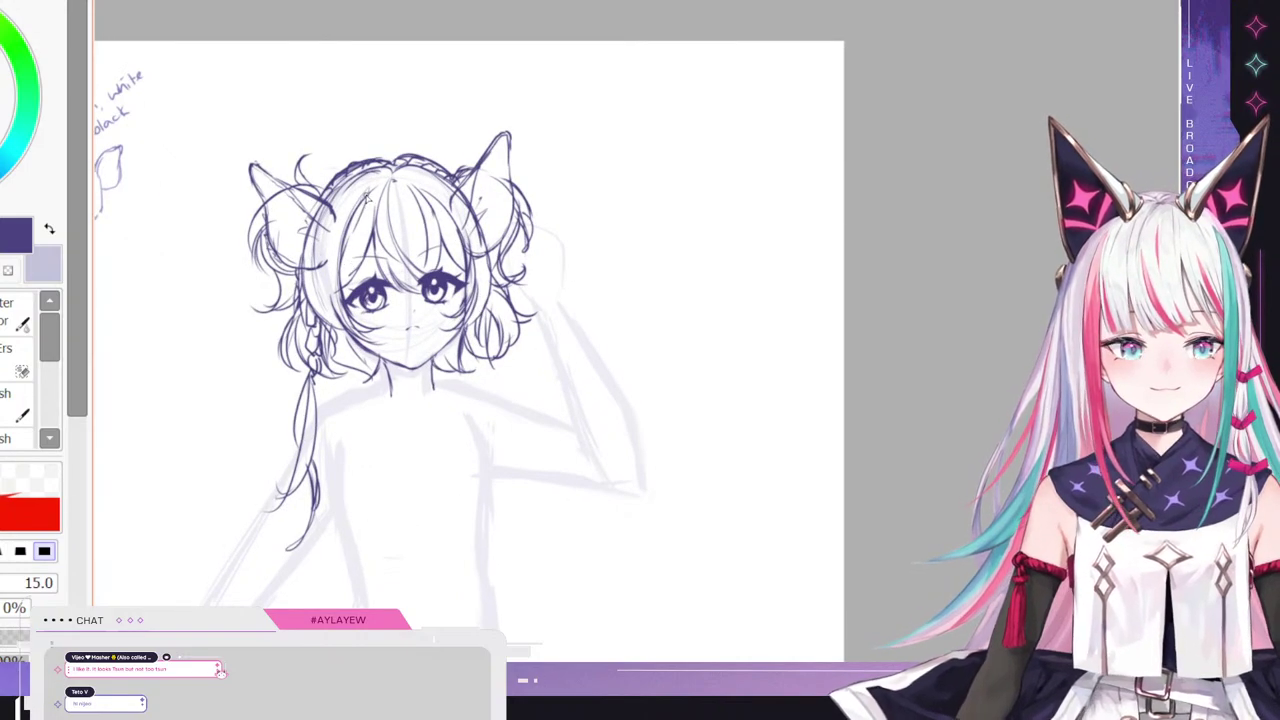
{"action": "scroll", "coordinate": [362, 221], "scroll_direction": "up", "scroll_amount": 1}
{"action": "scroll", "coordinate": [385, 235], "scroll_direction": "down", "scroll_amount": 1}
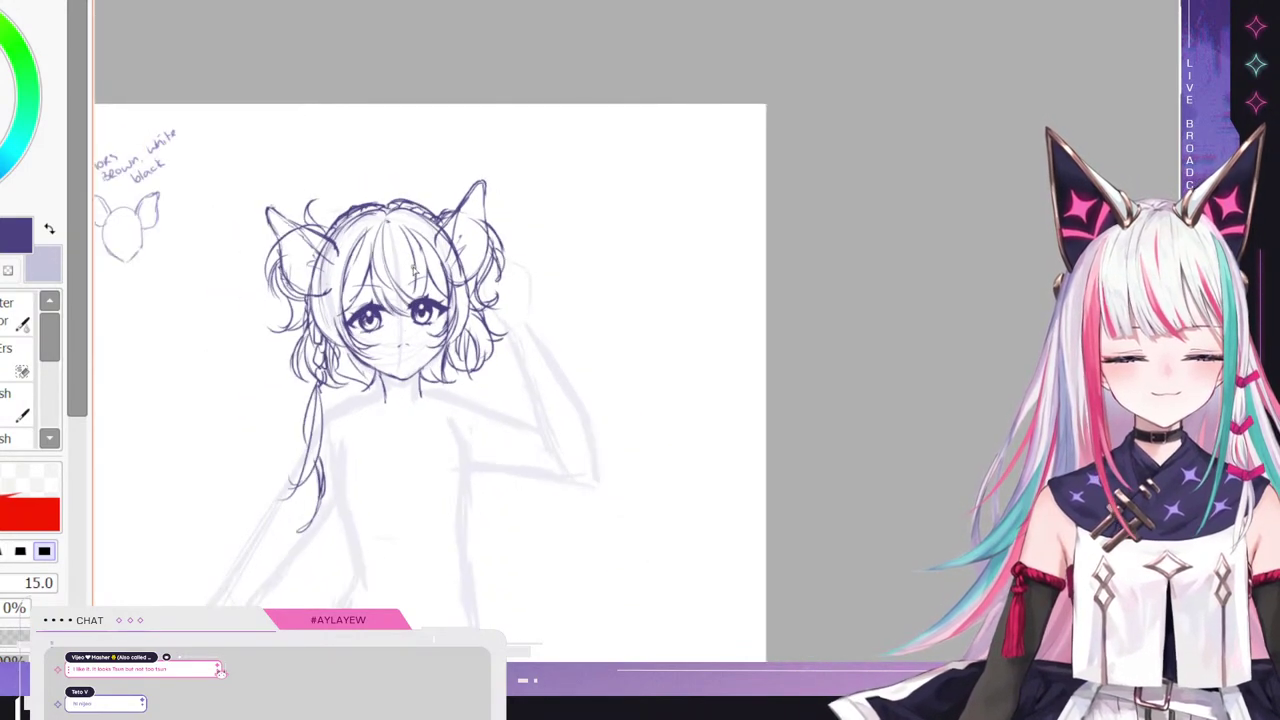
{"action": "scroll", "coordinate": [395, 245], "scroll_direction": "up", "scroll_amount": 2}
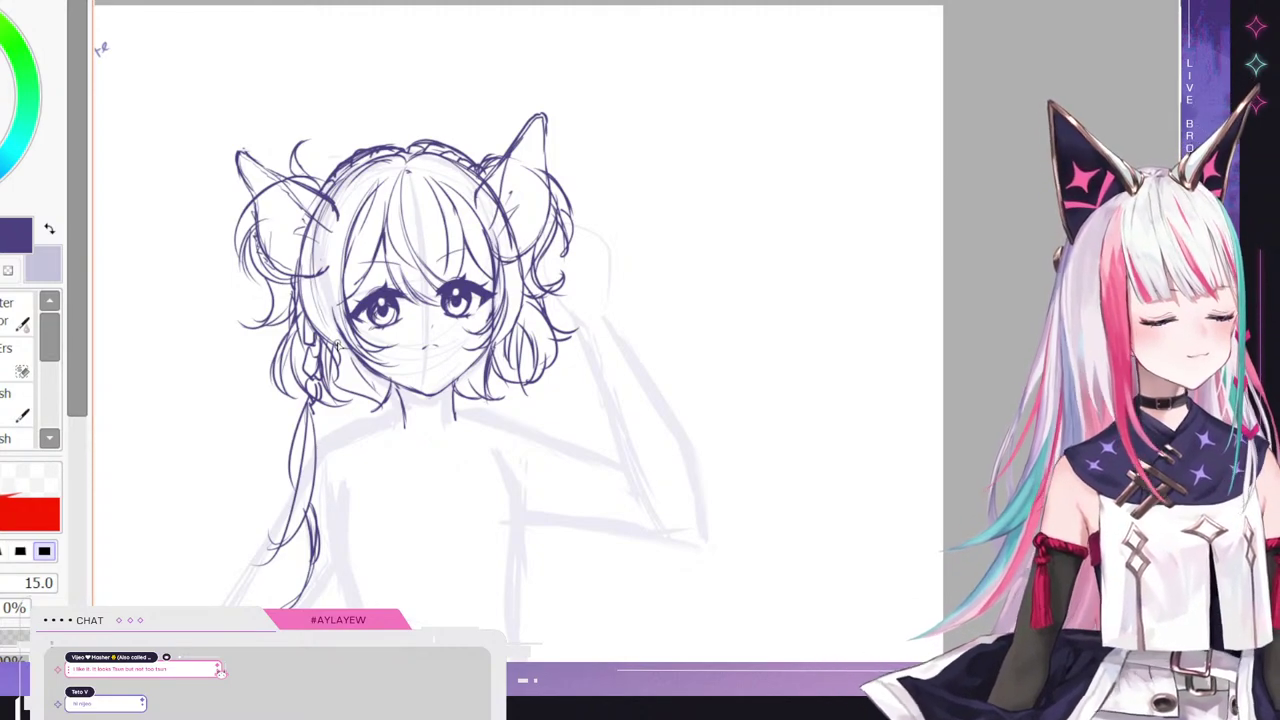
{"action": "scroll", "coordinate": [397, 407], "scroll_direction": "down", "scroll_amount": 4}
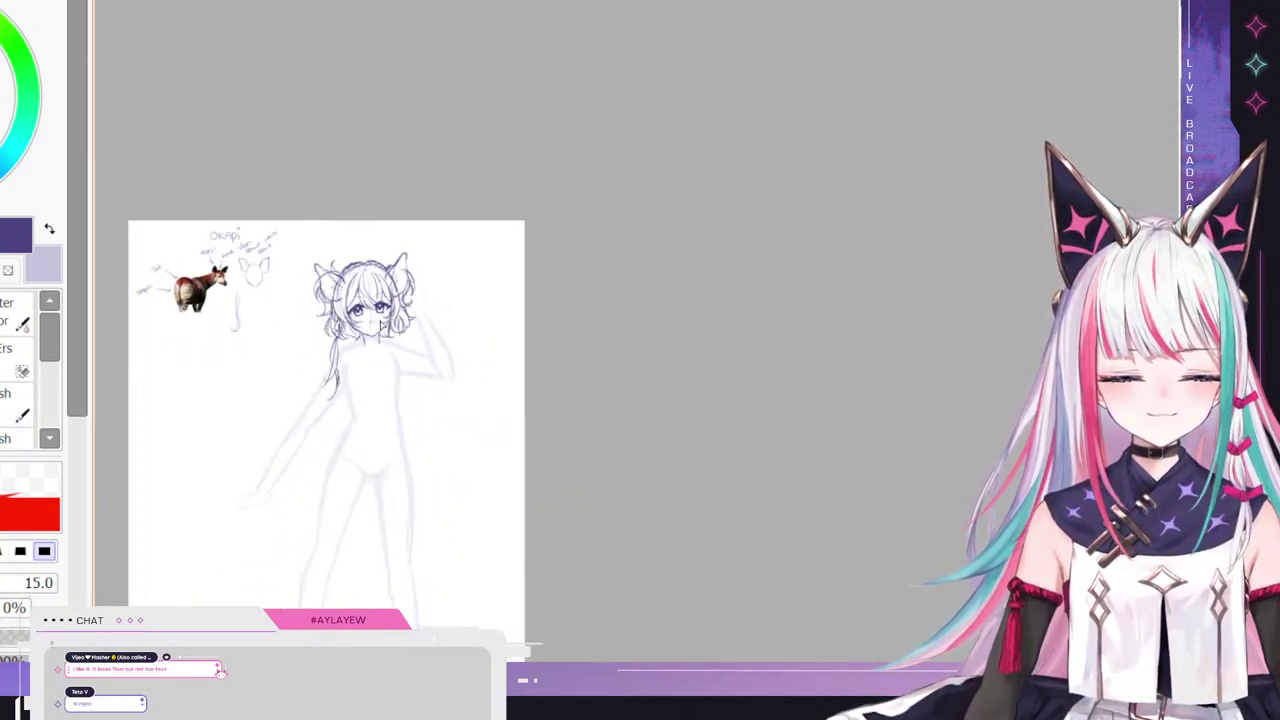
{"action": "scroll", "coordinate": [397, 407], "scroll_direction": "up", "scroll_amount": 1}
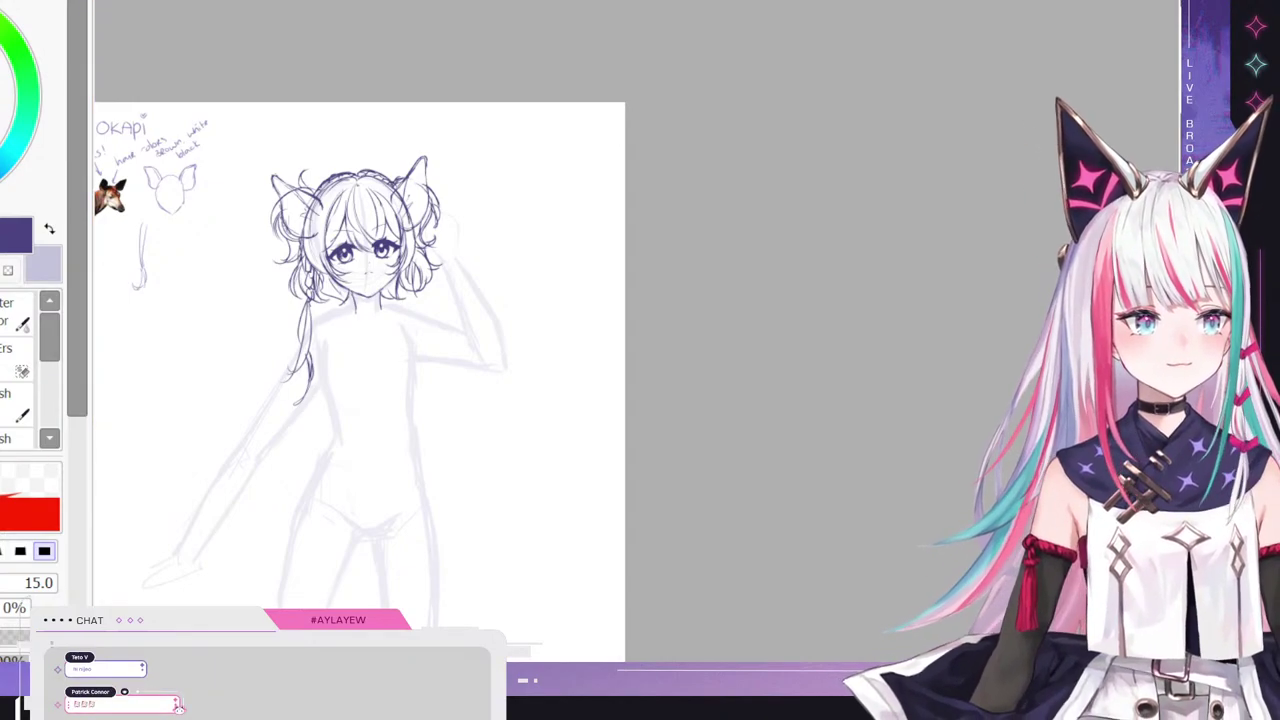
{"action": "scroll", "coordinate": [463, 389], "scroll_direction": "down", "scroll_amount": 4}
{"action": "scroll", "coordinate": [243, 303], "scroll_direction": "up", "scroll_amount": 6}
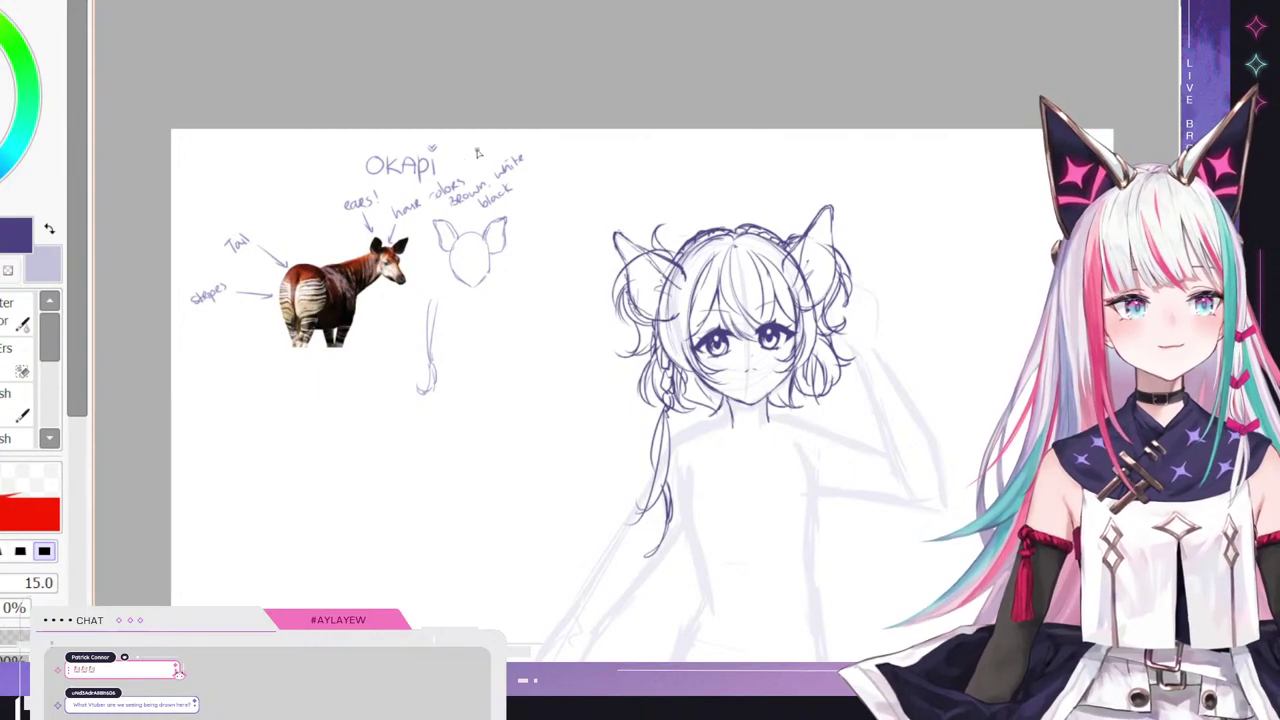
- Review the head and hairstyle in proportion to the full-body pose at several magnifications
{"action": "scroll", "coordinate": [288, 148], "scroll_direction": "down", "scroll_amount": 1}
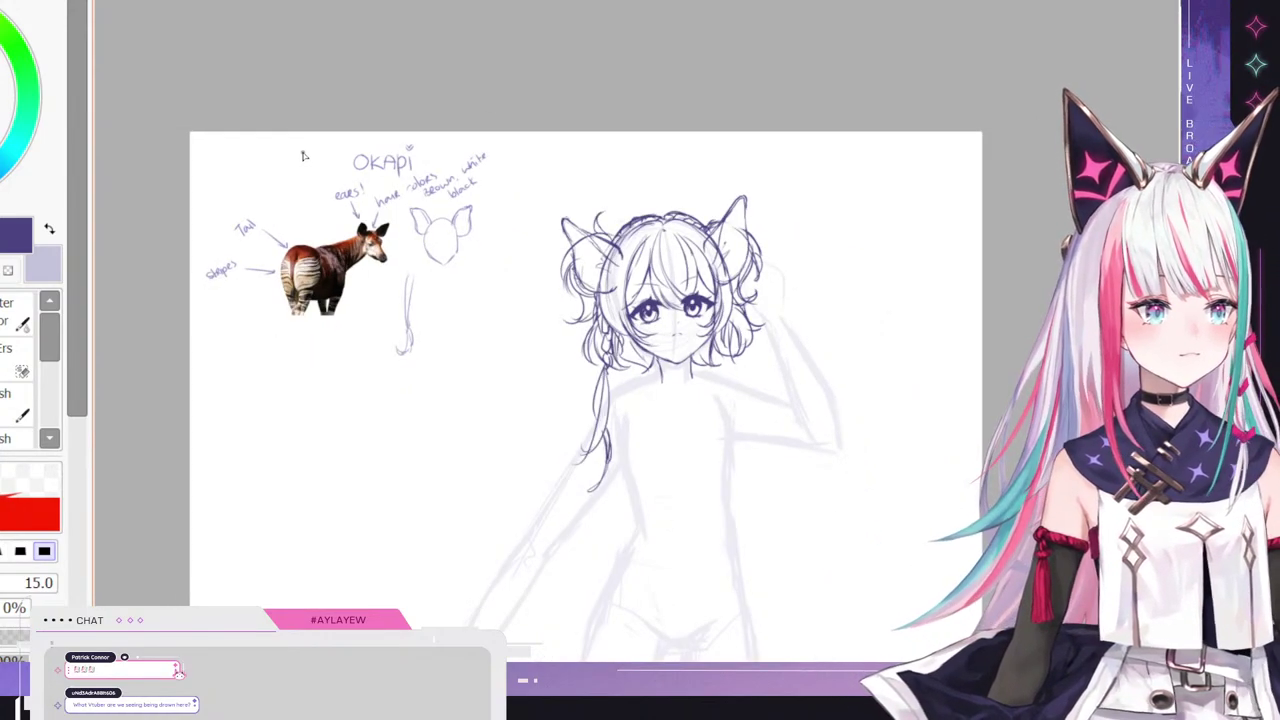
{"action": "scroll", "coordinate": [305, 156], "scroll_direction": "down", "scroll_amount": 1}
{"action": "scroll", "coordinate": [305, 156], "scroll_direction": "down", "scroll_amount": 1}
{"action": "scroll", "coordinate": [600, 250], "scroll_direction": "up", "scroll_amount": 1}
{"action": "scroll", "coordinate": [711, 302], "scroll_direction": "up", "scroll_amount": 1}
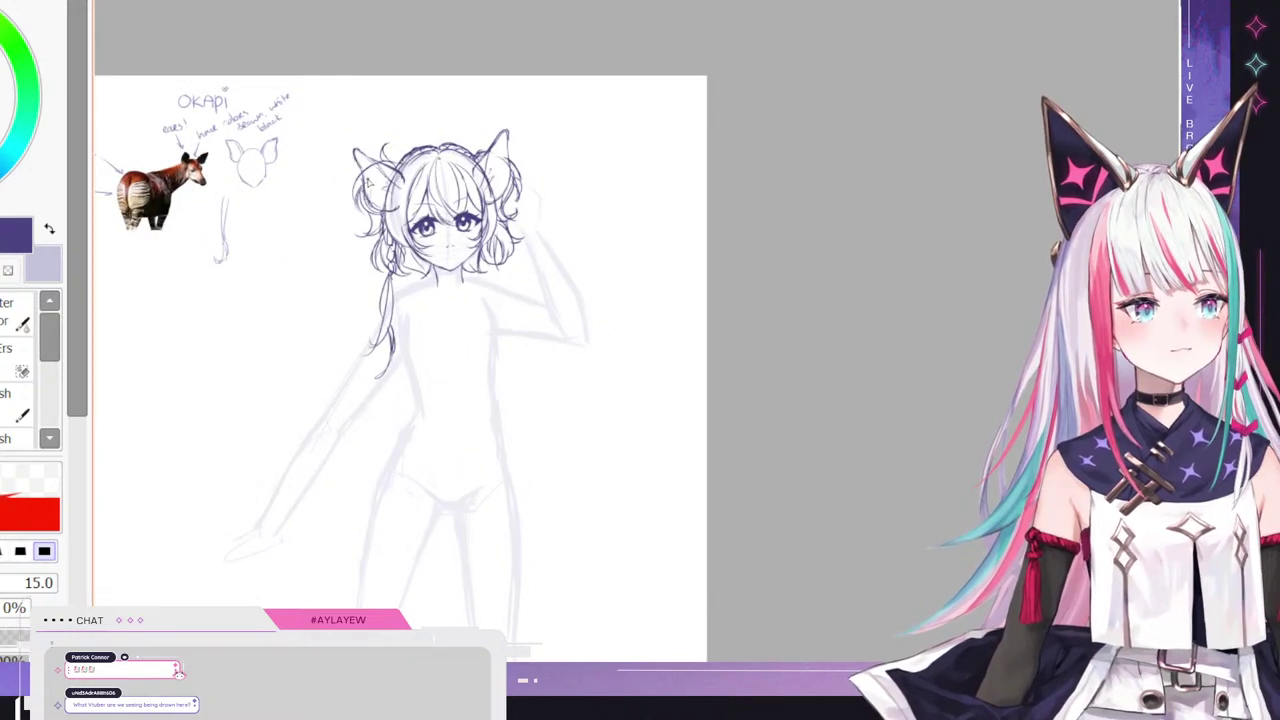
{"action": "scroll", "coordinate": [371, 182], "scroll_direction": "down", "scroll_amount": 2}
{"action": "scroll", "coordinate": [446, 286], "scroll_direction": "up", "scroll_amount": 2}
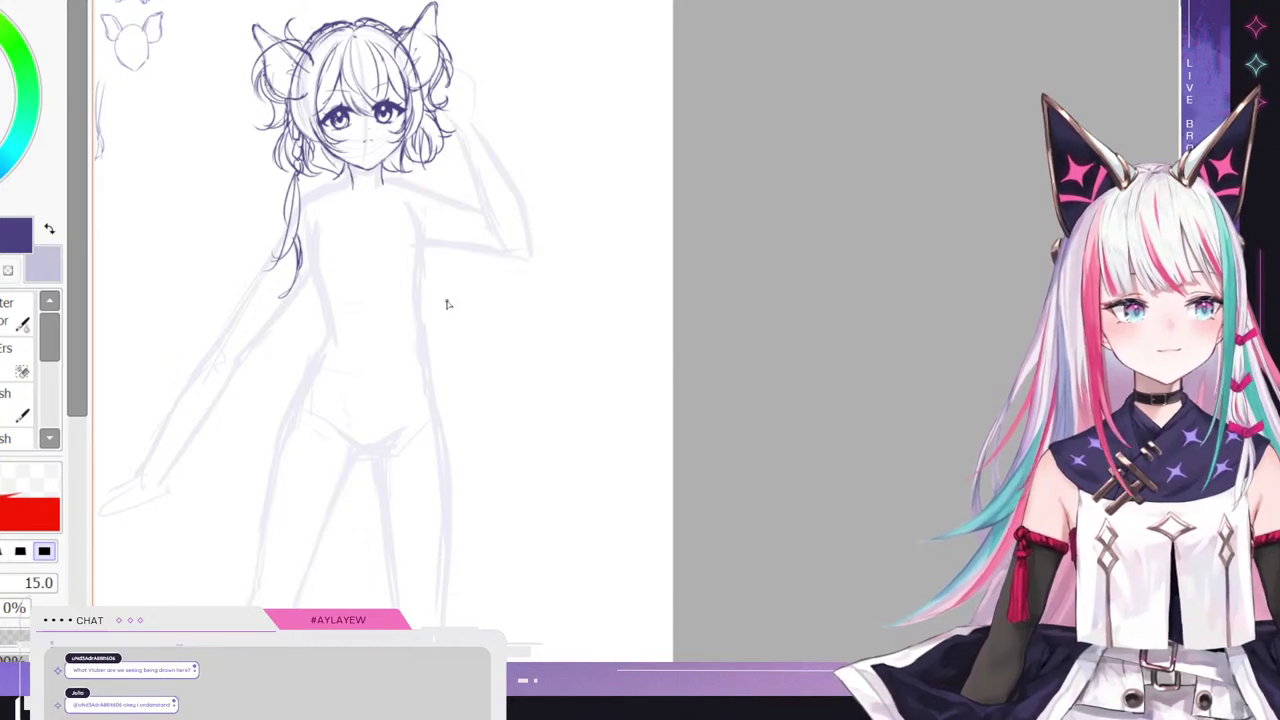
{"action": "scroll", "coordinate": [448, 302], "scroll_direction": "down", "scroll_amount": 1}
{"action": "scroll", "coordinate": [455, 298], "scroll_direction": "up", "scroll_amount": 1}
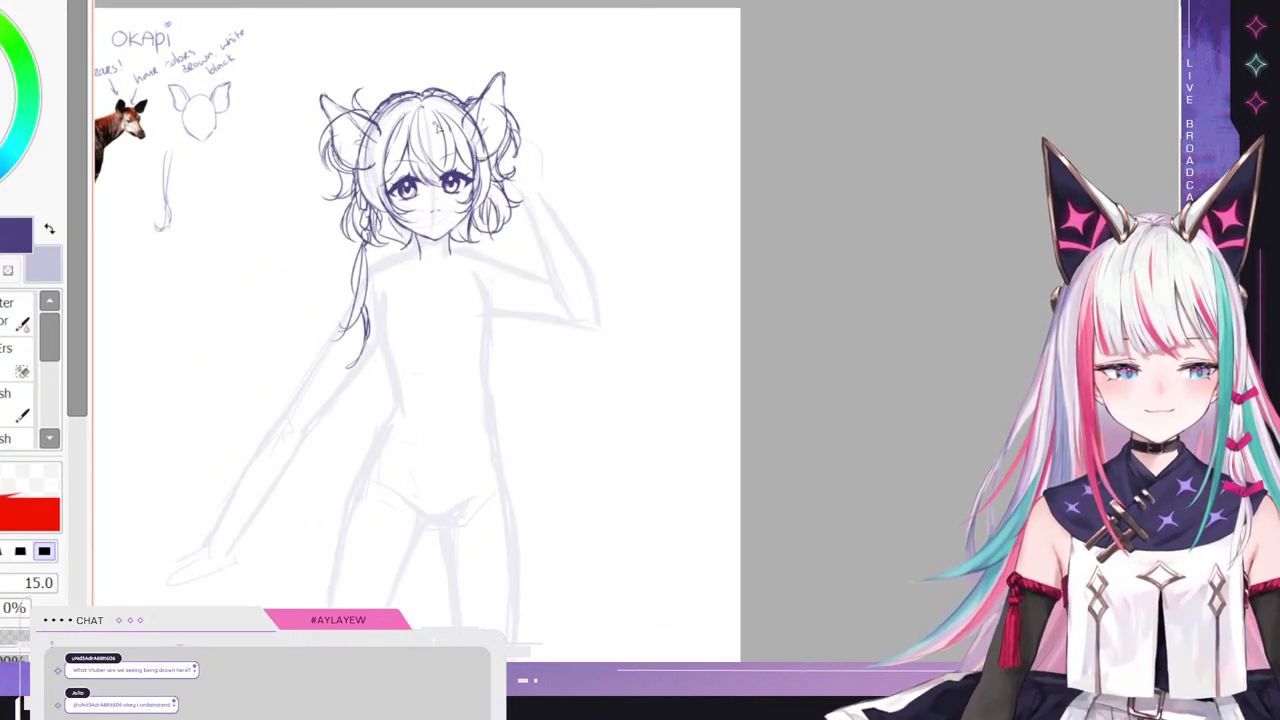
{"action": "scroll", "coordinate": [438, 127], "scroll_direction": "up", "scroll_amount": 1}
{"action": "scroll", "coordinate": [447, 205], "scroll_direction": "down", "scroll_amount": 2}
{"action": "scroll", "coordinate": [447, 205], "scroll_direction": "up", "scroll_amount": 1}
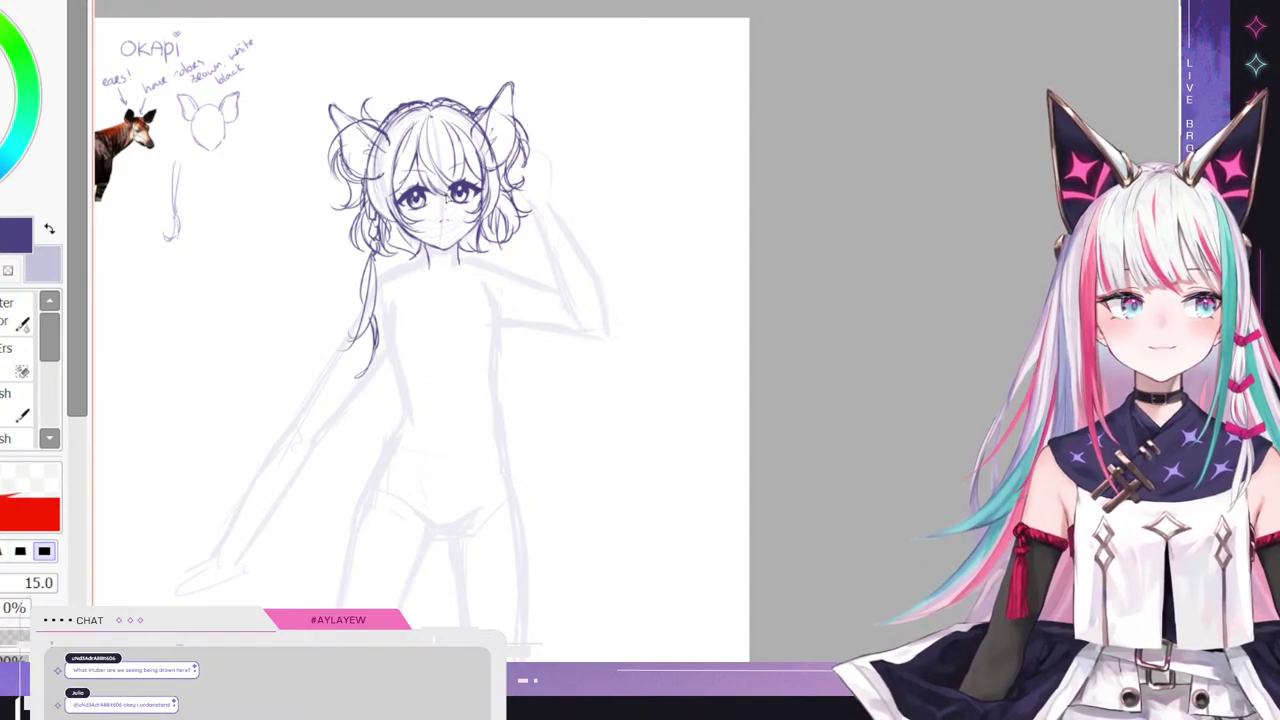
{"action": "scroll", "coordinate": [447, 198], "scroll_direction": "down", "scroll_amount": 1}
{"action": "scroll", "coordinate": [503, 200], "scroll_direction": "up", "scroll_amount": 1}
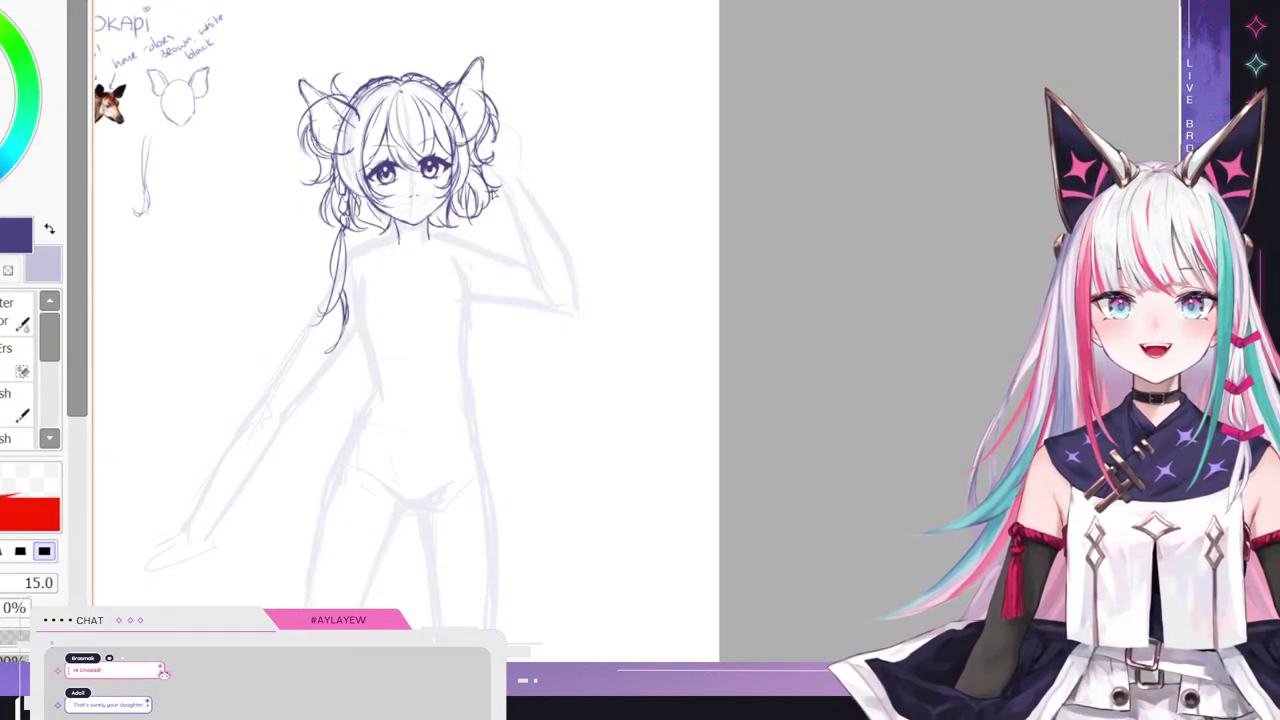
{"action": "scroll", "coordinate": [423, 94], "scroll_direction": "up", "scroll_amount": 2}
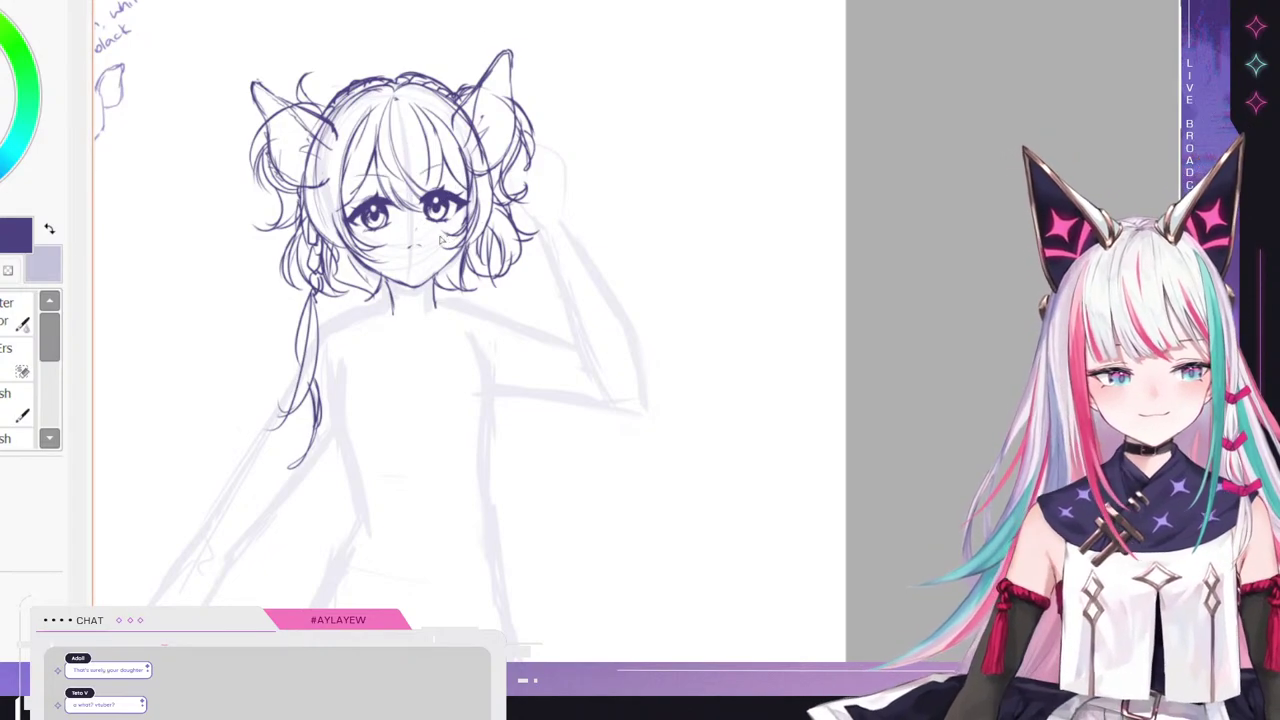
- Select the eye on the raised-arm side and adjust its placement on the face with a transform
{"action": "mouse_move", "coordinate": [445, 241]}
{"action": "left_mouse_down"}
{"action": "mouse_move", "coordinate": [414, 162]}
{"action": "mouse_move", "coordinate": [466, 176]}
{"action": "mouse_move", "coordinate": [462, 230]}
{"action": "mouse_move", "coordinate": [450, 197]}
{"action": "left_mouse_up"}
{"action": "key", "text": "ctrl+t"}
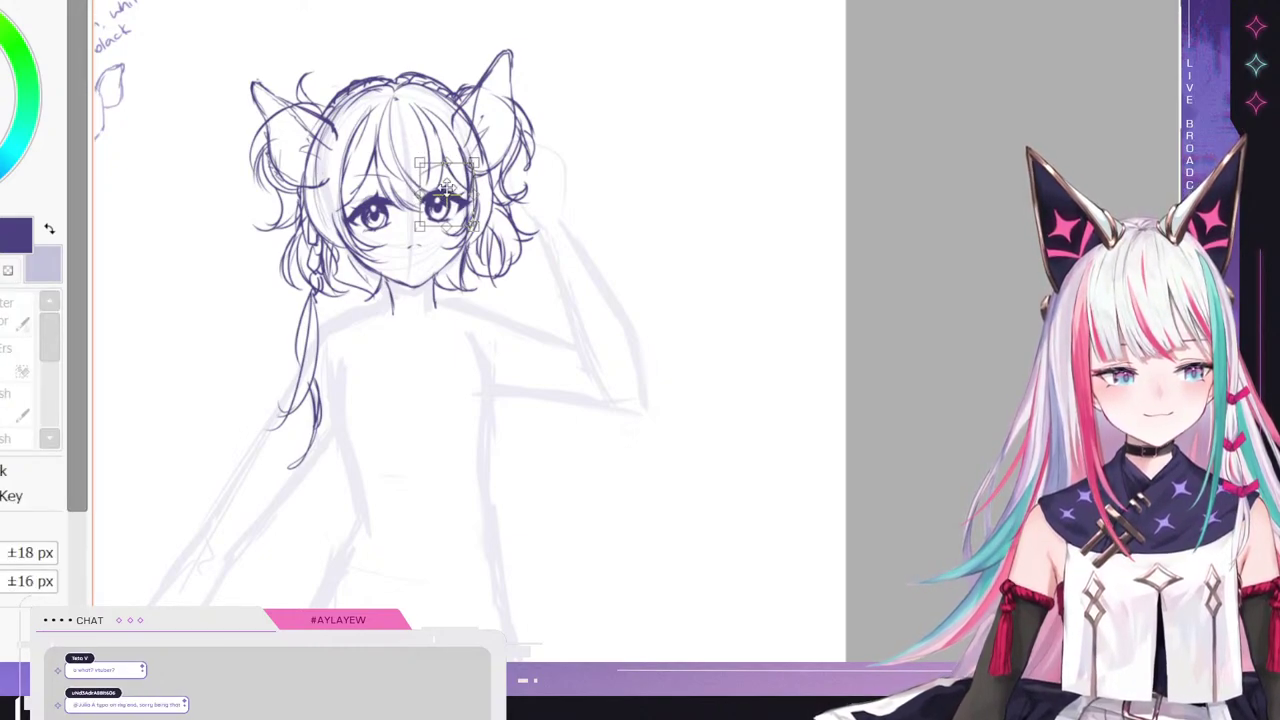
{"action": "key", "text": "Return"}
- Examine the adjusted face against the full figure, then the bare torso and legs for planning the outfit
{"action": "scroll", "coordinate": [623, 338], "scroll_direction": "down", "scroll_amount": 3}
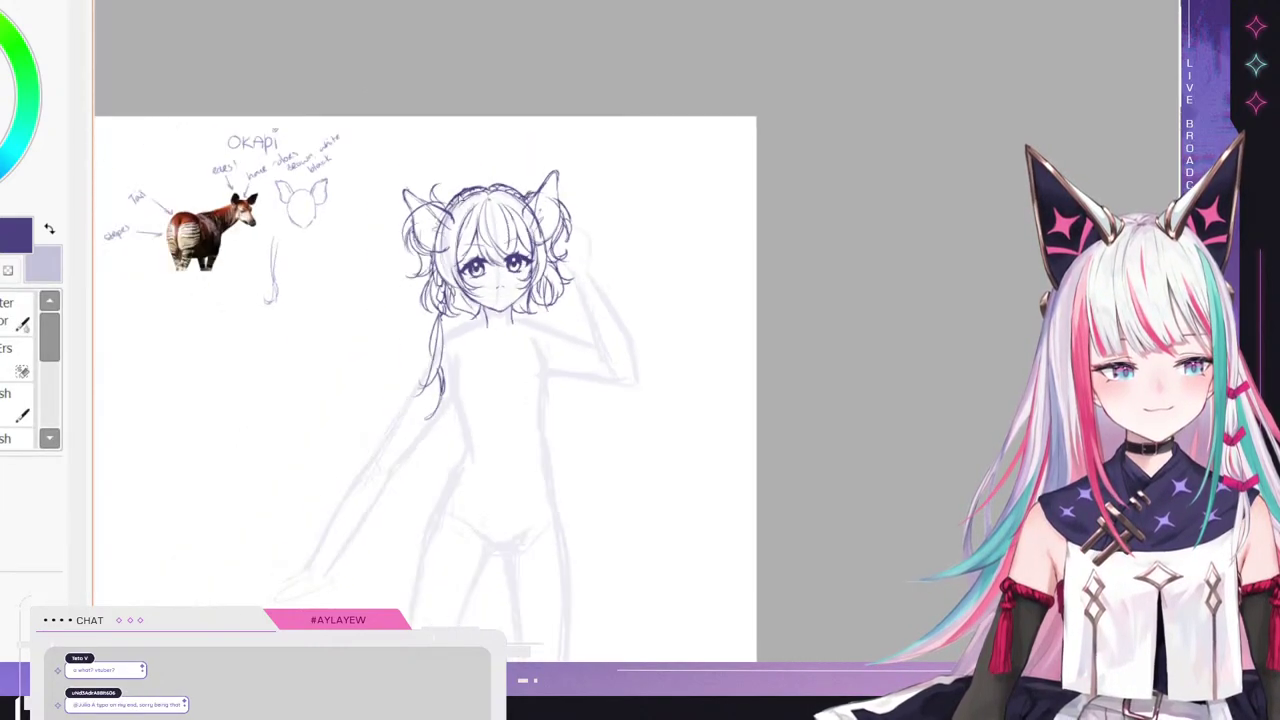
{"action": "scroll", "coordinate": [379, 177], "scroll_direction": "down", "scroll_amount": 1}
{"action": "scroll", "coordinate": [588, 287], "scroll_direction": "down", "scroll_amount": 2}
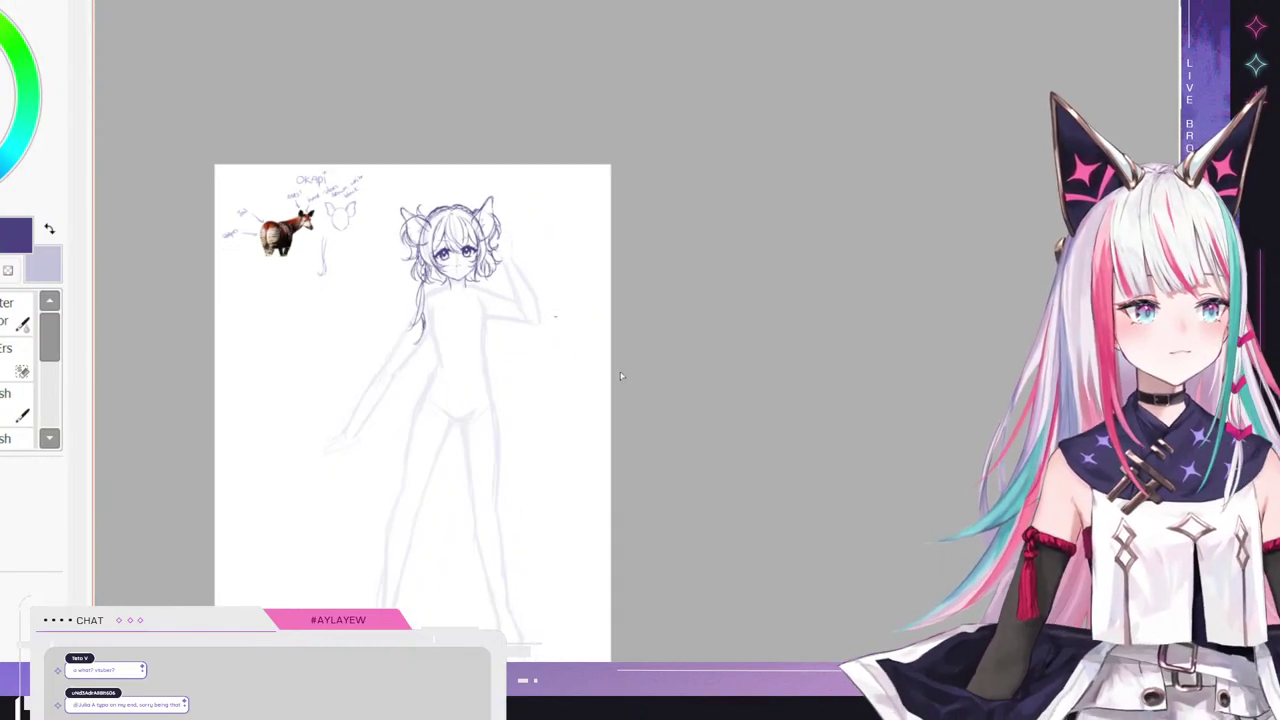
{"action": "scroll", "coordinate": [622, 377], "scroll_direction": "up", "scroll_amount": 3}
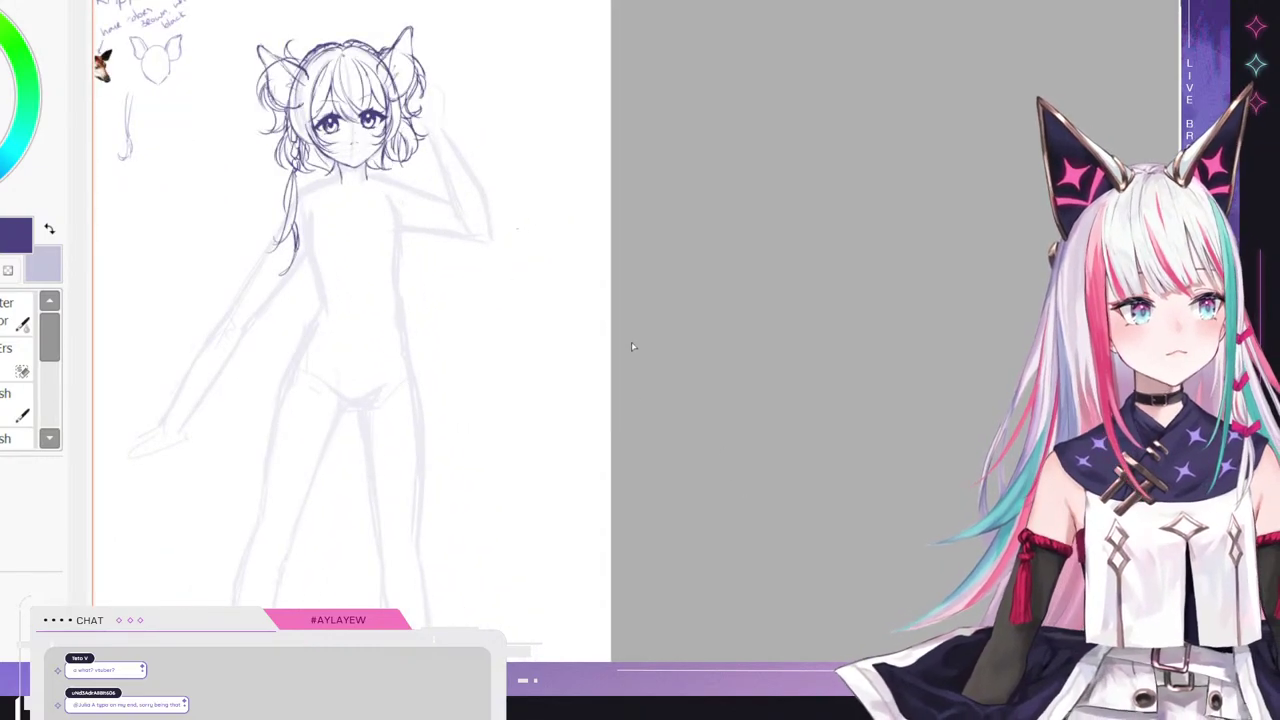
{"action": "scroll", "coordinate": [631, 346], "scroll_direction": "down", "scroll_amount": 1}
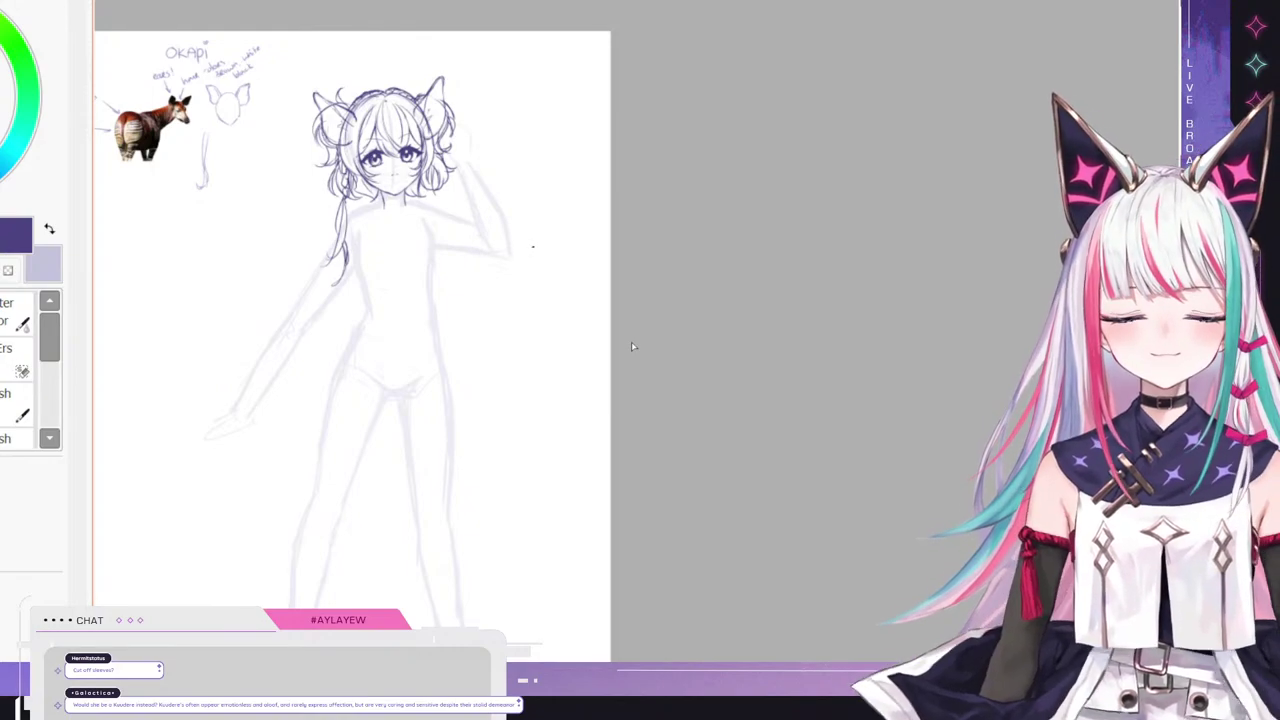
{"action": "scroll", "coordinate": [390, 233], "scroll_direction": "up", "scroll_amount": 3}
{"action": "scroll", "coordinate": [390, 233], "scroll_direction": "down", "scroll_amount": 2}
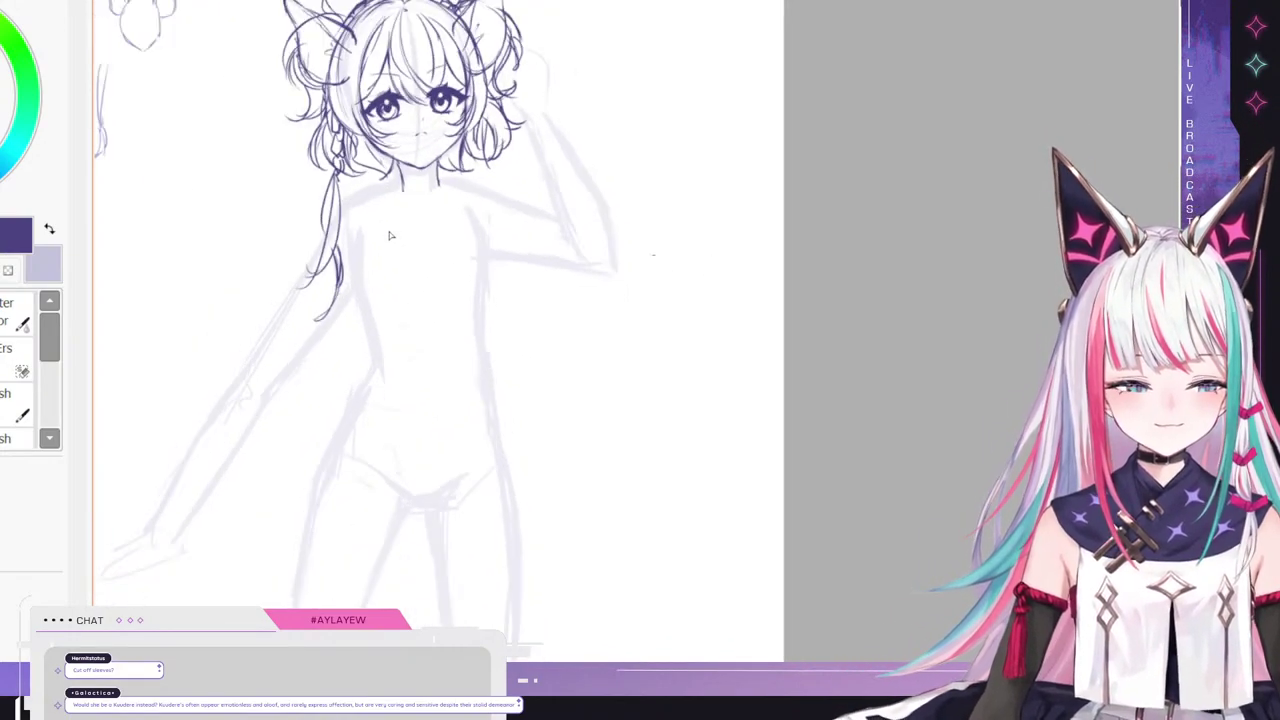
{"action": "scroll", "coordinate": [330, 180], "scroll_direction": "up", "scroll_amount": 1}
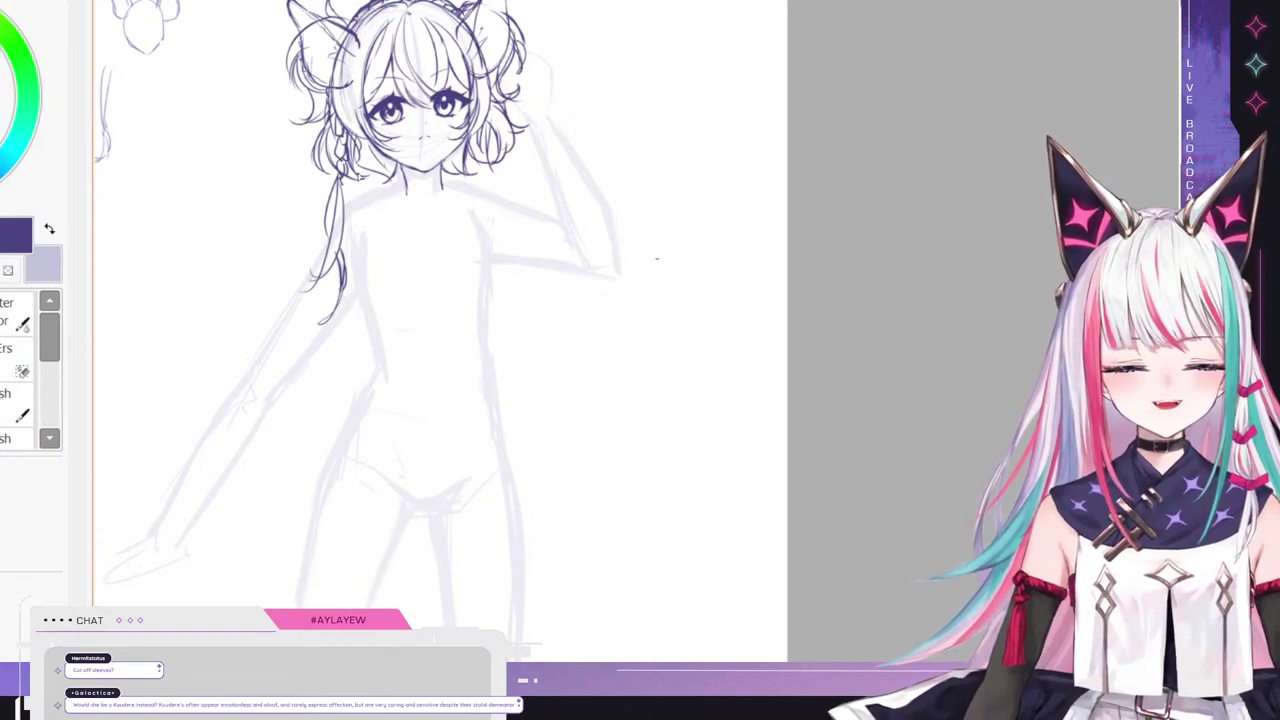
{"action": "scroll", "coordinate": [390, 233], "scroll_direction": "down", "scroll_amount": 1}
{"action": "scroll", "coordinate": [390, 233], "scroll_direction": "up", "scroll_amount": 1}
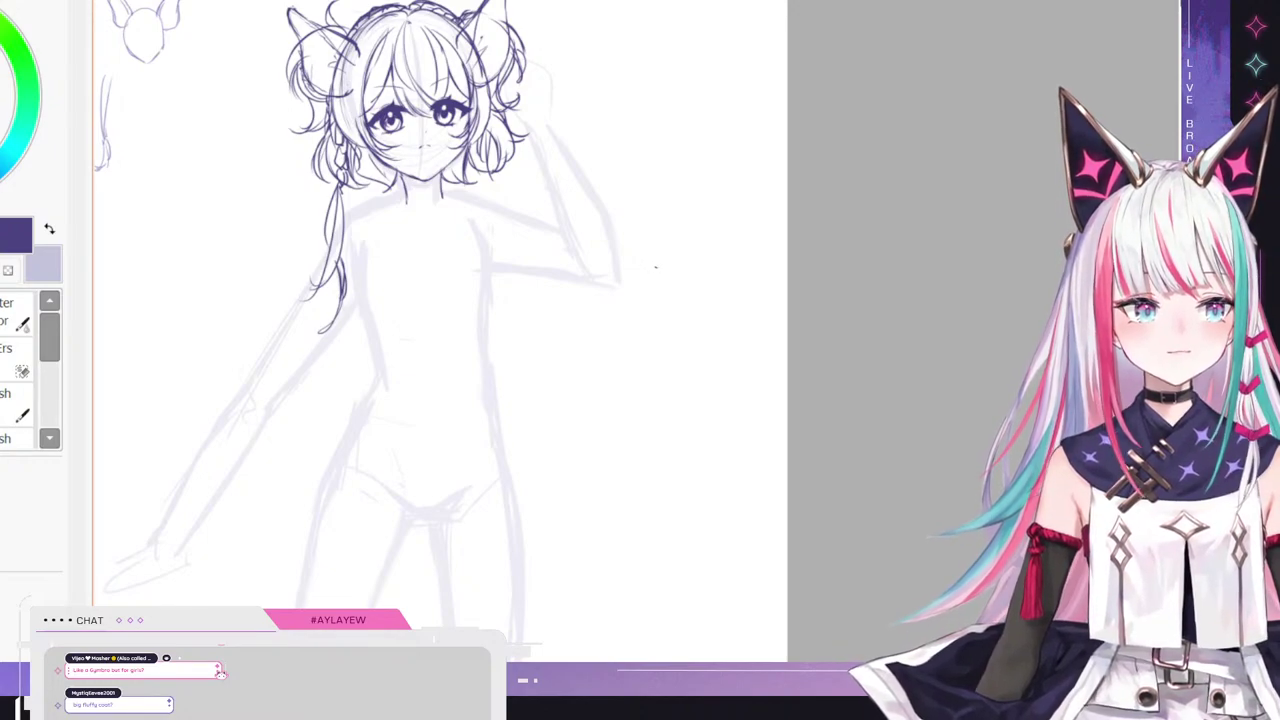
{"action": "scroll", "coordinate": [445, 332], "scroll_direction": "down", "scroll_amount": 6}
{"action": "scroll", "coordinate": [456, 462], "scroll_direction": "up", "scroll_amount": 3}
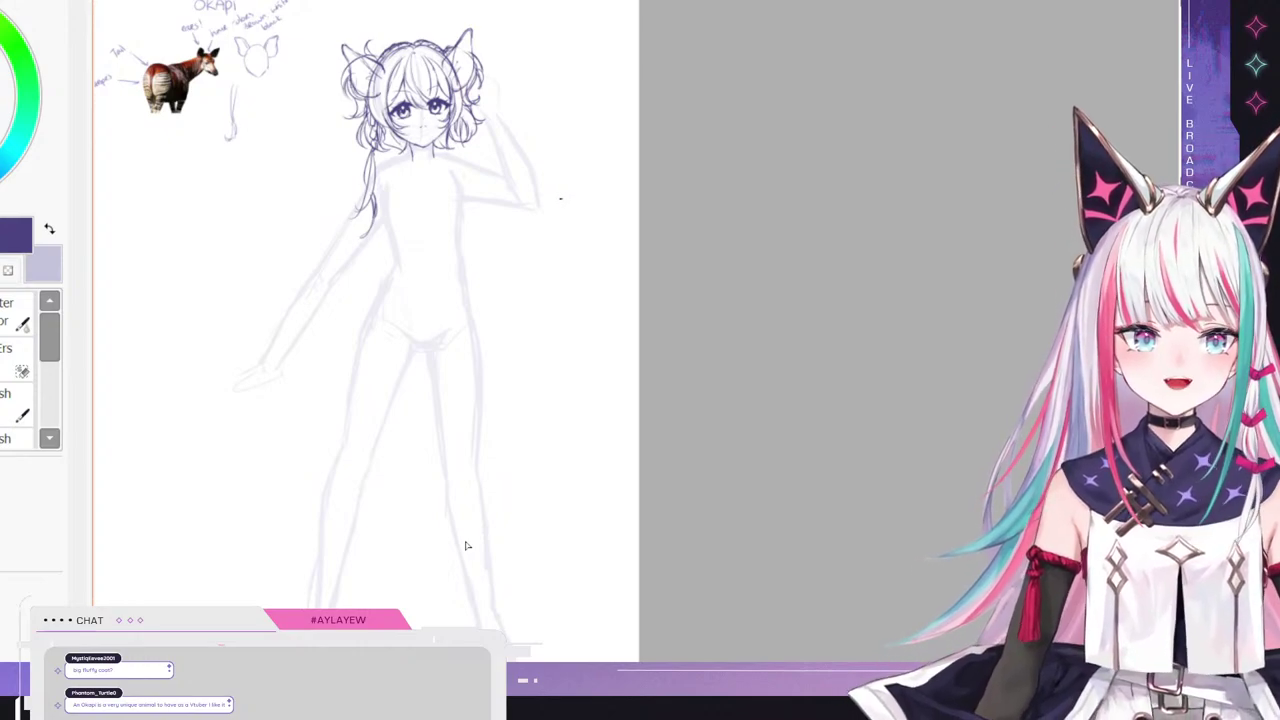
- Sketch stocking tops around both thighs and curved stripe lines down to the knee on the braid-side leg
{"action": "key", "text": "n"}
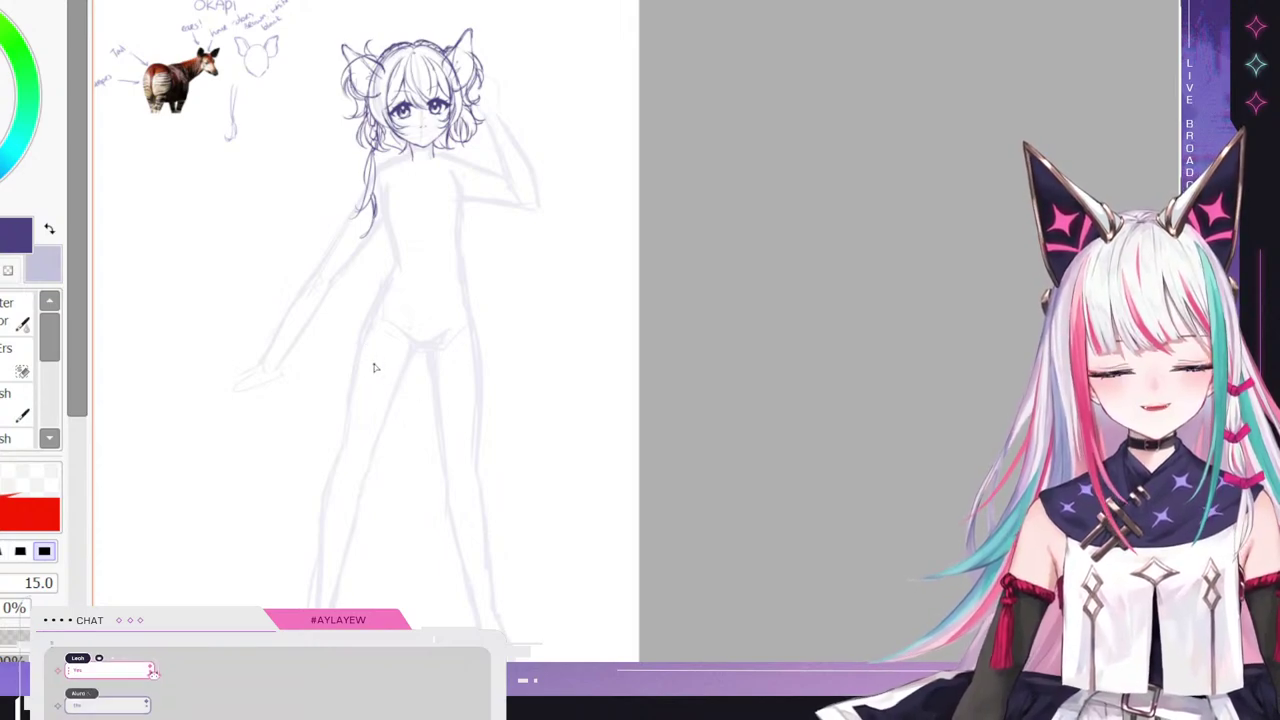
{"action": "mouse_move", "coordinate": [362, 348]}
{"action": "left_mouse_down"}
{"action": "mouse_move", "coordinate": [404, 370]}
{"action": "mouse_move", "coordinate": [479, 356]}
{"action": "left_mouse_up"}
{"action": "left_click_drag", "start_coordinate": [359, 347], "coordinate": [364, 364]}
{"action": "mouse_move", "coordinate": [347, 445]}
{"action": "left_mouse_down"}
{"action": "mouse_move", "coordinate": [354, 386]}
{"action": "mouse_move", "coordinate": [344, 456]}
{"action": "left_mouse_up"}
{"action": "left_click_drag", "start_coordinate": [357, 364], "coordinate": [342, 446]}
{"action": "left_click_drag", "start_coordinate": [404, 374], "coordinate": [366, 487]}
{"action": "mouse_move", "coordinate": [356, 358]}
{"action": "left_mouse_down"}
{"action": "mouse_move", "coordinate": [399, 388]}
{"action": "mouse_move", "coordinate": [397, 403]}
{"action": "mouse_move", "coordinate": [355, 376]}
{"action": "mouse_move", "coordinate": [393, 404]}
{"action": "mouse_move", "coordinate": [378, 381]}
{"action": "mouse_move", "coordinate": [367, 405]}
{"action": "mouse_move", "coordinate": [386, 417]}
{"action": "mouse_move", "coordinate": [353, 417]}
{"action": "mouse_move", "coordinate": [387, 432]}
{"action": "left_mouse_up"}
{"action": "key", "text": "ctrl+z"}
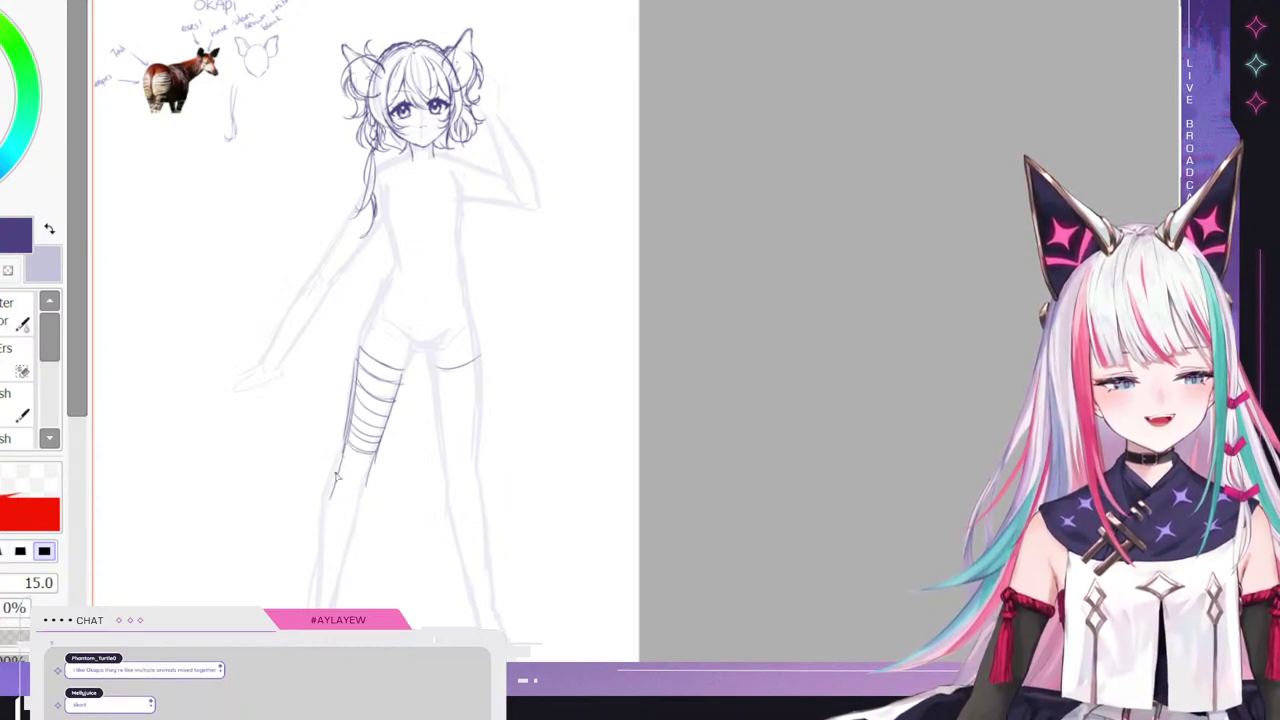
- Outline the braid-side lower leg, and both sides of the other leg from the stocking top to the calf
{"action": "mouse_move", "coordinate": [337, 478]}
{"action": "left_mouse_down"}
{"action": "mouse_move", "coordinate": [321, 588]}
{"action": "mouse_move", "coordinate": [346, 560]}
{"action": "left_mouse_up"}
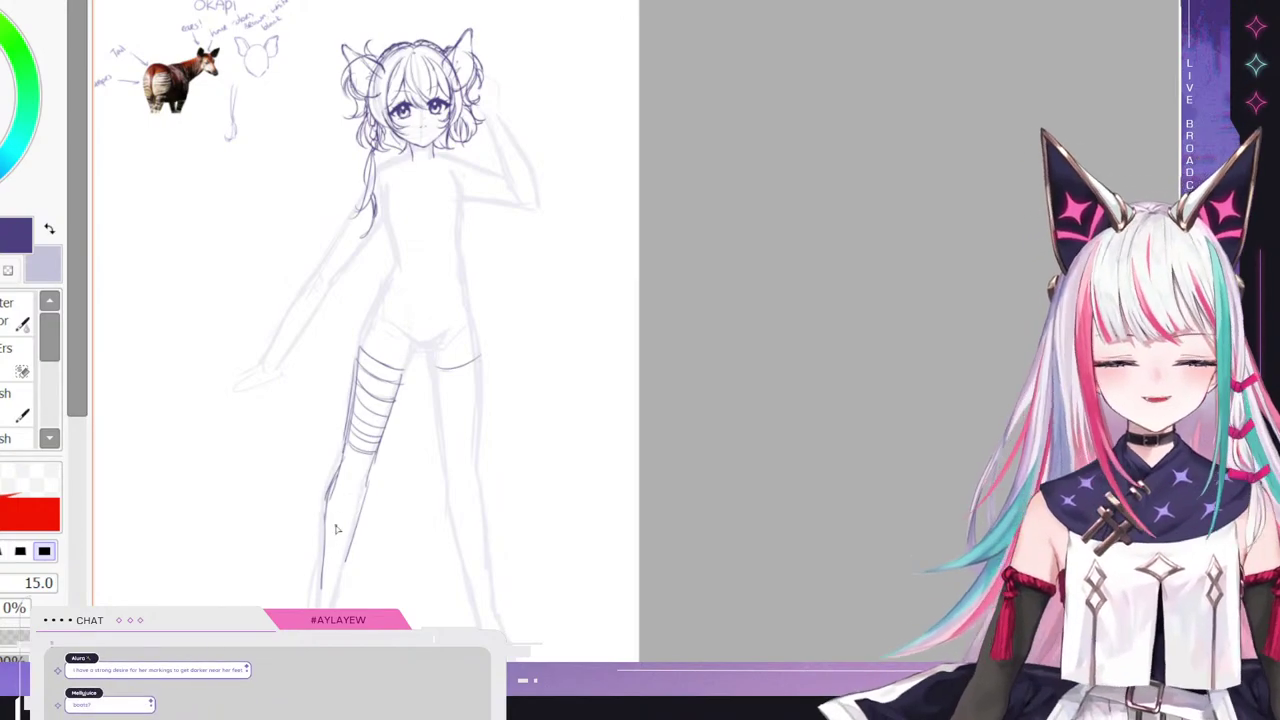
{"action": "left_click_drag", "start_coordinate": [336, 516], "coordinate": [327, 598]}
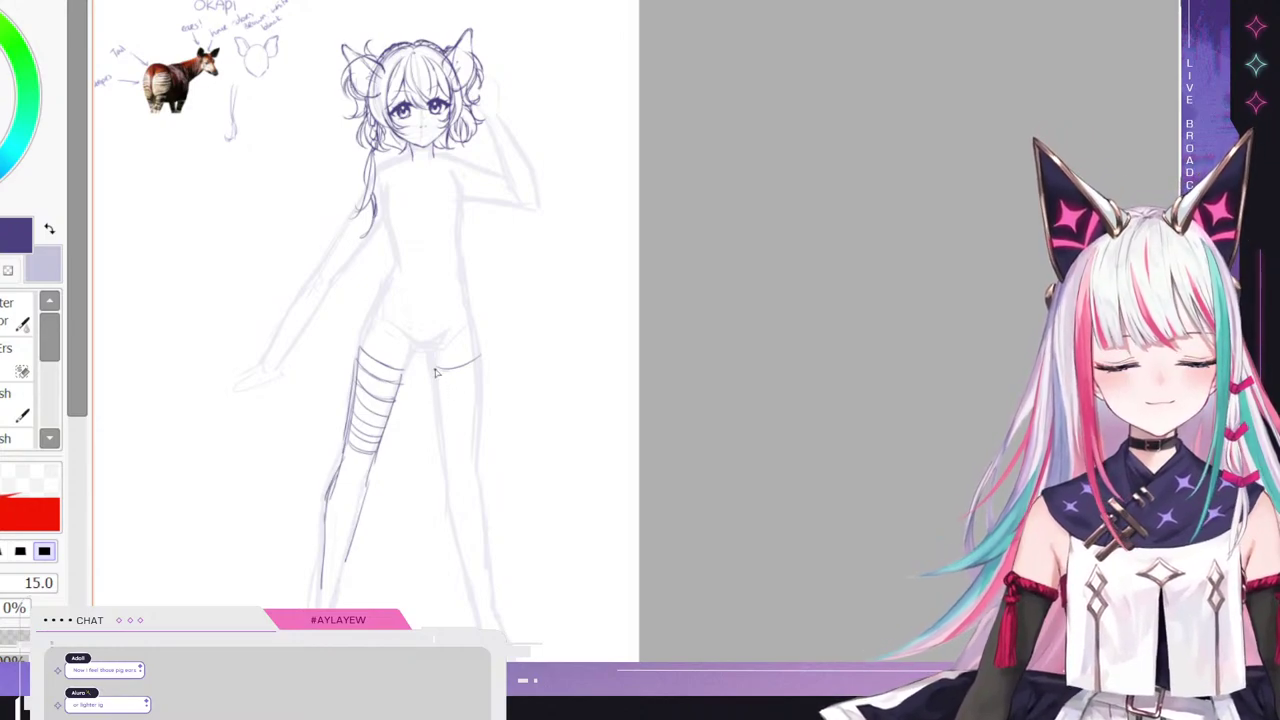
{"action": "left_click_drag", "start_coordinate": [432, 382], "coordinate": [446, 476]}
{"action": "key", "text": "ctrl+z"}
{"action": "key", "text": "ctrl+z"}
{"action": "mouse_move", "coordinate": [482, 368]}
{"action": "left_mouse_down"}
{"action": "mouse_move", "coordinate": [474, 481]}
{"action": "mouse_move", "coordinate": [468, 456]}
{"action": "mouse_move", "coordinate": [447, 480]}
{"action": "mouse_move", "coordinate": [455, 545]}
{"action": "left_mouse_up"}
{"action": "left_click_drag", "start_coordinate": [476, 477], "coordinate": [491, 594]}
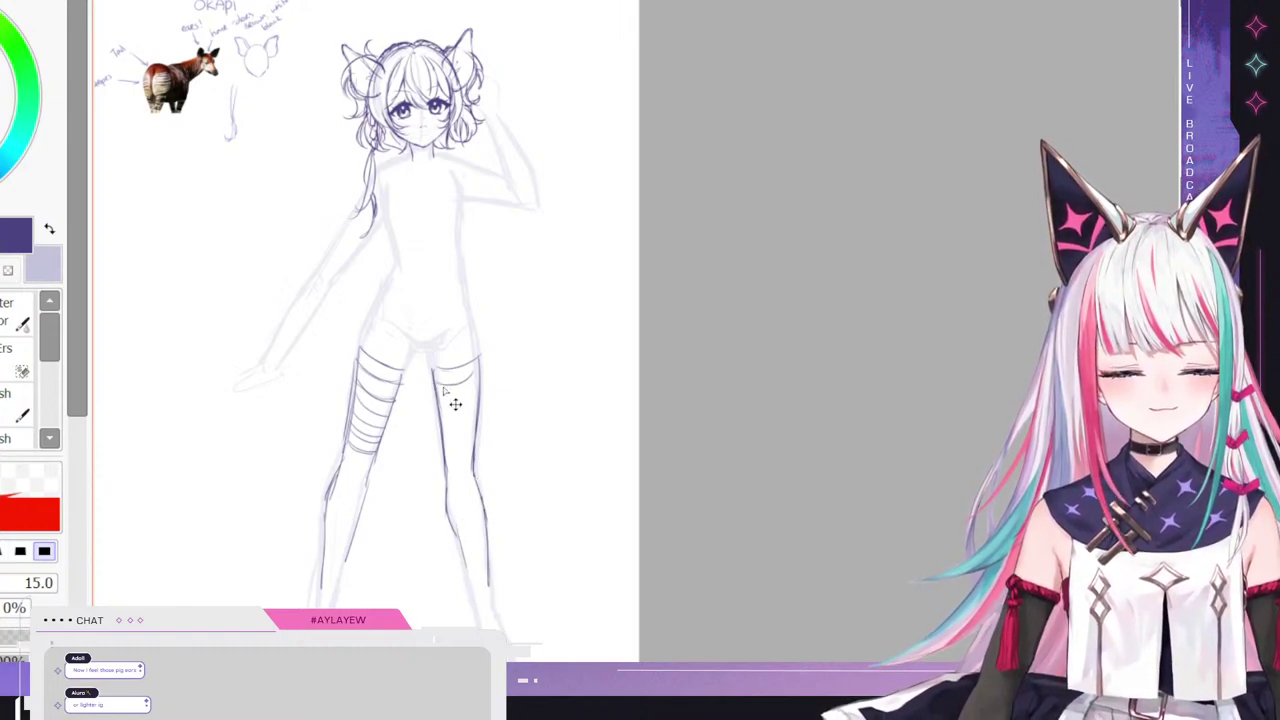
- Draw curved horizontal stripe lines around the raised-arm-side thigh, from the stocking top down to the knee
{"action": "mouse_move", "coordinate": [434, 375]}
{"action": "left_mouse_down"}
{"action": "mouse_move", "coordinate": [483, 370]}
{"action": "mouse_move", "coordinate": [436, 402]}
{"action": "mouse_move", "coordinate": [452, 409]}
{"action": "mouse_move", "coordinate": [477, 390]}
{"action": "mouse_move", "coordinate": [442, 418]}
{"action": "mouse_move", "coordinate": [474, 420]}
{"action": "mouse_move", "coordinate": [444, 432]}
{"action": "mouse_move", "coordinate": [474, 432]}
{"action": "mouse_move", "coordinate": [445, 455]}
{"action": "mouse_move", "coordinate": [471, 473]}
{"action": "left_mouse_up"}
{"action": "key", "text": "ctrl+z"}
{"action": "key", "text": "ctrl+z"}
{"action": "key", "text": "ctrl+z"}
{"action": "key", "text": "ctrl+z"}
{"action": "key", "text": "ctrl+z"}
{"action": "key", "text": "ctrl+z"}
{"action": "key", "text": "ctrl+z"}
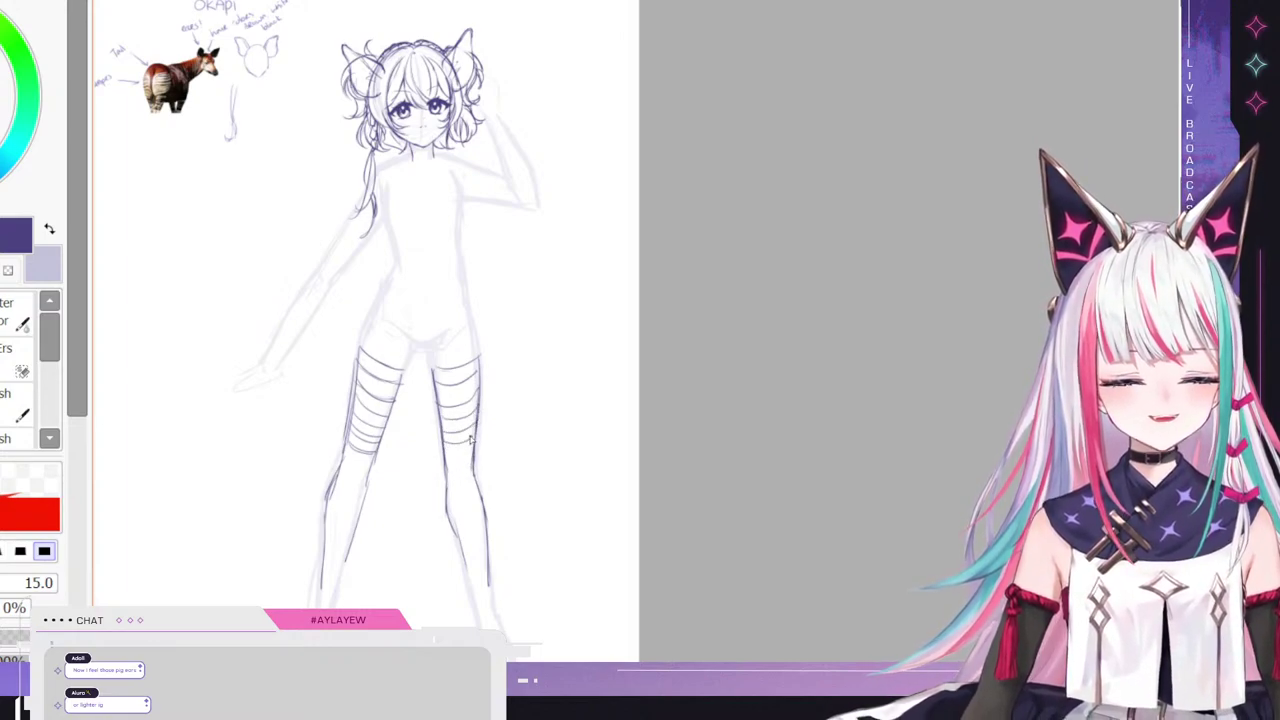
{"action": "mouse_move", "coordinate": [464, 448]}
{"action": "left_mouse_down"}
{"action": "mouse_move", "coordinate": [475, 440]}
{"action": "mouse_move", "coordinate": [454, 458]}
{"action": "mouse_move", "coordinate": [475, 458]}
{"action": "left_mouse_up"}
- Shade alternating stripes on both stockings with a soft dark purple brush, reducing its size from 100 to 47 for the narrower bands
{"action": "key", "text": "w"}
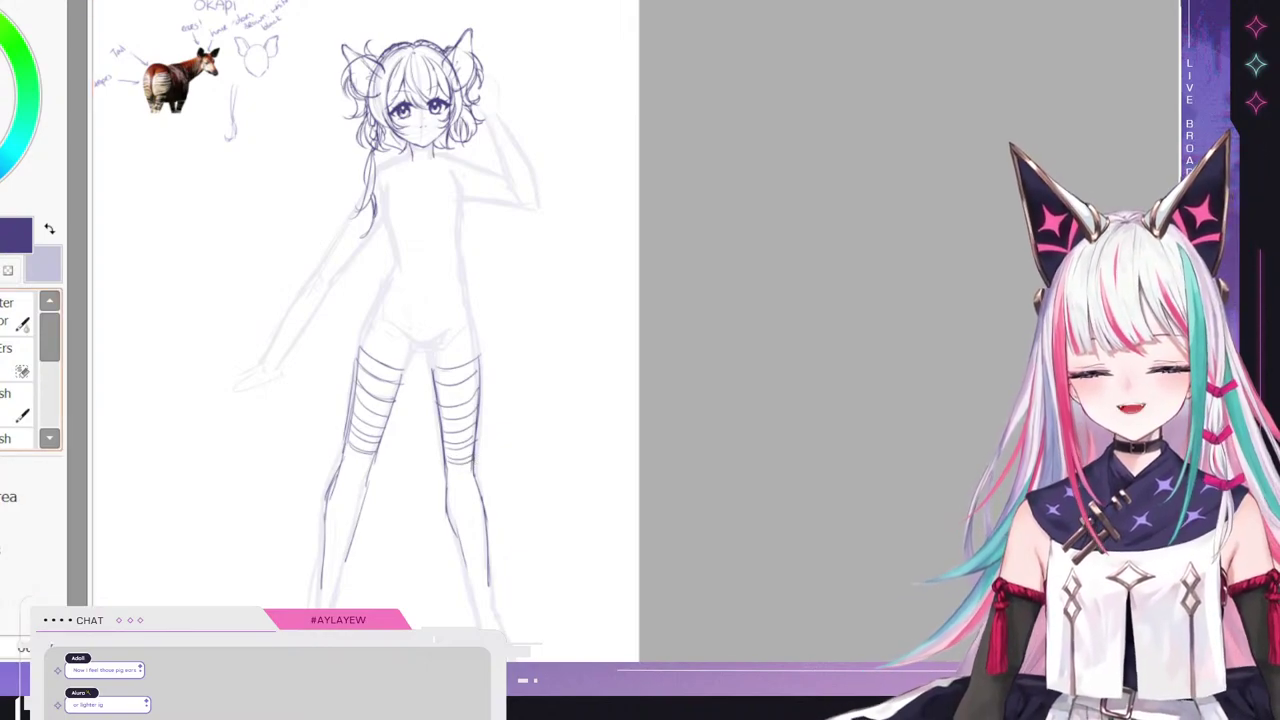
{"action": "key", "text": "b"}
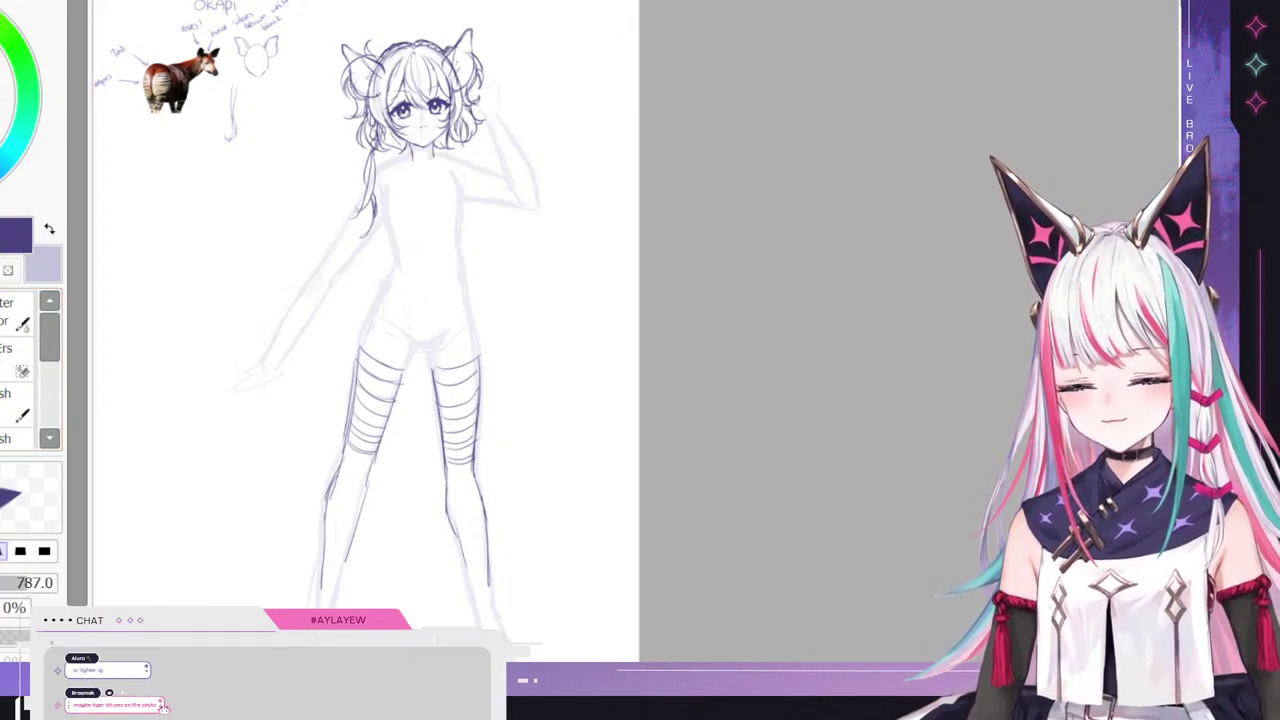
{"action": "left_click", "coordinate": [14, 312]}
{"action": "mouse_move", "coordinate": [362, 376]}
{"action": "left_mouse_down"}
{"action": "mouse_move", "coordinate": [393, 393]}
{"action": "mouse_move", "coordinate": [362, 373]}
{"action": "mouse_move", "coordinate": [360, 407]}
{"action": "mouse_move", "coordinate": [380, 425]}
{"action": "mouse_move", "coordinate": [357, 405]}
{"action": "mouse_move", "coordinate": [382, 422]}
{"action": "left_mouse_up"}
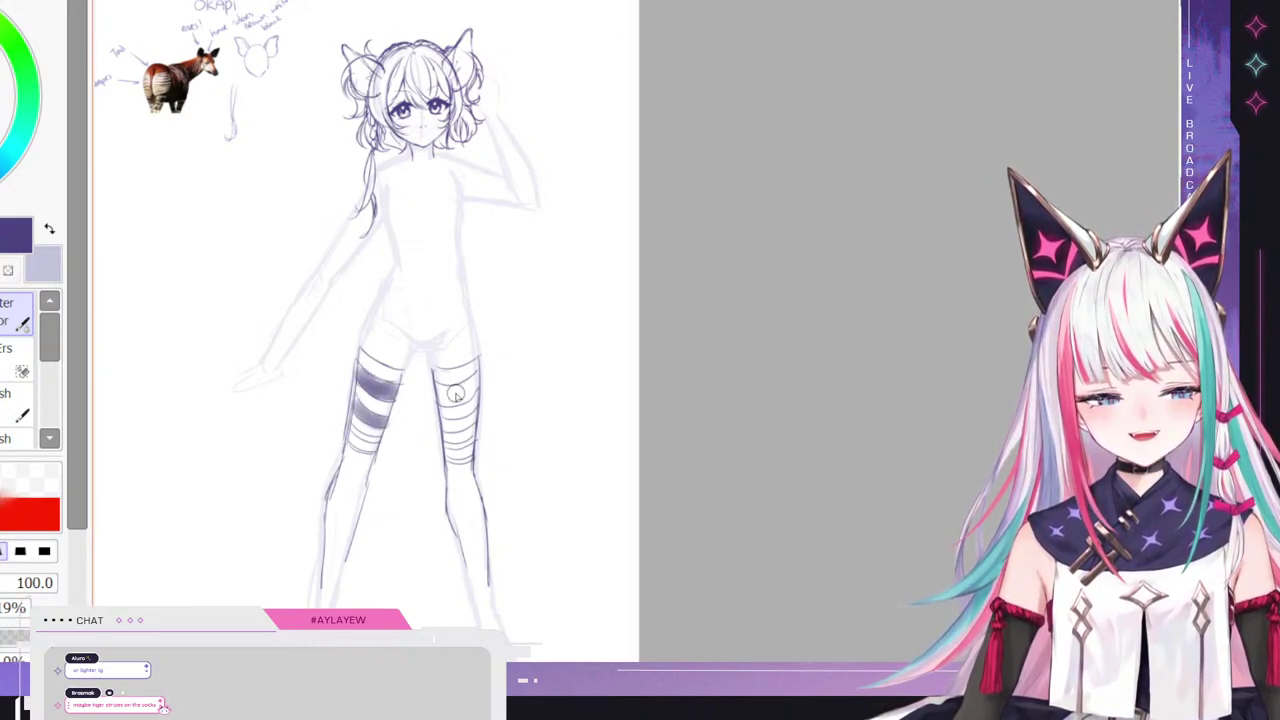
{"action": "left_click_drag", "start_coordinate": [452, 400], "coordinate": [470, 382]}
{"action": "key", "text": "bracketleft"}
{"action": "mouse_move", "coordinate": [352, 429]}
{"action": "left_mouse_down"}
{"action": "mouse_move", "coordinate": [372, 438]}
{"action": "mouse_move", "coordinate": [477, 415]}
{"action": "mouse_move", "coordinate": [450, 430]}
{"action": "left_mouse_up"}
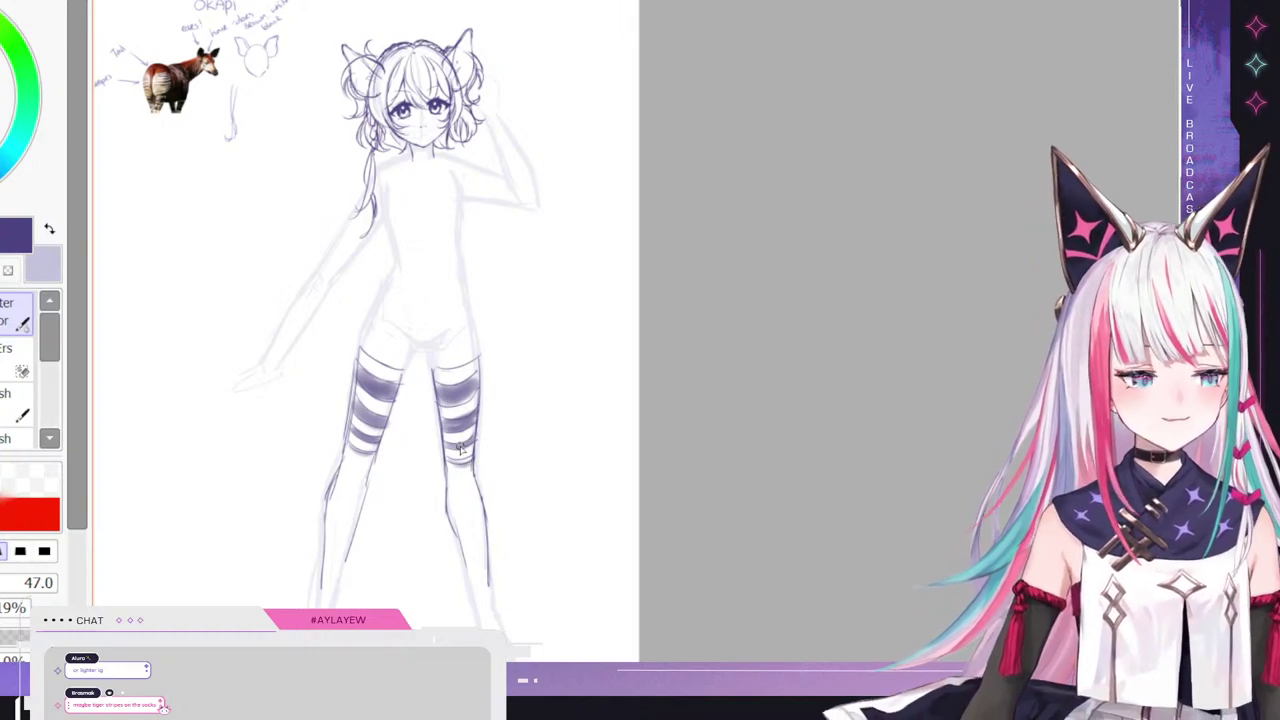
- Darken the stocking tops and sketch flared, curved boot cuffs below both knees with the size 15 brush
{"action": "key", "text": "n"}
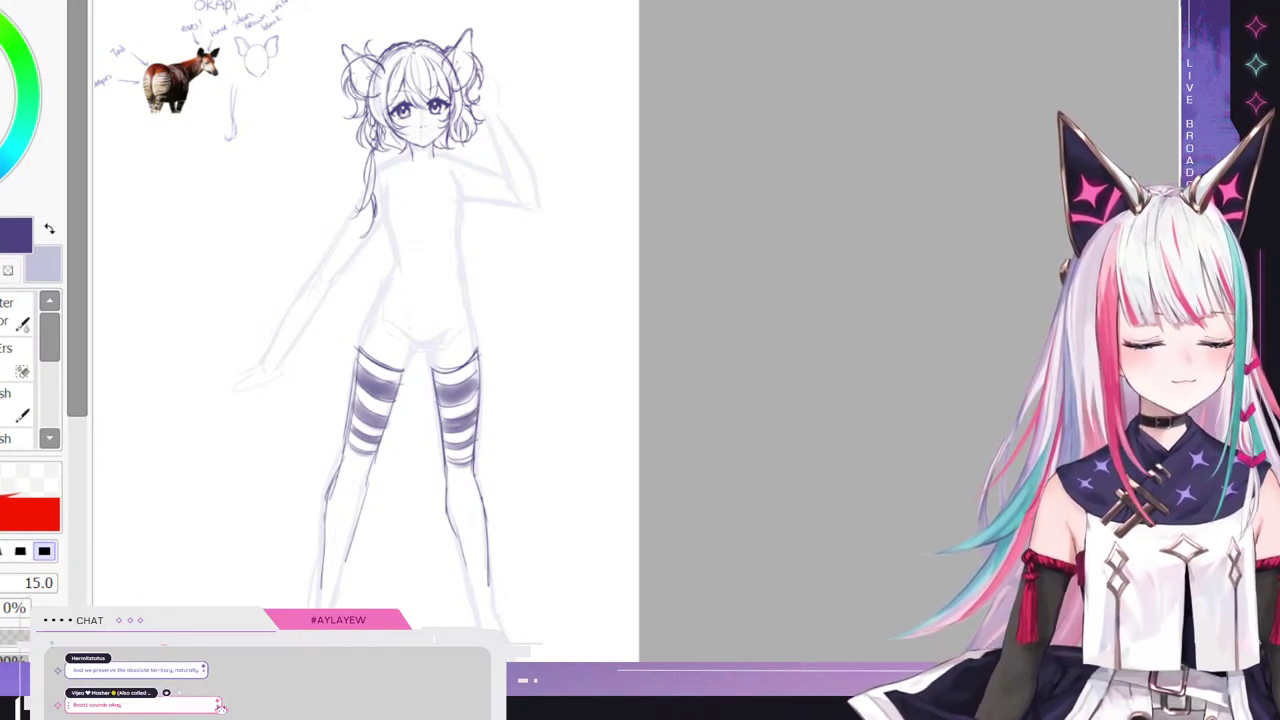
{"action": "mouse_move", "coordinate": [327, 490]}
{"action": "left_mouse_down"}
{"action": "mouse_move", "coordinate": [361, 526]}
{"action": "mouse_move", "coordinate": [323, 516]}
{"action": "left_mouse_up"}
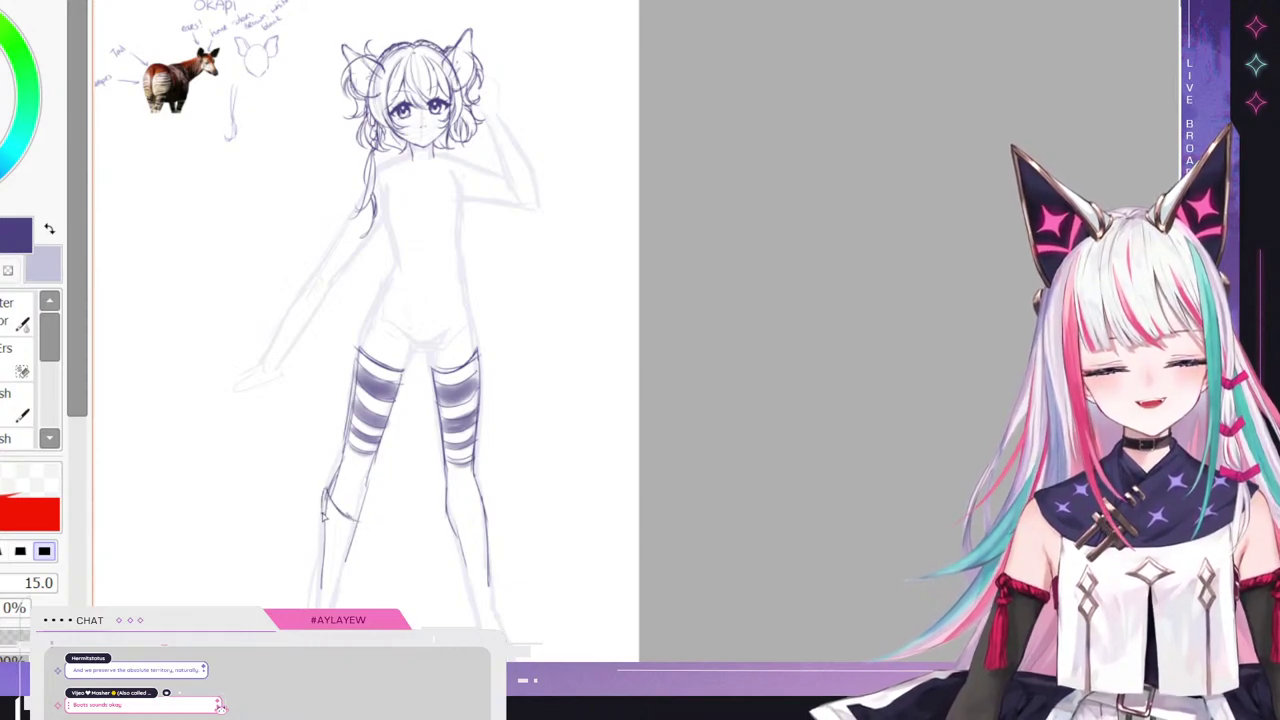
{"action": "mouse_move", "coordinate": [448, 522]}
{"action": "left_mouse_down"}
{"action": "mouse_move", "coordinate": [487, 491]}
{"action": "mouse_move", "coordinate": [498, 548]}
{"action": "left_mouse_up"}
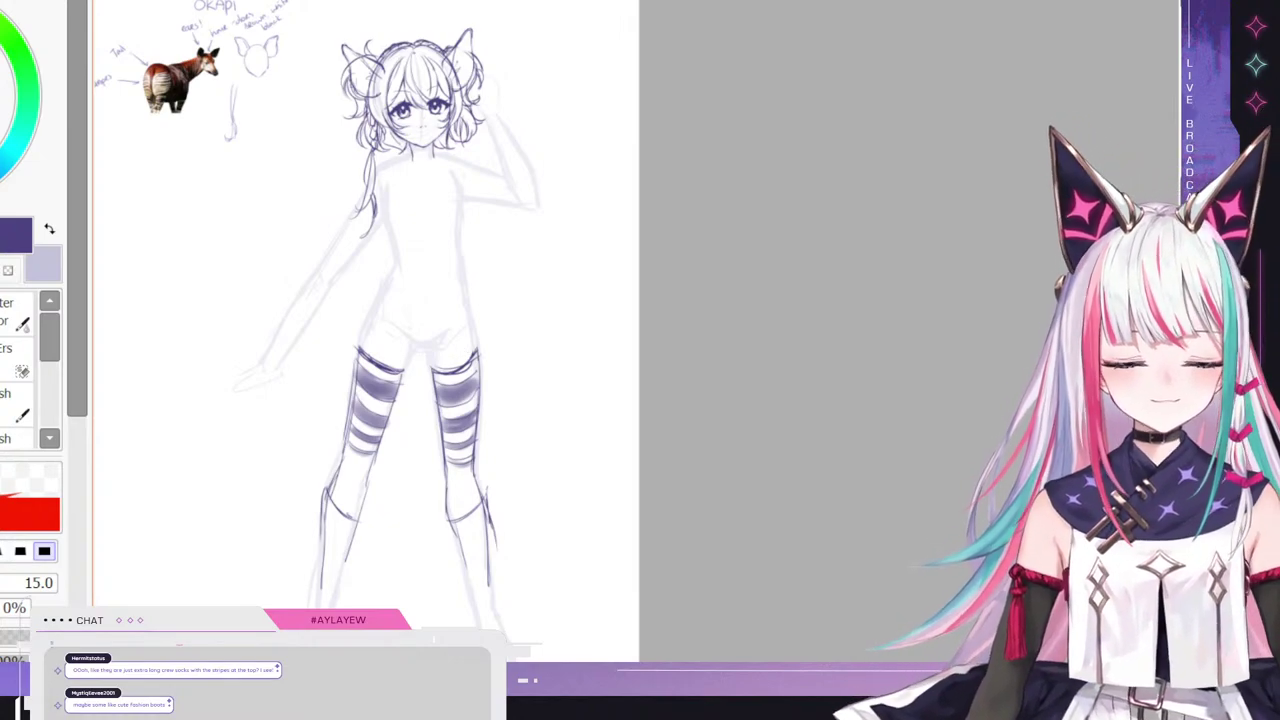
- Outline the boot shafts down both calves and sketch their folded ankle bands and rounded feet
{"action": "left_click_drag", "start_coordinate": [323, 542], "coordinate": [315, 606]}
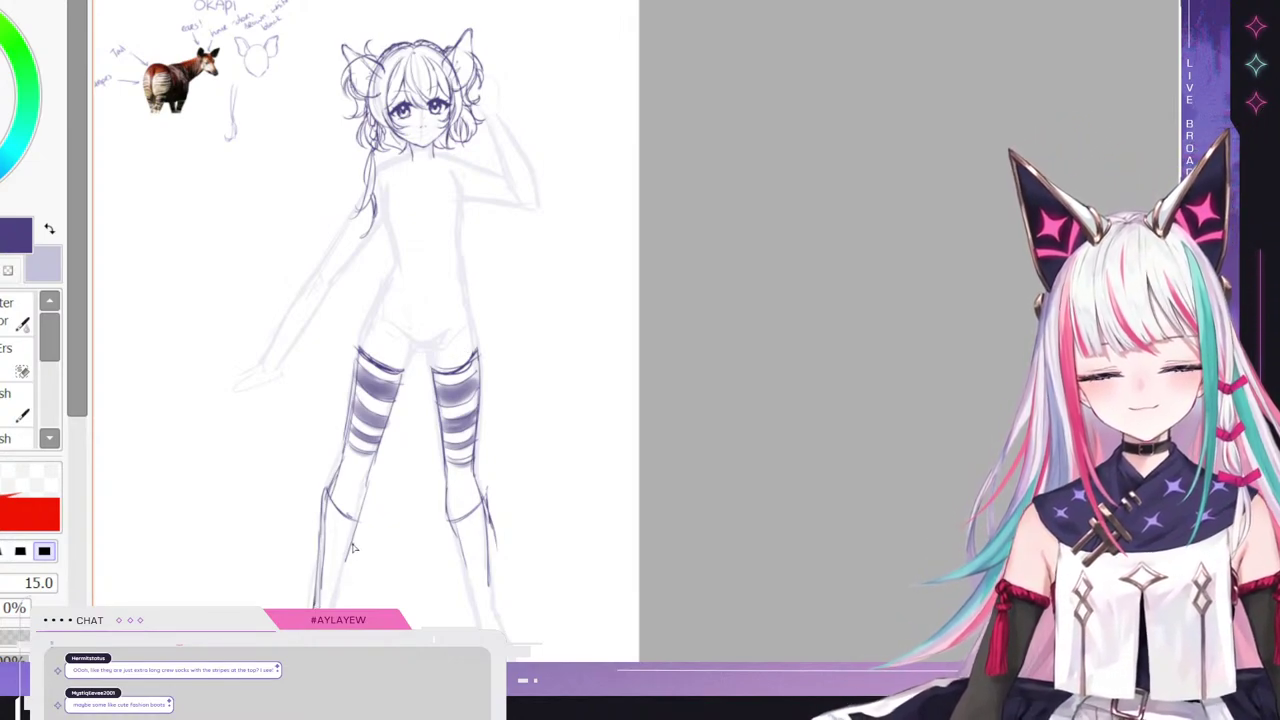
{"action": "left_click_drag", "start_coordinate": [360, 525], "coordinate": [333, 605]}
{"action": "left_click_drag", "start_coordinate": [456, 535], "coordinate": [476, 606]}
{"action": "left_click_drag", "start_coordinate": [458, 542], "coordinate": [475, 623]}
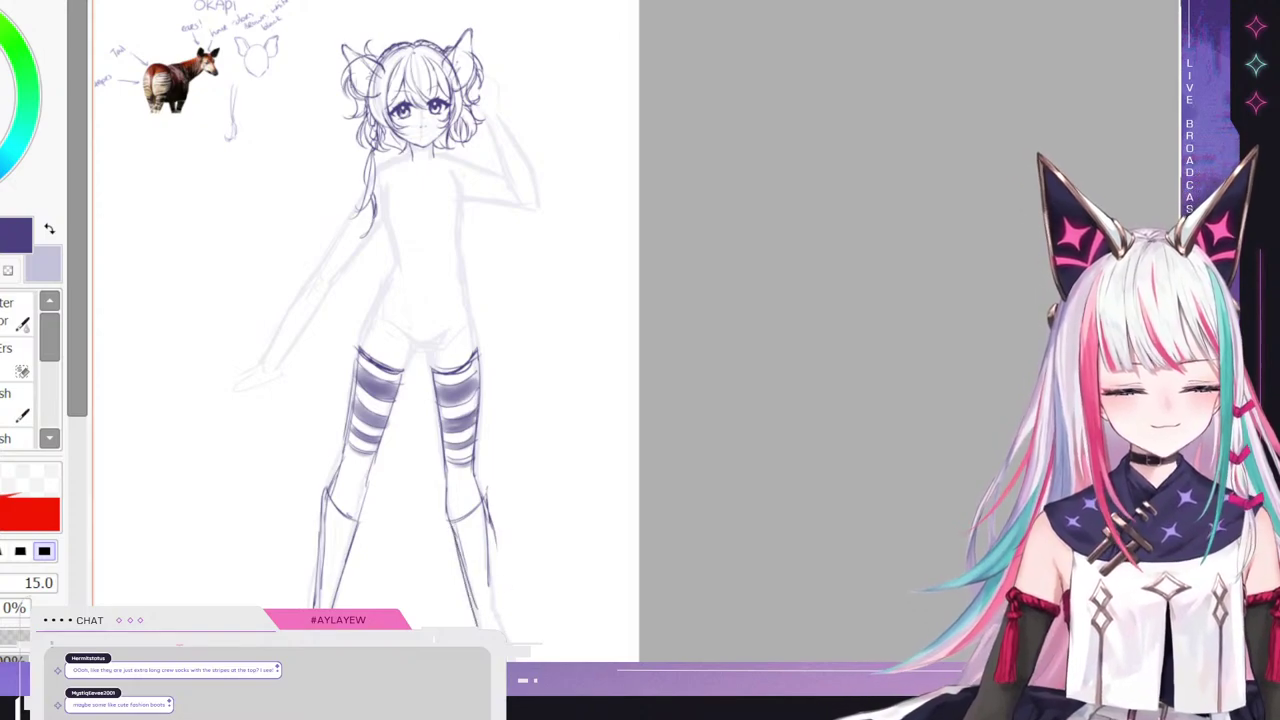
{"action": "left_click_drag", "start_coordinate": [490, 530], "coordinate": [498, 621]}
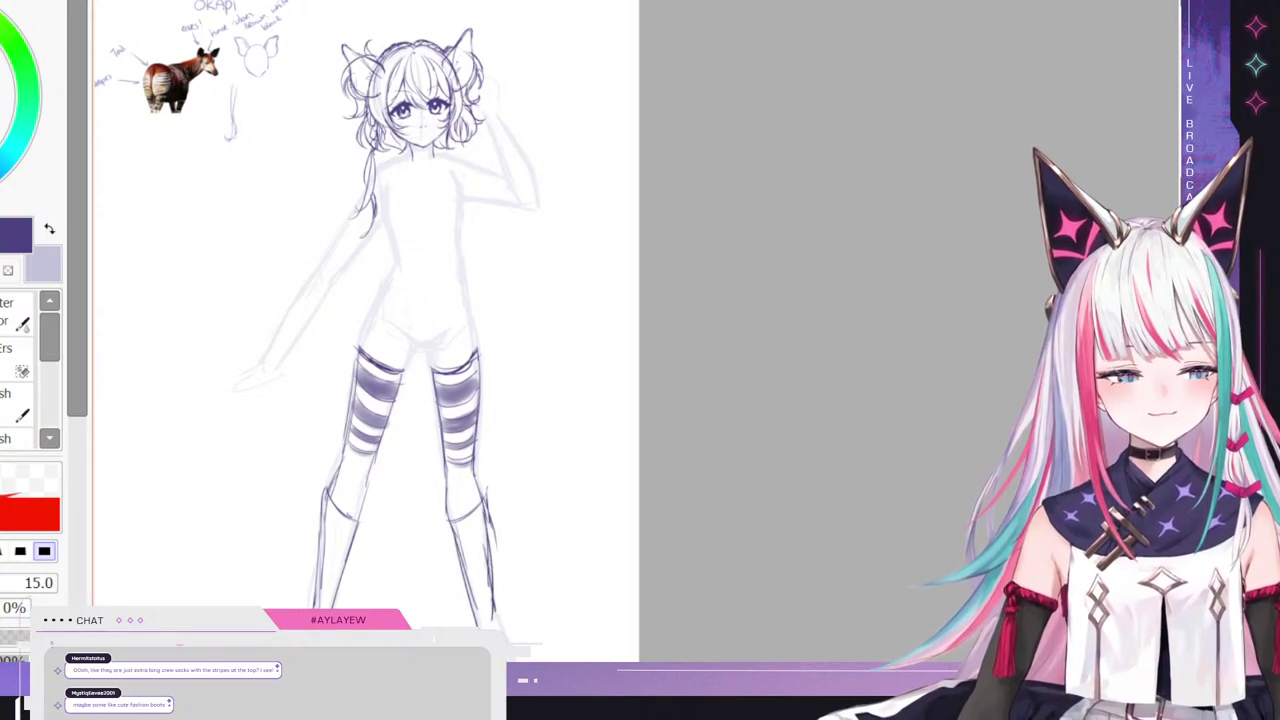
{"action": "scroll", "coordinate": [367, 321], "scroll_direction": "up", "scroll_amount": 2}
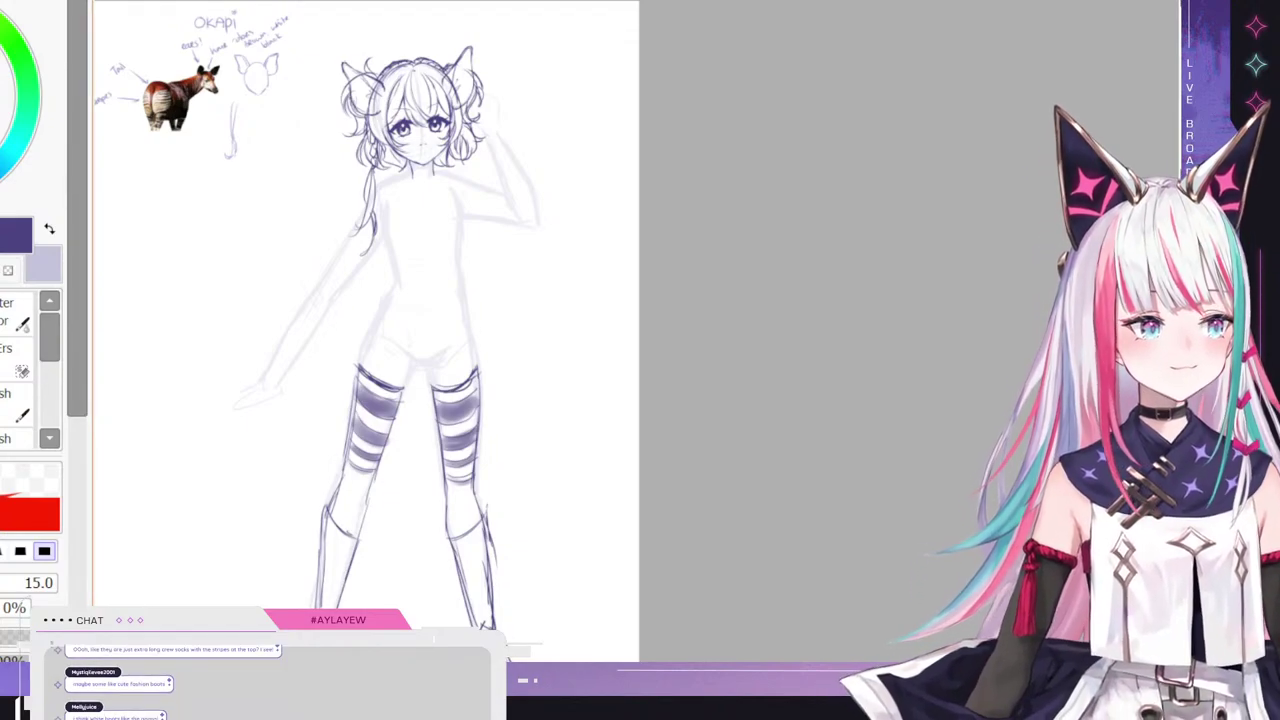
{"action": "scroll", "coordinate": [452, 500], "scroll_direction": "down", "scroll_amount": 2}
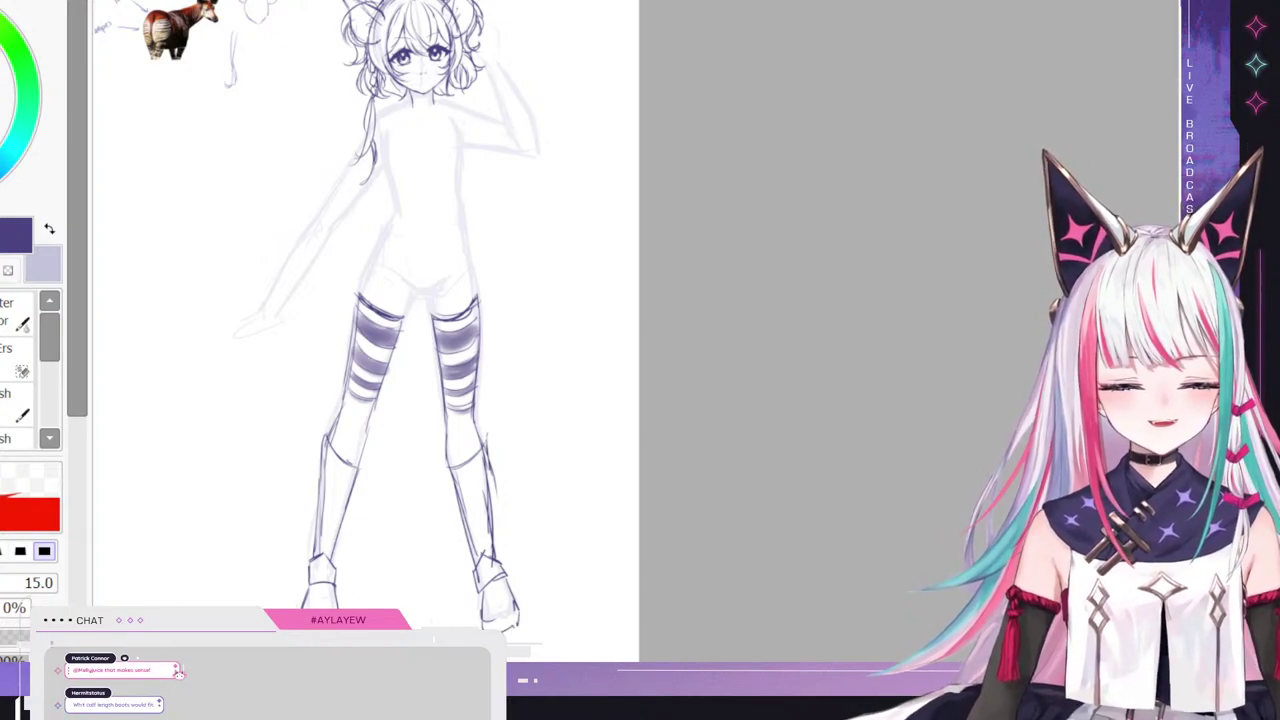
- Shade the folded ankle bands and the soles of both boots with the soft size 47 brush in dark purple
{"action": "key", "text": "c"}
{"action": "mouse_move", "coordinate": [325, 581]}
{"action": "left_mouse_down"}
{"action": "mouse_move", "coordinate": [312, 575]}
{"action": "mouse_move", "coordinate": [320, 565]}
{"action": "mouse_move", "coordinate": [334, 588]}
{"action": "left_mouse_up"}
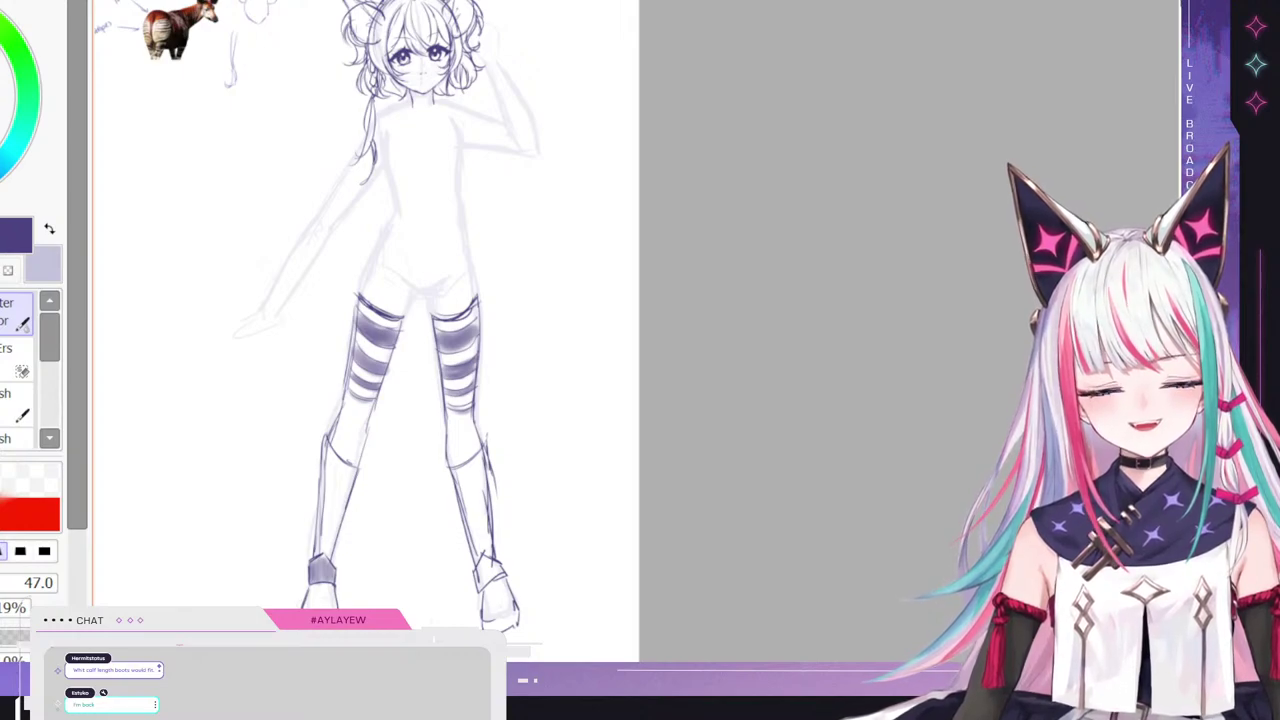
{"action": "left_click_drag", "start_coordinate": [505, 632], "coordinate": [506, 628]}
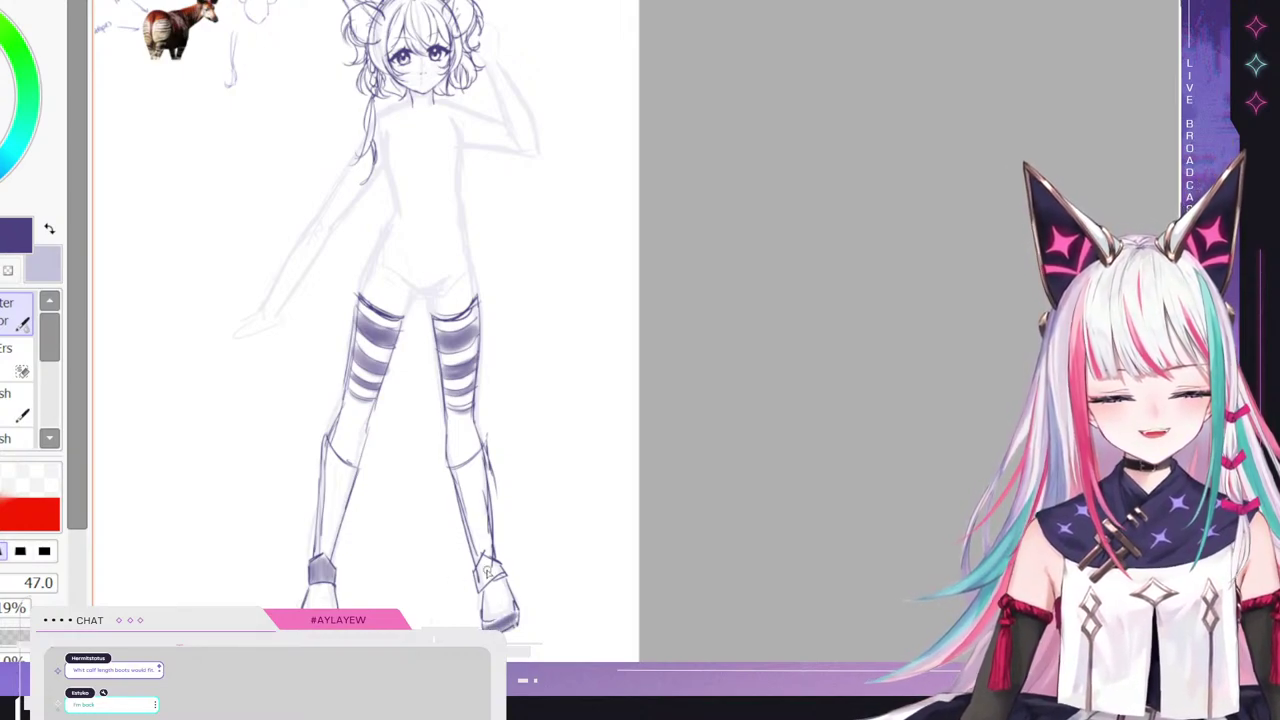
{"action": "mouse_move", "coordinate": [486, 572]}
{"action": "left_mouse_down"}
{"action": "mouse_move", "coordinate": [480, 586]}
{"action": "mouse_move", "coordinate": [500, 566]}
{"action": "mouse_move", "coordinate": [492, 556]}
{"action": "left_mouse_up"}
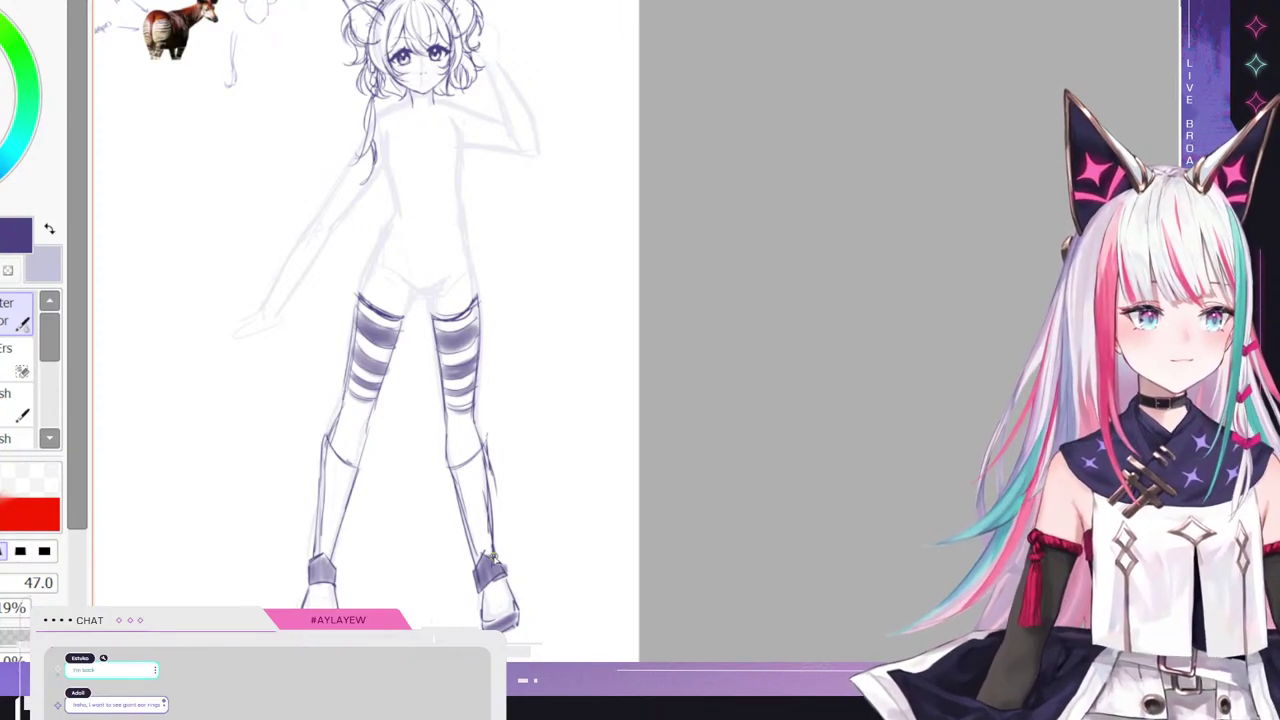
{"action": "scroll", "coordinate": [366, 330], "scroll_direction": "up", "scroll_amount": 3}
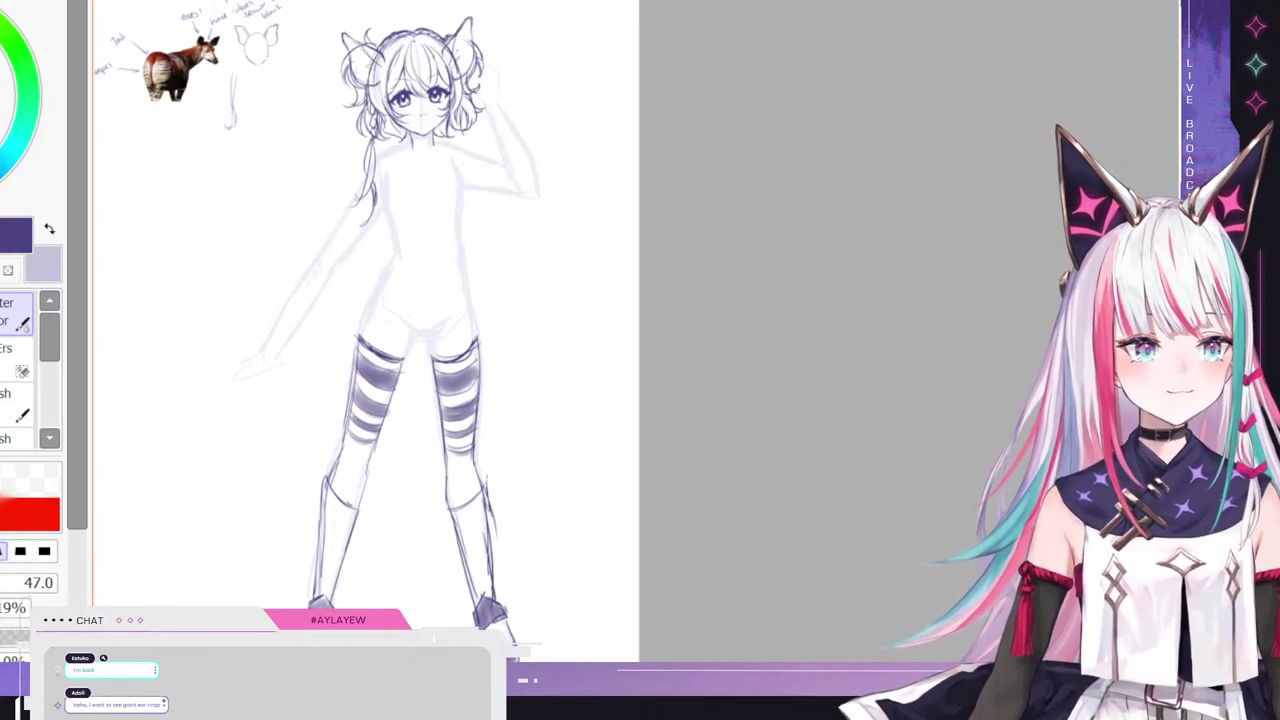
{"action": "scroll", "coordinate": [366, 330], "scroll_direction": "down", "scroll_amount": 2}
{"action": "scroll", "coordinate": [366, 330], "scroll_direction": "up", "scroll_amount": 2}
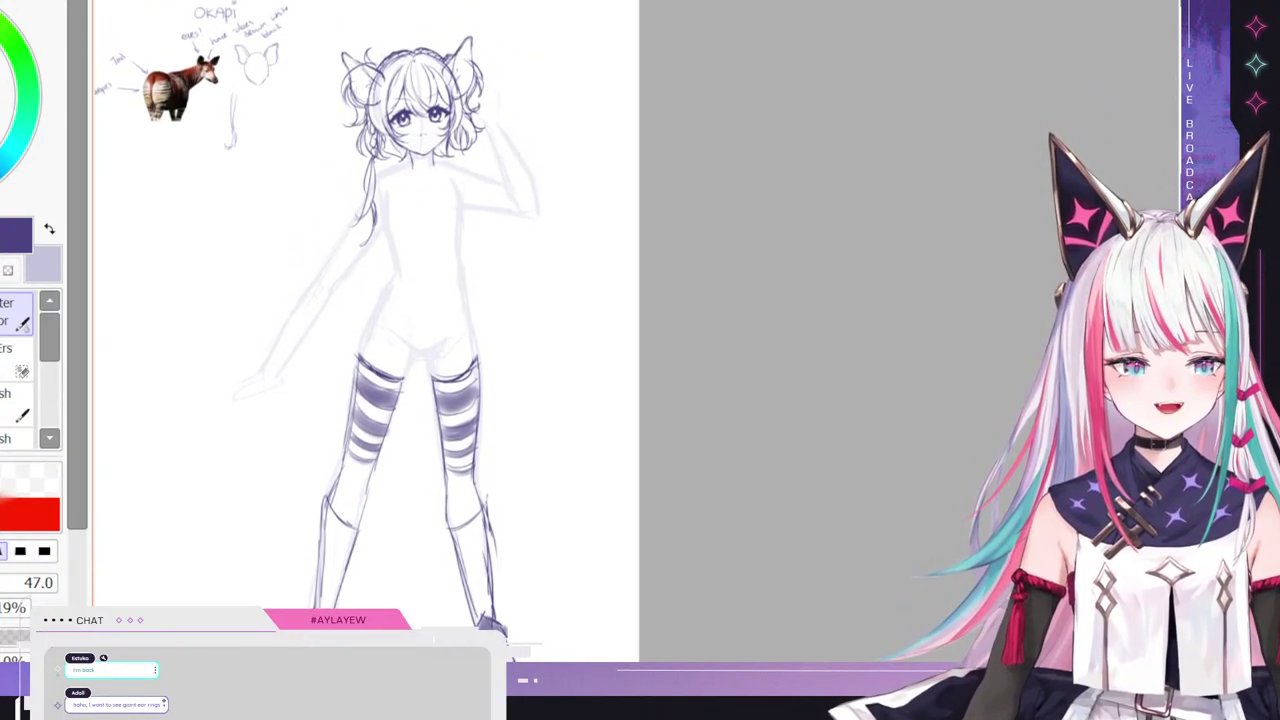
- Sketch the flared edge of a short skirt from the waist outward on the lowered-arm side with the size 15 brush
{"action": "key", "text": "n"}
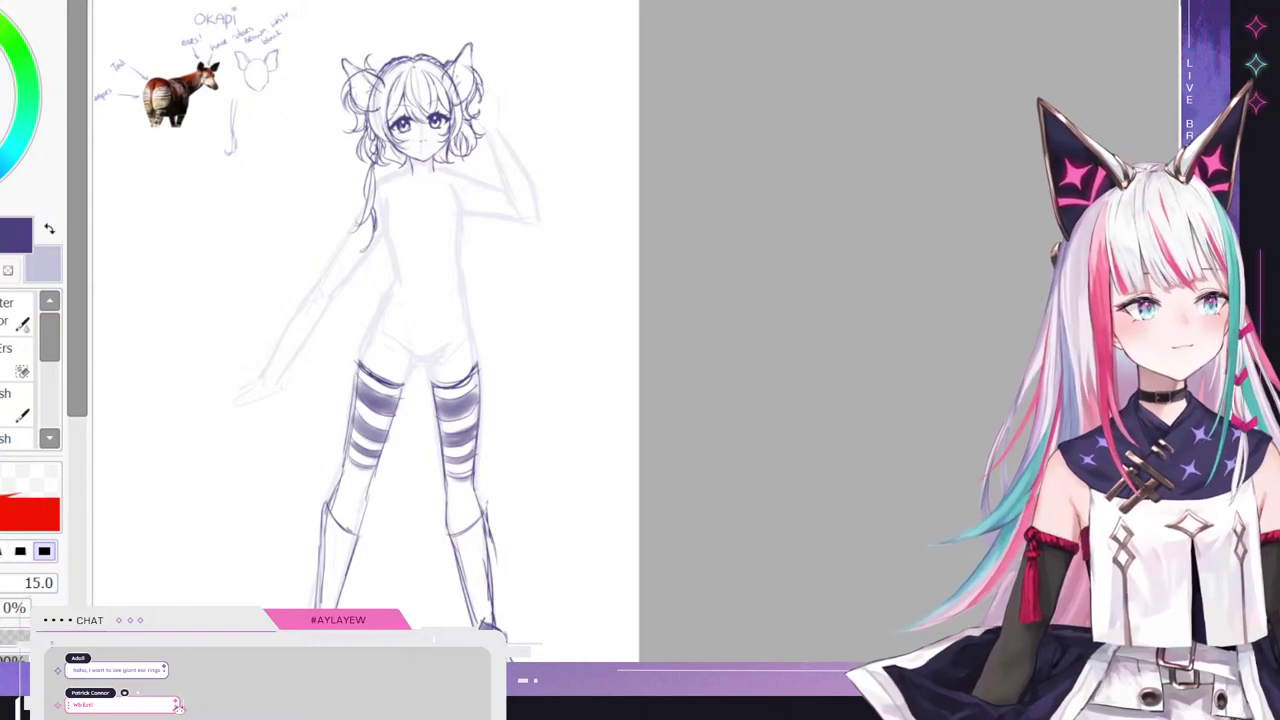
{"action": "scroll", "coordinate": [367, 323], "scroll_direction": "up", "scroll_amount": 2}
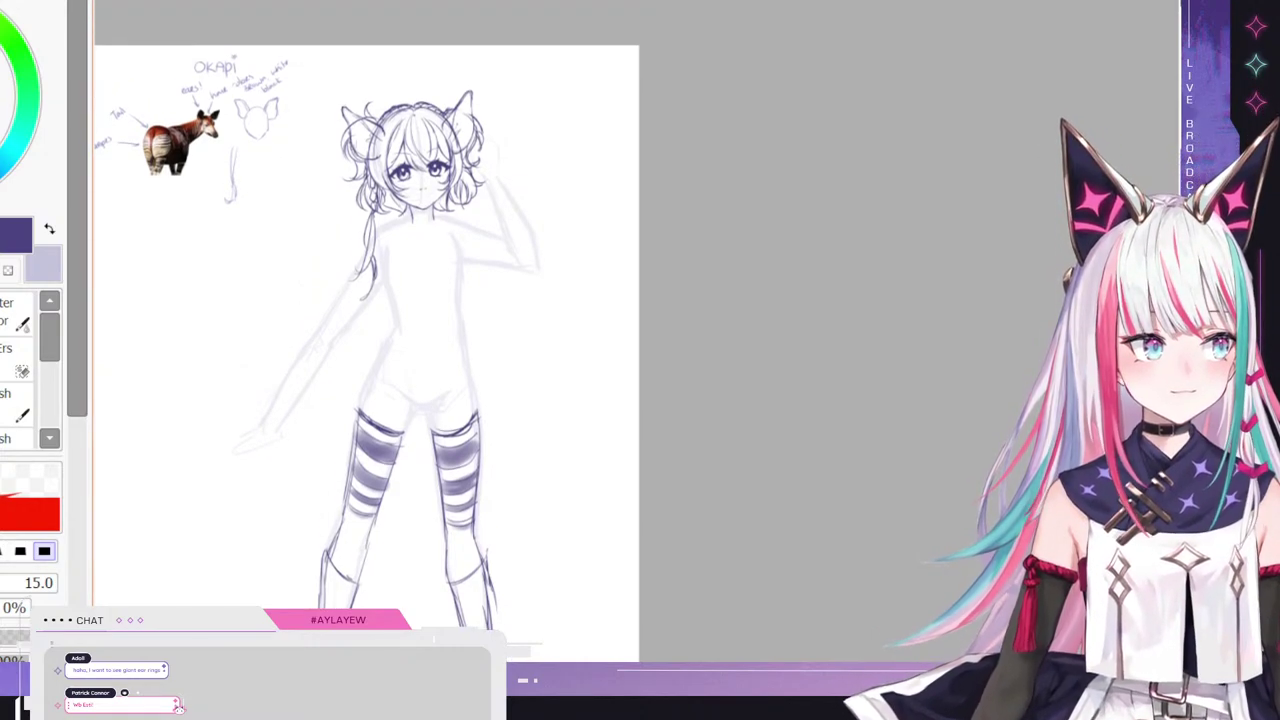
{"action": "scroll", "coordinate": [367, 332], "scroll_direction": "down", "scroll_amount": 1}
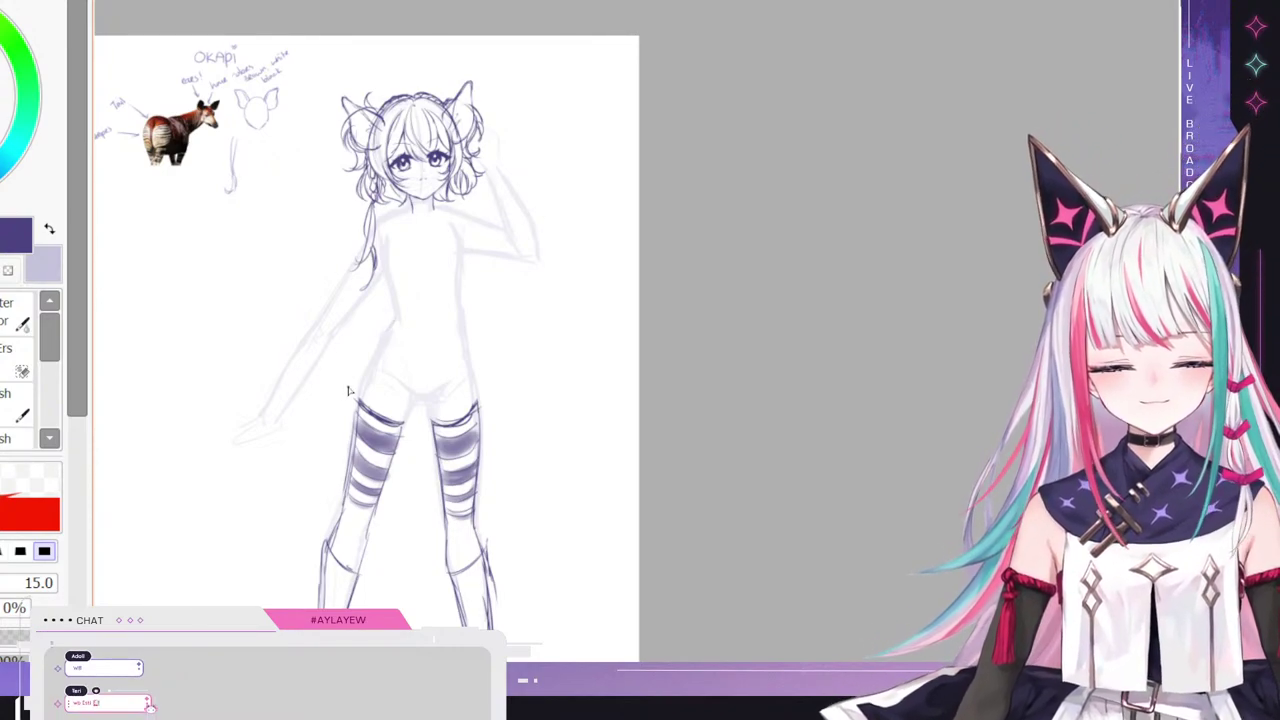
{"action": "left_click_drag", "start_coordinate": [392, 322], "coordinate": [343, 385]}
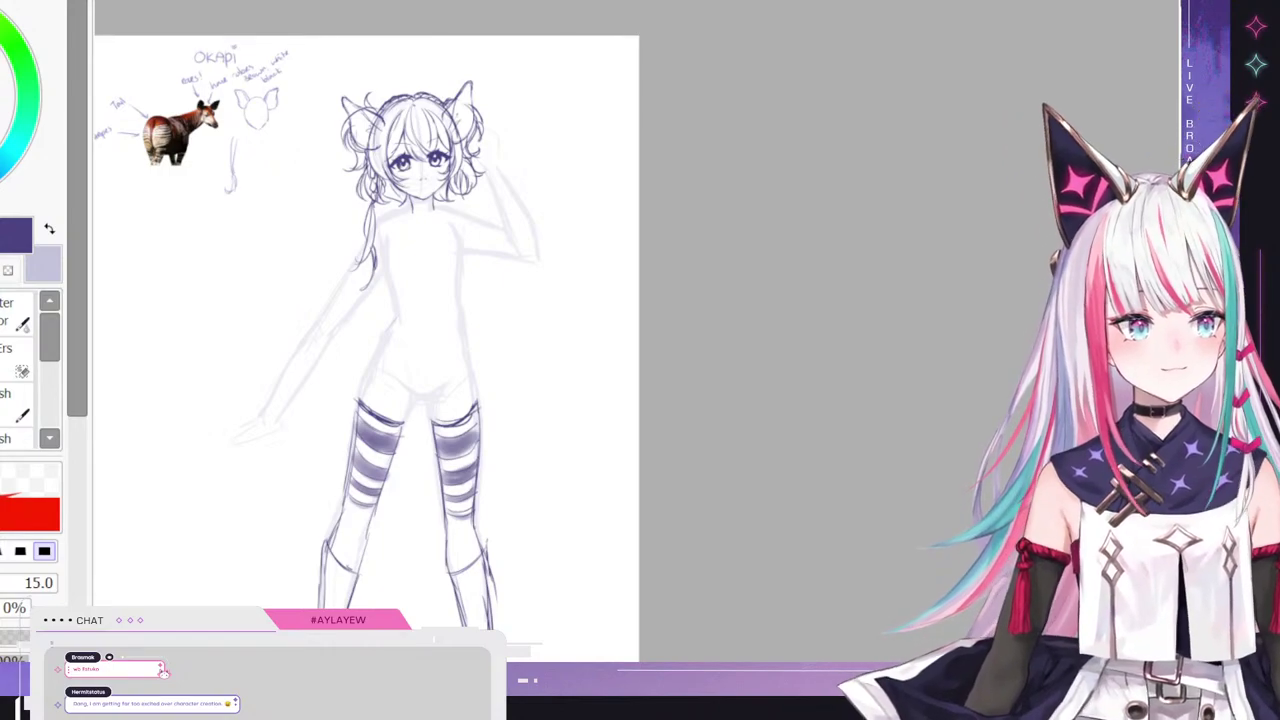
{"action": "scroll", "coordinate": [366, 349], "scroll_direction": "up", "scroll_amount": 1}
{"action": "scroll", "coordinate": [366, 349], "scroll_direction": "down", "scroll_amount": 3}
{"action": "scroll", "coordinate": [385, 381], "scroll_direction": "up", "scroll_amount": 3}
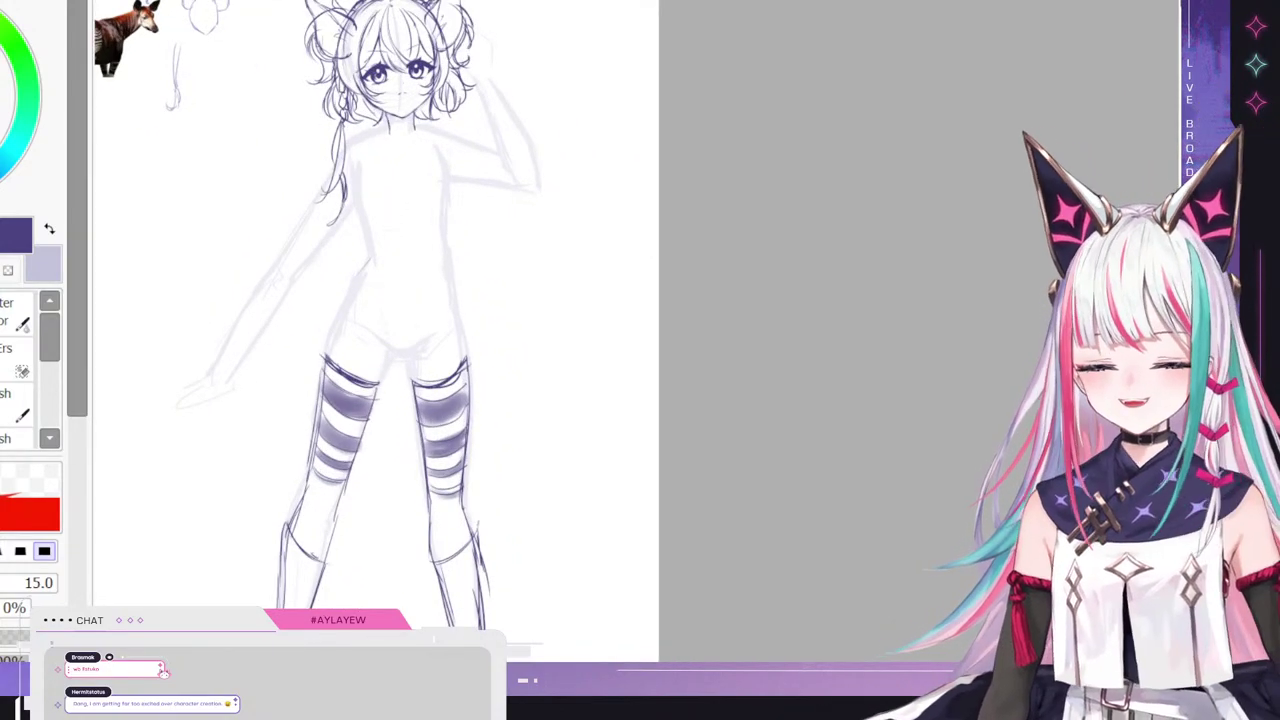
{"action": "left_click_drag", "start_coordinate": [370, 268], "coordinate": [304, 350]}
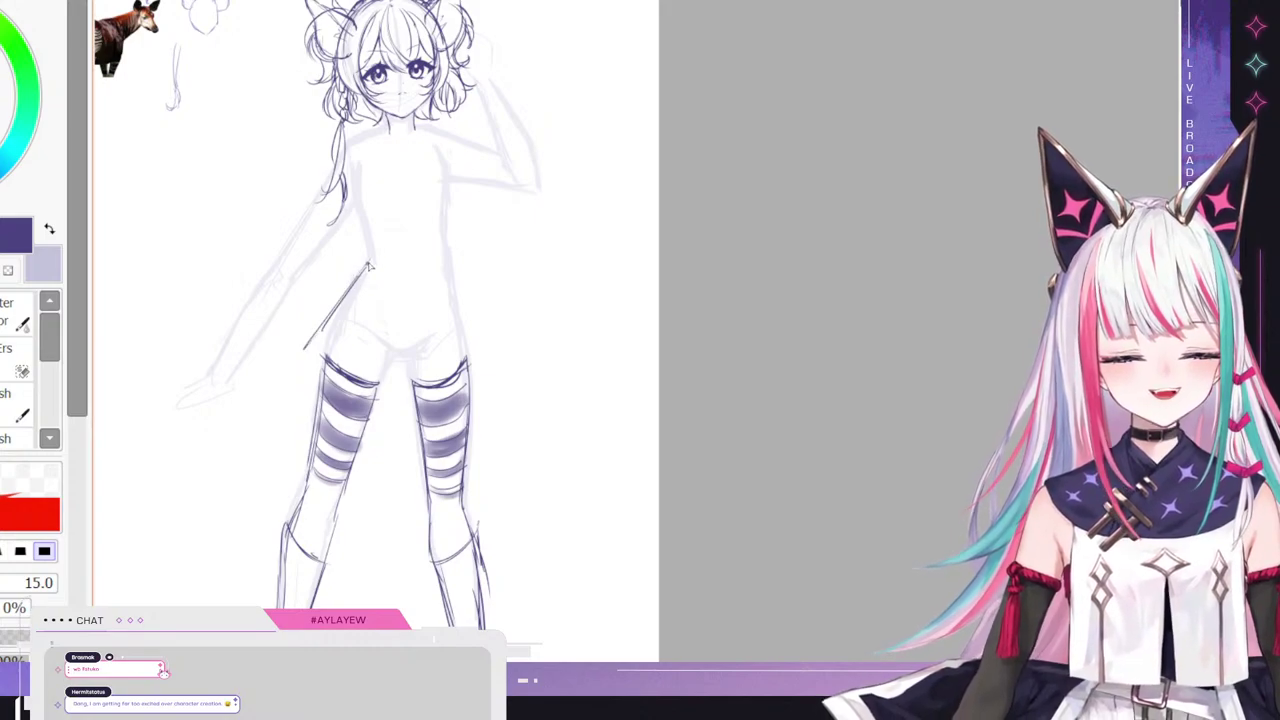
{"action": "left_click_drag", "start_coordinate": [368, 262], "coordinate": [300, 326]}
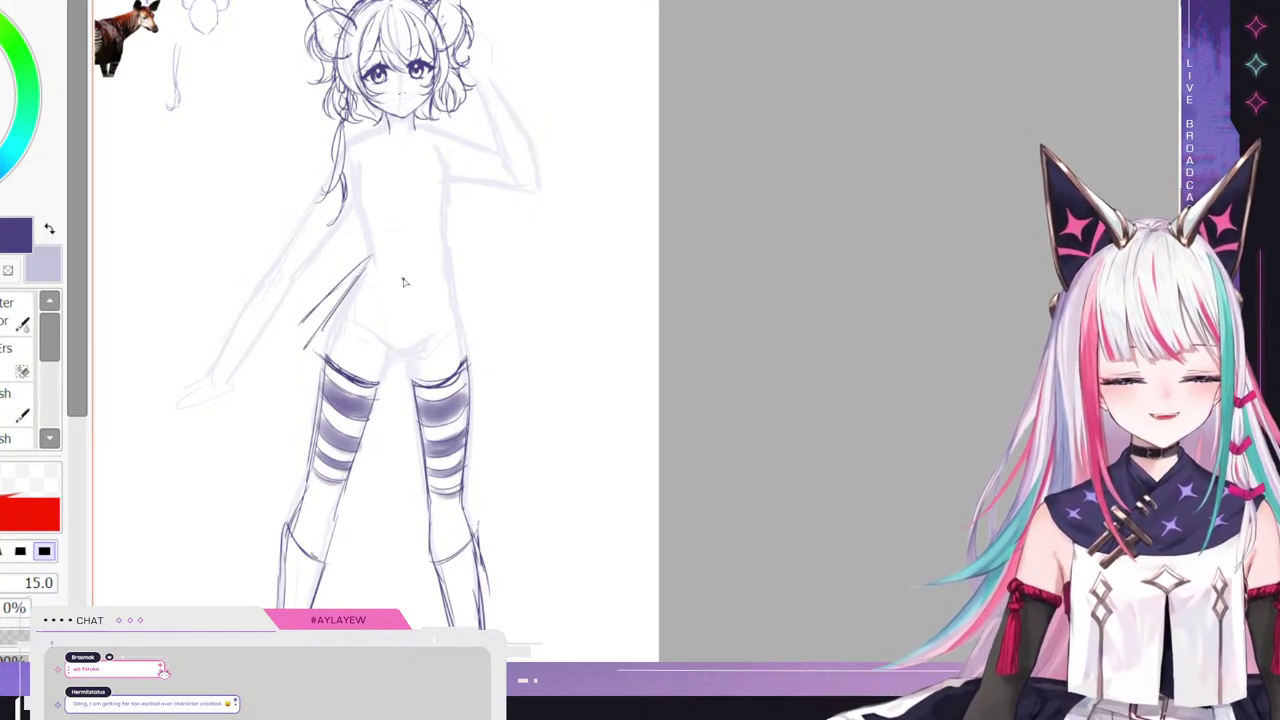
- Draw the skirt's pleat lines, its flared raised-arm side and the curved hem across the stocking tops
{"action": "left_click_drag", "start_coordinate": [404, 283], "coordinate": [375, 370]}
{"action": "left_click_drag", "start_coordinate": [433, 288], "coordinate": [454, 370]}
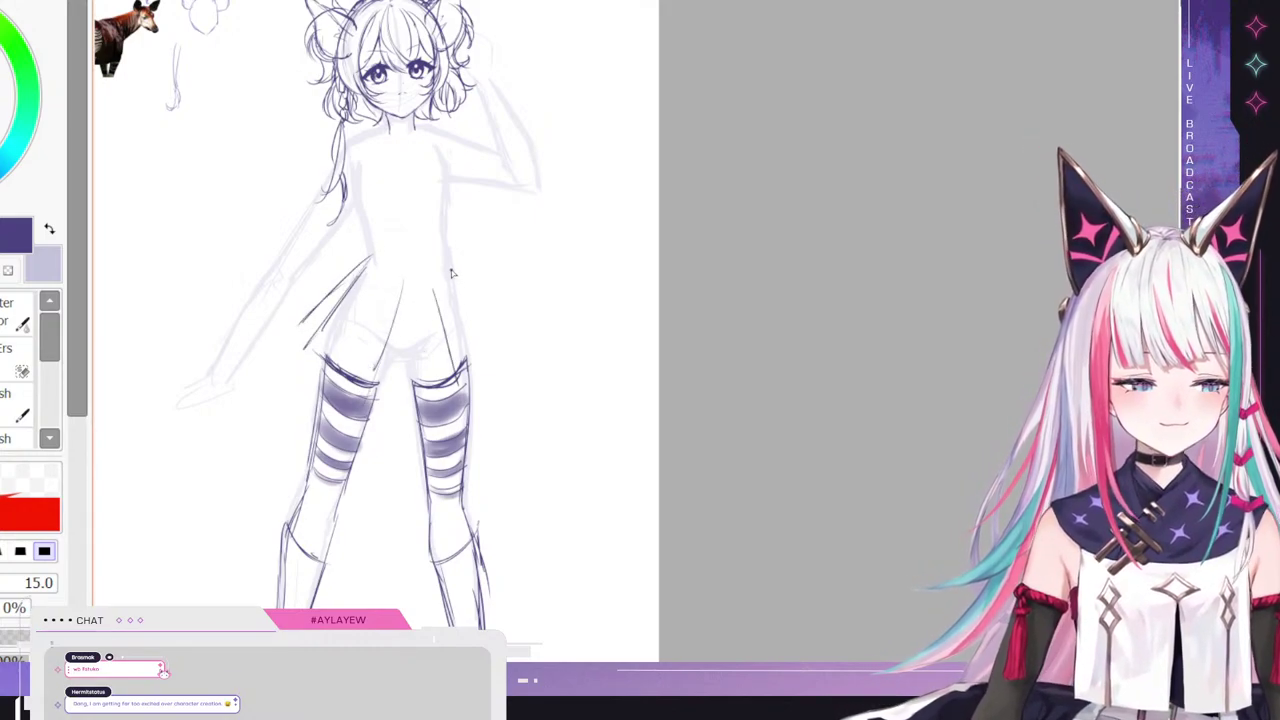
{"action": "mouse_move", "coordinate": [451, 273]}
{"action": "left_mouse_down"}
{"action": "mouse_move", "coordinate": [500, 340]}
{"action": "mouse_move", "coordinate": [466, 386]}
{"action": "left_mouse_up"}
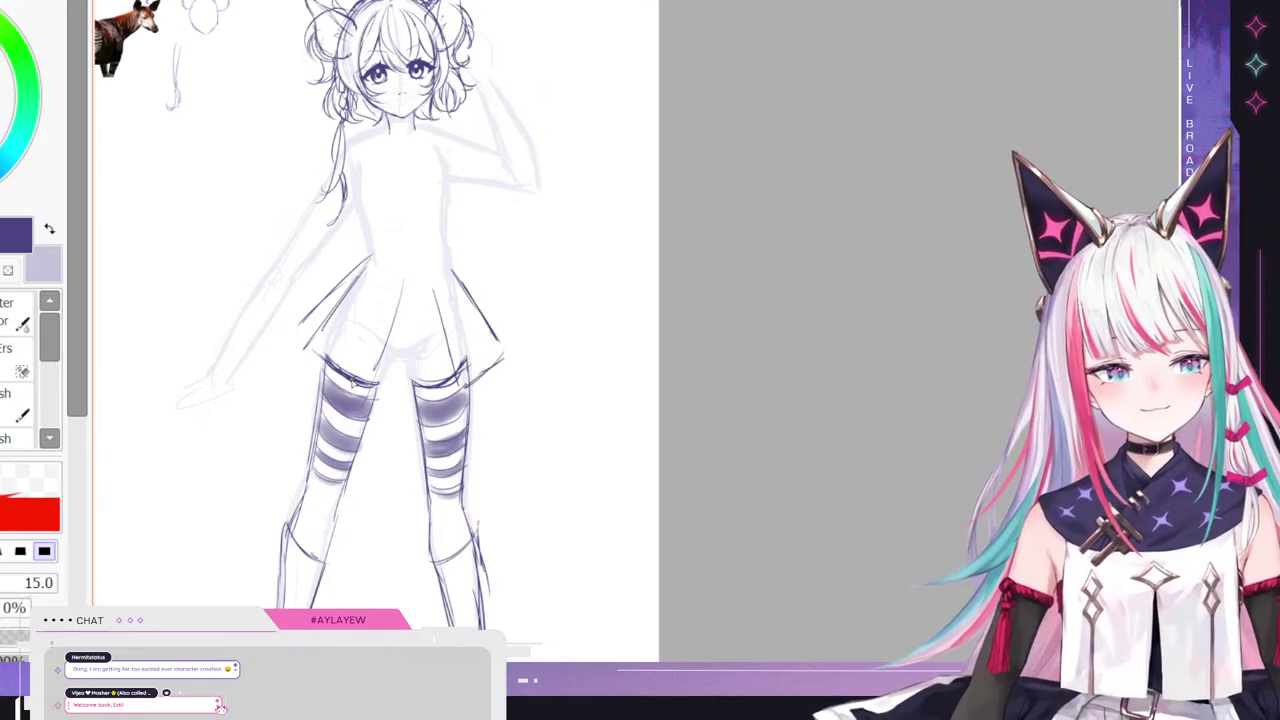
{"action": "mouse_move", "coordinate": [312, 358]}
{"action": "left_mouse_down"}
{"action": "mouse_move", "coordinate": [368, 381]}
{"action": "mouse_move", "coordinate": [448, 378]}
{"action": "left_mouse_up"}
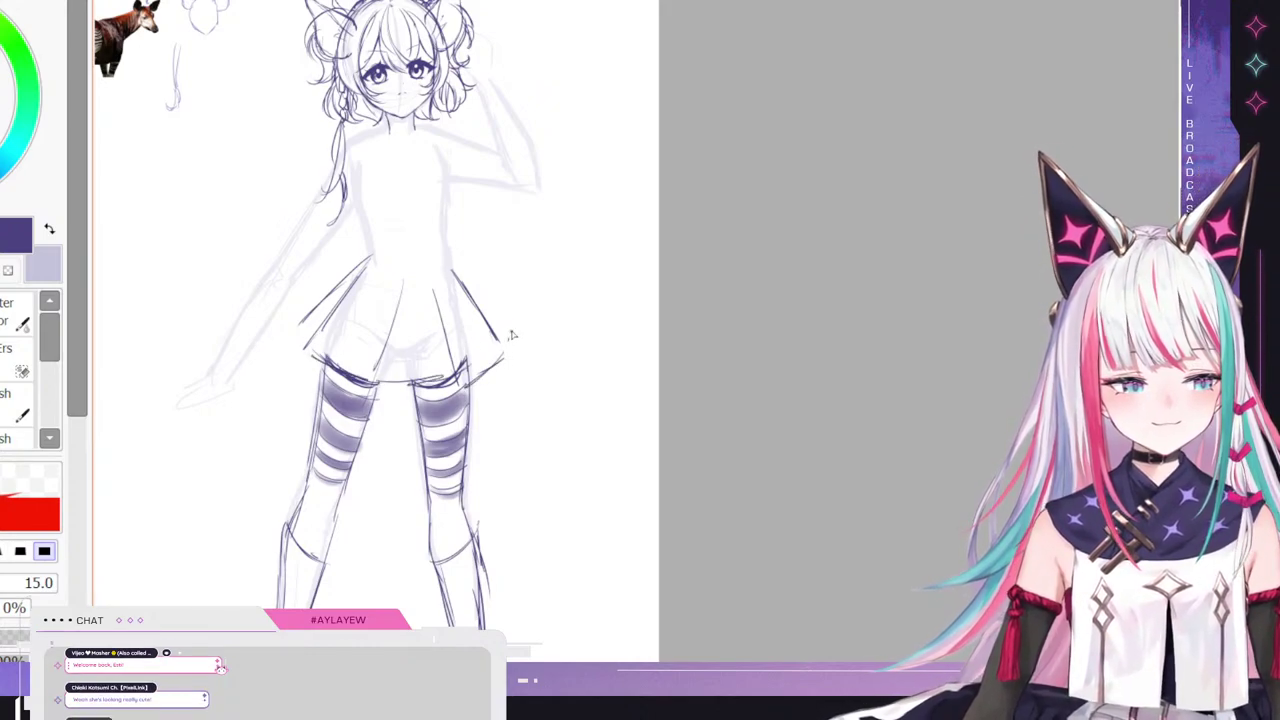
{"action": "left_click_drag", "start_coordinate": [454, 264], "coordinate": [516, 328]}
{"action": "mouse_move", "coordinate": [309, 358]}
{"action": "left_mouse_down"}
{"action": "mouse_move", "coordinate": [291, 335]}
{"action": "mouse_move", "coordinate": [344, 280]}
{"action": "left_mouse_up"}
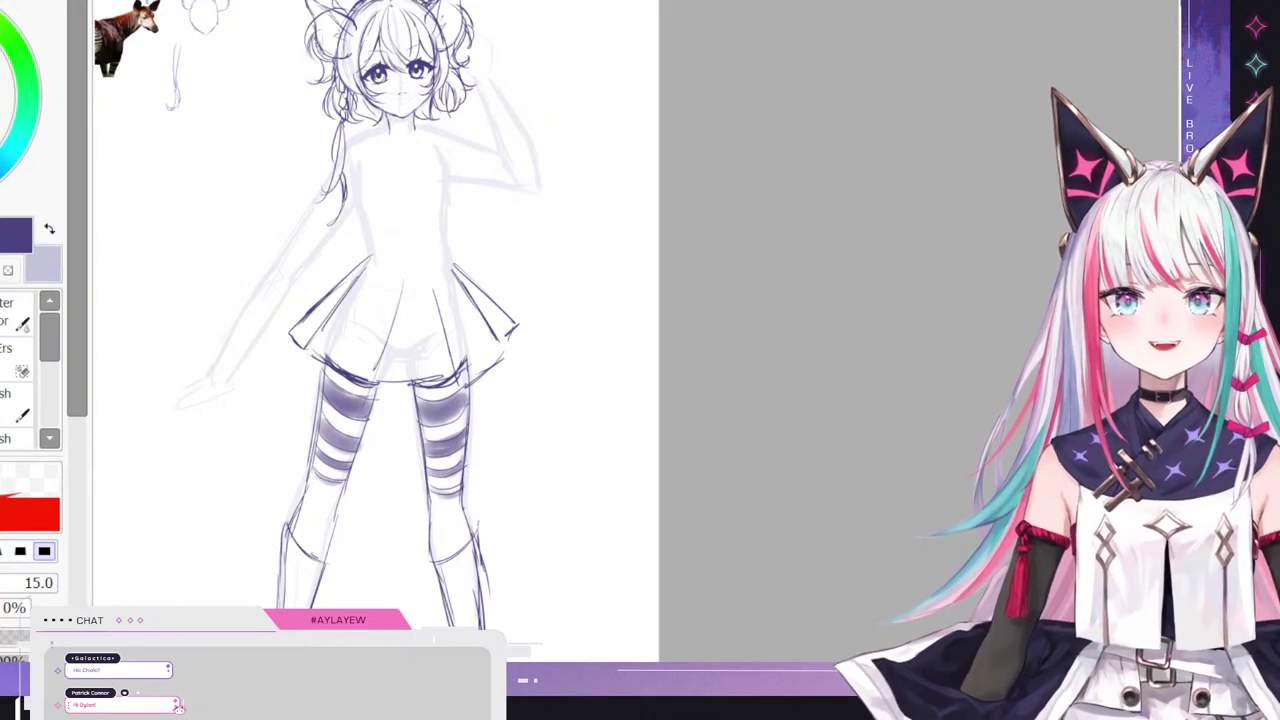
- Examine the figure from the head down to the boots to judge the skirt against the rest of the outfit
{"action": "scroll", "coordinate": [376, 330], "scroll_direction": "left", "scroll_amount": 2}
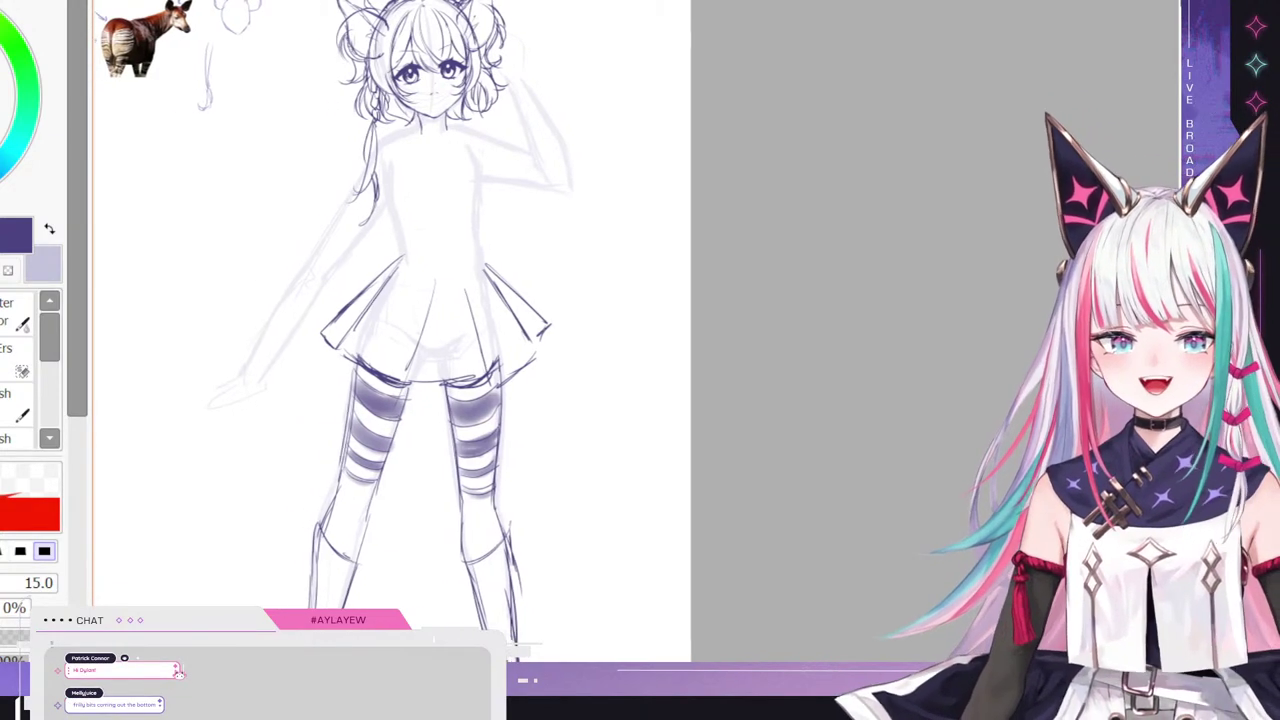
{"action": "scroll", "coordinate": [412, 330], "scroll_direction": "left", "scroll_amount": 1}
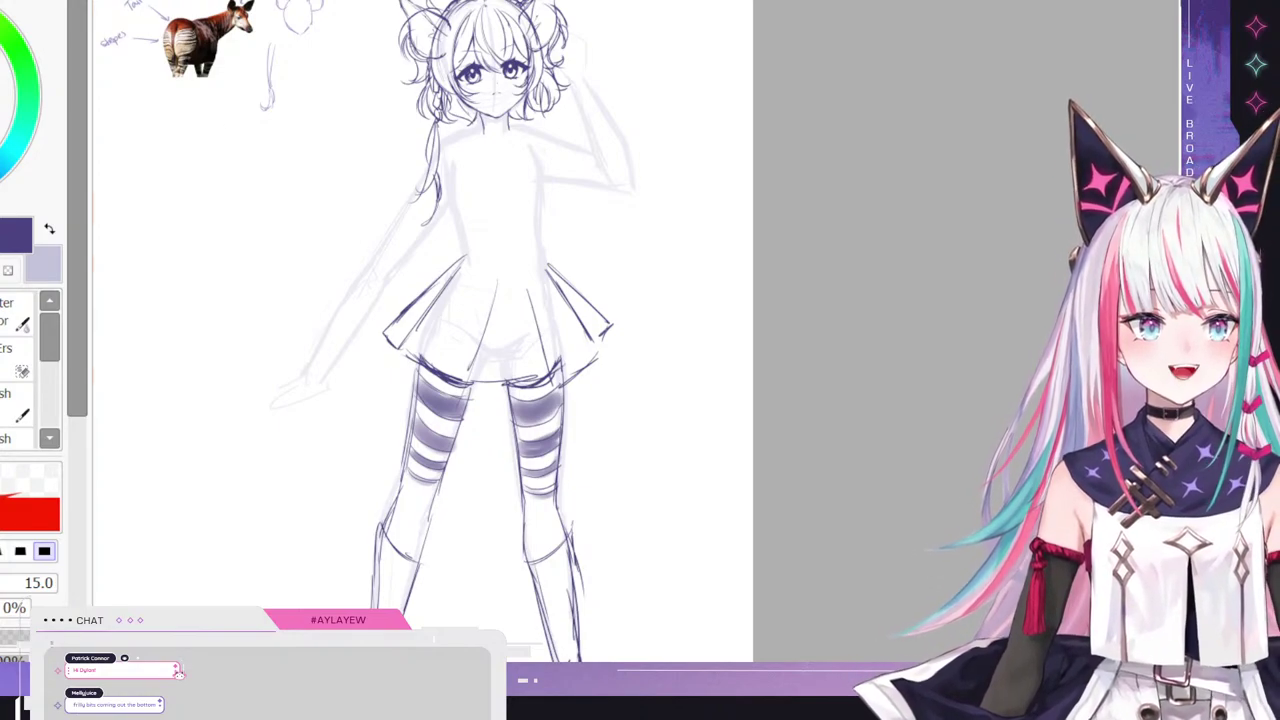
{"action": "scroll", "coordinate": [380, 330], "scroll_direction": "up", "scroll_amount": 4}
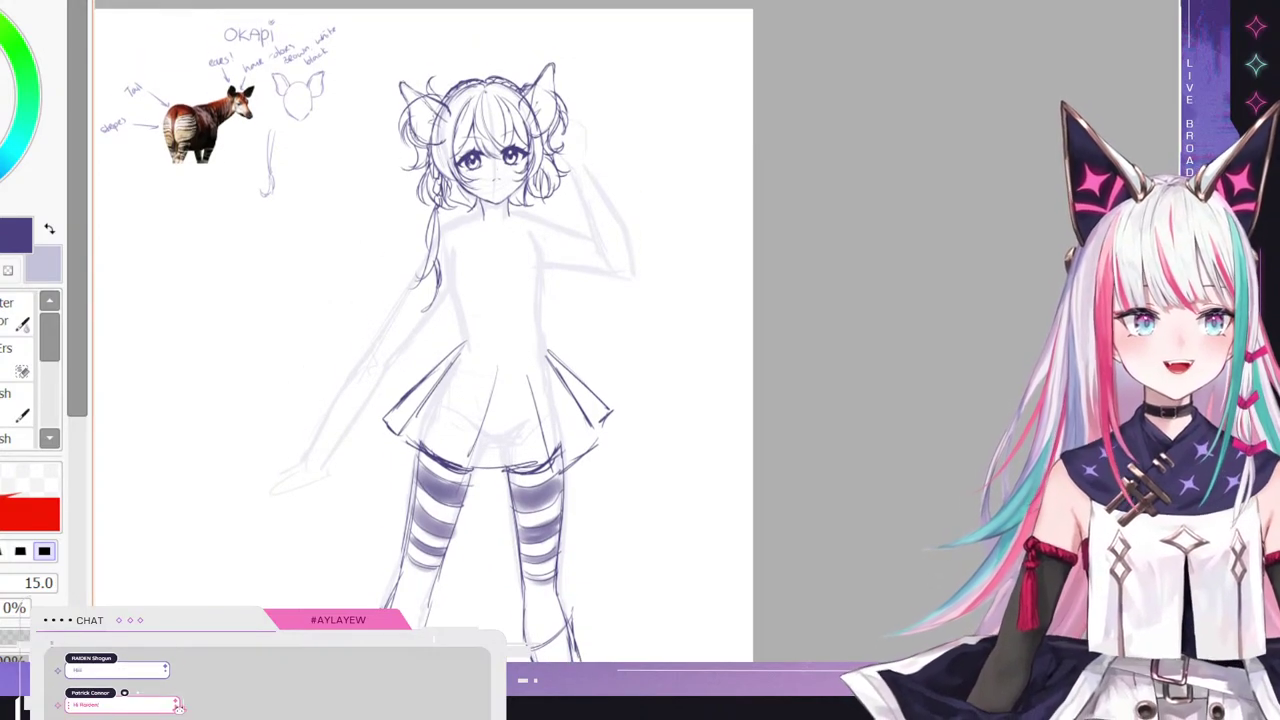
{"action": "scroll", "coordinate": [423, 335], "scroll_direction": "up", "scroll_amount": 1}
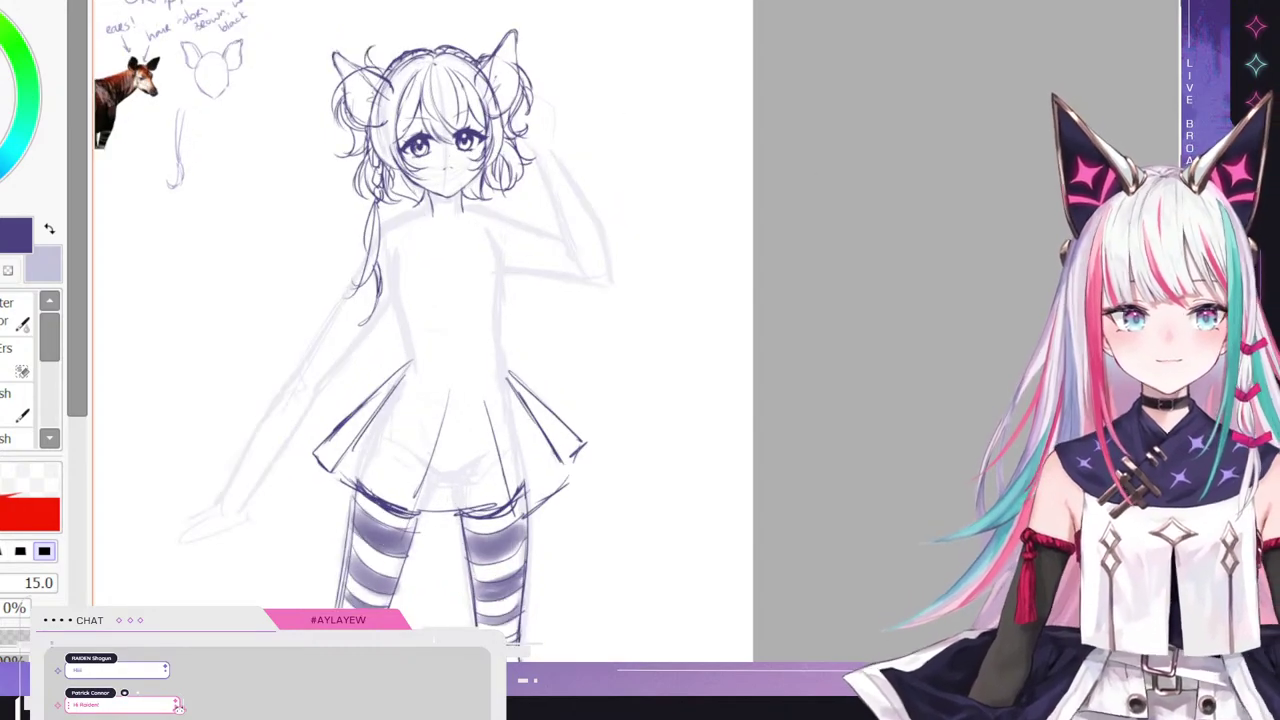
{"action": "scroll", "coordinate": [853, 82], "scroll_direction": "down", "scroll_amount": 1}
{"action": "scroll", "coordinate": [760, 185], "scroll_direction": "up", "scroll_amount": 1}
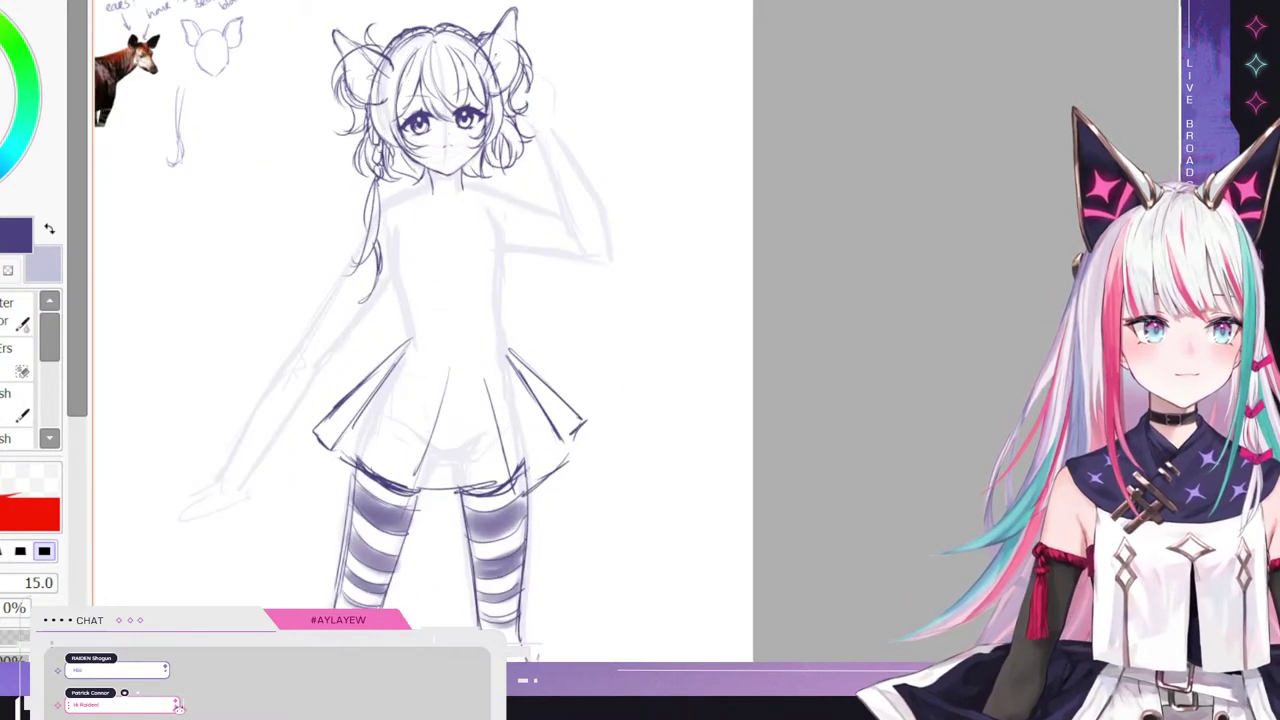
{"action": "scroll", "coordinate": [576, 102], "scroll_direction": "down", "scroll_amount": 1}
{"action": "scroll", "coordinate": [589, 156], "scroll_direction": "up", "scroll_amount": 1}
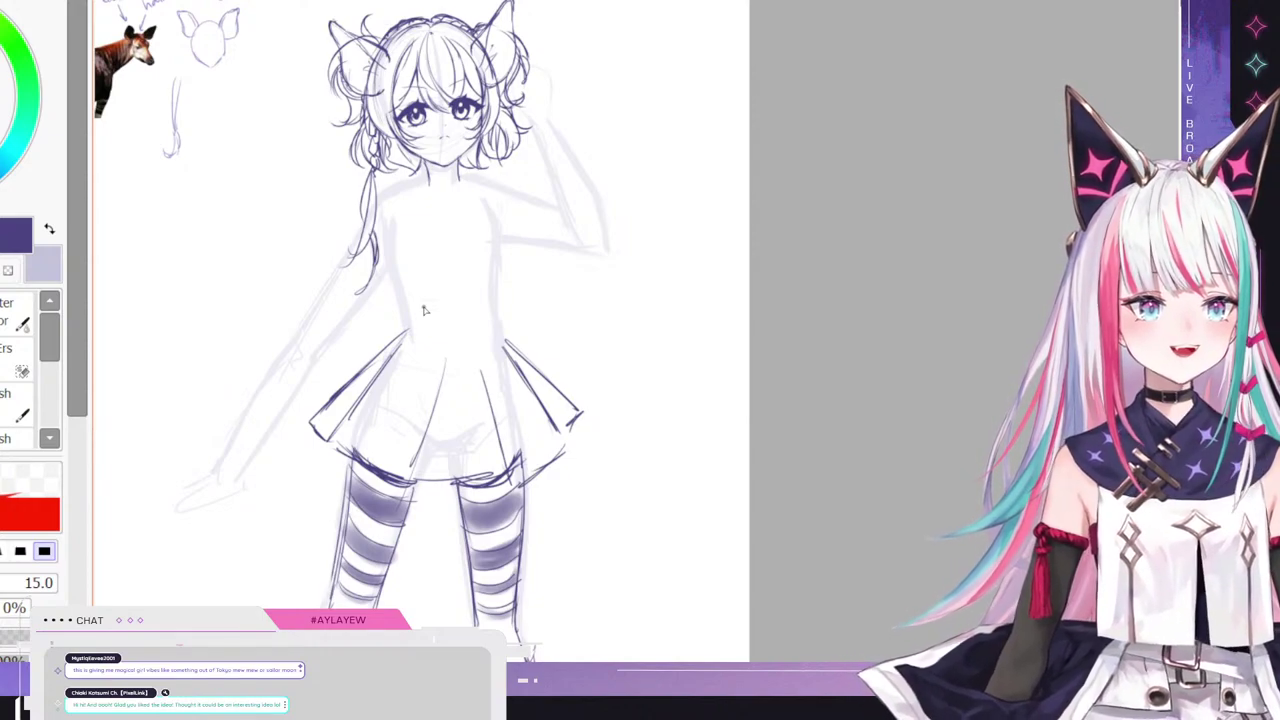
{"action": "mouse_move", "coordinate": [424, 310]}
{"action": "left_mouse_down"}
{"action": "mouse_move", "coordinate": [612, 310]}
{"action": "mouse_move", "coordinate": [472, 310]}
{"action": "left_mouse_up"}
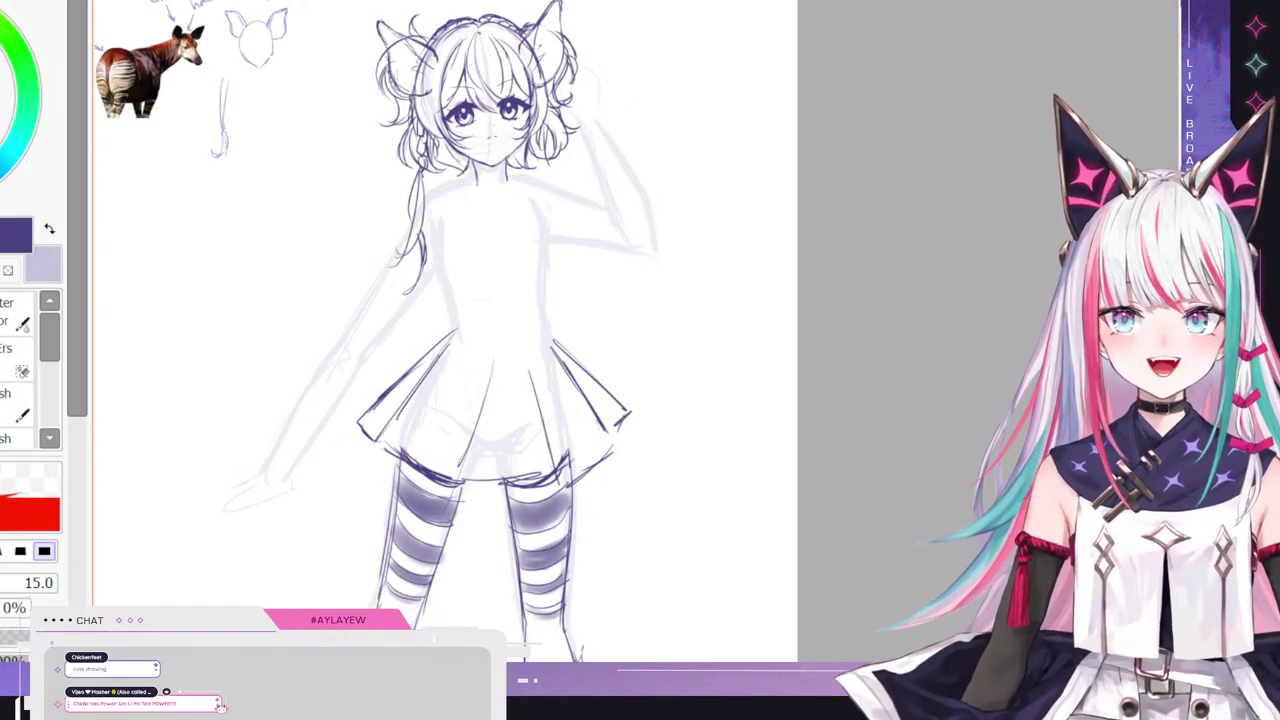
{"action": "scroll", "coordinate": [445, 330], "scroll_direction": "down", "scroll_amount": 5}
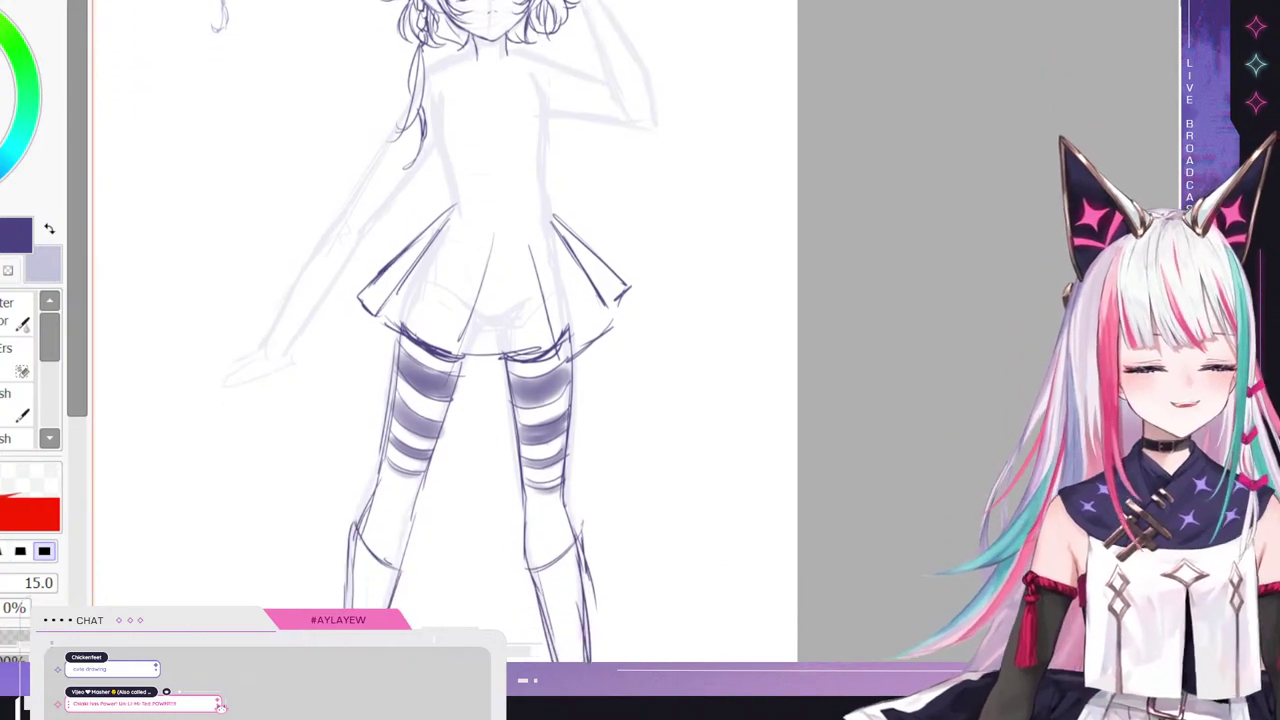
{"action": "scroll", "coordinate": [445, 330], "scroll_direction": "up", "scroll_amount": 4}
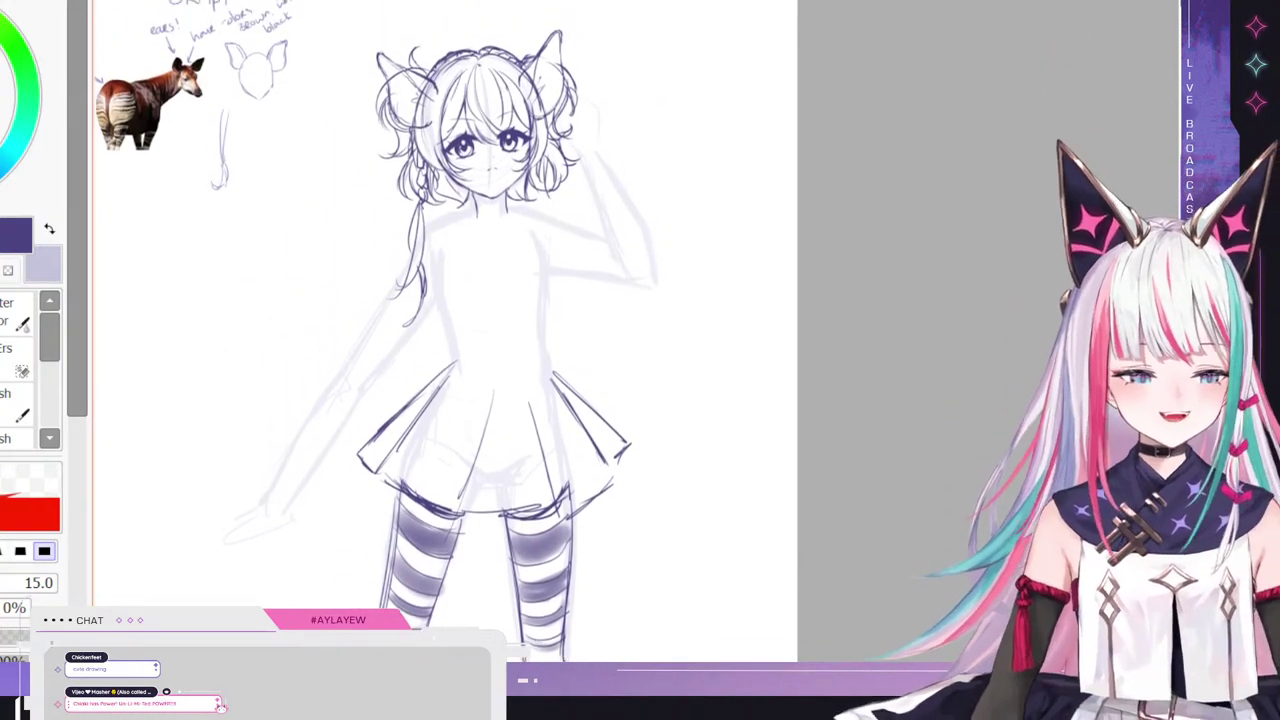
{"action": "scroll", "coordinate": [445, 330], "scroll_direction": "up", "scroll_amount": 1}
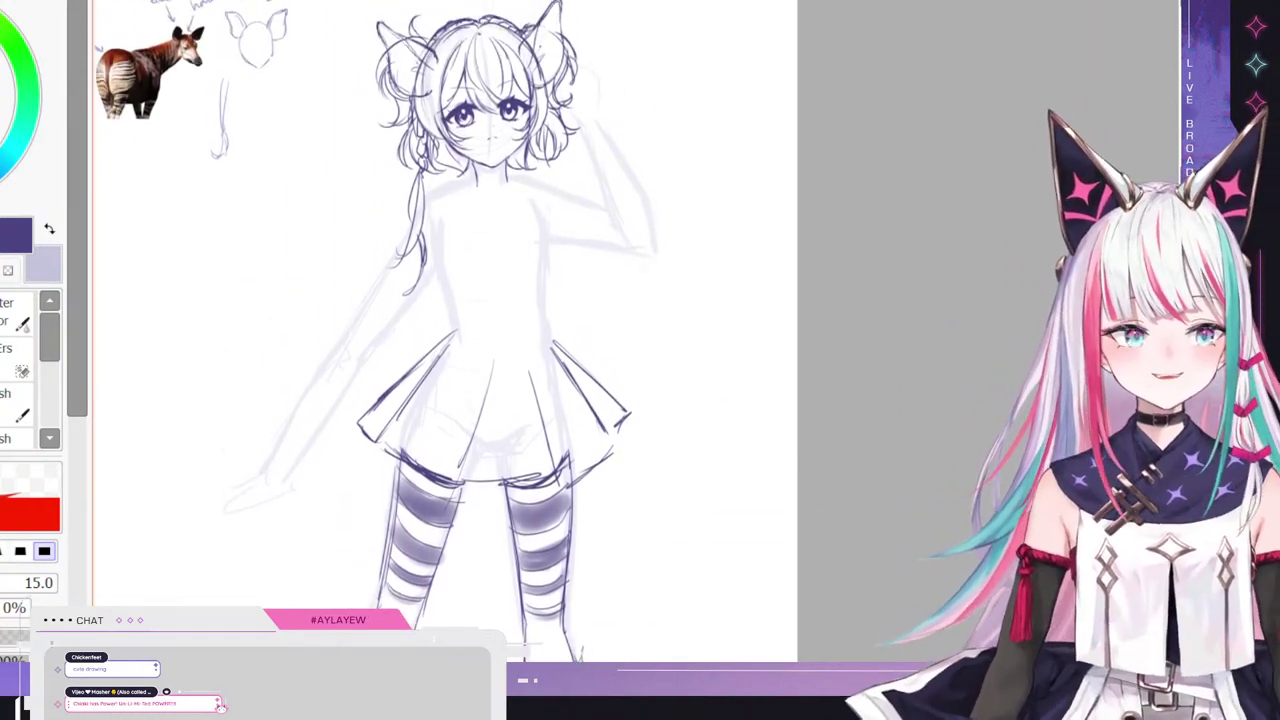
- Handwrite the name "MOKAPI" in the blank area above the character's raised arm, undoing and redrawing faulty letter strokes
{"action": "scroll", "coordinate": [445, 330], "scroll_direction": "up", "scroll_amount": 2}
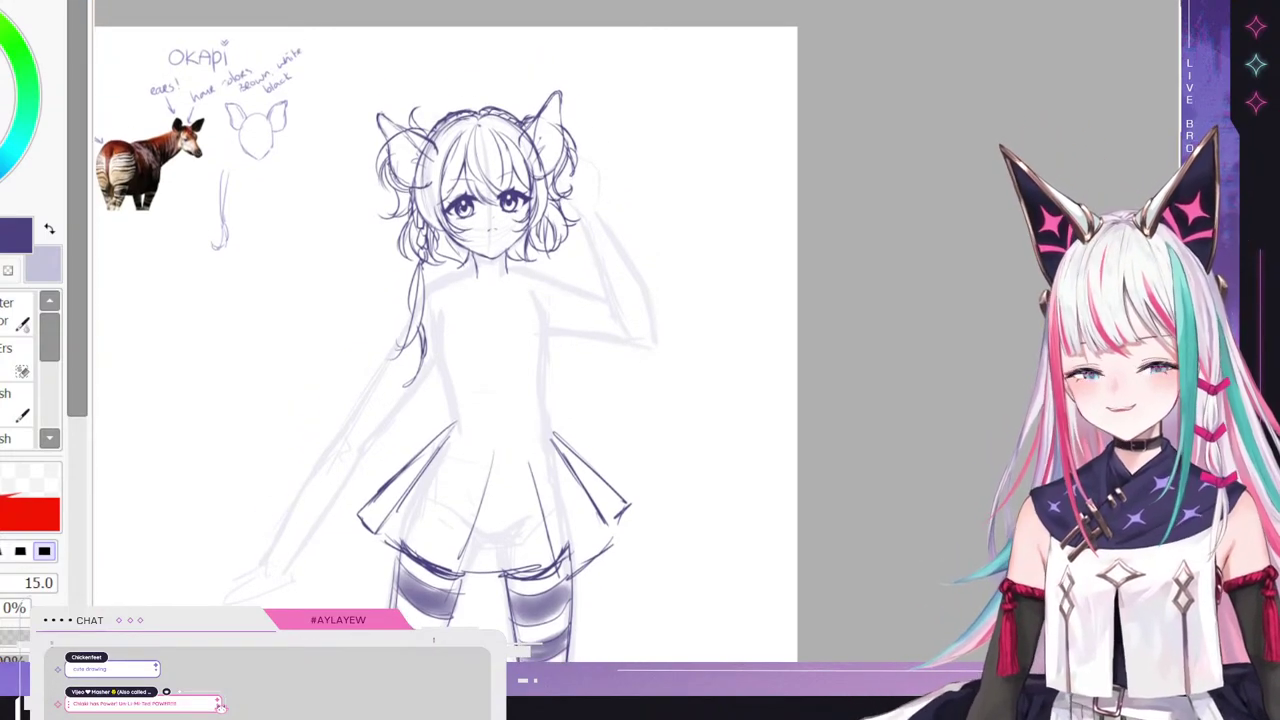
{"action": "mouse_move", "coordinate": [592, 70]}
{"action": "left_mouse_down"}
{"action": "mouse_move", "coordinate": [595, 50]}
{"action": "mouse_move", "coordinate": [643, 70]}
{"action": "left_mouse_up"}
{"action": "mouse_move", "coordinate": [657, 46]}
{"action": "left_mouse_down"}
{"action": "mouse_move", "coordinate": [659, 65]}
{"action": "mouse_move", "coordinate": [637, 50]}
{"action": "mouse_move", "coordinate": [659, 69]}
{"action": "left_mouse_up"}
{"action": "key", "text": "ctrl+z"}
{"action": "key", "text": "ctrl+z"}
{"action": "key", "text": "ctrl+z"}
{"action": "left_click_drag", "start_coordinate": [668, 46], "coordinate": [681, 75]}
{"action": "left_click_drag", "start_coordinate": [683, 50], "coordinate": [707, 70]}
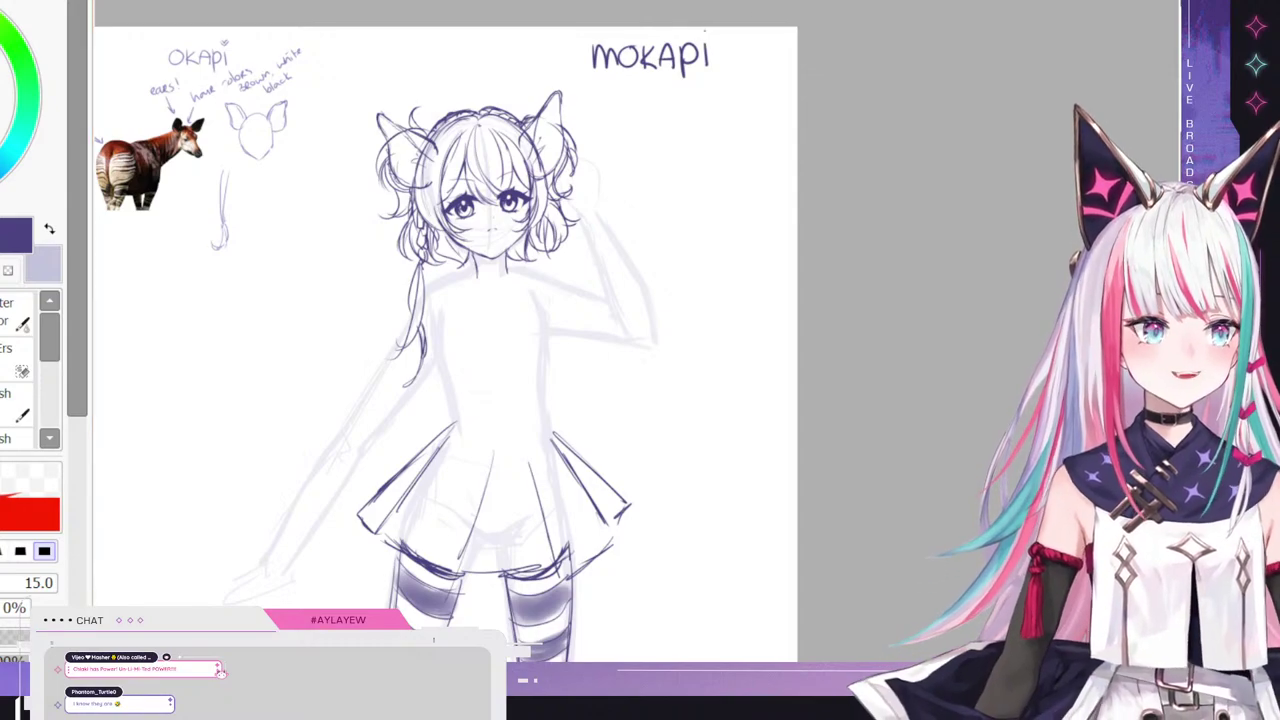
- Examine the okapi reference photo with its ear and hair color notes, and the character's bare torso and skirt
{"action": "scroll", "coordinate": [634, 118], "scroll_direction": "down", "scroll_amount": 1}
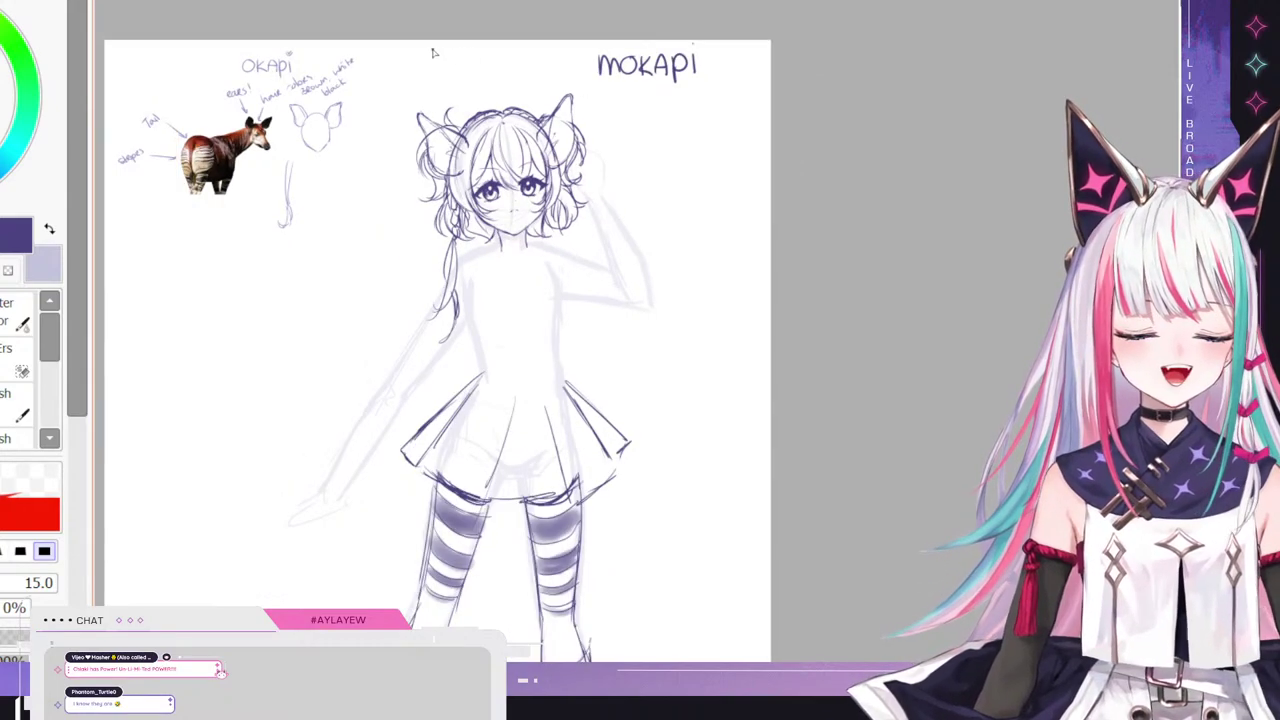
{"action": "scroll", "coordinate": [266, 91], "scroll_direction": "up", "scroll_amount": 4}
{"action": "scroll", "coordinate": [240, 90], "scroll_direction": "up", "scroll_amount": 3}
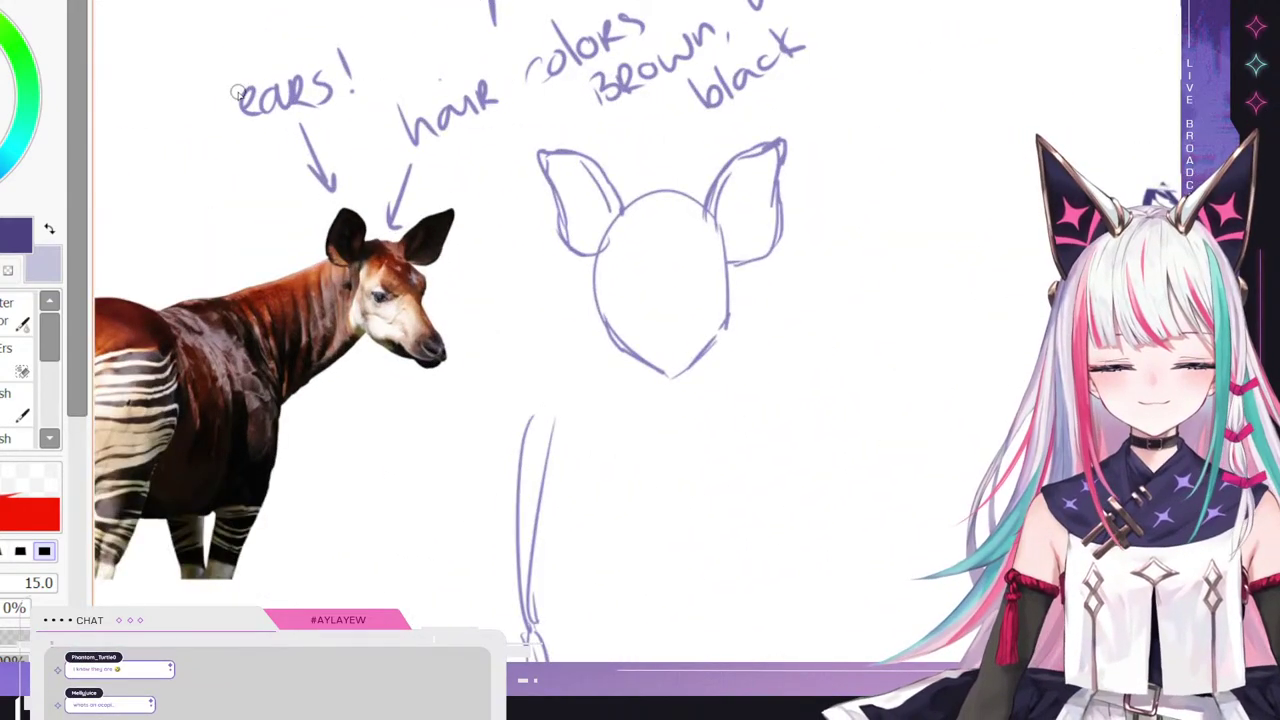
{"action": "scroll", "coordinate": [240, 90], "scroll_direction": "down", "scroll_amount": 4}
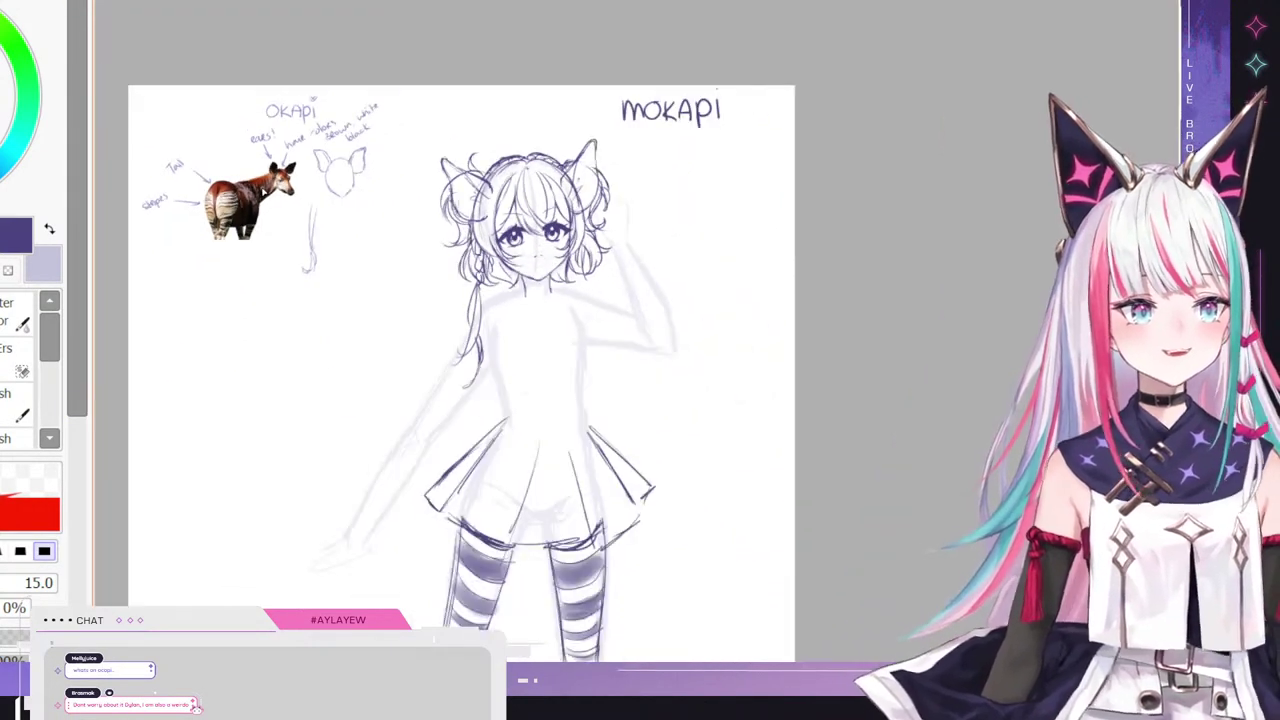
{"action": "scroll", "coordinate": [430, 380], "scroll_direction": "down", "scroll_amount": 1}
{"action": "scroll", "coordinate": [355, 52], "scroll_direction": "down", "scroll_amount": 2}
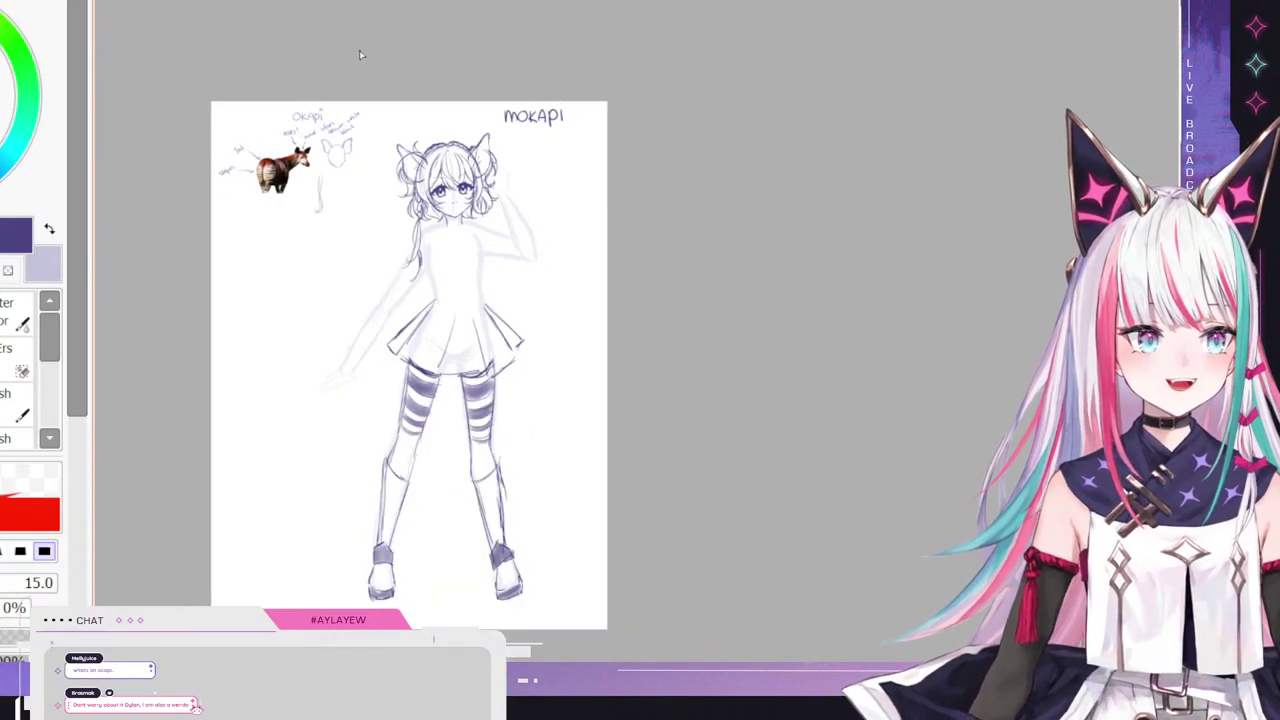
{"action": "scroll", "coordinate": [359, 52], "scroll_direction": "up", "scroll_amount": 2}
{"action": "scroll", "coordinate": [620, 322], "scroll_direction": "down", "scroll_amount": 1}
{"action": "scroll", "coordinate": [632, 328], "scroll_direction": "up", "scroll_amount": 2}
{"action": "scroll", "coordinate": [634, 330], "scroll_direction": "up", "scroll_amount": 2}
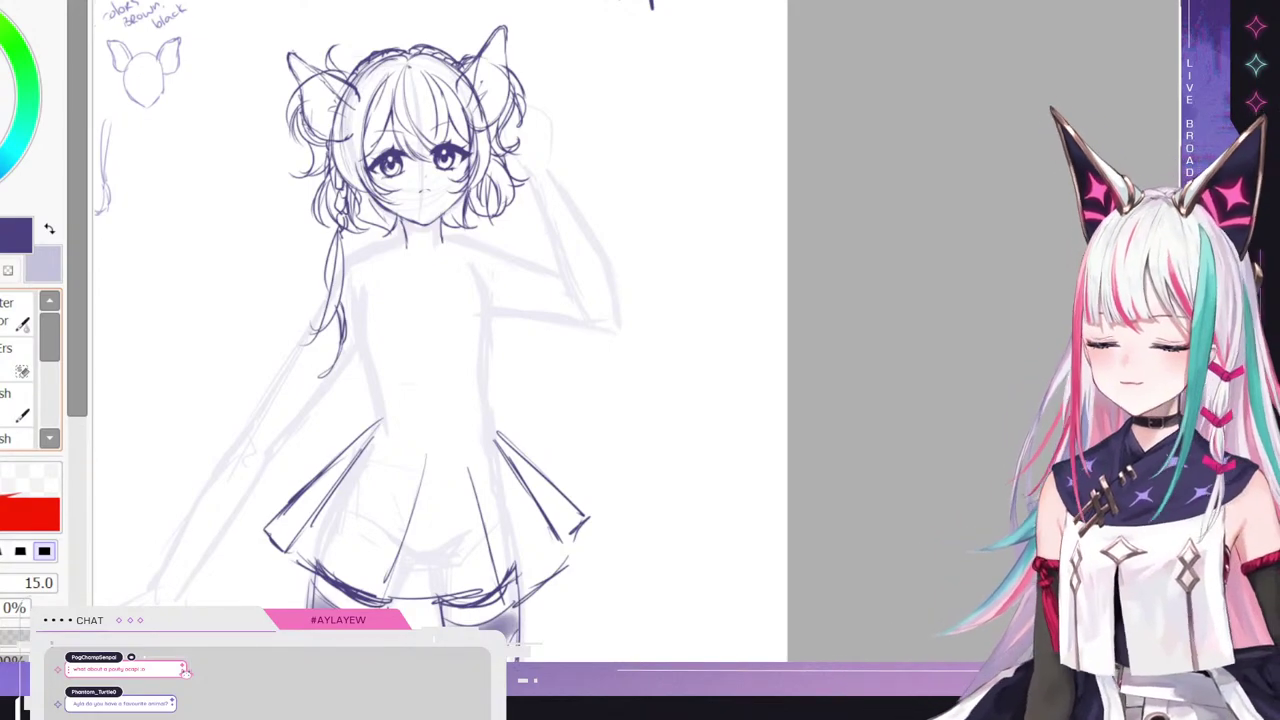
{"action": "scroll", "coordinate": [630, 318], "scroll_direction": "down", "scroll_amount": 3}
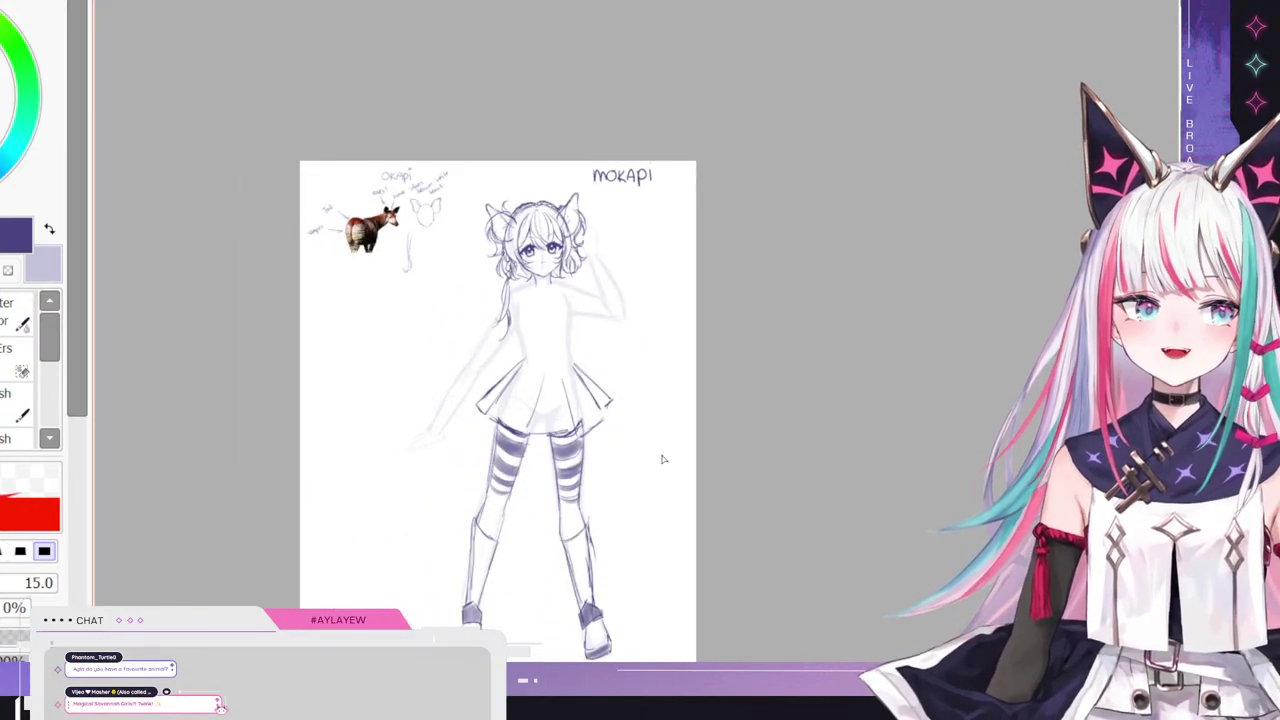
{"action": "scroll", "coordinate": [661, 459], "scroll_direction": "up", "scroll_amount": 3}
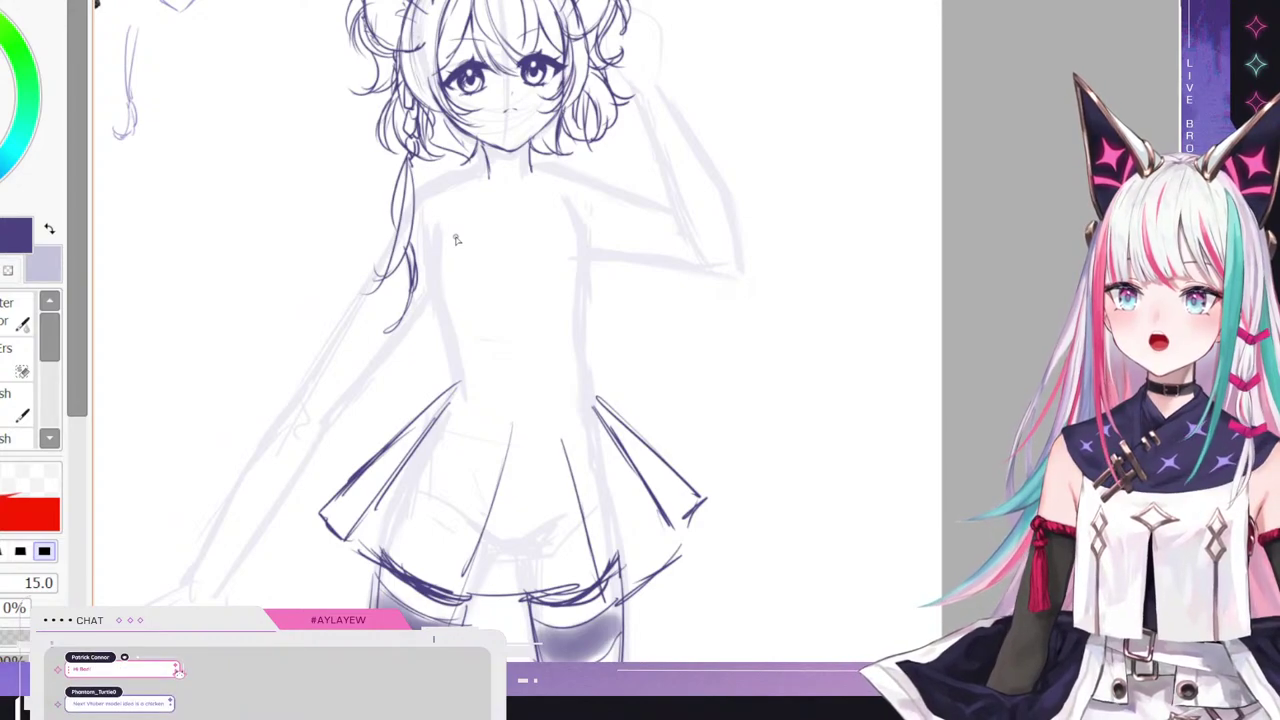
- Enlarge the eraser to 127 and erase the flared side of the skirt below the raised arm
{"action": "scroll", "coordinate": [543, 316], "scroll_direction": "down", "scroll_amount": 3}
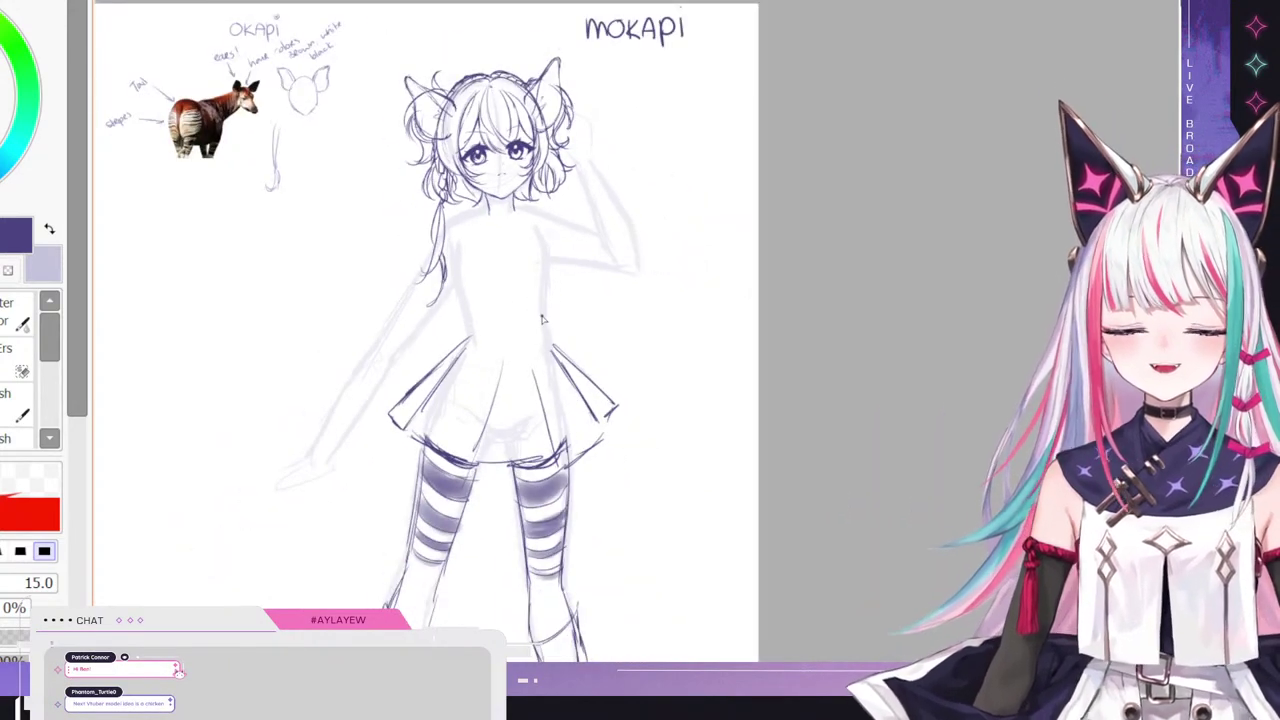
{"action": "scroll", "coordinate": [508, 385], "scroll_direction": "up", "scroll_amount": 2}
{"action": "scroll", "coordinate": [435, 222], "scroll_direction": "down", "scroll_amount": 3}
{"action": "scroll", "coordinate": [430, 240], "scroll_direction": "up", "scroll_amount": 3}
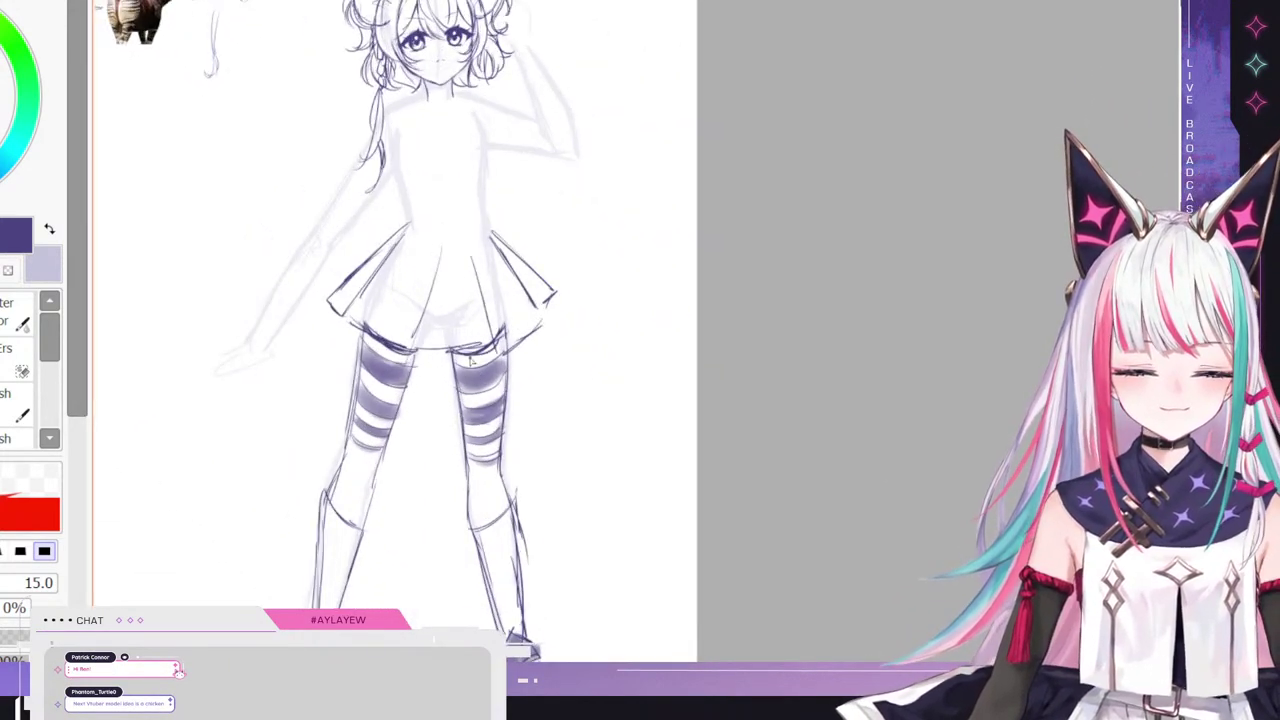
{"action": "scroll", "coordinate": [405, 209], "scroll_direction": "down", "scroll_amount": 1}
{"action": "scroll", "coordinate": [405, 209], "scroll_direction": "up", "scroll_amount": 1}
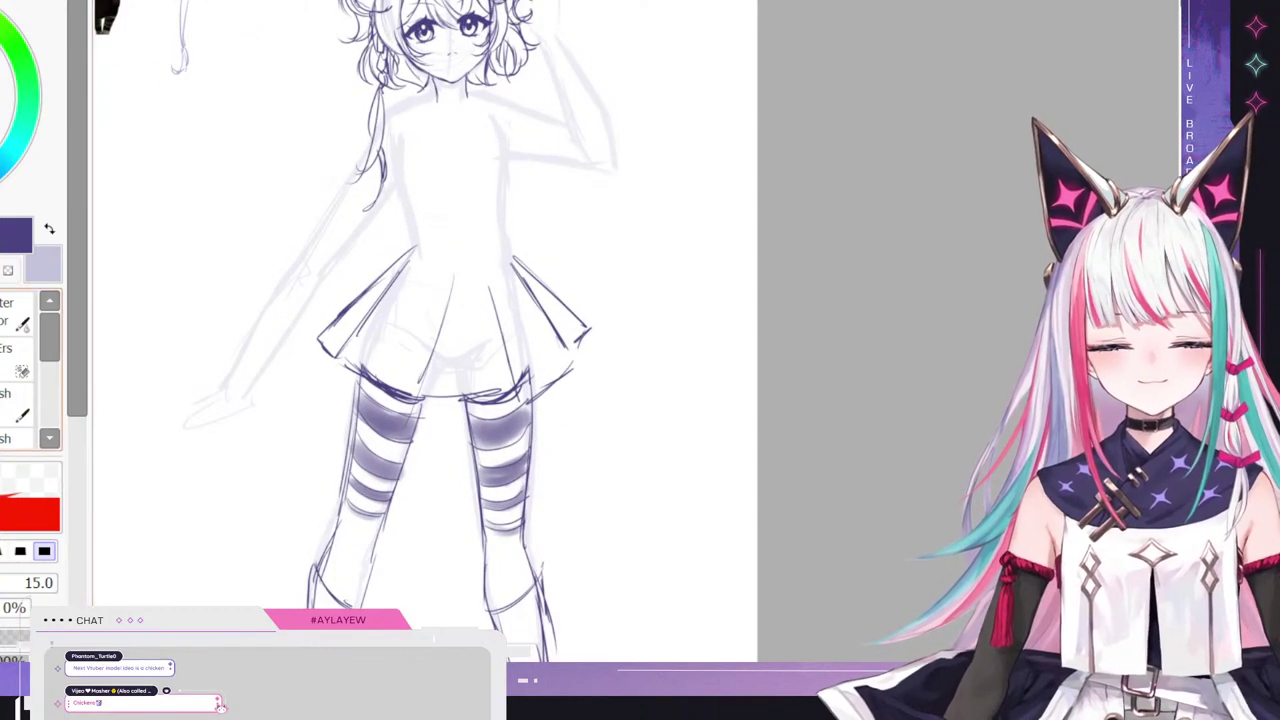
{"action": "key", "text": "n"}
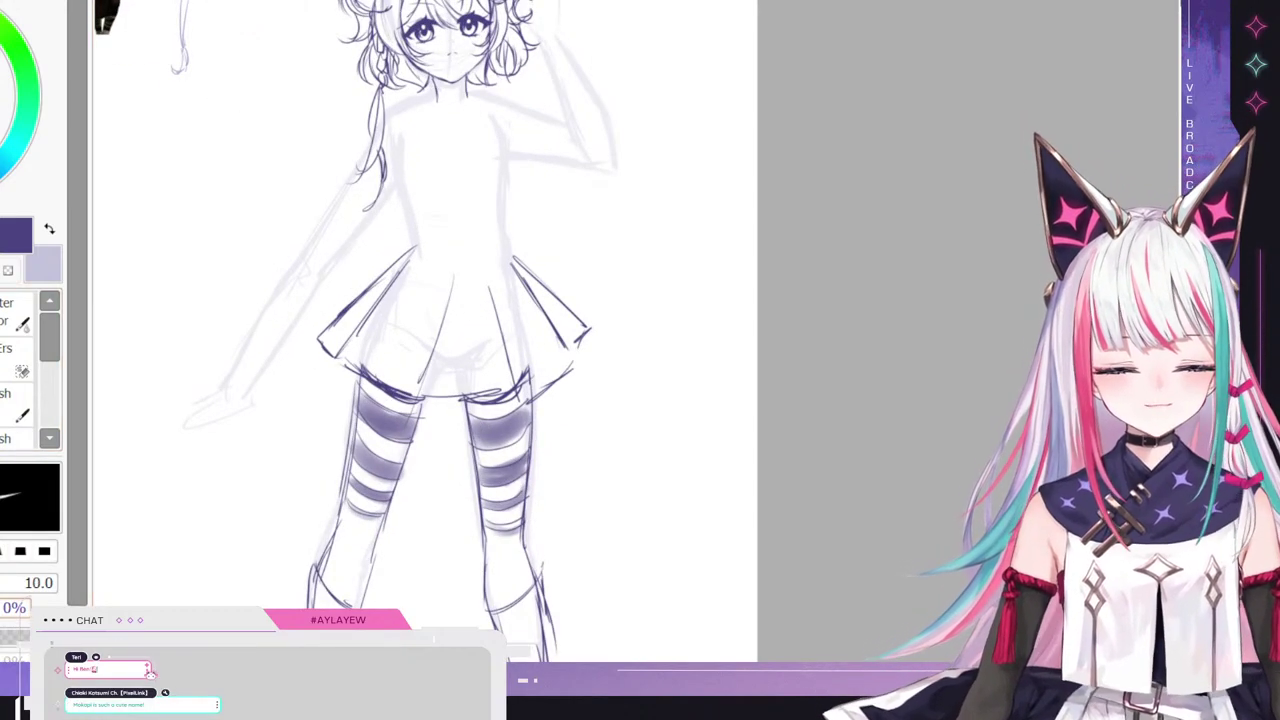
{"action": "key", "text": "bracketright"}
{"action": "key", "text": "bracketright"}
{"action": "key", "text": "bracketright"}
{"action": "key", "text": "bracketright"}
{"action": "key", "text": "bracketright"}
{"action": "key", "text": "bracketright"}
{"action": "key", "text": "bracketright"}
{"action": "key", "text": "bracketright"}
{"action": "key", "text": "bracketright"}
{"action": "key", "text": "bracketright"}
{"action": "key", "text": "bracketright"}
{"action": "key", "text": "bracketright"}
{"action": "key", "text": "bracketright"}
{"action": "key", "text": "bracketright"}
{"action": "key", "text": "bracketright"}
{"action": "left_click_drag", "start_coordinate": [28, 583], "coordinate": [22, 583]}
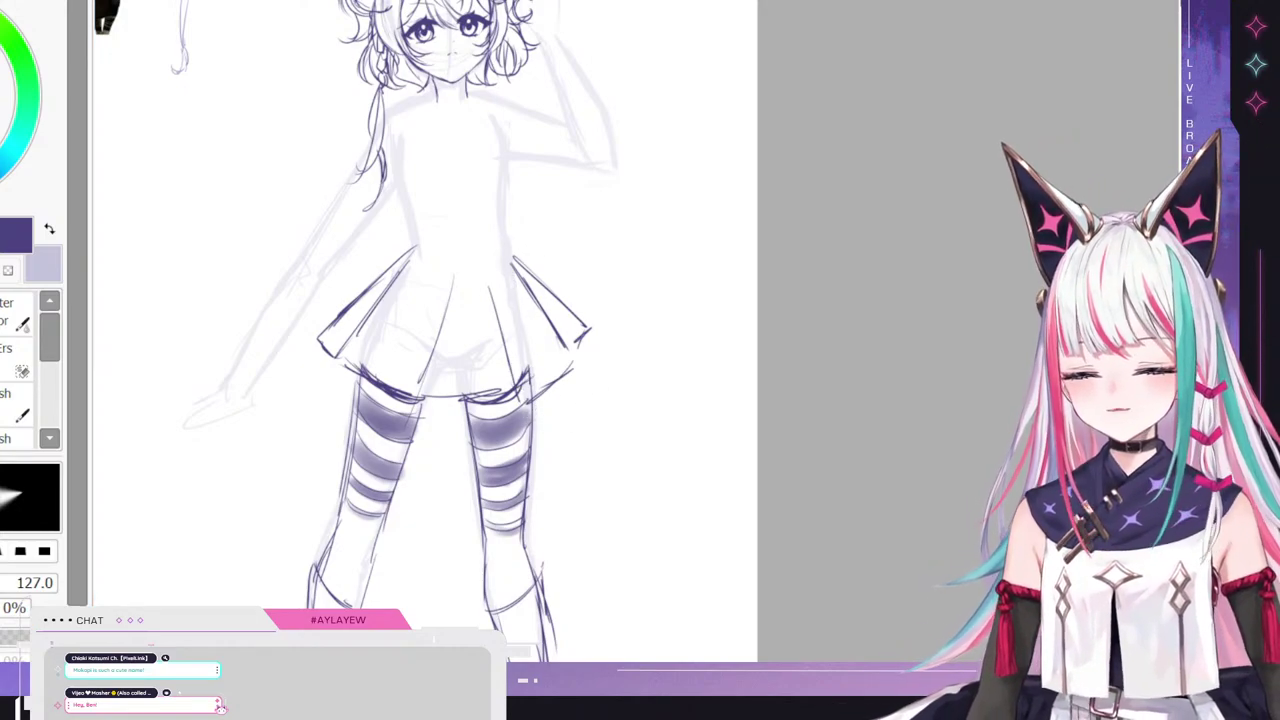
{"action": "mouse_move", "coordinate": [549, 414]}
{"action": "left_mouse_down"}
{"action": "mouse_move", "coordinate": [540, 268]}
{"action": "mouse_move", "coordinate": [586, 336]}
{"action": "left_mouse_up"}
{"action": "key", "text": "n"}
- Draw narrow pleat folds and a steeper outer edge on the skirt's raised-arm side, undoing faulty strokes
{"action": "left_click_drag", "start_coordinate": [493, 259], "coordinate": [512, 385]}
{"action": "mouse_move", "coordinate": [505, 332]}
{"action": "left_mouse_down"}
{"action": "mouse_move", "coordinate": [516, 400]}
{"action": "mouse_move", "coordinate": [484, 292]}
{"action": "mouse_move", "coordinate": [501, 392]}
{"action": "left_mouse_up"}
{"action": "key", "text": "ctrl+z"}
{"action": "key", "text": "ctrl+z"}
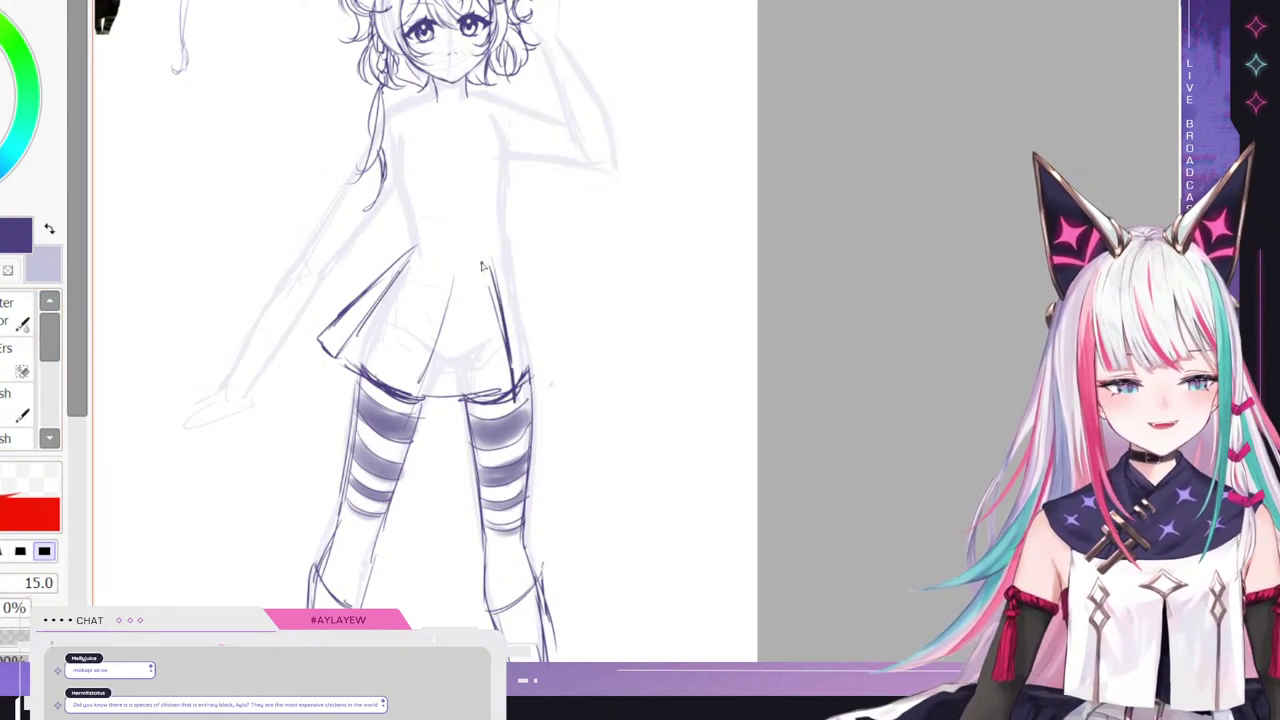
{"action": "left_click_drag", "start_coordinate": [483, 265], "coordinate": [497, 368]}
{"action": "mouse_move", "coordinate": [489, 308]}
{"action": "left_mouse_down"}
{"action": "mouse_move", "coordinate": [510, 400]}
{"action": "mouse_move", "coordinate": [499, 403]}
{"action": "left_mouse_up"}
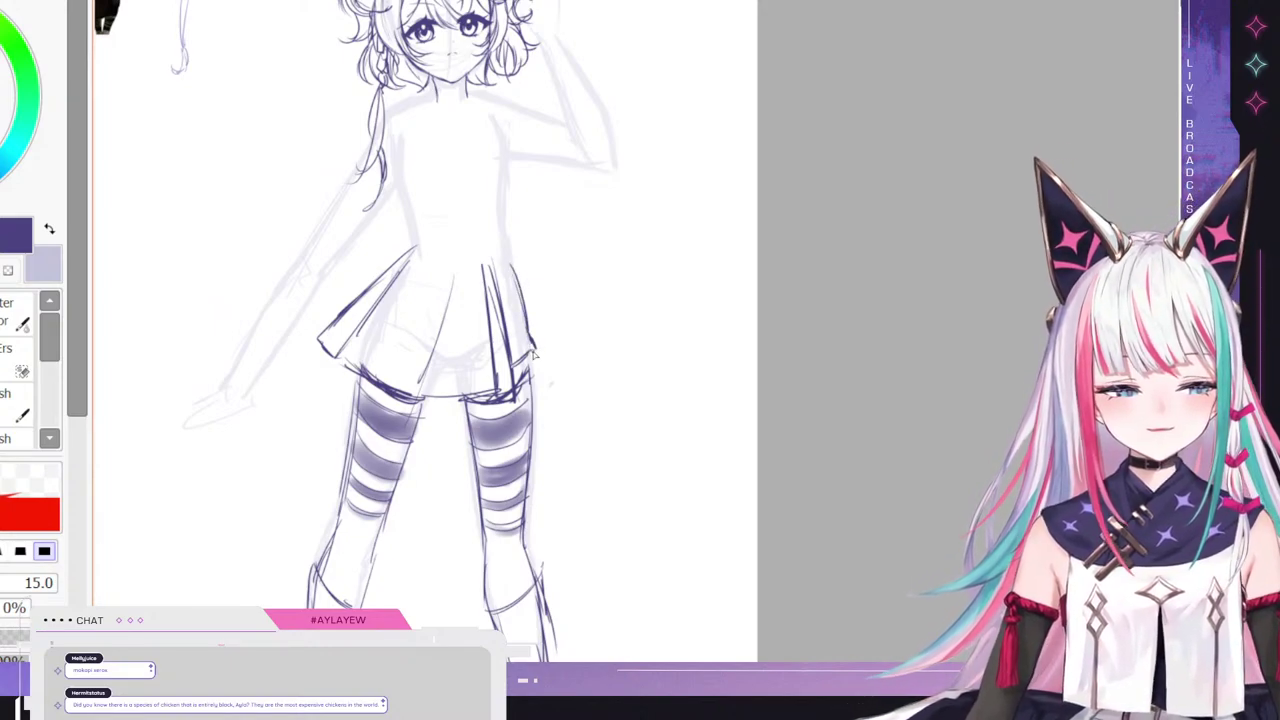
{"action": "left_click_drag", "start_coordinate": [517, 272], "coordinate": [522, 320]}
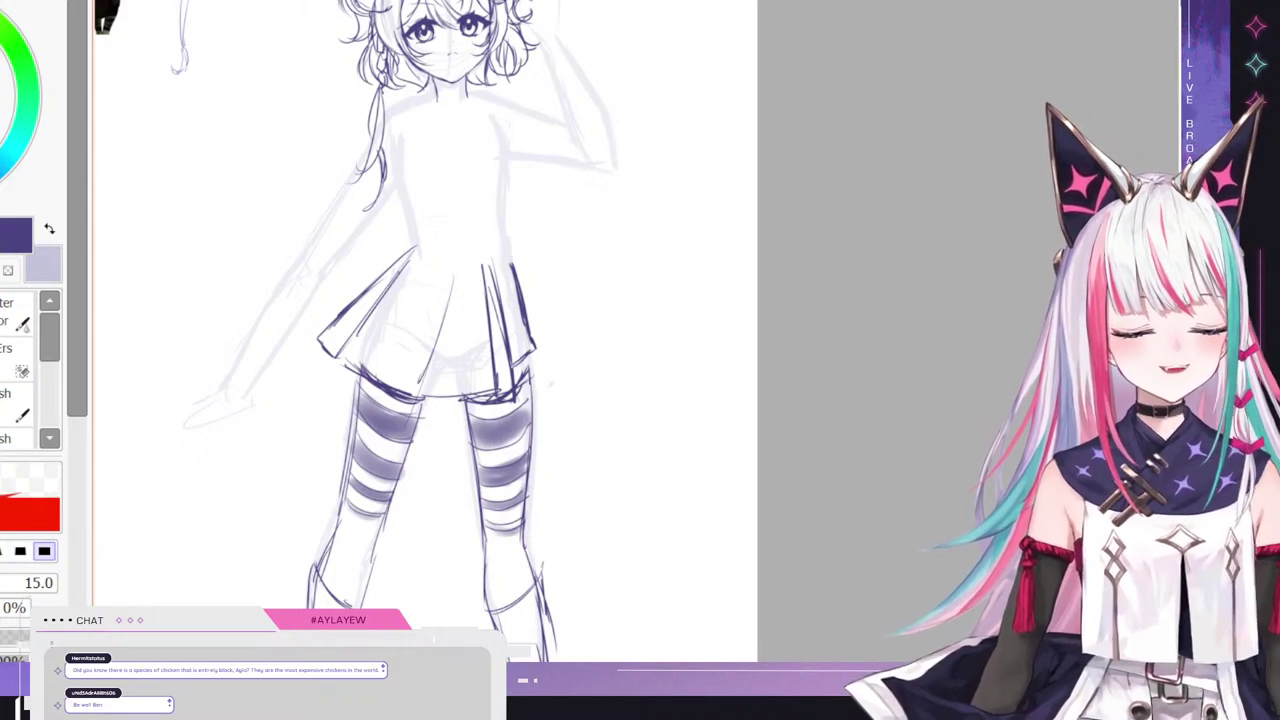
- Add pleat lines on the skirt's lowered-arm side and draw a flared back pleat on the raised-arm side
{"action": "scroll", "coordinate": [425, 332], "scroll_direction": "up", "scroll_amount": 3}
{"action": "scroll", "coordinate": [425, 332], "scroll_direction": "down", "scroll_amount": 1}
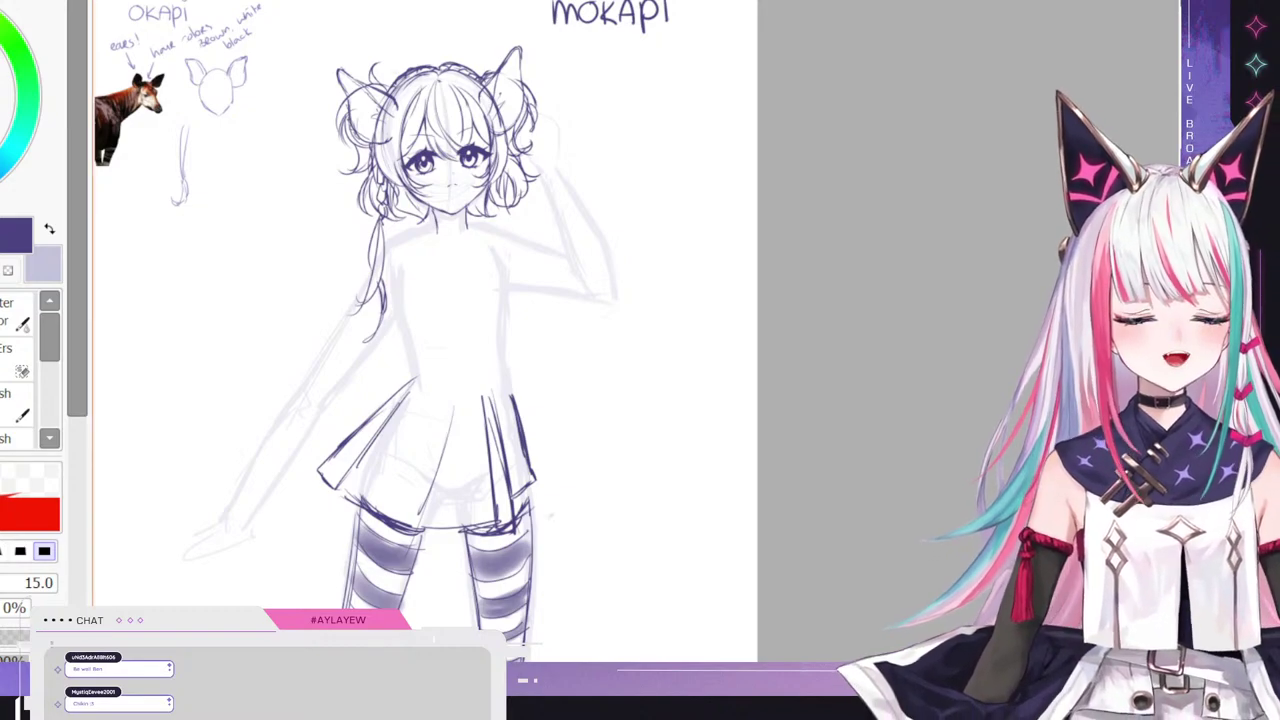
{"action": "scroll", "coordinate": [425, 330], "scroll_direction": "down", "scroll_amount": 2}
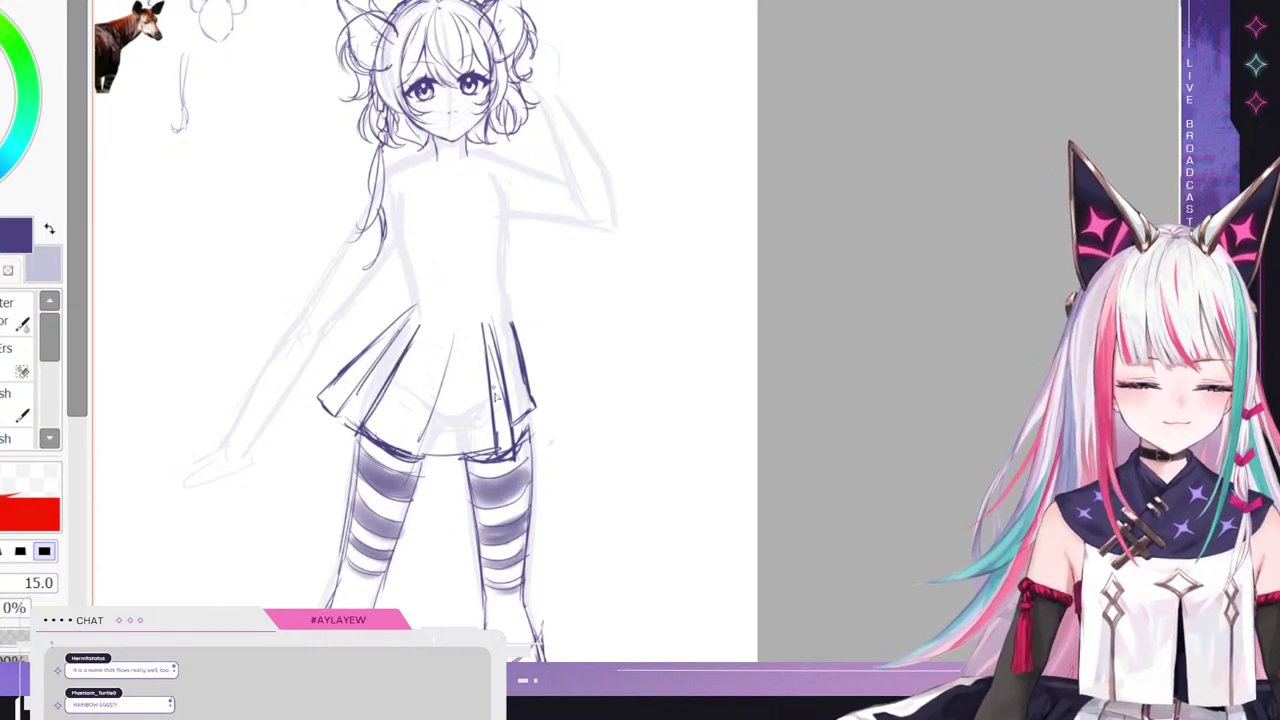
{"action": "left_click_drag", "start_coordinate": [491, 360], "coordinate": [499, 443]}
{"action": "key", "text": "e"}
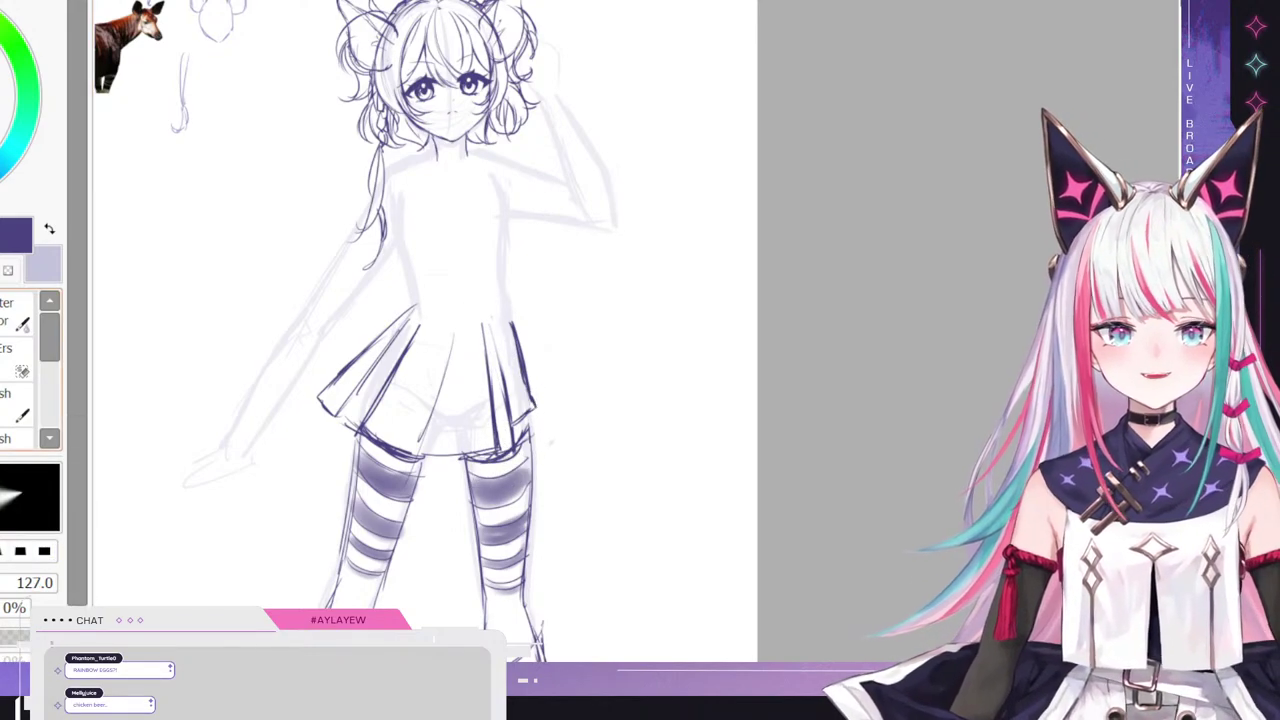
{"action": "key", "text": "e"}
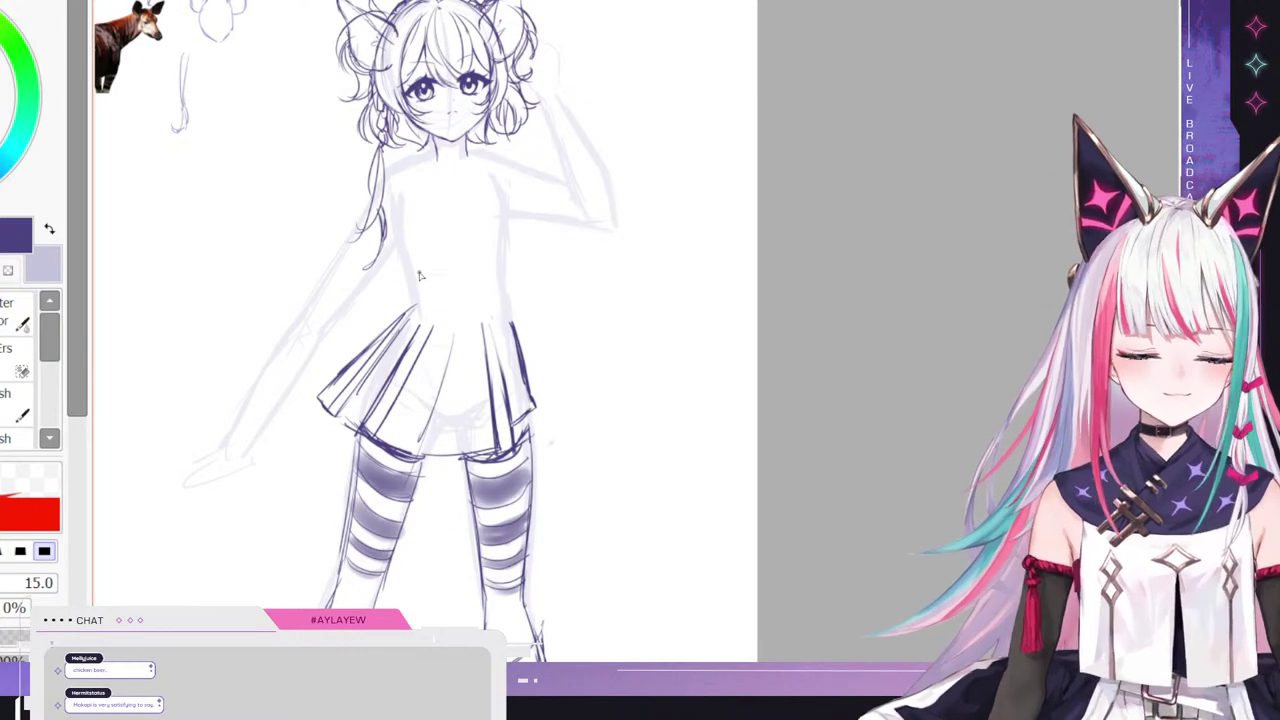
{"action": "left_click_drag", "start_coordinate": [517, 325], "coordinate": [566, 430]}
{"action": "left_click_drag", "start_coordinate": [523, 342], "coordinate": [557, 430]}
{"action": "left_click_drag", "start_coordinate": [512, 315], "coordinate": [575, 402]}
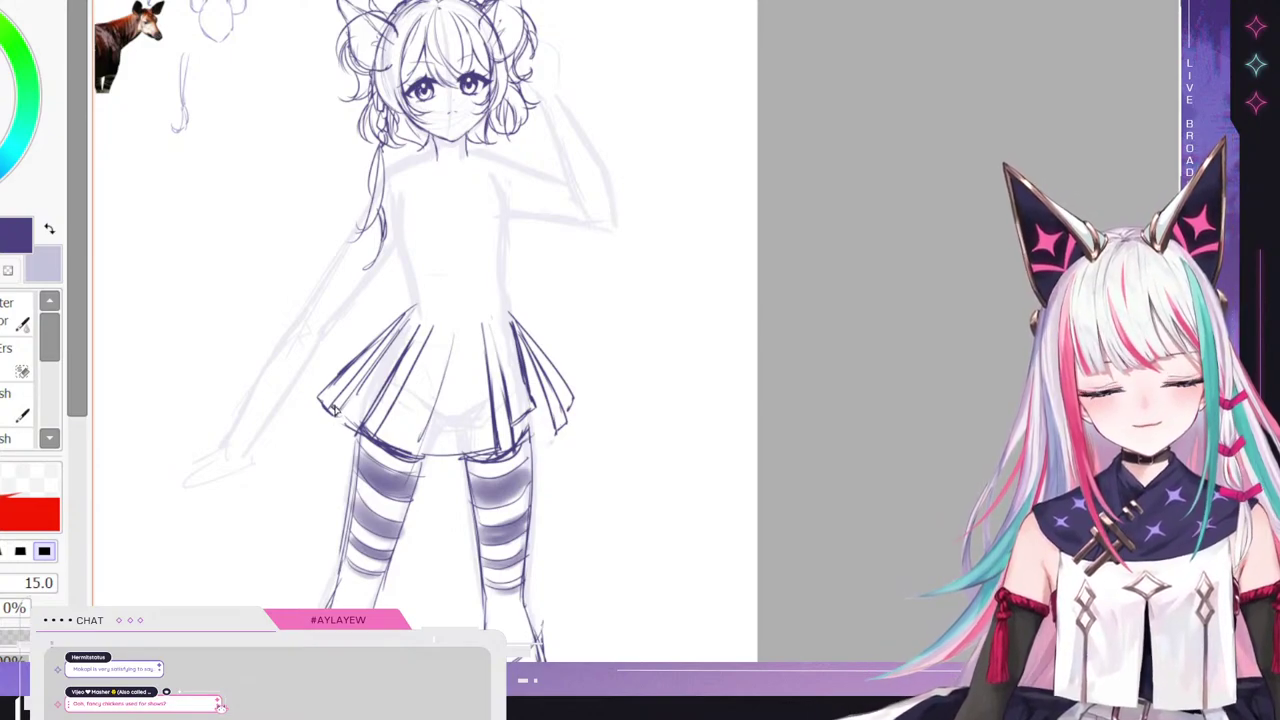
- Draw short stripes across the skirt's lowered-arm pleat bands and hatch the panel between them
{"action": "left_click_drag", "start_coordinate": [339, 401], "coordinate": [352, 393]}
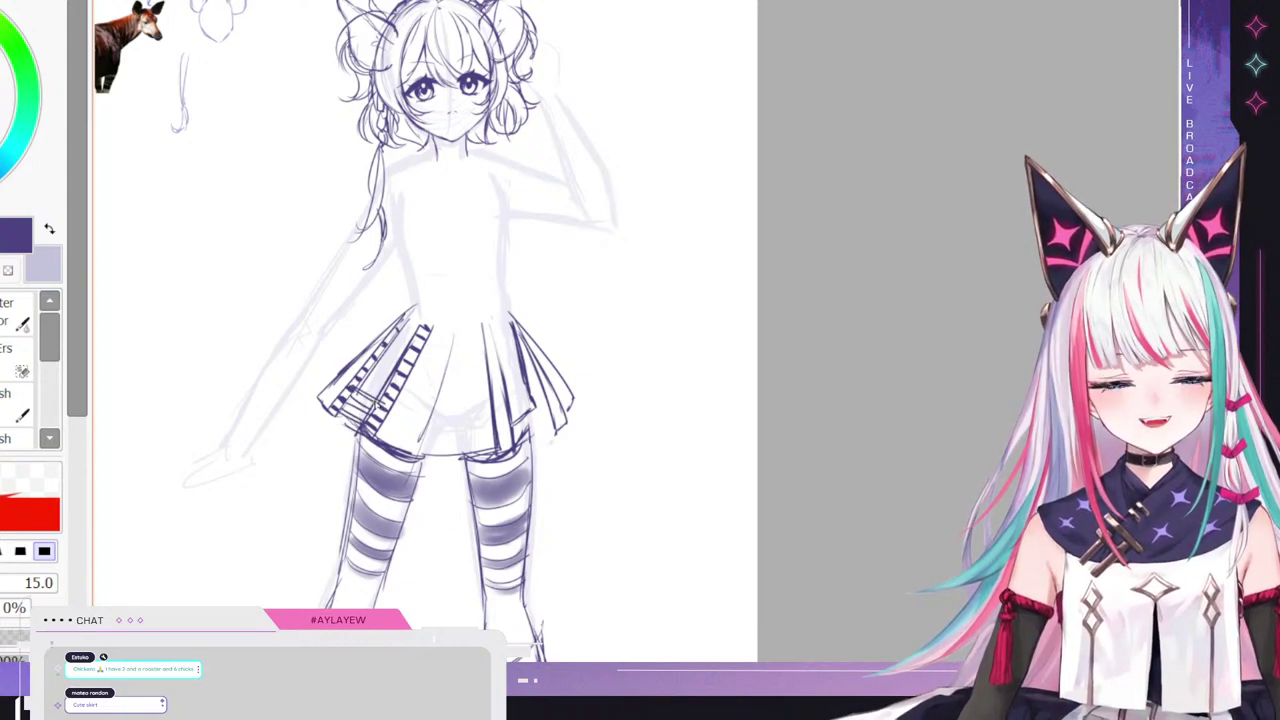
{"action": "mouse_move", "coordinate": [371, 376]}
{"action": "left_mouse_down"}
{"action": "mouse_move", "coordinate": [397, 387]}
{"action": "mouse_move", "coordinate": [402, 355]}
{"action": "left_mouse_up"}
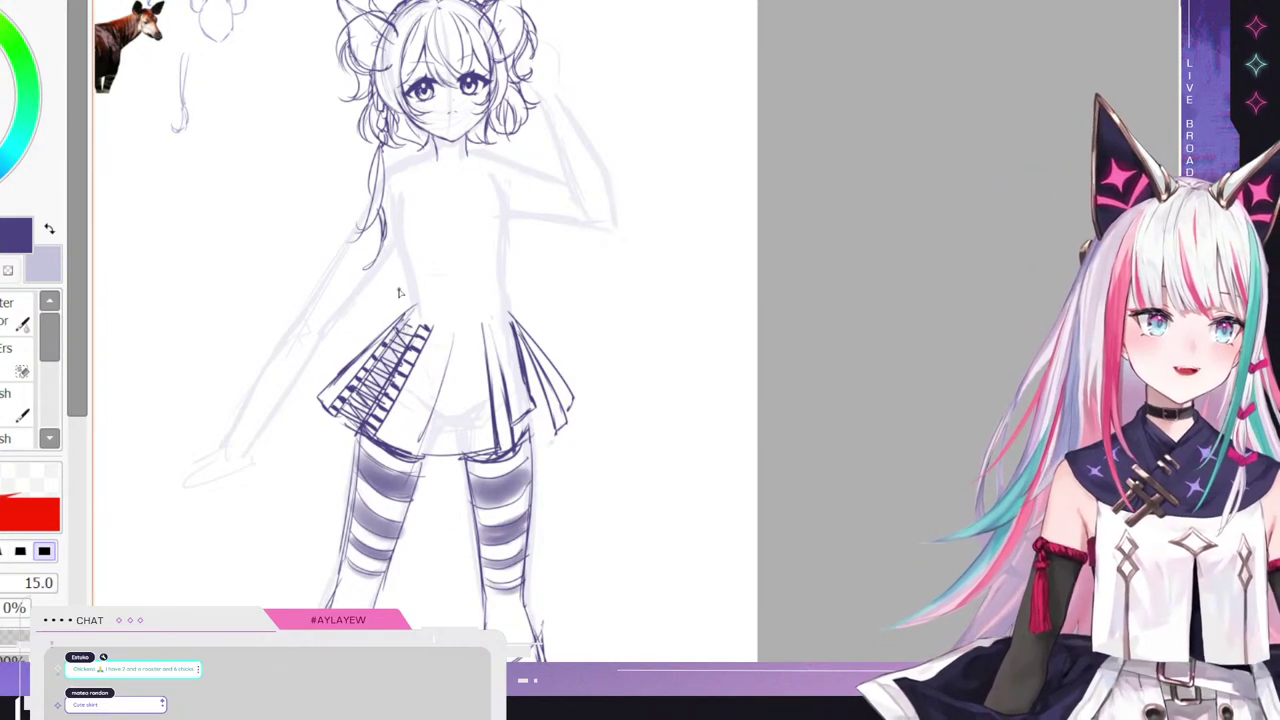
{"action": "left_click_drag", "start_coordinate": [630, 278], "coordinate": [651, 300]}
{"action": "mouse_move", "coordinate": [634, 273]}
{"action": "left_mouse_down"}
{"action": "mouse_move", "coordinate": [654, 296]}
{"action": "mouse_move", "coordinate": [652, 268]}
{"action": "left_mouse_up"}
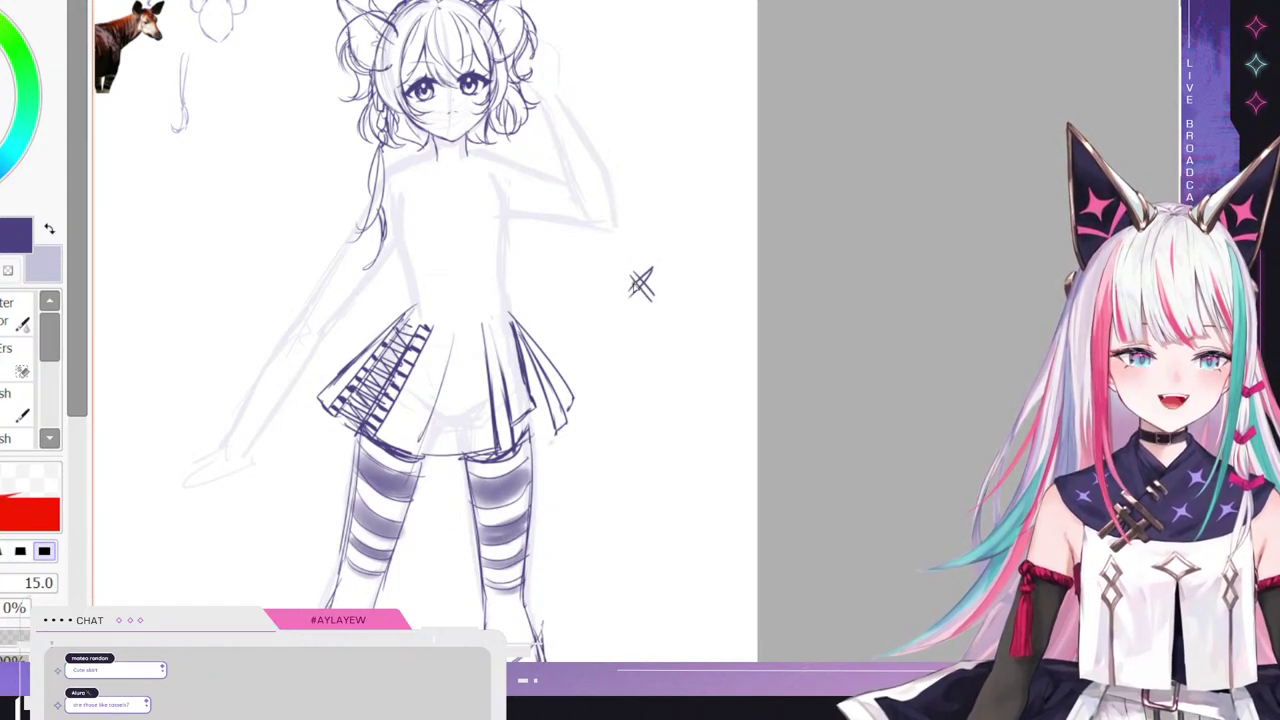
{"action": "key", "text": "ctrl+z"}
{"action": "key", "text": "ctrl+z"}
{"action": "key", "text": "ctrl+z"}
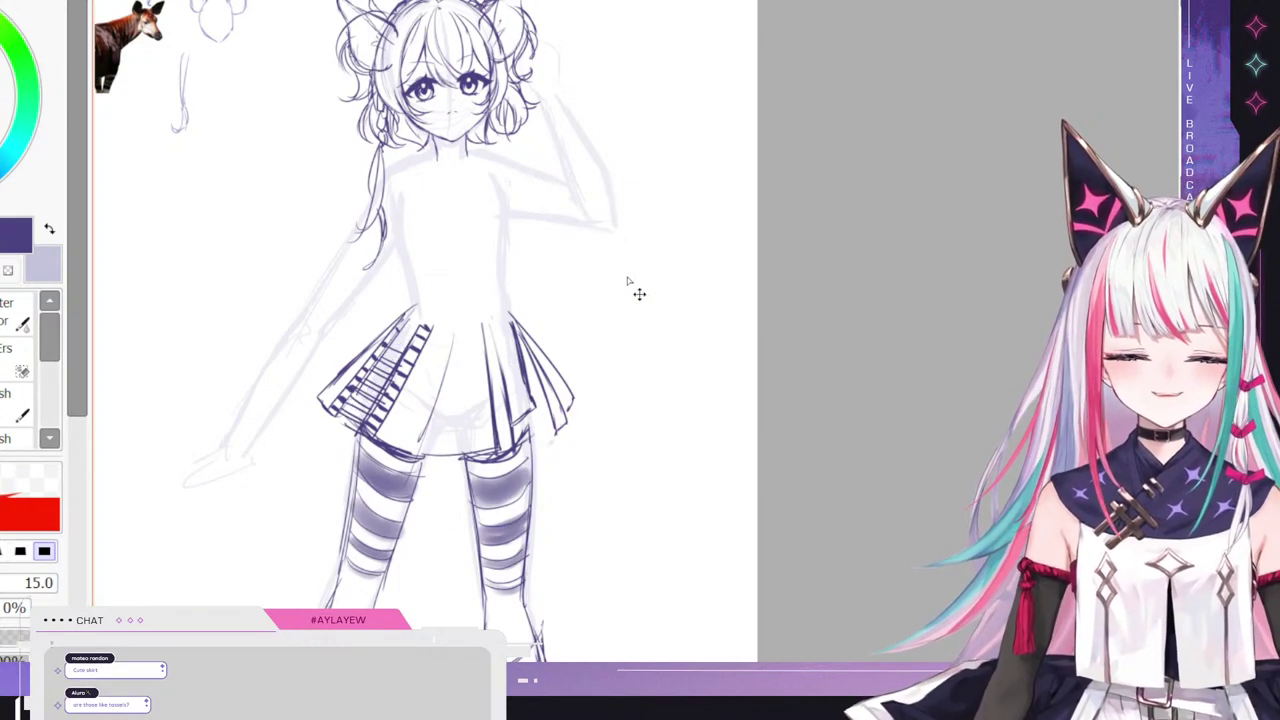
- Undo the hatching in the skirt's striped side panel and redraw it as a diagonal criss-cross lattice
{"action": "key", "text": "ctrl+z"}
{"action": "key", "text": "ctrl+z"}
{"action": "key", "text": "ctrl+z"}
{"action": "key", "text": "ctrl+z"}
{"action": "key", "text": "ctrl+z"}
{"action": "key", "text": "ctrl+z"}
{"action": "key", "text": "ctrl+z"}
{"action": "key", "text": "ctrl+z"}
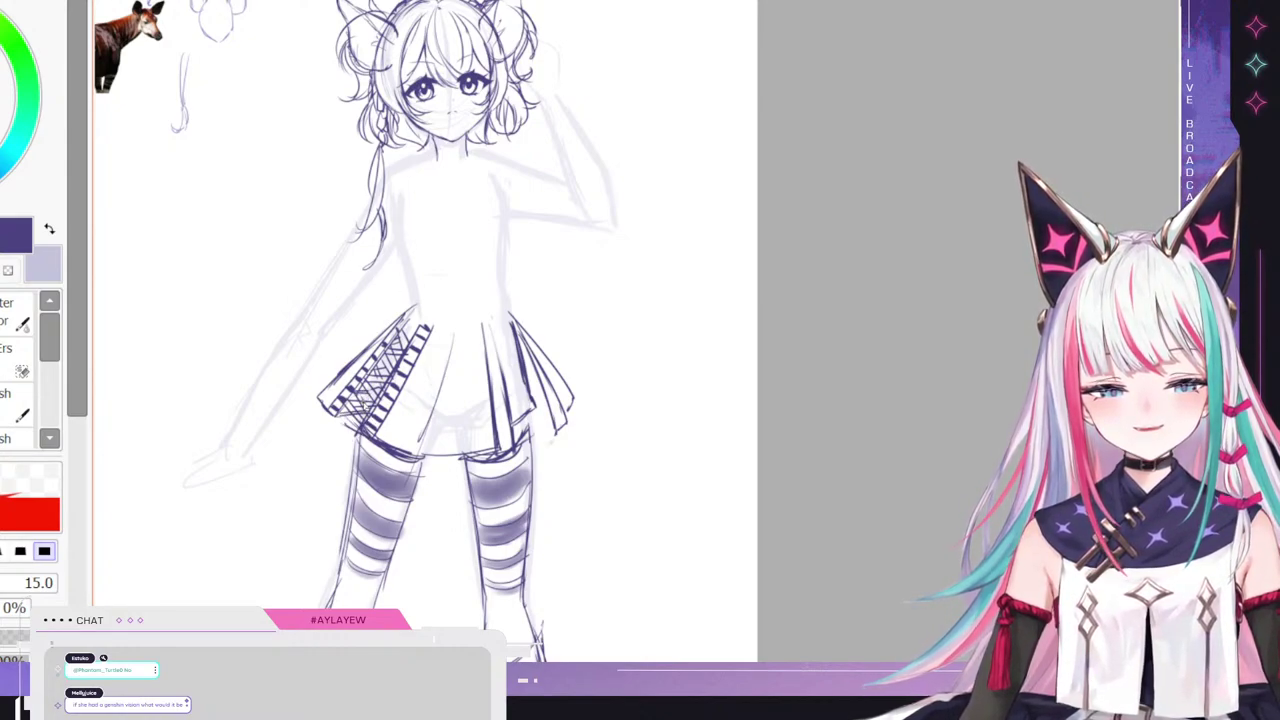
{"action": "key", "text": "e"}
{"action": "key", "text": "n"}
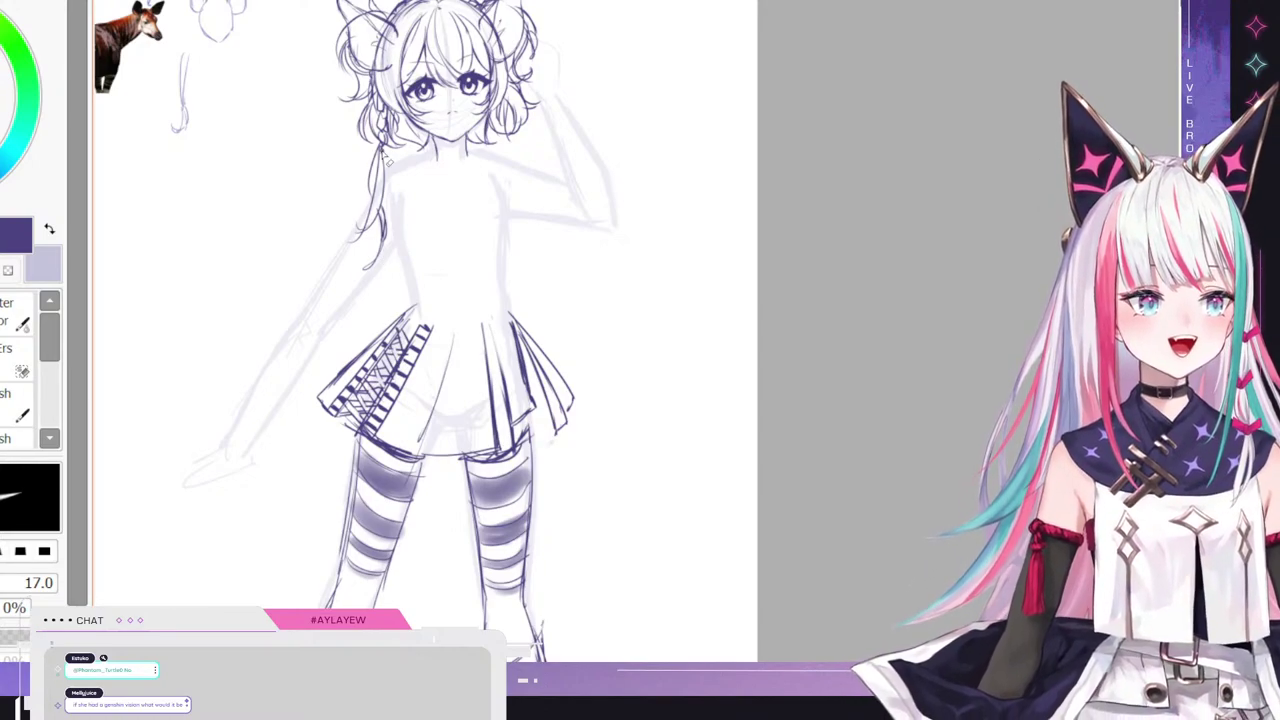
{"action": "key", "text": "e"}
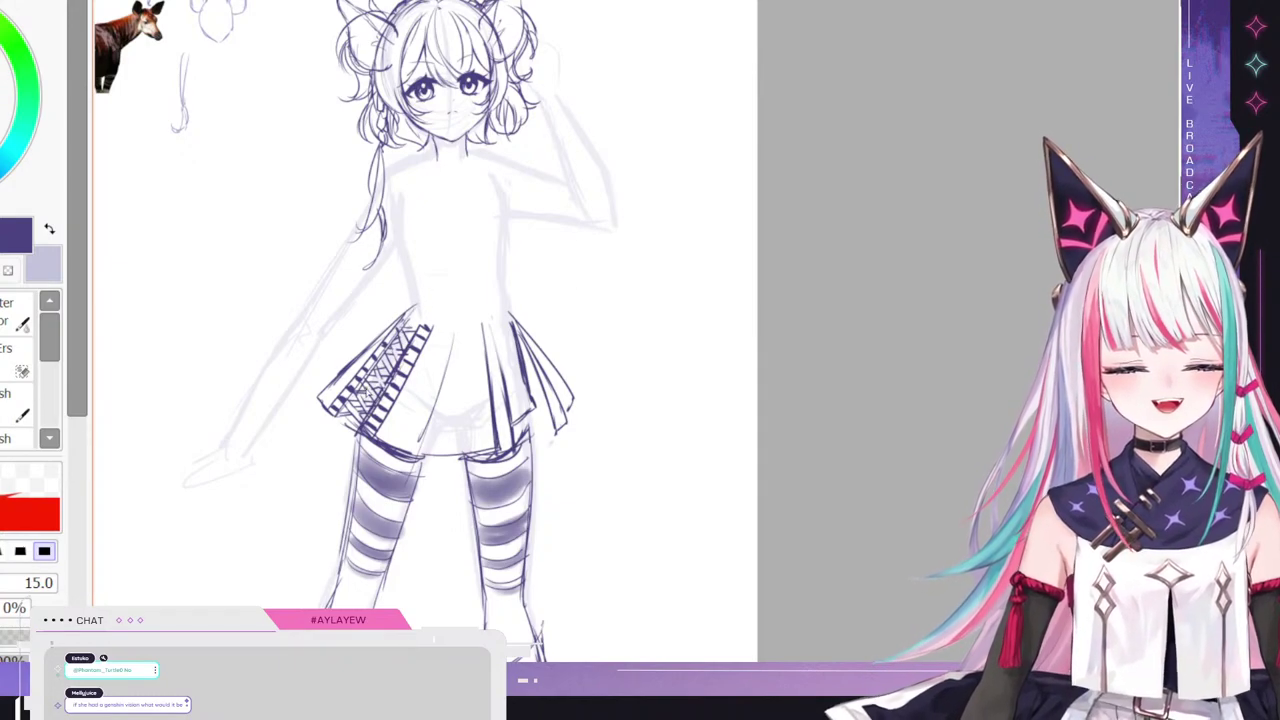
- Draw a second hem line across the skirt's front and an extra flared pleat behind the lattice panel
{"action": "scroll", "coordinate": [420, 330], "scroll_direction": "down", "scroll_amount": 3}
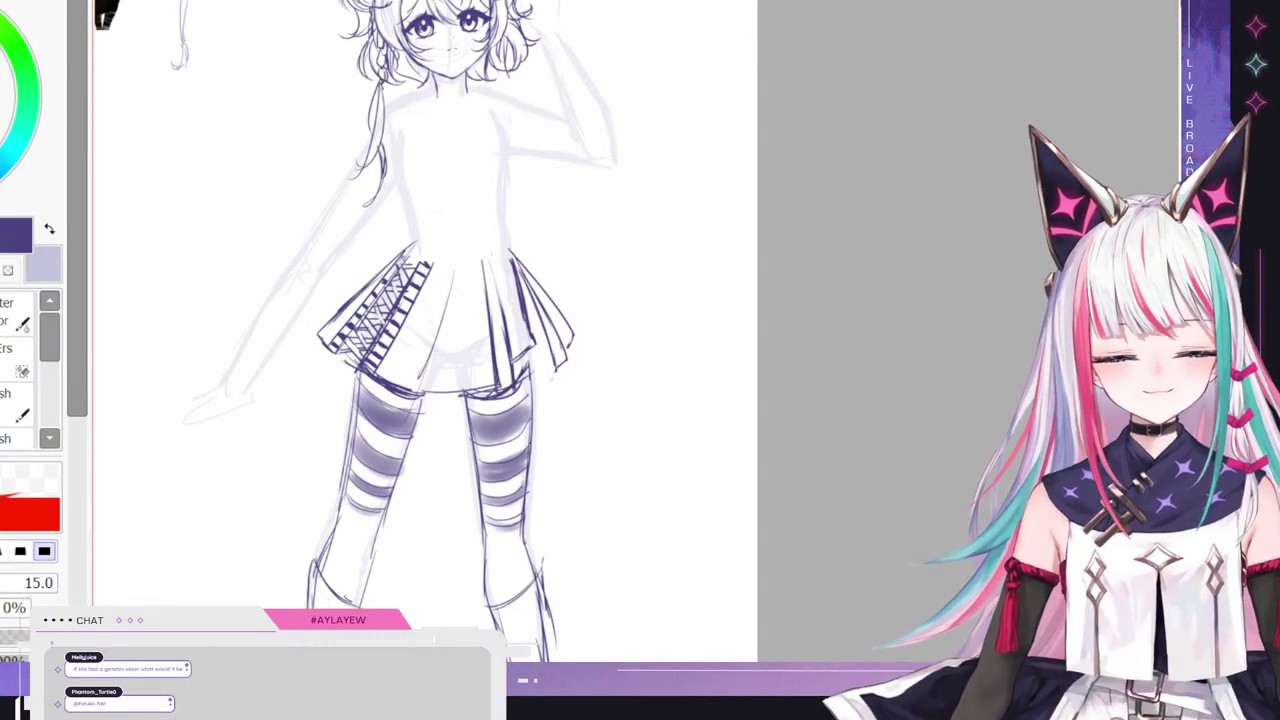
{"action": "mouse_move", "coordinate": [387, 369]}
{"action": "left_mouse_down"}
{"action": "mouse_move", "coordinate": [430, 384]}
{"action": "mouse_move", "coordinate": [503, 379]}
{"action": "left_mouse_up"}
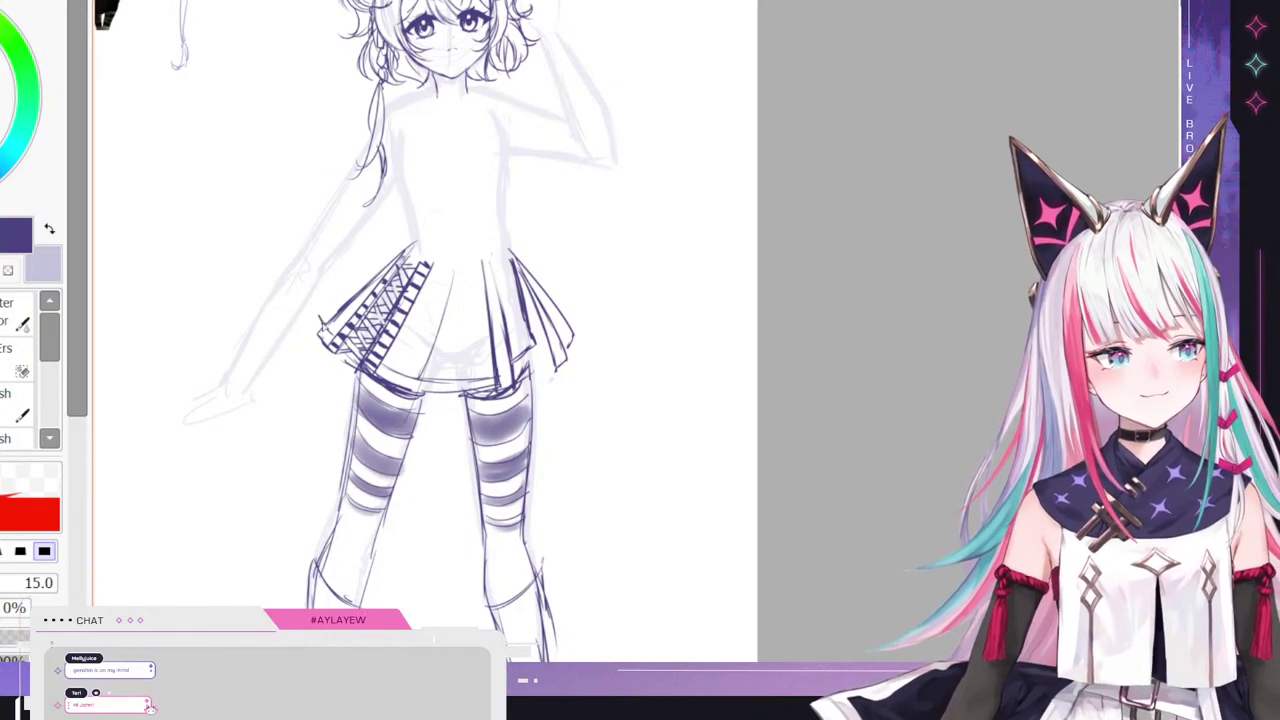
{"action": "left_click_drag", "start_coordinate": [318, 326], "coordinate": [394, 257]}
{"action": "left_click_drag", "start_coordinate": [338, 298], "coordinate": [416, 244]}
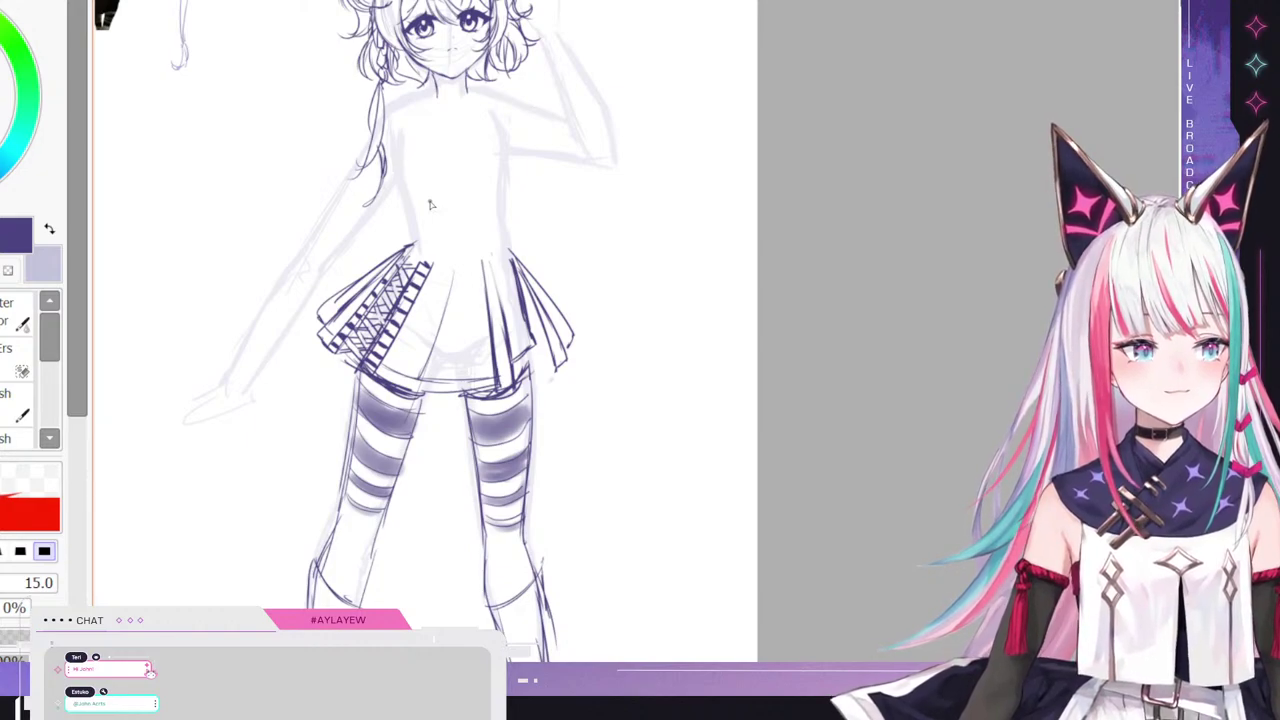
- Draw the two cropped front panels of an open jacket down both sides of the torso
{"action": "scroll", "coordinate": [425, 330], "scroll_direction": "up", "scroll_amount": 3}
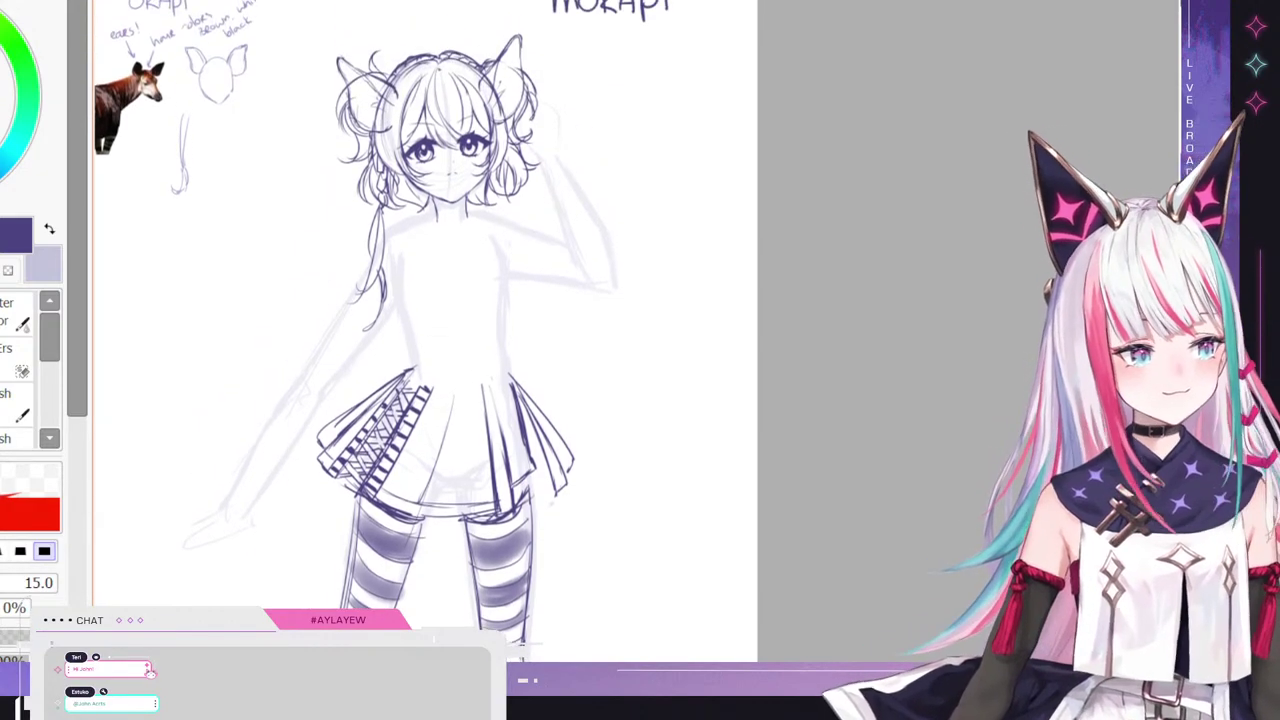
{"action": "scroll", "coordinate": [425, 330], "scroll_direction": "down", "scroll_amount": 1}
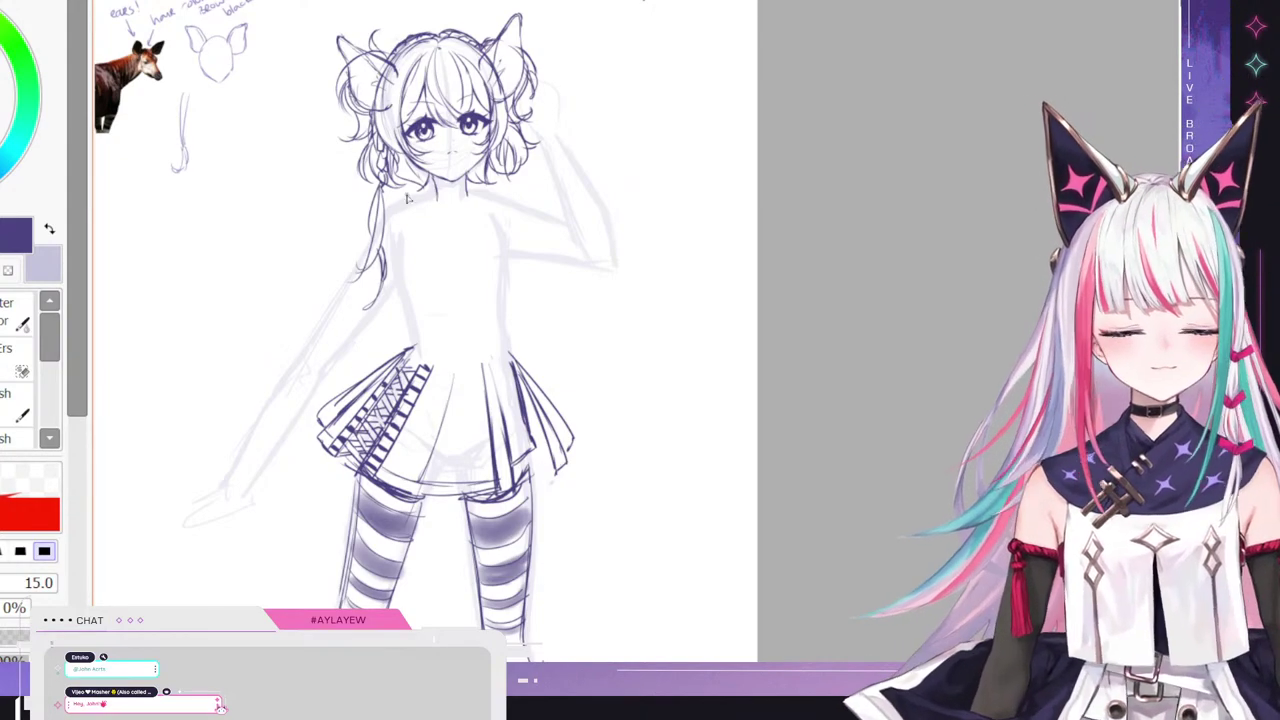
{"action": "left_click_drag", "start_coordinate": [410, 208], "coordinate": [424, 286]}
{"action": "mouse_move", "coordinate": [414, 236]}
{"action": "left_mouse_down"}
{"action": "mouse_move", "coordinate": [425, 300]}
{"action": "mouse_move", "coordinate": [386, 318]}
{"action": "left_mouse_up"}
{"action": "left_click_drag", "start_coordinate": [386, 270], "coordinate": [384, 319]}
{"action": "left_click_drag", "start_coordinate": [406, 308], "coordinate": [389, 316]}
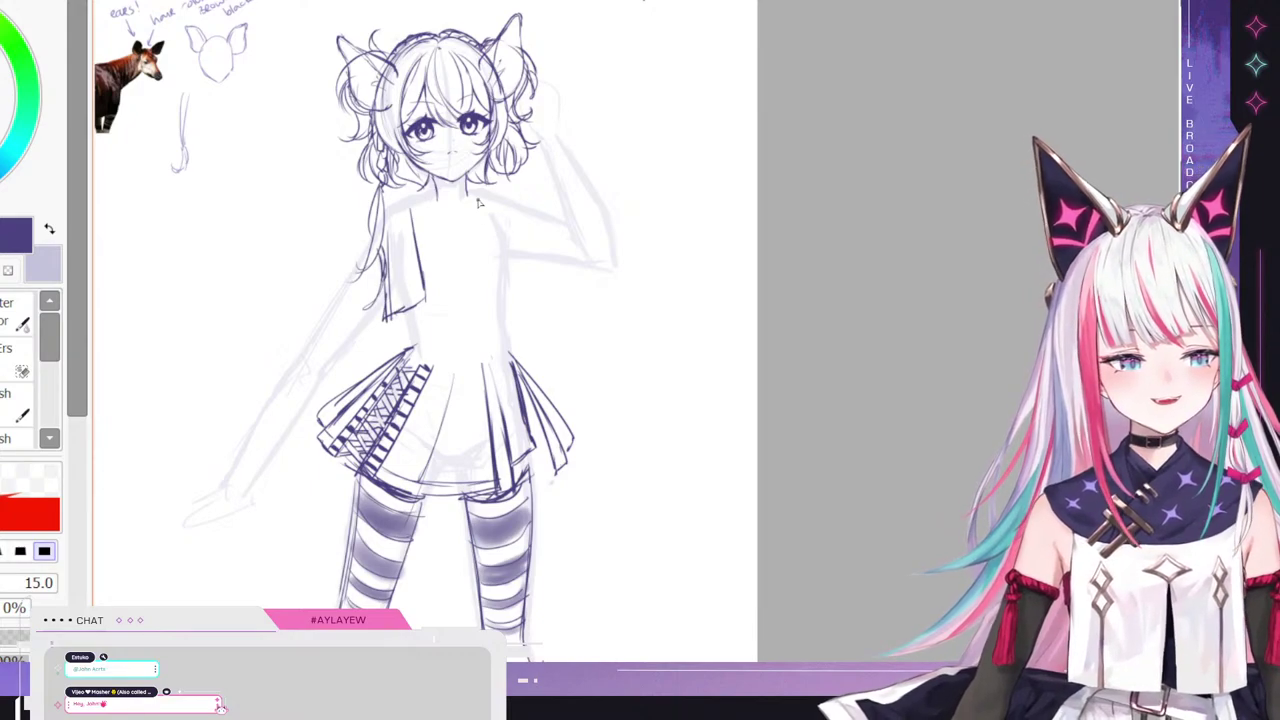
{"action": "mouse_move", "coordinate": [478, 203]}
{"action": "left_mouse_down"}
{"action": "mouse_move", "coordinate": [494, 297]}
{"action": "mouse_move", "coordinate": [521, 312]}
{"action": "left_mouse_up"}
{"action": "left_click_drag", "start_coordinate": [520, 248], "coordinate": [520, 306]}
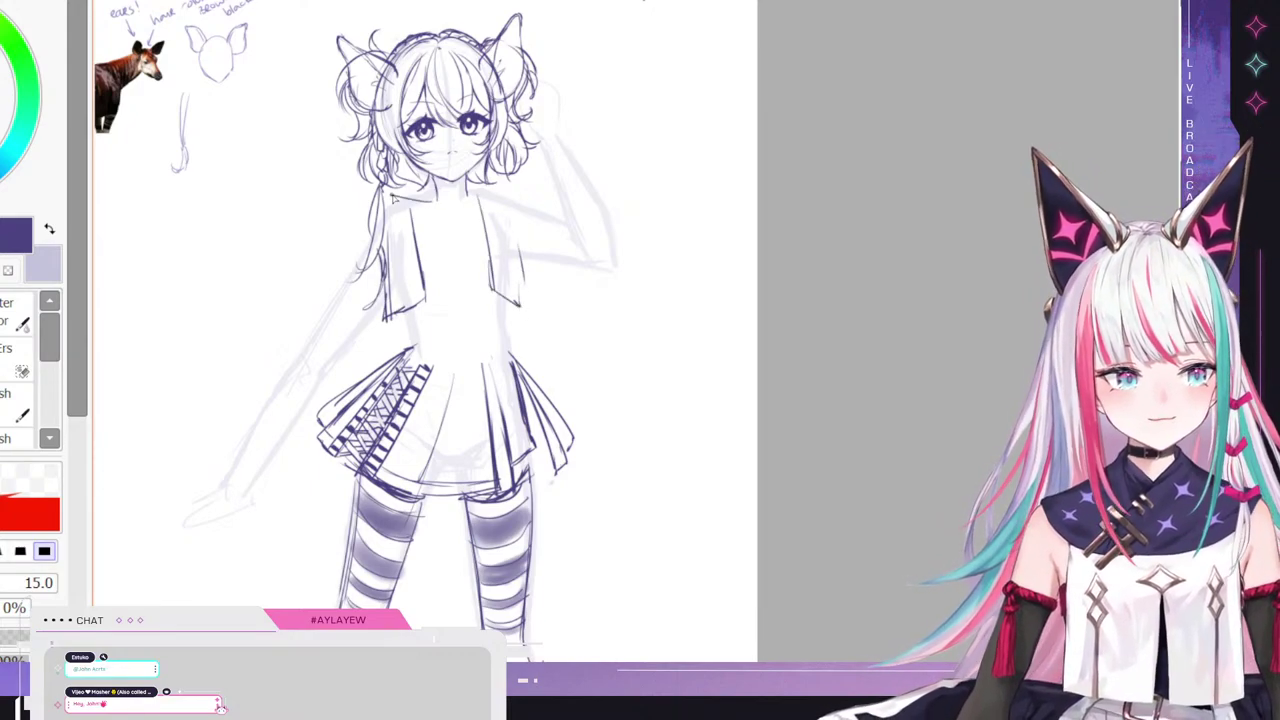
- Draw the jacket's collar flaps beside the neck and the curved lines of the cropped top's hem and skirt waist
{"action": "left_click_drag", "start_coordinate": [401, 171], "coordinate": [389, 185]}
{"action": "mouse_move", "coordinate": [474, 200]}
{"action": "left_mouse_down"}
{"action": "mouse_move", "coordinate": [507, 185]}
{"action": "mouse_move", "coordinate": [482, 166]}
{"action": "left_mouse_up"}
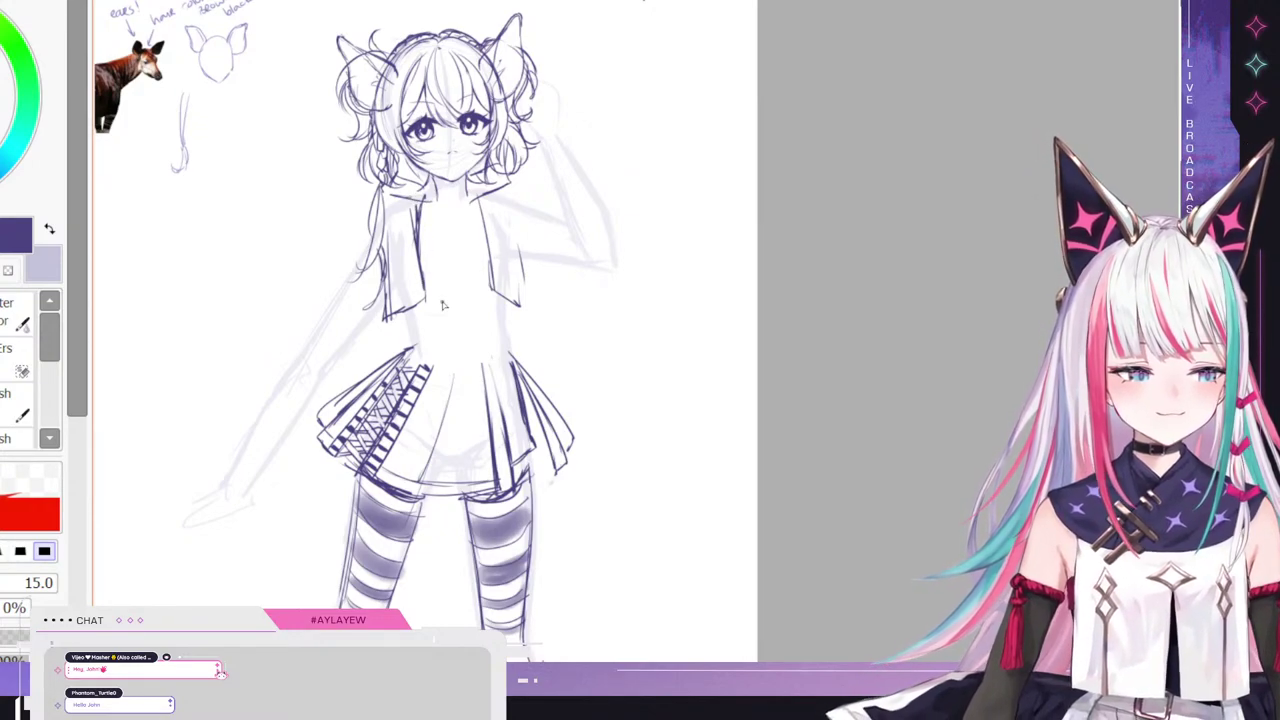
{"action": "mouse_move", "coordinate": [405, 322]}
{"action": "left_mouse_down"}
{"action": "mouse_move", "coordinate": [453, 305]}
{"action": "mouse_move", "coordinate": [522, 309]}
{"action": "left_mouse_up"}
{"action": "left_click_drag", "start_coordinate": [414, 354], "coordinate": [462, 368]}
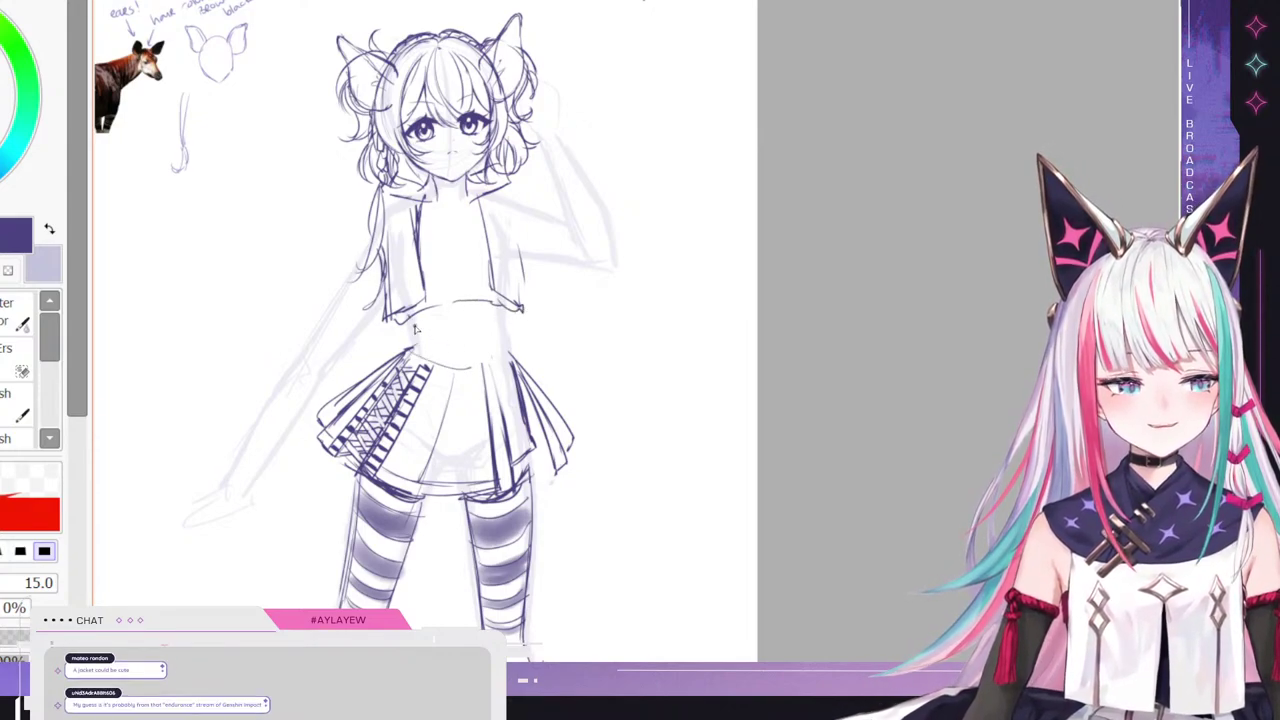
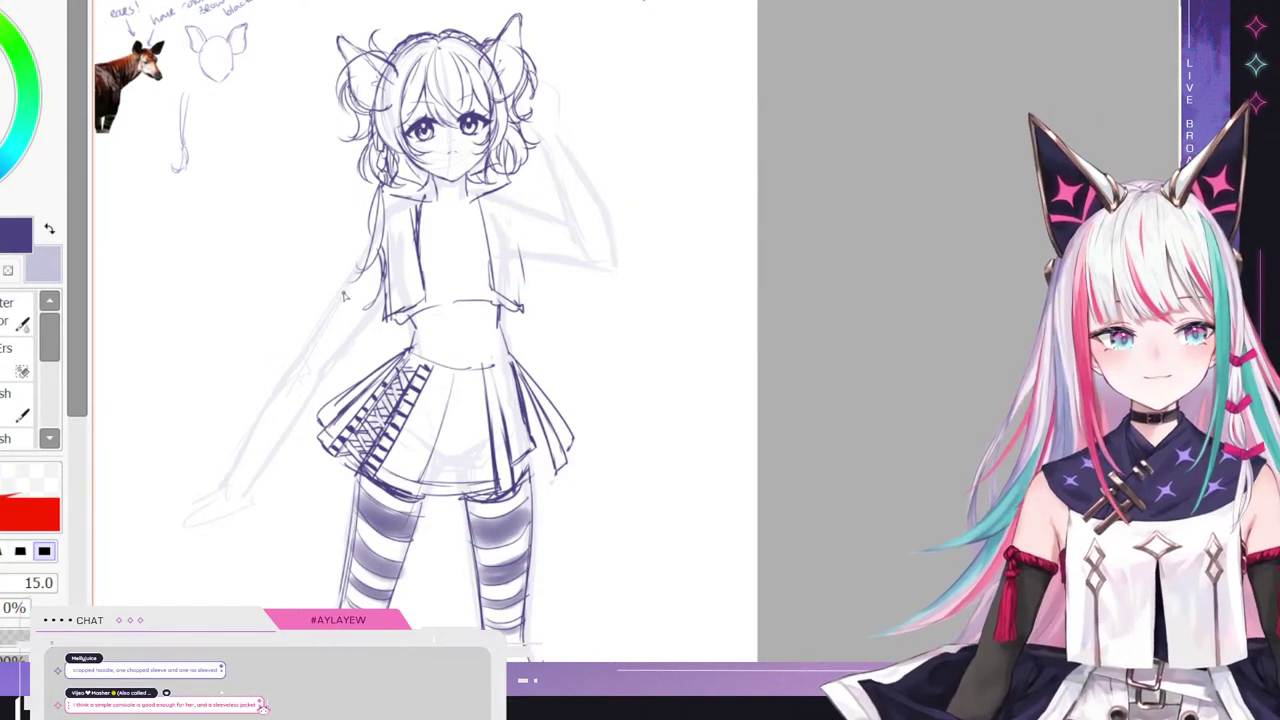
- Draw a short, wide jacket sleeve over the lowered upper arm, undoing and redrawing faulty strokes
{"action": "left_click_drag", "start_coordinate": [370, 243], "coordinate": [291, 360]}
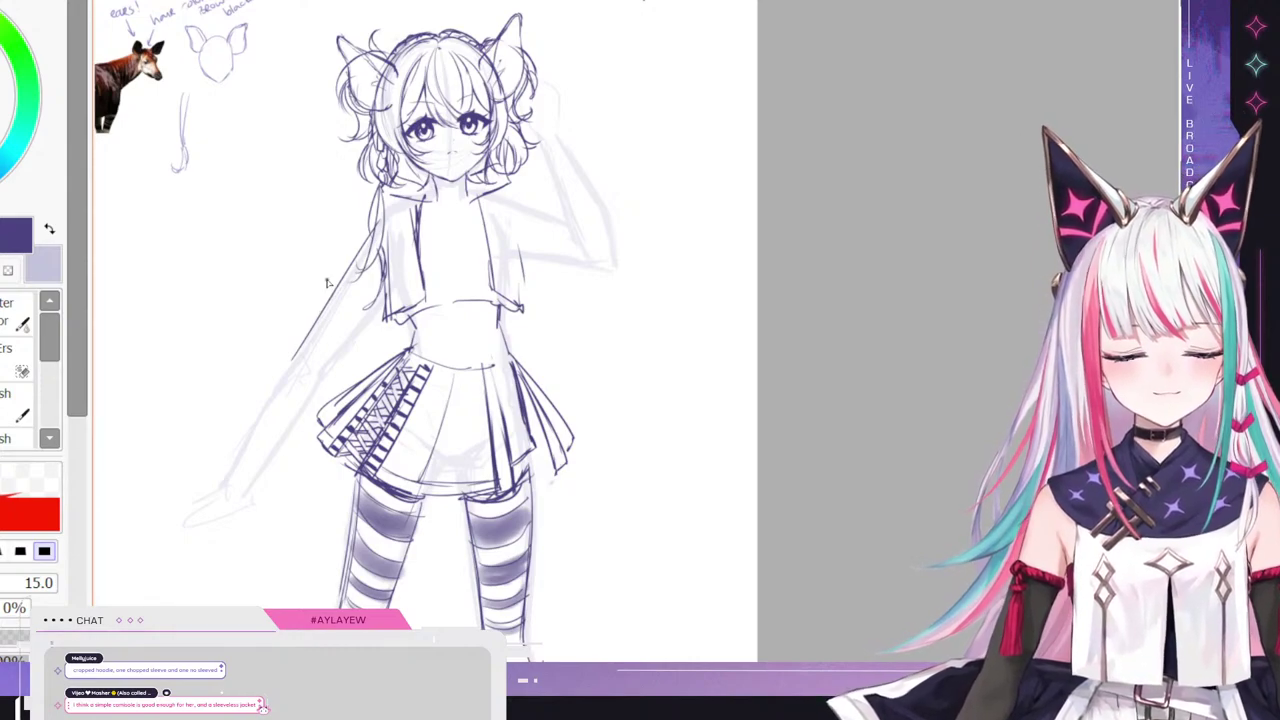
{"action": "key", "text": "ctrl+z"}
{"action": "mouse_move", "coordinate": [382, 212]}
{"action": "left_mouse_down"}
{"action": "mouse_move", "coordinate": [319, 295]}
{"action": "mouse_move", "coordinate": [376, 340]}
{"action": "left_mouse_up"}
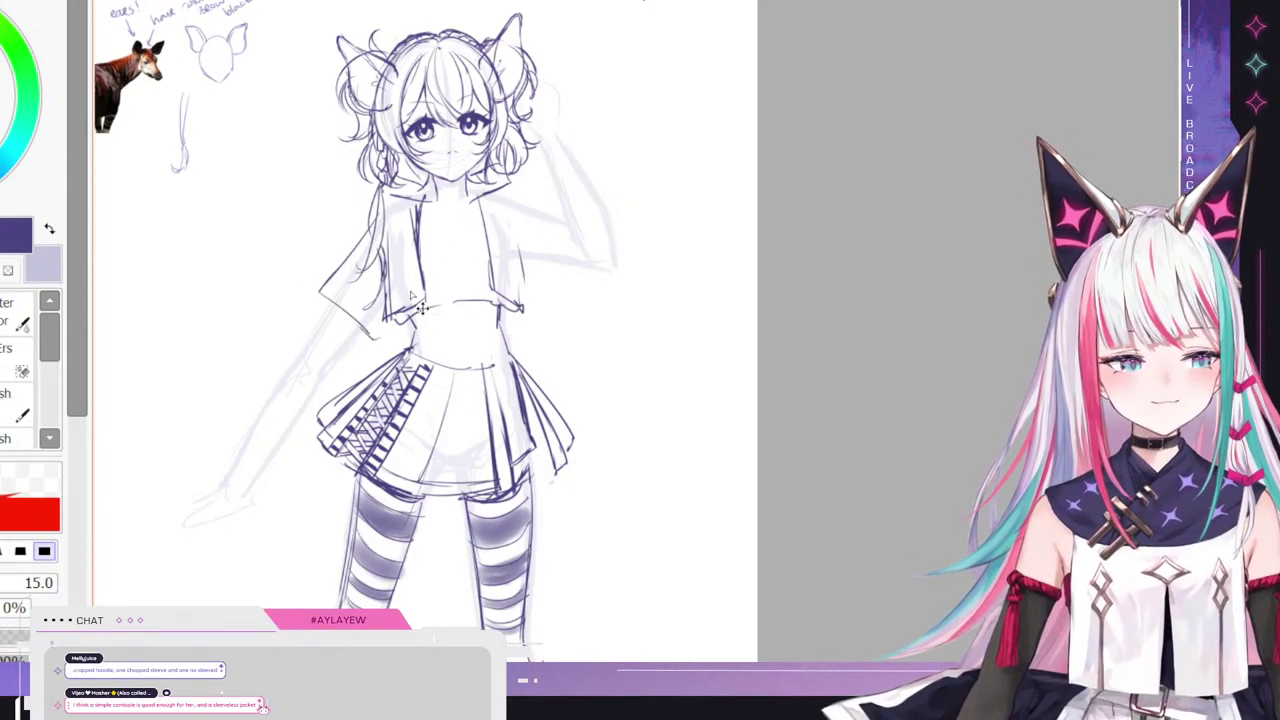
{"action": "key", "text": "ctrl+z"}
{"action": "mouse_move", "coordinate": [322, 292]}
{"action": "left_mouse_down"}
{"action": "mouse_move", "coordinate": [366, 327]}
{"action": "mouse_move", "coordinate": [384, 312]}
{"action": "left_mouse_up"}
{"action": "left_click_drag", "start_coordinate": [328, 280], "coordinate": [380, 222]}
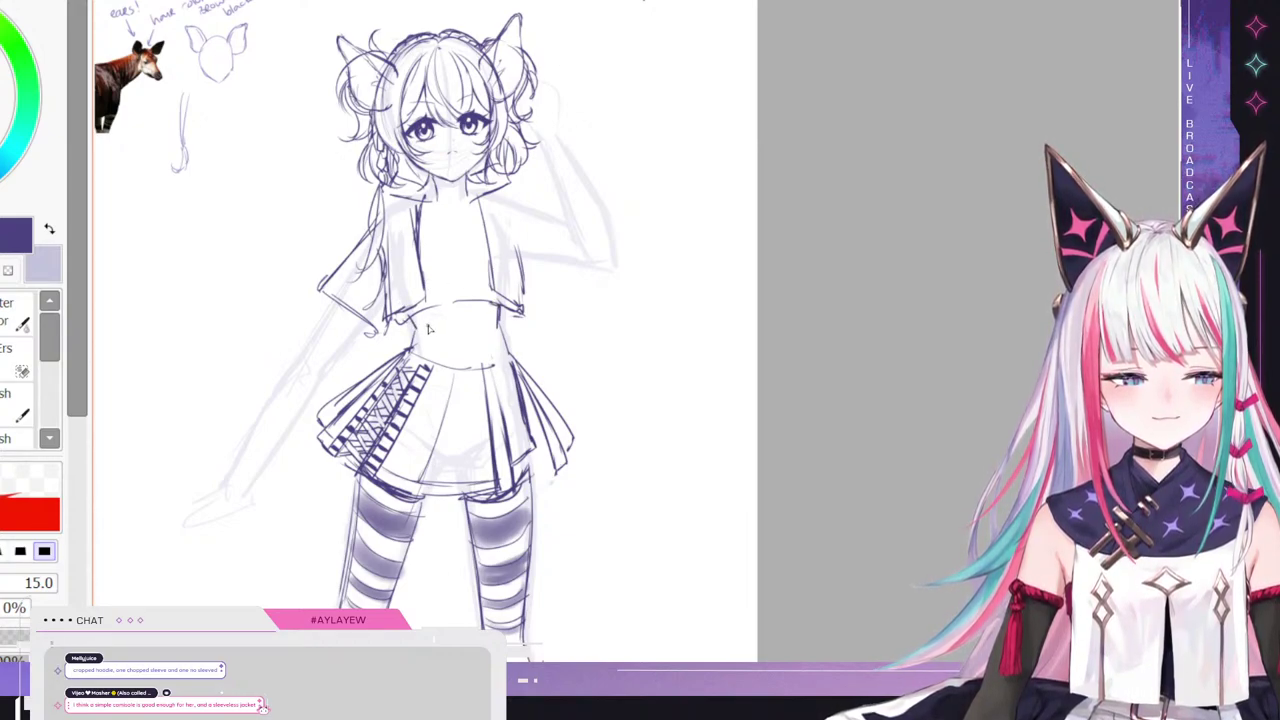
- Draw a second curved line under the cropped top's hem above the bare midriff, undoing faulty strokes
{"action": "left_click_drag", "start_coordinate": [413, 325], "coordinate": [498, 326]}
{"action": "key", "text": "ctrl+z"}
{"action": "left_click_drag", "start_coordinate": [420, 319], "coordinate": [498, 316]}
{"action": "key", "text": "ctrl+z"}
{"action": "key", "text": "ctrl+z"}
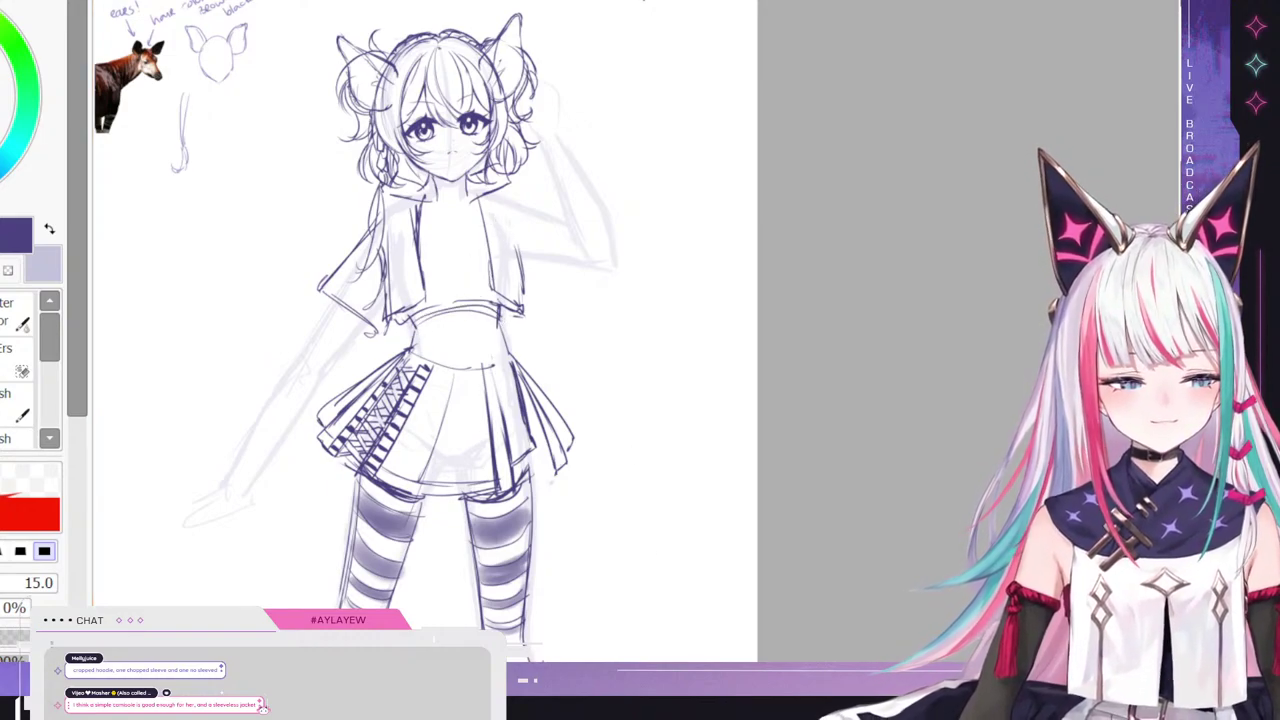
{"action": "mouse_move", "coordinate": [650, 532]}
{"action": "left_mouse_down"}
{"action": "mouse_move", "coordinate": [848, 532]}
{"action": "mouse_move", "coordinate": [667, 532]}
{"action": "left_mouse_up"}
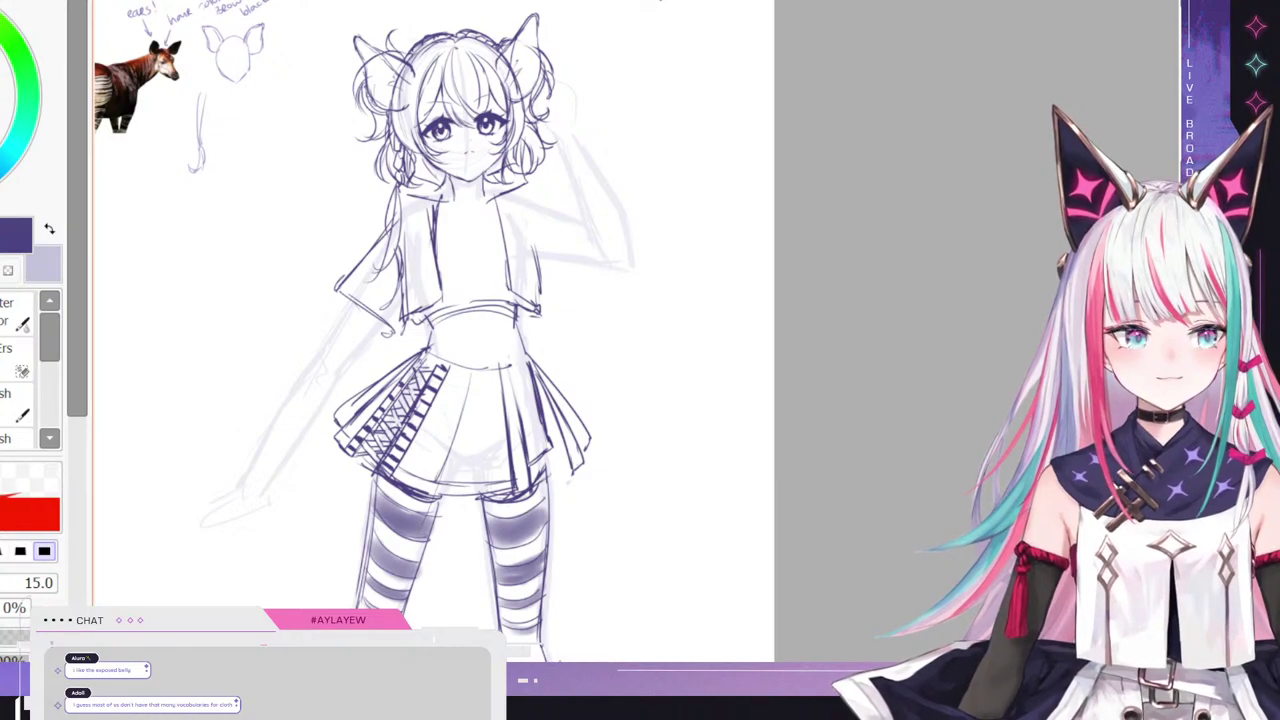
- Erase the short, wide jacket sleeve from the lowered arm
{"action": "key", "text": "e"}
{"action": "mouse_move", "coordinate": [371, 316]}
{"action": "left_mouse_down"}
{"action": "mouse_move", "coordinate": [394, 337]}
{"action": "mouse_move", "coordinate": [338, 290]}
{"action": "mouse_move", "coordinate": [366, 310]}
{"action": "left_mouse_up"}
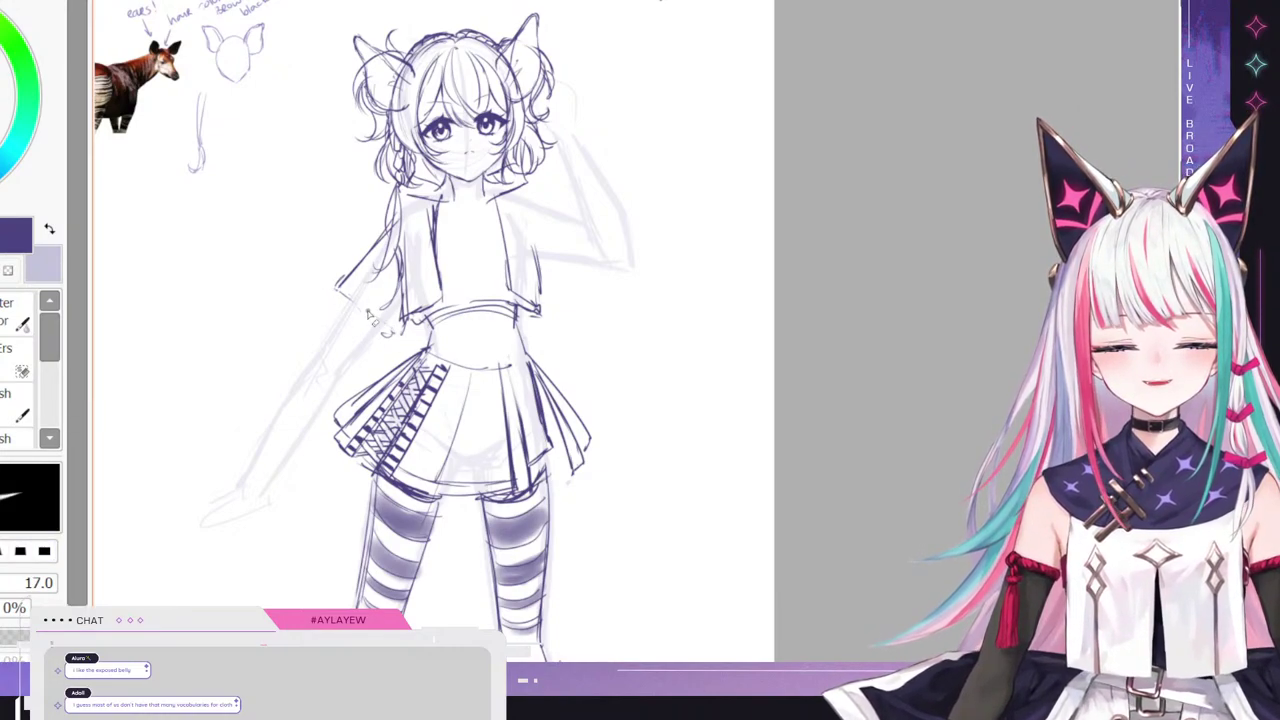
{"action": "left_click_drag", "start_coordinate": [637, 346], "coordinate": [723, 346]}
{"action": "mouse_move", "coordinate": [364, 280]}
{"action": "left_mouse_down"}
{"action": "mouse_move", "coordinate": [356, 258]}
{"action": "mouse_move", "coordinate": [363, 272]}
{"action": "left_mouse_up"}
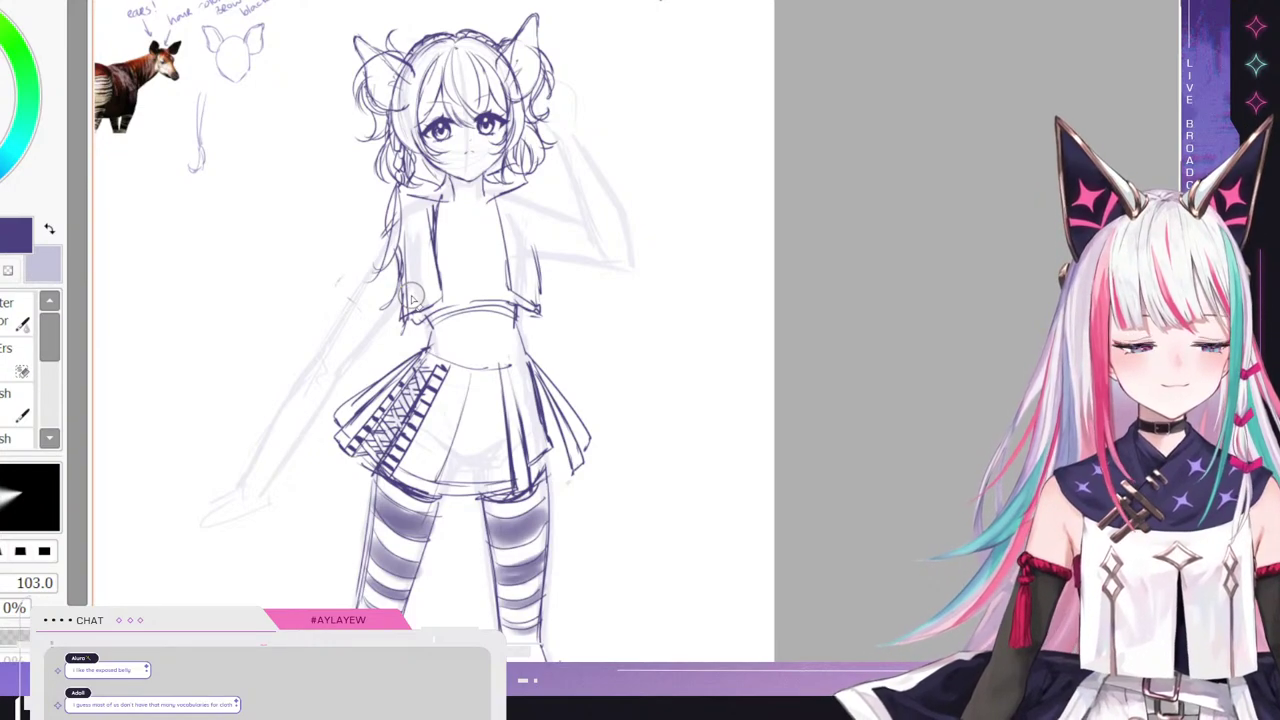
{"action": "key", "text": "e"}
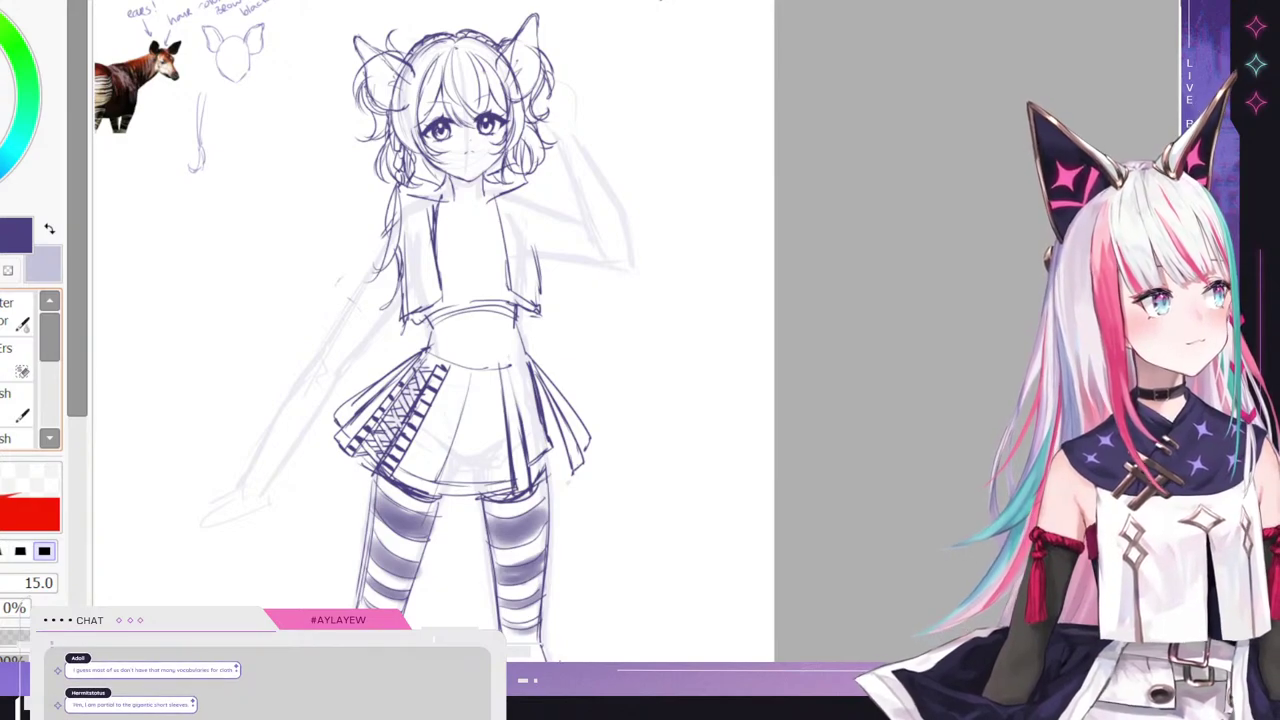
- Draw the lowered upper arm's outline and short, narrow jacket sleeves at both shoulders, undoing faulty strokes
{"action": "left_click_drag", "start_coordinate": [376, 238], "coordinate": [342, 286]}
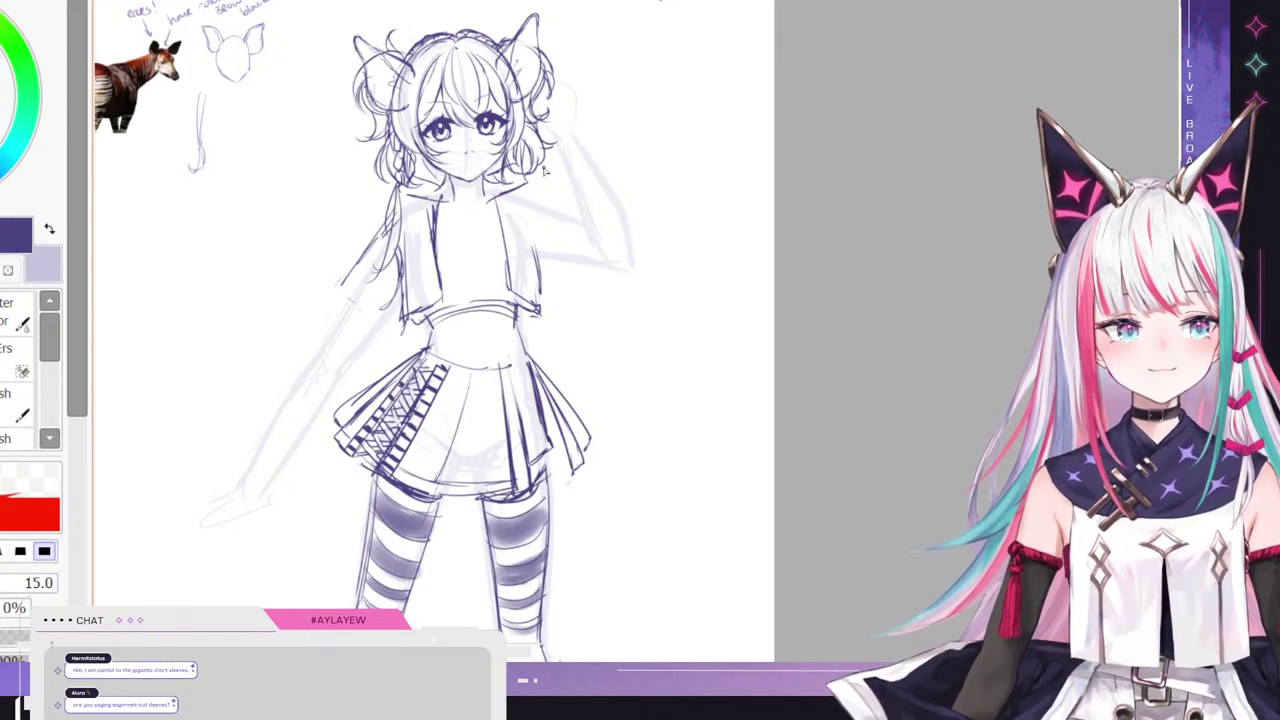
{"action": "mouse_move", "coordinate": [408, 248]}
{"action": "left_mouse_down"}
{"action": "mouse_move", "coordinate": [401, 213]}
{"action": "mouse_move", "coordinate": [334, 338]}
{"action": "left_mouse_up"}
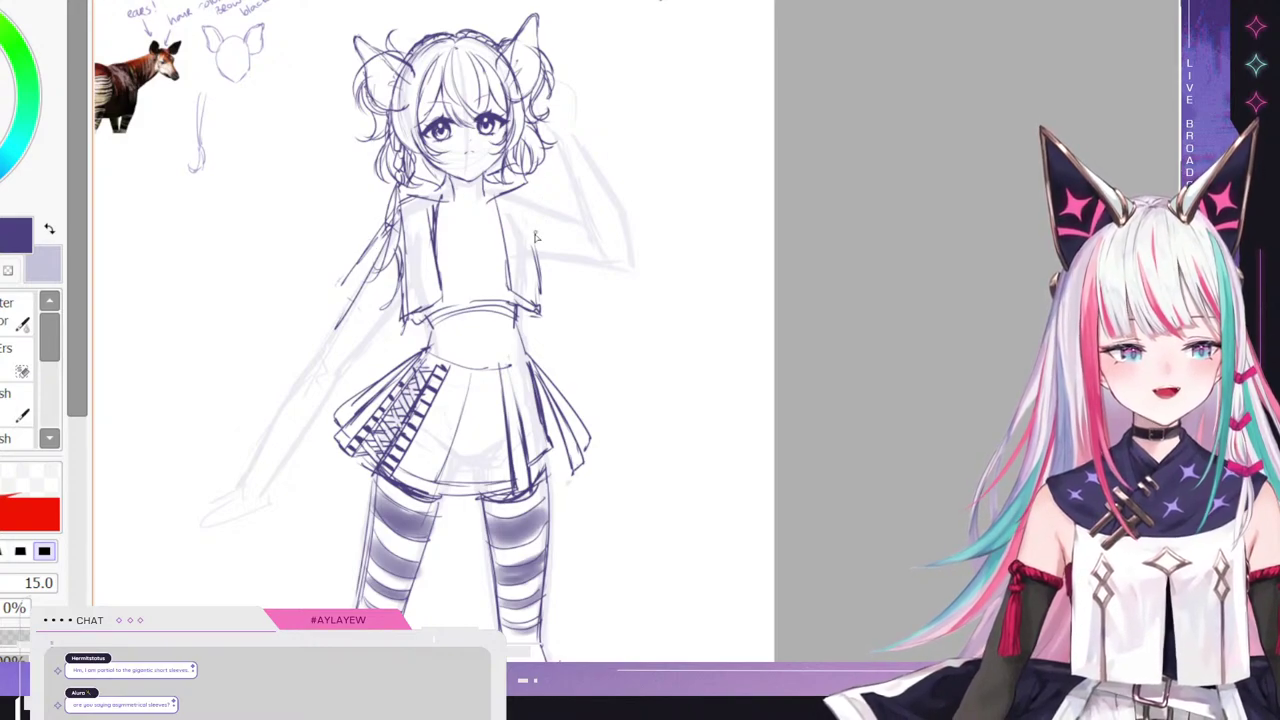
{"action": "mouse_move", "coordinate": [517, 204]}
{"action": "left_mouse_down"}
{"action": "mouse_move", "coordinate": [536, 240]}
{"action": "mouse_move", "coordinate": [543, 202]}
{"action": "mouse_move", "coordinate": [526, 243]}
{"action": "mouse_move", "coordinate": [544, 193]}
{"action": "mouse_move", "coordinate": [532, 243]}
{"action": "mouse_move", "coordinate": [555, 200]}
{"action": "left_mouse_up"}
{"action": "key", "text": "ctrl+z"}
{"action": "key", "text": "ctrl+z"}
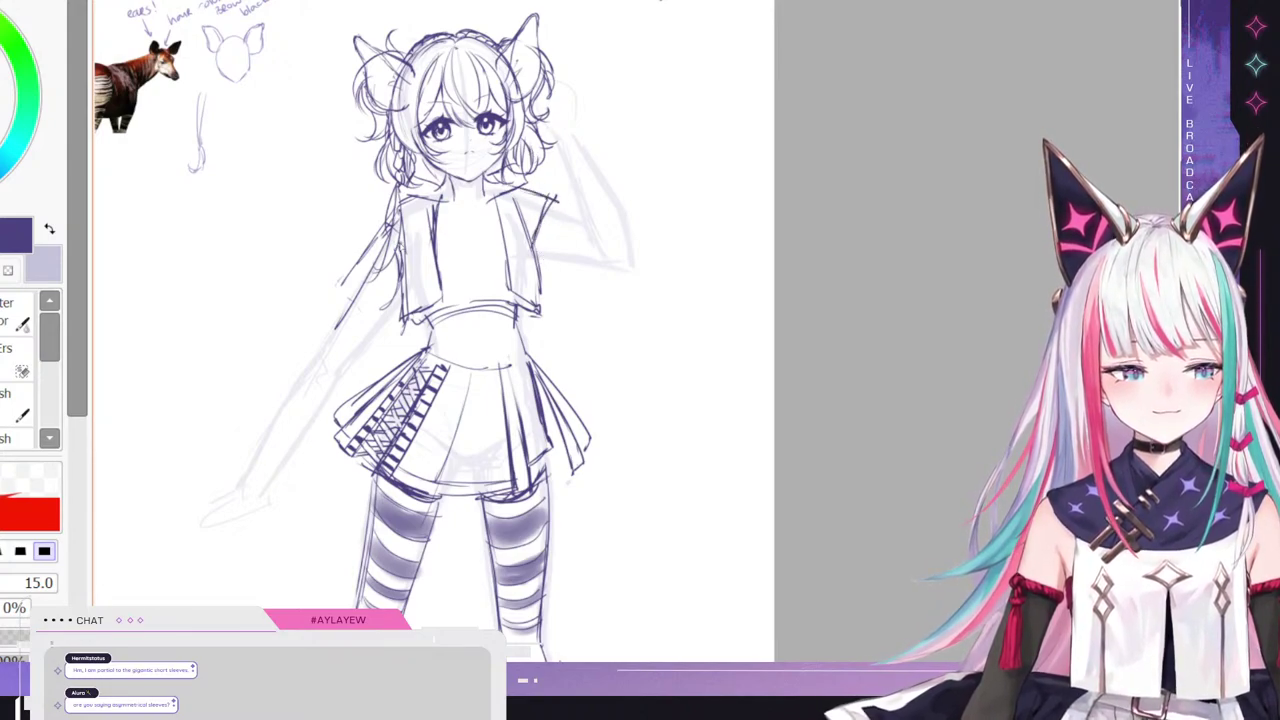
{"action": "mouse_move", "coordinate": [402, 270]}
{"action": "left_mouse_down"}
{"action": "mouse_move", "coordinate": [364, 248]}
{"action": "mouse_move", "coordinate": [400, 205]}
{"action": "left_mouse_up"}
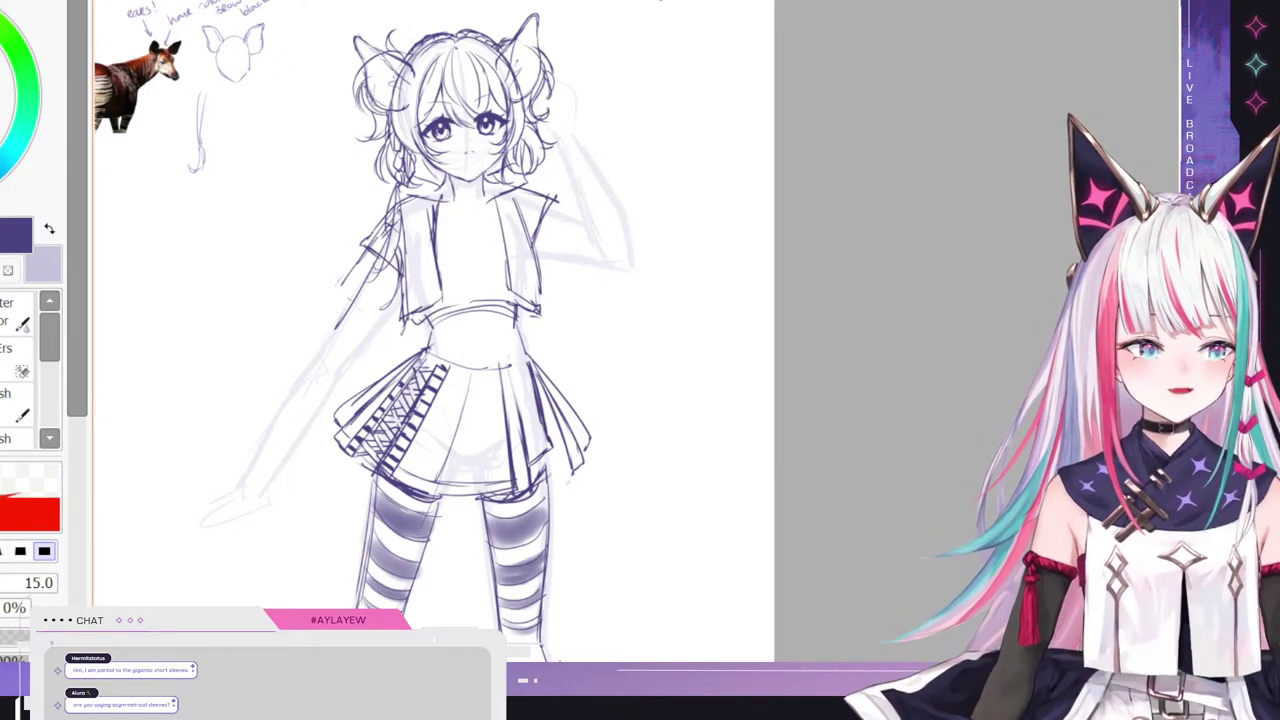
- Outline both sides of the lowered arm down to the wrist
{"action": "scroll", "coordinate": [433, 330], "scroll_direction": "down", "scroll_amount": 4}
{"action": "scroll", "coordinate": [433, 330], "scroll_direction": "up", "scroll_amount": 4}
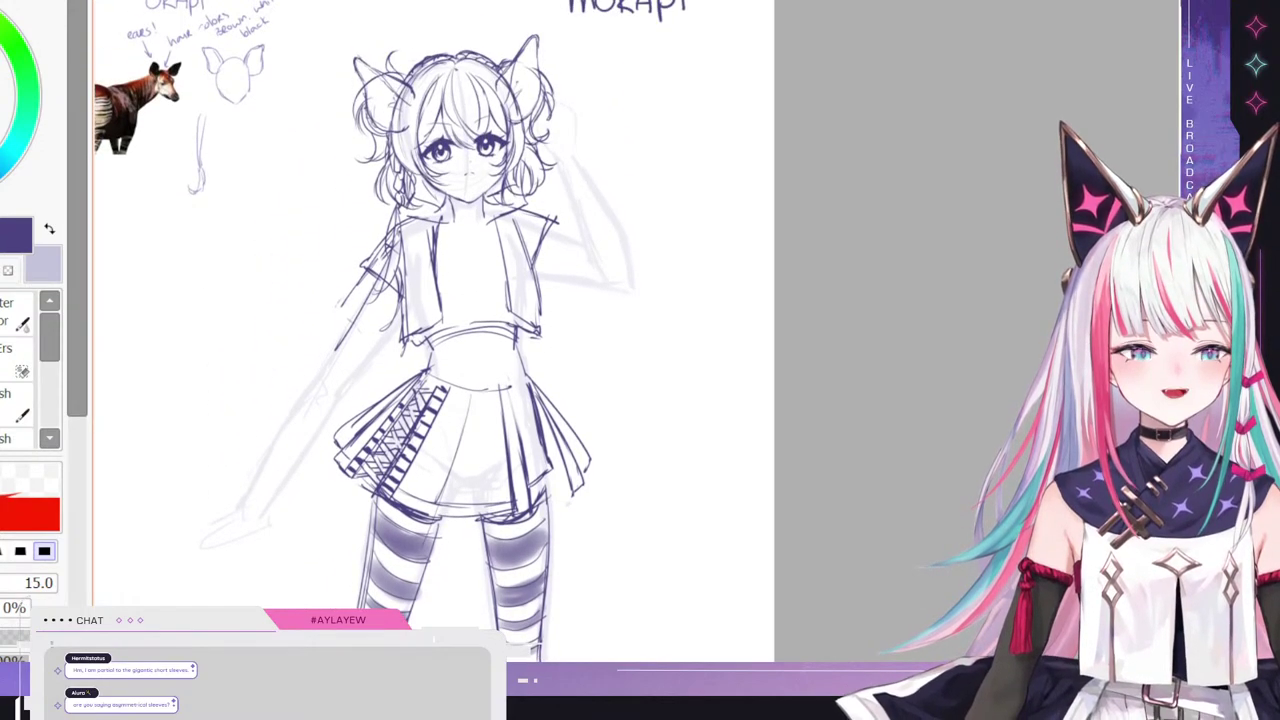
{"action": "scroll", "coordinate": [433, 330], "scroll_direction": "down", "scroll_amount": 2}
{"action": "scroll", "coordinate": [433, 330], "scroll_direction": "up", "scroll_amount": 2}
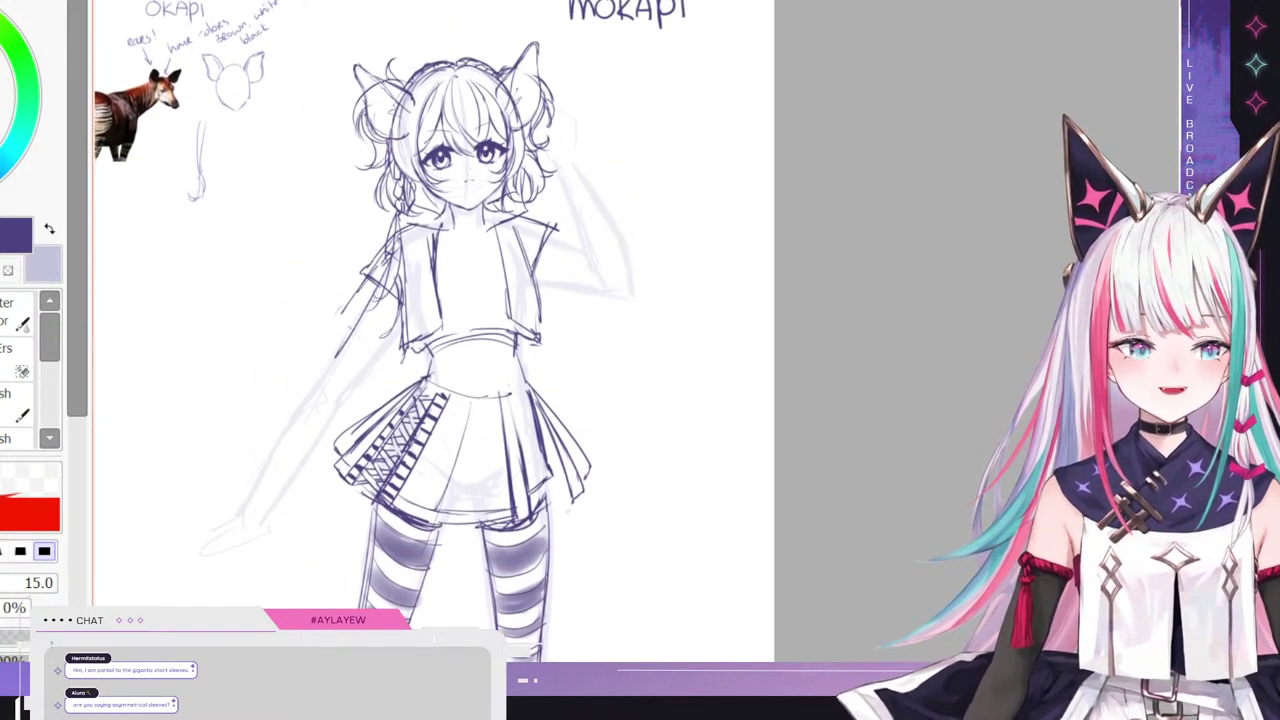
{"action": "scroll", "coordinate": [433, 330], "scroll_direction": "up", "scroll_amount": 1}
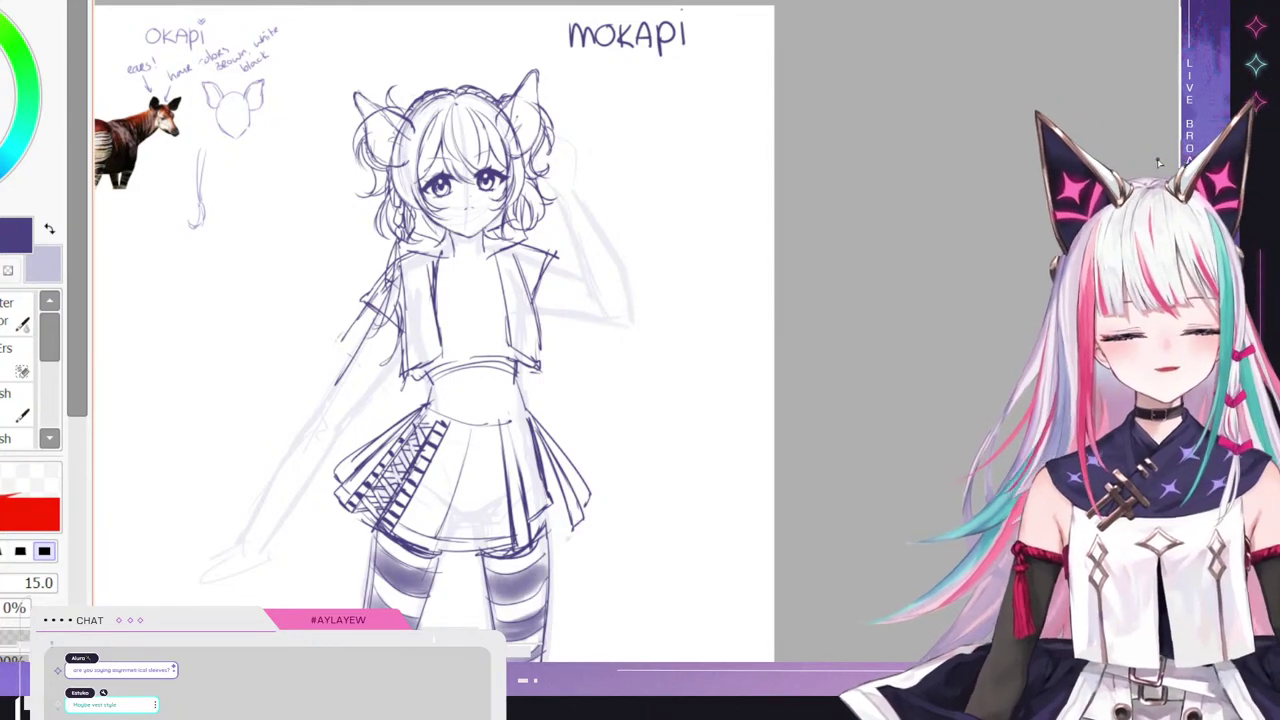
{"action": "mouse_move", "coordinate": [356, 350]}
{"action": "left_mouse_down"}
{"action": "mouse_move", "coordinate": [238, 548]}
{"action": "mouse_move", "coordinate": [339, 434]}
{"action": "left_mouse_up"}
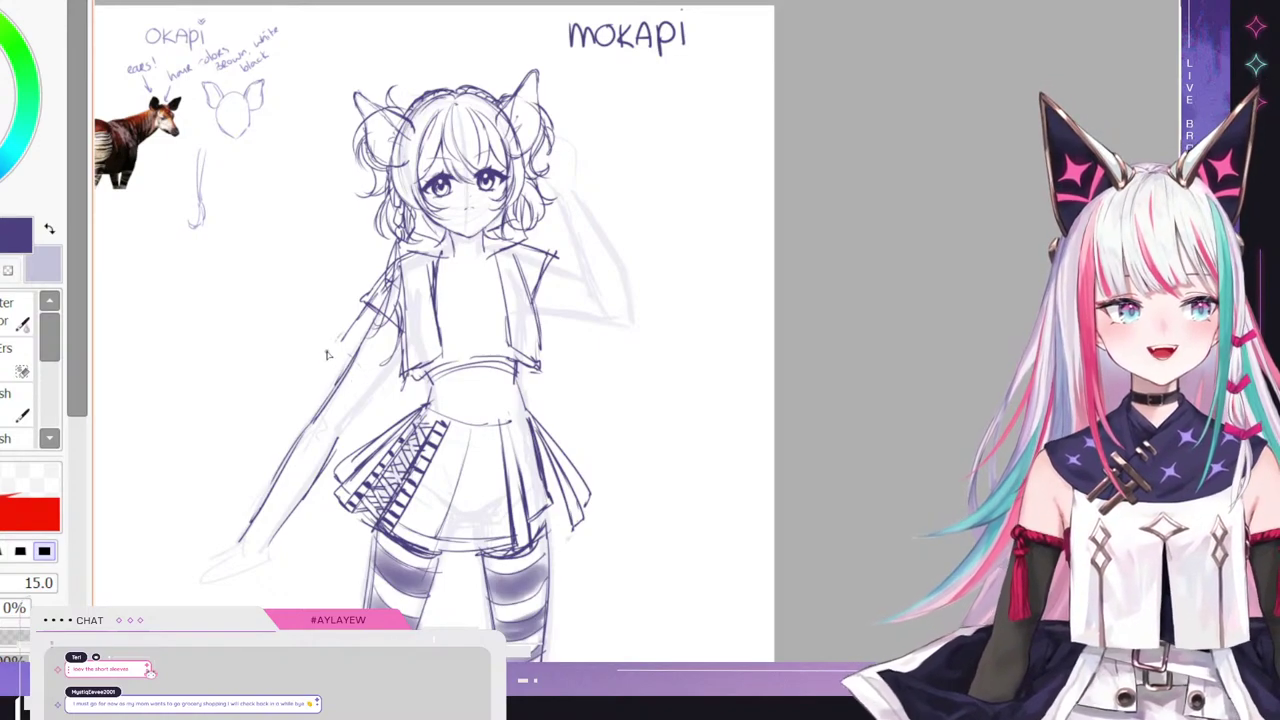
{"action": "left_click_drag", "start_coordinate": [340, 440], "coordinate": [398, 350]}
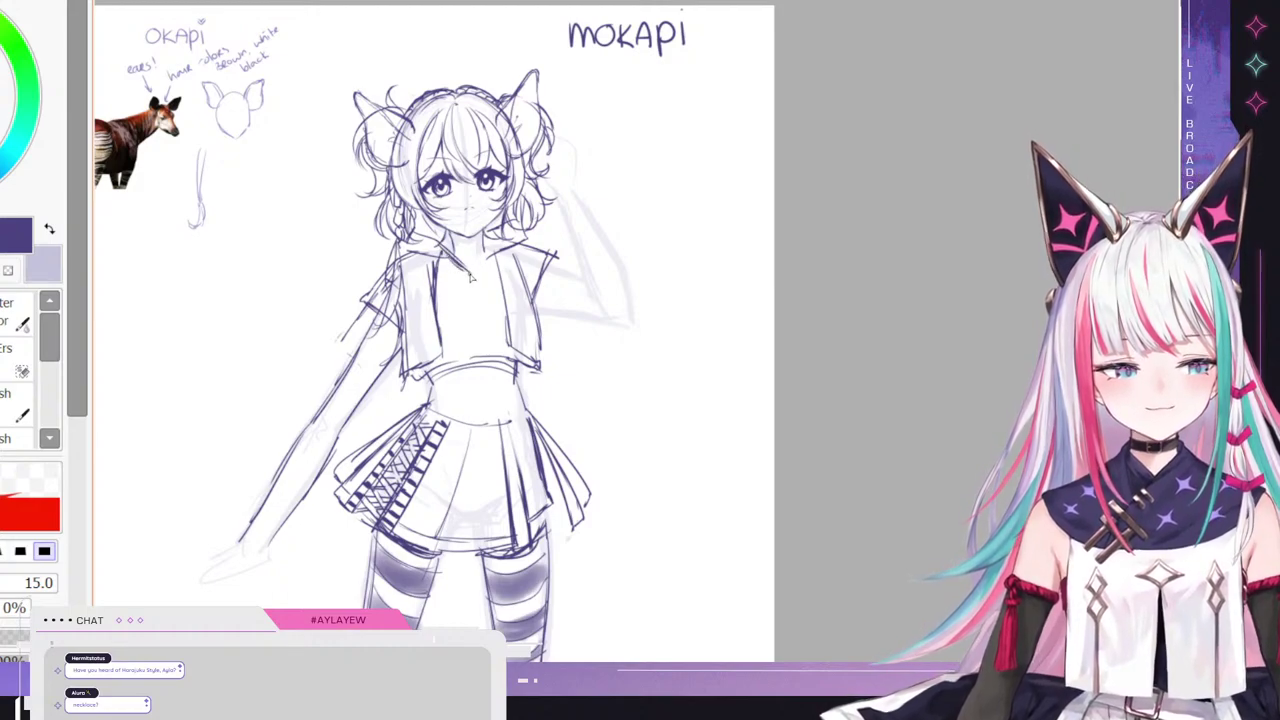
- Draw a V-shaped hood neckline under the chin with two drawstrings hanging down the chest
{"action": "mouse_move", "coordinate": [470, 272]}
{"action": "left_mouse_down"}
{"action": "mouse_move", "coordinate": [500, 240]}
{"action": "mouse_move", "coordinate": [456, 278]}
{"action": "mouse_move", "coordinate": [512, 254]}
{"action": "left_mouse_up"}
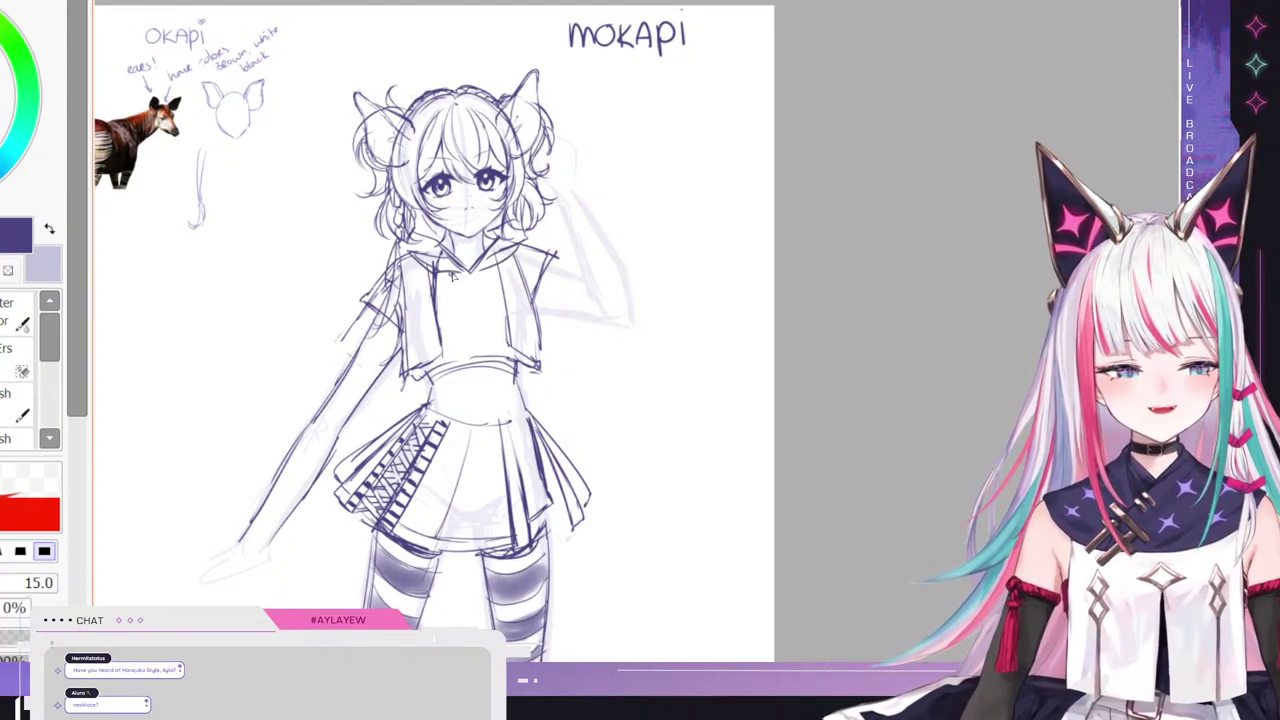
{"action": "left_click_drag", "start_coordinate": [452, 288], "coordinate": [451, 336]}
{"action": "left_click_drag", "start_coordinate": [488, 278], "coordinate": [494, 330]}
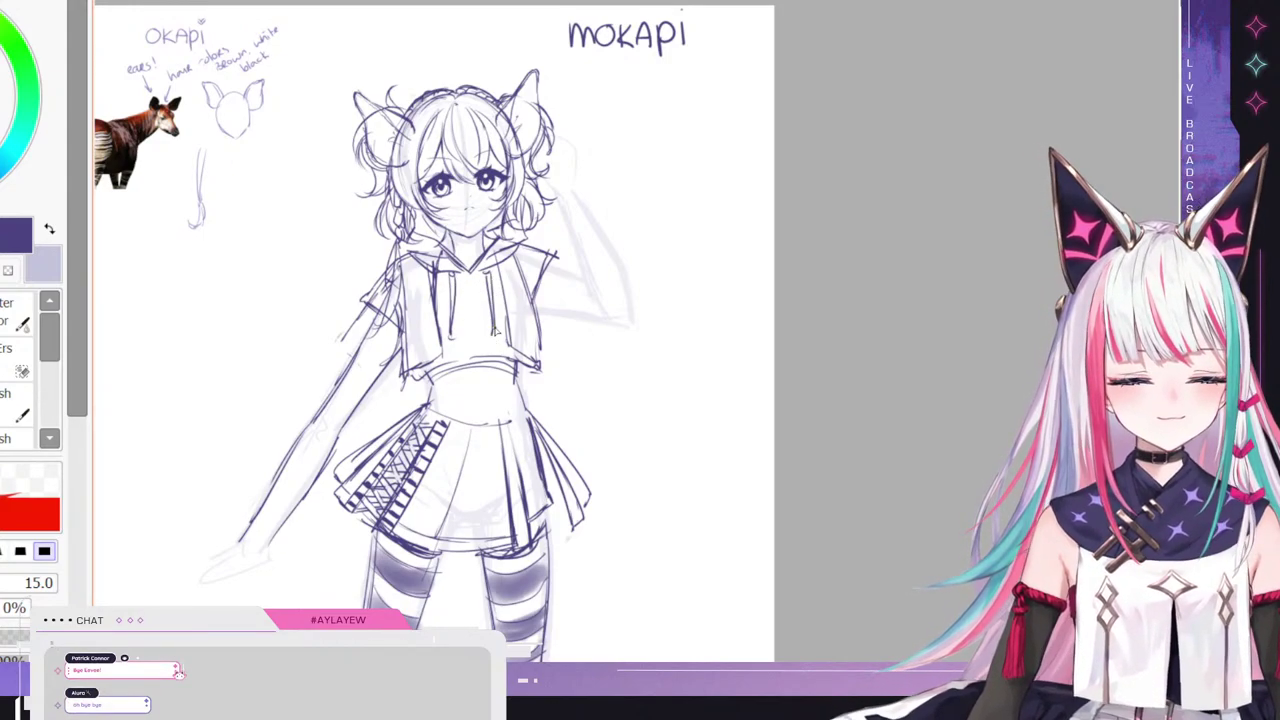
- Reinforce the edges of the cropped jacket's front panels and add vertical fold lines near the armholes
{"action": "mouse_move", "coordinate": [500, 264]}
{"action": "left_mouse_down"}
{"action": "mouse_move", "coordinate": [505, 338]}
{"action": "mouse_move", "coordinate": [538, 362]}
{"action": "left_mouse_up"}
{"action": "left_click_drag", "start_coordinate": [538, 302], "coordinate": [543, 336]}
{"action": "left_click_drag", "start_coordinate": [413, 375], "coordinate": [439, 354]}
{"action": "left_click_drag", "start_coordinate": [405, 262], "coordinate": [408, 325]}
{"action": "left_click_drag", "start_coordinate": [408, 278], "coordinate": [405, 328]}
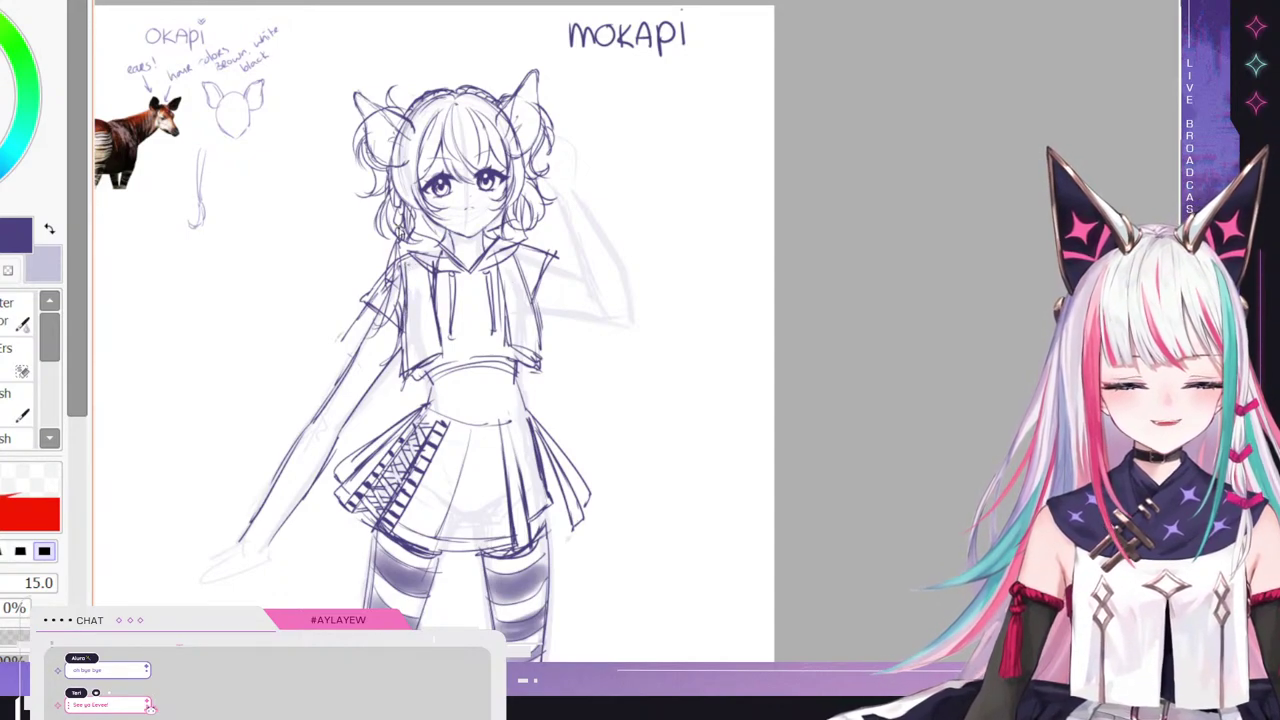
{"action": "left_click_drag", "start_coordinate": [412, 262], "coordinate": [406, 318]}
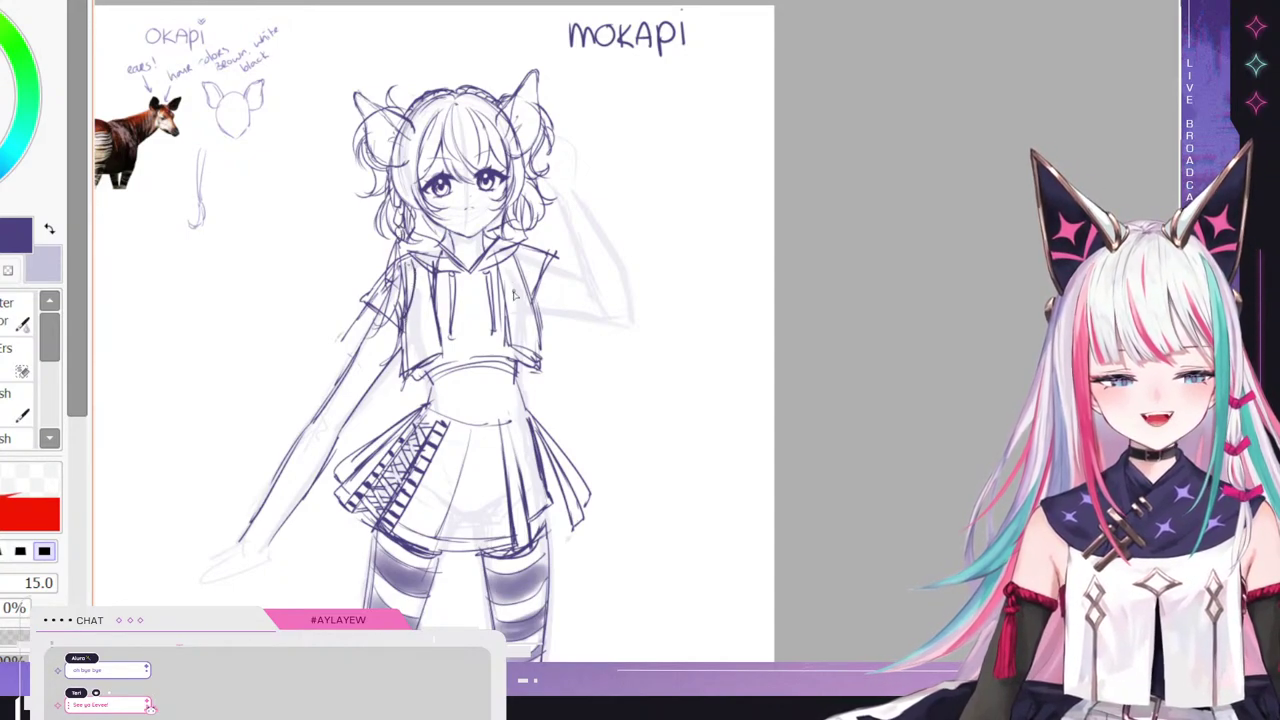
{"action": "left_click_drag", "start_coordinate": [518, 268], "coordinate": [531, 305]}
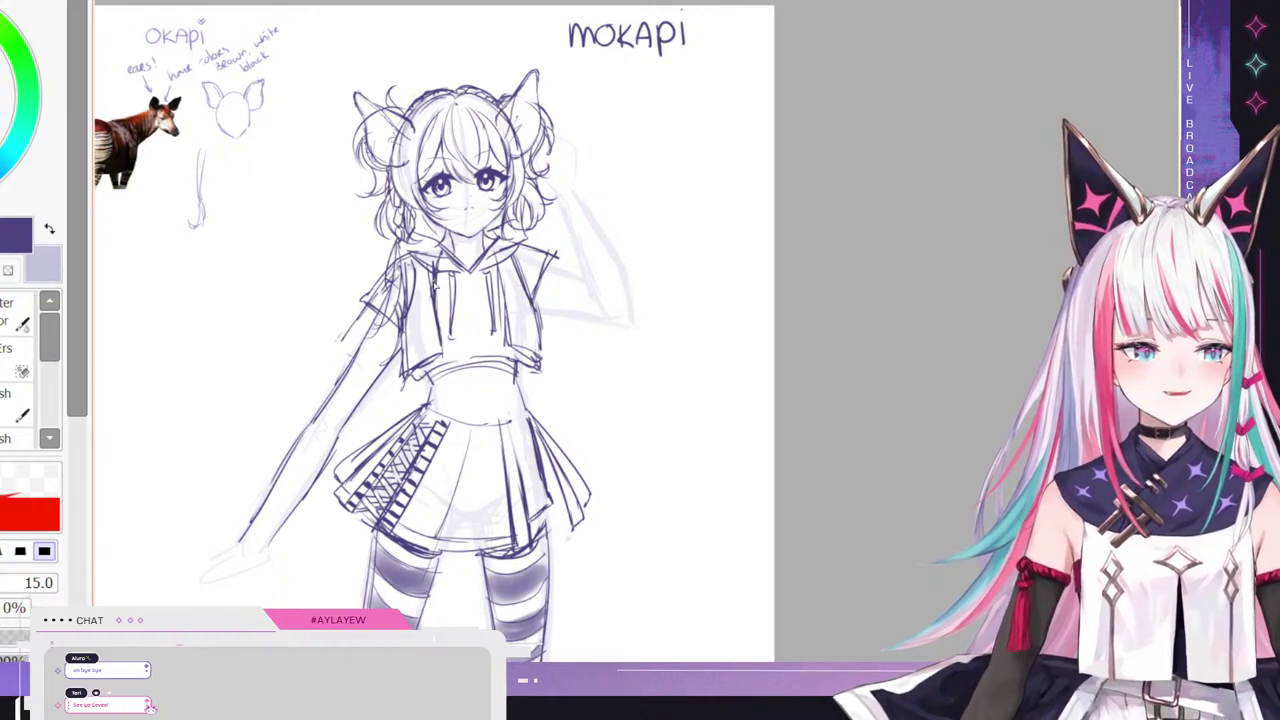
- Add narrow trim bands filled with short cross strokes along both front edges of the open jacket
{"action": "left_click_drag", "start_coordinate": [437, 271], "coordinate": [445, 350]}
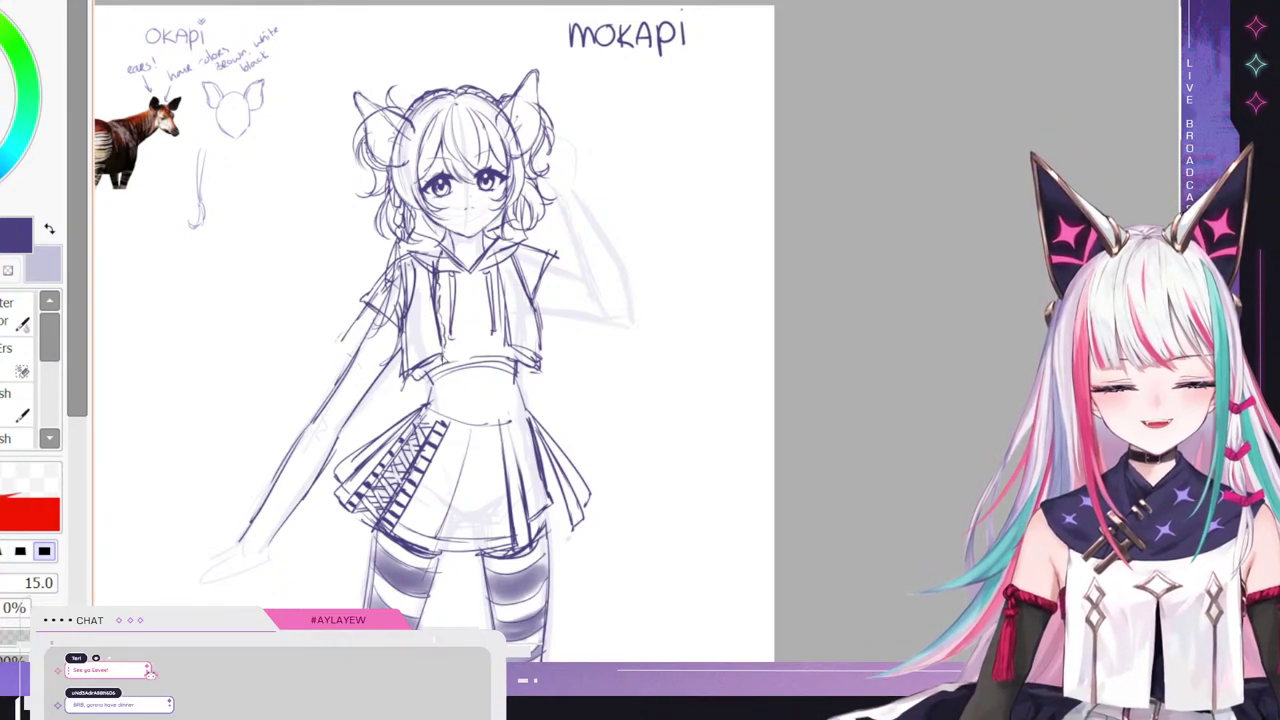
{"action": "left_click_drag", "start_coordinate": [499, 270], "coordinate": [504, 352]}
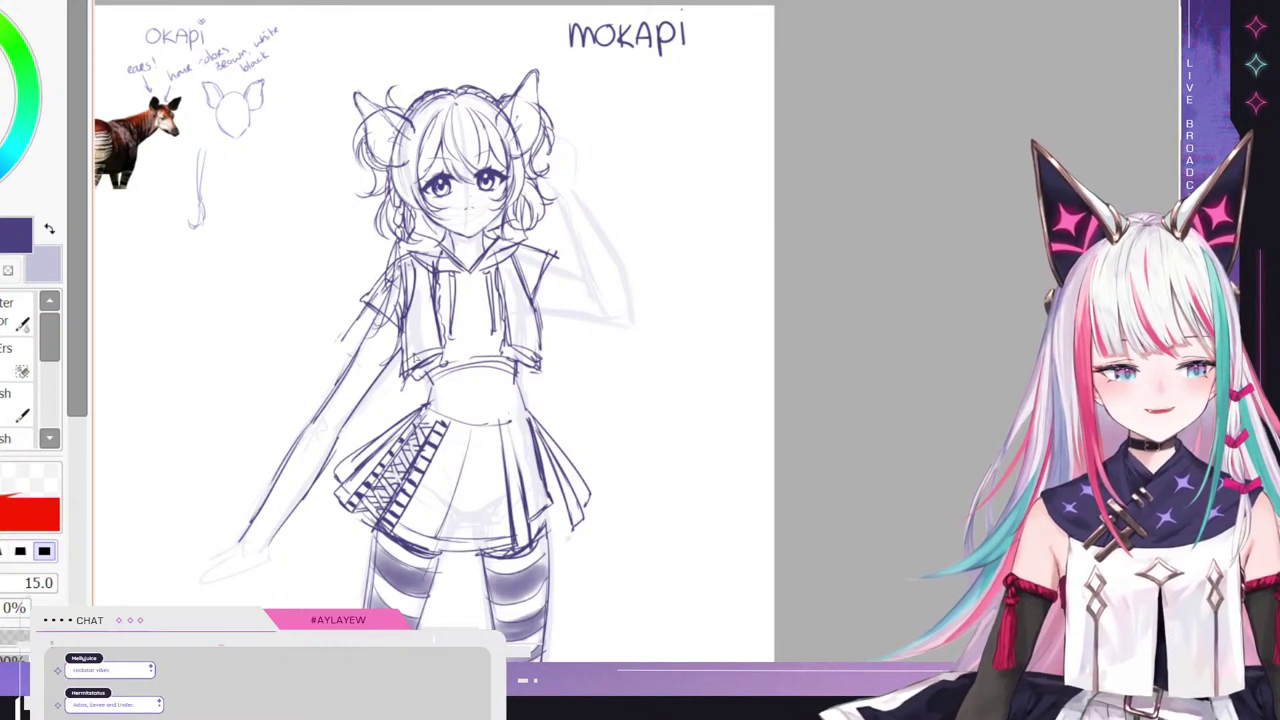
{"action": "left_click_drag", "start_coordinate": [432, 264], "coordinate": [431, 343]}
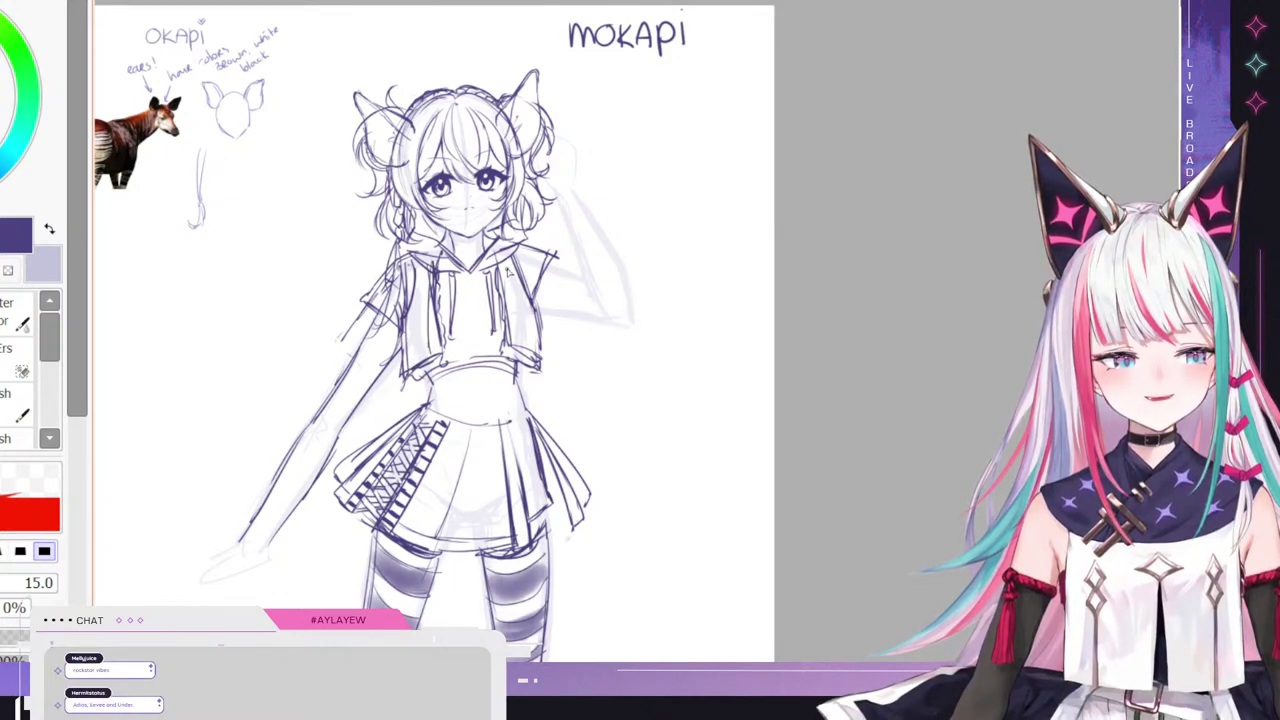
{"action": "left_click_drag", "start_coordinate": [509, 271], "coordinate": [514, 341]}
{"action": "left_click_drag", "start_coordinate": [431, 268], "coordinate": [427, 360]}
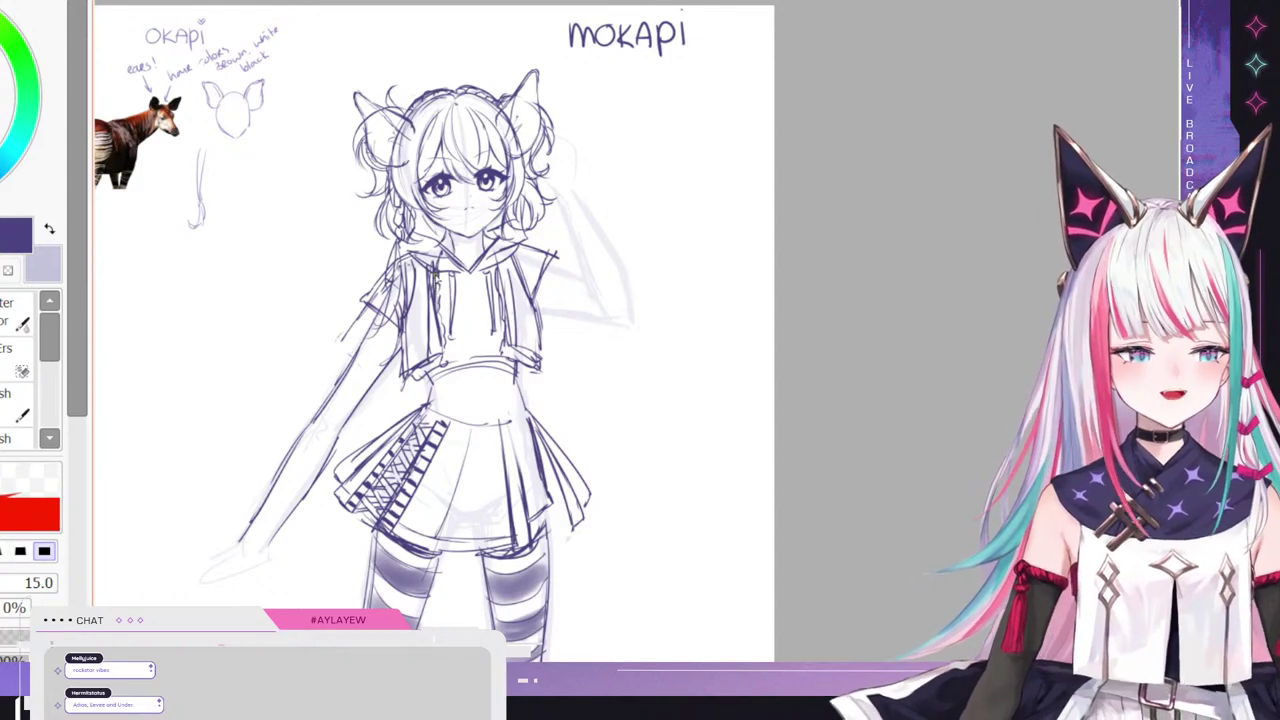
{"action": "mouse_move", "coordinate": [437, 274]}
{"action": "left_mouse_down"}
{"action": "mouse_move", "coordinate": [437, 343]}
{"action": "mouse_move", "coordinate": [435, 332]}
{"action": "left_mouse_up"}
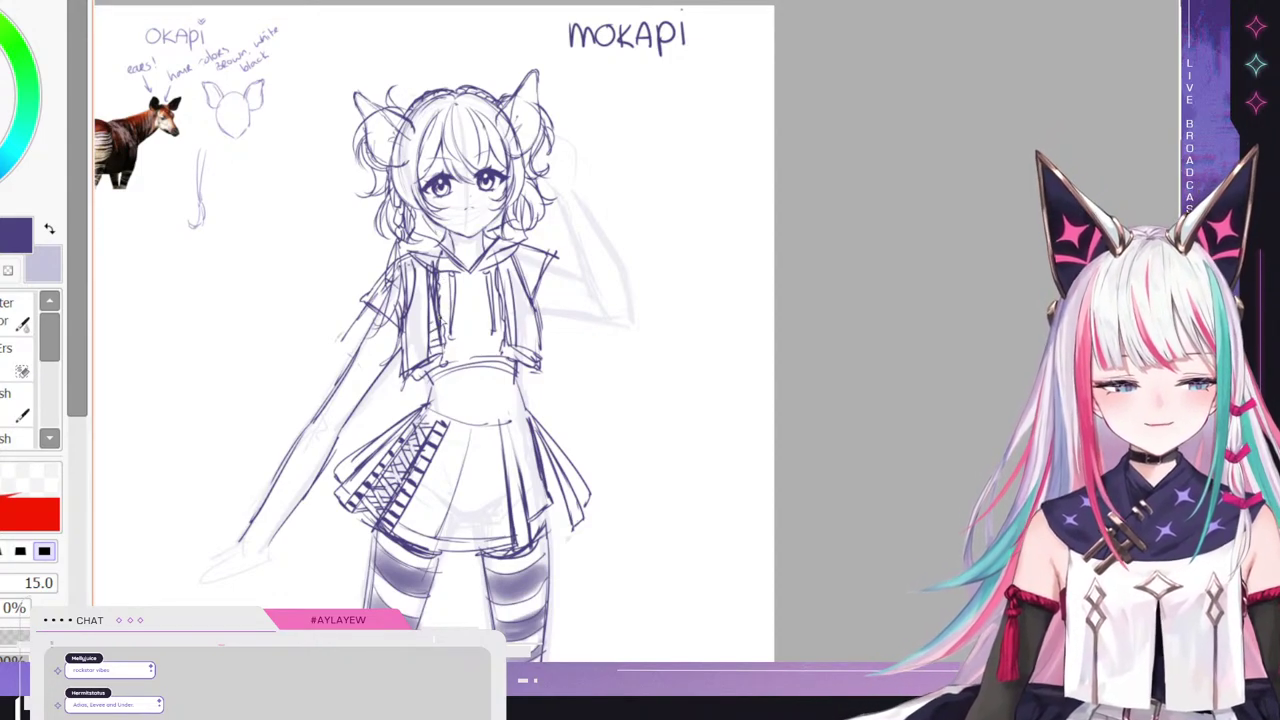
{"action": "mouse_move", "coordinate": [512, 346]}
{"action": "left_mouse_down"}
{"action": "mouse_move", "coordinate": [503, 258]}
{"action": "mouse_move", "coordinate": [508, 273]}
{"action": "left_mouse_up"}
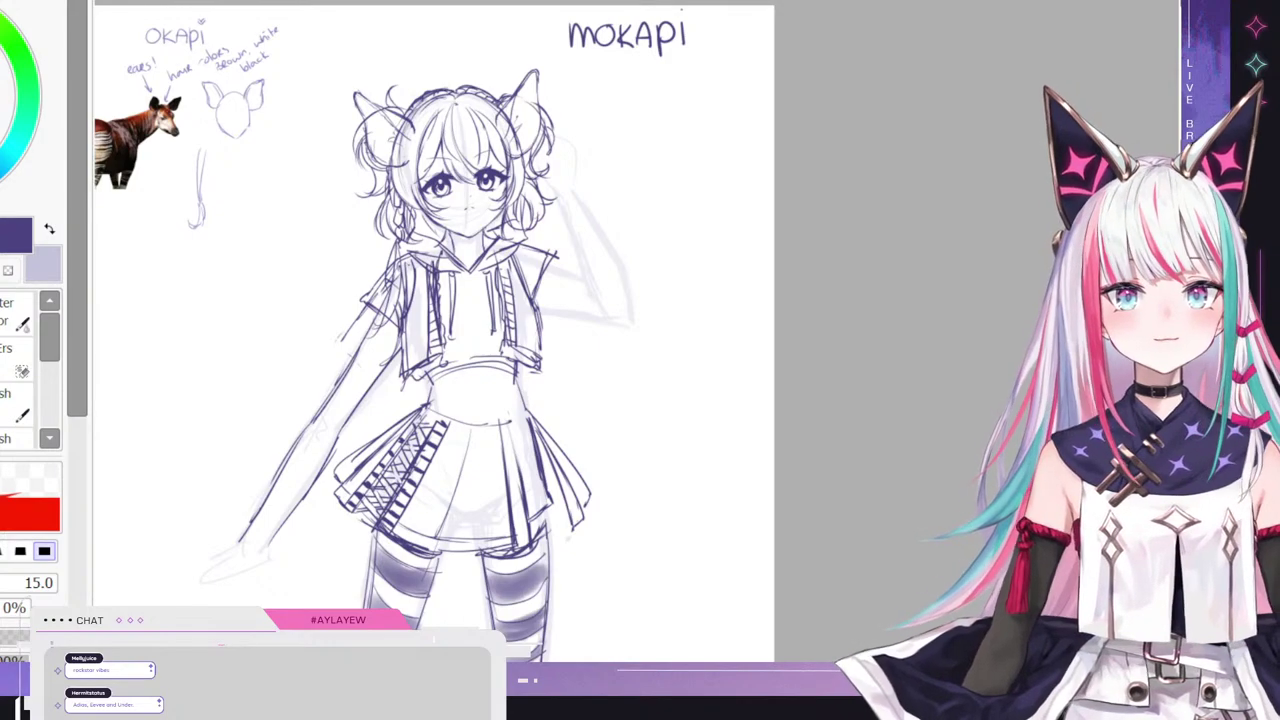
- Outline the upper and lower edges of the raised upper arm from the sleeve to the elbow
{"action": "scroll", "coordinate": [390, 220], "scroll_direction": "down", "scroll_amount": 4}
{"action": "scroll", "coordinate": [460, 350], "scroll_direction": "up", "scroll_amount": 2}
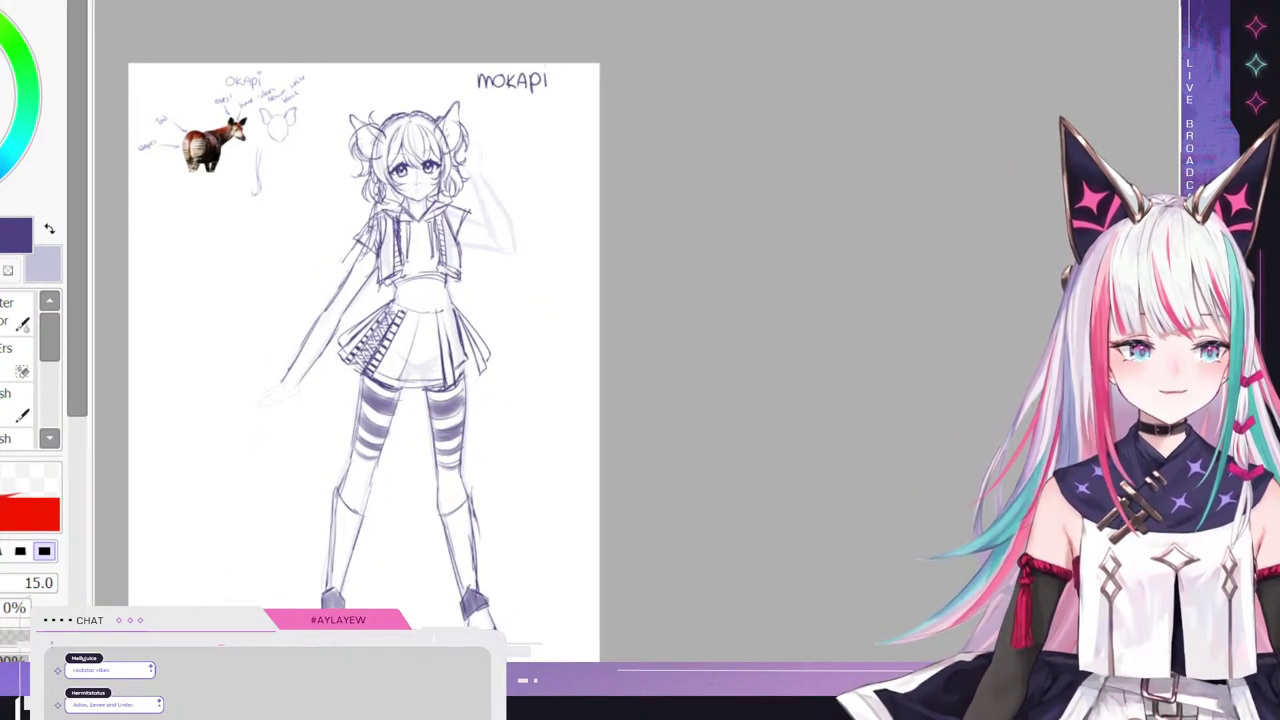
{"action": "scroll", "coordinate": [414, 222], "scroll_direction": "down", "scroll_amount": 1}
{"action": "scroll", "coordinate": [414, 222], "scroll_direction": "up", "scroll_amount": 3}
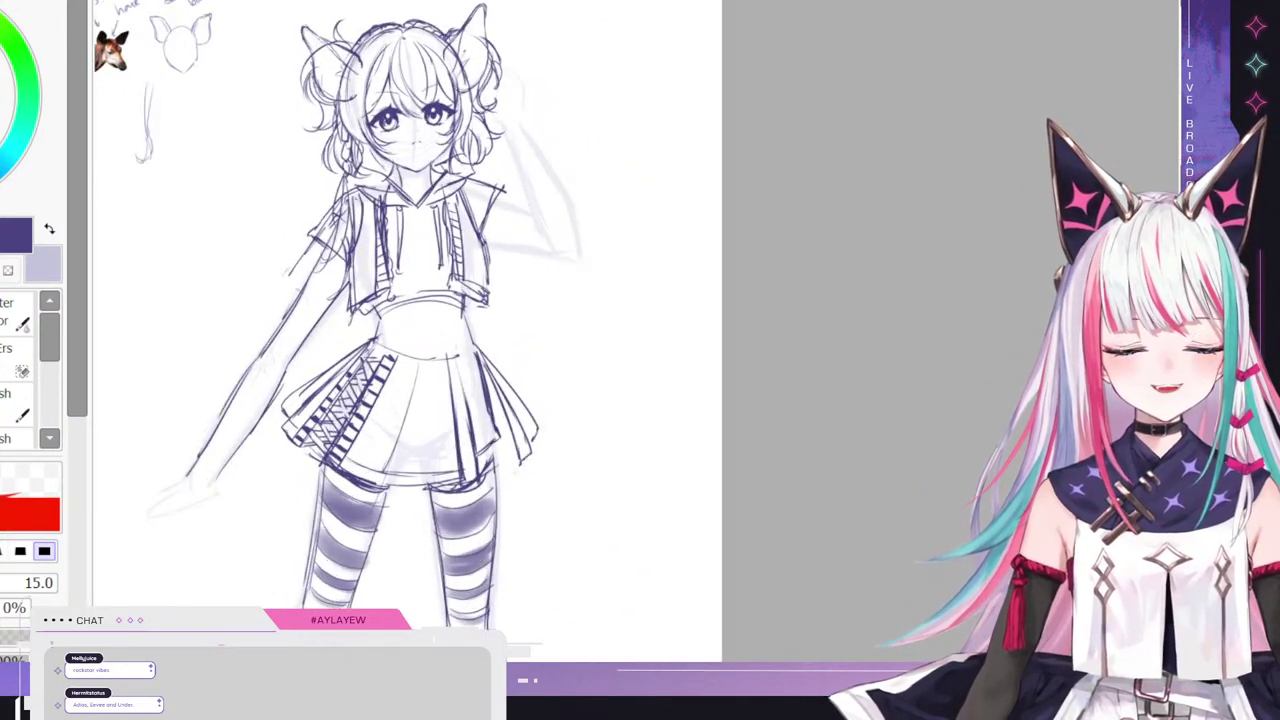
{"action": "mouse_move", "coordinate": [491, 204]}
{"action": "left_mouse_down"}
{"action": "mouse_move", "coordinate": [531, 213]}
{"action": "mouse_move", "coordinate": [556, 257]}
{"action": "left_mouse_up"}
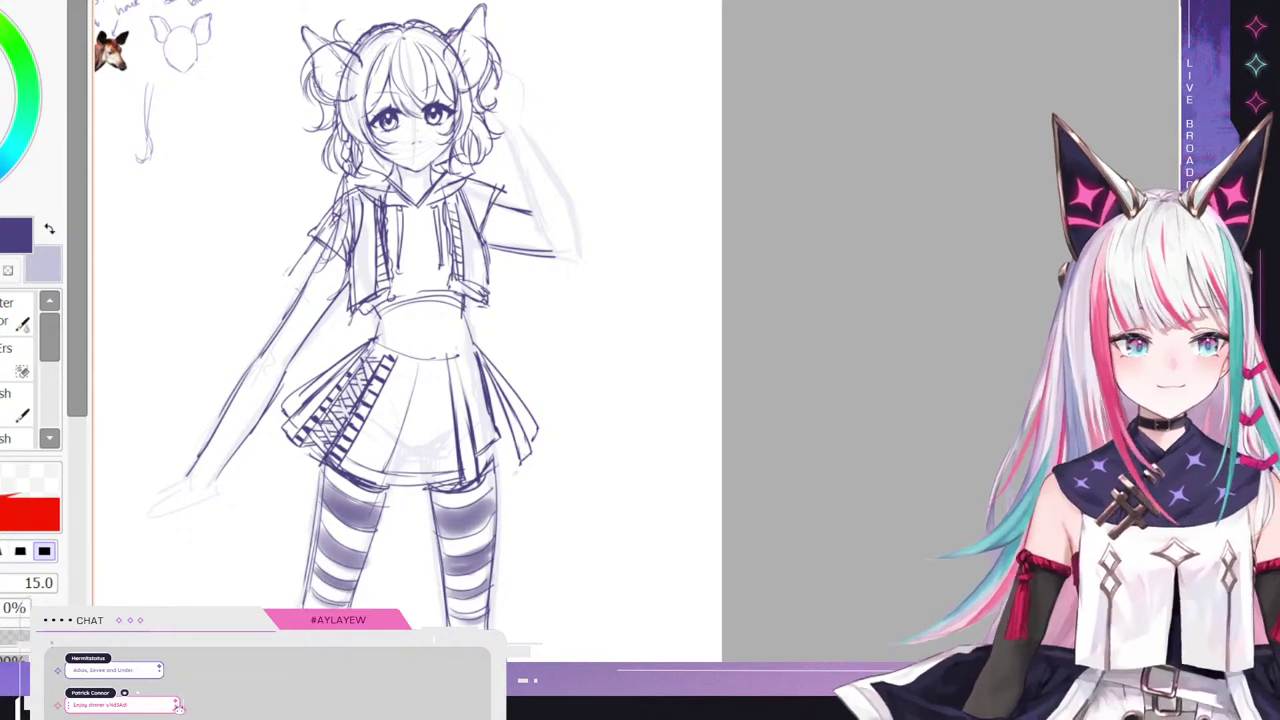
- Draw a thin curved tail with two parallel lines coming out from under the patterned side of the skirt
{"action": "scroll", "coordinate": [403, 140], "scroll_direction": "down", "scroll_amount": 5}
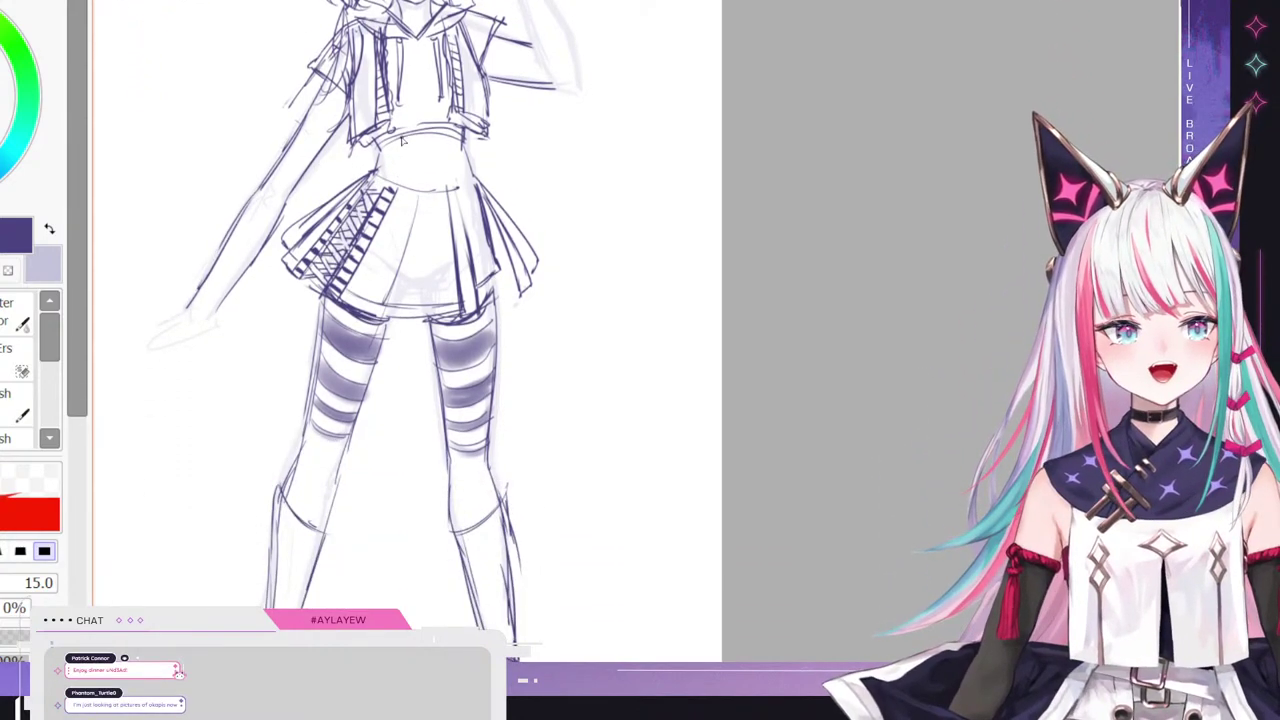
{"action": "scroll", "coordinate": [403, 140], "scroll_direction": "up", "scroll_amount": 7}
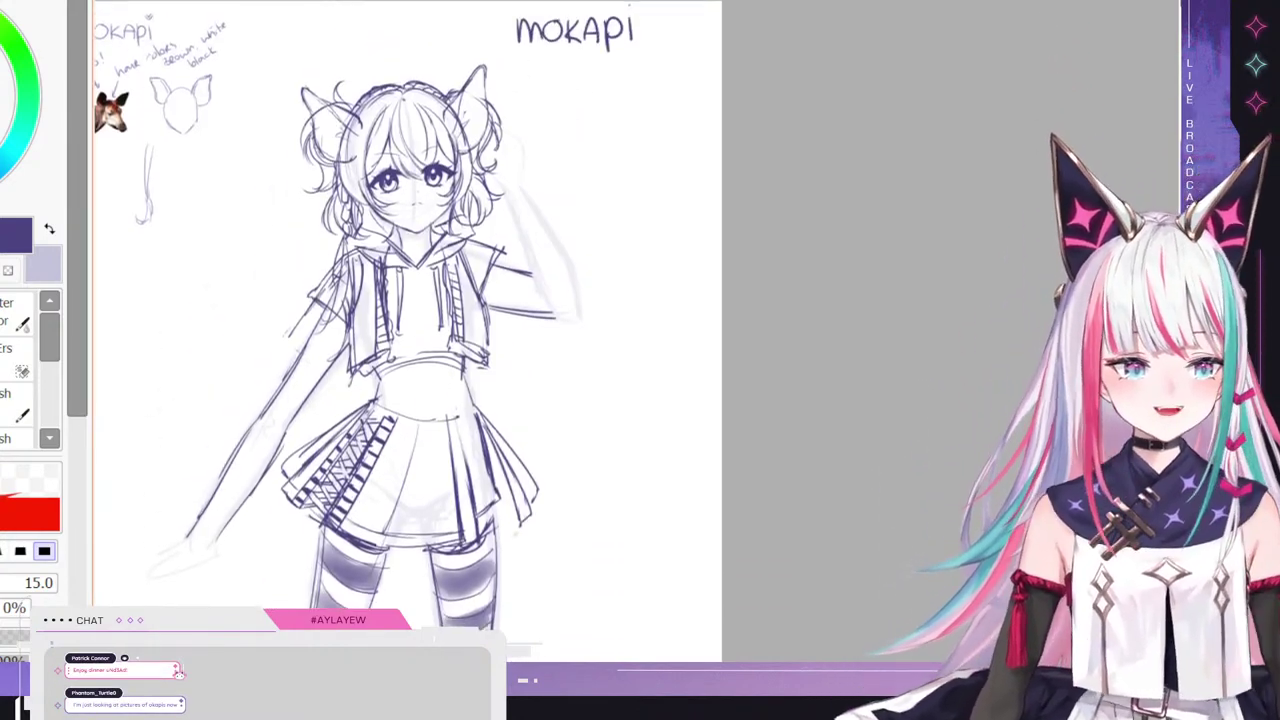
{"action": "scroll", "coordinate": [403, 140], "scroll_direction": "down", "scroll_amount": 4}
{"action": "scroll", "coordinate": [308, 308], "scroll_direction": "down", "scroll_amount": 2}
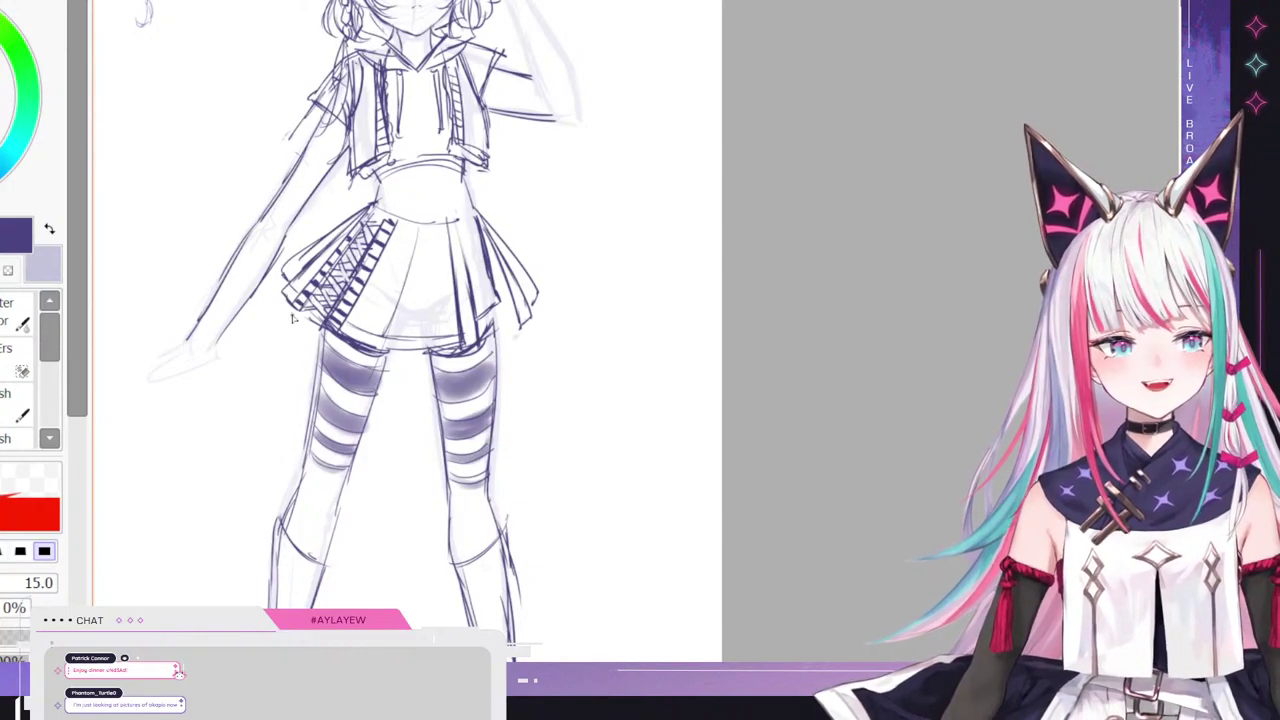
{"action": "left_click_drag", "start_coordinate": [296, 320], "coordinate": [230, 452]}
{"action": "key", "text": "ctrl+z"}
{"action": "left_click_drag", "start_coordinate": [304, 318], "coordinate": [255, 384]}
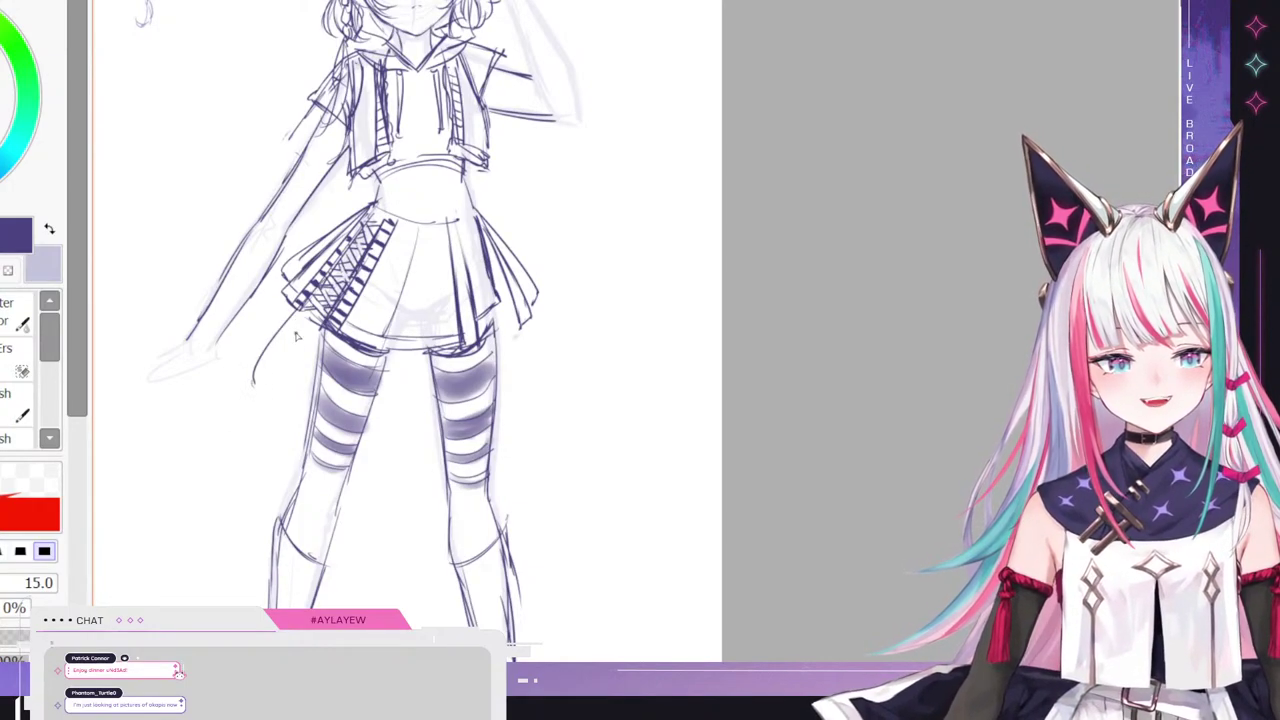
{"action": "left_click_drag", "start_coordinate": [308, 320], "coordinate": [258, 385]}
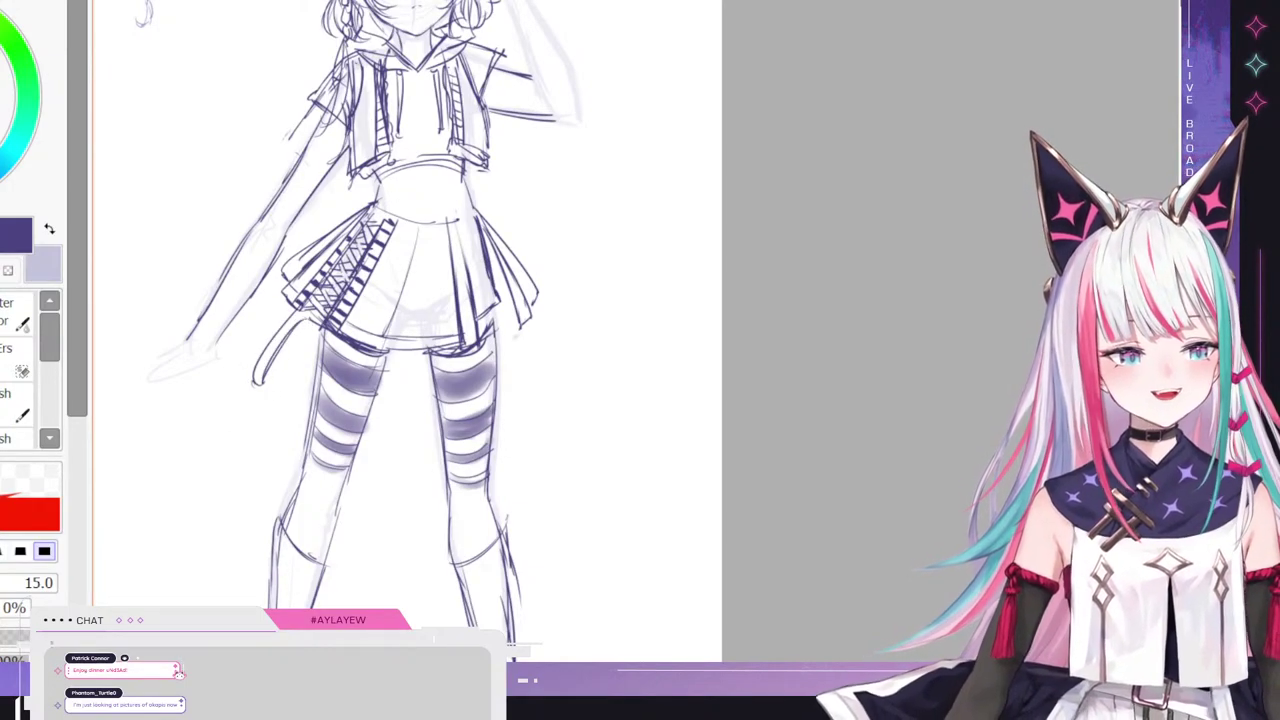
- Extend the tail's end with a long, curved tuft sweeping down beside the striped stocking
{"action": "scroll", "coordinate": [408, 330], "scroll_direction": "up", "scroll_amount": 7}
{"action": "scroll", "coordinate": [408, 330], "scroll_direction": "down", "scroll_amount": 2}
{"action": "scroll", "coordinate": [408, 330], "scroll_direction": "left", "scroll_amount": 6}
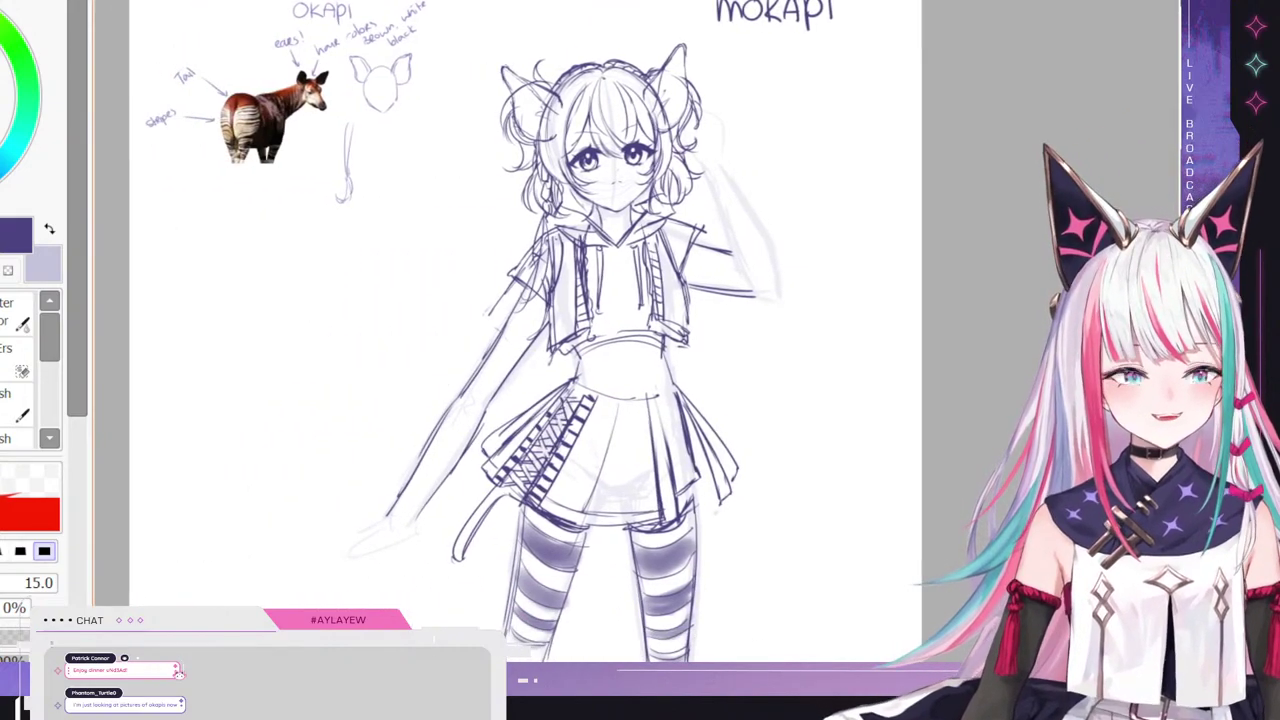
{"action": "left_click_drag", "start_coordinate": [1072, 521], "coordinate": [941, 521]}
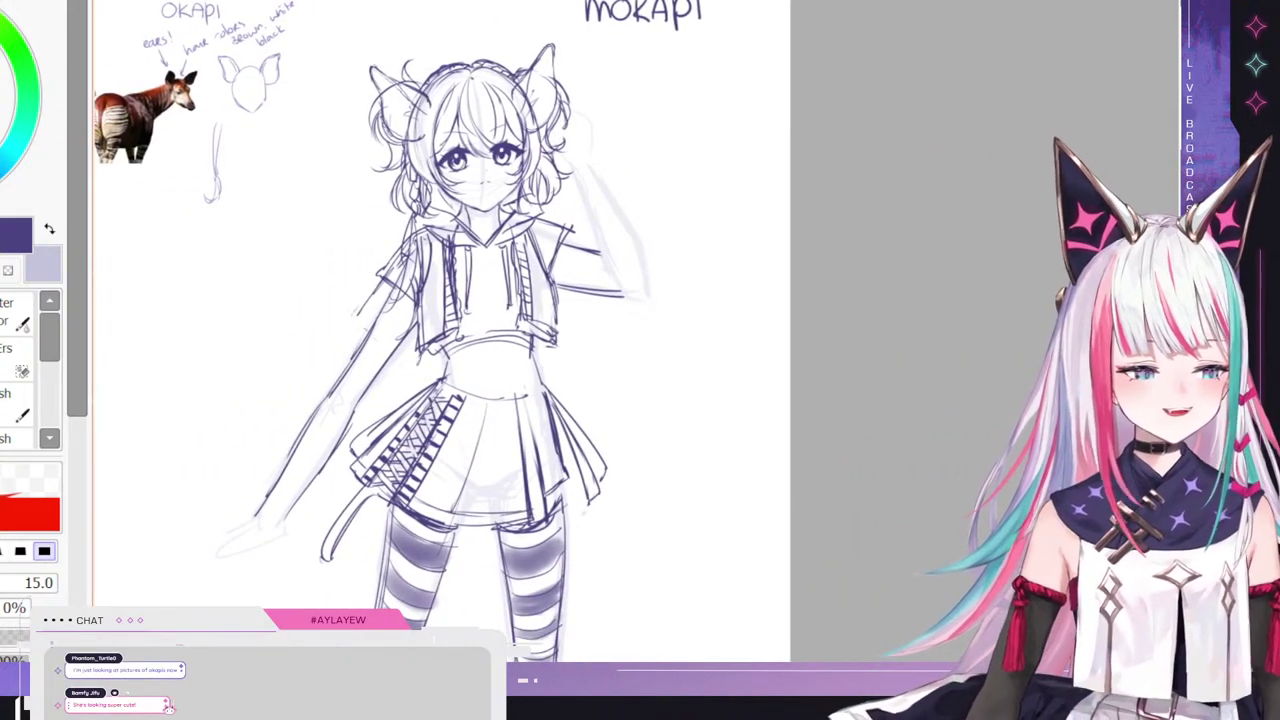
{"action": "scroll", "coordinate": [339, 352], "scroll_direction": "down", "scroll_amount": 5}
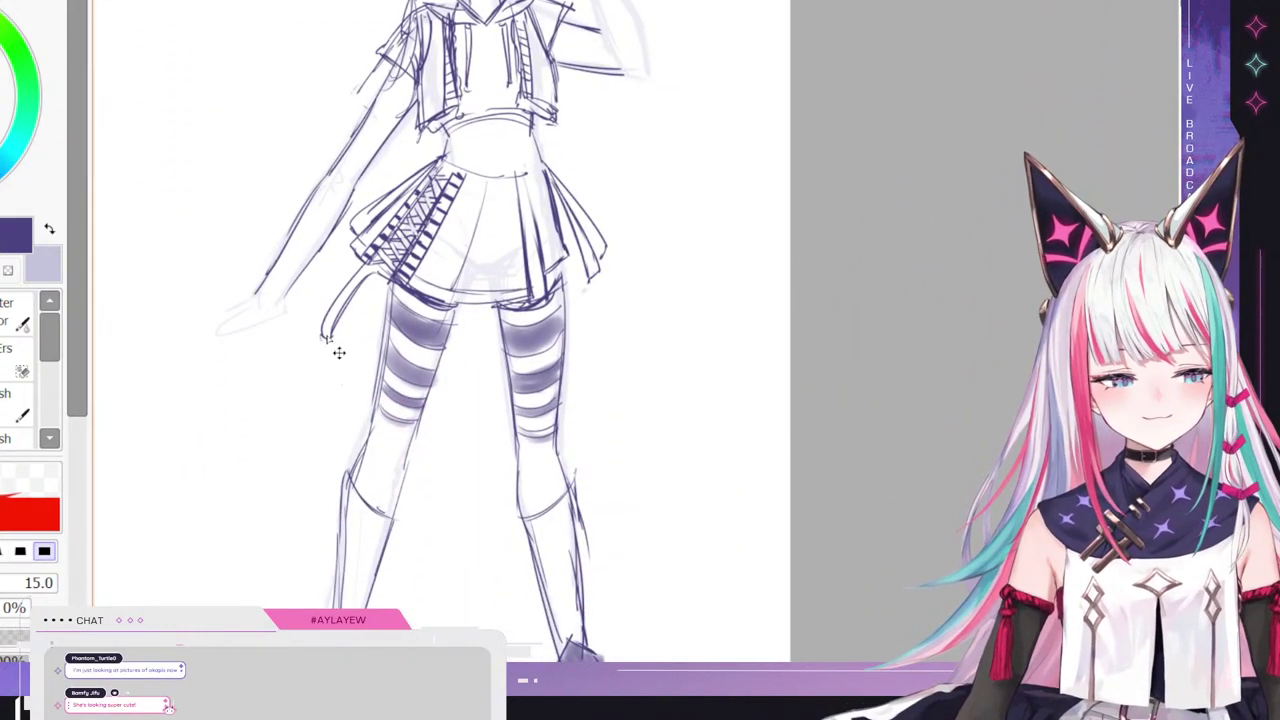
{"action": "left_click_drag", "start_coordinate": [326, 336], "coordinate": [368, 431]}
{"action": "mouse_move", "coordinate": [326, 335]}
{"action": "left_mouse_down"}
{"action": "mouse_move", "coordinate": [307, 391]}
{"action": "mouse_move", "coordinate": [322, 353]}
{"action": "mouse_move", "coordinate": [333, 418]}
{"action": "mouse_move", "coordinate": [335, 381]}
{"action": "mouse_move", "coordinate": [319, 378]}
{"action": "mouse_move", "coordinate": [362, 426]}
{"action": "mouse_move", "coordinate": [329, 396]}
{"action": "left_mouse_up"}
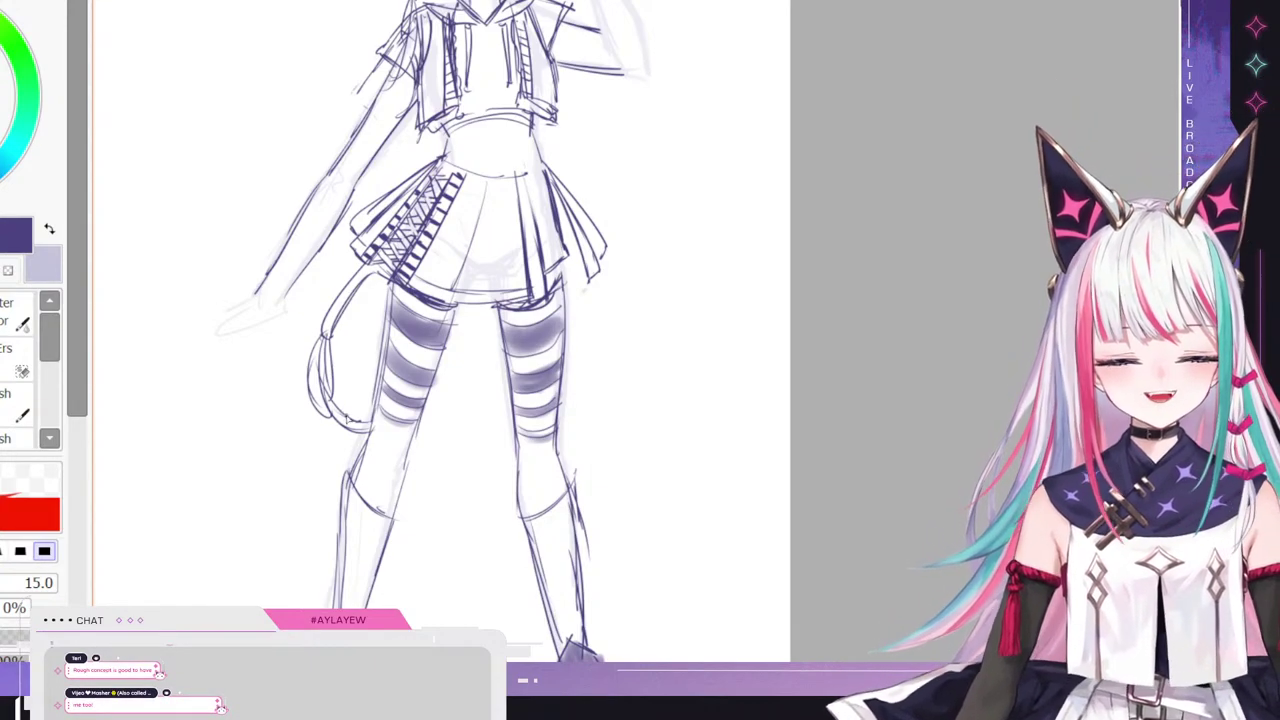
- Draw the navel on the bare midriff and sketch the lower hem of the top between the jacket's front edges
{"action": "scroll", "coordinate": [362, 414], "scroll_direction": "up", "scroll_amount": 3}
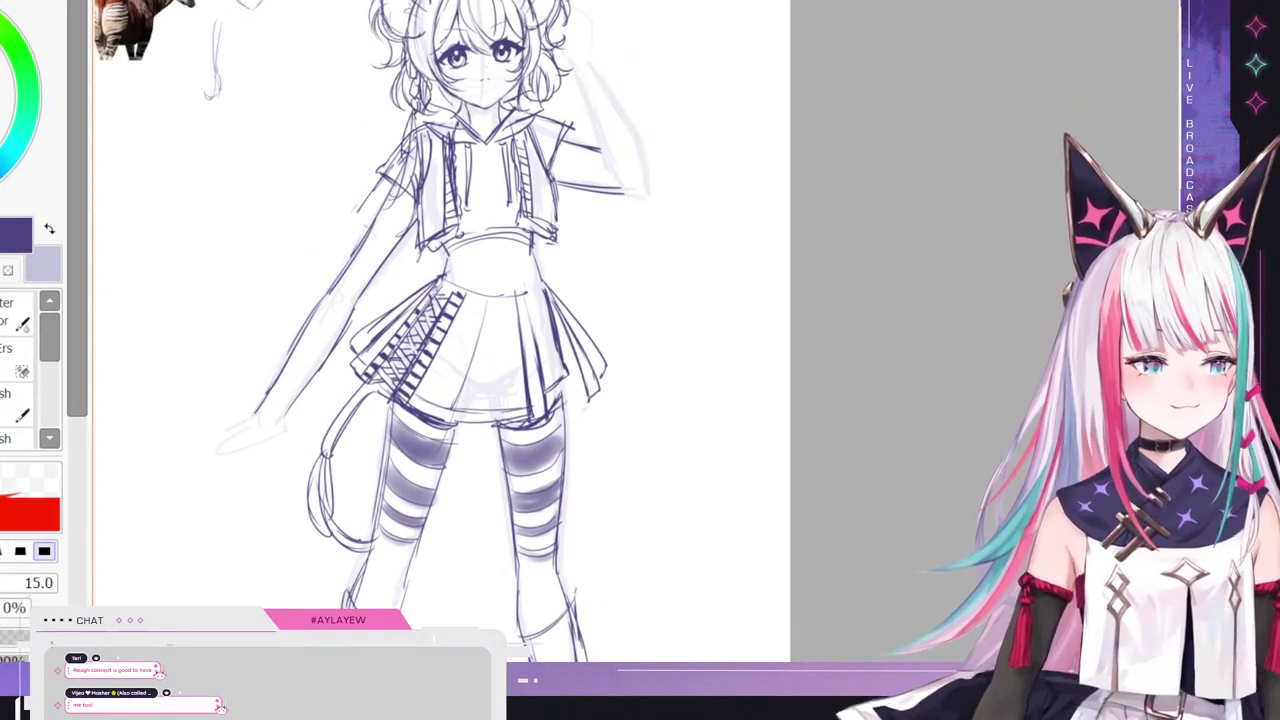
{"action": "scroll", "coordinate": [362, 414], "scroll_direction": "down", "scroll_amount": 3}
{"action": "scroll", "coordinate": [450, 330], "scroll_direction": "up", "scroll_amount": 4}
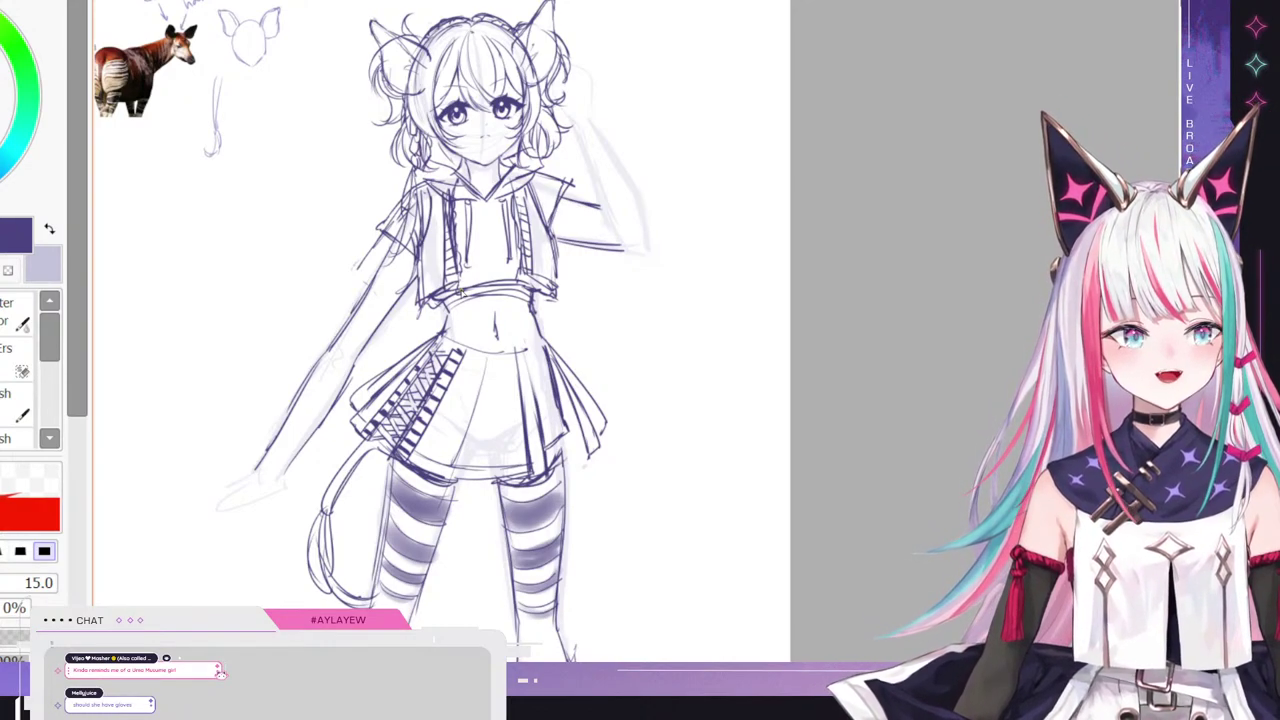
- Sketch a glove cuff around the lowered arm's wrist and outline the open hand with its fingers and thumb
{"action": "right_click", "coordinate": [282, 445]}
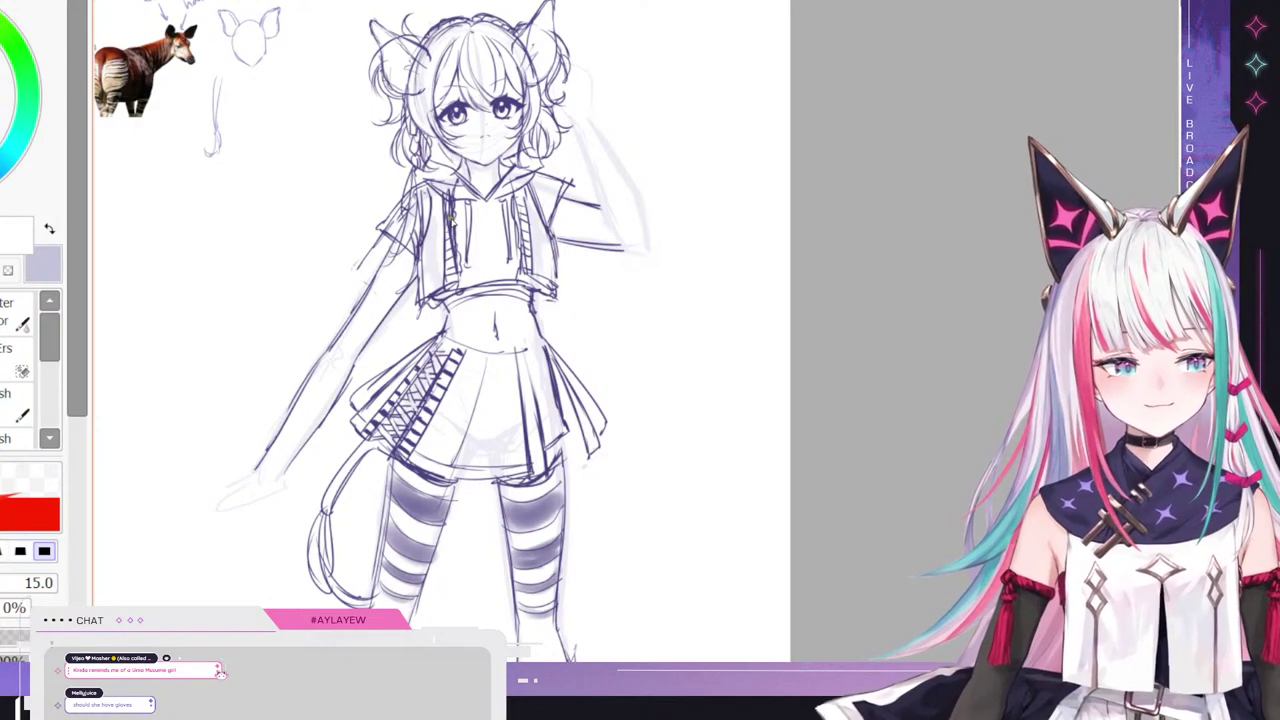
{"action": "key", "text": "a"}
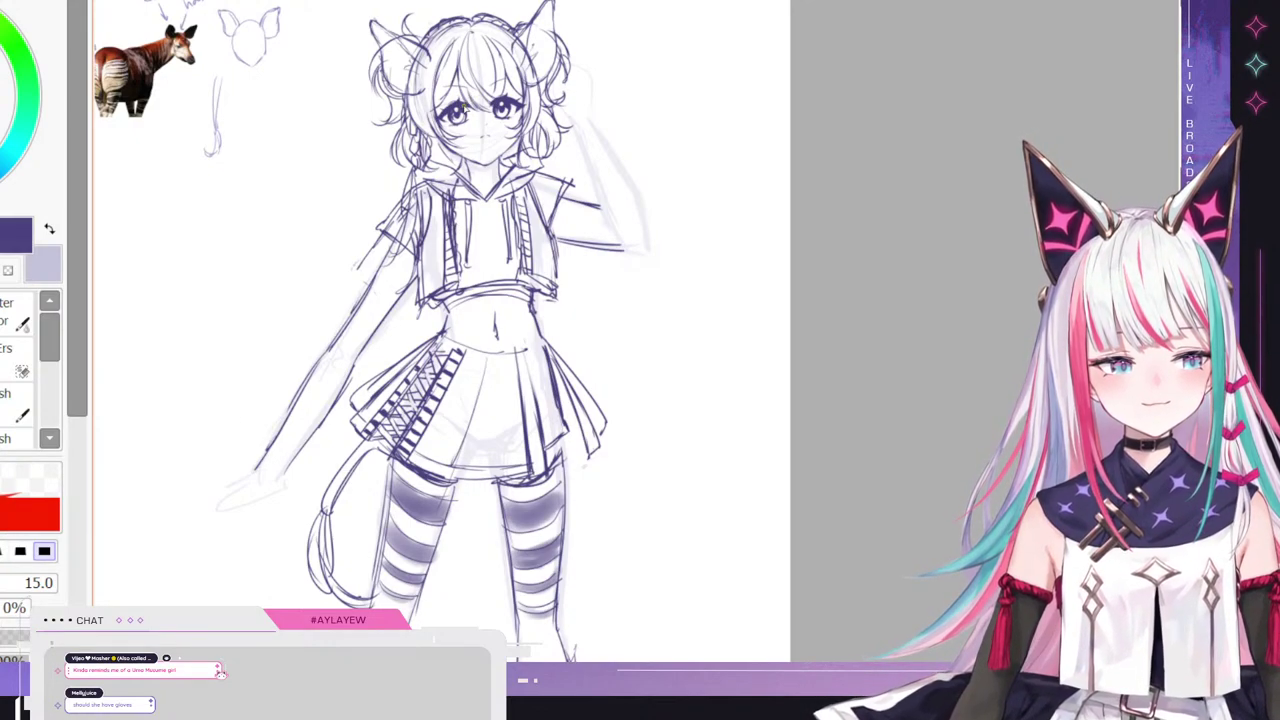
{"action": "mouse_move", "coordinate": [290, 474]}
{"action": "left_mouse_down"}
{"action": "mouse_move", "coordinate": [264, 453]}
{"action": "mouse_move", "coordinate": [268, 436]}
{"action": "mouse_move", "coordinate": [298, 469]}
{"action": "mouse_move", "coordinate": [260, 466]}
{"action": "mouse_move", "coordinate": [259, 477]}
{"action": "mouse_move", "coordinate": [246, 445]}
{"action": "mouse_move", "coordinate": [262, 476]}
{"action": "mouse_move", "coordinate": [240, 486]}
{"action": "mouse_move", "coordinate": [276, 490]}
{"action": "left_mouse_up"}
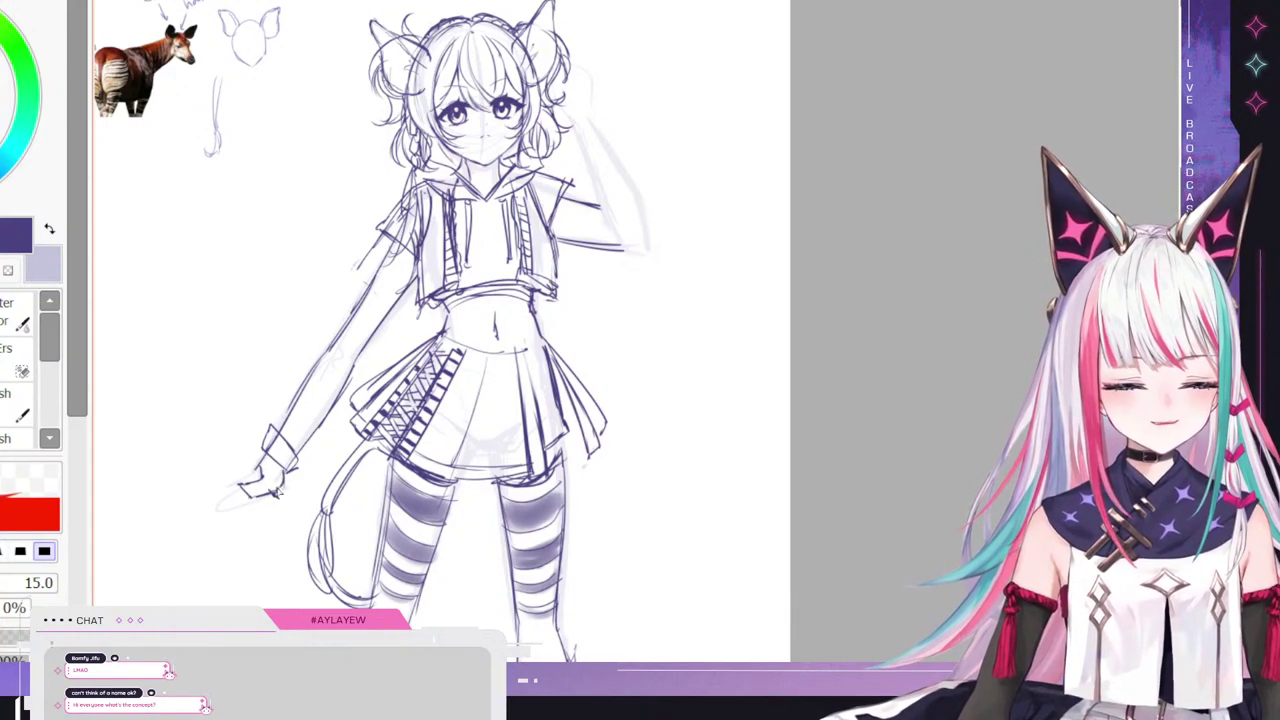
{"action": "mouse_move", "coordinate": [214, 507]}
{"action": "left_mouse_down"}
{"action": "mouse_move", "coordinate": [241, 499]}
{"action": "mouse_move", "coordinate": [287, 515]}
{"action": "left_mouse_up"}
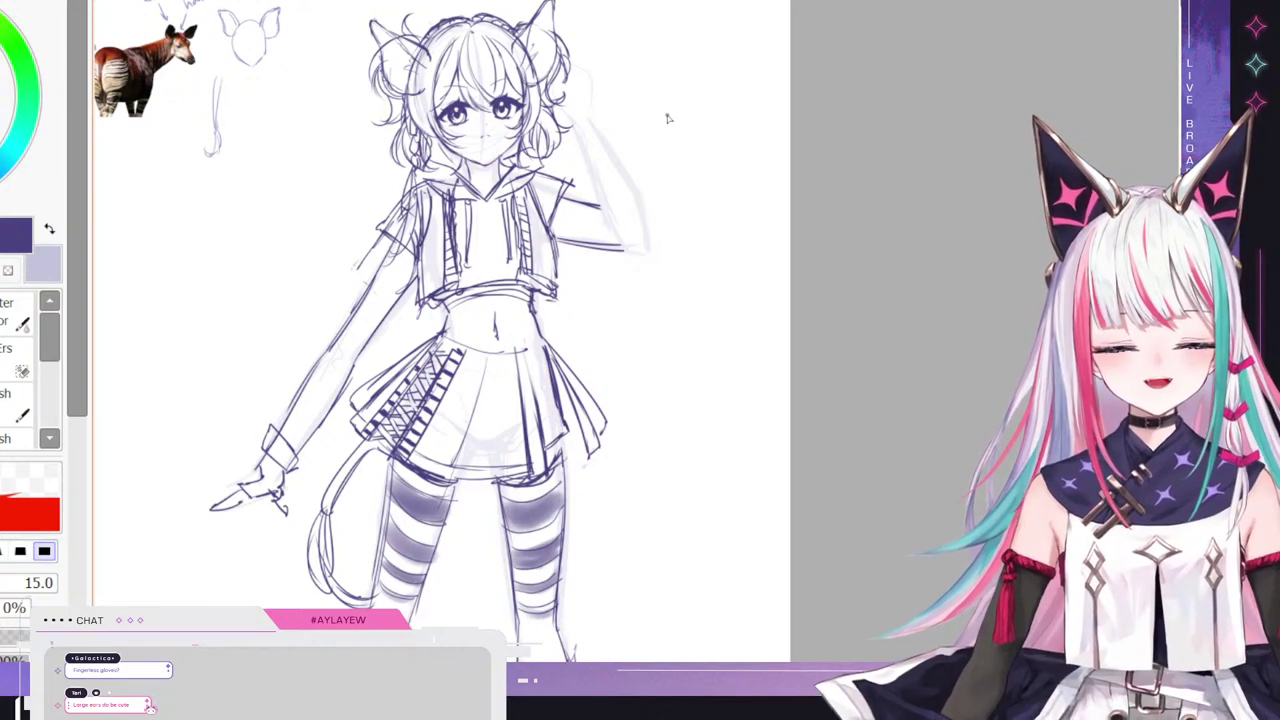
- Review the whole figure from the head and jacket down to the stockings and boots
{"action": "scroll", "coordinate": [196, 404], "scroll_direction": "down", "scroll_amount": 1}
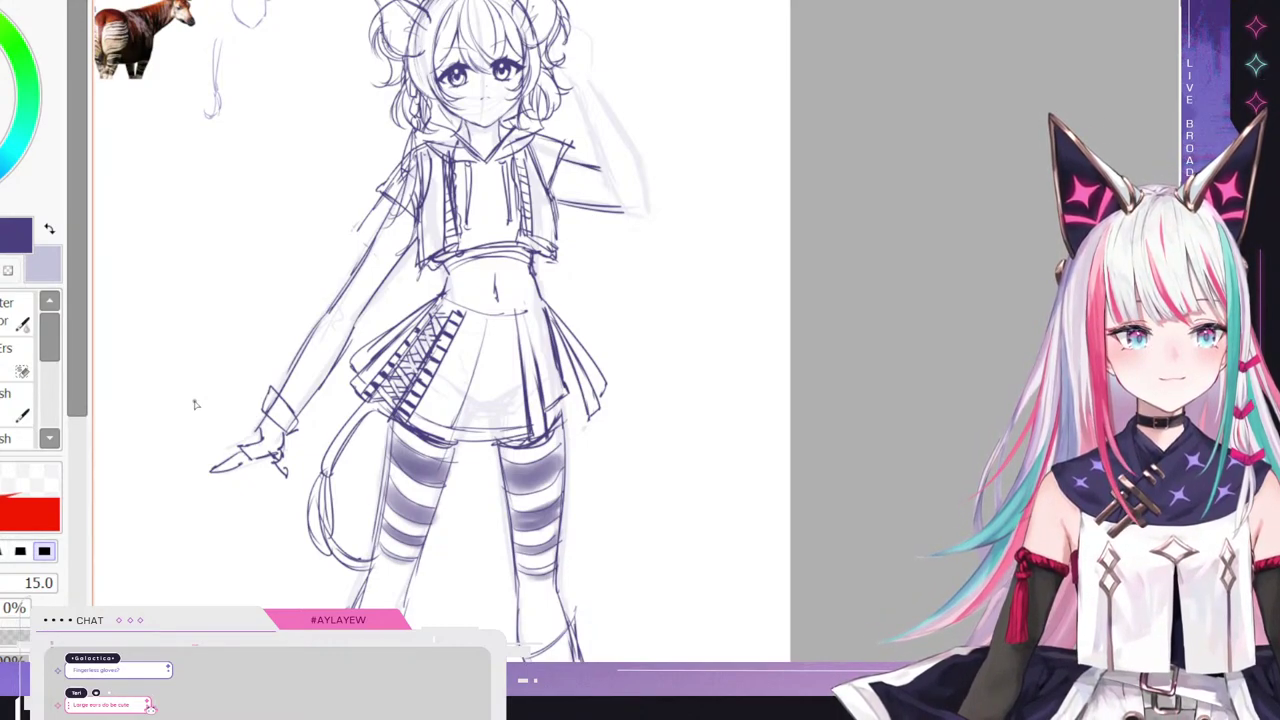
{"action": "scroll", "coordinate": [196, 404], "scroll_direction": "up", "scroll_amount": 3}
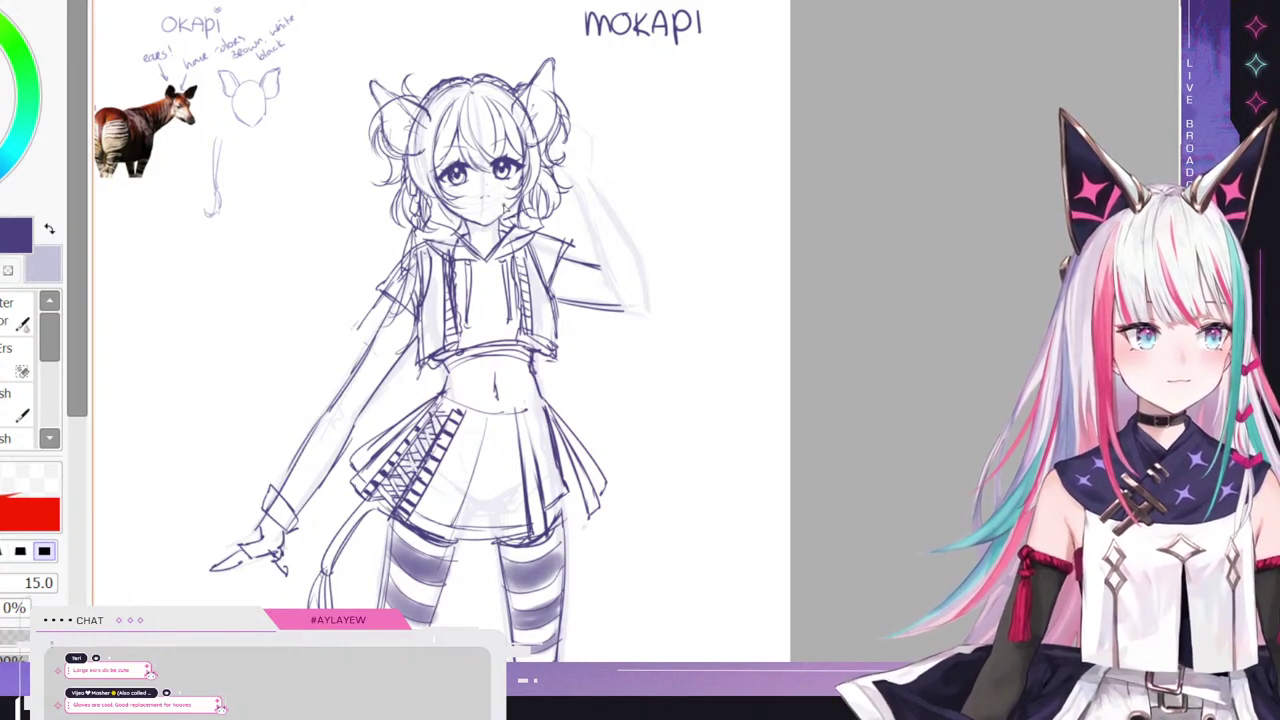
{"action": "scroll", "coordinate": [505, 208], "scroll_direction": "up", "scroll_amount": 2}
{"action": "scroll", "coordinate": [505, 208], "scroll_direction": "down", "scroll_amount": 5}
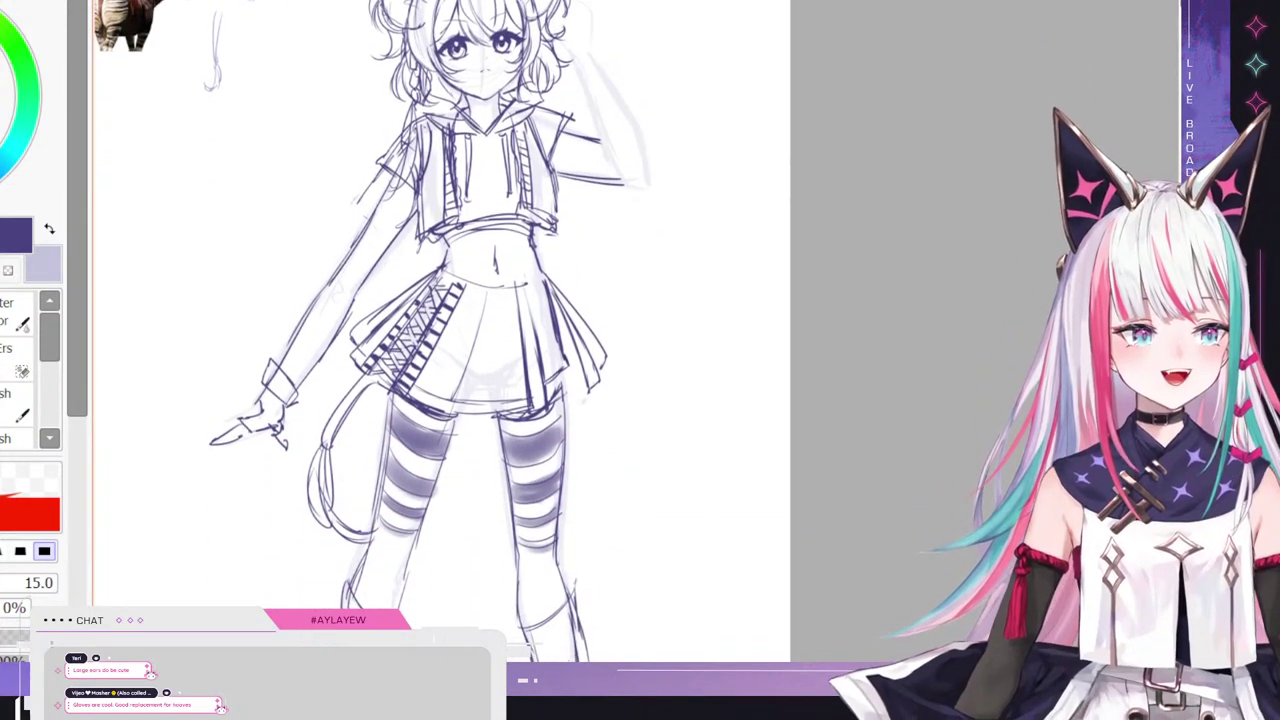
{"action": "scroll", "coordinate": [440, 330], "scroll_direction": "down", "scroll_amount": 4}
{"action": "scroll", "coordinate": [440, 330], "scroll_direction": "up", "scroll_amount": 5}
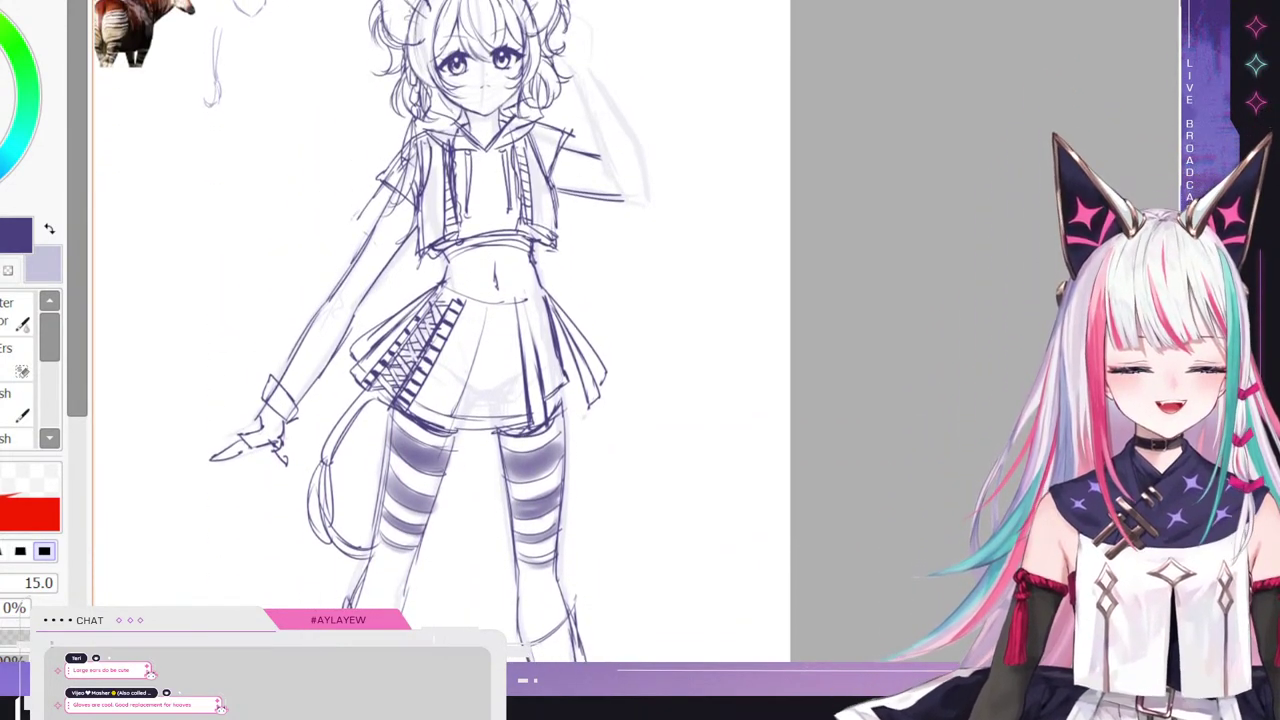
{"action": "scroll", "coordinate": [420, 330], "scroll_direction": "down", "scroll_amount": 3}
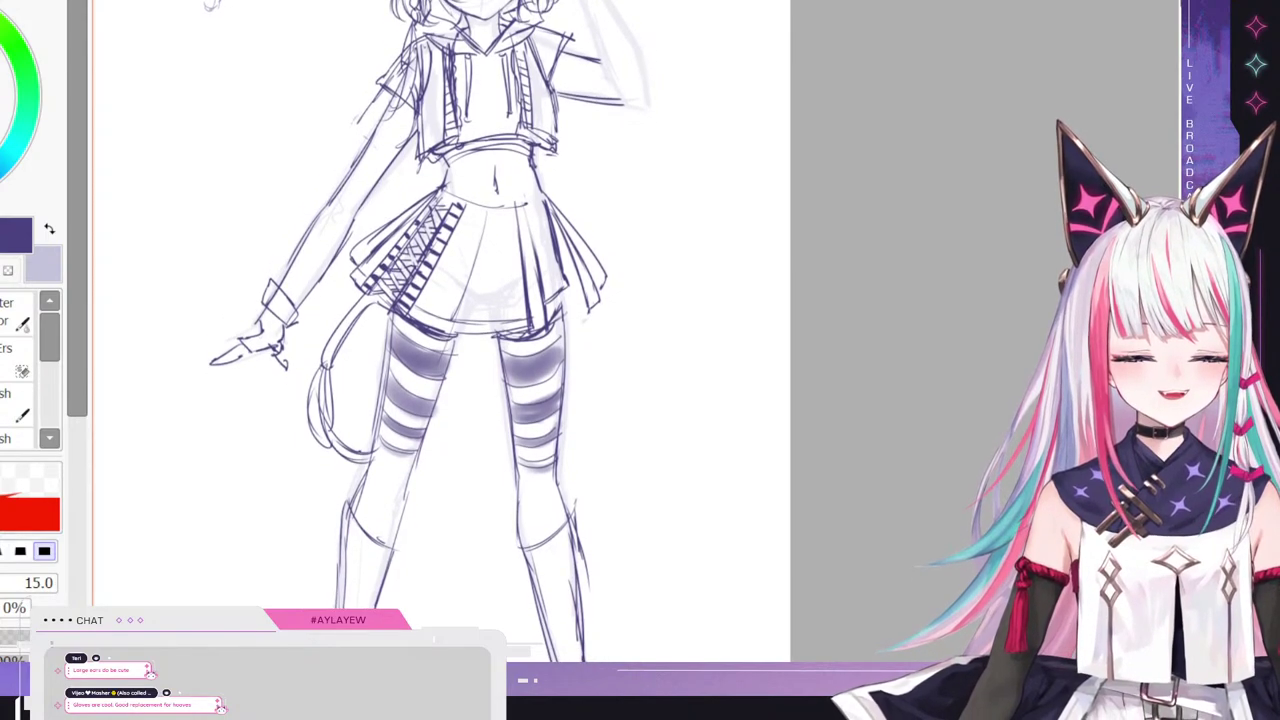
{"action": "scroll", "coordinate": [440, 330], "scroll_direction": "down", "scroll_amount": 3}
{"action": "scroll", "coordinate": [440, 330], "scroll_direction": "up", "scroll_amount": 5}
{"action": "scroll", "coordinate": [440, 330], "scroll_direction": "down", "scroll_amount": 3}
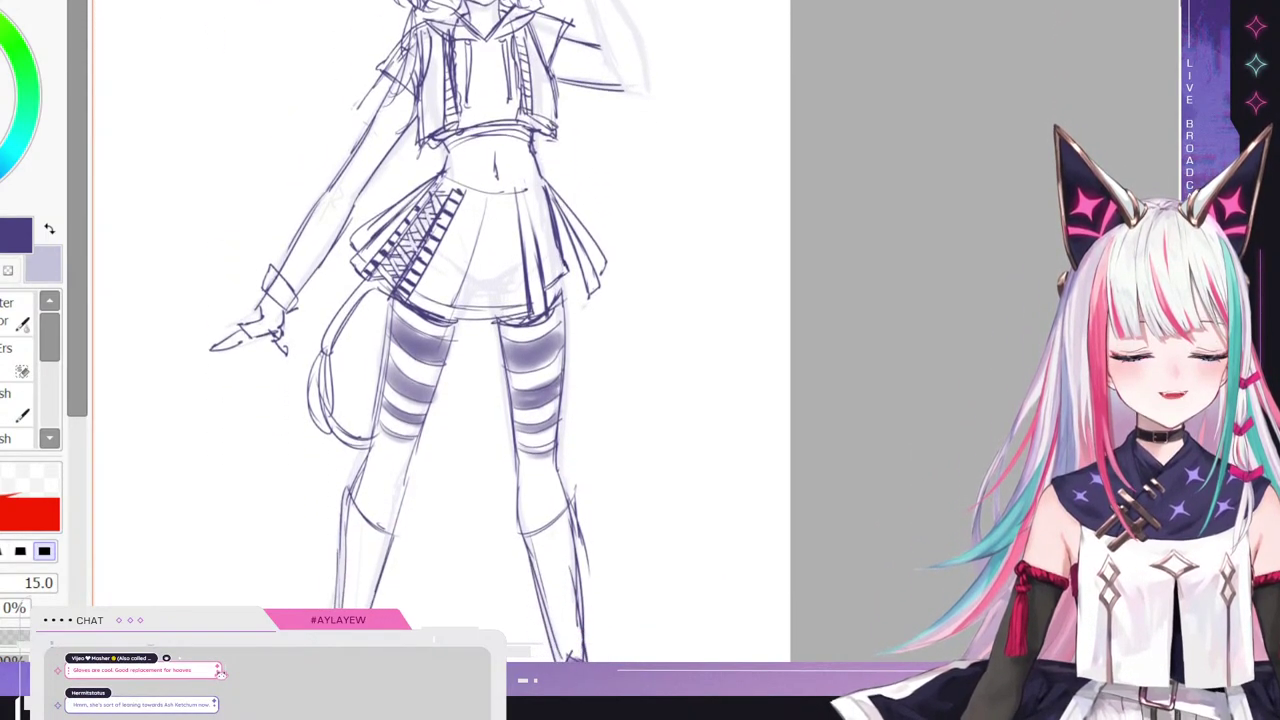
{"action": "scroll", "coordinate": [420, 330], "scroll_direction": "down", "scroll_amount": 2}
{"action": "scroll", "coordinate": [420, 330], "scroll_direction": "down", "scroll_amount": 1}
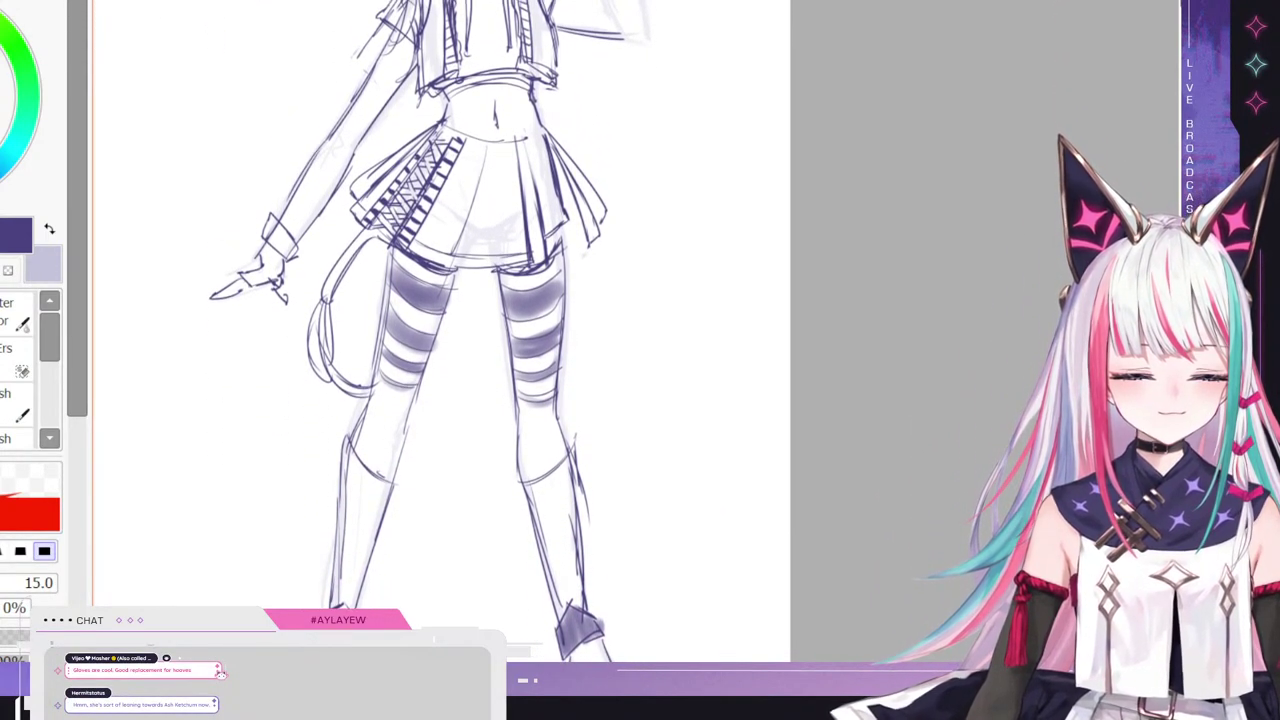
{"action": "scroll", "coordinate": [420, 330], "scroll_direction": "up", "scroll_amount": 2}
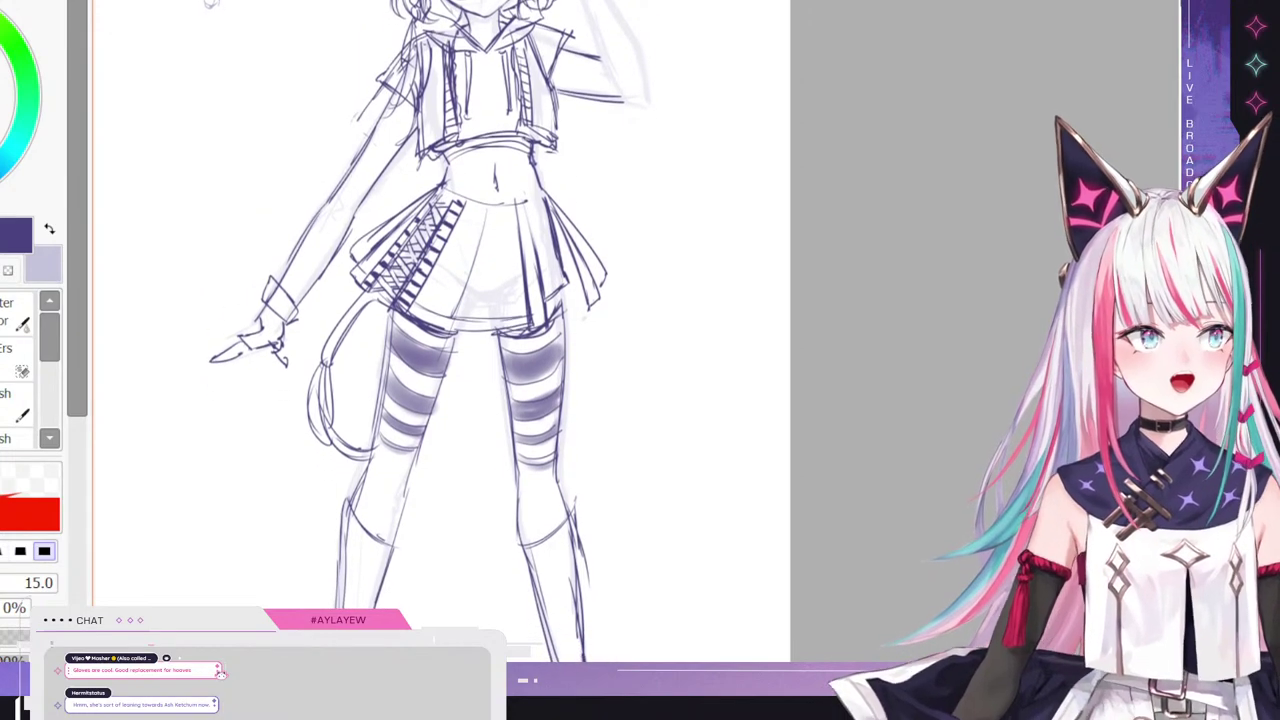
{"action": "scroll", "coordinate": [420, 330], "scroll_direction": "down", "scroll_amount": 4}
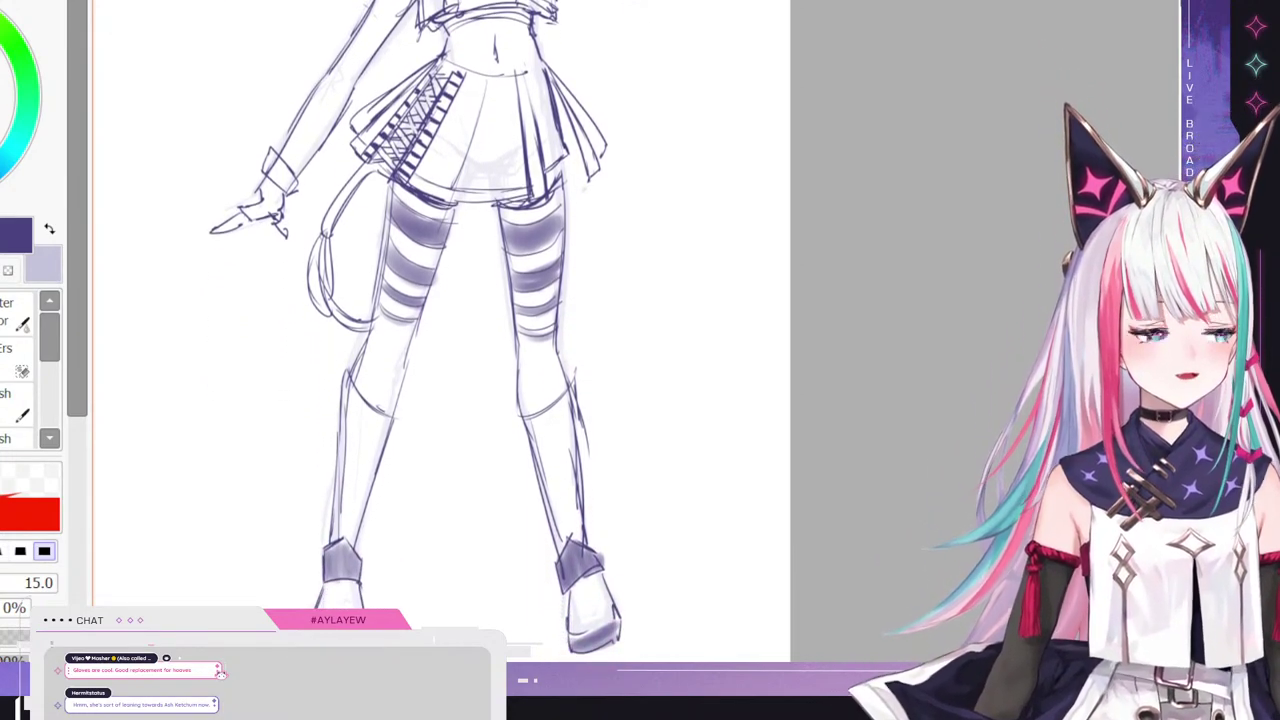
{"action": "scroll", "coordinate": [420, 330], "scroll_direction": "up", "scroll_amount": 1}
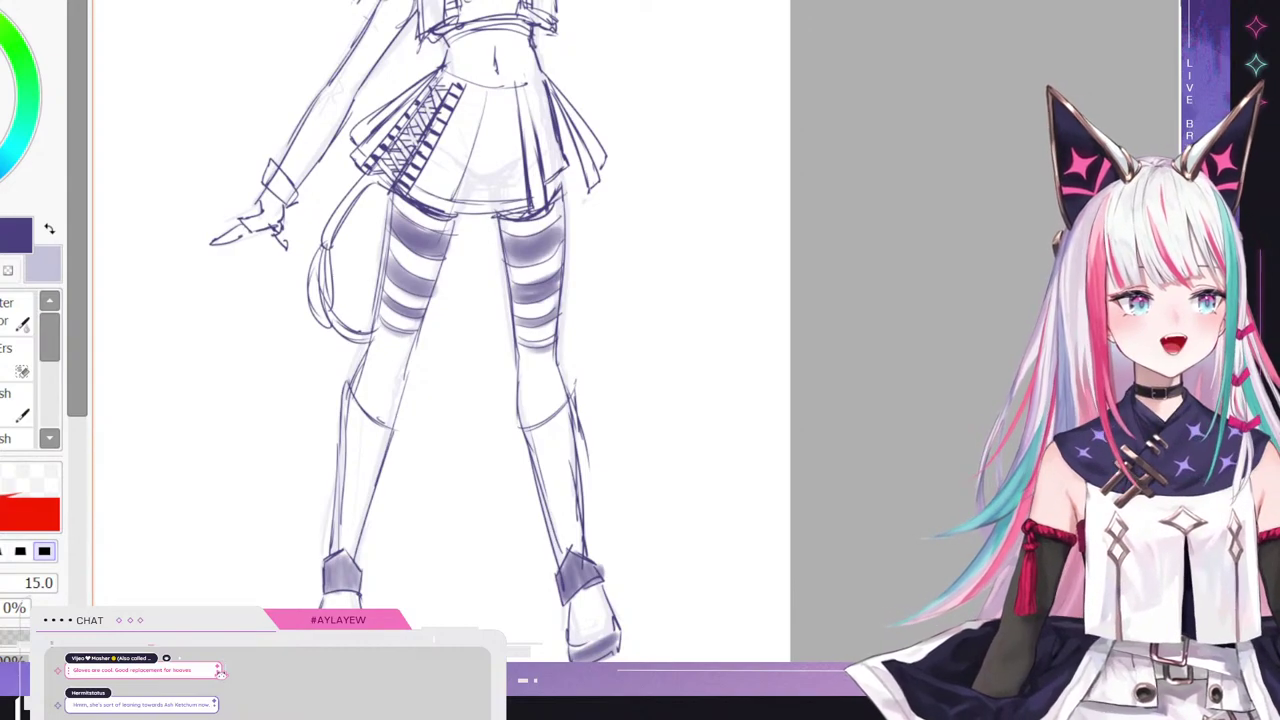
{"action": "scroll", "coordinate": [565, 460], "scroll_direction": "down", "scroll_amount": 3}
- Examine the okapi reference photo with its notes on ears, hair colors, tail and stripes, and compare it with the full character
{"action": "scroll", "coordinate": [427, 160], "scroll_direction": "up", "scroll_amount": 2}
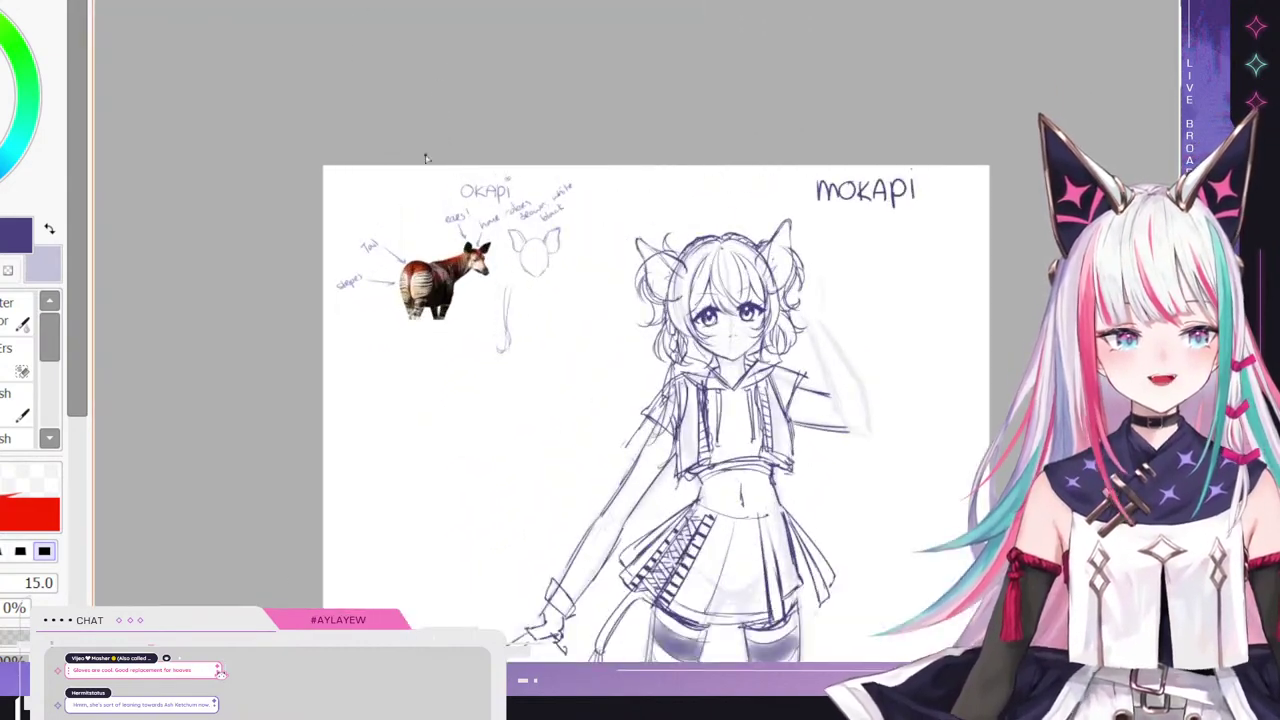
{"action": "scroll", "coordinate": [463, 280], "scroll_direction": "up", "scroll_amount": 2}
{"action": "scroll", "coordinate": [463, 288], "scroll_direction": "up", "scroll_amount": 1}
{"action": "scroll", "coordinate": [463, 288], "scroll_direction": "up", "scroll_amount": 1}
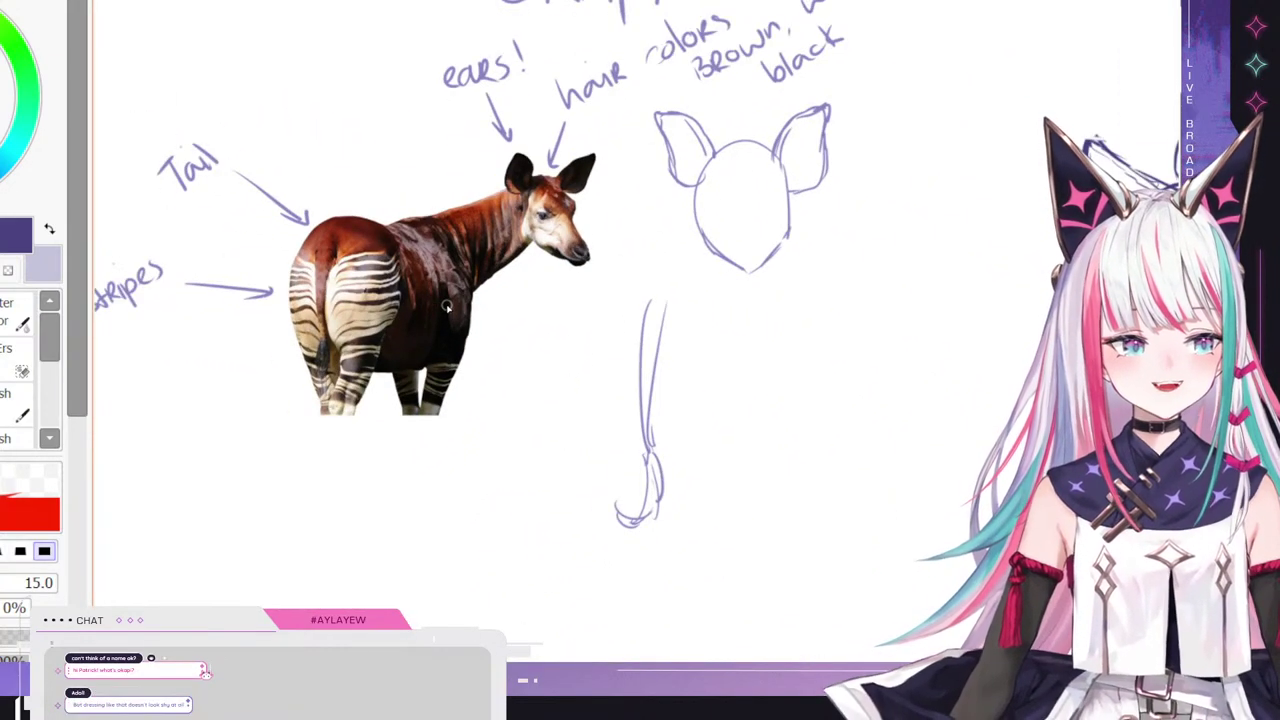
{"action": "scroll", "coordinate": [297, 268], "scroll_direction": "down", "scroll_amount": 5}
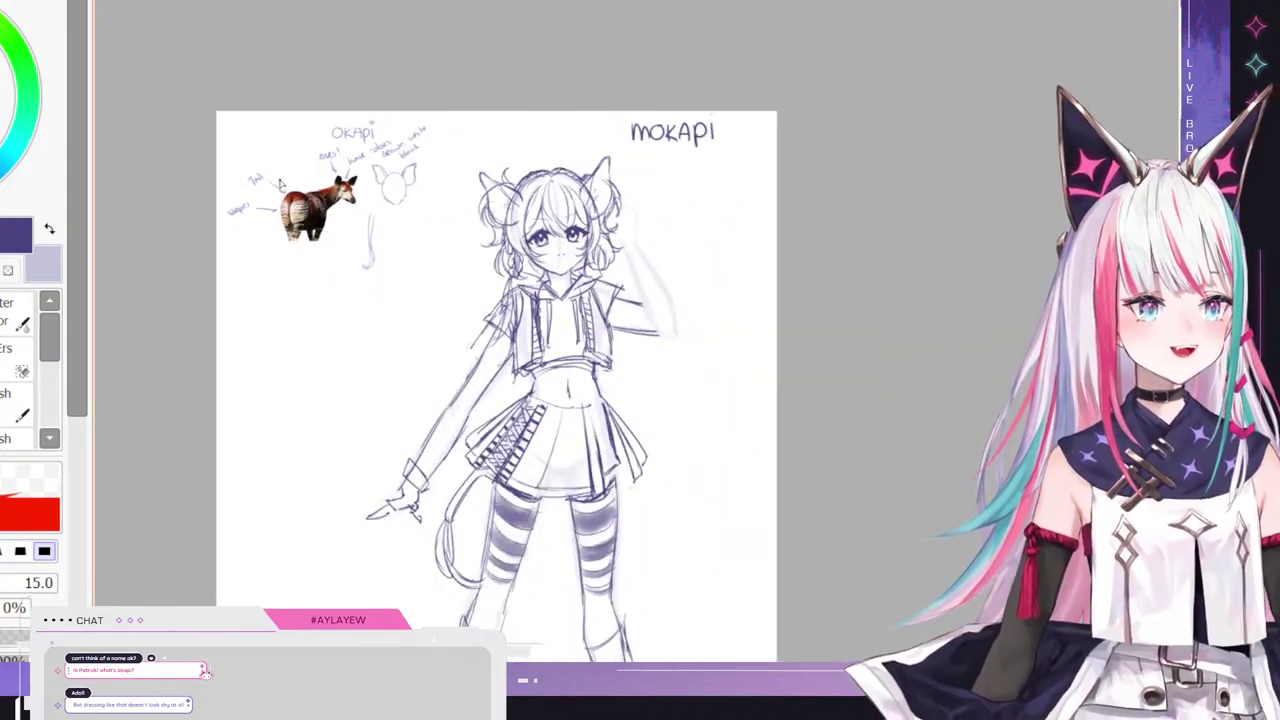
{"action": "scroll", "coordinate": [291, 183], "scroll_direction": "down", "scroll_amount": 1}
{"action": "scroll", "coordinate": [448, 370], "scroll_direction": "up", "scroll_amount": 4}
{"action": "scroll", "coordinate": [426, 170], "scroll_direction": "down", "scroll_amount": 3}
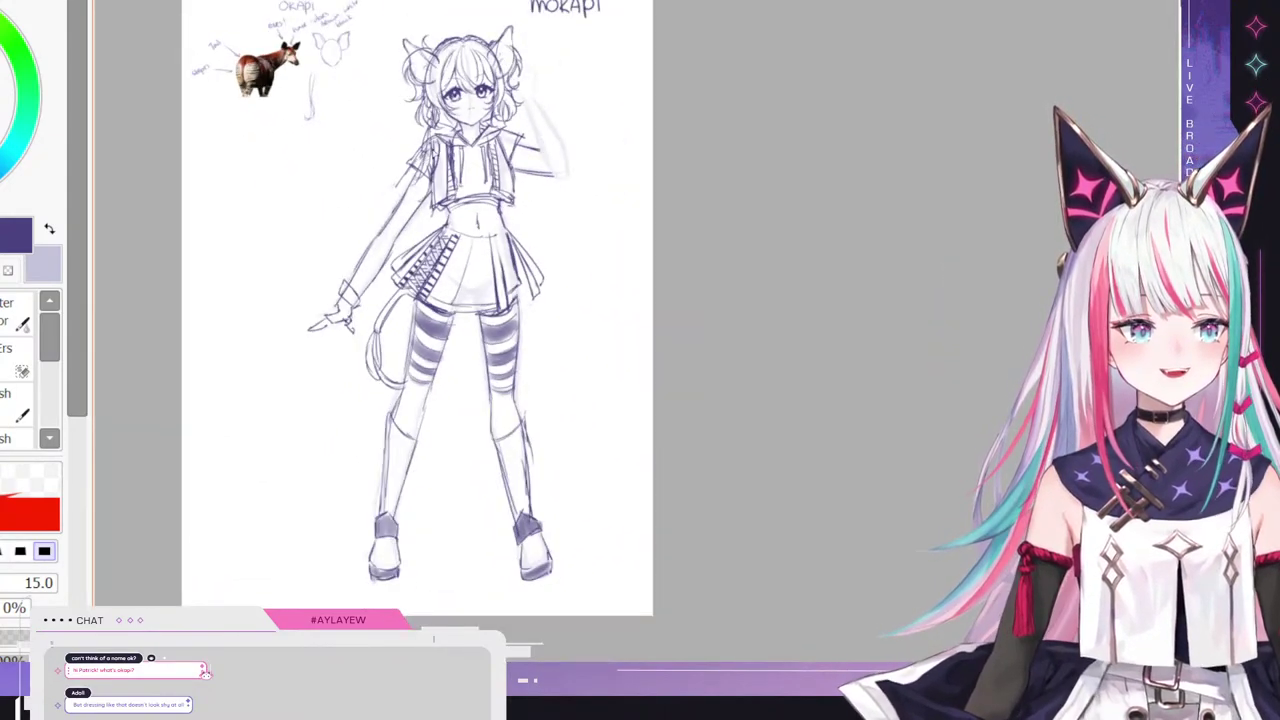
- Redraw the sides of both boot shafts with flared edges at the top and ankle, and add lace lines across the feet
{"action": "scroll", "coordinate": [474, 438], "scroll_direction": "up", "scroll_amount": 1}
{"action": "scroll", "coordinate": [497, 476], "scroll_direction": "up", "scroll_amount": 1}
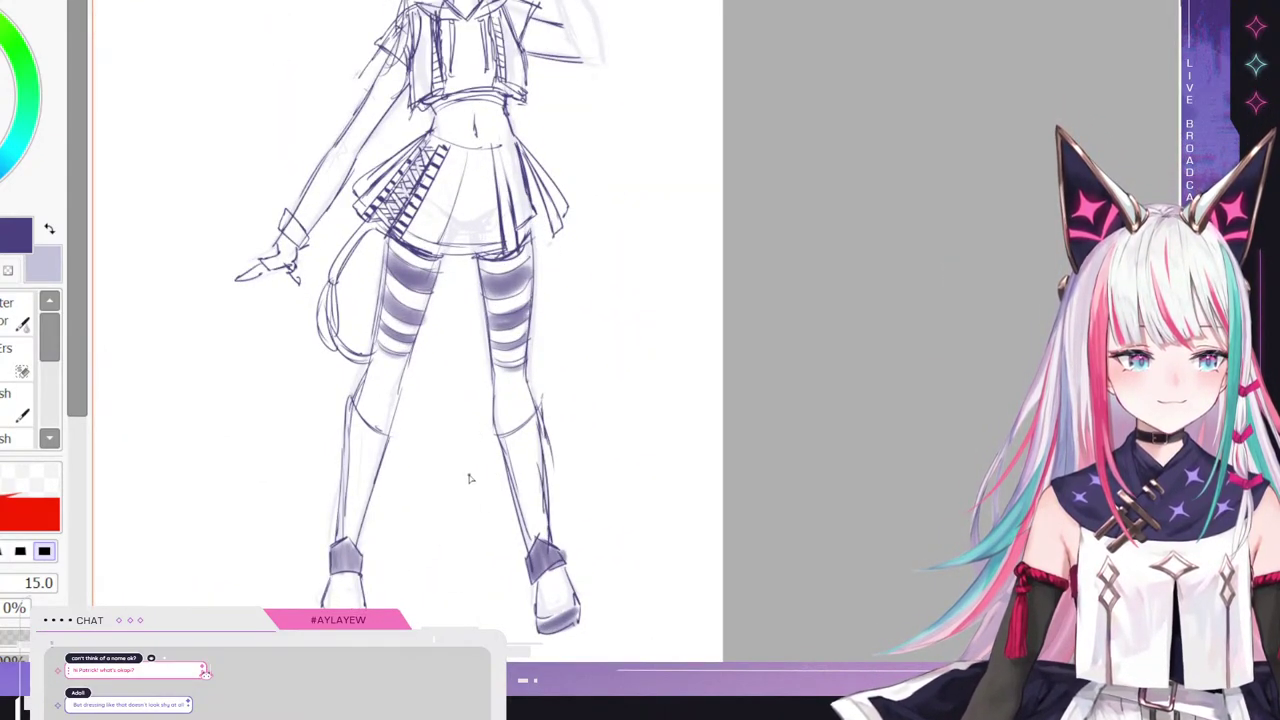
{"action": "scroll", "coordinate": [471, 480], "scroll_direction": "up", "scroll_amount": 1}
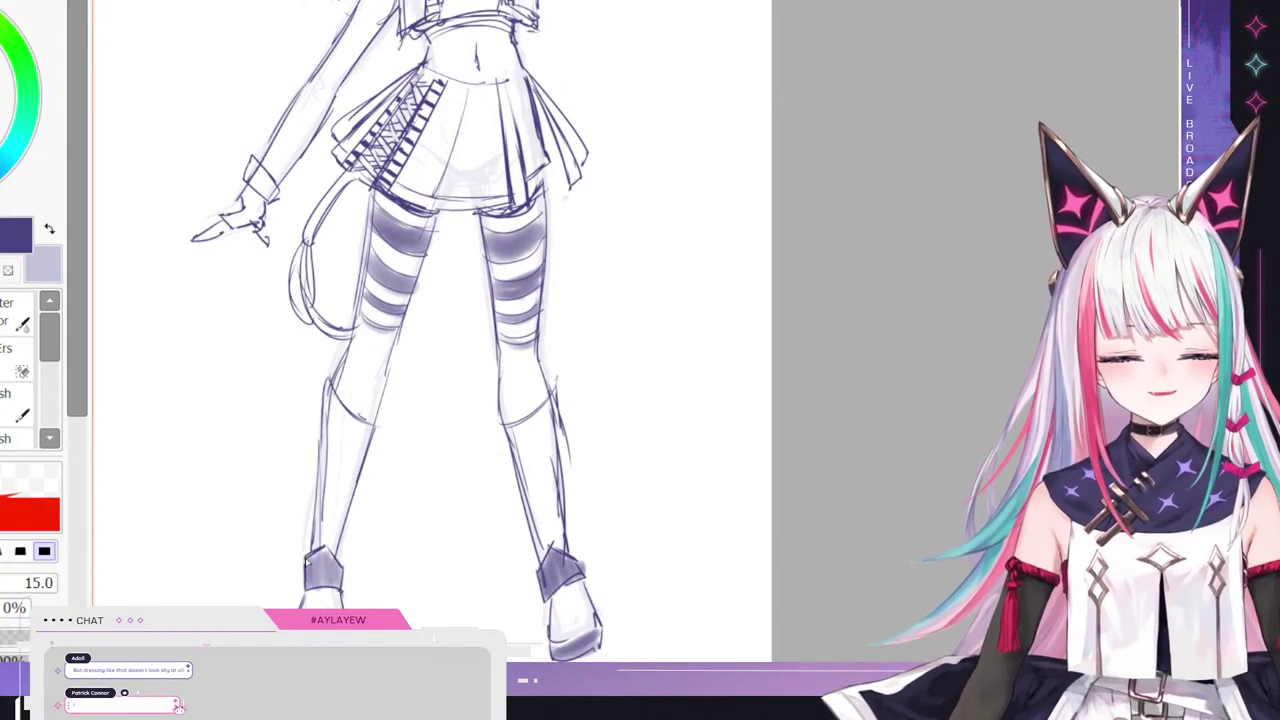
{"action": "left_click_drag", "start_coordinate": [306, 566], "coordinate": [322, 488]}
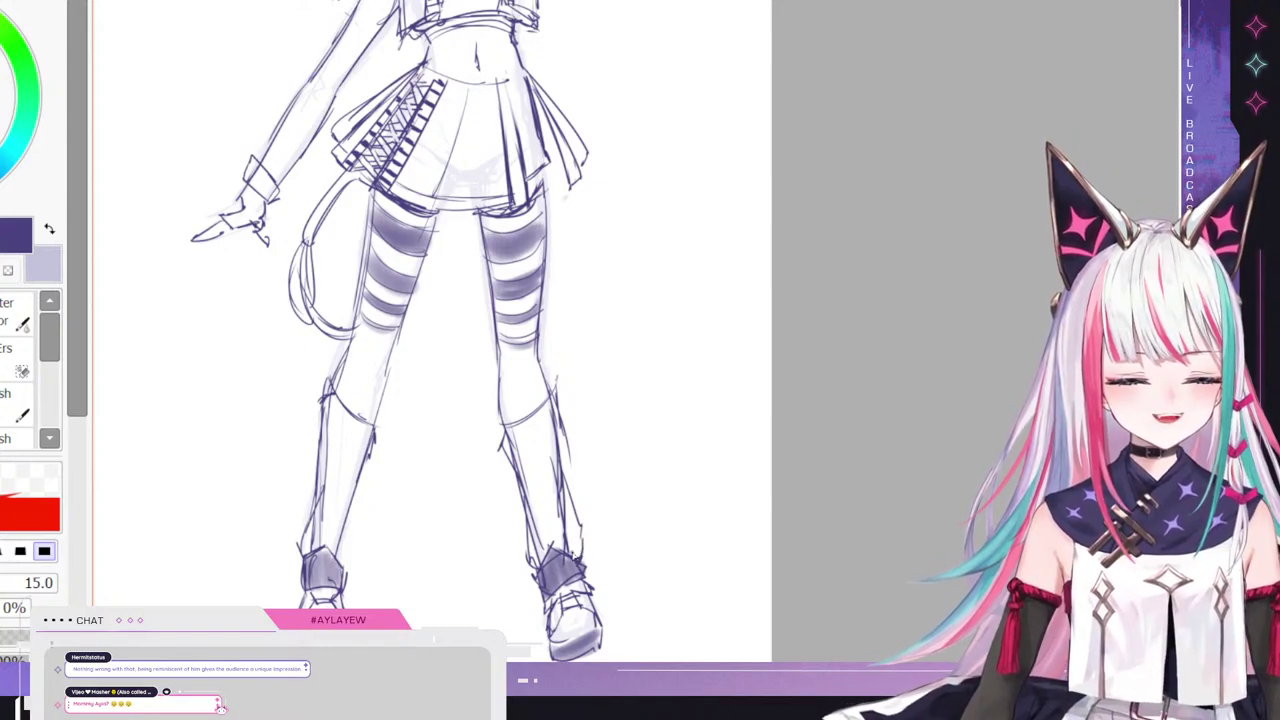
- Check how the reworked boots fit with the gloved hand, skirt, jacket and head of the character
{"action": "scroll", "coordinate": [657, 4], "scroll_direction": "up", "scroll_amount": 5}
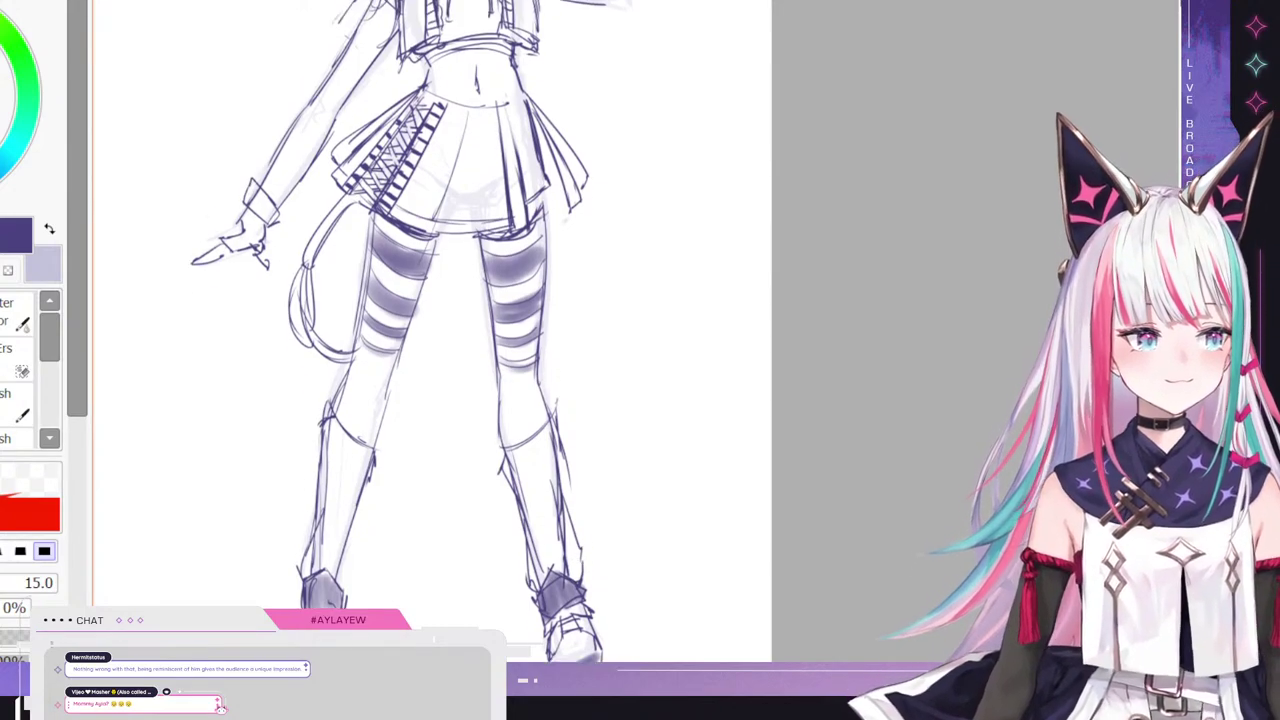
{"action": "scroll", "coordinate": [657, 4], "scroll_direction": "down", "scroll_amount": 1}
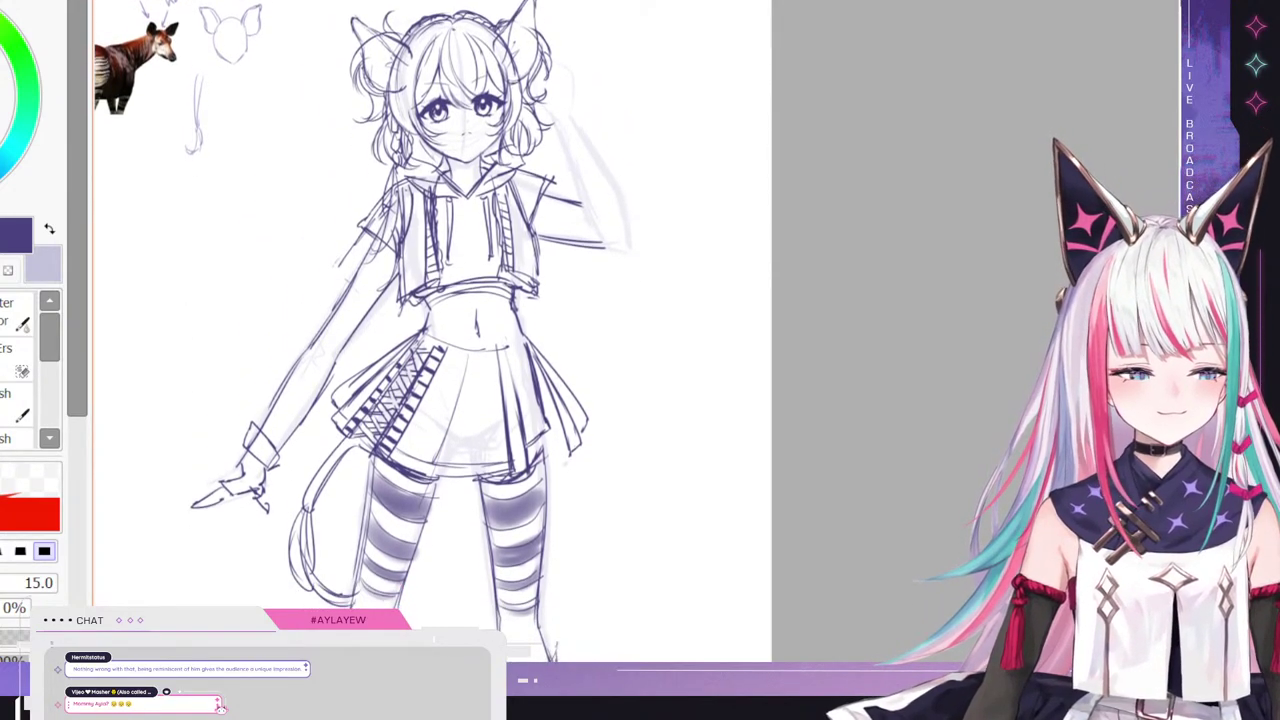
{"action": "scroll", "coordinate": [363, 331], "scroll_direction": "up", "scroll_amount": 1}
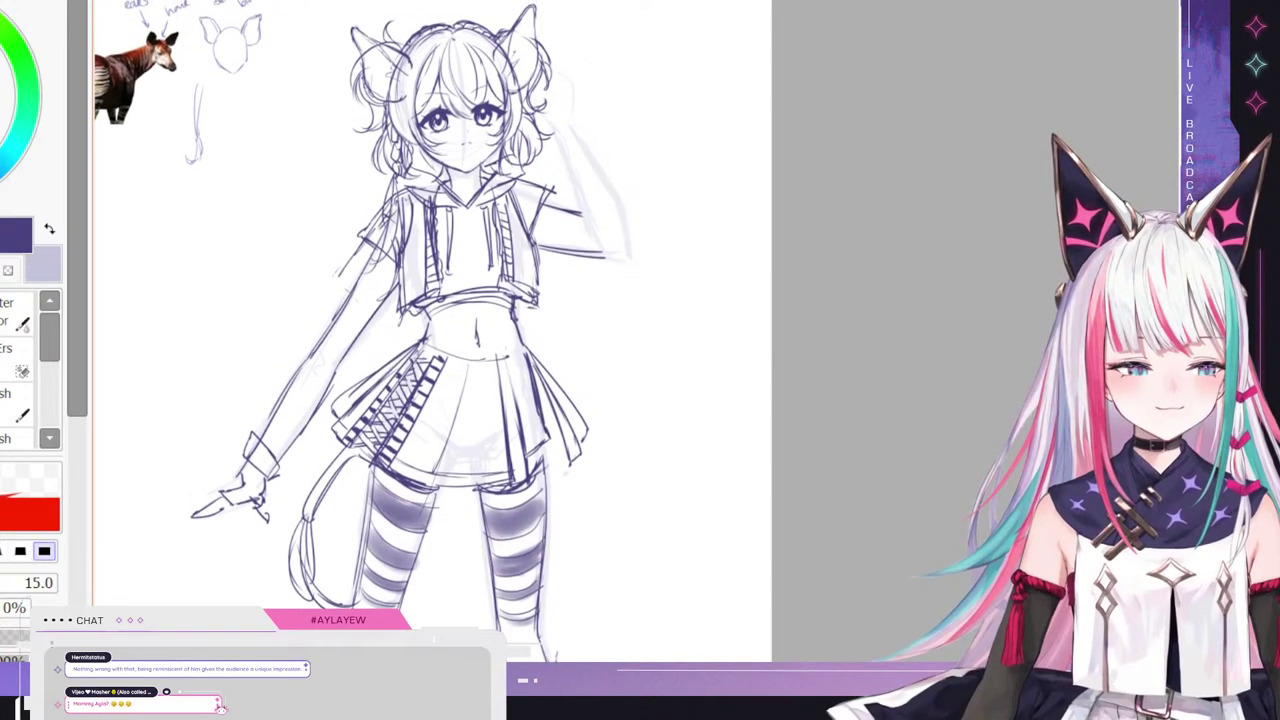
{"action": "scroll", "coordinate": [377, 331], "scroll_direction": "down", "scroll_amount": 1}
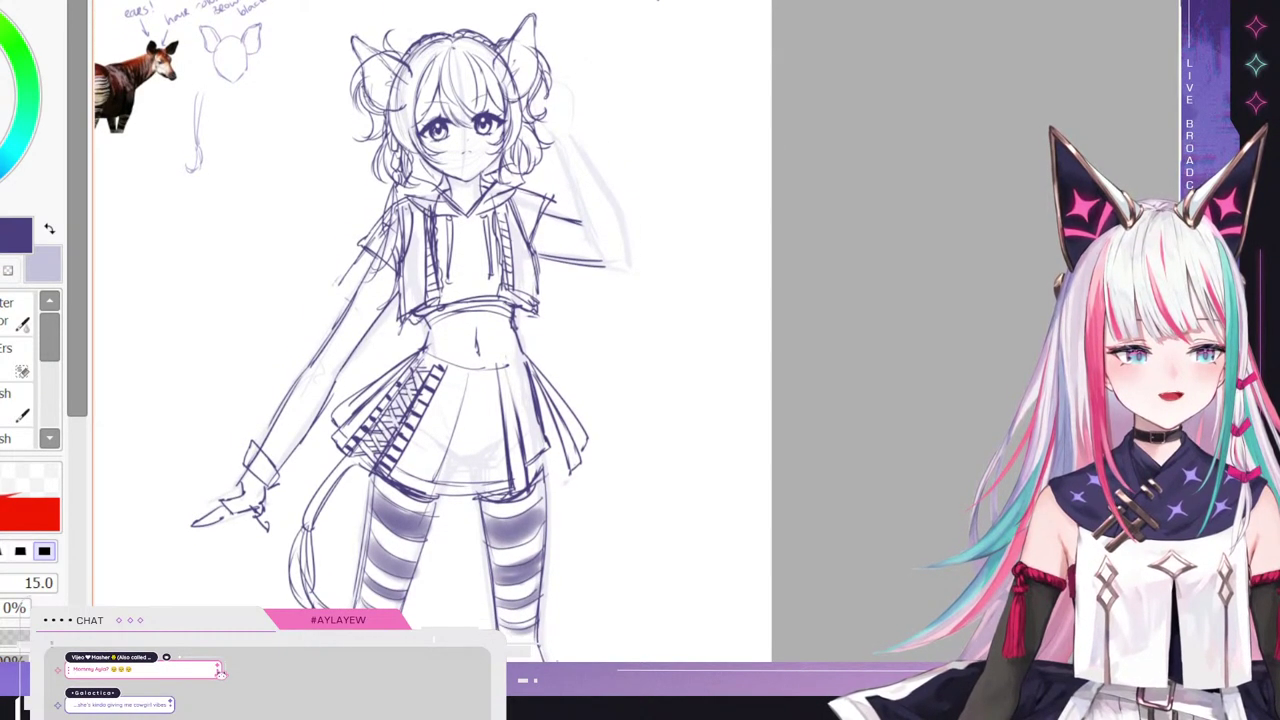
{"action": "scroll", "coordinate": [431, 331], "scroll_direction": "down", "scroll_amount": 1}
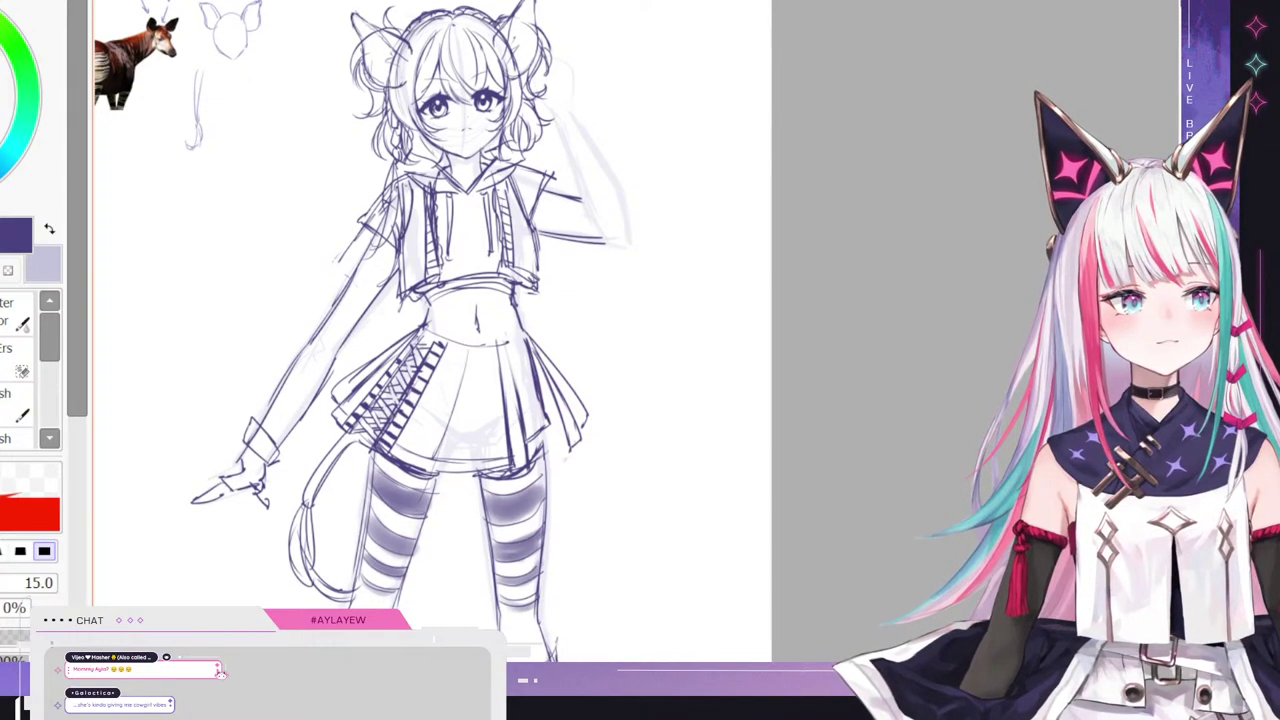
{"action": "scroll", "coordinate": [430, 330], "scroll_direction": "down", "scroll_amount": 3}
{"action": "scroll", "coordinate": [431, 331], "scroll_direction": "down", "scroll_amount": 1}
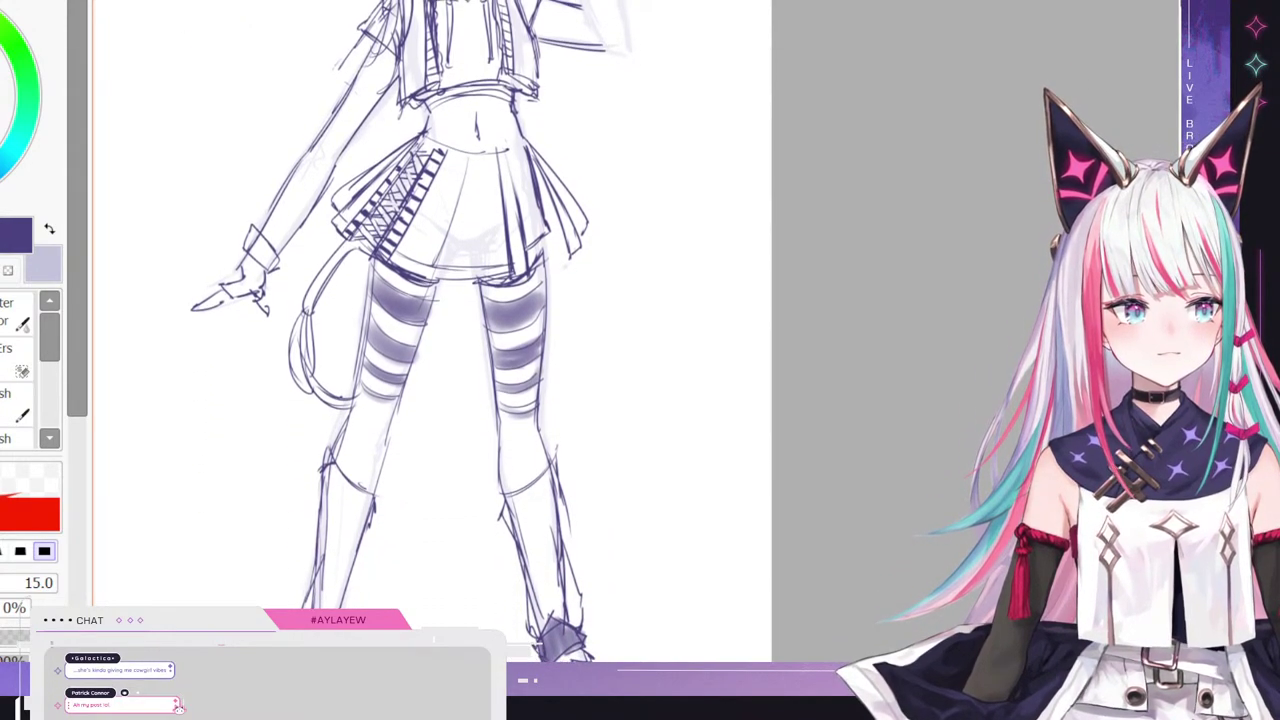
{"action": "scroll", "coordinate": [430, 330], "scroll_direction": "down", "scroll_amount": 1}
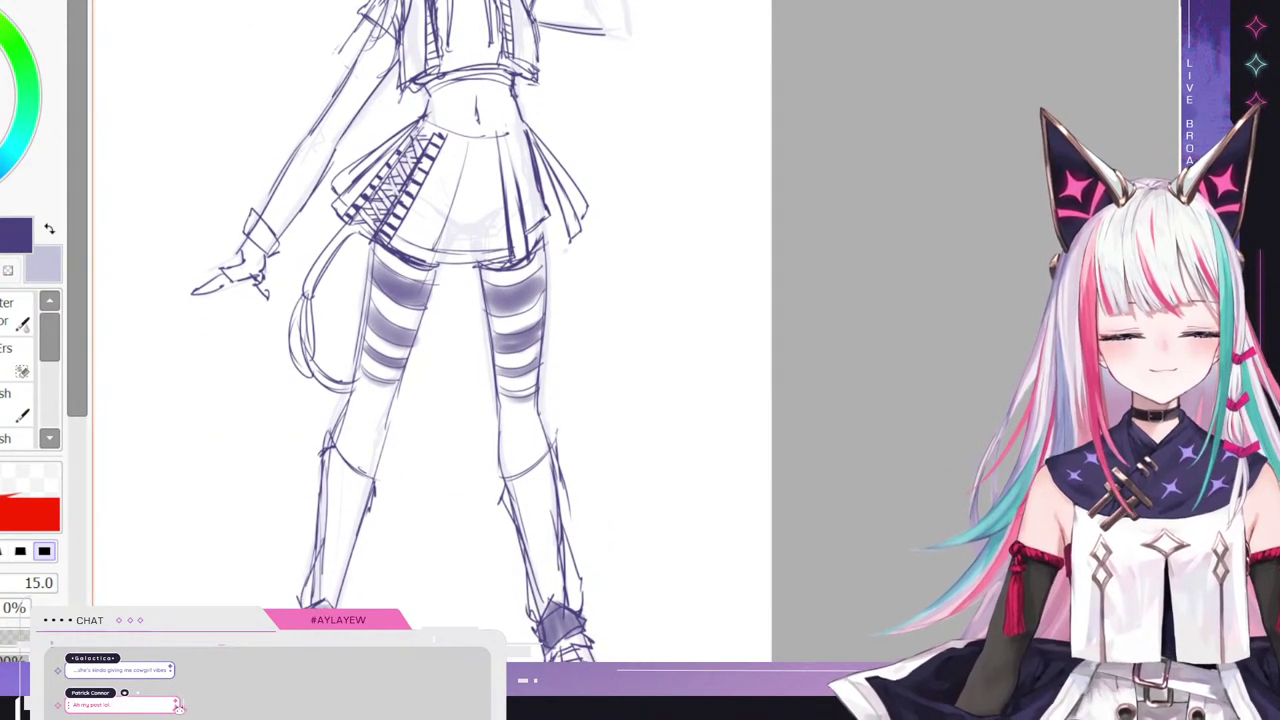
{"action": "scroll", "coordinate": [430, 330], "scroll_direction": "down", "scroll_amount": 2}
{"action": "scroll", "coordinate": [430, 330], "scroll_direction": "up", "scroll_amount": 1}
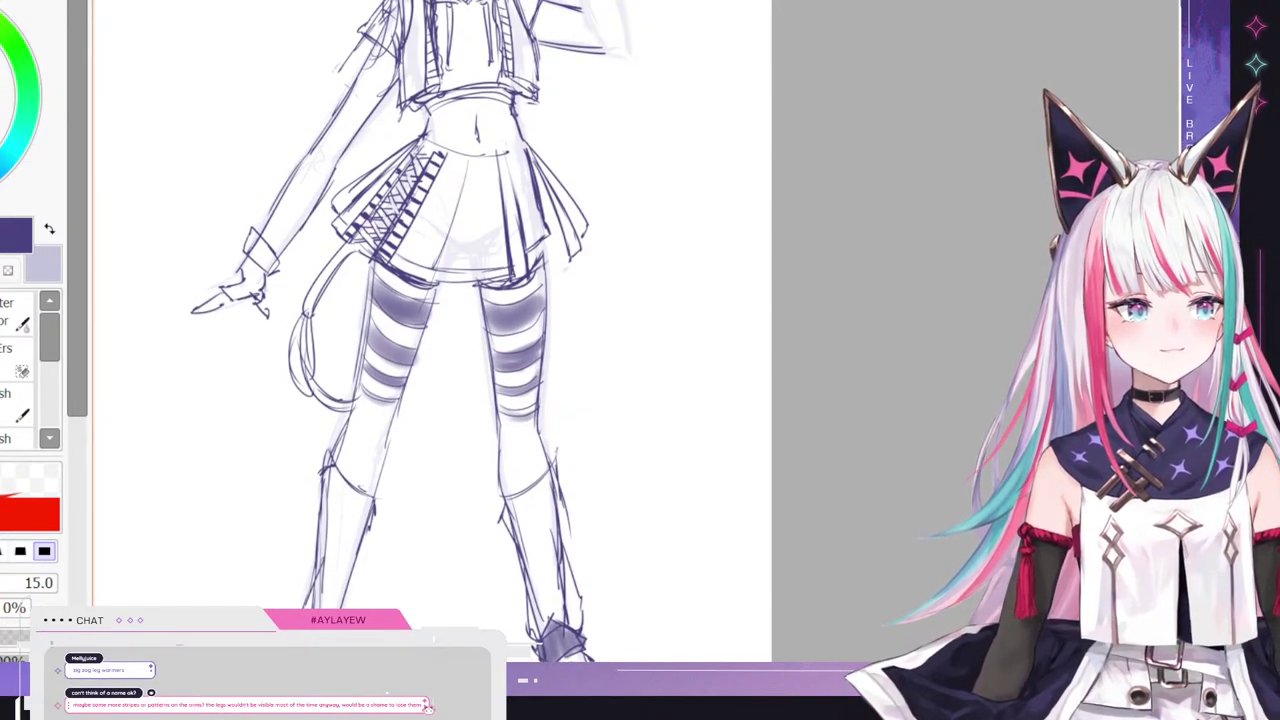
{"action": "scroll", "coordinate": [430, 330], "scroll_direction": "up", "scroll_amount": 5}
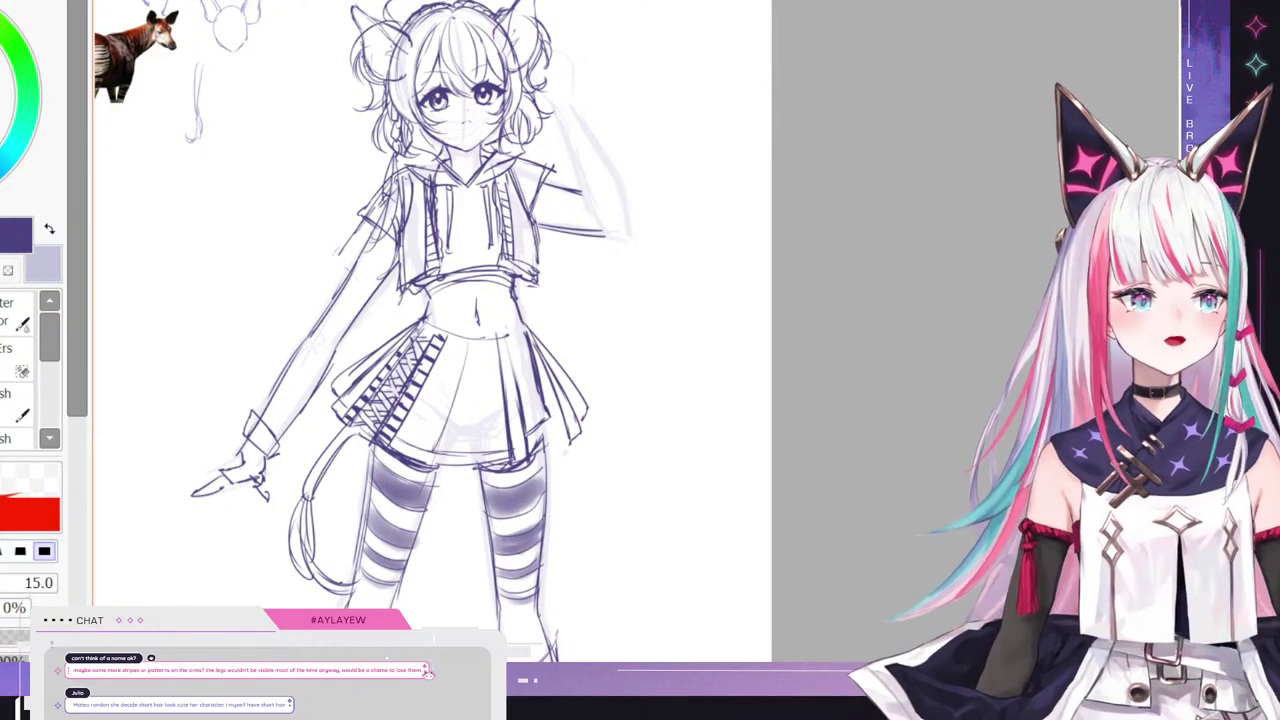
{"action": "scroll", "coordinate": [430, 330], "scroll_direction": "up", "scroll_amount": 3}
{"action": "key", "text": "ctrl"}
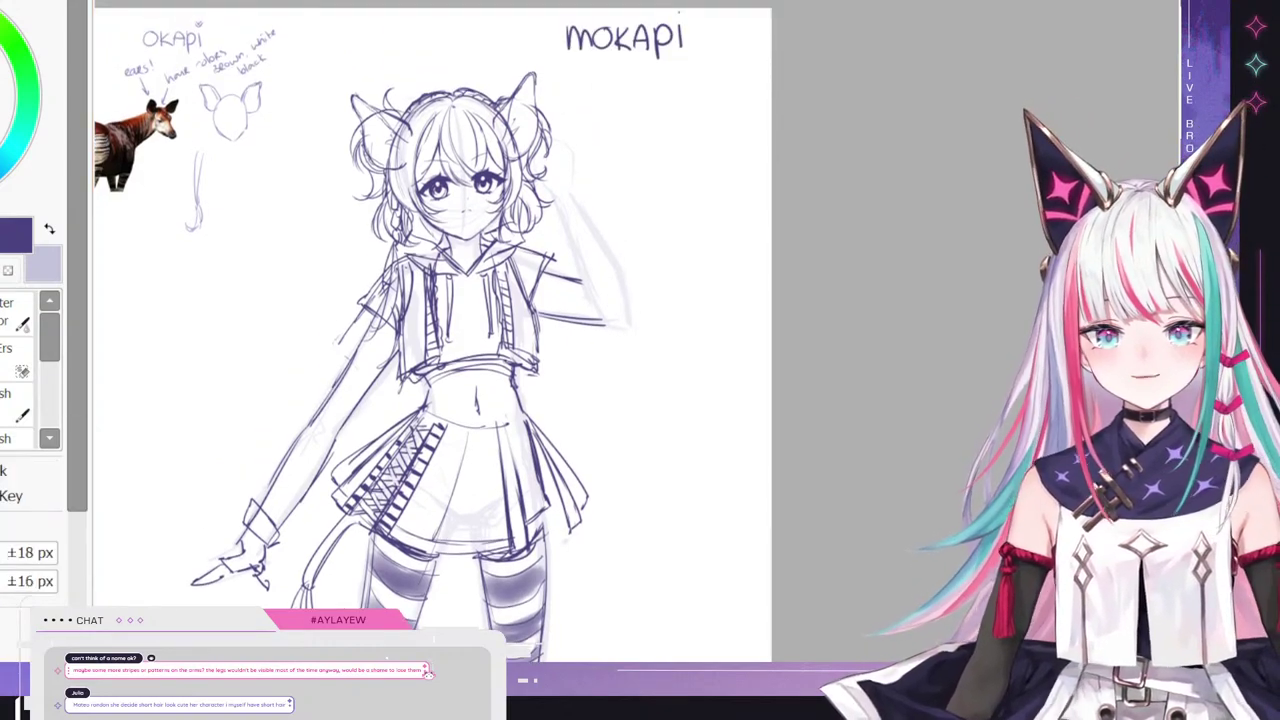
{"action": "scroll", "coordinate": [430, 330], "scroll_direction": "up", "scroll_amount": 9}
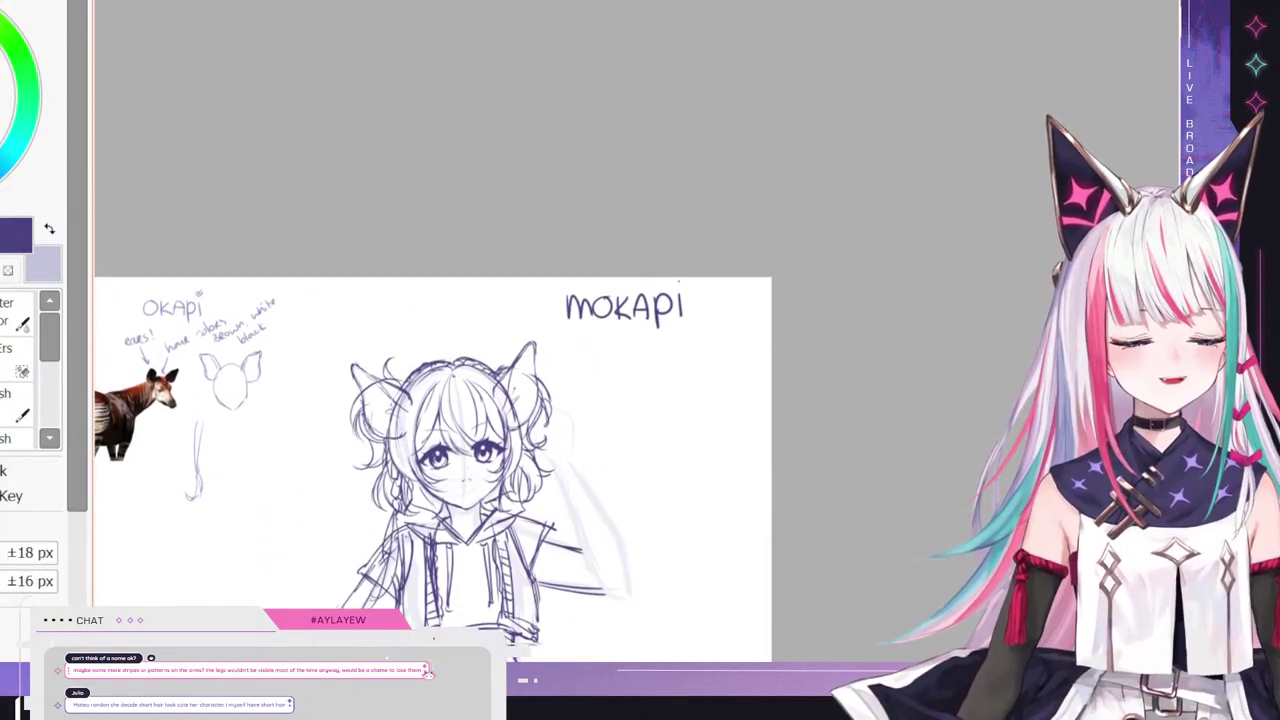
{"action": "scroll", "coordinate": [430, 470], "scroll_direction": "down", "scroll_amount": 1}
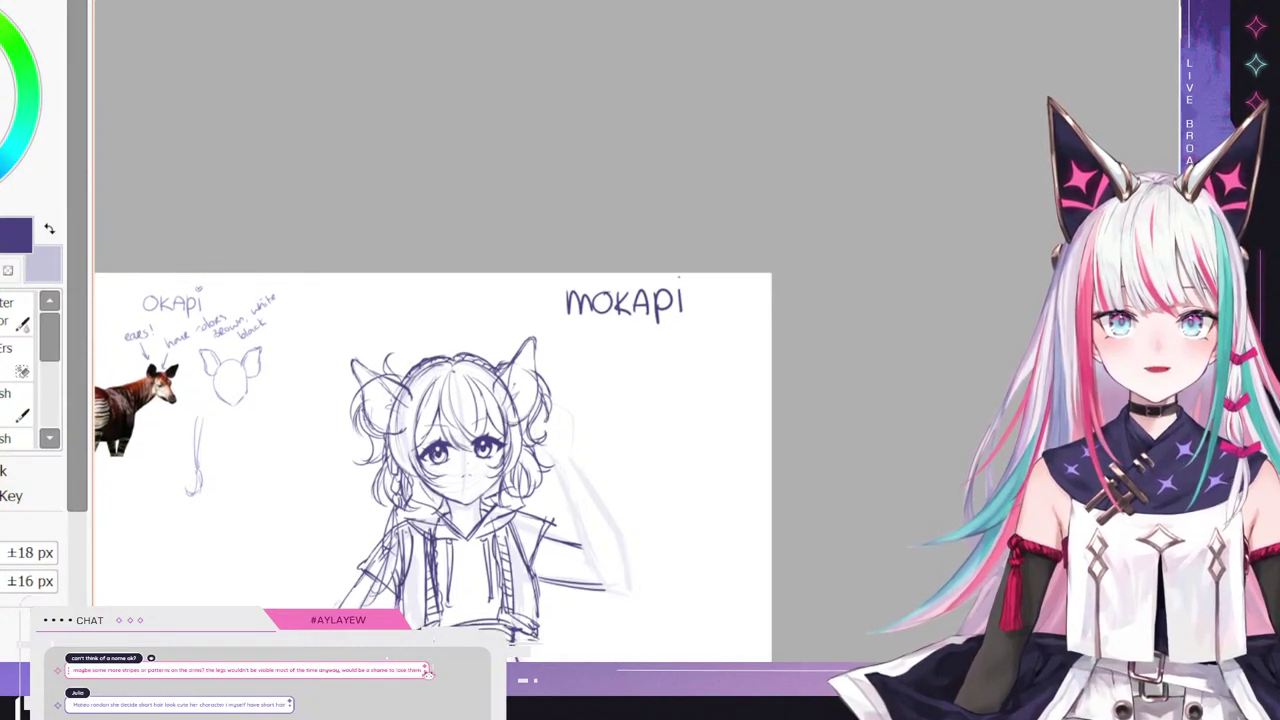
- Add curved stripes across the upper part of the lowered arm below the sleeve and shade alternate bands
{"action": "scroll", "coordinate": [430, 470], "scroll_direction": "down", "scroll_amount": 1}
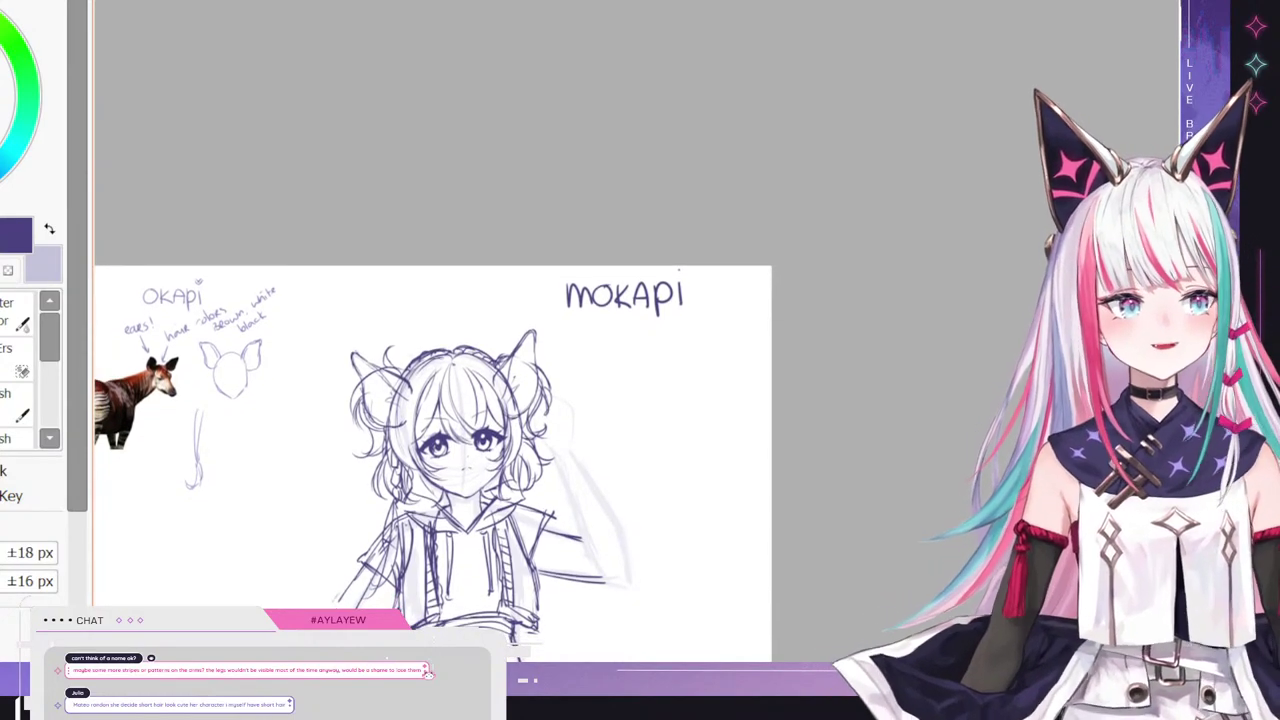
{"action": "scroll", "coordinate": [430, 450], "scroll_direction": "down", "scroll_amount": 10}
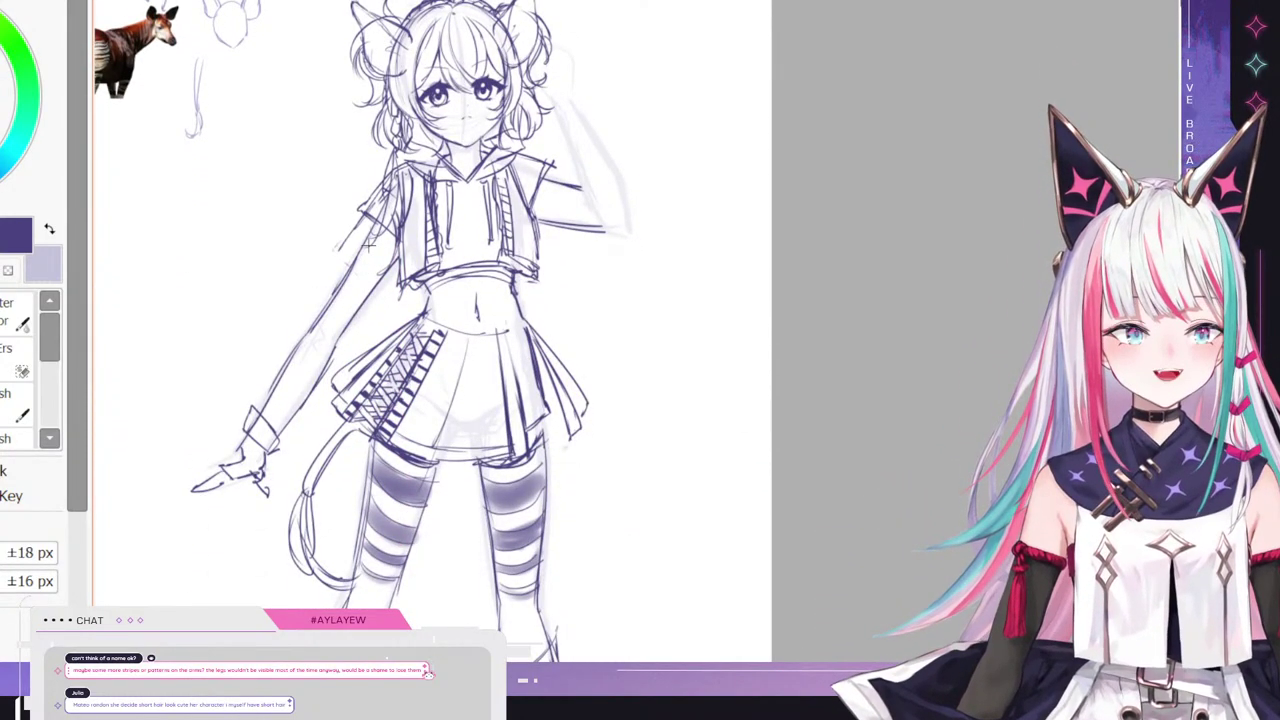
{"action": "left_click", "coordinate": [10, 310]}
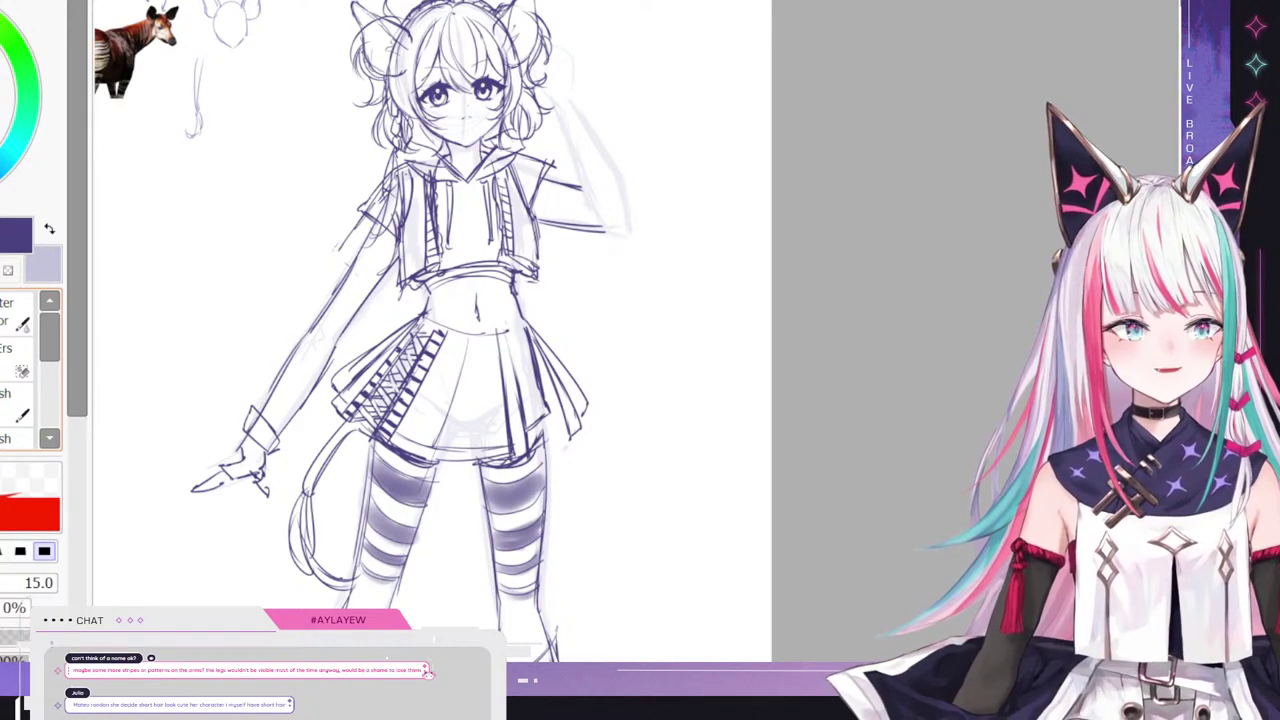
{"action": "scroll", "coordinate": [432, 330], "scroll_direction": "left", "scroll_amount": 1}
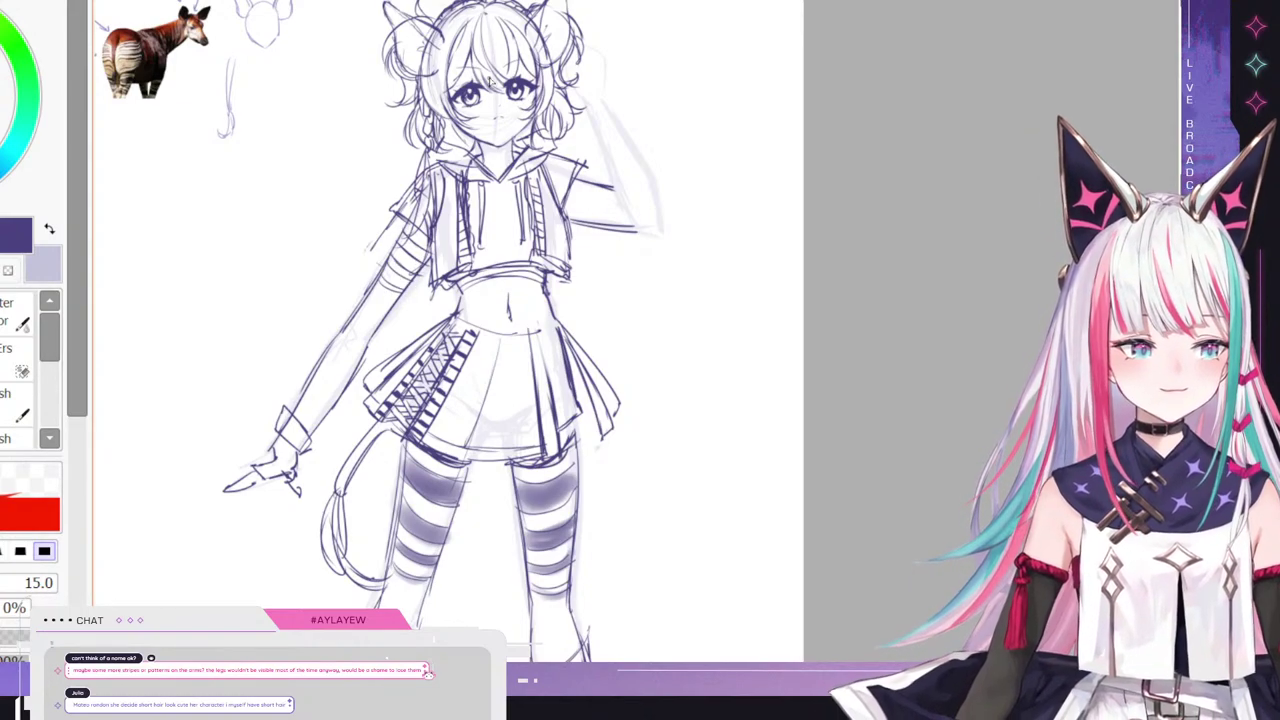
{"action": "left_click", "coordinate": [14, 312]}
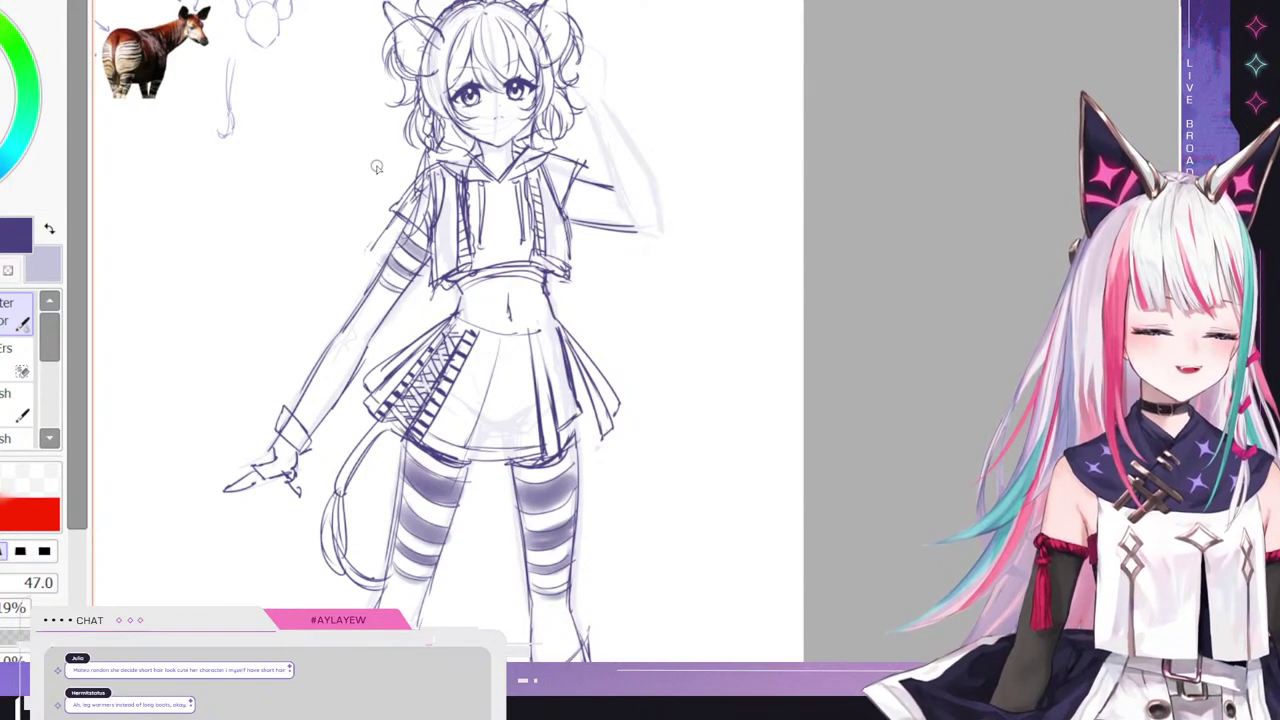
- Draw stripes on the other upper arm and redraw its forearm stretched straight out to the side
{"action": "key", "text": "n"}
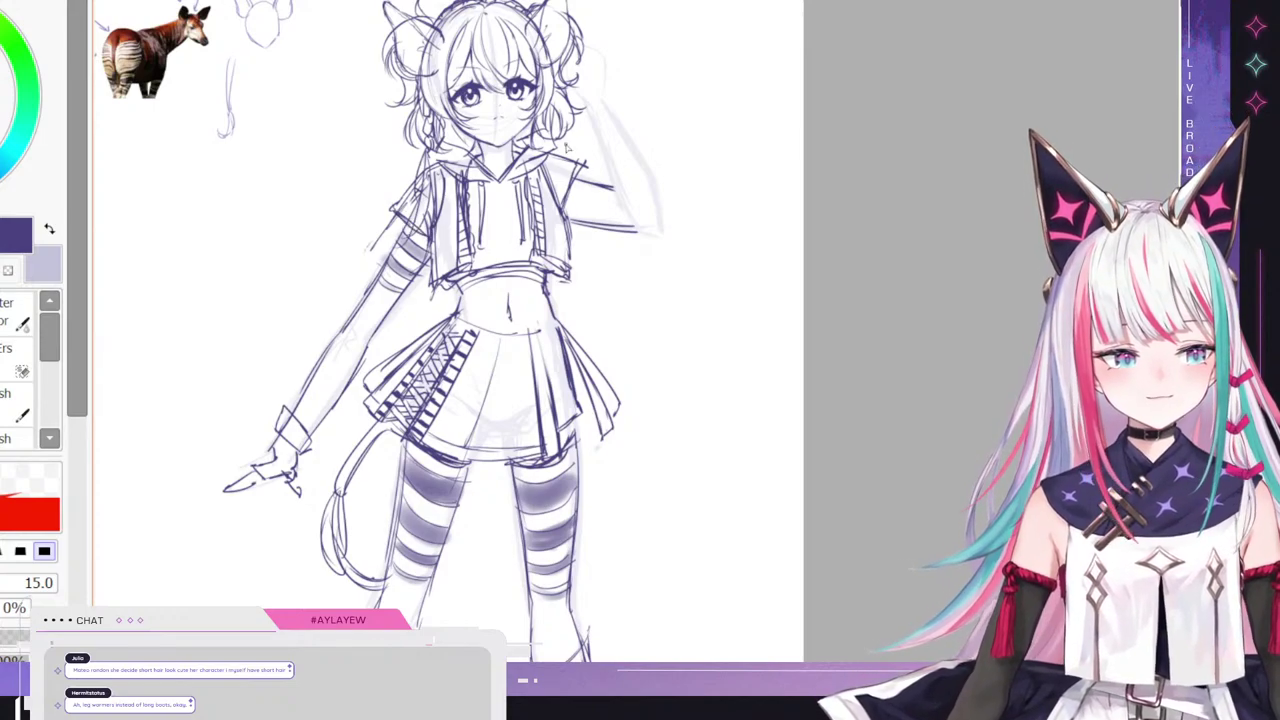
{"action": "mouse_move", "coordinate": [573, 226]}
{"action": "left_mouse_down"}
{"action": "mouse_move", "coordinate": [603, 188]}
{"action": "mouse_move", "coordinate": [601, 233]}
{"action": "mouse_move", "coordinate": [603, 187]}
{"action": "mouse_move", "coordinate": [613, 232]}
{"action": "mouse_move", "coordinate": [613, 177]}
{"action": "mouse_move", "coordinate": [638, 201]}
{"action": "left_mouse_up"}
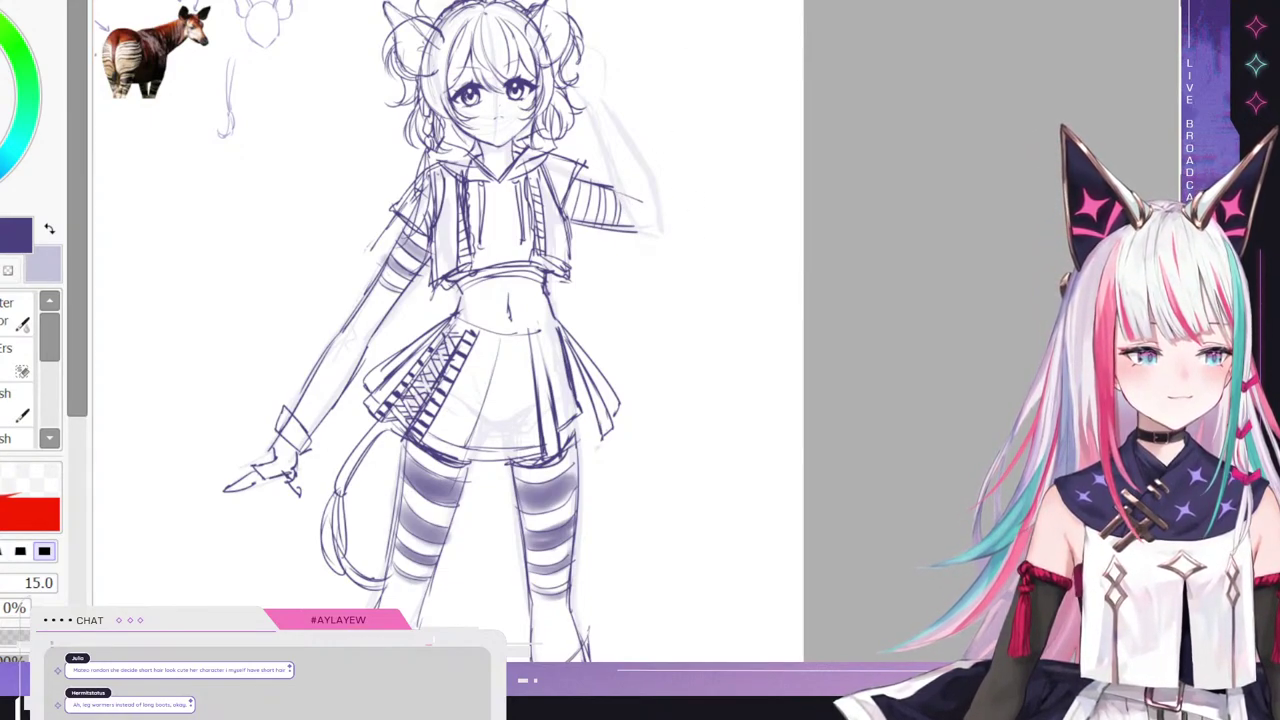
{"action": "mouse_move", "coordinate": [593, 190]}
{"action": "left_mouse_down"}
{"action": "mouse_move", "coordinate": [690, 216]}
{"action": "mouse_move", "coordinate": [692, 248]}
{"action": "mouse_move", "coordinate": [752, 262]}
{"action": "left_mouse_up"}
{"action": "left_click_drag", "start_coordinate": [668, 210], "coordinate": [775, 245]}
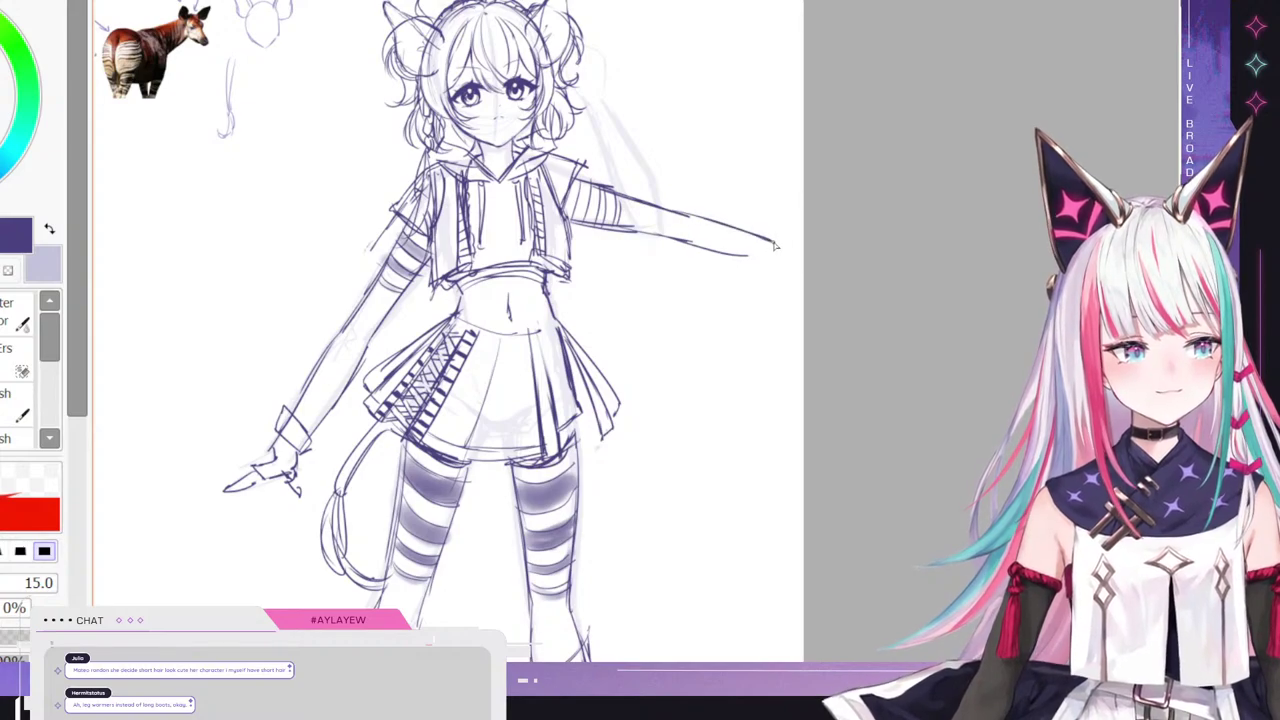
- Check the outstretched arm against the full figure and mark its wrist with a short cross line
{"action": "scroll", "coordinate": [245, 253], "scroll_direction": "down", "scroll_amount": 4}
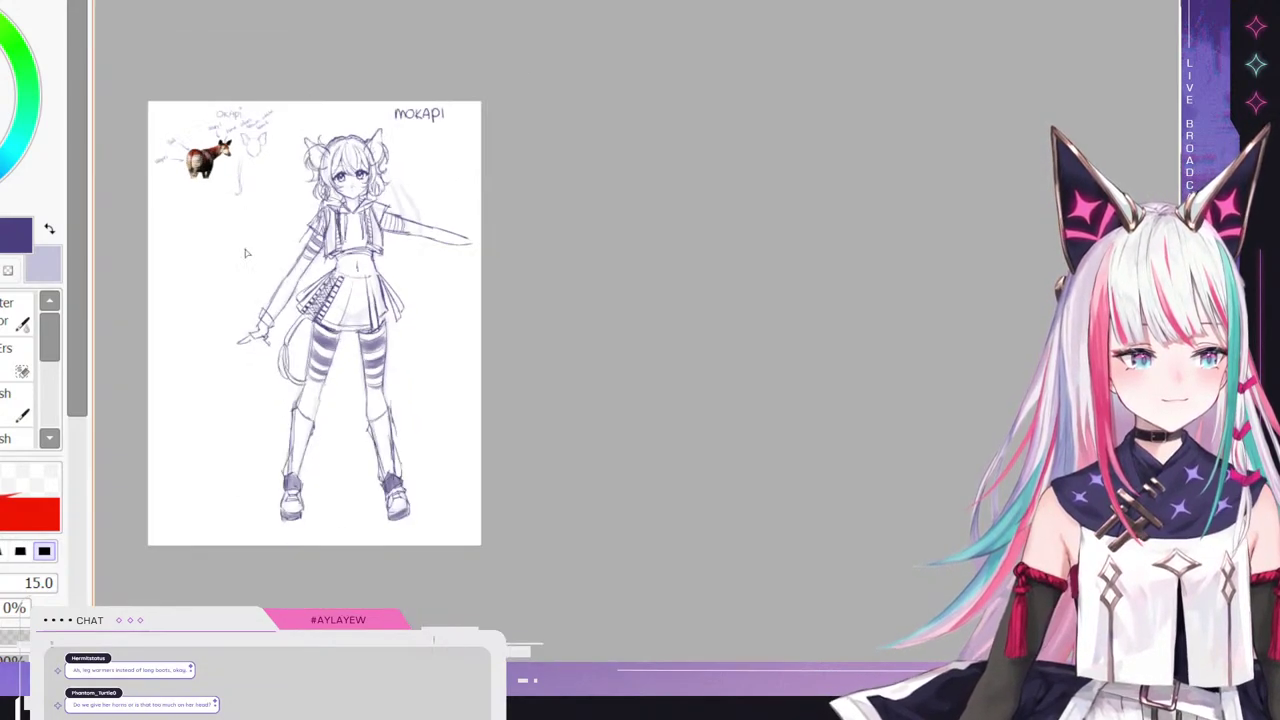
{"action": "scroll", "coordinate": [418, 194], "scroll_direction": "up", "scroll_amount": 2}
{"action": "scroll", "coordinate": [205, 245], "scroll_direction": "up", "scroll_amount": 1}
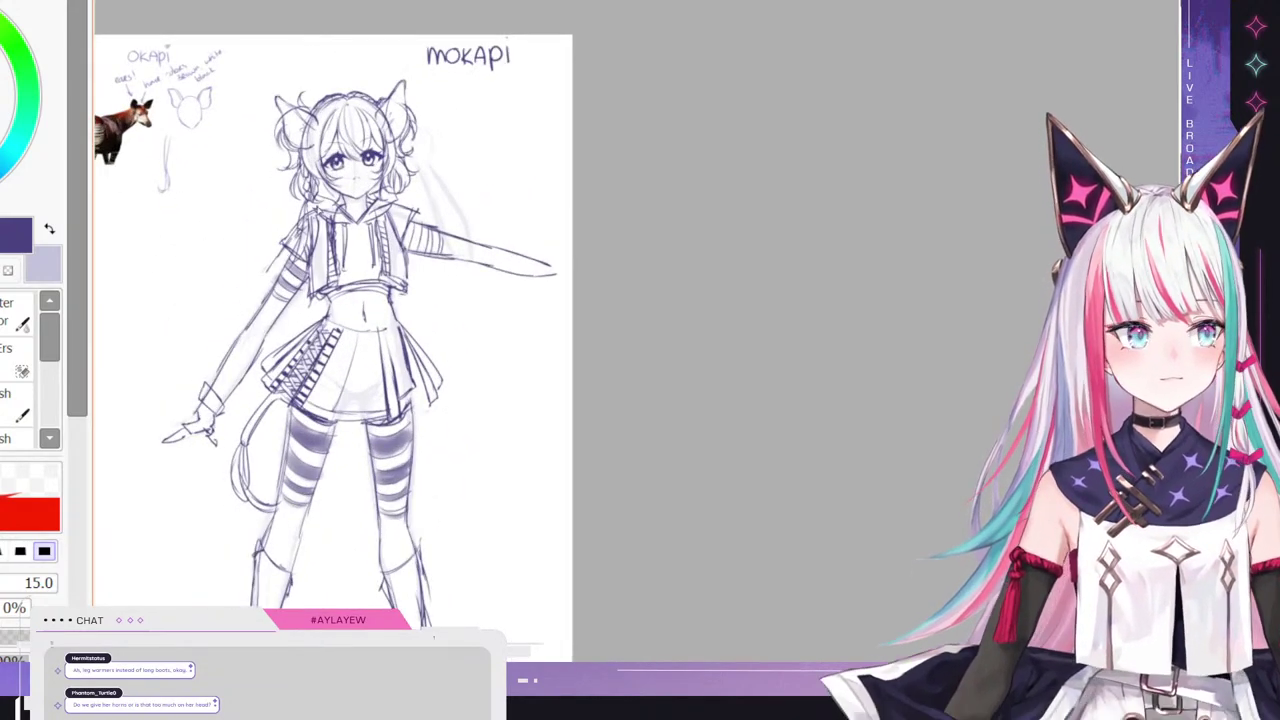
{"action": "scroll", "coordinate": [362, 172], "scroll_direction": "up", "scroll_amount": 1}
{"action": "scroll", "coordinate": [276, 302], "scroll_direction": "up", "scroll_amount": 2}
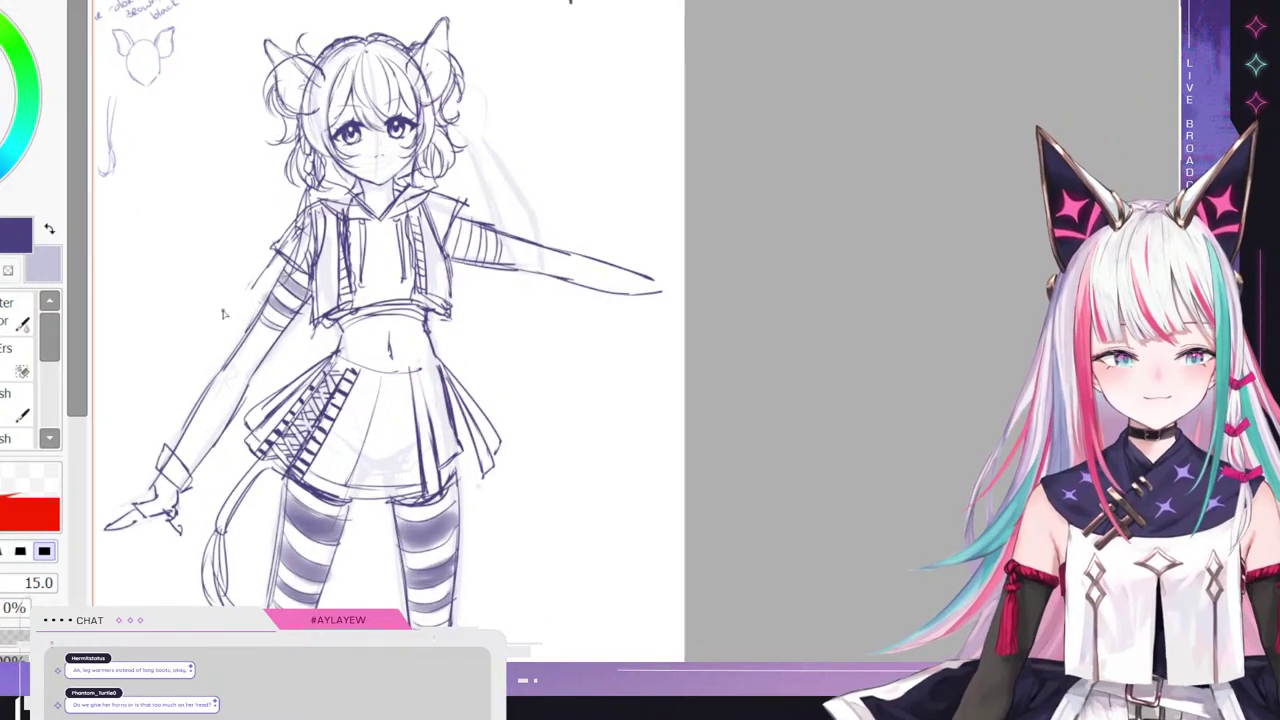
{"action": "scroll", "coordinate": [303, 294], "scroll_direction": "down", "scroll_amount": 1}
{"action": "scroll", "coordinate": [256, 388], "scroll_direction": "up", "scroll_amount": 1}
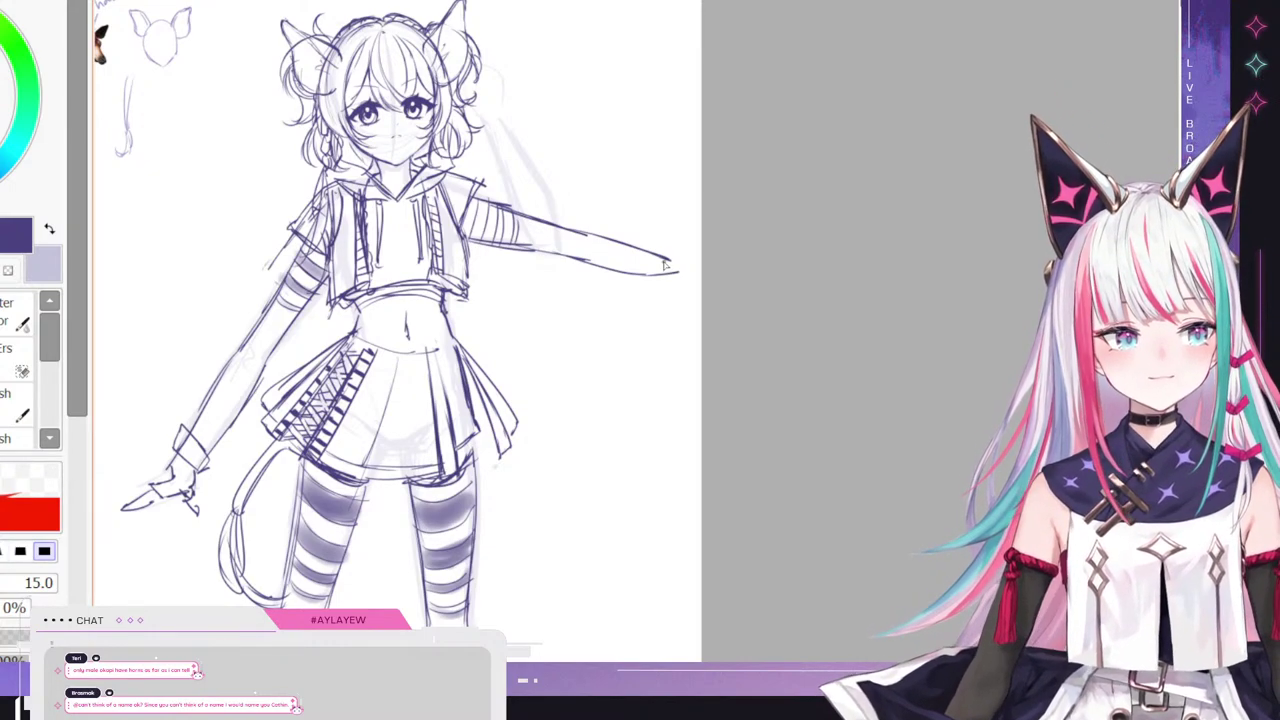
{"action": "left_click_drag", "start_coordinate": [660, 258], "coordinate": [658, 290]}
- Extend the canvas sideways beyond the outstretched arm to make room for the hand
{"action": "scroll", "coordinate": [638, 268], "scroll_direction": "down", "scroll_amount": 5}
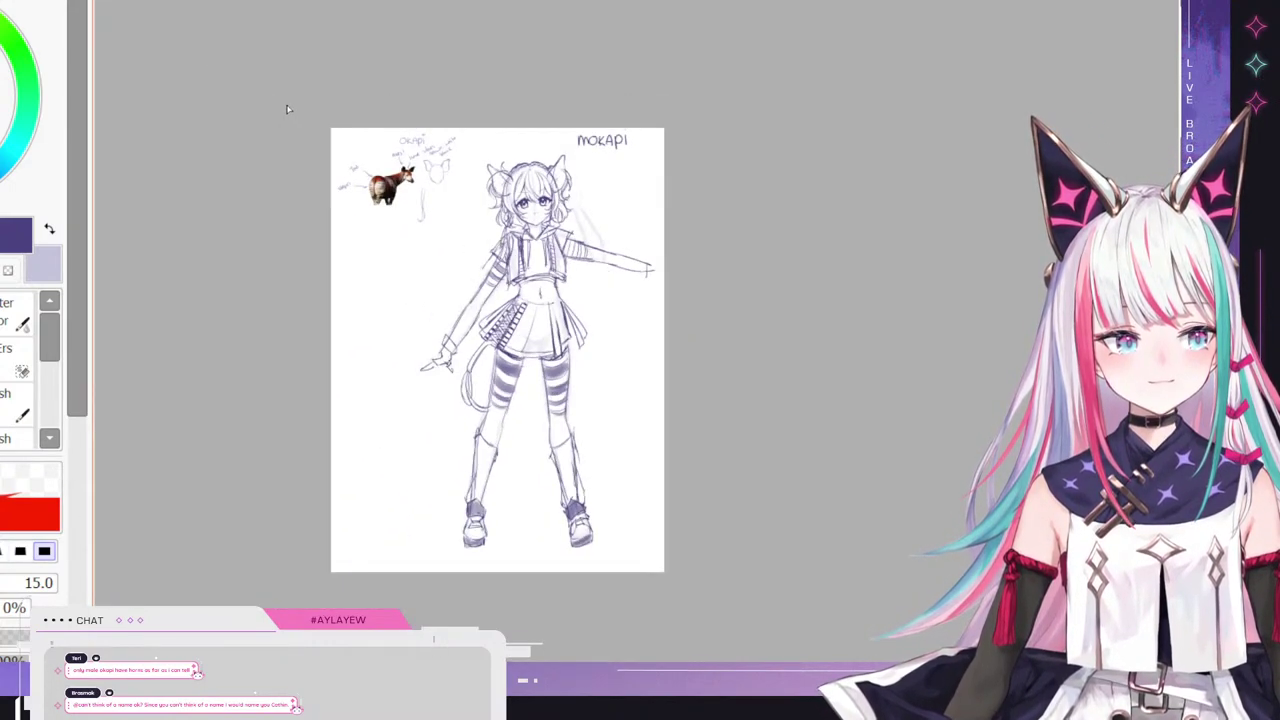
{"action": "scroll", "coordinate": [289, 109], "scroll_direction": "down", "scroll_amount": 2}
{"action": "scroll", "coordinate": [580, 178], "scroll_direction": "up", "scroll_amount": 3}
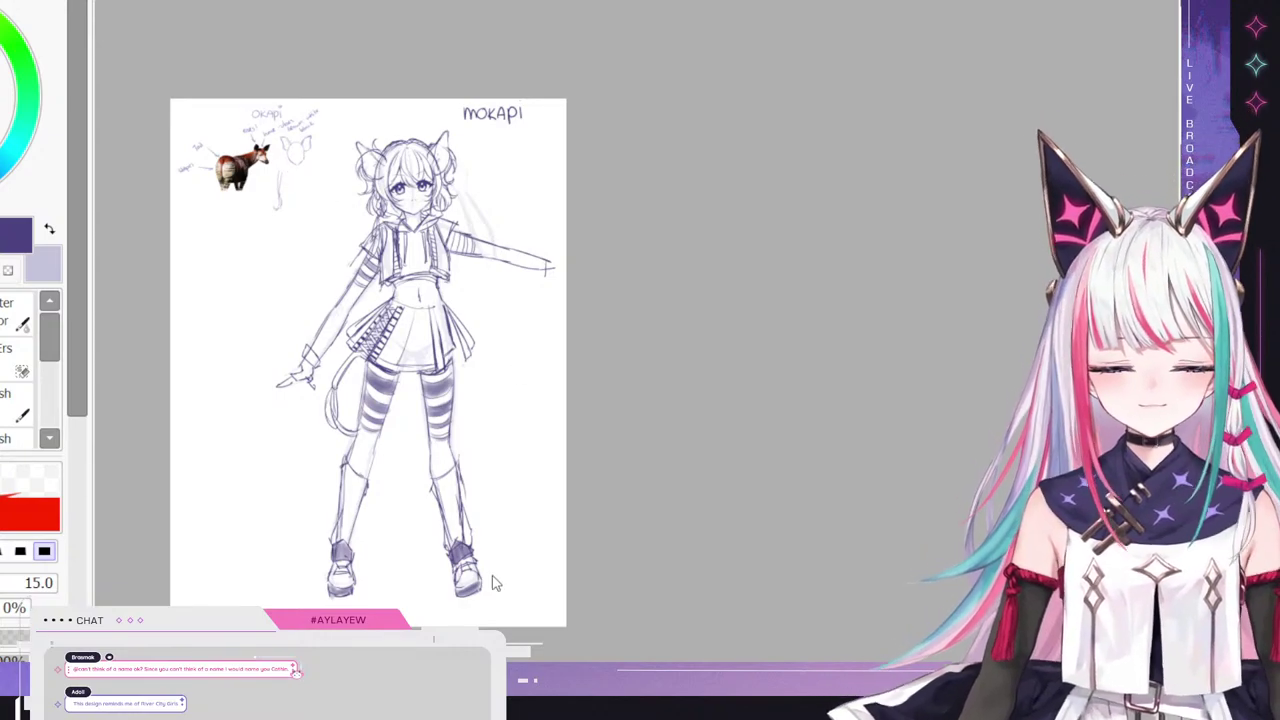
{"action": "key", "text": "ctrl+z"}
{"action": "key", "text": "ctrl+y"}
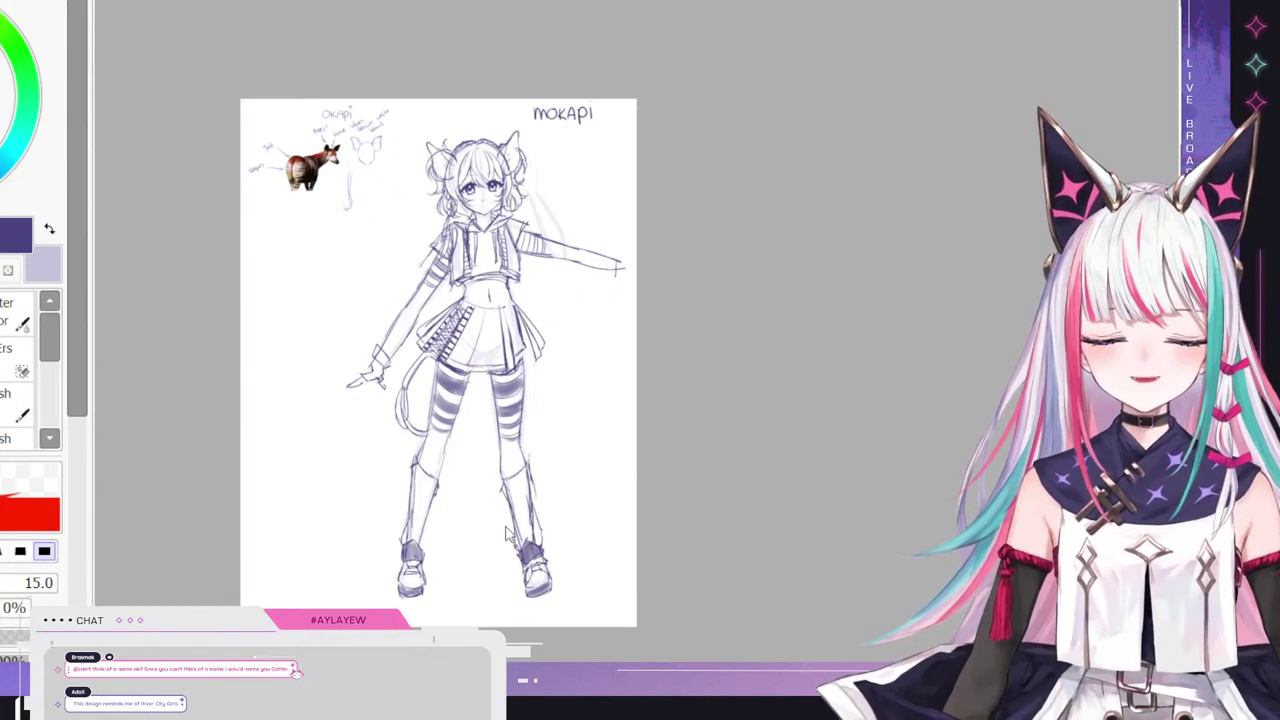
{"action": "key", "text": "ctrl+y"}
{"action": "scroll", "coordinate": [679, 262], "scroll_direction": "up", "scroll_amount": 3}
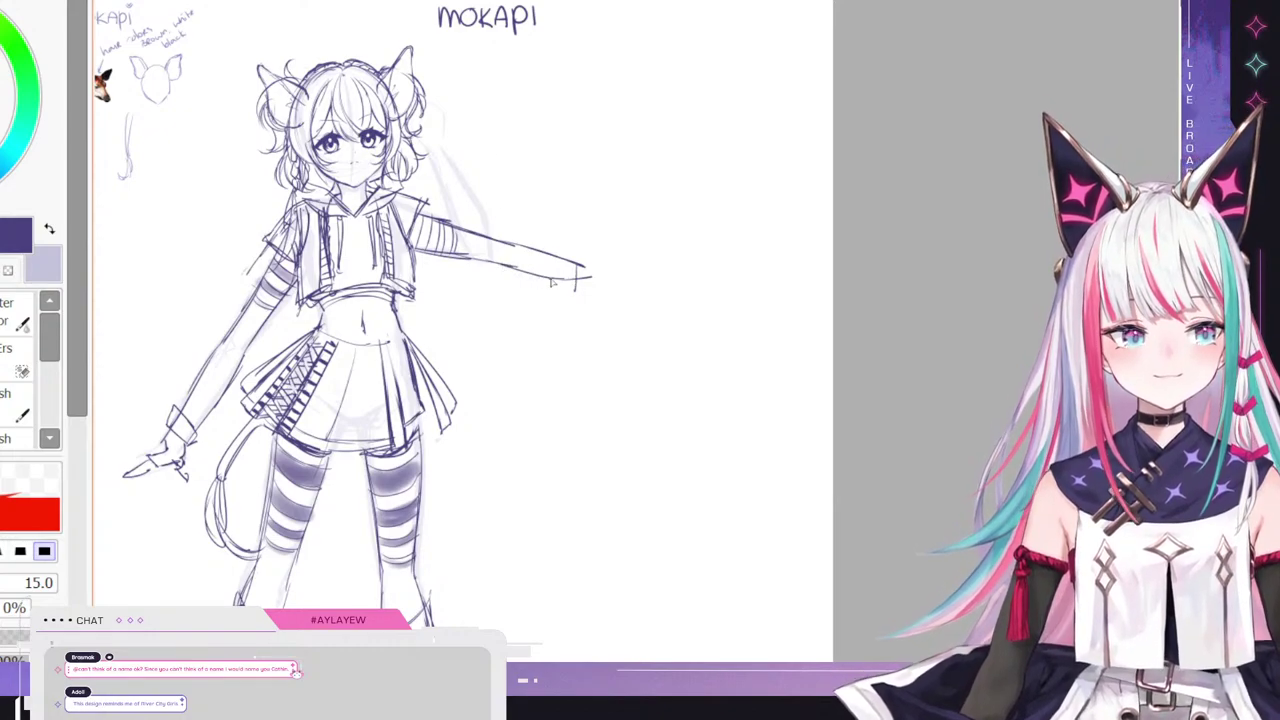
- Sketch a flared glove cuff and a hand with spread, pointed fingers on the outstretched arm
{"action": "mouse_move", "coordinate": [553, 282]}
{"action": "left_mouse_down"}
{"action": "mouse_move", "coordinate": [606, 288]}
{"action": "mouse_move", "coordinate": [606, 276]}
{"action": "left_mouse_up"}
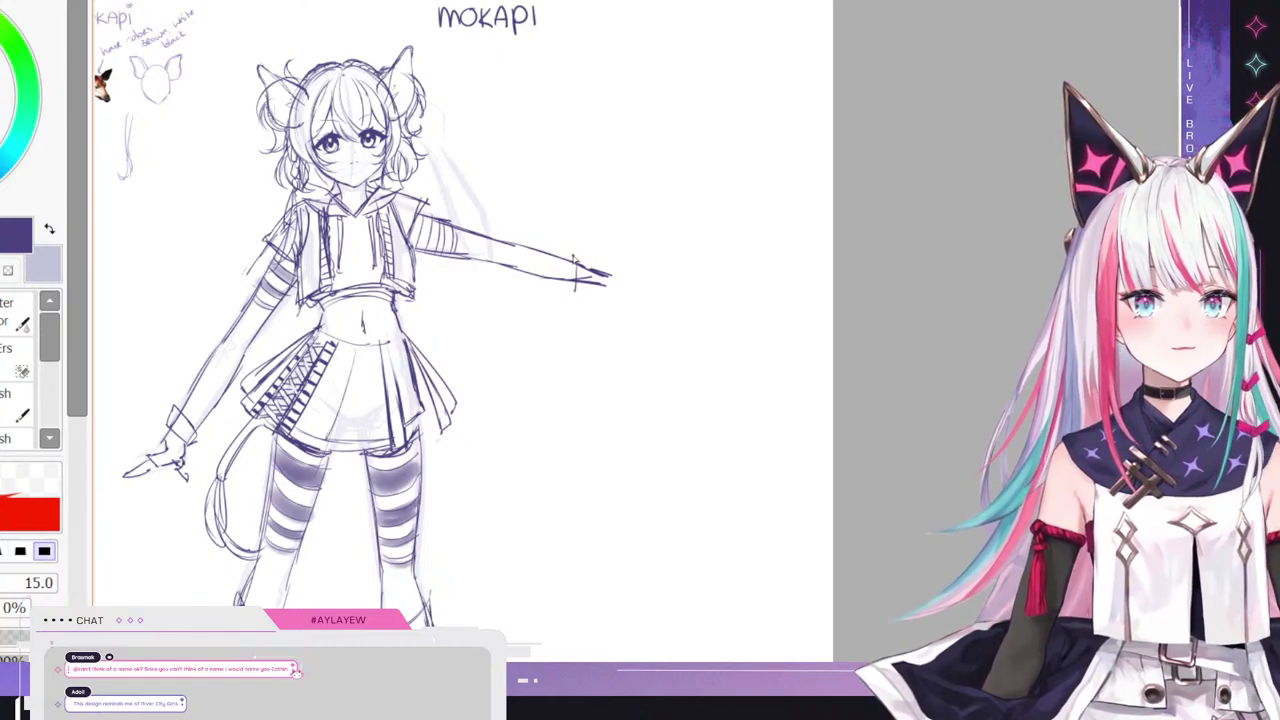
{"action": "mouse_move", "coordinate": [600, 268]}
{"action": "left_mouse_down"}
{"action": "mouse_move", "coordinate": [586, 296]}
{"action": "mouse_move", "coordinate": [611, 273]}
{"action": "mouse_move", "coordinate": [604, 294]}
{"action": "mouse_move", "coordinate": [617, 277]}
{"action": "mouse_move", "coordinate": [649, 291]}
{"action": "mouse_move", "coordinate": [624, 310]}
{"action": "mouse_move", "coordinate": [656, 308]}
{"action": "left_mouse_up"}
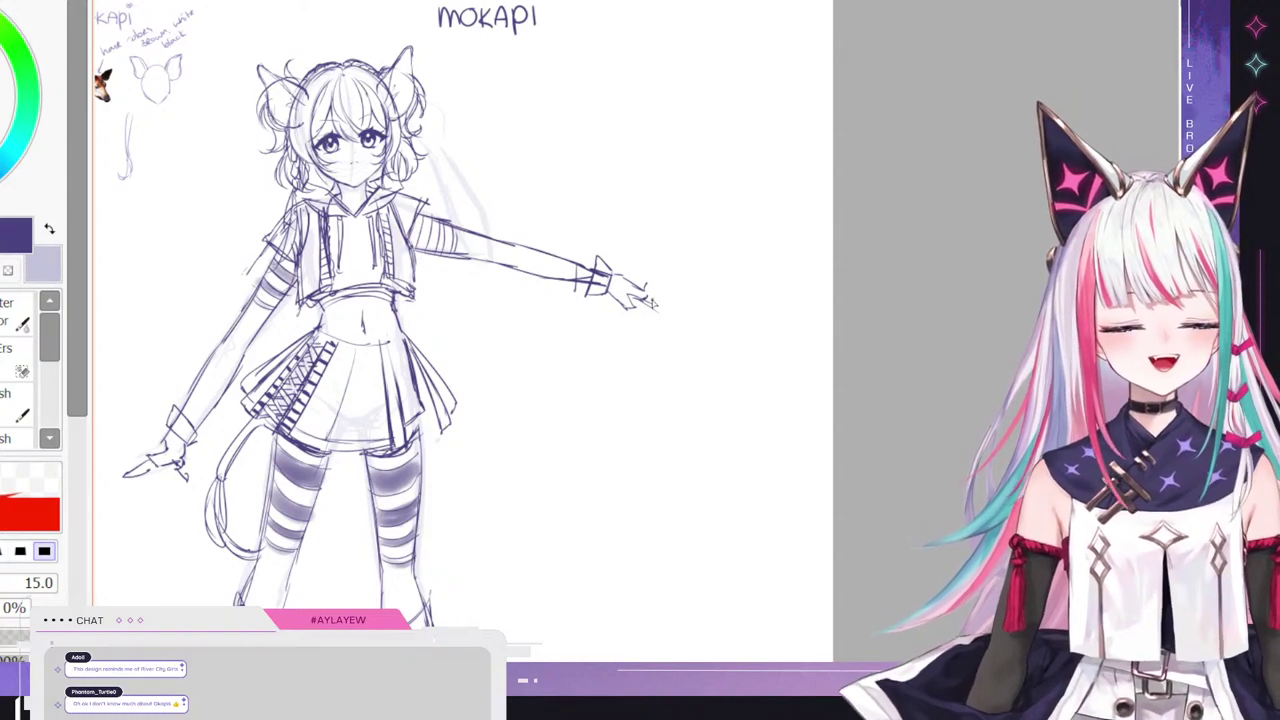
{"action": "mouse_move", "coordinate": [648, 290]}
{"action": "left_mouse_down"}
{"action": "mouse_move", "coordinate": [671, 311]}
{"action": "mouse_move", "coordinate": [631, 322]}
{"action": "mouse_move", "coordinate": [626, 304]}
{"action": "left_mouse_up"}
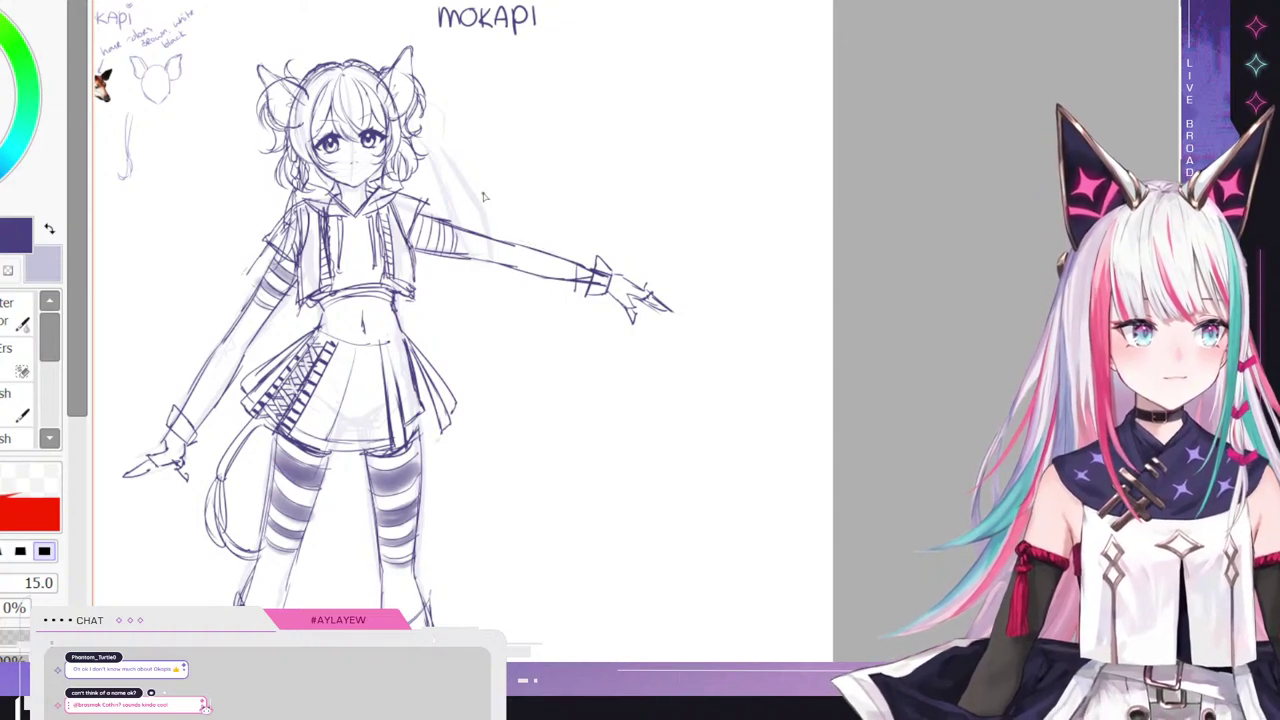
- Shade alternate stripes on the outstretched upper arm with the watercolor brush and compare with the rest of the figure
{"action": "key", "text": "c"}
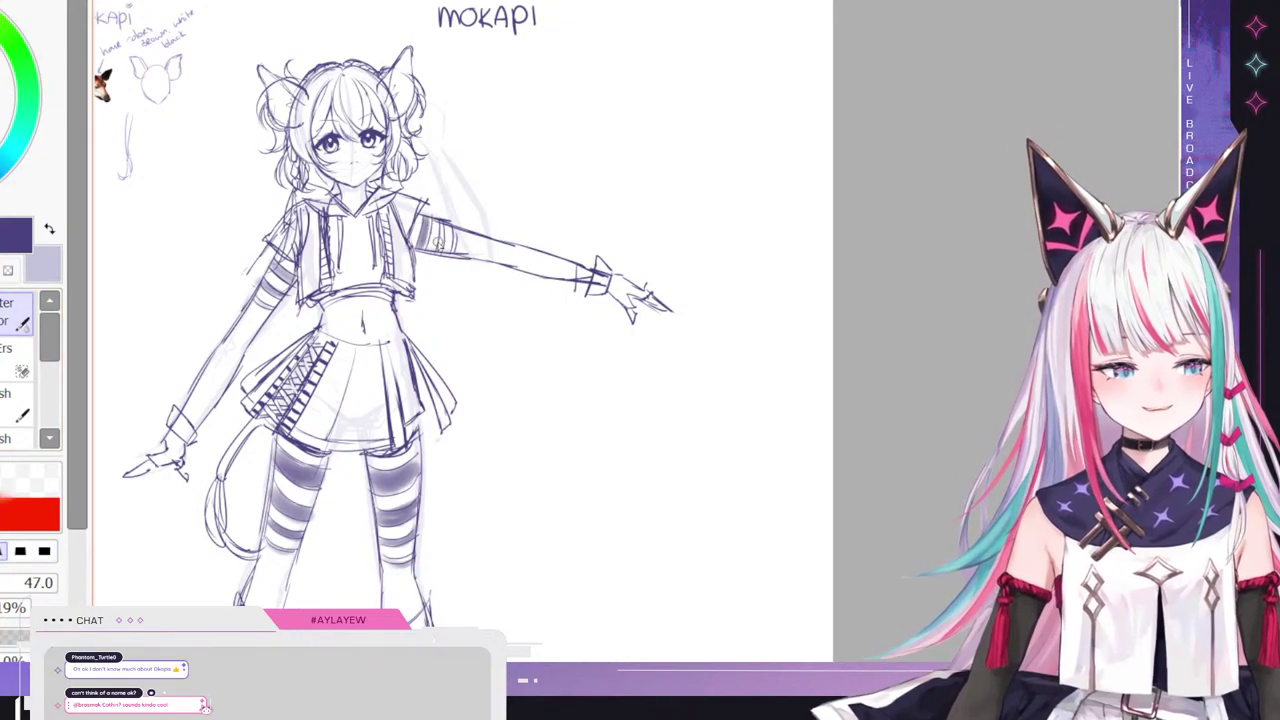
{"action": "mouse_move", "coordinate": [444, 226]}
{"action": "left_mouse_down"}
{"action": "mouse_move", "coordinate": [440, 254]}
{"action": "mouse_move", "coordinate": [459, 238]}
{"action": "mouse_move", "coordinate": [455, 255]}
{"action": "left_mouse_up"}
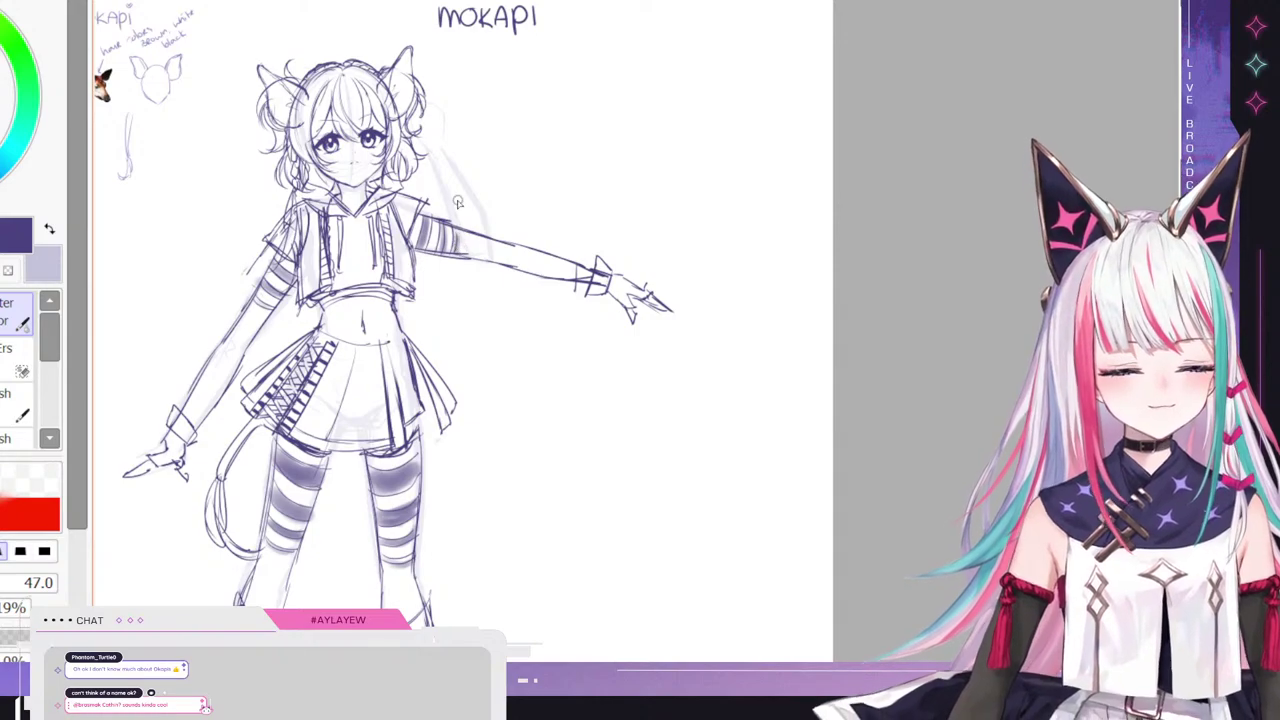
{"action": "scroll", "coordinate": [436, 215], "scroll_direction": "down", "scroll_amount": 3}
{"action": "scroll", "coordinate": [380, 238], "scroll_direction": "up", "scroll_amount": 3}
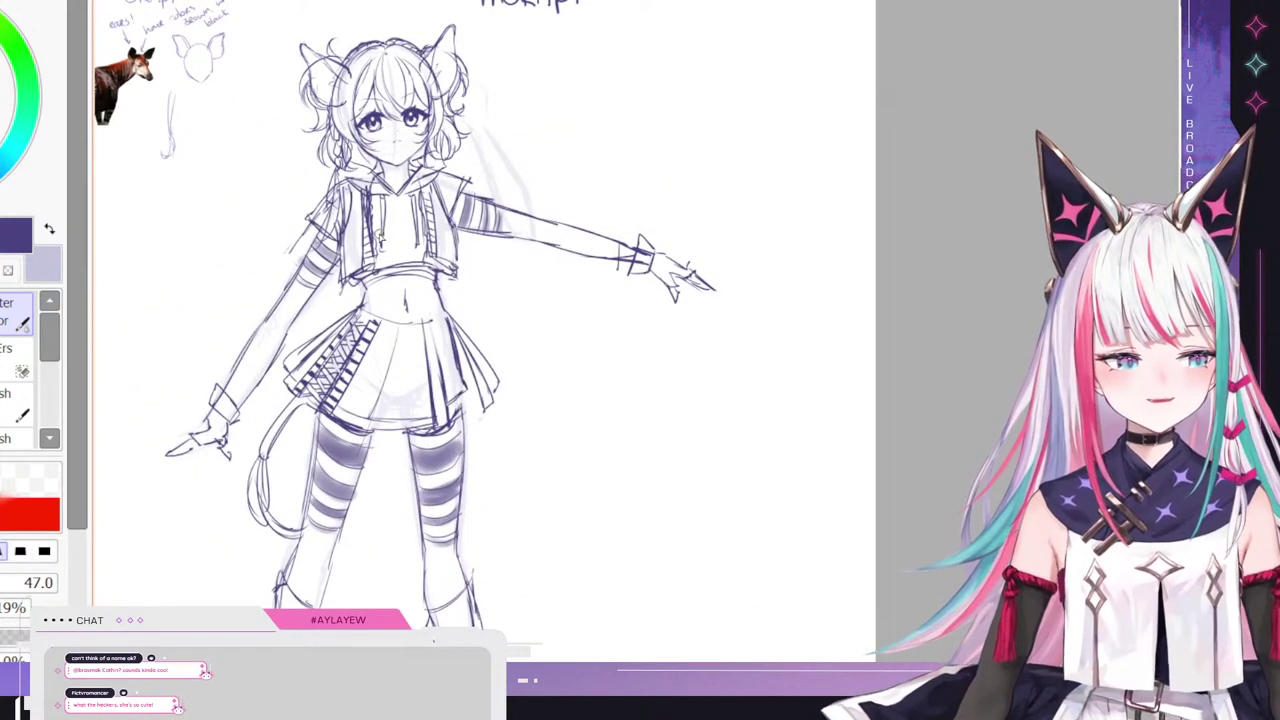
- Sketch a waistband along the top of the skirt with a knotted bow at the hip
{"action": "key", "text": "["}
{"action": "key", "text": "["}
{"action": "key", "text": "["}
{"action": "key", "text": "["}
{"action": "key", "text": "["}
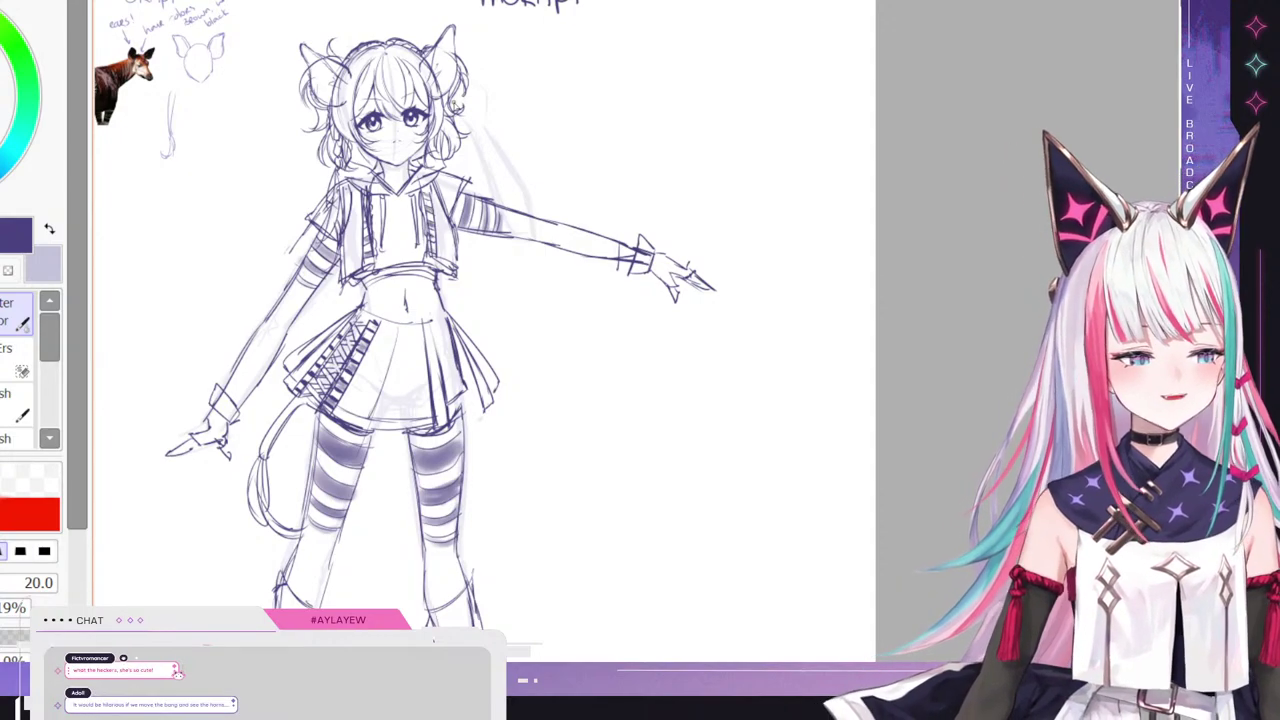
{"action": "key", "text": "e"}
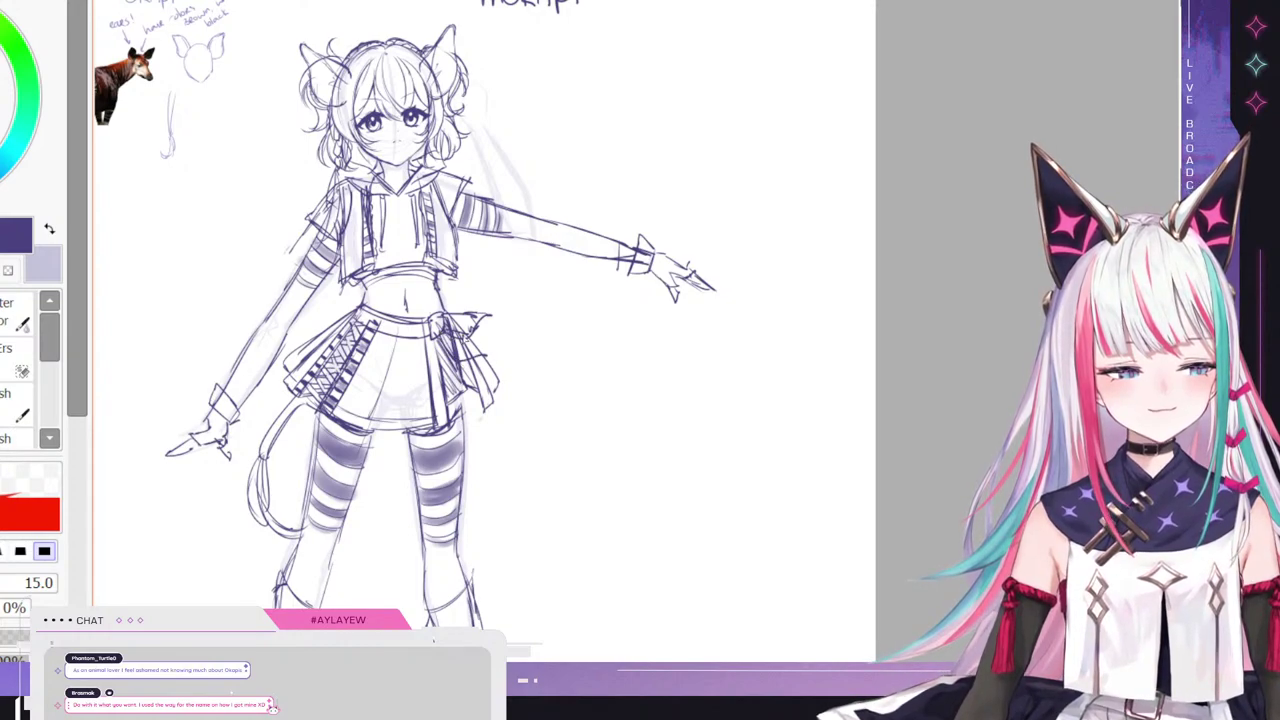
- Erase skirt lines overlapping the hip bow and refine the bow's knot and hanging ends
{"action": "key", "text": "e"}
{"action": "left_click_drag", "start_coordinate": [452, 346], "coordinate": [456, 324]}
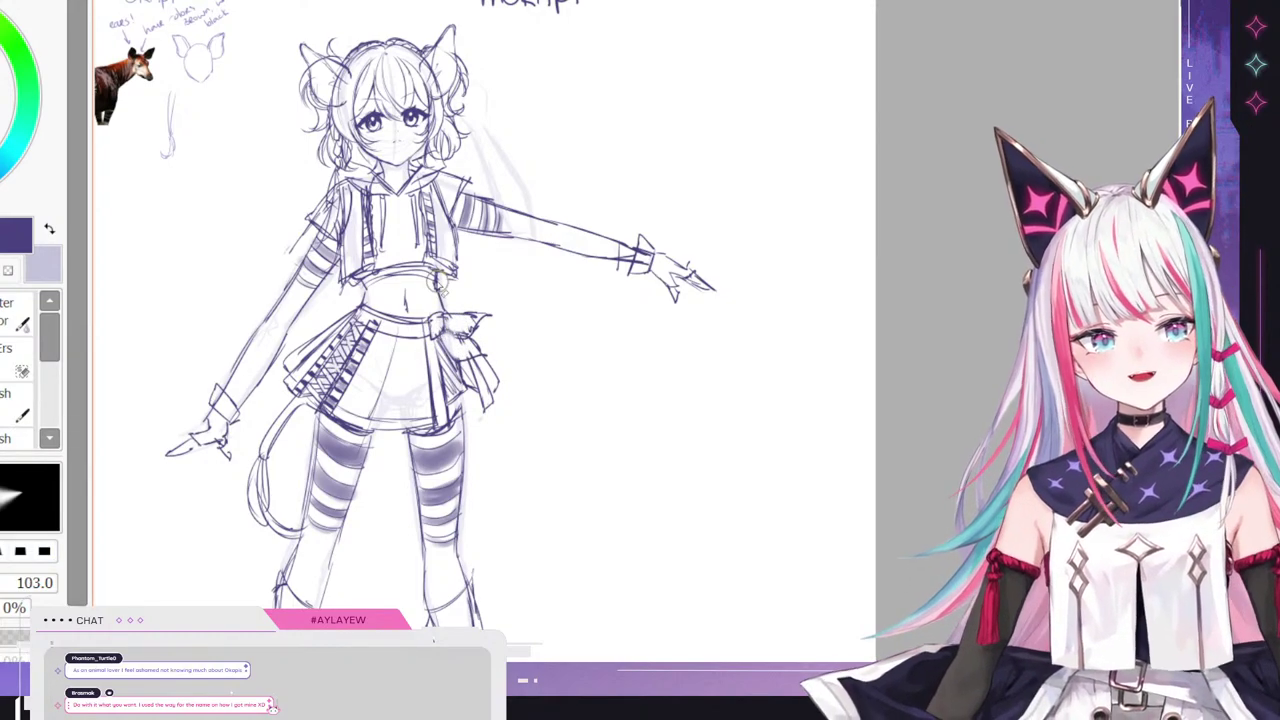
{"action": "key", "text": "n"}
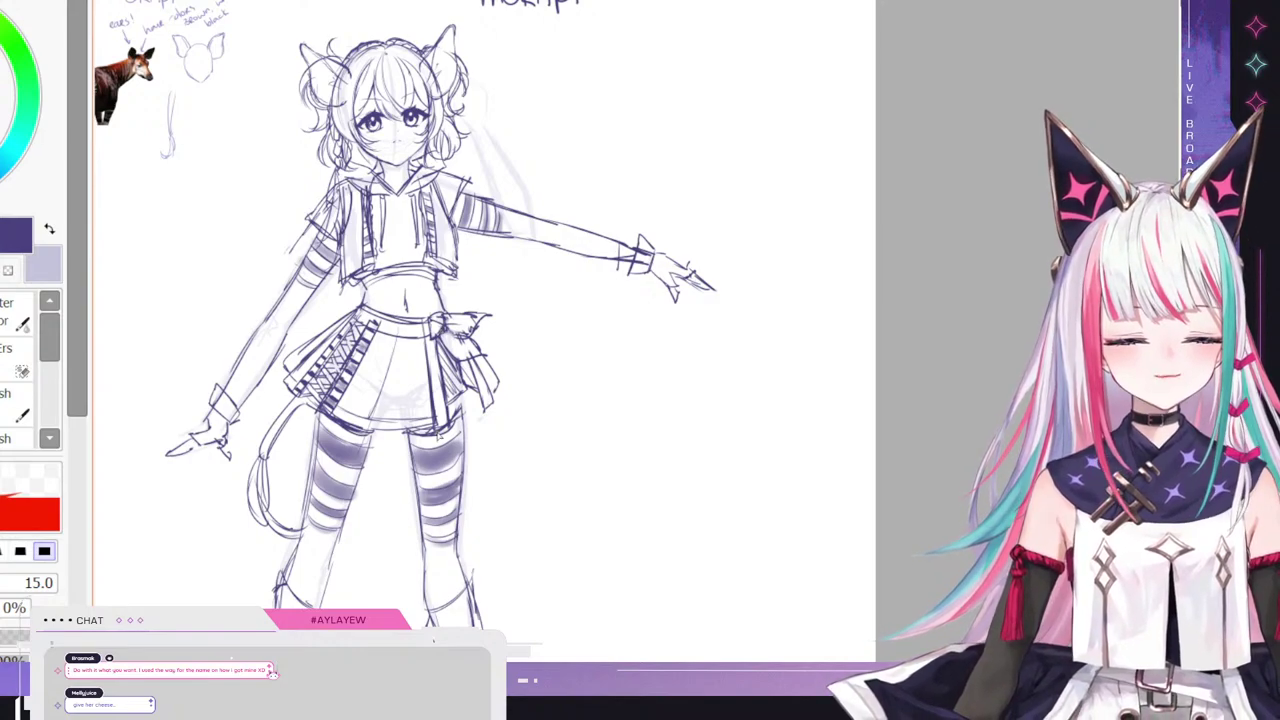
{"action": "key", "text": "e"}
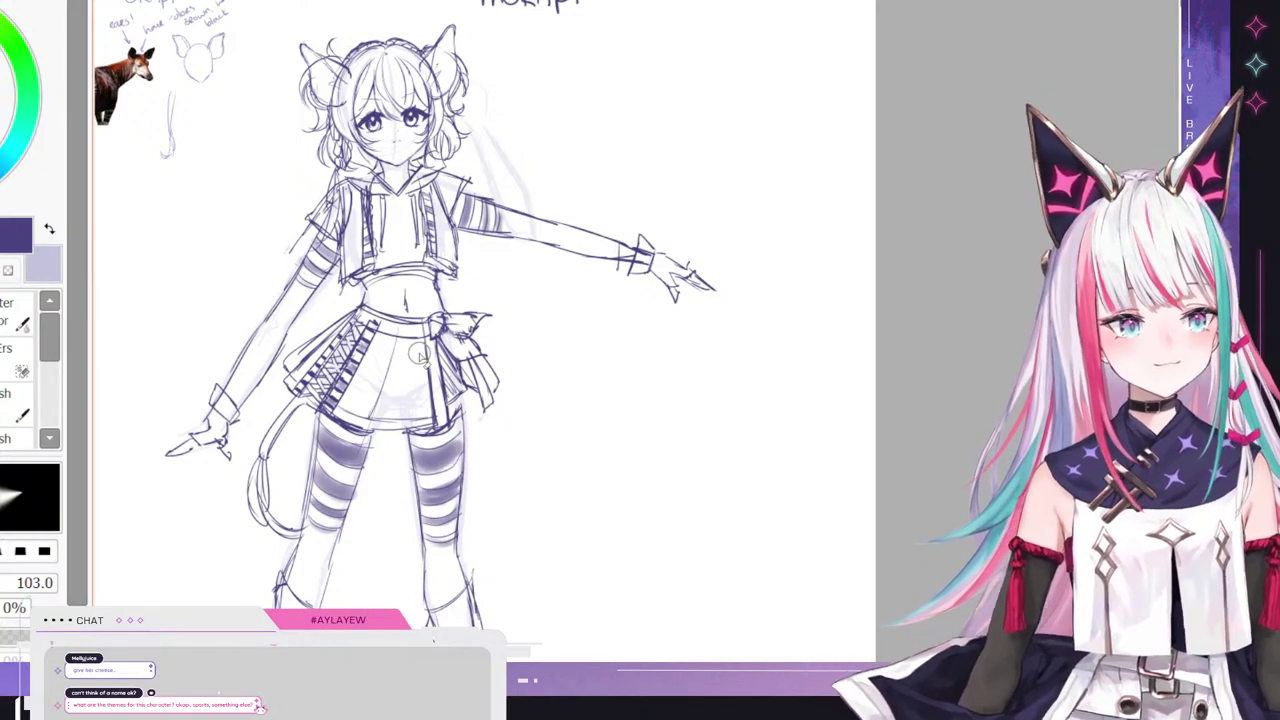
- Examine the whole figure, then the outfit from jacket to stockings, checking the new bow and outstretched arm
{"action": "scroll", "coordinate": [392, 367], "scroll_direction": "down", "scroll_amount": 4}
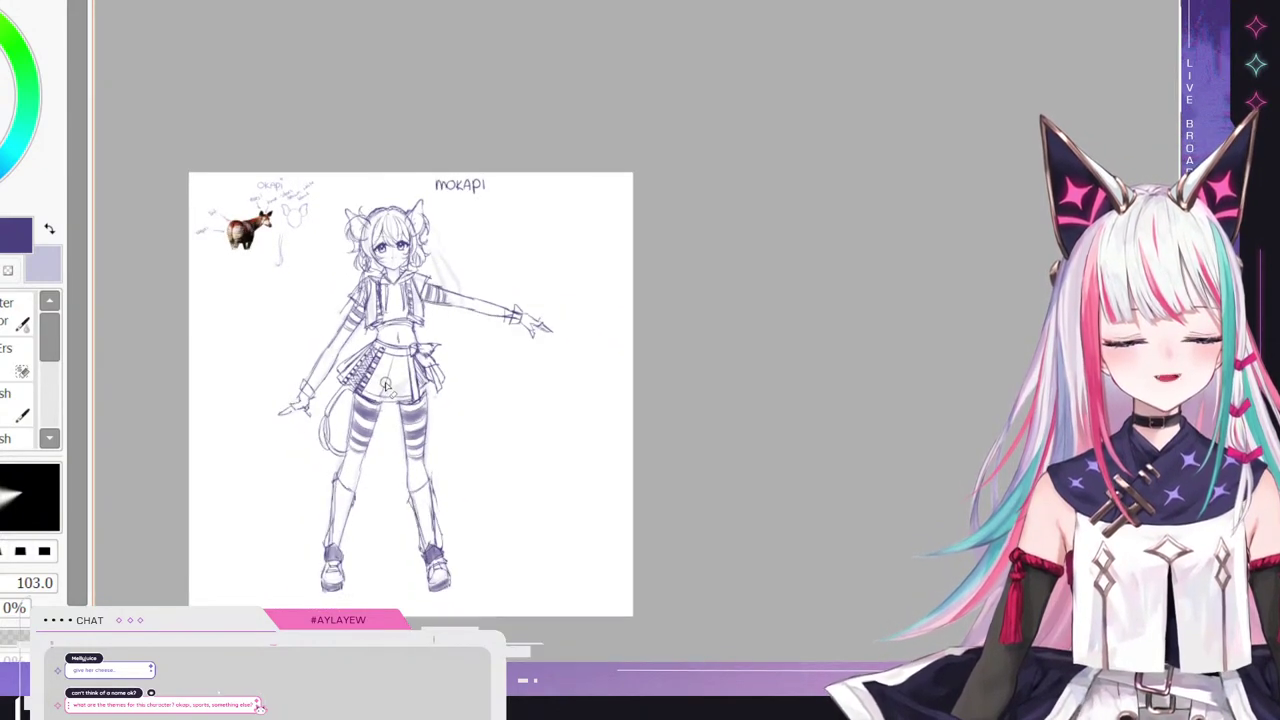
{"action": "scroll", "coordinate": [345, 428], "scroll_direction": "up", "scroll_amount": 2}
{"action": "scroll", "coordinate": [504, 399], "scroll_direction": "up", "scroll_amount": 1}
{"action": "scroll", "coordinate": [345, 376], "scroll_direction": "down", "scroll_amount": 1}
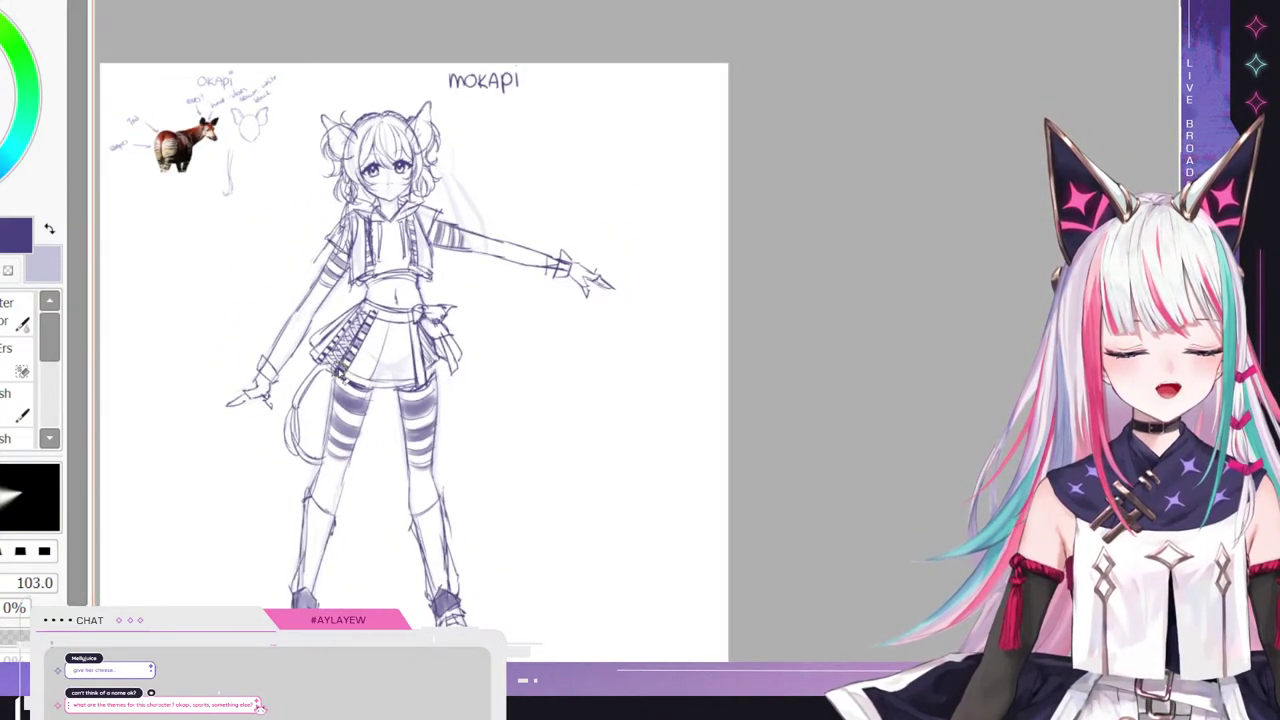
{"action": "scroll", "coordinate": [249, 417], "scroll_direction": "up", "scroll_amount": 2}
{"action": "scroll", "coordinate": [362, 482], "scroll_direction": "down", "scroll_amount": 1}
{"action": "scroll", "coordinate": [386, 148], "scroll_direction": "up", "scroll_amount": 1}
{"action": "scroll", "coordinate": [398, 149], "scroll_direction": "up", "scroll_amount": 1}
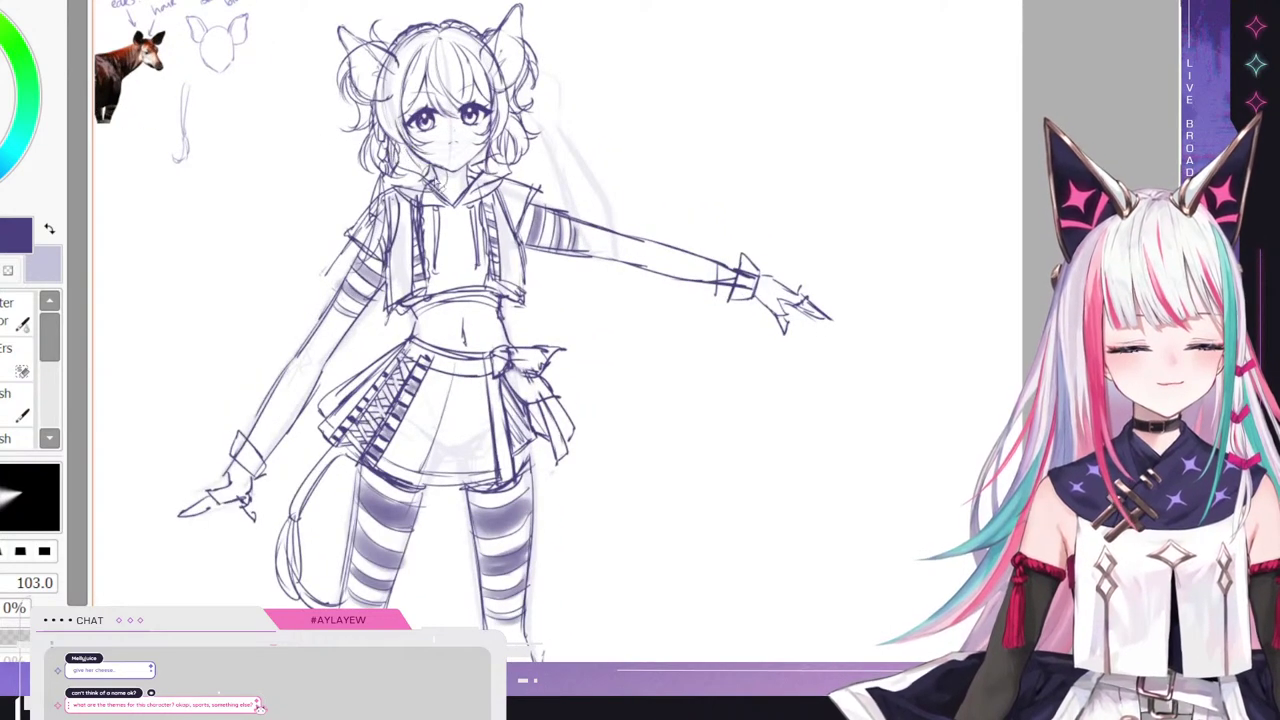
{"action": "scroll", "coordinate": [783, 400], "scroll_direction": "down", "scroll_amount": 1}
{"action": "scroll", "coordinate": [785, 402], "scroll_direction": "up", "scroll_amount": 1}
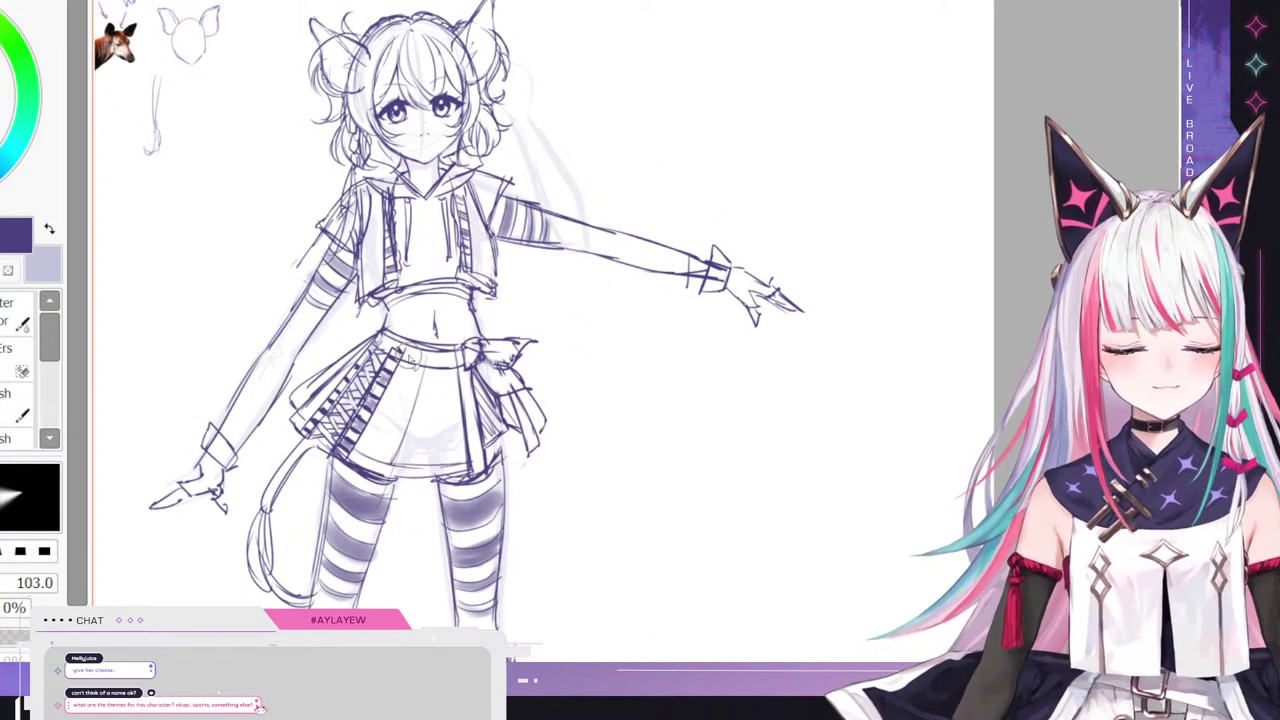
- Clean up the skirt pleat lines beneath the bow, touch up the waistband, and check the full figure
{"action": "key", "text": "e"}
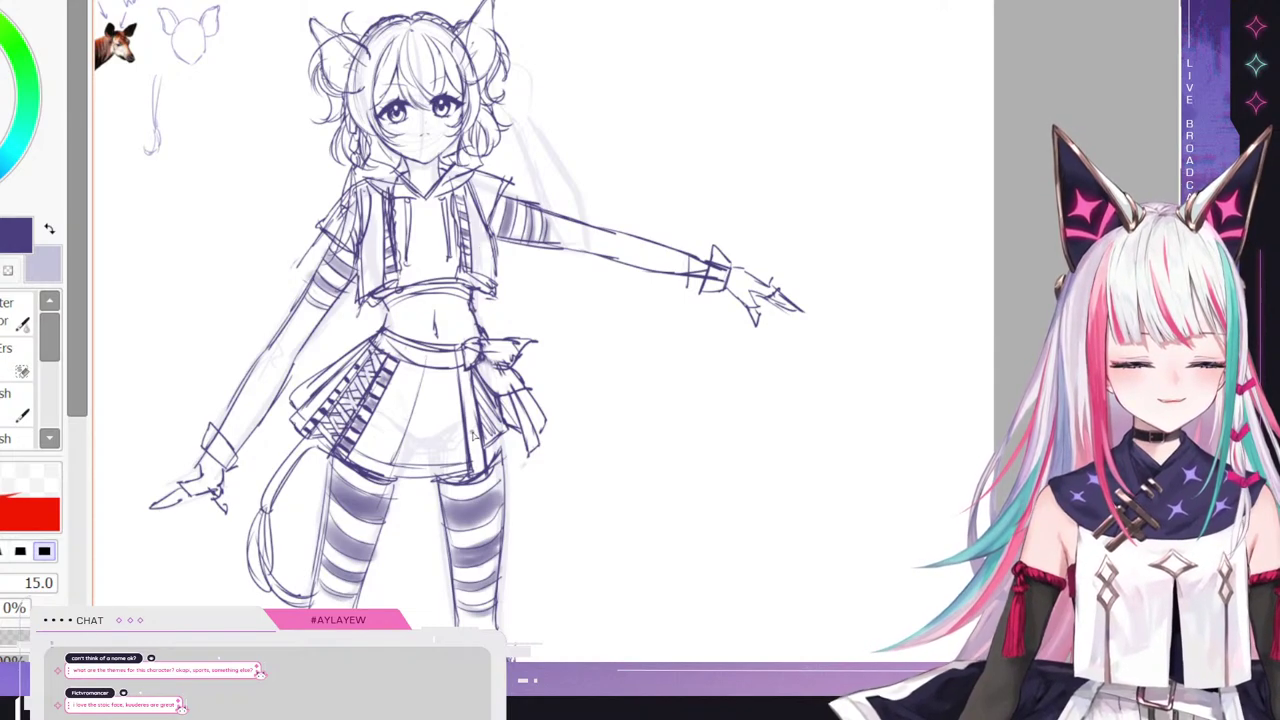
{"action": "key", "text": "e"}
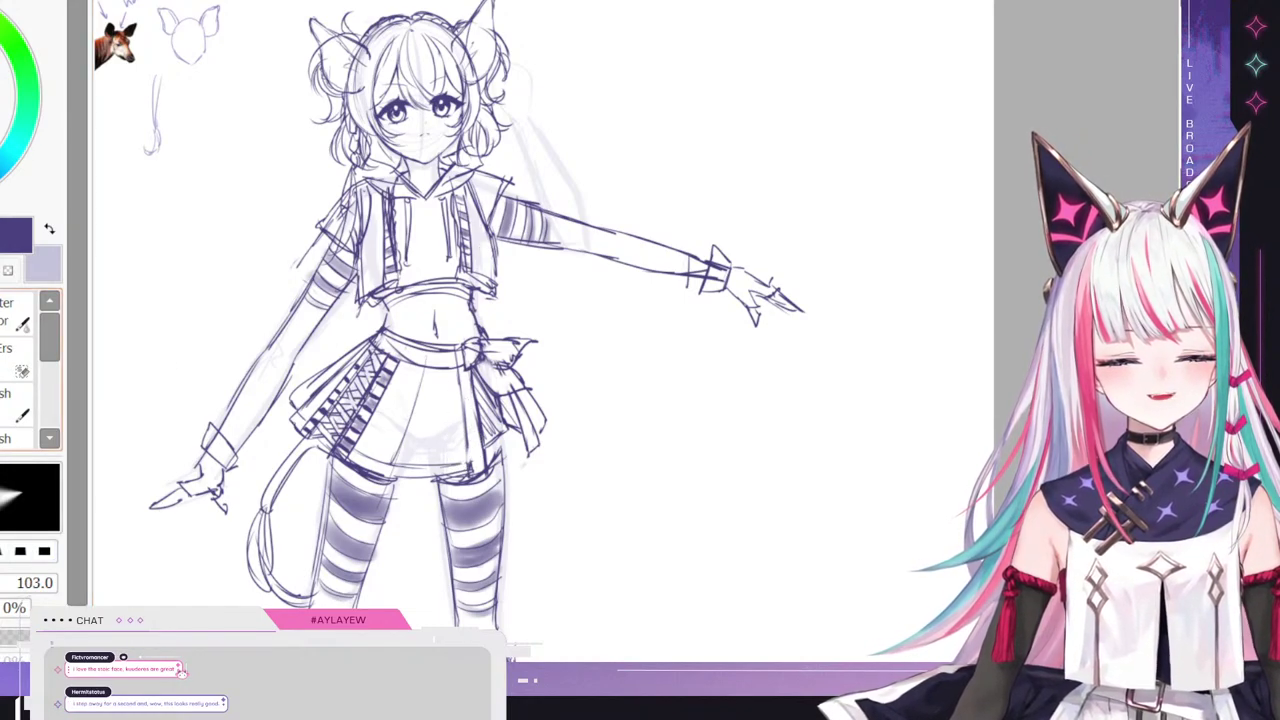
{"action": "key", "text": "b"}
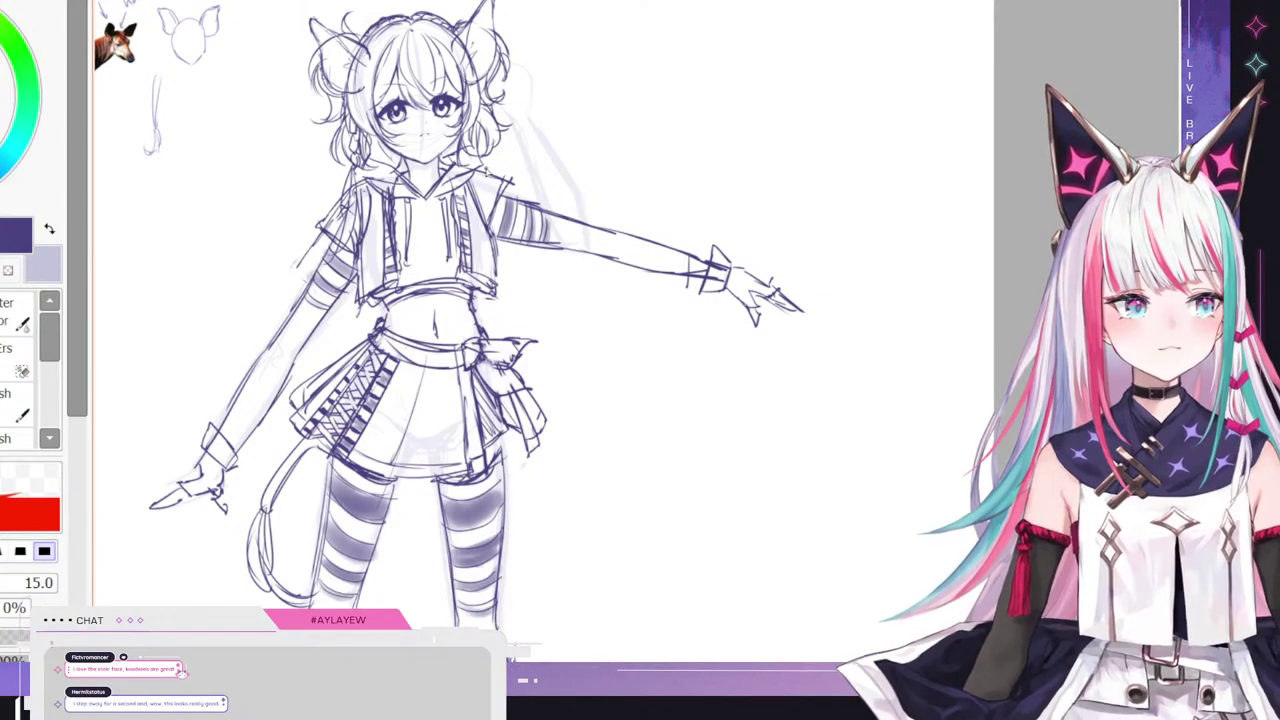
{"action": "scroll", "coordinate": [408, 150], "scroll_direction": "down", "scroll_amount": 3}
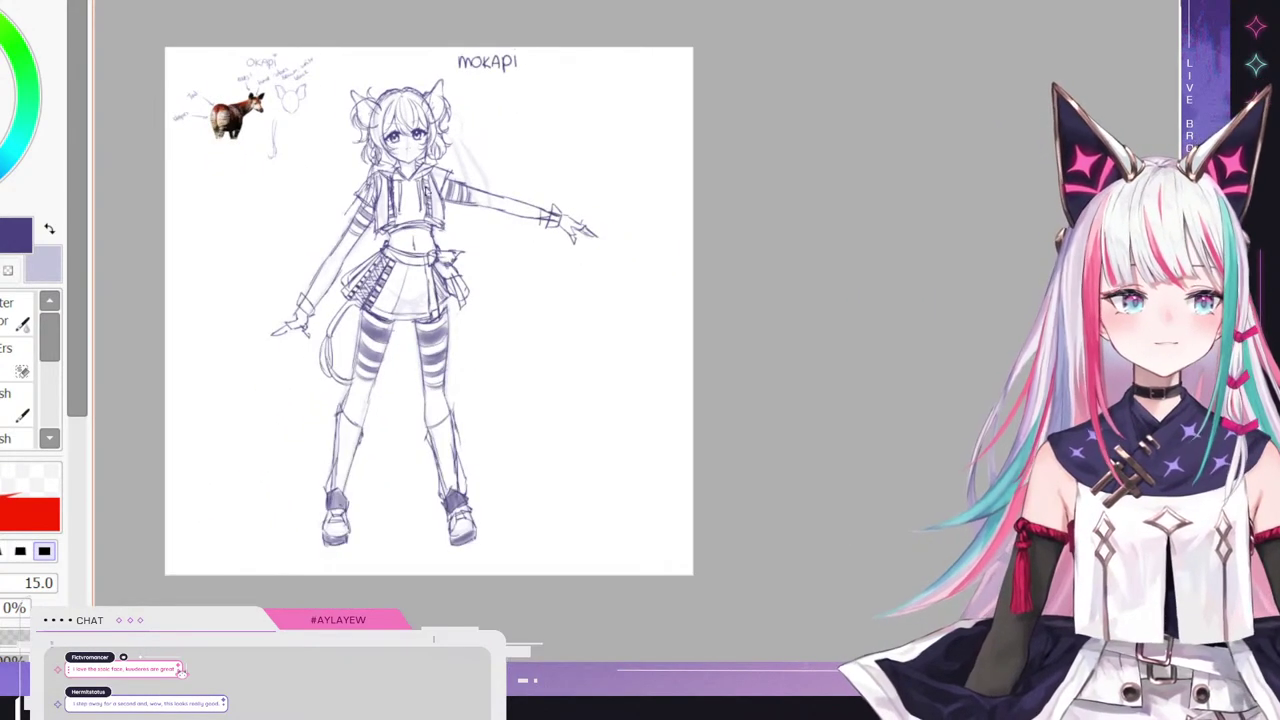
{"action": "scroll", "coordinate": [450, 54], "scroll_direction": "up", "scroll_amount": 4}
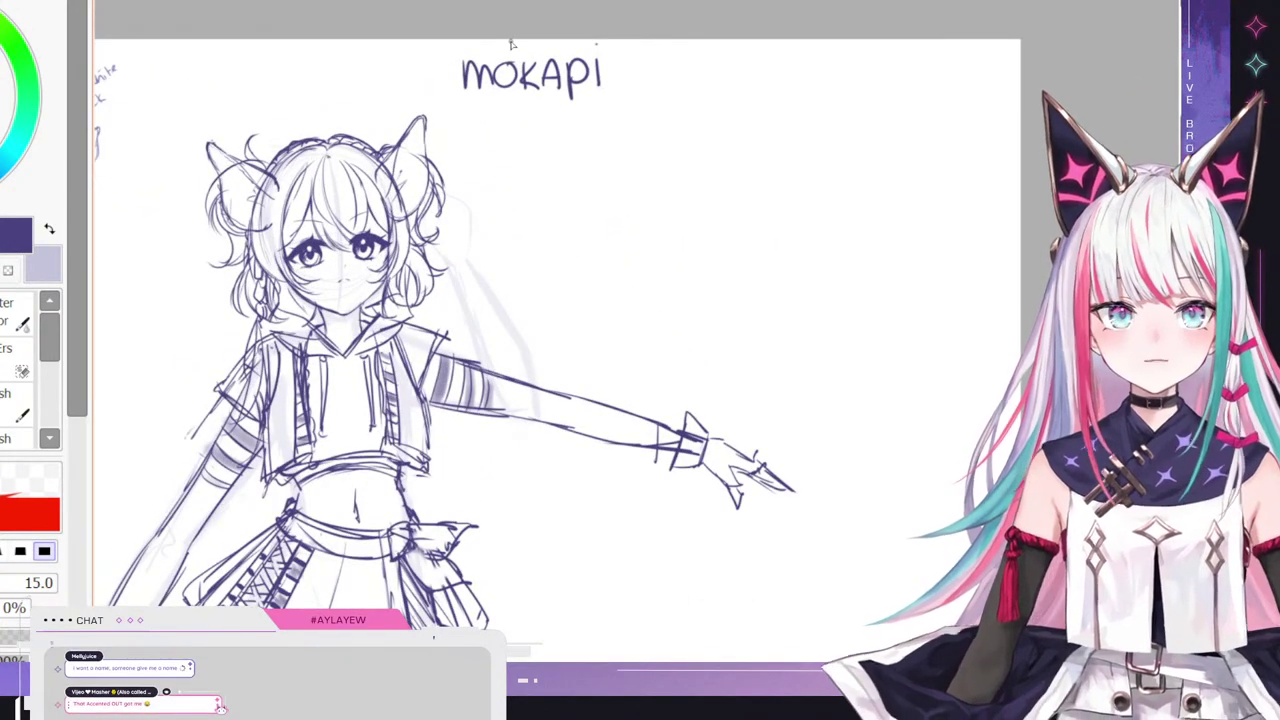
- Look over the full-body okapi-girl sketch from the head and outfit down to the legs and shoes
{"action": "scroll", "coordinate": [559, 136], "scroll_direction": "down", "scroll_amount": 2}
{"action": "scroll", "coordinate": [420, 218], "scroll_direction": "up", "scroll_amount": 1}
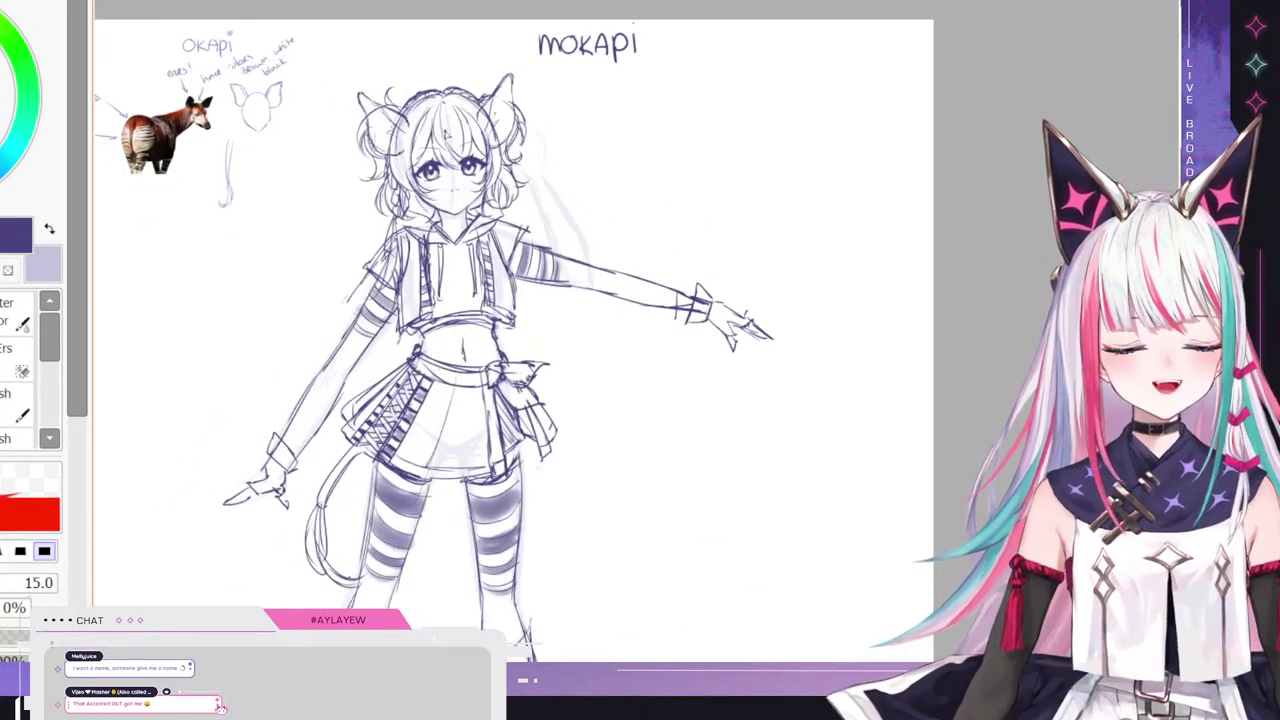
{"action": "scroll", "coordinate": [530, 288], "scroll_direction": "down", "scroll_amount": 1}
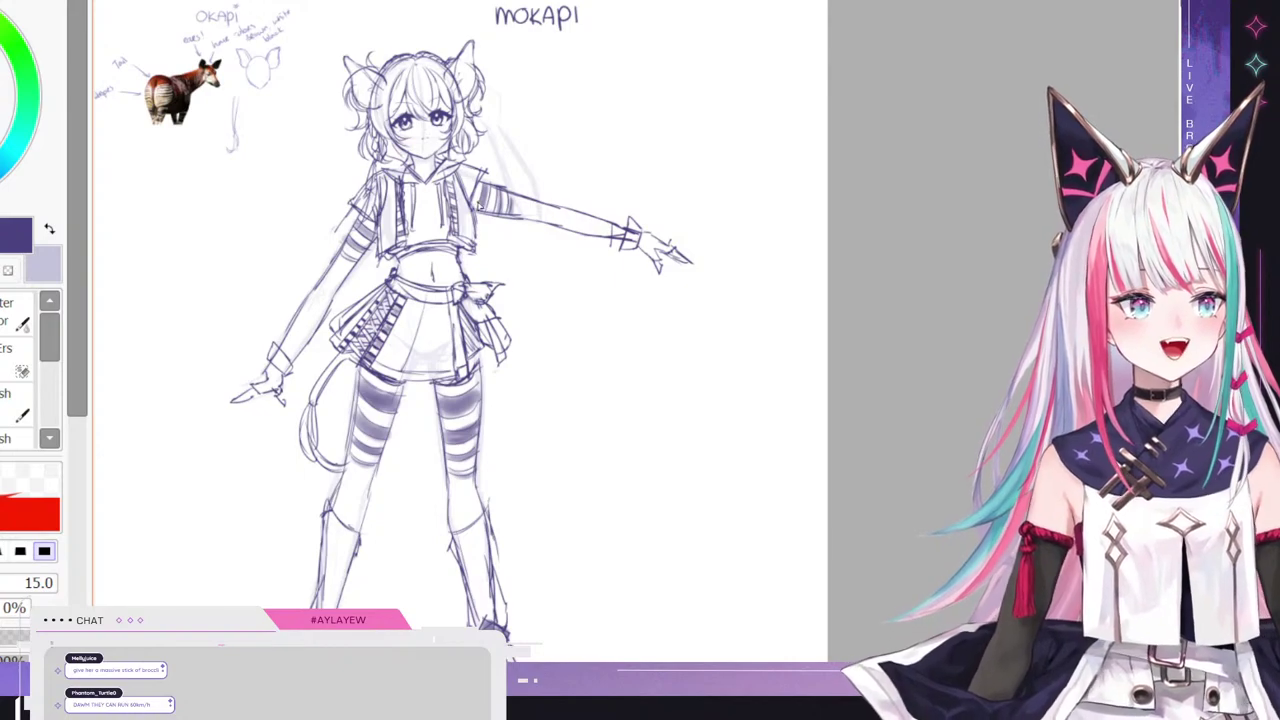
{"action": "scroll", "coordinate": [505, 210], "scroll_direction": "down", "scroll_amount": 1}
{"action": "scroll", "coordinate": [518, 188], "scroll_direction": "up", "scroll_amount": 1}
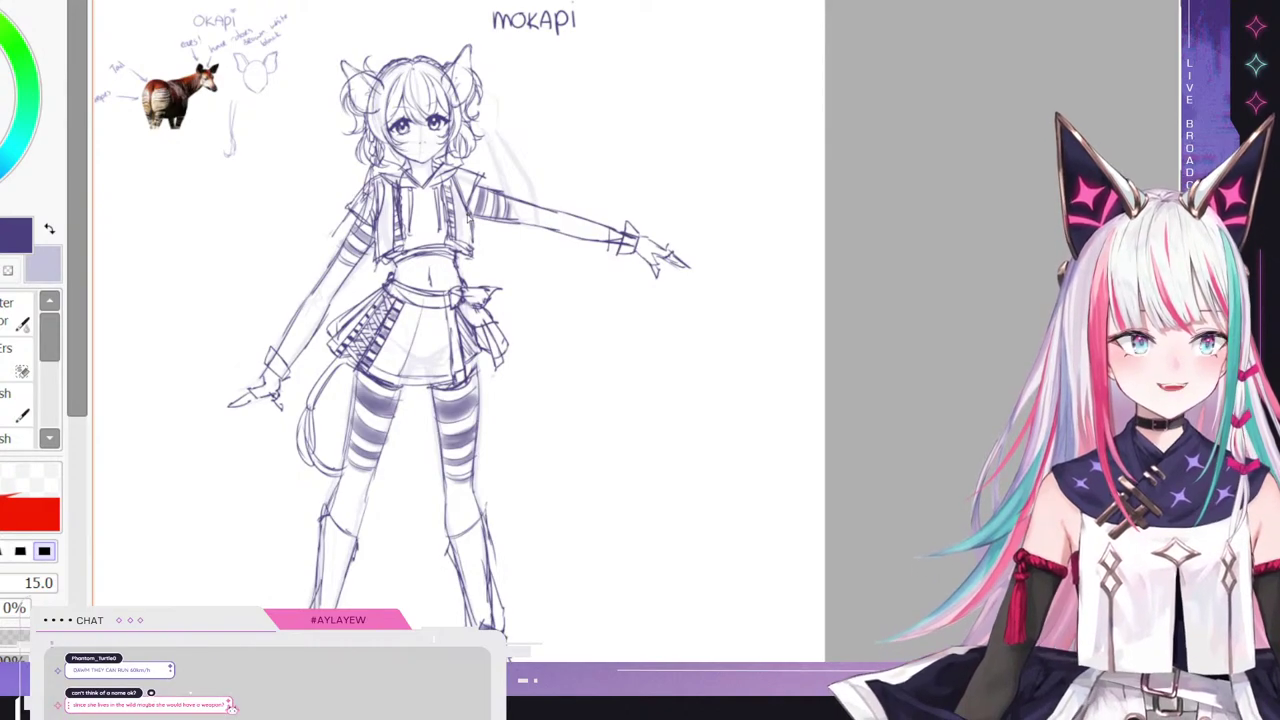
{"action": "scroll", "coordinate": [389, 101], "scroll_direction": "up", "scroll_amount": 1}
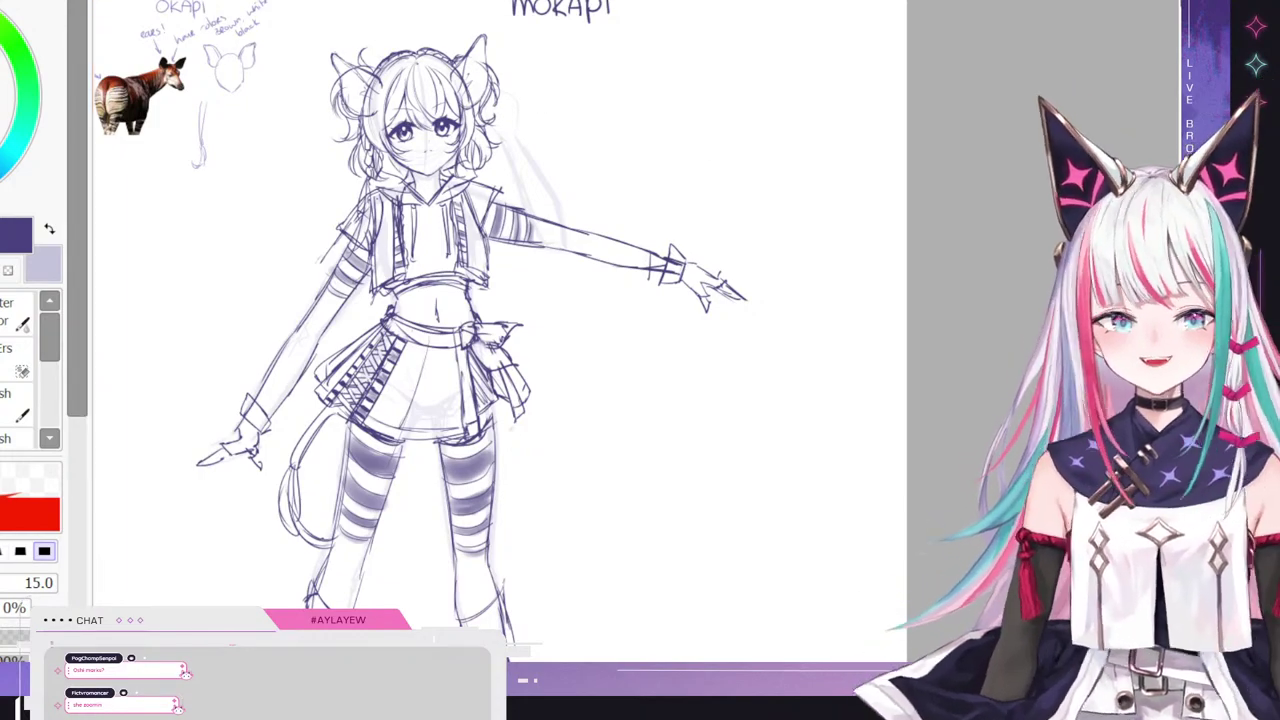
{"action": "scroll", "coordinate": [431, 390], "scroll_direction": "down", "scroll_amount": 2}
{"action": "scroll", "coordinate": [409, 437], "scroll_direction": "up", "scroll_amount": 1}
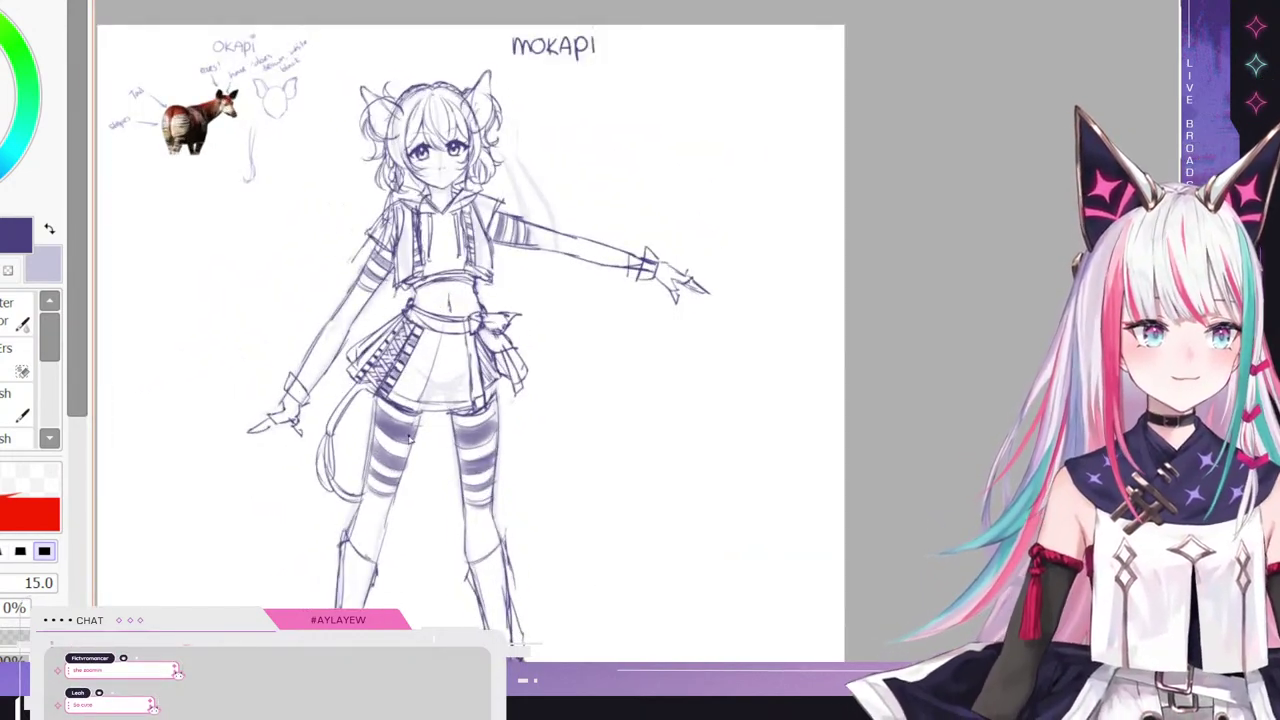
{"action": "scroll", "coordinate": [409, 437], "scroll_direction": "down", "scroll_amount": 2}
{"action": "scroll", "coordinate": [444, 405], "scroll_direction": "up", "scroll_amount": 3}
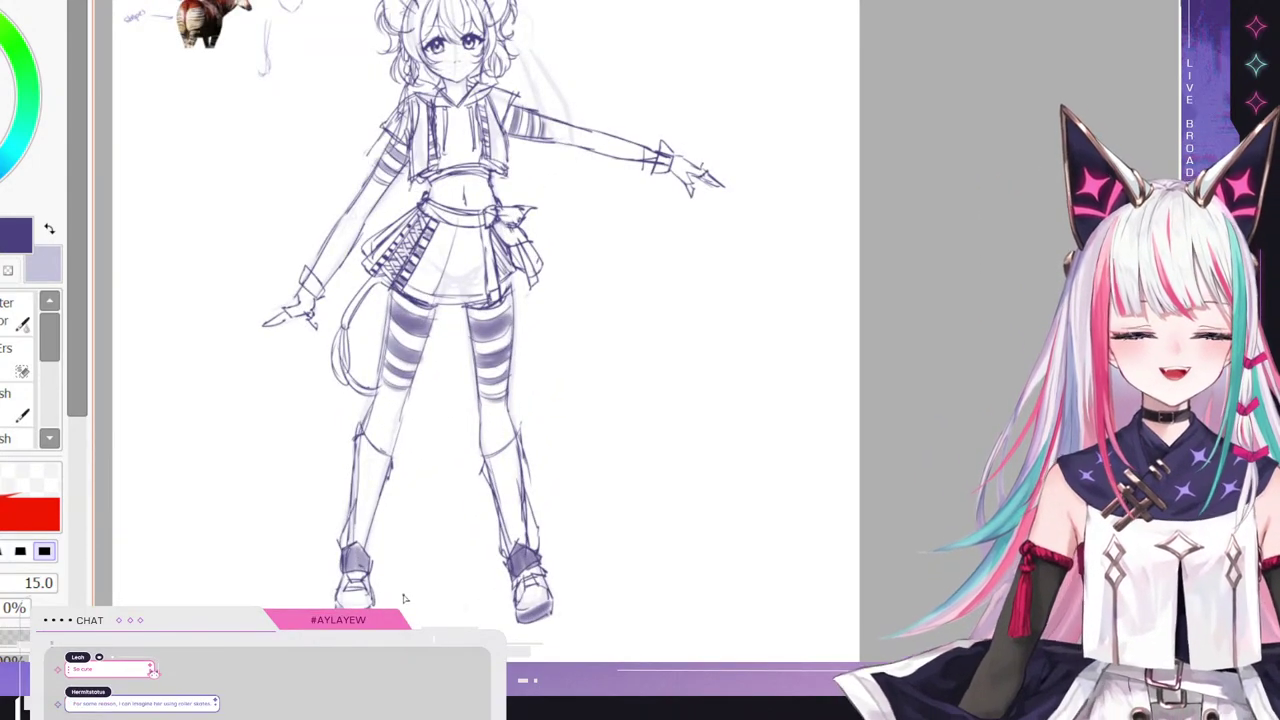
{"action": "scroll", "coordinate": [405, 598], "scroll_direction": "up", "scroll_amount": 1}
{"action": "scroll", "coordinate": [405, 598], "scroll_direction": "down", "scroll_amount": 1}
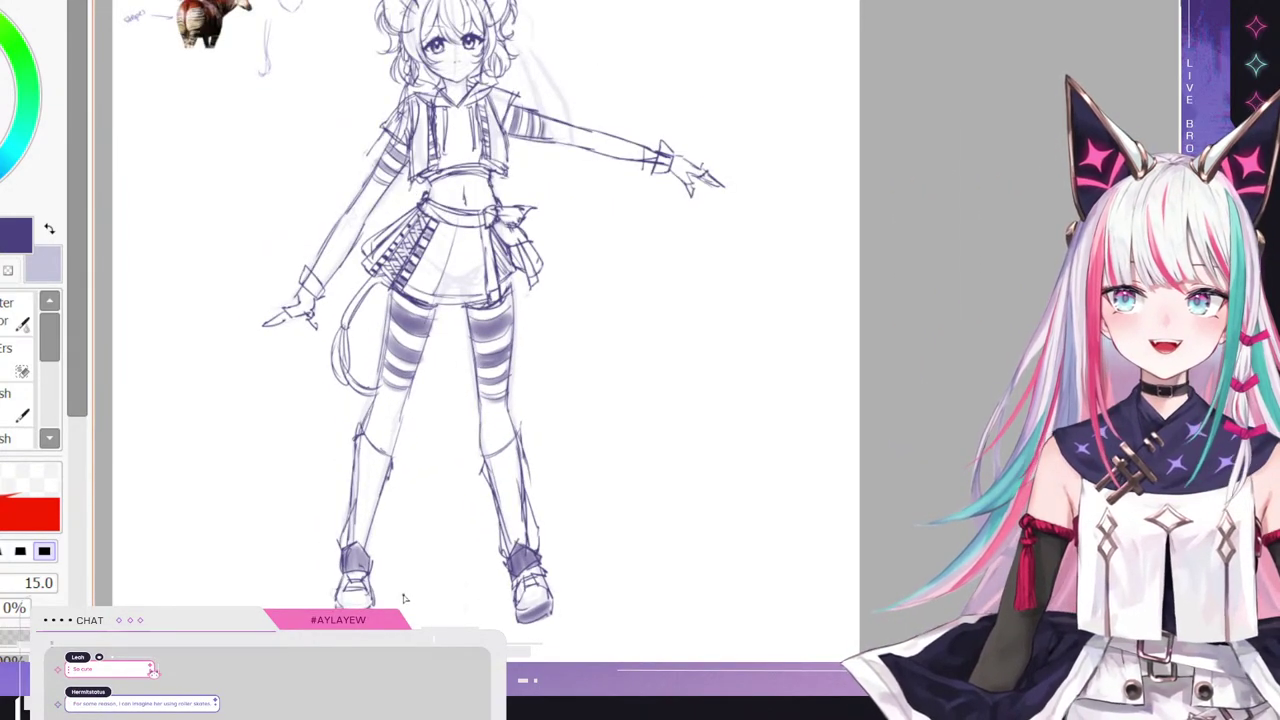
{"action": "scroll", "coordinate": [480, 465], "scroll_direction": "down", "scroll_amount": 1}
{"action": "scroll", "coordinate": [486, 560], "scroll_direction": "up", "scroll_amount": 3}
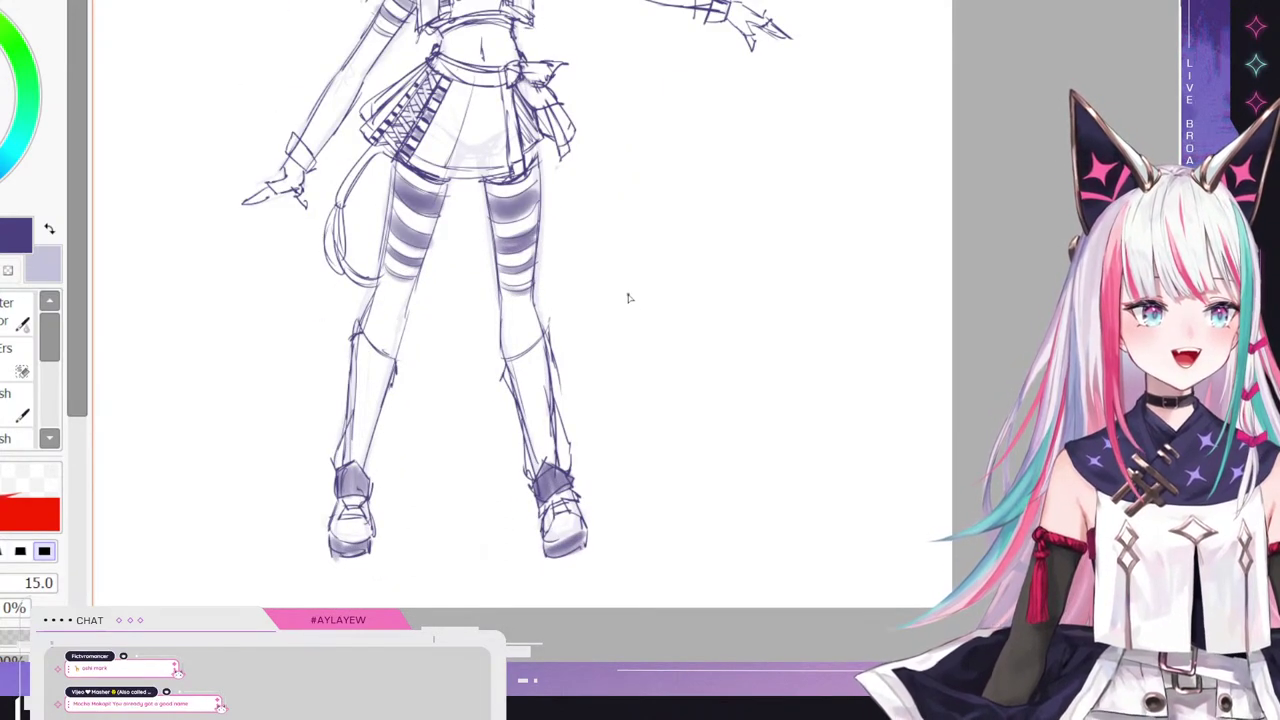
{"action": "scroll", "coordinate": [533, 205], "scroll_direction": "down", "scroll_amount": 1}
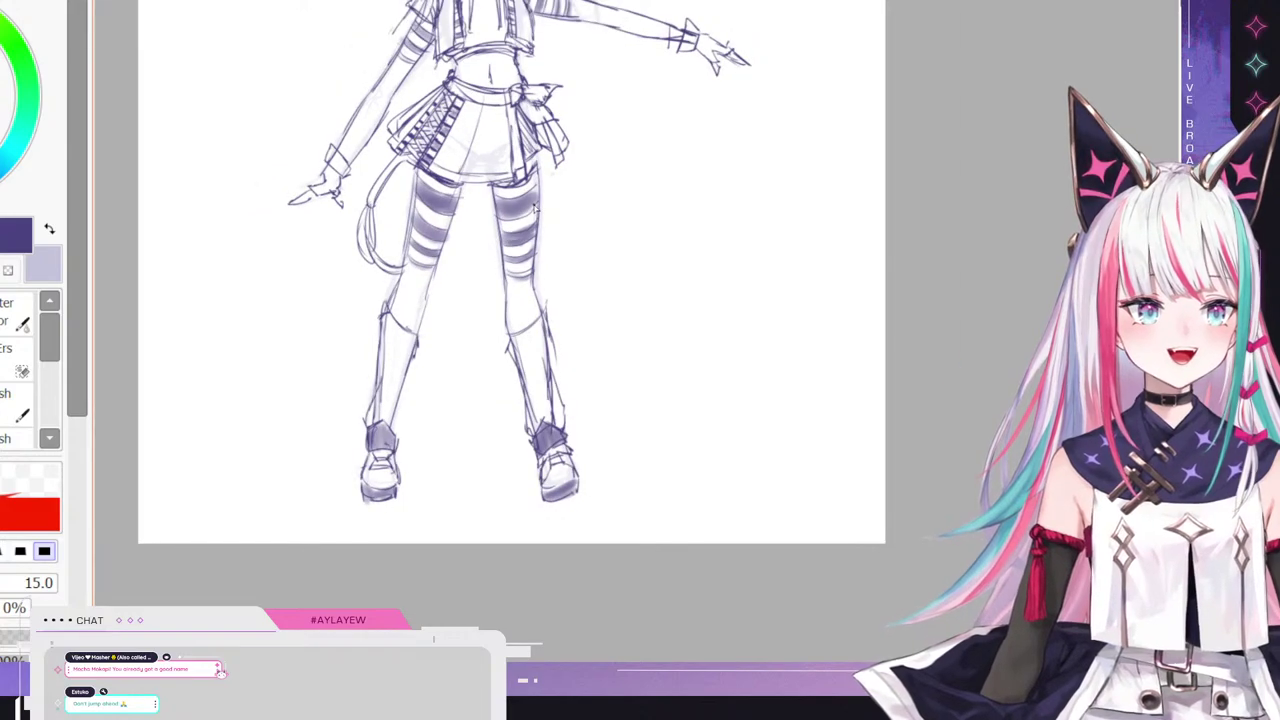
- Sketch a small skate wheel under the character's right shoe and undo the trial stroke under the left shoe
{"action": "scroll", "coordinate": [533, 207], "scroll_direction": "up", "scroll_amount": 4}
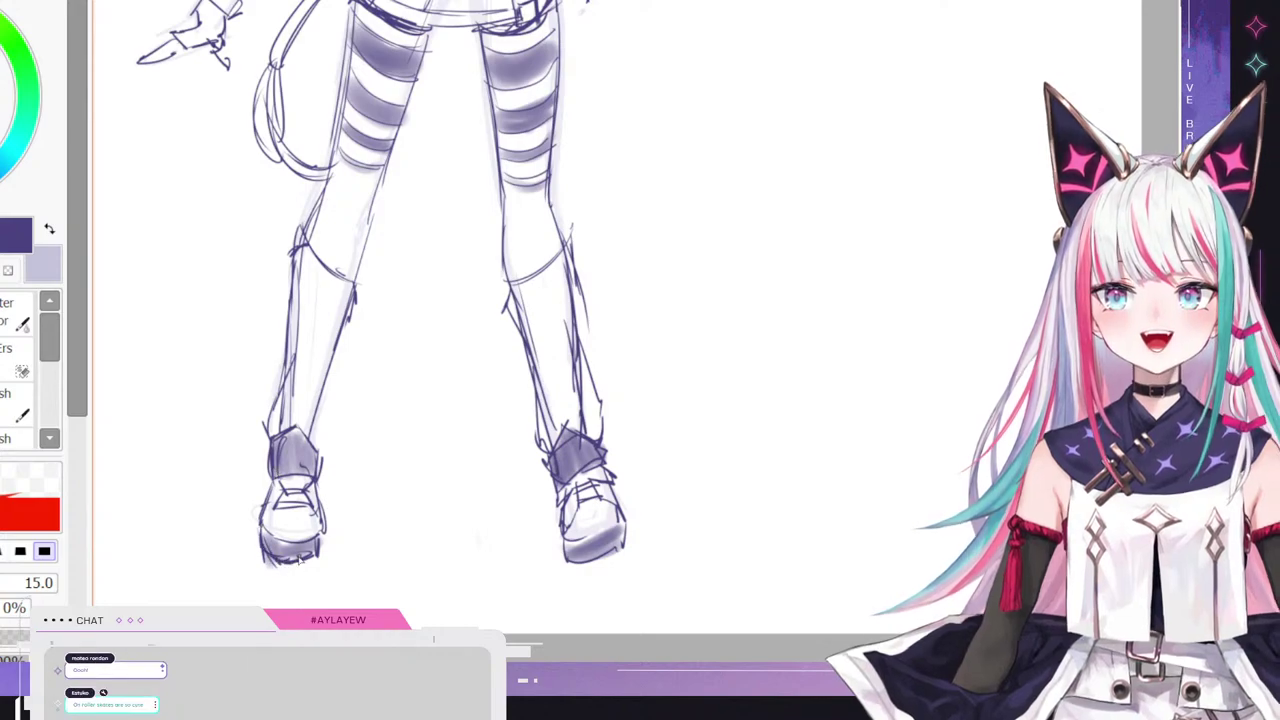
{"action": "mouse_move", "coordinate": [287, 567]}
{"action": "left_mouse_down"}
{"action": "mouse_move", "coordinate": [289, 589]}
{"action": "mouse_move", "coordinate": [297, 564]}
{"action": "left_mouse_up"}
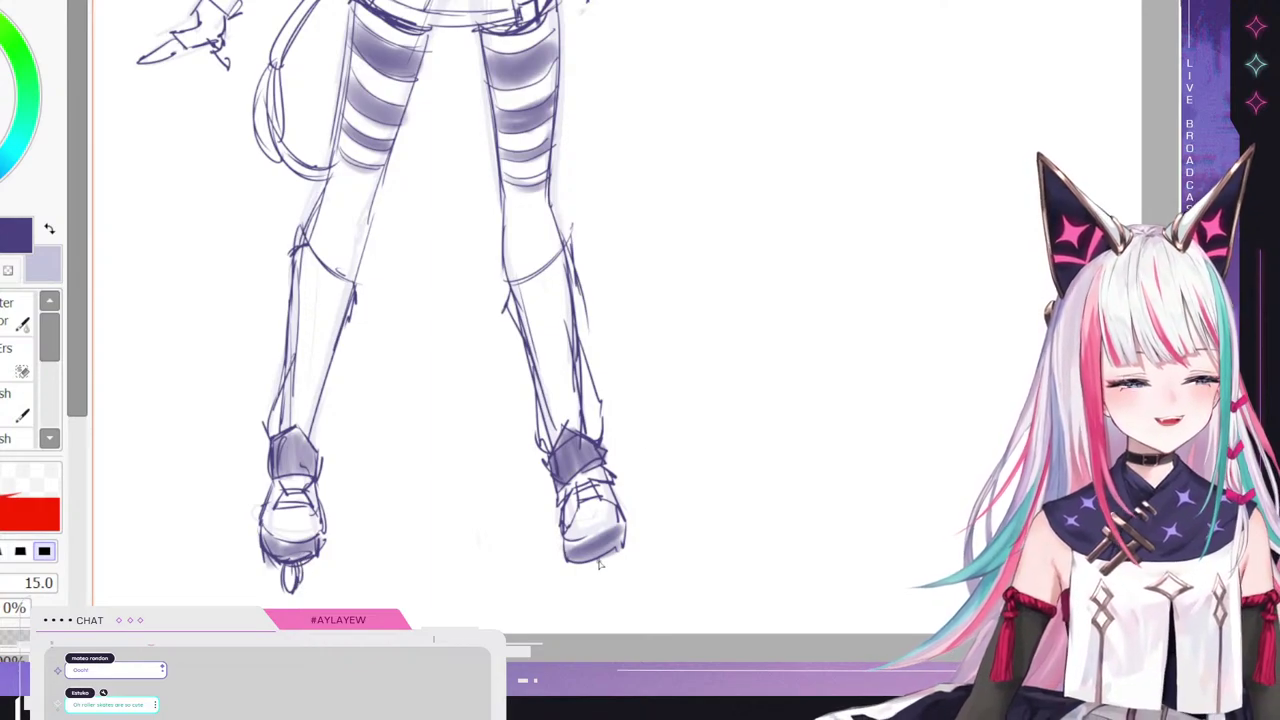
{"action": "left_click_drag", "start_coordinate": [600, 565], "coordinate": [614, 577]}
{"action": "key", "text": "ctrl+z"}
- Erase the lower-leg outlines and the shoe of the character's left leg, keeping the striped thigh
{"action": "left_click", "coordinate": [8, 405]}
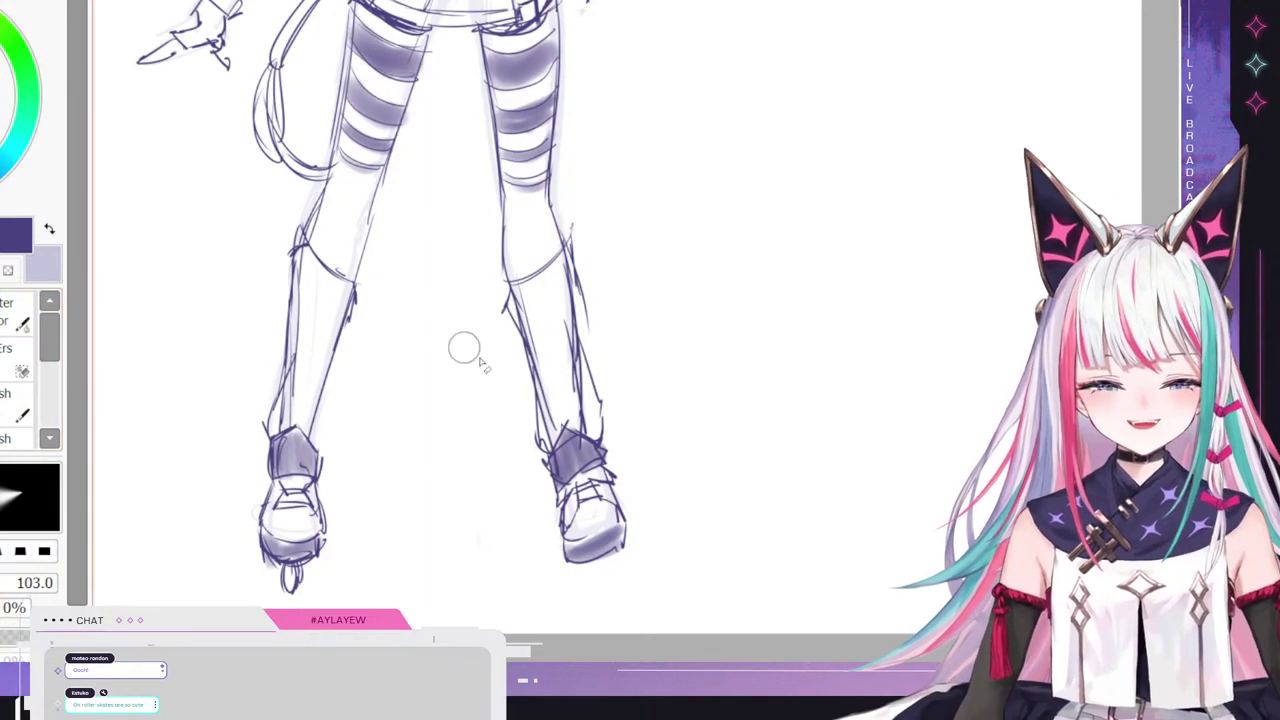
{"action": "mouse_move", "coordinate": [562, 450]}
{"action": "left_mouse_down"}
{"action": "mouse_move", "coordinate": [566, 515]}
{"action": "mouse_move", "coordinate": [578, 508]}
{"action": "left_mouse_up"}
{"action": "mouse_move", "coordinate": [585, 452]}
{"action": "left_mouse_down"}
{"action": "mouse_move", "coordinate": [633, 571]}
{"action": "mouse_move", "coordinate": [569, 576]}
{"action": "mouse_move", "coordinate": [552, 458]}
{"action": "mouse_move", "coordinate": [497, 543]}
{"action": "mouse_move", "coordinate": [582, 538]}
{"action": "mouse_move", "coordinate": [562, 481]}
{"action": "mouse_move", "coordinate": [579, 562]}
{"action": "mouse_move", "coordinate": [634, 557]}
{"action": "left_mouse_up"}
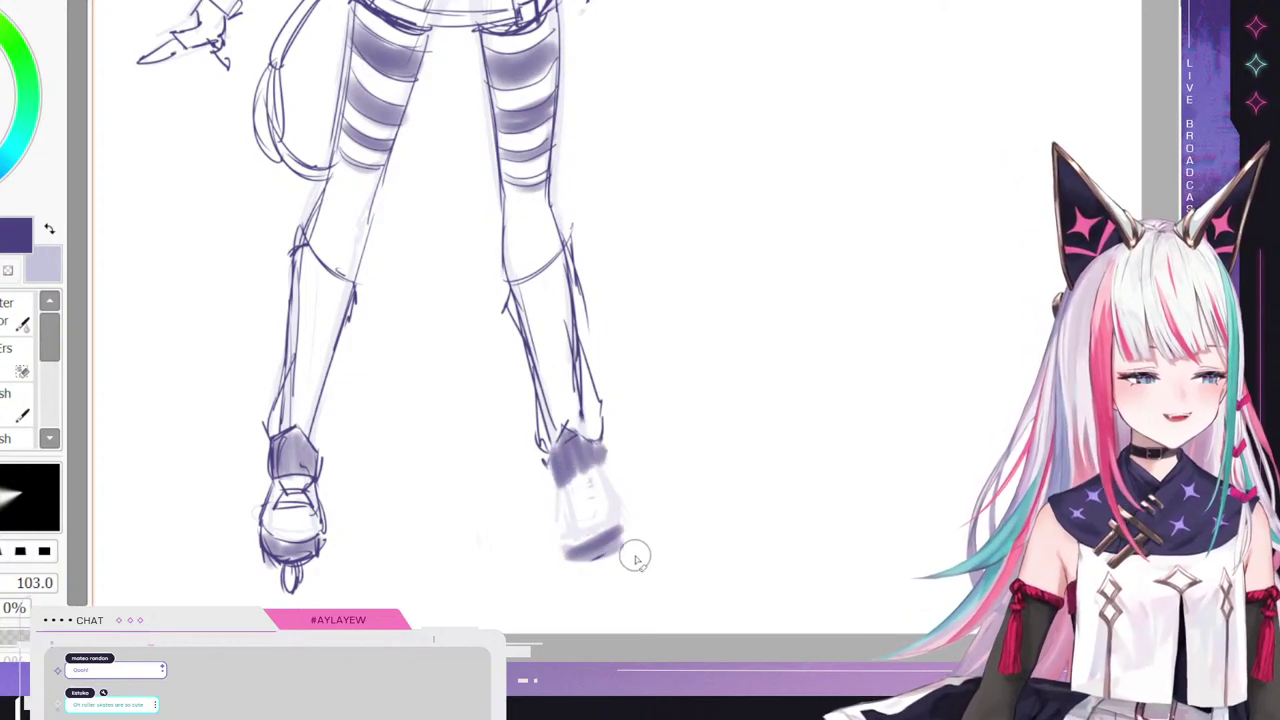
{"action": "mouse_move", "coordinate": [508, 290]}
{"action": "left_mouse_down"}
{"action": "mouse_move", "coordinate": [581, 364]}
{"action": "mouse_move", "coordinate": [571, 312]}
{"action": "mouse_move", "coordinate": [565, 385]}
{"action": "left_mouse_up"}
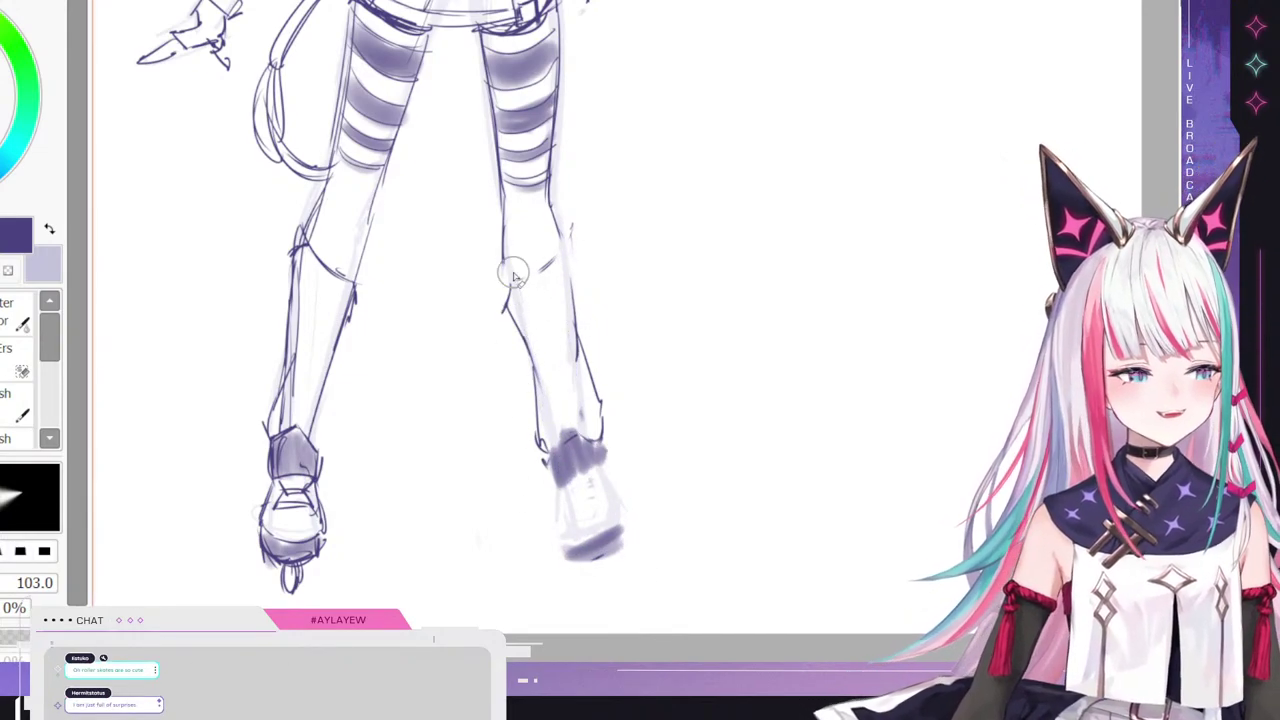
{"action": "mouse_move", "coordinate": [551, 450]}
{"action": "left_mouse_down"}
{"action": "mouse_move", "coordinate": [533, 379]}
{"action": "mouse_move", "coordinate": [558, 347]}
{"action": "mouse_move", "coordinate": [590, 375]}
{"action": "mouse_move", "coordinate": [562, 490]}
{"action": "left_mouse_up"}
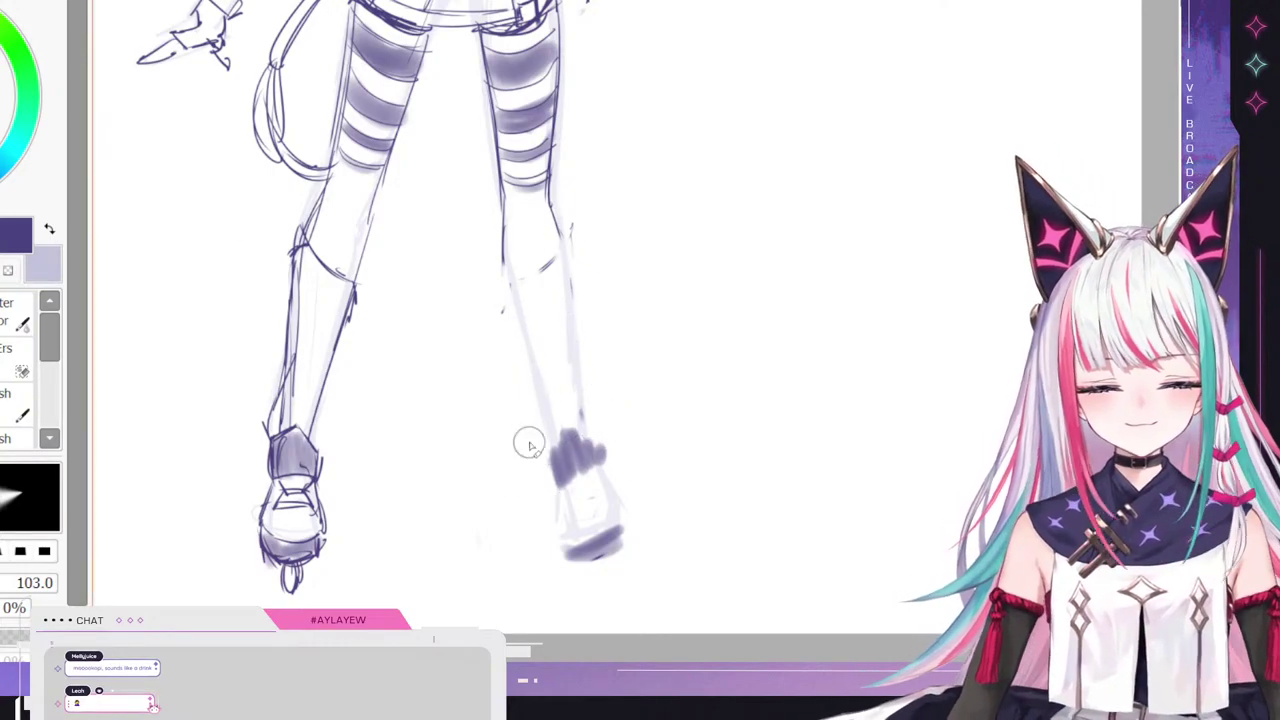
{"action": "mouse_move", "coordinate": [526, 443]}
{"action": "left_mouse_down"}
{"action": "mouse_move", "coordinate": [618, 398]}
{"action": "mouse_move", "coordinate": [509, 598]}
{"action": "mouse_move", "coordinate": [616, 513]}
{"action": "mouse_move", "coordinate": [608, 543]}
{"action": "left_mouse_up"}
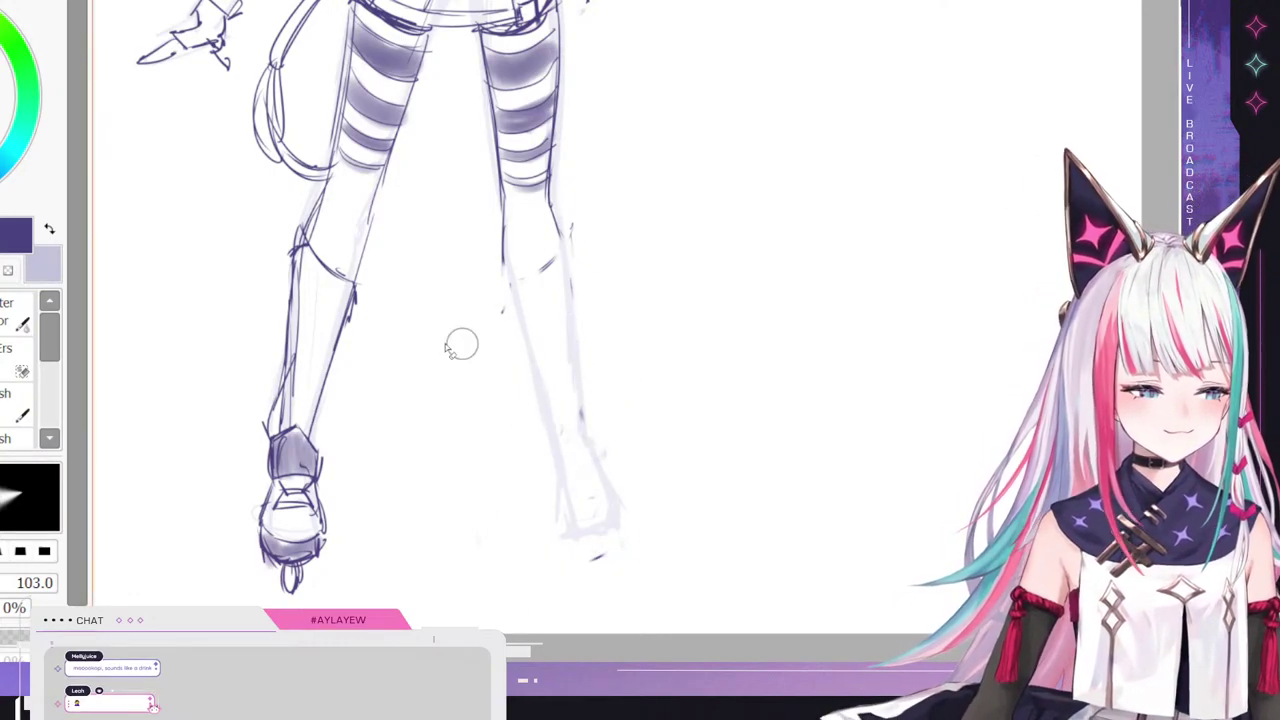
- Redraw both contour lines of the character's left leg from the knee down to the ankle with the pen
{"action": "key", "text": "n"}
{"action": "left_click_drag", "start_coordinate": [505, 238], "coordinate": [520, 334]}
{"action": "left_click_drag", "start_coordinate": [556, 160], "coordinate": [571, 314]}
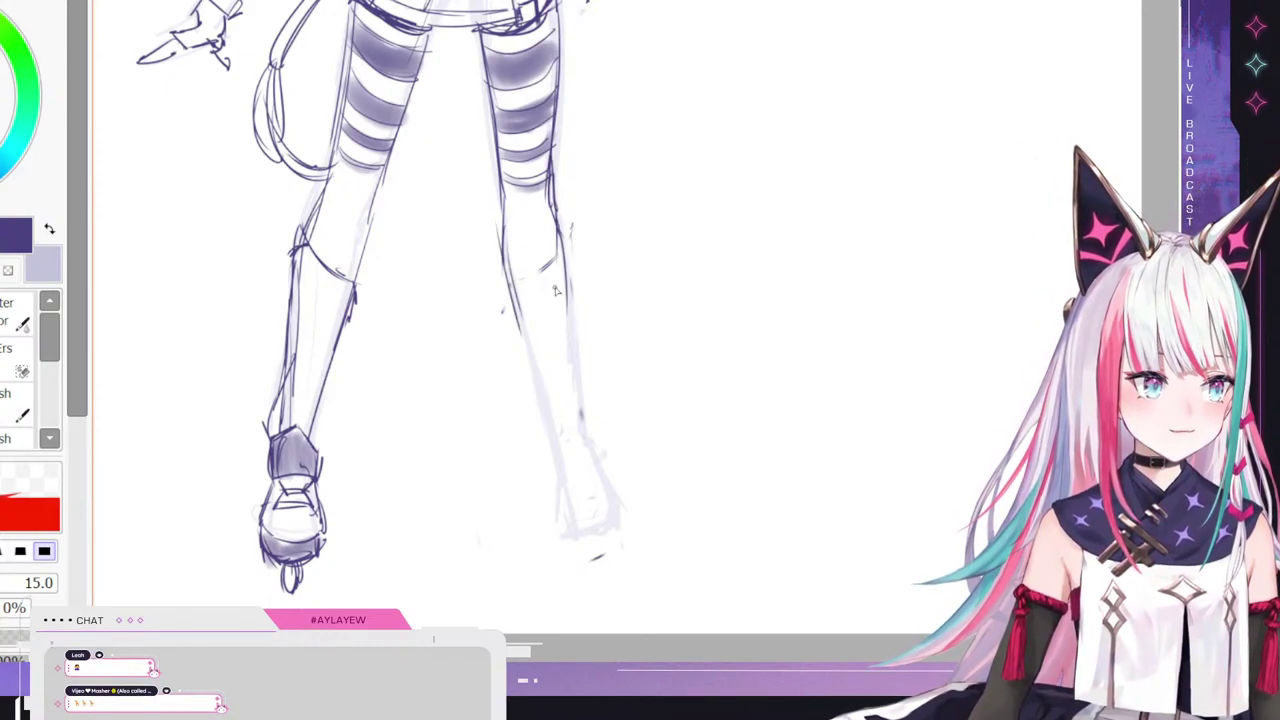
{"action": "mouse_move", "coordinate": [507, 222]}
{"action": "left_mouse_down"}
{"action": "mouse_move", "coordinate": [500, 290]}
{"action": "mouse_move", "coordinate": [553, 474]}
{"action": "left_mouse_up"}
{"action": "left_click_drag", "start_coordinate": [566, 298], "coordinate": [578, 404]}
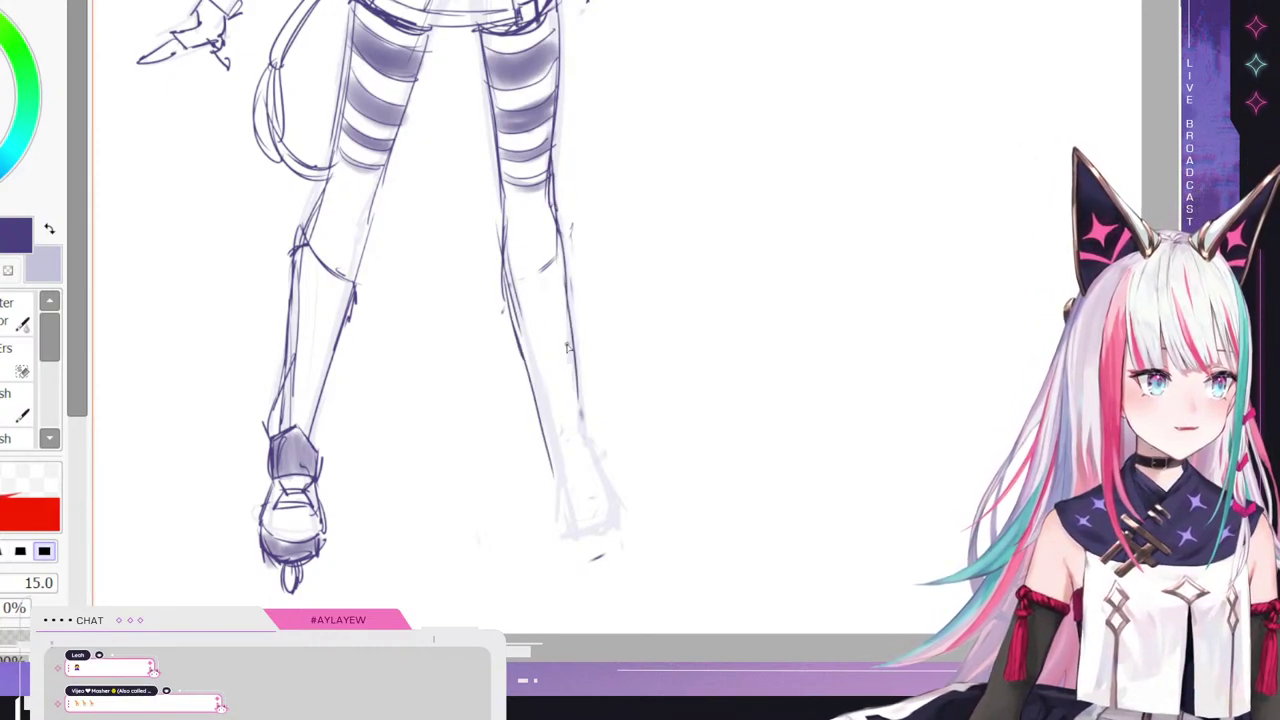
- Sketch the left foot turned outward, with its heel, sole and toe lines
{"action": "mouse_move", "coordinate": [570, 342]}
{"action": "left_mouse_down"}
{"action": "mouse_move", "coordinate": [575, 402]}
{"action": "mouse_move", "coordinate": [612, 471]}
{"action": "mouse_move", "coordinate": [580, 443]}
{"action": "mouse_move", "coordinate": [662, 518]}
{"action": "left_mouse_up"}
{"action": "left_click_drag", "start_coordinate": [556, 474], "coordinate": [566, 516]}
{"action": "left_click_drag", "start_coordinate": [562, 516], "coordinate": [624, 540]}
{"action": "mouse_move", "coordinate": [598, 461]}
{"action": "left_mouse_down"}
{"action": "mouse_move", "coordinate": [652, 512]}
{"action": "mouse_move", "coordinate": [656, 543]}
{"action": "mouse_move", "coordinate": [630, 550]}
{"action": "left_mouse_up"}
- Sketch a roller-skate boot over the turned left foot, with an ankle cuff, a strap, a sole and a row of wheels
{"action": "scroll", "coordinate": [640, 558], "scroll_direction": "down", "scroll_amount": 8}
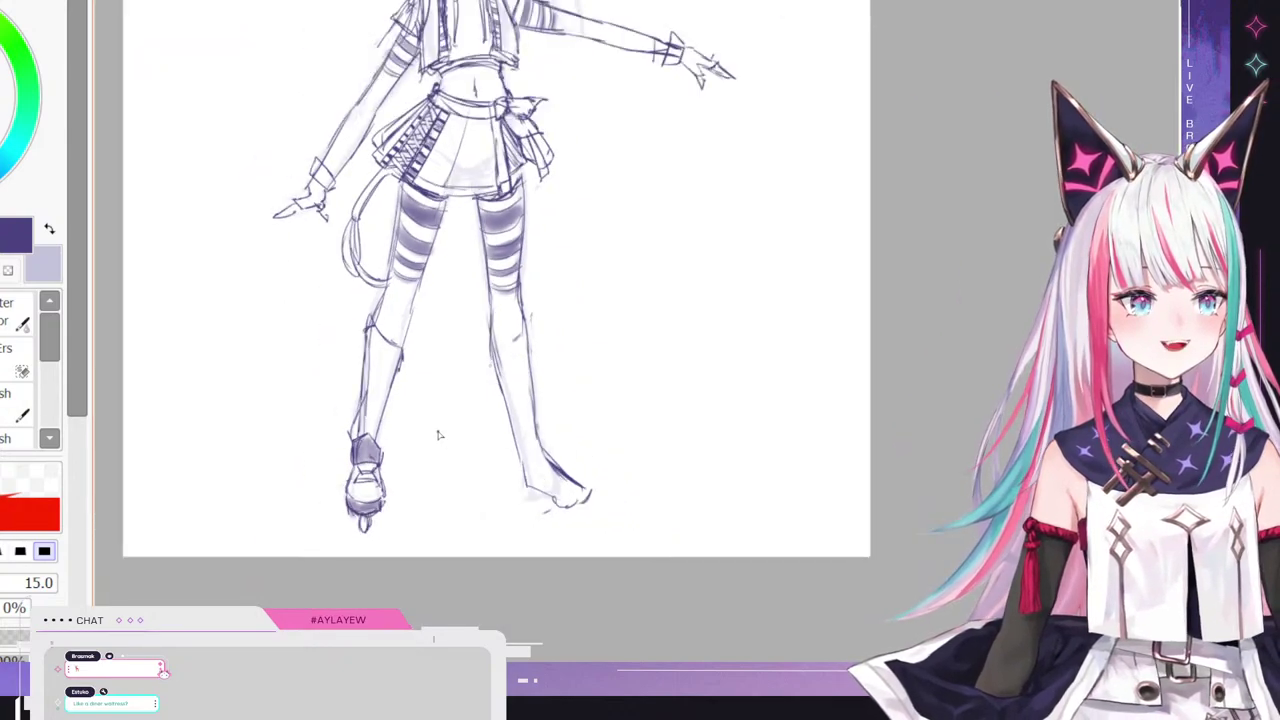
{"action": "scroll", "coordinate": [557, 459], "scroll_direction": "up", "scroll_amount": 3}
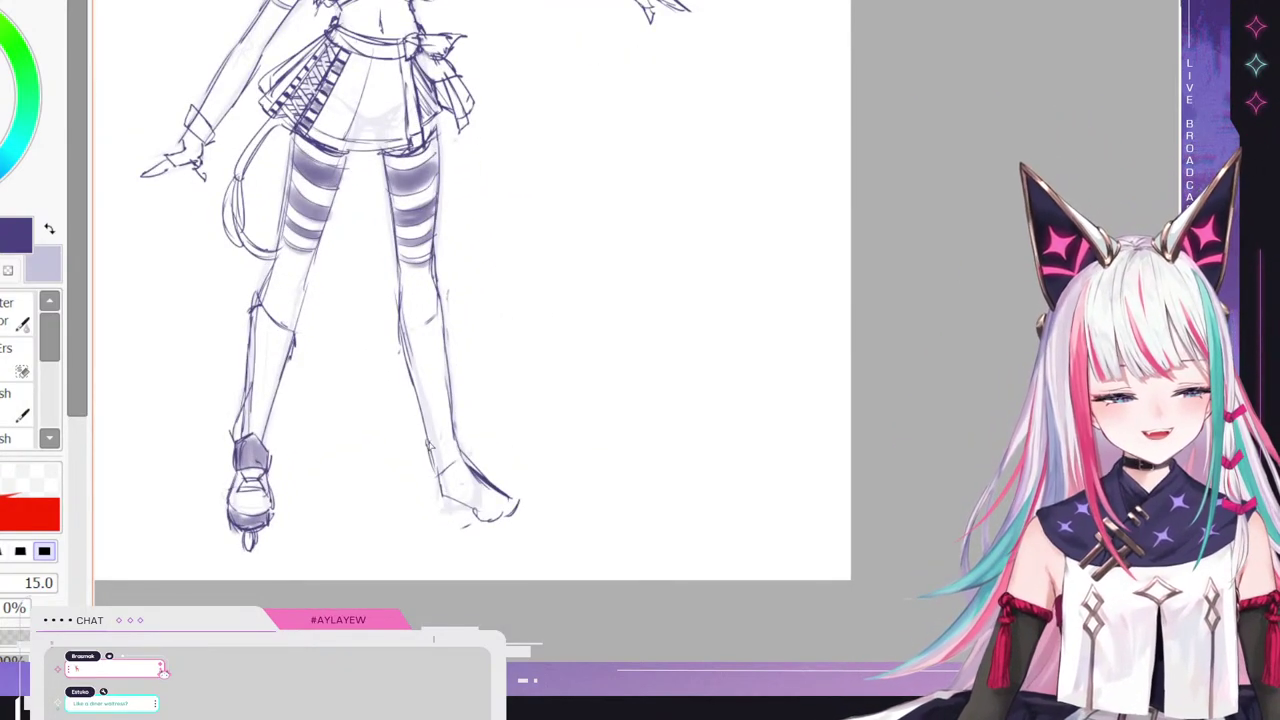
{"action": "mouse_move", "coordinate": [435, 458]}
{"action": "left_mouse_down"}
{"action": "mouse_move", "coordinate": [440, 425]}
{"action": "mouse_move", "coordinate": [470, 428]}
{"action": "mouse_move", "coordinate": [466, 462]}
{"action": "mouse_move", "coordinate": [448, 430]}
{"action": "left_mouse_up"}
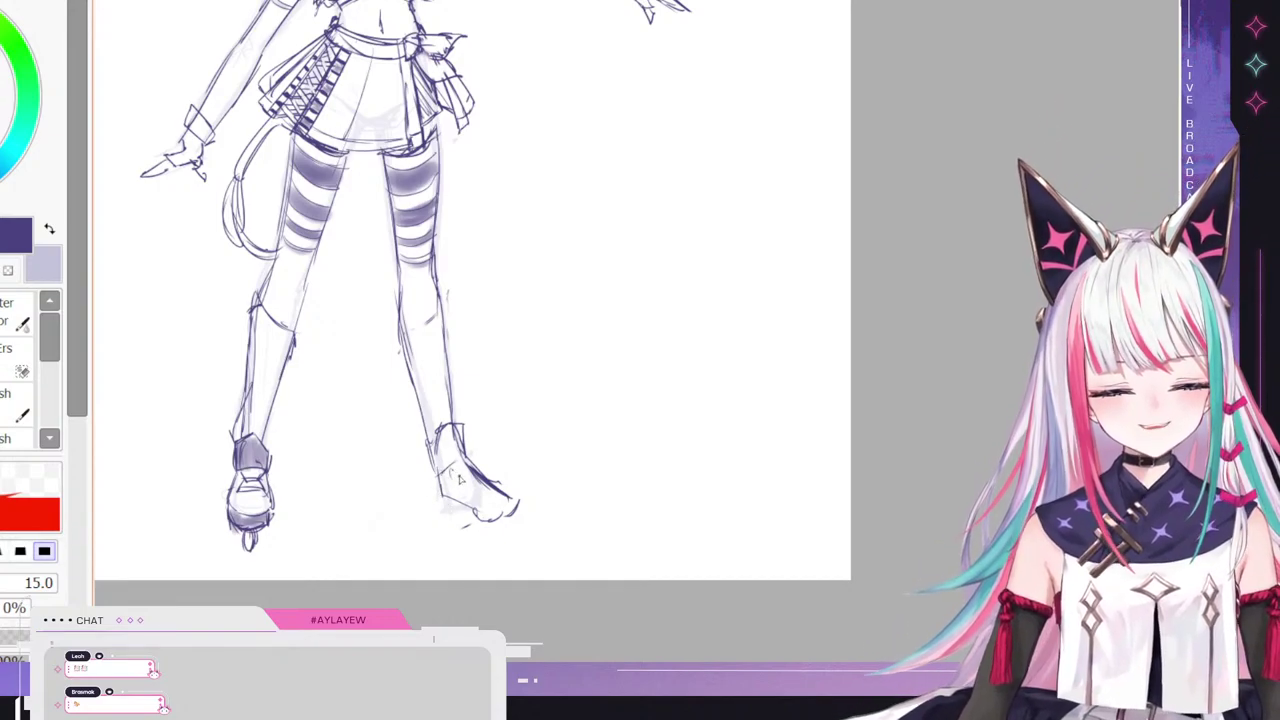
{"action": "left_click_drag", "start_coordinate": [438, 496], "coordinate": [464, 517]}
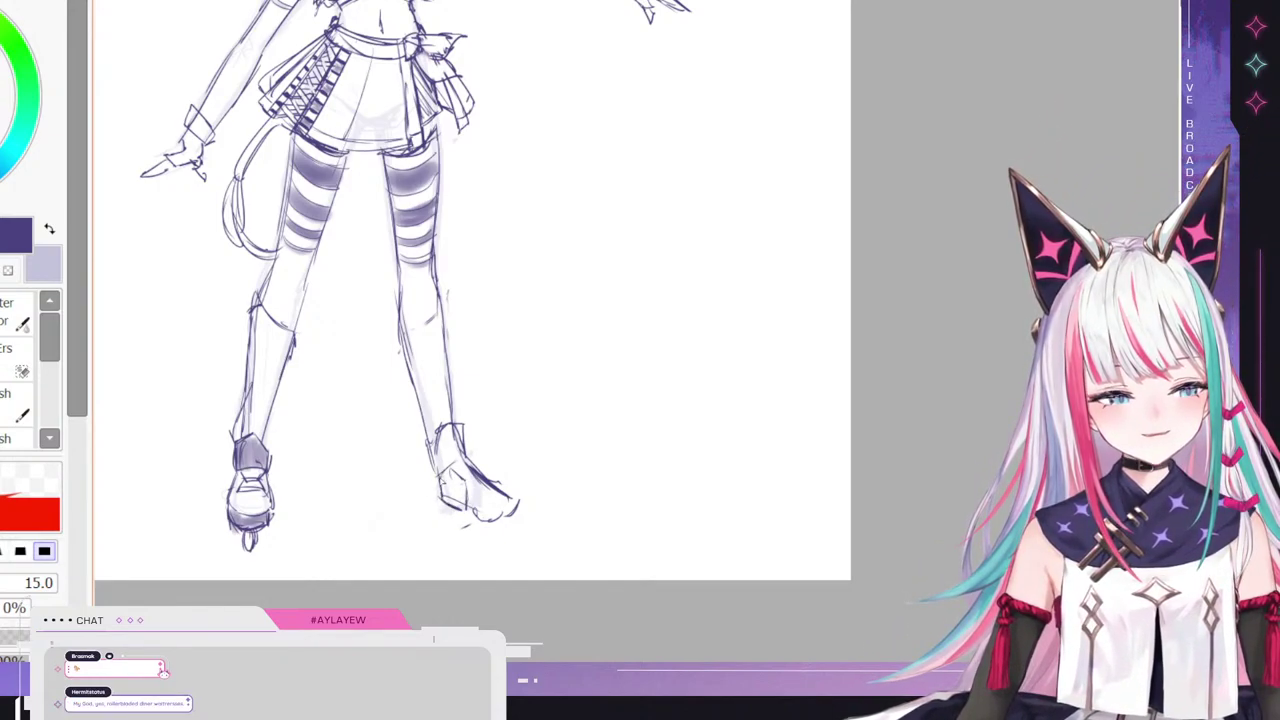
{"action": "mouse_move", "coordinate": [440, 472]}
{"action": "left_mouse_down"}
{"action": "mouse_move", "coordinate": [485, 522]}
{"action": "mouse_move", "coordinate": [474, 468]}
{"action": "left_mouse_up"}
{"action": "mouse_move", "coordinate": [482, 478]}
{"action": "left_mouse_down"}
{"action": "mouse_move", "coordinate": [526, 508]}
{"action": "mouse_move", "coordinate": [442, 536]}
{"action": "mouse_move", "coordinate": [482, 540]}
{"action": "mouse_move", "coordinate": [464, 524]}
{"action": "mouse_move", "coordinate": [474, 540]}
{"action": "left_mouse_up"}
{"action": "mouse_move", "coordinate": [500, 513]}
{"action": "left_mouse_down"}
{"action": "mouse_move", "coordinate": [524, 546]}
{"action": "mouse_move", "coordinate": [486, 546]}
{"action": "mouse_move", "coordinate": [520, 554]}
{"action": "mouse_move", "coordinate": [494, 530]}
{"action": "mouse_move", "coordinate": [508, 510]}
{"action": "left_mouse_up"}
- Clean up the left skate's wheels, erasing stray lines around them and redrawing their outlines
{"action": "key", "text": "e"}
{"action": "left_click", "coordinate": [8, 305]}
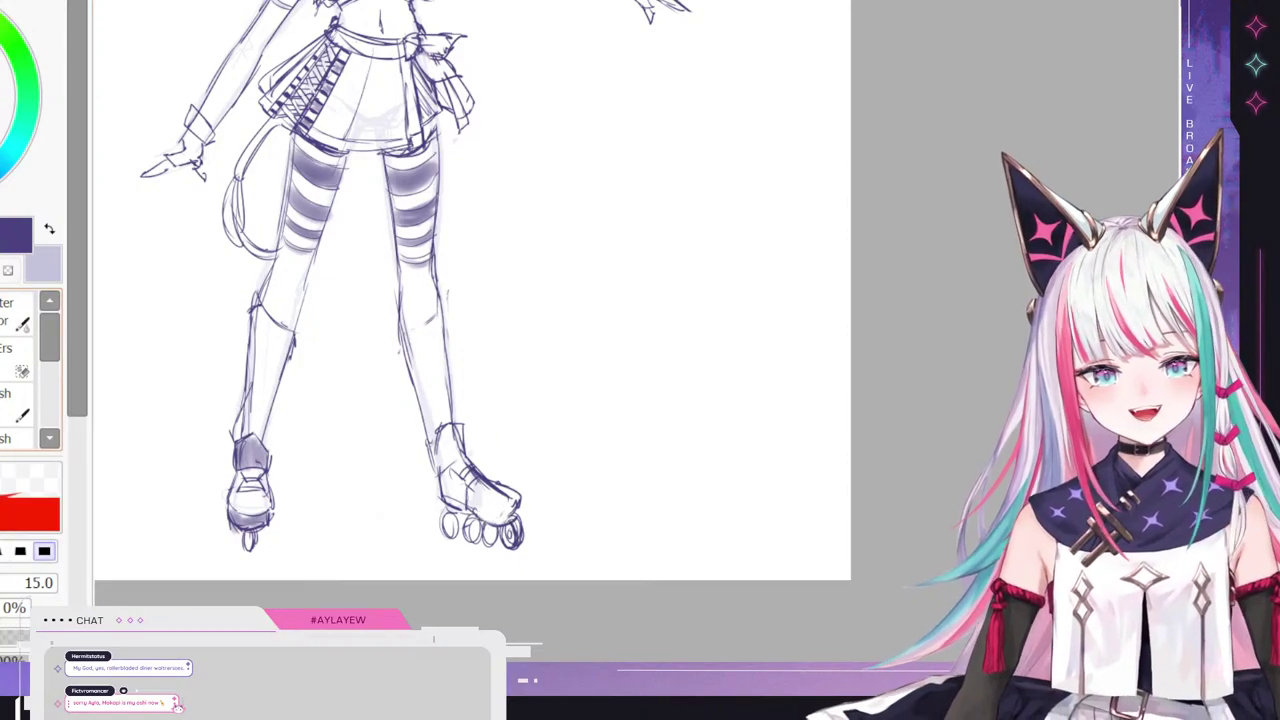
{"action": "left_click_drag", "start_coordinate": [494, 528], "coordinate": [484, 542]}
{"action": "key", "text": "e"}
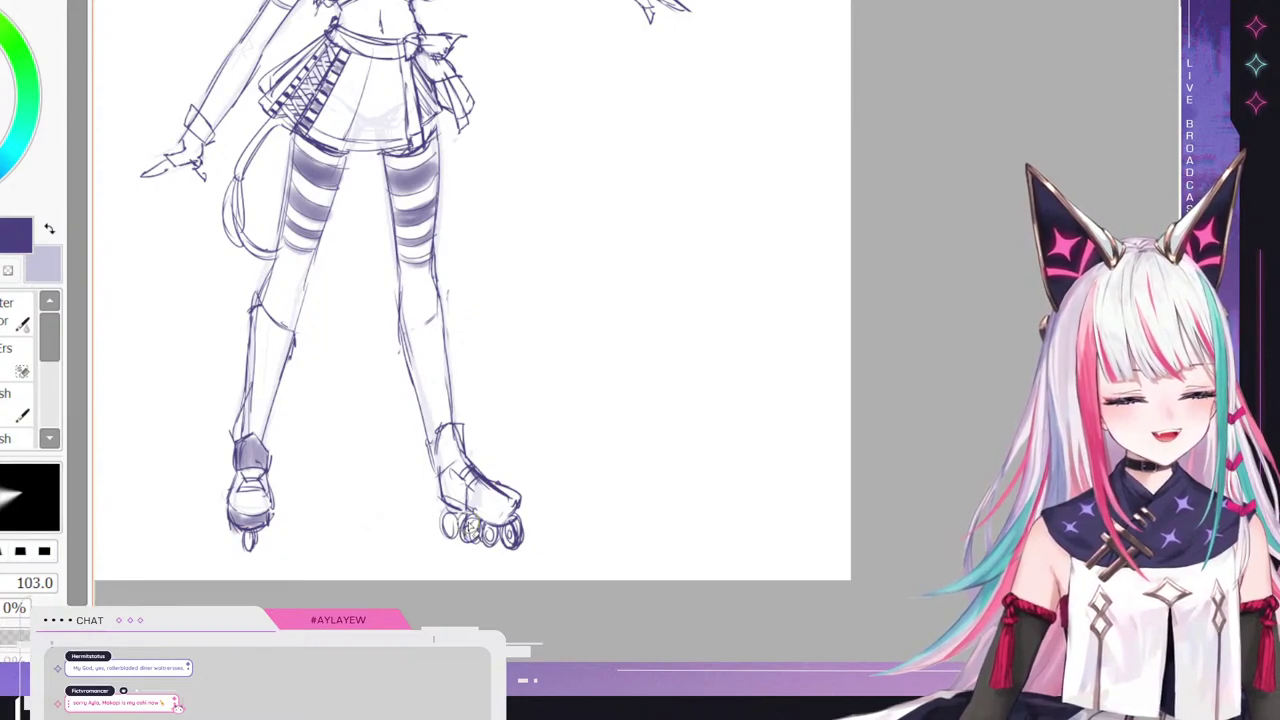
{"action": "key", "text": "n"}
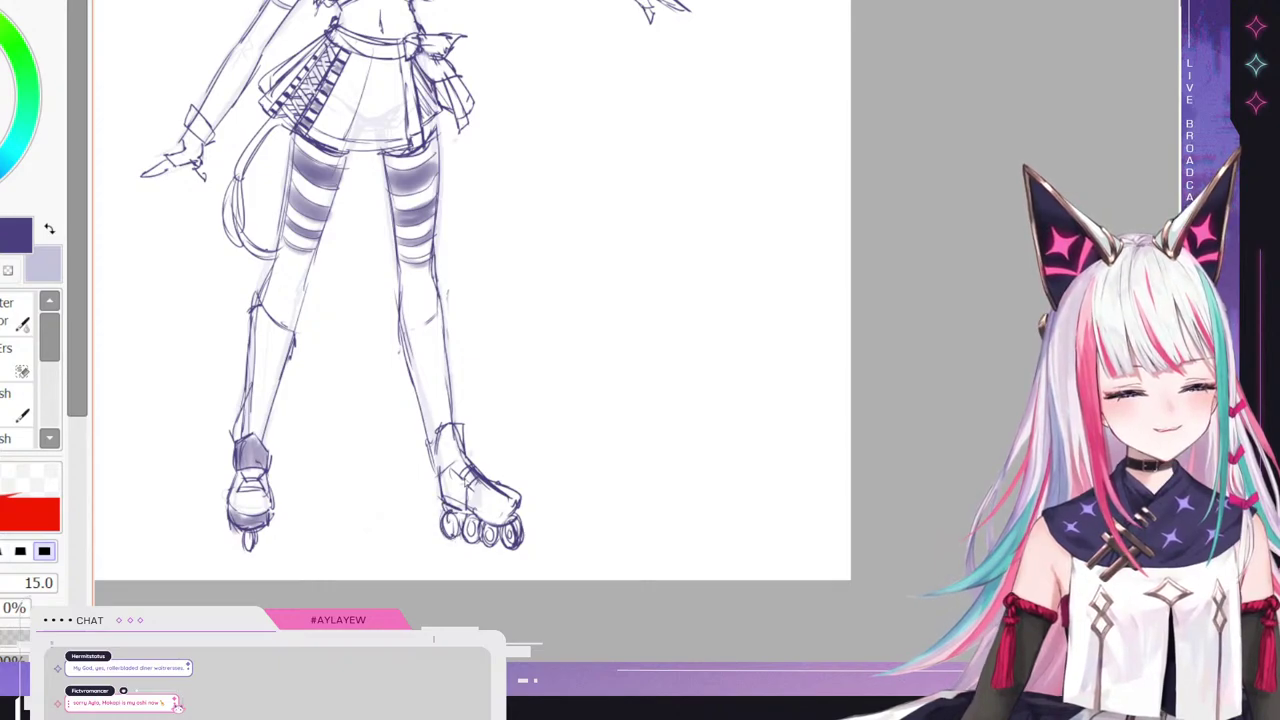
{"action": "key", "text": "e"}
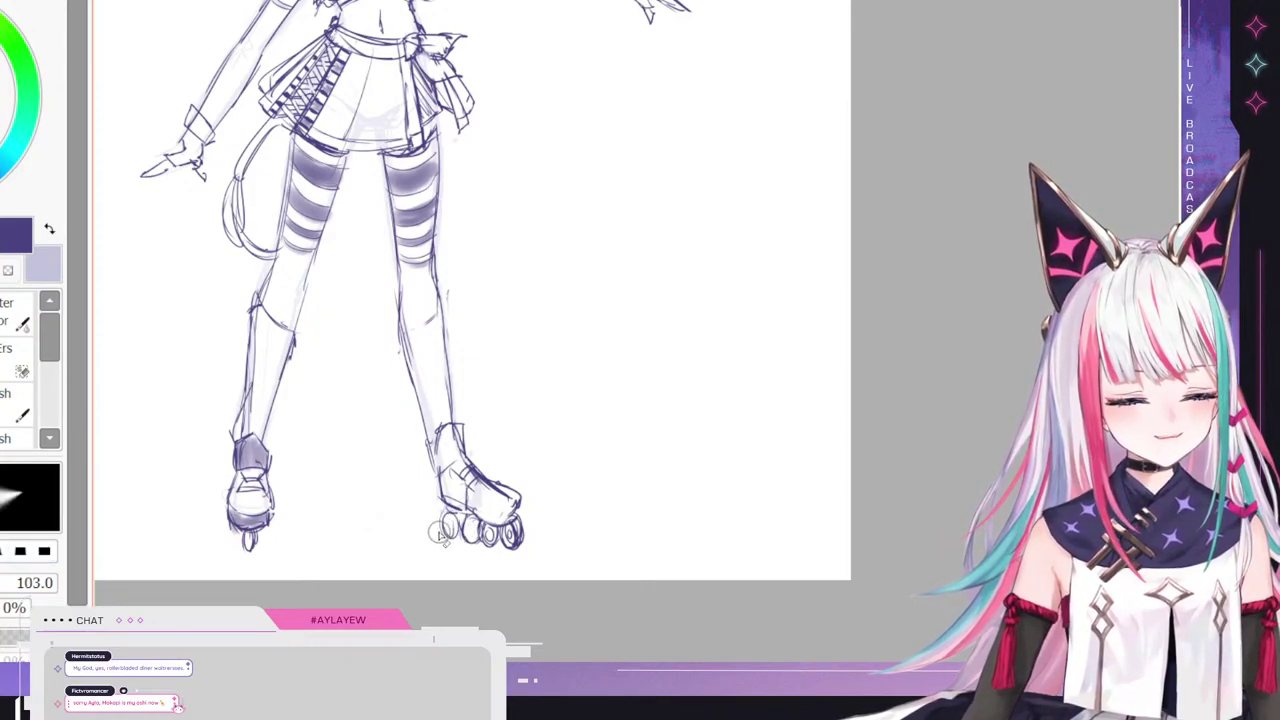
{"action": "left_click_drag", "start_coordinate": [438, 534], "coordinate": [446, 516]}
{"action": "key", "text": "n"}
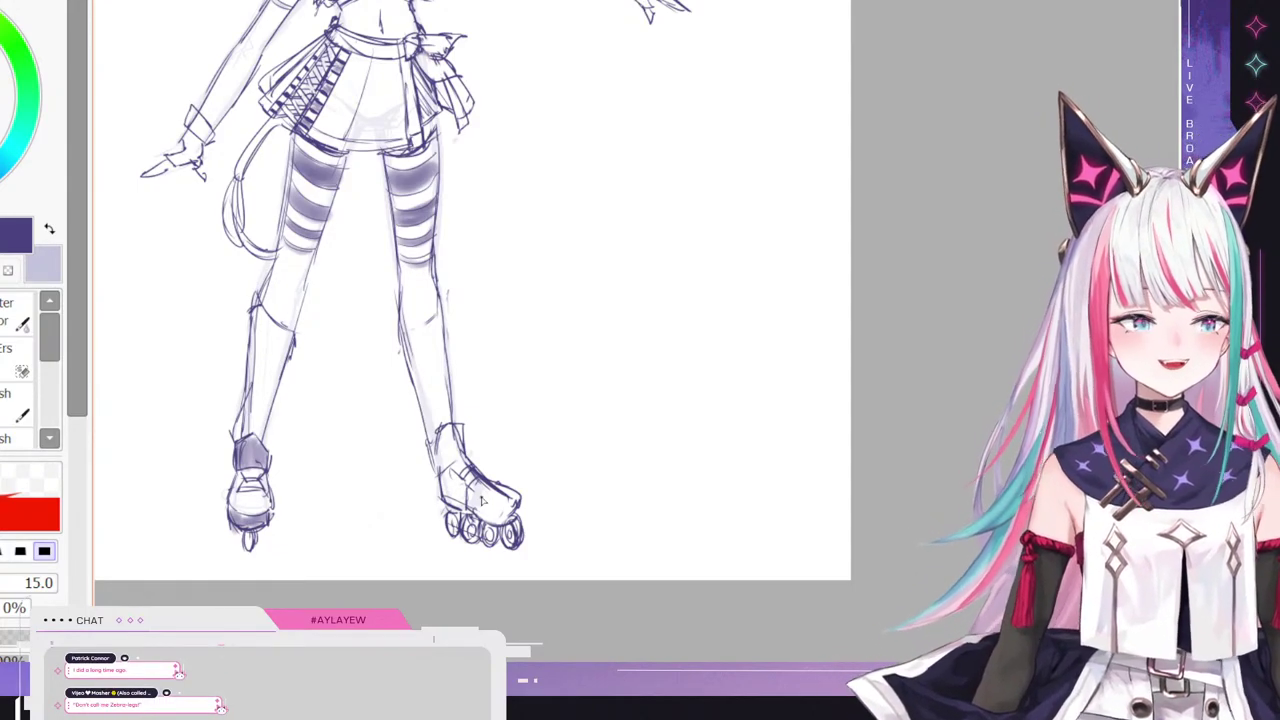
- Sketch the left skate's tall boot shaft up to a top edge below the knee and refine the knee's outline
{"action": "mouse_move", "coordinate": [482, 500]}
{"action": "left_mouse_down"}
{"action": "mouse_move", "coordinate": [478, 552]}
{"action": "mouse_move", "coordinate": [440, 555]}
{"action": "mouse_move", "coordinate": [437, 506]}
{"action": "mouse_move", "coordinate": [437, 533]}
{"action": "left_mouse_up"}
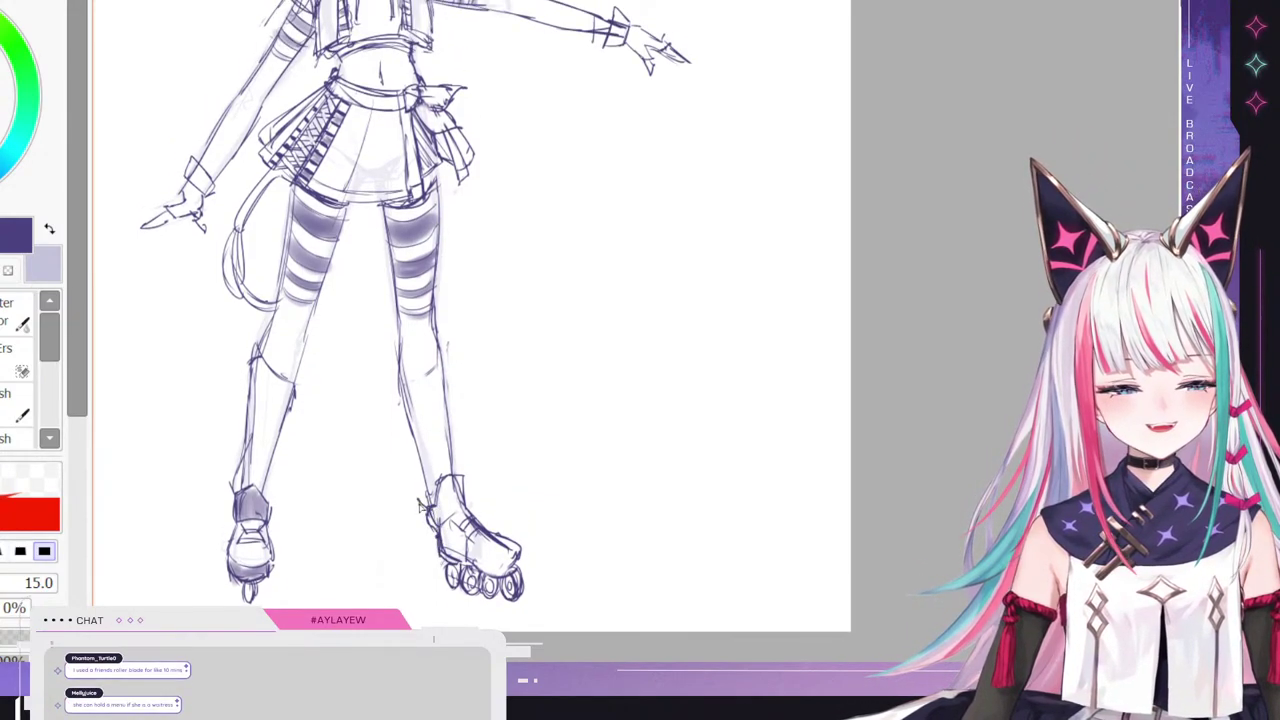
{"action": "left_click_drag", "start_coordinate": [430, 463], "coordinate": [418, 512]}
{"action": "mouse_move", "coordinate": [418, 428]}
{"action": "left_mouse_down"}
{"action": "mouse_move", "coordinate": [410, 478]}
{"action": "mouse_move", "coordinate": [396, 400]}
{"action": "mouse_move", "coordinate": [438, 368]}
{"action": "mouse_move", "coordinate": [460, 476]}
{"action": "left_mouse_up"}
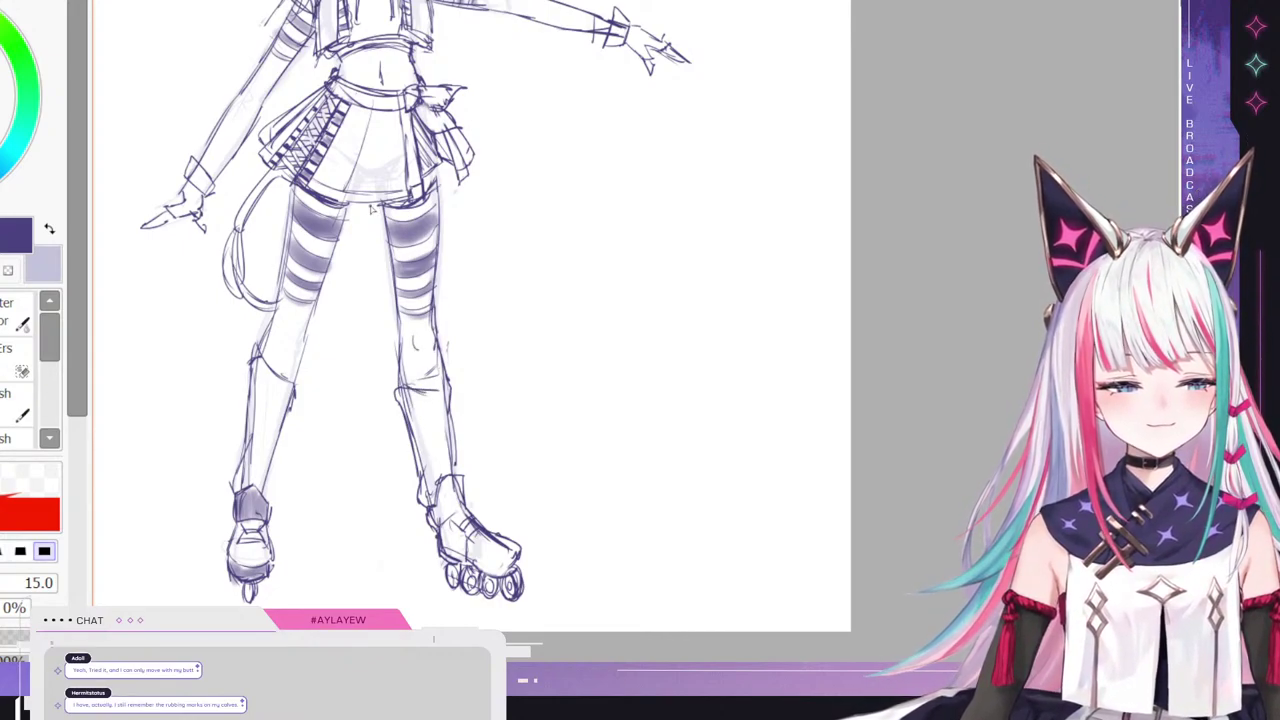
{"action": "left_click_drag", "start_coordinate": [401, 388], "coordinate": [403, 366]}
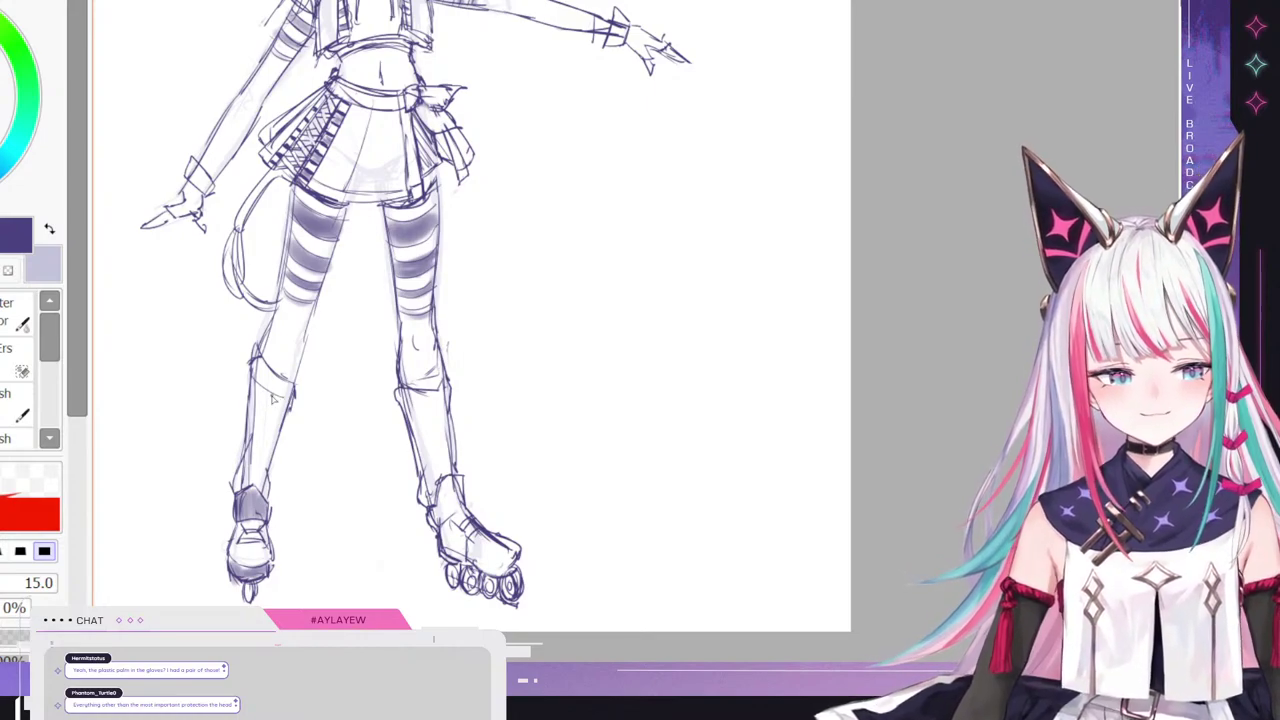
- Draw a band with a pointed bow around the top of the character's right boot
{"action": "mouse_move", "coordinate": [256, 378]}
{"action": "left_mouse_down"}
{"action": "mouse_move", "coordinate": [284, 416]}
{"action": "mouse_move", "coordinate": [228, 360]}
{"action": "left_mouse_up"}
{"action": "mouse_move", "coordinate": [228, 360]}
{"action": "left_mouse_down"}
{"action": "mouse_move", "coordinate": [254, 372]}
{"action": "mouse_move", "coordinate": [239, 389]}
{"action": "mouse_move", "coordinate": [246, 353]}
{"action": "left_mouse_up"}
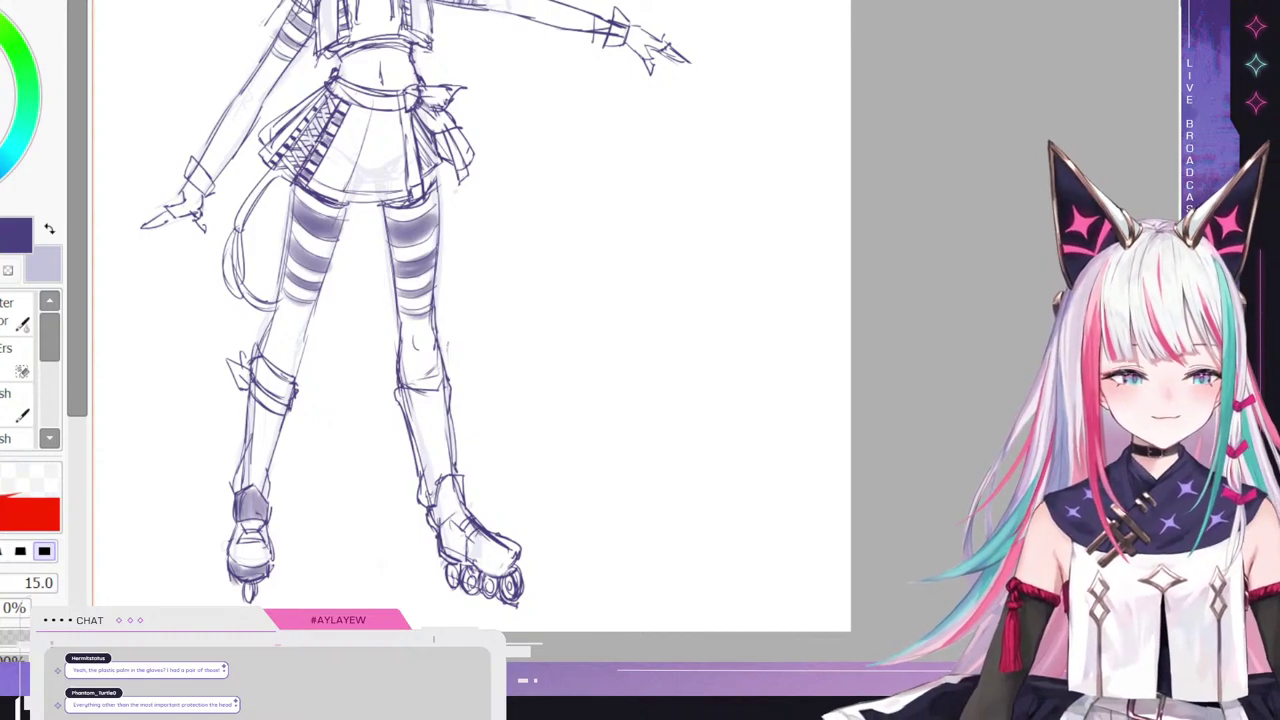
{"action": "scroll", "coordinate": [414, 343], "scroll_direction": "up", "scroll_amount": 3}
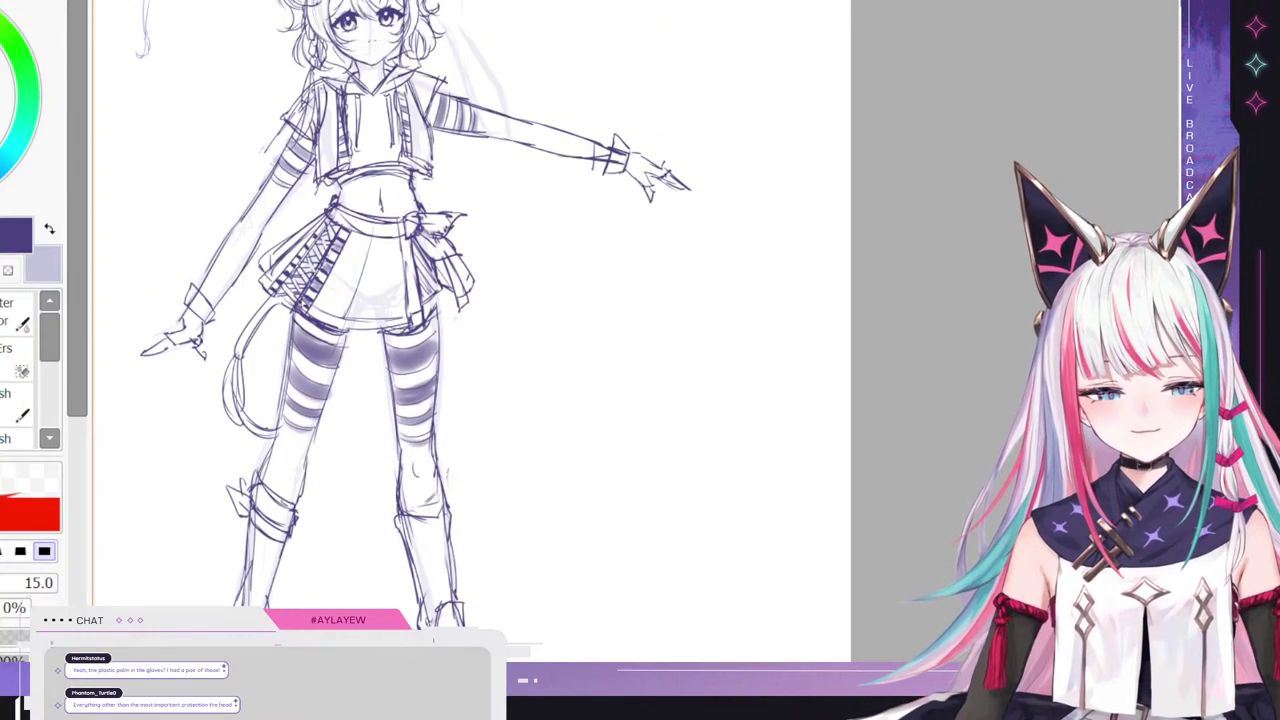
{"action": "scroll", "coordinate": [300, 340], "scroll_direction": "up", "scroll_amount": 4}
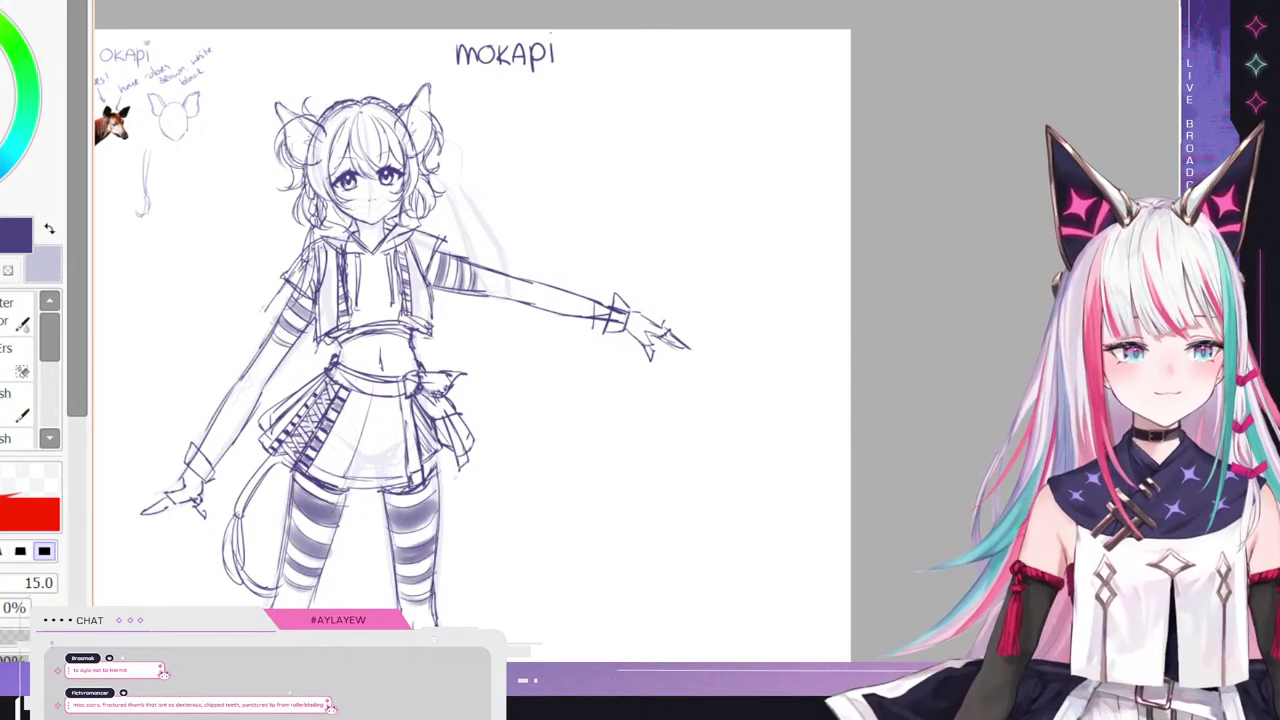
{"action": "scroll", "coordinate": [472, 340], "scroll_direction": "down", "scroll_amount": 1}
{"action": "scroll", "coordinate": [472, 340], "scroll_direction": "up", "scroll_amount": 1}
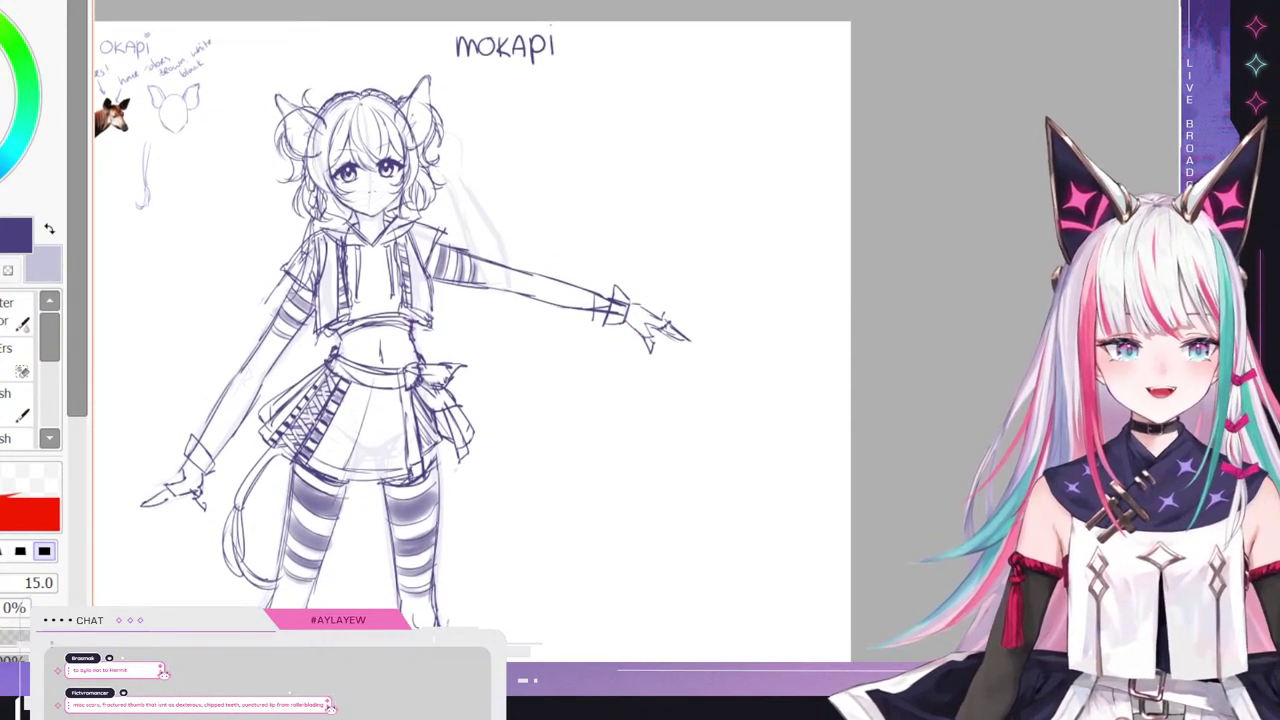
{"action": "scroll", "coordinate": [470, 330], "scroll_direction": "down", "scroll_amount": 5}
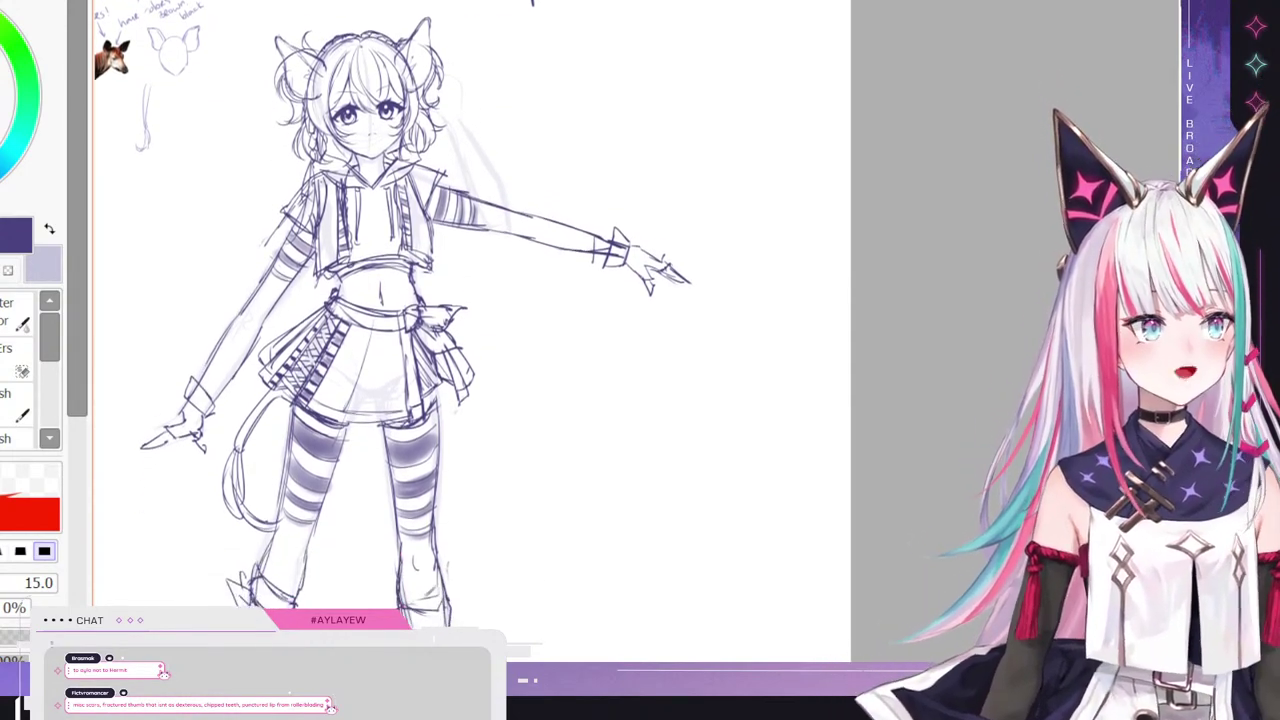
- Add a pointed end to the layered fabric hanging at the character's left hip
{"action": "scroll", "coordinate": [416, 330], "scroll_direction": "down", "scroll_amount": 1}
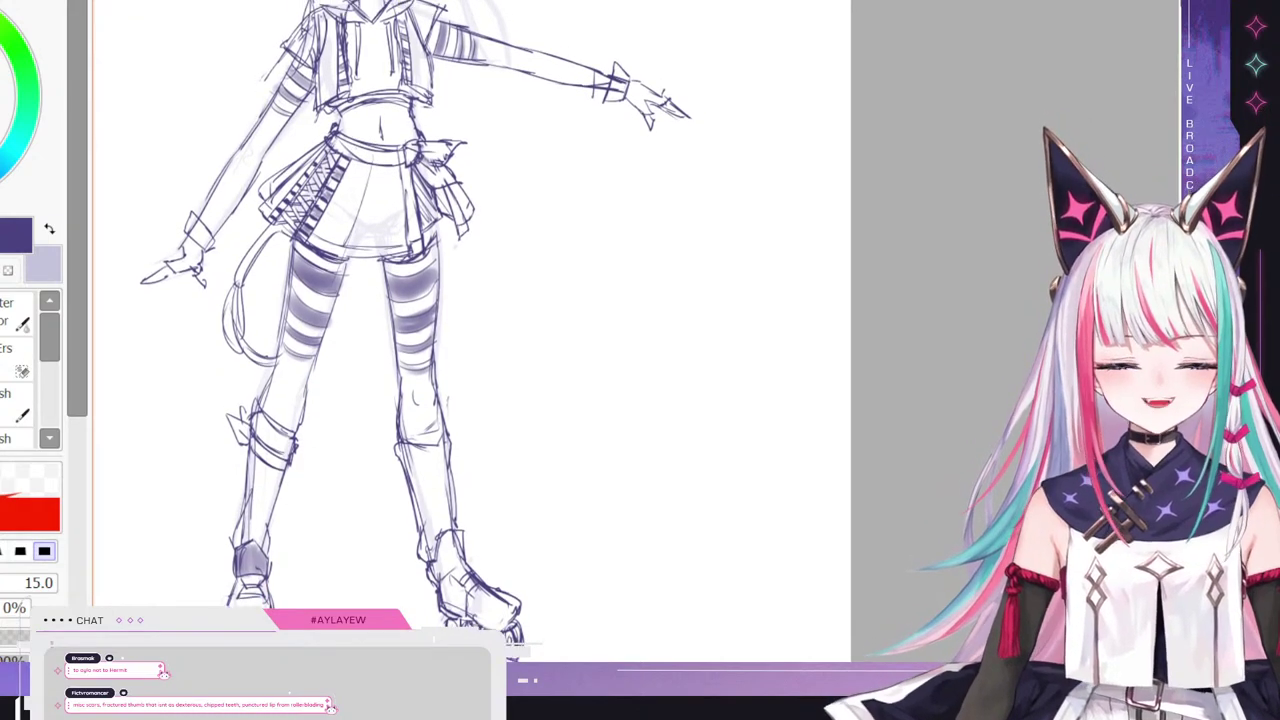
{"action": "scroll", "coordinate": [416, 330], "scroll_direction": "up", "scroll_amount": 1}
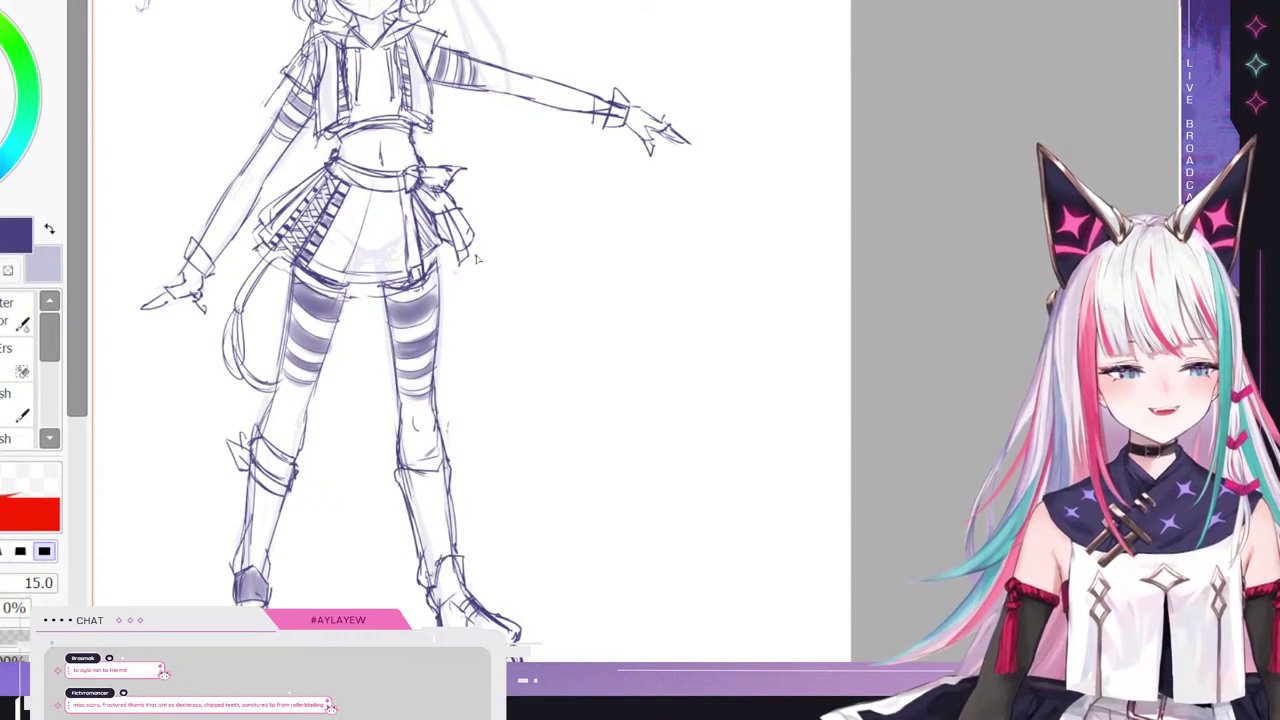
{"action": "mouse_move", "coordinate": [449, 229]}
{"action": "left_mouse_down"}
{"action": "mouse_move", "coordinate": [453, 282]}
{"action": "mouse_move", "coordinate": [477, 253]}
{"action": "left_mouse_up"}
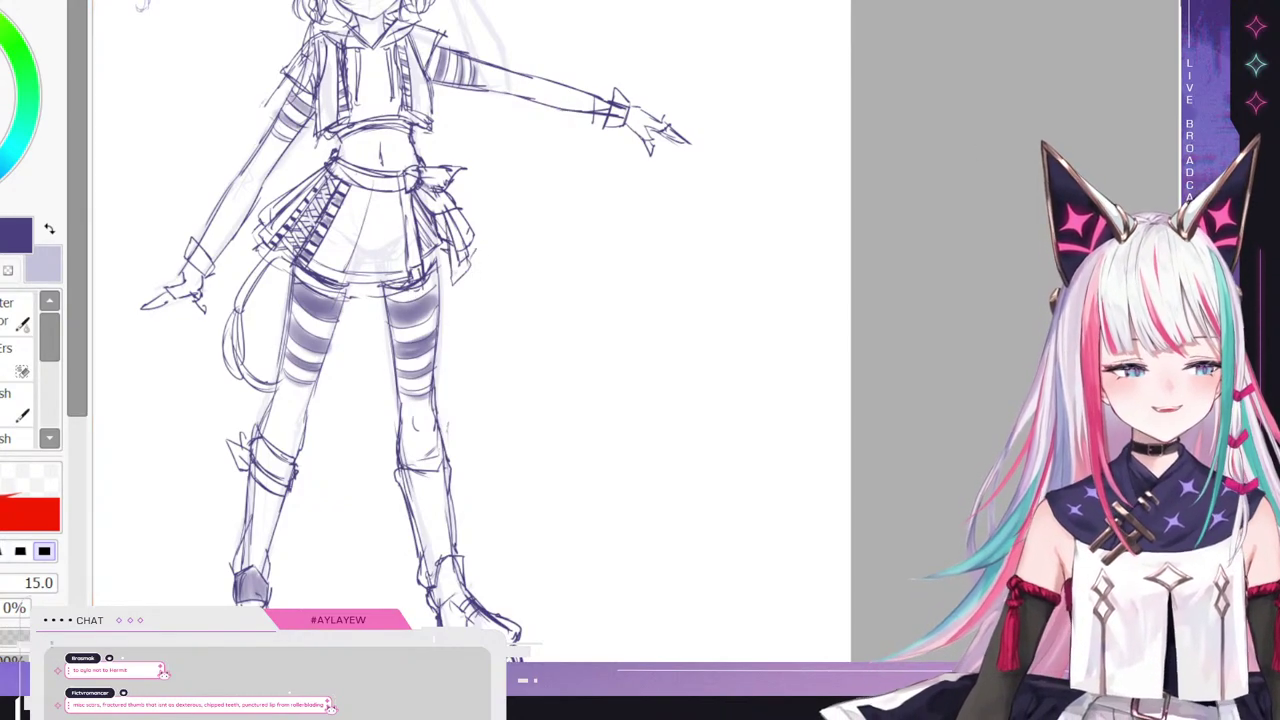
{"action": "scroll", "coordinate": [413, 332], "scroll_direction": "up", "scroll_amount": 1}
{"action": "scroll", "coordinate": [461, 260], "scroll_direction": "up", "scroll_amount": 2}
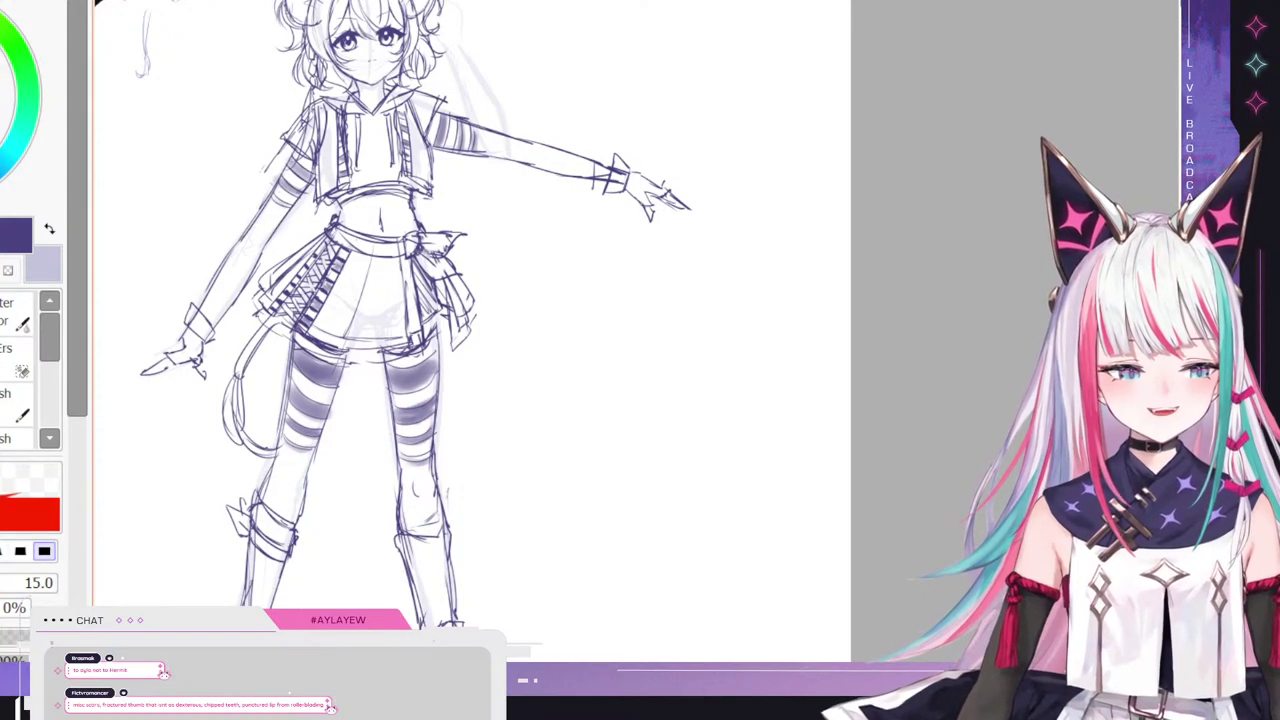
{"action": "scroll", "coordinate": [336, 247], "scroll_direction": "up", "scroll_amount": 3}
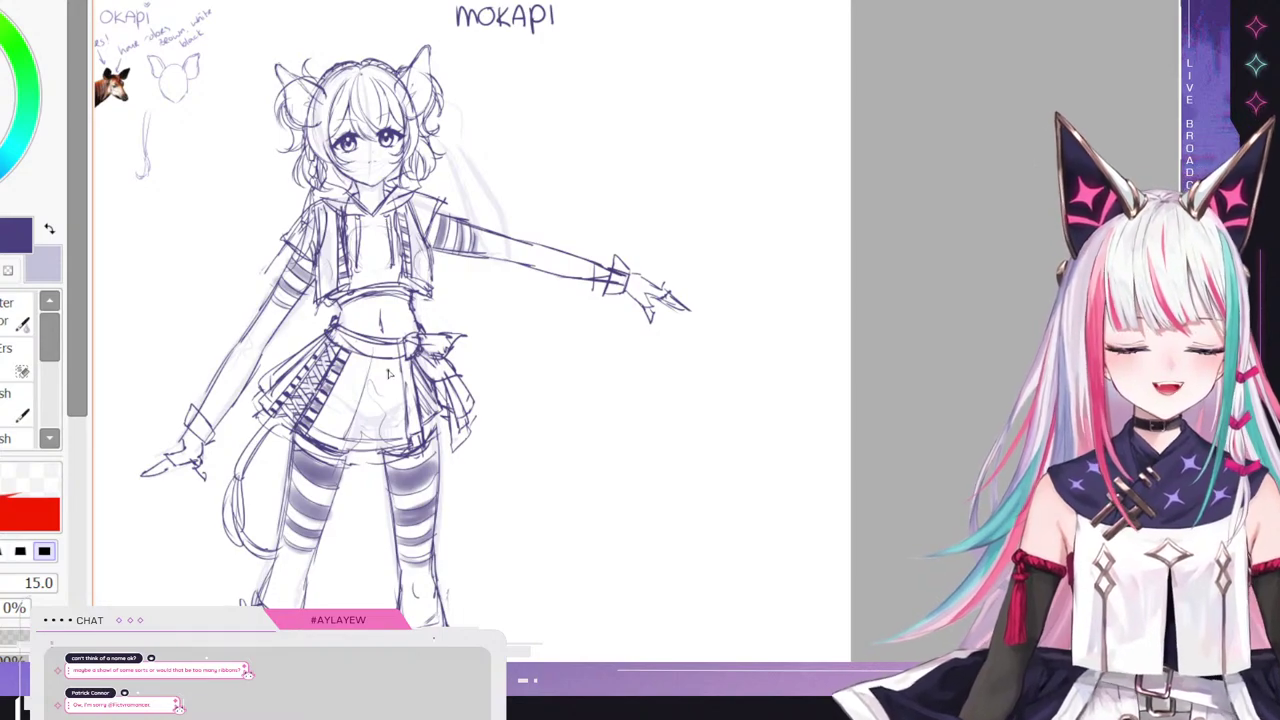
- Review the full-body sketch from the hair and outfit down to the striped legs and roller skates
{"action": "scroll", "coordinate": [390, 372], "scroll_direction": "down", "scroll_amount": 2}
{"action": "scroll", "coordinate": [375, 380], "scroll_direction": "up", "scroll_amount": 2}
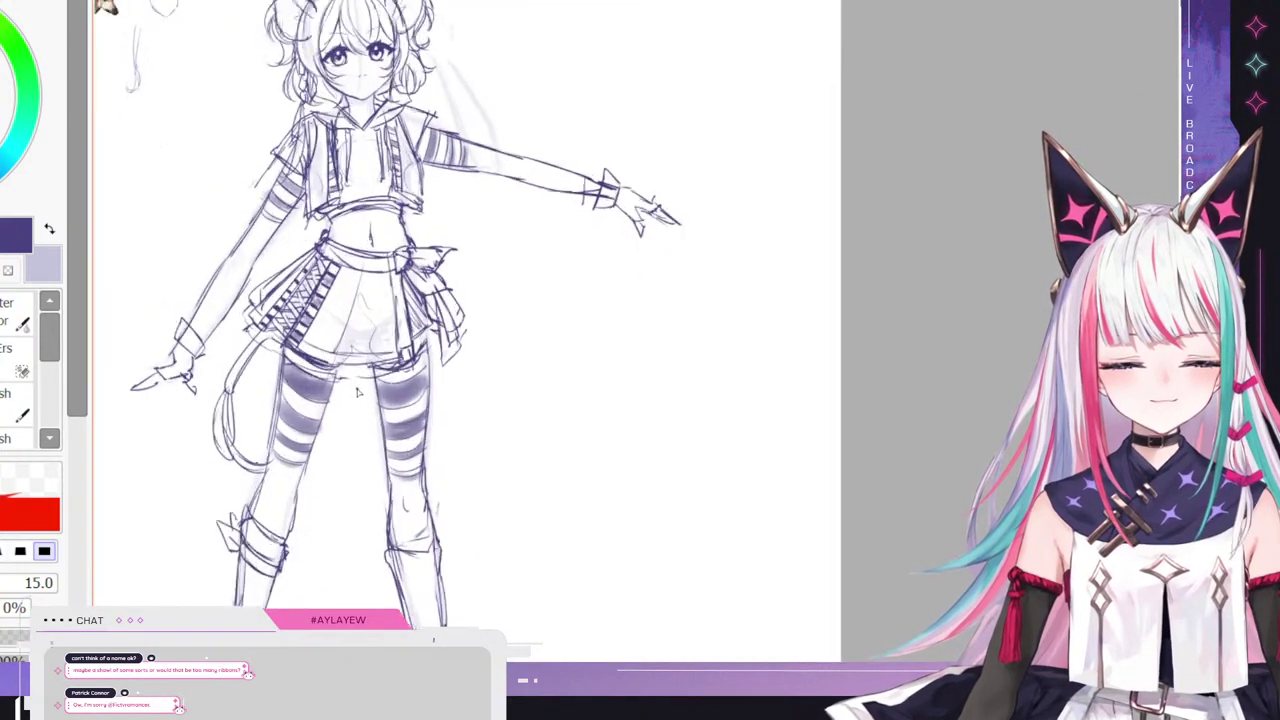
{"action": "scroll", "coordinate": [364, 390], "scroll_direction": "down", "scroll_amount": 2}
{"action": "scroll", "coordinate": [372, 314], "scroll_direction": "up", "scroll_amount": 1}
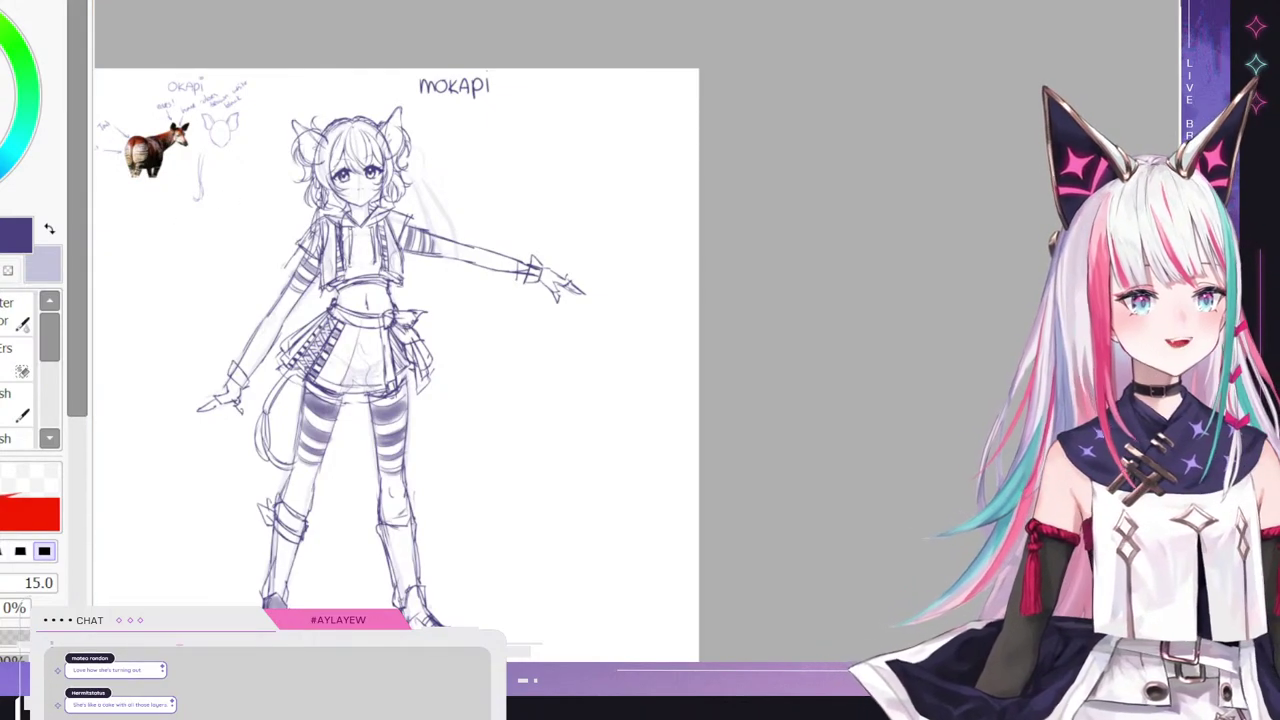
{"action": "scroll", "coordinate": [487, 276], "scroll_direction": "down", "scroll_amount": 1}
{"action": "scroll", "coordinate": [327, 283], "scroll_direction": "up", "scroll_amount": 2}
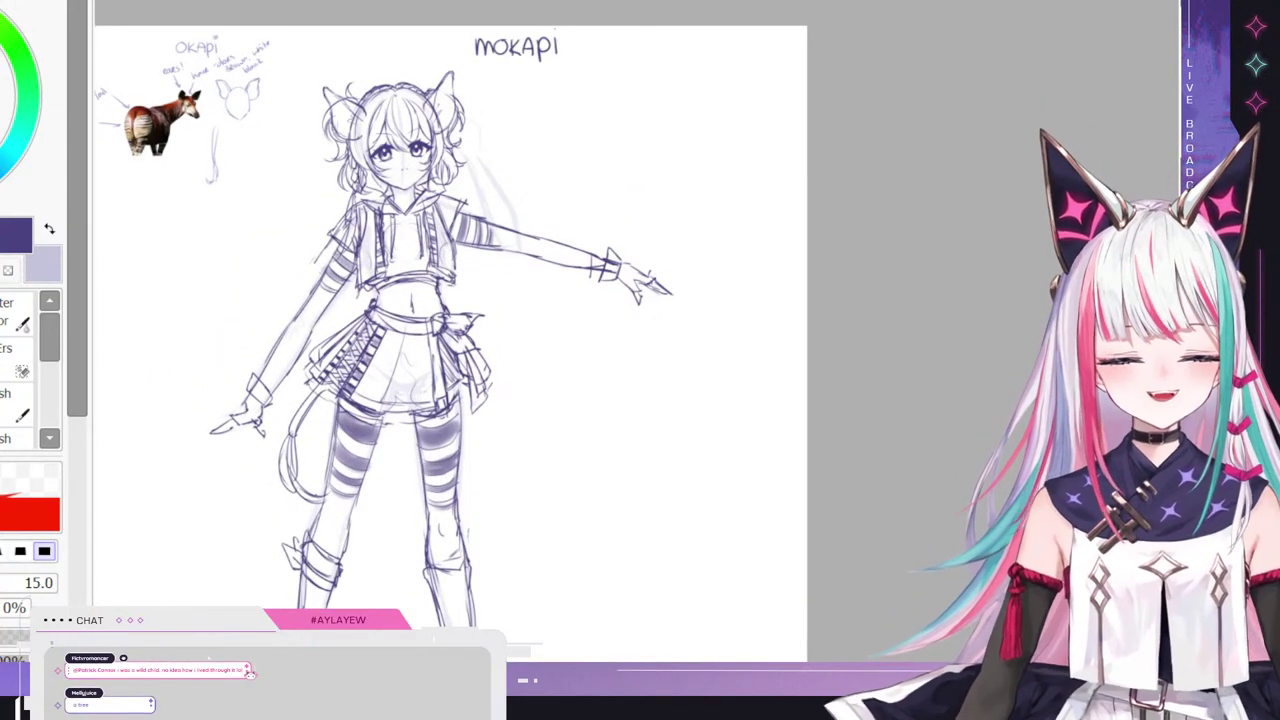
{"action": "scroll", "coordinate": [441, 303], "scroll_direction": "up", "scroll_amount": 1}
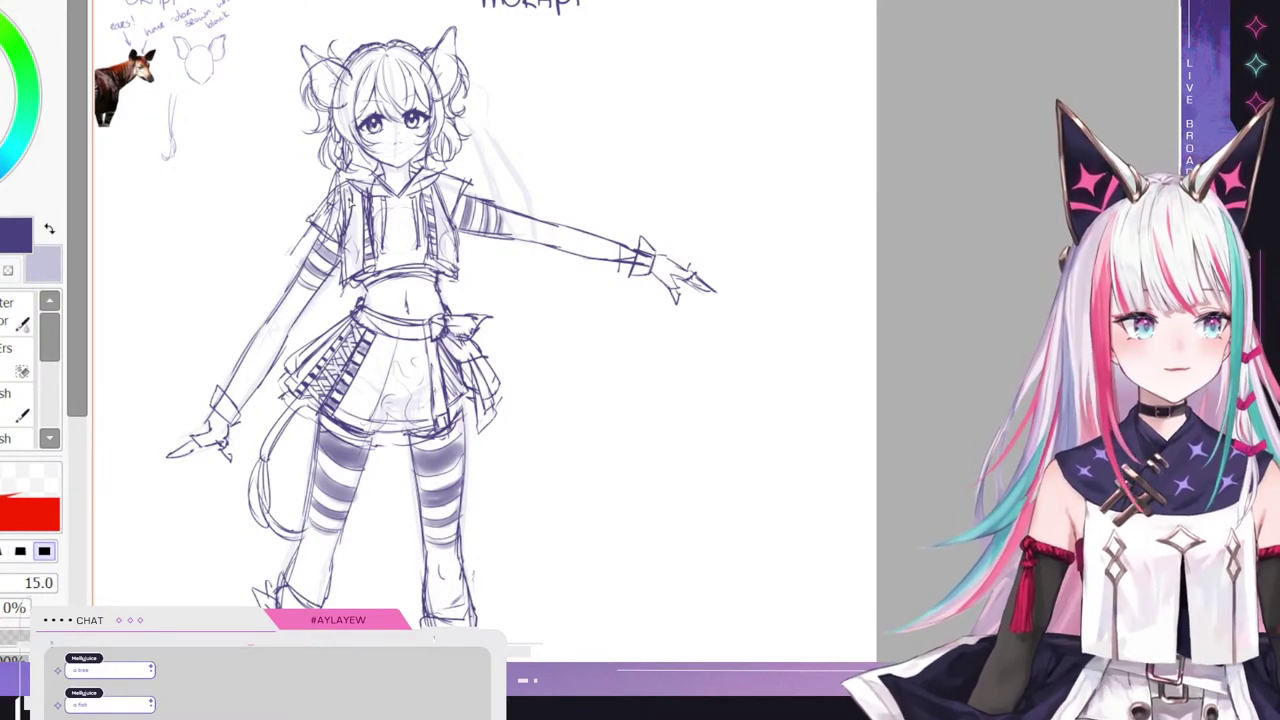
{"action": "scroll", "coordinate": [351, 203], "scroll_direction": "down", "scroll_amount": 5}
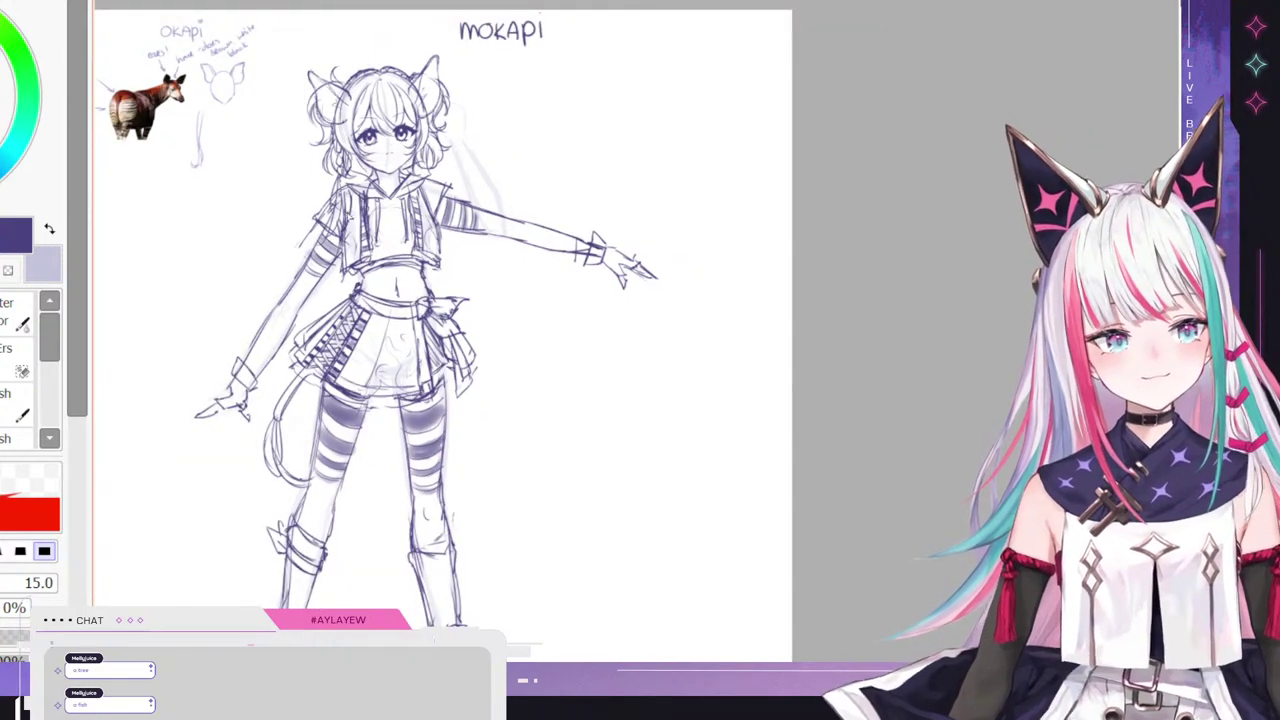
{"action": "scroll", "coordinate": [361, 242], "scroll_direction": "up", "scroll_amount": 3}
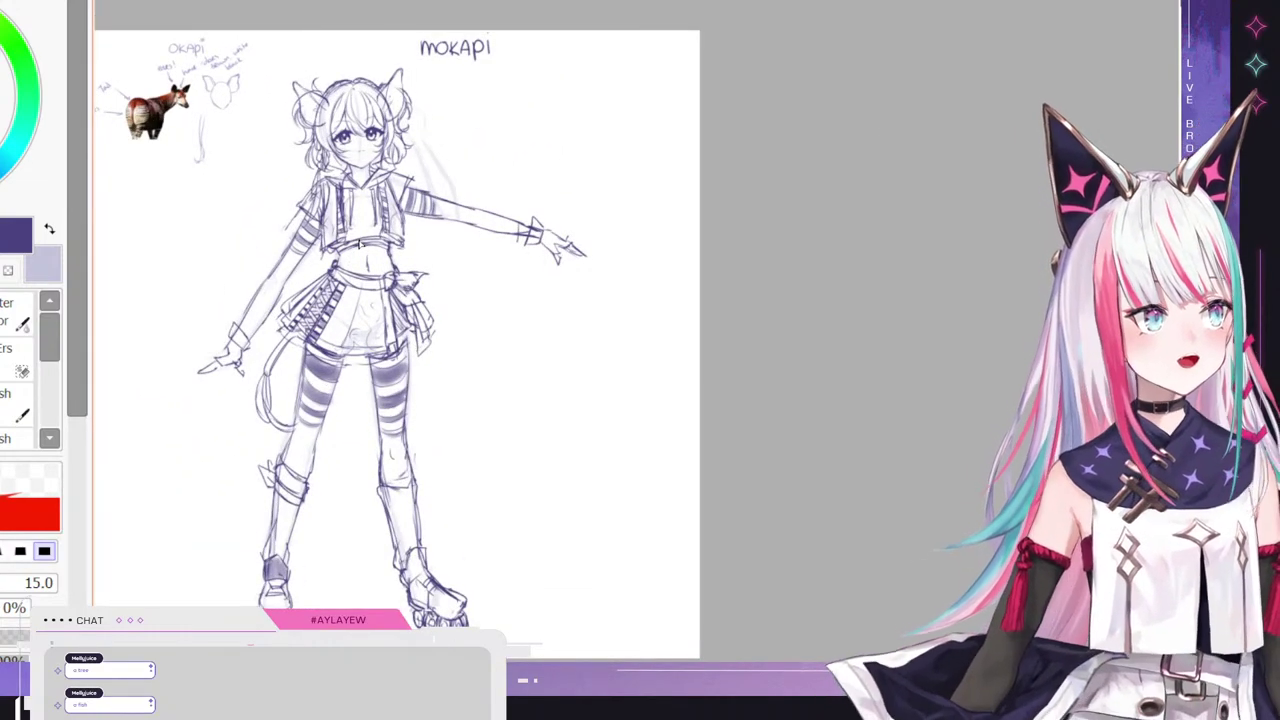
- Tint the character's face with a pale peach skin tone using a soft brush of size 173
{"action": "left_click", "coordinate": [14, 316]}
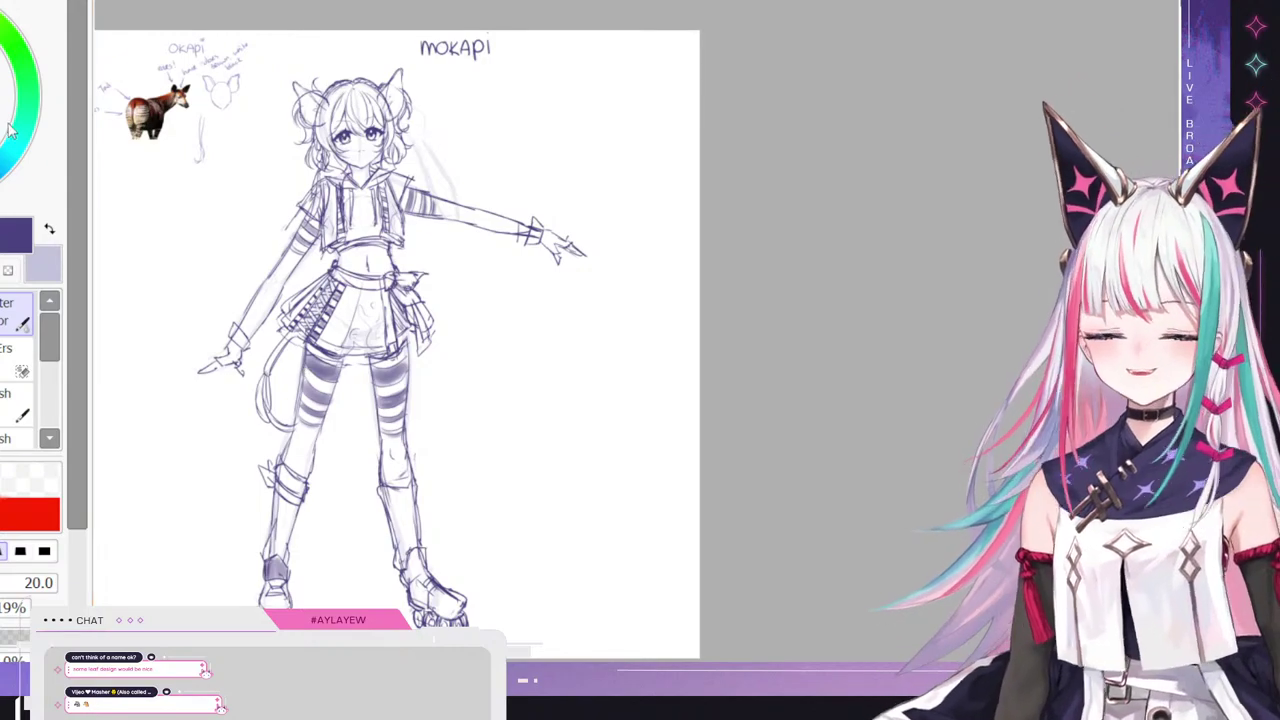
{"action": "mouse_move", "coordinate": [12, 131]}
{"action": "left_mouse_down"}
{"action": "mouse_move", "coordinate": [27, 107]}
{"action": "mouse_move", "coordinate": [2, 85]}
{"action": "mouse_move", "coordinate": [2, 55]}
{"action": "mouse_move", "coordinate": [2, 70]}
{"action": "left_mouse_up"}
{"action": "left_click", "coordinate": [2, 20]}
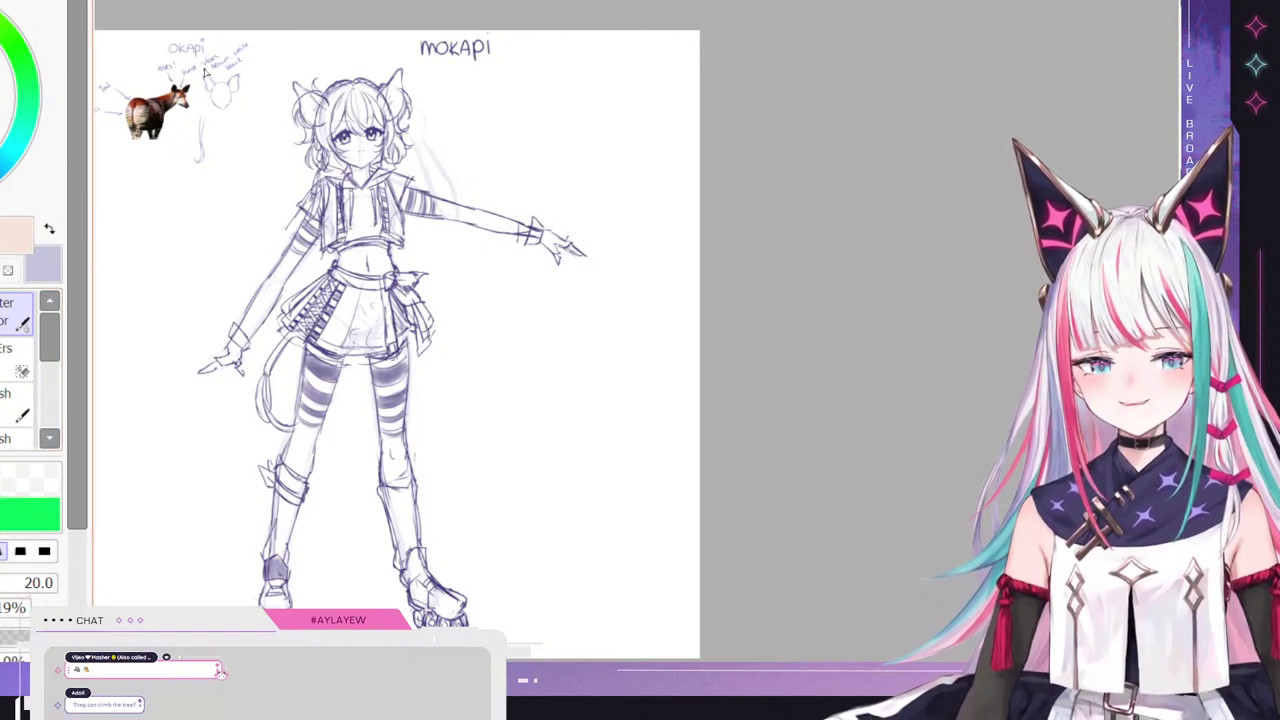
{"action": "left_click_drag", "start_coordinate": [634, 345], "coordinate": [651, 345], "text": "ctrl+alt"}
{"action": "mouse_move", "coordinate": [358, 134]}
{"action": "left_mouse_down"}
{"action": "mouse_move", "coordinate": [342, 124]}
{"action": "mouse_move", "coordinate": [355, 160]}
{"action": "left_mouse_up"}
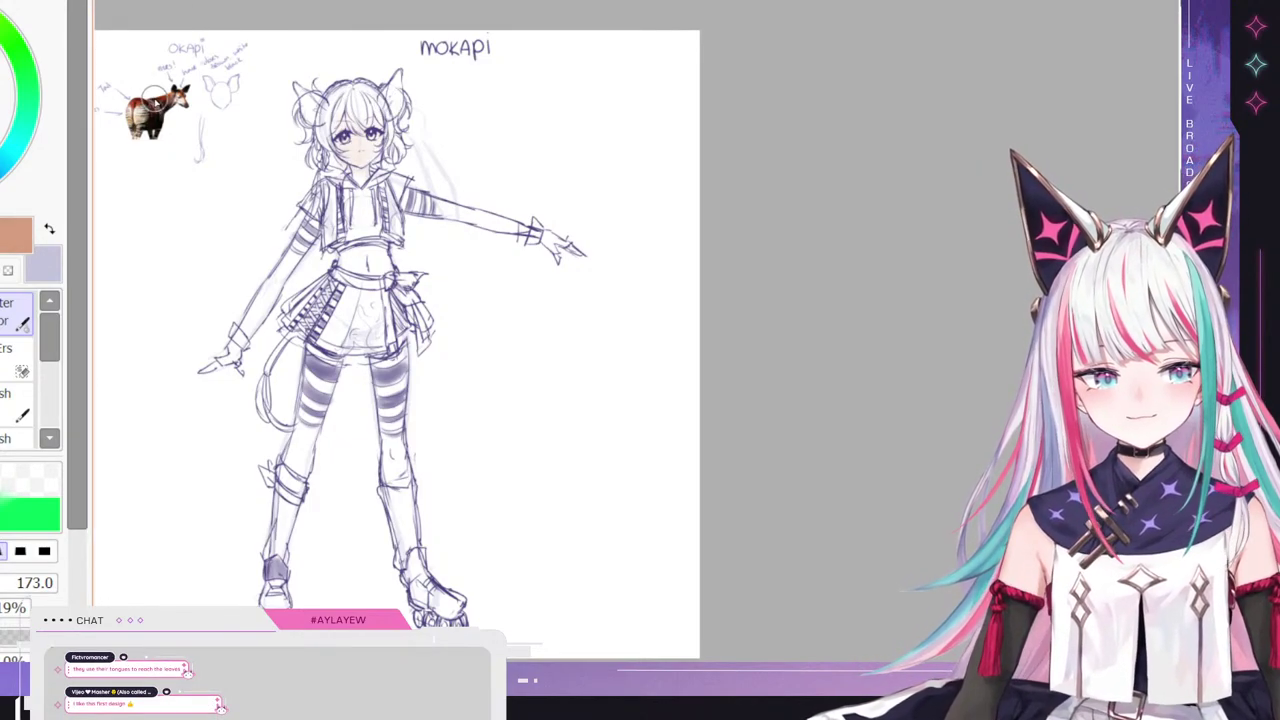
- Sample the reddish brown from the okapi photo and paint a solid swatch of it below the MOKAPI title, using brush size 57
{"action": "right_click", "coordinate": [162, 98]}
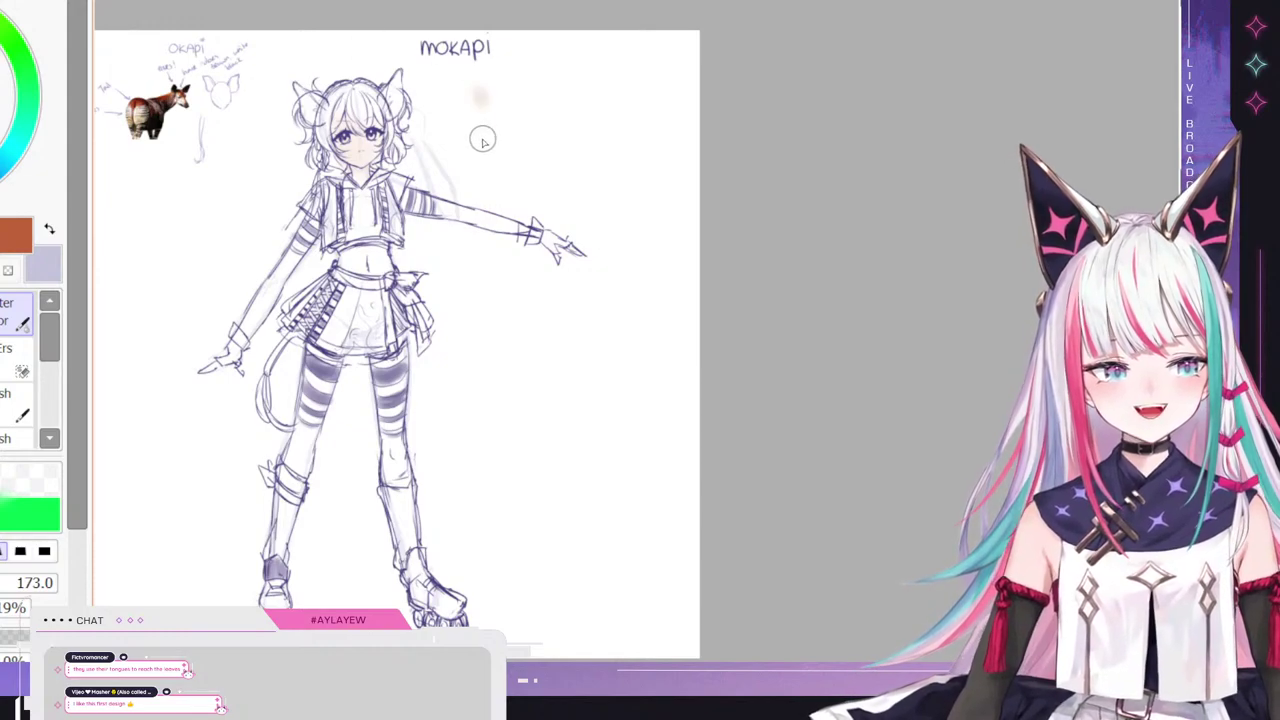
{"action": "mouse_move", "coordinate": [480, 127]}
{"action": "left_mouse_down"}
{"action": "mouse_move", "coordinate": [488, 78]}
{"action": "mouse_move", "coordinate": [484, 137]}
{"action": "mouse_move", "coordinate": [484, 88]}
{"action": "mouse_move", "coordinate": [452, 132]}
{"action": "mouse_move", "coordinate": [462, 150]}
{"action": "mouse_move", "coordinate": [465, 90]}
{"action": "left_mouse_up"}
{"action": "key", "text": "ctrl+z"}
{"action": "key", "text": "n"}
{"action": "key", "text": "bracketright"}
{"action": "key", "text": "bracketright"}
{"action": "key", "text": "bracketright"}
{"action": "key", "text": "bracketright"}
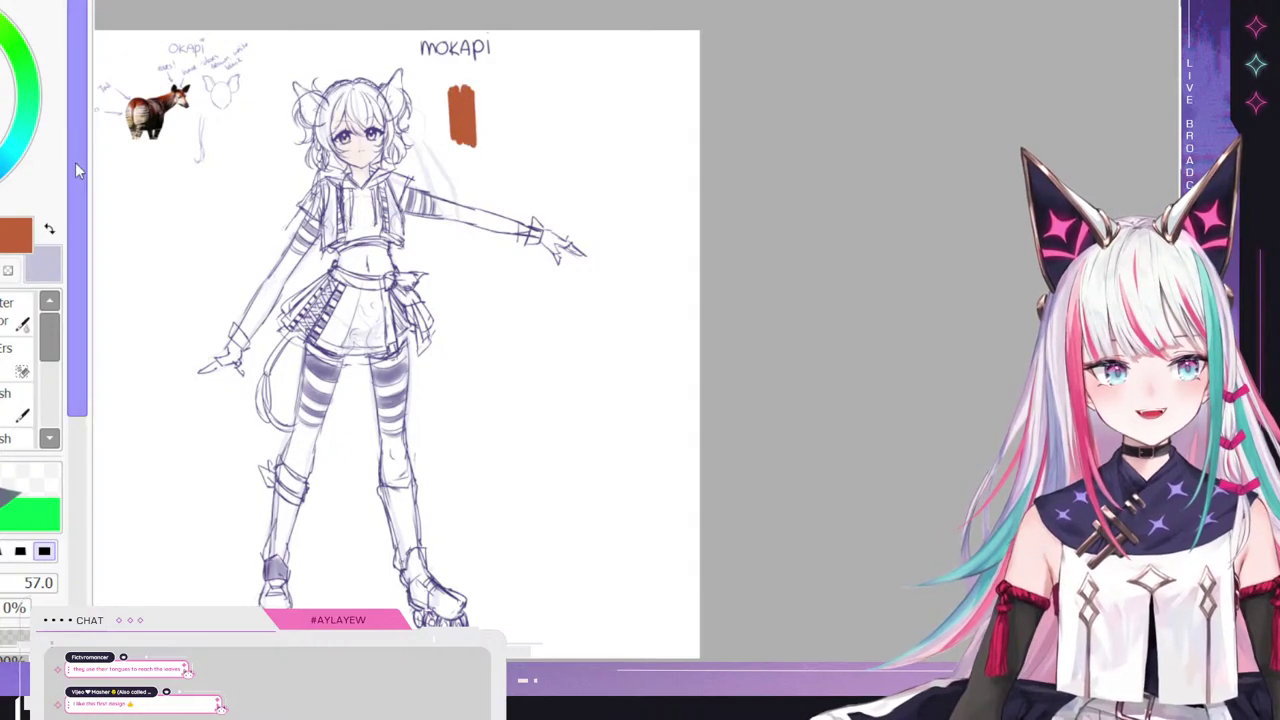
- Paint a narrow dark brown swatch beside the reddish-brown one with a brush of size 53
{"action": "left_click", "coordinate": [3, 130]}
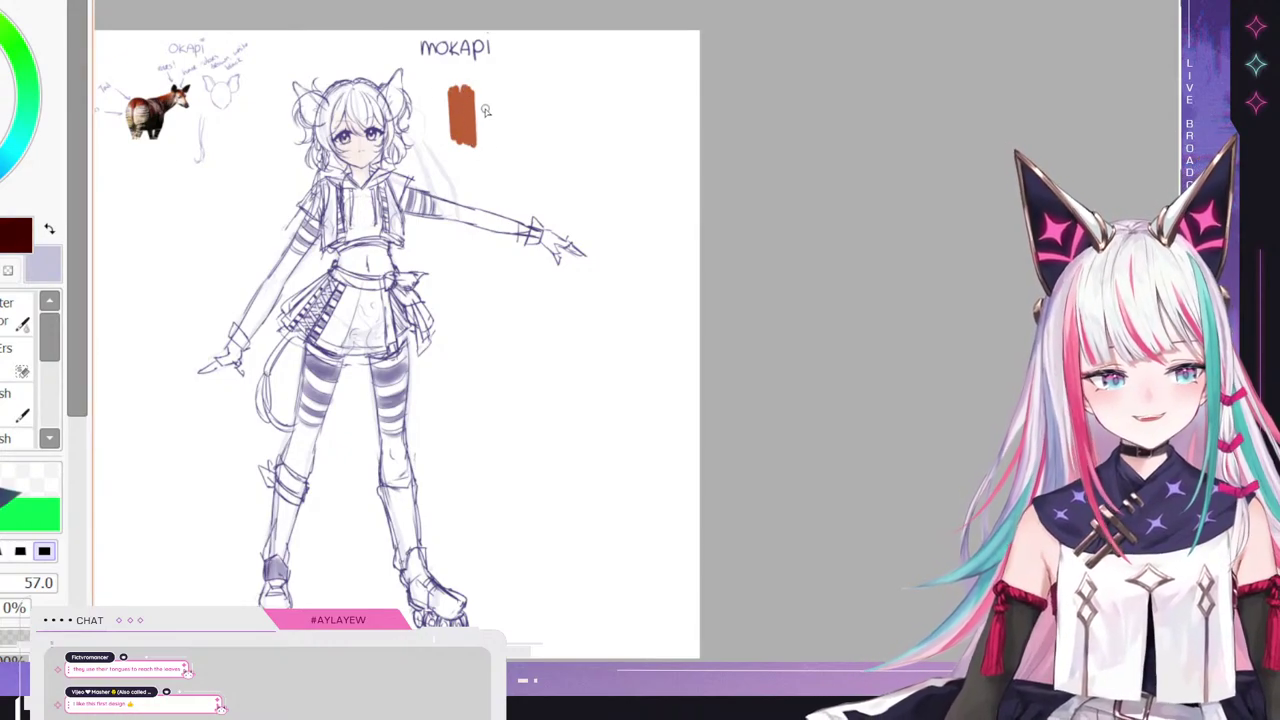
{"action": "left_click_drag", "start_coordinate": [484, 92], "coordinate": [484, 134]}
{"action": "key", "text": "ctrl+z"}
{"action": "key", "text": "b"}
{"action": "mouse_move", "coordinate": [637, 346]}
{"action": "left_mouse_down"}
{"action": "mouse_move", "coordinate": [574, 346]}
{"action": "mouse_move", "coordinate": [600, 346]}
{"action": "left_mouse_up"}
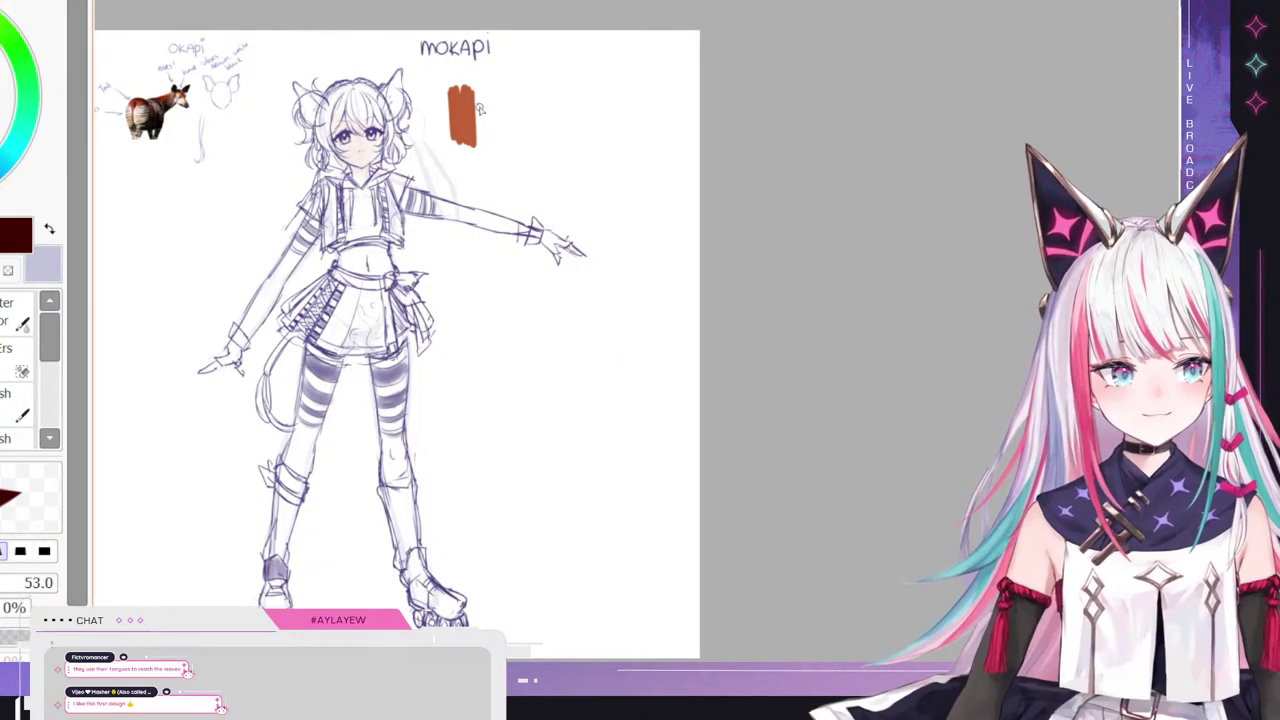
{"action": "left_click_drag", "start_coordinate": [480, 90], "coordinate": [485, 140]}
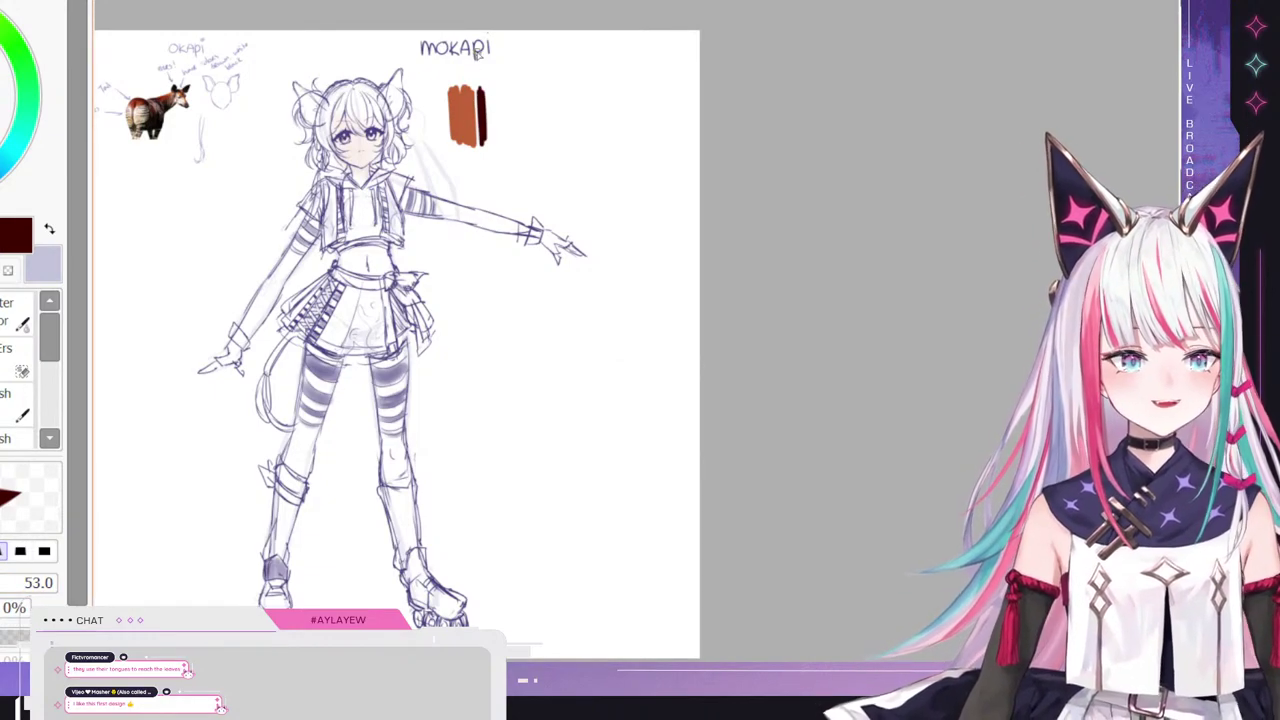
- Cut a curved white stripe down through the reddish-brown swatch
{"action": "key", "text": "e"}
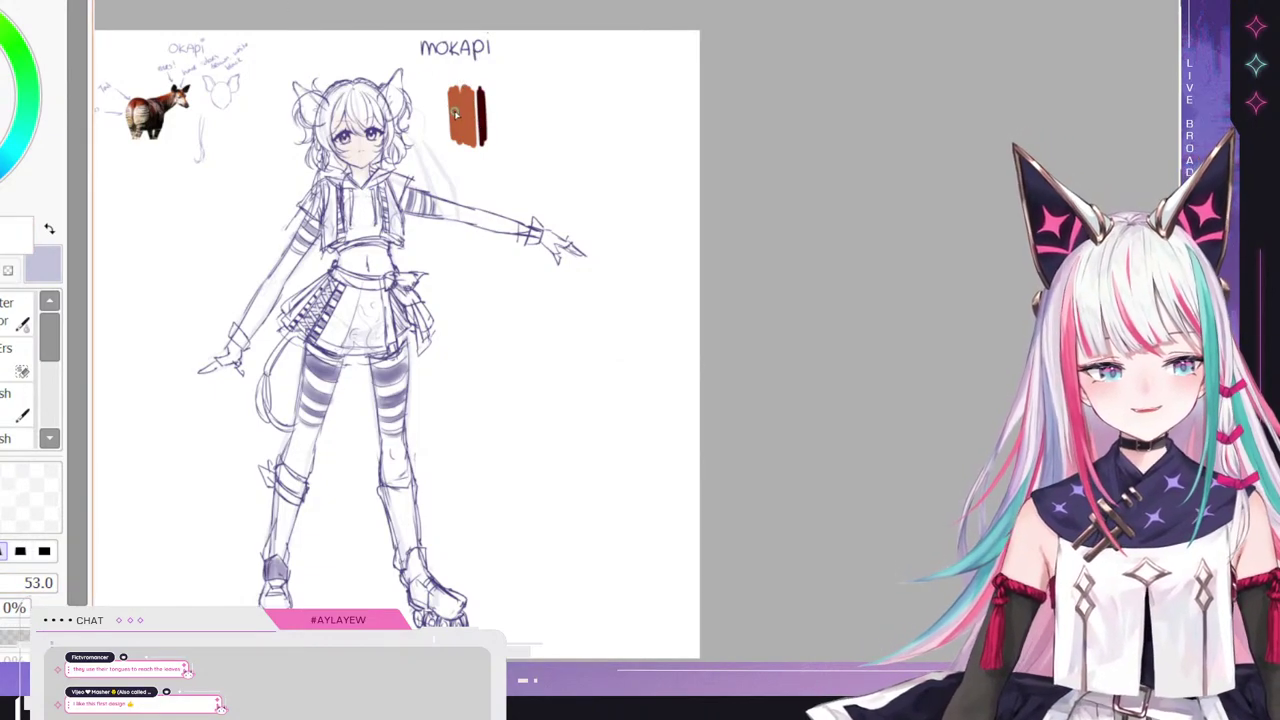
{"action": "left_click_drag", "start_coordinate": [455, 92], "coordinate": [473, 142]}
{"action": "left_click_drag", "start_coordinate": [450, 92], "coordinate": [458, 144]}
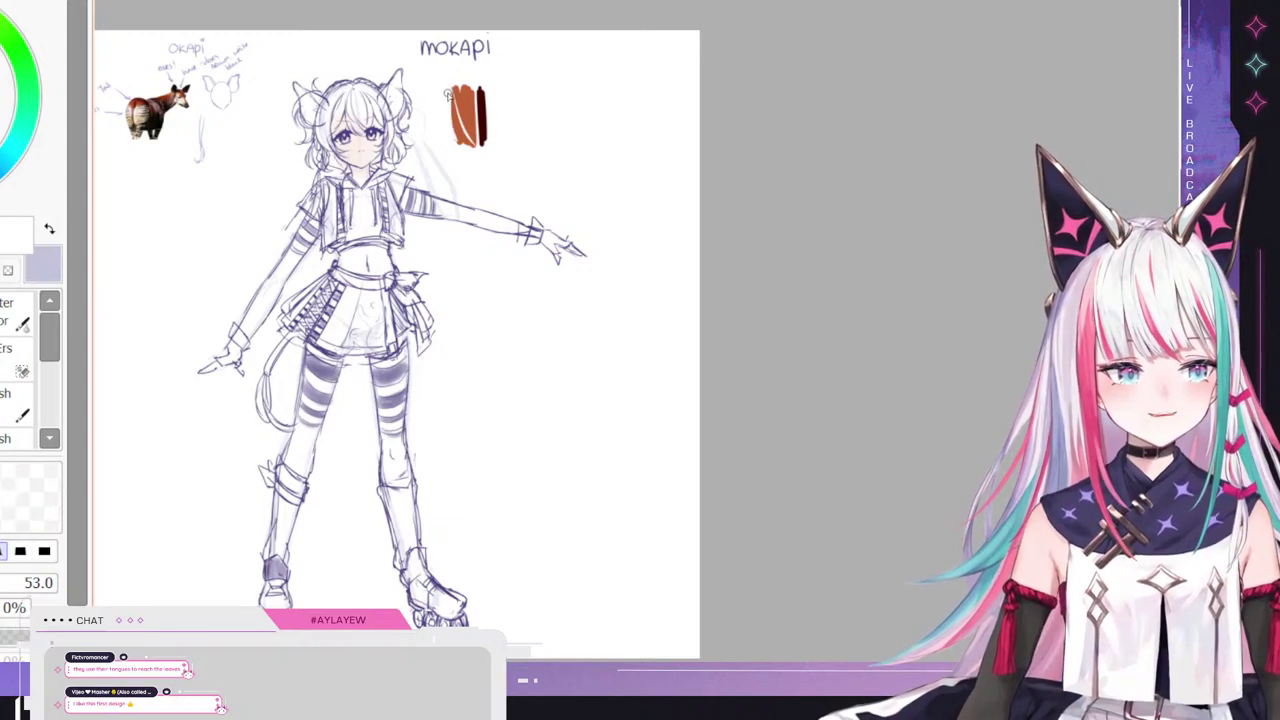
{"action": "key", "text": "ctrl+z"}
{"action": "key", "text": "ctrl+z"}
{"action": "left_click_drag", "start_coordinate": [458, 94], "coordinate": [473, 140]}
{"action": "key", "text": "ctrl+z"}
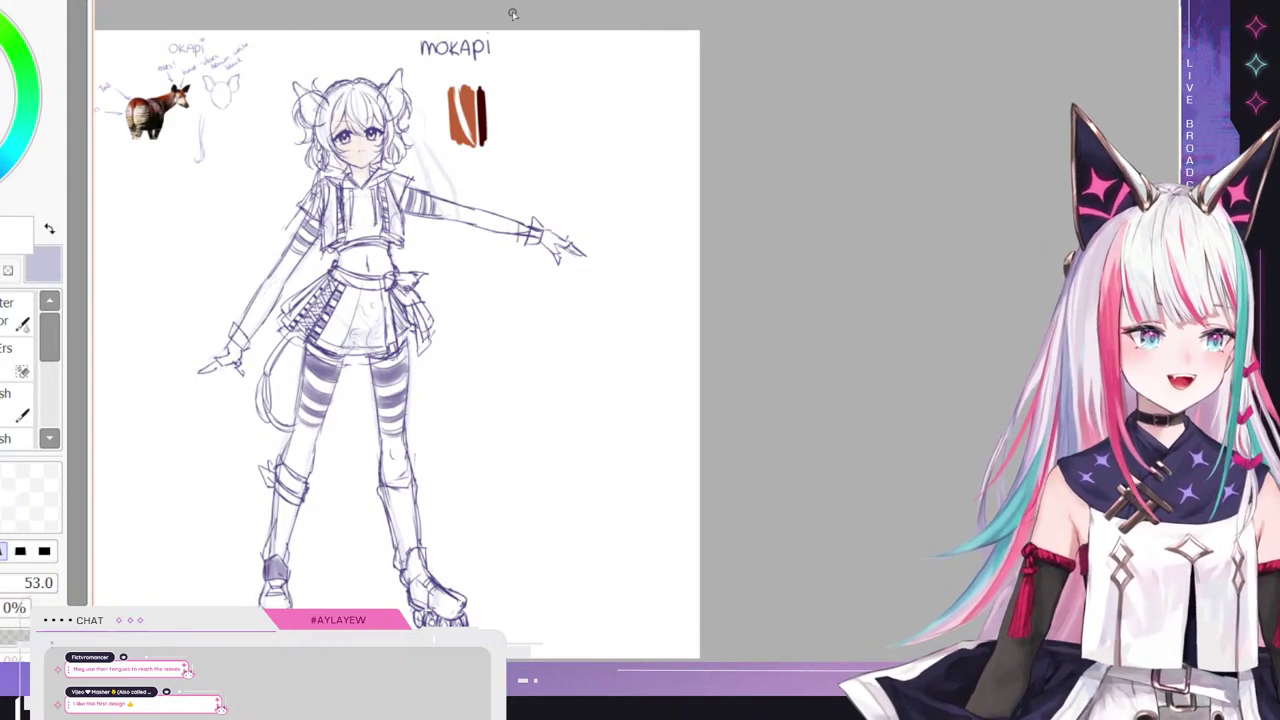
- Paint a muted pinkish-beige stripe between the reddish-brown and dark brown swatches
{"action": "left_click", "coordinate": [5, 127]}
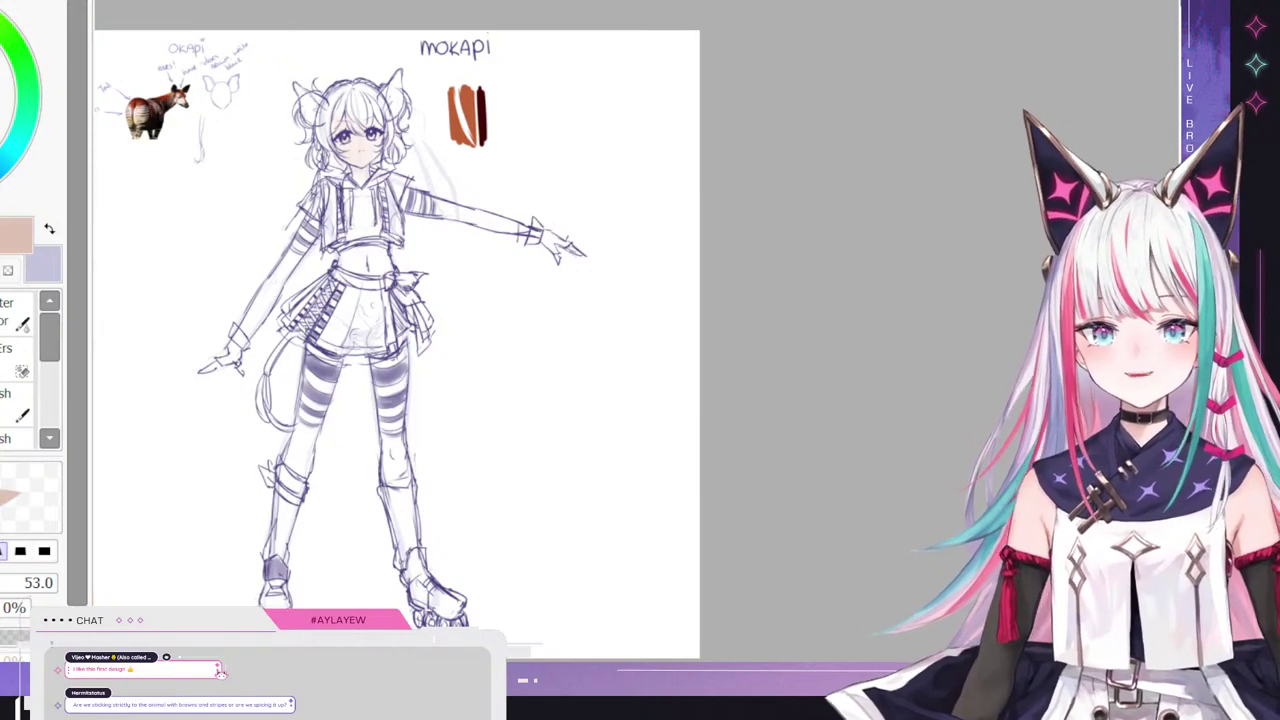
{"action": "left_click", "coordinate": [14, 308]}
{"action": "left_click", "coordinate": [4, 312]}
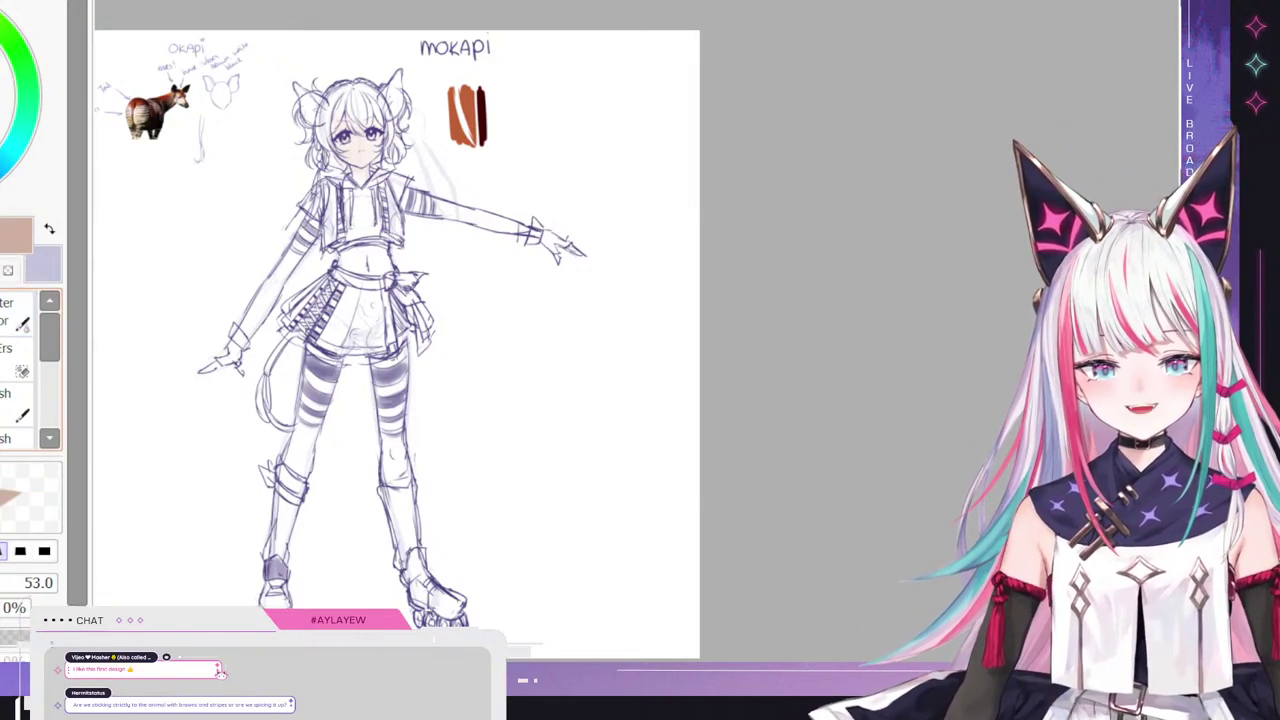
{"action": "left_click_drag", "start_coordinate": [466, 90], "coordinate": [471, 135]}
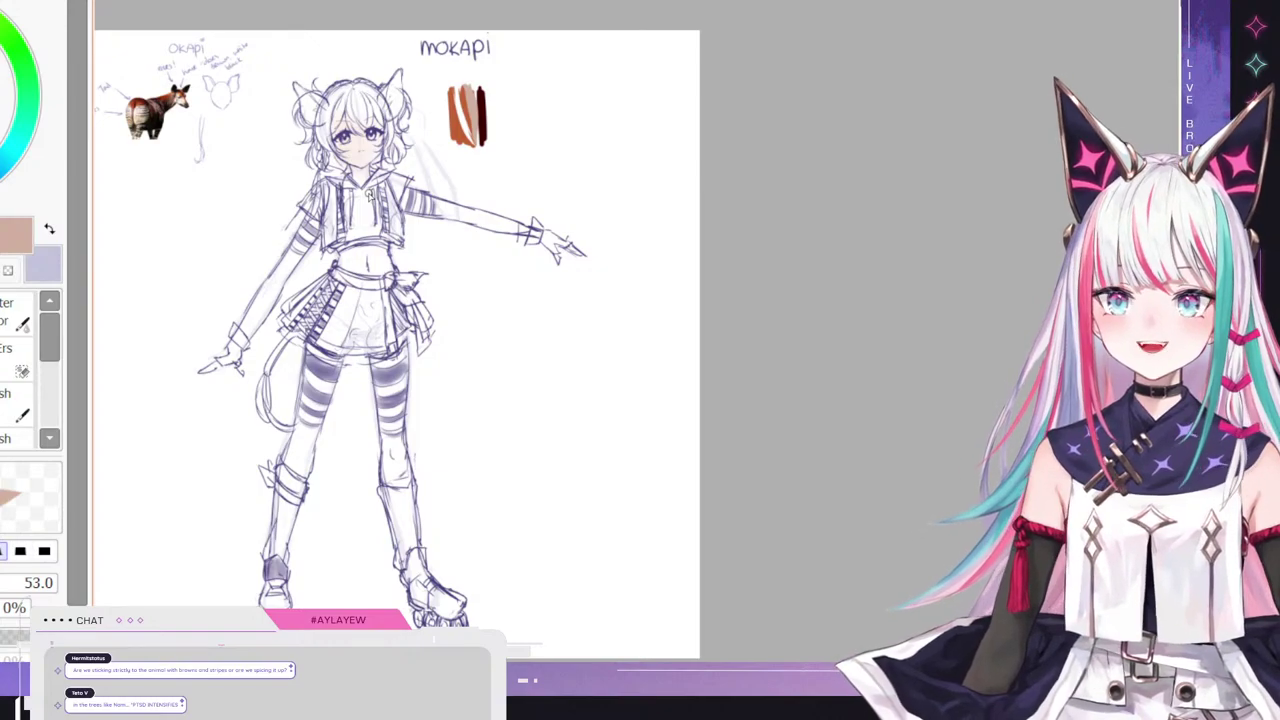
- Paint a large muted grey-green swatch in the empty area below the character's outstretched arm, with a brush of size 167
{"action": "scroll", "coordinate": [244, 188], "scroll_direction": "up", "scroll_amount": 1}
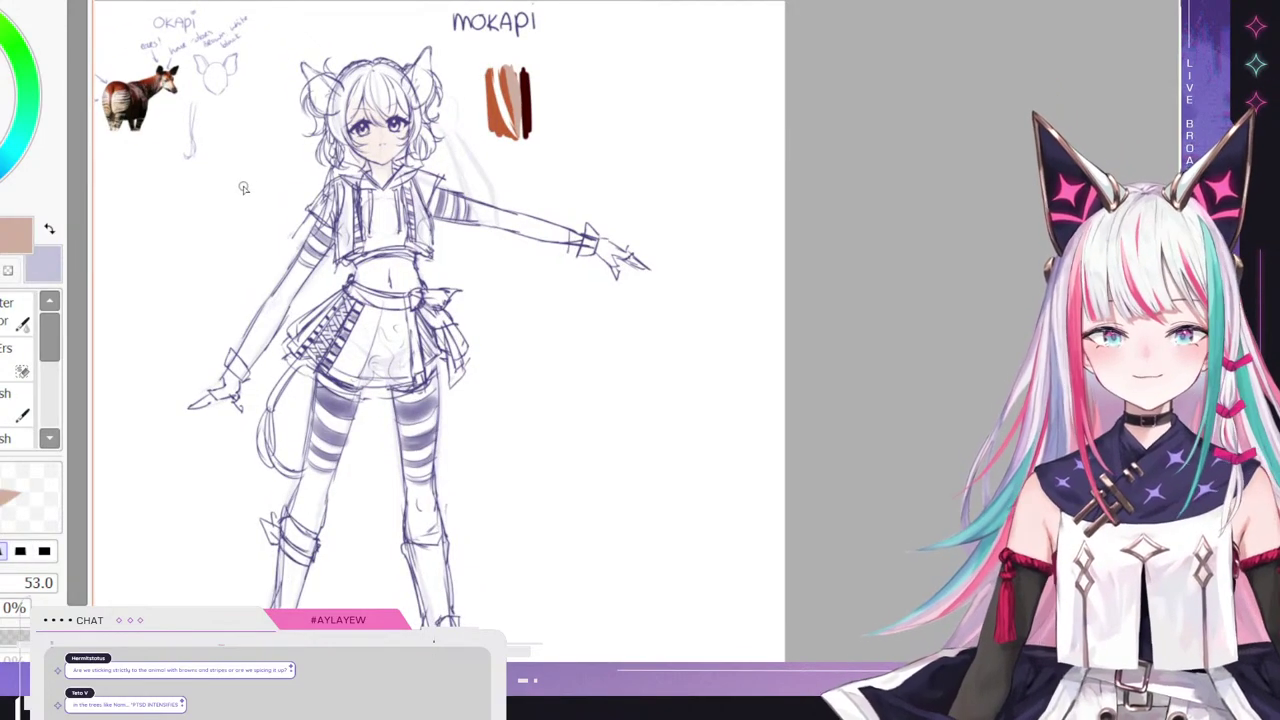
{"action": "left_click", "coordinate": [4, 22]}
{"action": "left_click_drag", "start_coordinate": [2, 80], "coordinate": [2, 108]}
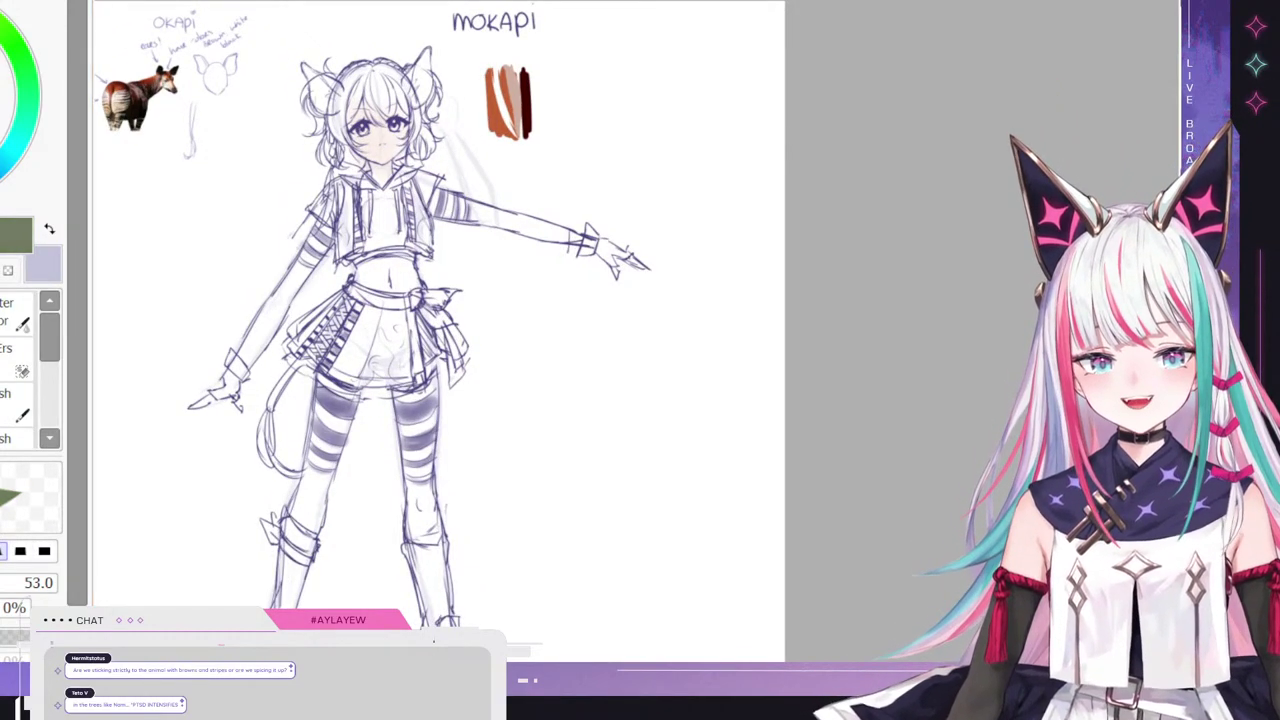
{"action": "left_click", "coordinate": [16, 312]}
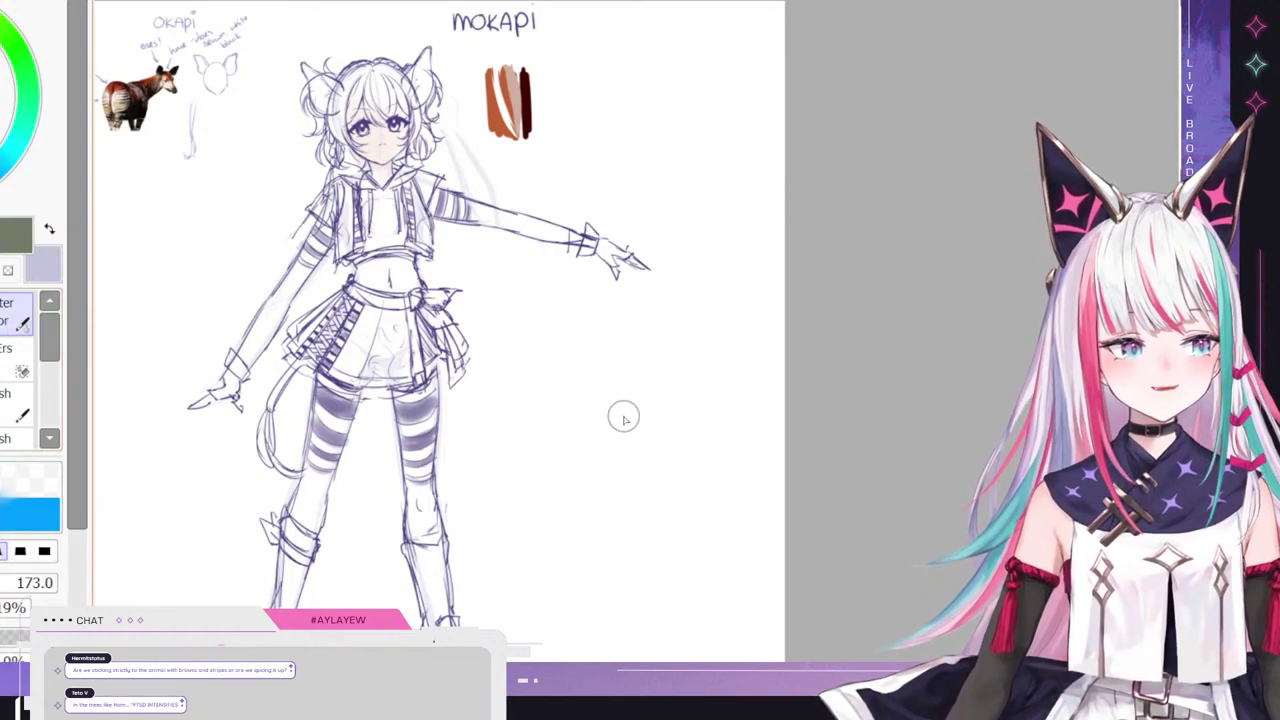
{"action": "mouse_move", "coordinate": [625, 420]}
{"action": "left_mouse_down"}
{"action": "mouse_move", "coordinate": [635, 347]}
{"action": "mouse_move", "coordinate": [647, 437]}
{"action": "mouse_move", "coordinate": [633, 384]}
{"action": "mouse_move", "coordinate": [580, 393]}
{"action": "left_mouse_up"}
{"action": "key", "text": "ctrl+z"}
{"action": "key", "text": "n"}
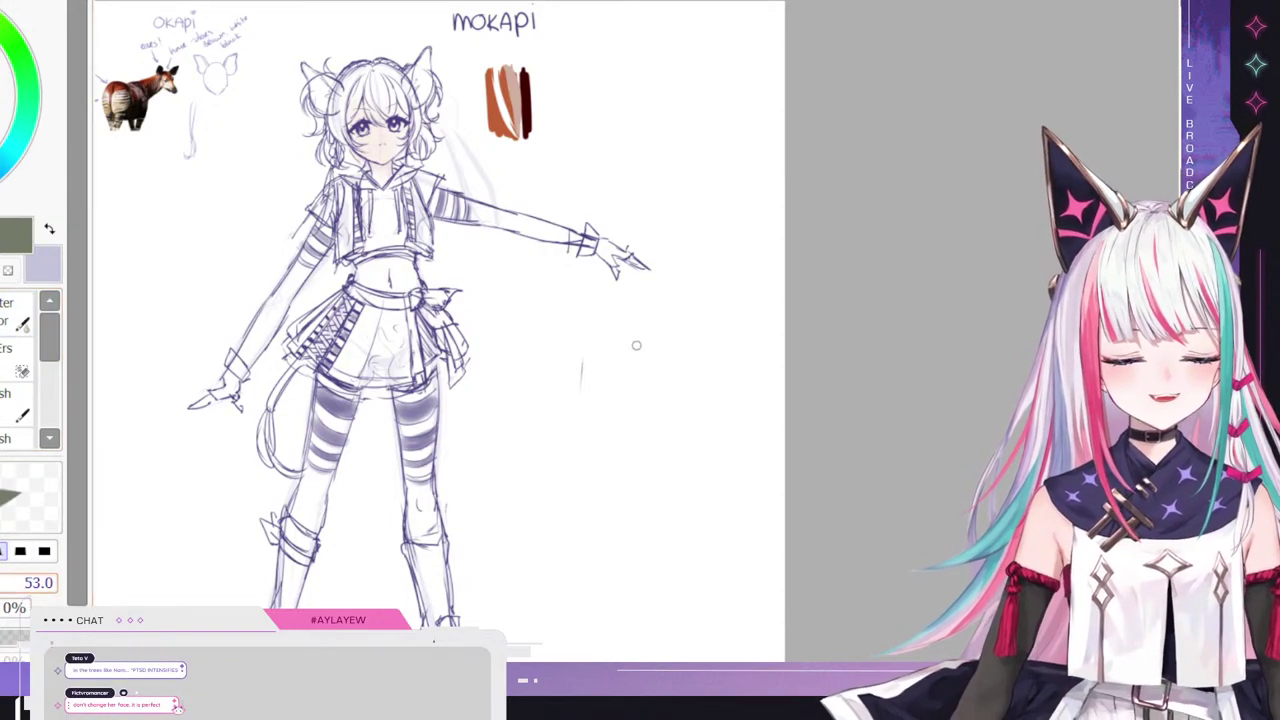
{"action": "left_click_drag", "start_coordinate": [637, 346], "coordinate": [505, 364]}
{"action": "mouse_move", "coordinate": [598, 440]}
{"action": "left_mouse_down"}
{"action": "mouse_move", "coordinate": [594, 366]}
{"action": "mouse_move", "coordinate": [593, 437]}
{"action": "mouse_move", "coordinate": [603, 371]}
{"action": "mouse_move", "coordinate": [605, 400]}
{"action": "left_mouse_up"}
- Paint a greyish teal swatch and a warm tan swatch in a row beside the green one
{"action": "left_click_drag", "start_coordinate": [14, 150], "coordinate": [10, 154]}
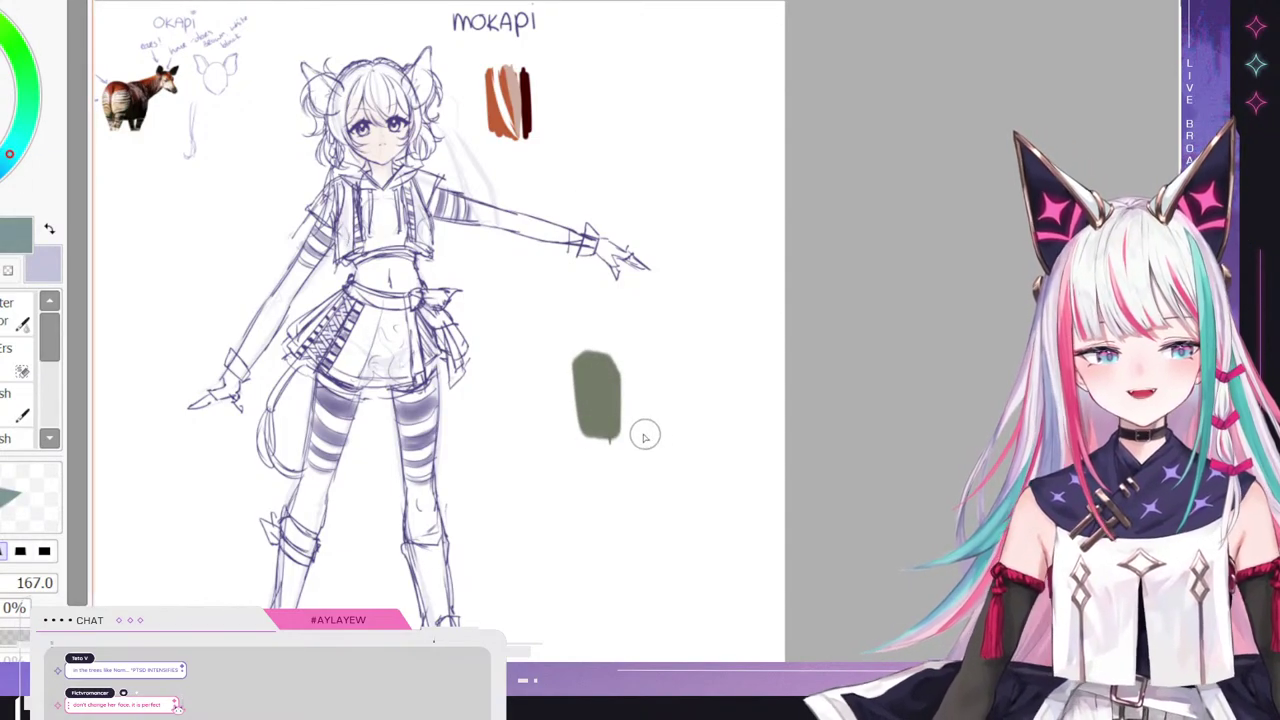
{"action": "mouse_move", "coordinate": [646, 434]}
{"action": "left_mouse_down"}
{"action": "mouse_move", "coordinate": [629, 366]}
{"action": "mouse_move", "coordinate": [654, 371]}
{"action": "mouse_move", "coordinate": [668, 406]}
{"action": "mouse_move", "coordinate": [662, 389]}
{"action": "left_mouse_up"}
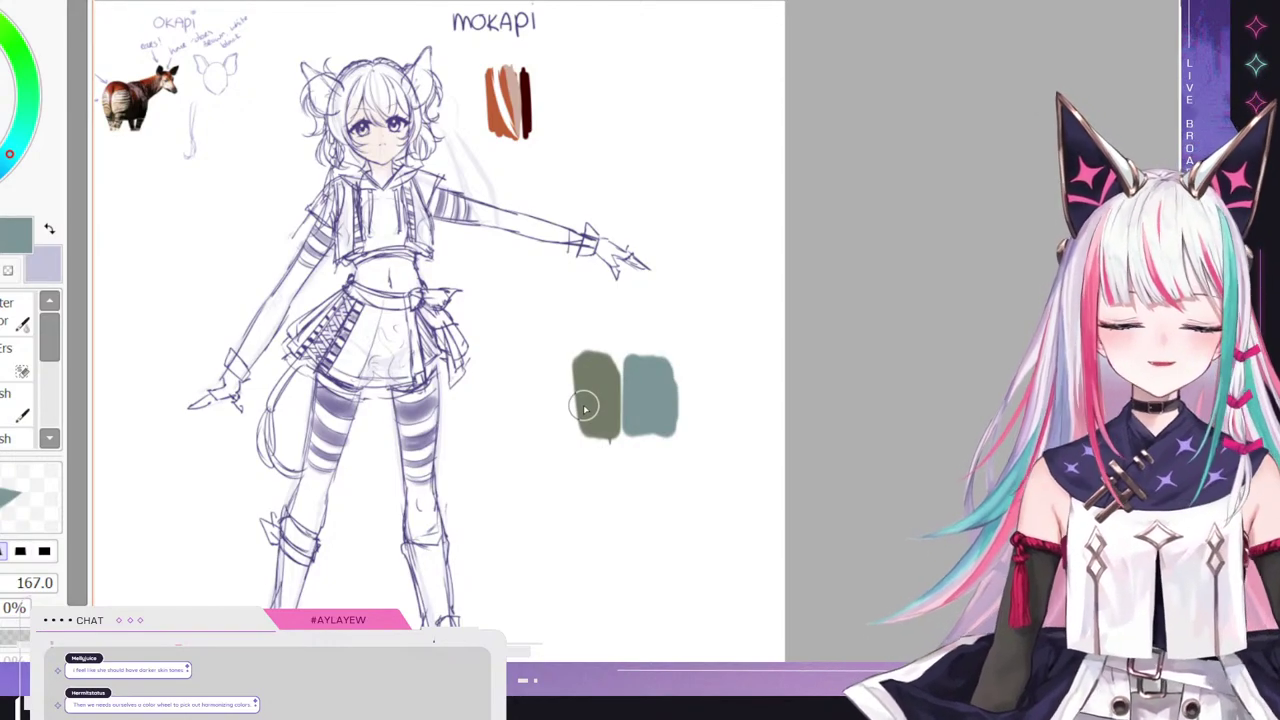
{"action": "left_click", "coordinate": [2, 36]}
{"action": "left_click_drag", "start_coordinate": [2, 110], "coordinate": [2, 70]}
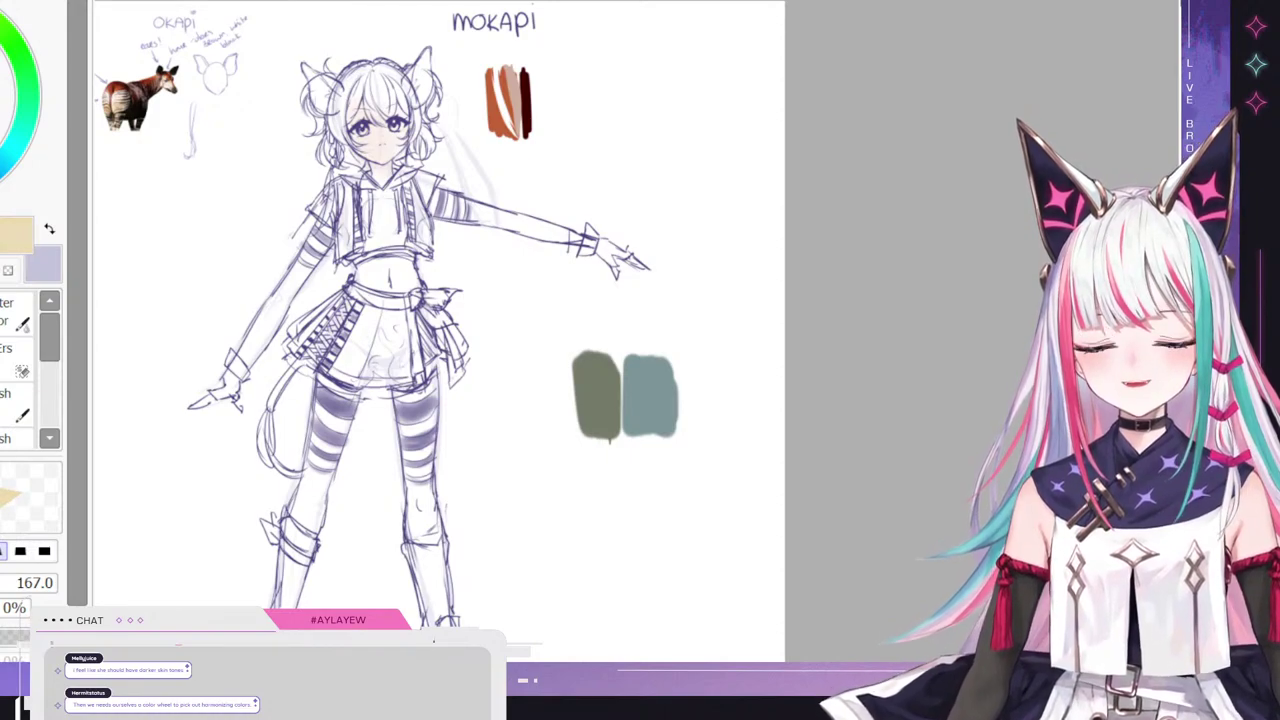
{"action": "left_click_drag", "start_coordinate": [688, 418], "coordinate": [720, 348]}
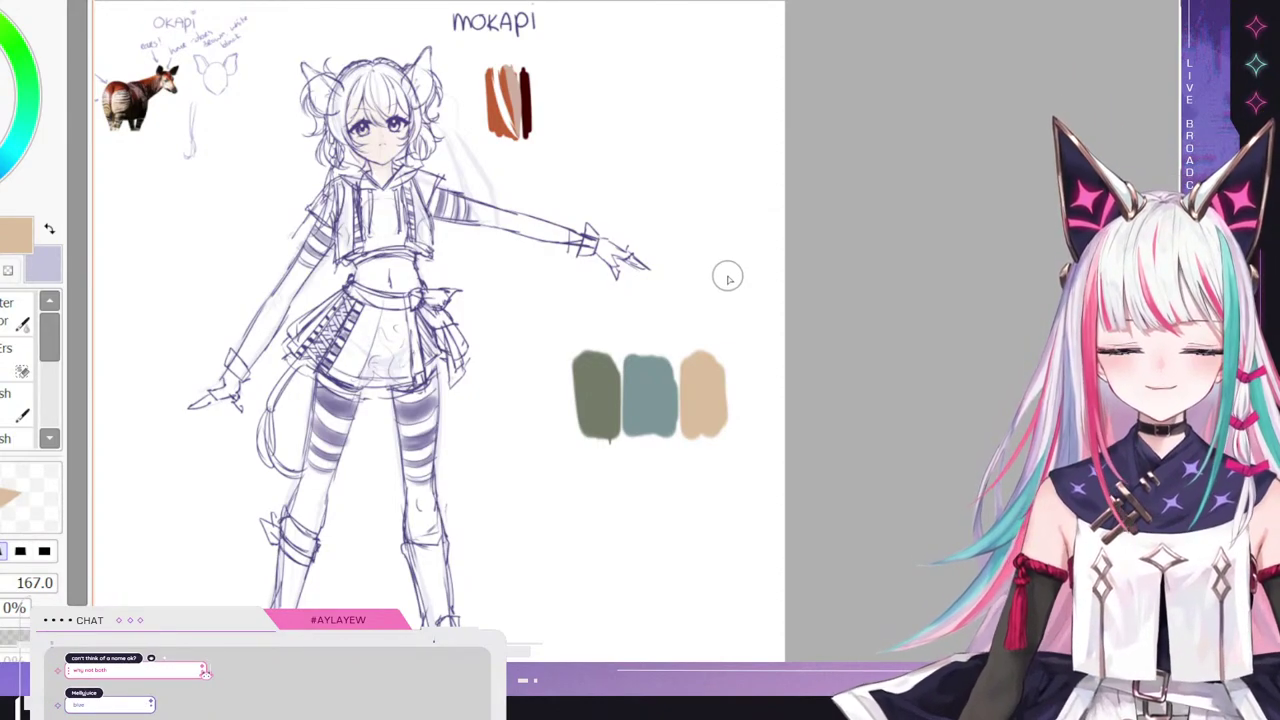
{"action": "scroll", "coordinate": [764, 306], "scroll_direction": "down", "scroll_amount": 4}
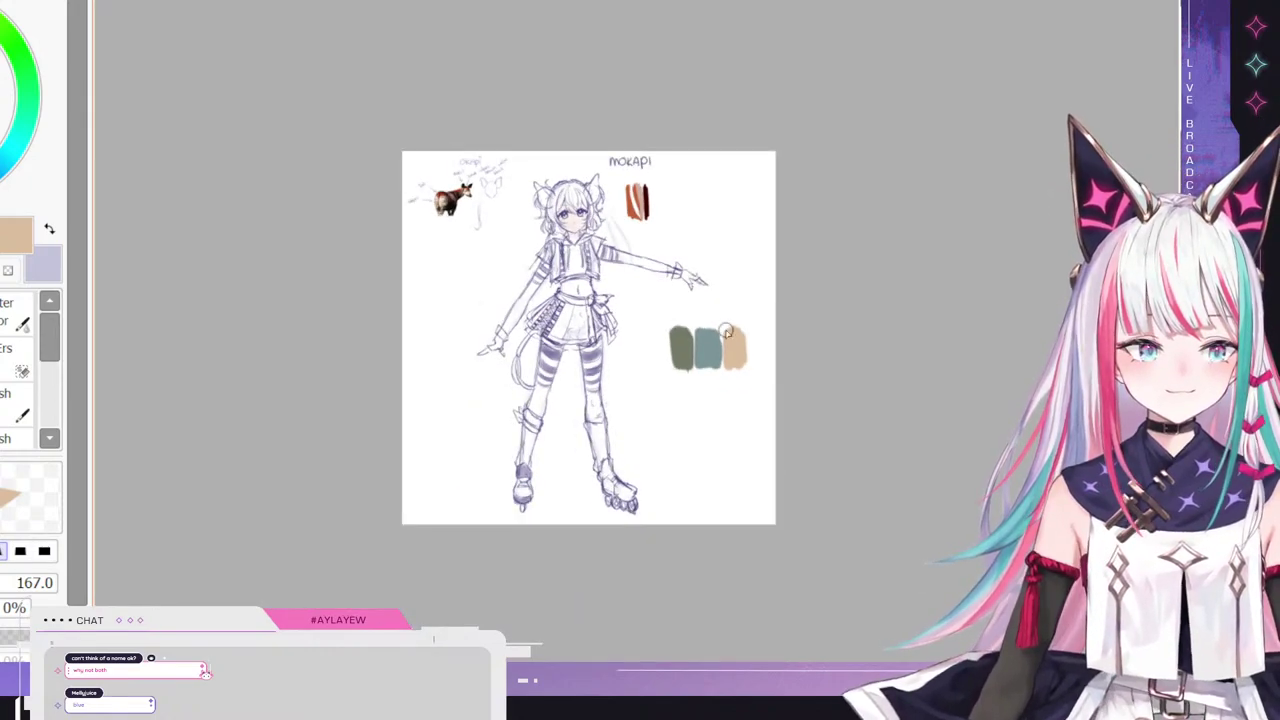
{"action": "scroll", "coordinate": [718, 326], "scroll_direction": "up", "scroll_amount": 2}
{"action": "scroll", "coordinate": [718, 328], "scroll_direction": "up", "scroll_amount": 1}
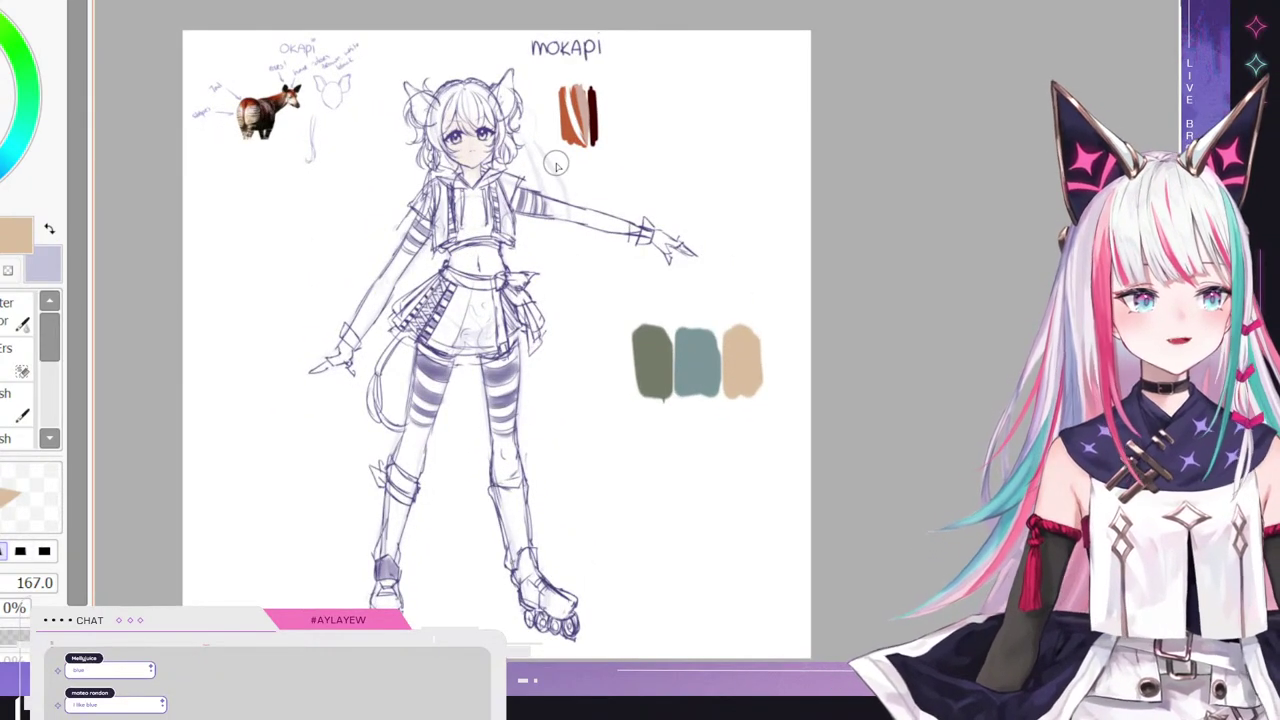
{"action": "scroll", "coordinate": [666, 180], "scroll_direction": "down", "scroll_amount": 1}
{"action": "scroll", "coordinate": [655, 200], "scroll_direction": "up", "scroll_amount": 1}
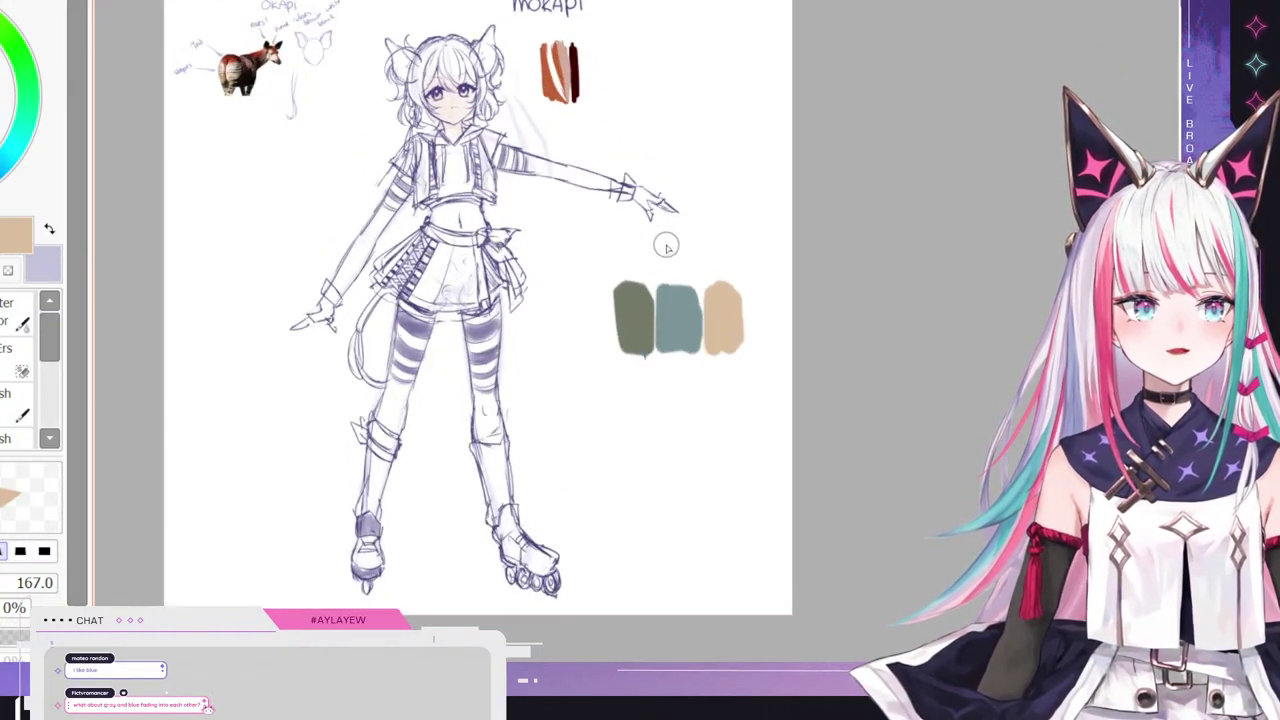
{"action": "scroll", "coordinate": [666, 246], "scroll_direction": "up", "scroll_amount": 1}
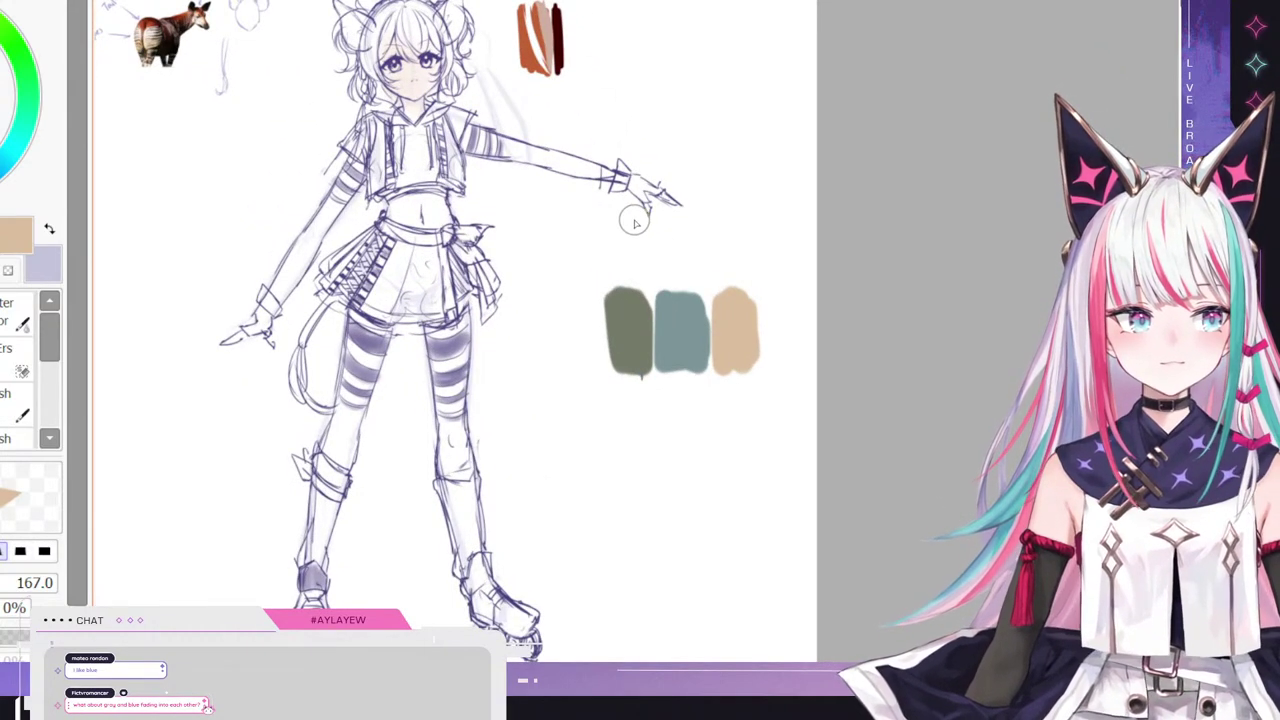
{"action": "scroll", "coordinate": [635, 222], "scroll_direction": "down", "scroll_amount": 1}
{"action": "scroll", "coordinate": [635, 216], "scroll_direction": "up", "scroll_amount": 1}
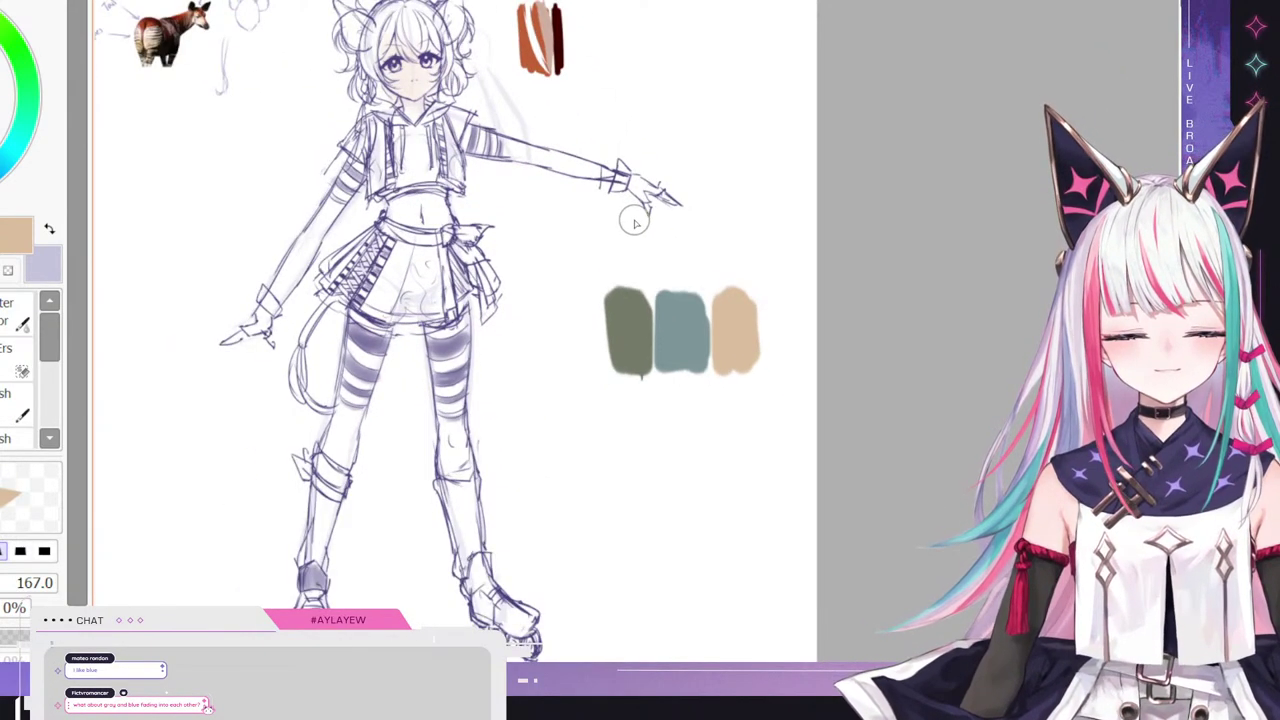
{"action": "scroll", "coordinate": [650, 208], "scroll_direction": "down", "scroll_amount": 1}
{"action": "scroll", "coordinate": [558, 192], "scroll_direction": "up", "scroll_amount": 1}
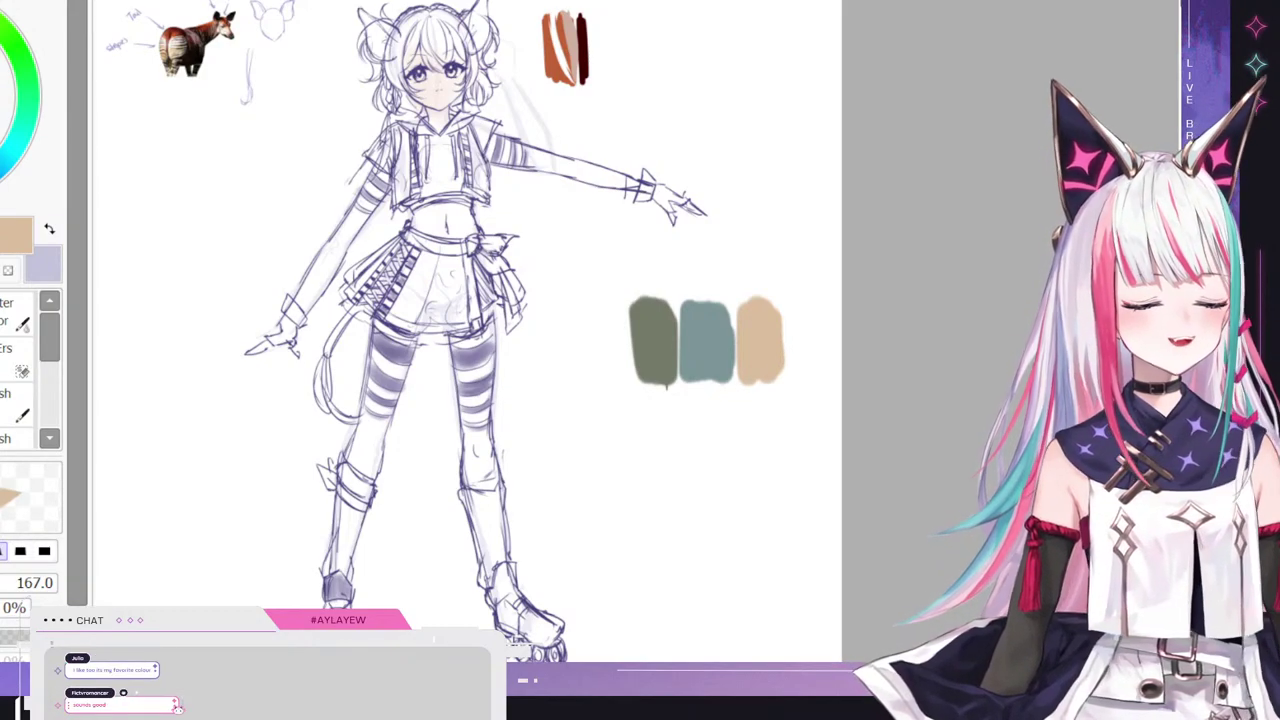
- Clear the colour swatches from the canvas and fade the detailed character sketch to a pale guide
{"action": "scroll", "coordinate": [430, 40], "scroll_direction": "up", "scroll_amount": 2}
{"action": "scroll", "coordinate": [394, 172], "scroll_direction": "down", "scroll_amount": 3}
{"action": "scroll", "coordinate": [408, 72], "scroll_direction": "up", "scroll_amount": 5}
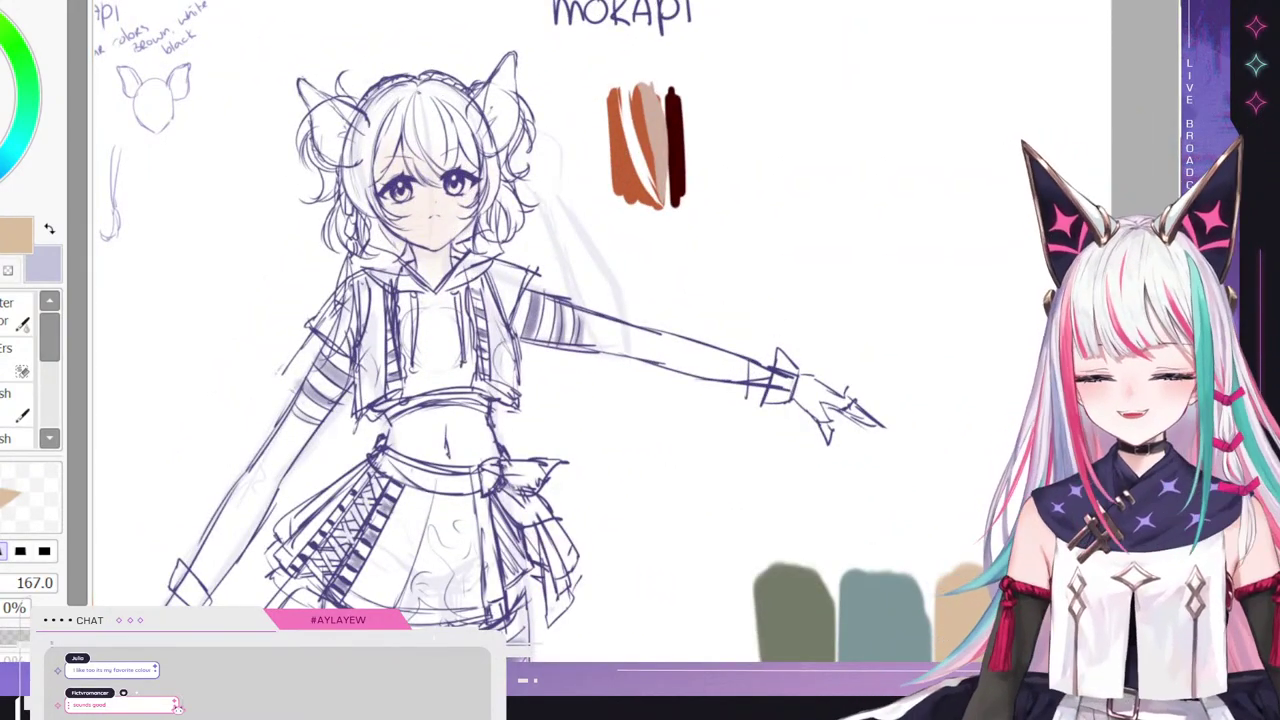
{"action": "key", "text": "Delete"}
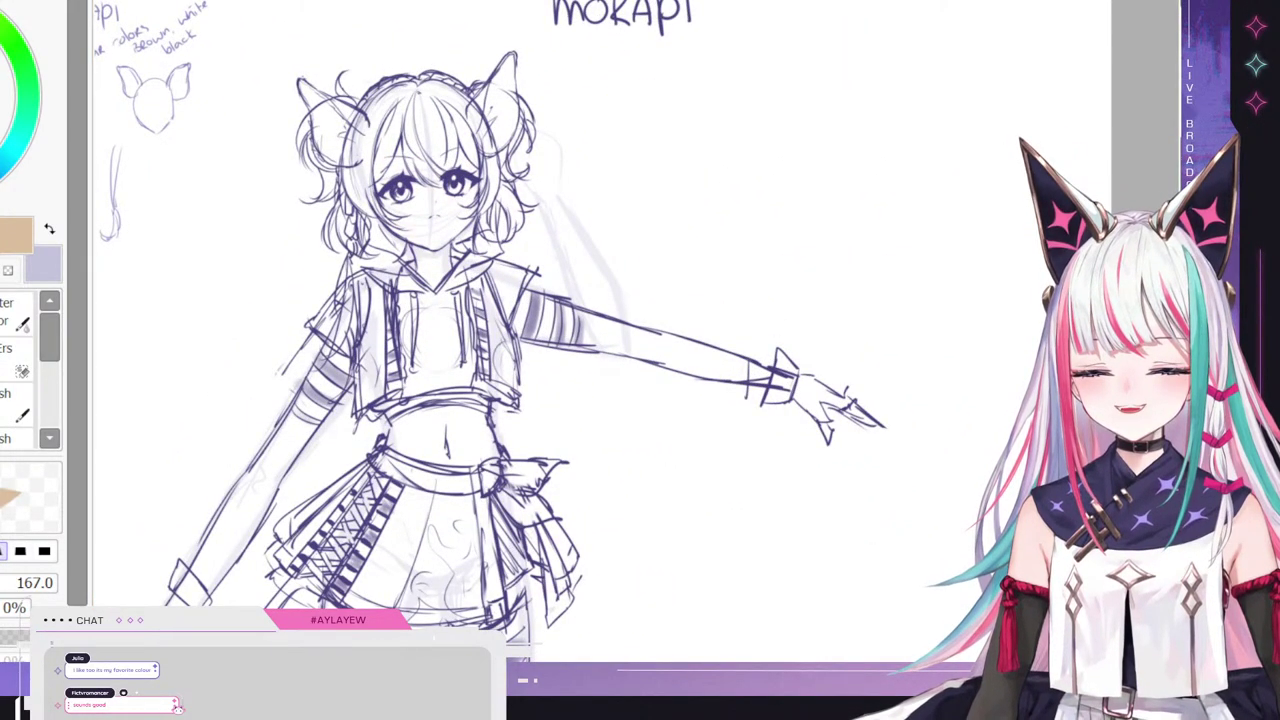
{"action": "key", "text": "ctrl+z"}
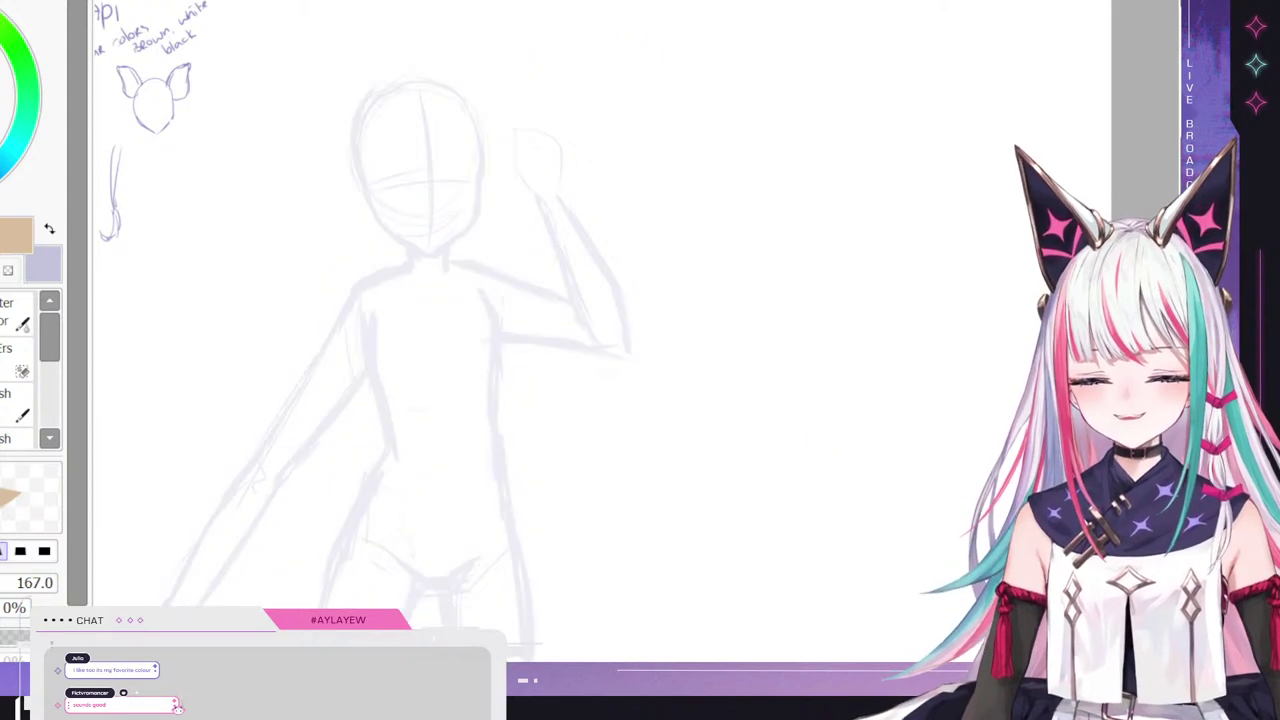
{"action": "key", "text": "ctrl+y"}
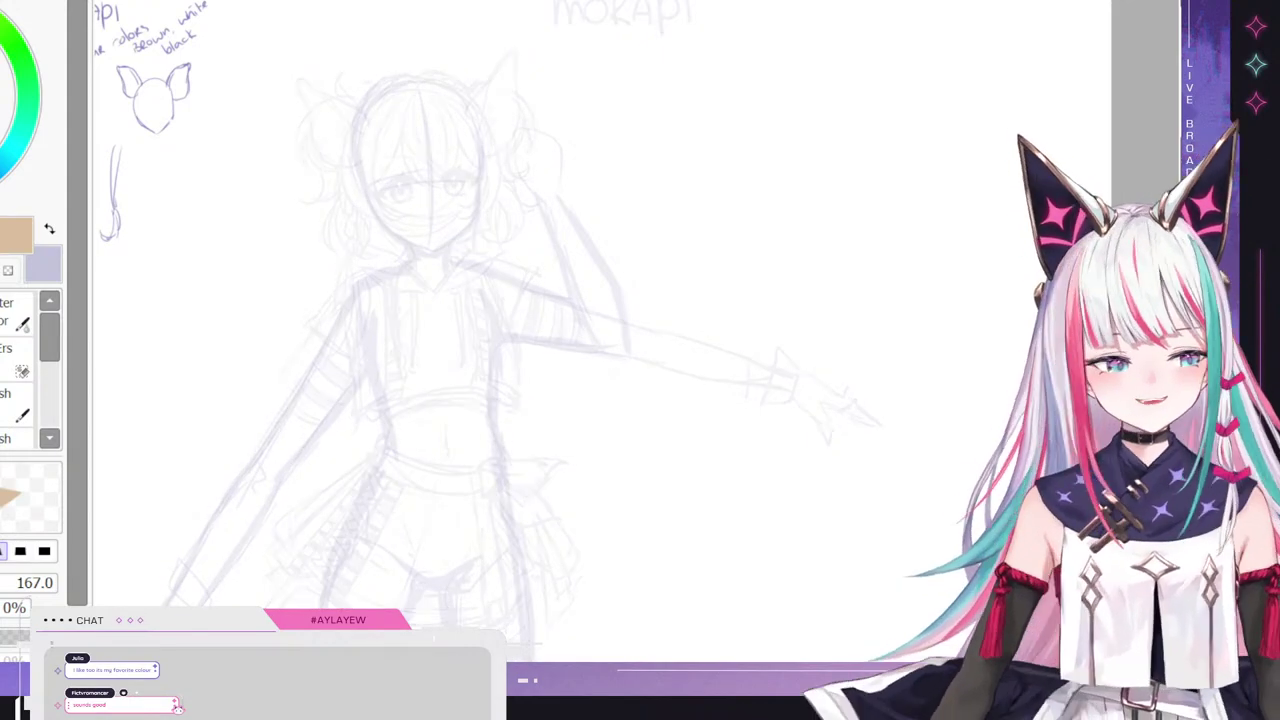
- Hide the rough construction sketch and the okapi reference with its notes, keeping only the faded character sketch
{"action": "scroll", "coordinate": [225, 153], "scroll_direction": "down", "scroll_amount": 1}
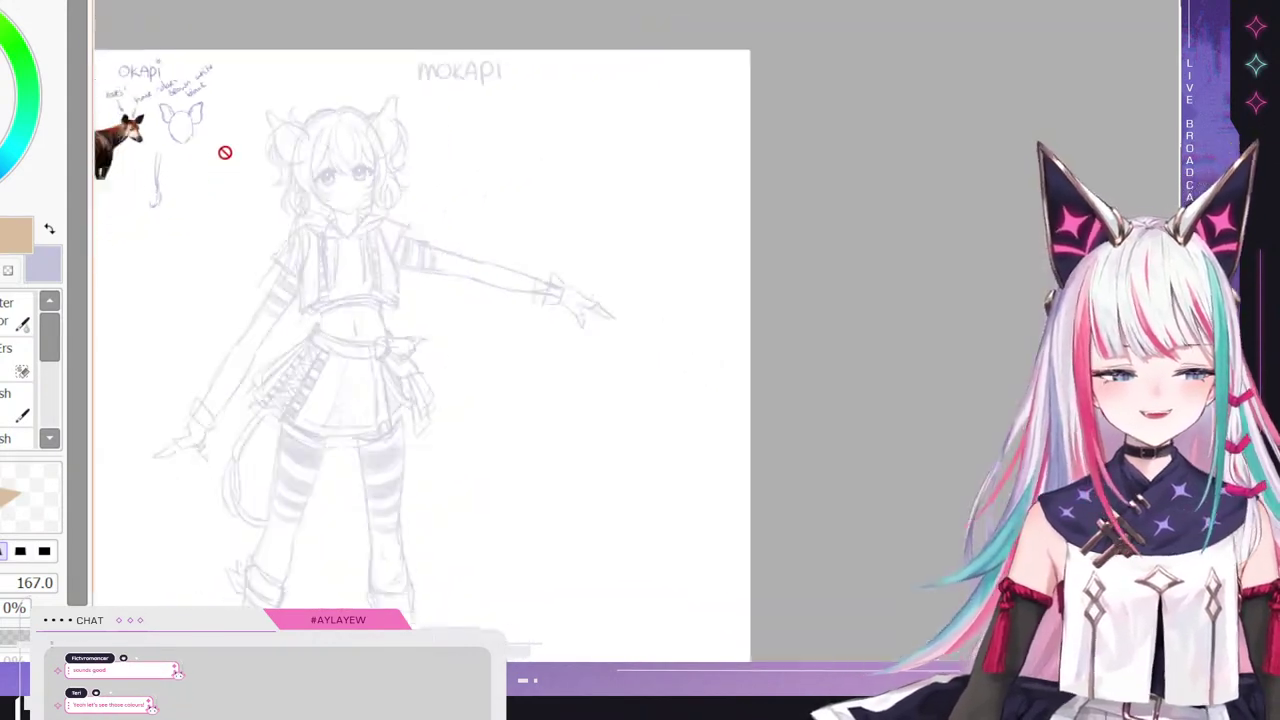
{"action": "scroll", "coordinate": [505, 260], "scroll_direction": "down", "scroll_amount": 1}
{"action": "scroll", "coordinate": [356, 205], "scroll_direction": "up", "scroll_amount": 1}
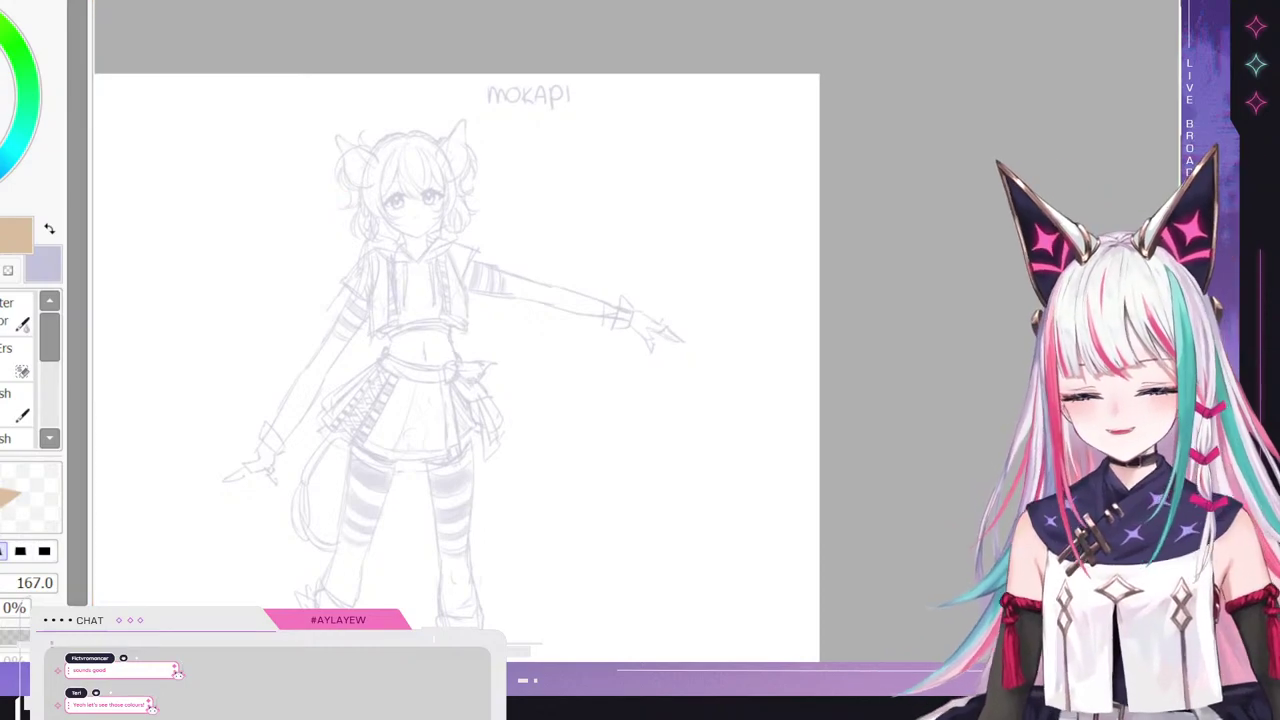
{"action": "scroll", "coordinate": [384, 154], "scroll_direction": "down", "scroll_amount": 1}
{"action": "scroll", "coordinate": [417, 110], "scroll_direction": "up", "scroll_amount": 1}
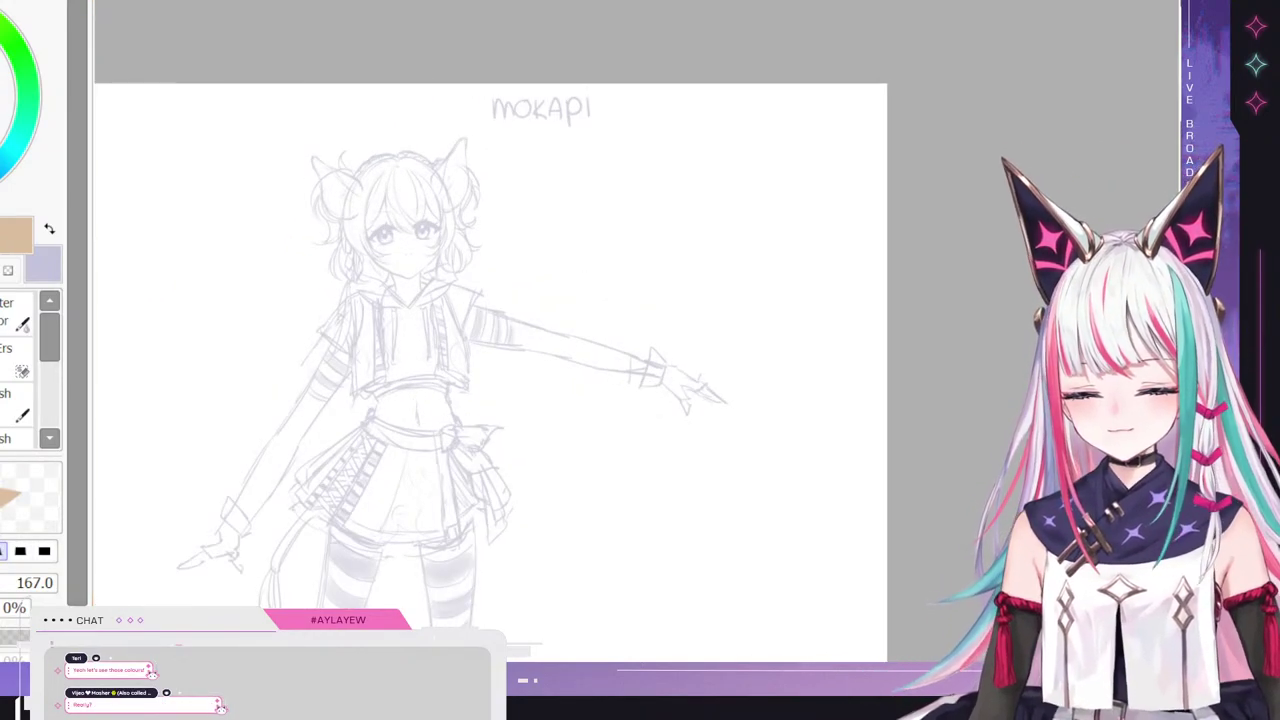
- Set up a dark navy brush at size 12 for inking the face
{"action": "scroll", "coordinate": [349, 174], "scroll_direction": "up", "scroll_amount": 2}
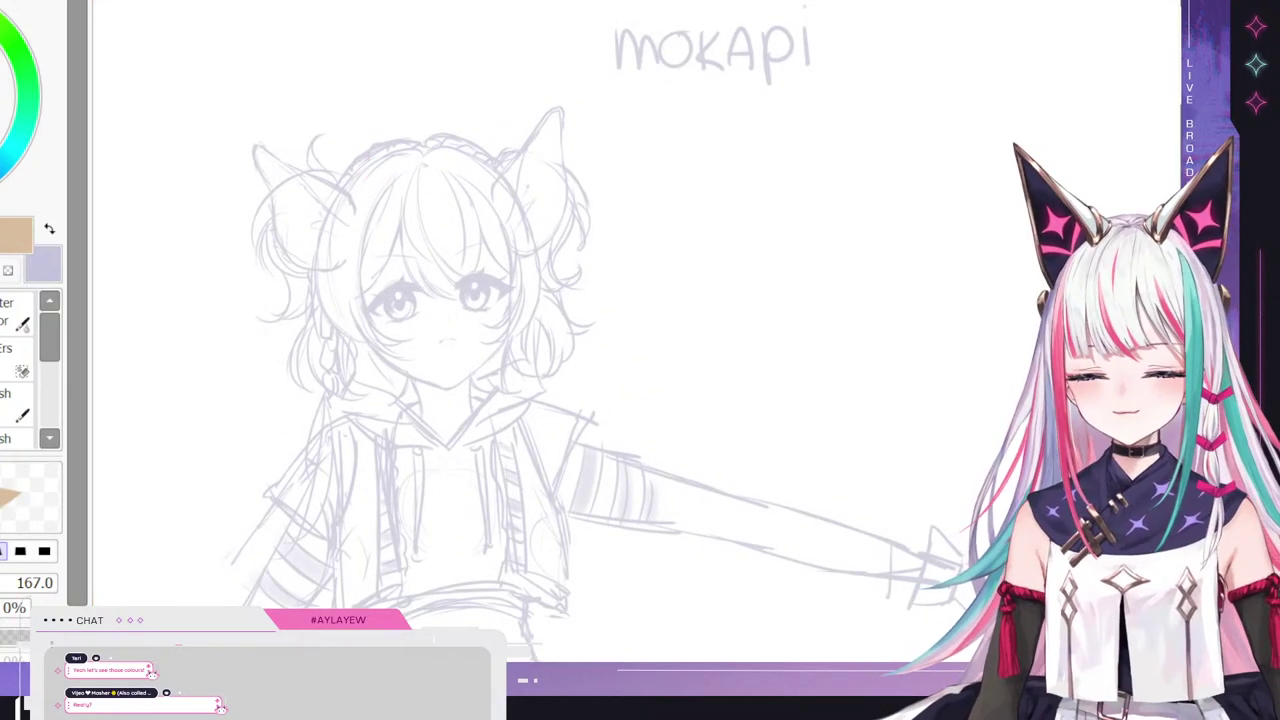
{"action": "scroll", "coordinate": [471, 275], "scroll_direction": "up", "scroll_amount": 1}
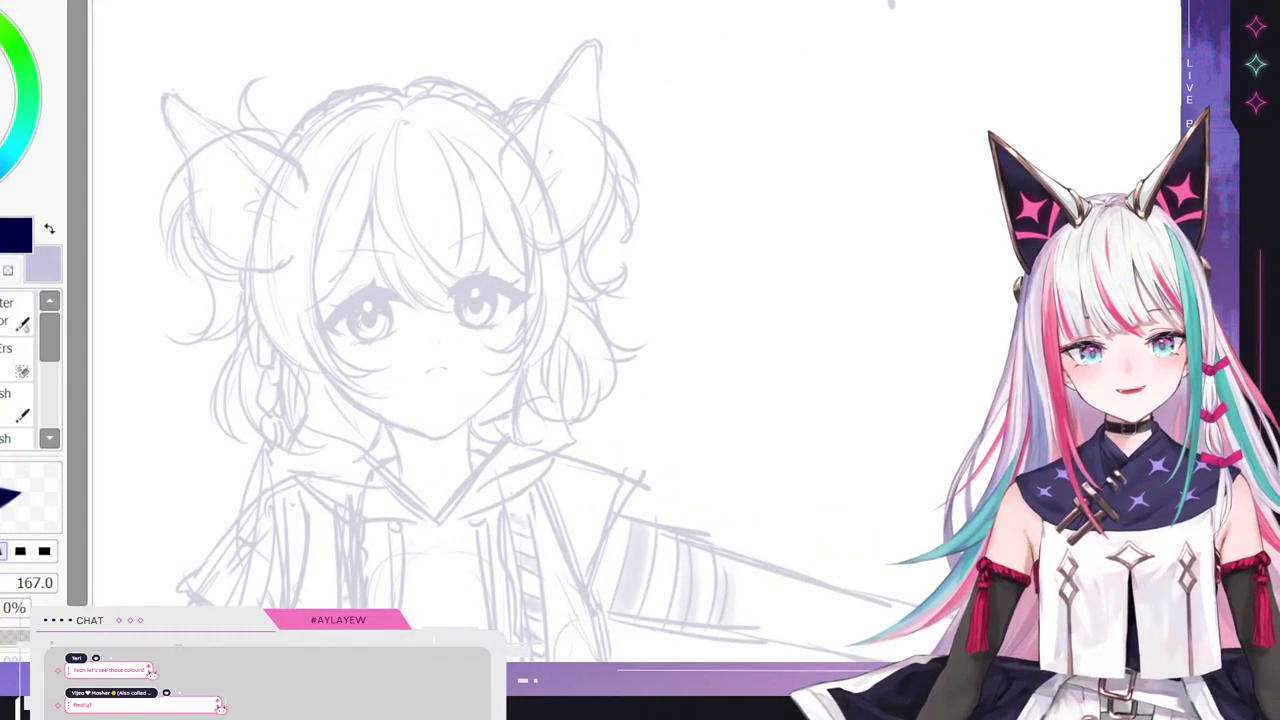
{"action": "key", "text": "b"}
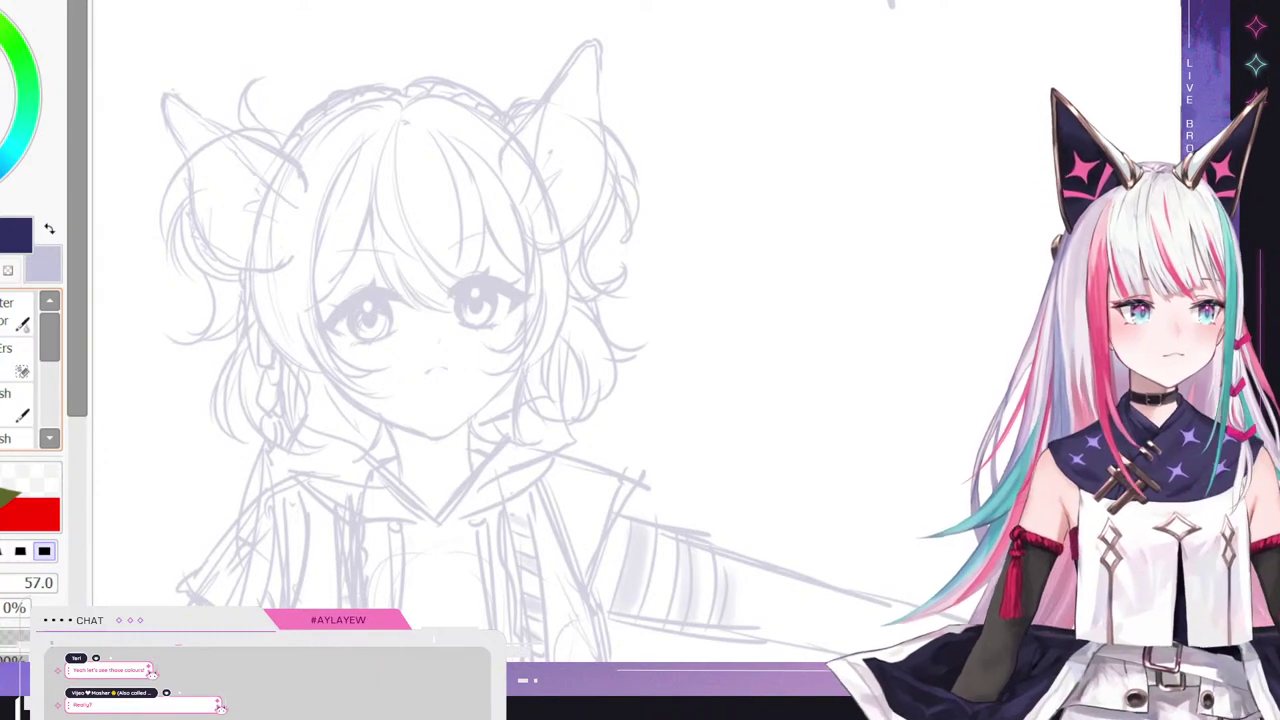
{"action": "scroll", "coordinate": [343, 314], "scroll_direction": "up", "scroll_amount": 2}
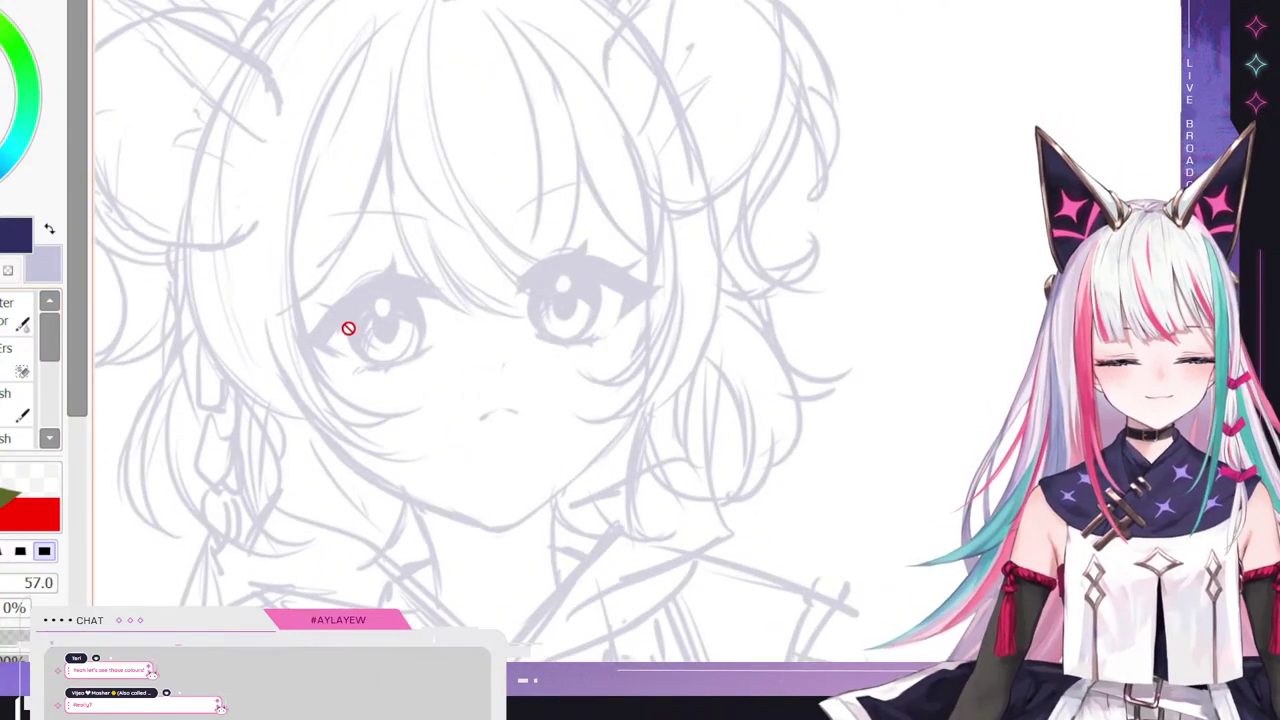
{"action": "key", "text": "bracketleft"}
{"action": "key", "text": "bracketleft"}
{"action": "key", "text": "bracketleft"}
{"action": "key", "text": "bracketleft"}
{"action": "key", "text": "bracketleft"}
{"action": "key", "text": "bracketleft"}
{"action": "key", "text": "bracketleft"}
{"action": "key", "text": "bracketleft"}
{"action": "key", "text": "bracketleft"}
{"action": "key", "text": "bracketleft"}
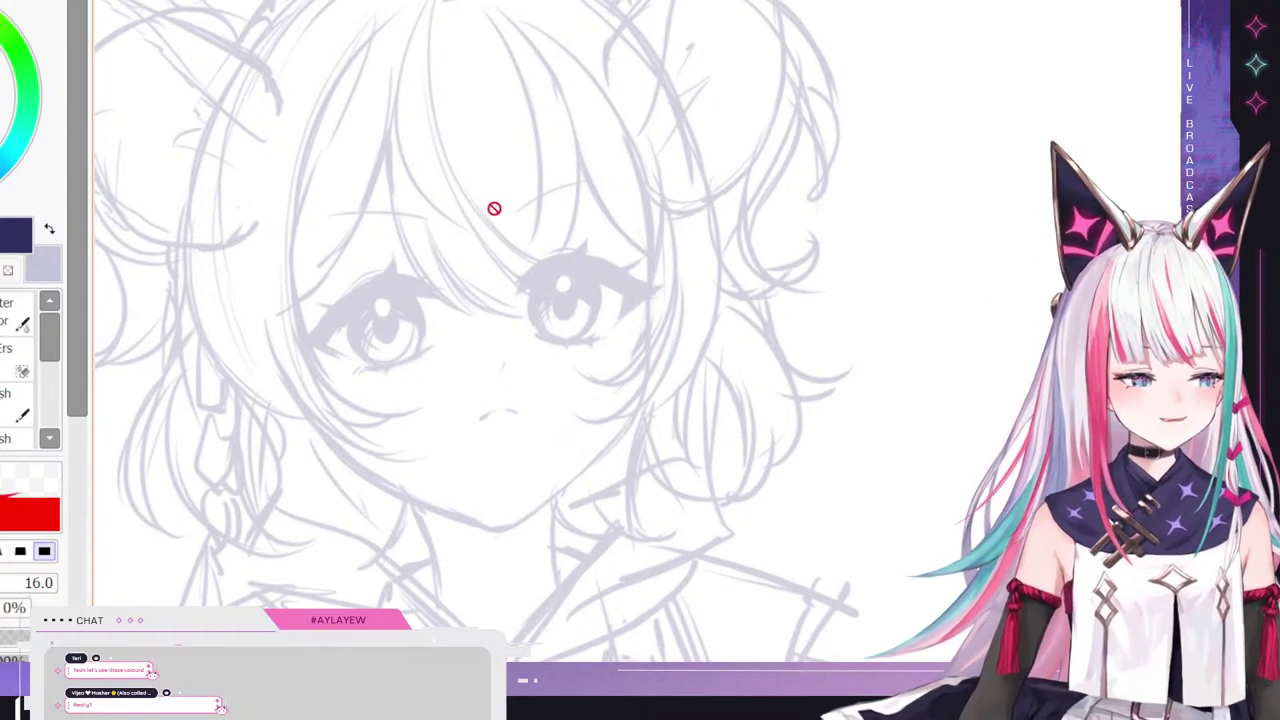
{"action": "key", "text": "bracketleft"}
{"action": "key", "text": "bracketleft"}
{"action": "key", "text": "bracketleft"}
{"action": "key", "text": "bracketleft"}
{"action": "key", "text": "bracketright"}
{"action": "key", "text": "bracketright"}
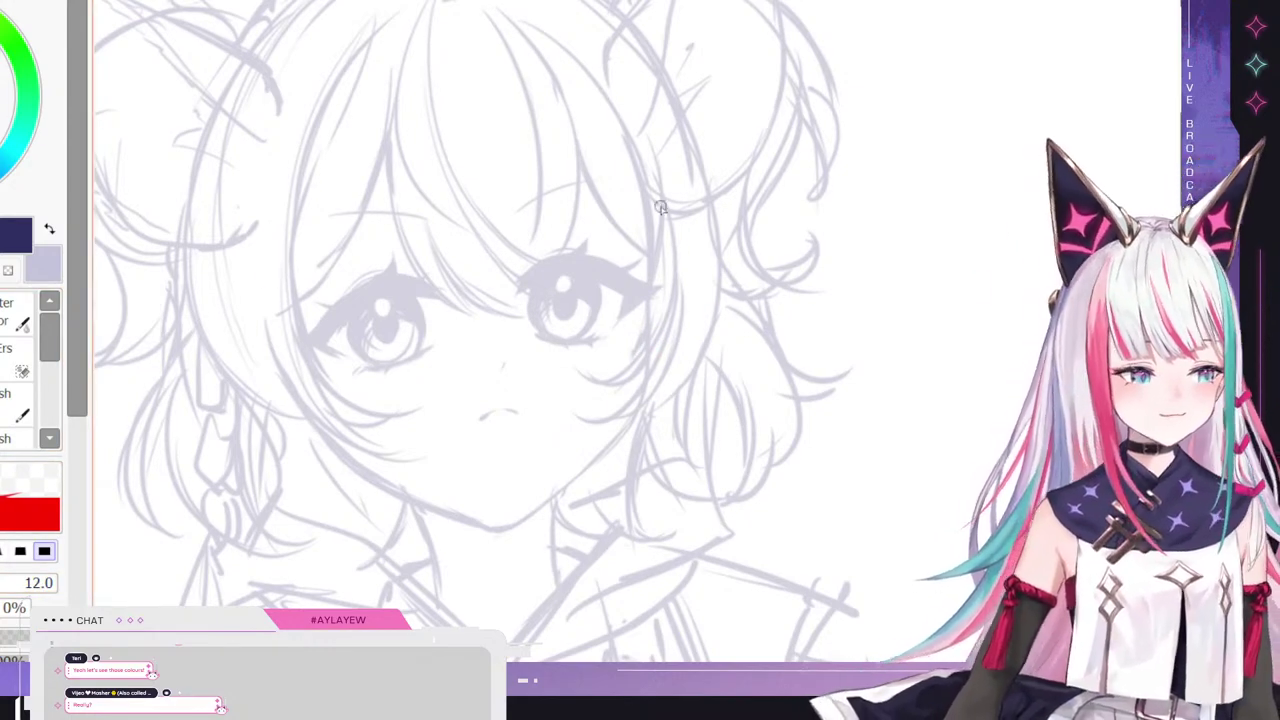
- Ink the face contour over the sketch, running from one cheek down around the chin to the other cheek
{"action": "mouse_move", "coordinate": [649, 300]}
{"action": "left_mouse_down"}
{"action": "mouse_move", "coordinate": [637, 414]}
{"action": "mouse_move", "coordinate": [643, 391]}
{"action": "mouse_move", "coordinate": [602, 453]}
{"action": "mouse_move", "coordinate": [625, 431]}
{"action": "mouse_move", "coordinate": [635, 413]}
{"action": "mouse_move", "coordinate": [519, 521]}
{"action": "left_mouse_up"}
{"action": "key", "text": "ctrl+z"}
{"action": "key", "text": "ctrl+z"}
{"action": "key", "text": "ctrl+z"}
{"action": "key", "text": "ctrl+z"}
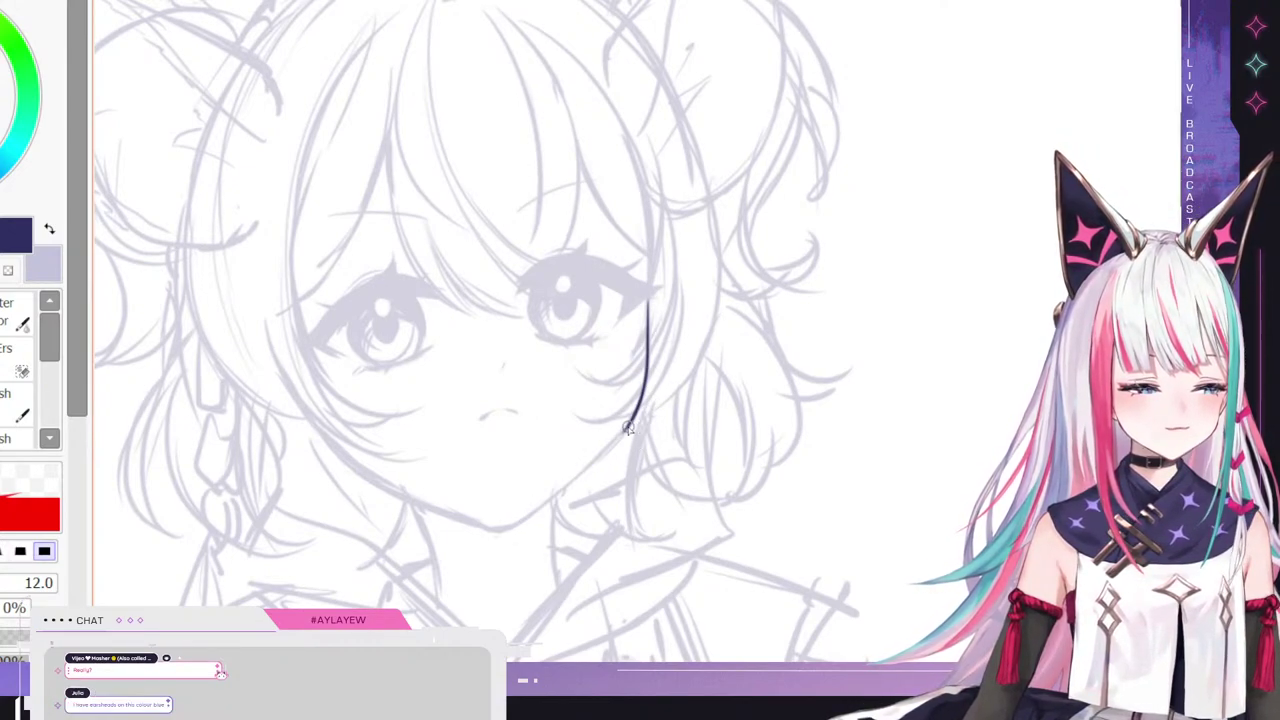
{"action": "mouse_move", "coordinate": [630, 425]}
{"action": "left_mouse_down"}
{"action": "mouse_move", "coordinate": [506, 526]}
{"action": "mouse_move", "coordinate": [526, 516]}
{"action": "left_mouse_up"}
{"action": "key", "text": "ctrl+z"}
{"action": "mouse_move", "coordinate": [310, 411]}
{"action": "left_mouse_down"}
{"action": "mouse_move", "coordinate": [355, 466]}
{"action": "mouse_move", "coordinate": [336, 449]}
{"action": "mouse_move", "coordinate": [472, 511]}
{"action": "left_mouse_up"}
{"action": "key", "text": "ctrl+z"}
{"action": "left_click_drag", "start_coordinate": [352, 465], "coordinate": [508, 527]}
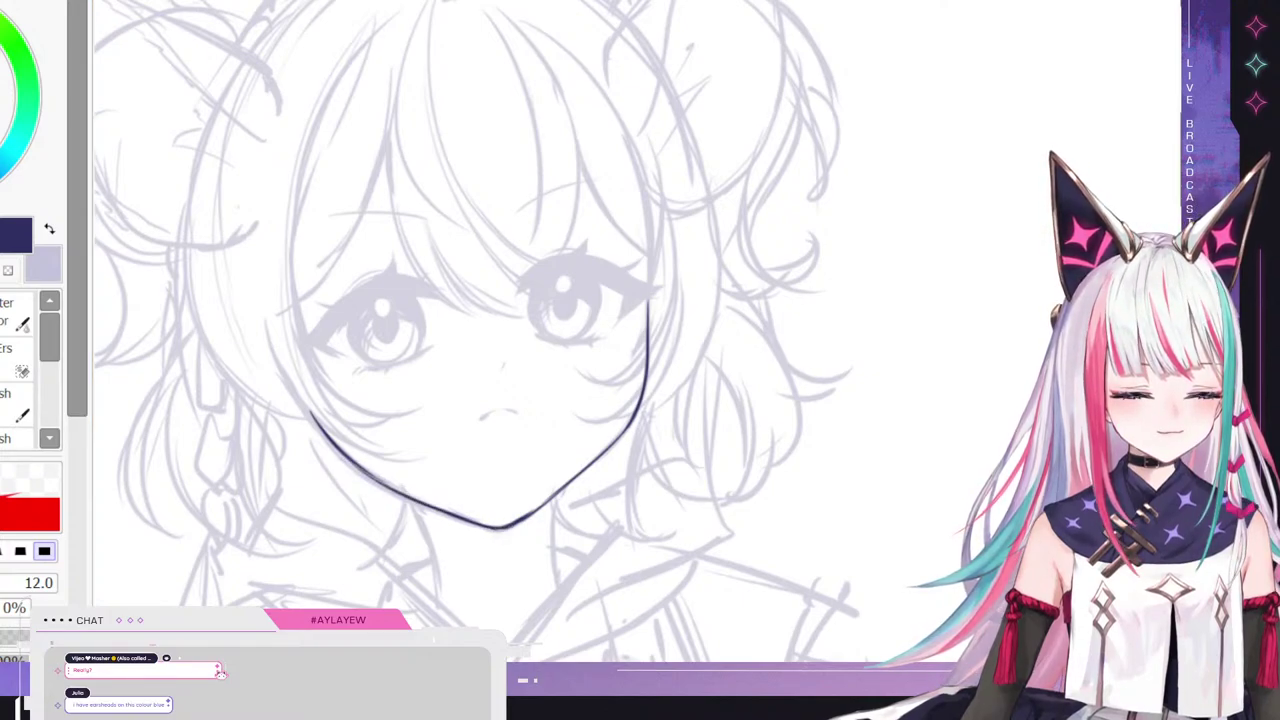
- Ink the small downturned mouth as a tapered arc and mark the nose with a tiny dash above it
{"action": "scroll", "coordinate": [636, 330], "scroll_direction": "right", "scroll_amount": 2}
{"action": "left_click_drag", "start_coordinate": [370, 419], "coordinate": [385, 410]}
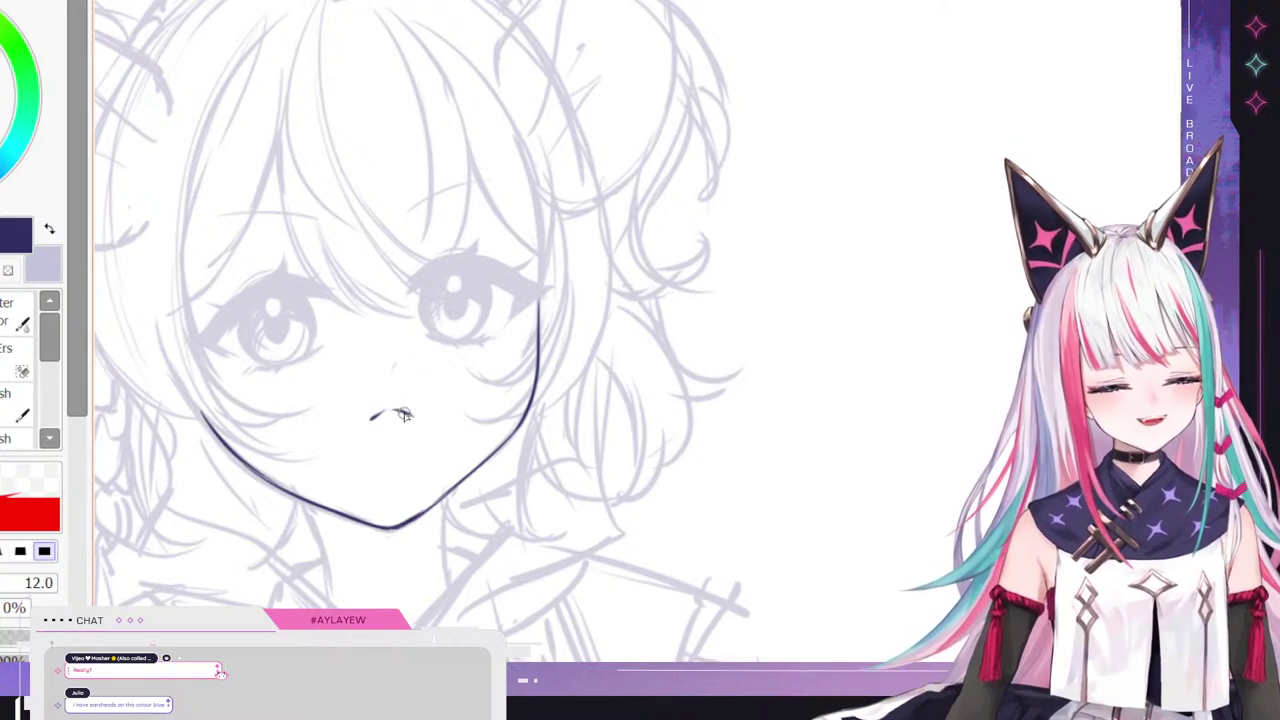
{"action": "left_click_drag", "start_coordinate": [398, 410], "coordinate": [411, 415]}
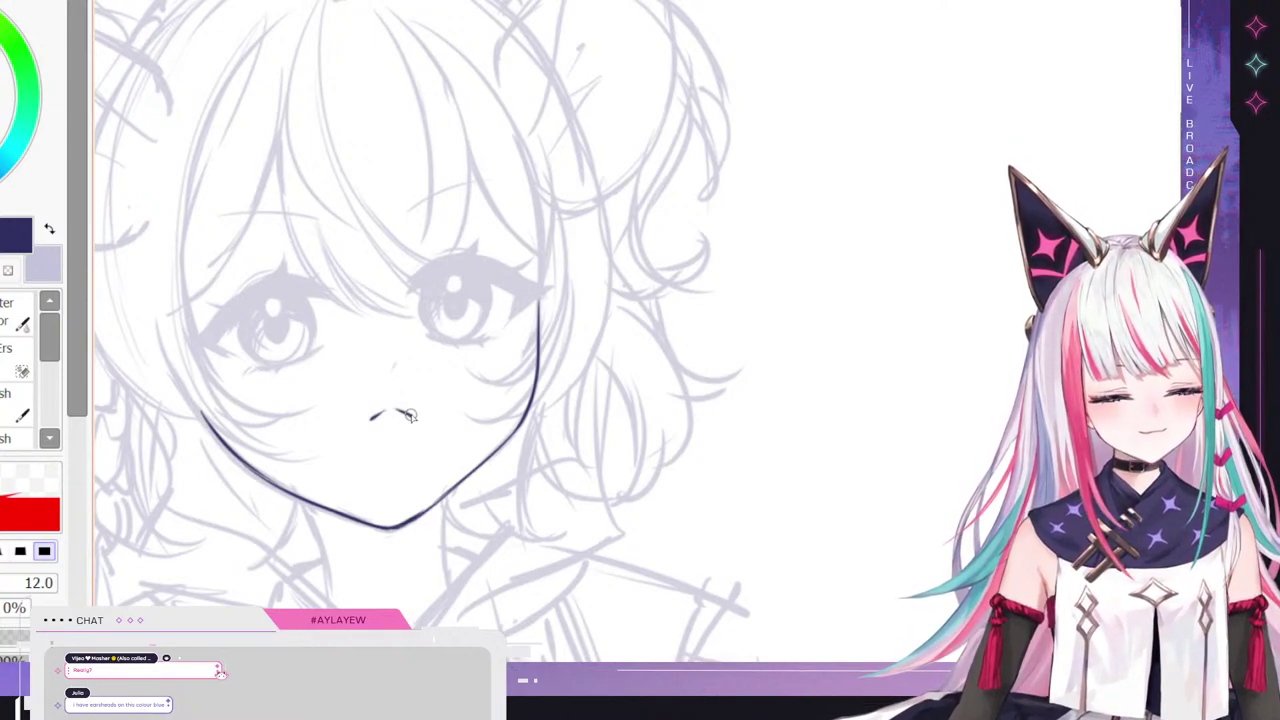
{"action": "key", "text": "ctrl+z"}
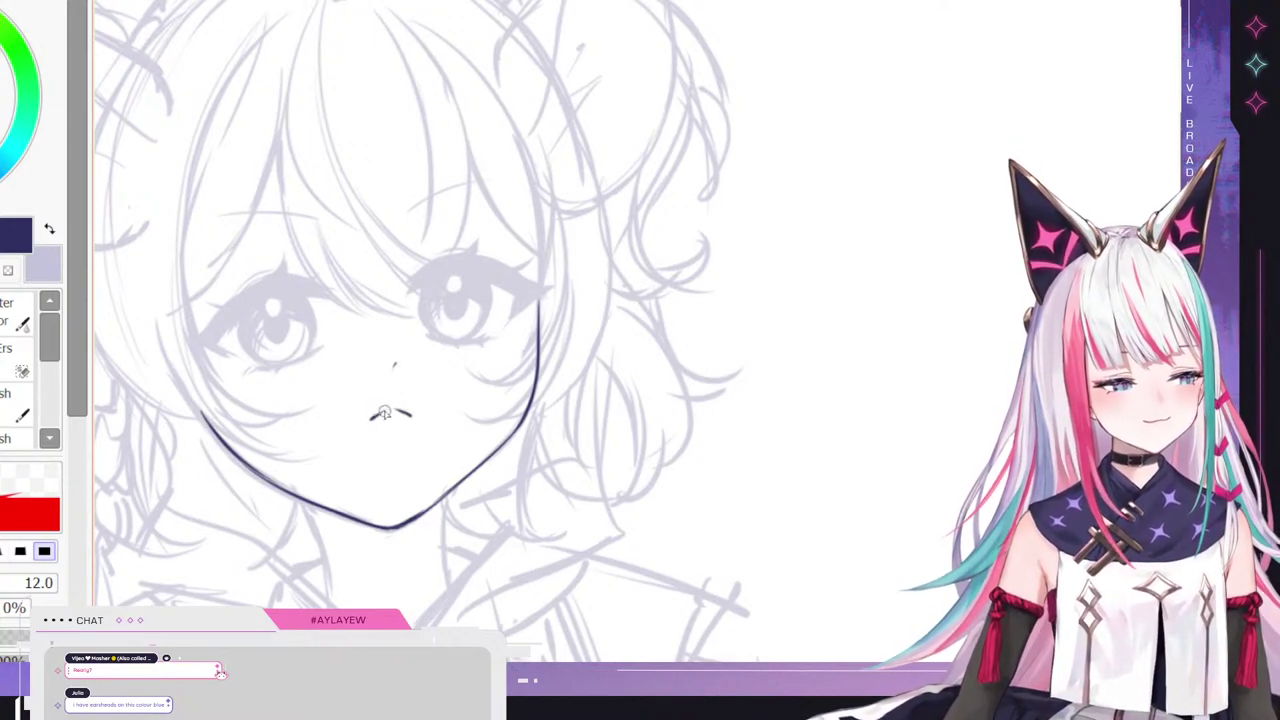
{"action": "left_click_drag", "start_coordinate": [372, 418], "coordinate": [400, 410]}
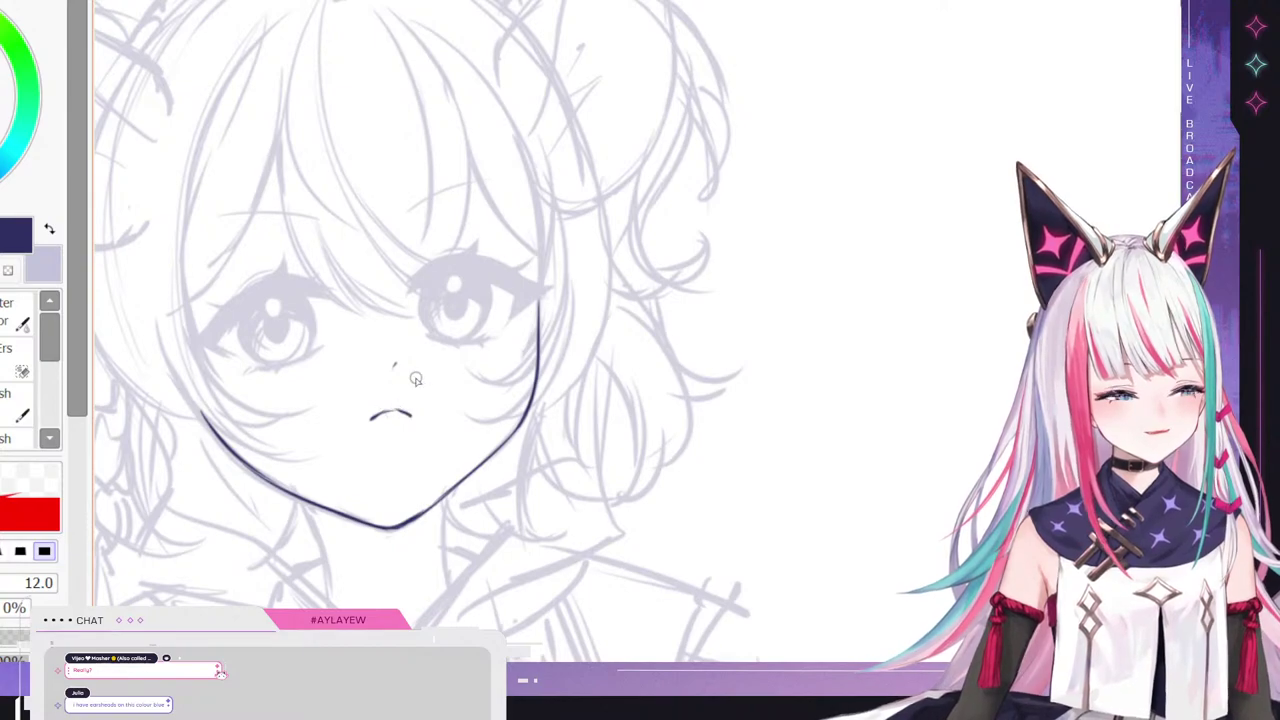
{"action": "key", "text": "e"}
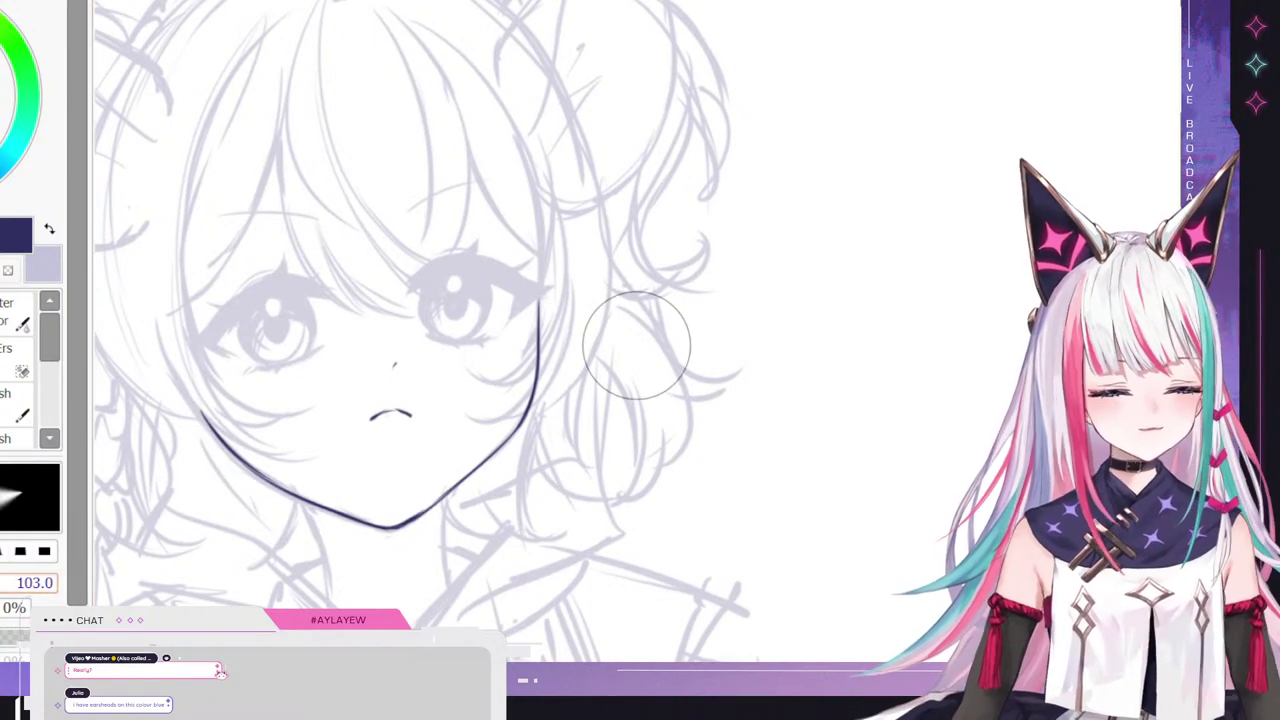
{"action": "key", "text": "n"}
{"action": "key", "text": "ctrl+z"}
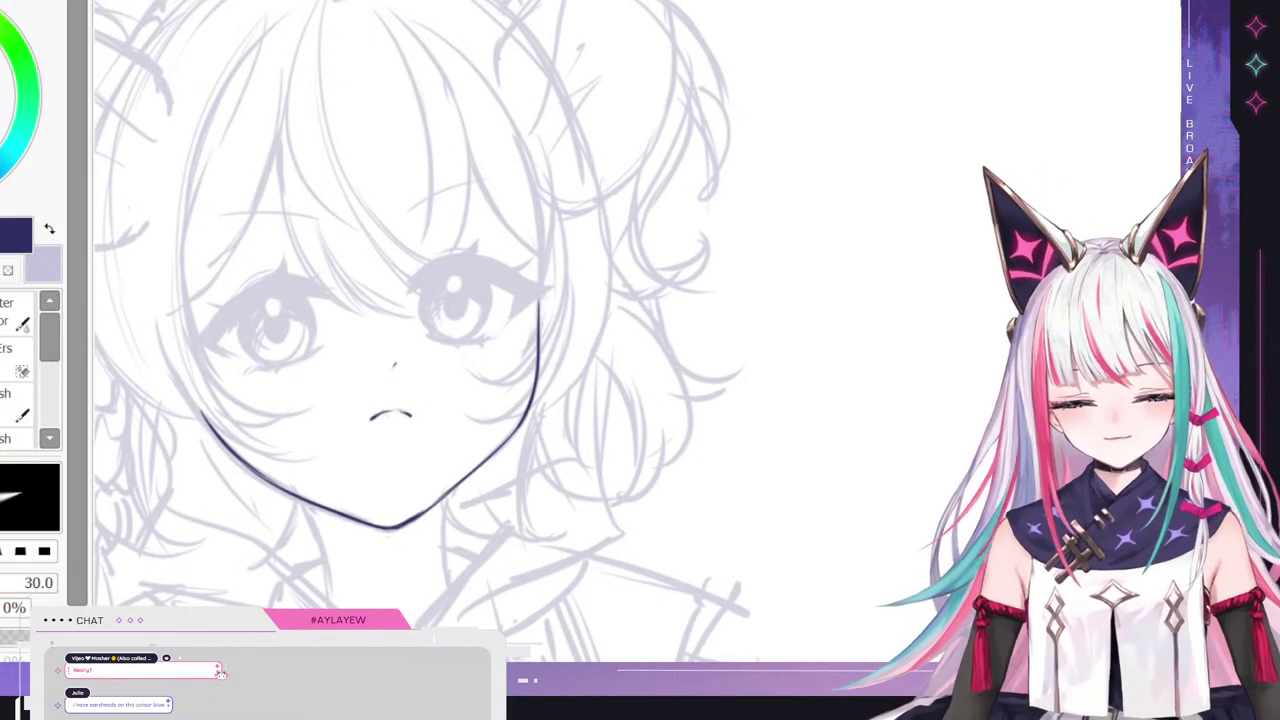
- Fade the guide sketch further and ink a thick, filled upper lash line over the left-hand eye with the size 12 brush
{"action": "key", "text": "b"}
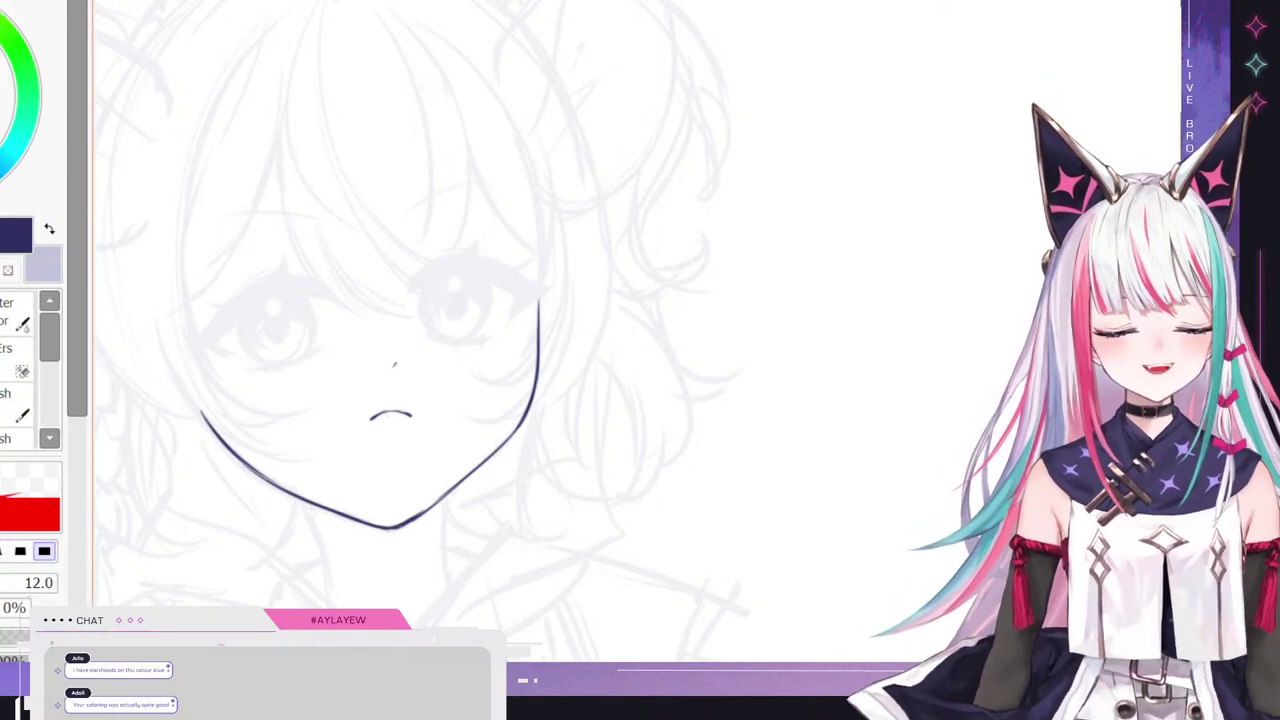
{"action": "left_click_drag", "start_coordinate": [420, 330], "coordinate": [565, 330]}
{"action": "mouse_move", "coordinate": [357, 343]}
{"action": "left_mouse_down"}
{"action": "mouse_move", "coordinate": [441, 286]}
{"action": "mouse_move", "coordinate": [364, 337]}
{"action": "mouse_move", "coordinate": [401, 295]}
{"action": "mouse_move", "coordinate": [459, 298]}
{"action": "left_mouse_up"}
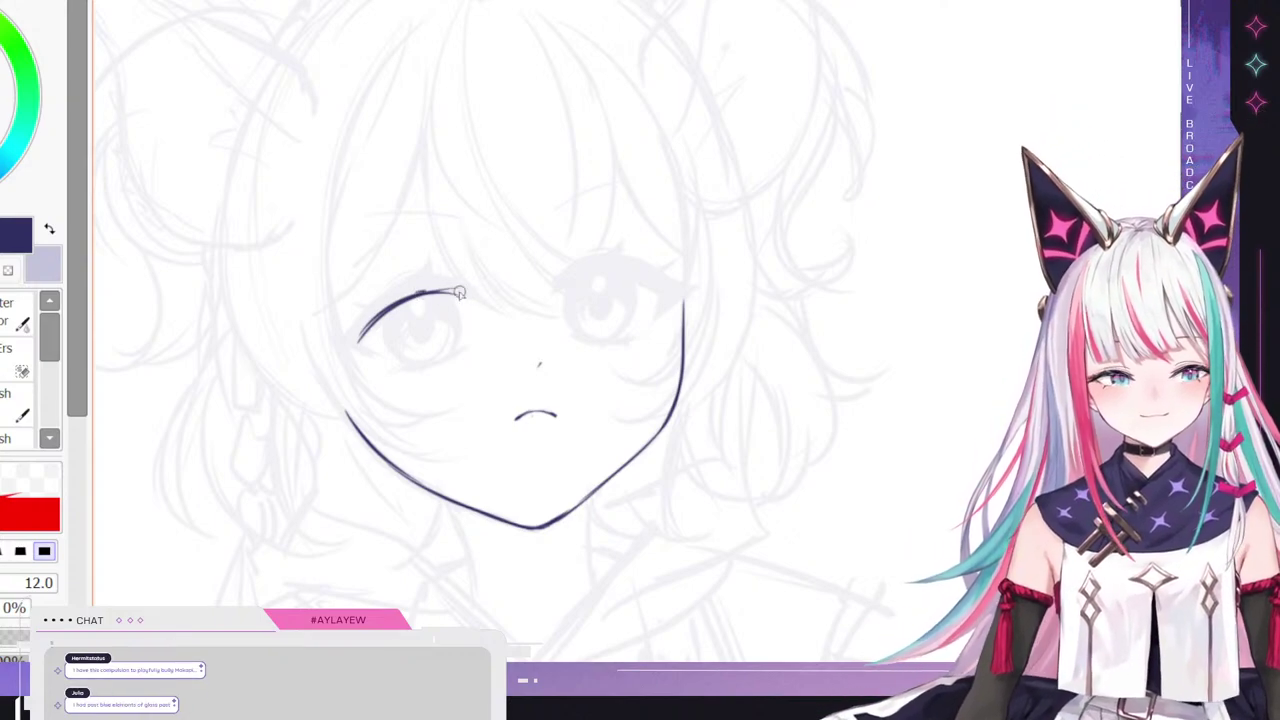
{"action": "left_click_drag", "start_coordinate": [432, 292], "coordinate": [476, 297]}
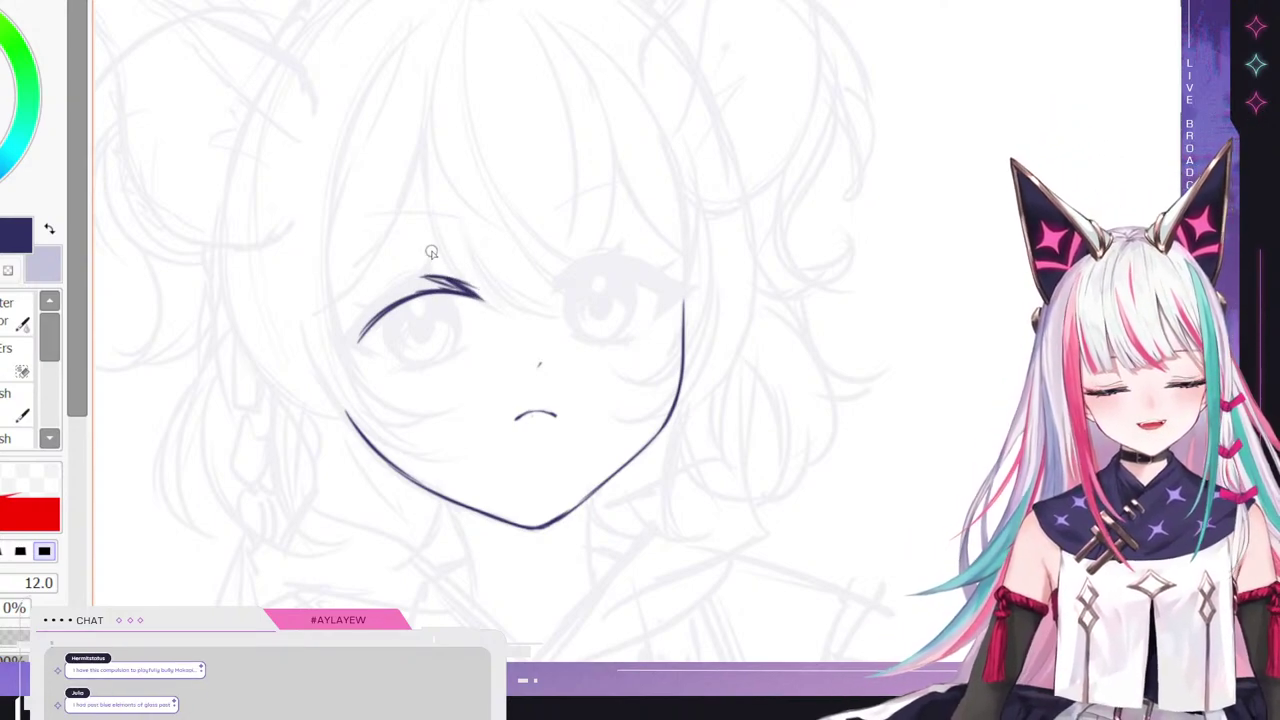
{"action": "left_click_drag", "start_coordinate": [358, 334], "coordinate": [440, 278]}
{"action": "left_click_drag", "start_coordinate": [380, 310], "coordinate": [428, 277]}
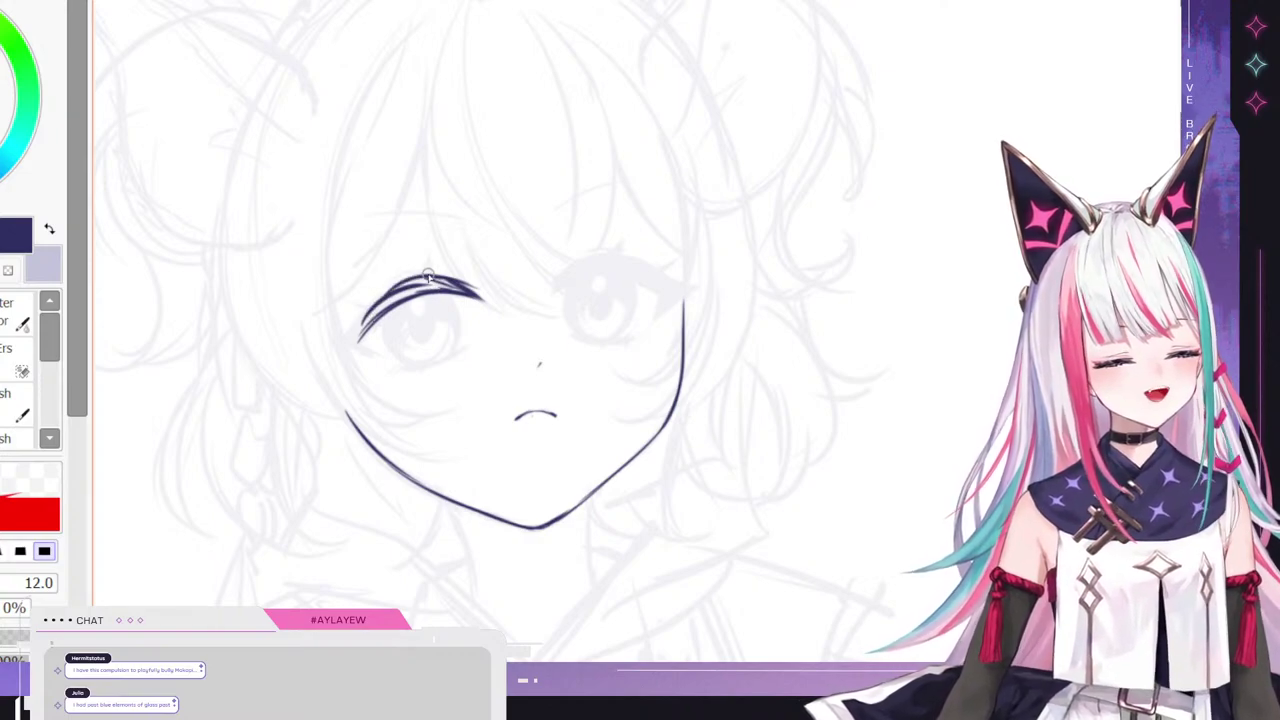
{"action": "mouse_move", "coordinate": [360, 330]}
{"action": "left_mouse_down"}
{"action": "mouse_move", "coordinate": [398, 292]}
{"action": "mouse_move", "coordinate": [455, 284]}
{"action": "left_mouse_up"}
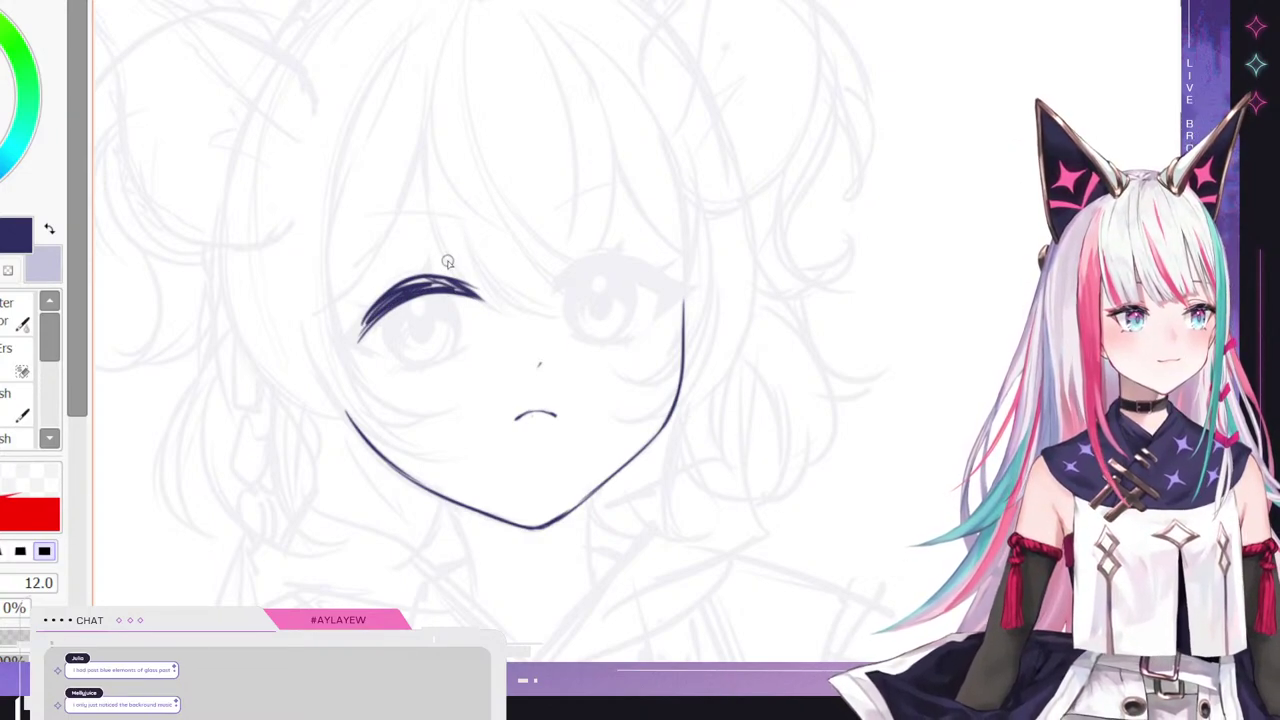
{"action": "mouse_move", "coordinate": [400, 288]}
{"action": "left_mouse_down"}
{"action": "mouse_move", "coordinate": [468, 290]}
{"action": "mouse_move", "coordinate": [457, 284]}
{"action": "left_mouse_up"}
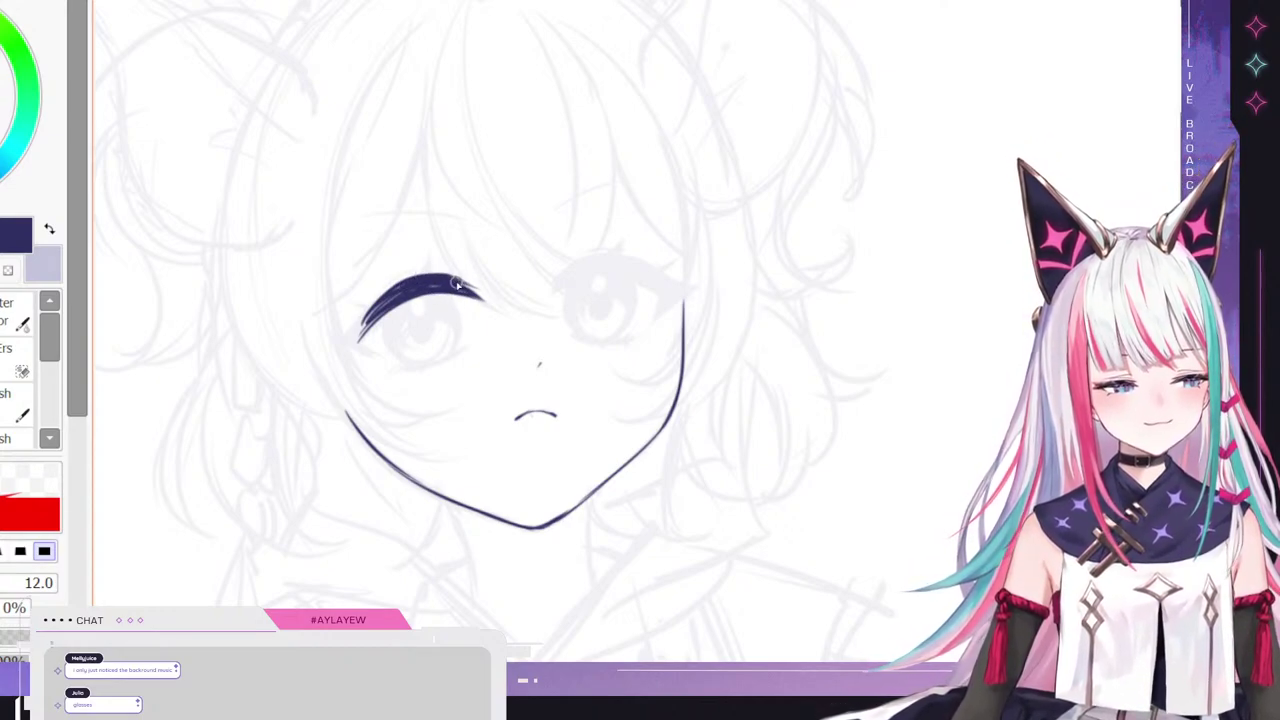
{"action": "mouse_move", "coordinate": [384, 298]}
{"action": "left_mouse_down"}
{"action": "mouse_move", "coordinate": [345, 333]}
{"action": "mouse_move", "coordinate": [378, 308]}
{"action": "mouse_move", "coordinate": [351, 343]}
{"action": "mouse_move", "coordinate": [417, 297]}
{"action": "mouse_move", "coordinate": [371, 322]}
{"action": "left_mouse_up"}
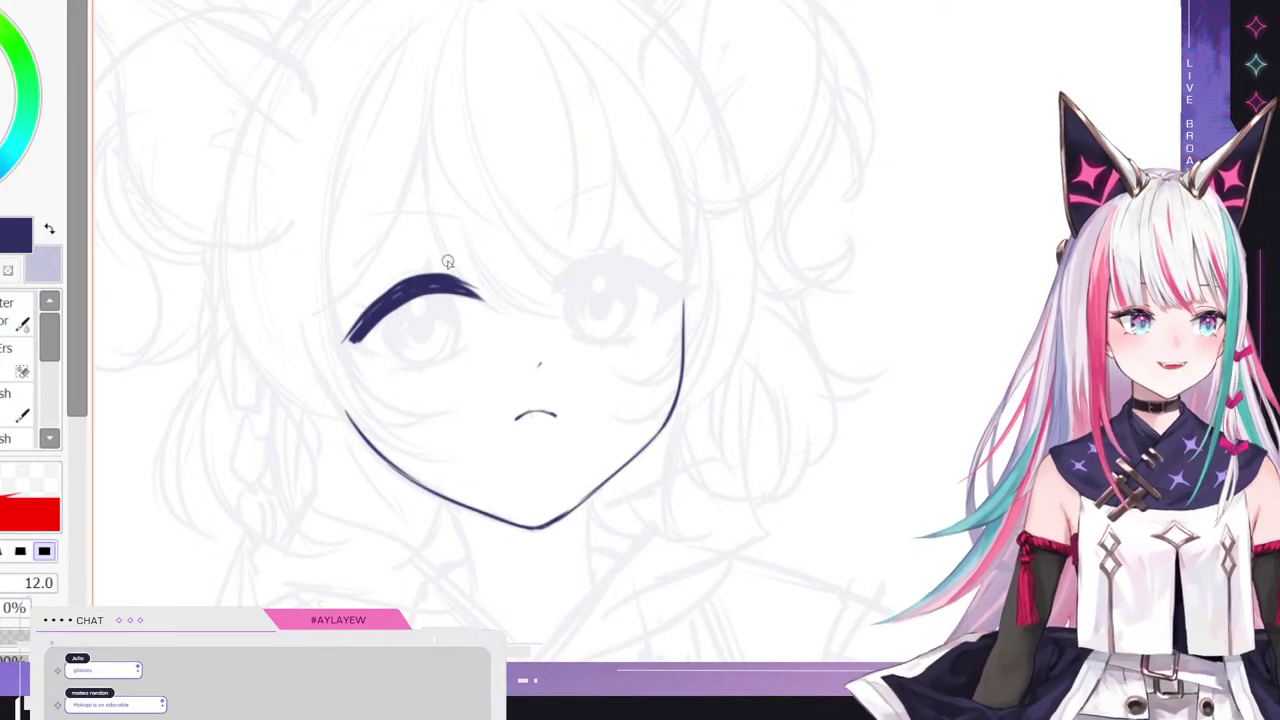
- Mirror the canvas view, ink a pointed outer corner on the lashed eye, and start its iris outline and lower lid
{"action": "key", "text": "h"}
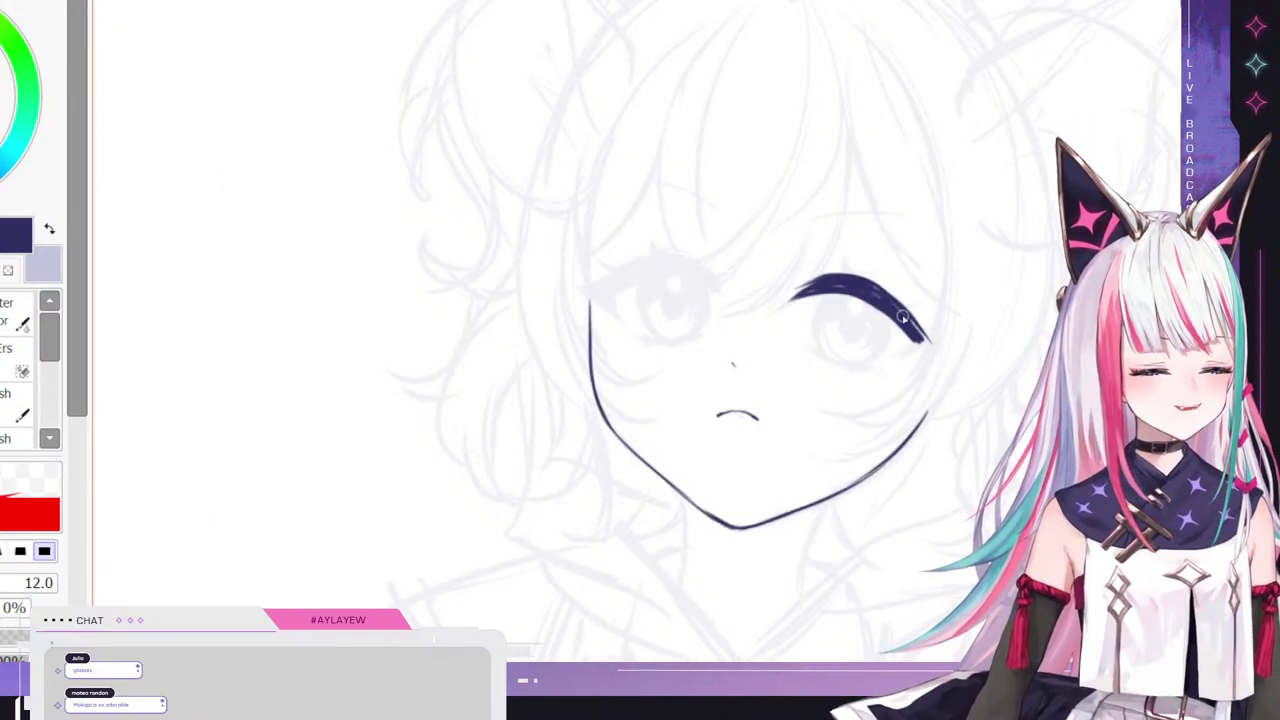
{"action": "mouse_move", "coordinate": [903, 318]}
{"action": "left_mouse_down"}
{"action": "mouse_move", "coordinate": [945, 349]}
{"action": "mouse_move", "coordinate": [519, 348]}
{"action": "mouse_move", "coordinate": [563, 350]}
{"action": "left_mouse_up"}
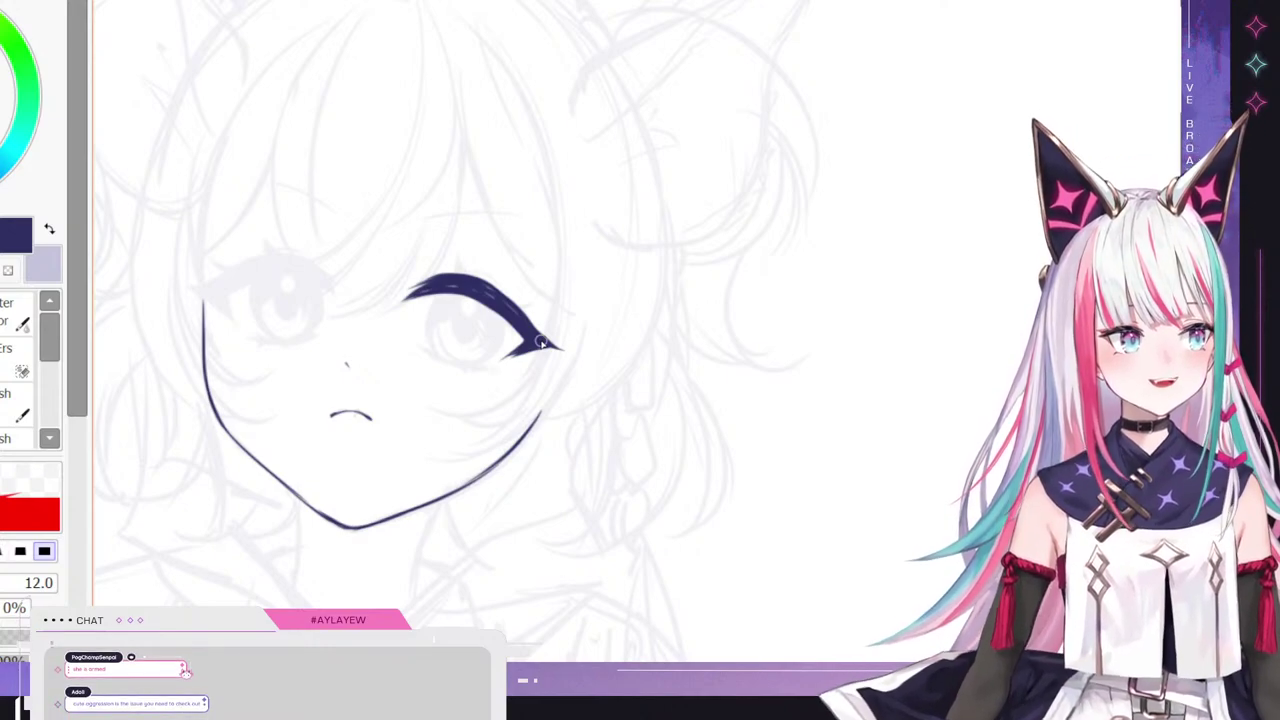
{"action": "mouse_move", "coordinate": [419, 349]}
{"action": "left_mouse_down"}
{"action": "mouse_move", "coordinate": [484, 365]}
{"action": "mouse_move", "coordinate": [442, 358]}
{"action": "mouse_move", "coordinate": [439, 300]}
{"action": "mouse_move", "coordinate": [434, 349]}
{"action": "mouse_move", "coordinate": [454, 300]}
{"action": "mouse_move", "coordinate": [429, 331]}
{"action": "mouse_move", "coordinate": [458, 298]}
{"action": "left_mouse_up"}
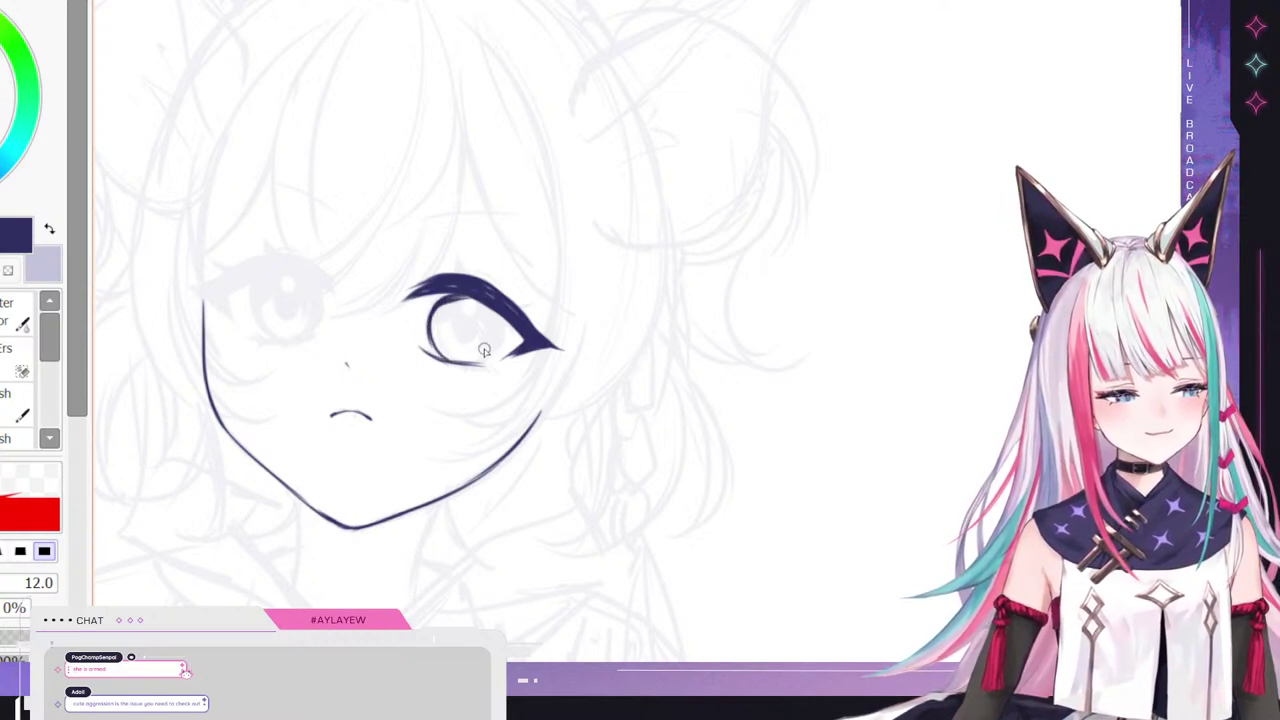
- Complete the same eye's round iris, add a crescent pupil inside, and ink pointed spikes along the upper lash
{"action": "mouse_move", "coordinate": [480, 363]}
{"action": "left_mouse_down"}
{"action": "mouse_move", "coordinate": [504, 318]}
{"action": "mouse_move", "coordinate": [487, 304]}
{"action": "mouse_move", "coordinate": [463, 339]}
{"action": "mouse_move", "coordinate": [478, 339]}
{"action": "left_mouse_up"}
{"action": "key", "text": "ctrl+z"}
{"action": "key", "text": "ctrl+z"}
{"action": "key", "text": "ctrl+z"}
{"action": "key", "text": "ctrl+z"}
{"action": "key", "text": "ctrl+z"}
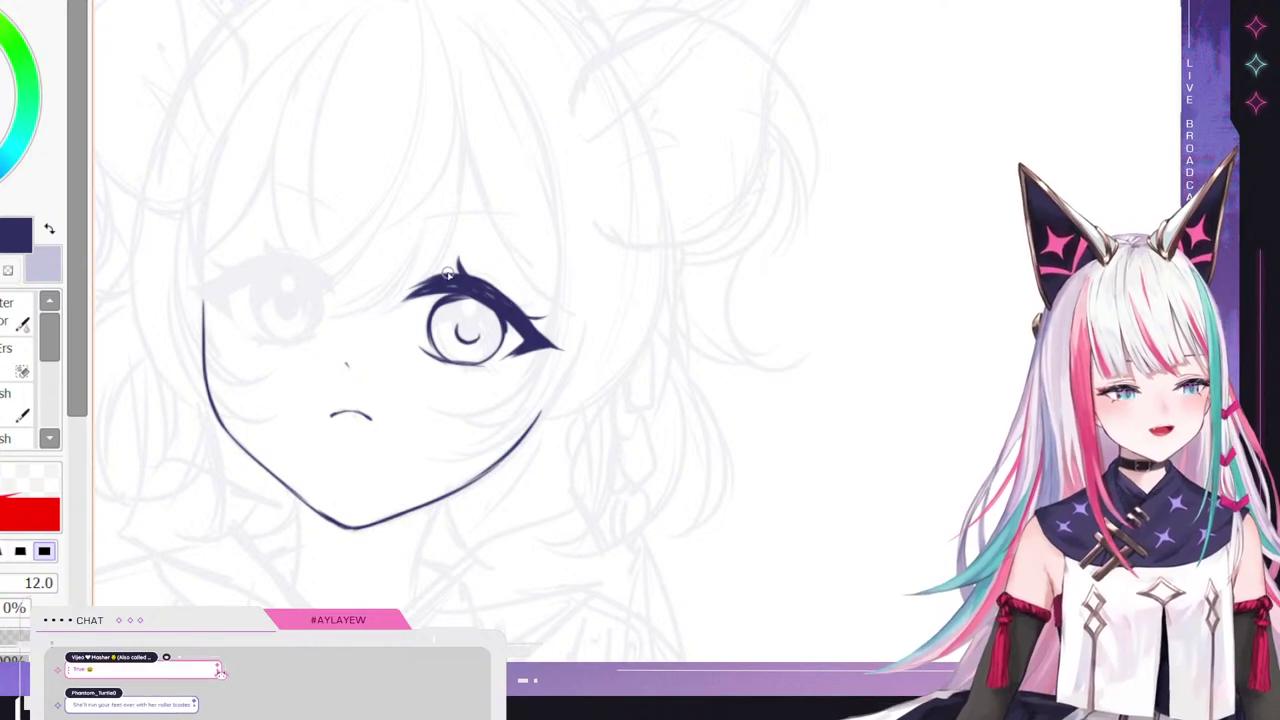
- Flip the view back and ink a thick, filled upper lash line over the right-hand eye with the size 12 brush
{"action": "key", "text": "h"}
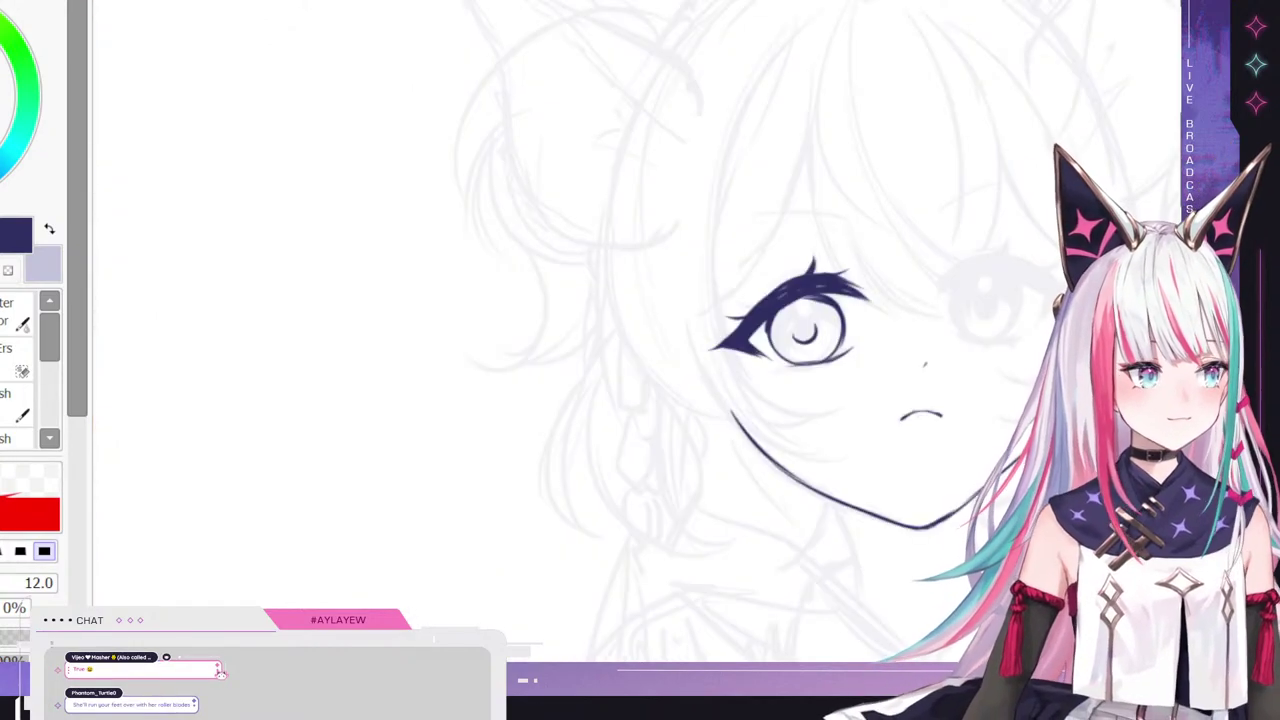
{"action": "left_click_drag", "start_coordinate": [490, 668], "coordinate": [729, 668]}
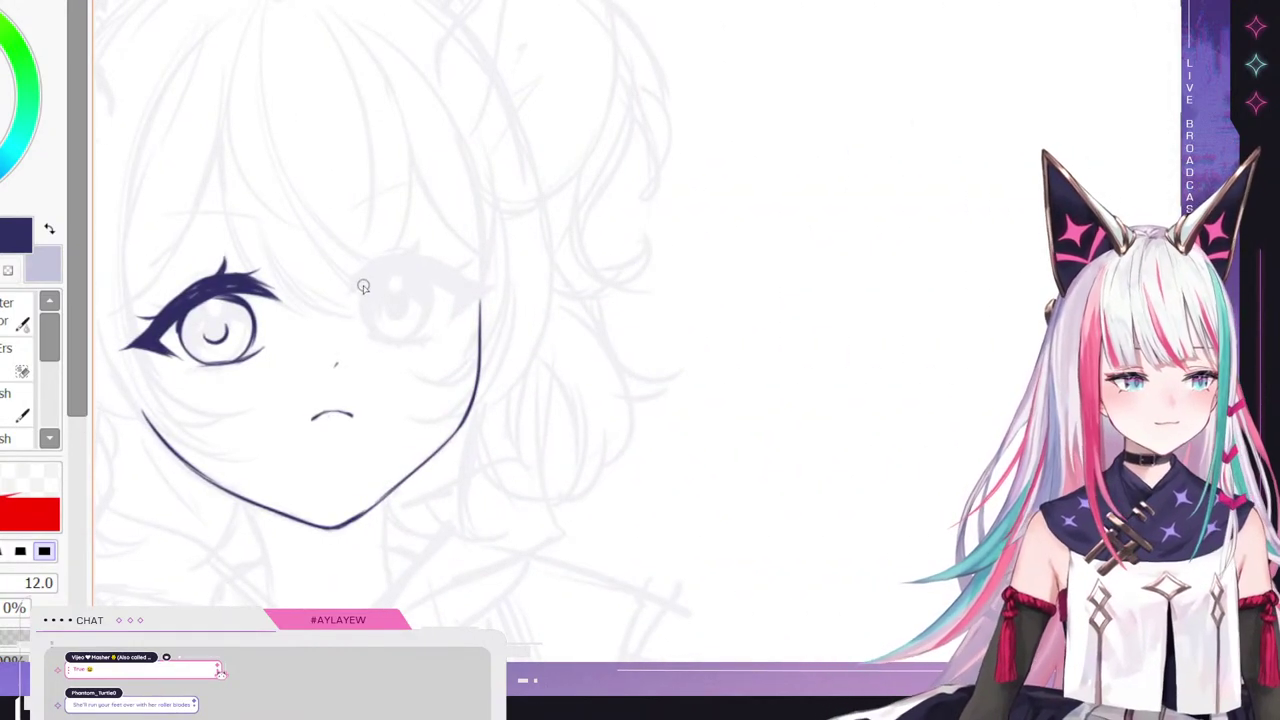
{"action": "mouse_move", "coordinate": [352, 292]}
{"action": "left_mouse_down"}
{"action": "mouse_move", "coordinate": [393, 258]}
{"action": "mouse_move", "coordinate": [382, 272]}
{"action": "mouse_move", "coordinate": [412, 259]}
{"action": "mouse_move", "coordinate": [380, 277]}
{"action": "mouse_move", "coordinate": [455, 276]}
{"action": "left_mouse_up"}
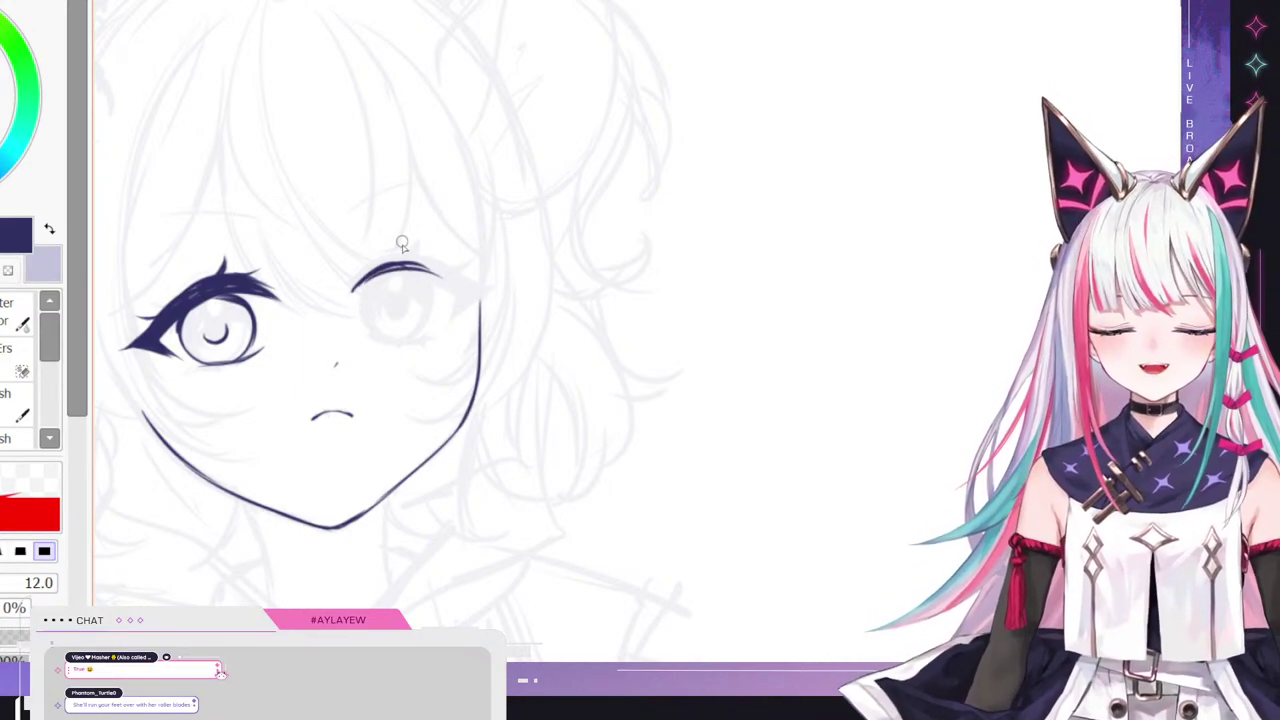
{"action": "mouse_move", "coordinate": [379, 270]}
{"action": "left_mouse_down"}
{"action": "mouse_move", "coordinate": [440, 275]}
{"action": "mouse_move", "coordinate": [458, 291]}
{"action": "left_mouse_up"}
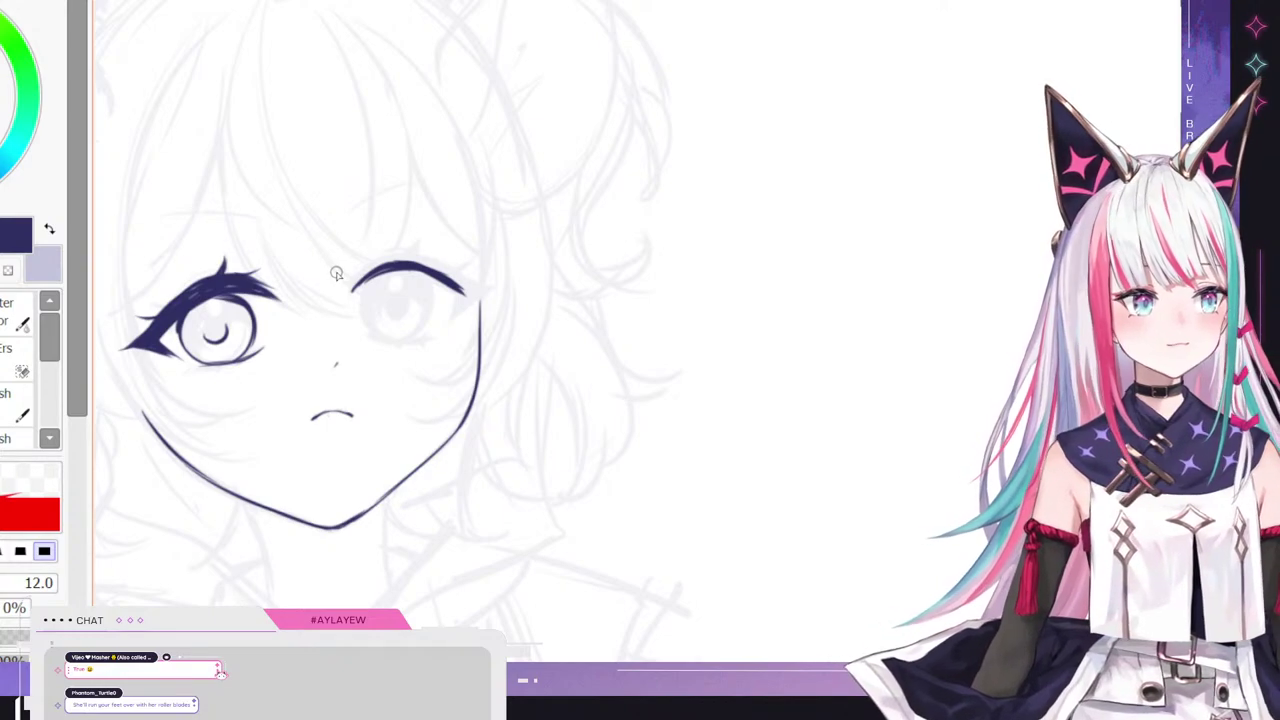
{"action": "left_click_drag", "start_coordinate": [358, 283], "coordinate": [416, 255]}
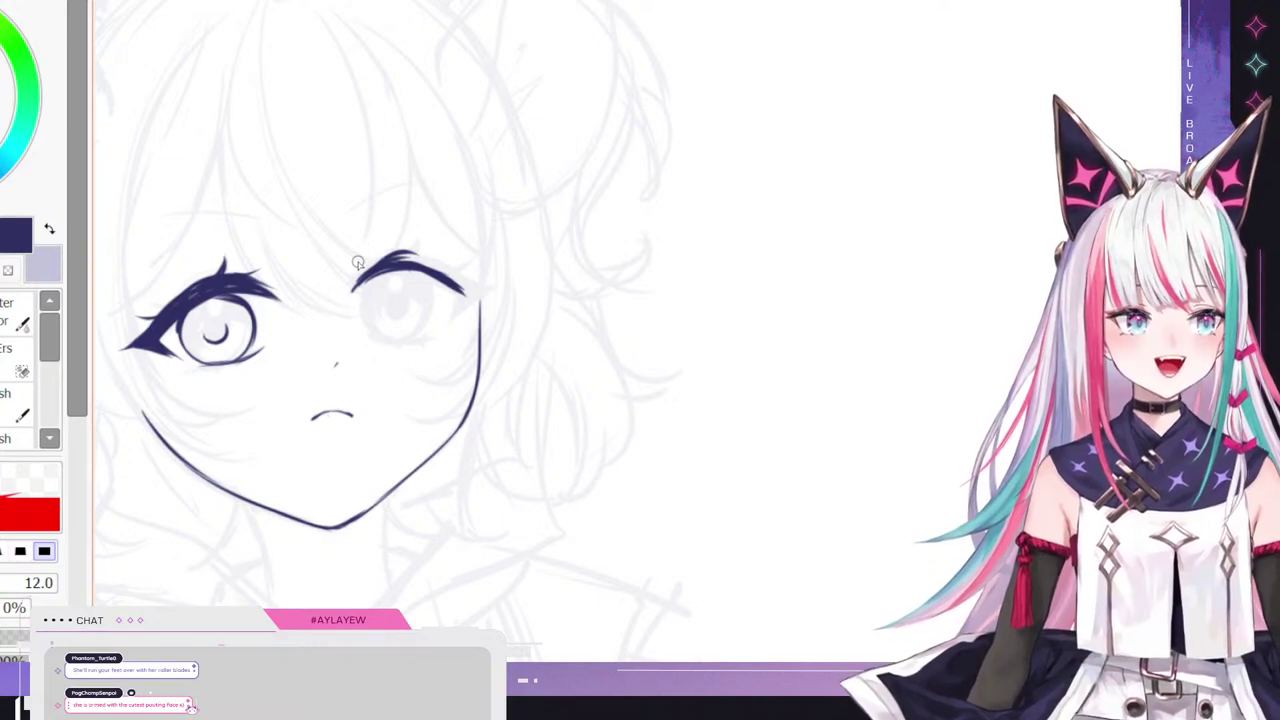
{"action": "key", "text": "ctrl+z"}
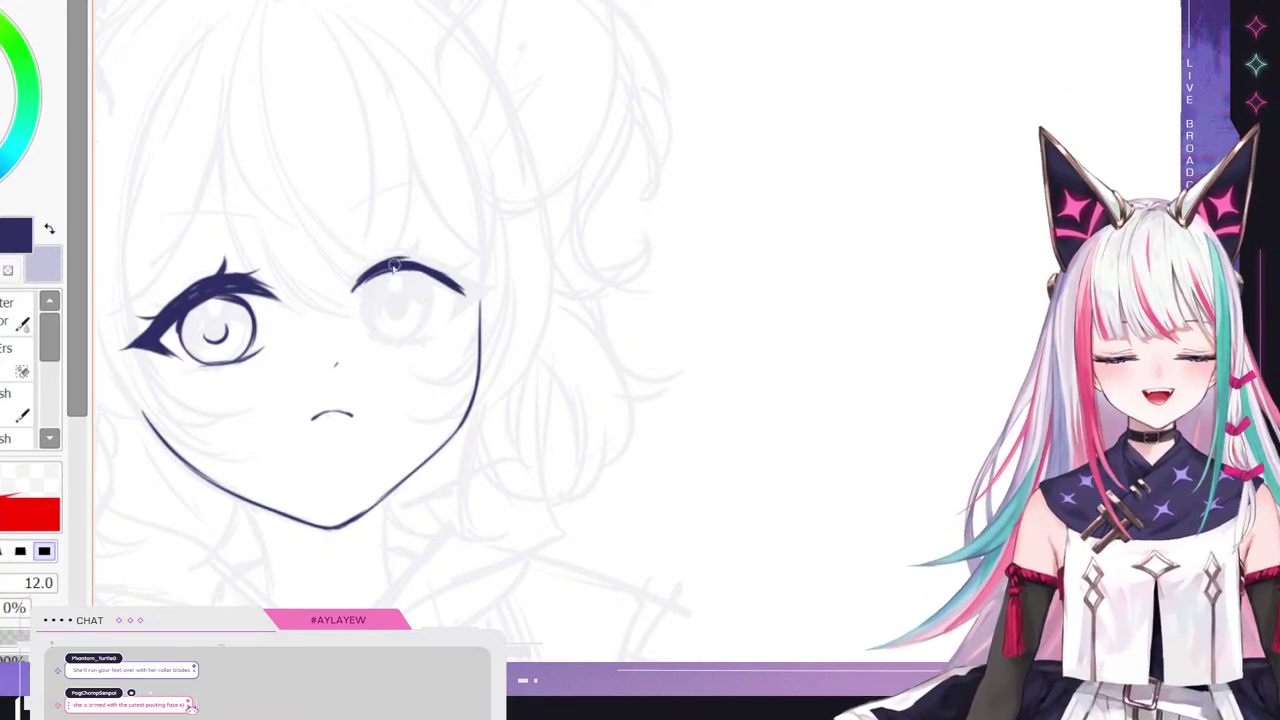
{"action": "mouse_move", "coordinate": [370, 274]}
{"action": "left_mouse_down"}
{"action": "mouse_move", "coordinate": [412, 266]}
{"action": "mouse_move", "coordinate": [386, 255]}
{"action": "mouse_move", "coordinate": [378, 269]}
{"action": "mouse_move", "coordinate": [420, 256]}
{"action": "mouse_move", "coordinate": [394, 259]}
{"action": "mouse_move", "coordinate": [440, 276]}
{"action": "mouse_move", "coordinate": [405, 253]}
{"action": "mouse_move", "coordinate": [474, 293]}
{"action": "left_mouse_up"}
{"action": "left_click_drag", "start_coordinate": [404, 257], "coordinate": [472, 289]}
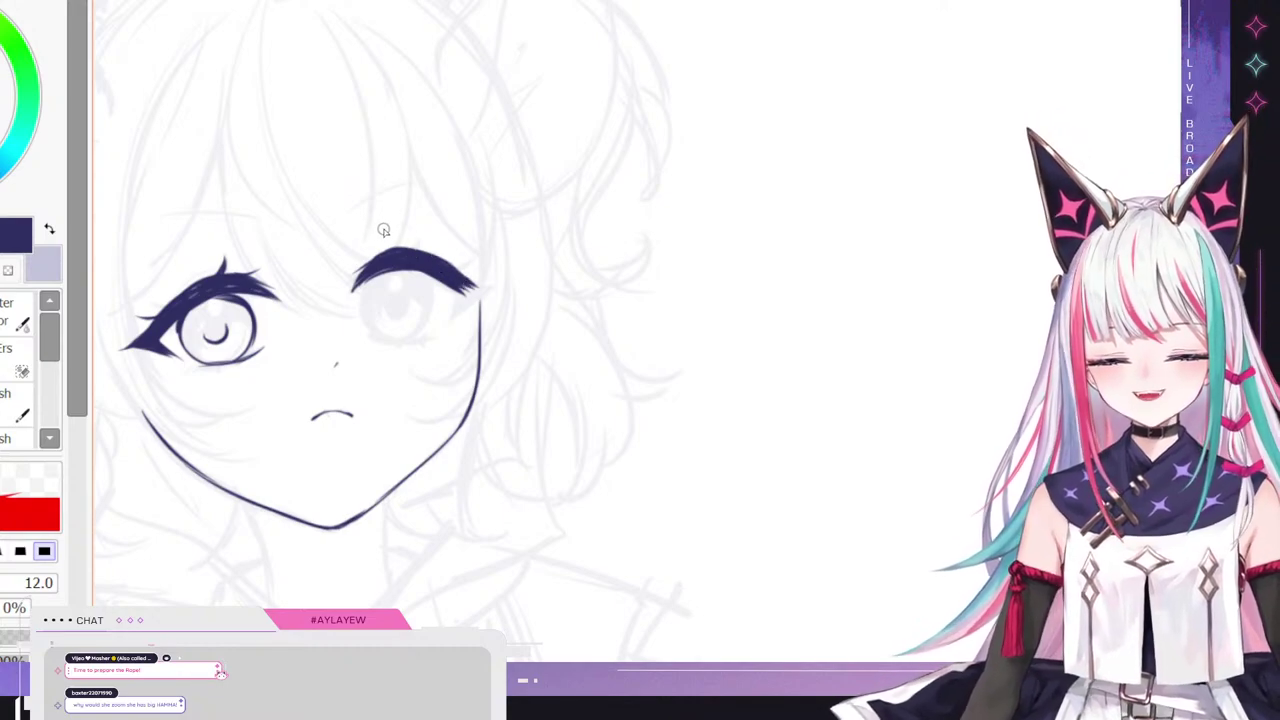
{"action": "key", "text": "e"}
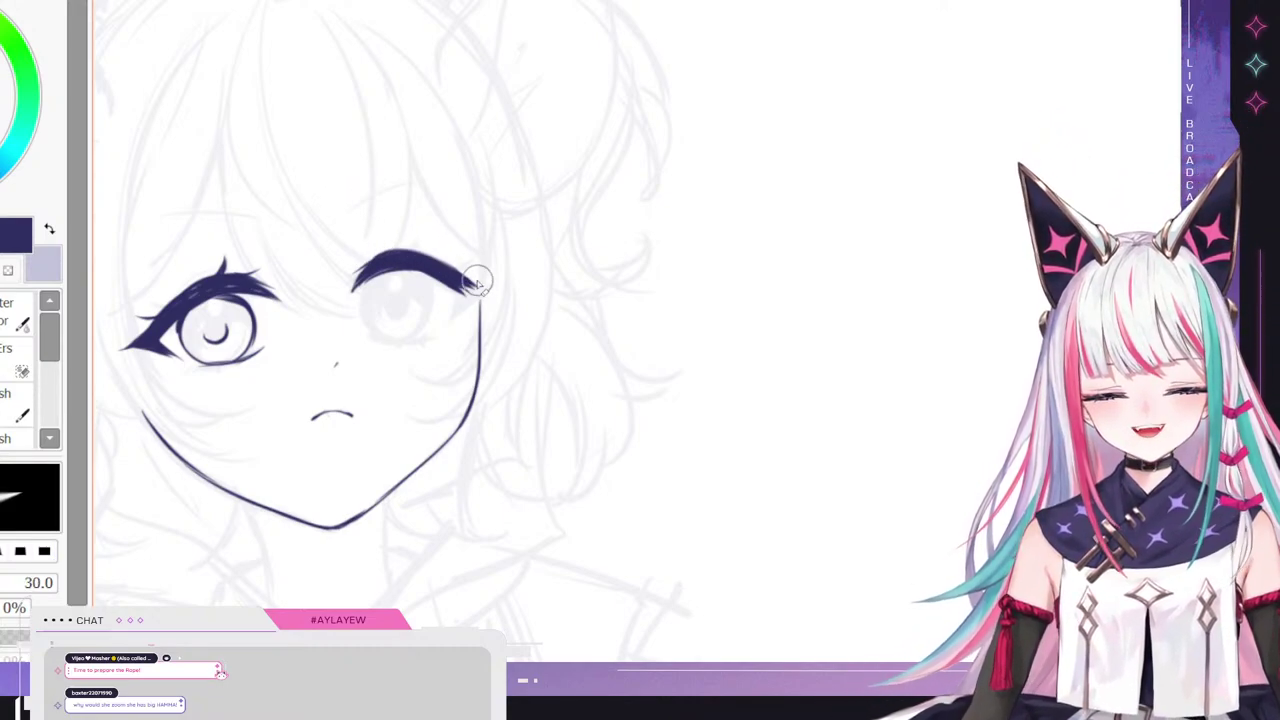
{"action": "key", "text": "b"}
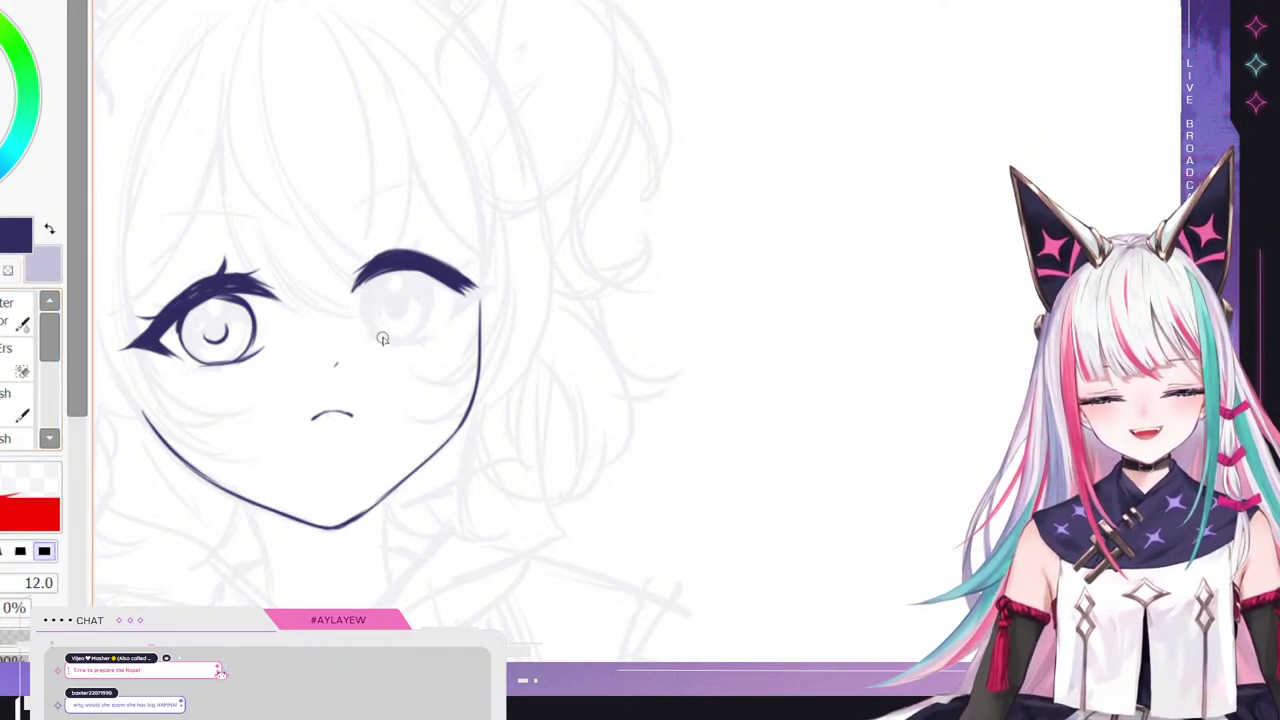
- Ink the right-hand eye's iris, pointed outer lash corner and crescent pupil, and add a small highlight circle in both irises
{"action": "left_click_drag", "start_coordinate": [365, 333], "coordinate": [432, 334]}
{"action": "mouse_move", "coordinate": [450, 278]}
{"action": "left_mouse_down"}
{"action": "mouse_move", "coordinate": [498, 289]}
{"action": "mouse_move", "coordinate": [480, 294]}
{"action": "left_mouse_up"}
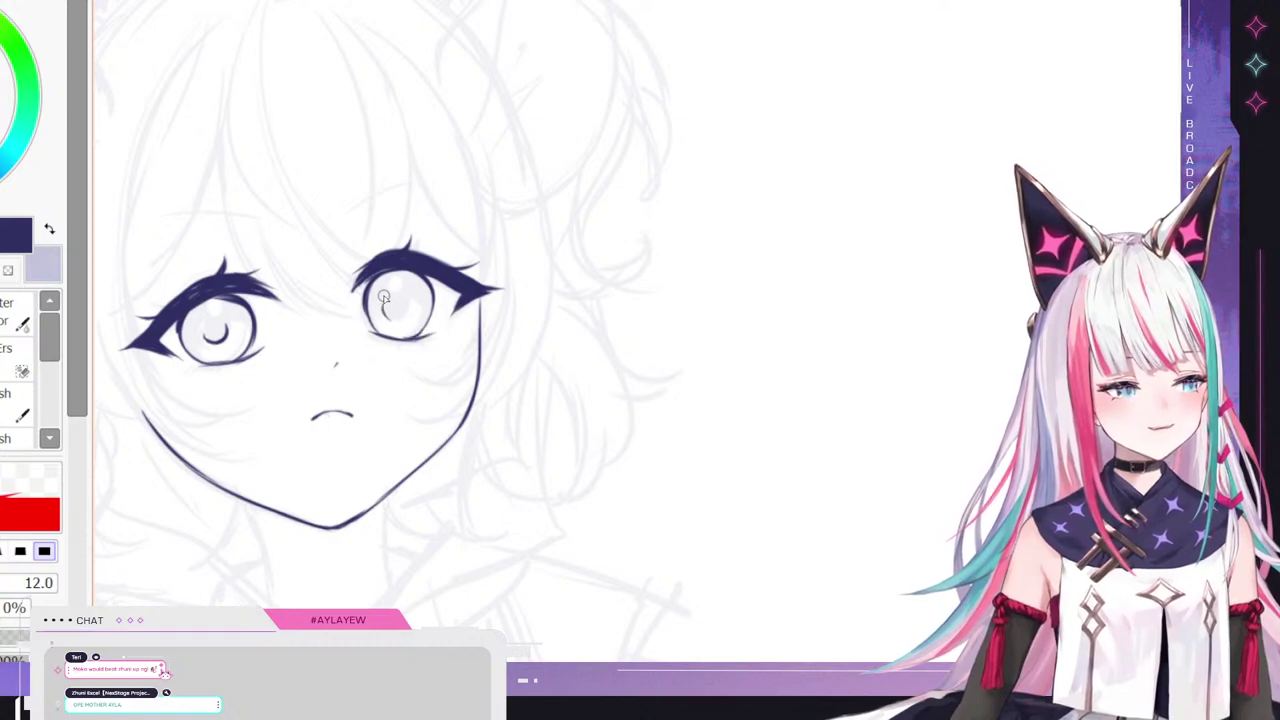
{"action": "mouse_move", "coordinate": [385, 303]}
{"action": "left_mouse_down"}
{"action": "mouse_move", "coordinate": [393, 316]}
{"action": "mouse_move", "coordinate": [407, 309]}
{"action": "left_mouse_up"}
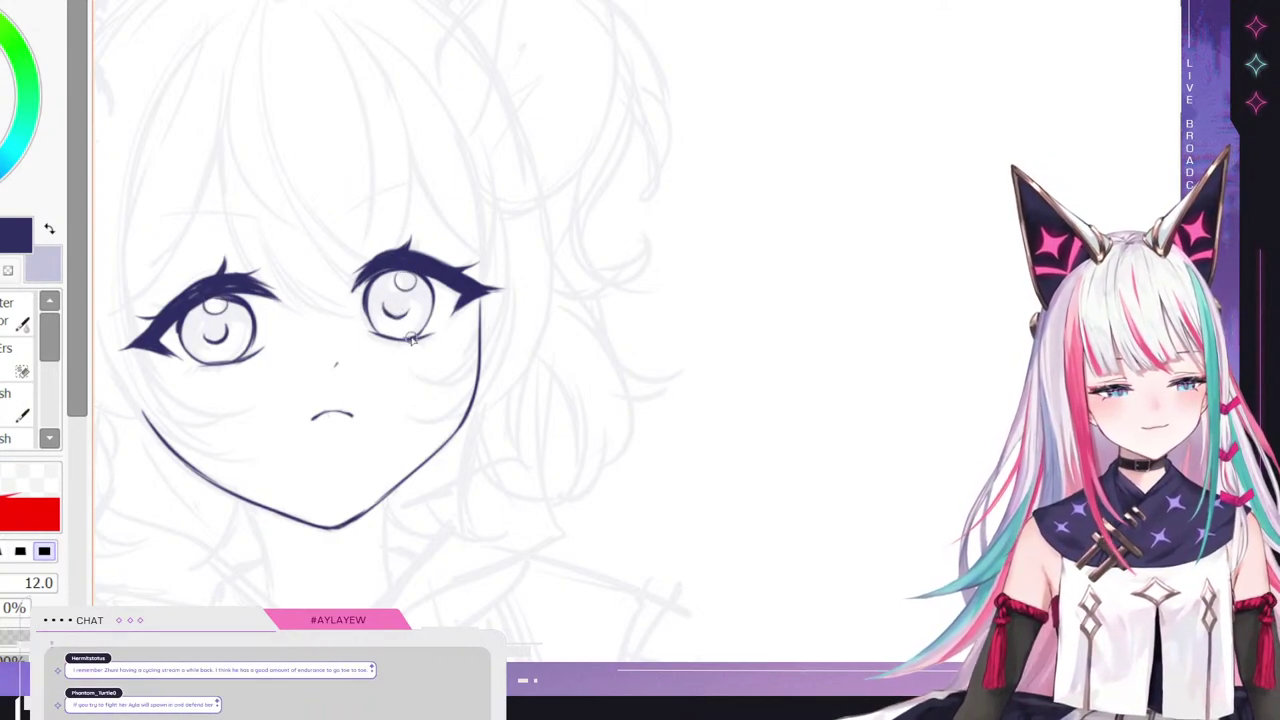
- Ink small lower lashes beneath both eyes and tidy those under the left-hand eye with the eraser
{"action": "left_click_drag", "start_coordinate": [376, 330], "coordinate": [405, 341]}
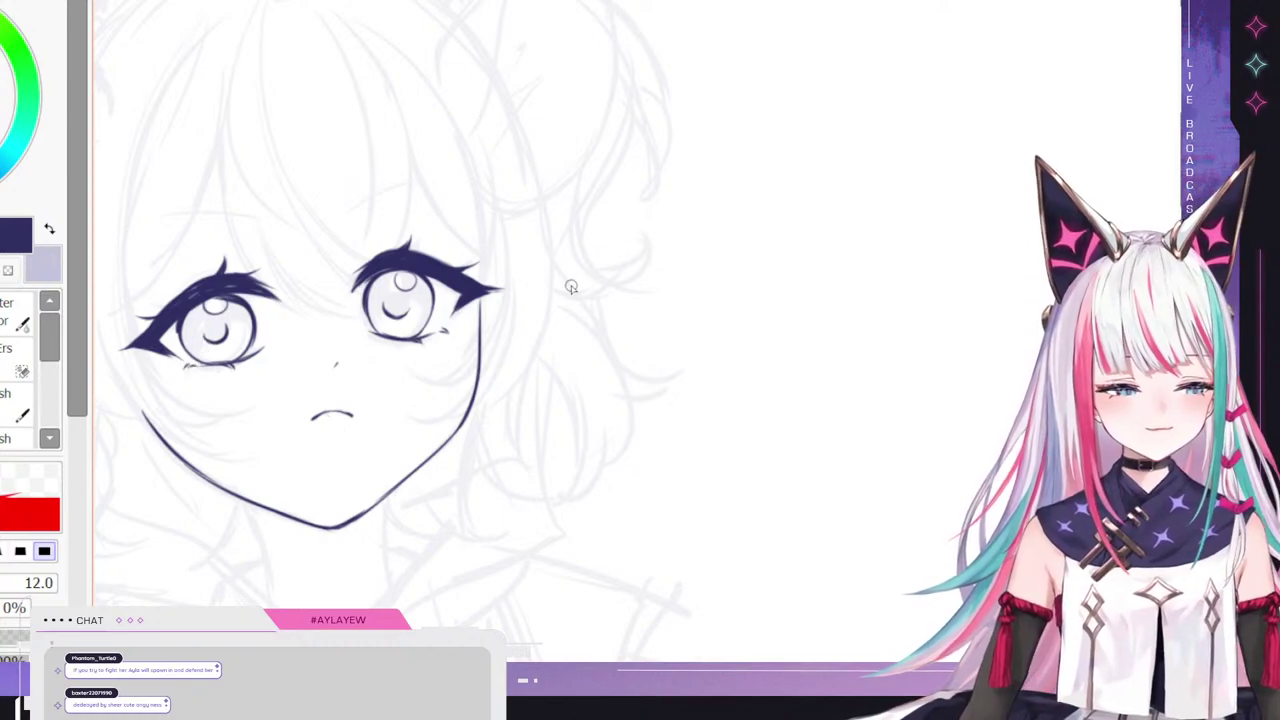
{"action": "key", "text": "e"}
{"action": "left_click_drag", "start_coordinate": [229, 373], "coordinate": [220, 369]}
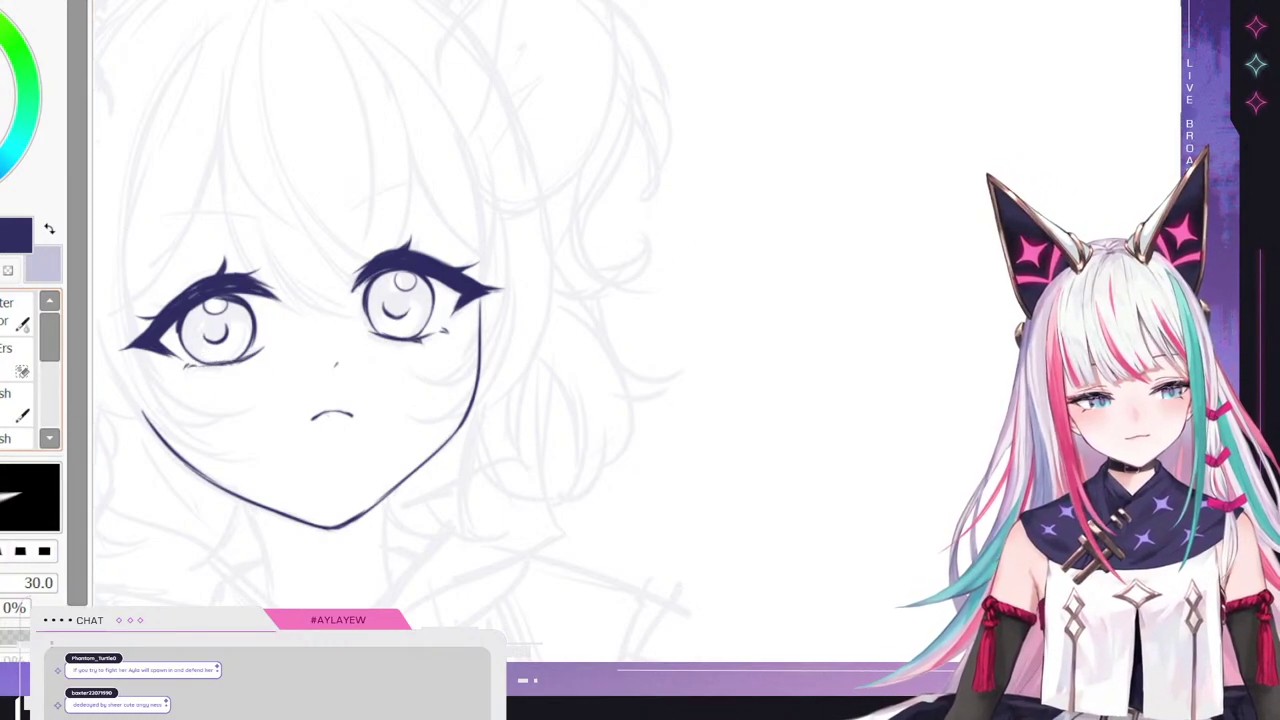
{"action": "key", "text": "b"}
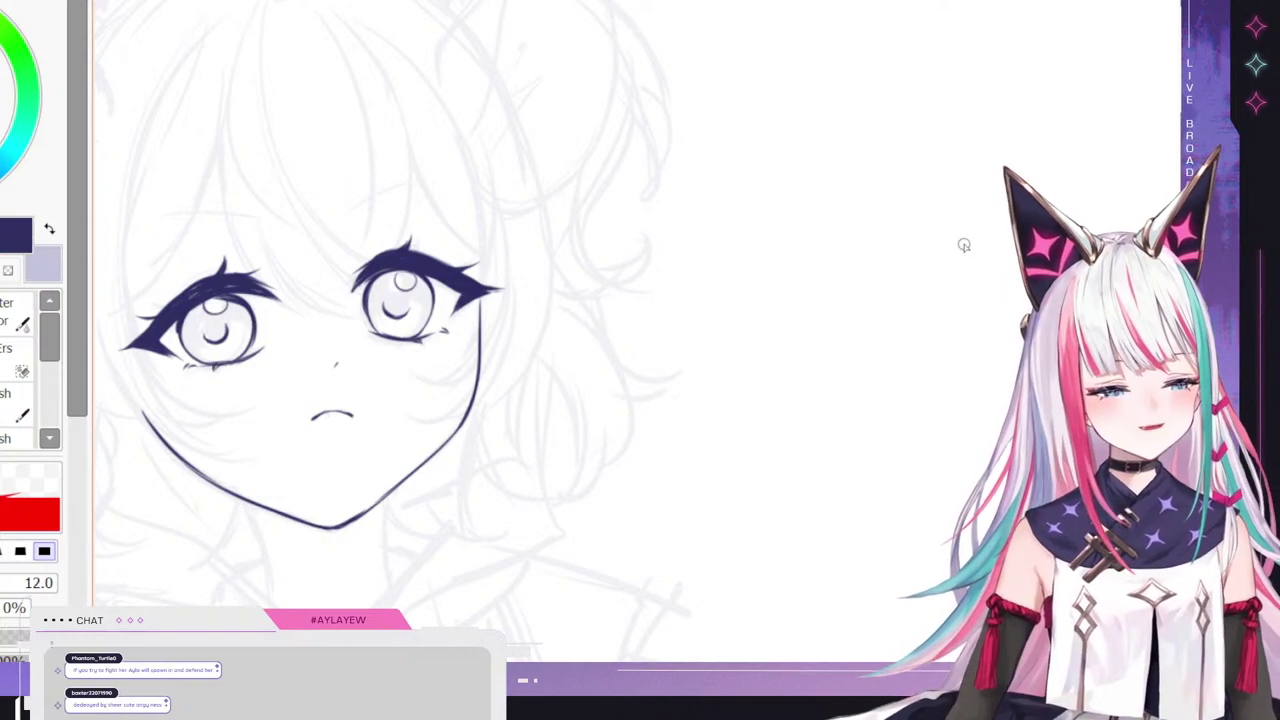
- Ink a thin tapered eyebrow above each eye, the right-hand one slanting upward and the left-hand one nearly flat
{"action": "scroll", "coordinate": [322, 262], "scroll_direction": "down", "scroll_amount": 4}
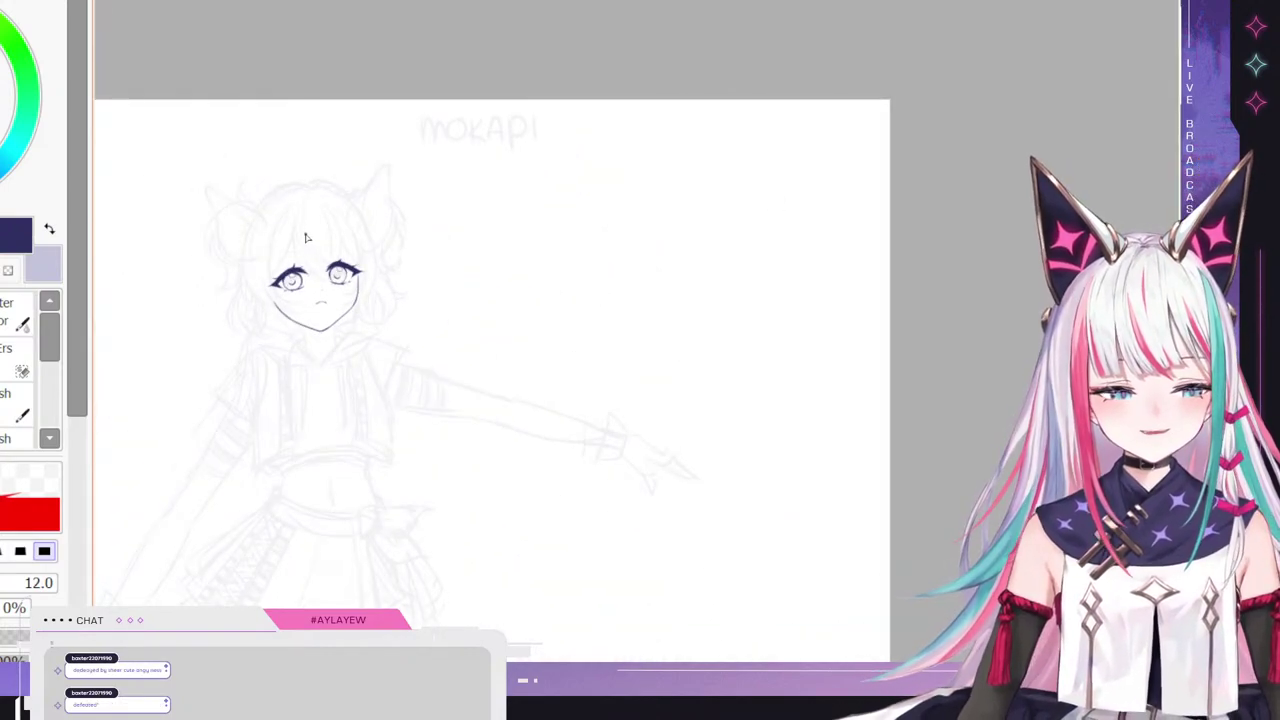
{"action": "scroll", "coordinate": [307, 238], "scroll_direction": "up", "scroll_amount": 5}
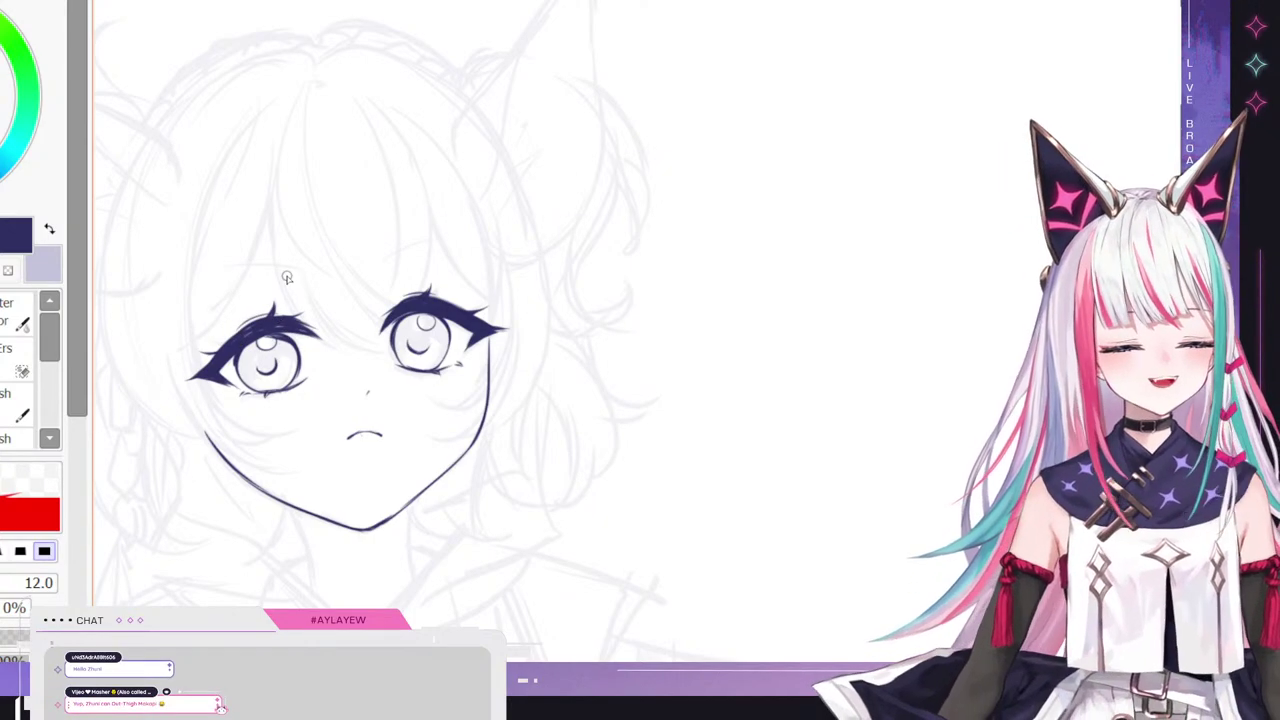
{"action": "left_click_drag", "start_coordinate": [376, 267], "coordinate": [450, 235]}
{"action": "key", "text": "ctrl+z"}
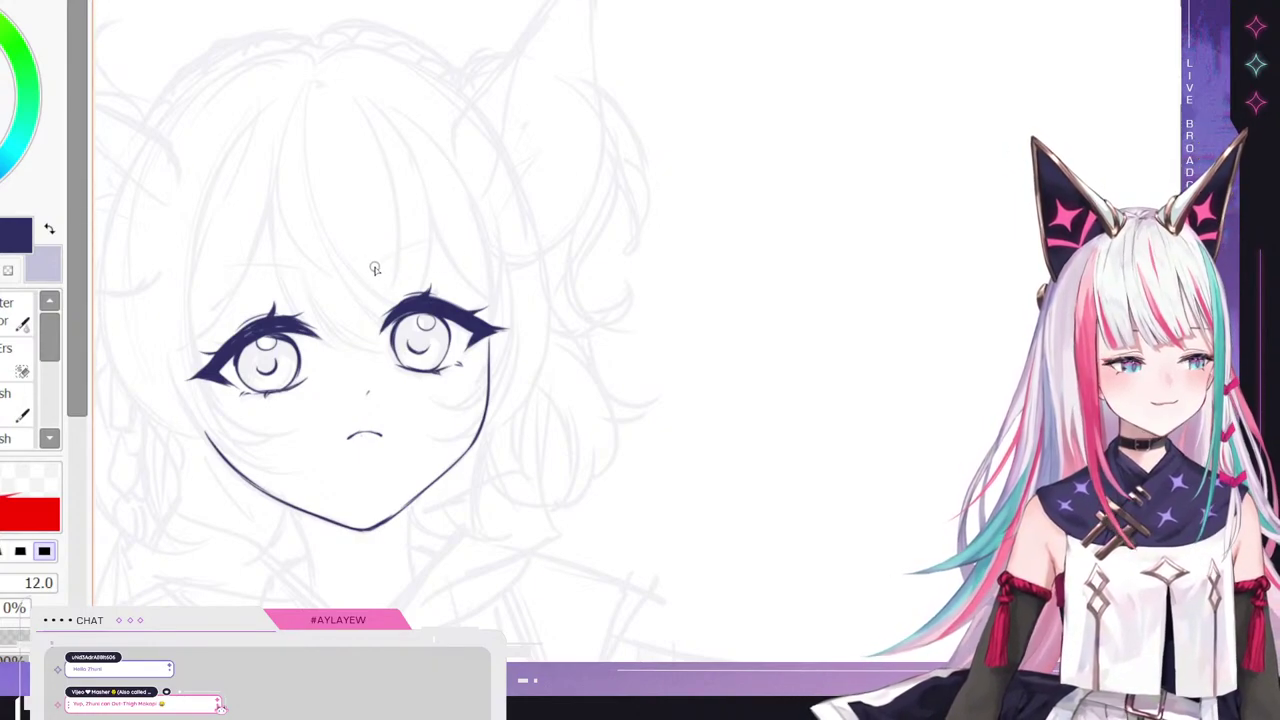
{"action": "left_click_drag", "start_coordinate": [376, 266], "coordinate": [440, 236]}
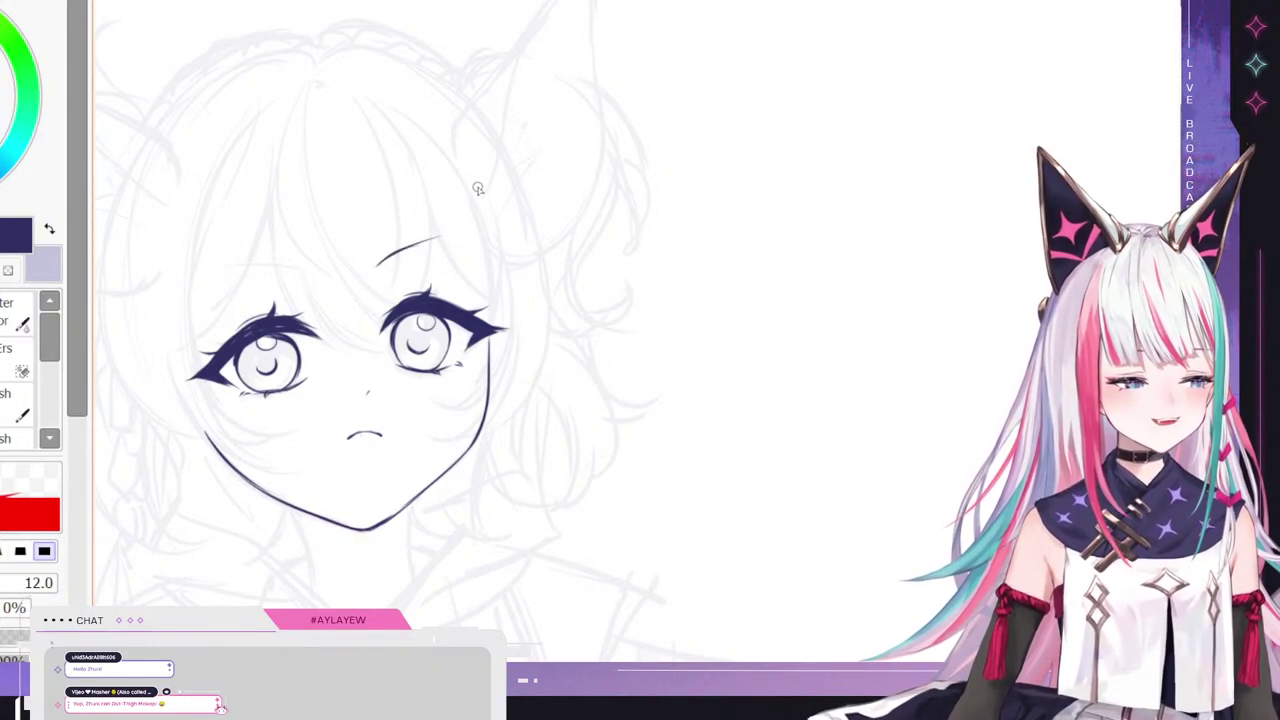
{"action": "left_click_drag", "start_coordinate": [302, 271], "coordinate": [232, 265]}
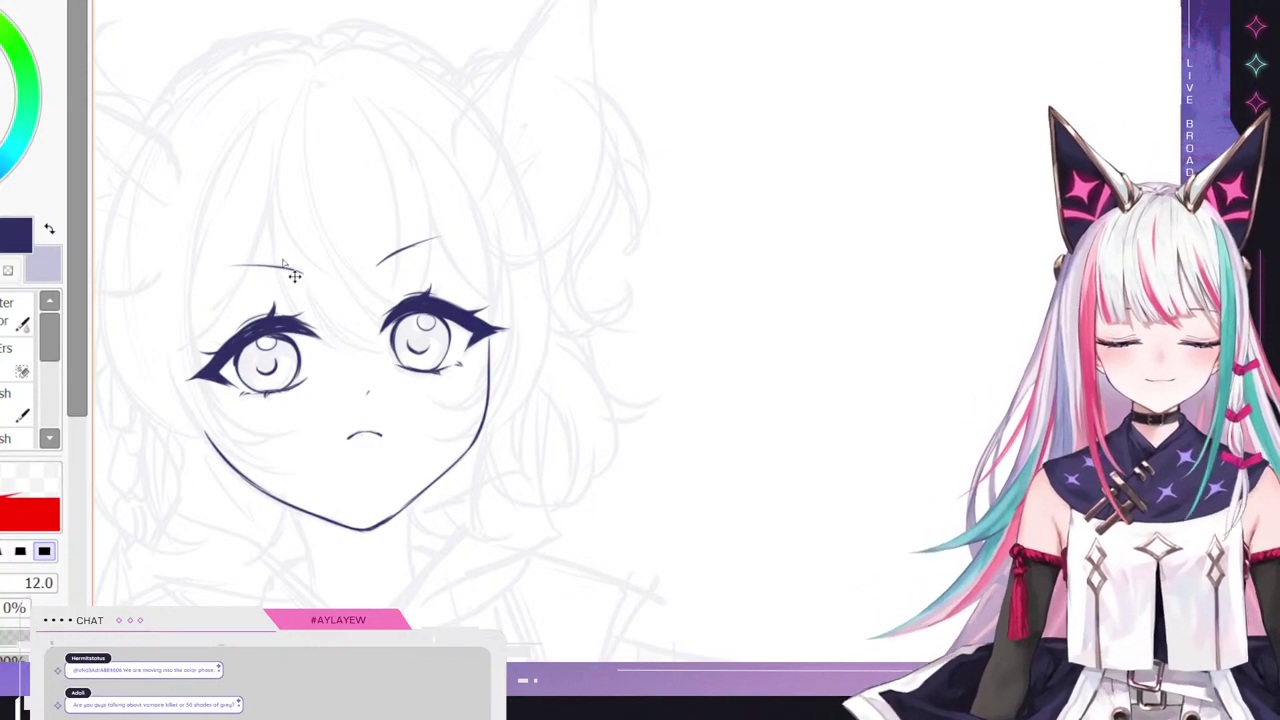
{"action": "key", "text": "ctrl+z"}
{"action": "left_click_drag", "start_coordinate": [228, 268], "coordinate": [310, 268]}
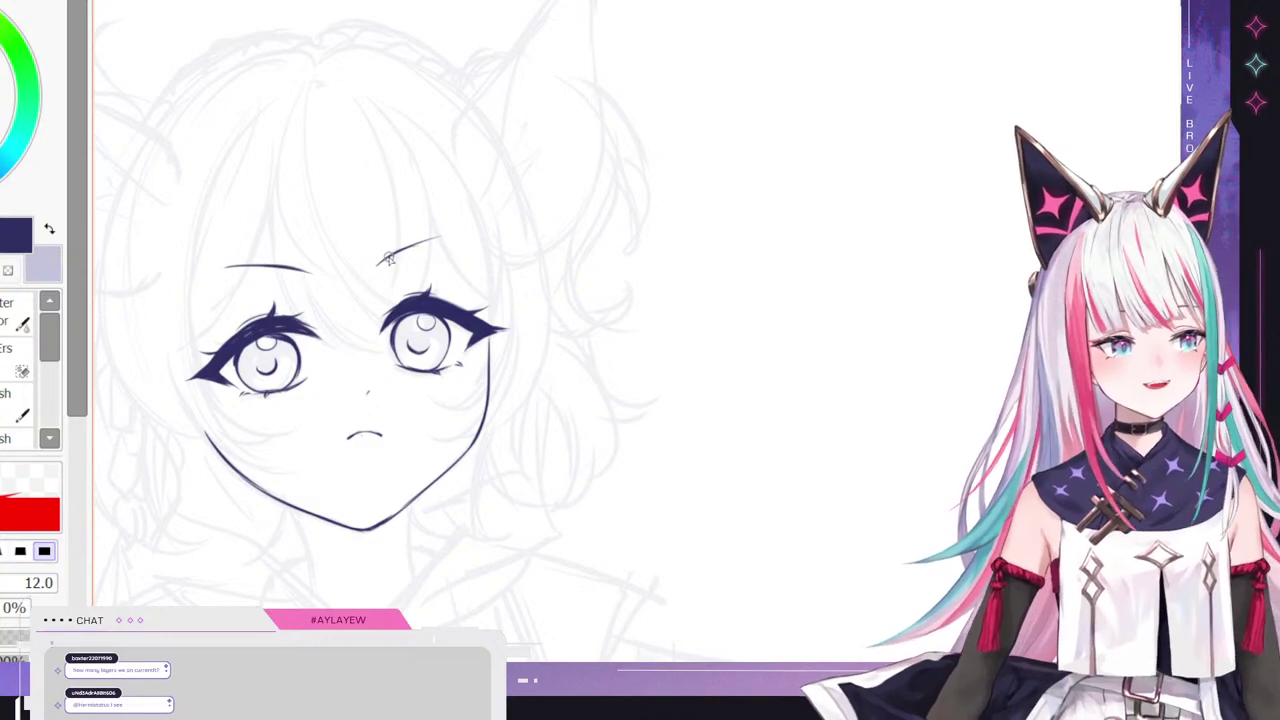
- Ink the long fringe line from the forehead past the left-hand eyebrow, curving inward towards the nose bridge
{"action": "scroll", "coordinate": [256, 200], "scroll_direction": "down", "scroll_amount": 4}
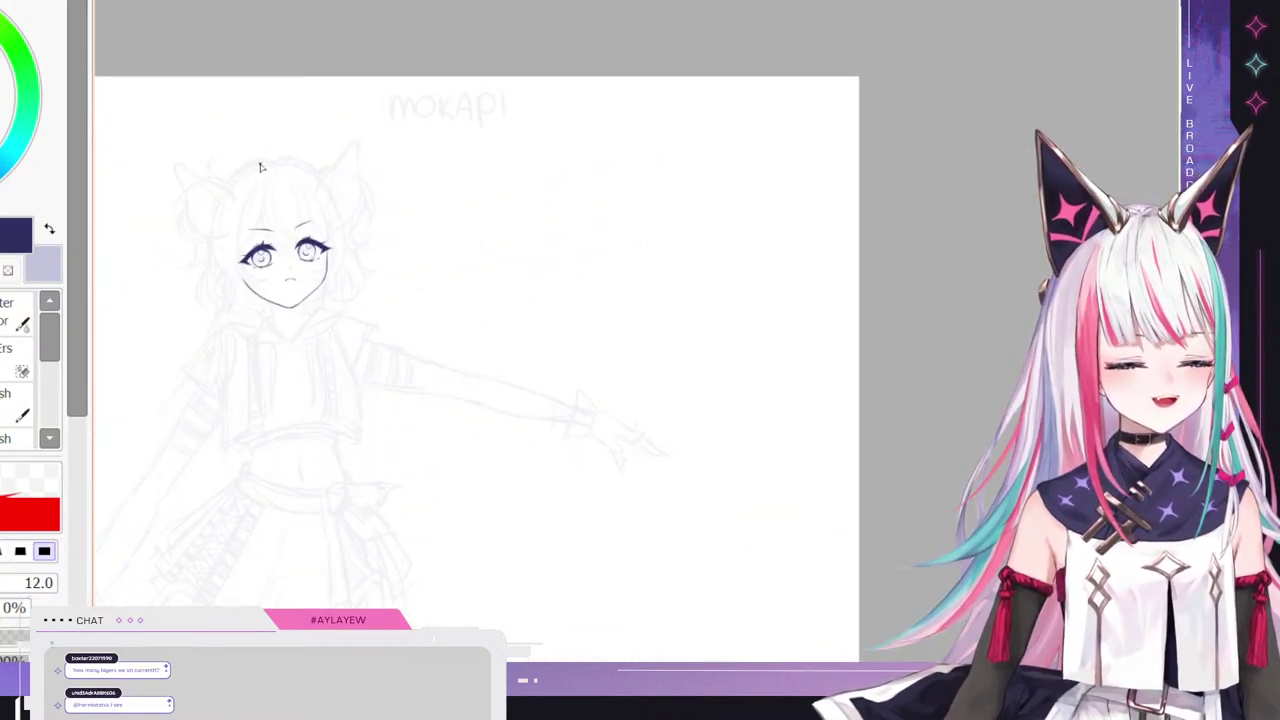
{"action": "scroll", "coordinate": [258, 170], "scroll_direction": "up", "scroll_amount": 4}
{"action": "scroll", "coordinate": [305, 215], "scroll_direction": "down", "scroll_amount": 3}
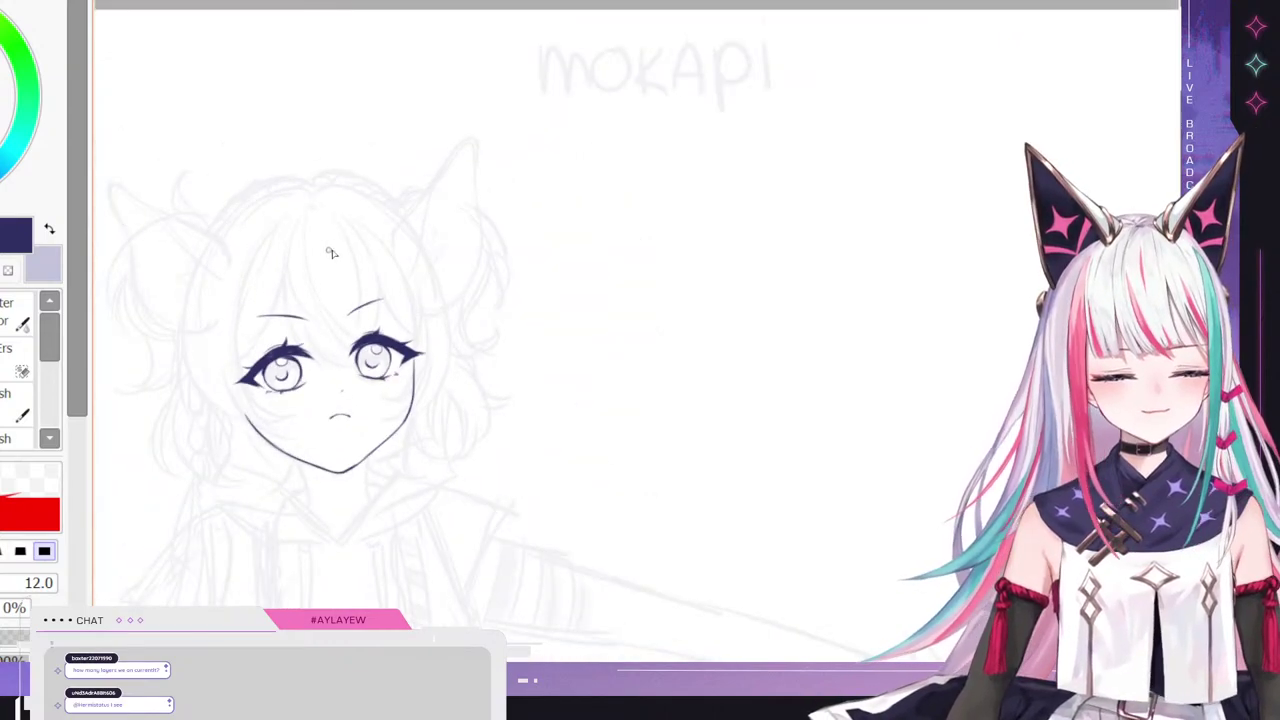
{"action": "scroll", "coordinate": [358, 368], "scroll_direction": "up", "scroll_amount": 2}
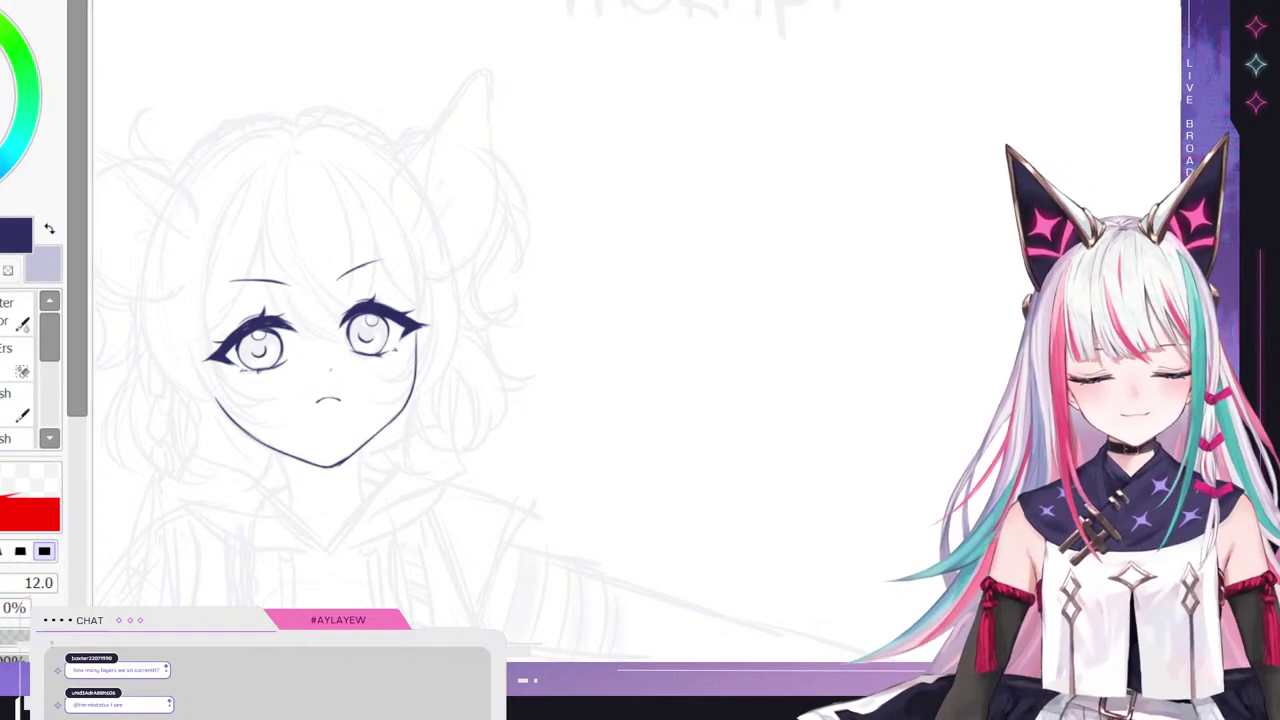
{"action": "scroll", "coordinate": [204, 338], "scroll_direction": "up", "scroll_amount": 2}
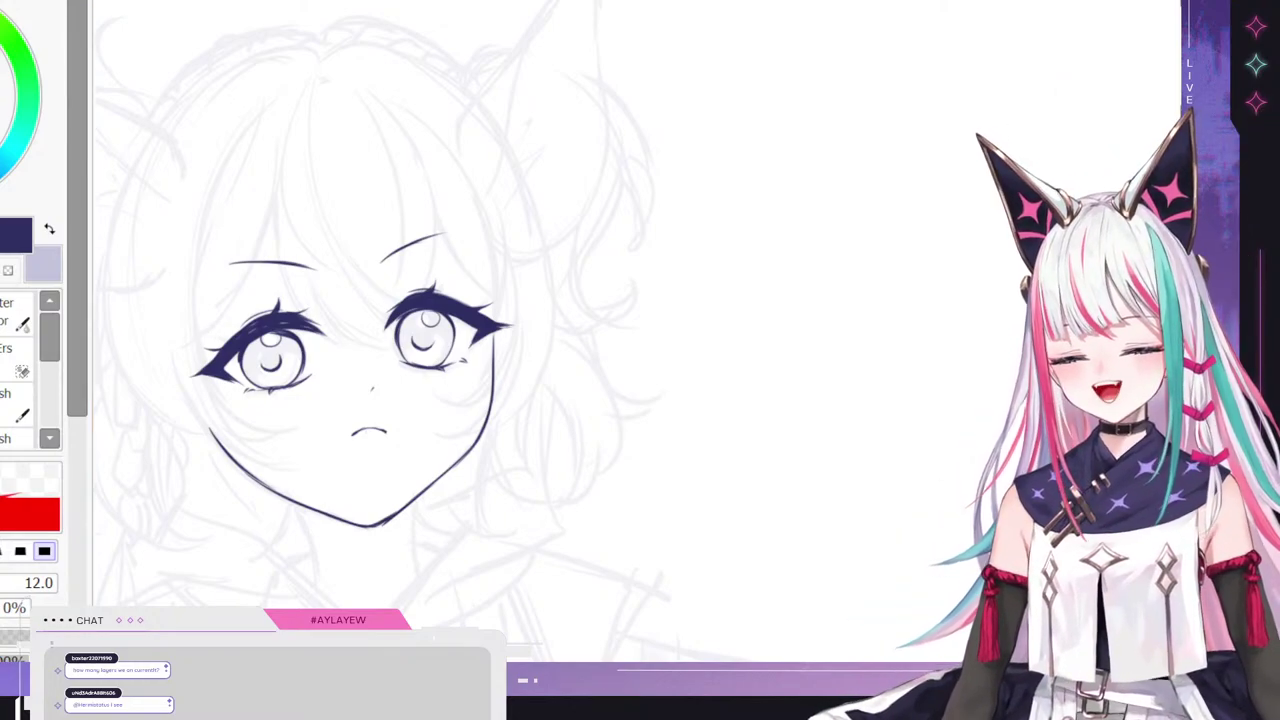
{"action": "key", "text": "Left"}
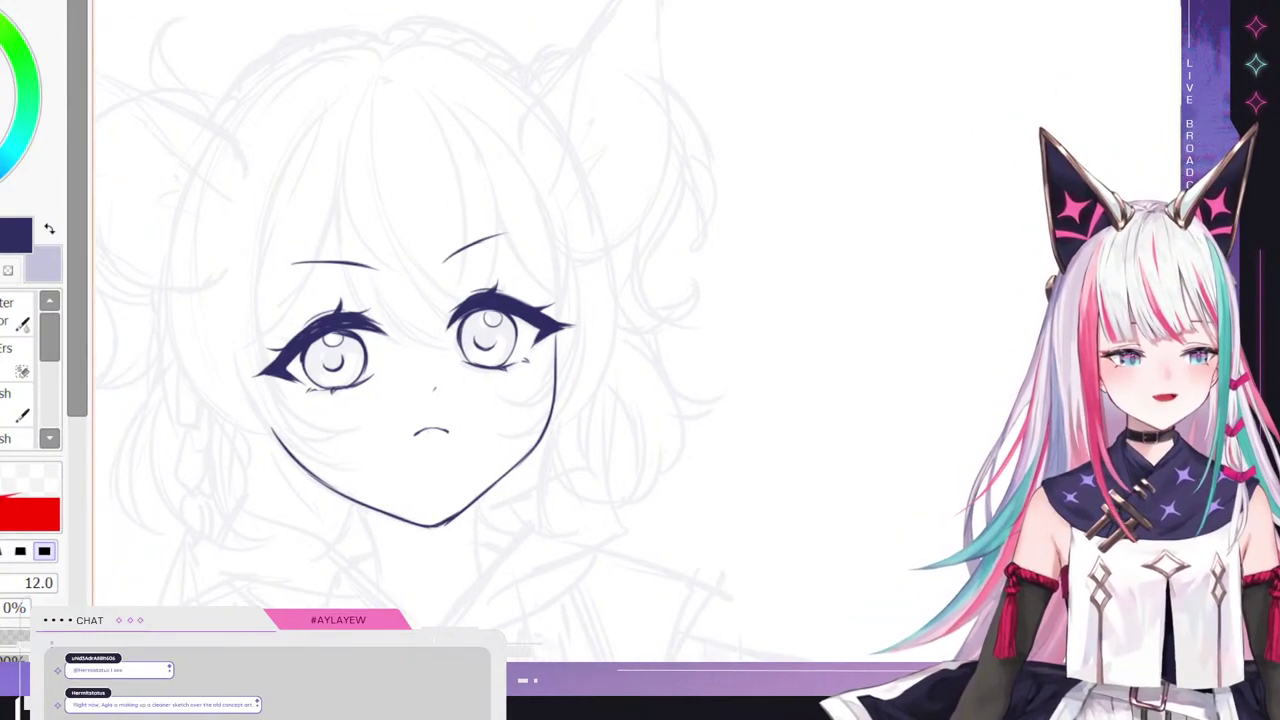
{"action": "left_click_drag", "start_coordinate": [344, 150], "coordinate": [352, 288]}
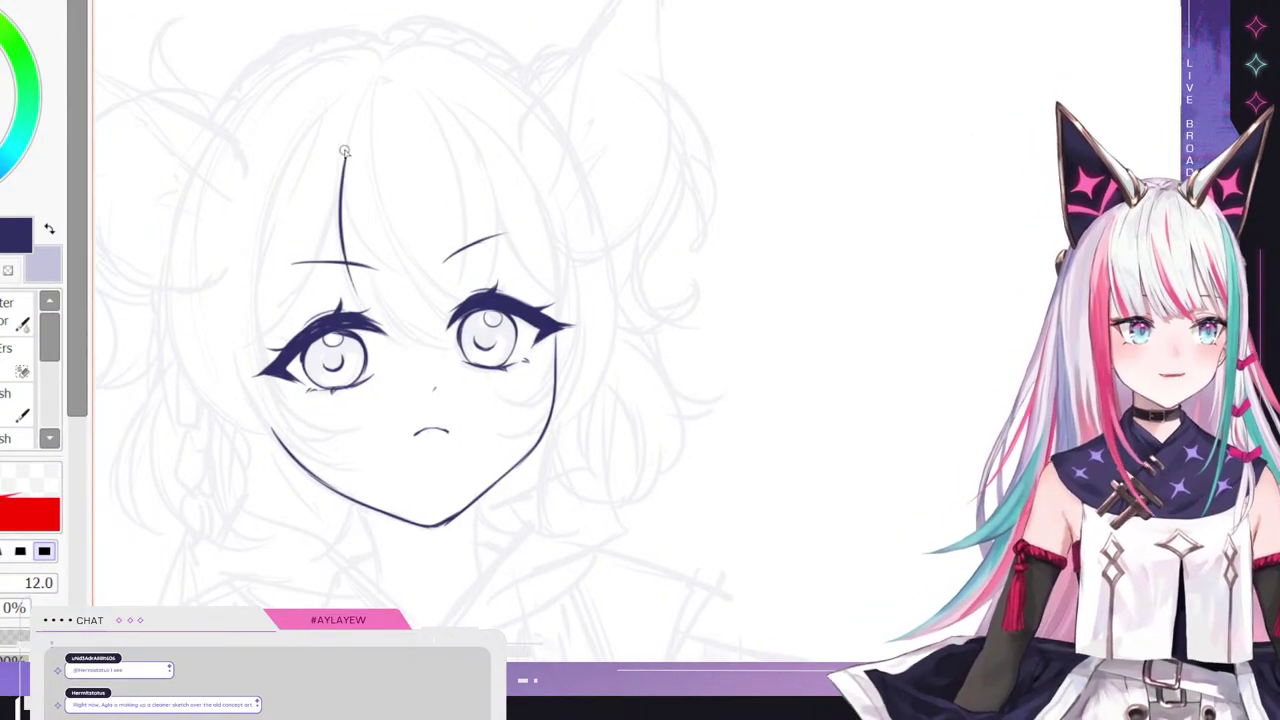
{"action": "key", "text": "ctrl+z"}
{"action": "left_click_drag", "start_coordinate": [344, 165], "coordinate": [346, 264]}
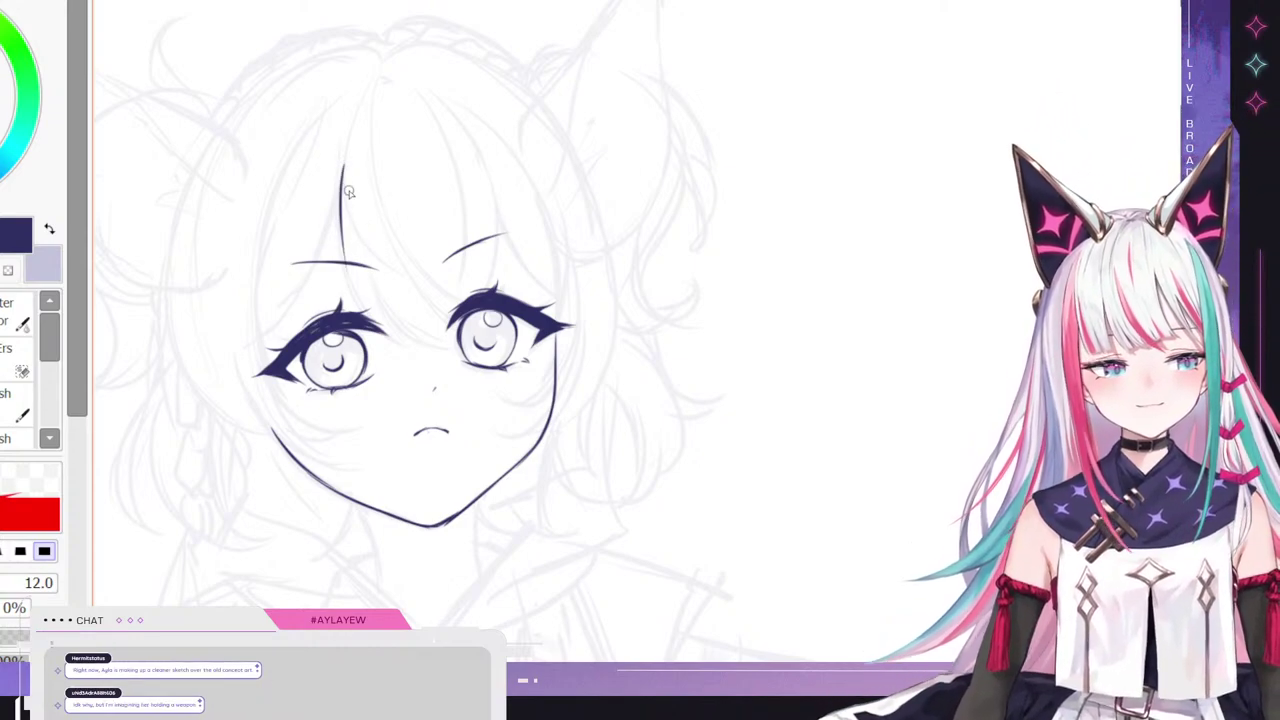
{"action": "left_click_drag", "start_coordinate": [344, 198], "coordinate": [388, 330]}
{"action": "key", "text": "ctrl+z"}
{"action": "left_click_drag", "start_coordinate": [343, 232], "coordinate": [410, 338]}
- Ink the pointed tip of the central fringe lock between the eyes with short curved strokes
{"action": "left_click_drag", "start_coordinate": [359, 294], "coordinate": [432, 349]}
{"action": "left_click_drag", "start_coordinate": [369, 274], "coordinate": [412, 348]}
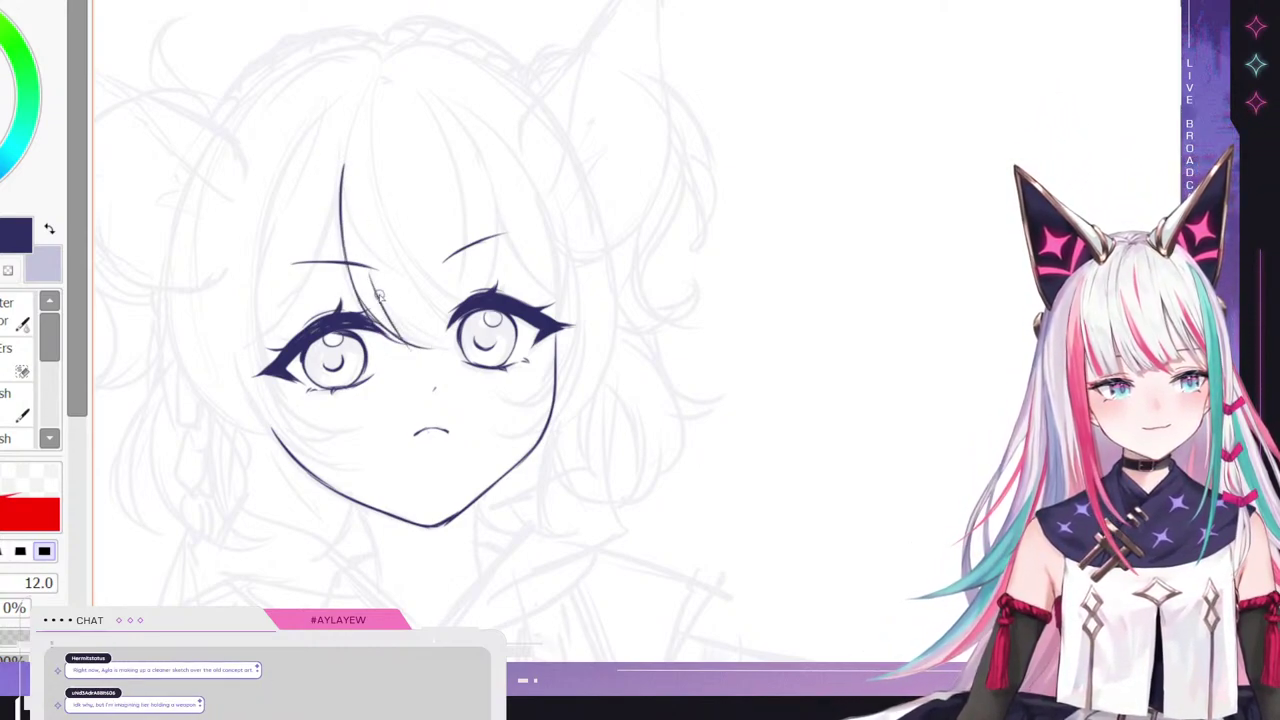
{"action": "key", "text": "ctrl+z"}
{"action": "left_click_drag", "start_coordinate": [372, 274], "coordinate": [416, 343]}
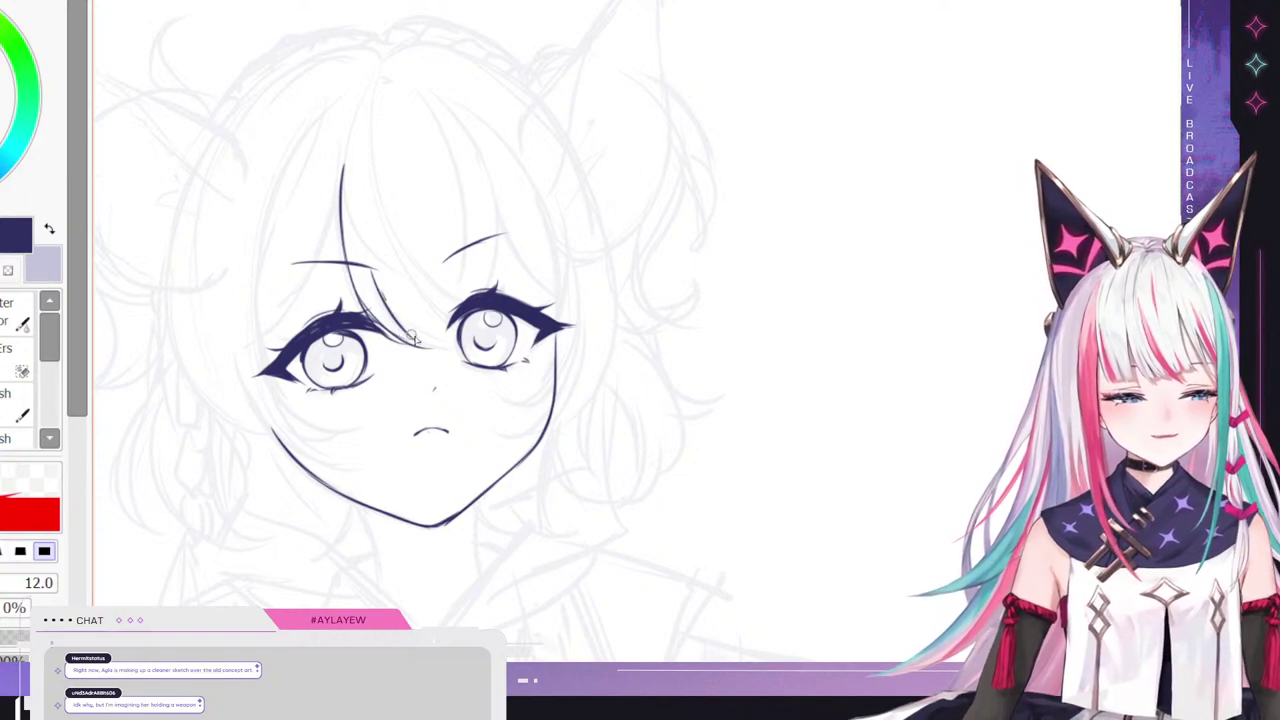
- Ink a second fringe strand curving from the central lock towards the inner corner of the right-hand eye
{"action": "left_click_drag", "start_coordinate": [384, 300], "coordinate": [470, 342]}
{"action": "key", "text": "ctrl+z"}
{"action": "mouse_move", "coordinate": [390, 304]}
{"action": "left_mouse_down"}
{"action": "mouse_move", "coordinate": [437, 346]}
{"action": "mouse_move", "coordinate": [454, 340]}
{"action": "left_mouse_up"}
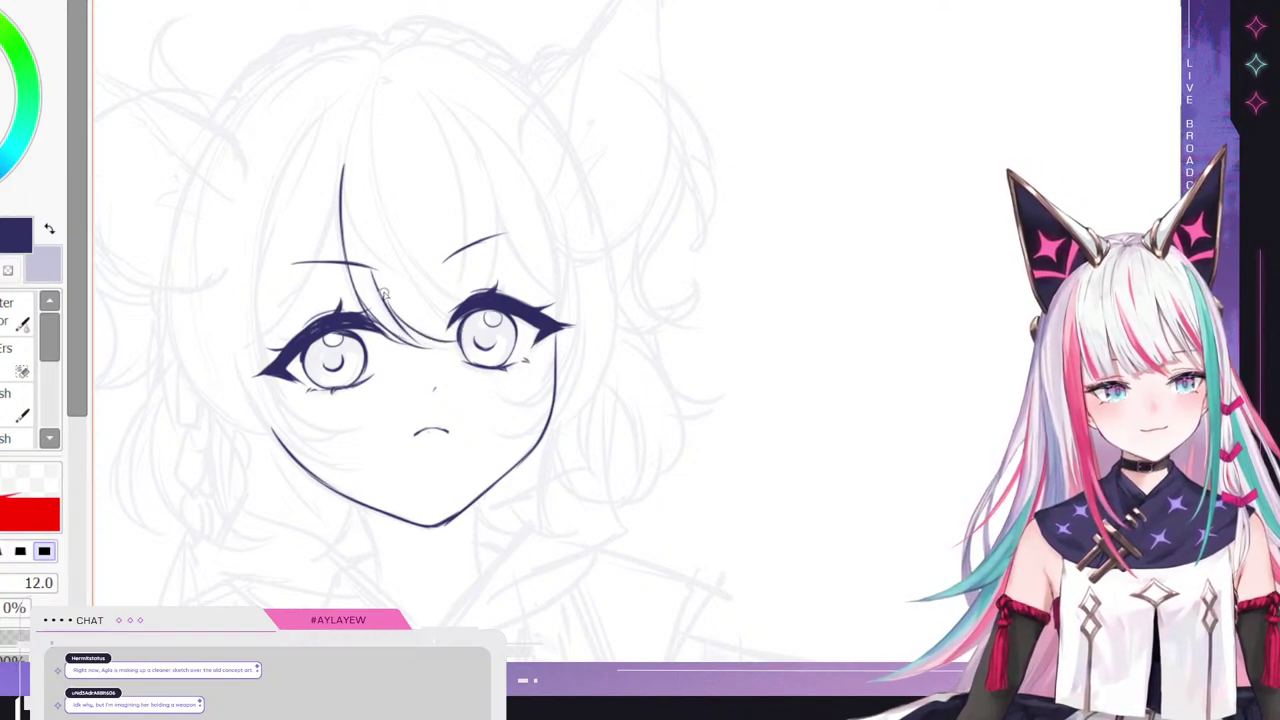
{"action": "key", "text": "ctrl+z"}
{"action": "mouse_move", "coordinate": [388, 300]}
{"action": "left_mouse_down"}
{"action": "mouse_move", "coordinate": [420, 341]}
{"action": "mouse_move", "coordinate": [439, 326]}
{"action": "mouse_move", "coordinate": [386, 302]}
{"action": "mouse_move", "coordinate": [460, 338]}
{"action": "left_mouse_up"}
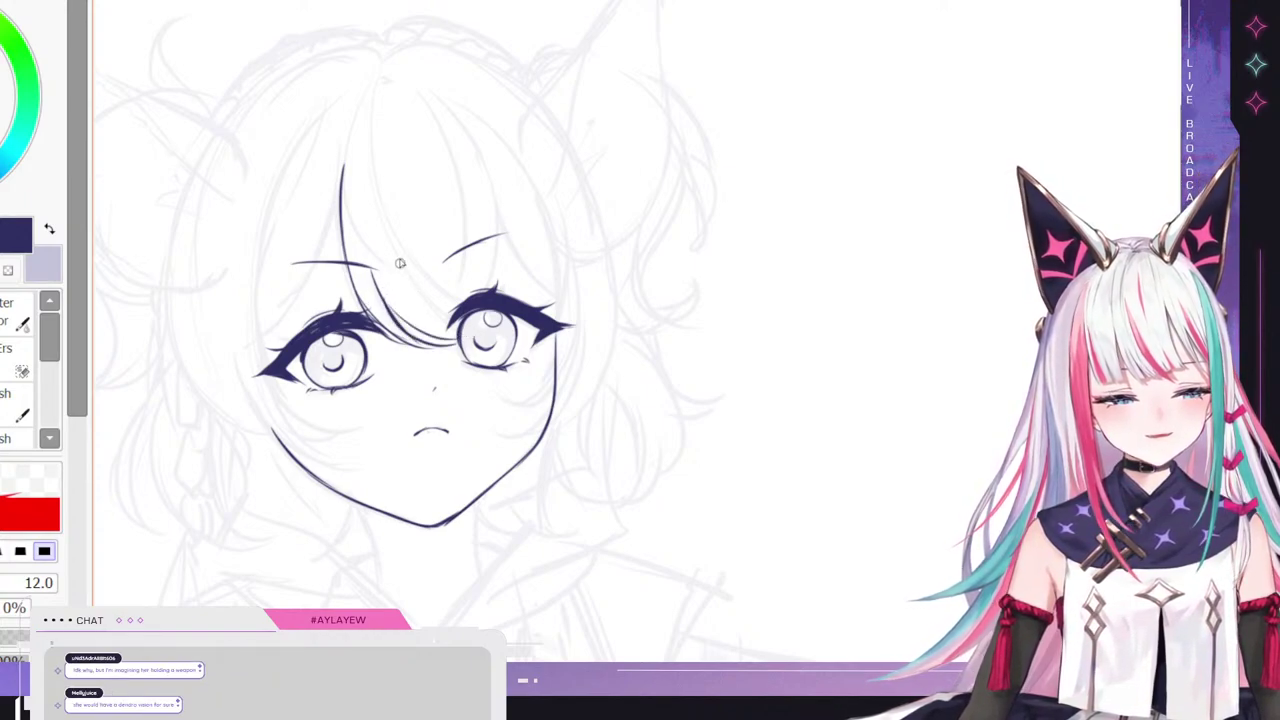
{"action": "left_click_drag", "start_coordinate": [400, 246], "coordinate": [460, 325]}
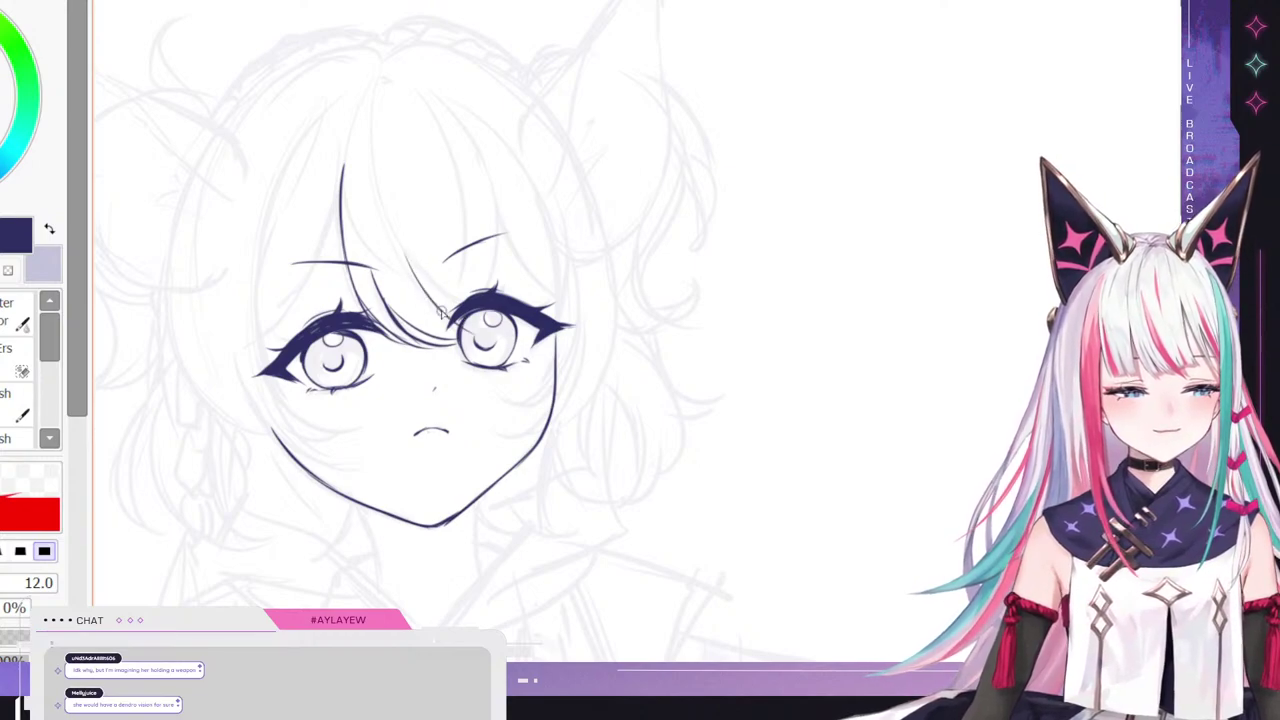
{"action": "left_click_drag", "start_coordinate": [418, 280], "coordinate": [452, 318]}
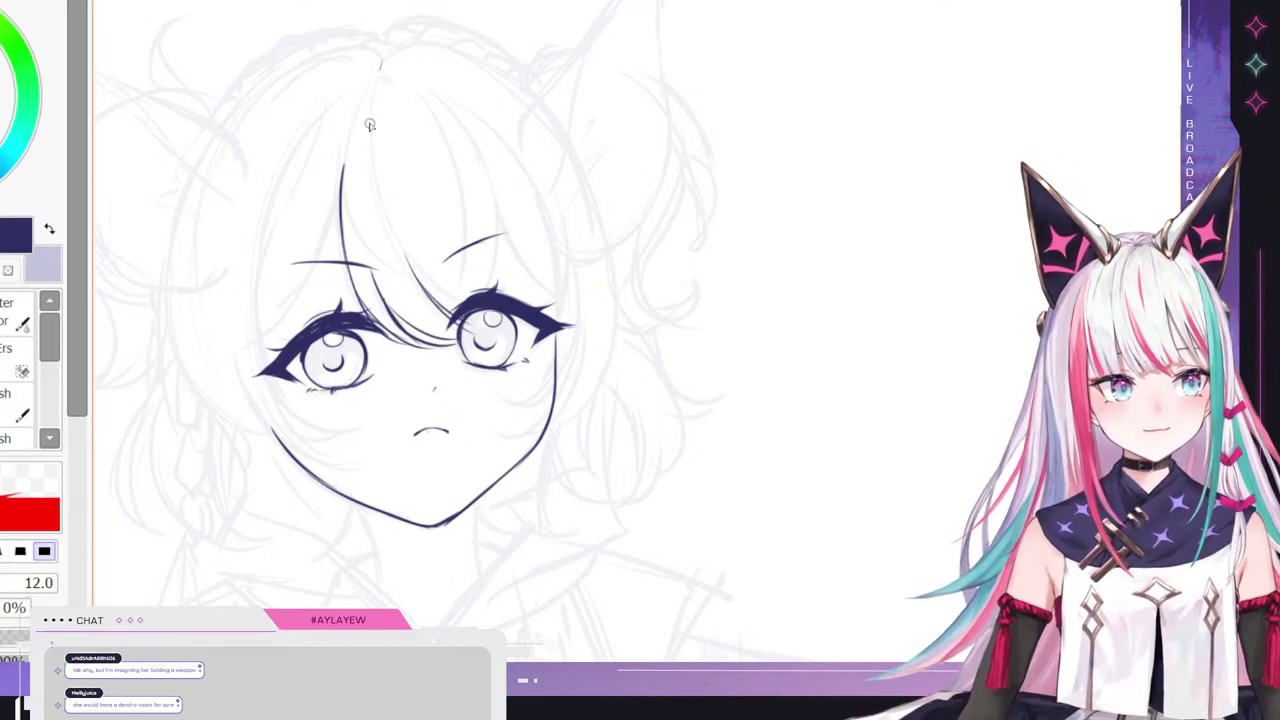
{"action": "left_click_drag", "start_coordinate": [380, 62], "coordinate": [440, 298]}
{"action": "key", "text": "ctrl+z"}
{"action": "key", "text": "ctrl+z"}
{"action": "key", "text": "ctrl+z"}
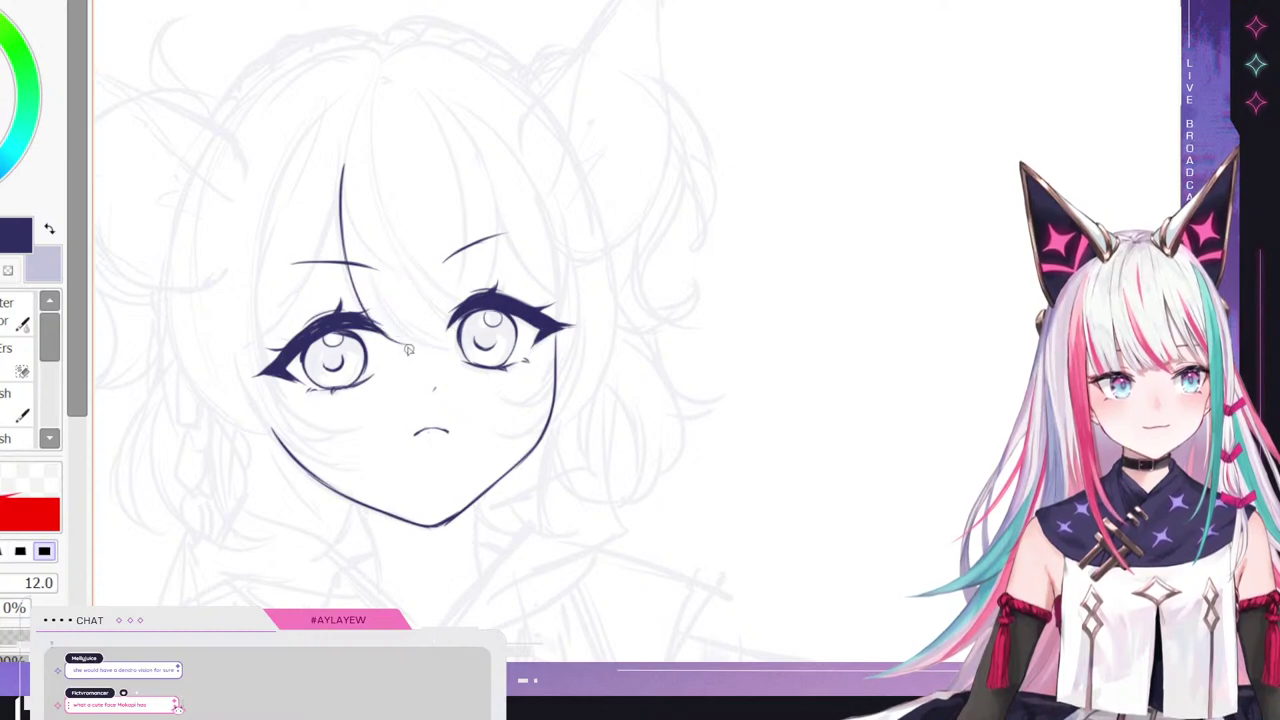
{"action": "left_click_drag", "start_coordinate": [369, 274], "coordinate": [418, 348]}
{"action": "key", "text": "ctrl+z"}
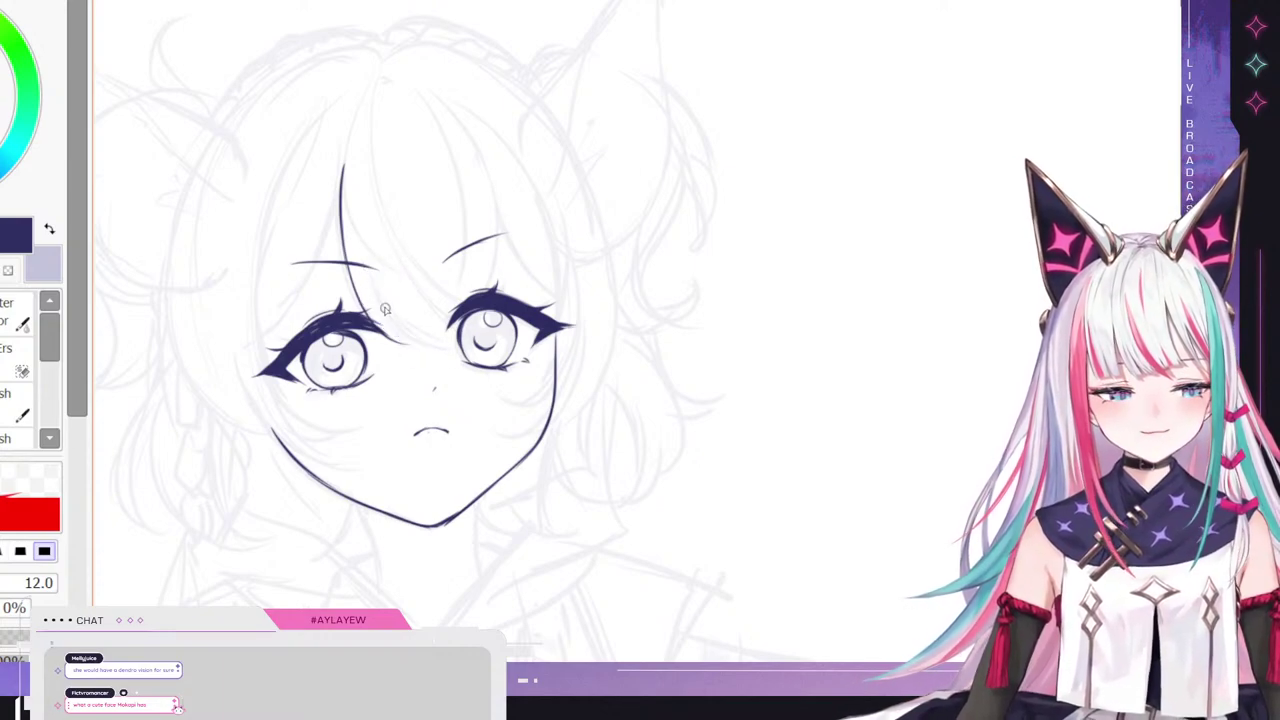
- Ink the pointed tip of the central fringe lock again with short curved strokes meeting between the eyes
{"action": "left_click_drag", "start_coordinate": [370, 264], "coordinate": [408, 346]}
{"action": "mouse_move", "coordinate": [382, 302]}
{"action": "left_mouse_down"}
{"action": "mouse_move", "coordinate": [450, 344]}
{"action": "mouse_move", "coordinate": [434, 344]}
{"action": "left_mouse_up"}
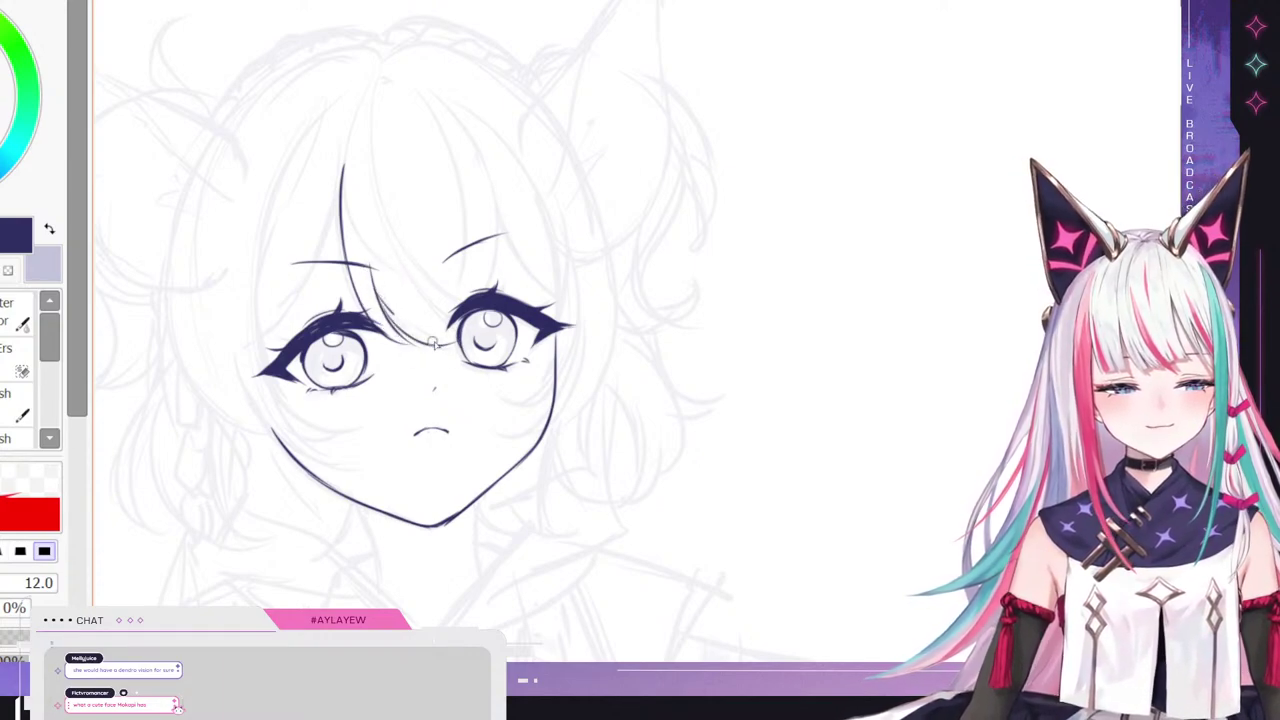
{"action": "key", "text": "ctrl+z"}
{"action": "mouse_move", "coordinate": [372, 284]}
{"action": "left_mouse_down"}
{"action": "mouse_move", "coordinate": [436, 340]}
{"action": "mouse_move", "coordinate": [397, 242]}
{"action": "left_mouse_up"}
{"action": "mouse_move", "coordinate": [365, 90]}
{"action": "left_mouse_down"}
{"action": "mouse_move", "coordinate": [344, 235]}
{"action": "mouse_move", "coordinate": [461, 280]}
{"action": "left_mouse_up"}
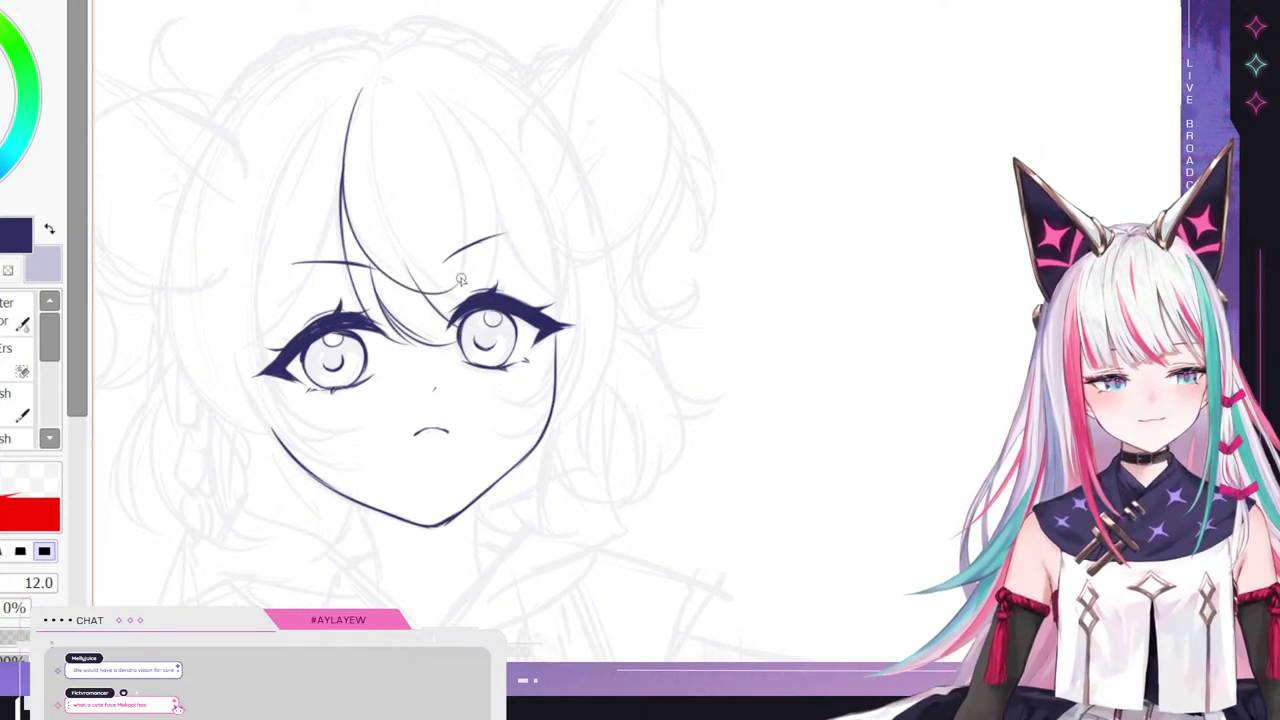
{"action": "key", "text": "ctrl+z"}
{"action": "mouse_move", "coordinate": [361, 86]}
{"action": "left_mouse_down"}
{"action": "mouse_move", "coordinate": [363, 262]}
{"action": "mouse_move", "coordinate": [488, 284]}
{"action": "left_mouse_up"}
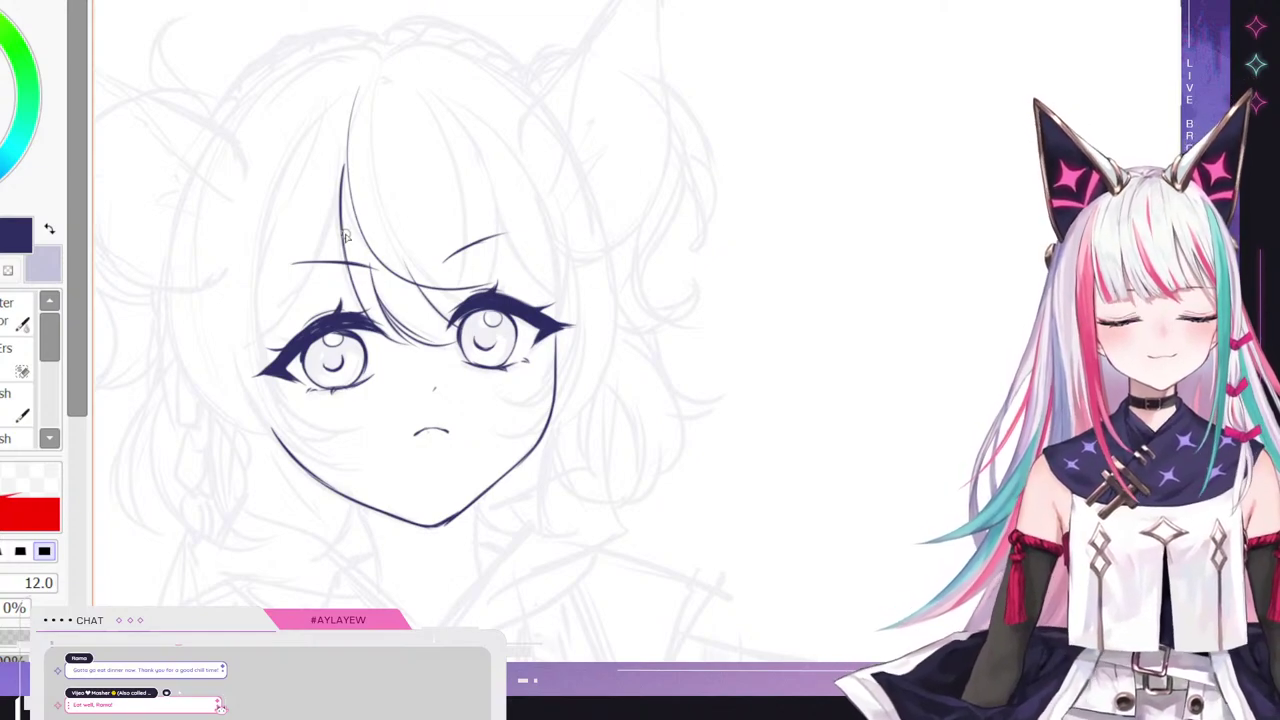
{"action": "key", "text": "ctrl+z"}
{"action": "mouse_move", "coordinate": [385, 68]}
{"action": "left_mouse_down"}
{"action": "mouse_move", "coordinate": [405, 283]}
{"action": "mouse_move", "coordinate": [454, 309]}
{"action": "left_mouse_up"}
{"action": "key", "text": "ctrl+z"}
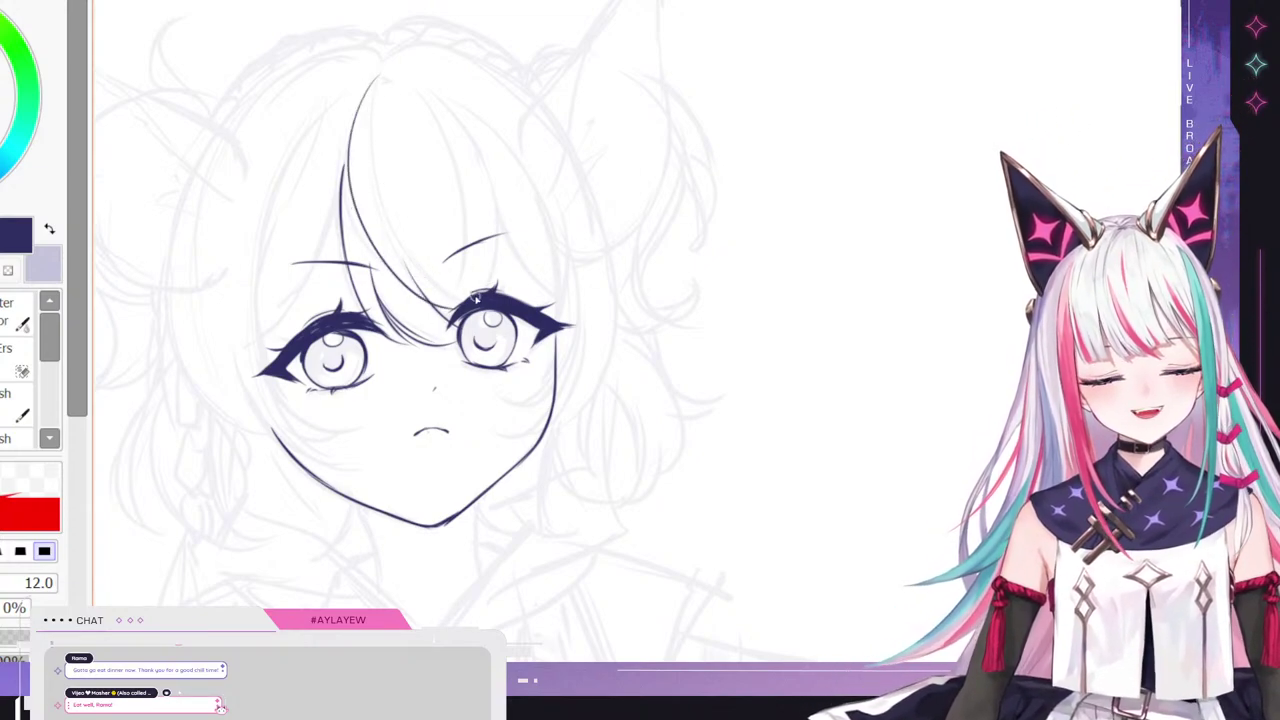
{"action": "key", "text": "ctrl+z"}
- Ink two long nested fringe strands sweeping from the hair parting towards the right-hand eye and thicken their upper end
{"action": "mouse_move", "coordinate": [372, 76]}
{"action": "left_mouse_down"}
{"action": "mouse_move", "coordinate": [390, 286]}
{"action": "mouse_move", "coordinate": [468, 295]}
{"action": "left_mouse_up"}
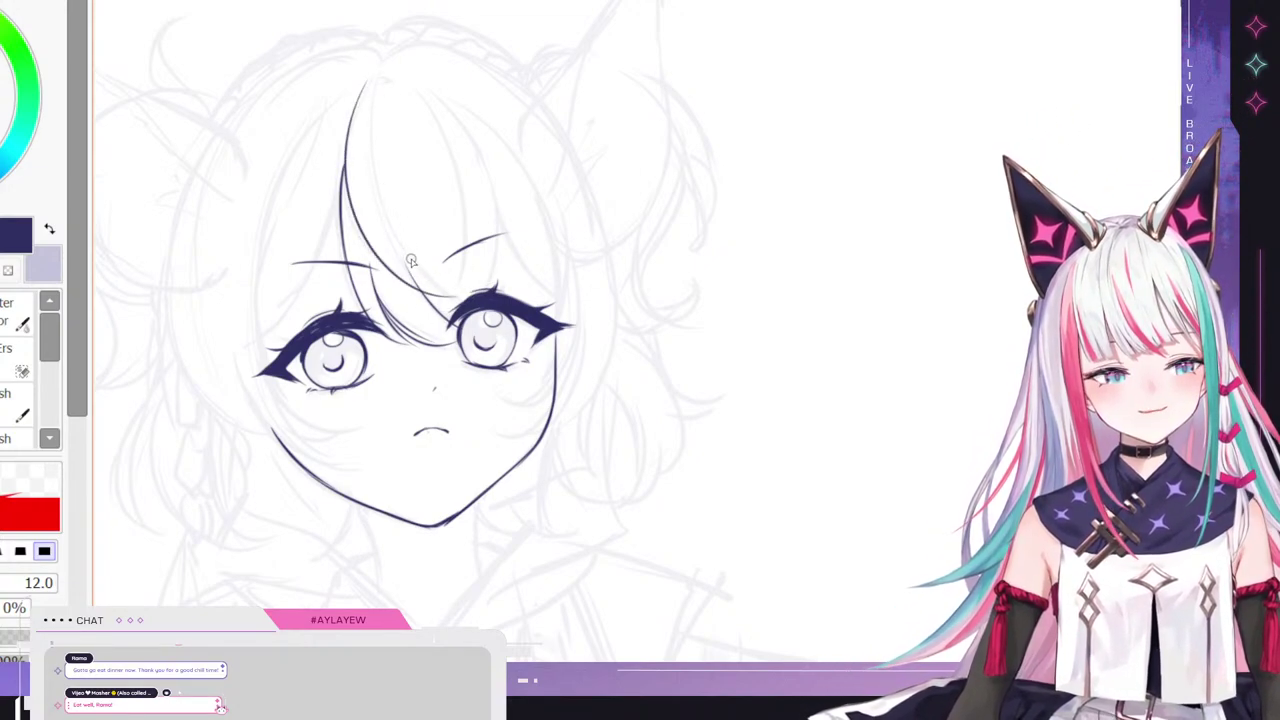
{"action": "mouse_move", "coordinate": [365, 132]}
{"action": "left_mouse_down"}
{"action": "mouse_move", "coordinate": [449, 299]}
{"action": "mouse_move", "coordinate": [377, 96]}
{"action": "left_mouse_up"}
{"action": "key", "text": "ctrl+z"}
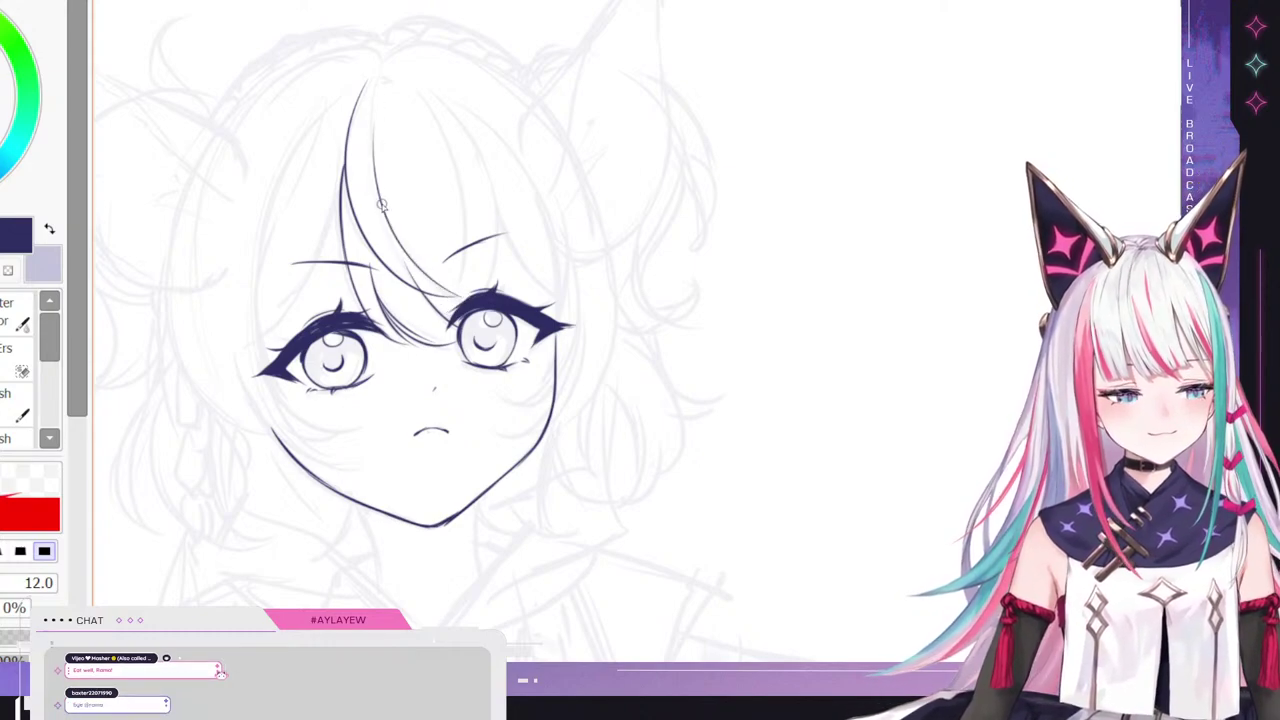
{"action": "left_click_drag", "start_coordinate": [382, 205], "coordinate": [440, 282]}
{"action": "left_click_drag", "start_coordinate": [392, 226], "coordinate": [472, 289]}
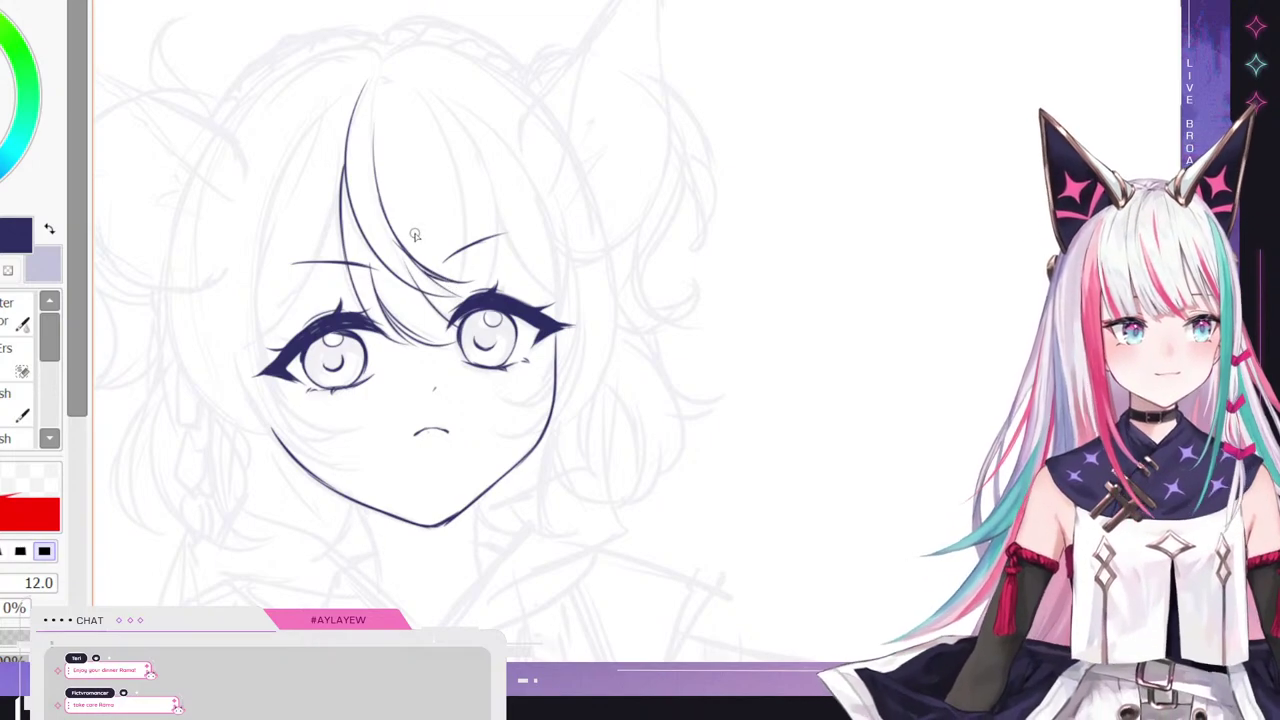
{"action": "left_click_drag", "start_coordinate": [346, 160], "coordinate": [379, 77]}
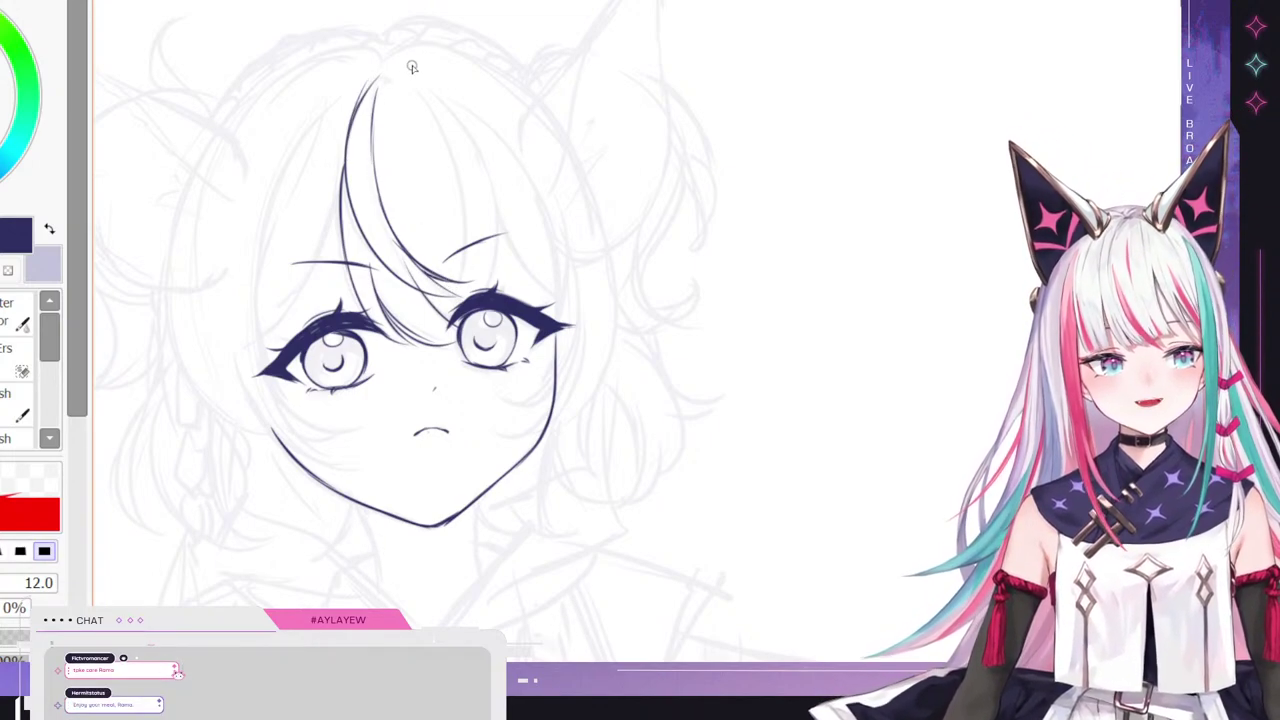
{"action": "left_click_drag", "start_coordinate": [440, 128], "coordinate": [450, 303]}
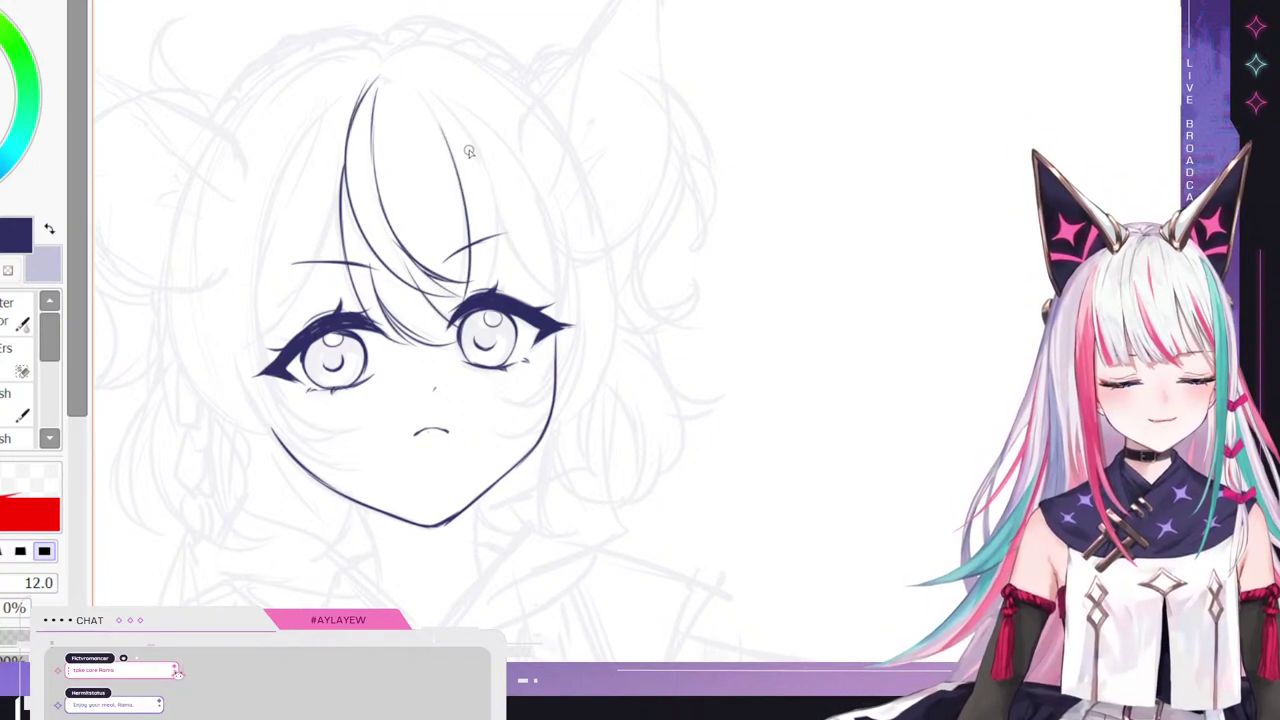
{"action": "key", "text": "ctrl+z"}
{"action": "left_click_drag", "start_coordinate": [446, 137], "coordinate": [448, 293]}
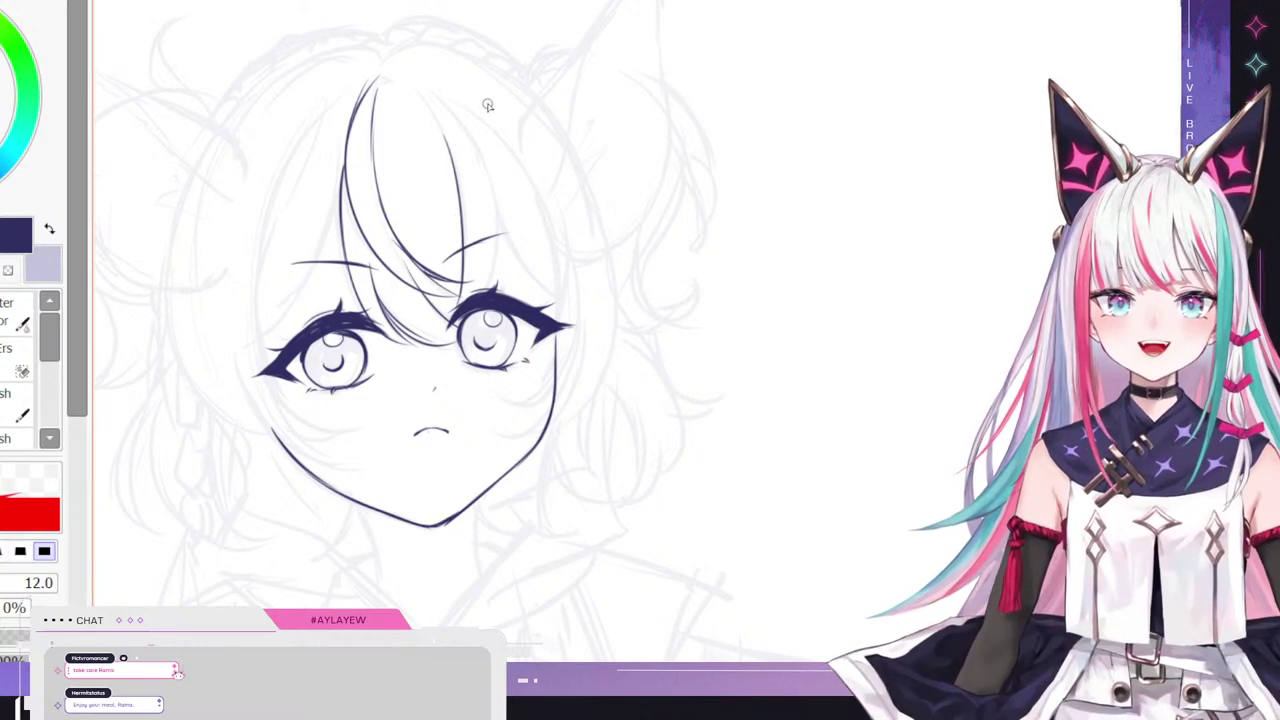
{"action": "key", "text": "ctrl+z"}
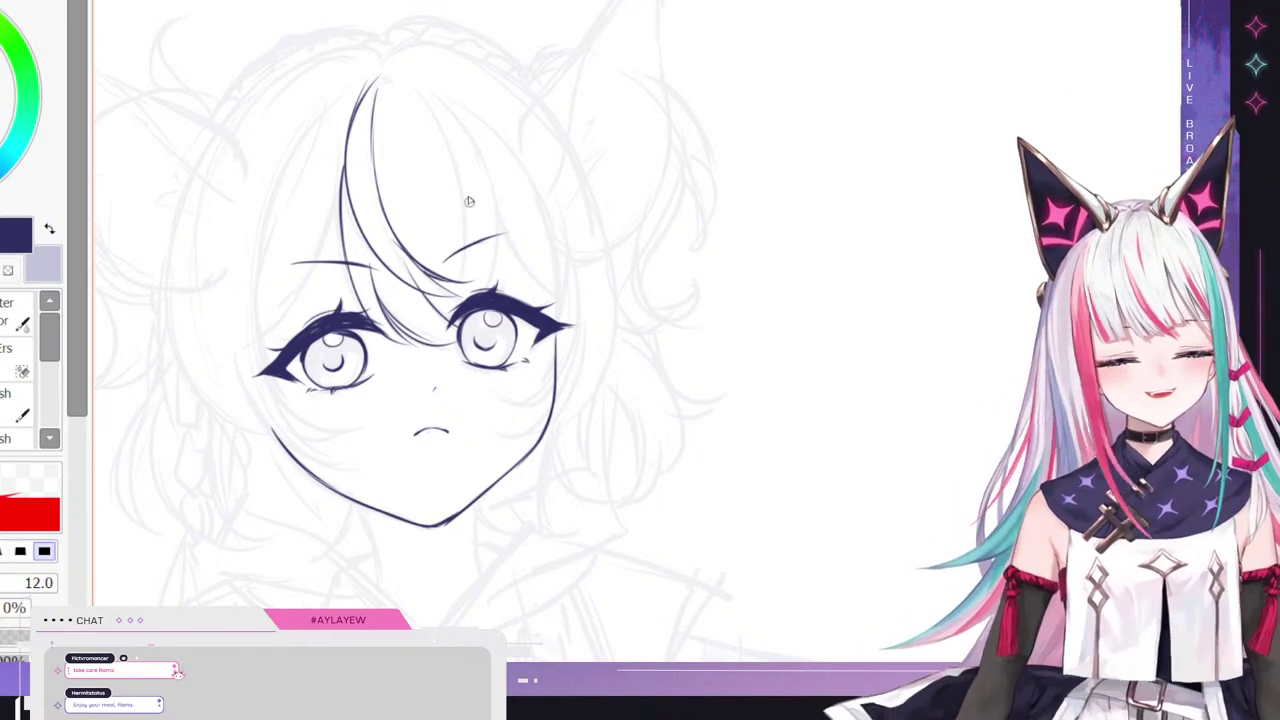
- Ink the fringe lock falling over the right-hand eyebrow, with an inner line down to the eyelid and a curved outer edge
{"action": "left_click_drag", "start_coordinate": [452, 156], "coordinate": [445, 342]}
{"action": "left_click_drag", "start_coordinate": [459, 180], "coordinate": [464, 307]}
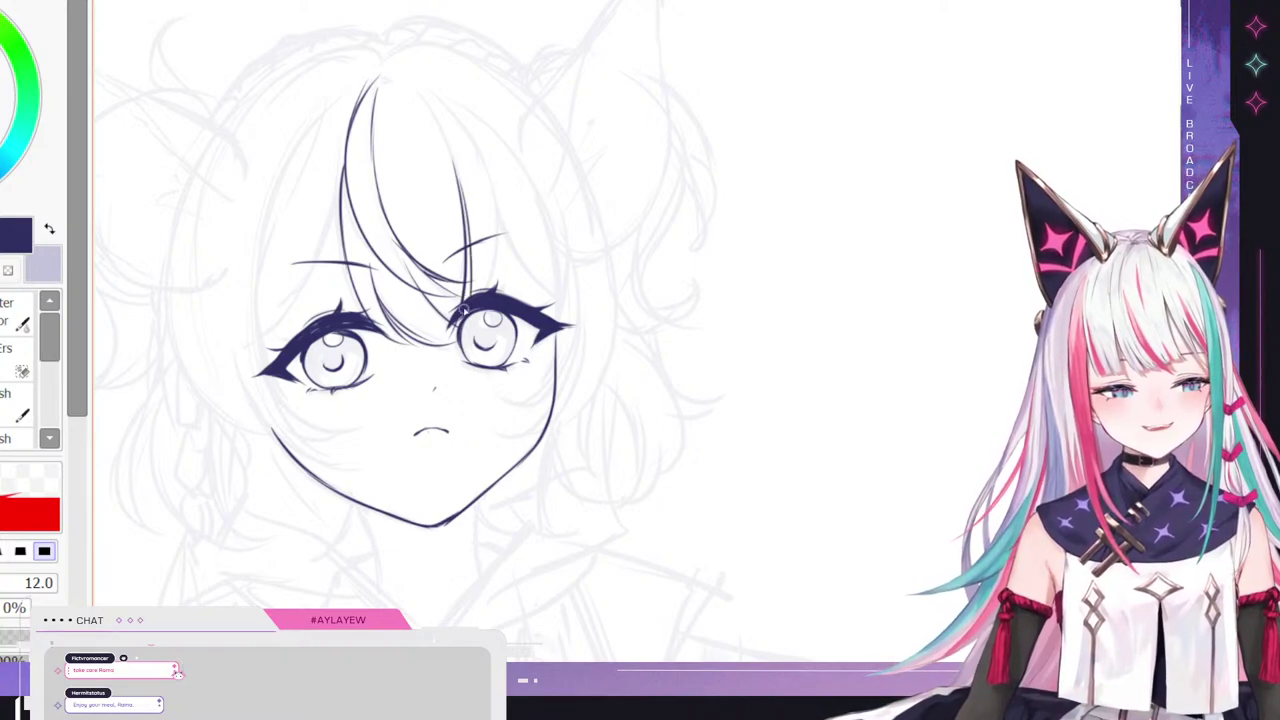
{"action": "key", "text": "ctrl+z"}
{"action": "left_click_drag", "start_coordinate": [459, 185], "coordinate": [467, 322]}
{"action": "left_click_drag", "start_coordinate": [465, 232], "coordinate": [467, 285]}
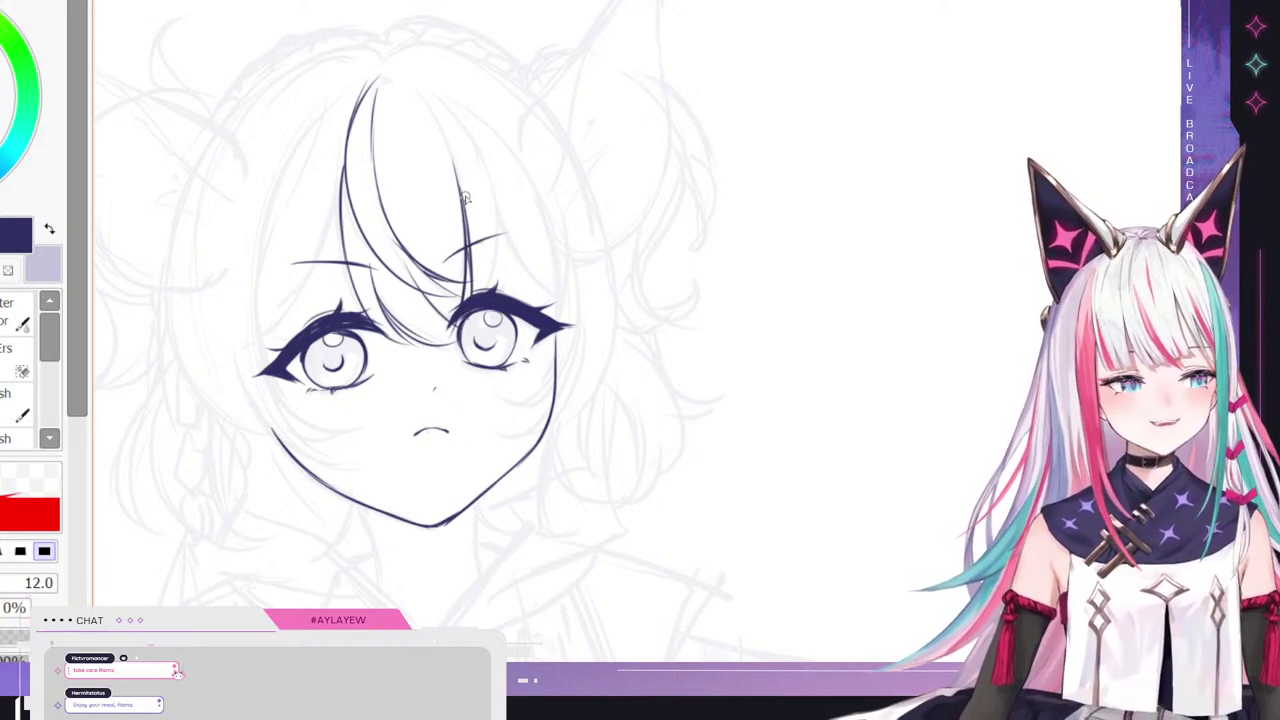
{"action": "left_click_drag", "start_coordinate": [468, 130], "coordinate": [470, 292]}
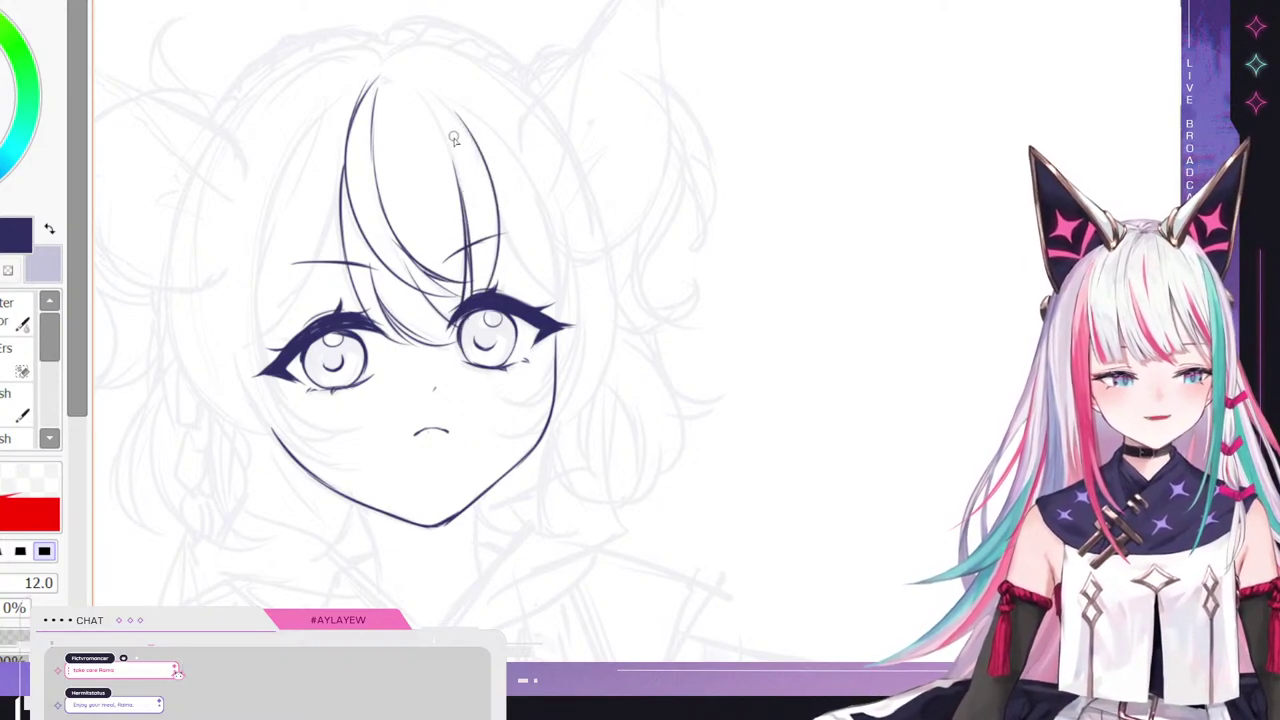
{"action": "mouse_move", "coordinate": [491, 198]}
{"action": "left_mouse_down"}
{"action": "mouse_move", "coordinate": [503, 291]}
{"action": "mouse_move", "coordinate": [500, 193]}
{"action": "left_mouse_up"}
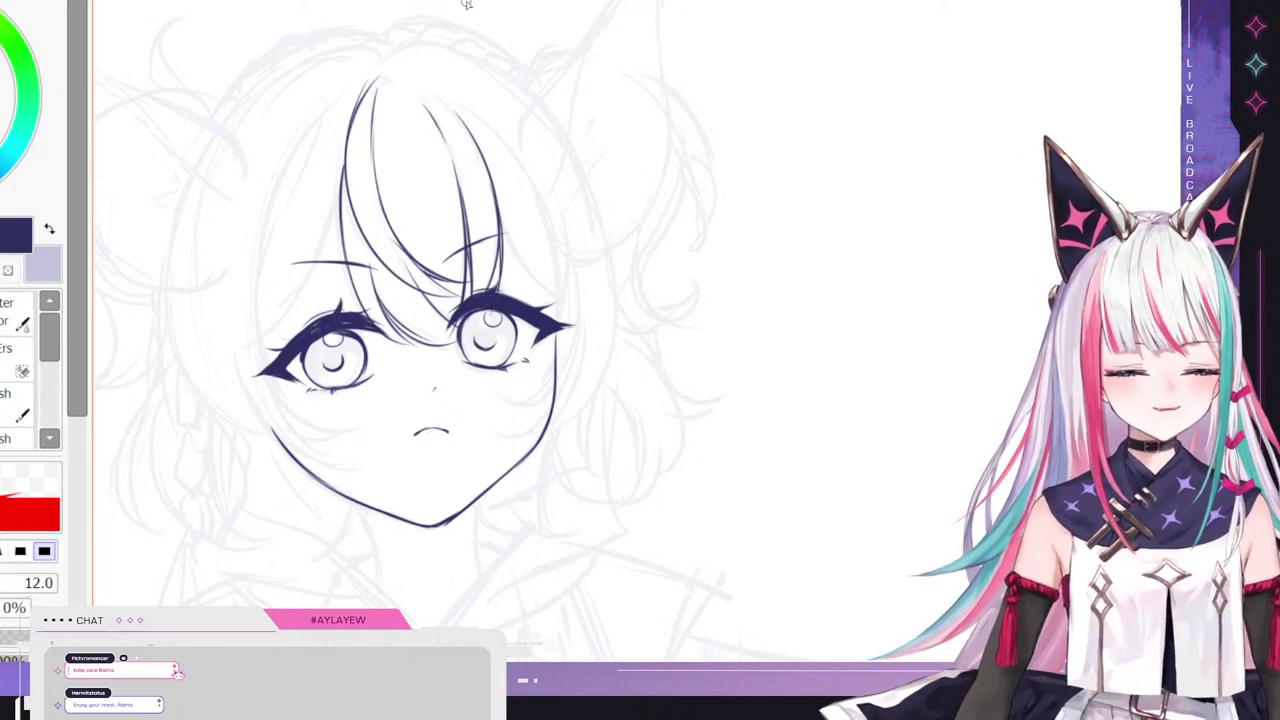
- Ink thin fringe strands beside the central lock, curving over the left-hand eyebrow towards the left-hand eye
{"action": "mouse_move", "coordinate": [354, 270]}
{"action": "left_mouse_down"}
{"action": "mouse_move", "coordinate": [343, 160]}
{"action": "mouse_move", "coordinate": [349, 271]}
{"action": "left_mouse_up"}
{"action": "key", "text": "ctrl+z"}
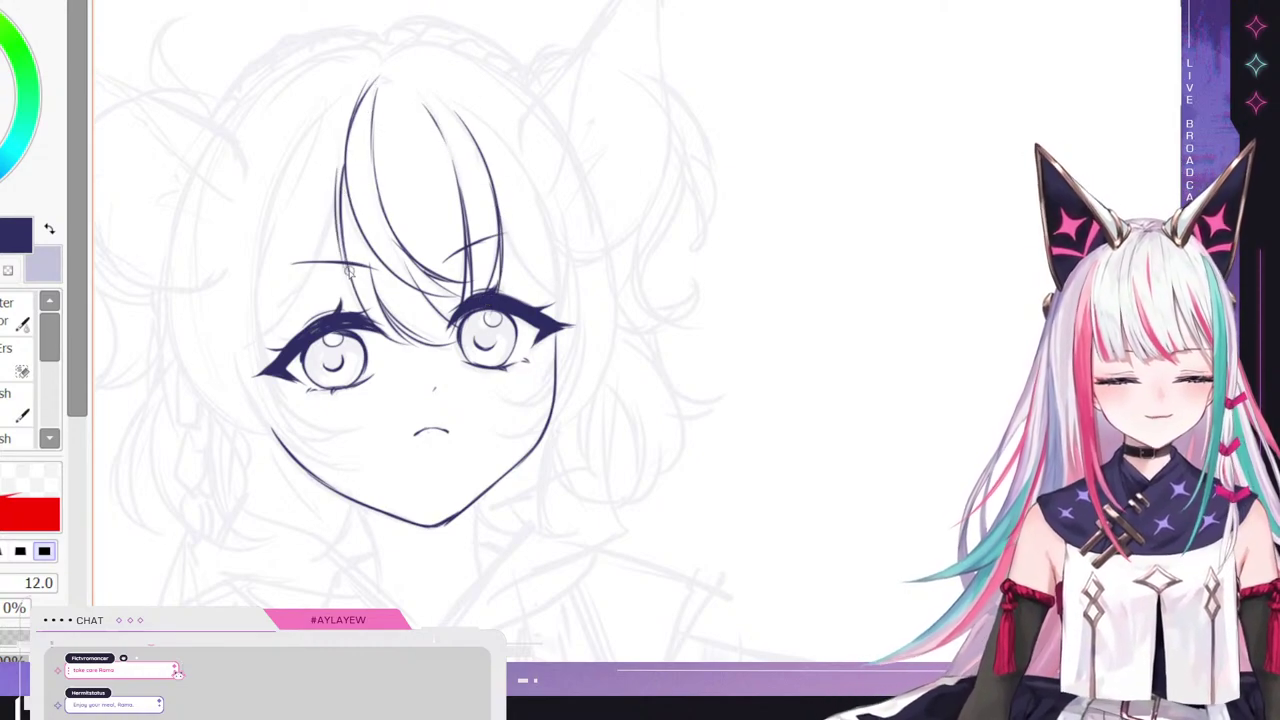
{"action": "mouse_move", "coordinate": [342, 132]}
{"action": "left_mouse_down"}
{"action": "mouse_move", "coordinate": [306, 315]}
{"action": "mouse_move", "coordinate": [326, 155]}
{"action": "left_mouse_up"}
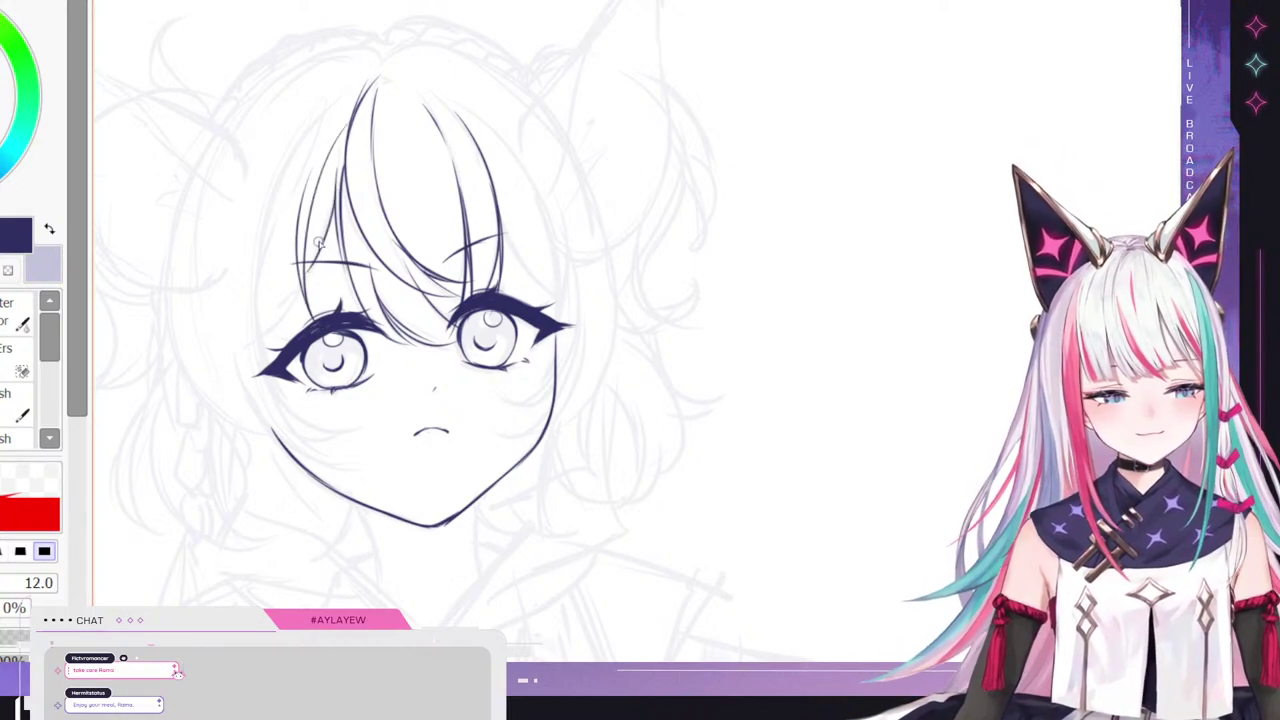
{"action": "key", "text": "ctrl+z"}
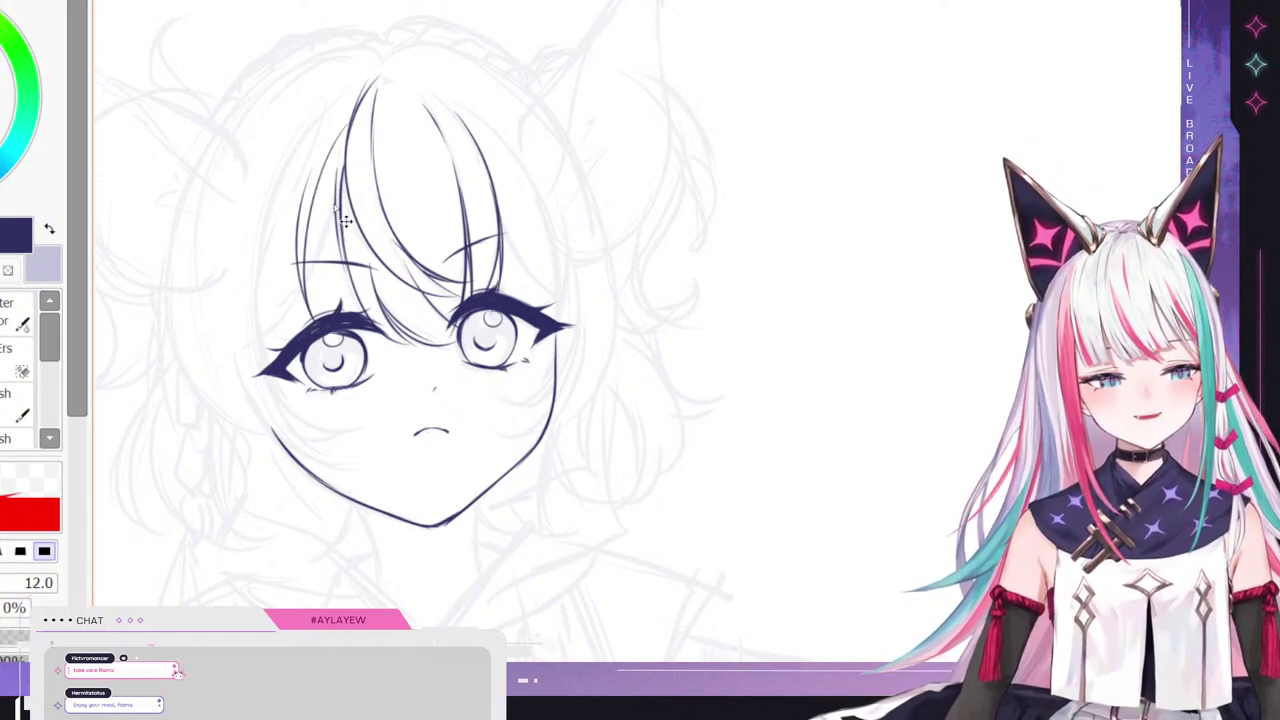
{"action": "left_click_drag", "start_coordinate": [336, 206], "coordinate": [305, 276]}
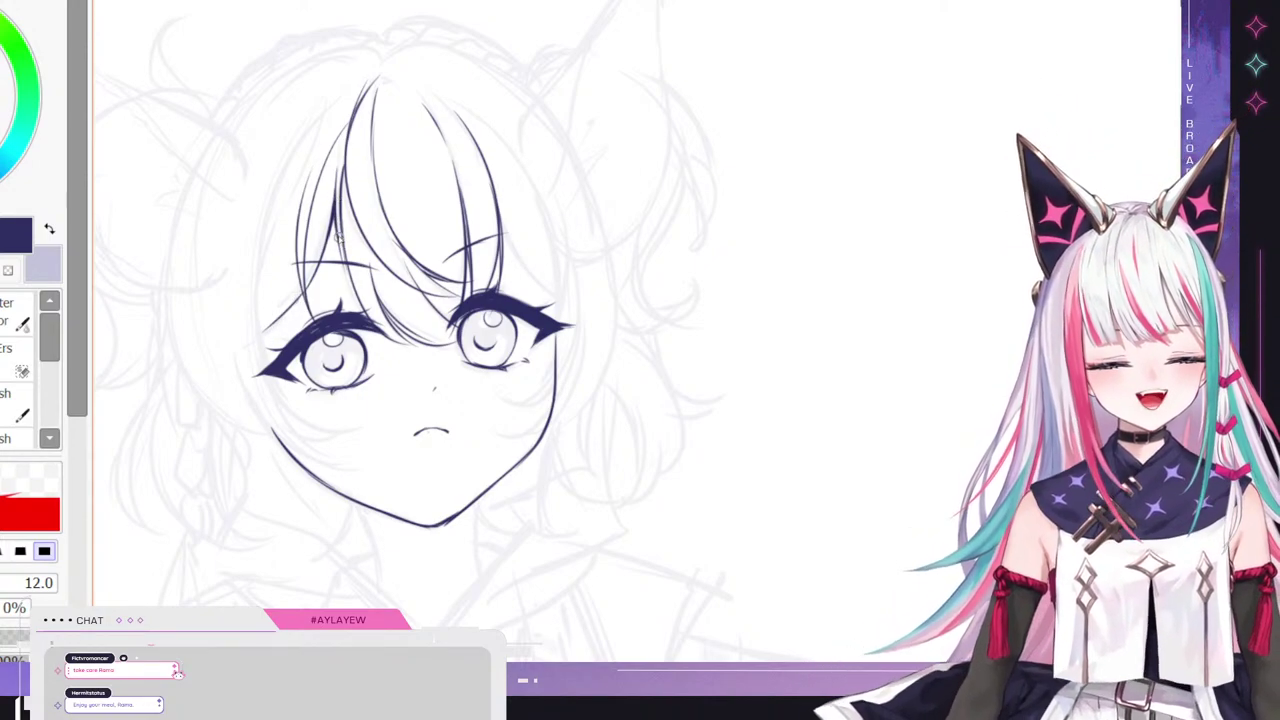
- Darken the strand above the right-hand eye and ink a thick tapered strand flicking out towards that eye's outer corner
{"action": "left_click_drag", "start_coordinate": [469, 247], "coordinate": [469, 278]}
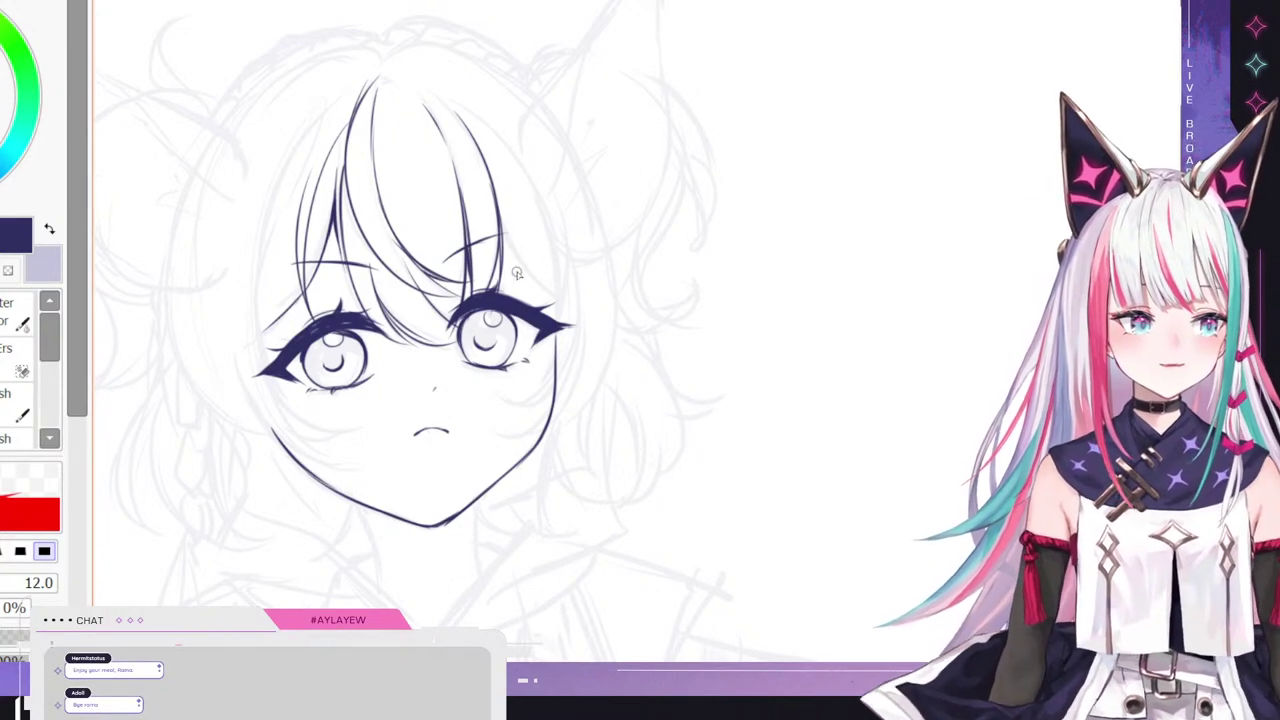
{"action": "left_click_drag", "start_coordinate": [499, 215], "coordinate": [549, 298]}
{"action": "mouse_move", "coordinate": [514, 250]}
{"action": "left_mouse_down"}
{"action": "mouse_move", "coordinate": [558, 307]}
{"action": "mouse_move", "coordinate": [538, 285]}
{"action": "left_mouse_up"}
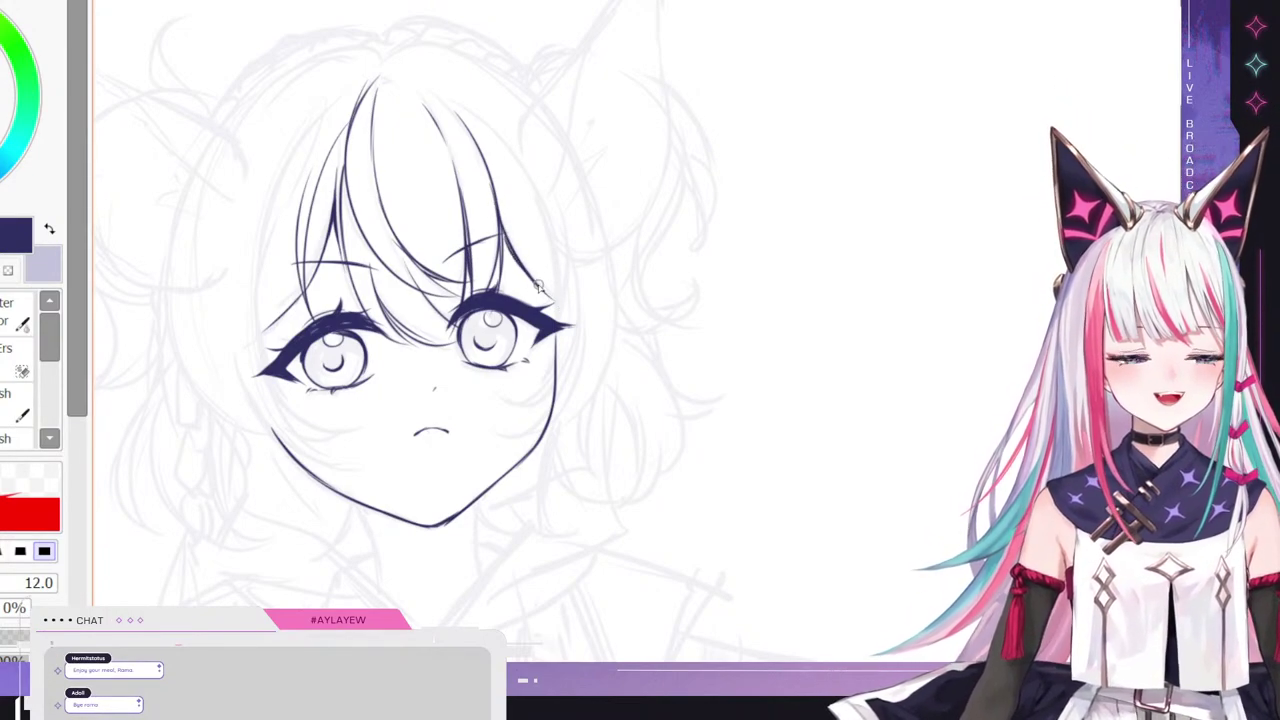
{"action": "left_click_drag", "start_coordinate": [502, 228], "coordinate": [530, 275]}
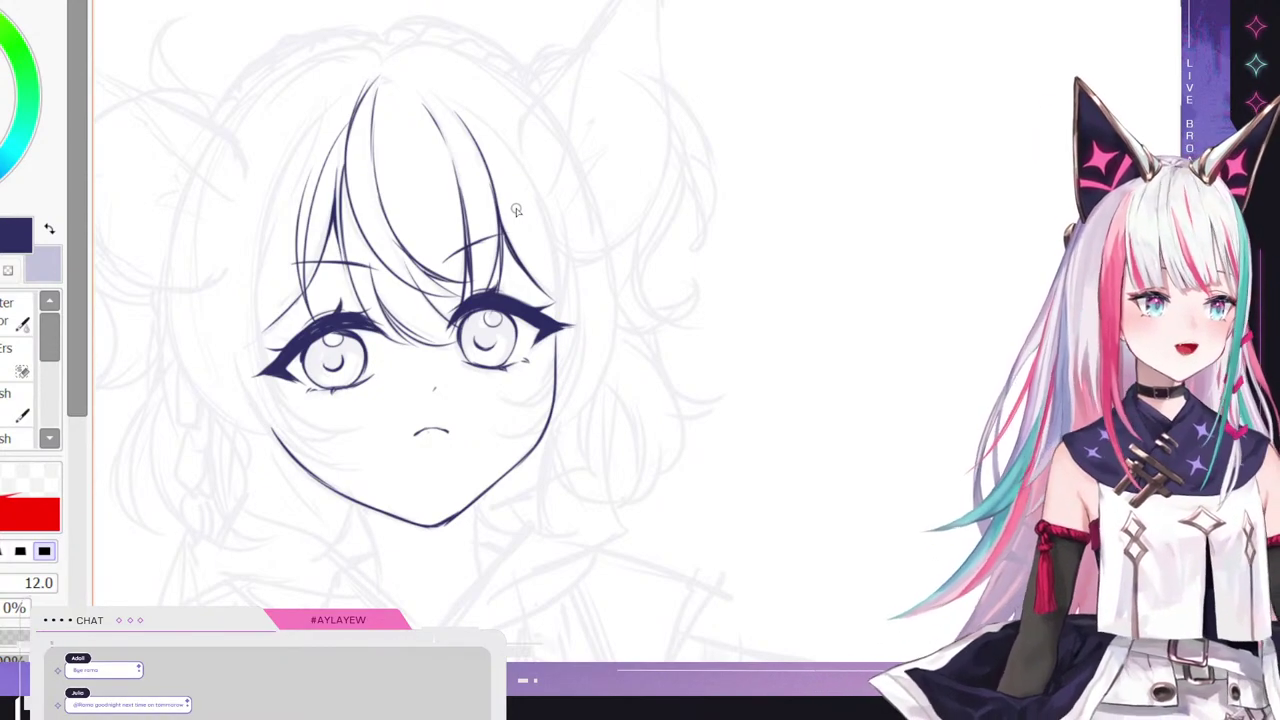
- Ink the long face-framing side lock from the parting past the left-hand eye, ending in curved tips across the cheek
{"action": "scroll", "coordinate": [516, 210], "scroll_direction": "down", "scroll_amount": 4}
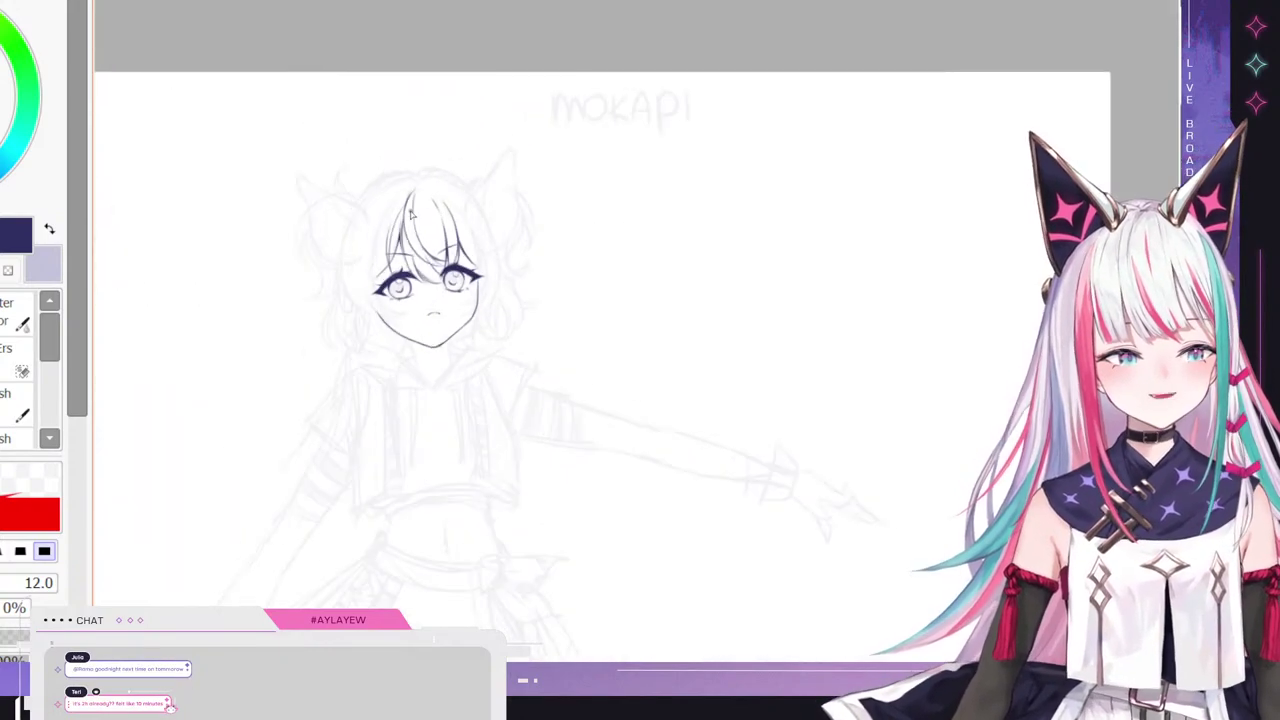
{"action": "scroll", "coordinate": [407, 228], "scroll_direction": "up", "scroll_amount": 1}
{"action": "scroll", "coordinate": [407, 228], "scroll_direction": "up", "scroll_amount": 4}
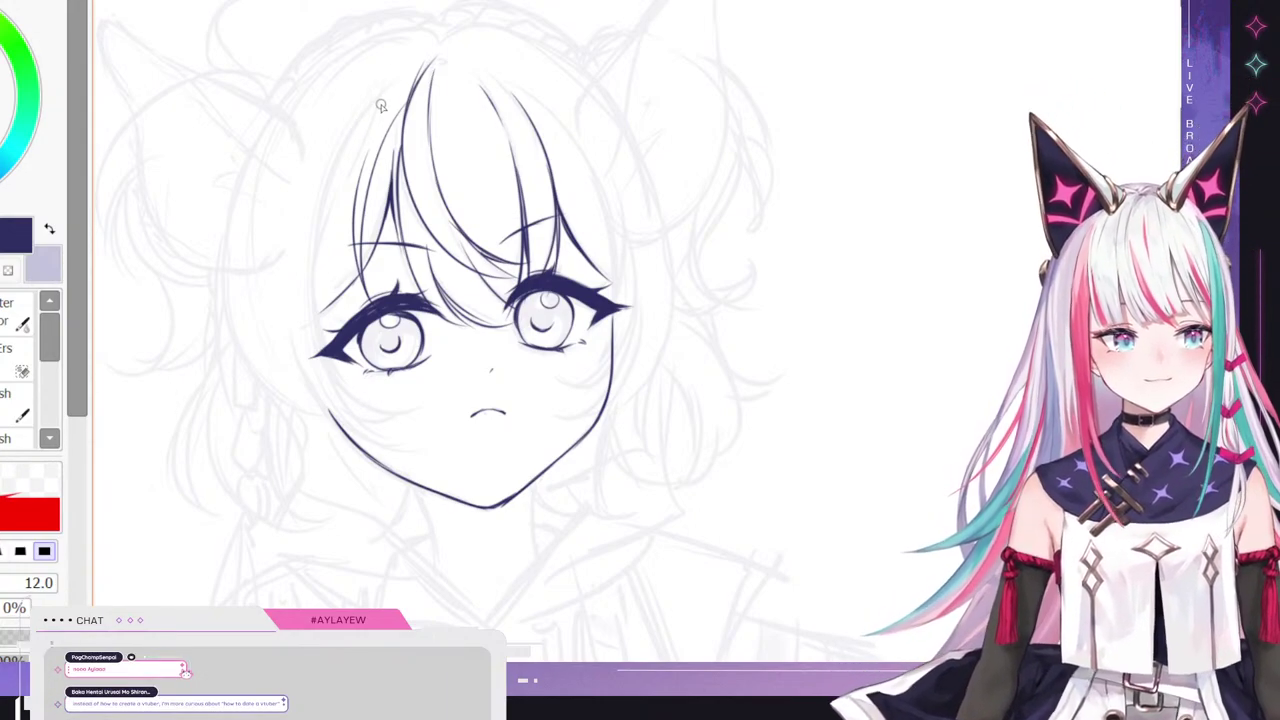
{"action": "left_click_drag", "start_coordinate": [404, 84], "coordinate": [339, 175]}
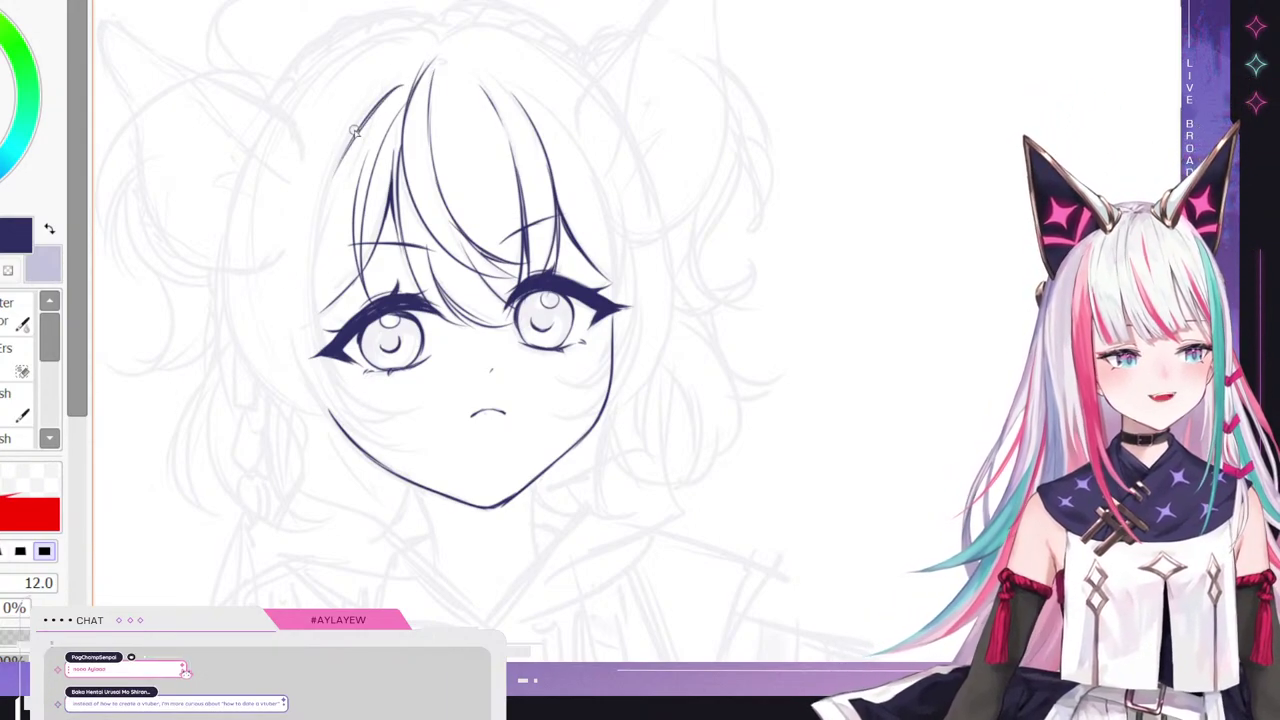
{"action": "left_click_drag", "start_coordinate": [368, 112], "coordinate": [391, 443]}
{"action": "key", "text": "ctrl+z"}
{"action": "mouse_move", "coordinate": [373, 100]}
{"action": "left_mouse_down"}
{"action": "mouse_move", "coordinate": [308, 273]}
{"action": "mouse_move", "coordinate": [422, 456]}
{"action": "left_mouse_up"}
{"action": "left_click_drag", "start_coordinate": [297, 321], "coordinate": [416, 458]}
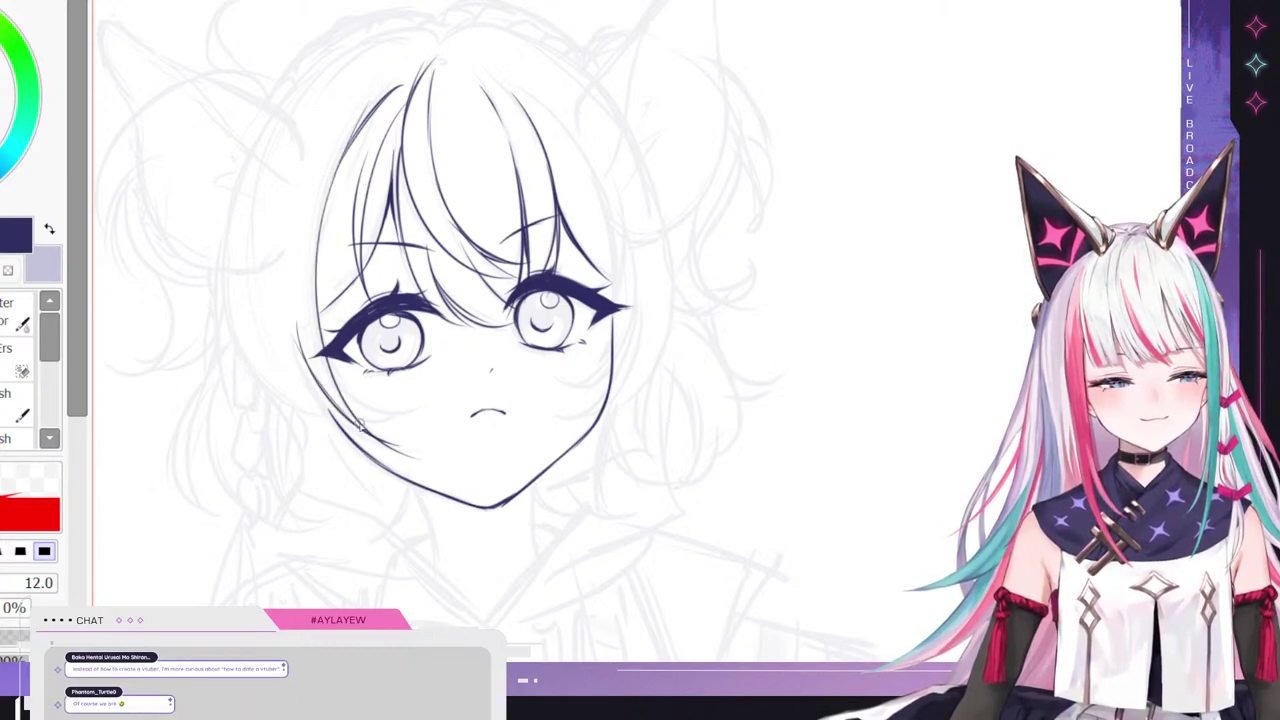
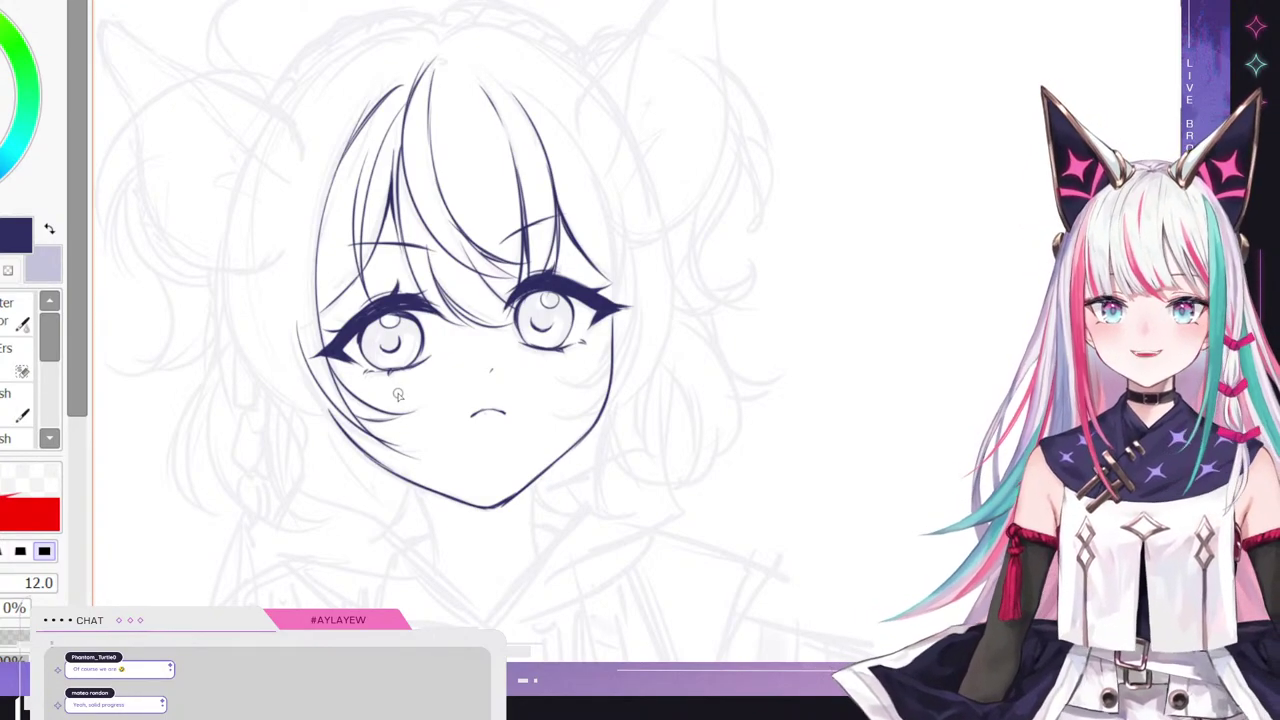
- Ink the outer hair contour on the left-hand side, curving from the jawline around the head up to the crown
{"action": "left_click_drag", "start_coordinate": [318, 414], "coordinate": [236, 232]}
{"action": "key", "text": "ctrl+z"}
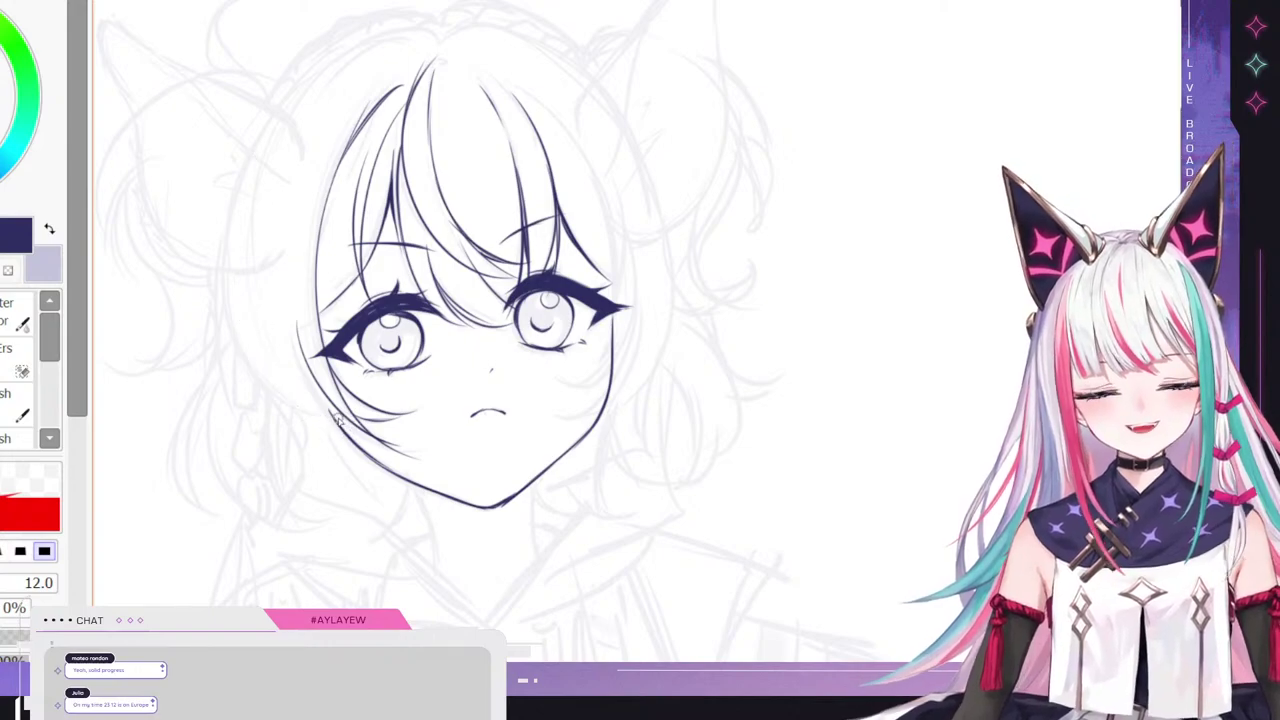
{"action": "mouse_move", "coordinate": [340, 424]}
{"action": "left_mouse_down"}
{"action": "mouse_move", "coordinate": [225, 177]}
{"action": "mouse_move", "coordinate": [240, 148]}
{"action": "mouse_move", "coordinate": [224, 296]}
{"action": "mouse_move", "coordinate": [237, 357]}
{"action": "mouse_move", "coordinate": [330, 416]}
{"action": "left_mouse_up"}
{"action": "key", "text": "ctrl+z"}
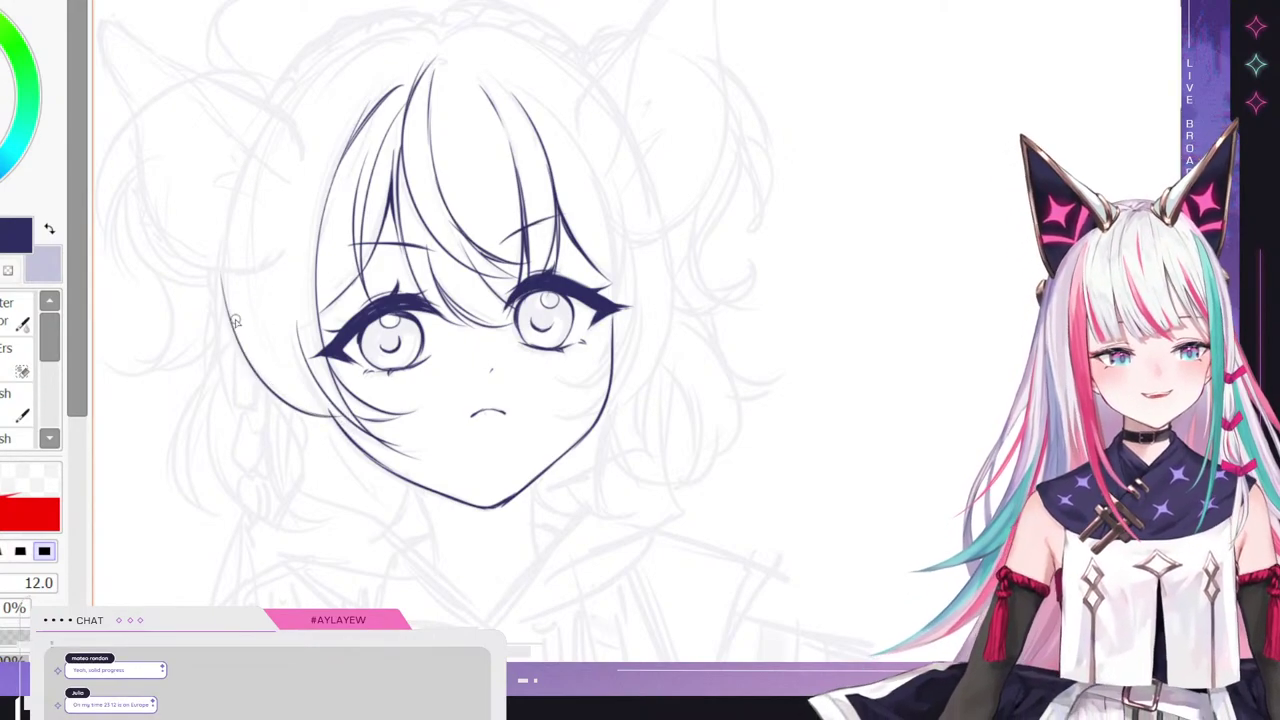
{"action": "mouse_move", "coordinate": [226, 214]}
{"action": "left_mouse_down"}
{"action": "mouse_move", "coordinate": [231, 377]}
{"action": "mouse_move", "coordinate": [296, 423]}
{"action": "left_mouse_up"}
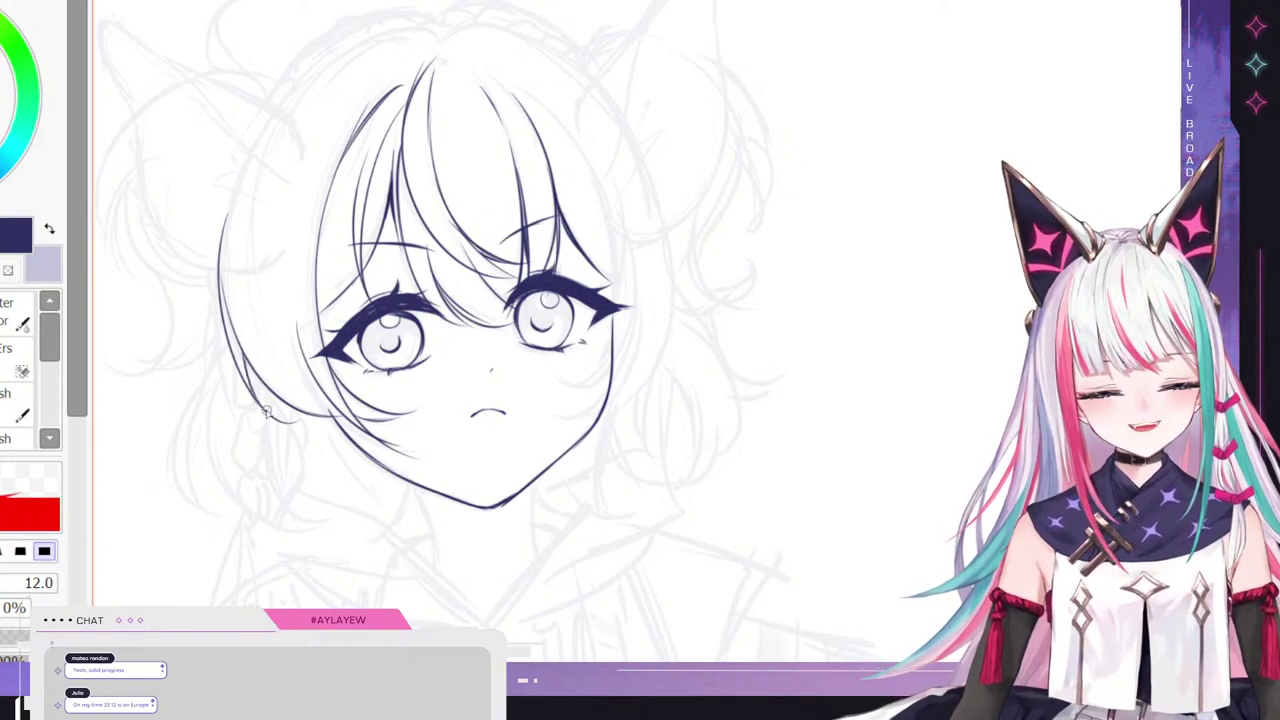
{"action": "left_click_drag", "start_coordinate": [216, 278], "coordinate": [380, 40]}
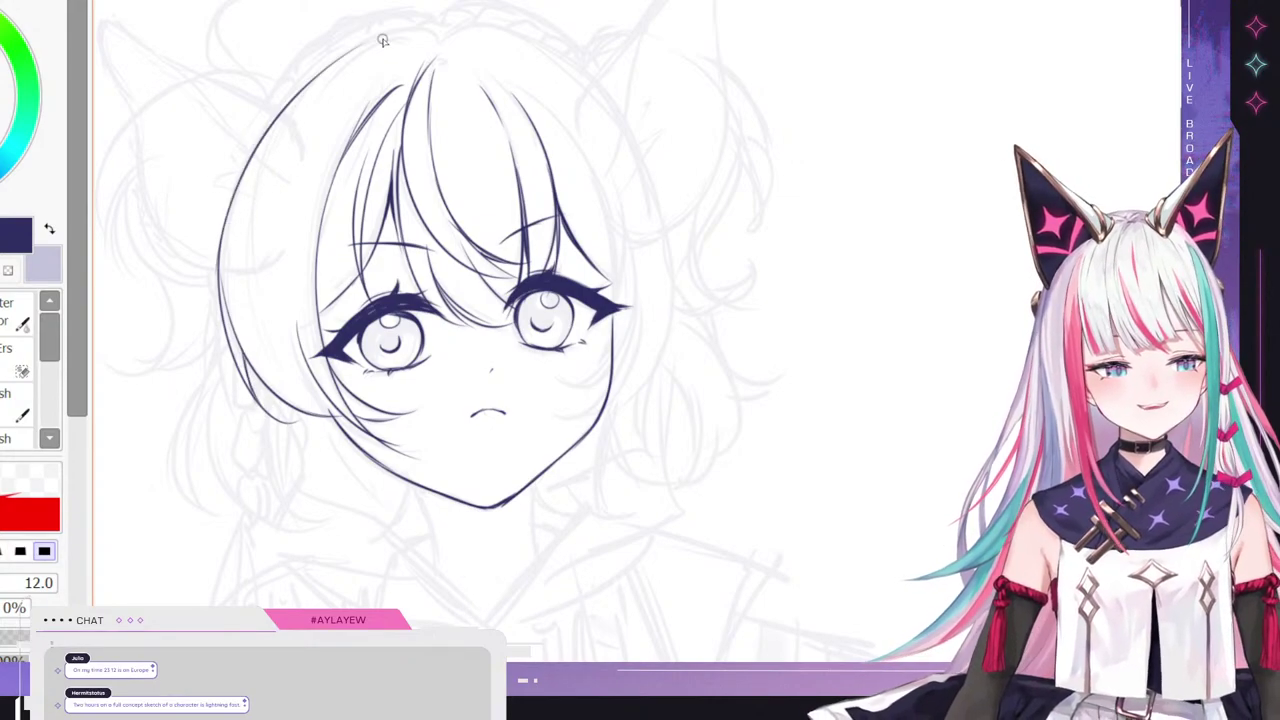
- Redraw the left-hand outer hair contour up to the crown and ink an inner strand curving down beside the face
{"action": "key", "text": "ctrl+z"}
{"action": "mouse_move", "coordinate": [224, 226]}
{"action": "left_mouse_down"}
{"action": "mouse_move", "coordinate": [255, 137]}
{"action": "mouse_move", "coordinate": [436, 34]}
{"action": "left_mouse_up"}
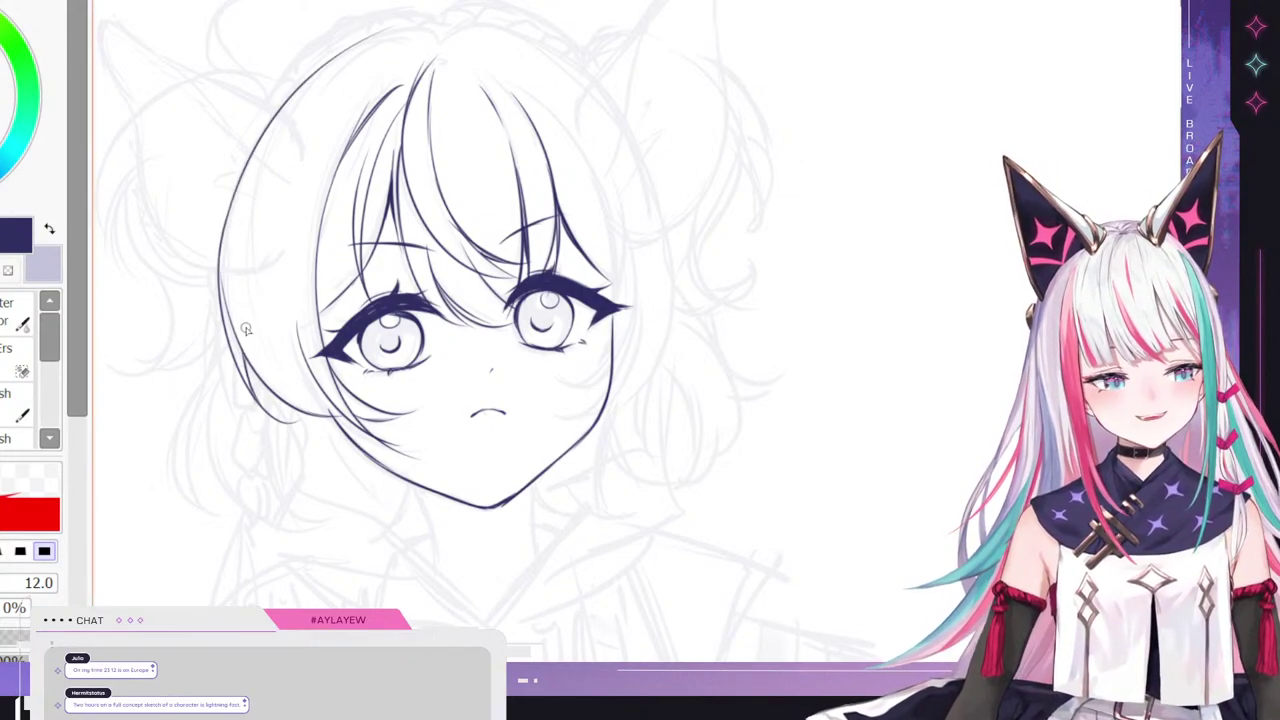
{"action": "mouse_move", "coordinate": [270, 136]}
{"action": "left_mouse_down"}
{"action": "mouse_move", "coordinate": [270, 345]}
{"action": "mouse_move", "coordinate": [305, 338]}
{"action": "left_mouse_up"}
{"action": "mouse_move", "coordinate": [241, 214]}
{"action": "left_mouse_down"}
{"action": "mouse_move", "coordinate": [262, 320]}
{"action": "mouse_move", "coordinate": [239, 258]}
{"action": "left_mouse_up"}
{"action": "key", "text": "ctrl+z"}
{"action": "left_click_drag", "start_coordinate": [240, 190], "coordinate": [303, 86]}
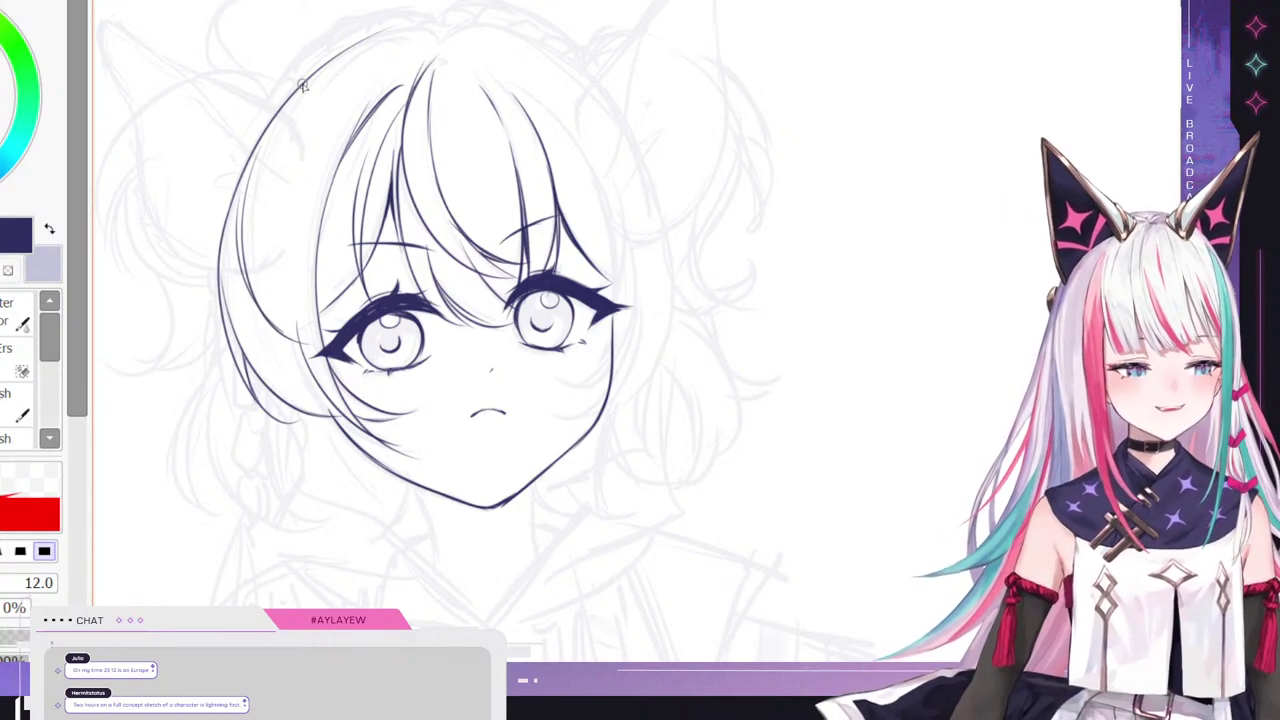
- Ink a curved, tapered hair tip hanging below the left-hand side hair, just outside the jaw
{"action": "left_click_drag", "start_coordinate": [284, 401], "coordinate": [326, 497]}
{"action": "left_click_drag", "start_coordinate": [320, 421], "coordinate": [332, 480]}
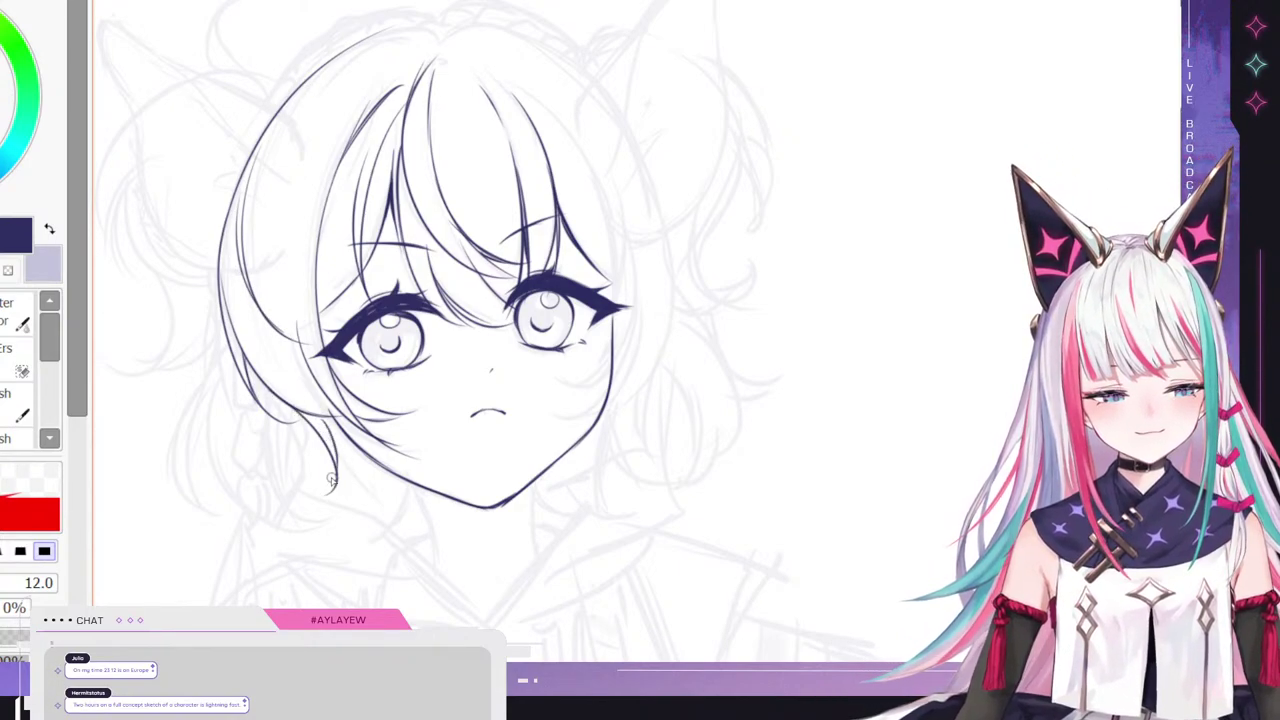
{"action": "key", "text": "ctrl+z"}
{"action": "left_click_drag", "start_coordinate": [321, 420], "coordinate": [334, 481]}
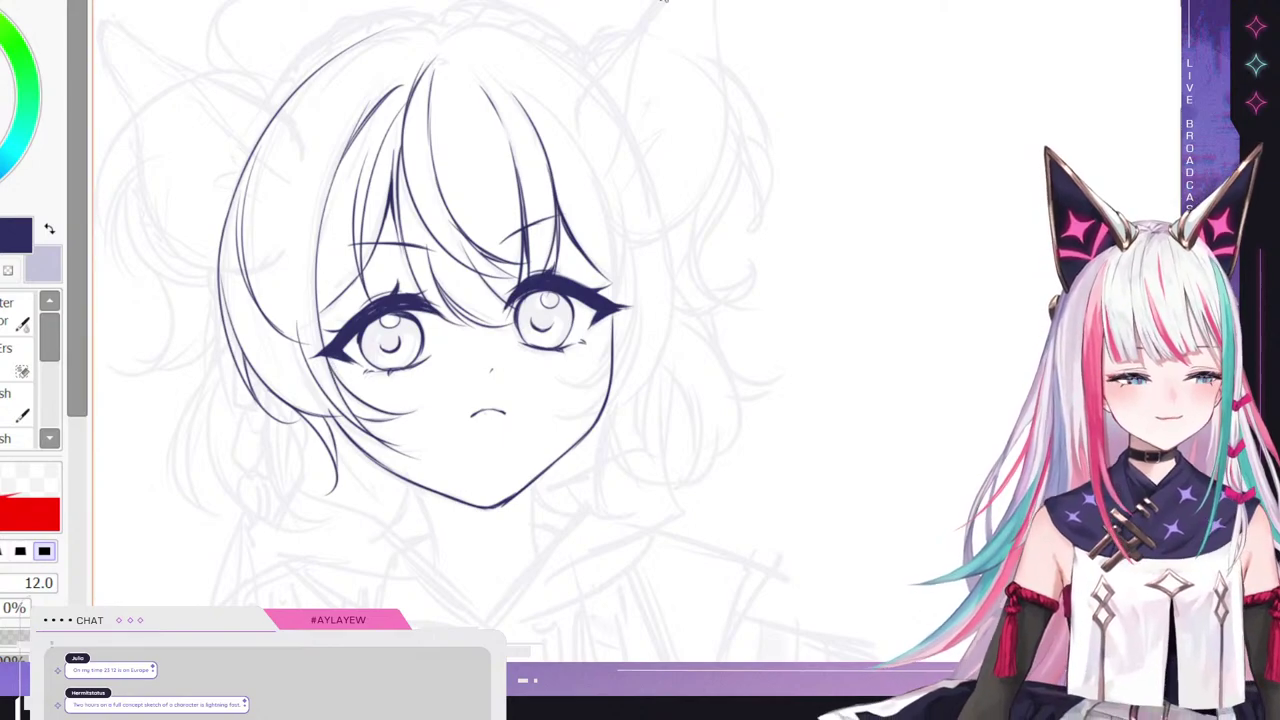
- Ink the right-hand face-framing lock from the upper fringe past the eye, ending in curved tips across the cheek
{"action": "left_click_drag", "start_coordinate": [519, 74], "coordinate": [591, 160]}
{"action": "left_click_drag", "start_coordinate": [544, 92], "coordinate": [600, 190]}
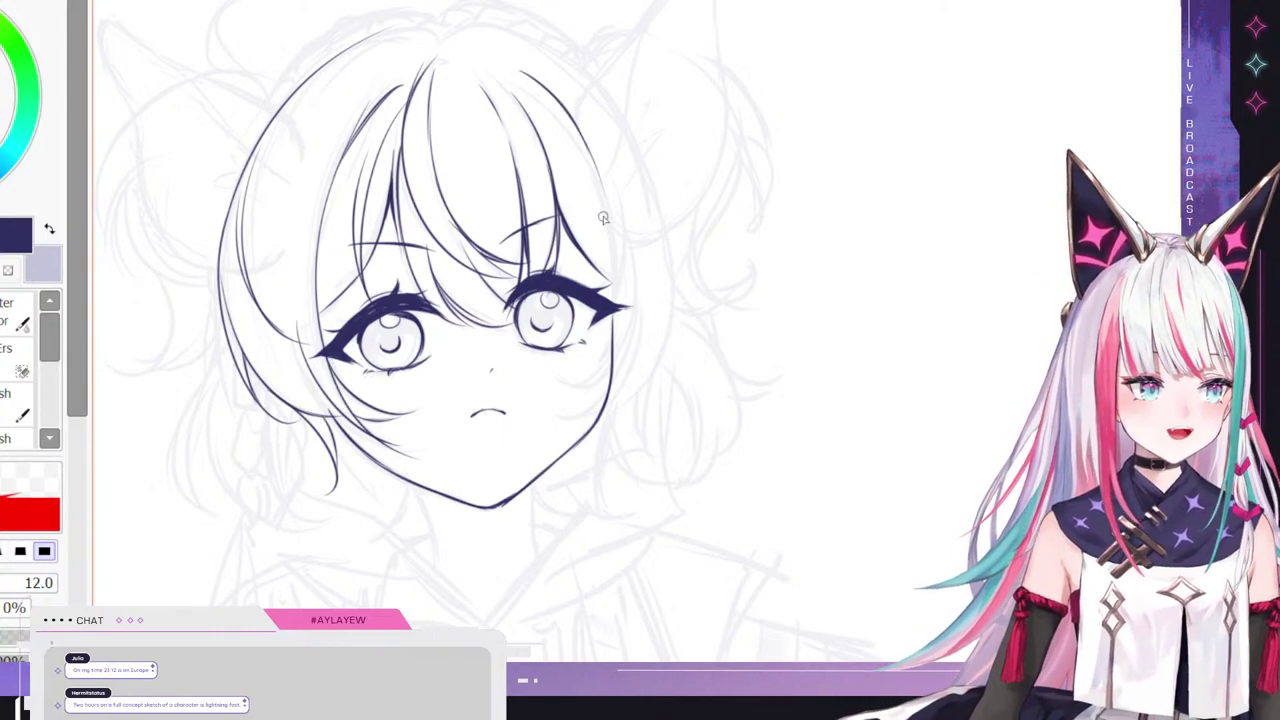
{"action": "left_click_drag", "start_coordinate": [579, 122], "coordinate": [578, 396]}
{"action": "key", "text": "ctrl+z"}
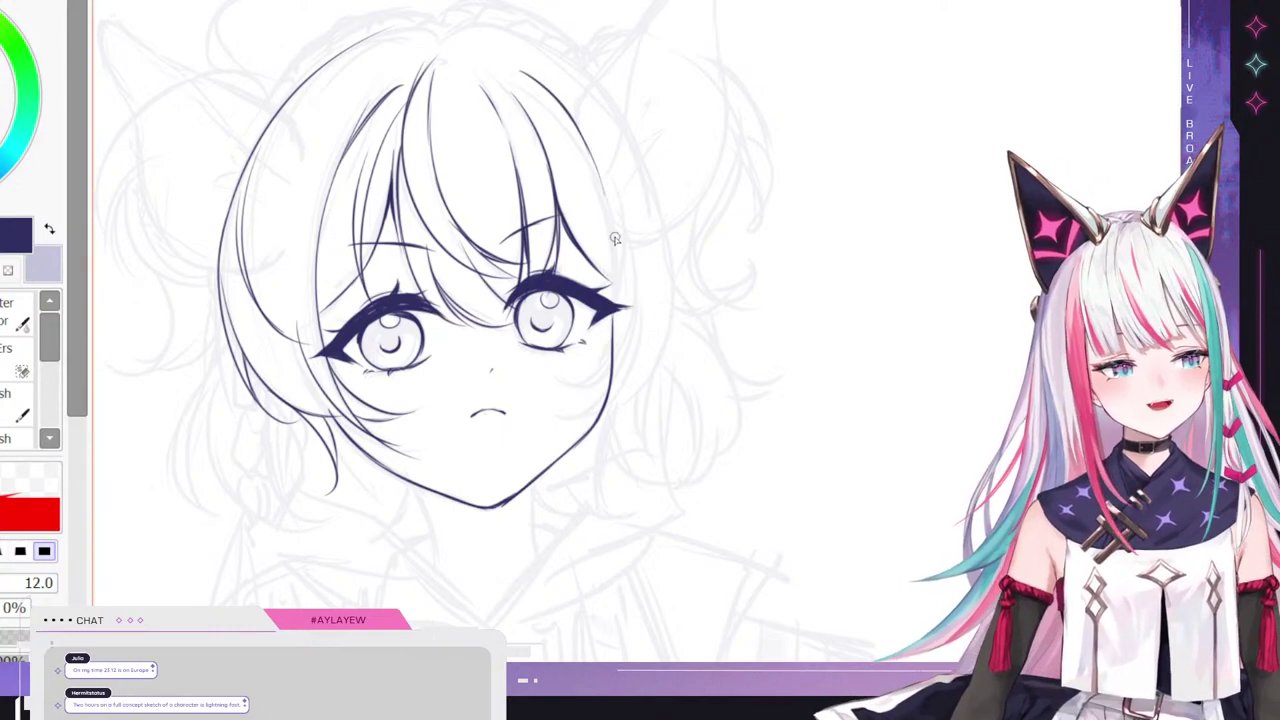
{"action": "left_click_drag", "start_coordinate": [612, 192], "coordinate": [537, 390]}
{"action": "key", "text": "ctrl+z"}
{"action": "mouse_move", "coordinate": [608, 200]}
{"action": "left_mouse_down"}
{"action": "mouse_move", "coordinate": [545, 418]}
{"action": "mouse_move", "coordinate": [642, 308]}
{"action": "left_mouse_up"}
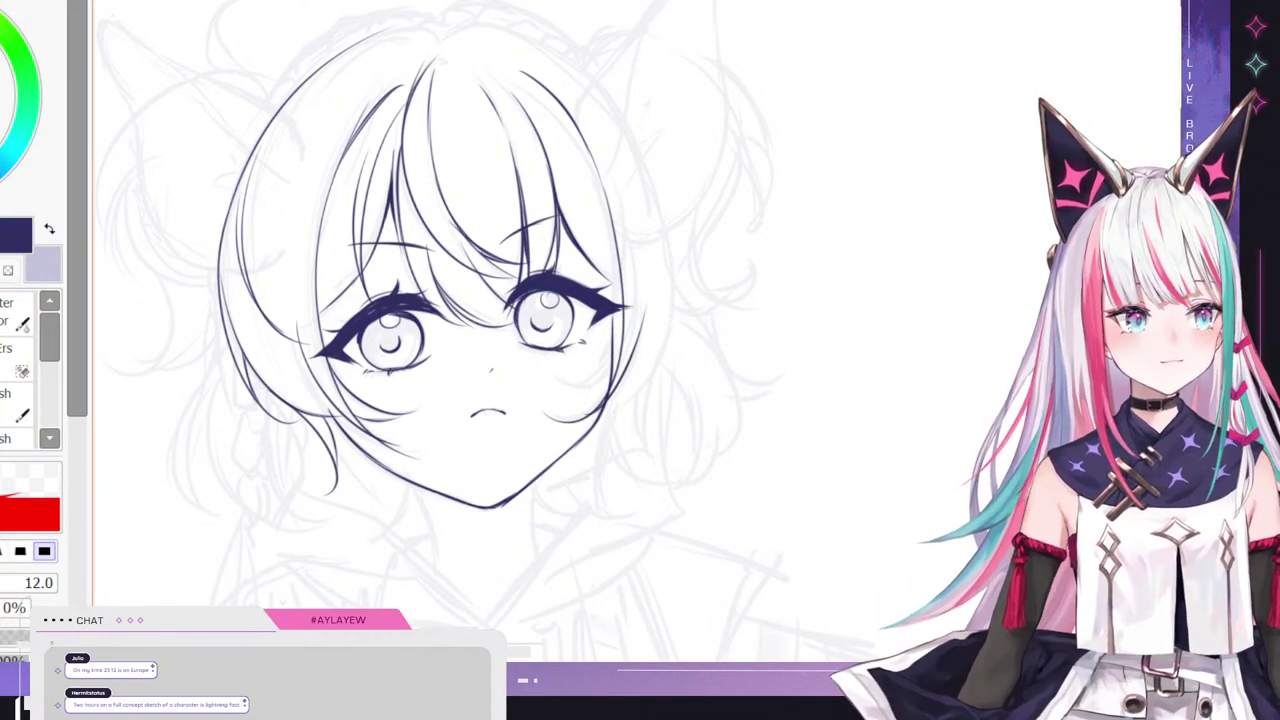
- Ink the outer hair contour on the right-hand side, curving from the jawline up and around the head
{"action": "left_click_drag", "start_coordinate": [640, 330], "coordinate": [497, 330]}
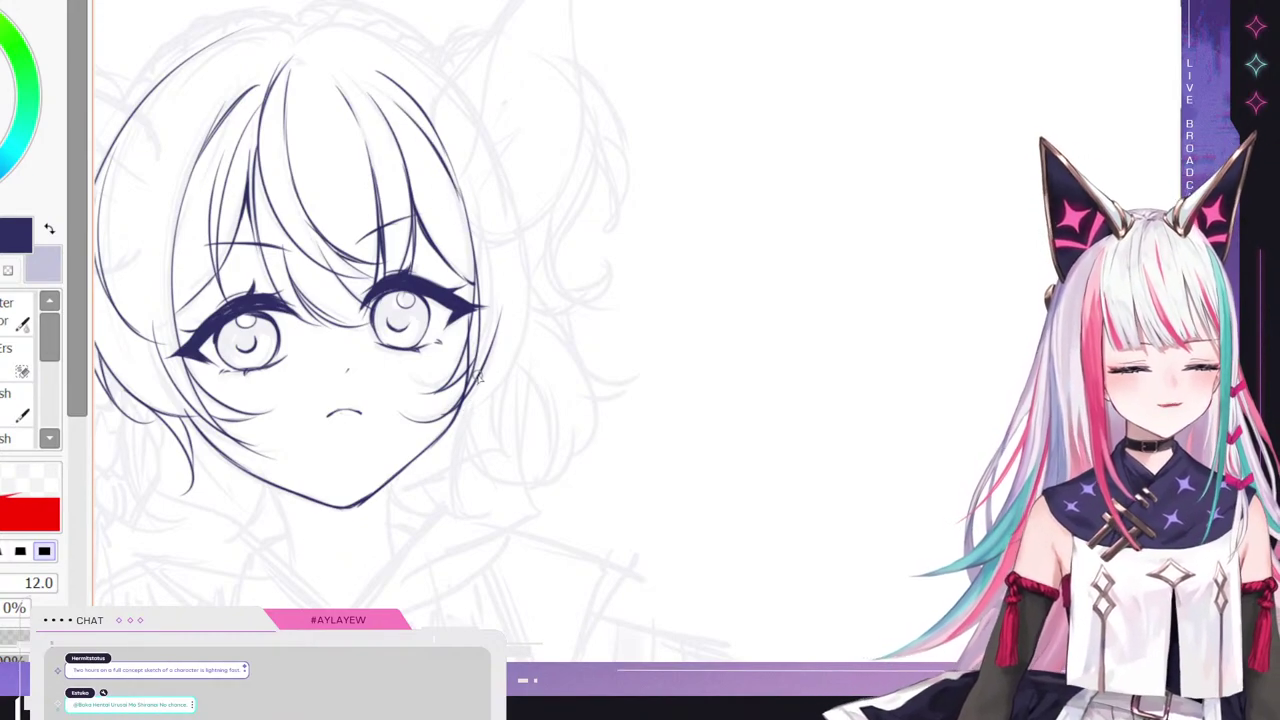
{"action": "mouse_move", "coordinate": [528, 286]}
{"action": "left_mouse_down"}
{"action": "mouse_move", "coordinate": [513, 349]}
{"action": "mouse_move", "coordinate": [498, 382]}
{"action": "left_mouse_up"}
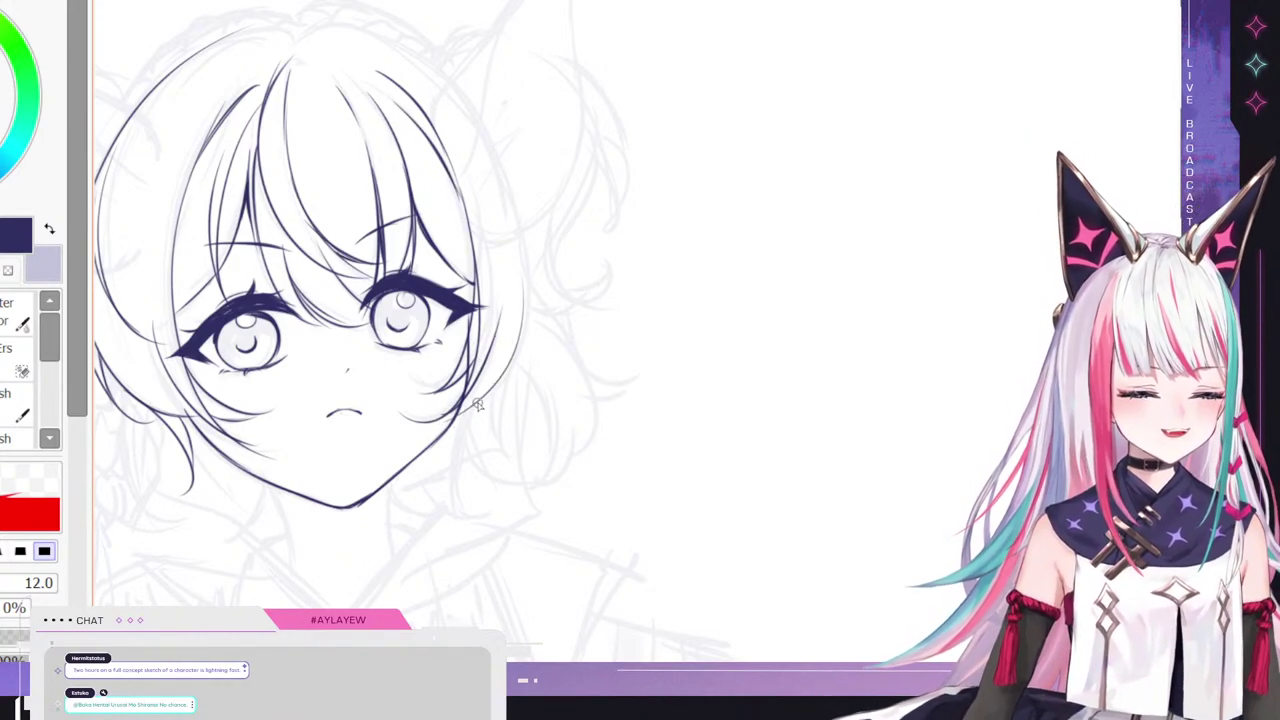
{"action": "key", "text": "ctrl+z"}
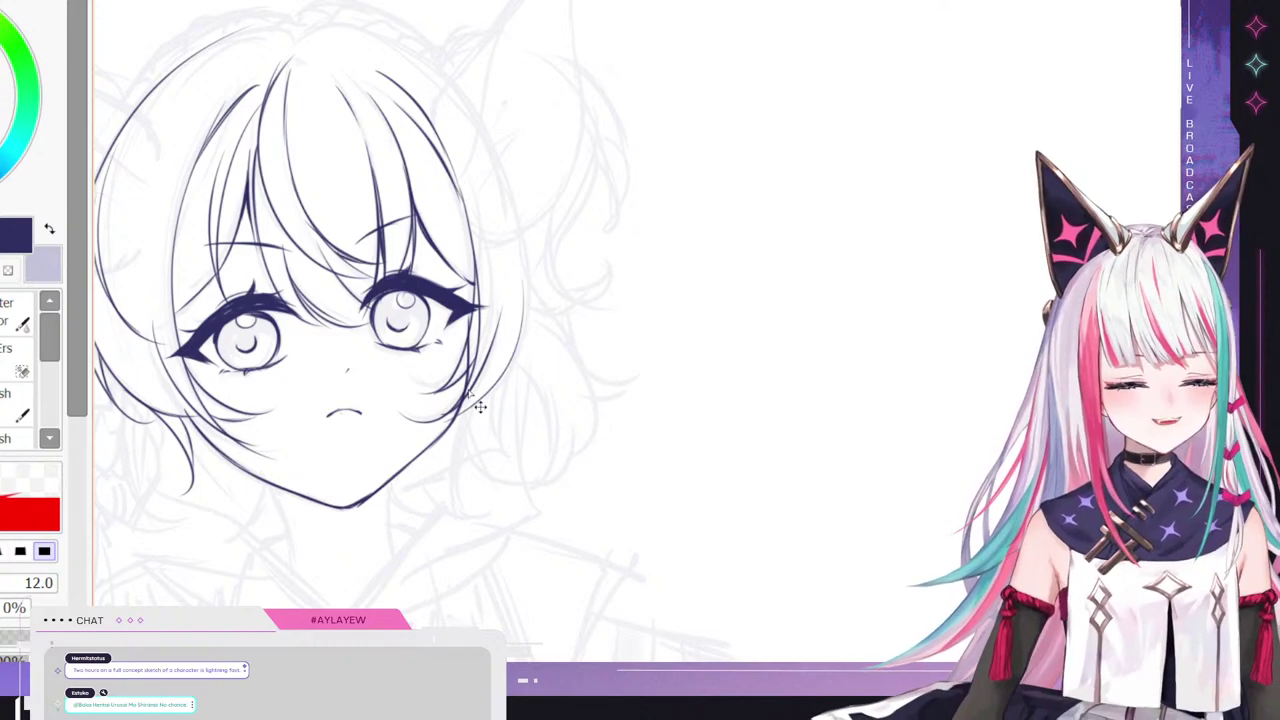
{"action": "key", "text": "ctrl+z"}
{"action": "left_click_drag", "start_coordinate": [486, 366], "coordinate": [474, 444]}
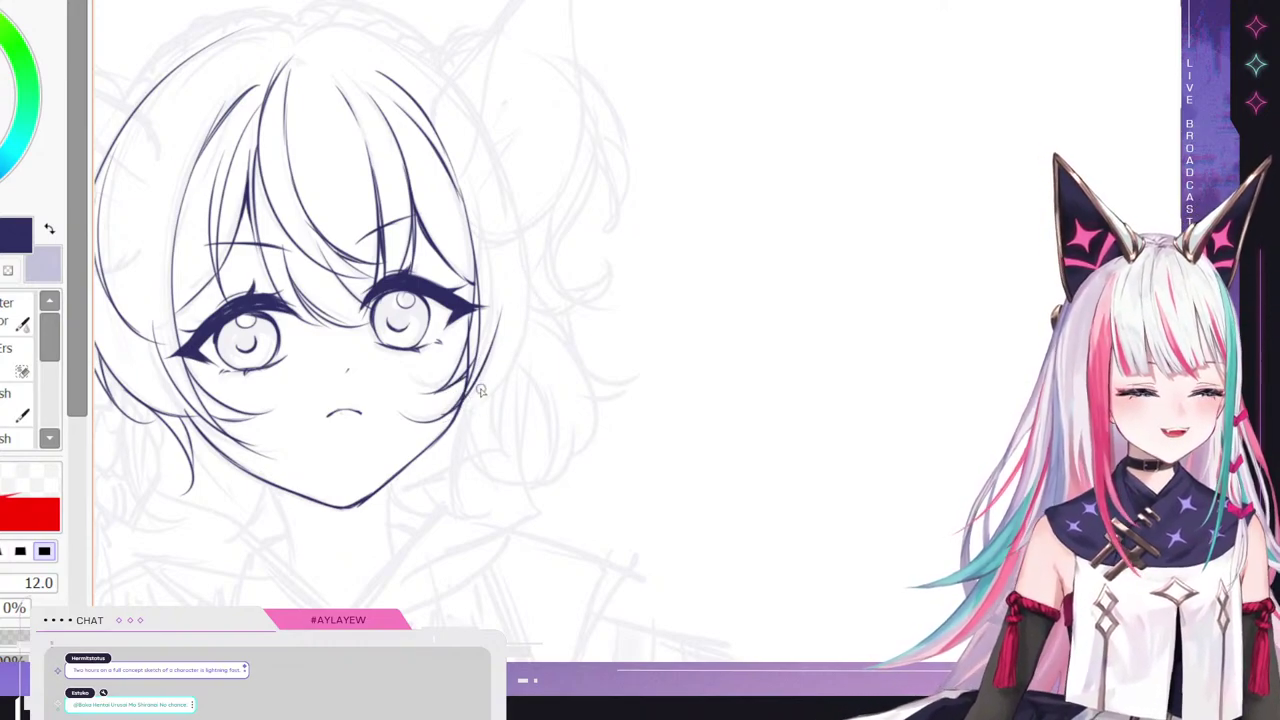
{"action": "left_click_drag", "start_coordinate": [481, 391], "coordinate": [526, 240]}
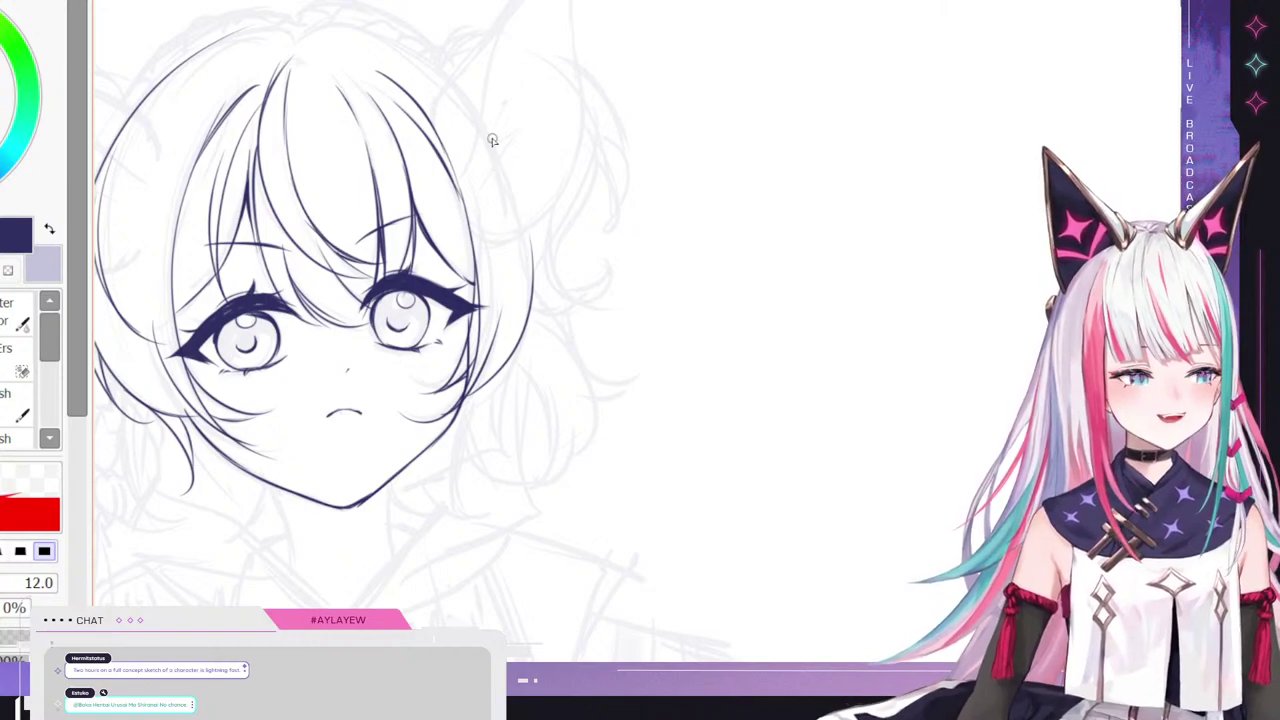
{"action": "left_click_drag", "start_coordinate": [480, 112], "coordinate": [520, 250]}
{"action": "key", "text": "ctrl+z"}
{"action": "left_click_drag", "start_coordinate": [497, 160], "coordinate": [532, 260]}
- Ink a short tapered hair tip flicking down below the right-hand side hair, beside the jaw
{"action": "left_click_drag", "start_coordinate": [530, 319], "coordinate": [532, 415]}
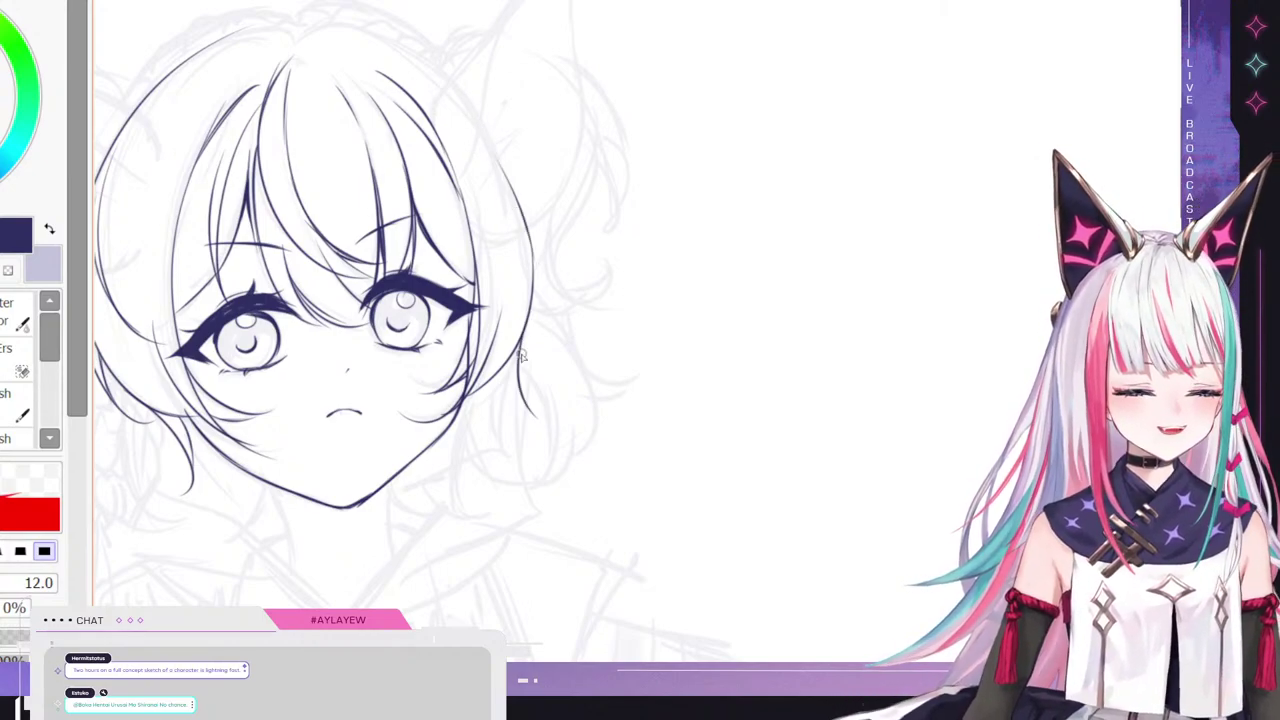
{"action": "key", "text": "ctrl+z"}
{"action": "mouse_move", "coordinate": [504, 373]}
{"action": "left_mouse_down"}
{"action": "mouse_move", "coordinate": [481, 432]}
{"action": "mouse_move", "coordinate": [494, 448]}
{"action": "left_mouse_up"}
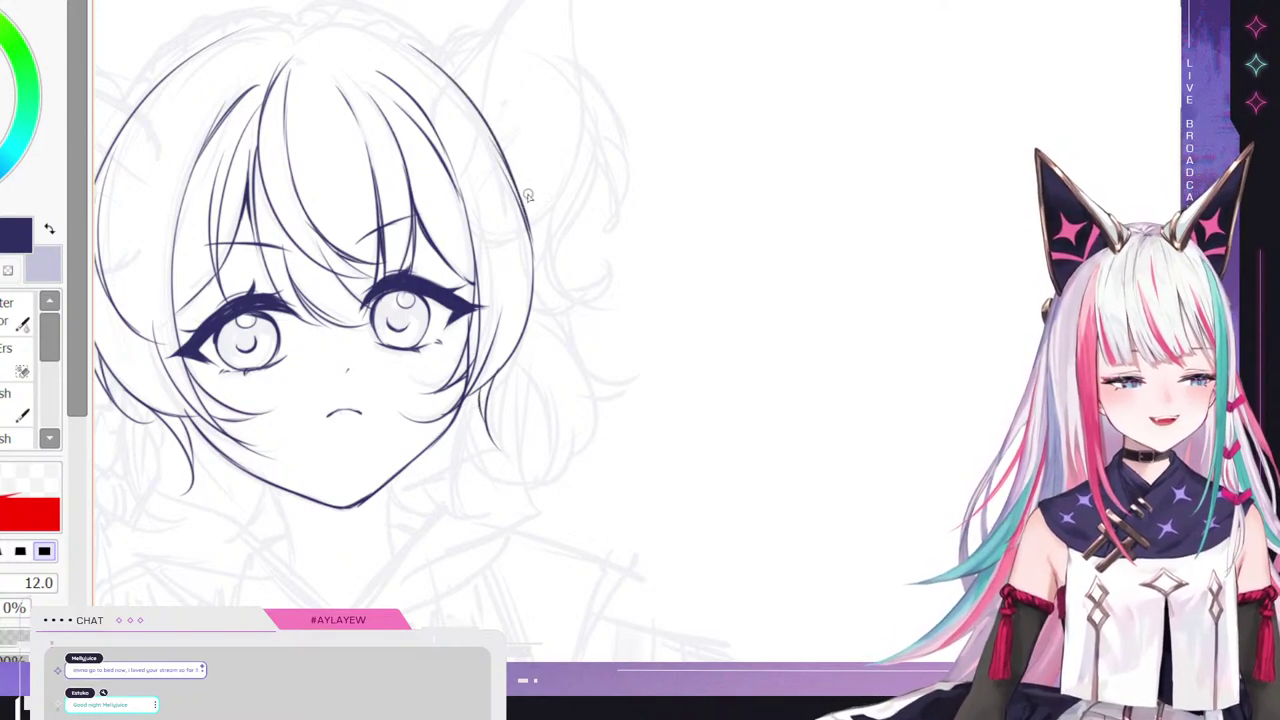
- Close the top of the hair by inking the crown curves on both sides of the parting
{"action": "left_click_drag", "start_coordinate": [400, 360], "coordinate": [638, 360]}
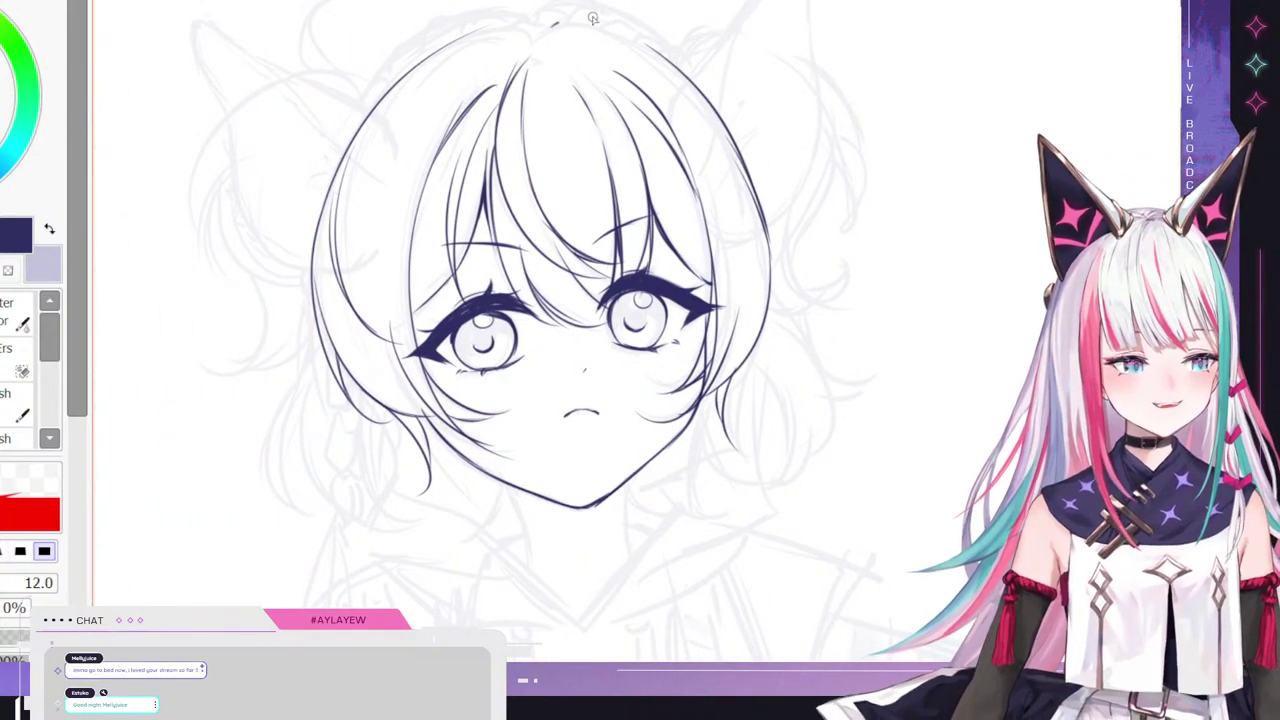
{"action": "left_click_drag", "start_coordinate": [552, 22], "coordinate": [645, 46]}
{"action": "left_click_drag", "start_coordinate": [490, 22], "coordinate": [520, 25]}
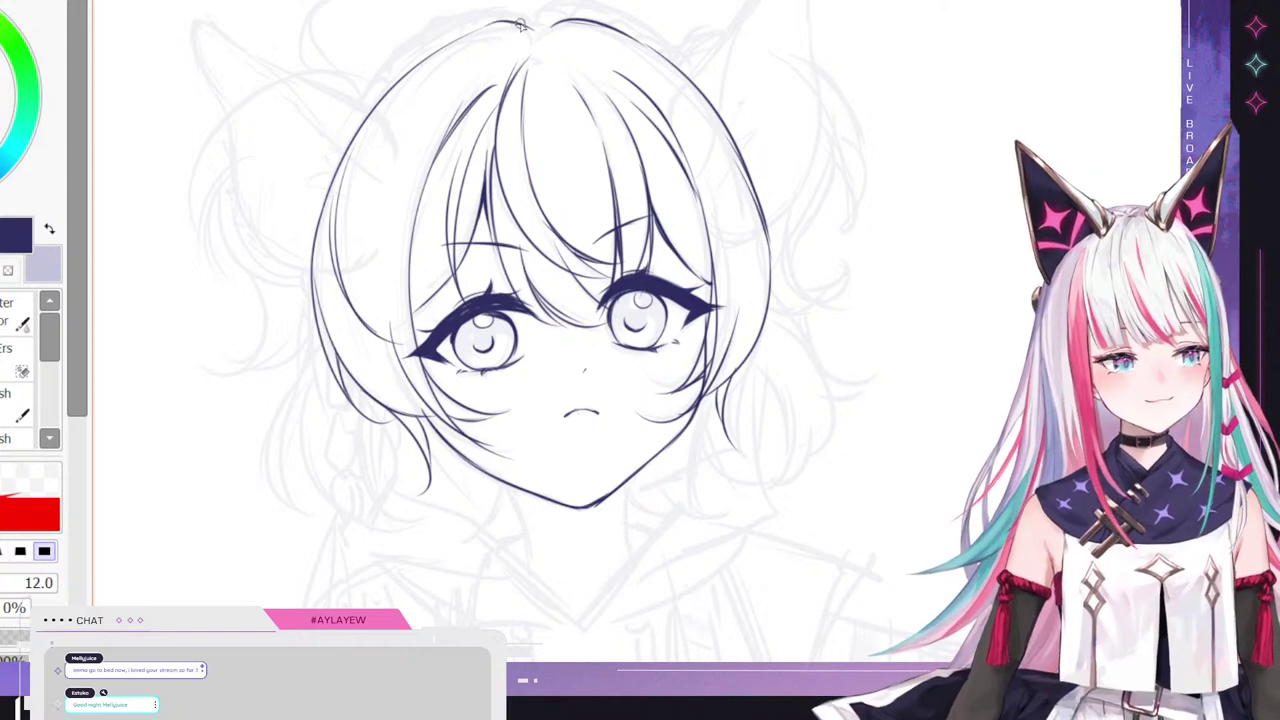
- Check the inked head's shape and proportions against the faded full-body sketch
{"action": "scroll", "coordinate": [356, 212], "scroll_direction": "down", "scroll_amount": 5}
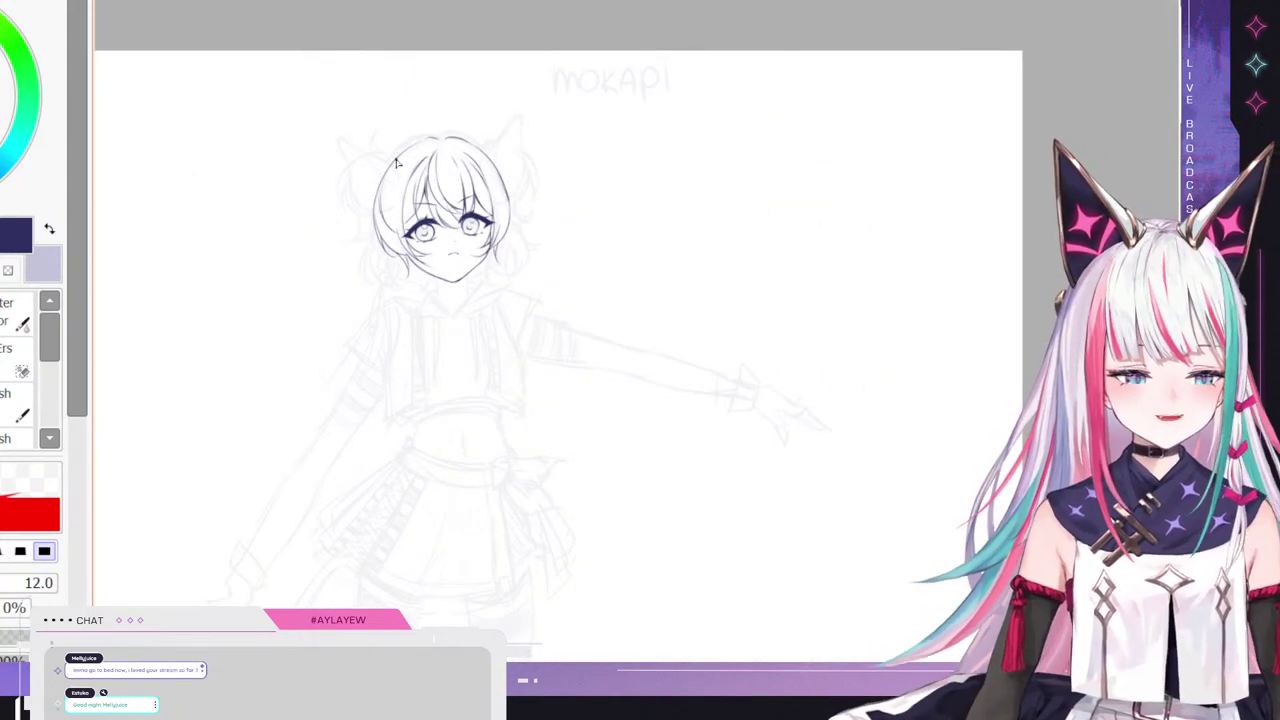
{"action": "scroll", "coordinate": [200, 200], "scroll_direction": "down", "scroll_amount": 3}
{"action": "scroll", "coordinate": [191, 206], "scroll_direction": "up", "scroll_amount": 2}
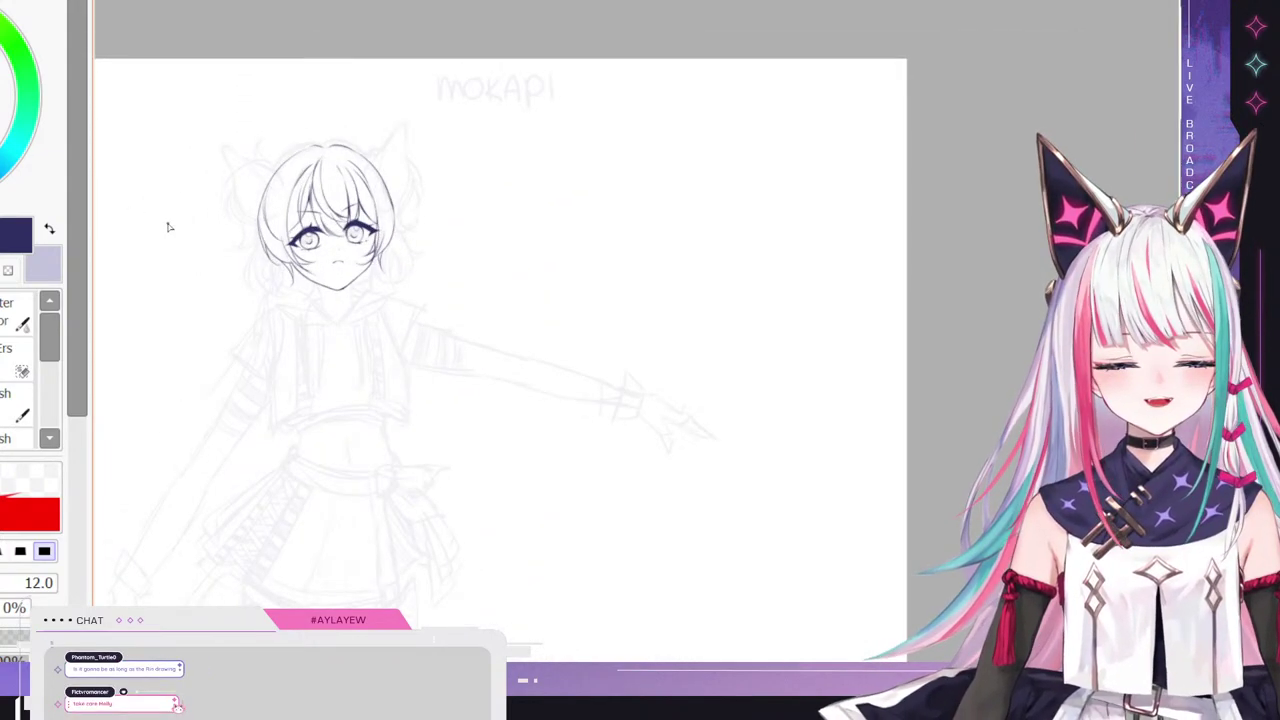
{"action": "scroll", "coordinate": [240, 172], "scroll_direction": "down", "scroll_amount": 2}
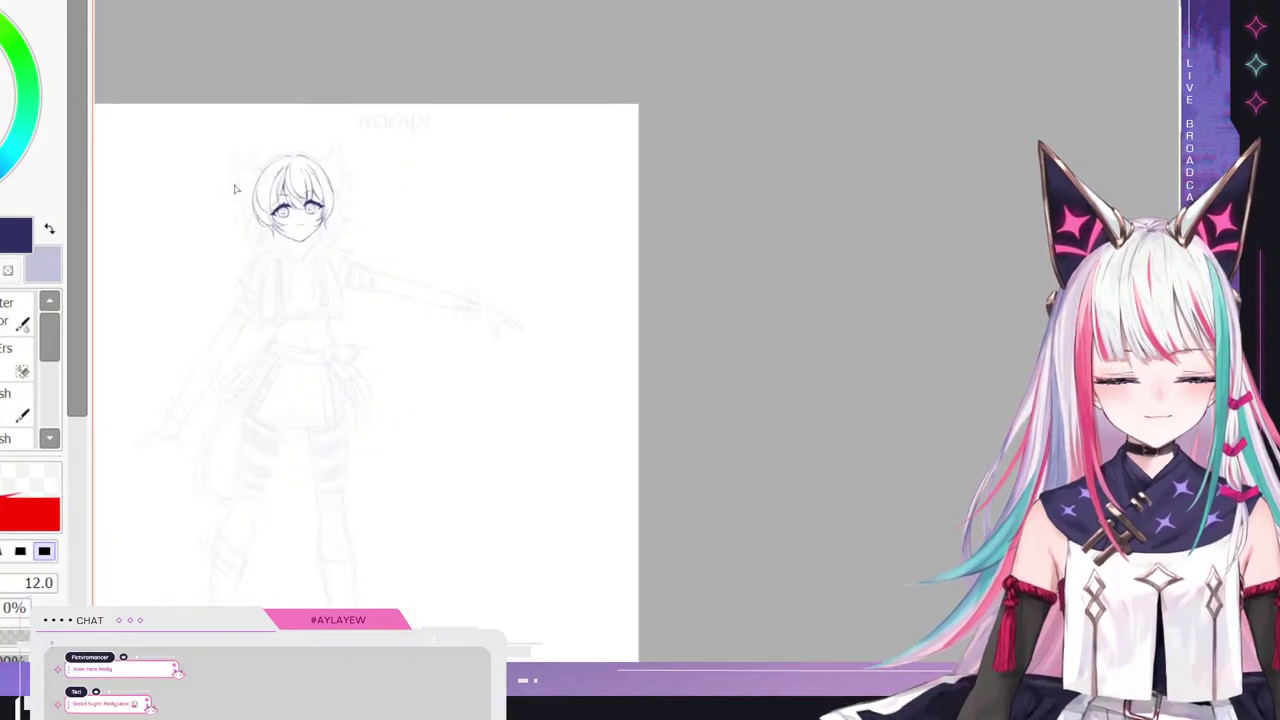
{"action": "scroll", "coordinate": [250, 172], "scroll_direction": "up", "scroll_amount": 3}
{"action": "scroll", "coordinate": [253, 172], "scroll_direction": "down", "scroll_amount": 2}
{"action": "scroll", "coordinate": [368, 174], "scroll_direction": "up", "scroll_amount": 4}
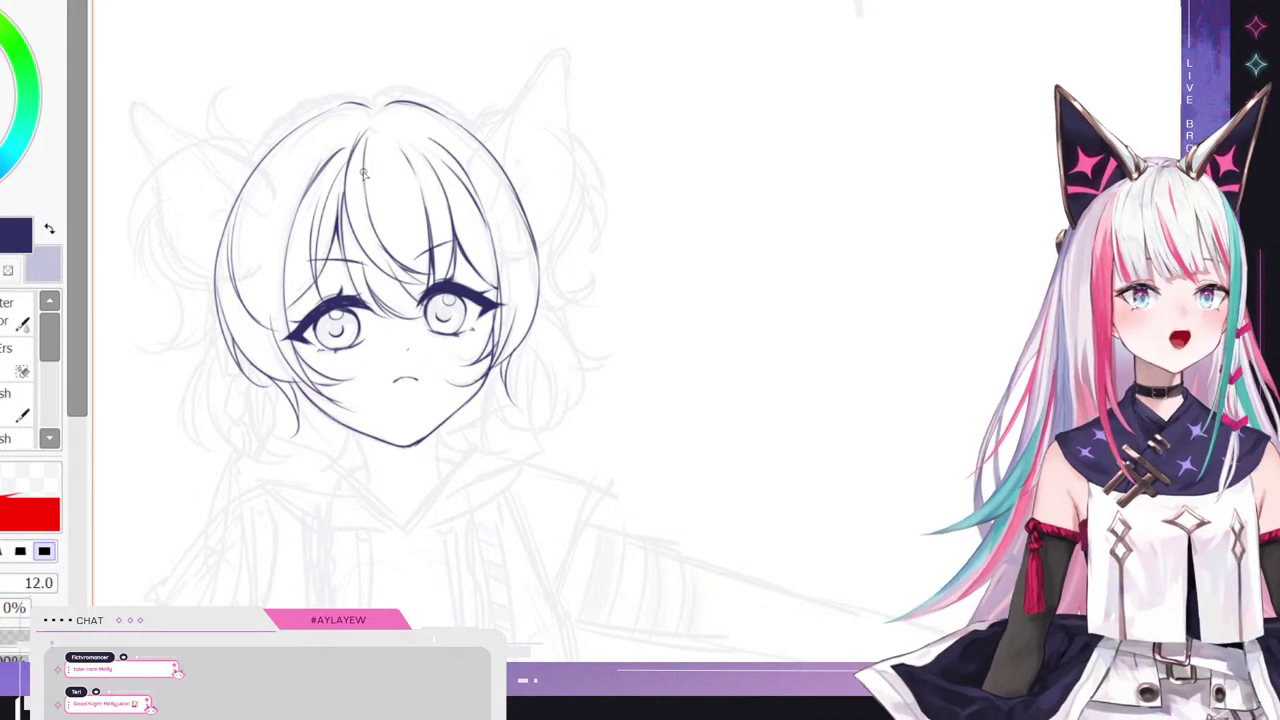
{"action": "scroll", "coordinate": [364, 174], "scroll_direction": "down", "scroll_amount": 2}
{"action": "scroll", "coordinate": [348, 210], "scroll_direction": "up", "scroll_amount": 1}
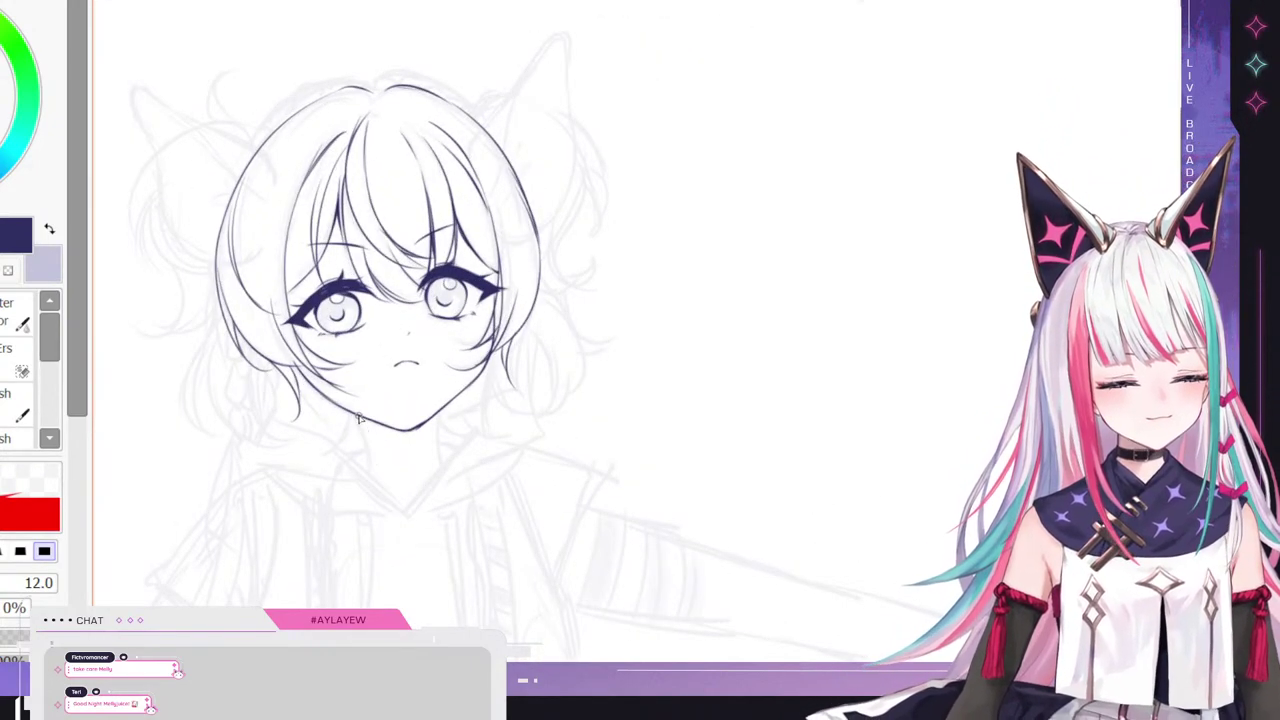
- Ink both side lines of the neck, running down from beneath the jaw towards the collar
{"action": "left_click_drag", "start_coordinate": [364, 428], "coordinate": [371, 462]}
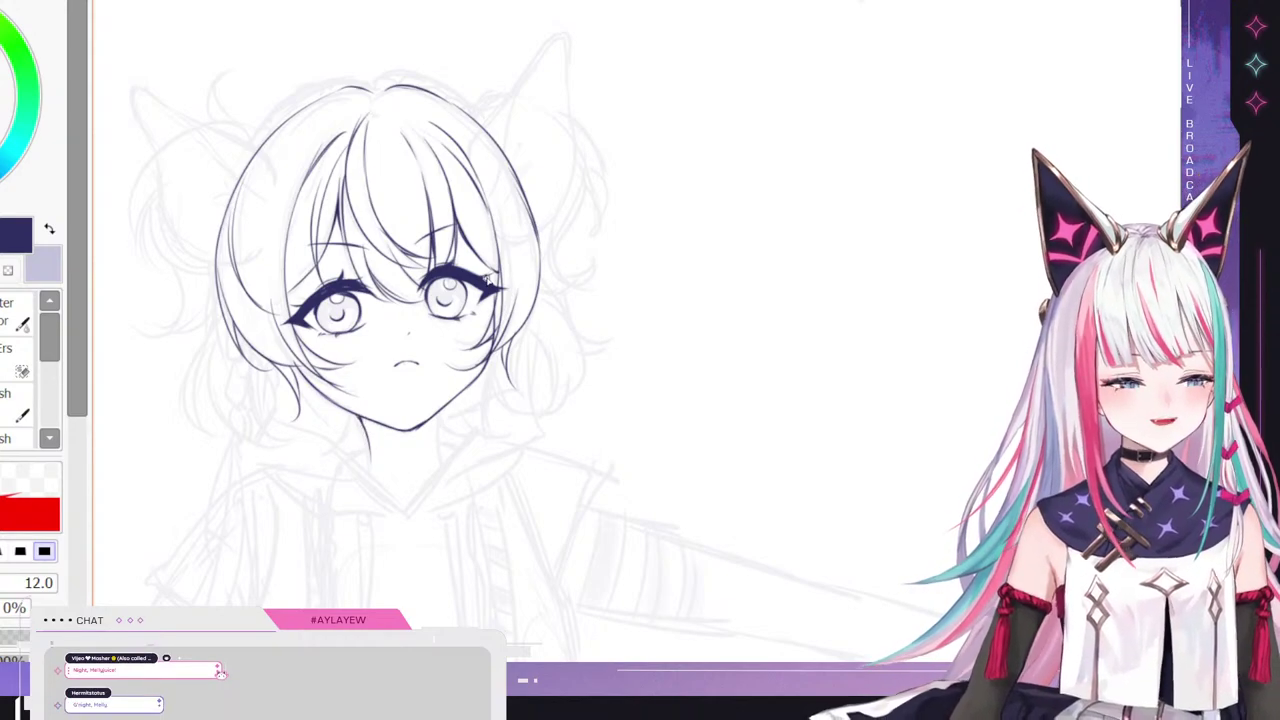
{"action": "left_click_drag", "start_coordinate": [437, 425], "coordinate": [436, 458]}
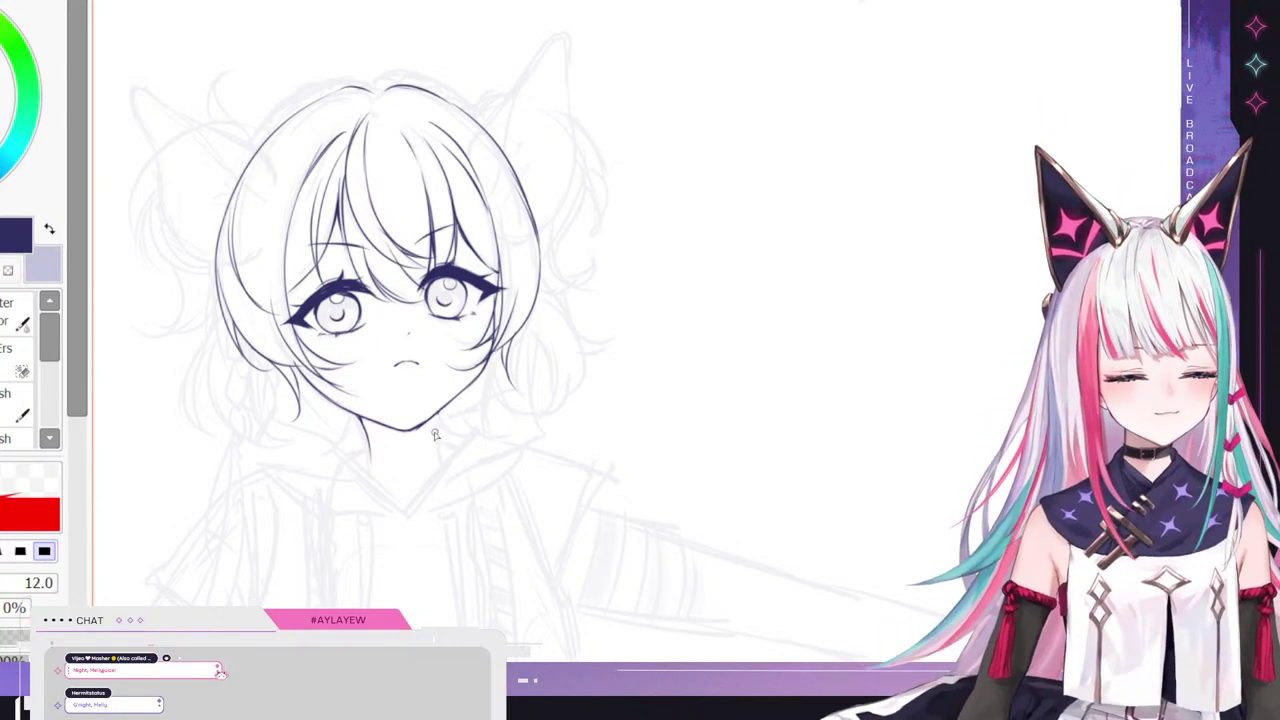
{"action": "left_click_drag", "start_coordinate": [438, 422], "coordinate": [442, 462]}
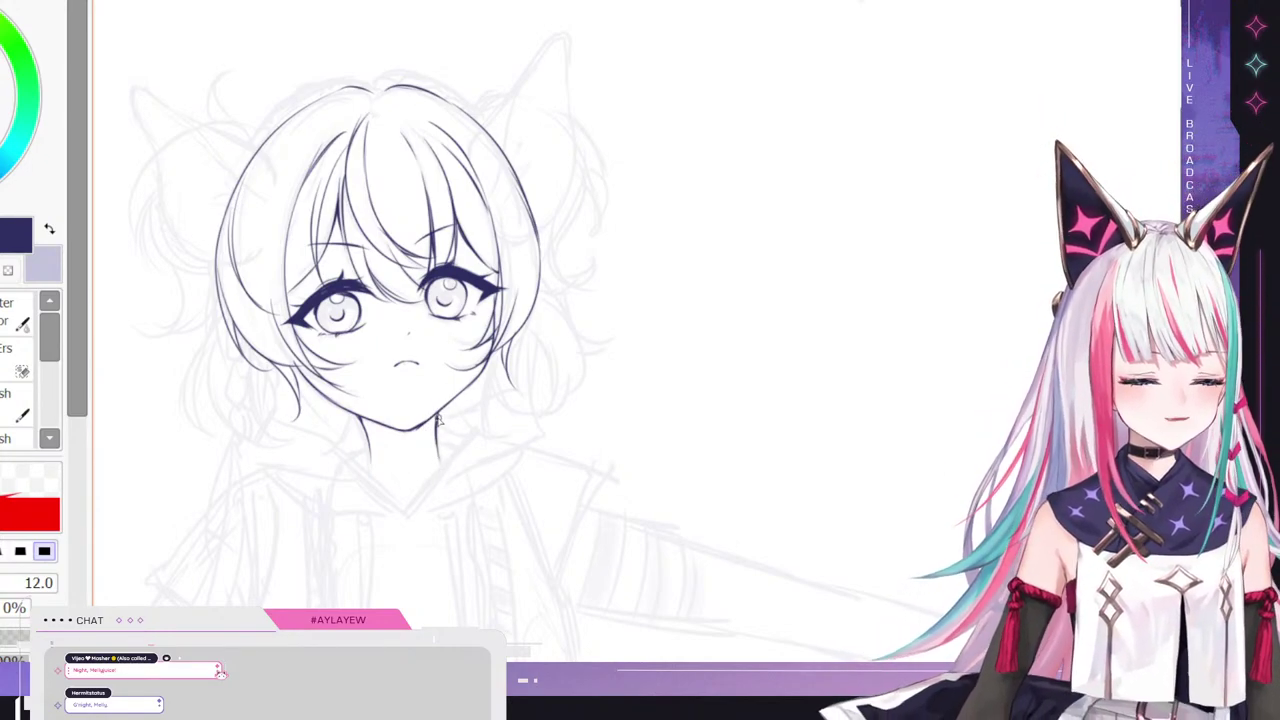
{"action": "scroll", "coordinate": [362, 325], "scroll_direction": "down", "scroll_amount": 2}
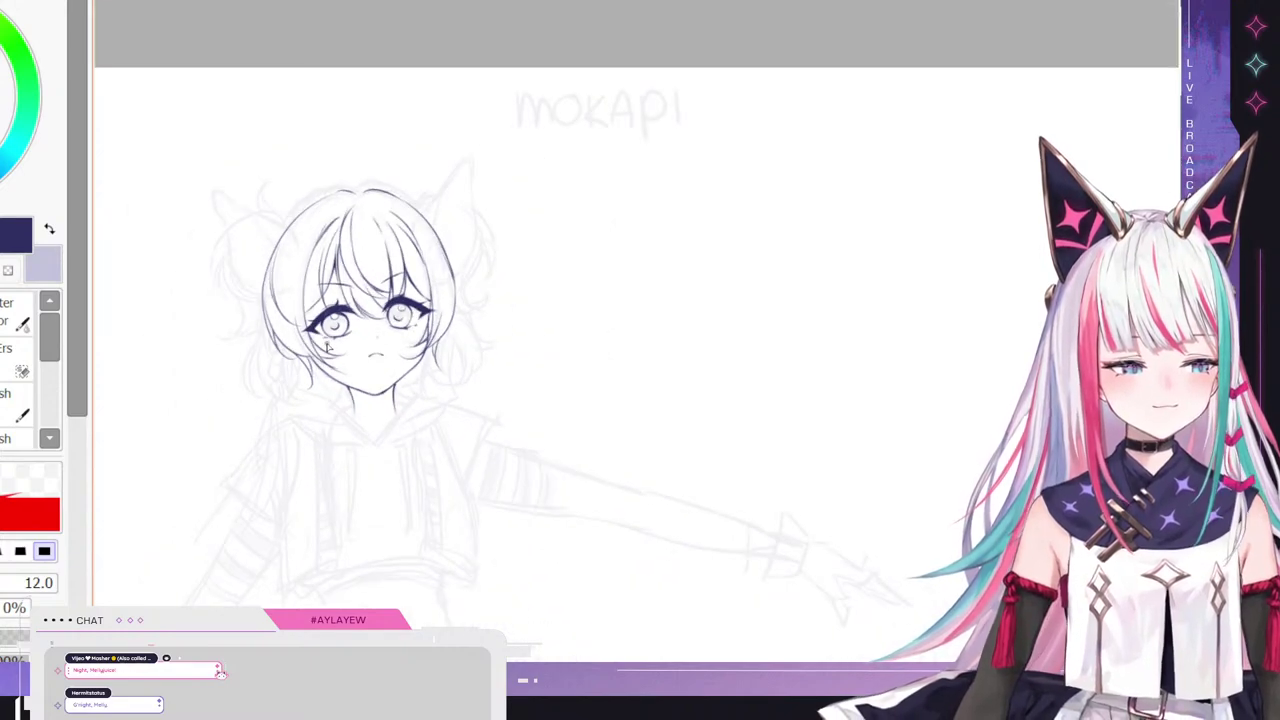
- Ink the upper edge of the left-hand animal ear, from the hair out to the pointed tip
{"action": "scroll", "coordinate": [280, 285], "scroll_direction": "up", "scroll_amount": 3}
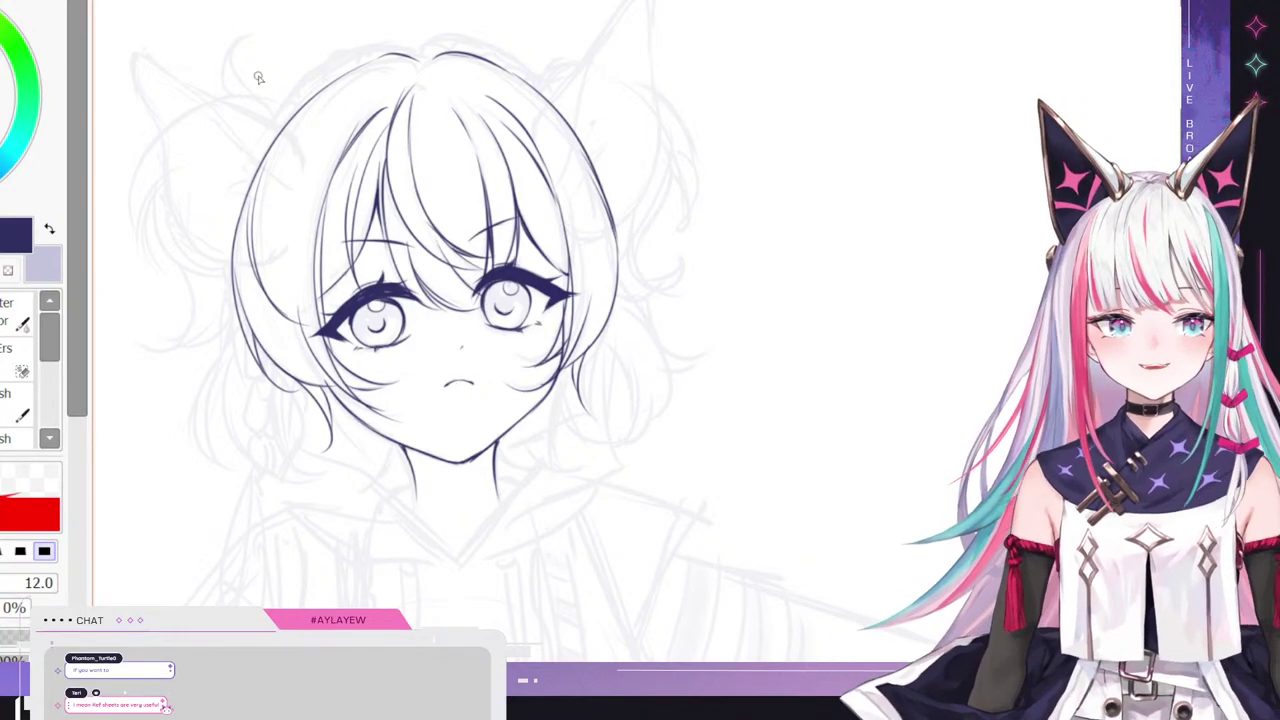
{"action": "left_click_drag", "start_coordinate": [293, 134], "coordinate": [220, 104]}
{"action": "key", "text": "ctrl+z"}
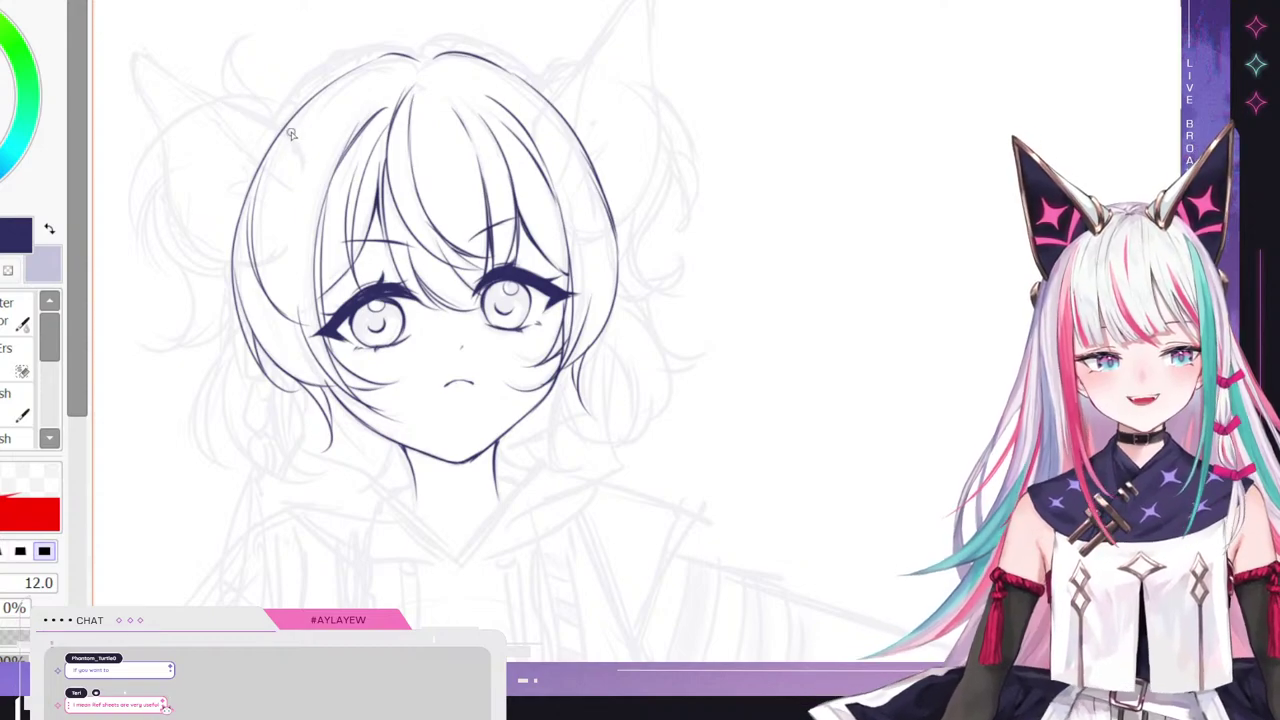
{"action": "left_click_drag", "start_coordinate": [292, 133], "coordinate": [219, 103]}
{"action": "left_click_drag", "start_coordinate": [149, 64], "coordinate": [205, 97]}
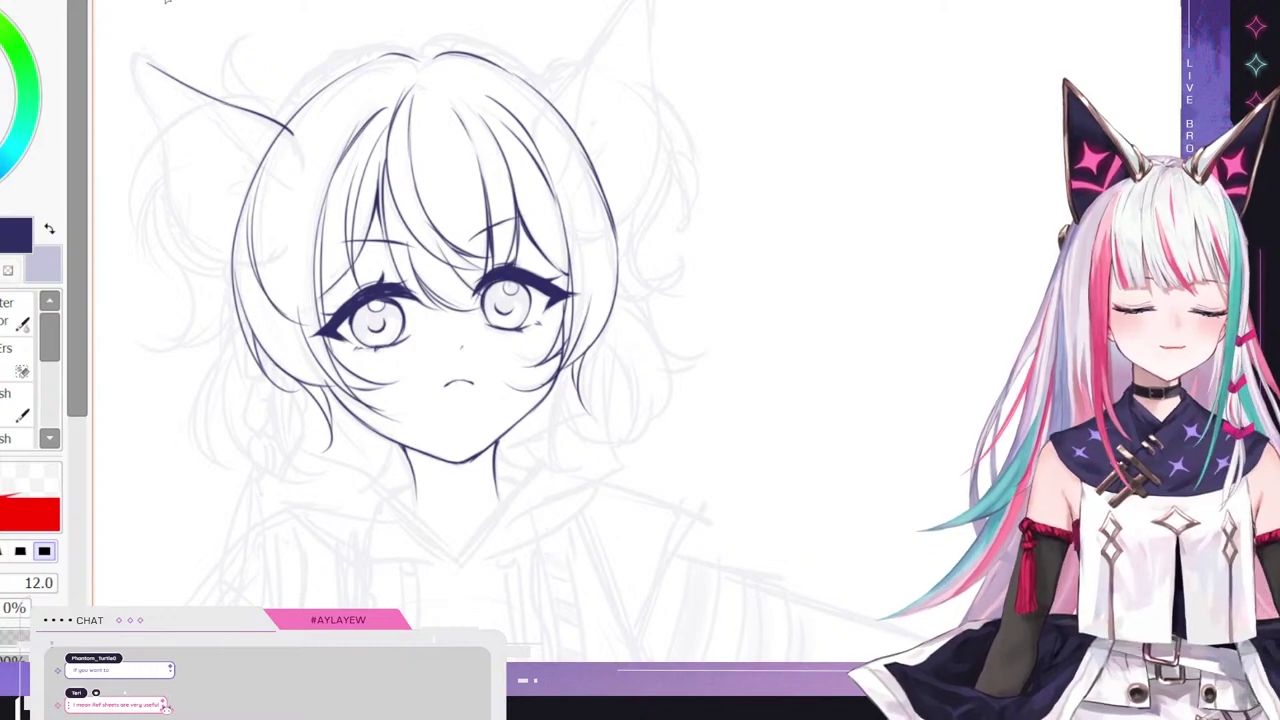
- Round off the left-hand ear's tip and ink its outer edge curving down to the side of the hair
{"action": "mouse_move", "coordinate": [139, 64]}
{"action": "left_mouse_down"}
{"action": "mouse_move", "coordinate": [163, 73]}
{"action": "mouse_move", "coordinate": [154, 126]}
{"action": "mouse_move", "coordinate": [186, 229]}
{"action": "left_mouse_up"}
{"action": "left_click_drag", "start_coordinate": [174, 178], "coordinate": [234, 262]}
{"action": "key", "text": "ctrl+z"}
{"action": "key", "text": "ctrl+z"}
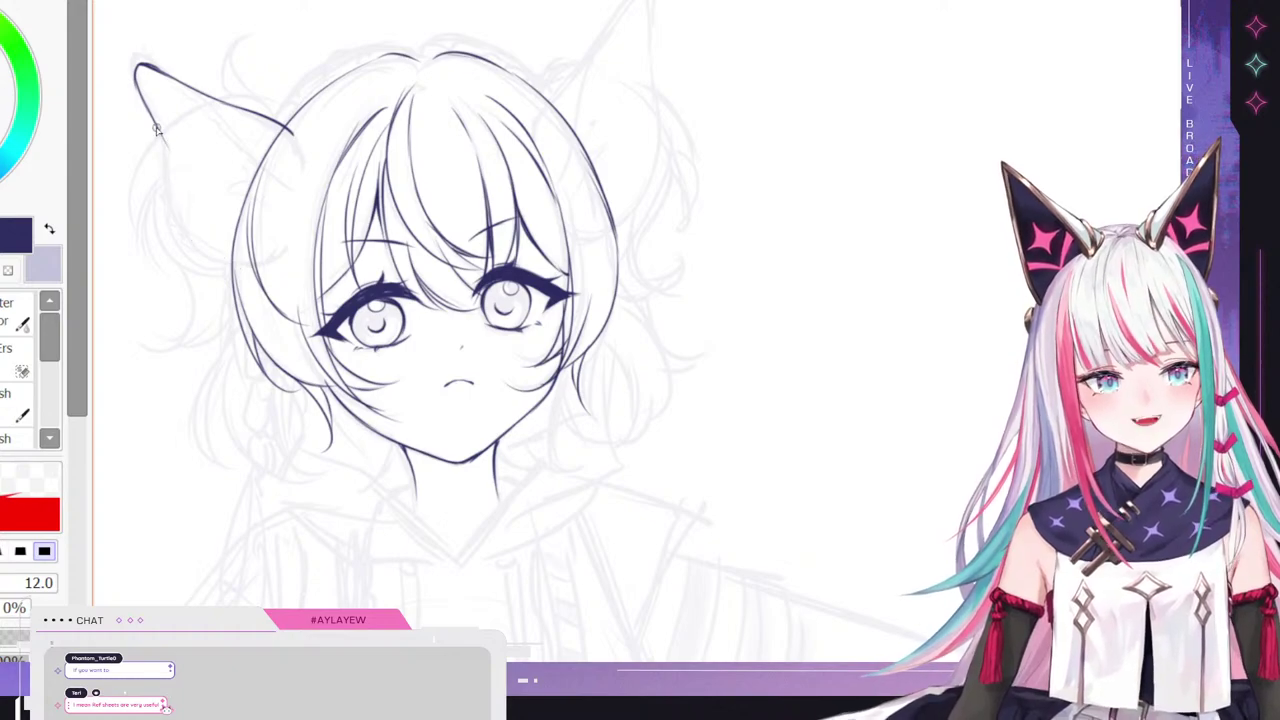
{"action": "mouse_move", "coordinate": [155, 126]}
{"action": "left_mouse_down"}
{"action": "mouse_move", "coordinate": [178, 232]}
{"action": "mouse_move", "coordinate": [178, 203]}
{"action": "mouse_move", "coordinate": [179, 230]}
{"action": "mouse_move", "coordinate": [232, 266]}
{"action": "left_mouse_up"}
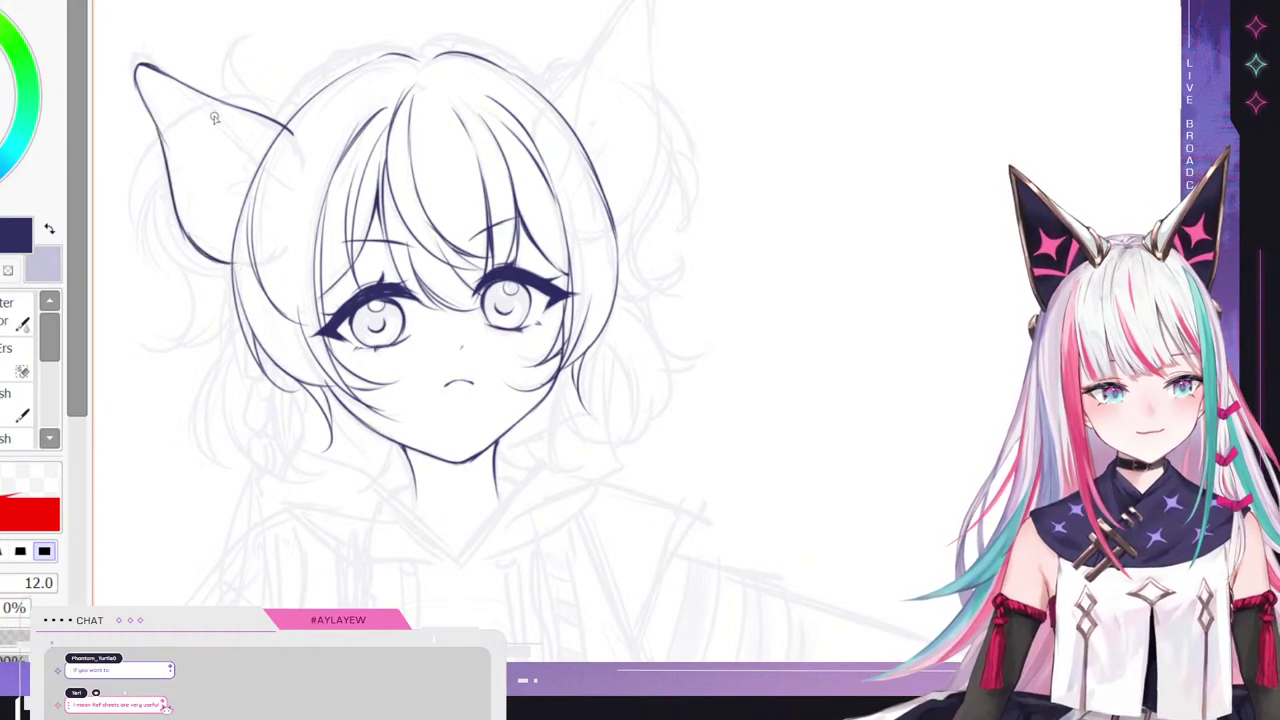
- Ink jagged fur tufts inside the left-hand ear, along its upper edge and near the hair
{"action": "mouse_move", "coordinate": [171, 86]}
{"action": "left_mouse_down"}
{"action": "mouse_move", "coordinate": [258, 163]}
{"action": "mouse_move", "coordinate": [169, 86]}
{"action": "mouse_move", "coordinate": [249, 166]}
{"action": "left_mouse_up"}
{"action": "mouse_move", "coordinate": [192, 132]}
{"action": "left_mouse_down"}
{"action": "mouse_move", "coordinate": [245, 160]}
{"action": "mouse_move", "coordinate": [205, 128]}
{"action": "mouse_move", "coordinate": [238, 137]}
{"action": "mouse_move", "coordinate": [160, 83]}
{"action": "left_mouse_up"}
{"action": "key", "text": "ctrl+z"}
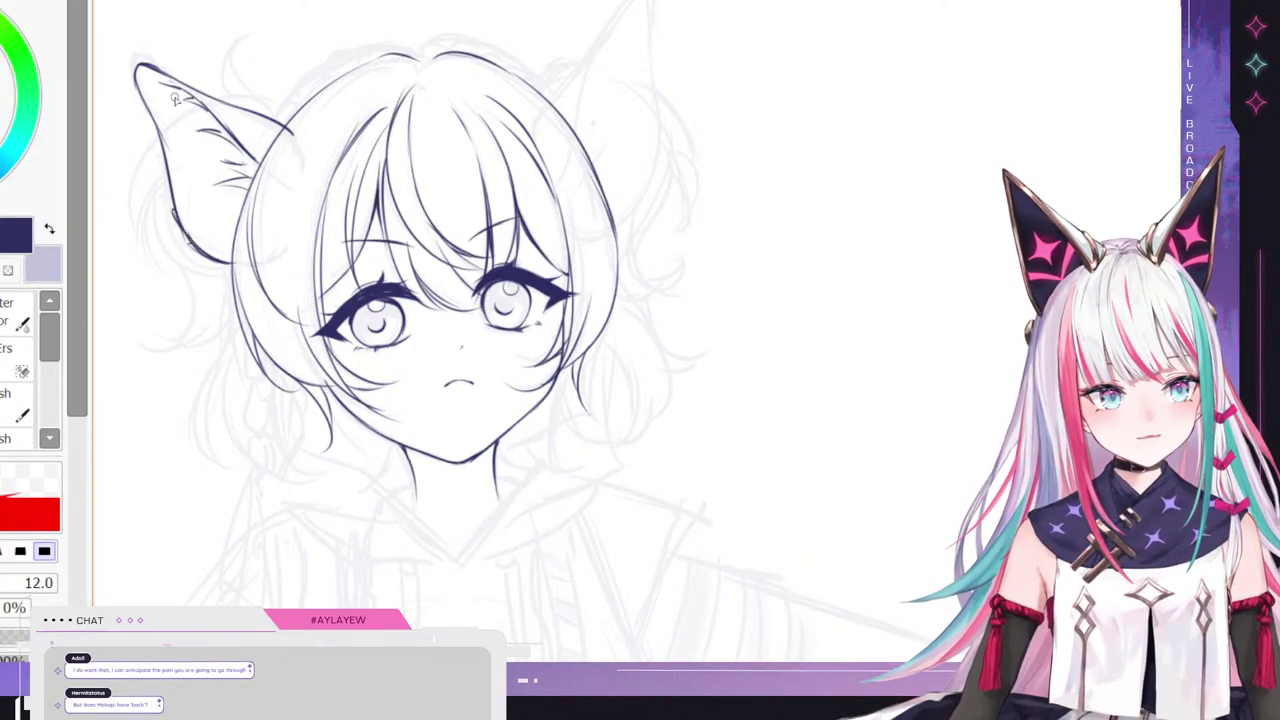
- Erase stray line parts along the left-hand ear's lower outer edge to leave a small fur notch
{"action": "key", "text": "e"}
{"action": "left_click_drag", "start_coordinate": [175, 213], "coordinate": [208, 252]}
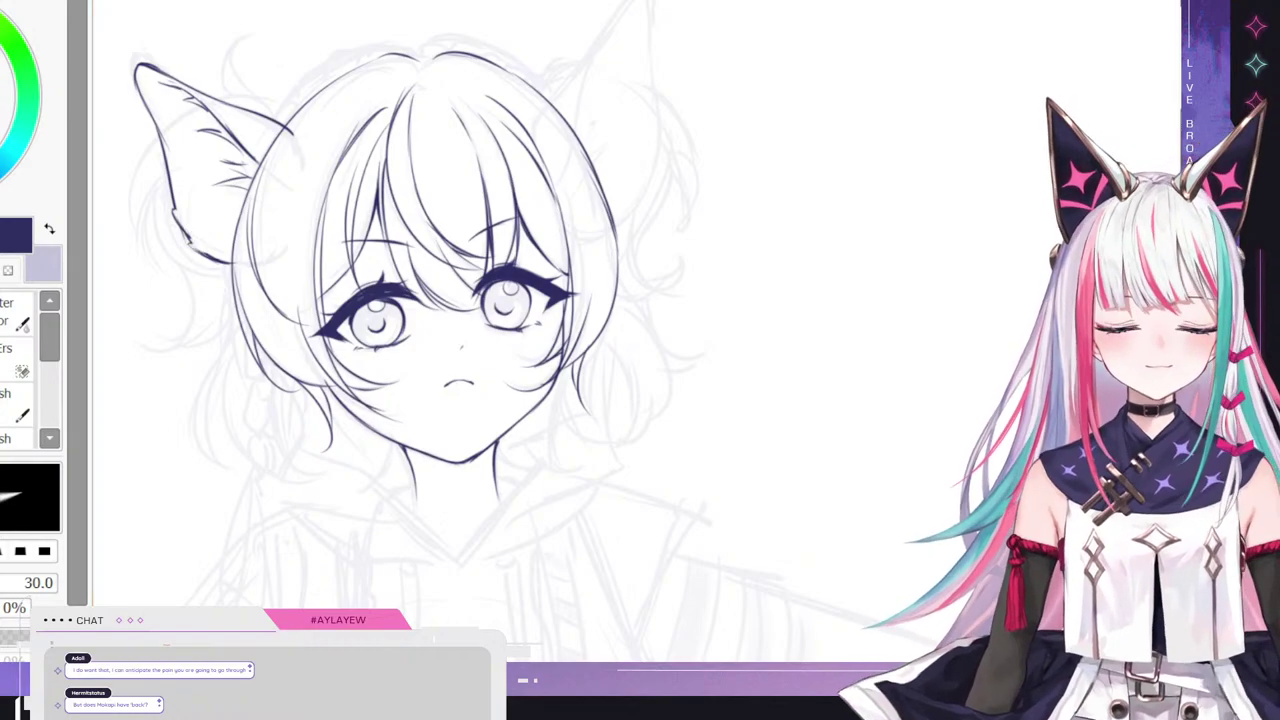
{"action": "key", "text": "e"}
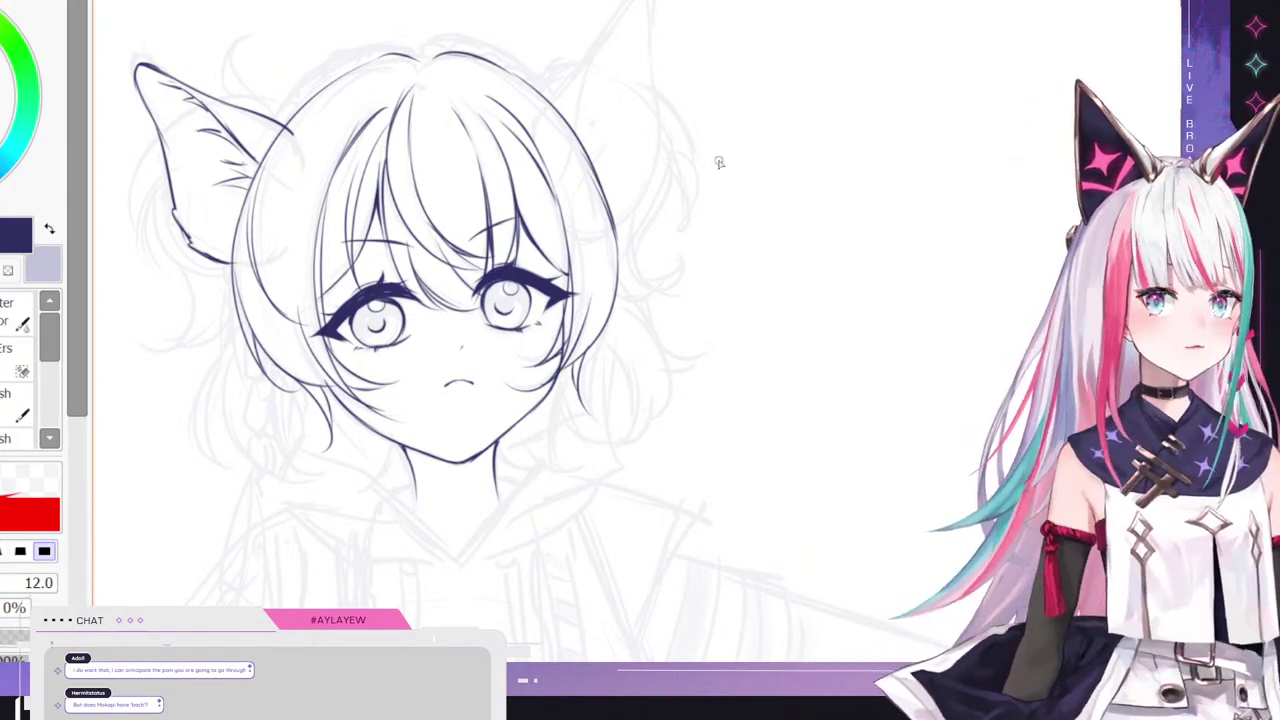
{"action": "scroll", "coordinate": [462, 197], "scroll_direction": "down", "scroll_amount": 5}
{"action": "scroll", "coordinate": [354, 163], "scroll_direction": "up", "scroll_amount": 4}
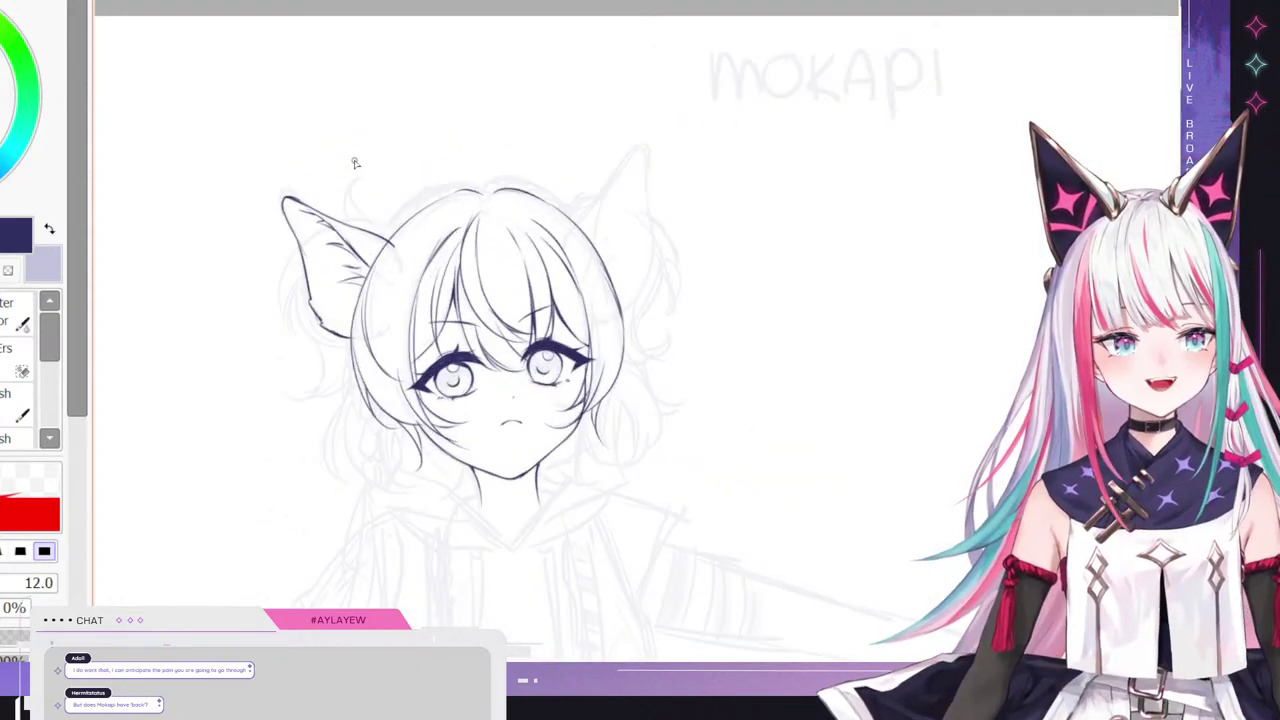
{"action": "scroll", "coordinate": [424, 257], "scroll_direction": "down", "scroll_amount": 1}
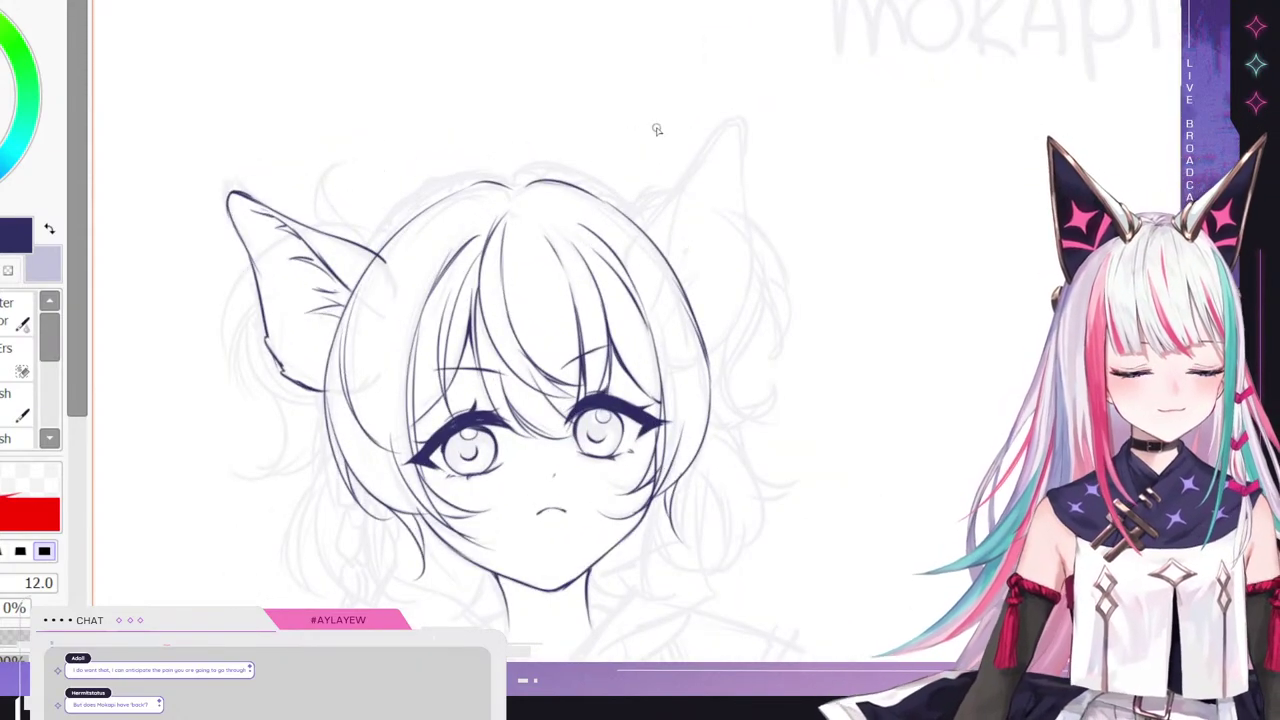
- Ink the right-hand ear's upper edge from the hair to its pointed tip, and add a small fur tuft at the left-hand ear's tip
{"action": "left_click_drag", "start_coordinate": [641, 231], "coordinate": [686, 177]}
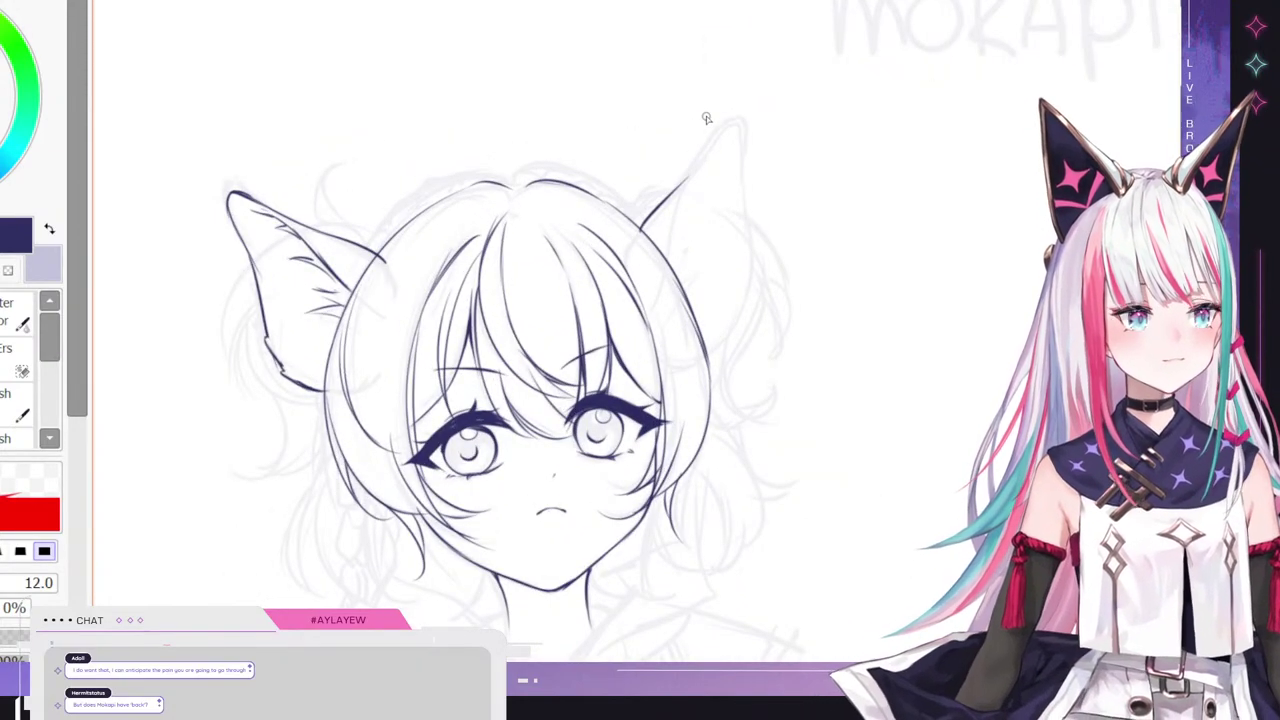
{"action": "left_click_drag", "start_coordinate": [658, 210], "coordinate": [730, 124]}
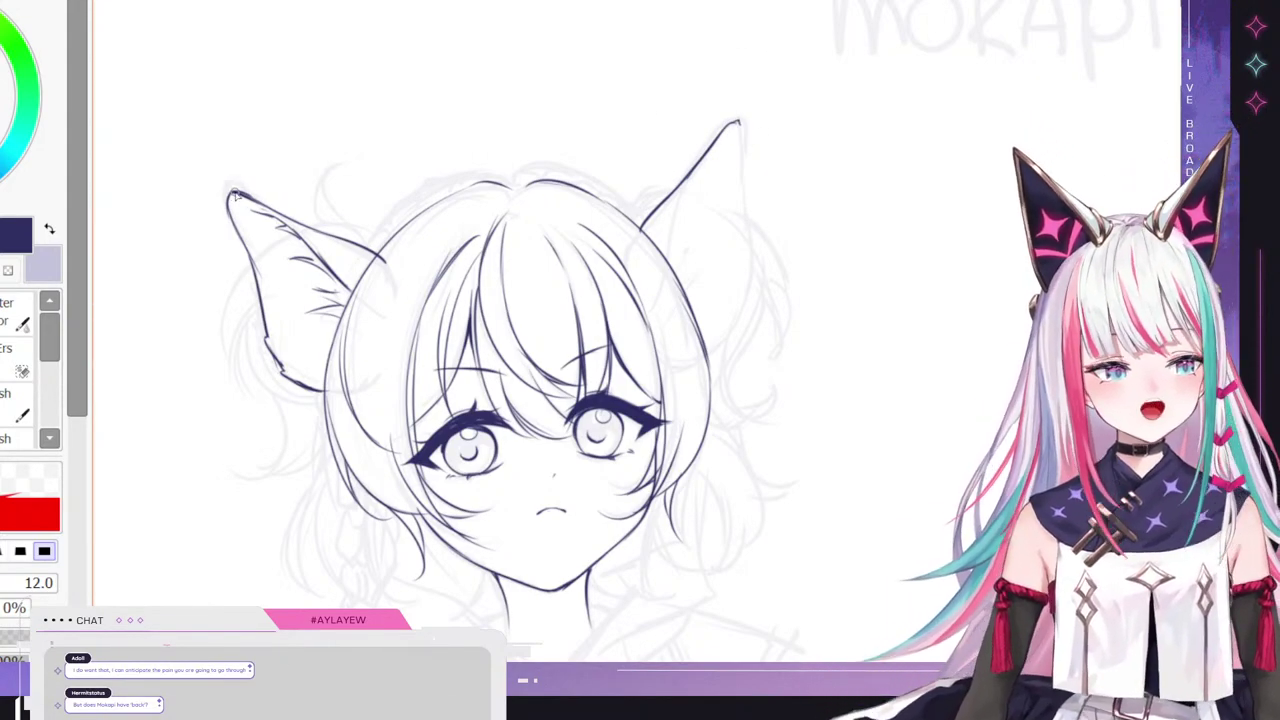
{"action": "left_click_drag", "start_coordinate": [229, 199], "coordinate": [228, 210]}
{"action": "key", "text": "e"}
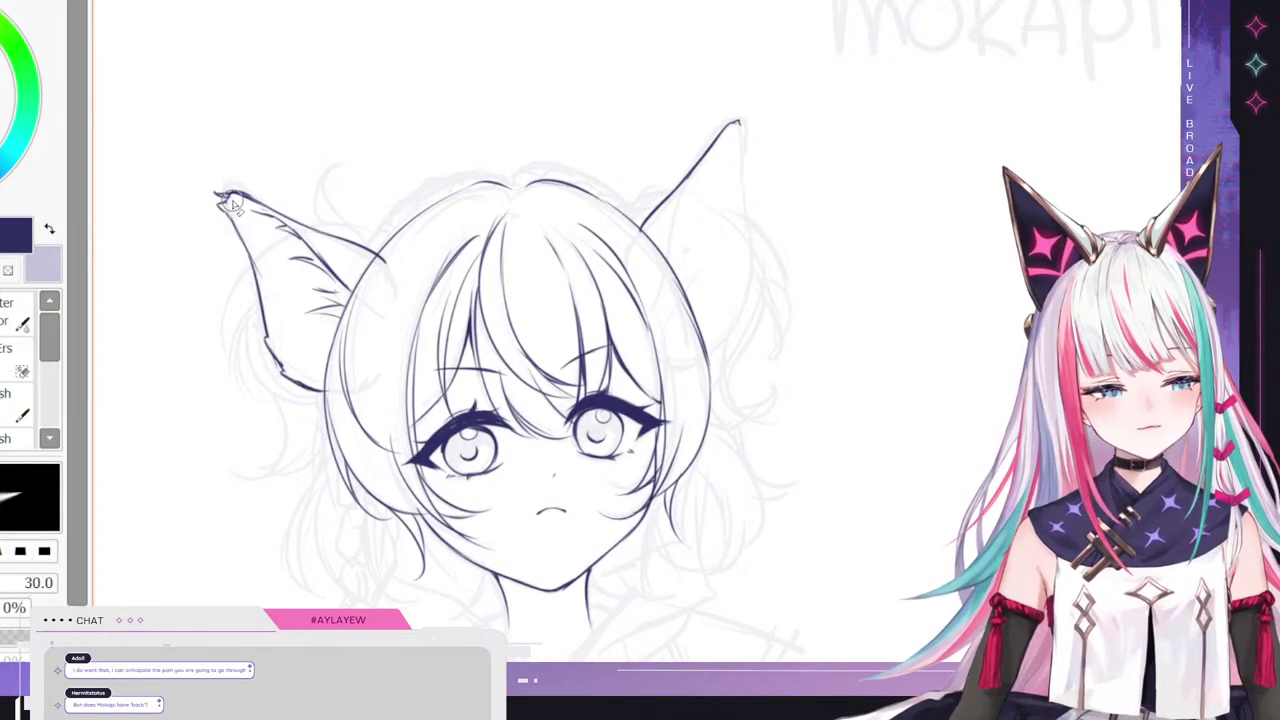
{"action": "key", "text": "n"}
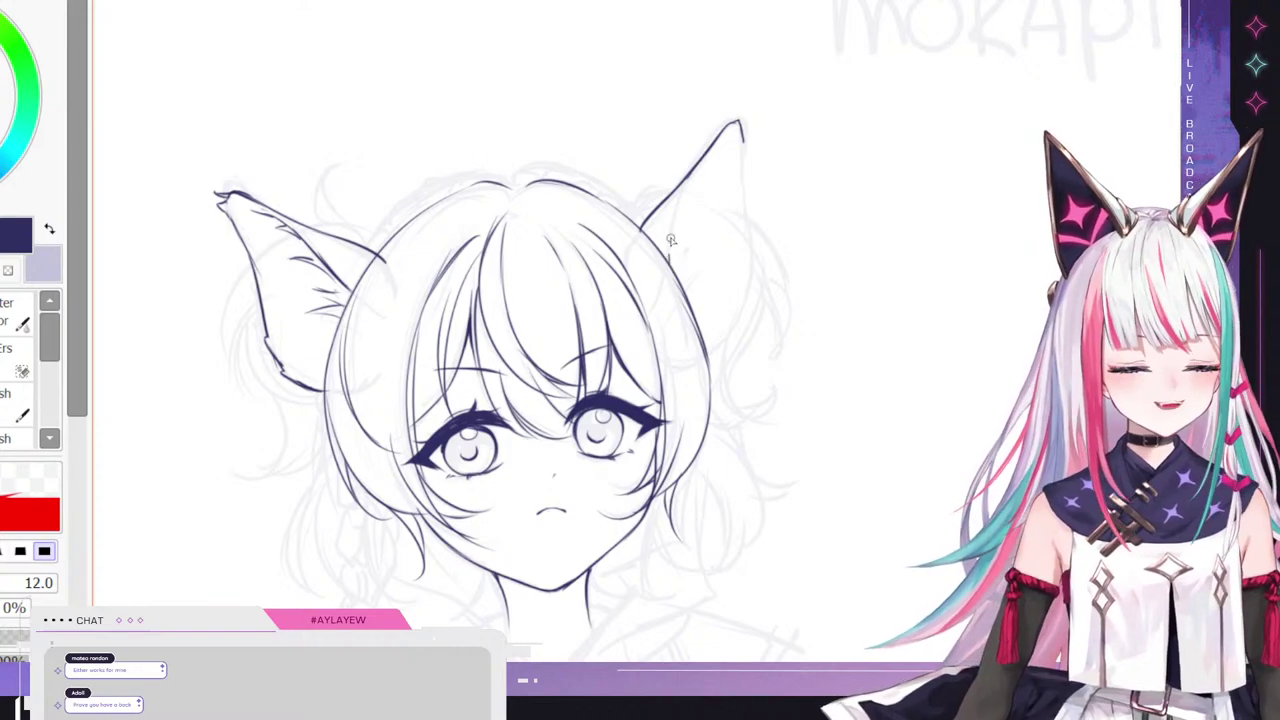
- Ink the right-hand ear's outer edge down to the side of the hair and add jagged fur tufts inside that ear
{"action": "mouse_move", "coordinate": [672, 240]}
{"action": "left_mouse_down"}
{"action": "mouse_move", "coordinate": [733, 133]}
{"action": "mouse_move", "coordinate": [755, 272]}
{"action": "left_mouse_up"}
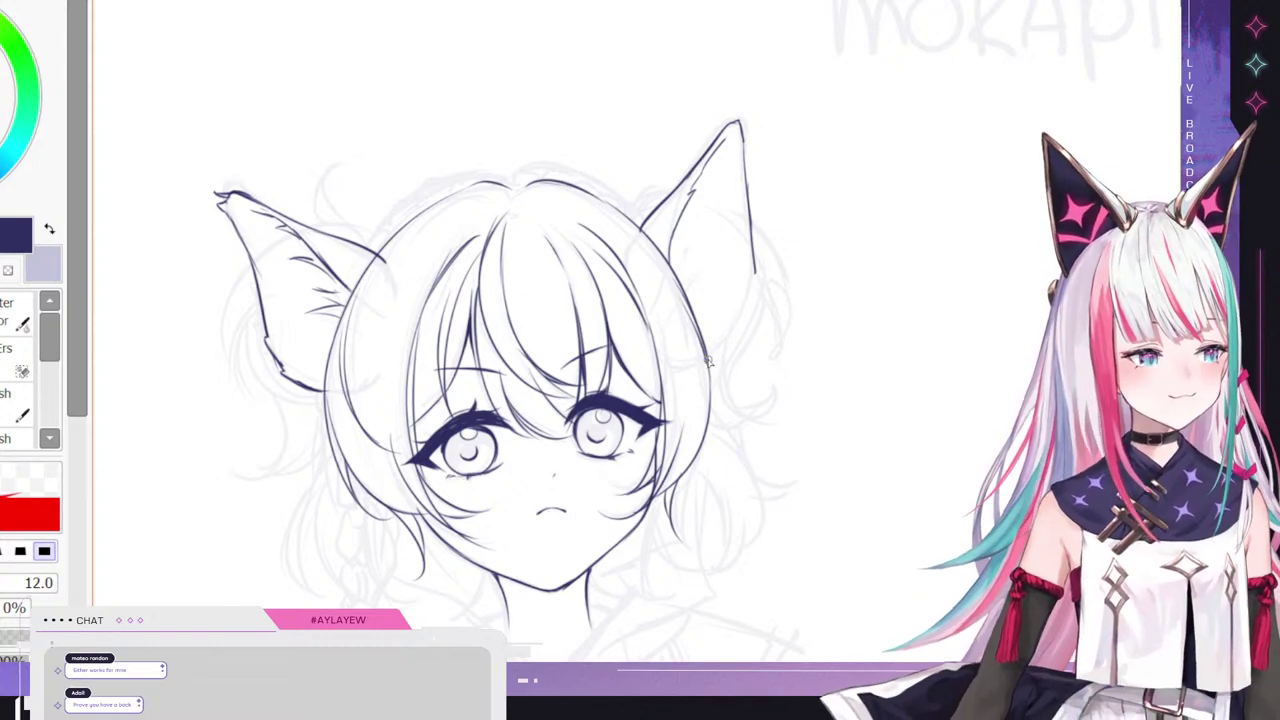
{"action": "mouse_move", "coordinate": [709, 358]}
{"action": "left_mouse_down"}
{"action": "mouse_move", "coordinate": [744, 316]}
{"action": "mouse_move", "coordinate": [755, 262]}
{"action": "left_mouse_up"}
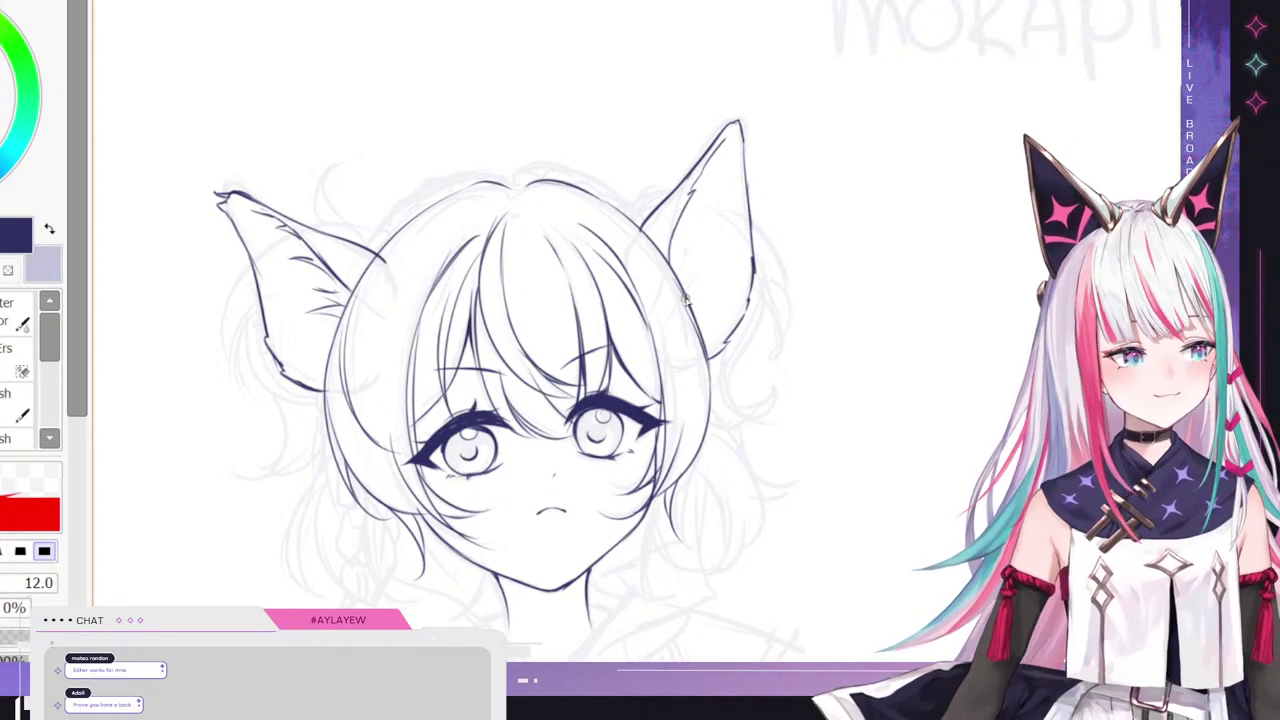
{"action": "mouse_move", "coordinate": [708, 250]}
{"action": "left_mouse_down"}
{"action": "mouse_move", "coordinate": [682, 260]}
{"action": "mouse_move", "coordinate": [696, 208]}
{"action": "left_mouse_up"}
{"action": "key", "text": "e"}
{"action": "mouse_move", "coordinate": [286, 229]}
{"action": "left_mouse_down"}
{"action": "mouse_move", "coordinate": [310, 245]}
{"action": "mouse_move", "coordinate": [268, 230]}
{"action": "mouse_move", "coordinate": [293, 243]}
{"action": "left_mouse_up"}
{"action": "key", "text": "b"}
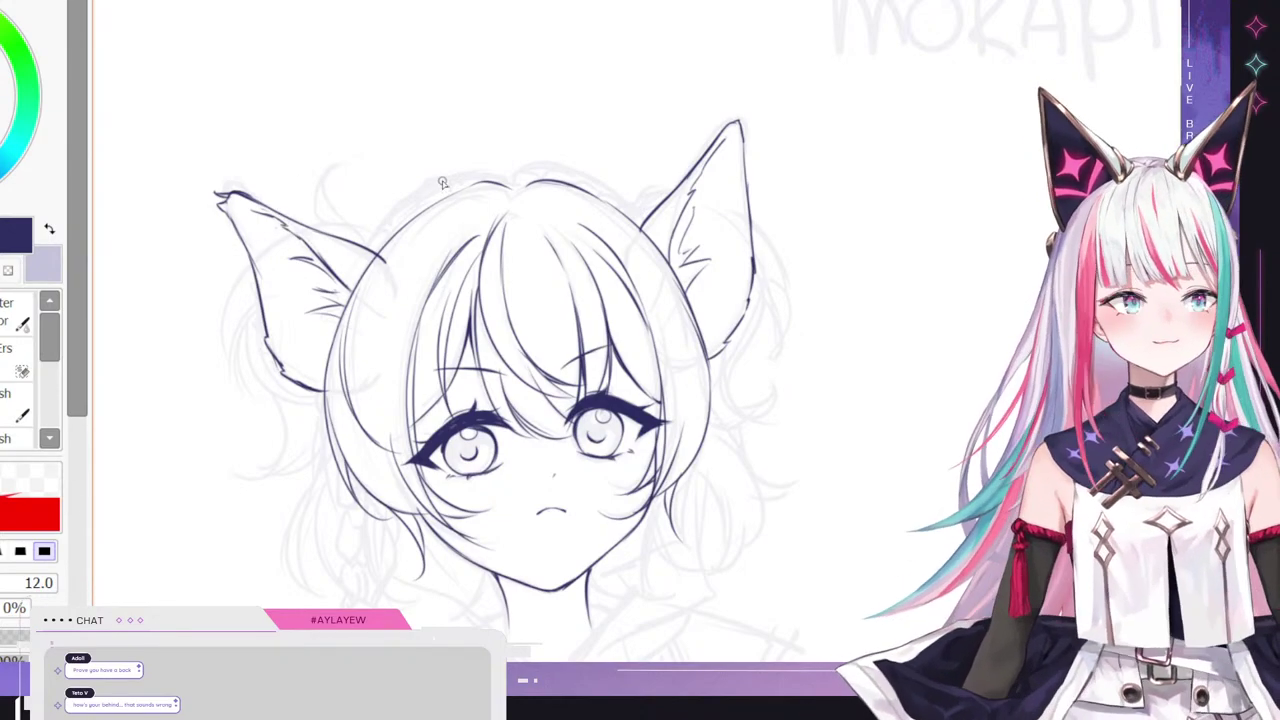
- Ink scalloped braid segments along the top of the head, from the right-hand ear to the hair parting
{"action": "scroll", "coordinate": [425, 147], "scroll_direction": "down", "scroll_amount": 4}
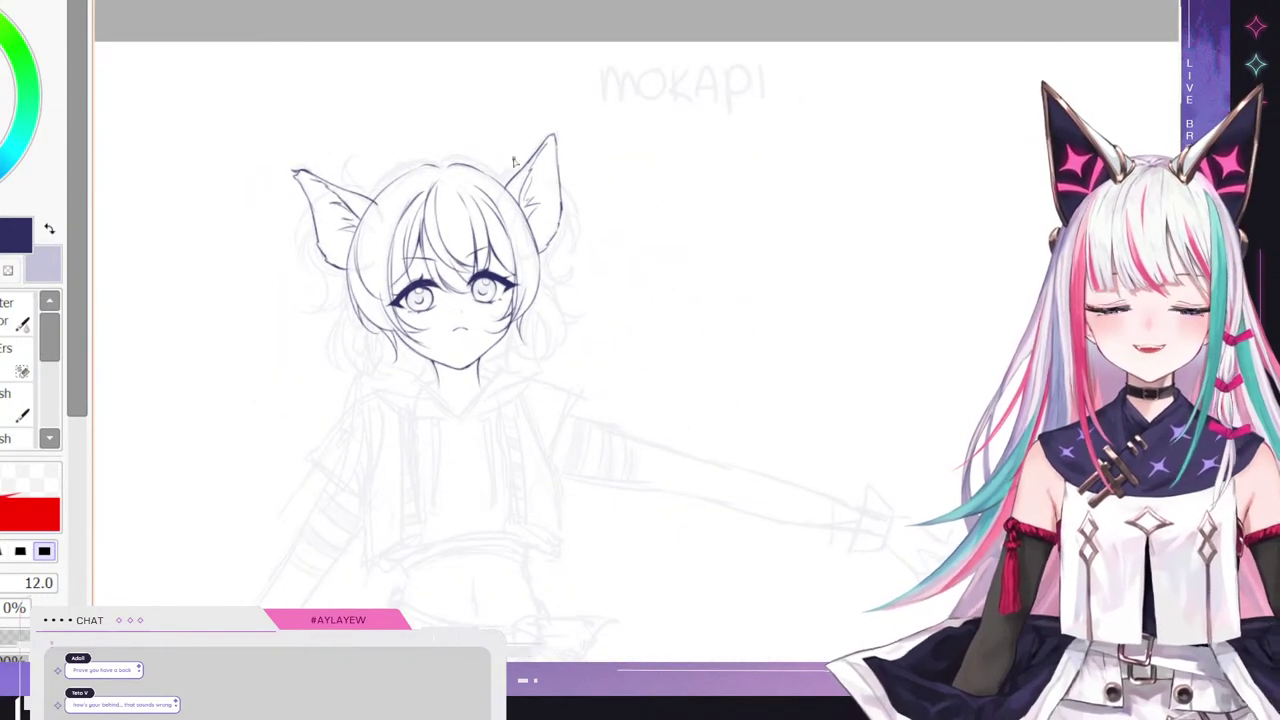
{"action": "scroll", "coordinate": [369, 101], "scroll_direction": "up", "scroll_amount": 2}
{"action": "scroll", "coordinate": [430, 125], "scroll_direction": "down", "scroll_amount": 1}
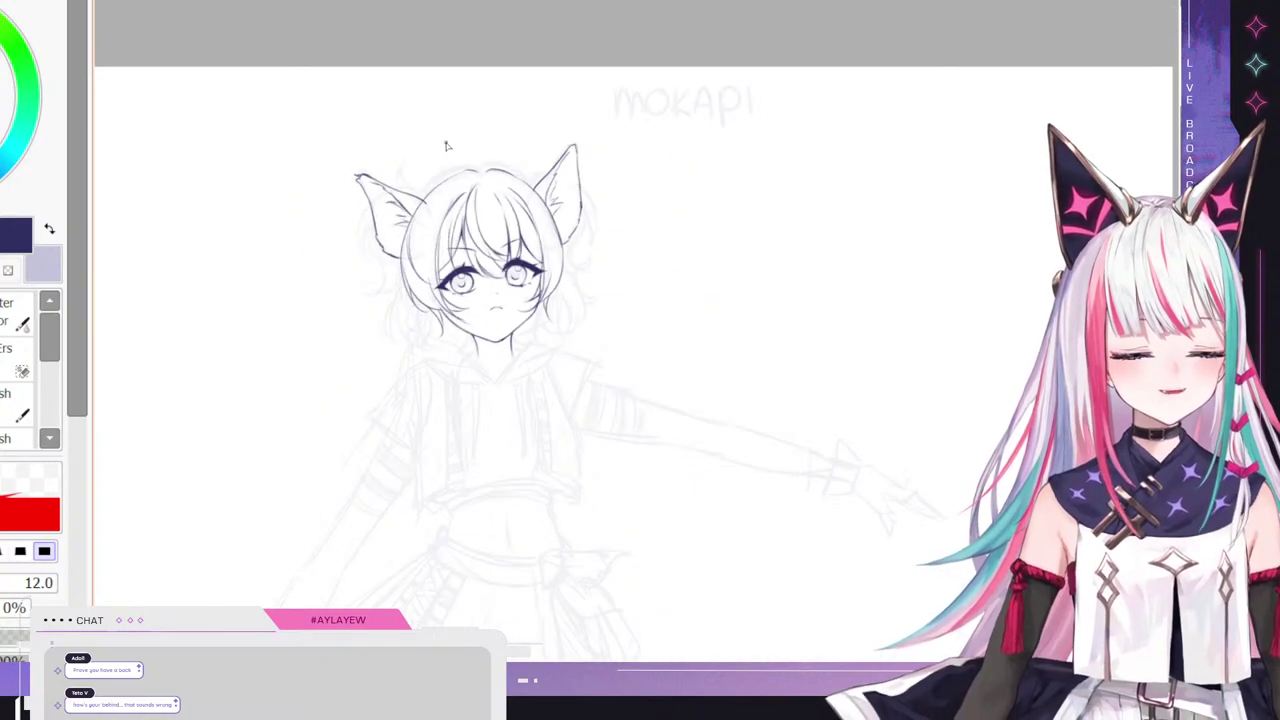
{"action": "scroll", "coordinate": [470, 210], "scroll_direction": "up", "scroll_amount": 1}
{"action": "scroll", "coordinate": [487, 262], "scroll_direction": "up", "scroll_amount": 1}
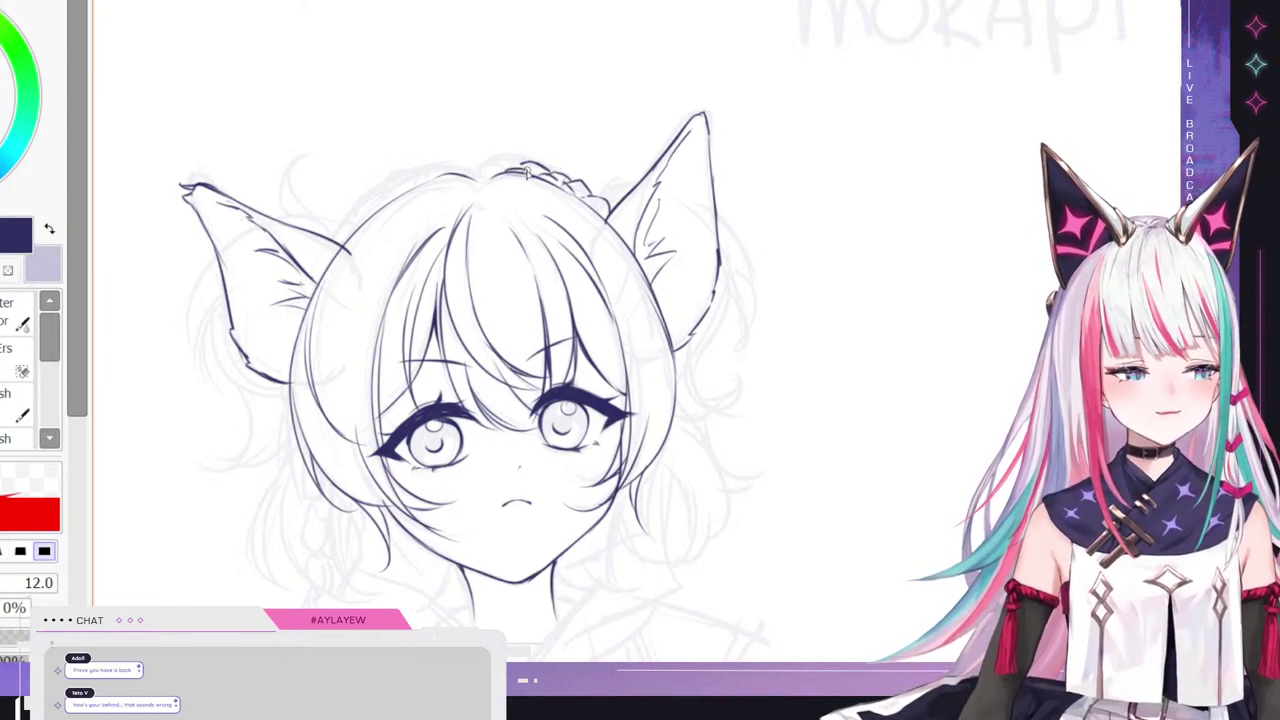
{"action": "left_click_drag", "start_coordinate": [515, 164], "coordinate": [485, 171]}
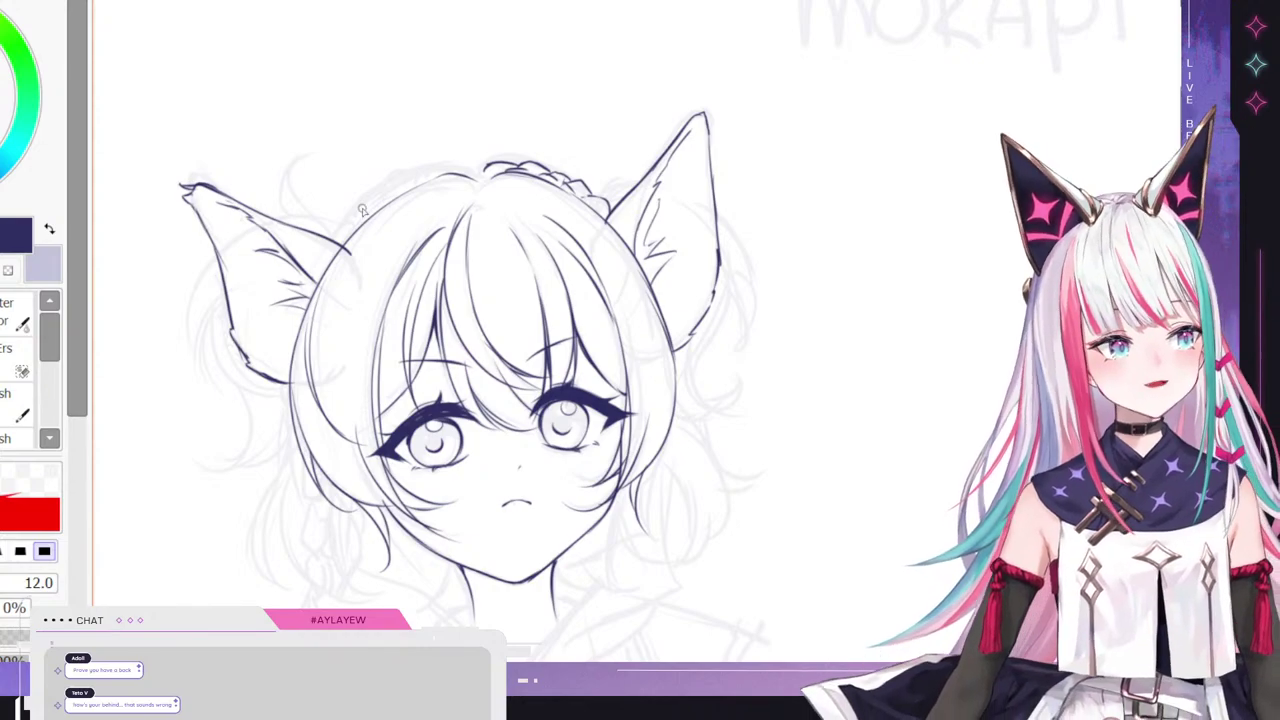
- Continue the crown braid from the left-hand ear over the top of the head to the hair parting
{"action": "mouse_move", "coordinate": [338, 244]}
{"action": "left_mouse_down"}
{"action": "mouse_move", "coordinate": [357, 206]}
{"action": "mouse_move", "coordinate": [351, 230]}
{"action": "mouse_move", "coordinate": [373, 217]}
{"action": "mouse_move", "coordinate": [370, 200]}
{"action": "mouse_move", "coordinate": [361, 206]}
{"action": "mouse_move", "coordinate": [381, 187]}
{"action": "mouse_move", "coordinate": [365, 211]}
{"action": "mouse_move", "coordinate": [402, 193]}
{"action": "left_mouse_up"}
{"action": "key", "text": "e"}
{"action": "key", "text": "n"}
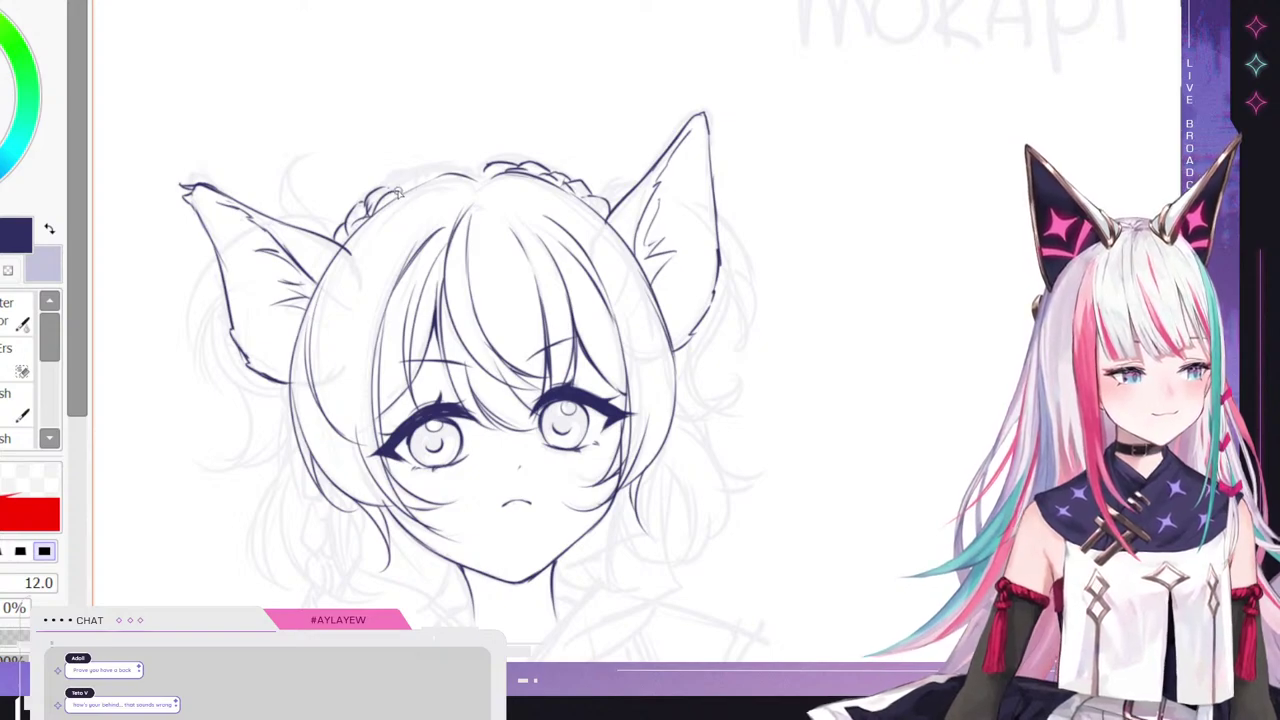
{"action": "mouse_move", "coordinate": [398, 181]}
{"action": "left_mouse_down"}
{"action": "mouse_move", "coordinate": [412, 188]}
{"action": "mouse_move", "coordinate": [444, 166]}
{"action": "mouse_move", "coordinate": [488, 174]}
{"action": "mouse_move", "coordinate": [481, 166]}
{"action": "left_mouse_up"}
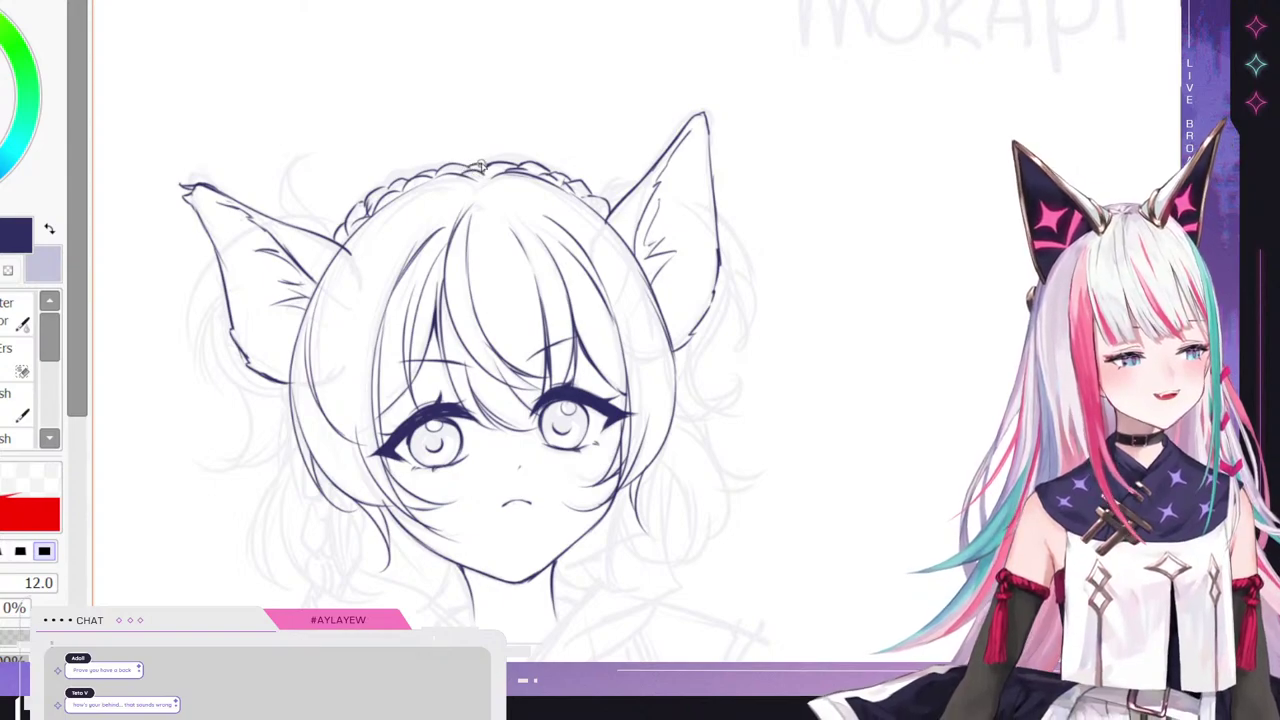
- Ink a thin braid hanging from the hair below the left-hand ear, beside the cheek
{"action": "scroll", "coordinate": [285, 298], "scroll_direction": "down", "scroll_amount": 3}
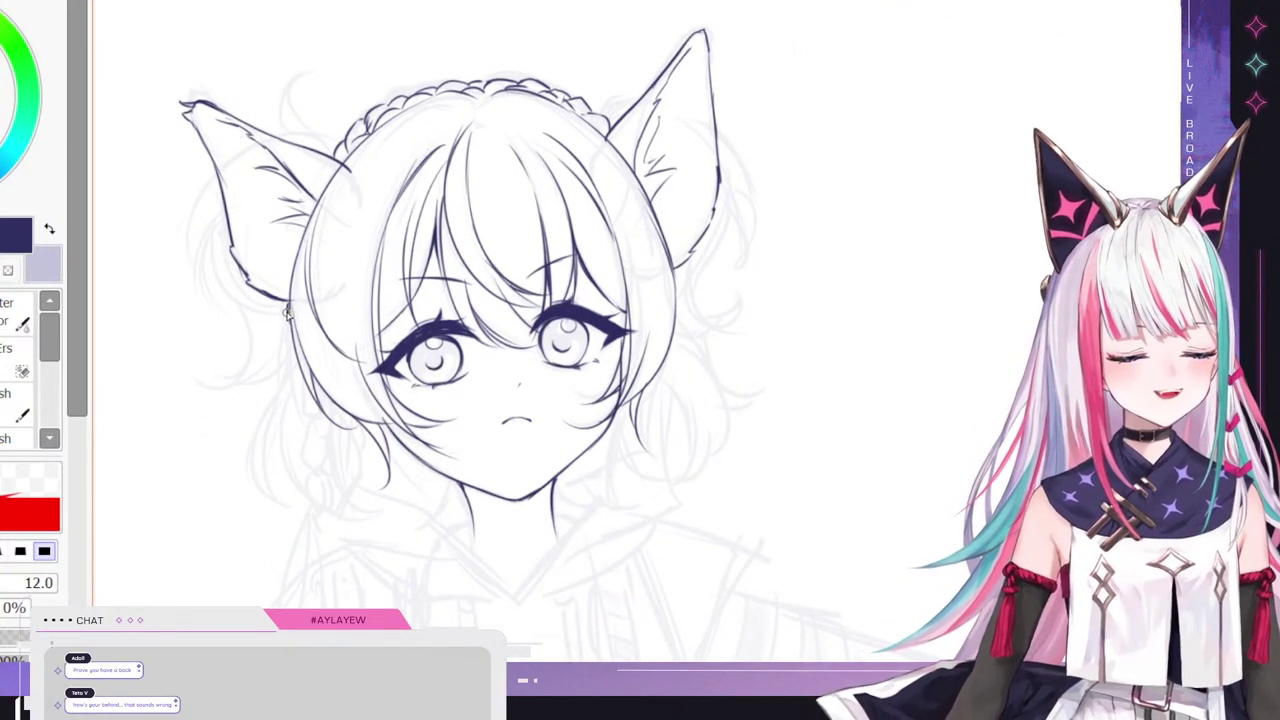
{"action": "mouse_move", "coordinate": [305, 380]}
{"action": "left_mouse_down"}
{"action": "mouse_move", "coordinate": [319, 424]}
{"action": "mouse_move", "coordinate": [316, 400]}
{"action": "left_mouse_up"}
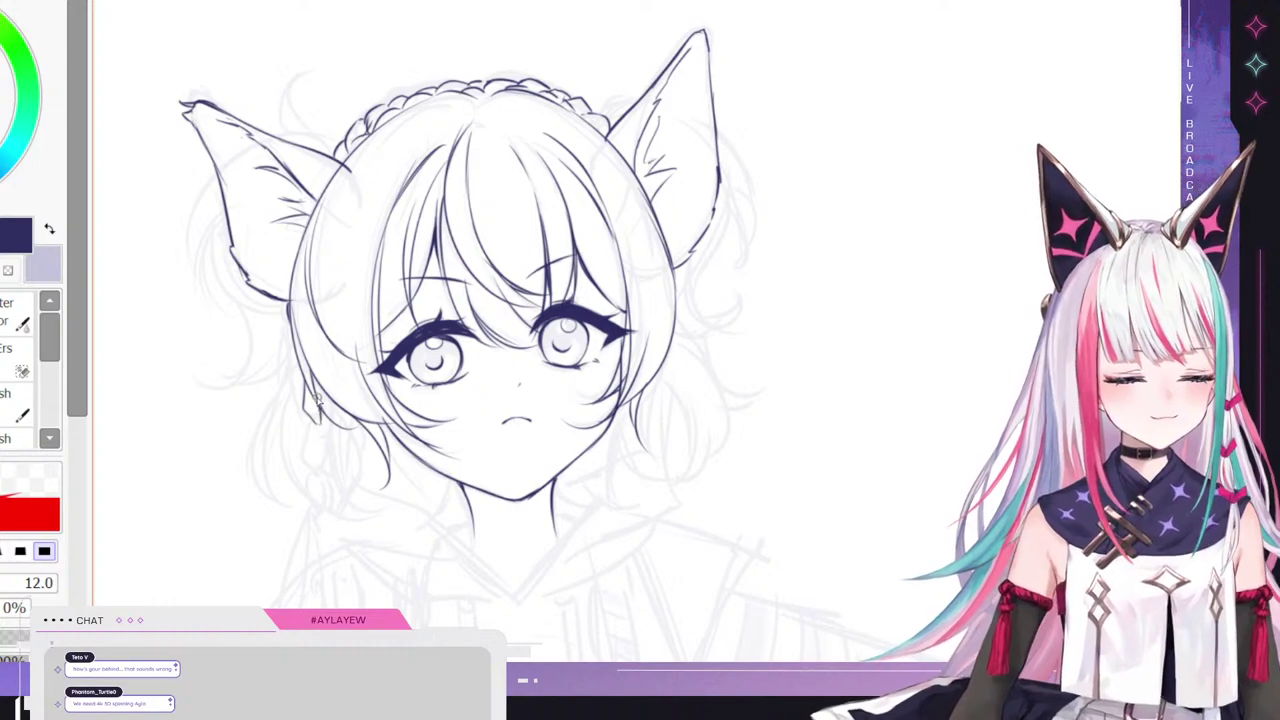
{"action": "scroll", "coordinate": [316, 398], "scroll_direction": "down", "scroll_amount": 2}
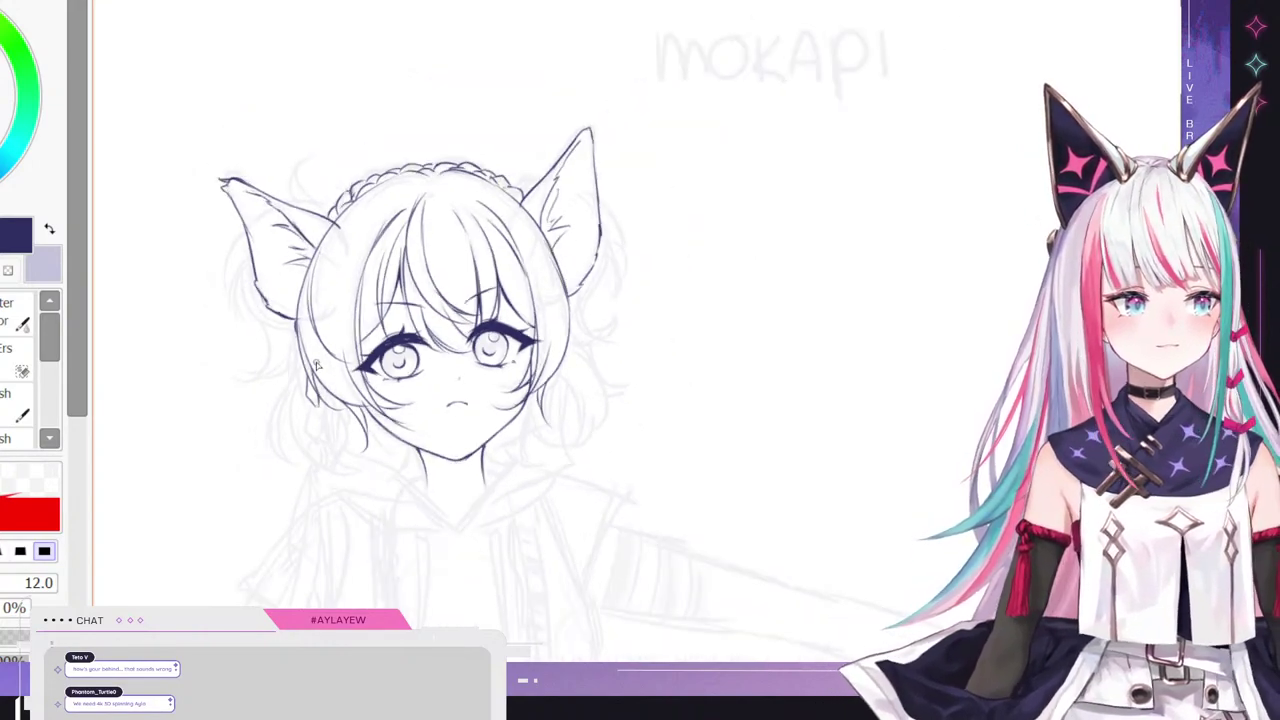
{"action": "scroll", "coordinate": [288, 402], "scroll_direction": "up", "scroll_amount": 4}
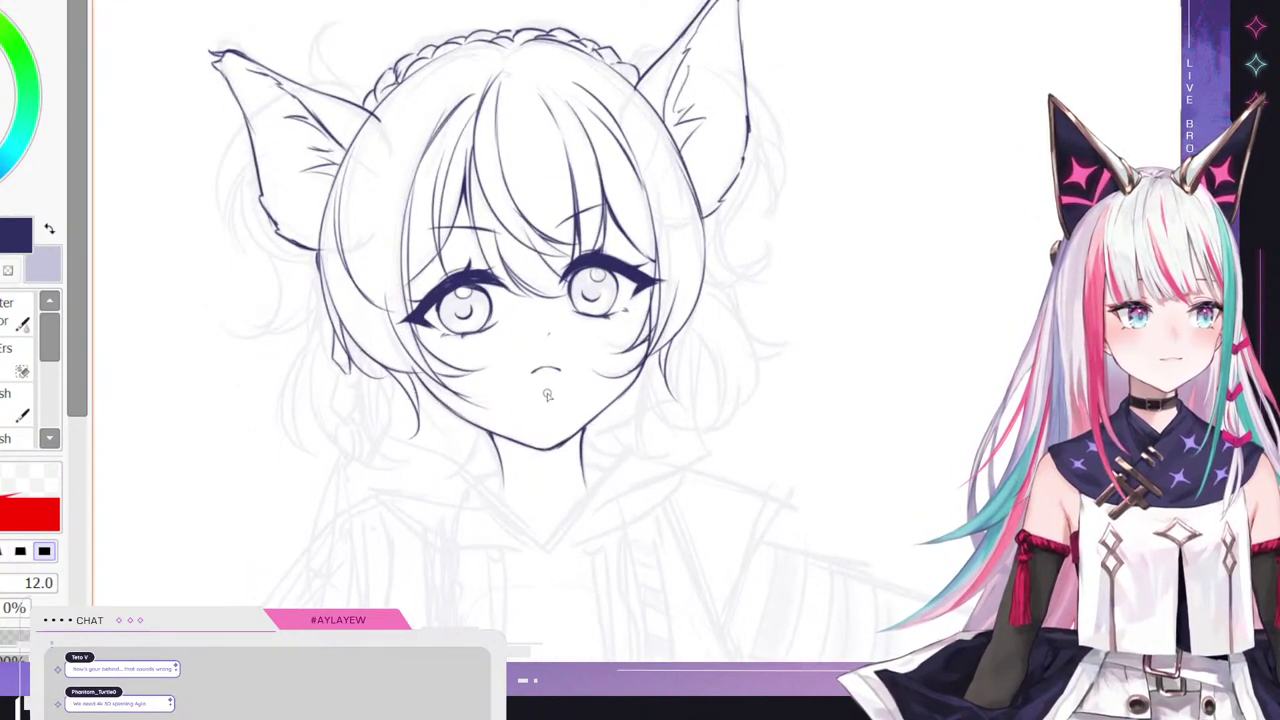
{"action": "scroll", "coordinate": [320, 486], "scroll_direction": "up", "scroll_amount": 1}
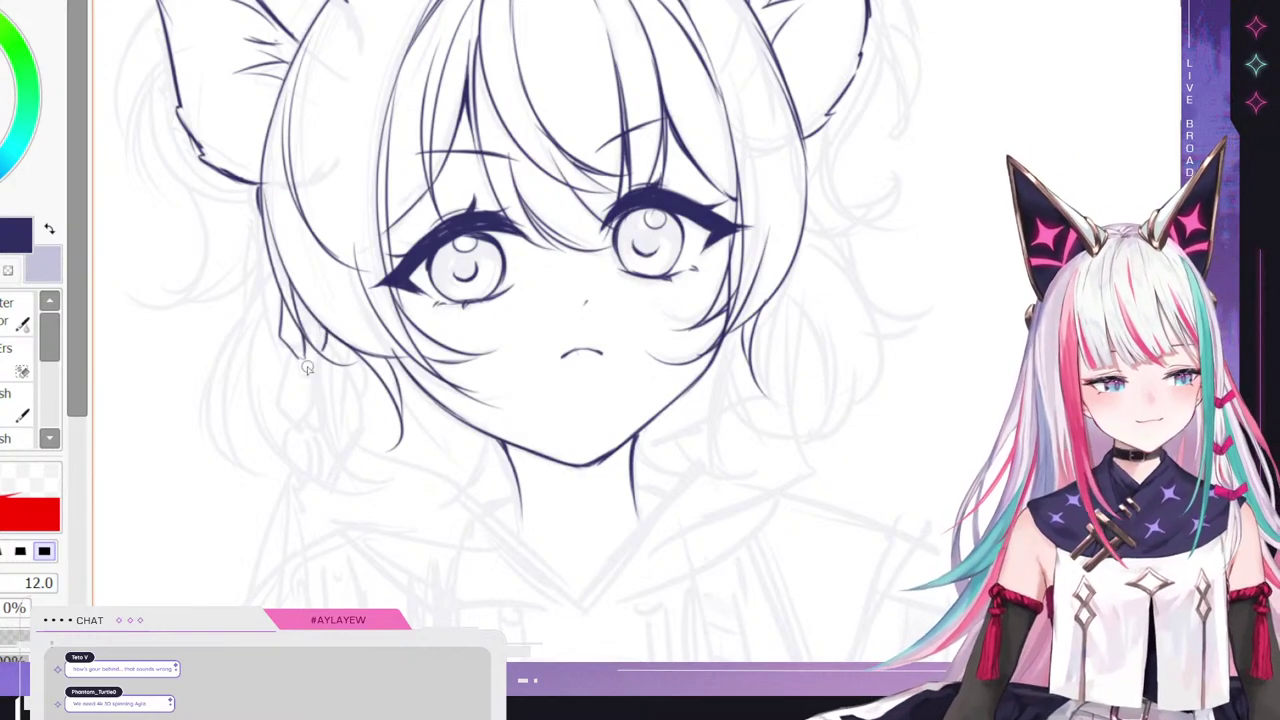
{"action": "mouse_move", "coordinate": [304, 342]}
{"action": "left_mouse_down"}
{"action": "mouse_move", "coordinate": [301, 373]}
{"action": "mouse_move", "coordinate": [280, 367]}
{"action": "mouse_move", "coordinate": [303, 399]}
{"action": "mouse_move", "coordinate": [322, 356]}
{"action": "mouse_move", "coordinate": [306, 402]}
{"action": "mouse_move", "coordinate": [280, 412]}
{"action": "mouse_move", "coordinate": [302, 433]}
{"action": "mouse_move", "coordinate": [317, 395]}
{"action": "mouse_move", "coordinate": [313, 430]}
{"action": "mouse_move", "coordinate": [313, 399]}
{"action": "mouse_move", "coordinate": [284, 452]}
{"action": "mouse_move", "coordinate": [298, 430]}
{"action": "mouse_move", "coordinate": [314, 432]}
{"action": "mouse_move", "coordinate": [310, 458]}
{"action": "left_mouse_up"}
- Lasso the hanging braid and transform it to sit closer to the face under the hair's edge
{"action": "scroll", "coordinate": [260, 396], "scroll_direction": "down", "scroll_amount": 5}
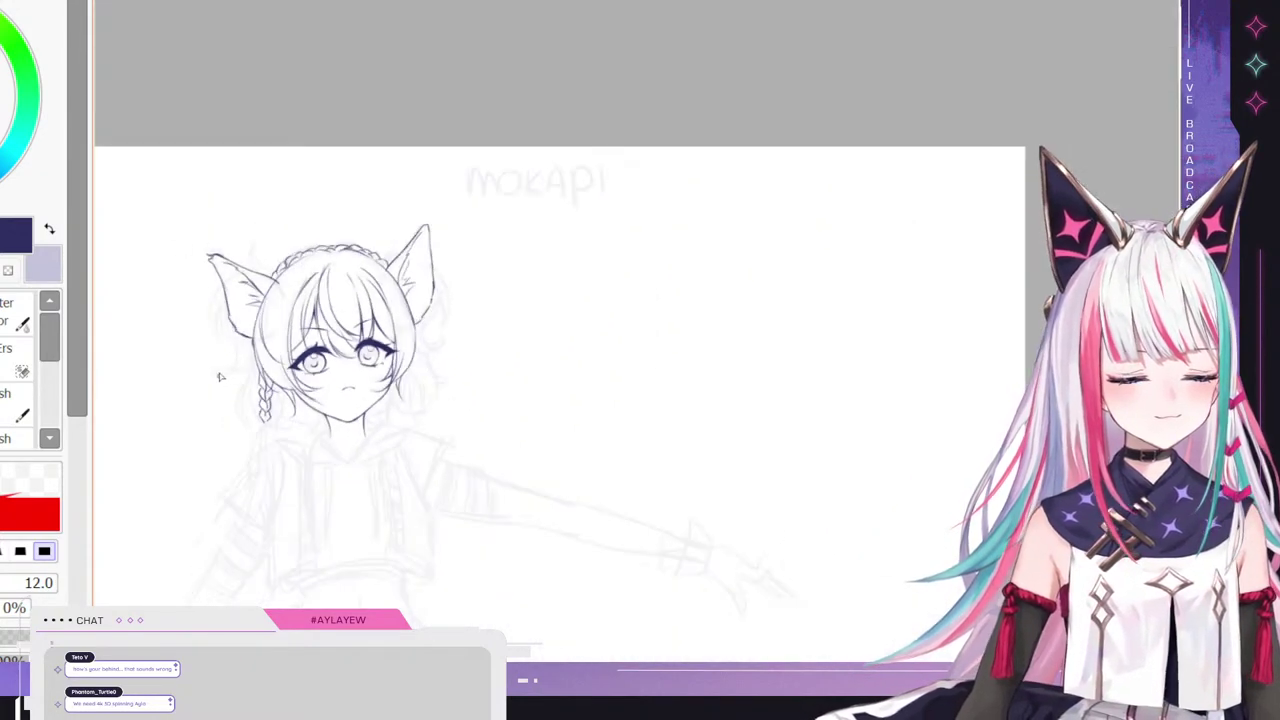
{"action": "scroll", "coordinate": [266, 408], "scroll_direction": "up", "scroll_amount": 2}
{"action": "scroll", "coordinate": [302, 407], "scroll_direction": "down", "scroll_amount": 1}
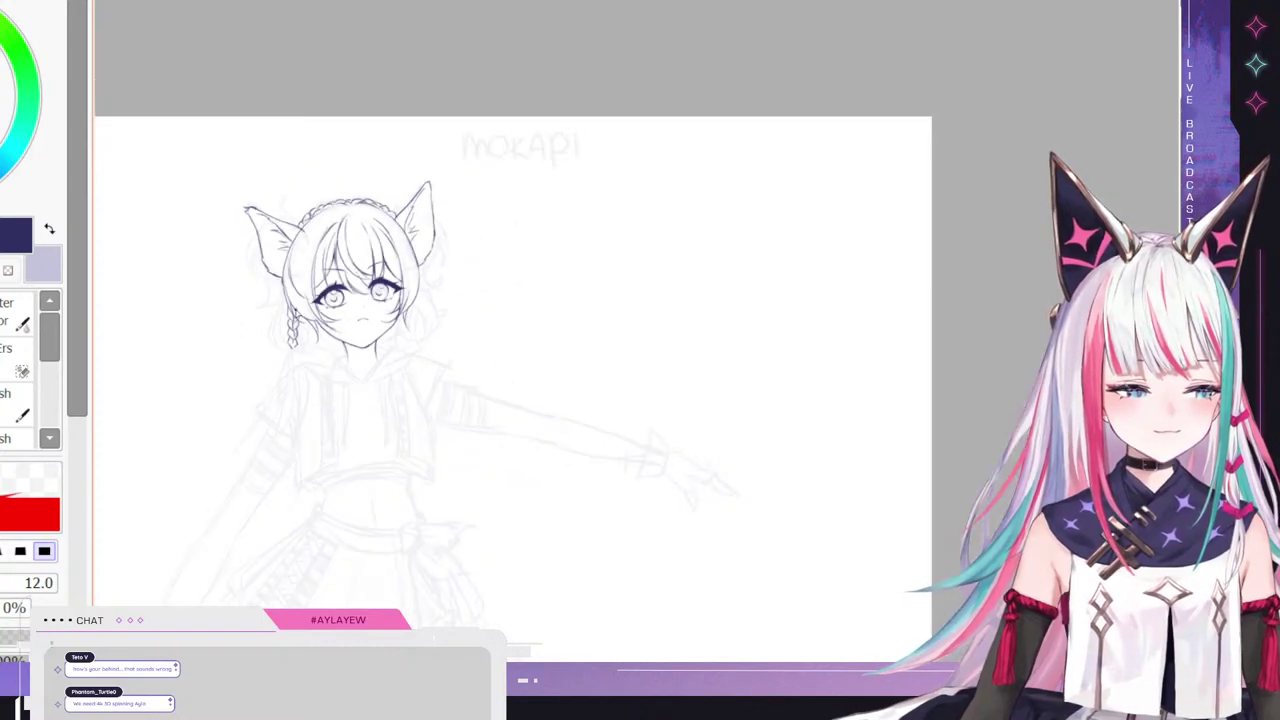
{"action": "scroll", "coordinate": [295, 330], "scroll_direction": "up", "scroll_amount": 3}
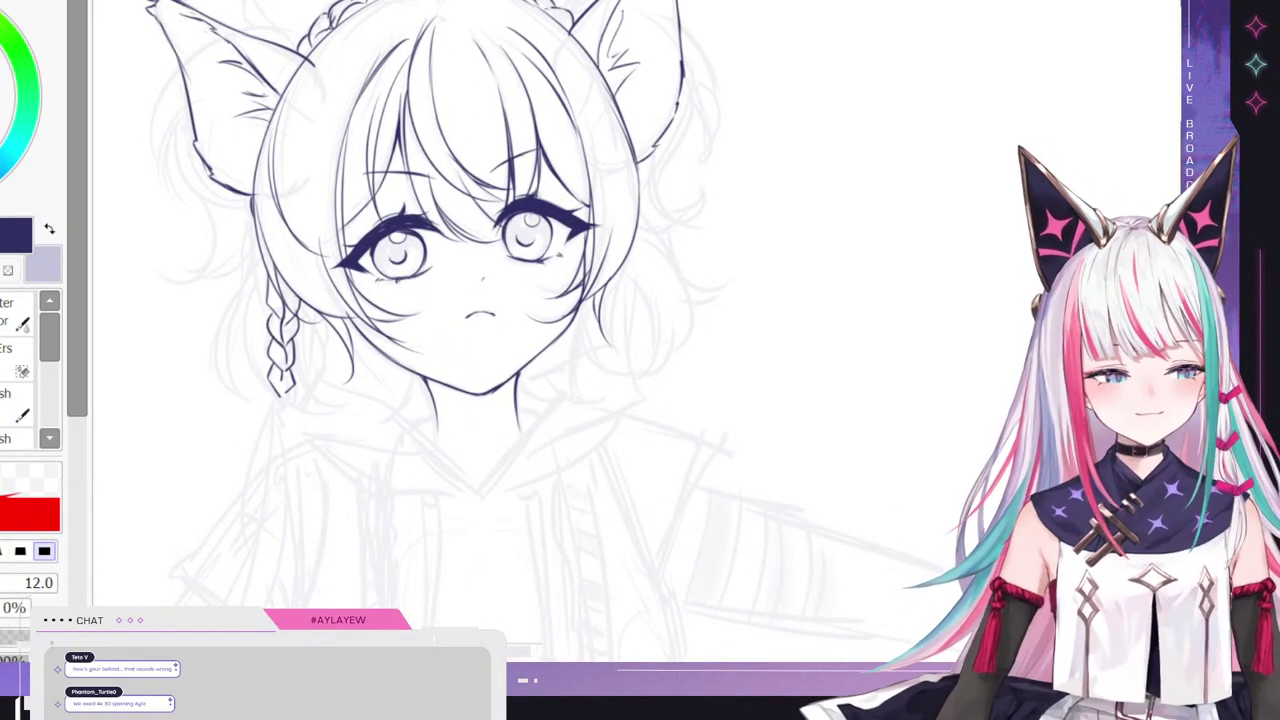
{"action": "key", "text": "l"}
{"action": "mouse_move", "coordinate": [242, 305]}
{"action": "left_mouse_down"}
{"action": "mouse_move", "coordinate": [284, 251]}
{"action": "mouse_move", "coordinate": [347, 449]}
{"action": "mouse_move", "coordinate": [244, 302]}
{"action": "left_mouse_up"}
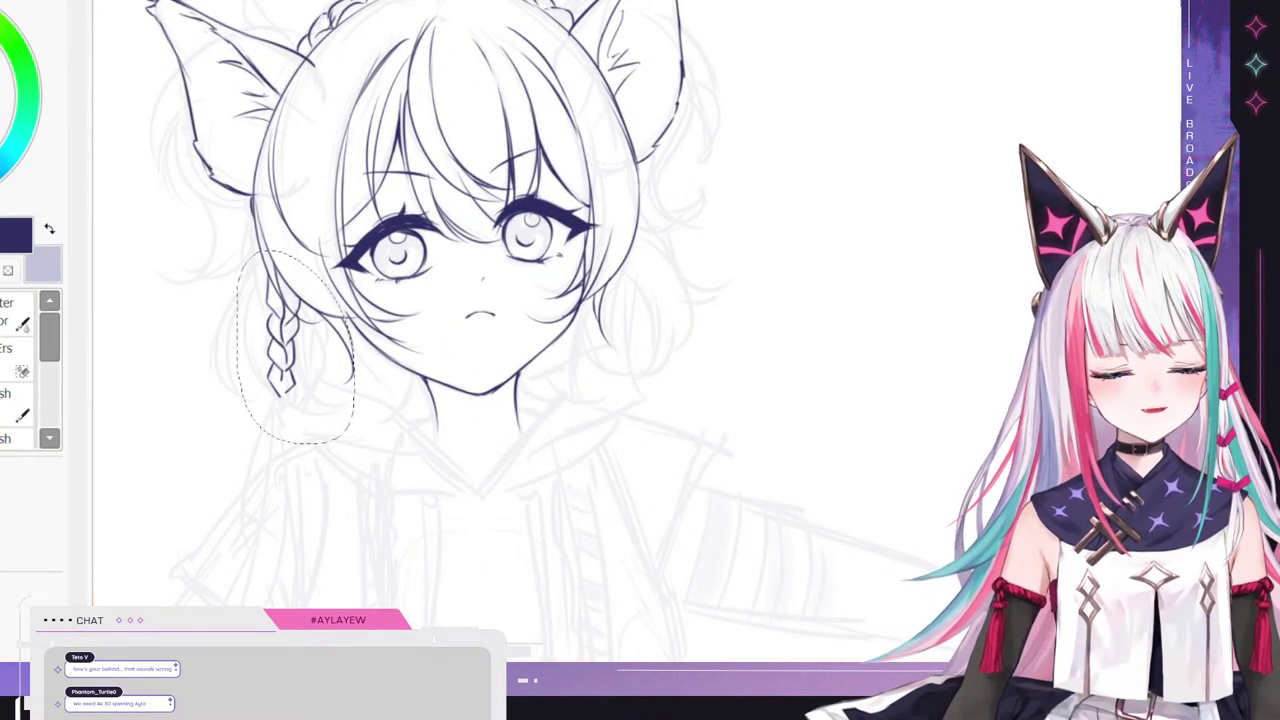
{"action": "key", "text": "ctrl"}
{"action": "left_click_drag", "start_coordinate": [386, 404], "coordinate": [418, 410]}
{"action": "key", "text": "ctrl+t"}
{"action": "left_click_drag", "start_coordinate": [451, 265], "coordinate": [438, 250]}
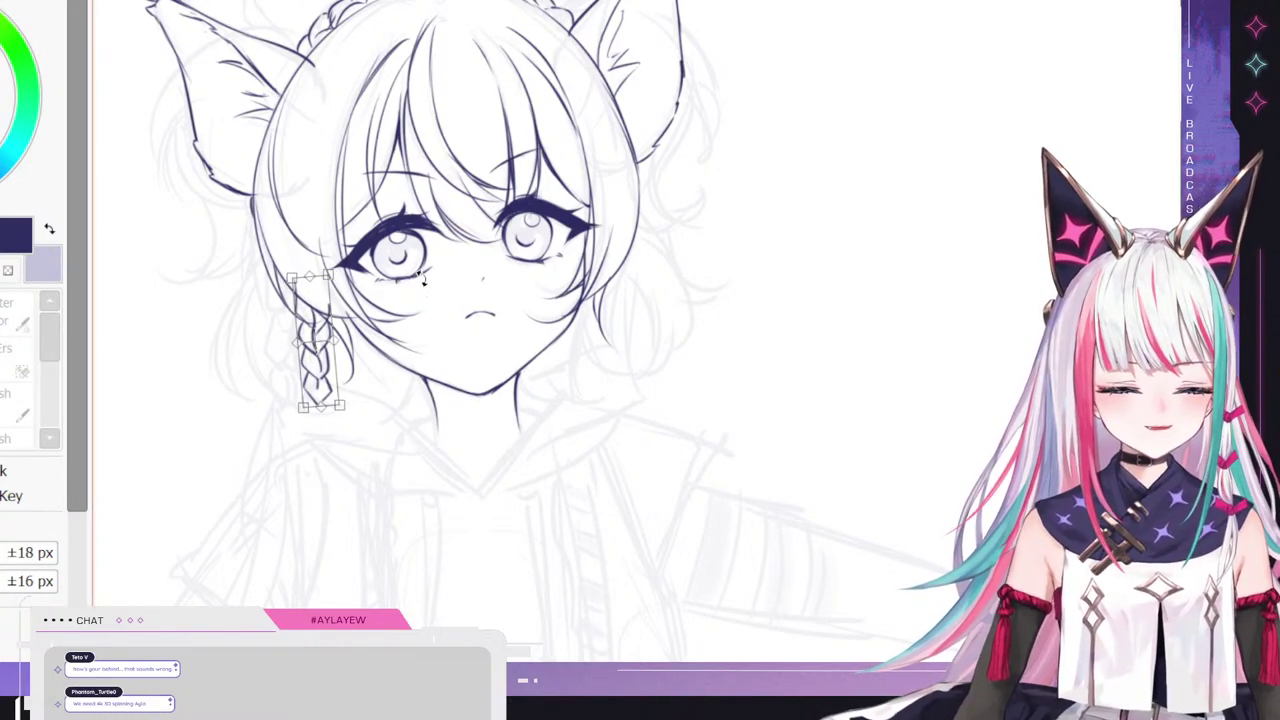
{"action": "key", "text": "Return"}
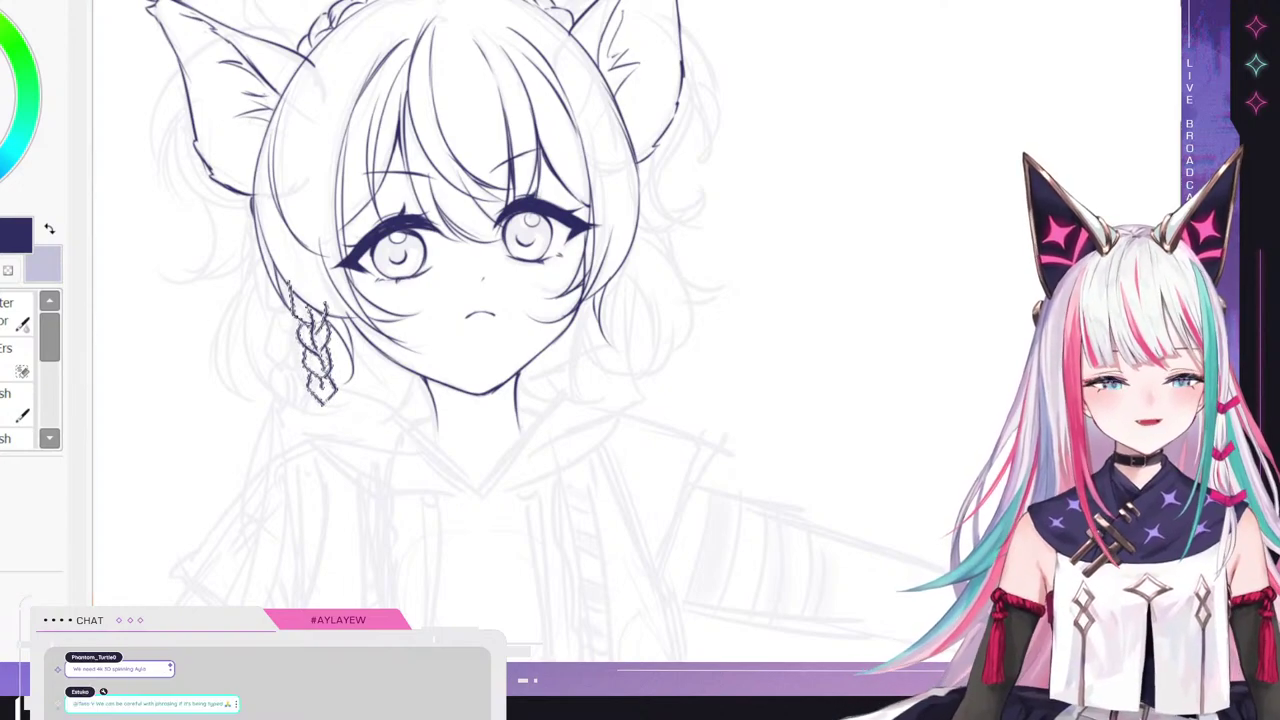
- Select the lower half of the hanging braid and tilt it slightly to bend the braid
{"action": "key", "text": "ctrl+d"}
{"action": "mouse_move", "coordinate": [331, 348]}
{"action": "left_mouse_down"}
{"action": "mouse_move", "coordinate": [357, 379]}
{"action": "mouse_move", "coordinate": [275, 400]}
{"action": "left_mouse_up"}
{"action": "key", "text": "ctrl+t"}
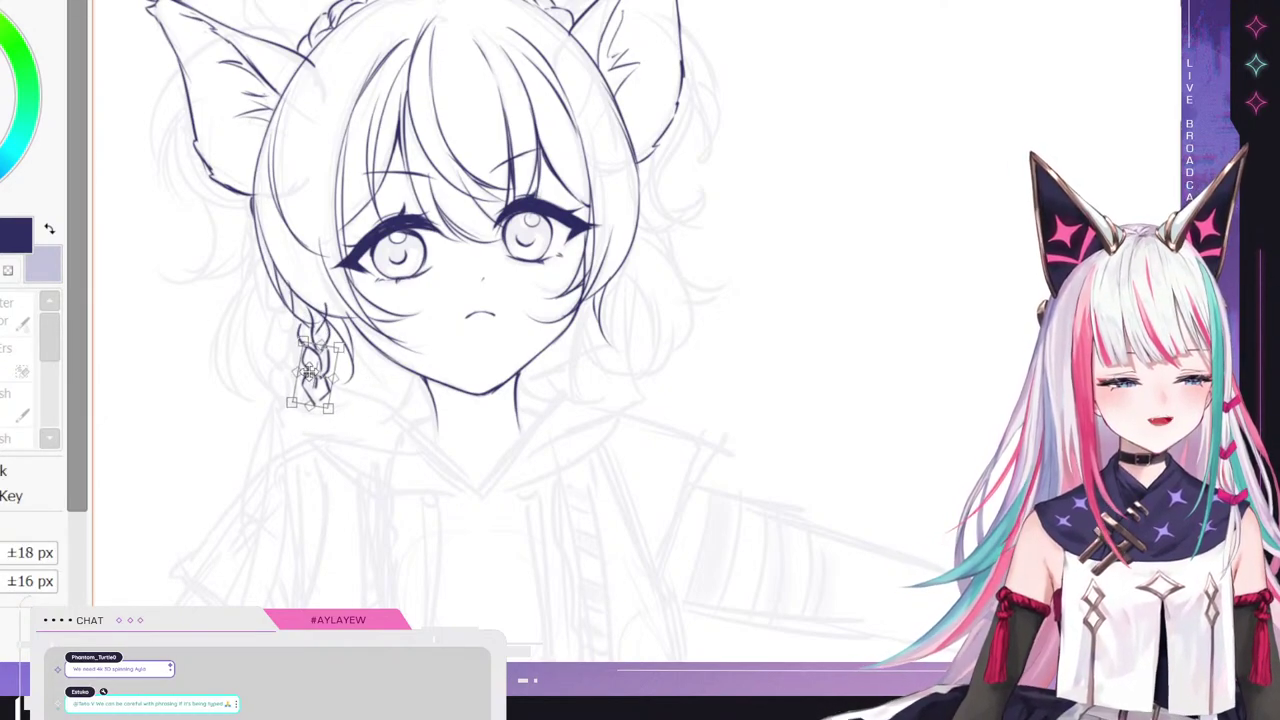
{"action": "key", "text": "Return"}
{"action": "key", "text": "b"}
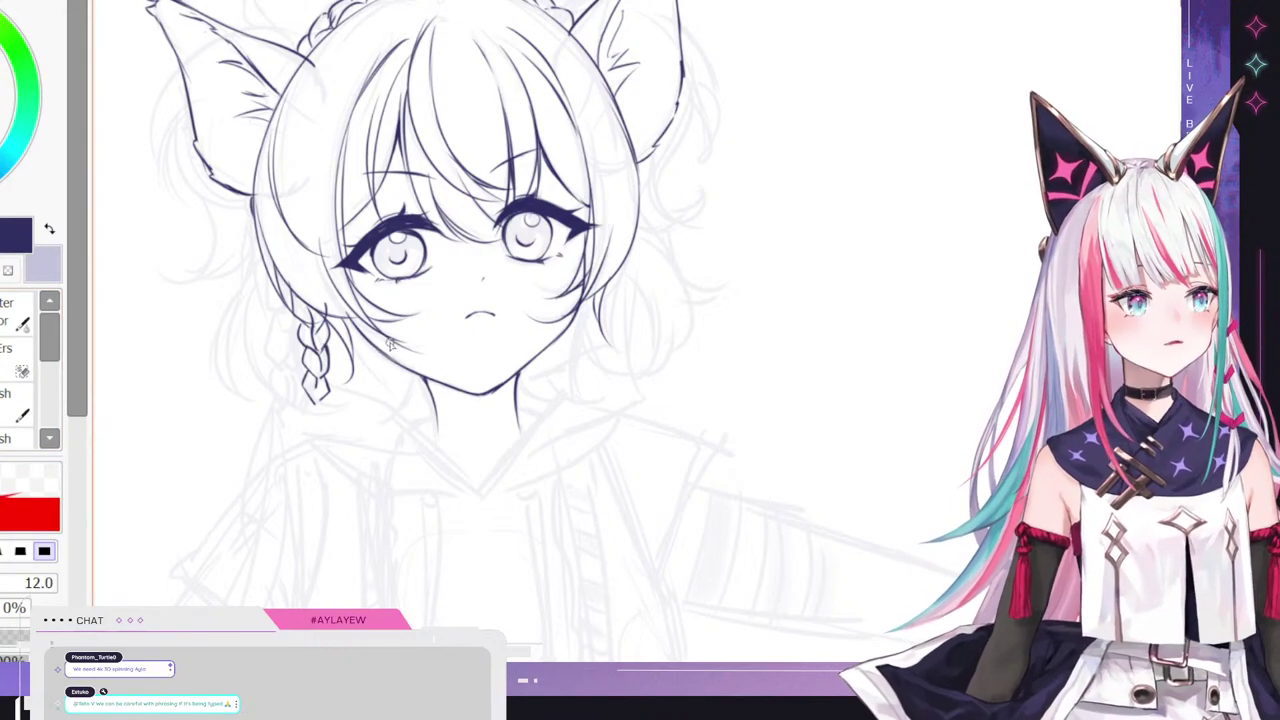
- Redraw the top strands joining the hanging braid to the hair and erase the line ends sticking out above it
{"action": "scroll", "coordinate": [380, 355], "scroll_direction": "up", "scroll_amount": 1}
{"action": "scroll", "coordinate": [313, 420], "scroll_direction": "up", "scroll_amount": 1}
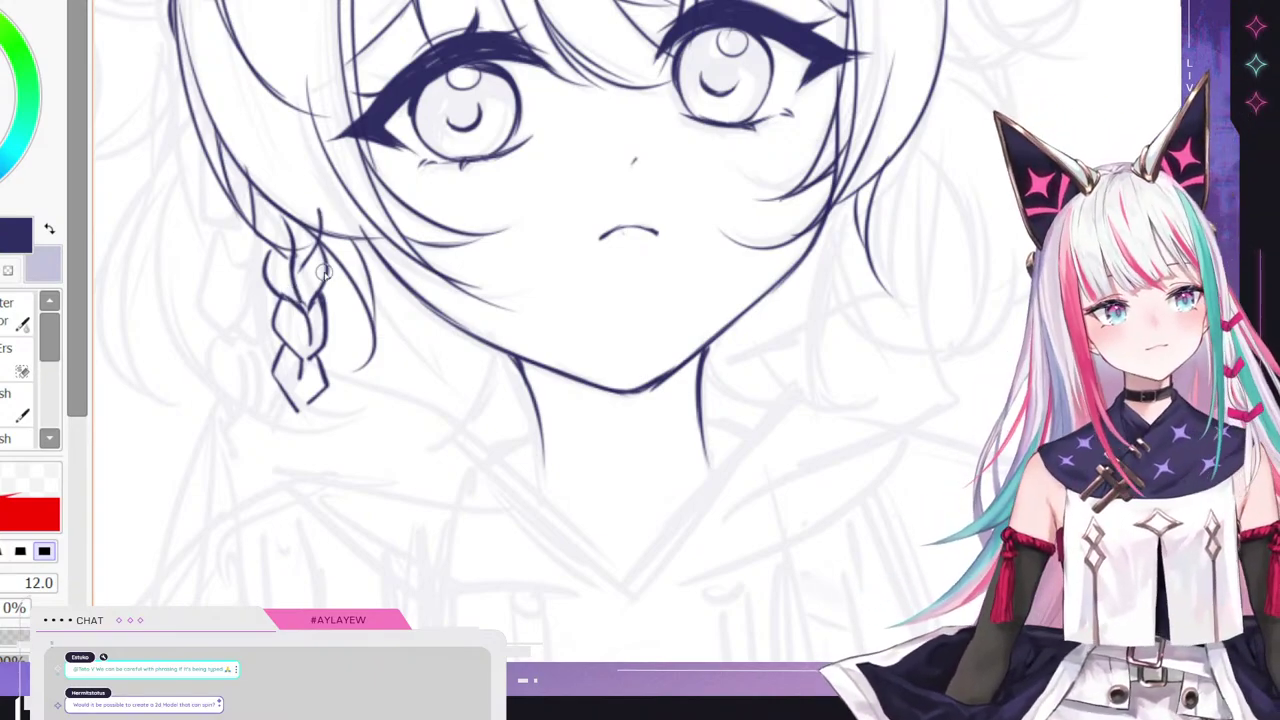
{"action": "key", "text": "e"}
{"action": "left_click_drag", "start_coordinate": [308, 206], "coordinate": [326, 230]}
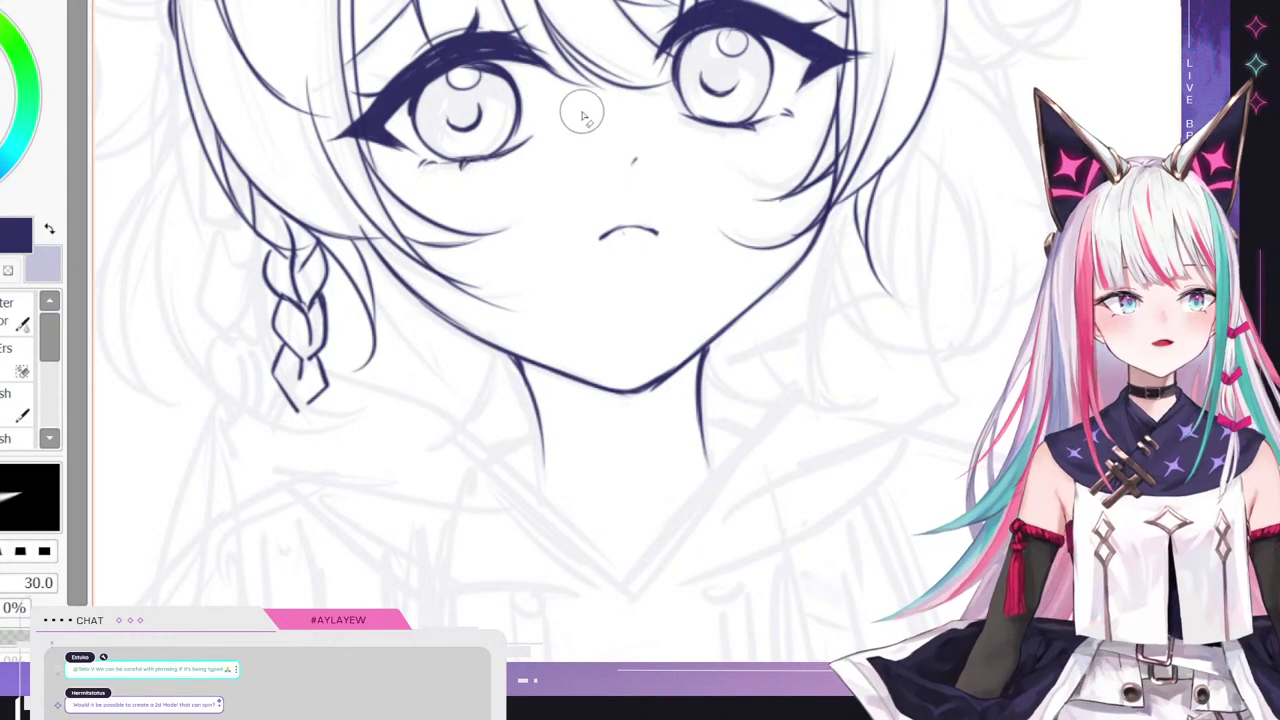
- Ink a small bow with two pointed flaps at the lower end of the hanging braid and clean up its right-hand flap
{"action": "scroll", "coordinate": [440, 262], "scroll_direction": "down", "scroll_amount": 3}
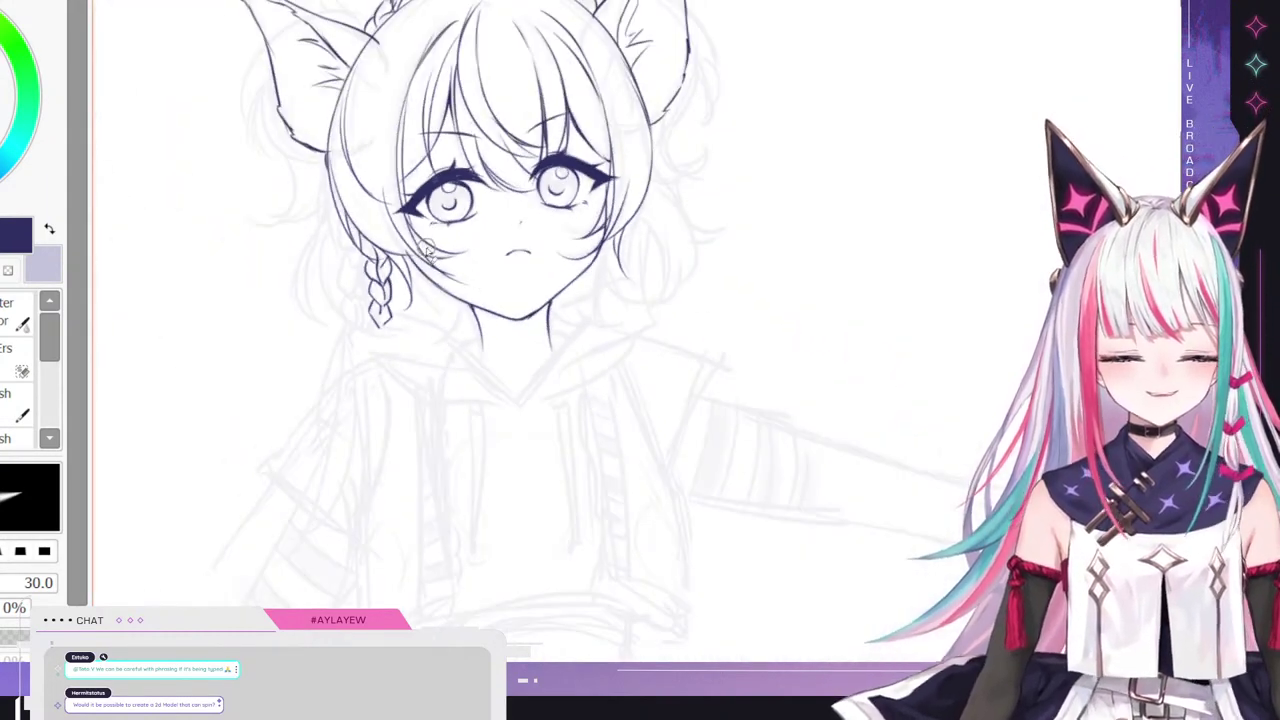
{"action": "scroll", "coordinate": [428, 255], "scroll_direction": "down", "scroll_amount": 5}
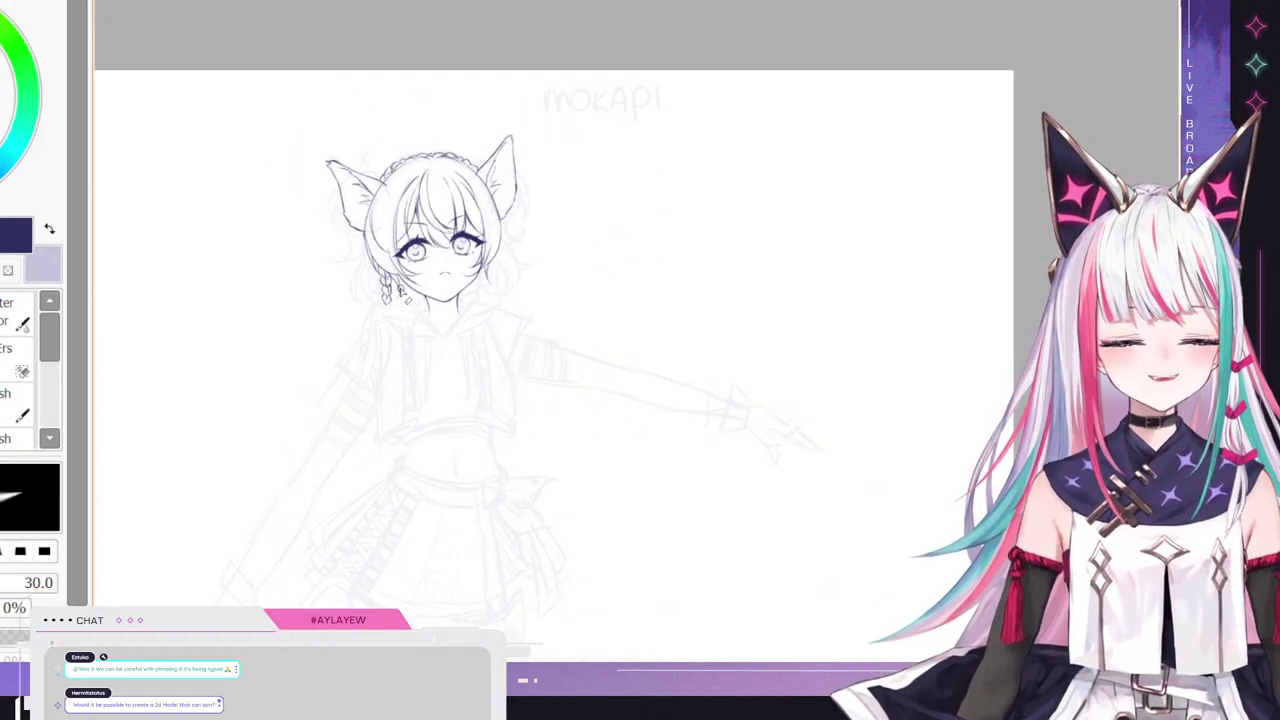
{"action": "scroll", "coordinate": [401, 293], "scroll_direction": "up", "scroll_amount": 5}
{"action": "key", "text": "n"}
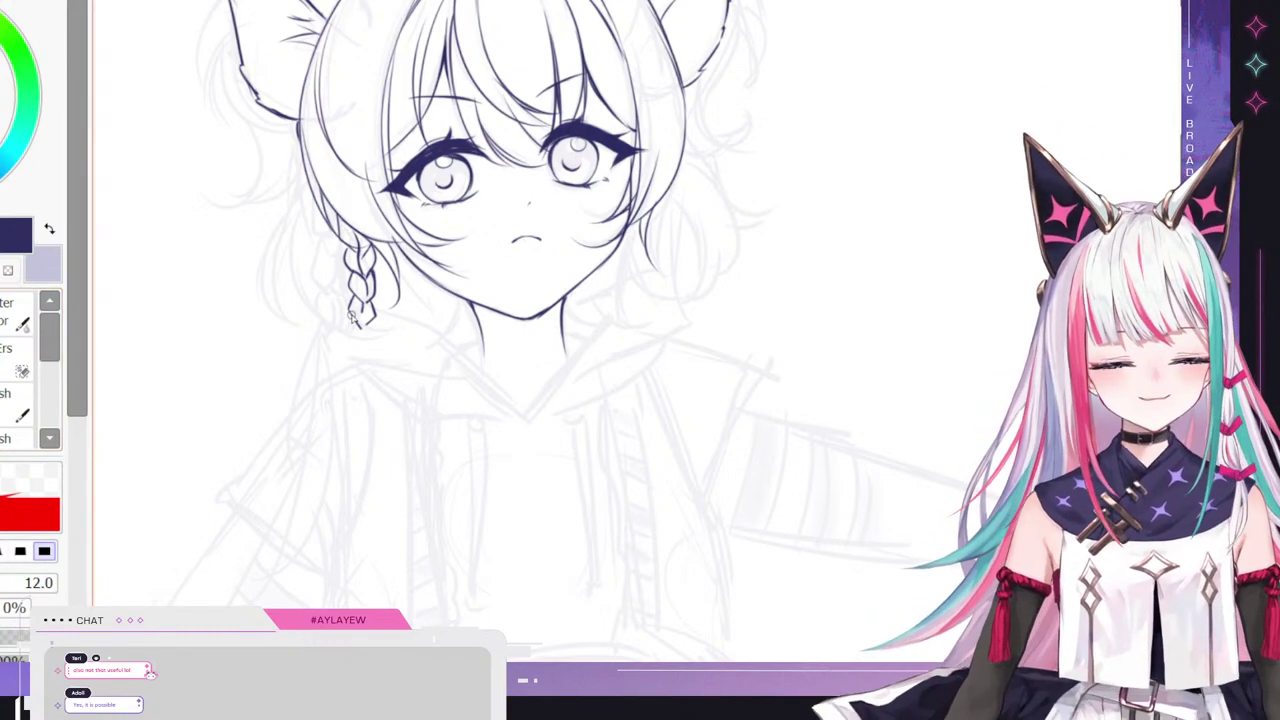
{"action": "scroll", "coordinate": [352, 316], "scroll_direction": "down", "scroll_amount": 5}
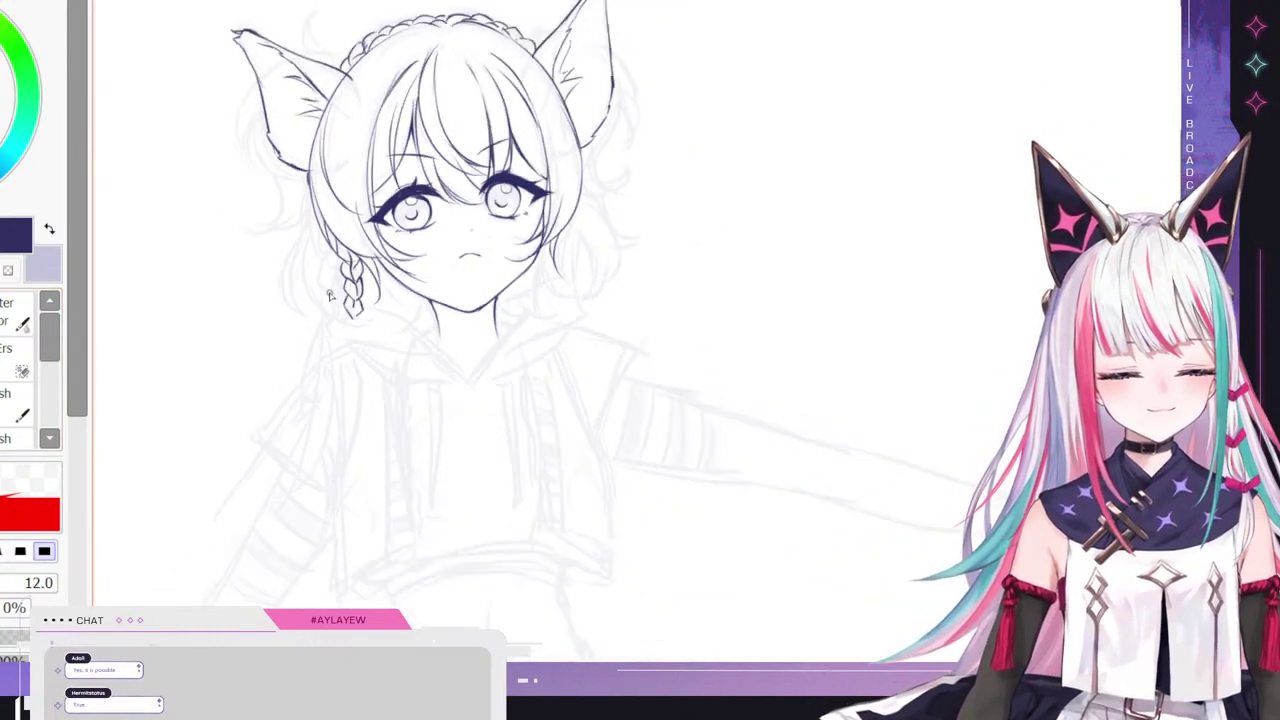
{"action": "scroll", "coordinate": [338, 323], "scroll_direction": "up", "scroll_amount": 2}
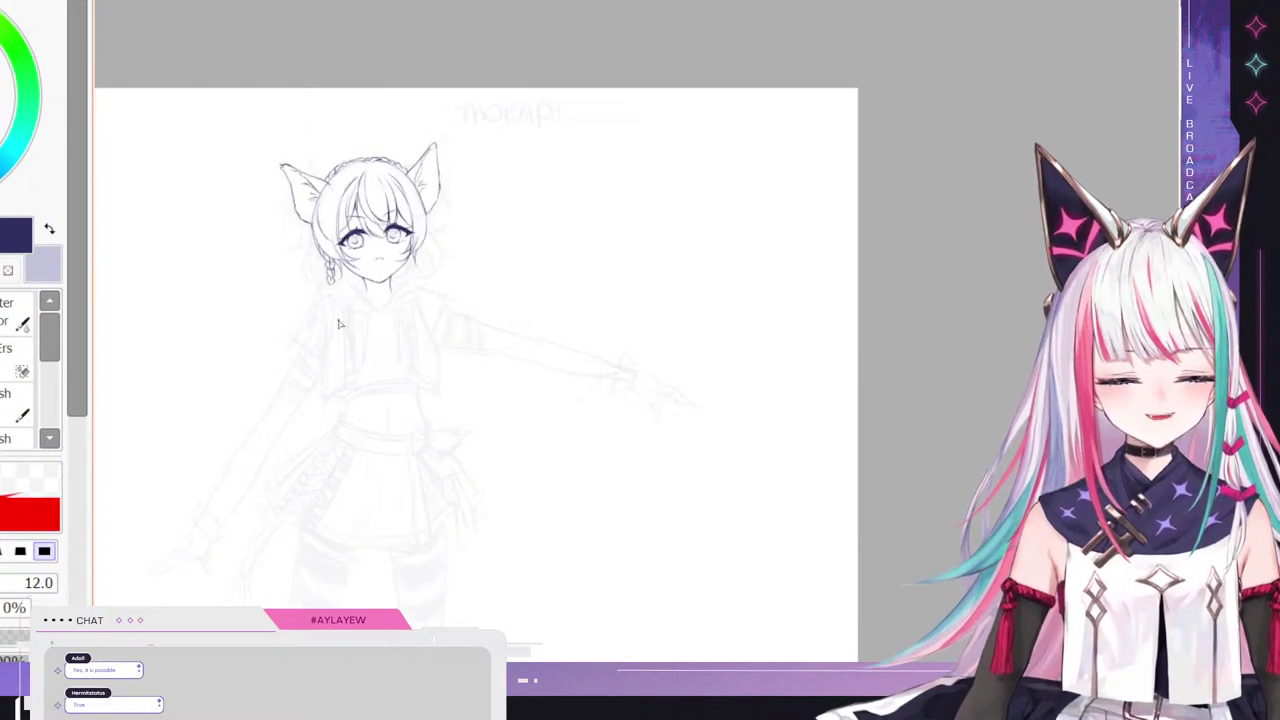
{"action": "scroll", "coordinate": [323, 284], "scroll_direction": "up", "scroll_amount": 4}
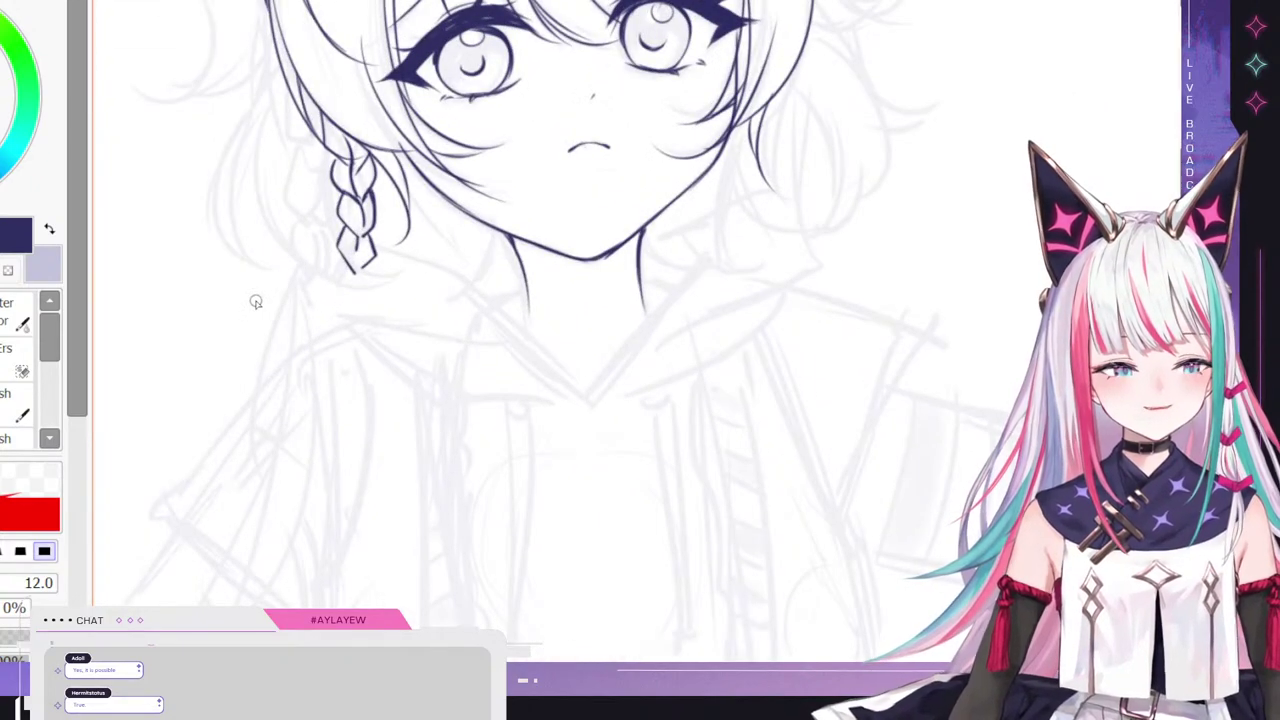
{"action": "mouse_move", "coordinate": [343, 277]}
{"action": "left_mouse_down"}
{"action": "mouse_move", "coordinate": [297, 345]}
{"action": "mouse_move", "coordinate": [360, 313]}
{"action": "mouse_move", "coordinate": [352, 277]}
{"action": "mouse_move", "coordinate": [377, 327]}
{"action": "mouse_move", "coordinate": [418, 332]}
{"action": "left_mouse_up"}
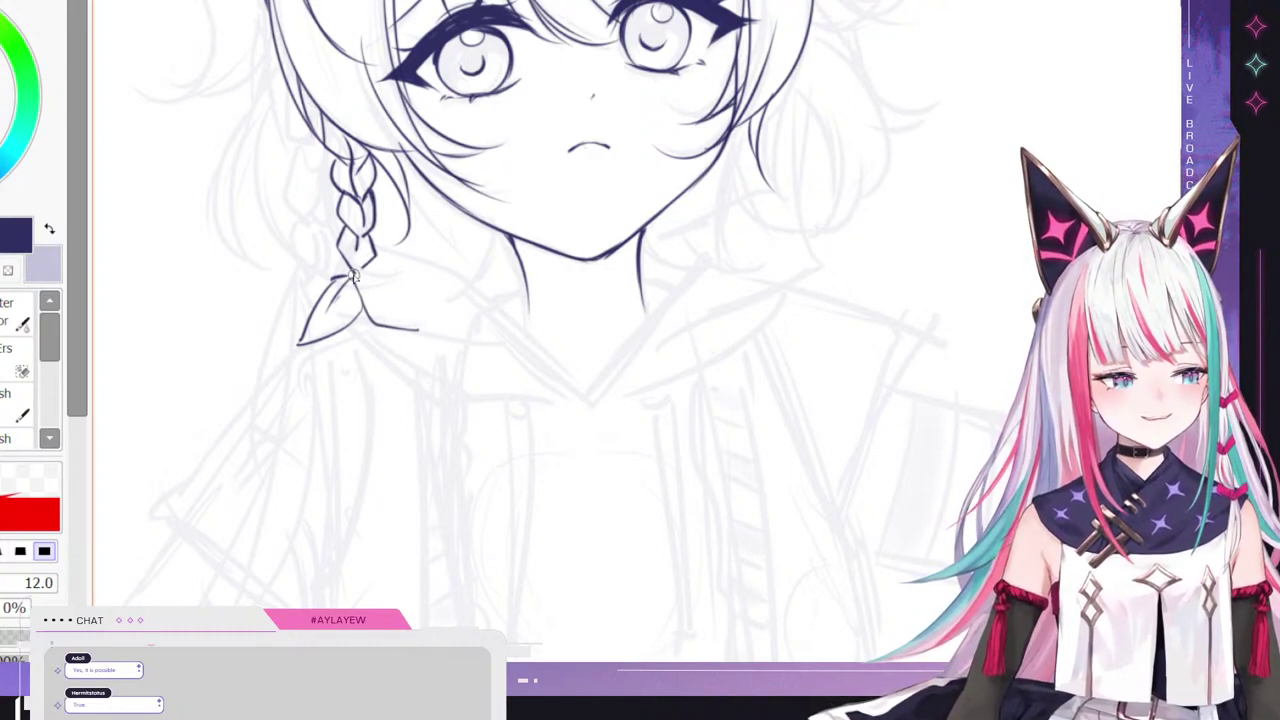
{"action": "mouse_move", "coordinate": [352, 276]}
{"action": "left_mouse_down"}
{"action": "mouse_move", "coordinate": [400, 320]}
{"action": "mouse_move", "coordinate": [398, 305]}
{"action": "left_mouse_up"}
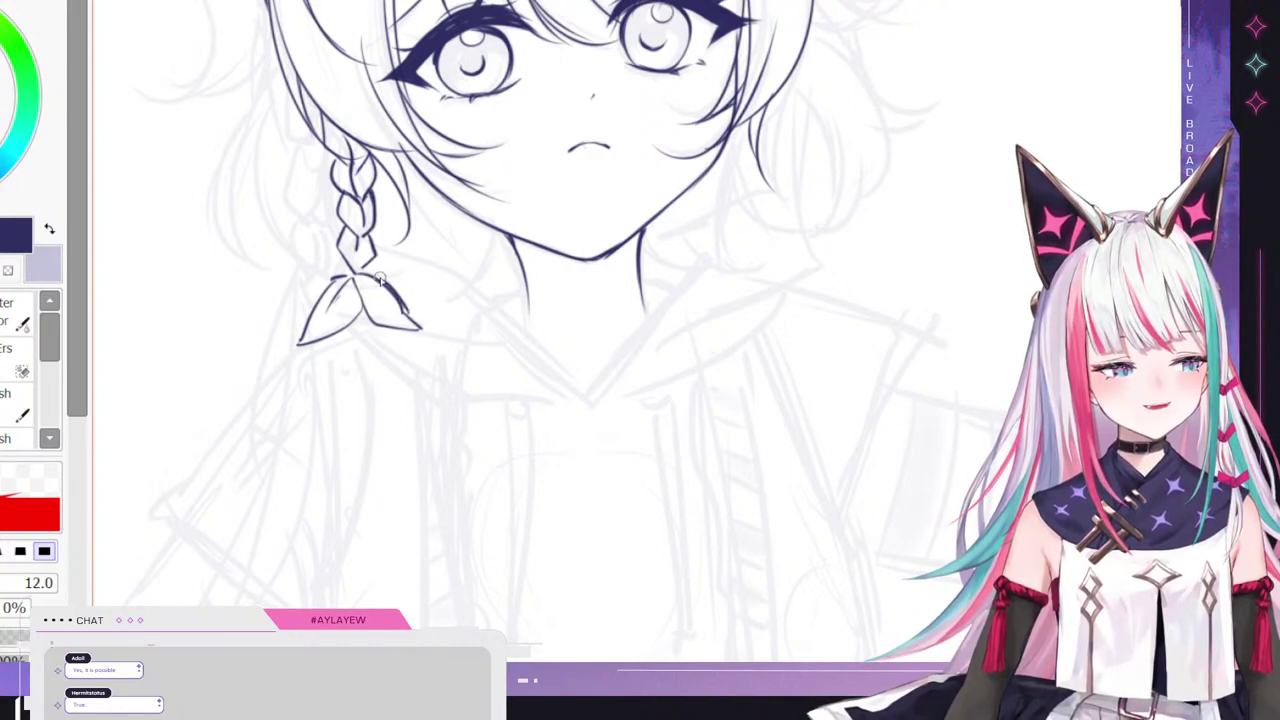
{"action": "left_click_drag", "start_coordinate": [380, 281], "coordinate": [415, 327]}
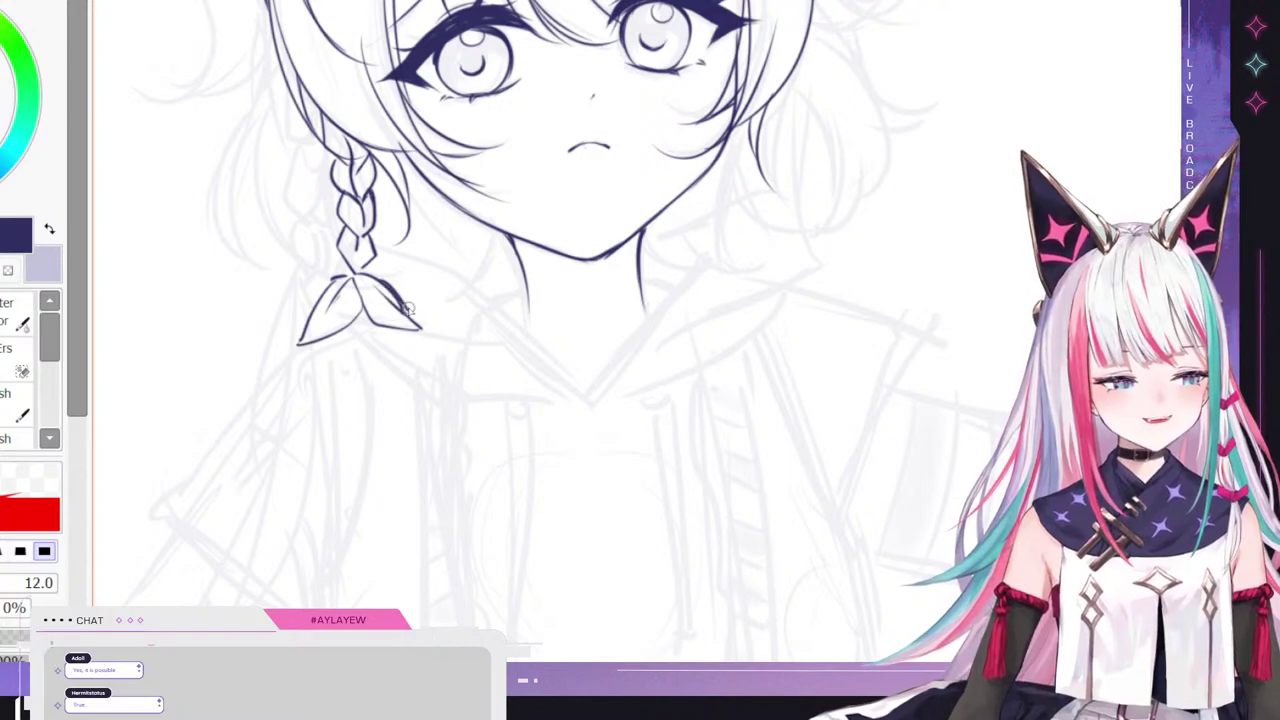
{"action": "key", "text": "e"}
{"action": "mouse_move", "coordinate": [372, 280]}
{"action": "left_mouse_down"}
{"action": "mouse_move", "coordinate": [414, 322]}
{"action": "mouse_move", "coordinate": [296, 281]}
{"action": "mouse_move", "coordinate": [422, 330]}
{"action": "mouse_move", "coordinate": [385, 284]}
{"action": "left_mouse_up"}
- Ink a long, thin, wavy tail of loose hair hanging below the braid's bow, ending in a curved tip at the jacket's side
{"action": "key", "text": "b"}
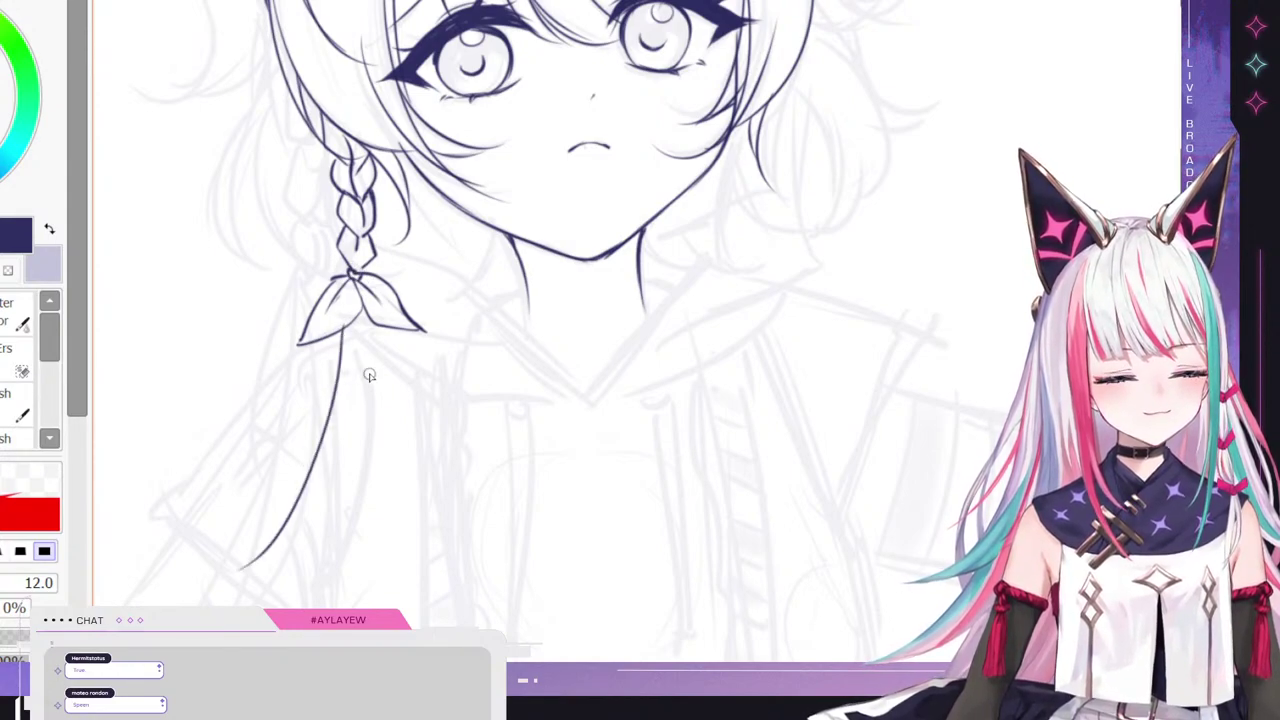
{"action": "mouse_move", "coordinate": [336, 342]}
{"action": "left_mouse_down"}
{"action": "mouse_move", "coordinate": [320, 533]}
{"action": "mouse_move", "coordinate": [329, 336]}
{"action": "mouse_move", "coordinate": [313, 450]}
{"action": "left_mouse_up"}
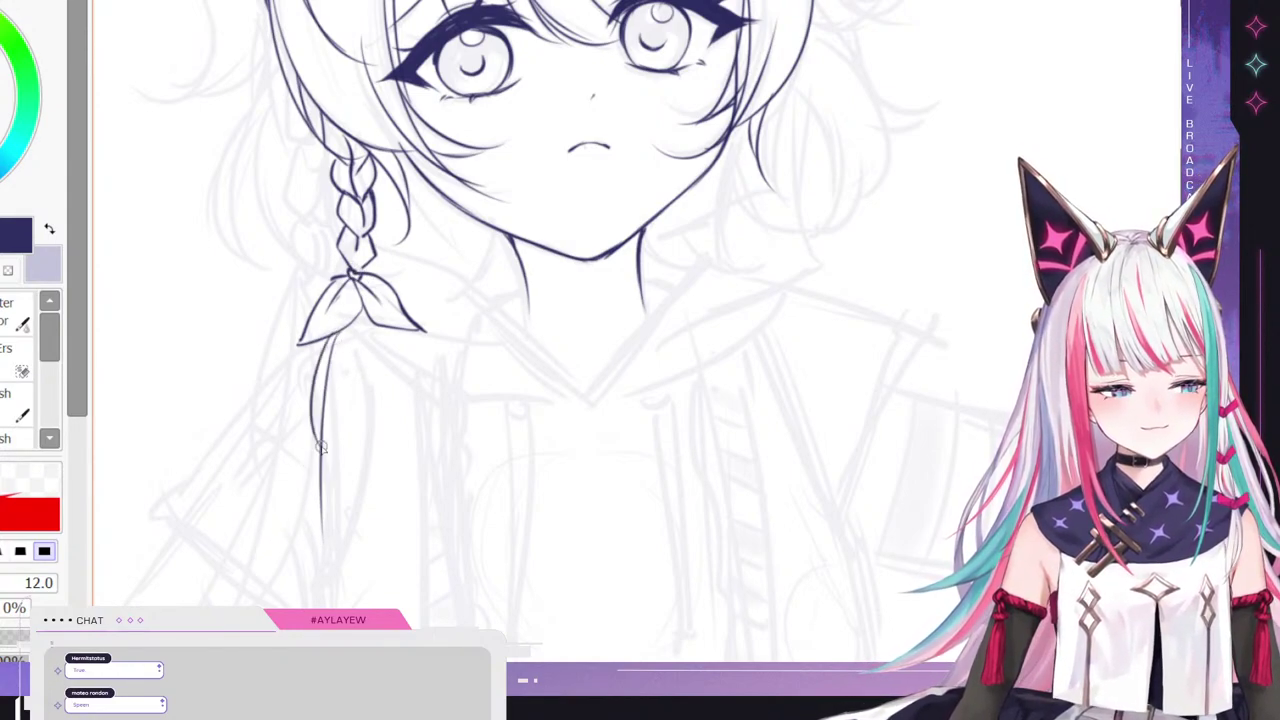
{"action": "mouse_move", "coordinate": [361, 310]}
{"action": "left_mouse_down"}
{"action": "mouse_move", "coordinate": [355, 523]}
{"action": "mouse_move", "coordinate": [300, 575]}
{"action": "left_mouse_up"}
{"action": "key", "text": "ctrl+z"}
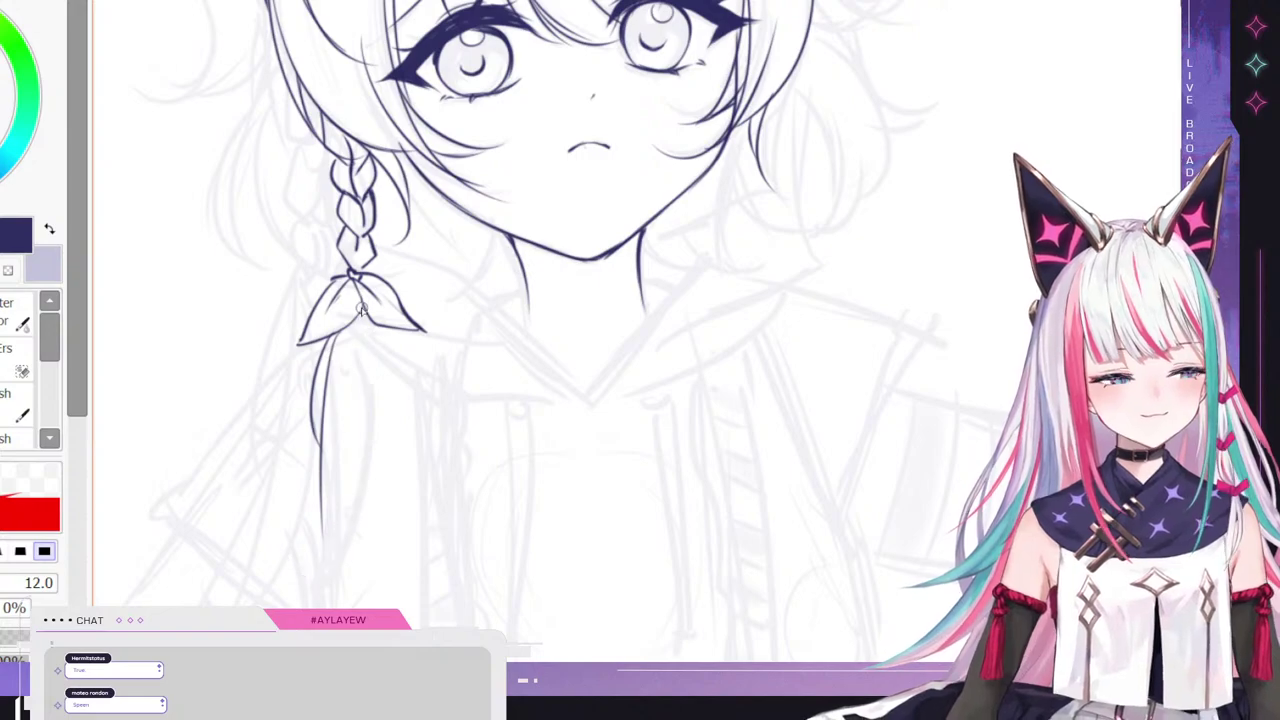
{"action": "left_click_drag", "start_coordinate": [363, 309], "coordinate": [298, 605]}
{"action": "left_click_drag", "start_coordinate": [338, 410], "coordinate": [299, 607]}
{"action": "scroll", "coordinate": [327, 530], "scroll_direction": "down", "scroll_amount": 6}
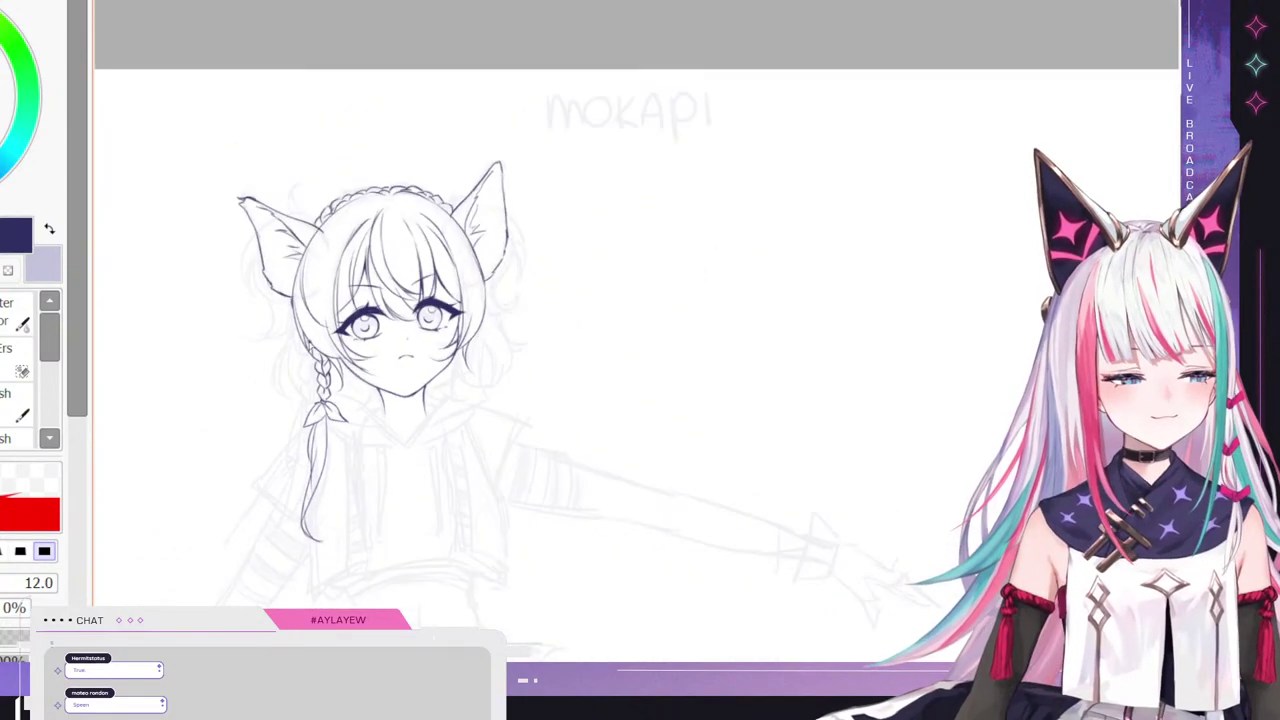
{"action": "scroll", "coordinate": [265, 336], "scroll_direction": "up", "scroll_amount": 1}
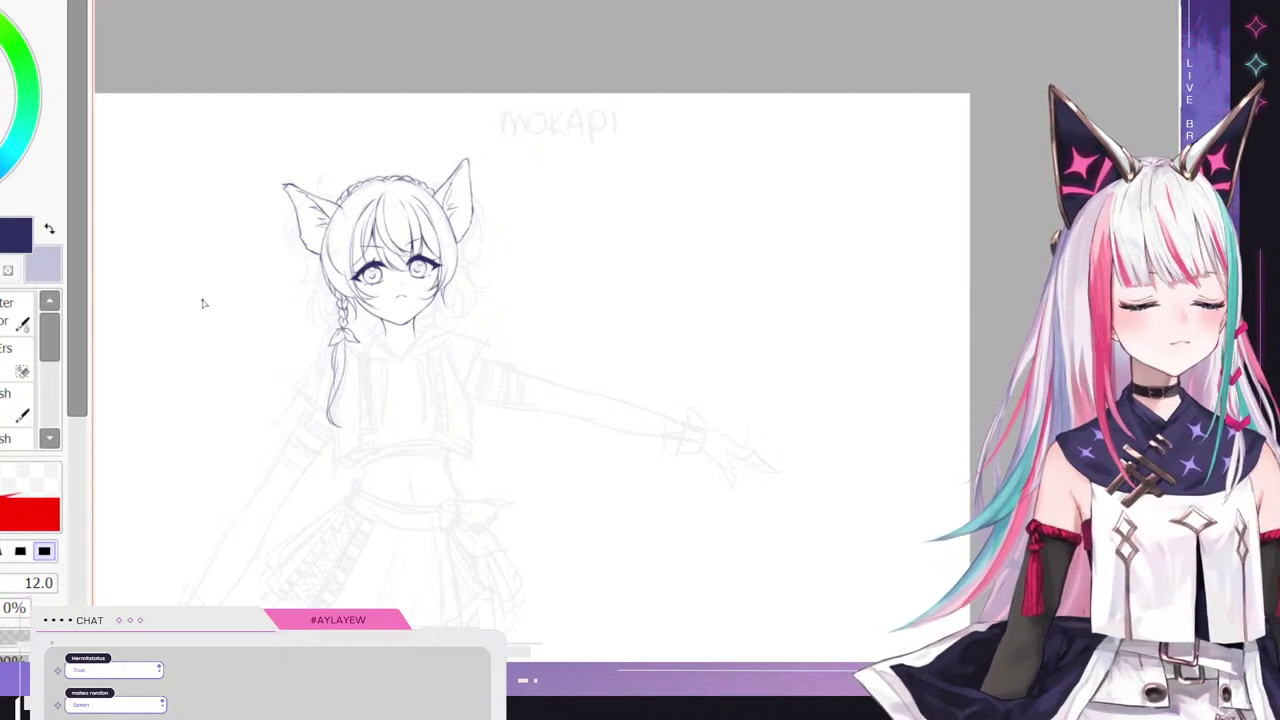
{"action": "scroll", "coordinate": [230, 258], "scroll_direction": "up", "scroll_amount": 2}
{"action": "scroll", "coordinate": [426, 468], "scroll_direction": "down", "scroll_amount": 2}
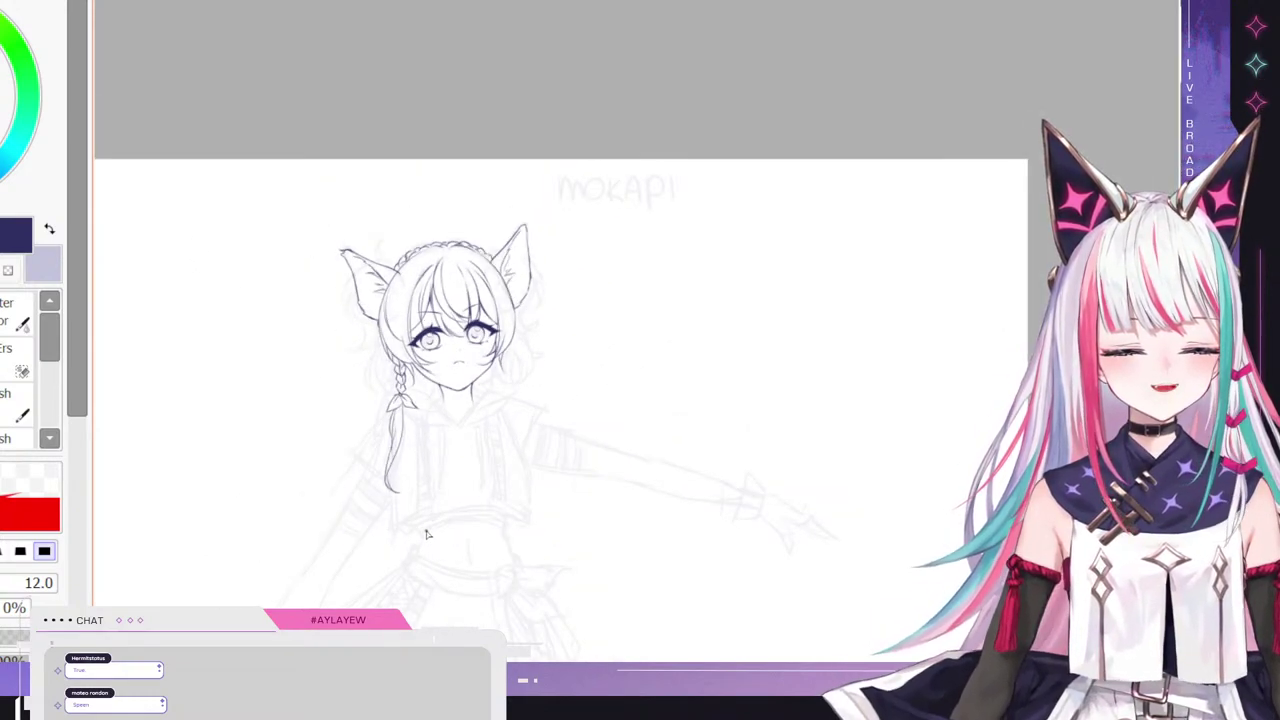
- Add a second wavy strand crossing the loose tail below the bow and erase the overlapping lines where the strands cross
{"action": "scroll", "coordinate": [425, 508], "scroll_direction": "up", "scroll_amount": 5}
{"action": "key", "text": "e"}
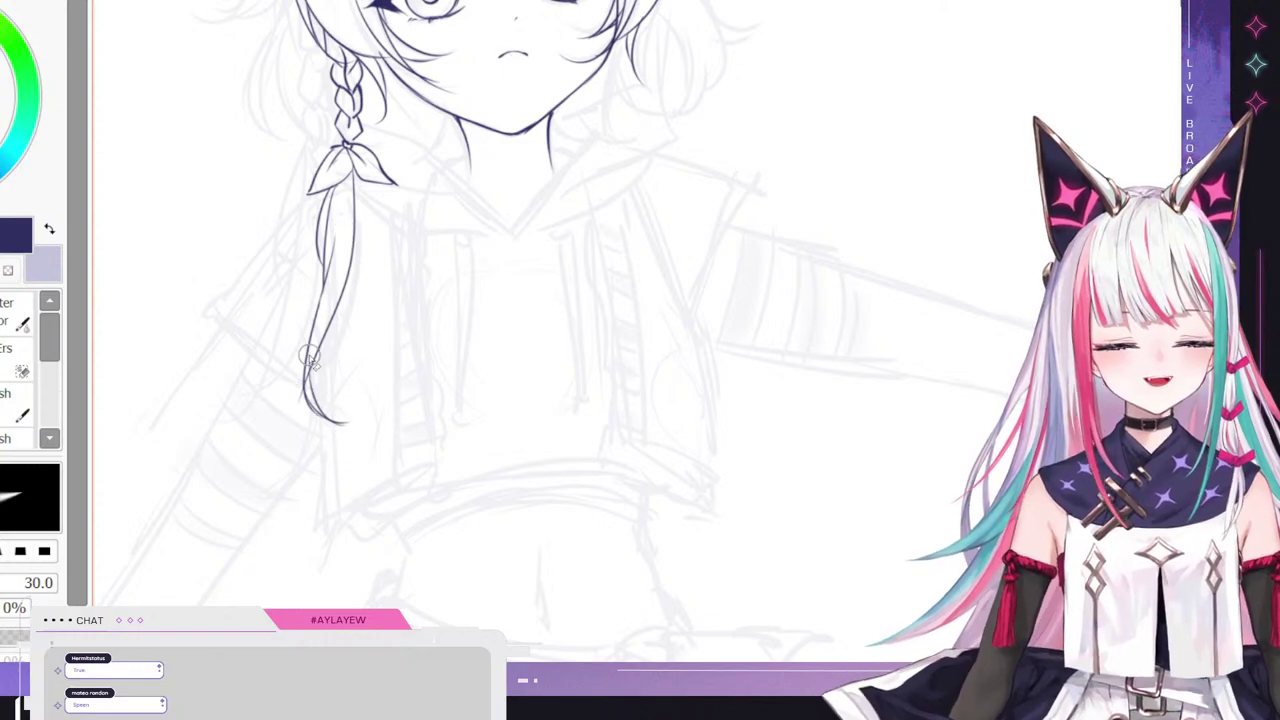
{"action": "key", "text": "e"}
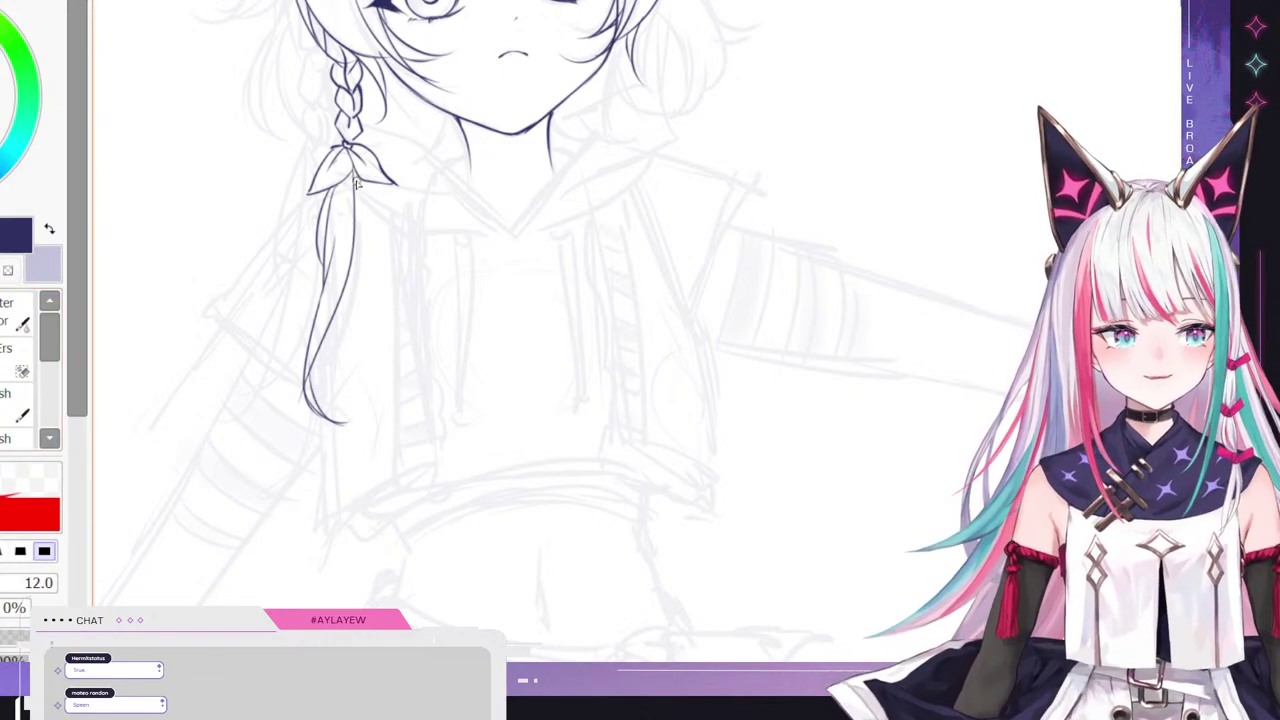
{"action": "mouse_move", "coordinate": [348, 266]}
{"action": "left_mouse_down"}
{"action": "mouse_move", "coordinate": [301, 332]}
{"action": "mouse_move", "coordinate": [308, 410]}
{"action": "left_mouse_up"}
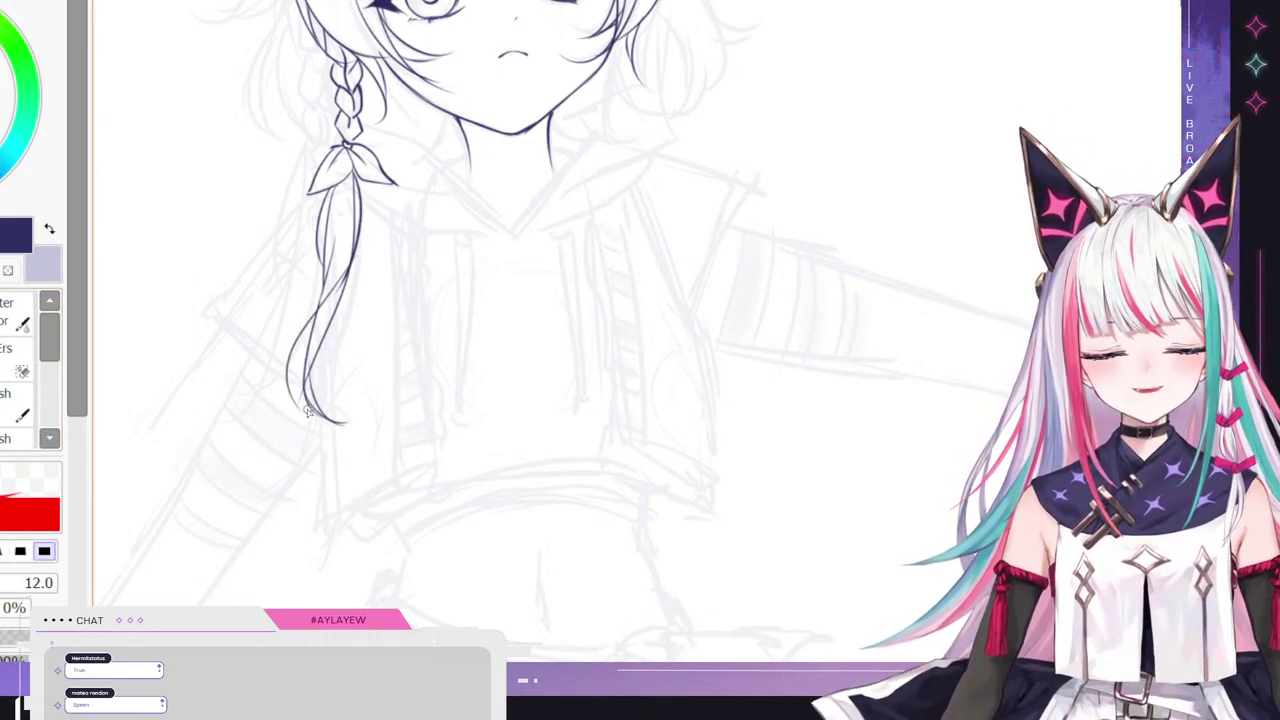
{"action": "key", "text": "ctrl+z"}
{"action": "mouse_move", "coordinate": [342, 264]}
{"action": "left_mouse_down"}
{"action": "mouse_move", "coordinate": [306, 385]}
{"action": "mouse_move", "coordinate": [308, 290]}
{"action": "mouse_move", "coordinate": [349, 249]}
{"action": "left_mouse_up"}
{"action": "key", "text": "ctrl+z"}
{"action": "left_click_drag", "start_coordinate": [307, 388], "coordinate": [349, 249]}
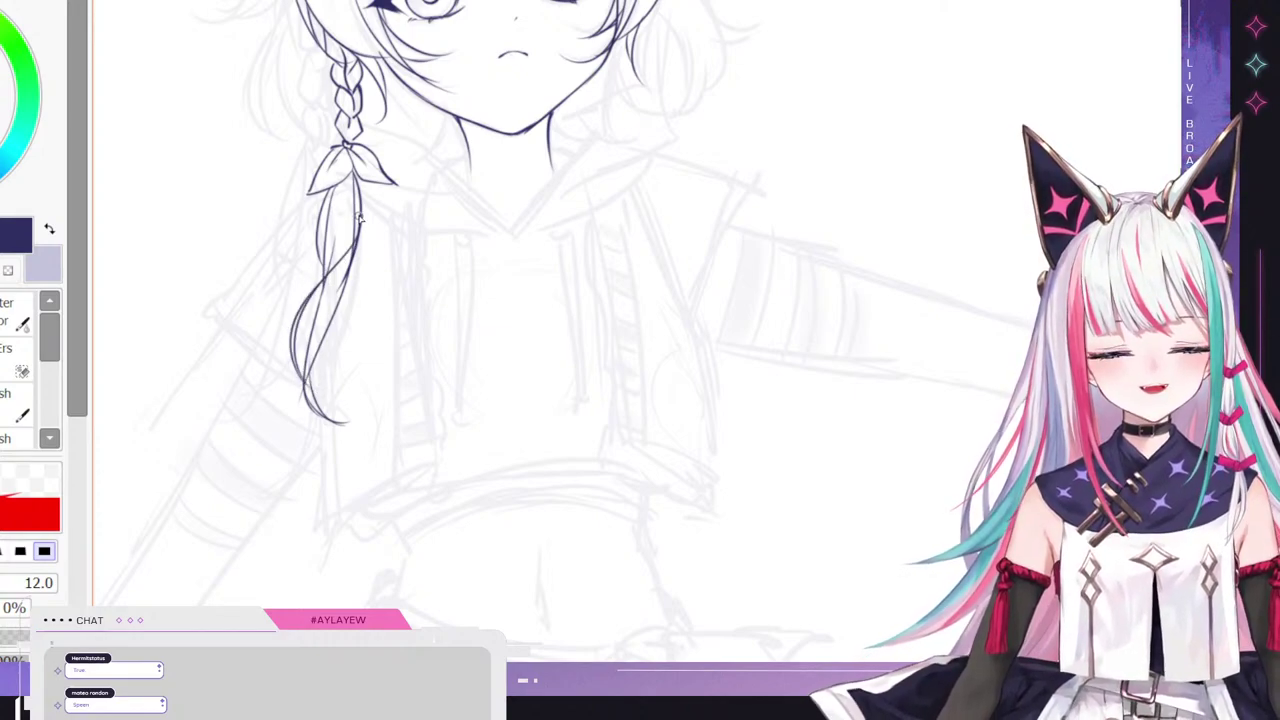
{"action": "key", "text": "e"}
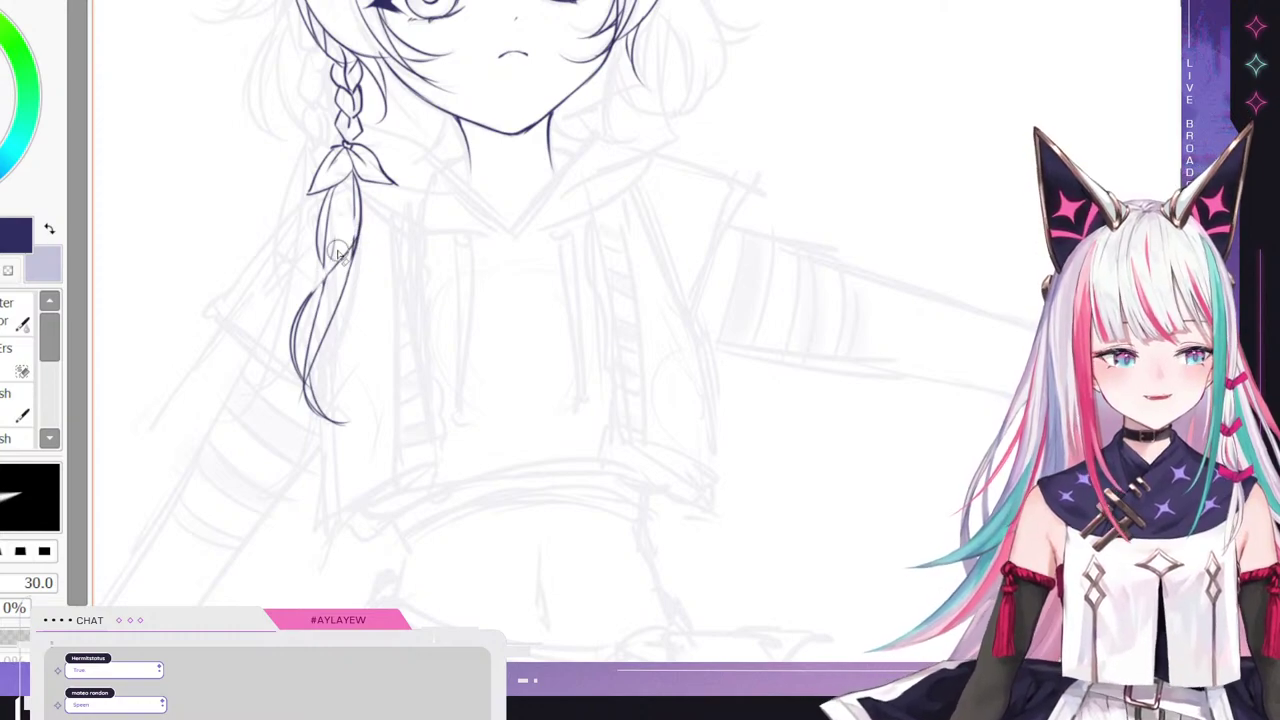
{"action": "key", "text": "n"}
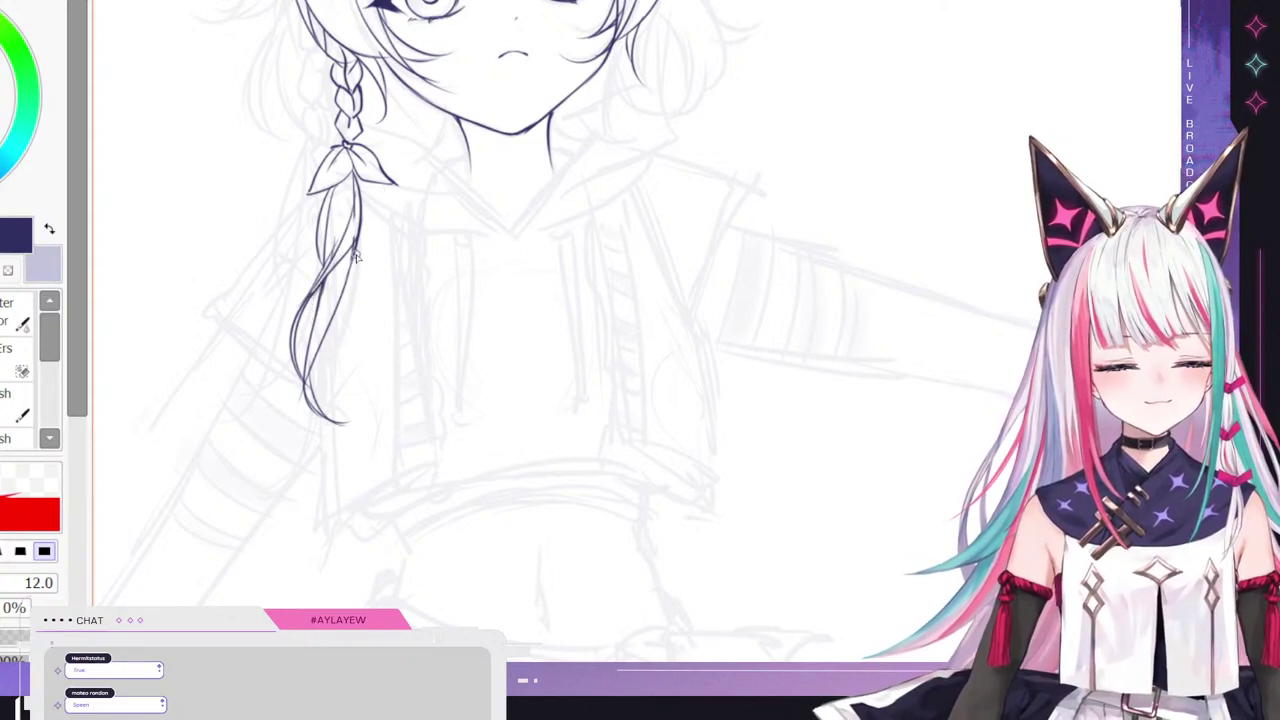
{"action": "key", "text": "e"}
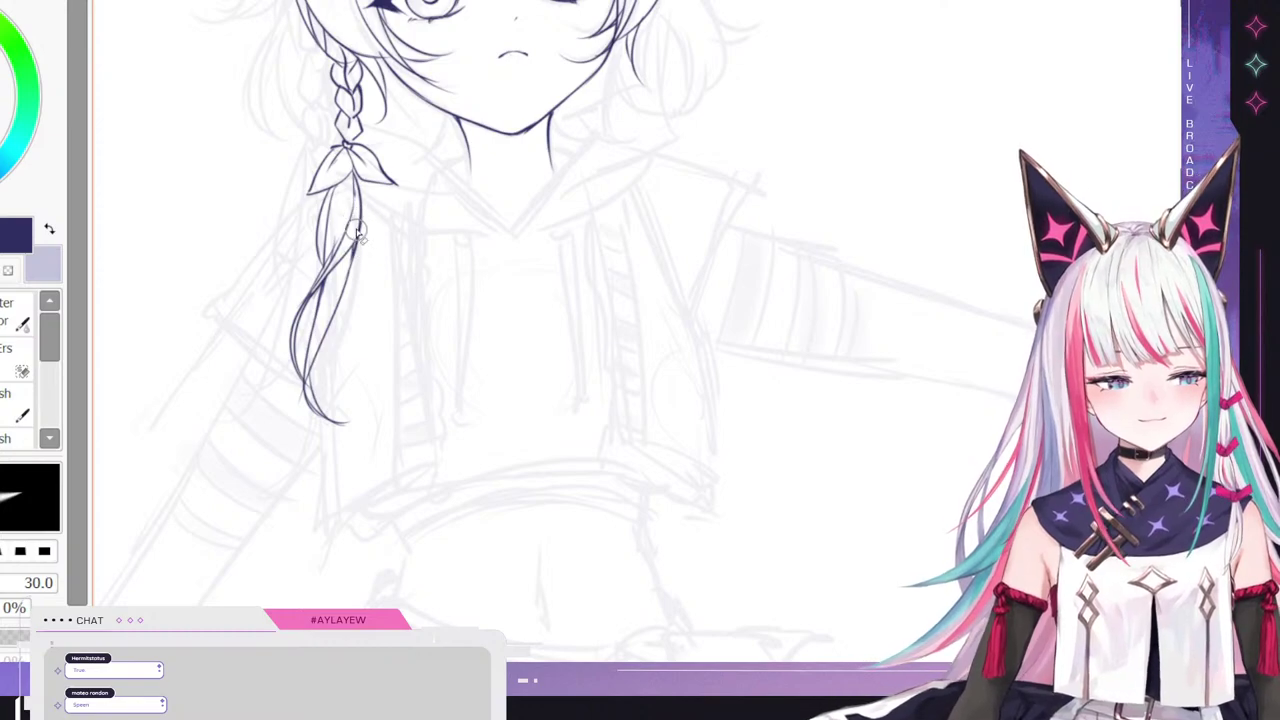
{"action": "scroll", "coordinate": [237, 334], "scroll_direction": "down", "scroll_amount": 5}
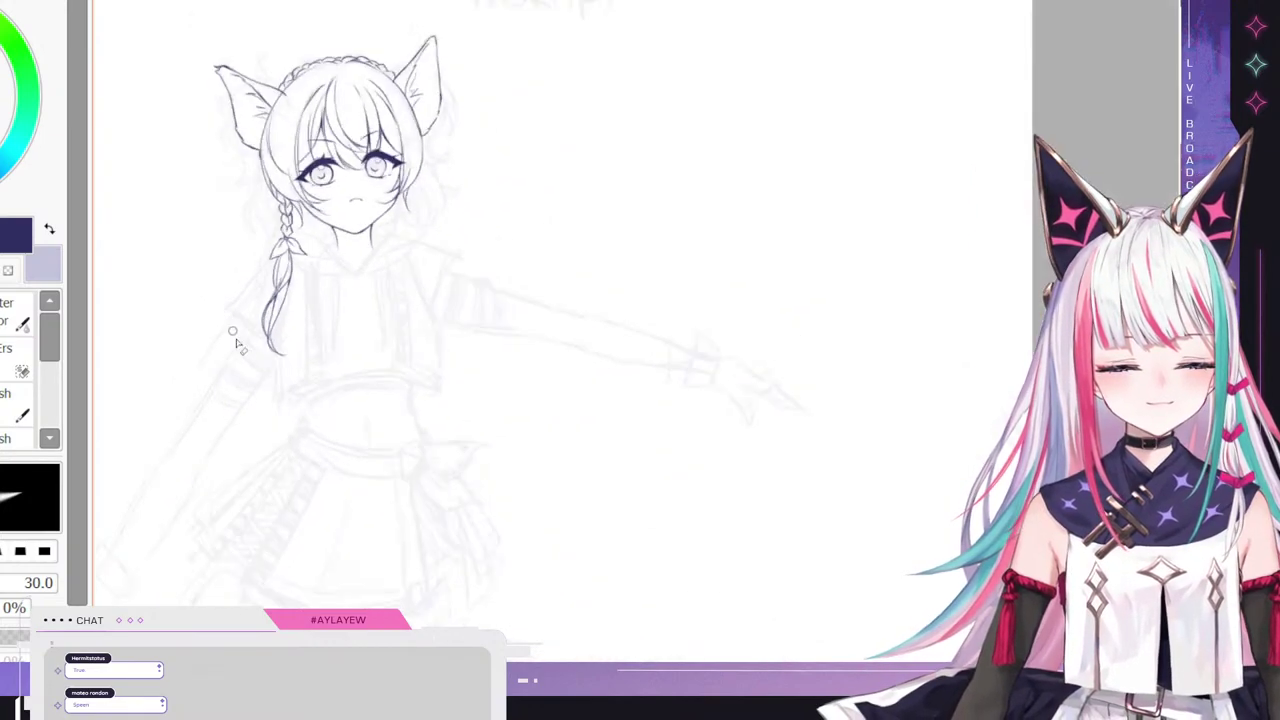
- Ink curled side locks behind and below the left-hand ear, following the sketch down to the top of the braid
{"action": "scroll", "coordinate": [257, 302], "scroll_direction": "up", "scroll_amount": 4}
{"action": "key", "text": "b"}
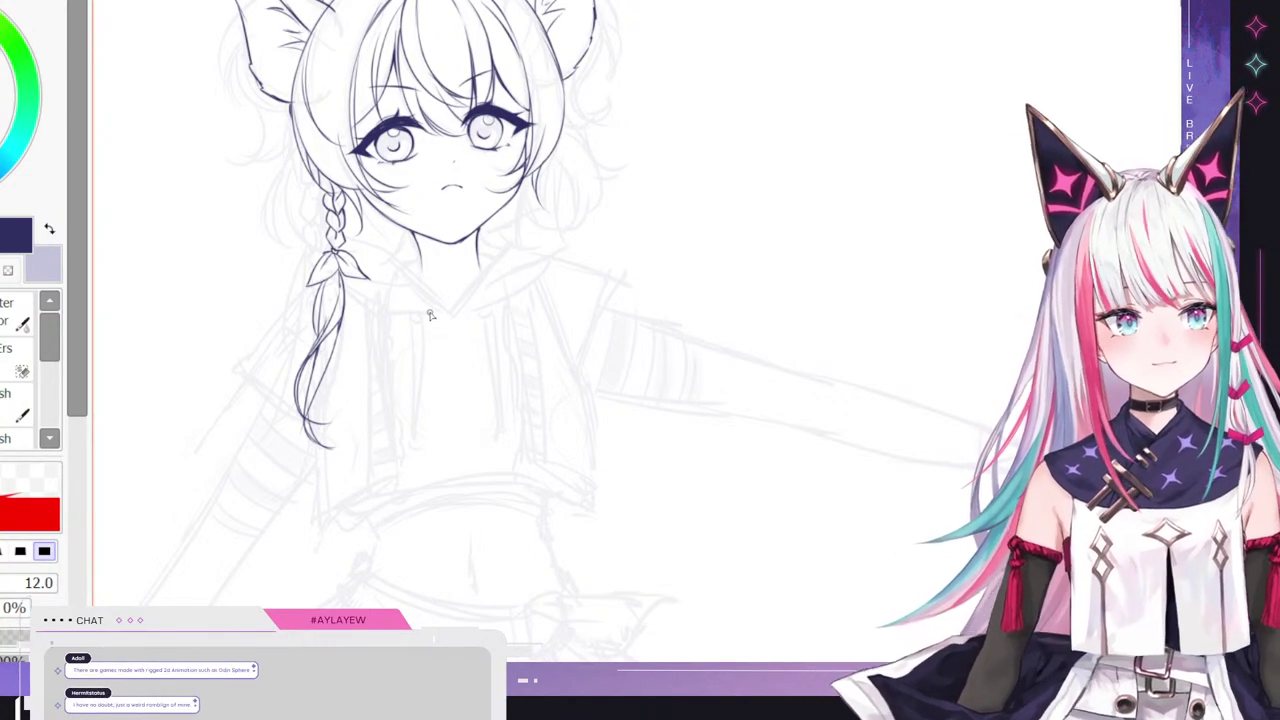
{"action": "scroll", "coordinate": [236, 321], "scroll_direction": "up", "scroll_amount": 2}
{"action": "scroll", "coordinate": [236, 321], "scroll_direction": "down", "scroll_amount": 2}
{"action": "scroll", "coordinate": [263, 283], "scroll_direction": "up", "scroll_amount": 3}
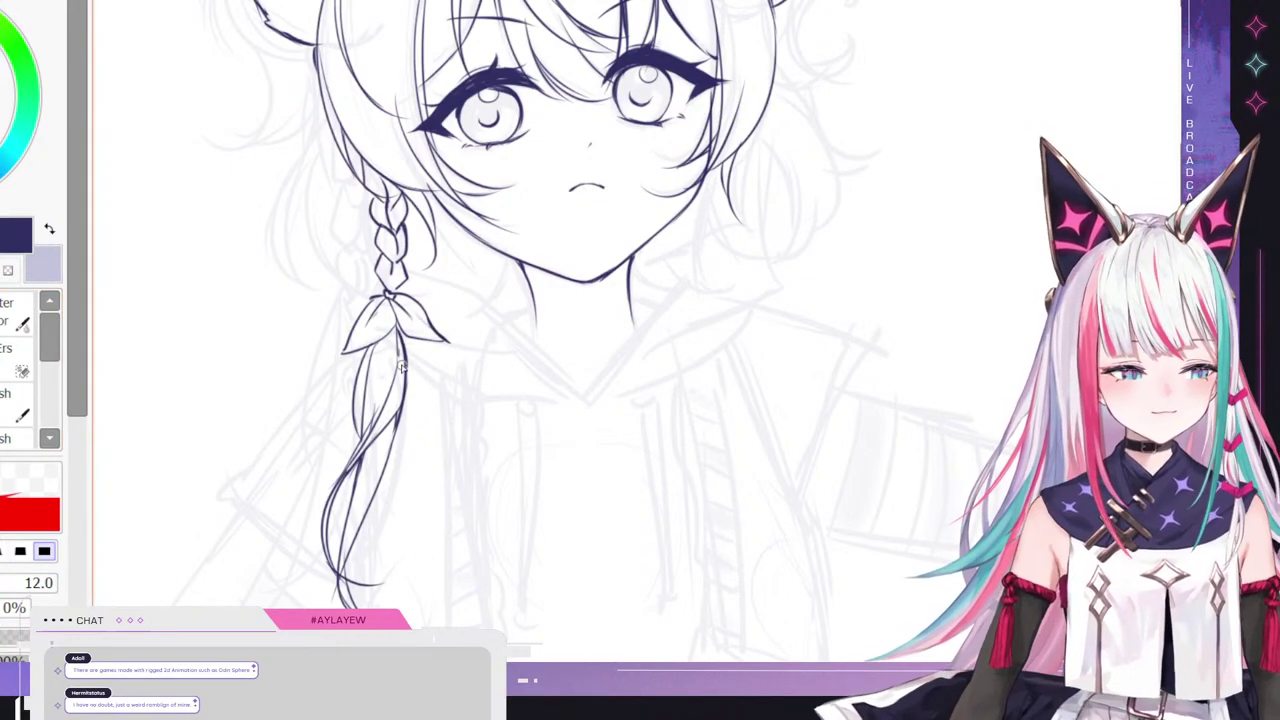
{"action": "scroll", "coordinate": [403, 367], "scroll_direction": "down", "scroll_amount": 3}
{"action": "scroll", "coordinate": [436, 148], "scroll_direction": "up", "scroll_amount": 2}
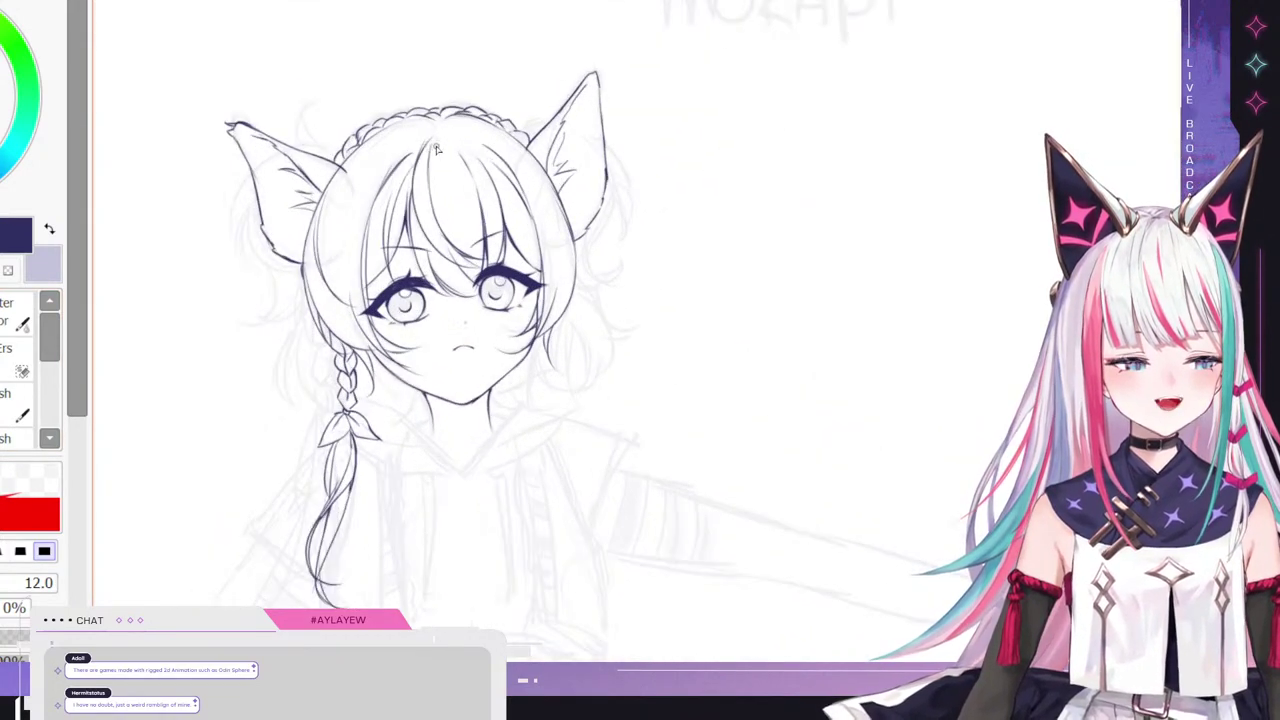
{"action": "scroll", "coordinate": [436, 148], "scroll_direction": "up", "scroll_amount": 1}
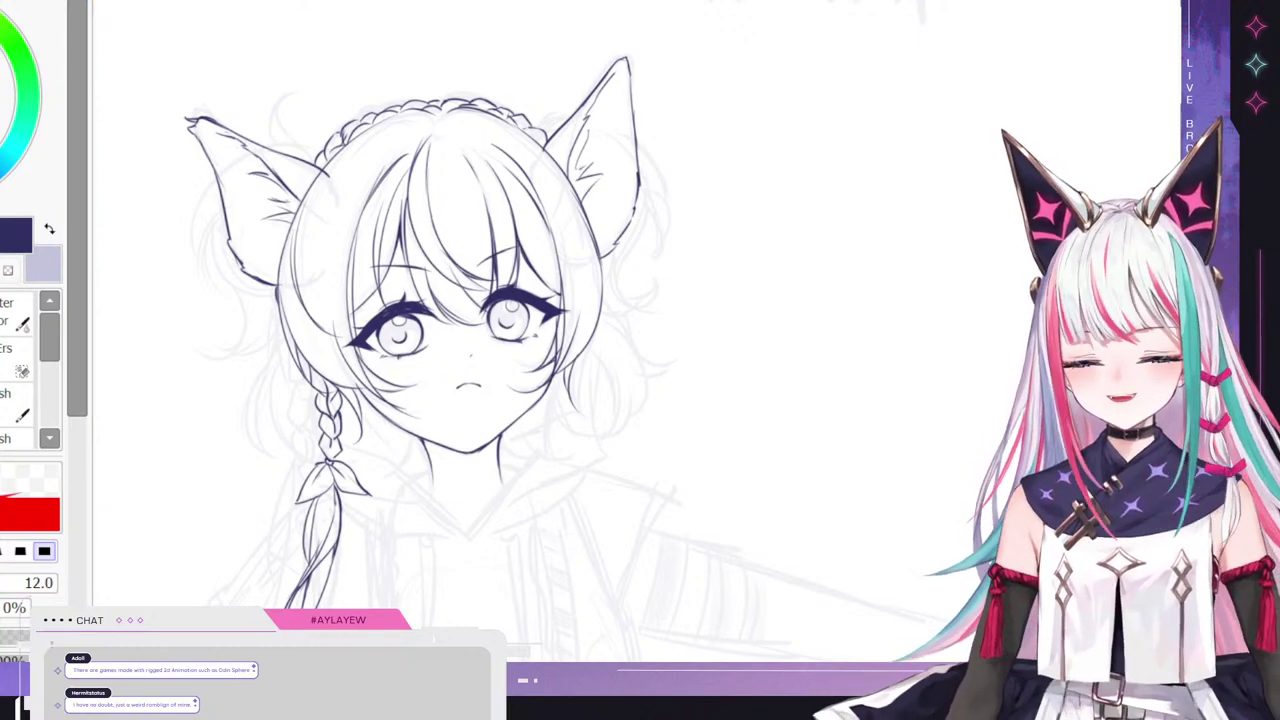
{"action": "mouse_move", "coordinate": [280, 148]}
{"action": "left_mouse_down"}
{"action": "mouse_move", "coordinate": [240, 292]}
{"action": "mouse_move", "coordinate": [232, 207]}
{"action": "mouse_move", "coordinate": [241, 290]}
{"action": "left_mouse_up"}
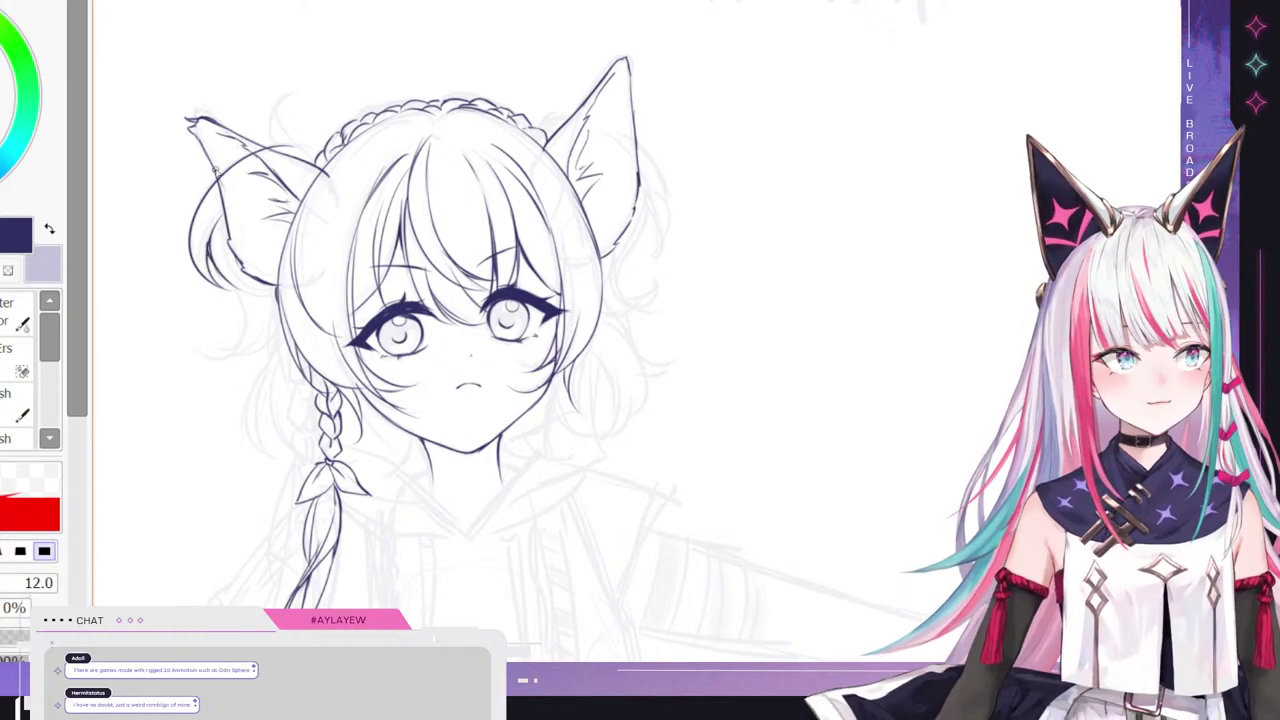
{"action": "mouse_move", "coordinate": [237, 297]}
{"action": "left_mouse_down"}
{"action": "mouse_move", "coordinate": [228, 359]}
{"action": "mouse_move", "coordinate": [223, 314]}
{"action": "mouse_move", "coordinate": [221, 347]}
{"action": "mouse_move", "coordinate": [207, 349]}
{"action": "mouse_move", "coordinate": [224, 363]}
{"action": "mouse_move", "coordinate": [199, 336]}
{"action": "mouse_move", "coordinate": [225, 349]}
{"action": "mouse_move", "coordinate": [271, 297]}
{"action": "left_mouse_up"}
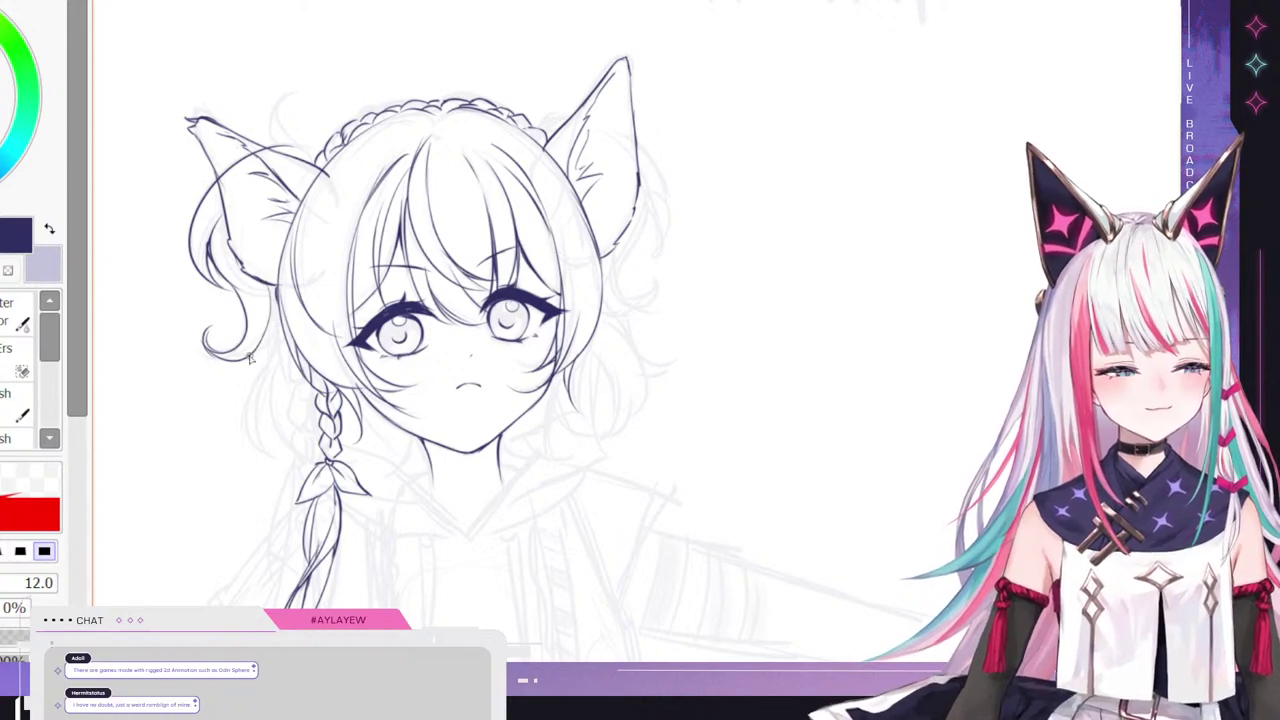
{"action": "mouse_move", "coordinate": [250, 362]}
{"action": "left_mouse_down"}
{"action": "mouse_move", "coordinate": [285, 311]}
{"action": "mouse_move", "coordinate": [290, 368]}
{"action": "left_mouse_up"}
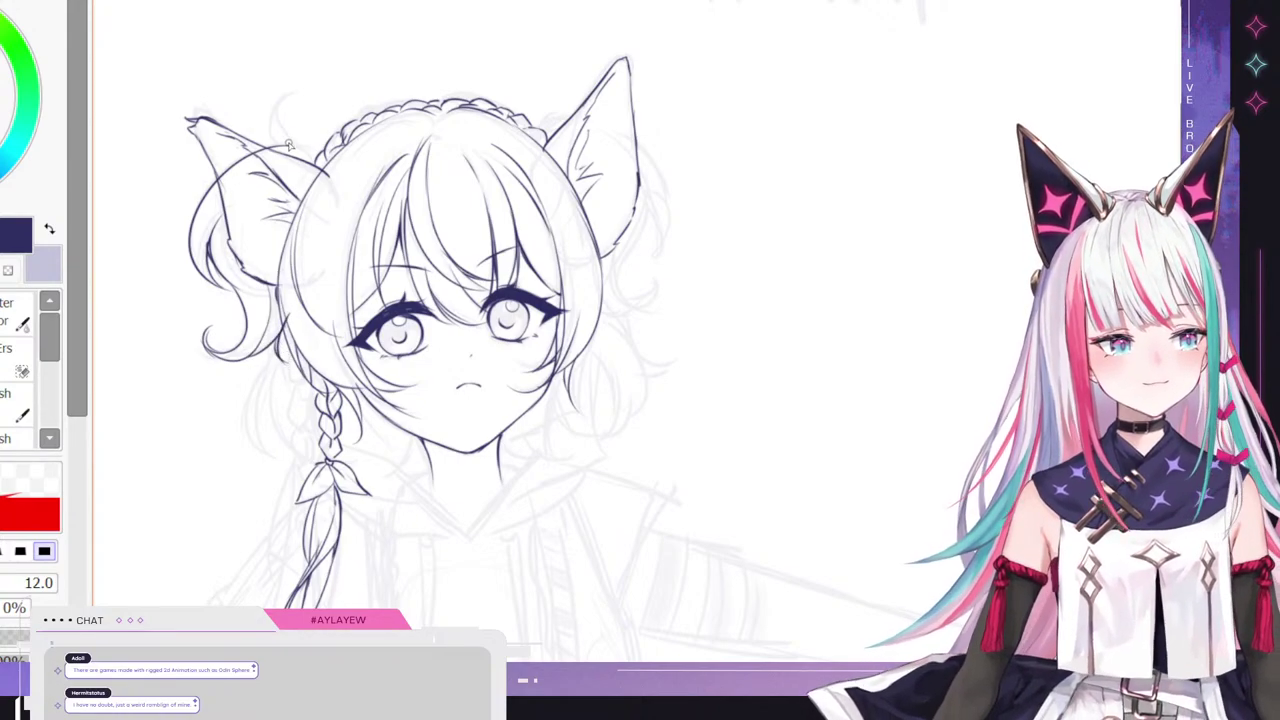
- Ink a short curled flick of hair above the left-hand ear and erase the side lock's outline where it crosses the ear
{"action": "mouse_move", "coordinate": [290, 155]}
{"action": "left_mouse_down"}
{"action": "mouse_move", "coordinate": [287, 107]}
{"action": "mouse_move", "coordinate": [272, 112]}
{"action": "mouse_move", "coordinate": [300, 148]}
{"action": "mouse_move", "coordinate": [290, 145]}
{"action": "mouse_move", "coordinate": [322, 161]}
{"action": "left_mouse_up"}
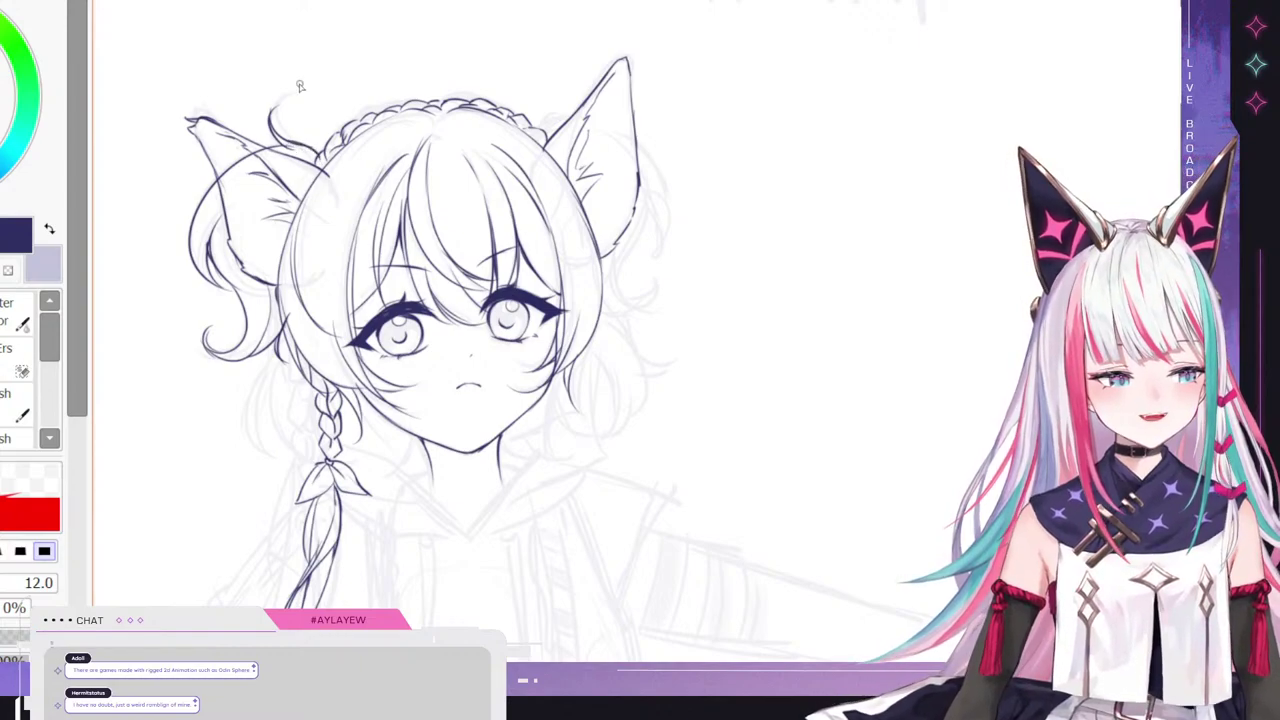
{"action": "key", "text": "e"}
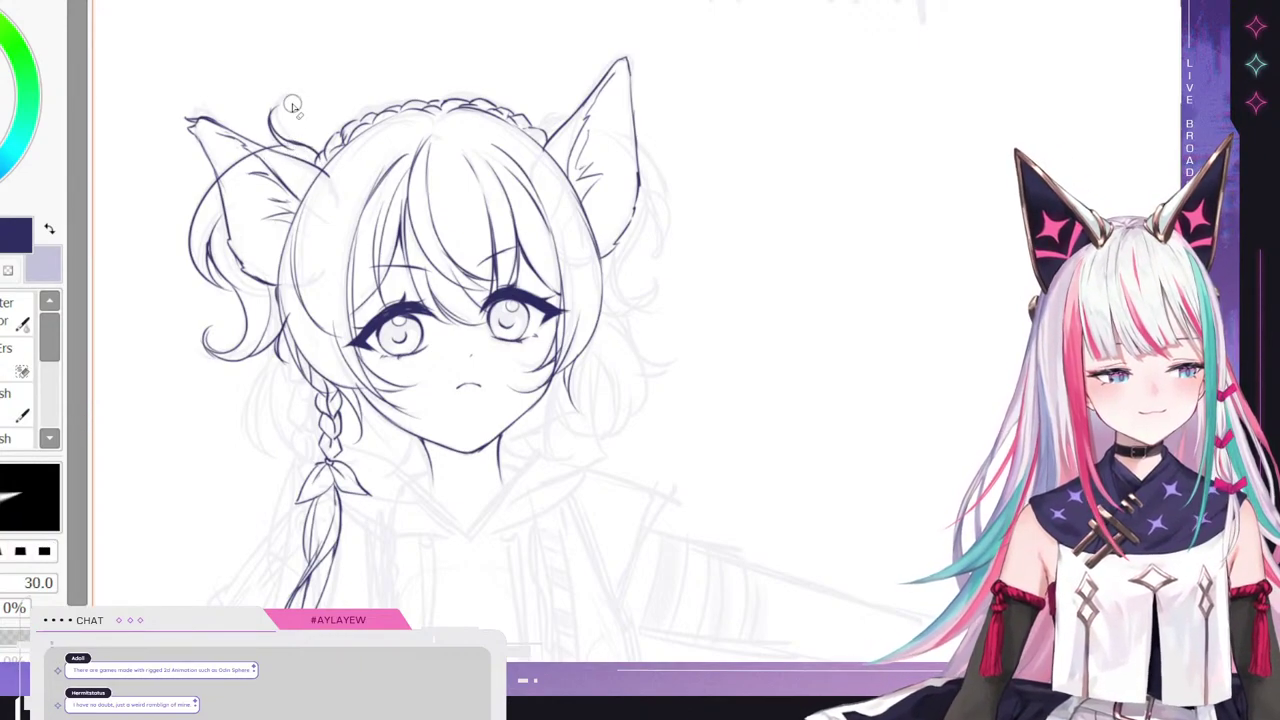
{"action": "key", "text": "n"}
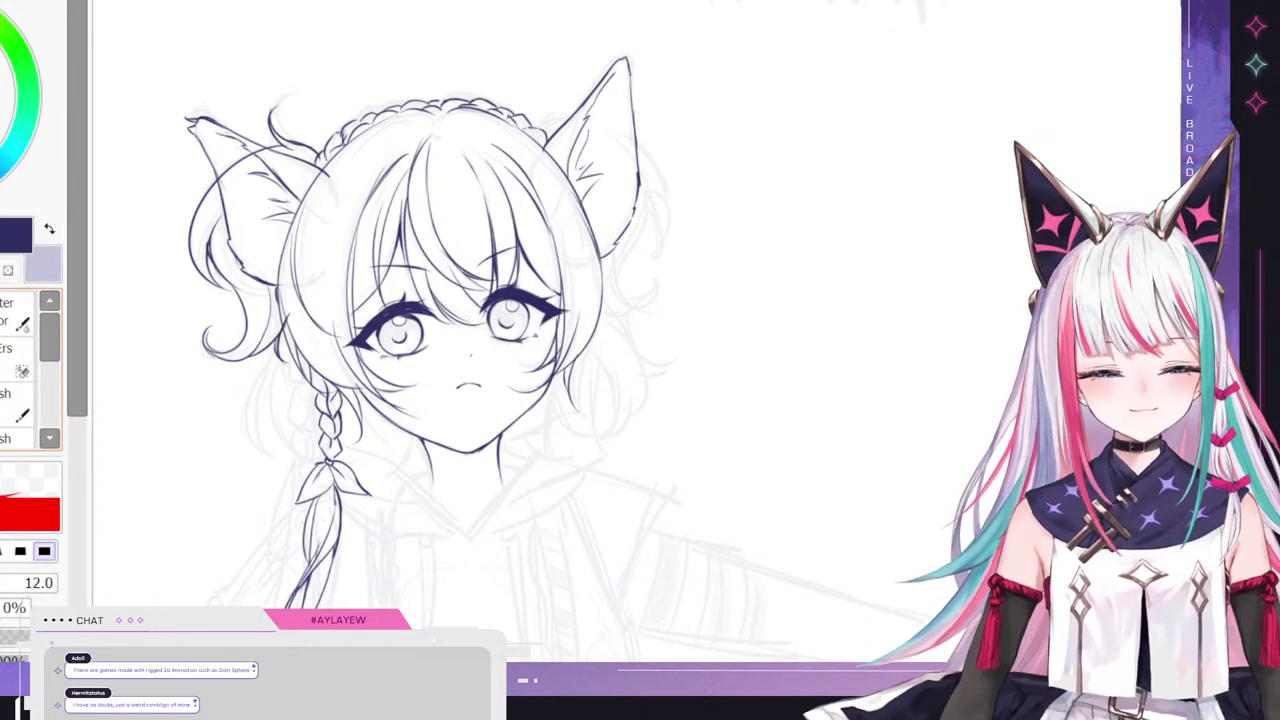
{"action": "key", "text": "e"}
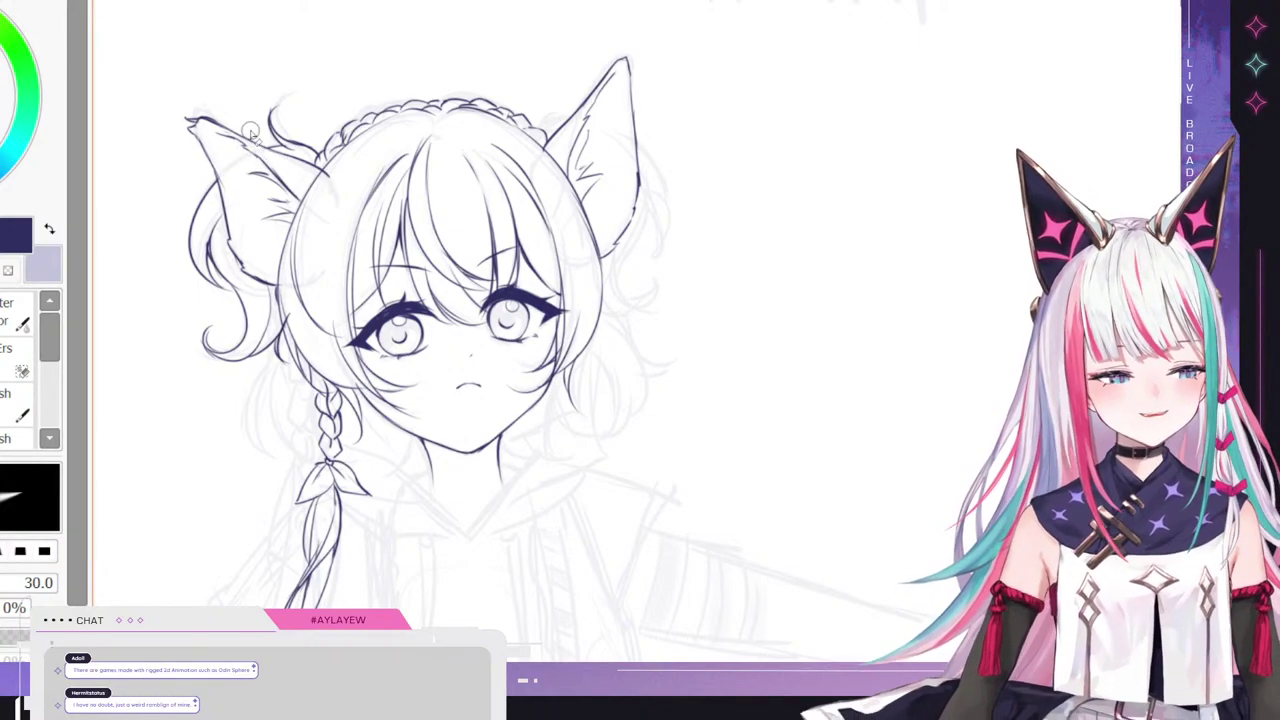
{"action": "scroll", "coordinate": [251, 133], "scroll_direction": "down", "scroll_amount": 6}
{"action": "scroll", "coordinate": [222, 100], "scroll_direction": "up", "scroll_amount": 3}
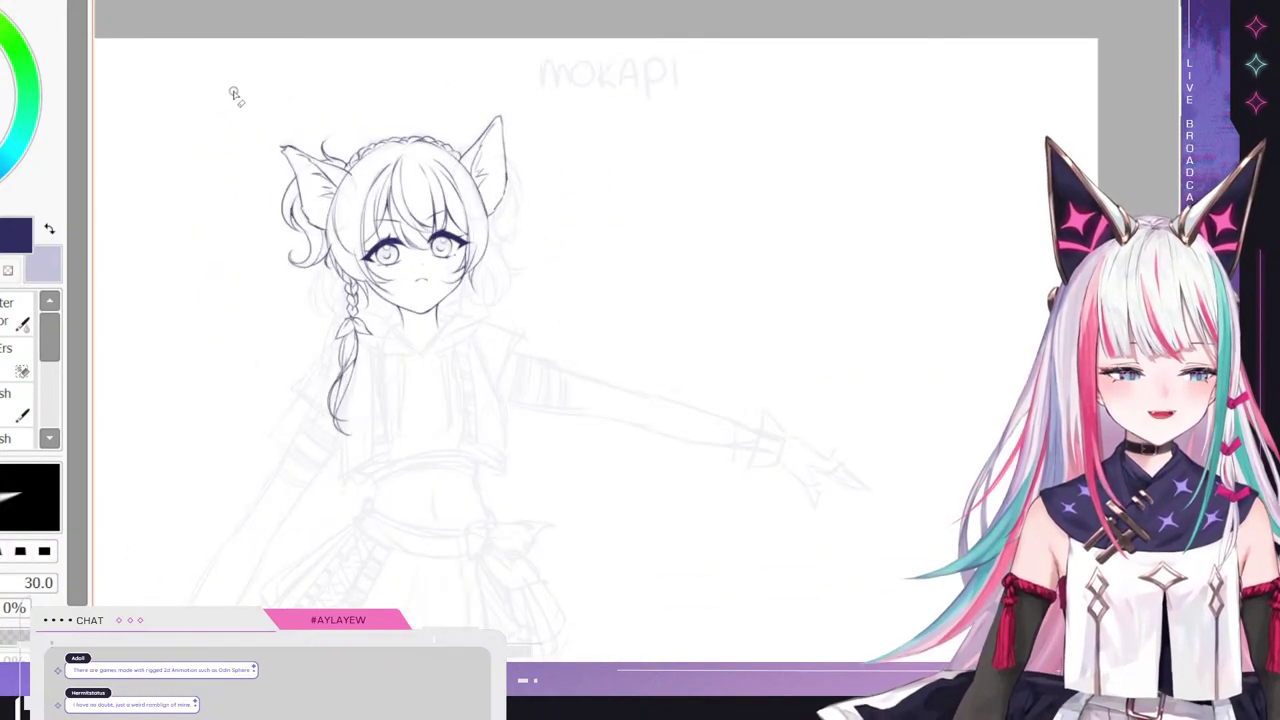
- Ink a curved lock of hair behind the right-hand ear, ending in an upturned curl beside the cheek
{"action": "scroll", "coordinate": [351, 90], "scroll_direction": "down", "scroll_amount": 3}
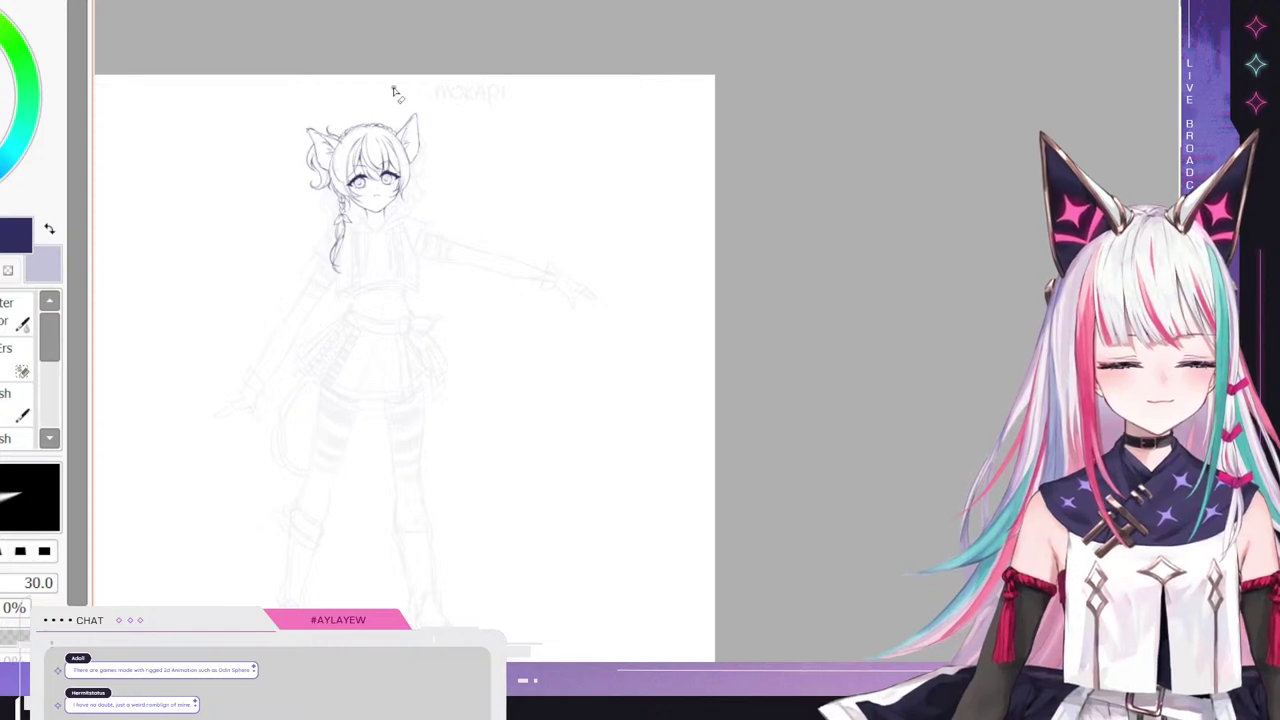
{"action": "scroll", "coordinate": [395, 92], "scroll_direction": "up", "scroll_amount": 3}
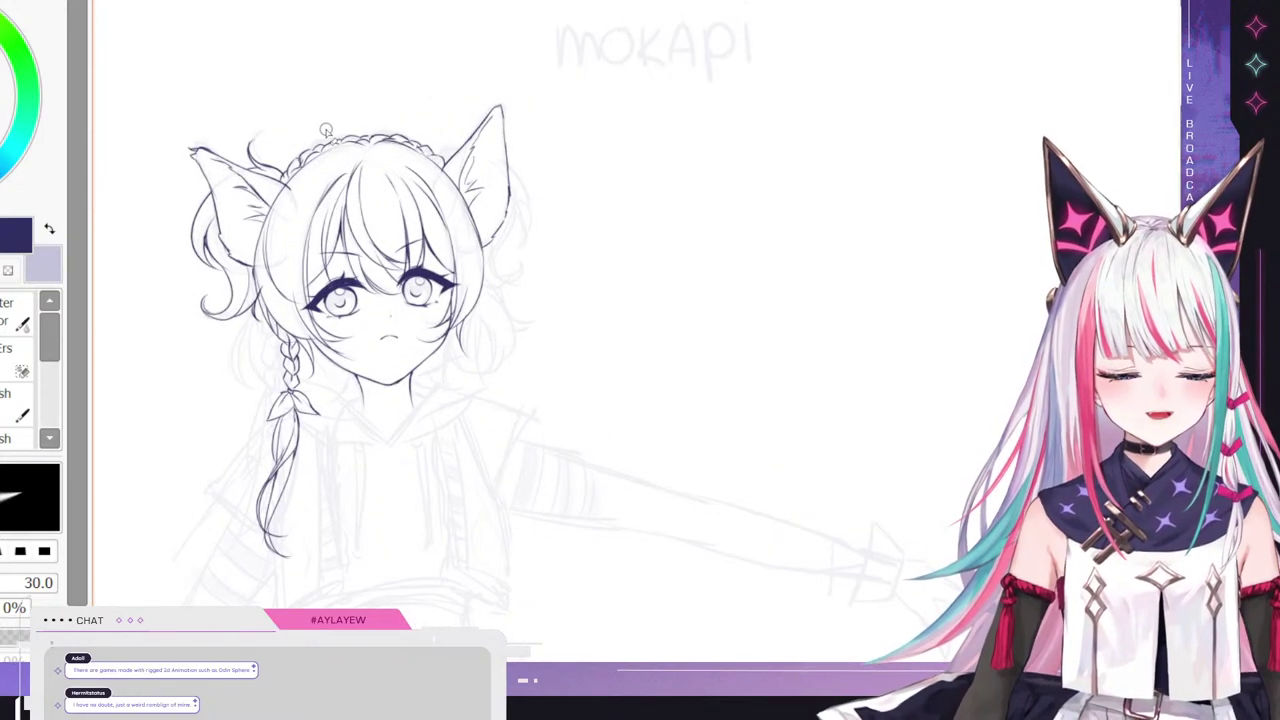
{"action": "key", "text": "e"}
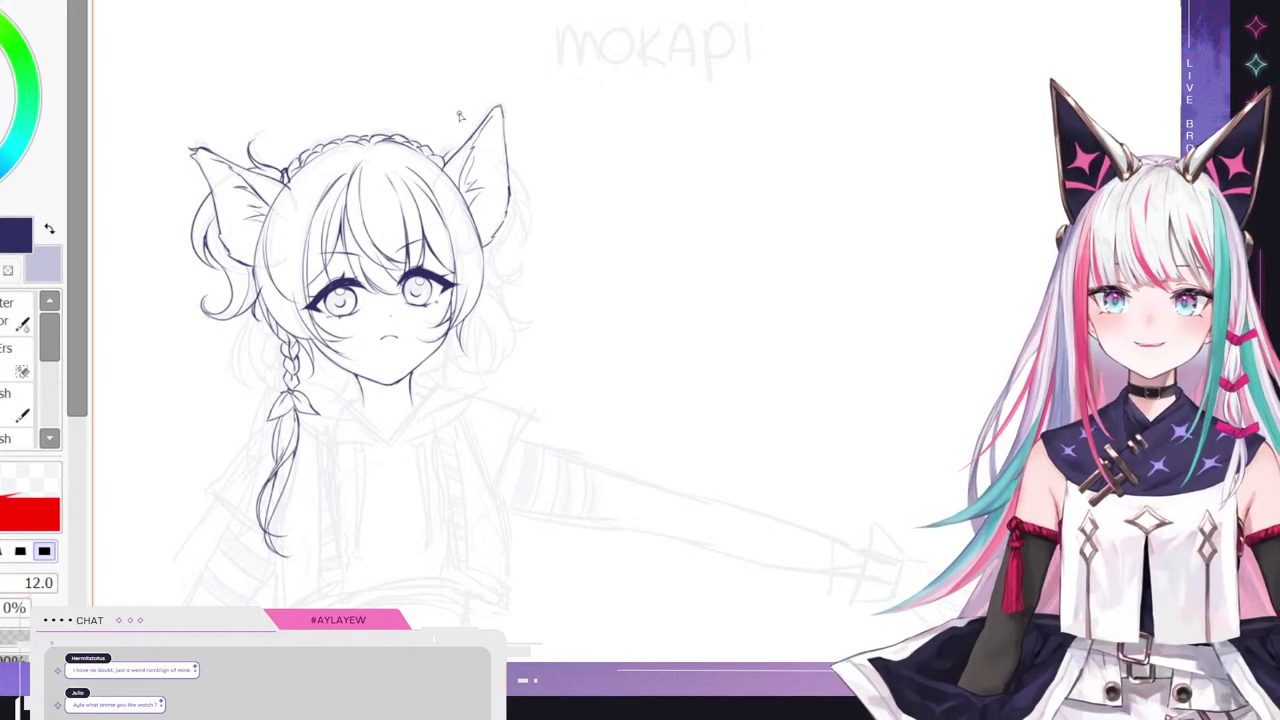
{"action": "scroll", "coordinate": [325, 230], "scroll_direction": "up", "scroll_amount": 3}
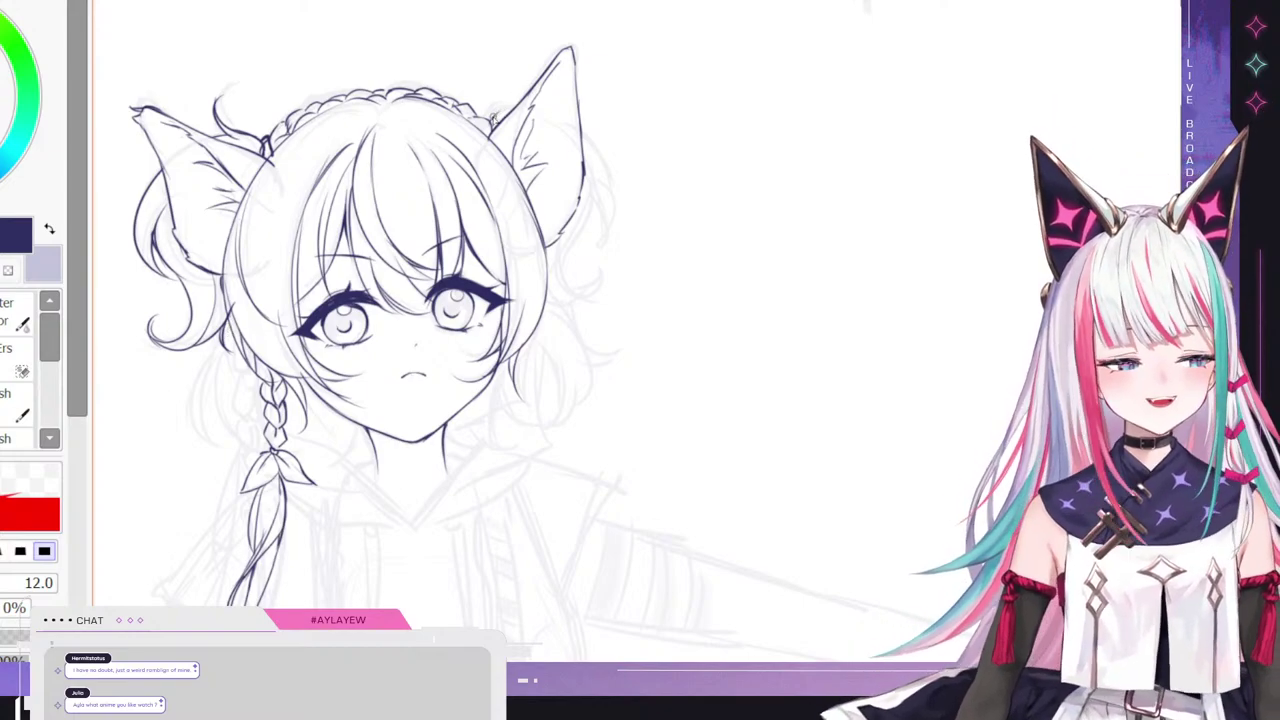
{"action": "left_click_drag", "start_coordinate": [574, 124], "coordinate": [586, 234]}
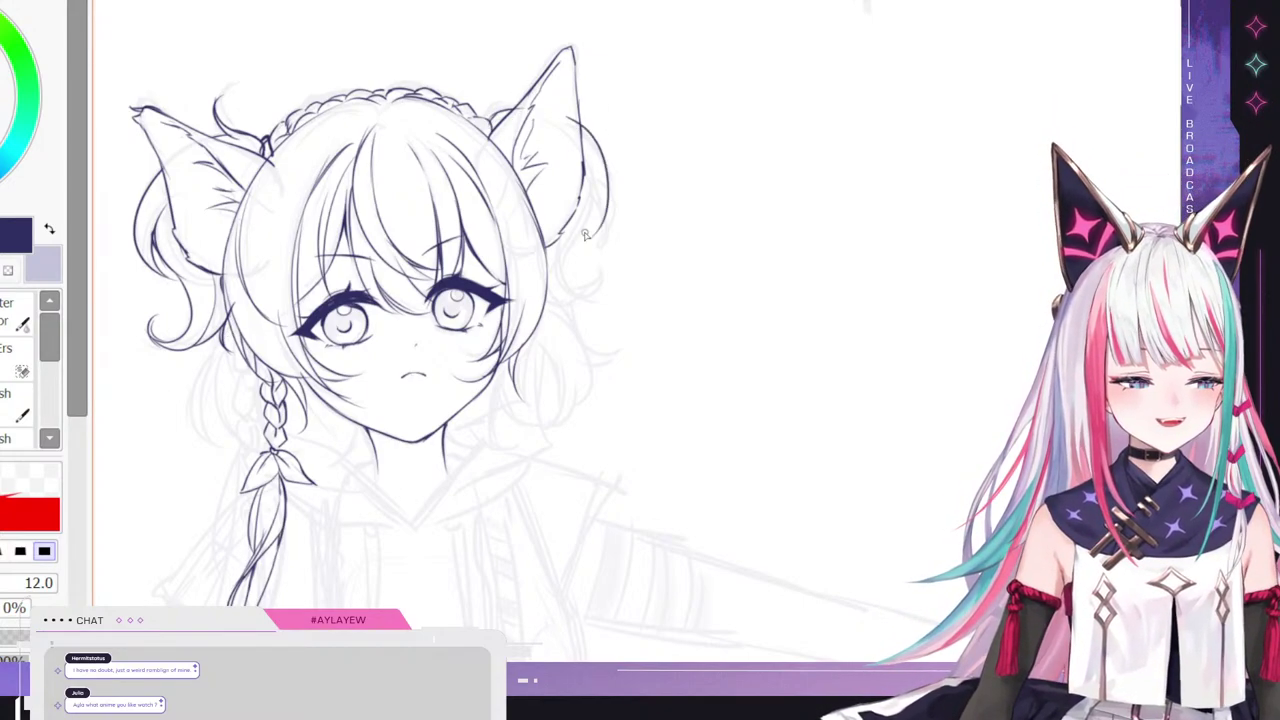
{"action": "key", "text": "ctrl+z"}
{"action": "left_click_drag", "start_coordinate": [567, 121], "coordinate": [605, 245]}
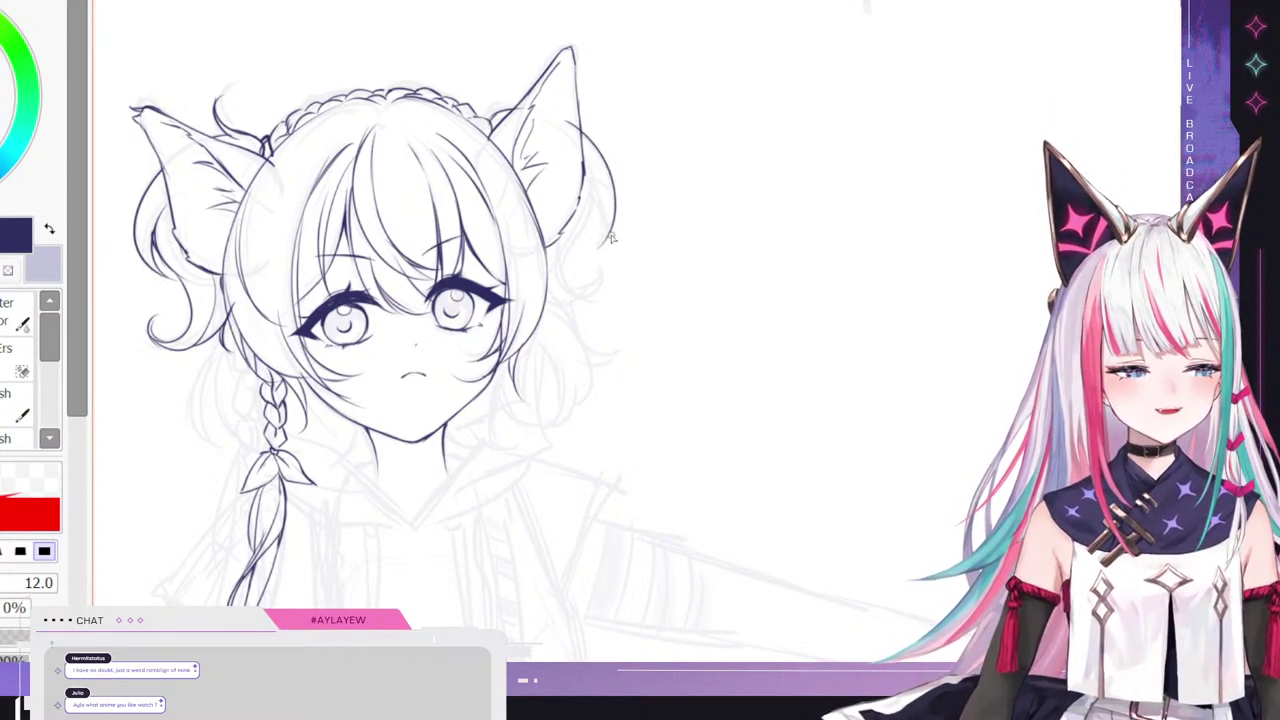
{"action": "mouse_move", "coordinate": [588, 166]}
{"action": "left_mouse_down"}
{"action": "mouse_move", "coordinate": [601, 212]}
{"action": "mouse_move", "coordinate": [563, 268]}
{"action": "left_mouse_up"}
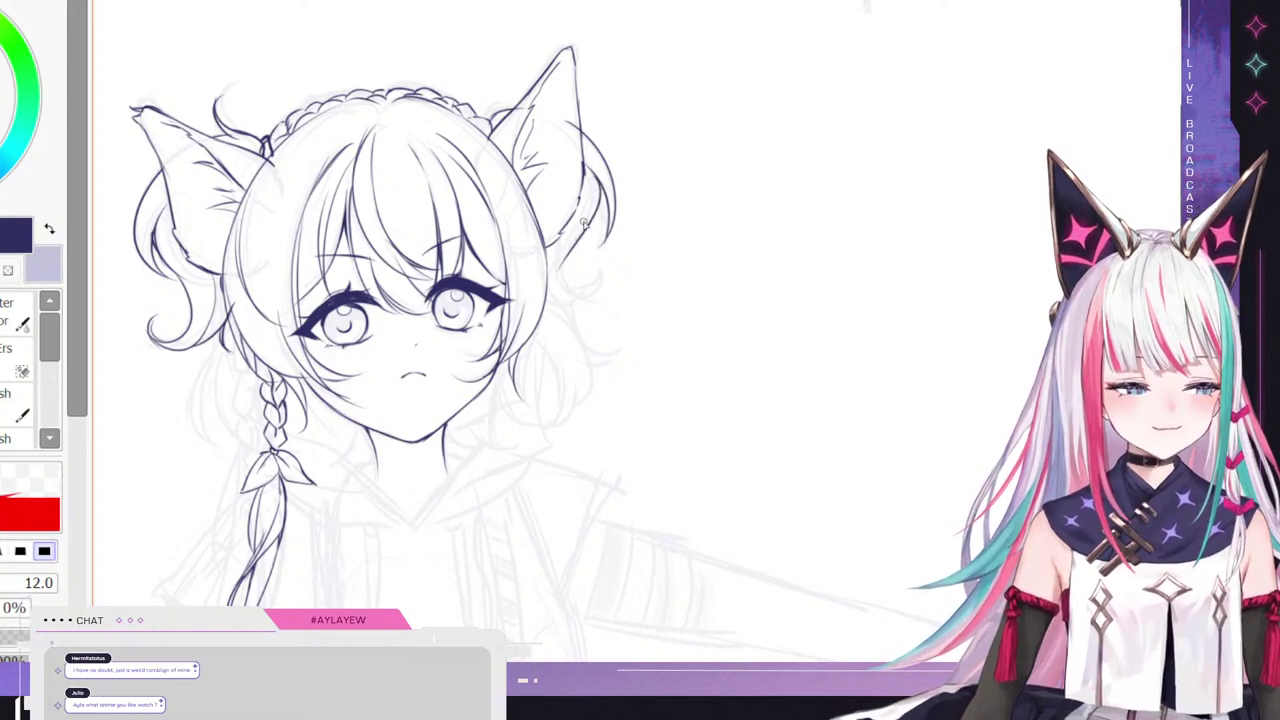
{"action": "mouse_move", "coordinate": [585, 224]}
{"action": "left_mouse_down"}
{"action": "mouse_move", "coordinate": [588, 313]}
{"action": "mouse_move", "coordinate": [592, 270]}
{"action": "mouse_move", "coordinate": [583, 287]}
{"action": "mouse_move", "coordinate": [560, 268]}
{"action": "mouse_move", "coordinate": [563, 286]}
{"action": "mouse_move", "coordinate": [604, 251]}
{"action": "left_mouse_up"}
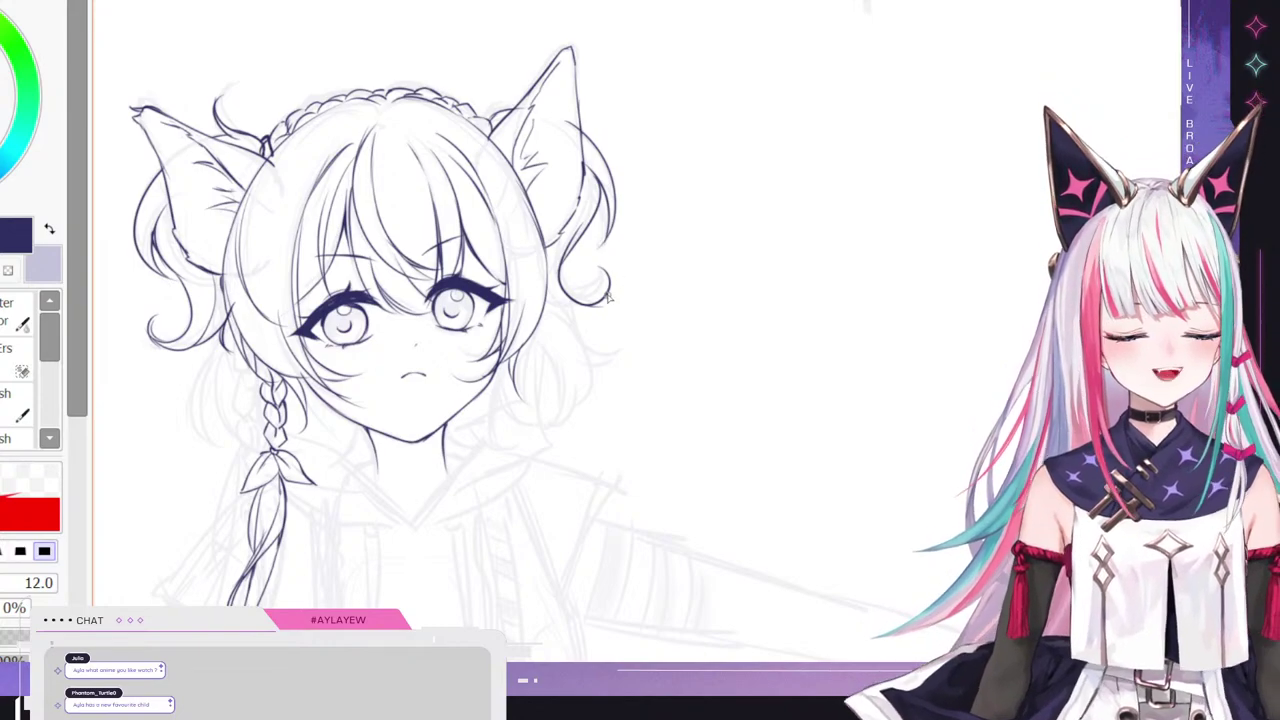
{"action": "left_click_drag", "start_coordinate": [610, 304], "coordinate": [540, 265]}
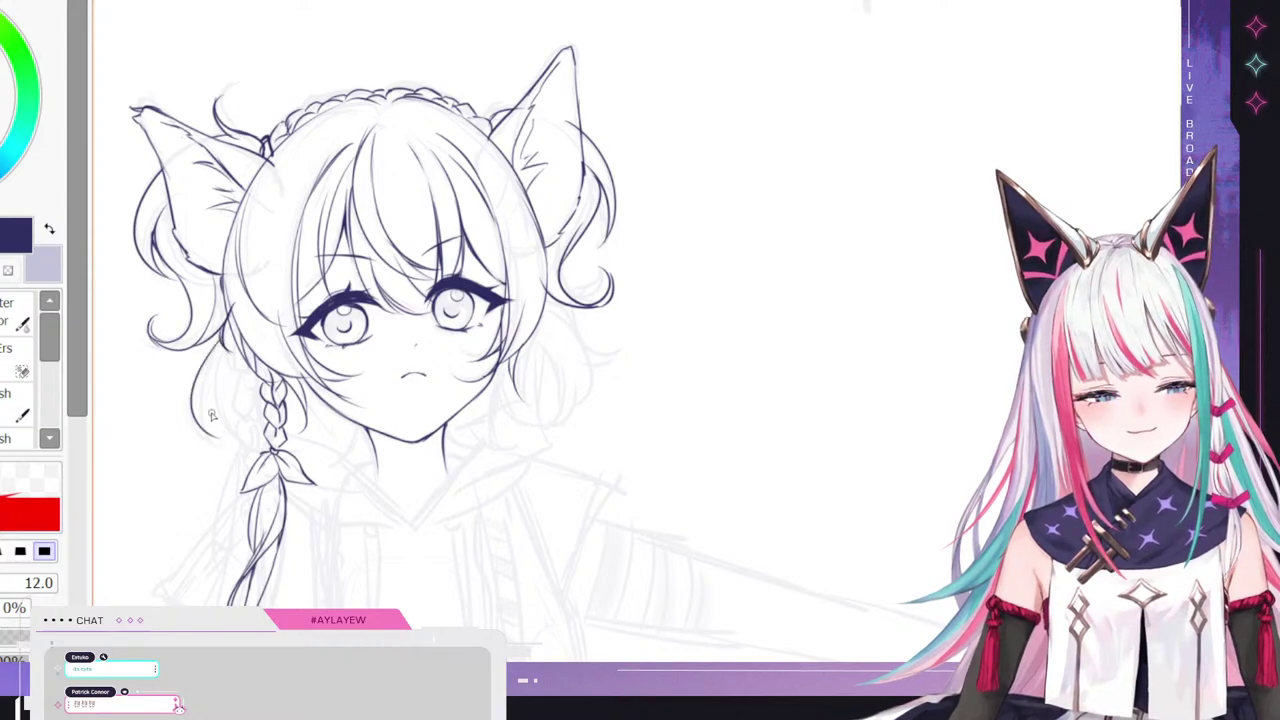
- Ink flicked lower locks outside the left-hand braid and tapered strands between the braid and the neck
{"action": "left_click_drag", "start_coordinate": [216, 354], "coordinate": [230, 450]}
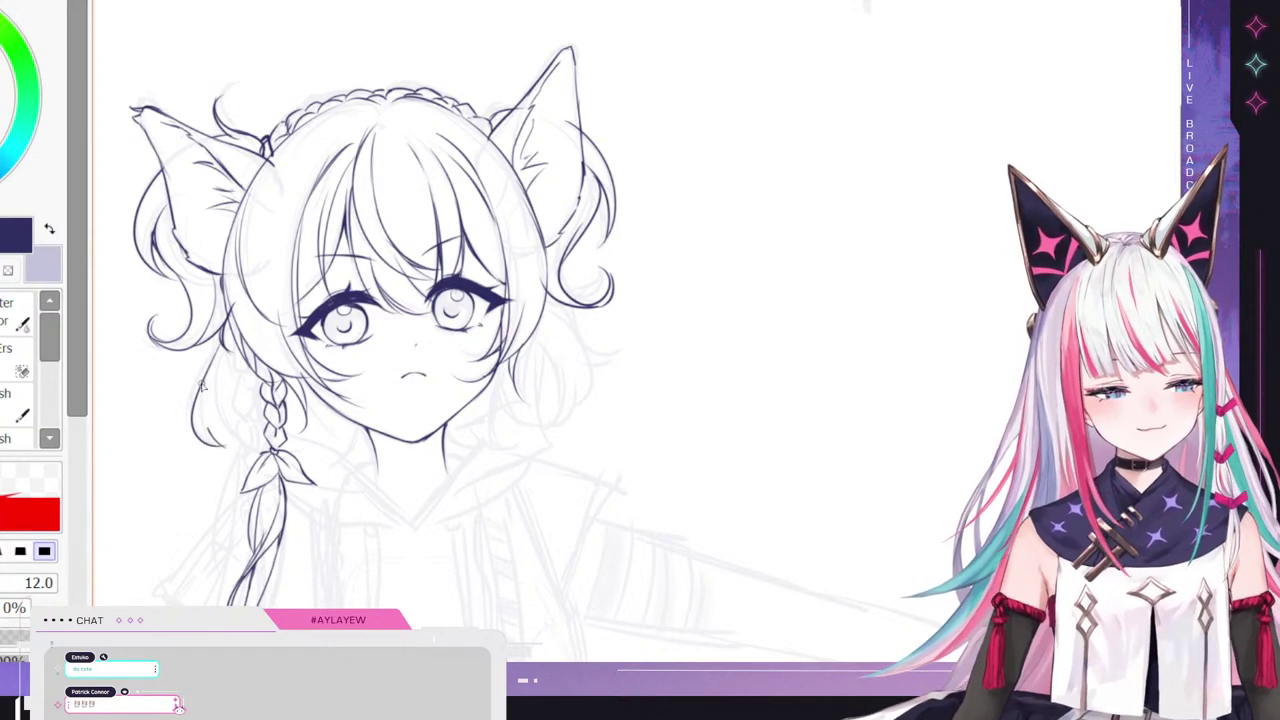
{"action": "left_click_drag", "start_coordinate": [202, 386], "coordinate": [208, 426]}
{"action": "mouse_move", "coordinate": [216, 358]}
{"action": "left_mouse_down"}
{"action": "mouse_move", "coordinate": [208, 402]}
{"action": "mouse_move", "coordinate": [246, 444]}
{"action": "left_mouse_up"}
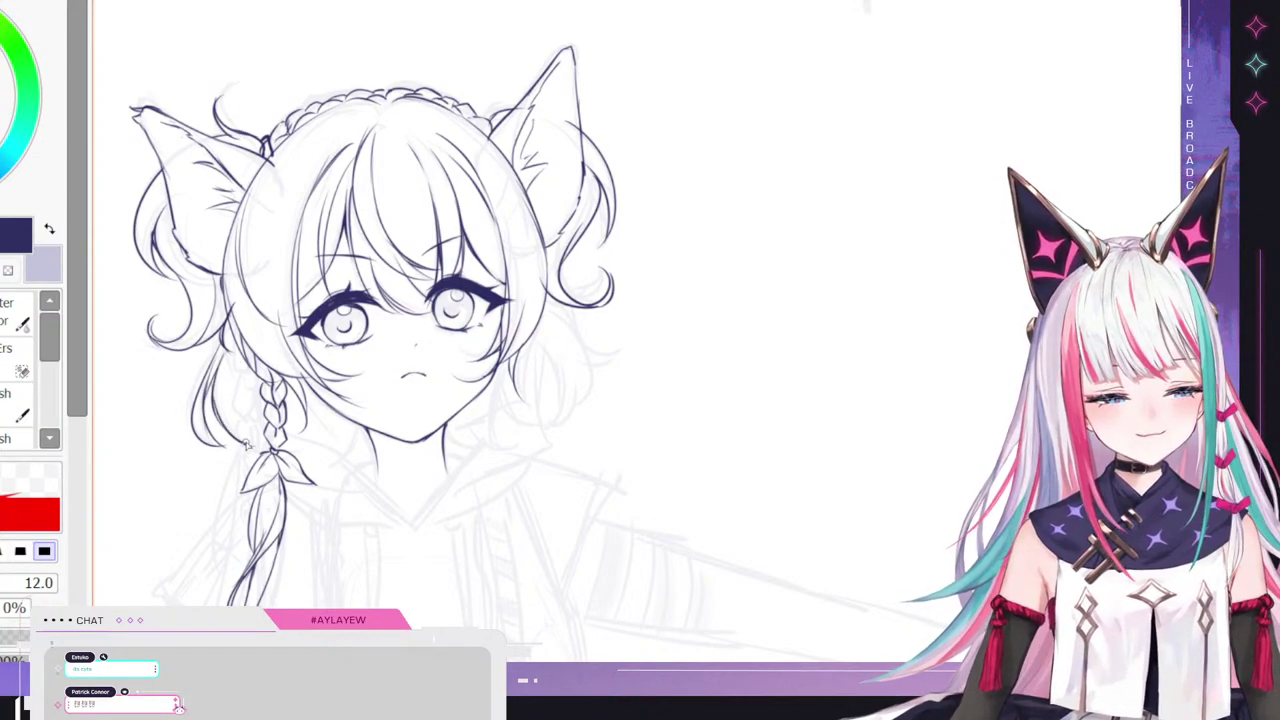
{"action": "mouse_move", "coordinate": [222, 340]}
{"action": "left_mouse_down"}
{"action": "mouse_move", "coordinate": [163, 412]}
{"action": "mouse_move", "coordinate": [158, 396]}
{"action": "mouse_move", "coordinate": [179, 406]}
{"action": "mouse_move", "coordinate": [203, 368]}
{"action": "left_mouse_up"}
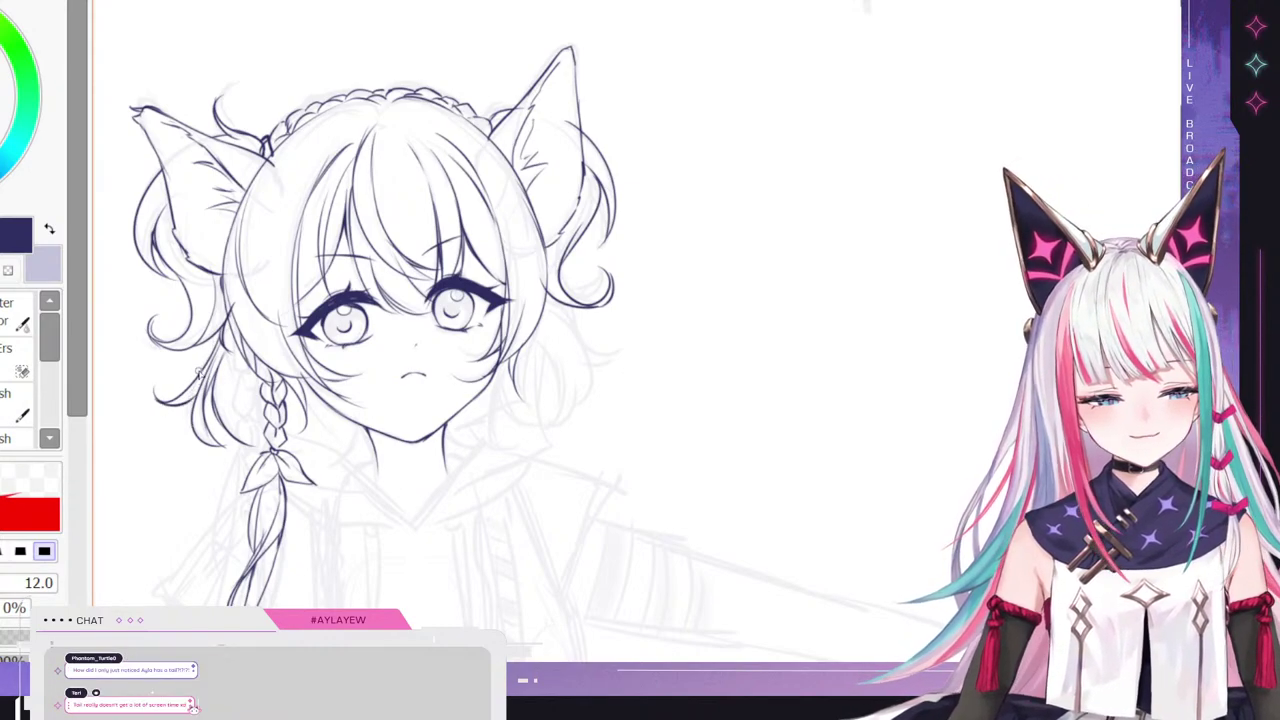
{"action": "left_click_drag", "start_coordinate": [242, 357], "coordinate": [262, 406]}
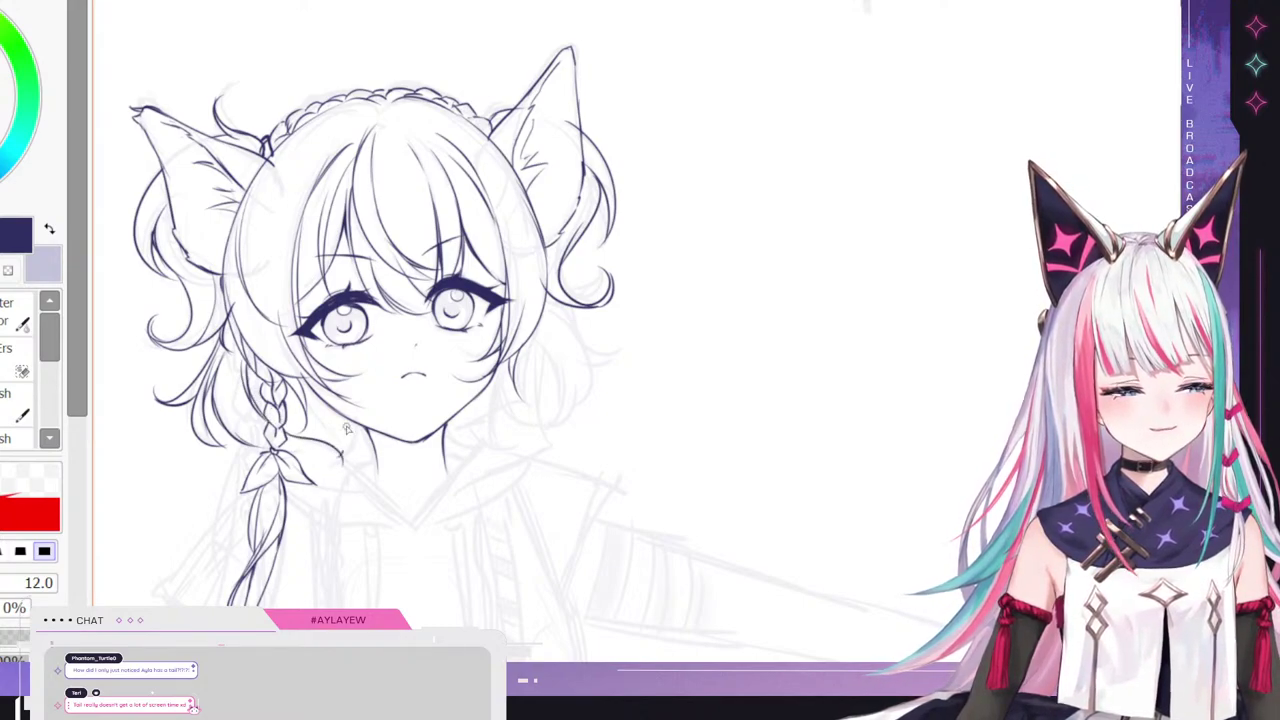
{"action": "mouse_move", "coordinate": [342, 450]}
{"action": "left_mouse_down"}
{"action": "mouse_move", "coordinate": [320, 407]}
{"action": "mouse_move", "coordinate": [298, 399]}
{"action": "left_mouse_up"}
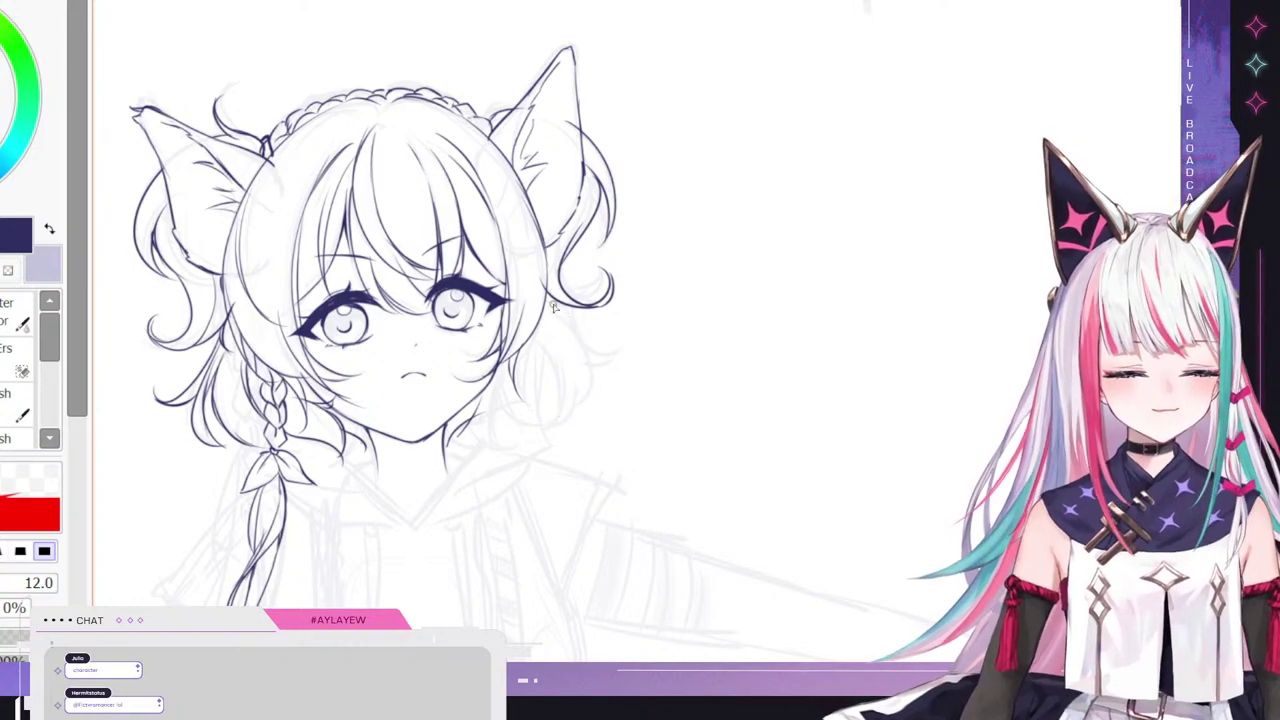
- Ink the rounded, curling lower locks on the right-hand side of the face, from below the ear to the neck
{"action": "left_click_drag", "start_coordinate": [553, 308], "coordinate": [581, 395]}
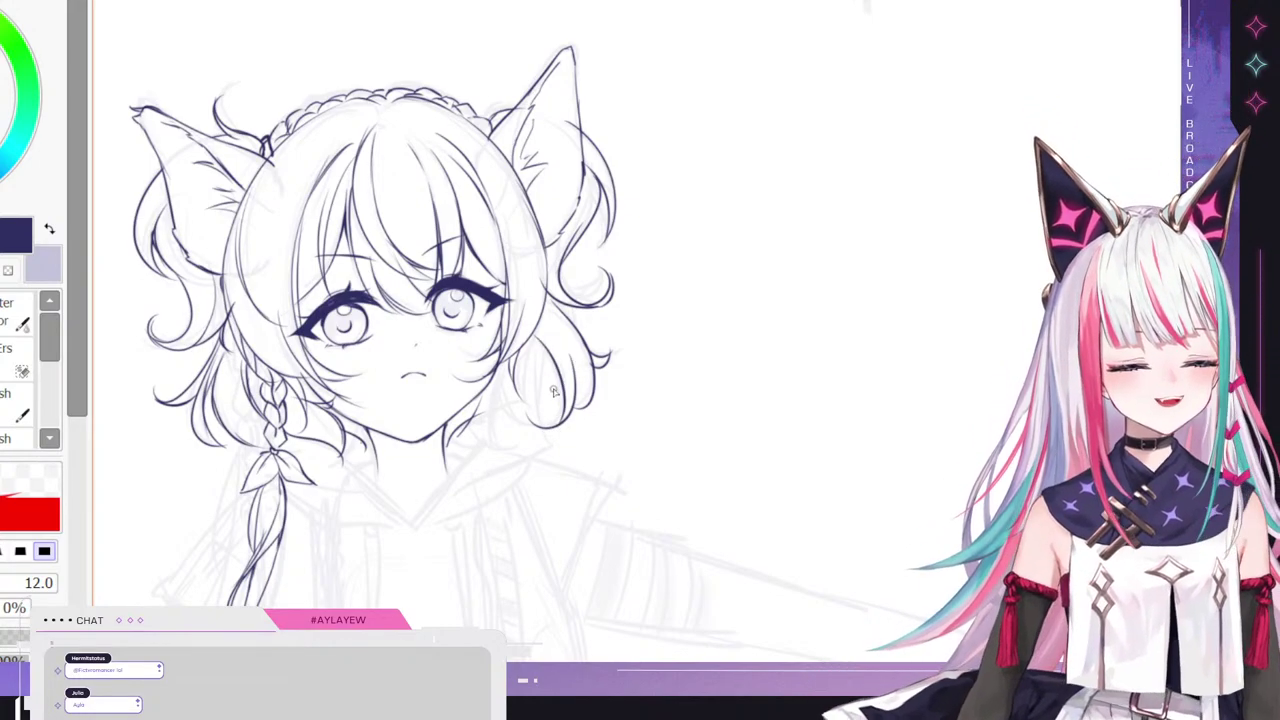
{"action": "mouse_move", "coordinate": [488, 388]}
{"action": "left_mouse_down"}
{"action": "mouse_move", "coordinate": [513, 440]}
{"action": "mouse_move", "coordinate": [502, 382]}
{"action": "left_mouse_up"}
{"action": "key", "text": "ctrl+z"}
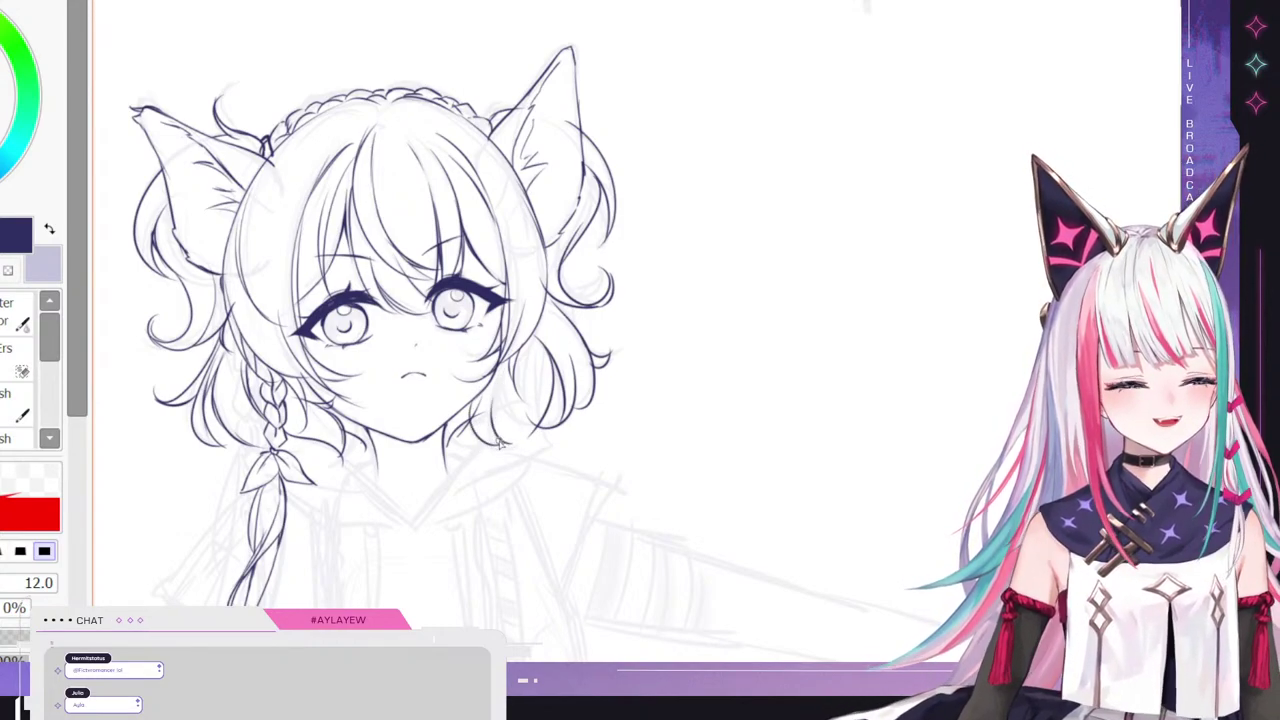
{"action": "mouse_move", "coordinate": [500, 444]}
{"action": "left_mouse_down"}
{"action": "mouse_move", "coordinate": [505, 370]}
{"action": "mouse_move", "coordinate": [517, 425]}
{"action": "mouse_move", "coordinate": [534, 438]}
{"action": "left_mouse_up"}
{"action": "key", "text": "ctrl+z"}
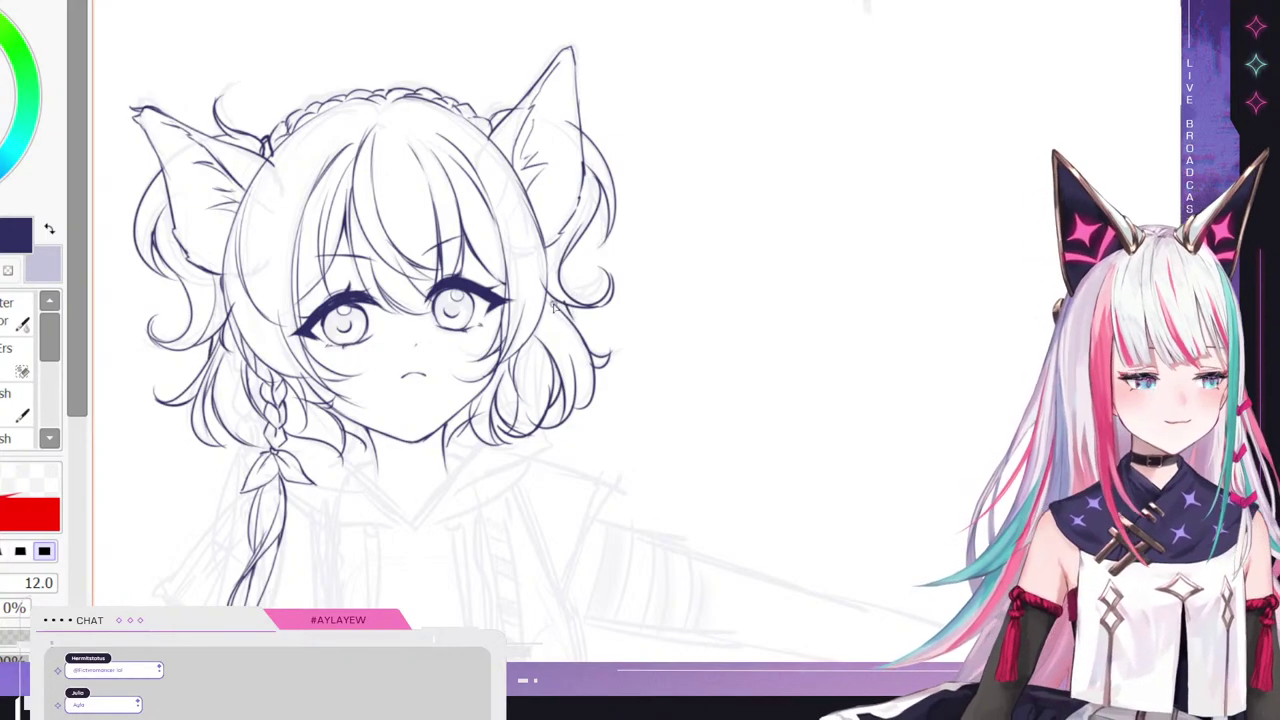
{"action": "key", "text": "e"}
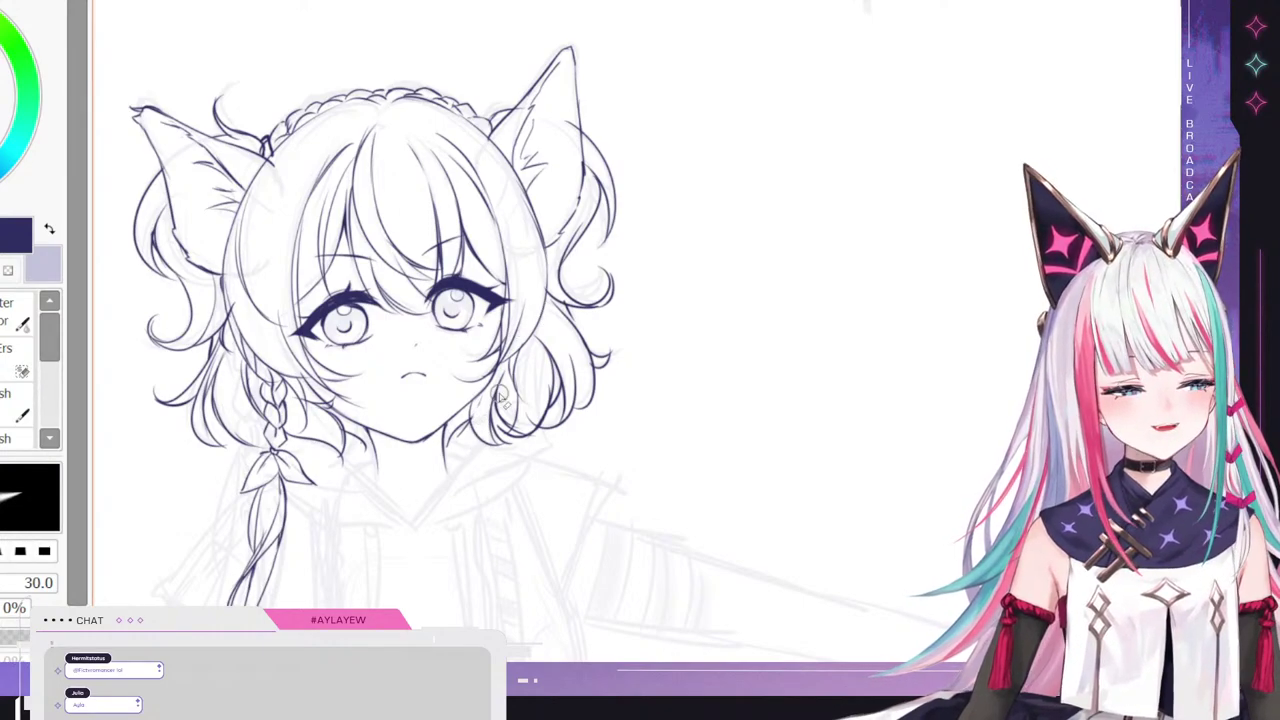
- Examine the inked head and hair up close and against the proportions of the full-body sketch
{"action": "scroll", "coordinate": [481, 401], "scroll_direction": "down", "scroll_amount": 4}
{"action": "scroll", "coordinate": [407, 357], "scroll_direction": "down", "scroll_amount": 1}
{"action": "scroll", "coordinate": [400, 355], "scroll_direction": "up", "scroll_amount": 3}
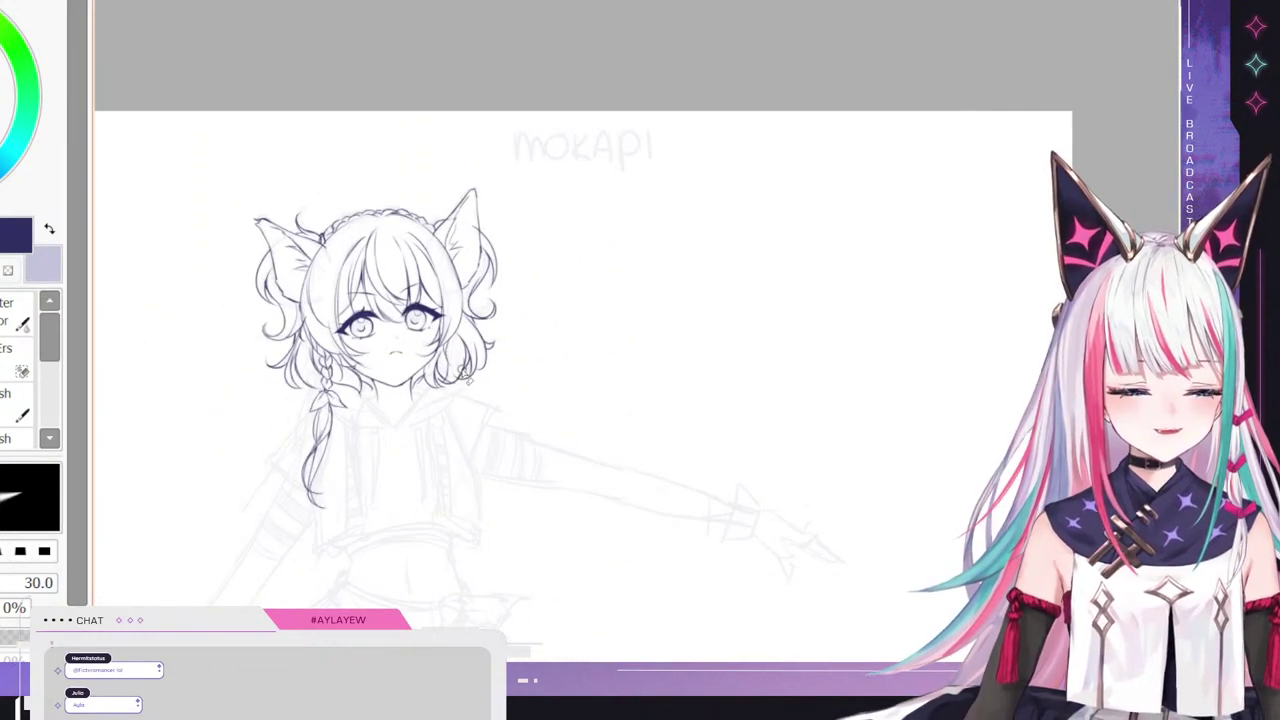
{"action": "scroll", "coordinate": [398, 352], "scroll_direction": "up", "scroll_amount": 1}
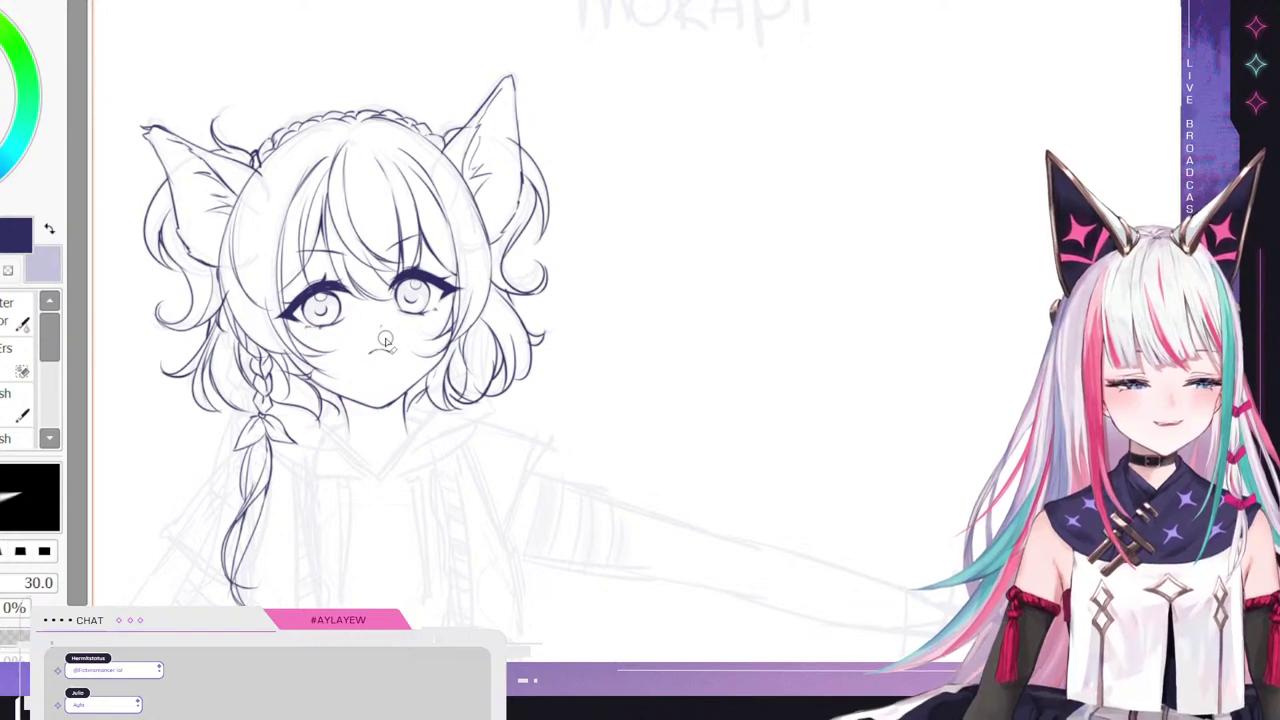
{"action": "key", "text": "e"}
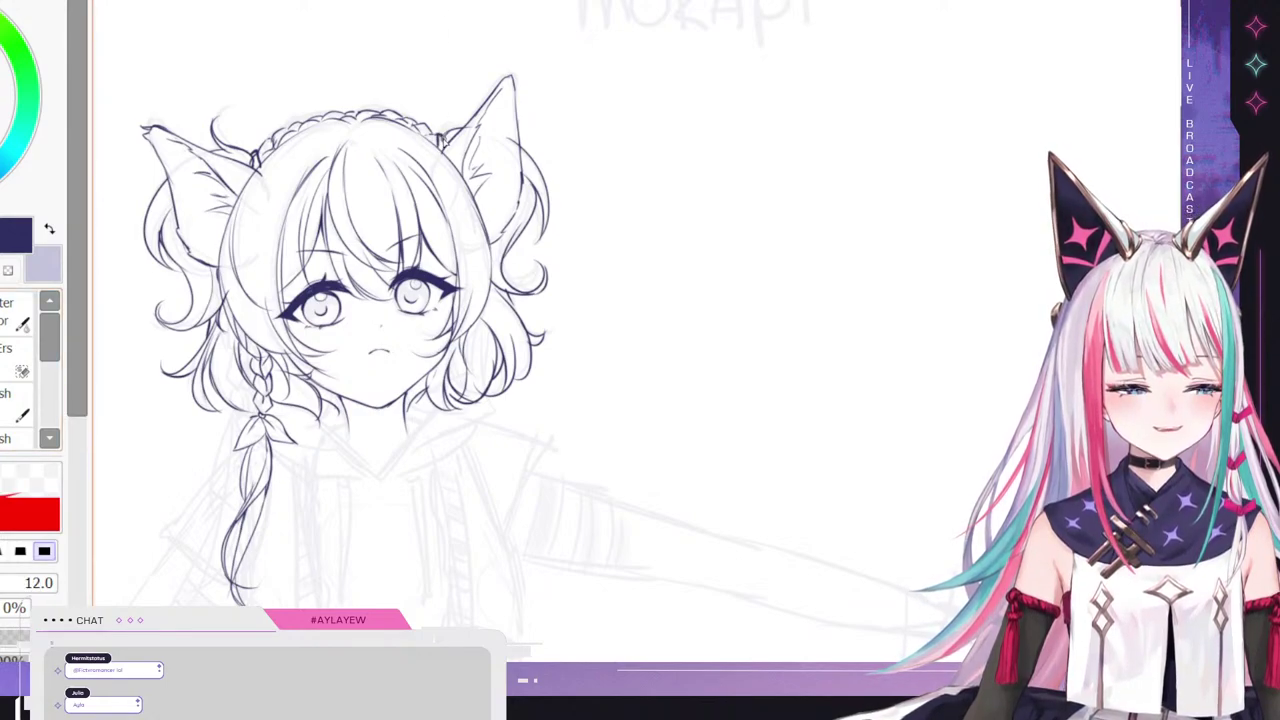
{"action": "scroll", "coordinate": [257, 37], "scroll_direction": "down", "scroll_amount": 5}
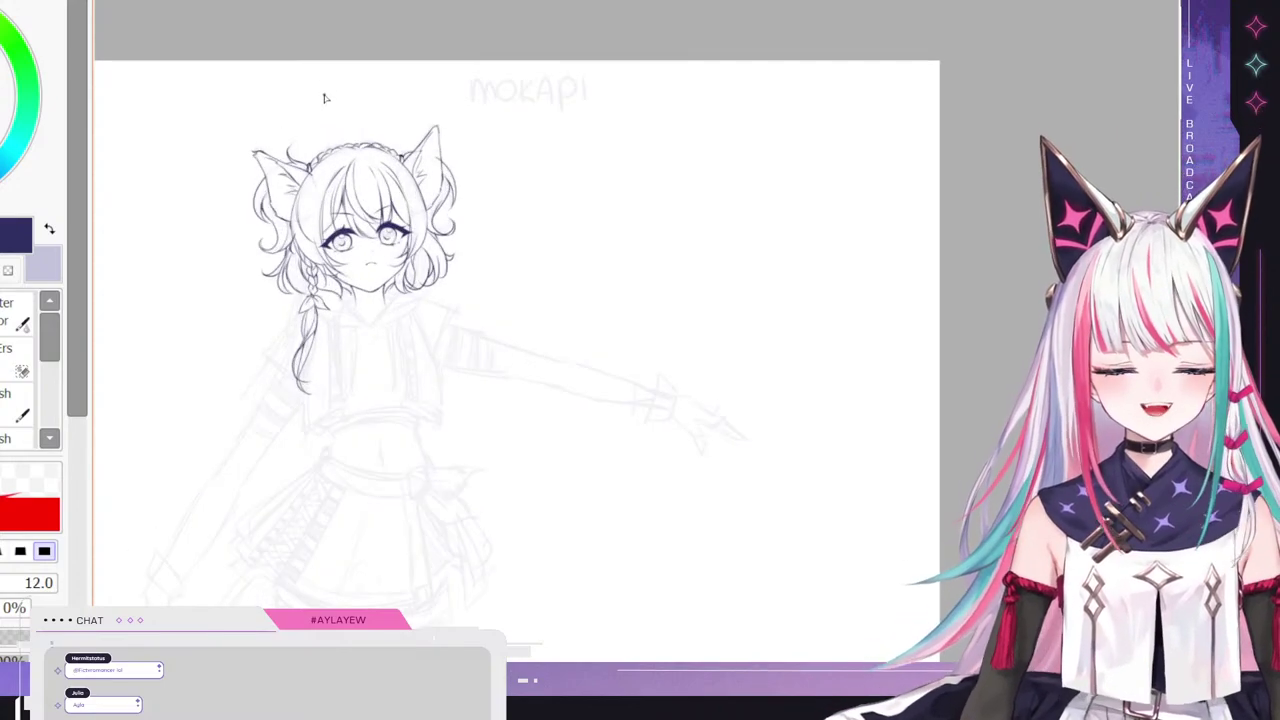
{"action": "scroll", "coordinate": [323, 94], "scroll_direction": "down", "scroll_amount": 2}
{"action": "scroll", "coordinate": [335, 110], "scroll_direction": "up", "scroll_amount": 2}
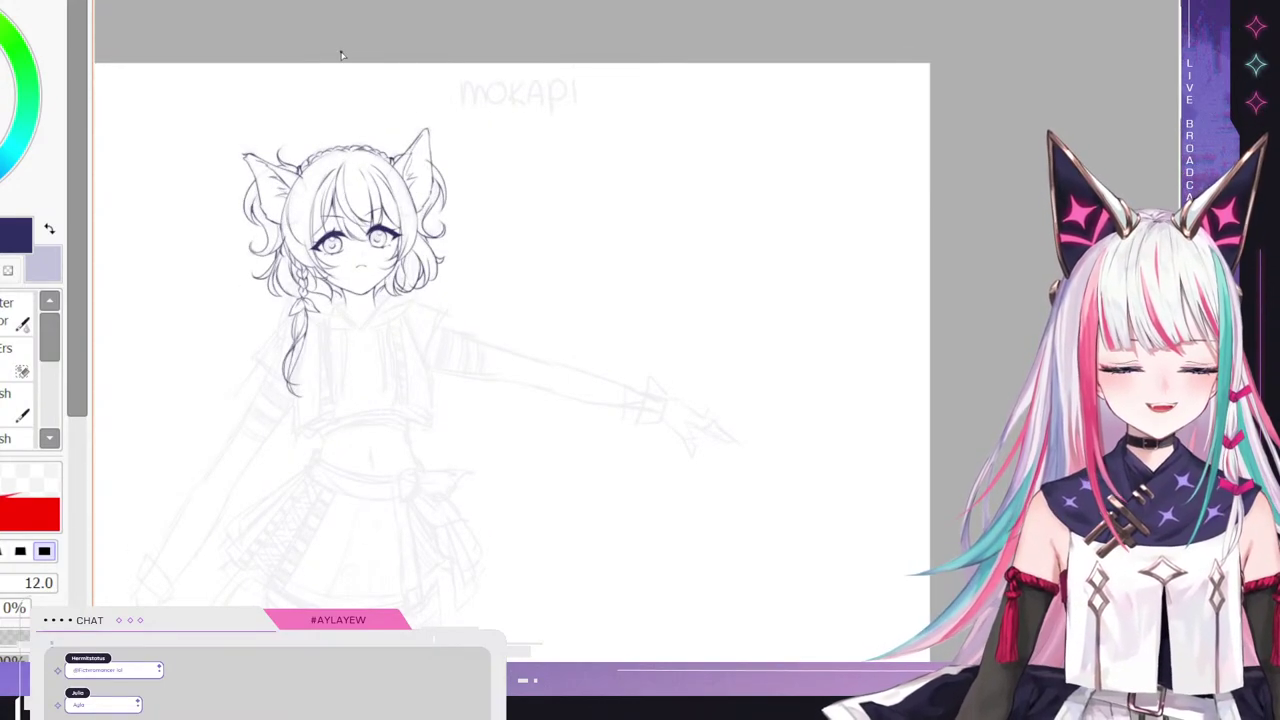
{"action": "scroll", "coordinate": [374, 138], "scroll_direction": "up", "scroll_amount": 2}
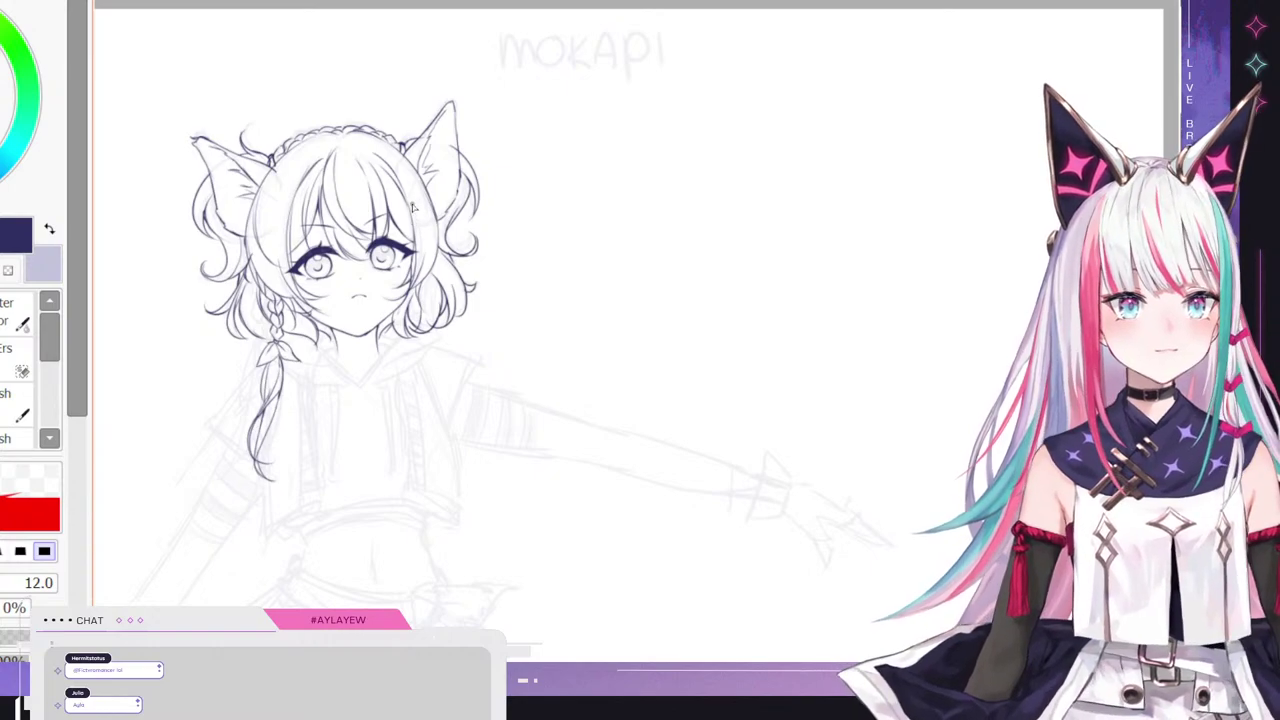
{"action": "scroll", "coordinate": [400, 260], "scroll_direction": "down", "scroll_amount": 1}
{"action": "scroll", "coordinate": [368, 332], "scroll_direction": "up", "scroll_amount": 2}
- Ink the hood's V-shaped neckline and its right-hand outer edge, following the sketch up to the hair
{"action": "scroll", "coordinate": [368, 332], "scroll_direction": "up", "scroll_amount": 1}
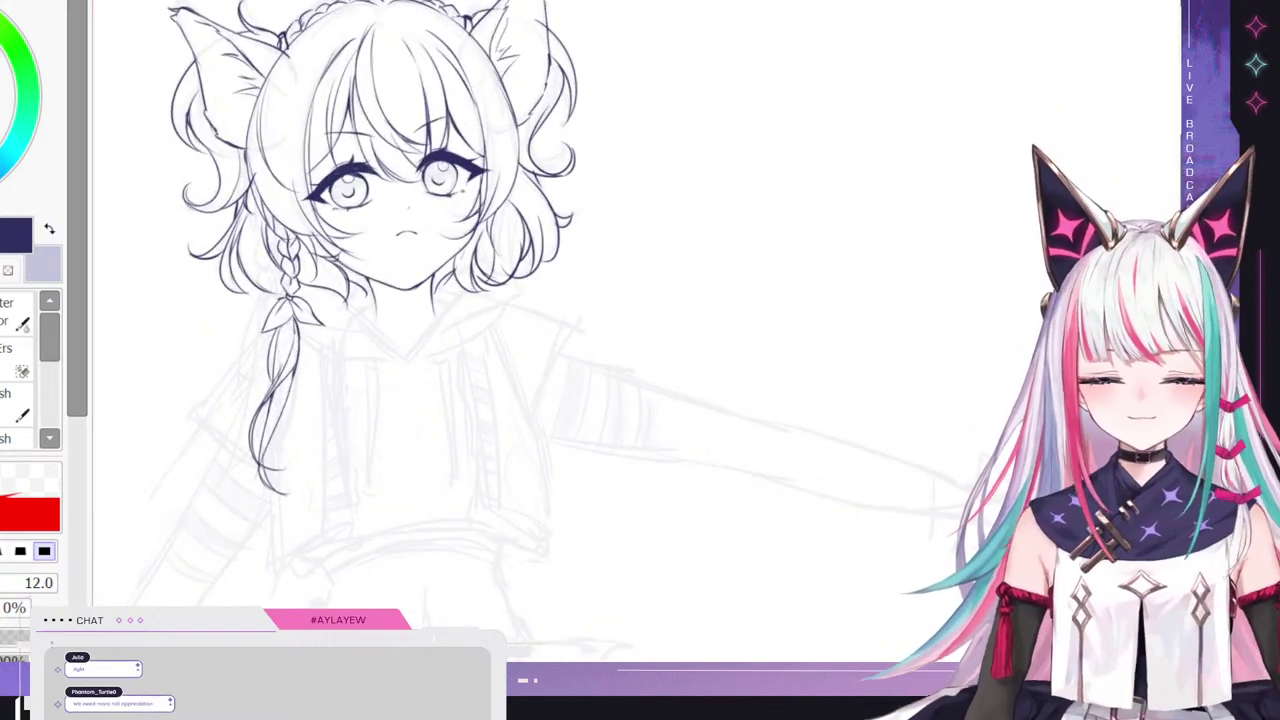
{"action": "scroll", "coordinate": [309, 298], "scroll_direction": "up", "scroll_amount": 2}
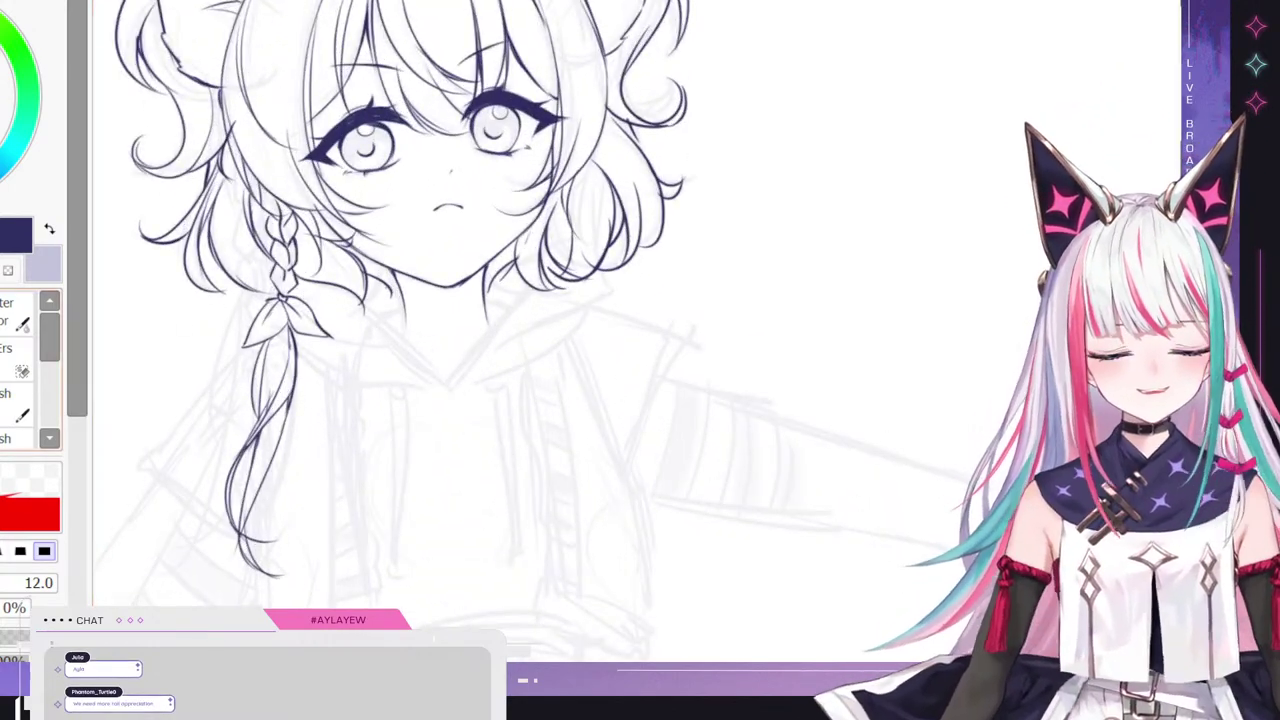
{"action": "left_click_drag", "start_coordinate": [338, 289], "coordinate": [450, 379]}
{"action": "key", "text": "ctrl+z"}
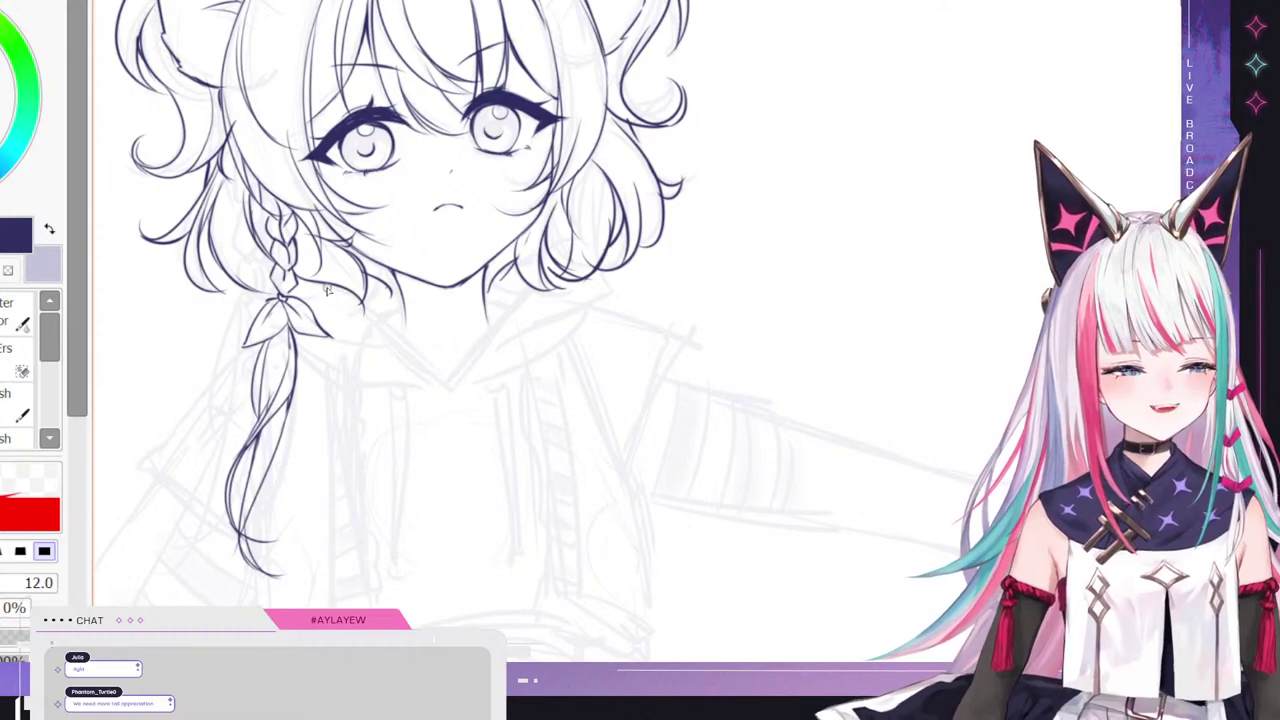
{"action": "left_click_drag", "start_coordinate": [326, 286], "coordinate": [452, 389]}
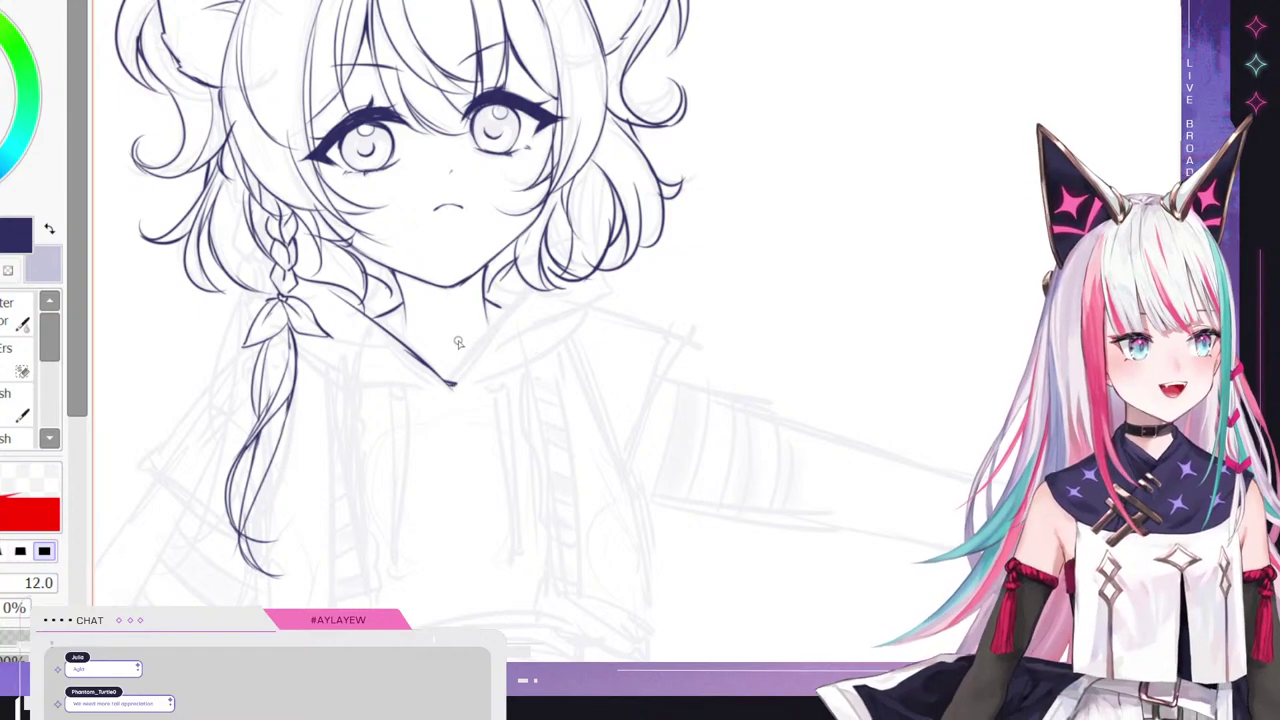
{"action": "left_click_drag", "start_coordinate": [452, 385], "coordinate": [530, 292]}
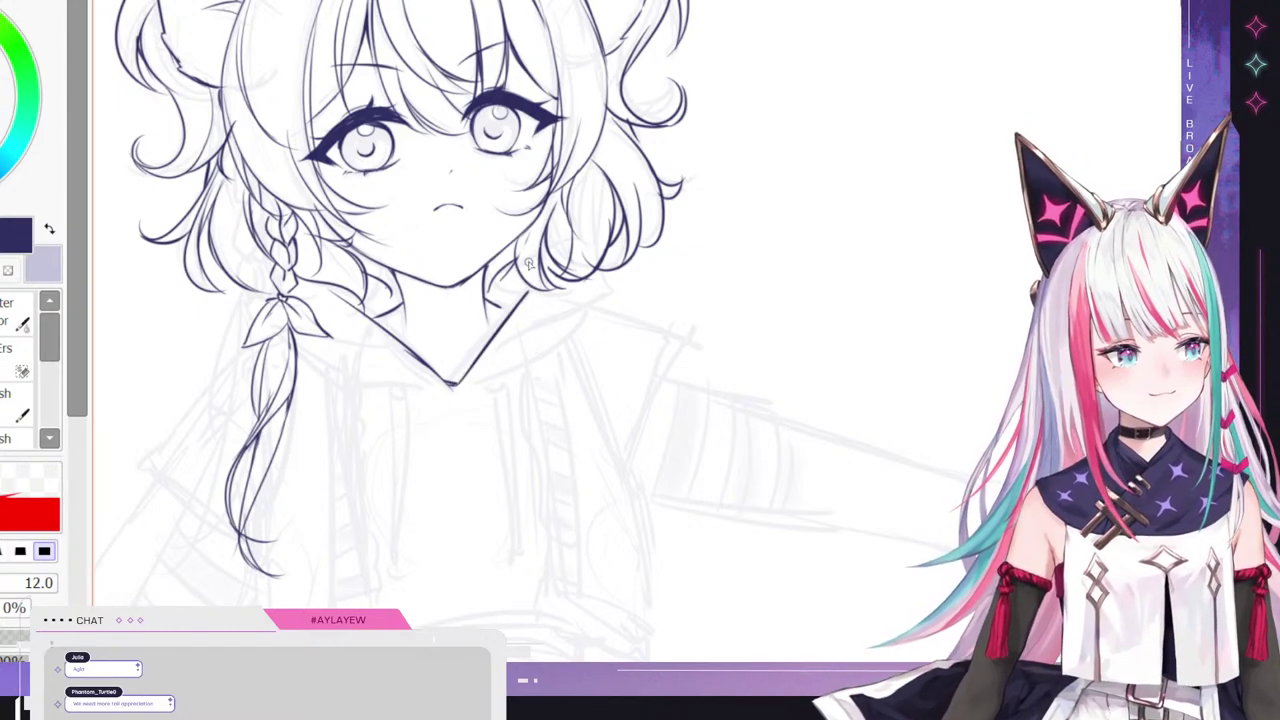
{"action": "mouse_move", "coordinate": [466, 388]}
{"action": "left_mouse_down"}
{"action": "mouse_move", "coordinate": [555, 347]}
{"action": "mouse_move", "coordinate": [575, 324]}
{"action": "mouse_move", "coordinate": [531, 339]}
{"action": "mouse_move", "coordinate": [601, 279]}
{"action": "left_mouse_up"}
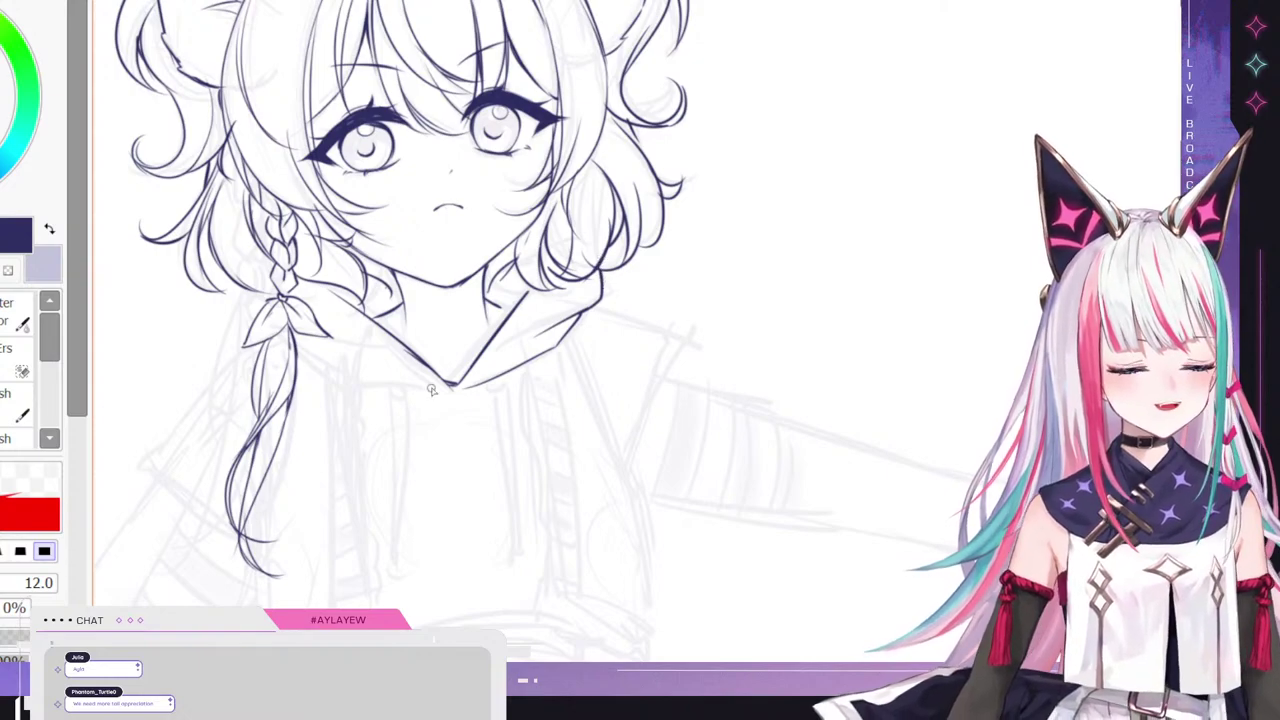
- Ink the hood's left-hand outer edge from the neckline's point to the braid, with a short line behind the bow
{"action": "mouse_move", "coordinate": [298, 342]}
{"action": "left_mouse_down"}
{"action": "mouse_move", "coordinate": [356, 385]}
{"action": "mouse_move", "coordinate": [443, 390]}
{"action": "left_mouse_up"}
{"action": "key", "text": "ctrl+z"}
{"action": "left_click_drag", "start_coordinate": [263, 310], "coordinate": [271, 265]}
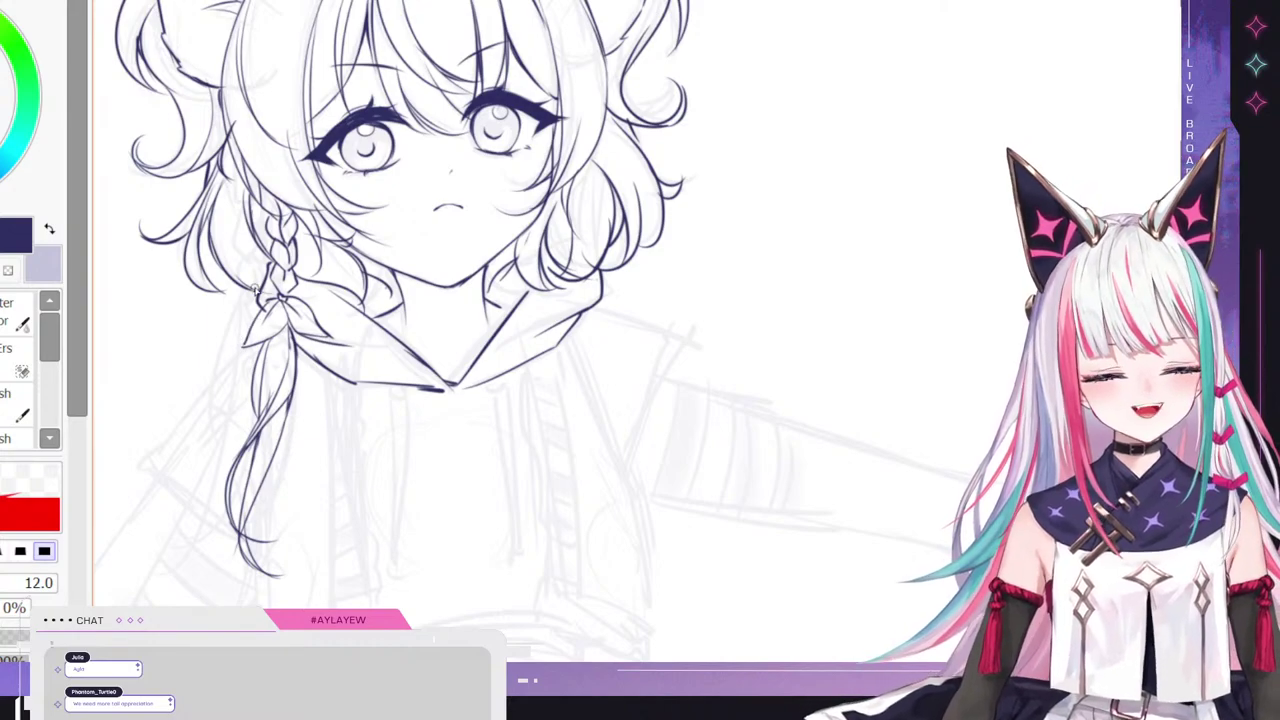
- Ink the armhole edge of the jacket's right-hand front panel, running from under the hood down to the side
{"action": "left_click_drag", "start_coordinate": [571, 336], "coordinate": [624, 458]}
{"action": "key", "text": "ctrl+z"}
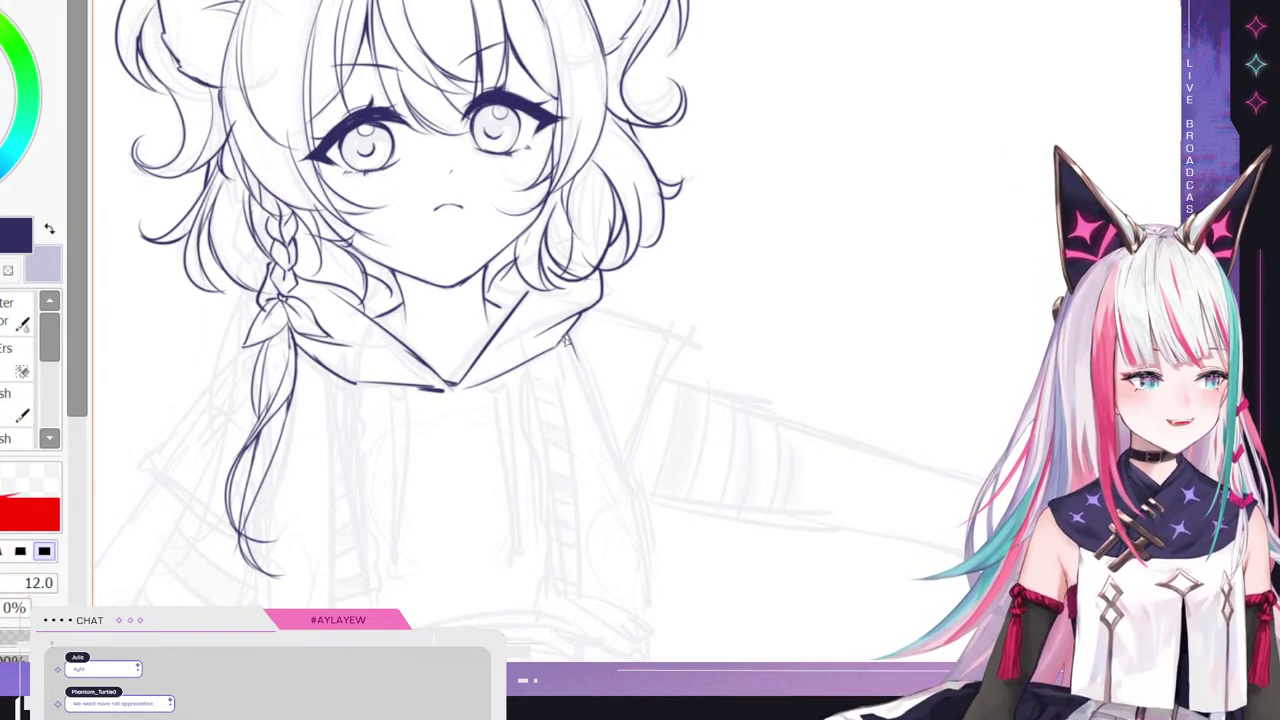
{"action": "left_click_drag", "start_coordinate": [568, 337], "coordinate": [637, 499]}
{"action": "mouse_move", "coordinate": [568, 336]}
{"action": "left_mouse_down"}
{"action": "mouse_move", "coordinate": [602, 430]}
{"action": "mouse_move", "coordinate": [568, 334]}
{"action": "mouse_move", "coordinate": [583, 372]}
{"action": "left_mouse_up"}
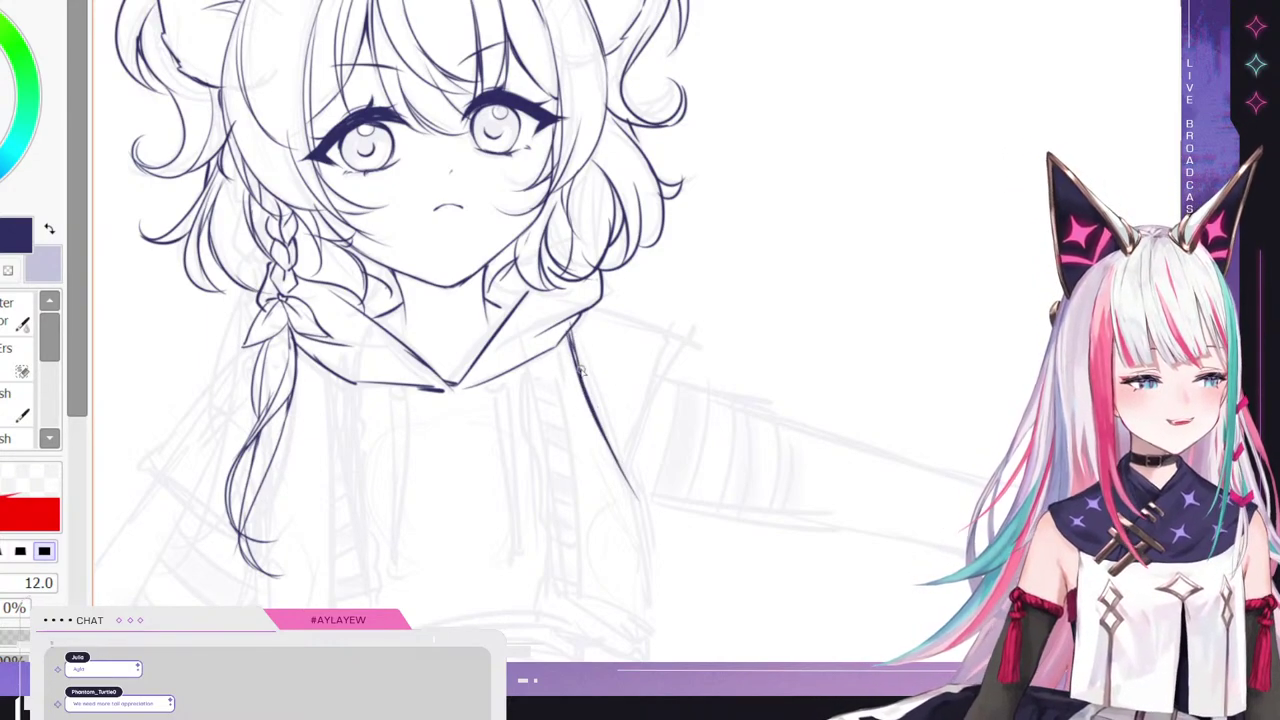
- Ink the right-hand jacket panel's front edge, slanted hem and outer side, adding a parallel line for the hem band
{"action": "scroll", "coordinate": [525, 125], "scroll_direction": "down", "scroll_amount": 5}
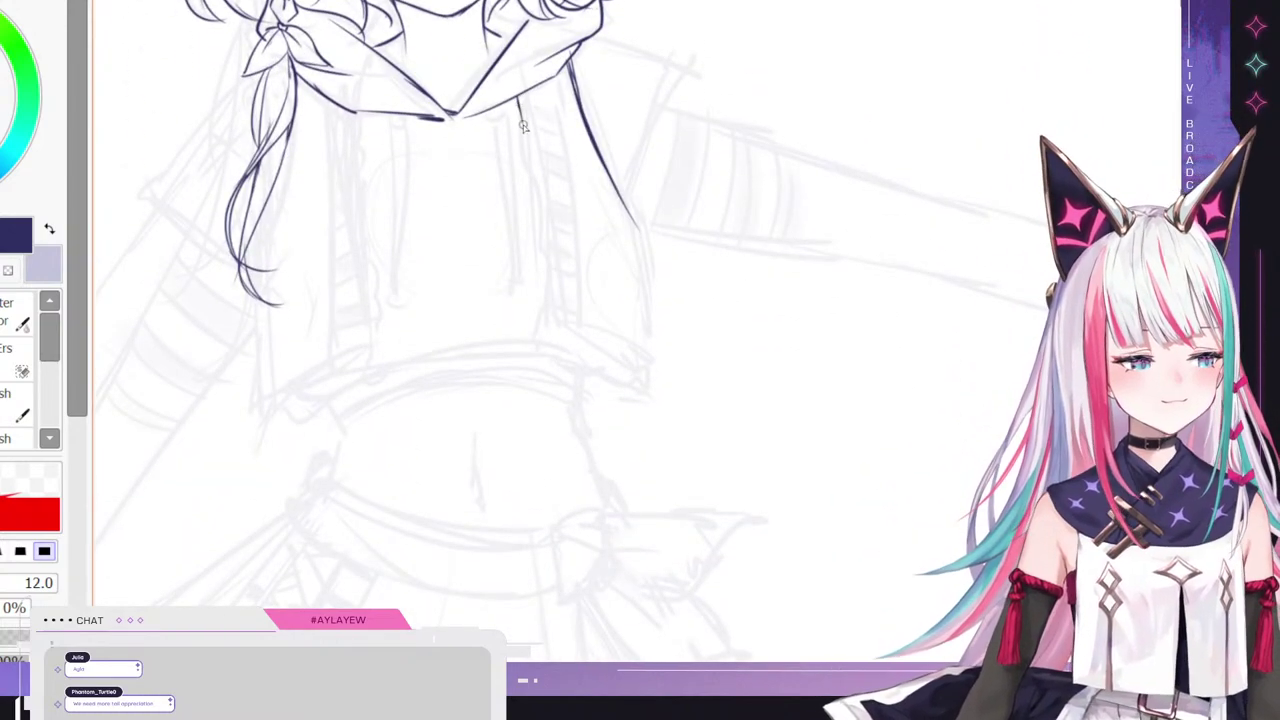
{"action": "mouse_move", "coordinate": [519, 108]}
{"action": "left_mouse_down"}
{"action": "mouse_move", "coordinate": [547, 345]}
{"action": "mouse_move", "coordinate": [578, 349]}
{"action": "left_mouse_up"}
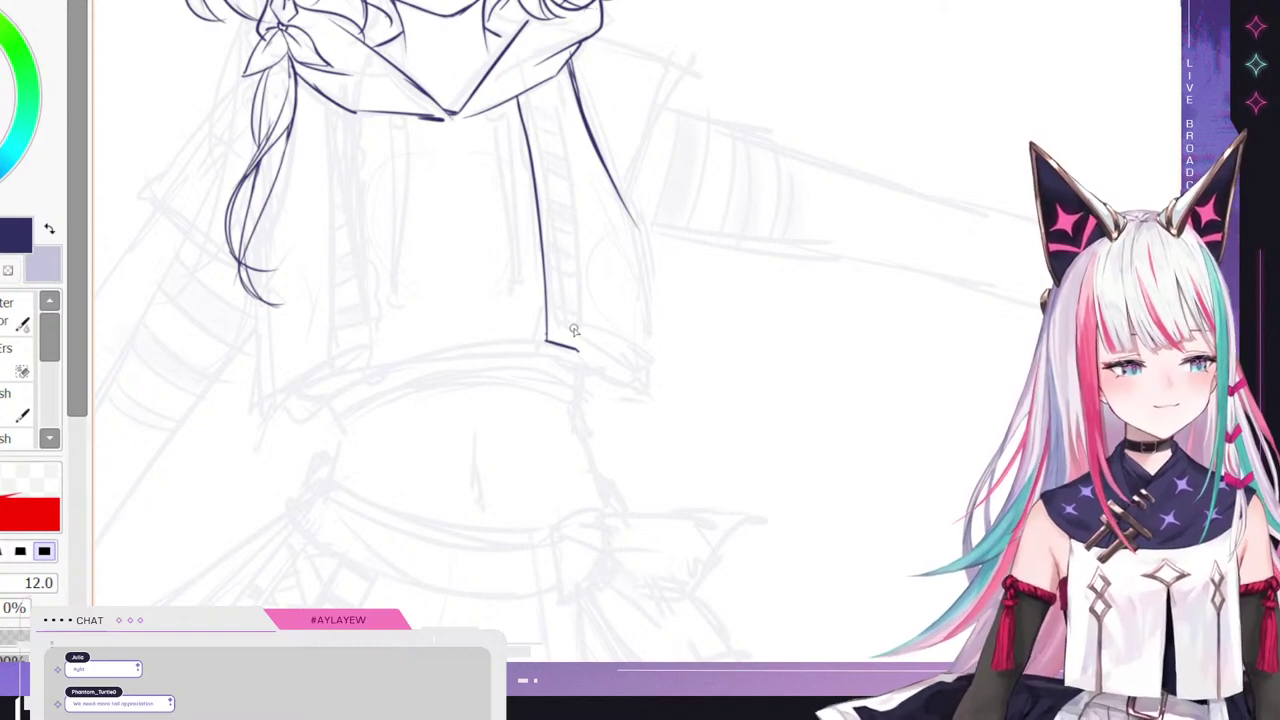
{"action": "key", "text": "ctrl+z"}
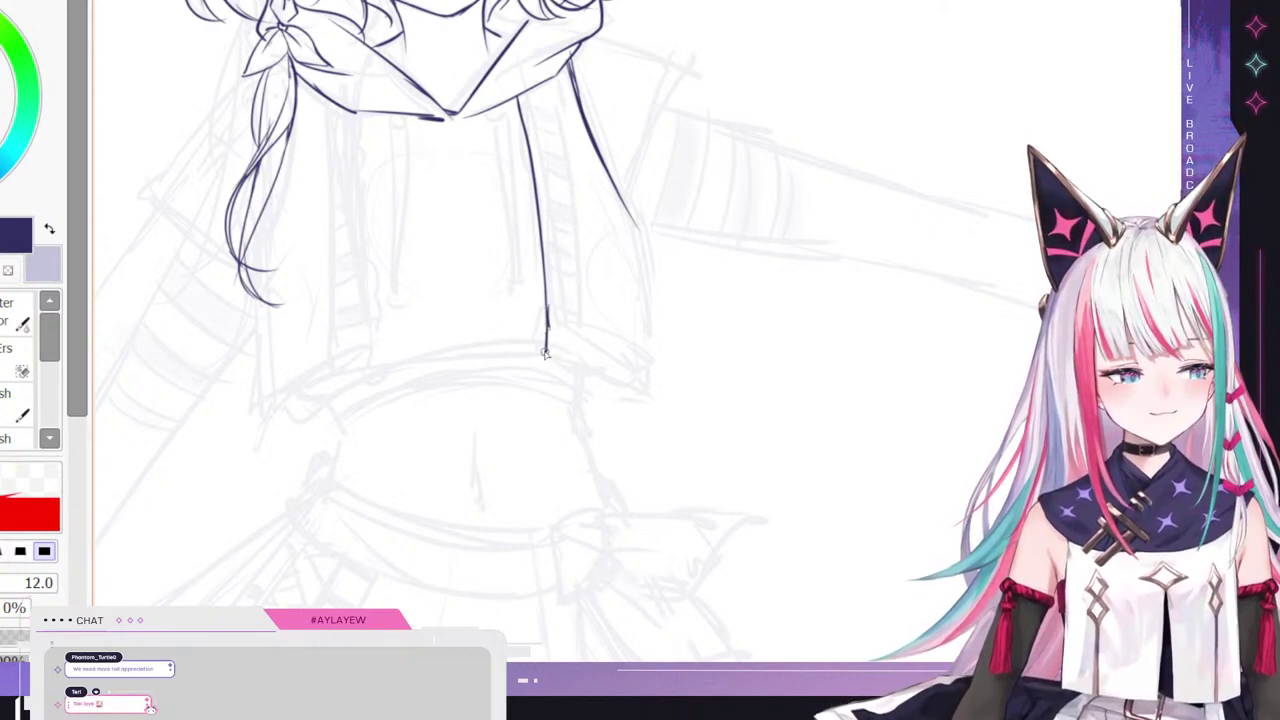
{"action": "left_click_drag", "start_coordinate": [545, 352], "coordinate": [648, 392]}
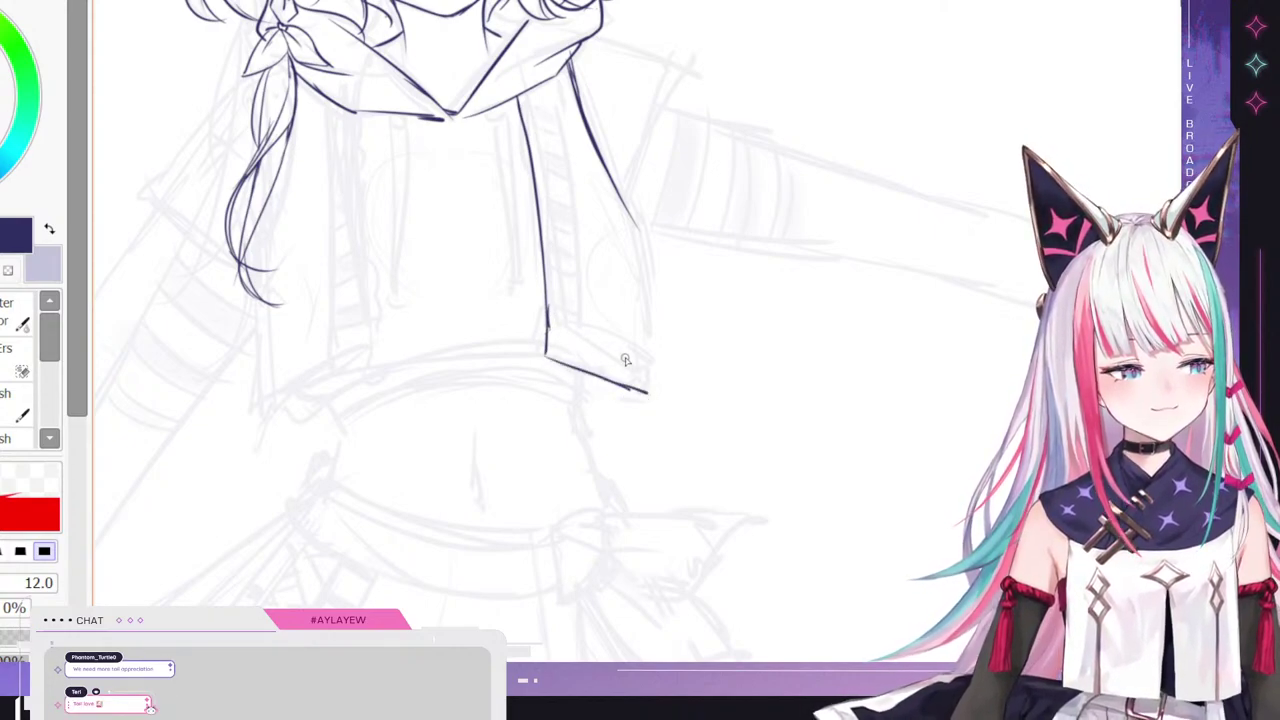
{"action": "left_click_drag", "start_coordinate": [642, 230], "coordinate": [650, 392]}
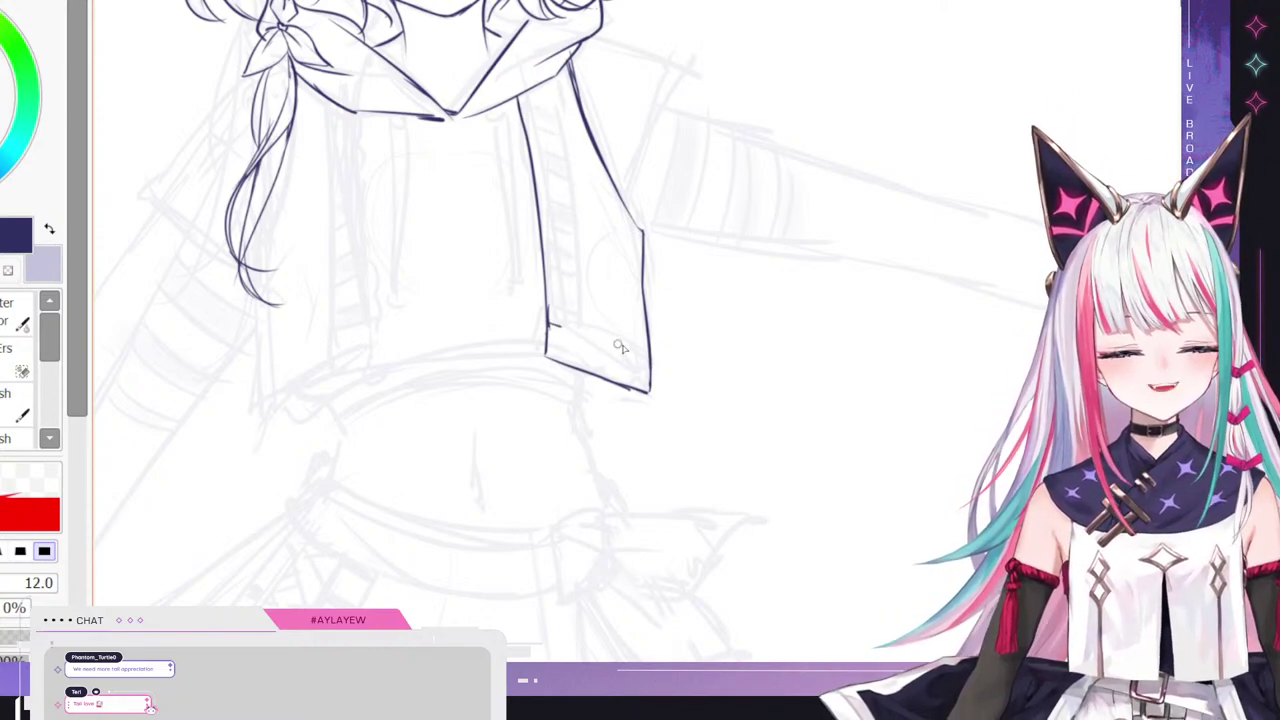
{"action": "left_click_drag", "start_coordinate": [620, 346], "coordinate": [645, 358]}
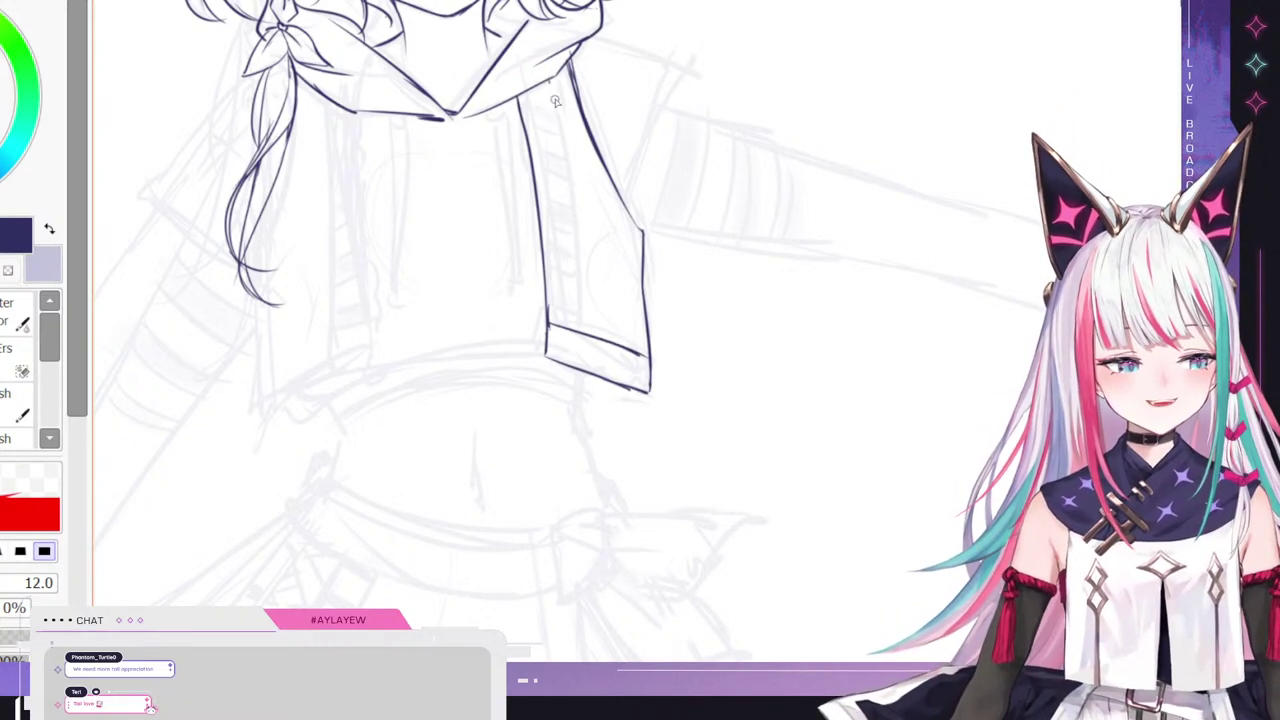
- Ink the inner trim line parallel to the right-hand panel's front edge, from the hood to the hem band
{"action": "left_click_drag", "start_coordinate": [552, 84], "coordinate": [578, 312]}
{"action": "key", "text": "ctrl+z"}
{"action": "left_click_drag", "start_coordinate": [552, 80], "coordinate": [585, 318]}
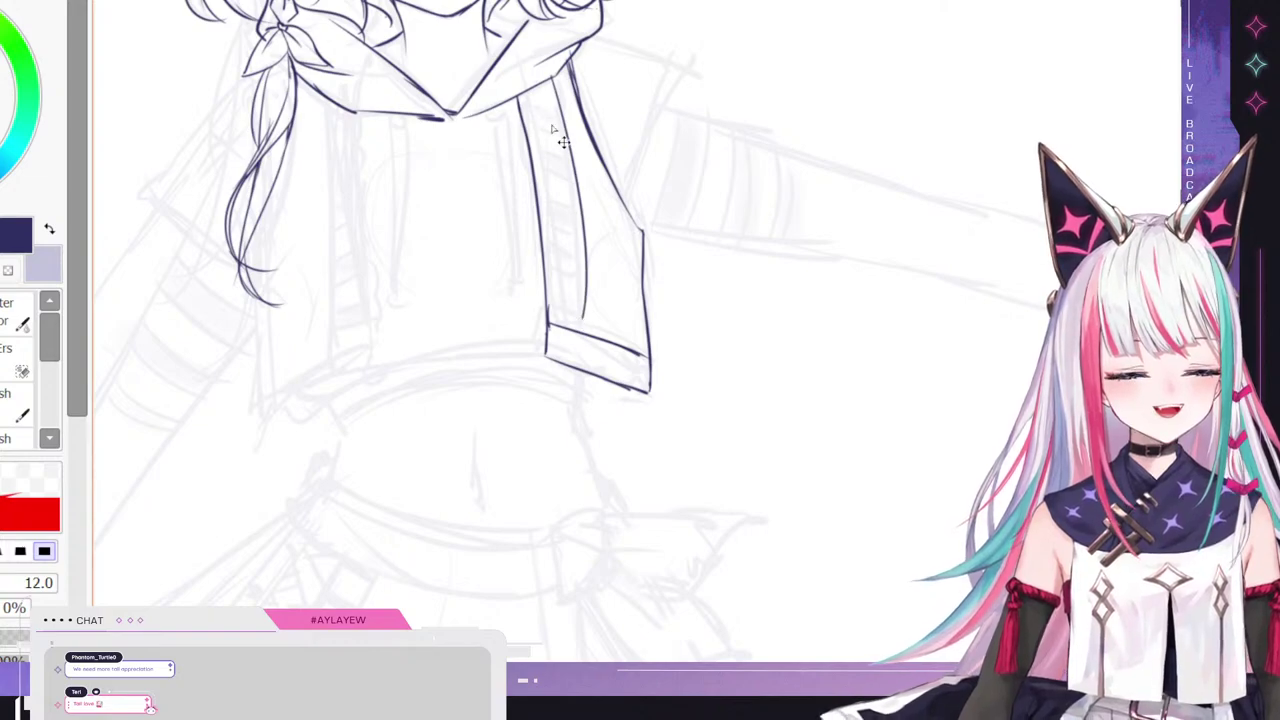
{"action": "key", "text": "ctrl+z"}
{"action": "left_click_drag", "start_coordinate": [552, 78], "coordinate": [577, 328]}
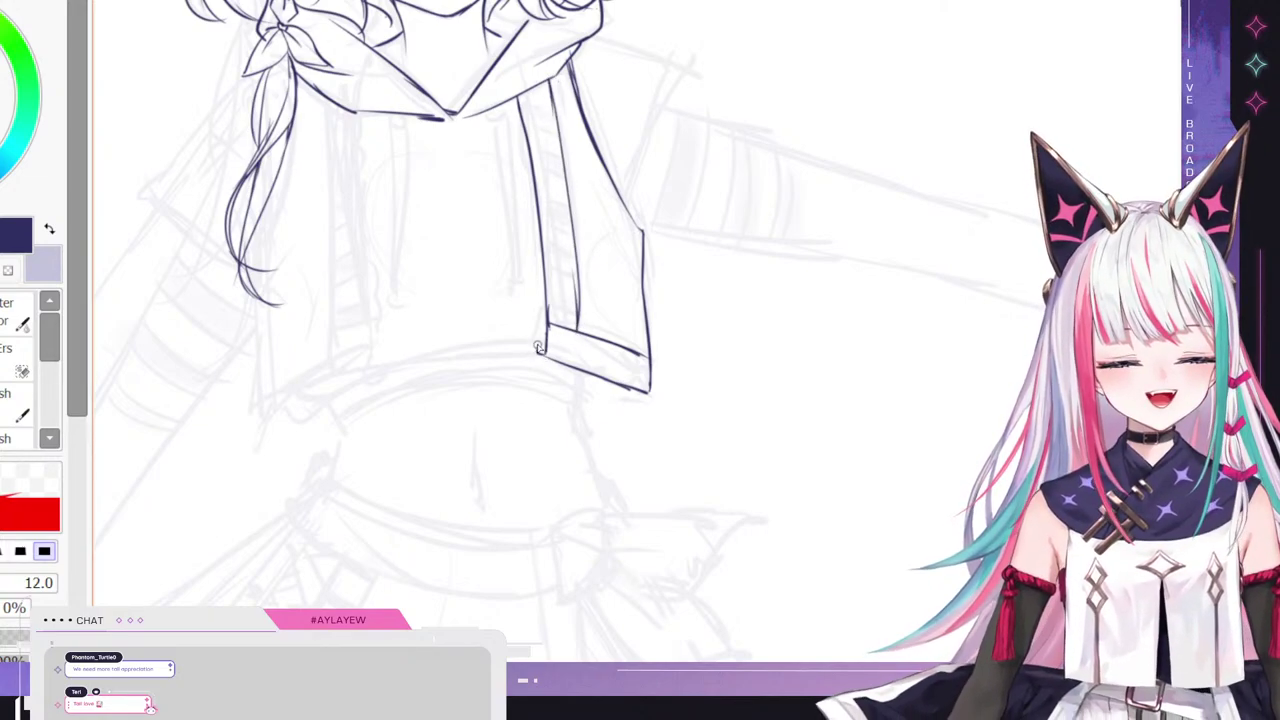
- Add zipper teeth along the right-hand panel's front edge, a slanted pocket slit and a short back-hem line underneath
{"action": "left_click_drag", "start_coordinate": [541, 345], "coordinate": [540, 306]}
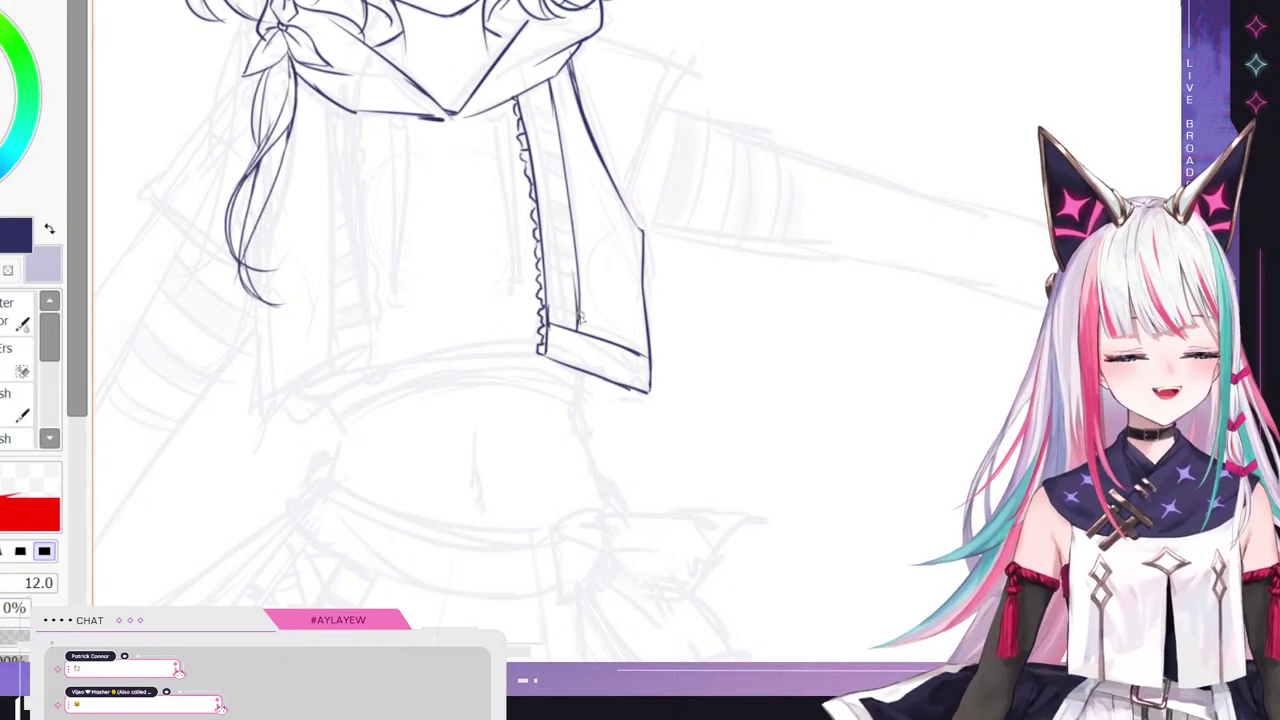
{"action": "left_click_drag", "start_coordinate": [551, 79], "coordinate": [572, 213]}
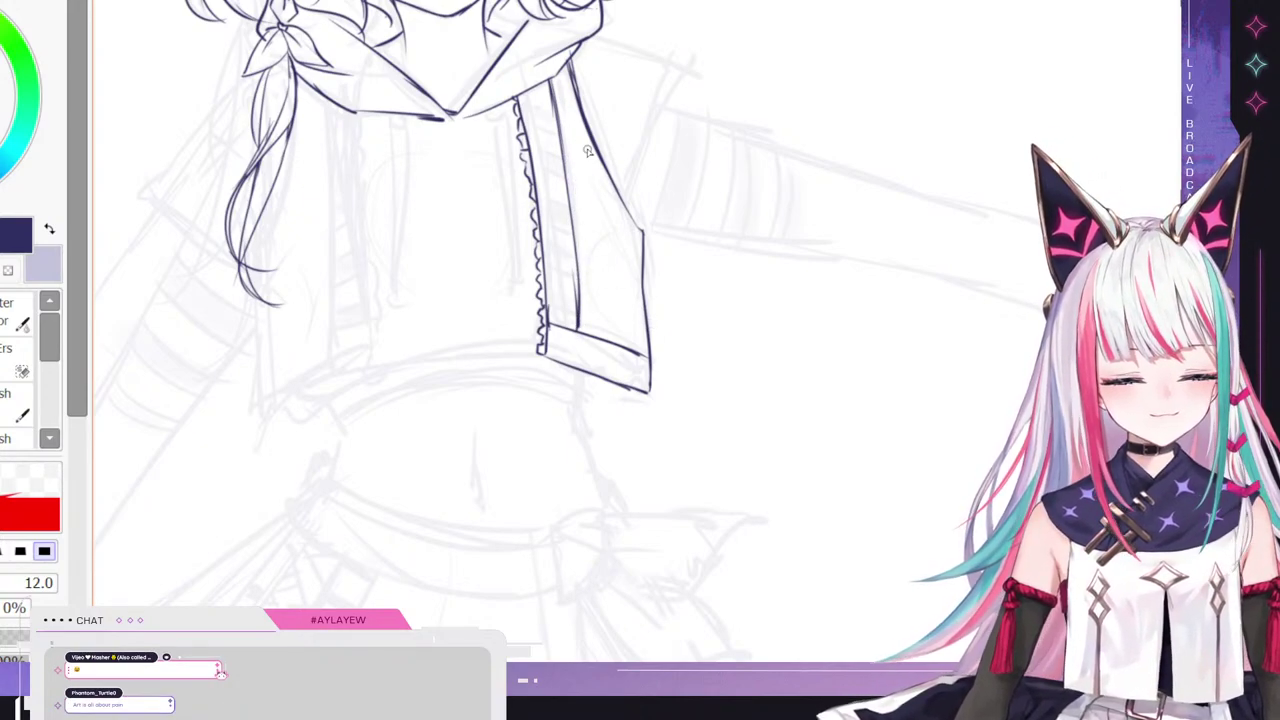
{"action": "mouse_move", "coordinate": [646, 304]}
{"action": "left_mouse_down"}
{"action": "mouse_move", "coordinate": [601, 278]}
{"action": "mouse_move", "coordinate": [642, 294]}
{"action": "left_mouse_up"}
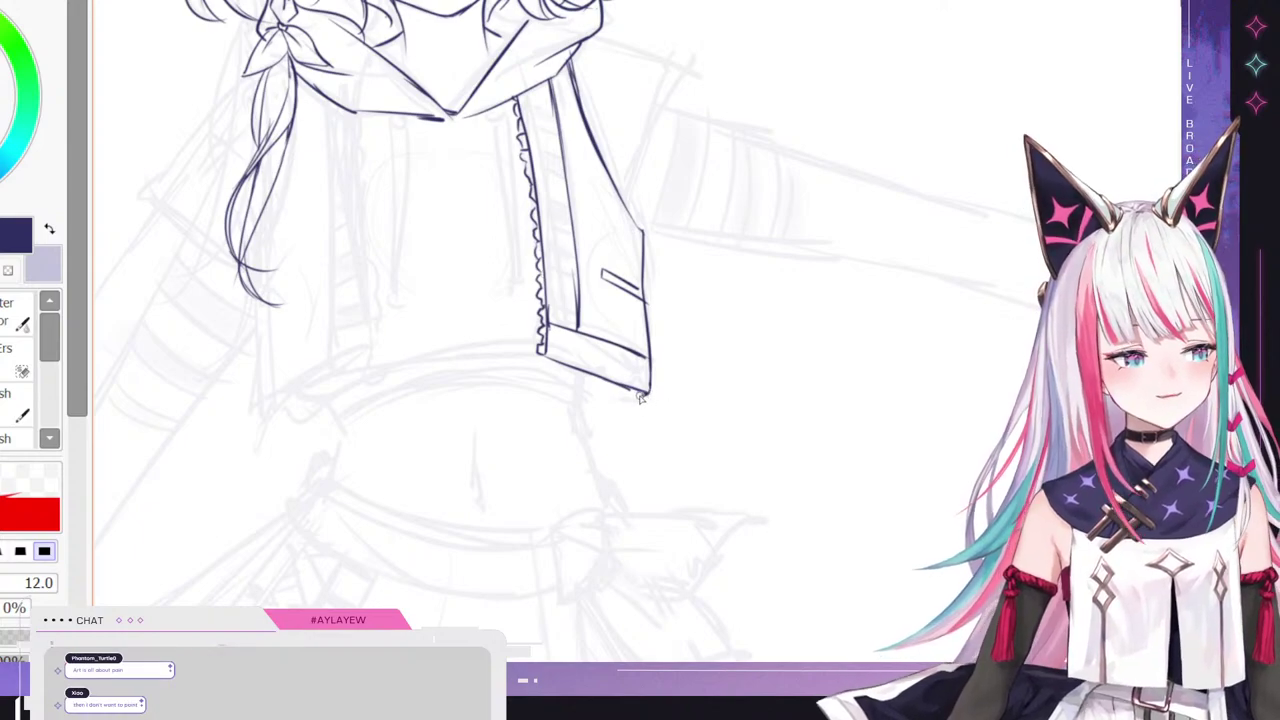
{"action": "left_click_drag", "start_coordinate": [648, 395], "coordinate": [587, 389]}
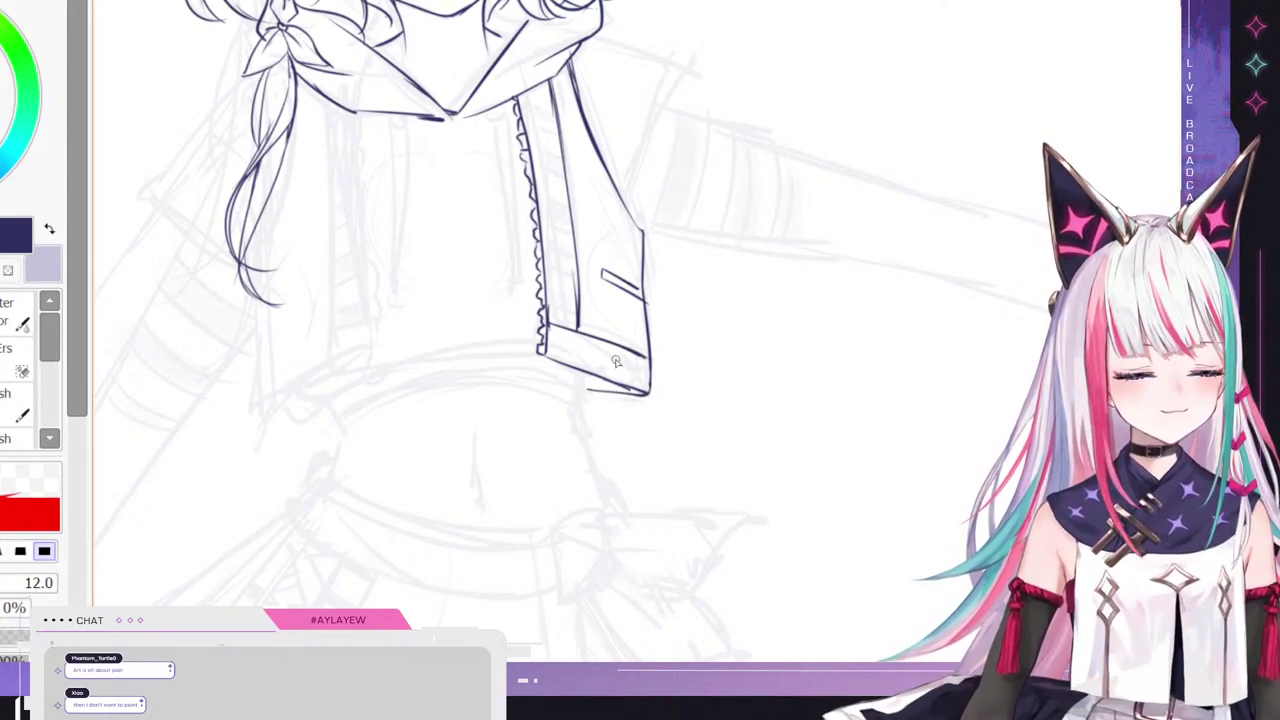
- Ink the left-hand jacket panel's front edge down from the hood and its slanted lower hem
{"action": "scroll", "coordinate": [703, 319], "scroll_direction": "down", "scroll_amount": 4}
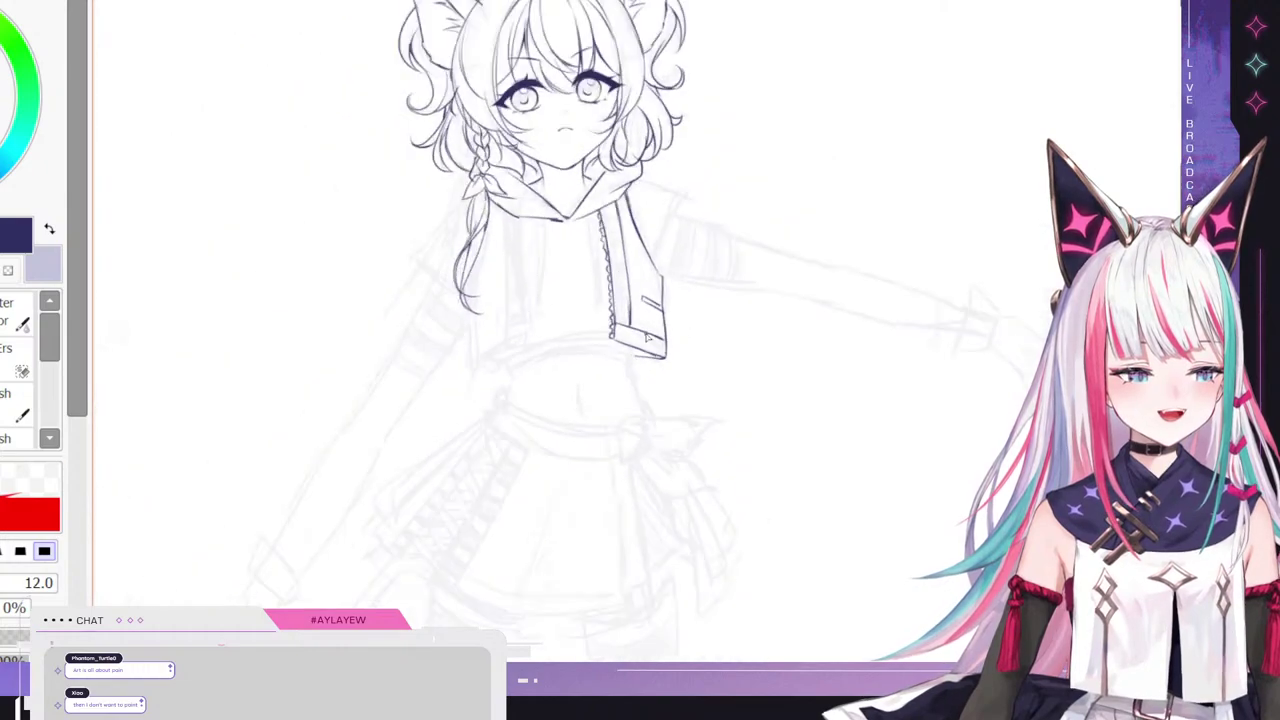
{"action": "scroll", "coordinate": [677, 206], "scroll_direction": "up", "scroll_amount": 2}
{"action": "scroll", "coordinate": [548, 283], "scroll_direction": "up", "scroll_amount": 1}
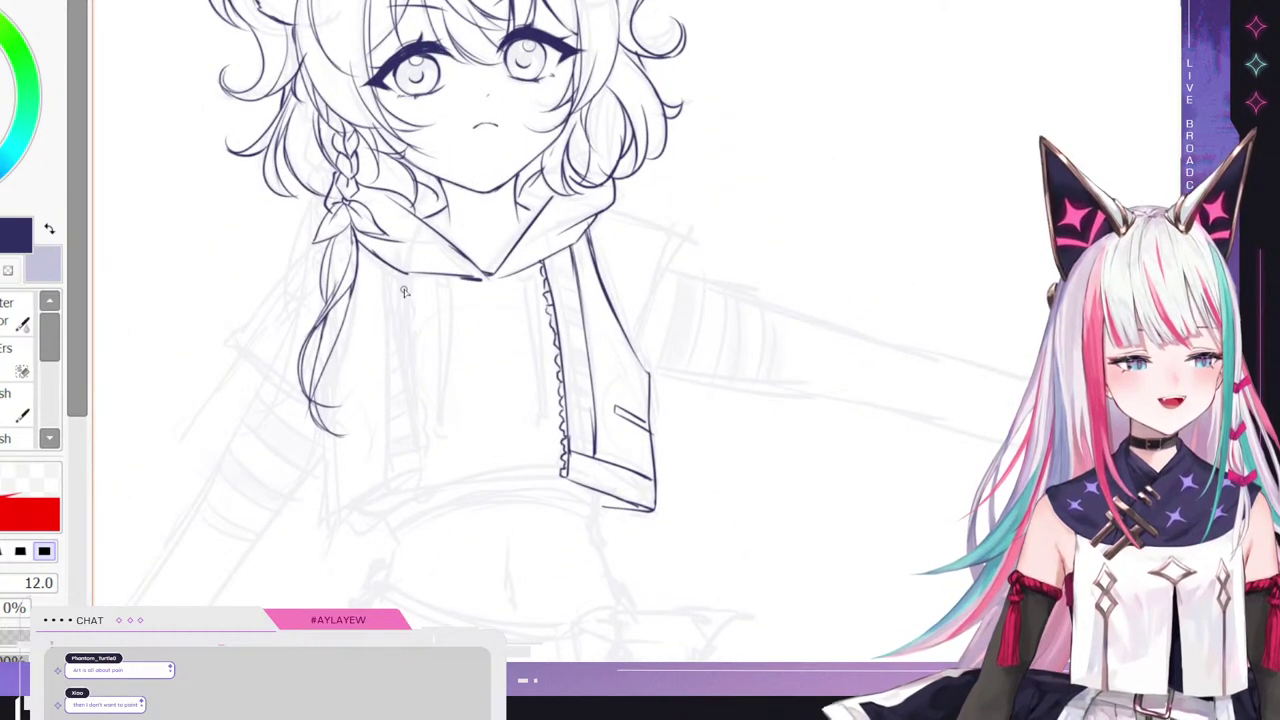
{"action": "left_click_drag", "start_coordinate": [406, 272], "coordinate": [421, 465]}
{"action": "key", "text": "ctrl+z"}
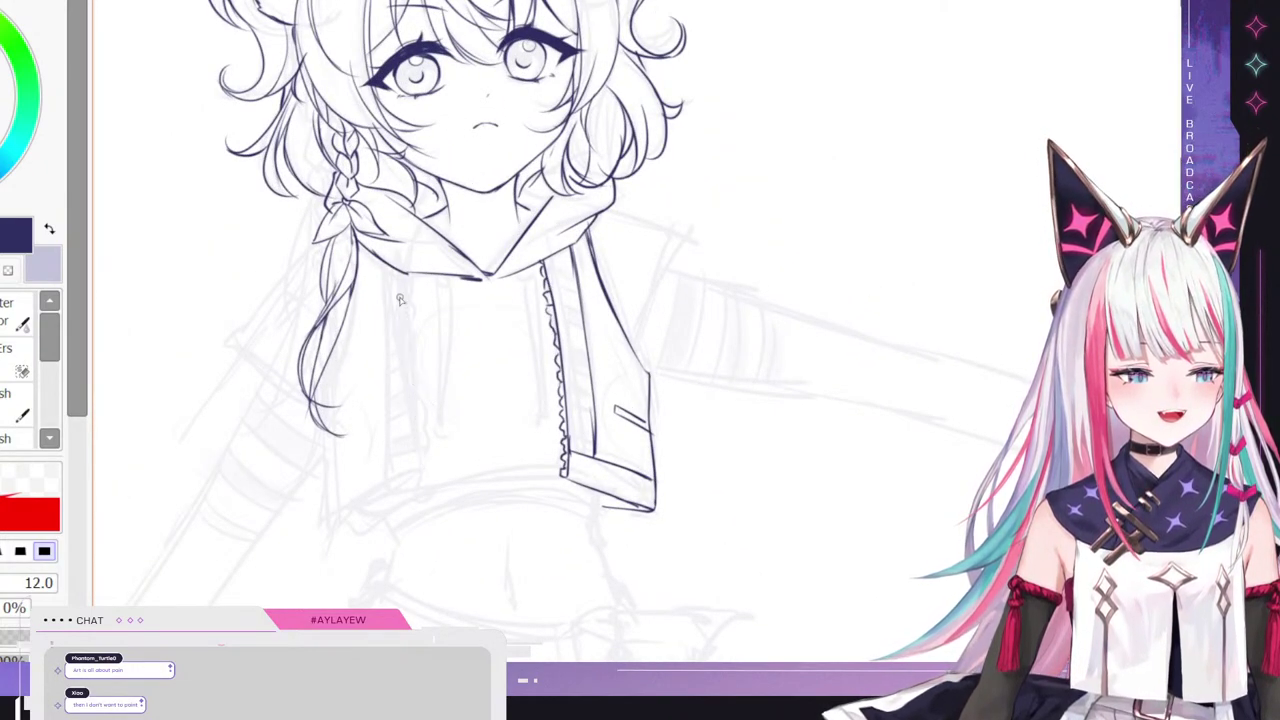
{"action": "mouse_move", "coordinate": [412, 274]}
{"action": "left_mouse_down"}
{"action": "mouse_move", "coordinate": [428, 464]}
{"action": "mouse_move", "coordinate": [345, 517]}
{"action": "left_mouse_up"}
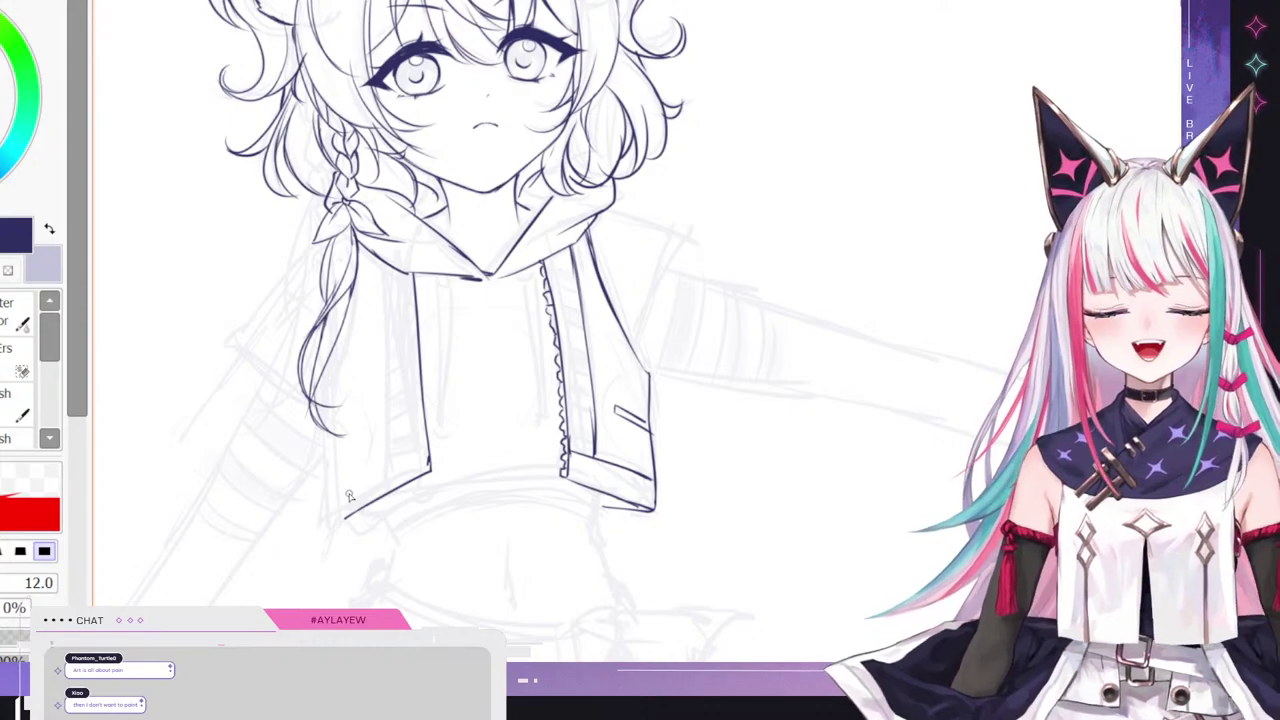
- Ink the left-hand panel's outer side from behind the braid to the hem corner, closing the bottom with a short back-hem line
{"action": "left_click_drag", "start_coordinate": [322, 392], "coordinate": [350, 245]}
{"action": "left_click_drag", "start_coordinate": [318, 410], "coordinate": [327, 451]}
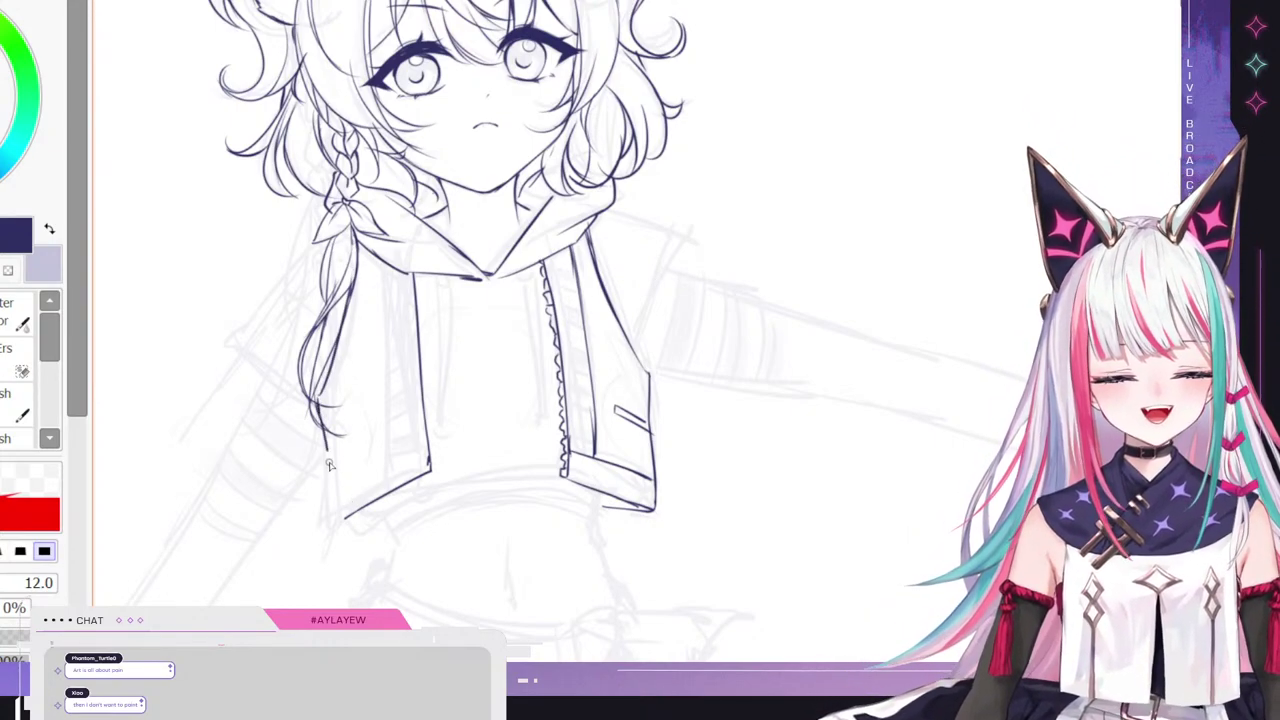
{"action": "key", "text": "ctrl+z"}
{"action": "mouse_move", "coordinate": [317, 406]}
{"action": "left_mouse_down"}
{"action": "mouse_move", "coordinate": [338, 468]}
{"action": "mouse_move", "coordinate": [326, 442]}
{"action": "mouse_move", "coordinate": [322, 526]}
{"action": "left_mouse_up"}
{"action": "key", "text": "ctrl+z"}
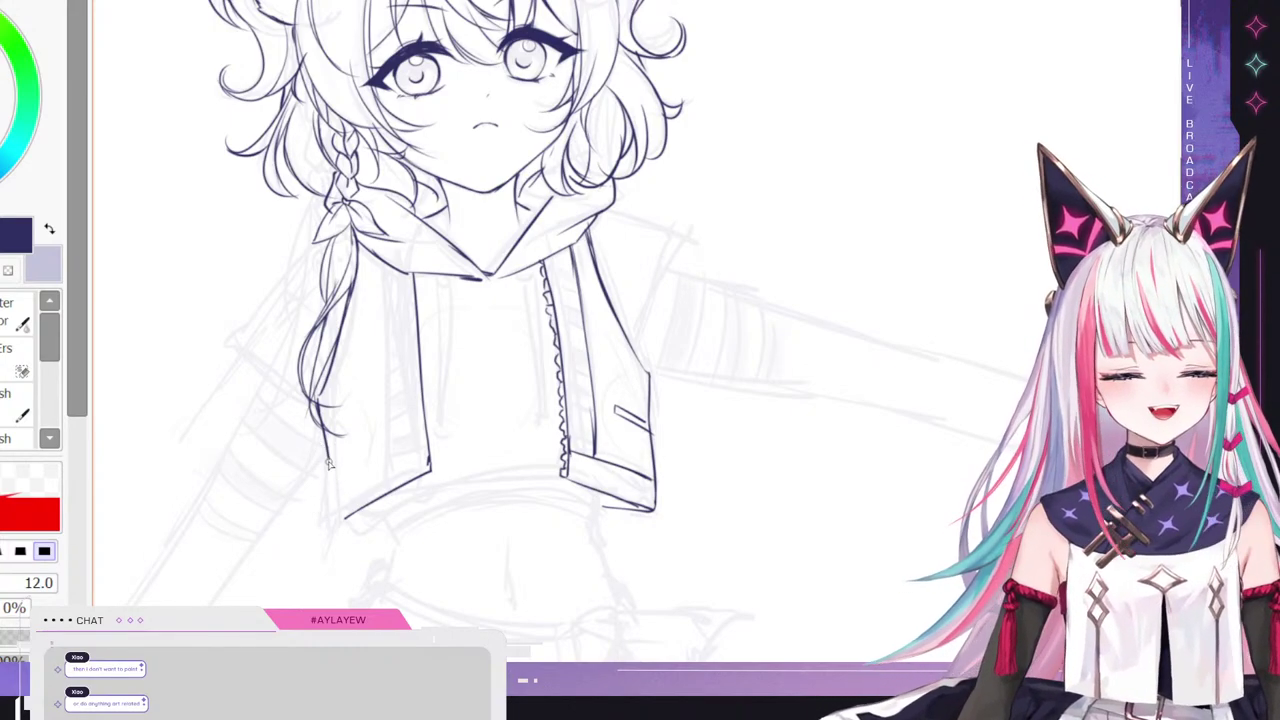
{"action": "left_click_drag", "start_coordinate": [329, 462], "coordinate": [326, 505]}
{"action": "key", "text": "ctrl+z"}
{"action": "mouse_move", "coordinate": [329, 459]}
{"action": "left_mouse_down"}
{"action": "mouse_move", "coordinate": [330, 530]}
{"action": "mouse_move", "coordinate": [432, 474]}
{"action": "left_mouse_up"}
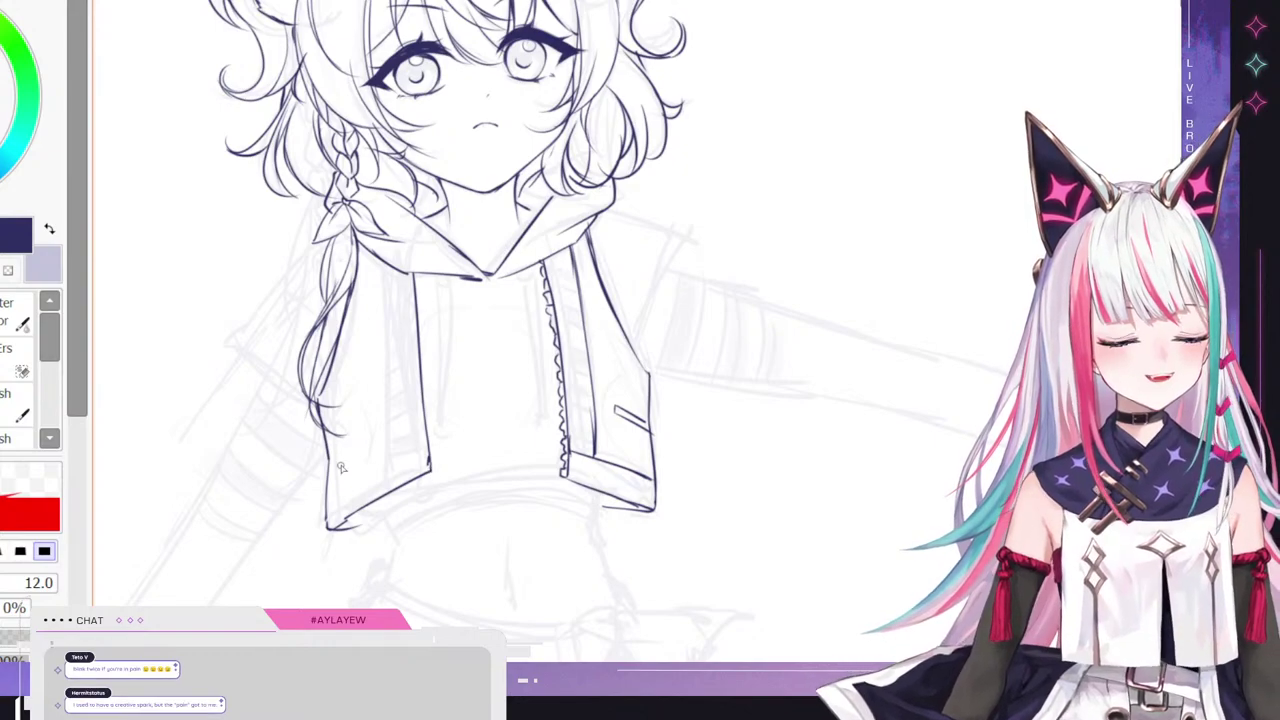
- Ink the left-hand panel's hem band line and the inner trim line parallel to its front edge
{"action": "left_click_drag", "start_coordinate": [328, 500], "coordinate": [426, 442]}
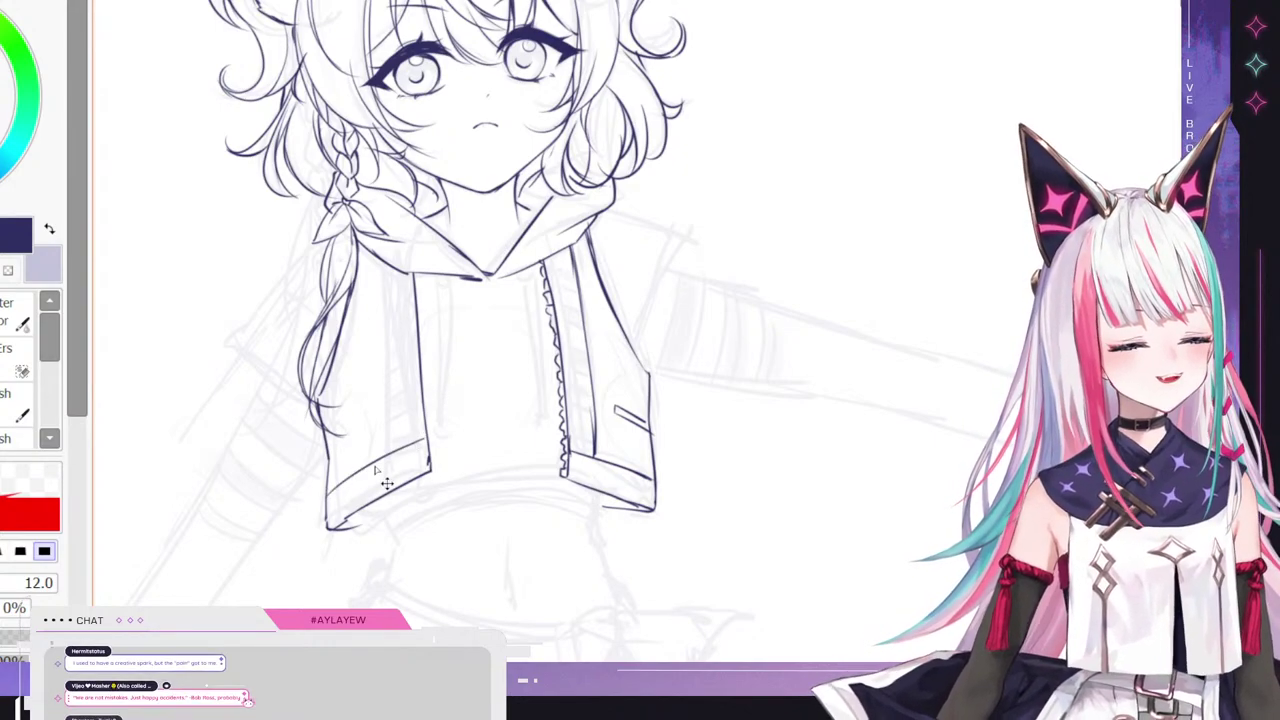
{"action": "key", "text": "ctrl+z"}
{"action": "left_click_drag", "start_coordinate": [328, 497], "coordinate": [428, 449]}
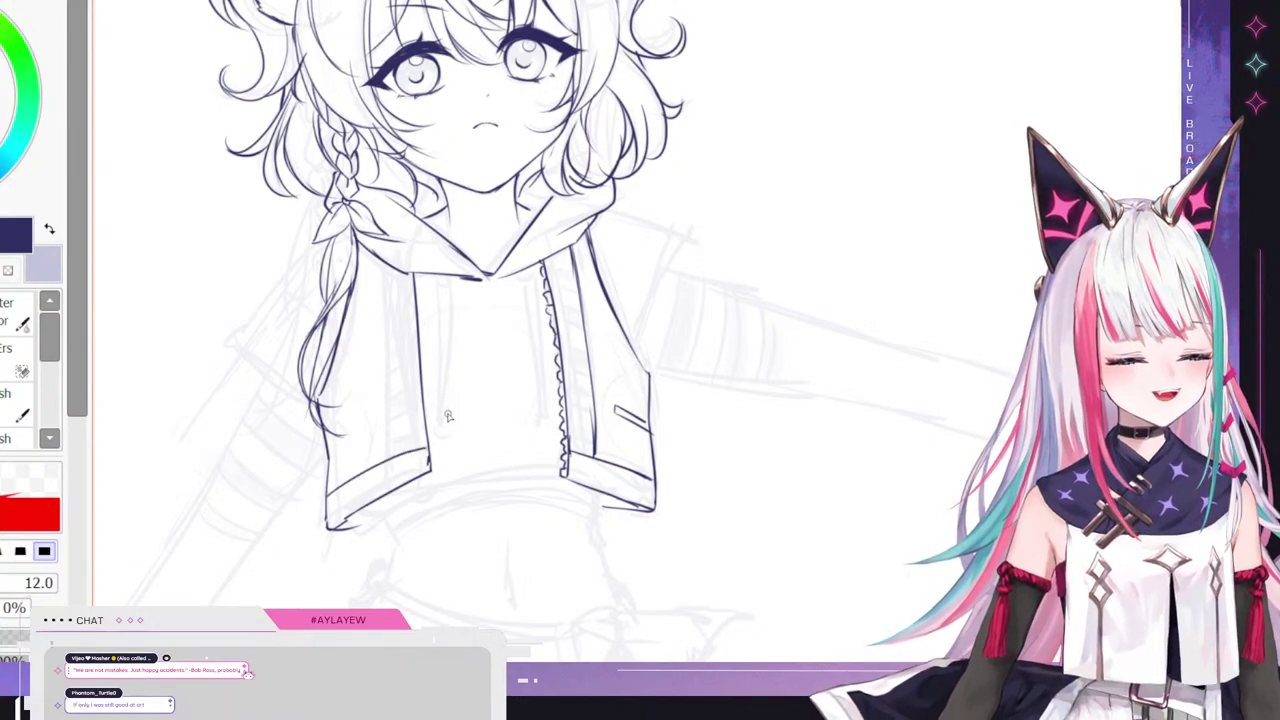
{"action": "left_click_drag", "start_coordinate": [381, 256], "coordinate": [389, 402]}
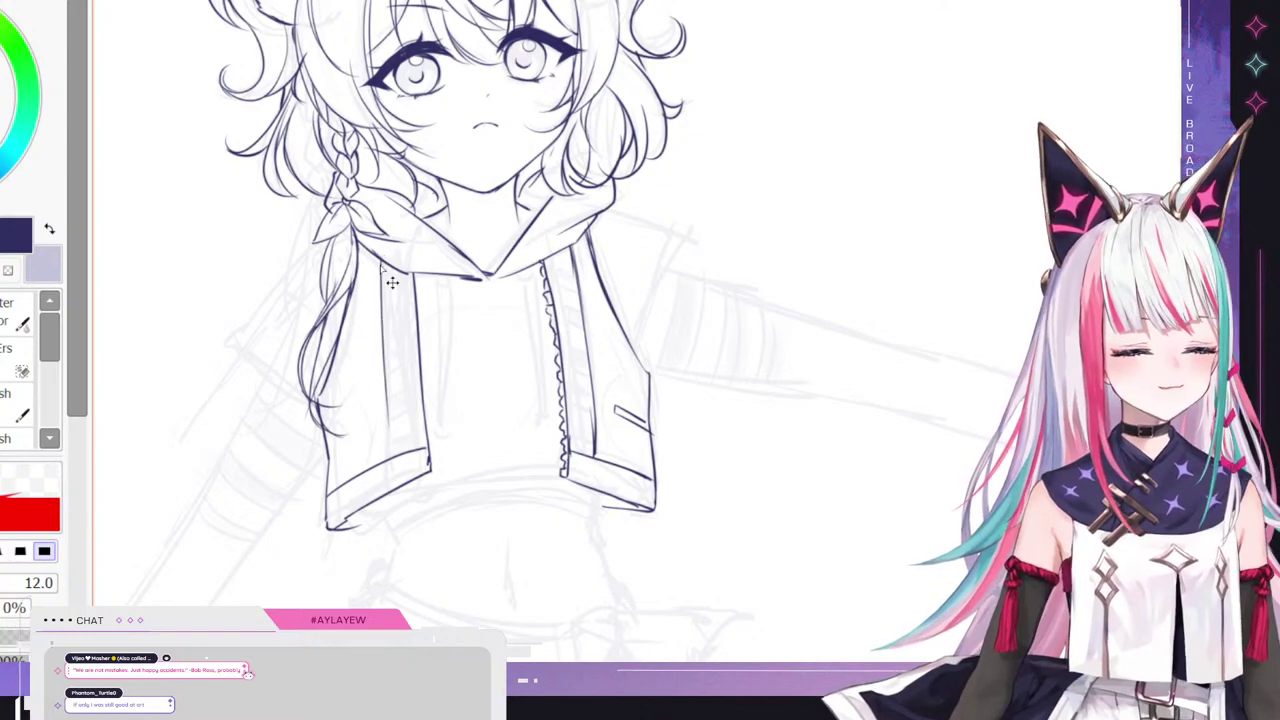
{"action": "key", "text": "ctrl+z"}
{"action": "left_click_drag", "start_coordinate": [384, 258], "coordinate": [394, 400]}
{"action": "key", "text": "ctrl+z"}
{"action": "left_click_drag", "start_coordinate": [383, 262], "coordinate": [396, 448]}
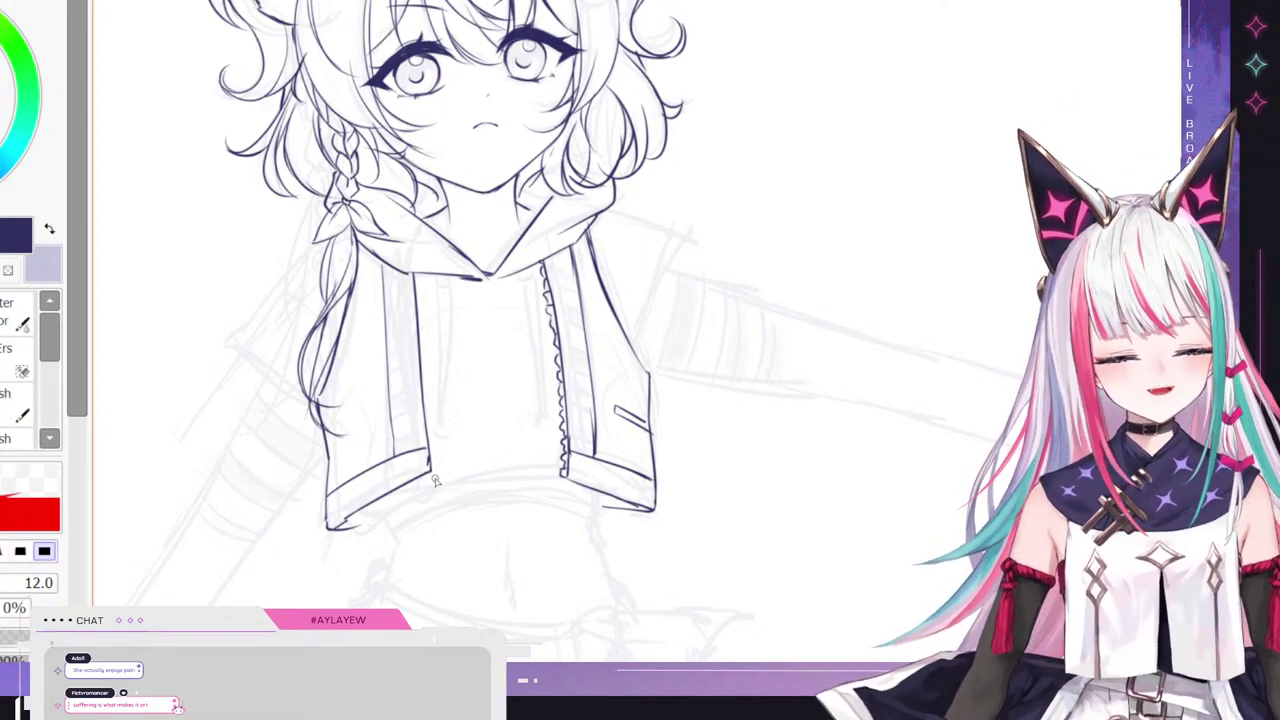
- Add zipper teeth up the left-hand panel's front edge and a small zipper pull at its lower corner
{"action": "left_click_drag", "start_coordinate": [432, 464], "coordinate": [431, 425]}
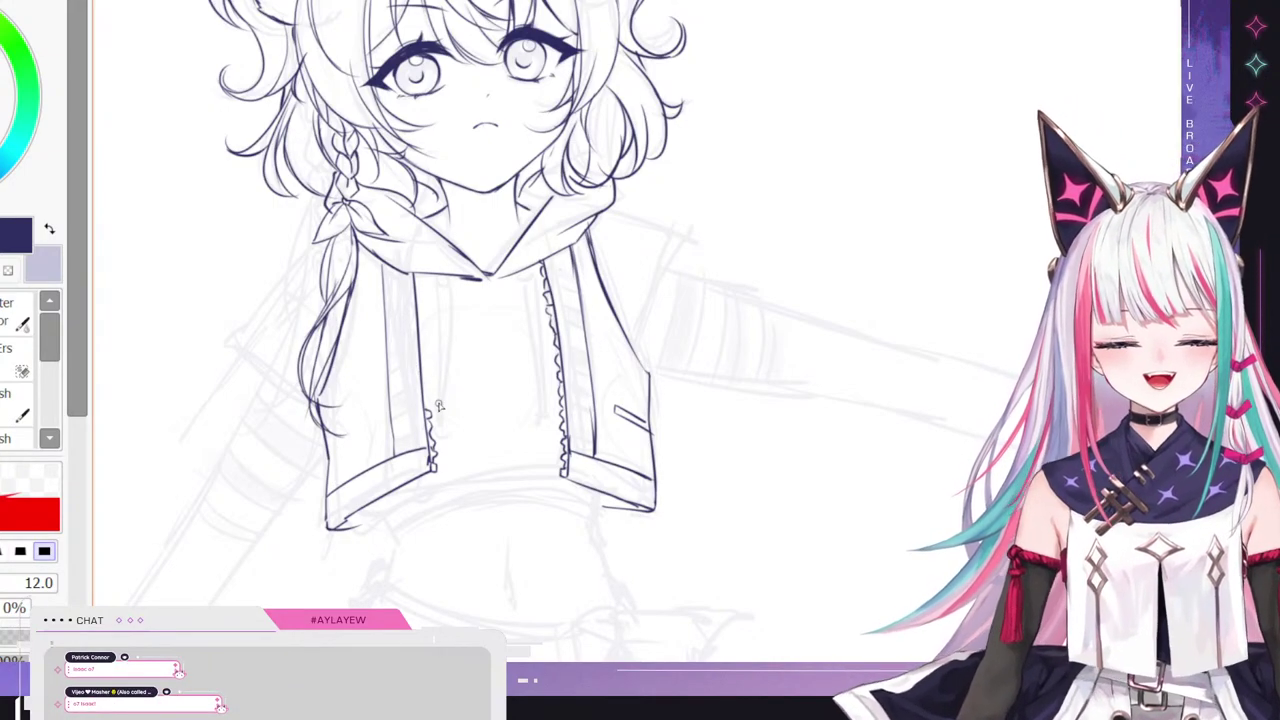
{"action": "left_click_drag", "start_coordinate": [430, 405], "coordinate": [419, 274]}
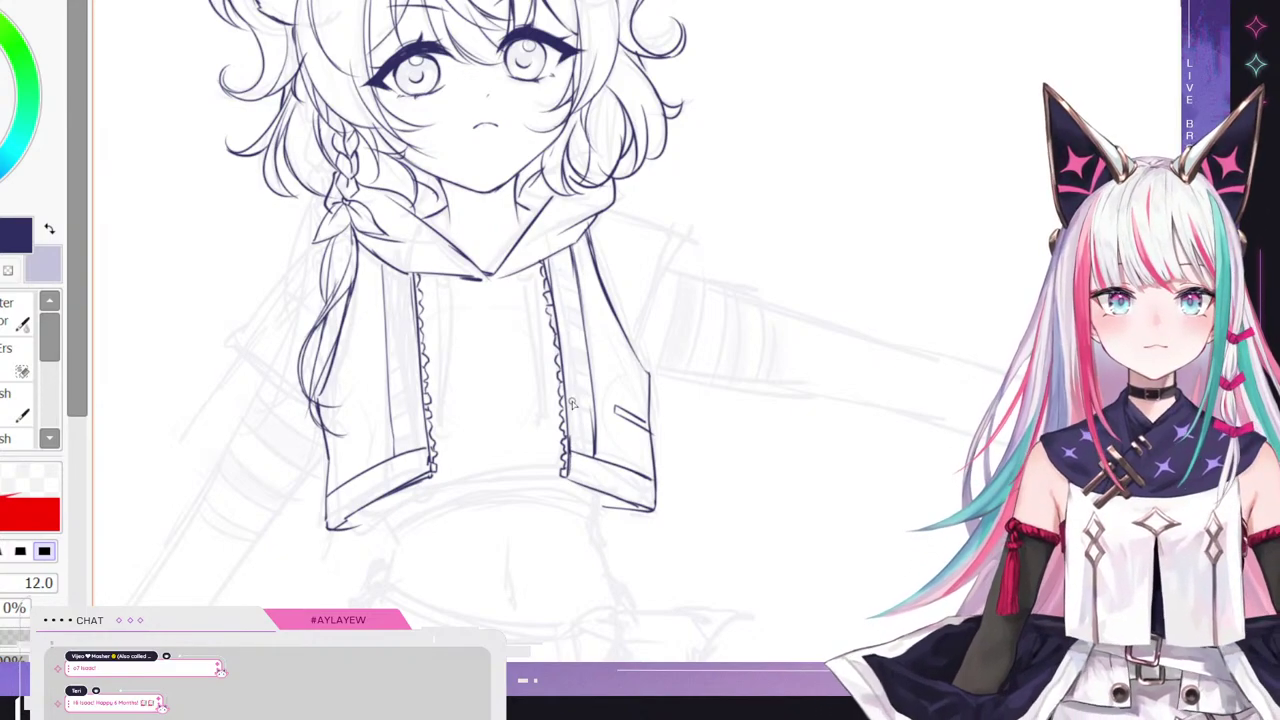
{"action": "mouse_move", "coordinate": [432, 480]}
{"action": "left_mouse_down"}
{"action": "mouse_move", "coordinate": [440, 510]}
{"action": "mouse_move", "coordinate": [432, 488]}
{"action": "left_mouse_up"}
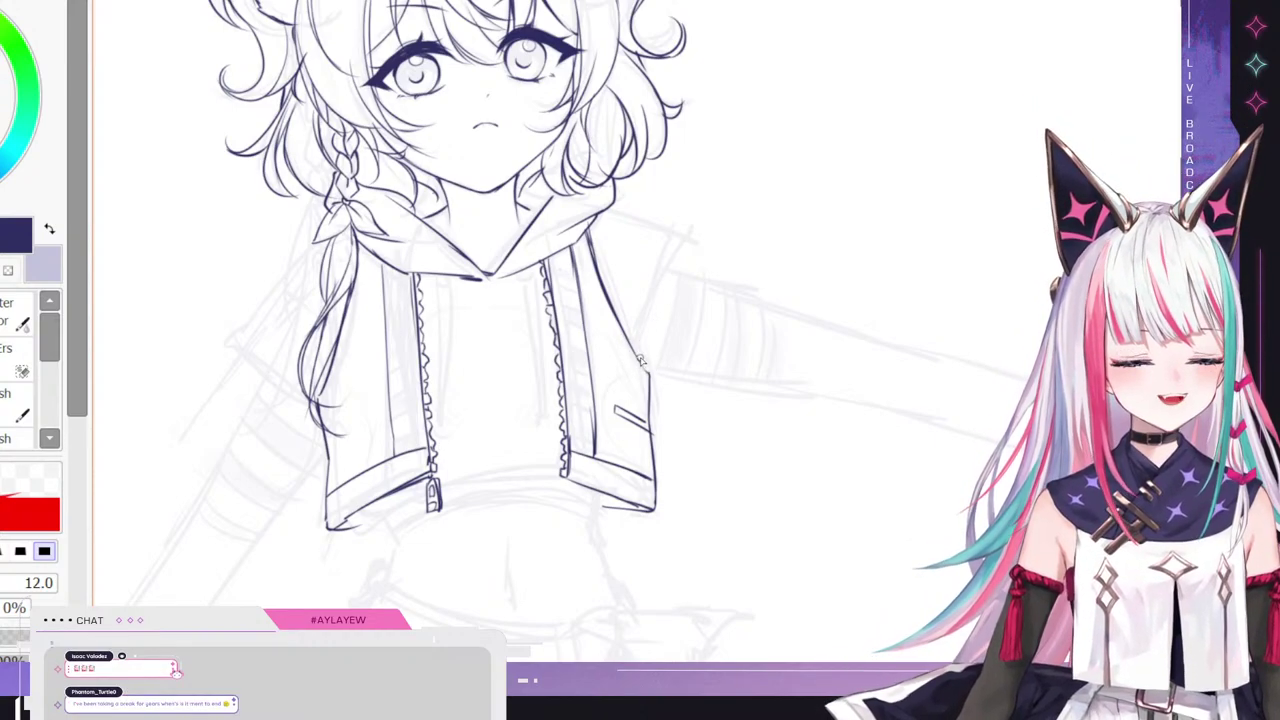
- Ink the jacket's short flared sleeves over both shoulders and add small angled notches to the trim lines
{"action": "left_click_drag", "start_coordinate": [648, 345], "coordinate": [687, 241]}
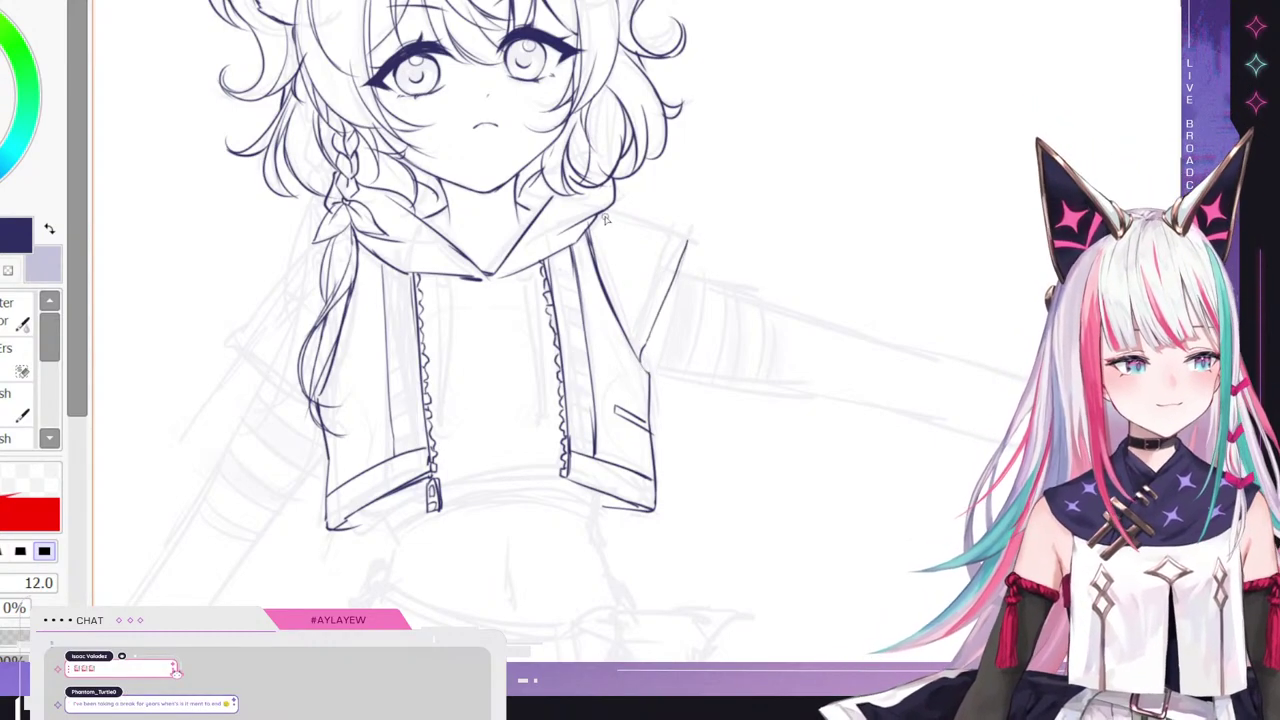
{"action": "left_click_drag", "start_coordinate": [605, 212], "coordinate": [690, 249]}
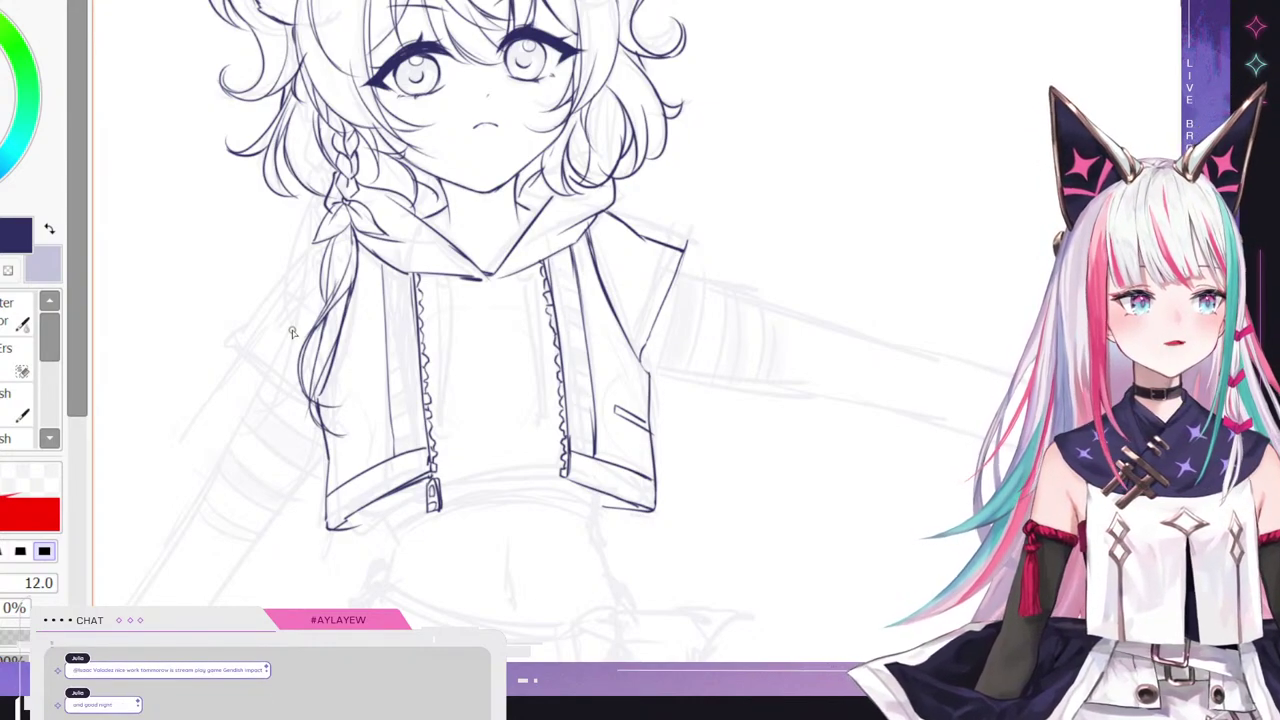
{"action": "mouse_move", "coordinate": [302, 392]}
{"action": "left_mouse_down"}
{"action": "mouse_move", "coordinate": [248, 282]}
{"action": "mouse_move", "coordinate": [285, 352]}
{"action": "mouse_move", "coordinate": [295, 348]}
{"action": "left_mouse_up"}
{"action": "key", "text": "ctrl+z"}
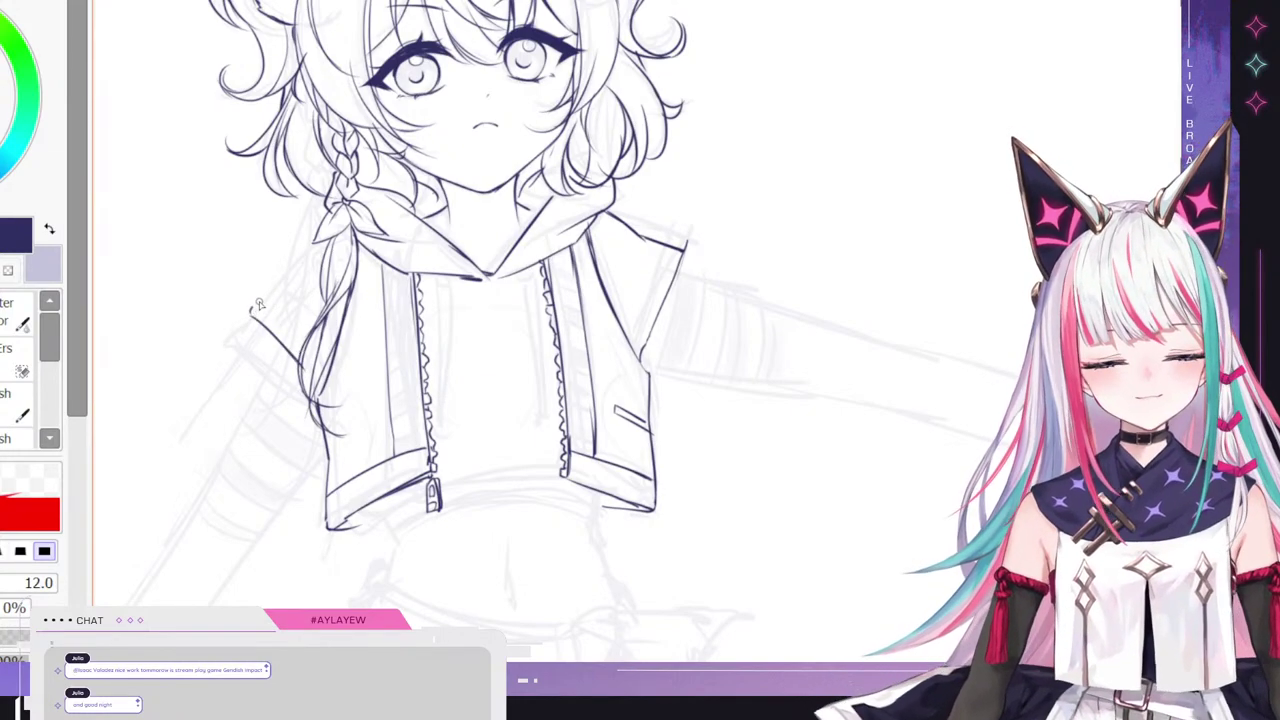
{"action": "left_click_drag", "start_coordinate": [255, 308], "coordinate": [334, 192]}
{"action": "key", "text": "ctrl+z"}
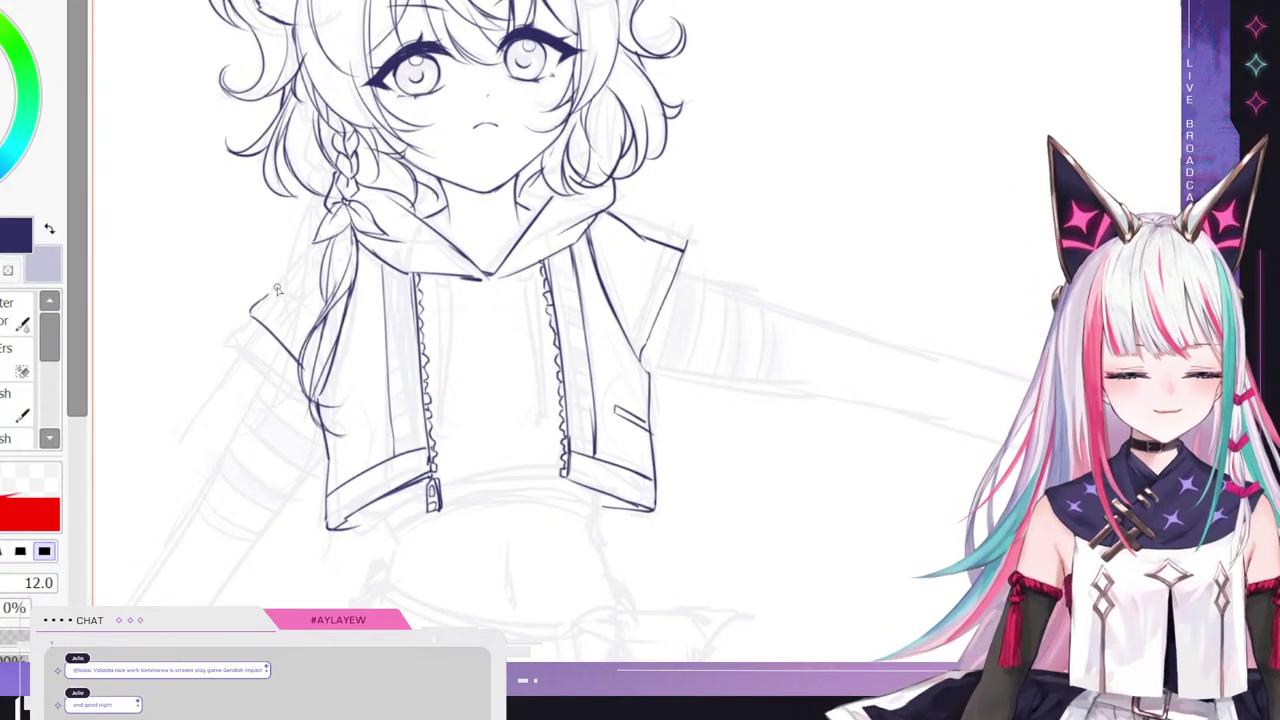
{"action": "left_click_drag", "start_coordinate": [270, 294], "coordinate": [320, 237]}
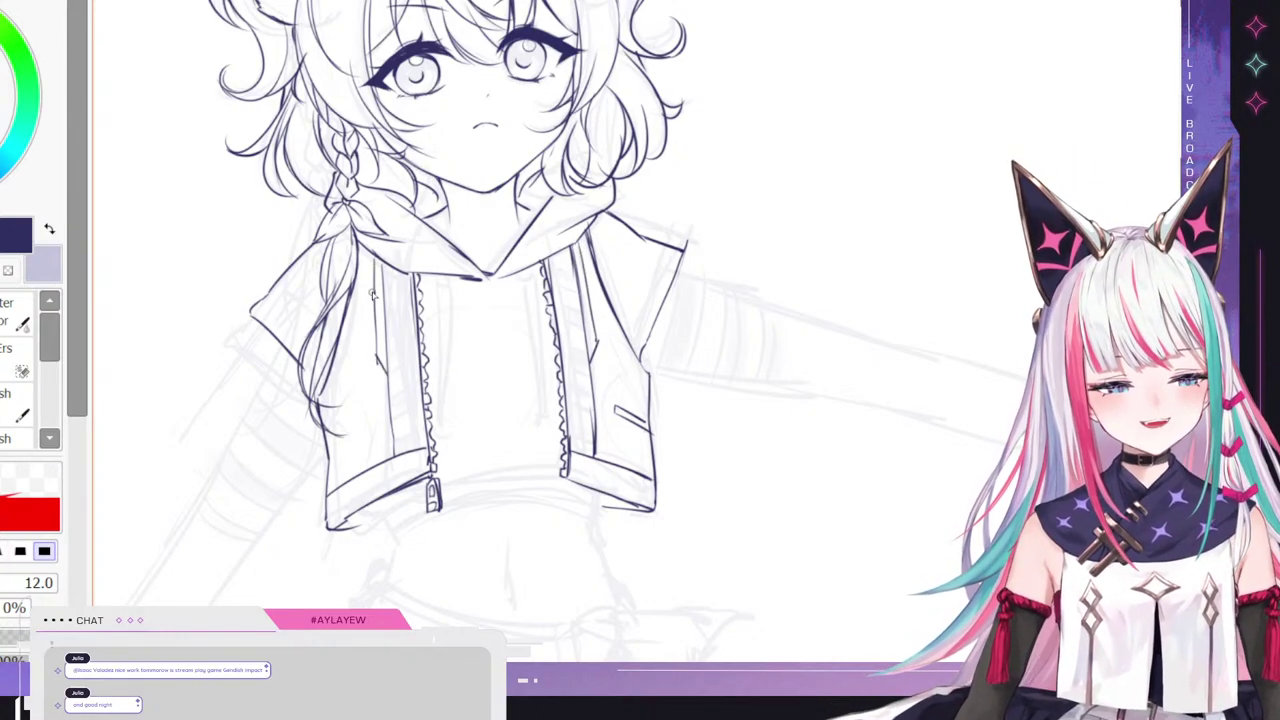
{"action": "scroll", "coordinate": [372, 295], "scroll_direction": "down", "scroll_amount": 5}
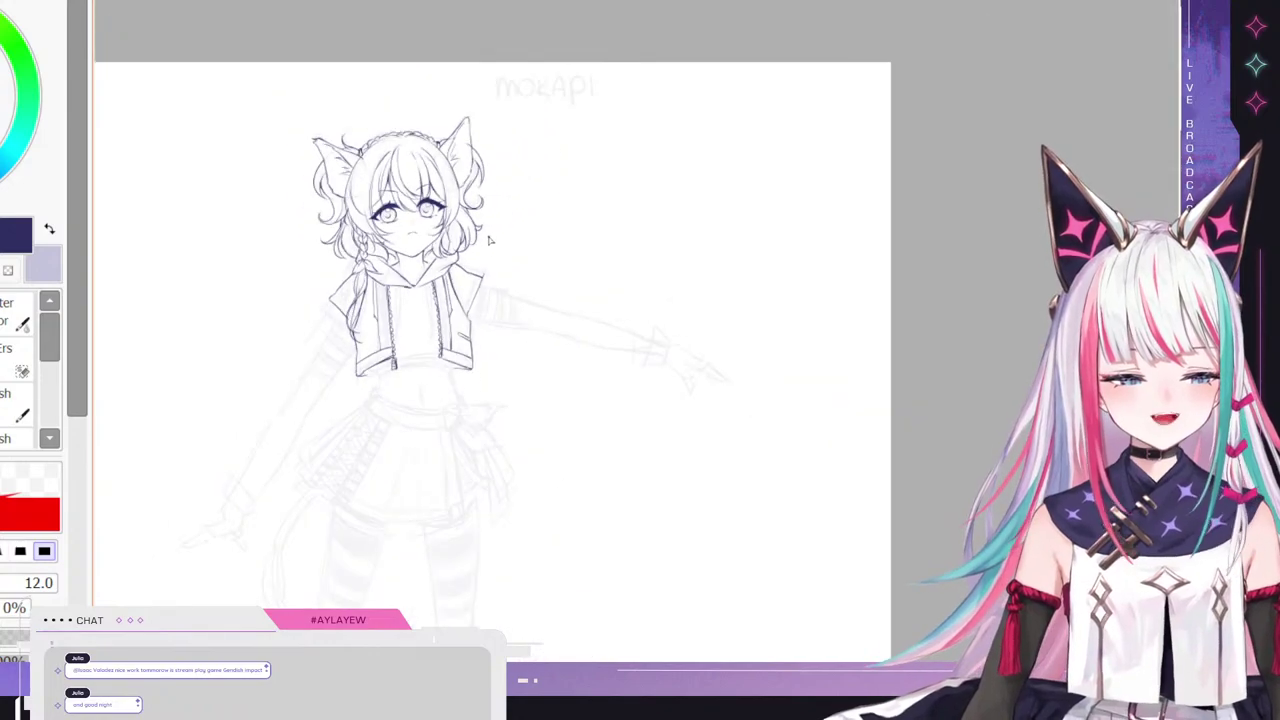
{"action": "scroll", "coordinate": [431, 308], "scroll_direction": "up", "scroll_amount": 3}
{"action": "scroll", "coordinate": [445, 366], "scroll_direction": "up", "scroll_amount": 2}
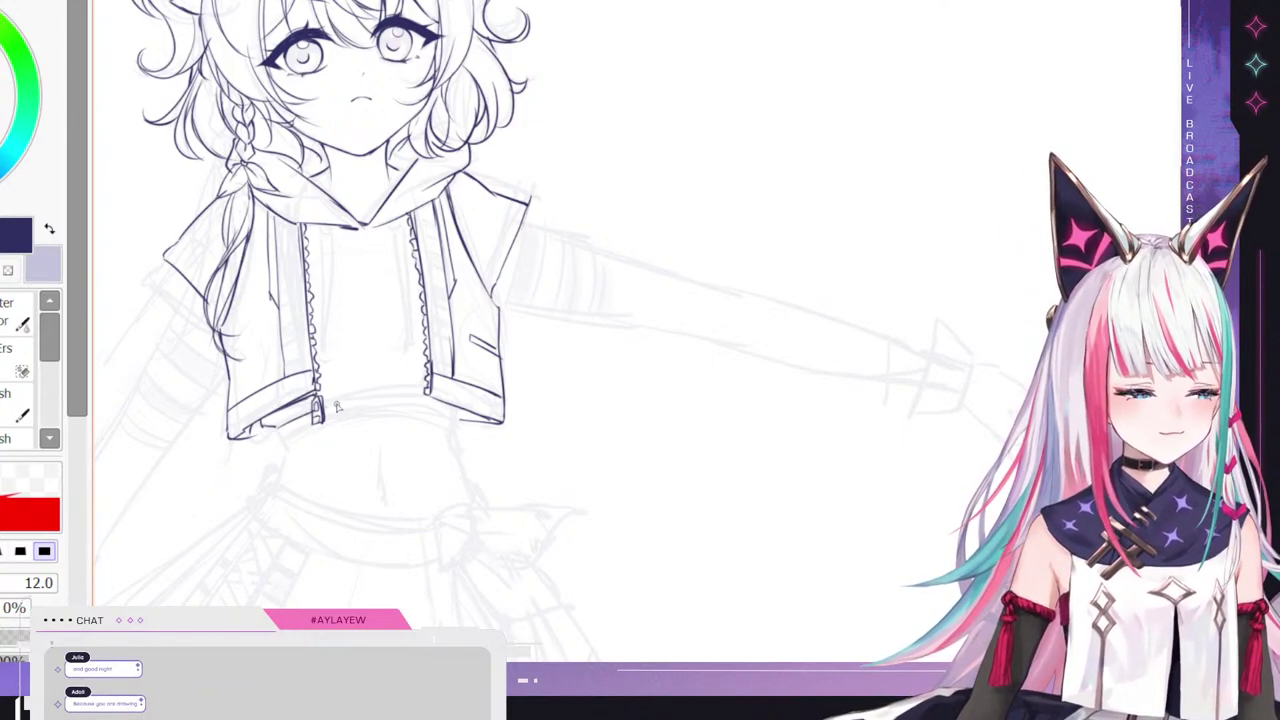
- Ink the crop top's curved bottom hem between the jacket panels with a fold line above it, and clean up its lines
{"action": "left_click_drag", "start_coordinate": [330, 410], "coordinate": [413, 372]}
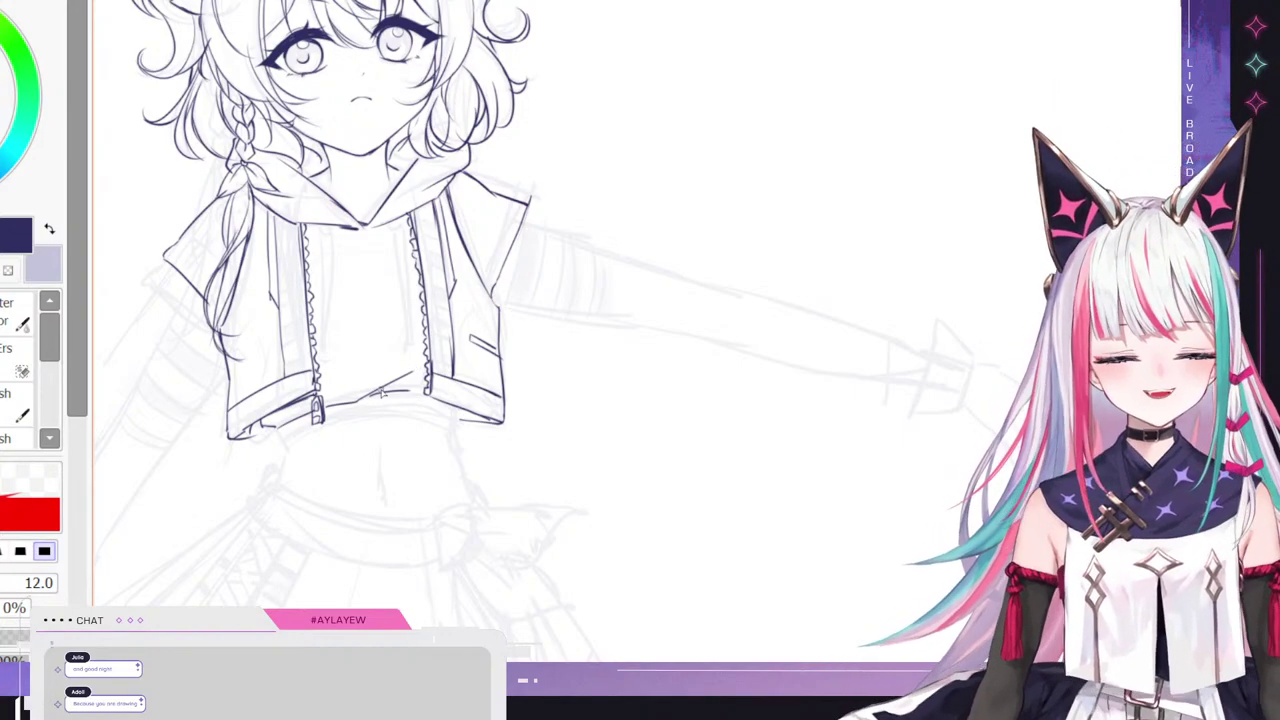
{"action": "mouse_move", "coordinate": [364, 400]}
{"action": "left_mouse_down"}
{"action": "mouse_move", "coordinate": [394, 390]}
{"action": "mouse_move", "coordinate": [468, 420]}
{"action": "left_mouse_up"}
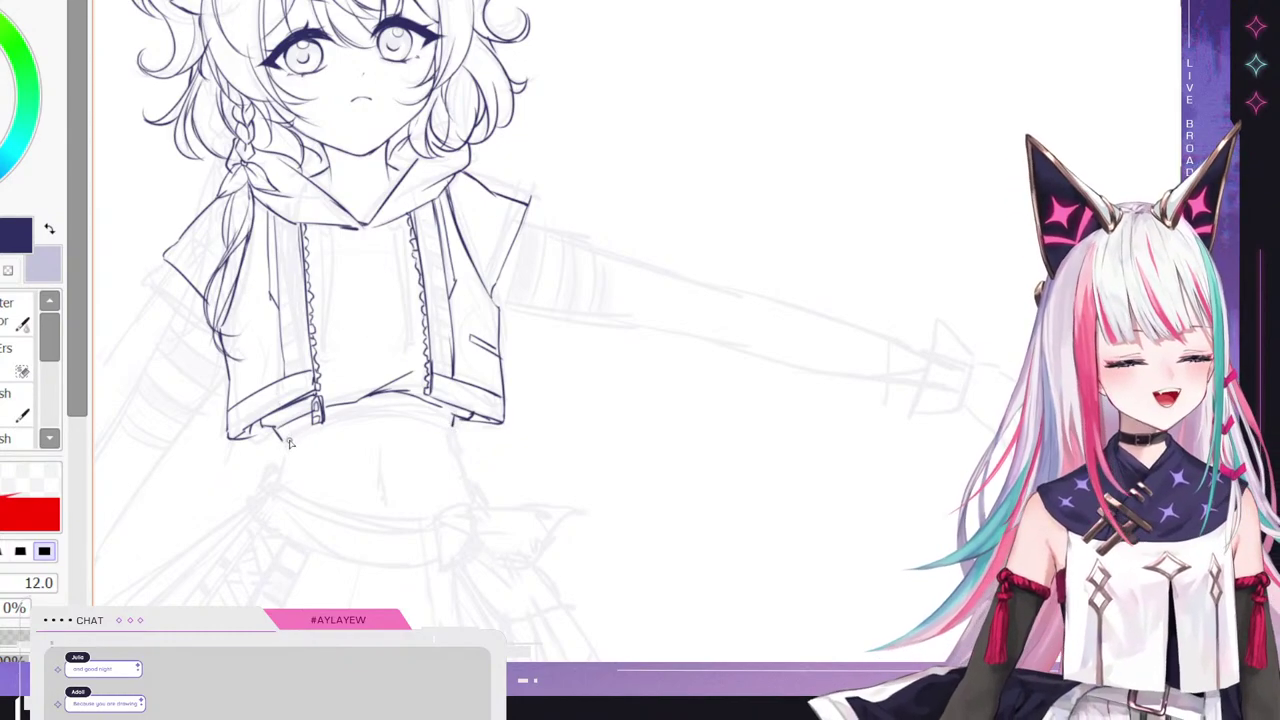
{"action": "left_click_drag", "start_coordinate": [290, 438], "coordinate": [366, 413]}
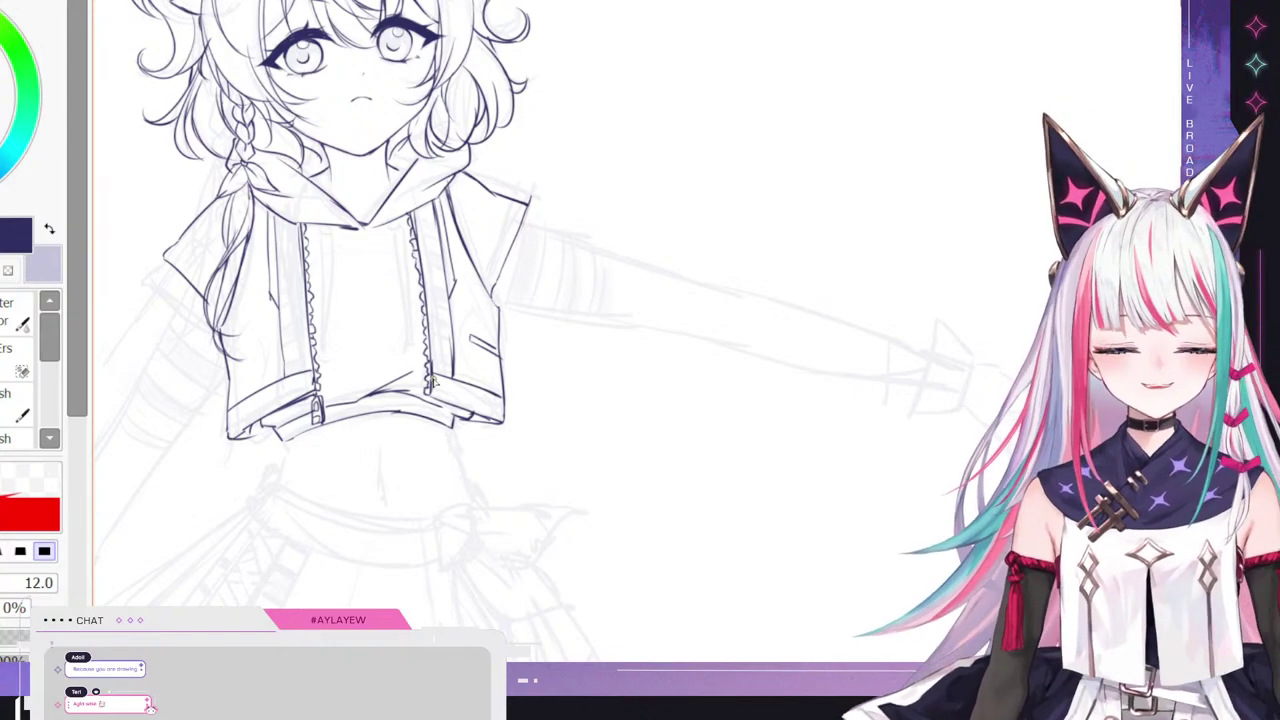
{"action": "key", "text": "e"}
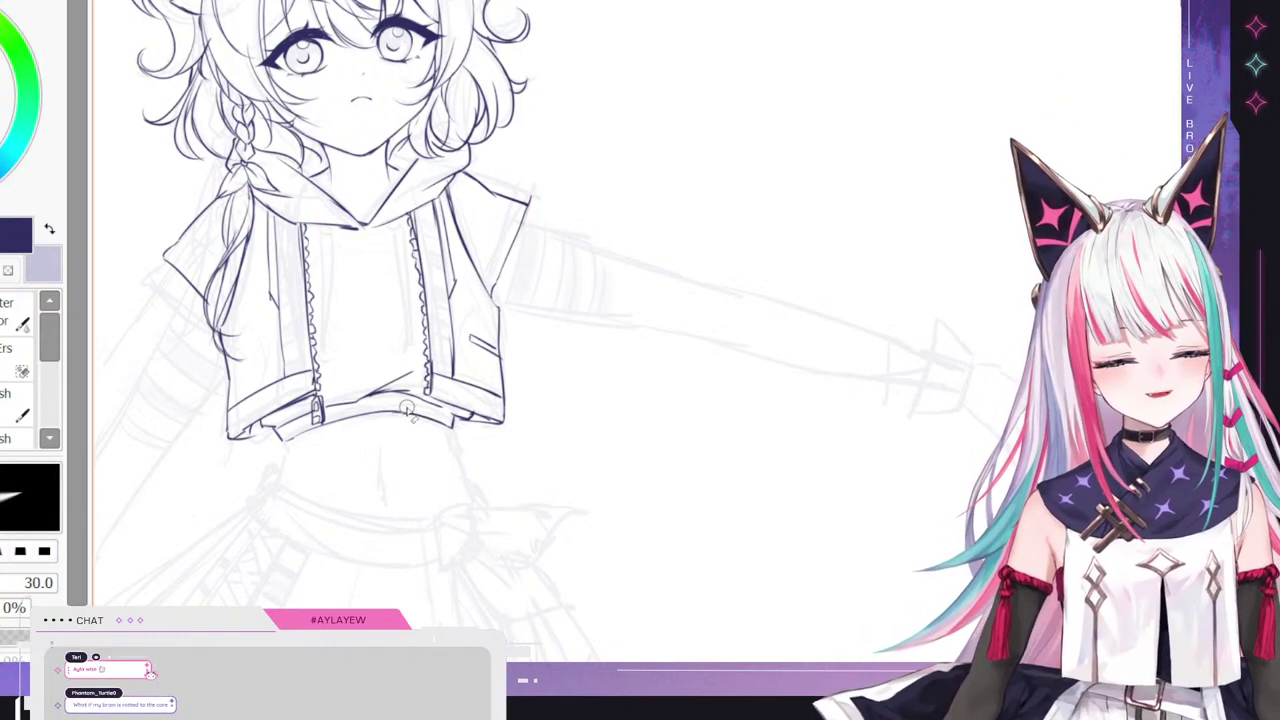
{"action": "left_click", "coordinate": [8, 358]}
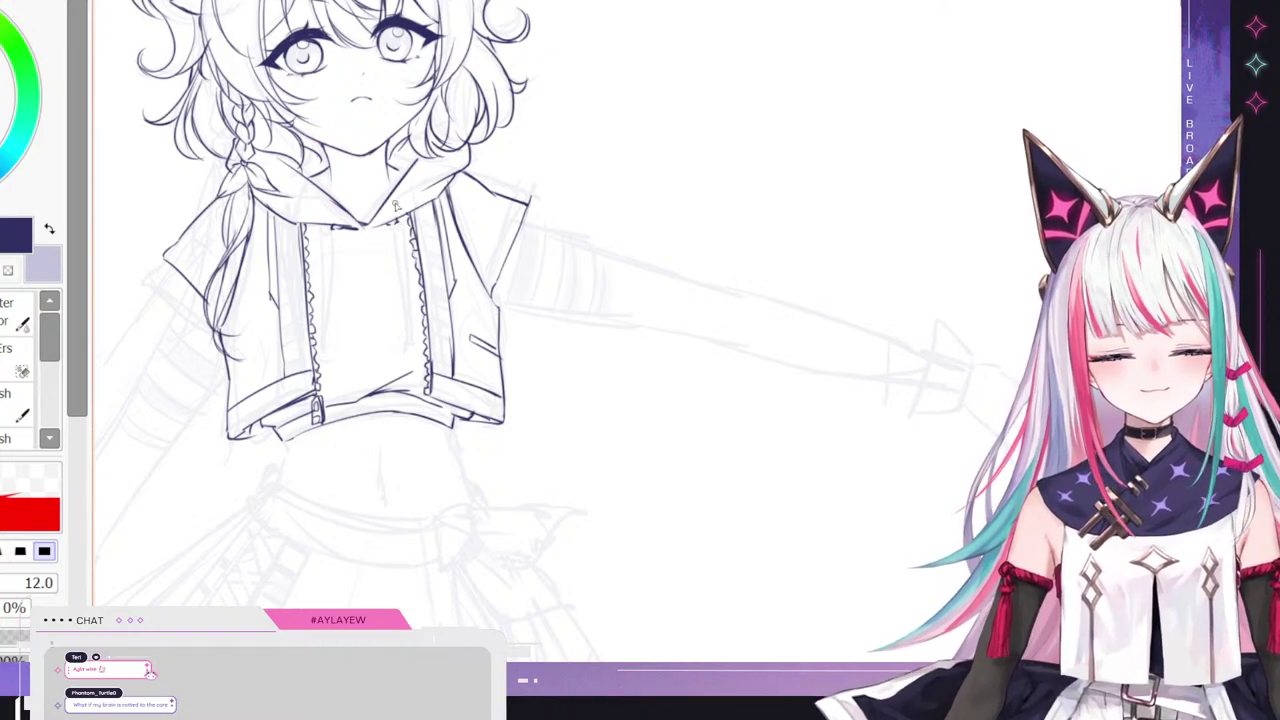
{"action": "left_click_drag", "start_coordinate": [335, 230], "coordinate": [337, 350]}
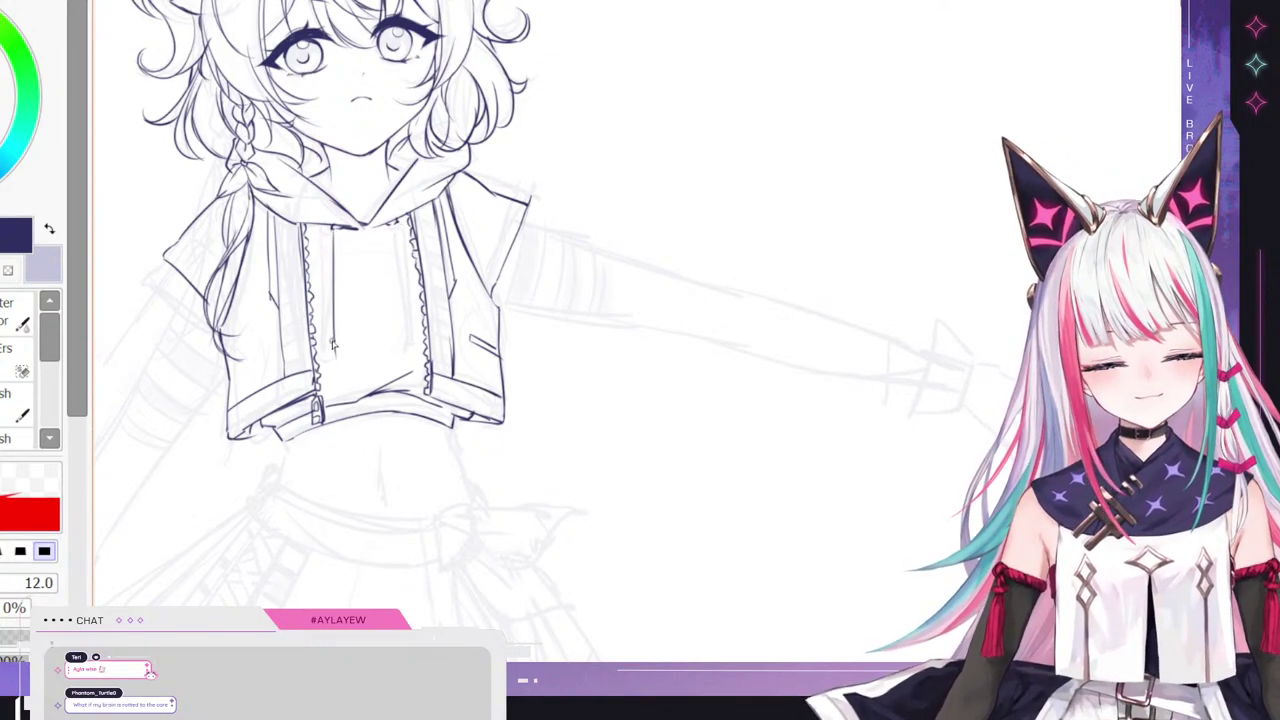
{"action": "key", "text": "ctrl+z"}
{"action": "left_click_drag", "start_coordinate": [336, 232], "coordinate": [344, 317]}
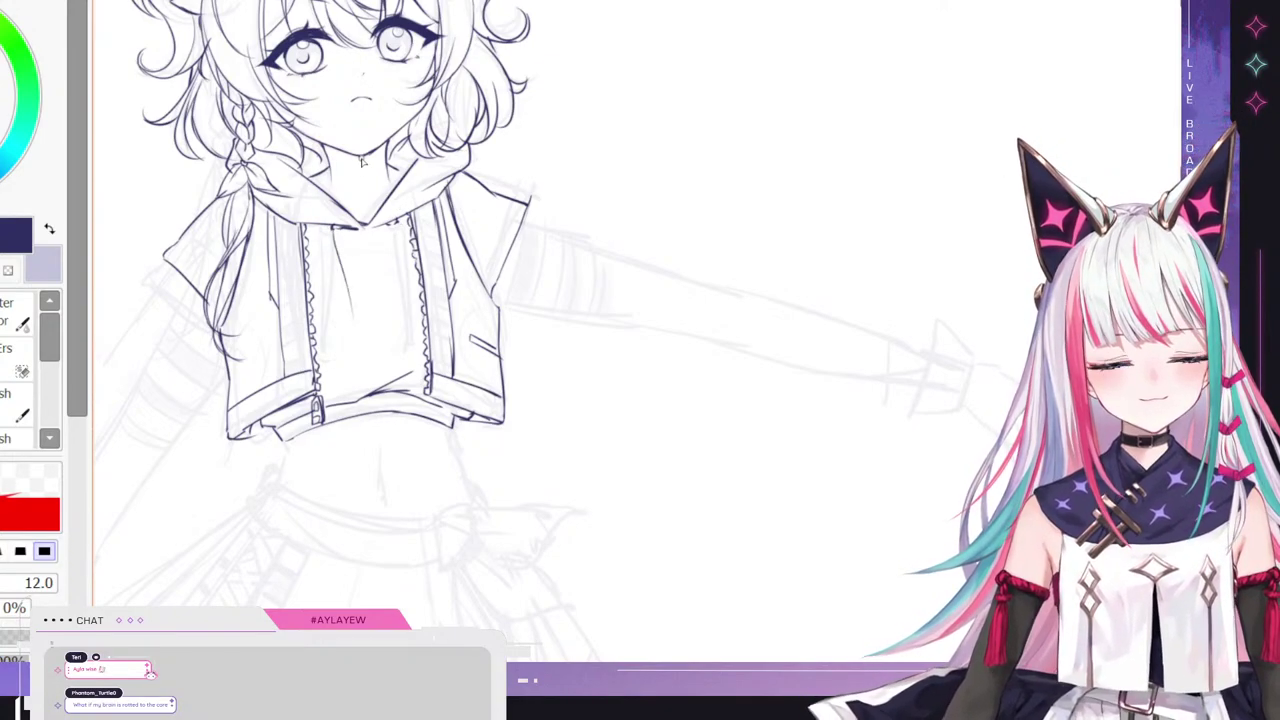
{"action": "key", "text": "ctrl+z"}
- Ink two long hood drawstrings with small tips down the shirt front, erasing the extra tail below the right-hand one
{"action": "left_click_drag", "start_coordinate": [336, 228], "coordinate": [323, 344]}
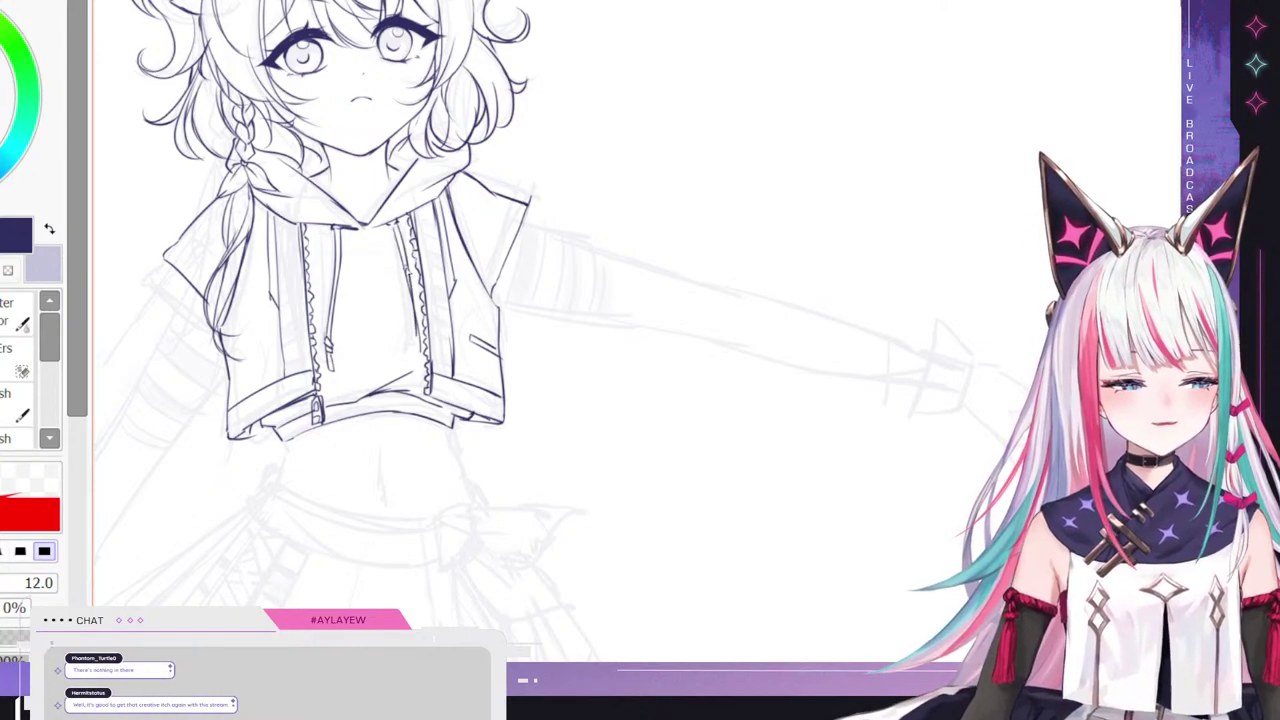
{"action": "left_click_drag", "start_coordinate": [394, 227], "coordinate": [407, 352]}
{"action": "left_click_drag", "start_coordinate": [400, 229], "coordinate": [406, 352]}
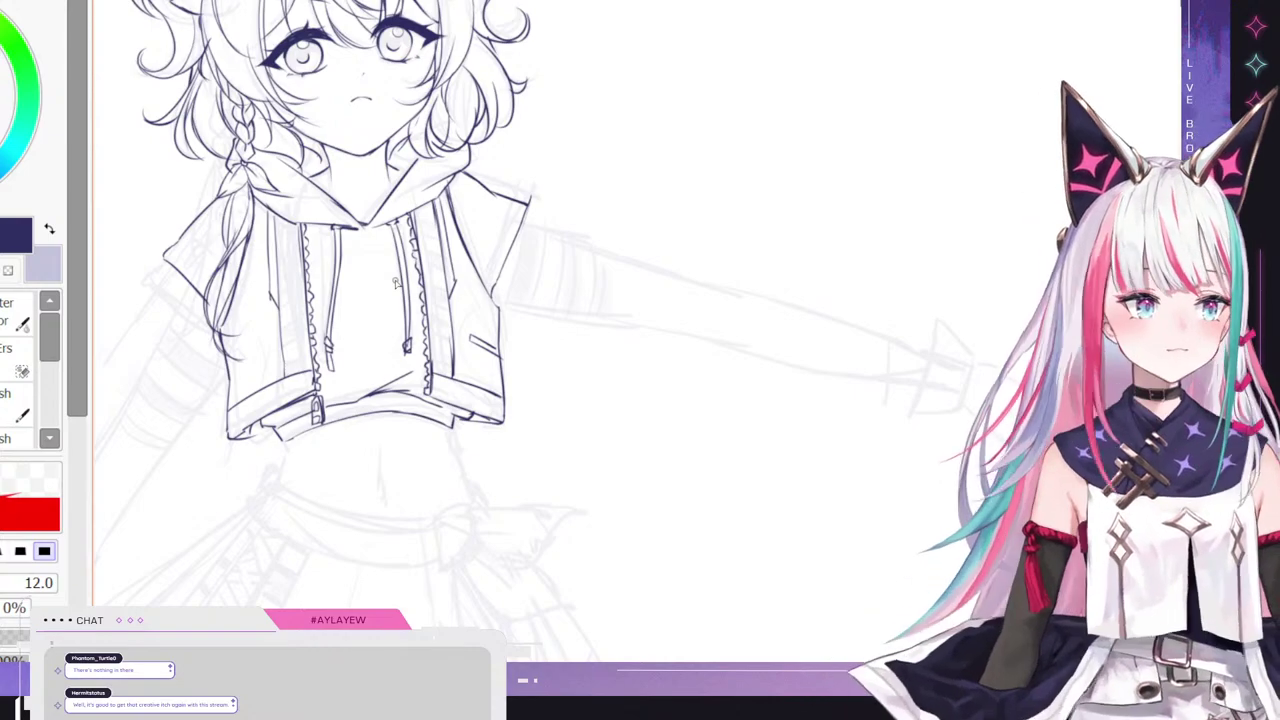
{"action": "left_click_drag", "start_coordinate": [407, 355], "coordinate": [403, 371]}
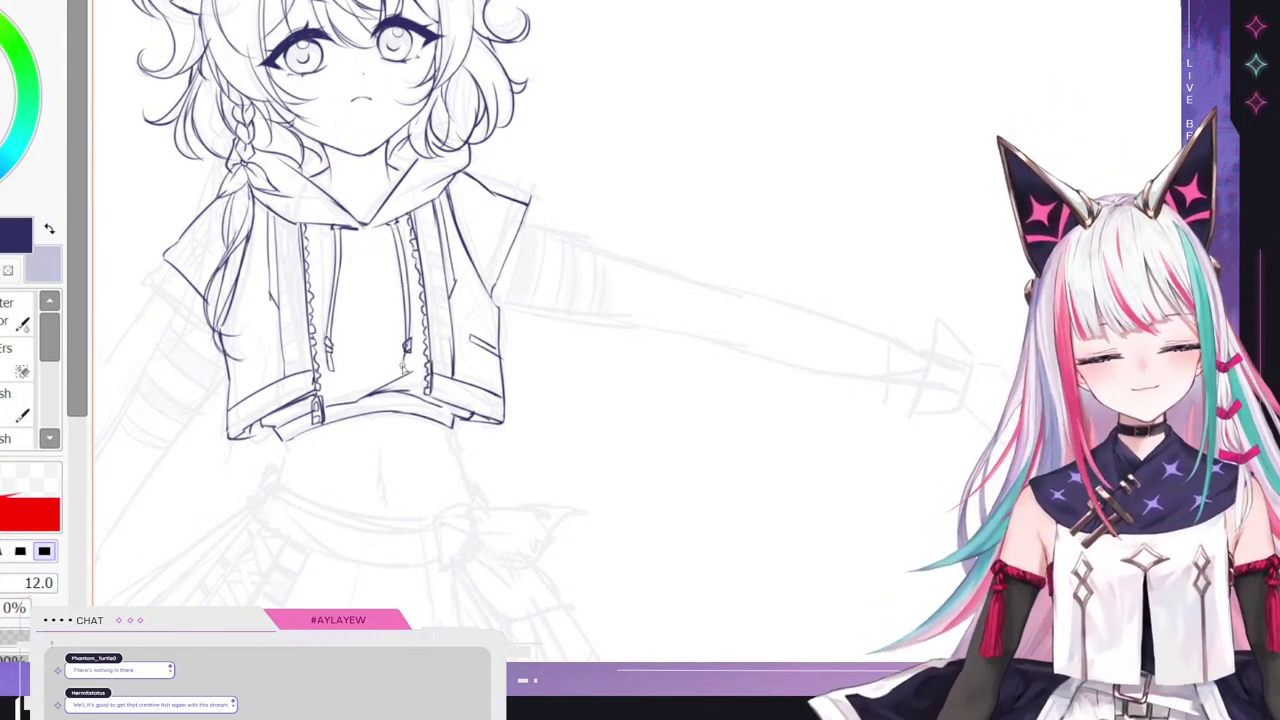
{"action": "key", "text": "e"}
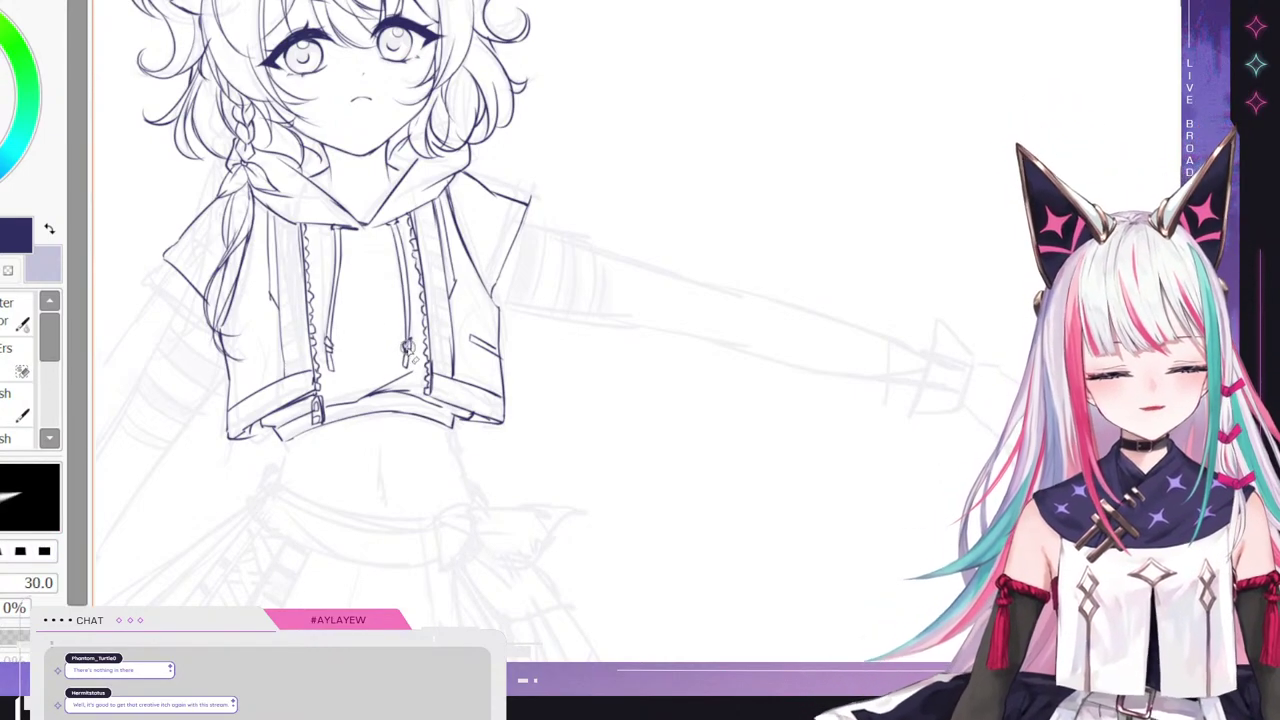
{"action": "key", "text": "n"}
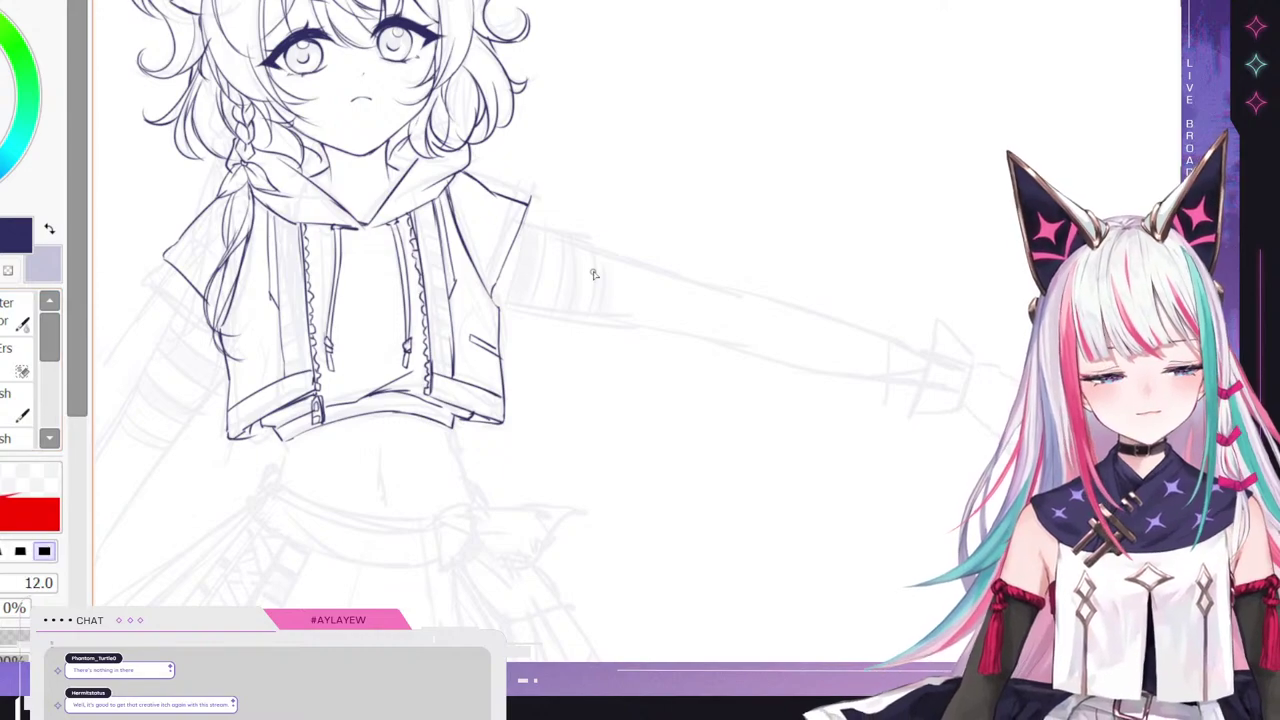
{"action": "scroll", "coordinate": [563, 264], "scroll_direction": "down", "scroll_amount": 3}
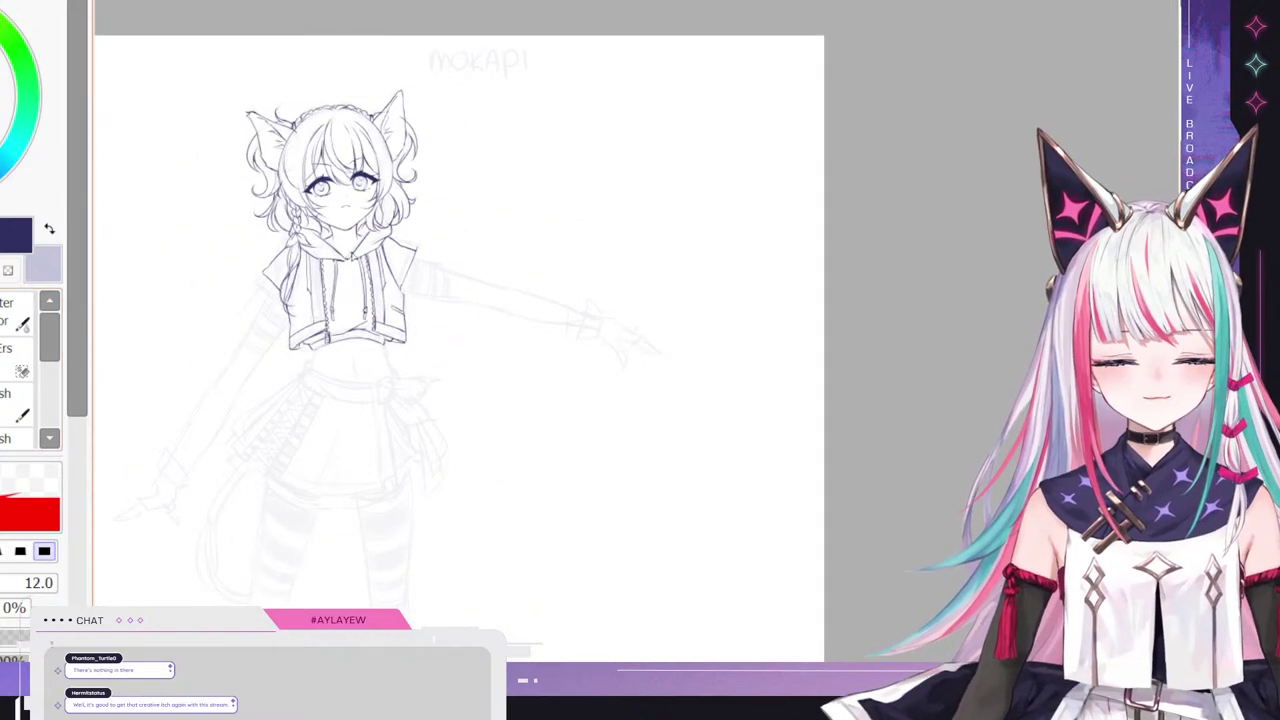
- Ink both side contours of the bare waist between the cropped hoodie and the skirt, with the size 12 brush
{"action": "key", "text": "ctrl+plus"}
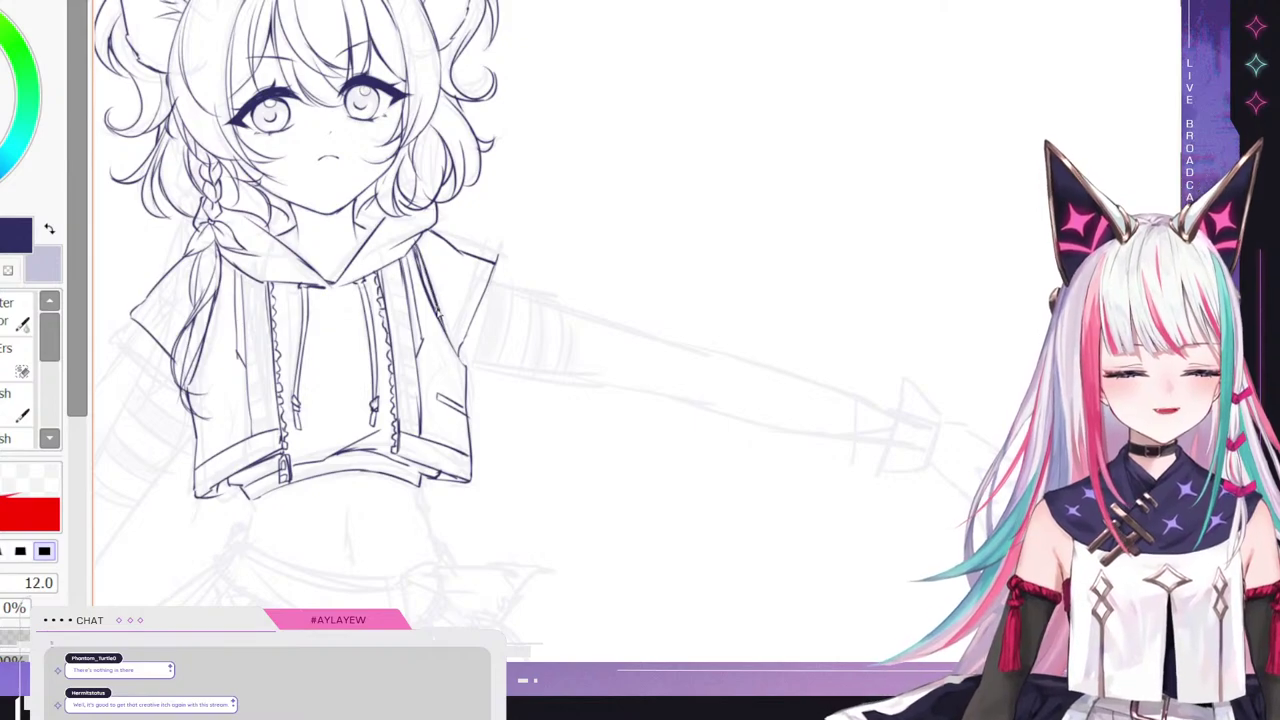
{"action": "key", "text": "e"}
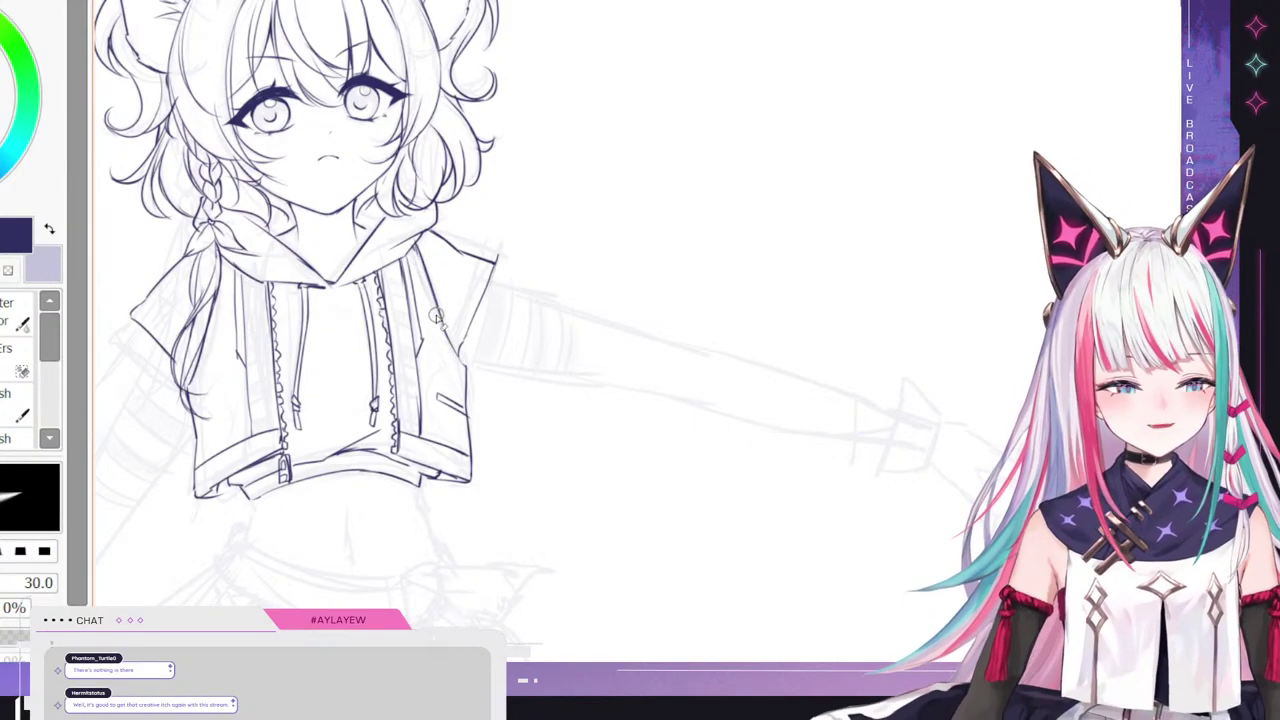
{"action": "key", "text": "ctrl+minus"}
{"action": "key", "text": "ctrl+minus"}
{"action": "scroll", "coordinate": [372, 370], "scroll_direction": "down", "scroll_amount": 2}
{"action": "scroll", "coordinate": [266, 253], "scroll_direction": "up", "scroll_amount": 5}
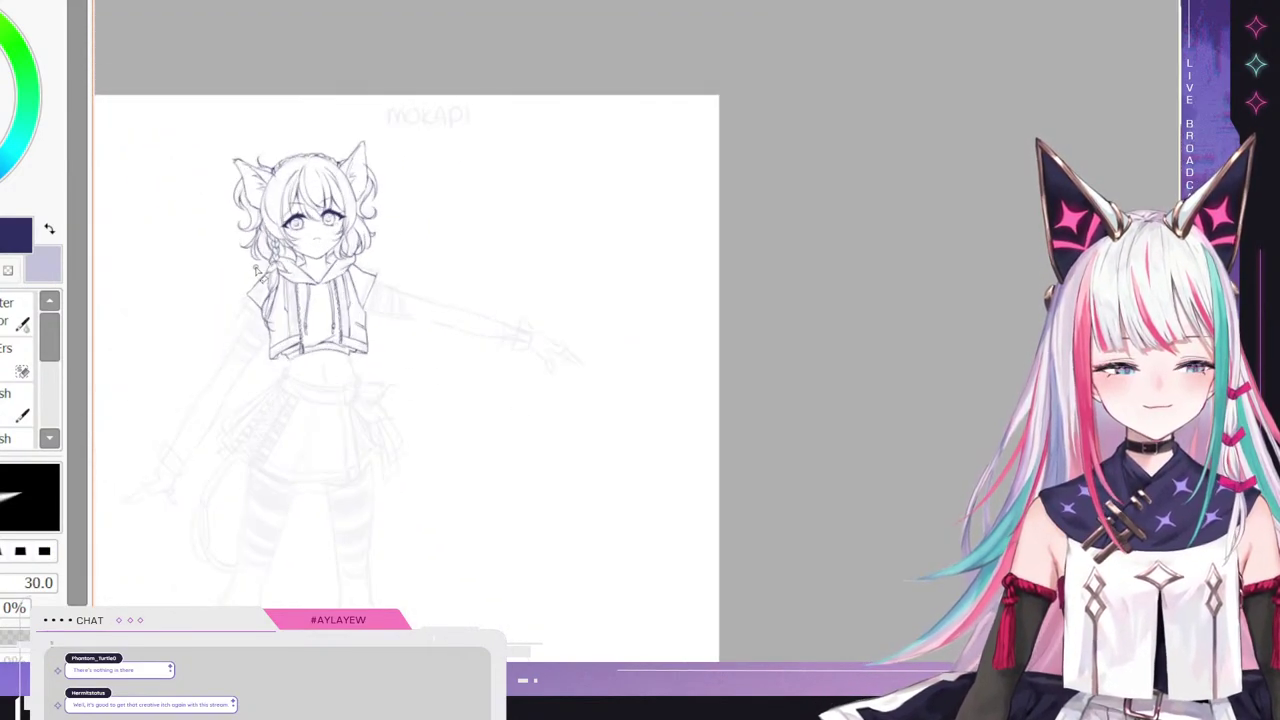
{"action": "key", "text": "n"}
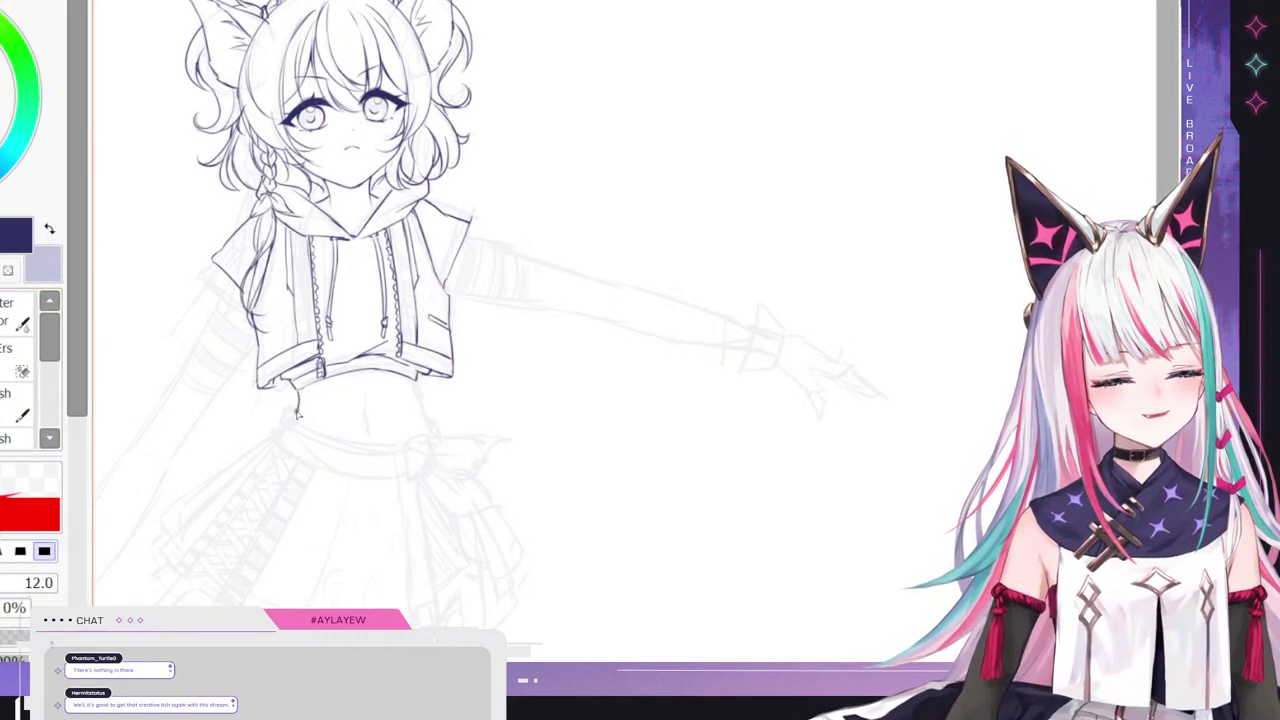
{"action": "left_click_drag", "start_coordinate": [417, 391], "coordinate": [422, 426]}
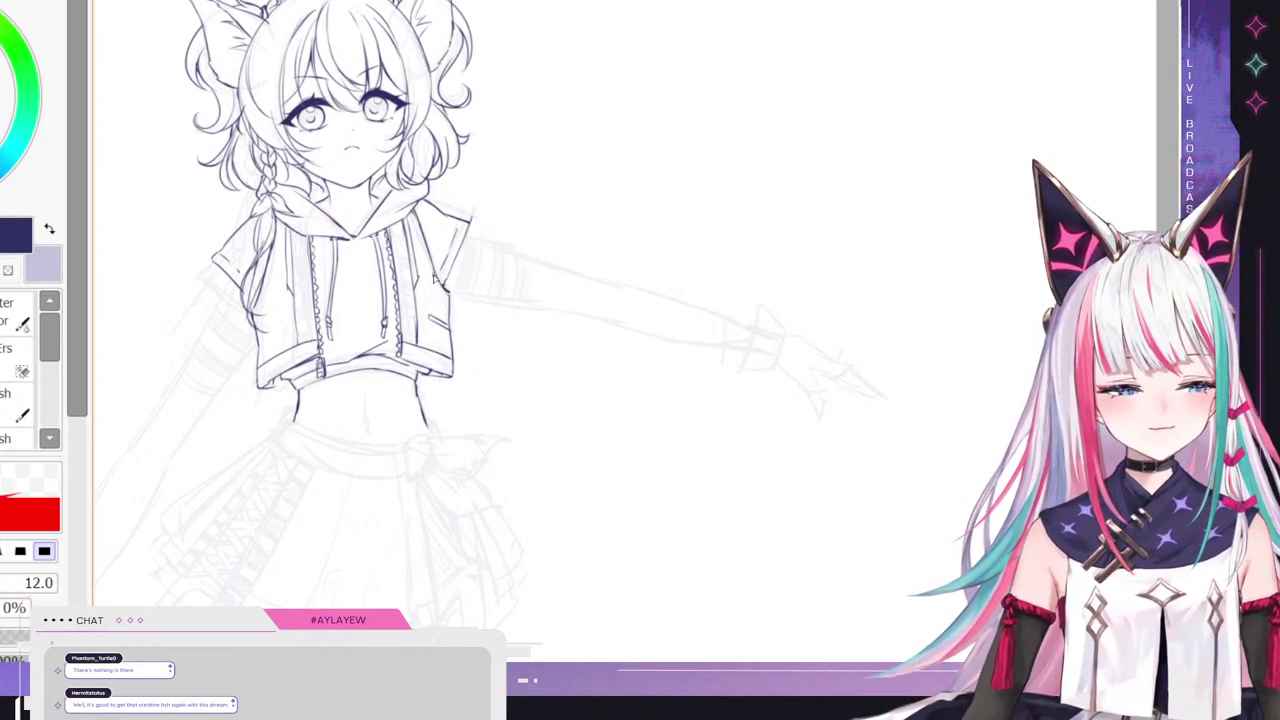
- Ink the upper and lower contours of the outstretched arm from the sleeve opening to the wrist cuff
{"action": "left_click_drag", "start_coordinate": [448, 290], "coordinate": [546, 311]}
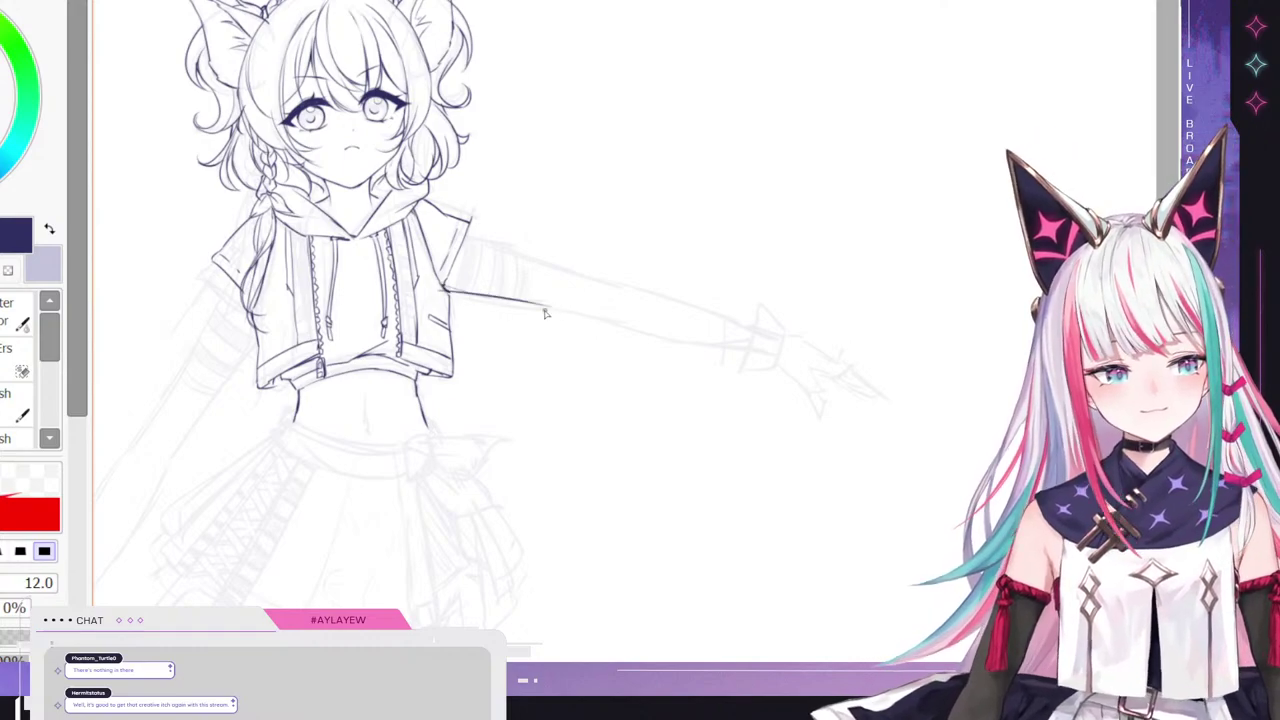
{"action": "key", "text": "ctrl+z"}
{"action": "key", "text": "ctrl+z"}
{"action": "left_click_drag", "start_coordinate": [448, 291], "coordinate": [563, 309]}
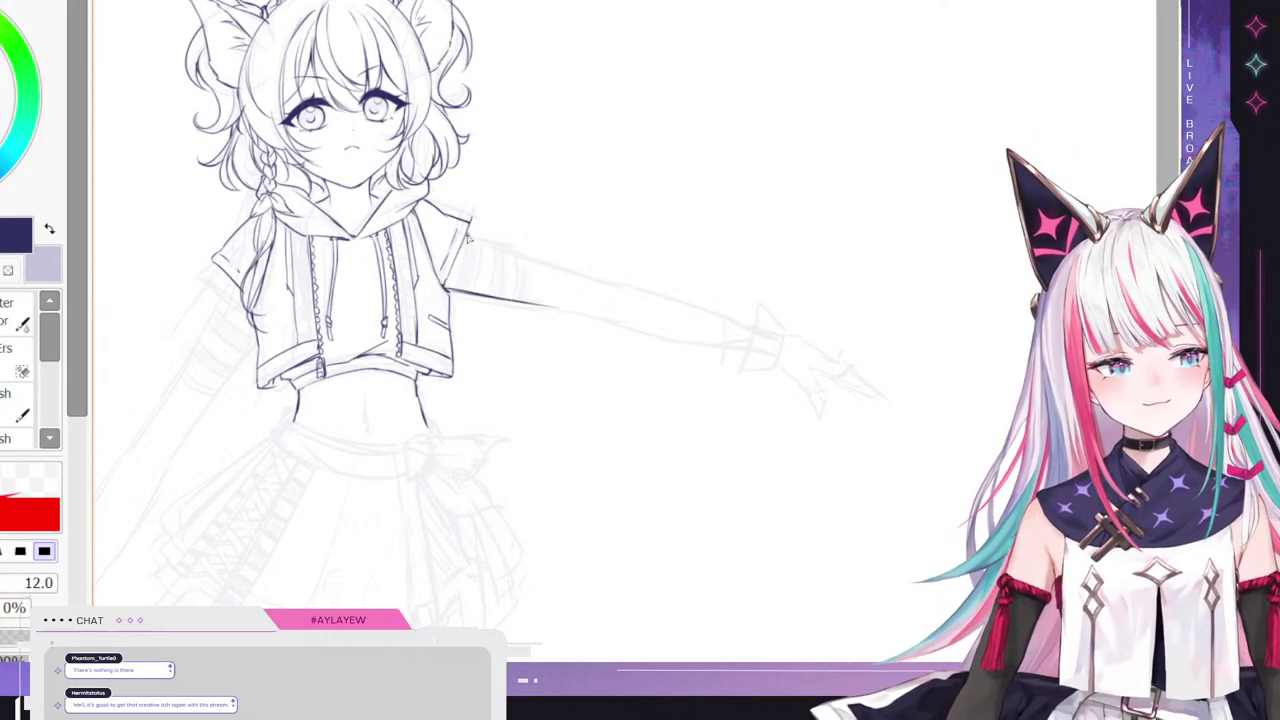
{"action": "mouse_move", "coordinate": [467, 237]}
{"action": "left_mouse_down"}
{"action": "mouse_move", "coordinate": [694, 305]}
{"action": "mouse_move", "coordinate": [731, 335]}
{"action": "left_mouse_up"}
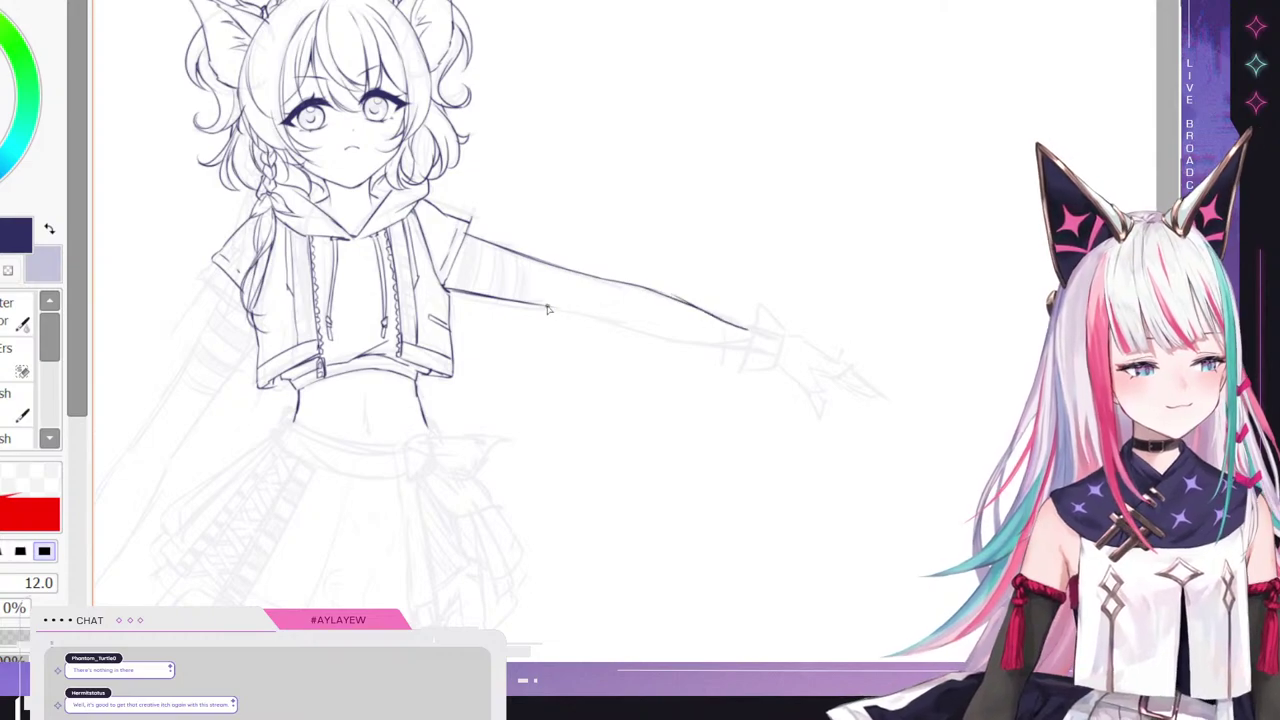
{"action": "left_click_drag", "start_coordinate": [548, 310], "coordinate": [712, 348]}
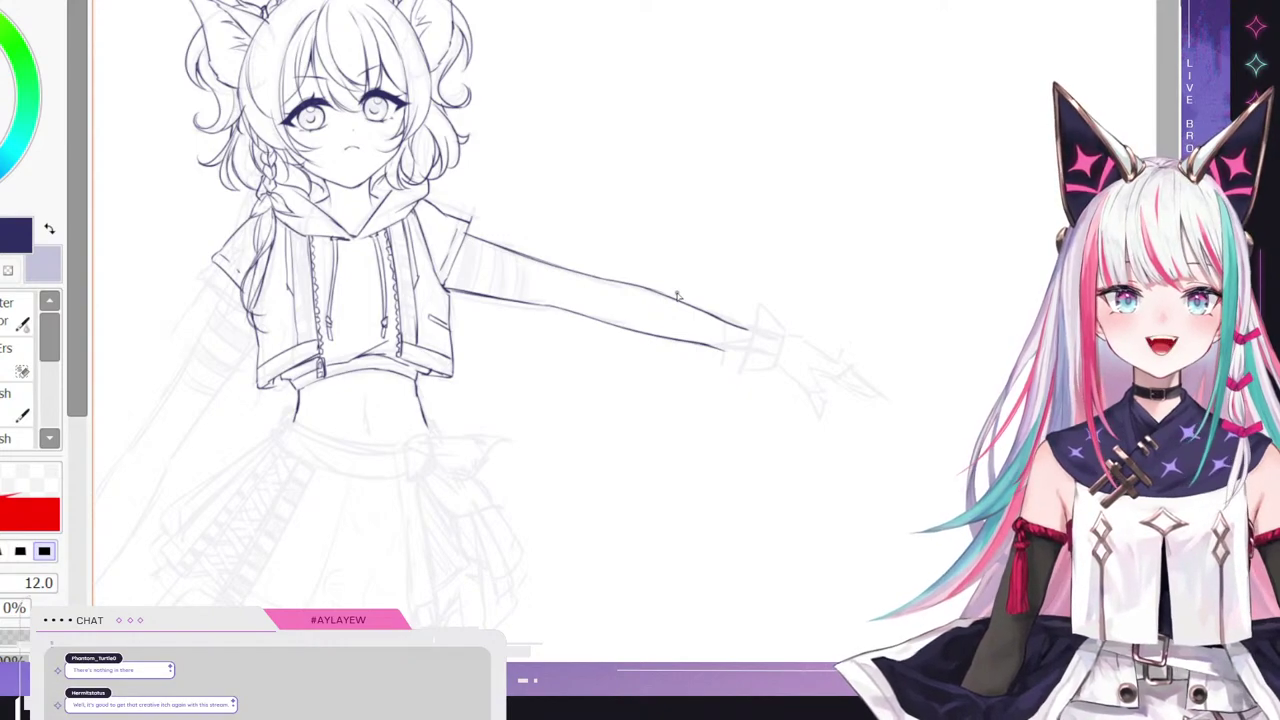
- Ink the outer contour of the lowered arm from the sleeve opening down to the wrist
{"action": "scroll", "coordinate": [560, 360], "scroll_direction": "down", "scroll_amount": 5}
{"action": "scroll", "coordinate": [250, 462], "scroll_direction": "up", "scroll_amount": 1}
{"action": "scroll", "coordinate": [585, 318], "scroll_direction": "up", "scroll_amount": 2}
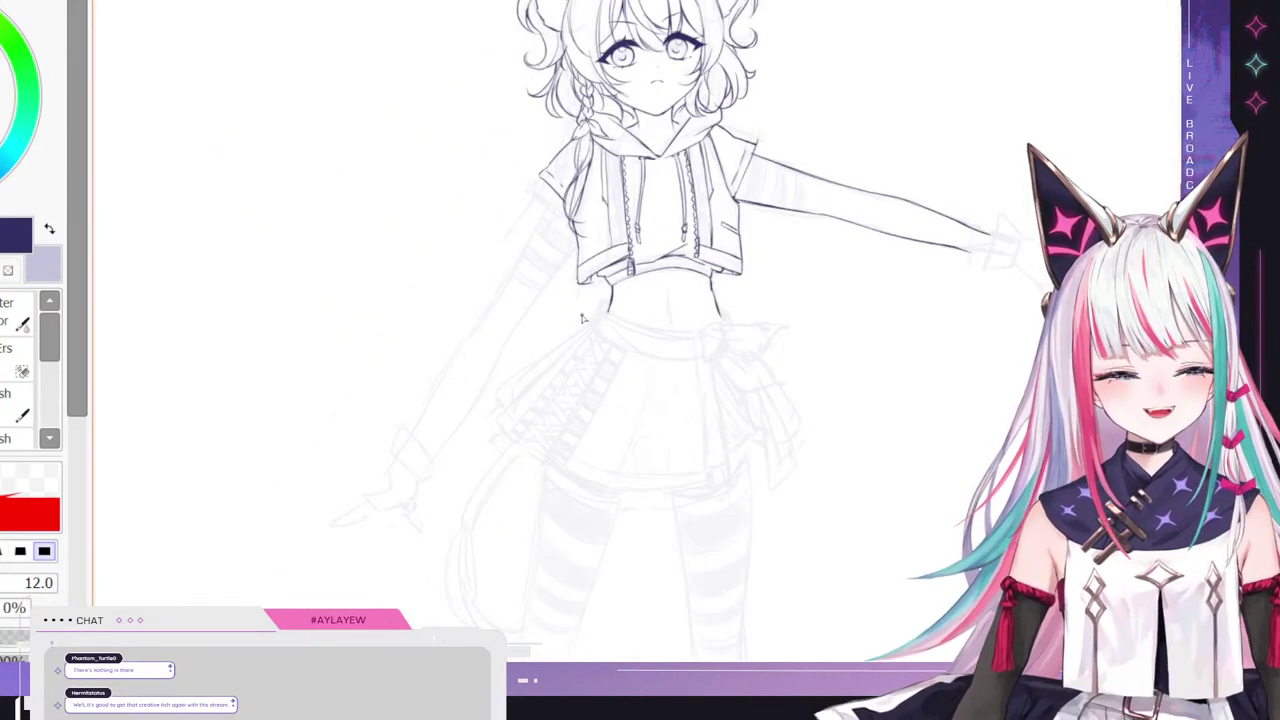
{"action": "scroll", "coordinate": [600, 325], "scroll_direction": "down", "scroll_amount": 1}
{"action": "scroll", "coordinate": [617, 332], "scroll_direction": "up", "scroll_amount": 2}
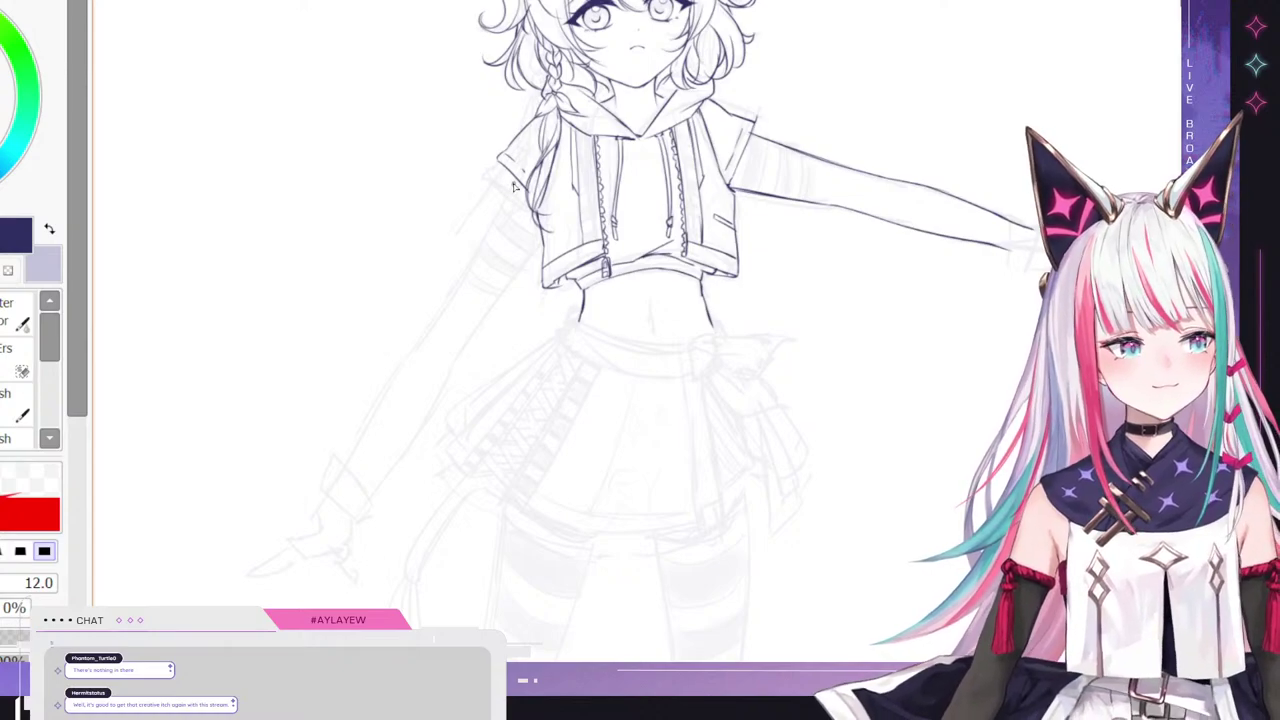
{"action": "left_click_drag", "start_coordinate": [518, 178], "coordinate": [457, 304]}
{"action": "key", "text": "ctrl+z"}
{"action": "left_click_drag", "start_coordinate": [517, 180], "coordinate": [437, 313]}
{"action": "mouse_move", "coordinate": [490, 234]}
{"action": "left_mouse_down"}
{"action": "mouse_move", "coordinate": [438, 318]}
{"action": "mouse_move", "coordinate": [458, 251]}
{"action": "mouse_move", "coordinate": [408, 354]}
{"action": "left_mouse_up"}
{"action": "key", "text": "ctrl+z"}
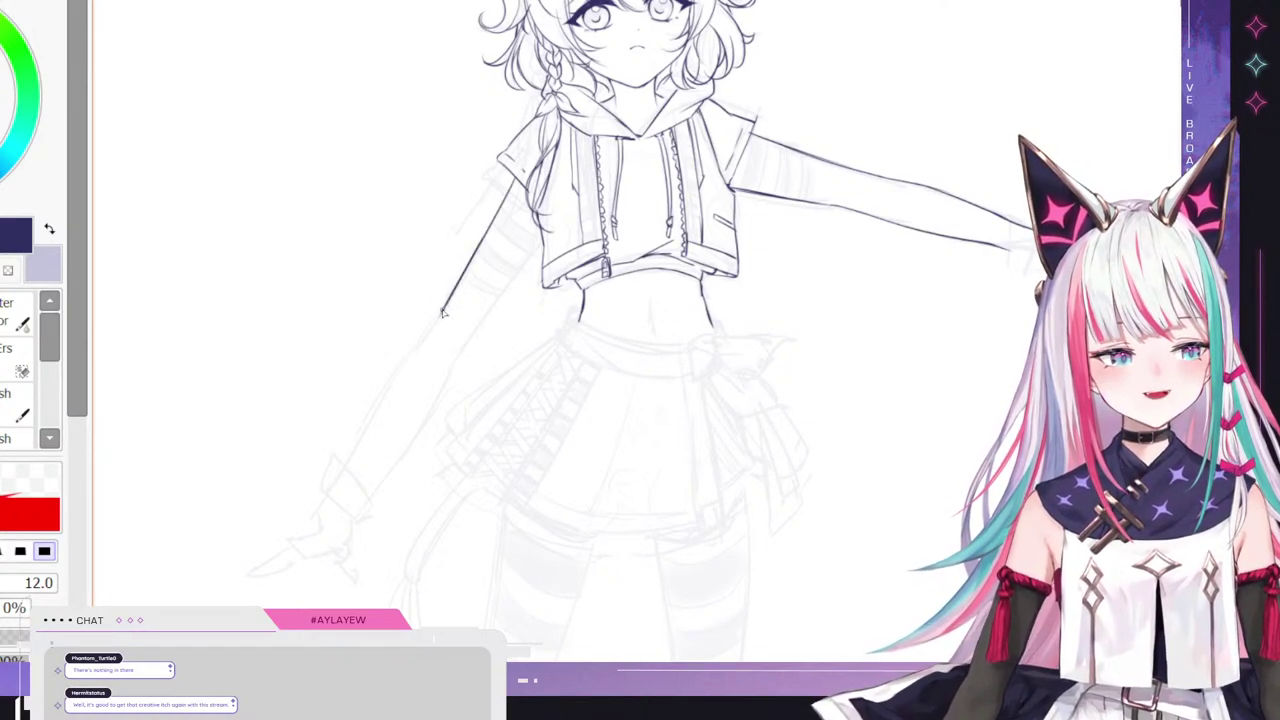
{"action": "left_click_drag", "start_coordinate": [444, 310], "coordinate": [416, 348]}
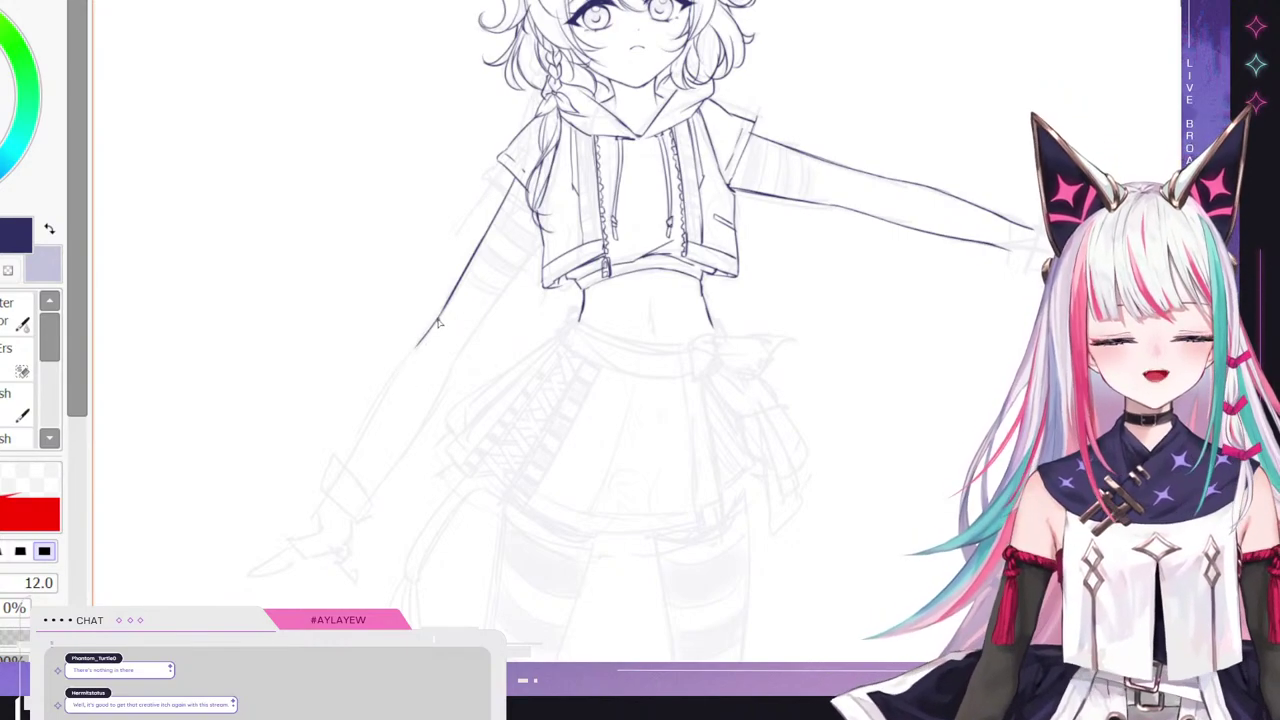
{"action": "left_click_drag", "start_coordinate": [420, 344], "coordinate": [347, 472]}
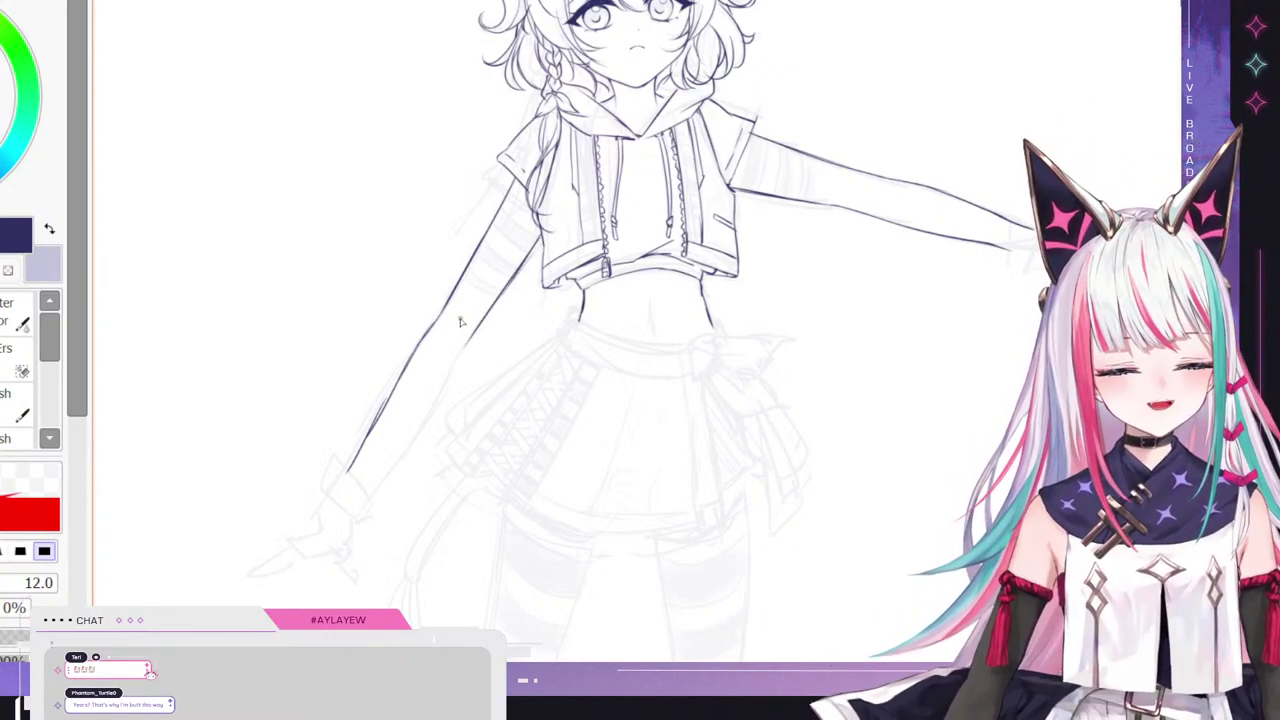
- Ink the inner contour of the lowered arm's forearm down to the wrist cuff, redoing strokes until they fit the sketch
{"action": "mouse_move", "coordinate": [466, 346]}
{"action": "left_mouse_down"}
{"action": "mouse_move", "coordinate": [379, 482]}
{"action": "mouse_move", "coordinate": [414, 436]}
{"action": "left_mouse_up"}
{"action": "key", "text": "ctrl+z"}
{"action": "key", "text": "ctrl+z"}
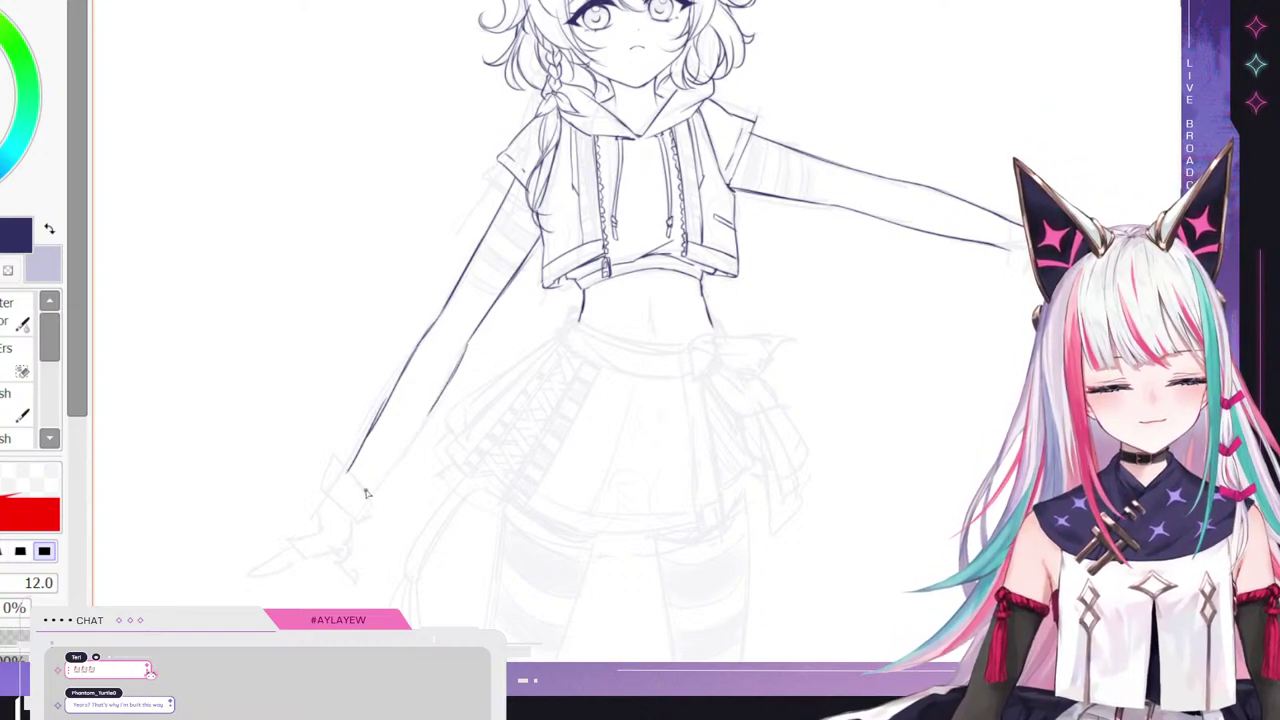
{"action": "mouse_move", "coordinate": [368, 490]}
{"action": "left_mouse_down"}
{"action": "mouse_move", "coordinate": [440, 392]}
{"action": "mouse_move", "coordinate": [436, 404]}
{"action": "left_mouse_up"}
{"action": "key", "text": "ctrl+z"}
{"action": "key", "text": "ctrl+z"}
{"action": "mouse_move", "coordinate": [392, 464]}
{"action": "left_mouse_down"}
{"action": "mouse_move", "coordinate": [452, 380]}
{"action": "mouse_move", "coordinate": [406, 438]}
{"action": "left_mouse_up"}
{"action": "key", "text": "ctrl+z"}
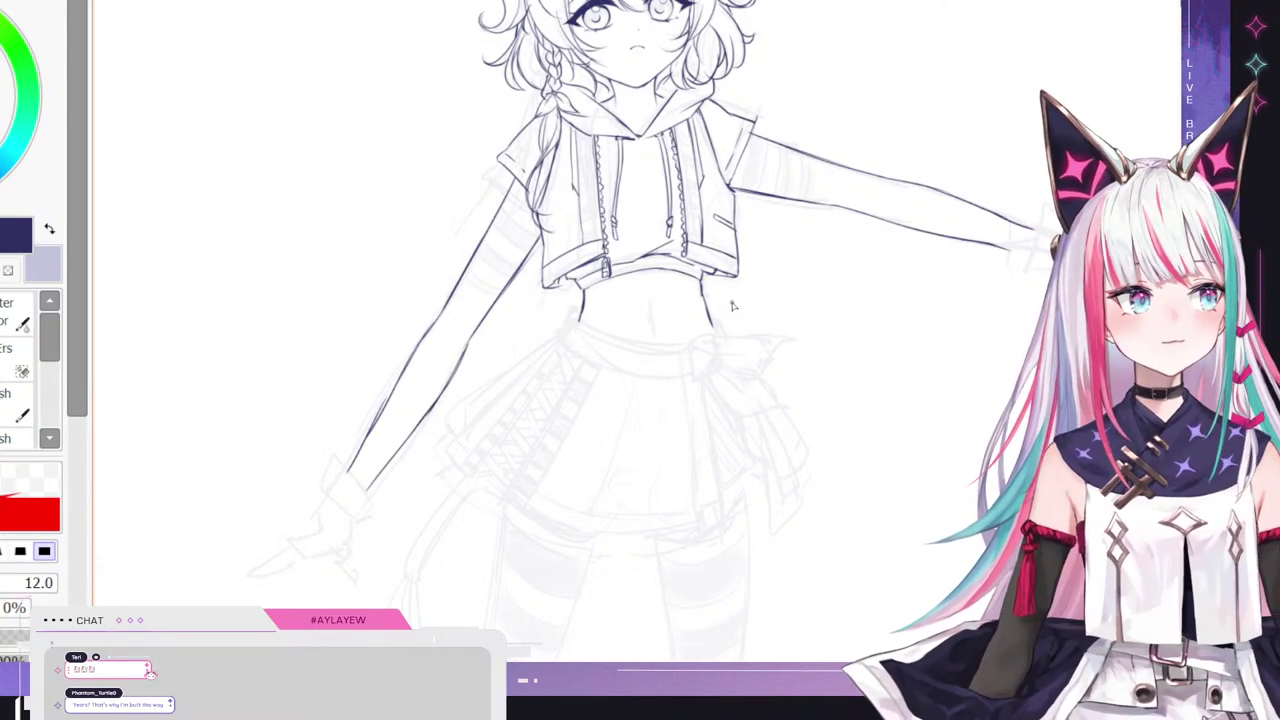
- Touch up the sleeve hem lines above the lowered arm with the brush and the eraser
{"action": "scroll", "coordinate": [400, 260], "scroll_direction": "down", "scroll_amount": 3}
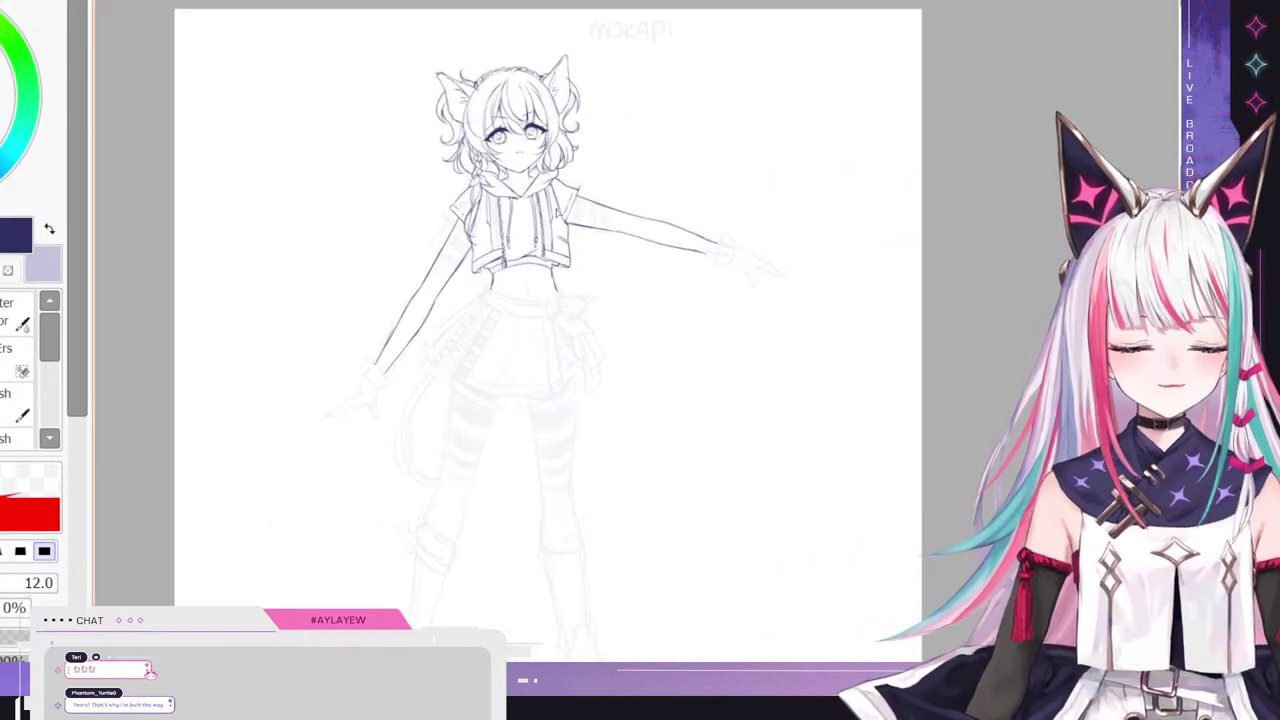
{"action": "scroll", "coordinate": [562, 190], "scroll_direction": "up", "scroll_amount": 2}
{"action": "scroll", "coordinate": [567, 170], "scroll_direction": "up", "scroll_amount": 2}
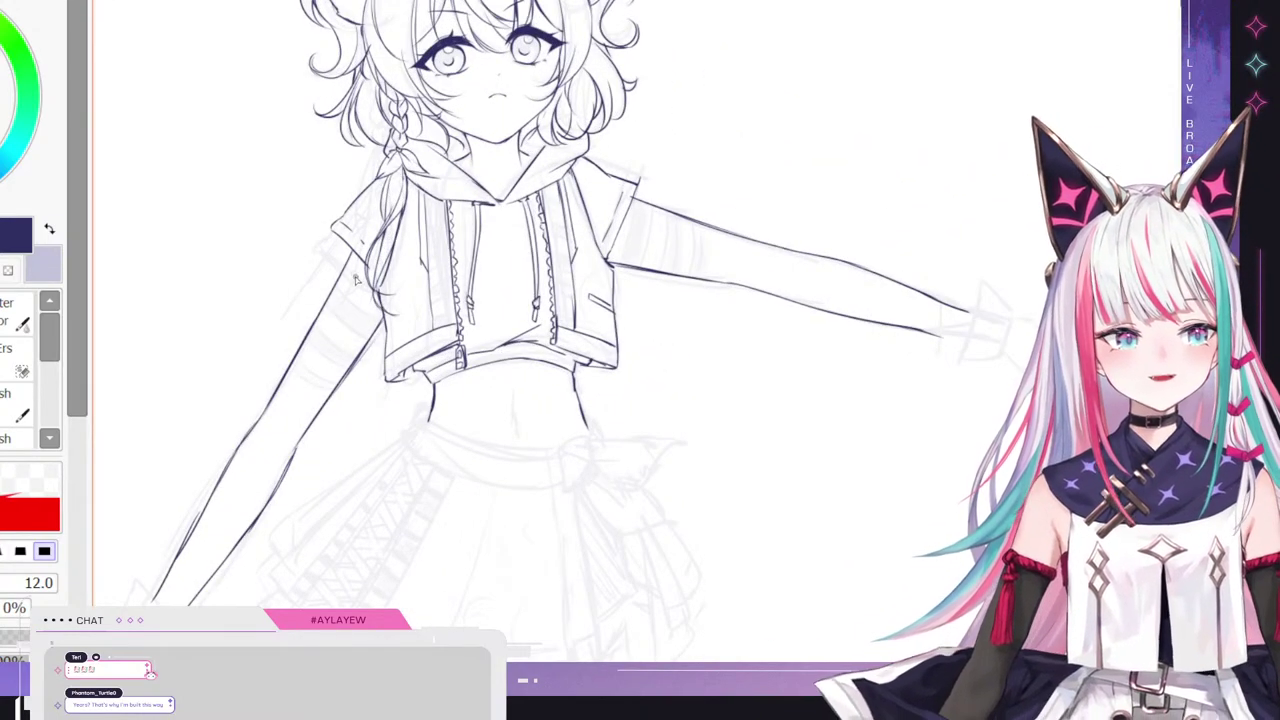
{"action": "mouse_move", "coordinate": [333, 234]}
{"action": "left_mouse_down"}
{"action": "mouse_move", "coordinate": [371, 282]}
{"action": "mouse_move", "coordinate": [349, 250]}
{"action": "mouse_move", "coordinate": [367, 270]}
{"action": "left_mouse_up"}
{"action": "key", "text": "e"}
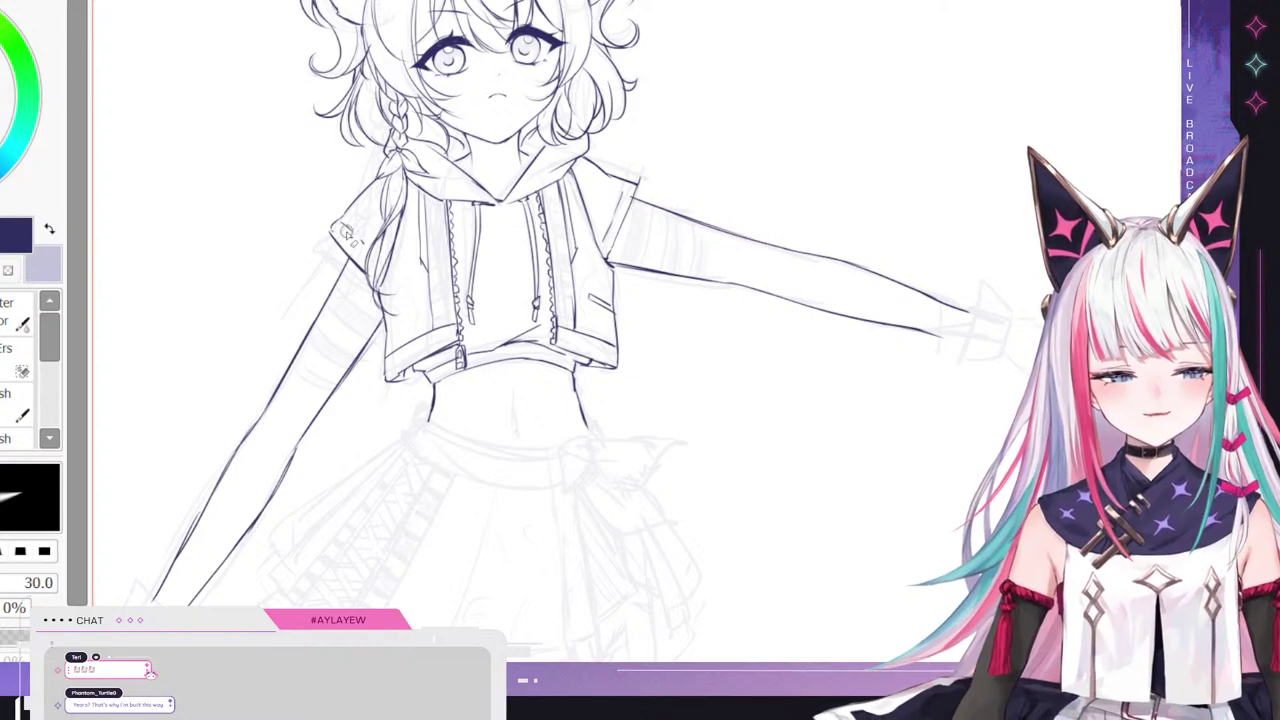
{"action": "key", "text": "n"}
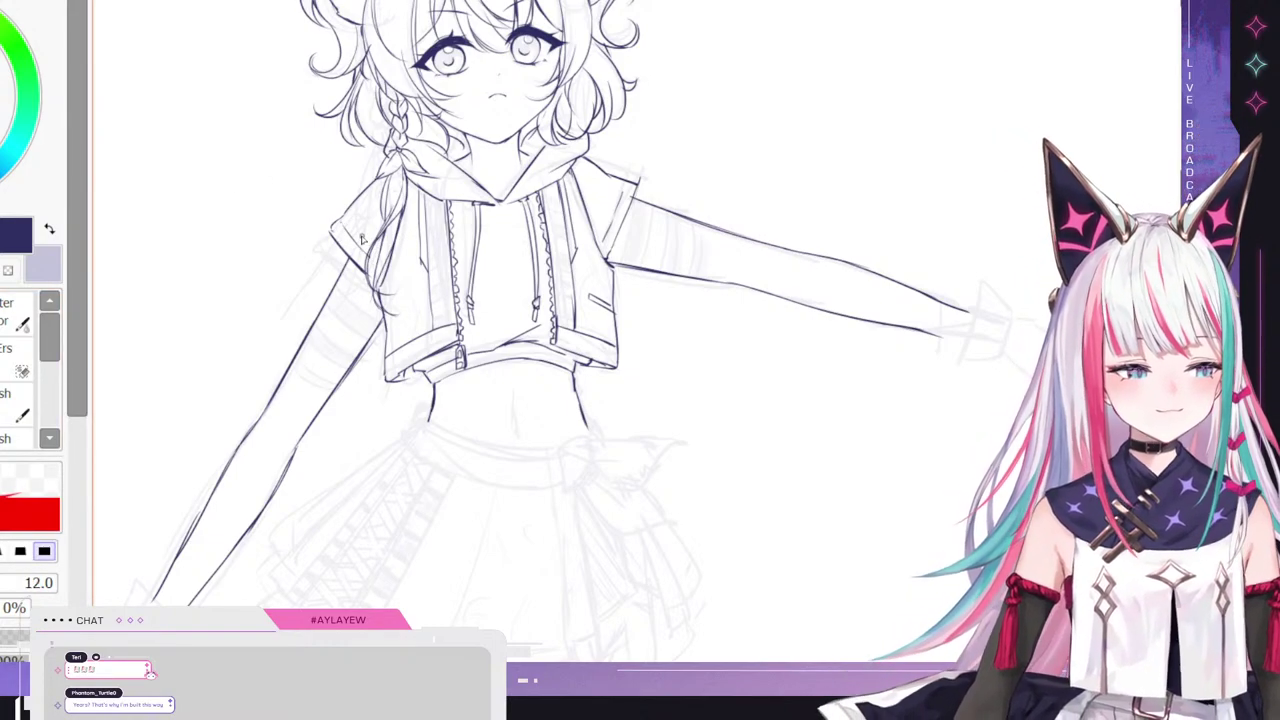
- Examine the proportions of the inked arms and torso against the whole figure
{"action": "scroll", "coordinate": [273, 238], "scroll_direction": "down", "scroll_amount": 4}
{"action": "scroll", "coordinate": [301, 205], "scroll_direction": "down", "scroll_amount": 1}
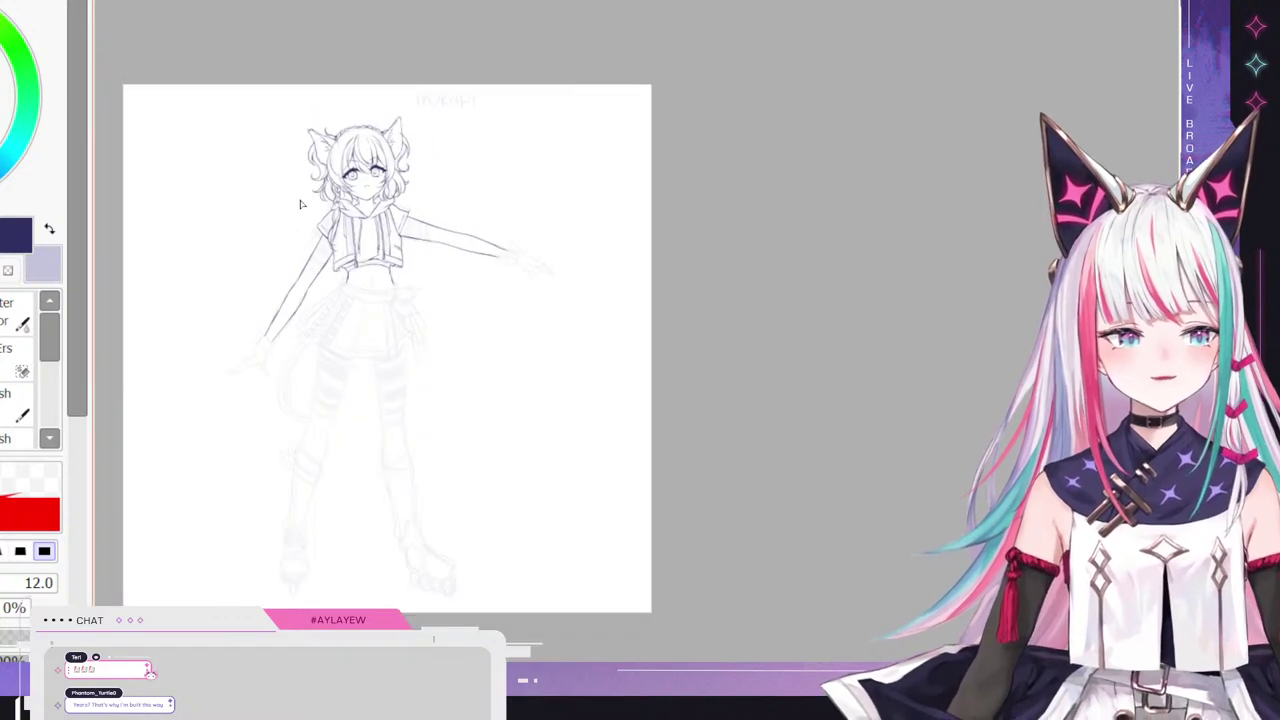
{"action": "scroll", "coordinate": [440, 270], "scroll_direction": "up", "scroll_amount": 2}
{"action": "scroll", "coordinate": [409, 48], "scroll_direction": "up", "scroll_amount": 1}
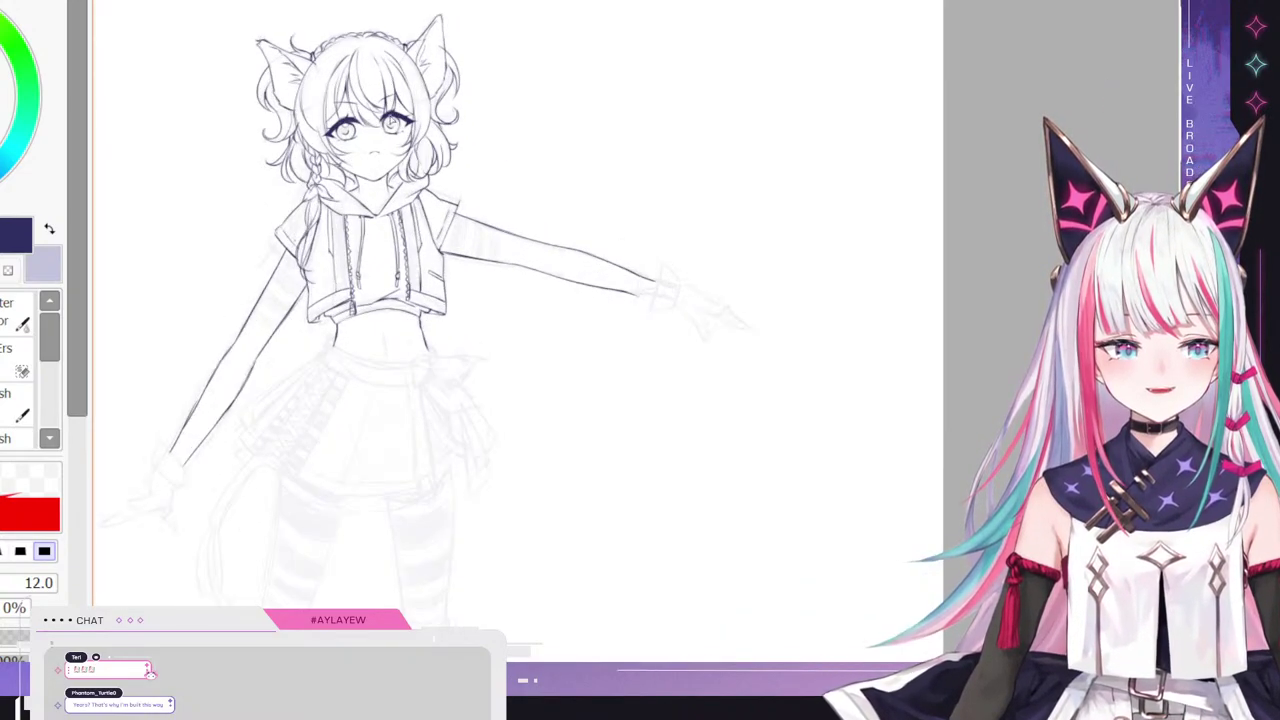
{"action": "scroll", "coordinate": [395, 120], "scroll_direction": "down", "scroll_amount": 1}
{"action": "scroll", "coordinate": [400, 154], "scroll_direction": "up", "scroll_amount": 2}
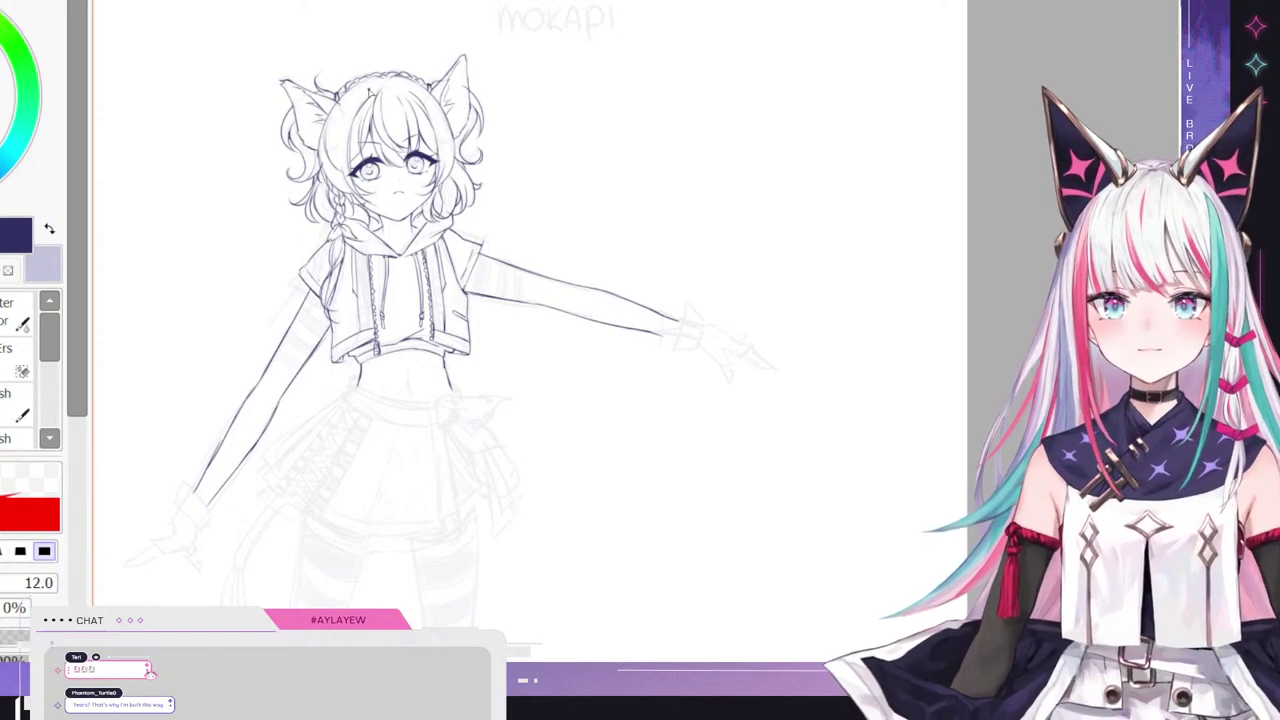
{"action": "scroll", "coordinate": [402, 172], "scroll_direction": "down", "scroll_amount": 1}
{"action": "scroll", "coordinate": [304, 247], "scroll_direction": "up", "scroll_amount": 1}
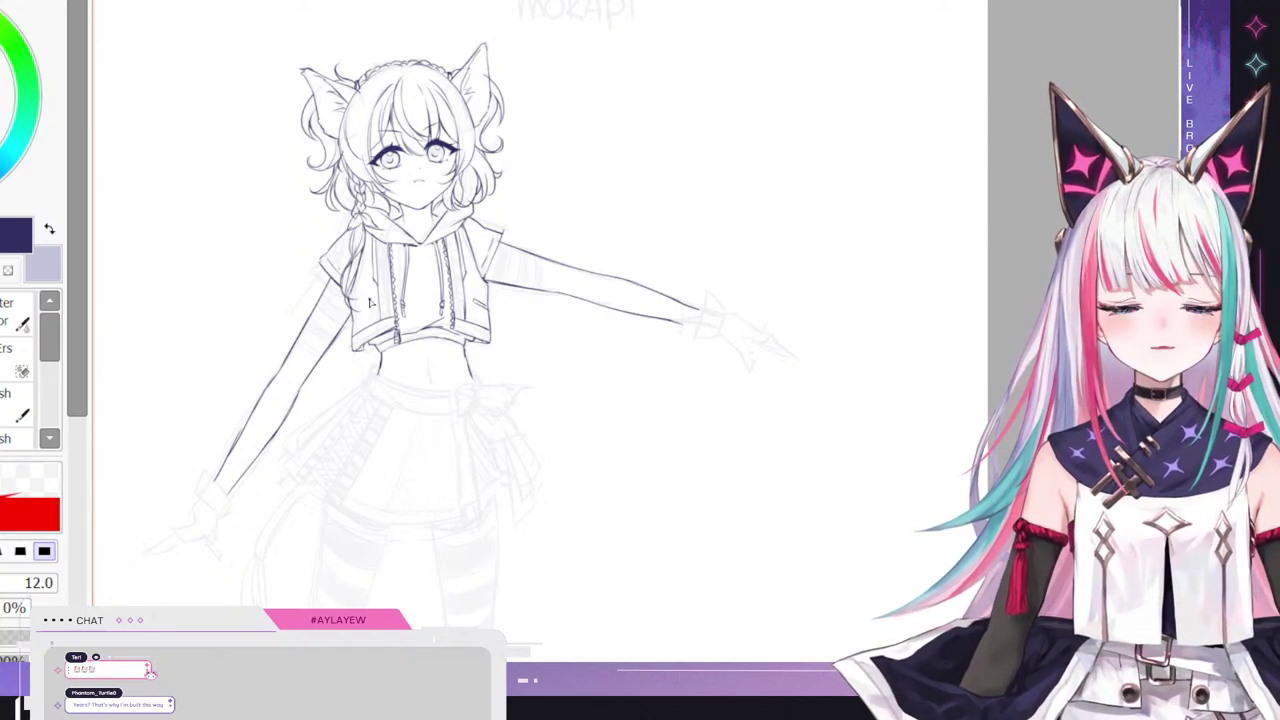
- Ink the navel line on the bare midriff and the waist sash's upper edge with its folded corner at the hip
{"action": "scroll", "coordinate": [370, 302], "scroll_direction": "down", "scroll_amount": 2}
{"action": "scroll", "coordinate": [506, 389], "scroll_direction": "up", "scroll_amount": 4}
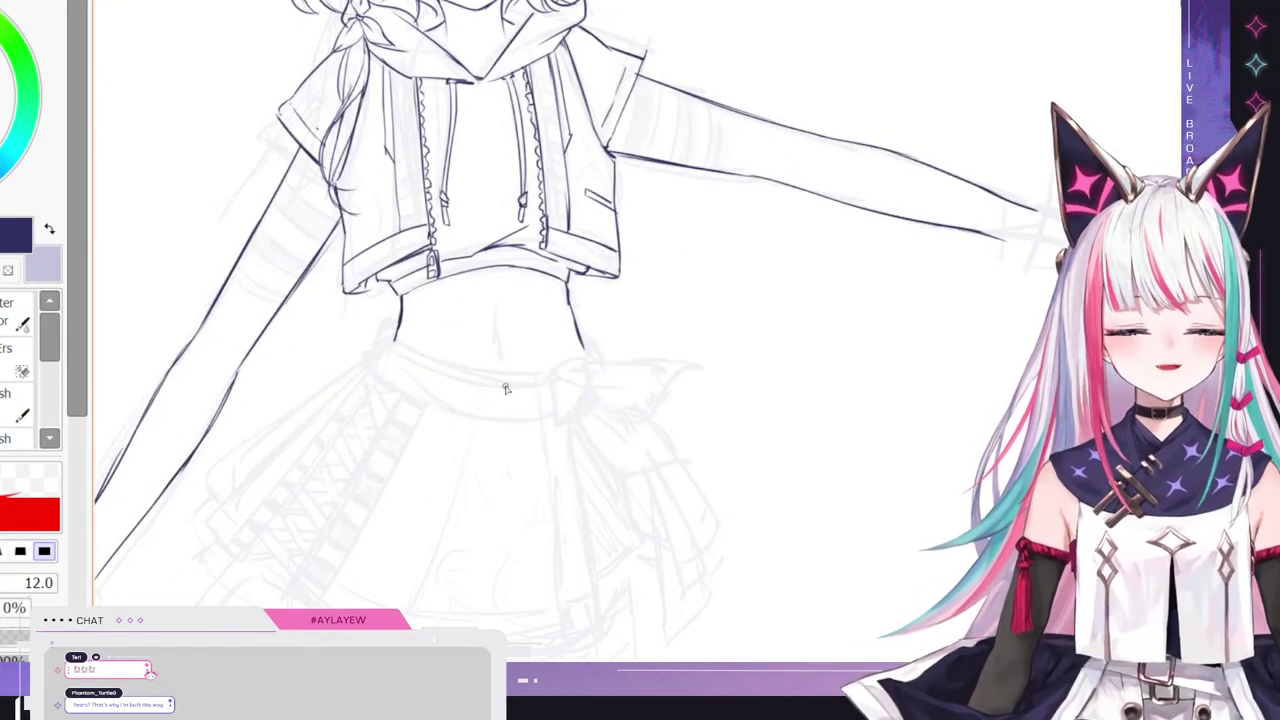
{"action": "left_click_drag", "start_coordinate": [494, 299], "coordinate": [498, 362]}
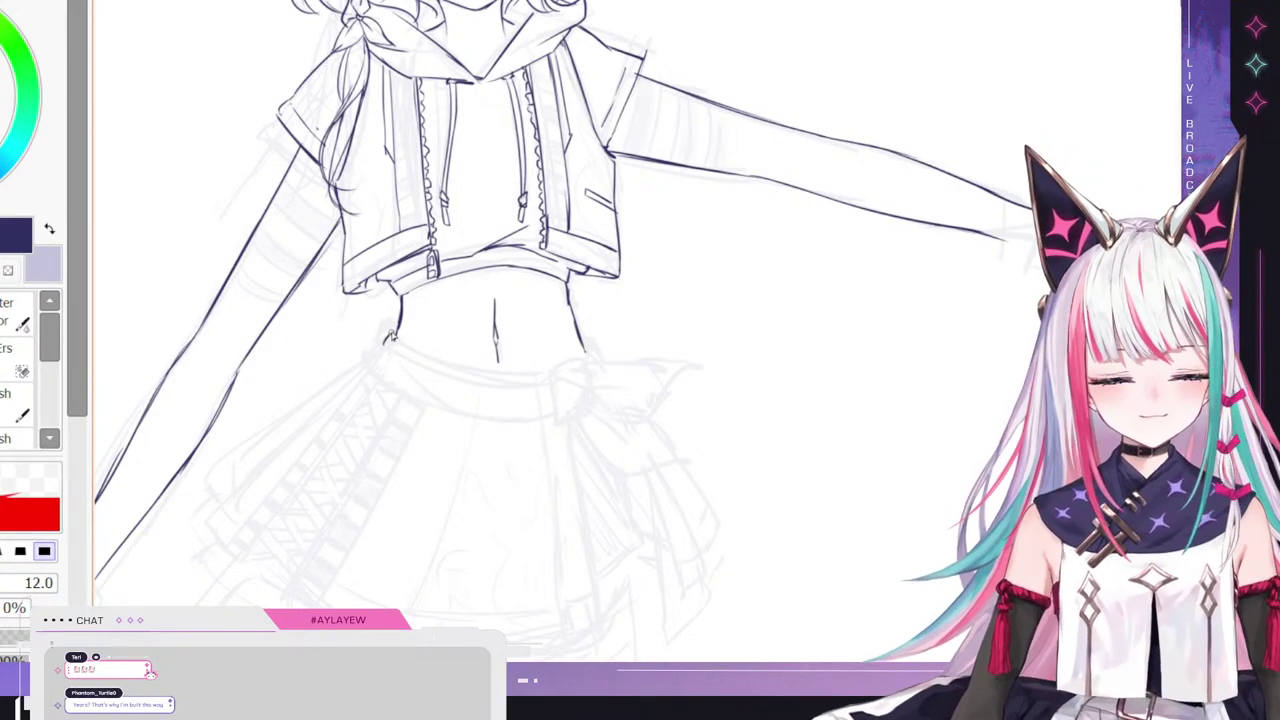
{"action": "left_click_drag", "start_coordinate": [395, 341], "coordinate": [486, 374]}
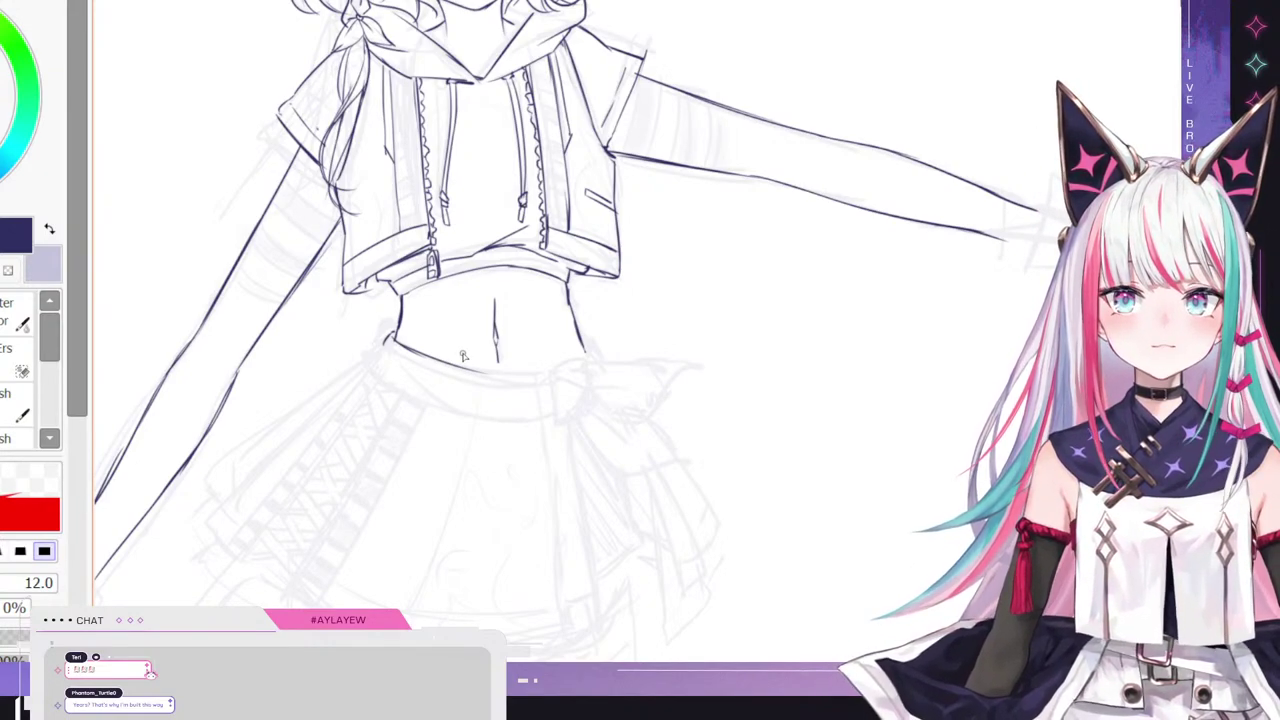
{"action": "left_click_drag", "start_coordinate": [386, 343], "coordinate": [370, 367]}
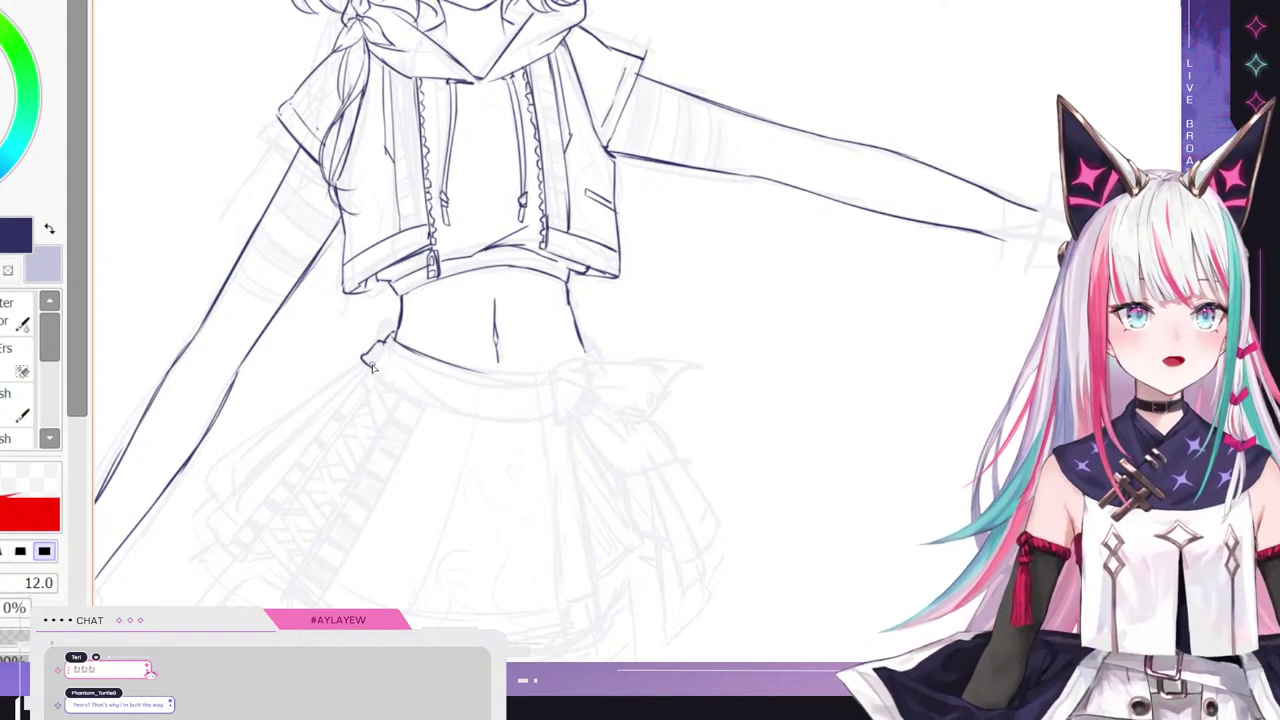
{"action": "left_click_drag", "start_coordinate": [380, 375], "coordinate": [456, 412]}
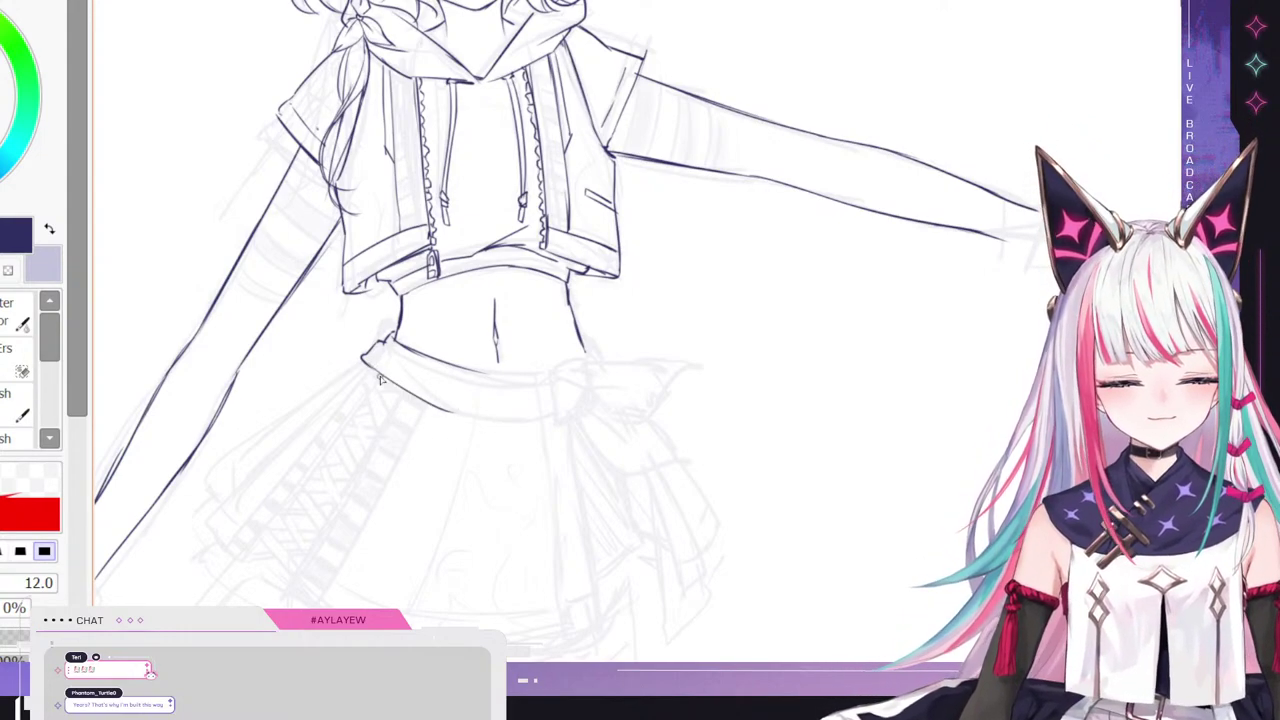
{"action": "key", "text": "ctrl+z"}
{"action": "left_click_drag", "start_coordinate": [382, 380], "coordinate": [492, 419]}
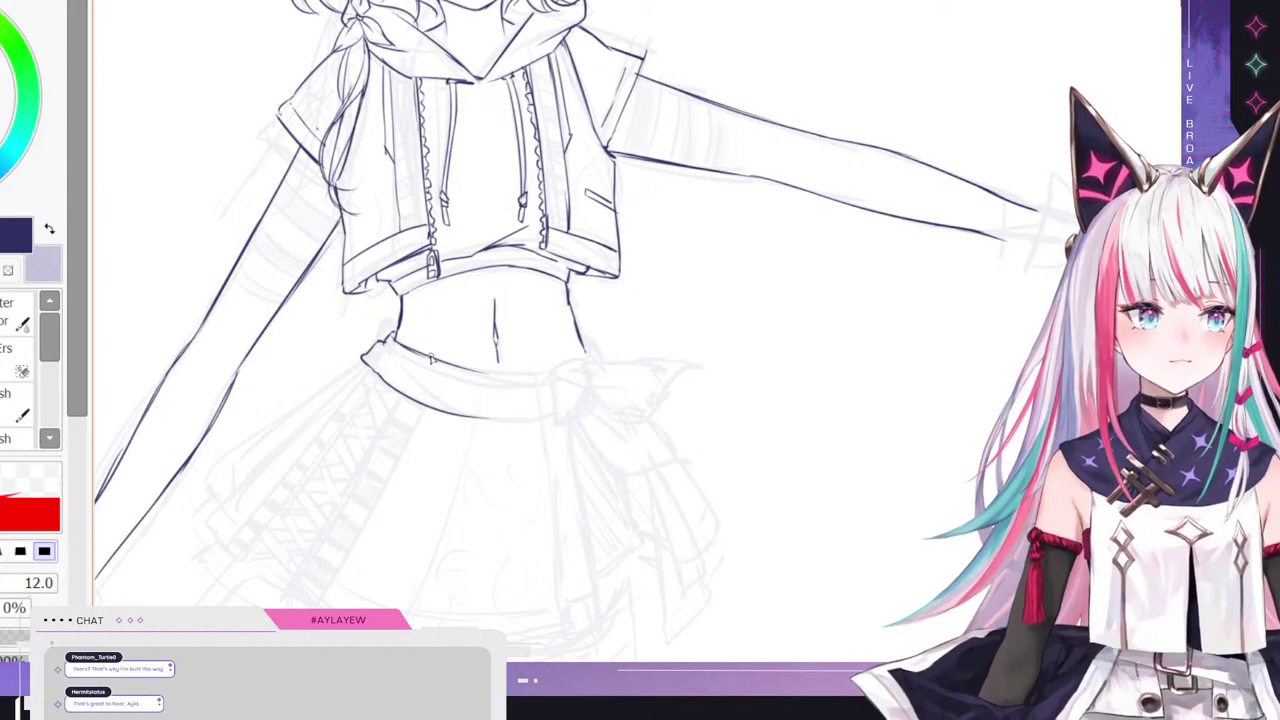
{"action": "key", "text": "ctrl+z"}
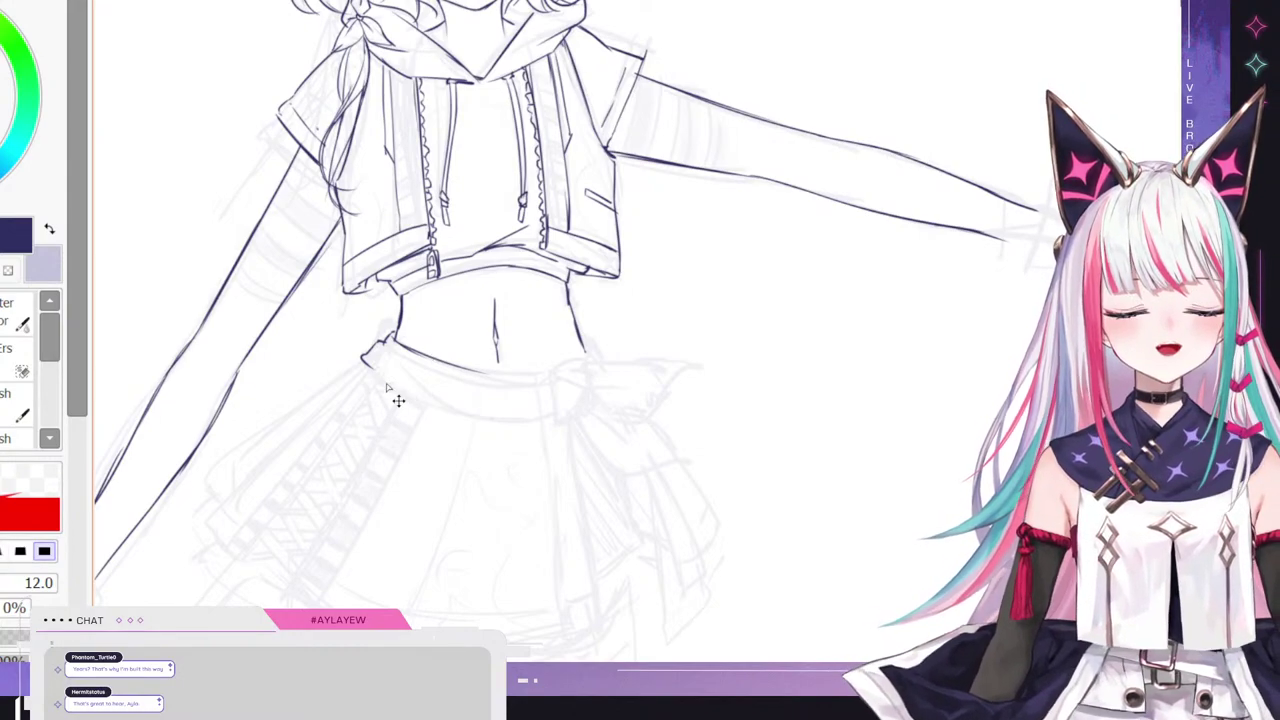
- Ink the waist sash's lower edge and inner fold lines, closing them with a narrow upright band beside the knot
{"action": "mouse_move", "coordinate": [368, 363]}
{"action": "left_mouse_down"}
{"action": "mouse_move", "coordinate": [386, 386]}
{"action": "mouse_move", "coordinate": [474, 414]}
{"action": "left_mouse_up"}
{"action": "mouse_move", "coordinate": [386, 385]}
{"action": "left_mouse_down"}
{"action": "mouse_move", "coordinate": [468, 419]}
{"action": "mouse_move", "coordinate": [527, 418]}
{"action": "left_mouse_up"}
{"action": "left_click_drag", "start_coordinate": [419, 361], "coordinate": [531, 384]}
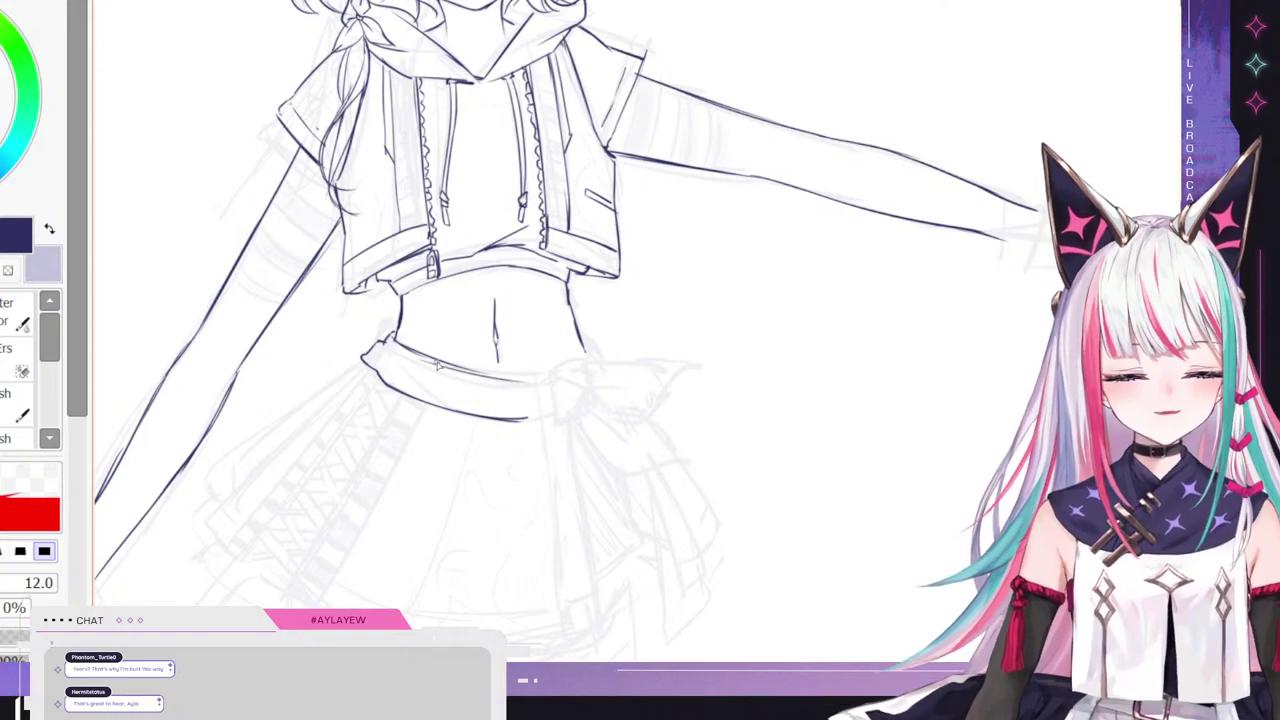
{"action": "key", "text": "ctrl+z"}
{"action": "mouse_move", "coordinate": [398, 346]}
{"action": "left_mouse_down"}
{"action": "mouse_move", "coordinate": [470, 384]}
{"action": "mouse_move", "coordinate": [530, 383]}
{"action": "left_mouse_up"}
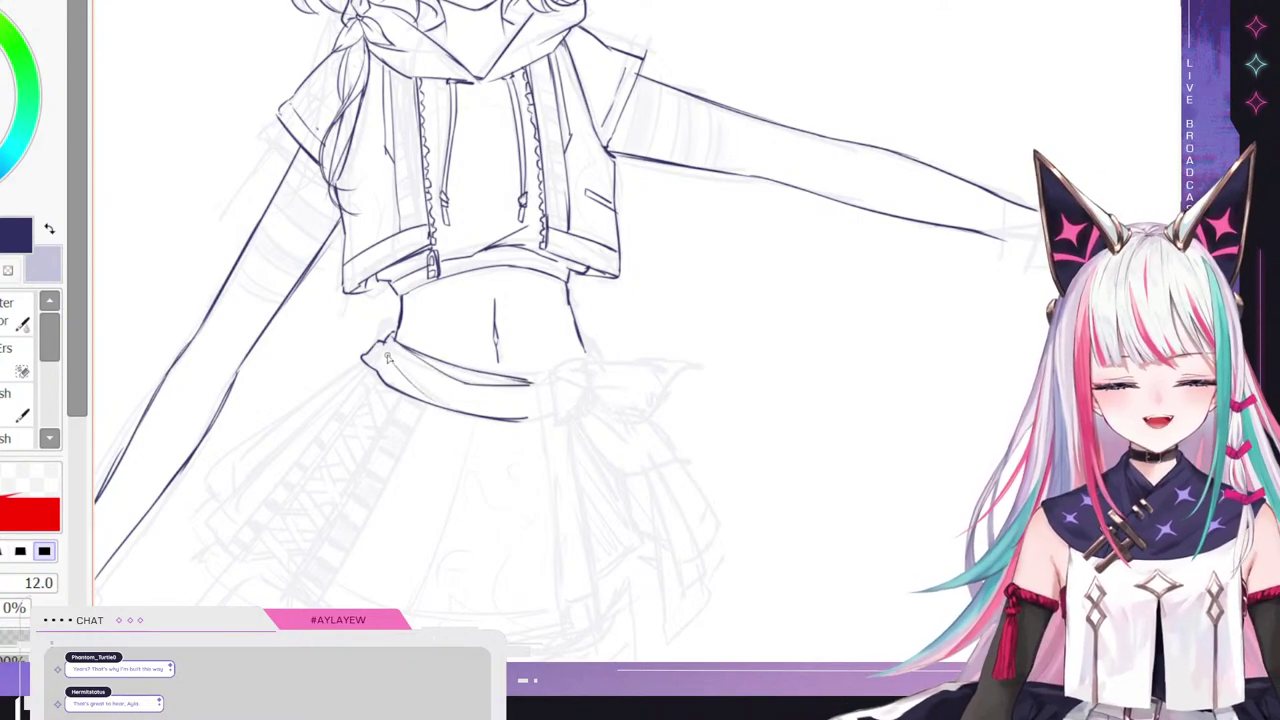
{"action": "left_click_drag", "start_coordinate": [388, 357], "coordinate": [446, 405]}
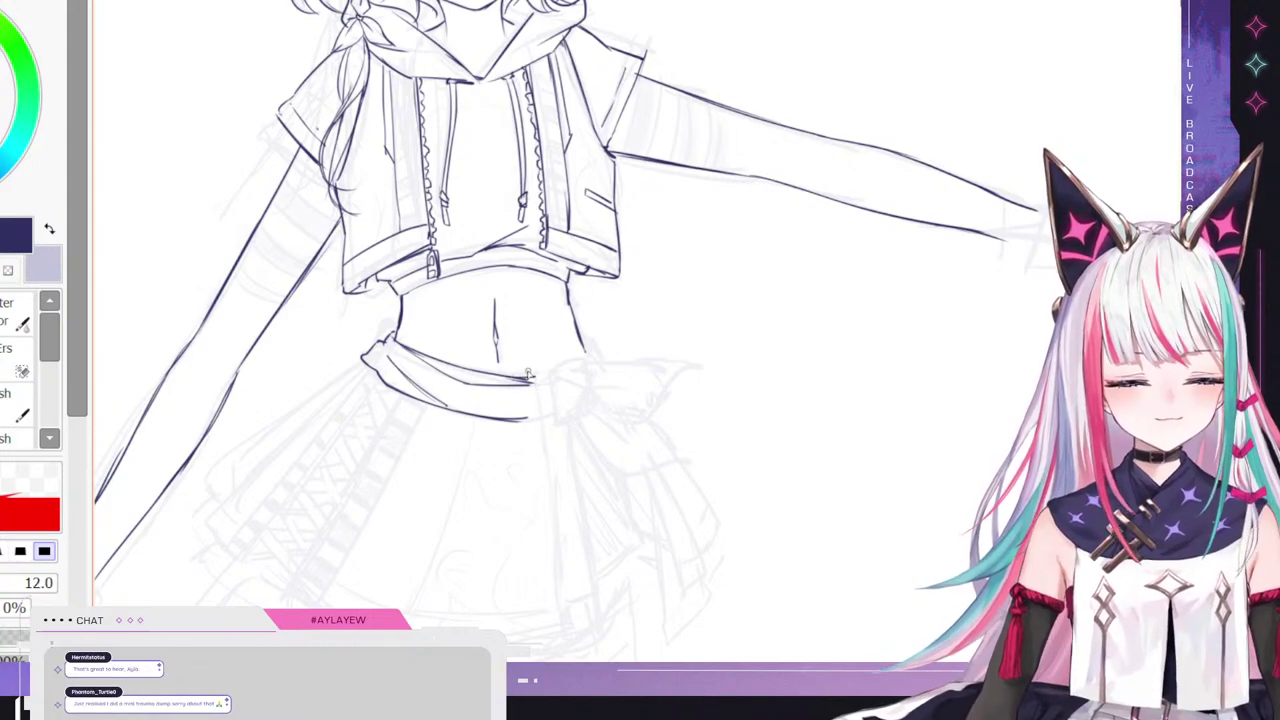
{"action": "mouse_move", "coordinate": [544, 417]}
{"action": "left_mouse_down"}
{"action": "mouse_move", "coordinate": [548, 376]}
{"action": "mouse_move", "coordinate": [551, 424]}
{"action": "left_mouse_up"}
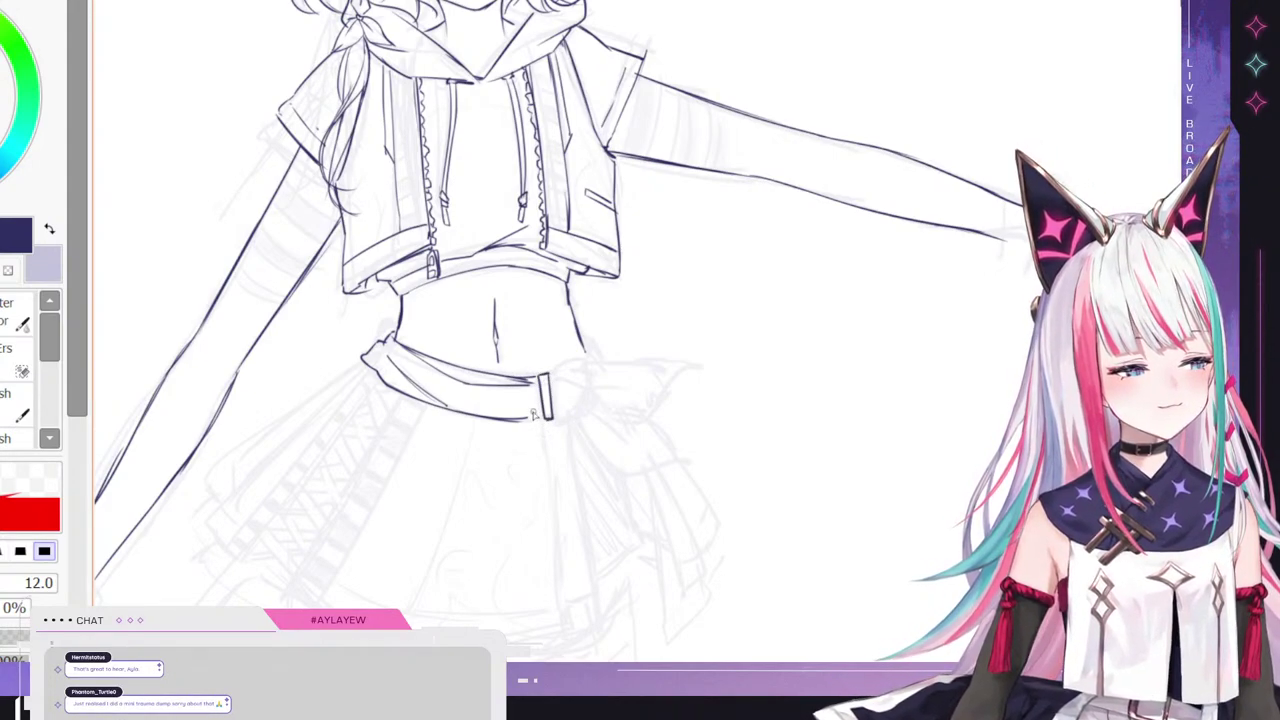
- Ink the inner line of the sash's upright band, the knot beside it and the upper bow tail's top edge
{"action": "left_click_drag", "start_coordinate": [535, 378], "coordinate": [539, 423]}
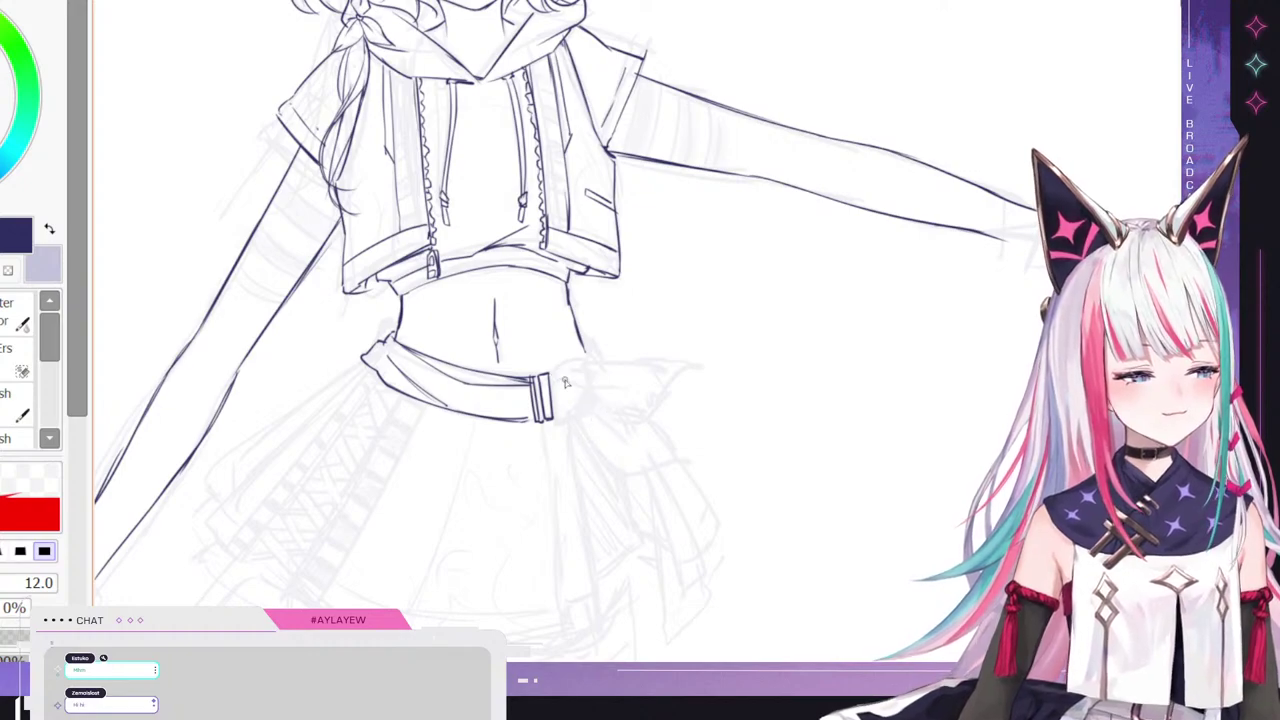
{"action": "mouse_move", "coordinate": [556, 378]}
{"action": "left_mouse_down"}
{"action": "mouse_move", "coordinate": [588, 395]}
{"action": "mouse_move", "coordinate": [556, 420]}
{"action": "left_mouse_up"}
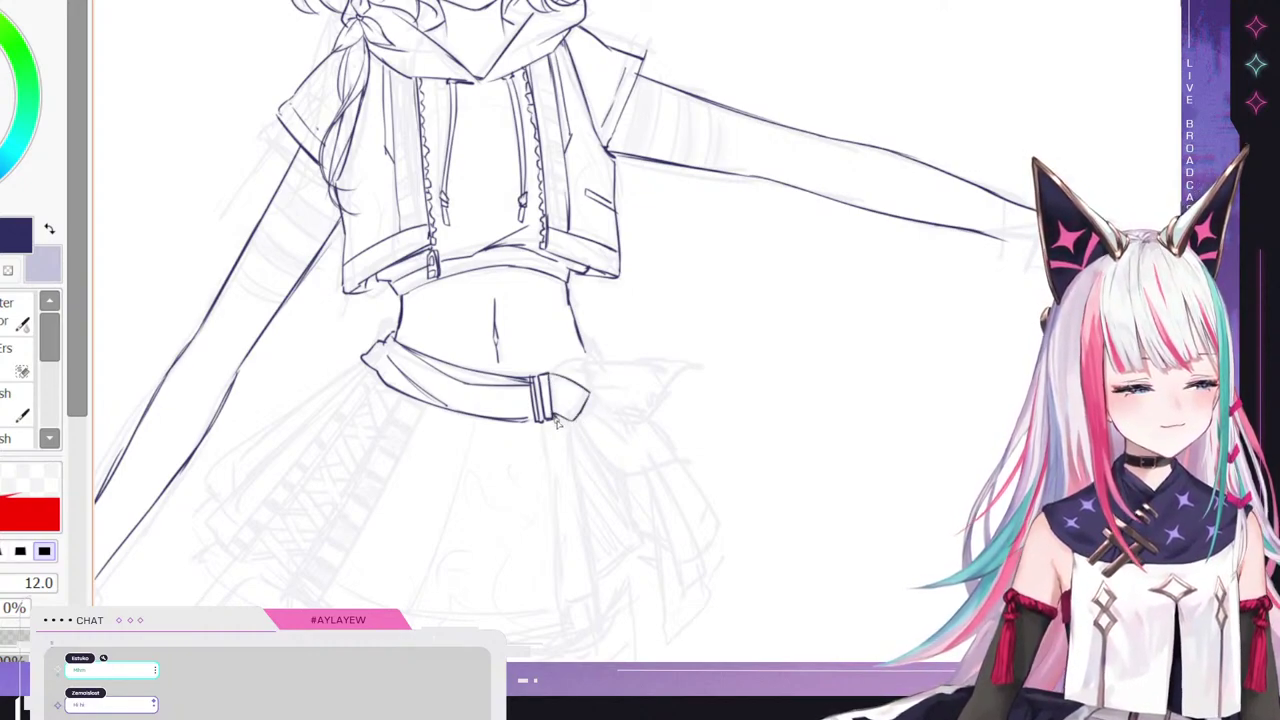
{"action": "mouse_move", "coordinate": [554, 372]}
{"action": "left_mouse_down"}
{"action": "mouse_move", "coordinate": [582, 370]}
{"action": "mouse_move", "coordinate": [587, 392]}
{"action": "mouse_move", "coordinate": [693, 367]}
{"action": "left_mouse_up"}
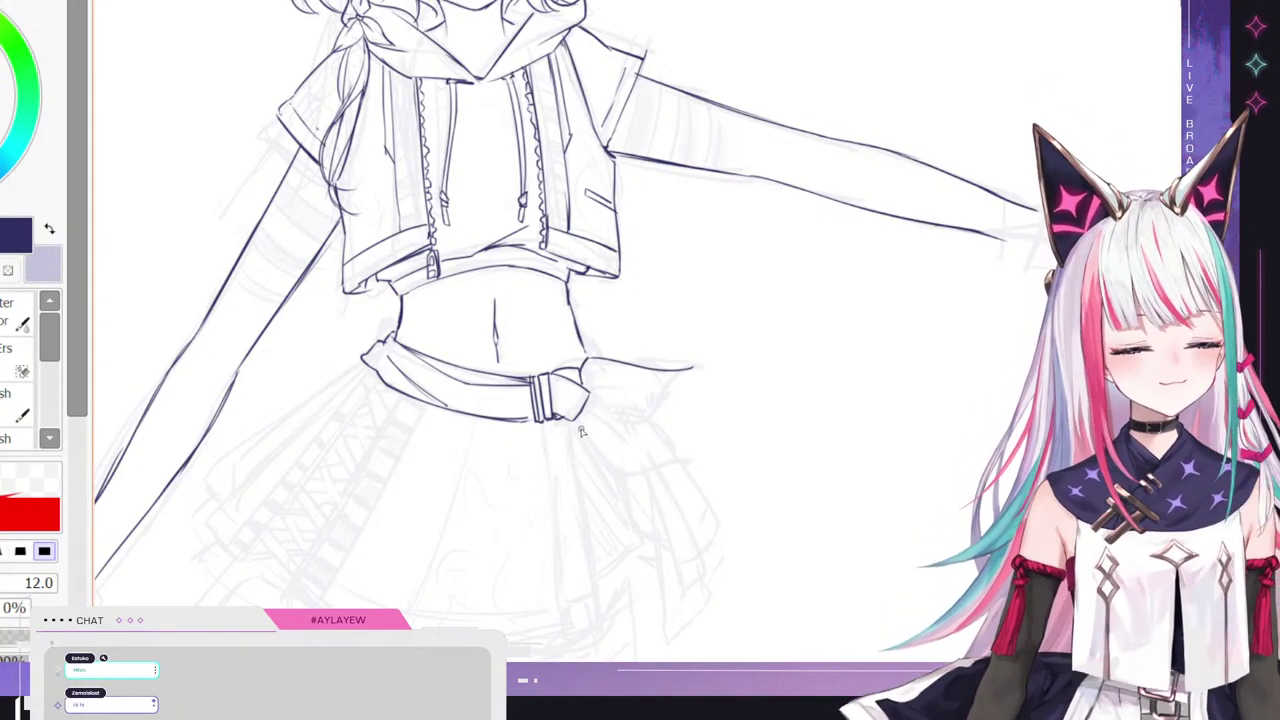
- Ink the upper bow tail's curved lower edge, pointed tip and inner fold, and the inner edge of the lower tail
{"action": "left_click_drag", "start_coordinate": [577, 420], "coordinate": [610, 470]}
{"action": "mouse_move", "coordinate": [593, 405]}
{"action": "left_mouse_down"}
{"action": "mouse_move", "coordinate": [637, 428]}
{"action": "mouse_move", "coordinate": [667, 398]}
{"action": "left_mouse_up"}
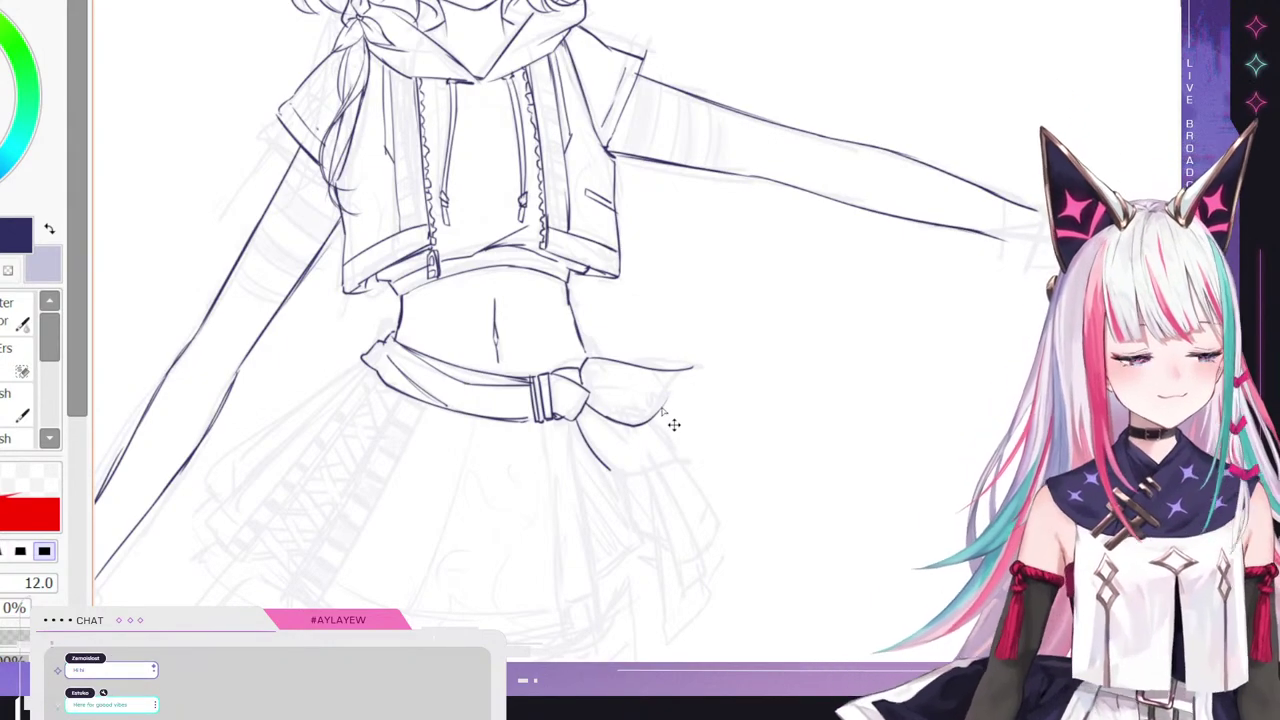
{"action": "key", "text": "ctrl+z"}
{"action": "left_click_drag", "start_coordinate": [622, 424], "coordinate": [658, 417]}
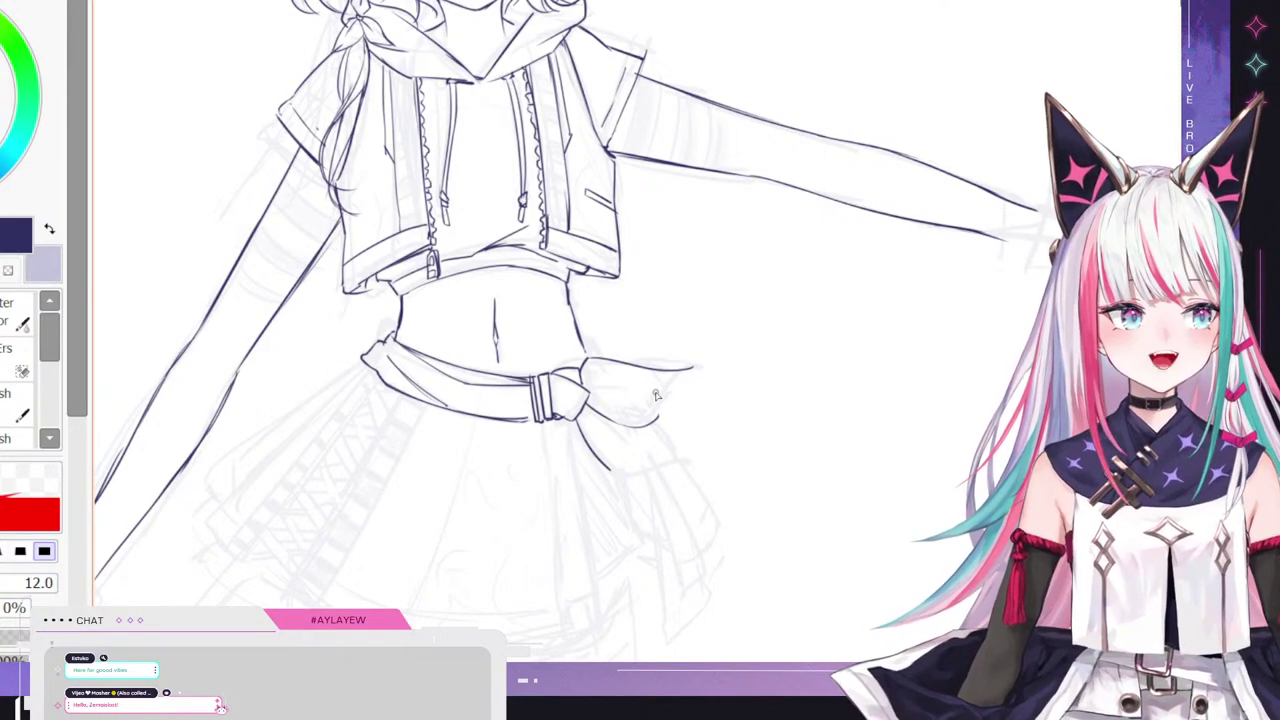
{"action": "left_click_drag", "start_coordinate": [655, 412], "coordinate": [697, 349]}
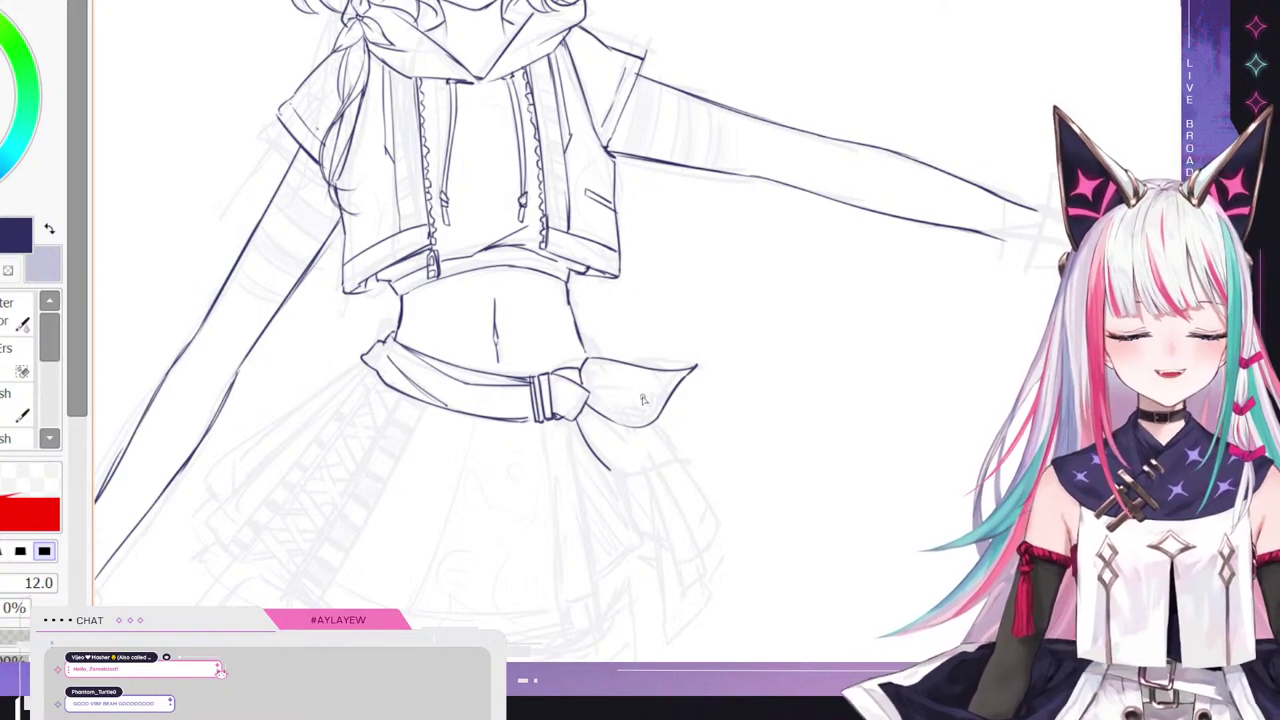
{"action": "left_click_drag", "start_coordinate": [587, 389], "coordinate": [630, 392]}
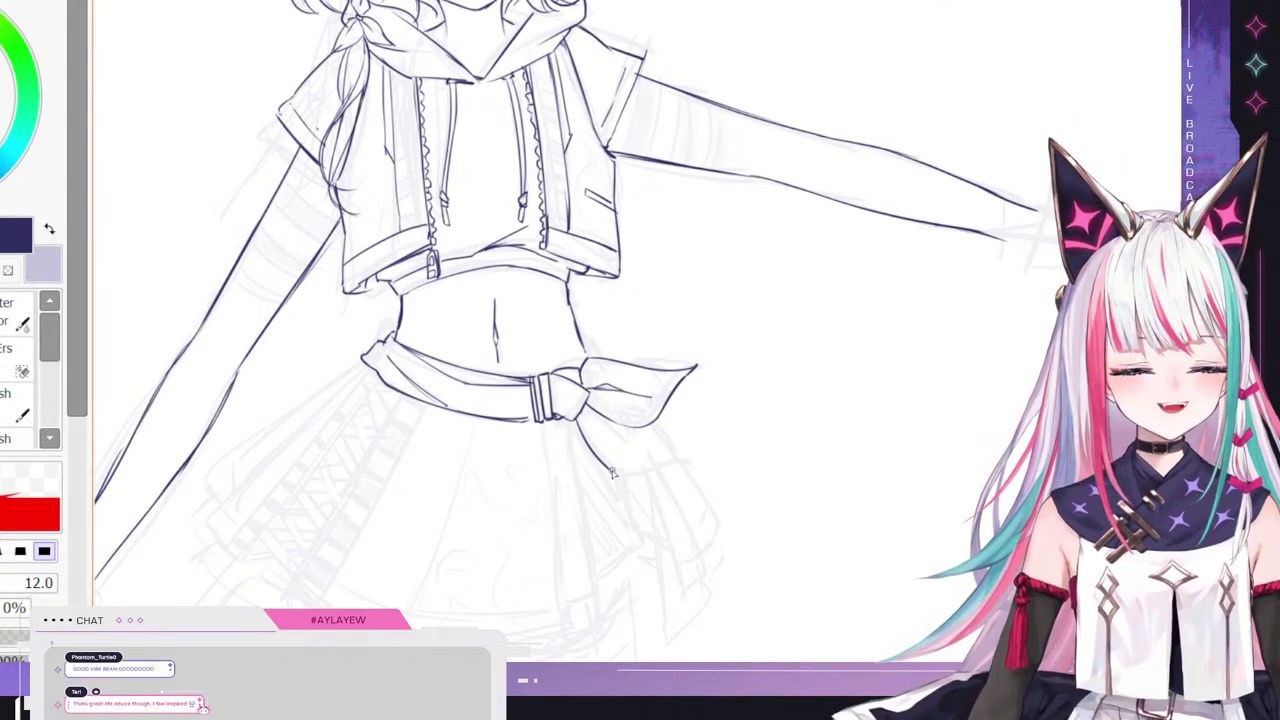
- Ink the lower bow tail's curved bottom edge and close it at a pointed tip
{"action": "mouse_move", "coordinate": [610, 470]}
{"action": "left_mouse_down"}
{"action": "mouse_move", "coordinate": [637, 481]}
{"action": "mouse_move", "coordinate": [699, 469]}
{"action": "left_mouse_up"}
{"action": "key", "text": "ctrl+z"}
{"action": "left_click_drag", "start_coordinate": [608, 468], "coordinate": [684, 463]}
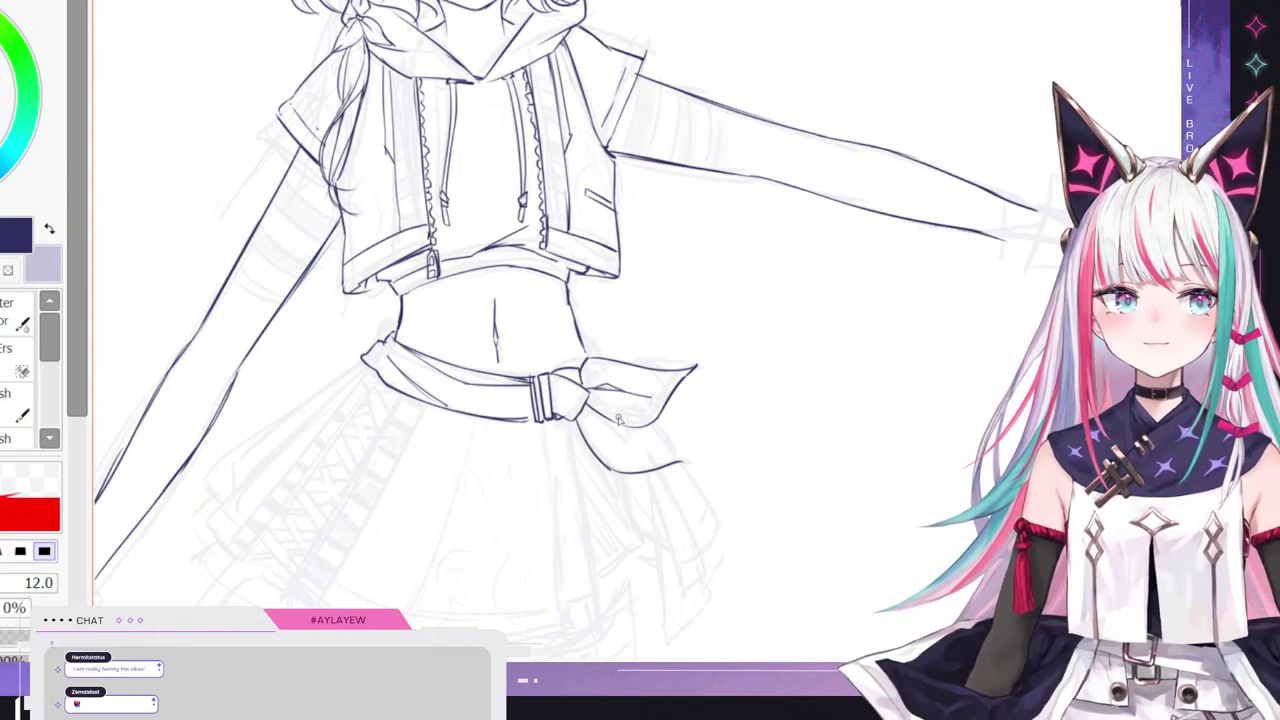
{"action": "left_click_drag", "start_coordinate": [652, 422], "coordinate": [688, 464]}
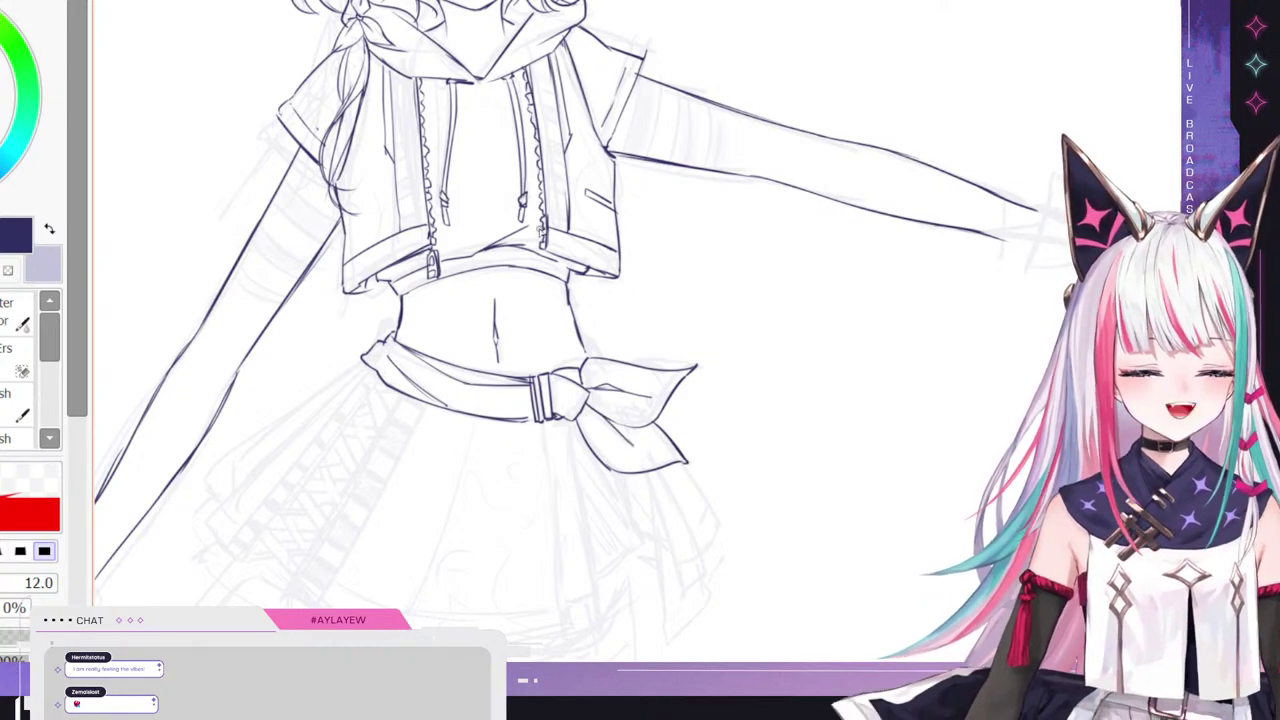
- Examine the inked sash and bow against the proportions of the whole figure
{"action": "scroll", "coordinate": [543, 235], "scroll_direction": "down", "scroll_amount": 3}
{"action": "scroll", "coordinate": [548, 264], "scroll_direction": "up", "scroll_amount": 3}
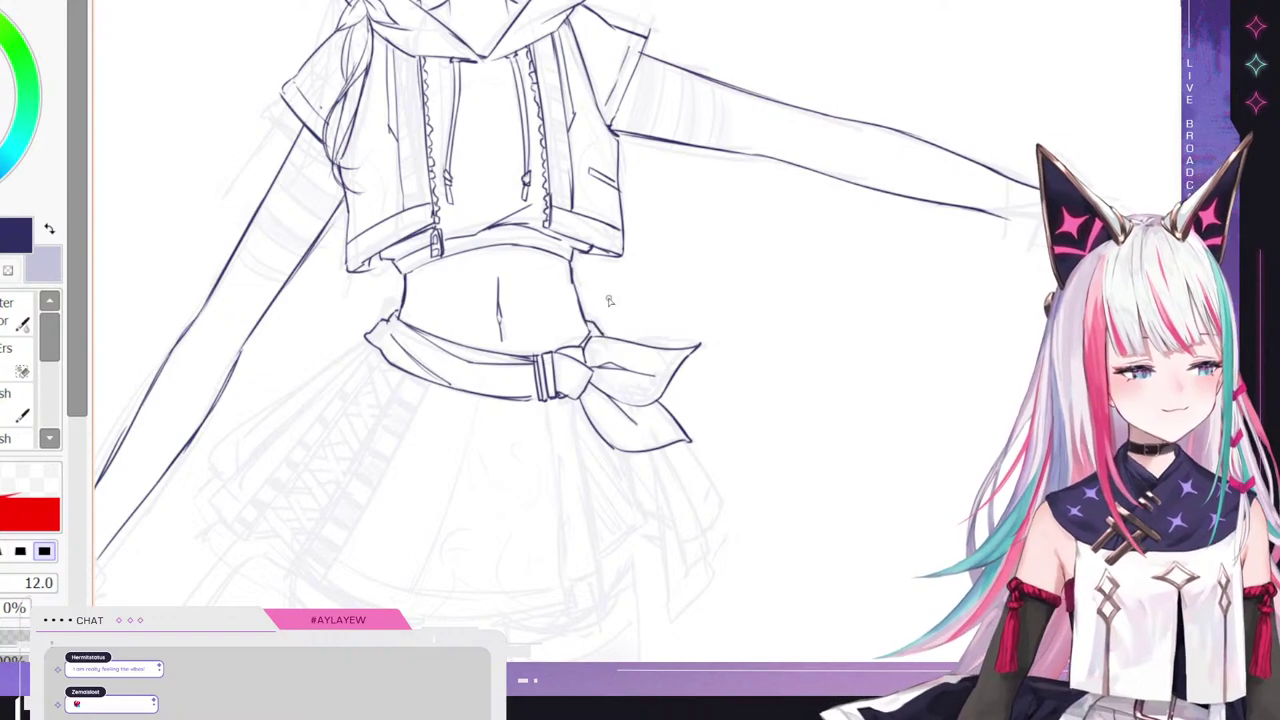
{"action": "scroll", "coordinate": [420, 313], "scroll_direction": "down", "scroll_amount": 4}
{"action": "scroll", "coordinate": [394, 275], "scroll_direction": "up", "scroll_amount": 1}
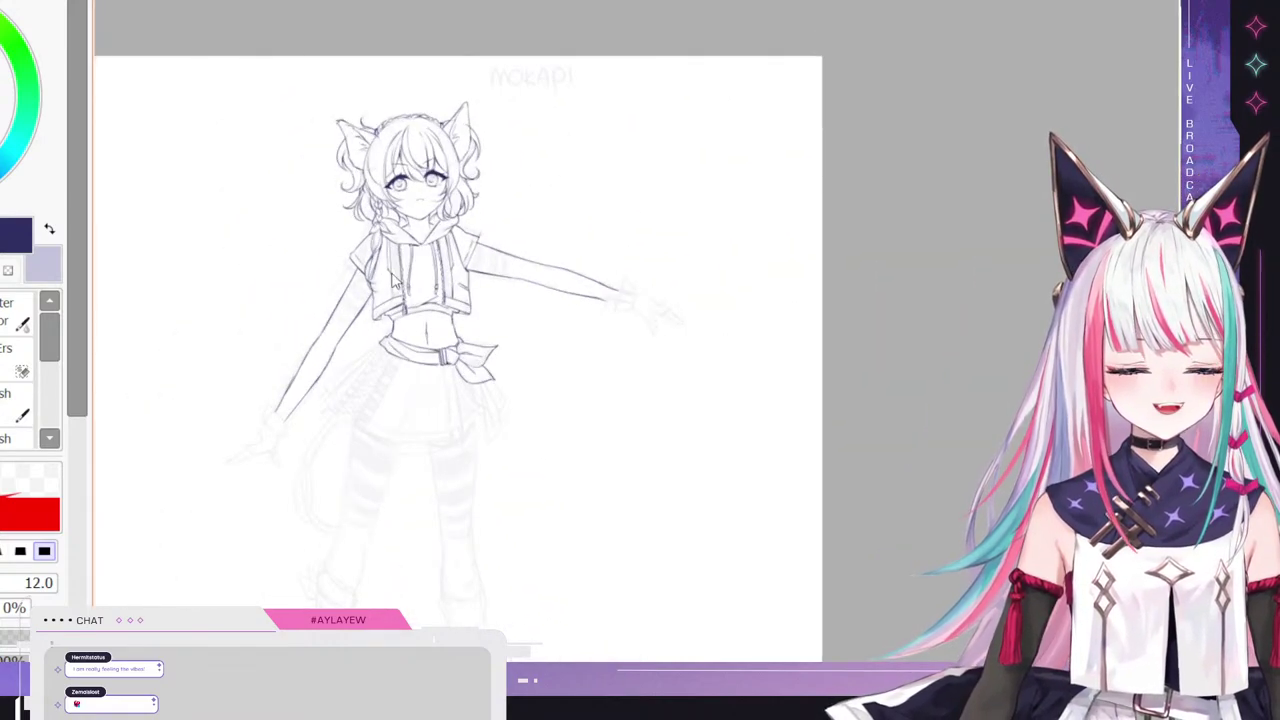
{"action": "scroll", "coordinate": [400, 300], "scroll_direction": "up", "scroll_amount": 2}
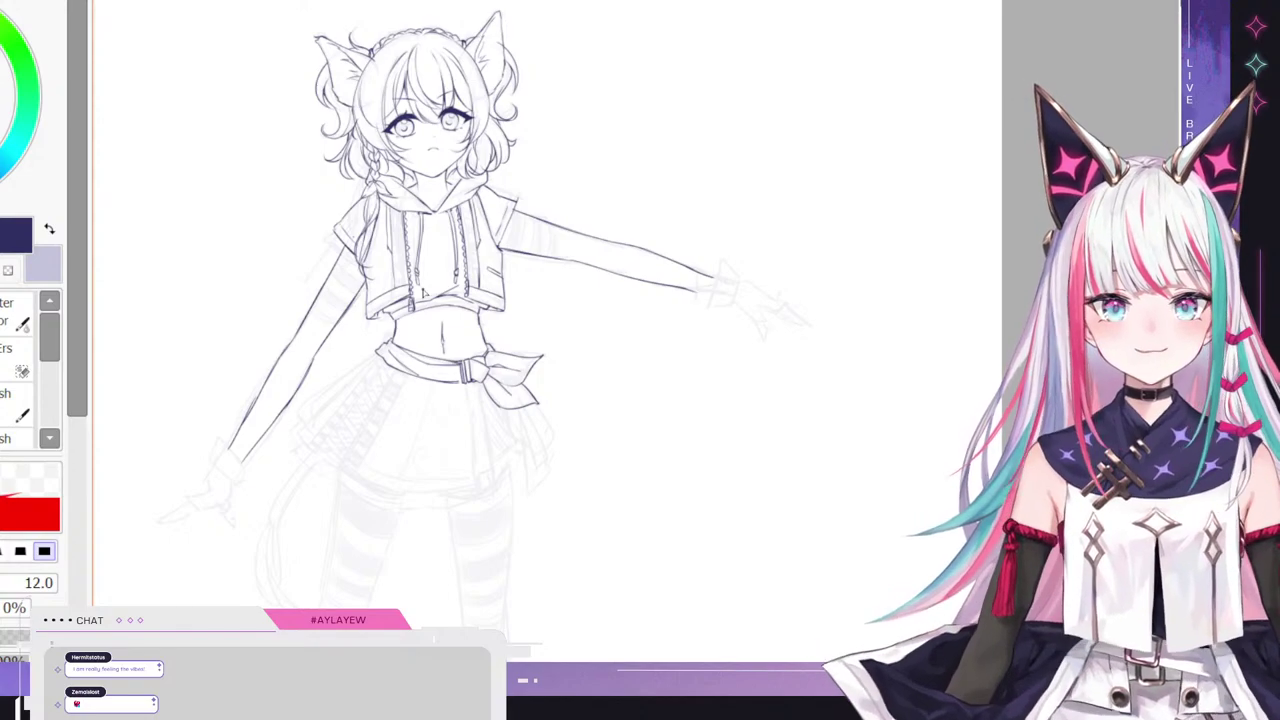
{"action": "scroll", "coordinate": [380, 451], "scroll_direction": "up", "scroll_amount": 1}
{"action": "scroll", "coordinate": [343, 460], "scroll_direction": "down", "scroll_amount": 1}
{"action": "scroll", "coordinate": [295, 525], "scroll_direction": "up", "scroll_amount": 2}
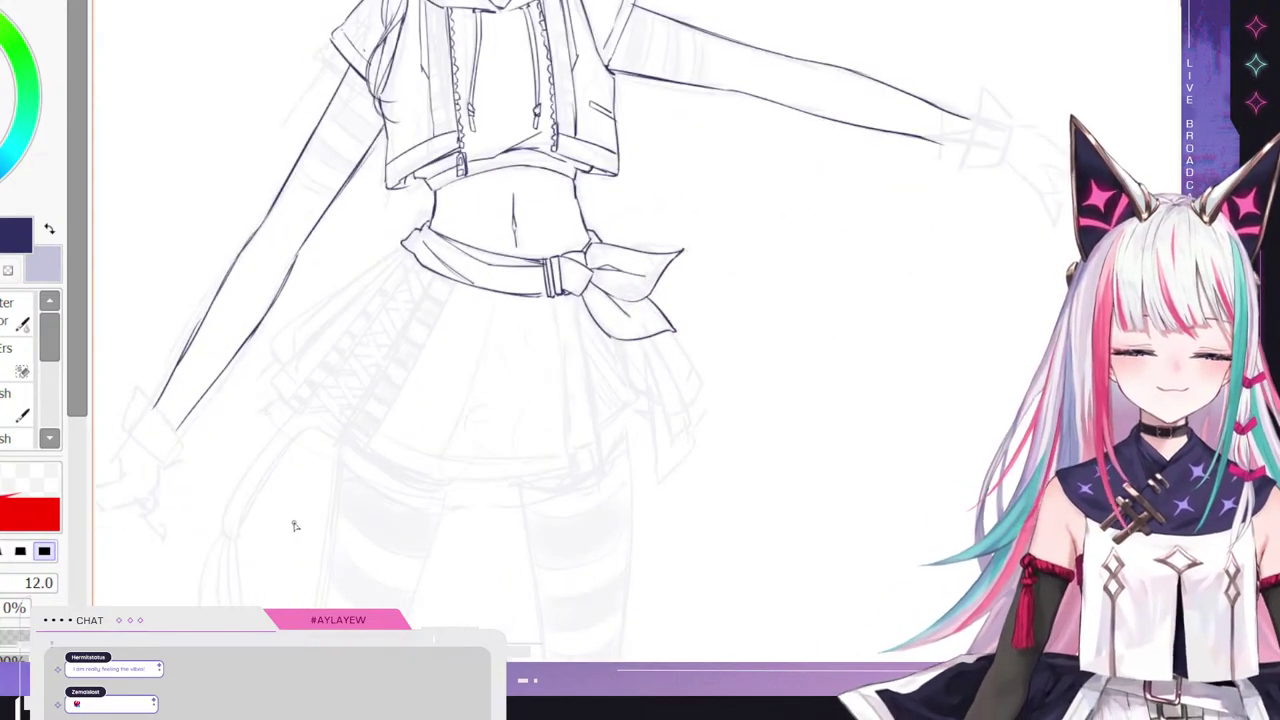
{"action": "left_click_drag", "start_coordinate": [418, 260], "coordinate": [301, 405]}
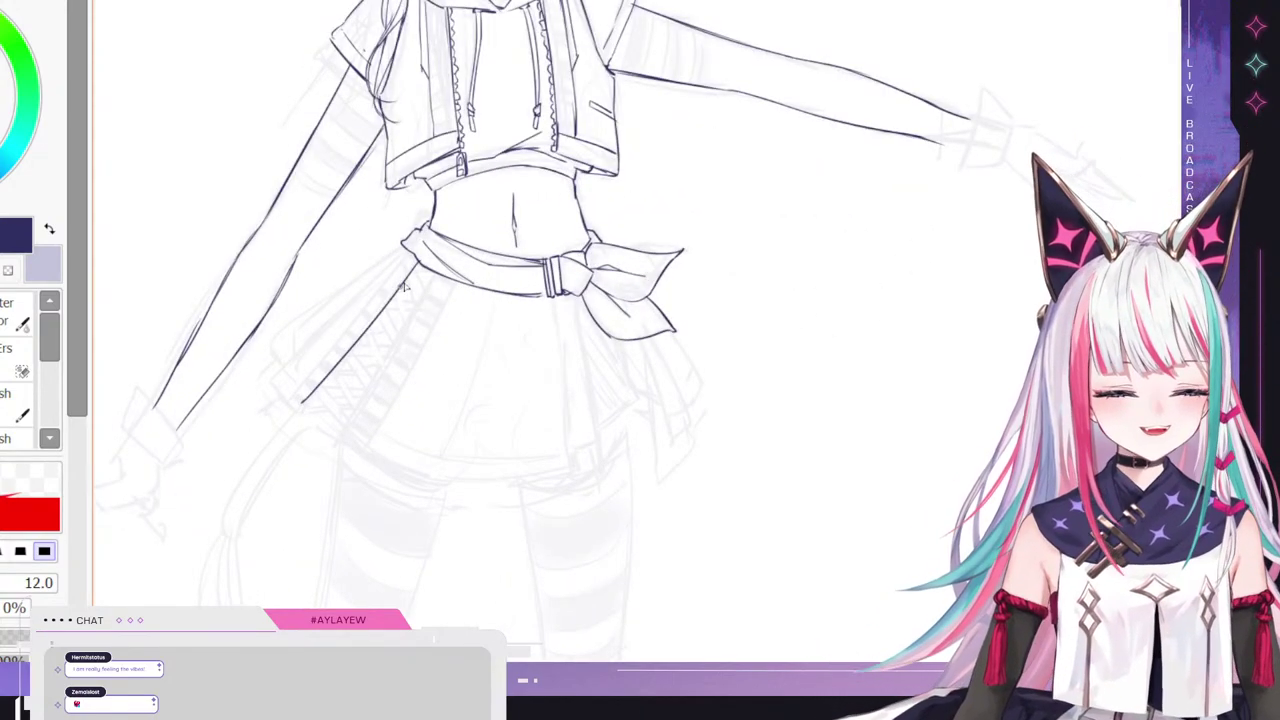
{"action": "left_click_drag", "start_coordinate": [418, 262], "coordinate": [301, 404]}
{"action": "key", "text": "ctrl+z"}
{"action": "key", "text": "ctrl+z"}
{"action": "left_click_drag", "start_coordinate": [420, 261], "coordinate": [299, 405]}
{"action": "key", "text": "ctrl+z"}
- Ink the skirt's outer side pleat opposite the bow, with its slanted edges, short hem and rounded rear flap
{"action": "mouse_move", "coordinate": [418, 268]}
{"action": "left_mouse_down"}
{"action": "mouse_move", "coordinate": [297, 414]}
{"action": "mouse_move", "coordinate": [271, 383]}
{"action": "mouse_move", "coordinate": [412, 246]}
{"action": "left_mouse_up"}
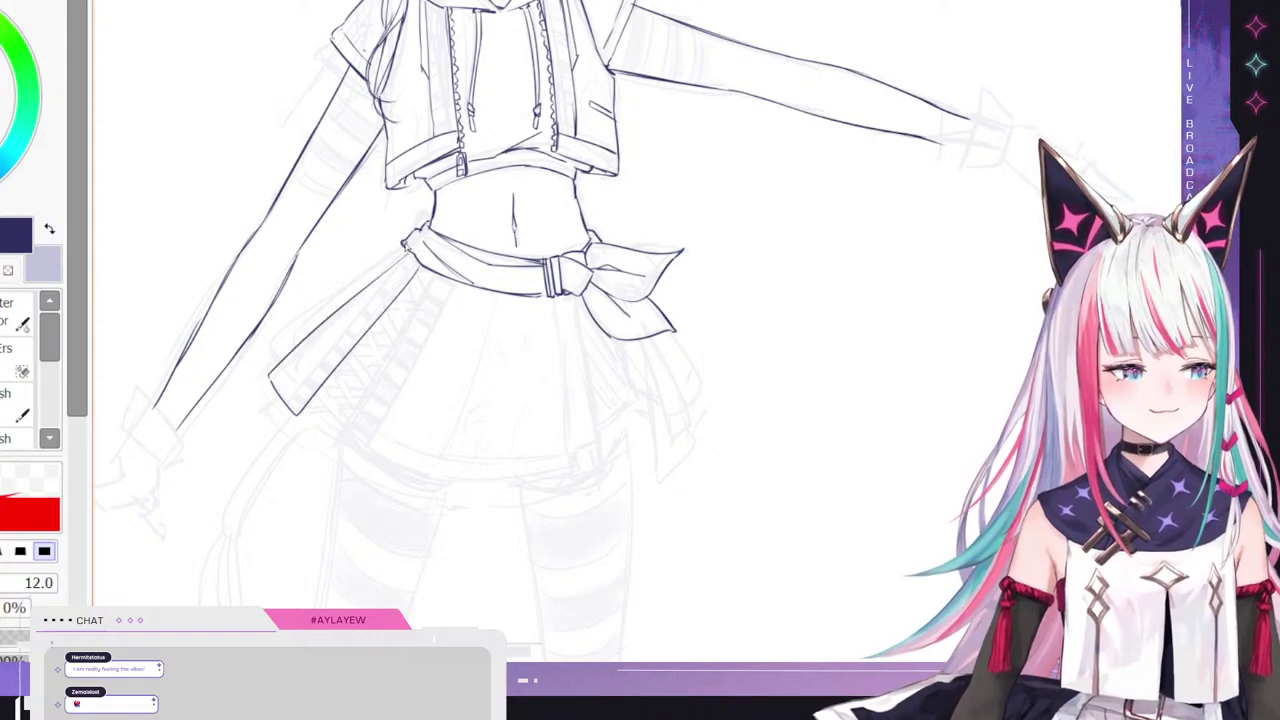
{"action": "left_click_drag", "start_coordinate": [271, 345], "coordinate": [410, 244]}
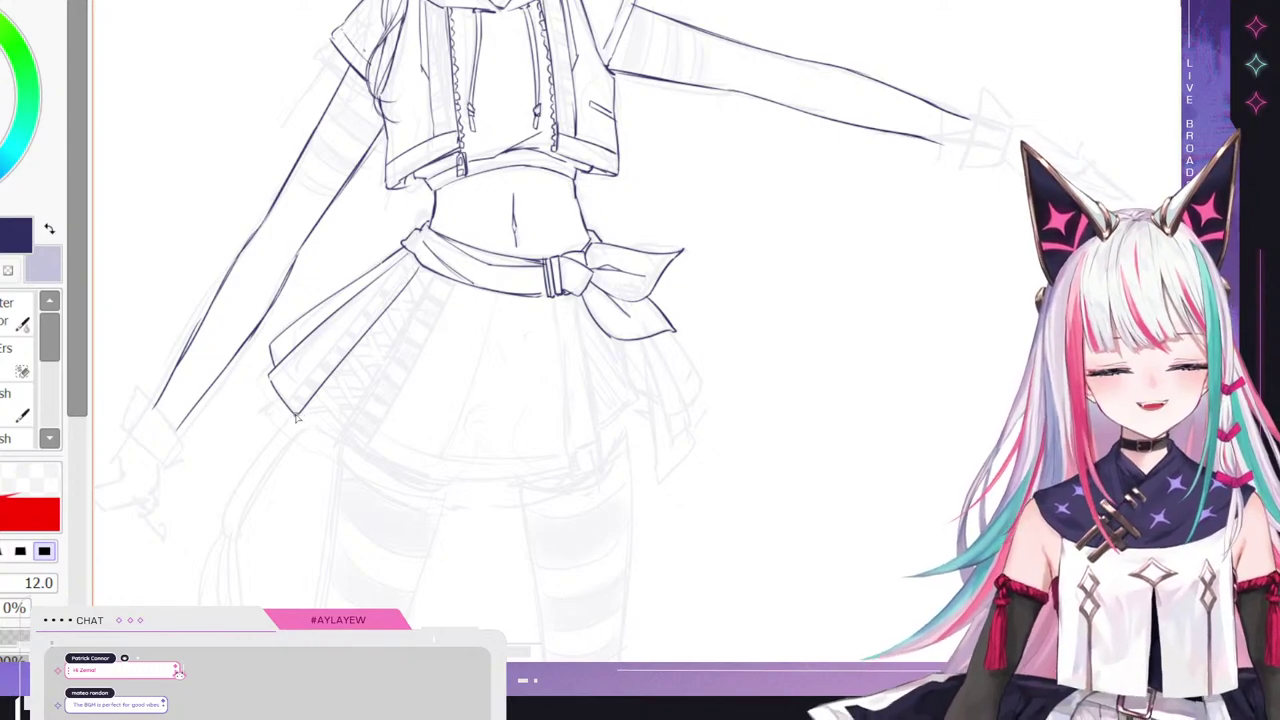
{"action": "left_click_drag", "start_coordinate": [299, 416], "coordinate": [378, 320]}
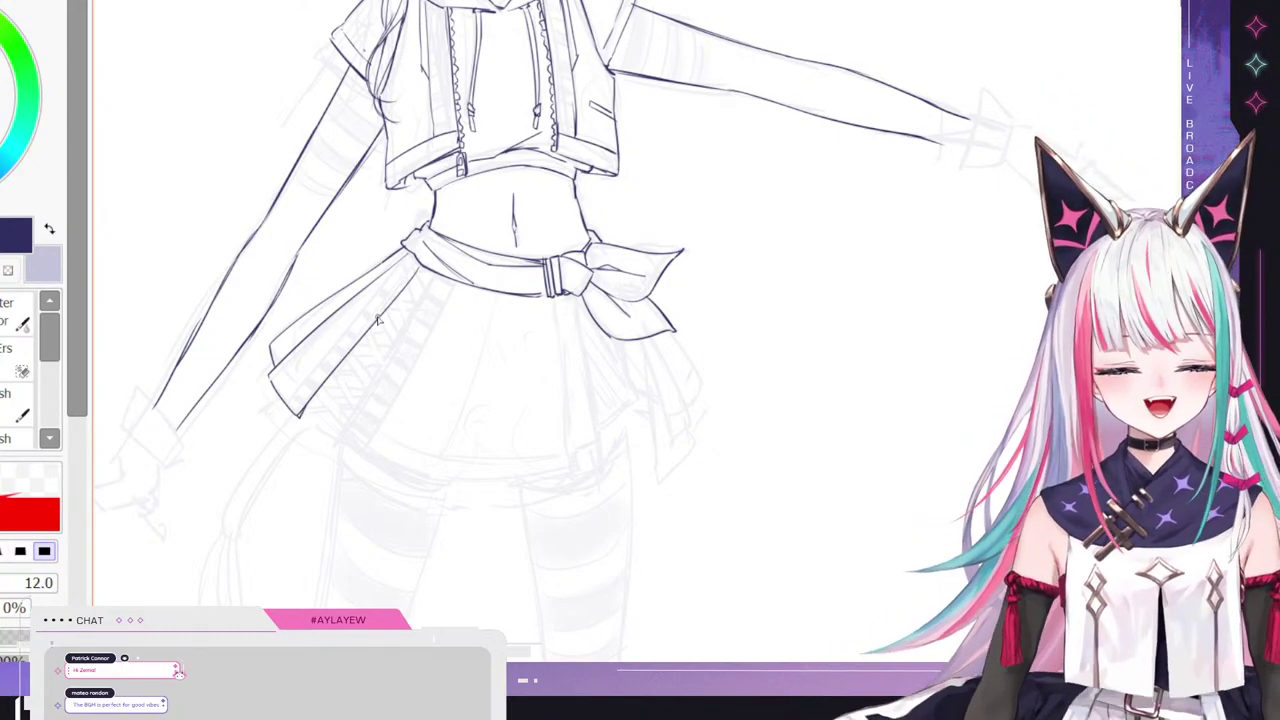
- Ink the skirt's front panels from the sash down, with the slanted side edge, hem and vertical pleat lines
{"action": "left_click_drag", "start_coordinate": [438, 279], "coordinate": [342, 438]}
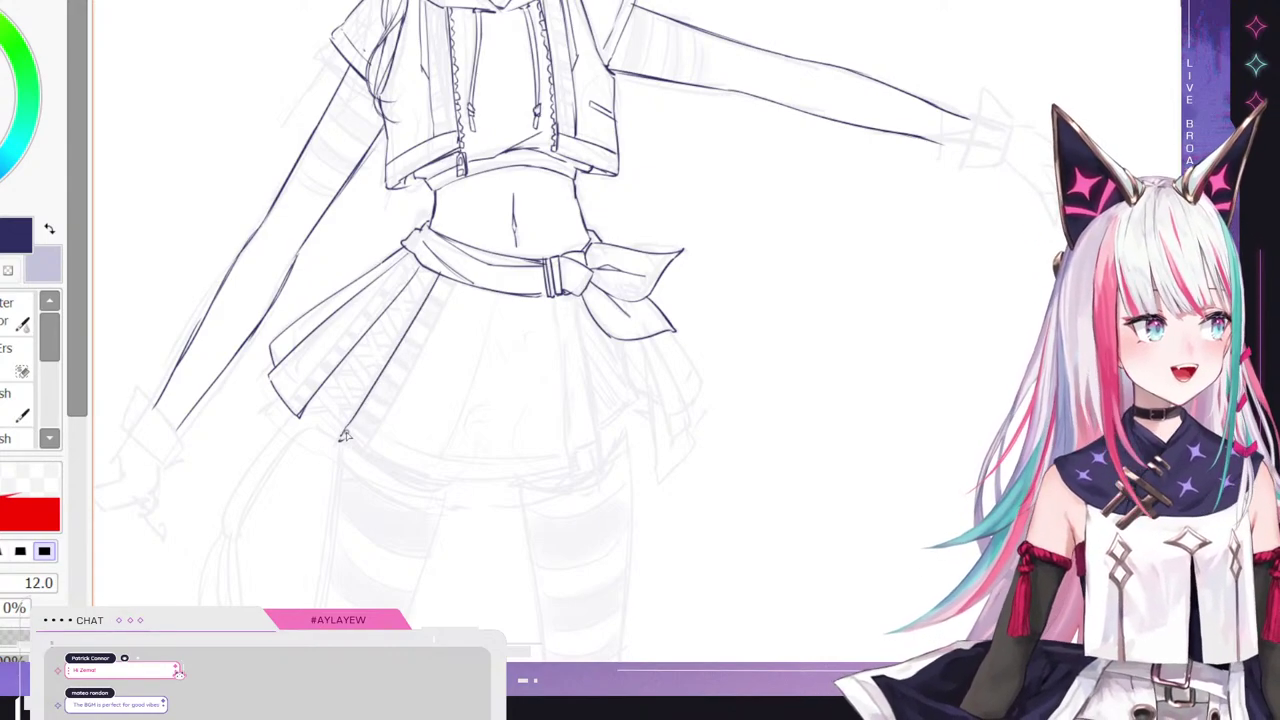
{"action": "mouse_move", "coordinate": [341, 441]}
{"action": "left_mouse_down"}
{"action": "mouse_move", "coordinate": [436, 487]}
{"action": "mouse_move", "coordinate": [423, 477]}
{"action": "mouse_move", "coordinate": [448, 477]}
{"action": "mouse_move", "coordinate": [441, 486]}
{"action": "mouse_move", "coordinate": [486, 328]}
{"action": "left_mouse_up"}
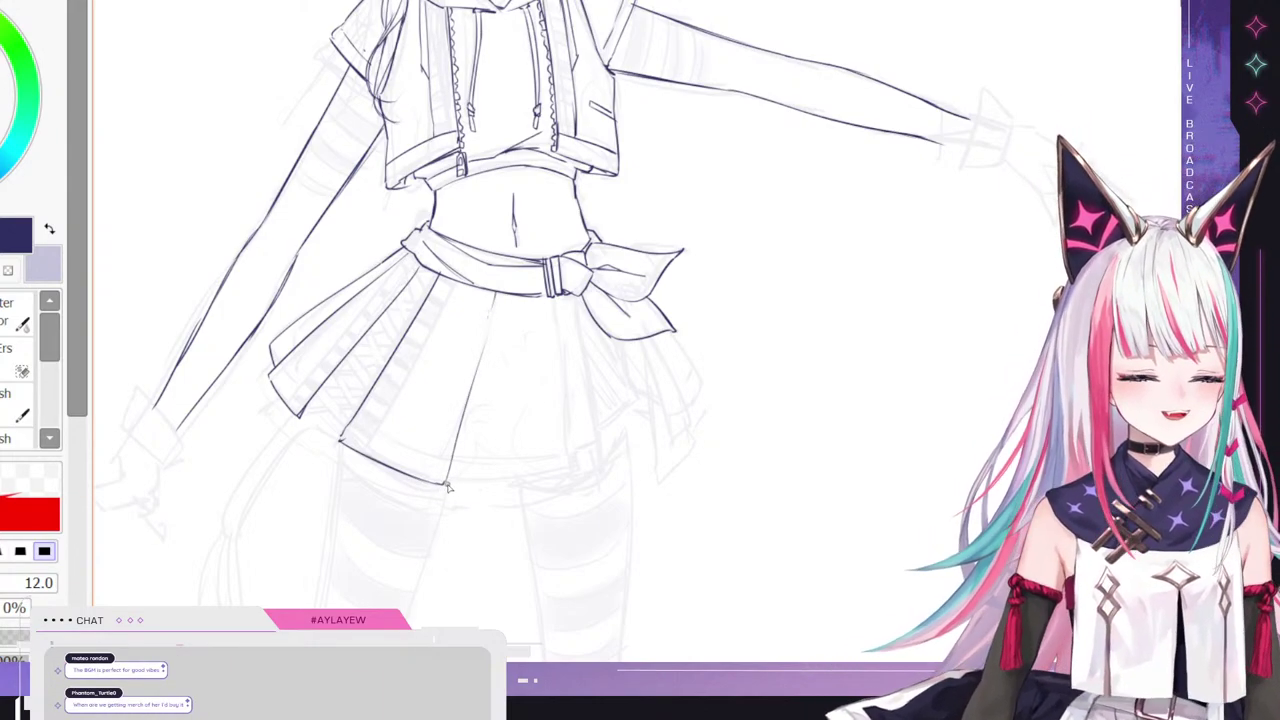
{"action": "mouse_move", "coordinate": [456, 491]}
{"action": "left_mouse_down"}
{"action": "mouse_move", "coordinate": [579, 470]}
{"action": "mouse_move", "coordinate": [548, 486]}
{"action": "mouse_move", "coordinate": [600, 479]}
{"action": "left_mouse_up"}
{"action": "left_click_drag", "start_coordinate": [572, 298], "coordinate": [602, 480]}
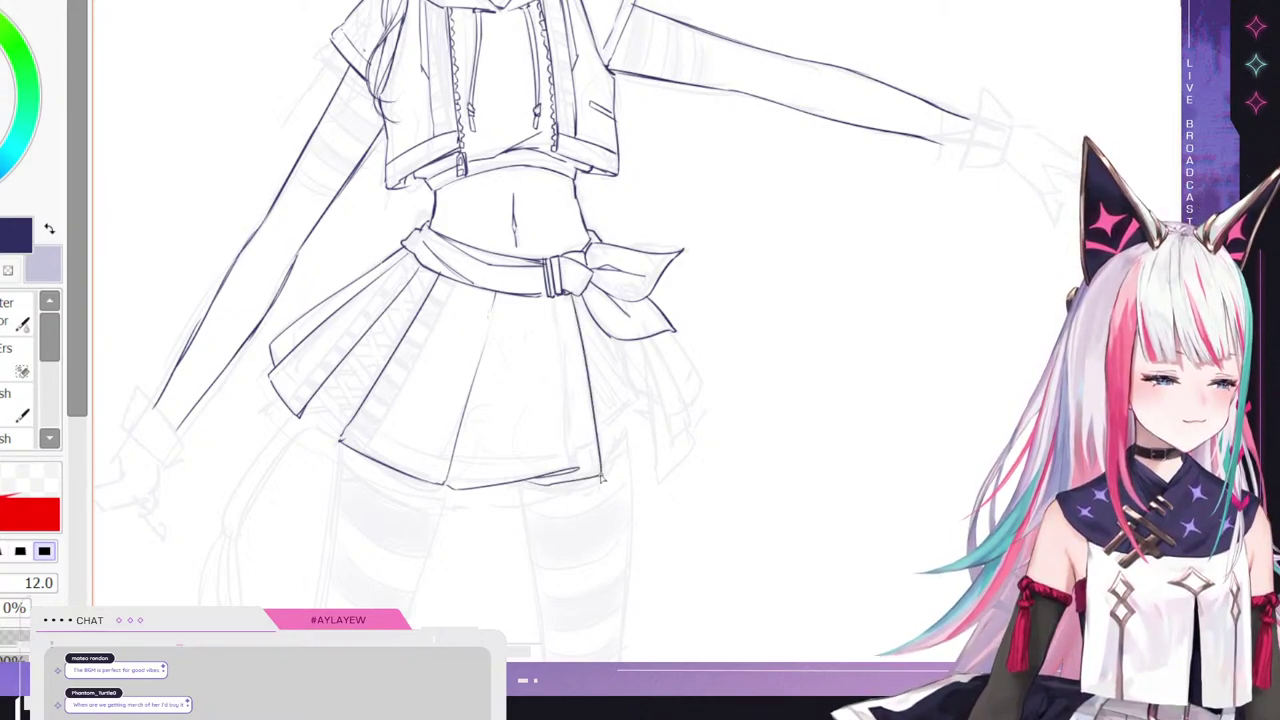
{"action": "left_click_drag", "start_coordinate": [555, 294], "coordinate": [580, 474]}
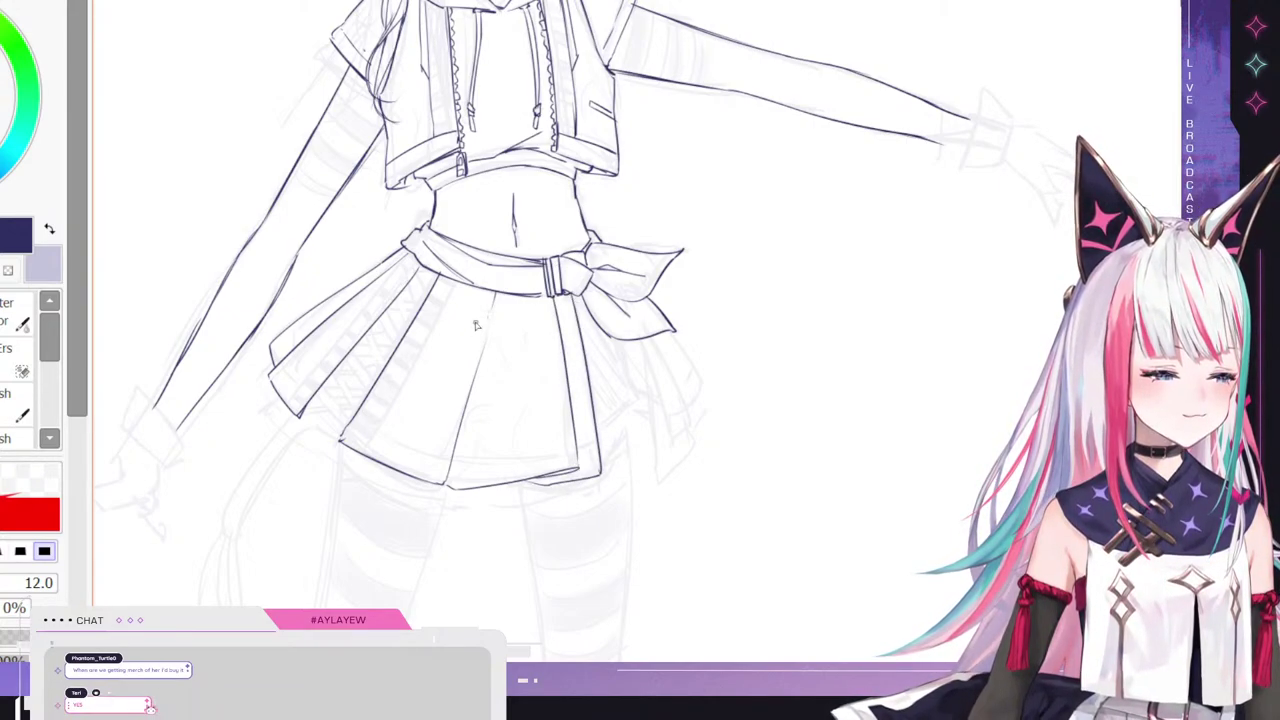
{"action": "left_click_drag", "start_coordinate": [496, 296], "coordinate": [486, 340]}
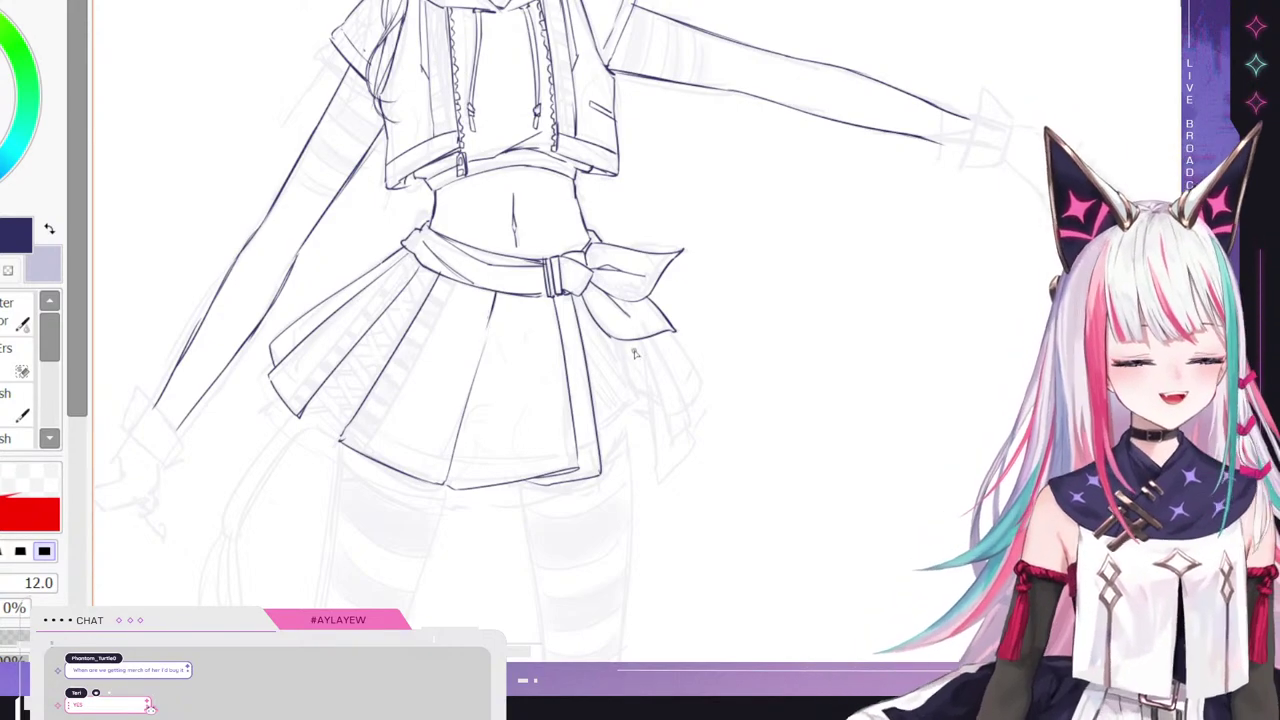
- Ink the flared skirt pleat hanging below the bow, with its pointed hem, inner fold and outer edge
{"action": "left_click_drag", "start_coordinate": [630, 342], "coordinate": [665, 444]}
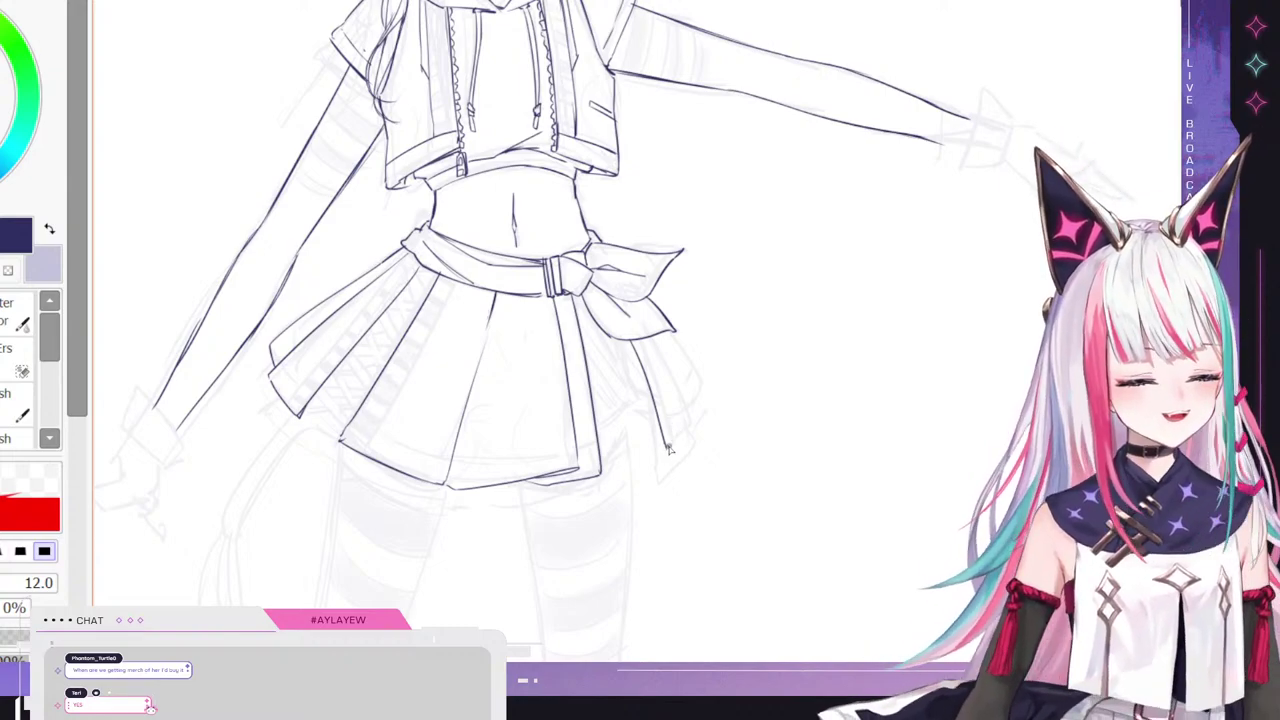
{"action": "mouse_move", "coordinate": [667, 446]}
{"action": "left_mouse_down"}
{"action": "mouse_move", "coordinate": [692, 418]}
{"action": "mouse_move", "coordinate": [653, 337]}
{"action": "left_mouse_up"}
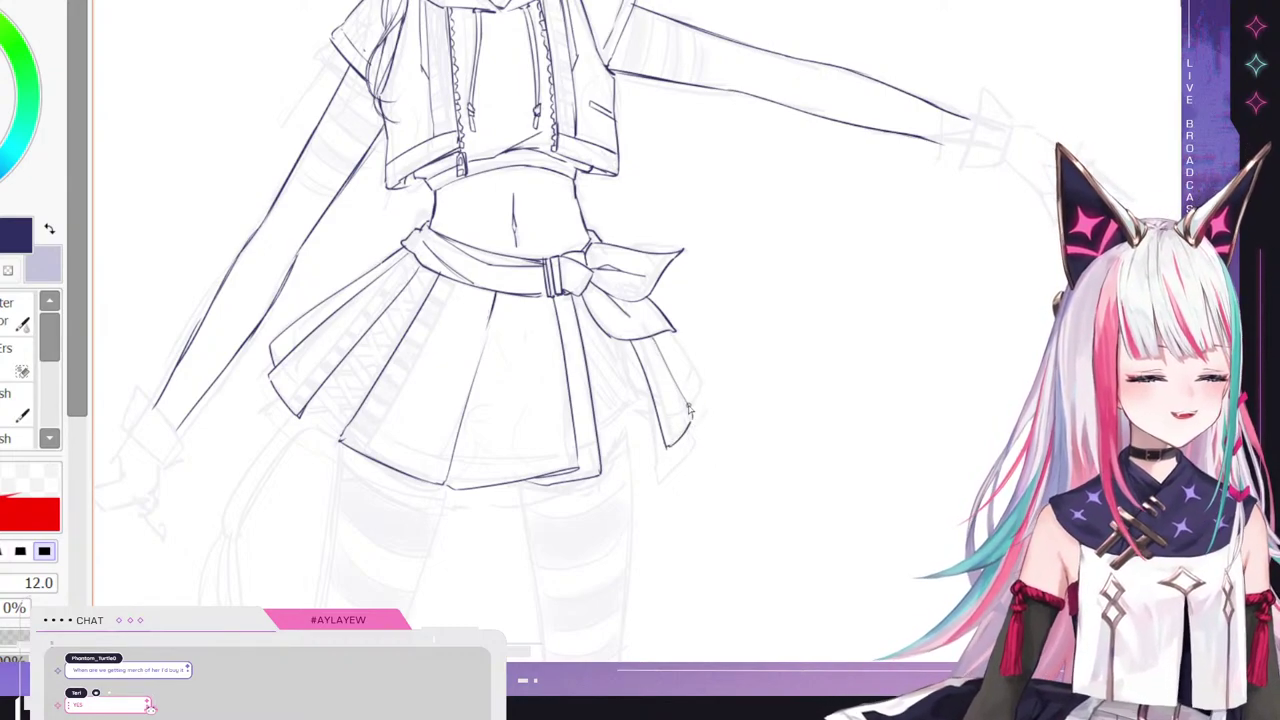
{"action": "mouse_move", "coordinate": [688, 414]}
{"action": "left_mouse_down"}
{"action": "mouse_move", "coordinate": [703, 374]}
{"action": "mouse_move", "coordinate": [668, 334]}
{"action": "left_mouse_up"}
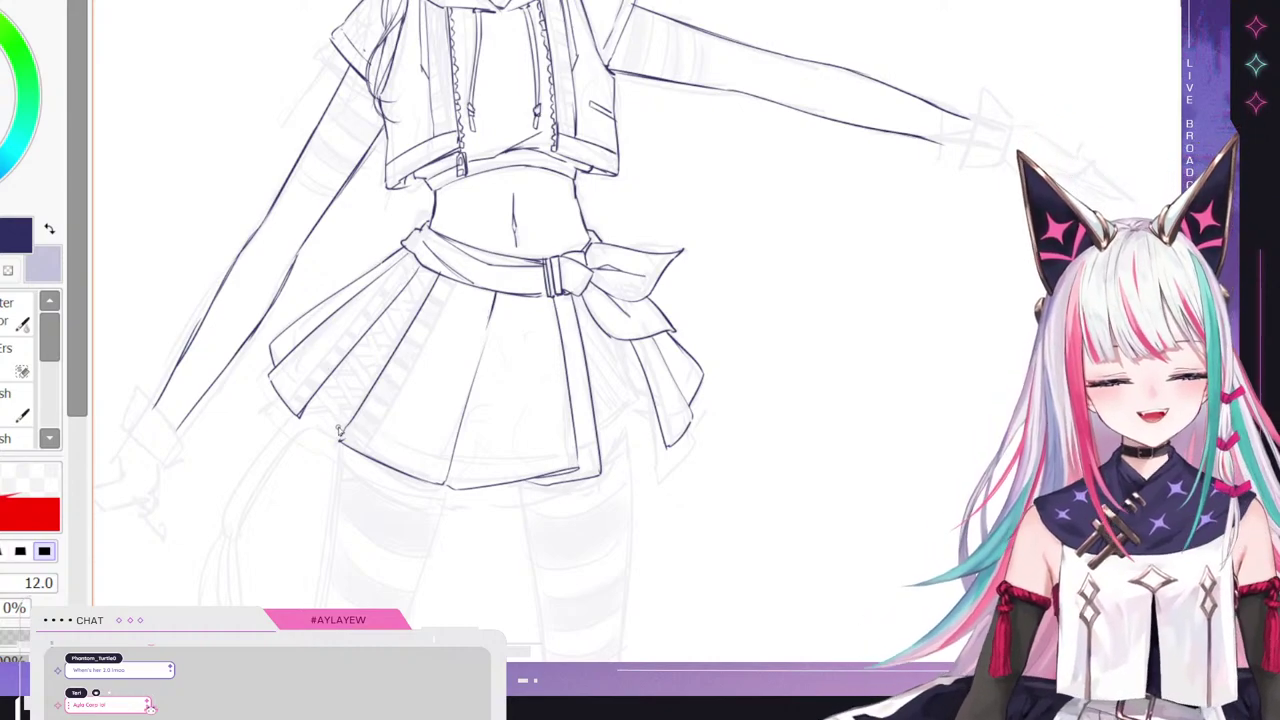
- Ink the crisscross lacing between the skirt's side pleat and front panel, from the hem up to the sash
{"action": "left_click_drag", "start_coordinate": [320, 388], "coordinate": [344, 435]}
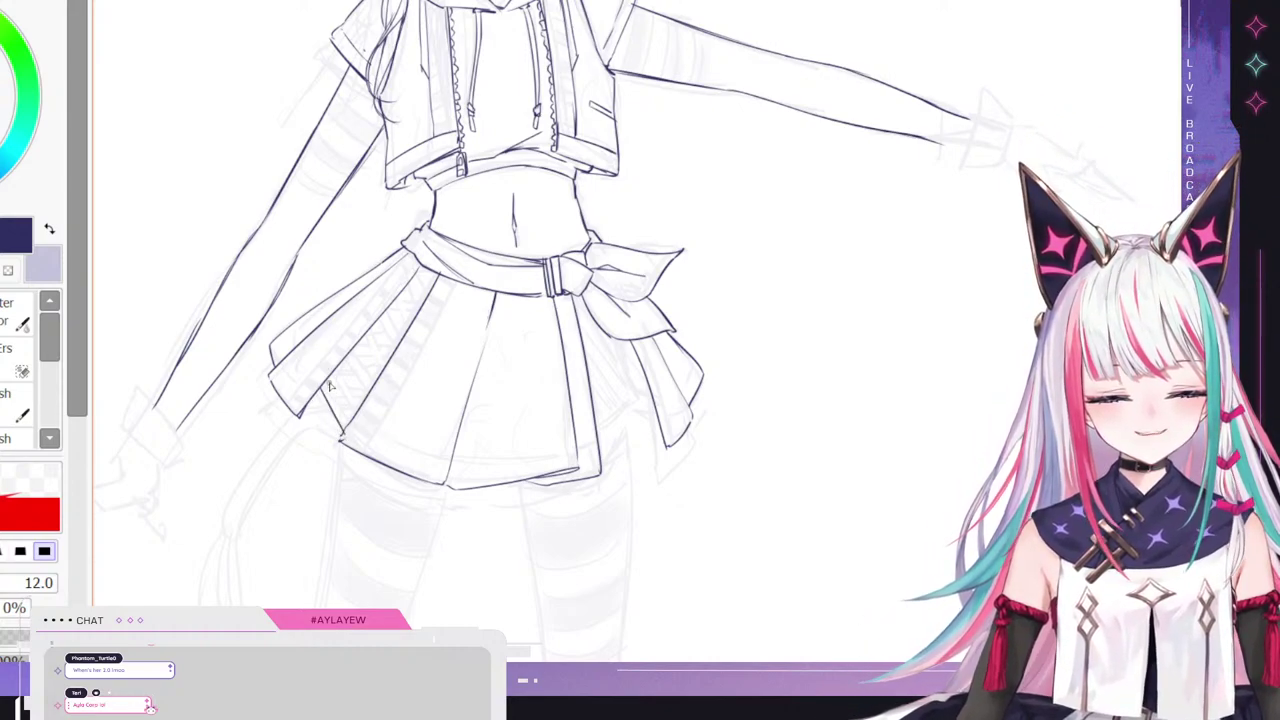
{"action": "mouse_move", "coordinate": [328, 382]}
{"action": "left_mouse_down"}
{"action": "mouse_move", "coordinate": [347, 423]}
{"action": "mouse_move", "coordinate": [331, 399]}
{"action": "mouse_move", "coordinate": [303, 413]}
{"action": "mouse_move", "coordinate": [359, 408]}
{"action": "left_mouse_up"}
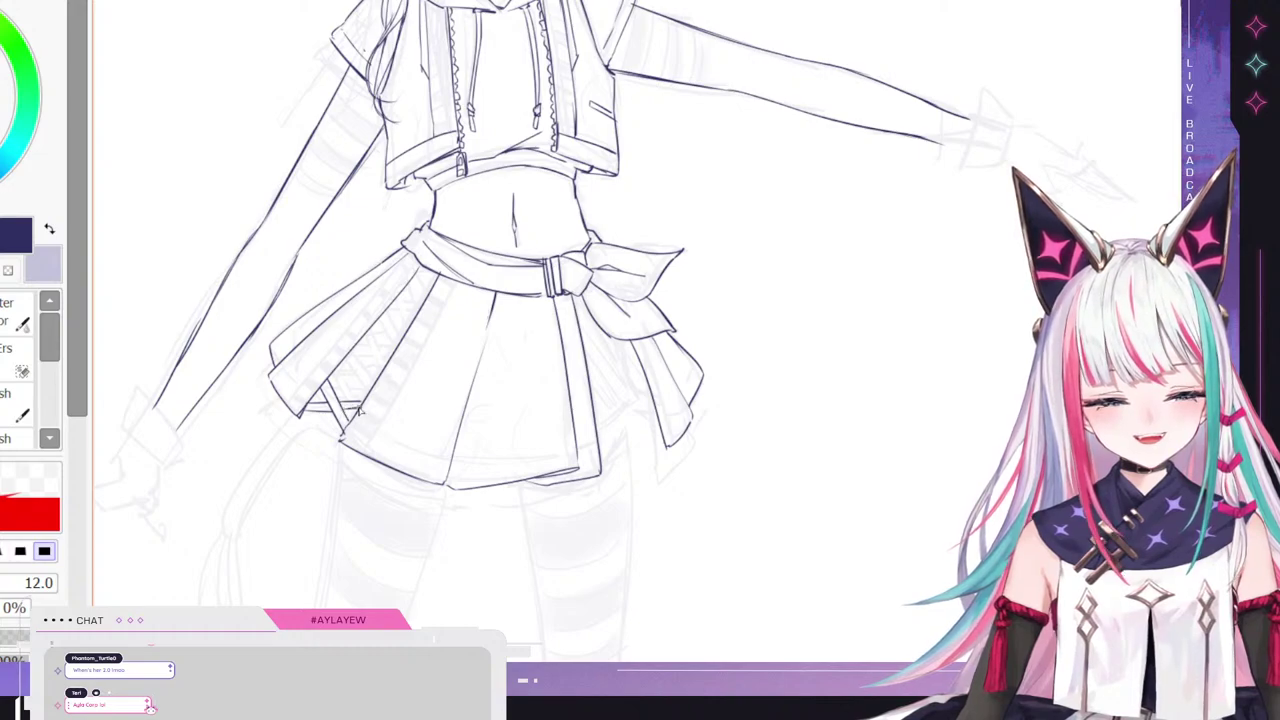
{"action": "key", "text": "ctrl+z"}
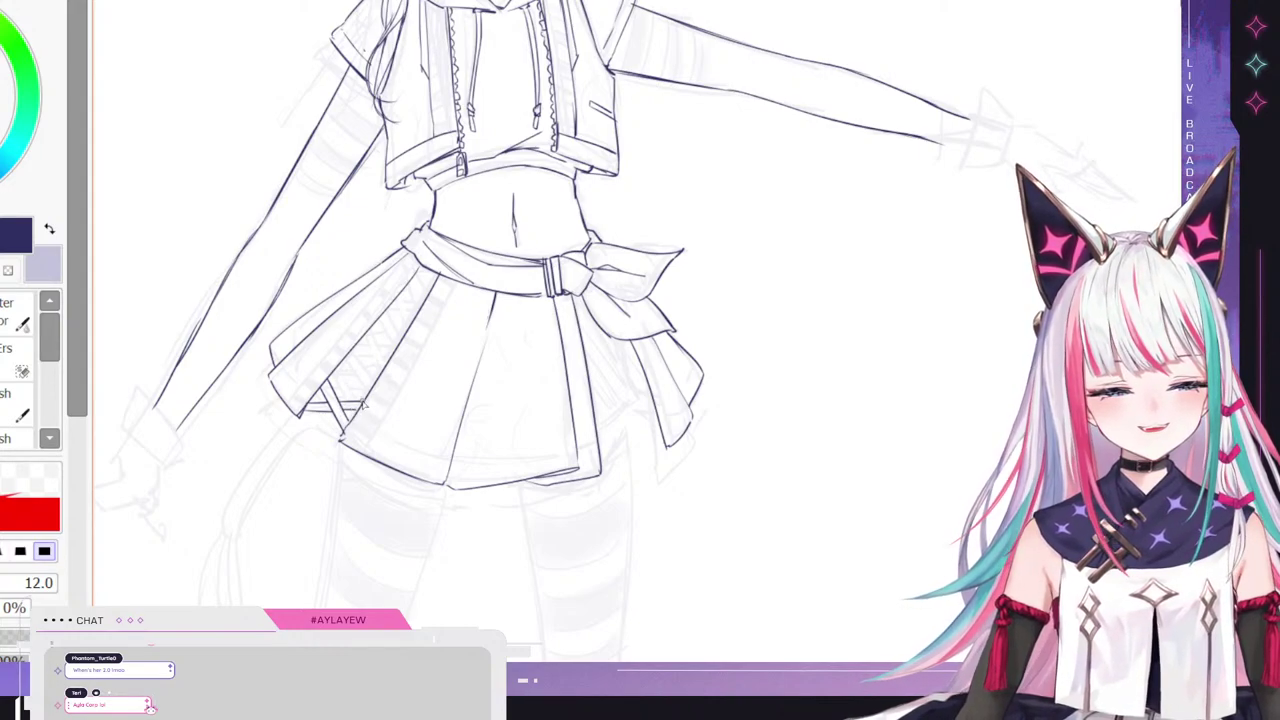
{"action": "mouse_move", "coordinate": [357, 355]}
{"action": "left_mouse_down"}
{"action": "mouse_move", "coordinate": [329, 385]}
{"action": "mouse_move", "coordinate": [359, 387]}
{"action": "mouse_move", "coordinate": [331, 379]}
{"action": "mouse_move", "coordinate": [373, 372]}
{"action": "mouse_move", "coordinate": [373, 384]}
{"action": "mouse_move", "coordinate": [375, 360]}
{"action": "mouse_move", "coordinate": [379, 379]}
{"action": "mouse_move", "coordinate": [374, 330]}
{"action": "left_mouse_up"}
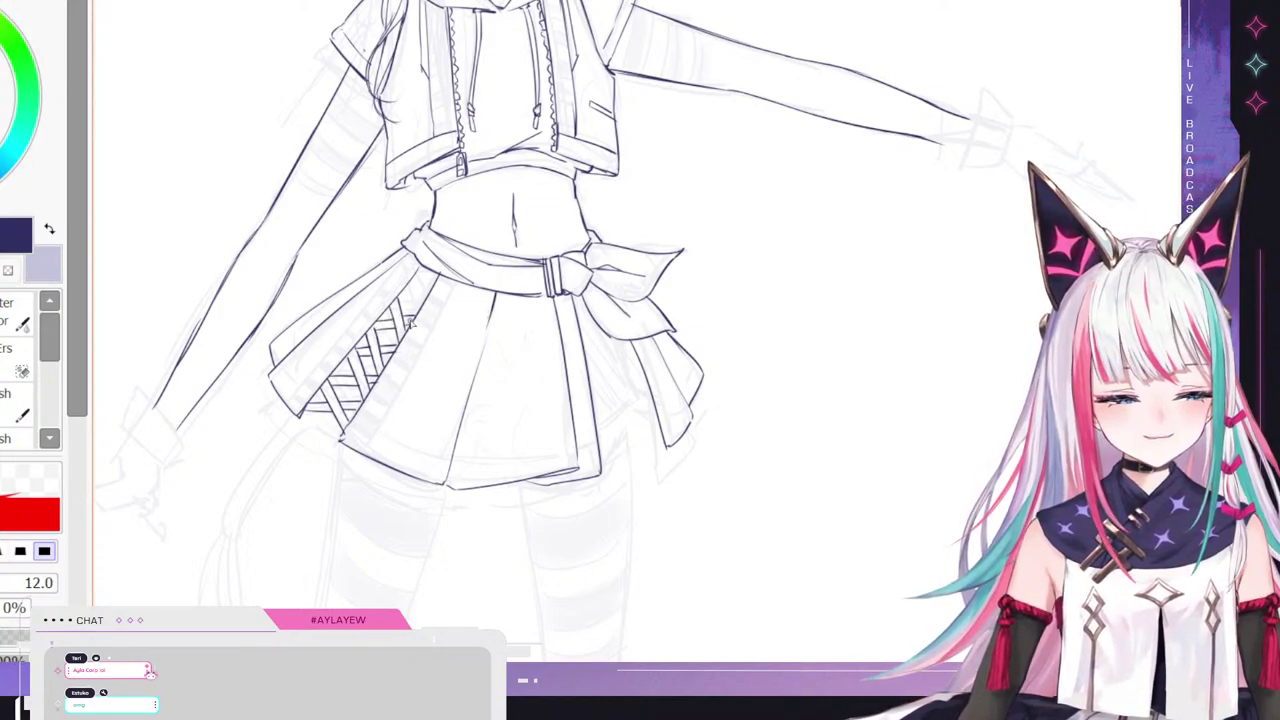
{"action": "mouse_move", "coordinate": [418, 318]}
{"action": "left_mouse_down"}
{"action": "mouse_move", "coordinate": [414, 272]}
{"action": "mouse_move", "coordinate": [420, 305]}
{"action": "left_mouse_up"}
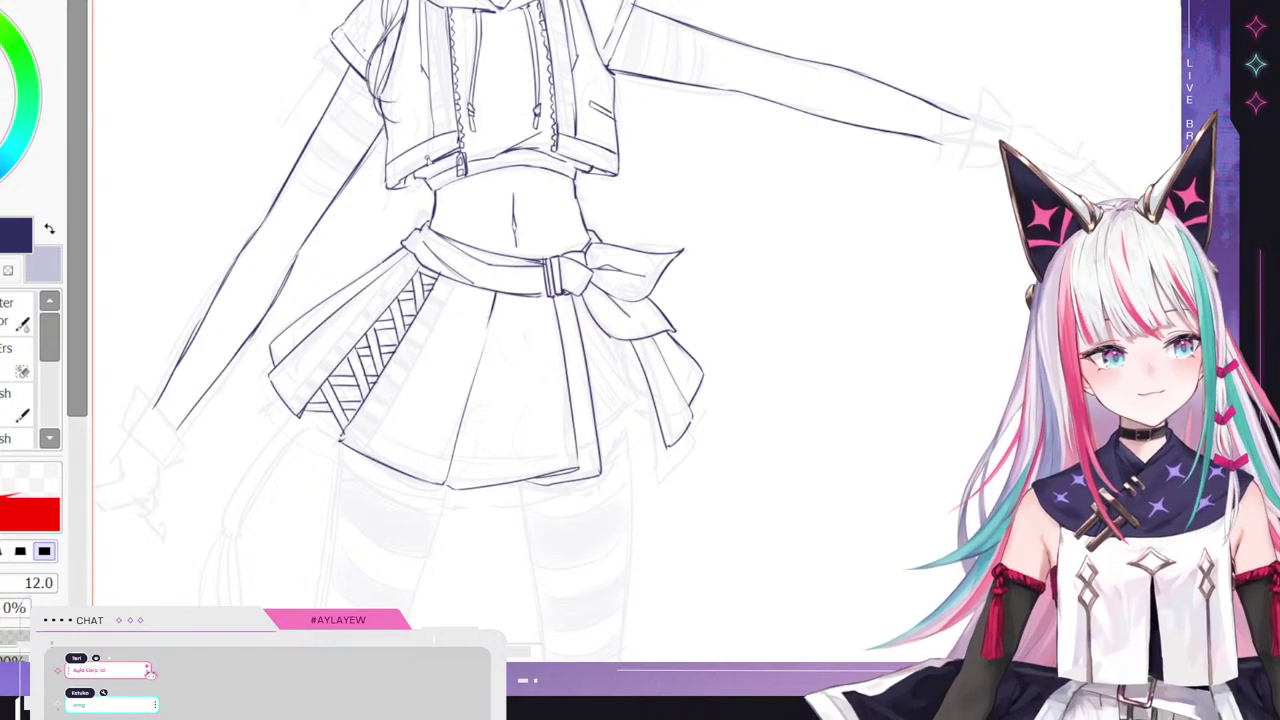
- Ink trim lines parallel to the edges on both sides of the skirt's lacing
{"action": "left_click_drag", "start_coordinate": [284, 403], "coordinate": [352, 320]}
{"action": "key", "text": "ctrl+z"}
{"action": "left_click_drag", "start_coordinate": [286, 400], "coordinate": [410, 260]}
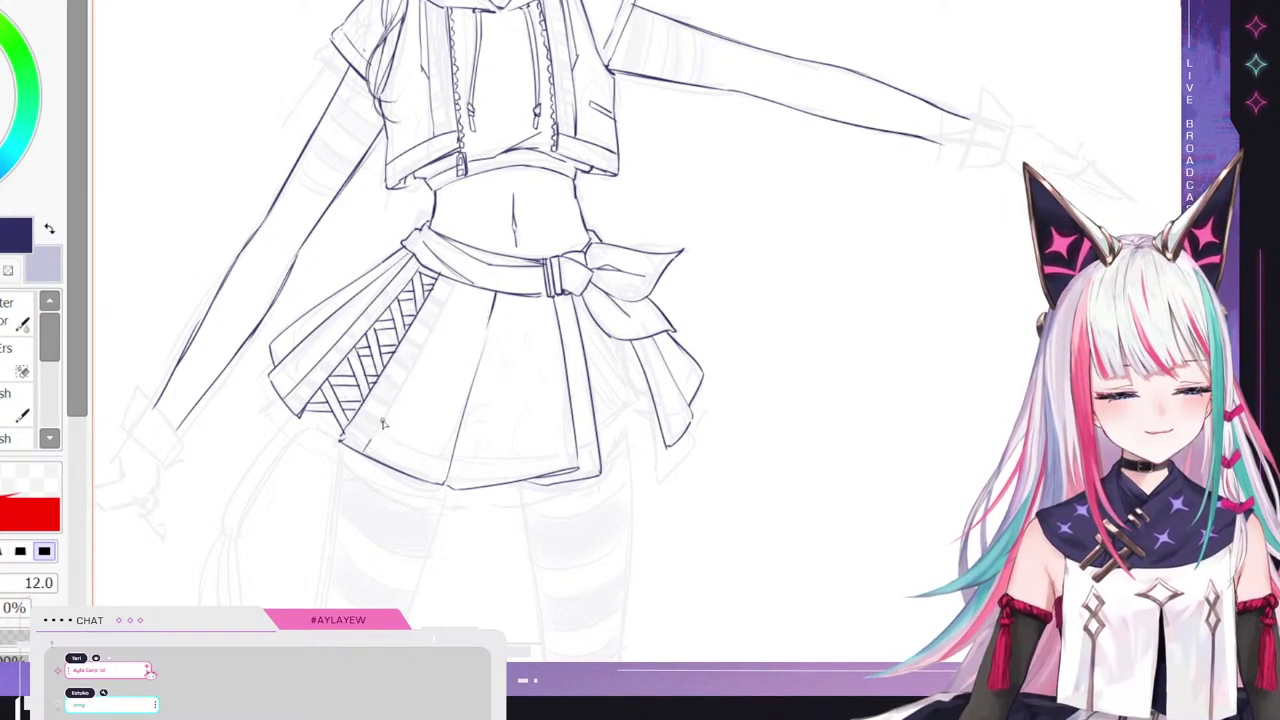
{"action": "left_click_drag", "start_coordinate": [366, 448], "coordinate": [462, 280]}
{"action": "key", "text": "ctrl+z"}
{"action": "left_click_drag", "start_coordinate": [365, 450], "coordinate": [456, 290]}
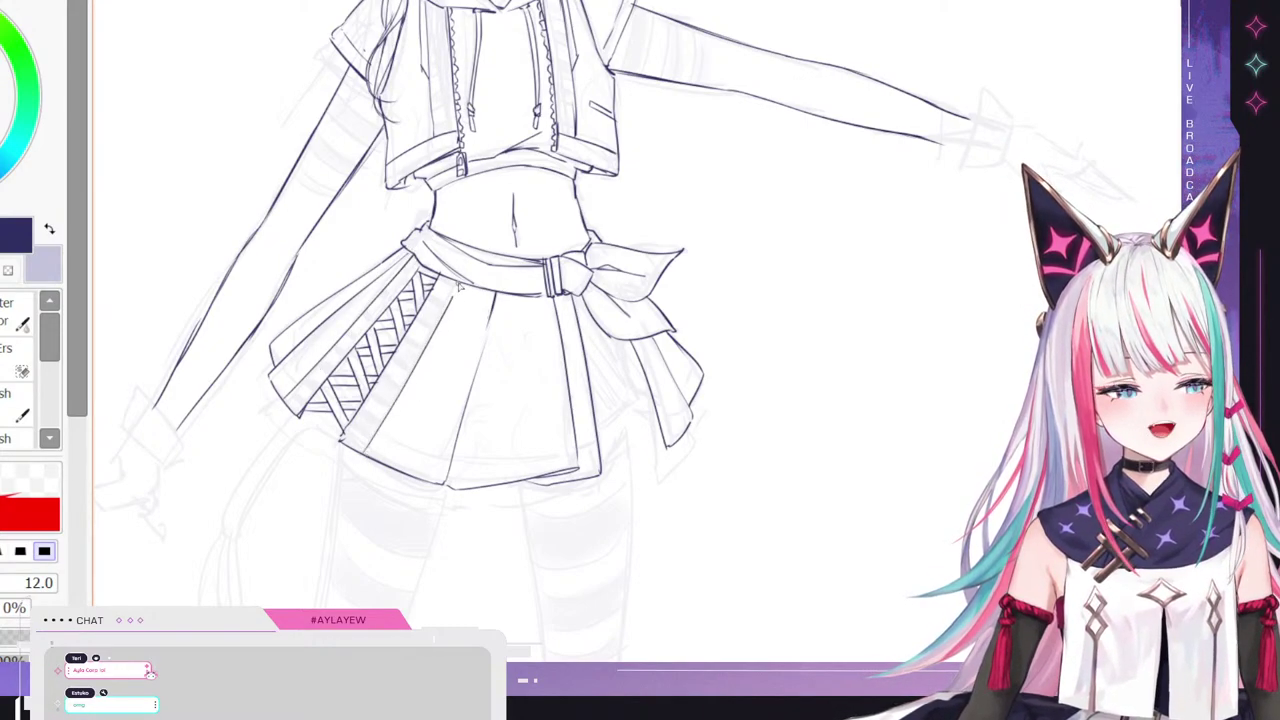
- Touch up the skirt's central pleat line between the sash and the hem with the brush and the eraser
{"action": "scroll", "coordinate": [459, 256], "scroll_direction": "down", "scroll_amount": 6}
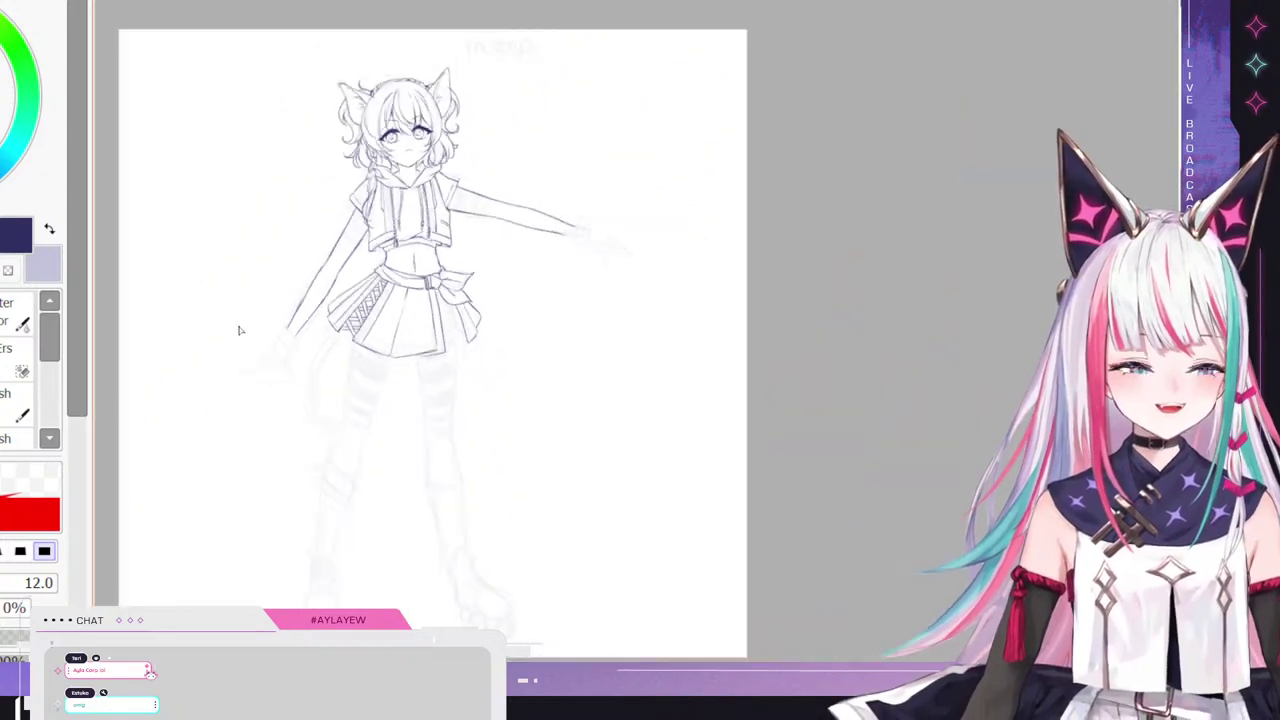
{"action": "scroll", "coordinate": [387, 306], "scroll_direction": "up", "scroll_amount": 4}
{"action": "scroll", "coordinate": [455, 322], "scroll_direction": "down", "scroll_amount": 3}
{"action": "scroll", "coordinate": [444, 330], "scroll_direction": "up", "scroll_amount": 4}
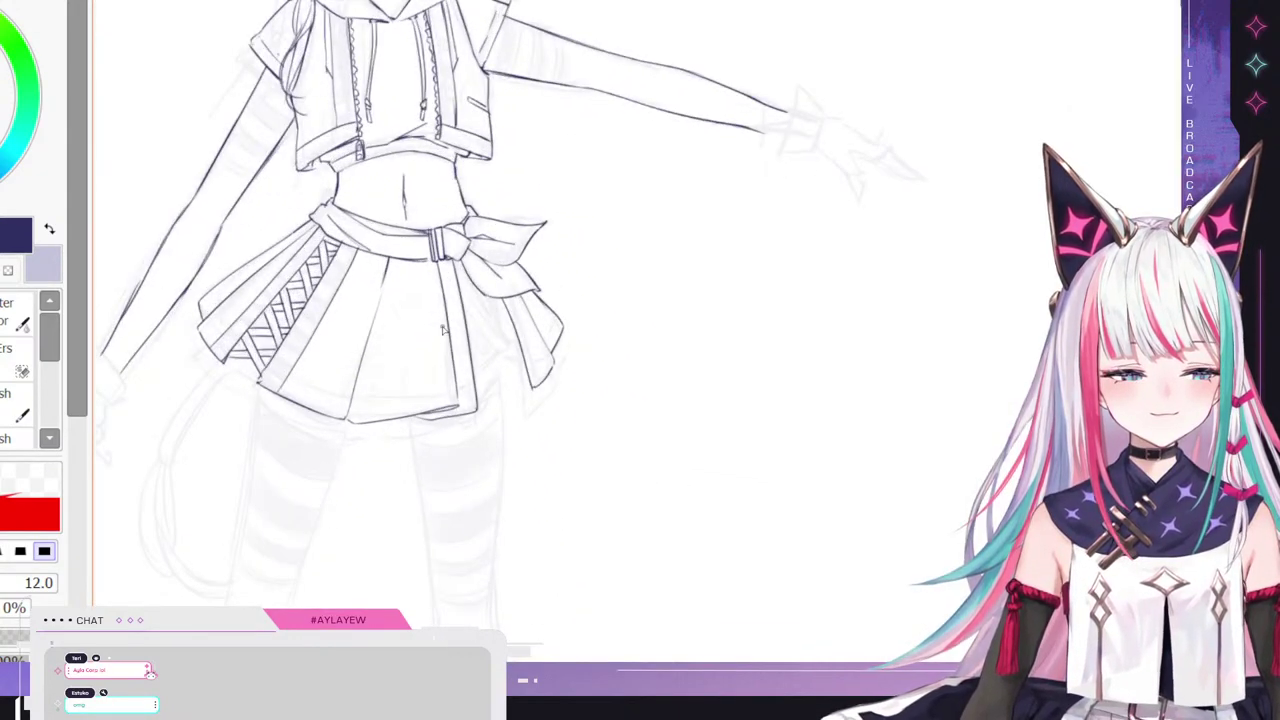
{"action": "mouse_move", "coordinate": [378, 300]}
{"action": "left_mouse_down"}
{"action": "mouse_move", "coordinate": [337, 422]}
{"action": "mouse_move", "coordinate": [386, 314]}
{"action": "left_mouse_up"}
{"action": "key", "text": "e"}
{"action": "left_click_drag", "start_coordinate": [361, 375], "coordinate": [390, 298]}
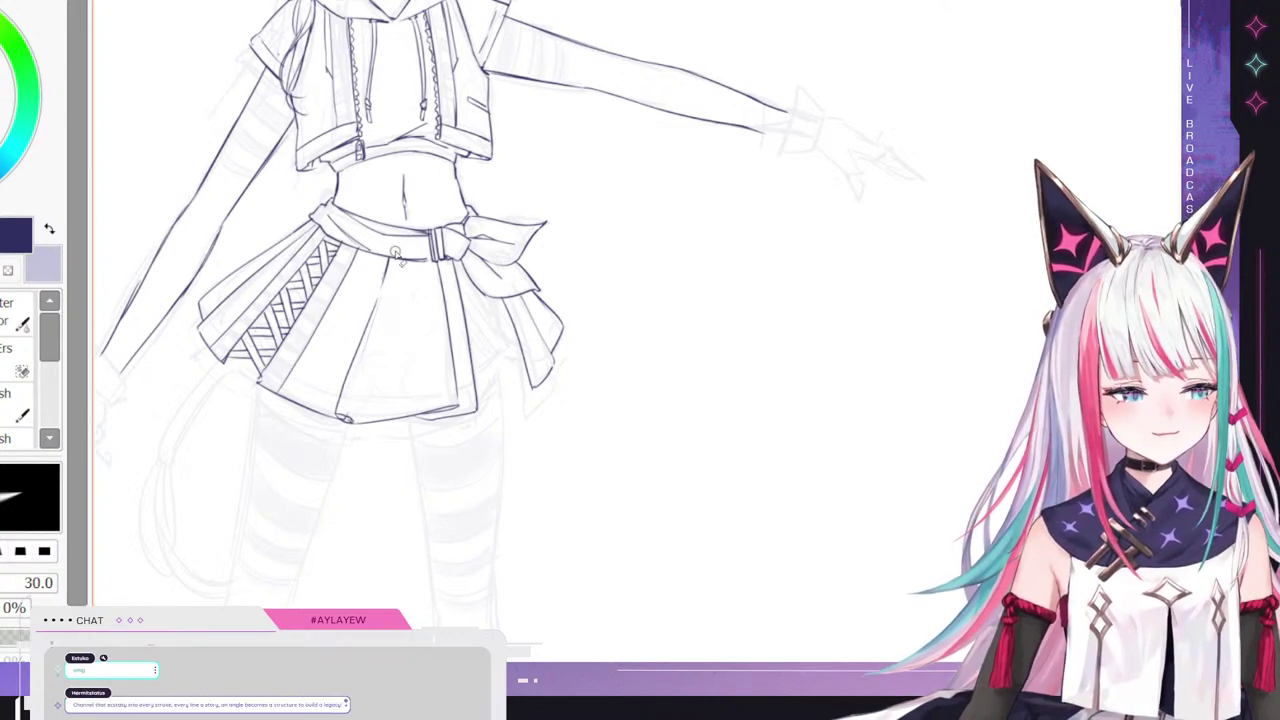
- Try erasing the lower part of the skirt's central pleat line and redrawing it from the hem upward
{"action": "key", "text": "ctrl+z"}
{"action": "key", "text": "ctrl+z"}
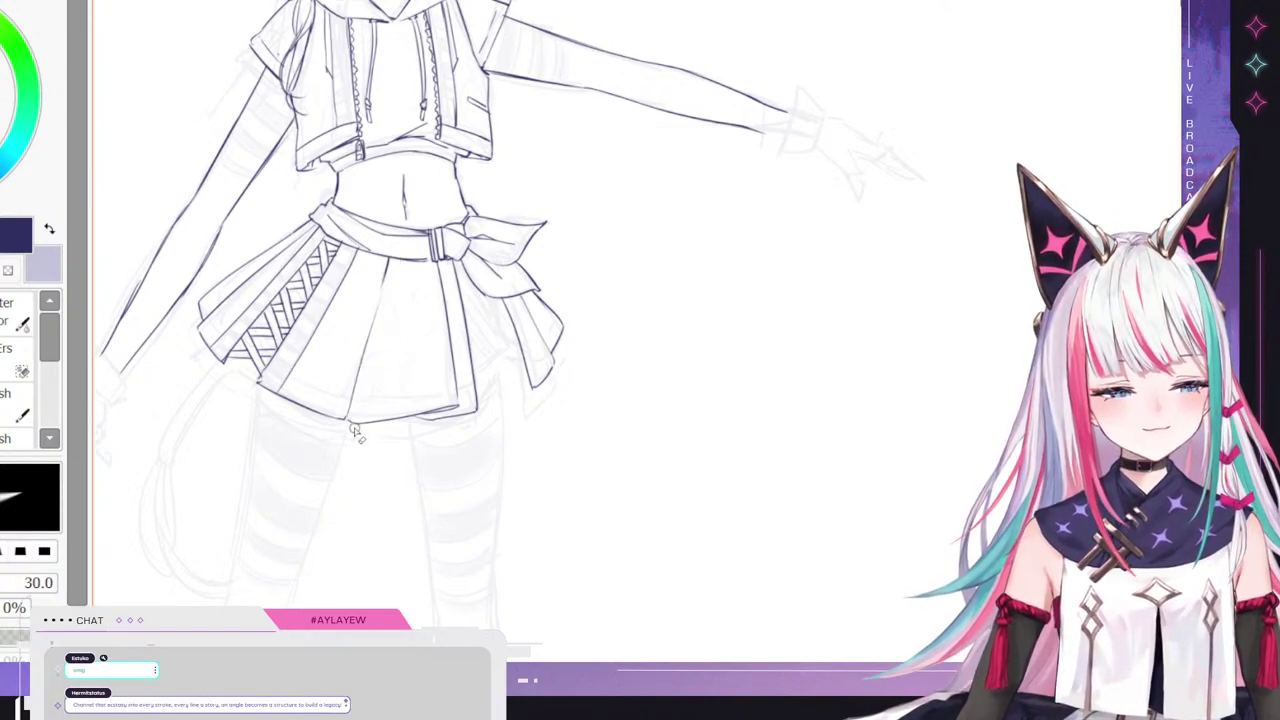
{"action": "left_click_drag", "start_coordinate": [383, 304], "coordinate": [360, 371]}
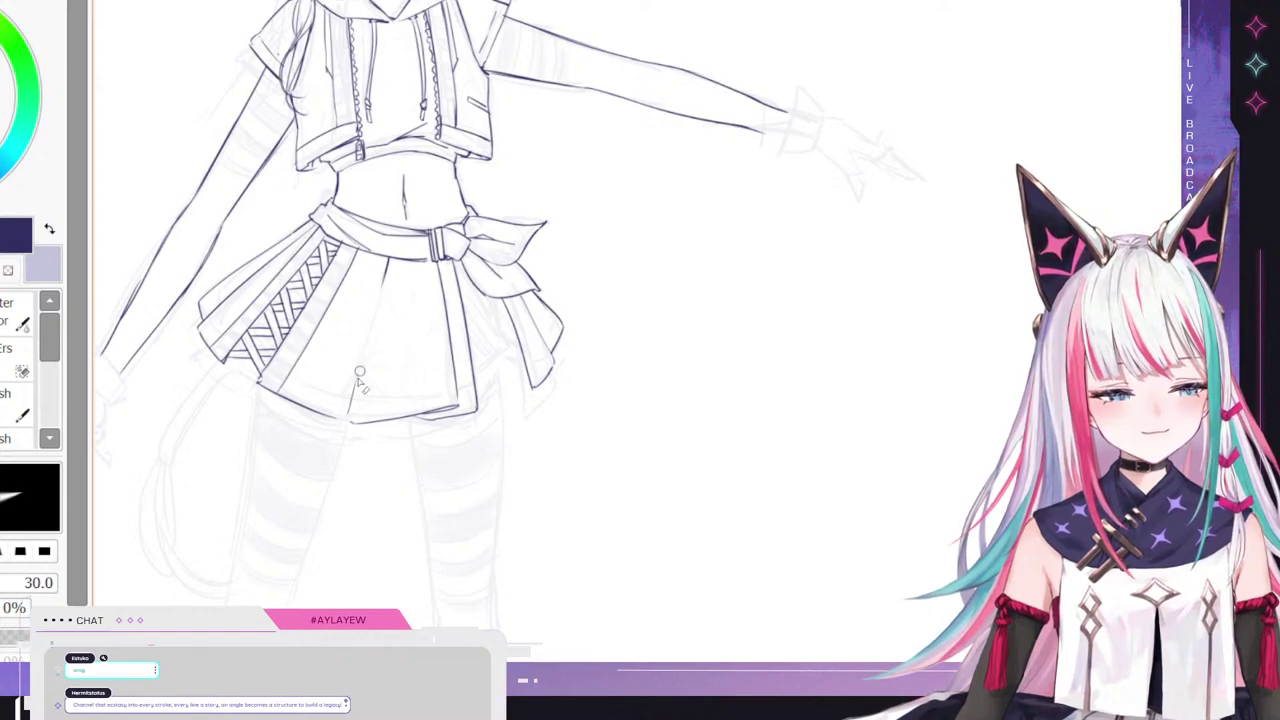
{"action": "key", "text": "b"}
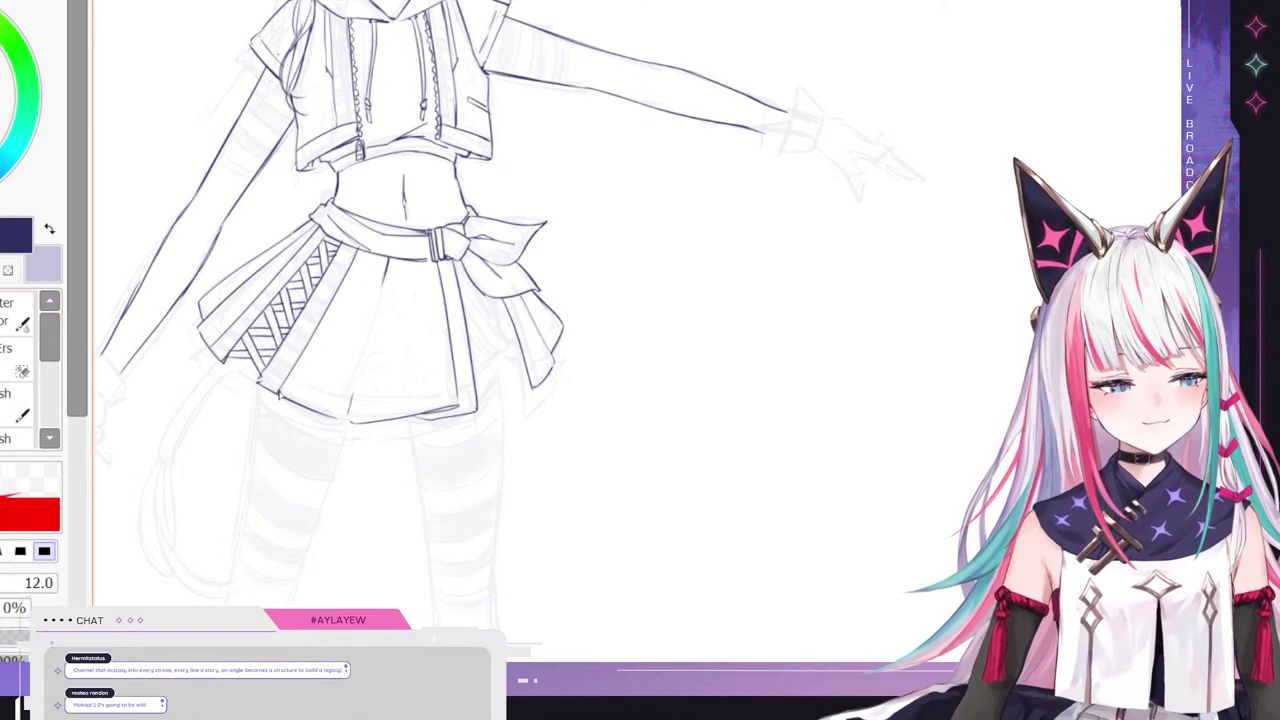
{"action": "mouse_move", "coordinate": [278, 393]}
{"action": "left_mouse_down"}
{"action": "mouse_move", "coordinate": [357, 426]}
{"action": "mouse_move", "coordinate": [388, 289]}
{"action": "left_mouse_up"}
{"action": "key", "text": "ctrl+z"}
{"action": "left_click_drag", "start_coordinate": [356, 421], "coordinate": [376, 312]}
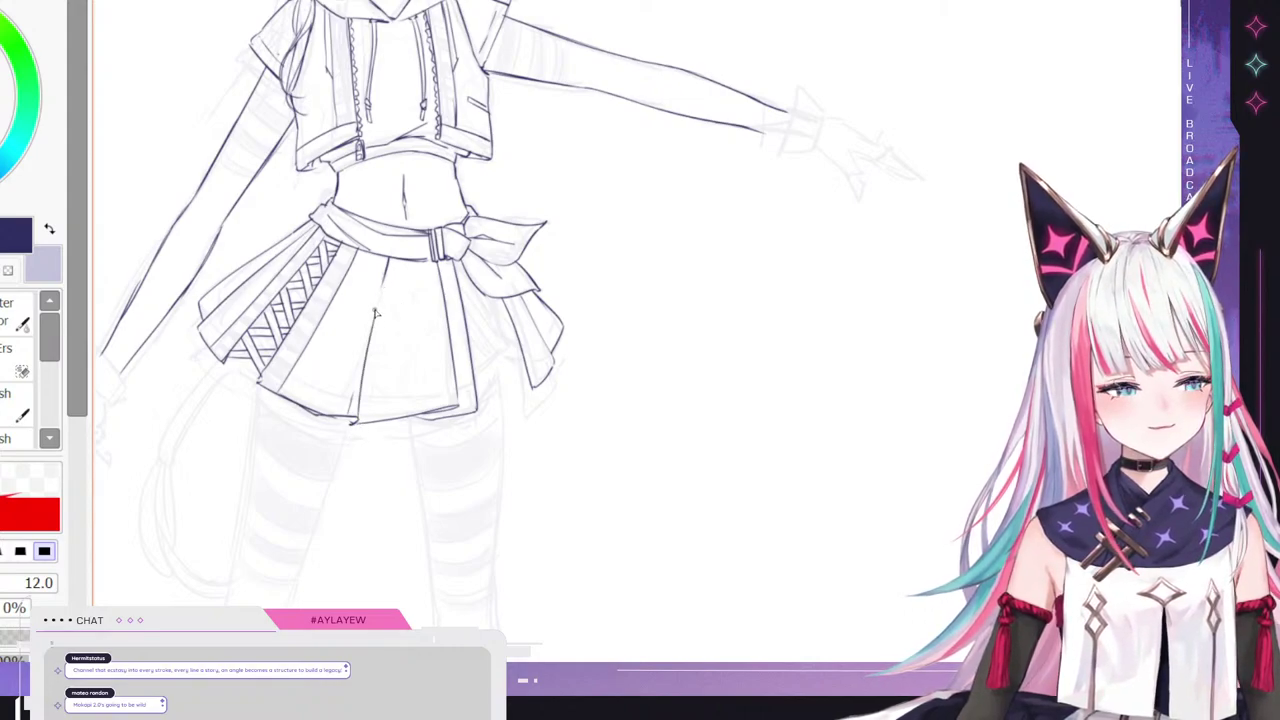
{"action": "key", "text": "e"}
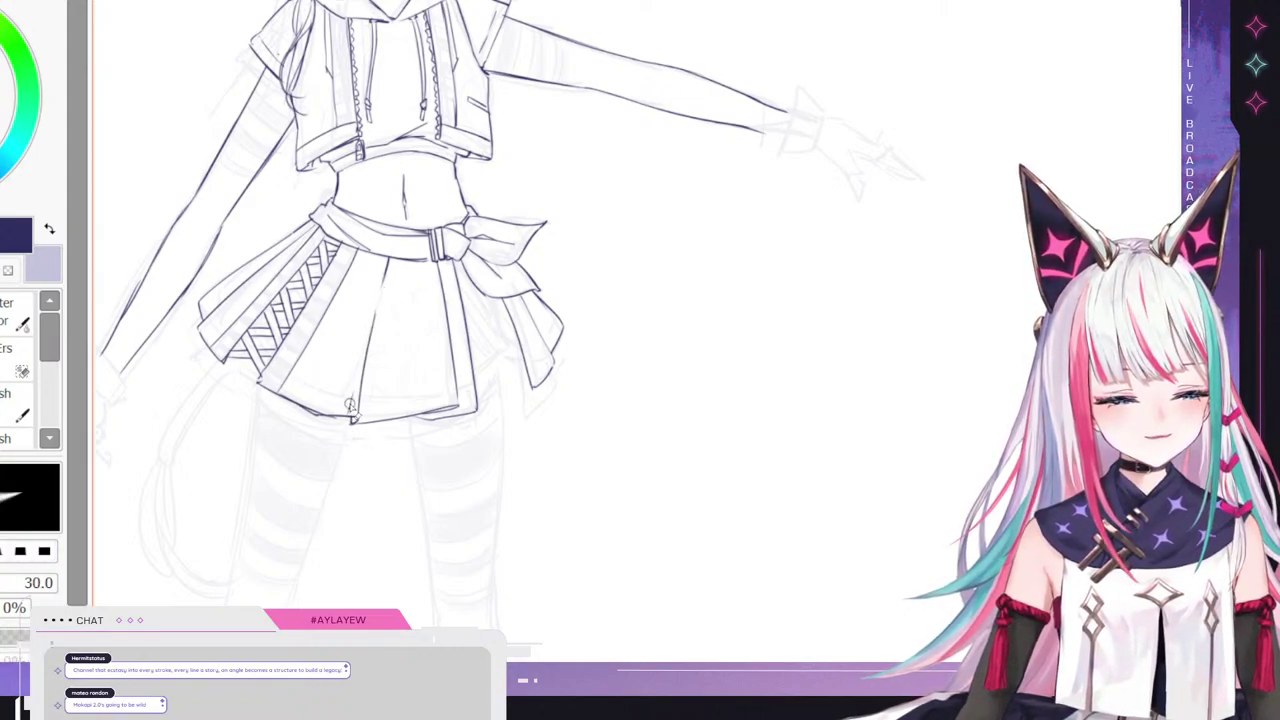
- Undo the redrawn central pleat line and the erasing before it
{"action": "key", "text": "ctrl+z"}
{"action": "key", "text": "ctrl+z"}
{"action": "key", "text": "ctrl+z"}
{"action": "key", "text": "ctrl+z"}
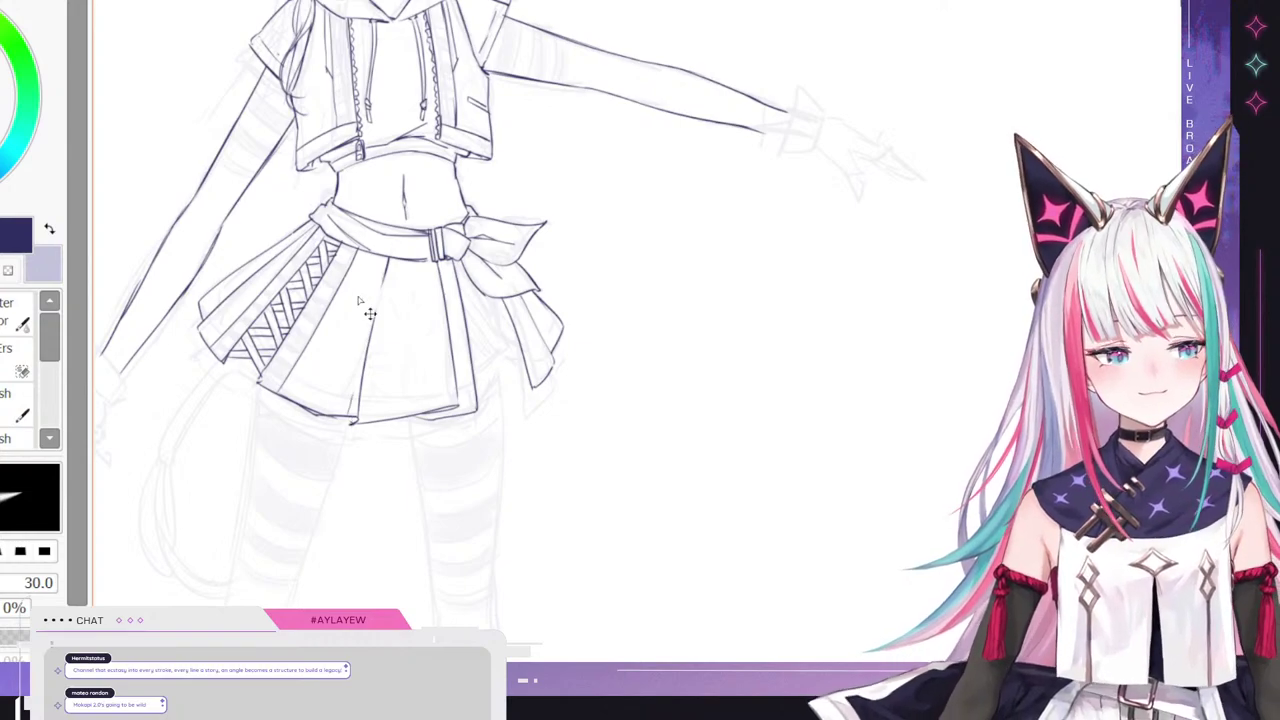
{"action": "key", "text": "ctrl+z"}
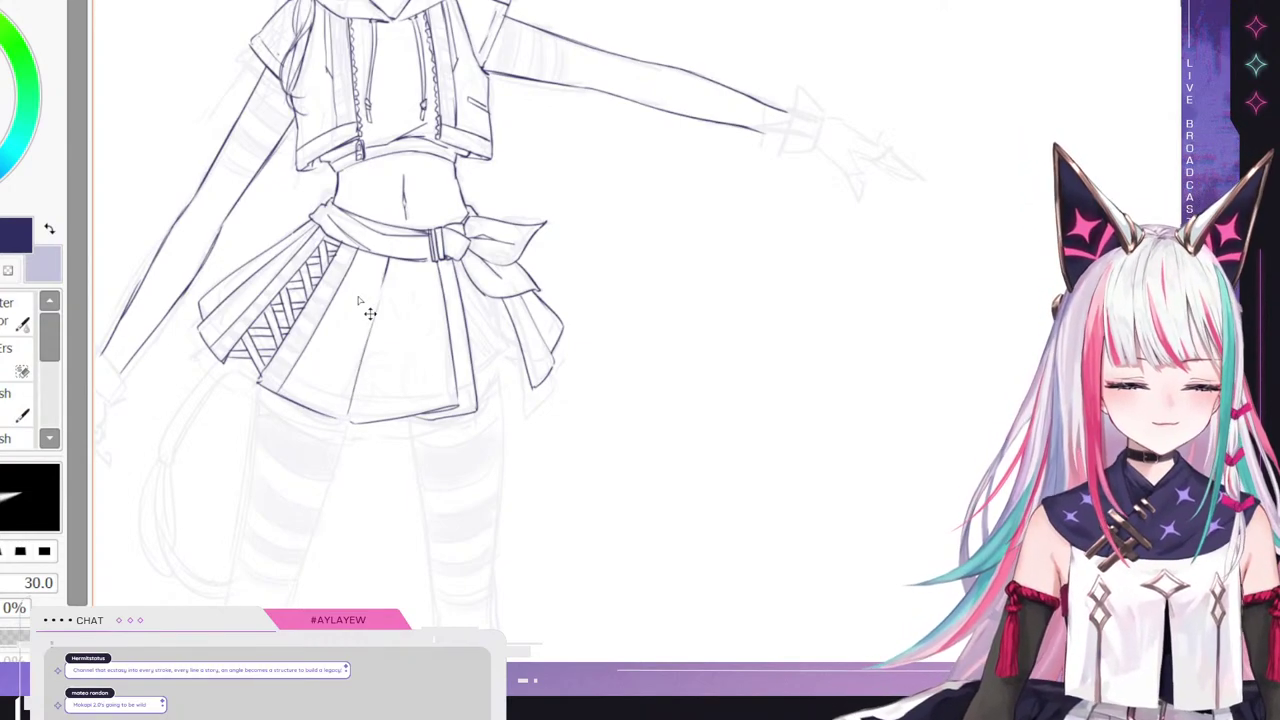
- Ink the hem and notched edge of the rear skirt section between the front panel and the sash's hanging tail
{"action": "left_click", "coordinate": [12, 322]}
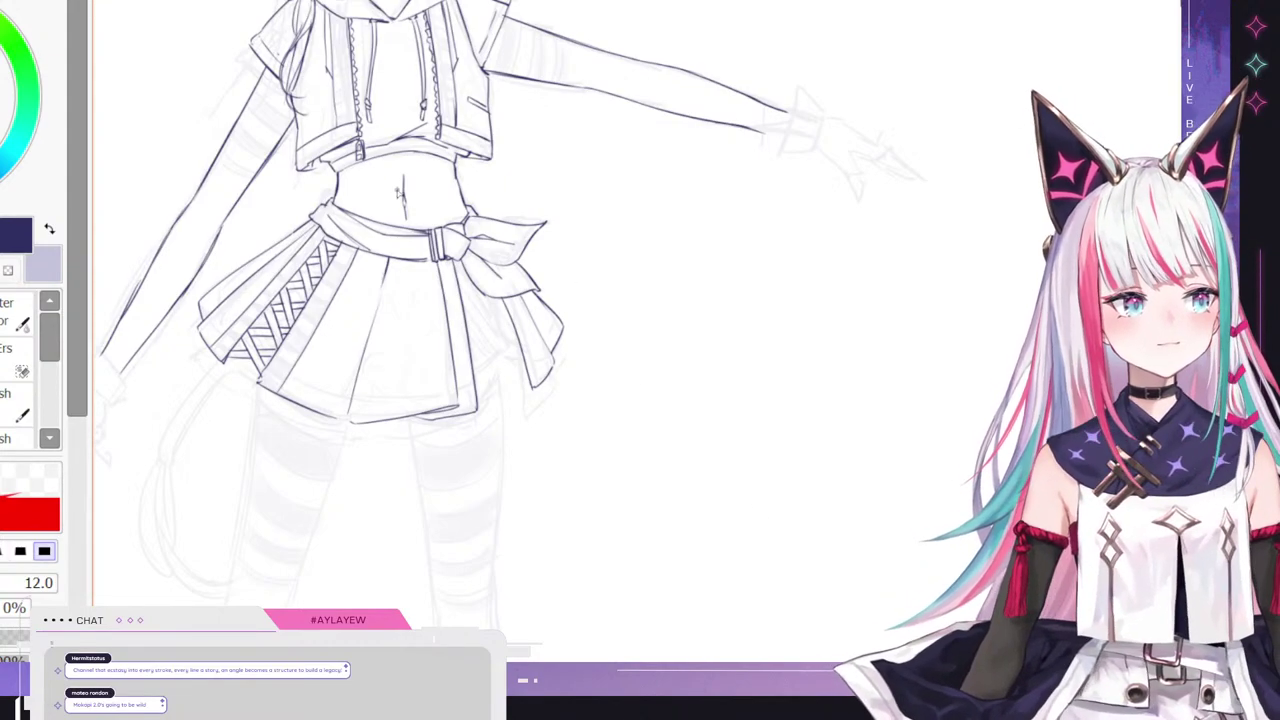
{"action": "scroll", "coordinate": [477, 152], "scroll_direction": "down", "scroll_amount": 2}
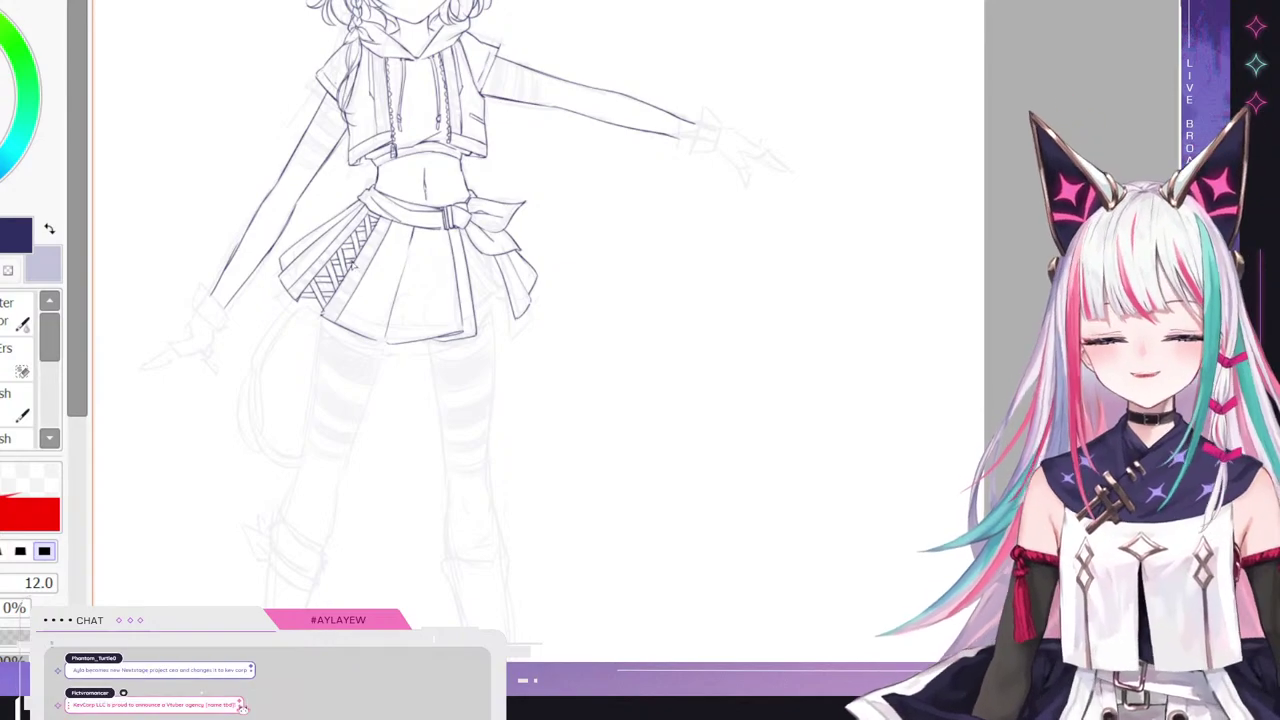
{"action": "scroll", "coordinate": [305, 165], "scroll_direction": "up", "scroll_amount": 2}
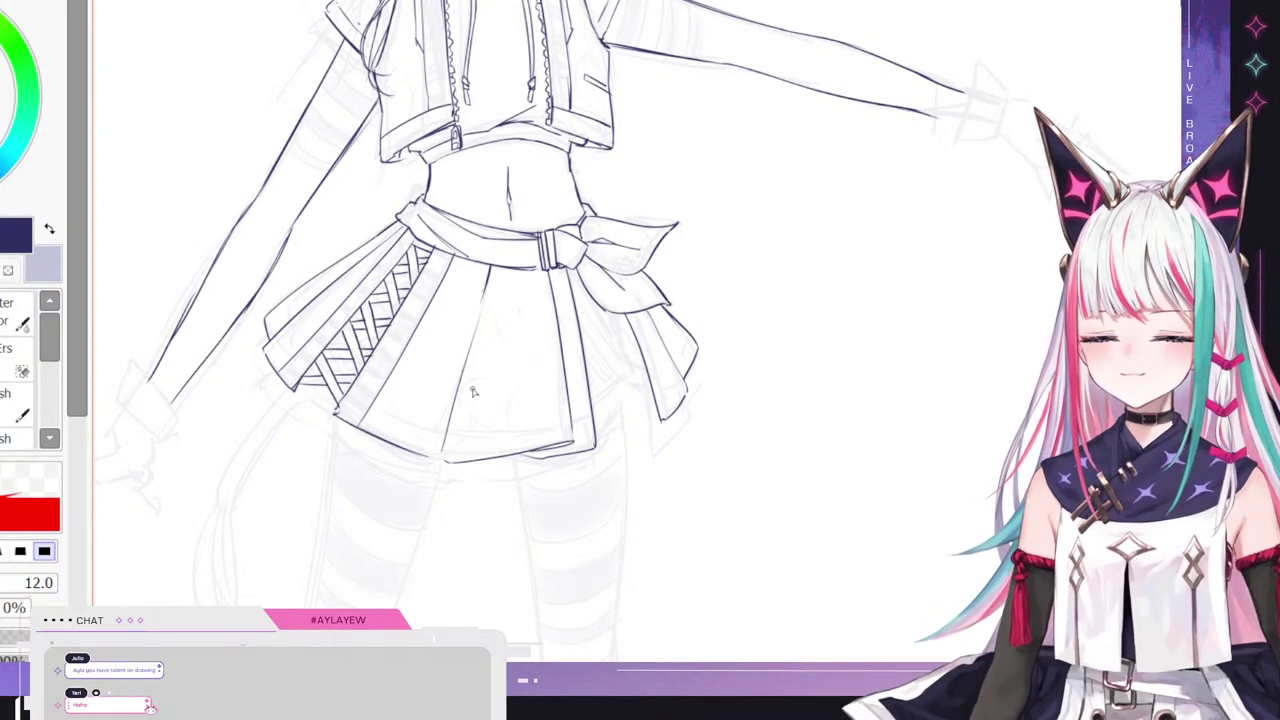
{"action": "scroll", "coordinate": [420, 421], "scroll_direction": "down", "scroll_amount": 1}
{"action": "scroll", "coordinate": [420, 421], "scroll_direction": "down", "scroll_amount": 1}
{"action": "scroll", "coordinate": [405, 455], "scroll_direction": "up", "scroll_amount": 2}
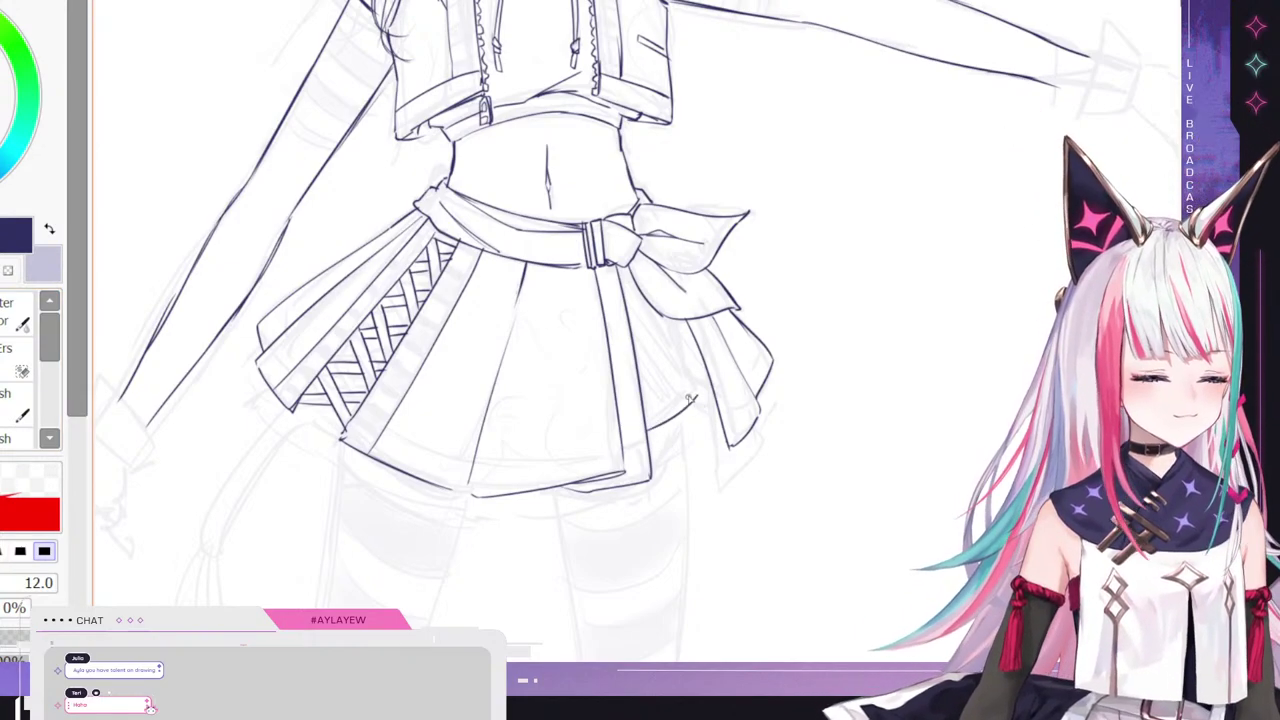
{"action": "mouse_move", "coordinate": [646, 432]}
{"action": "left_mouse_down"}
{"action": "mouse_move", "coordinate": [699, 383]}
{"action": "mouse_move", "coordinate": [686, 361]}
{"action": "left_mouse_up"}
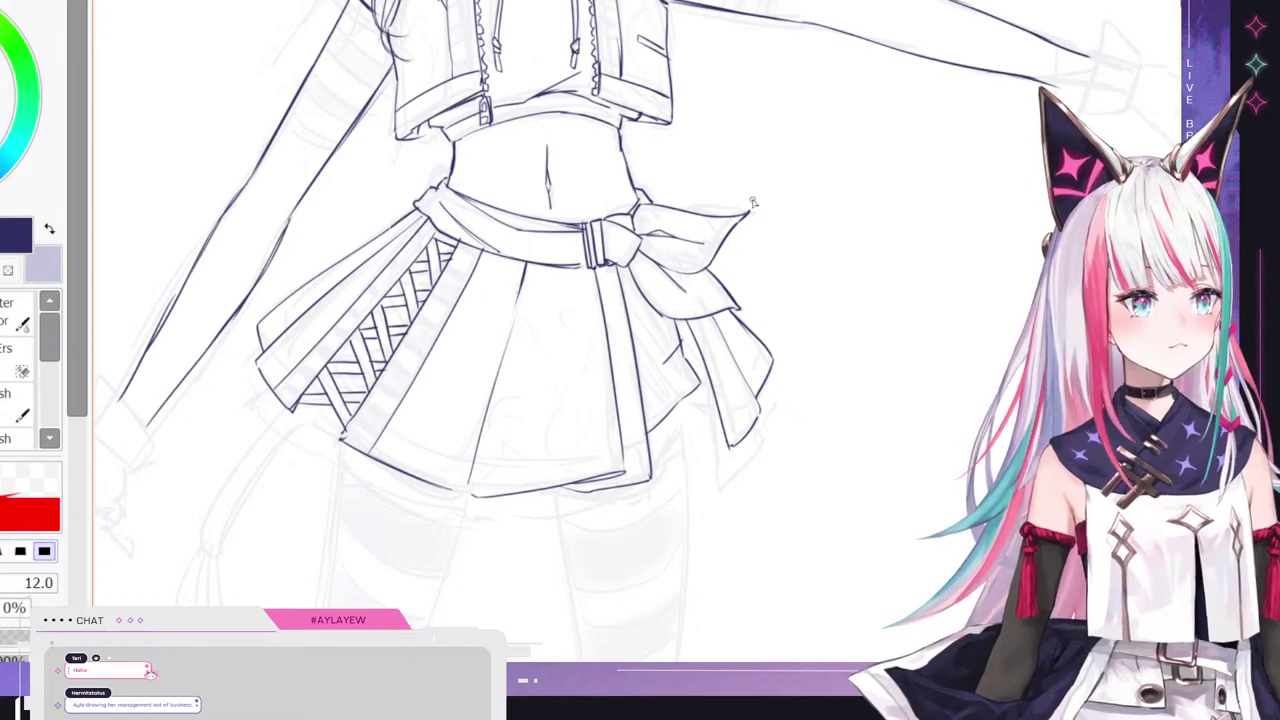
- Ink small inner fold lines on the rear skirt section just below the bow
{"action": "scroll", "coordinate": [308, 242], "scroll_direction": "down", "scroll_amount": 4}
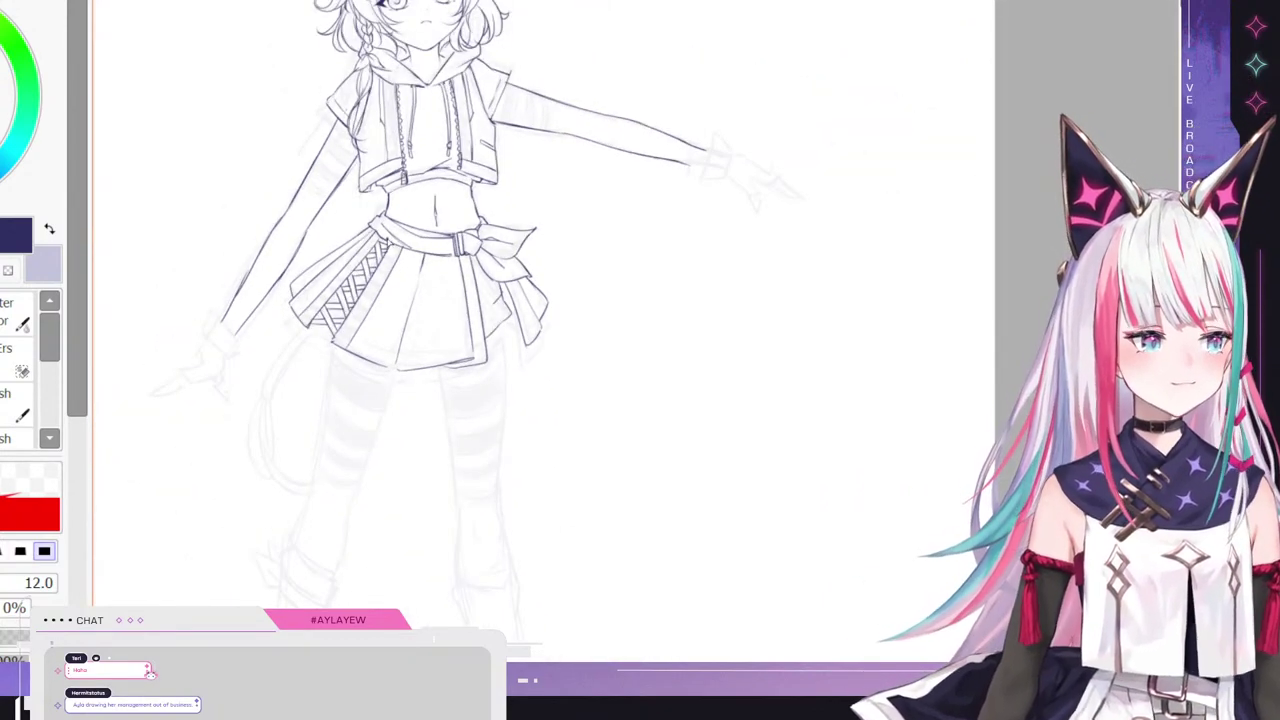
{"action": "scroll", "coordinate": [380, 340], "scroll_direction": "down", "scroll_amount": 3}
{"action": "scroll", "coordinate": [478, 236], "scroll_direction": "up", "scroll_amount": 2}
{"action": "scroll", "coordinate": [524, 271], "scroll_direction": "up", "scroll_amount": 3}
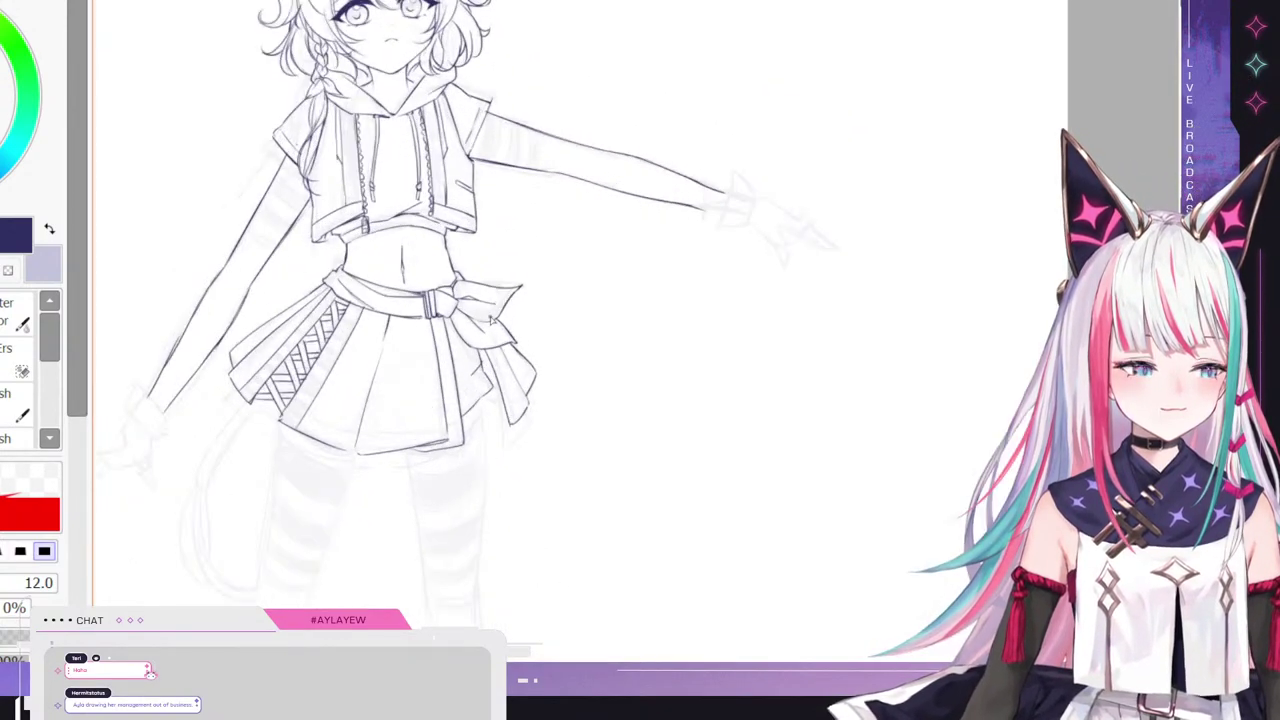
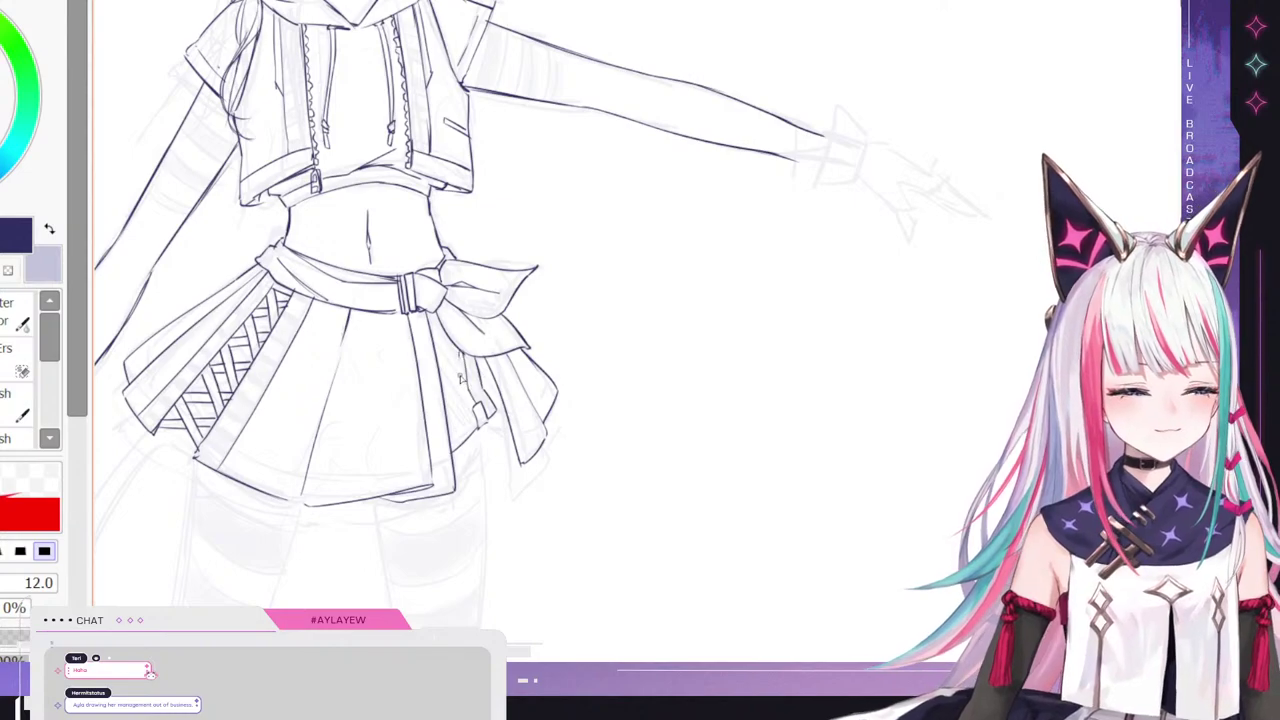
{"action": "left_click_drag", "start_coordinate": [461, 356], "coordinate": [467, 398]}
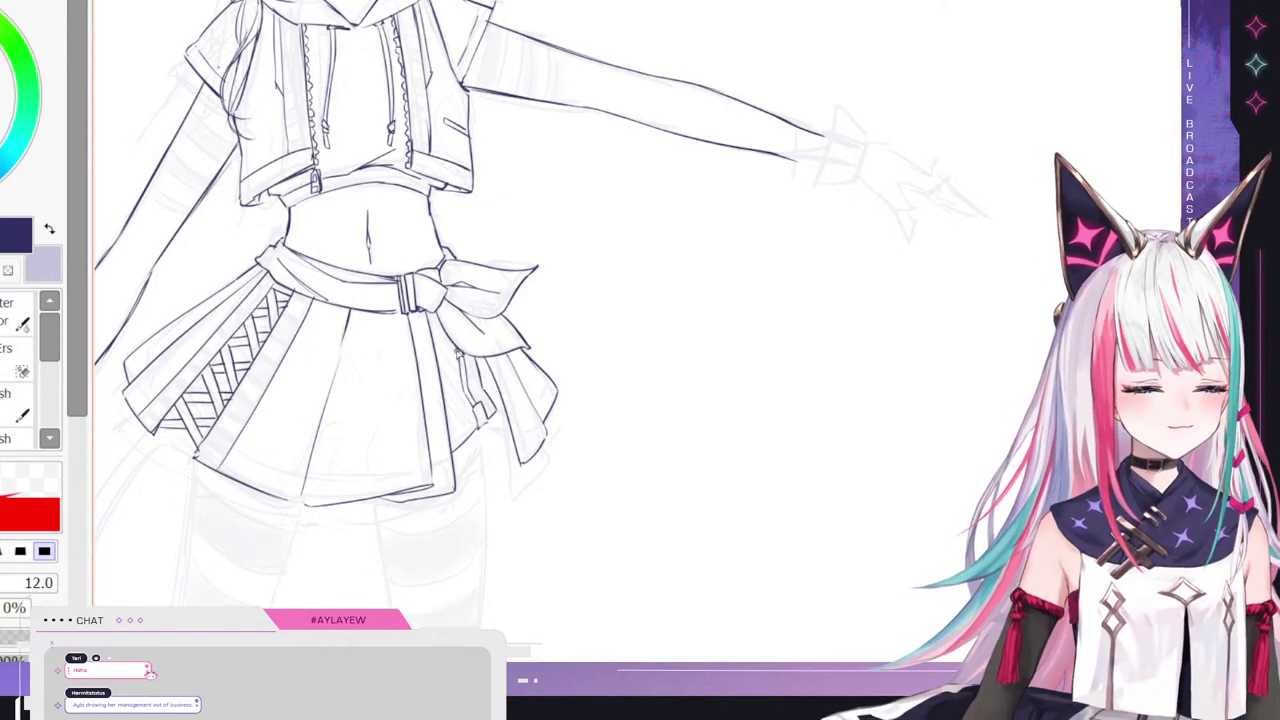
- Ink the inner and outer contours of the leg on the bow side, from the skirt down toward the knee
{"action": "scroll", "coordinate": [458, 352], "scroll_direction": "down", "scroll_amount": 2}
{"action": "scroll", "coordinate": [331, 487], "scroll_direction": "down", "scroll_amount": 1}
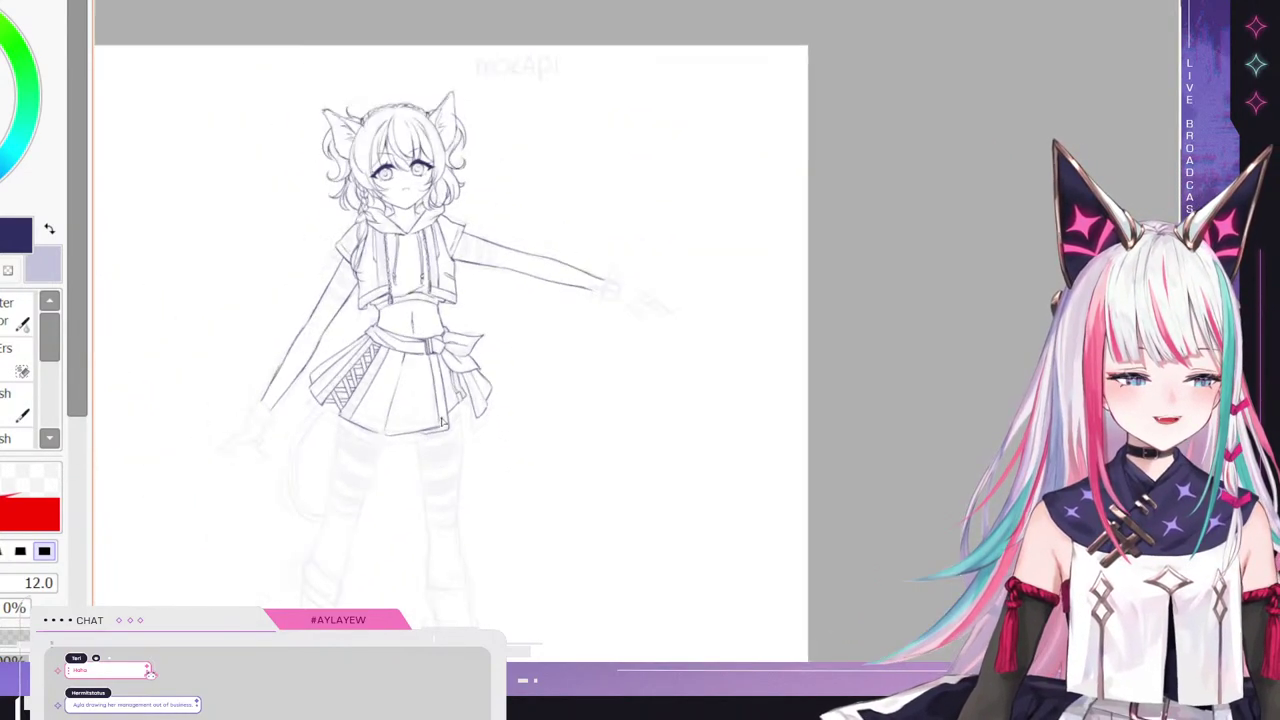
{"action": "scroll", "coordinate": [377, 485], "scroll_direction": "up", "scroll_amount": 3}
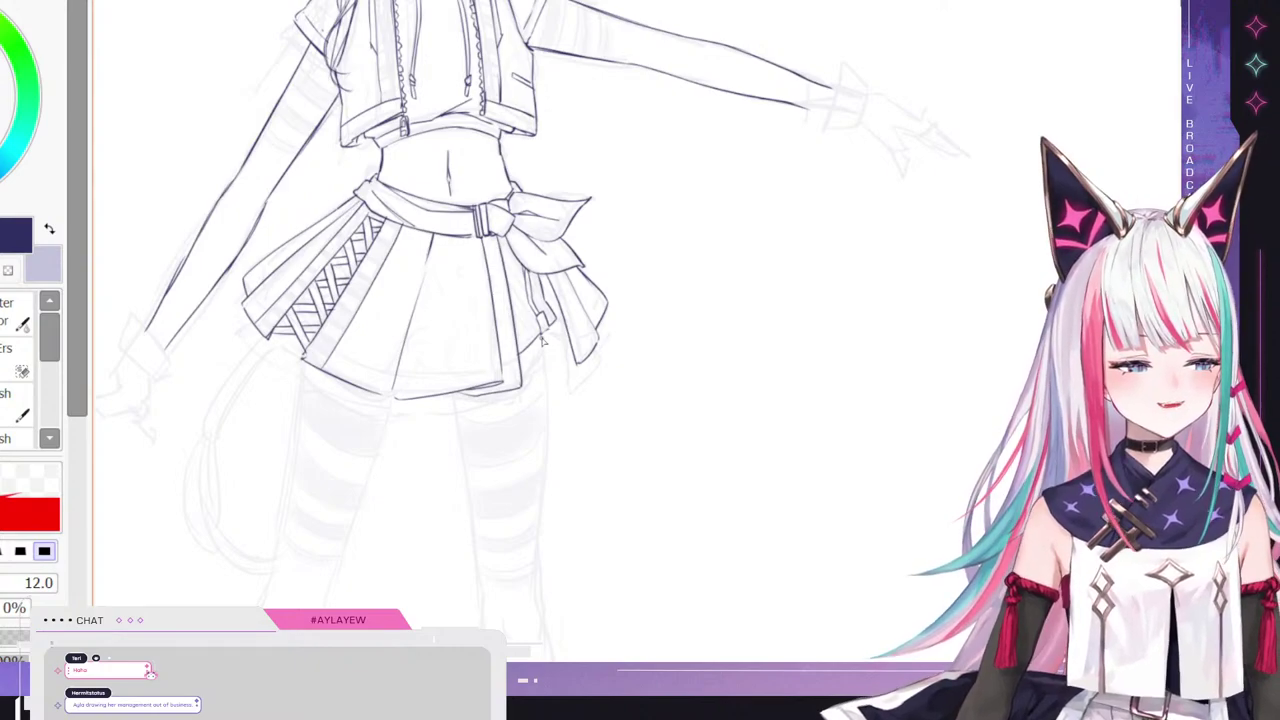
{"action": "left_click_drag", "start_coordinate": [545, 338], "coordinate": [550, 424]}
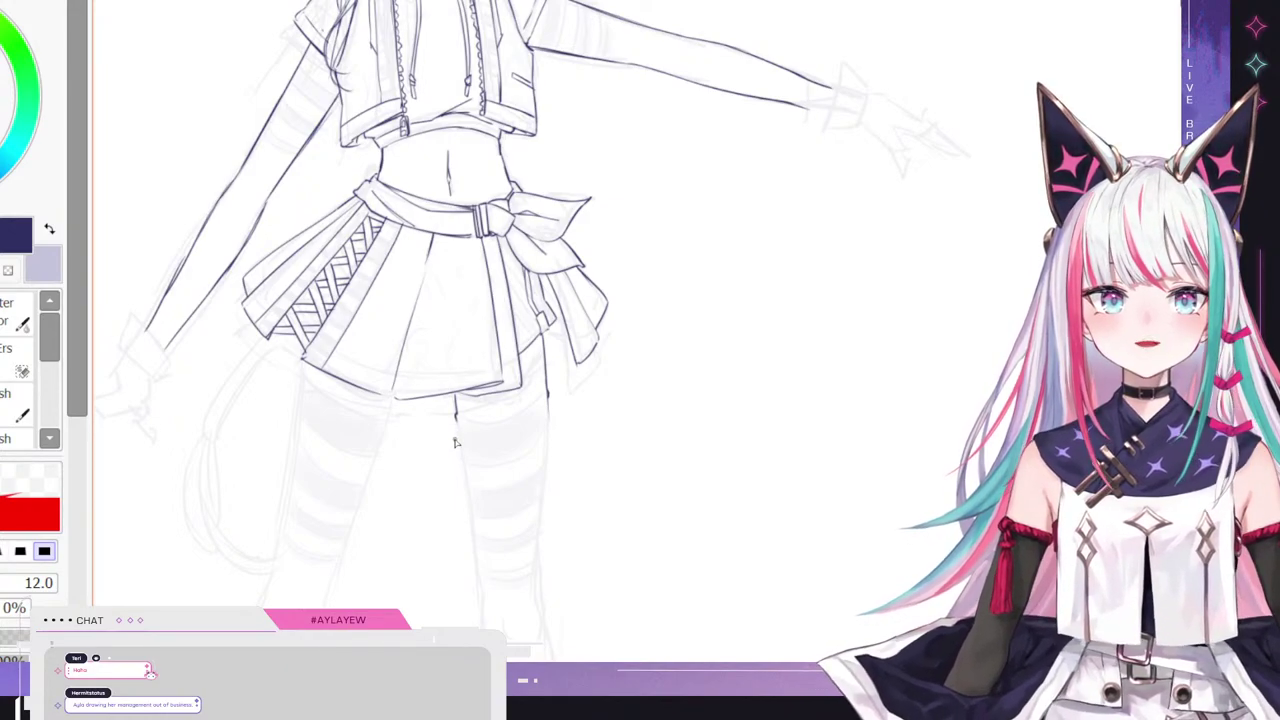
{"action": "left_click_drag", "start_coordinate": [456, 418], "coordinate": [478, 625]}
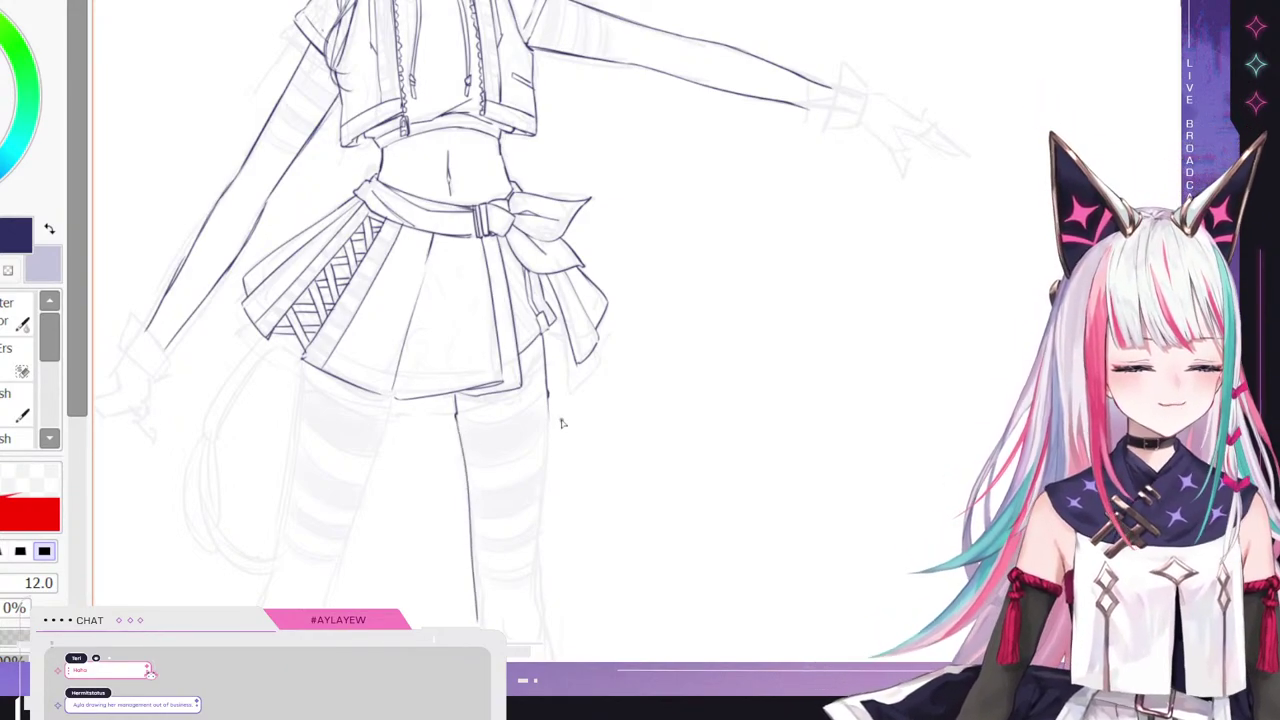
{"action": "left_click_drag", "start_coordinate": [550, 401], "coordinate": [532, 591]}
{"action": "key", "text": "ctrl+z"}
{"action": "left_click_drag", "start_coordinate": [550, 404], "coordinate": [543, 594]}
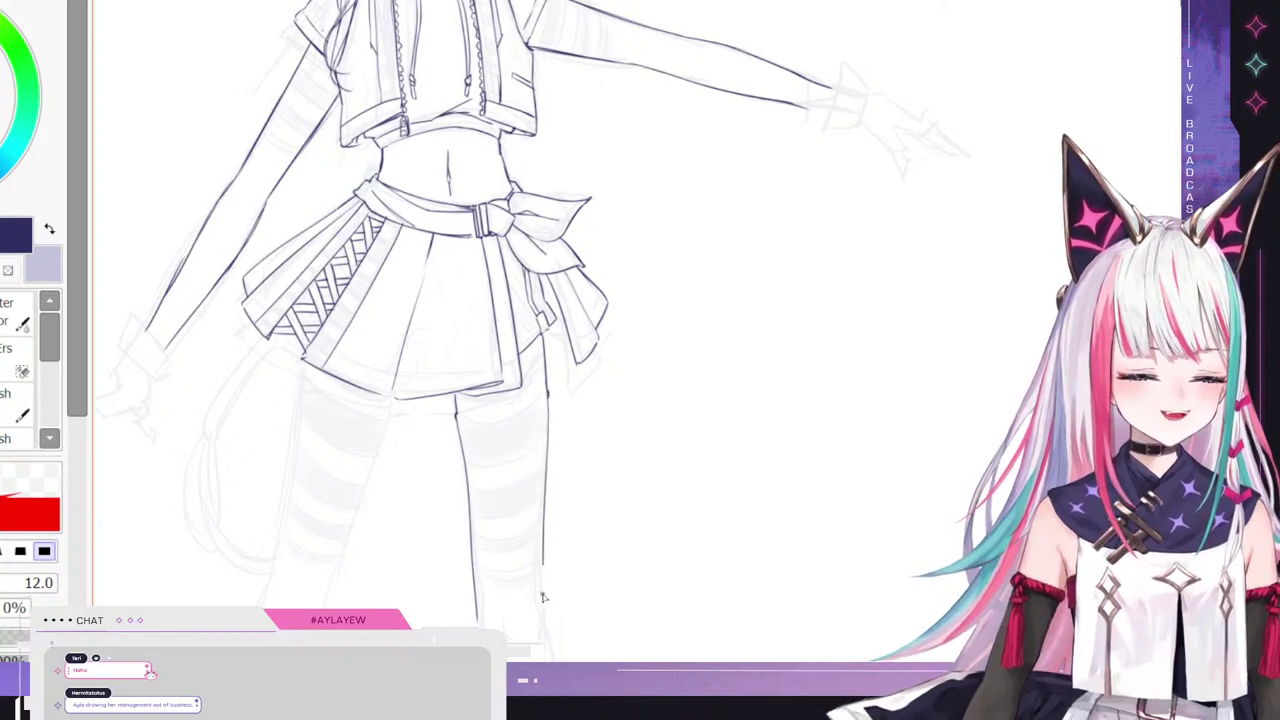
{"action": "key", "text": "ctrl+z"}
{"action": "left_click_drag", "start_coordinate": [550, 400], "coordinate": [538, 605]}
{"action": "key", "text": "ctrl+z"}
- Extend the bow-side leg's contours past the knee to the boot top, adding the kneecap marks and the stocking's upper edge
{"action": "scroll", "coordinate": [640, 310], "scroll_direction": "down", "scroll_amount": 3}
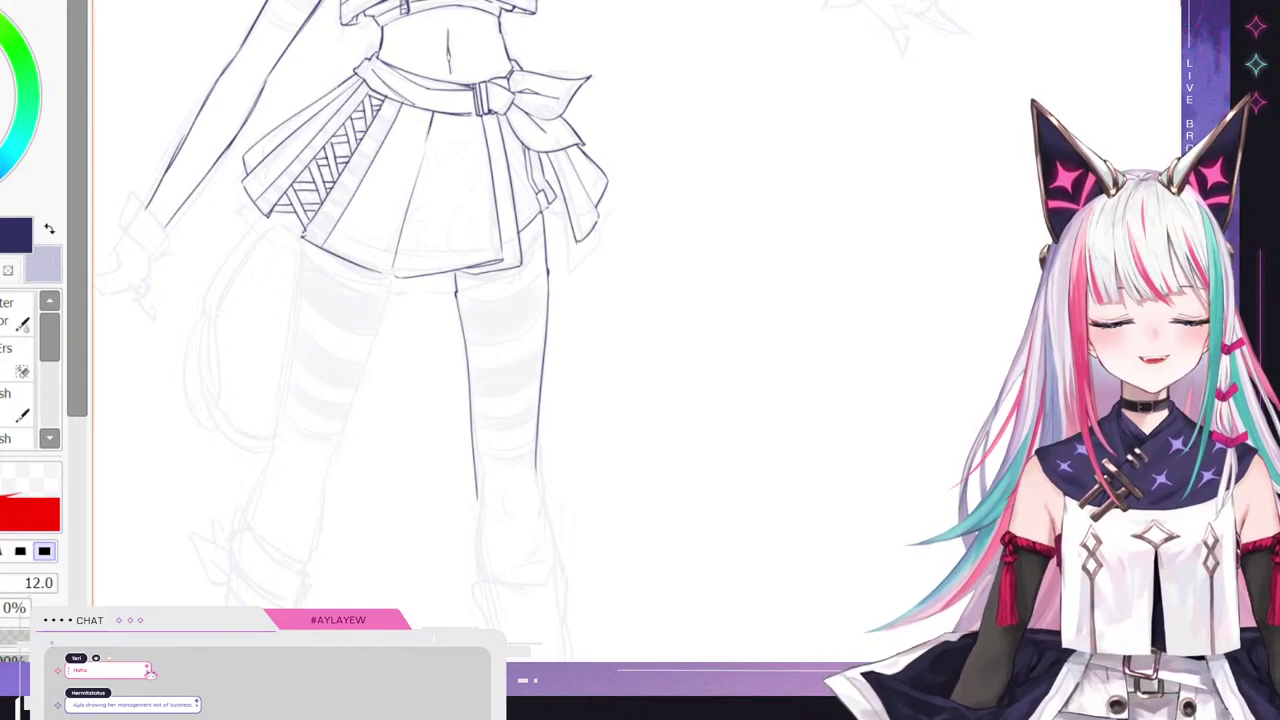
{"action": "left_click_drag", "start_coordinate": [537, 455], "coordinate": [557, 570]}
{"action": "left_click_drag", "start_coordinate": [478, 497], "coordinate": [488, 588]}
{"action": "mouse_move", "coordinate": [503, 495]}
{"action": "left_mouse_down"}
{"action": "mouse_move", "coordinate": [514, 516]}
{"action": "mouse_move", "coordinate": [529, 511]}
{"action": "left_mouse_up"}
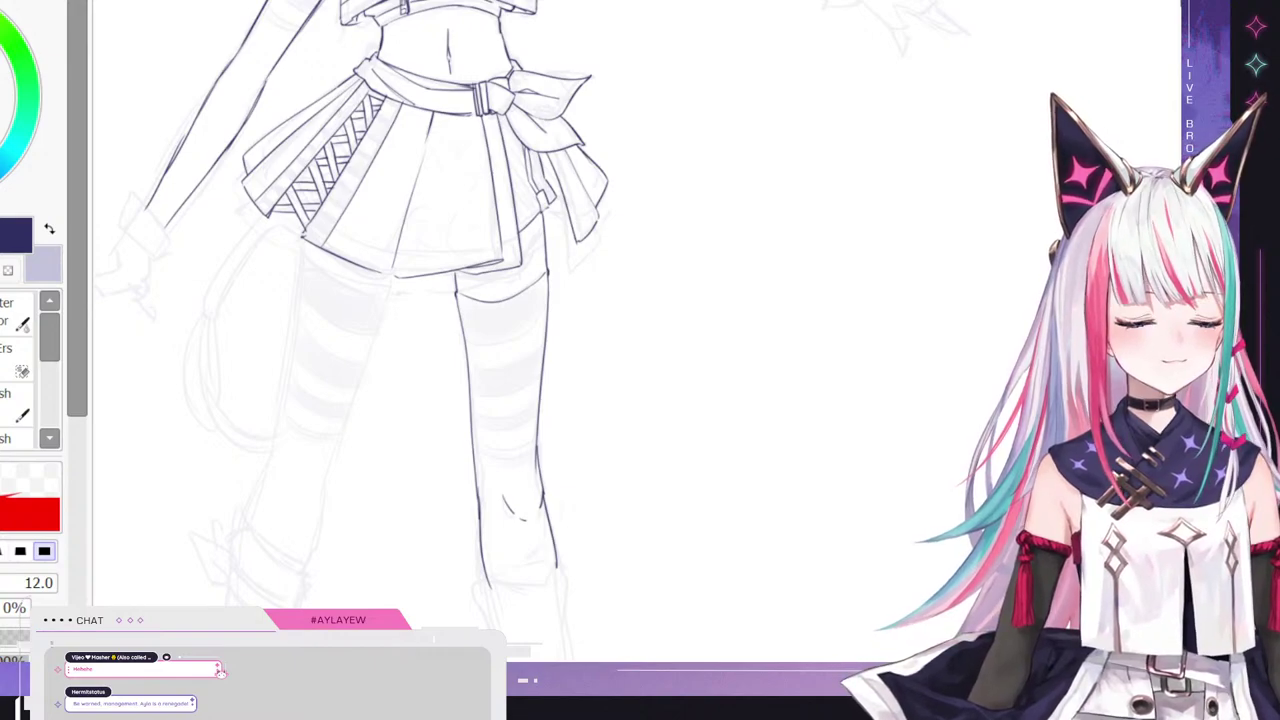
- Ink a second hem layer peeking out beneath the skirt, from the laced side across the front to the bow-side pleat
{"action": "scroll", "coordinate": [400, 330], "scroll_direction": "down", "scroll_amount": 3}
{"action": "scroll", "coordinate": [400, 330], "scroll_direction": "up", "scroll_amount": 2}
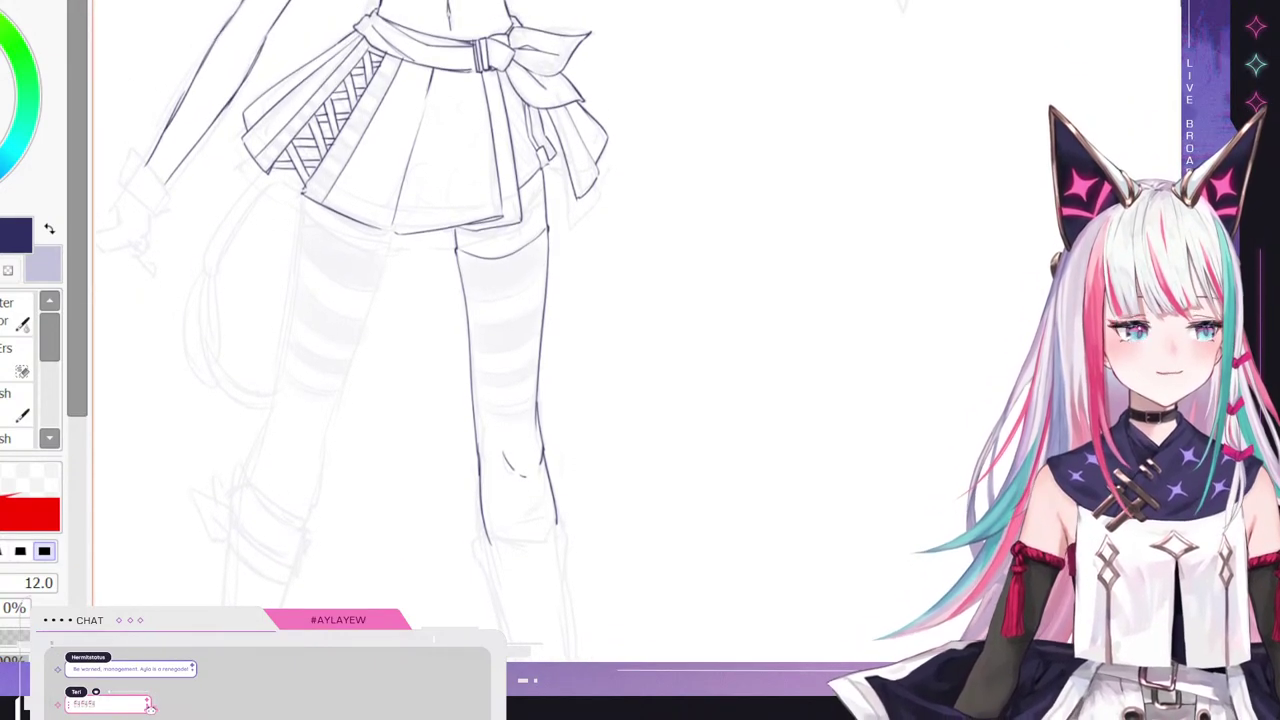
{"action": "scroll", "coordinate": [400, 330], "scroll_direction": "down", "scroll_amount": 1}
{"action": "scroll", "coordinate": [583, 315], "scroll_direction": "up", "scroll_amount": 3}
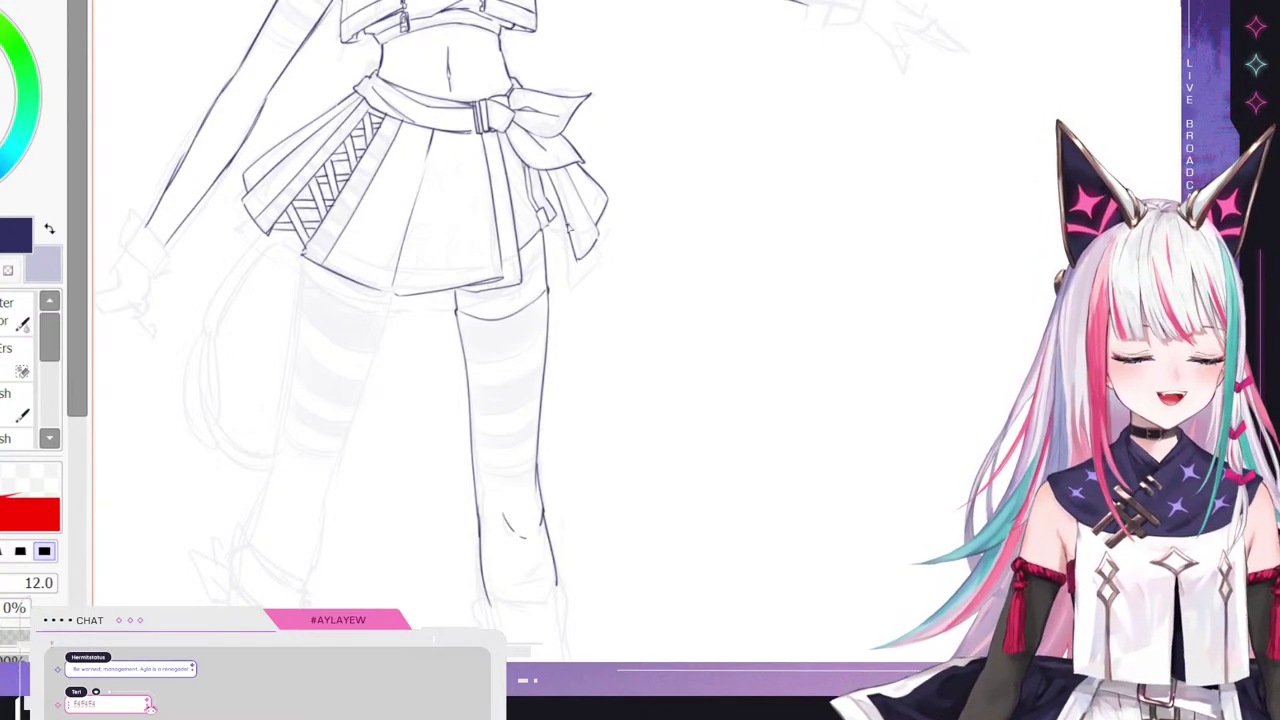
{"action": "scroll", "coordinate": [541, 323], "scroll_direction": "up", "scroll_amount": 7}
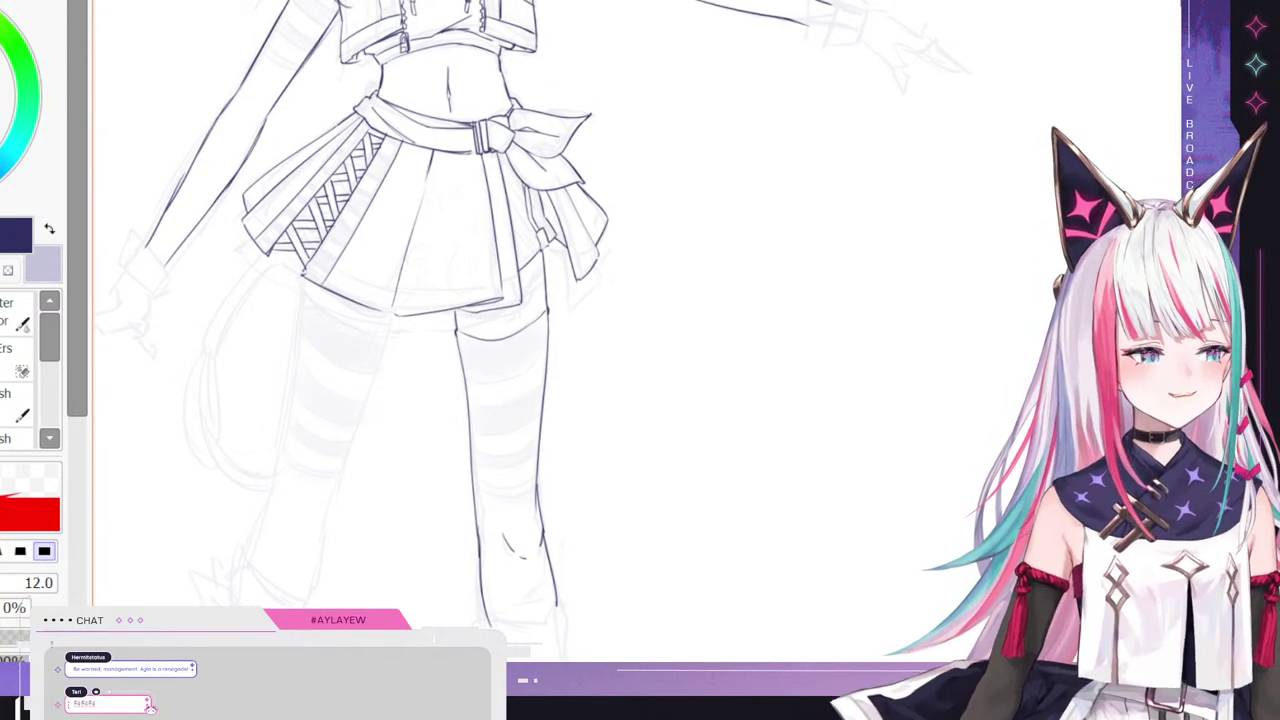
{"action": "scroll", "coordinate": [480, 330], "scroll_direction": "down", "scroll_amount": 7}
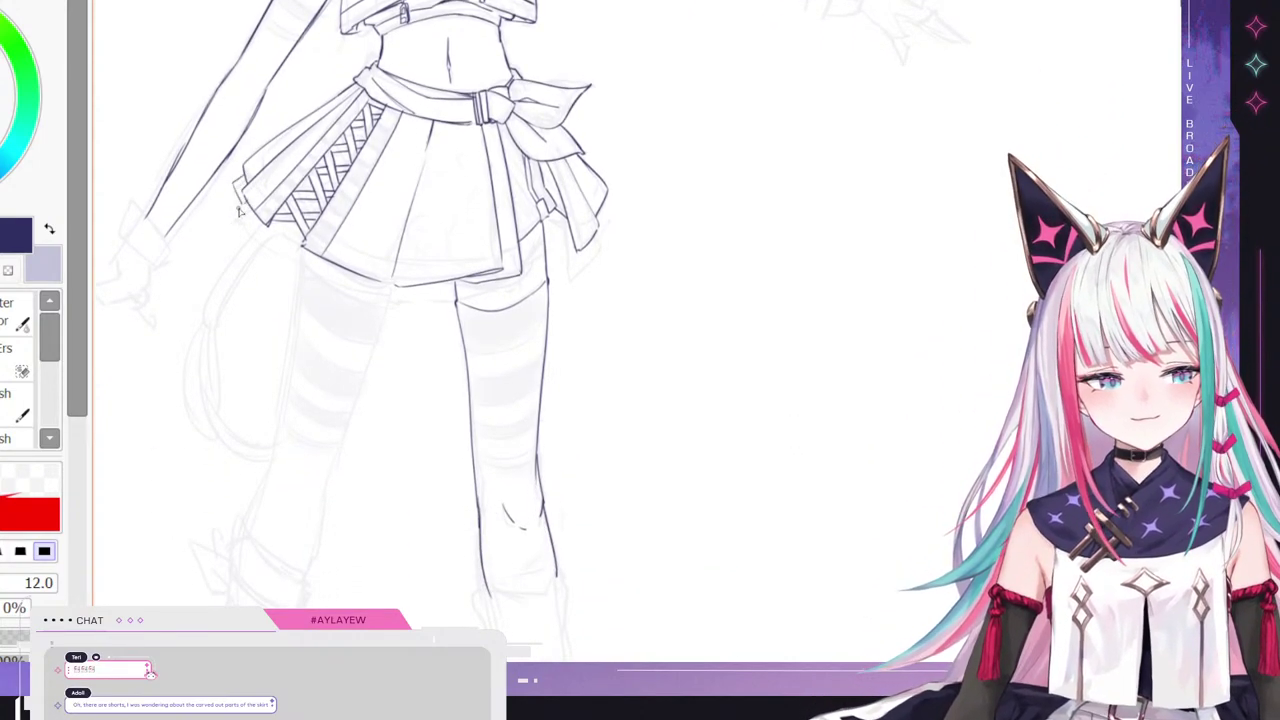
{"action": "mouse_move", "coordinate": [239, 208]}
{"action": "left_mouse_down"}
{"action": "mouse_move", "coordinate": [280, 233]}
{"action": "mouse_move", "coordinate": [257, 235]}
{"action": "mouse_move", "coordinate": [286, 260]}
{"action": "mouse_move", "coordinate": [399, 301]}
{"action": "left_mouse_up"}
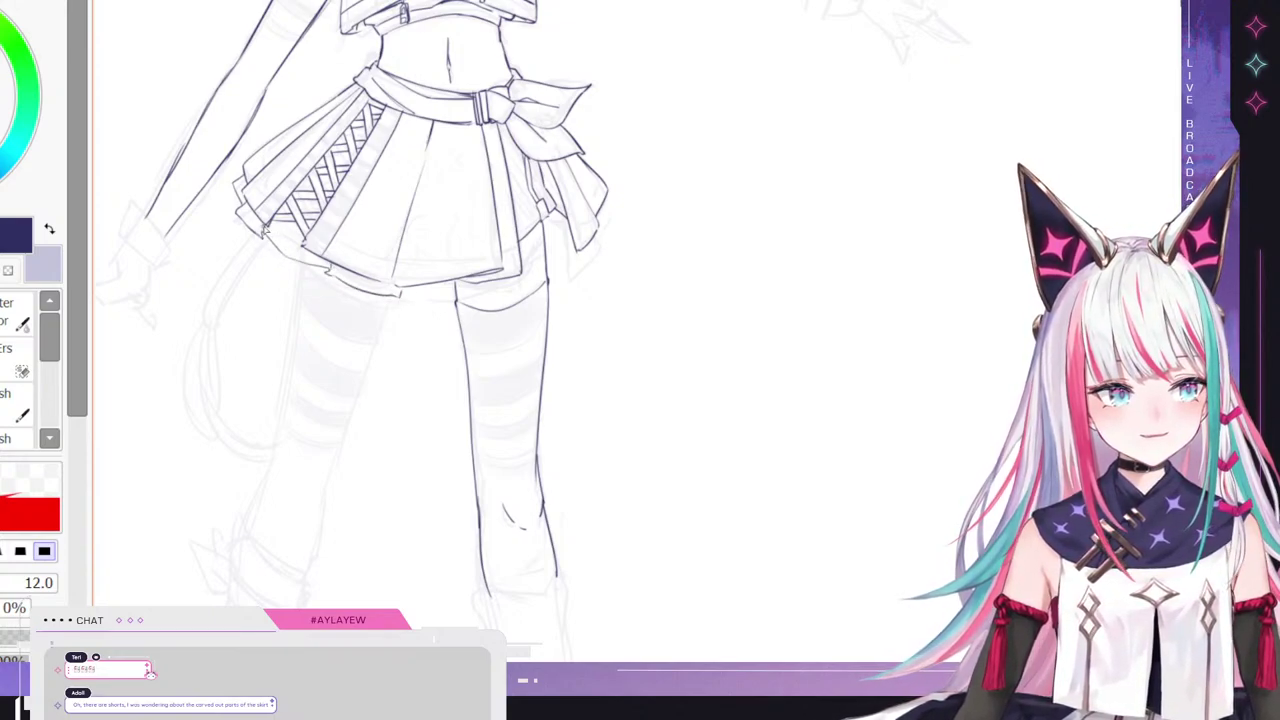
{"action": "mouse_move", "coordinate": [407, 301]}
{"action": "left_mouse_down"}
{"action": "mouse_move", "coordinate": [512, 295]}
{"action": "mouse_move", "coordinate": [530, 281]}
{"action": "left_mouse_up"}
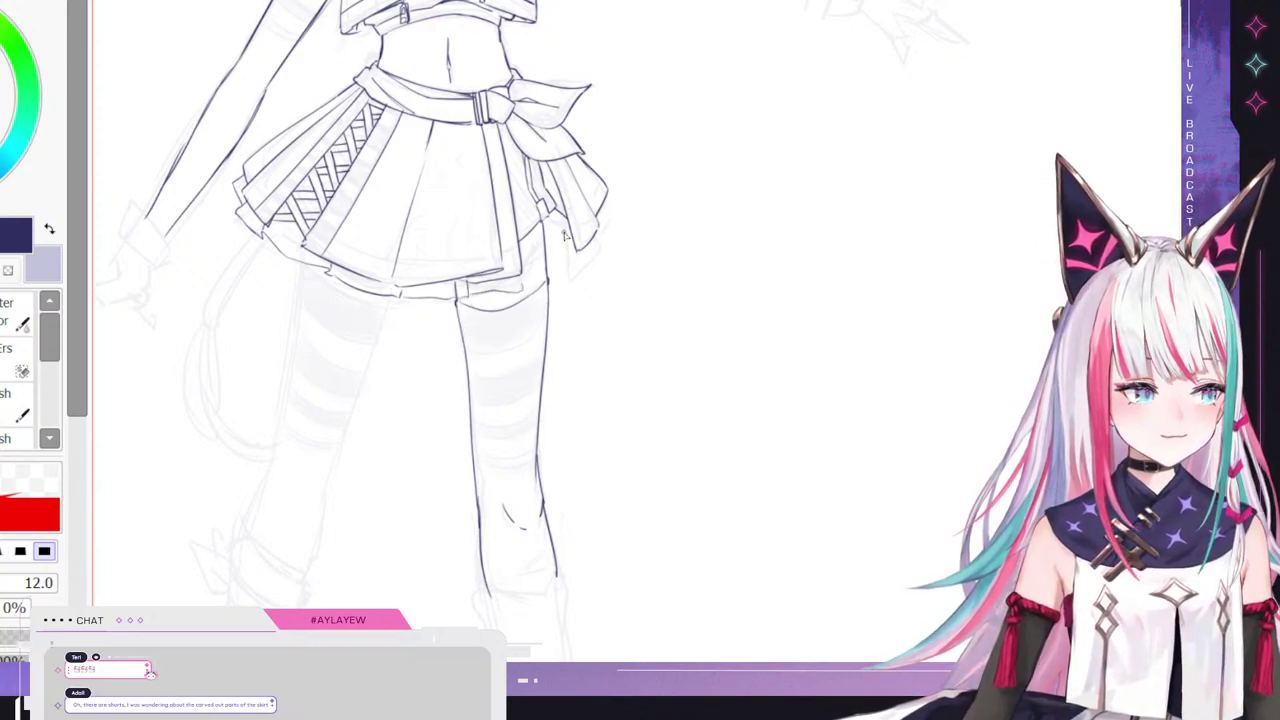
{"action": "mouse_move", "coordinate": [550, 170]}
{"action": "left_mouse_down"}
{"action": "mouse_move", "coordinate": [575, 278]}
{"action": "mouse_move", "coordinate": [606, 195]}
{"action": "left_mouse_up"}
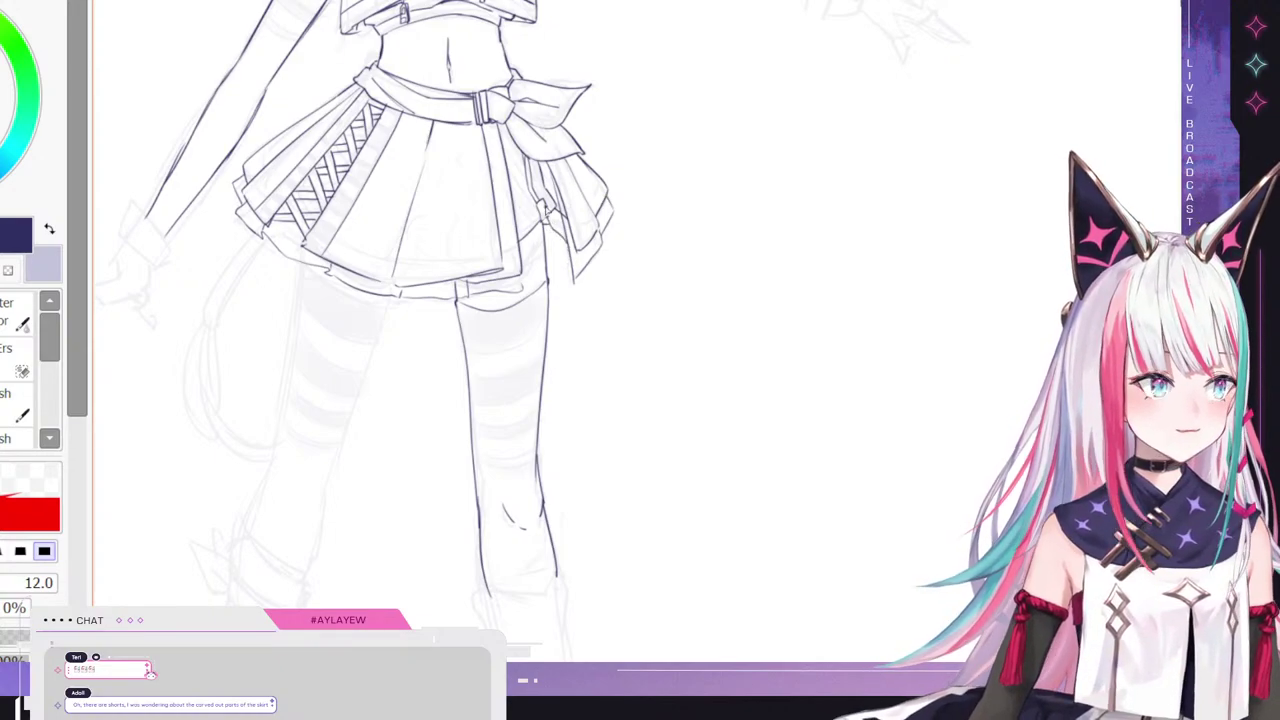
- Ink the outer contour of the laced-side leg from the skirt hem down past the knee
{"action": "scroll", "coordinate": [380, 369], "scroll_direction": "down", "scroll_amount": 4}
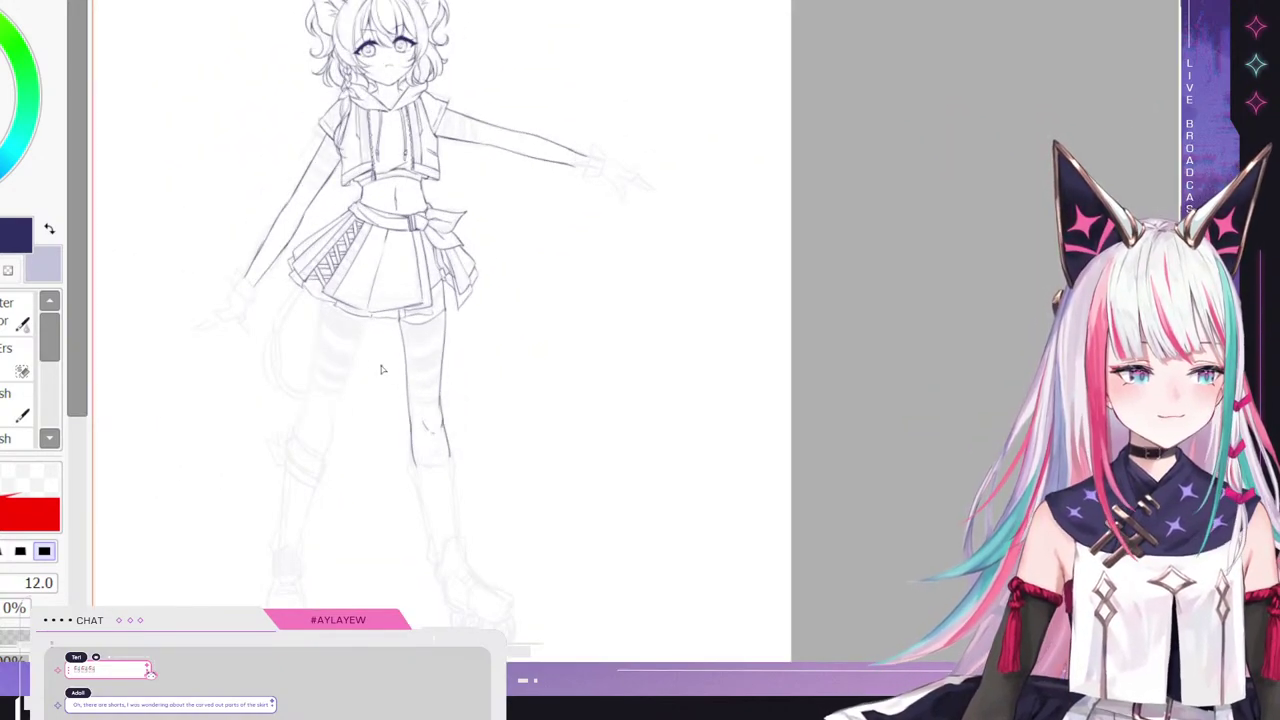
{"action": "scroll", "coordinate": [395, 324], "scroll_direction": "up", "scroll_amount": 2}
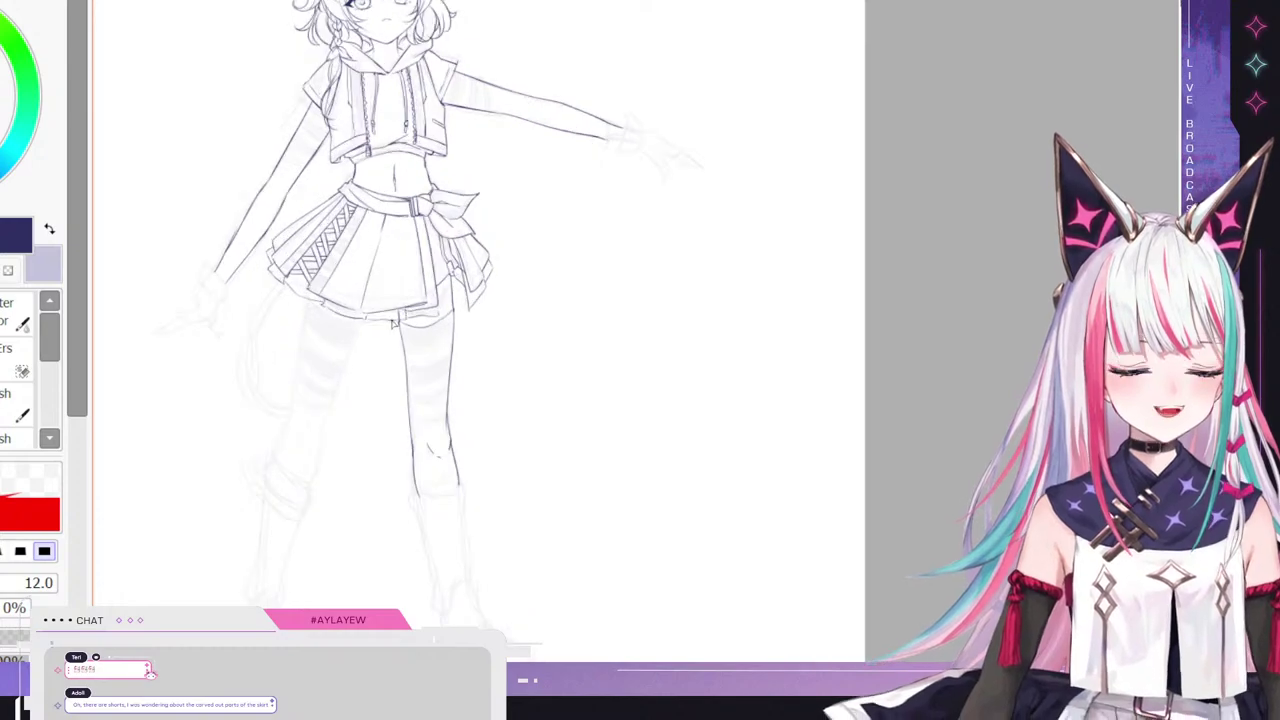
{"action": "scroll", "coordinate": [399, 287], "scroll_direction": "down", "scroll_amount": 2}
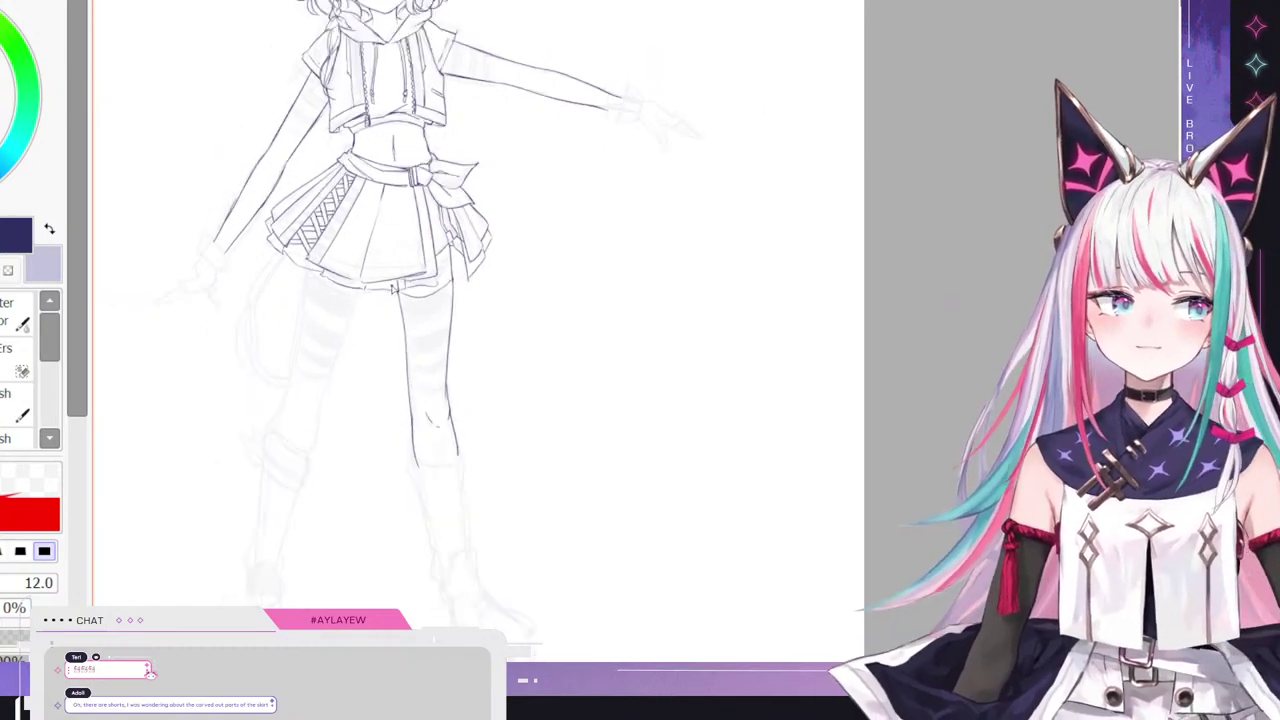
{"action": "scroll", "coordinate": [428, 466], "scroll_direction": "up", "scroll_amount": 2}
{"action": "scroll", "coordinate": [250, 250], "scroll_direction": "down", "scroll_amount": 1}
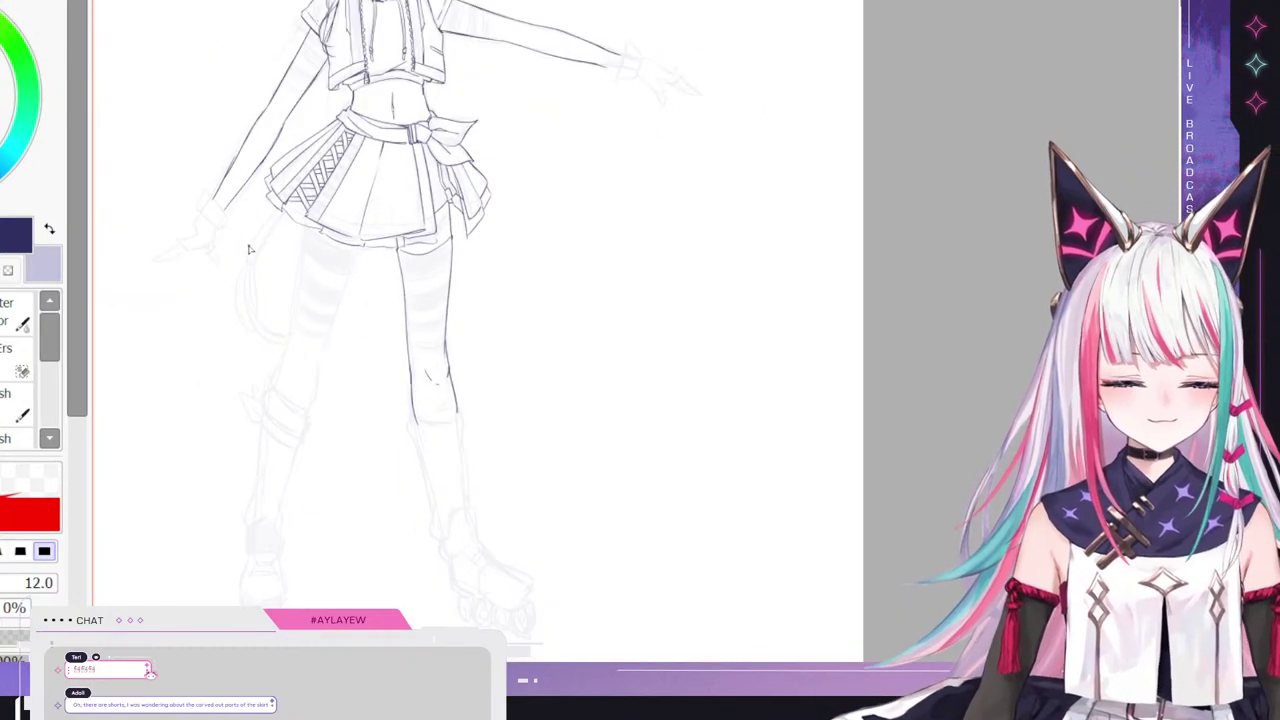
{"action": "scroll", "coordinate": [265, 255], "scroll_direction": "up", "scroll_amount": 2}
{"action": "left_click_drag", "start_coordinate": [341, 215], "coordinate": [300, 424]}
{"action": "key", "text": "ctrl+z"}
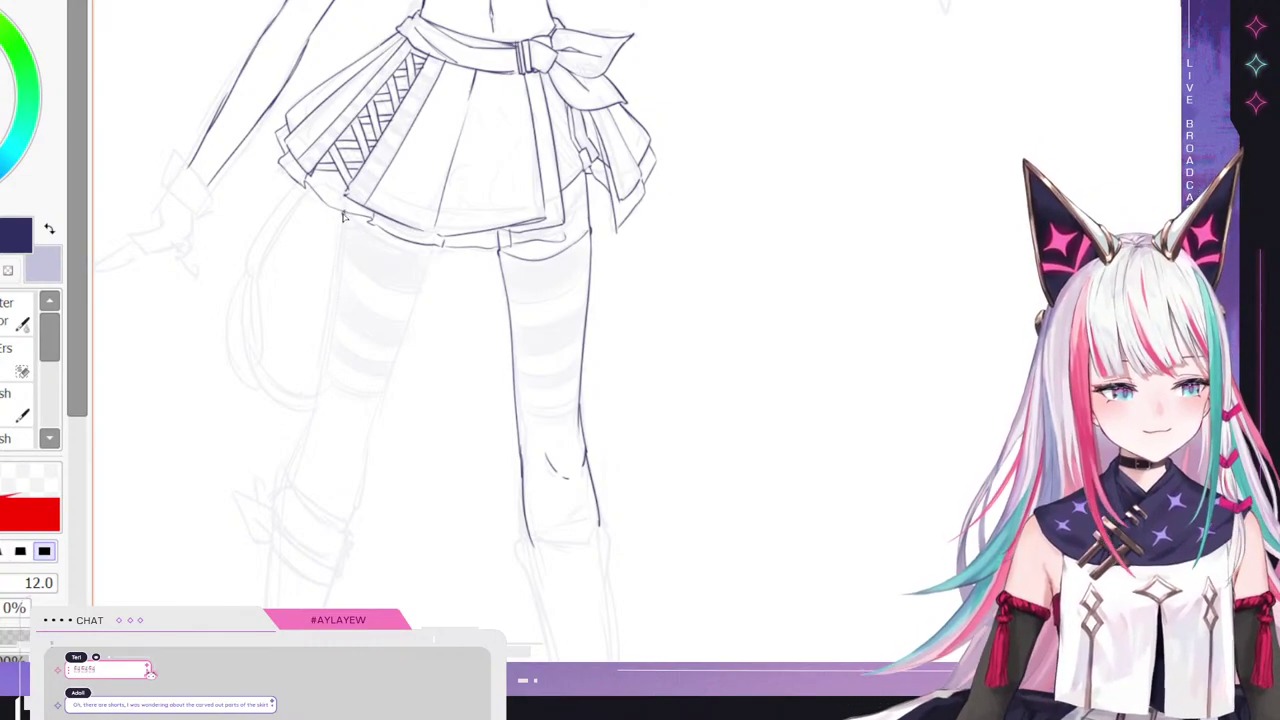
{"action": "mouse_move", "coordinate": [341, 238]}
{"action": "left_mouse_down"}
{"action": "mouse_move", "coordinate": [313, 418]}
{"action": "mouse_move", "coordinate": [288, 484]}
{"action": "left_mouse_up"}
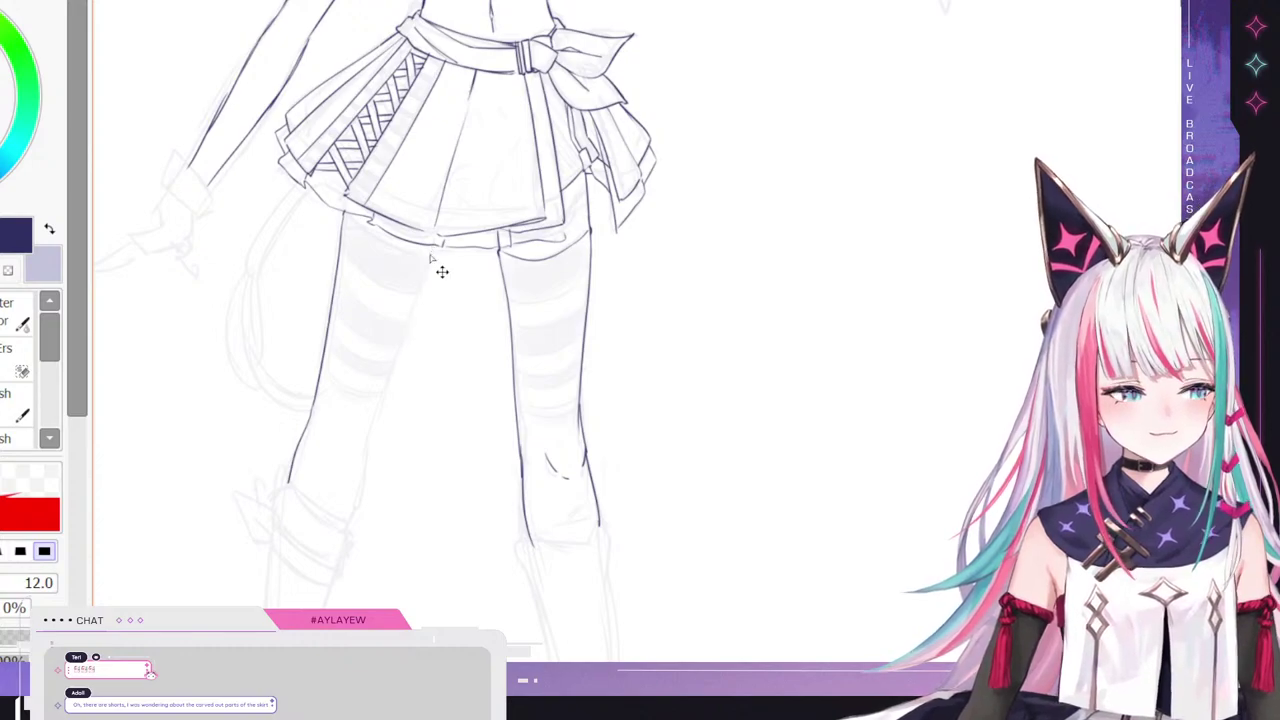
- Ink the inner contour of the laced-side leg from the hem to below the knee and add the kneecap marks
{"action": "left_click_drag", "start_coordinate": [434, 248], "coordinate": [364, 440]}
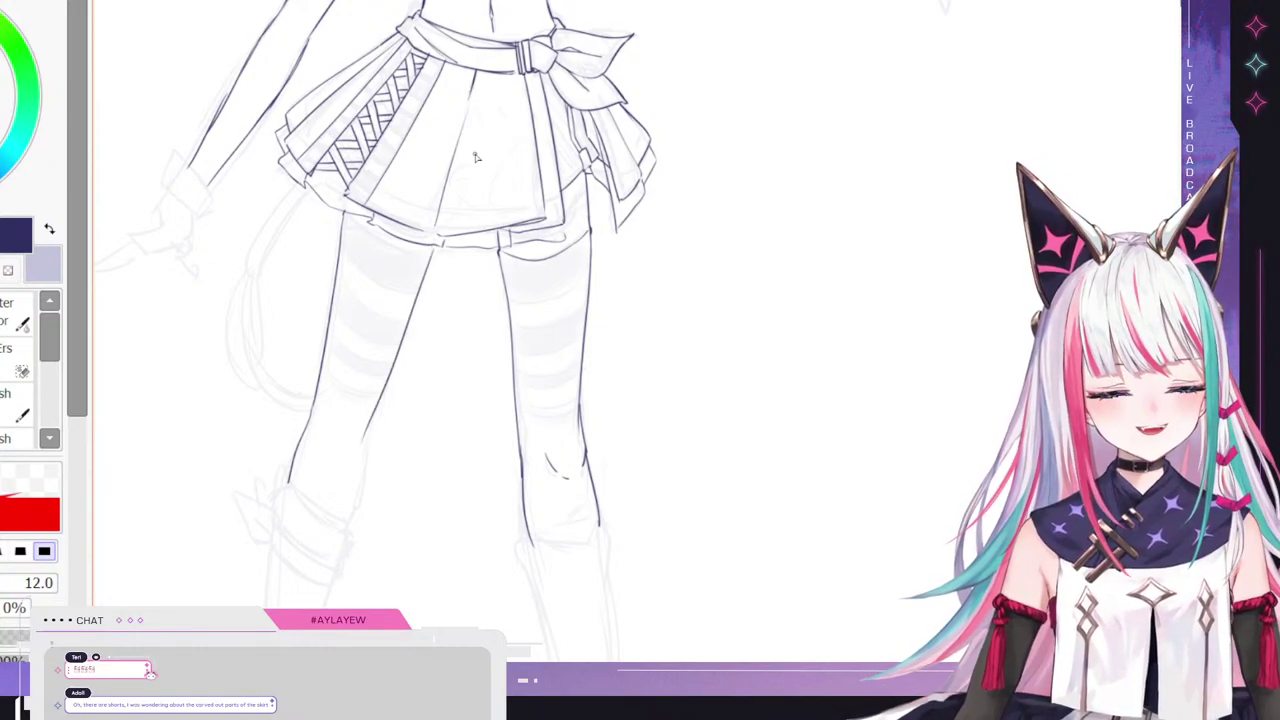
{"action": "key", "text": "ctrl+z"}
{"action": "left_click_drag", "start_coordinate": [434, 248], "coordinate": [363, 438]}
{"action": "key", "text": "ctrl+z"}
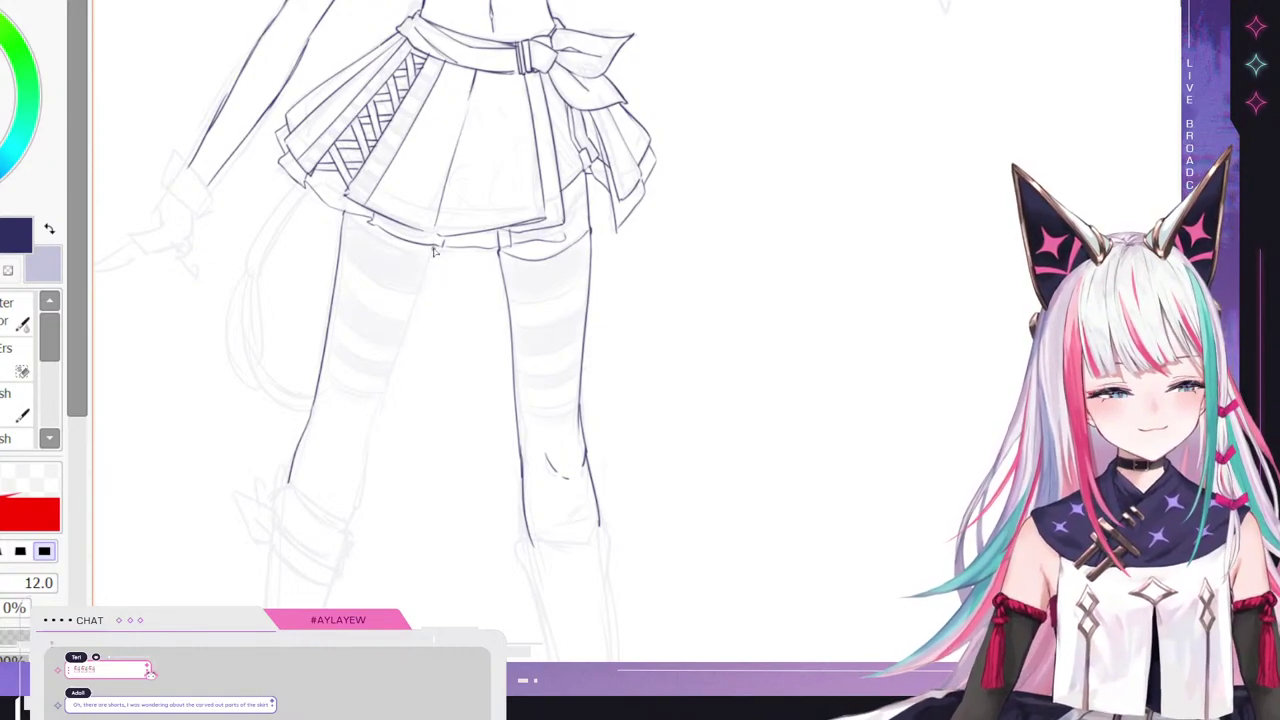
{"action": "mouse_move", "coordinate": [432, 251]}
{"action": "left_mouse_down"}
{"action": "mouse_move", "coordinate": [360, 447]}
{"action": "mouse_move", "coordinate": [368, 415]}
{"action": "mouse_move", "coordinate": [346, 526]}
{"action": "left_mouse_up"}
{"action": "key", "text": "ctrl+z"}
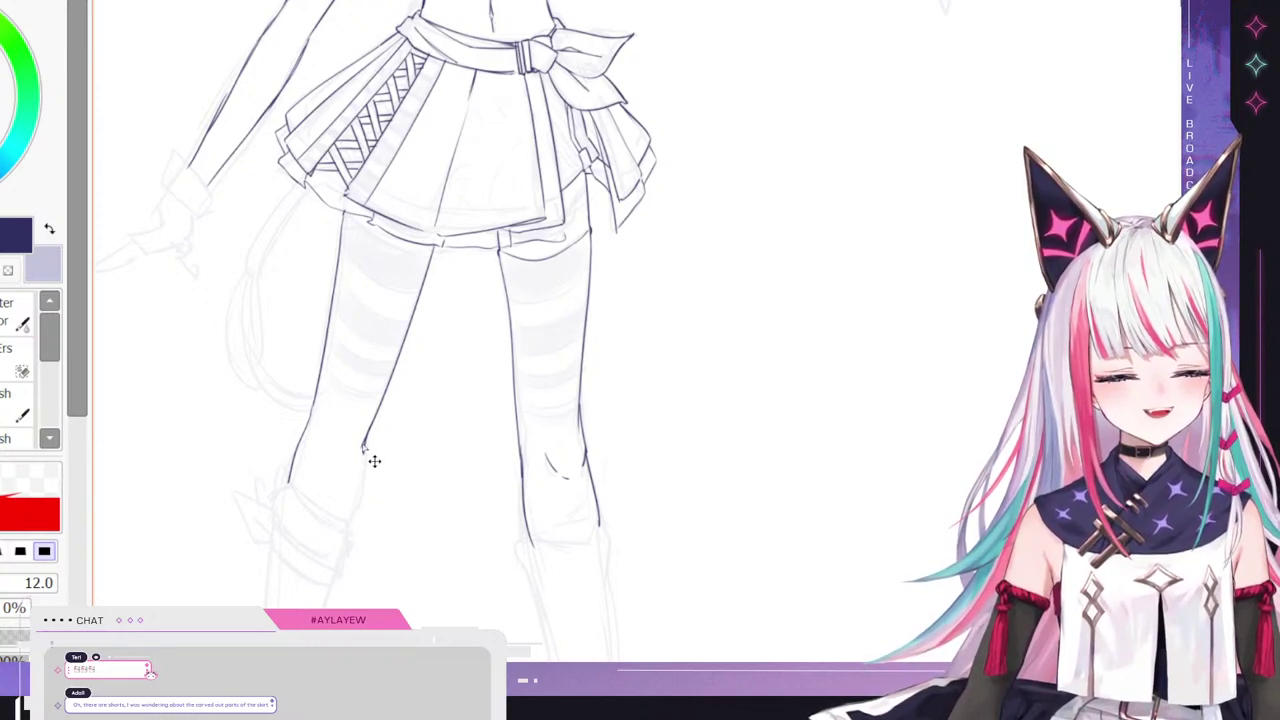
{"action": "left_click_drag", "start_coordinate": [364, 446], "coordinate": [349, 513]}
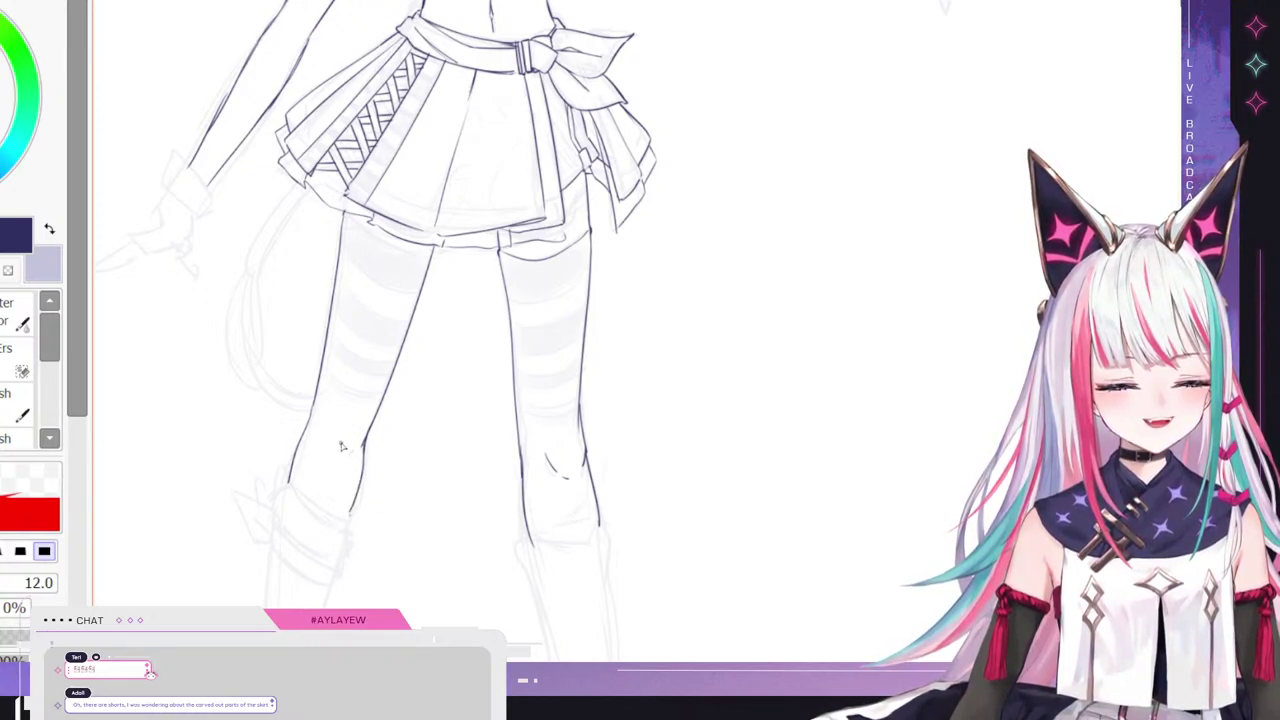
{"action": "left_click_drag", "start_coordinate": [327, 456], "coordinate": [325, 421]}
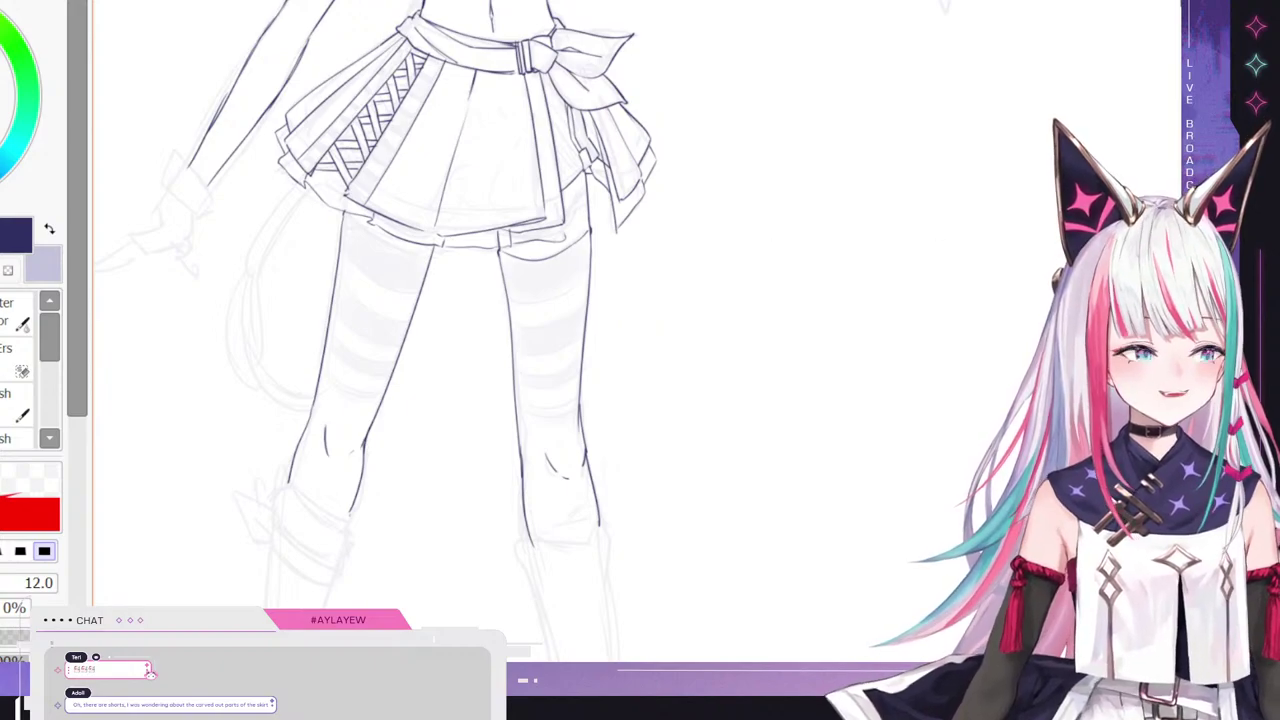
{"action": "scroll", "coordinate": [818, 167], "scroll_direction": "down", "scroll_amount": 1}
{"action": "left_click_drag", "start_coordinate": [785, 91], "coordinate": [910, 480]}
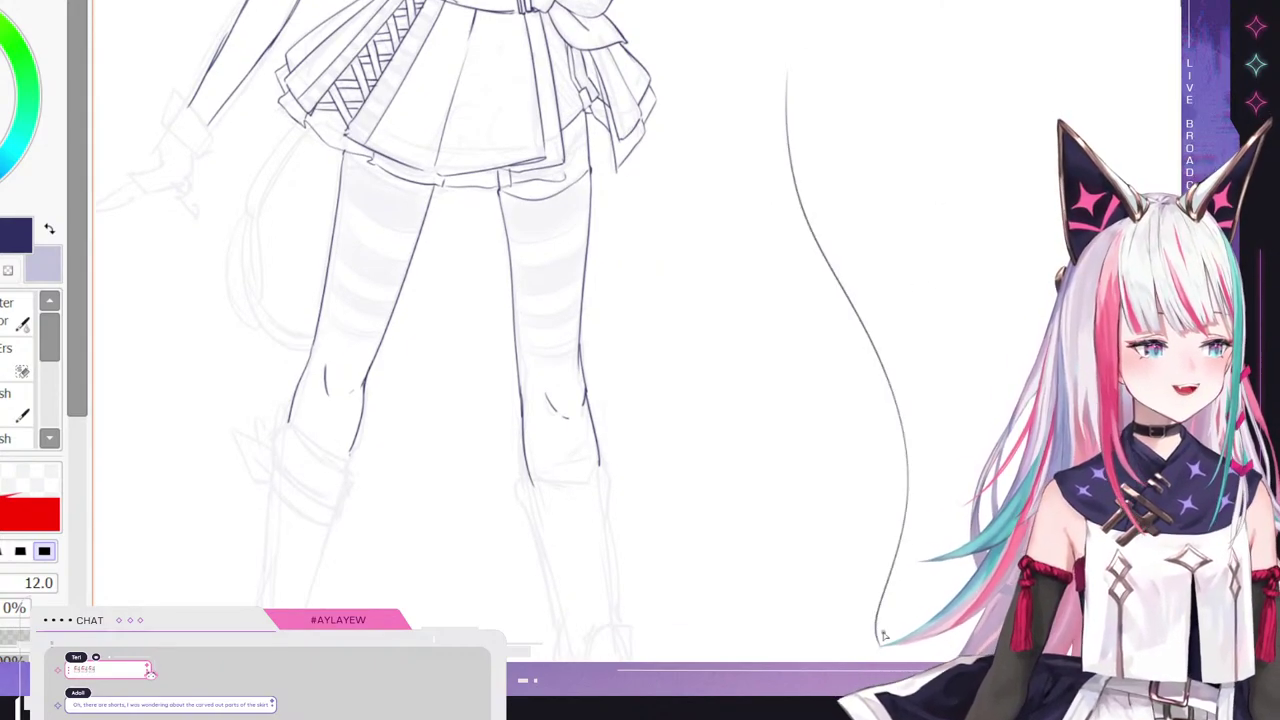
{"action": "key", "text": "ctrl+z"}
- Ink the two-layered cloth band wrapped around the laced-side leg just below the knee
{"action": "scroll", "coordinate": [910, 480], "scroll_direction": "down", "scroll_amount": 3}
{"action": "scroll", "coordinate": [290, 314], "scroll_direction": "up", "scroll_amount": 1}
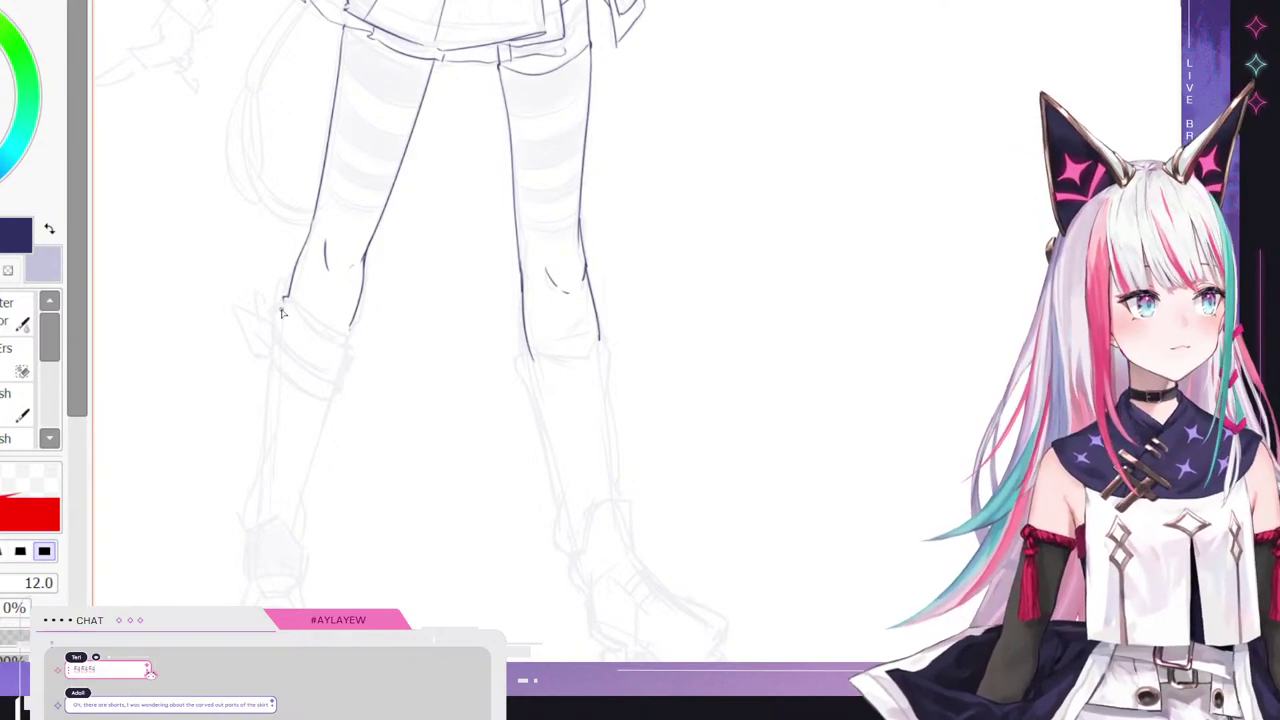
{"action": "left_click_drag", "start_coordinate": [287, 296], "coordinate": [346, 335]}
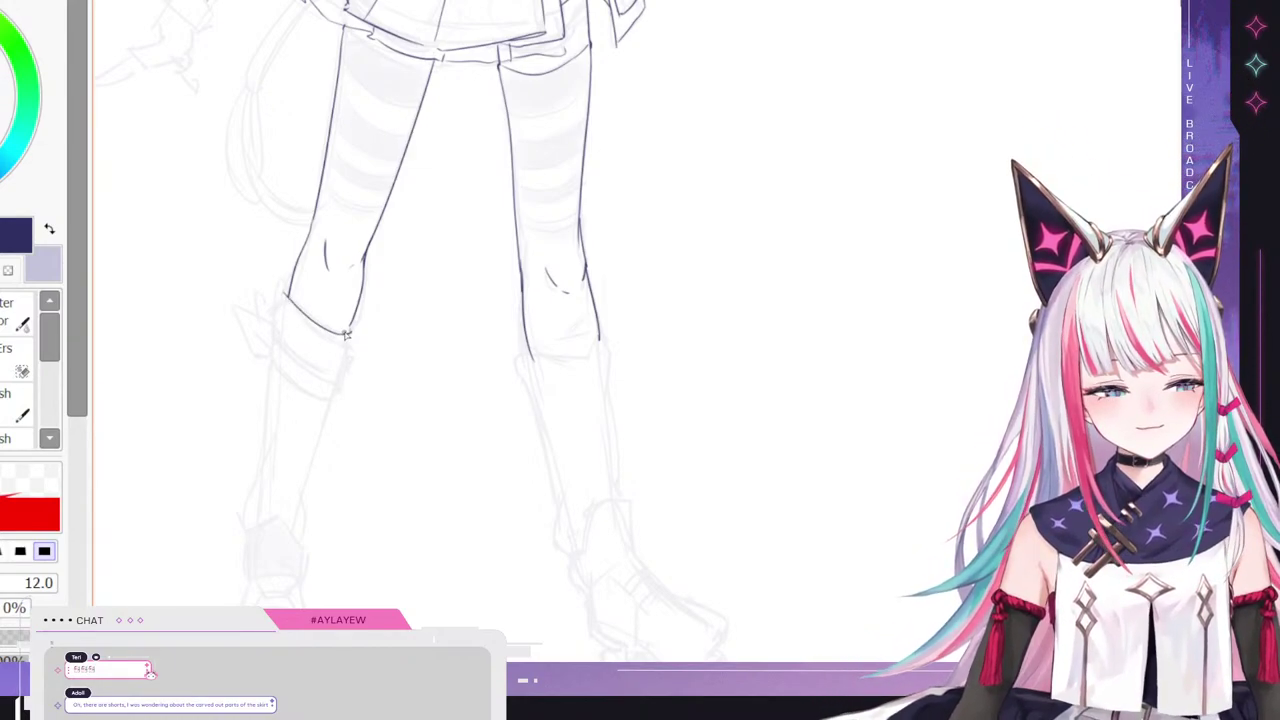
{"action": "left_click_drag", "start_coordinate": [281, 291], "coordinate": [281, 318]}
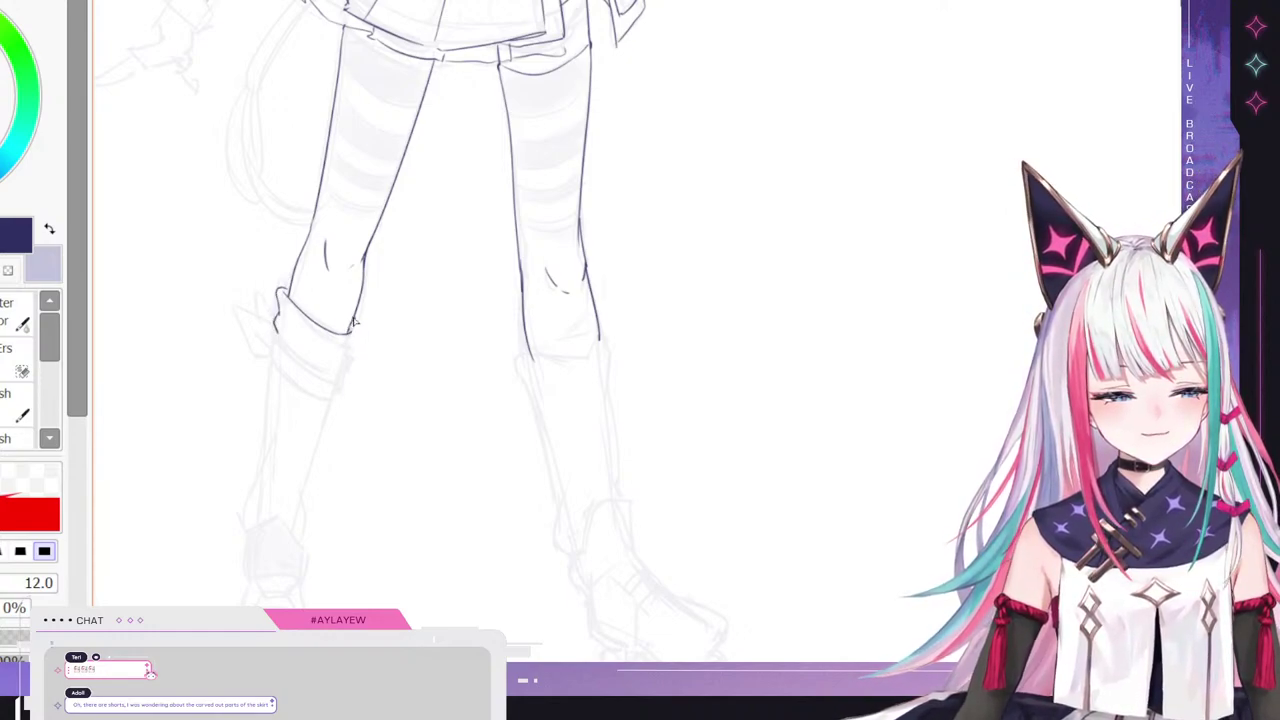
{"action": "left_click_drag", "start_coordinate": [322, 333], "coordinate": [352, 352]}
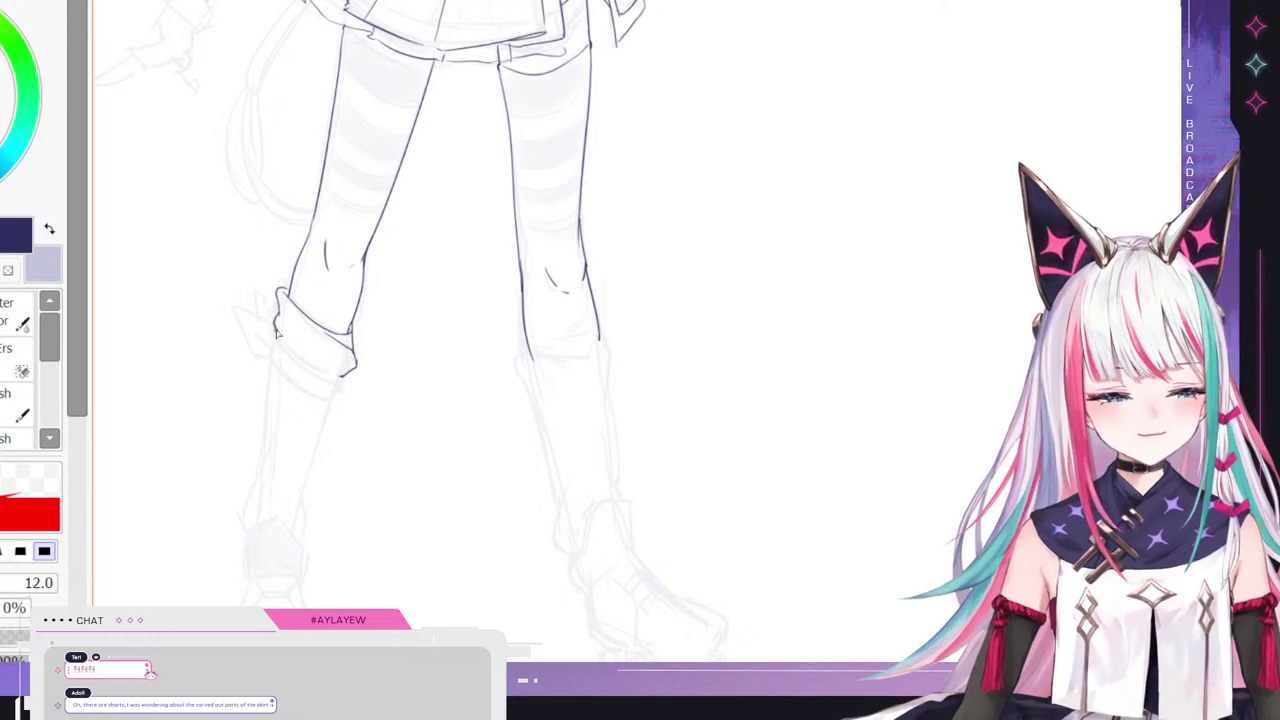
{"action": "left_click_drag", "start_coordinate": [280, 336], "coordinate": [348, 378]}
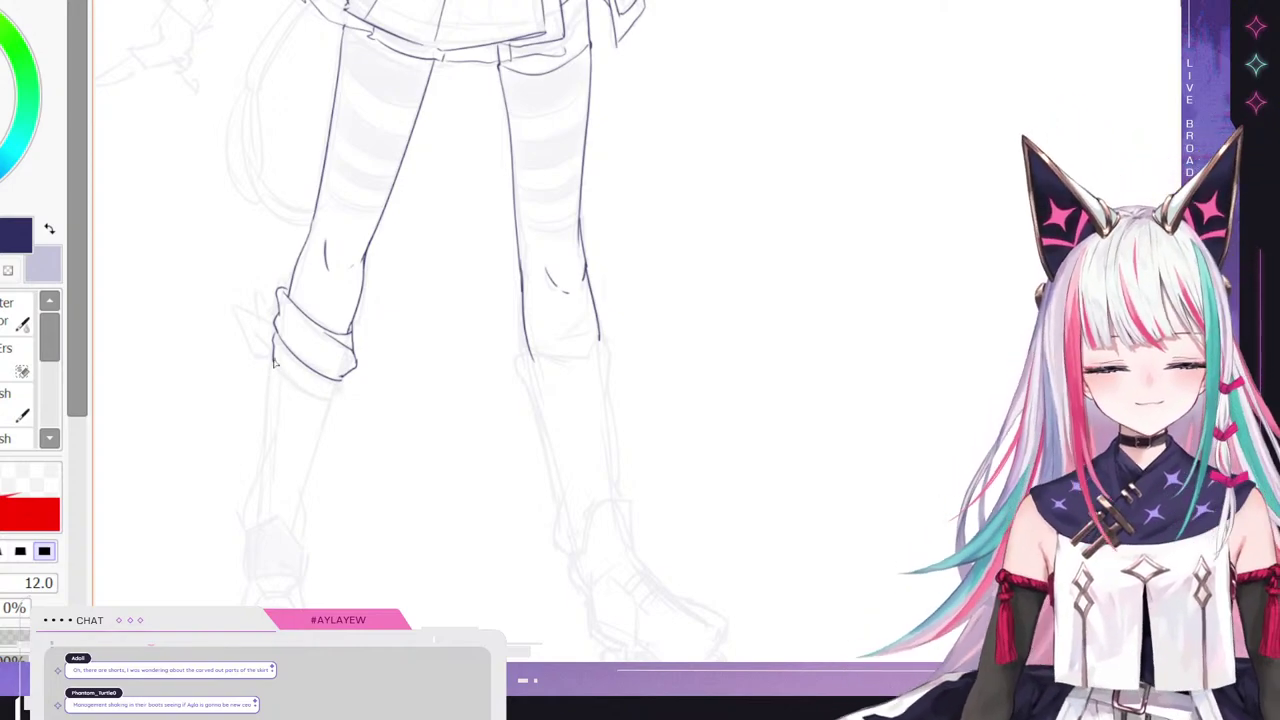
{"action": "mouse_move", "coordinate": [276, 358]}
{"action": "left_mouse_down"}
{"action": "mouse_move", "coordinate": [334, 398]}
{"action": "mouse_move", "coordinate": [342, 381]}
{"action": "left_mouse_up"}
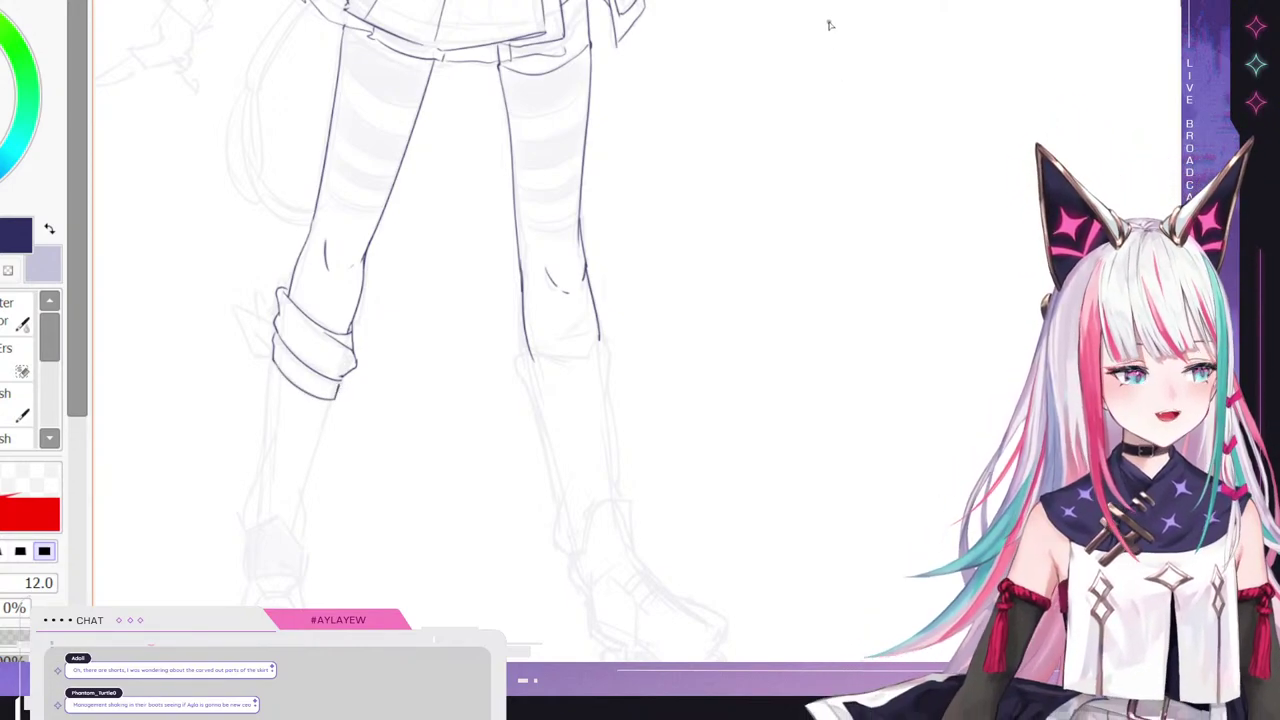
{"action": "mouse_move", "coordinate": [836, 28]}
{"action": "left_mouse_down"}
{"action": "mouse_move", "coordinate": [365, 605]}
{"action": "mouse_move", "coordinate": [482, 170]}
{"action": "mouse_move", "coordinate": [950, 572]}
{"action": "mouse_move", "coordinate": [666, 254]}
{"action": "mouse_move", "coordinate": [212, 522]}
{"action": "left_mouse_up"}
{"action": "key", "text": "ctrl+z"}
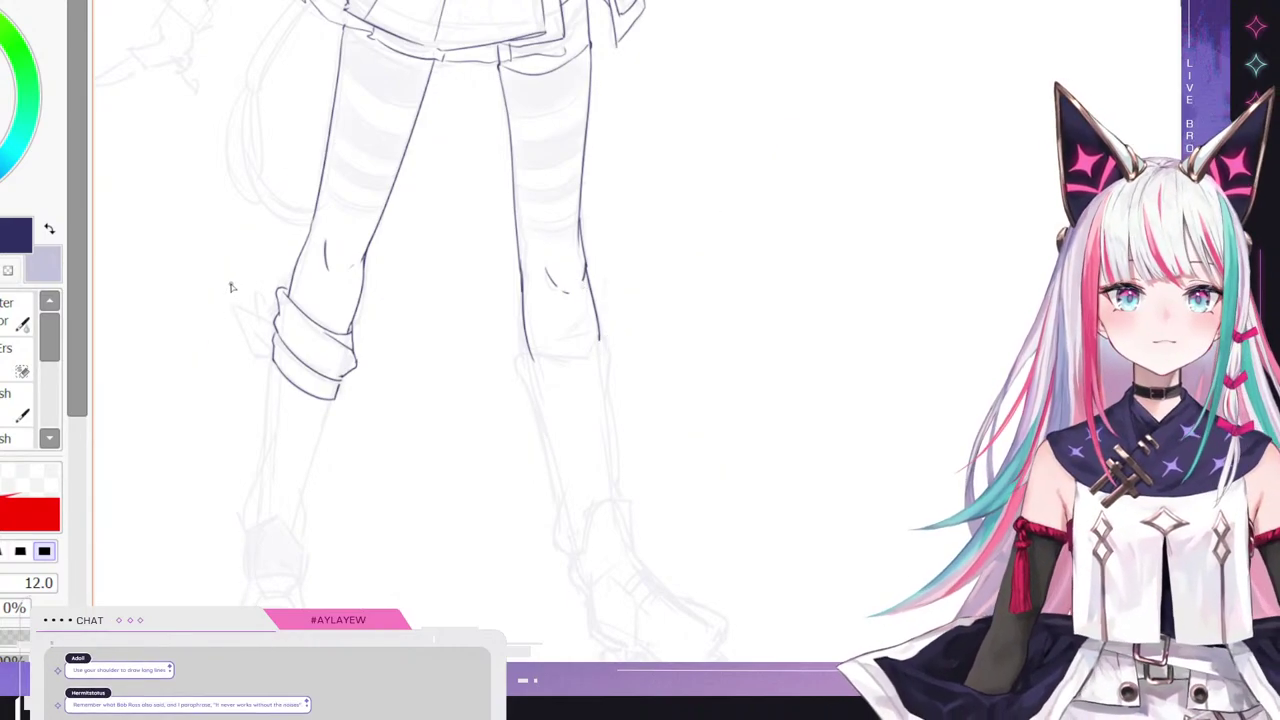
- Ink the two pointed knot tails on the outer side of the leg band, with a fold line in the larger one
{"action": "scroll", "coordinate": [278, 340], "scroll_direction": "up", "scroll_amount": 4}
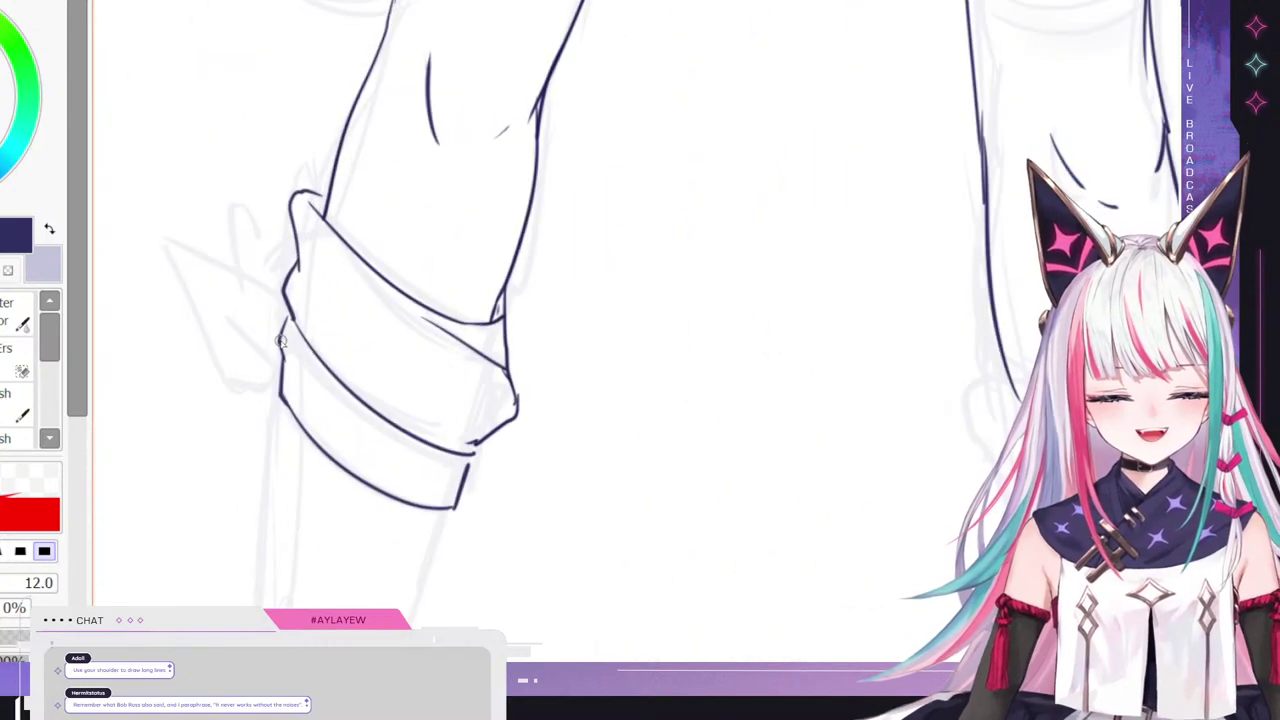
{"action": "mouse_move", "coordinate": [282, 356]}
{"action": "left_mouse_down"}
{"action": "mouse_move", "coordinate": [243, 329]}
{"action": "mouse_move", "coordinate": [213, 273]}
{"action": "mouse_move", "coordinate": [236, 266]}
{"action": "mouse_move", "coordinate": [197, 257]}
{"action": "left_mouse_up"}
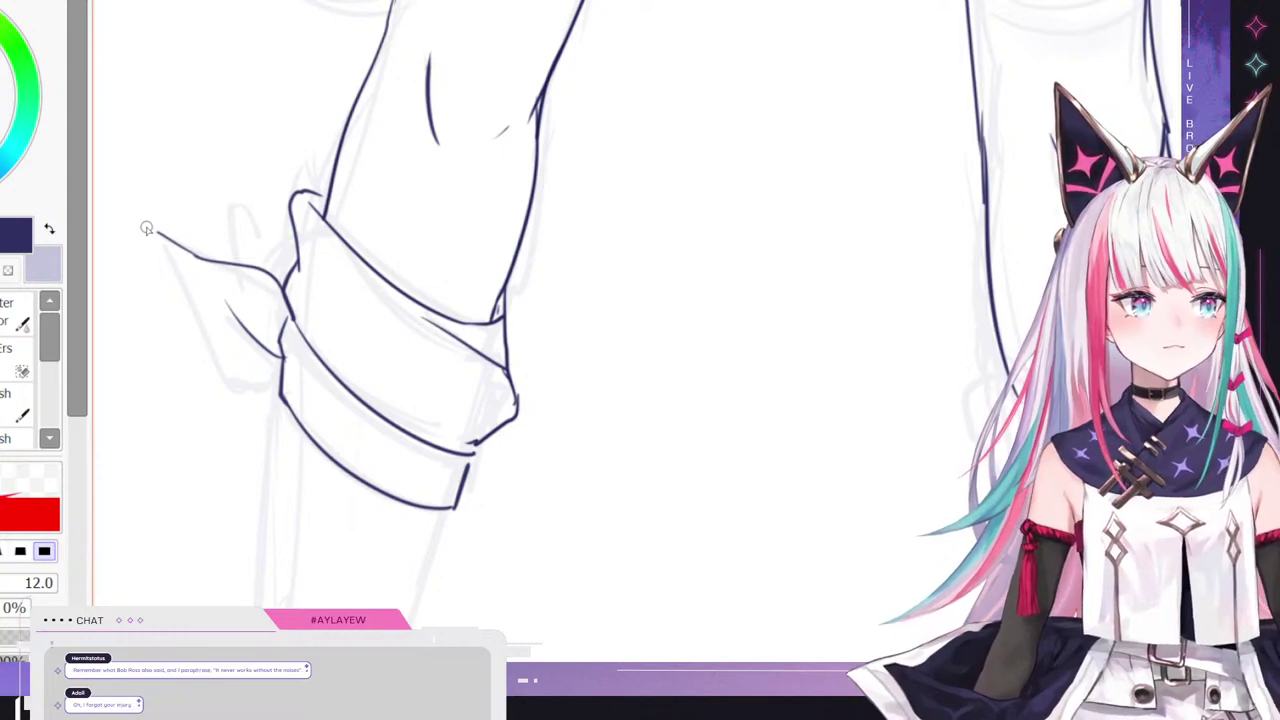
{"action": "key", "text": "ctrl+z"}
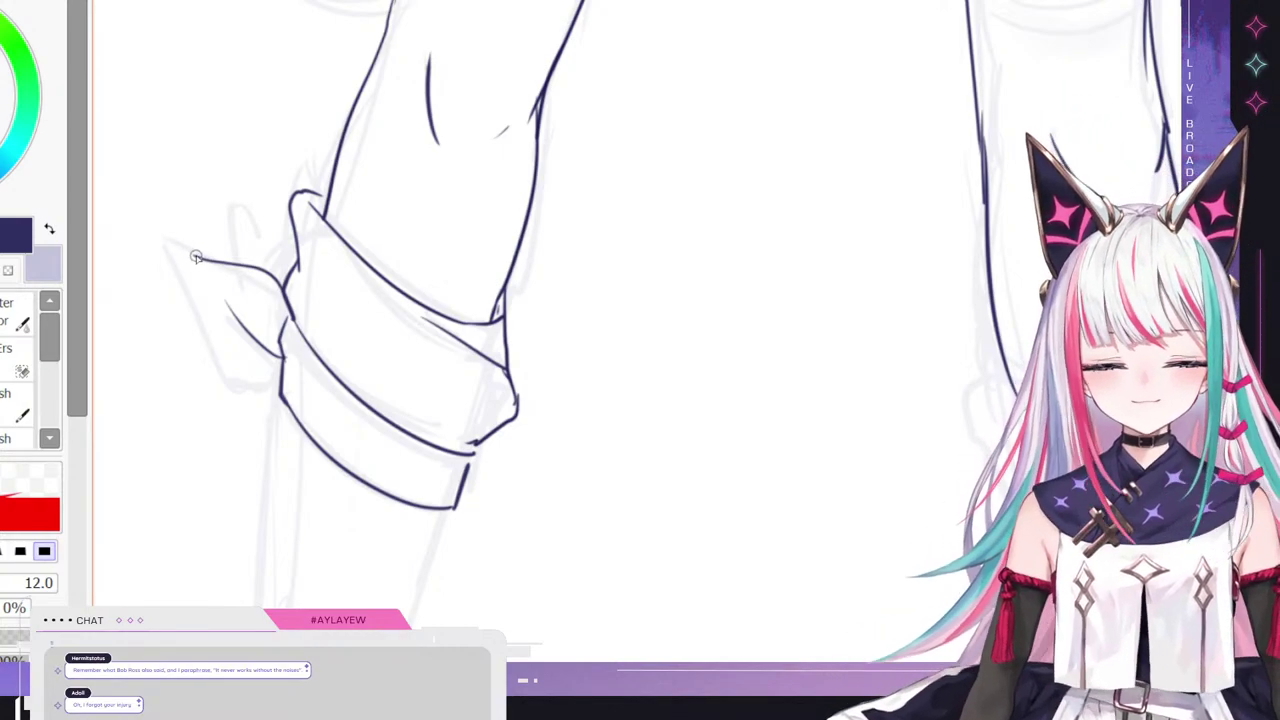
{"action": "mouse_move", "coordinate": [195, 256]}
{"action": "left_mouse_down"}
{"action": "mouse_move", "coordinate": [169, 239]}
{"action": "mouse_move", "coordinate": [212, 379]}
{"action": "mouse_move", "coordinate": [272, 382]}
{"action": "left_mouse_up"}
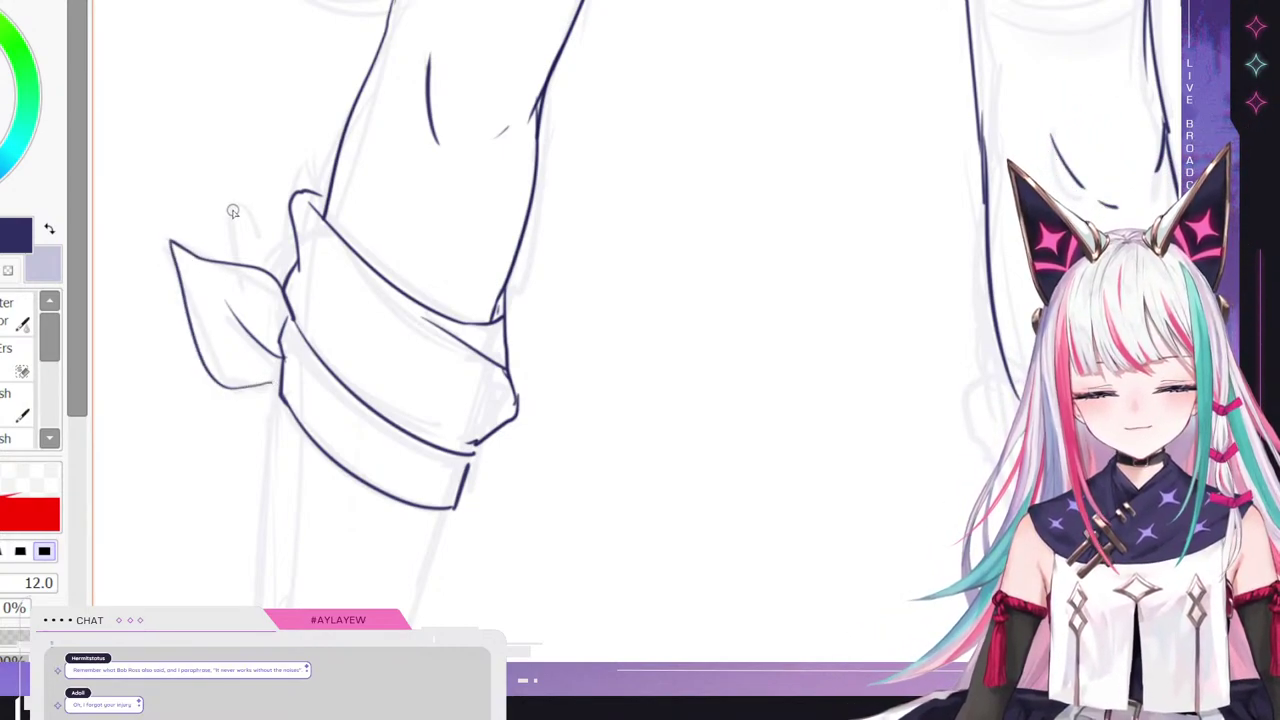
{"action": "mouse_move", "coordinate": [240, 266]}
{"action": "left_mouse_down"}
{"action": "mouse_move", "coordinate": [233, 194]}
{"action": "mouse_move", "coordinate": [288, 227]}
{"action": "mouse_move", "coordinate": [297, 255]}
{"action": "mouse_move", "coordinate": [266, 214]}
{"action": "left_mouse_up"}
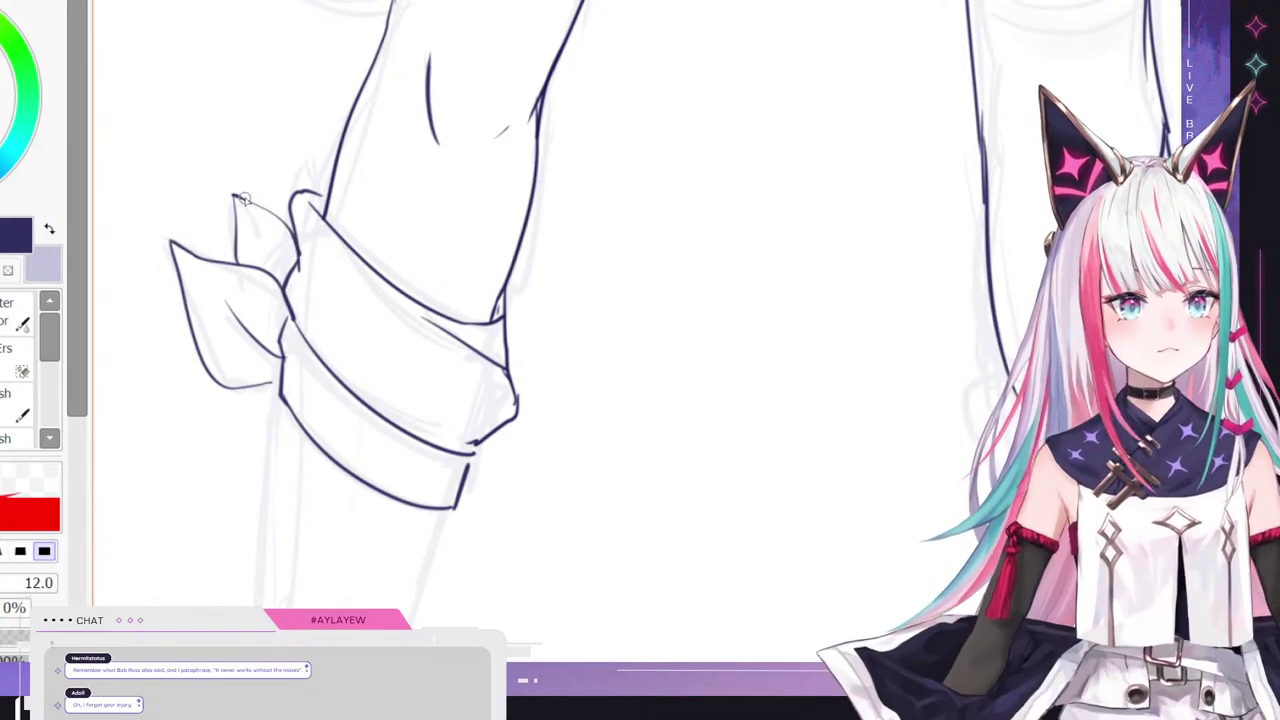
- Ink both lower-leg contours from the band down to the flared ankle opening, adding the fold lines near the ankle
{"action": "scroll", "coordinate": [383, 323], "scroll_direction": "down", "scroll_amount": 1}
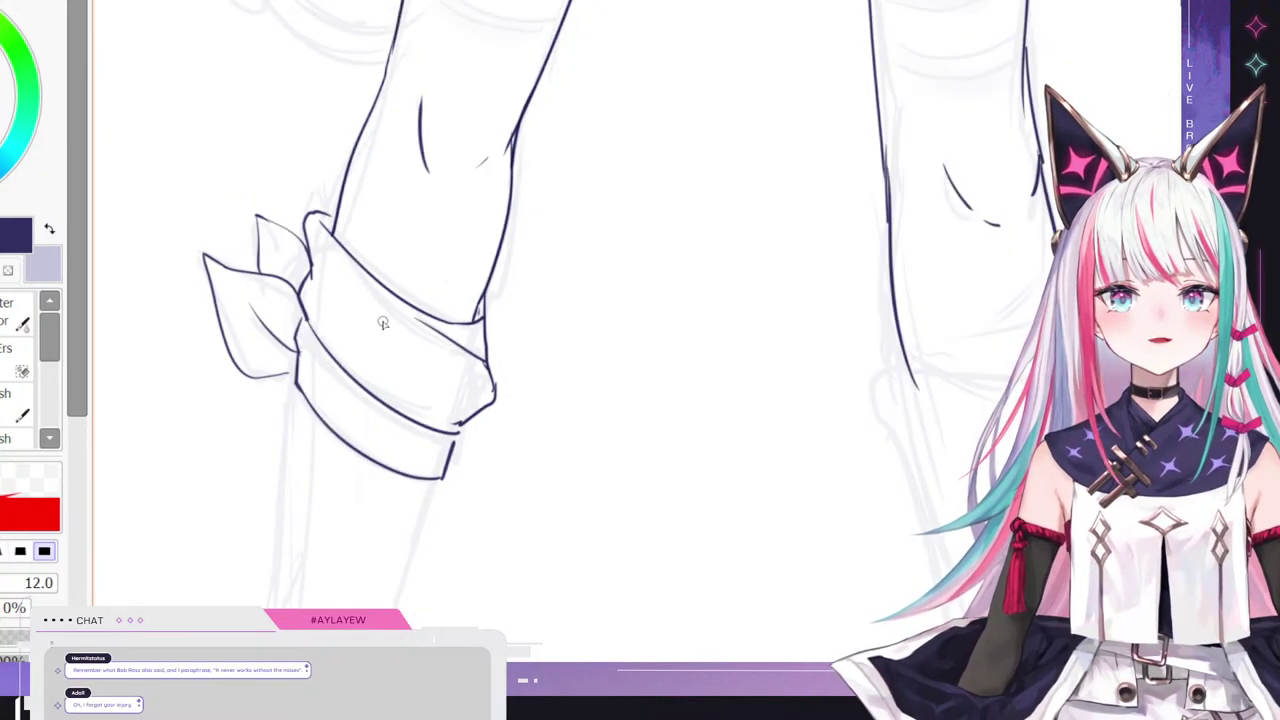
{"action": "scroll", "coordinate": [383, 323], "scroll_direction": "down", "scroll_amount": 4}
{"action": "scroll", "coordinate": [445, 407], "scroll_direction": "up", "scroll_amount": 3}
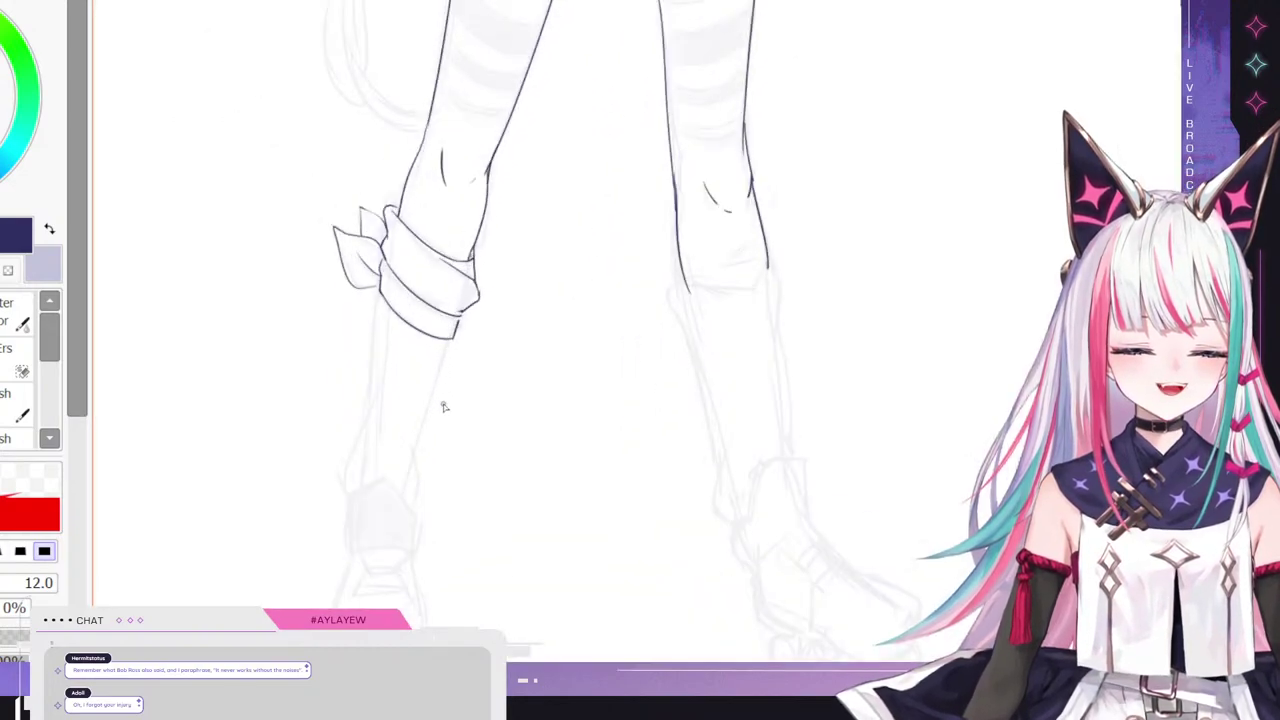
{"action": "scroll", "coordinate": [467, 437], "scroll_direction": "up", "scroll_amount": 1}
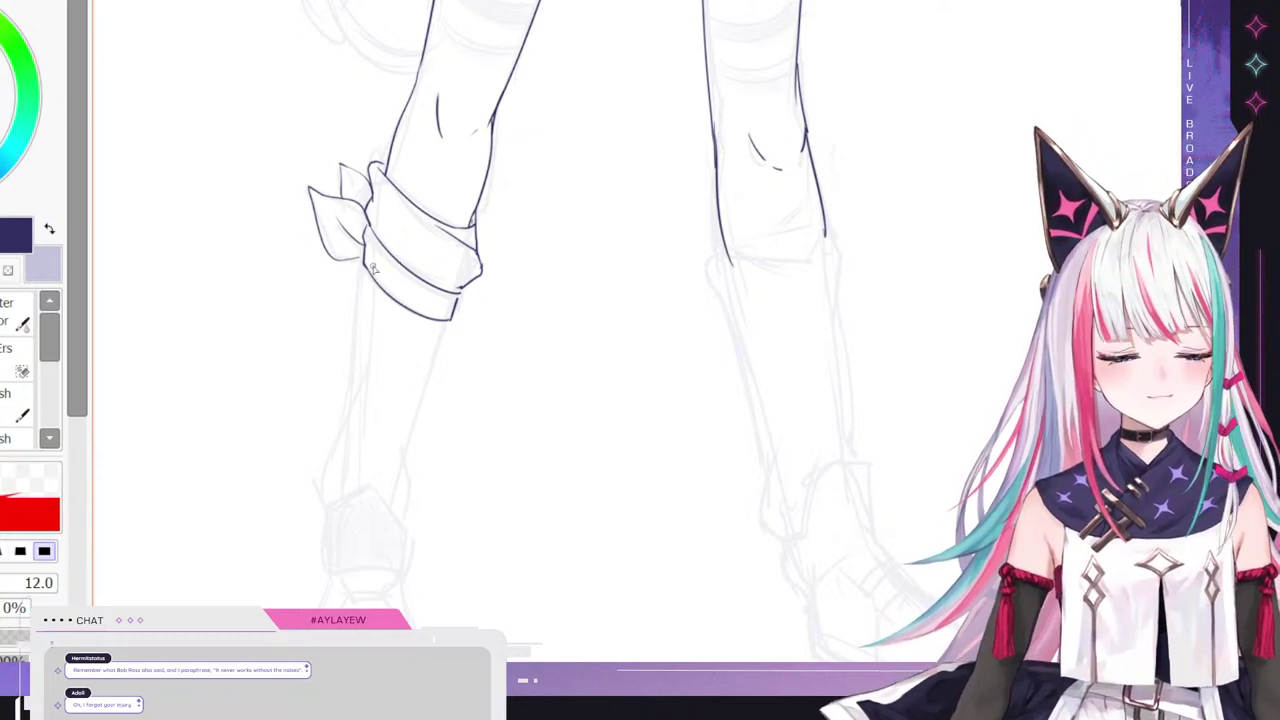
{"action": "left_click_drag", "start_coordinate": [364, 262], "coordinate": [316, 437]}
{"action": "key", "text": "ctrl+z"}
{"action": "left_click_drag", "start_coordinate": [353, 308], "coordinate": [334, 437]}
{"action": "mouse_move", "coordinate": [368, 368]}
{"action": "left_mouse_down"}
{"action": "mouse_move", "coordinate": [315, 465]}
{"action": "mouse_move", "coordinate": [316, 530]}
{"action": "left_mouse_up"}
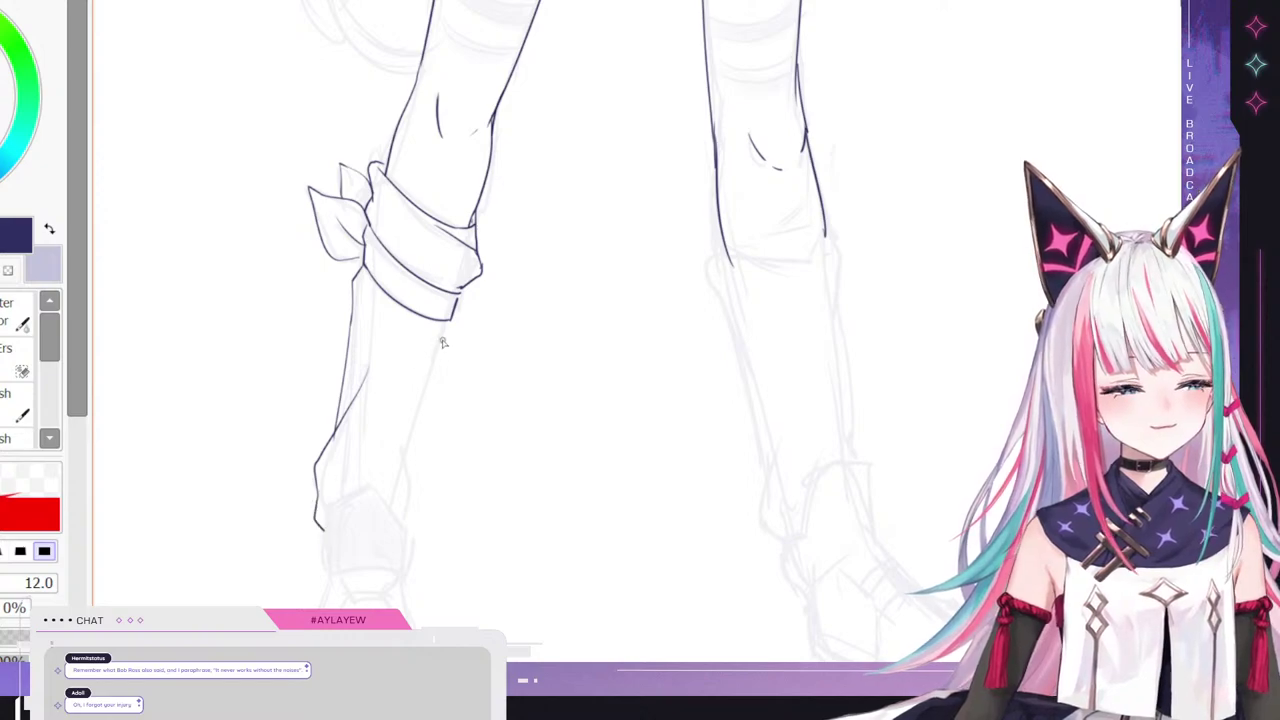
{"action": "mouse_move", "coordinate": [447, 326]}
{"action": "left_mouse_down"}
{"action": "mouse_move", "coordinate": [405, 479]}
{"action": "mouse_move", "coordinate": [410, 527]}
{"action": "left_mouse_up"}
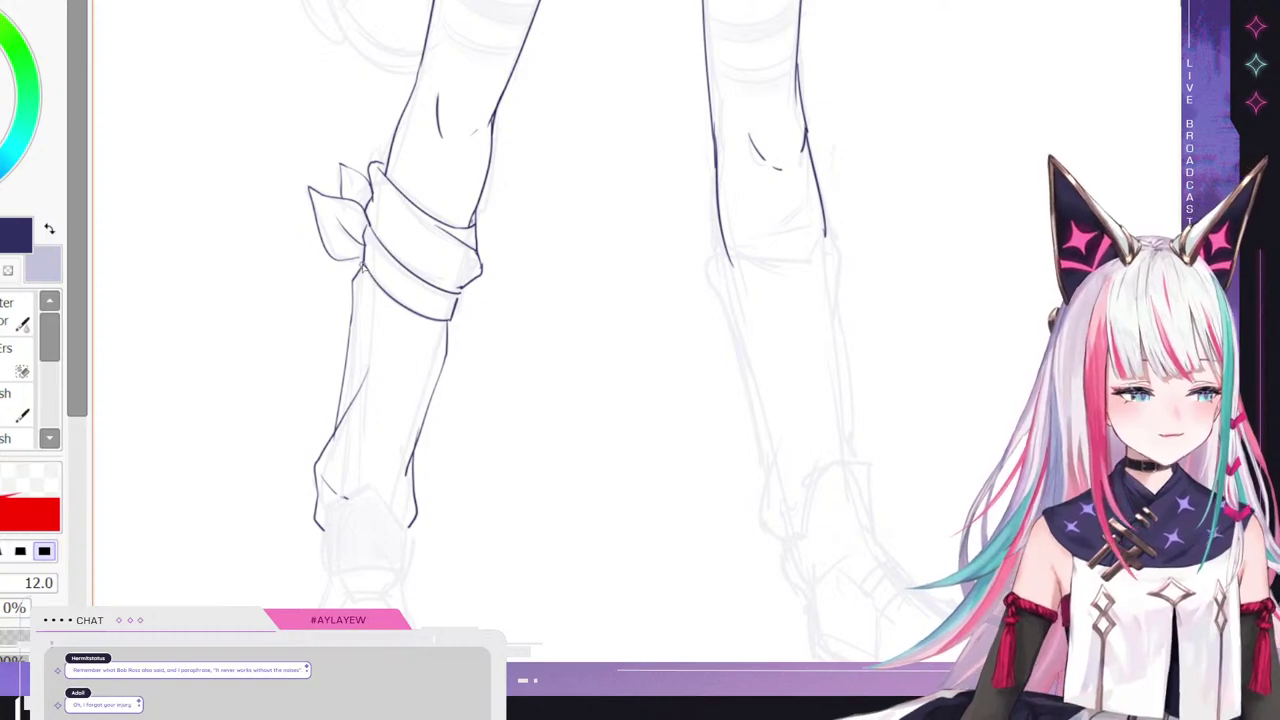
- Ink the ankle cuff of the front-facing skate with its pointed top edge, both sides and peaked lower edge
{"action": "scroll", "coordinate": [388, 253], "scroll_direction": "down", "scroll_amount": 4}
{"action": "scroll", "coordinate": [311, 314], "scroll_direction": "up", "scroll_amount": 4}
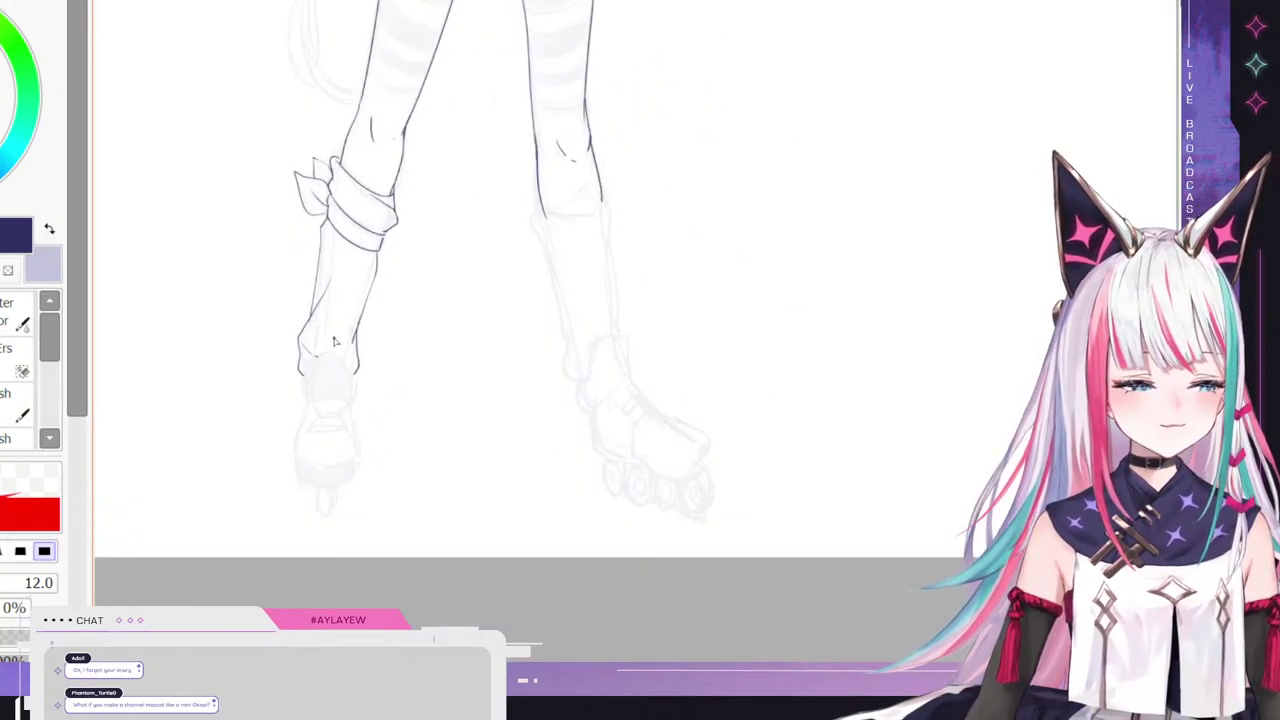
{"action": "scroll", "coordinate": [306, 366], "scroll_direction": "down", "scroll_amount": 3}
{"action": "scroll", "coordinate": [306, 343], "scroll_direction": "up", "scroll_amount": 4}
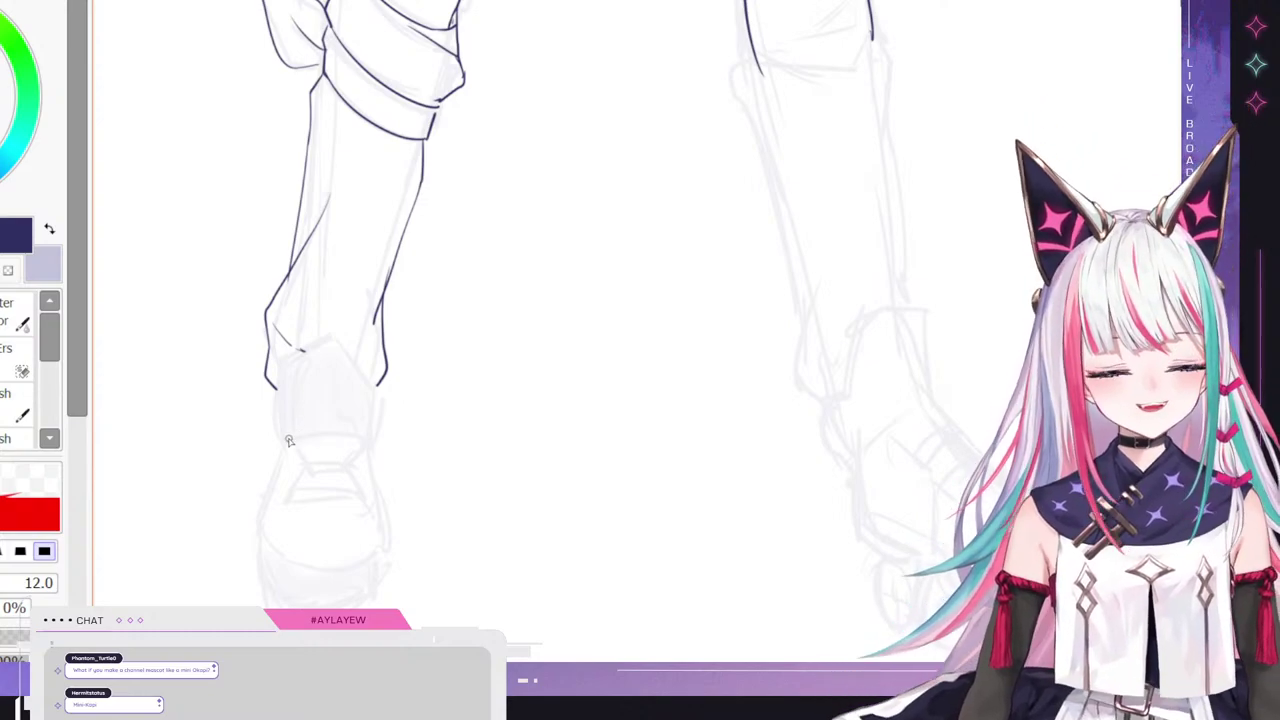
{"action": "mouse_move", "coordinate": [276, 442]}
{"action": "left_mouse_down"}
{"action": "mouse_move", "coordinate": [268, 387]}
{"action": "mouse_move", "coordinate": [324, 364]}
{"action": "mouse_move", "coordinate": [323, 342]}
{"action": "mouse_move", "coordinate": [329, 356]}
{"action": "mouse_move", "coordinate": [314, 368]}
{"action": "mouse_move", "coordinate": [338, 364]}
{"action": "mouse_move", "coordinate": [382, 392]}
{"action": "mouse_move", "coordinate": [368, 381]}
{"action": "mouse_move", "coordinate": [383, 397]}
{"action": "mouse_move", "coordinate": [377, 446]}
{"action": "left_mouse_up"}
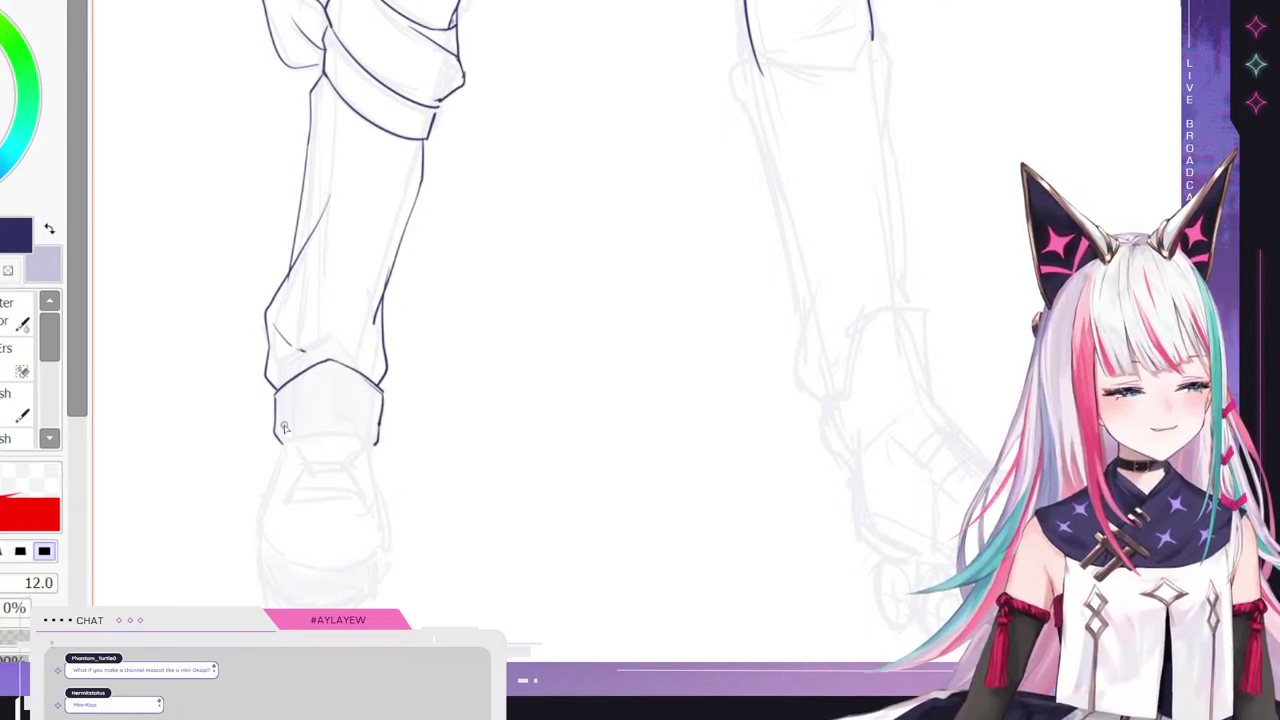
{"action": "left_click_drag", "start_coordinate": [272, 452], "coordinate": [270, 393]}
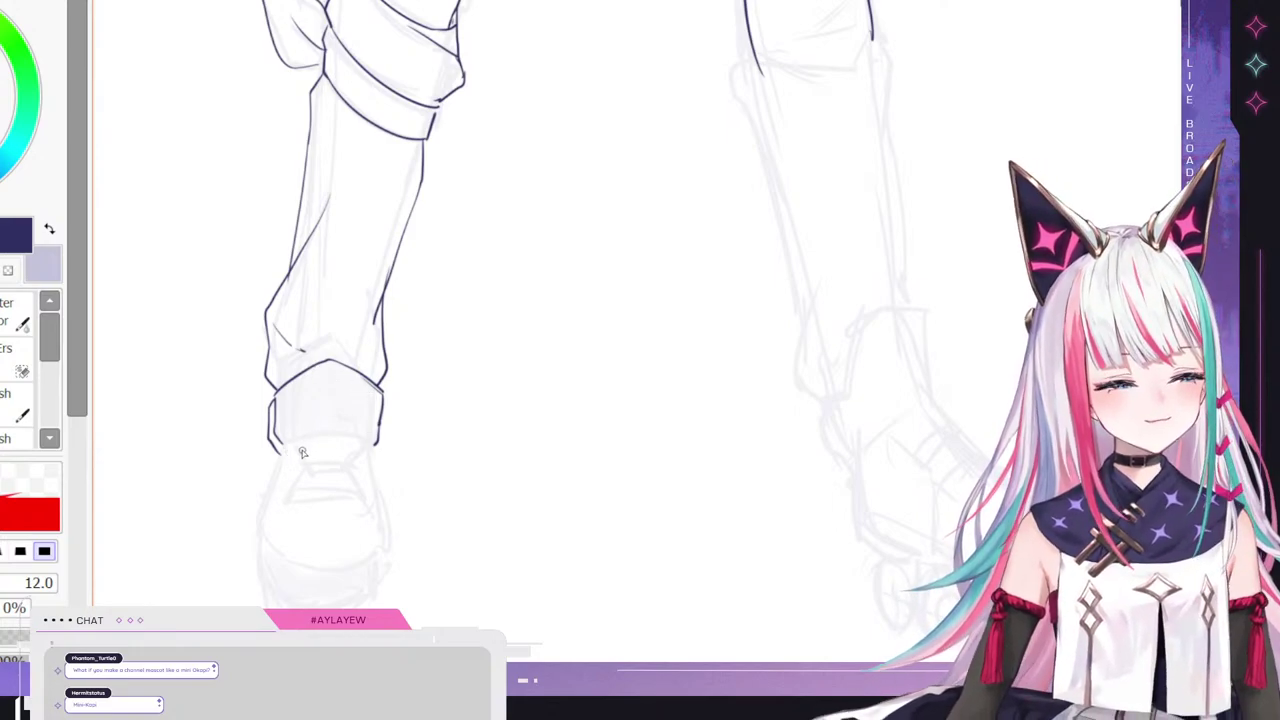
{"action": "mouse_move", "coordinate": [297, 447]}
{"action": "left_mouse_down"}
{"action": "mouse_move", "coordinate": [326, 431]}
{"action": "mouse_move", "coordinate": [362, 449]}
{"action": "left_mouse_up"}
{"action": "key", "text": "ctrl+z"}
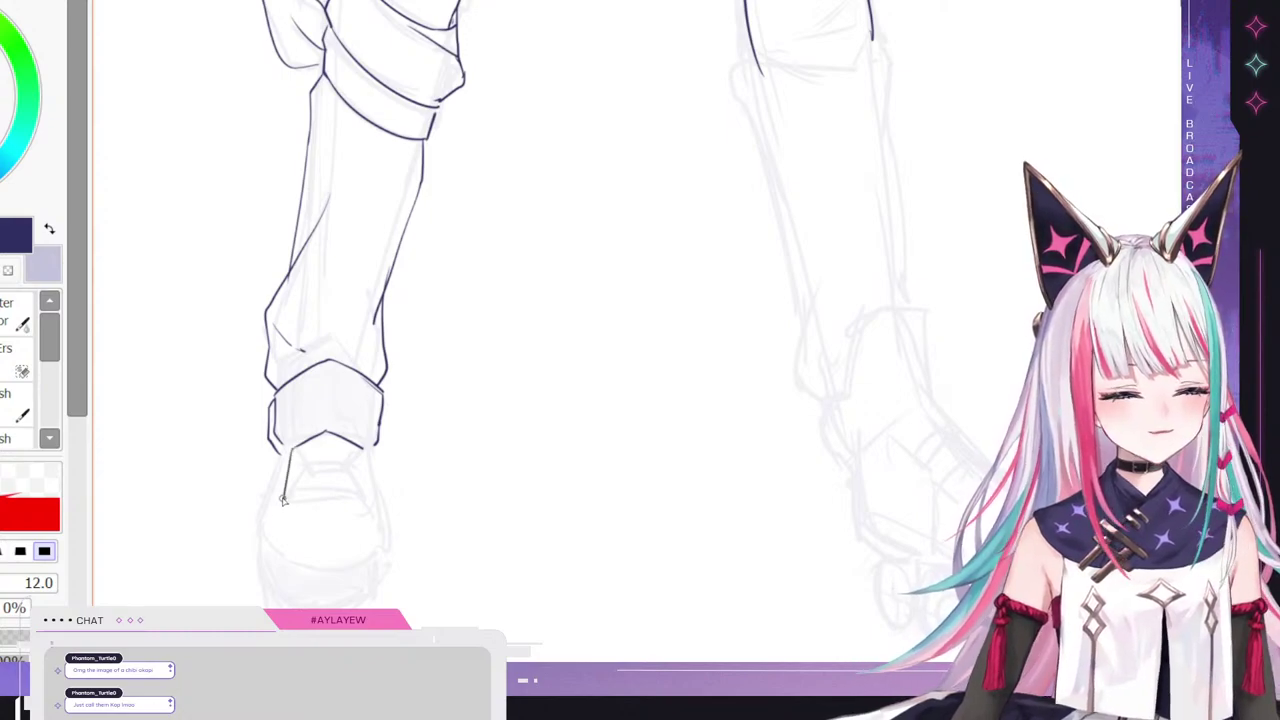
- Ink both sides of the front-facing skate's upper and the stacked curved lace lines between them
{"action": "left_click_drag", "start_coordinate": [294, 452], "coordinate": [263, 522]}
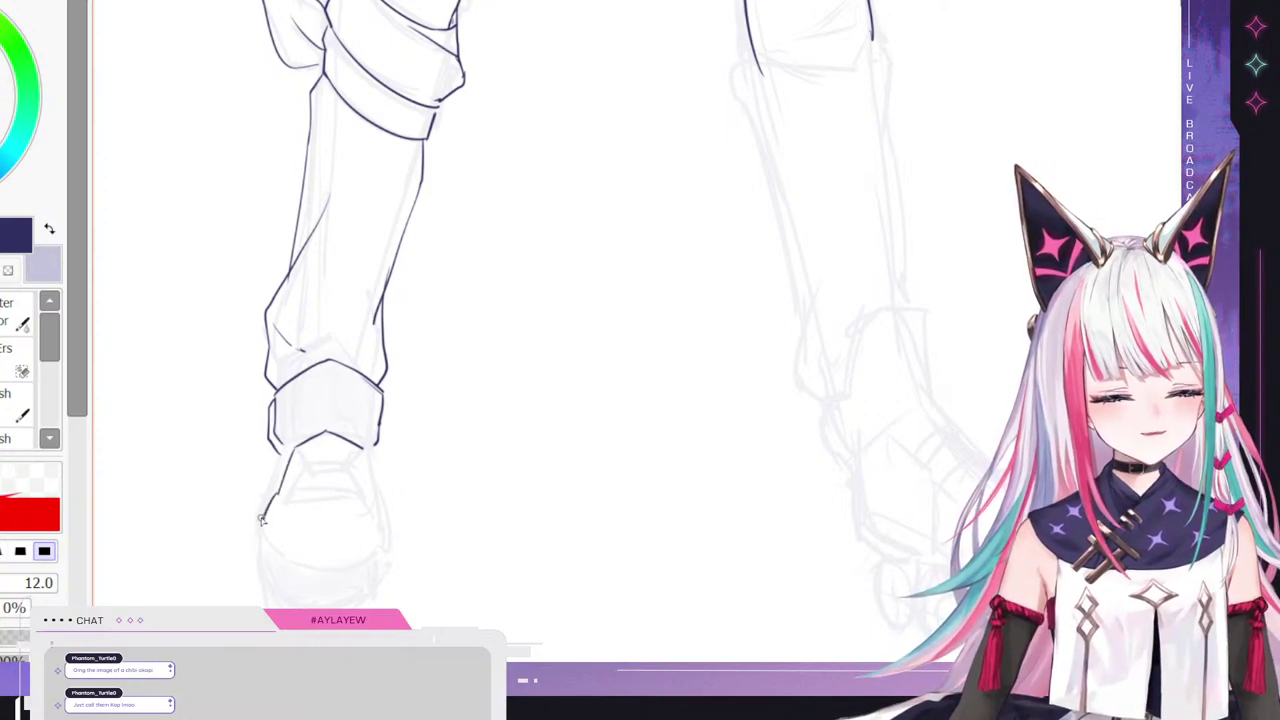
{"action": "left_click_drag", "start_coordinate": [362, 448], "coordinate": [391, 531]}
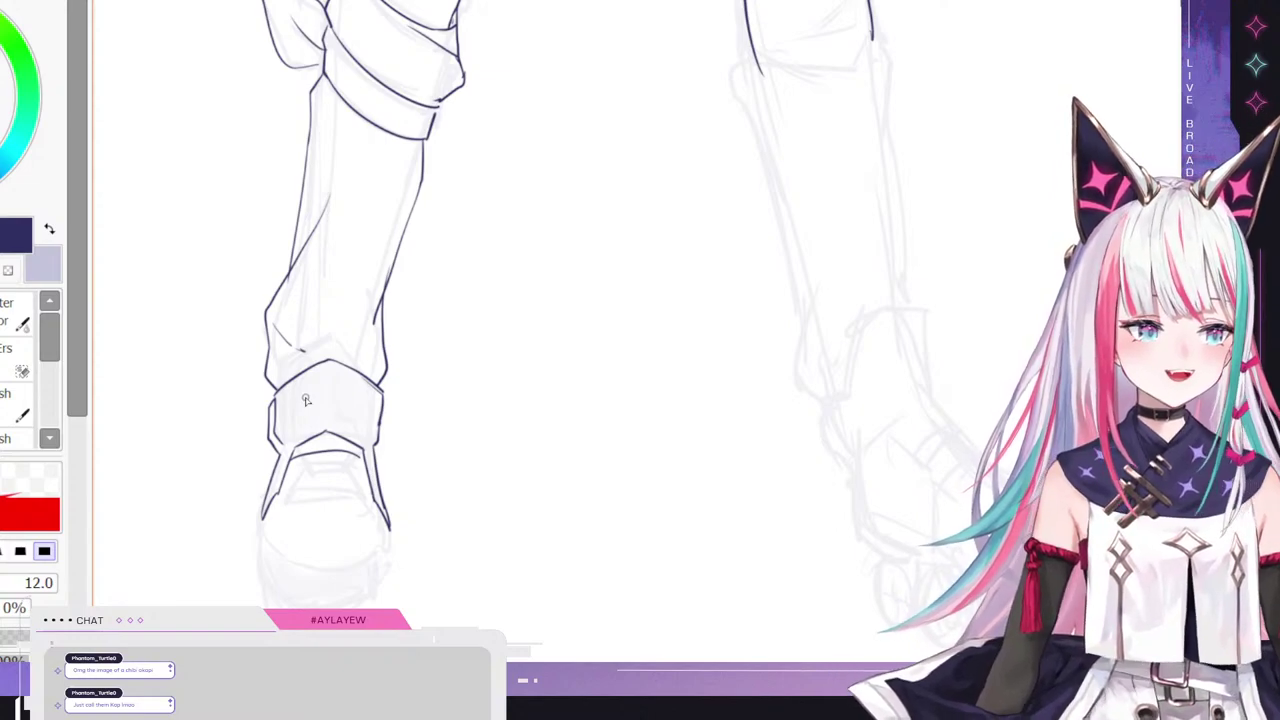
{"action": "mouse_move", "coordinate": [292, 461]}
{"action": "left_mouse_down"}
{"action": "mouse_move", "coordinate": [339, 450]}
{"action": "mouse_move", "coordinate": [362, 465]}
{"action": "mouse_move", "coordinate": [291, 460]}
{"action": "mouse_move", "coordinate": [320, 448]}
{"action": "mouse_move", "coordinate": [362, 466]}
{"action": "left_mouse_up"}
{"action": "key", "text": "ctrl+z"}
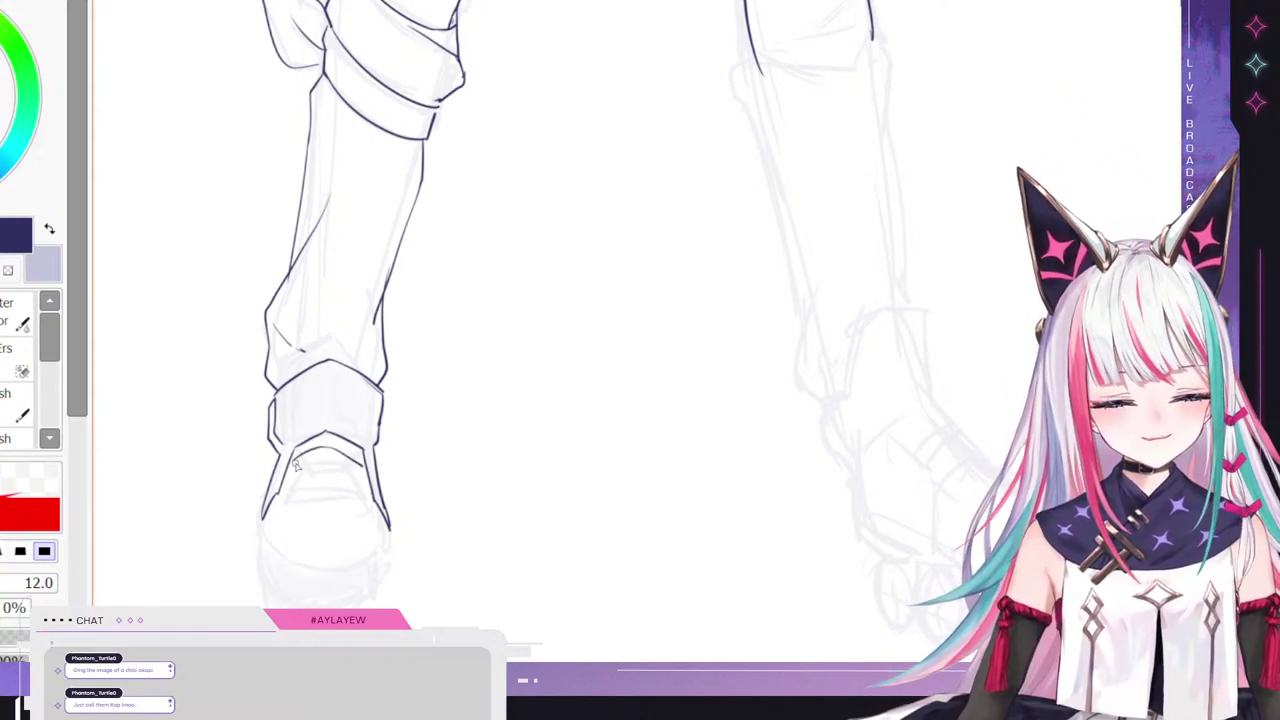
{"action": "mouse_move", "coordinate": [286, 488]}
{"action": "left_mouse_down"}
{"action": "mouse_move", "coordinate": [330, 476]}
{"action": "mouse_move", "coordinate": [368, 491]}
{"action": "mouse_move", "coordinate": [285, 495]}
{"action": "mouse_move", "coordinate": [378, 506]}
{"action": "left_mouse_up"}
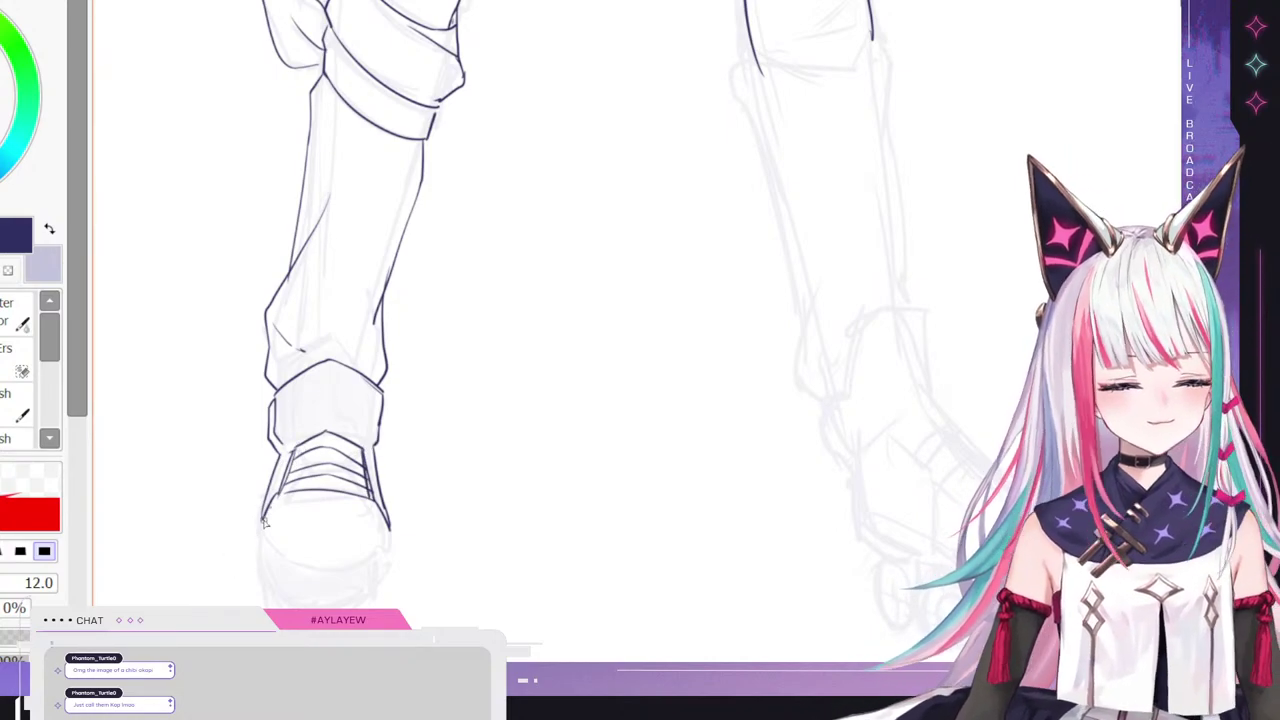
- Ink the front-facing skate's rounded toe cap and sole edge, plus the narrow double-outlined wheel beneath it
{"action": "mouse_move", "coordinate": [265, 517]}
{"action": "left_mouse_down"}
{"action": "mouse_move", "coordinate": [261, 565]}
{"action": "mouse_move", "coordinate": [330, 600]}
{"action": "mouse_move", "coordinate": [390, 568]}
{"action": "mouse_move", "coordinate": [394, 530]}
{"action": "mouse_move", "coordinate": [390, 558]}
{"action": "left_mouse_up"}
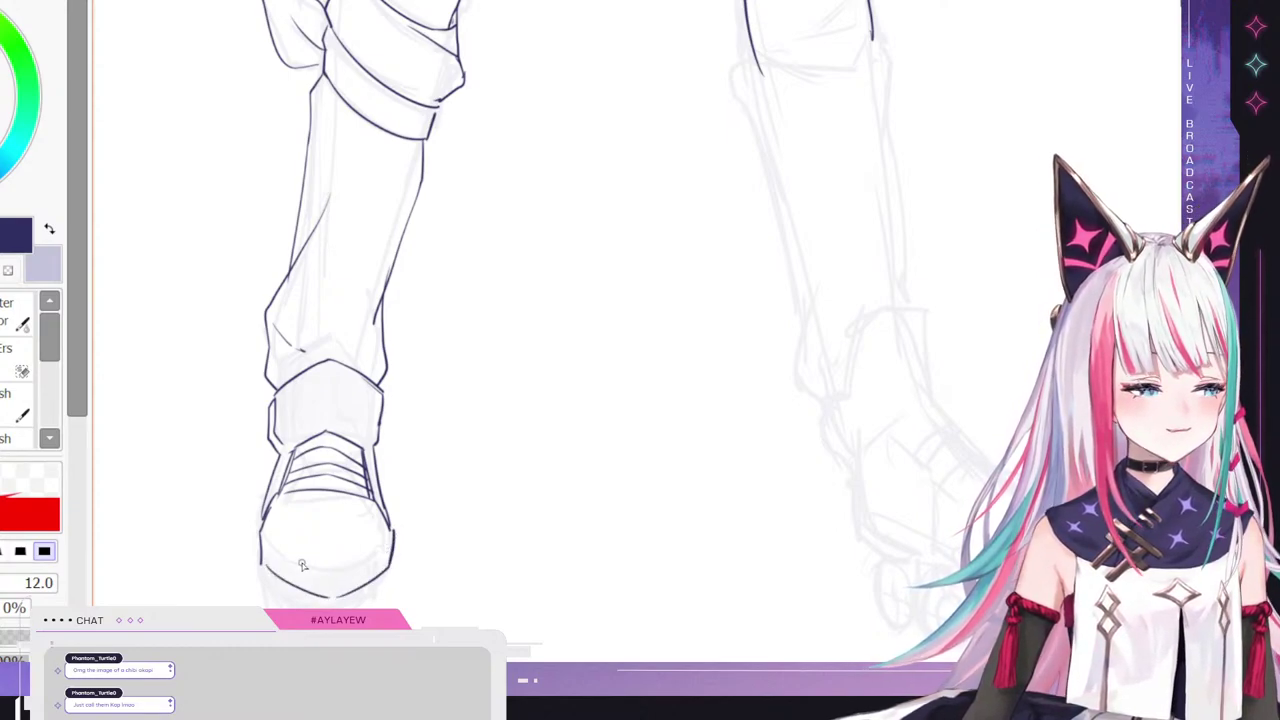
{"action": "left_click_drag", "start_coordinate": [260, 566], "coordinate": [293, 607]}
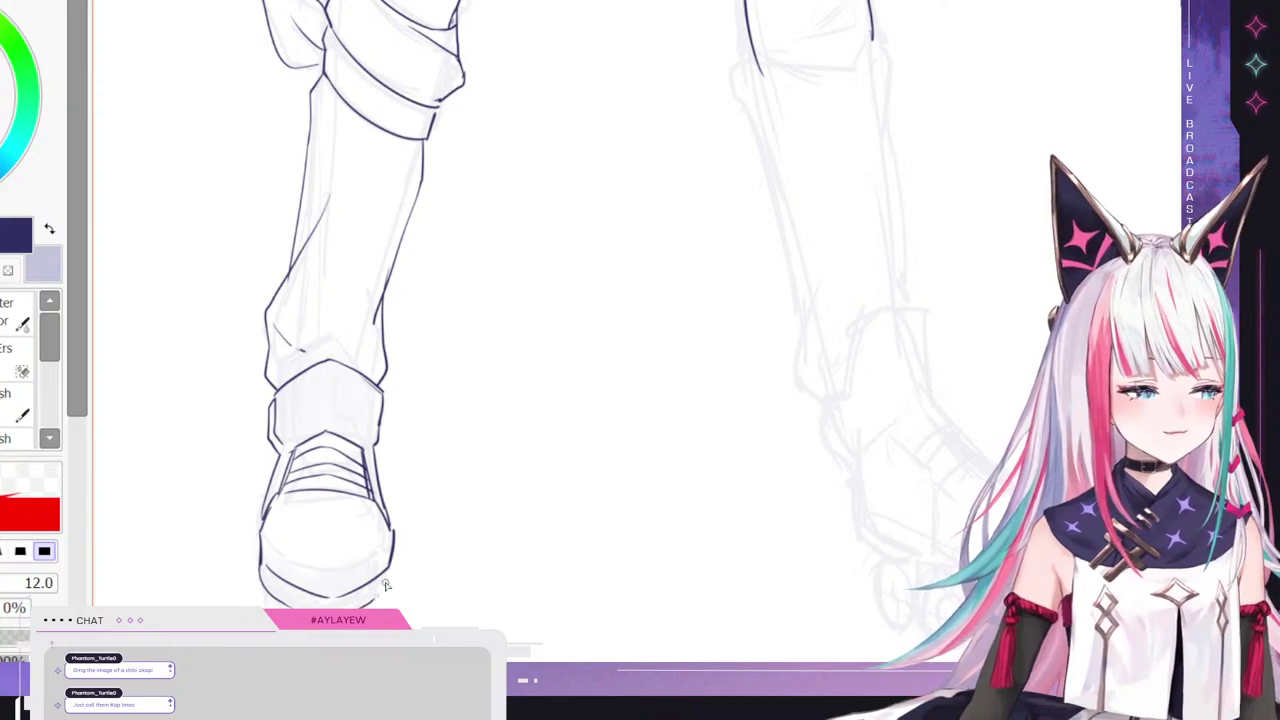
{"action": "scroll", "coordinate": [310, 485], "scroll_direction": "down", "scroll_amount": 3}
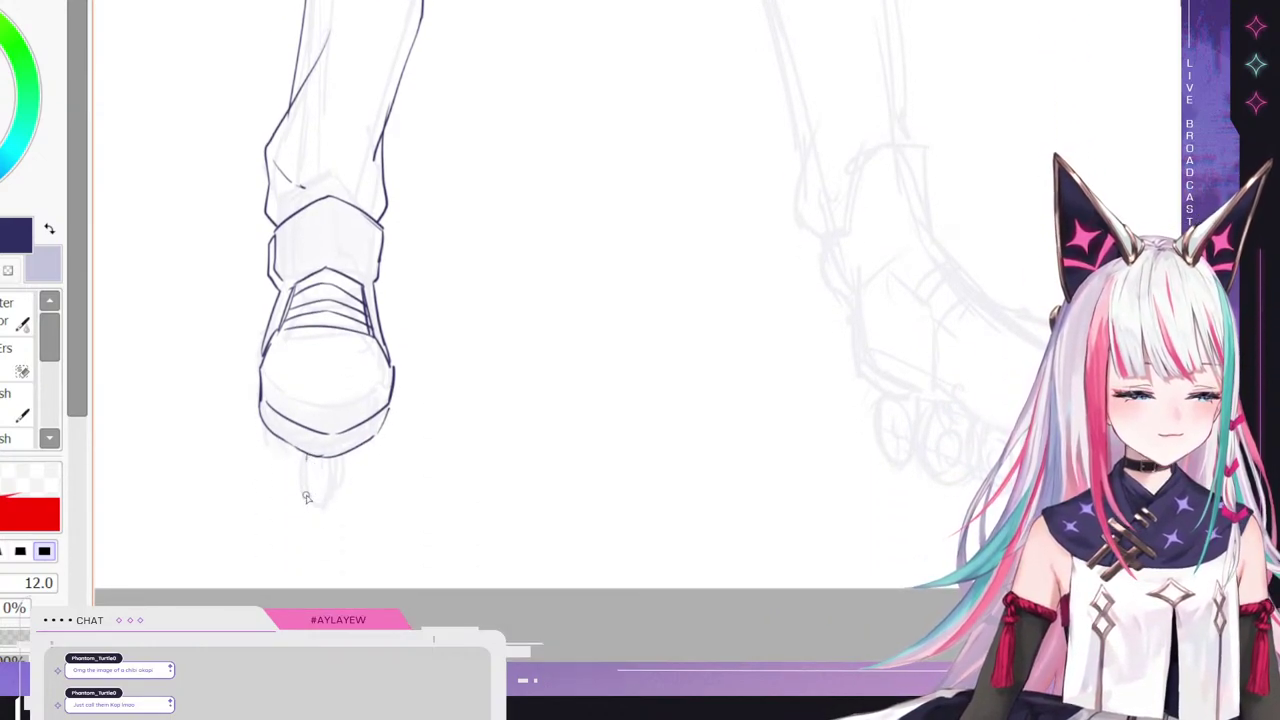
{"action": "mouse_move", "coordinate": [314, 514]}
{"action": "left_mouse_down"}
{"action": "mouse_move", "coordinate": [329, 457]}
{"action": "mouse_move", "coordinate": [329, 516]}
{"action": "mouse_move", "coordinate": [312, 515]}
{"action": "left_mouse_up"}
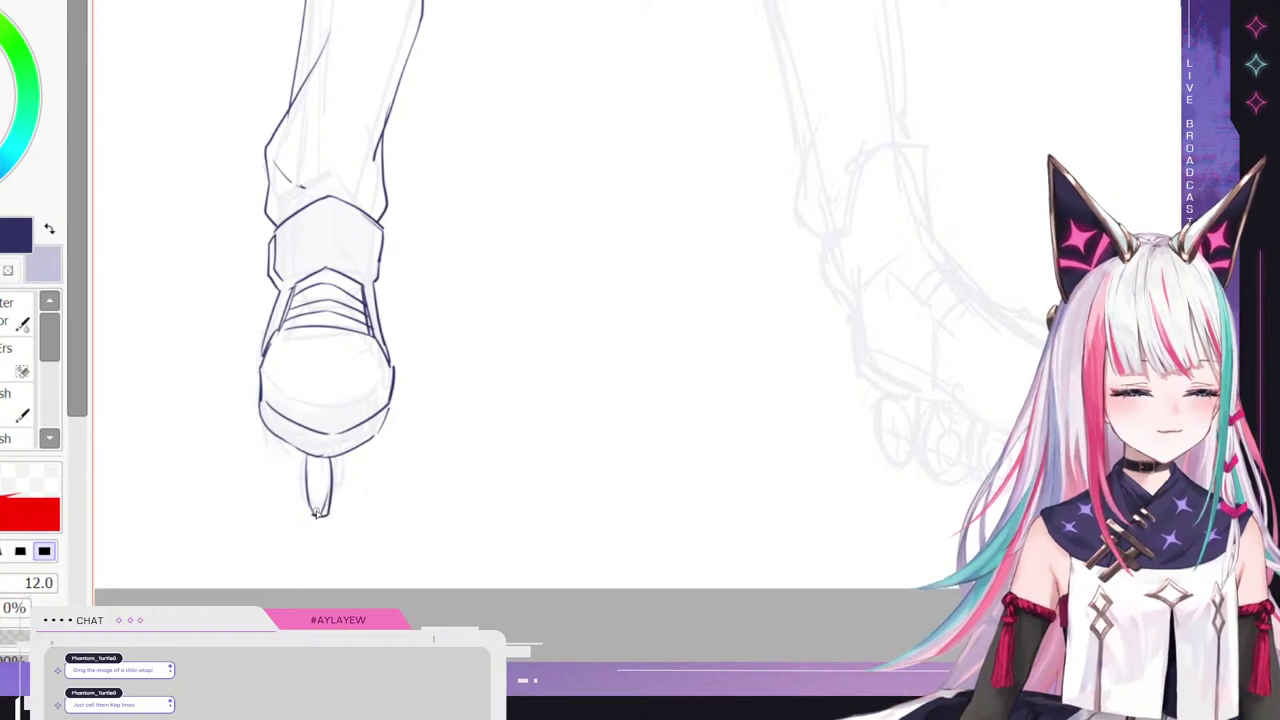
{"action": "mouse_move", "coordinate": [308, 458]}
{"action": "left_mouse_down"}
{"action": "mouse_move", "coordinate": [312, 508]}
{"action": "mouse_move", "coordinate": [330, 505]}
{"action": "left_mouse_up"}
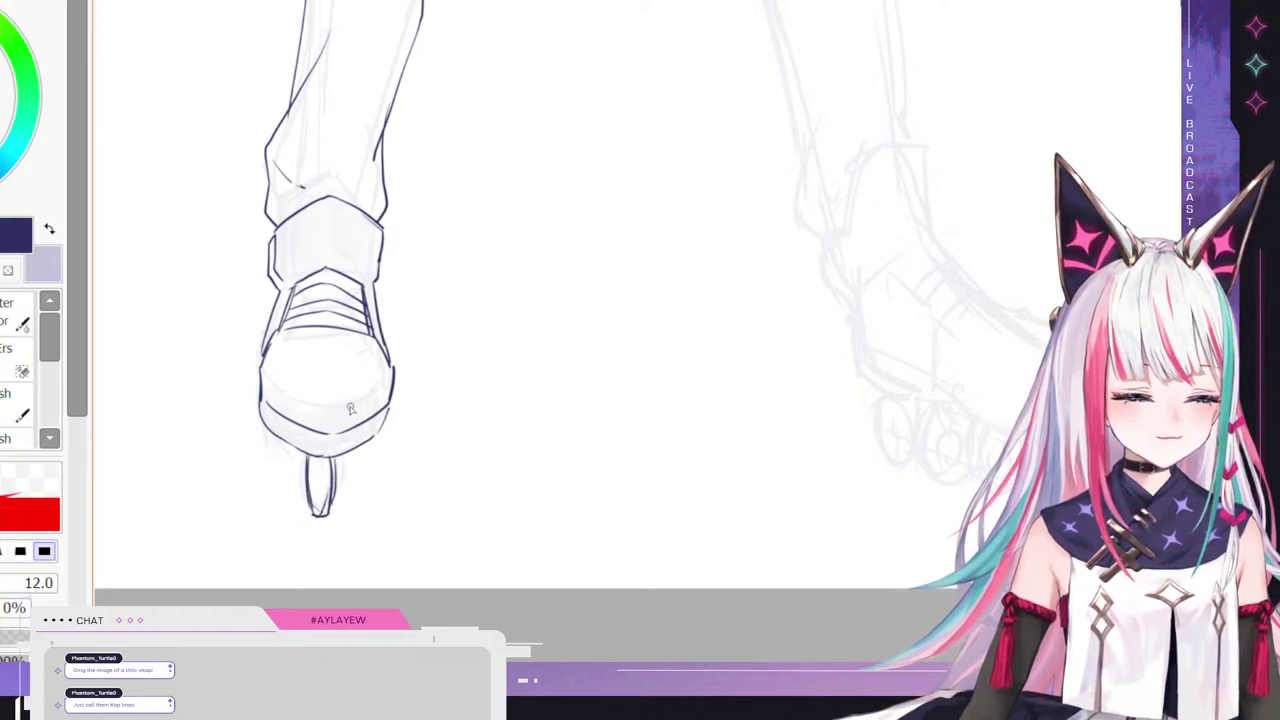
{"action": "left_click_drag", "start_coordinate": [299, 455], "coordinate": [310, 510]}
{"action": "mouse_move", "coordinate": [330, 465]}
{"action": "left_mouse_down"}
{"action": "mouse_move", "coordinate": [326, 492]}
{"action": "mouse_move", "coordinate": [338, 477]}
{"action": "left_mouse_up"}
{"action": "key", "text": "ctrl+z"}
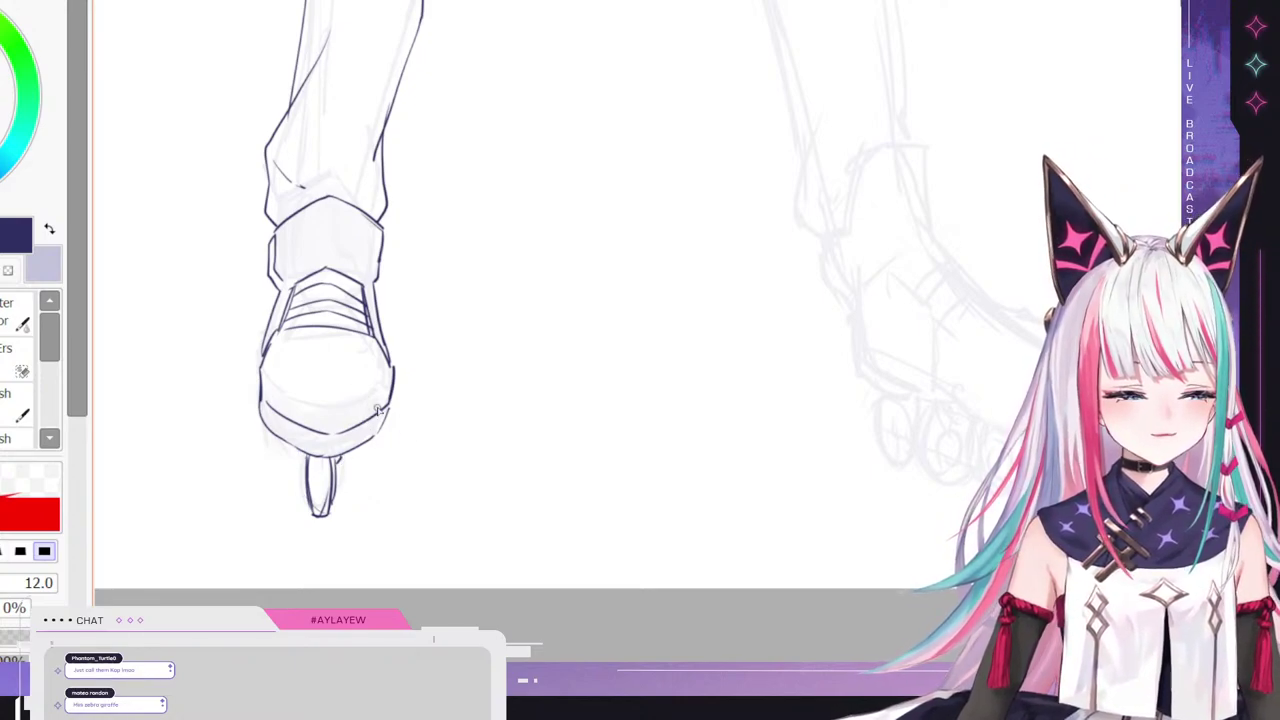
- Add a short curved crease across the toe cap of the front-facing skate
{"action": "scroll", "coordinate": [378, 410], "scroll_direction": "down", "scroll_amount": 5}
{"action": "scroll", "coordinate": [395, 357], "scroll_direction": "up", "scroll_amount": 2}
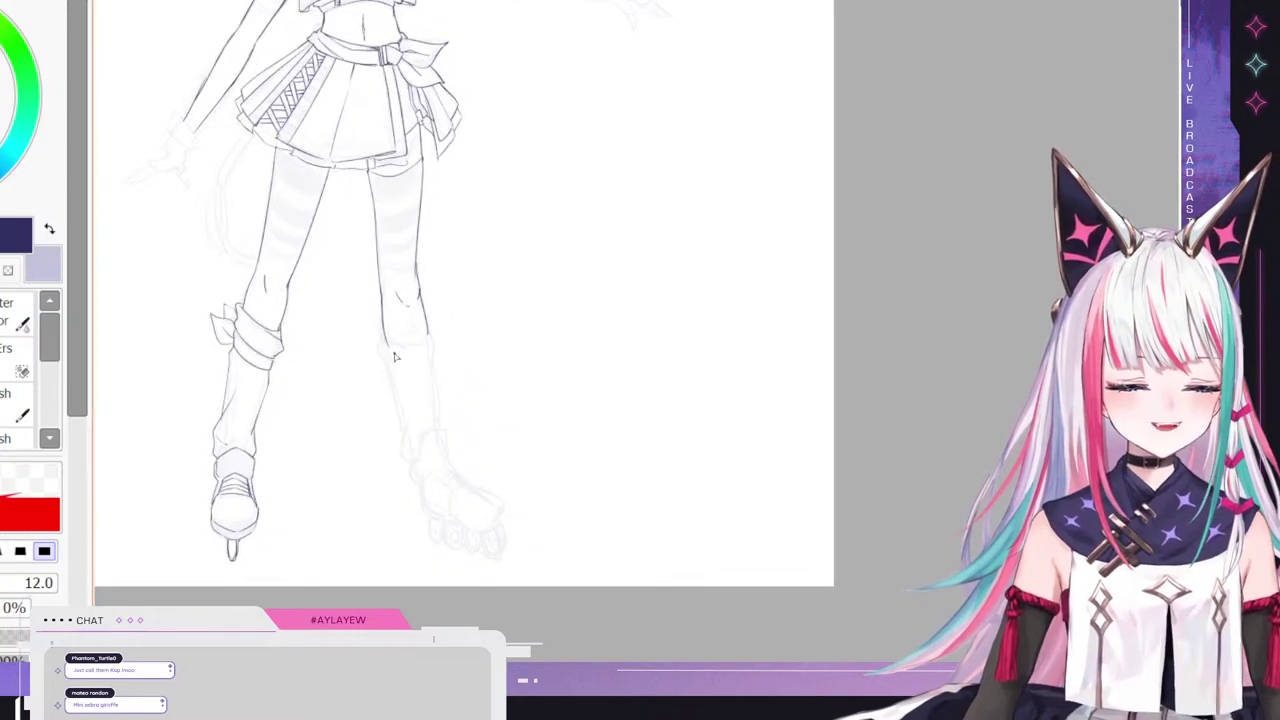
{"action": "scroll", "coordinate": [371, 471], "scroll_direction": "down", "scroll_amount": 2}
{"action": "scroll", "coordinate": [309, 337], "scroll_direction": "up", "scroll_amount": 3}
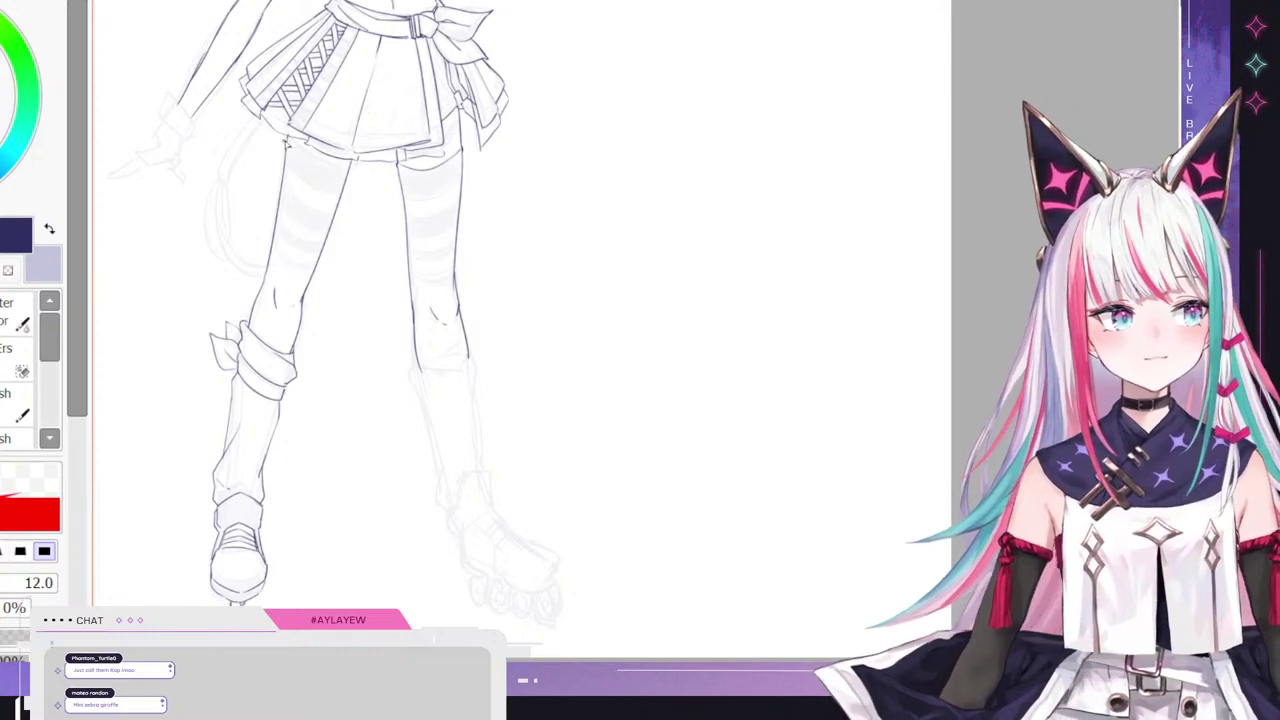
{"action": "scroll", "coordinate": [509, 171], "scroll_direction": "down", "scroll_amount": 1}
{"action": "scroll", "coordinate": [246, 423], "scroll_direction": "up", "scroll_amount": 2}
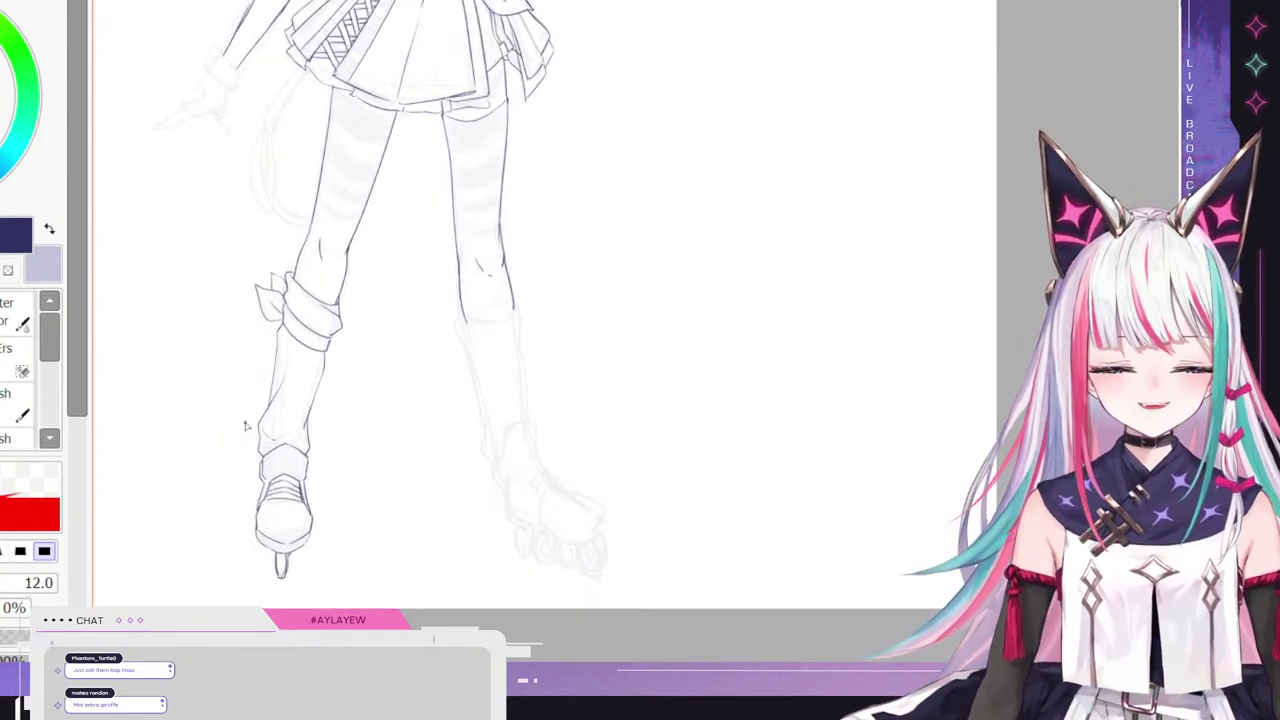
{"action": "scroll", "coordinate": [272, 478], "scroll_direction": "down", "scroll_amount": 2}
{"action": "scroll", "coordinate": [272, 478], "scroll_direction": "up", "scroll_amount": 2}
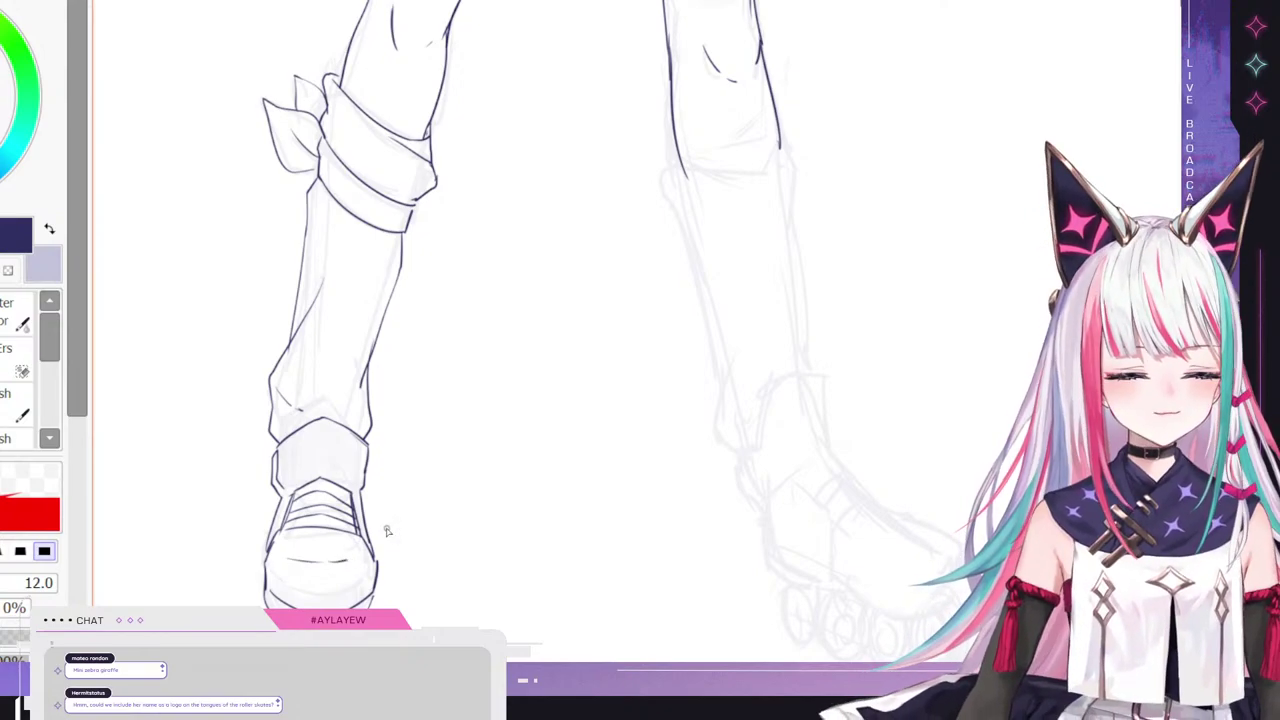
- Examine the inked leg and skate against the whole figure and the still uninked second skate
{"action": "scroll", "coordinate": [391, 491], "scroll_direction": "down", "scroll_amount": 1}
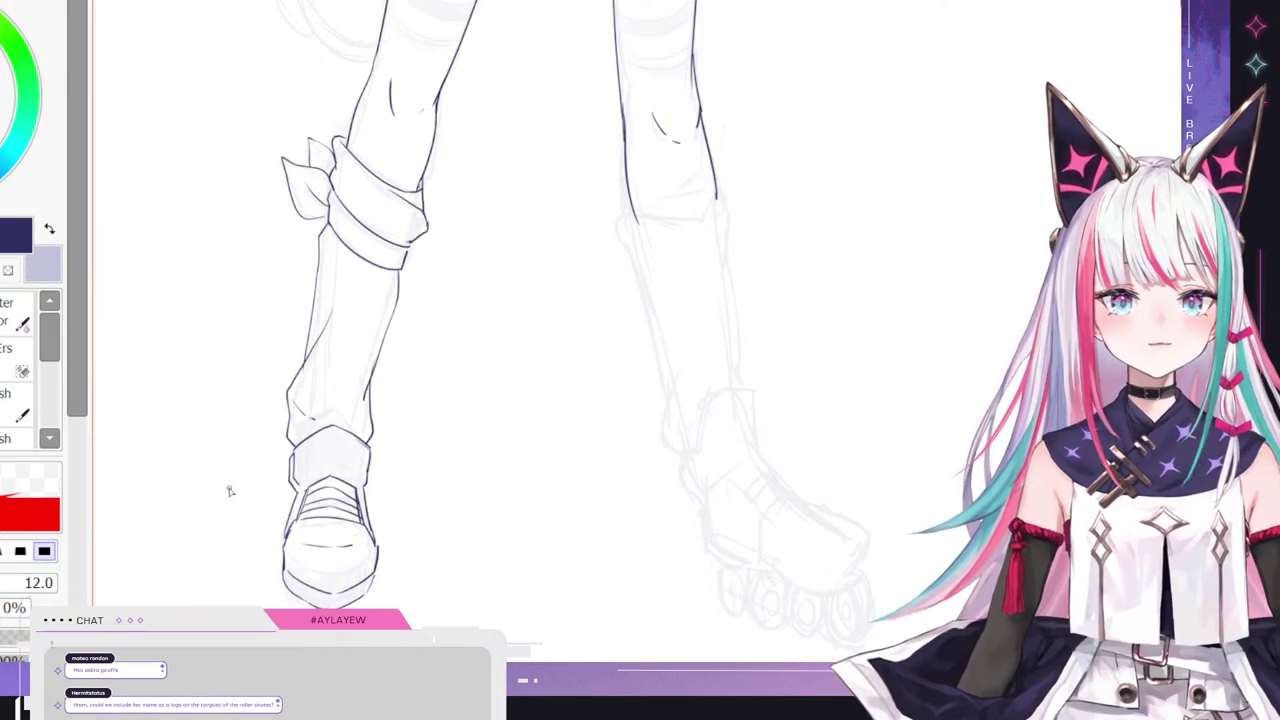
{"action": "scroll", "coordinate": [282, 297], "scroll_direction": "down", "scroll_amount": 1}
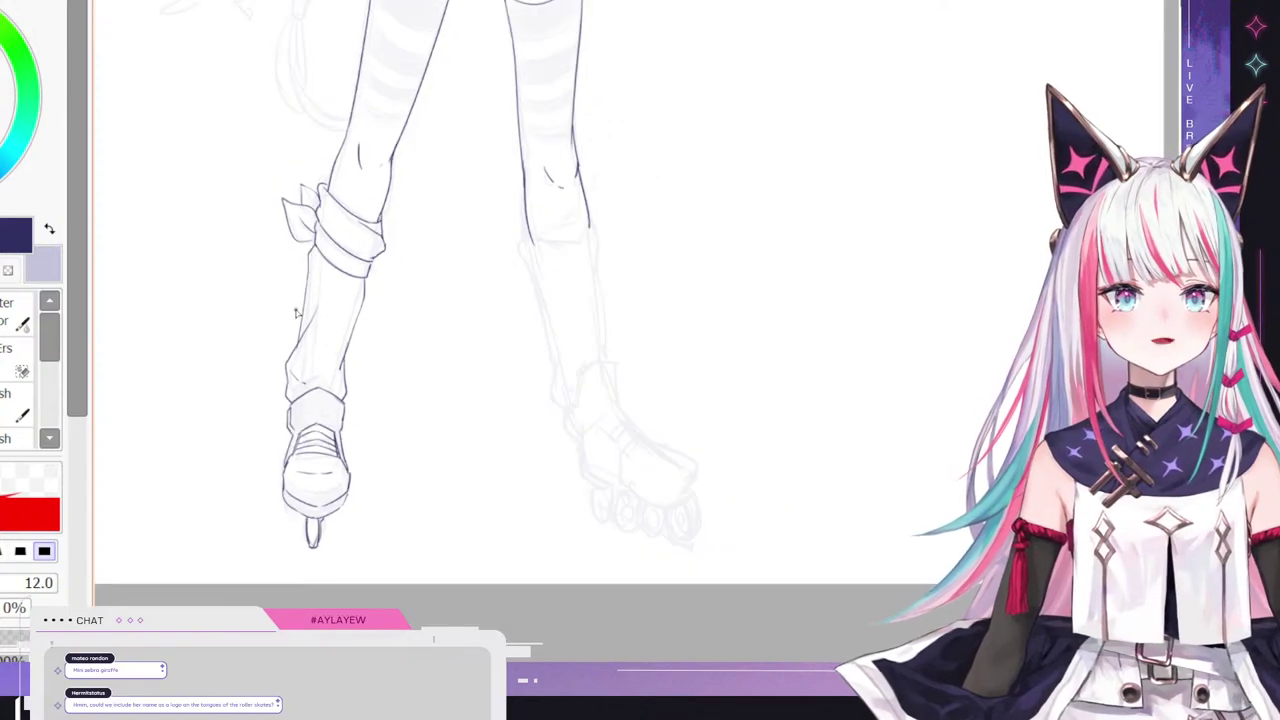
{"action": "scroll", "coordinate": [296, 313], "scroll_direction": "down", "scroll_amount": 4}
{"action": "scroll", "coordinate": [397, 117], "scroll_direction": "up", "scroll_amount": 2}
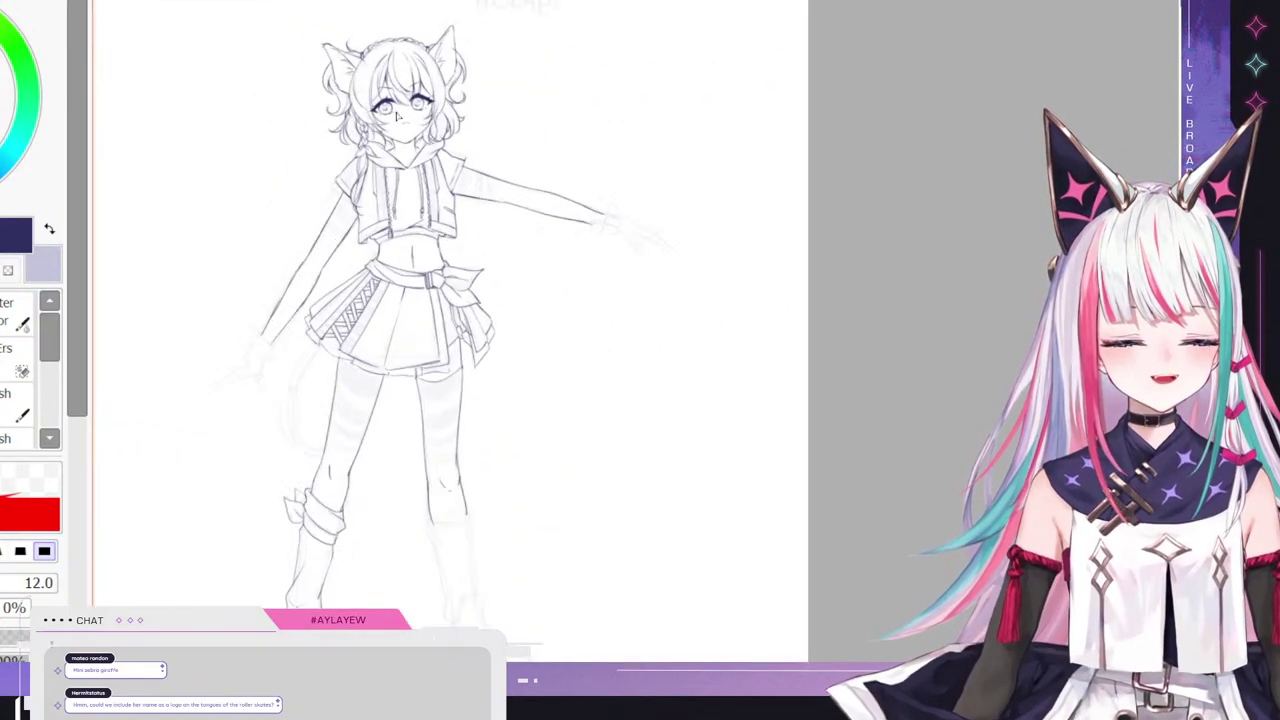
{"action": "scroll", "coordinate": [367, 394], "scroll_direction": "down", "scroll_amount": 2}
{"action": "scroll", "coordinate": [345, 300], "scroll_direction": "up", "scroll_amount": 2}
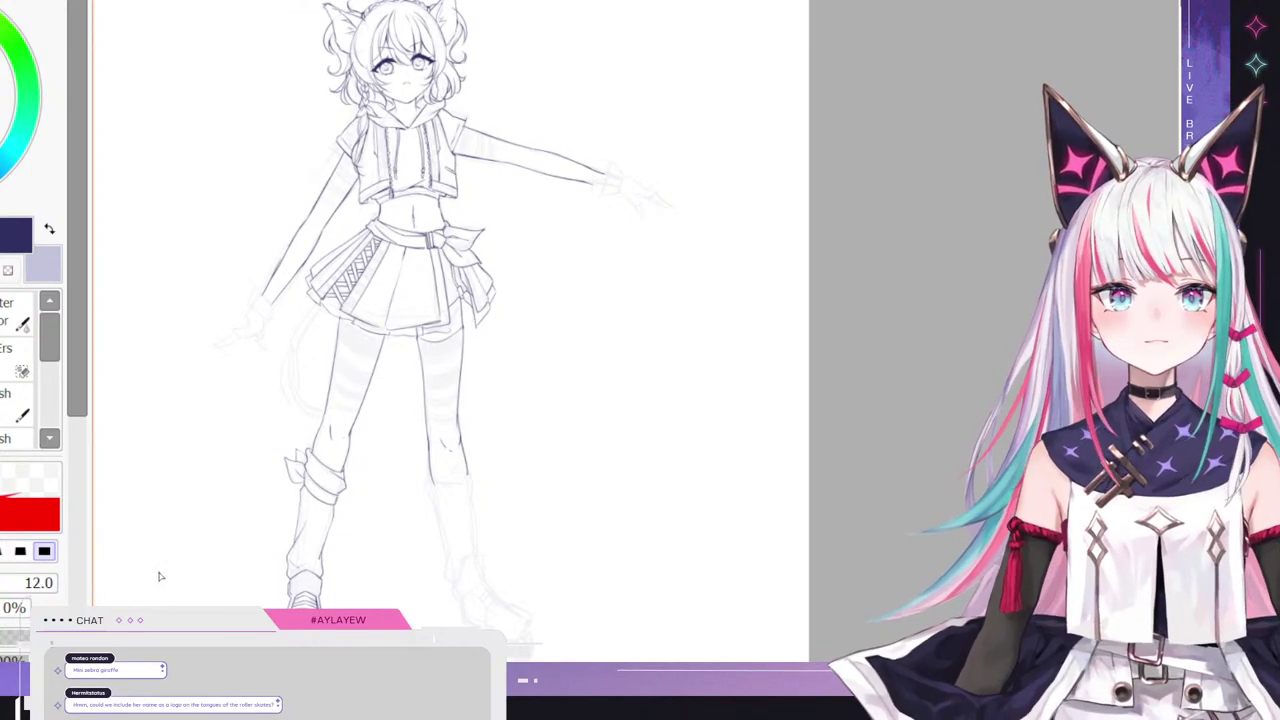
{"action": "scroll", "coordinate": [368, 311], "scroll_direction": "up", "scroll_amount": 4}
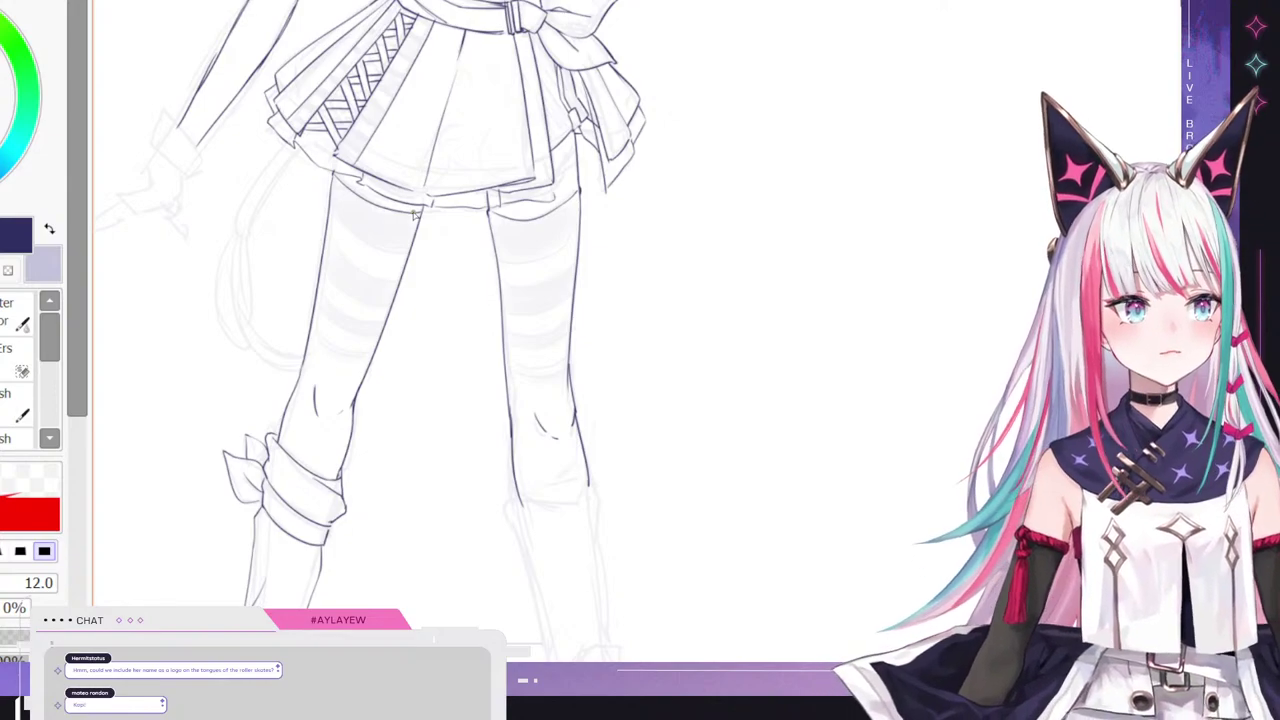
{"action": "scroll", "coordinate": [416, 213], "scroll_direction": "down", "scroll_amount": 4}
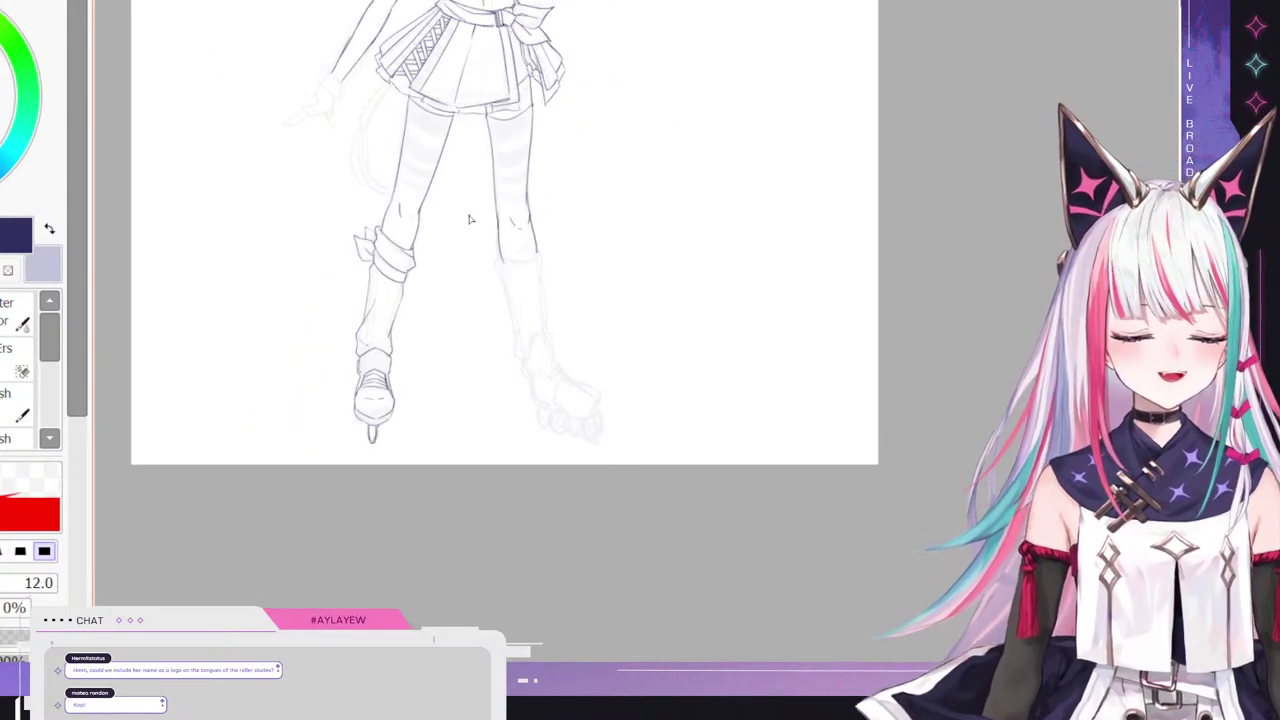
{"action": "scroll", "coordinate": [378, 370], "scroll_direction": "up", "scroll_amount": 3}
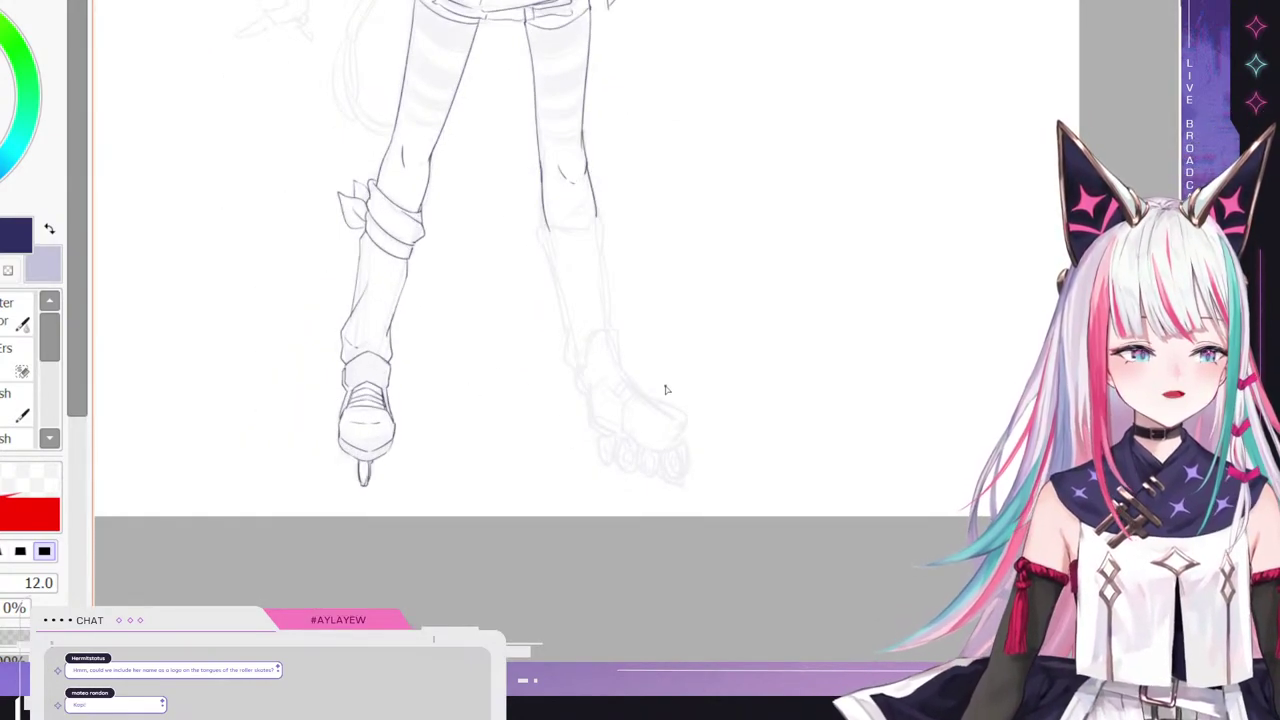
{"action": "scroll", "coordinate": [500, 368], "scroll_direction": "down", "scroll_amount": 2}
{"action": "scroll", "coordinate": [605, 298], "scroll_direction": "up", "scroll_amount": 2}
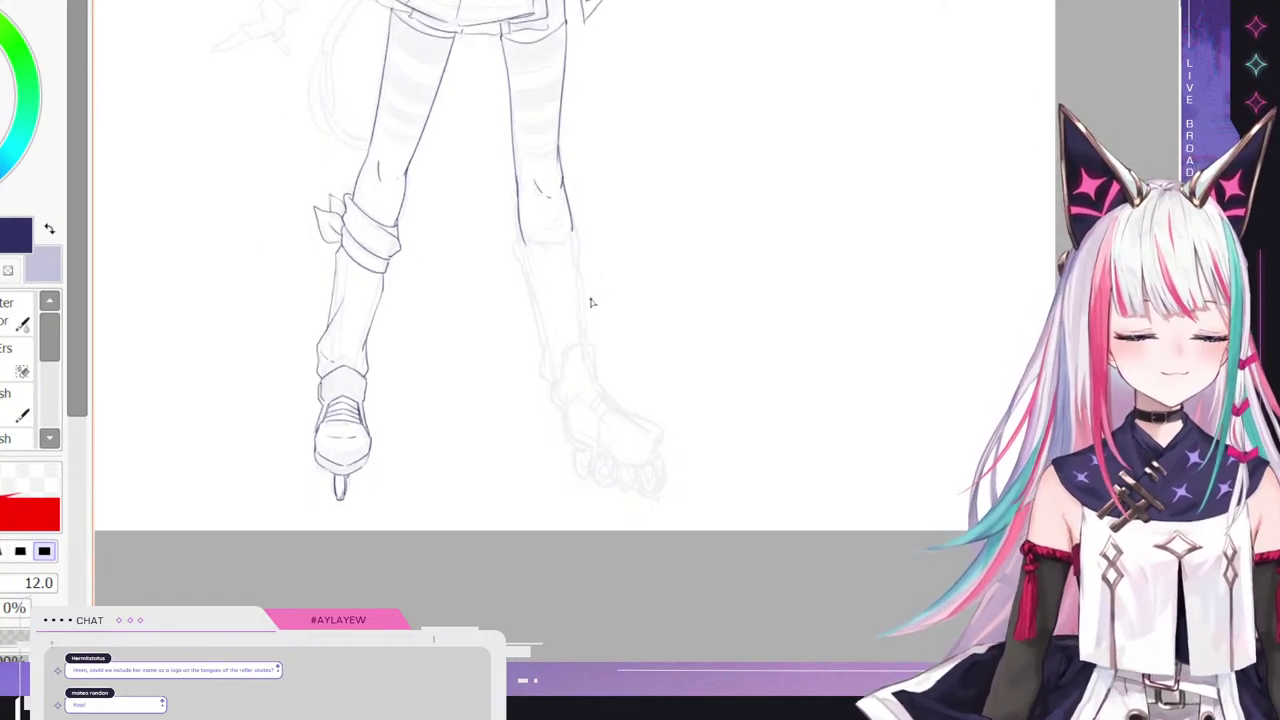
- Ink the other leg's legwear top edge below the knee, its folded corner and both lower-leg contours toward the ankle
{"action": "scroll", "coordinate": [591, 302], "scroll_direction": "up", "scroll_amount": 1}
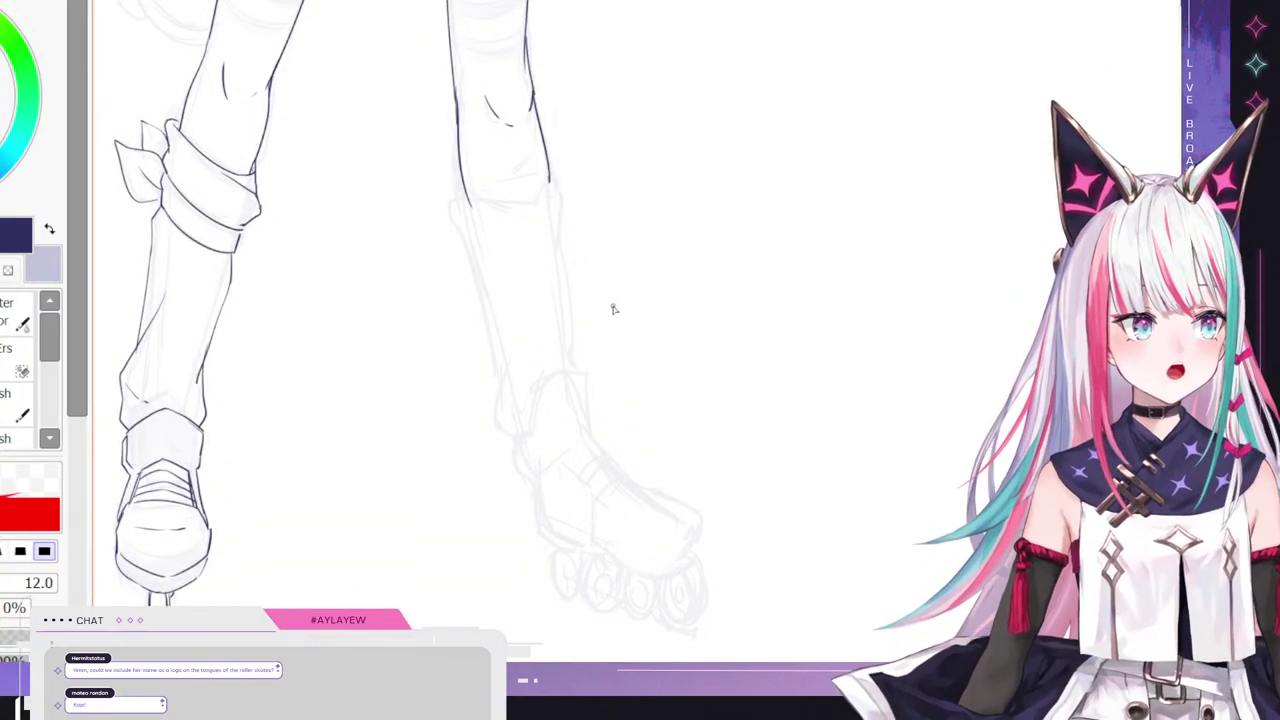
{"action": "left_click_drag", "start_coordinate": [460, 196], "coordinate": [538, 205]}
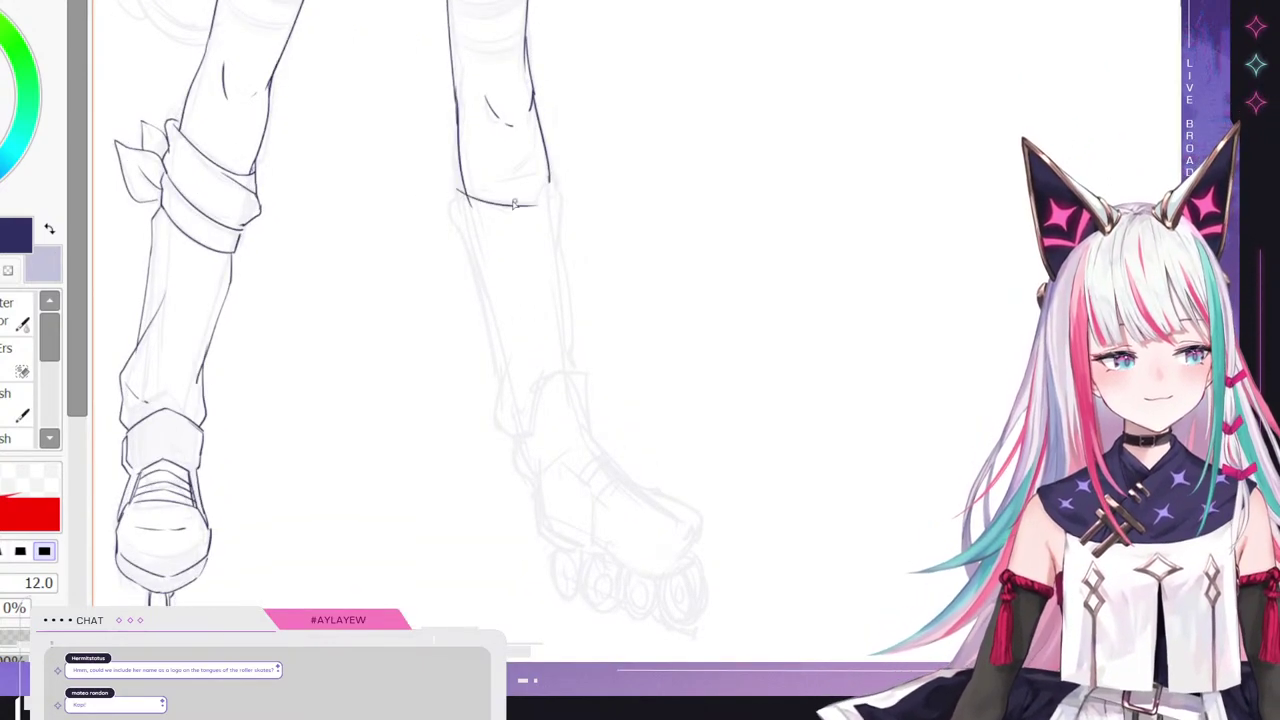
{"action": "left_click_drag", "start_coordinate": [450, 198], "coordinate": [500, 378]}
{"action": "left_click_drag", "start_coordinate": [548, 272], "coordinate": [591, 366]}
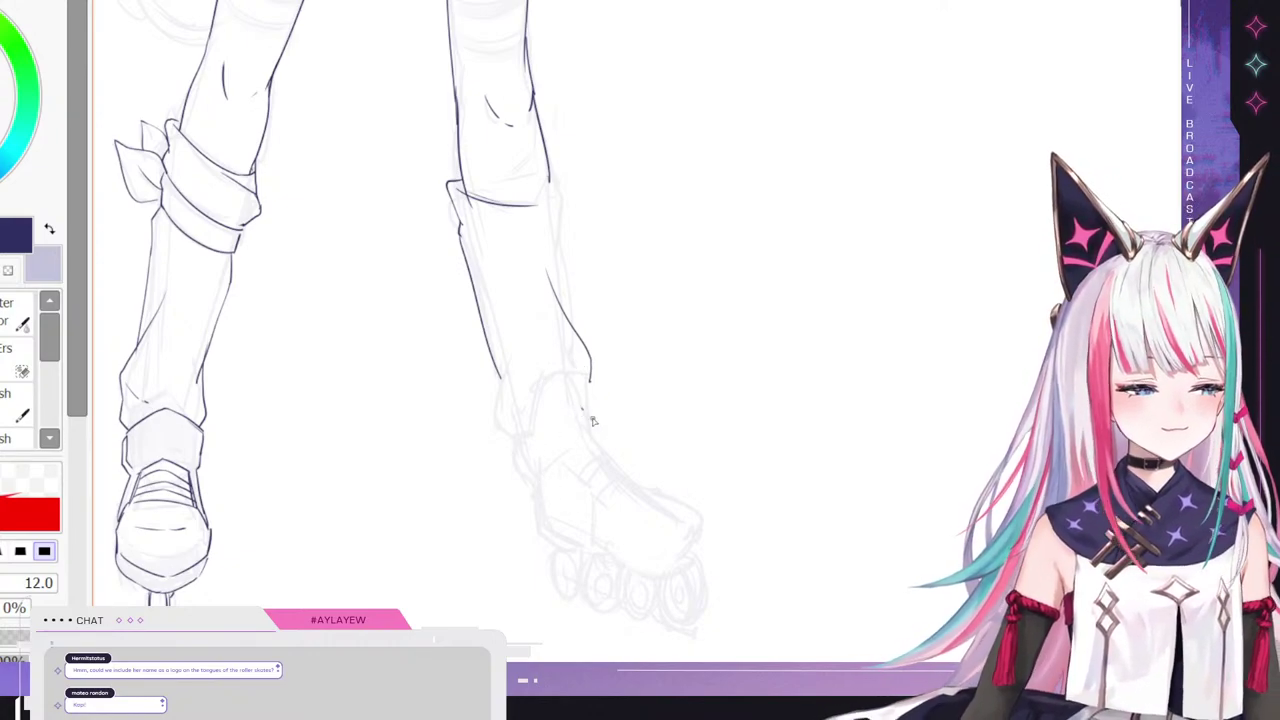
- Ink the pointed top edge and short front side of the second skate's ankle cuff
{"action": "mouse_move", "coordinate": [581, 409]}
{"action": "left_mouse_down"}
{"action": "mouse_move", "coordinate": [607, 432]}
{"action": "mouse_move", "coordinate": [606, 452]}
{"action": "left_mouse_up"}
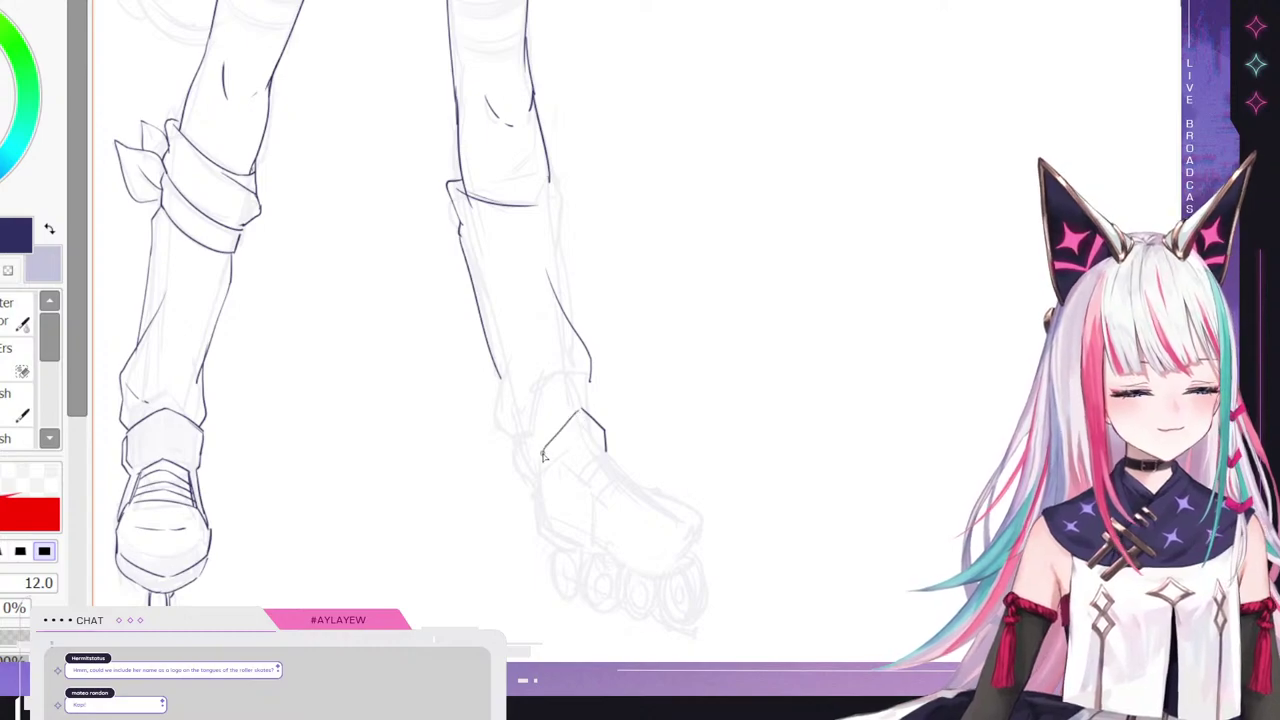
{"action": "left_click_drag", "start_coordinate": [580, 410], "coordinate": [560, 427]}
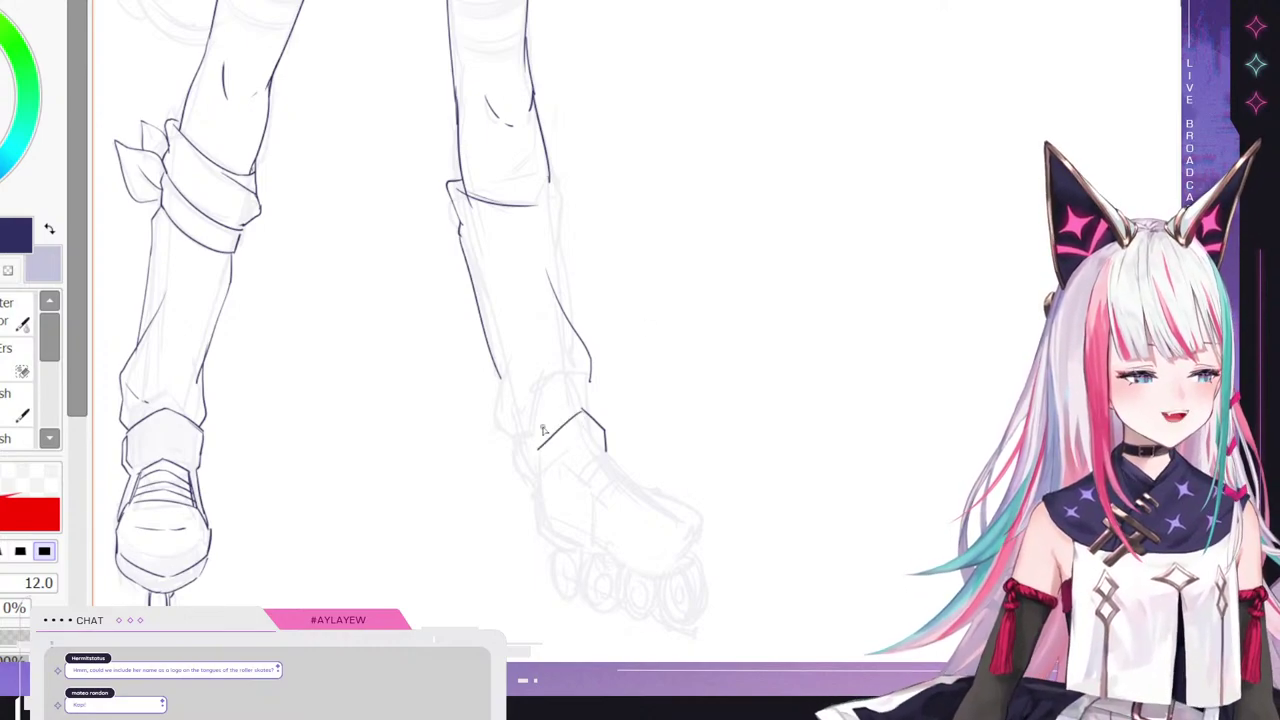
{"action": "scroll", "coordinate": [530, 500], "scroll_direction": "down", "scroll_amount": 3}
{"action": "scroll", "coordinate": [601, 473], "scroll_direction": "up", "scroll_amount": 5}
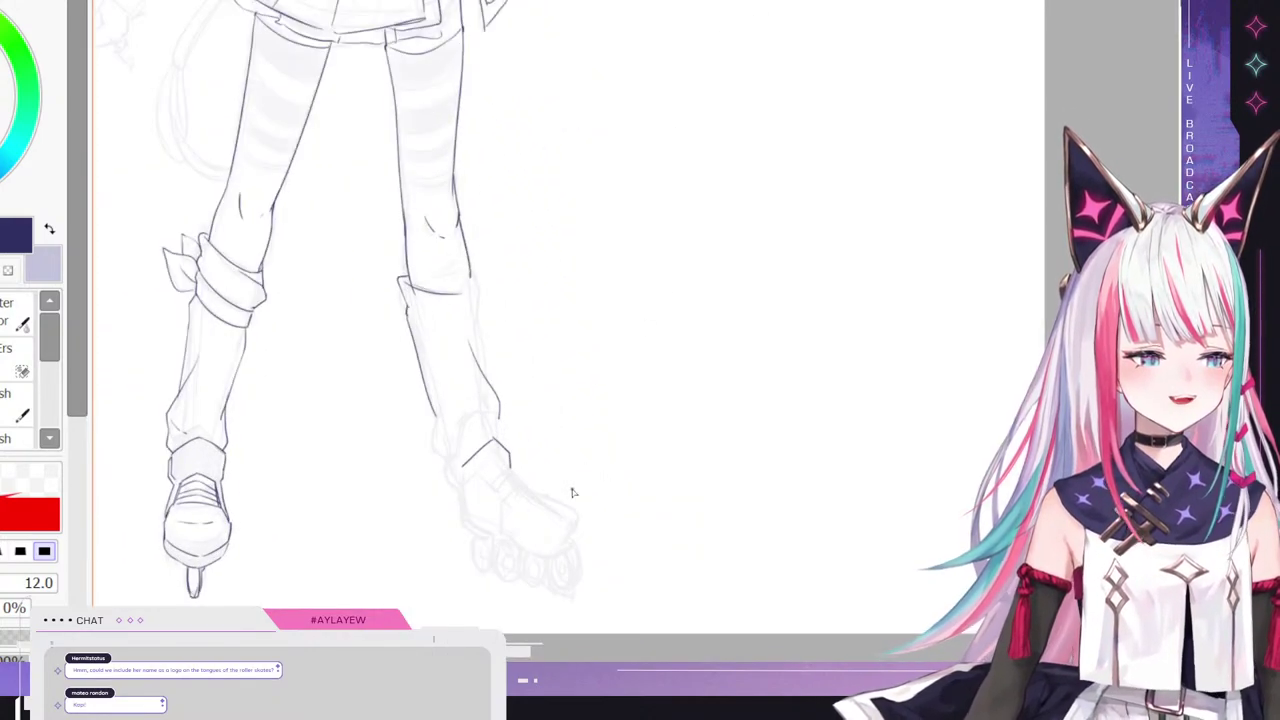
{"action": "scroll", "coordinate": [640, 466], "scroll_direction": "down", "scroll_amount": 2}
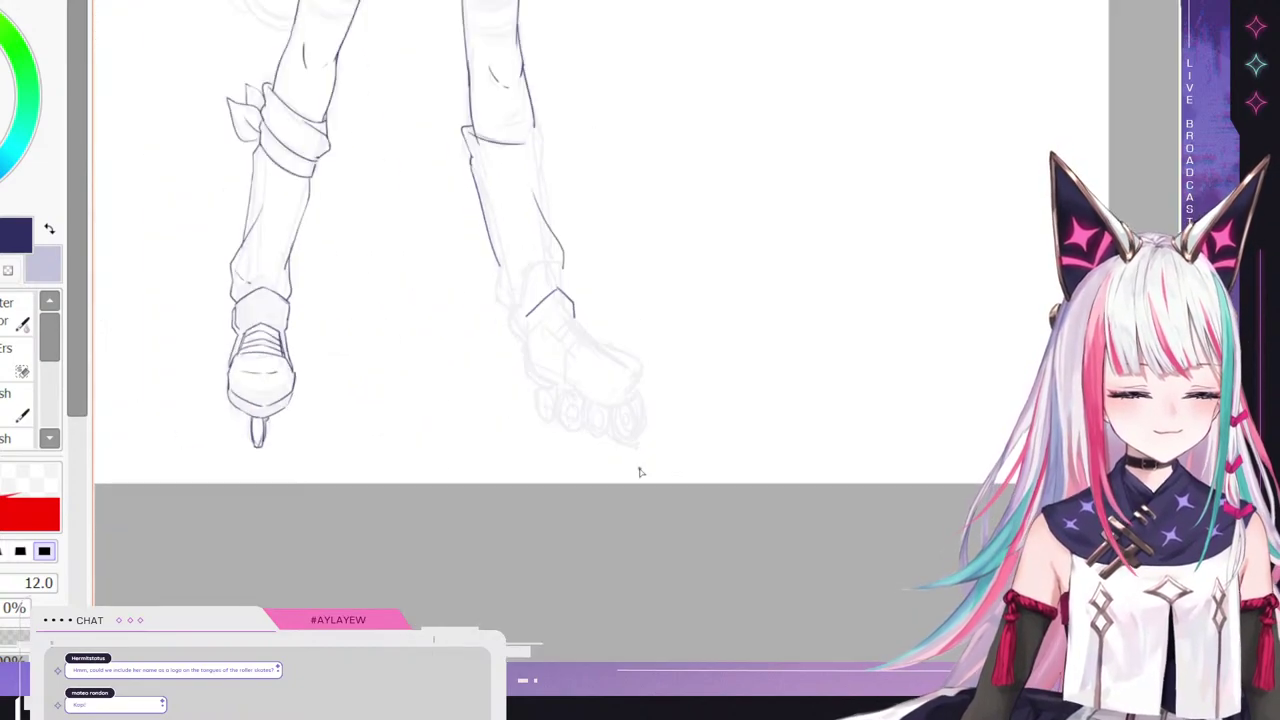
{"action": "scroll", "coordinate": [426, 260], "scroll_direction": "up", "scroll_amount": 4}
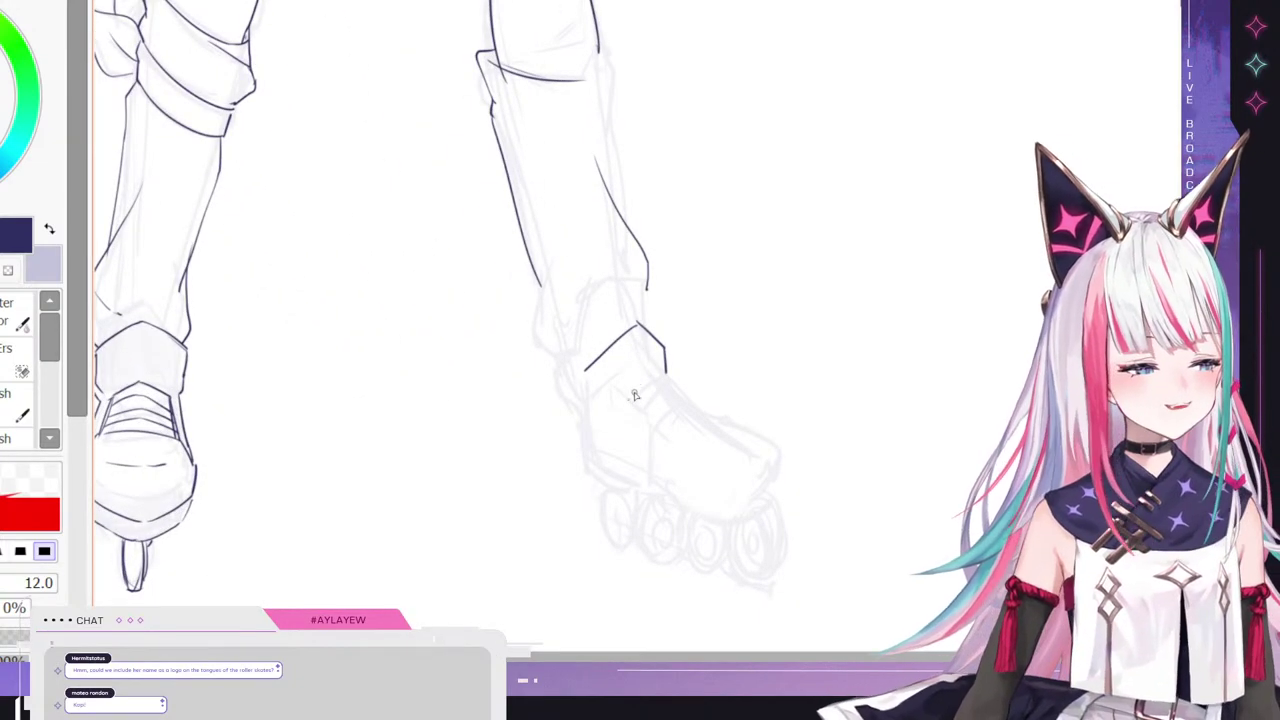
- Ink the lacing opening on the second skate's instep and the rear edge of its toe cap
{"action": "mouse_move", "coordinate": [628, 400]}
{"action": "left_mouse_down"}
{"action": "mouse_move", "coordinate": [653, 371]}
{"action": "mouse_move", "coordinate": [668, 382]}
{"action": "left_mouse_up"}
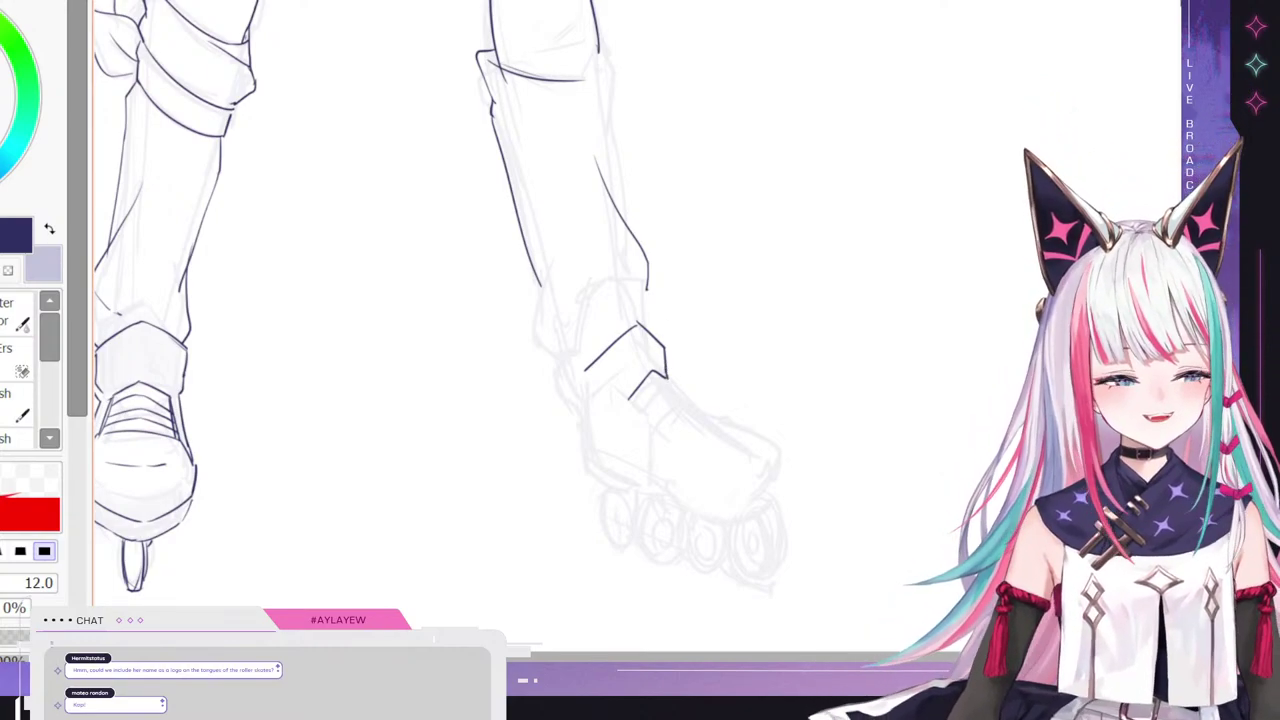
{"action": "scroll", "coordinate": [637, 320], "scroll_direction": "left", "scroll_amount": 2}
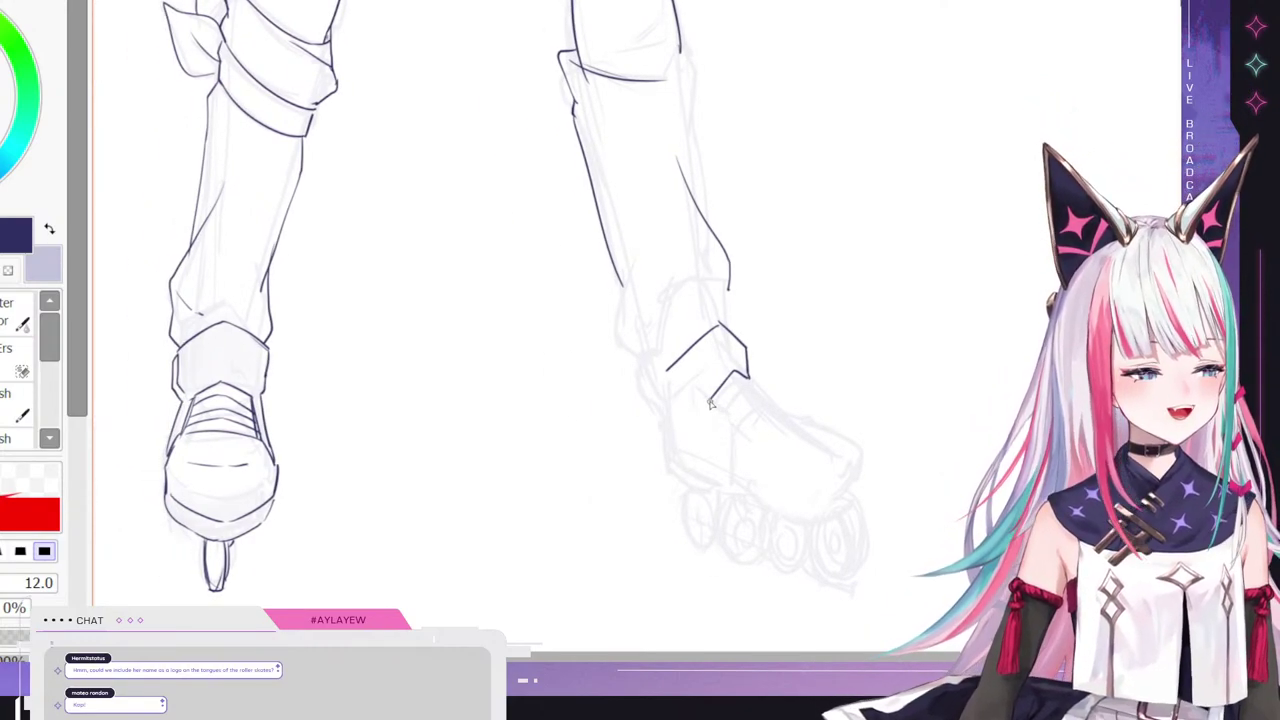
{"action": "left_click_drag", "start_coordinate": [710, 403], "coordinate": [766, 456]}
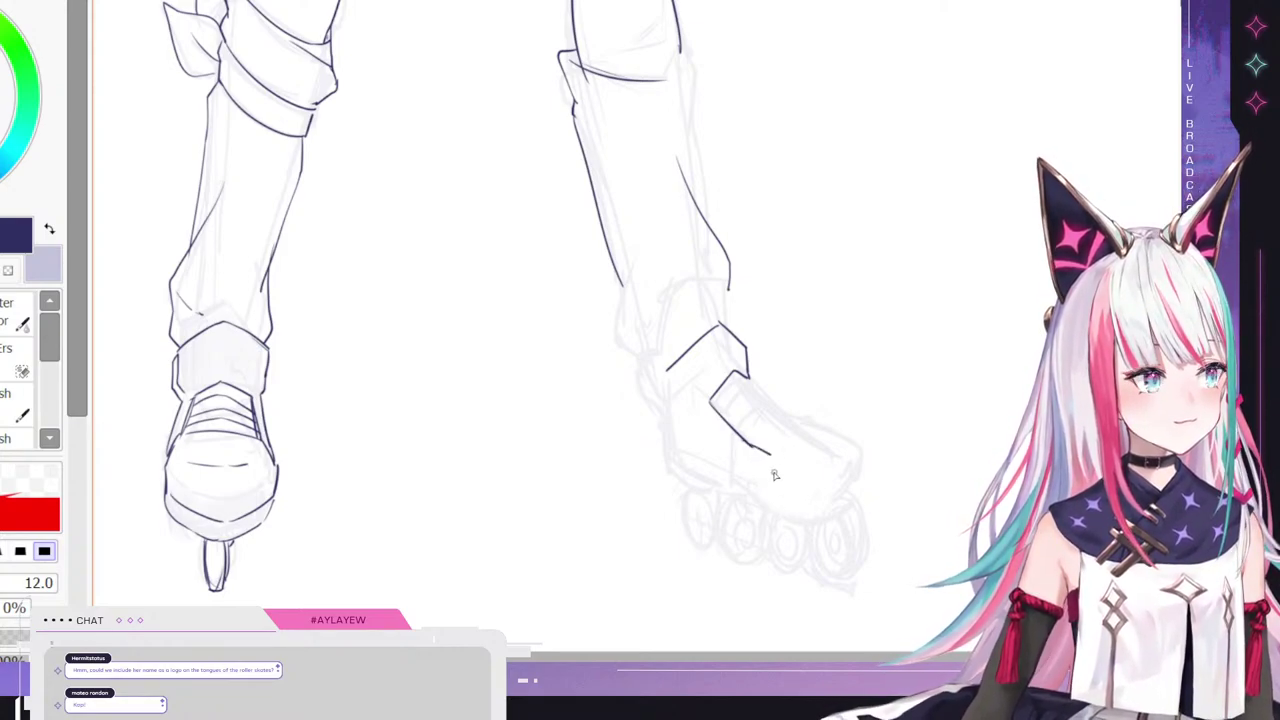
{"action": "left_click_drag", "start_coordinate": [770, 456], "coordinate": [767, 508]}
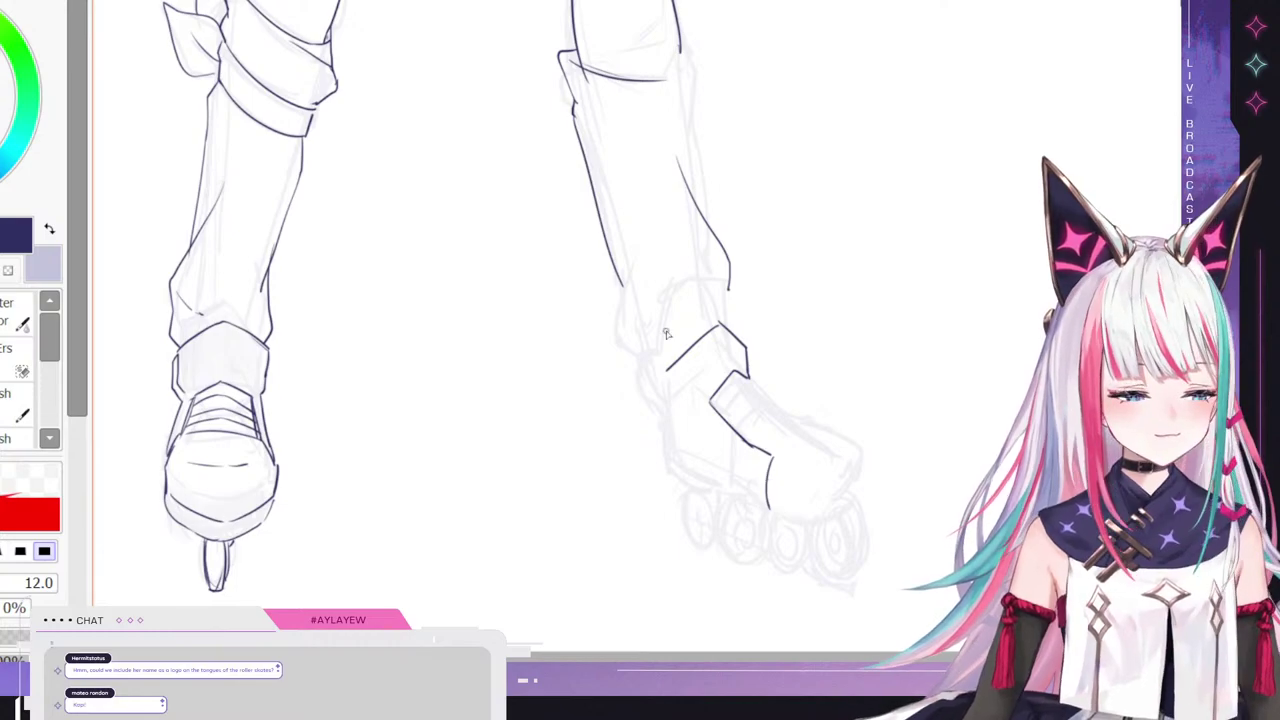
- Ink the back of the ankle cuff, the heel contour and the double sole edge under the second skate's heel
{"action": "mouse_move", "coordinate": [666, 376]}
{"action": "left_mouse_down"}
{"action": "mouse_move", "coordinate": [683, 417]}
{"action": "mouse_move", "coordinate": [676, 433]}
{"action": "mouse_move", "coordinate": [664, 379]}
{"action": "mouse_move", "coordinate": [675, 489]}
{"action": "mouse_move", "coordinate": [751, 497]}
{"action": "mouse_move", "coordinate": [722, 506]}
{"action": "mouse_move", "coordinate": [755, 512]}
{"action": "left_mouse_up"}
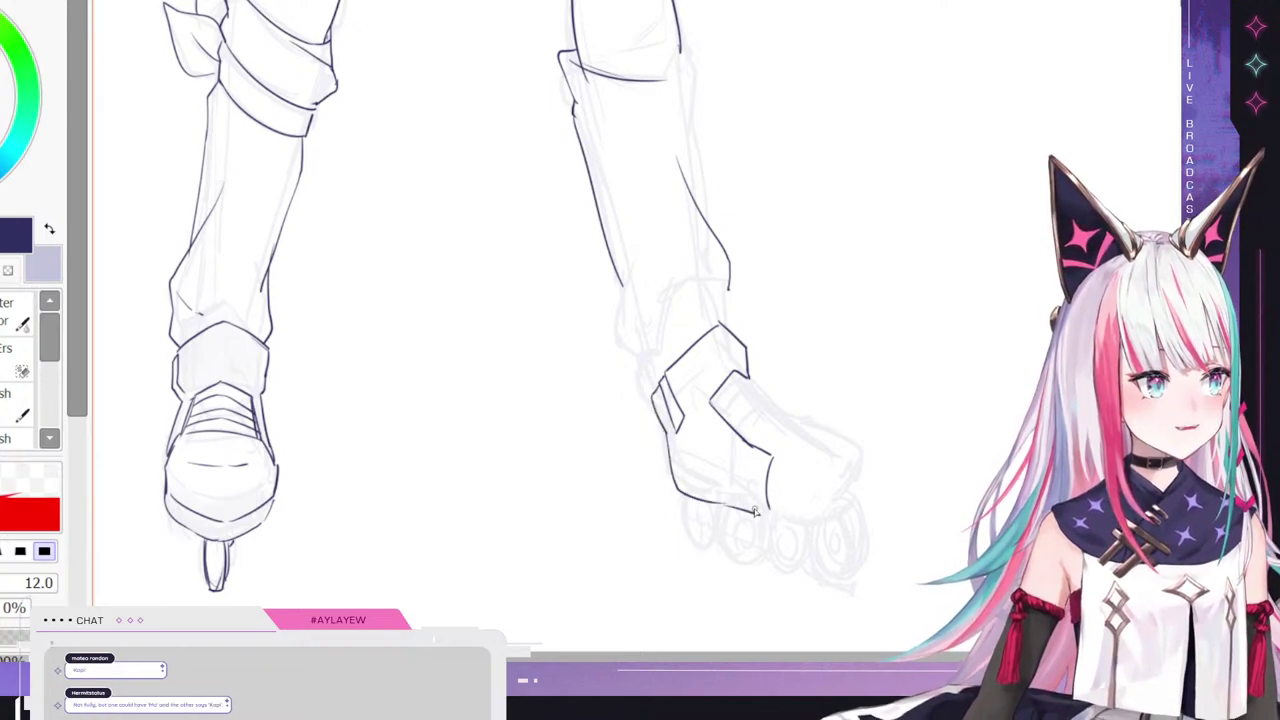
{"action": "key", "text": "ctrl+z"}
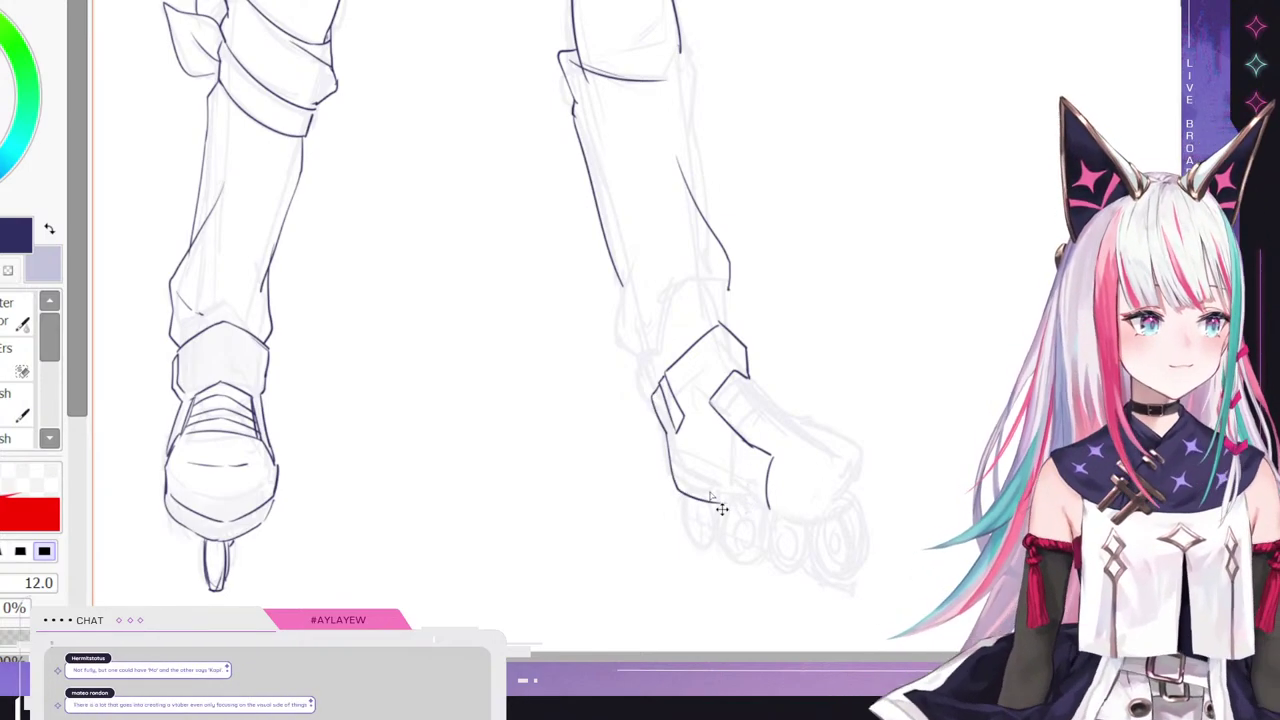
{"action": "left_click_drag", "start_coordinate": [724, 505], "coordinate": [750, 511]}
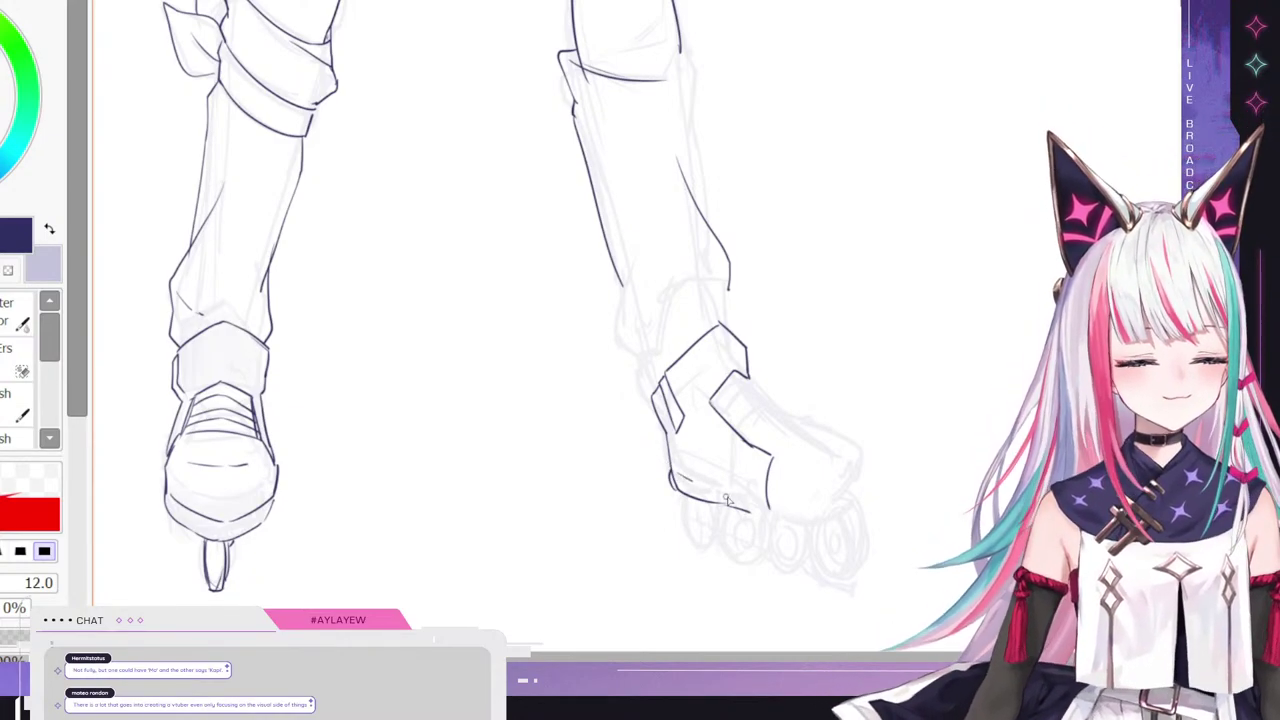
{"action": "left_click_drag", "start_coordinate": [728, 500], "coordinate": [750, 510]}
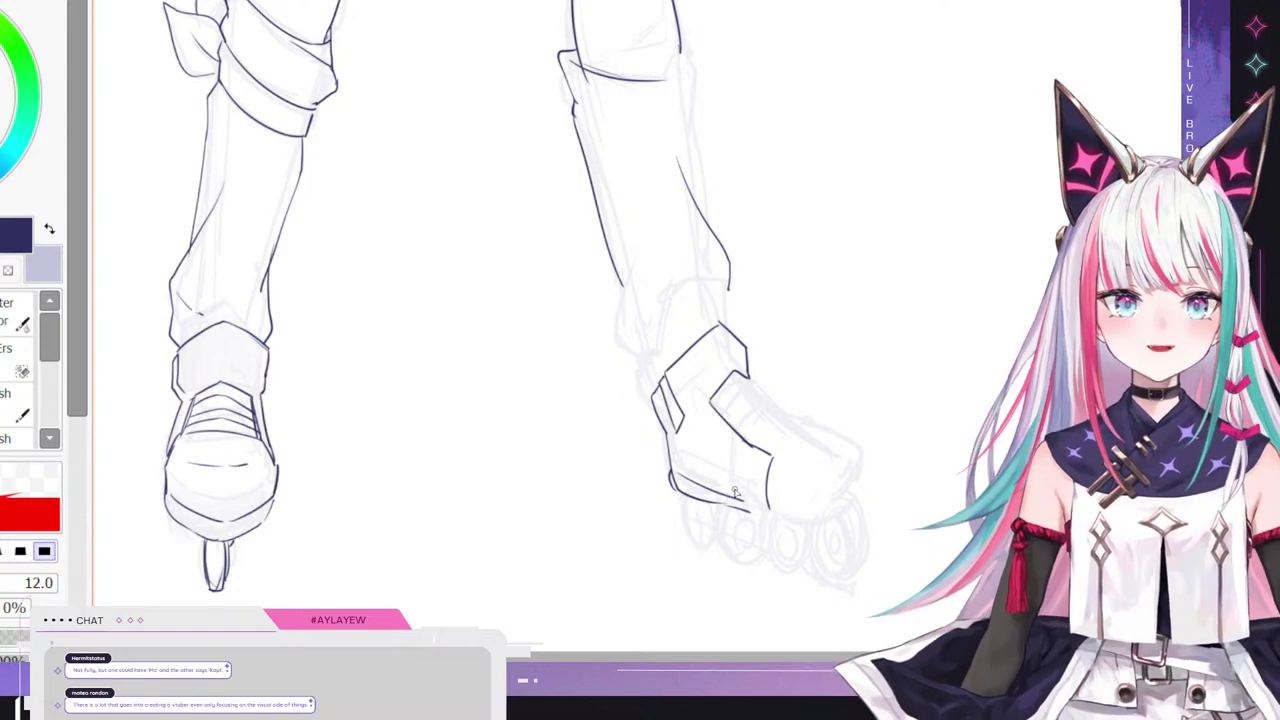
{"action": "key", "text": "e"}
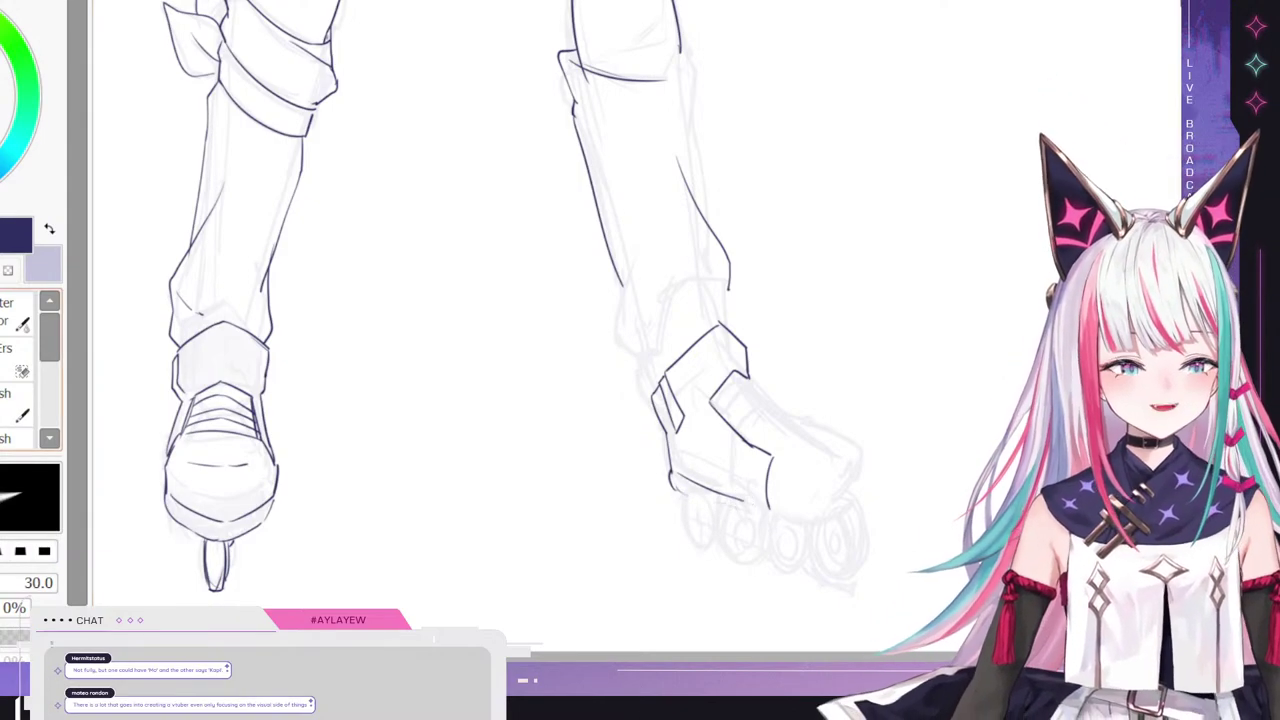
{"action": "key", "text": "b"}
{"action": "mouse_move", "coordinate": [675, 487]}
{"action": "left_mouse_down"}
{"action": "mouse_move", "coordinate": [753, 528]}
{"action": "mouse_move", "coordinate": [762, 504]}
{"action": "mouse_move", "coordinate": [829, 528]}
{"action": "mouse_move", "coordinate": [846, 496]}
{"action": "left_mouse_up"}
{"action": "key", "text": "ctrl+z"}
- Ink the second skate's toe cap outline along its lower edge, rounded front and sloping upper contour
{"action": "left_click_drag", "start_coordinate": [768, 504], "coordinate": [813, 519]}
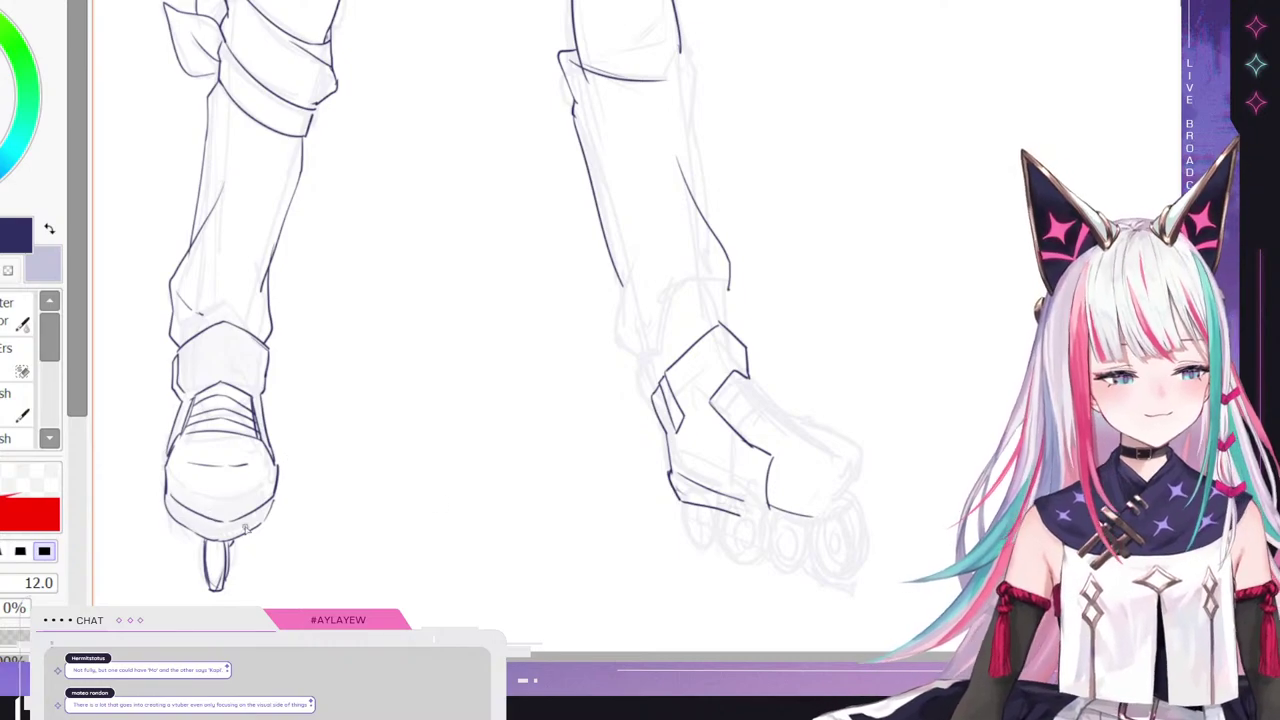
{"action": "mouse_move", "coordinate": [826, 517]}
{"action": "left_mouse_down"}
{"action": "mouse_move", "coordinate": [860, 500]}
{"action": "mouse_move", "coordinate": [861, 450]}
{"action": "left_mouse_up"}
{"action": "key", "text": "ctrl+z"}
{"action": "left_click_drag", "start_coordinate": [858, 505], "coordinate": [866, 455]}
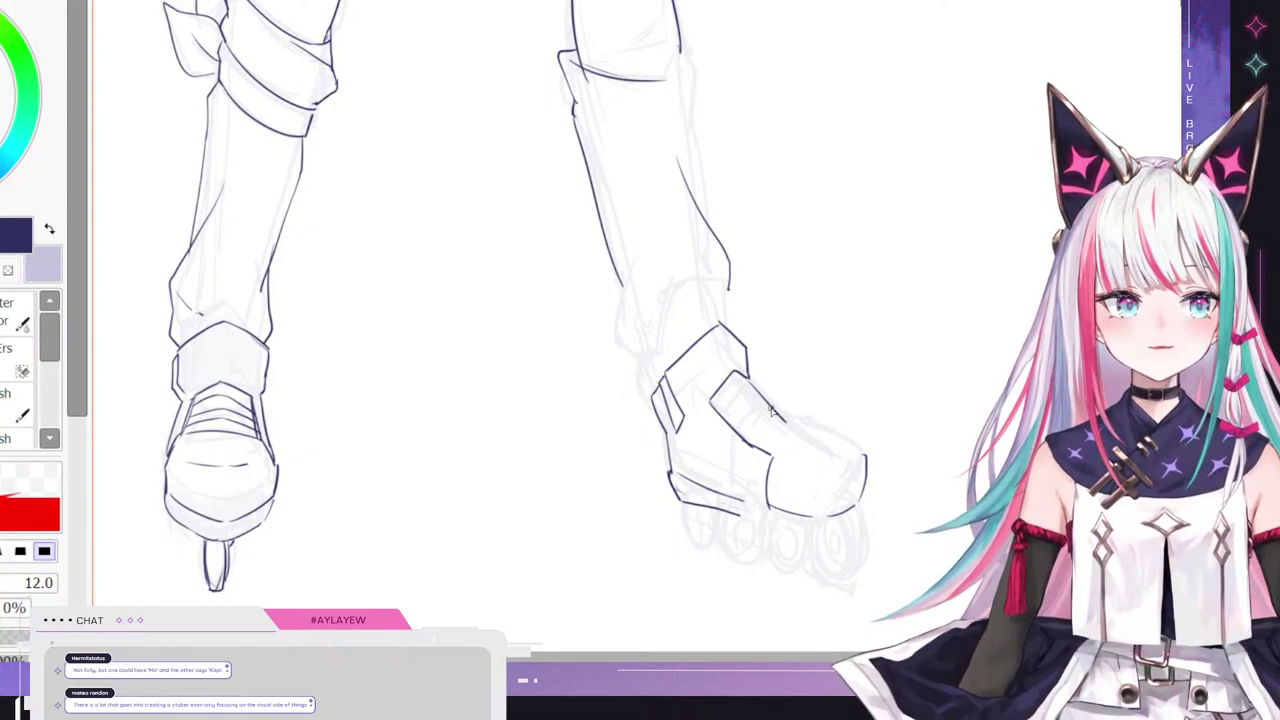
{"action": "mouse_move", "coordinate": [778, 412]}
{"action": "left_mouse_down"}
{"action": "mouse_move", "coordinate": [860, 432]}
{"action": "mouse_move", "coordinate": [814, 430]}
{"action": "mouse_move", "coordinate": [866, 455]}
{"action": "left_mouse_up"}
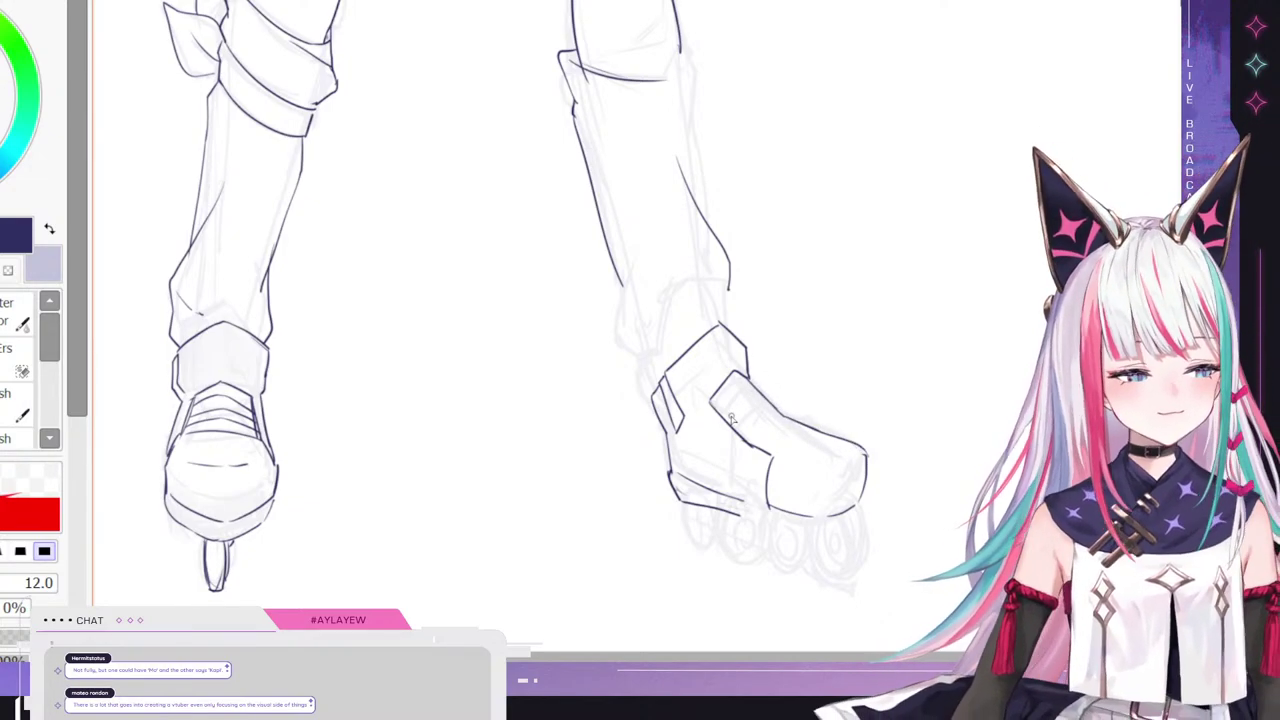
- Ink the lacing straps with their side tabs across the instep and the sole rim beneath the toe cap
{"action": "mouse_move", "coordinate": [728, 406]}
{"action": "left_mouse_down"}
{"action": "mouse_move", "coordinate": [758, 389]}
{"action": "mouse_move", "coordinate": [779, 414]}
{"action": "mouse_move", "coordinate": [772, 440]}
{"action": "mouse_move", "coordinate": [785, 423]}
{"action": "mouse_move", "coordinate": [722, 436]}
{"action": "left_mouse_up"}
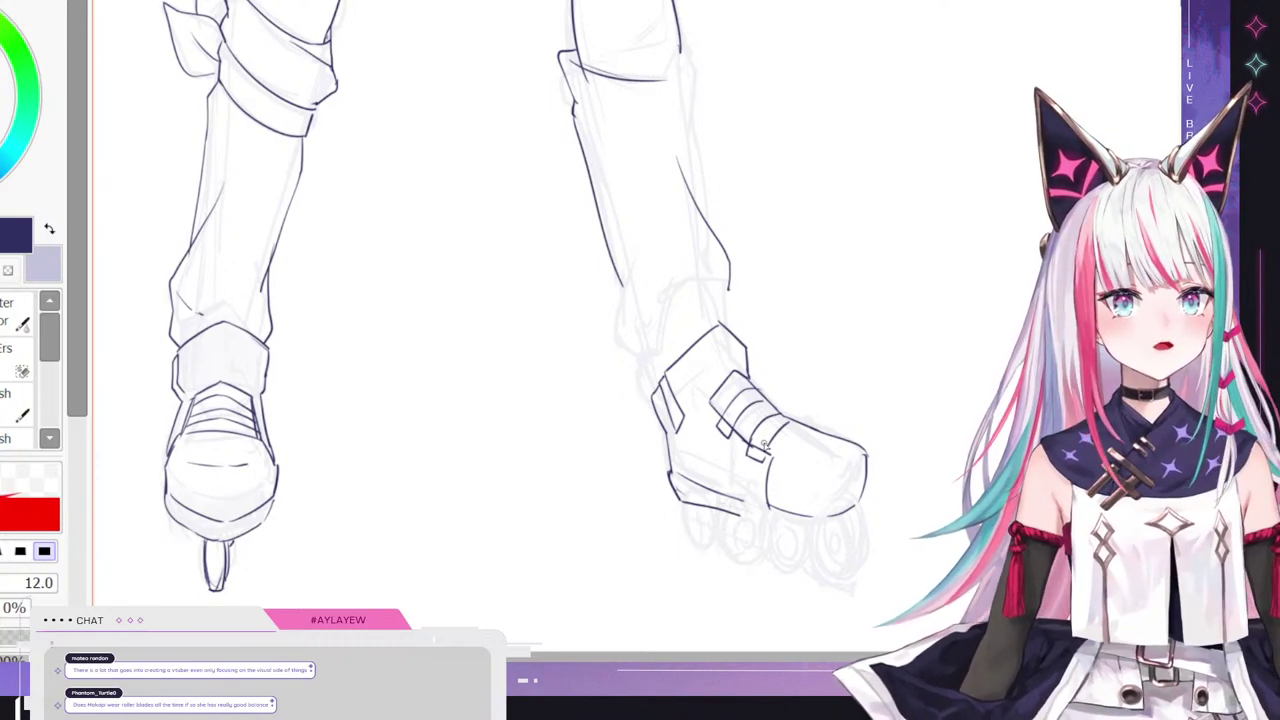
{"action": "mouse_move", "coordinate": [772, 528]}
{"action": "left_mouse_down"}
{"action": "mouse_move", "coordinate": [839, 531]}
{"action": "mouse_move", "coordinate": [863, 511]}
{"action": "mouse_move", "coordinate": [870, 465]}
{"action": "left_mouse_up"}
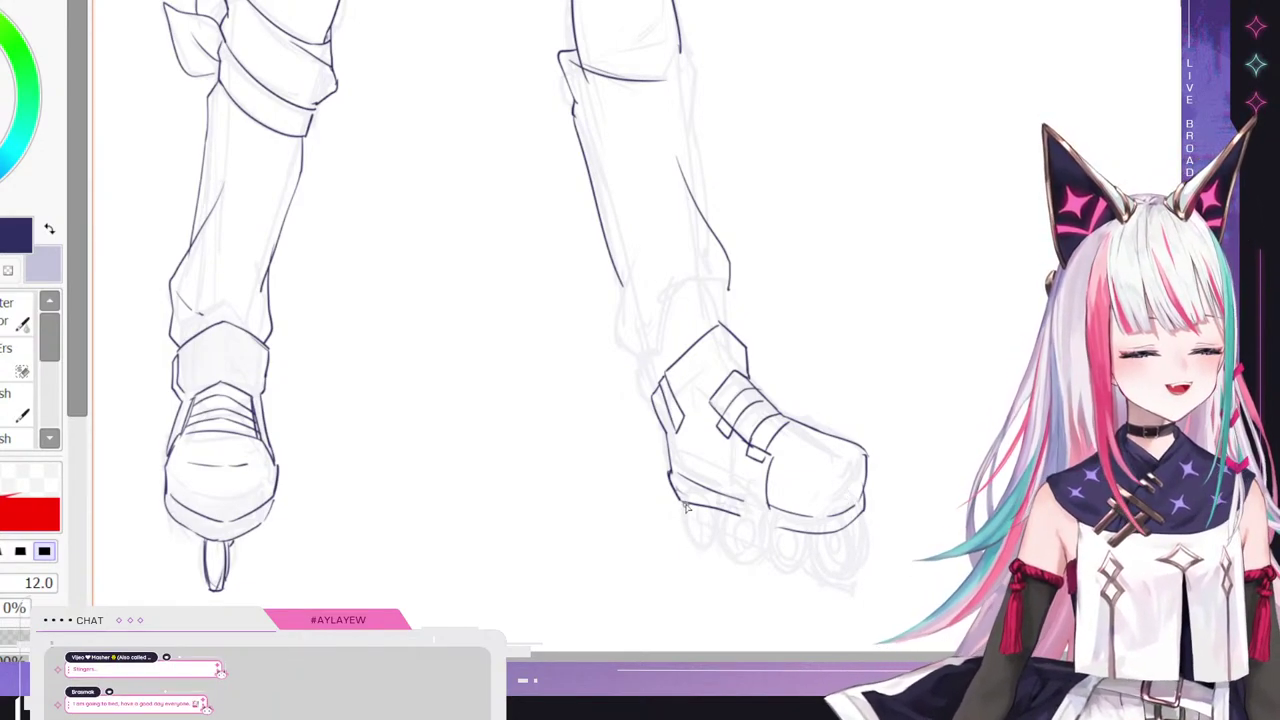
- Ink the two front wheels of the second skate with their small inner hubs
{"action": "mouse_move", "coordinate": [686, 506]}
{"action": "left_mouse_down"}
{"action": "mouse_move", "coordinate": [715, 553]}
{"action": "mouse_move", "coordinate": [732, 510]}
{"action": "left_mouse_up"}
{"action": "key", "text": "ctrl+z"}
{"action": "mouse_move", "coordinate": [858, 520]}
{"action": "left_mouse_down"}
{"action": "mouse_move", "coordinate": [862, 567]}
{"action": "mouse_move", "coordinate": [846, 581]}
{"action": "mouse_move", "coordinate": [829, 581]}
{"action": "mouse_move", "coordinate": [812, 538]}
{"action": "mouse_move", "coordinate": [810, 549]}
{"action": "mouse_move", "coordinate": [840, 533]}
{"action": "mouse_move", "coordinate": [839, 575]}
{"action": "mouse_move", "coordinate": [828, 538]}
{"action": "mouse_move", "coordinate": [839, 564]}
{"action": "mouse_move", "coordinate": [834, 546]}
{"action": "mouse_move", "coordinate": [777, 571]}
{"action": "mouse_move", "coordinate": [767, 524]}
{"action": "mouse_move", "coordinate": [809, 558]}
{"action": "mouse_move", "coordinate": [772, 559]}
{"action": "left_mouse_up"}
{"action": "key", "text": "ctrl+z"}
{"action": "key", "text": "ctrl+z"}
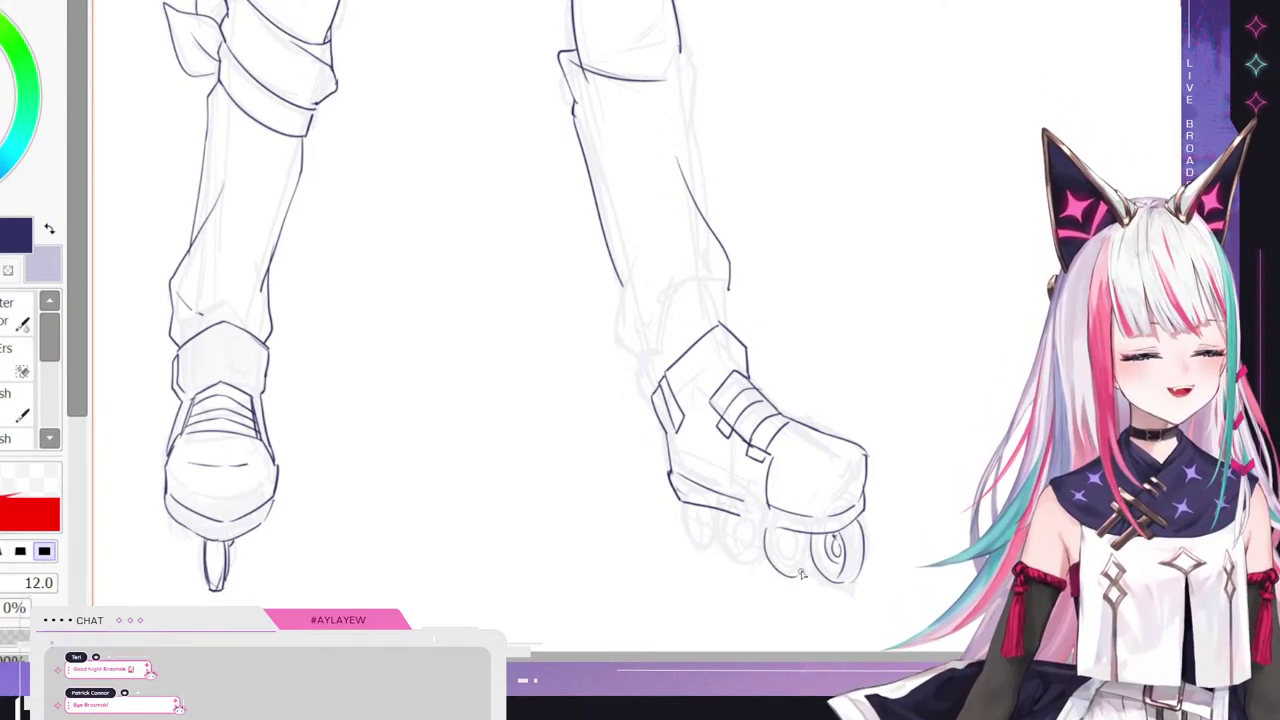
{"action": "key", "text": "ctrl+z"}
{"action": "left_click_drag", "start_coordinate": [772, 534], "coordinate": [806, 568]}
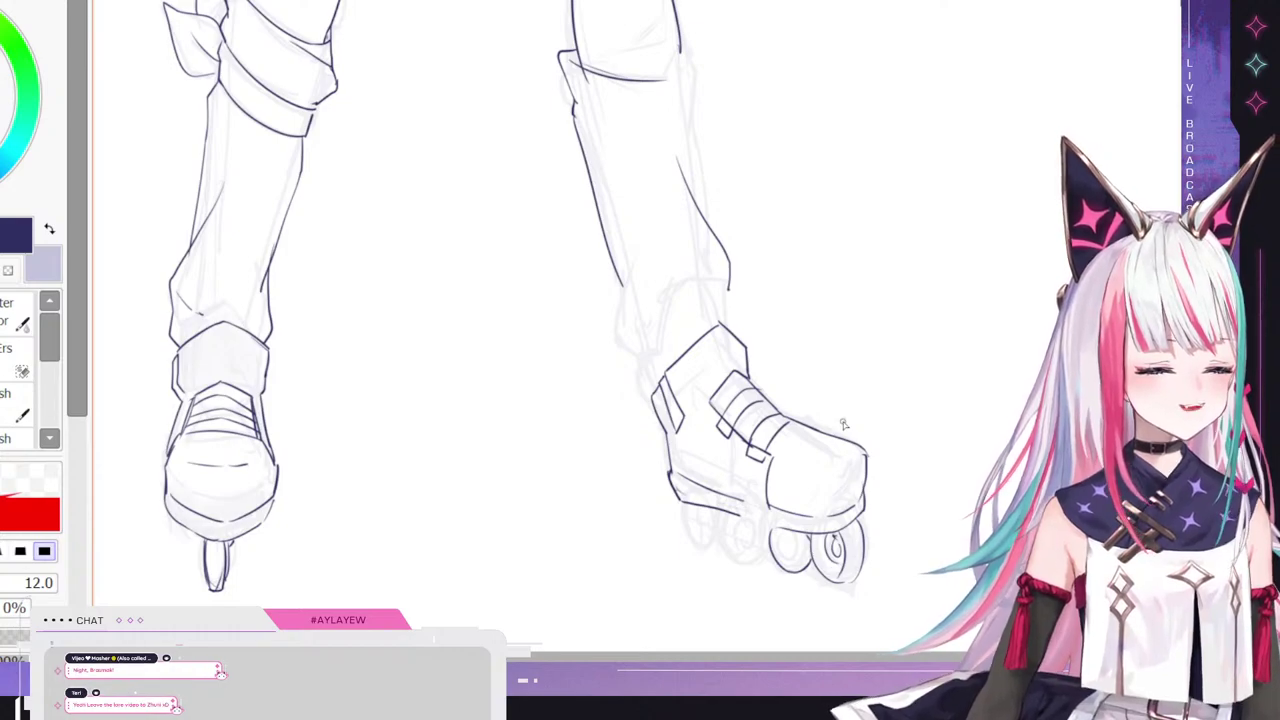
{"action": "mouse_move", "coordinate": [789, 538]}
{"action": "left_mouse_down"}
{"action": "mouse_move", "coordinate": [798, 549]}
{"action": "mouse_move", "coordinate": [797, 536]}
{"action": "left_mouse_up"}
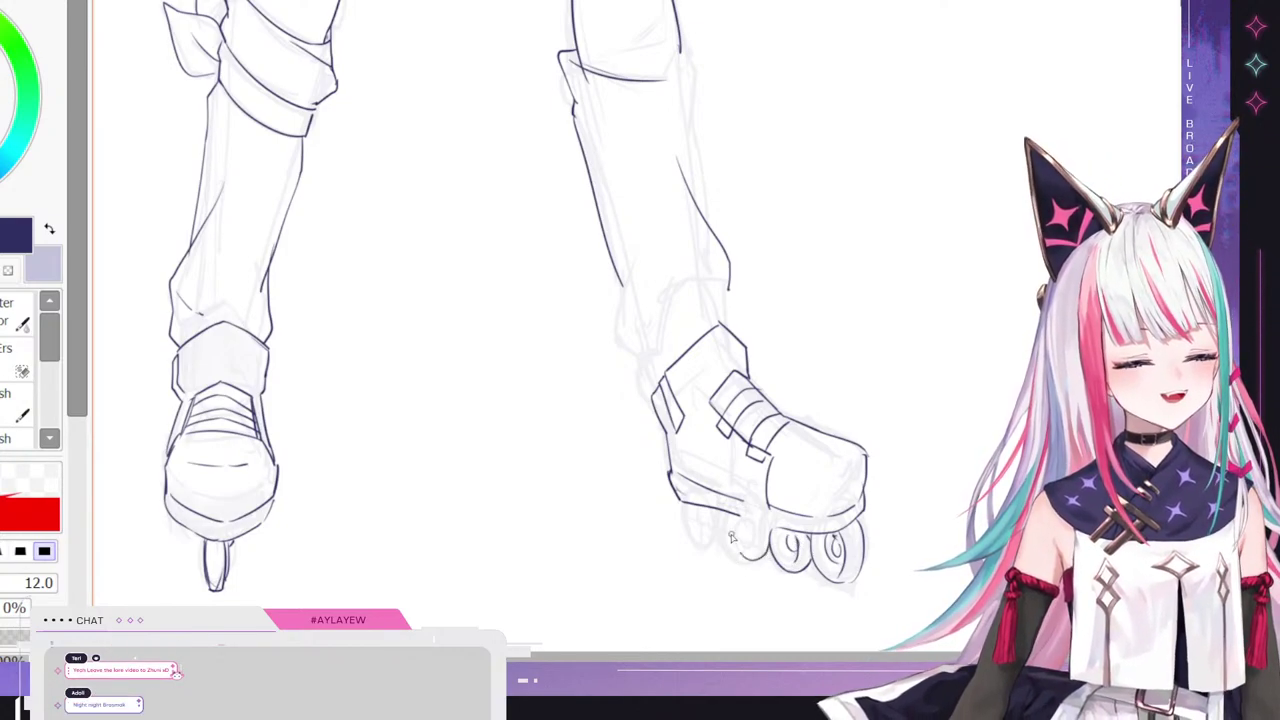
- Ink the two rear wheels with hubs, join the sole edge to the toe cap and strengthen the front wheel's outer edge
{"action": "left_click_drag", "start_coordinate": [731, 537], "coordinate": [731, 507]}
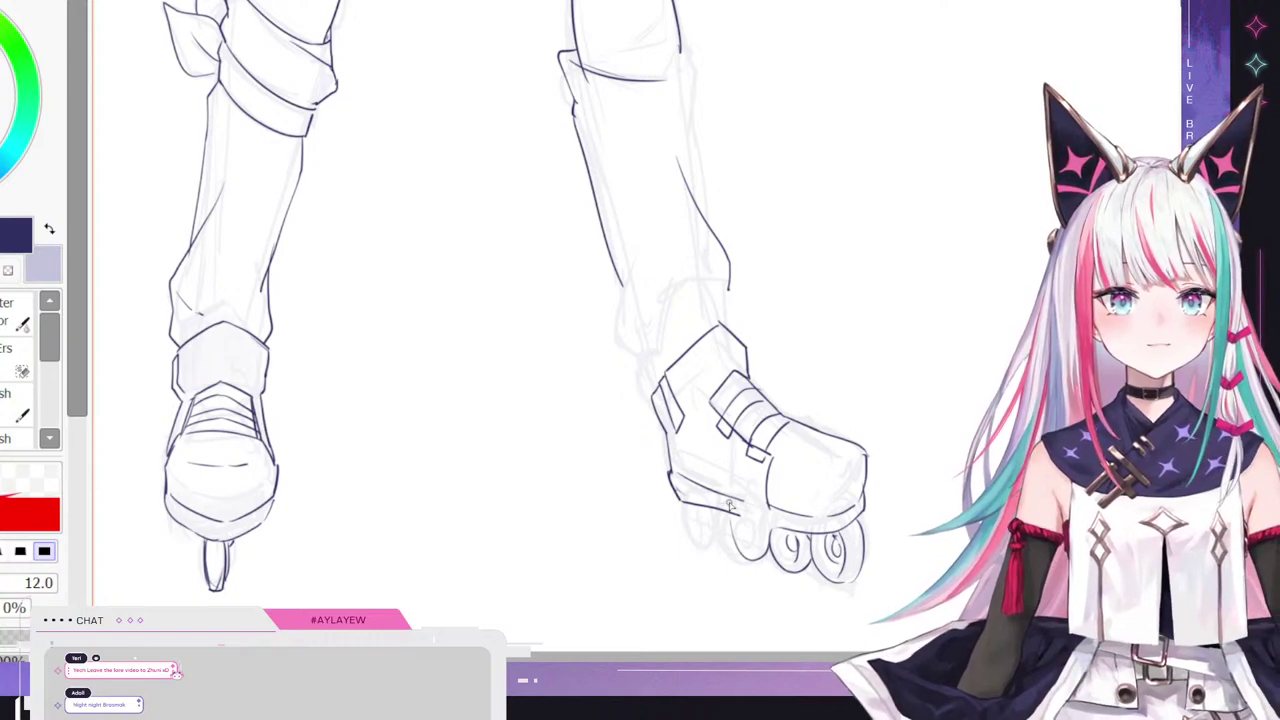
{"action": "key", "text": "ctrl+z"}
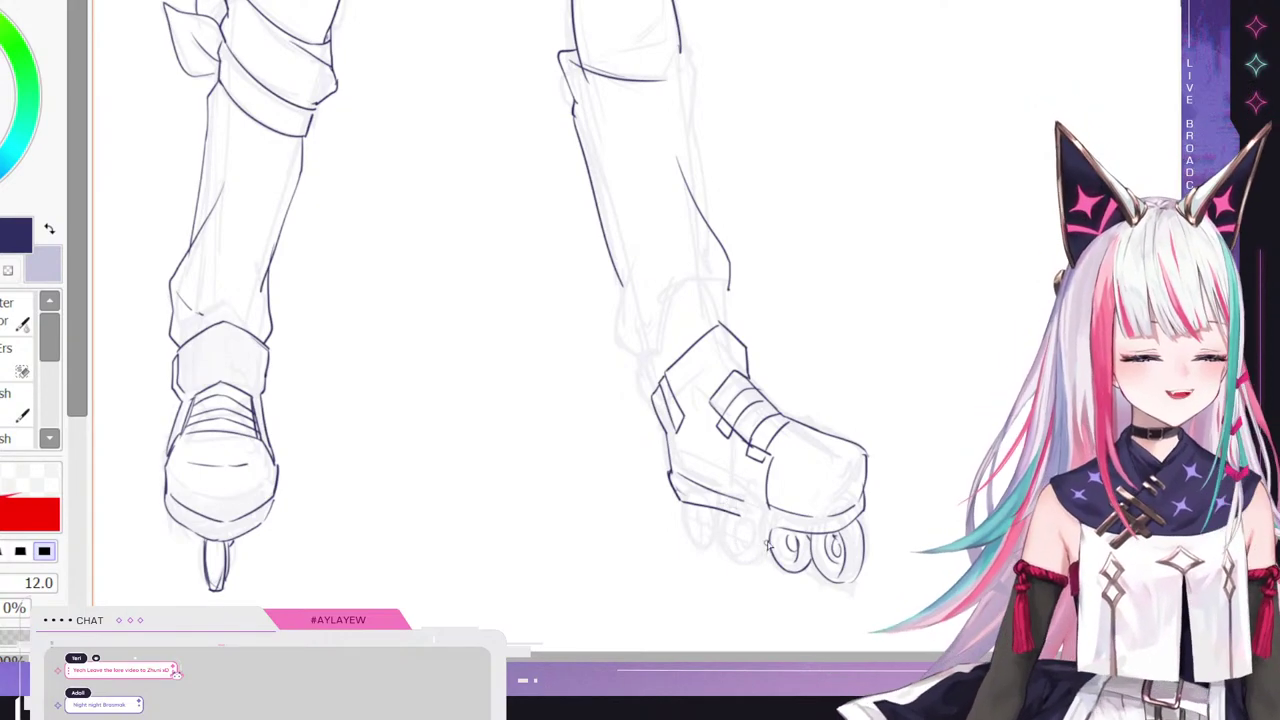
{"action": "mouse_move", "coordinate": [768, 539]}
{"action": "left_mouse_down"}
{"action": "mouse_move", "coordinate": [746, 562]}
{"action": "mouse_move", "coordinate": [731, 521]}
{"action": "mouse_move", "coordinate": [729, 539]}
{"action": "mouse_move", "coordinate": [752, 508]}
{"action": "mouse_move", "coordinate": [710, 566]}
{"action": "mouse_move", "coordinate": [709, 522]}
{"action": "mouse_move", "coordinate": [688, 515]}
{"action": "mouse_move", "coordinate": [729, 550]}
{"action": "left_mouse_up"}
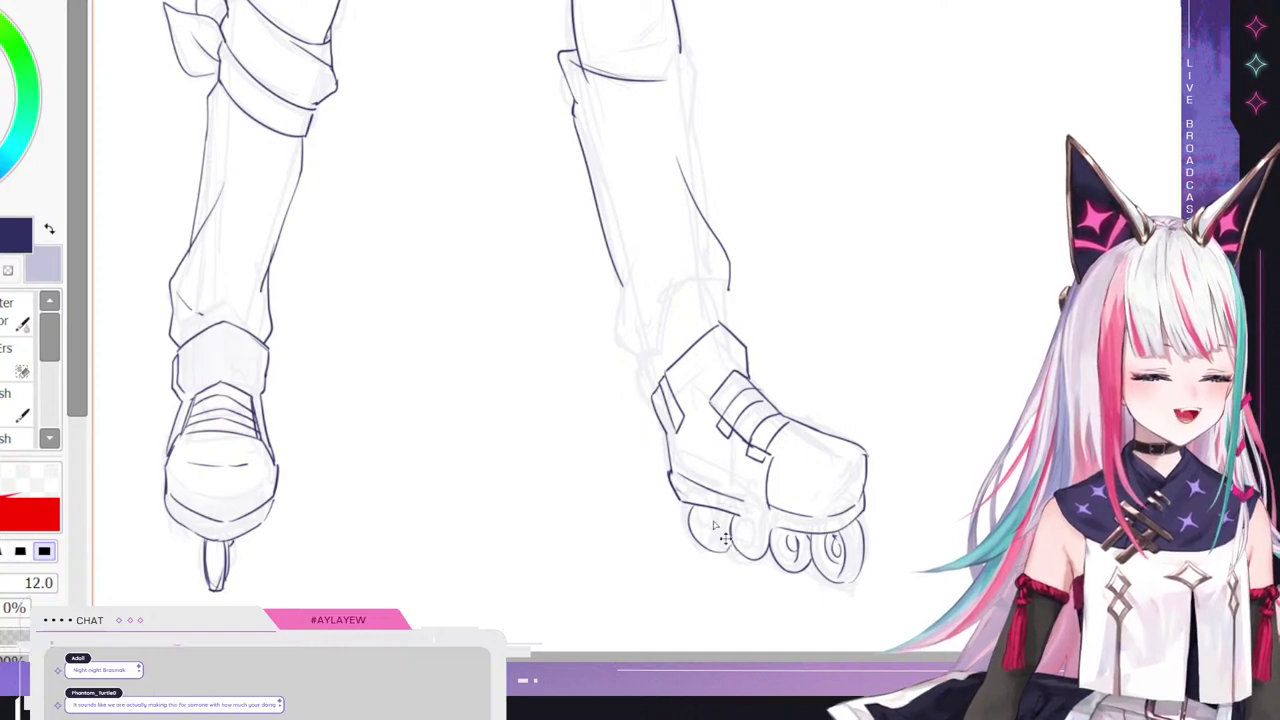
{"action": "key", "text": "ctrl+z"}
{"action": "mouse_move", "coordinate": [694, 506]}
{"action": "left_mouse_down"}
{"action": "mouse_move", "coordinate": [710, 552]}
{"action": "mouse_move", "coordinate": [727, 536]}
{"action": "mouse_move", "coordinate": [708, 513]}
{"action": "mouse_move", "coordinate": [710, 537]}
{"action": "mouse_move", "coordinate": [706, 519]}
{"action": "mouse_move", "coordinate": [768, 527]}
{"action": "left_mouse_up"}
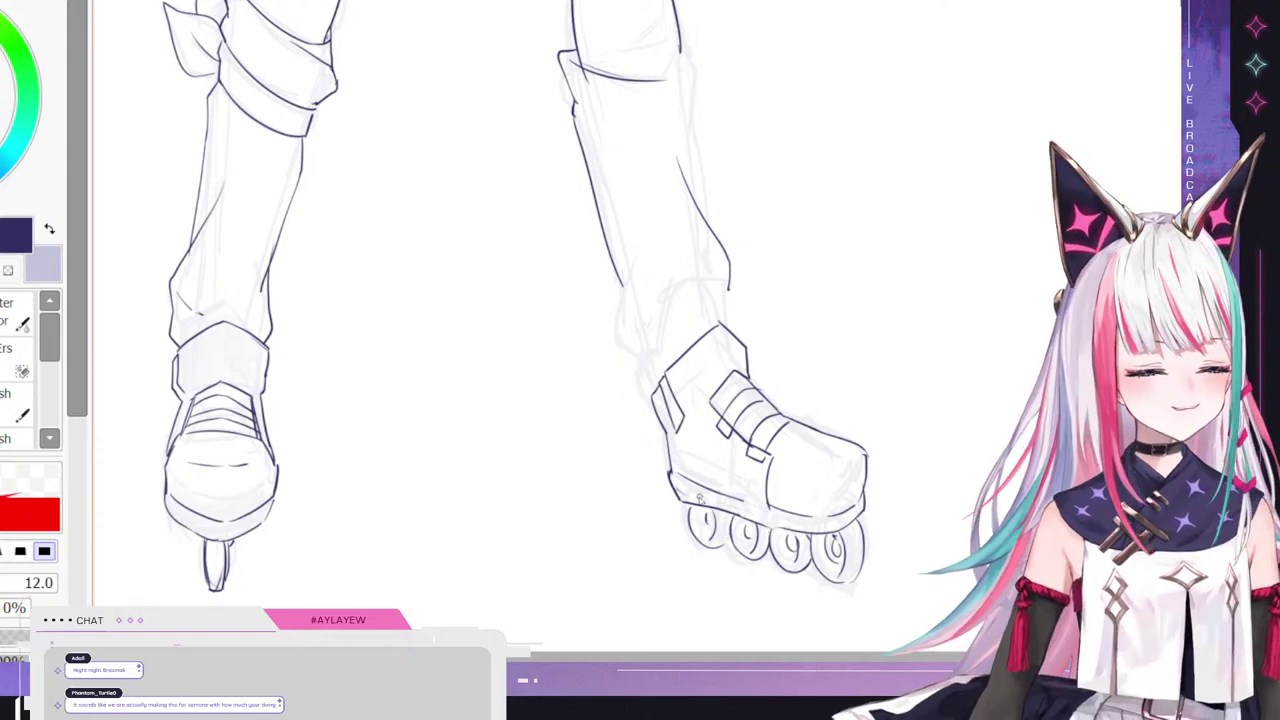
{"action": "left_click_drag", "start_coordinate": [850, 522], "coordinate": [862, 553]}
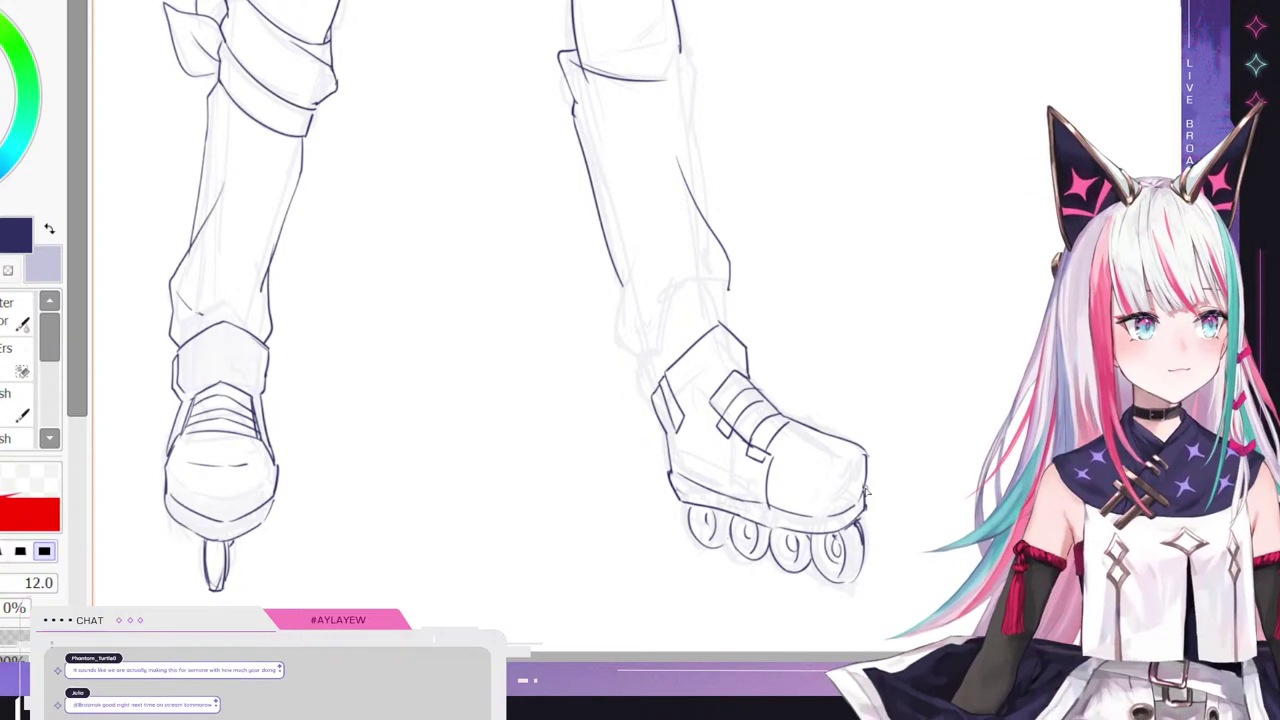
- Ink the legwear's bunched ankle folds above the second skate and its outer contour from below the knee
{"action": "scroll", "coordinate": [372, 303], "scroll_direction": "down", "scroll_amount": 2}
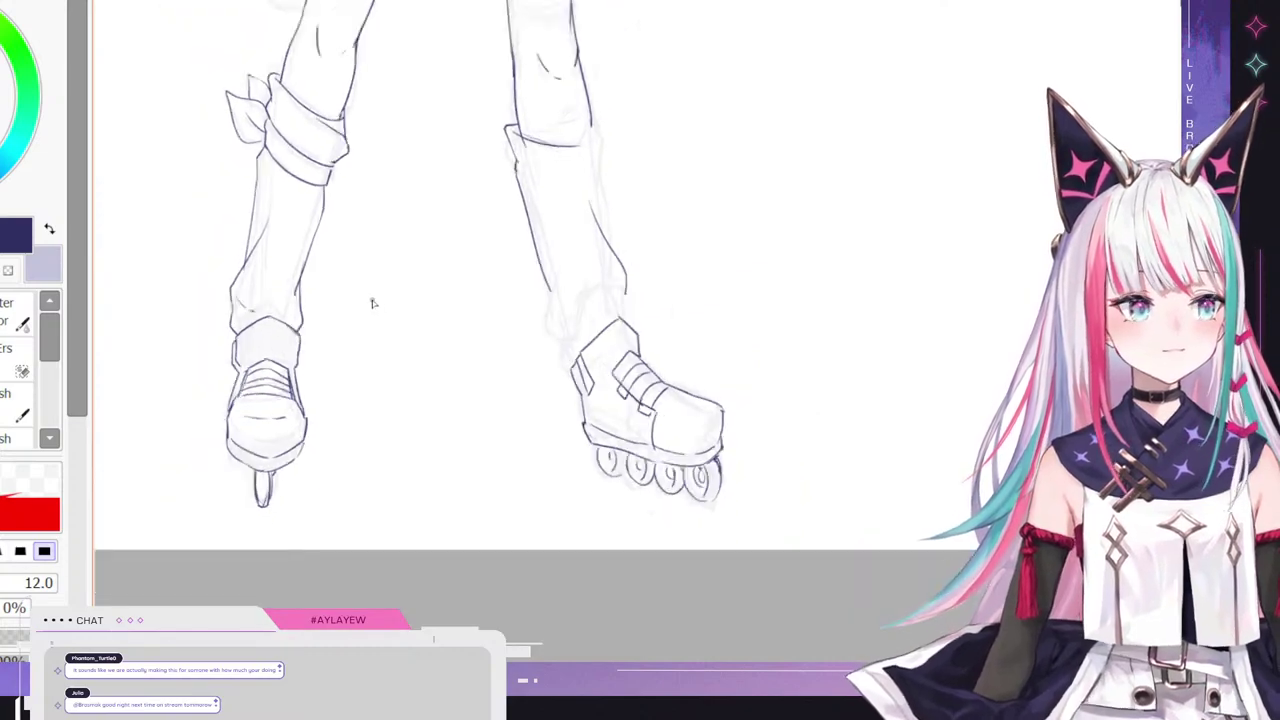
{"action": "scroll", "coordinate": [372, 303], "scroll_direction": "down", "scroll_amount": 2}
{"action": "scroll", "coordinate": [643, 289], "scroll_direction": "up", "scroll_amount": 4}
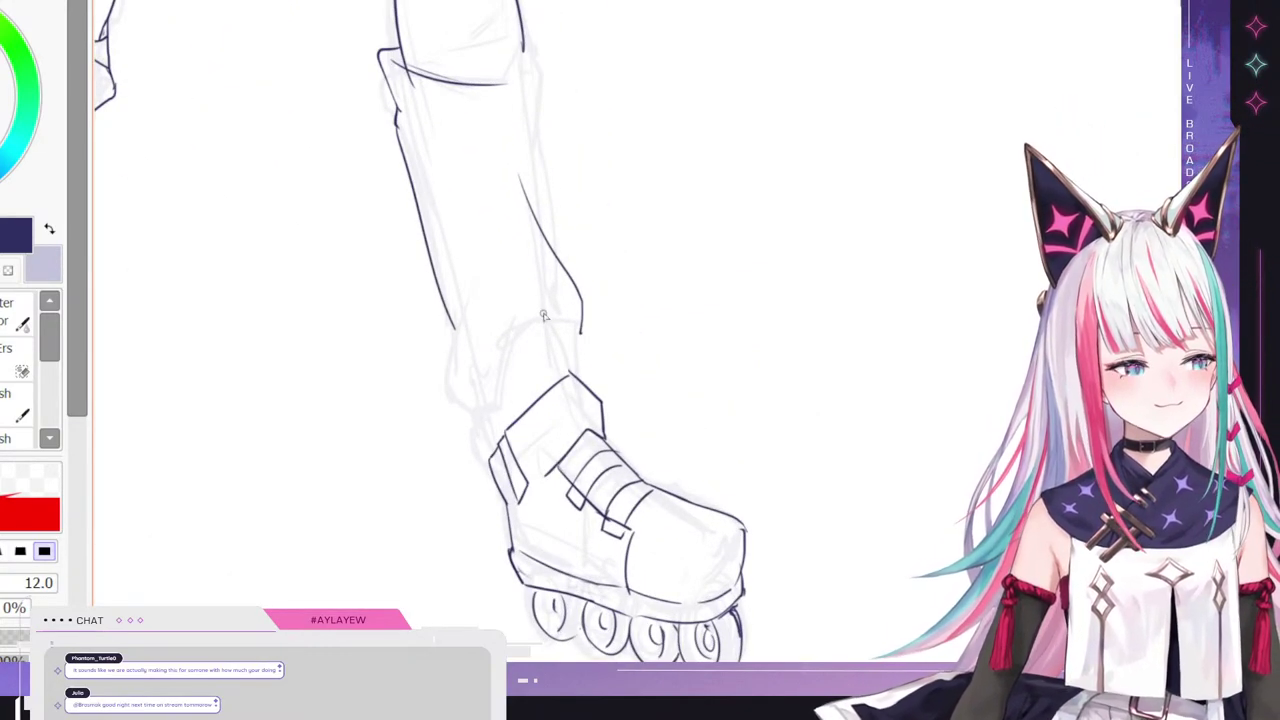
{"action": "mouse_move", "coordinate": [597, 392]}
{"action": "left_mouse_down"}
{"action": "mouse_move", "coordinate": [599, 360]}
{"action": "mouse_move", "coordinate": [579, 326]}
{"action": "left_mouse_up"}
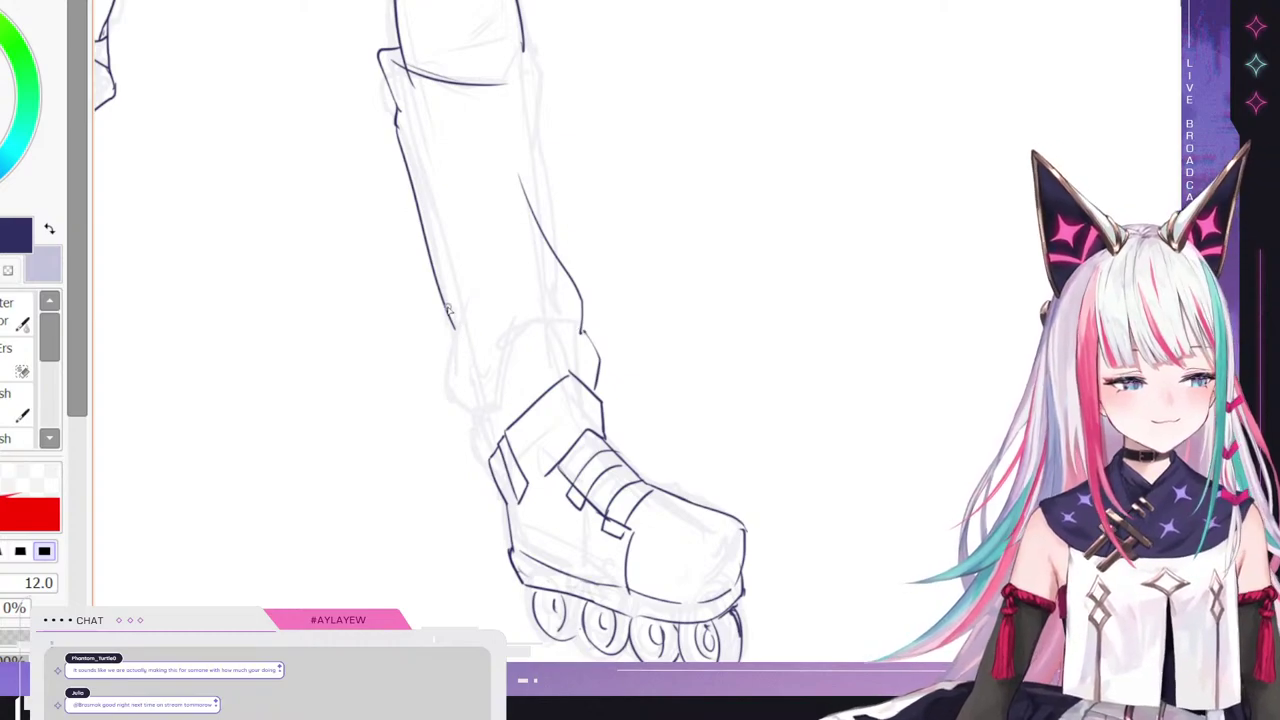
{"action": "mouse_move", "coordinate": [449, 314]}
{"action": "left_mouse_down"}
{"action": "mouse_move", "coordinate": [441, 426]}
{"action": "mouse_move", "coordinate": [478, 460]}
{"action": "mouse_move", "coordinate": [487, 441]}
{"action": "left_mouse_up"}
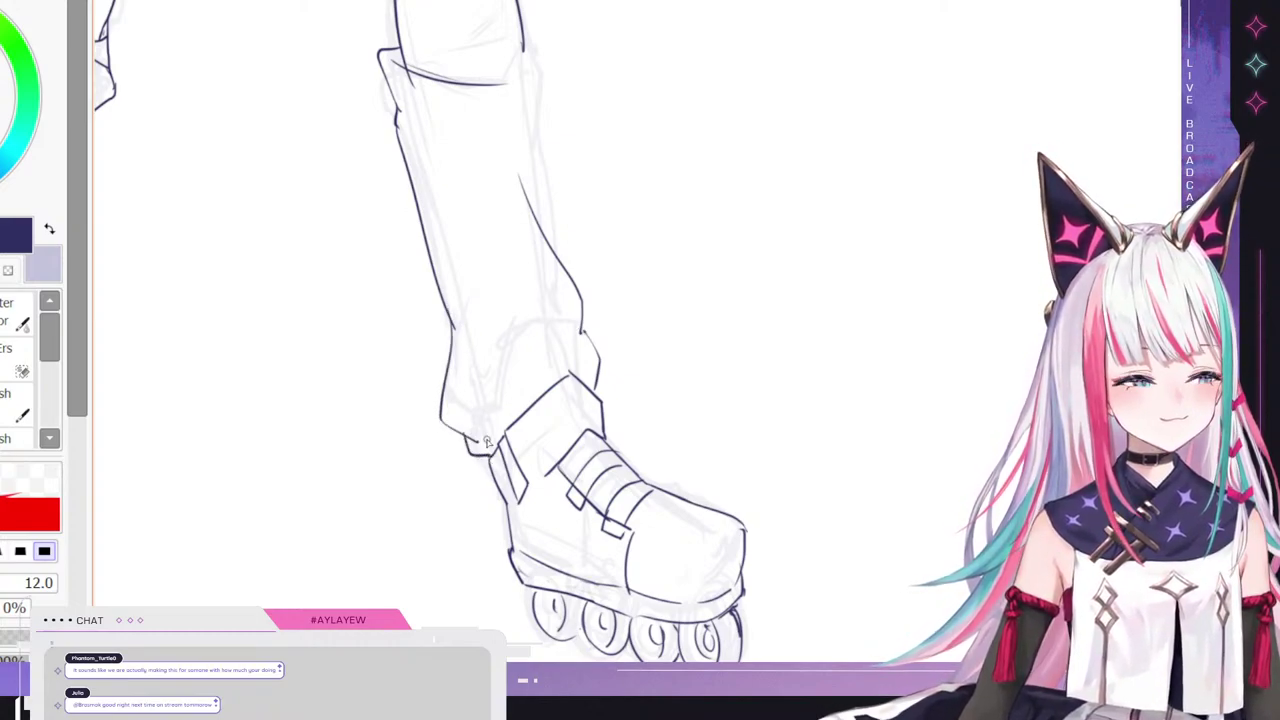
{"action": "mouse_move", "coordinate": [527, 48]}
{"action": "left_mouse_down"}
{"action": "mouse_move", "coordinate": [516, 86]}
{"action": "mouse_move", "coordinate": [549, 71]}
{"action": "mouse_move", "coordinate": [570, 275]}
{"action": "left_mouse_up"}
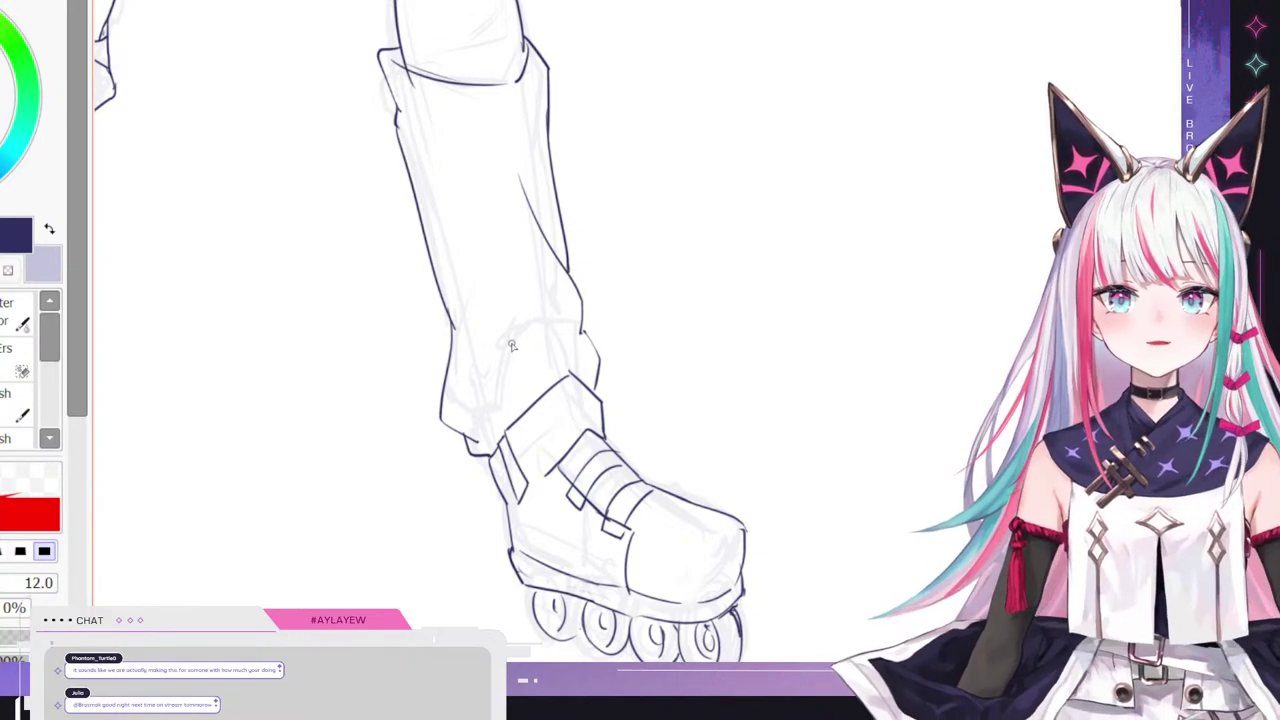
- Ink the folded cuff around the wrist of the lowered arm beside the skirt
{"action": "scroll", "coordinate": [540, 325], "scroll_direction": "down", "scroll_amount": 10}
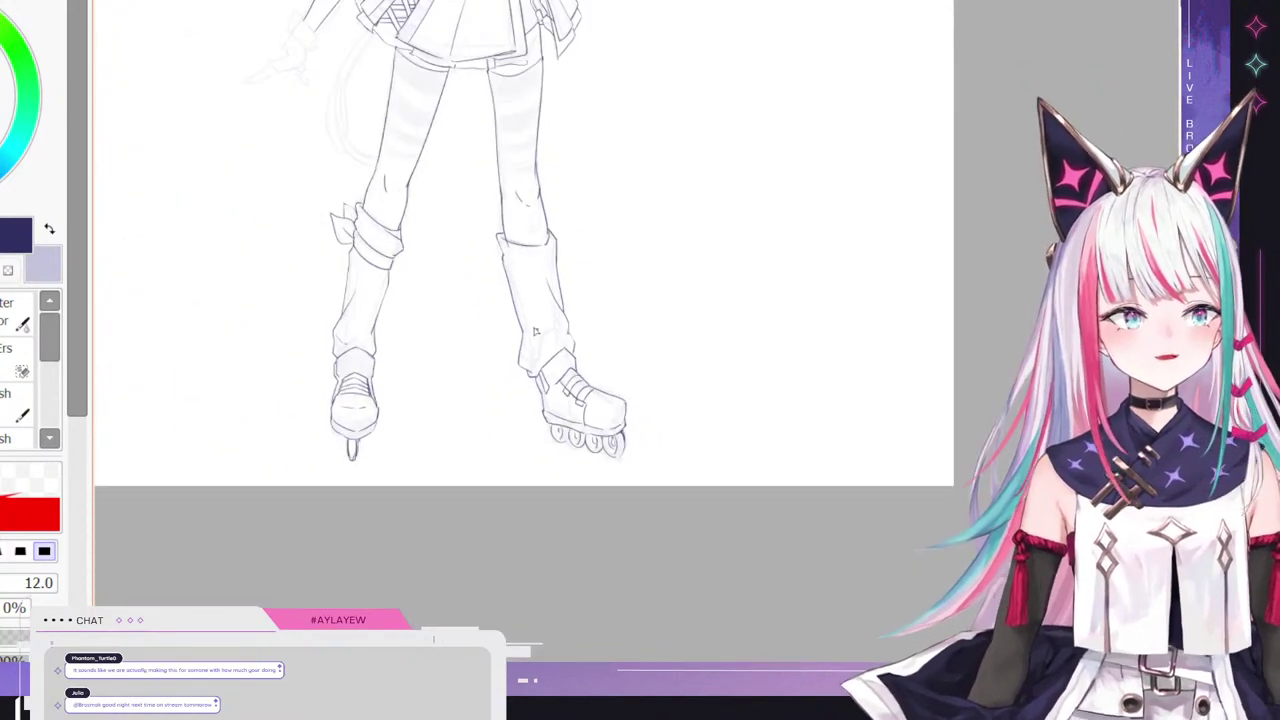
{"action": "scroll", "coordinate": [440, 96], "scroll_direction": "up", "scroll_amount": 5}
{"action": "scroll", "coordinate": [580, 326], "scroll_direction": "up", "scroll_amount": 1}
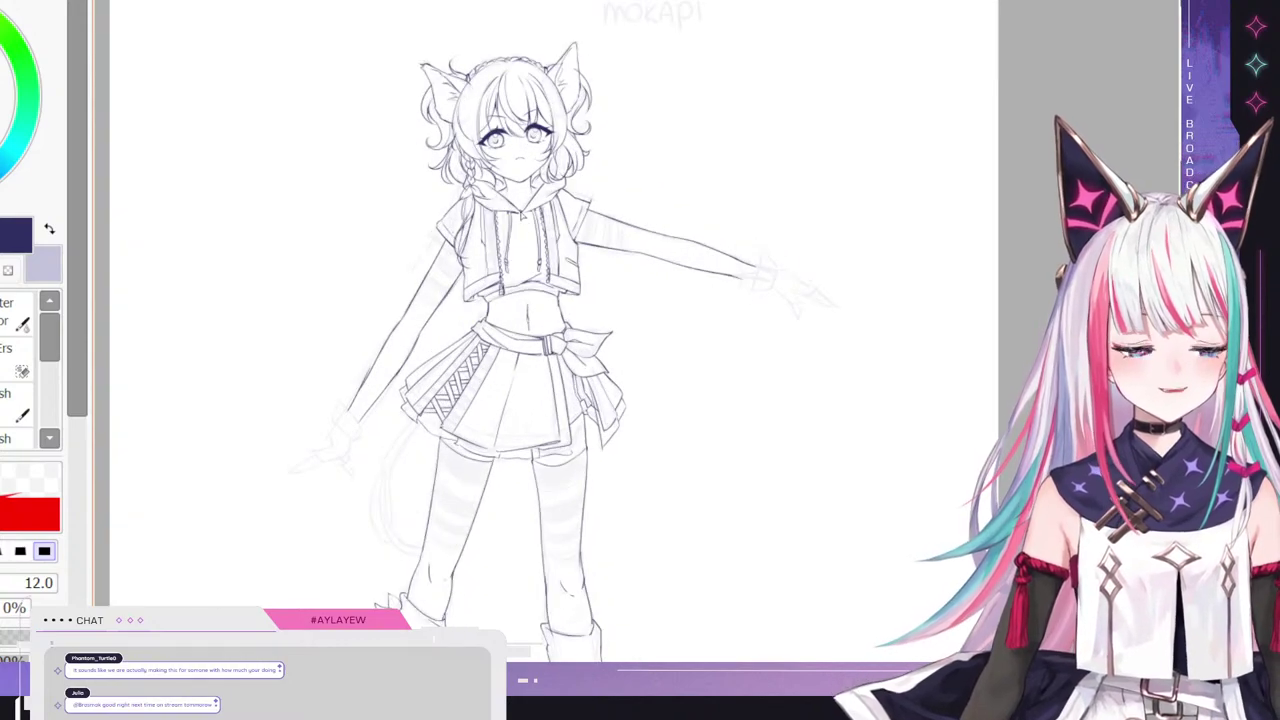
{"action": "scroll", "coordinate": [317, 191], "scroll_direction": "down", "scroll_amount": 2}
{"action": "scroll", "coordinate": [314, 374], "scroll_direction": "up", "scroll_amount": 3}
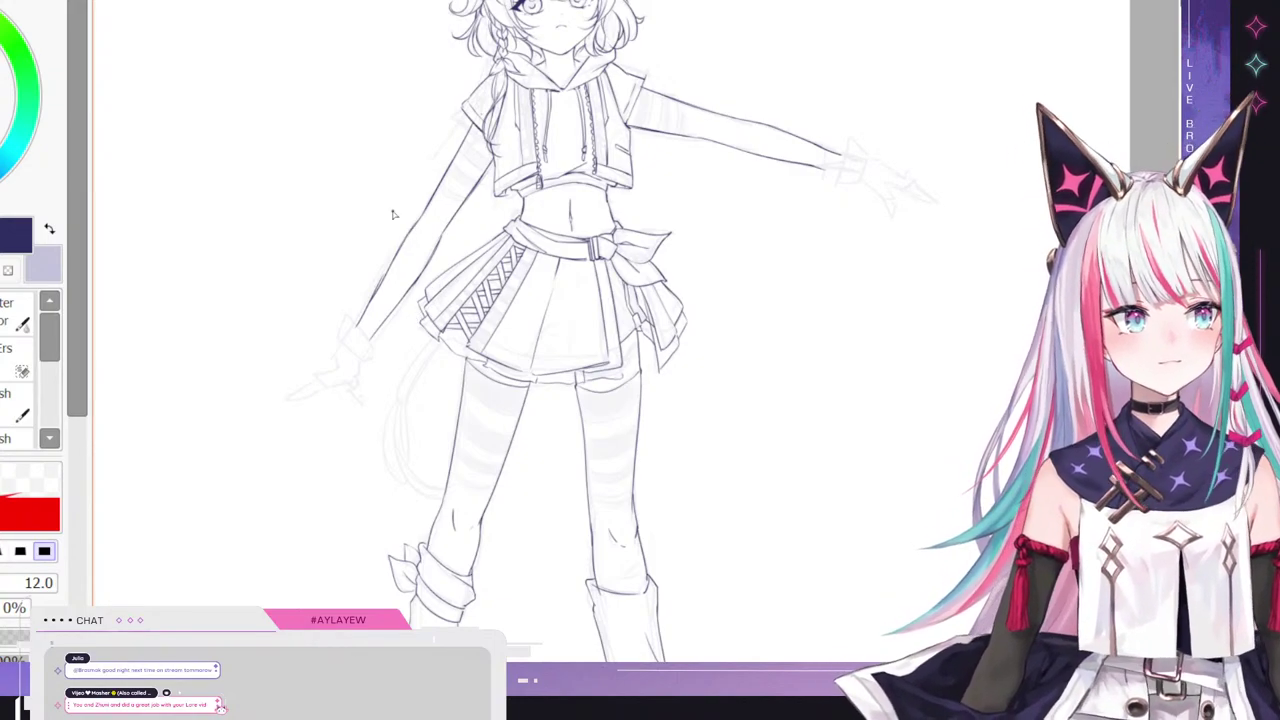
{"action": "scroll", "coordinate": [270, 335], "scroll_direction": "up", "scroll_amount": 2}
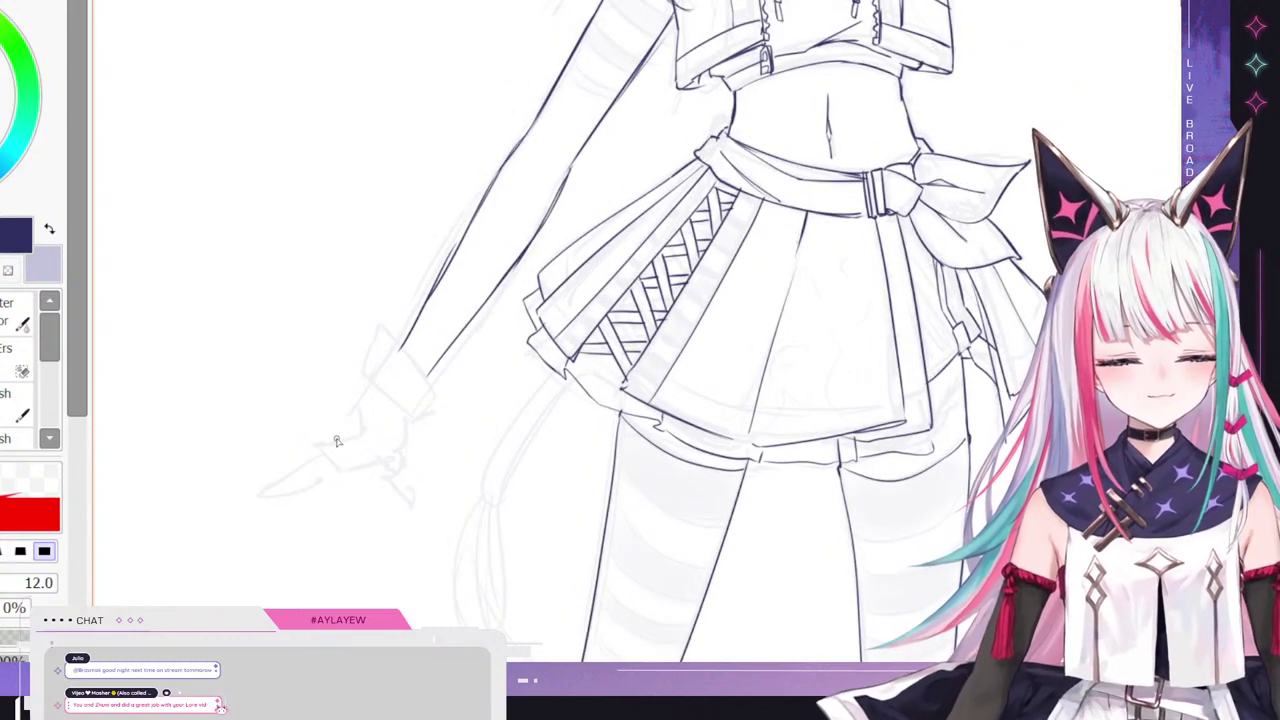
{"action": "mouse_move", "coordinate": [412, 418]}
{"action": "left_mouse_down"}
{"action": "mouse_move", "coordinate": [366, 372]}
{"action": "mouse_move", "coordinate": [384, 326]}
{"action": "mouse_move", "coordinate": [426, 371]}
{"action": "mouse_move", "coordinate": [414, 418]}
{"action": "left_mouse_up"}
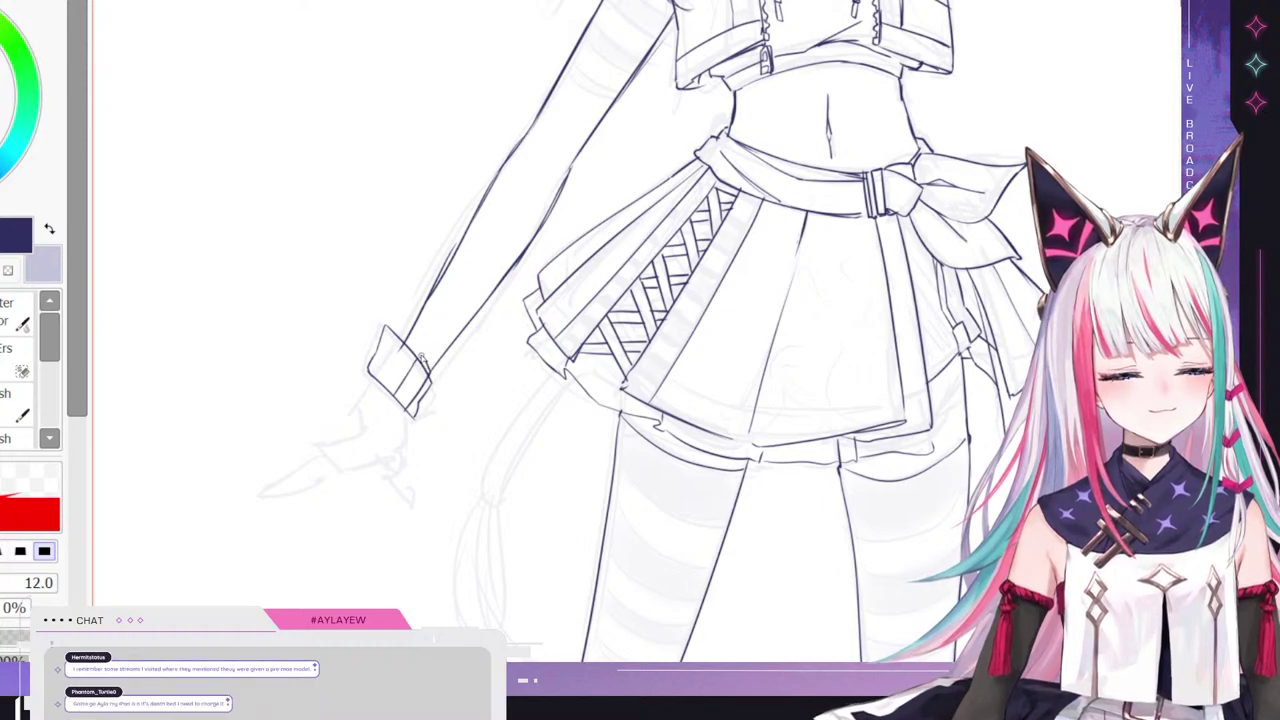
- Erase the stray lines where the lowered forearm meets its folded wrist cuff
{"action": "key", "text": "e"}
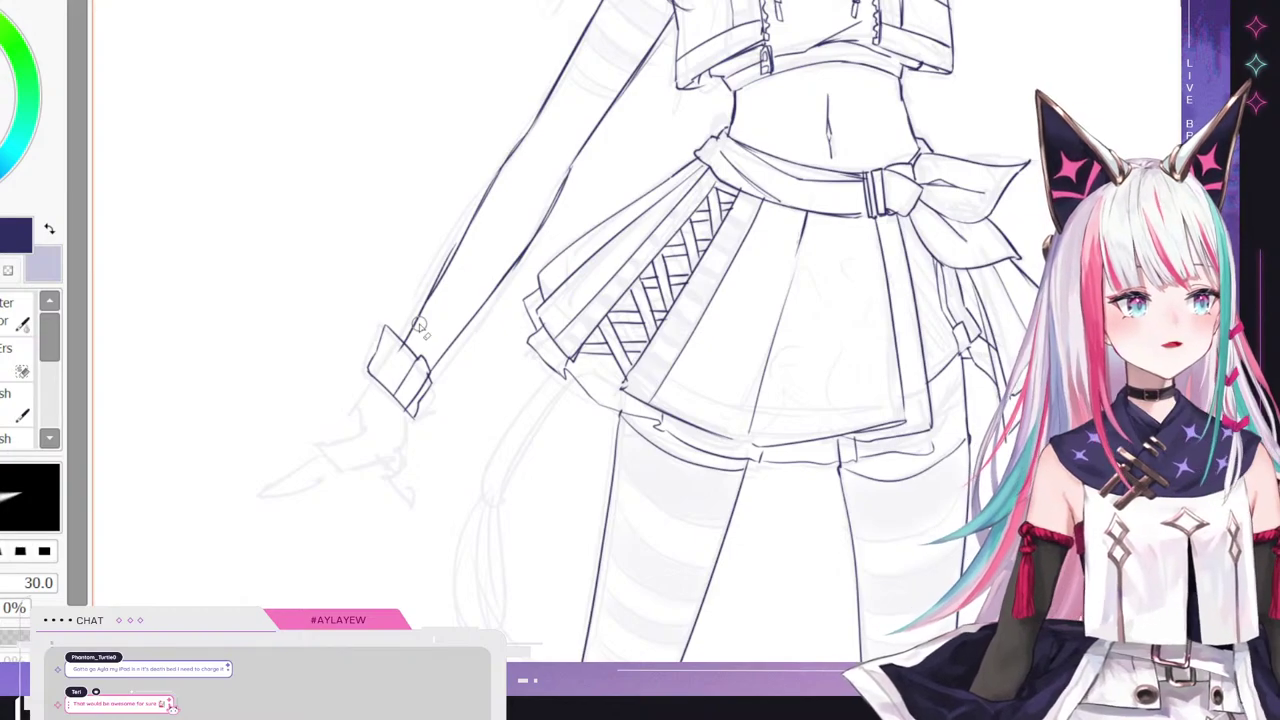
{"action": "left_click", "coordinate": [8, 370]}
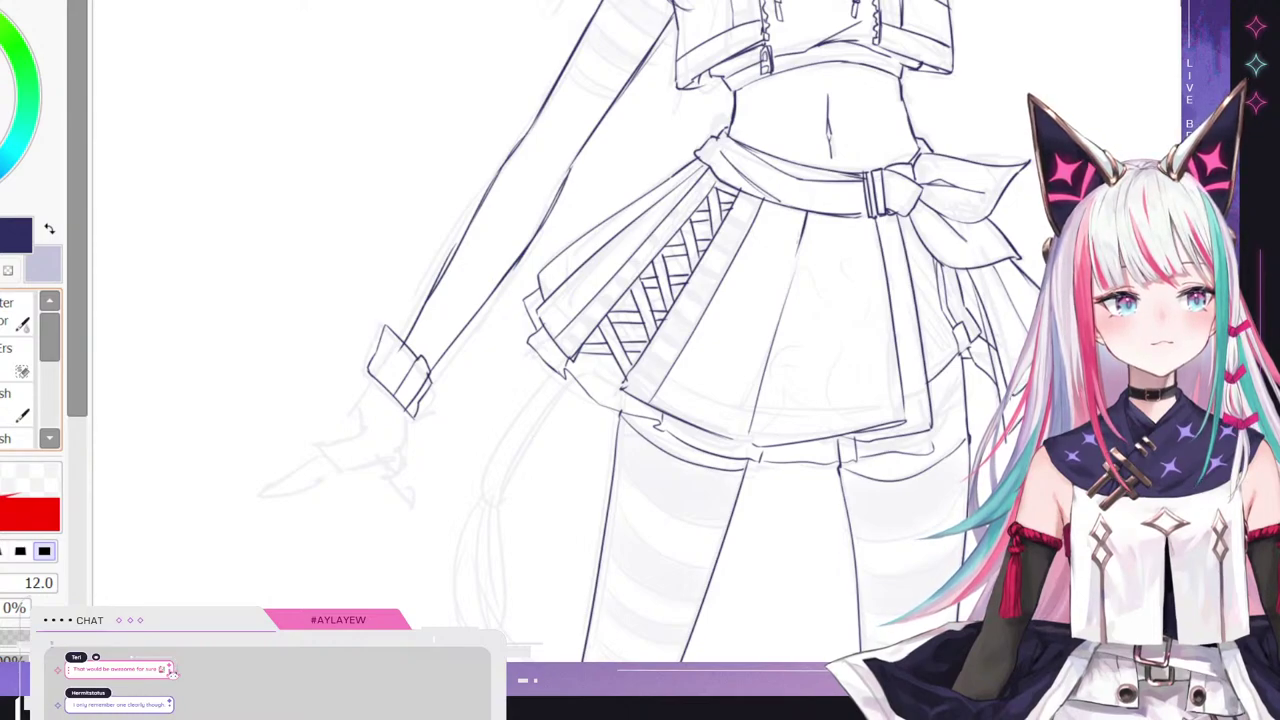
{"action": "key", "text": "e"}
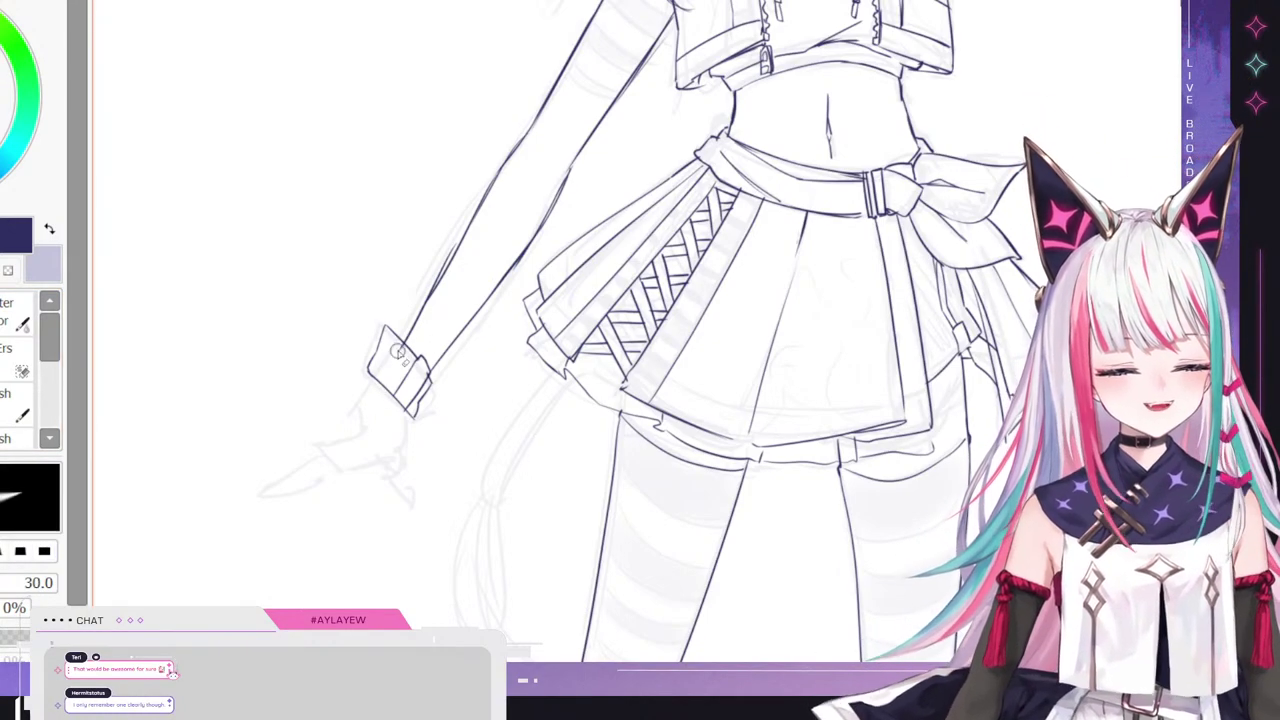
{"action": "key", "text": "b"}
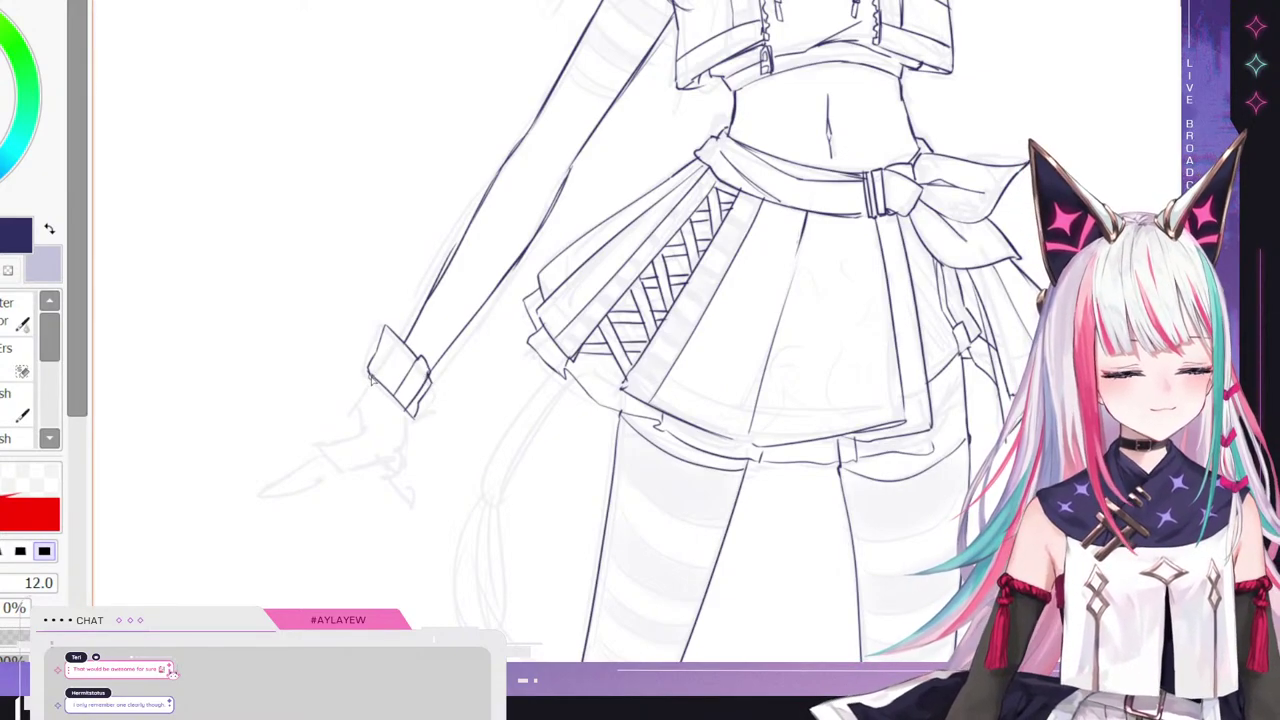
- Ink the gloved hand below the lowered arm's cuff, including the glove's edge, the thumb and the extended fingers
{"action": "left_click_drag", "start_coordinate": [357, 409], "coordinate": [324, 444]}
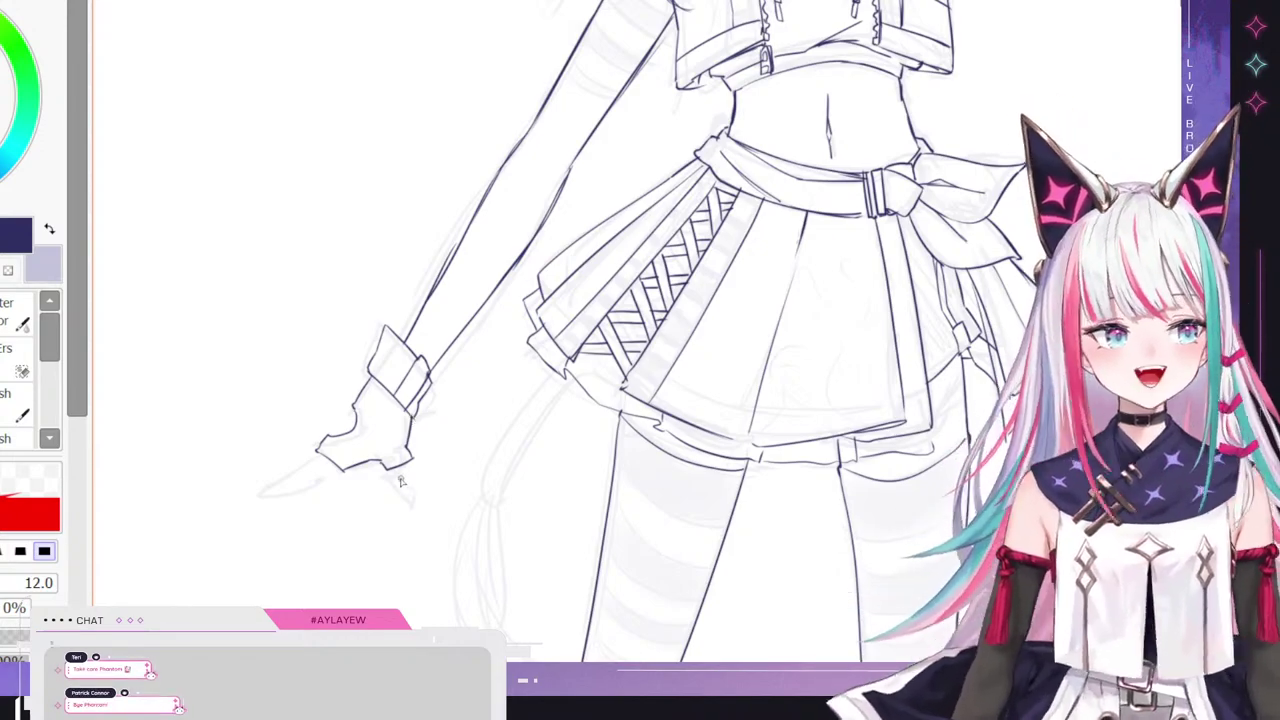
{"action": "left_click_drag", "start_coordinate": [406, 466], "coordinate": [416, 494]}
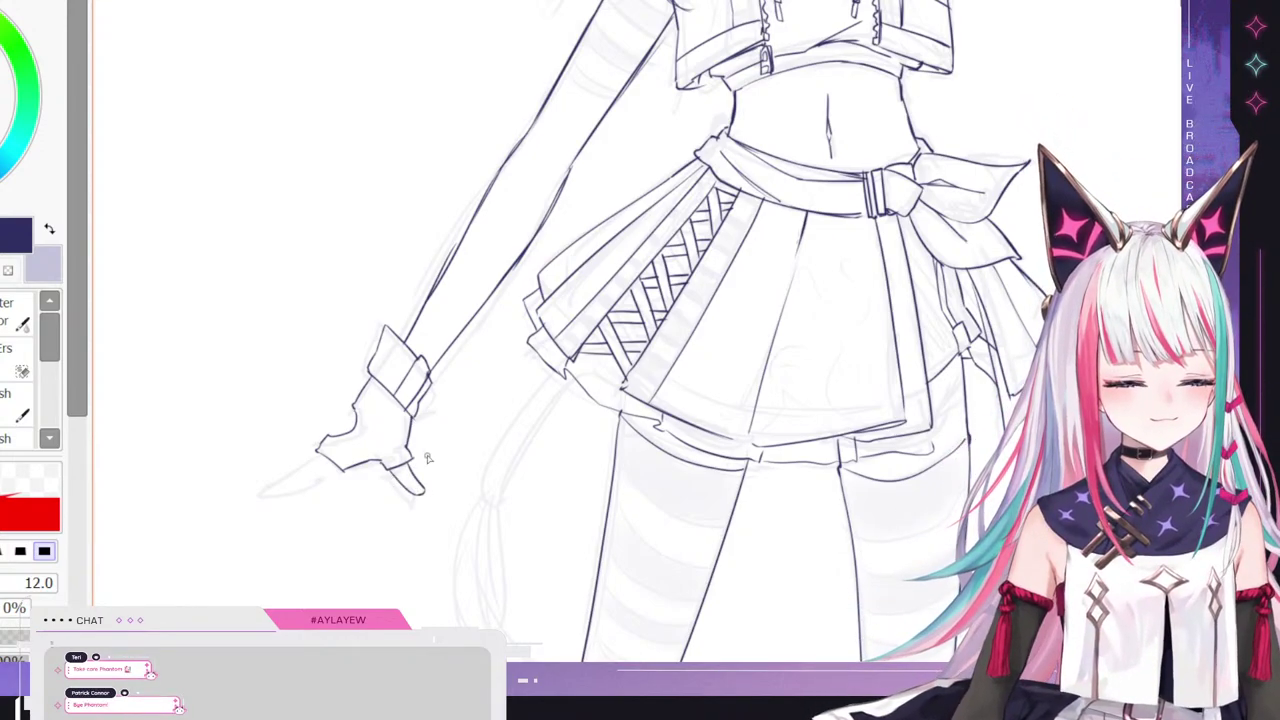
{"action": "left_click_drag", "start_coordinate": [319, 459], "coordinate": [298, 470]}
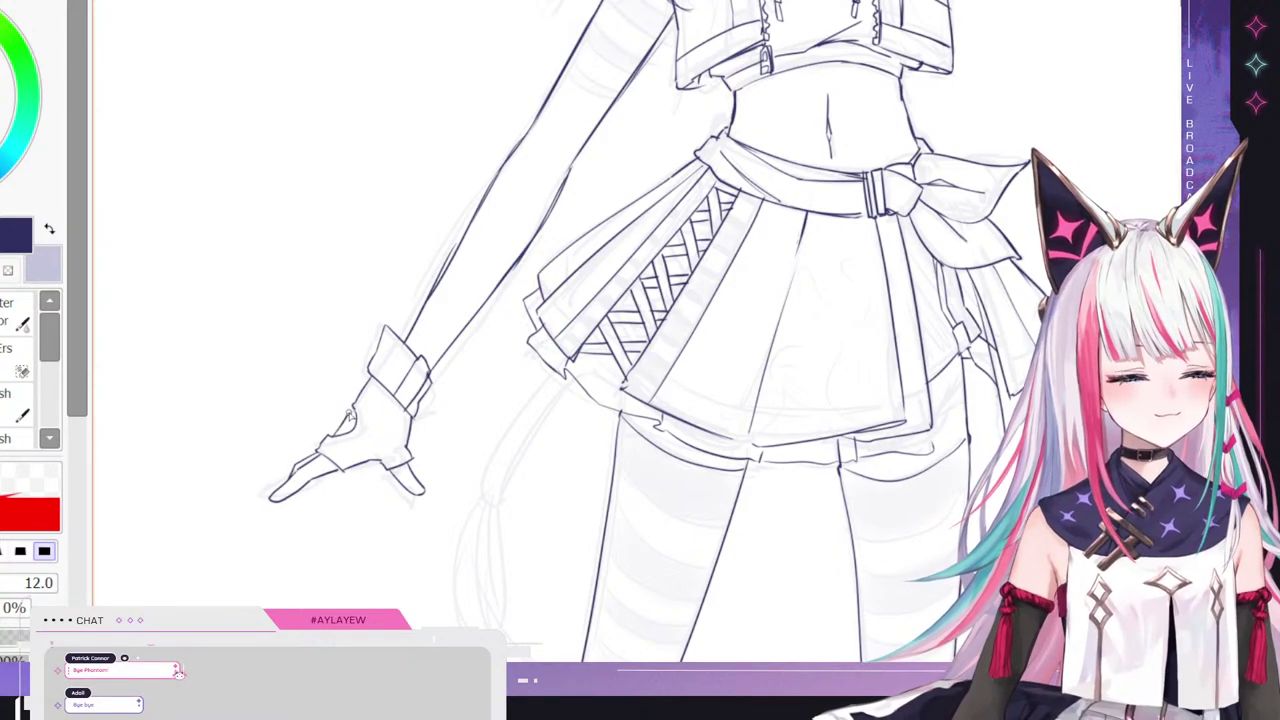
- Ink the flared, folded cuff around the wrist of the outstretched arm and clean up its overlapping lines
{"action": "scroll", "coordinate": [341, 429], "scroll_direction": "down", "scroll_amount": 8}
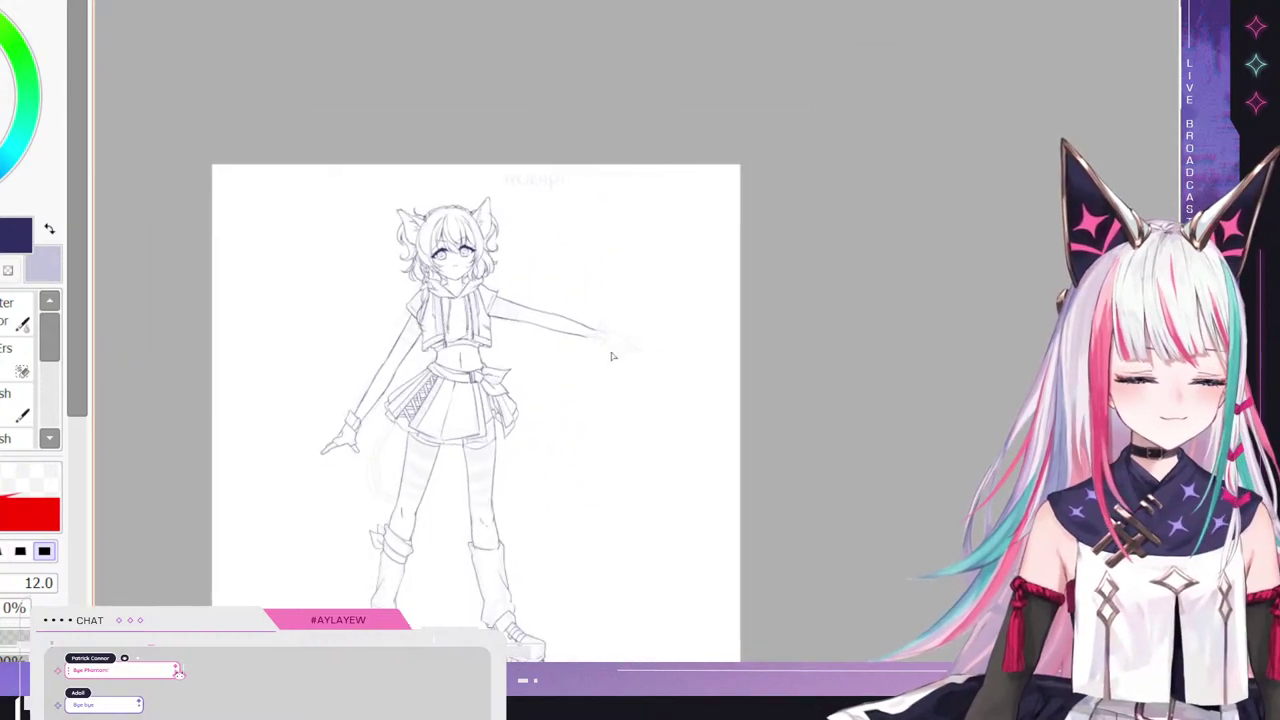
{"action": "scroll", "coordinate": [611, 354], "scroll_direction": "up", "scroll_amount": 2}
{"action": "scroll", "coordinate": [405, 284], "scroll_direction": "down", "scroll_amount": 1}
{"action": "scroll", "coordinate": [405, 284], "scroll_direction": "down", "scroll_amount": 1}
{"action": "scroll", "coordinate": [405, 284], "scroll_direction": "up", "scroll_amount": 2}
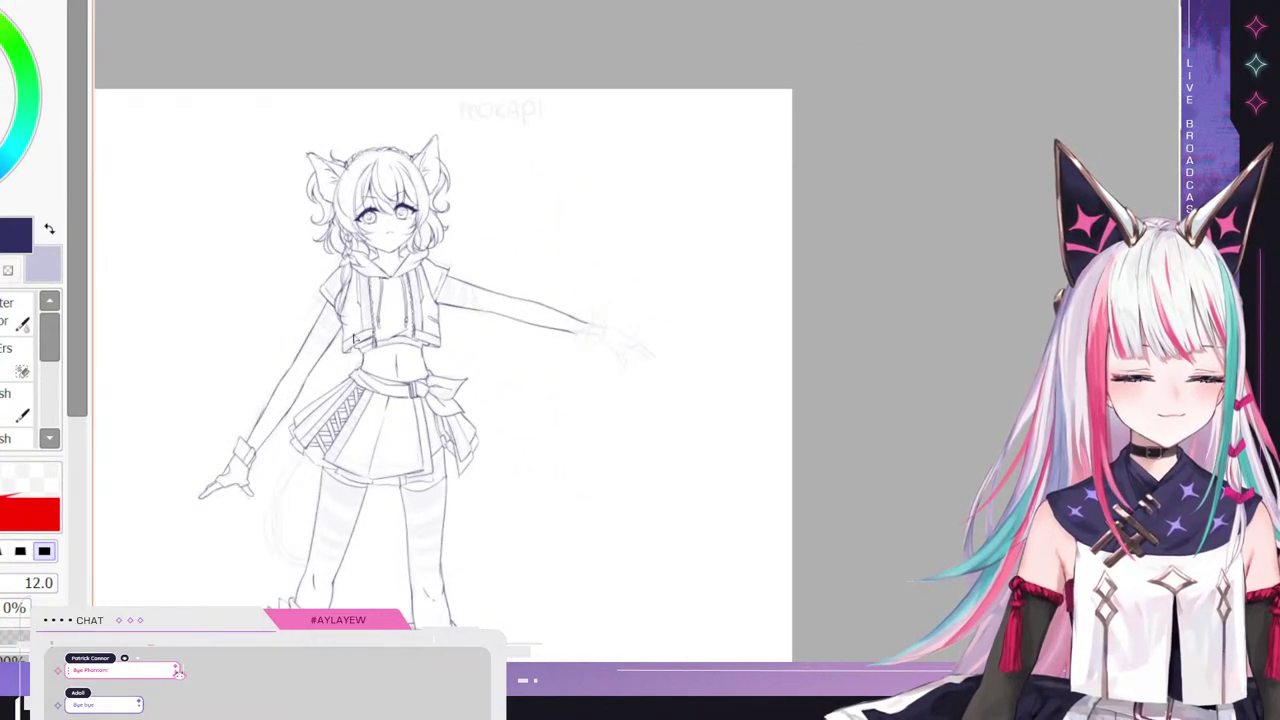
{"action": "scroll", "coordinate": [569, 308], "scroll_direction": "up", "scroll_amount": 5}
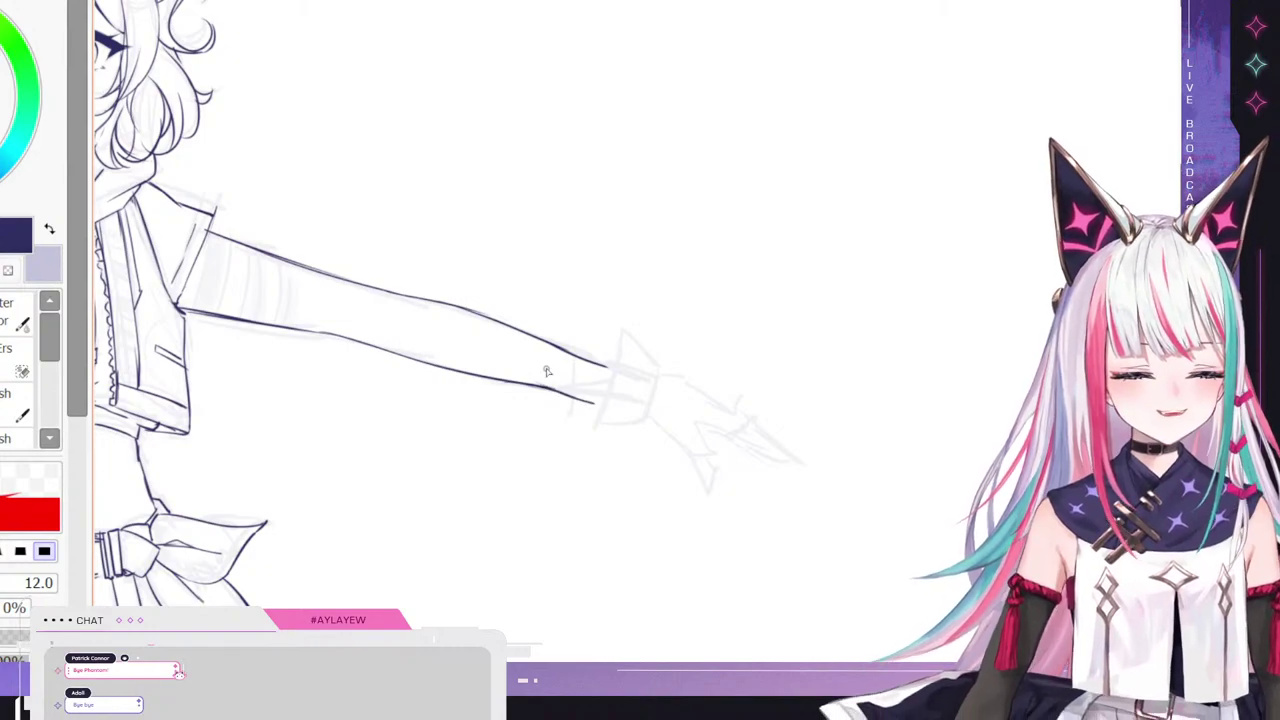
{"action": "left_click_drag", "start_coordinate": [622, 345], "coordinate": [604, 400]}
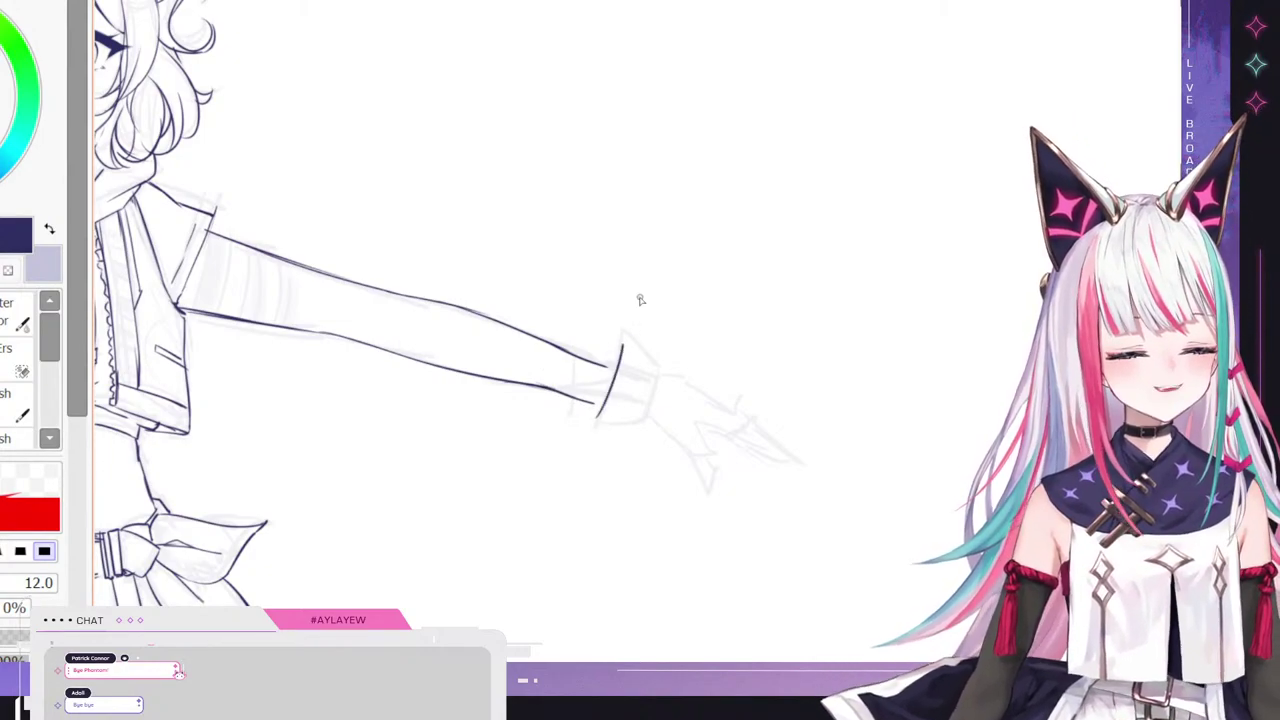
{"action": "left_click_drag", "start_coordinate": [622, 346], "coordinate": [662, 373]}
{"action": "left_click_drag", "start_coordinate": [596, 419], "coordinate": [644, 427]}
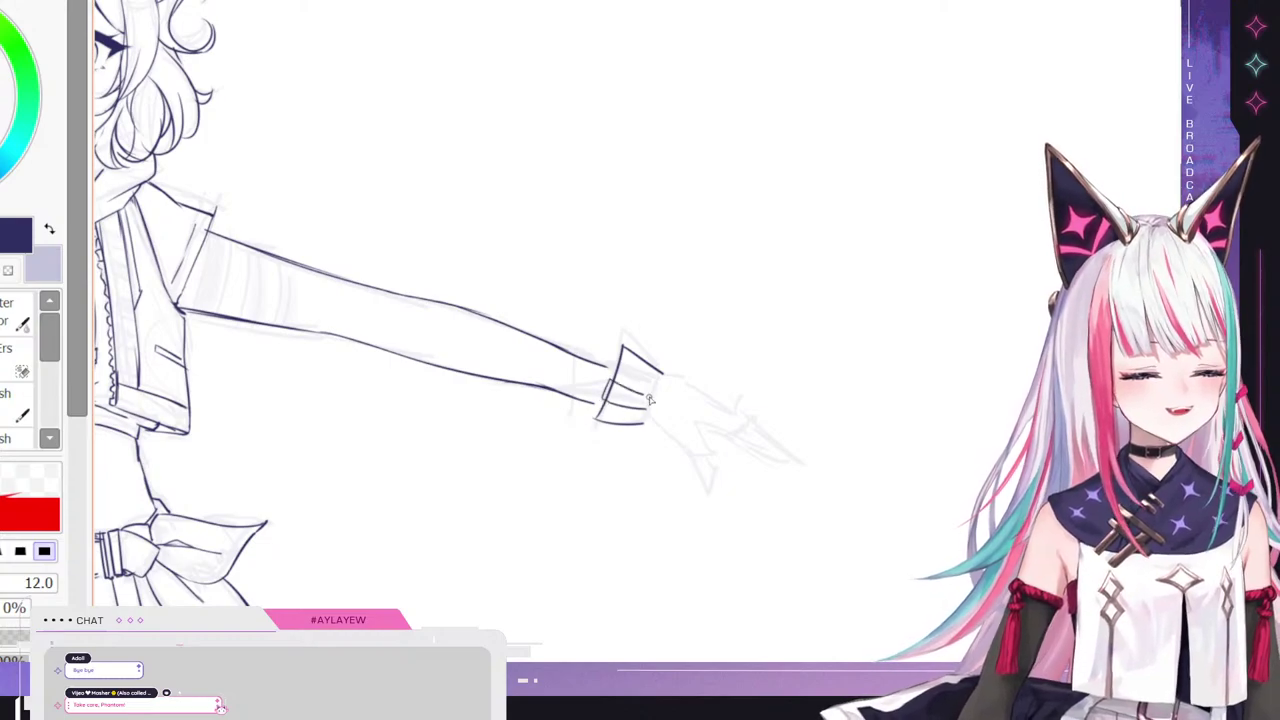
{"action": "key", "text": "e"}
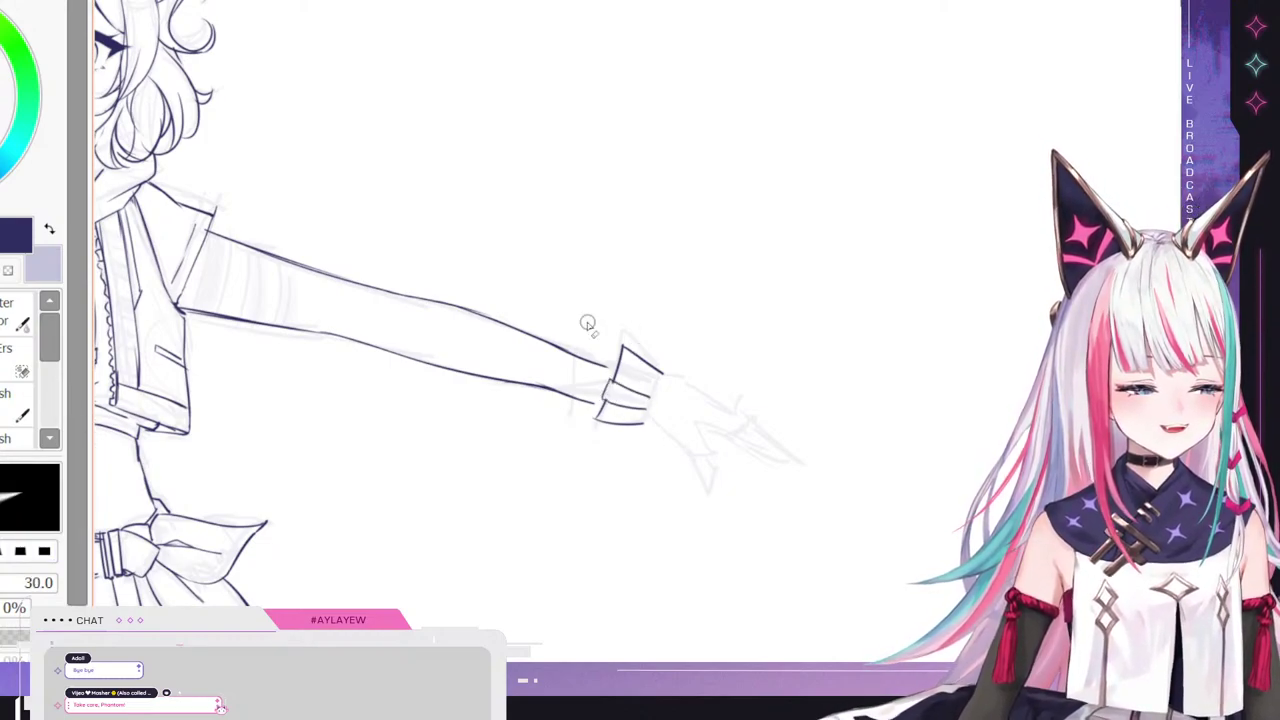
- Ink the outstretched arm's gloved hand with its thumb and extended fingers, following the faint sketch
{"action": "key", "text": "b"}
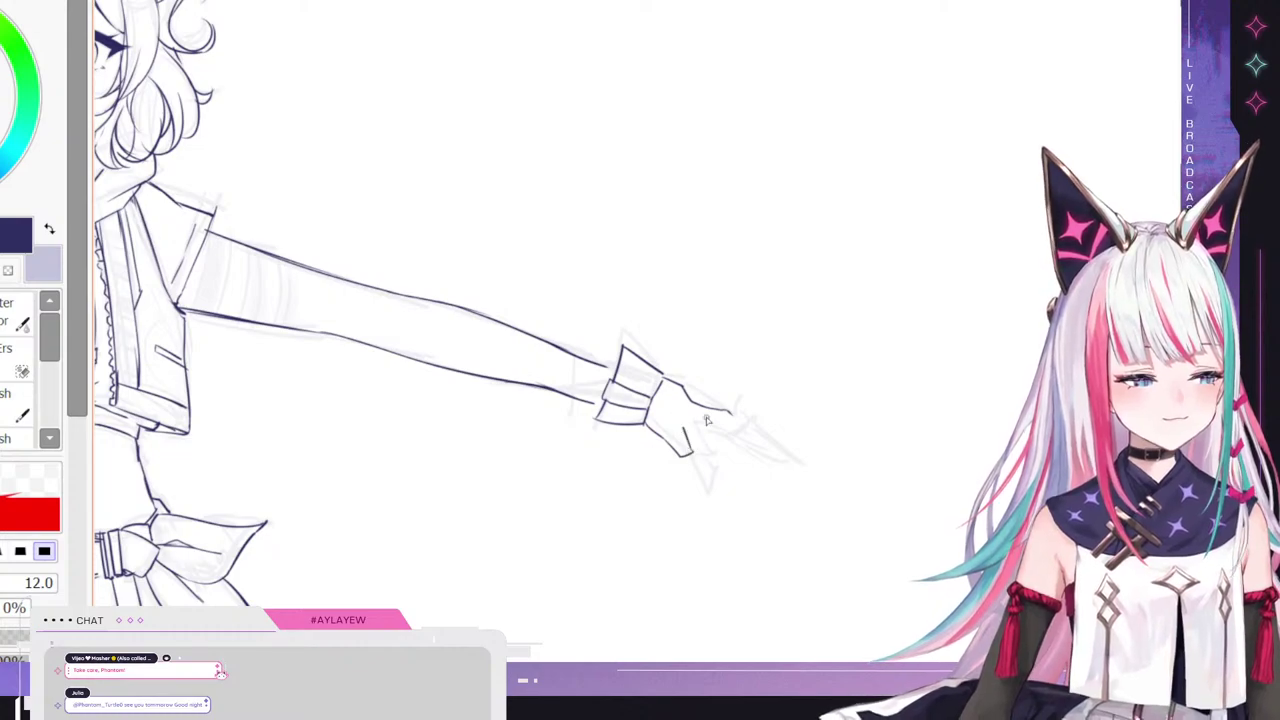
{"action": "mouse_move", "coordinate": [702, 435]}
{"action": "left_mouse_down"}
{"action": "mouse_move", "coordinate": [730, 440]}
{"action": "mouse_move", "coordinate": [745, 425]}
{"action": "left_mouse_up"}
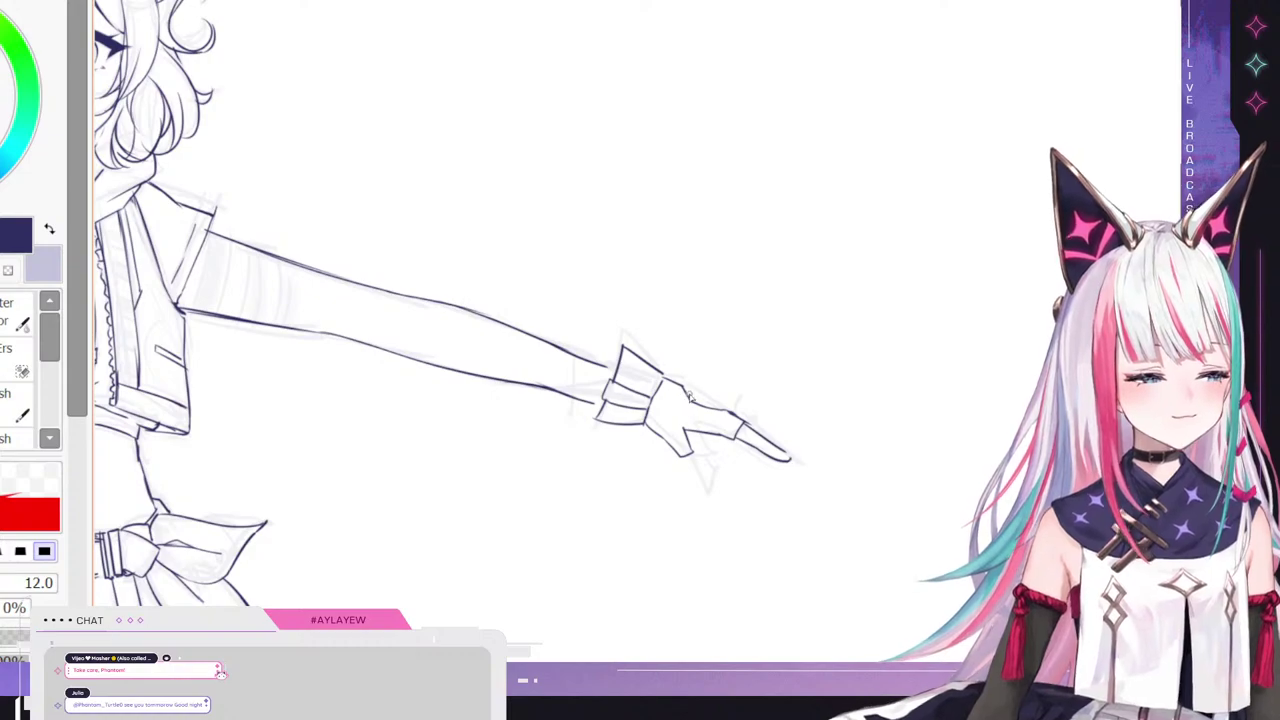
{"action": "left_click_drag", "start_coordinate": [690, 397], "coordinate": [730, 415]}
{"action": "left_click_drag", "start_coordinate": [696, 479], "coordinate": [693, 455]}
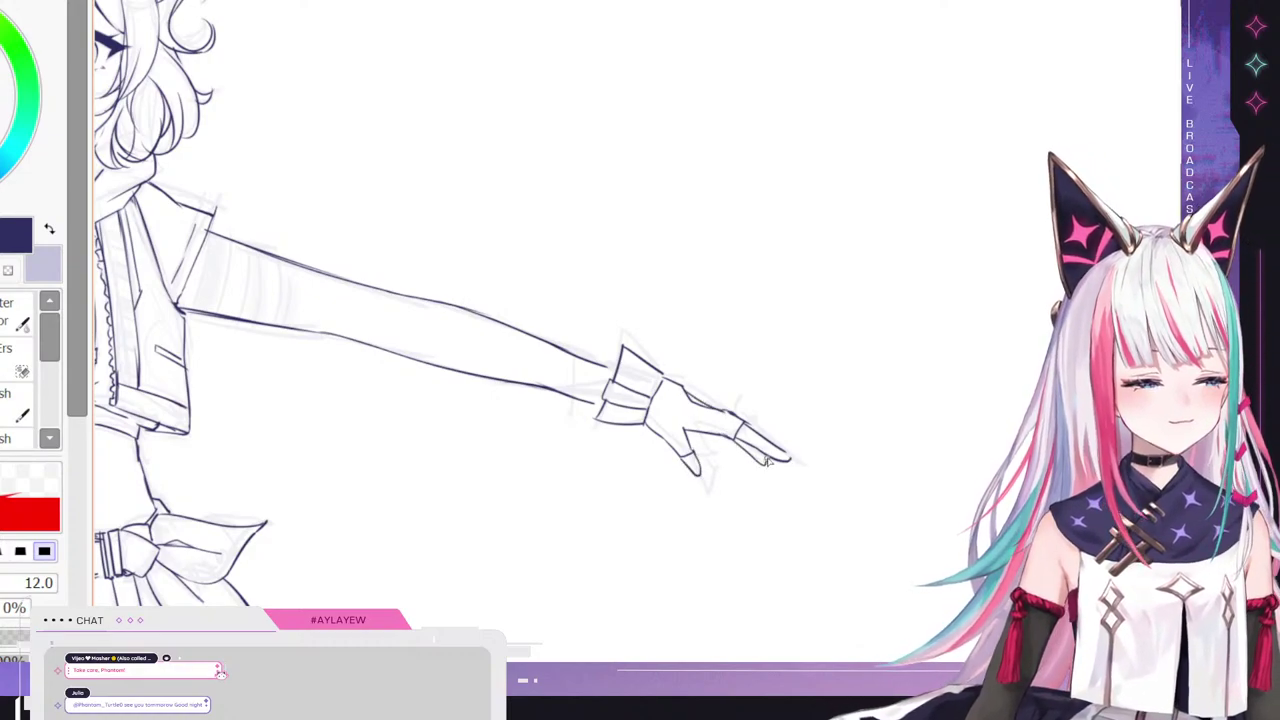
- Ink the two edges of the thin tail curving down from the skirt hem to where its tuft begins
{"action": "scroll", "coordinate": [683, 400], "scroll_direction": "down", "scroll_amount": 5}
{"action": "scroll", "coordinate": [210, 420], "scroll_direction": "down", "scroll_amount": 4}
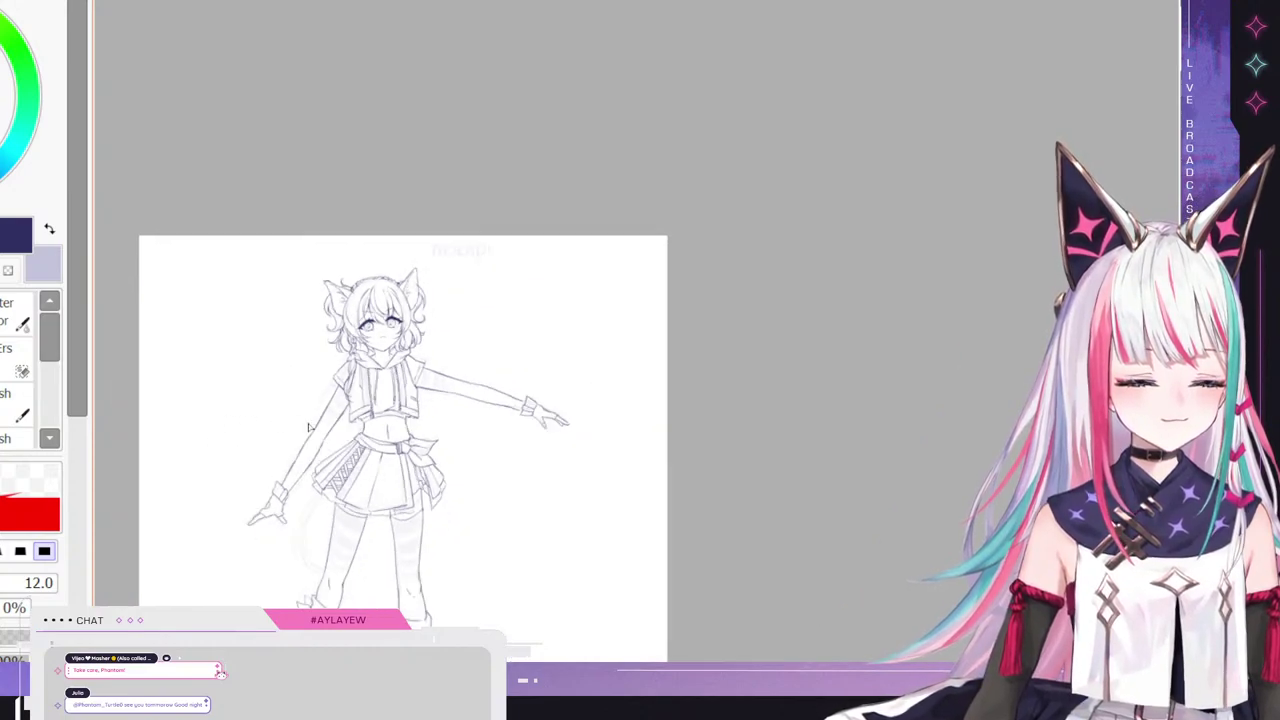
{"action": "scroll", "coordinate": [400, 495], "scroll_direction": "up", "scroll_amount": 4}
{"action": "scroll", "coordinate": [370, 345], "scroll_direction": "down", "scroll_amount": 2}
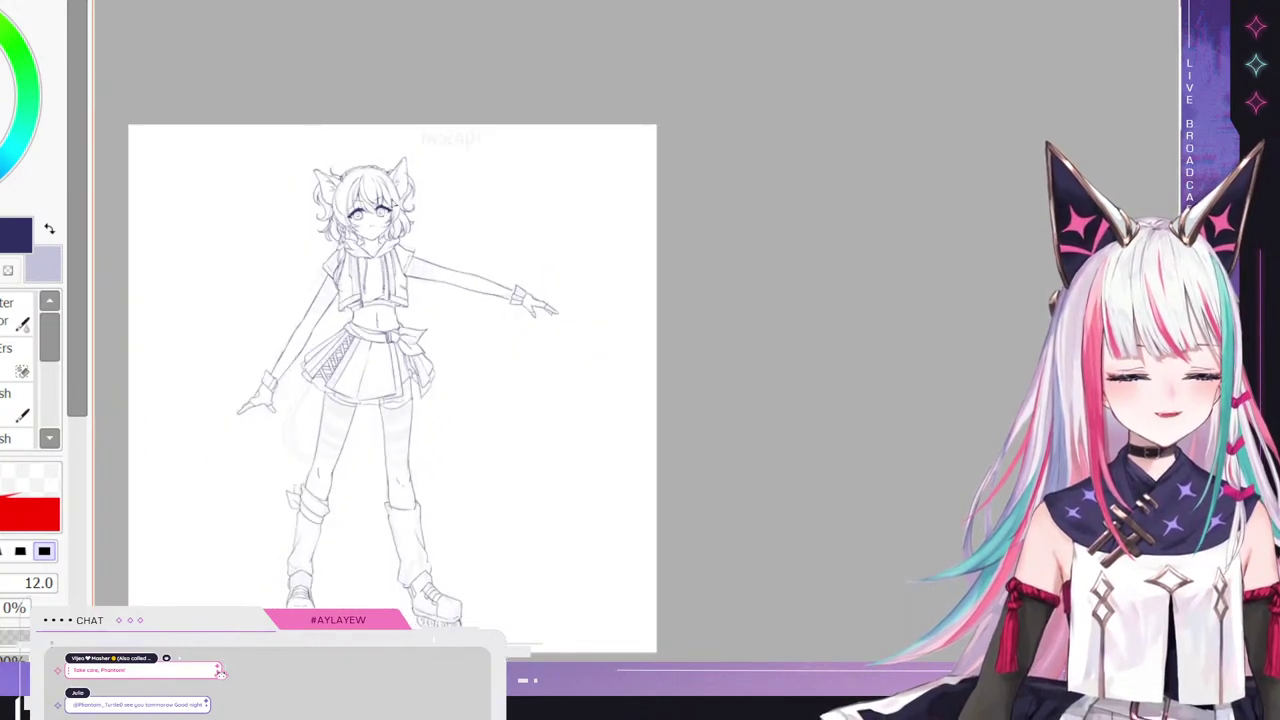
{"action": "scroll", "coordinate": [231, 476], "scroll_direction": "up", "scroll_amount": 5}
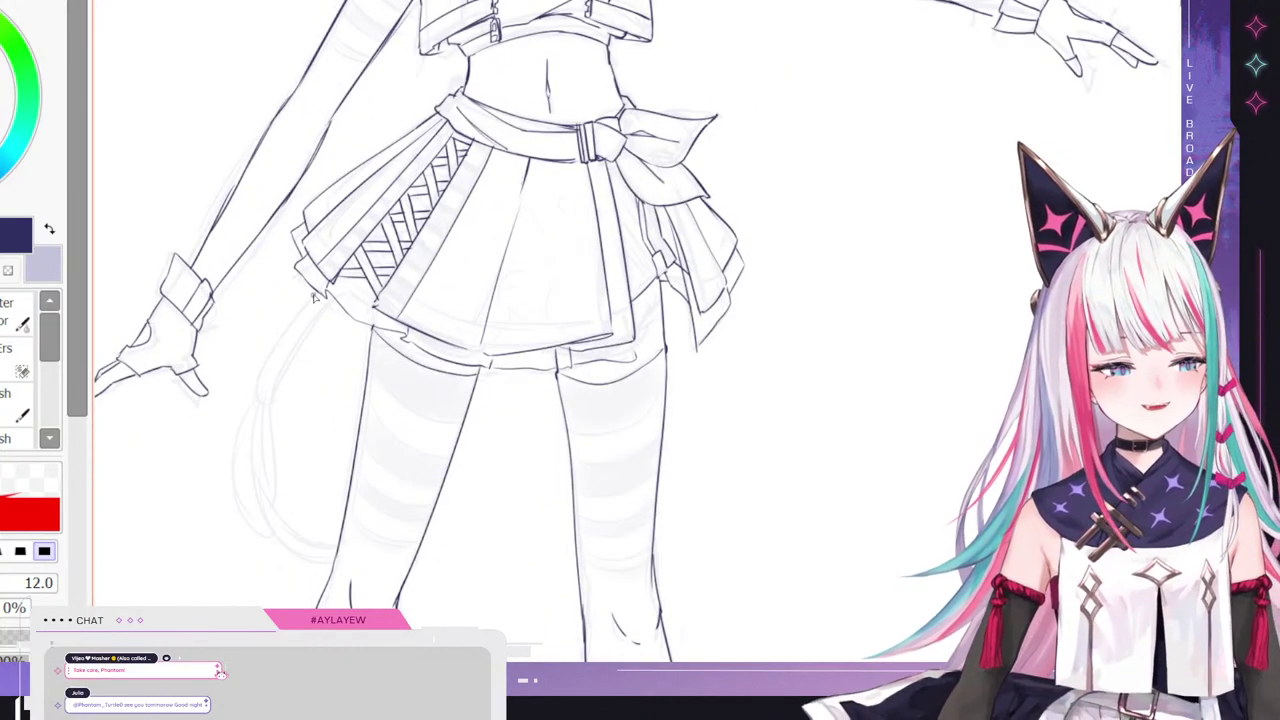
{"action": "left_click_drag", "start_coordinate": [280, 352], "coordinate": [265, 400]}
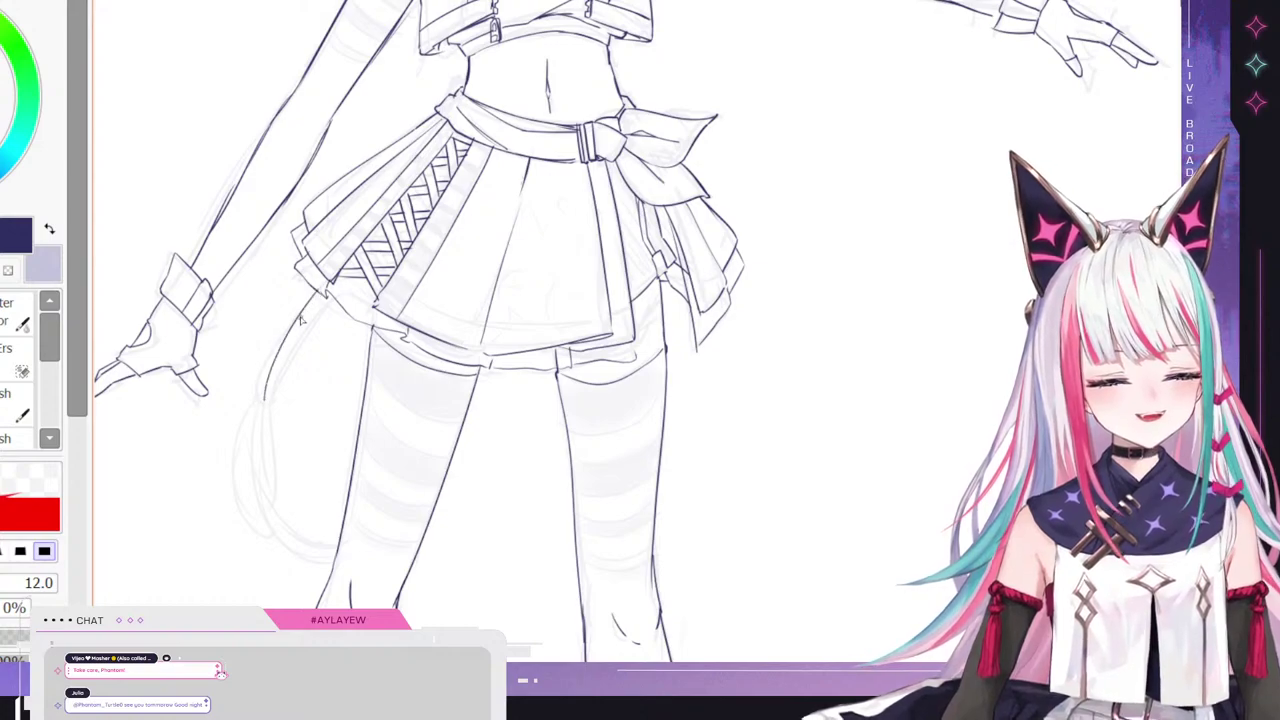
{"action": "key", "text": "ctrl+z"}
{"action": "left_click_drag", "start_coordinate": [321, 290], "coordinate": [265, 399]}
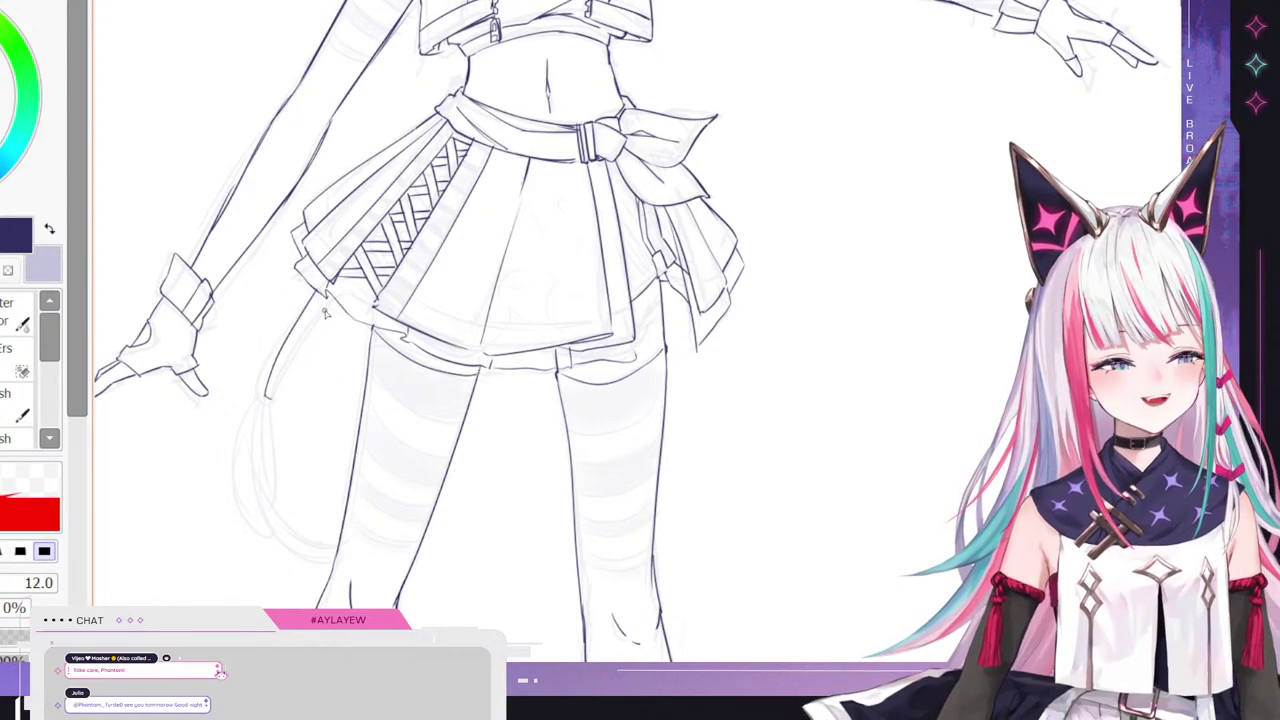
{"action": "left_click_drag", "start_coordinate": [322, 316], "coordinate": [278, 402]}
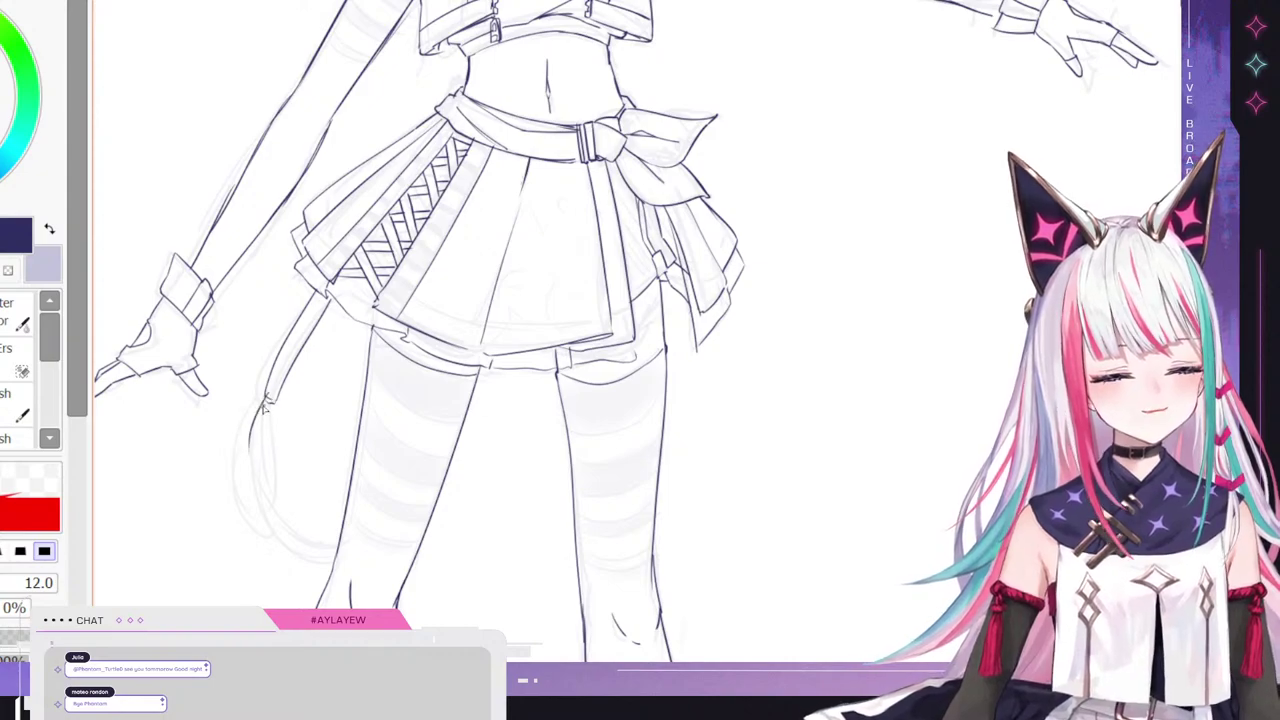
- Ink the tail's long tuft as an outer curve ending in an upturned tip, with several inner strands, and clean up overlapping lines
{"action": "left_click_drag", "start_coordinate": [262, 410], "coordinate": [297, 571]}
{"action": "key", "text": "ctrl+z"}
{"action": "mouse_move", "coordinate": [255, 436]}
{"action": "left_mouse_down"}
{"action": "mouse_move", "coordinate": [250, 496]}
{"action": "mouse_move", "coordinate": [307, 553]}
{"action": "left_mouse_up"}
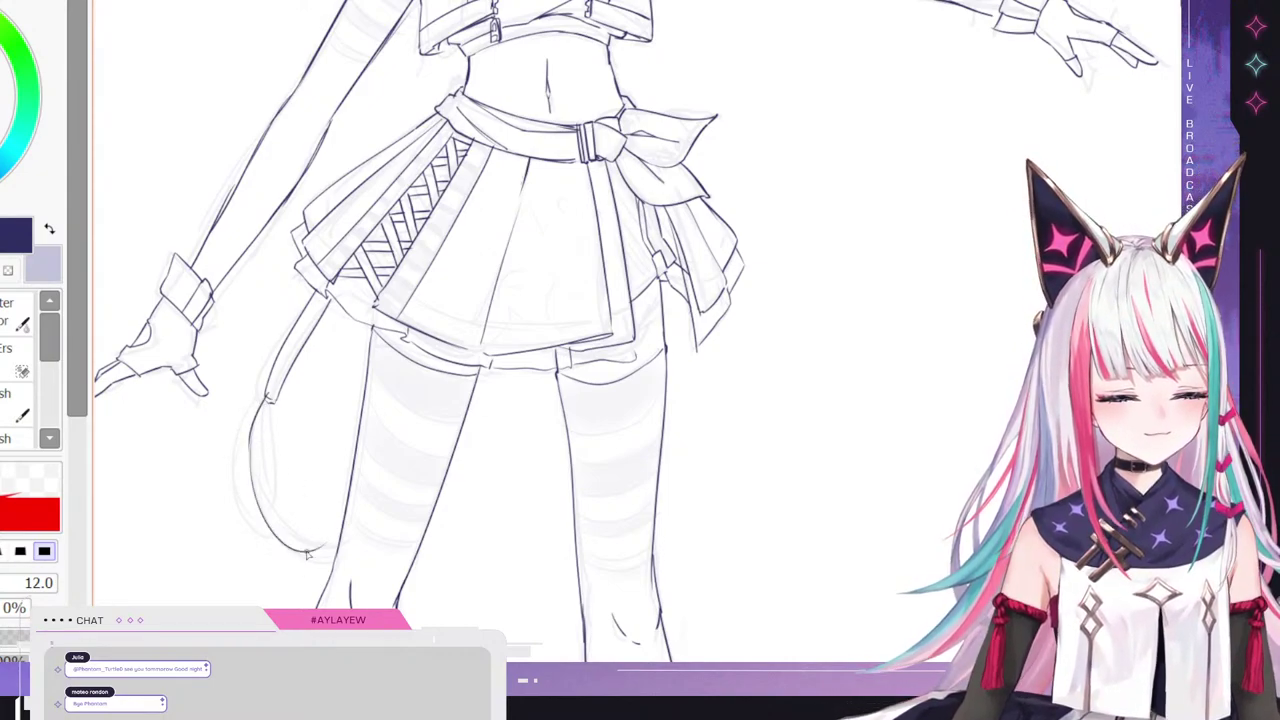
{"action": "left_click_drag", "start_coordinate": [336, 511], "coordinate": [252, 474]}
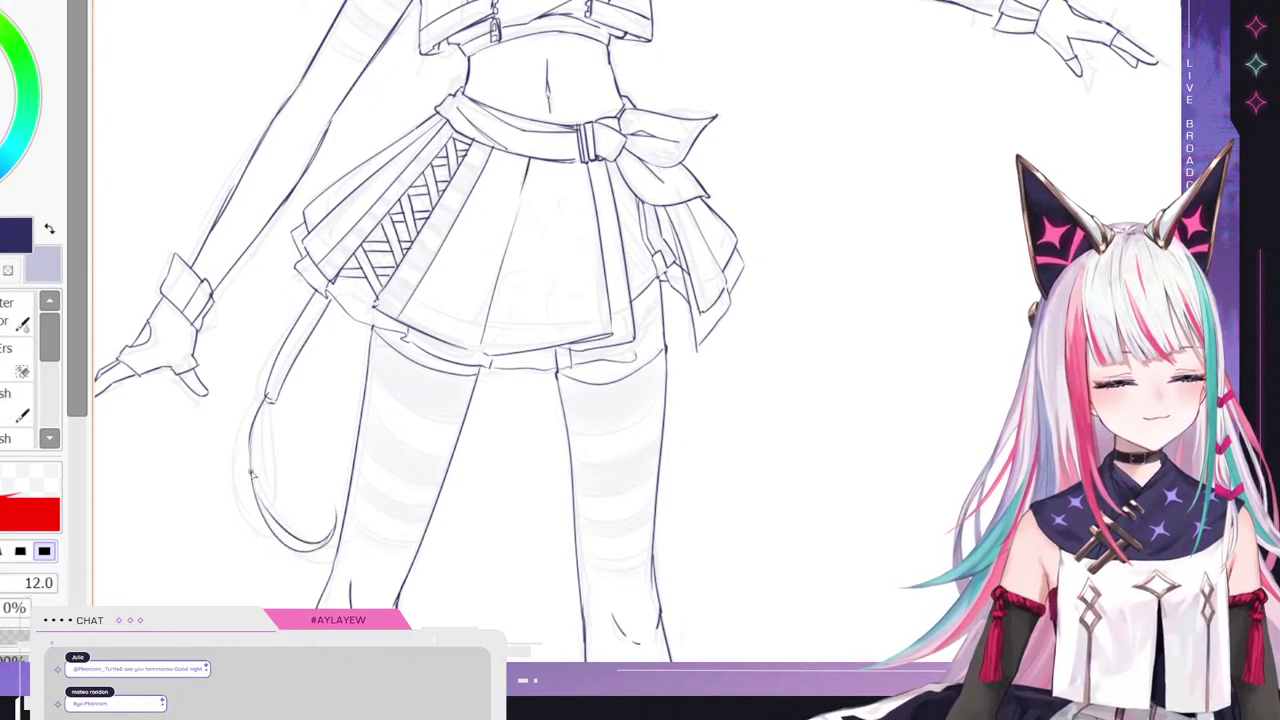
{"action": "left_click_drag", "start_coordinate": [280, 410], "coordinate": [277, 530]}
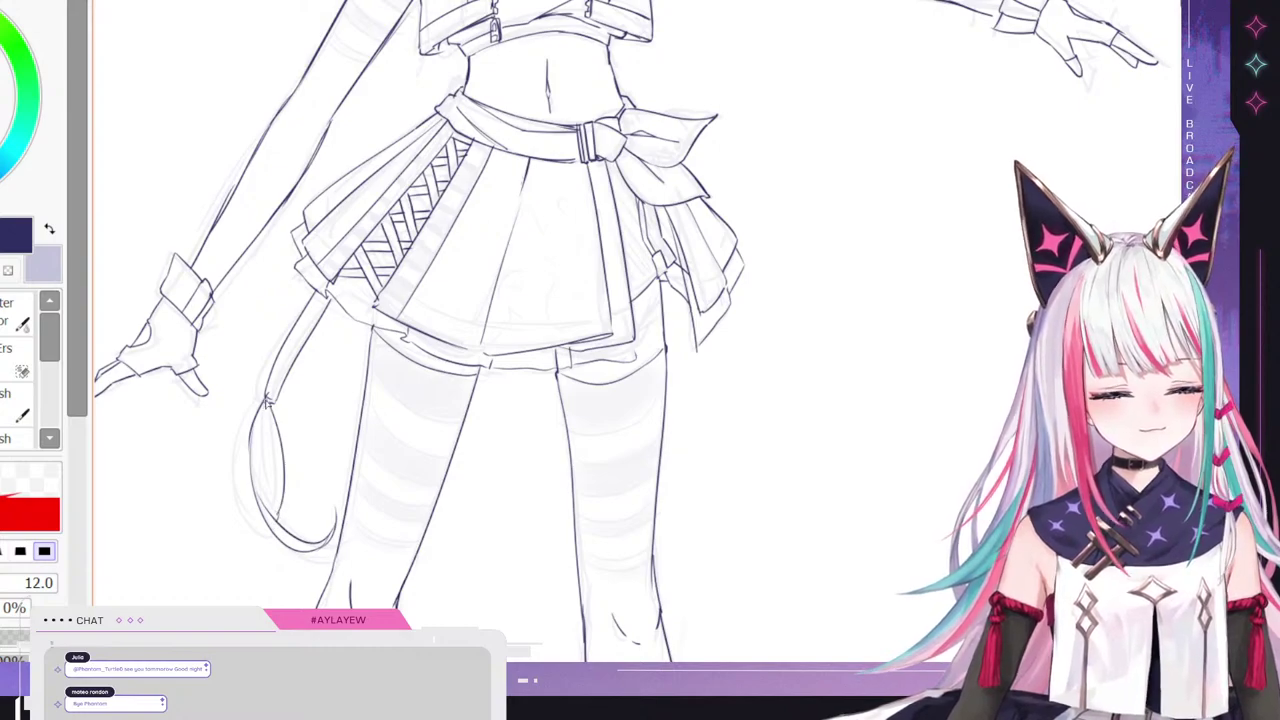
{"action": "left_click_drag", "start_coordinate": [268, 402], "coordinate": [259, 492]}
{"action": "mouse_move", "coordinate": [265, 398]}
{"action": "left_mouse_down"}
{"action": "mouse_move", "coordinate": [240, 456]}
{"action": "mouse_move", "coordinate": [274, 554]}
{"action": "mouse_move", "coordinate": [291, 514]}
{"action": "mouse_move", "coordinate": [265, 501]}
{"action": "mouse_move", "coordinate": [270, 418]}
{"action": "mouse_move", "coordinate": [296, 555]}
{"action": "mouse_move", "coordinate": [326, 522]}
{"action": "mouse_move", "coordinate": [306, 546]}
{"action": "mouse_move", "coordinate": [322, 495]}
{"action": "left_mouse_up"}
{"action": "key", "text": "ctrl+z"}
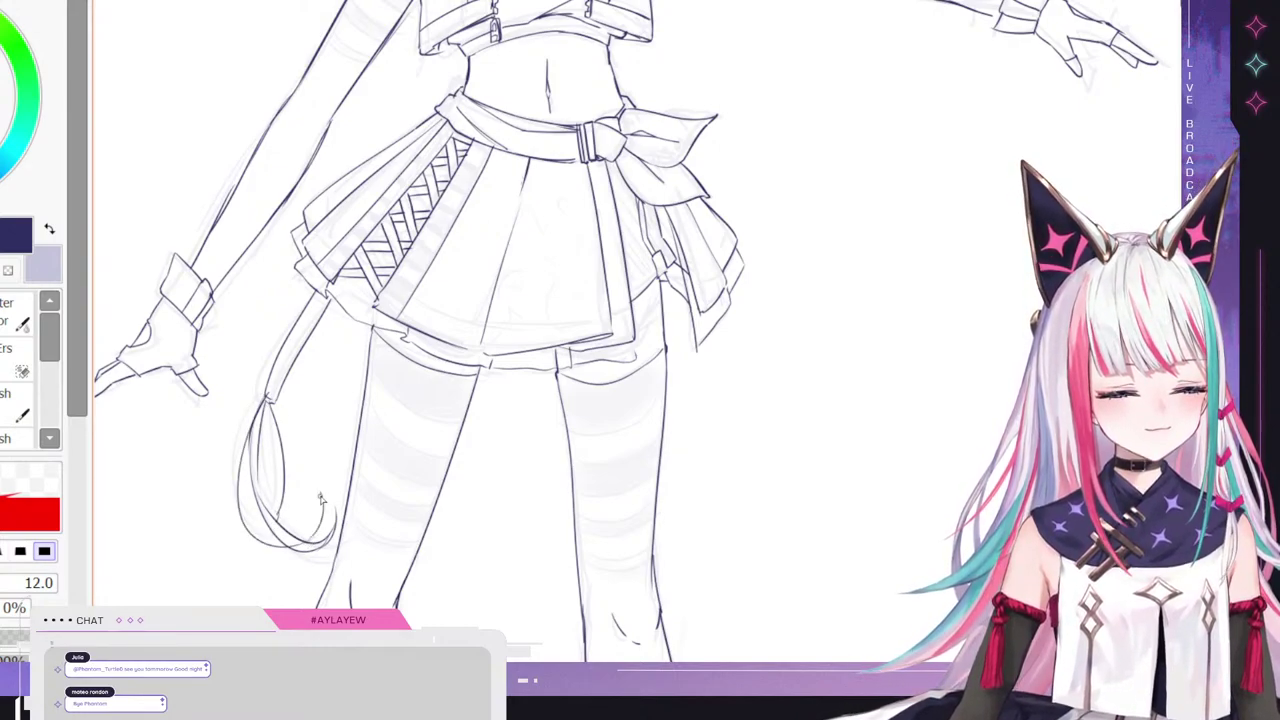
{"action": "mouse_move", "coordinate": [308, 538]}
{"action": "left_mouse_down"}
{"action": "mouse_move", "coordinate": [318, 509]}
{"action": "mouse_move", "coordinate": [244, 462]}
{"action": "mouse_move", "coordinate": [242, 522]}
{"action": "left_mouse_up"}
{"action": "left_click_drag", "start_coordinate": [251, 463], "coordinate": [263, 522]}
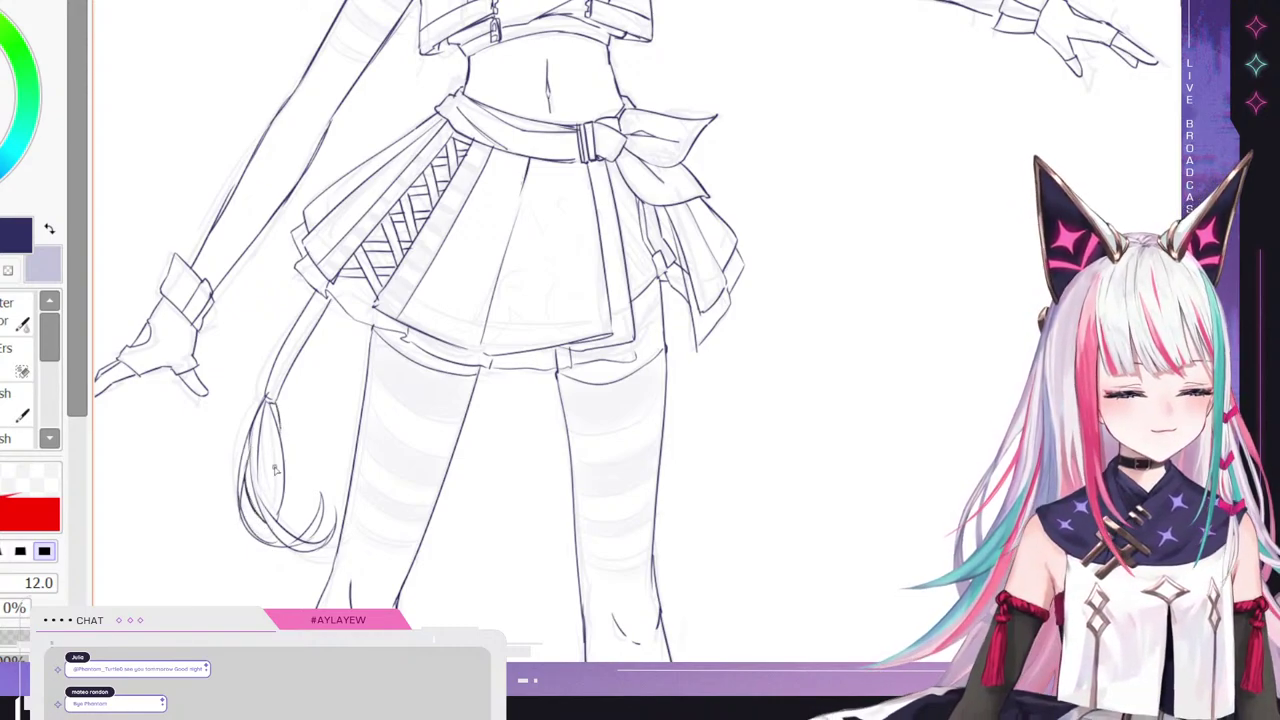
{"action": "key", "text": "e"}
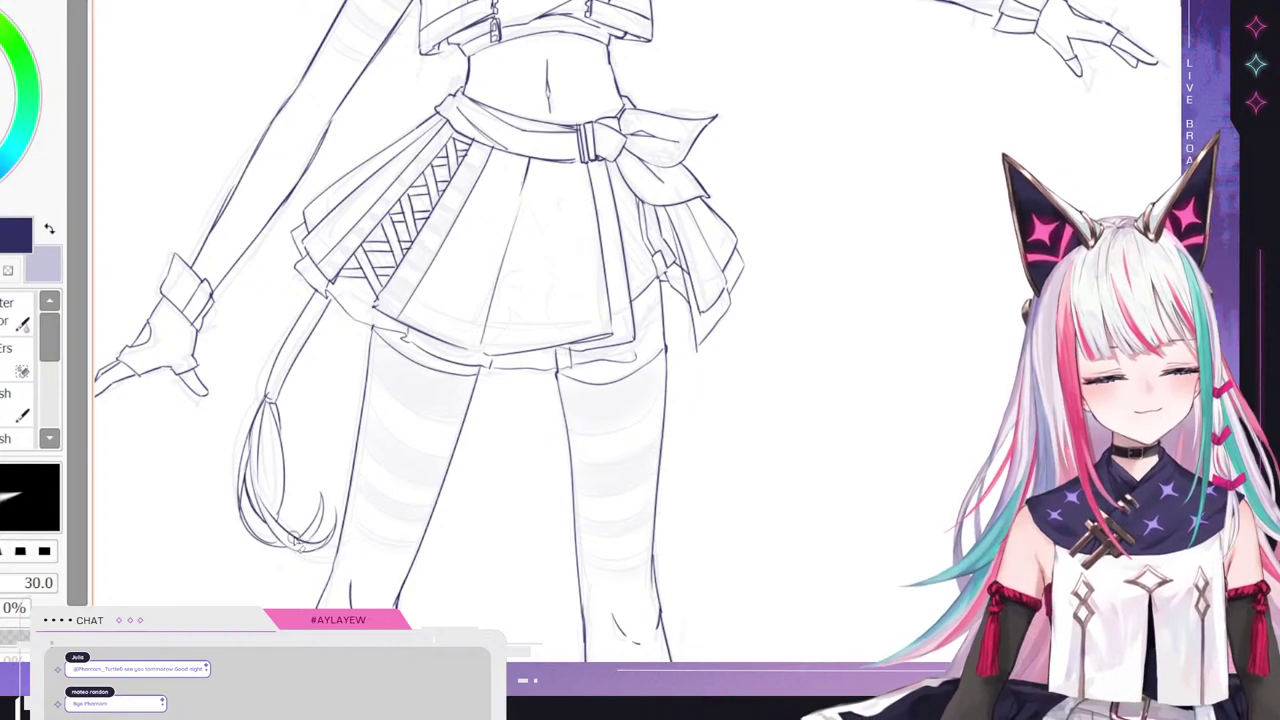
- Examine the full-body line art from the cat ears to the roller skates
{"action": "scroll", "coordinate": [288, 540], "scroll_direction": "down", "scroll_amount": 2}
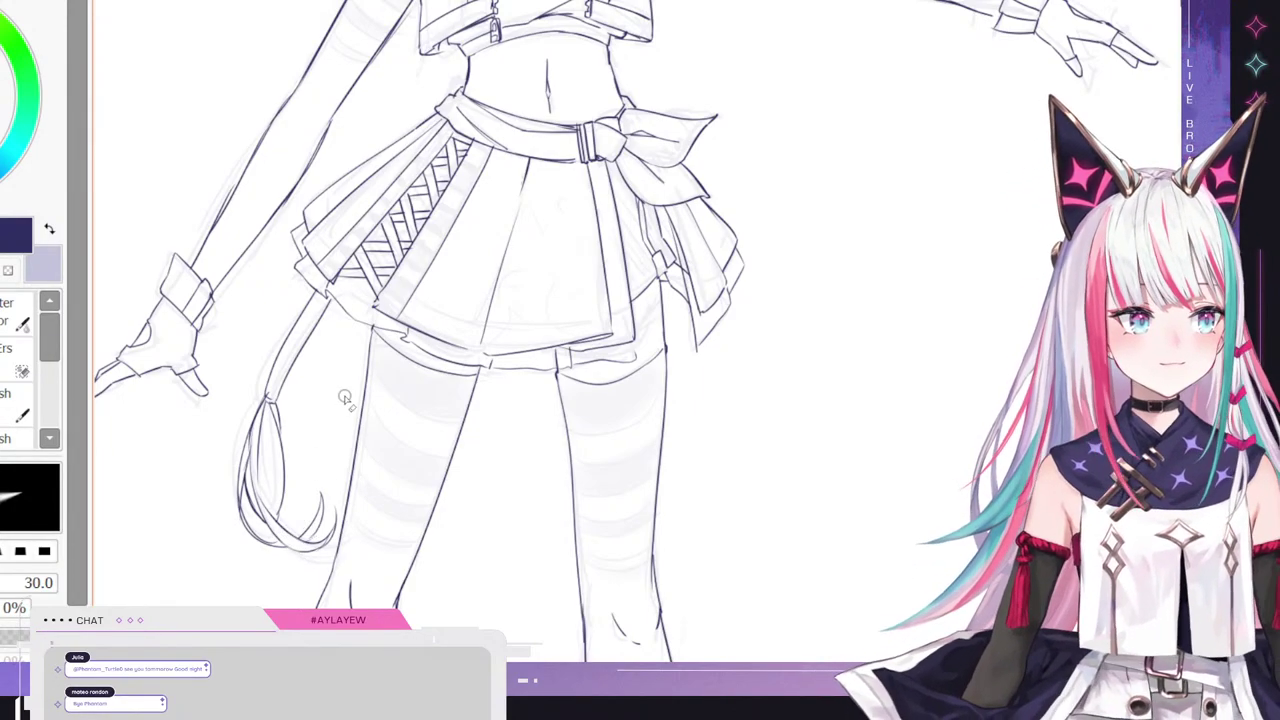
{"action": "scroll", "coordinate": [340, 330], "scroll_direction": "down", "scroll_amount": 1}
{"action": "scroll", "coordinate": [325, 312], "scroll_direction": "down", "scroll_amount": 1}
{"action": "scroll", "coordinate": [482, 365], "scroll_direction": "down", "scroll_amount": 2}
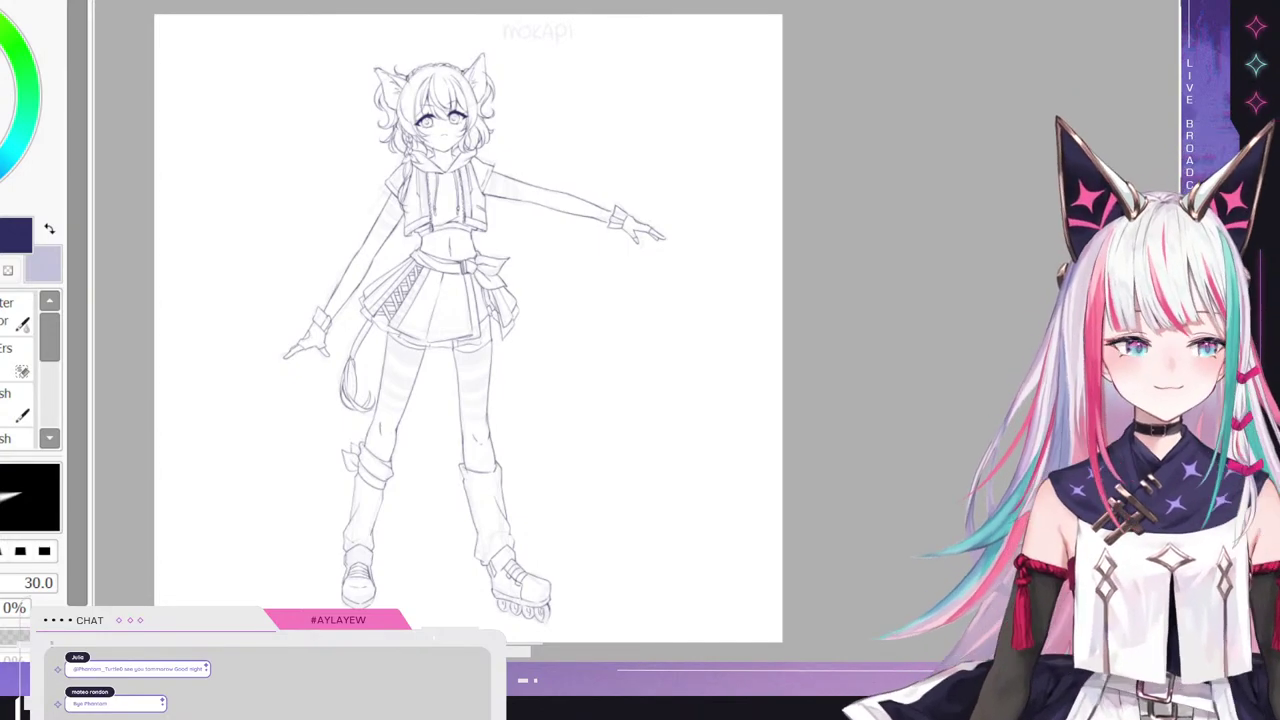
{"action": "scroll", "coordinate": [449, 72], "scroll_direction": "up", "scroll_amount": 4}
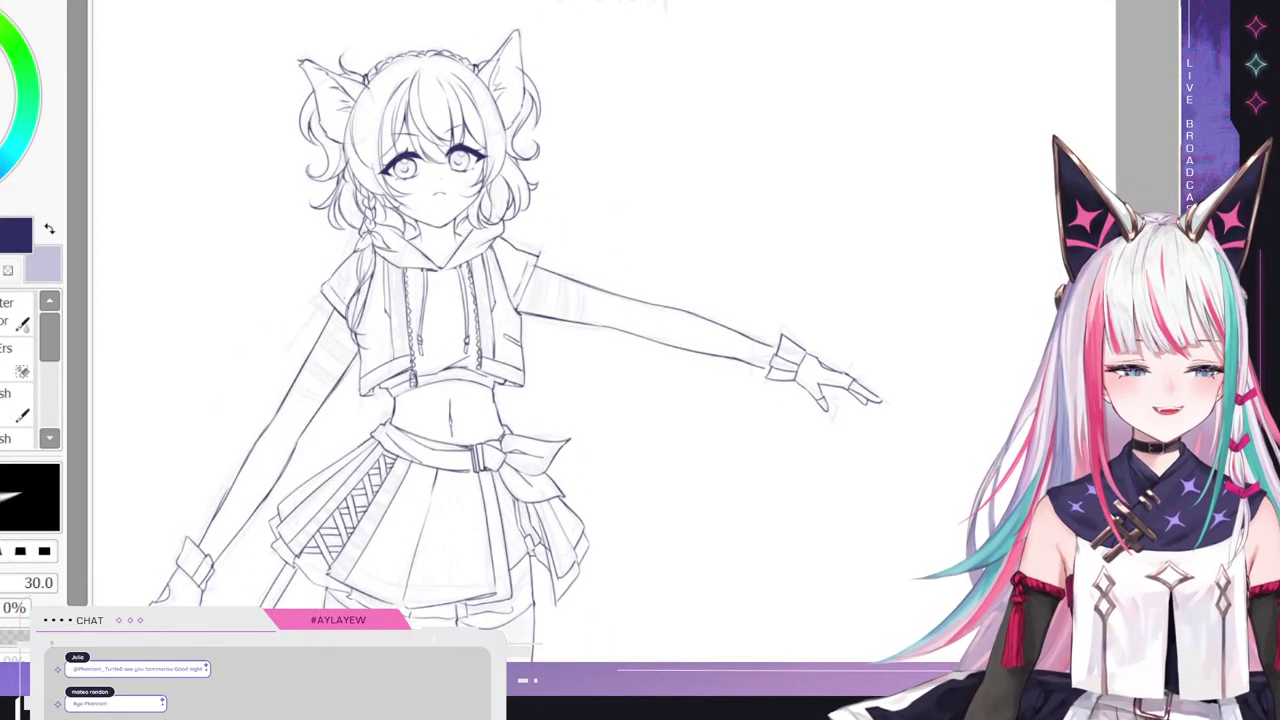
{"action": "scroll", "coordinate": [302, 157], "scroll_direction": "down", "scroll_amount": 2}
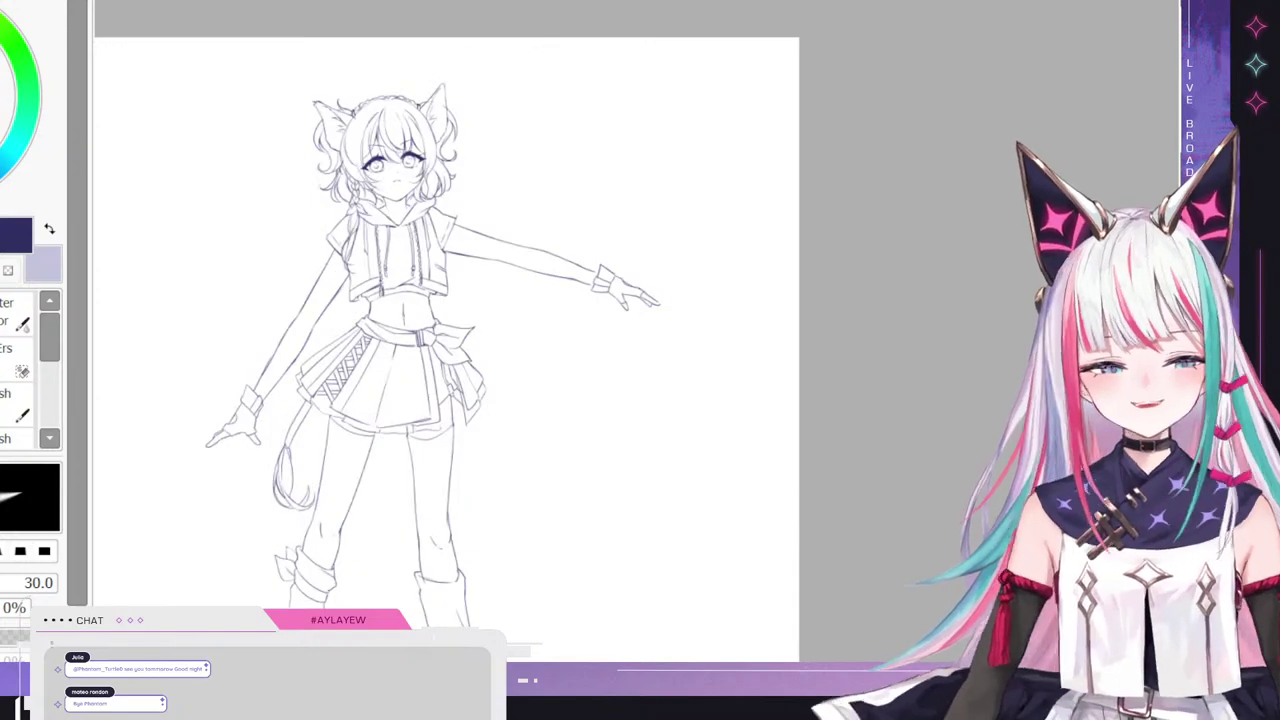
{"action": "scroll", "coordinate": [349, 273], "scroll_direction": "down", "scroll_amount": 2}
{"action": "scroll", "coordinate": [320, 236], "scroll_direction": "down", "scroll_amount": 1}
{"action": "scroll", "coordinate": [169, 291], "scroll_direction": "up", "scroll_amount": 2}
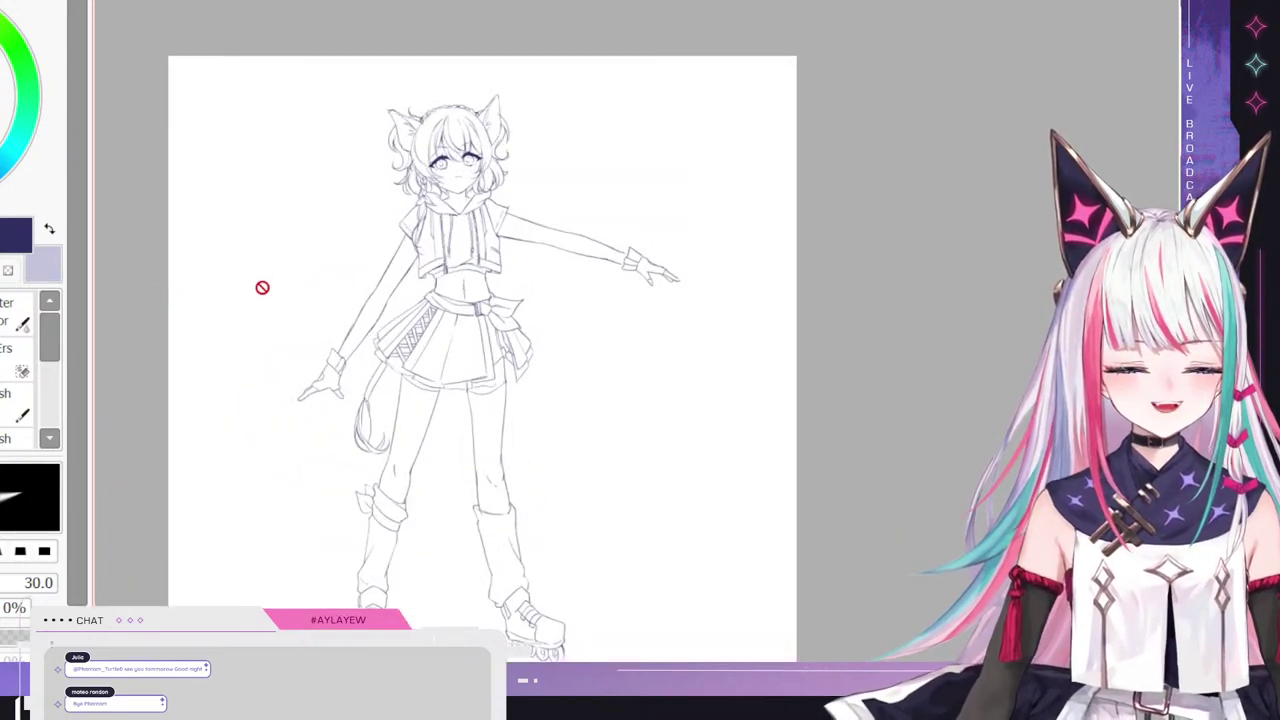
{"action": "scroll", "coordinate": [262, 288], "scroll_direction": "down", "scroll_amount": 1}
{"action": "scroll", "coordinate": [410, 350], "scroll_direction": "up", "scroll_amount": 2}
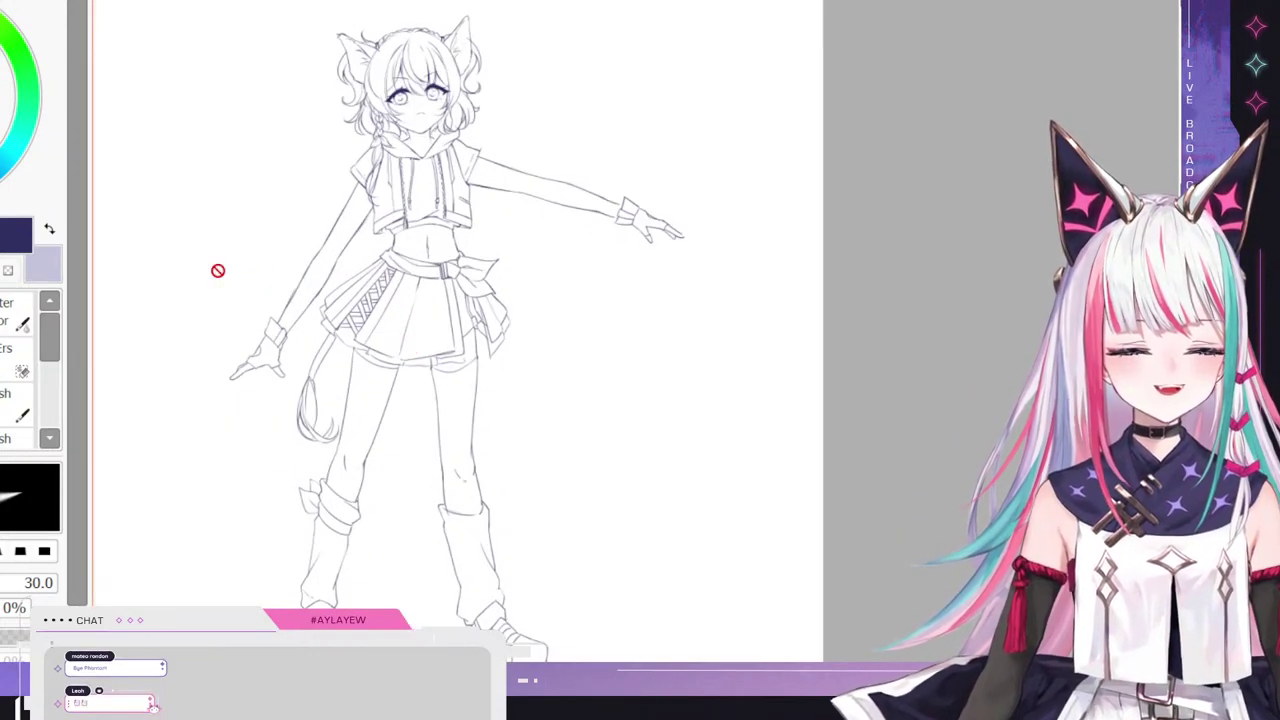
{"action": "scroll", "coordinate": [236, 252], "scroll_direction": "down", "scroll_amount": 1}
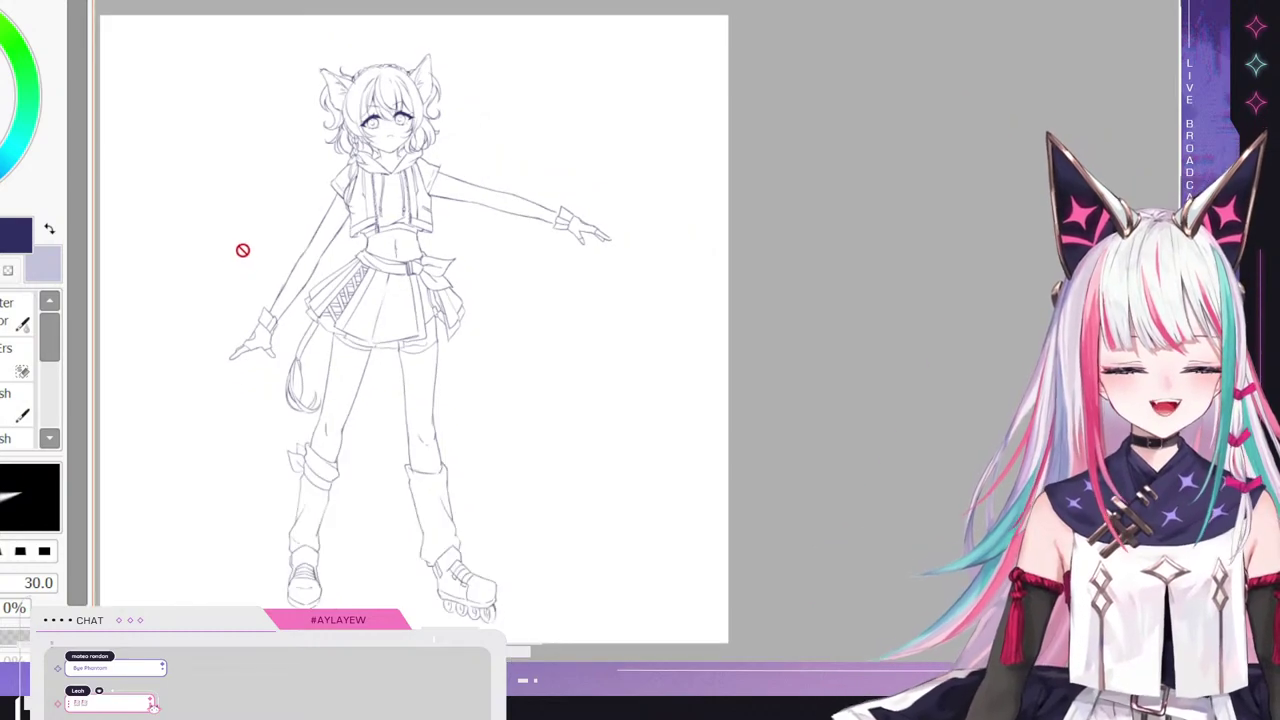
- Inspect the finished line art both as a whole figure and up close on the head, torso, skirt and arms
{"action": "scroll", "coordinate": [315, 170], "scroll_direction": "down", "scroll_amount": 1}
{"action": "scroll", "coordinate": [315, 170], "scroll_direction": "up", "scroll_amount": 2}
{"action": "scroll", "coordinate": [437, 206], "scroll_direction": "up", "scroll_amount": 1}
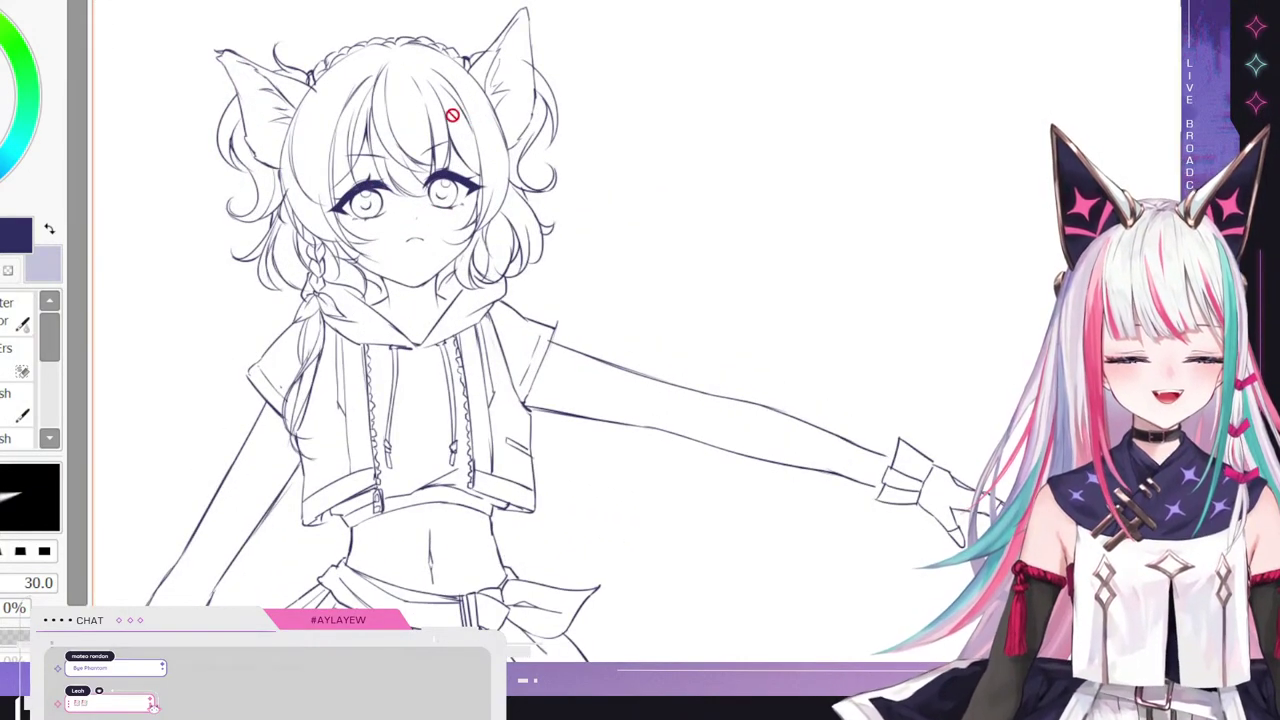
{"action": "scroll", "coordinate": [277, 143], "scroll_direction": "down", "scroll_amount": 3}
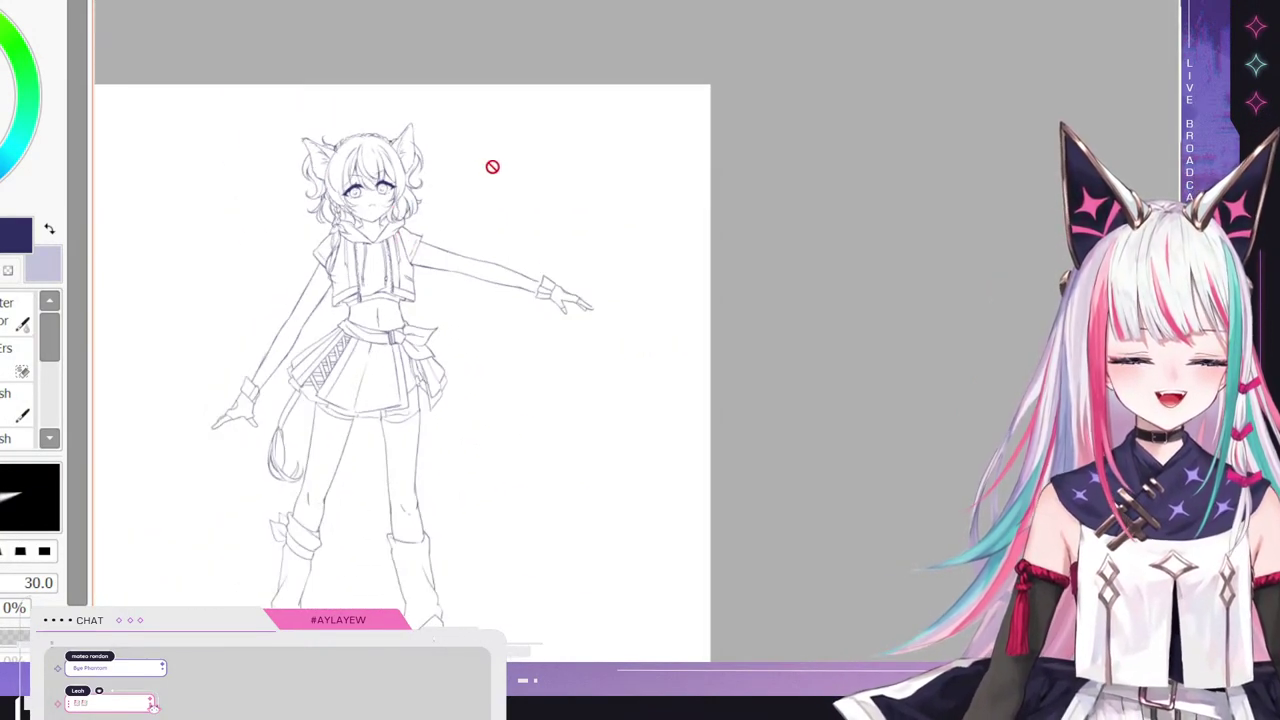
{"action": "scroll", "coordinate": [485, 173], "scroll_direction": "down", "scroll_amount": 1}
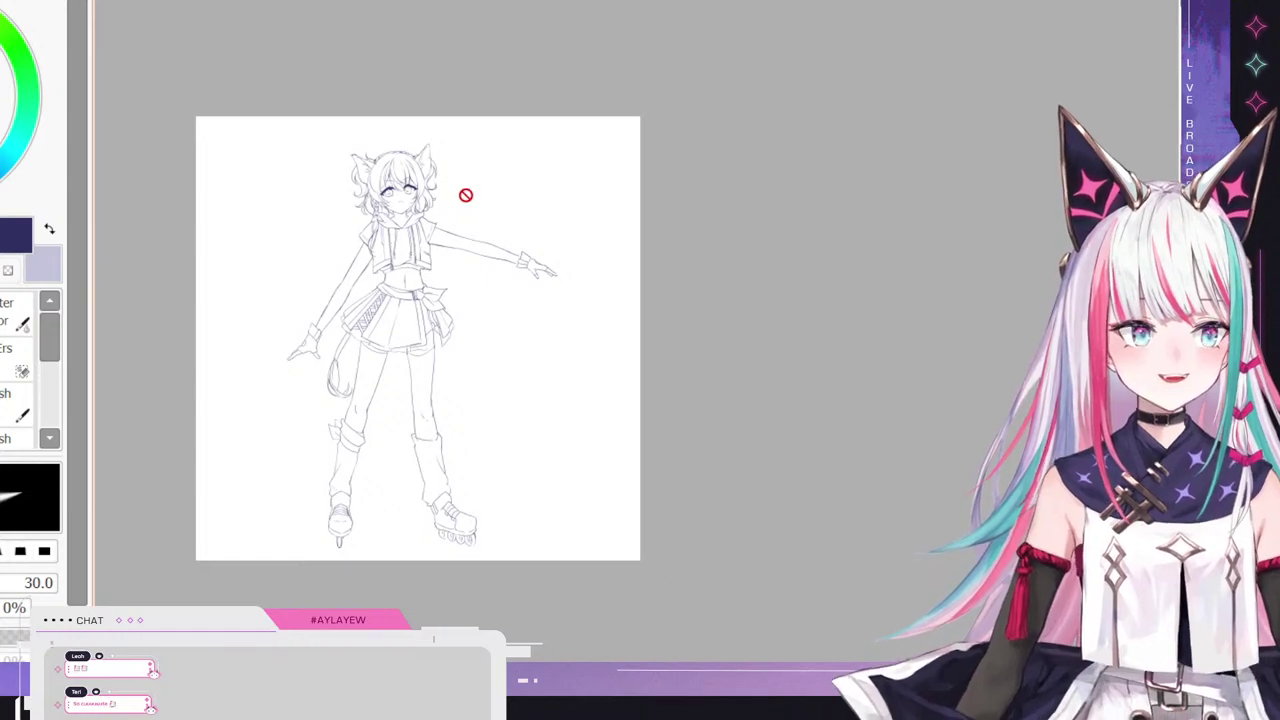
{"action": "scroll", "coordinate": [317, 360], "scroll_direction": "up", "scroll_amount": 2}
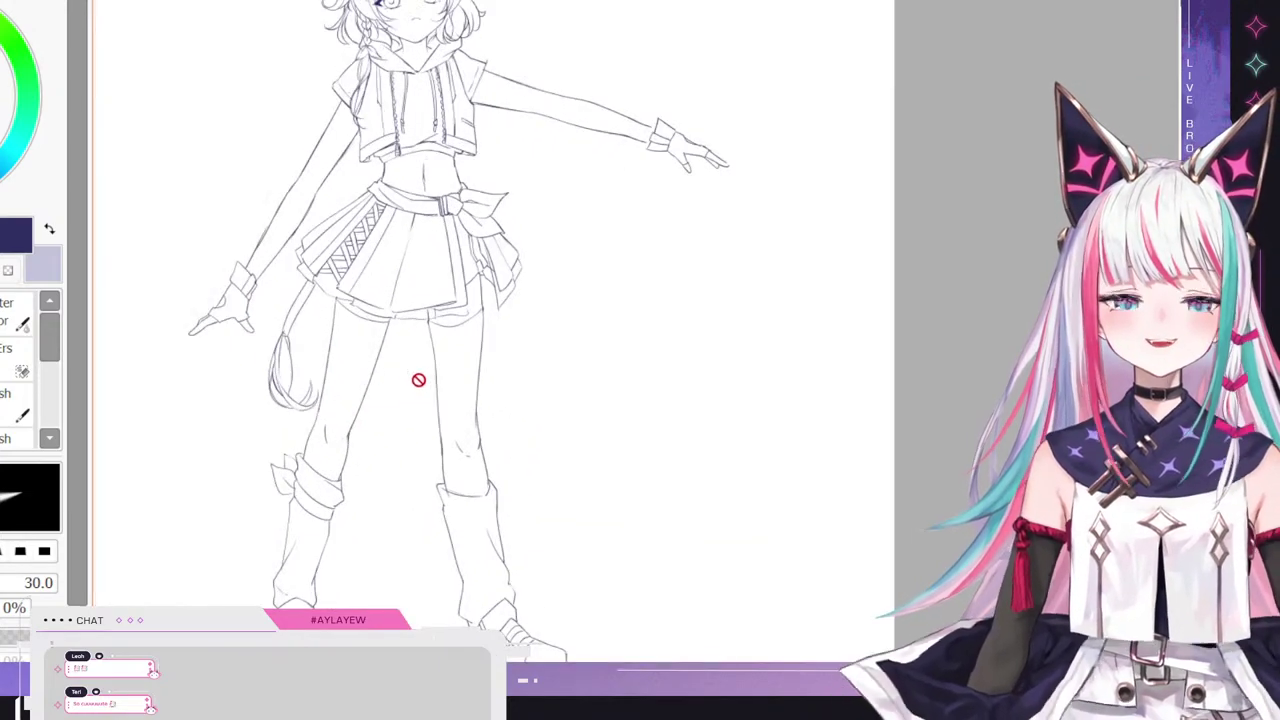
{"action": "scroll", "coordinate": [322, 486], "scroll_direction": "down", "scroll_amount": 1}
{"action": "scroll", "coordinate": [349, 234], "scroll_direction": "up", "scroll_amount": 1}
{"action": "scroll", "coordinate": [380, 374], "scroll_direction": "down", "scroll_amount": 2}
{"action": "scroll", "coordinate": [328, 127], "scroll_direction": "up", "scroll_amount": 2}
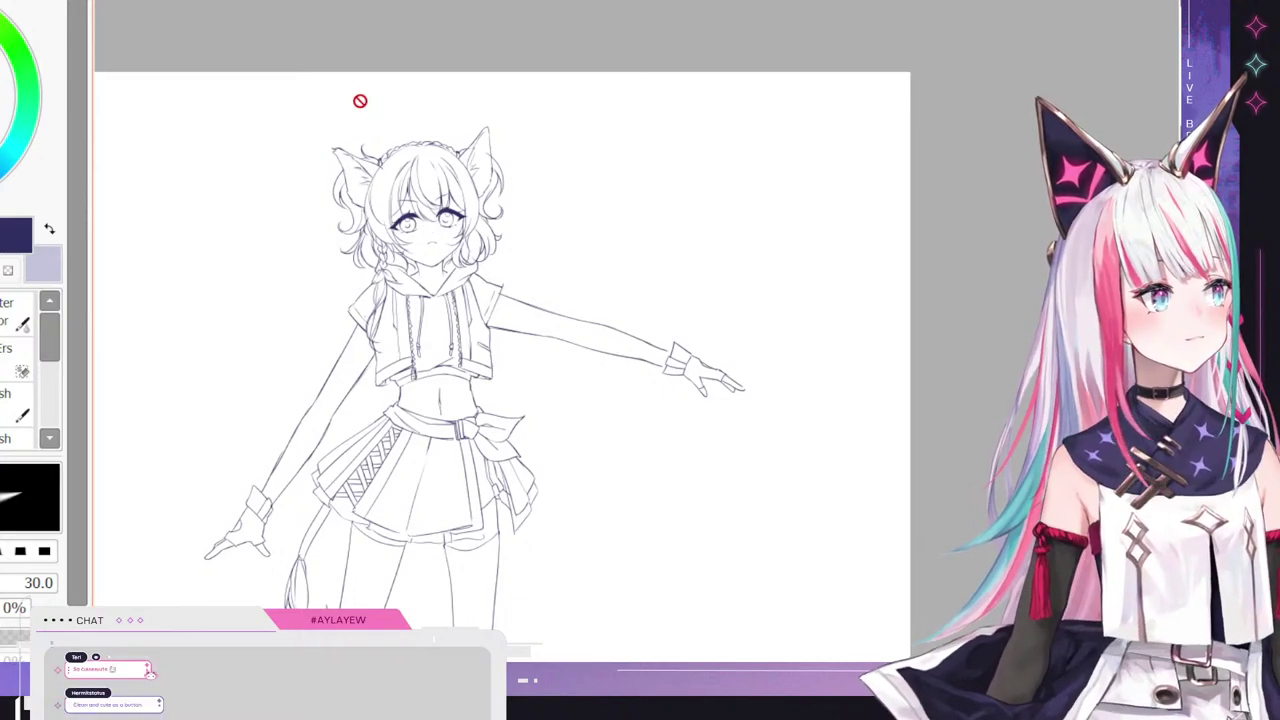
{"action": "scroll", "coordinate": [565, 39], "scroll_direction": "down", "scroll_amount": 1}
{"action": "scroll", "coordinate": [406, 129], "scroll_direction": "down", "scroll_amount": 1}
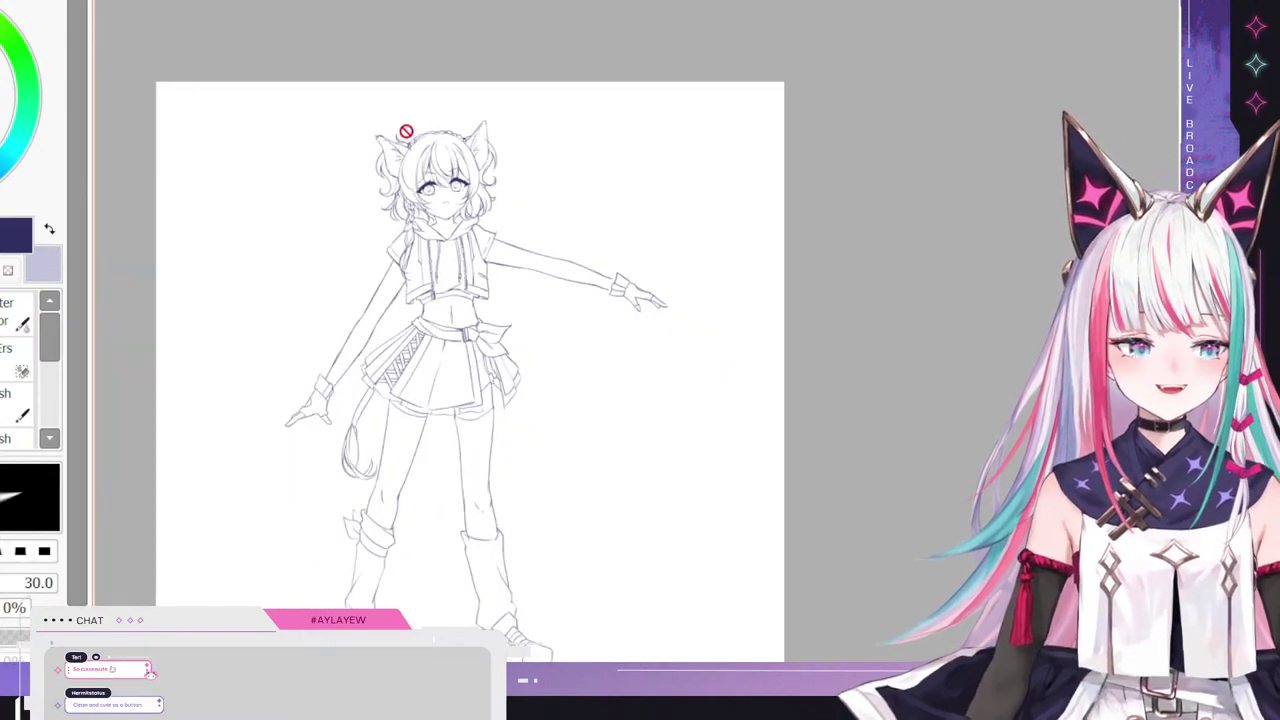
{"action": "scroll", "coordinate": [520, 100], "scroll_direction": "up", "scroll_amount": 2}
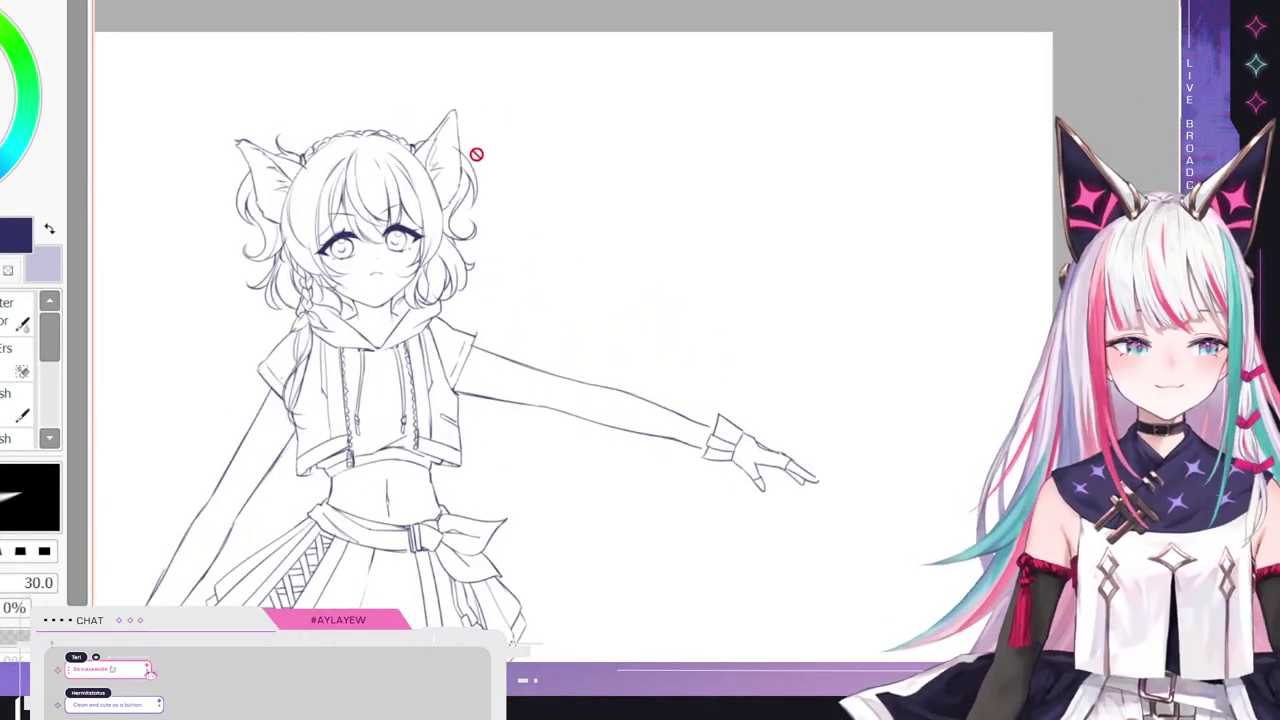
{"action": "scroll", "coordinate": [449, 146], "scroll_direction": "down", "scroll_amount": 1}
{"action": "scroll", "coordinate": [383, 153], "scroll_direction": "up", "scroll_amount": 2}
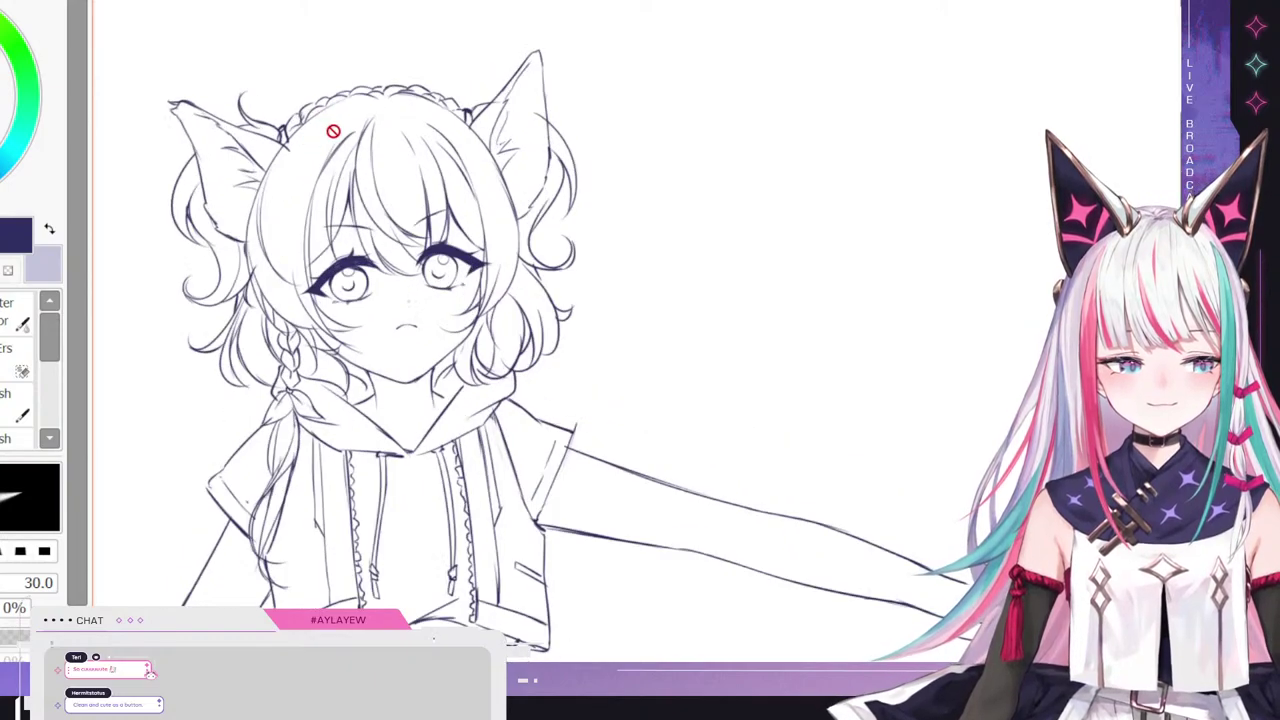
{"action": "scroll", "coordinate": [334, 129], "scroll_direction": "down", "scroll_amount": 2}
{"action": "scroll", "coordinate": [380, 34], "scroll_direction": "up", "scroll_amount": 2}
{"action": "scroll", "coordinate": [326, 134], "scroll_direction": "down", "scroll_amount": 2}
{"action": "scroll", "coordinate": [280, 143], "scroll_direction": "up", "scroll_amount": 2}
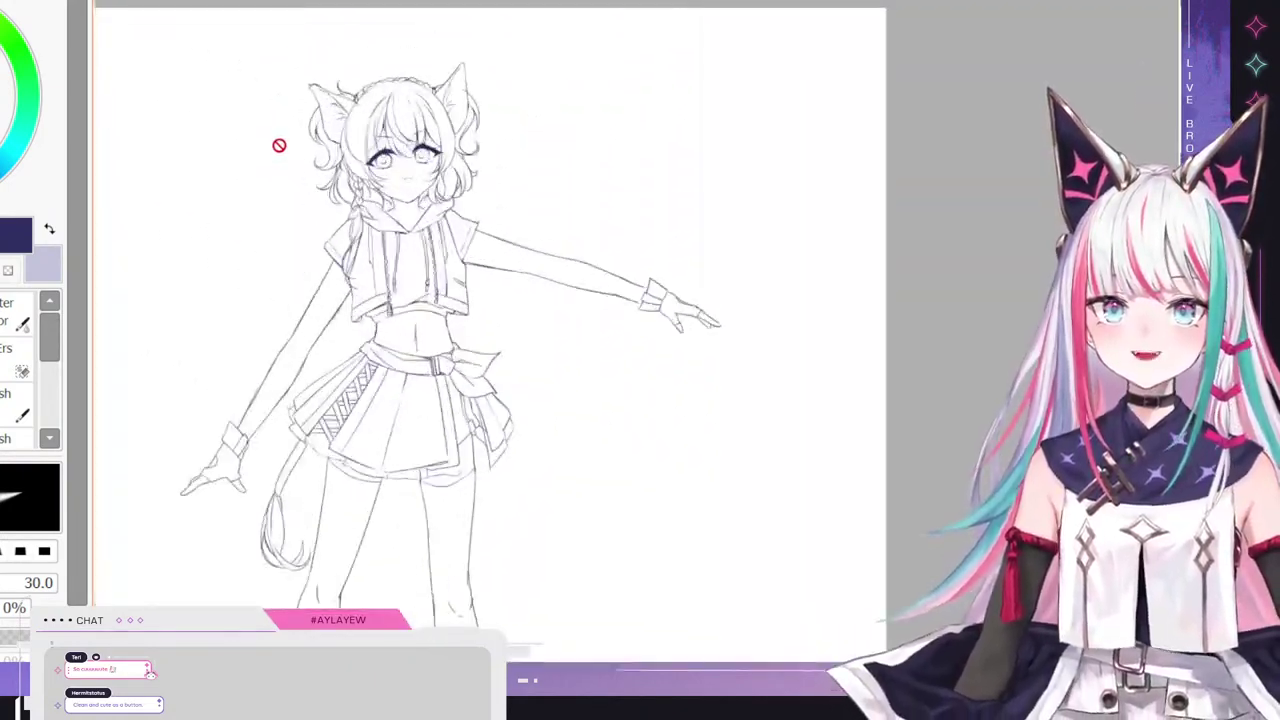
{"action": "scroll", "coordinate": [294, 149], "scroll_direction": "down", "scroll_amount": 1}
{"action": "scroll", "coordinate": [393, 343], "scroll_direction": "up", "scroll_amount": 2}
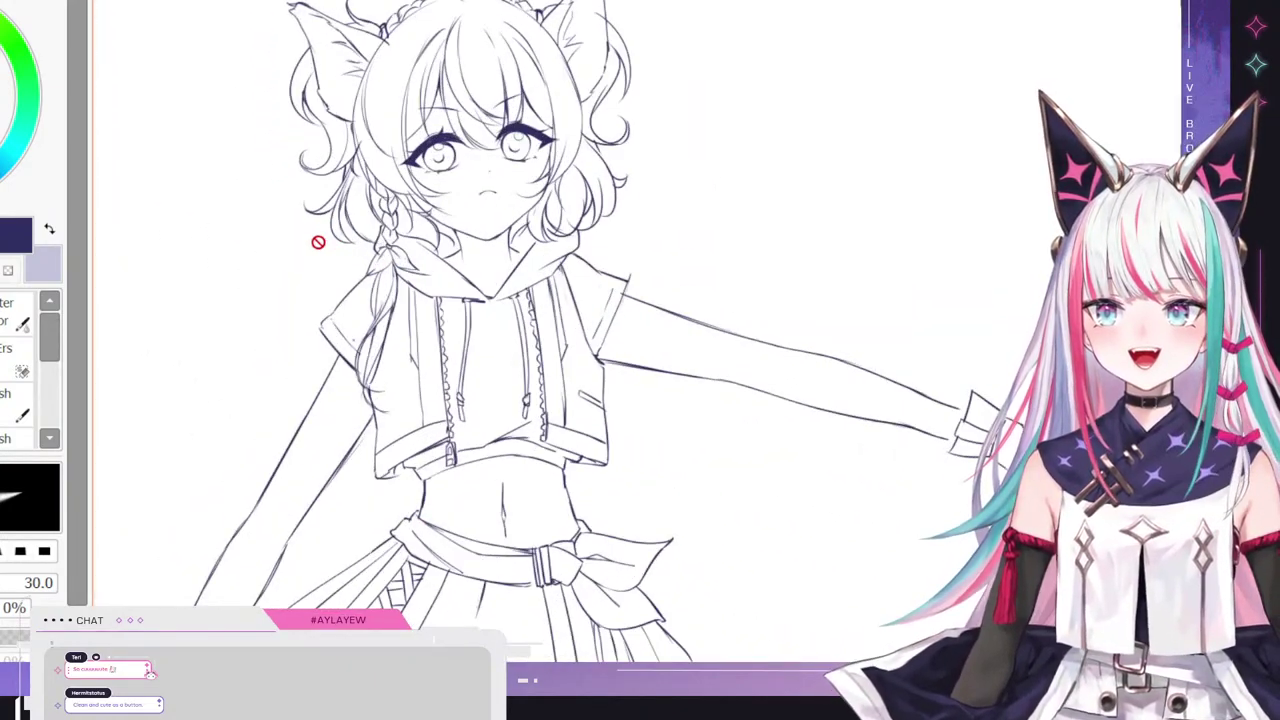
{"action": "scroll", "coordinate": [317, 240], "scroll_direction": "down", "scroll_amount": 1}
{"action": "scroll", "coordinate": [403, 220], "scroll_direction": "up", "scroll_amount": 1}
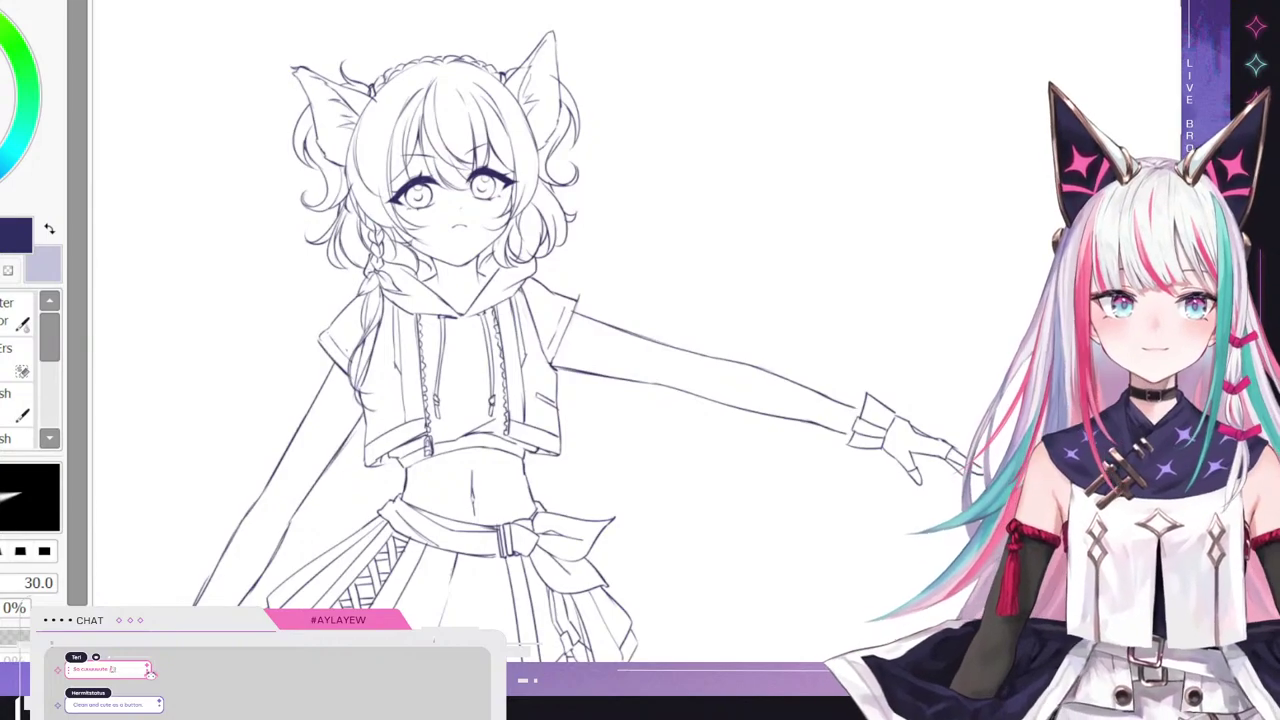
{"action": "scroll", "coordinate": [580, 140], "scroll_direction": "down", "scroll_amount": 1}
{"action": "scroll", "coordinate": [620, 40], "scroll_direction": "up", "scroll_amount": 1}
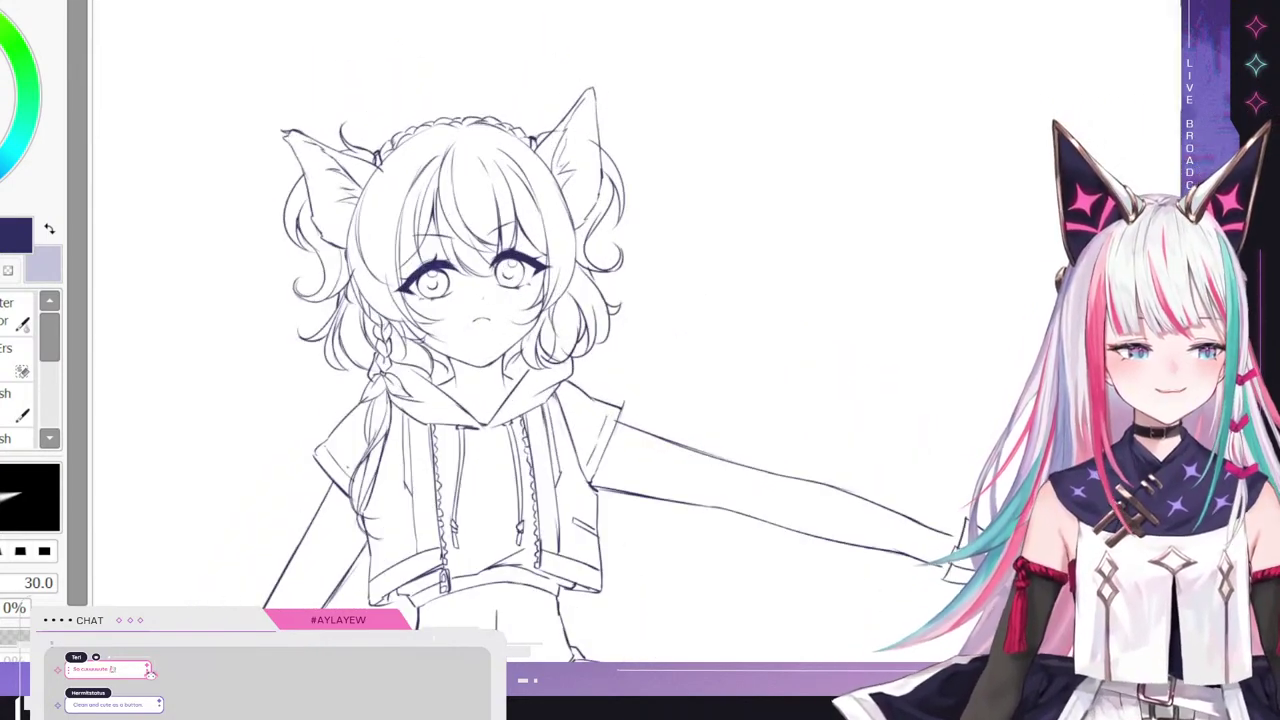
{"action": "scroll", "coordinate": [430, 232], "scroll_direction": "down", "scroll_amount": 2}
{"action": "scroll", "coordinate": [500, 250], "scroll_direction": "up", "scroll_amount": 2}
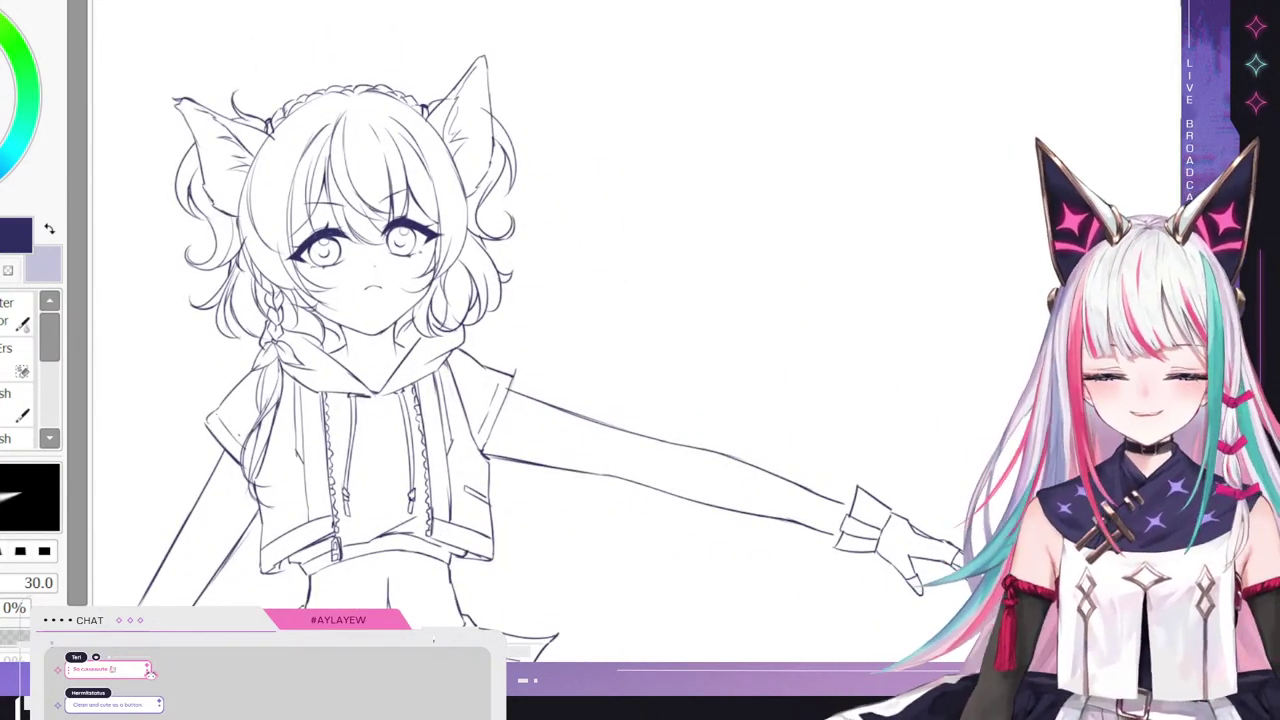
- Show the base colours, sample the pale skin tone from the face, and paint both arms and the midriff with brush size 167
{"action": "key", "text": "ctrl+z"}
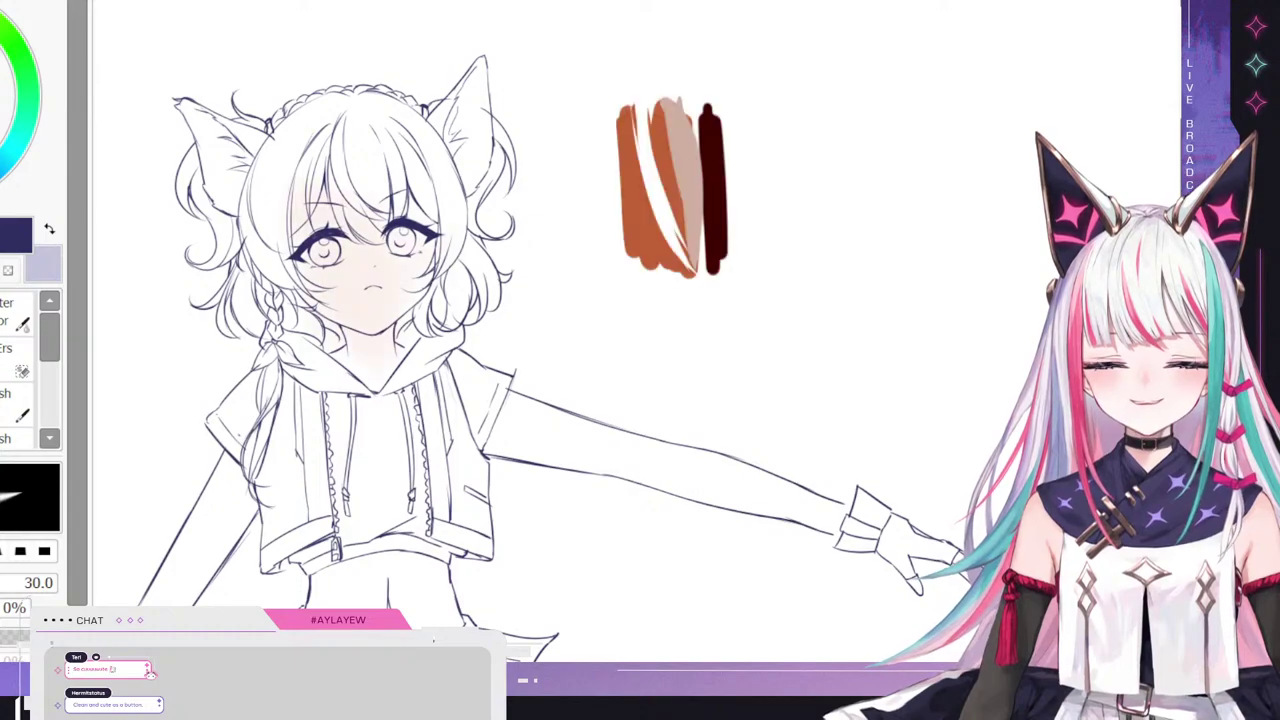
{"action": "left_click", "coordinate": [361, 259], "text": "alt"}
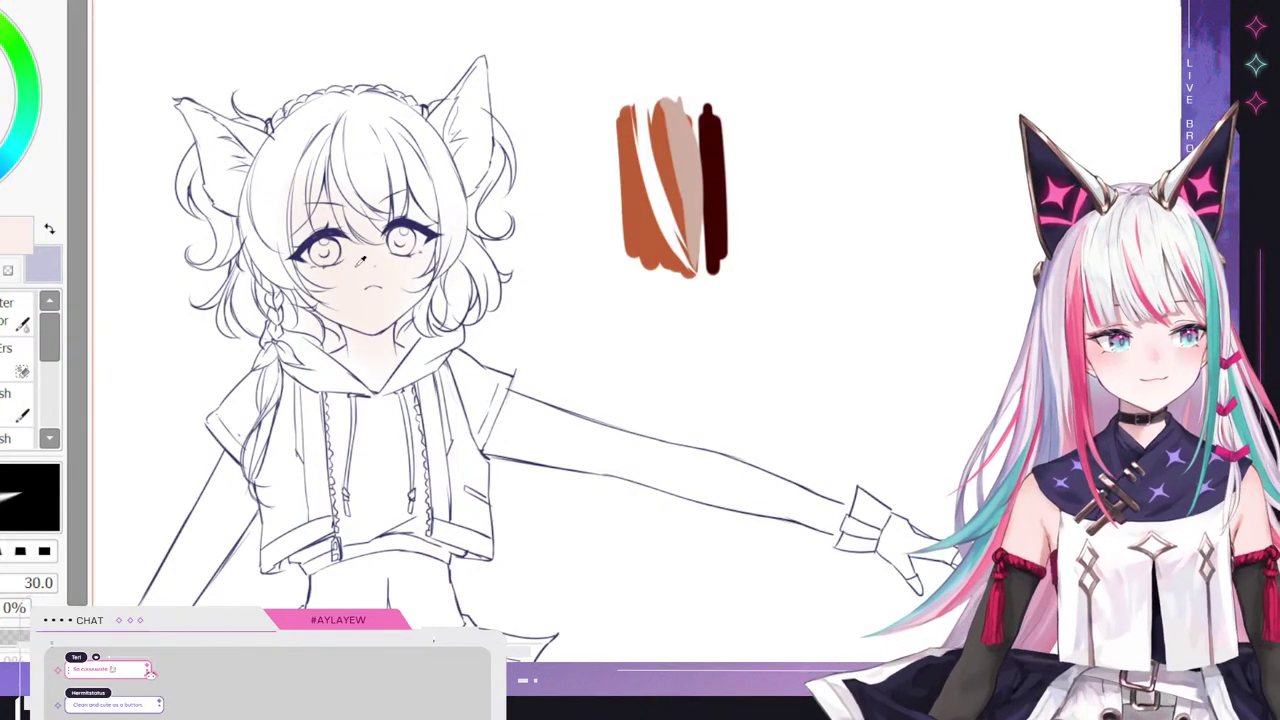
{"action": "scroll", "coordinate": [355, 258], "scroll_direction": "down", "scroll_amount": 4}
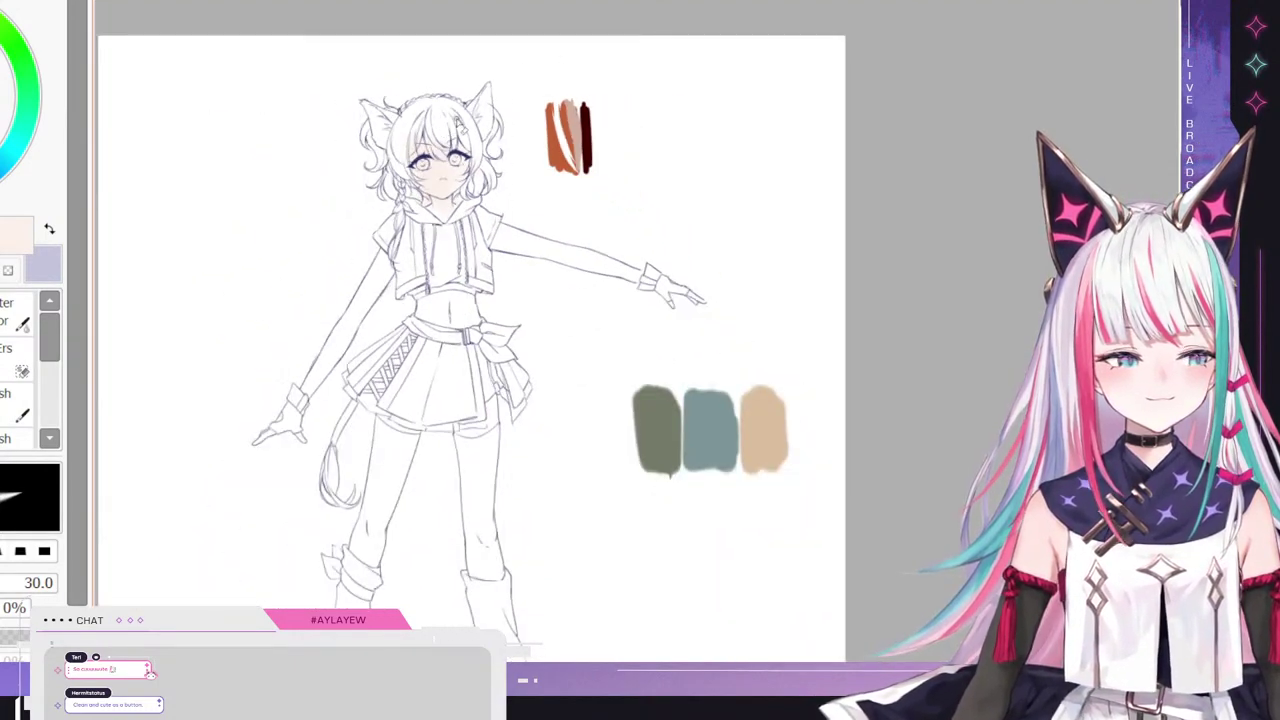
{"action": "scroll", "coordinate": [566, 136], "scroll_direction": "up", "scroll_amount": 2}
{"action": "key", "text": "b"}
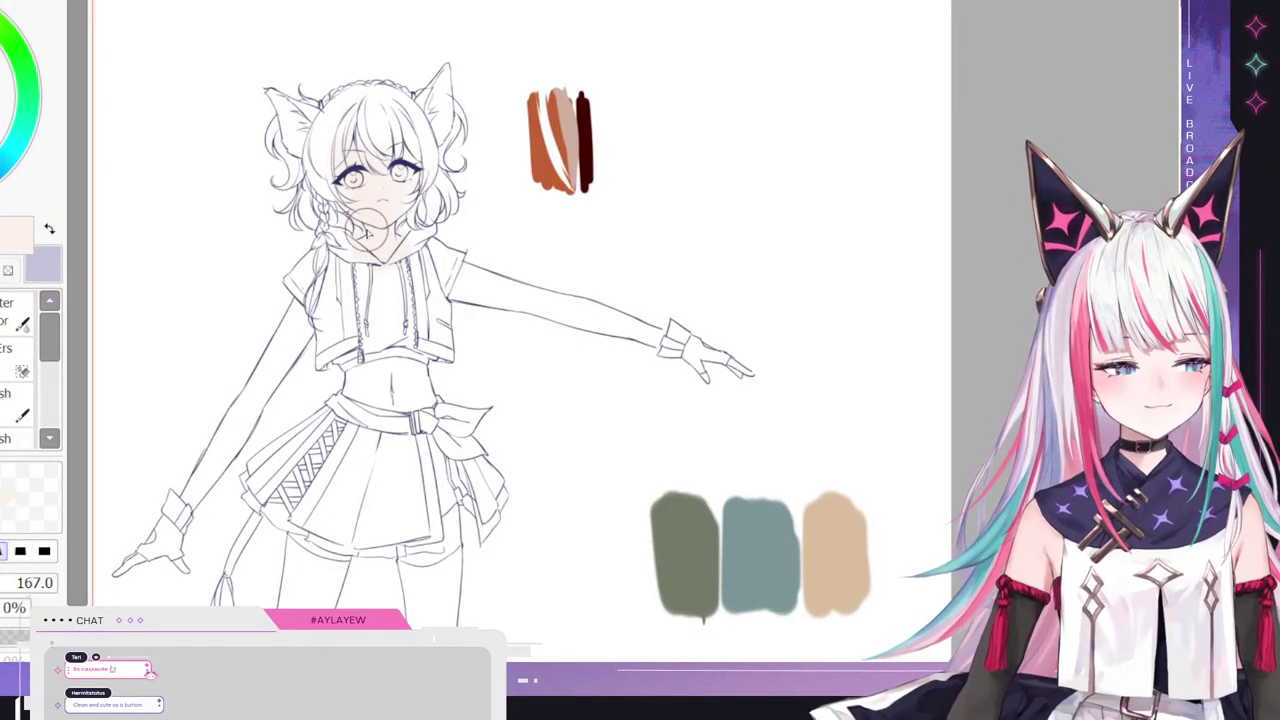
{"action": "key", "text": "d"}
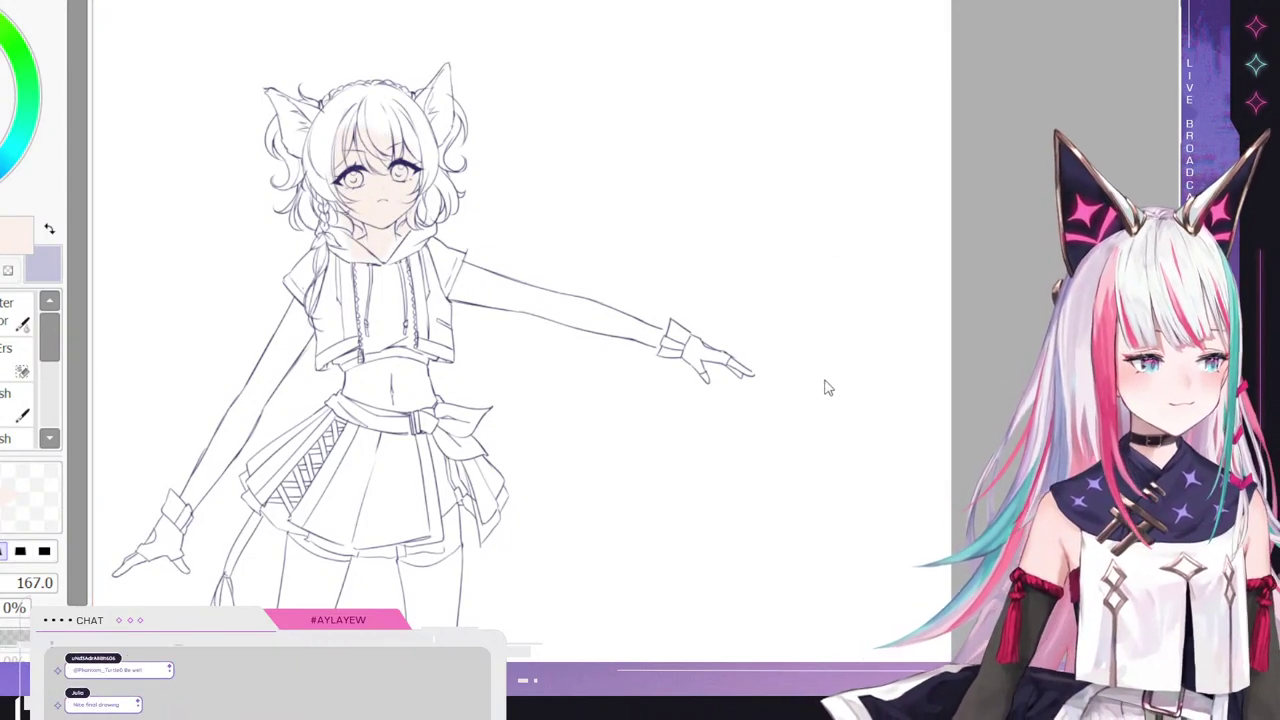
{"action": "left_click_drag", "start_coordinate": [429, 271], "coordinate": [523, 285]}
{"action": "mouse_move", "coordinate": [437, 279]}
{"action": "left_mouse_down"}
{"action": "mouse_move", "coordinate": [542, 295]}
{"action": "mouse_move", "coordinate": [476, 292]}
{"action": "mouse_move", "coordinate": [663, 350]}
{"action": "mouse_move", "coordinate": [600, 314]}
{"action": "left_mouse_up"}
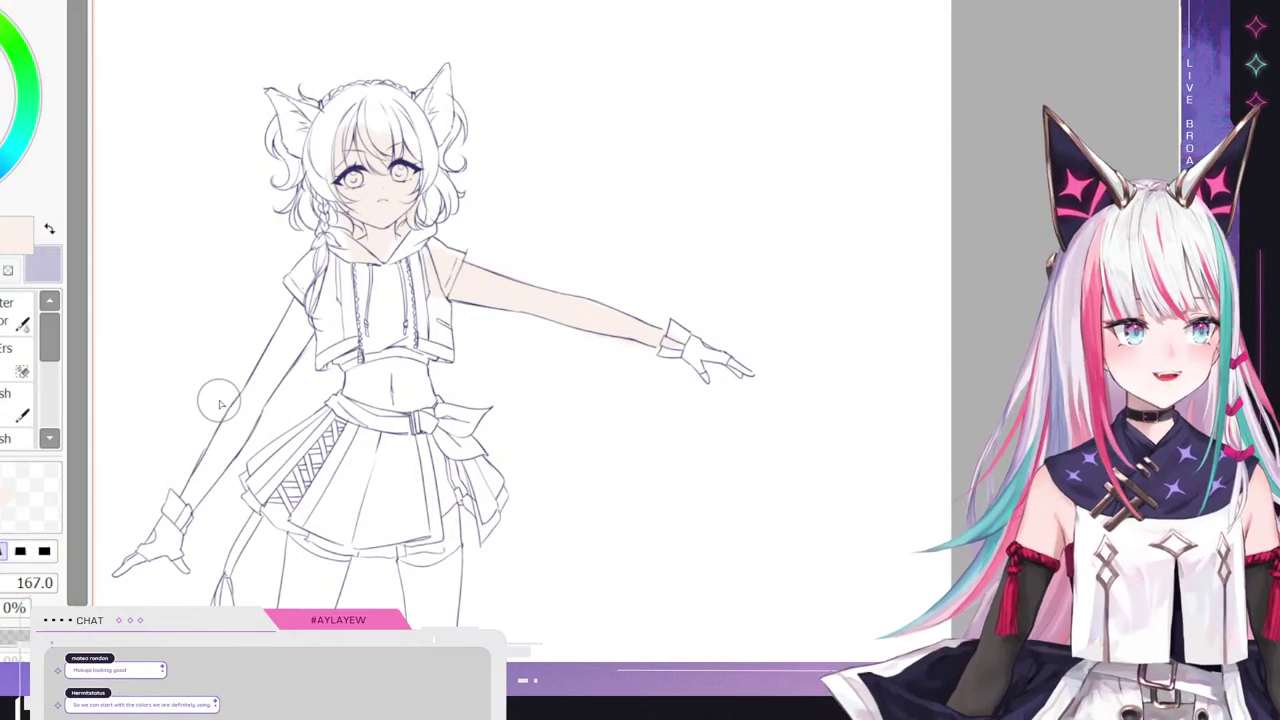
{"action": "mouse_move", "coordinate": [183, 508]}
{"action": "left_mouse_down"}
{"action": "mouse_move", "coordinate": [259, 414]}
{"action": "mouse_move", "coordinate": [266, 370]}
{"action": "mouse_move", "coordinate": [318, 302]}
{"action": "mouse_move", "coordinate": [285, 334]}
{"action": "left_mouse_up"}
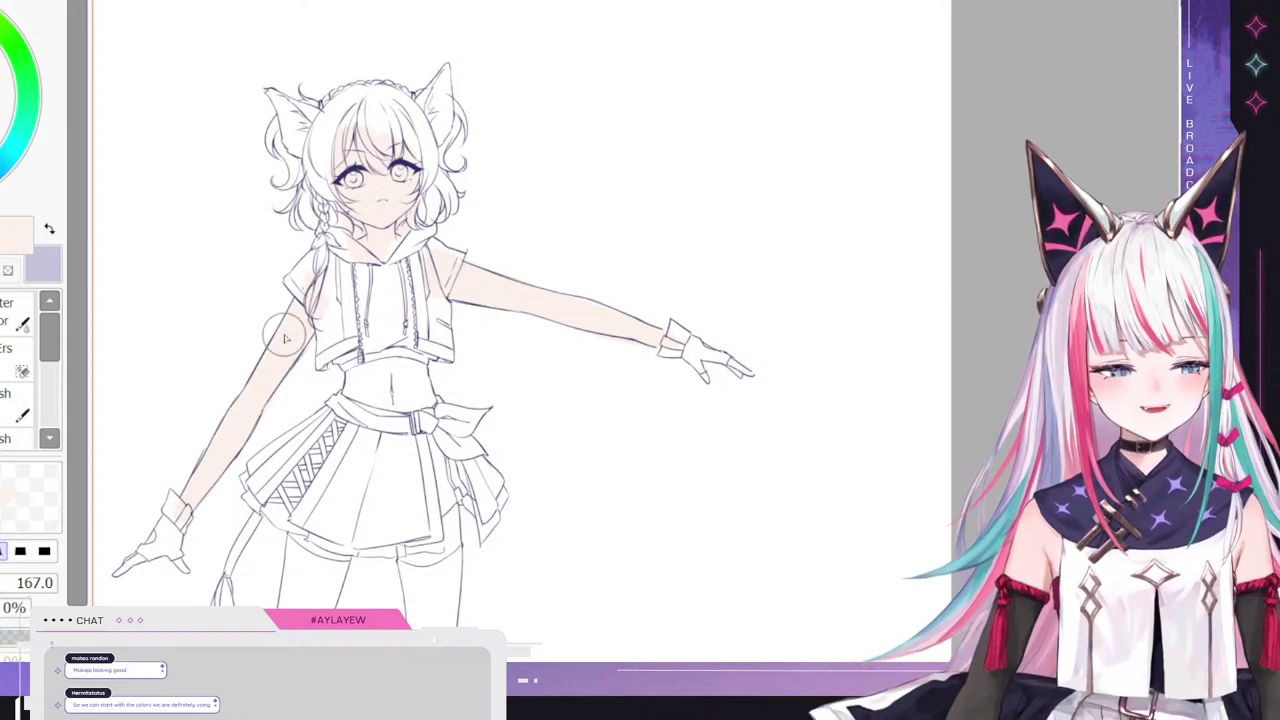
{"action": "mouse_move", "coordinate": [359, 420]}
{"action": "left_mouse_down"}
{"action": "mouse_move", "coordinate": [359, 402]}
{"action": "mouse_move", "coordinate": [354, 428]}
{"action": "mouse_move", "coordinate": [402, 426]}
{"action": "mouse_move", "coordinate": [405, 346]}
{"action": "mouse_move", "coordinate": [393, 385]}
{"action": "left_mouse_up"}
- Paint the same skin tone over the upper thighs around the skirt hem and the exposed fingers of the gloved hands
{"action": "scroll", "coordinate": [380, 420], "scroll_direction": "down", "scroll_amount": 5}
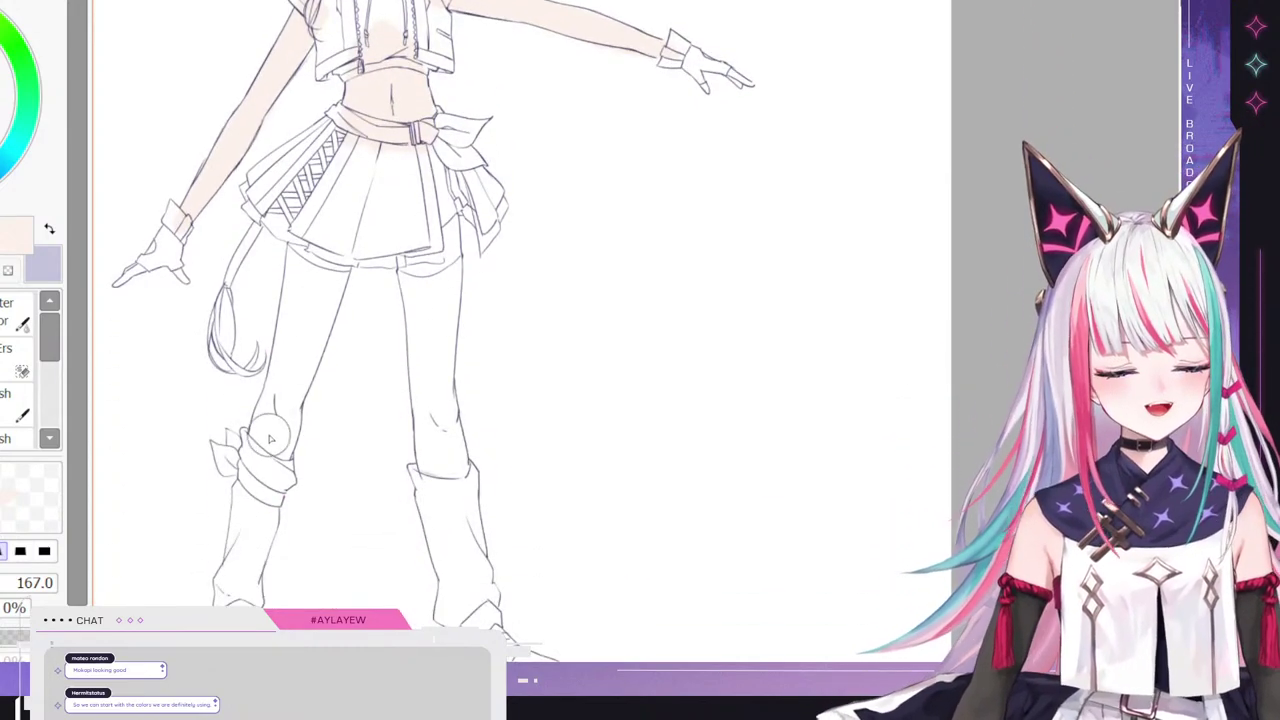
{"action": "mouse_move", "coordinate": [269, 440]}
{"action": "left_mouse_down"}
{"action": "mouse_move", "coordinate": [293, 374]}
{"action": "mouse_move", "coordinate": [271, 409]}
{"action": "left_mouse_up"}
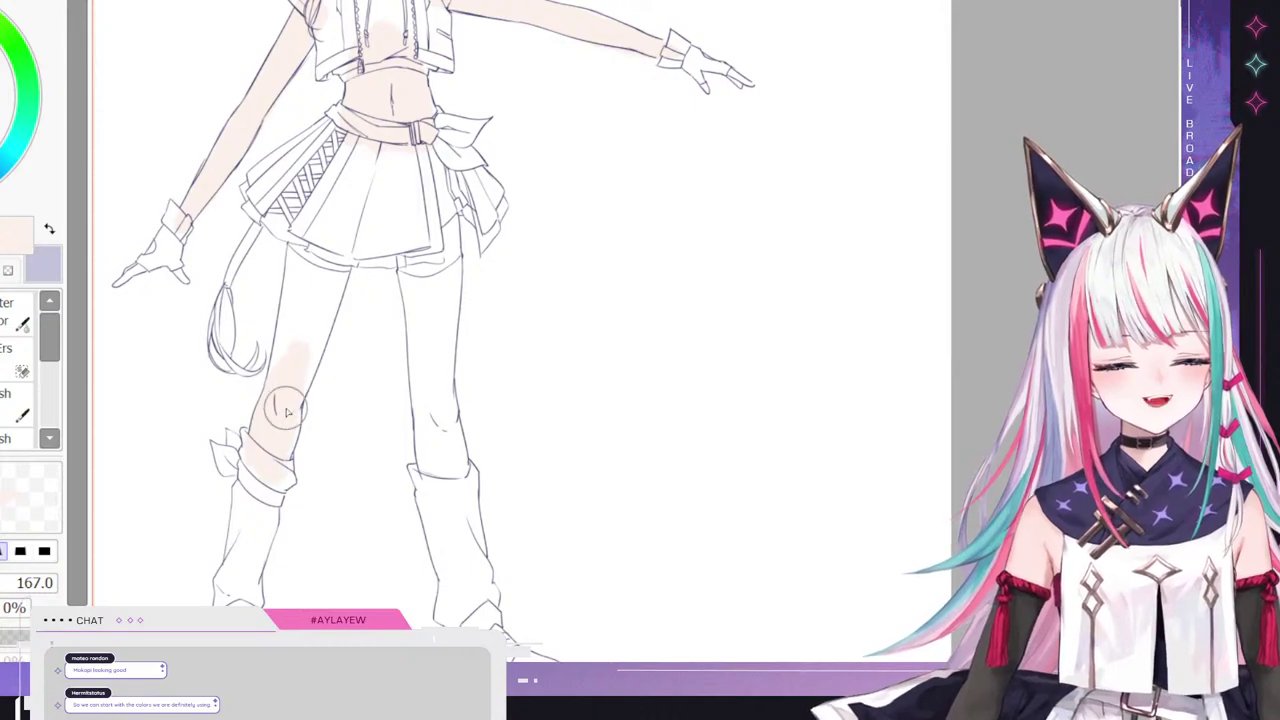
{"action": "key", "text": "ctrl+z"}
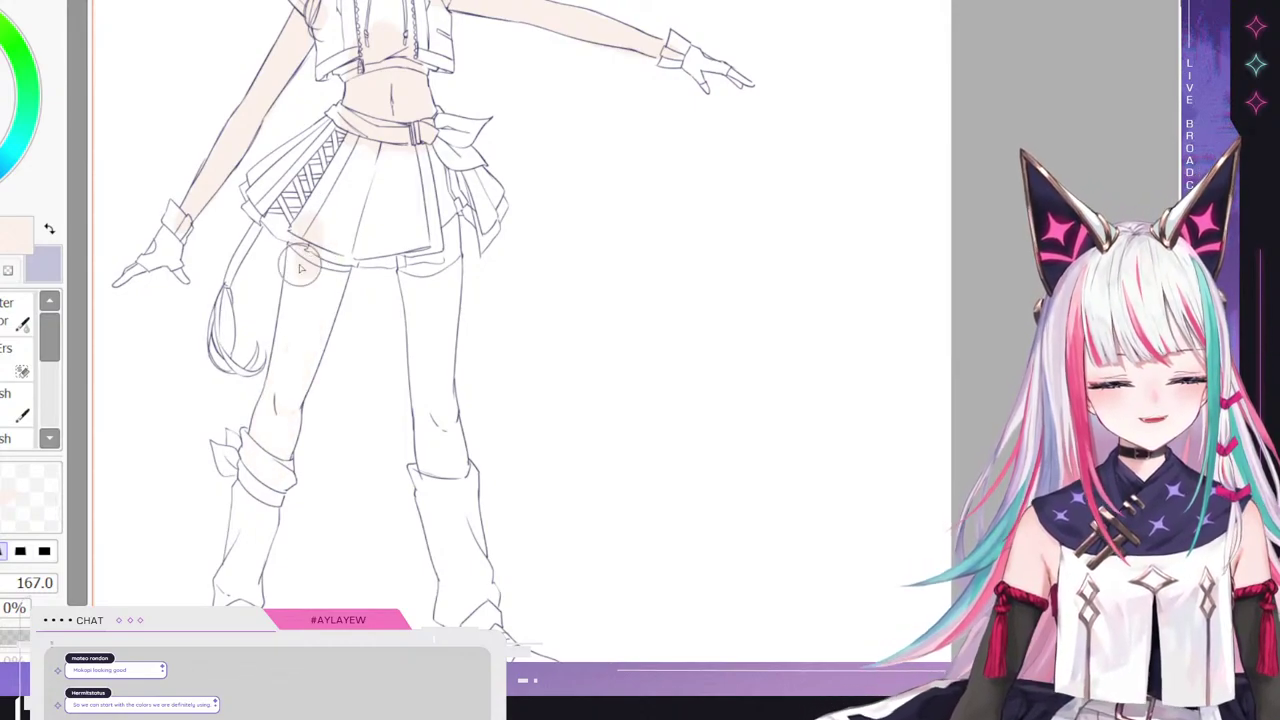
{"action": "mouse_move", "coordinate": [330, 245]}
{"action": "left_mouse_down"}
{"action": "mouse_move", "coordinate": [320, 228]}
{"action": "mouse_move", "coordinate": [412, 250]}
{"action": "mouse_move", "coordinate": [440, 285]}
{"action": "mouse_move", "coordinate": [440, 268]}
{"action": "left_mouse_up"}
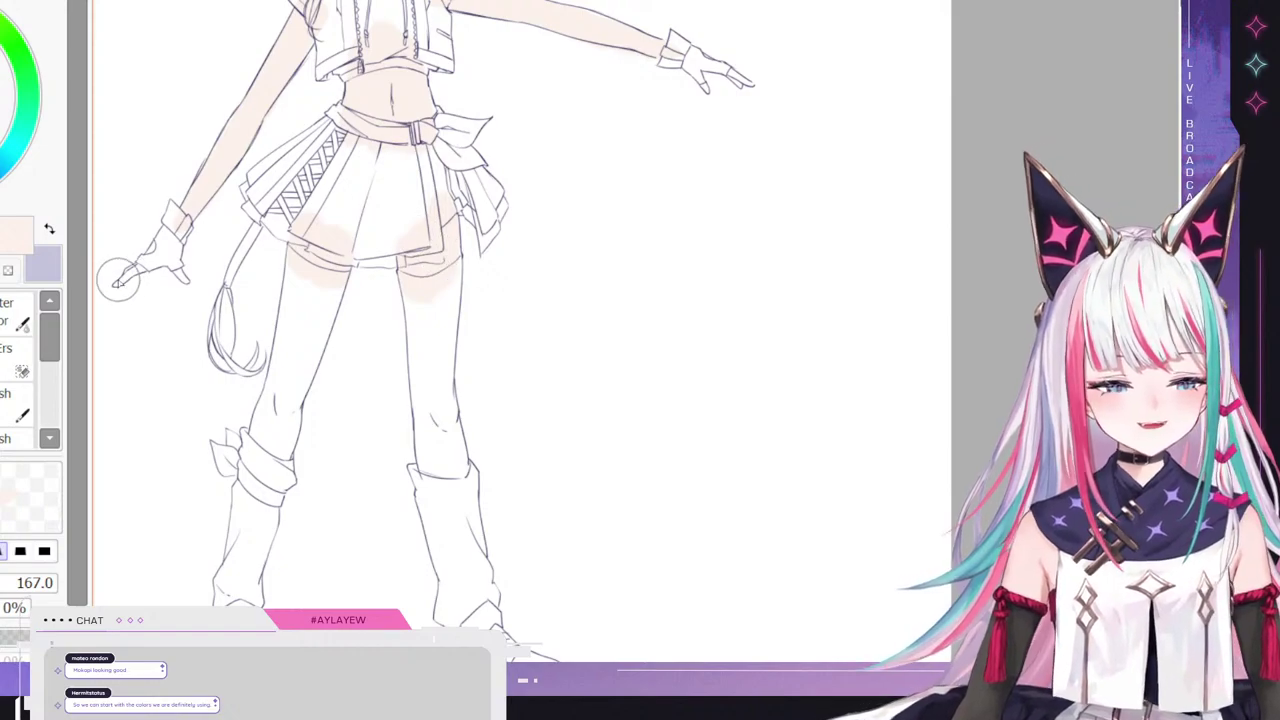
{"action": "left_click_drag", "start_coordinate": [123, 281], "coordinate": [155, 248]}
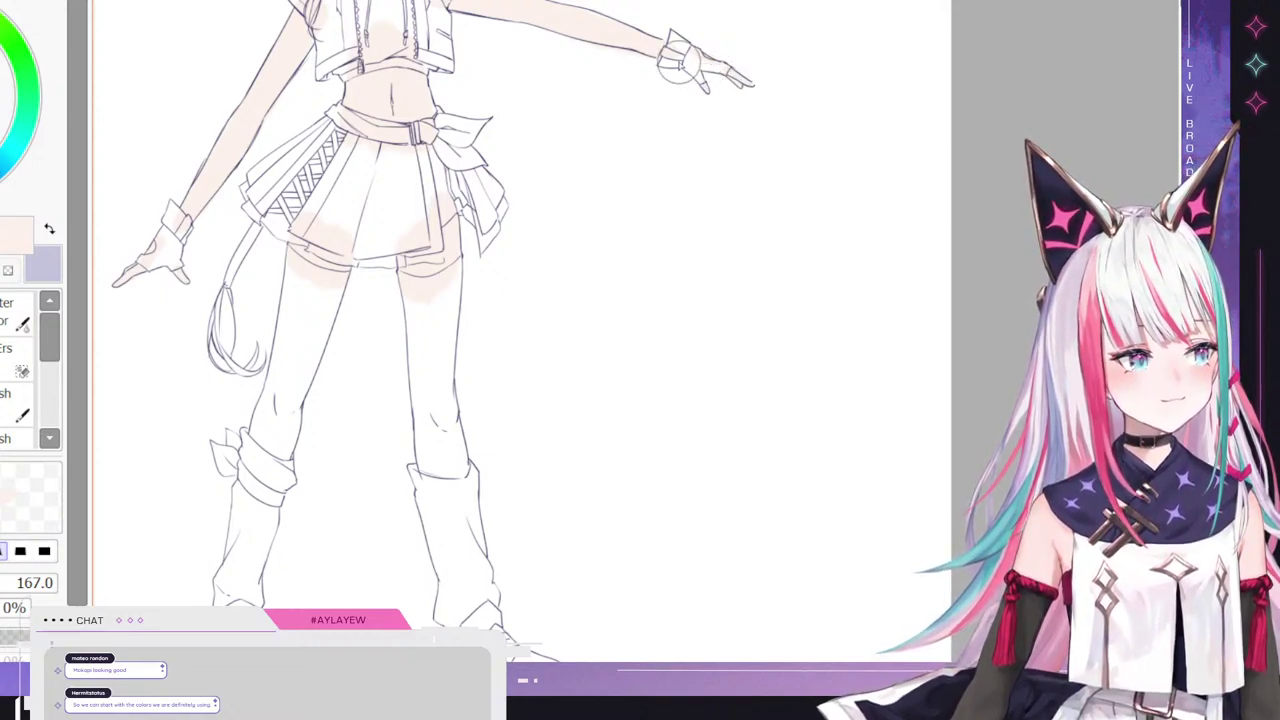
- Show the okapi reference photo and check its ear, tail and hair-colour notes beside the character
{"action": "scroll", "coordinate": [807, 30], "scroll_direction": "up", "scroll_amount": 4}
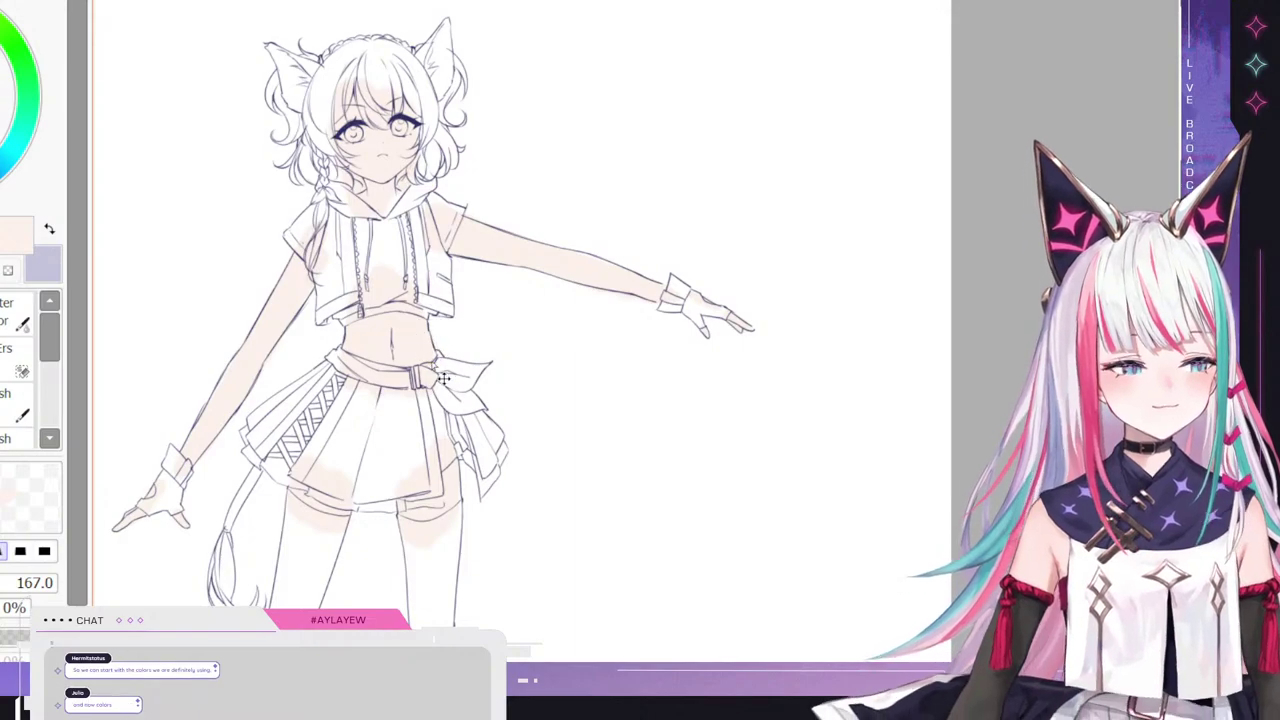
{"action": "scroll", "coordinate": [405, 308], "scroll_direction": "down", "scroll_amount": 4}
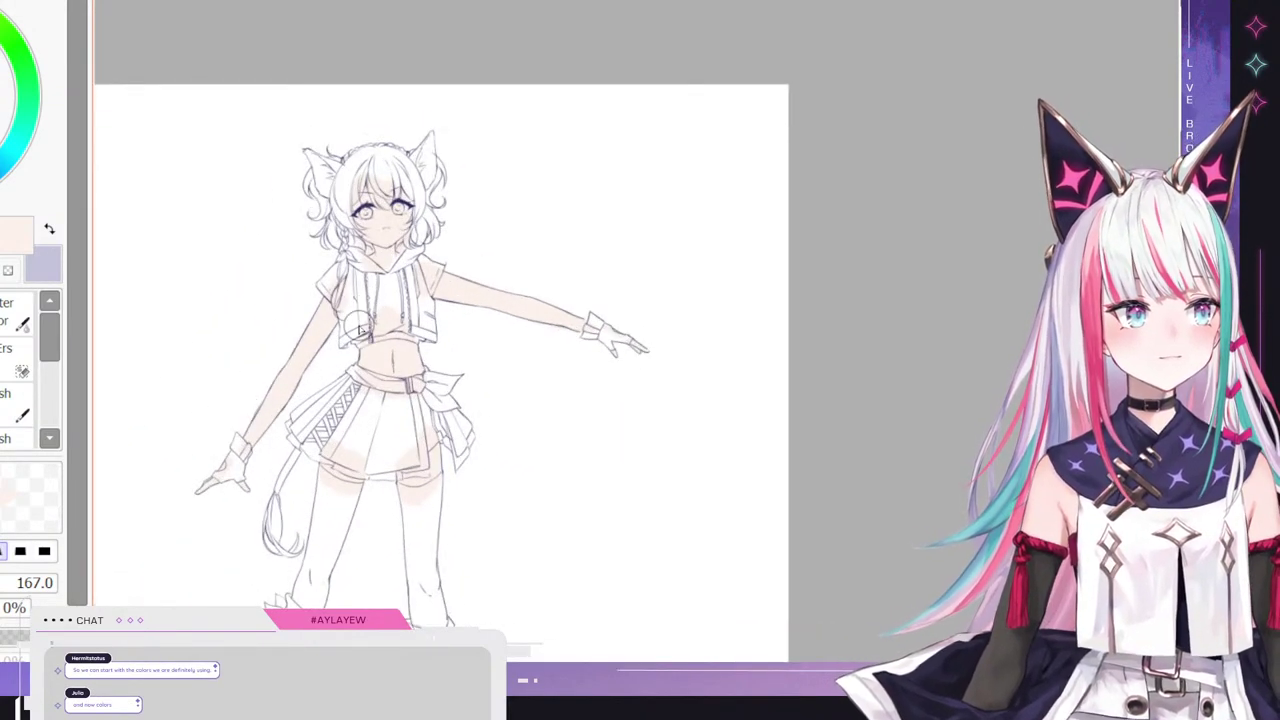
{"action": "scroll", "coordinate": [368, 300], "scroll_direction": "up", "scroll_amount": 3}
{"action": "scroll", "coordinate": [372, 292], "scroll_direction": "up", "scroll_amount": 2}
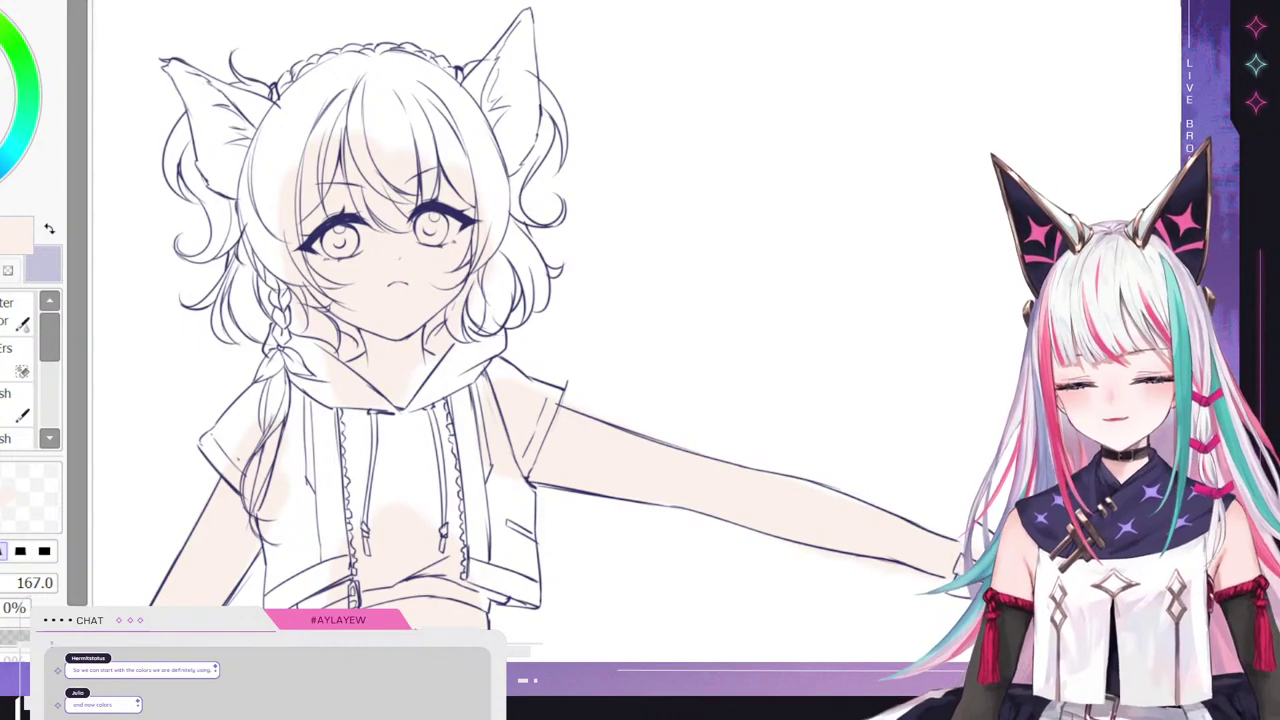
{"action": "scroll", "coordinate": [474, 174], "scroll_direction": "down", "scroll_amount": 5}
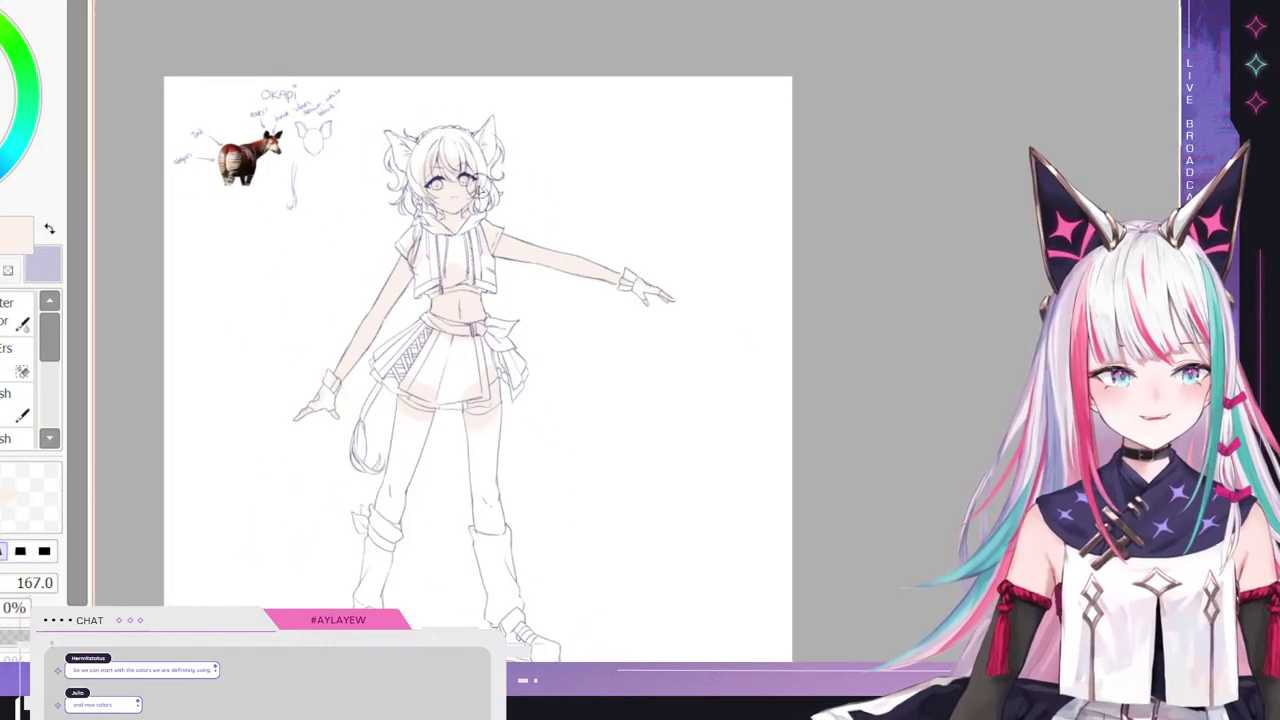
{"action": "scroll", "coordinate": [287, 108], "scroll_direction": "up", "scroll_amount": 4}
{"action": "scroll", "coordinate": [285, 108], "scroll_direction": "up", "scroll_amount": 1}
{"action": "scroll", "coordinate": [285, 110], "scroll_direction": "down", "scroll_amount": 2}
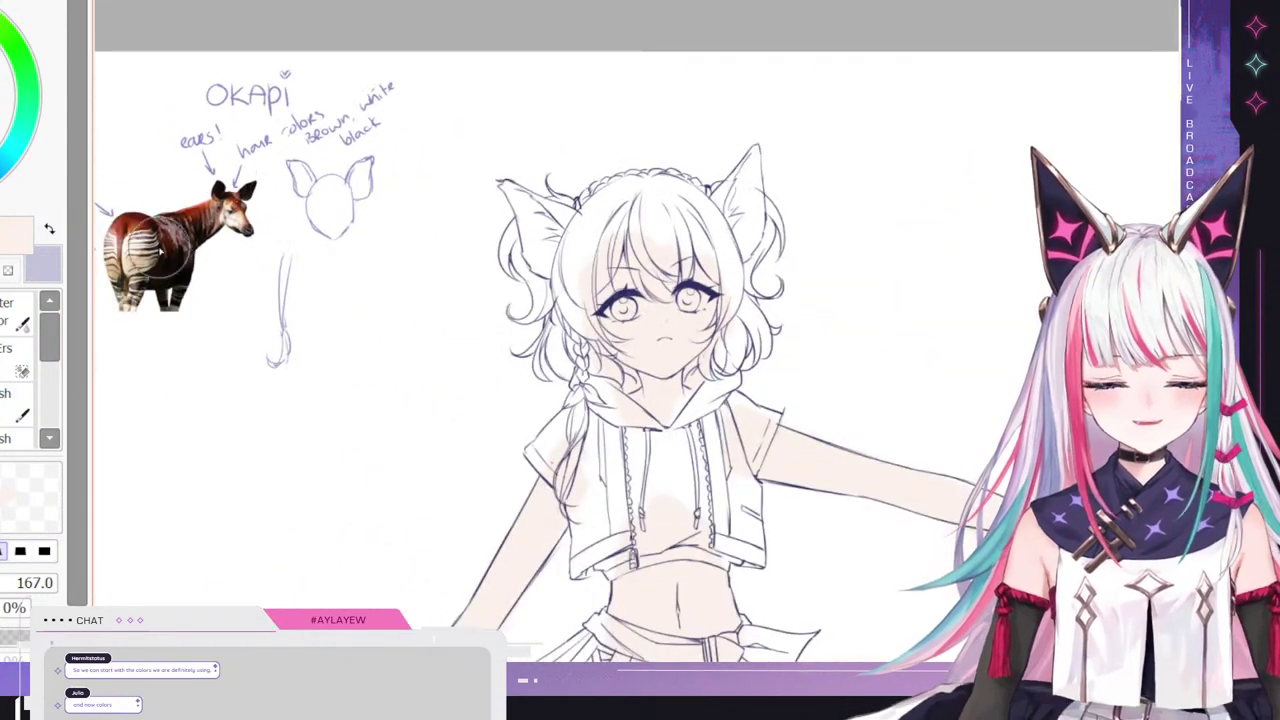
- Sample a muted brown from the pasted colour swatches, remove them, and rough in the hair on the character's right side with brush size 167
{"action": "key", "text": "ctrl+v"}
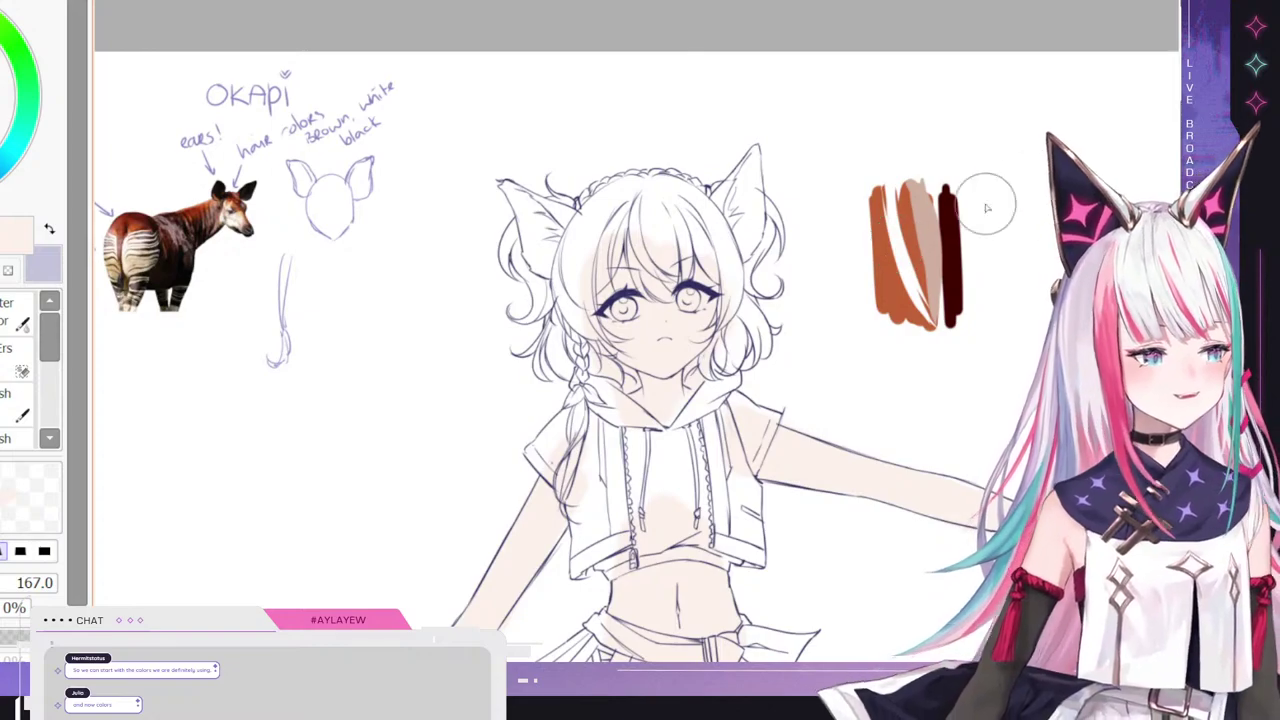
{"action": "left_click", "coordinate": [940, 233], "text": "alt"}
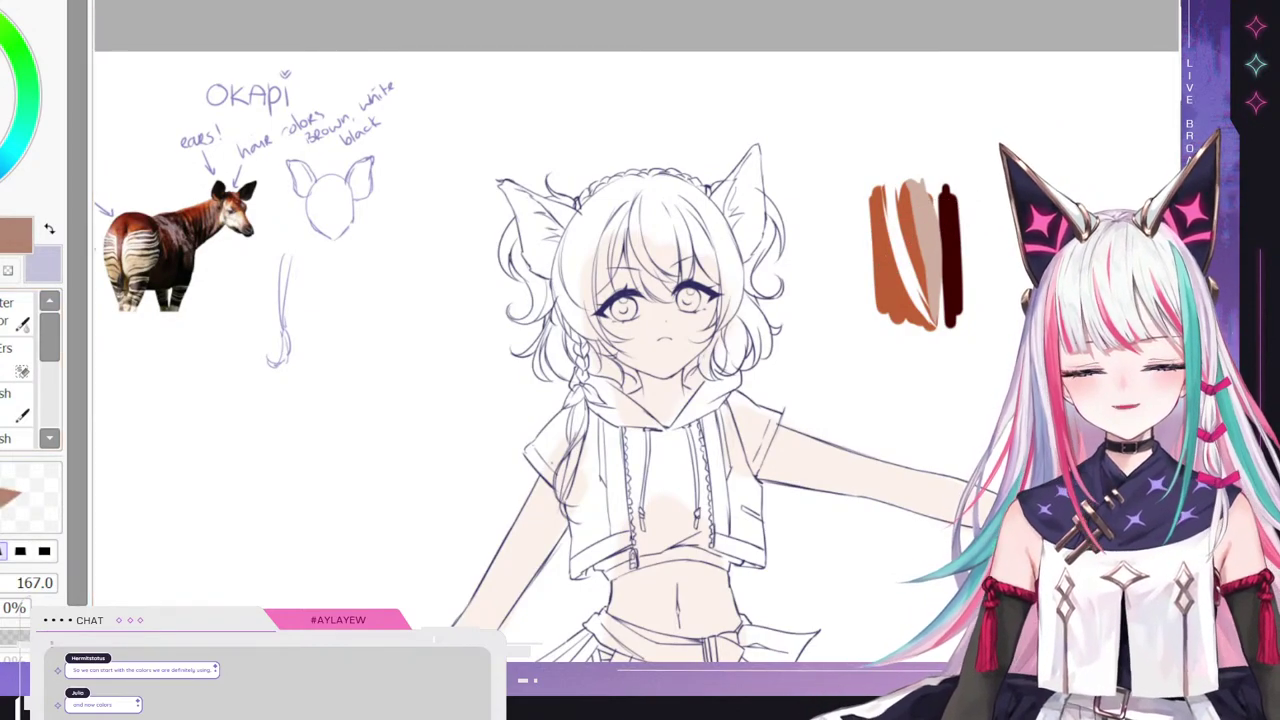
{"action": "key", "text": "d"}
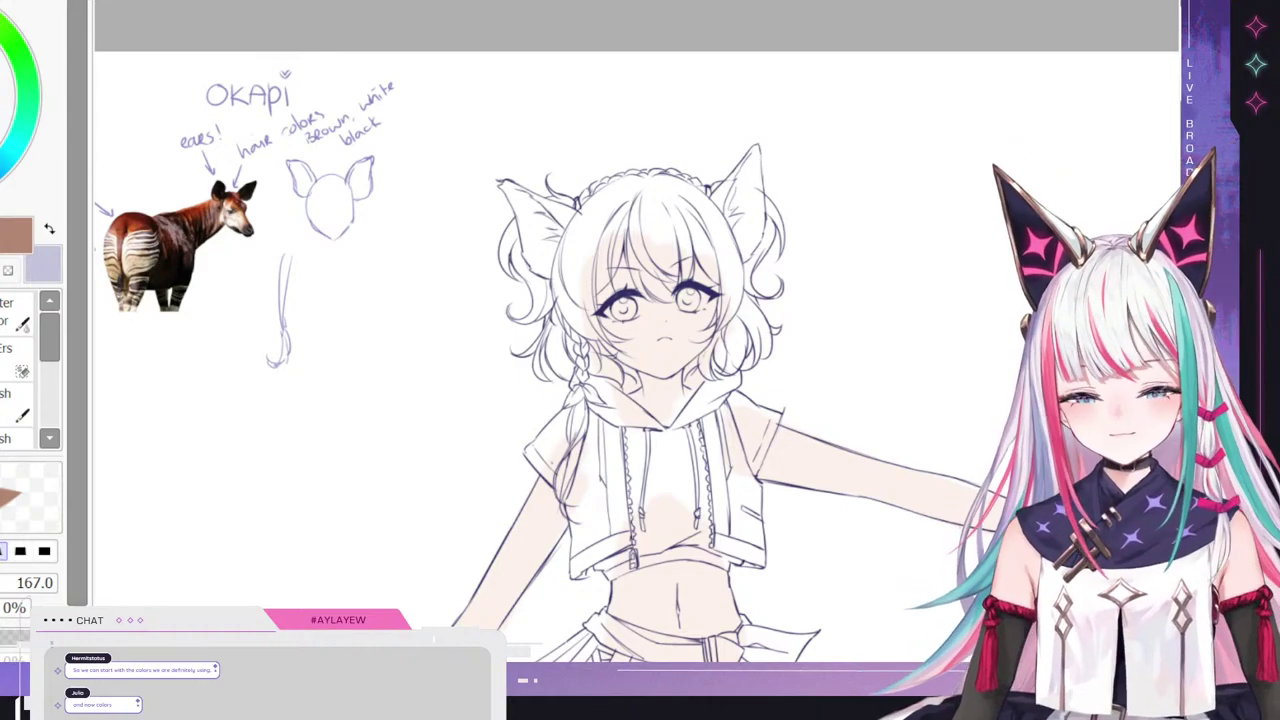
{"action": "mouse_move", "coordinate": [588, 318]}
{"action": "left_mouse_down"}
{"action": "mouse_move", "coordinate": [596, 233]}
{"action": "mouse_move", "coordinate": [572, 287]}
{"action": "mouse_move", "coordinate": [608, 219]}
{"action": "mouse_move", "coordinate": [582, 298]}
{"action": "mouse_move", "coordinate": [619, 226]}
{"action": "mouse_move", "coordinate": [598, 273]}
{"action": "left_mouse_up"}
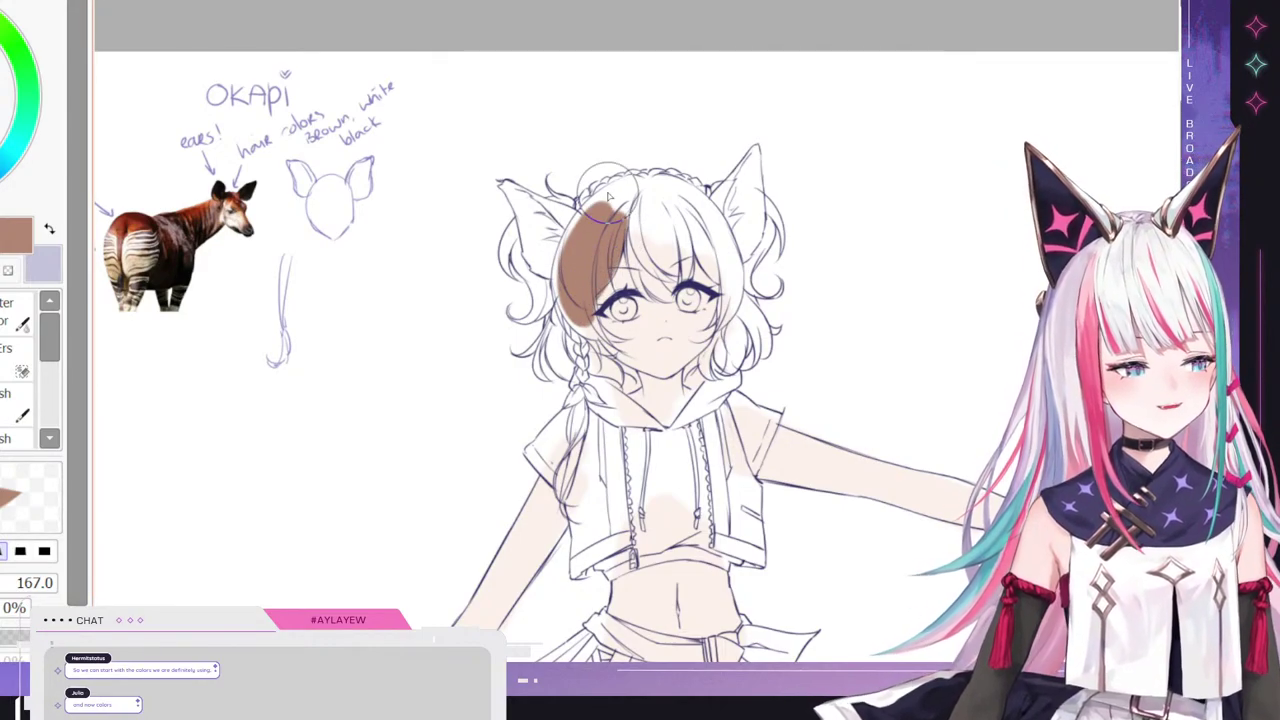
- Paint the fringe strands falling between the eyes in the same brown with brush size 33
{"action": "scroll", "coordinate": [450, 425], "scroll_direction": "down", "scroll_amount": 2}
{"action": "scroll", "coordinate": [790, 515], "scroll_direction": "up", "scroll_amount": 1}
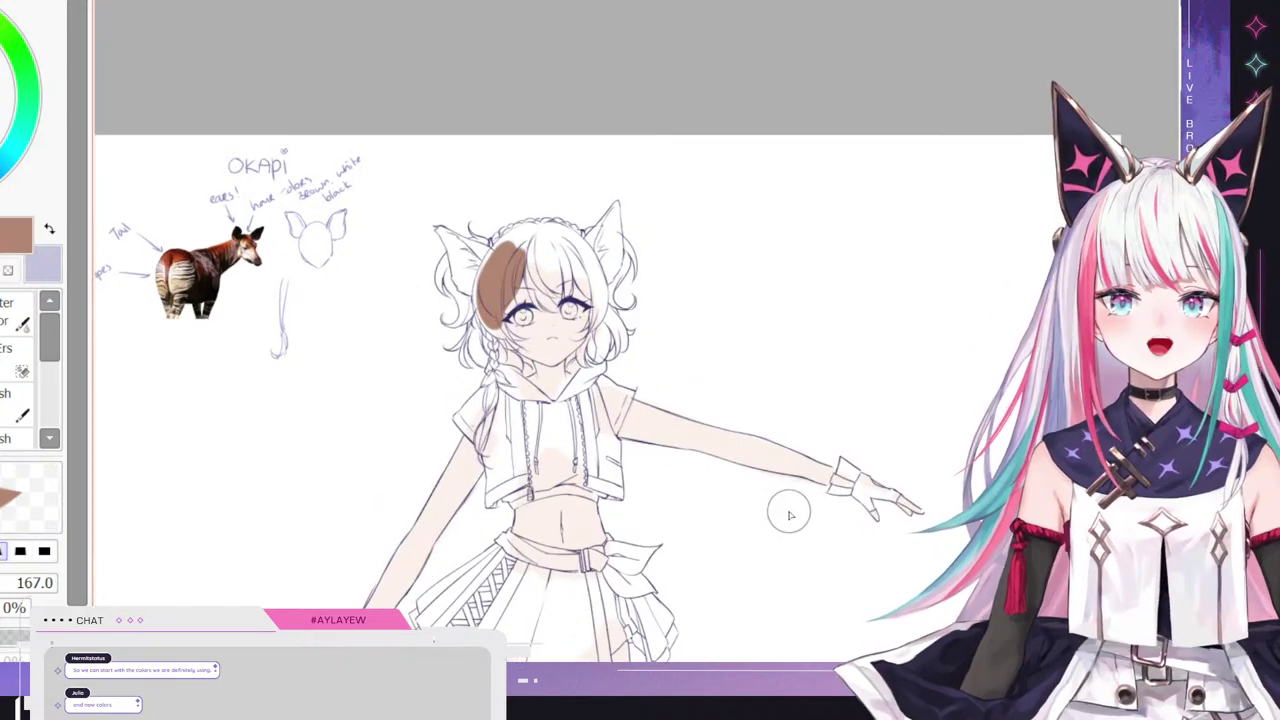
{"action": "scroll", "coordinate": [790, 515], "scroll_direction": "up", "scroll_amount": 1}
{"action": "scroll", "coordinate": [483, 126], "scroll_direction": "up", "scroll_amount": 1}
{"action": "mouse_move", "coordinate": [378, 380]}
{"action": "left_mouse_down"}
{"action": "mouse_move", "coordinate": [399, 297]}
{"action": "mouse_move", "coordinate": [377, 380]}
{"action": "mouse_move", "coordinate": [471, 236]}
{"action": "mouse_move", "coordinate": [417, 281]}
{"action": "mouse_move", "coordinate": [479, 226]}
{"action": "mouse_move", "coordinate": [405, 300]}
{"action": "mouse_move", "coordinate": [483, 229]}
{"action": "mouse_move", "coordinate": [456, 250]}
{"action": "mouse_move", "coordinate": [469, 274]}
{"action": "mouse_move", "coordinate": [499, 253]}
{"action": "mouse_move", "coordinate": [463, 275]}
{"action": "left_mouse_up"}
{"action": "left_click_drag", "start_coordinate": [636, 344], "coordinate": [532, 240]}
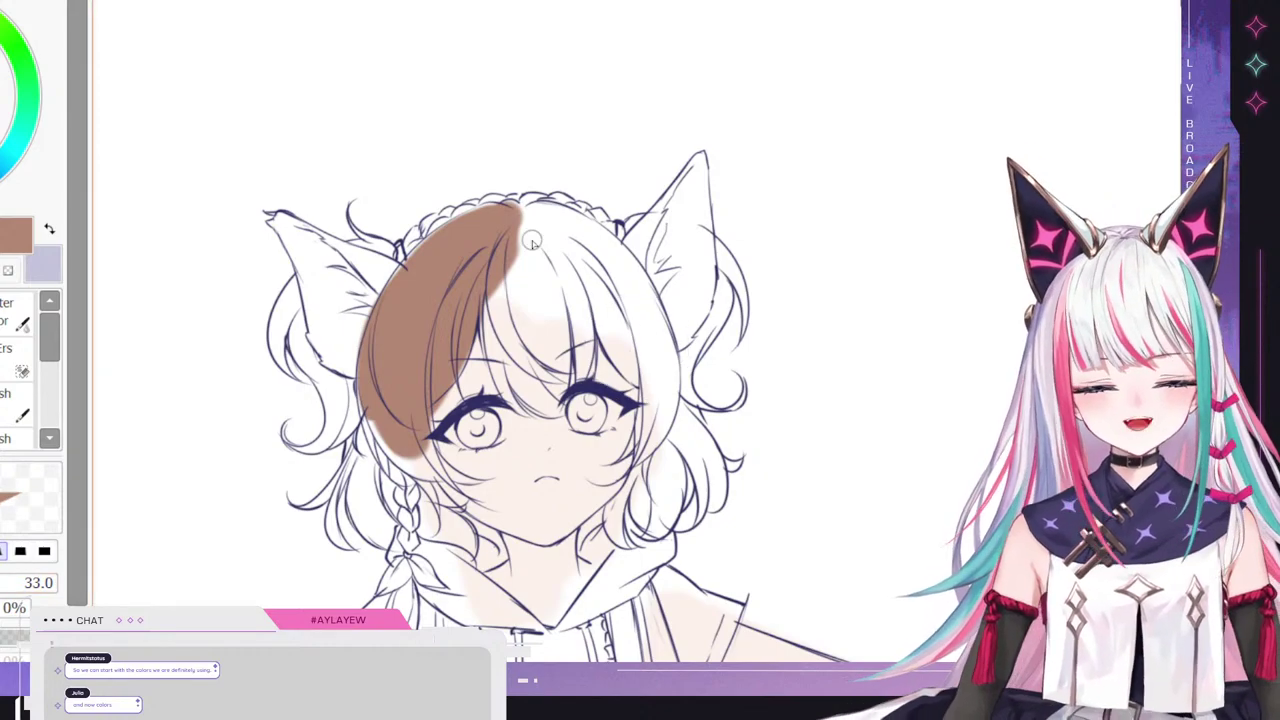
{"action": "left_click_drag", "start_coordinate": [506, 392], "coordinate": [483, 314]}
{"action": "key", "text": "ctrl+z"}
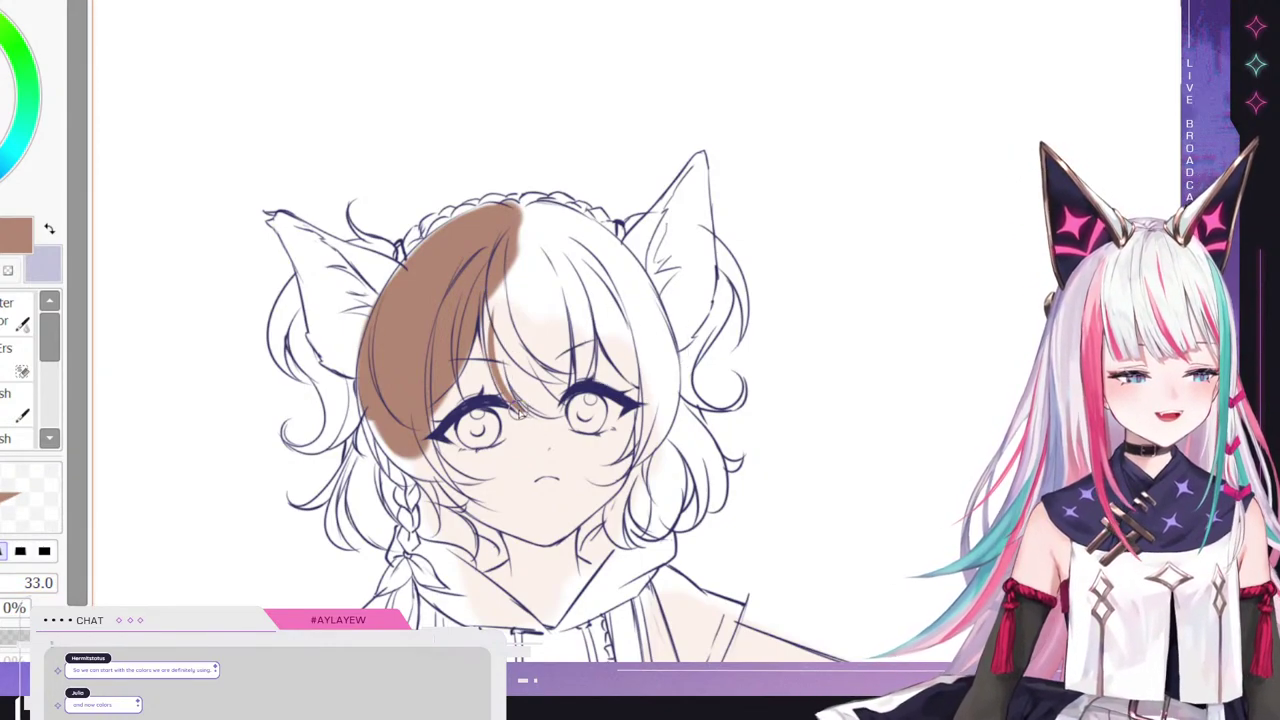
{"action": "mouse_move", "coordinate": [512, 406]}
{"action": "left_mouse_down"}
{"action": "mouse_move", "coordinate": [486, 300]}
{"action": "mouse_move", "coordinate": [515, 394]}
{"action": "left_mouse_up"}
{"action": "mouse_move", "coordinate": [500, 326]}
{"action": "left_mouse_down"}
{"action": "mouse_move", "coordinate": [520, 385]}
{"action": "mouse_move", "coordinate": [497, 341]}
{"action": "mouse_move", "coordinate": [555, 406]}
{"action": "mouse_move", "coordinate": [521, 400]}
{"action": "mouse_move", "coordinate": [531, 390]}
{"action": "mouse_move", "coordinate": [488, 323]}
{"action": "mouse_move", "coordinate": [556, 406]}
{"action": "mouse_move", "coordinate": [501, 321]}
{"action": "mouse_move", "coordinate": [517, 370]}
{"action": "left_mouse_up"}
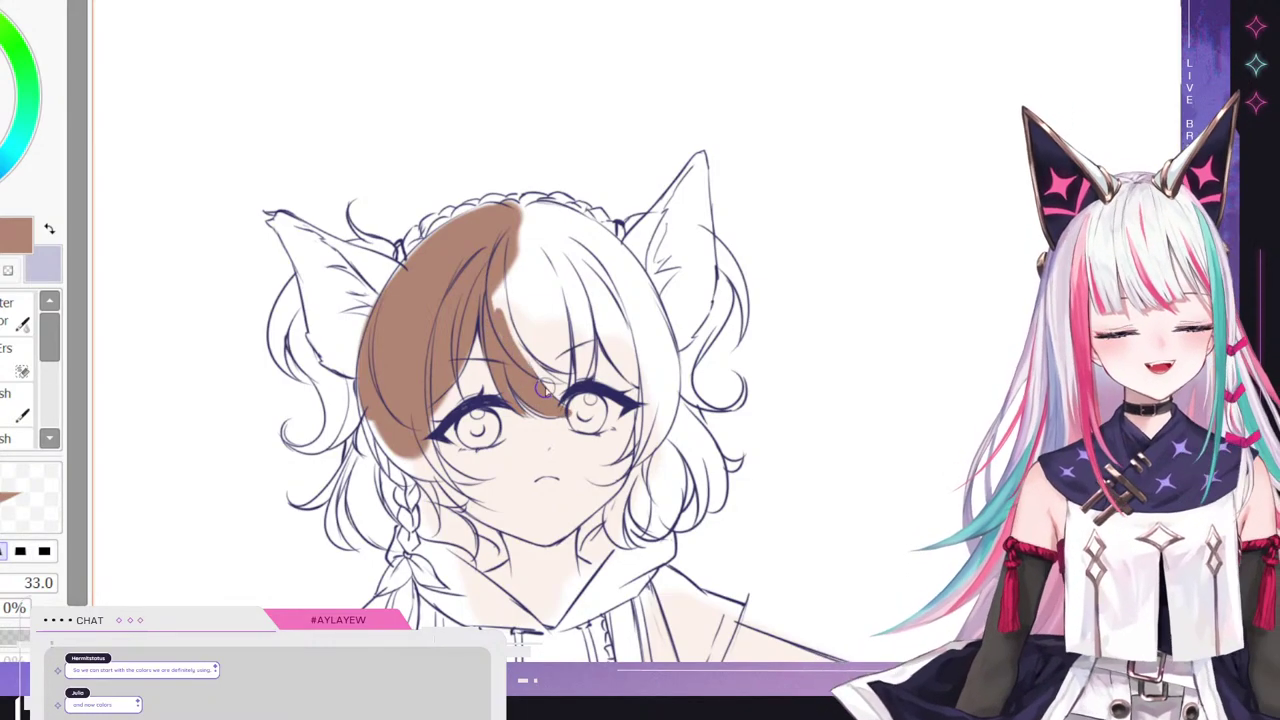
- Fill the centre of the fringe and extend the brown across to the character's left temple and side lock
{"action": "mouse_move", "coordinate": [493, 311]}
{"action": "left_mouse_down"}
{"action": "mouse_move", "coordinate": [555, 410]}
{"action": "mouse_move", "coordinate": [565, 320]}
{"action": "mouse_move", "coordinate": [550, 245]}
{"action": "mouse_move", "coordinate": [530, 250]}
{"action": "mouse_move", "coordinate": [533, 357]}
{"action": "mouse_move", "coordinate": [484, 310]}
{"action": "left_mouse_up"}
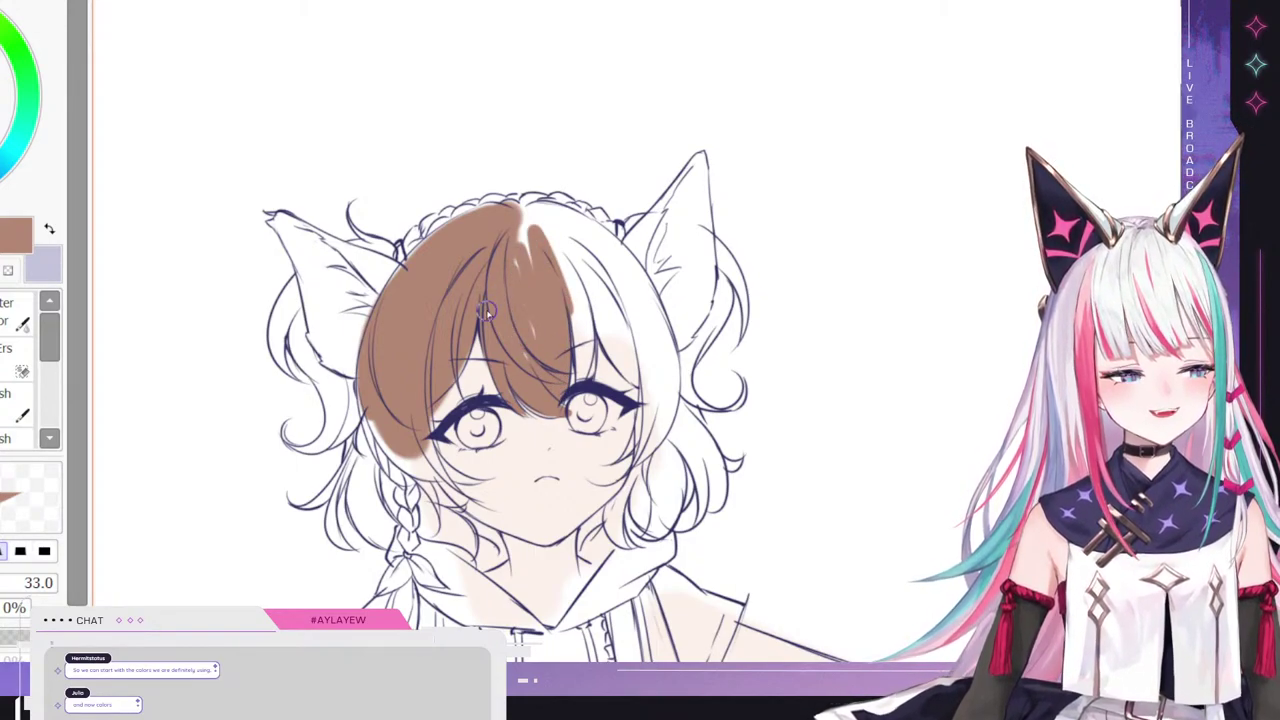
{"action": "left_click_drag", "start_coordinate": [510, 253], "coordinate": [536, 278]}
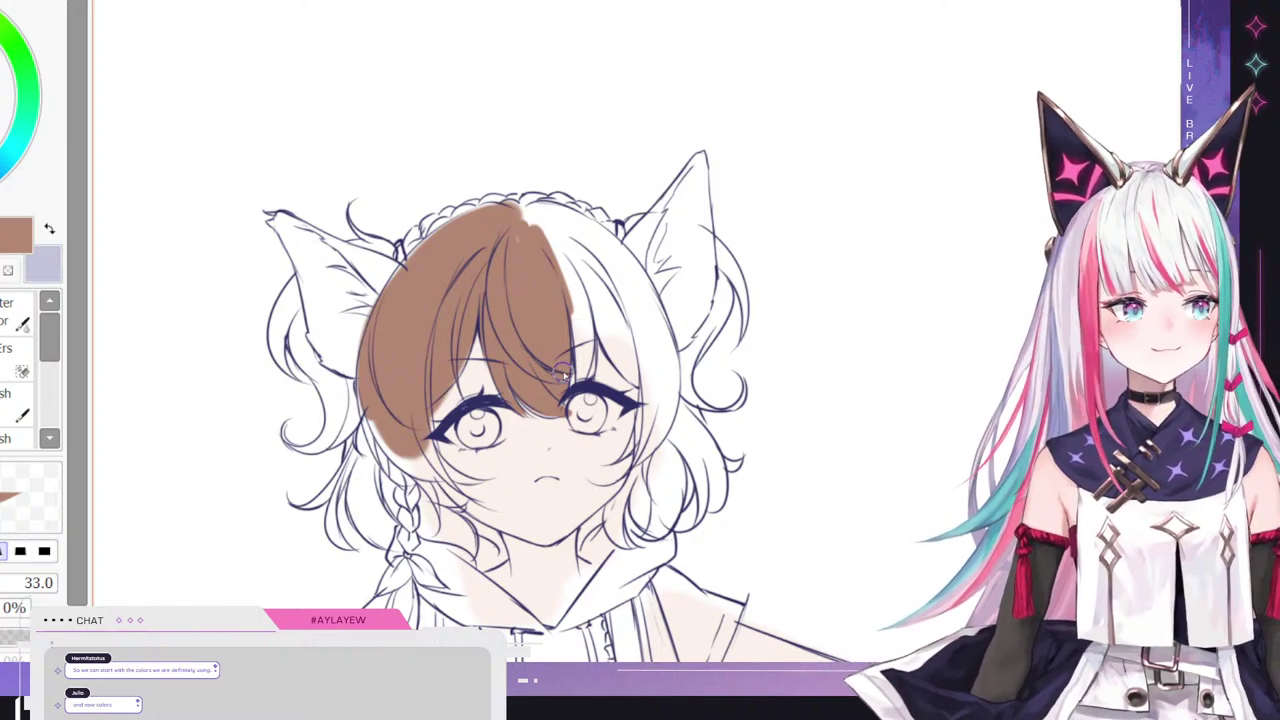
{"action": "mouse_move", "coordinate": [565, 298]}
{"action": "left_mouse_down"}
{"action": "mouse_move", "coordinate": [582, 389]}
{"action": "mouse_move", "coordinate": [576, 270]}
{"action": "mouse_move", "coordinate": [583, 354]}
{"action": "mouse_move", "coordinate": [541, 232]}
{"action": "left_mouse_up"}
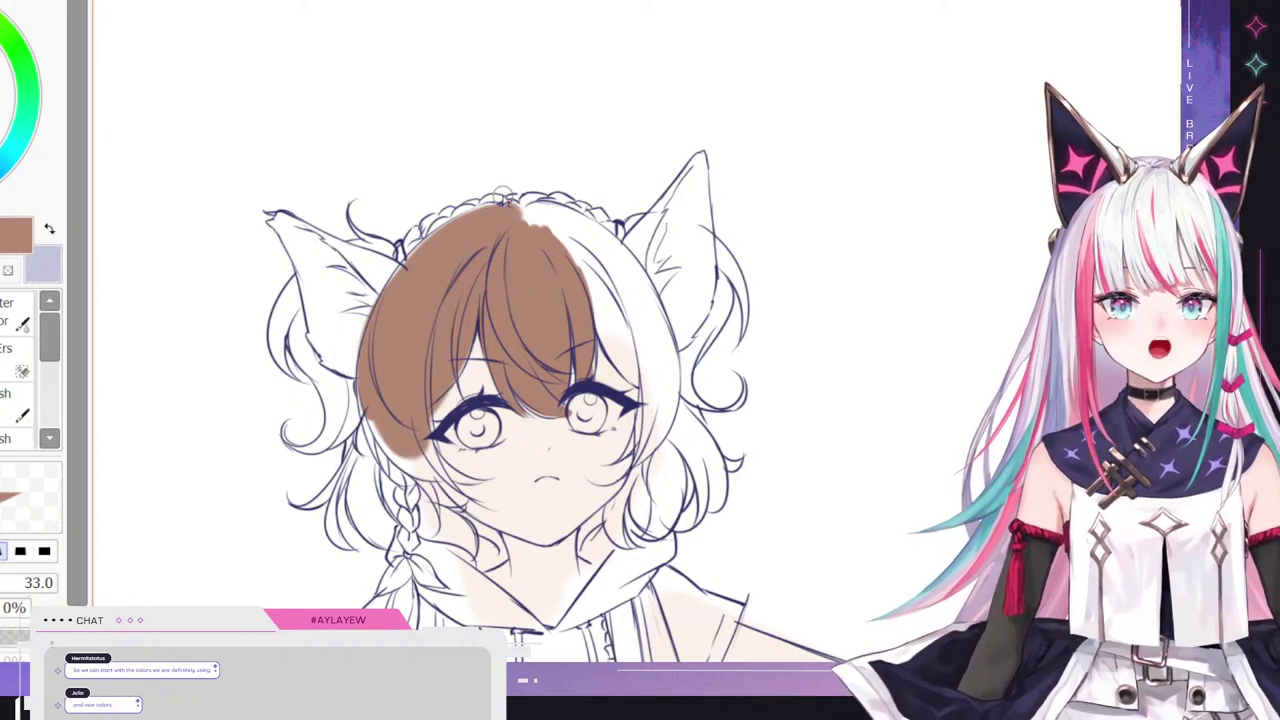
{"action": "mouse_move", "coordinate": [598, 330]}
{"action": "left_mouse_down"}
{"action": "mouse_move", "coordinate": [604, 310]}
{"action": "mouse_move", "coordinate": [589, 307]}
{"action": "mouse_move", "coordinate": [632, 376]}
{"action": "mouse_move", "coordinate": [568, 244]}
{"action": "mouse_move", "coordinate": [640, 330]}
{"action": "mouse_move", "coordinate": [598, 252]}
{"action": "mouse_move", "coordinate": [648, 308]}
{"action": "mouse_move", "coordinate": [615, 250]}
{"action": "mouse_move", "coordinate": [640, 280]}
{"action": "left_mouse_up"}
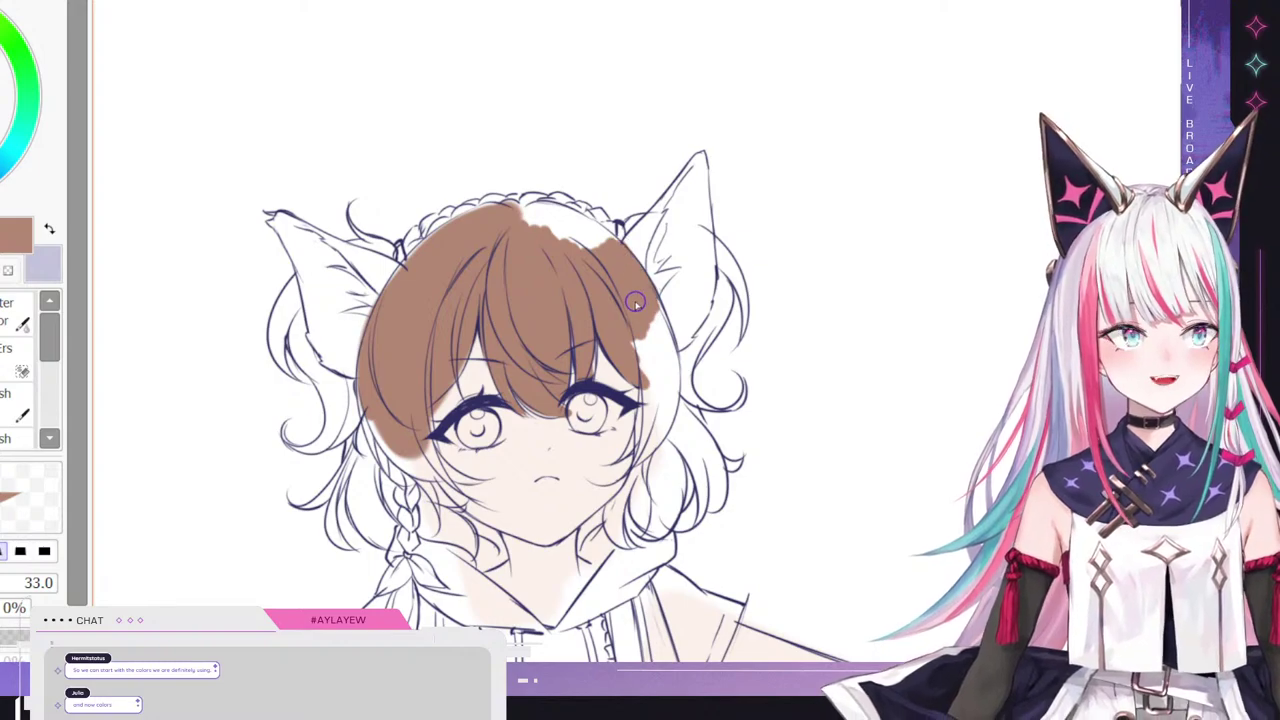
{"action": "mouse_move", "coordinate": [620, 462]}
{"action": "left_mouse_down"}
{"action": "mouse_move", "coordinate": [645, 400]}
{"action": "mouse_move", "coordinate": [650, 350]}
{"action": "mouse_move", "coordinate": [635, 315]}
{"action": "mouse_move", "coordinate": [668, 360]}
{"action": "mouse_move", "coordinate": [670, 325]}
{"action": "mouse_move", "coordinate": [650, 455]}
{"action": "mouse_move", "coordinate": [670, 372]}
{"action": "mouse_move", "coordinate": [636, 475]}
{"action": "left_mouse_up"}
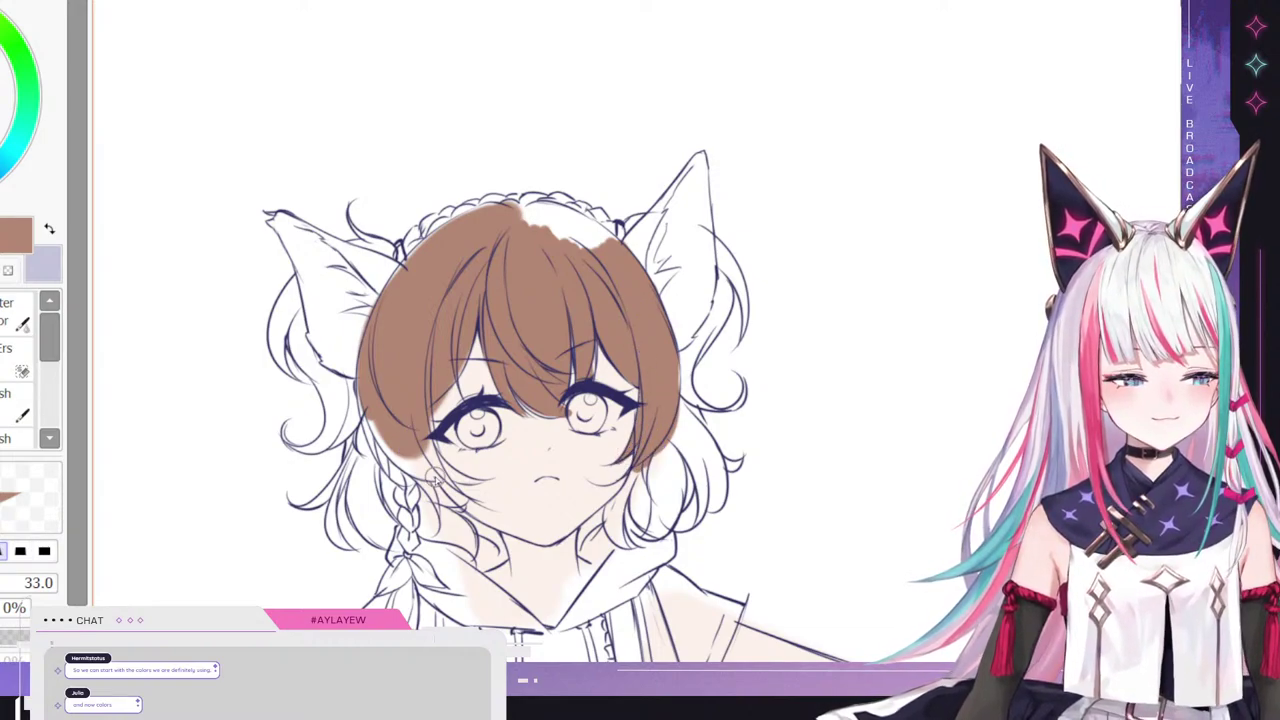
- Fill the locks framing the neck and all the curls on the character's left side with the brown
{"action": "mouse_move", "coordinate": [436, 480]}
{"action": "left_mouse_down"}
{"action": "mouse_move", "coordinate": [381, 437]}
{"action": "mouse_move", "coordinate": [396, 465]}
{"action": "mouse_move", "coordinate": [375, 429]}
{"action": "mouse_move", "coordinate": [400, 429]}
{"action": "mouse_move", "coordinate": [433, 468]}
{"action": "mouse_move", "coordinate": [416, 382]}
{"action": "mouse_move", "coordinate": [428, 435]}
{"action": "mouse_move", "coordinate": [414, 433]}
{"action": "mouse_move", "coordinate": [481, 483]}
{"action": "mouse_move", "coordinate": [443, 478]}
{"action": "mouse_move", "coordinate": [458, 481]}
{"action": "mouse_move", "coordinate": [423, 449]}
{"action": "mouse_move", "coordinate": [419, 423]}
{"action": "mouse_move", "coordinate": [414, 460]}
{"action": "mouse_move", "coordinate": [443, 539]}
{"action": "mouse_move", "coordinate": [422, 474]}
{"action": "mouse_move", "coordinate": [482, 552]}
{"action": "left_mouse_up"}
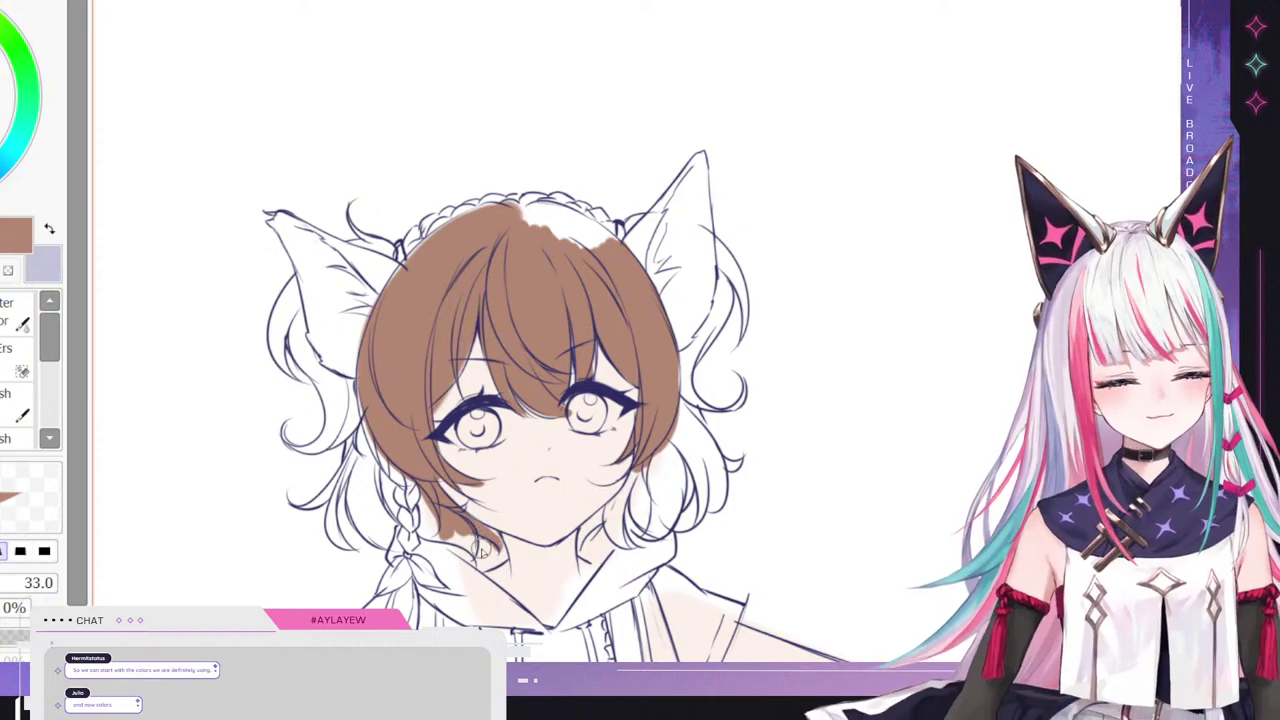
{"action": "mouse_move", "coordinate": [620, 520]}
{"action": "left_mouse_down"}
{"action": "mouse_move", "coordinate": [639, 465]}
{"action": "mouse_move", "coordinate": [629, 495]}
{"action": "mouse_move", "coordinate": [575, 543]}
{"action": "mouse_move", "coordinate": [617, 502]}
{"action": "mouse_move", "coordinate": [615, 547]}
{"action": "mouse_move", "coordinate": [616, 502]}
{"action": "mouse_move", "coordinate": [627, 549]}
{"action": "mouse_move", "coordinate": [616, 527]}
{"action": "mouse_move", "coordinate": [627, 485]}
{"action": "mouse_move", "coordinate": [638, 518]}
{"action": "mouse_move", "coordinate": [634, 482]}
{"action": "mouse_move", "coordinate": [645, 497]}
{"action": "mouse_move", "coordinate": [656, 450]}
{"action": "mouse_move", "coordinate": [690, 484]}
{"action": "left_mouse_up"}
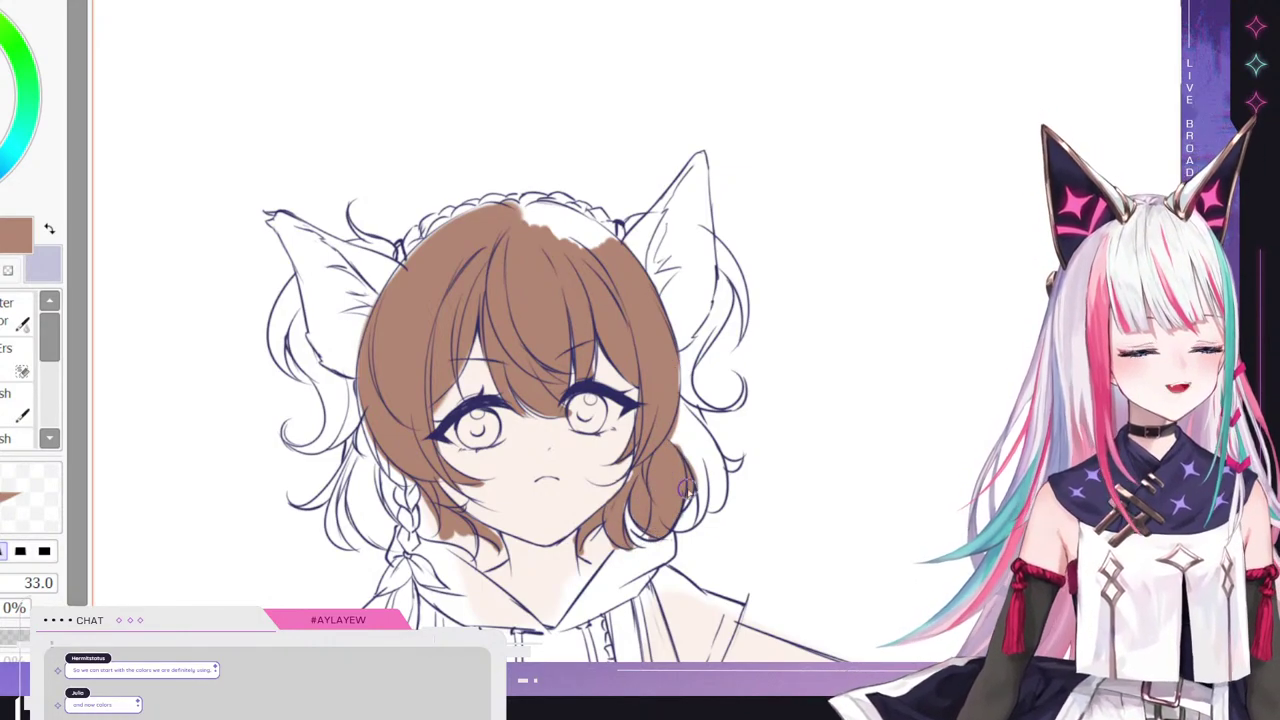
{"action": "mouse_move", "coordinate": [678, 430]}
{"action": "left_mouse_down"}
{"action": "mouse_move", "coordinate": [697, 458]}
{"action": "mouse_move", "coordinate": [663, 427]}
{"action": "mouse_move", "coordinate": [704, 492]}
{"action": "mouse_move", "coordinate": [697, 467]}
{"action": "mouse_move", "coordinate": [693, 525]}
{"action": "mouse_move", "coordinate": [700, 448]}
{"action": "mouse_move", "coordinate": [706, 508]}
{"action": "mouse_move", "coordinate": [720, 473]}
{"action": "mouse_move", "coordinate": [674, 404]}
{"action": "mouse_move", "coordinate": [720, 477]}
{"action": "mouse_move", "coordinate": [670, 363]}
{"action": "mouse_move", "coordinate": [678, 378]}
{"action": "mouse_move", "coordinate": [673, 362]}
{"action": "mouse_move", "coordinate": [718, 301]}
{"action": "mouse_move", "coordinate": [691, 350]}
{"action": "mouse_move", "coordinate": [714, 331]}
{"action": "mouse_move", "coordinate": [728, 289]}
{"action": "mouse_move", "coordinate": [690, 362]}
{"action": "mouse_move", "coordinate": [724, 305]}
{"action": "mouse_move", "coordinate": [716, 240]}
{"action": "mouse_move", "coordinate": [732, 312]}
{"action": "left_mouse_up"}
{"action": "mouse_move", "coordinate": [687, 366]}
{"action": "left_mouse_down"}
{"action": "mouse_move", "coordinate": [726, 408]}
{"action": "mouse_move", "coordinate": [743, 393]}
{"action": "left_mouse_up"}
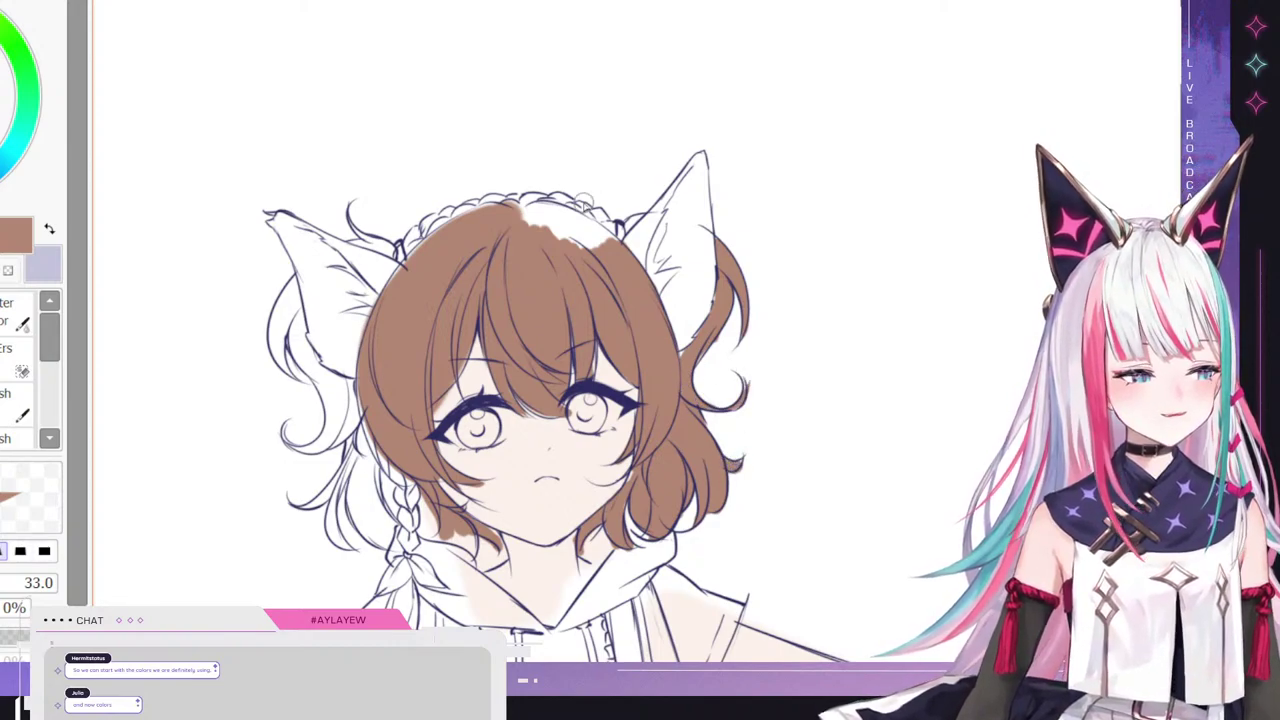
- Paint the crown, the braided band across the head and the small flicked lock beside the character's right ear
{"action": "mouse_move", "coordinate": [582, 208]}
{"action": "left_mouse_down"}
{"action": "mouse_move", "coordinate": [586, 249]}
{"action": "mouse_move", "coordinate": [510, 215]}
{"action": "mouse_move", "coordinate": [596, 242]}
{"action": "mouse_move", "coordinate": [555, 207]}
{"action": "mouse_move", "coordinate": [607, 227]}
{"action": "left_mouse_up"}
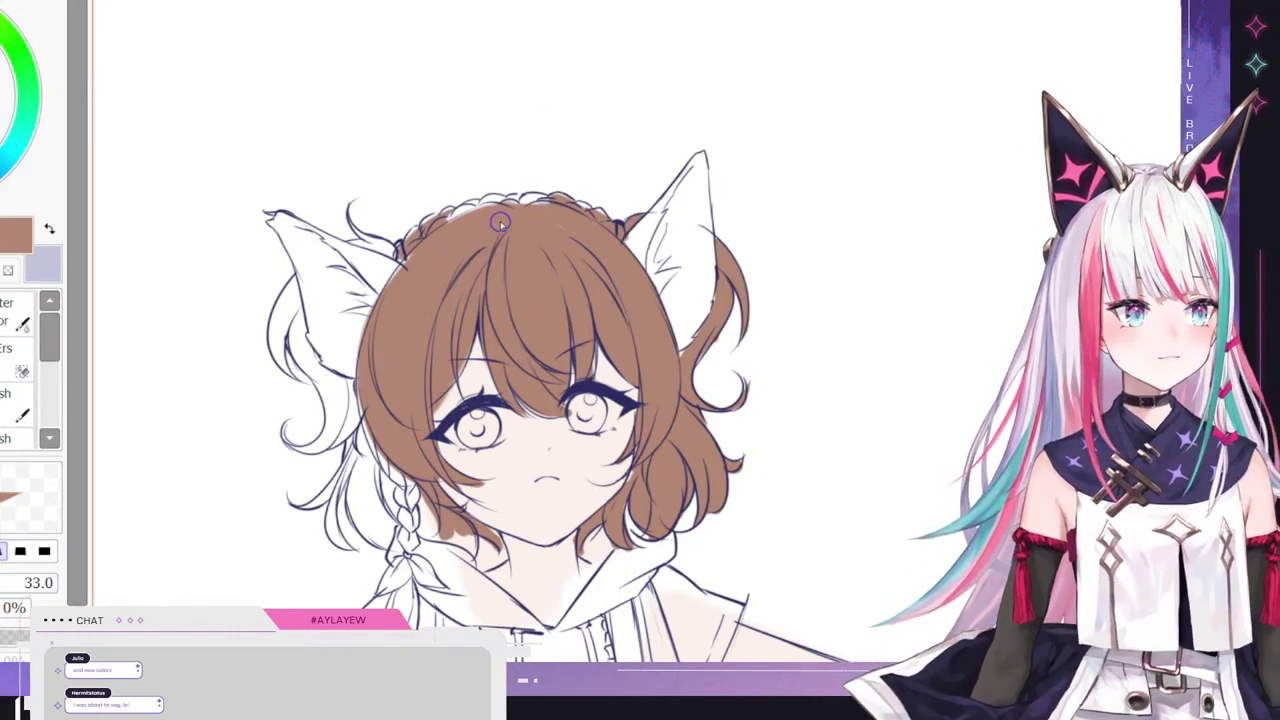
{"action": "mouse_move", "coordinate": [519, 227]}
{"action": "left_mouse_down"}
{"action": "mouse_move", "coordinate": [460, 216]}
{"action": "mouse_move", "coordinate": [552, 208]}
{"action": "left_mouse_up"}
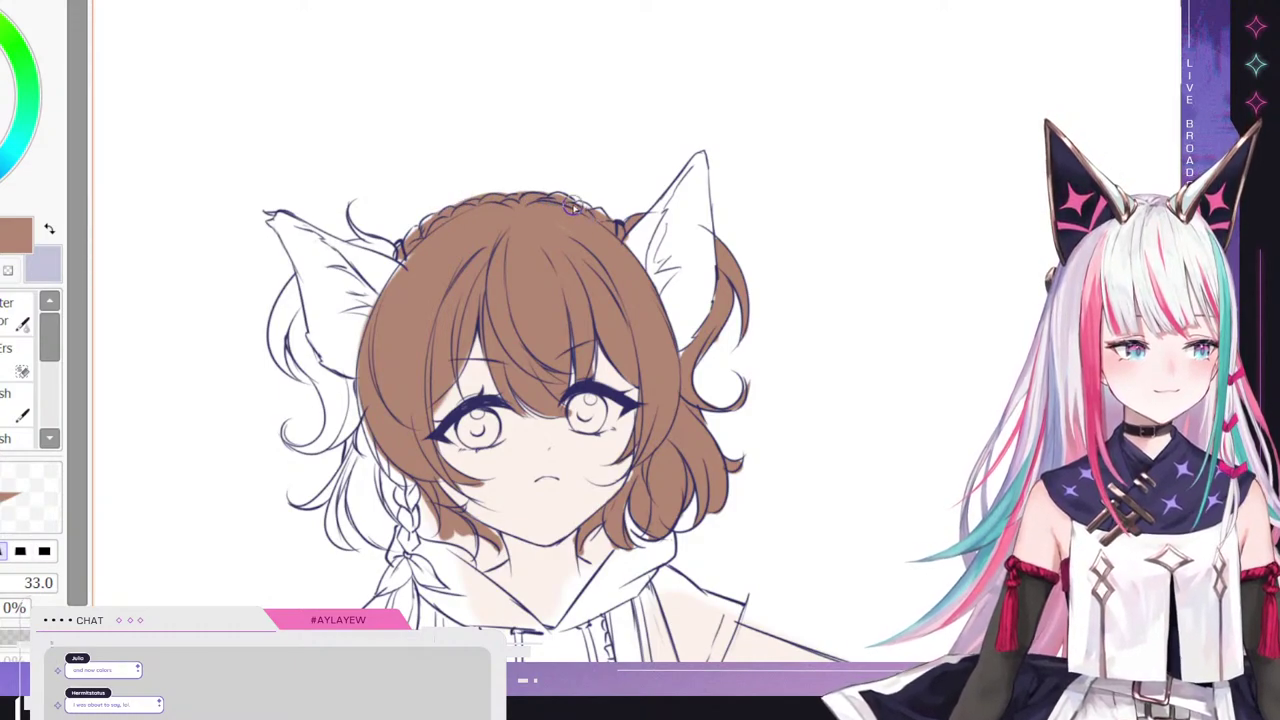
{"action": "left_click_drag", "start_coordinate": [420, 226], "coordinate": [441, 219]}
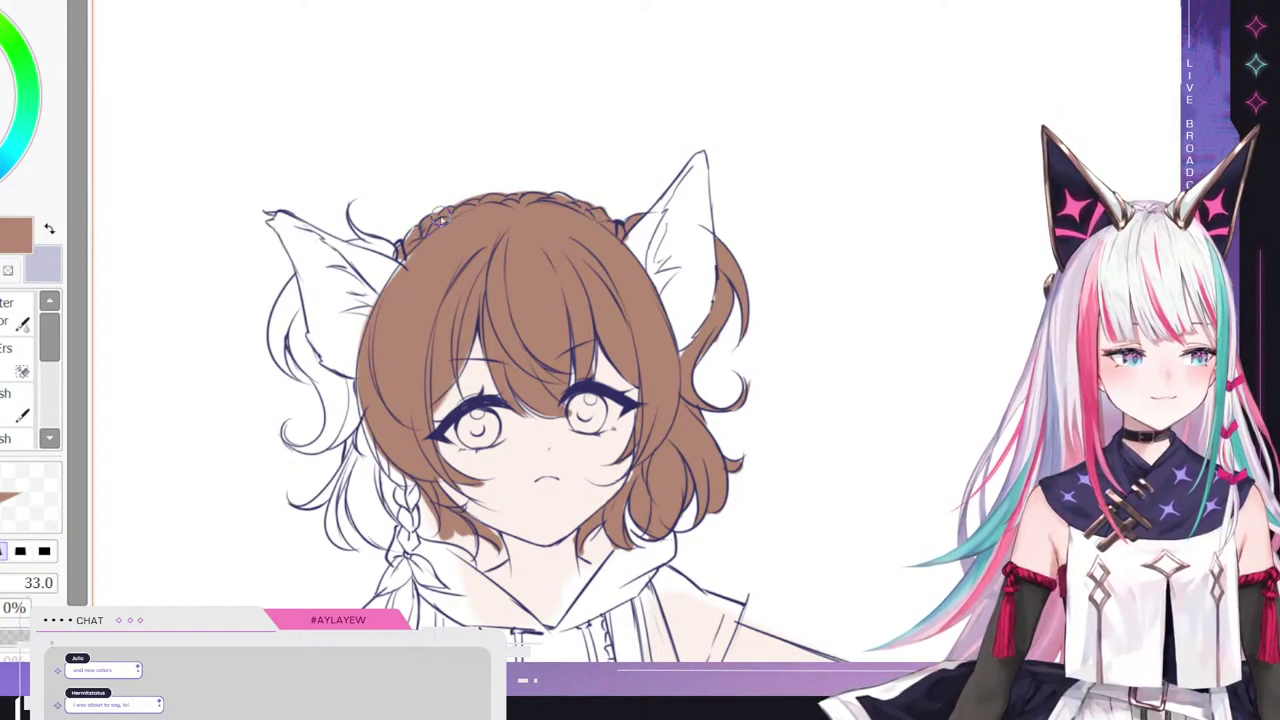
{"action": "mouse_move", "coordinate": [344, 242]}
{"action": "left_mouse_down"}
{"action": "mouse_move", "coordinate": [416, 261]}
{"action": "mouse_move", "coordinate": [343, 242]}
{"action": "mouse_move", "coordinate": [401, 262]}
{"action": "mouse_move", "coordinate": [346, 213]}
{"action": "mouse_move", "coordinate": [390, 248]}
{"action": "mouse_move", "coordinate": [362, 232]}
{"action": "left_mouse_up"}
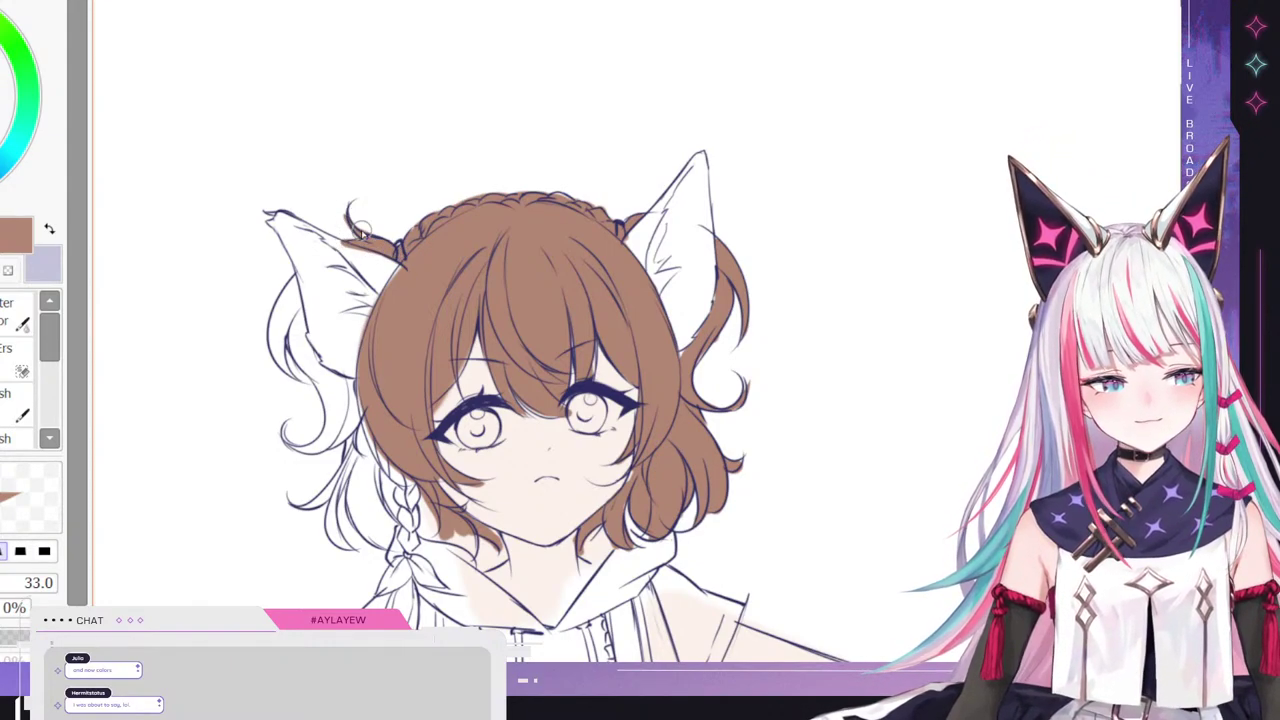
- Fill the curls, lower waves and side braid on the character's right side down to the braid's ribbon
{"action": "mouse_move", "coordinate": [283, 372]}
{"action": "left_mouse_down"}
{"action": "mouse_move", "coordinate": [282, 300]}
{"action": "mouse_move", "coordinate": [284, 360]}
{"action": "mouse_move", "coordinate": [281, 322]}
{"action": "mouse_move", "coordinate": [288, 303]}
{"action": "mouse_move", "coordinate": [298, 335]}
{"action": "mouse_move", "coordinate": [297, 300]}
{"action": "mouse_move", "coordinate": [306, 360]}
{"action": "mouse_move", "coordinate": [292, 345]}
{"action": "mouse_move", "coordinate": [332, 402]}
{"action": "mouse_move", "coordinate": [322, 385]}
{"action": "mouse_move", "coordinate": [345, 410]}
{"action": "mouse_move", "coordinate": [362, 395]}
{"action": "left_mouse_up"}
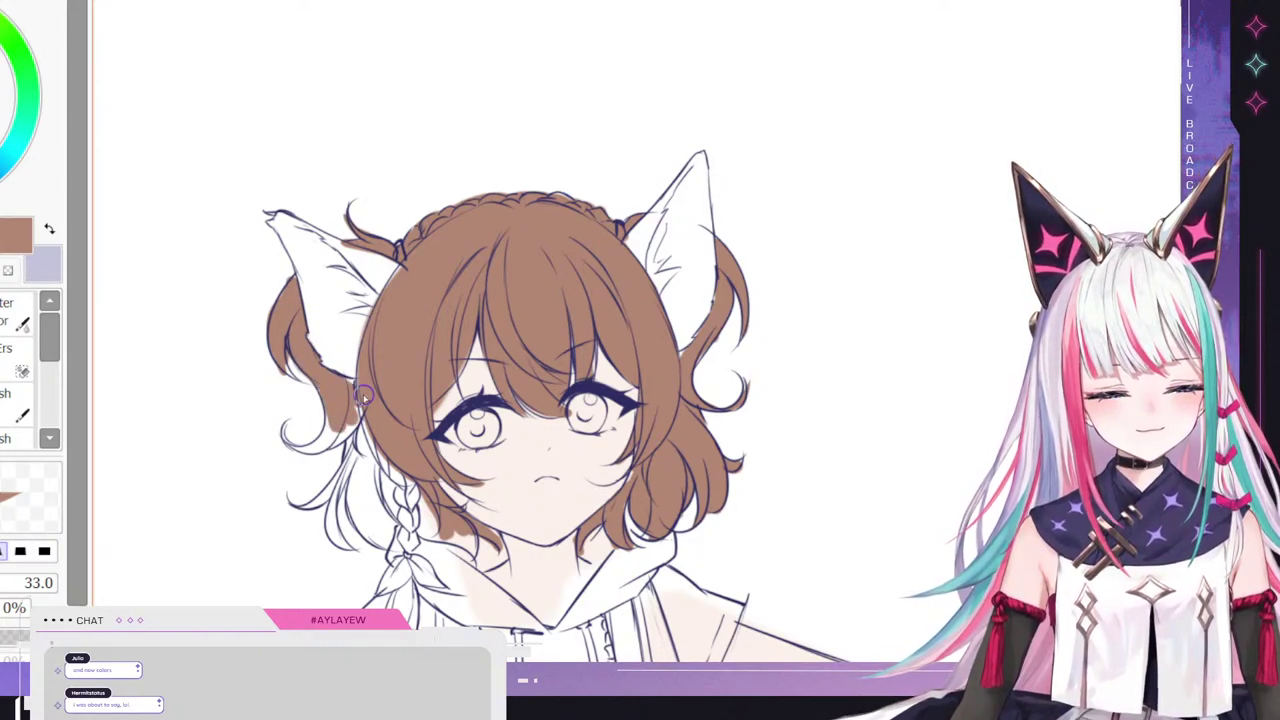
{"action": "mouse_move", "coordinate": [300, 452]}
{"action": "left_mouse_down"}
{"action": "mouse_move", "coordinate": [347, 419]}
{"action": "mouse_move", "coordinate": [290, 444]}
{"action": "mouse_move", "coordinate": [337, 438]}
{"action": "mouse_move", "coordinate": [361, 395]}
{"action": "mouse_move", "coordinate": [311, 454]}
{"action": "mouse_move", "coordinate": [335, 393]}
{"action": "left_mouse_up"}
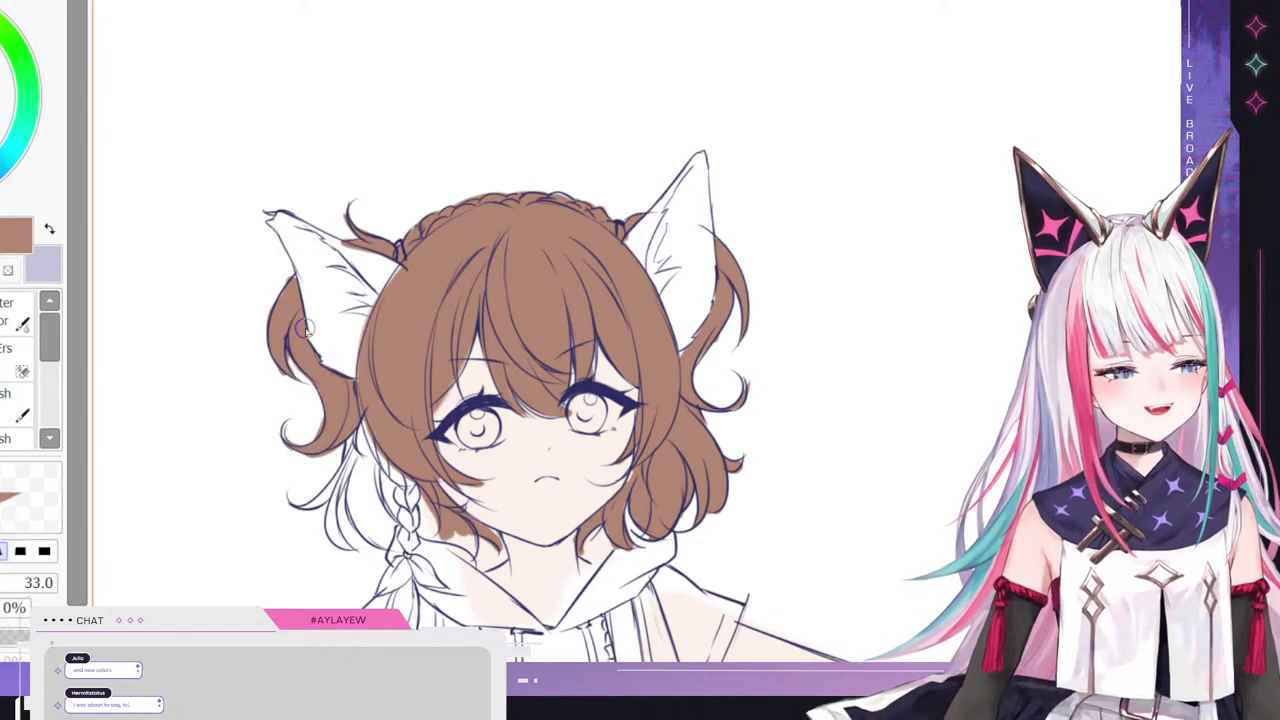
{"action": "mouse_move", "coordinate": [322, 484]}
{"action": "left_mouse_down"}
{"action": "mouse_move", "coordinate": [351, 474]}
{"action": "mouse_move", "coordinate": [325, 500]}
{"action": "mouse_move", "coordinate": [359, 405]}
{"action": "mouse_move", "coordinate": [391, 522]}
{"action": "mouse_move", "coordinate": [409, 477]}
{"action": "mouse_move", "coordinate": [431, 534]}
{"action": "mouse_move", "coordinate": [452, 535]}
{"action": "mouse_move", "coordinate": [417, 527]}
{"action": "mouse_move", "coordinate": [449, 538]}
{"action": "mouse_move", "coordinate": [421, 492]}
{"action": "mouse_move", "coordinate": [433, 522]}
{"action": "mouse_move", "coordinate": [476, 550]}
{"action": "left_mouse_up"}
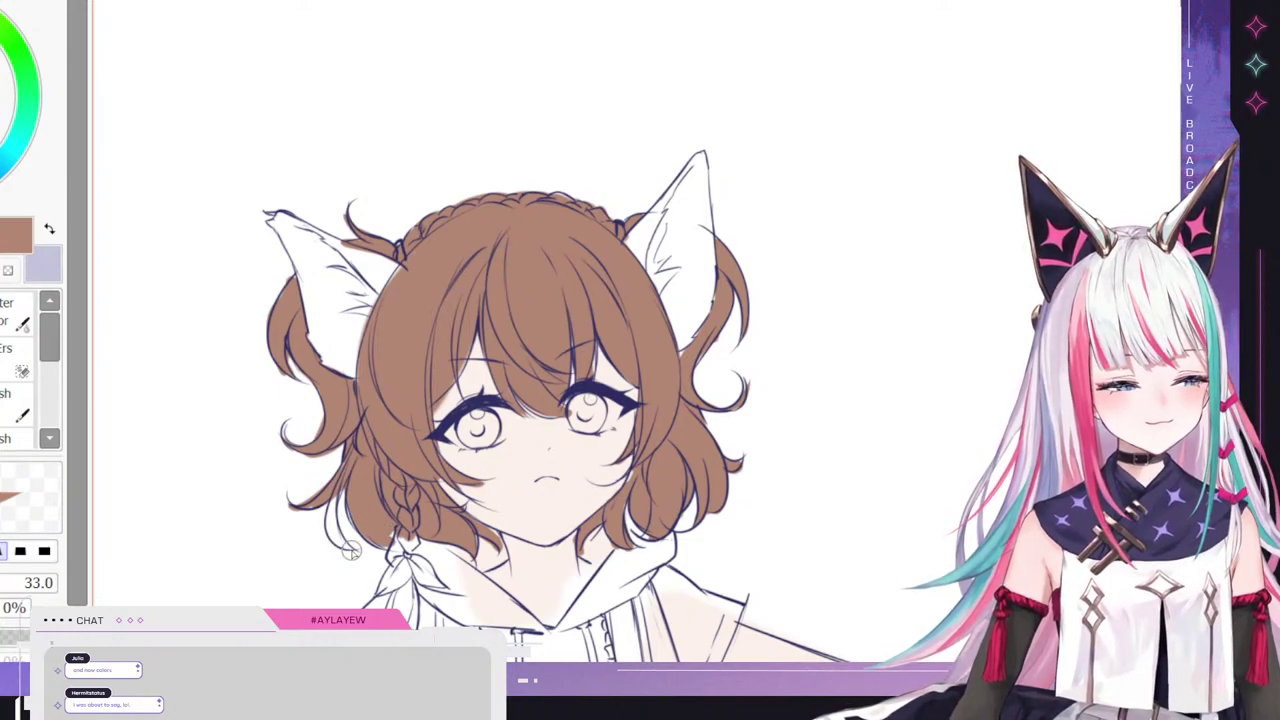
{"action": "mouse_move", "coordinate": [351, 551]}
{"action": "left_mouse_down"}
{"action": "mouse_move", "coordinate": [339, 480]}
{"action": "mouse_move", "coordinate": [331, 517]}
{"action": "left_mouse_up"}
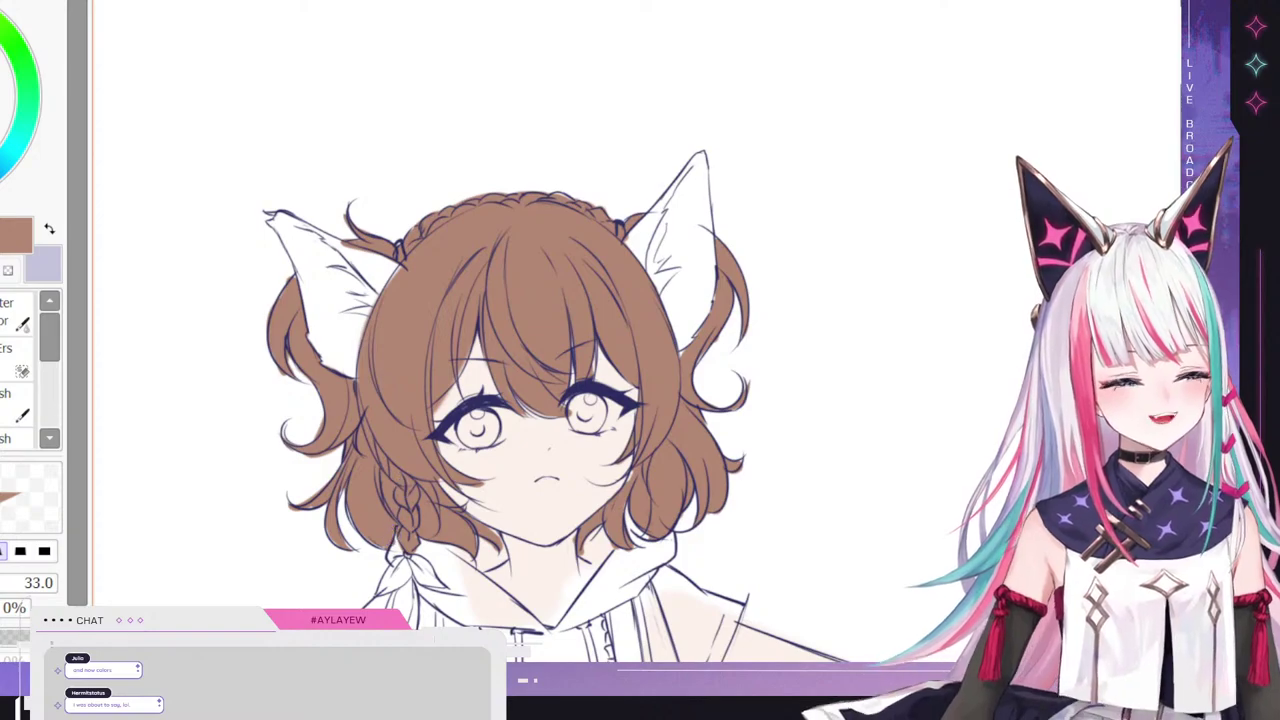
- Paint the loose tail of the braid that hangs below the ribbon over the jacket
{"action": "scroll", "coordinate": [600, 330], "scroll_direction": "down", "scroll_amount": 5}
{"action": "mouse_move", "coordinate": [378, 492]}
{"action": "left_mouse_down"}
{"action": "mouse_move", "coordinate": [406, 347]}
{"action": "mouse_move", "coordinate": [411, 402]}
{"action": "mouse_move", "coordinate": [406, 342]}
{"action": "mouse_move", "coordinate": [398, 415]}
{"action": "mouse_move", "coordinate": [405, 343]}
{"action": "mouse_move", "coordinate": [366, 474]}
{"action": "mouse_move", "coordinate": [404, 396]}
{"action": "left_mouse_up"}
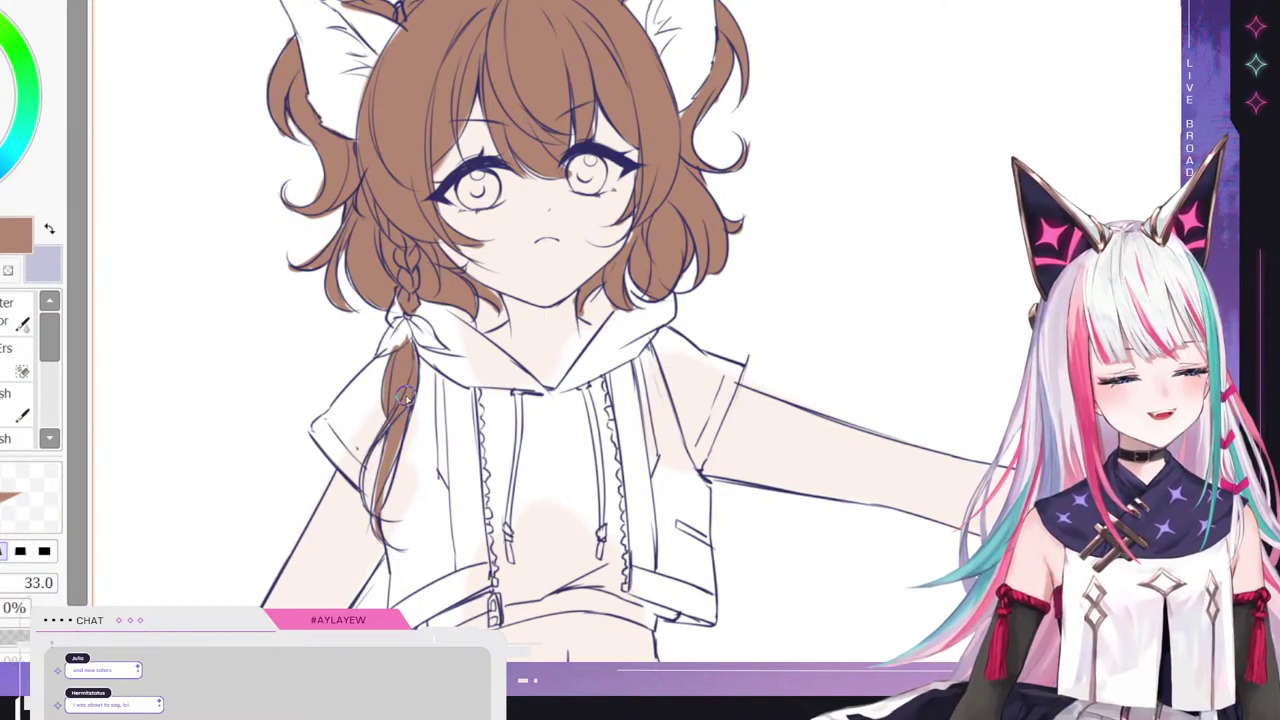
{"action": "mouse_move", "coordinate": [369, 455]}
{"action": "left_mouse_down"}
{"action": "mouse_move", "coordinate": [361, 498]}
{"action": "mouse_move", "coordinate": [387, 486]}
{"action": "mouse_move", "coordinate": [402, 432]}
{"action": "mouse_move", "coordinate": [370, 522]}
{"action": "left_mouse_up"}
{"action": "left_click_drag", "start_coordinate": [388, 446], "coordinate": [381, 488]}
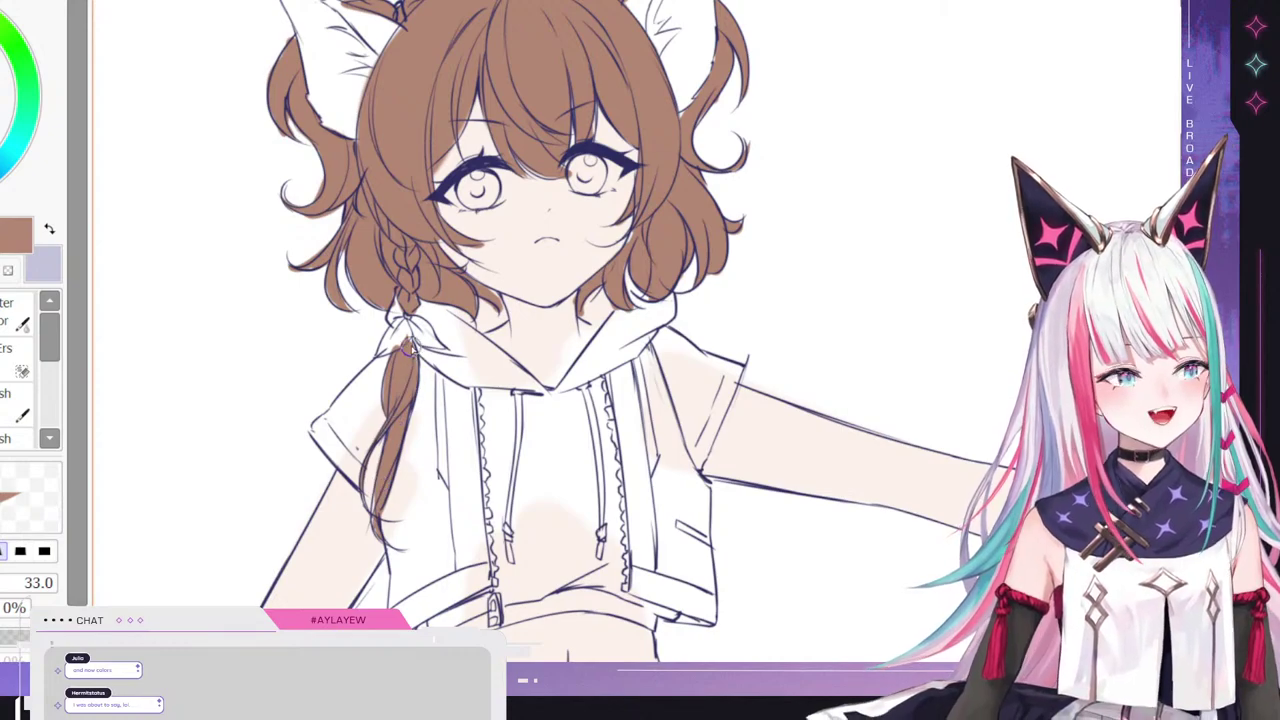
- Clean up stray brown around the eyes and hair edges with the eraser at size 30
{"action": "key", "text": "e"}
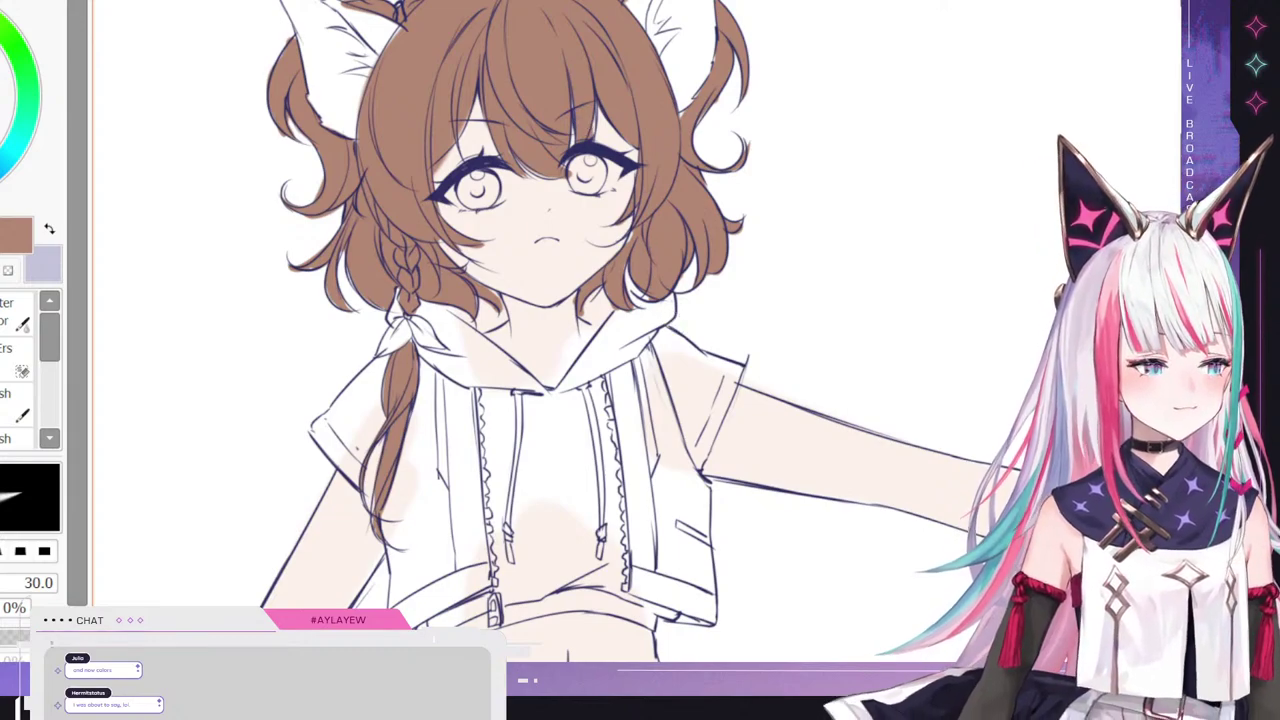
{"action": "scroll", "coordinate": [562, 330], "scroll_direction": "up", "scroll_amount": 3}
{"action": "key", "text": "e"}
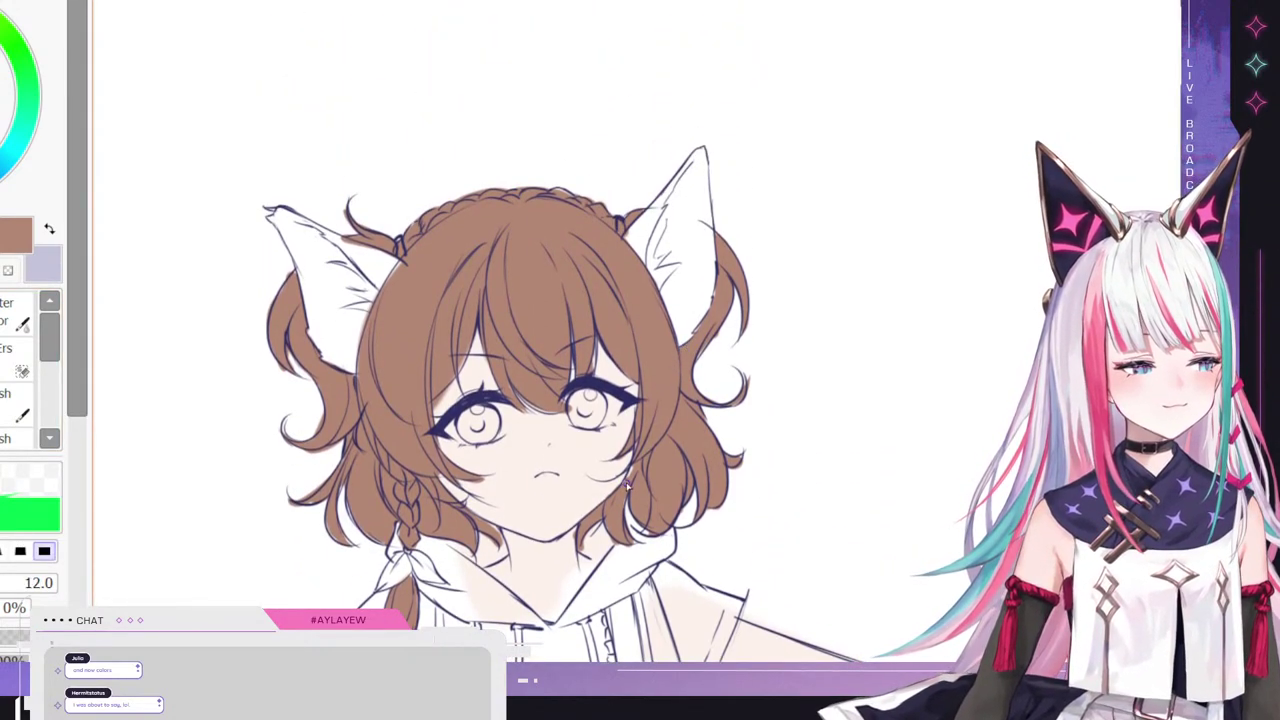
{"action": "key", "text": "e"}
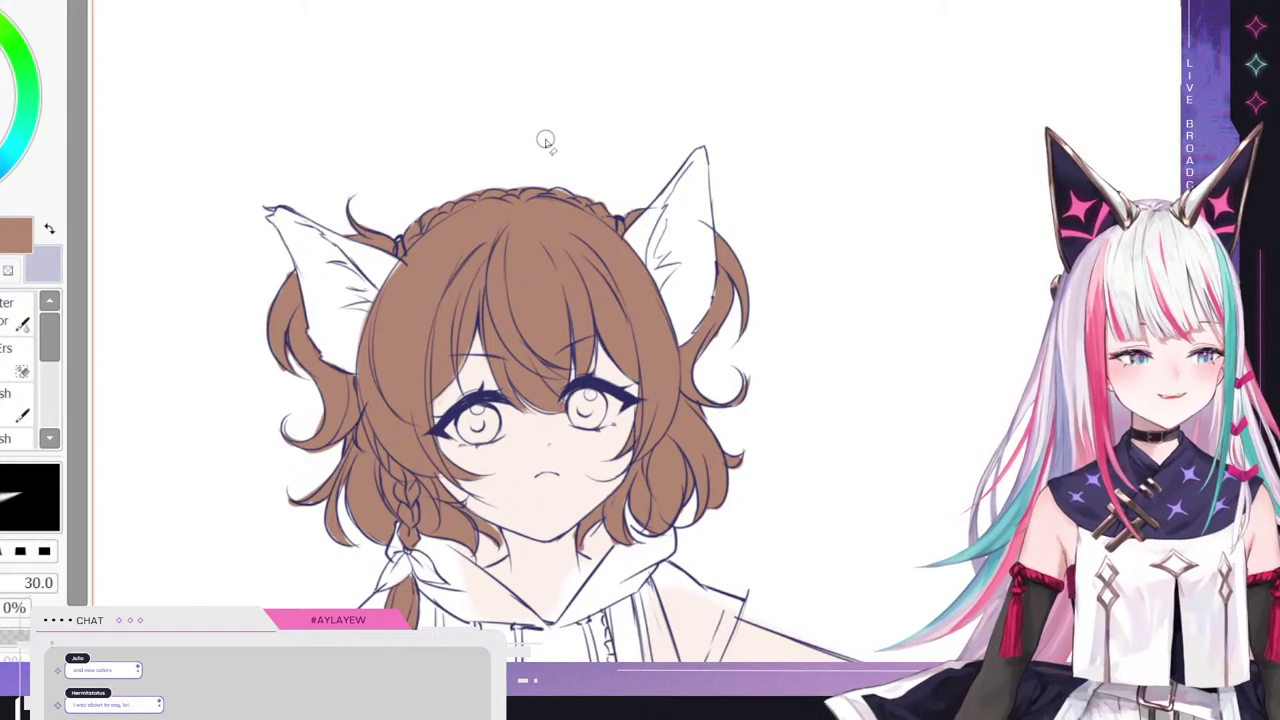
- Check the brown hair on the whole figure and sample a dark reddish brown from the okapi reference photo
{"action": "scroll", "coordinate": [400, 225], "scroll_direction": "down", "scroll_amount": 4}
{"action": "scroll", "coordinate": [349, 245], "scroll_direction": "up", "scroll_amount": 5}
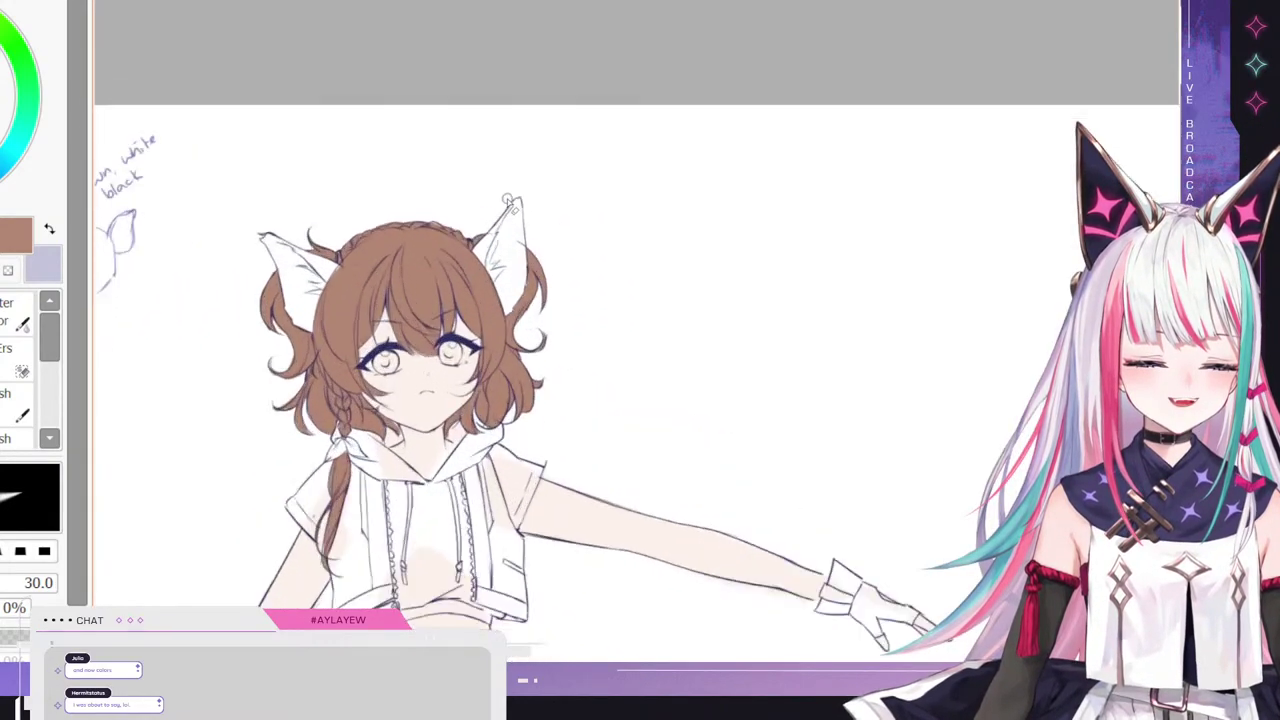
{"action": "scroll", "coordinate": [337, 330], "scroll_direction": "down", "scroll_amount": 4}
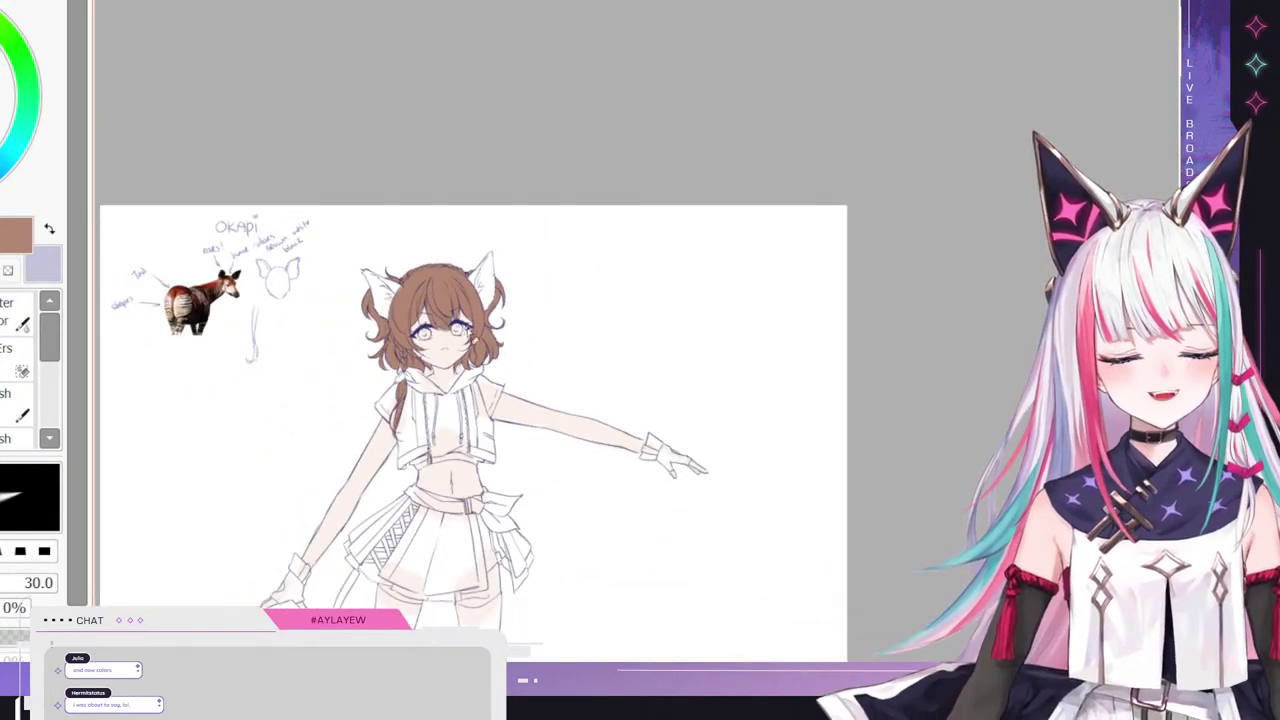
{"action": "scroll", "coordinate": [457, 310], "scroll_direction": "up", "scroll_amount": 4}
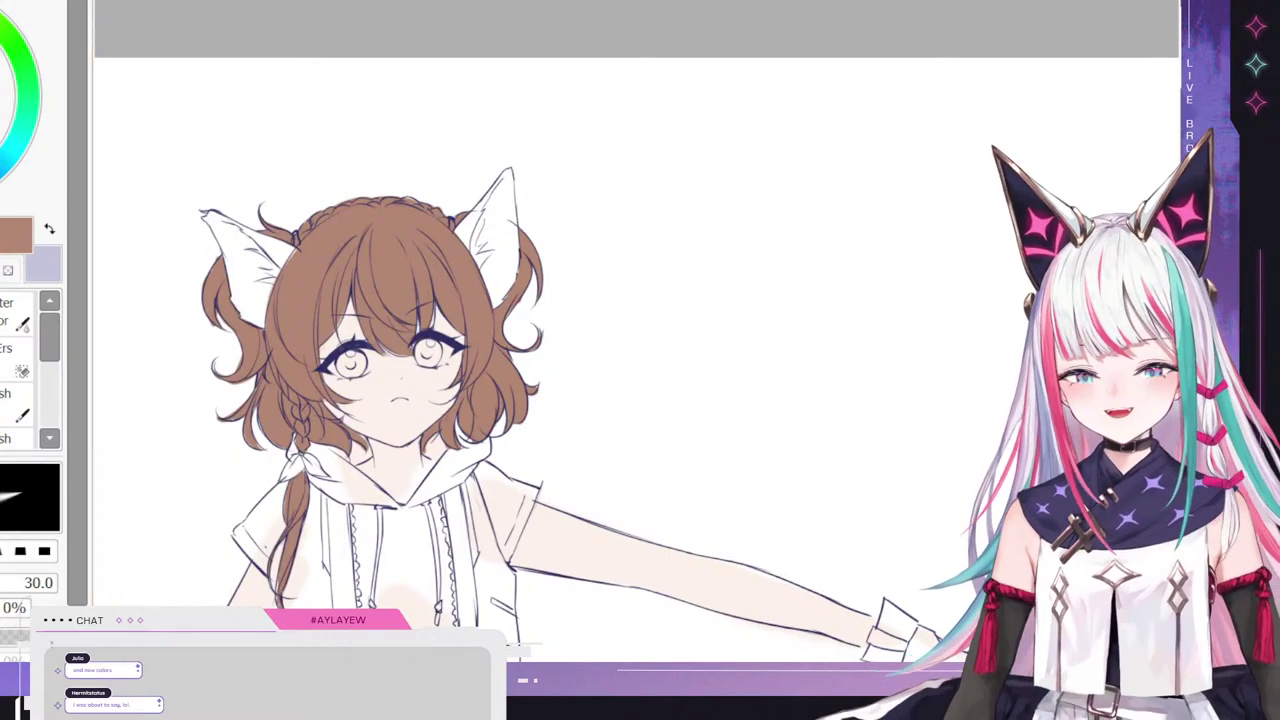
{"action": "left_click_drag", "start_coordinate": [450, 400], "coordinate": [802, 400]}
{"action": "scroll", "coordinate": [230, 250], "scroll_direction": "up", "scroll_amount": 5}
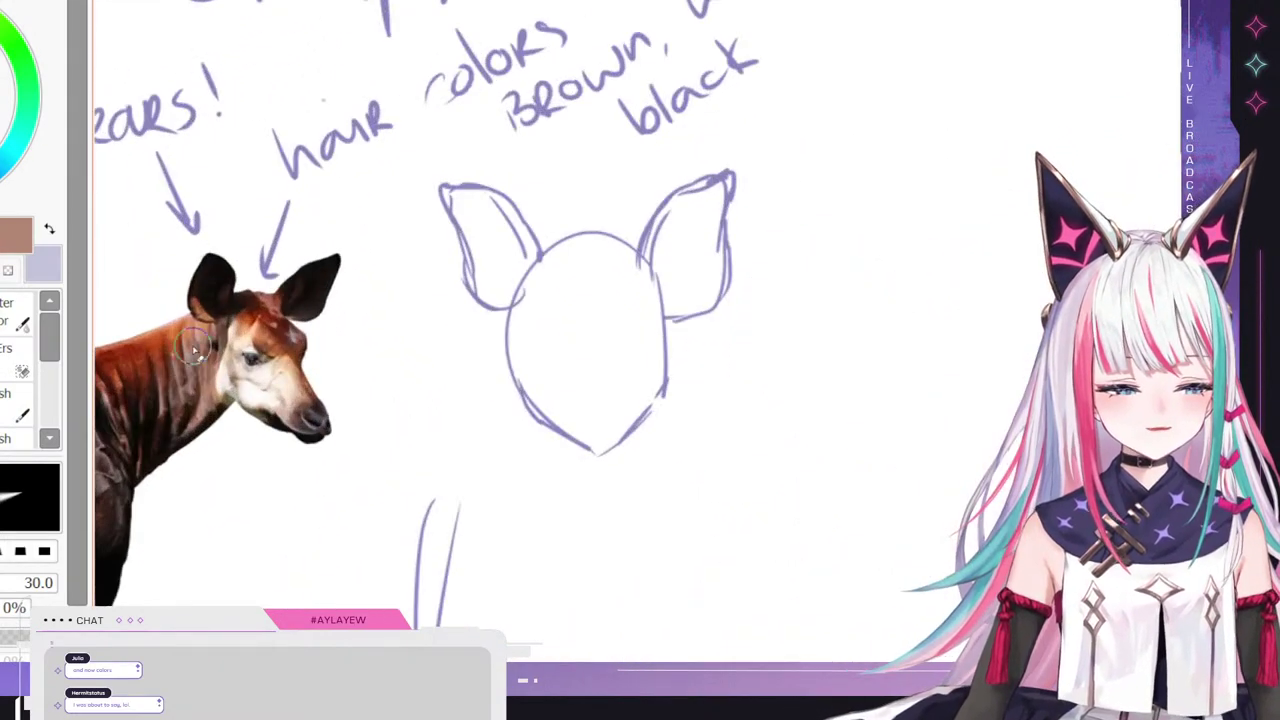
{"action": "scroll", "coordinate": [208, 293], "scroll_direction": "down", "scroll_amount": 6}
{"action": "scroll", "coordinate": [686, 449], "scroll_direction": "up", "scroll_amount": 5}
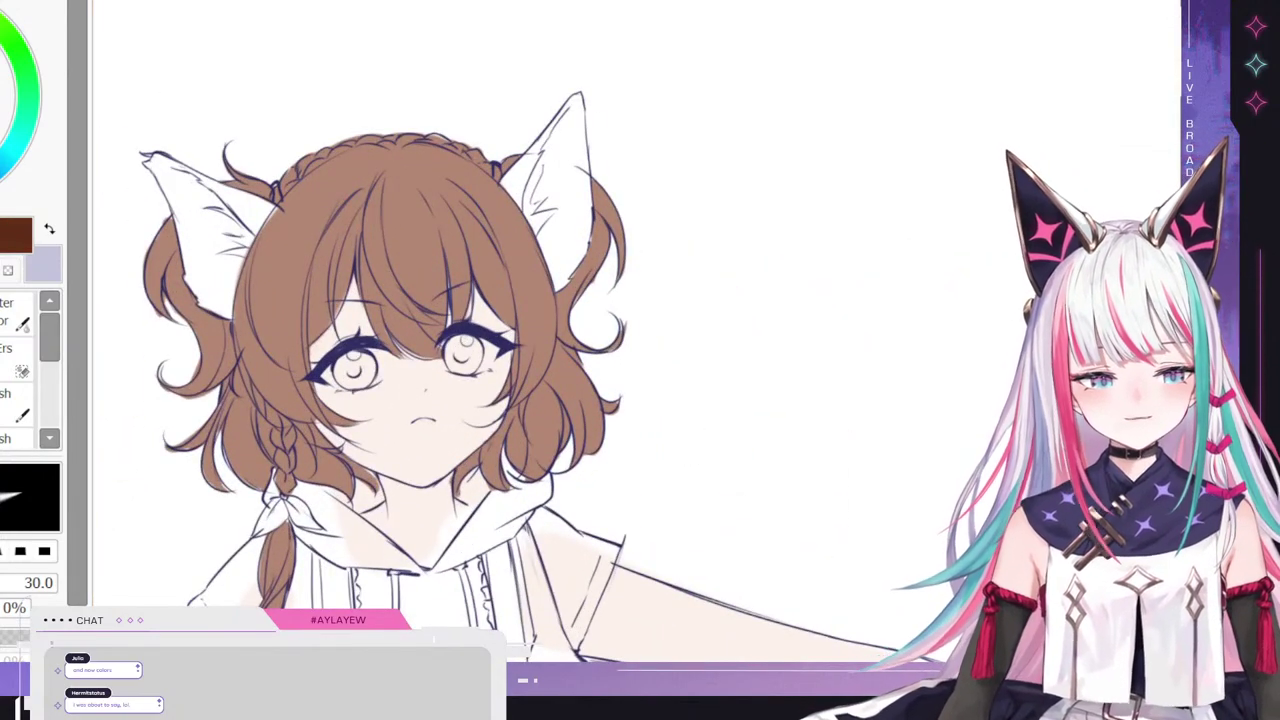
- Fill the character's right ear with the dark reddish brown using brush size 33
{"action": "key", "text": "n"}
{"action": "mouse_move", "coordinate": [200, 288]}
{"action": "left_mouse_down"}
{"action": "mouse_move", "coordinate": [245, 299]}
{"action": "mouse_move", "coordinate": [190, 207]}
{"action": "mouse_move", "coordinate": [277, 226]}
{"action": "mouse_move", "coordinate": [253, 201]}
{"action": "mouse_move", "coordinate": [243, 257]}
{"action": "left_mouse_up"}
{"action": "mouse_move", "coordinate": [150, 172]}
{"action": "left_mouse_down"}
{"action": "mouse_move", "coordinate": [180, 225]}
{"action": "mouse_move", "coordinate": [155, 178]}
{"action": "mouse_move", "coordinate": [225, 200]}
{"action": "mouse_move", "coordinate": [213, 185]}
{"action": "left_mouse_up"}
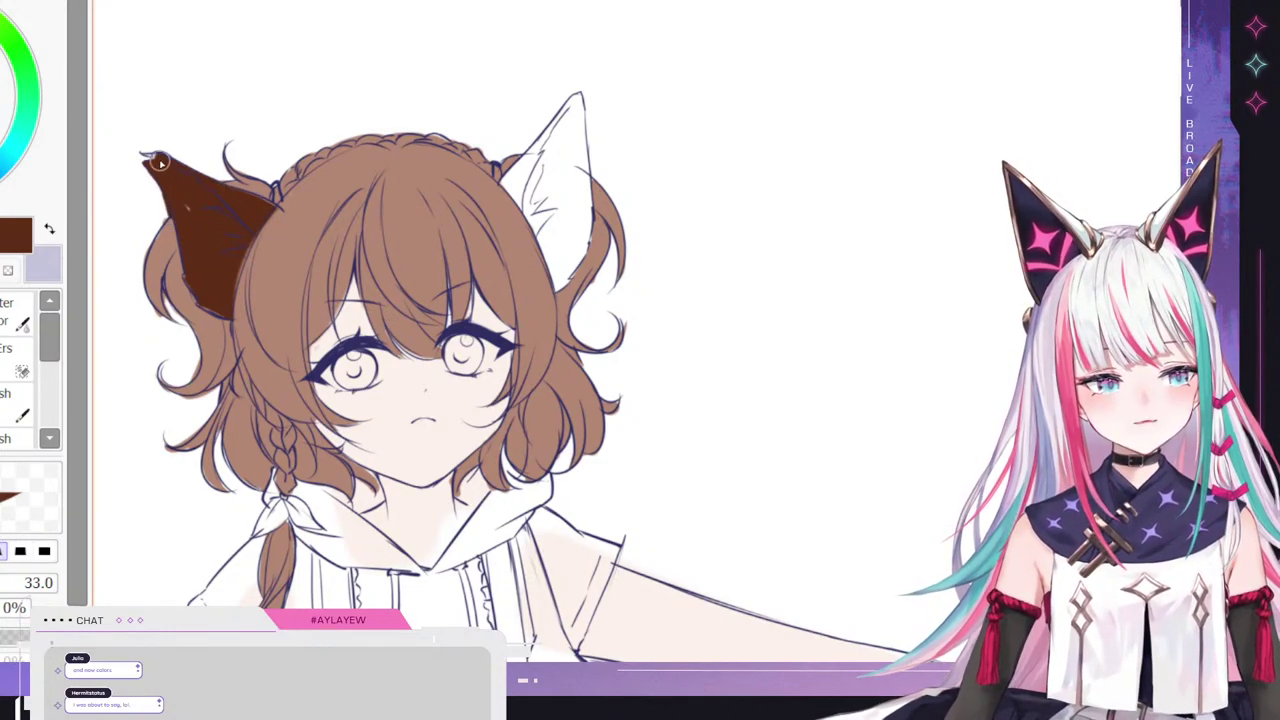
- Fill the character's left ear with the dark reddish brown, working up to its pointed tip
{"action": "mouse_move", "coordinate": [517, 172]}
{"action": "left_mouse_down"}
{"action": "mouse_move", "coordinate": [504, 226]}
{"action": "mouse_move", "coordinate": [555, 192]}
{"action": "mouse_move", "coordinate": [574, 150]}
{"action": "mouse_move", "coordinate": [560, 288]}
{"action": "mouse_move", "coordinate": [554, 207]}
{"action": "left_mouse_up"}
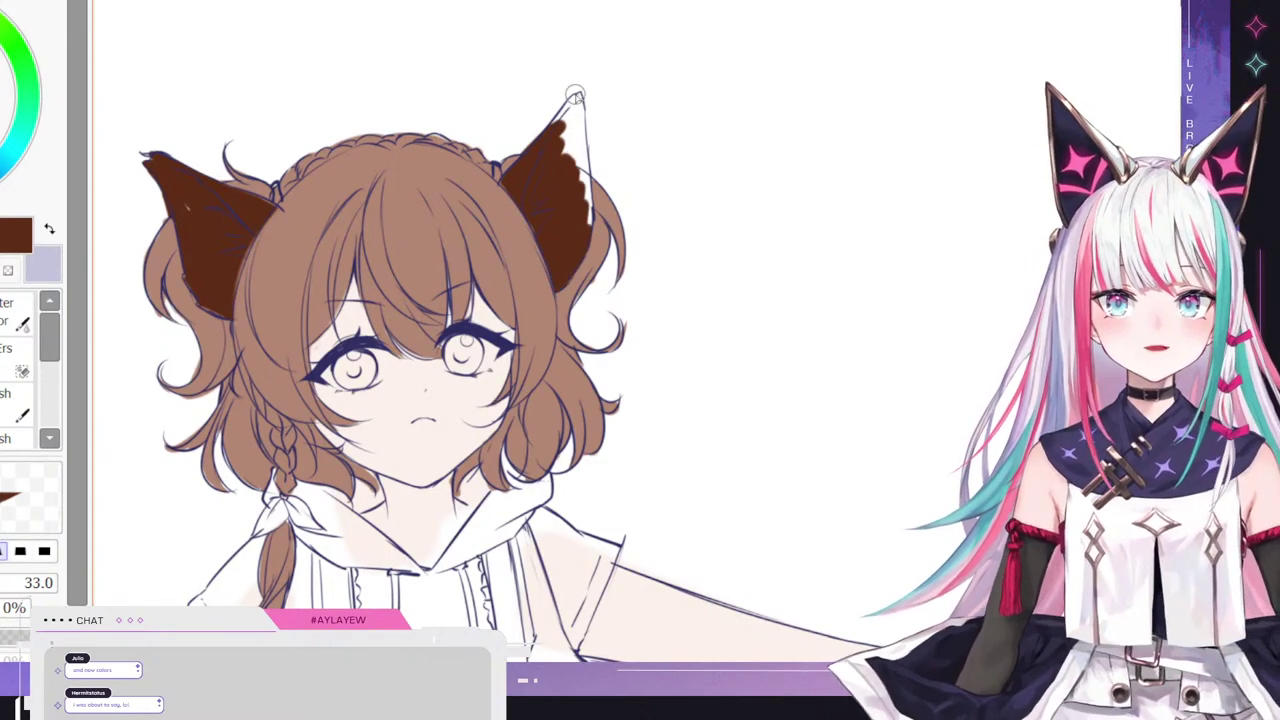
{"action": "mouse_move", "coordinate": [570, 118]}
{"action": "left_mouse_down"}
{"action": "mouse_move", "coordinate": [560, 150]}
{"action": "mouse_move", "coordinate": [583, 183]}
{"action": "left_mouse_up"}
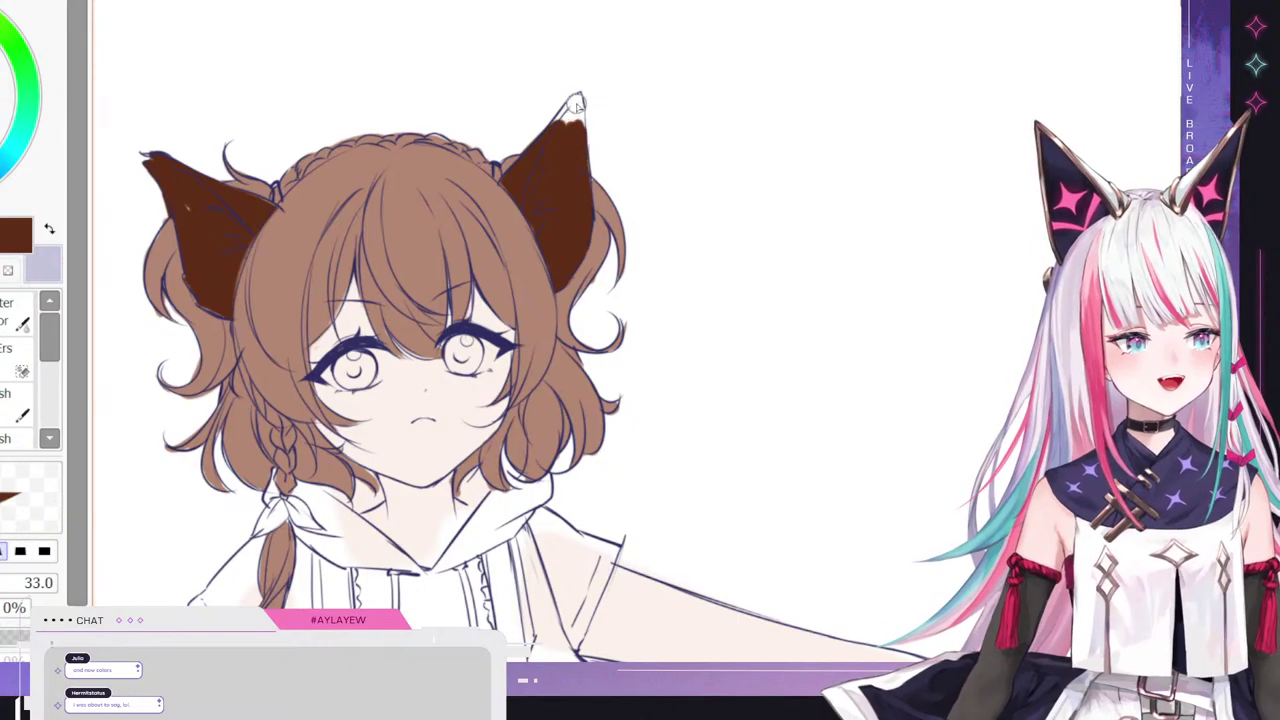
{"action": "mouse_move", "coordinate": [577, 106]}
{"action": "left_mouse_down"}
{"action": "mouse_move", "coordinate": [580, 129]}
{"action": "mouse_move", "coordinate": [569, 124]}
{"action": "left_mouse_up"}
- Paint the tuft at the end of the tail, including its curled strands, in the same dark reddish brown
{"action": "scroll", "coordinate": [618, 194], "scroll_direction": "down", "scroll_amount": 4}
{"action": "scroll", "coordinate": [132, 208], "scroll_direction": "up", "scroll_amount": 4}
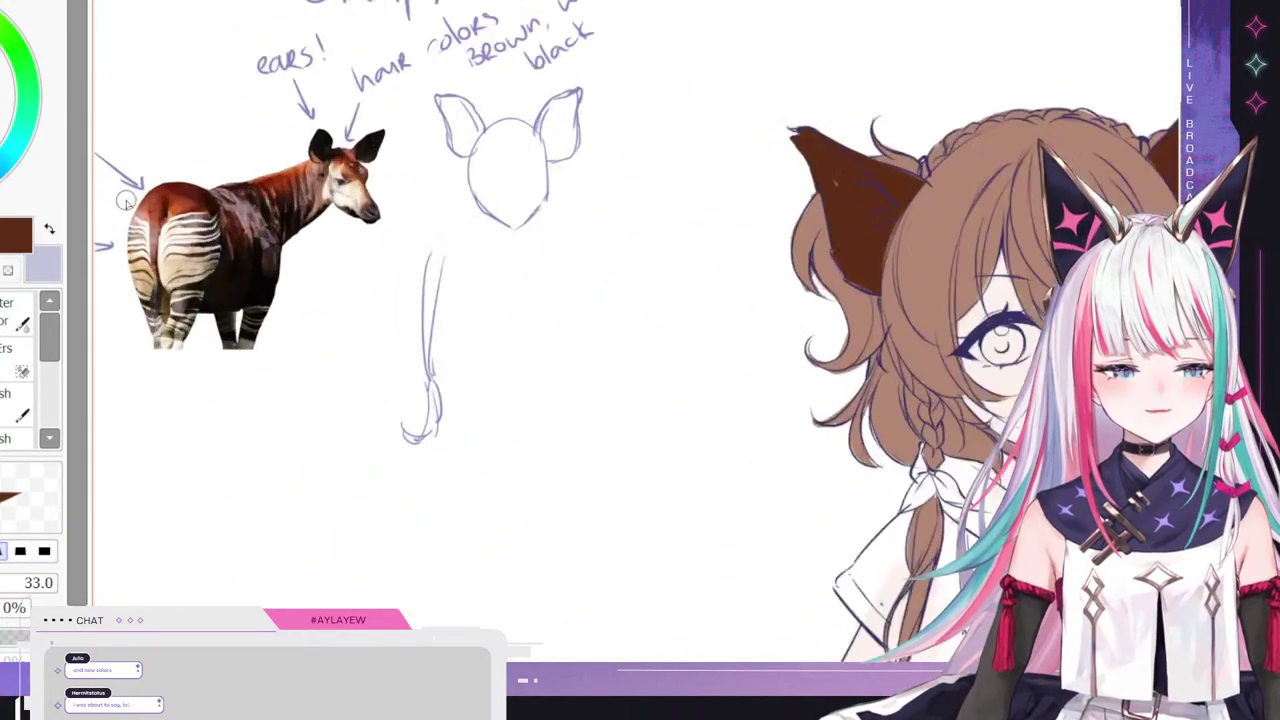
{"action": "scroll", "coordinate": [130, 205], "scroll_direction": "down", "scroll_amount": 4}
{"action": "scroll", "coordinate": [374, 146], "scroll_direction": "down", "scroll_amount": 1}
{"action": "scroll", "coordinate": [150, 205], "scroll_direction": "up", "scroll_amount": 3}
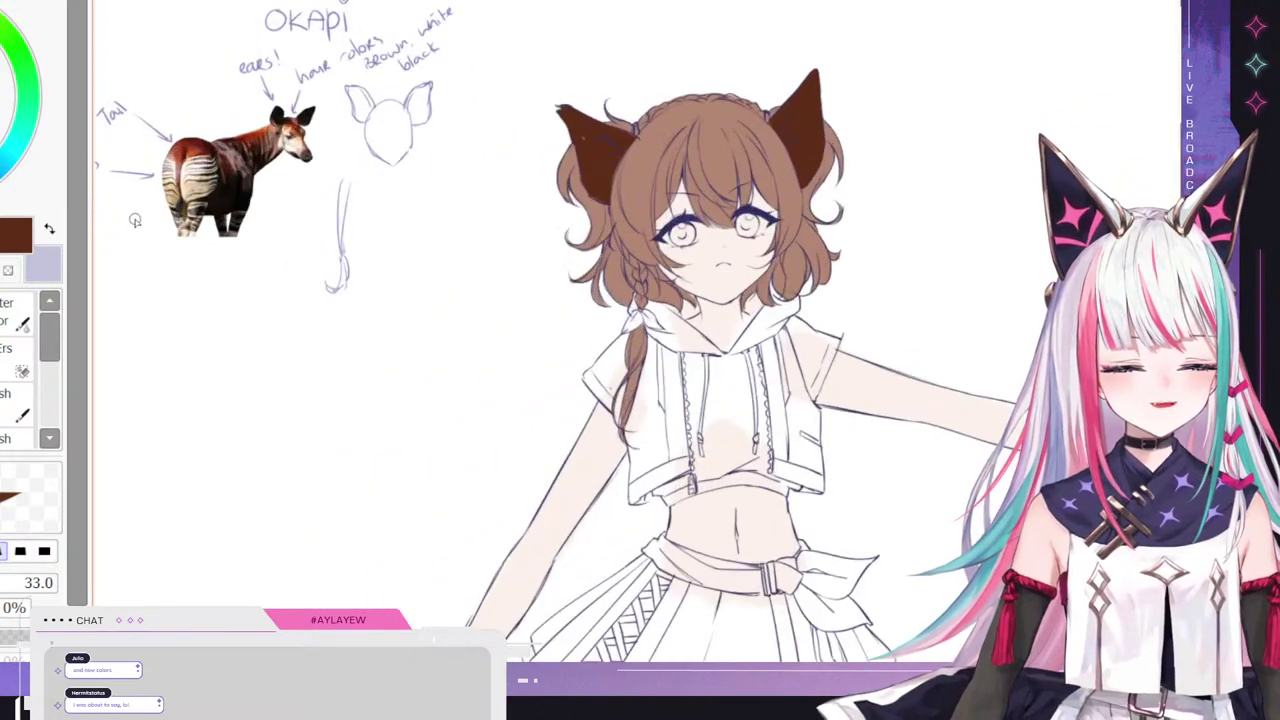
{"action": "scroll", "coordinate": [140, 210], "scroll_direction": "down", "scroll_amount": 4}
{"action": "scroll", "coordinate": [300, 560], "scroll_direction": "up", "scroll_amount": 3}
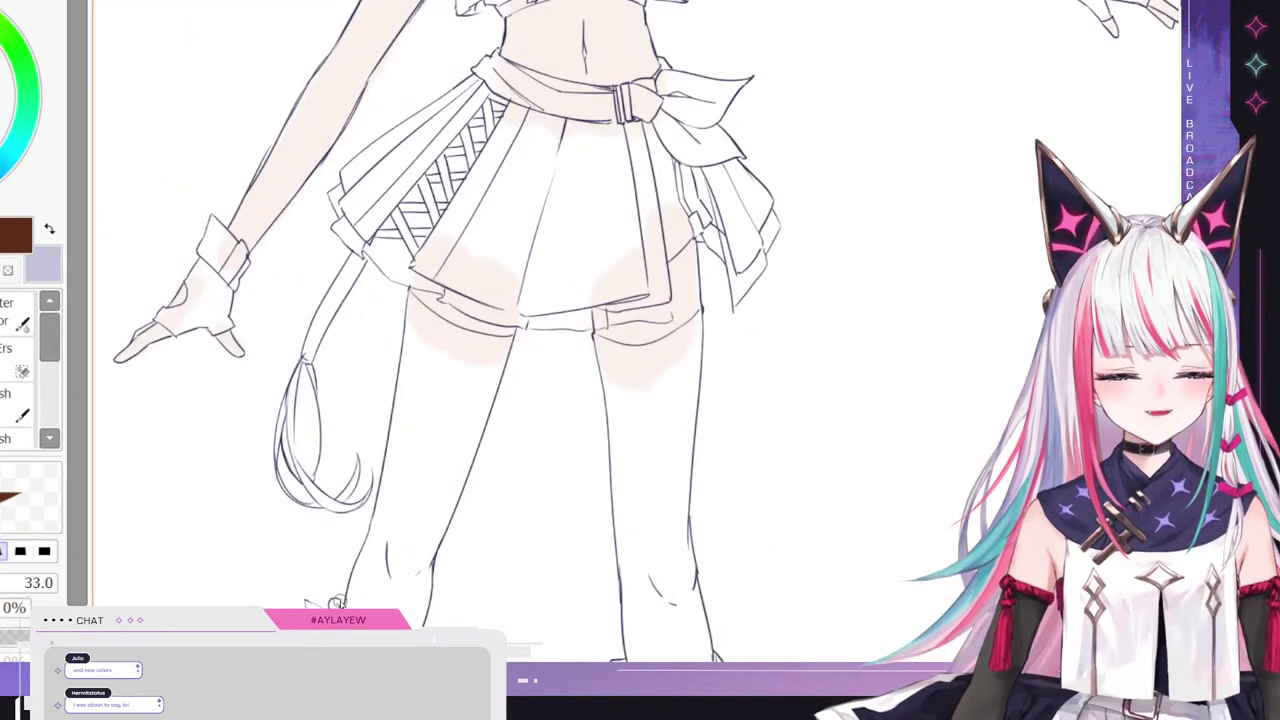
{"action": "mouse_move", "coordinate": [248, 410]}
{"action": "left_mouse_down"}
{"action": "mouse_move", "coordinate": [277, 294]}
{"action": "mouse_move", "coordinate": [264, 339]}
{"action": "mouse_move", "coordinate": [279, 424]}
{"action": "mouse_move", "coordinate": [258, 355]}
{"action": "mouse_move", "coordinate": [268, 403]}
{"action": "mouse_move", "coordinate": [297, 440]}
{"action": "mouse_move", "coordinate": [286, 423]}
{"action": "mouse_move", "coordinate": [296, 325]}
{"action": "mouse_move", "coordinate": [299, 425]}
{"action": "mouse_move", "coordinate": [302, 352]}
{"action": "mouse_move", "coordinate": [305, 399]}
{"action": "mouse_move", "coordinate": [304, 416]}
{"action": "mouse_move", "coordinate": [294, 285]}
{"action": "mouse_move", "coordinate": [302, 307]}
{"action": "mouse_move", "coordinate": [287, 333]}
{"action": "mouse_move", "coordinate": [286, 272]}
{"action": "left_mouse_up"}
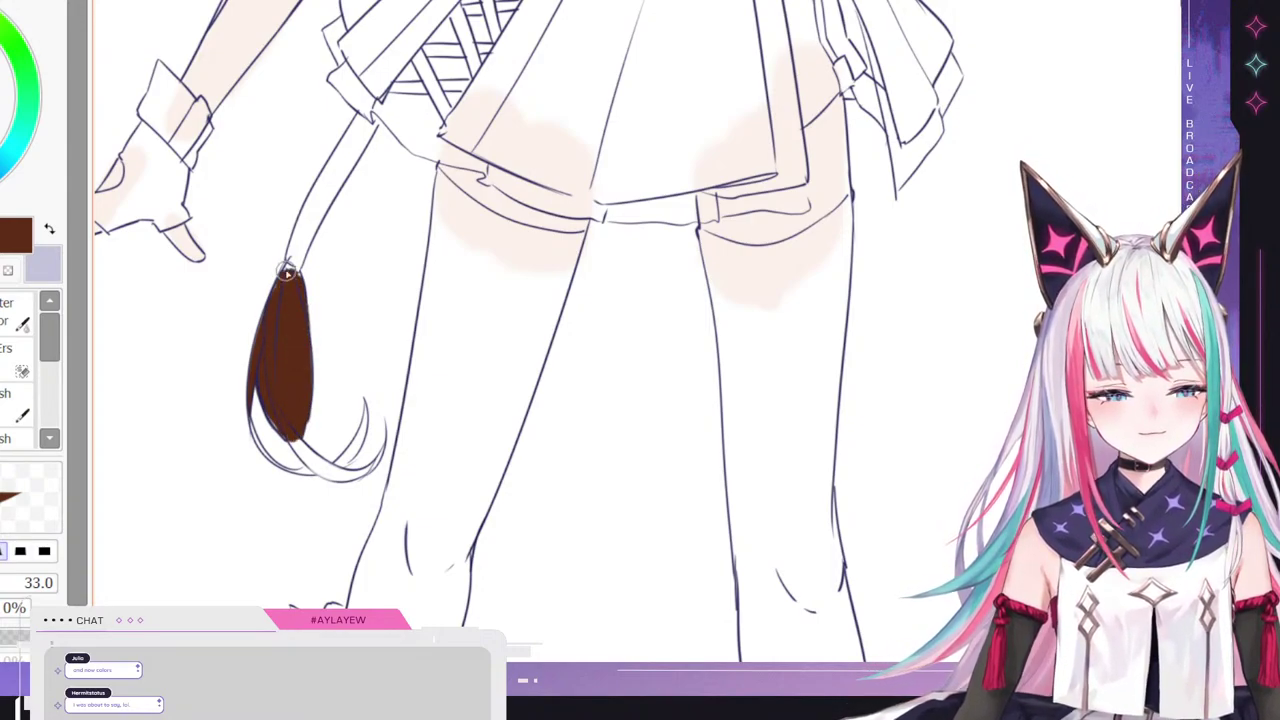
{"action": "mouse_move", "coordinate": [300, 445]}
{"action": "left_mouse_down"}
{"action": "mouse_move", "coordinate": [286, 418]}
{"action": "mouse_move", "coordinate": [344, 472]}
{"action": "mouse_move", "coordinate": [302, 460]}
{"action": "mouse_move", "coordinate": [366, 471]}
{"action": "mouse_move", "coordinate": [328, 472]}
{"action": "mouse_move", "coordinate": [384, 447]}
{"action": "mouse_move", "coordinate": [333, 469]}
{"action": "mouse_move", "coordinate": [365, 437]}
{"action": "mouse_move", "coordinate": [342, 459]}
{"action": "mouse_move", "coordinate": [363, 406]}
{"action": "left_mouse_up"}
{"action": "left_click_drag", "start_coordinate": [342, 462], "coordinate": [366, 388]}
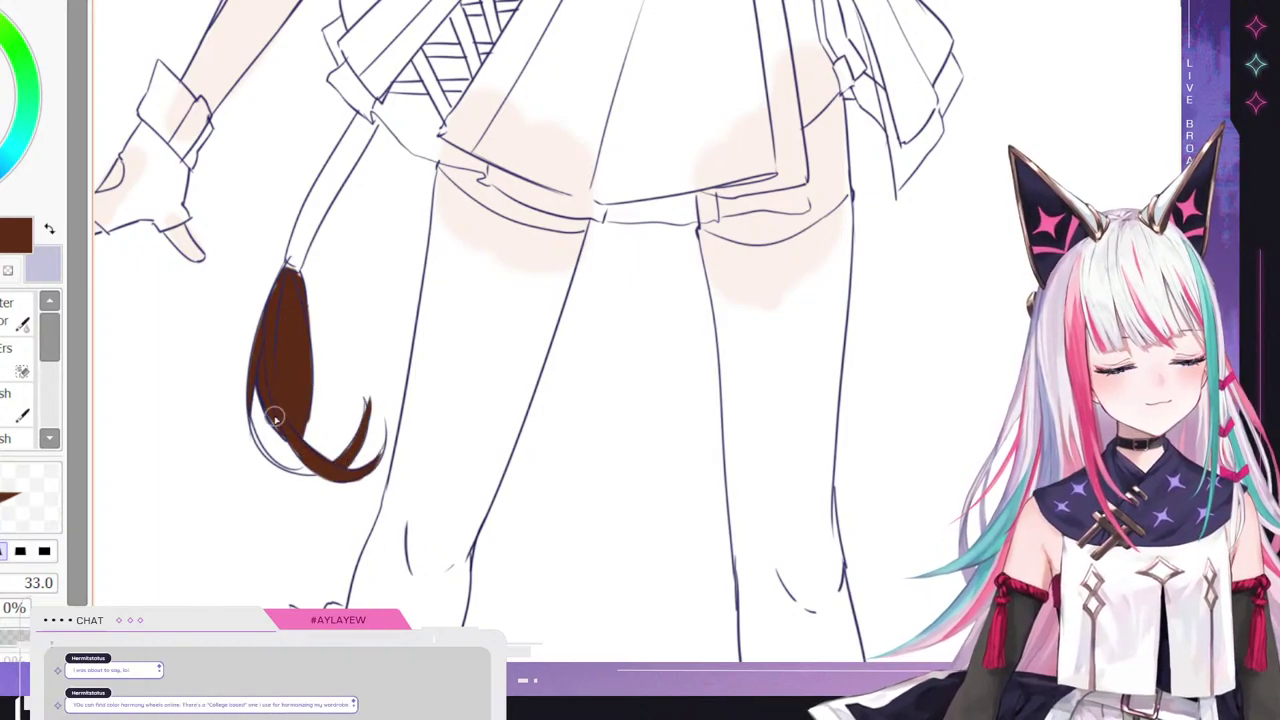
{"action": "mouse_move", "coordinate": [248, 418]}
{"action": "left_mouse_down"}
{"action": "mouse_move", "coordinate": [279, 446]}
{"action": "mouse_move", "coordinate": [276, 462]}
{"action": "mouse_move", "coordinate": [294, 457]}
{"action": "mouse_move", "coordinate": [304, 472]}
{"action": "mouse_move", "coordinate": [262, 410]}
{"action": "left_mouse_up"}
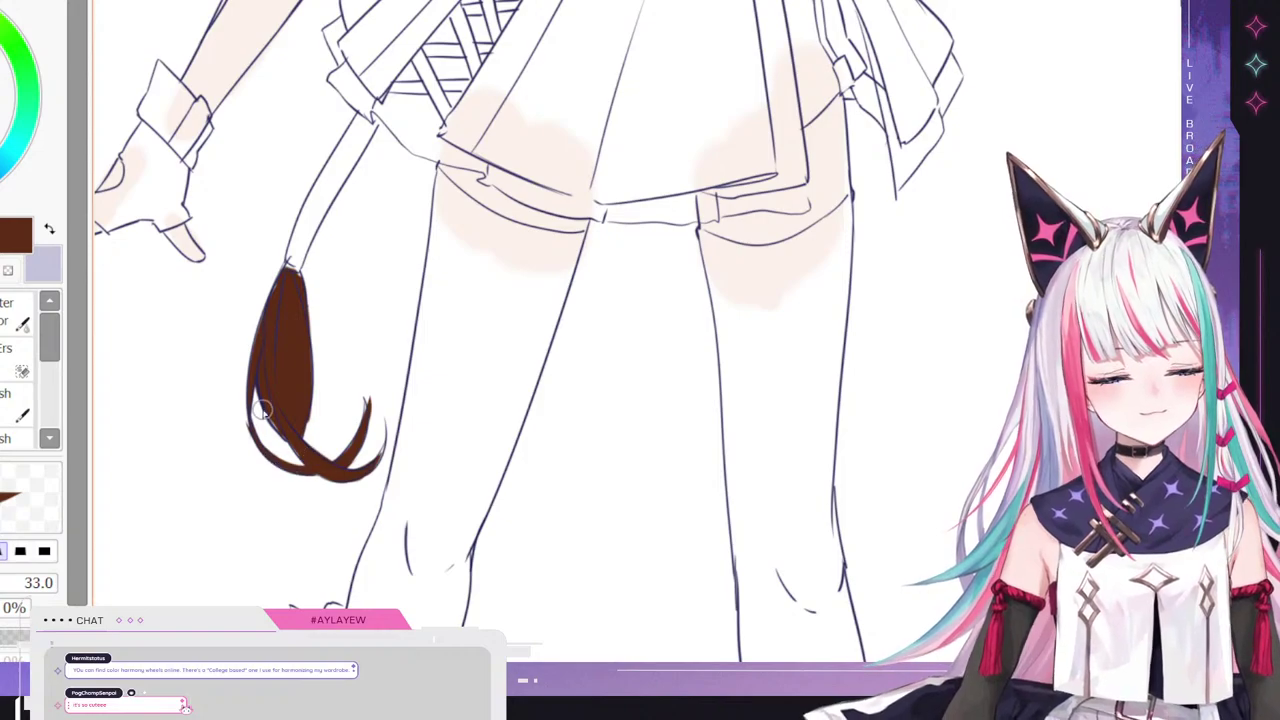
- Sample the lighter brown from the braid and fill the tail's thin shaft between the skirt and the tuft
{"action": "scroll", "coordinate": [262, 410], "scroll_direction": "down", "scroll_amount": 5}
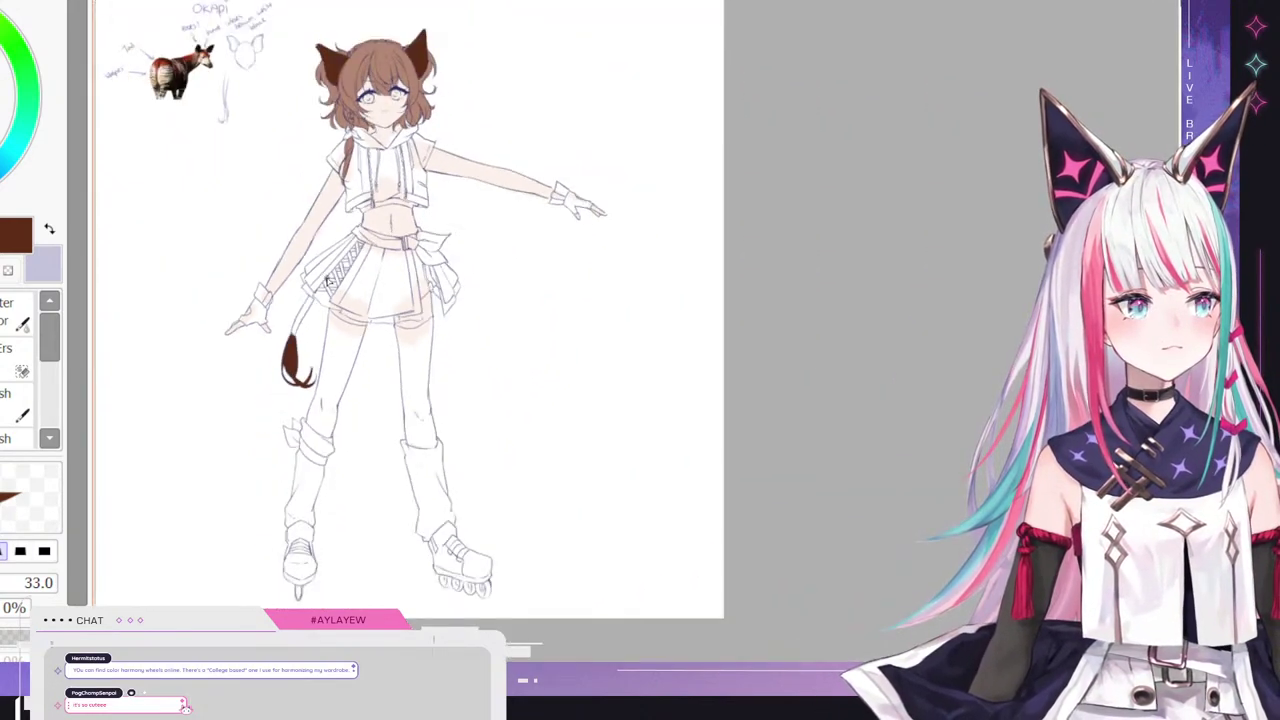
{"action": "scroll", "coordinate": [310, 206], "scroll_direction": "up", "scroll_amount": 3}
{"action": "left_click", "coordinate": [393, 74], "text": "alt"}
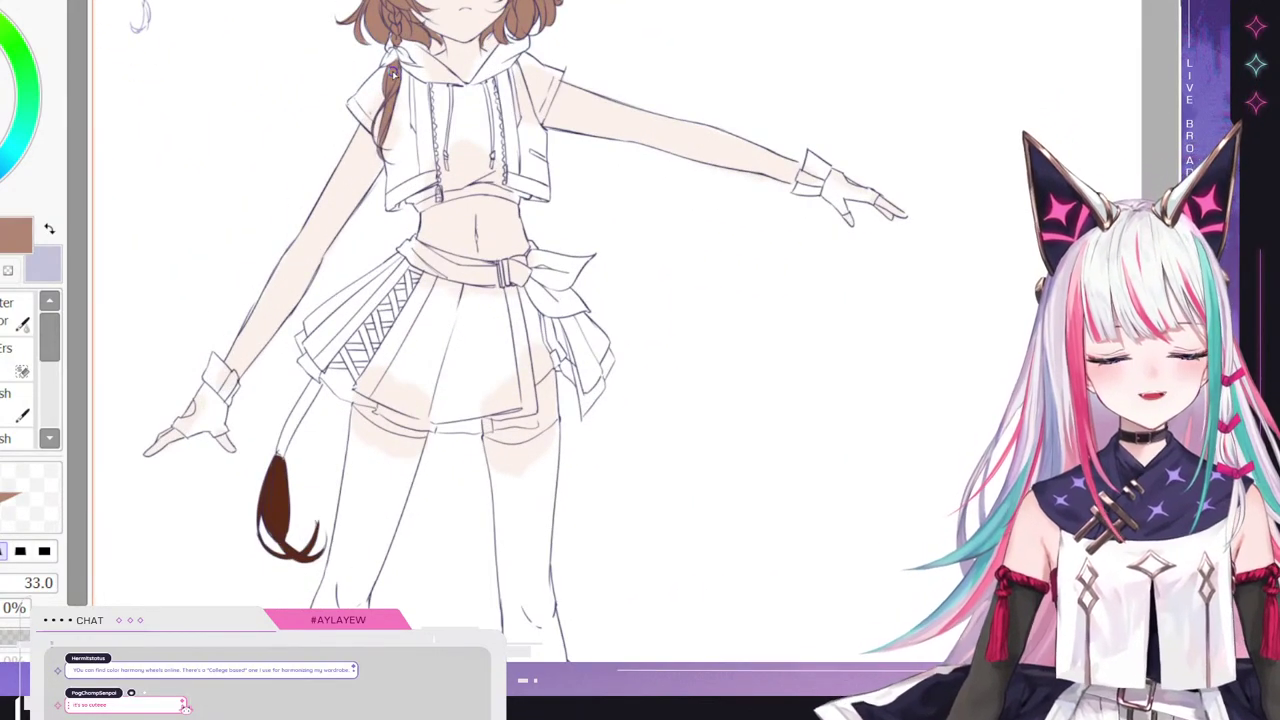
{"action": "left_click_drag", "start_coordinate": [315, 383], "coordinate": [280, 458]}
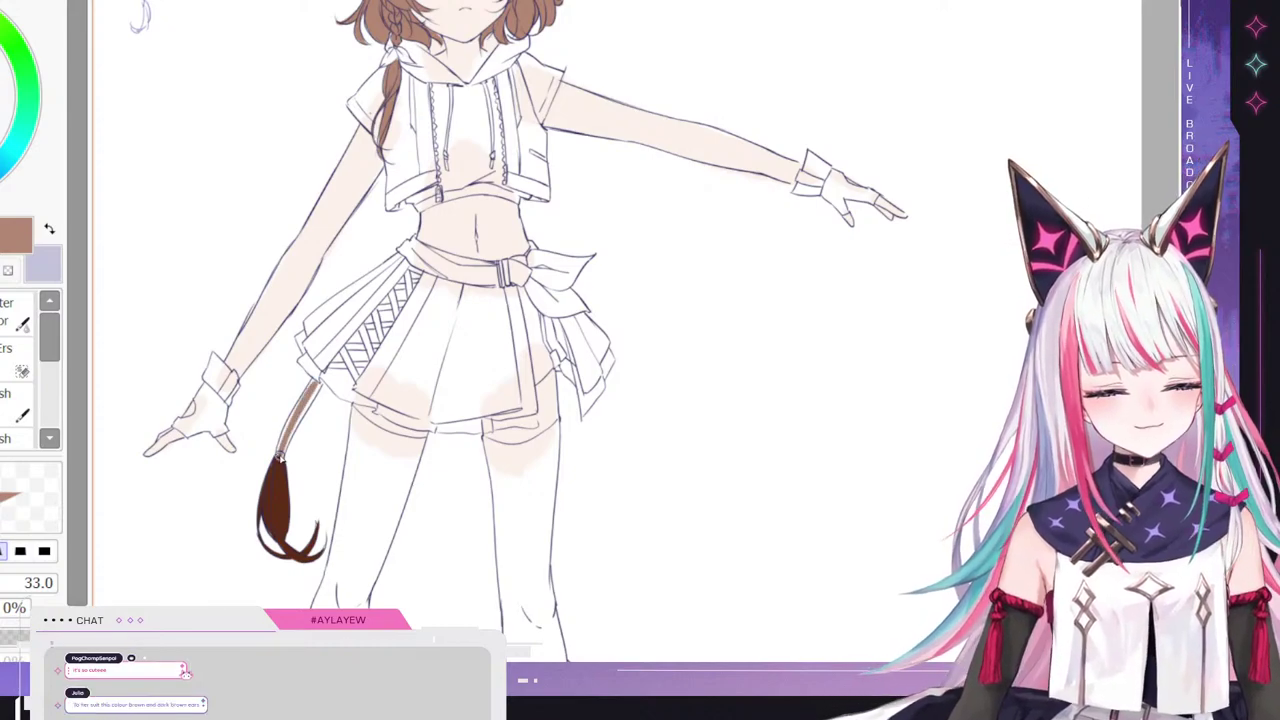
{"action": "left_click_drag", "start_coordinate": [316, 386], "coordinate": [298, 419]}
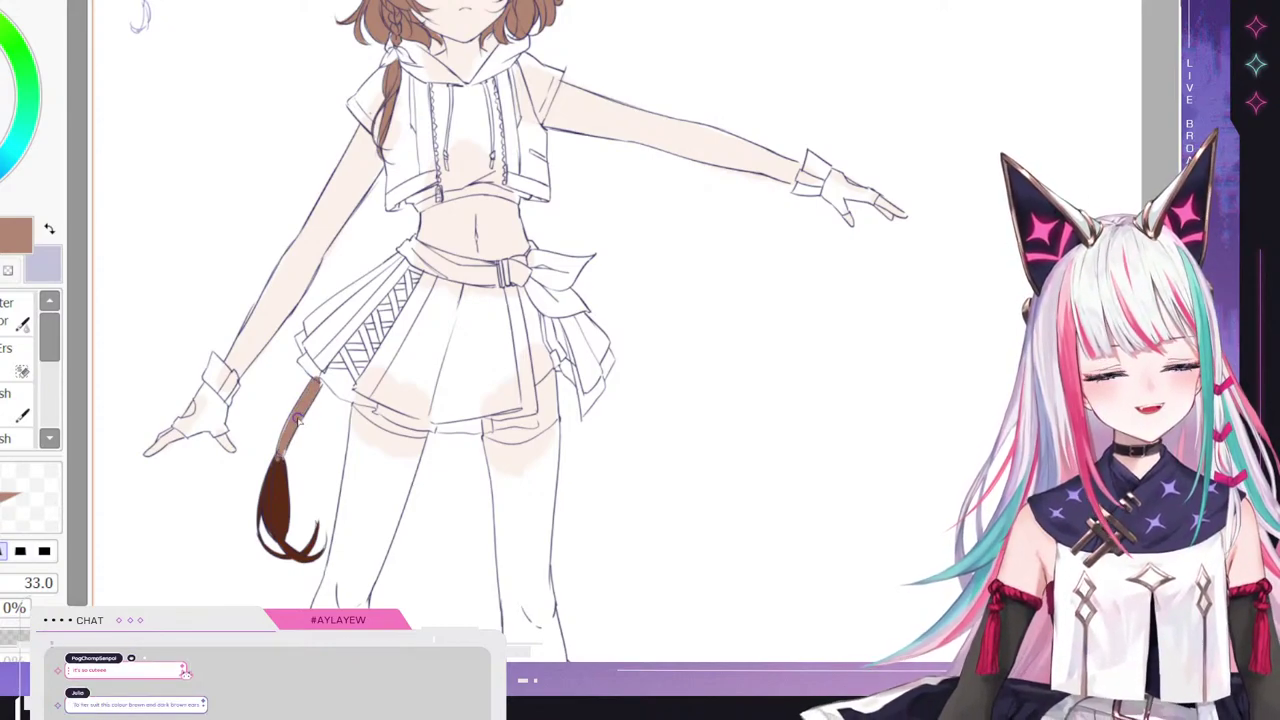
{"action": "key", "text": "e"}
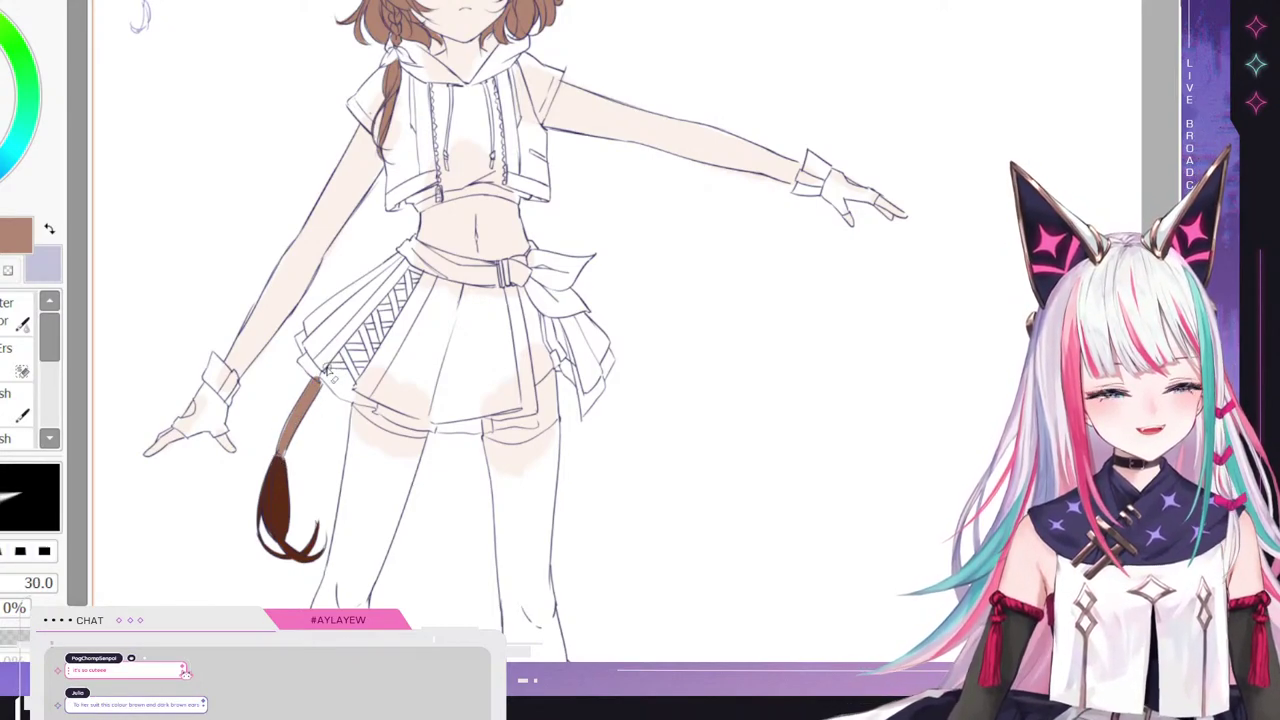
{"action": "scroll", "coordinate": [337, 326], "scroll_direction": "down", "scroll_amount": 5}
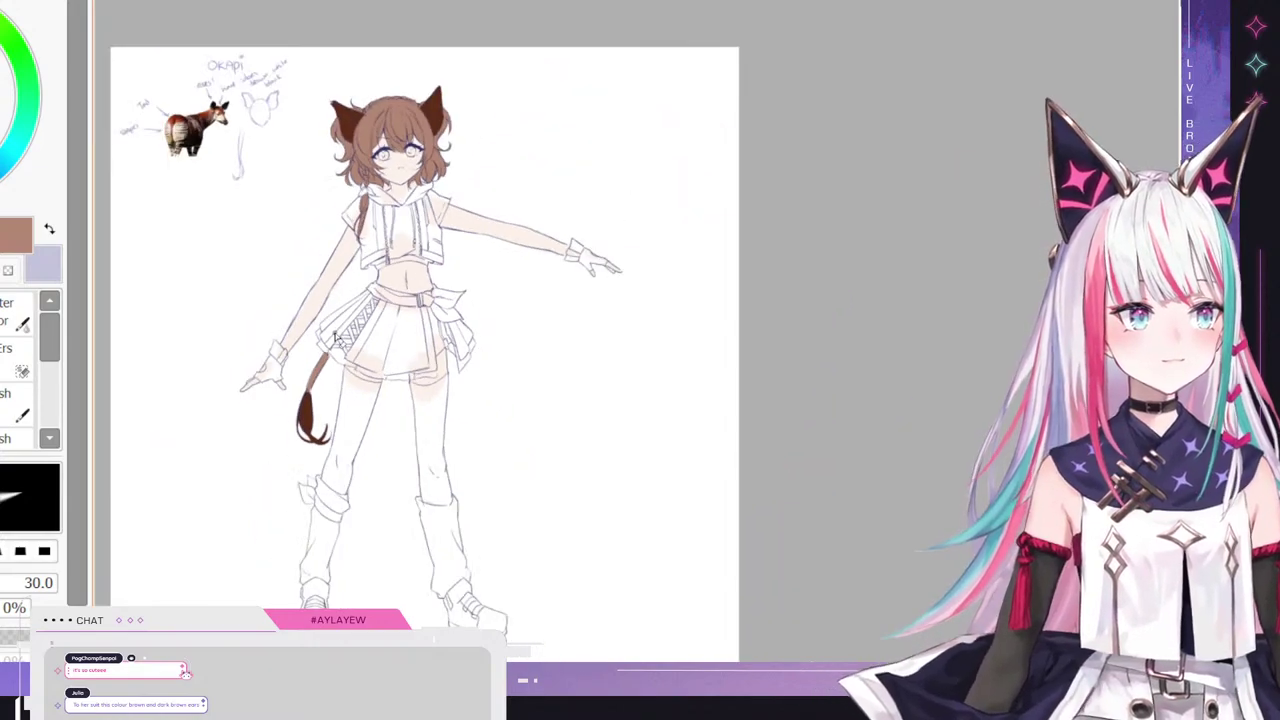
- Keep the hair brown as the secondary colour and sample the ear's dark reddish brown as the main colour
{"action": "scroll", "coordinate": [335, 169], "scroll_direction": "up", "scroll_amount": 4}
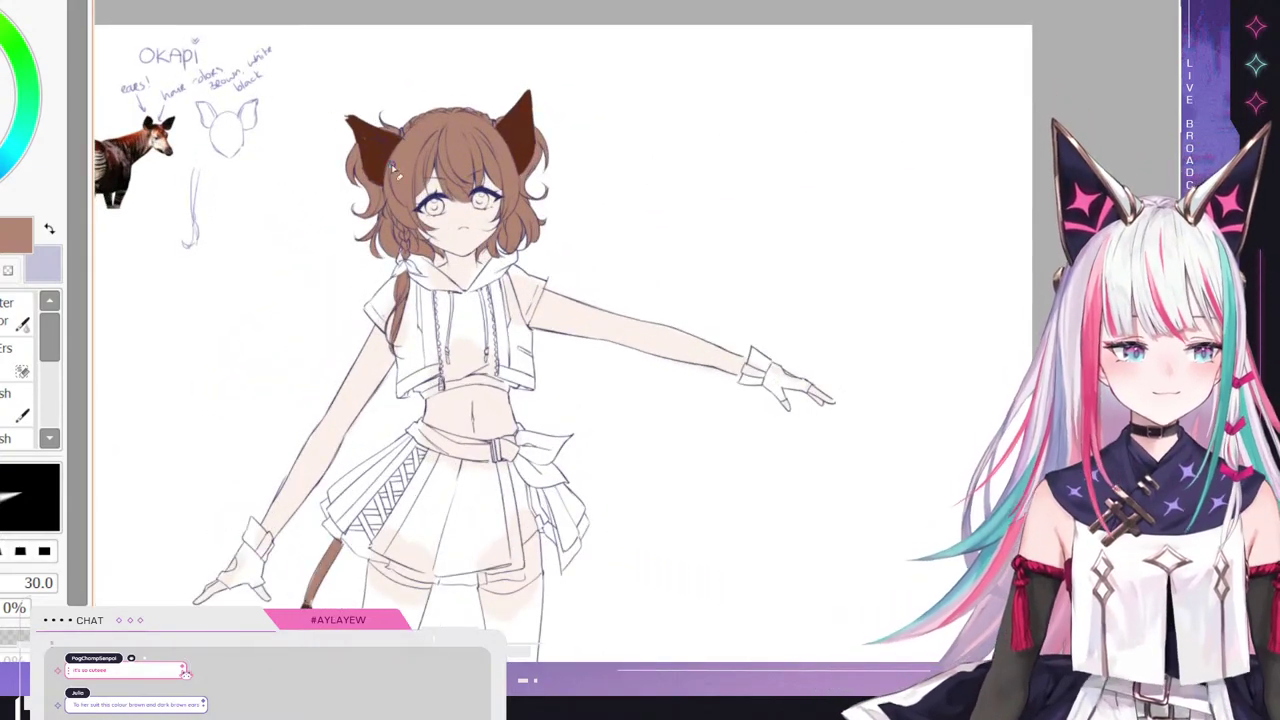
{"action": "scroll", "coordinate": [400, 155], "scroll_direction": "up", "scroll_amount": 2}
{"action": "key", "text": "b"}
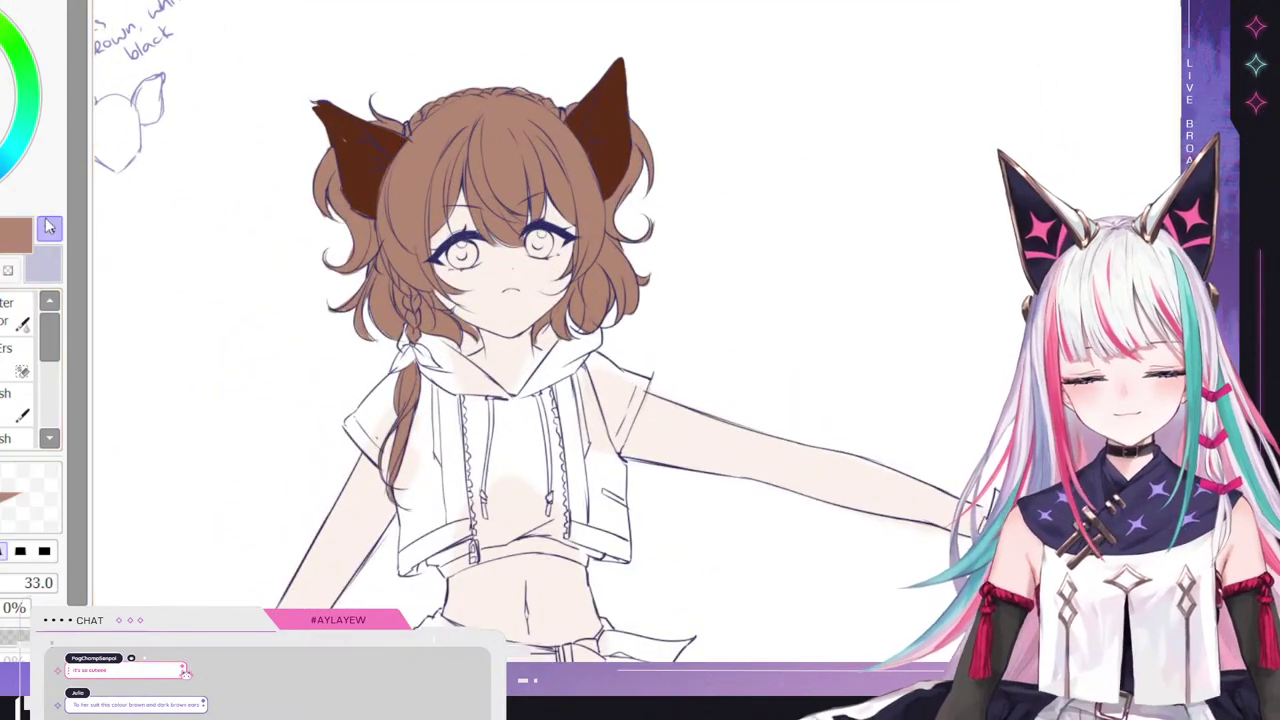
{"action": "key", "text": "x"}
{"action": "left_click", "coordinate": [380, 142], "text": "alt"}
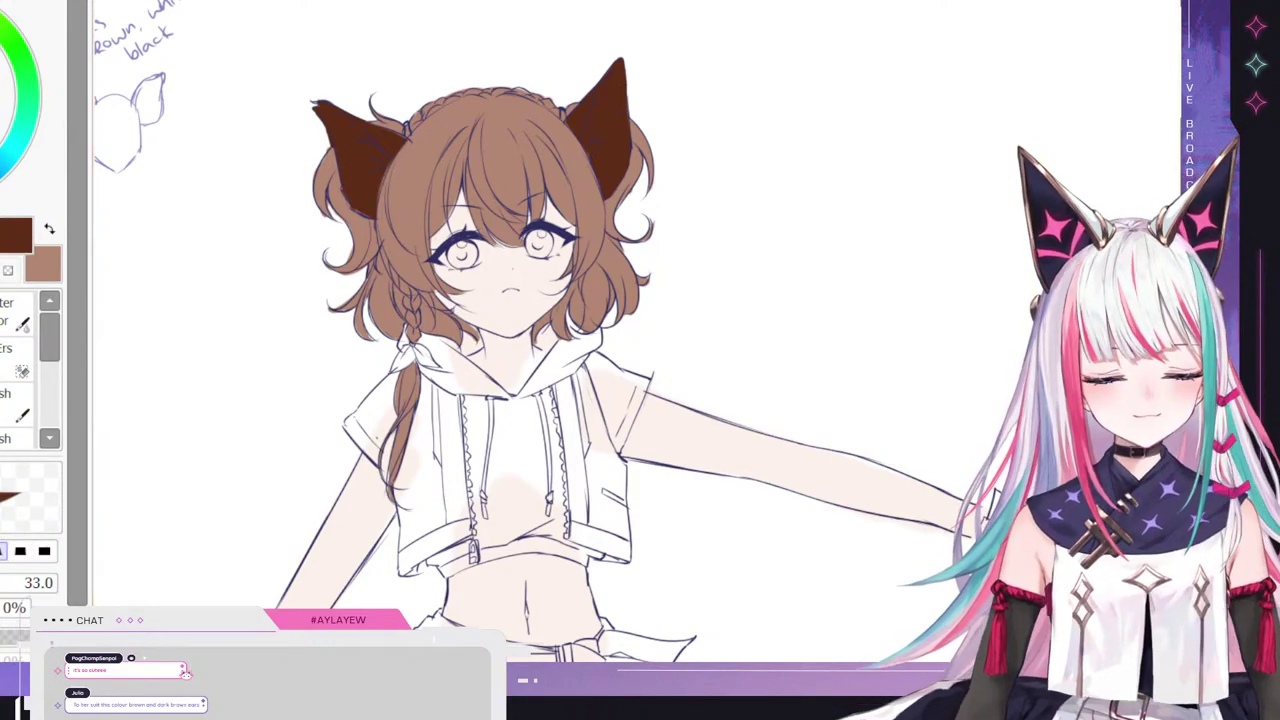
{"action": "key", "text": "bracketleft"}
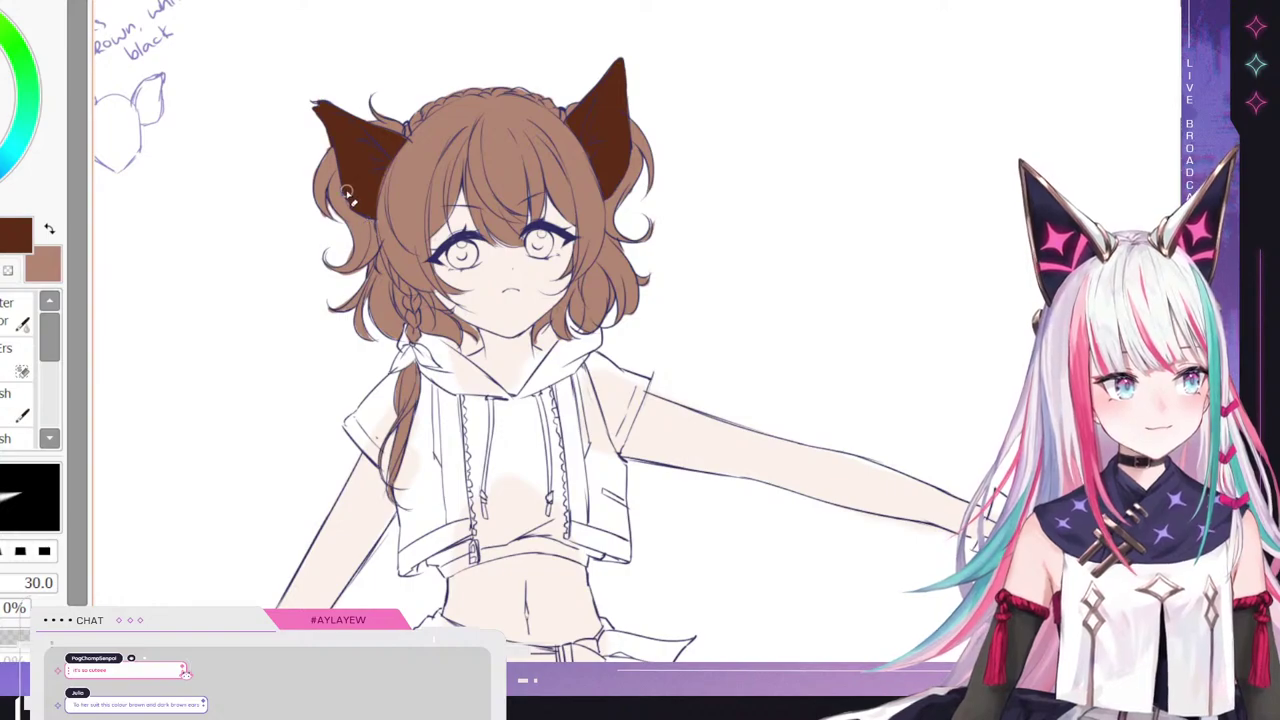
{"action": "scroll", "coordinate": [341, 191], "scroll_direction": "down", "scroll_amount": 5}
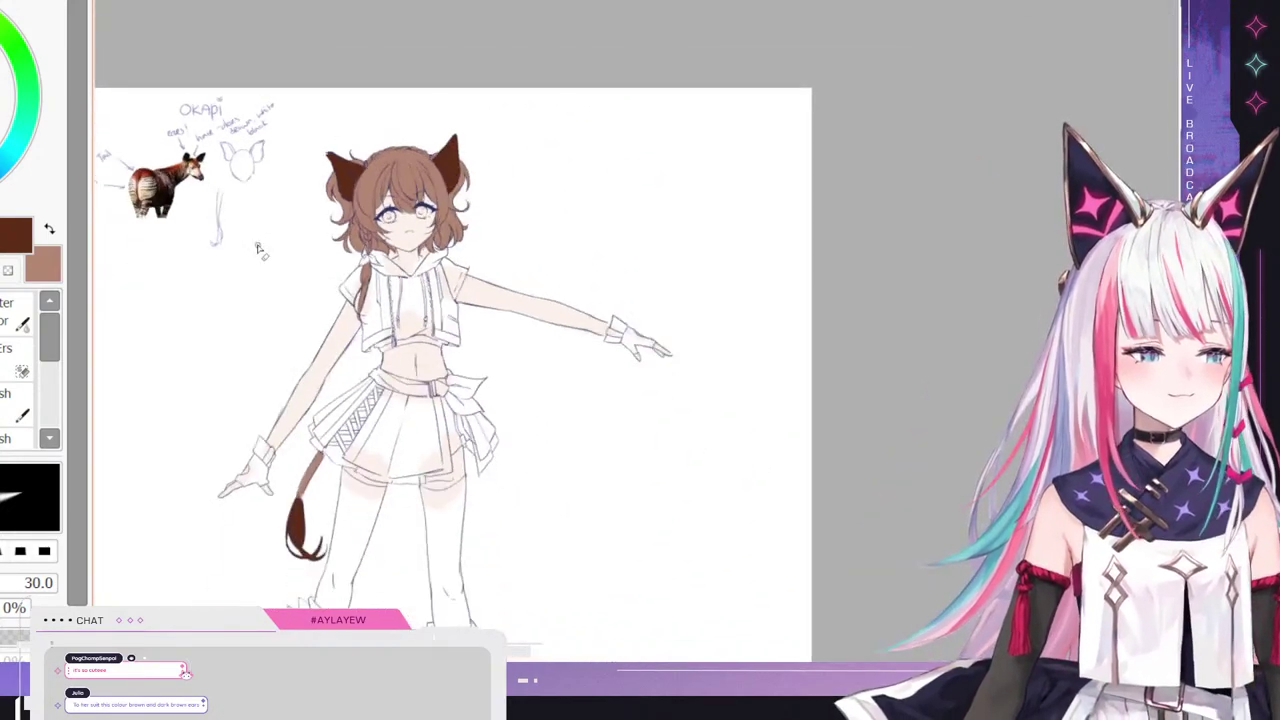
{"action": "scroll", "coordinate": [321, 228], "scroll_direction": "up", "scroll_amount": 2}
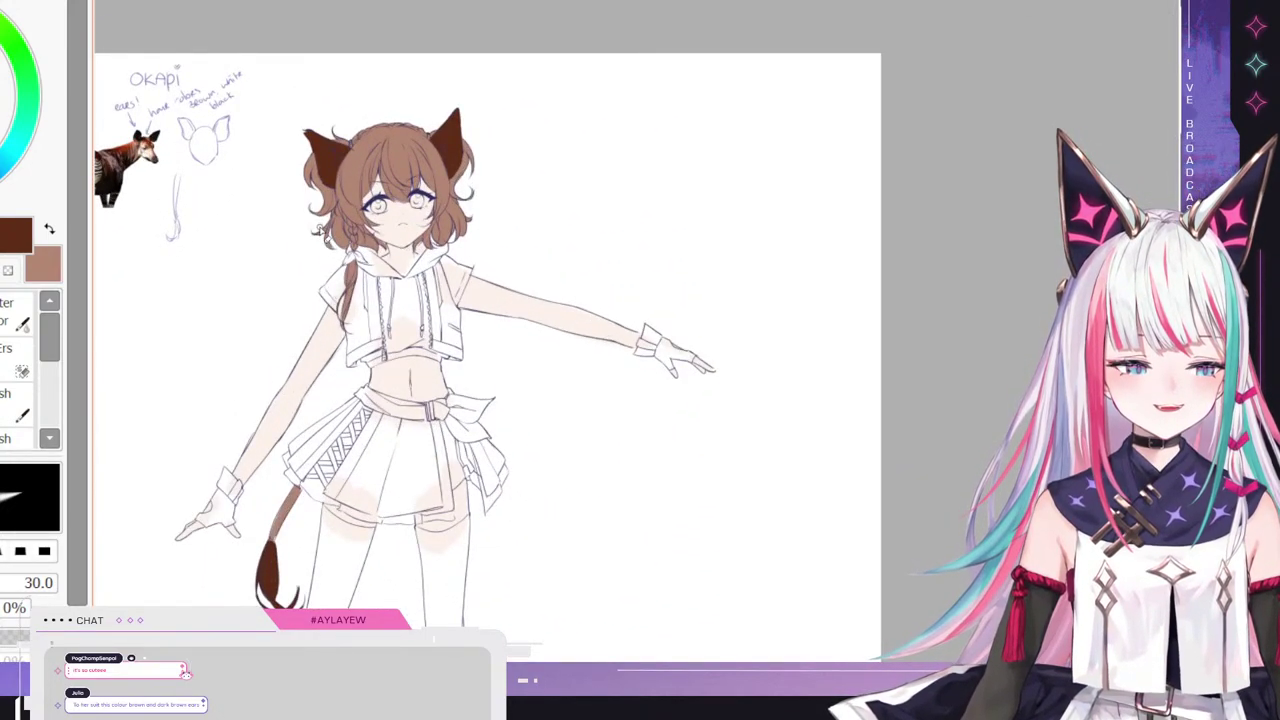
- Choose a greyer dark brown and recolour both ears with it using brush size 353
{"action": "mouse_move", "coordinate": [2, 120]}
{"action": "left_mouse_down"}
{"action": "mouse_move", "coordinate": [2, 100]}
{"action": "mouse_move", "coordinate": [2, 114]}
{"action": "left_mouse_up"}
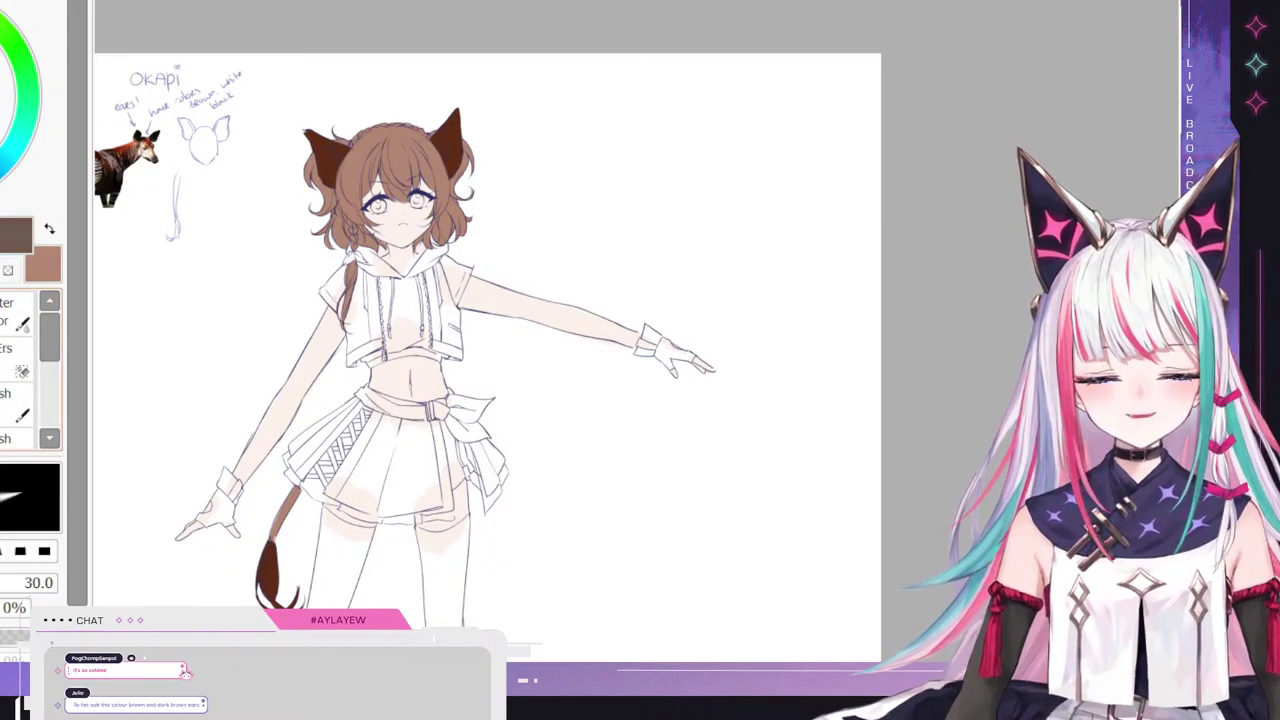
{"action": "key", "text": "n"}
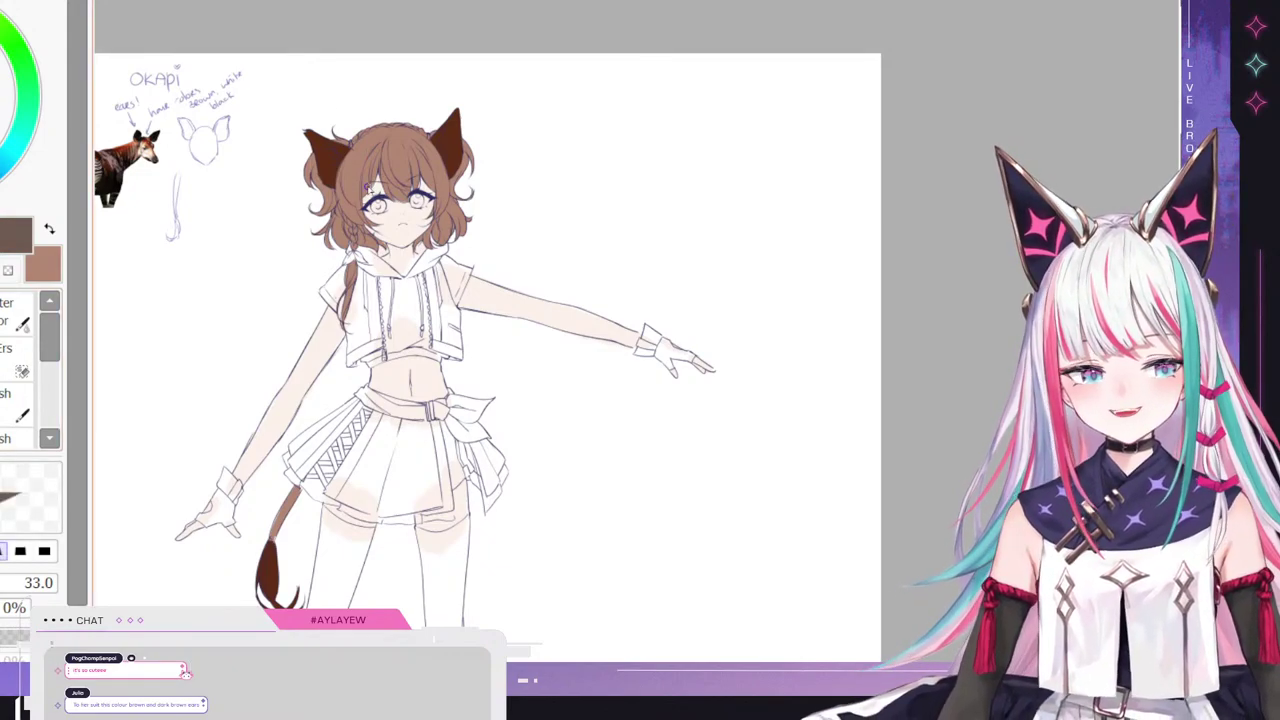
{"action": "left_click", "coordinate": [38, 581]}
{"action": "mouse_move", "coordinate": [300, 120]}
{"action": "left_mouse_down"}
{"action": "mouse_move", "coordinate": [406, 120]}
{"action": "mouse_move", "coordinate": [336, 170]}
{"action": "left_mouse_up"}
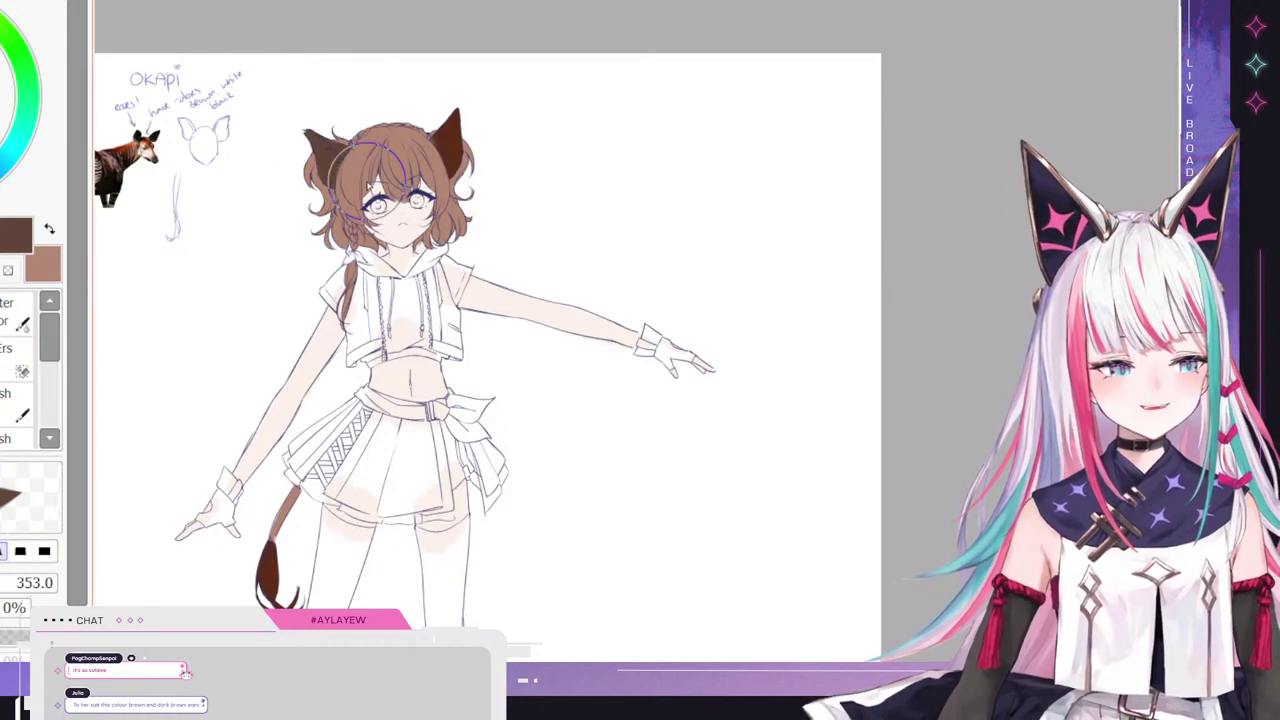
{"action": "left_click_drag", "start_coordinate": [432, 79], "coordinate": [473, 158]}
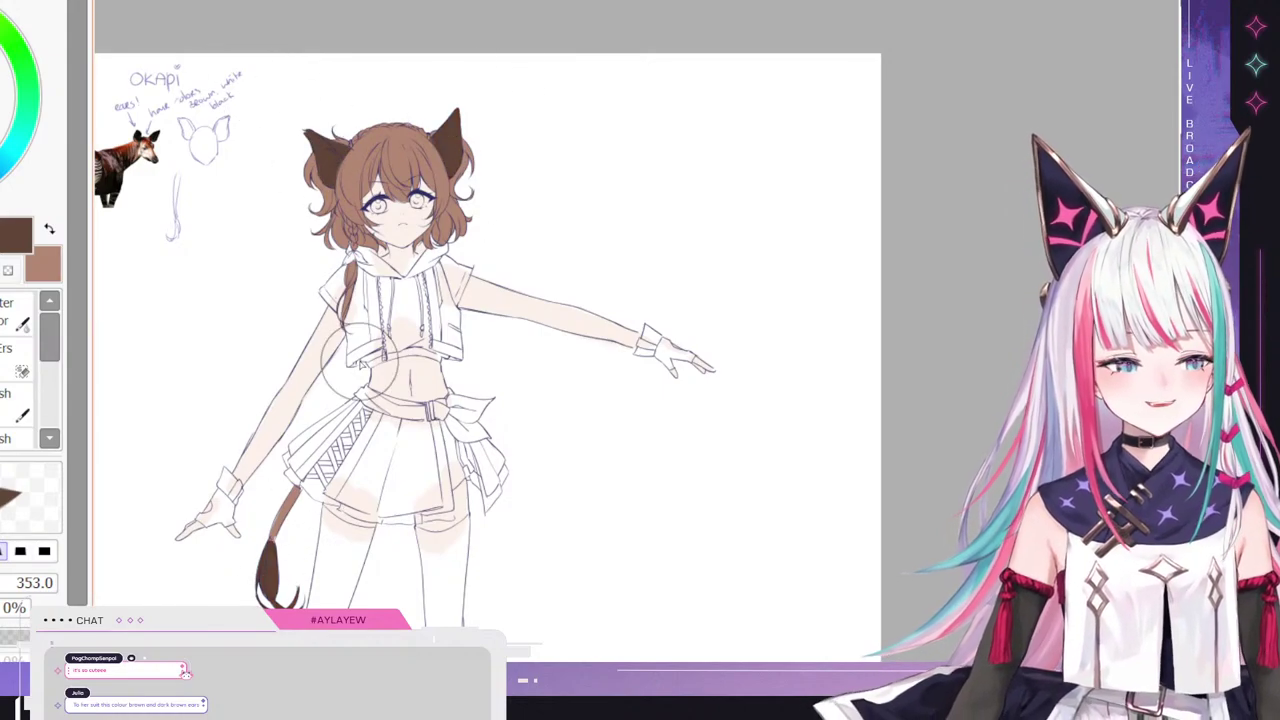
- Sample the hair brown and softly blend it into the inside and base of both ears with a soft brush at size 173
{"action": "scroll", "coordinate": [140, 170], "scroll_direction": "up", "scroll_amount": 1}
{"action": "scroll", "coordinate": [138, 168], "scroll_direction": "up", "scroll_amount": 1}
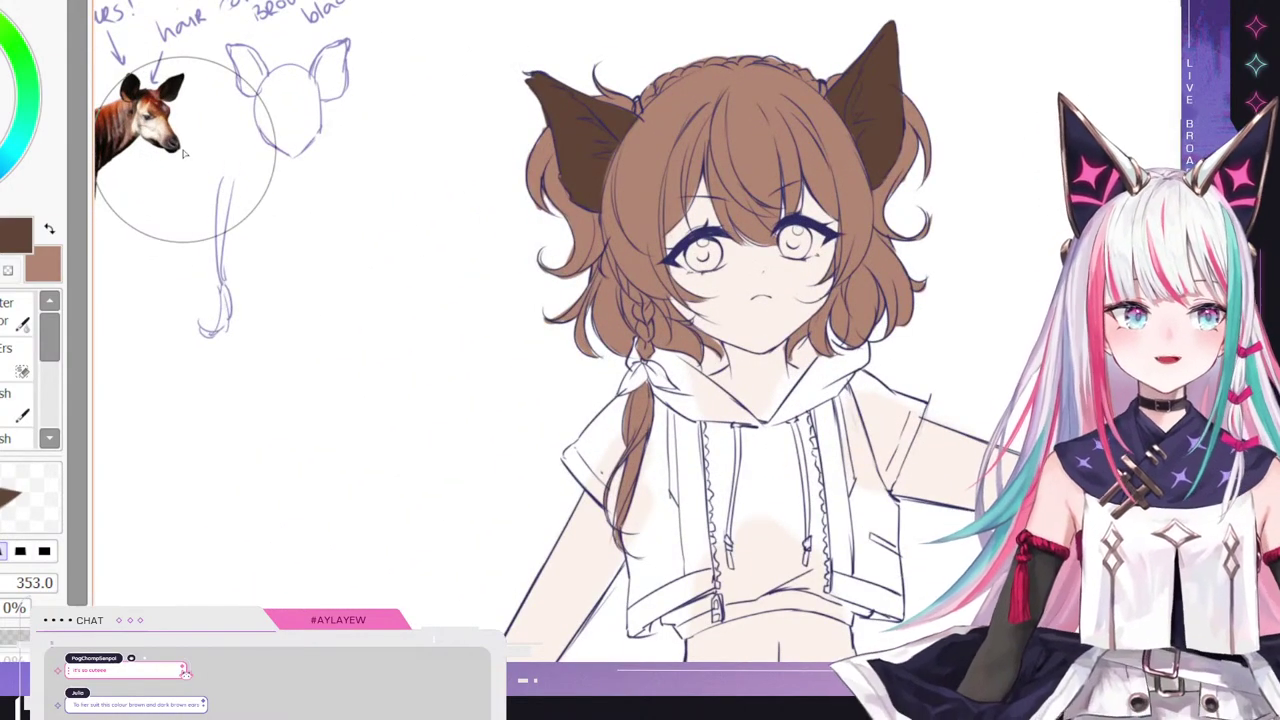
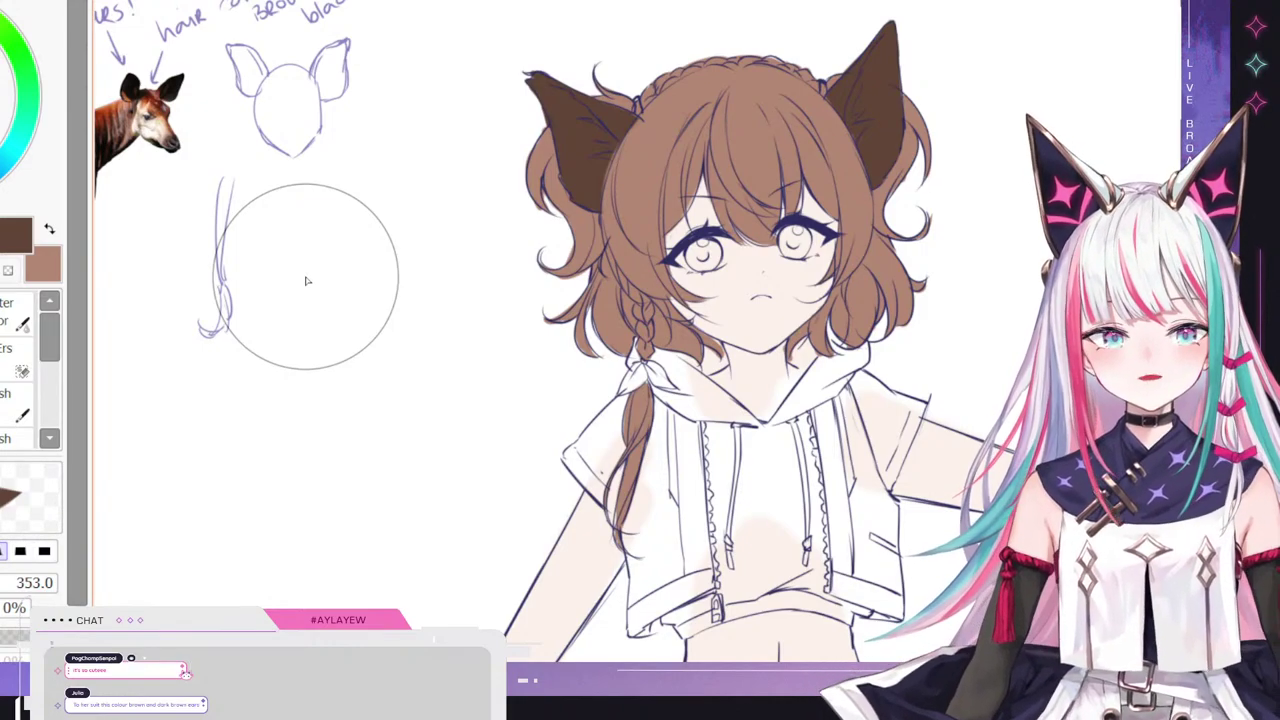
{"action": "scroll", "coordinate": [220, 195], "scroll_direction": "down", "scroll_amount": 4}
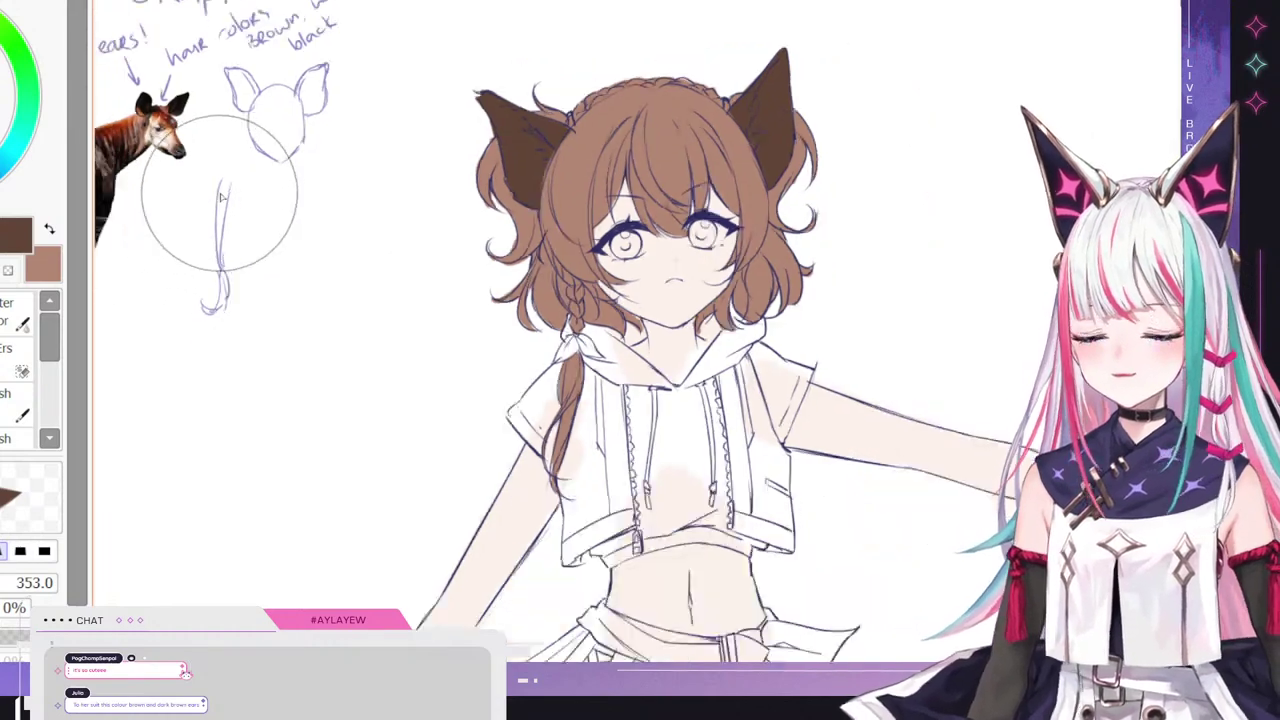
{"action": "scroll", "coordinate": [505, 76], "scroll_direction": "up", "scroll_amount": 4}
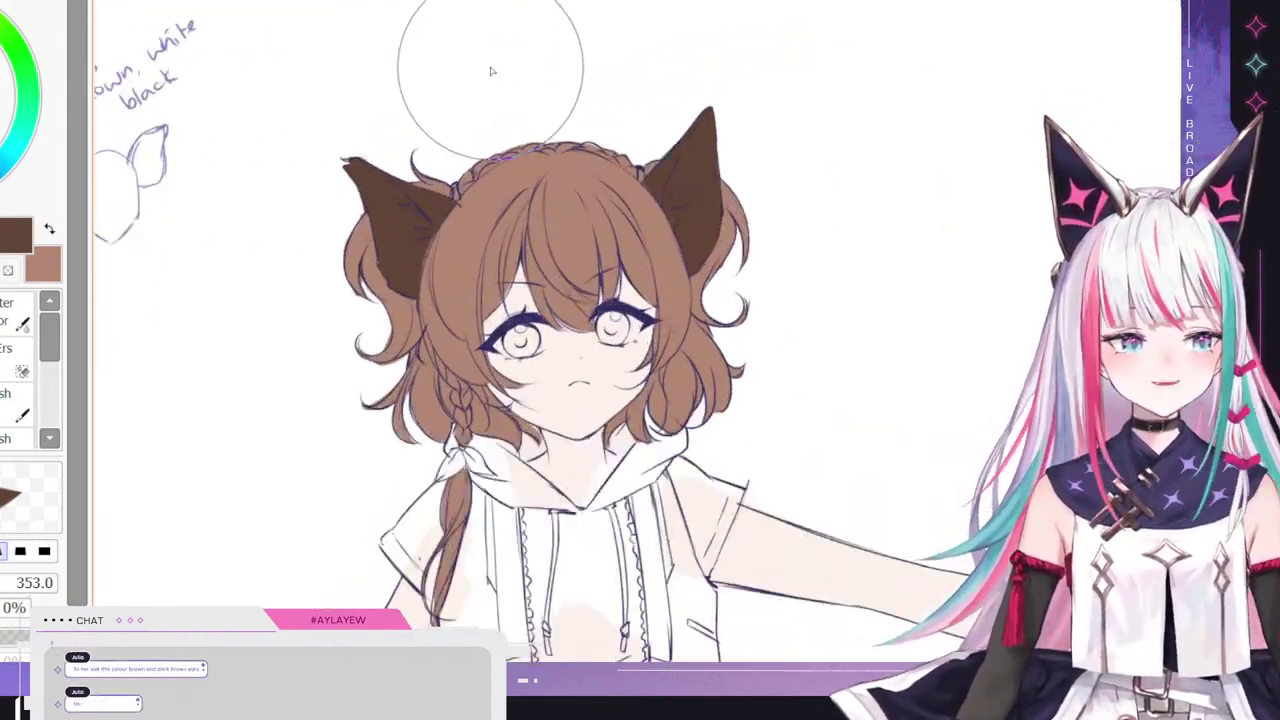
{"action": "left_click", "coordinate": [470, 241], "text": "alt"}
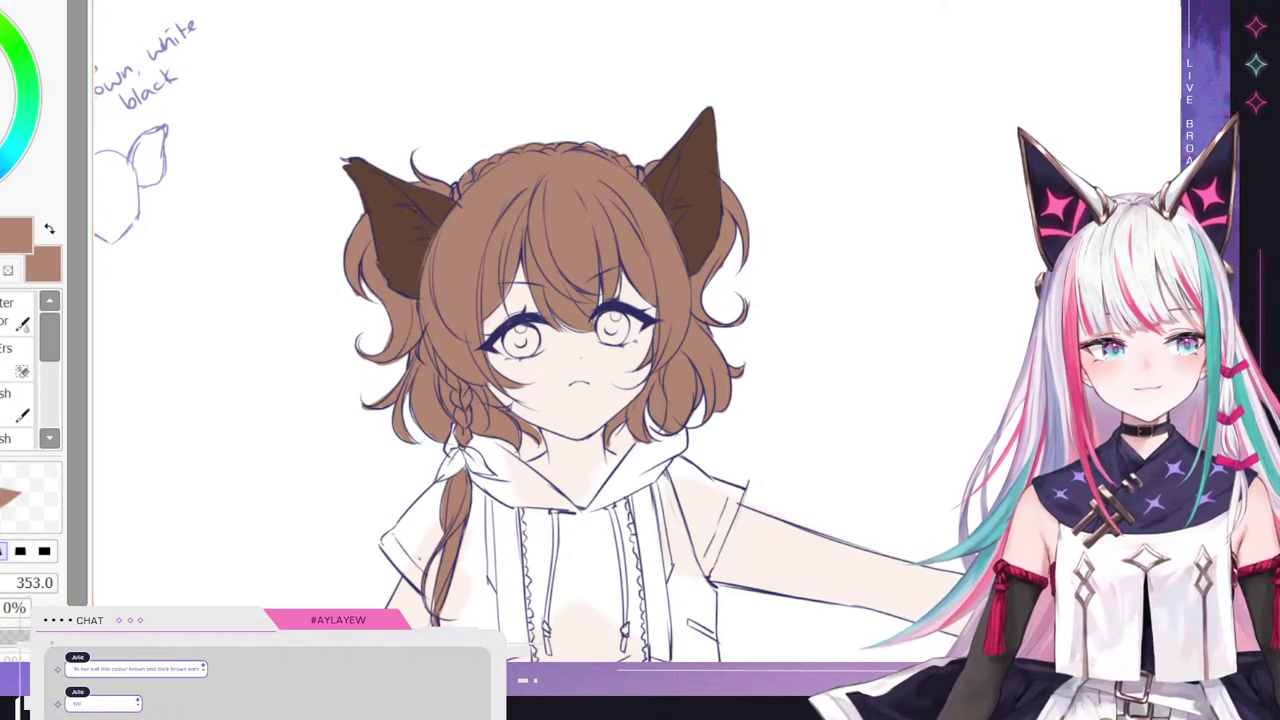
{"action": "left_click", "coordinate": [6, 302]}
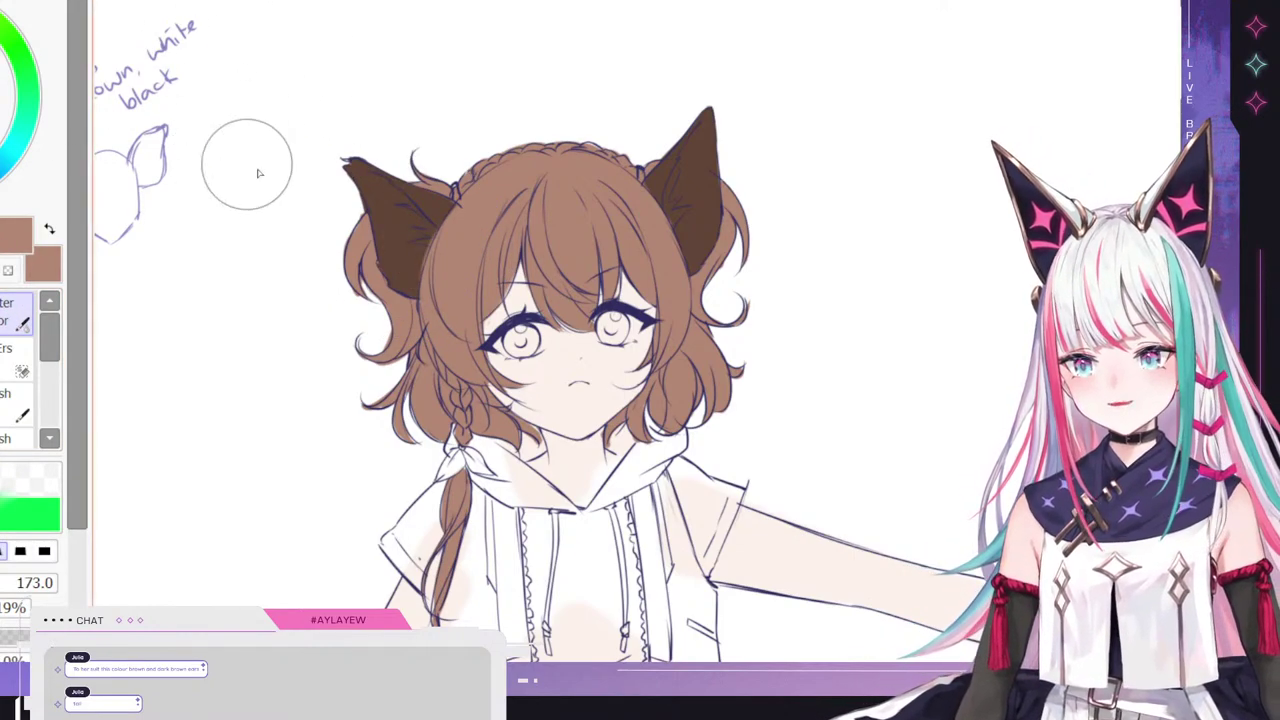
{"action": "mouse_move", "coordinate": [431, 248]}
{"action": "left_mouse_down"}
{"action": "mouse_move", "coordinate": [386, 193]}
{"action": "mouse_move", "coordinate": [435, 273]}
{"action": "mouse_move", "coordinate": [402, 259]}
{"action": "mouse_move", "coordinate": [390, 189]}
{"action": "mouse_move", "coordinate": [401, 226]}
{"action": "mouse_move", "coordinate": [417, 229]}
{"action": "mouse_move", "coordinate": [383, 181]}
{"action": "left_mouse_up"}
{"action": "mouse_move", "coordinate": [684, 240]}
{"action": "left_mouse_down"}
{"action": "mouse_move", "coordinate": [671, 242]}
{"action": "mouse_move", "coordinate": [686, 186]}
{"action": "mouse_move", "coordinate": [690, 250]}
{"action": "mouse_move", "coordinate": [656, 219]}
{"action": "mouse_move", "coordinate": [690, 205]}
{"action": "mouse_move", "coordinate": [688, 165]}
{"action": "left_mouse_up"}
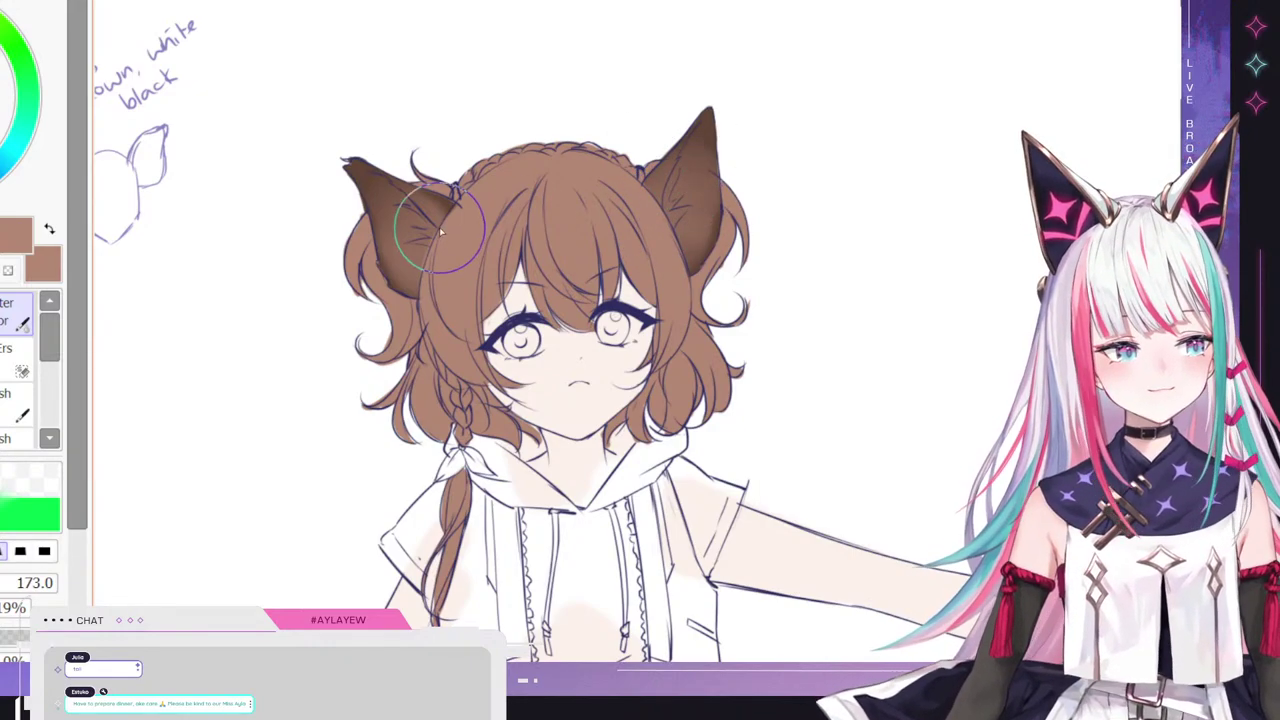
- Erase the soft lighter shading from the folded inner edges of both ears with the eraser at size 53
{"action": "left_click", "coordinate": [8, 310]}
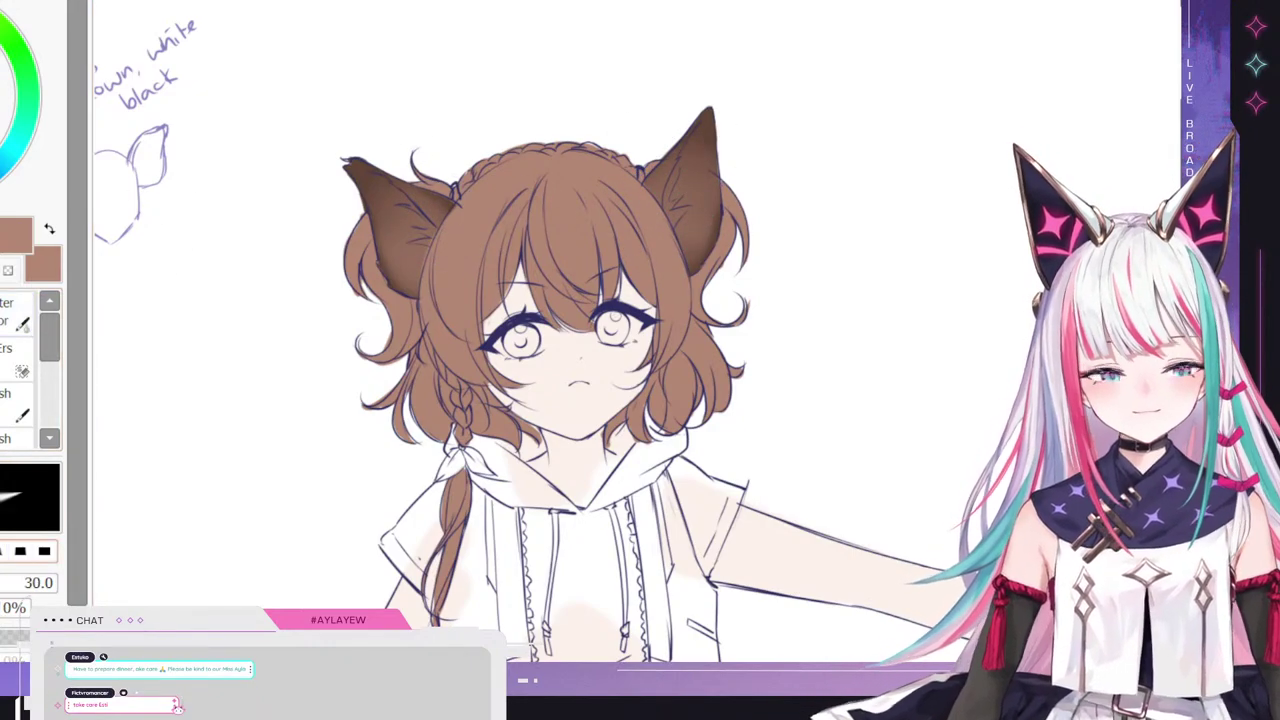
{"action": "left_click_drag", "start_coordinate": [637, 345], "coordinate": [660, 345], "text": "ctrl+alt"}
{"action": "mouse_move", "coordinate": [393, 190]}
{"action": "left_mouse_down"}
{"action": "mouse_move", "coordinate": [438, 229]}
{"action": "mouse_move", "coordinate": [428, 218]}
{"action": "left_mouse_up"}
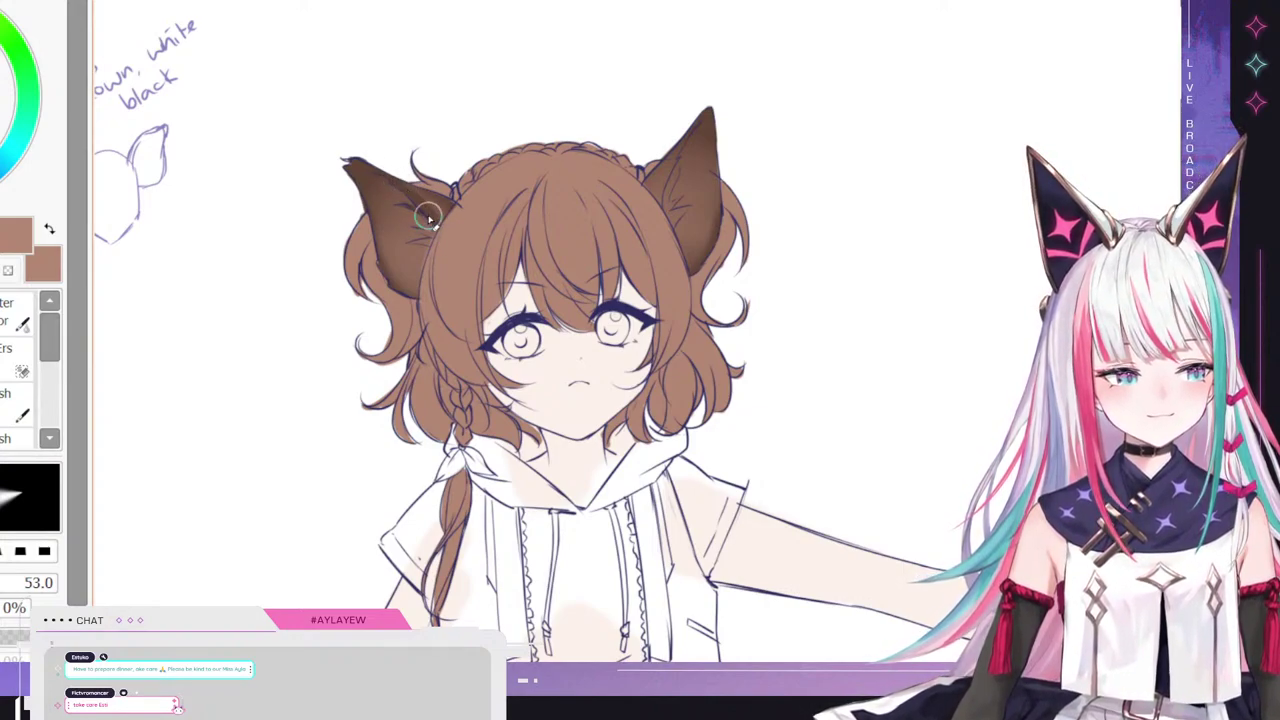
{"action": "mouse_move", "coordinate": [669, 142]}
{"action": "left_mouse_down"}
{"action": "mouse_move", "coordinate": [656, 210]}
{"action": "mouse_move", "coordinate": [697, 129]}
{"action": "mouse_move", "coordinate": [660, 207]}
{"action": "mouse_move", "coordinate": [668, 158]}
{"action": "left_mouse_up"}
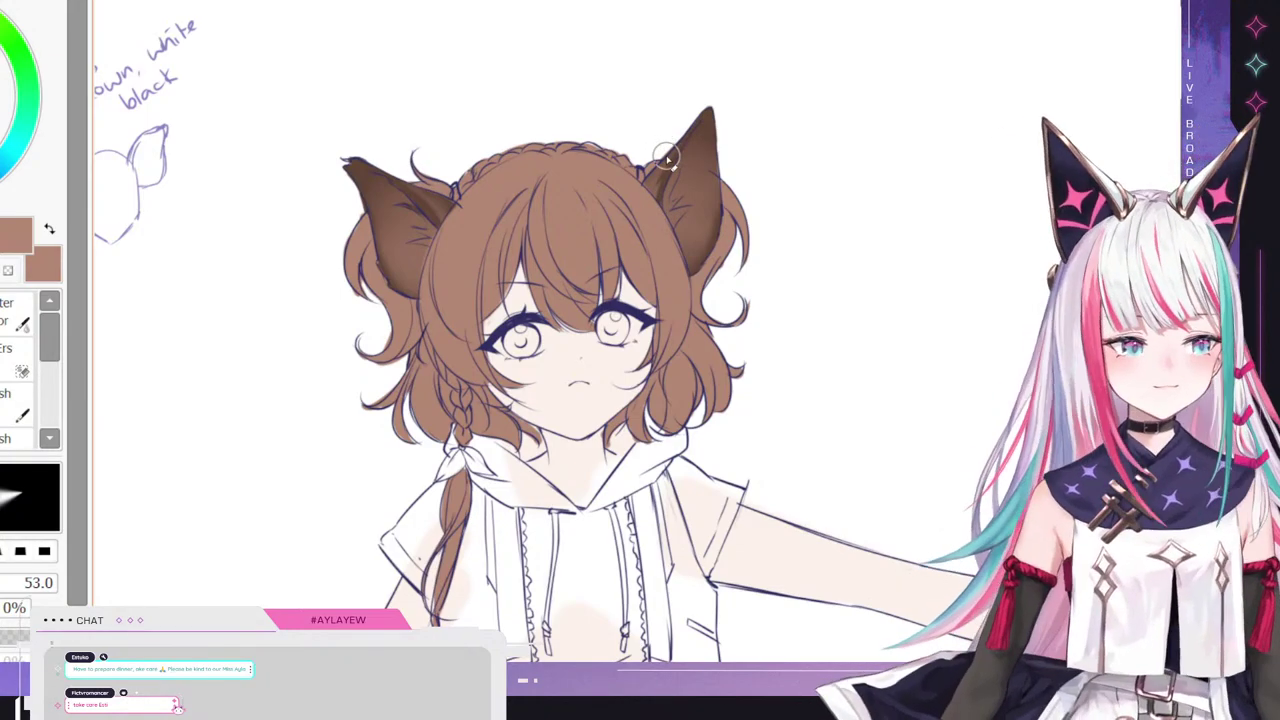
{"action": "scroll", "coordinate": [668, 158], "scroll_direction": "down", "scroll_amount": 5}
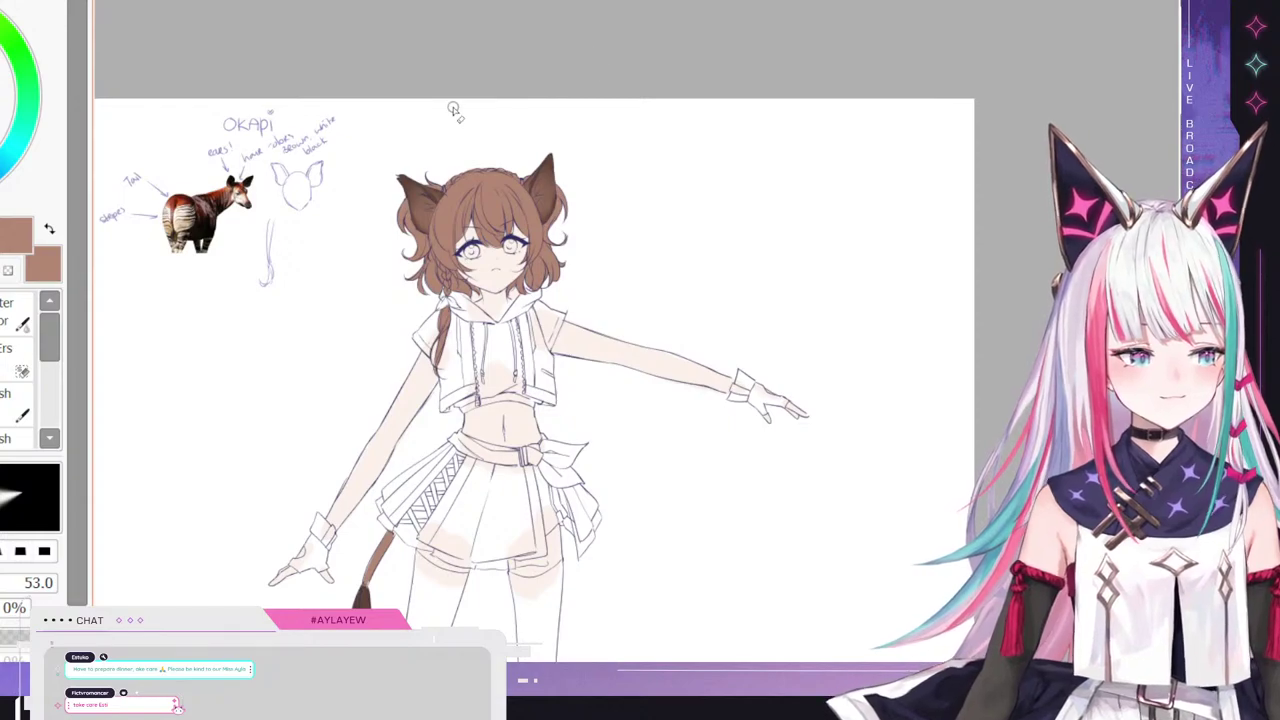
- Pick a saturated reddish brown and softly shade the crown and upper bangs of the hair with the brush at size 353
{"action": "scroll", "coordinate": [457, 110], "scroll_direction": "down", "scroll_amount": 1}
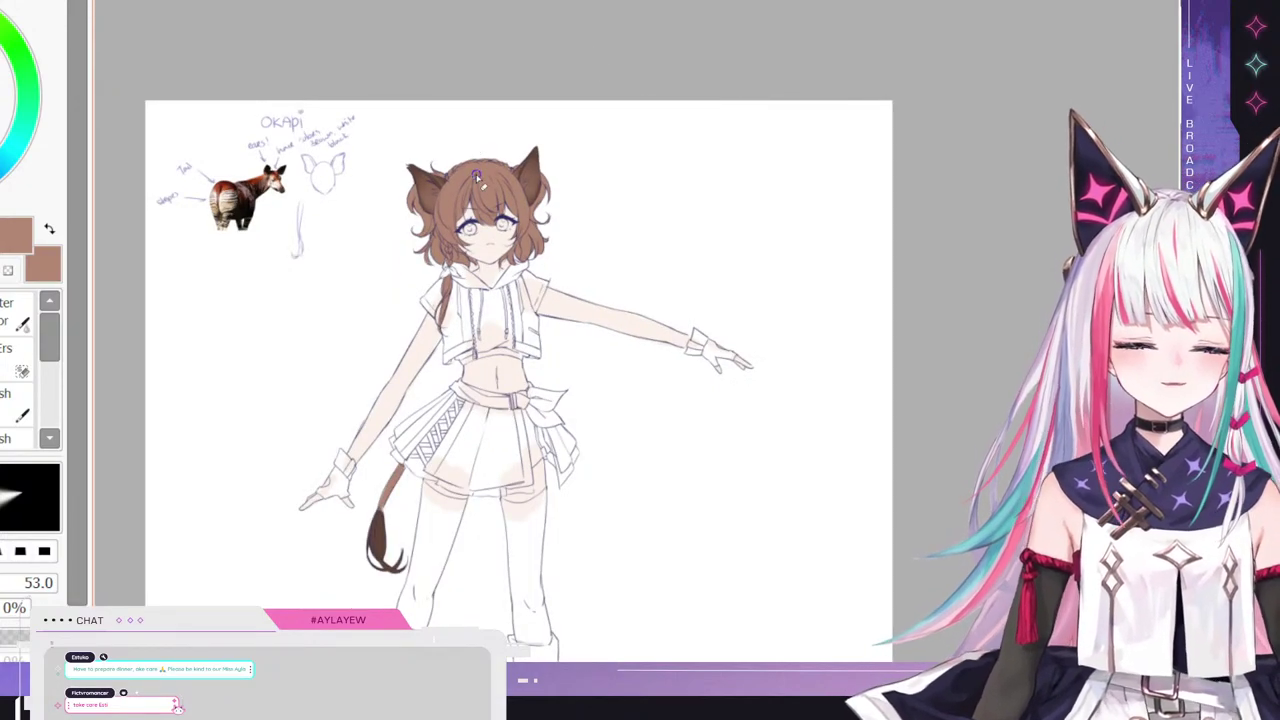
{"action": "scroll", "coordinate": [488, 130], "scroll_direction": "up", "scroll_amount": 1}
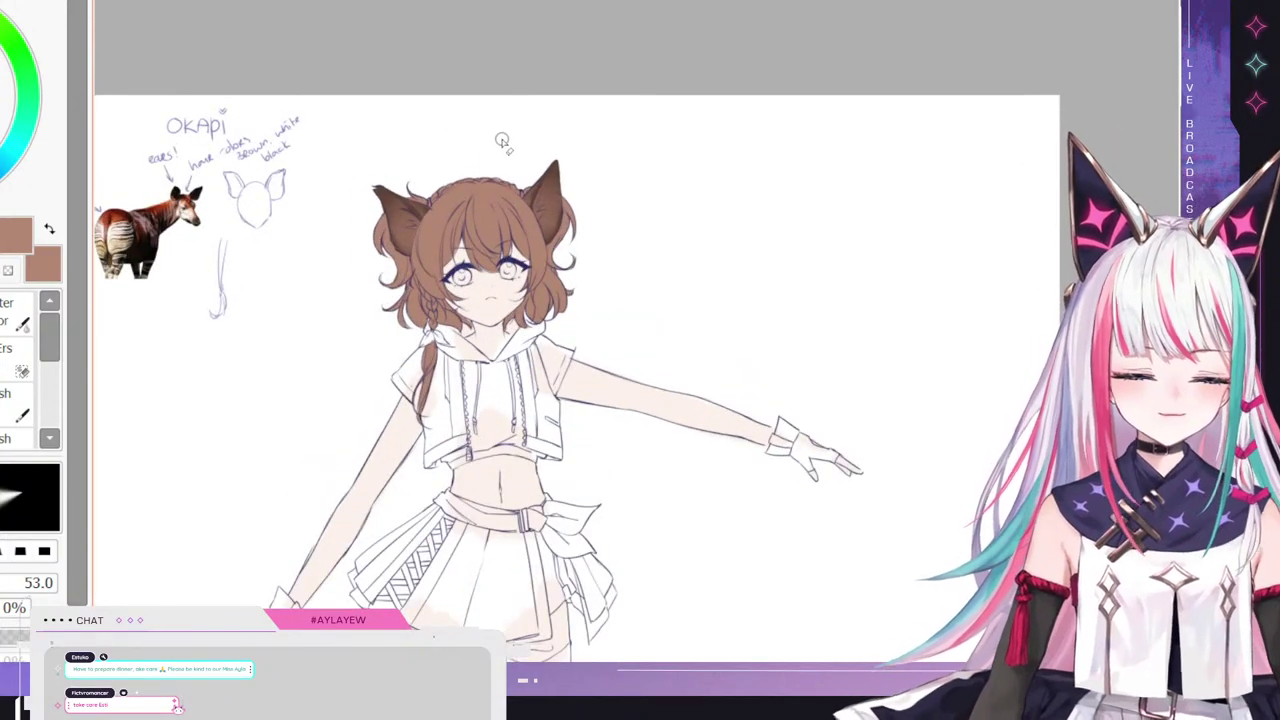
{"action": "scroll", "coordinate": [490, 153], "scroll_direction": "down", "scroll_amount": 1}
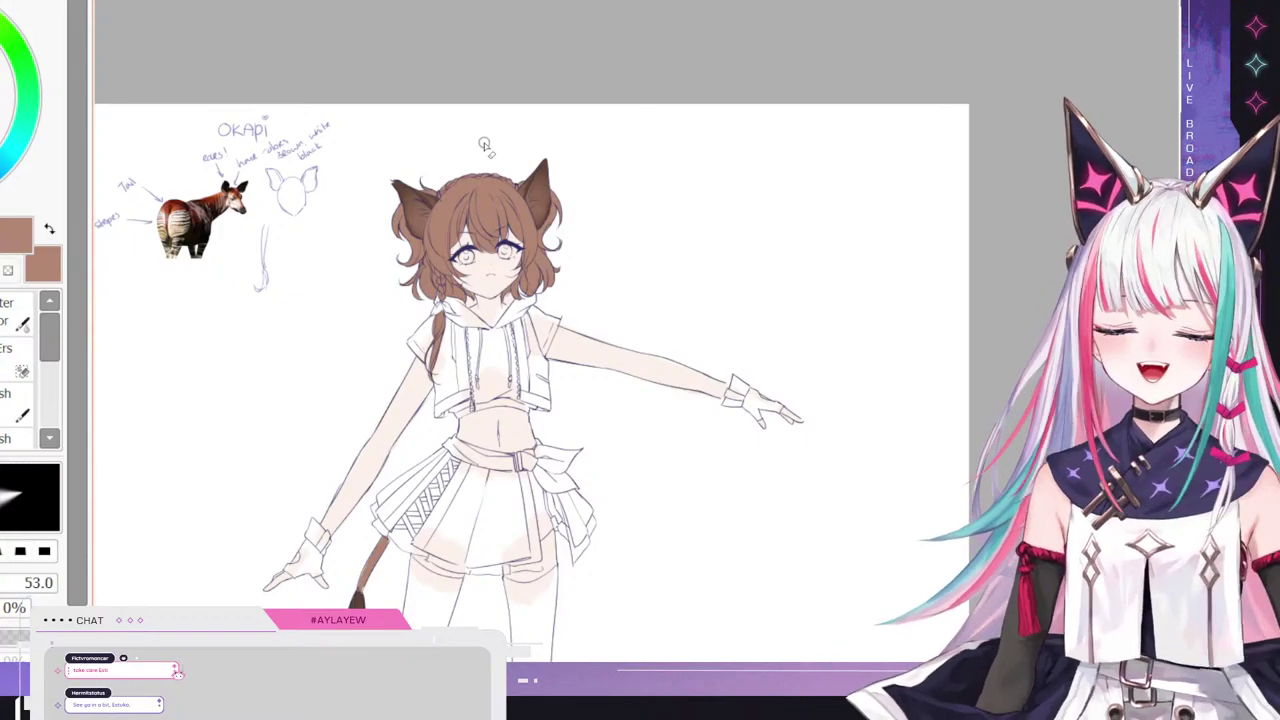
{"action": "scroll", "coordinate": [484, 146], "scroll_direction": "up", "scroll_amount": 2}
{"action": "scroll", "coordinate": [569, 191], "scroll_direction": "up", "scroll_amount": 1}
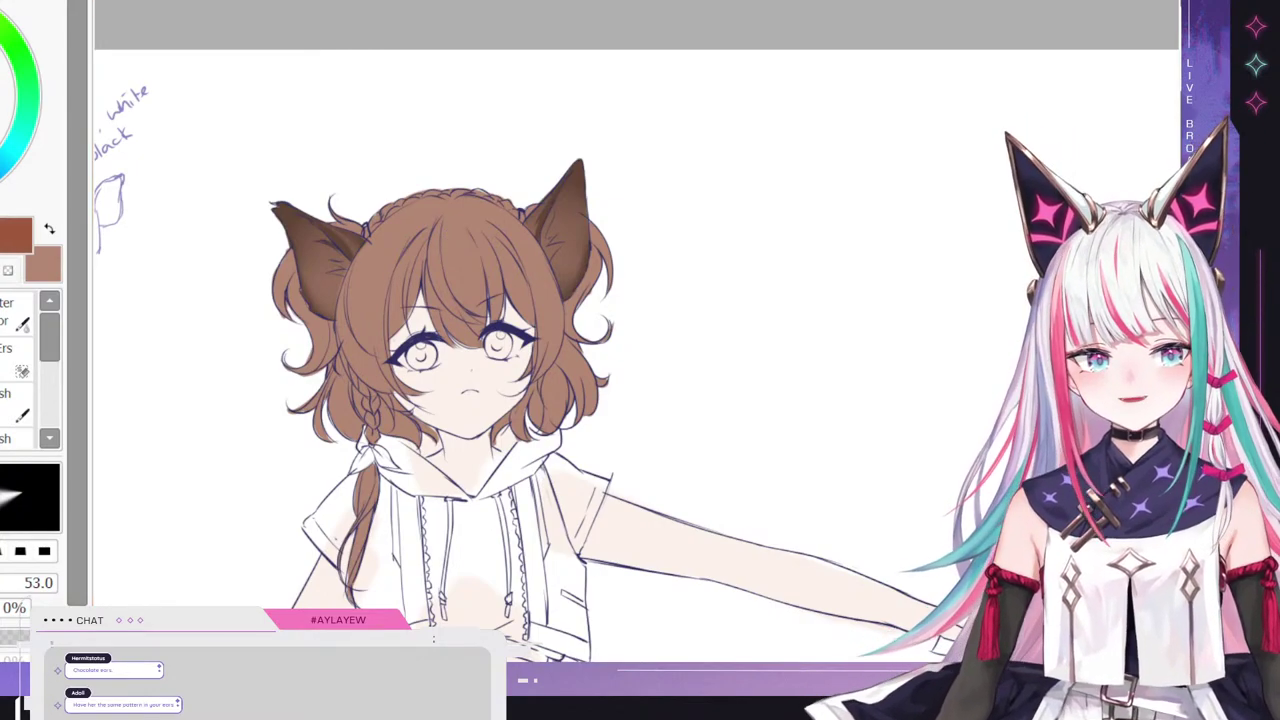
{"action": "left_click", "coordinate": [17, 315]}
{"action": "left_click_drag", "start_coordinate": [637, 345], "coordinate": [677, 345]}
{"action": "mouse_move", "coordinate": [476, 160]}
{"action": "left_mouse_down"}
{"action": "mouse_move", "coordinate": [473, 201]}
{"action": "mouse_move", "coordinate": [453, 203]}
{"action": "mouse_move", "coordinate": [467, 165]}
{"action": "mouse_move", "coordinate": [477, 185]}
{"action": "mouse_move", "coordinate": [463, 217]}
{"action": "mouse_move", "coordinate": [420, 211]}
{"action": "mouse_move", "coordinate": [391, 227]}
{"action": "mouse_move", "coordinate": [423, 222]}
{"action": "mouse_move", "coordinate": [378, 297]}
{"action": "mouse_move", "coordinate": [448, 237]}
{"action": "mouse_move", "coordinate": [485, 234]}
{"action": "mouse_move", "coordinate": [494, 253]}
{"action": "mouse_move", "coordinate": [519, 199]}
{"action": "mouse_move", "coordinate": [533, 237]}
{"action": "mouse_move", "coordinate": [489, 175]}
{"action": "mouse_move", "coordinate": [528, 207]}
{"action": "mouse_move", "coordinate": [444, 129]}
{"action": "mouse_move", "coordinate": [396, 181]}
{"action": "mouse_move", "coordinate": [394, 217]}
{"action": "mouse_move", "coordinate": [398, 198]}
{"action": "mouse_move", "coordinate": [340, 290]}
{"action": "mouse_move", "coordinate": [374, 216]}
{"action": "mouse_move", "coordinate": [470, 222]}
{"action": "left_mouse_up"}
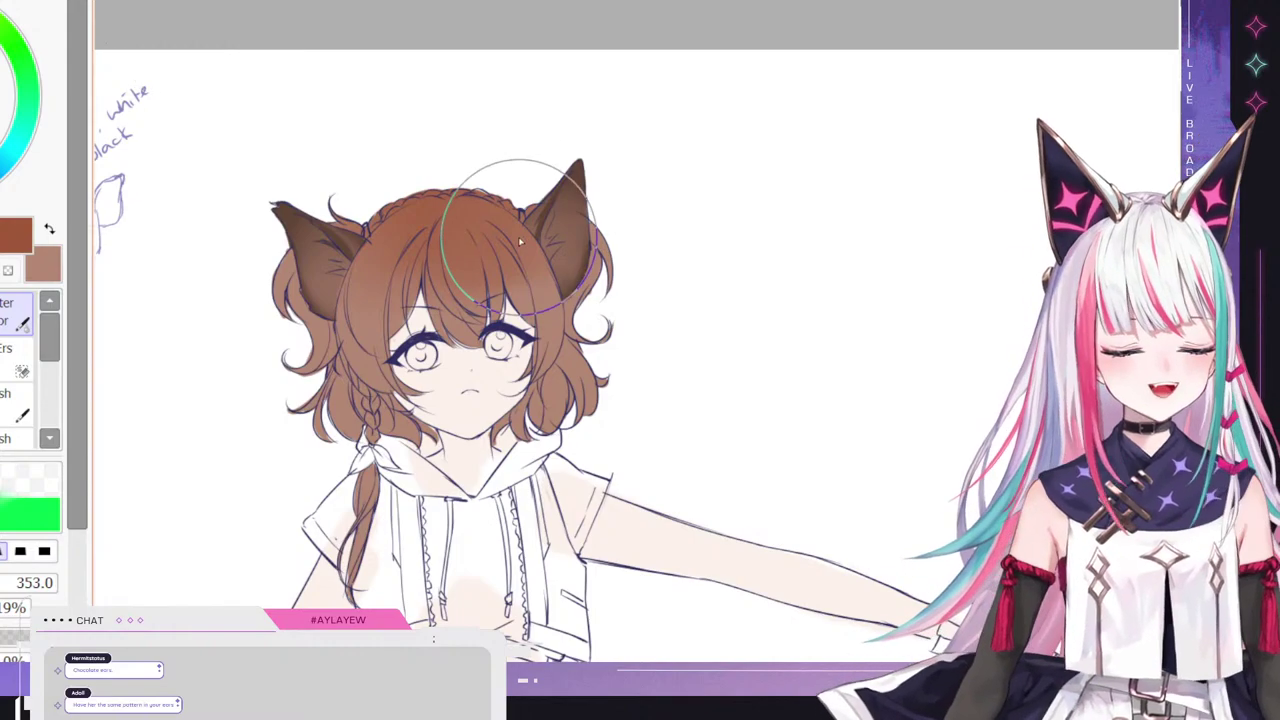
- Choose a pale off-white, set the brush size to 45 and paint a tapered streak down the side bangs beside the folded ear
{"action": "key", "text": "n"}
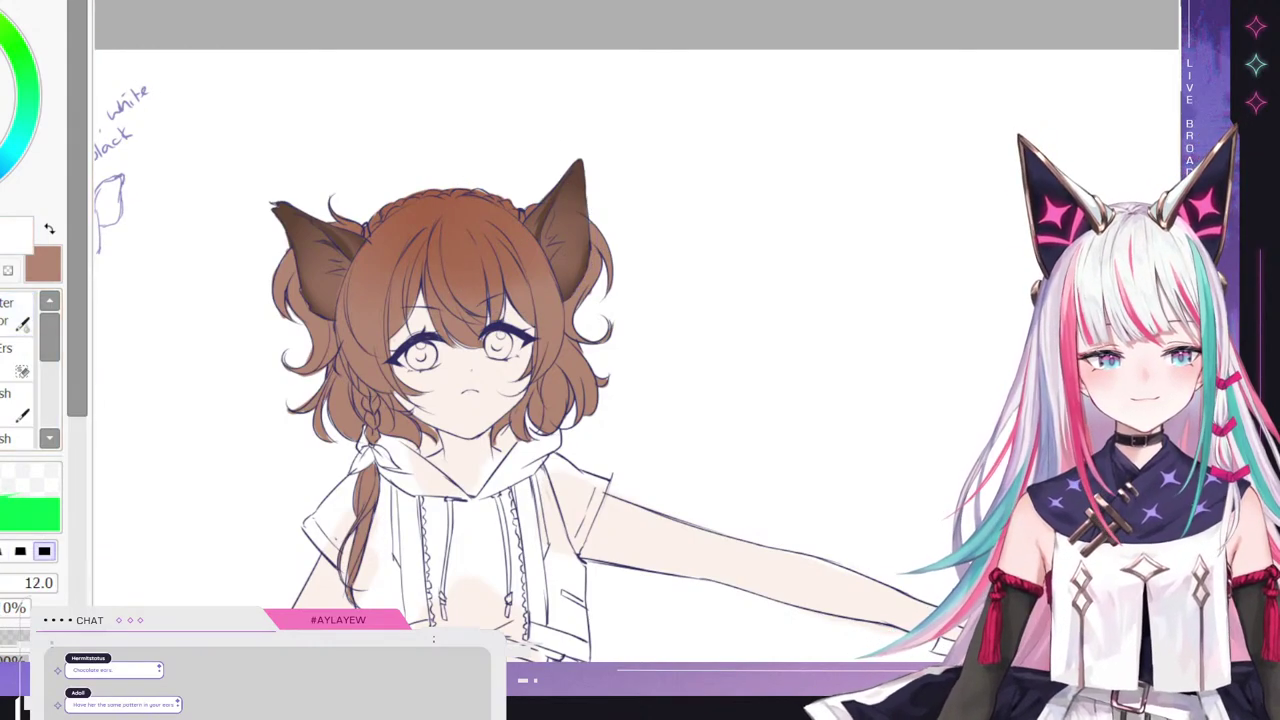
{"action": "left_click_drag", "start_coordinate": [470, 350], "coordinate": [579, 350]}
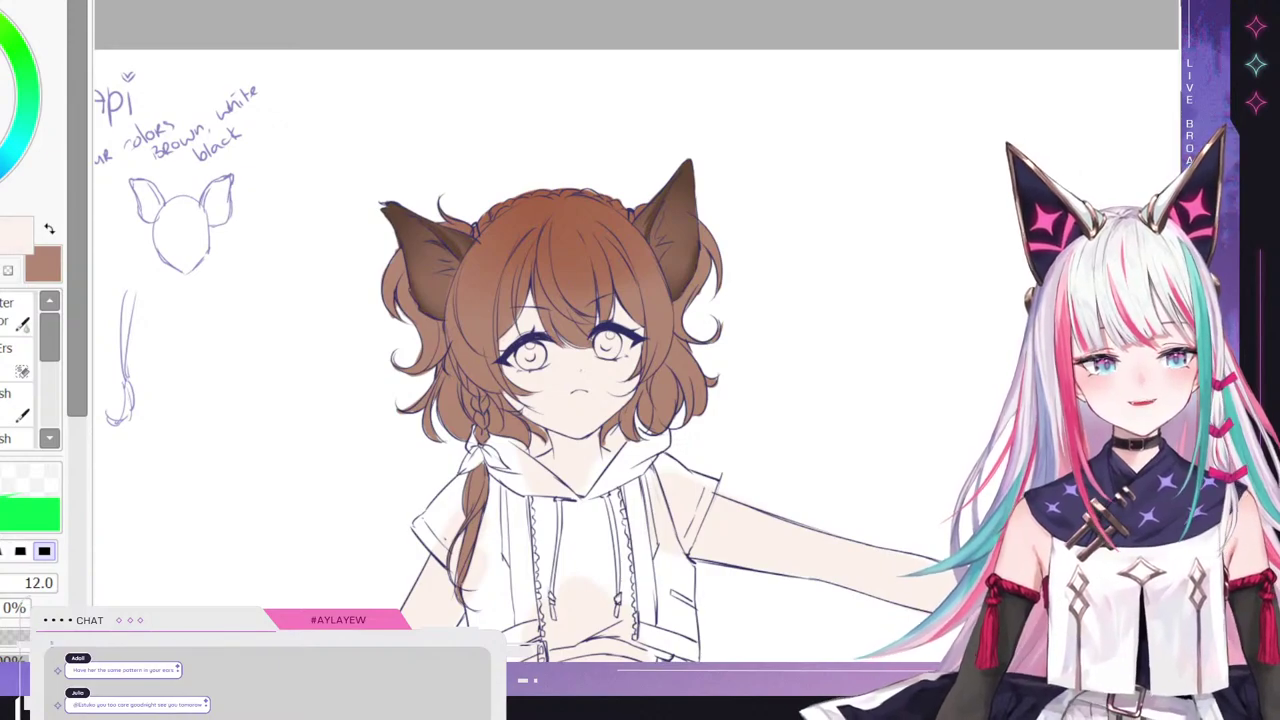
{"action": "left_click_drag", "start_coordinate": [12, 583], "coordinate": [31, 583]}
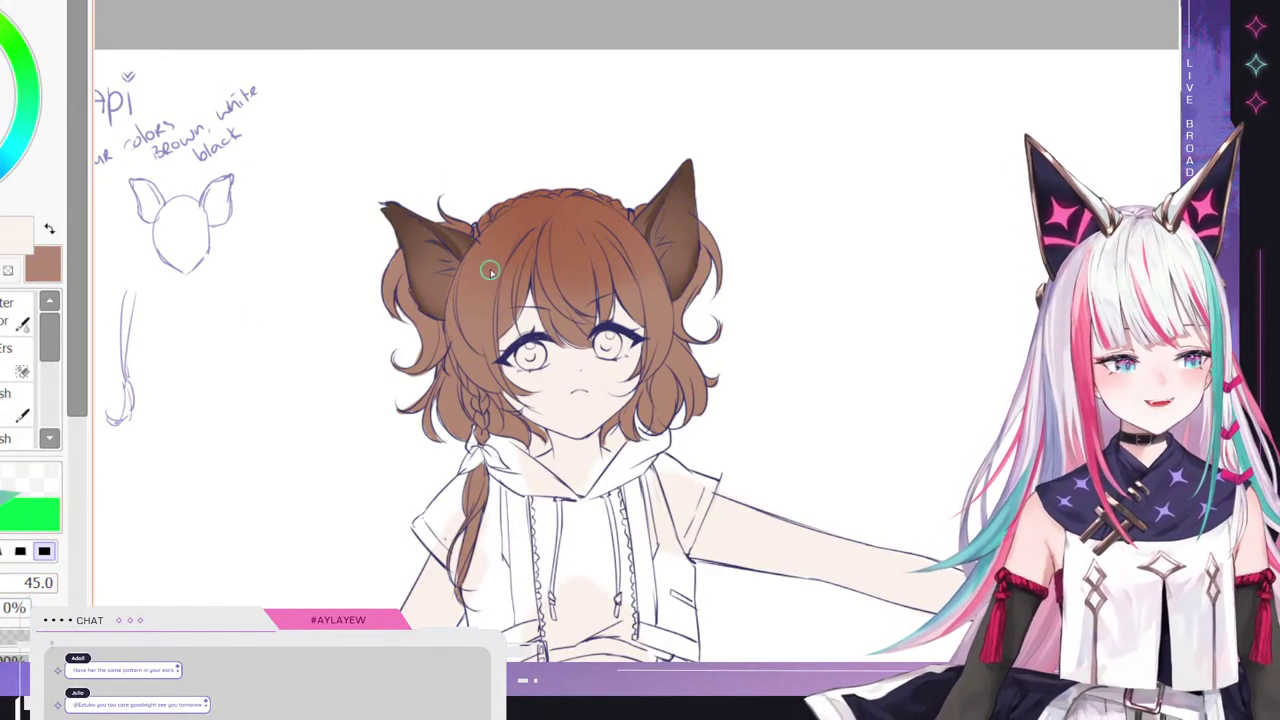
{"action": "left_click_drag", "start_coordinate": [490, 271], "coordinate": [489, 360]}
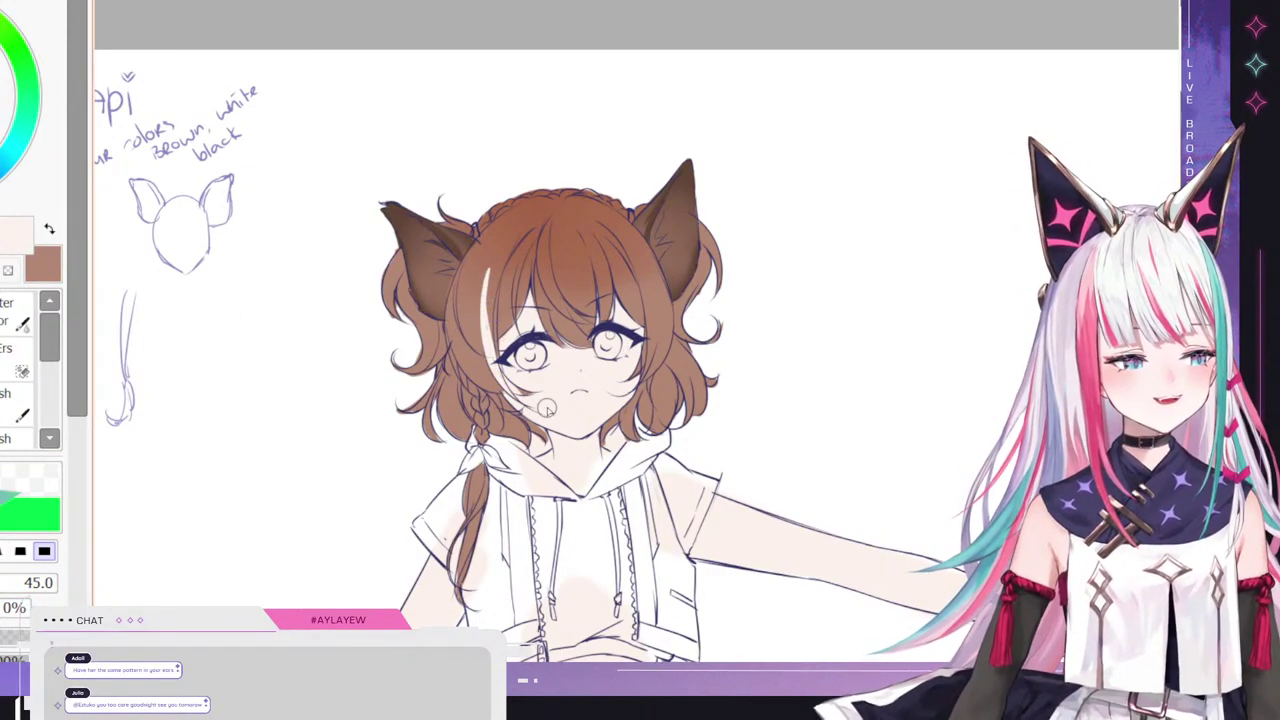
{"action": "left_click_drag", "start_coordinate": [459, 270], "coordinate": [489, 375]}
{"action": "key", "text": "ctrl+z"}
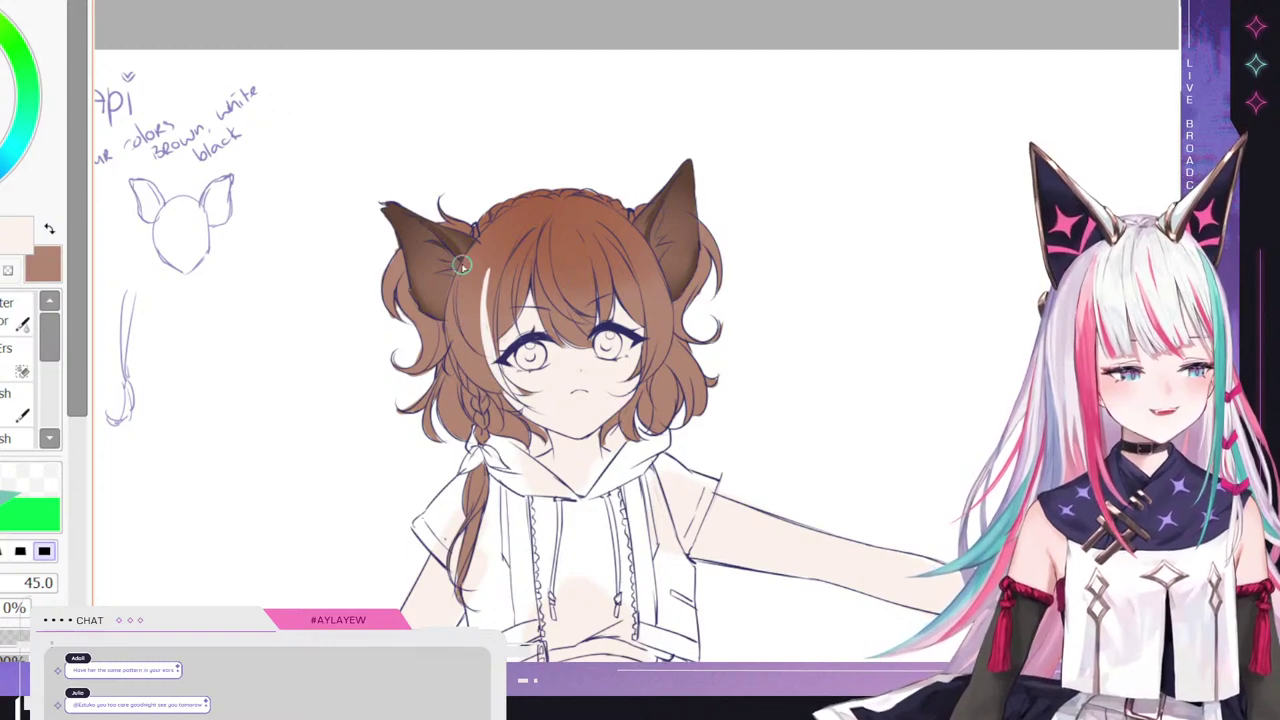
- Add more tapered off-white streaks along the outer side bangs next to the folded ear, undoing the strokes that miss
{"action": "left_click_drag", "start_coordinate": [461, 263], "coordinate": [469, 340]}
{"action": "mouse_move", "coordinate": [450, 295]}
{"action": "left_mouse_down"}
{"action": "mouse_move", "coordinate": [500, 384]}
{"action": "mouse_move", "coordinate": [490, 372]}
{"action": "left_mouse_up"}
{"action": "key", "text": "ctrl+z"}
{"action": "key", "text": "ctrl+z"}
{"action": "mouse_move", "coordinate": [455, 298]}
{"action": "left_mouse_down"}
{"action": "mouse_move", "coordinate": [498, 374]}
{"action": "mouse_move", "coordinate": [496, 354]}
{"action": "left_mouse_up"}
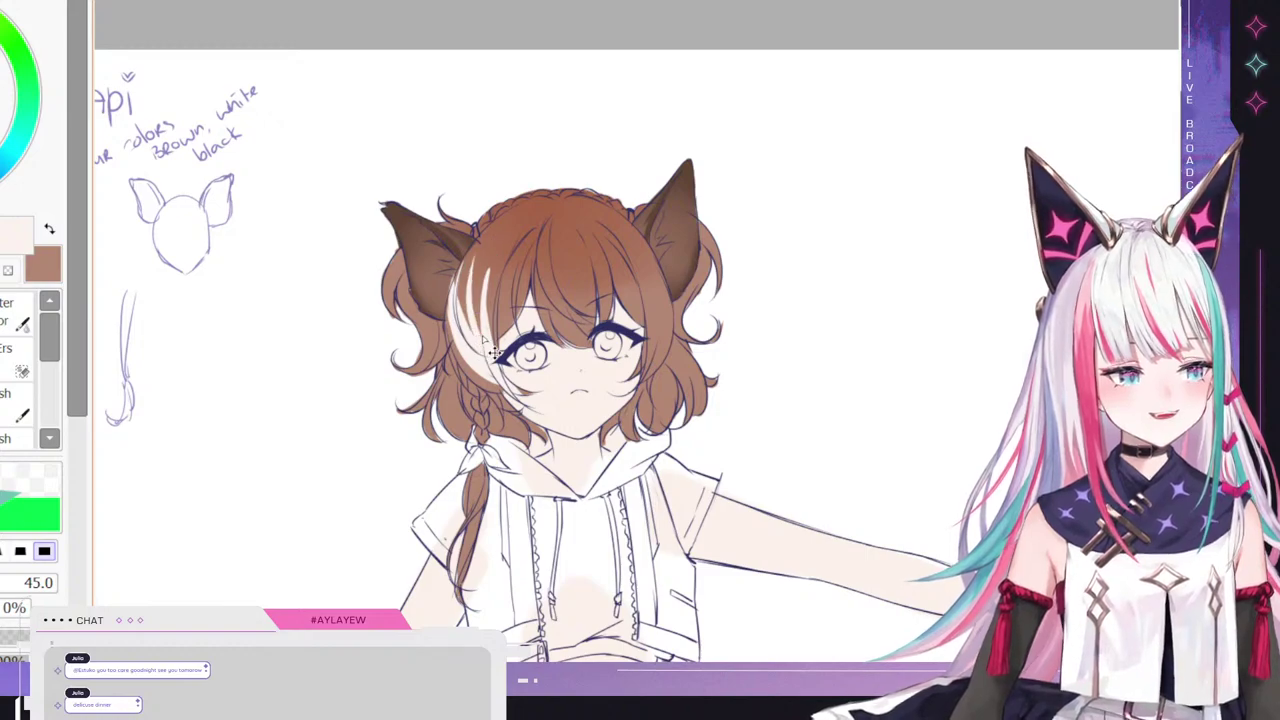
{"action": "key", "text": "ctrl+z"}
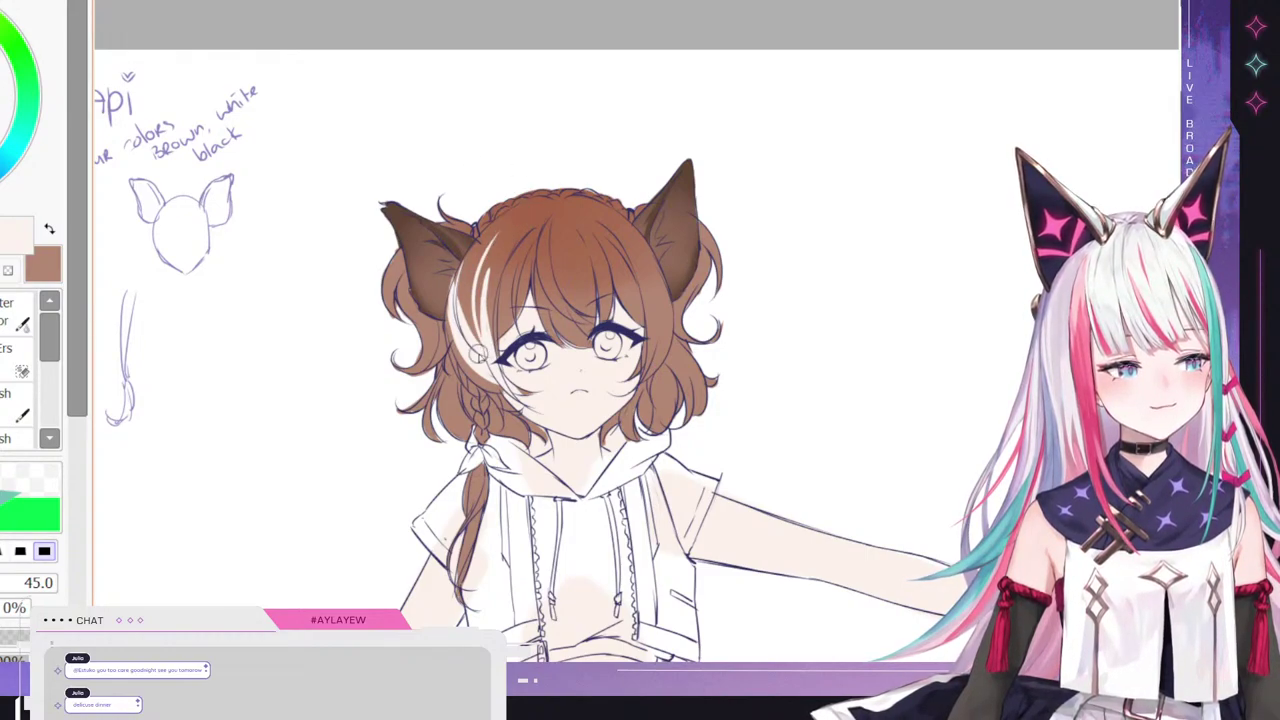
- Shape the side streaks with the eraser at size 53, and paint off-white streaks in the centre and opposite bangs at size 45
{"action": "key", "text": "e"}
{"action": "left_click_drag", "start_coordinate": [461, 326], "coordinate": [501, 376]}
{"action": "key", "text": "ctrl+z"}
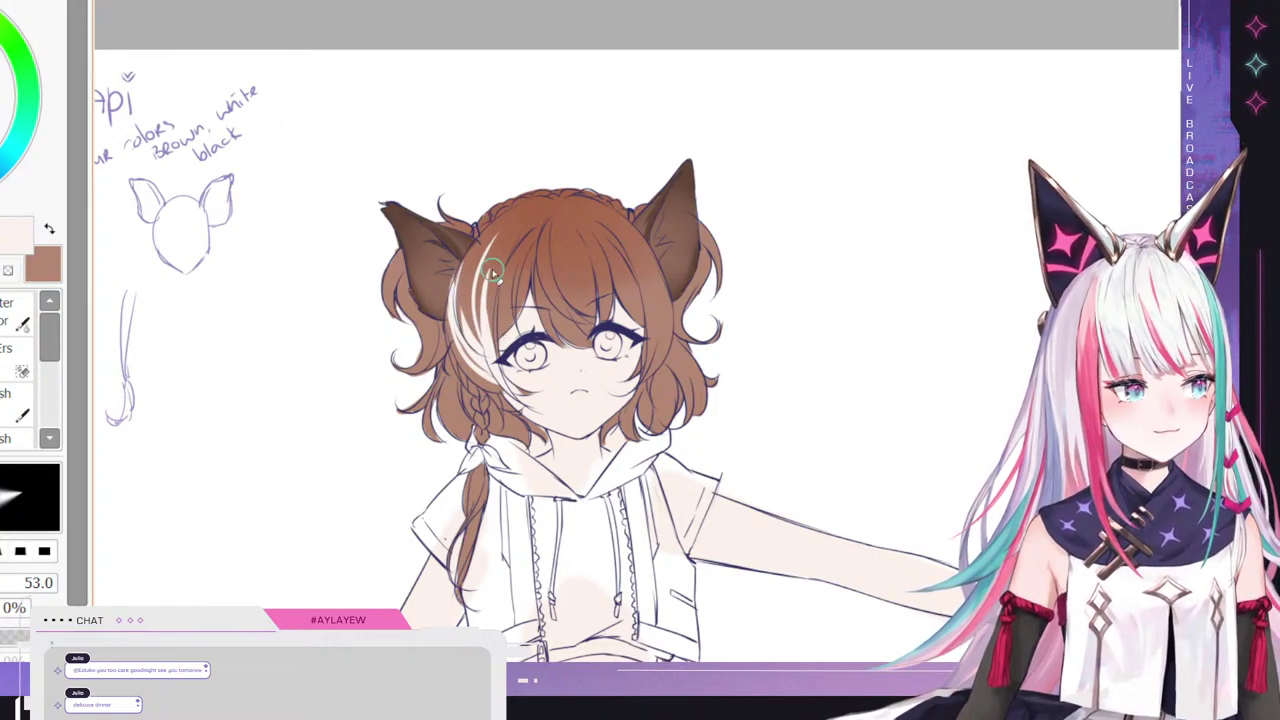
{"action": "mouse_move", "coordinate": [495, 272]}
{"action": "left_mouse_down"}
{"action": "mouse_move", "coordinate": [488, 328]}
{"action": "mouse_move", "coordinate": [482, 290]}
{"action": "mouse_move", "coordinate": [501, 387]}
{"action": "left_mouse_up"}
{"action": "key", "text": "e"}
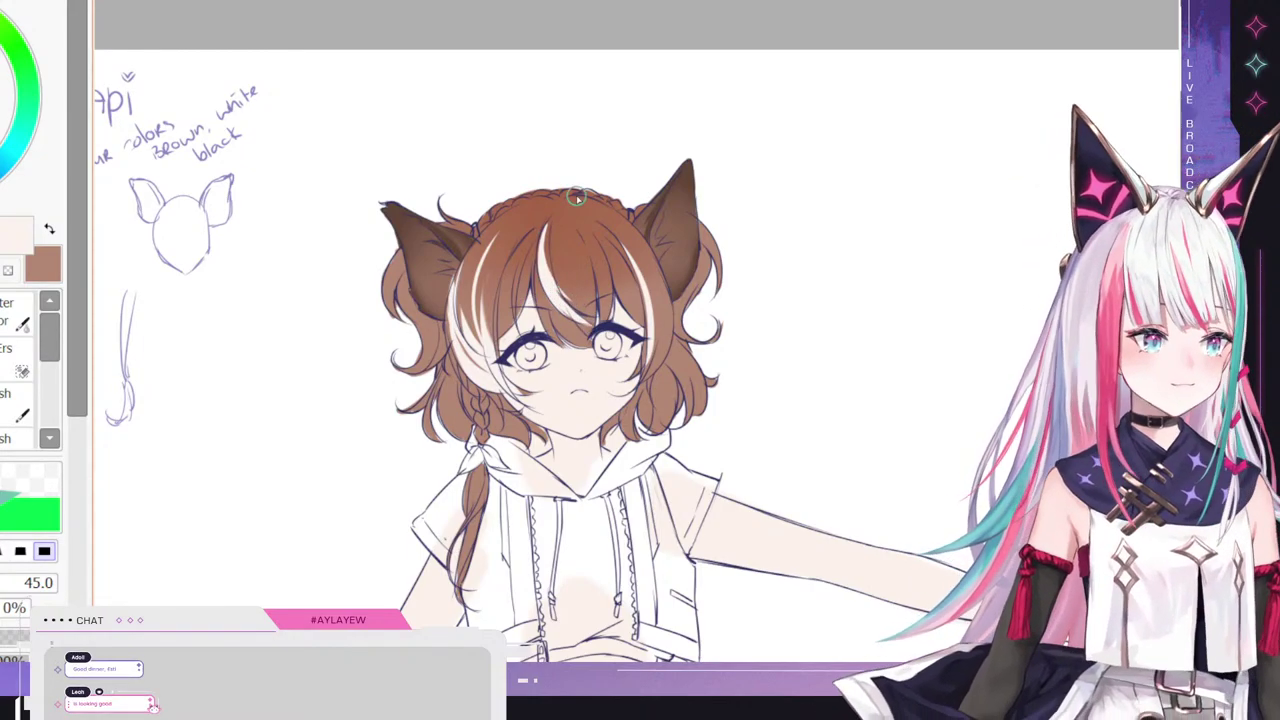
- Fill out the off-white streaks in the side lock below the upright ear and refine their tips with the eraser at size 53
{"action": "left_click_drag", "start_coordinate": [570, 300], "coordinate": [780, 300]}
{"action": "scroll", "coordinate": [522, 366], "scroll_direction": "right", "scroll_amount": 5}
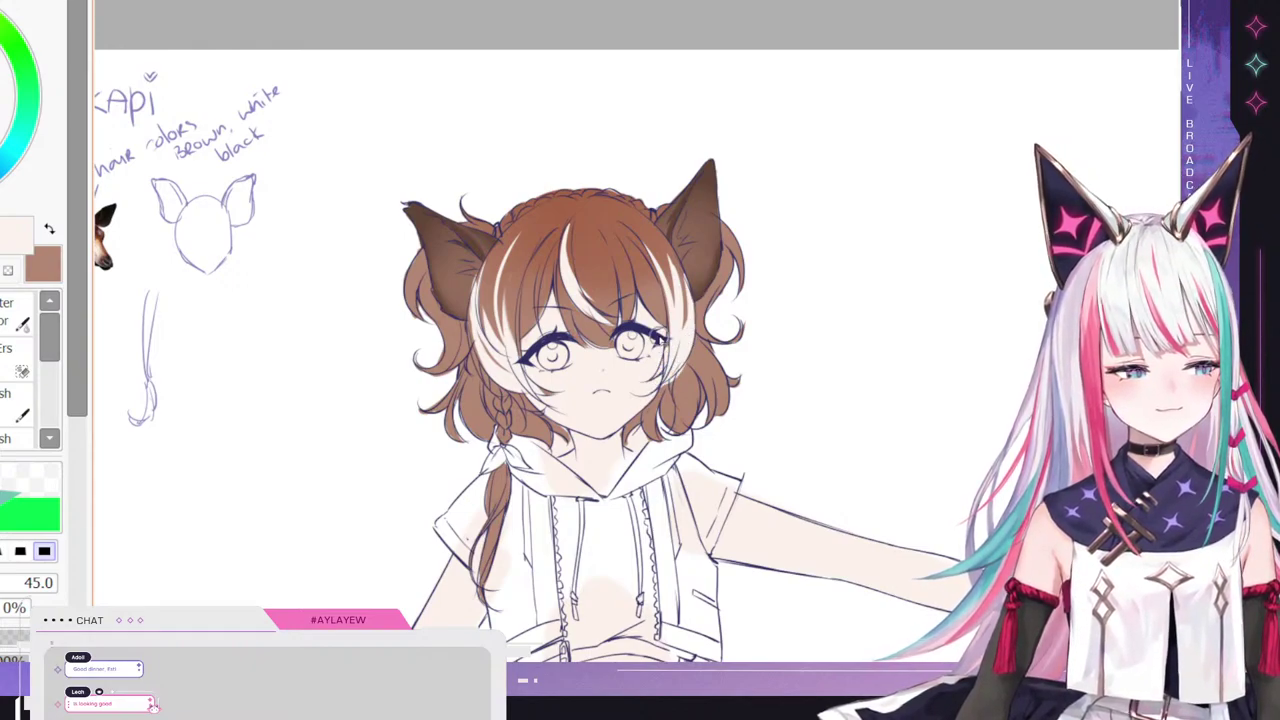
{"action": "left_click_drag", "start_coordinate": [658, 338], "coordinate": [906, 338]}
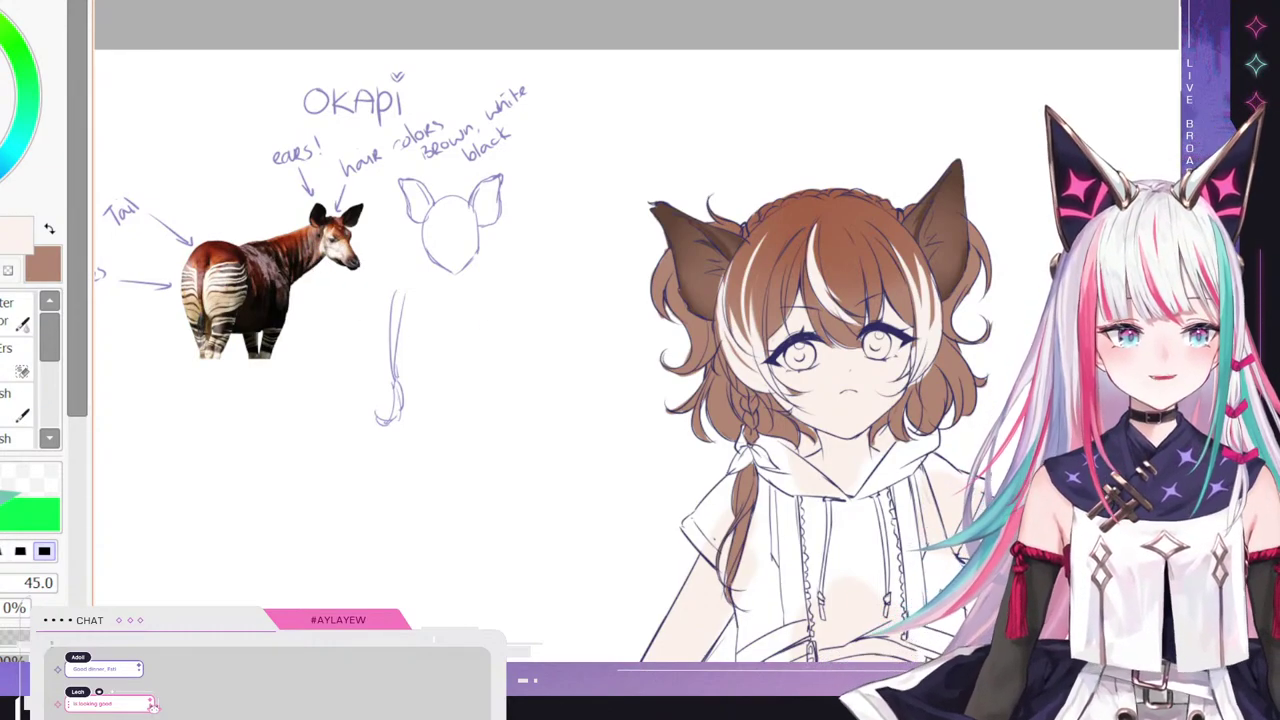
{"action": "left_click_drag", "start_coordinate": [1191, 661], "coordinate": [839, 661]}
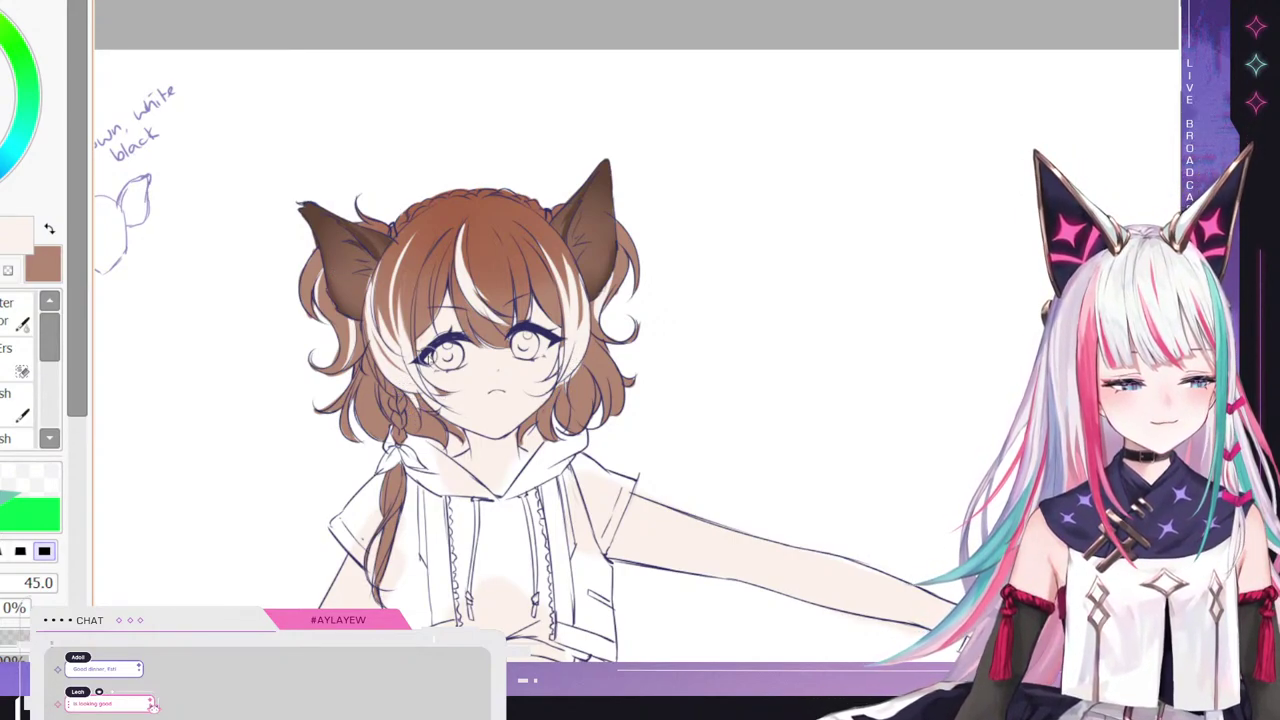
{"action": "key", "text": "e"}
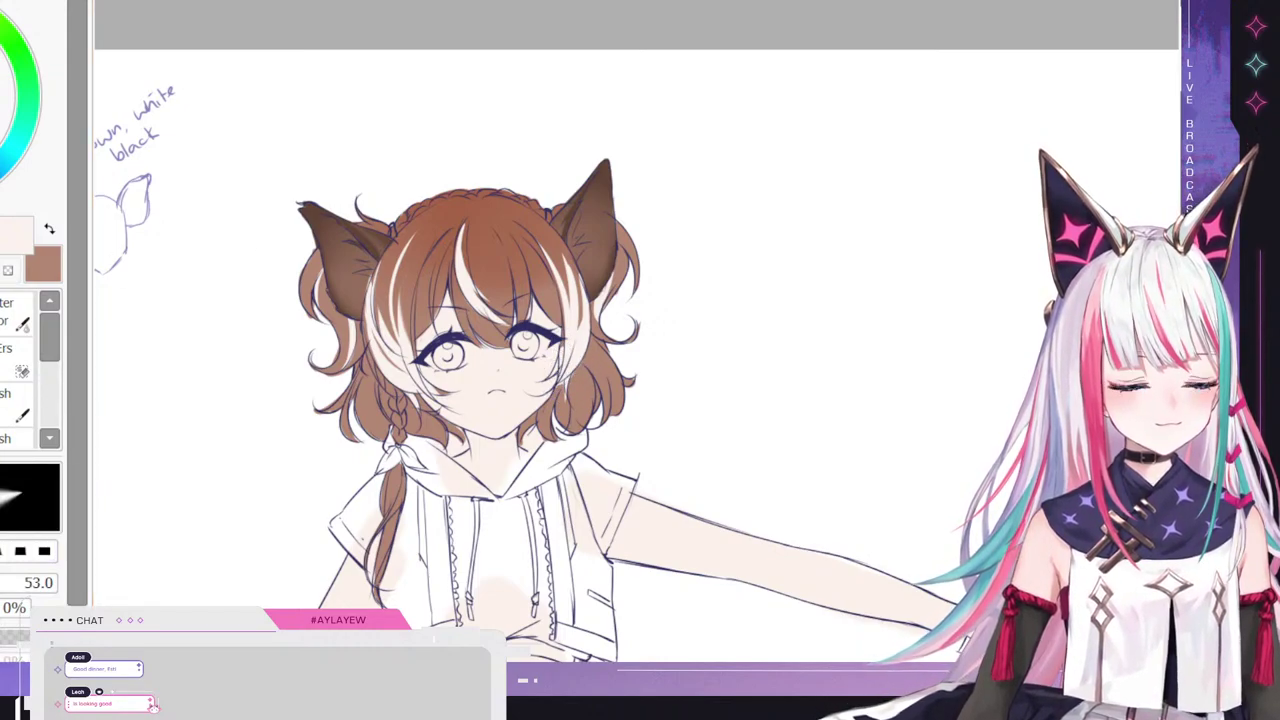
- Erase the white streak running through the middle of the character's bangs
{"action": "key", "text": "bracketleft"}
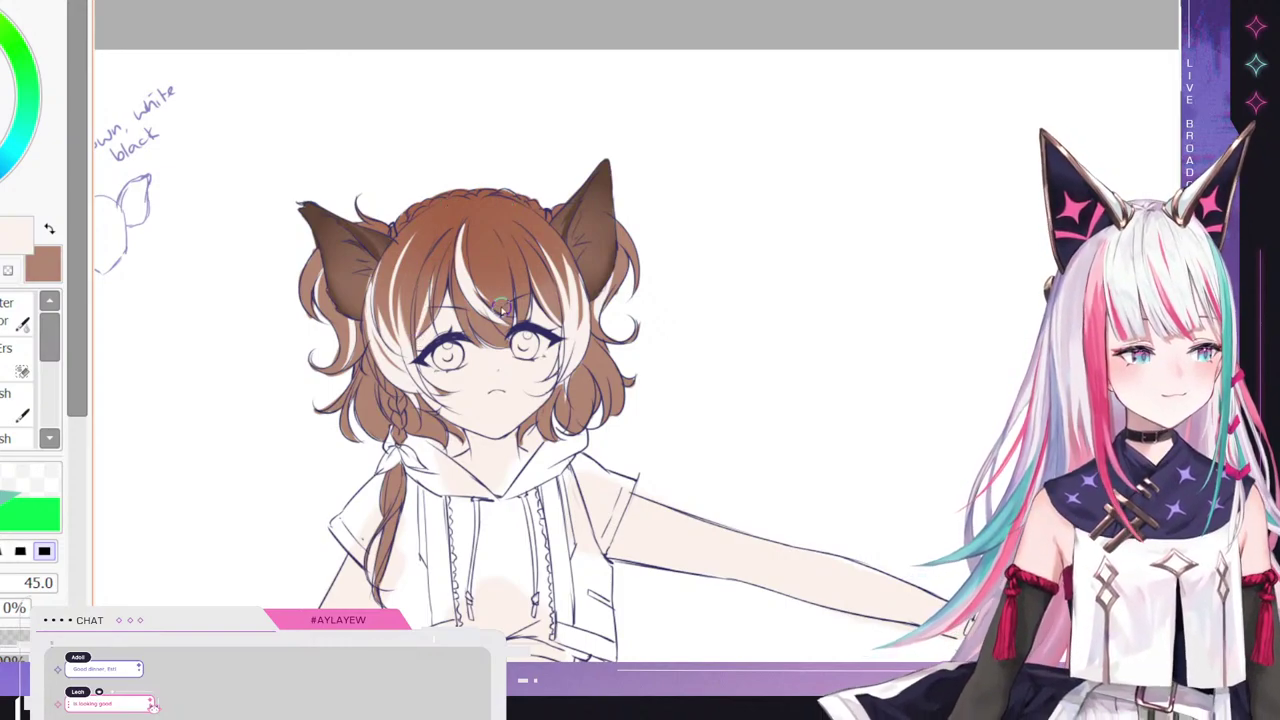
{"action": "key", "text": "e"}
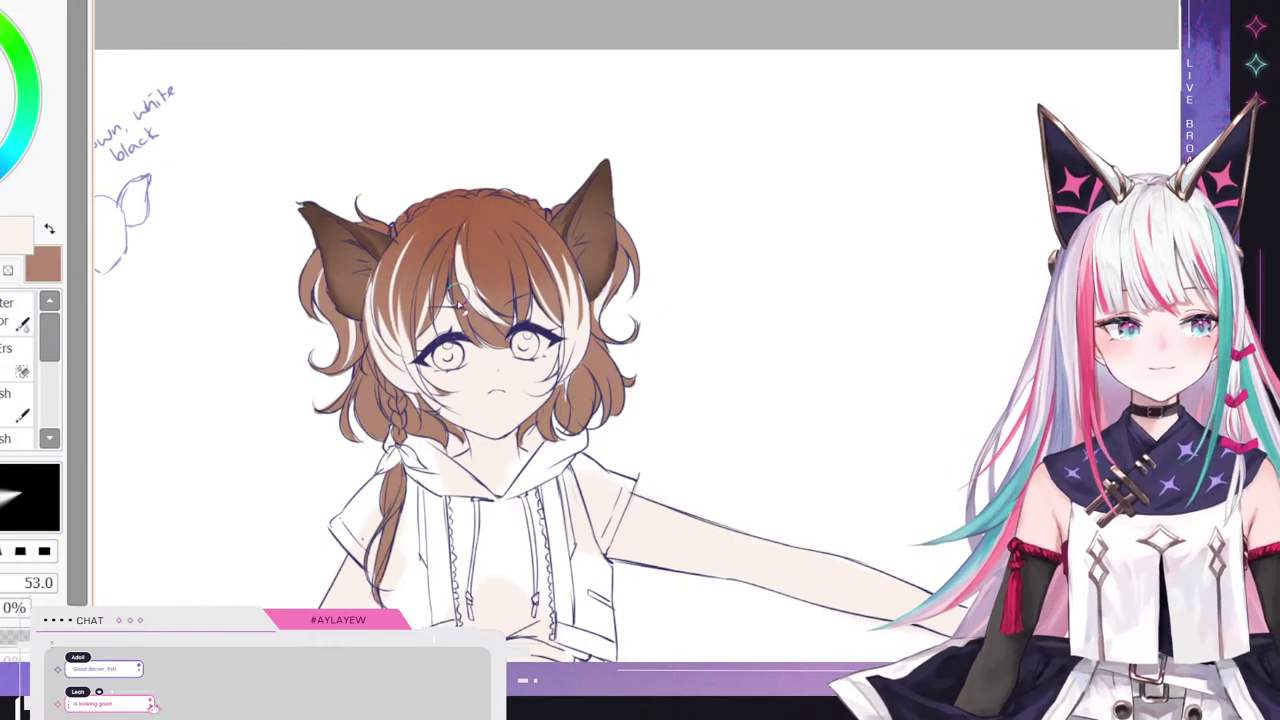
{"action": "left_click_drag", "start_coordinate": [459, 240], "coordinate": [492, 308]}
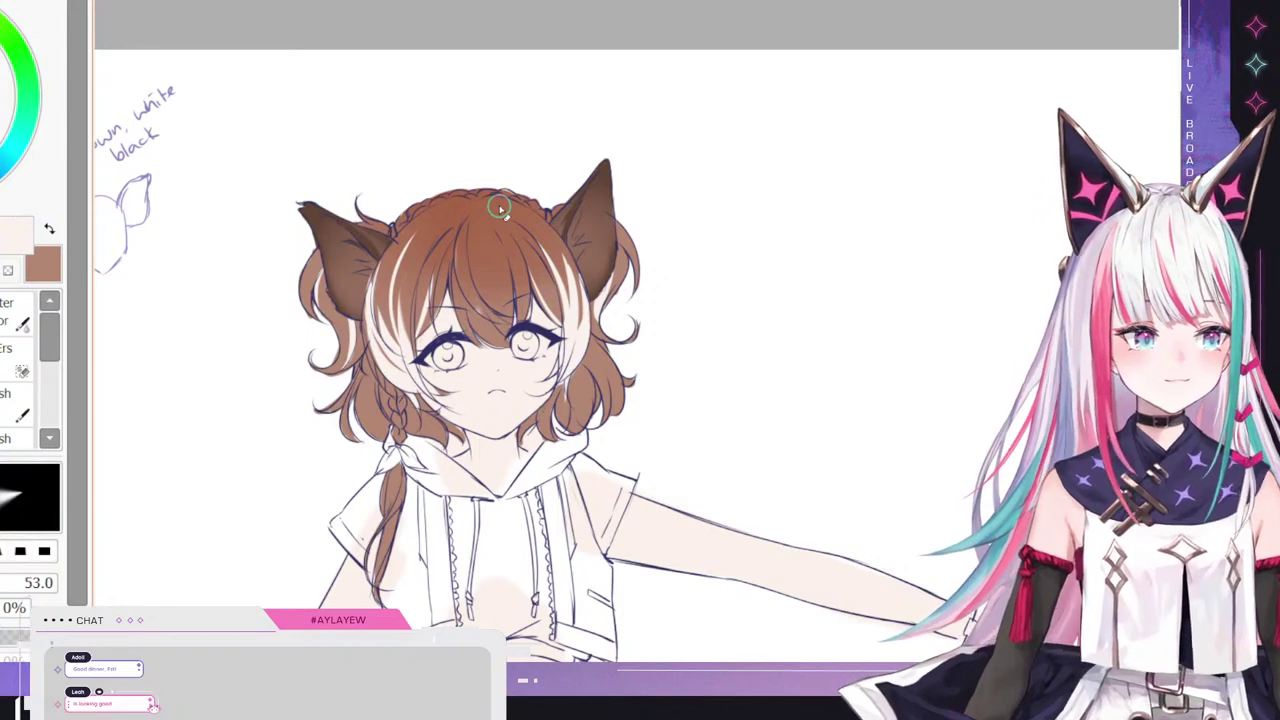
- Examine the brown and white hair colouring close up, across the whole figure and beside the okapi reference
{"action": "scroll", "coordinate": [505, 530], "scroll_direction": "down", "scroll_amount": 5}
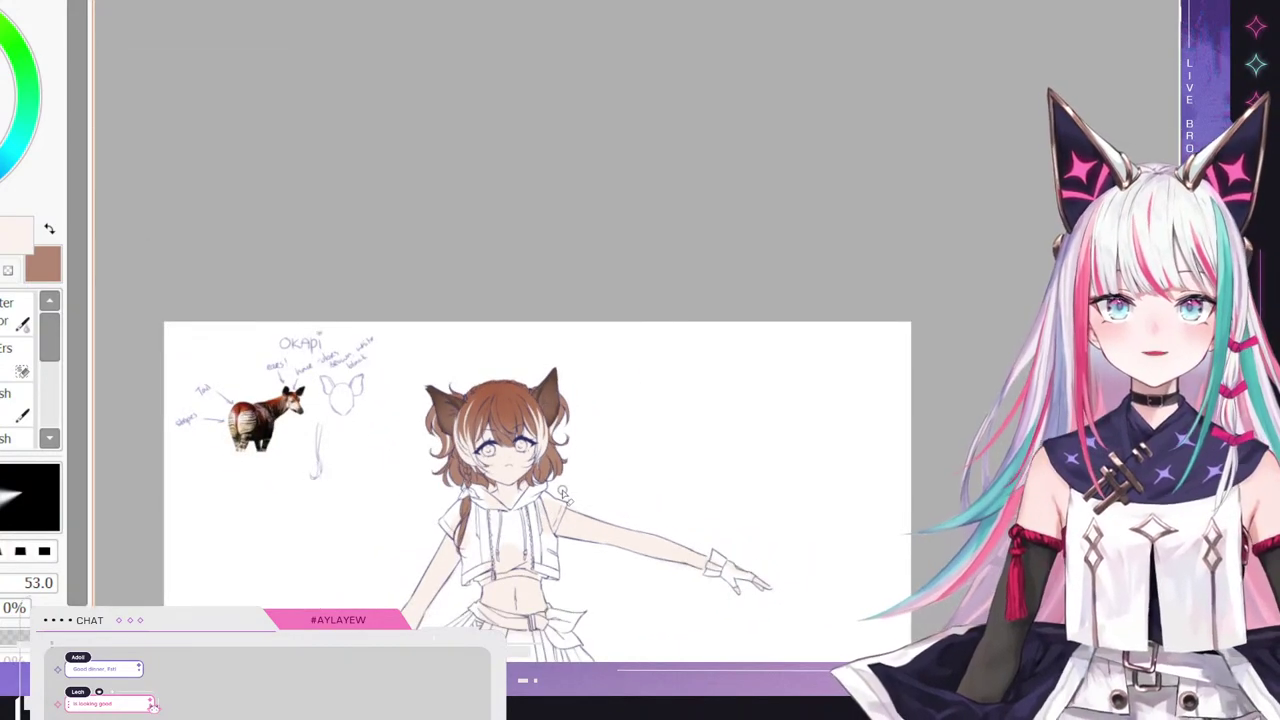
{"action": "scroll", "coordinate": [484, 549], "scroll_direction": "down", "scroll_amount": 2}
{"action": "scroll", "coordinate": [484, 549], "scroll_direction": "up", "scroll_amount": 6}
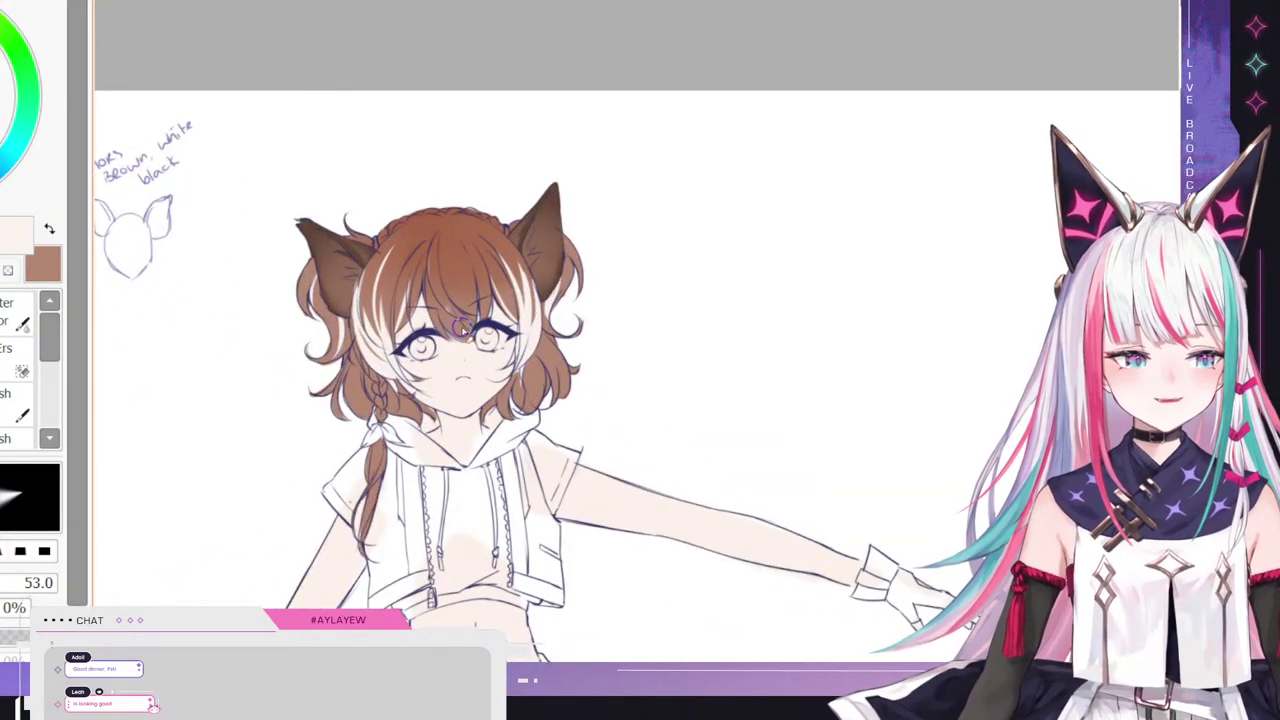
{"action": "scroll", "coordinate": [614, 271], "scroll_direction": "down", "scroll_amount": 2}
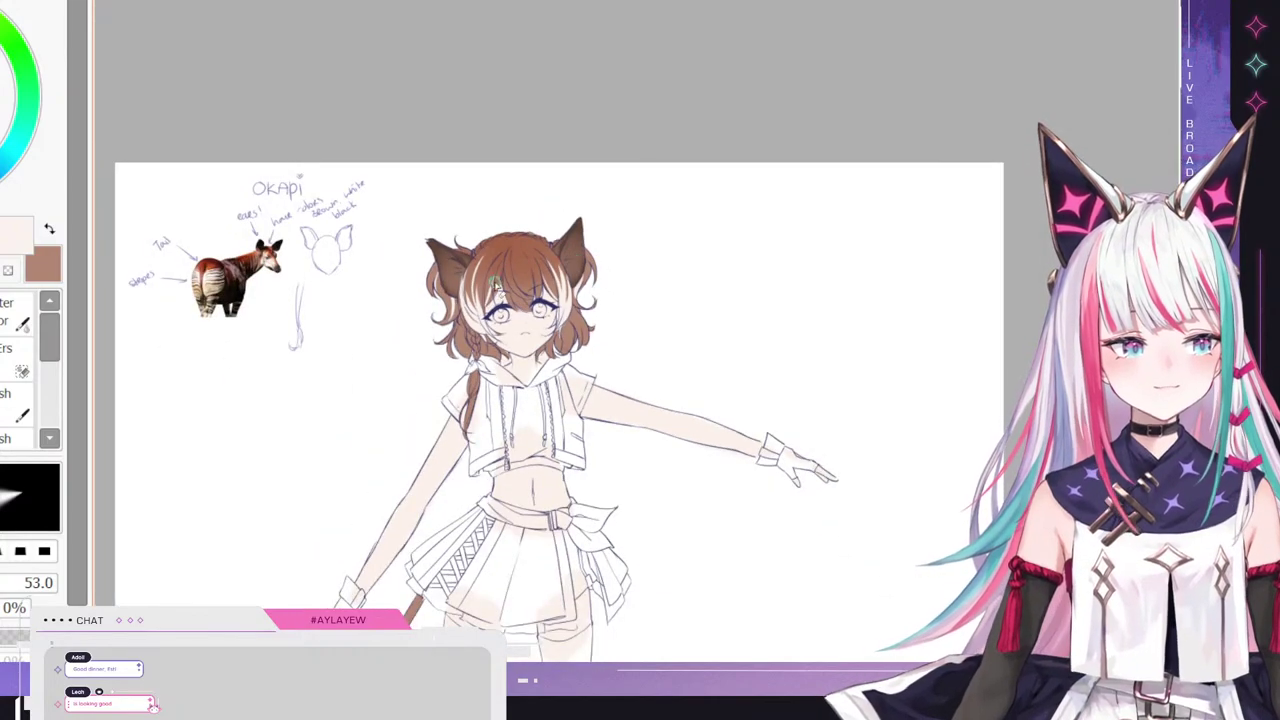
{"action": "scroll", "coordinate": [486, 377], "scroll_direction": "up", "scroll_amount": 4}
{"action": "key", "text": "e"}
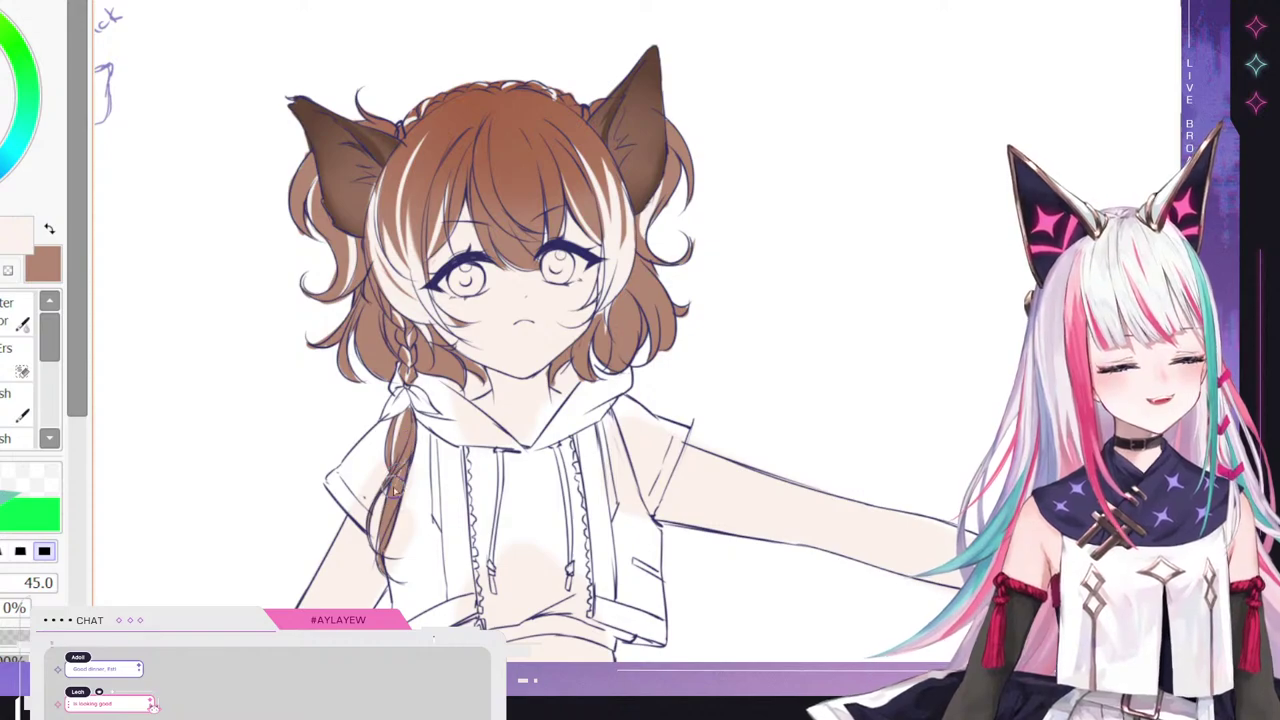
{"action": "left_click_drag", "start_coordinate": [80, 235], "coordinate": [82, 257]}
{"action": "scroll", "coordinate": [343, 275], "scroll_direction": "down", "scroll_amount": 4}
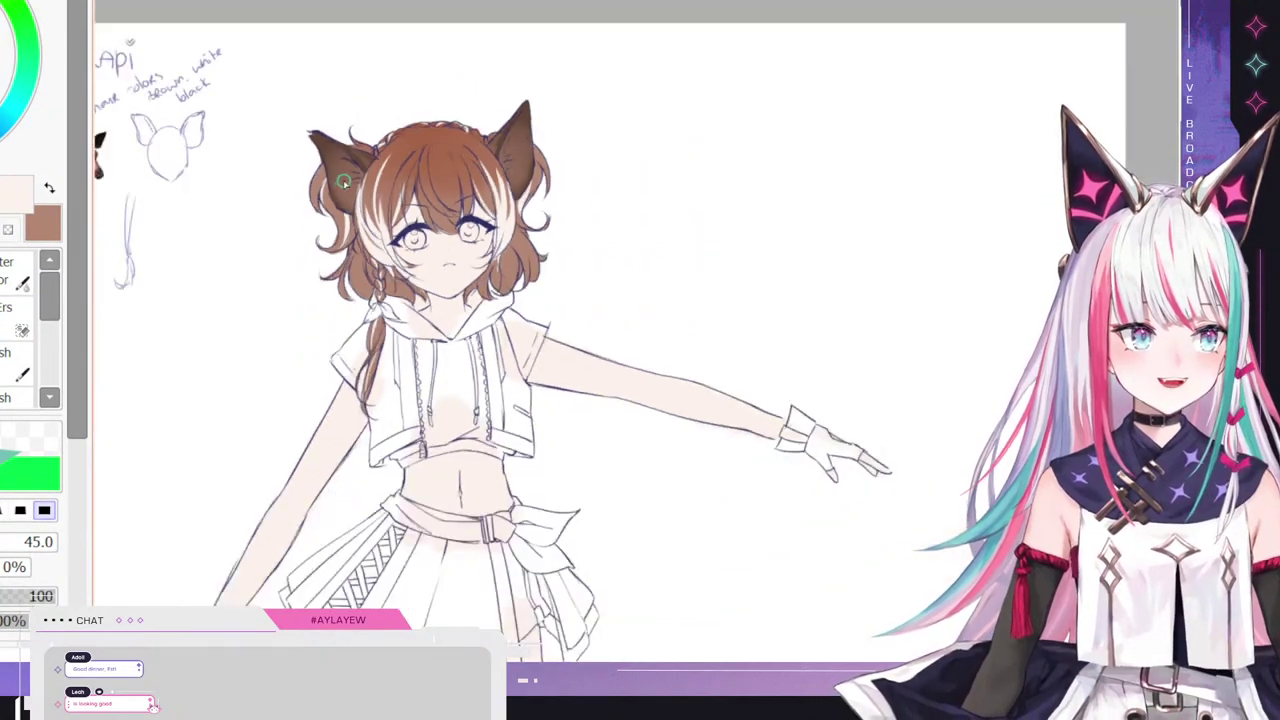
{"action": "scroll", "coordinate": [378, 226], "scroll_direction": "up", "scroll_amount": 1}
{"action": "scroll", "coordinate": [378, 226], "scroll_direction": "up", "scroll_amount": 2}
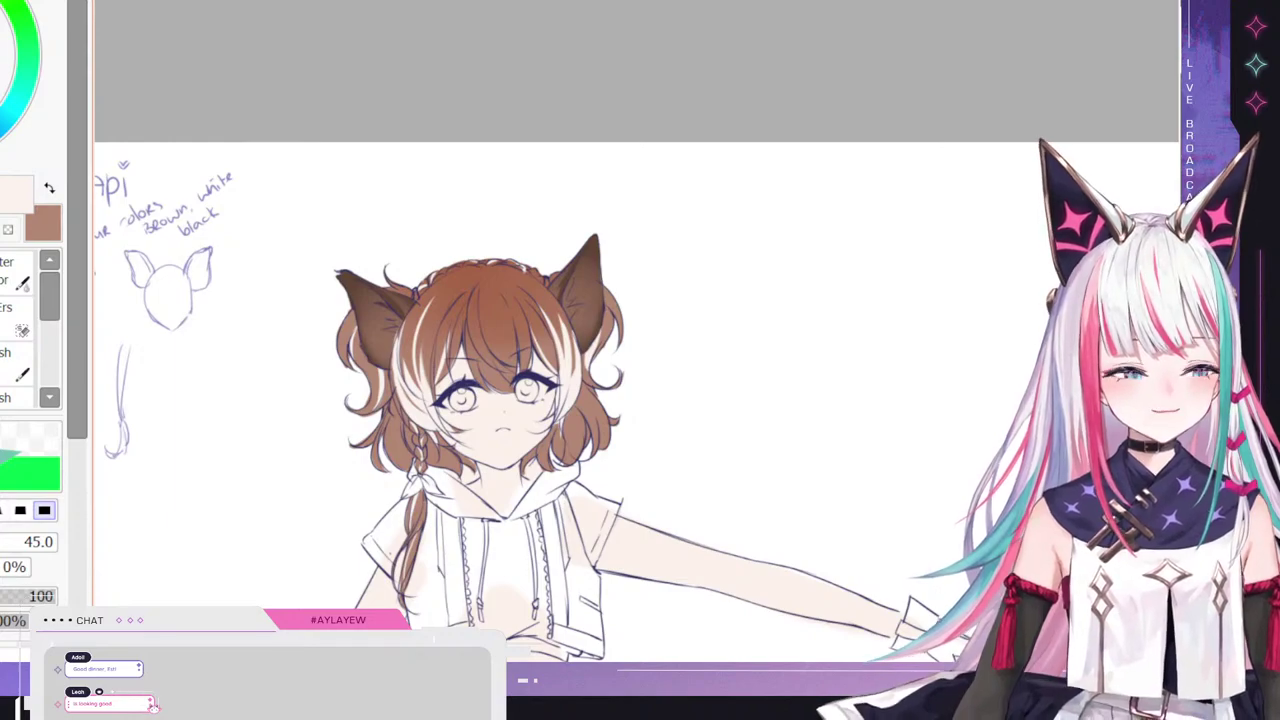
{"action": "scroll", "coordinate": [636, 400], "scroll_direction": "left", "scroll_amount": 3}
{"action": "scroll", "coordinate": [490, 410], "scroll_direction": "right", "scroll_amount": 3}
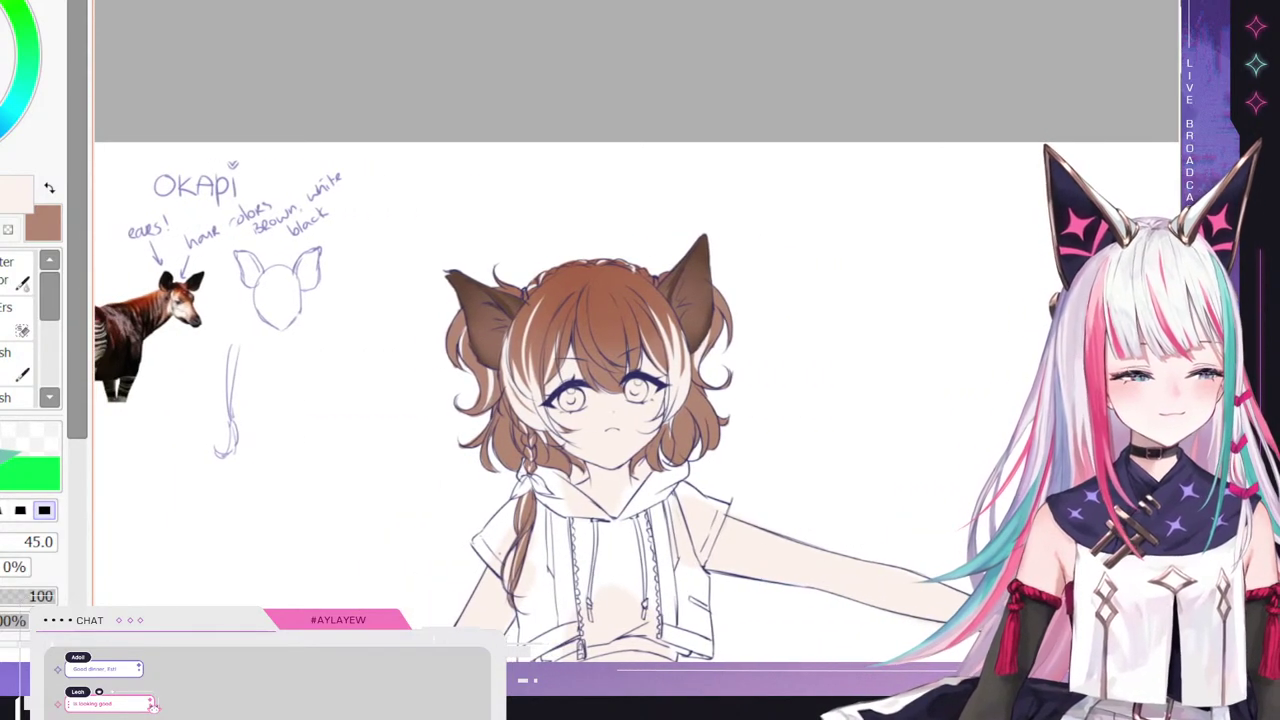
{"action": "scroll", "coordinate": [490, 410], "scroll_direction": "right", "scroll_amount": 4}
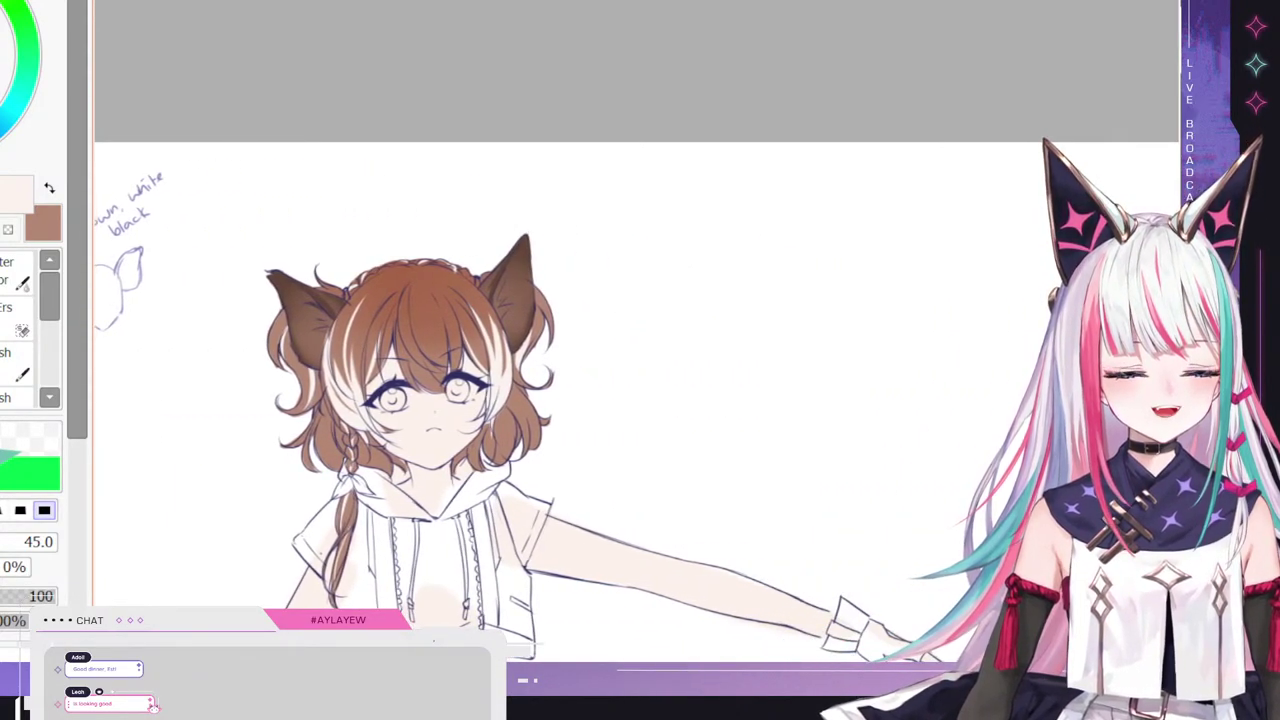
- Paint dark brown streaks in the middle of the bangs and along the bangs' outer strands, redoing unsatisfactory strokes
{"action": "left_click", "coordinate": [49, 188]}
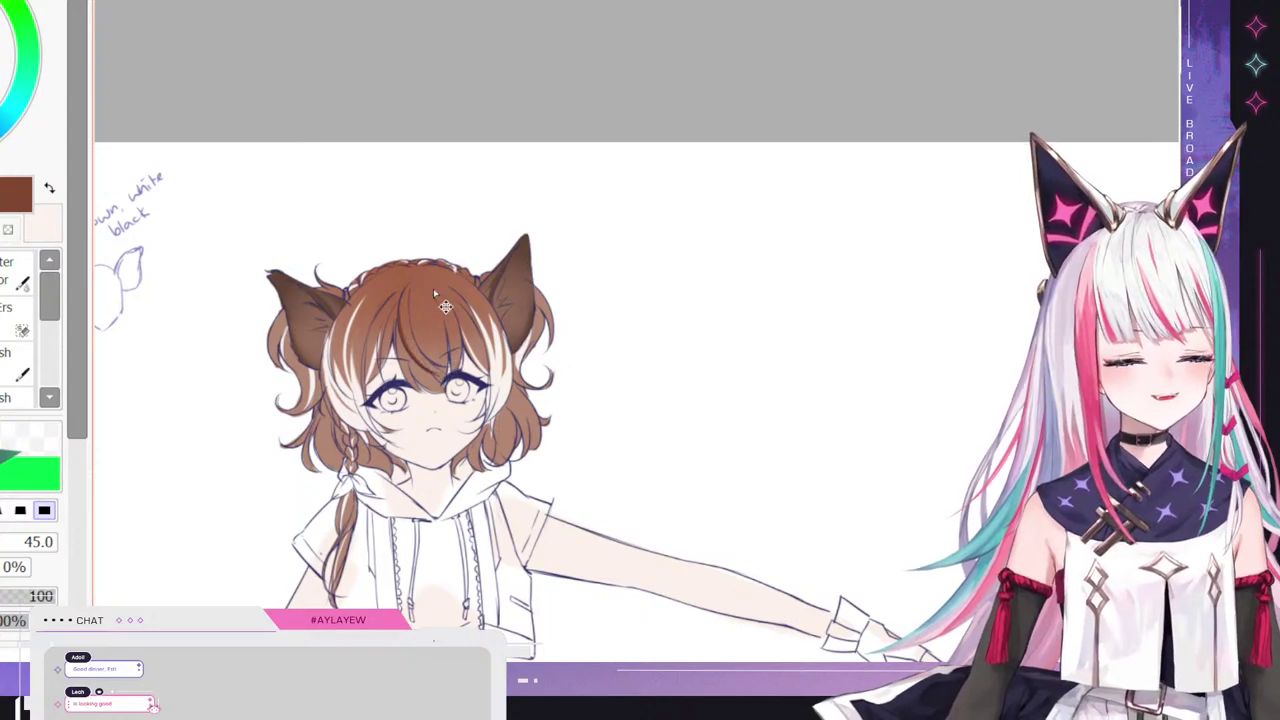
{"action": "key", "text": "ctrl+z"}
{"action": "mouse_move", "coordinate": [404, 304]}
{"action": "left_mouse_down"}
{"action": "mouse_move", "coordinate": [426, 336]}
{"action": "mouse_move", "coordinate": [404, 314]}
{"action": "mouse_move", "coordinate": [414, 354]}
{"action": "mouse_move", "coordinate": [416, 323]}
{"action": "mouse_move", "coordinate": [444, 367]}
{"action": "mouse_move", "coordinate": [434, 370]}
{"action": "mouse_move", "coordinate": [409, 328]}
{"action": "mouse_move", "coordinate": [420, 298]}
{"action": "left_mouse_up"}
{"action": "left_click_drag", "start_coordinate": [430, 376], "coordinate": [420, 296]}
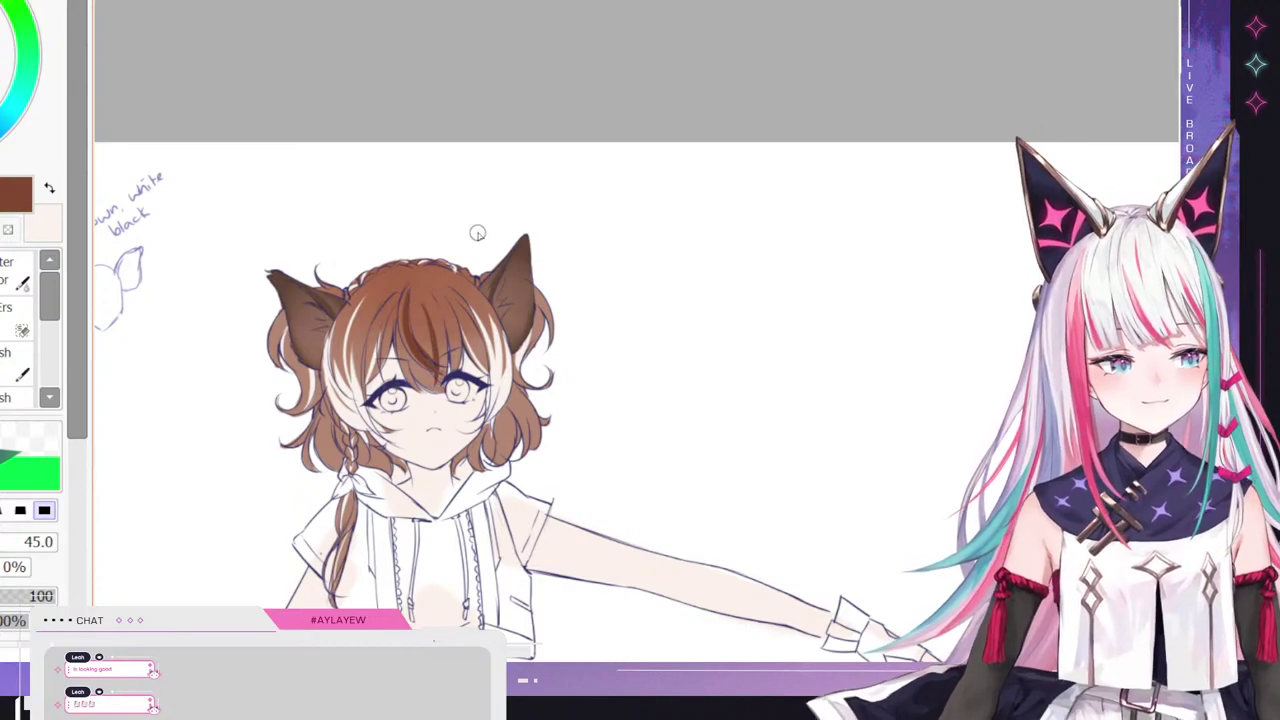
{"action": "key", "text": "ctrl+z"}
{"action": "mouse_move", "coordinate": [455, 342]}
{"action": "left_mouse_down"}
{"action": "mouse_move", "coordinate": [452, 319]}
{"action": "mouse_move", "coordinate": [449, 374]}
{"action": "left_mouse_up"}
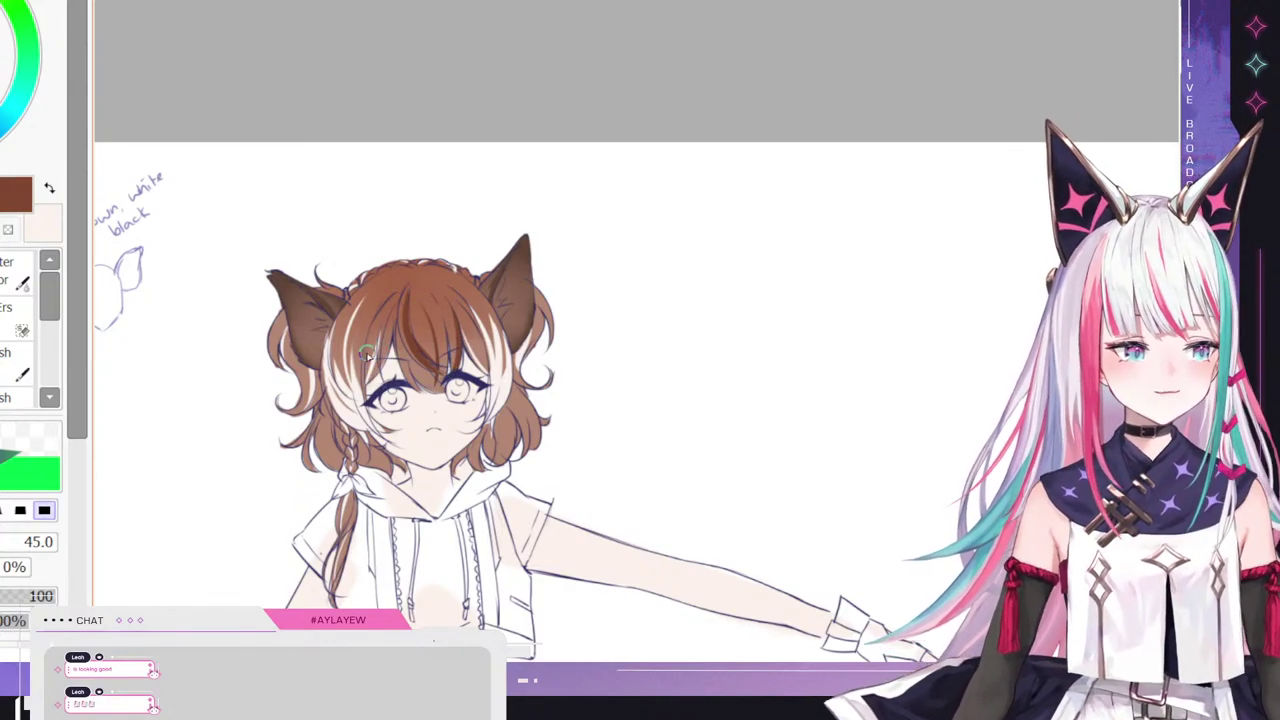
{"action": "left_click_drag", "start_coordinate": [382, 311], "coordinate": [370, 389]}
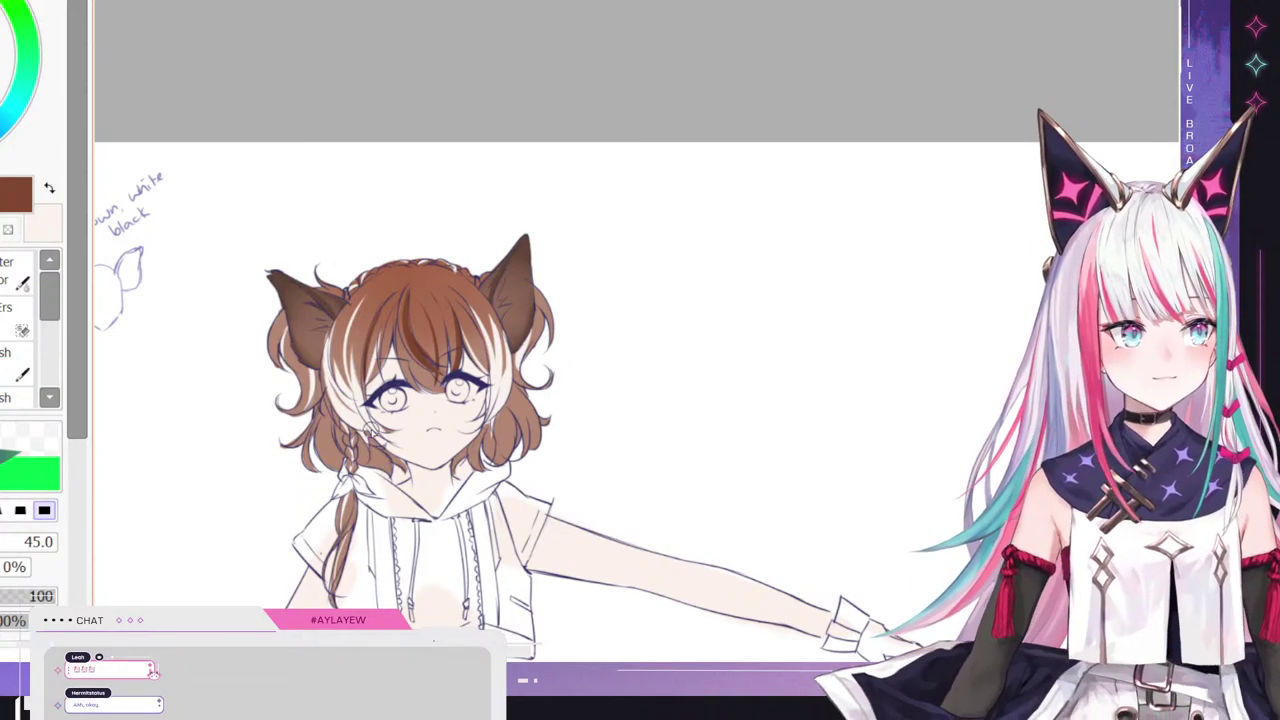
- Recolour the dark streaks in the bangs to a deeper grey-brown, using the okapi picture as reference
{"action": "mouse_move", "coordinate": [568, 372]}
{"action": "left_mouse_down"}
{"action": "mouse_move", "coordinate": [809, 372]}
{"action": "mouse_move", "coordinate": [764, 372]}
{"action": "left_mouse_up"}
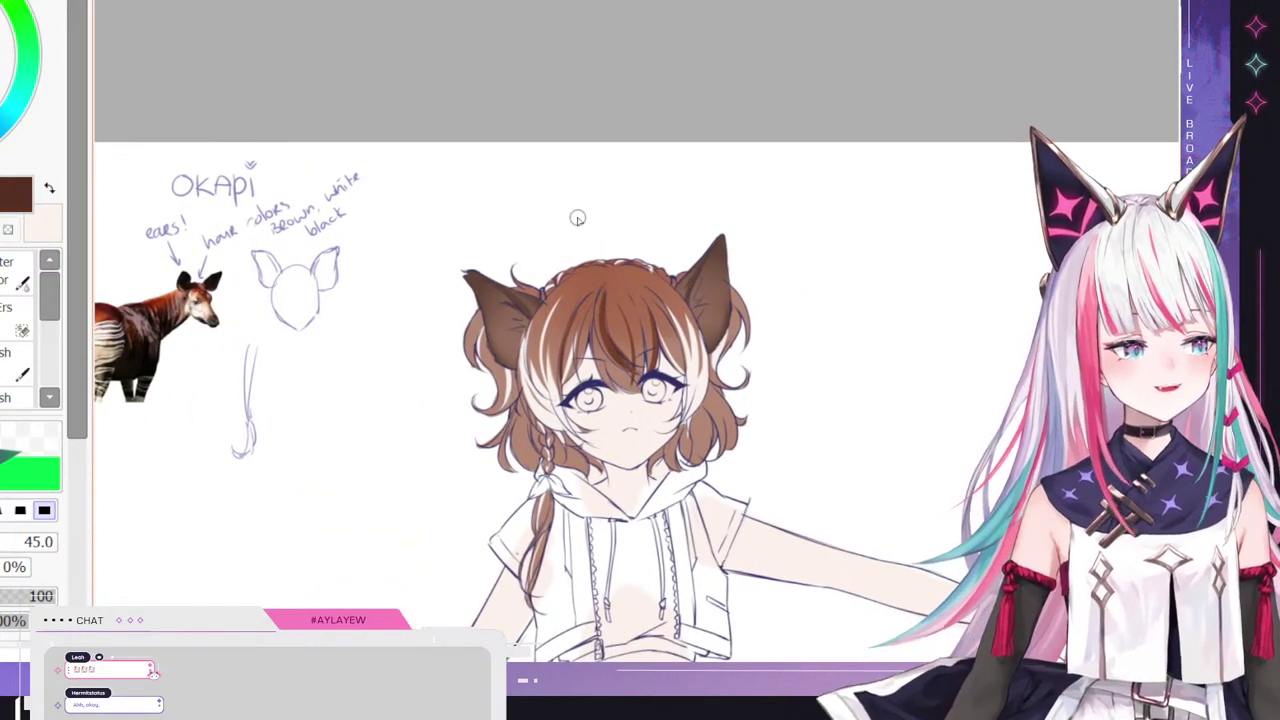
{"action": "key", "text": "b"}
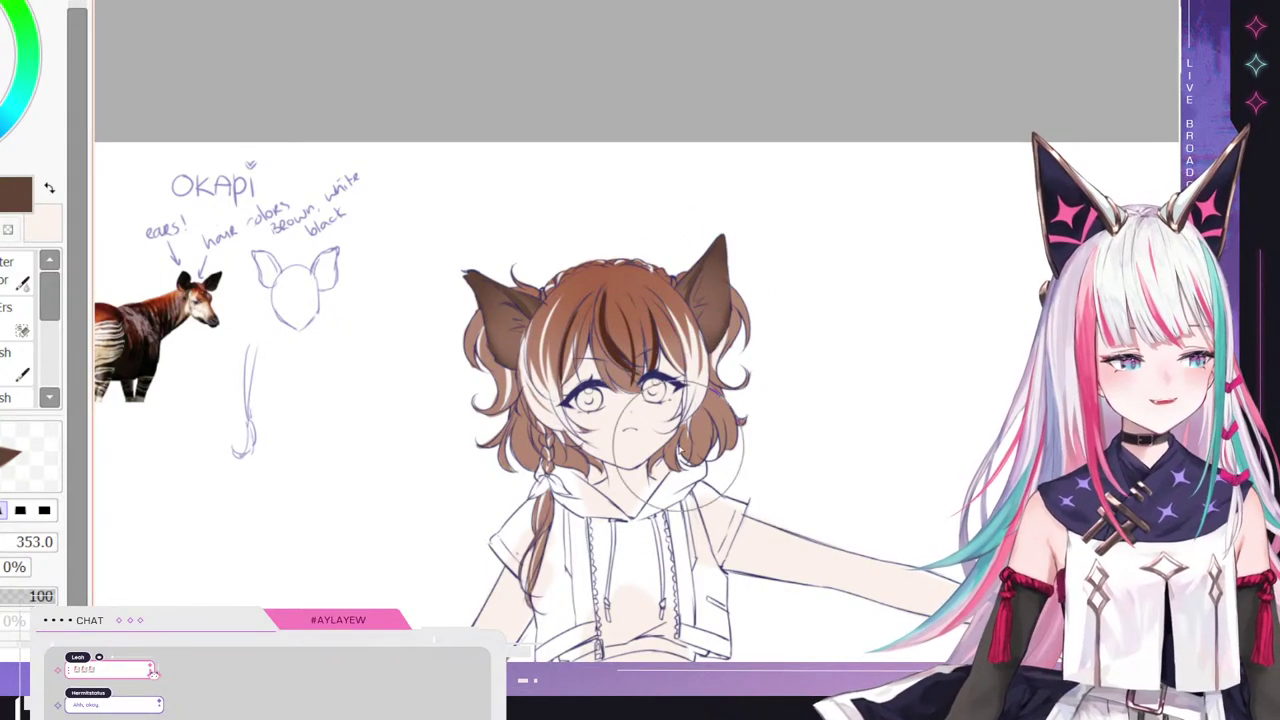
{"action": "left_click_drag", "start_coordinate": [640, 400], "coordinate": [432, 400]}
- Paint grey-brown streaks through the lower side hair and down the hanging braid
{"action": "key", "text": "e"}
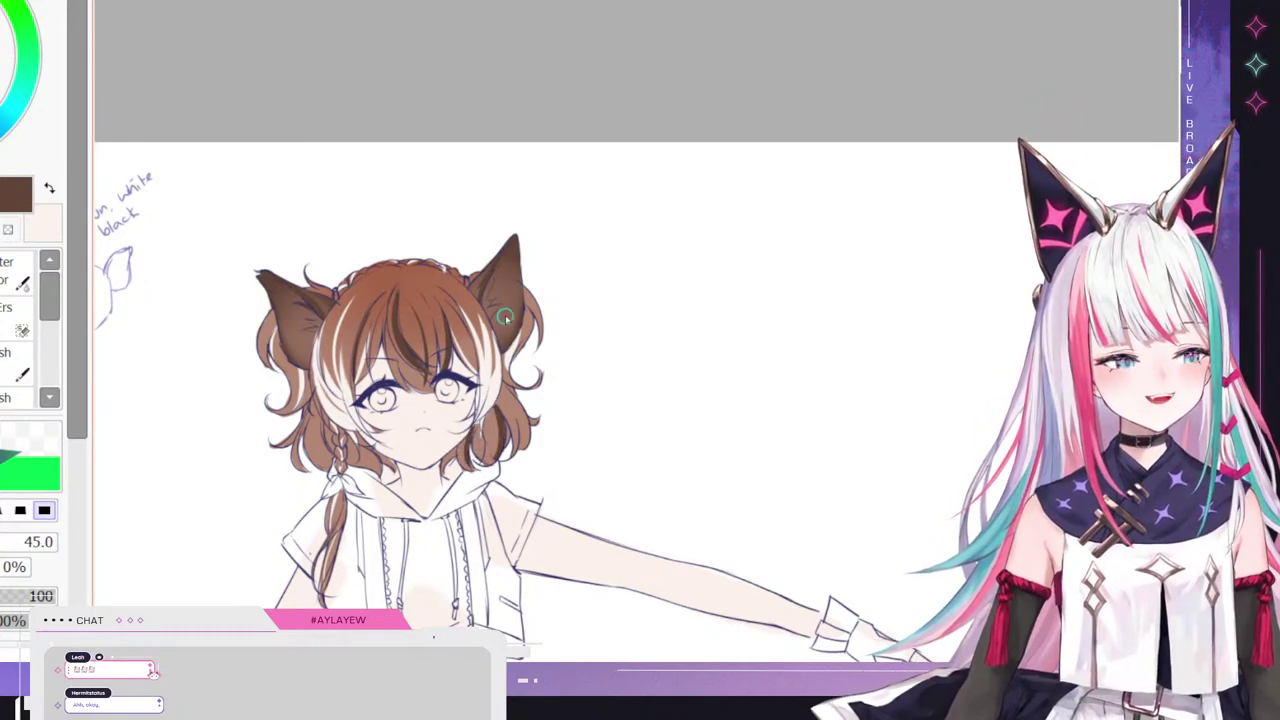
{"action": "left_click_drag", "start_coordinate": [321, 443], "coordinate": [376, 468]}
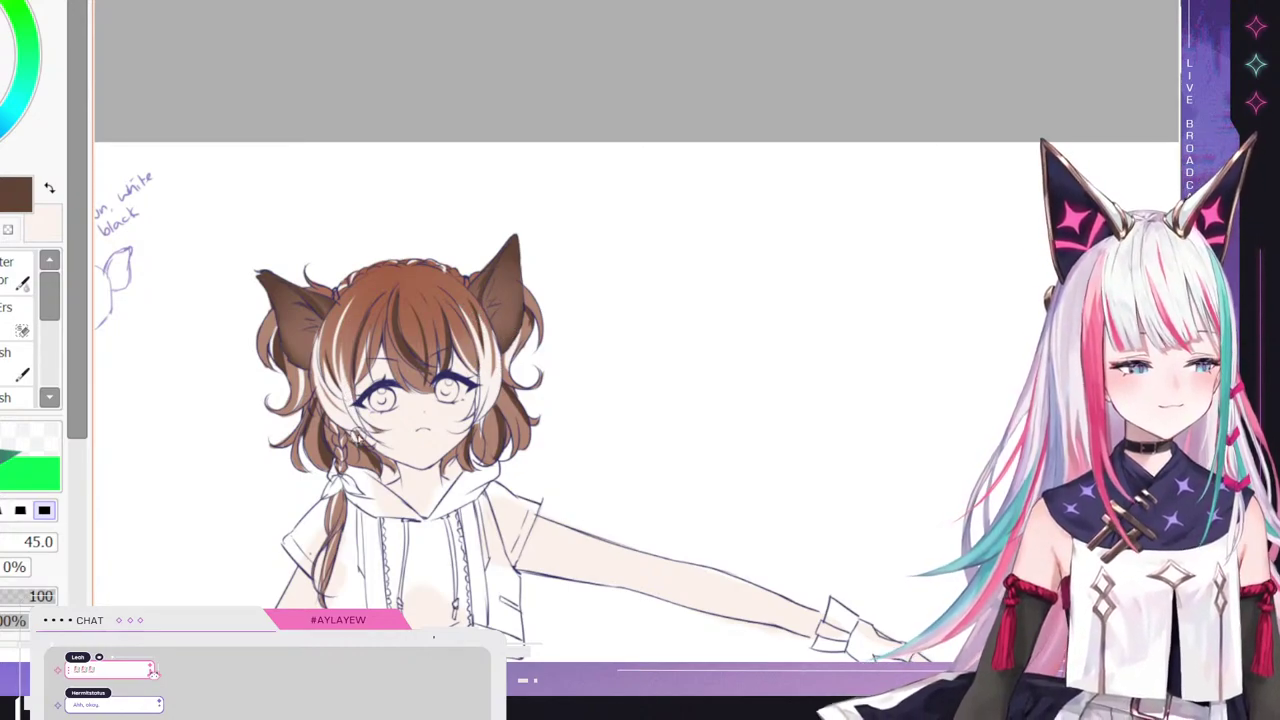
{"action": "left_click_drag", "start_coordinate": [342, 494], "coordinate": [325, 537]}
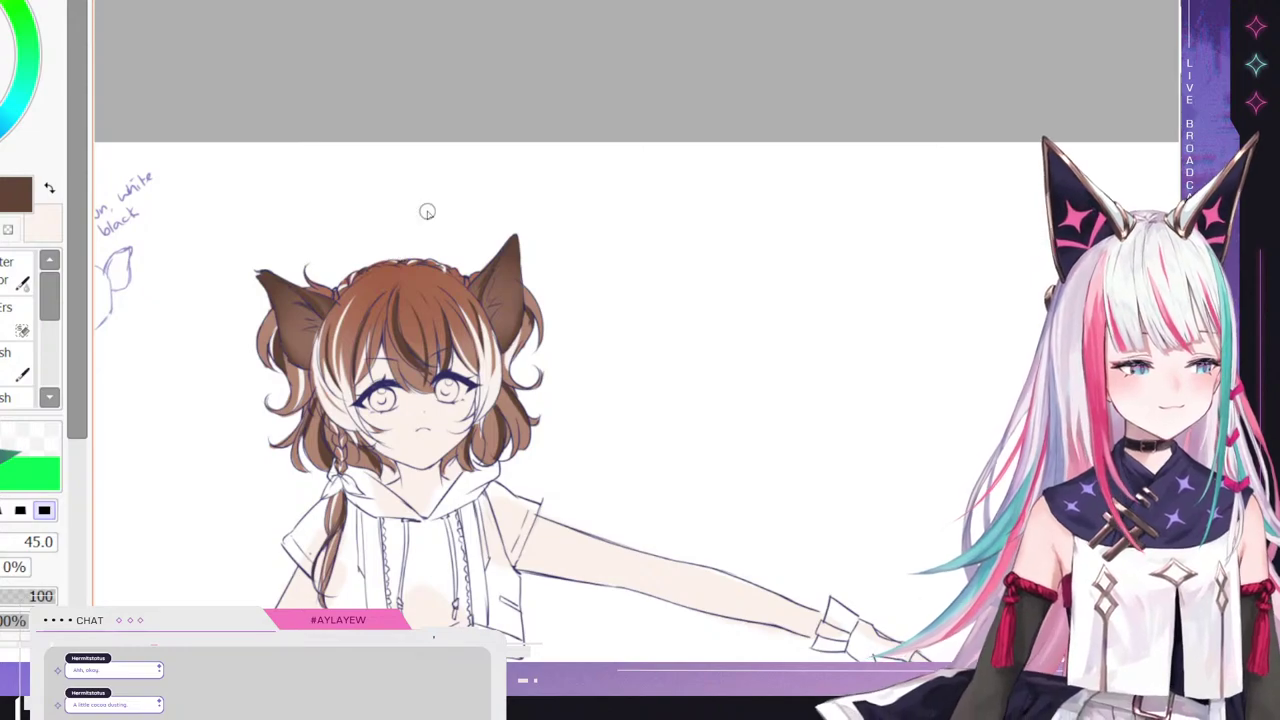
- Examine how the streaked hair colours read on the whole figure and up close around the head
{"action": "scroll", "coordinate": [540, 160], "scroll_direction": "down", "scroll_amount": 3}
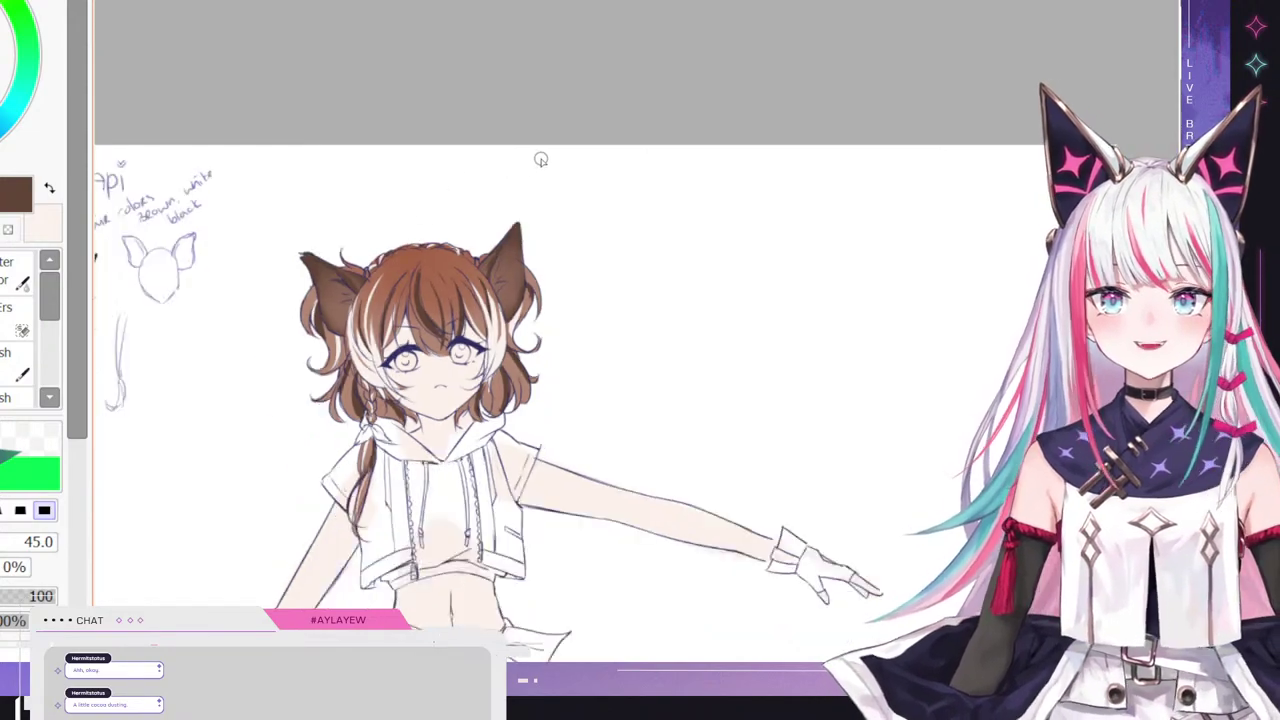
{"action": "scroll", "coordinate": [536, 182], "scroll_direction": "down", "scroll_amount": 2}
{"action": "scroll", "coordinate": [574, 332], "scroll_direction": "up", "scroll_amount": 2}
{"action": "scroll", "coordinate": [489, 249], "scroll_direction": "down", "scroll_amount": 1}
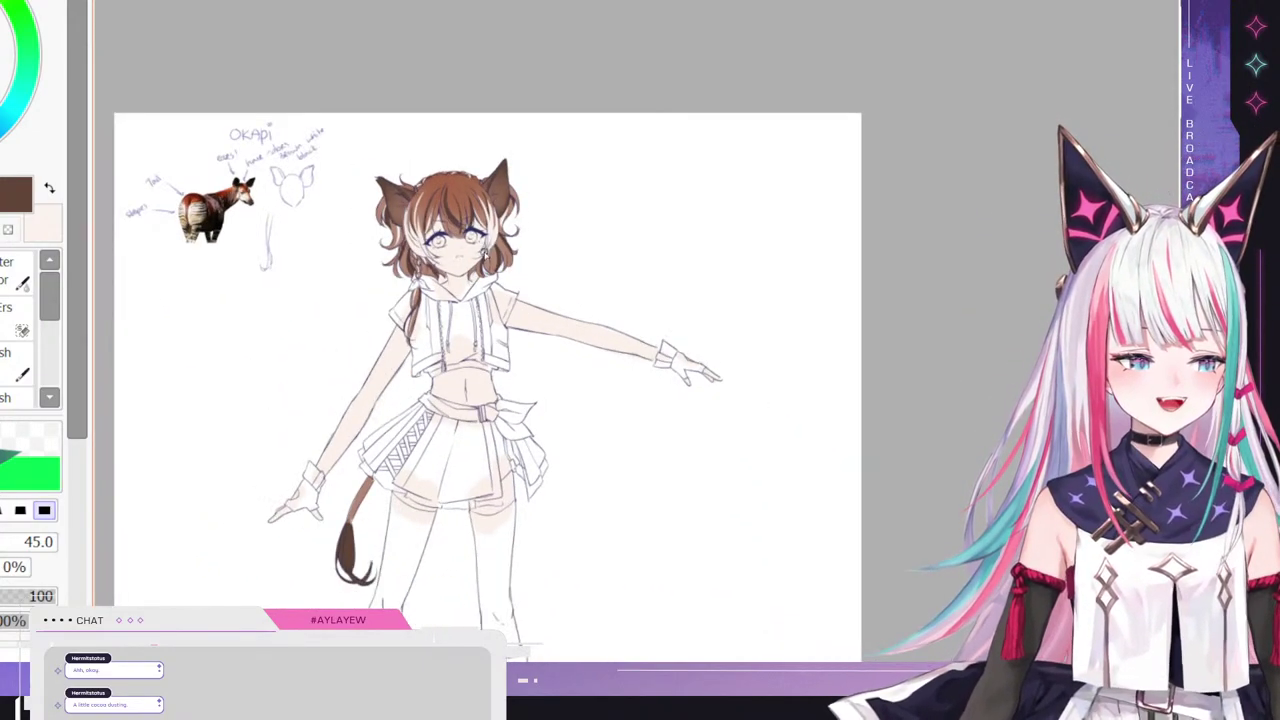
{"action": "scroll", "coordinate": [477, 224], "scroll_direction": "up", "scroll_amount": 1}
{"action": "scroll", "coordinate": [420, 123], "scroll_direction": "up", "scroll_amount": 1}
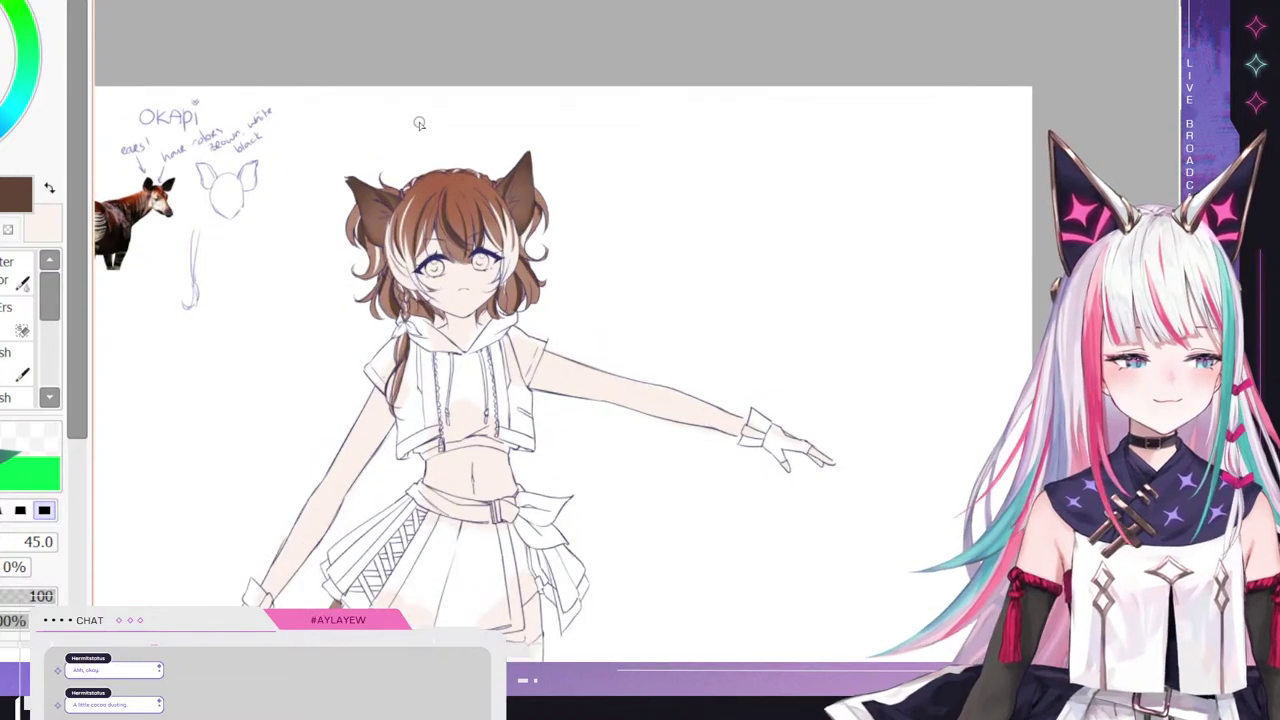
{"action": "scroll", "coordinate": [453, 144], "scroll_direction": "down", "scroll_amount": 1}
{"action": "scroll", "coordinate": [438, 160], "scroll_direction": "up", "scroll_amount": 1}
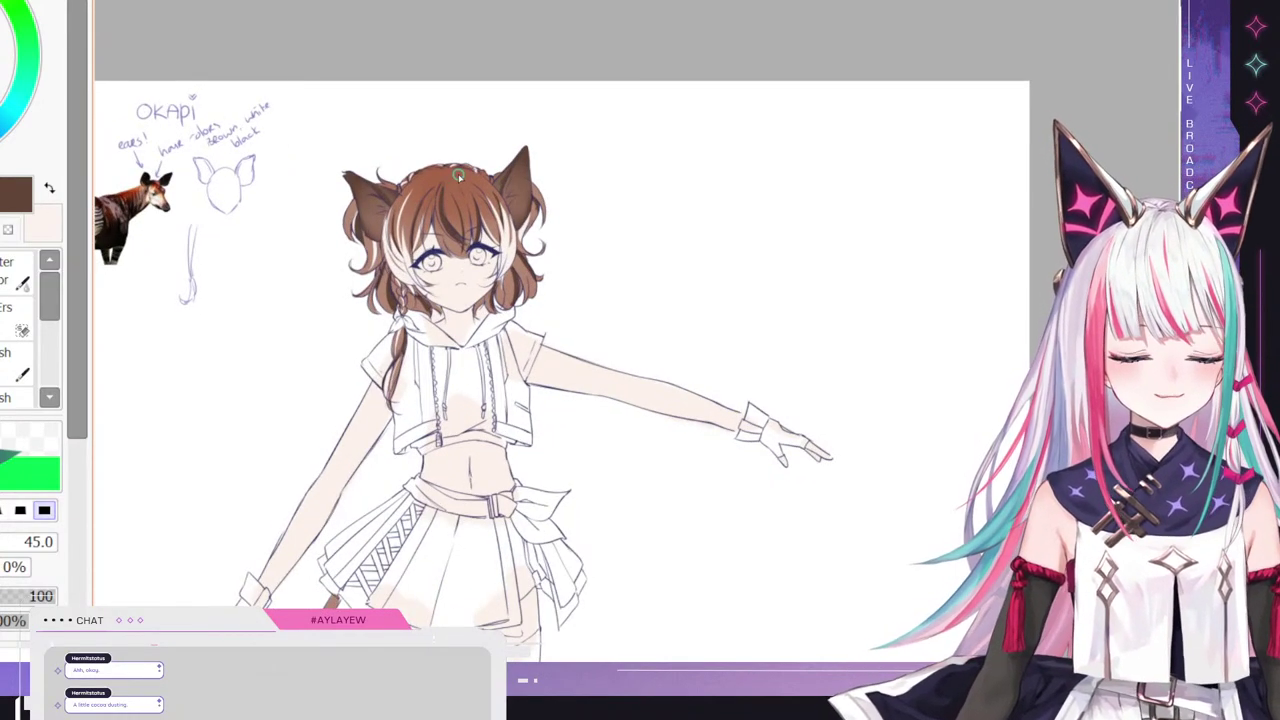
{"action": "scroll", "coordinate": [458, 175], "scroll_direction": "down", "scroll_amount": 1}
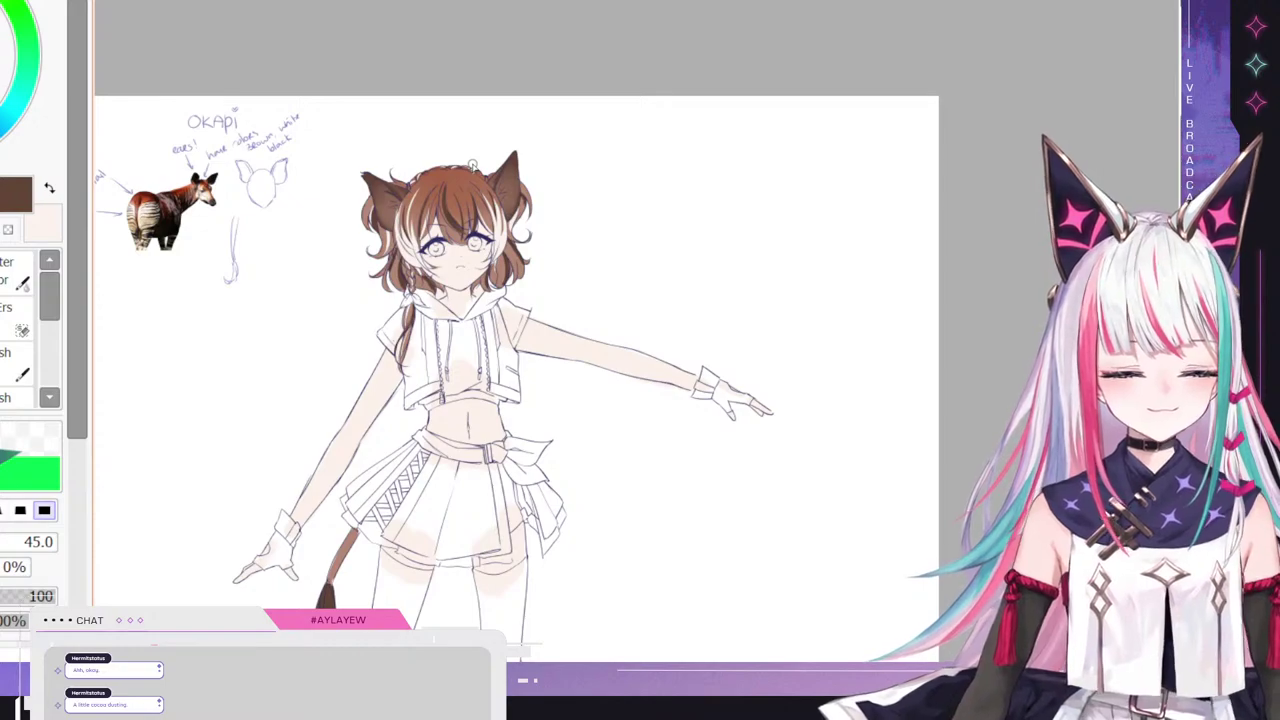
{"action": "scroll", "coordinate": [495, 128], "scroll_direction": "up", "scroll_amount": 2}
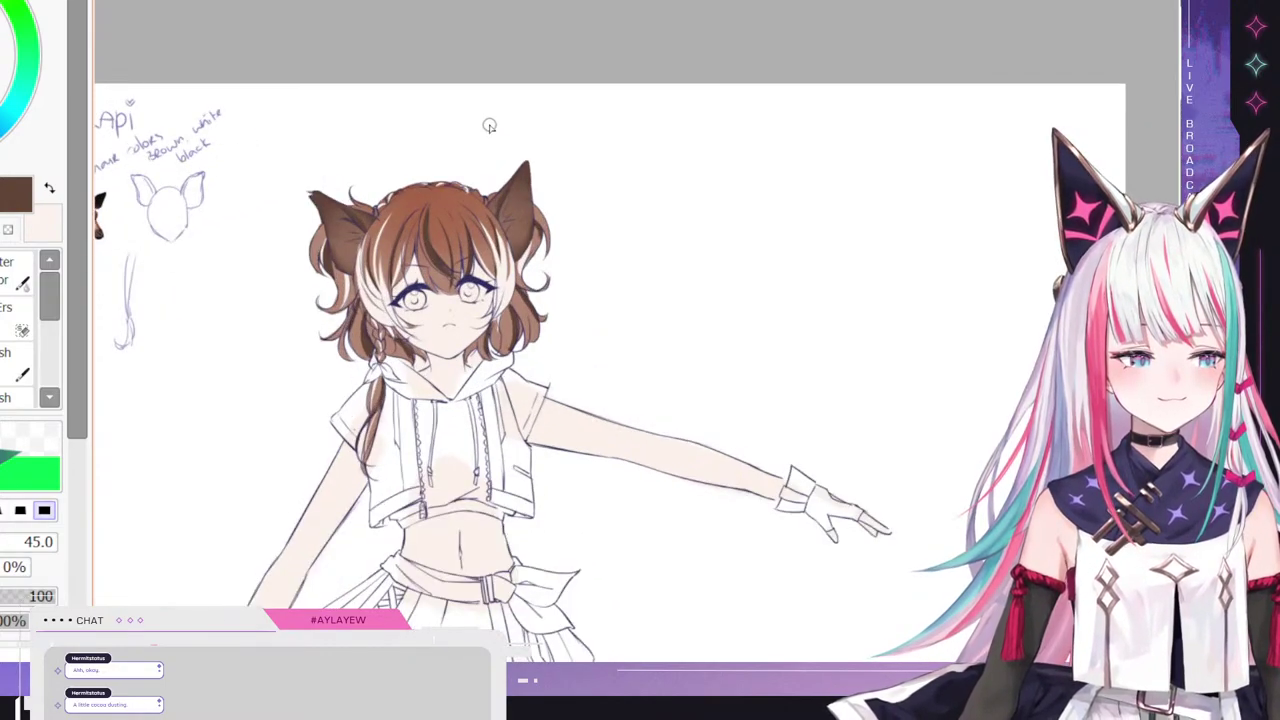
{"action": "scroll", "coordinate": [487, 170], "scroll_direction": "down", "scroll_amount": 2}
{"action": "scroll", "coordinate": [487, 163], "scroll_direction": "up", "scroll_amount": 1}
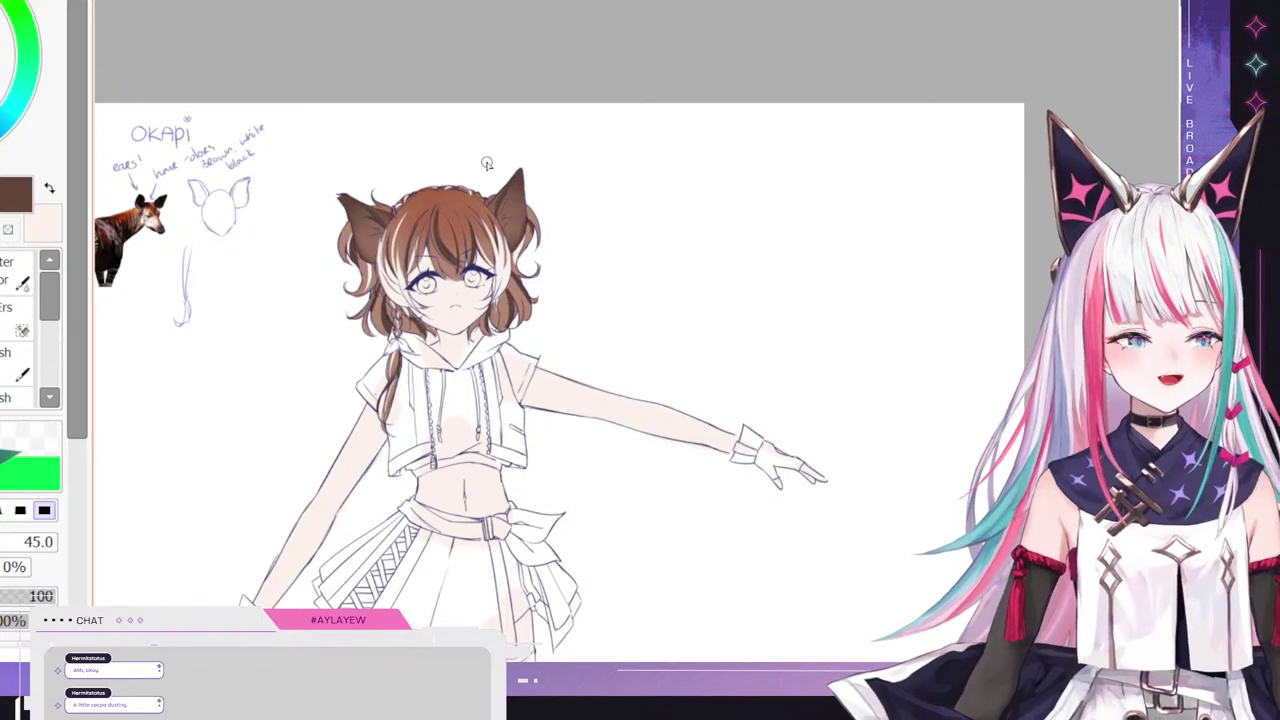
{"action": "scroll", "coordinate": [480, 175], "scroll_direction": "up", "scroll_amount": 2}
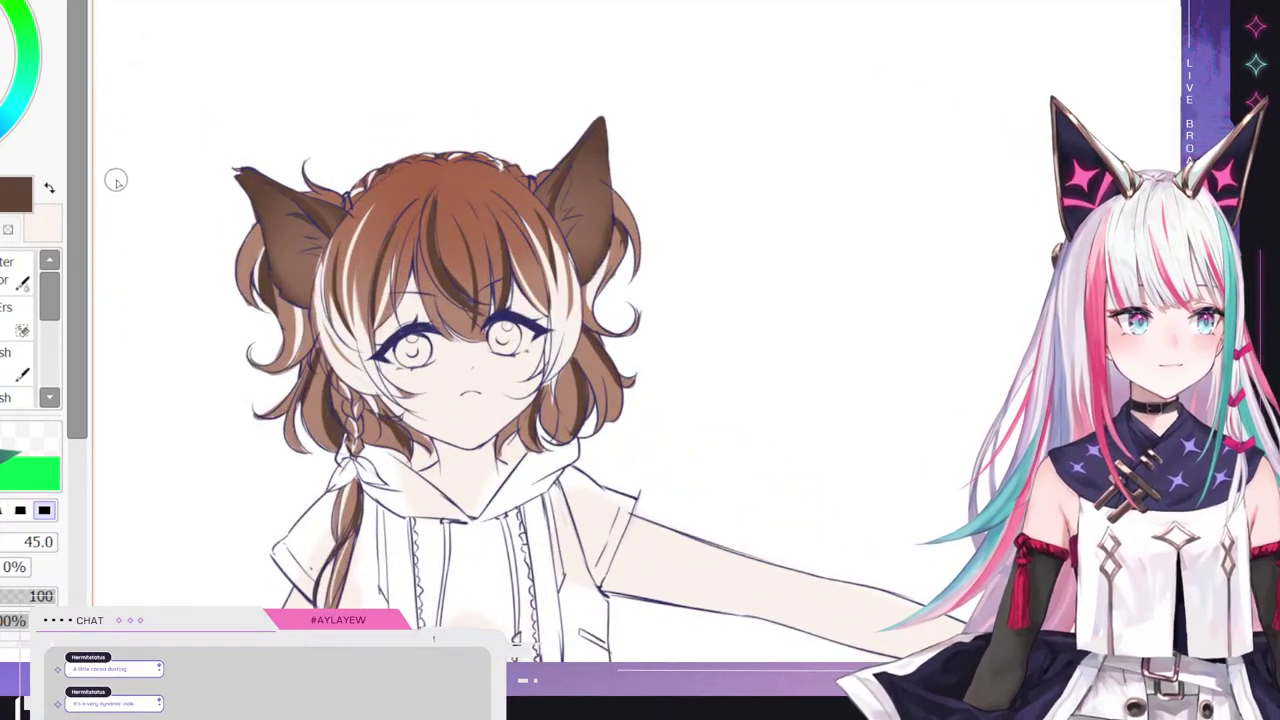
{"action": "left_click", "coordinate": [49, 187]}
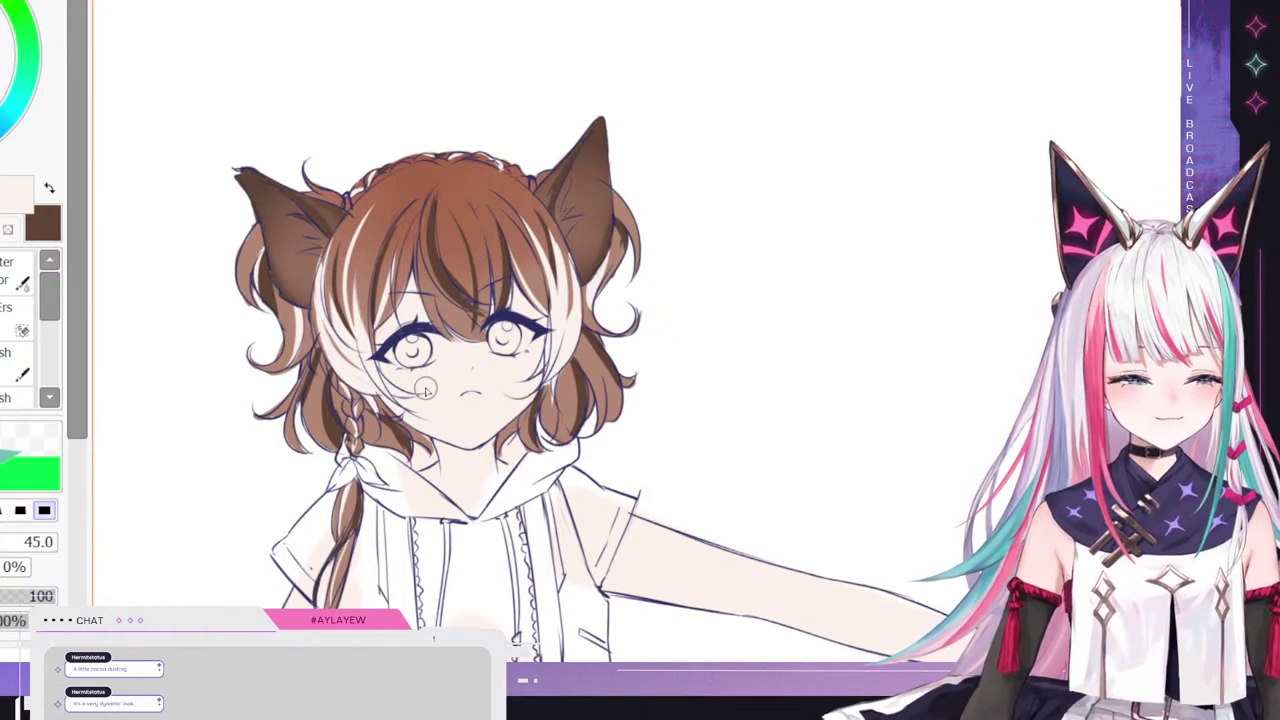
{"action": "scroll", "coordinate": [289, 240], "scroll_direction": "down", "scroll_amount": 2}
{"action": "scroll", "coordinate": [334, 221], "scroll_direction": "down", "scroll_amount": 1}
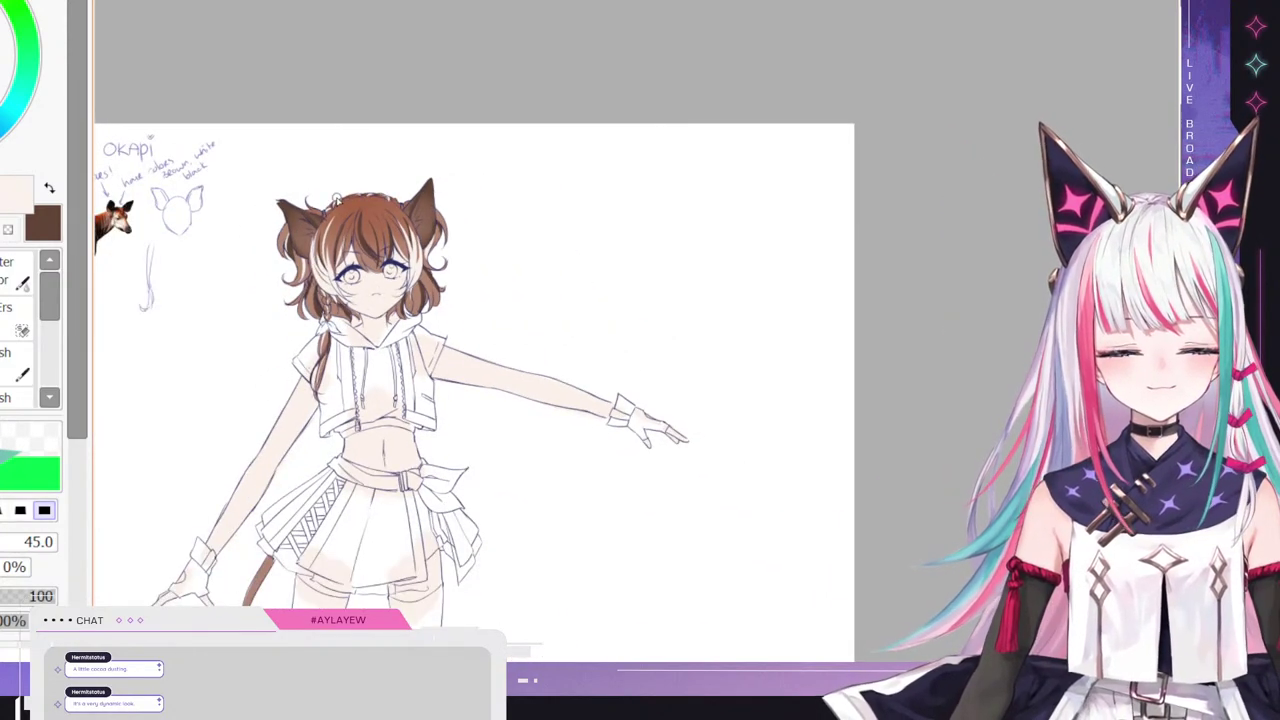
{"action": "scroll", "coordinate": [345, 205], "scroll_direction": "down", "scroll_amount": 1}
{"action": "scroll", "coordinate": [357, 190], "scroll_direction": "up", "scroll_amount": 1}
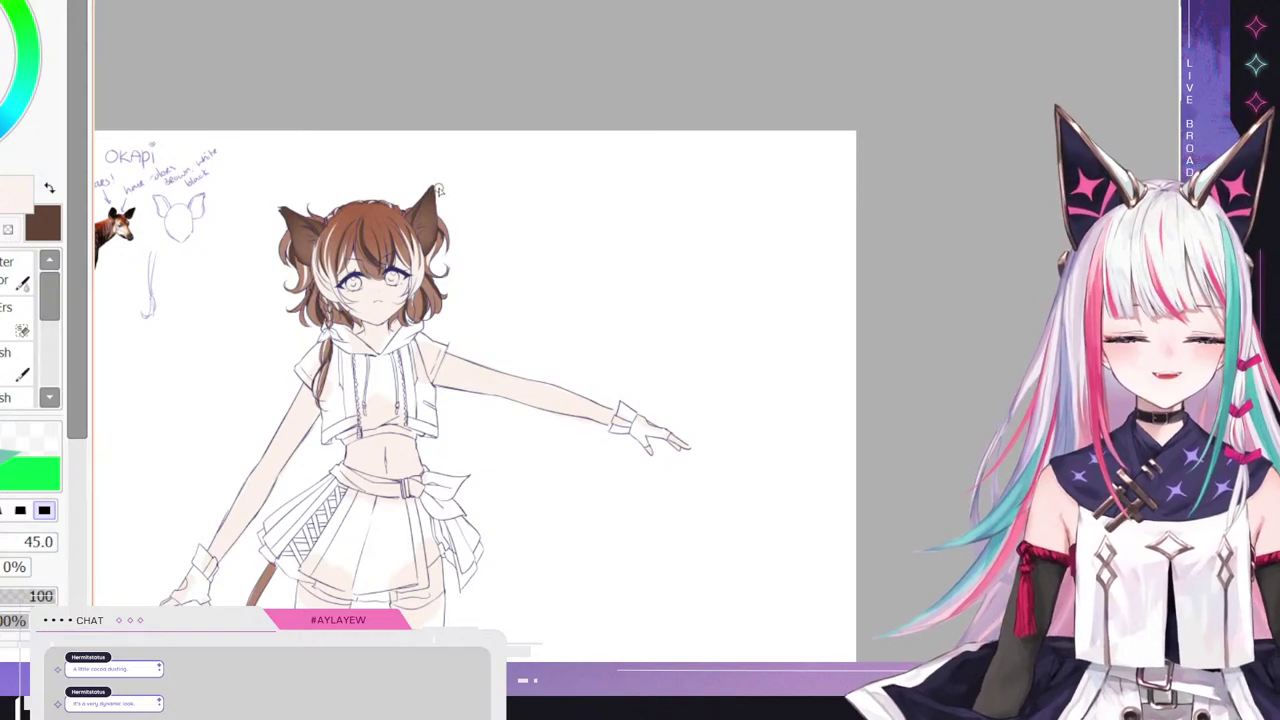
{"action": "scroll", "coordinate": [404, 286], "scroll_direction": "up", "scroll_amount": 1}
{"action": "scroll", "coordinate": [314, 249], "scroll_direction": "down", "scroll_amount": 1}
{"action": "scroll", "coordinate": [670, 291], "scroll_direction": "up", "scroll_amount": 1}
{"action": "scroll", "coordinate": [622, 285], "scroll_direction": "up", "scroll_amount": 1}
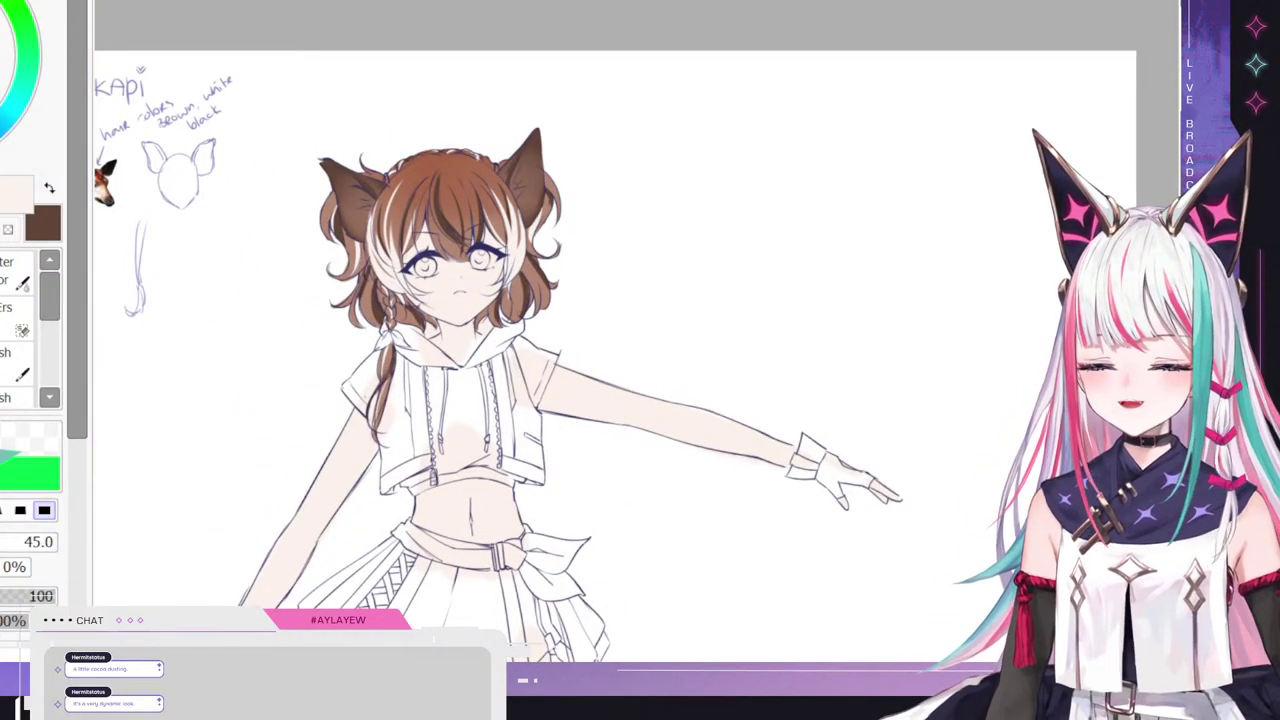
- Bring the colour swatches onto the canvas beside the character and paint both irises muted teal
{"action": "key", "text": "ctrl+v"}
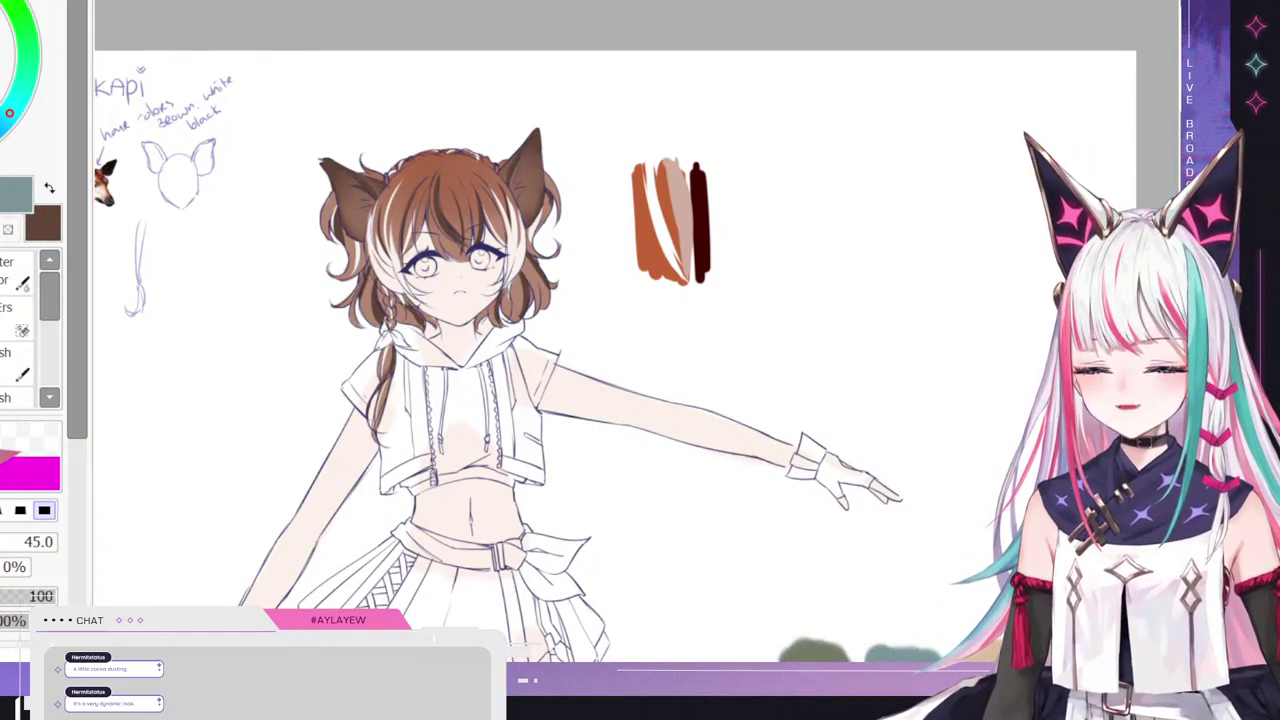
{"action": "scroll", "coordinate": [380, 235], "scroll_direction": "up", "scroll_amount": 2}
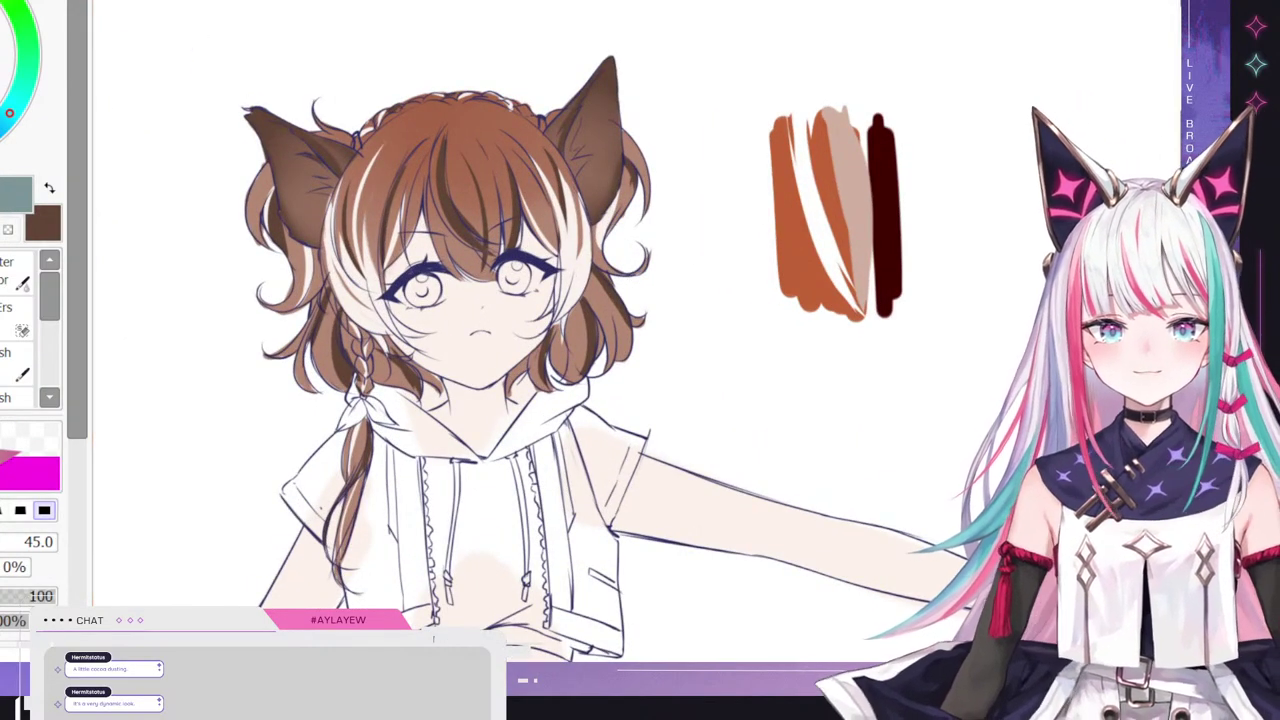
{"action": "mouse_move", "coordinate": [417, 273]}
{"action": "left_mouse_down"}
{"action": "mouse_move", "coordinate": [416, 292]}
{"action": "mouse_move", "coordinate": [428, 290]}
{"action": "left_mouse_up"}
{"action": "mouse_move", "coordinate": [522, 258]}
{"action": "left_mouse_down"}
{"action": "mouse_move", "coordinate": [510, 276]}
{"action": "mouse_move", "coordinate": [520, 266]}
{"action": "left_mouse_up"}
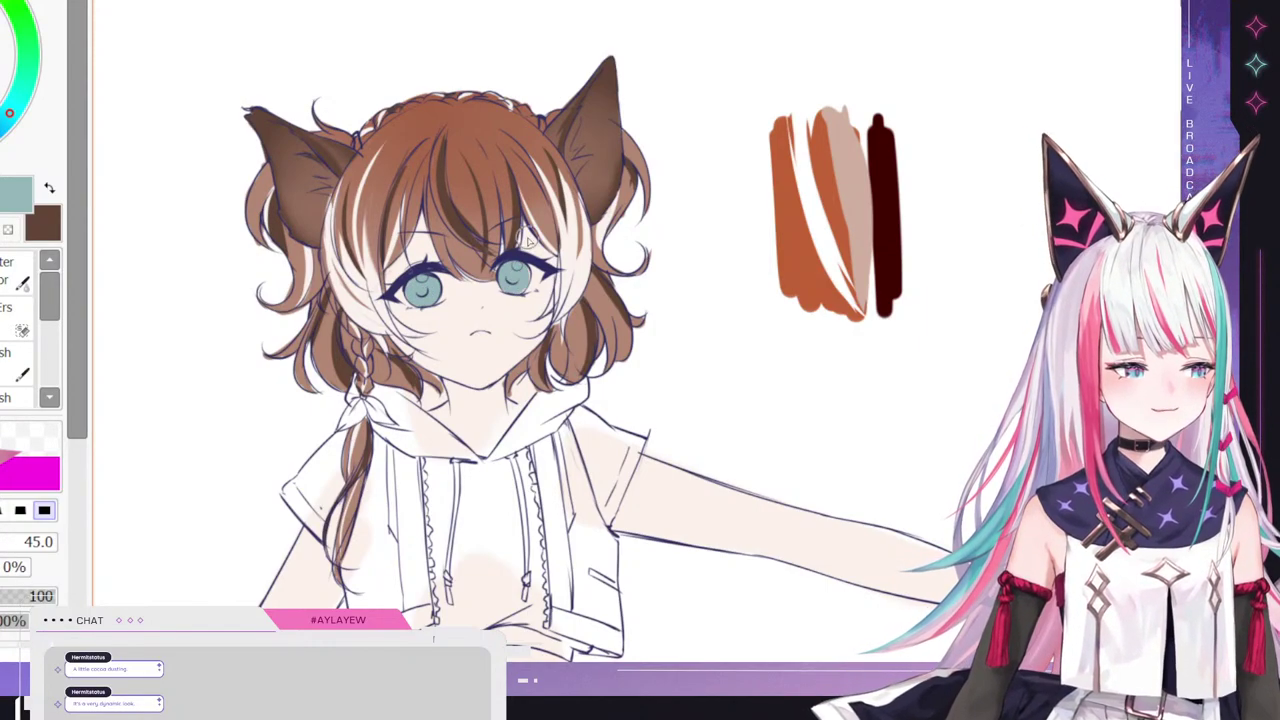
- Try recolouring both irises with the tan sampled from the swatches beside the character
{"action": "scroll", "coordinate": [305, 192], "scroll_direction": "down", "scroll_amount": 5}
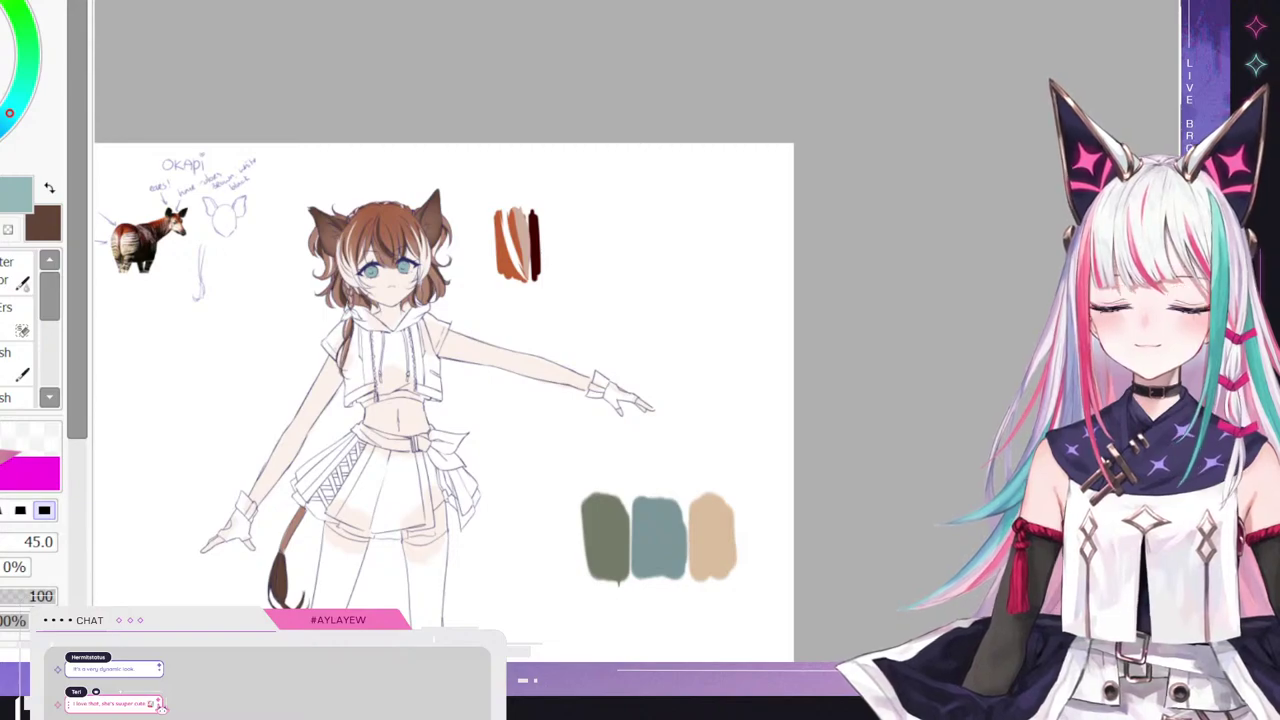
{"action": "scroll", "coordinate": [338, 234], "scroll_direction": "up", "scroll_amount": 2}
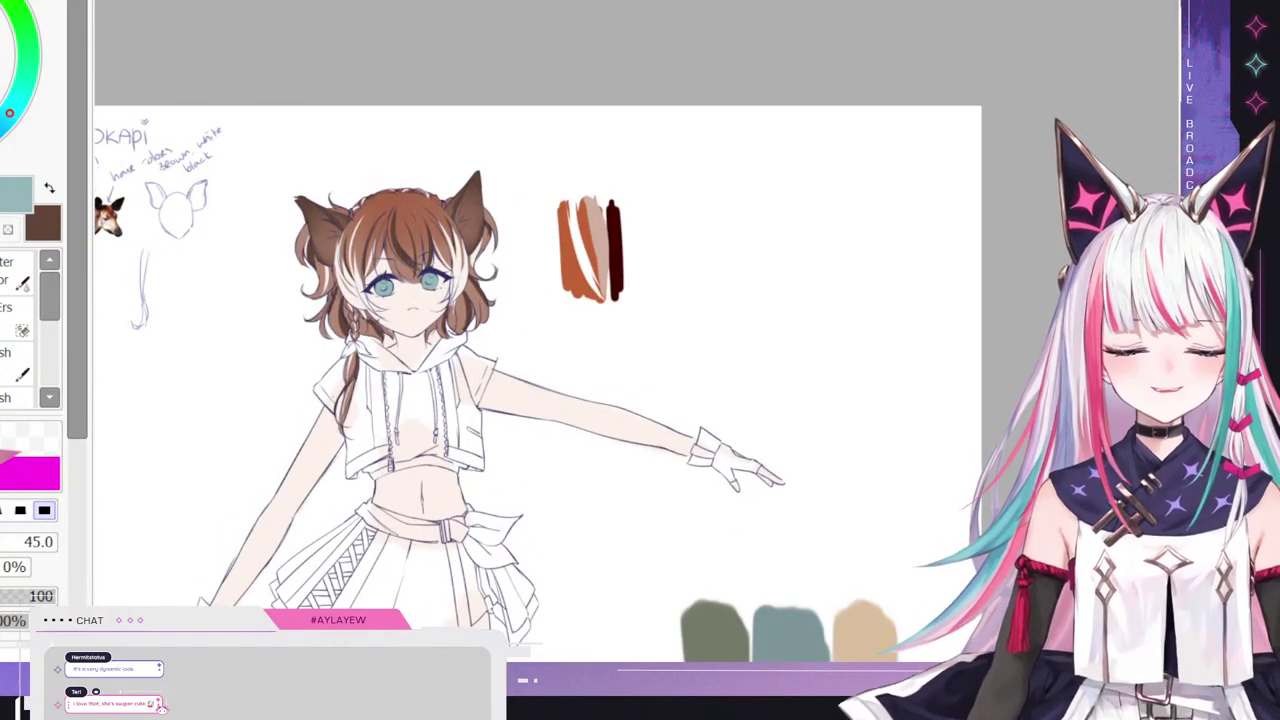
{"action": "key", "text": "ctrl+minus"}
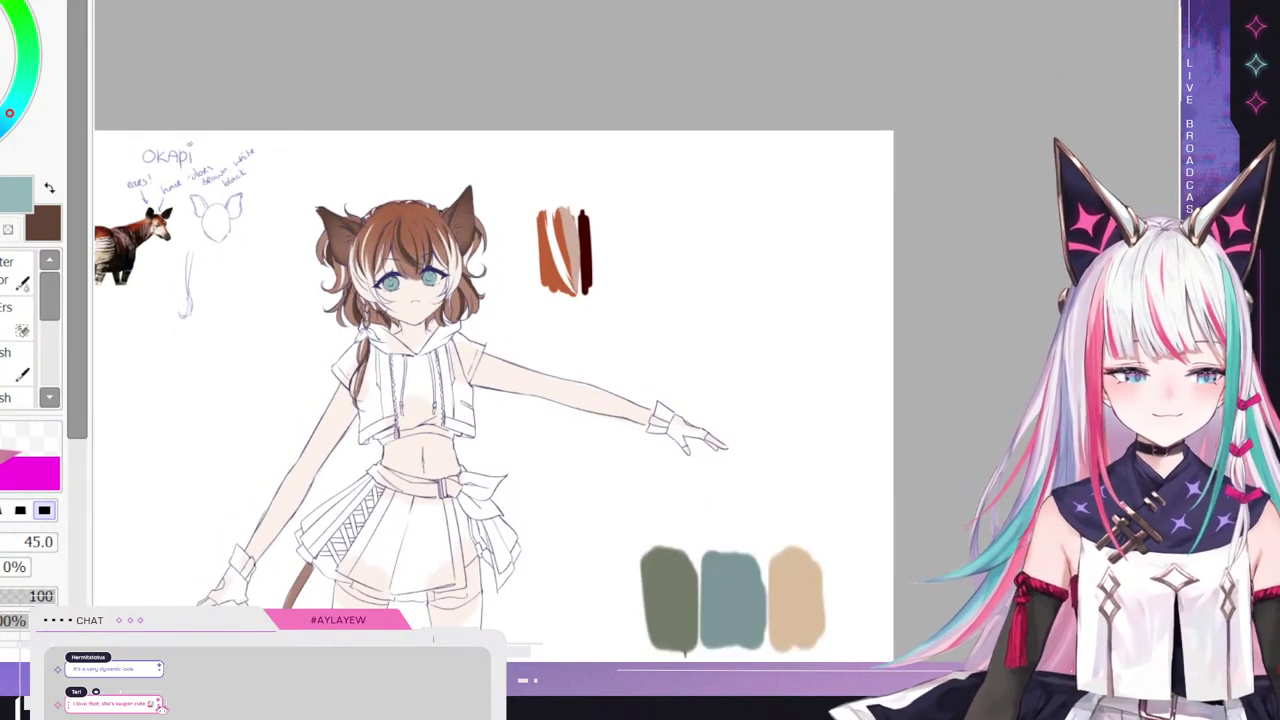
{"action": "scroll", "coordinate": [460, 353], "scroll_direction": "up", "scroll_amount": 1}
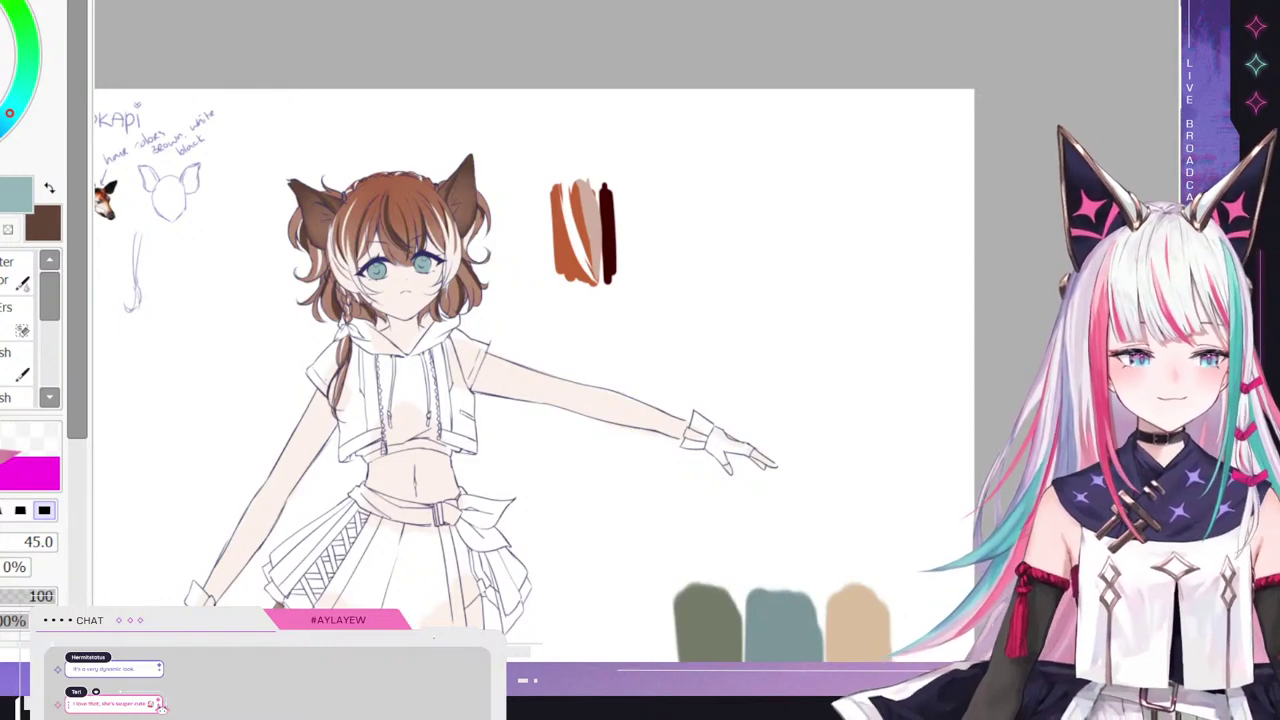
{"action": "right_click", "coordinate": [866, 632]}
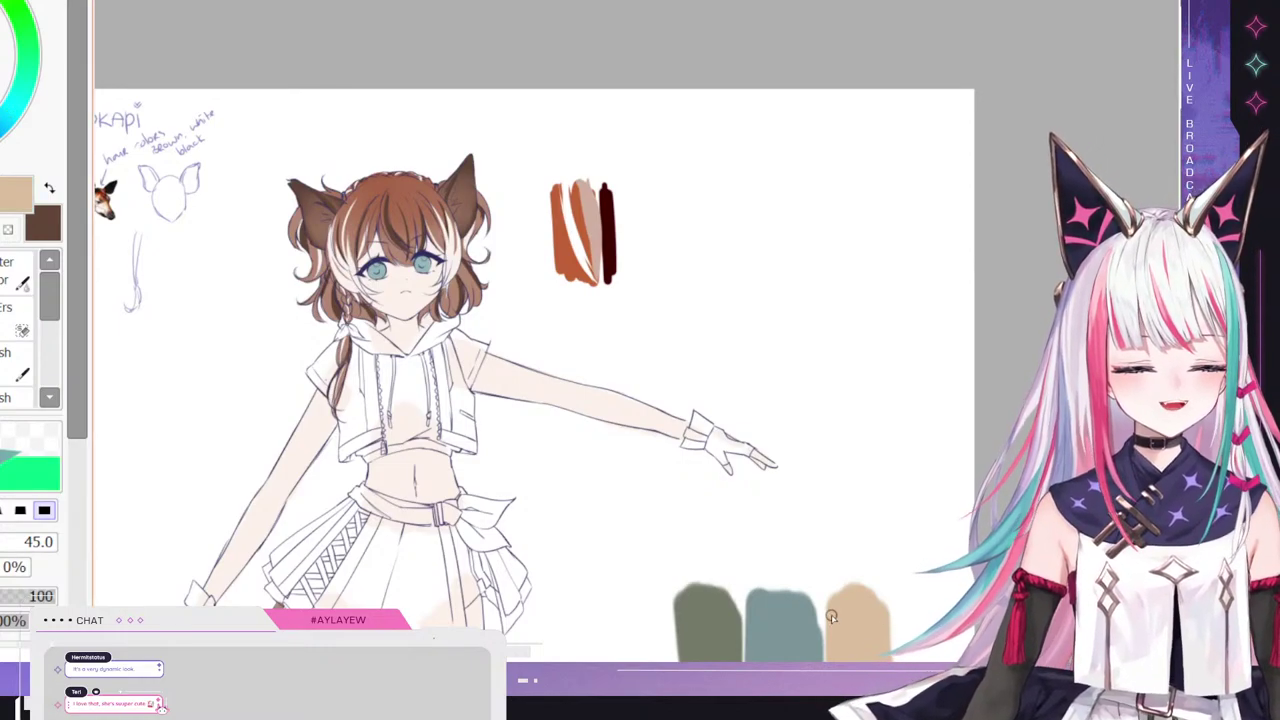
{"action": "key", "text": "b"}
{"action": "left_click_drag", "start_coordinate": [357, 306], "coordinate": [443, 299]}
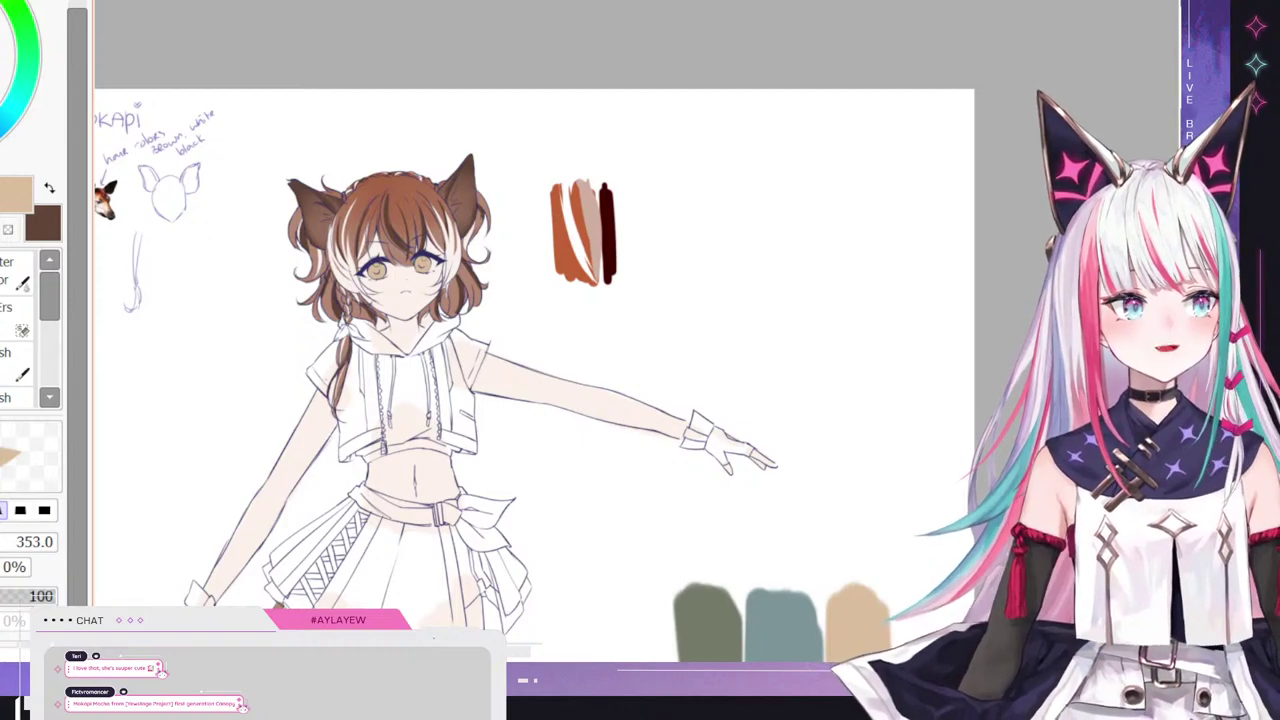
- Compare the tan irises with the teal version by repeatedly undoing and redoing the recolour, ending on teal
{"action": "key", "text": "ctrl+z"}
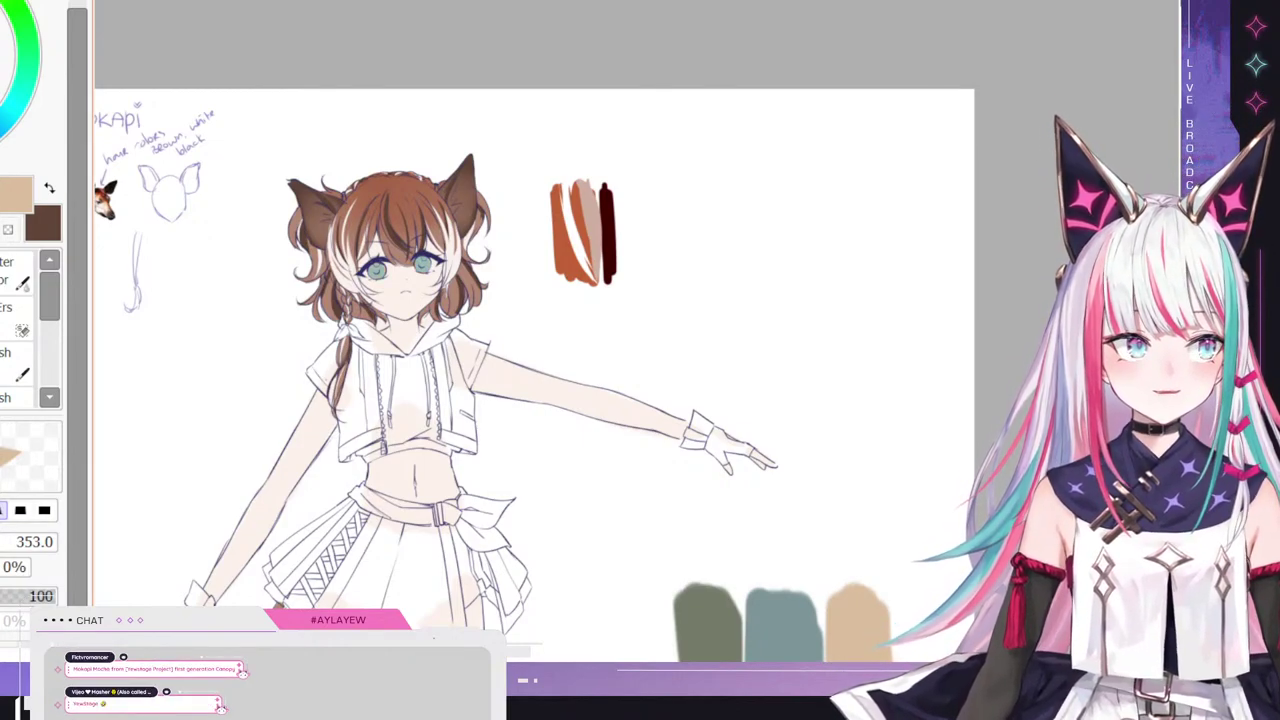
{"action": "key", "text": "ctrl+y"}
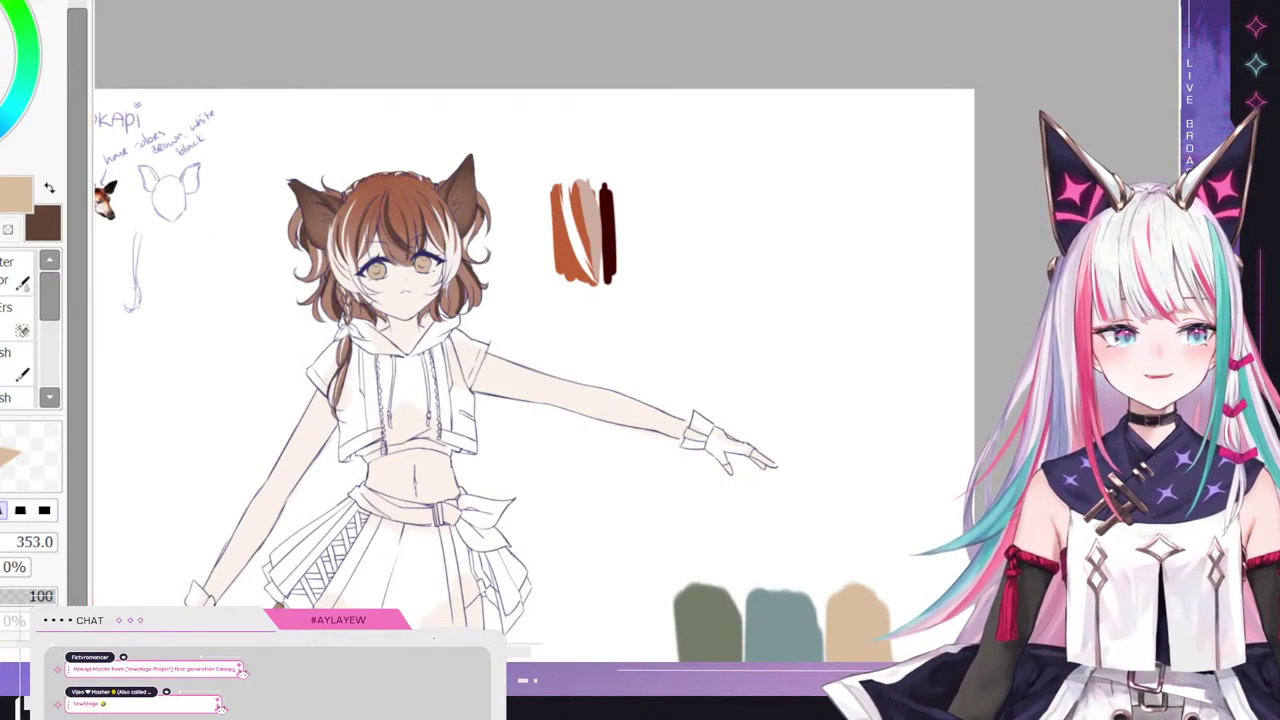
{"action": "key", "text": "ctrl+z"}
{"action": "key", "text": "ctrl+y"}
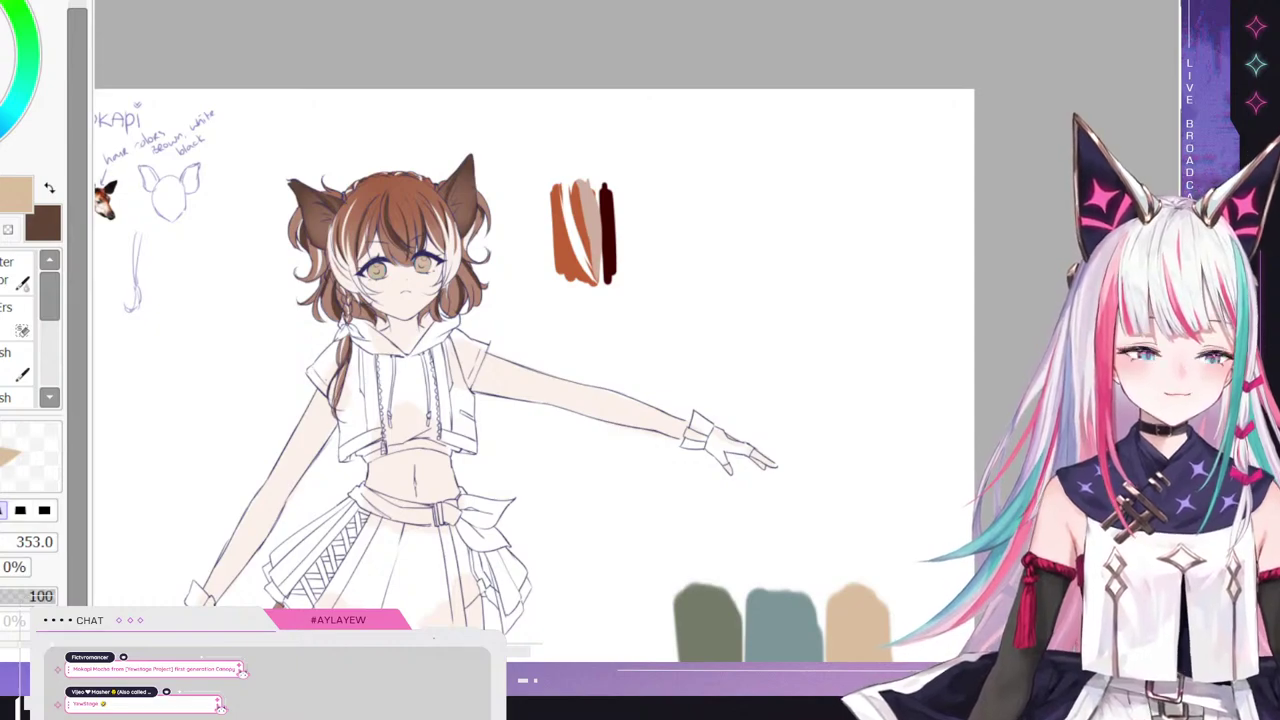
{"action": "key", "text": "ctrl+z"}
{"action": "key", "text": "ctrl+y"}
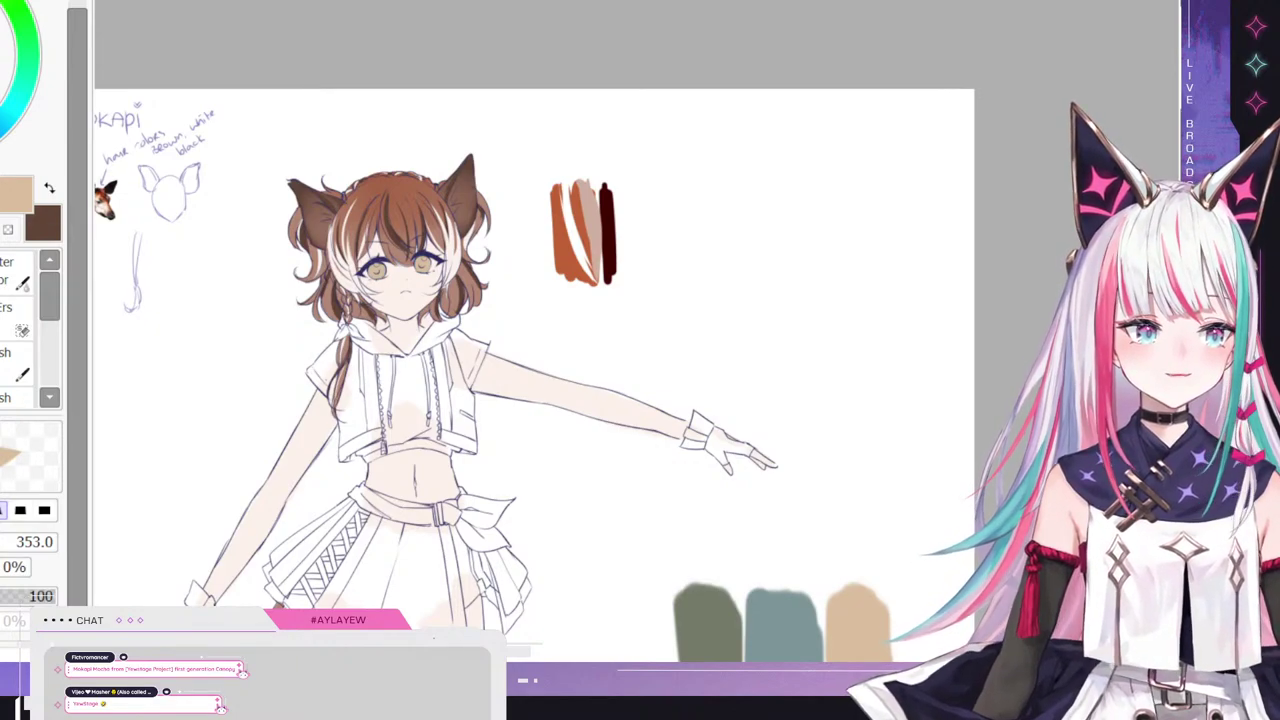
{"action": "key", "text": "ctrl+z"}
{"action": "key", "text": "ctrl+y"}
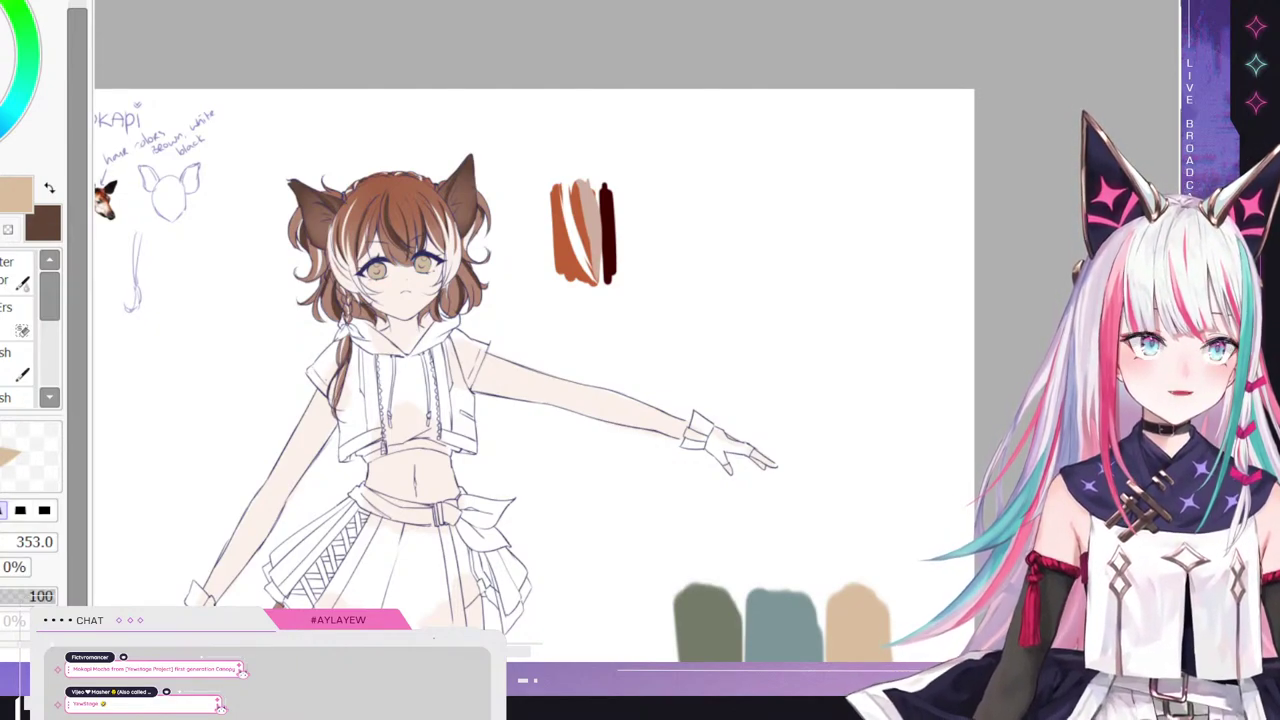
{"action": "key", "text": "ctrl+z"}
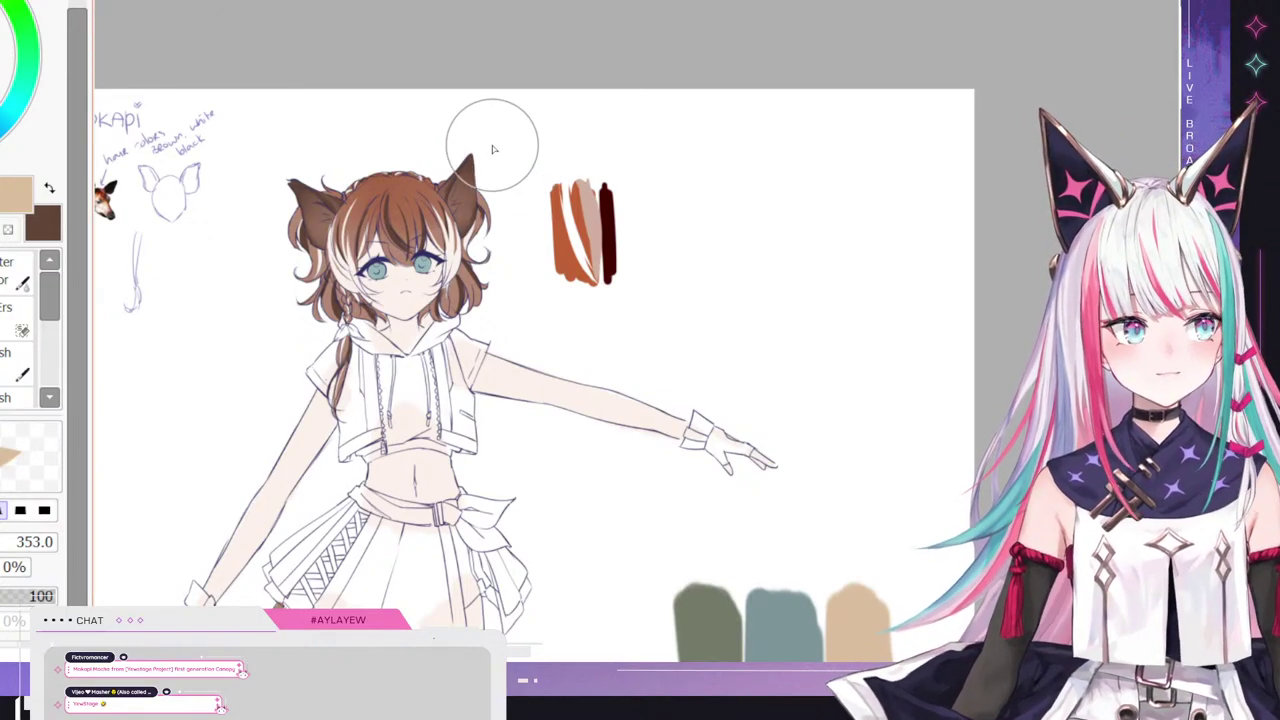
- Examine the teal eyes up close and on the whole figure next to the hair and the colour swatches
{"action": "scroll", "coordinate": [354, 193], "scroll_direction": "up", "scroll_amount": 3}
{"action": "scroll", "coordinate": [554, 239], "scroll_direction": "up", "scroll_amount": 2}
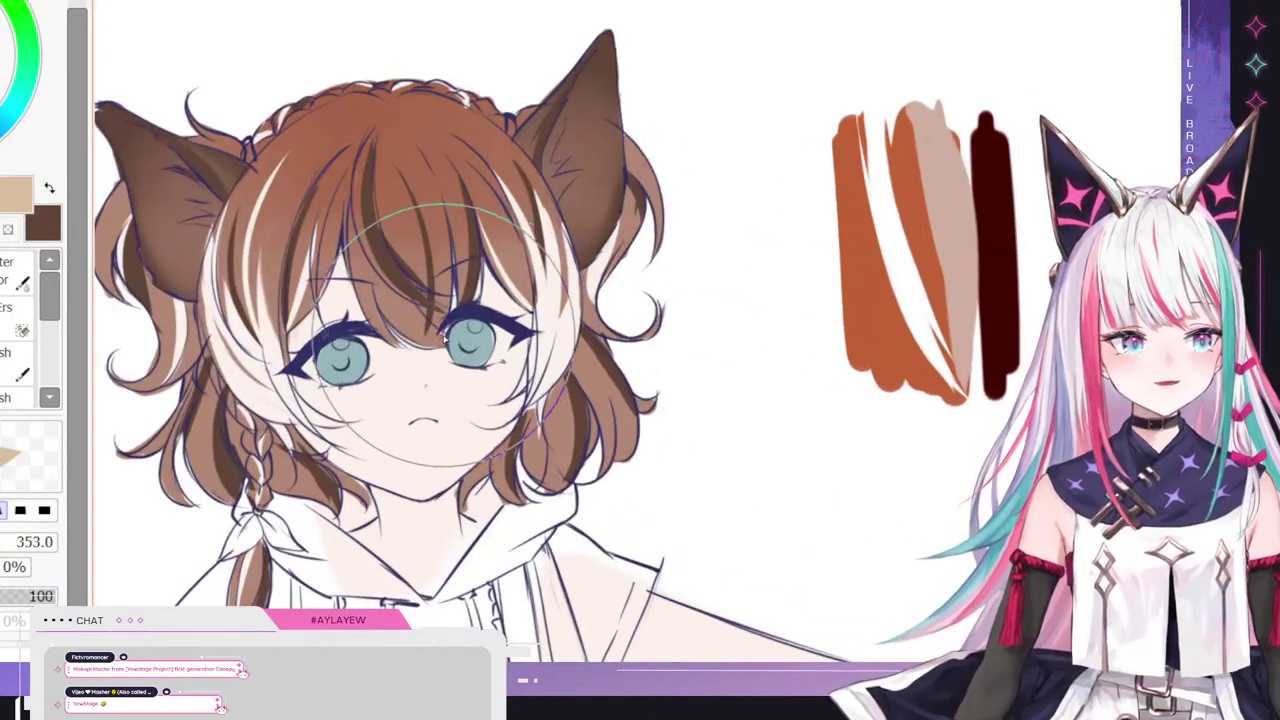
{"action": "key", "text": "c"}
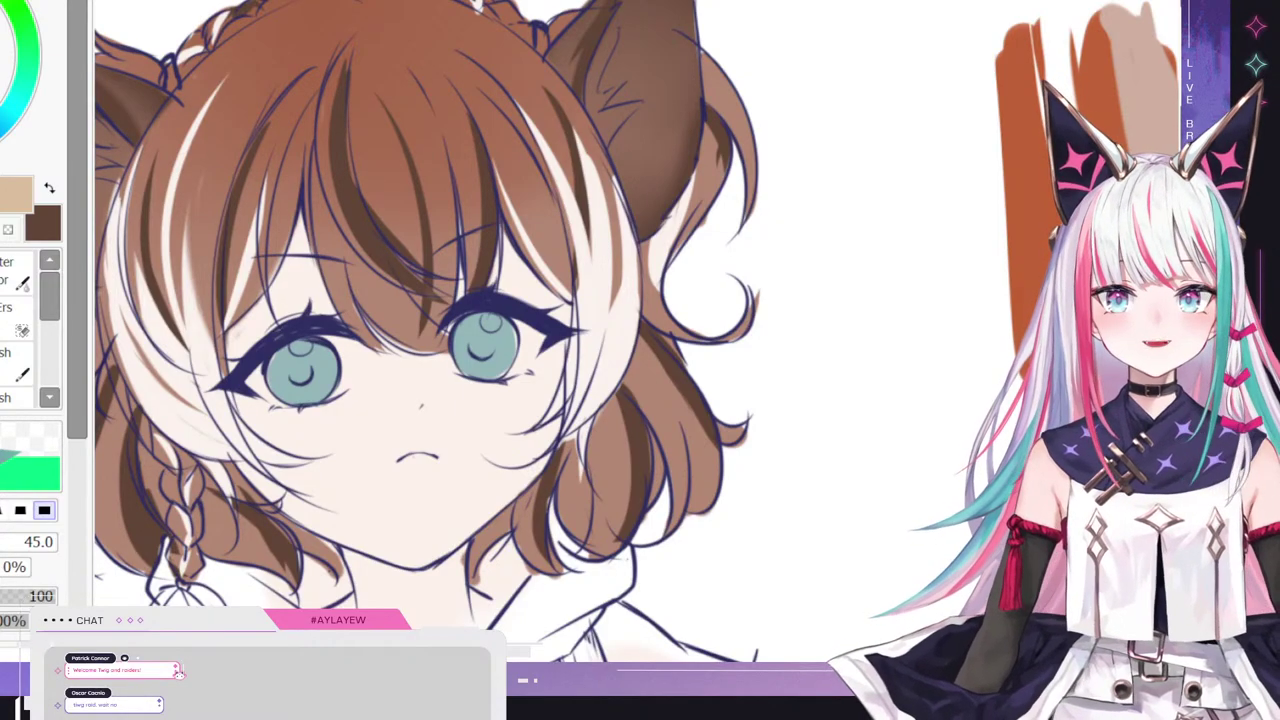
{"action": "scroll", "coordinate": [418, 261], "scroll_direction": "down", "scroll_amount": 3}
{"action": "scroll", "coordinate": [426, 220], "scroll_direction": "down", "scroll_amount": 5}
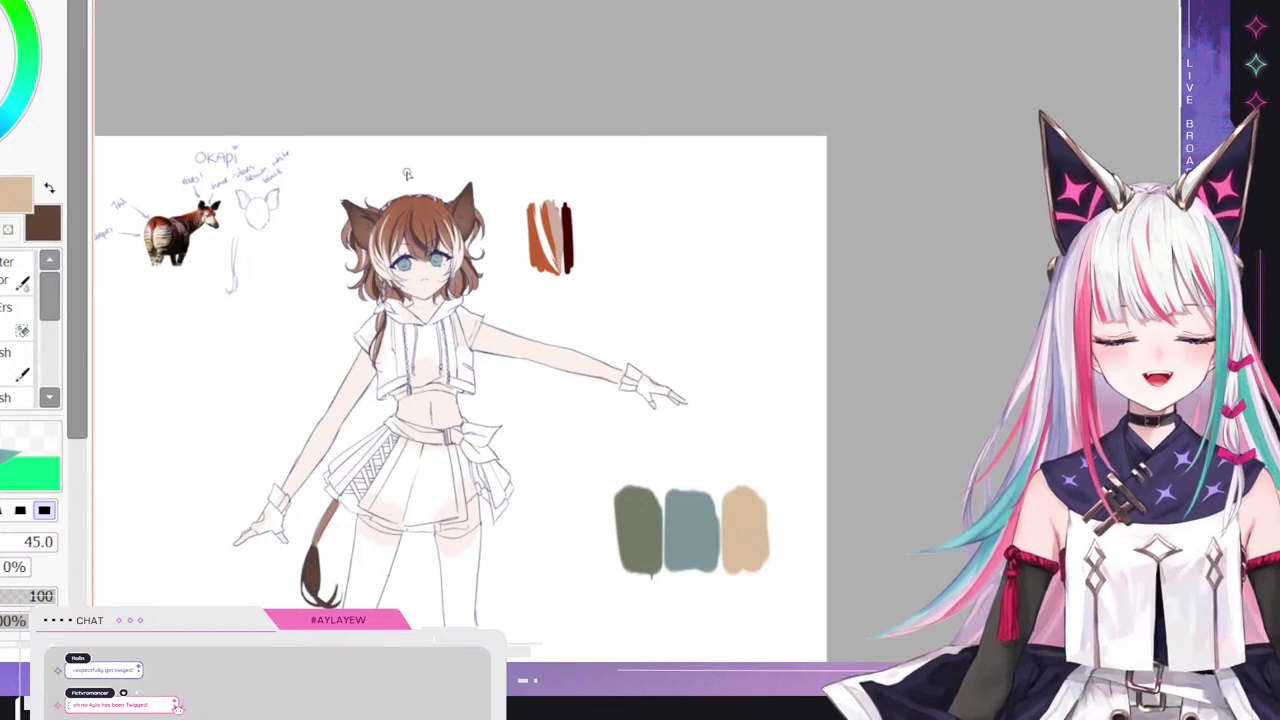
{"action": "scroll", "coordinate": [408, 174], "scroll_direction": "down", "scroll_amount": 1}
{"action": "scroll", "coordinate": [402, 251], "scroll_direction": "up", "scroll_amount": 1}
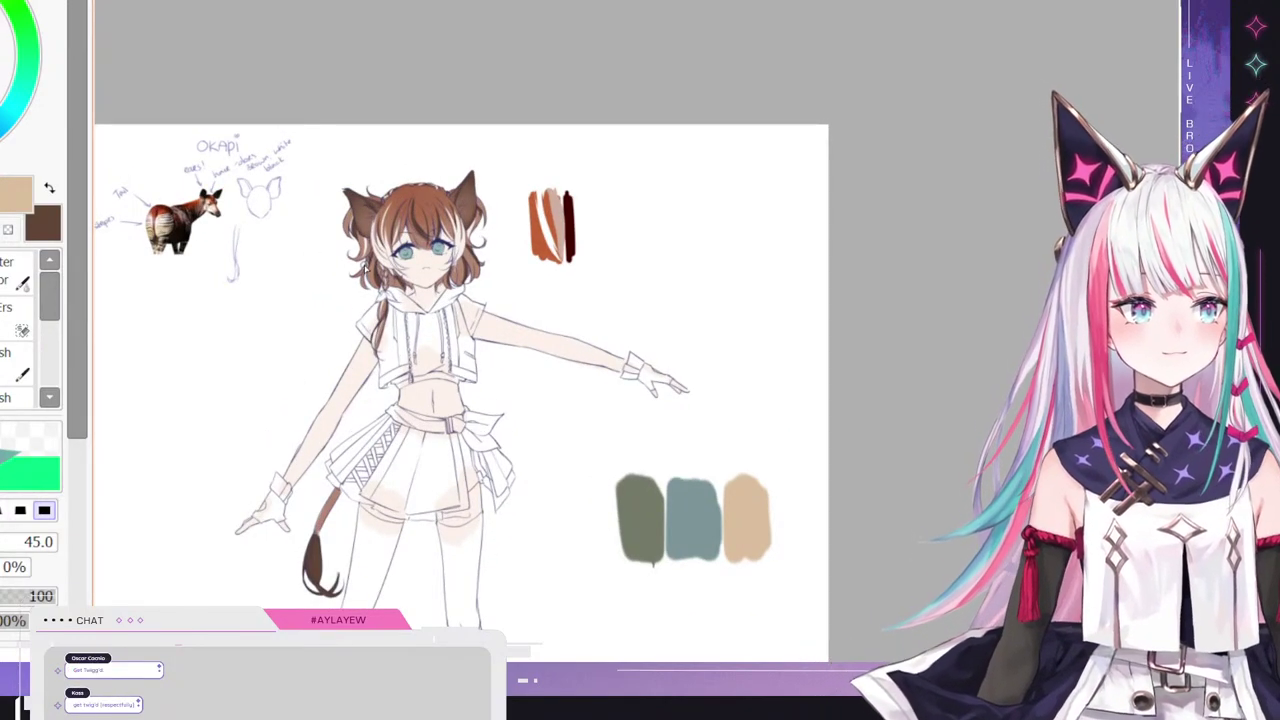
{"action": "scroll", "coordinate": [489, 233], "scroll_direction": "up", "scroll_amount": 2}
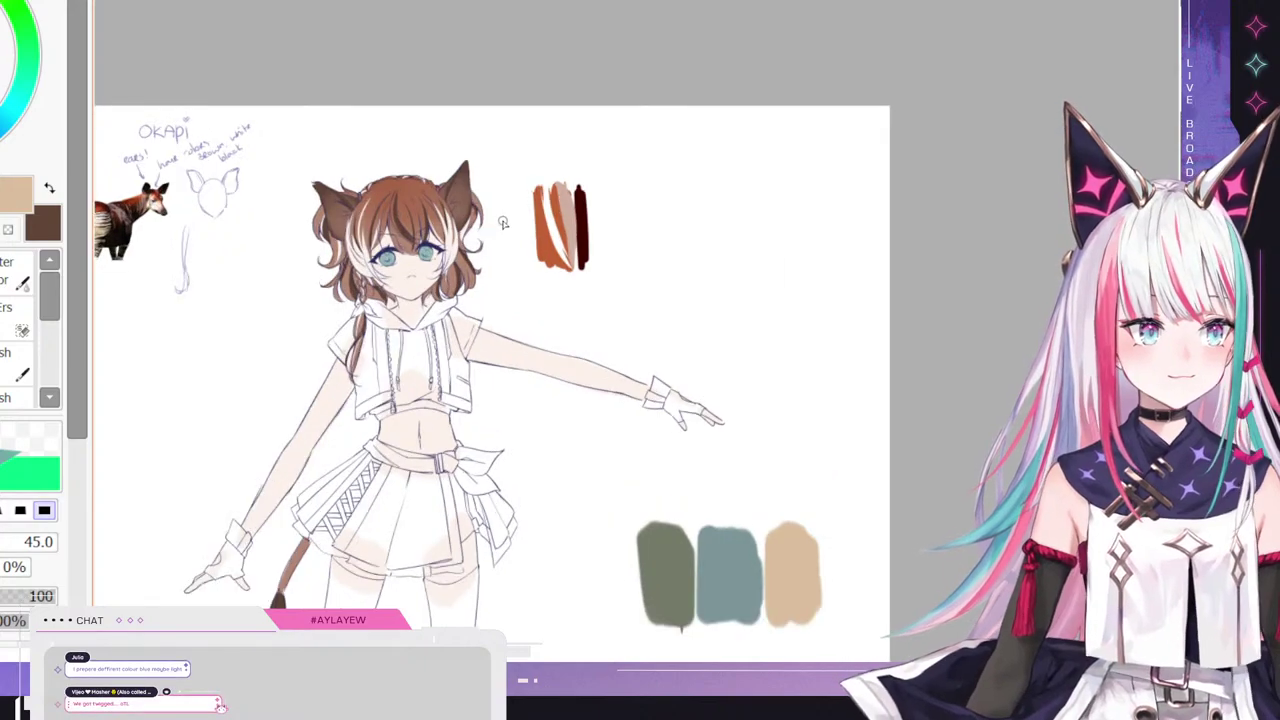
{"action": "scroll", "coordinate": [378, 200], "scroll_direction": "down", "scroll_amount": 2}
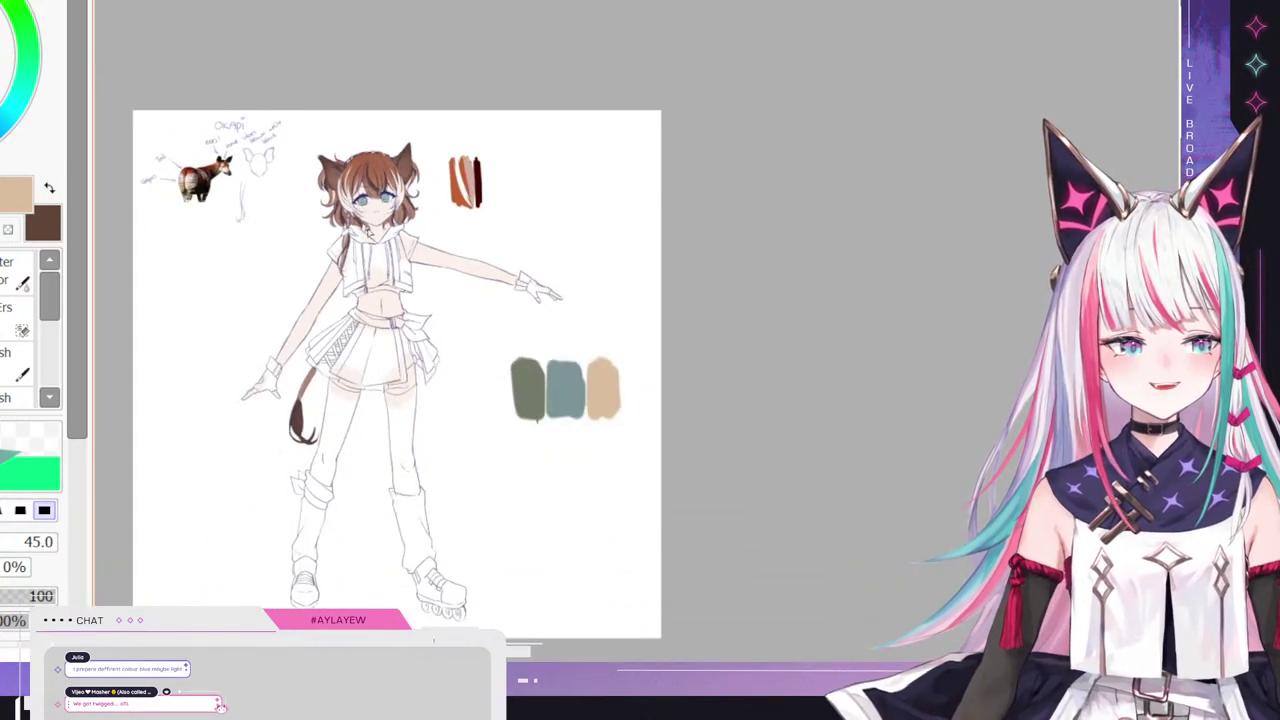
{"action": "scroll", "coordinate": [300, 300], "scroll_direction": "up", "scroll_amount": 1}
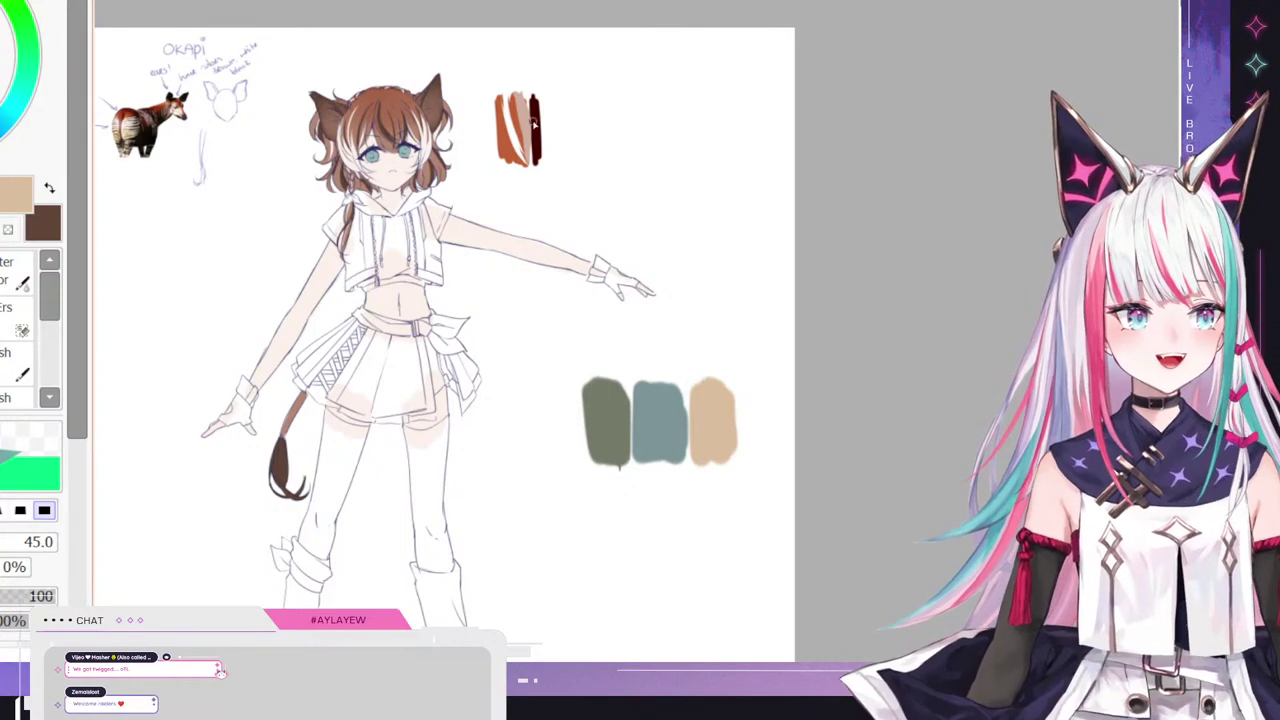
- Paint the upper part of both irises soft yellow over the teal
{"action": "scroll", "coordinate": [370, 55], "scroll_direction": "up", "scroll_amount": 3}
{"action": "scroll", "coordinate": [420, 128], "scroll_direction": "up", "scroll_amount": 1}
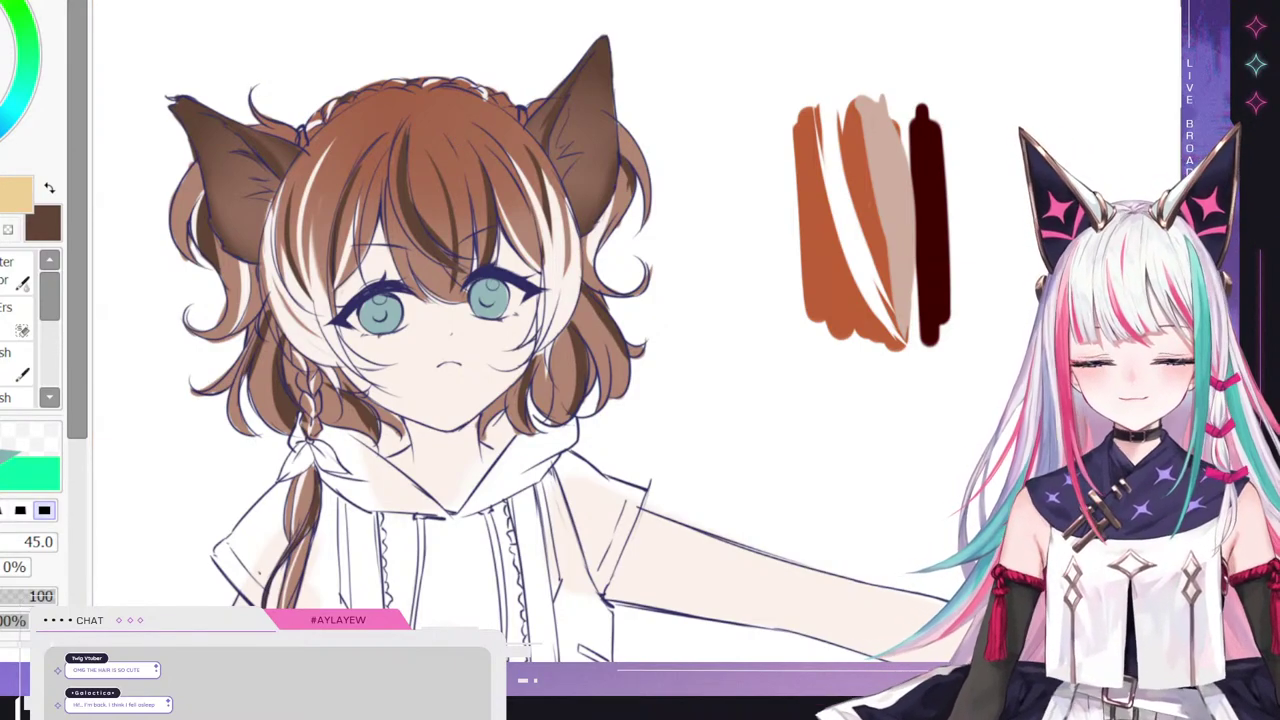
{"action": "left_click_drag", "start_coordinate": [404, 305], "coordinate": [386, 305]}
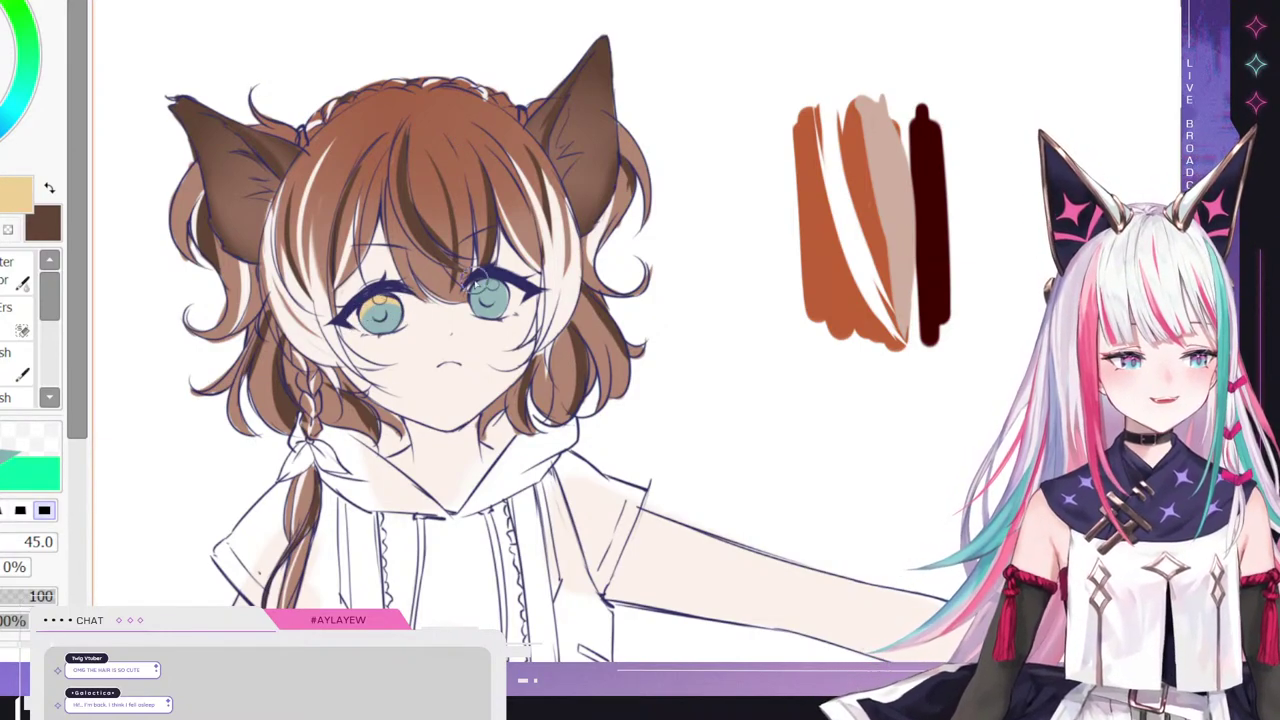
{"action": "left_click_drag", "start_coordinate": [472, 290], "coordinate": [506, 292]}
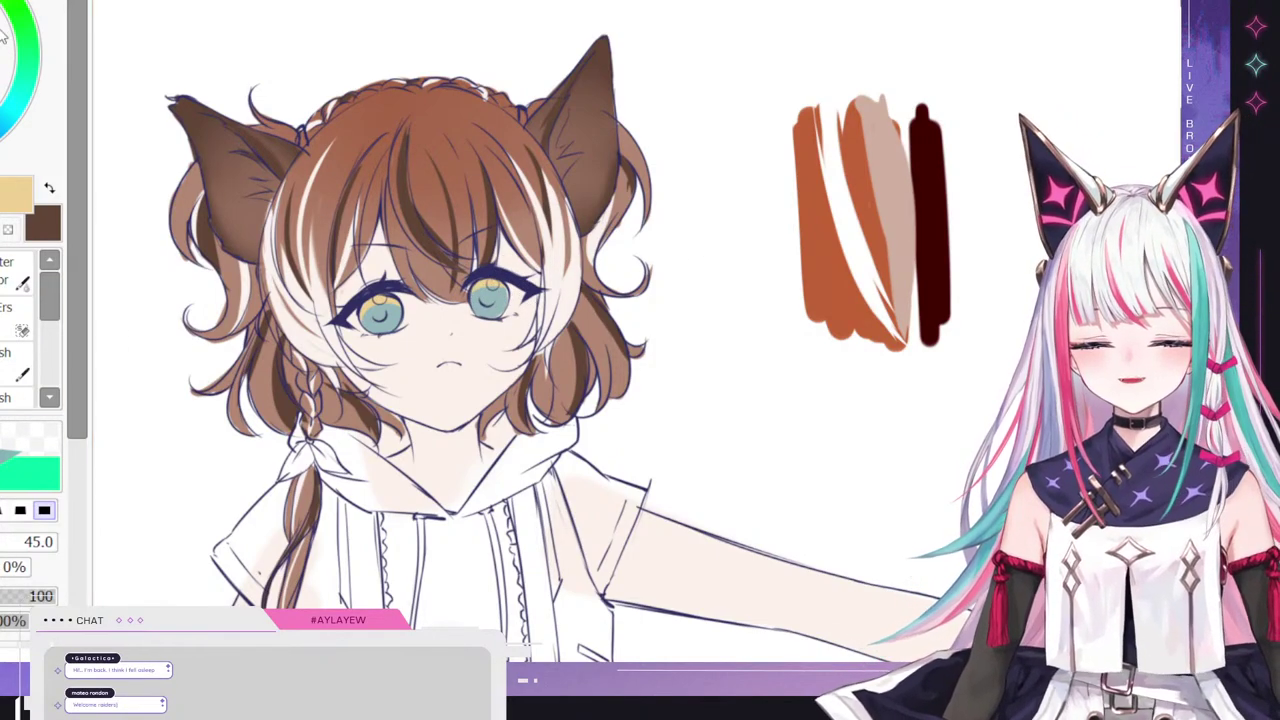
- Choose a light sky blue and brighten the lower part of both irises with it
{"action": "mouse_move", "coordinate": [4, 125]}
{"action": "left_mouse_down"}
{"action": "mouse_move", "coordinate": [19, 106]}
{"action": "mouse_move", "coordinate": [2, 128]}
{"action": "left_mouse_up"}
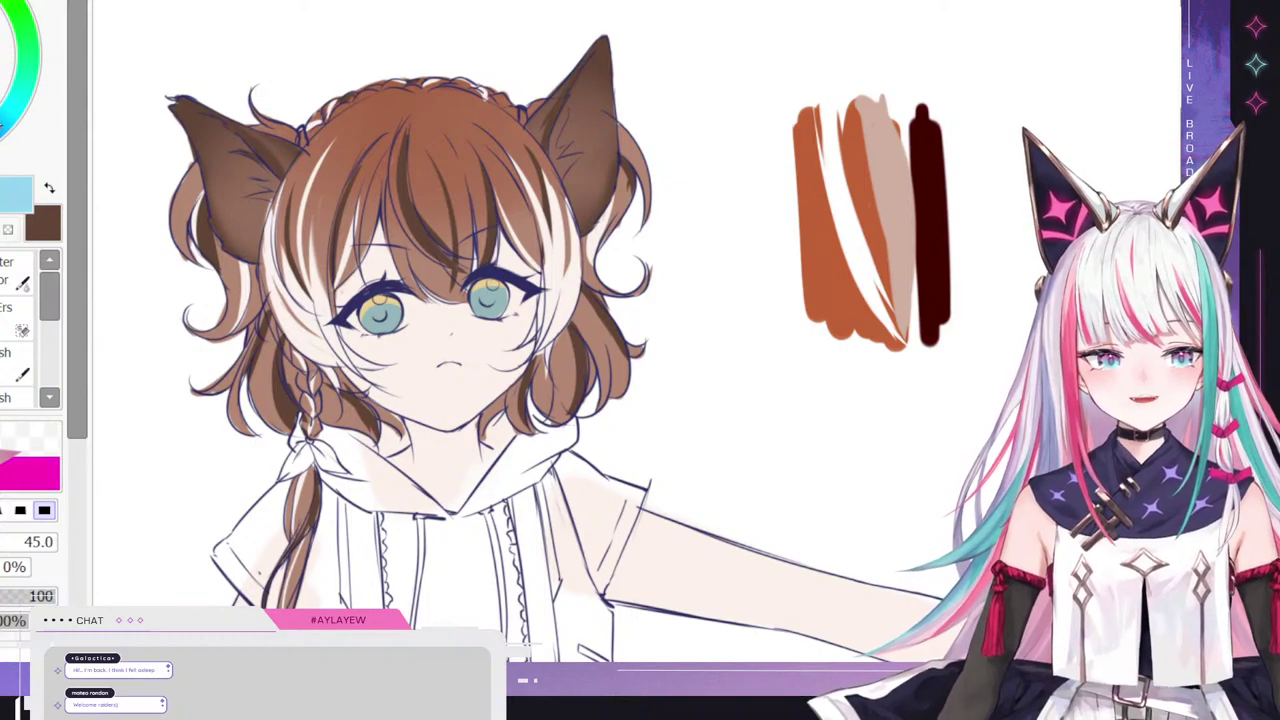
{"action": "mouse_move", "coordinate": [377, 321]}
{"action": "left_mouse_down"}
{"action": "mouse_move", "coordinate": [390, 310]}
{"action": "mouse_move", "coordinate": [379, 319]}
{"action": "left_mouse_up"}
{"action": "key", "text": "ctrl+z"}
{"action": "left_click_drag", "start_coordinate": [492, 308], "coordinate": [489, 294]}
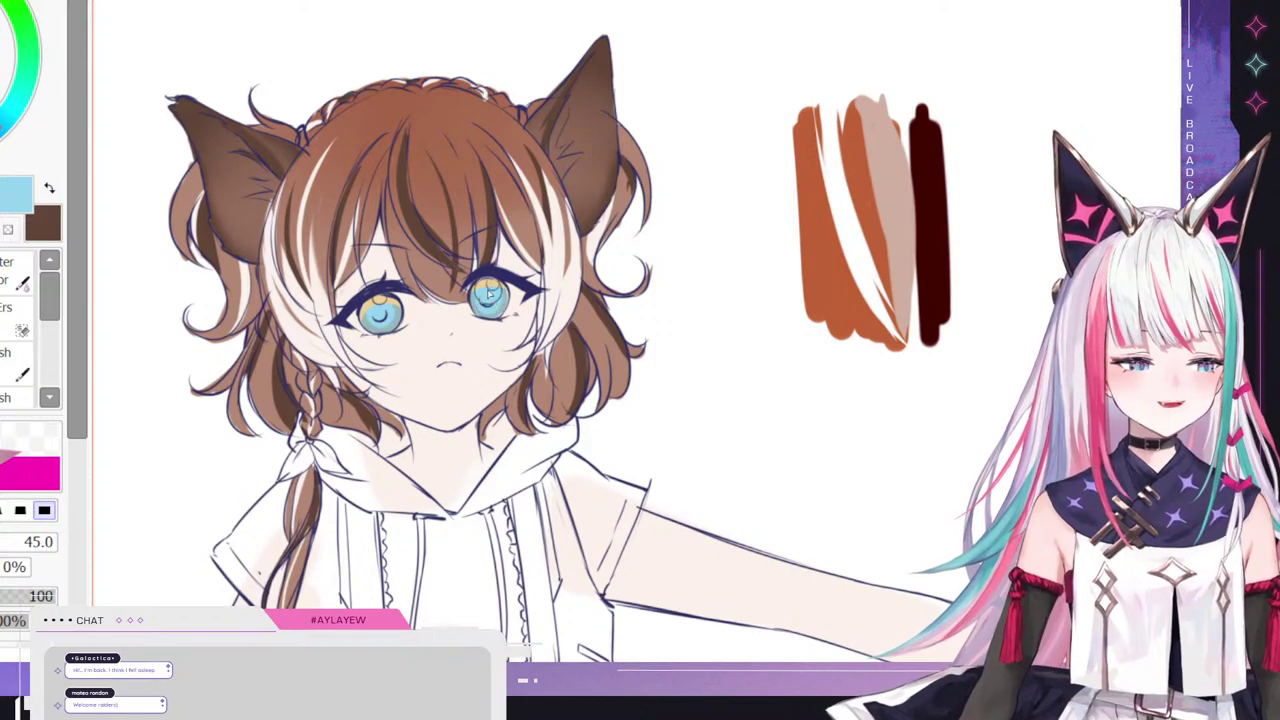
- Check the blue-and-yellow eyes on the figure and set the painting colour to white
{"action": "scroll", "coordinate": [360, 161], "scroll_direction": "down", "scroll_amount": 3}
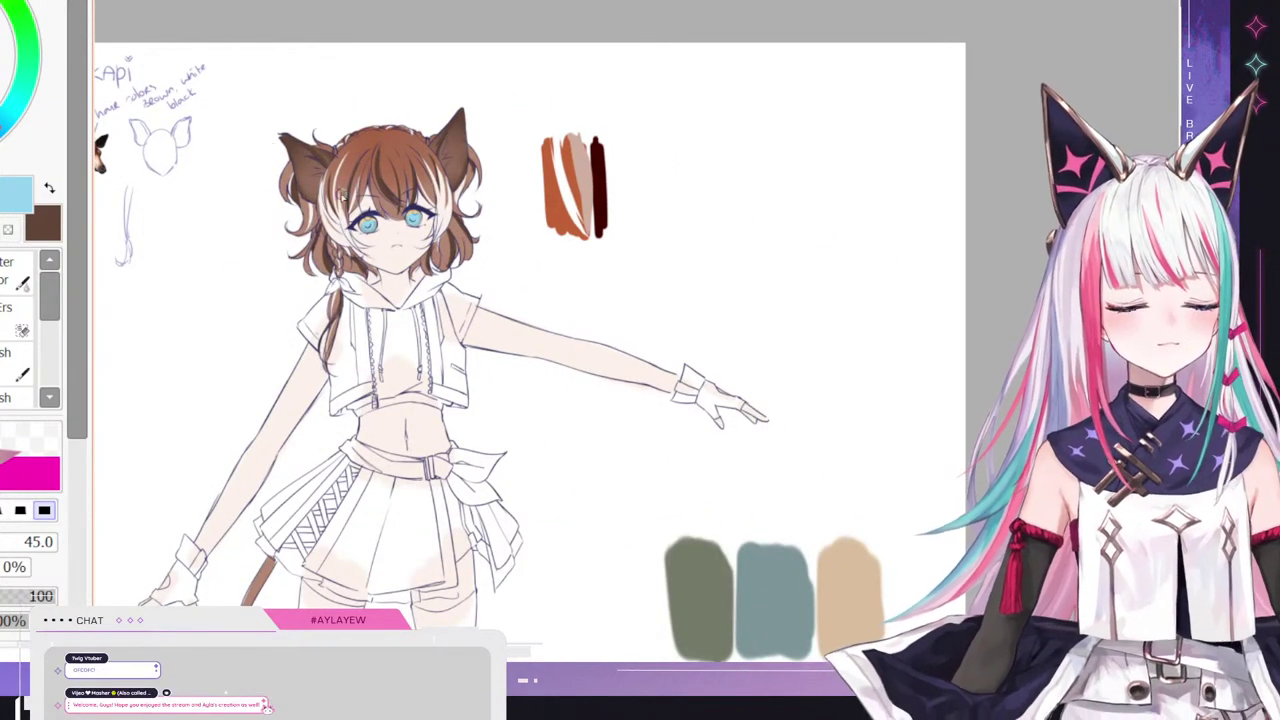
{"action": "scroll", "coordinate": [381, 146], "scroll_direction": "down", "scroll_amount": 1}
{"action": "scroll", "coordinate": [381, 146], "scroll_direction": "up", "scroll_amount": 2}
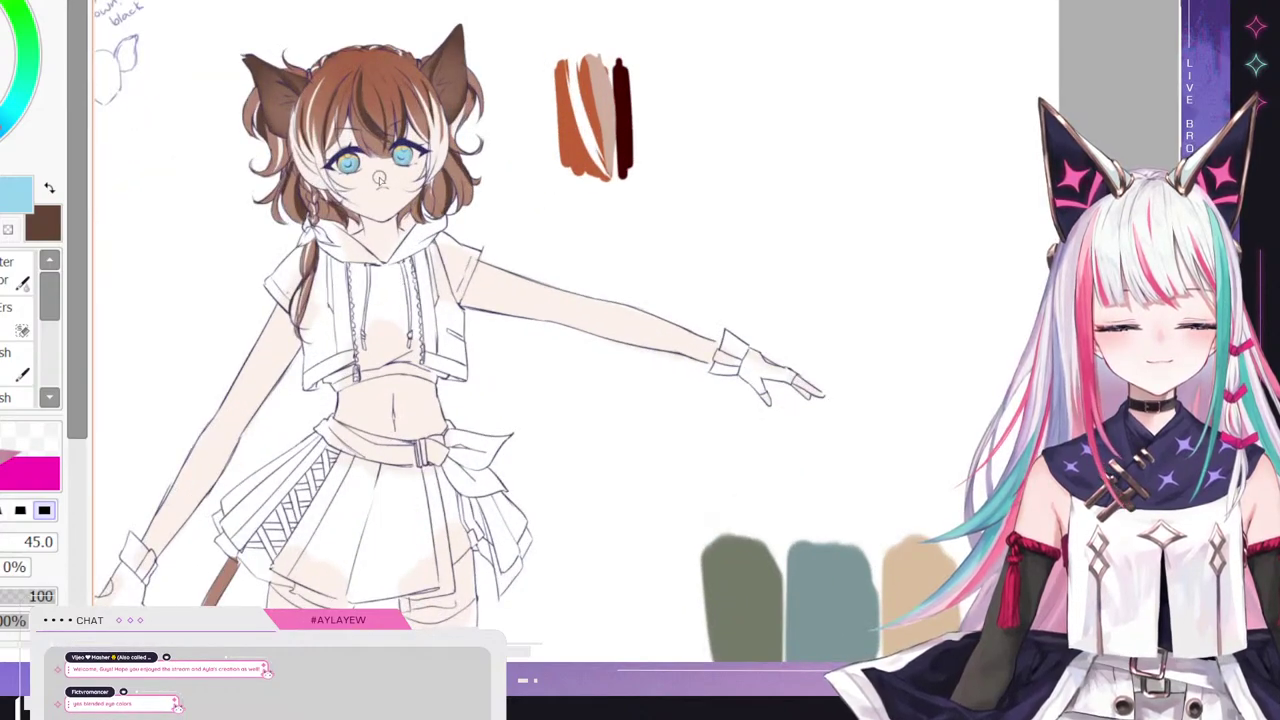
{"action": "scroll", "coordinate": [369, 105], "scroll_direction": "down", "scroll_amount": 1}
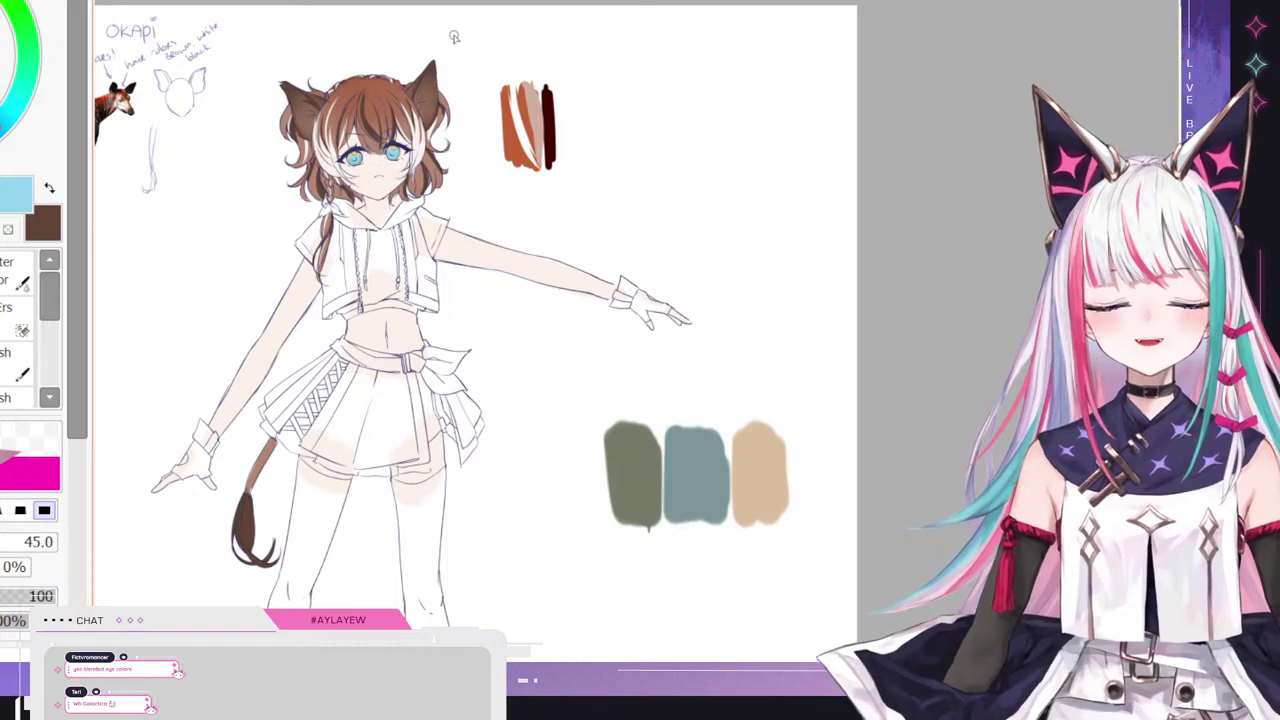
{"action": "scroll", "coordinate": [445, 45], "scroll_direction": "up", "scroll_amount": 2}
{"action": "scroll", "coordinate": [226, 190], "scroll_direction": "up", "scroll_amount": 1}
{"action": "left_click", "coordinate": [8, 187]}
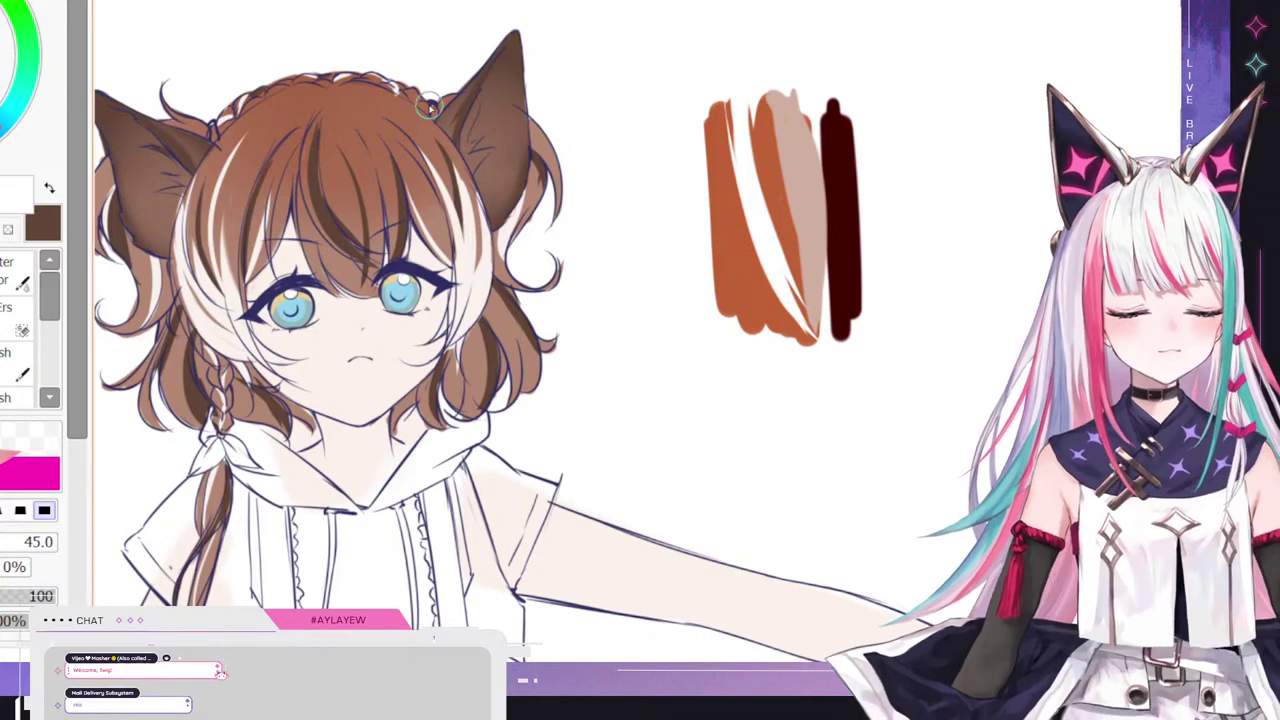
- Examine how the two-tone eyes read with the hair colours at several distances, from the face to the full figure
{"action": "scroll", "coordinate": [368, 100], "scroll_direction": "down", "scroll_amount": 1}
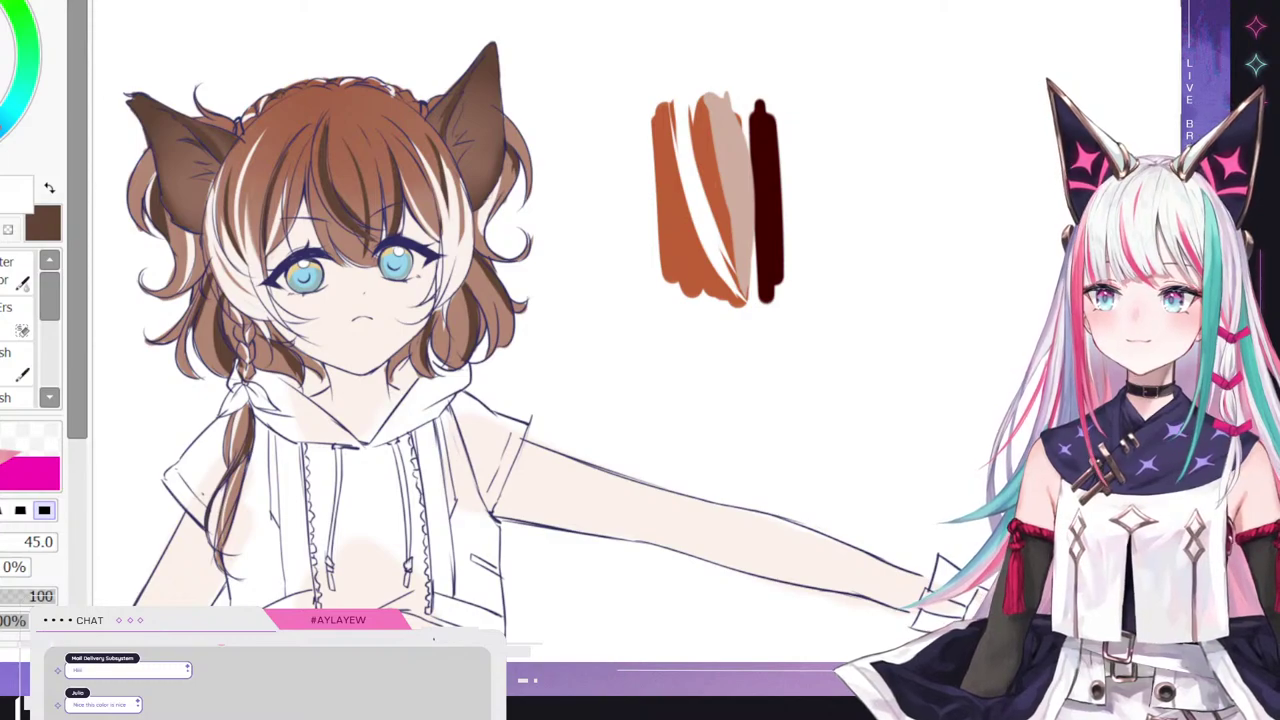
{"action": "scroll", "coordinate": [320, 180], "scroll_direction": "down", "scroll_amount": 2}
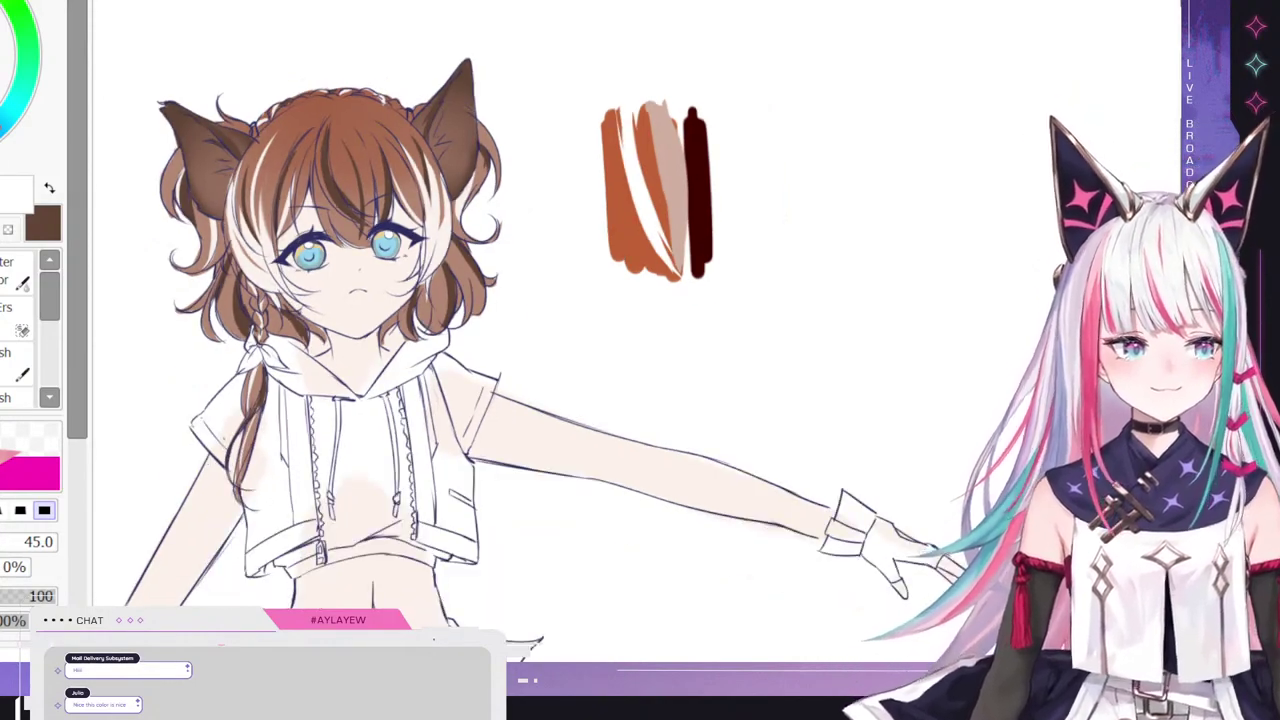
{"action": "scroll", "coordinate": [316, 112], "scroll_direction": "down", "scroll_amount": 1}
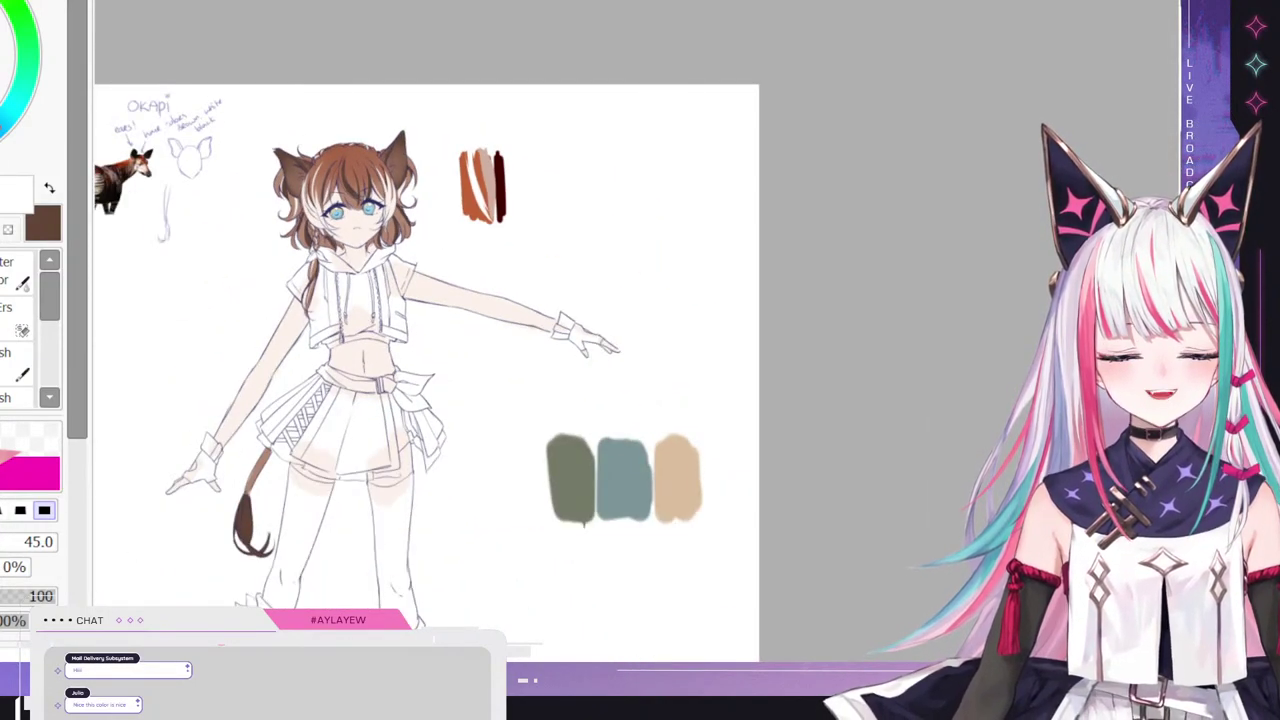
{"action": "scroll", "coordinate": [264, 237], "scroll_direction": "up", "scroll_amount": 1}
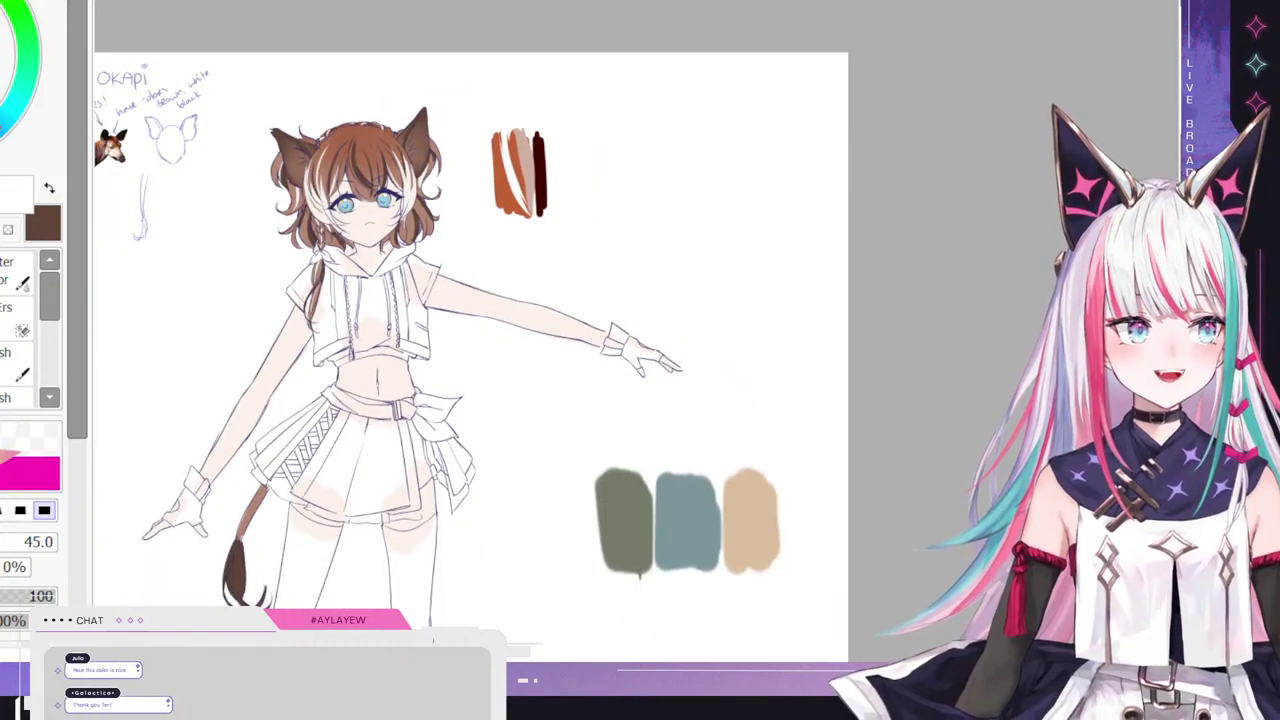
{"action": "scroll", "coordinate": [398, 265], "scroll_direction": "up", "scroll_amount": 1}
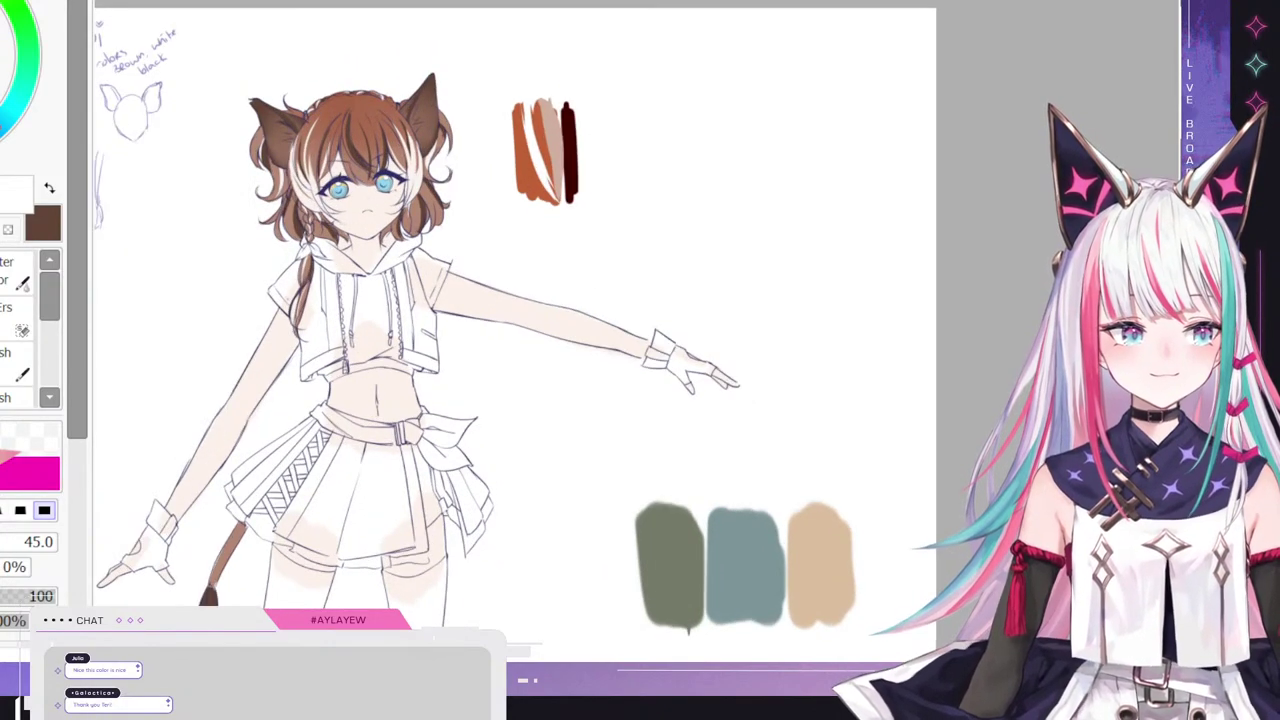
{"action": "scroll", "coordinate": [383, 190], "scroll_direction": "down", "scroll_amount": 4}
{"action": "scroll", "coordinate": [330, 290], "scroll_direction": "up", "scroll_amount": 2}
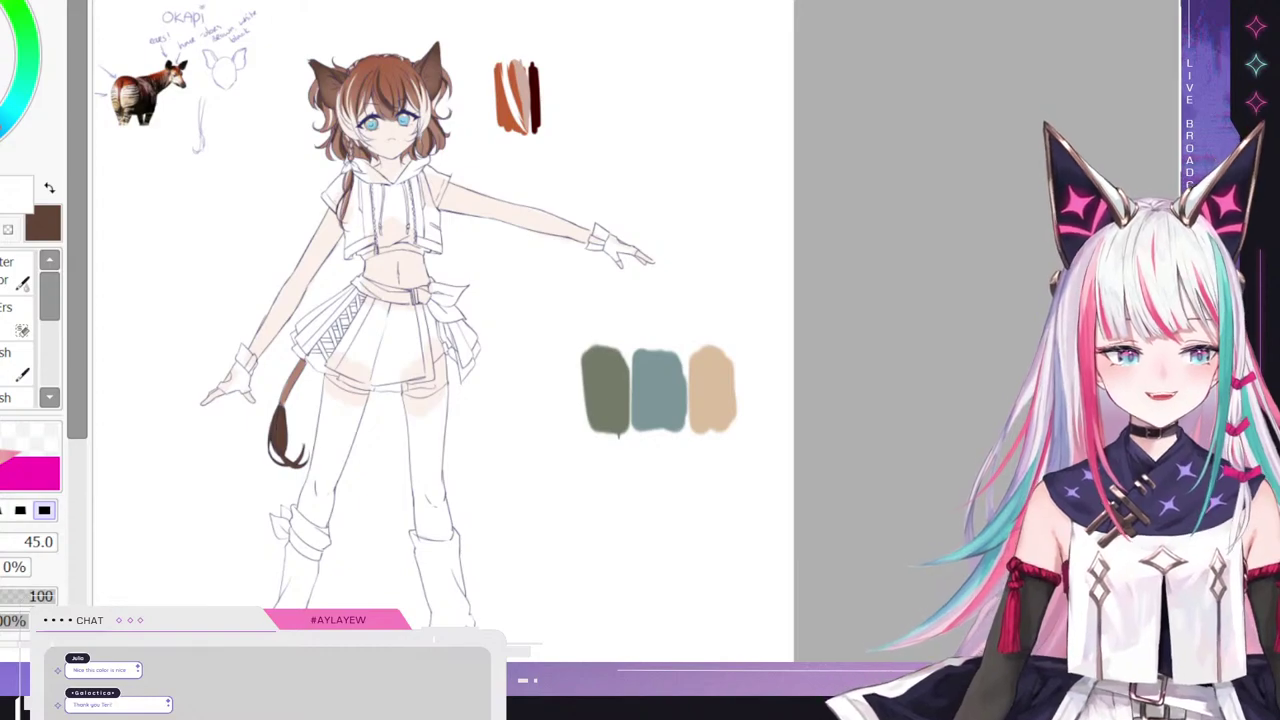
{"action": "scroll", "coordinate": [453, 137], "scroll_direction": "up", "scroll_amount": 1}
{"action": "scroll", "coordinate": [388, 182], "scroll_direction": "down", "scroll_amount": 1}
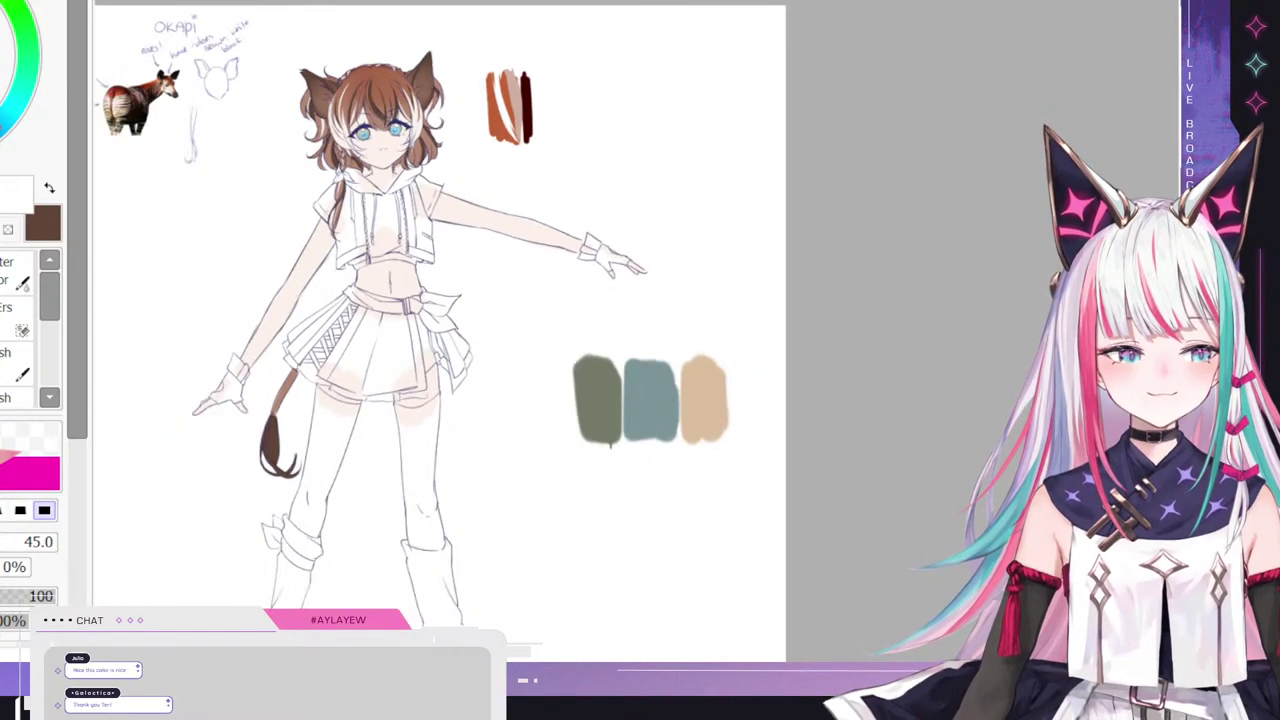
- Paint both legs from the skirt hem to the boot tops in off-white with a size 353 brush
{"action": "scroll", "coordinate": [356, 360], "scroll_direction": "up", "scroll_amount": 2}
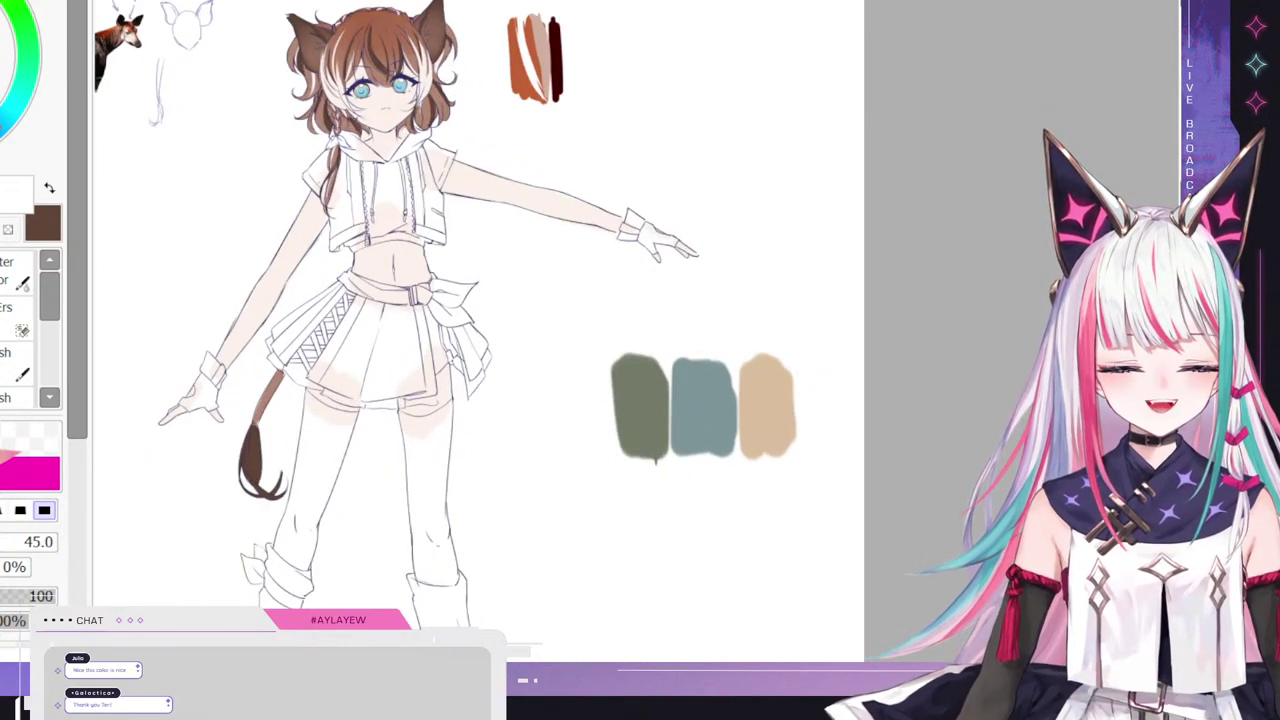
{"action": "scroll", "coordinate": [388, 354], "scroll_direction": "down", "scroll_amount": 2}
{"action": "scroll", "coordinate": [422, 461], "scroll_direction": "up", "scroll_amount": 2}
{"action": "left_click_drag", "start_coordinate": [422, 461], "coordinate": [412, 396]}
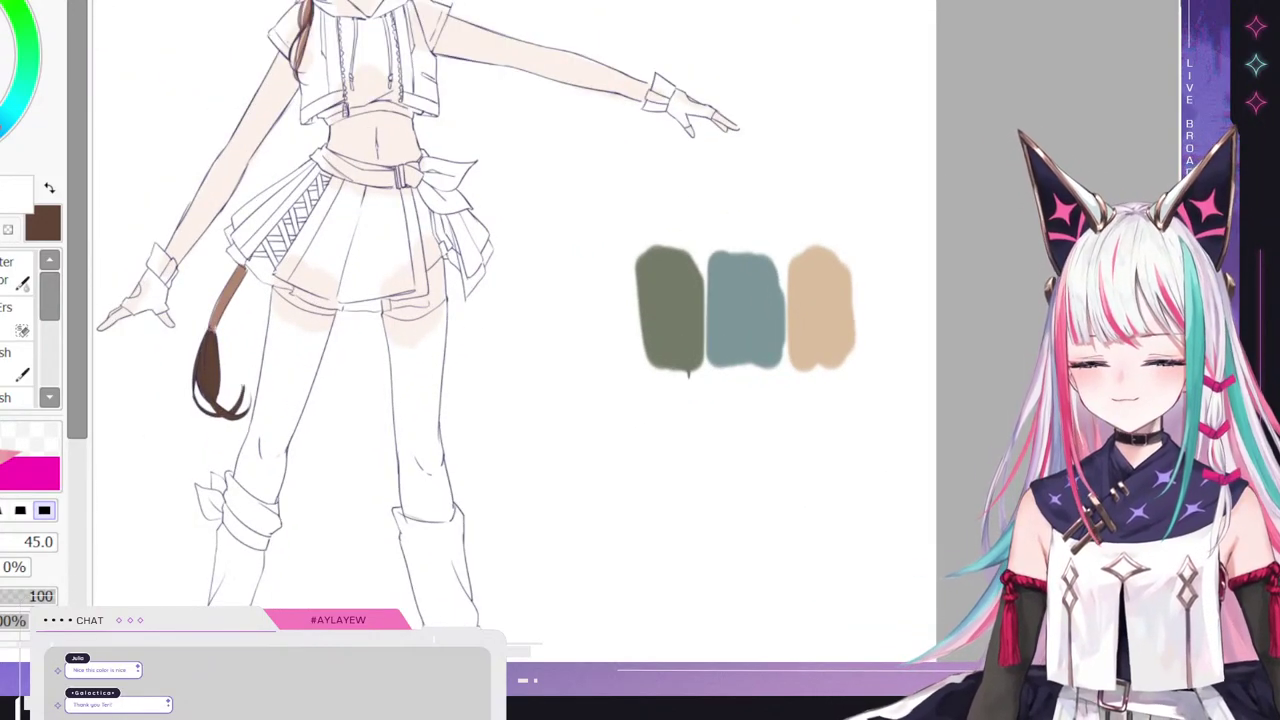
{"action": "right_click", "coordinate": [205, 191]}
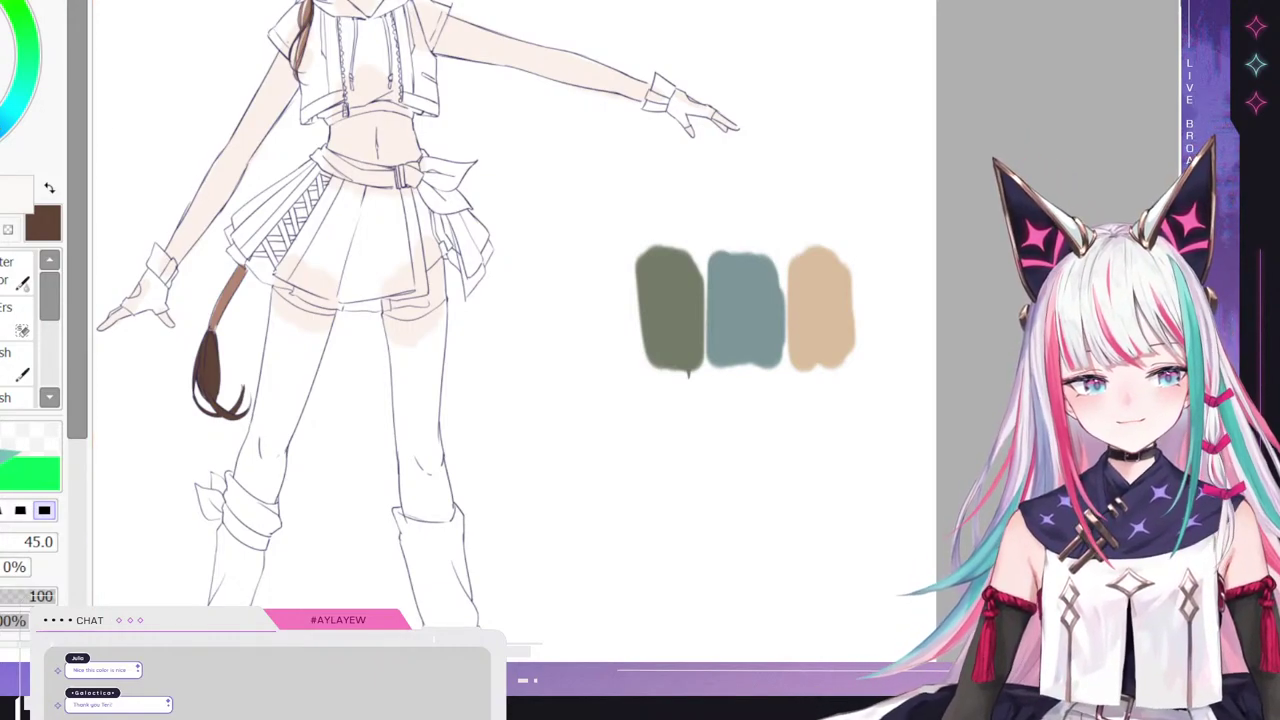
{"action": "key", "text": "e"}
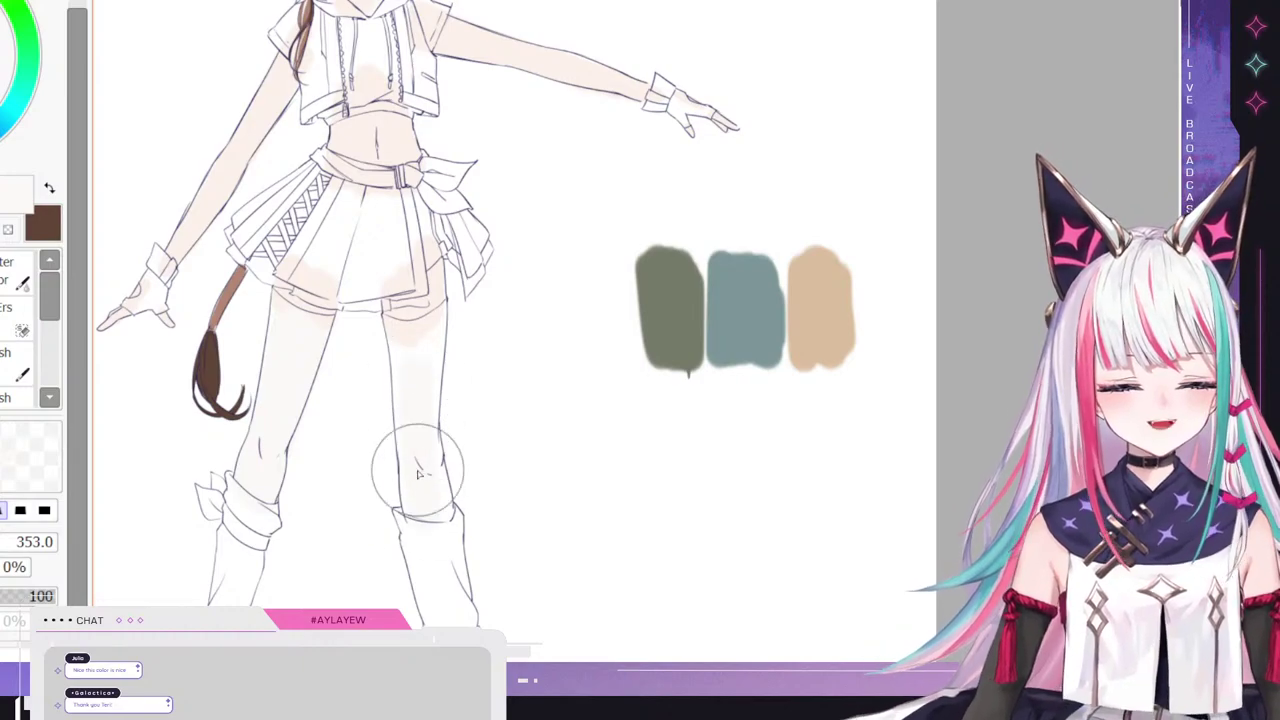
- Swap to the dark brown and block in both legs from the thighs down to the boot cuffs with broad strokes
{"action": "key", "text": "x"}
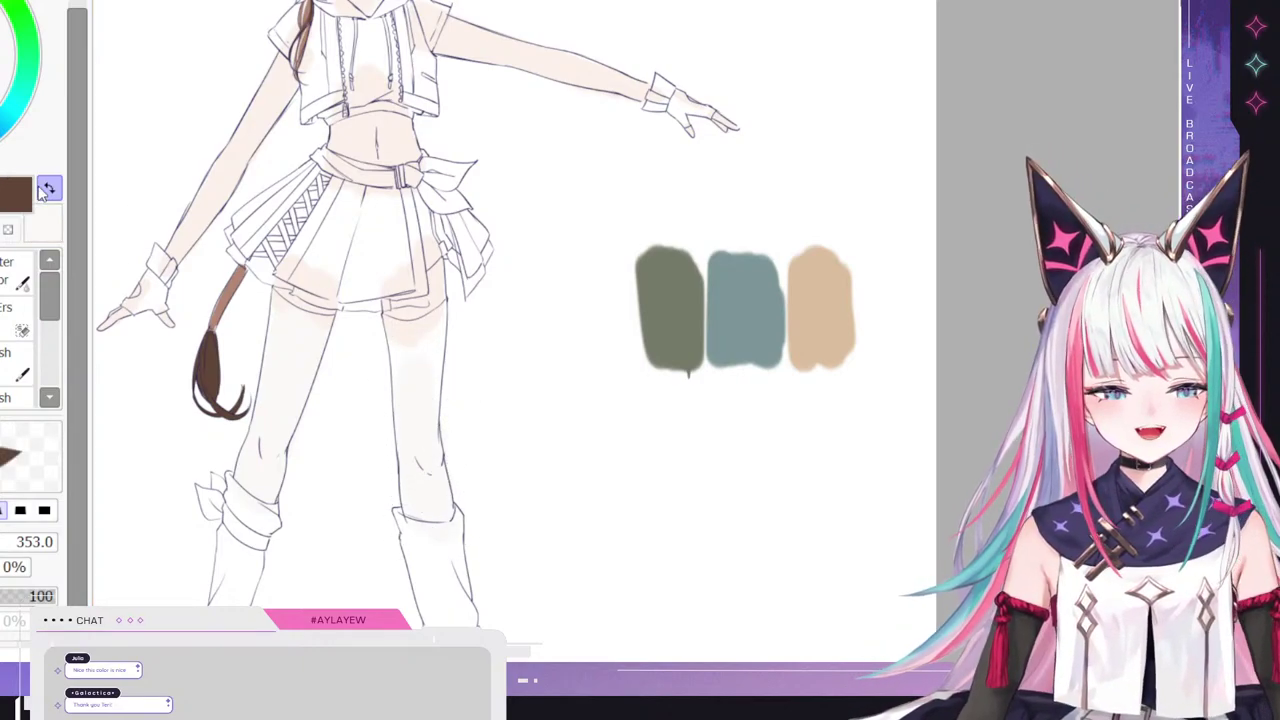
{"action": "left_click_drag", "start_coordinate": [290, 320], "coordinate": [309, 394]}
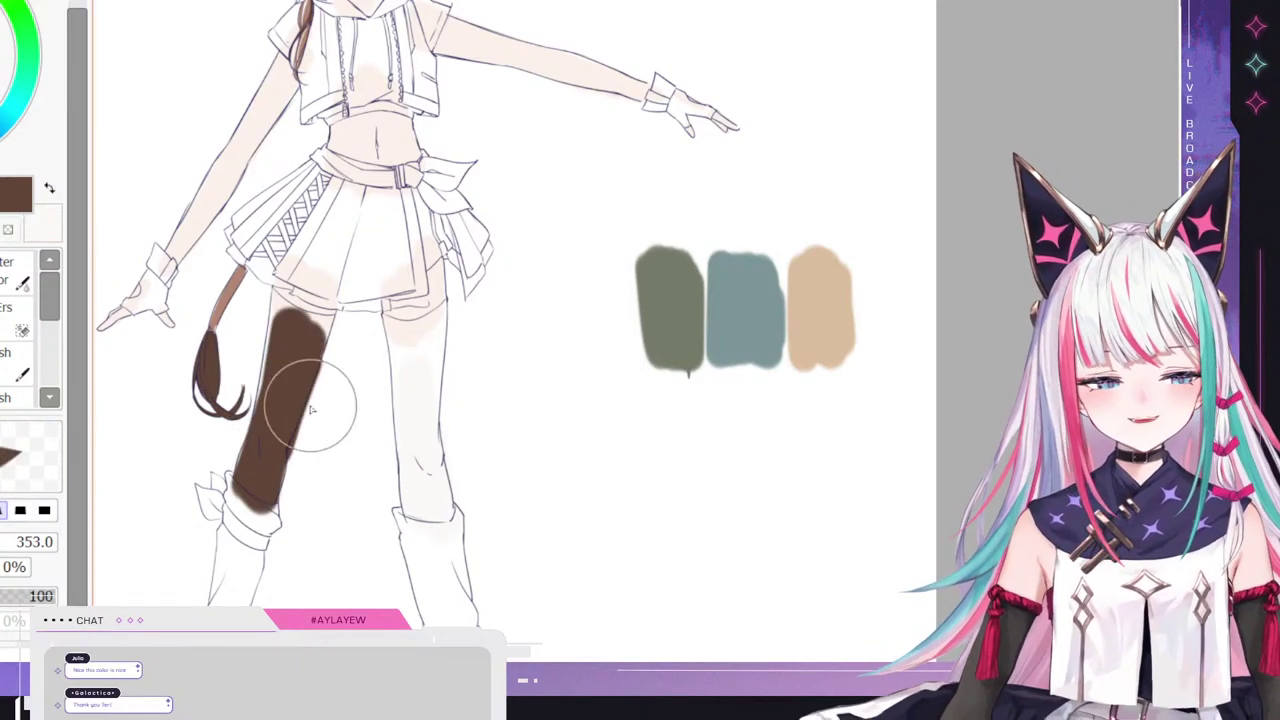
{"action": "left_click_drag", "start_coordinate": [413, 375], "coordinate": [420, 518]}
{"action": "left_click_drag", "start_coordinate": [420, 420], "coordinate": [445, 530]}
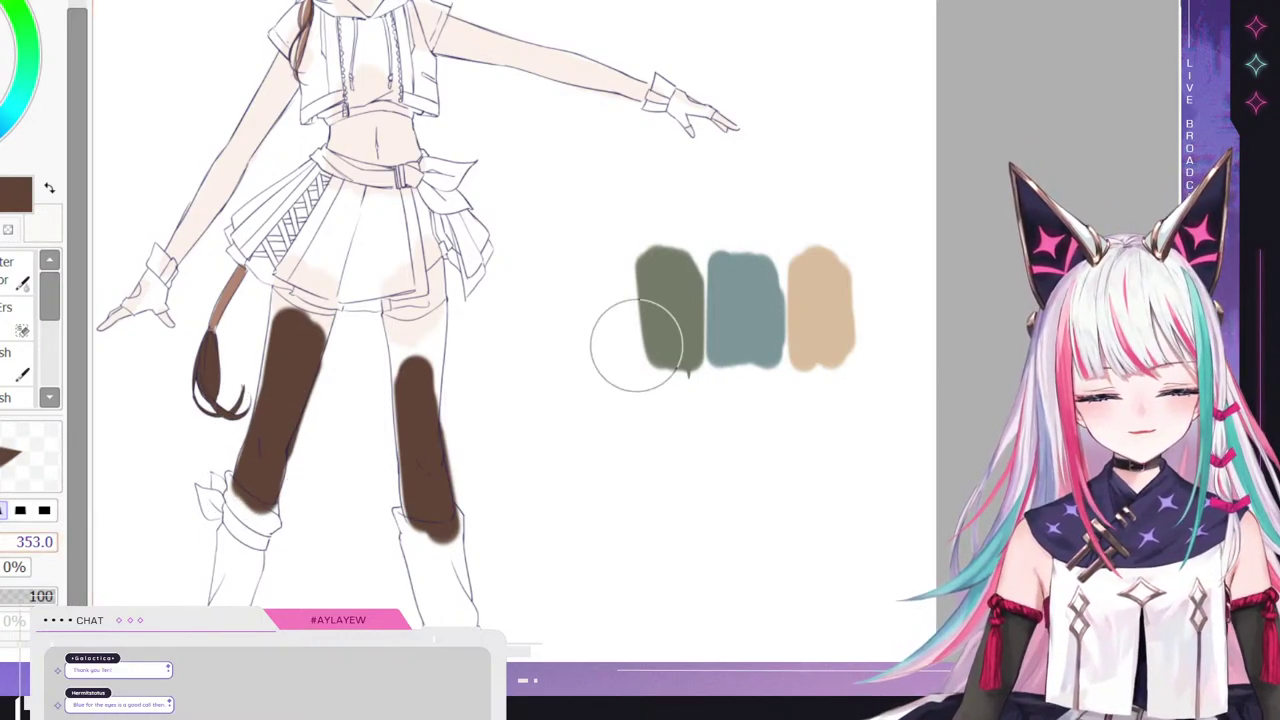
- Reduce the brush size to 60 and extend the brown along the outer edge of the leg beside the tail
{"action": "left_click_drag", "start_coordinate": [45, 541], "coordinate": [12, 541]}
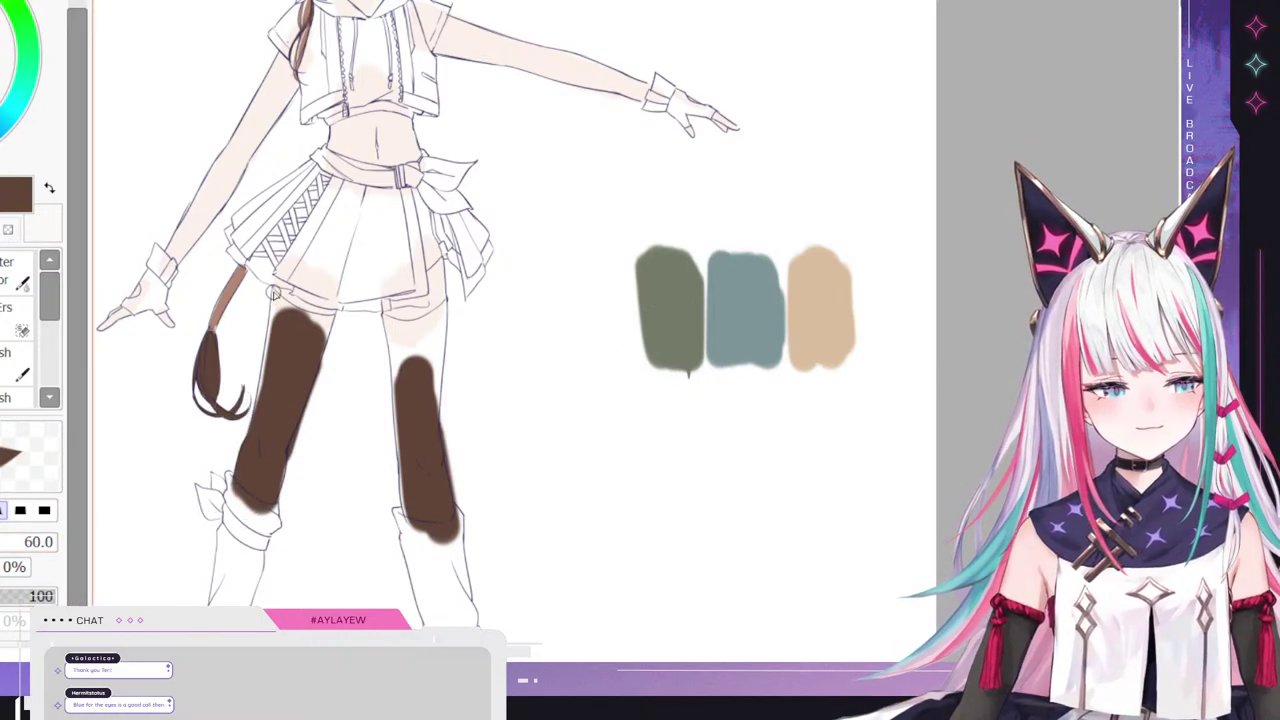
{"action": "left_click_drag", "start_coordinate": [273, 293], "coordinate": [258, 398]}
{"action": "key", "text": "ctrl+z"}
{"action": "left_click_drag", "start_coordinate": [273, 294], "coordinate": [255, 435]}
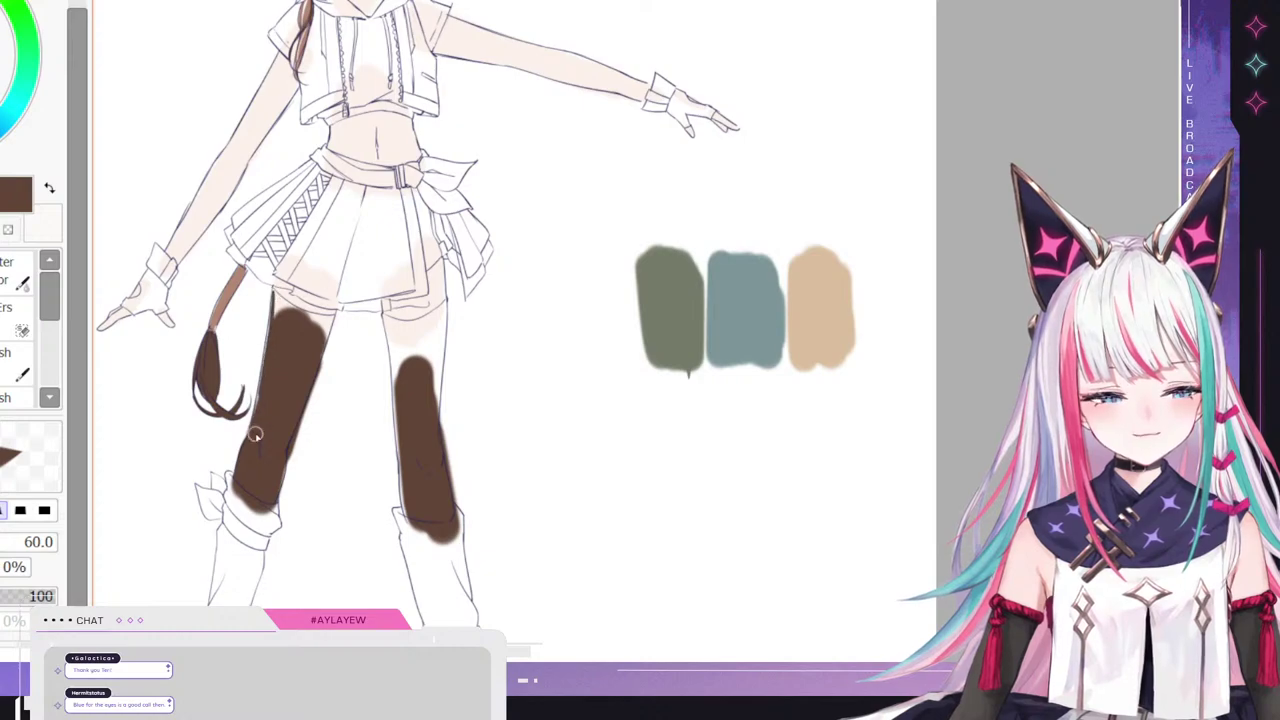
{"action": "left_click_drag", "start_coordinate": [265, 363], "coordinate": [257, 405]}
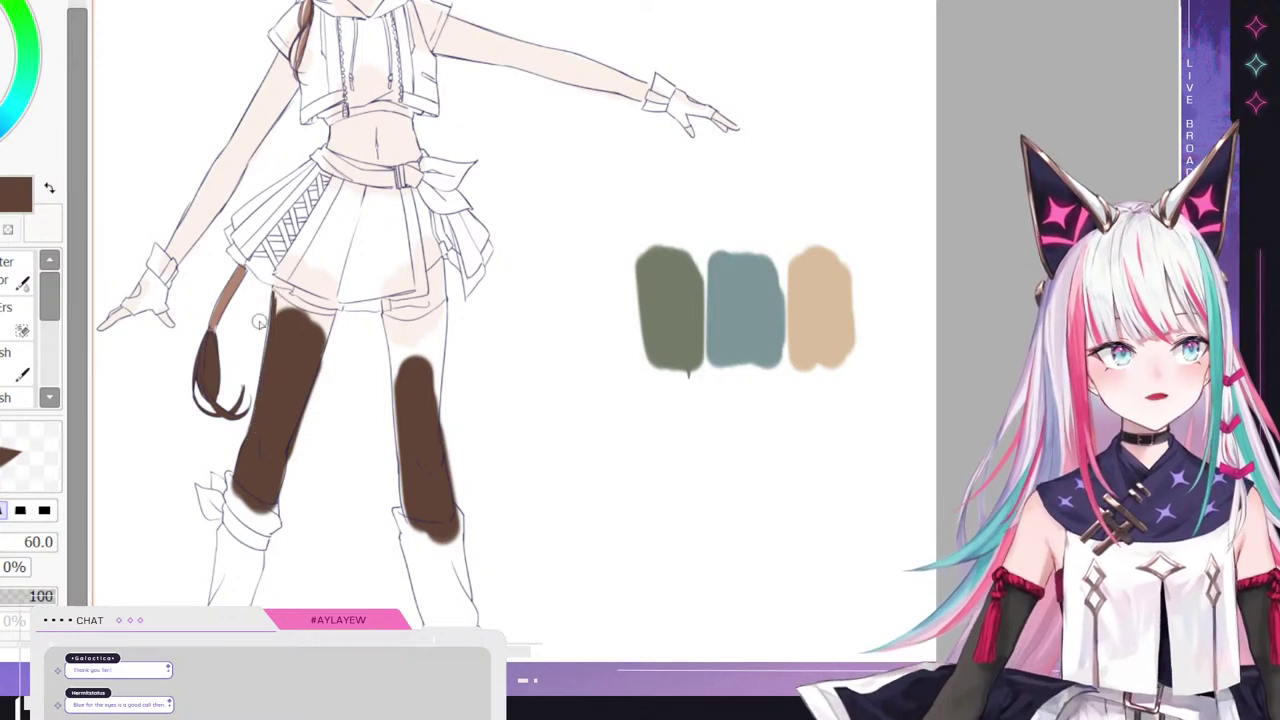
{"action": "scroll", "coordinate": [258, 322], "scroll_direction": "up", "scroll_amount": 5}
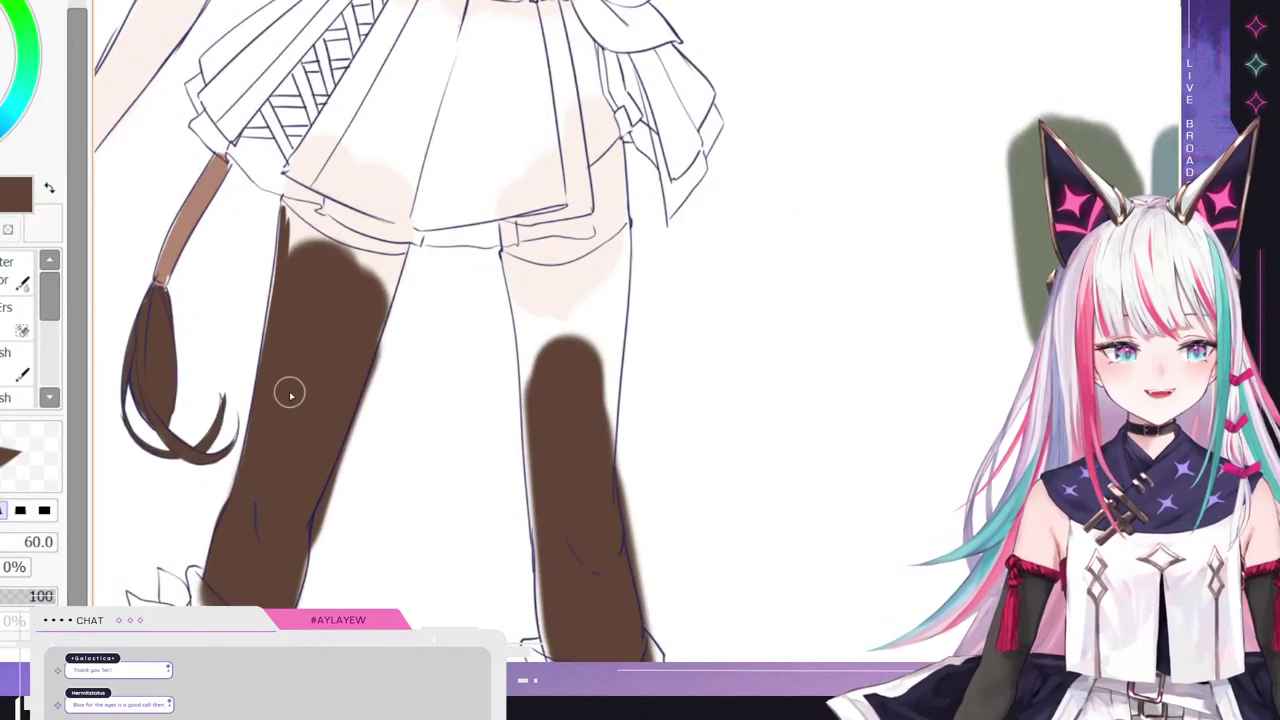
{"action": "left_click_drag", "start_coordinate": [276, 219], "coordinate": [258, 403]}
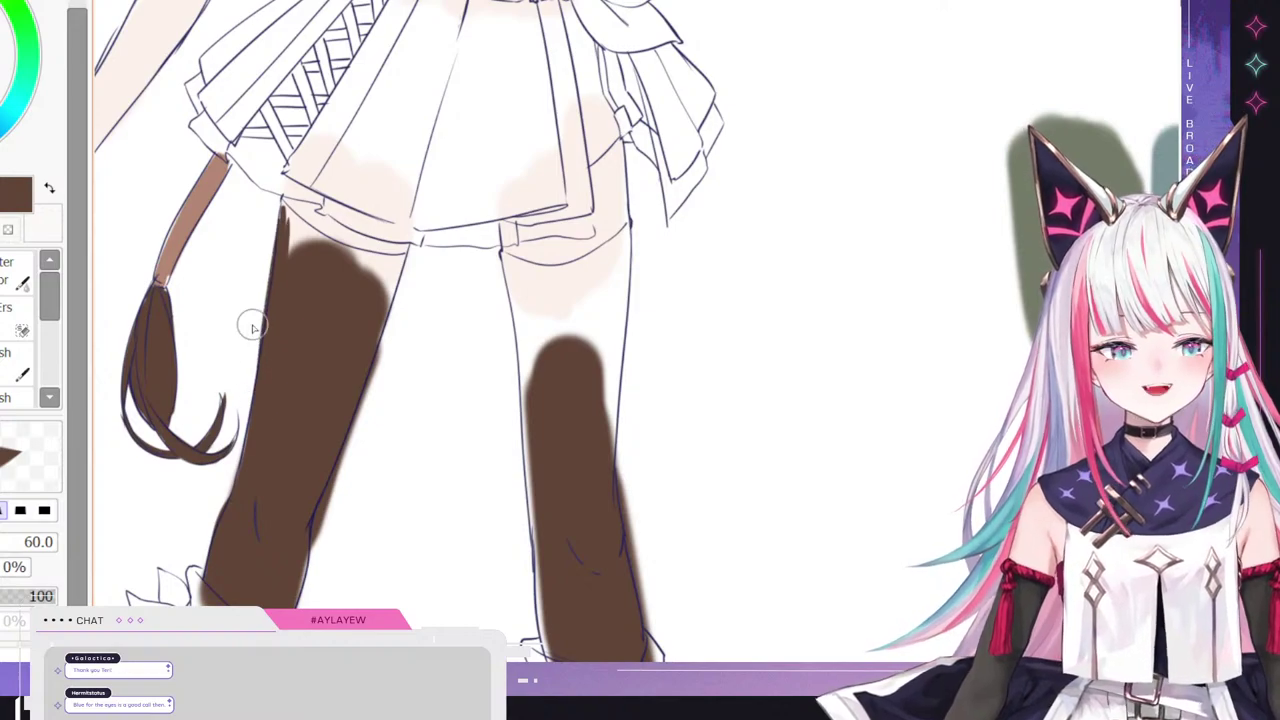
{"action": "key", "text": "ctrl+z"}
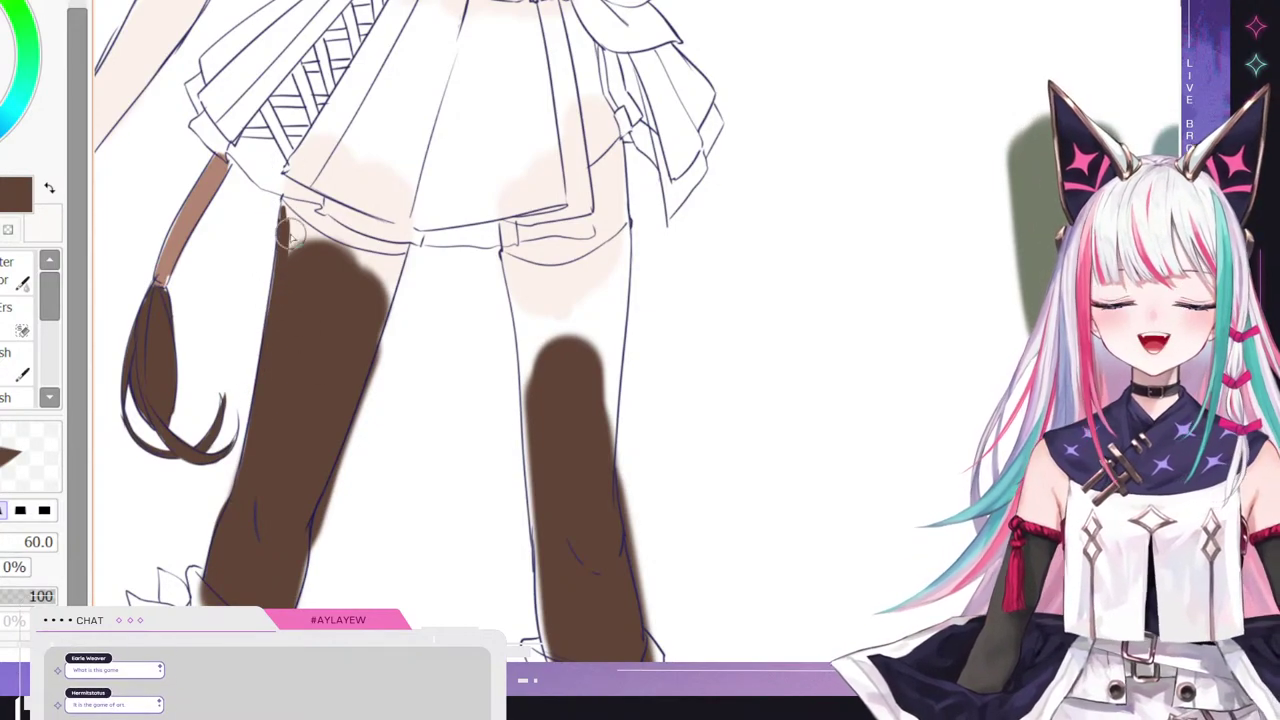
- Fill the brown up to the skirt hem on the leg beside the tail and erase the overspill along its inner edge
{"action": "mouse_move", "coordinate": [313, 245]}
{"action": "left_mouse_down"}
{"action": "mouse_move", "coordinate": [341, 262]}
{"action": "mouse_move", "coordinate": [284, 217]}
{"action": "mouse_move", "coordinate": [294, 280]}
{"action": "left_mouse_up"}
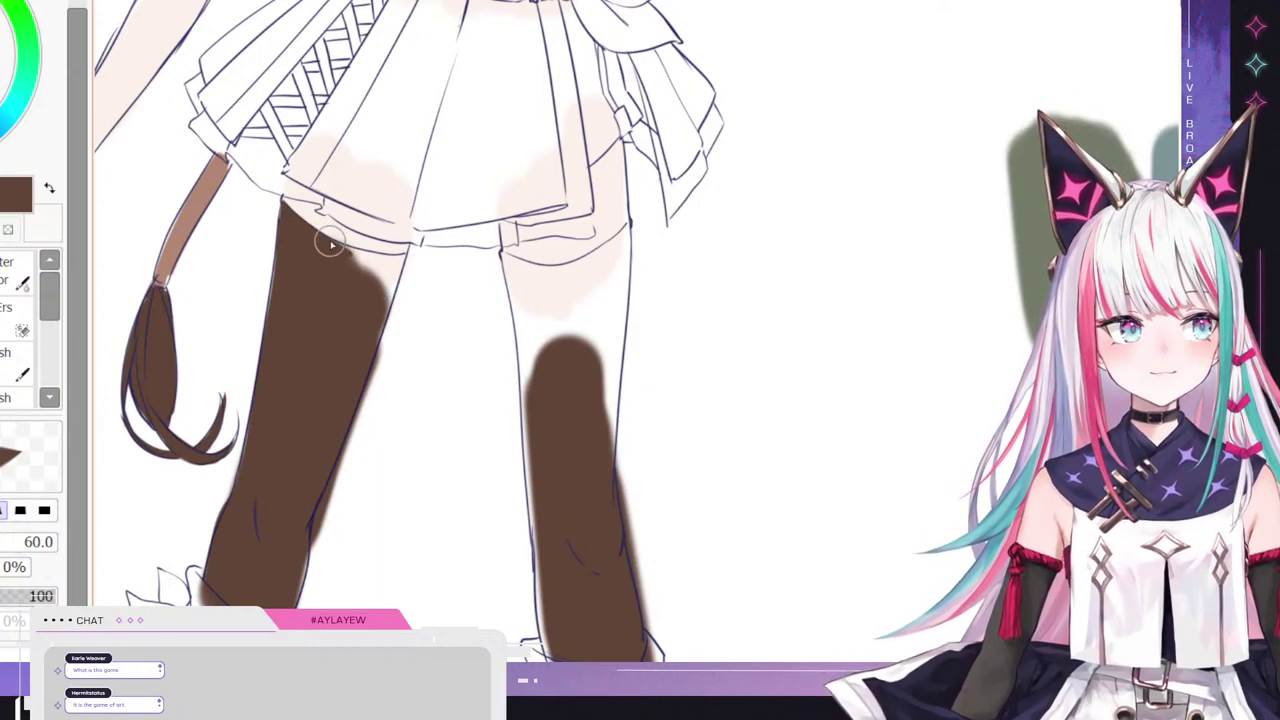
{"action": "mouse_move", "coordinate": [301, 230]}
{"action": "left_mouse_down"}
{"action": "mouse_move", "coordinate": [373, 262]}
{"action": "mouse_move", "coordinate": [352, 257]}
{"action": "mouse_move", "coordinate": [367, 236]}
{"action": "mouse_move", "coordinate": [340, 287]}
{"action": "mouse_move", "coordinate": [353, 264]}
{"action": "mouse_move", "coordinate": [368, 293]}
{"action": "mouse_move", "coordinate": [397, 265]}
{"action": "mouse_move", "coordinate": [366, 366]}
{"action": "mouse_move", "coordinate": [396, 260]}
{"action": "left_mouse_up"}
{"action": "key", "text": "e"}
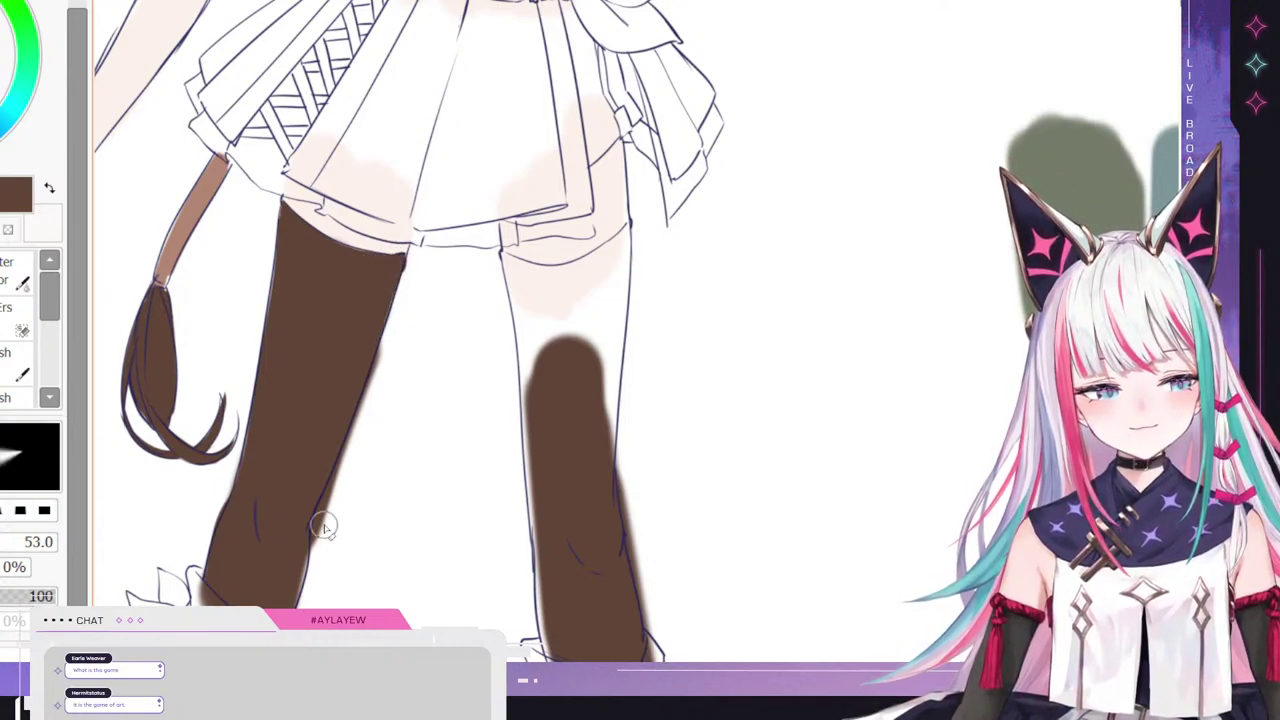
{"action": "left_click_drag", "start_coordinate": [324, 526], "coordinate": [316, 543]}
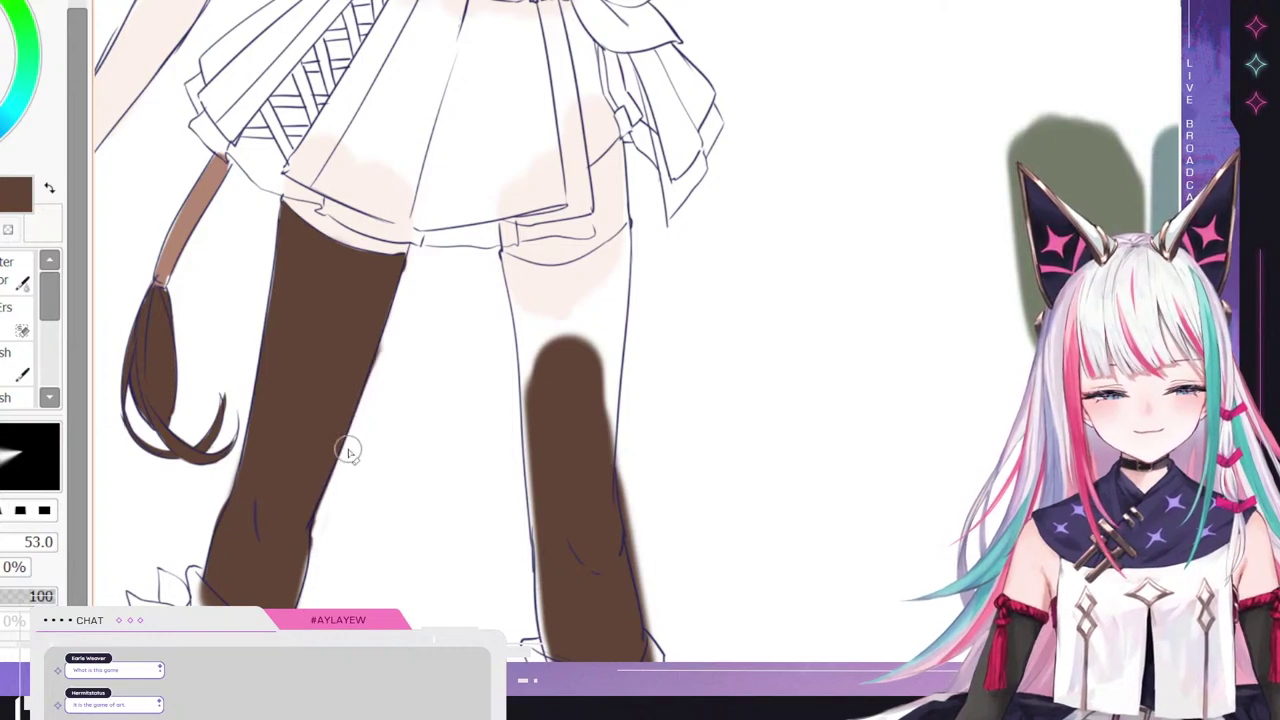
- Extend the brown on the other leg up to the skirt hem and out to its side lines with the size 60 brush
{"action": "scroll", "coordinate": [400, 330], "scroll_direction": "down", "scroll_amount": 3}
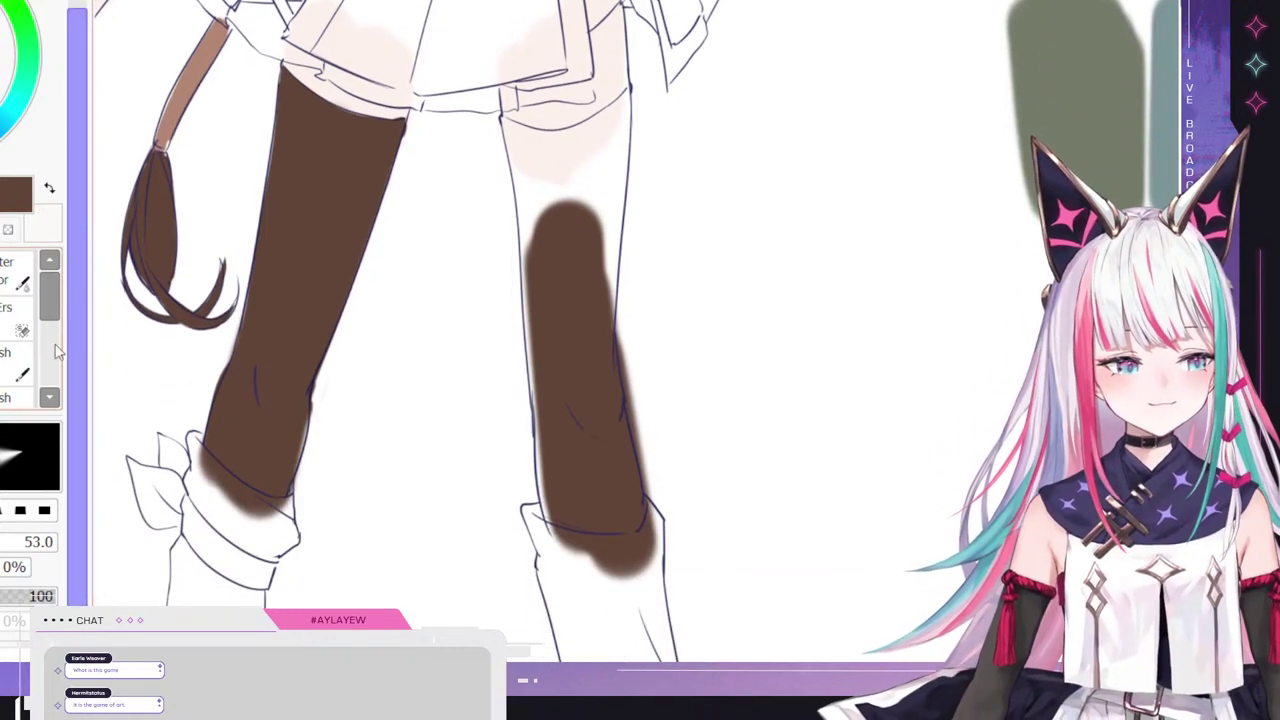
{"action": "key", "text": "bracketright"}
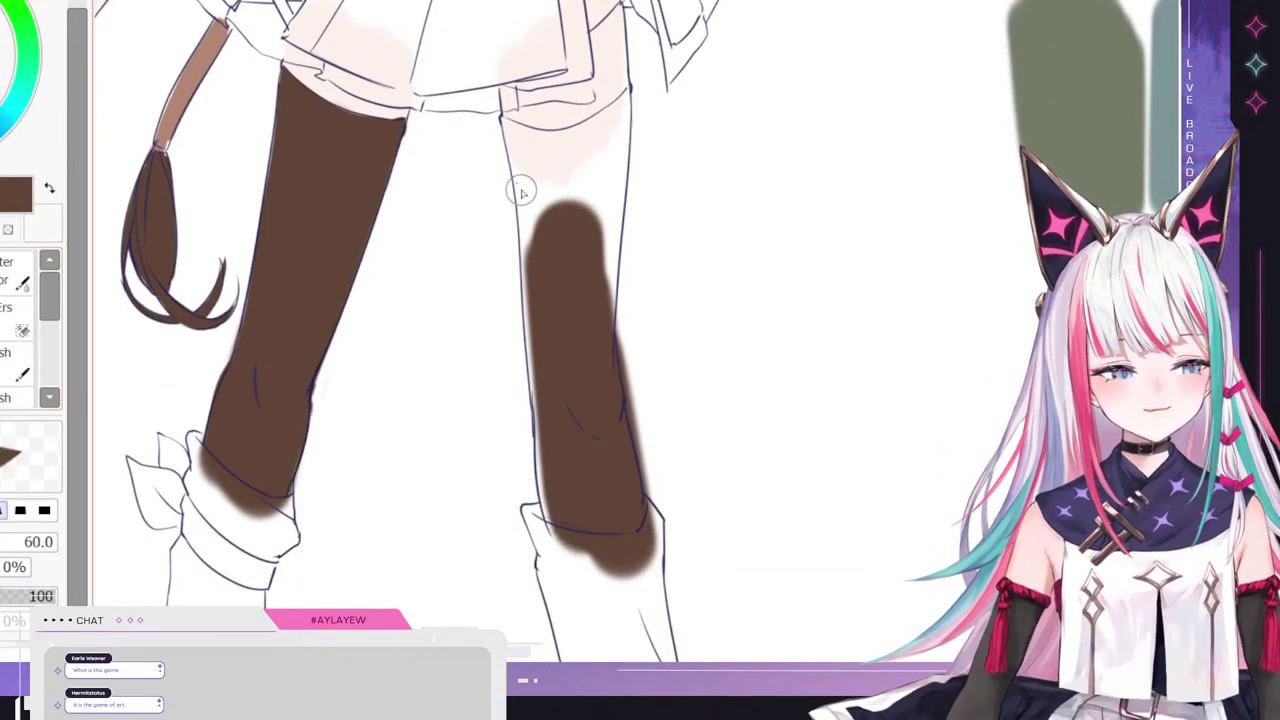
{"action": "left_click_drag", "start_coordinate": [528, 205], "coordinate": [555, 145]}
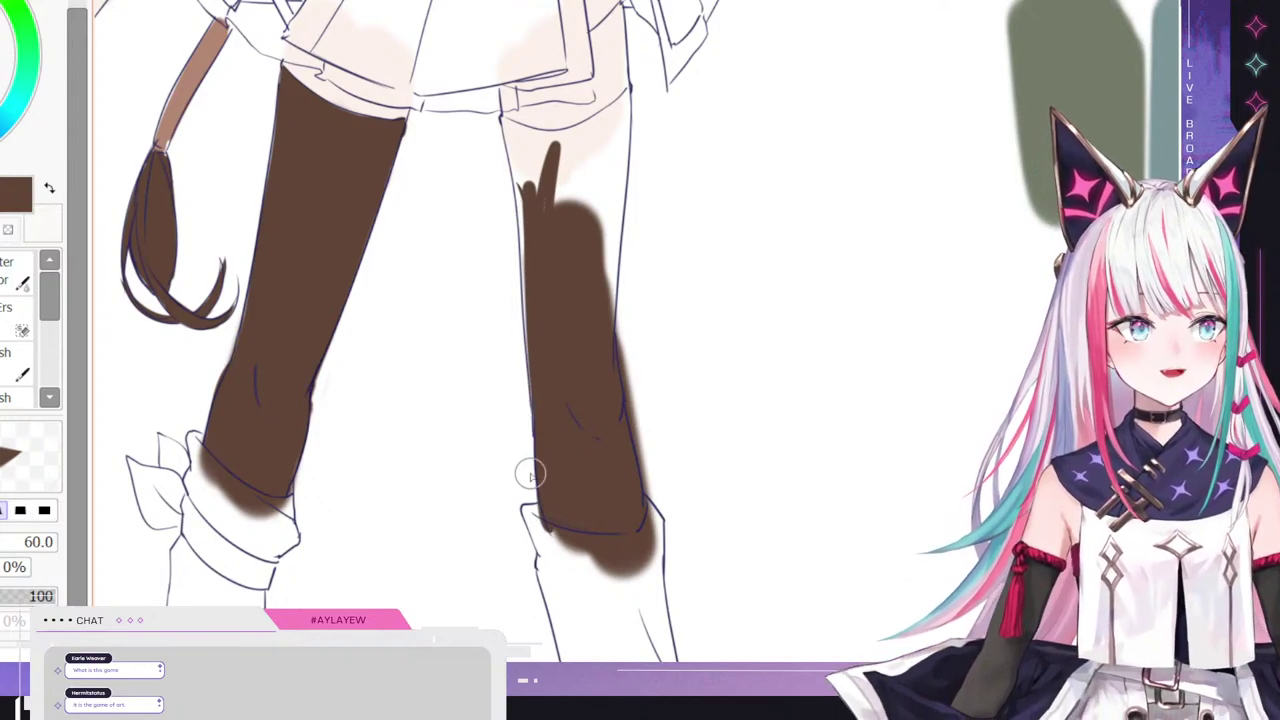
{"action": "left_click_drag", "start_coordinate": [505, 123], "coordinate": [522, 288]}
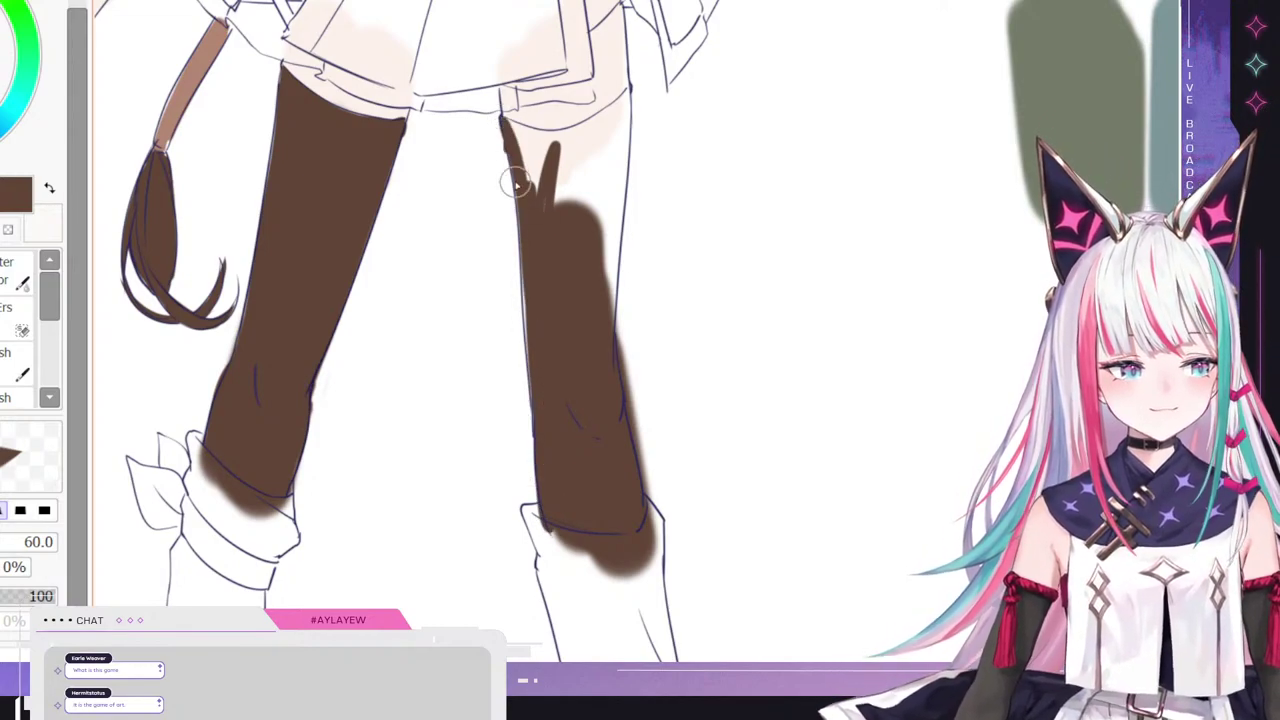
{"action": "mouse_move", "coordinate": [514, 182]}
{"action": "left_mouse_down"}
{"action": "mouse_move", "coordinate": [554, 184]}
{"action": "mouse_move", "coordinate": [506, 136]}
{"action": "mouse_move", "coordinate": [591, 268]}
{"action": "mouse_move", "coordinate": [592, 348]}
{"action": "mouse_move", "coordinate": [604, 170]}
{"action": "mouse_move", "coordinate": [598, 360]}
{"action": "left_mouse_up"}
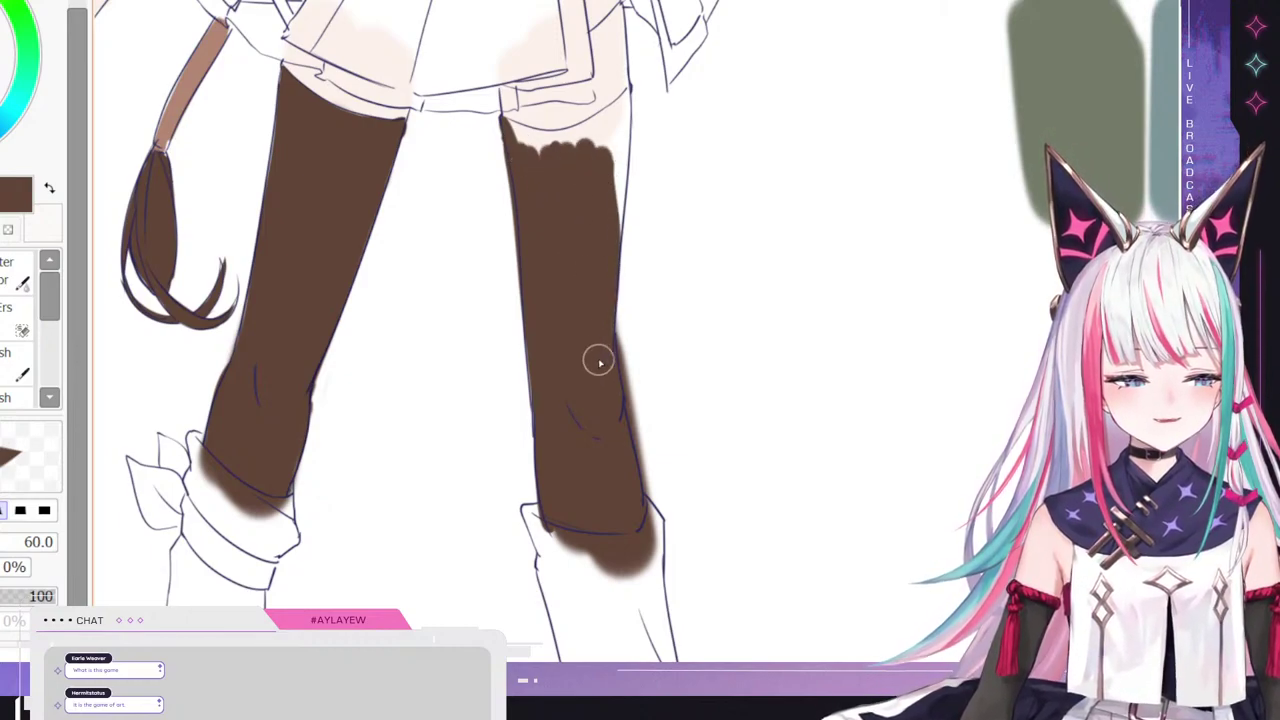
{"action": "left_click_drag", "start_coordinate": [624, 104], "coordinate": [608, 266]}
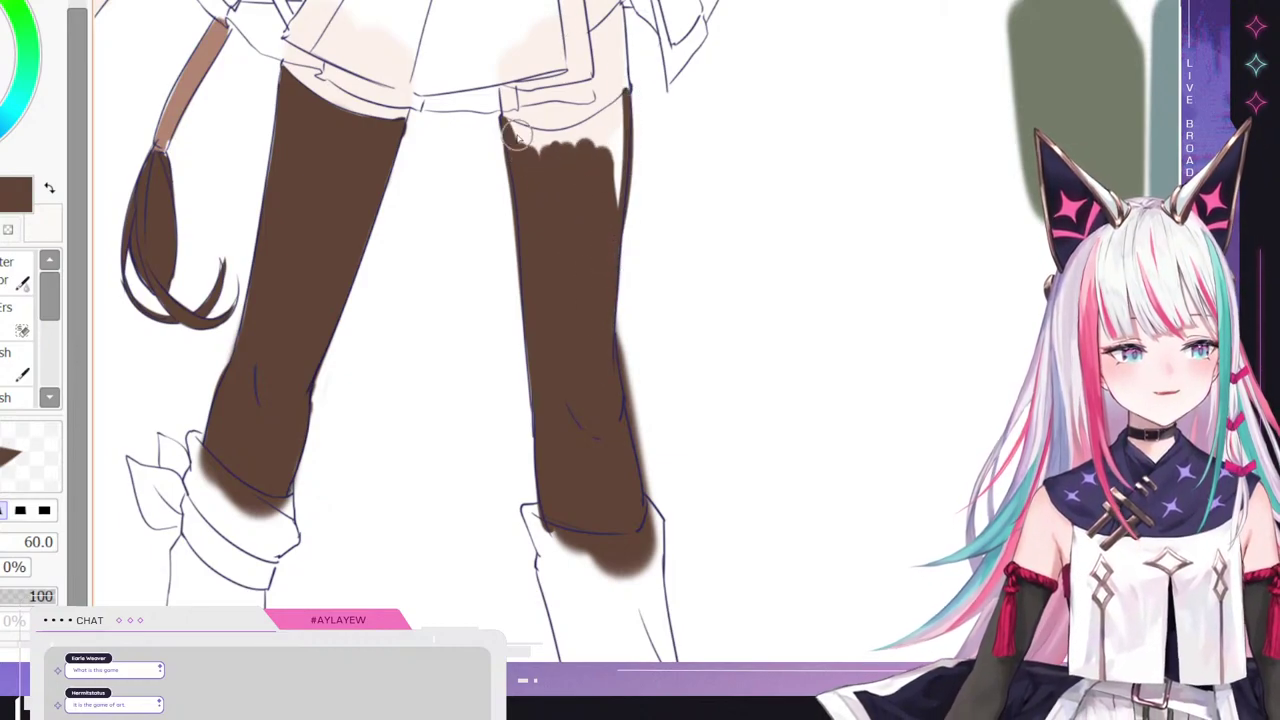
{"action": "mouse_move", "coordinate": [516, 133]}
{"action": "left_mouse_down"}
{"action": "mouse_move", "coordinate": [561, 149]}
{"action": "mouse_move", "coordinate": [511, 129]}
{"action": "mouse_move", "coordinate": [539, 159]}
{"action": "mouse_move", "coordinate": [565, 104]}
{"action": "mouse_move", "coordinate": [533, 142]}
{"action": "mouse_move", "coordinate": [597, 125]}
{"action": "mouse_move", "coordinate": [563, 147]}
{"action": "mouse_move", "coordinate": [623, 101]}
{"action": "mouse_move", "coordinate": [585, 139]}
{"action": "mouse_move", "coordinate": [625, 106]}
{"action": "mouse_move", "coordinate": [613, 208]}
{"action": "left_mouse_up"}
- Undo the stray strokes on that leg, erase the overspill along its outer calf and tidy its top outer corner
{"action": "key", "text": "ctrl+z"}
{"action": "key", "text": "ctrl+z"}
{"action": "key", "text": "e"}
{"action": "left_click_drag", "start_coordinate": [596, 140], "coordinate": [594, 160]}
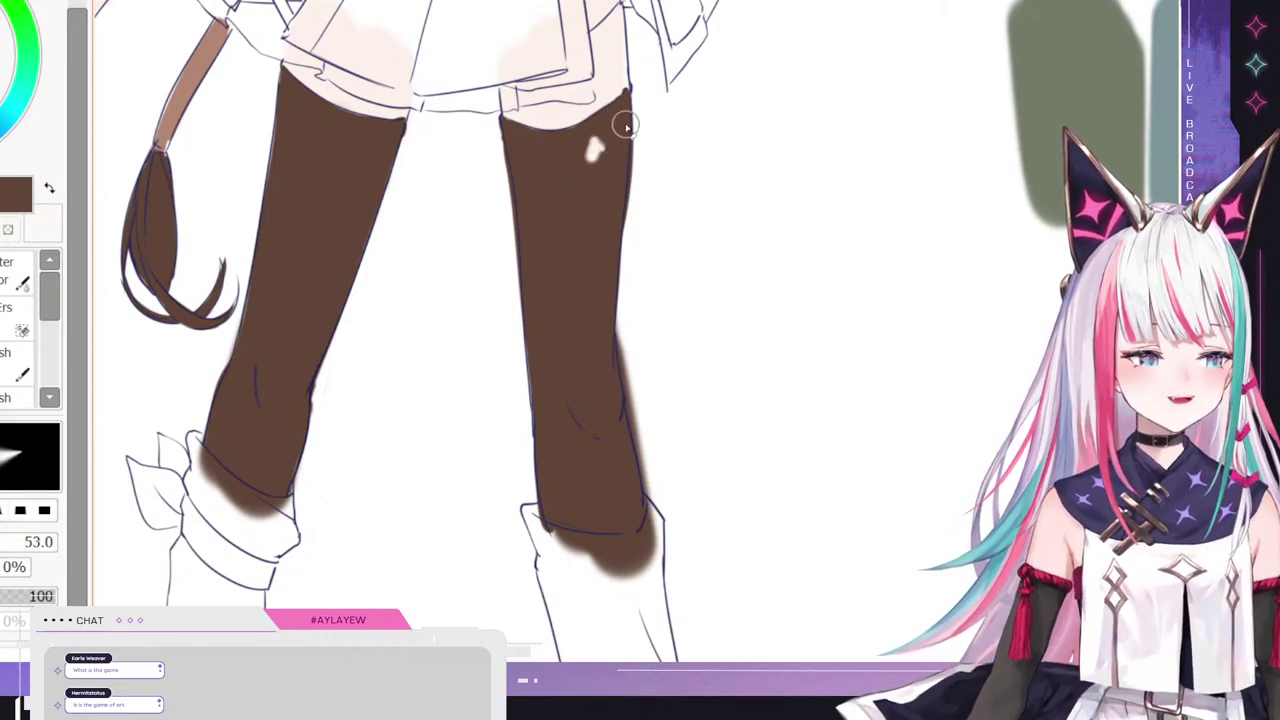
{"action": "key", "text": "ctrl+z"}
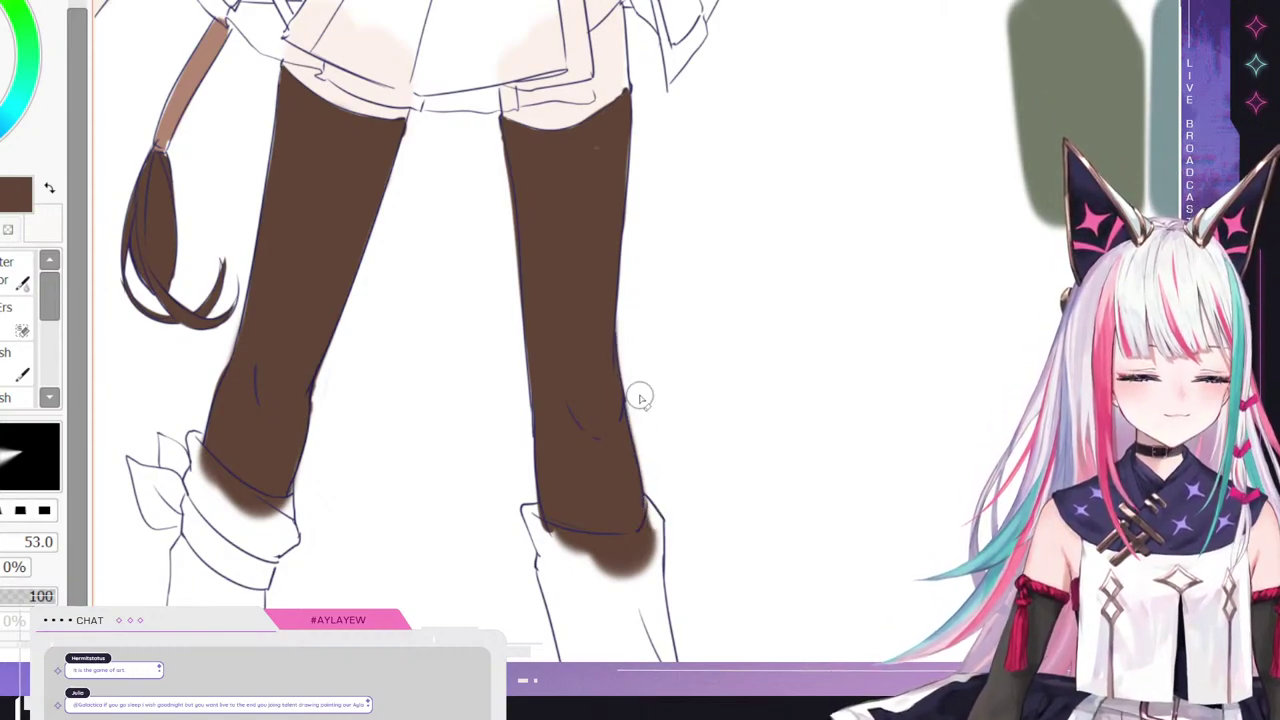
{"action": "key", "text": "bracketright"}
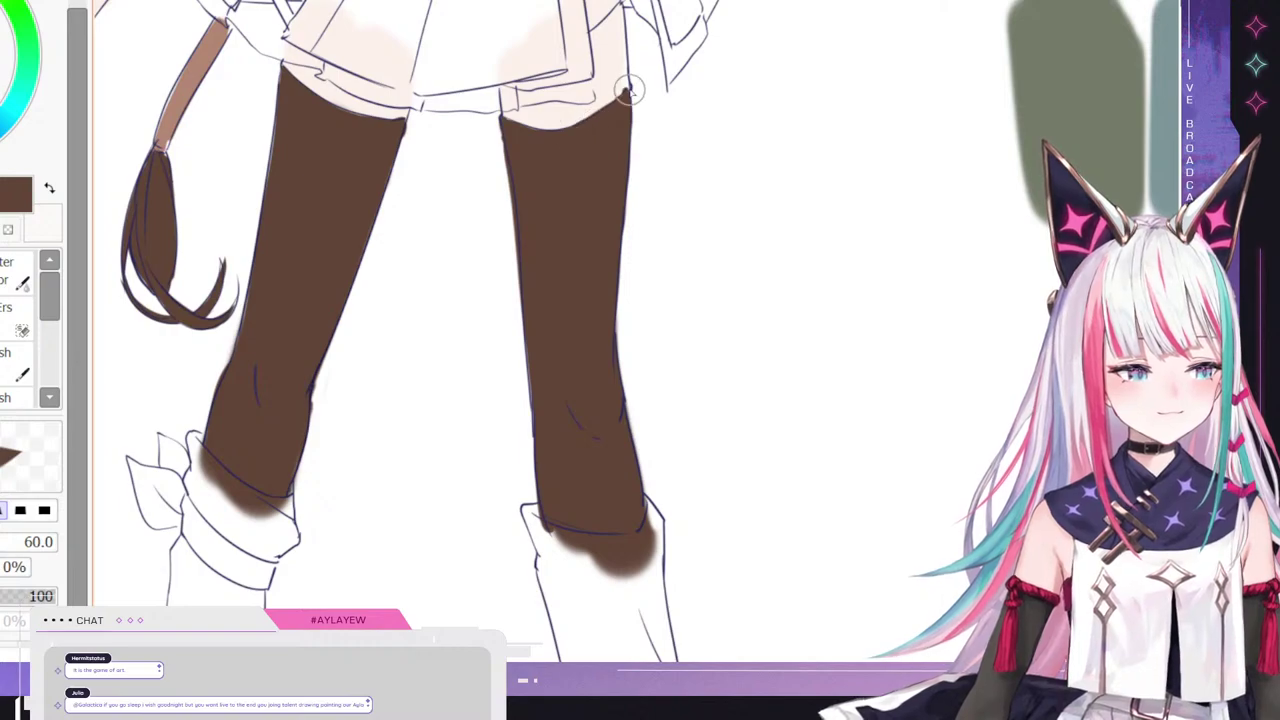
{"action": "key", "text": "bracketleft"}
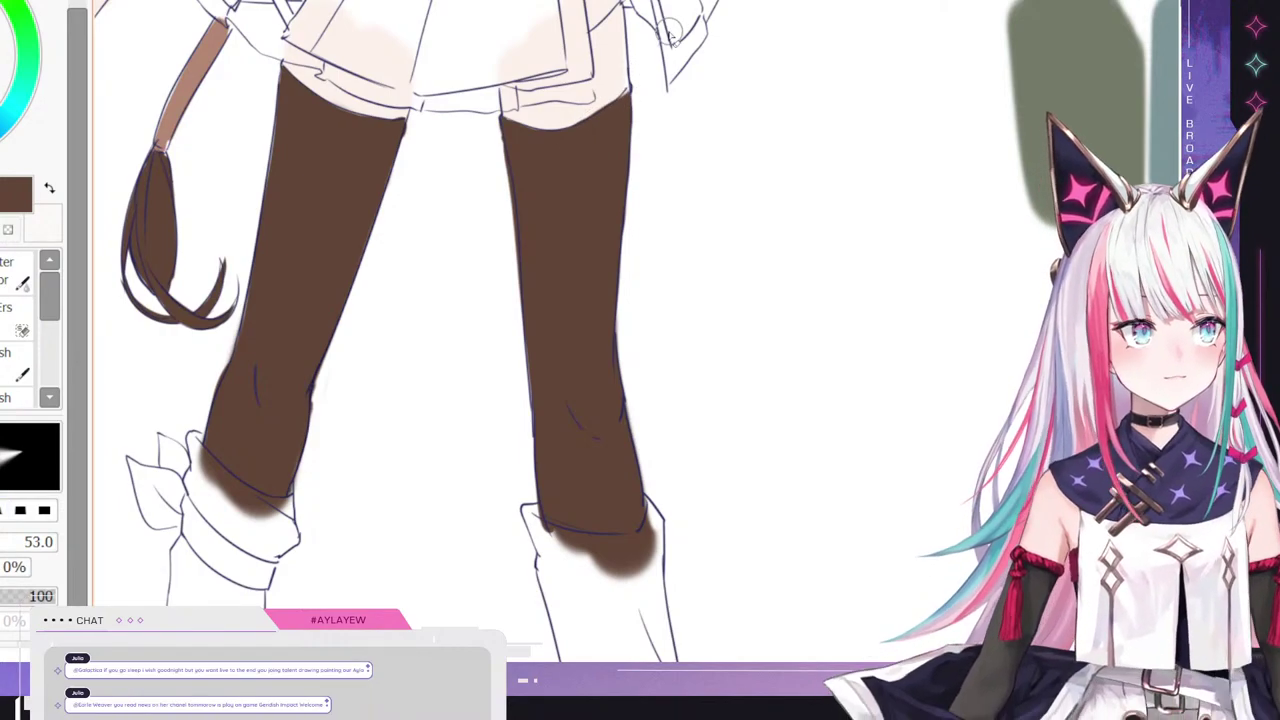
- Swap the painting colour back to off-white and bucket-fill the brown legs with it
{"action": "scroll", "coordinate": [390, 170], "scroll_direction": "down", "scroll_amount": 3}
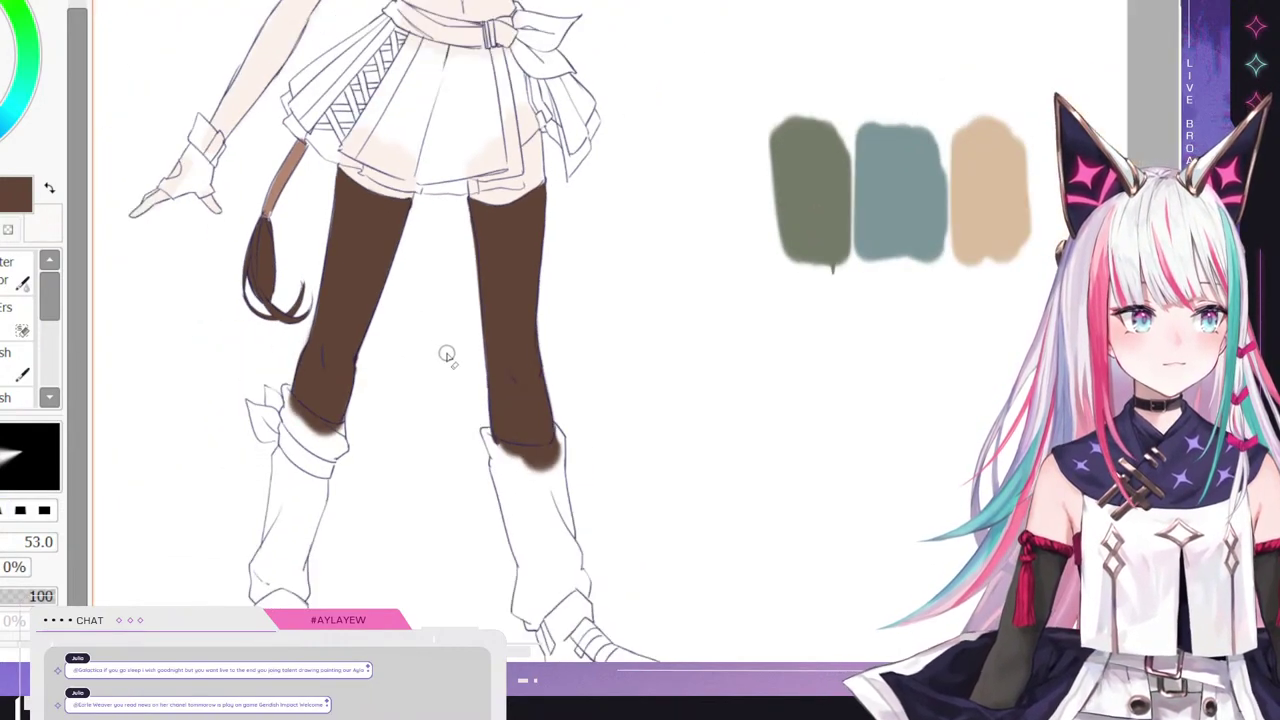
{"action": "scroll", "coordinate": [447, 356], "scroll_direction": "down", "scroll_amount": 2}
{"action": "scroll", "coordinate": [480, 337], "scroll_direction": "up", "scroll_amount": 2}
{"action": "scroll", "coordinate": [480, 337], "scroll_direction": "down", "scroll_amount": 3}
{"action": "scroll", "coordinate": [397, 362], "scroll_direction": "up", "scroll_amount": 1}
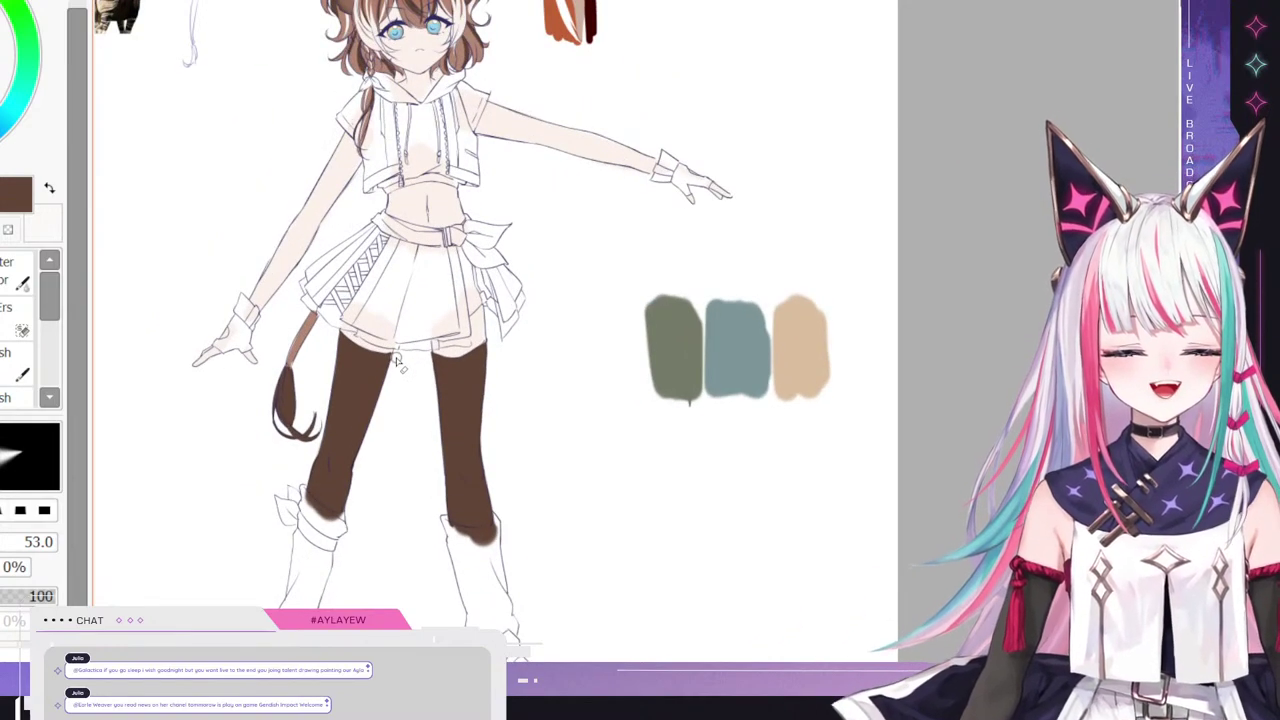
{"action": "left_click", "coordinate": [49, 188]}
{"action": "left_click", "coordinate": [5, 330]}
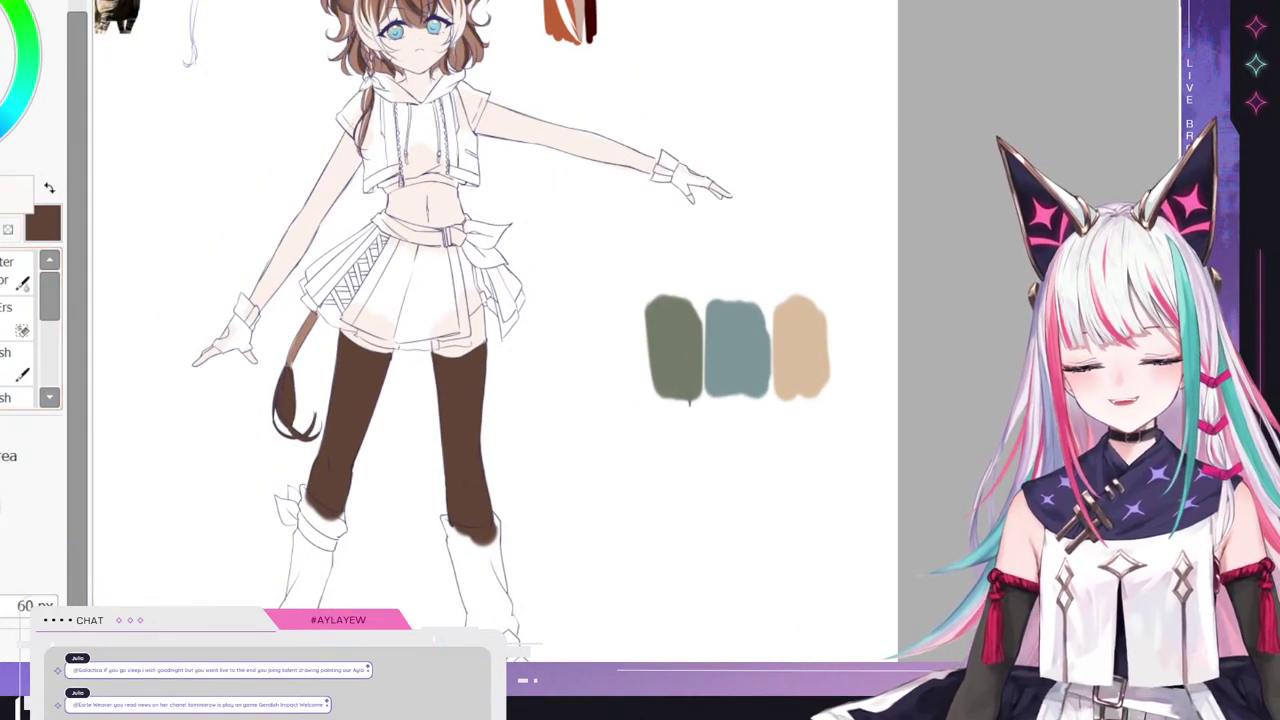
{"action": "left_click", "coordinate": [336, 366]}
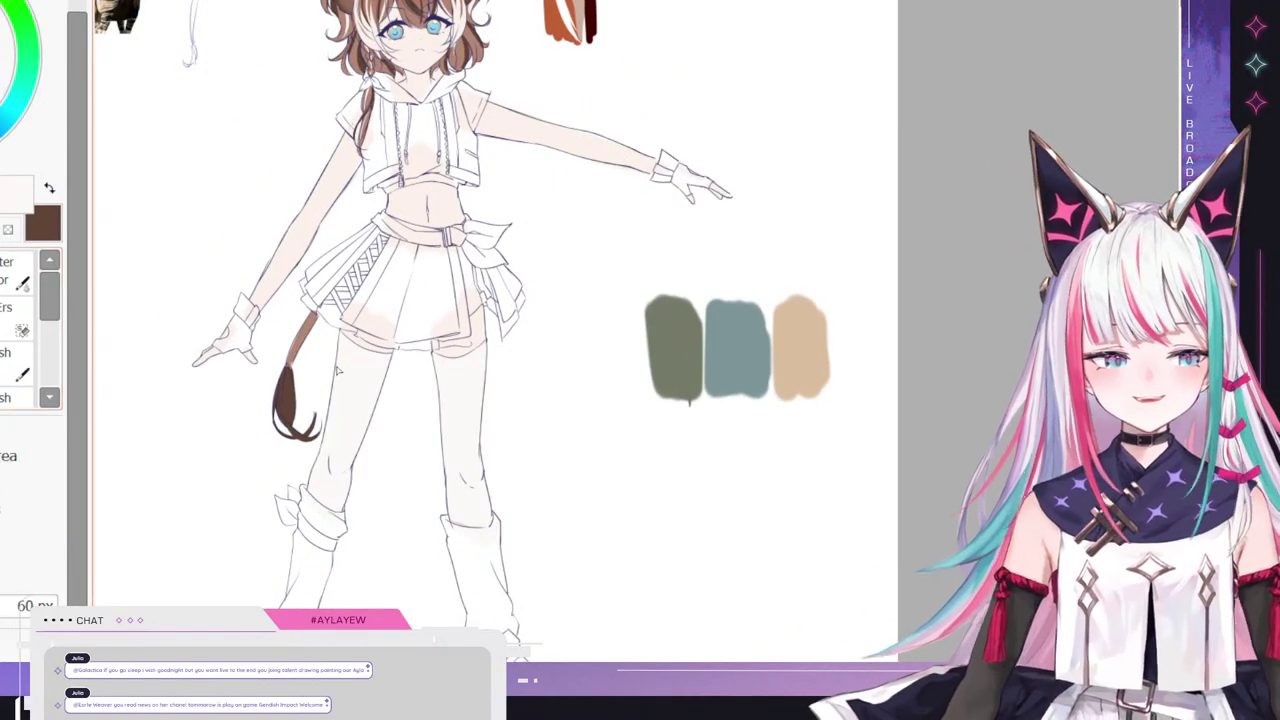
- Choose a dark grey and try a curved stripe across the upper thigh beside the tail with the size 45 brush
{"action": "scroll", "coordinate": [449, 381], "scroll_direction": "up", "scroll_amount": 3}
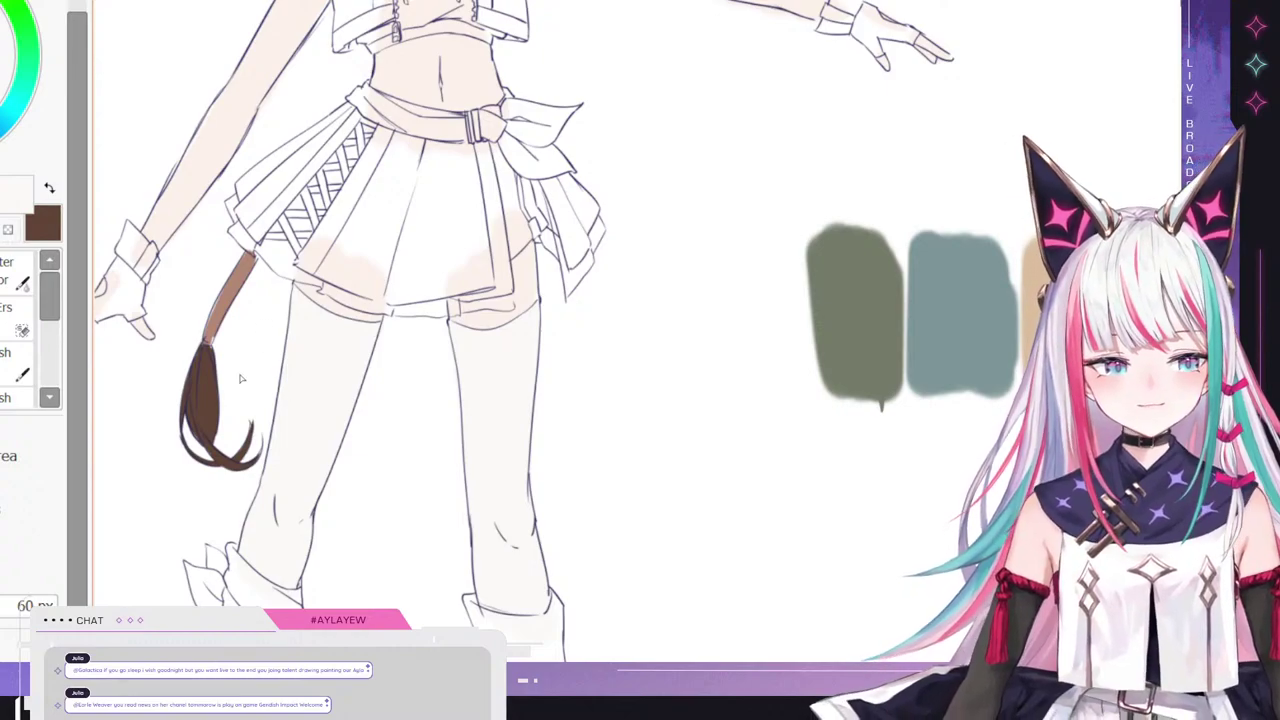
{"action": "left_click", "coordinate": [205, 408], "text": "alt"}
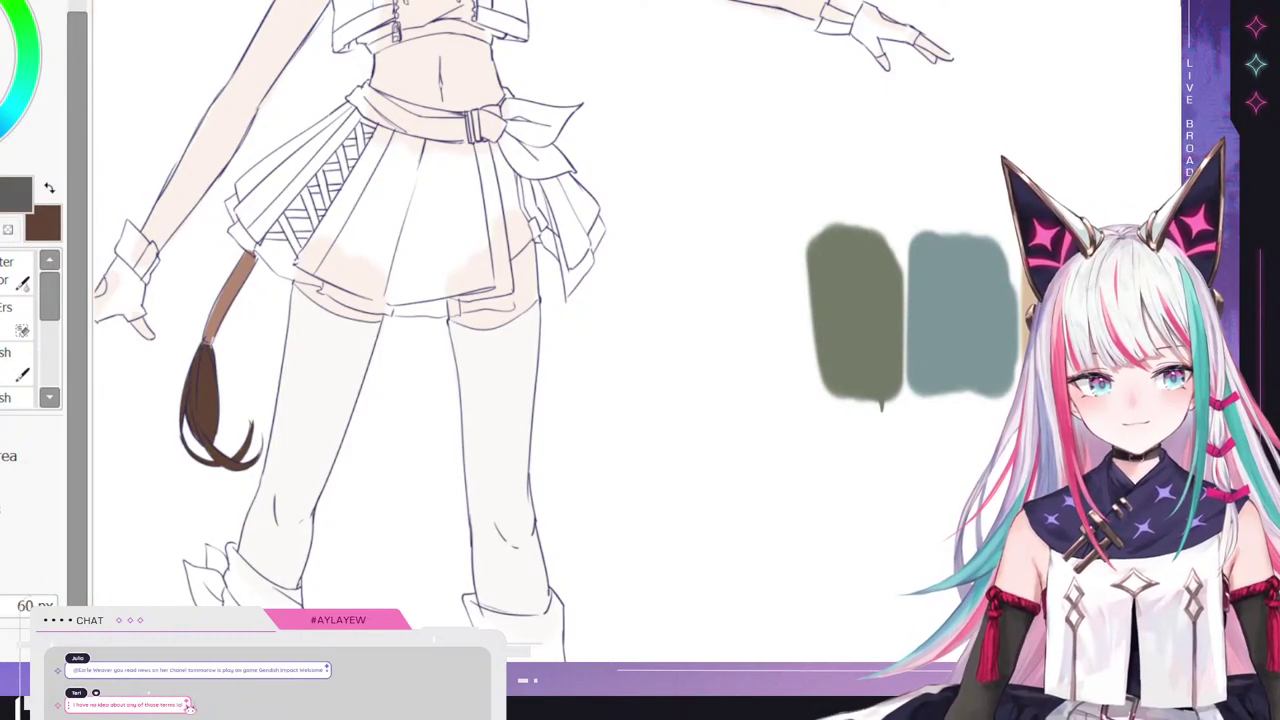
{"action": "key", "text": "g"}
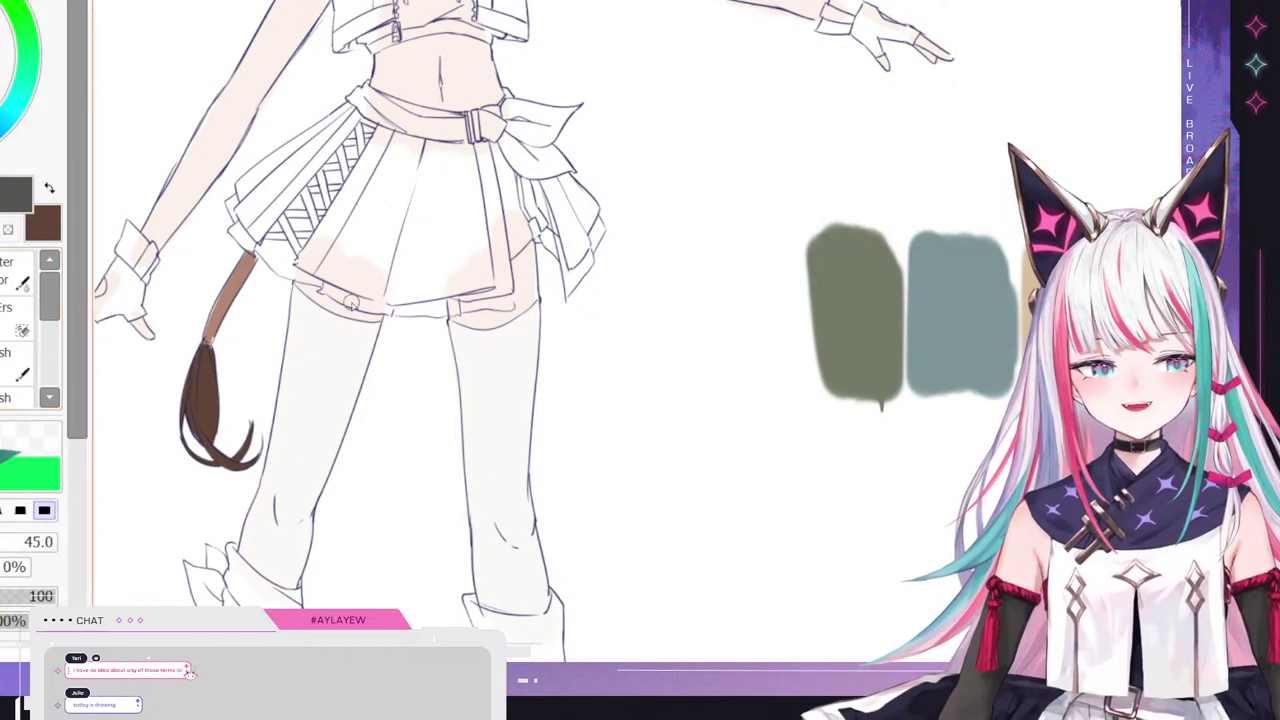
{"action": "left_click_drag", "start_coordinate": [289, 311], "coordinate": [369, 362]}
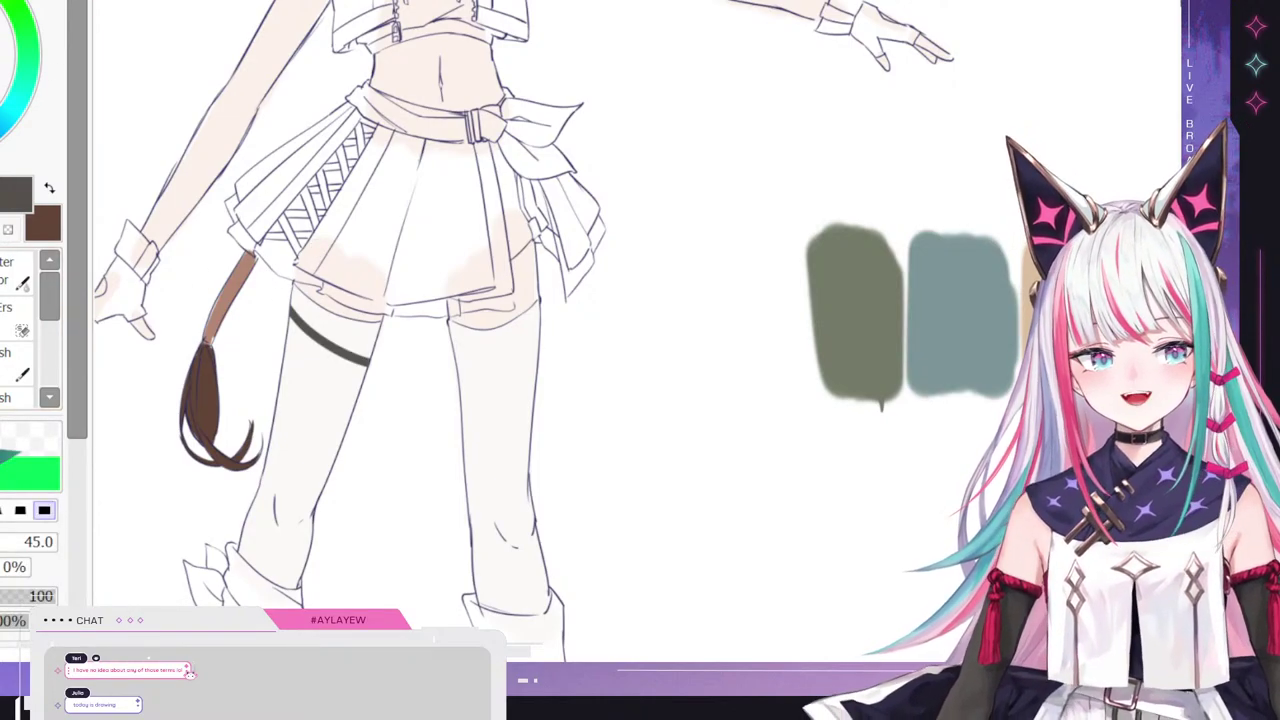
{"action": "key", "text": "ctrl+z"}
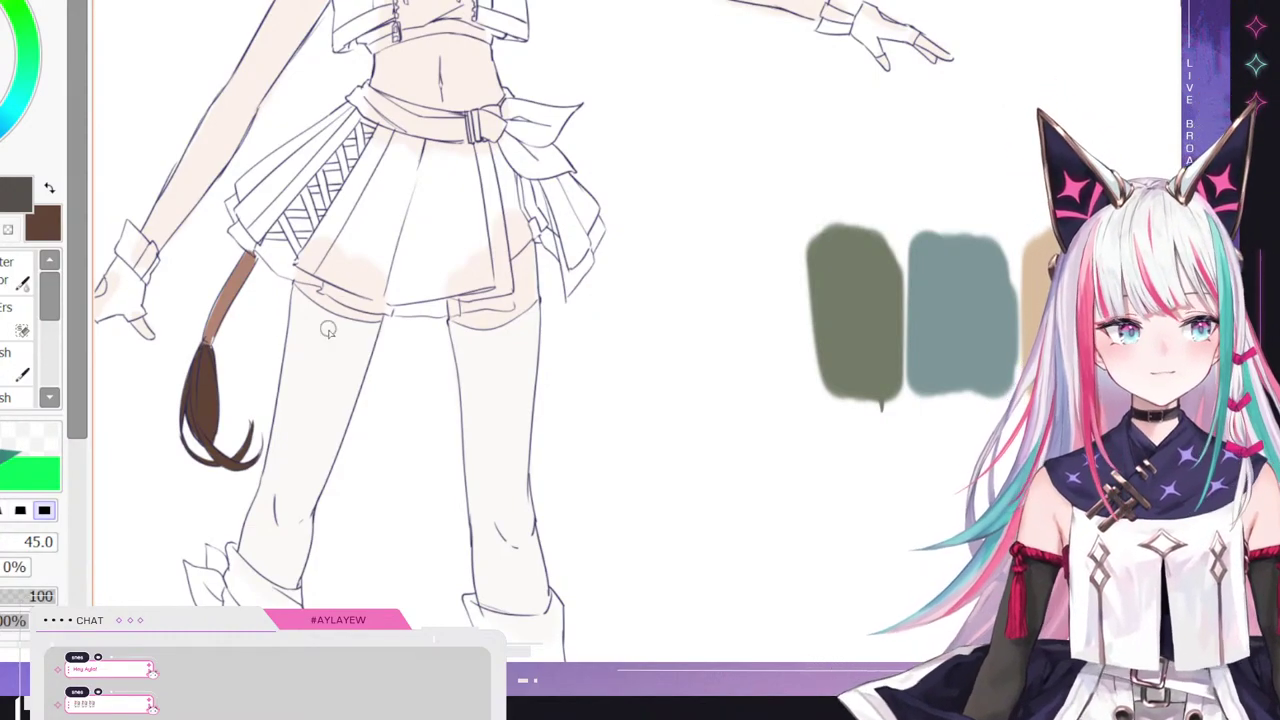
- Paint a thick dark grey curved stripe across the upper thigh of each leg just below the stocking tops
{"action": "mouse_move", "coordinate": [286, 314]}
{"action": "left_mouse_down"}
{"action": "mouse_move", "coordinate": [376, 348]}
{"action": "mouse_move", "coordinate": [349, 350]}
{"action": "mouse_move", "coordinate": [376, 340]}
{"action": "mouse_move", "coordinate": [370, 350]}
{"action": "left_mouse_up"}
{"action": "key", "text": "ctrl+z"}
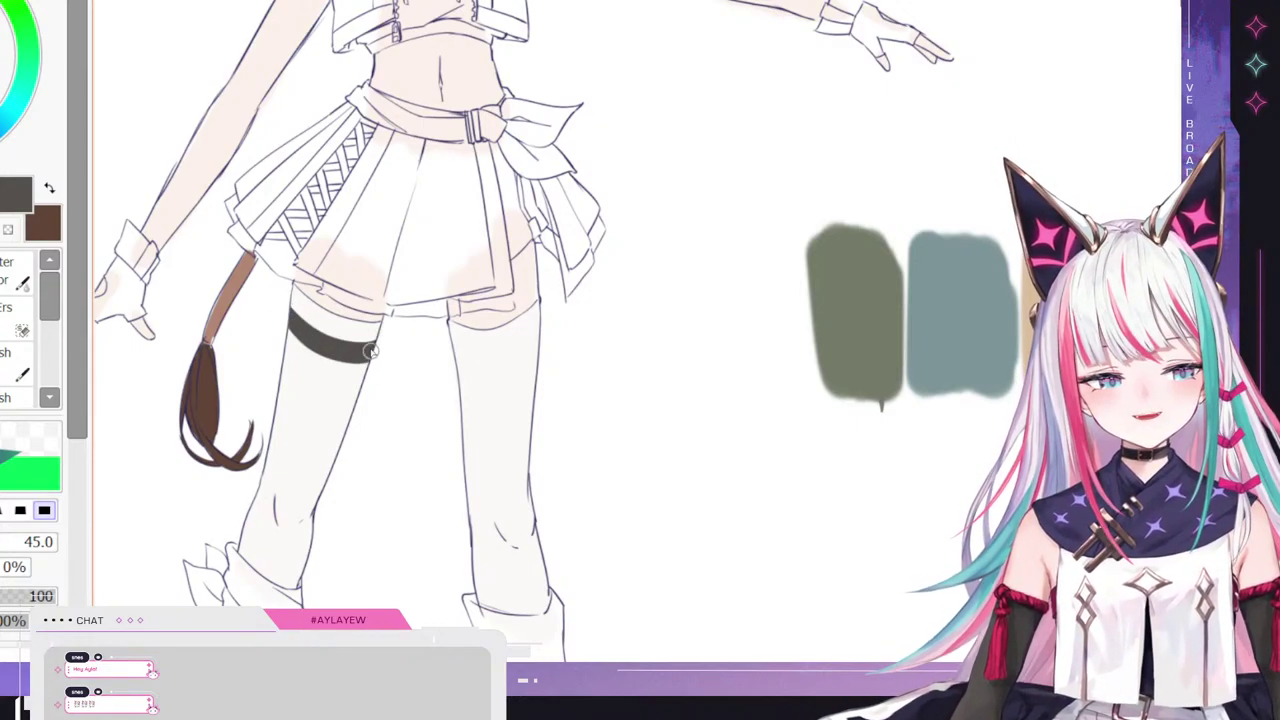
{"action": "left_click_drag", "start_coordinate": [451, 346], "coordinate": [535, 362]}
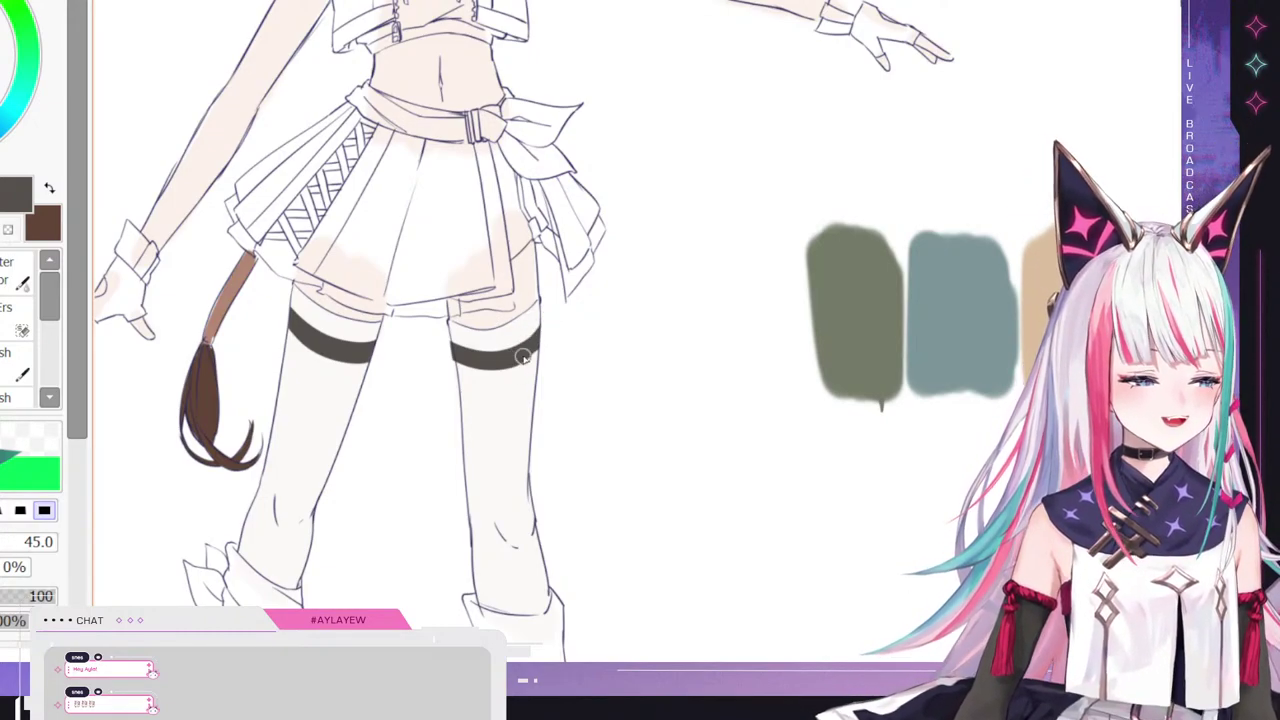
- Add a second, narrower dark grey curved stripe below the first on both thighs, undoing strokes that miss
{"action": "left_click_drag", "start_coordinate": [285, 357], "coordinate": [370, 380]}
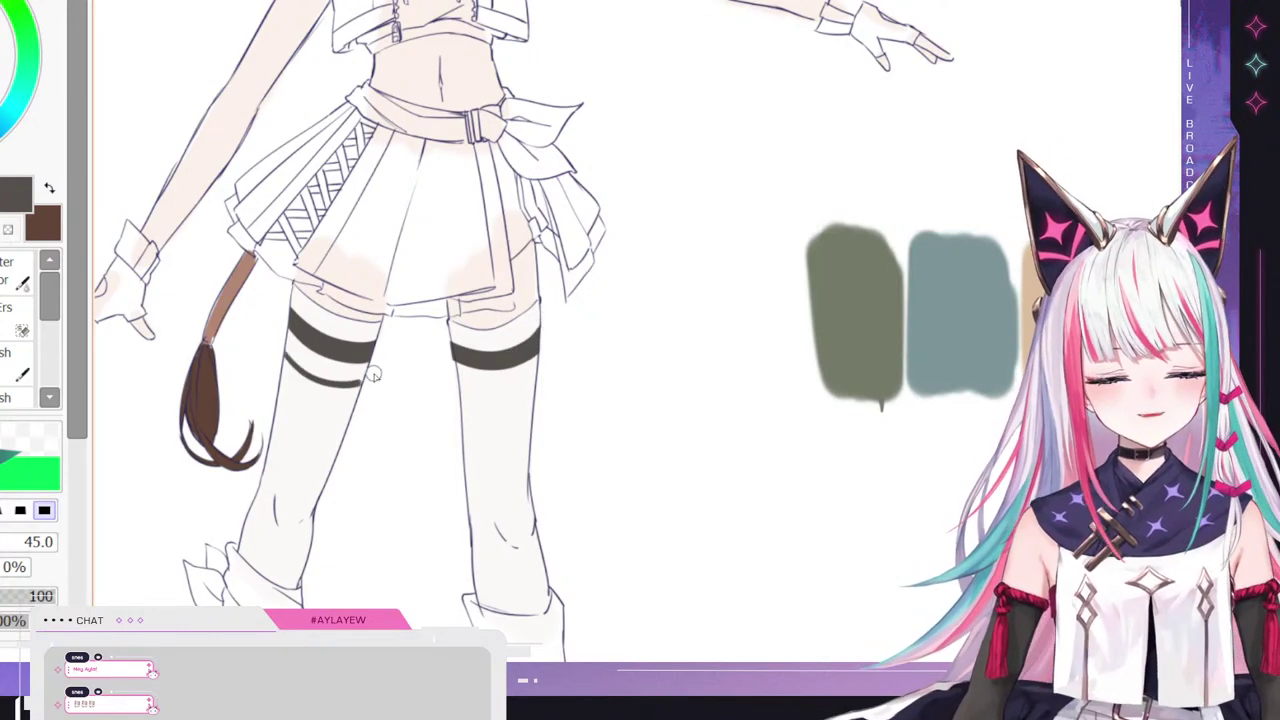
{"action": "left_click_drag", "start_coordinate": [278, 341], "coordinate": [343, 374]}
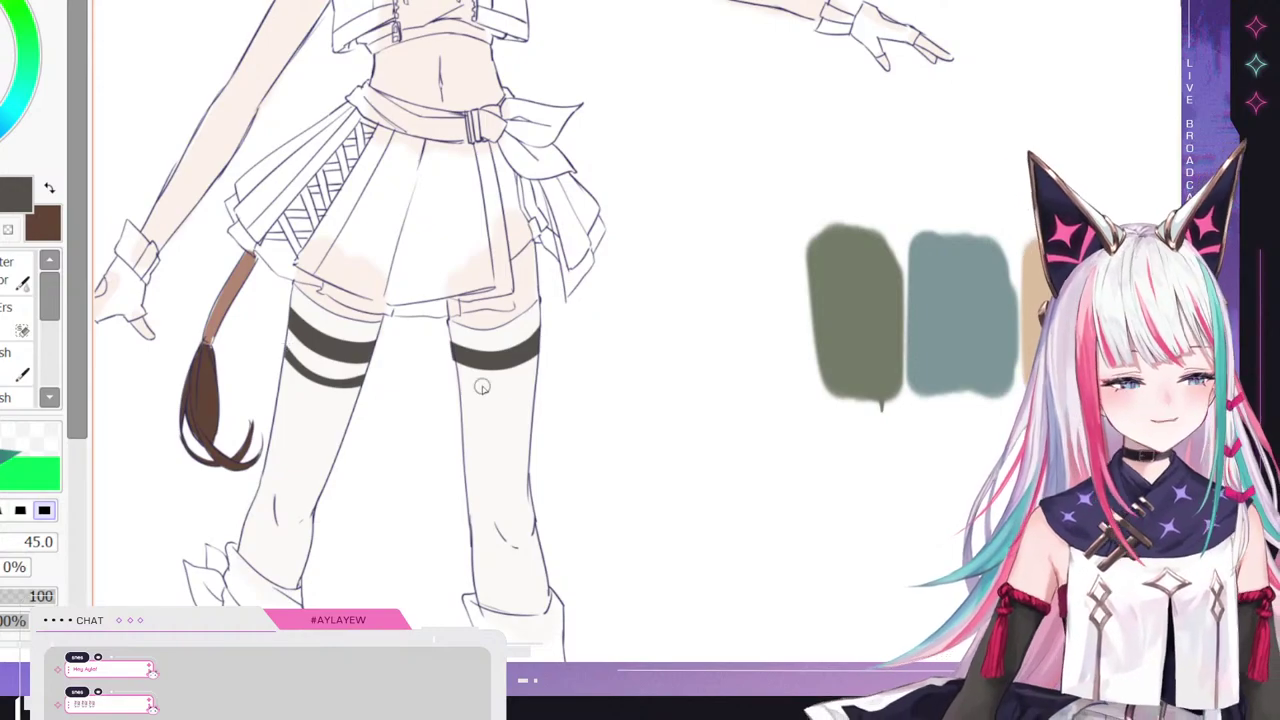
{"action": "mouse_move", "coordinate": [468, 389]}
{"action": "left_mouse_down"}
{"action": "mouse_move", "coordinate": [538, 378]}
{"action": "mouse_move", "coordinate": [526, 389]}
{"action": "mouse_move", "coordinate": [540, 376]}
{"action": "left_mouse_up"}
{"action": "key", "text": "ctrl+z"}
{"action": "key", "text": "ctrl+z"}
{"action": "left_click_drag", "start_coordinate": [455, 380], "coordinate": [537, 384]}
{"action": "key", "text": "ctrl+z"}
{"action": "key", "text": "ctrl+z"}
{"action": "key", "text": "ctrl+z"}
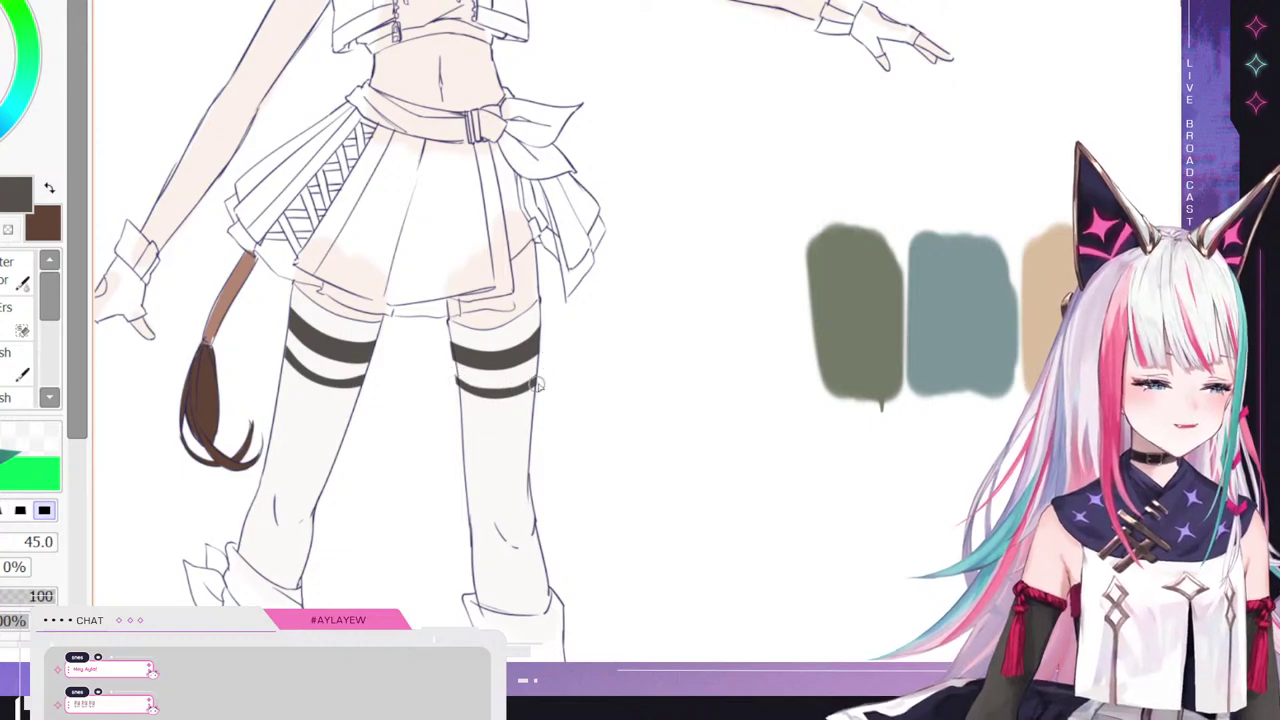
- Paint a third, thin dark grey curved line below the second stripe on both legs
{"action": "left_click_drag", "start_coordinate": [285, 392], "coordinate": [362, 390]}
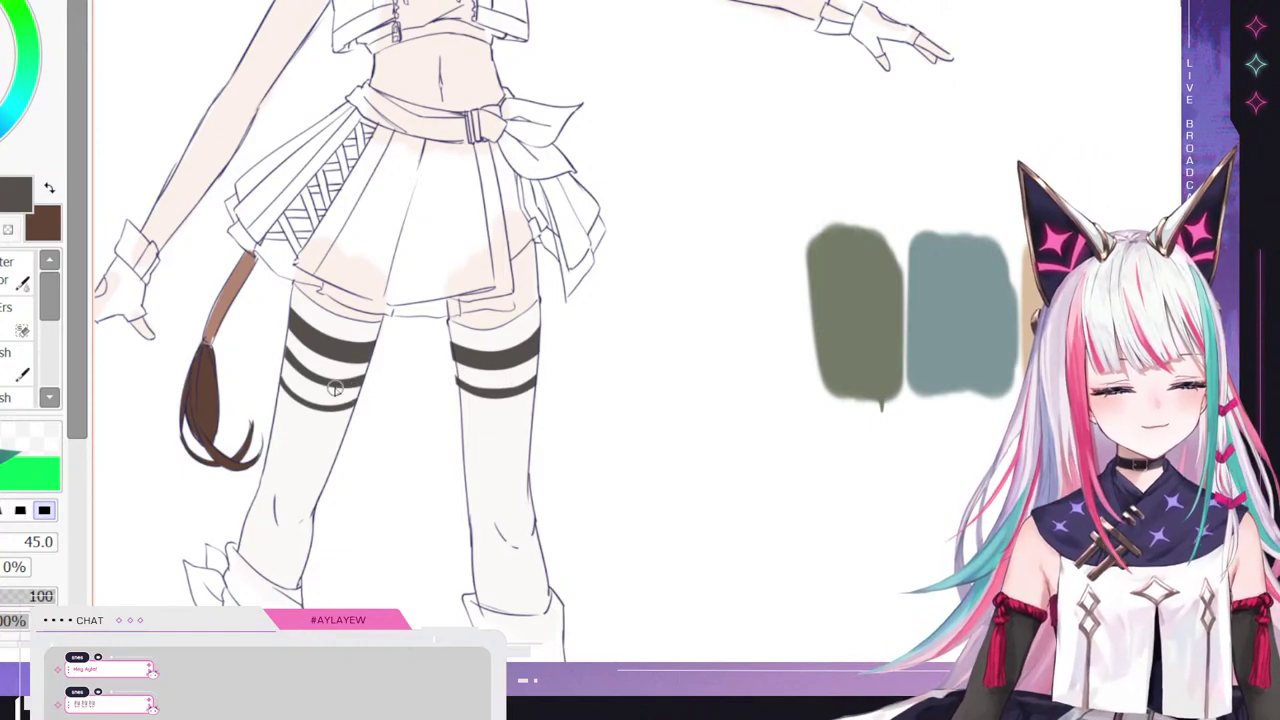
{"action": "key", "text": "ctrl+z"}
{"action": "left_click_drag", "start_coordinate": [275, 371], "coordinate": [360, 397]}
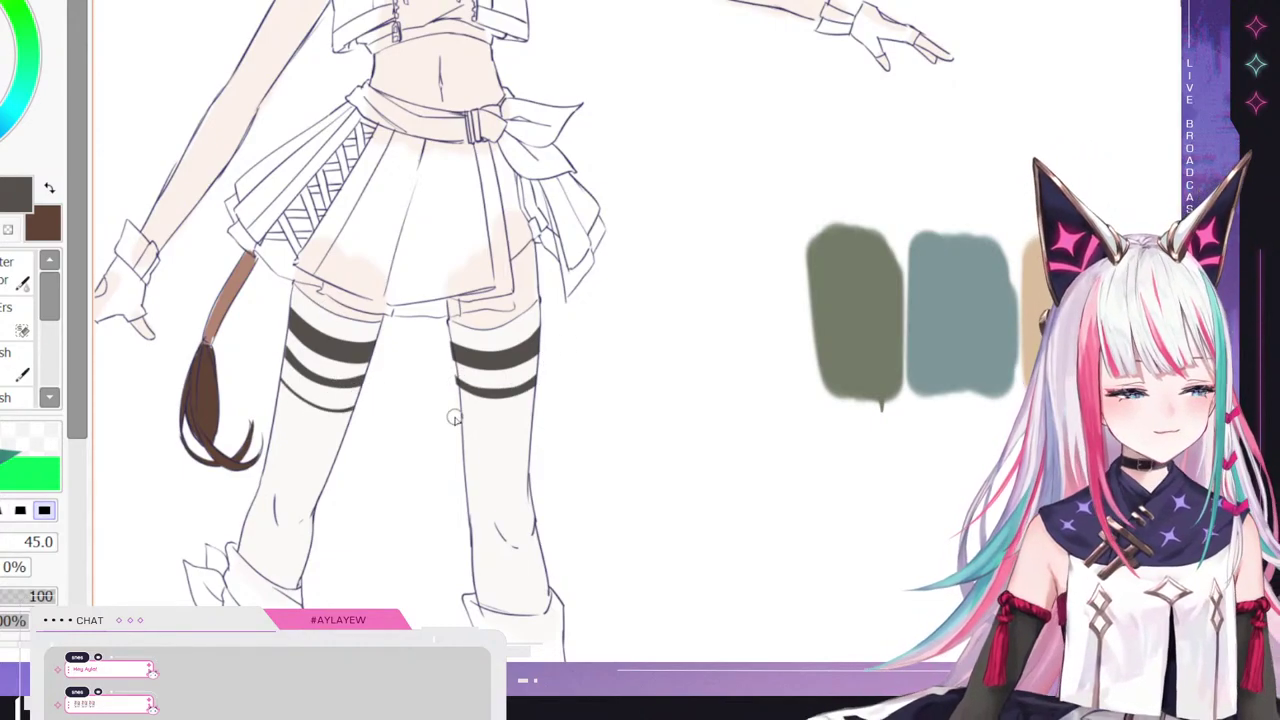
{"action": "left_click_drag", "start_coordinate": [454, 419], "coordinate": [533, 412]}
- Examine the striped legs against the whole character, the okapi reference and the colour swatches
{"action": "scroll", "coordinate": [537, 387], "scroll_direction": "down", "scroll_amount": 5}
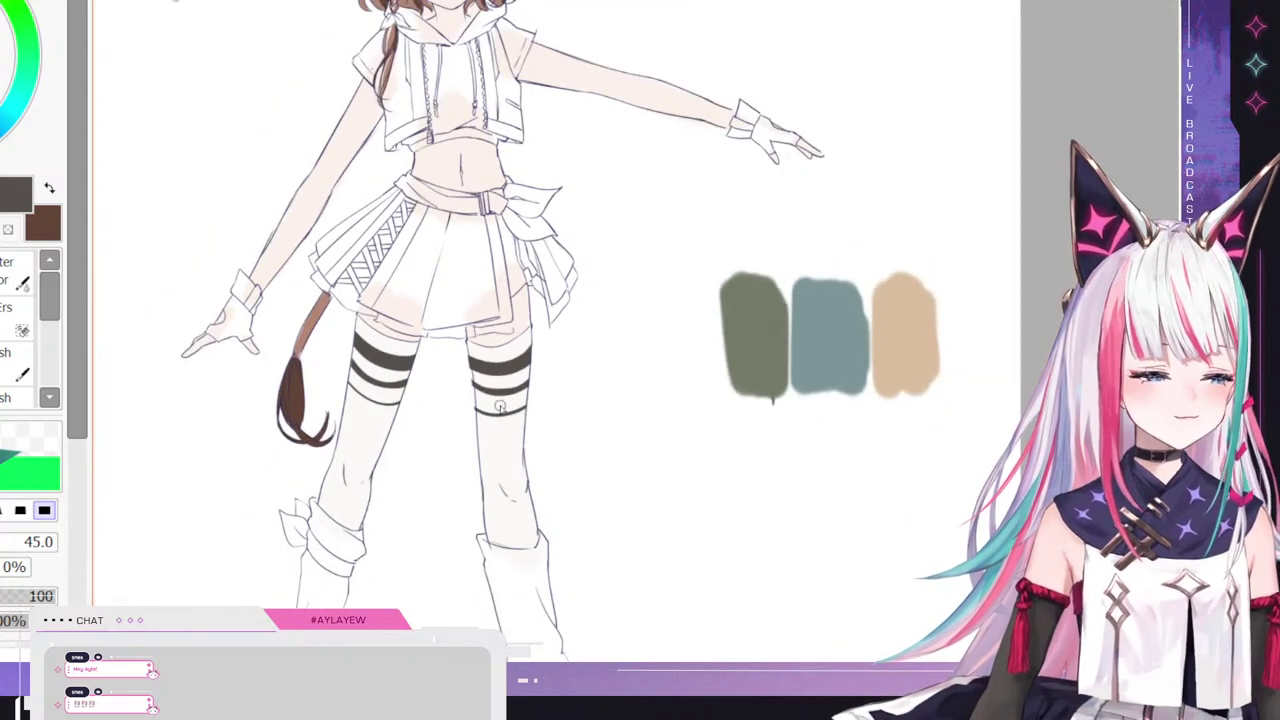
{"action": "scroll", "coordinate": [385, 310], "scroll_direction": "up", "scroll_amount": 2}
{"action": "scroll", "coordinate": [385, 310], "scroll_direction": "up", "scroll_amount": 2}
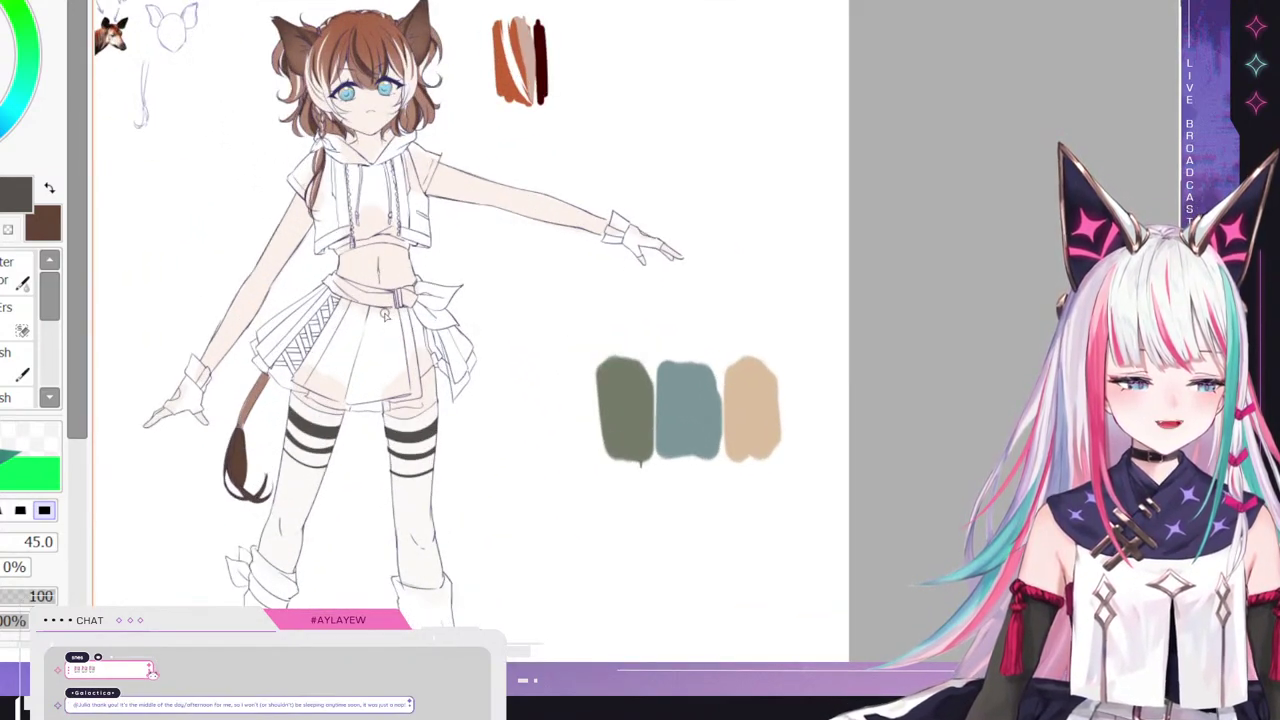
{"action": "scroll", "coordinate": [403, 256], "scroll_direction": "down", "scroll_amount": 2}
{"action": "scroll", "coordinate": [410, 200], "scroll_direction": "up", "scroll_amount": 2}
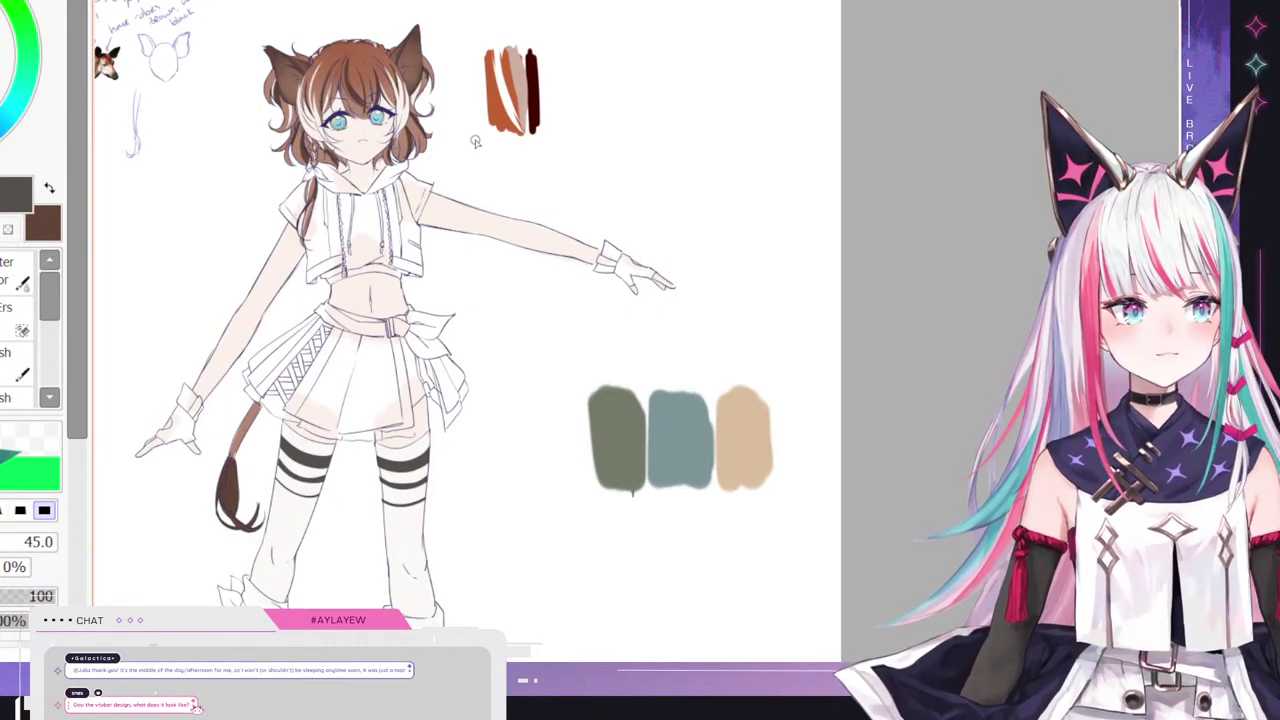
{"action": "scroll", "coordinate": [510, 234], "scroll_direction": "down", "scroll_amount": 2}
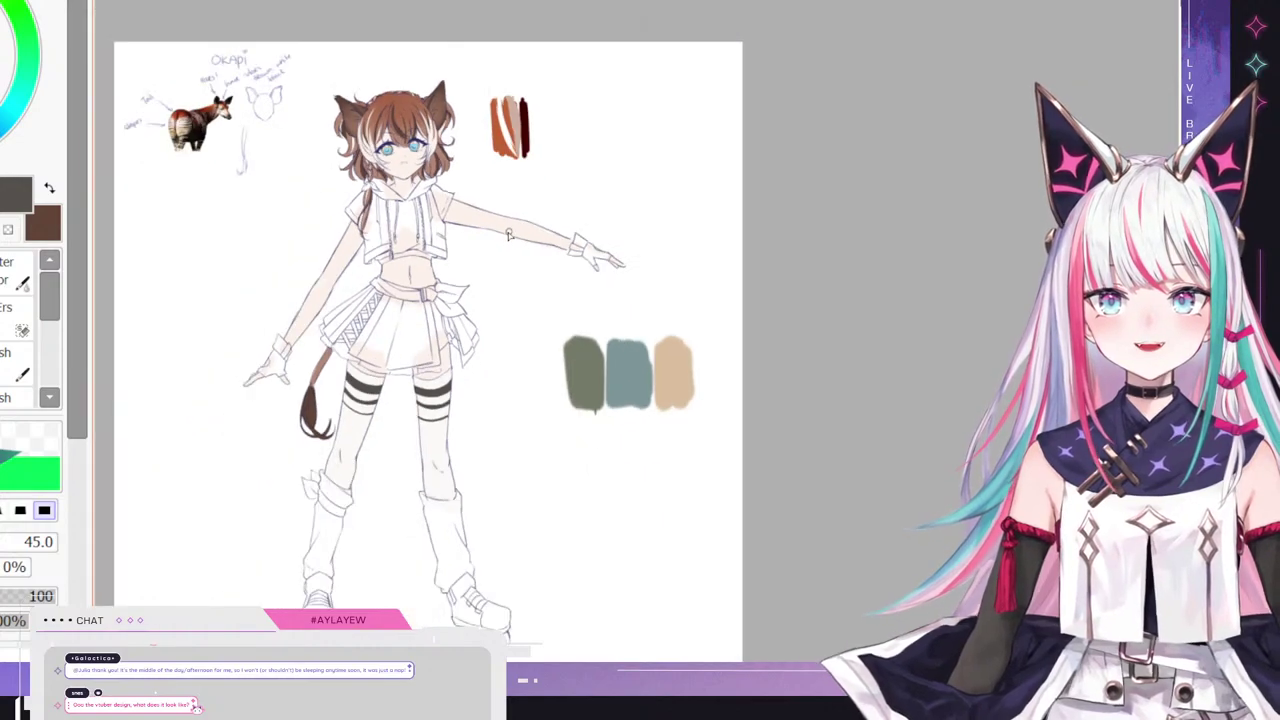
{"action": "scroll", "coordinate": [436, 227], "scroll_direction": "up", "scroll_amount": 1}
{"action": "scroll", "coordinate": [390, 178], "scroll_direction": "down", "scroll_amount": 1}
{"action": "scroll", "coordinate": [354, 160], "scroll_direction": "up", "scroll_amount": 2}
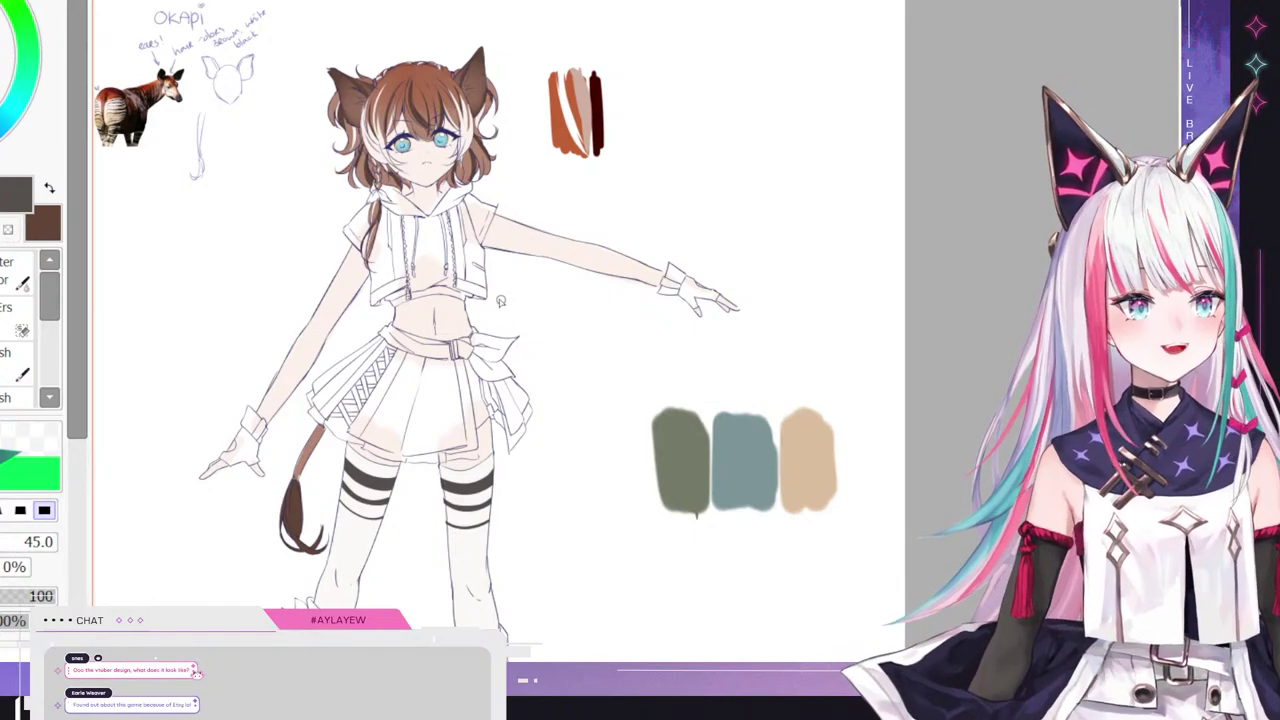
{"action": "scroll", "coordinate": [500, 300], "scroll_direction": "down", "scroll_amount": 2}
{"action": "scroll", "coordinate": [500, 300], "scroll_direction": "up", "scroll_amount": 4}
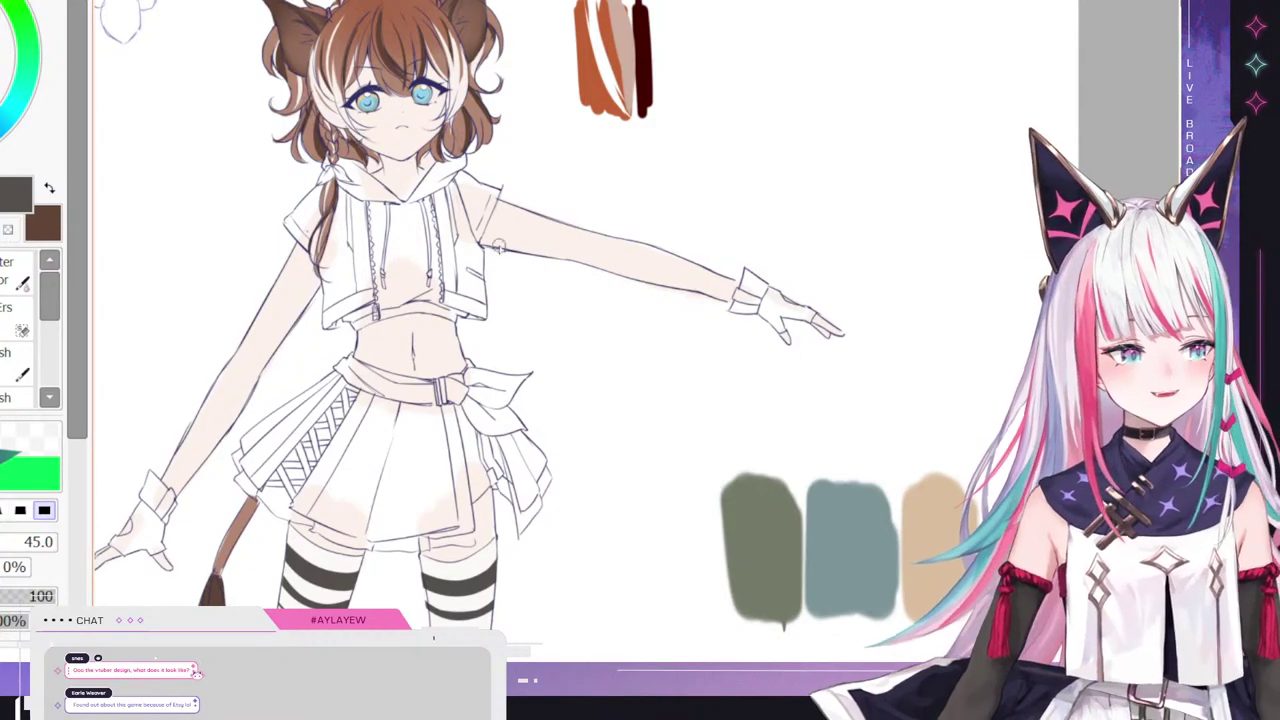
- Paint three dark grey bands around each upper arm below the sleeve, thinning towards the elbow
{"action": "mouse_move", "coordinate": [498, 246]}
{"action": "left_mouse_down"}
{"action": "mouse_move", "coordinate": [514, 193]}
{"action": "mouse_move", "coordinate": [484, 262]}
{"action": "mouse_move", "coordinate": [512, 190]}
{"action": "mouse_move", "coordinate": [500, 246]}
{"action": "left_mouse_up"}
{"action": "key", "text": "ctrl+z"}
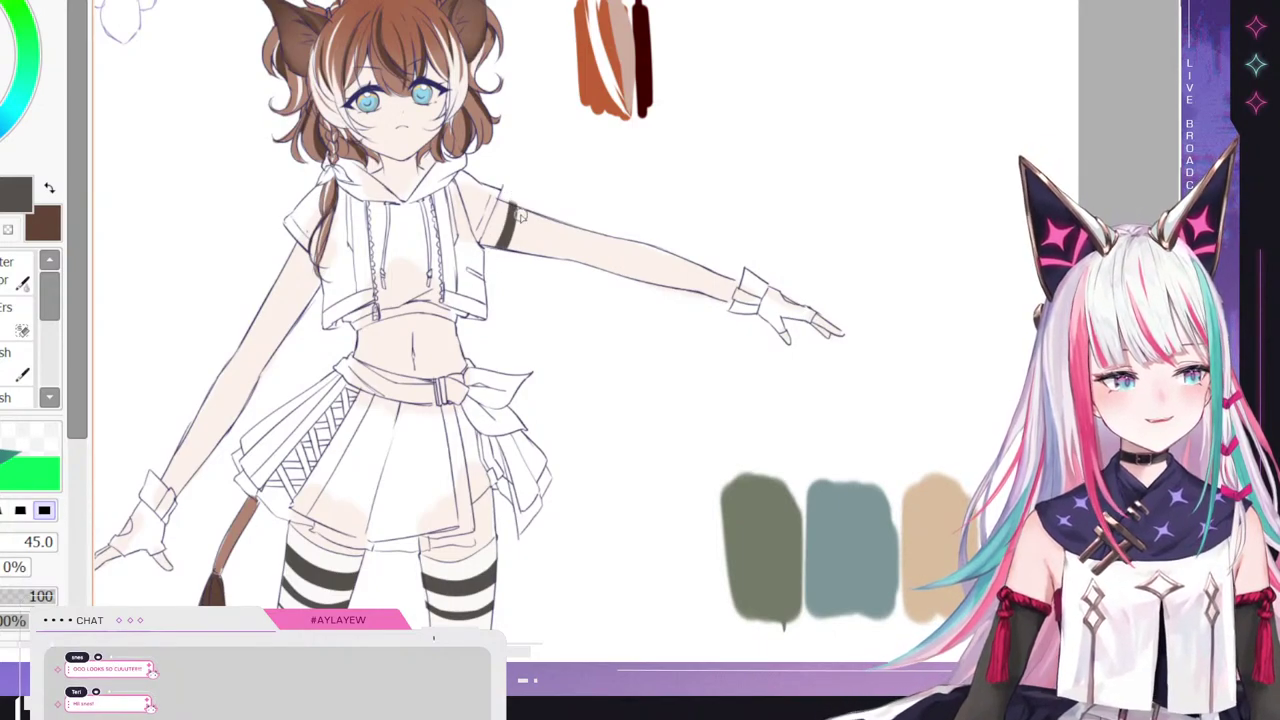
{"action": "left_click_drag", "start_coordinate": [527, 203], "coordinate": [514, 257]}
{"action": "key", "text": "ctrl+z"}
{"action": "left_click_drag", "start_coordinate": [525, 203], "coordinate": [506, 257]}
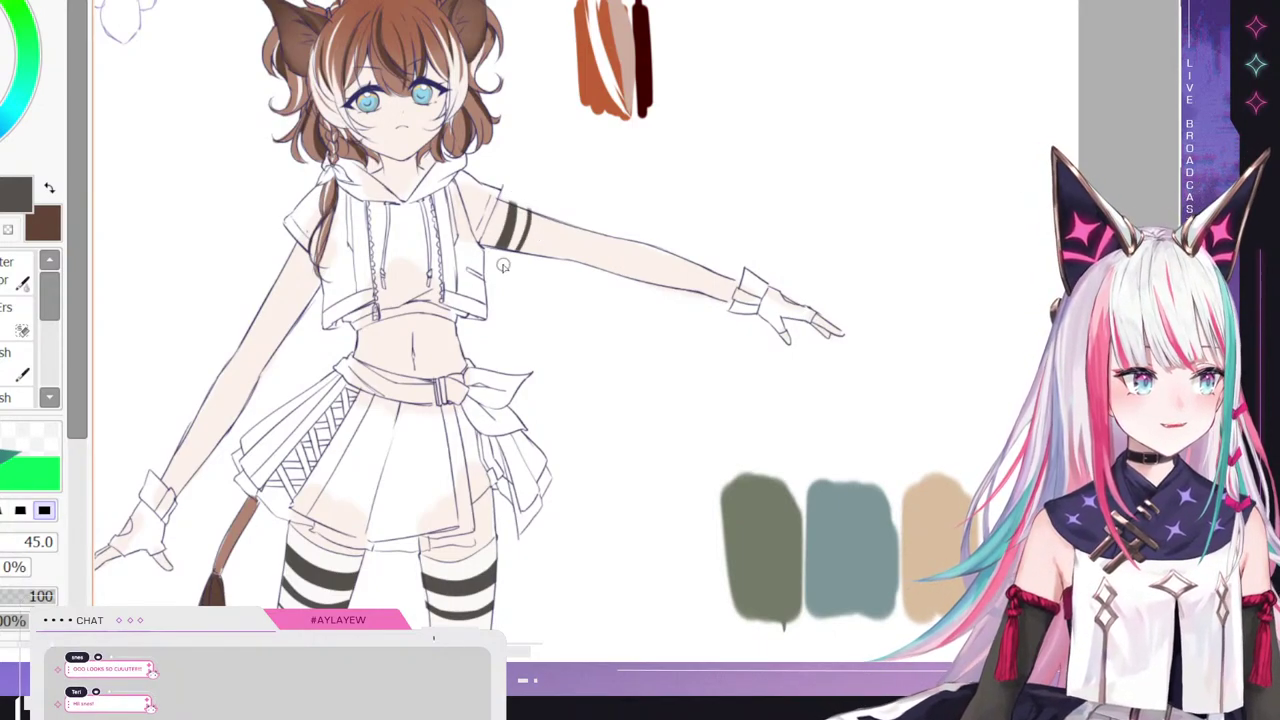
{"action": "key", "text": "ctrl+z"}
{"action": "left_click_drag", "start_coordinate": [528, 204], "coordinate": [503, 267]}
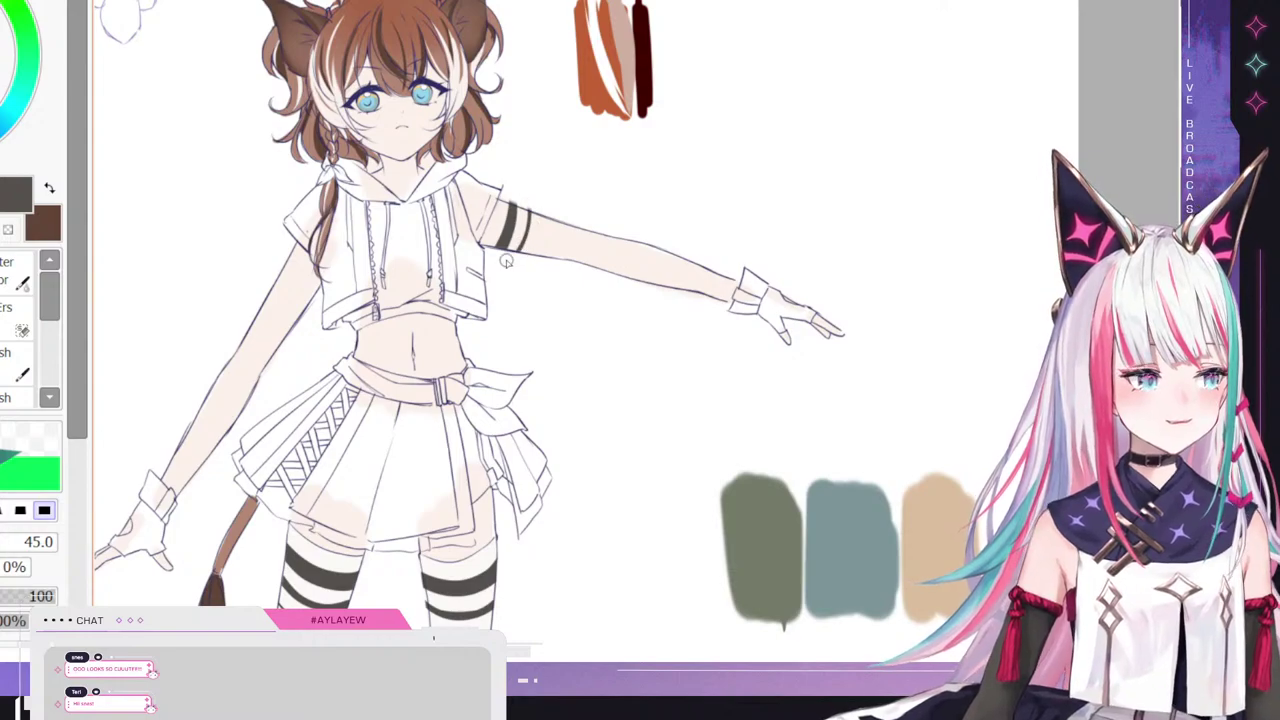
{"action": "left_click_drag", "start_coordinate": [540, 210], "coordinate": [530, 254]}
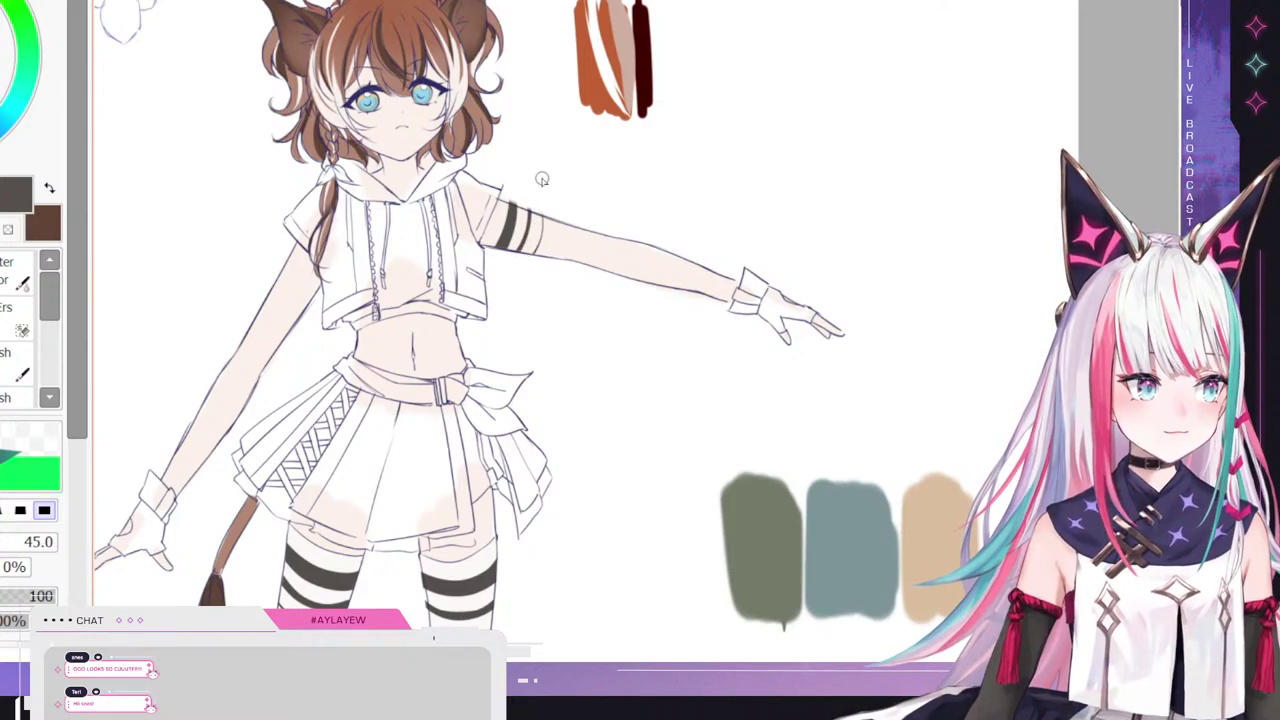
{"action": "mouse_move", "coordinate": [288, 256]}
{"action": "left_mouse_down"}
{"action": "mouse_move", "coordinate": [345, 285]}
{"action": "mouse_move", "coordinate": [292, 226]}
{"action": "mouse_move", "coordinate": [320, 276]}
{"action": "left_mouse_up"}
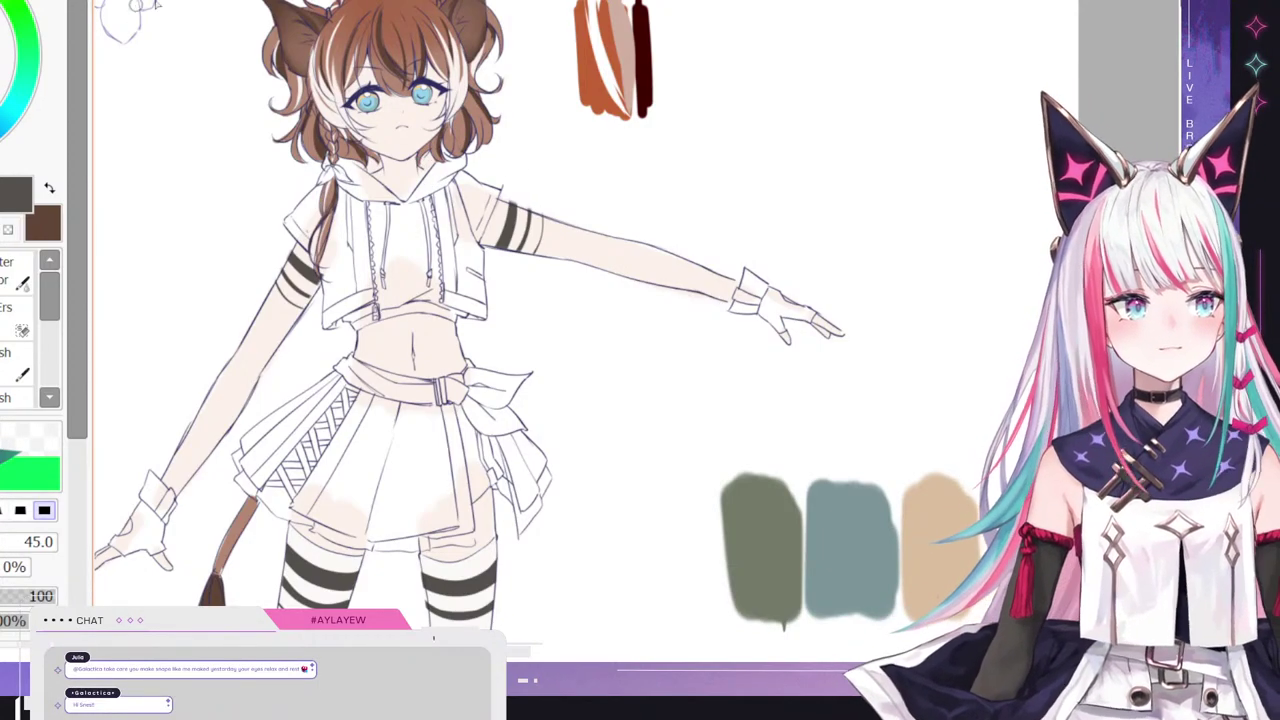
- Examine the arm and leg stripes together across the whole figure and beside the okapi reference
{"action": "scroll", "coordinate": [338, 153], "scroll_direction": "down", "scroll_amount": 4}
{"action": "scroll", "coordinate": [390, 175], "scroll_direction": "up", "scroll_amount": 1}
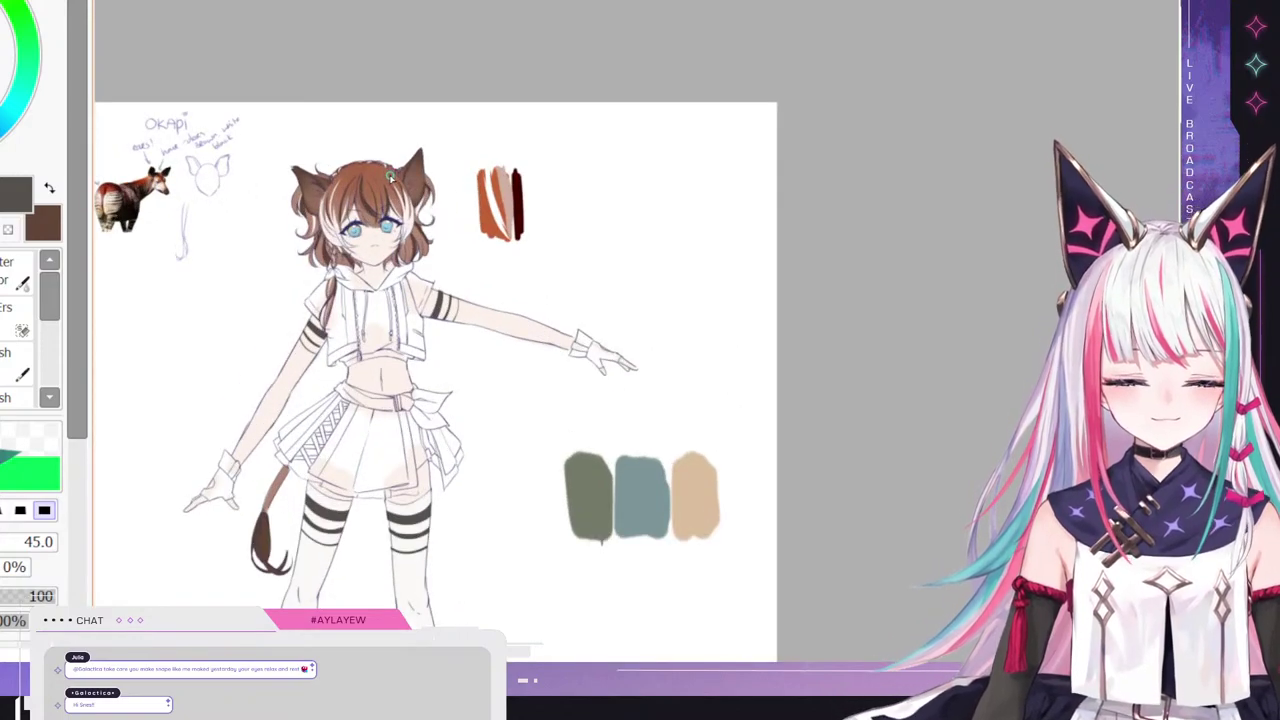
{"action": "scroll", "coordinate": [360, 318], "scroll_direction": "down", "scroll_amount": 4}
{"action": "scroll", "coordinate": [354, 532], "scroll_direction": "up", "scroll_amount": 4}
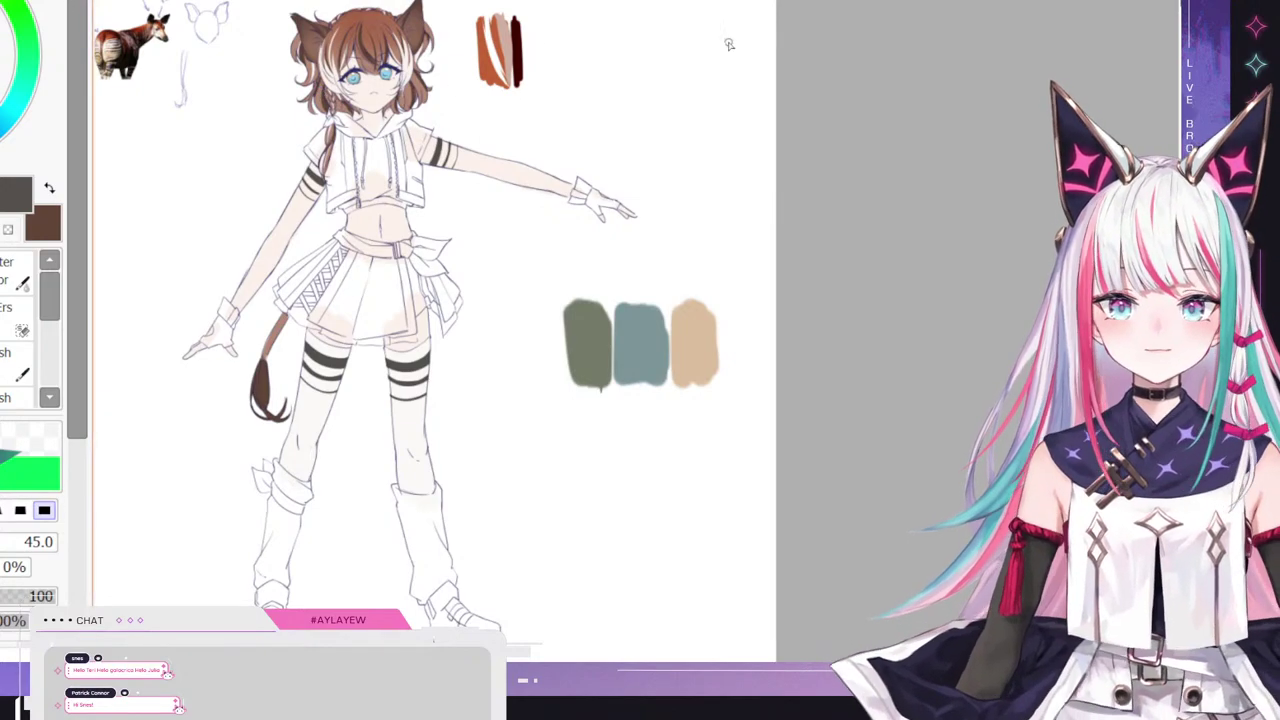
{"action": "scroll", "coordinate": [350, 75], "scroll_direction": "up", "scroll_amount": 5}
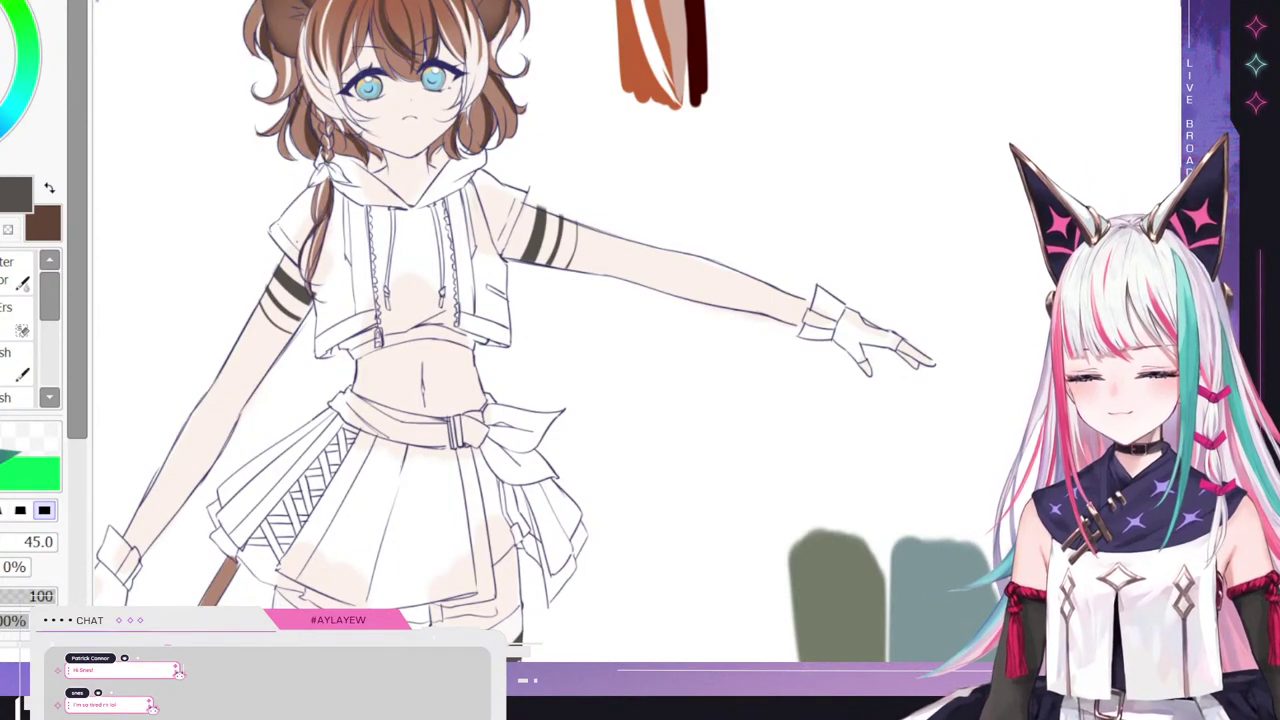
{"action": "scroll", "coordinate": [479, 290], "scroll_direction": "down", "scroll_amount": 2}
{"action": "scroll", "coordinate": [466, 176], "scroll_direction": "up", "scroll_amount": 3}
{"action": "scroll", "coordinate": [450, 285], "scroll_direction": "down", "scroll_amount": 4}
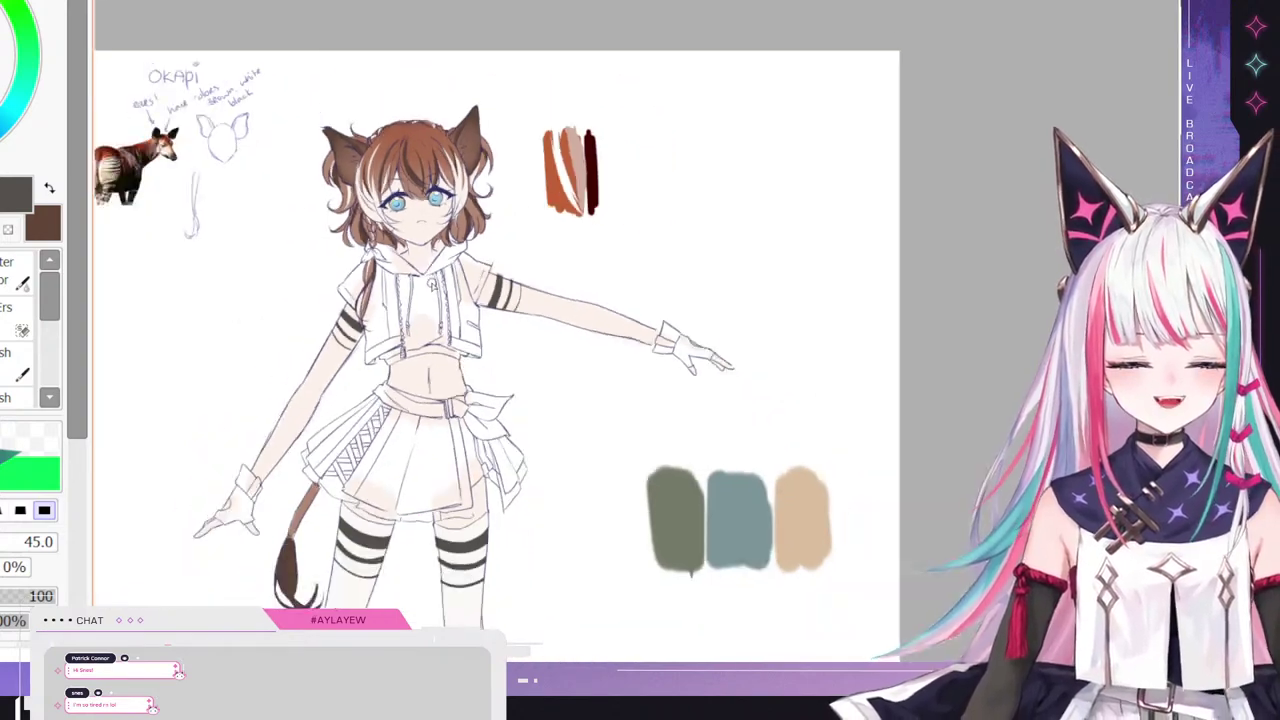
- Sample the light blue from the eye and paint both side panels of the open vest with it
{"action": "scroll", "coordinate": [432, 284], "scroll_direction": "up", "scroll_amount": 2}
{"action": "left_click", "coordinate": [437, 162], "text": "alt"}
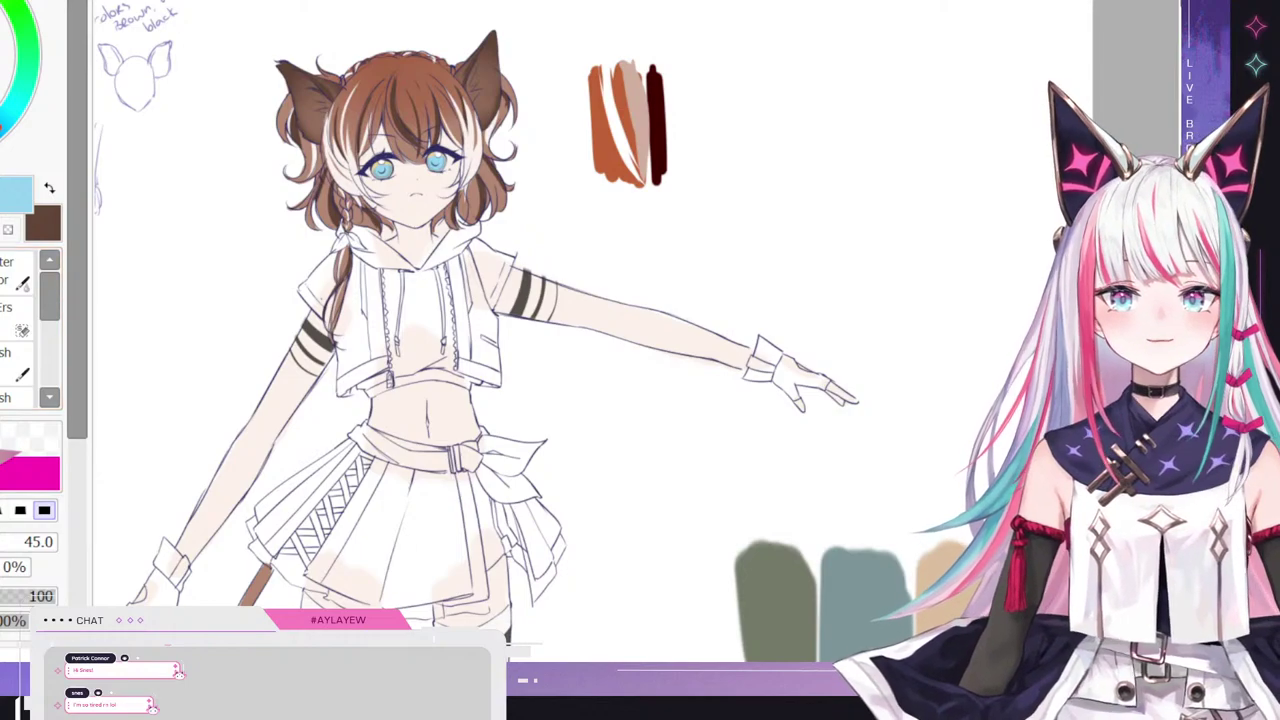
{"action": "scroll", "coordinate": [552, 310], "scroll_direction": "up", "scroll_amount": 2}
{"action": "scroll", "coordinate": [546, 209], "scroll_direction": "down", "scroll_amount": 2}
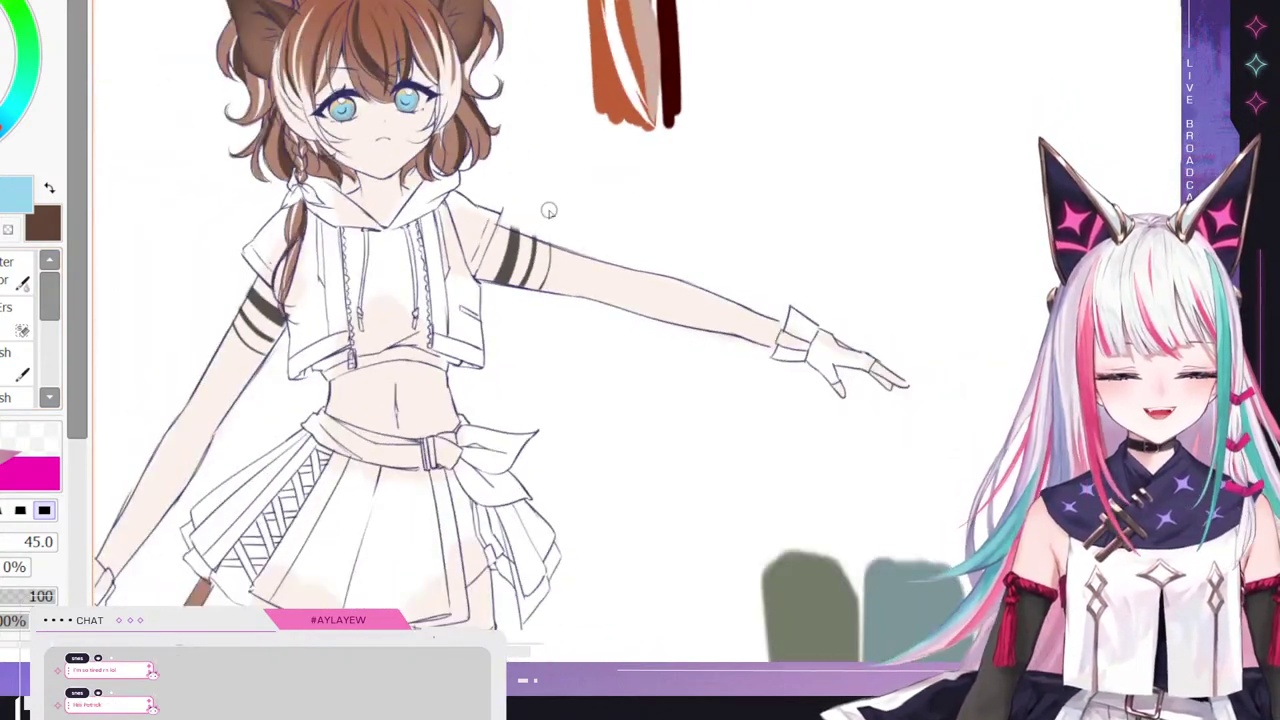
{"action": "scroll", "coordinate": [340, 138], "scroll_direction": "down", "scroll_amount": 1}
{"action": "scroll", "coordinate": [340, 138], "scroll_direction": "up", "scroll_amount": 2}
{"action": "mouse_move", "coordinate": [282, 354]}
{"action": "left_mouse_down"}
{"action": "mouse_move", "coordinate": [284, 398]}
{"action": "mouse_move", "coordinate": [296, 402]}
{"action": "mouse_move", "coordinate": [300, 330]}
{"action": "mouse_move", "coordinate": [320, 335]}
{"action": "mouse_move", "coordinate": [325, 310]}
{"action": "mouse_move", "coordinate": [284, 320]}
{"action": "mouse_move", "coordinate": [280, 352]}
{"action": "mouse_move", "coordinate": [297, 228]}
{"action": "mouse_move", "coordinate": [309, 270]}
{"action": "mouse_move", "coordinate": [308, 232]}
{"action": "left_mouse_up"}
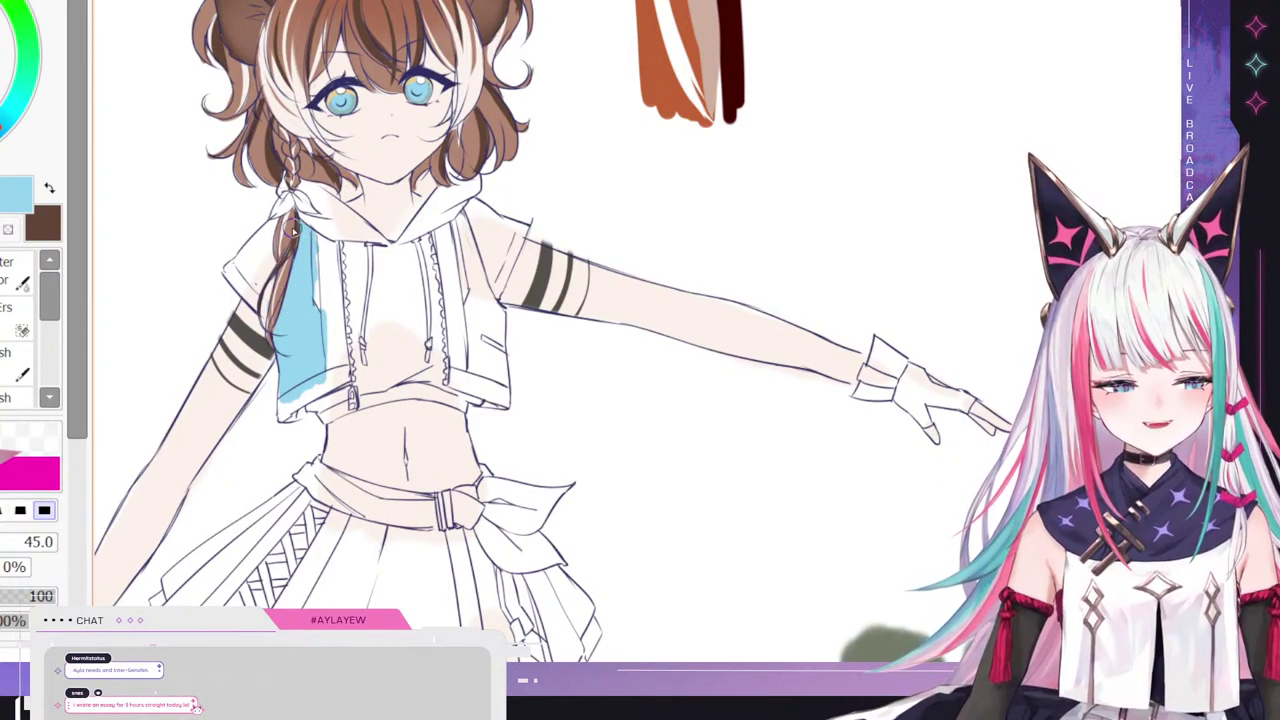
{"action": "mouse_move", "coordinate": [467, 372]}
{"action": "left_mouse_down"}
{"action": "mouse_move", "coordinate": [480, 318]}
{"action": "mouse_move", "coordinate": [496, 388]}
{"action": "mouse_move", "coordinate": [505, 360]}
{"action": "mouse_move", "coordinate": [500, 318]}
{"action": "mouse_move", "coordinate": [464, 288]}
{"action": "mouse_move", "coordinate": [462, 262]}
{"action": "mouse_move", "coordinate": [498, 318]}
{"action": "mouse_move", "coordinate": [461, 224]}
{"action": "mouse_move", "coordinate": [491, 319]}
{"action": "mouse_move", "coordinate": [476, 320]}
{"action": "left_mouse_up"}
- Paint the pleated side panel of the skirt beside the lattice lacing light blue, undoing a stray stroke
{"action": "scroll", "coordinate": [284, 281], "scroll_direction": "down", "scroll_amount": 2}
{"action": "scroll", "coordinate": [160, 523], "scroll_direction": "up", "scroll_amount": 2}
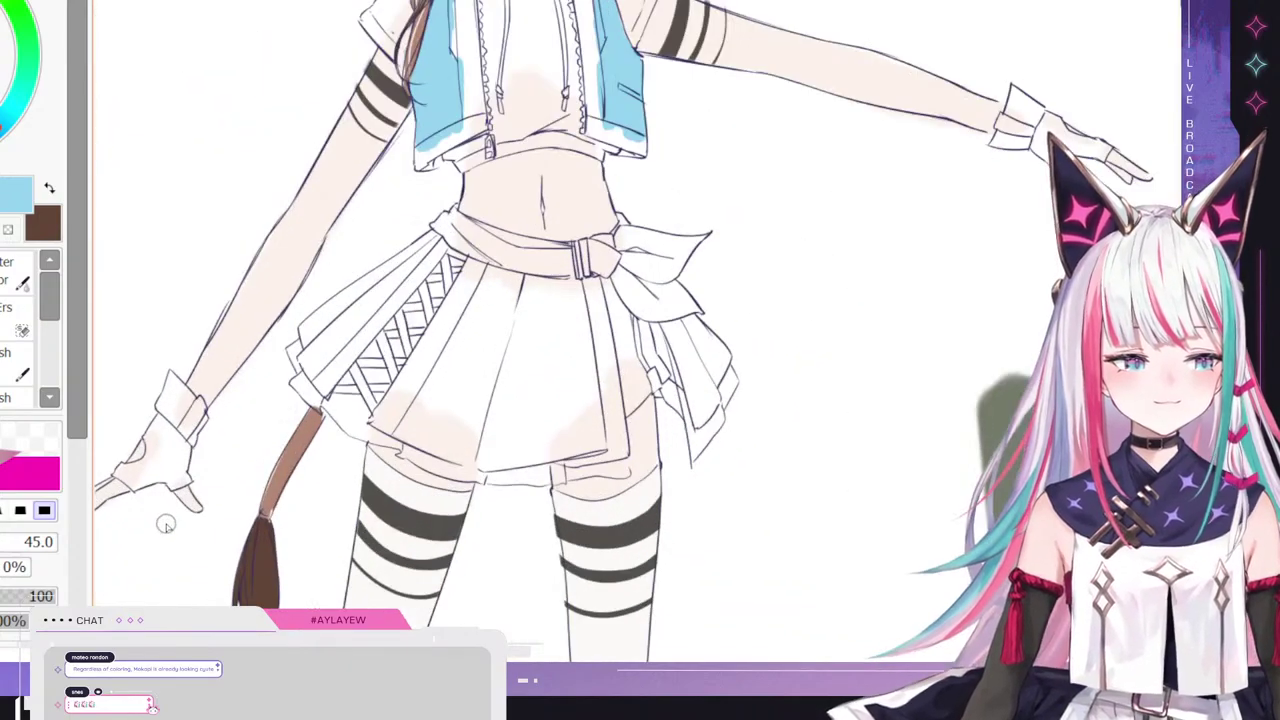
{"action": "scroll", "coordinate": [368, 311], "scroll_direction": "down", "scroll_amount": 1}
{"action": "scroll", "coordinate": [652, 155], "scroll_direction": "down", "scroll_amount": 4}
{"action": "scroll", "coordinate": [710, 105], "scroll_direction": "up", "scroll_amount": 3}
{"action": "scroll", "coordinate": [330, 427], "scroll_direction": "down", "scroll_amount": 3}
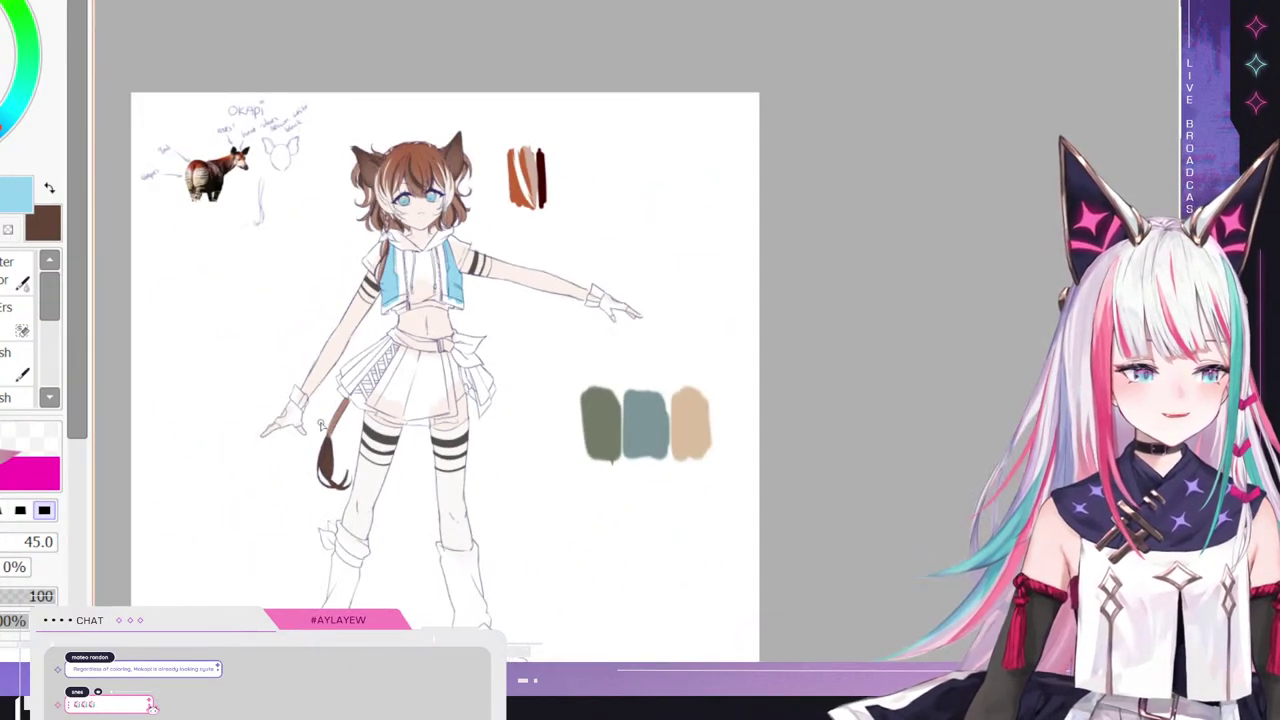
{"action": "scroll", "coordinate": [540, 260], "scroll_direction": "up", "scroll_amount": 3}
{"action": "scroll", "coordinate": [302, 455], "scroll_direction": "up", "scroll_amount": 2}
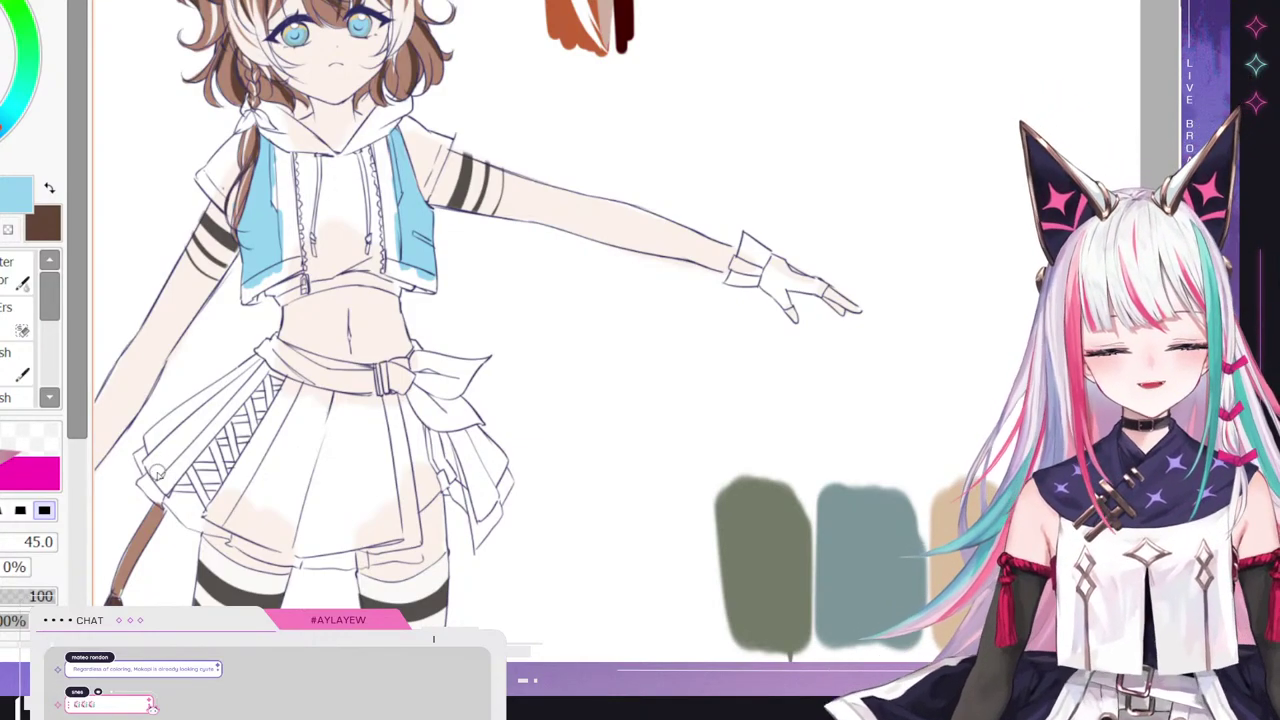
{"action": "mouse_move", "coordinate": [150, 465]}
{"action": "left_mouse_down"}
{"action": "mouse_move", "coordinate": [185, 427]}
{"action": "mouse_move", "coordinate": [160, 445]}
{"action": "mouse_move", "coordinate": [161, 472]}
{"action": "mouse_move", "coordinate": [258, 372]}
{"action": "mouse_move", "coordinate": [152, 449]}
{"action": "mouse_move", "coordinate": [218, 395]}
{"action": "left_mouse_up"}
{"action": "left_click_drag", "start_coordinate": [155, 430], "coordinate": [236, 372]}
{"action": "key", "text": "ctrl+z"}
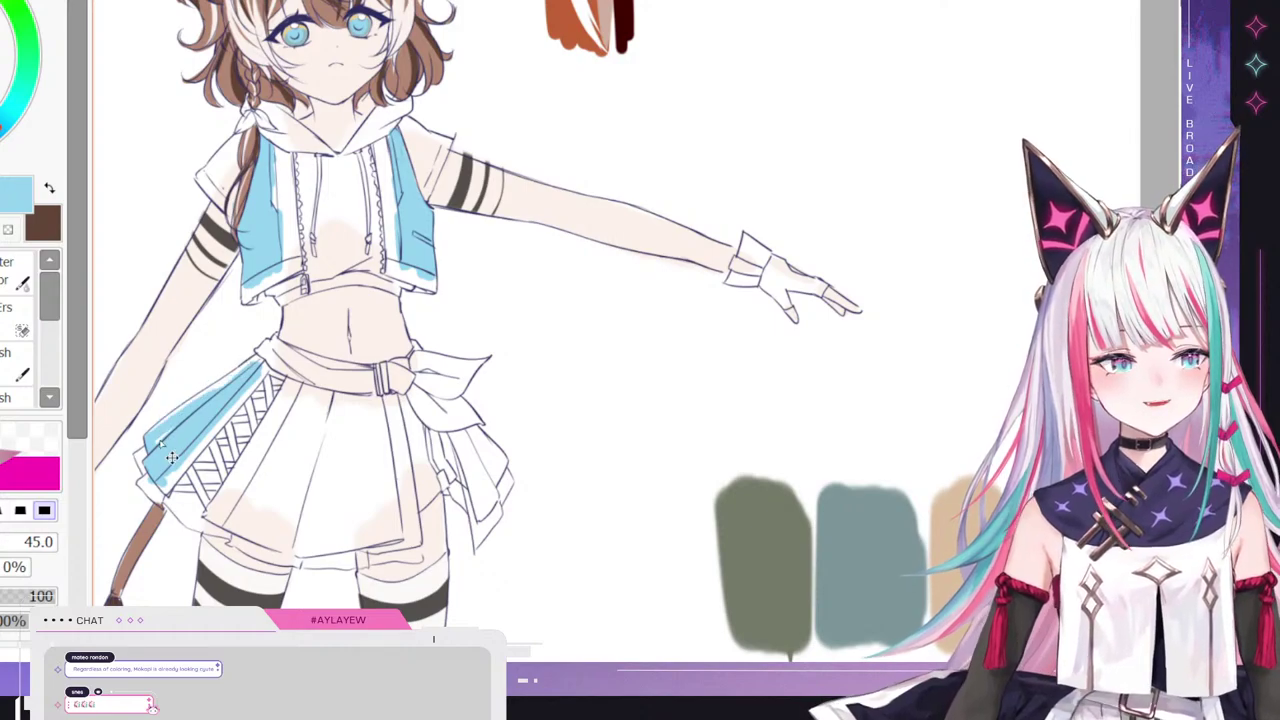
{"action": "left_click_drag", "start_coordinate": [154, 434], "coordinate": [255, 368]}
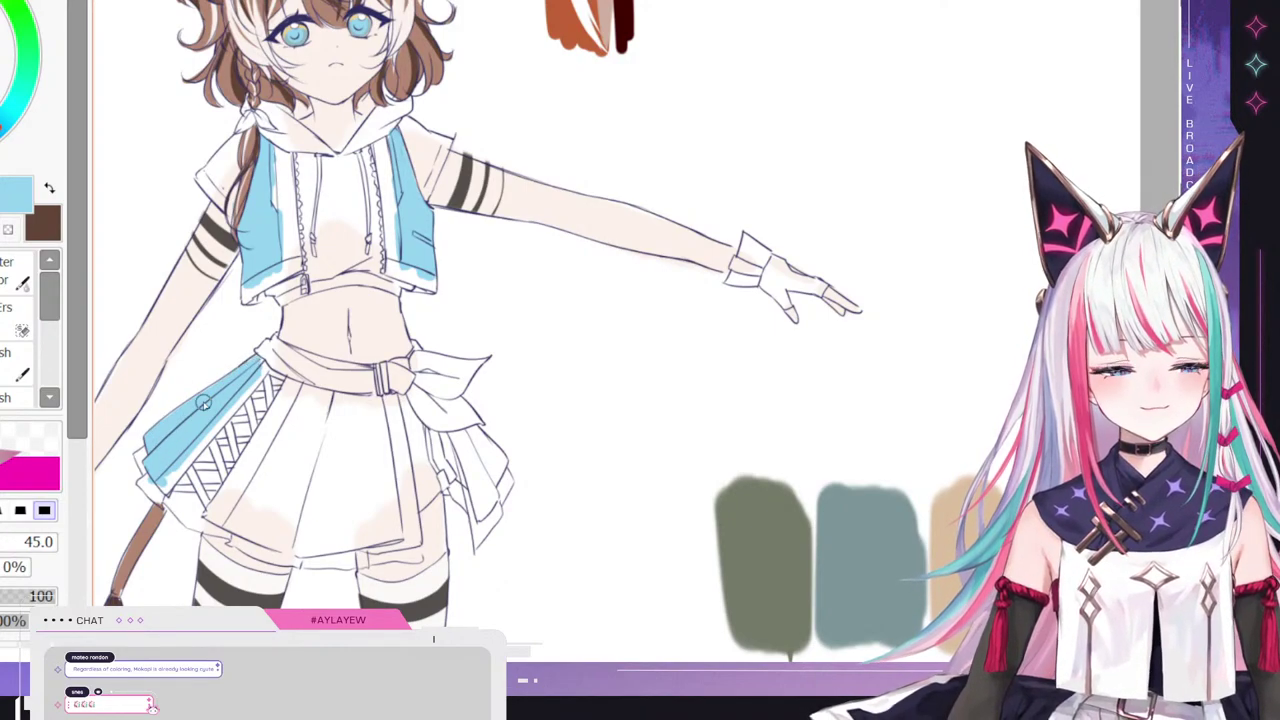
- Paint the skirt's front pleats and the pleated panel below the waist bow light blue
{"action": "left_click_drag", "start_coordinate": [256, 490], "coordinate": [291, 420]}
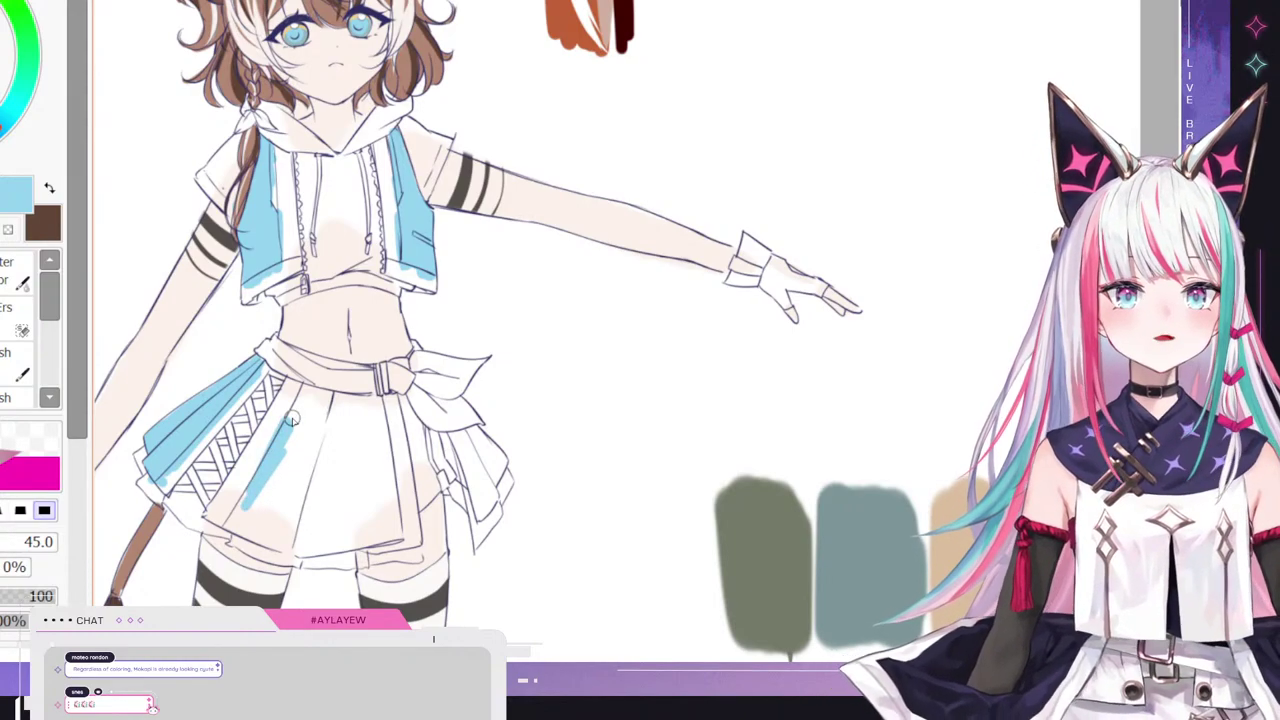
{"action": "mouse_move", "coordinate": [218, 523]}
{"action": "left_mouse_down"}
{"action": "mouse_move", "coordinate": [295, 548]}
{"action": "mouse_move", "coordinate": [242, 526]}
{"action": "mouse_move", "coordinate": [289, 534]}
{"action": "mouse_move", "coordinate": [245, 493]}
{"action": "mouse_move", "coordinate": [312, 512]}
{"action": "mouse_move", "coordinate": [266, 455]}
{"action": "mouse_move", "coordinate": [318, 468]}
{"action": "mouse_move", "coordinate": [290, 402]}
{"action": "mouse_move", "coordinate": [368, 396]}
{"action": "left_mouse_up"}
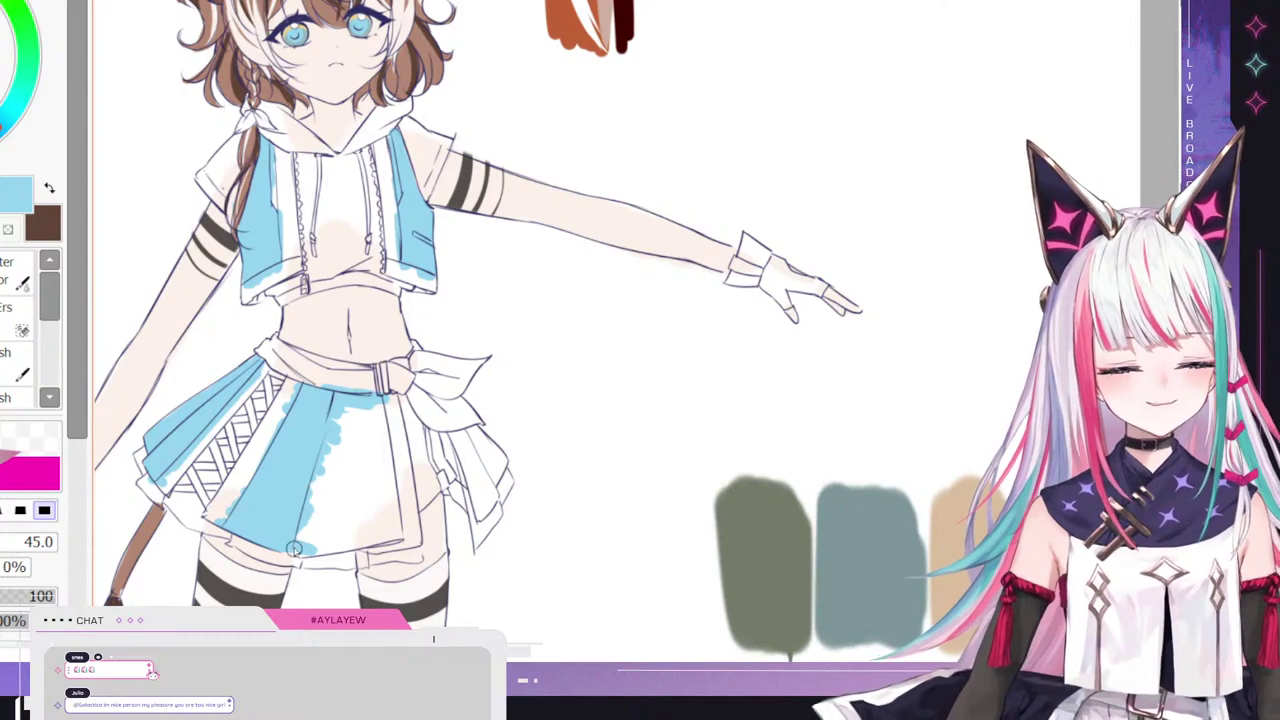
{"action": "scroll", "coordinate": [340, 531], "scroll_direction": "up", "scroll_amount": 3}
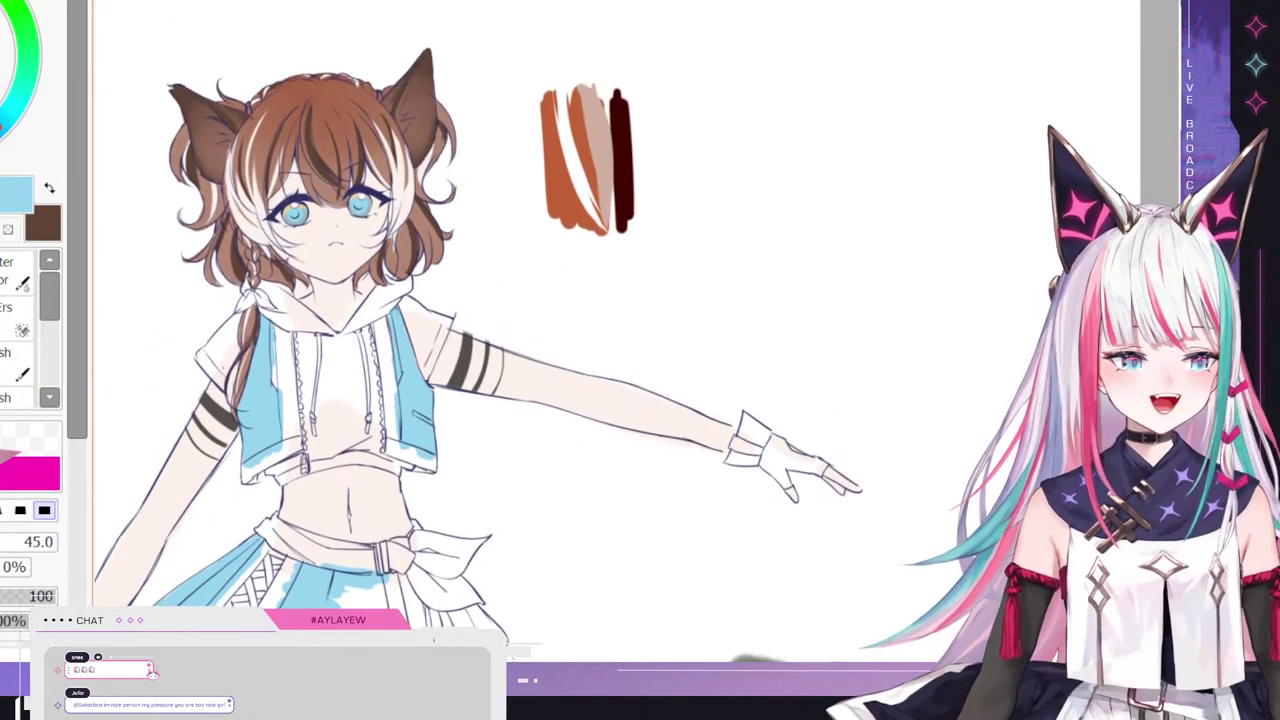
{"action": "scroll", "coordinate": [362, 449], "scroll_direction": "down", "scroll_amount": 4}
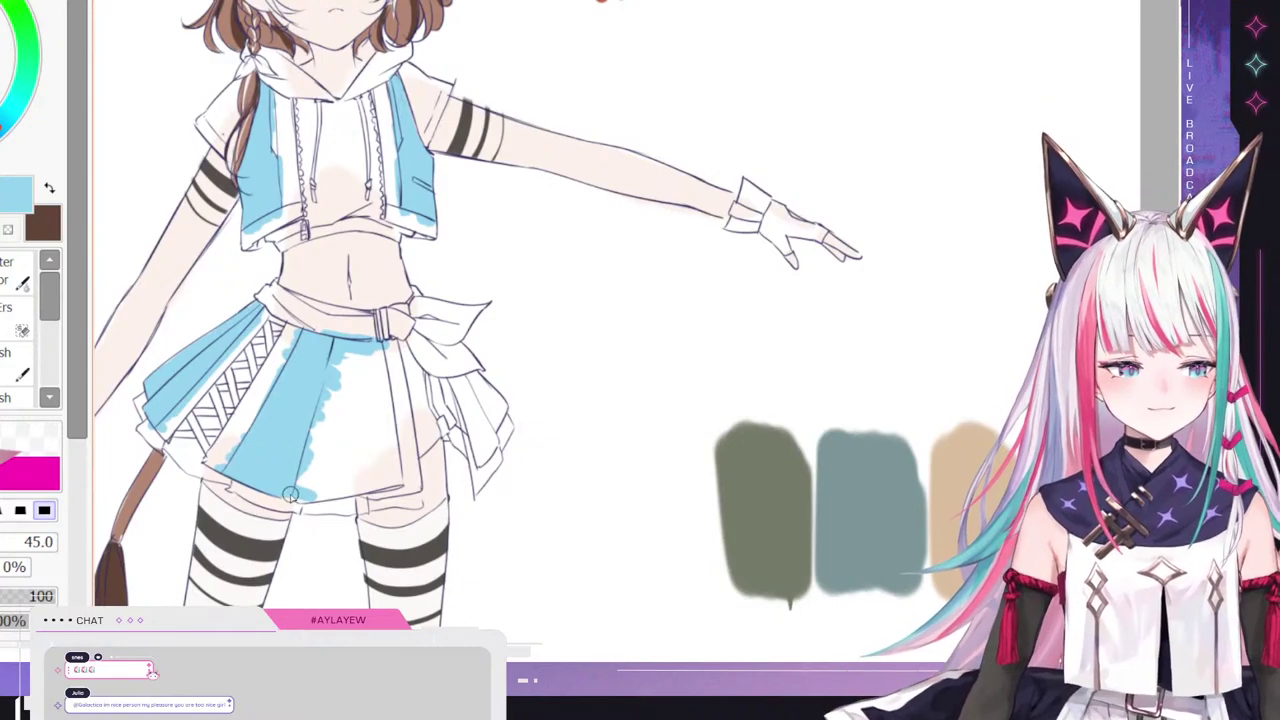
{"action": "mouse_move", "coordinate": [302, 497]}
{"action": "left_mouse_down"}
{"action": "mouse_move", "coordinate": [393, 476]}
{"action": "mouse_move", "coordinate": [304, 500]}
{"action": "mouse_move", "coordinate": [396, 490]}
{"action": "left_mouse_up"}
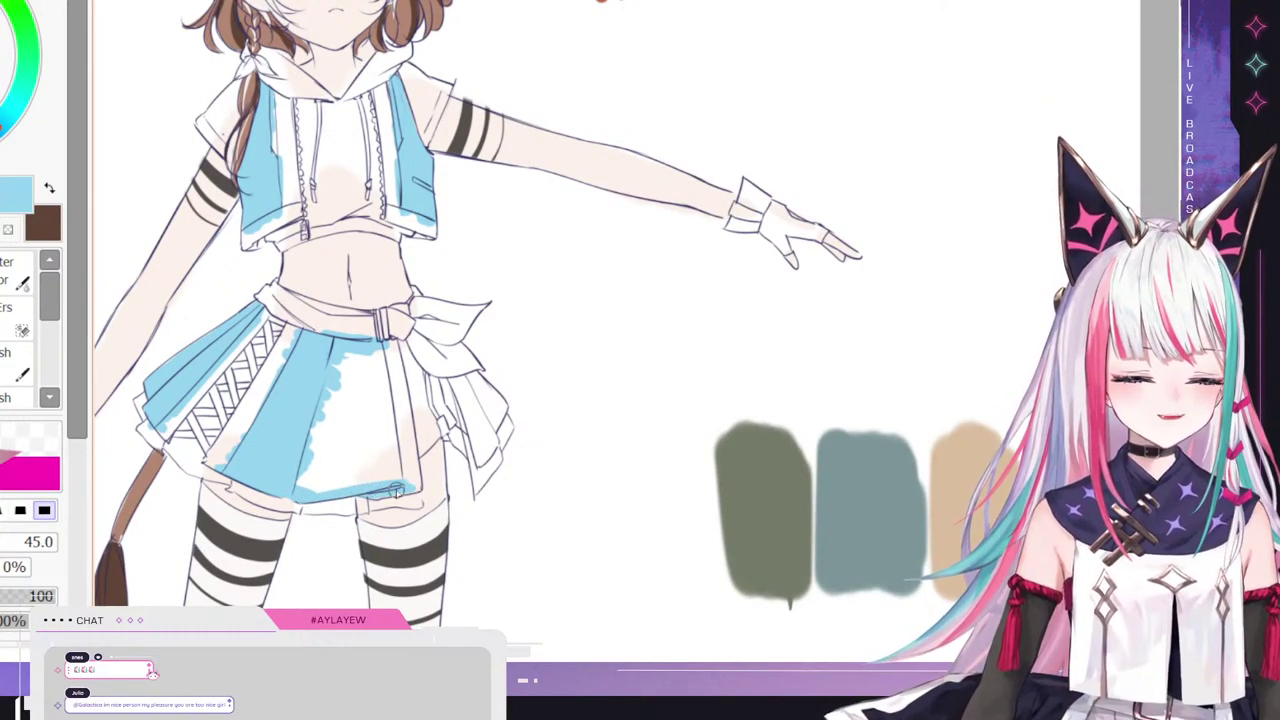
{"action": "mouse_move", "coordinate": [392, 343]}
{"action": "left_mouse_down"}
{"action": "mouse_move", "coordinate": [413, 461]}
{"action": "mouse_move", "coordinate": [406, 422]}
{"action": "mouse_move", "coordinate": [396, 457]}
{"action": "mouse_move", "coordinate": [367, 367]}
{"action": "left_mouse_up"}
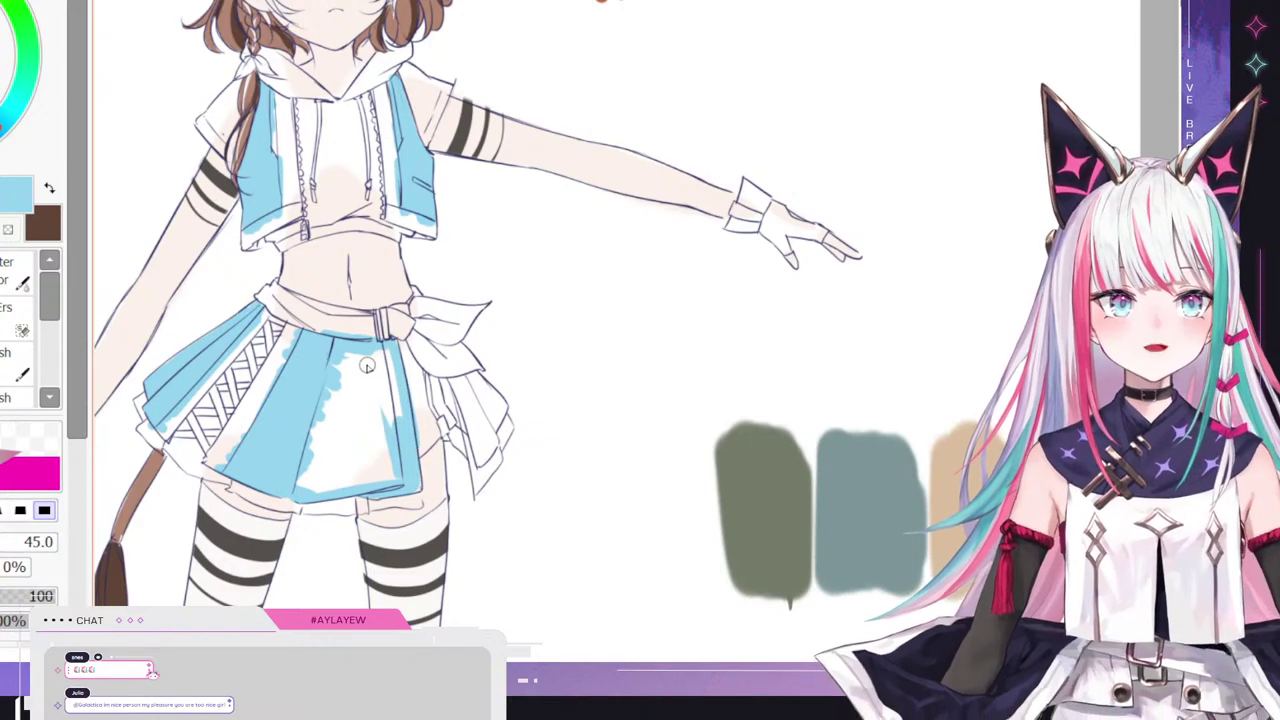
{"action": "mouse_move", "coordinate": [331, 480]}
{"action": "left_mouse_down"}
{"action": "mouse_move", "coordinate": [291, 479]}
{"action": "mouse_move", "coordinate": [367, 482]}
{"action": "mouse_move", "coordinate": [306, 455]}
{"action": "mouse_move", "coordinate": [386, 467]}
{"action": "mouse_move", "coordinate": [326, 435]}
{"action": "mouse_move", "coordinate": [311, 418]}
{"action": "mouse_move", "coordinate": [381, 452]}
{"action": "mouse_move", "coordinate": [307, 407]}
{"action": "mouse_move", "coordinate": [355, 344]}
{"action": "mouse_move", "coordinate": [340, 454]}
{"action": "mouse_move", "coordinate": [370, 370]}
{"action": "mouse_move", "coordinate": [396, 488]}
{"action": "mouse_move", "coordinate": [398, 397]}
{"action": "mouse_move", "coordinate": [384, 359]}
{"action": "mouse_move", "coordinate": [393, 378]}
{"action": "mouse_move", "coordinate": [396, 391]}
{"action": "mouse_move", "coordinate": [357, 349]}
{"action": "left_mouse_up"}
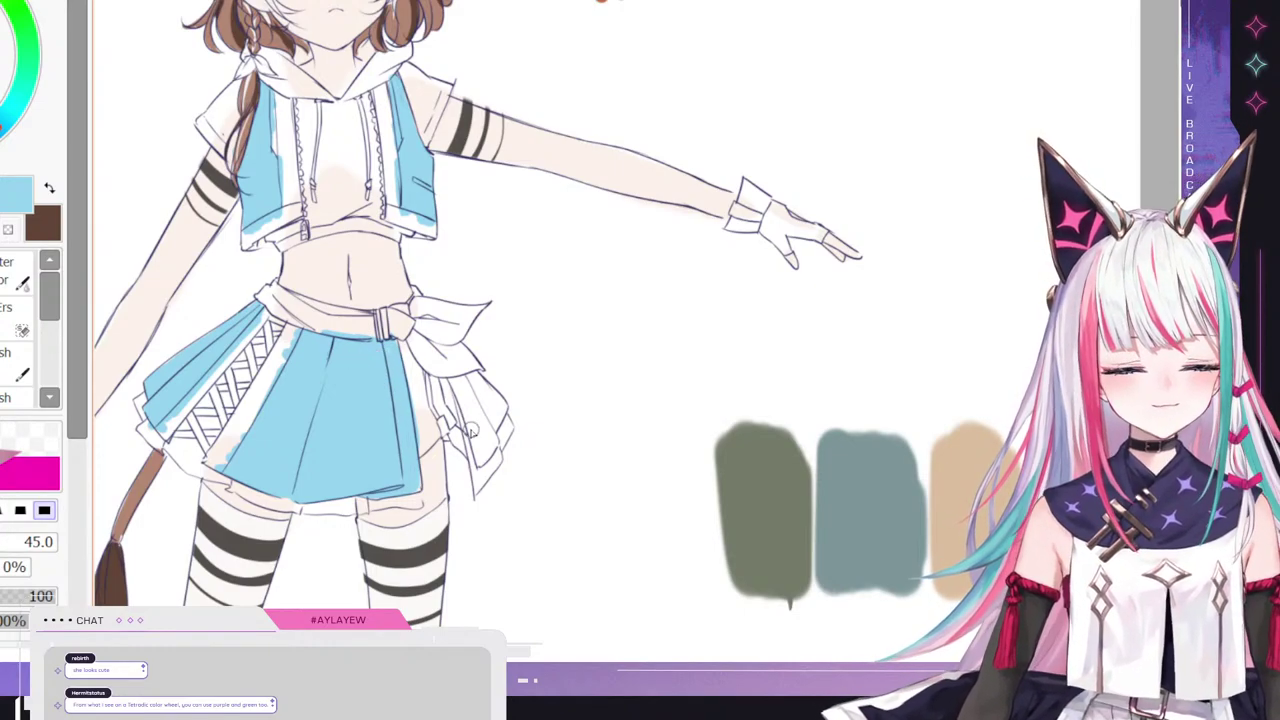
{"action": "mouse_move", "coordinate": [480, 465]}
{"action": "left_mouse_down"}
{"action": "mouse_move", "coordinate": [449, 371]}
{"action": "mouse_move", "coordinate": [479, 432]}
{"action": "mouse_move", "coordinate": [461, 387]}
{"action": "mouse_move", "coordinate": [498, 404]}
{"action": "mouse_move", "coordinate": [488, 443]}
{"action": "left_mouse_up"}
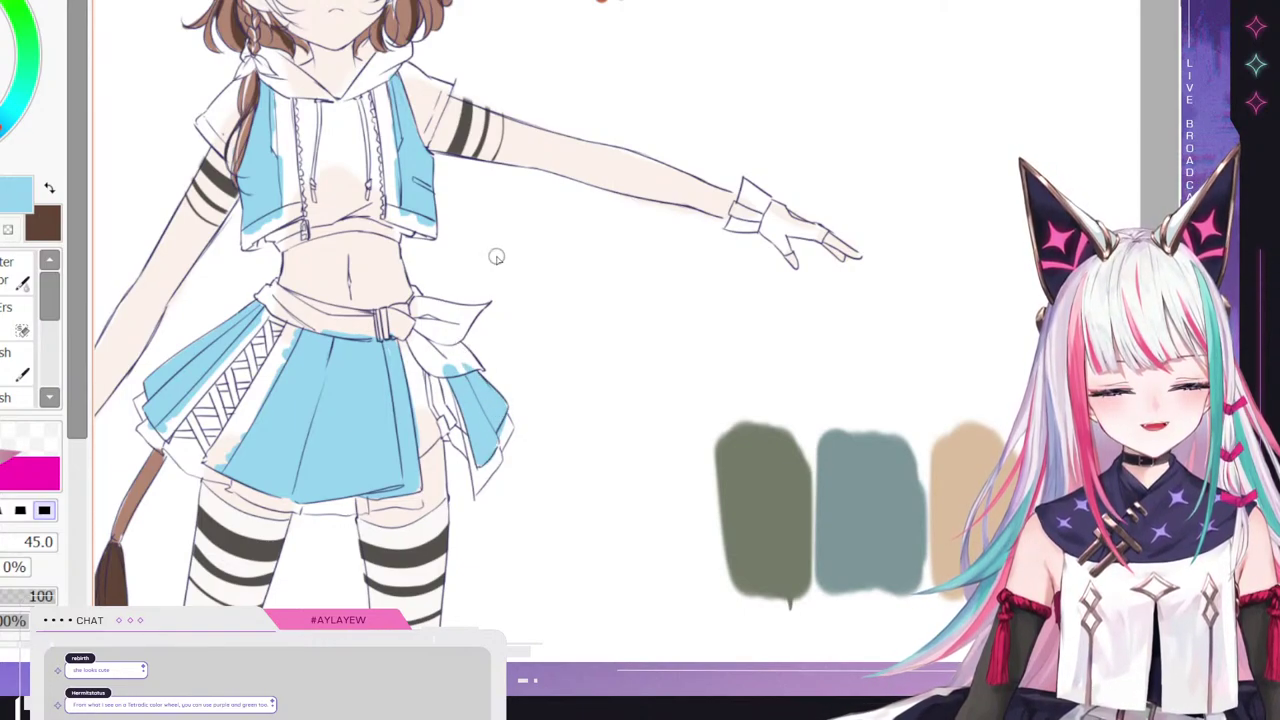
- Sample the olive green swatch and softly shade the lower parts of the vest and skirt panels with a large brush, size 353
{"action": "scroll", "coordinate": [497, 257], "scroll_direction": "down", "scroll_amount": 3}
{"action": "scroll", "coordinate": [297, 222], "scroll_direction": "up", "scroll_amount": 1}
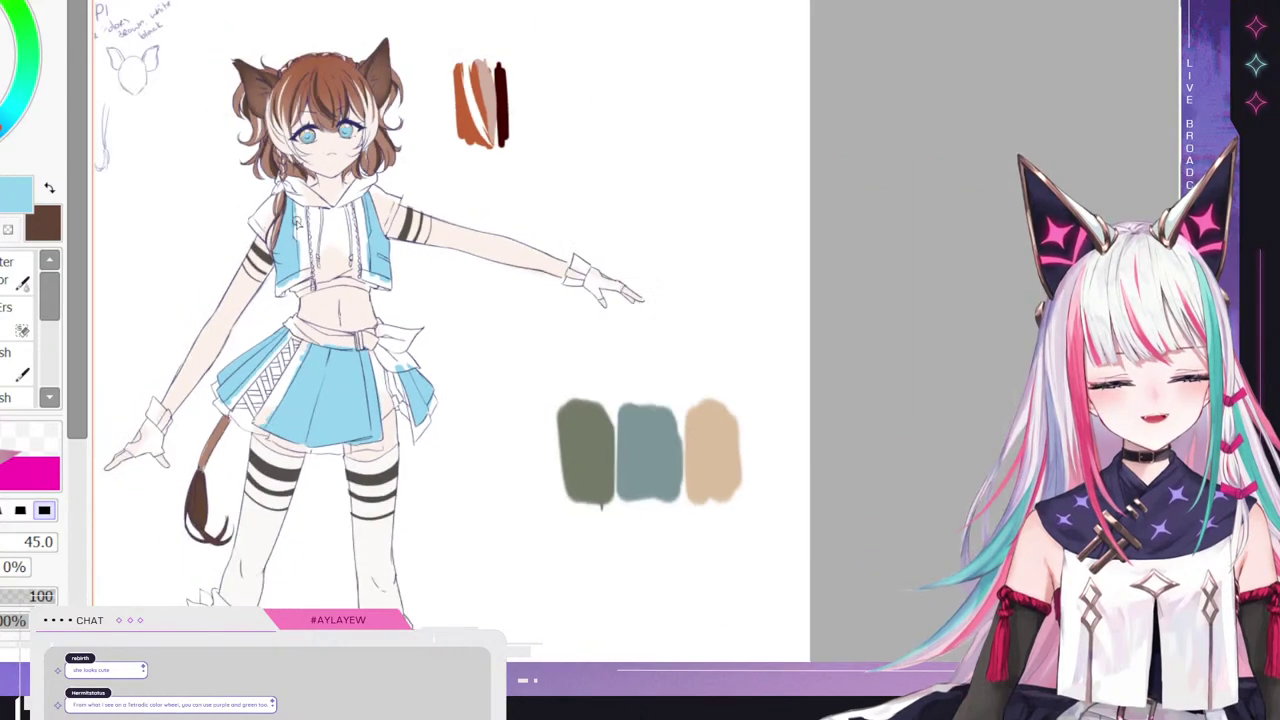
{"action": "scroll", "coordinate": [336, 164], "scroll_direction": "up", "scroll_amount": 2}
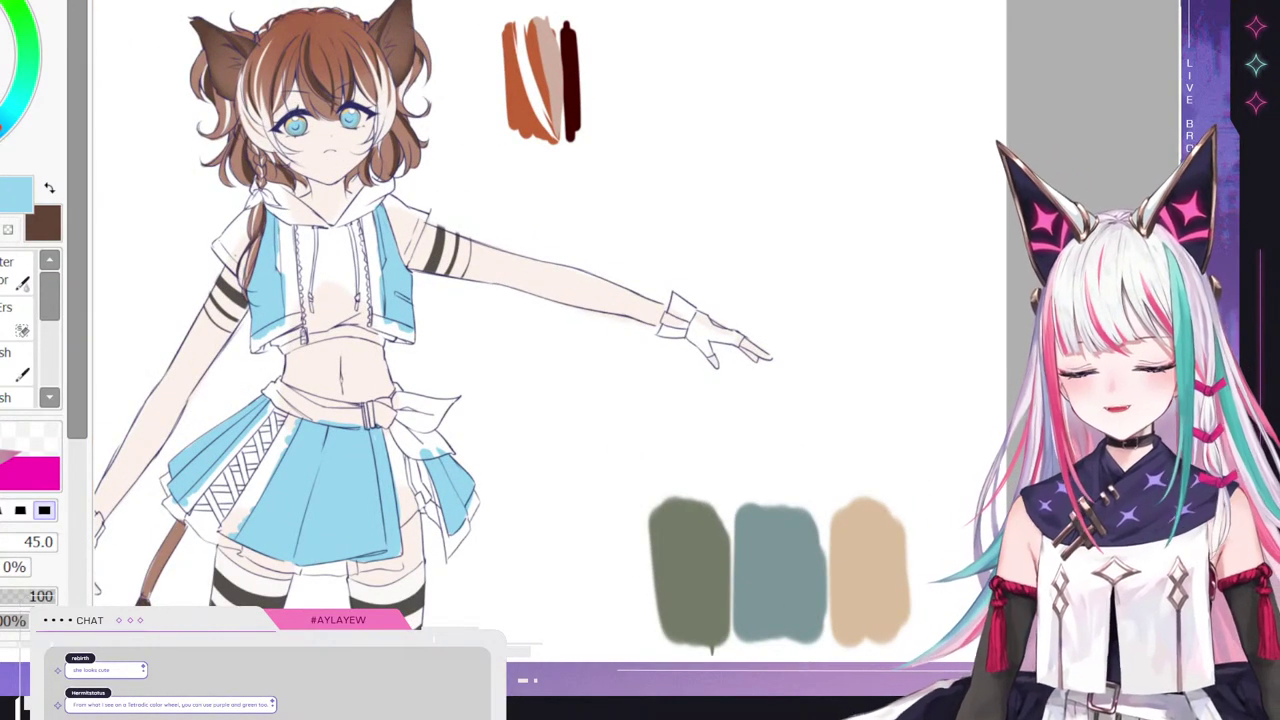
{"action": "left_click", "coordinate": [49, 188]}
{"action": "right_click", "coordinate": [712, 575]}
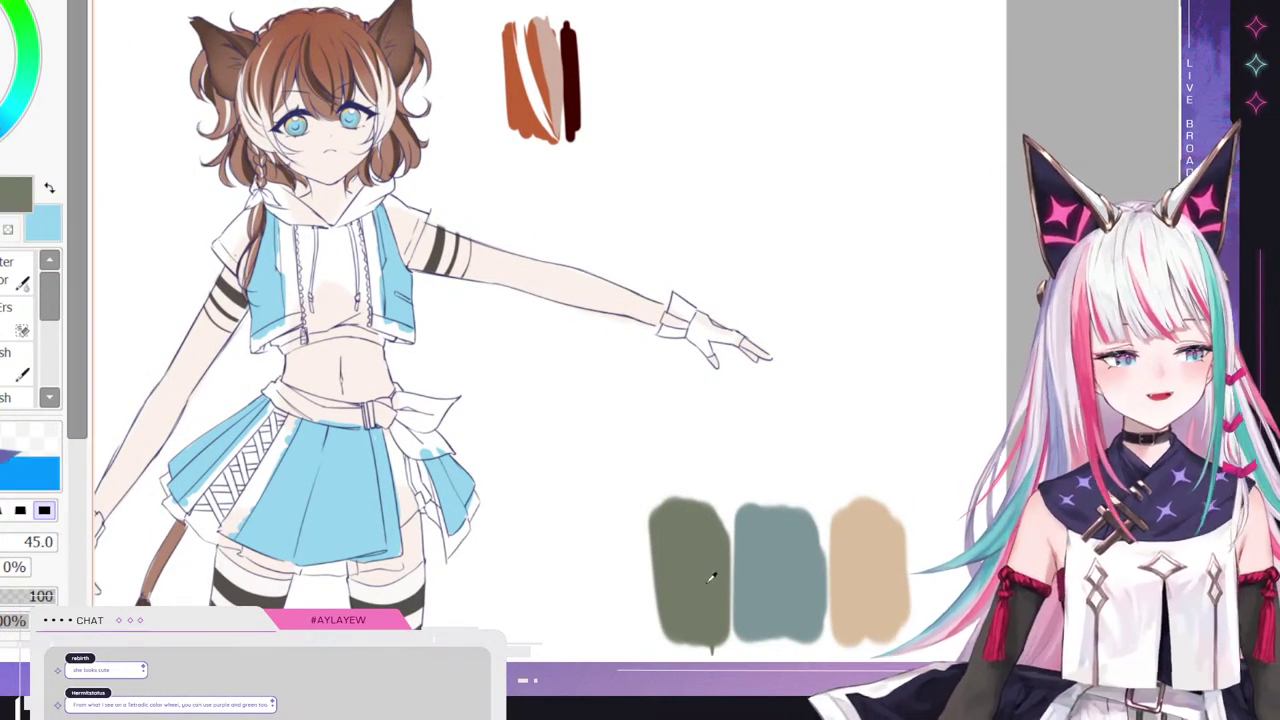
{"action": "left_click", "coordinate": [17, 272]}
{"action": "mouse_move", "coordinate": [371, 540]}
{"action": "left_mouse_down"}
{"action": "mouse_move", "coordinate": [309, 571]}
{"action": "mouse_move", "coordinate": [337, 514]}
{"action": "mouse_move", "coordinate": [401, 548]}
{"action": "mouse_move", "coordinate": [340, 470]}
{"action": "mouse_move", "coordinate": [330, 500]}
{"action": "mouse_move", "coordinate": [290, 530]}
{"action": "mouse_move", "coordinate": [357, 470]}
{"action": "mouse_move", "coordinate": [435, 590]}
{"action": "mouse_move", "coordinate": [491, 523]}
{"action": "mouse_move", "coordinate": [457, 480]}
{"action": "left_mouse_up"}
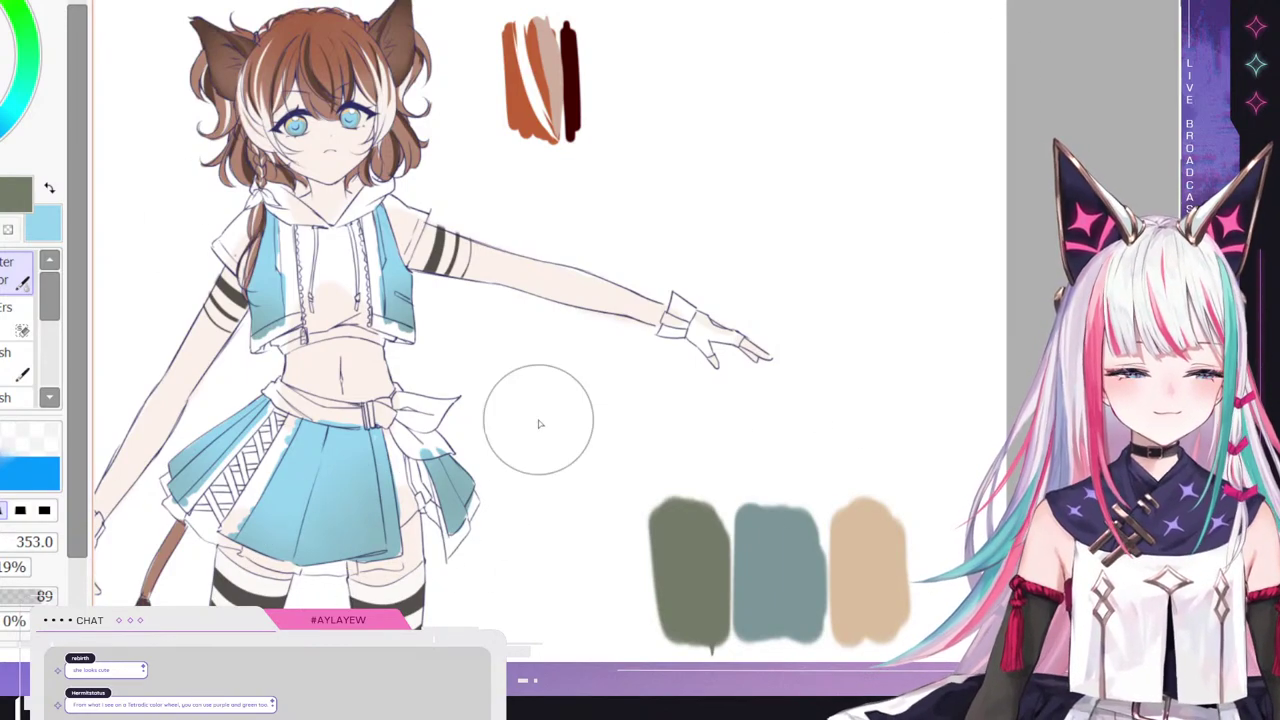
- Sample the dark grey of the thigh stripes and paint the criss-cross lacing on the skirt's side, undoing stray strokes
{"action": "scroll", "coordinate": [357, 315], "scroll_direction": "down", "scroll_amount": 3}
{"action": "scroll", "coordinate": [312, 296], "scroll_direction": "up", "scroll_amount": 2}
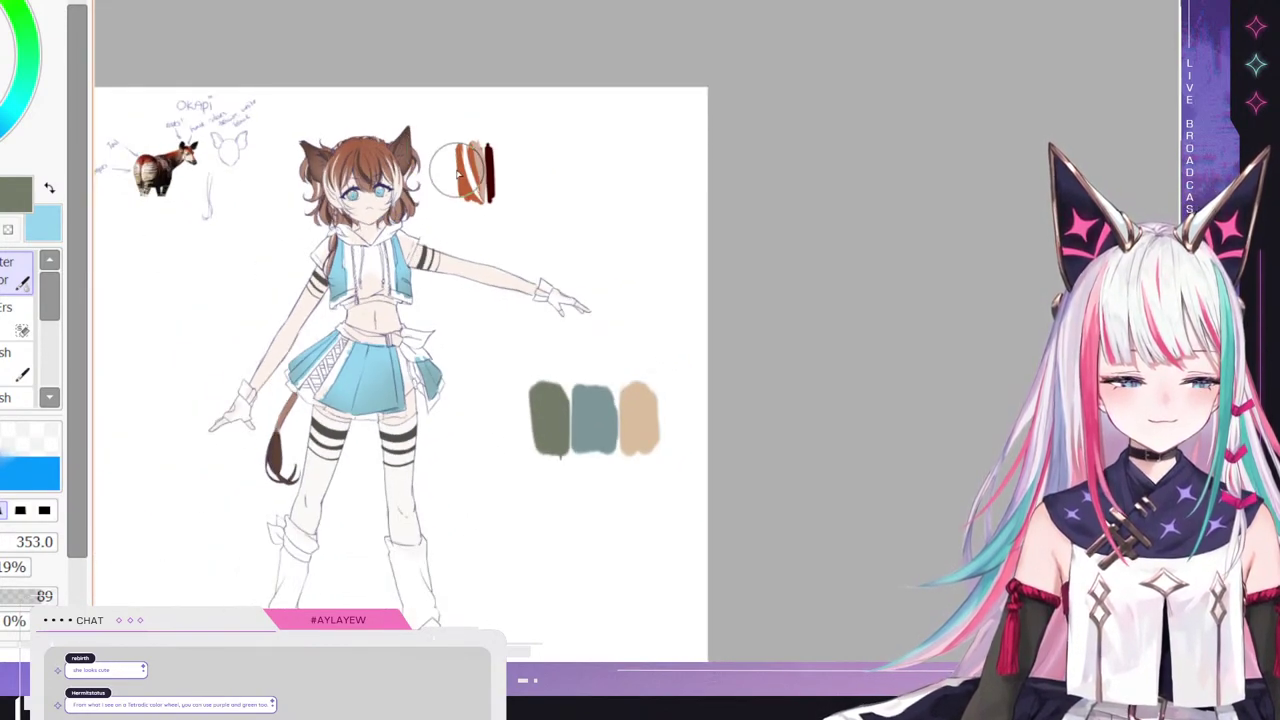
{"action": "scroll", "coordinate": [420, 215], "scroll_direction": "up", "scroll_amount": 2}
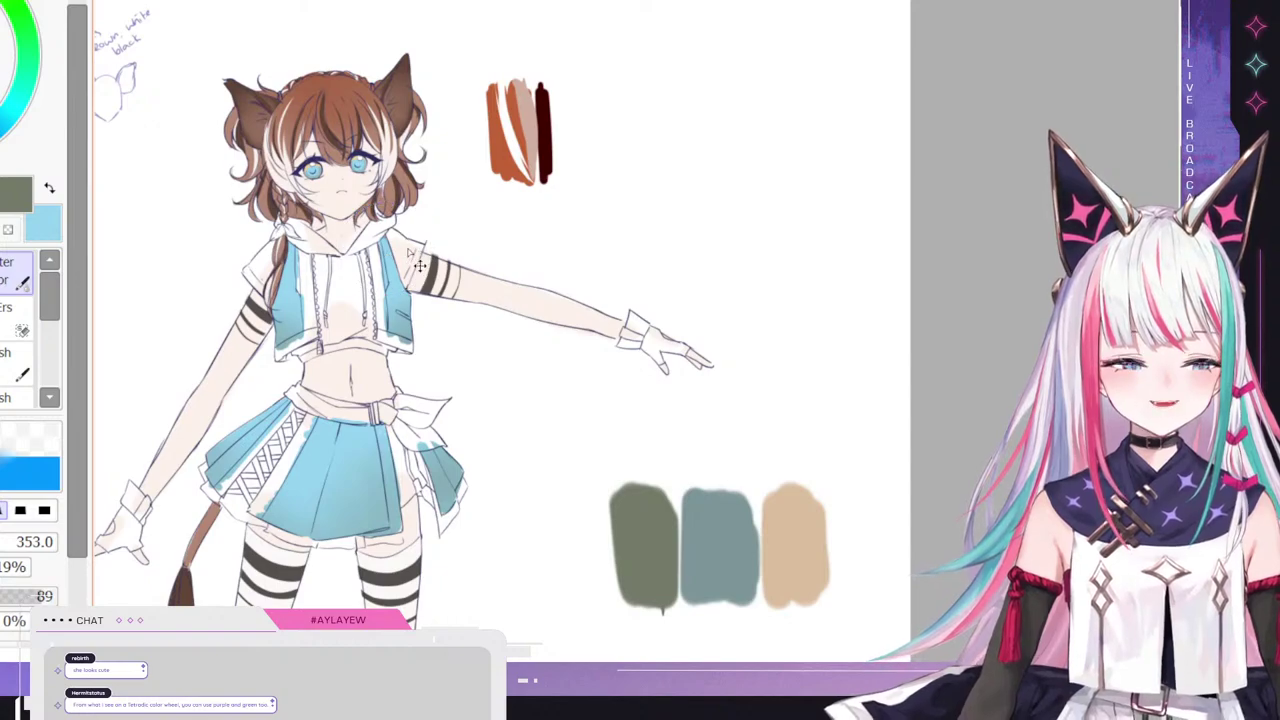
{"action": "scroll", "coordinate": [420, 262], "scroll_direction": "down", "scroll_amount": 1}
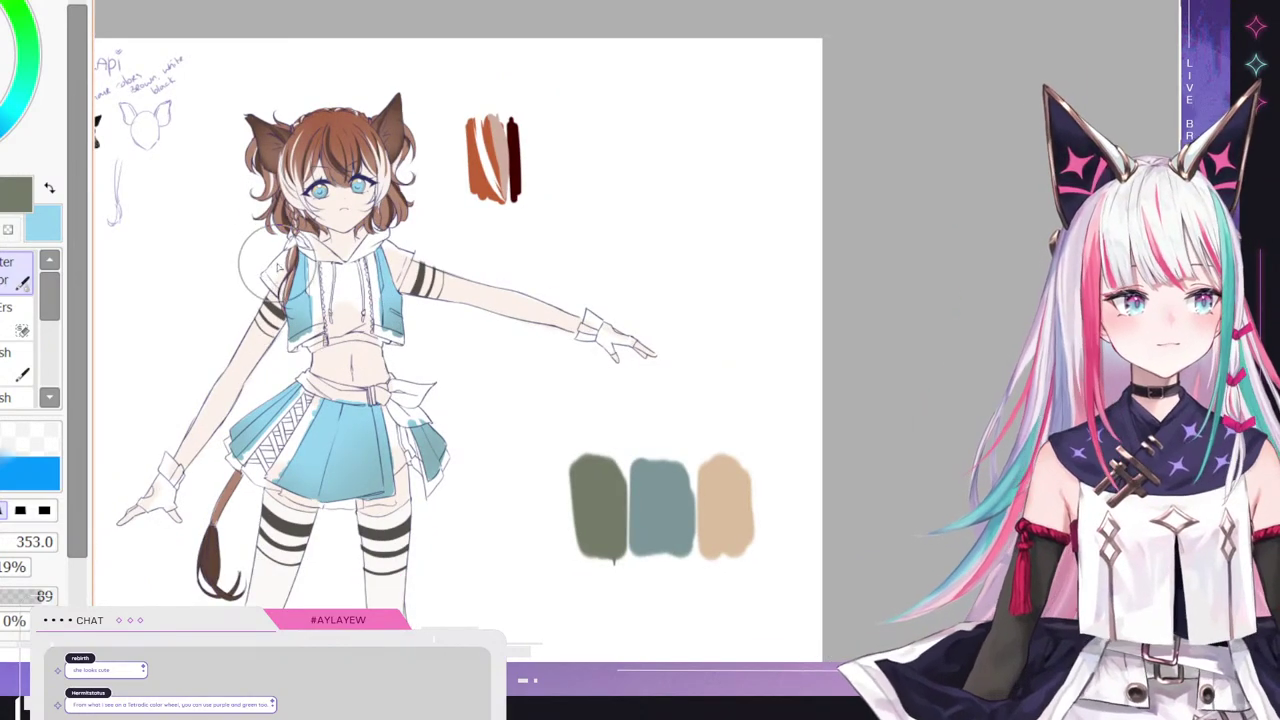
{"action": "scroll", "coordinate": [325, 456], "scroll_direction": "up", "scroll_amount": 2}
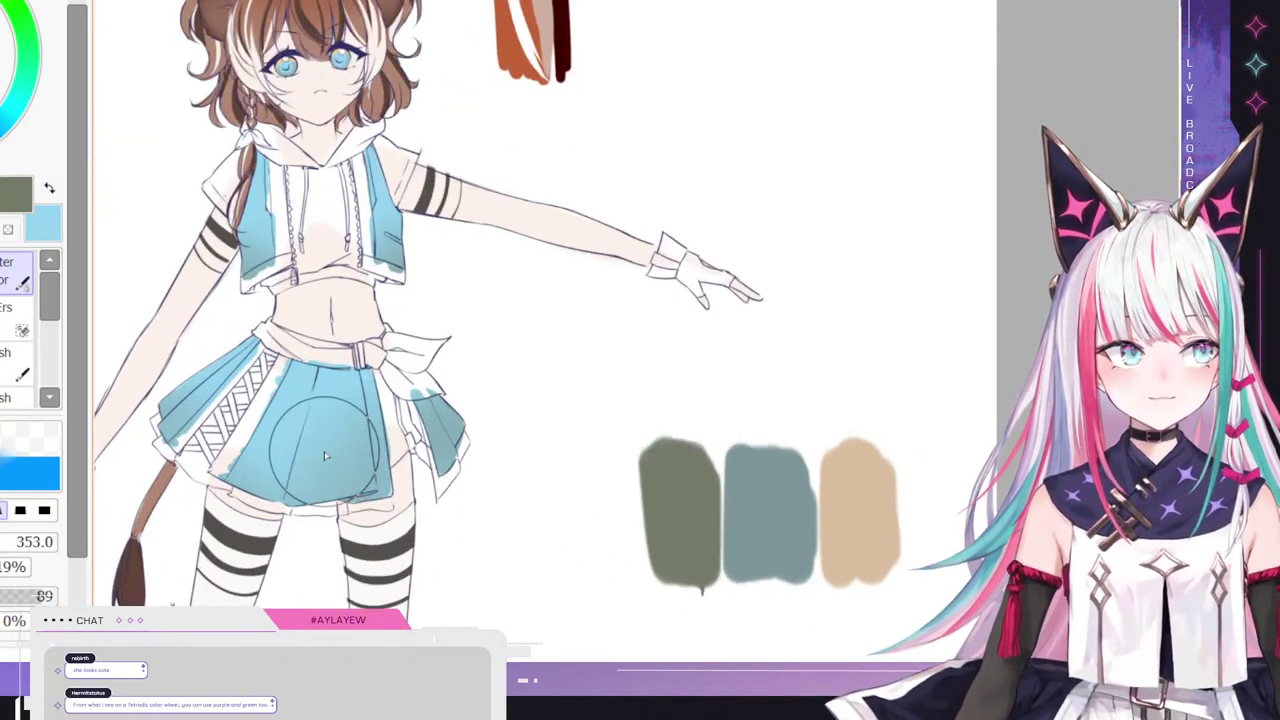
{"action": "scroll", "coordinate": [325, 456], "scroll_direction": "up", "scroll_amount": 1}
{"action": "scroll", "coordinate": [190, 425], "scroll_direction": "up", "scroll_amount": 1}
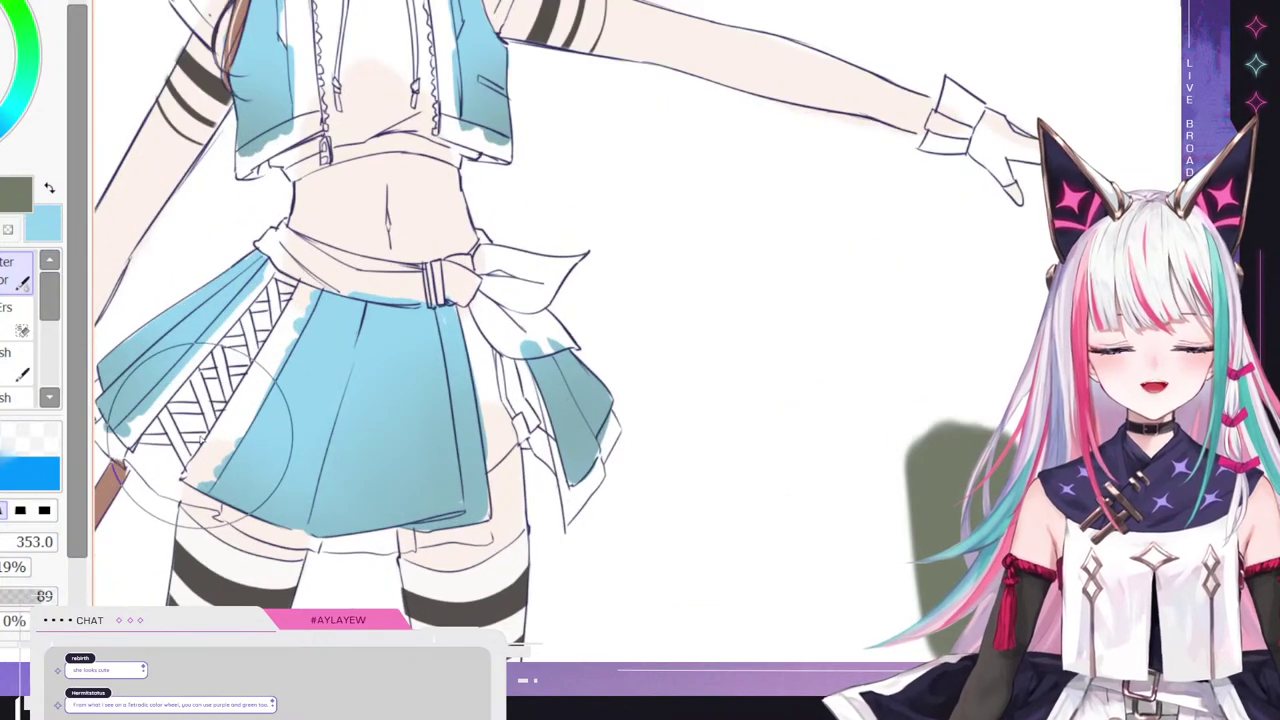
{"action": "right_click", "coordinate": [250, 590]}
{"action": "left_click", "coordinate": [5, 280]}
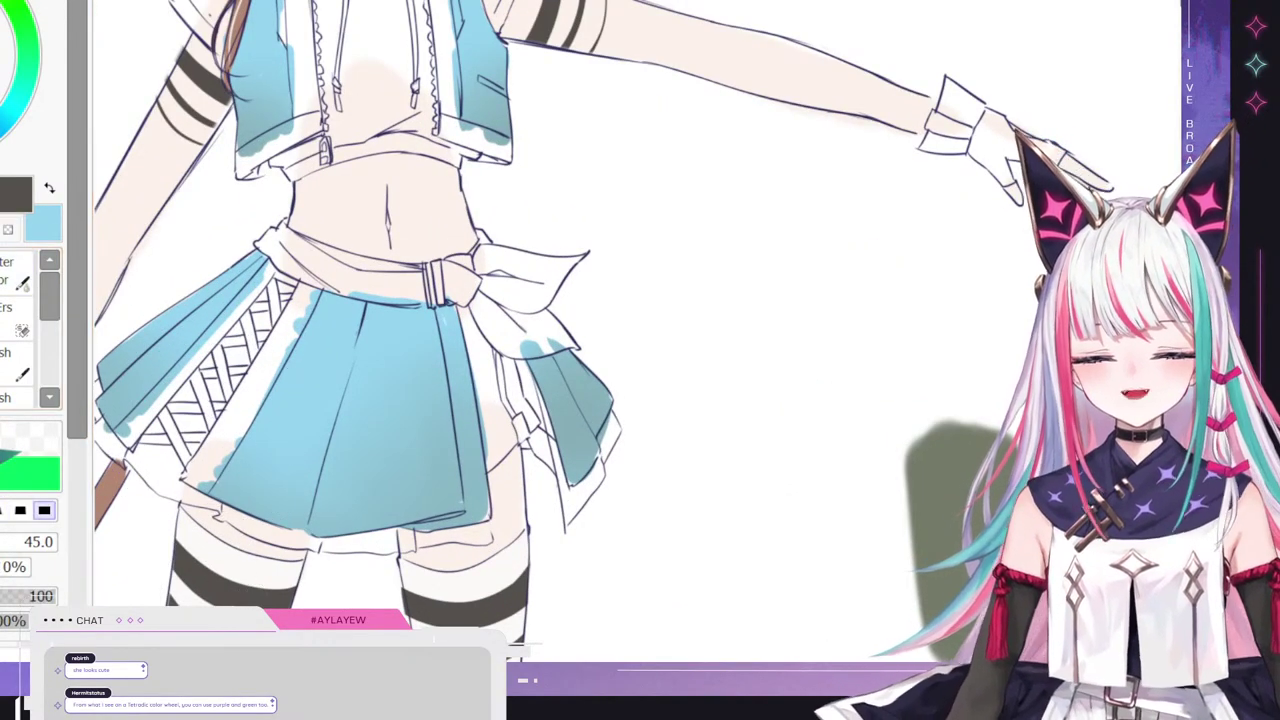
{"action": "mouse_move", "coordinate": [172, 428]}
{"action": "left_mouse_down"}
{"action": "mouse_move", "coordinate": [184, 456]}
{"action": "mouse_move", "coordinate": [166, 413]}
{"action": "mouse_move", "coordinate": [140, 445]}
{"action": "mouse_move", "coordinate": [200, 430]}
{"action": "mouse_move", "coordinate": [212, 405]}
{"action": "mouse_move", "coordinate": [198, 380]}
{"action": "mouse_move", "coordinate": [193, 401]}
{"action": "mouse_move", "coordinate": [226, 413]}
{"action": "mouse_move", "coordinate": [225, 345]}
{"action": "mouse_move", "coordinate": [220, 378]}
{"action": "mouse_move", "coordinate": [245, 363]}
{"action": "mouse_move", "coordinate": [215, 378]}
{"action": "mouse_move", "coordinate": [244, 370]}
{"action": "mouse_move", "coordinate": [250, 300]}
{"action": "left_mouse_up"}
{"action": "key", "text": "ctrl+z"}
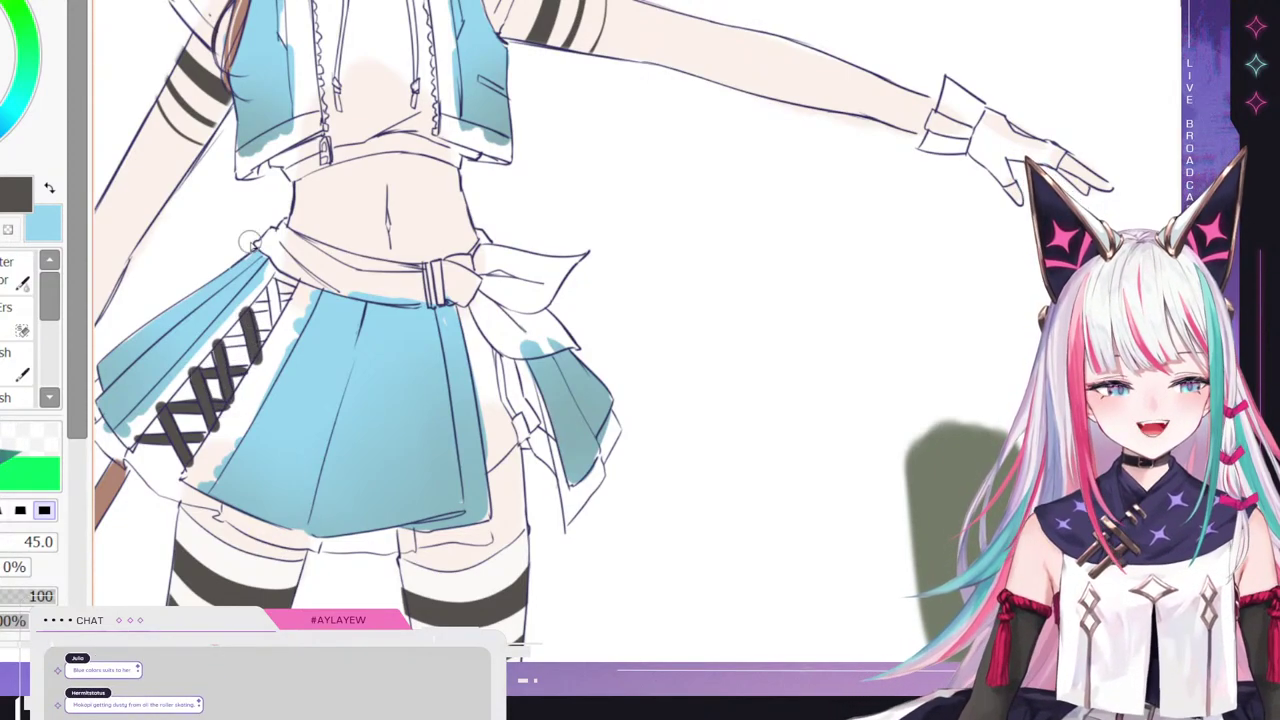
{"action": "mouse_move", "coordinate": [222, 343]}
{"action": "left_mouse_down"}
{"action": "mouse_move", "coordinate": [262, 340]}
{"action": "mouse_move", "coordinate": [233, 358]}
{"action": "mouse_move", "coordinate": [277, 325]}
{"action": "mouse_move", "coordinate": [269, 287]}
{"action": "mouse_move", "coordinate": [278, 325]}
{"action": "mouse_move", "coordinate": [270, 276]}
{"action": "mouse_move", "coordinate": [275, 324]}
{"action": "mouse_move", "coordinate": [295, 298]}
{"action": "left_mouse_up"}
{"action": "key", "text": "ctrl+z"}
{"action": "key", "text": "ctrl+z"}
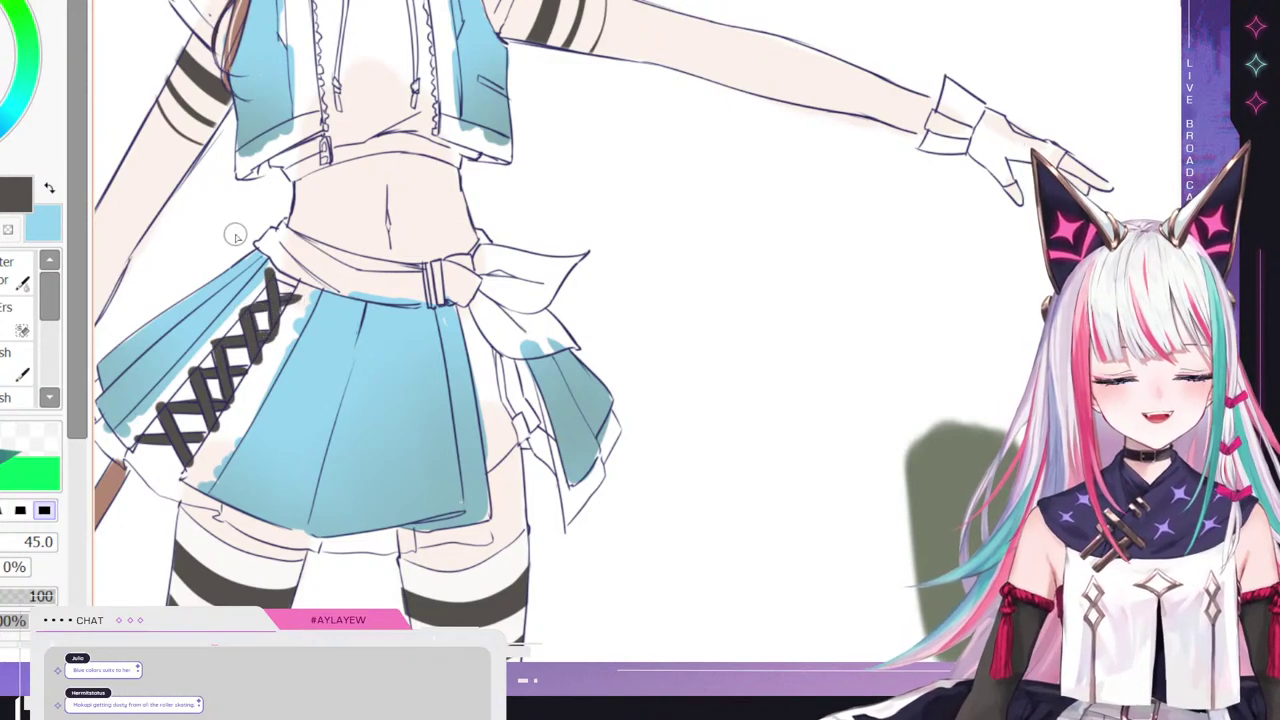
- Fill the gap between the skirt's front panel and the bow-side panel with dark grey, touching up beside it in light blue
{"action": "scroll", "coordinate": [334, 302], "scroll_direction": "down", "scroll_amount": 3}
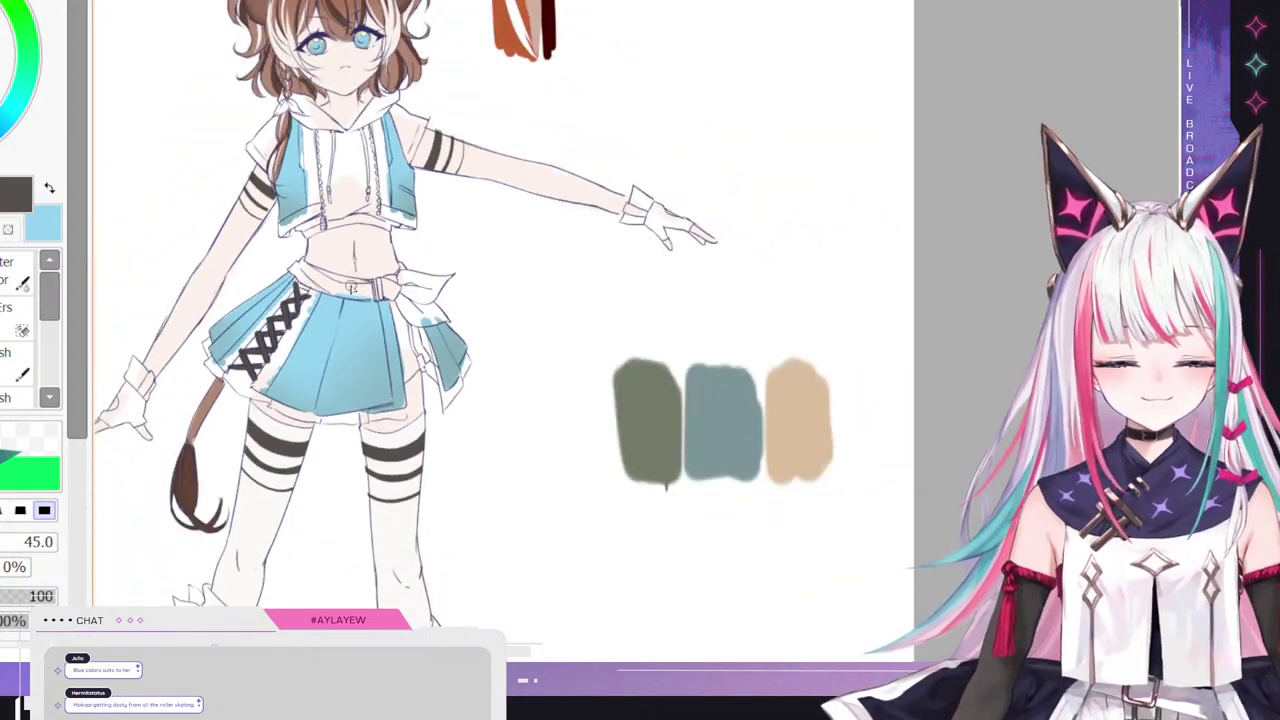
{"action": "scroll", "coordinate": [354, 294], "scroll_direction": "up", "scroll_amount": 3}
{"action": "mouse_move", "coordinate": [468, 440]}
{"action": "left_mouse_down"}
{"action": "mouse_move", "coordinate": [453, 363]}
{"action": "mouse_move", "coordinate": [471, 461]}
{"action": "mouse_move", "coordinate": [458, 380]}
{"action": "mouse_move", "coordinate": [461, 483]}
{"action": "mouse_move", "coordinate": [483, 437]}
{"action": "mouse_move", "coordinate": [488, 452]}
{"action": "mouse_move", "coordinate": [435, 320]}
{"action": "mouse_move", "coordinate": [457, 413]}
{"action": "mouse_move", "coordinate": [440, 339]}
{"action": "mouse_move", "coordinate": [450, 409]}
{"action": "mouse_move", "coordinate": [449, 378]}
{"action": "left_mouse_up"}
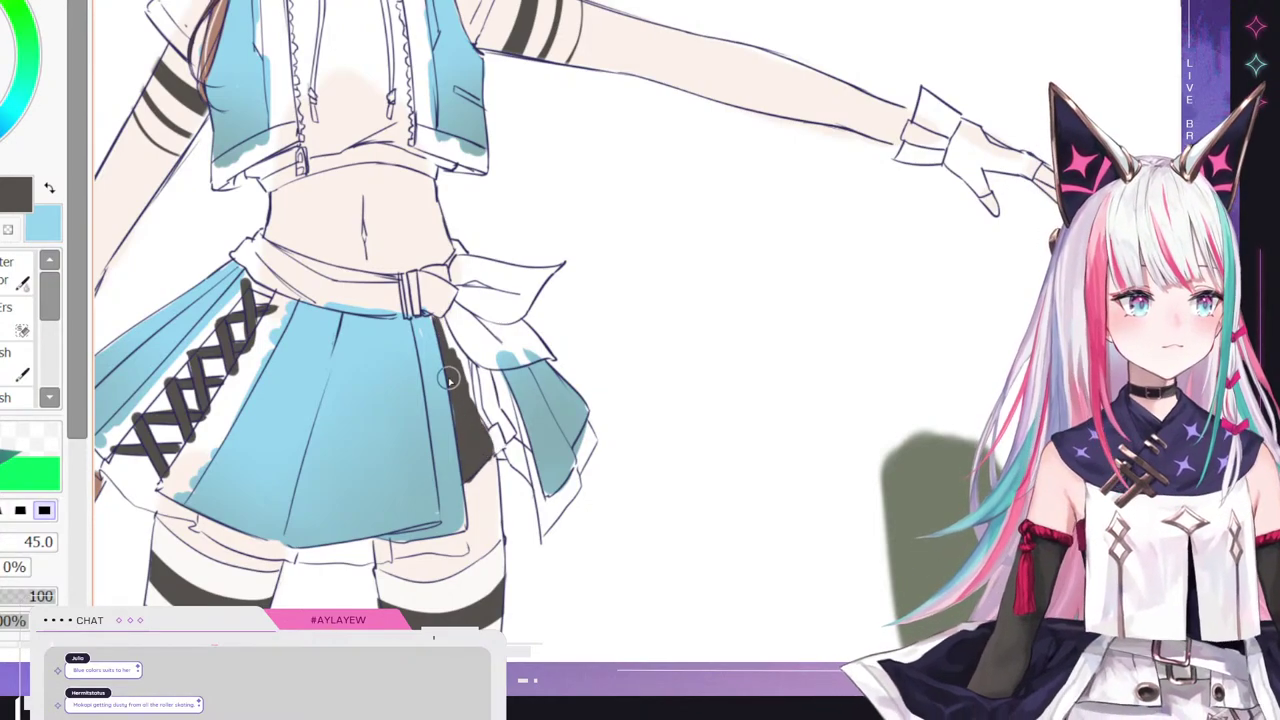
{"action": "mouse_move", "coordinate": [447, 363]}
{"action": "left_mouse_down"}
{"action": "mouse_move", "coordinate": [453, 352]}
{"action": "mouse_move", "coordinate": [456, 371]}
{"action": "mouse_move", "coordinate": [441, 322]}
{"action": "mouse_move", "coordinate": [466, 362]}
{"action": "mouse_move", "coordinate": [472, 410]}
{"action": "mouse_move", "coordinate": [482, 376]}
{"action": "mouse_move", "coordinate": [492, 422]}
{"action": "mouse_move", "coordinate": [485, 372]}
{"action": "mouse_move", "coordinate": [508, 440]}
{"action": "mouse_move", "coordinate": [488, 372]}
{"action": "left_mouse_up"}
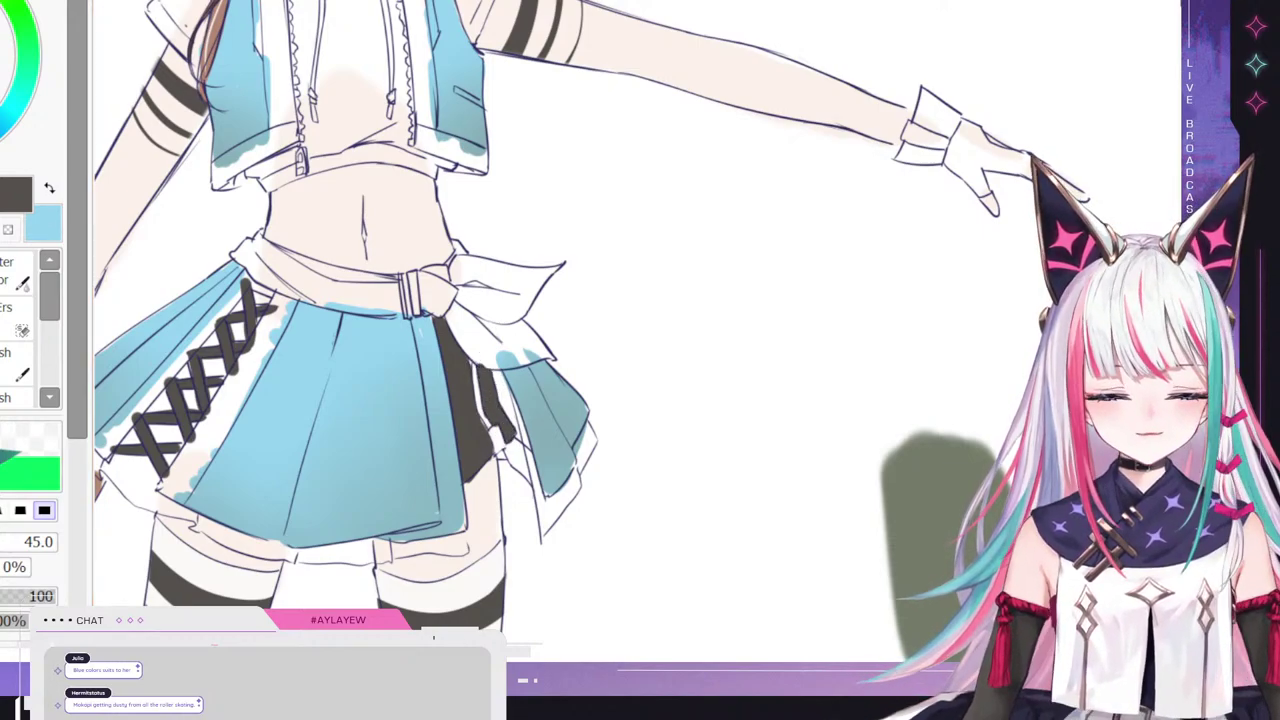
{"action": "key", "text": "x"}
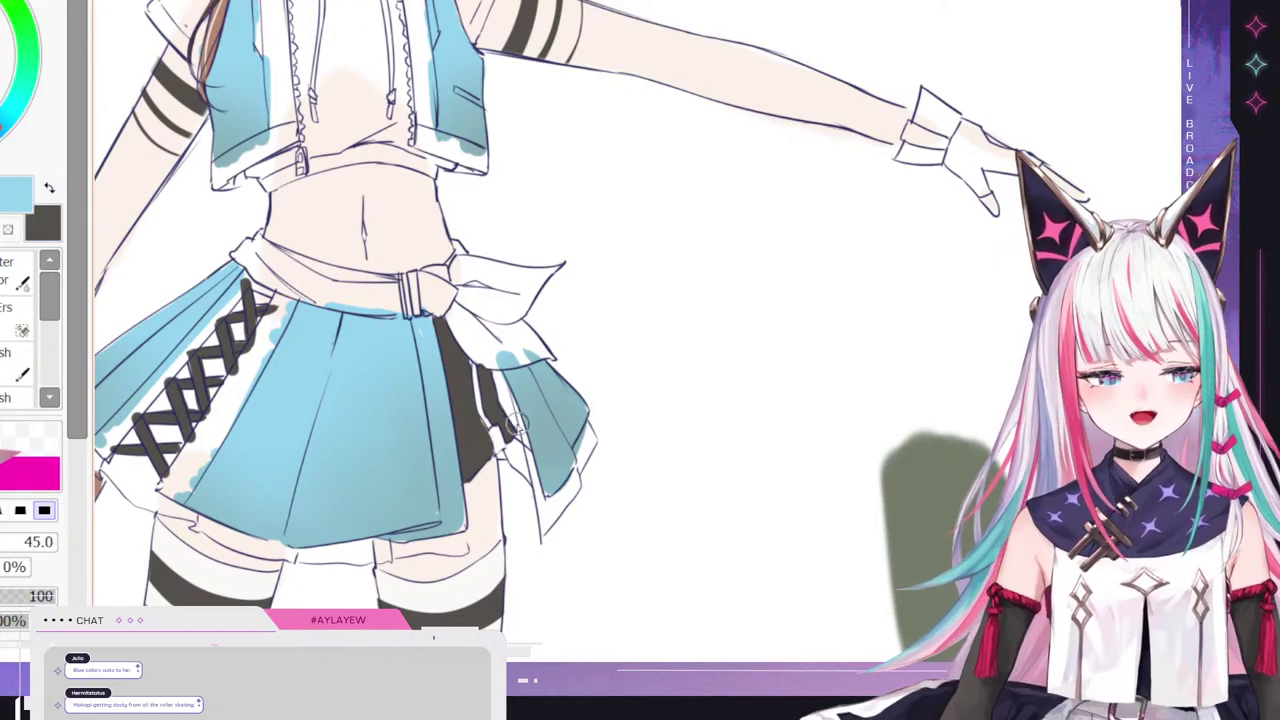
{"action": "left_click_drag", "start_coordinate": [525, 440], "coordinate": [497, 378]}
- Examine the light blue and dark grey outfit colours across the whole figure and beside the okapi reference
{"action": "scroll", "coordinate": [497, 378], "scroll_direction": "down", "scroll_amount": 10}
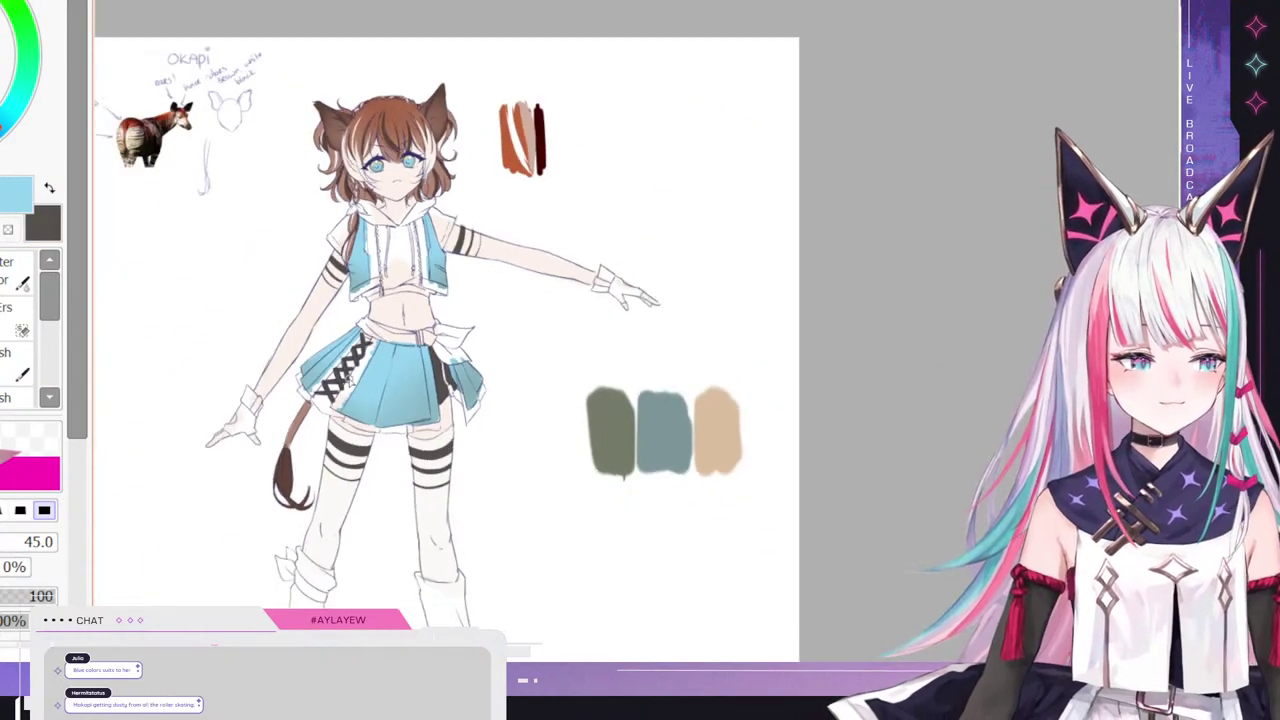
{"action": "scroll", "coordinate": [431, 314], "scroll_direction": "up", "scroll_amount": 1}
{"action": "scroll", "coordinate": [431, 314], "scroll_direction": "up", "scroll_amount": 1}
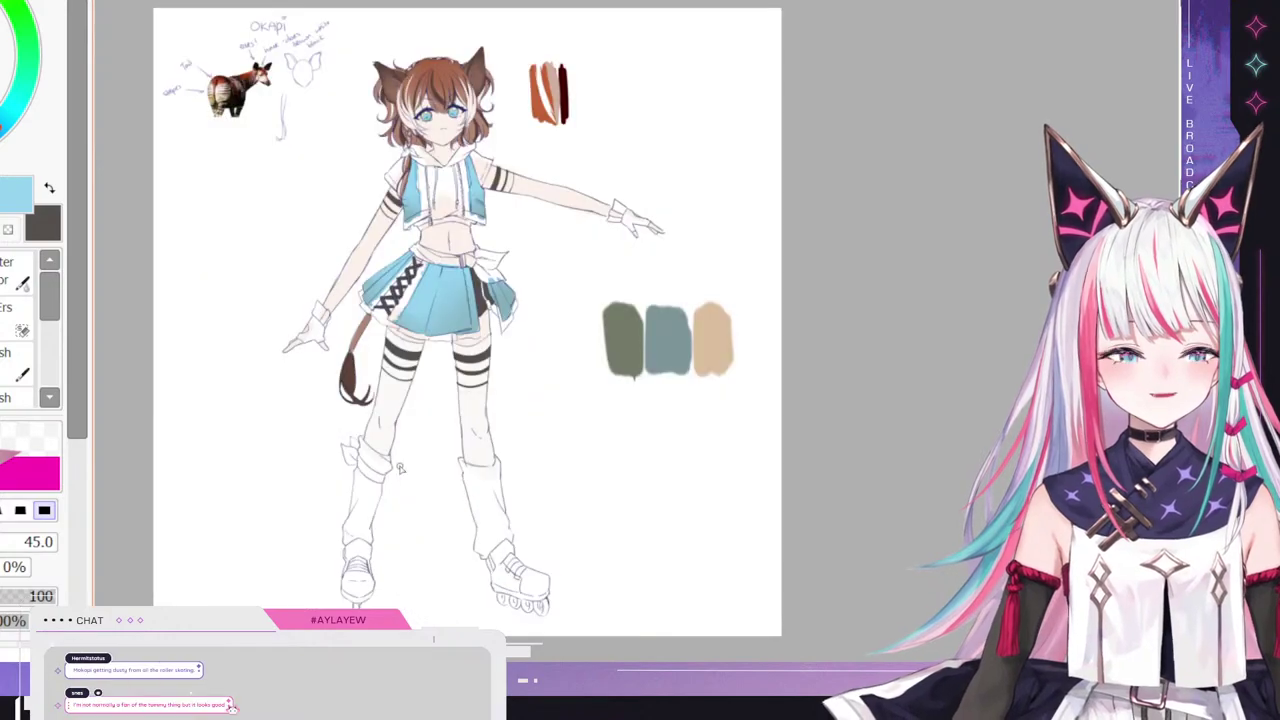
{"action": "scroll", "coordinate": [453, 62], "scroll_direction": "down", "scroll_amount": 1}
{"action": "scroll", "coordinate": [538, 245], "scroll_direction": "up", "scroll_amount": 2}
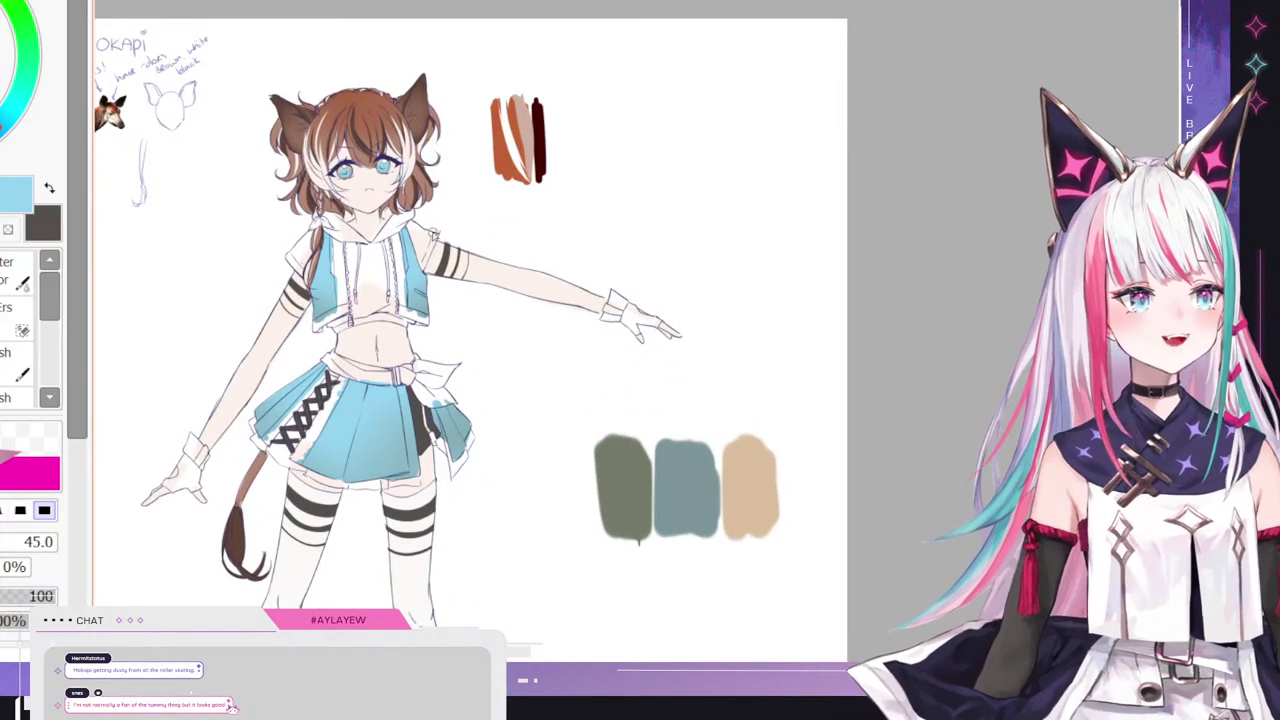
{"action": "scroll", "coordinate": [432, 200], "scroll_direction": "down", "scroll_amount": 2}
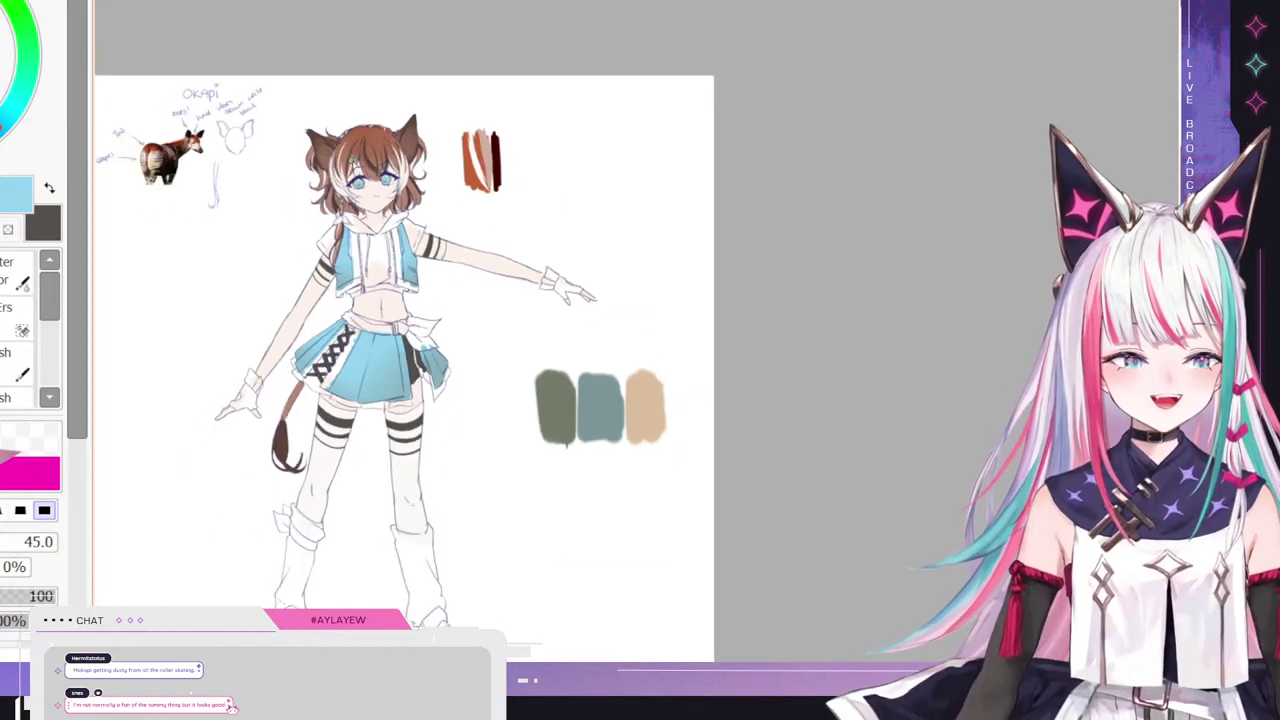
{"action": "scroll", "coordinate": [458, 104], "scroll_direction": "up", "scroll_amount": 1}
{"action": "scroll", "coordinate": [329, 296], "scroll_direction": "down", "scroll_amount": 1}
{"action": "scroll", "coordinate": [401, 233], "scroll_direction": "up", "scroll_amount": 2}
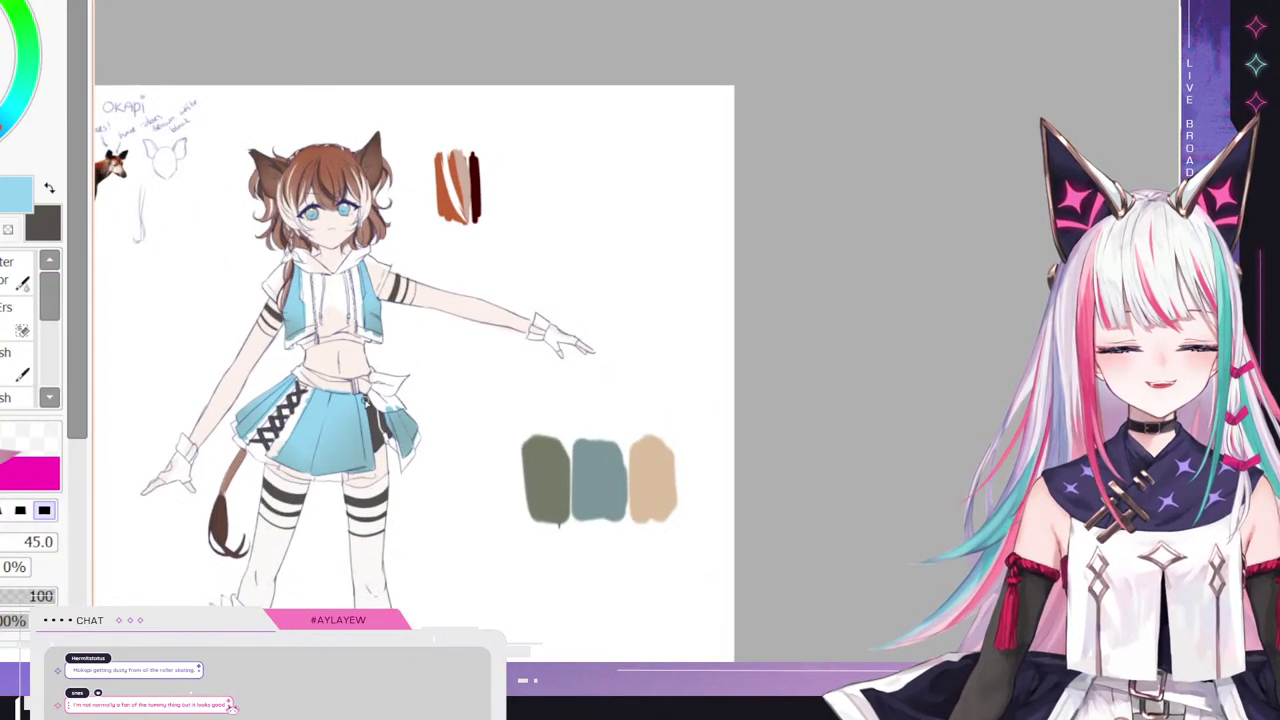
{"action": "scroll", "coordinate": [294, 358], "scroll_direction": "down", "scroll_amount": 1}
{"action": "scroll", "coordinate": [298, 291], "scroll_direction": "up", "scroll_amount": 1}
{"action": "scroll", "coordinate": [347, 354], "scroll_direction": "up", "scroll_amount": 1}
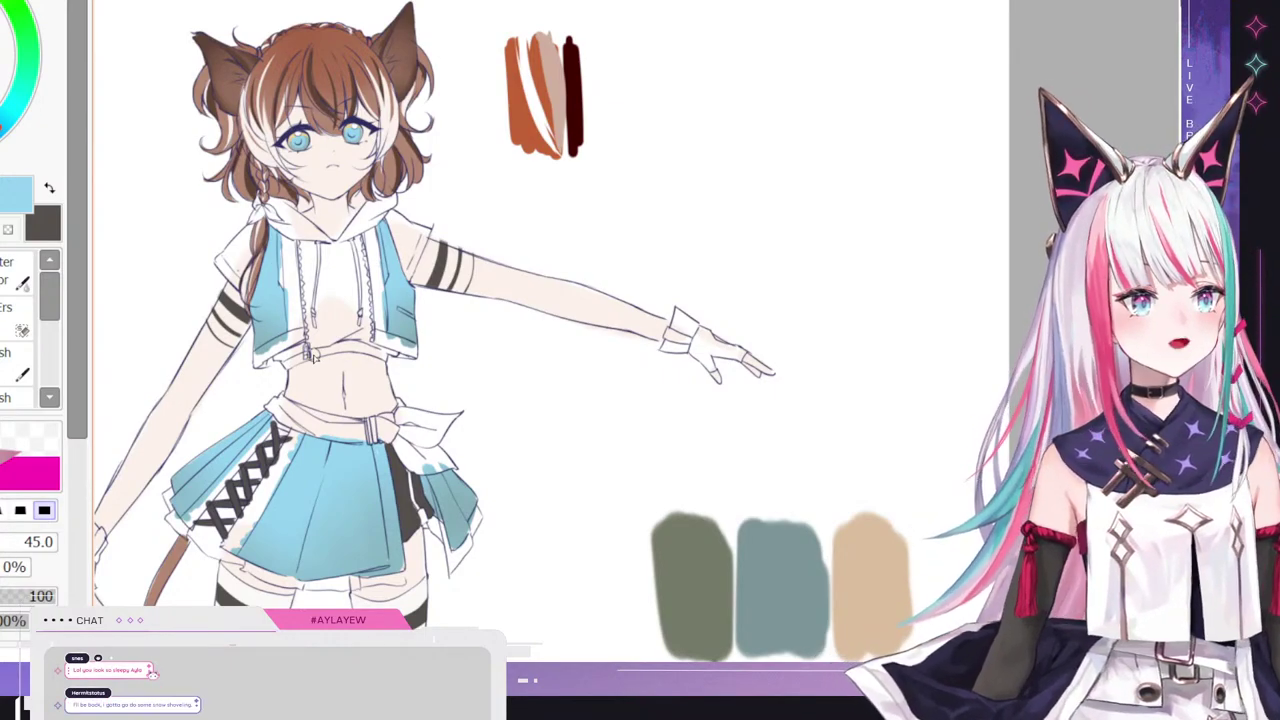
{"action": "scroll", "coordinate": [313, 358], "scroll_direction": "up", "scroll_amount": 1}
{"action": "scroll", "coordinate": [335, 335], "scroll_direction": "down", "scroll_amount": 2}
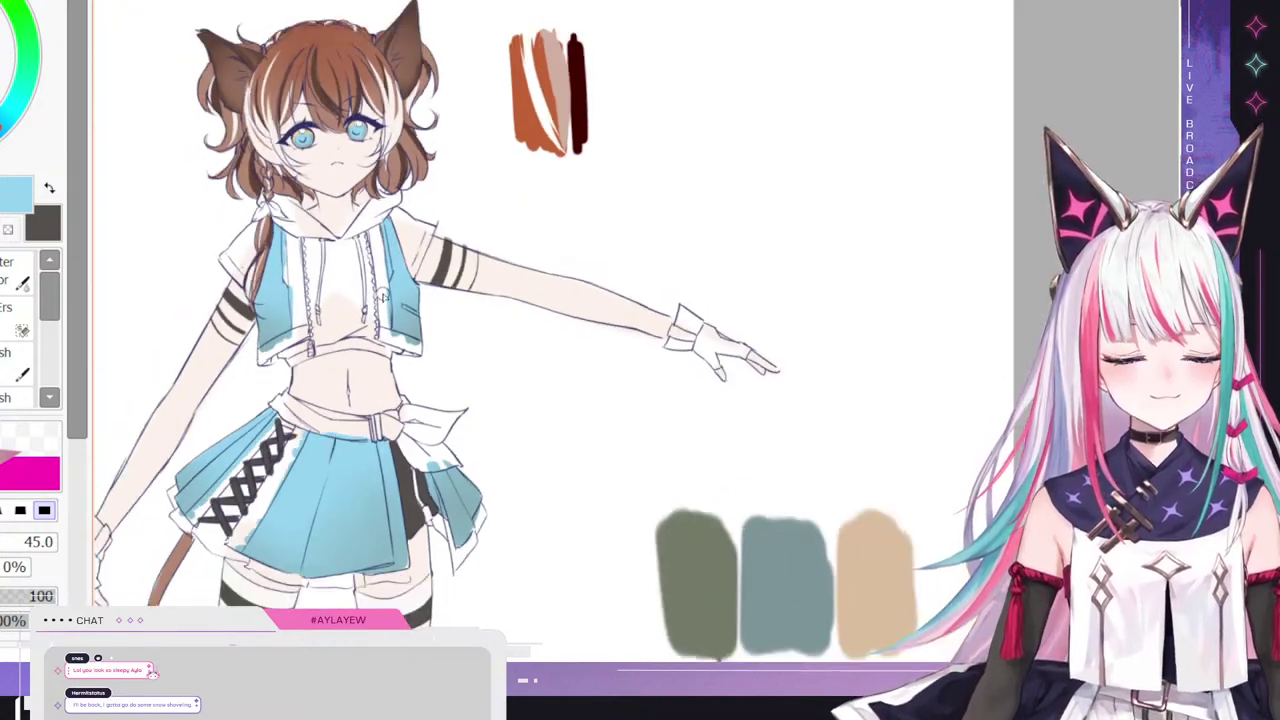
{"action": "scroll", "coordinate": [352, 495], "scroll_direction": "up", "scroll_amount": 1}
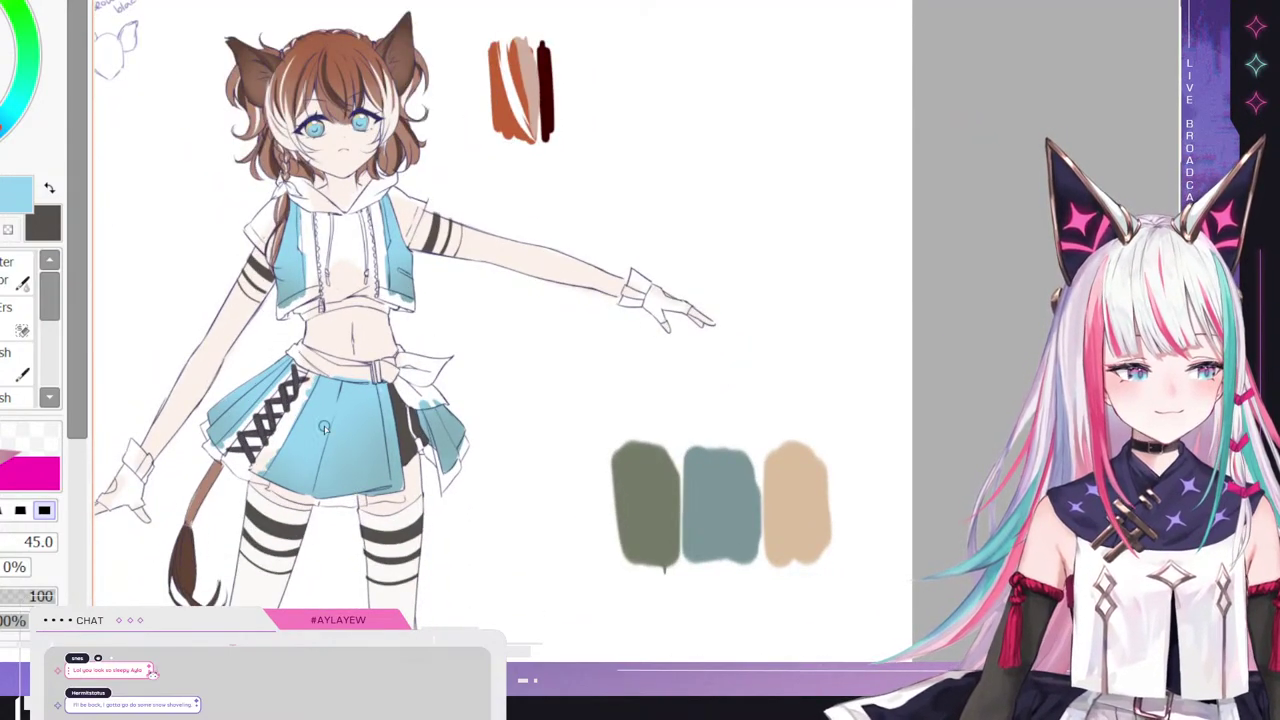
{"action": "scroll", "coordinate": [326, 336], "scroll_direction": "down", "scroll_amount": 2}
{"action": "scroll", "coordinate": [346, 292], "scroll_direction": "up", "scroll_amount": 1}
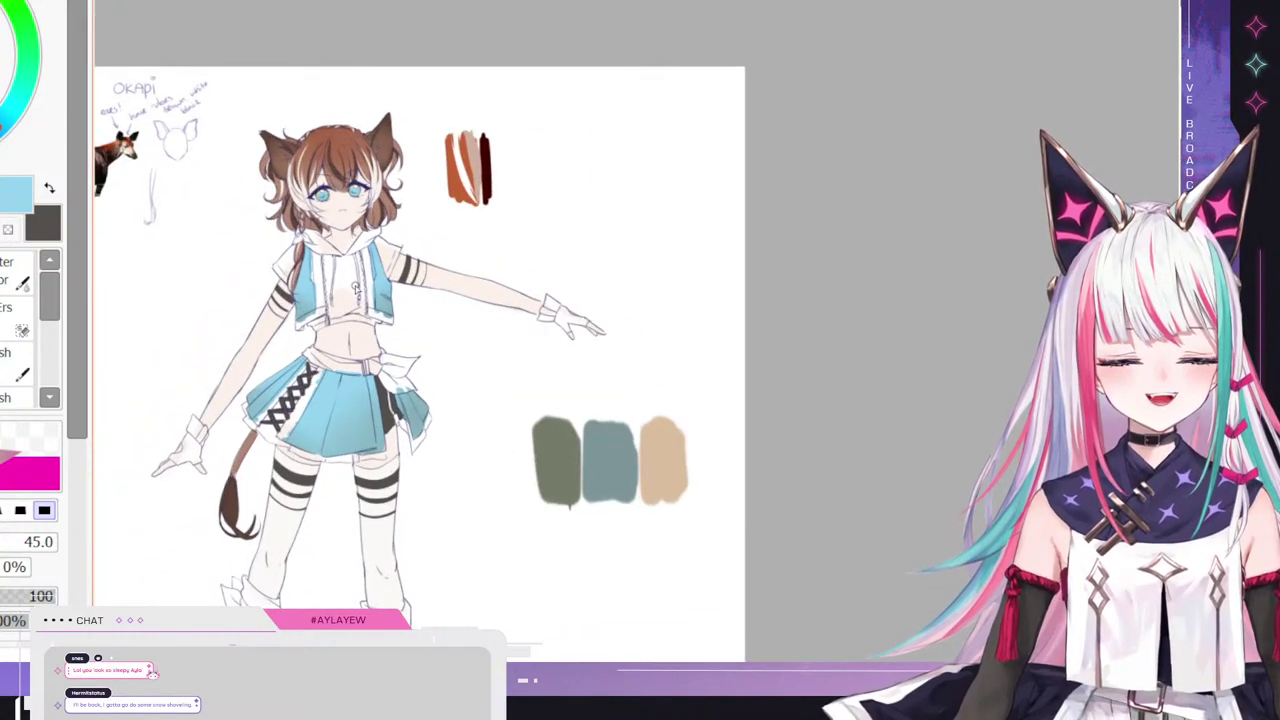
{"action": "scroll", "coordinate": [355, 287], "scroll_direction": "down", "scroll_amount": 1}
{"action": "scroll", "coordinate": [335, 280], "scroll_direction": "up", "scroll_amount": 1}
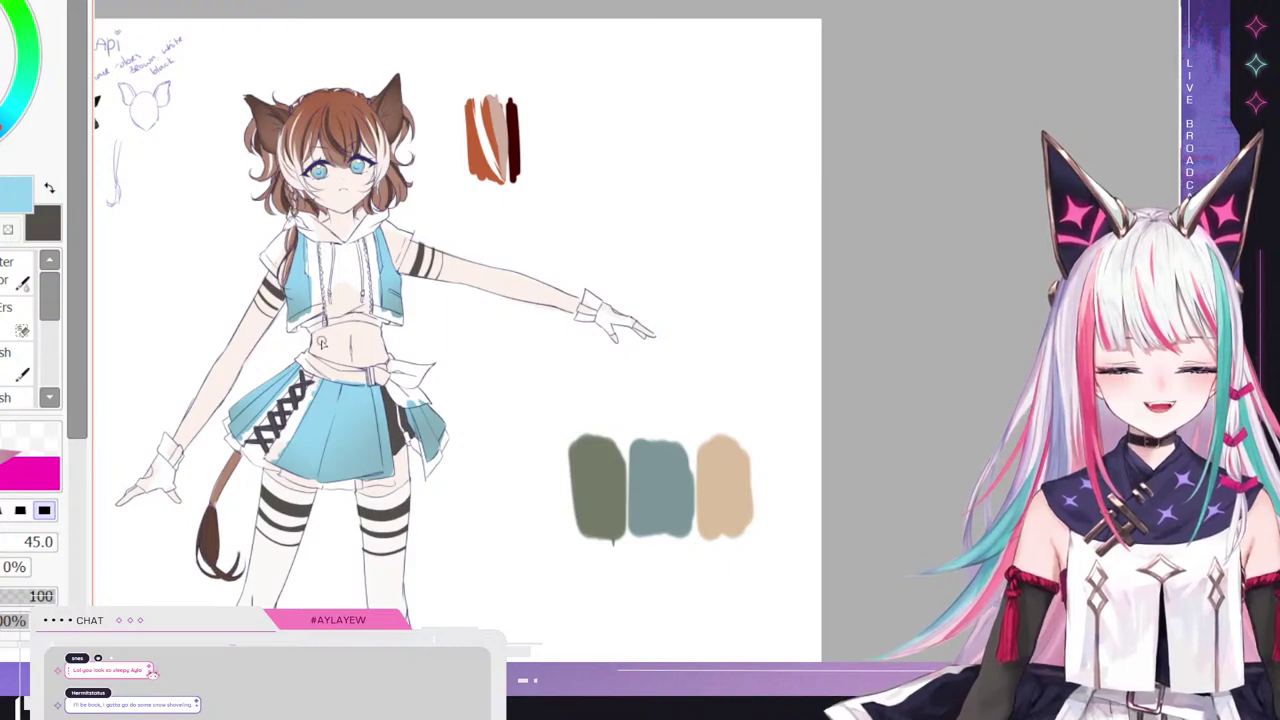
{"action": "scroll", "coordinate": [321, 342], "scroll_direction": "up", "scroll_amount": 1}
{"action": "scroll", "coordinate": [346, 311], "scroll_direction": "down", "scroll_amount": 2}
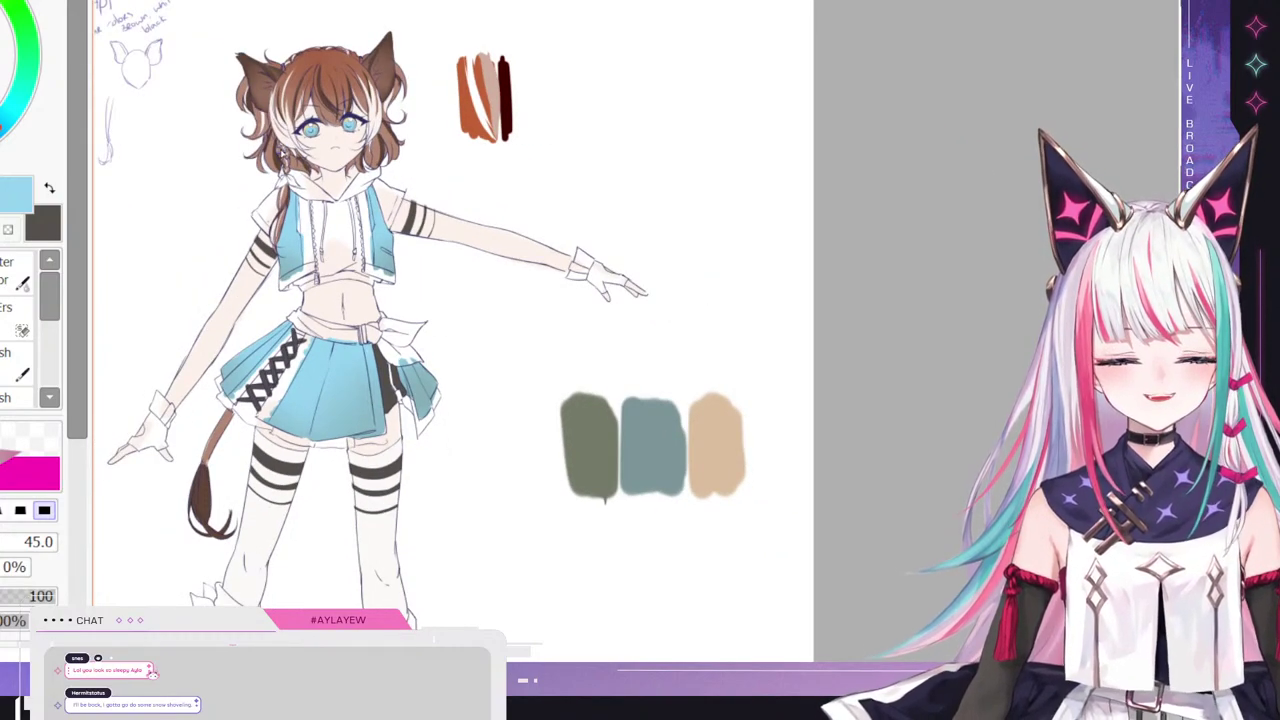
- Swap to the dark grey and paint a band along the bottom hem of both vest halves
{"action": "scroll", "coordinate": [265, 152], "scroll_direction": "down", "scroll_amount": 1}
{"action": "scroll", "coordinate": [245, 140], "scroll_direction": "up", "scroll_amount": 1}
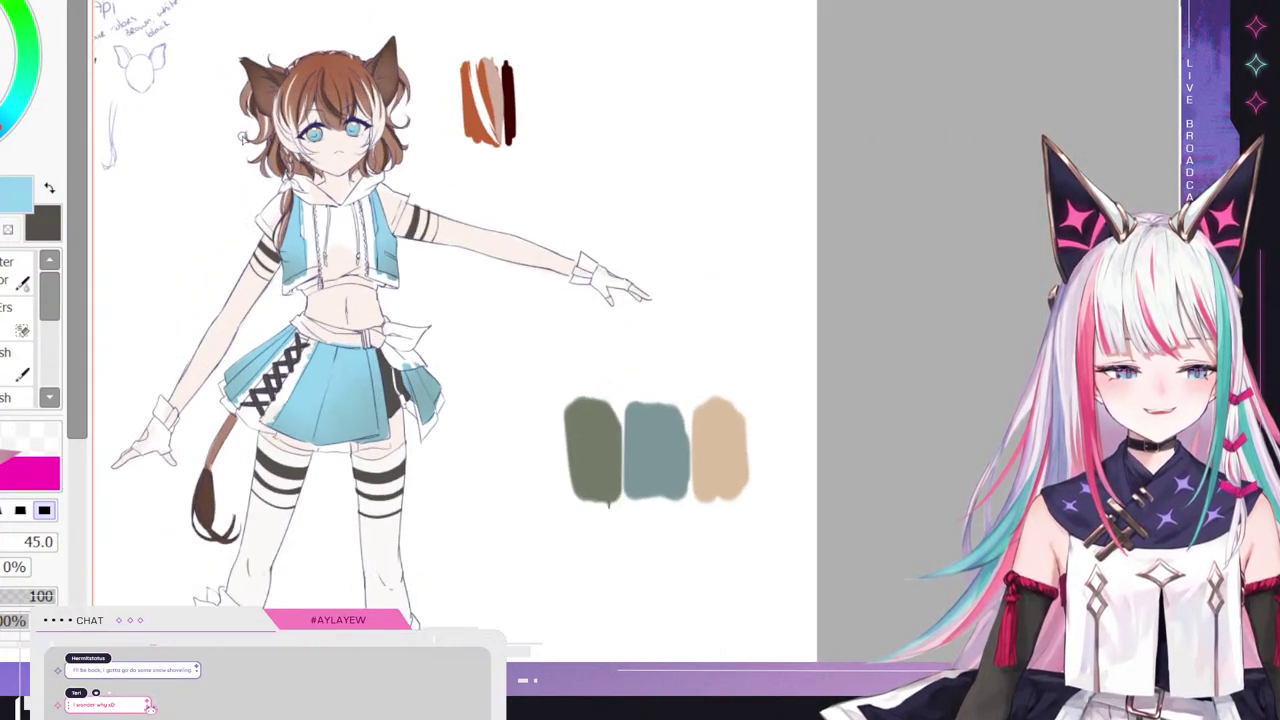
{"action": "scroll", "coordinate": [267, 152], "scroll_direction": "up", "scroll_amount": 1}
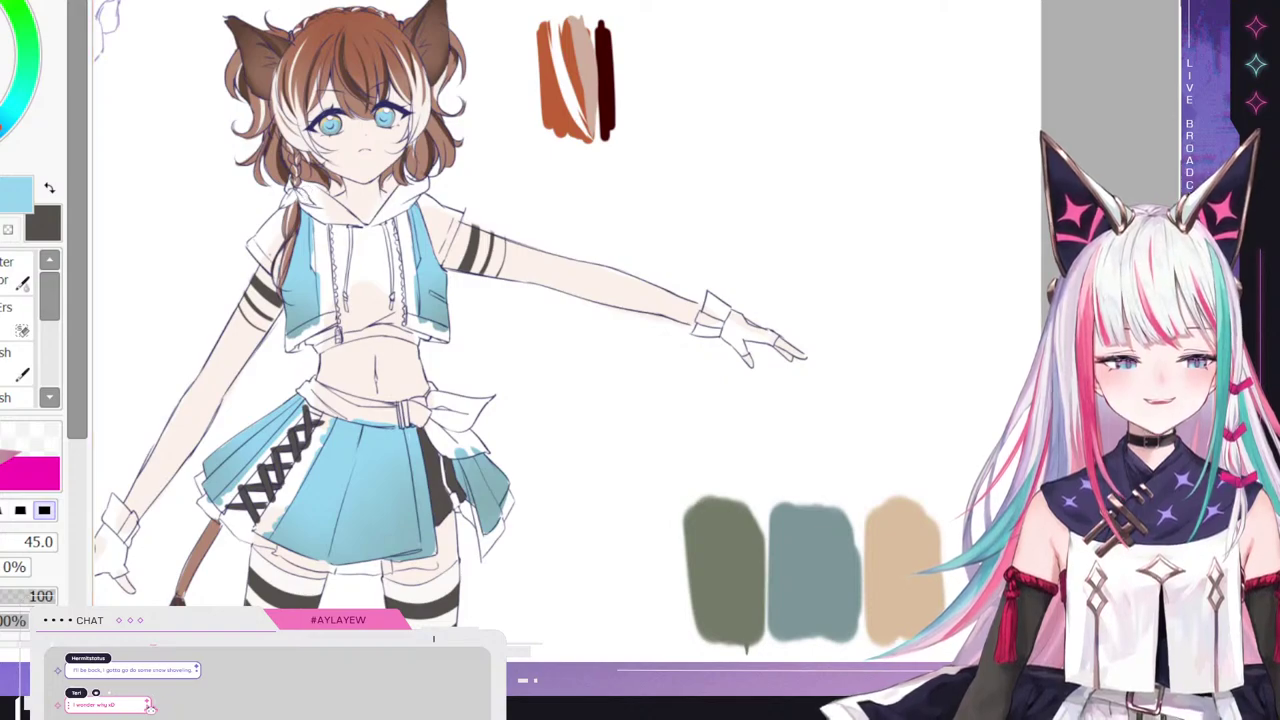
{"action": "key", "text": "x"}
{"action": "mouse_move", "coordinate": [307, 330]}
{"action": "left_mouse_down"}
{"action": "mouse_move", "coordinate": [318, 336]}
{"action": "mouse_move", "coordinate": [326, 320]}
{"action": "mouse_move", "coordinate": [306, 323]}
{"action": "mouse_move", "coordinate": [317, 320]}
{"action": "left_mouse_up"}
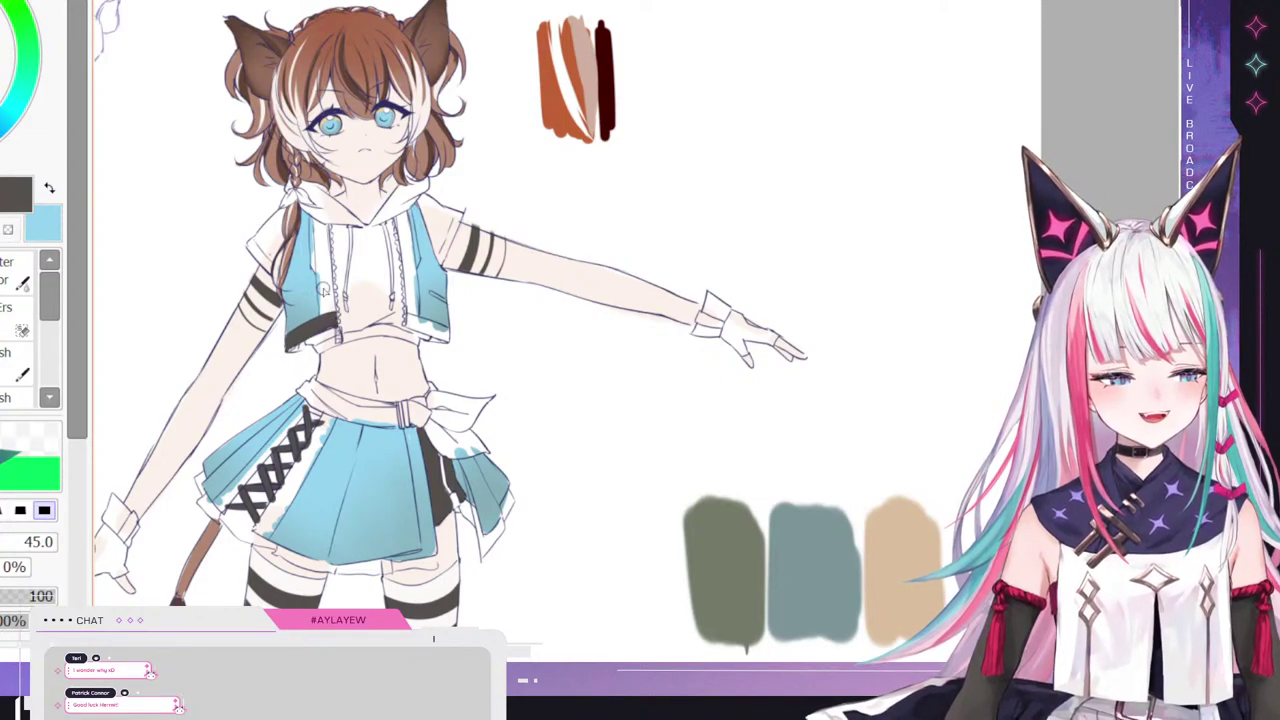
{"action": "left_click_drag", "start_coordinate": [421, 329], "coordinate": [410, 322]}
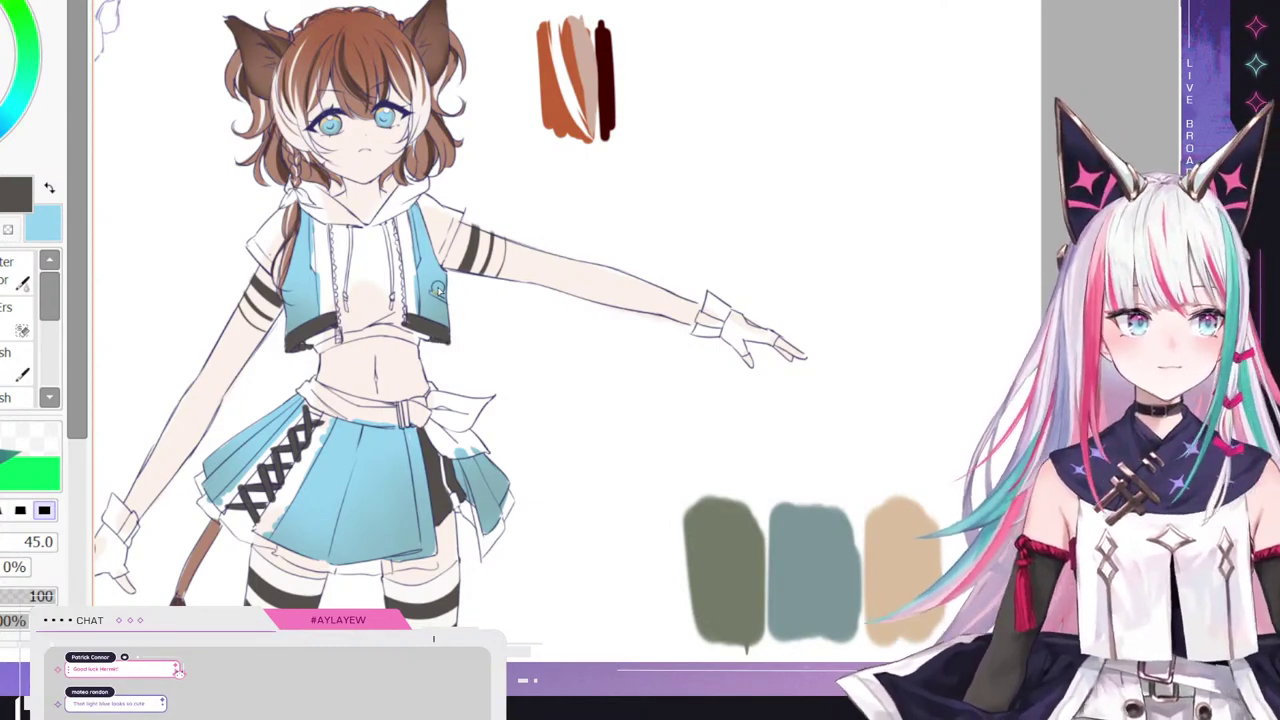
- Sample the off-white and clean up the strips beside the skirt's lacing and along the vest's front edges
{"action": "scroll", "coordinate": [268, 222], "scroll_direction": "down", "scroll_amount": 3}
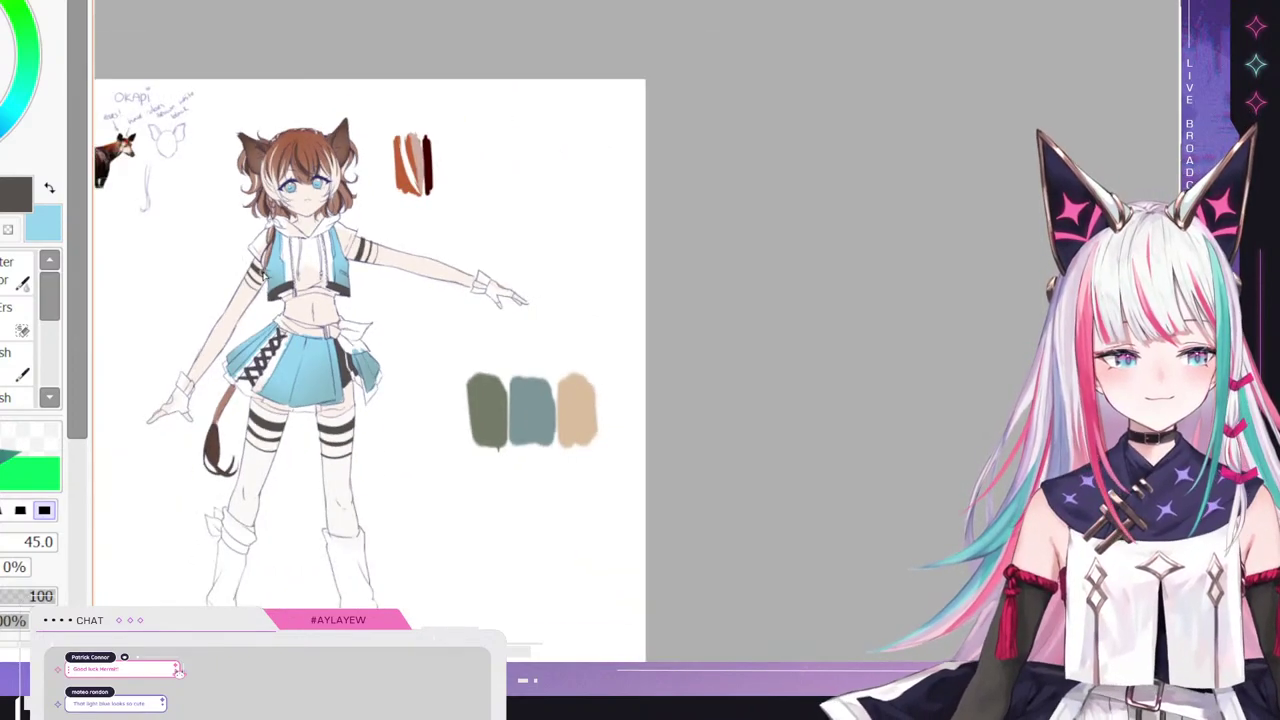
{"action": "scroll", "coordinate": [250, 208], "scroll_direction": "up", "scroll_amount": 2}
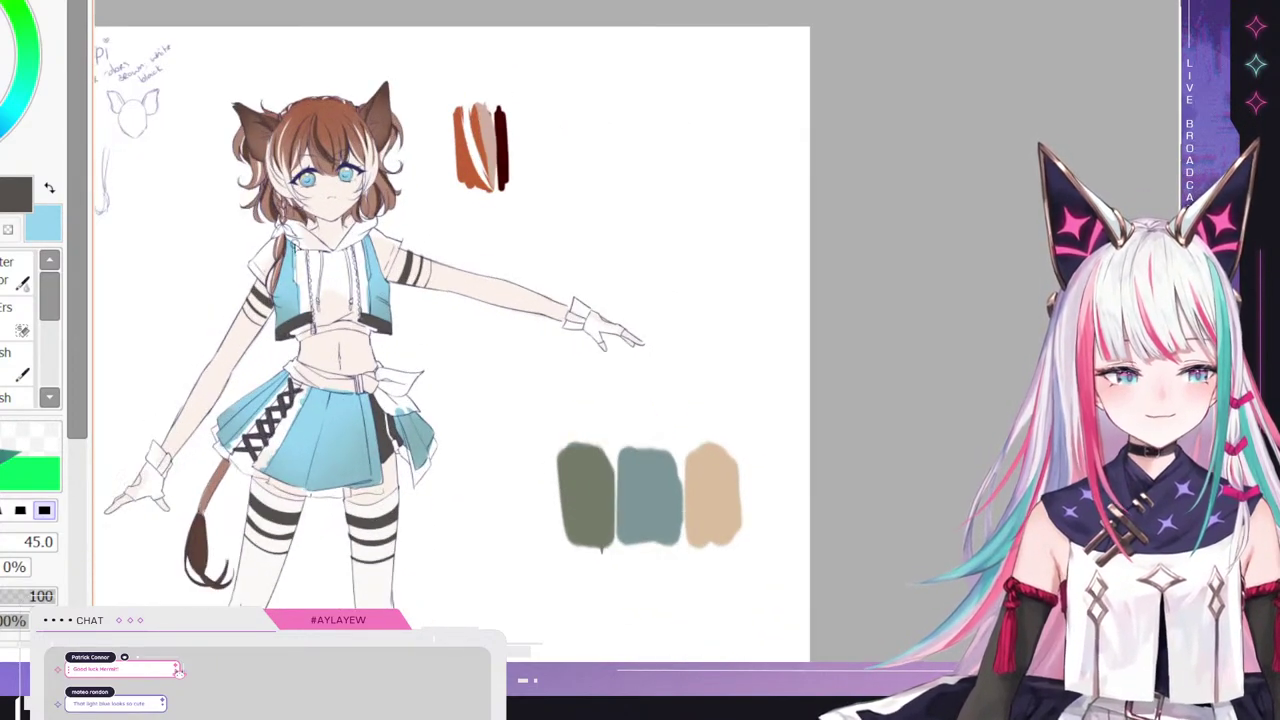
{"action": "scroll", "coordinate": [242, 376], "scroll_direction": "up", "scroll_amount": 1}
{"action": "scroll", "coordinate": [370, 389], "scroll_direction": "up", "scroll_amount": 1}
{"action": "scroll", "coordinate": [326, 398], "scroll_direction": "down", "scroll_amount": 1}
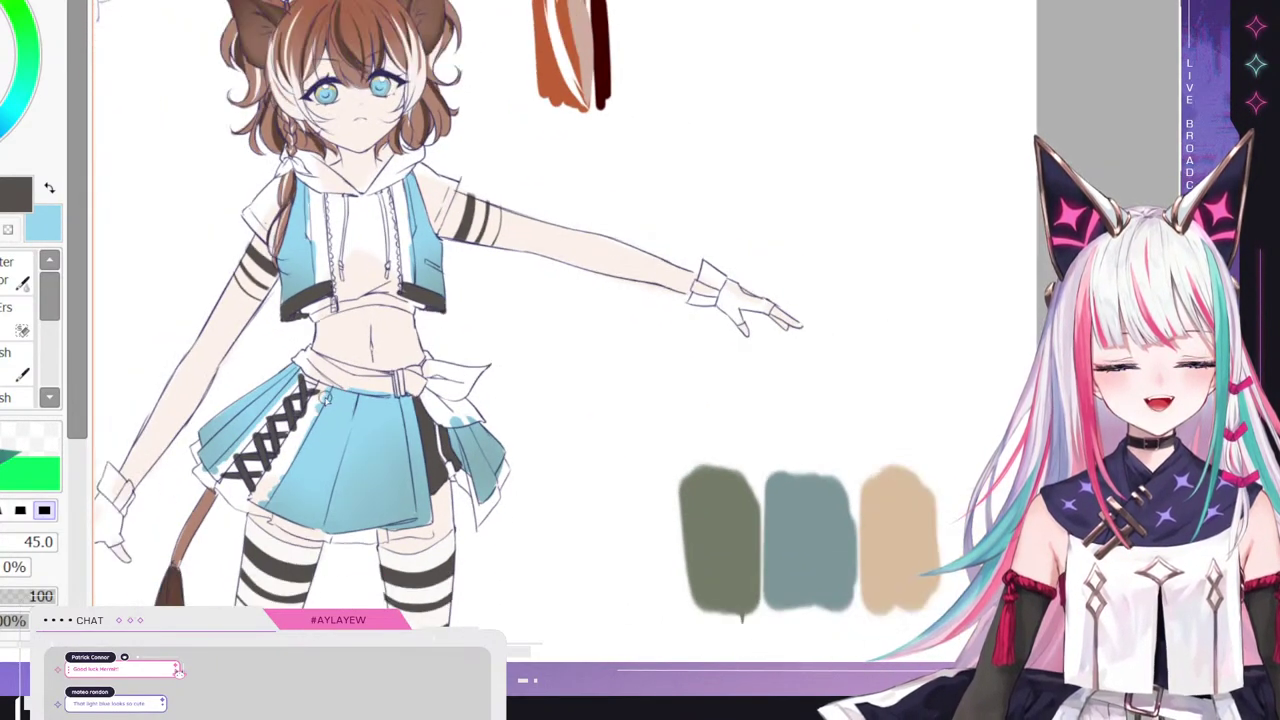
{"action": "scroll", "coordinate": [323, 398], "scroll_direction": "up", "scroll_amount": 1}
{"action": "right_click", "coordinate": [292, 495]}
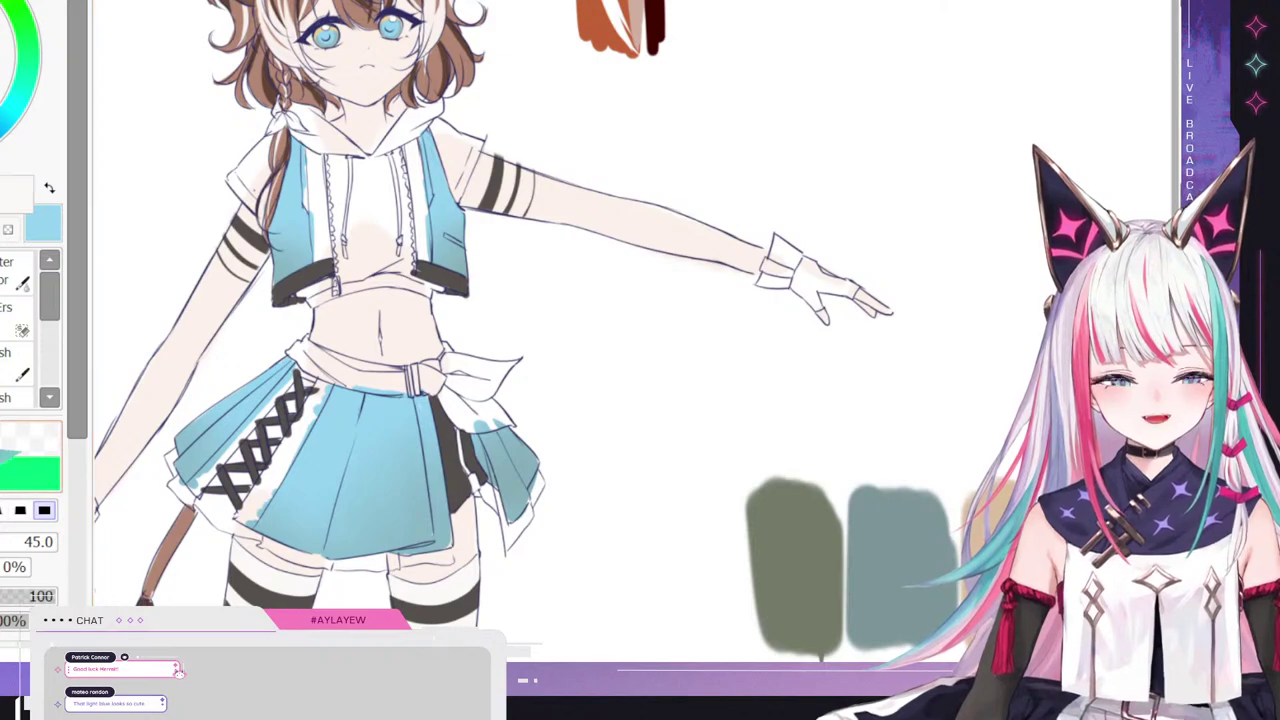
{"action": "scroll", "coordinate": [259, 492], "scroll_direction": "up", "scroll_amount": 1}
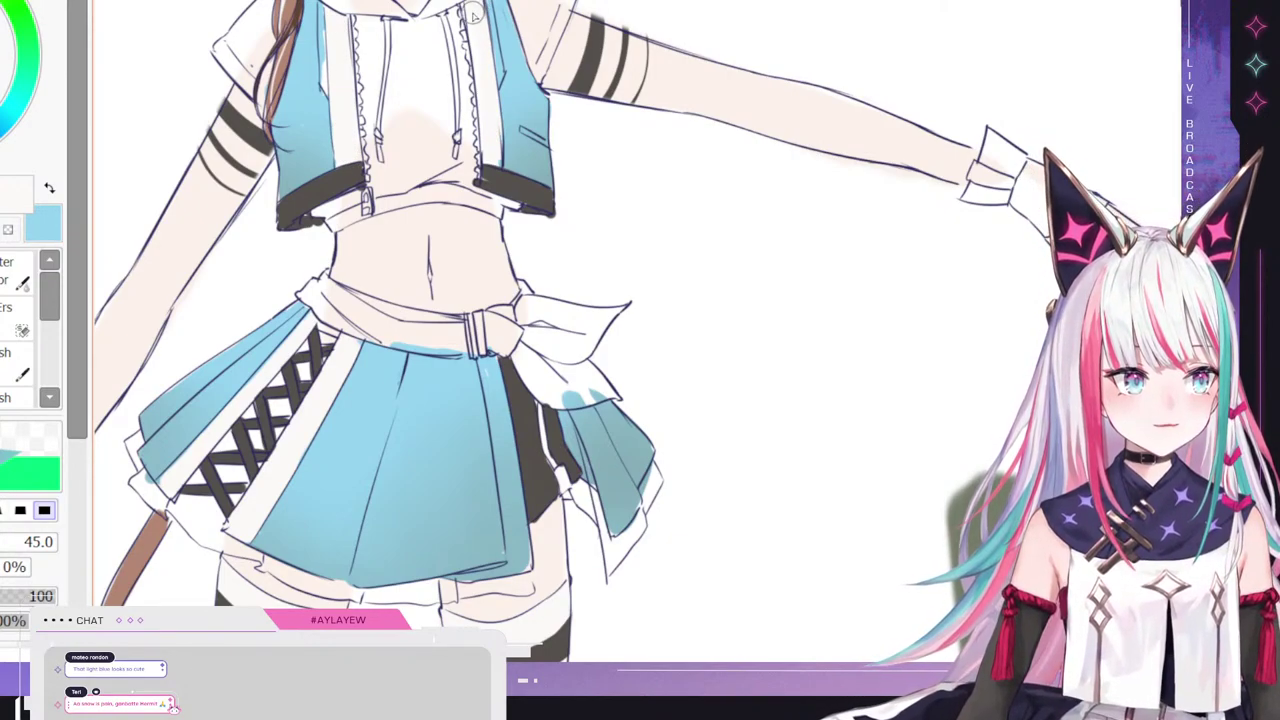
- Sample the tan swatch and paint the strips flanking the skirt's lacing and the vest's front edges with a size 60 brush
{"action": "scroll", "coordinate": [446, 115], "scroll_direction": "down", "scroll_amount": 3}
{"action": "scroll", "coordinate": [469, 213], "scroll_direction": "down", "scroll_amount": 2}
{"action": "scroll", "coordinate": [487, 117], "scroll_direction": "up", "scroll_amount": 2}
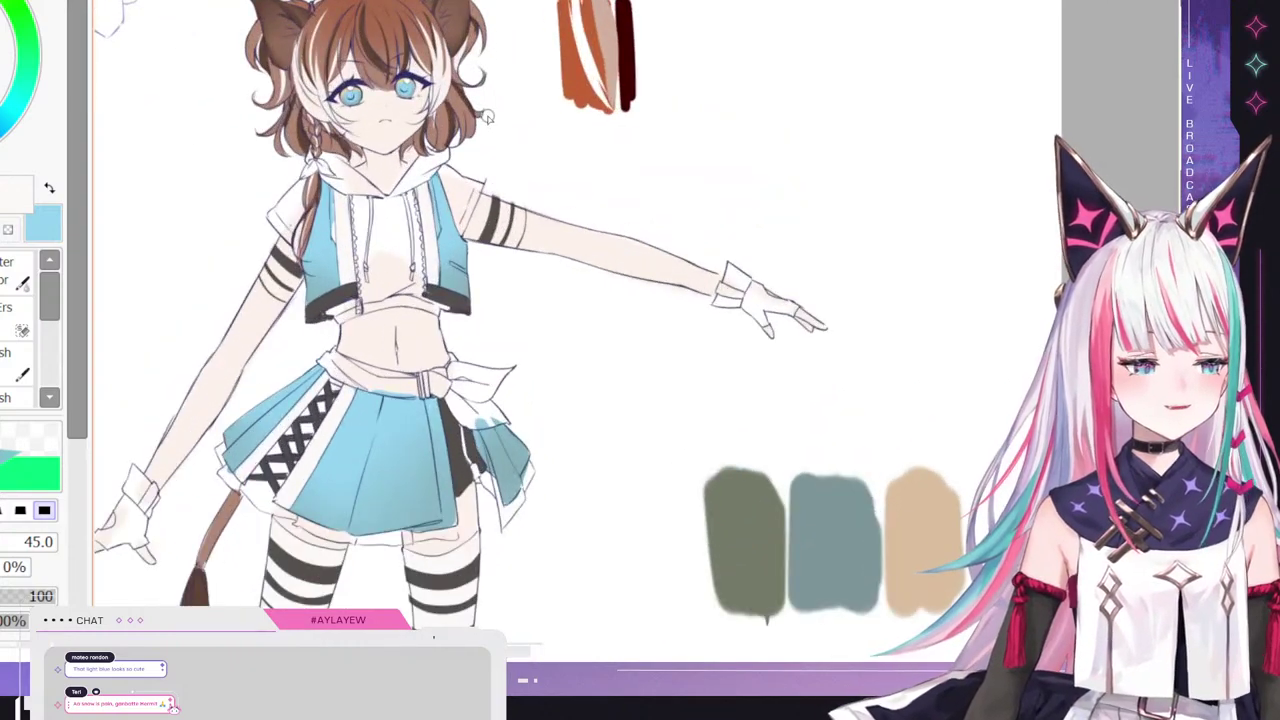
{"action": "right_click", "coordinate": [923, 528]}
{"action": "key", "text": "b"}
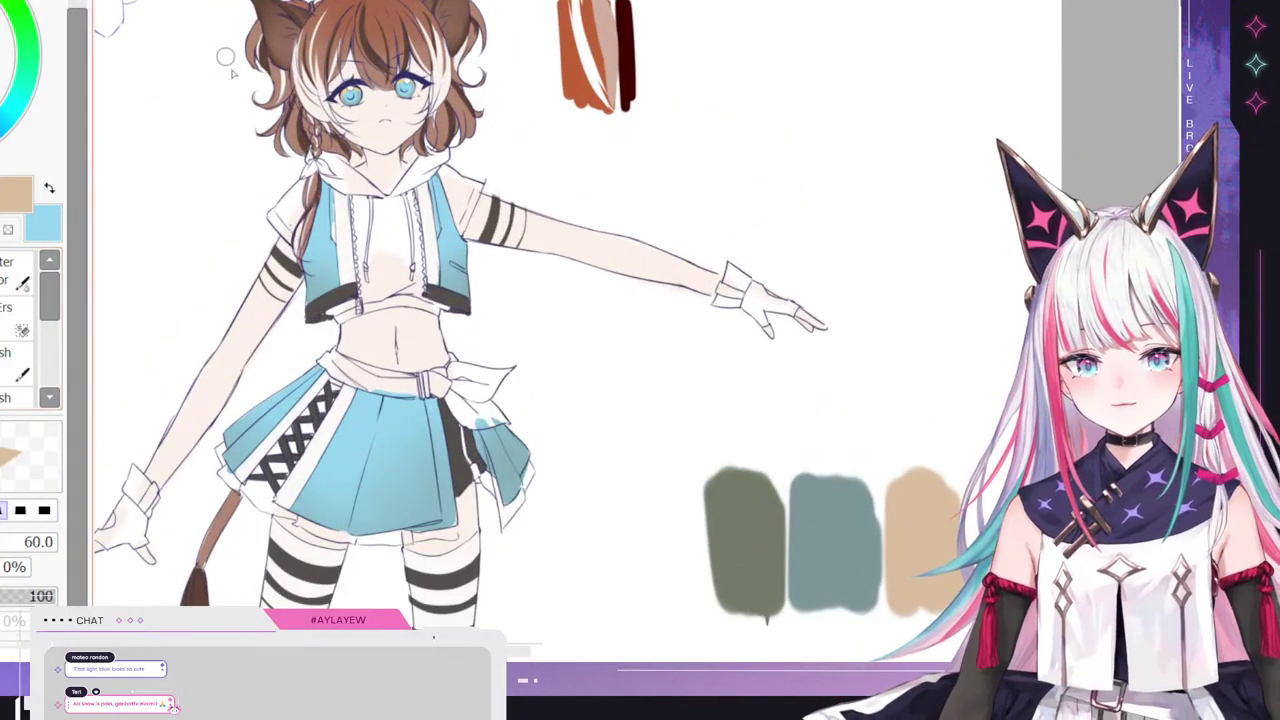
{"action": "mouse_move", "coordinate": [256, 464]}
{"action": "left_mouse_down"}
{"action": "mouse_move", "coordinate": [336, 364]}
{"action": "mouse_move", "coordinate": [250, 462]}
{"action": "left_mouse_up"}
{"action": "mouse_move", "coordinate": [342, 392]}
{"action": "left_mouse_down"}
{"action": "mouse_move", "coordinate": [282, 508]}
{"action": "mouse_move", "coordinate": [318, 446]}
{"action": "left_mouse_up"}
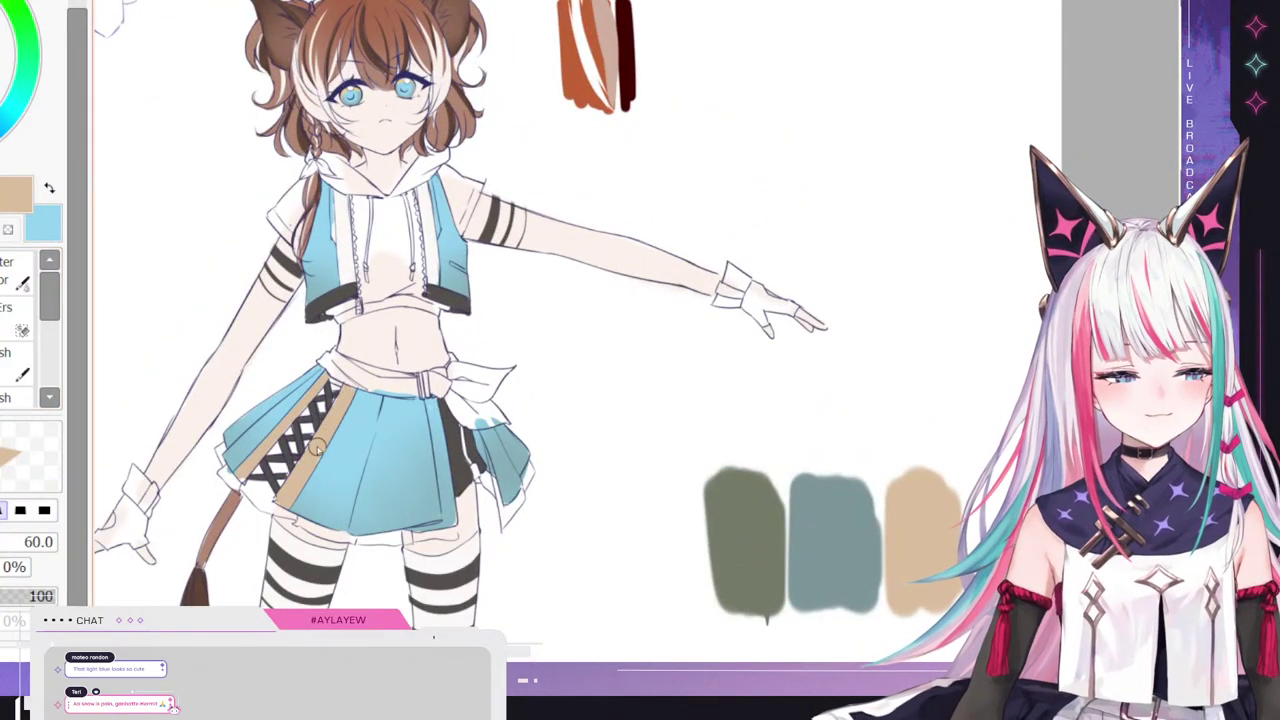
{"action": "left_click_drag", "start_coordinate": [348, 198], "coordinate": [346, 280]}
{"action": "left_click_drag", "start_coordinate": [336, 176], "coordinate": [340, 282]}
{"action": "mouse_move", "coordinate": [424, 186]}
{"action": "left_mouse_down"}
{"action": "mouse_move", "coordinate": [434, 316]}
{"action": "mouse_move", "coordinate": [424, 192]}
{"action": "left_mouse_up"}
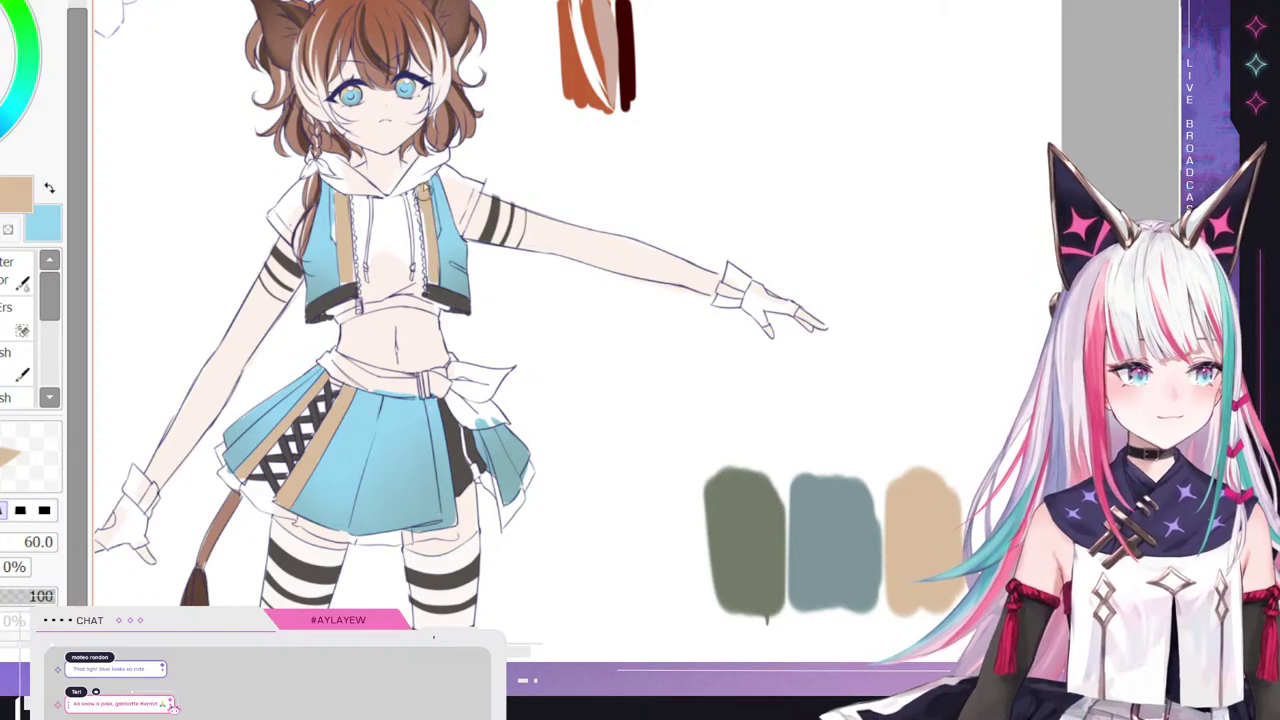
- Examine the tan trim against the blue and dark grey outfit colours across the whole figure
{"action": "scroll", "coordinate": [432, 262], "scroll_direction": "down", "scroll_amount": 4}
{"action": "scroll", "coordinate": [380, 352], "scroll_direction": "up", "scroll_amount": 5}
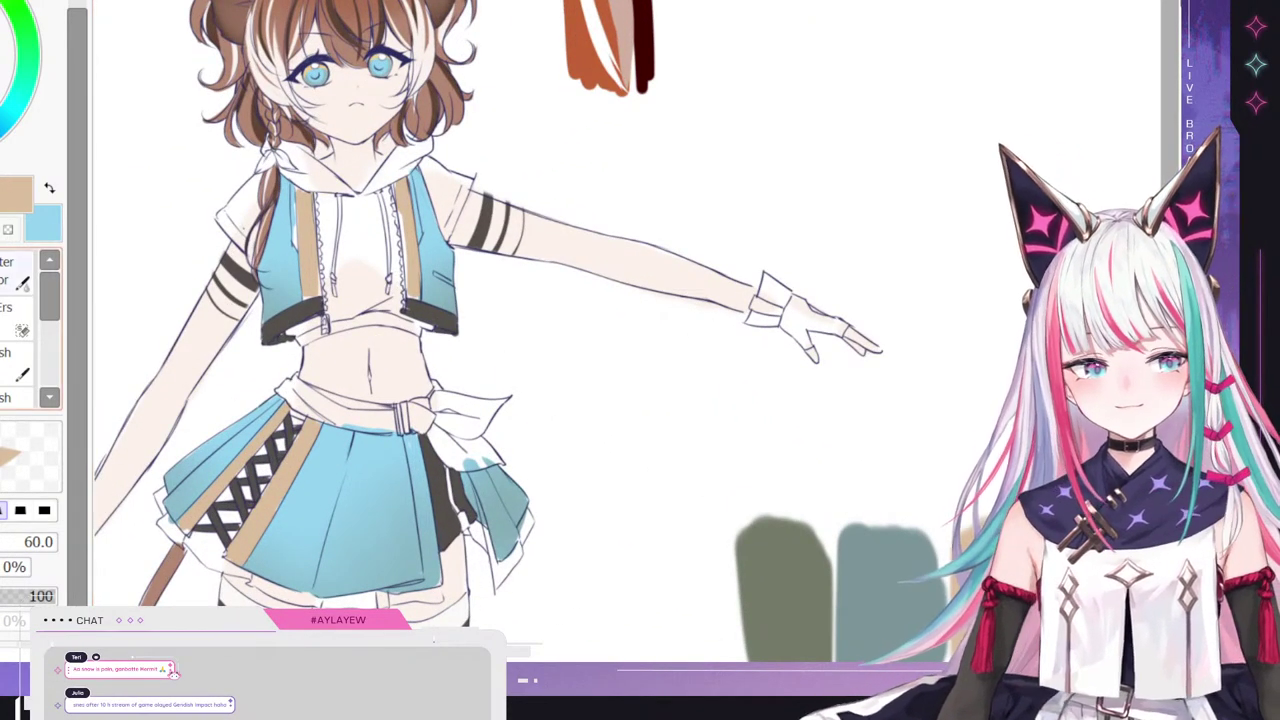
{"action": "left_click", "coordinate": [22, 270]}
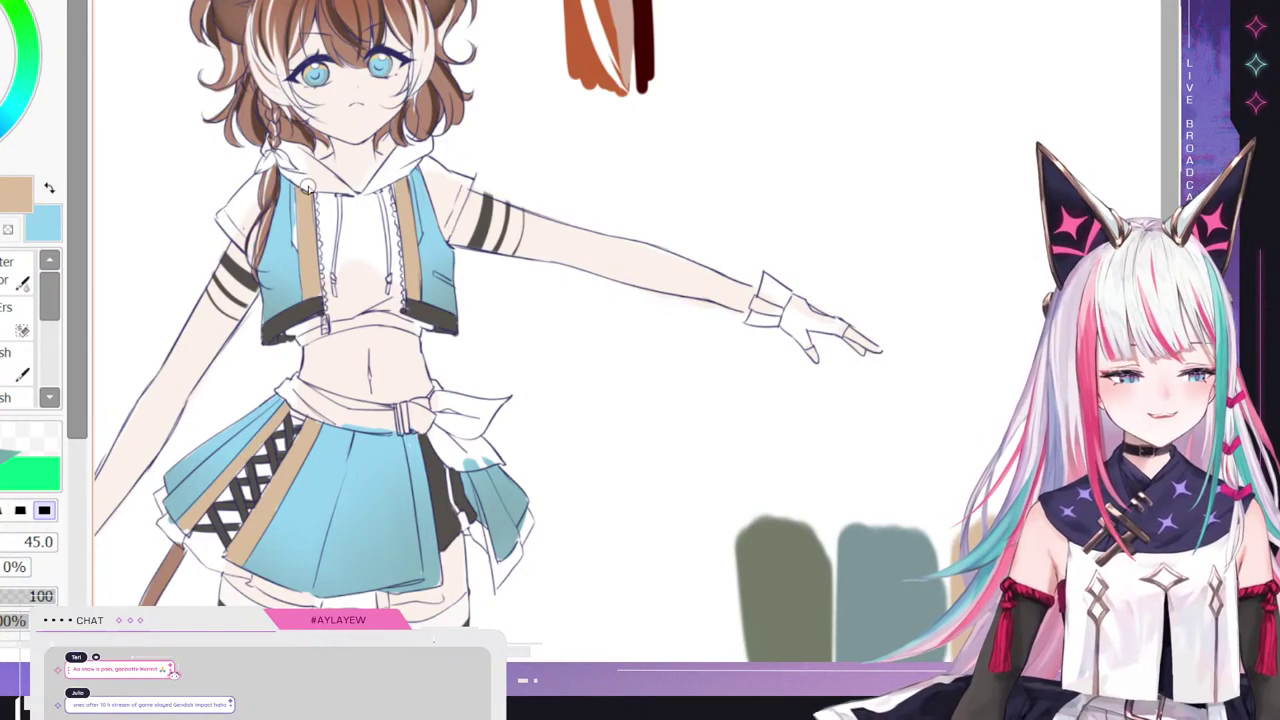
{"action": "scroll", "coordinate": [240, 318], "scroll_direction": "down", "scroll_amount": 6}
{"action": "scroll", "coordinate": [240, 316], "scroll_direction": "up", "scroll_amount": 3}
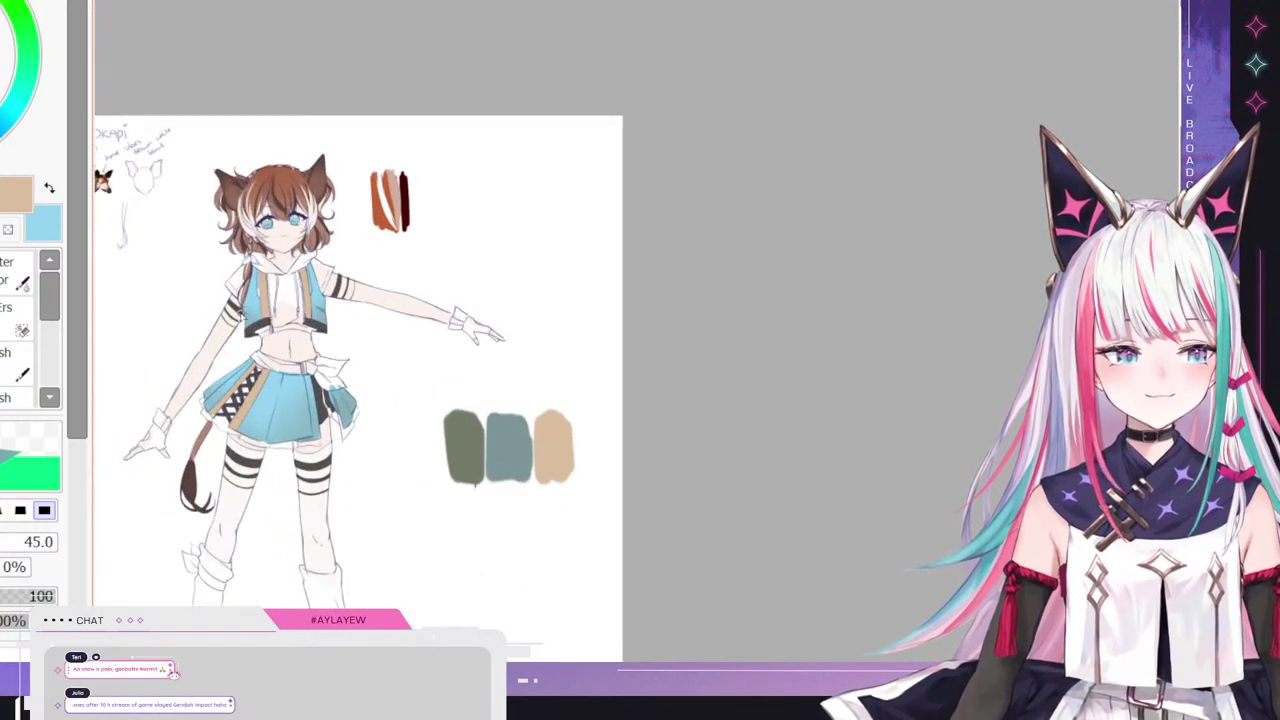
{"action": "scroll", "coordinate": [281, 371], "scroll_direction": "up", "scroll_amount": 1}
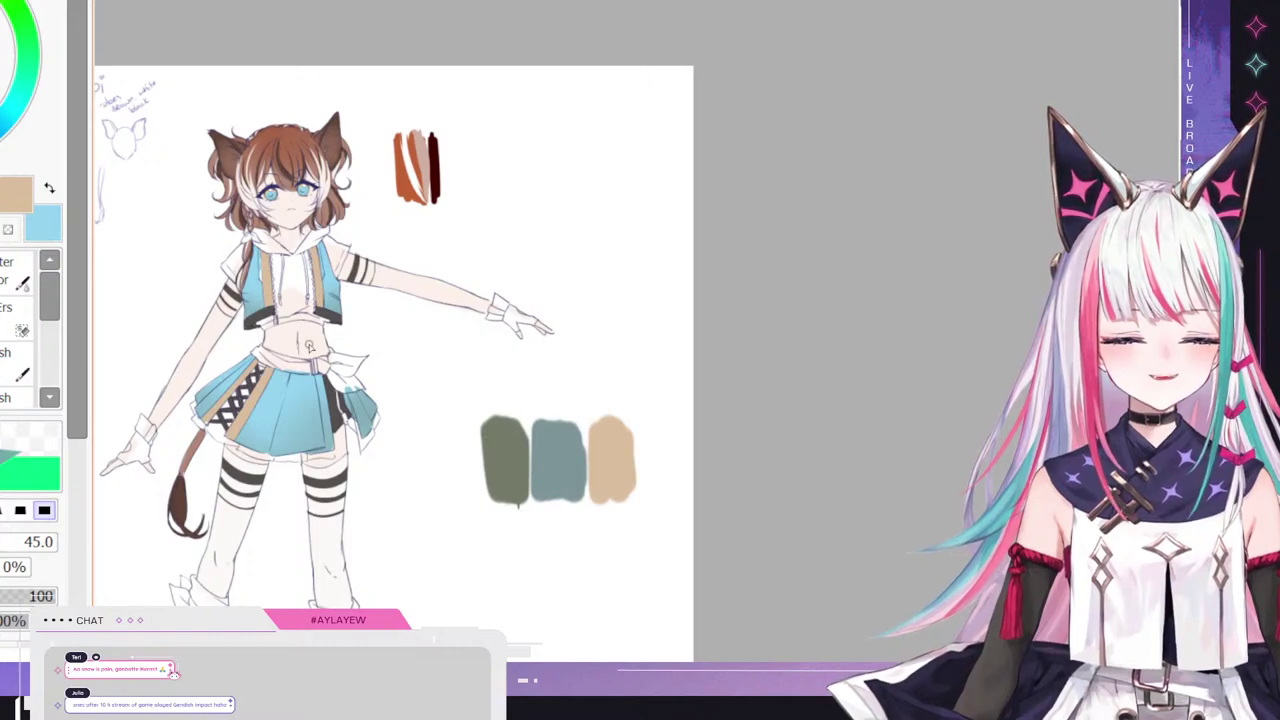
{"action": "scroll", "coordinate": [290, 306], "scroll_direction": "up", "scroll_amount": 1}
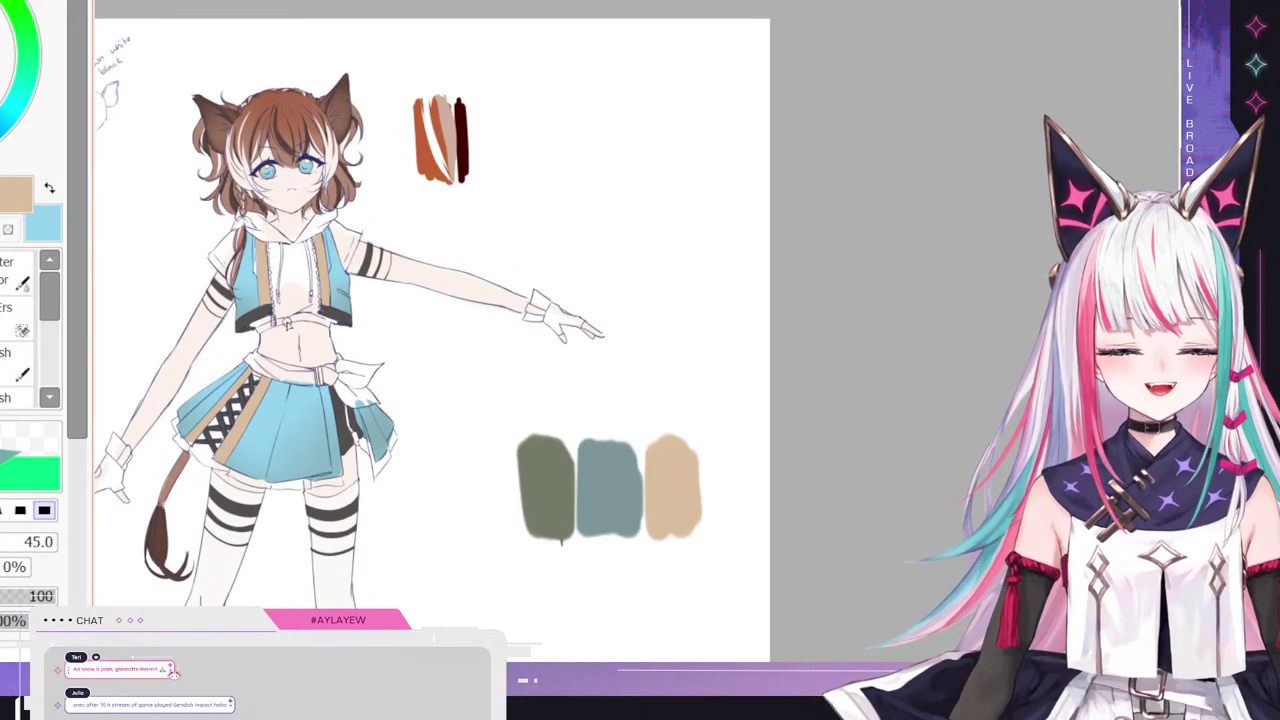
{"action": "scroll", "coordinate": [288, 325], "scroll_direction": "down", "scroll_amount": 3}
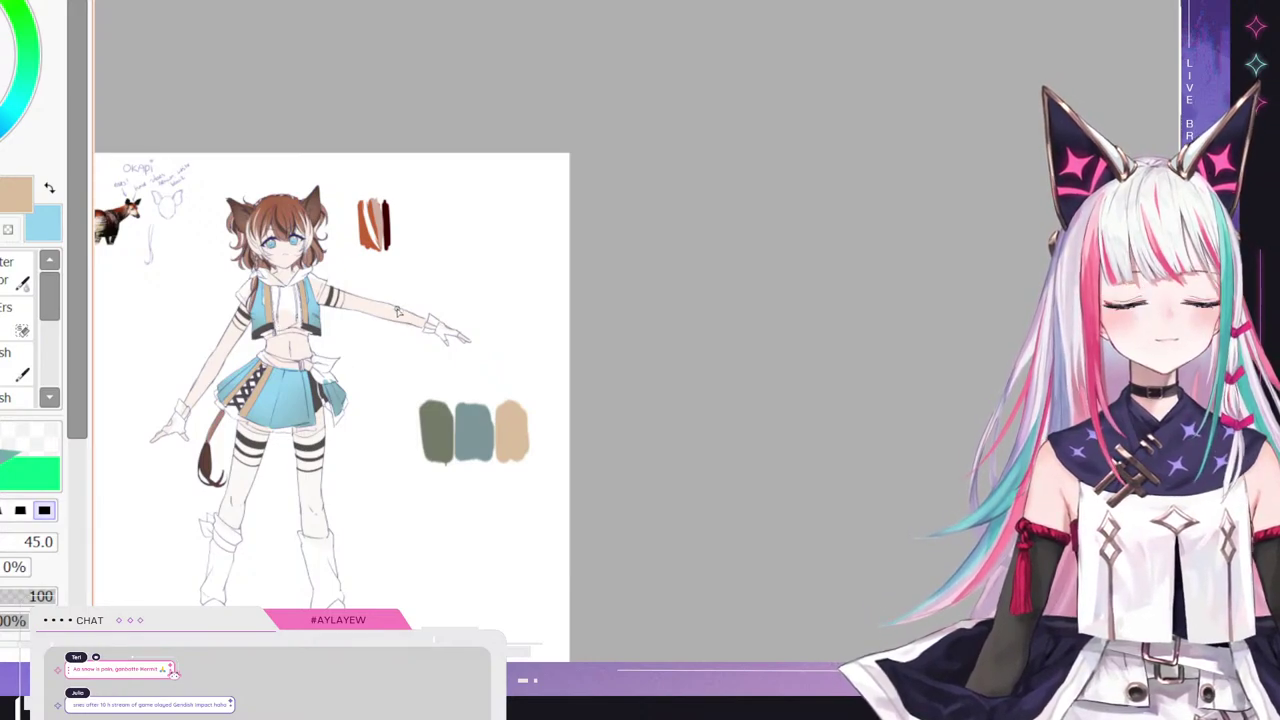
{"action": "scroll", "coordinate": [384, 320], "scroll_direction": "up", "scroll_amount": 2}
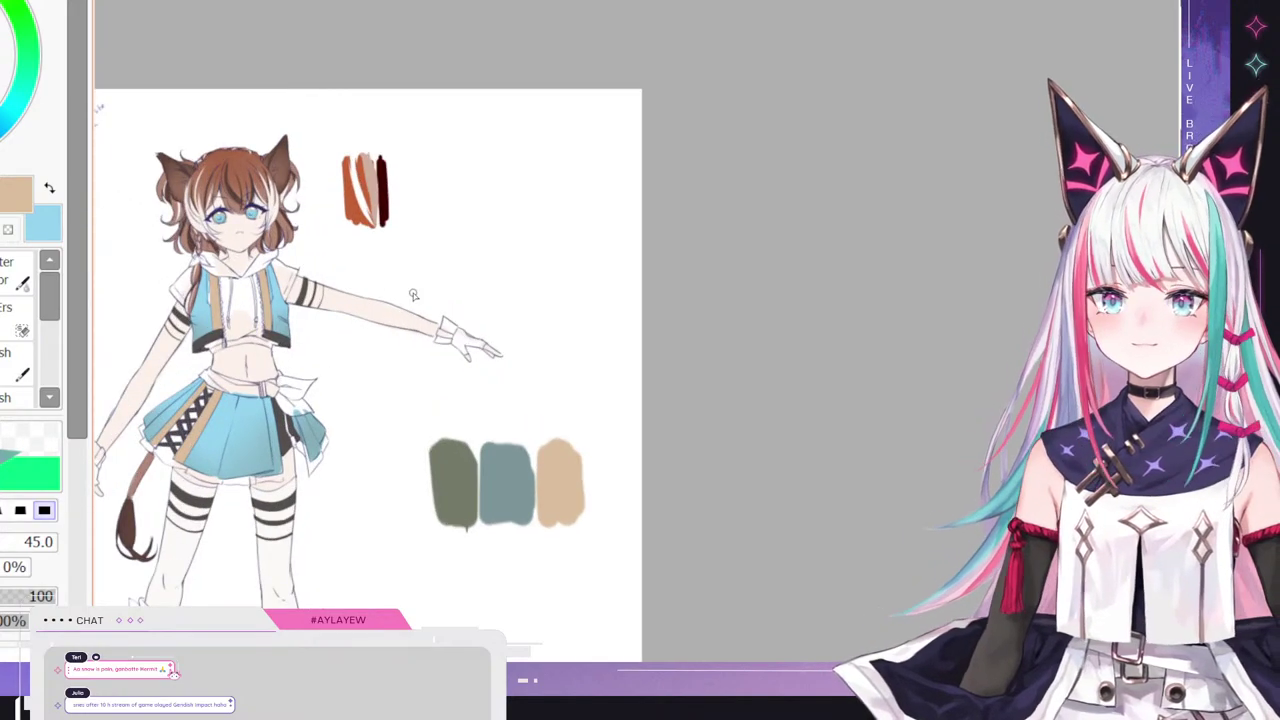
- Sample the off-white of the stockings and cover the skin tone on the shirt and its sleeves
{"action": "scroll", "coordinate": [433, 308], "scroll_direction": "up", "scroll_amount": 4}
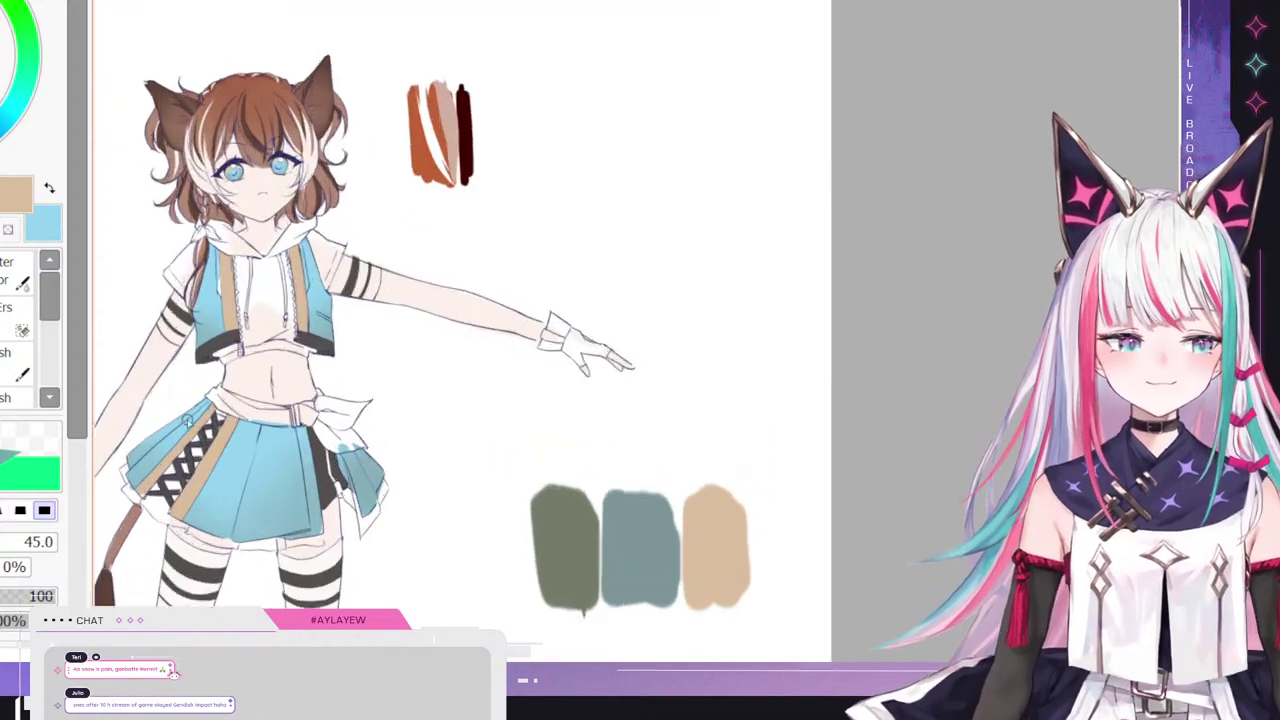
{"action": "scroll", "coordinate": [335, 408], "scroll_direction": "up", "scroll_amount": 2}
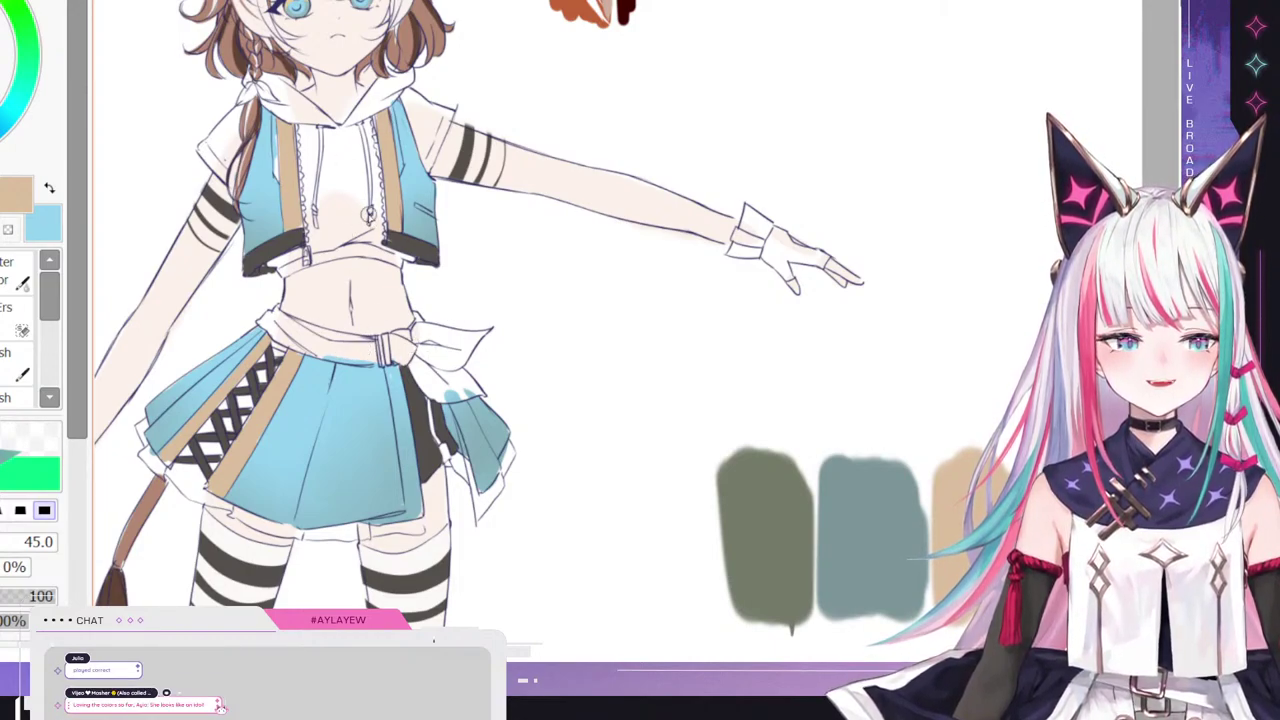
{"action": "right_click", "coordinate": [252, 602]}
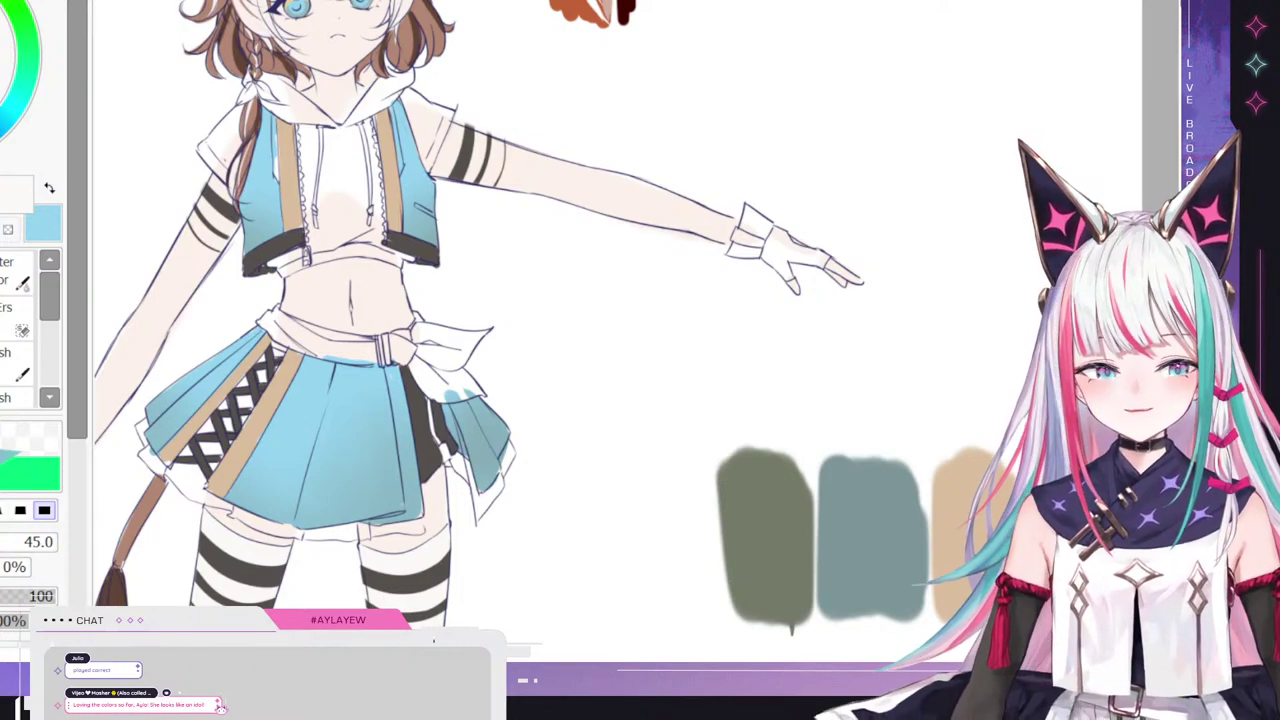
{"action": "key", "text": "e"}
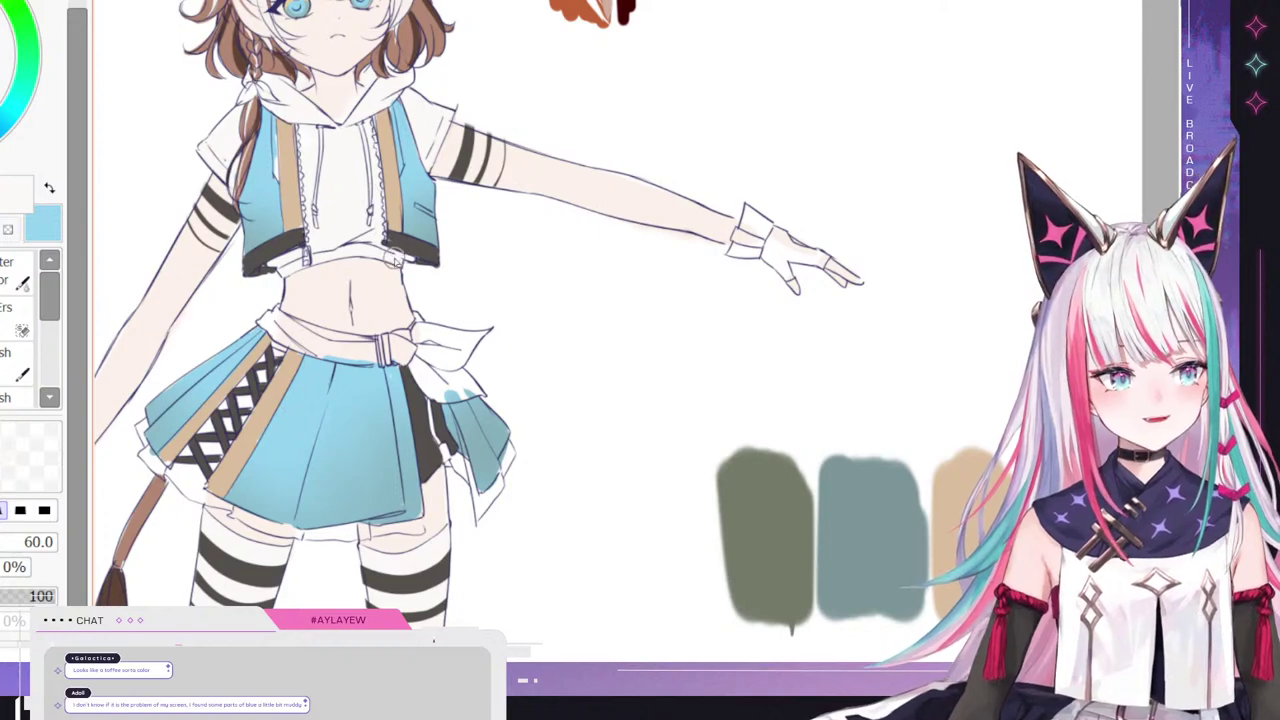
- Examine the overall colour balance of the white shirt, blue outfit and tan trim, comparing it with the okapi reference
{"action": "scroll", "coordinate": [343, 172], "scroll_direction": "down", "scroll_amount": 6}
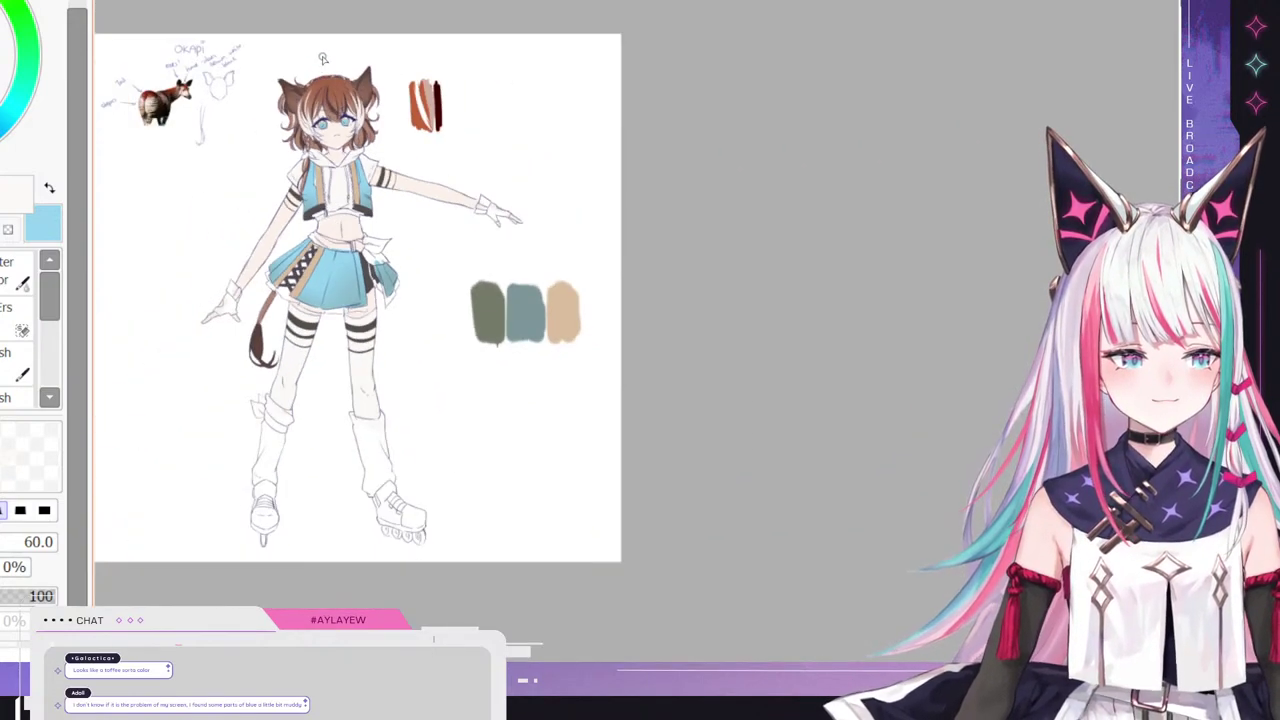
{"action": "scroll", "coordinate": [325, 60], "scroll_direction": "up", "scroll_amount": 2}
{"action": "scroll", "coordinate": [363, 513], "scroll_direction": "down", "scroll_amount": 2}
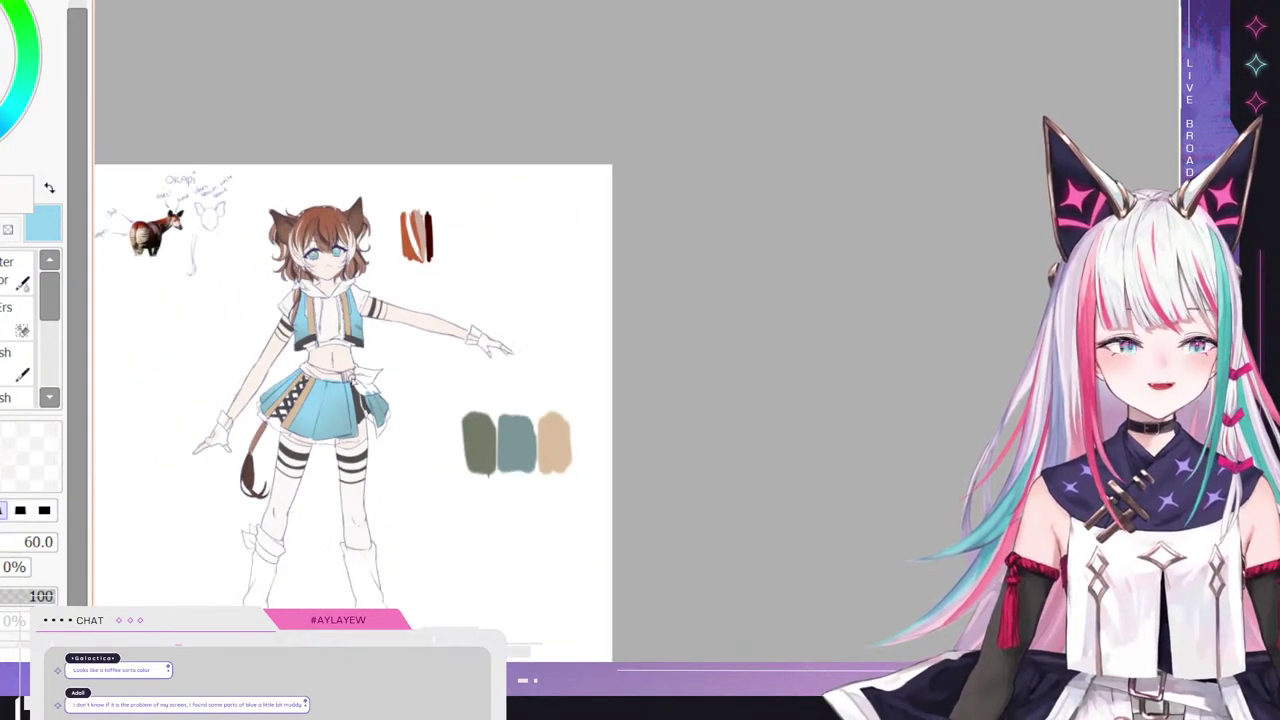
{"action": "scroll", "coordinate": [268, 375], "scroll_direction": "up", "scroll_amount": 2}
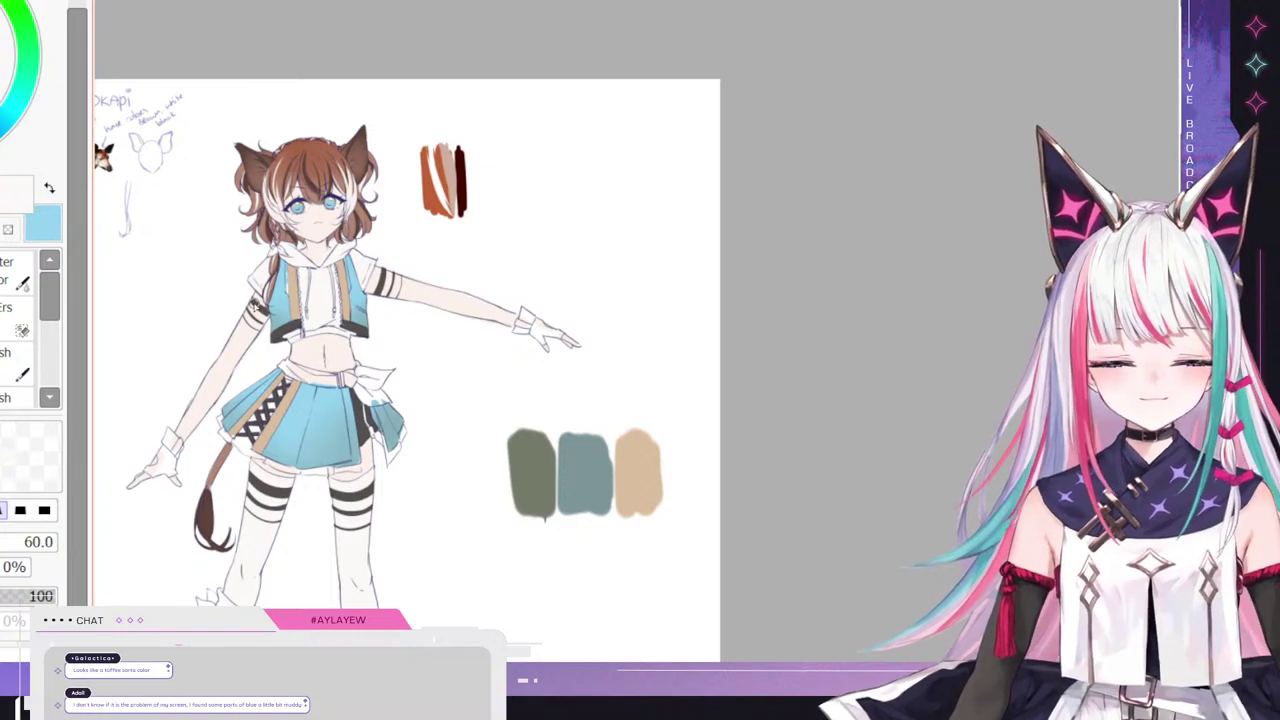
{"action": "scroll", "coordinate": [282, 262], "scroll_direction": "down", "scroll_amount": 2}
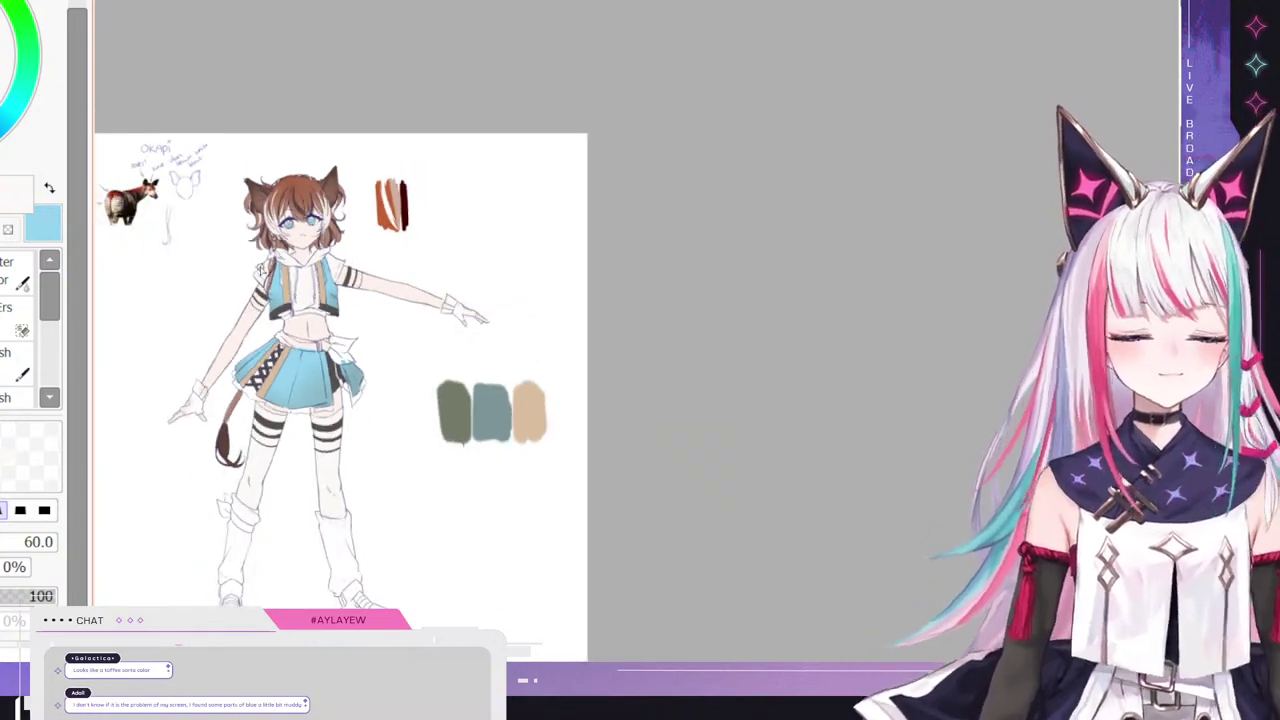
{"action": "scroll", "coordinate": [288, 370], "scroll_direction": "up", "scroll_amount": 1}
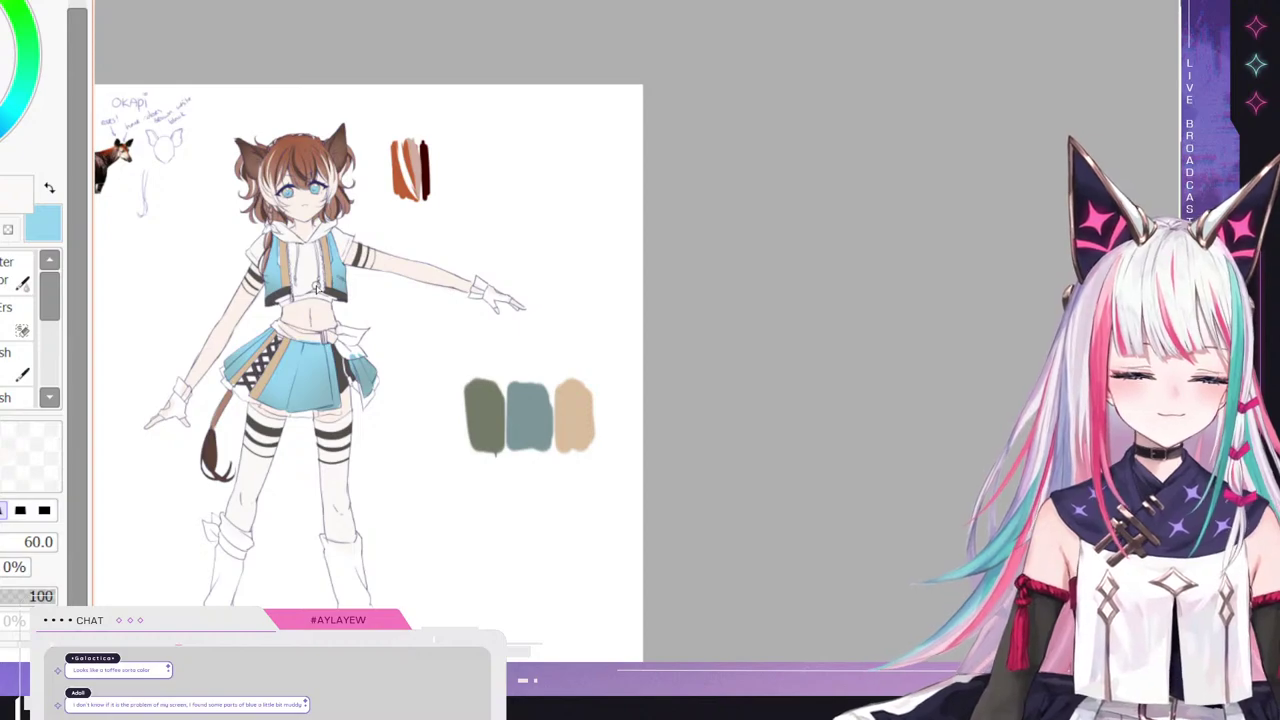
{"action": "scroll", "coordinate": [316, 288], "scroll_direction": "up", "scroll_amount": 1}
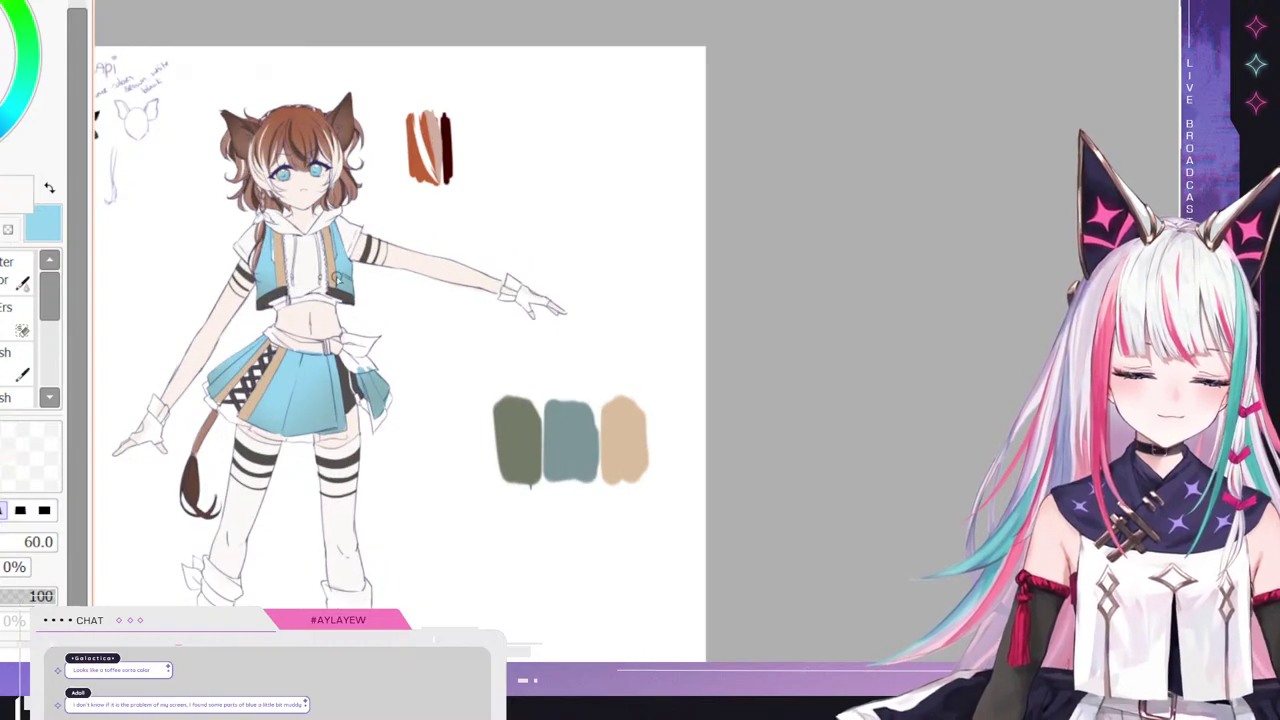
{"action": "scroll", "coordinate": [330, 280], "scroll_direction": "down", "scroll_amount": 1}
{"action": "scroll", "coordinate": [310, 250], "scroll_direction": "up", "scroll_amount": 1}
{"action": "scroll", "coordinate": [300, 180], "scroll_direction": "up", "scroll_amount": 1}
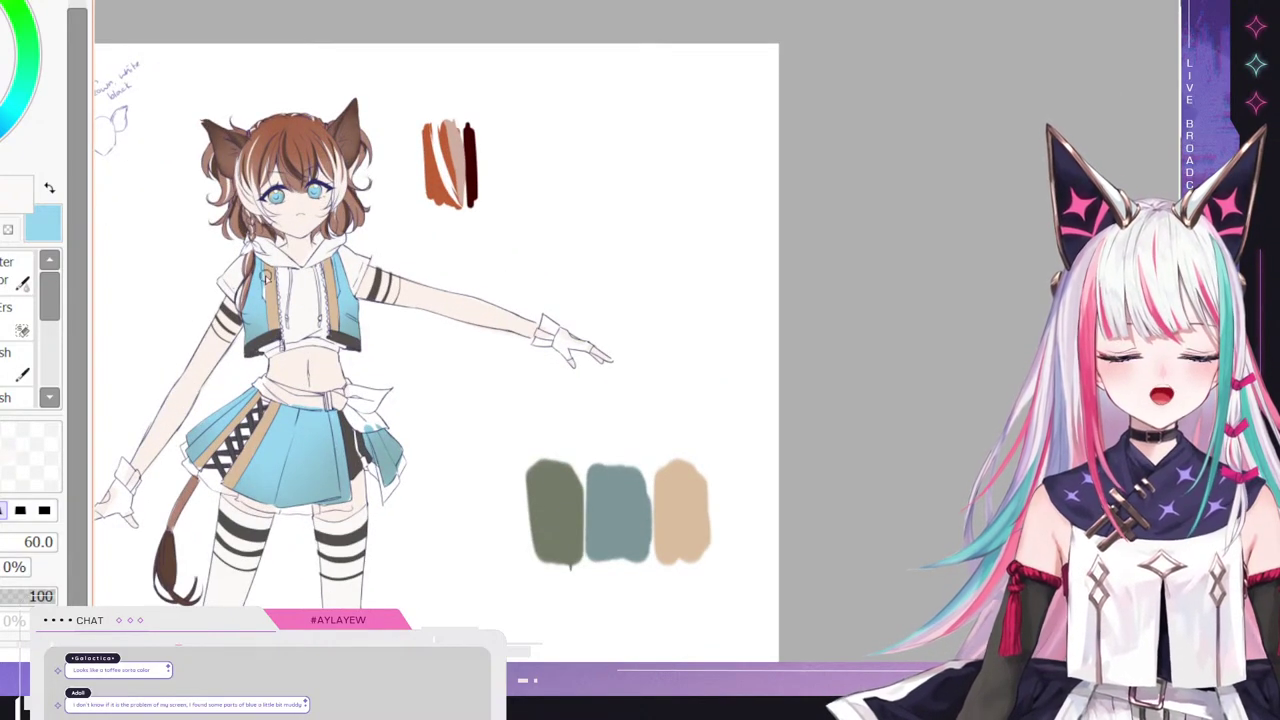
{"action": "scroll", "coordinate": [265, 258], "scroll_direction": "down", "scroll_amount": 1}
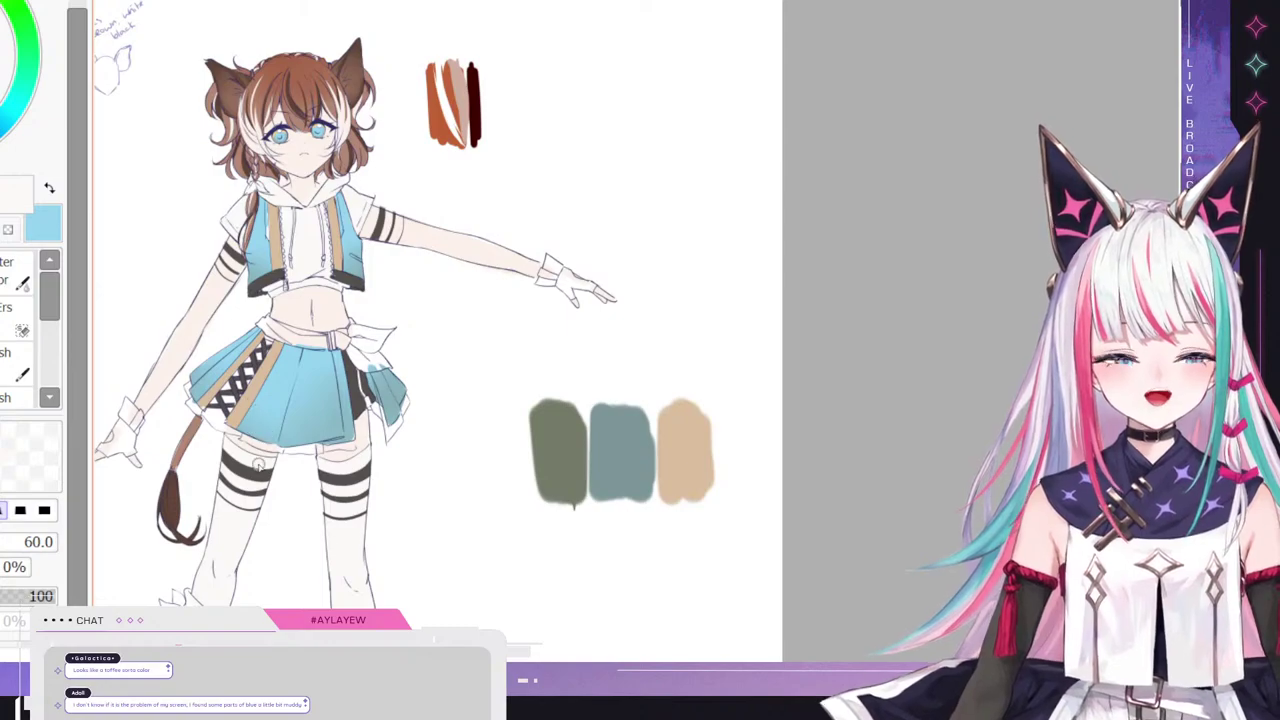
- Sample the dark teal of the skirt's shading and paint the ruffle under the skirt's hem with a size 60 brush
{"action": "scroll", "coordinate": [262, 466], "scroll_direction": "up", "scroll_amount": 1}
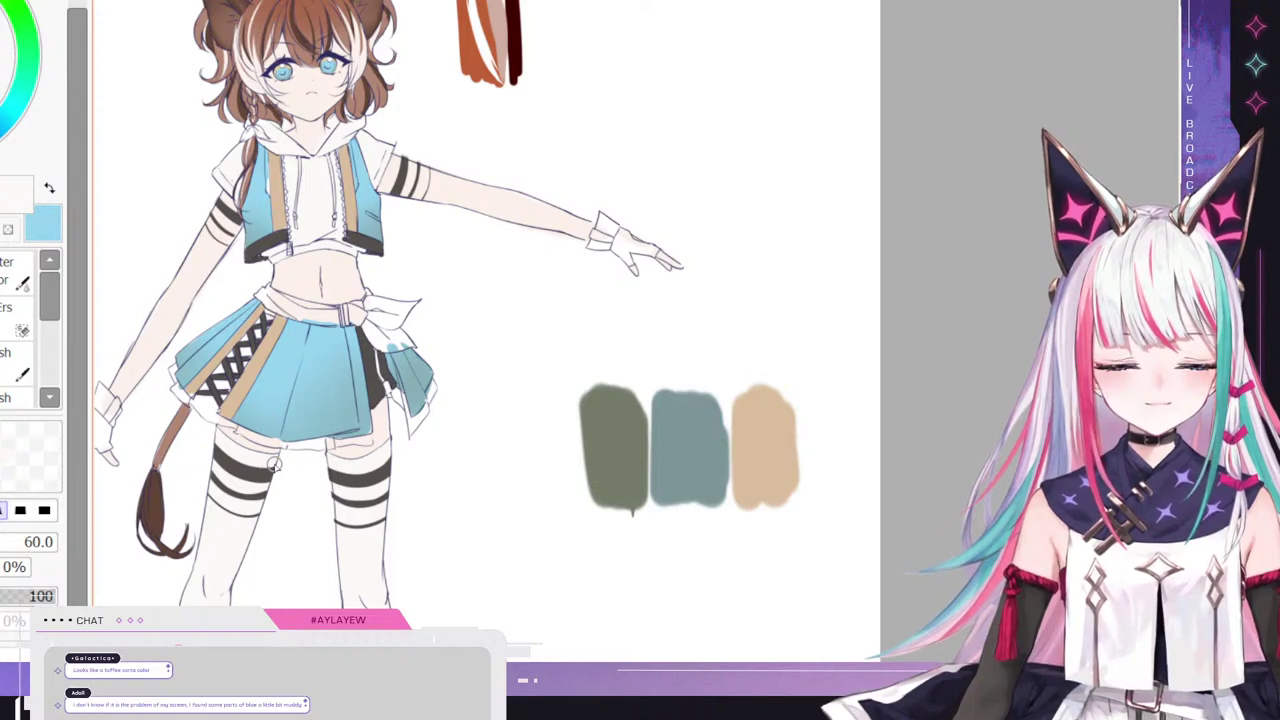
{"action": "right_click", "coordinate": [343, 419]}
{"action": "left_click_drag", "start_coordinate": [3, 100], "coordinate": [2, 112]}
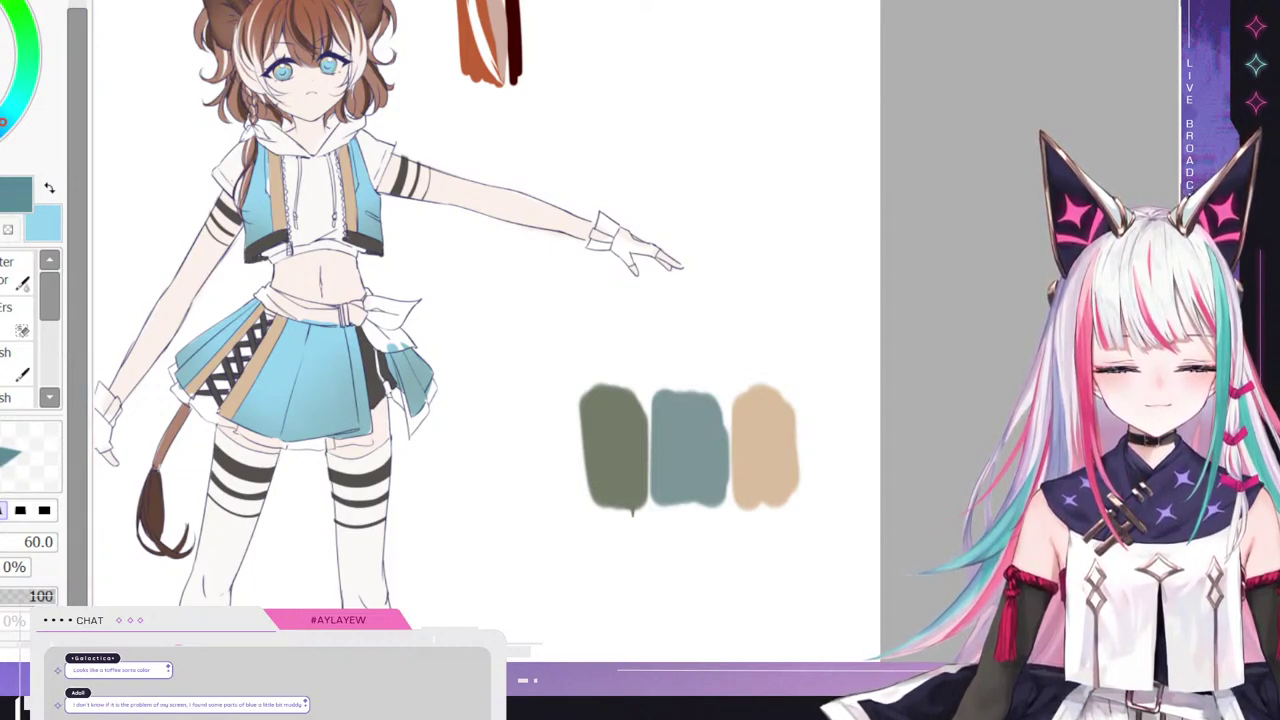
{"action": "mouse_move", "coordinate": [207, 385]}
{"action": "left_mouse_down"}
{"action": "mouse_move", "coordinate": [245, 335]}
{"action": "mouse_move", "coordinate": [232, 371]}
{"action": "mouse_move", "coordinate": [263, 336]}
{"action": "mouse_move", "coordinate": [250, 347]}
{"action": "mouse_move", "coordinate": [256, 318]}
{"action": "mouse_move", "coordinate": [190, 400]}
{"action": "mouse_move", "coordinate": [178, 395]}
{"action": "mouse_move", "coordinate": [220, 425]}
{"action": "mouse_move", "coordinate": [200, 390]}
{"action": "left_mouse_up"}
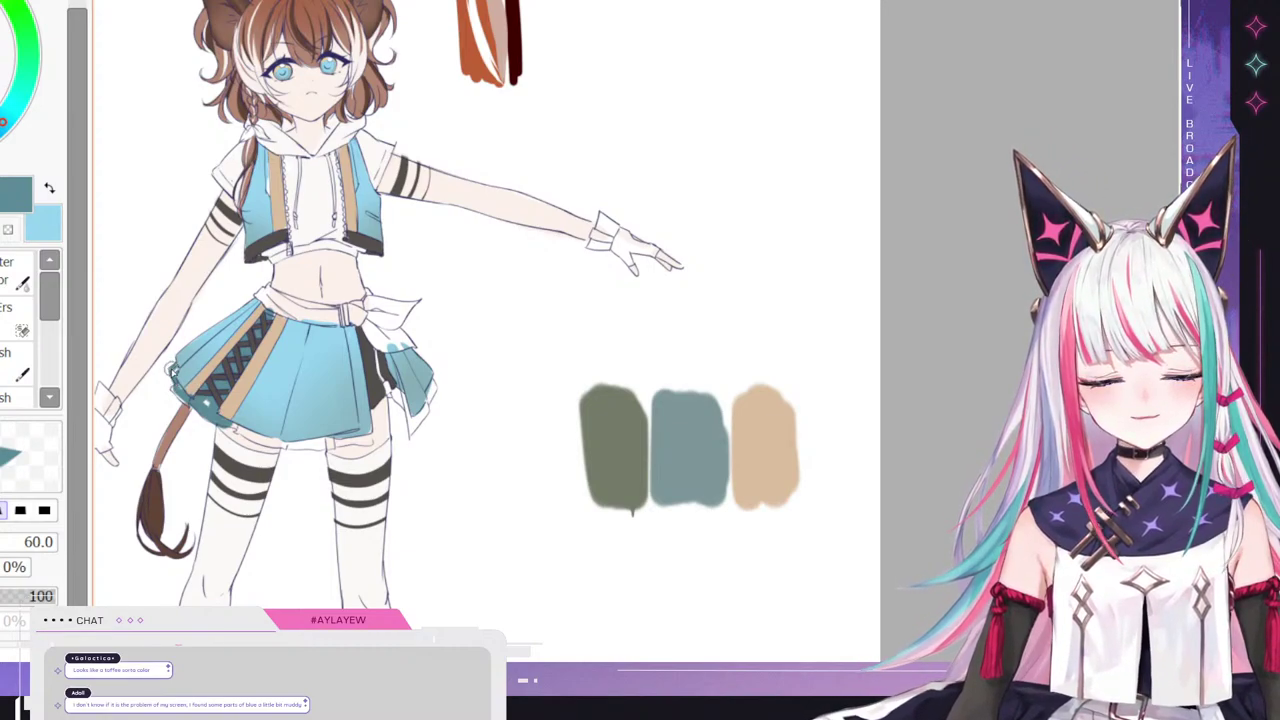
{"action": "mouse_move", "coordinate": [185, 398]}
{"action": "left_mouse_down"}
{"action": "mouse_move", "coordinate": [303, 448]}
{"action": "mouse_move", "coordinate": [338, 438]}
{"action": "mouse_move", "coordinate": [311, 404]}
{"action": "mouse_move", "coordinate": [372, 402]}
{"action": "mouse_move", "coordinate": [366, 440]}
{"action": "left_mouse_up"}
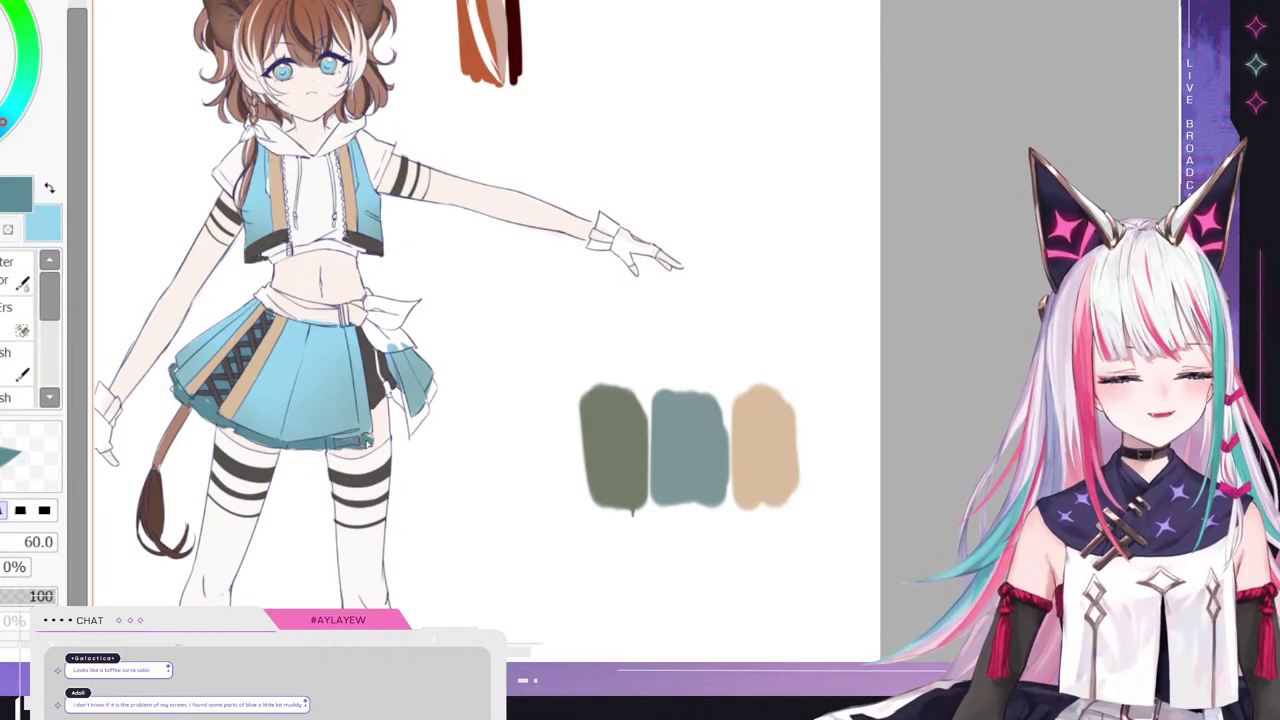
{"action": "mouse_move", "coordinate": [404, 393]}
{"action": "left_mouse_down"}
{"action": "mouse_move", "coordinate": [431, 382]}
{"action": "mouse_move", "coordinate": [424, 417]}
{"action": "mouse_move", "coordinate": [376, 442]}
{"action": "mouse_move", "coordinate": [372, 428]}
{"action": "mouse_move", "coordinate": [319, 441]}
{"action": "left_mouse_up"}
{"action": "key", "text": "e"}
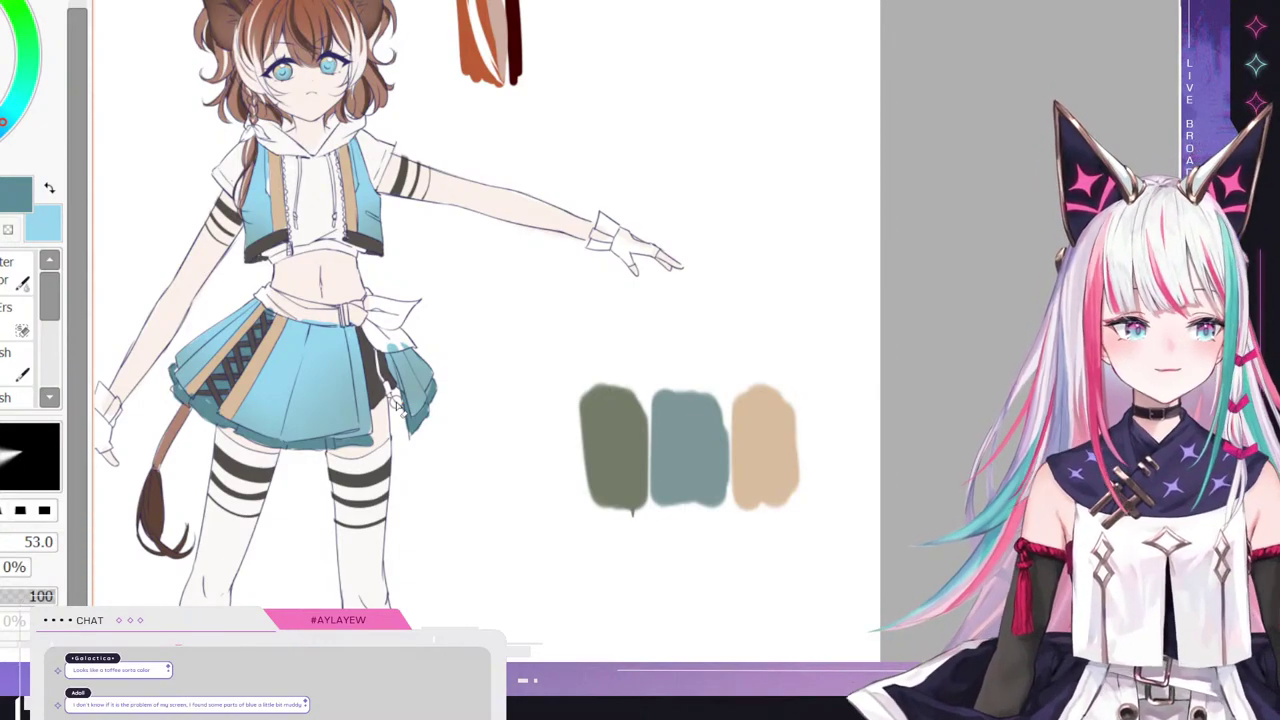
- Take back the strong teal on the ruffle and recolour it with the sampled tan swatch at brush size 840
{"action": "key", "text": "ctrl+z"}
{"action": "key", "text": "ctrl+z"}
{"action": "key", "text": "ctrl+z"}
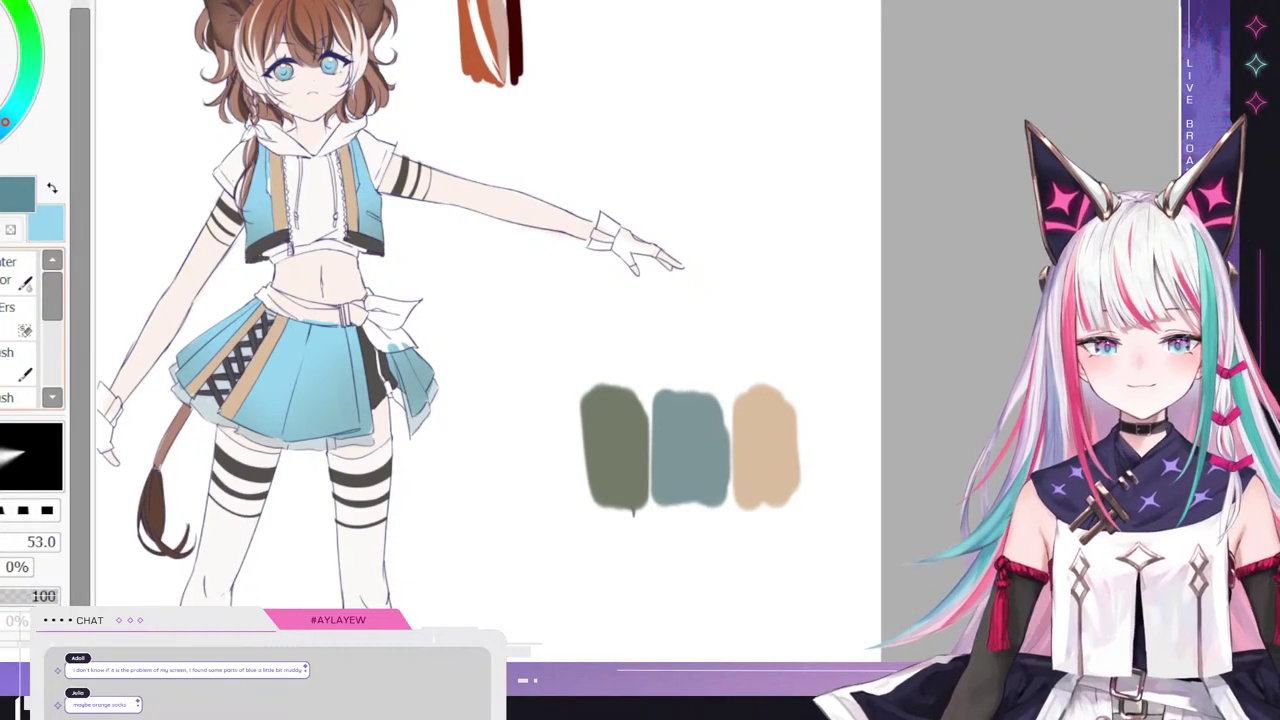
{"action": "left_click", "coordinate": [780, 468], "text": "alt"}
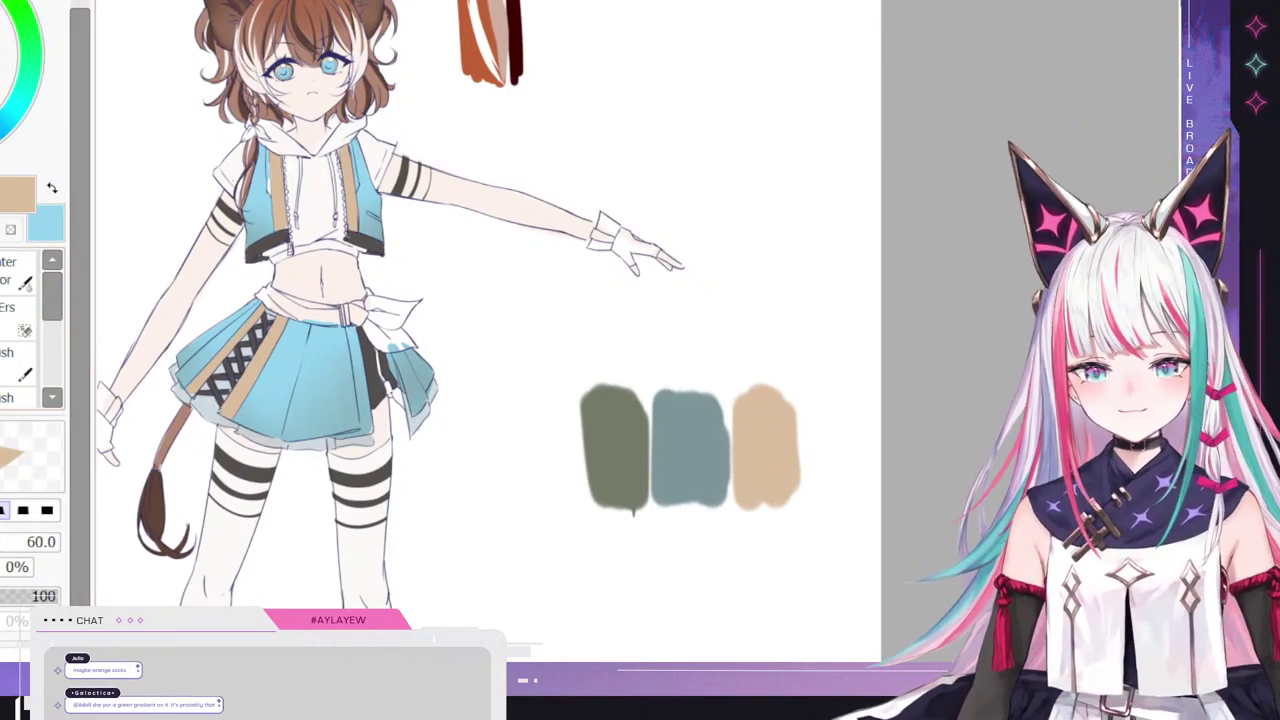
{"action": "left_click_drag", "start_coordinate": [4, 542], "coordinate": [50, 542]}
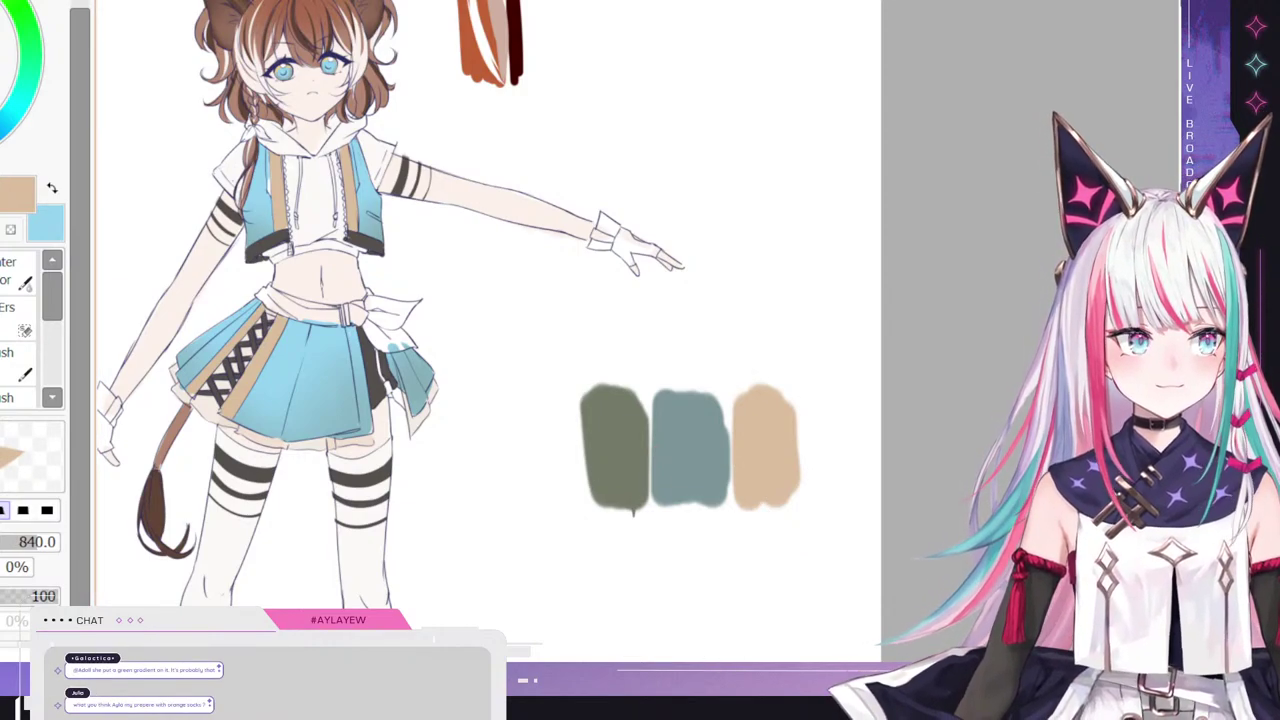
- Examine the recoloured ruffle against the blue outfit and the okapi reference across the whole figure
{"action": "scroll", "coordinate": [488, 315], "scroll_direction": "left", "scroll_amount": 2}
{"action": "scroll", "coordinate": [500, 315], "scroll_direction": "left", "scroll_amount": 1}
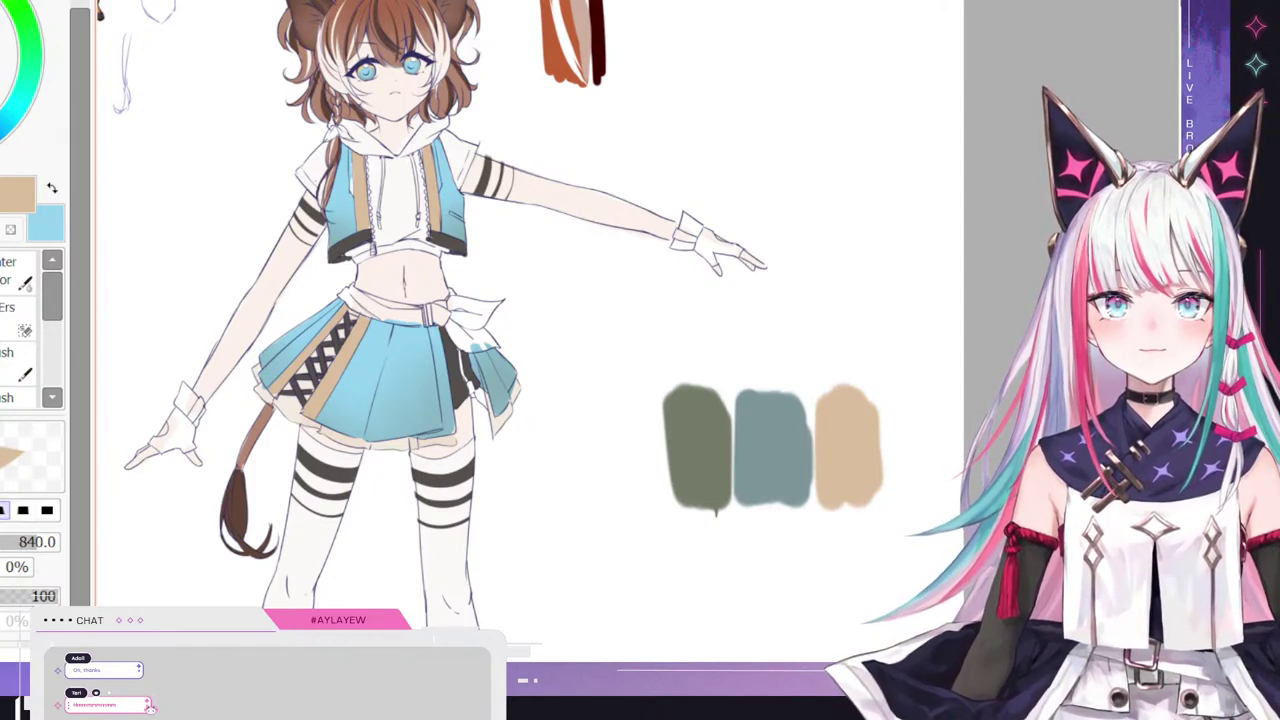
{"action": "scroll", "coordinate": [398, 340], "scroll_direction": "down", "scroll_amount": 4}
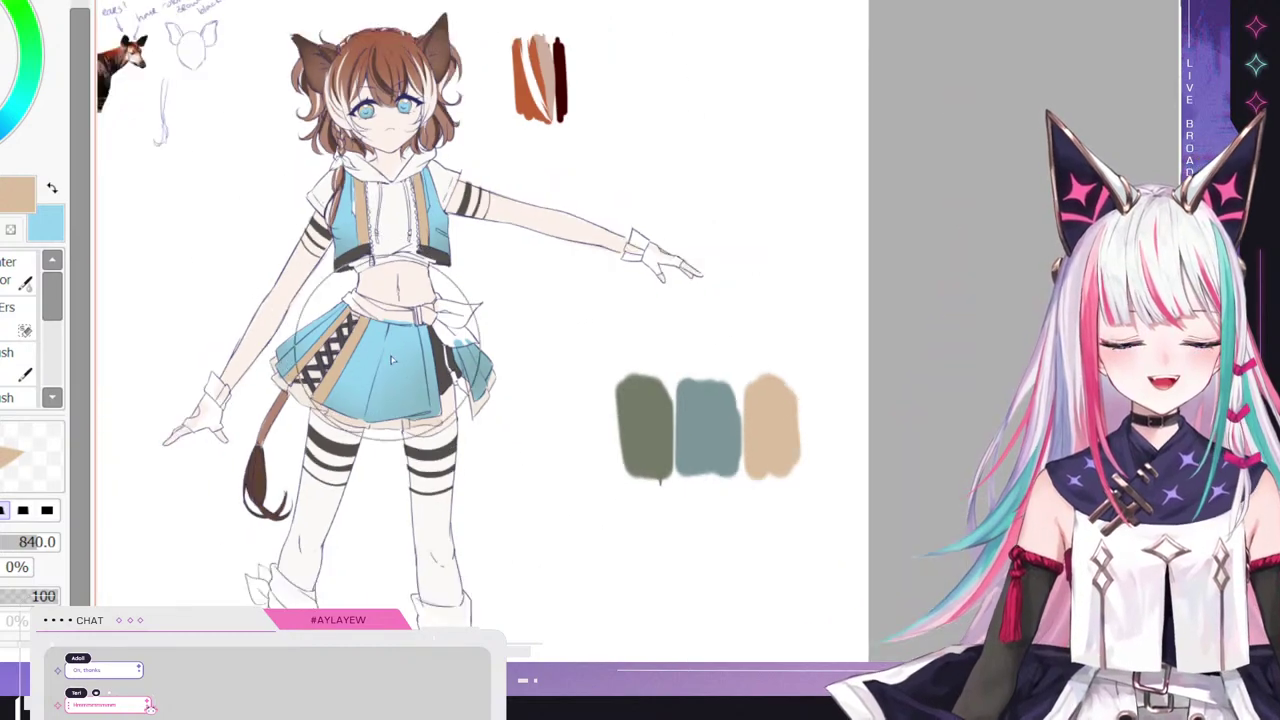
{"action": "scroll", "coordinate": [476, 318], "scroll_direction": "up", "scroll_amount": 1}
{"action": "scroll", "coordinate": [428, 440], "scroll_direction": "up", "scroll_amount": 1}
{"action": "scroll", "coordinate": [492, 443], "scroll_direction": "down", "scroll_amount": 1}
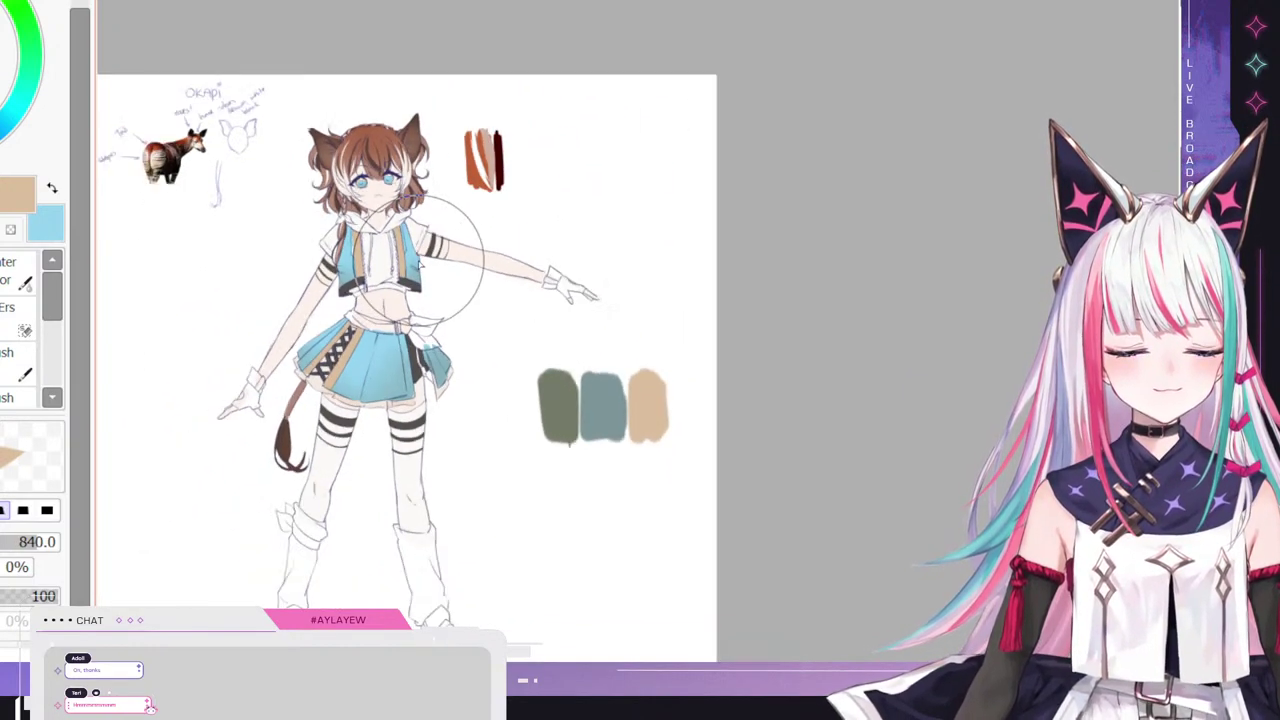
{"action": "scroll", "coordinate": [471, 429], "scroll_direction": "up", "scroll_amount": 2}
{"action": "scroll", "coordinate": [310, 440], "scroll_direction": "up", "scroll_amount": 1}
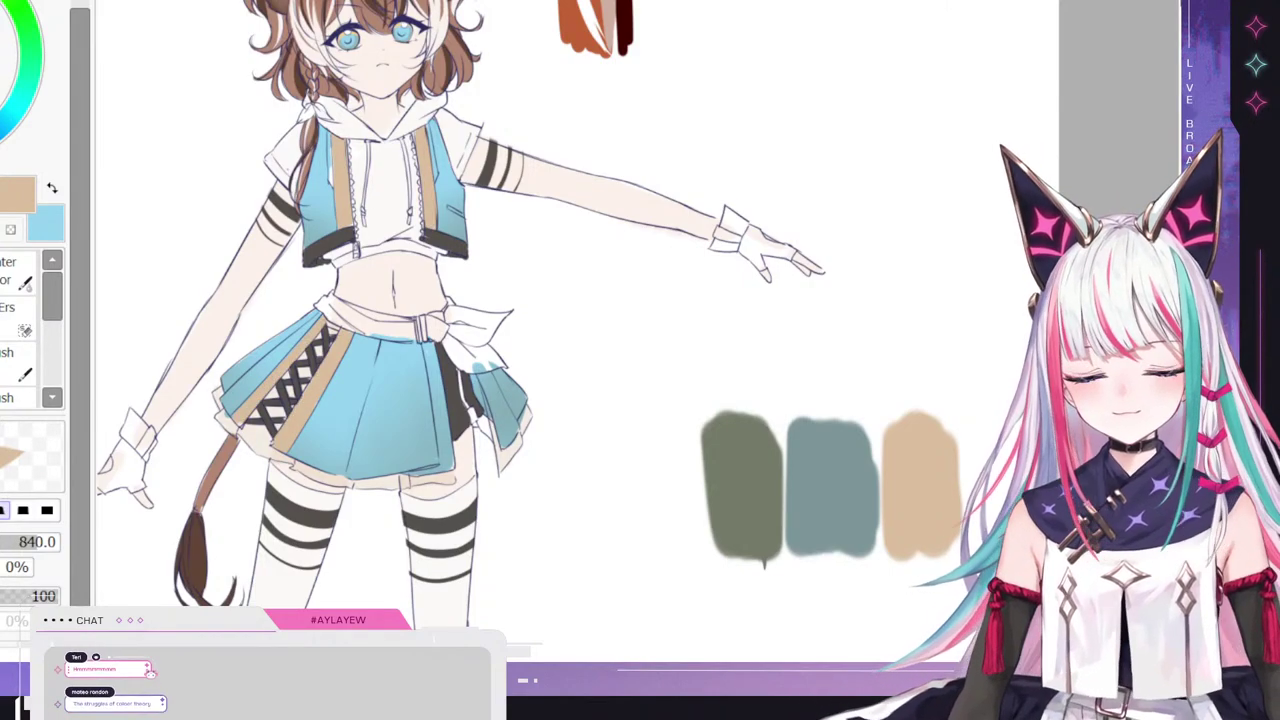
- Paint dark grey stripes across the lower ends of the tan strips on the vest and skirt with a size 45 brush
{"action": "left_click", "coordinate": [5, 60]}
{"action": "left_click", "coordinate": [10, 330]}
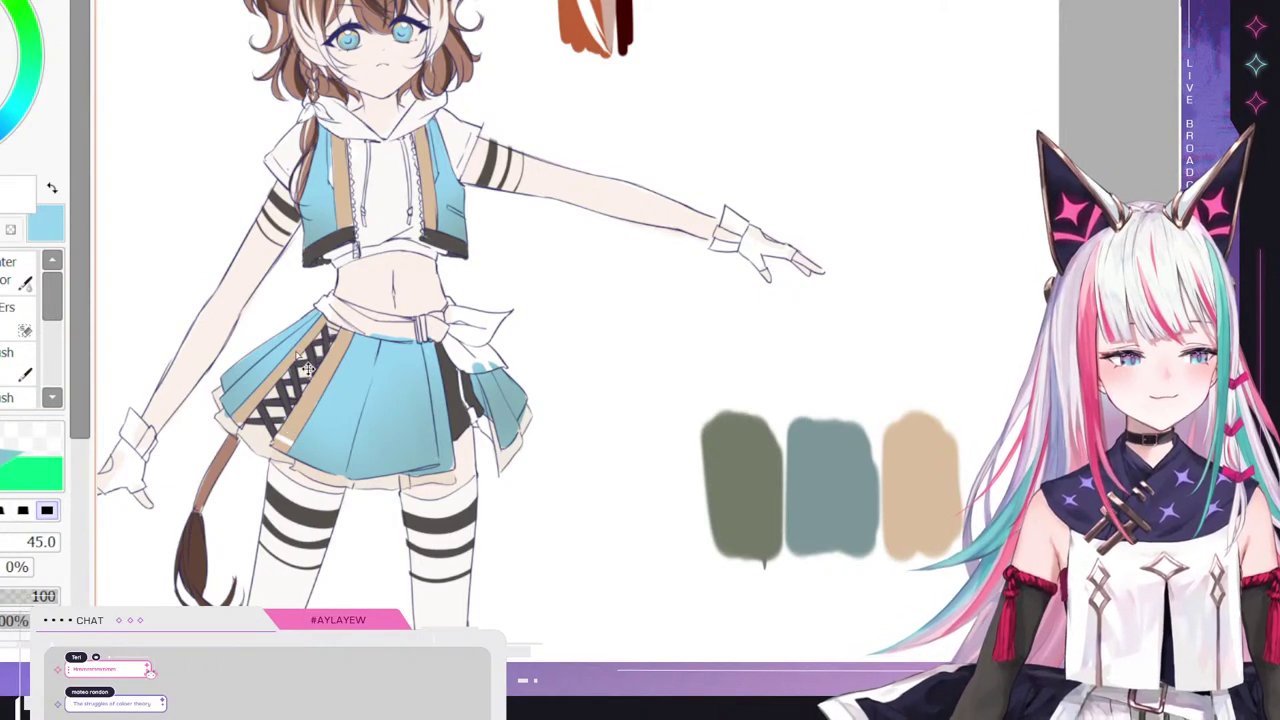
{"action": "key", "text": "b"}
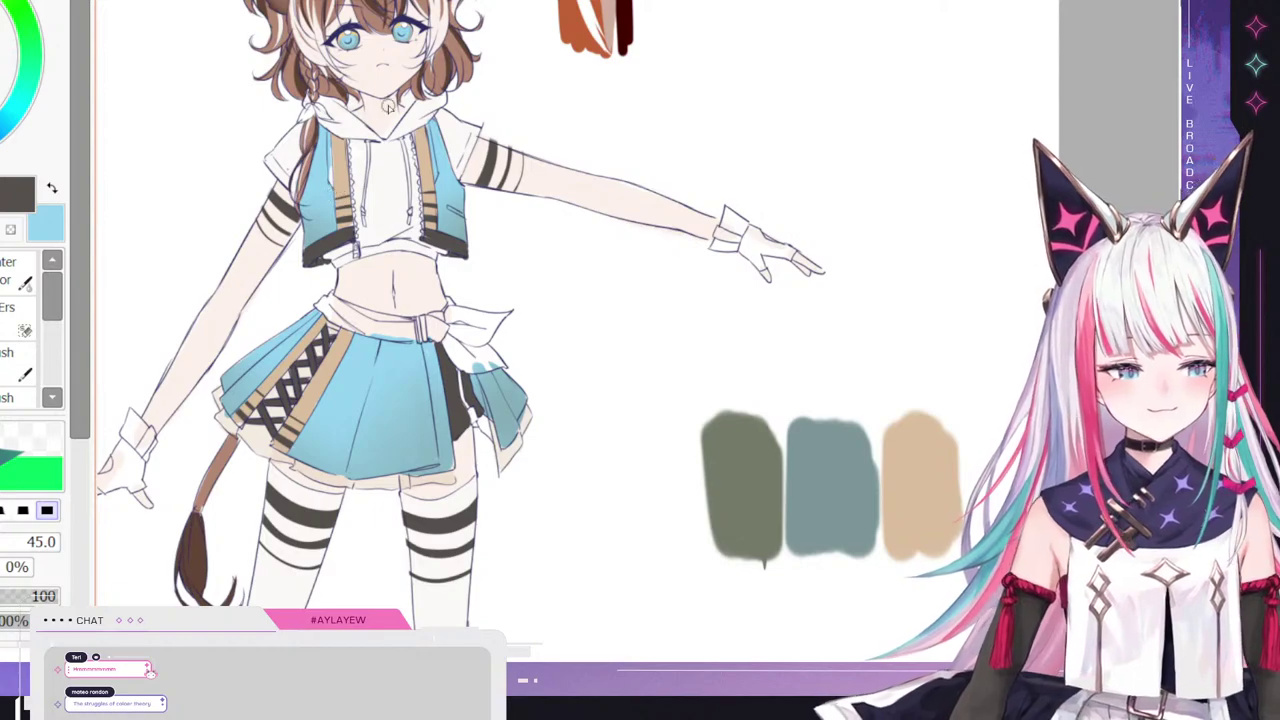
- Examine the dark stripes on the vest's and skirt's tan strips, both up close and across the whole figure
{"action": "scroll", "coordinate": [390, 130], "scroll_direction": "down", "scroll_amount": 3}
{"action": "scroll", "coordinate": [393, 280], "scroll_direction": "up", "scroll_amount": 3}
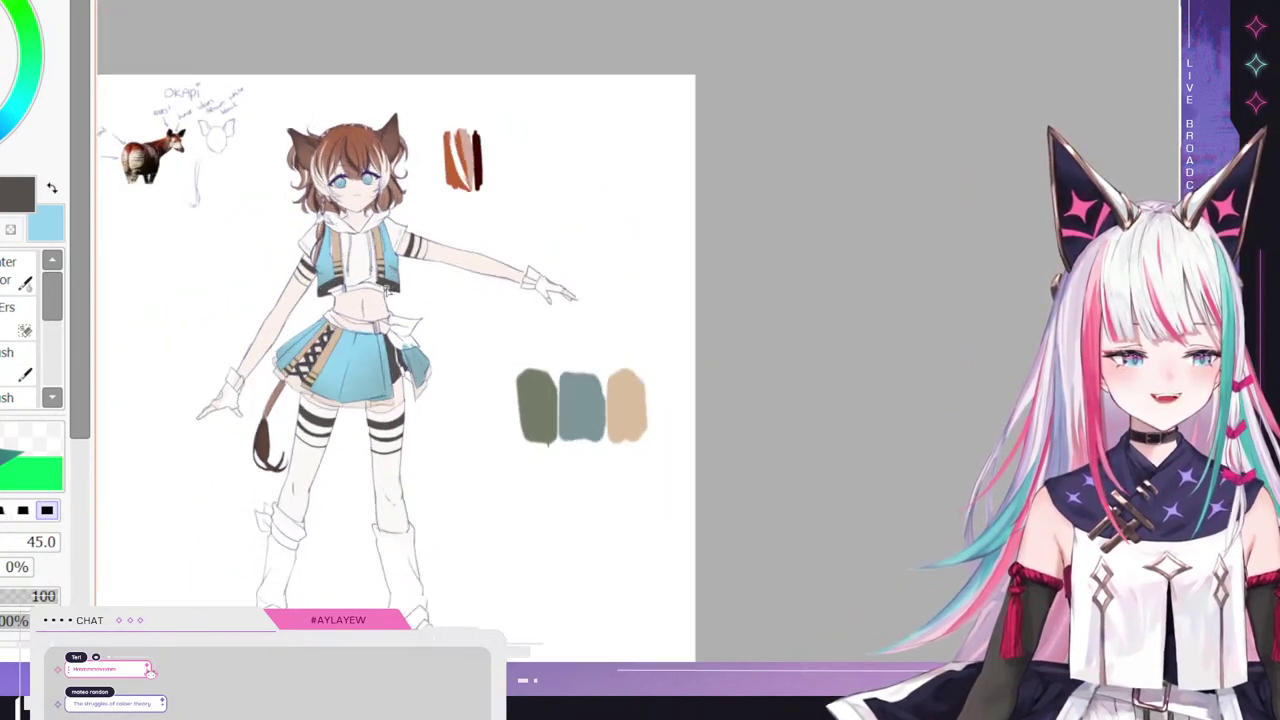
{"action": "scroll", "coordinate": [345, 325], "scroll_direction": "down", "scroll_amount": 3}
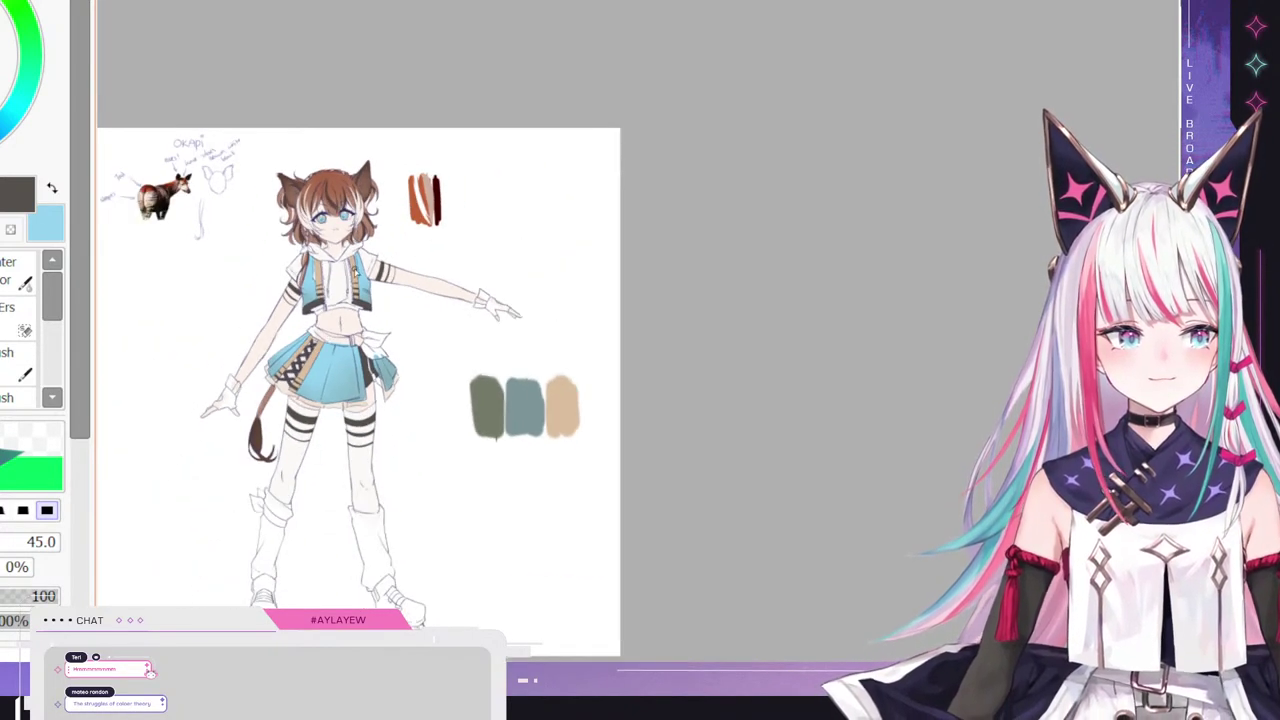
{"action": "scroll", "coordinate": [330, 340], "scroll_direction": "up", "scroll_amount": 4}
{"action": "scroll", "coordinate": [483, 321], "scroll_direction": "up", "scroll_amount": 1}
{"action": "scroll", "coordinate": [386, 349], "scroll_direction": "down", "scroll_amount": 3}
{"action": "scroll", "coordinate": [440, 330], "scroll_direction": "up", "scroll_amount": 4}
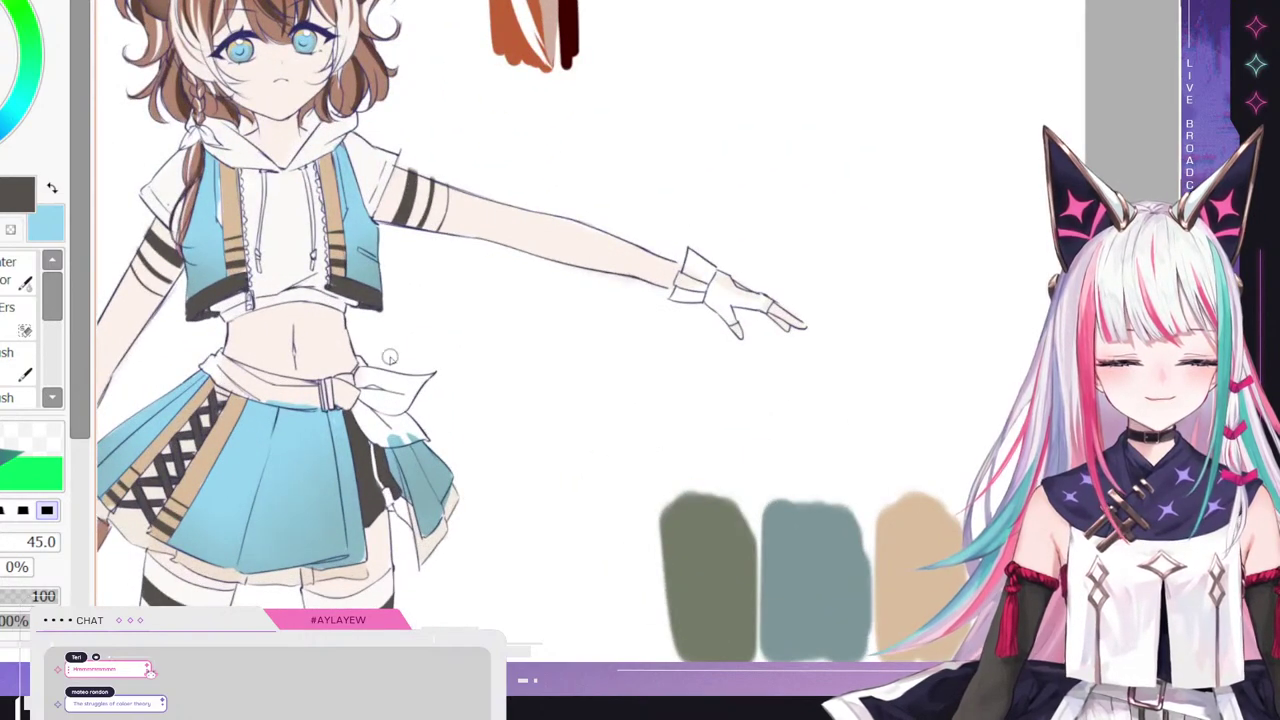
{"action": "scroll", "coordinate": [389, 357], "scroll_direction": "down", "scroll_amount": 4}
{"action": "scroll", "coordinate": [168, 456], "scroll_direction": "up", "scroll_amount": 1}
{"action": "scroll", "coordinate": [311, 396], "scroll_direction": "up", "scroll_amount": 1}
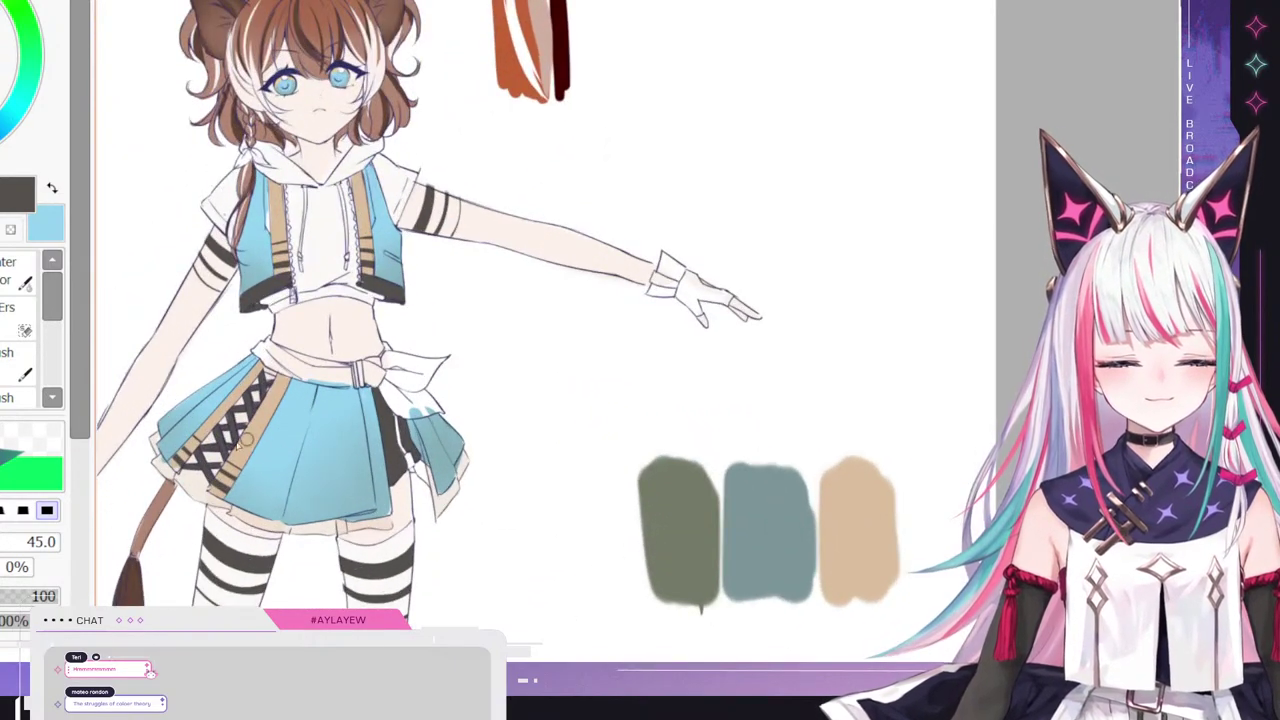
{"action": "scroll", "coordinate": [262, 430], "scroll_direction": "up", "scroll_amount": 1}
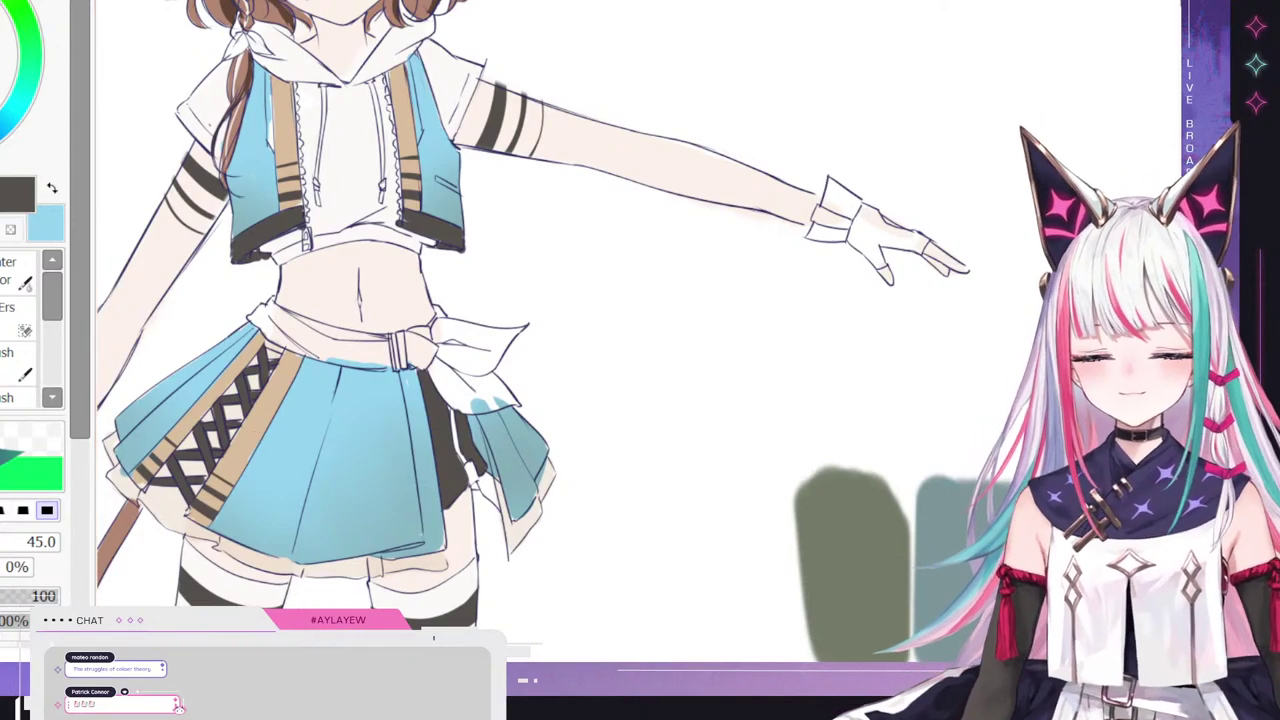
- Erase the dark grey fill behind the skirt's lacing at brush size 173 and check the lighter panel on the whole figure
{"action": "key", "text": "b"}
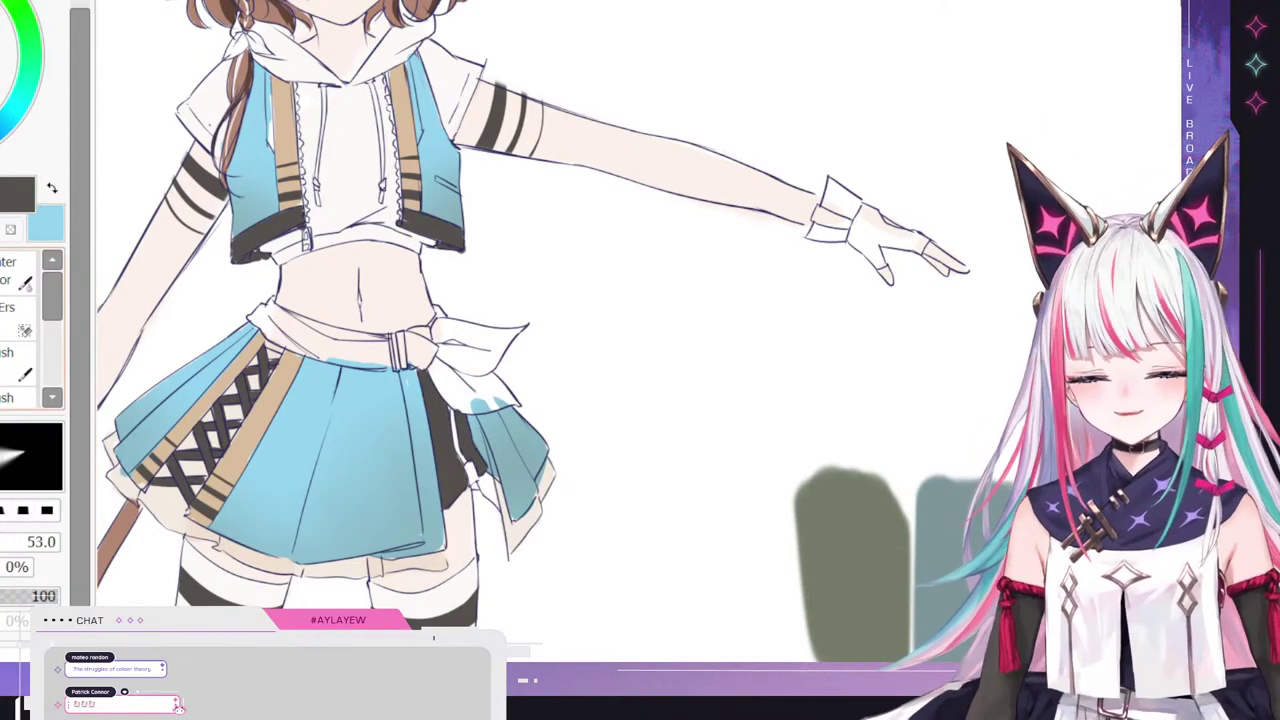
{"action": "left_click_drag", "start_coordinate": [12, 543], "coordinate": [30, 543]}
{"action": "mouse_move", "coordinate": [203, 390]}
{"action": "left_mouse_down"}
{"action": "mouse_move", "coordinate": [240, 400]}
{"action": "mouse_move", "coordinate": [175, 510]}
{"action": "mouse_move", "coordinate": [160, 470]}
{"action": "left_mouse_up"}
{"action": "scroll", "coordinate": [333, 262], "scroll_direction": "down", "scroll_amount": 3}
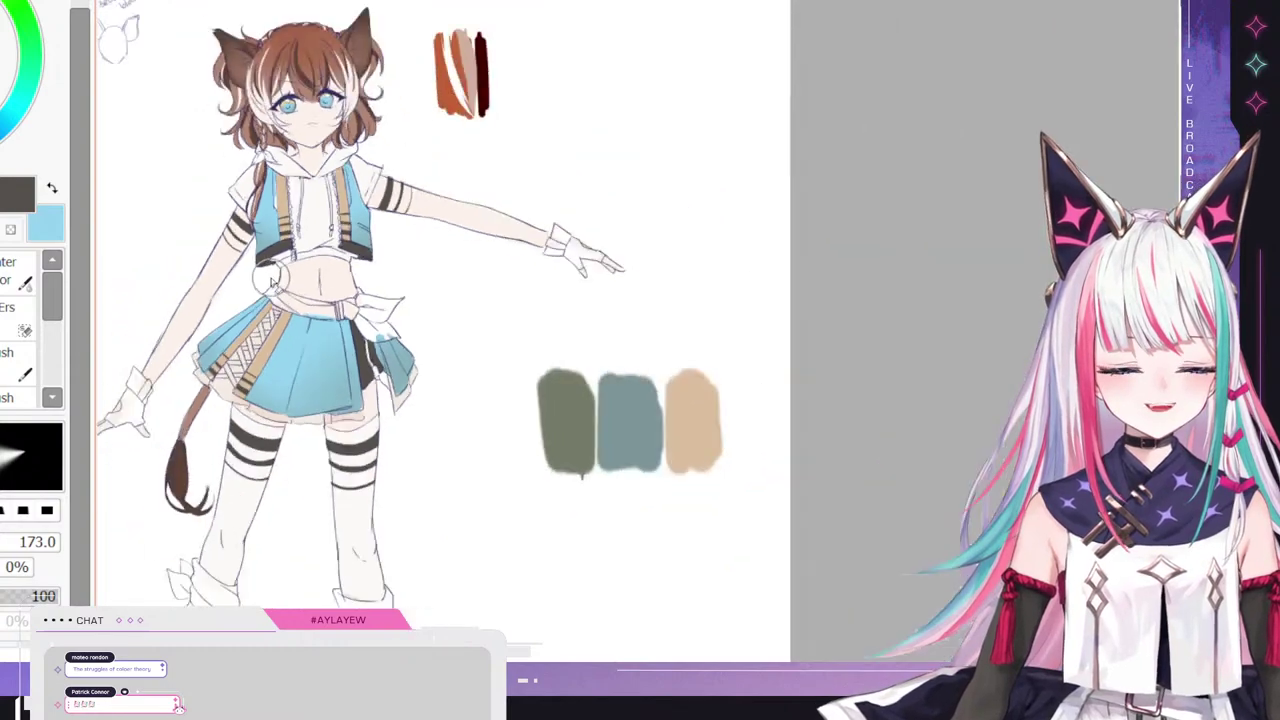
{"action": "scroll", "coordinate": [197, 240], "scroll_direction": "up", "scroll_amount": 2}
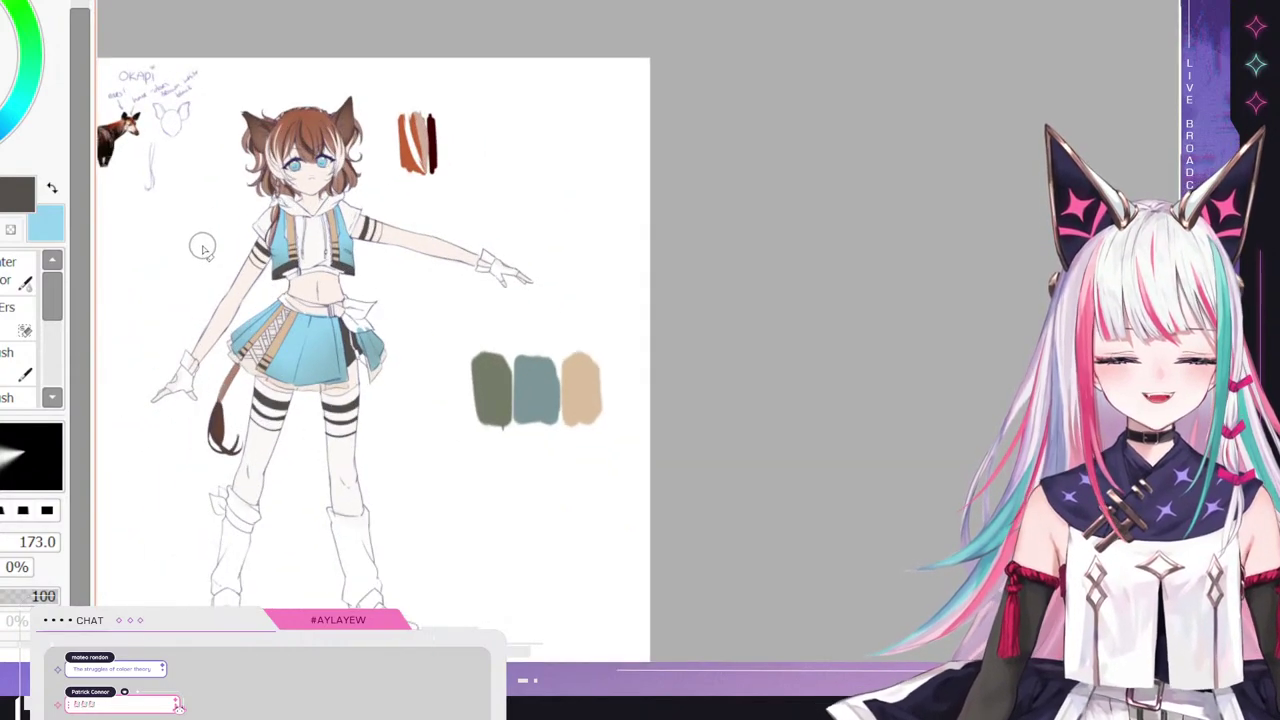
{"action": "scroll", "coordinate": [300, 285], "scroll_direction": "down", "scroll_amount": 1}
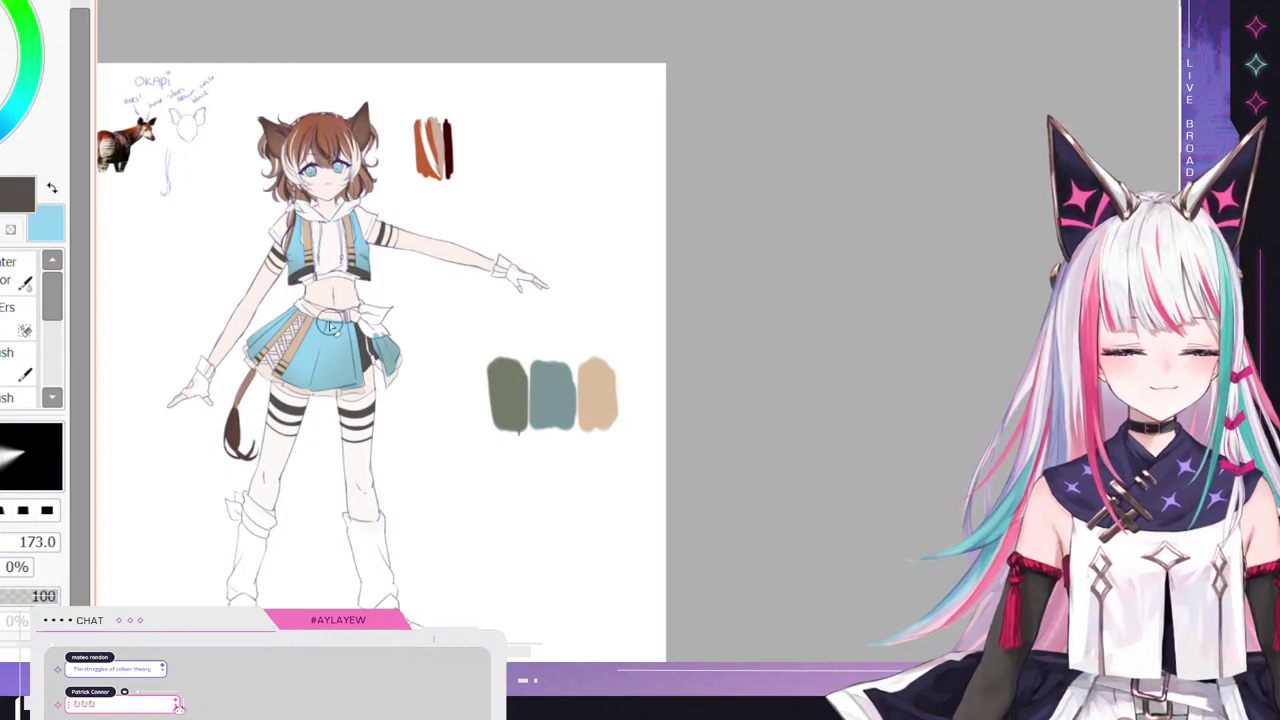
{"action": "scroll", "coordinate": [311, 291], "scroll_direction": "up", "scroll_amount": 2}
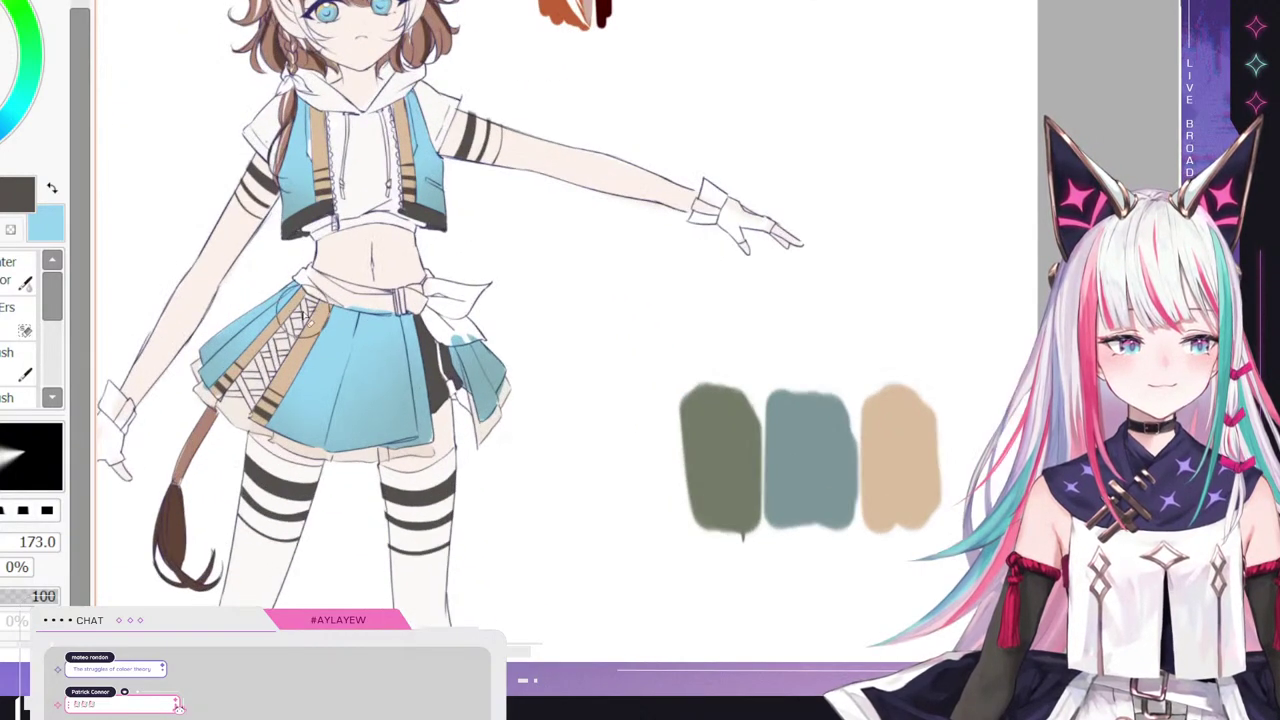
- Erase the crisscross lacing lines between the skirt's two tan strips with a size 27 eraser
{"action": "scroll", "coordinate": [306, 288], "scroll_direction": "up", "scroll_amount": 1}
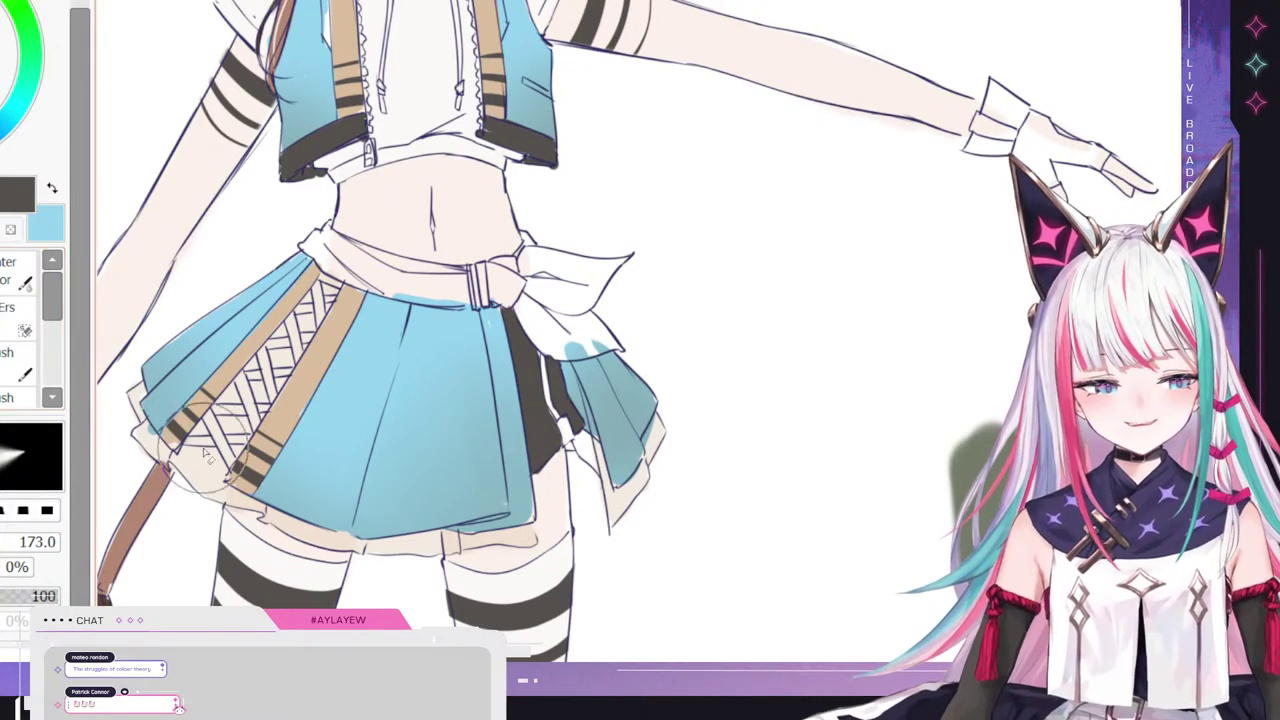
{"action": "mouse_move", "coordinate": [205, 450]}
{"action": "left_mouse_down"}
{"action": "mouse_move", "coordinate": [266, 371]}
{"action": "mouse_move", "coordinate": [243, 397]}
{"action": "mouse_move", "coordinate": [277, 328]}
{"action": "left_mouse_up"}
{"action": "key", "text": "ctrl+z"}
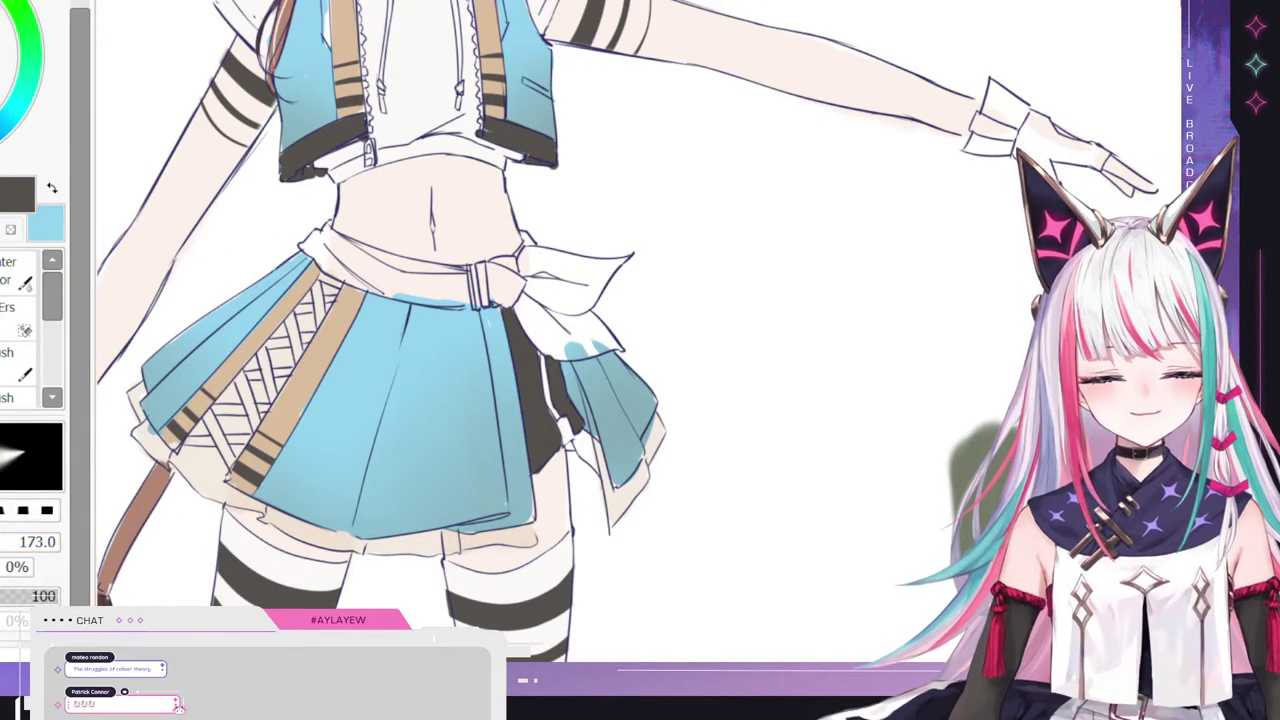
{"action": "left_click_drag", "start_coordinate": [637, 345], "coordinate": [268, 323], "text": "ctrl+alt"}
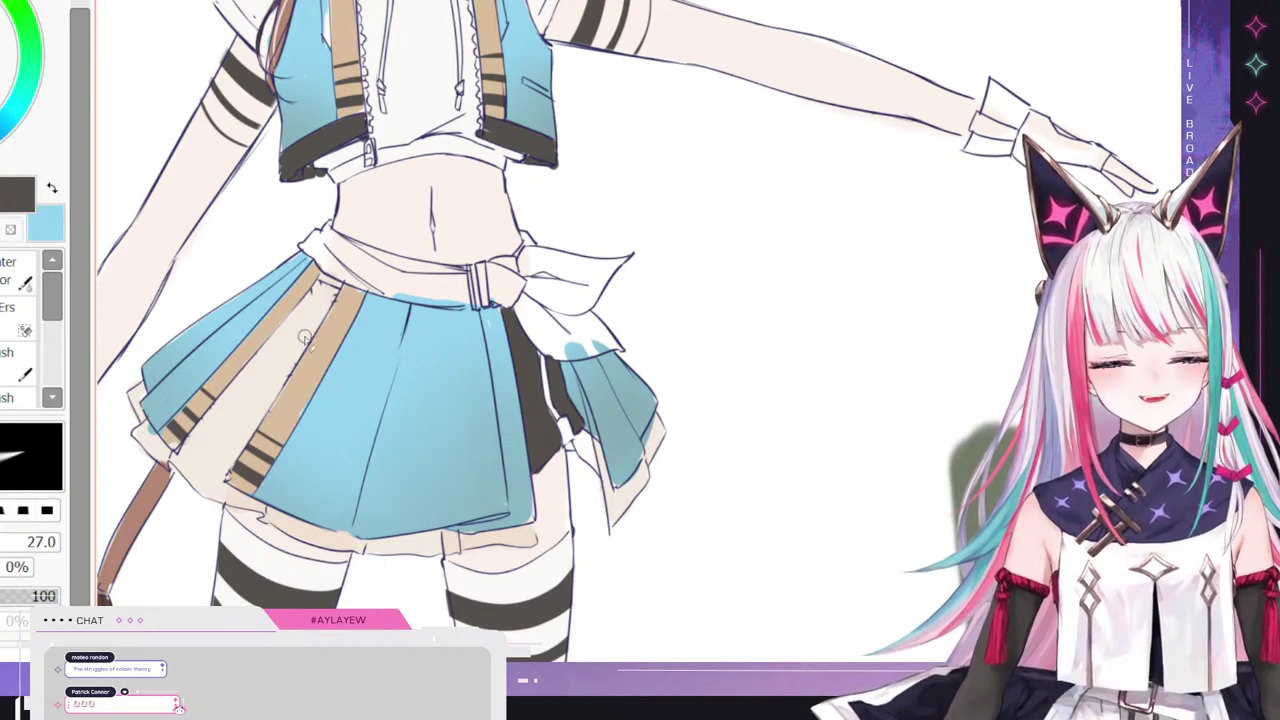
- Touch up the line art along the edges of the cleared skirt panel with a size 7 brush
{"action": "left_click", "coordinate": [11, 233]}
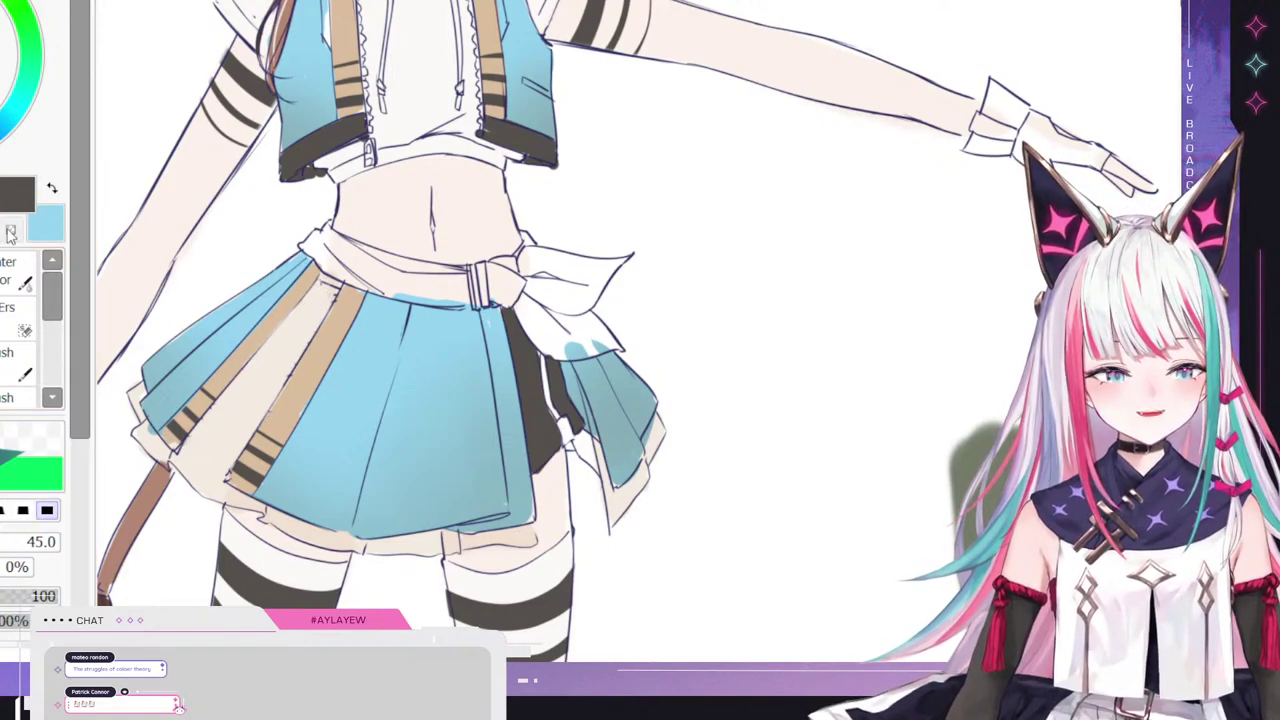
{"action": "key", "text": "bracketleft"}
{"action": "key", "text": "bracketleft"}
{"action": "key", "text": "bracketleft"}
{"action": "key", "text": "bracketleft"}
{"action": "key", "text": "bracketleft"}
{"action": "key", "text": "bracketleft"}
{"action": "key", "text": "bracketleft"}
{"action": "key", "text": "bracketleft"}
{"action": "key", "text": "bracketleft"}
{"action": "key", "text": "bracketleft"}
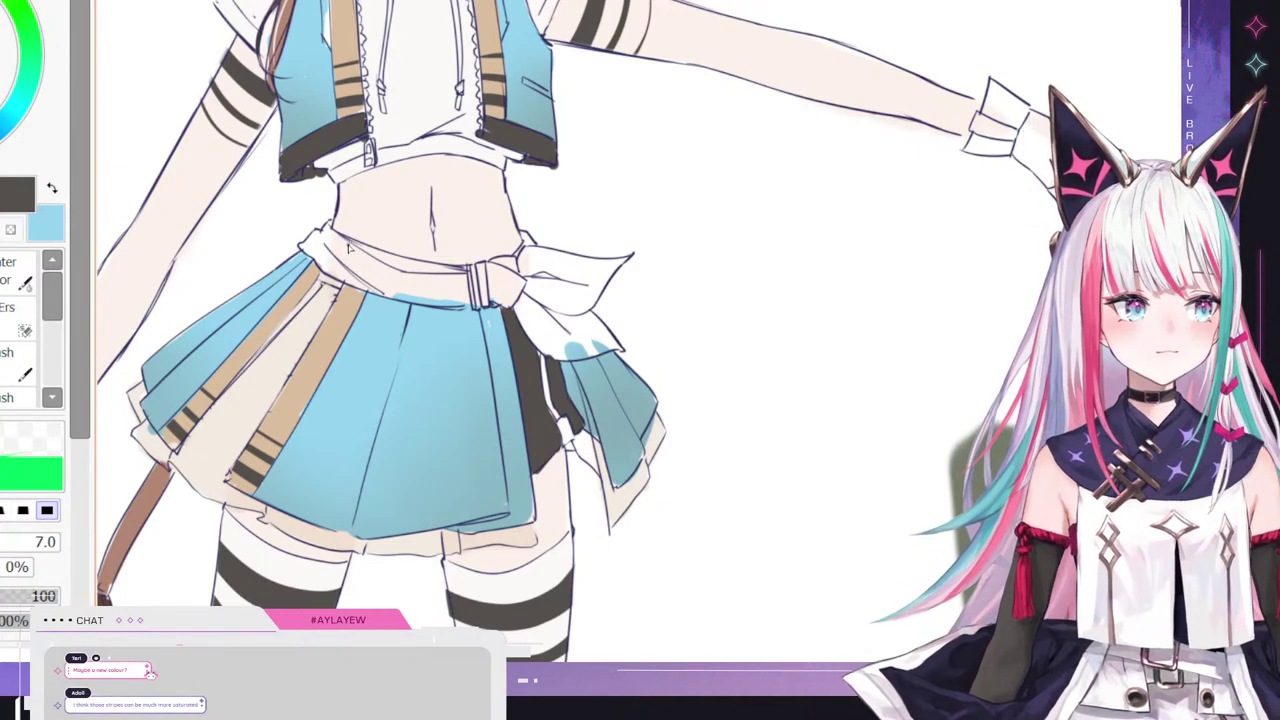
{"action": "key", "text": "e"}
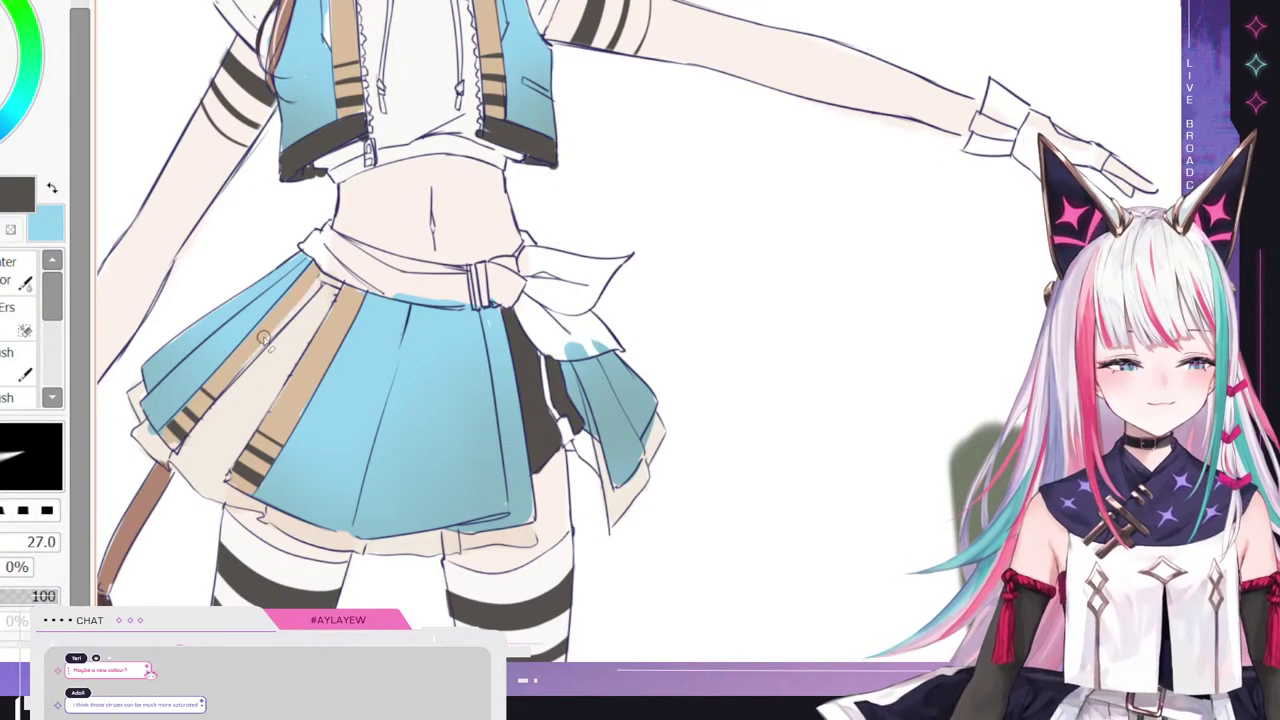
- Examine the plain skirt panel and striped tan trim against the rest of the outfit
{"action": "scroll", "coordinate": [273, 331], "scroll_direction": "down", "scroll_amount": 3}
{"action": "scroll", "coordinate": [258, 204], "scroll_direction": "down", "scroll_amount": 2}
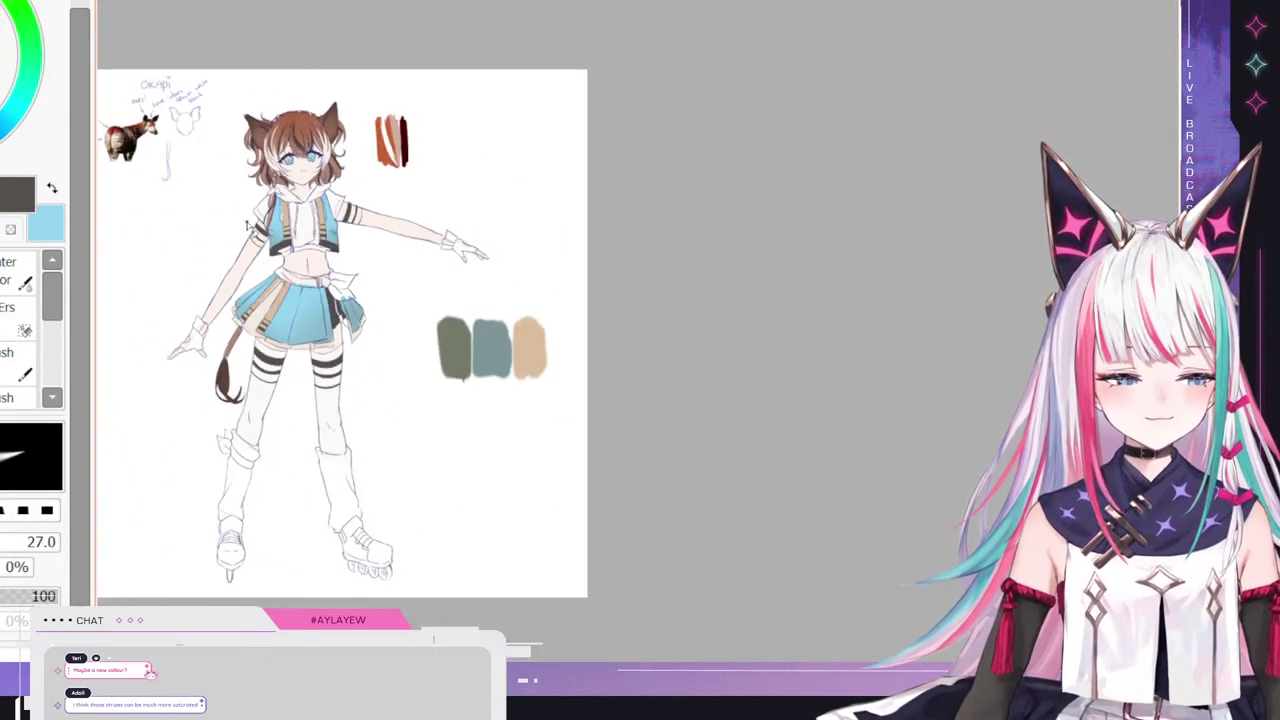
{"action": "scroll", "coordinate": [247, 225], "scroll_direction": "up", "scroll_amount": 2}
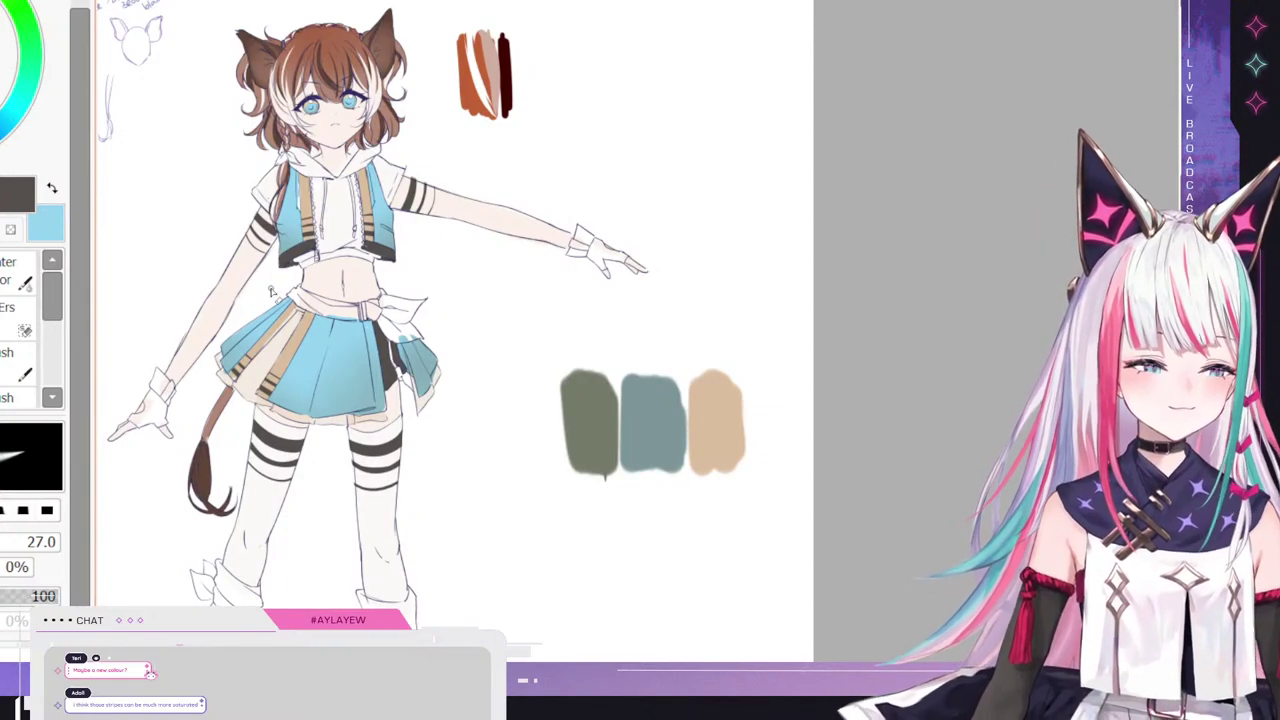
{"action": "scroll", "coordinate": [266, 380], "scroll_direction": "up", "scroll_amount": 2}
{"action": "scroll", "coordinate": [266, 384], "scroll_direction": "down", "scroll_amount": 3}
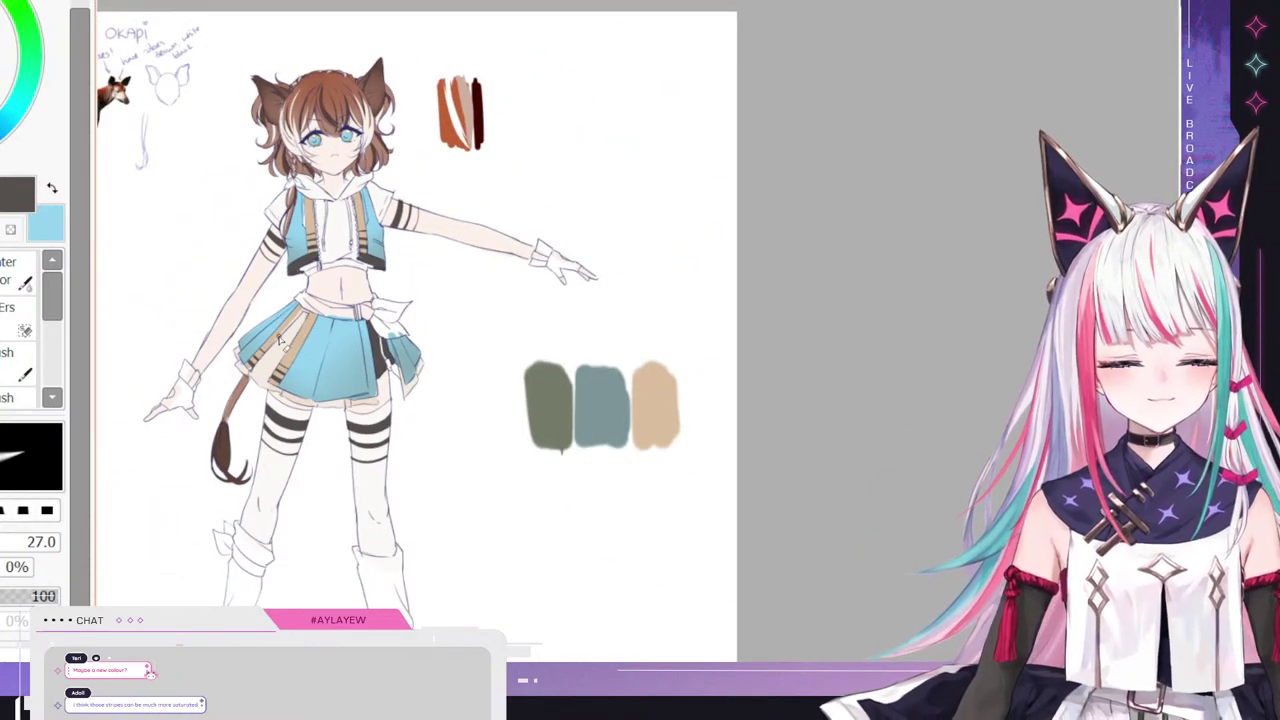
{"action": "scroll", "coordinate": [278, 337], "scroll_direction": "up", "scroll_amount": 1}
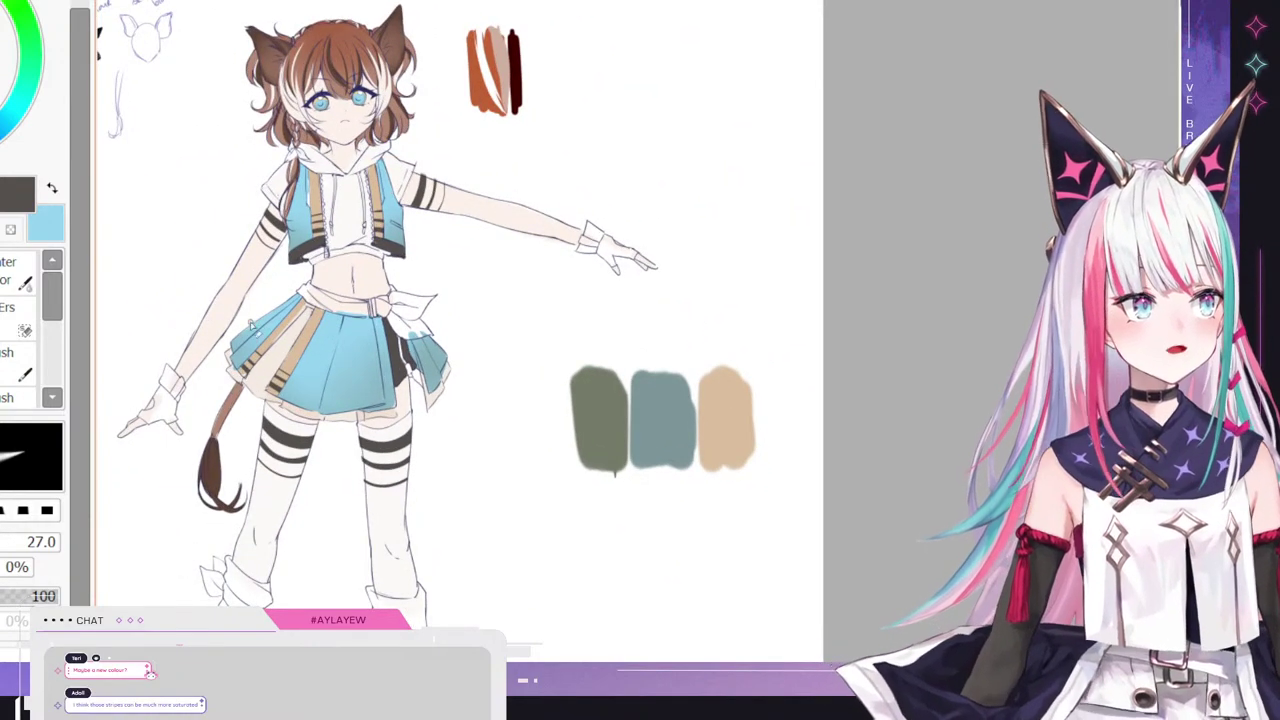
{"action": "scroll", "coordinate": [320, 293], "scroll_direction": "up", "scroll_amount": 2}
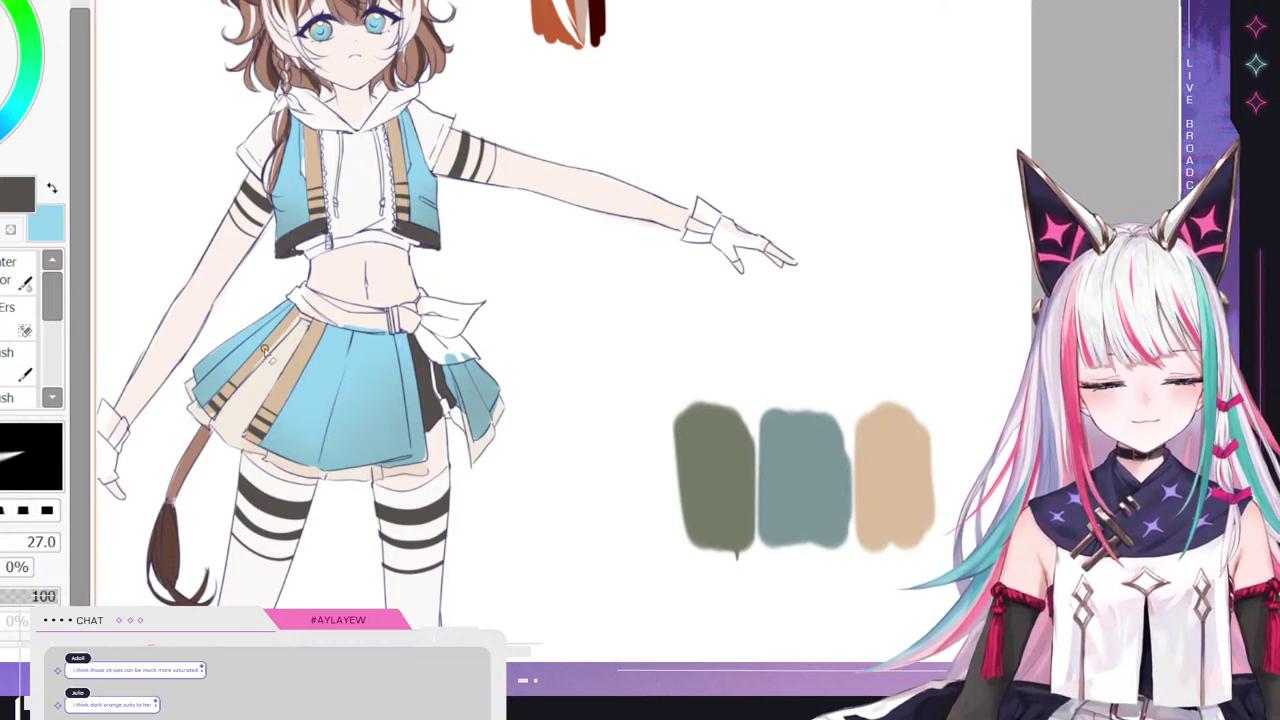
- Fill the skirt's plain panel and hem ruffle with dark grey sampled from the skirt's dark side pleat, using brush size 840
{"action": "right_click", "coordinate": [268, 348]}
{"action": "key", "text": "s"}
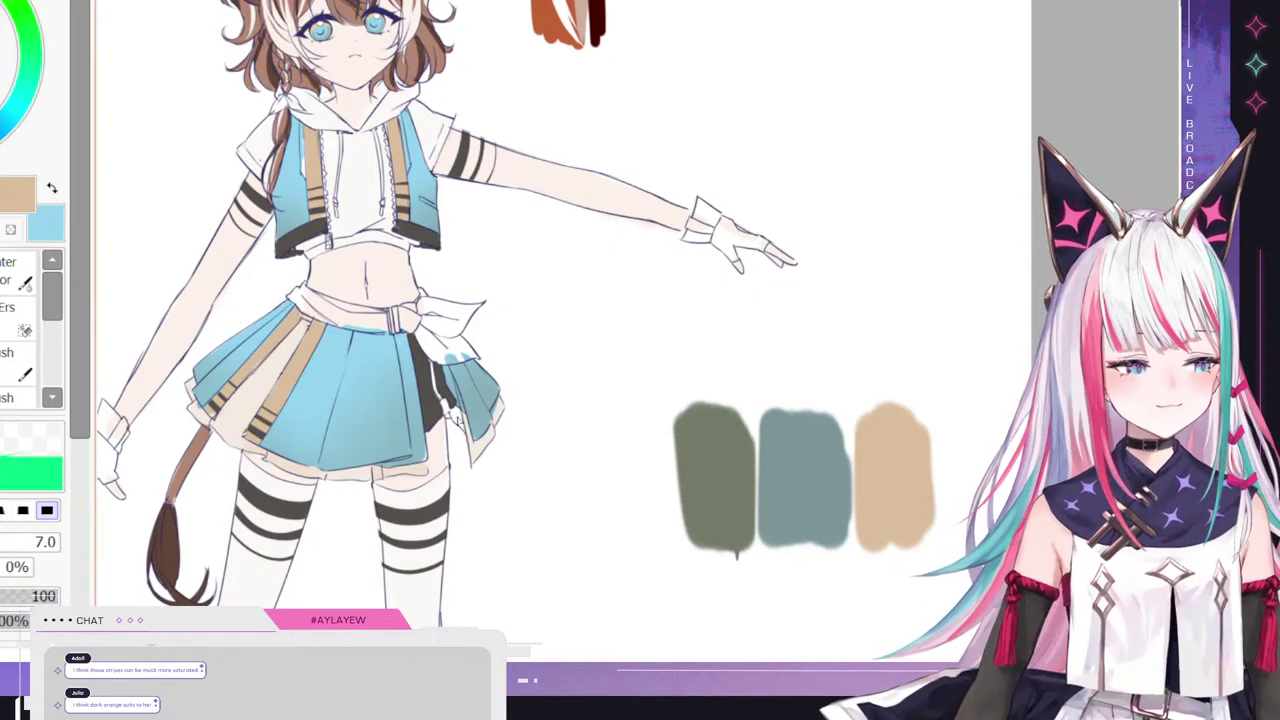
{"action": "left_click", "coordinate": [426, 413], "text": "alt"}
{"action": "left_click", "coordinate": [2, 85]}
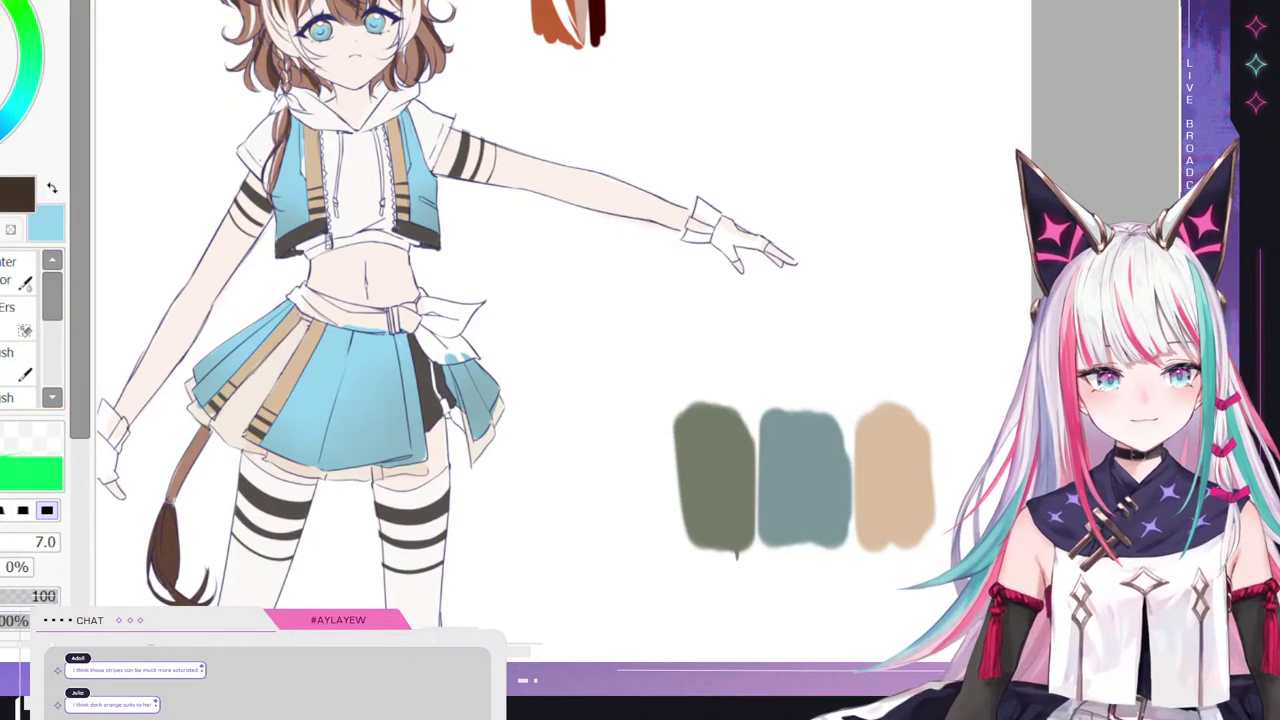
{"action": "left_click", "coordinate": [429, 383], "text": "alt"}
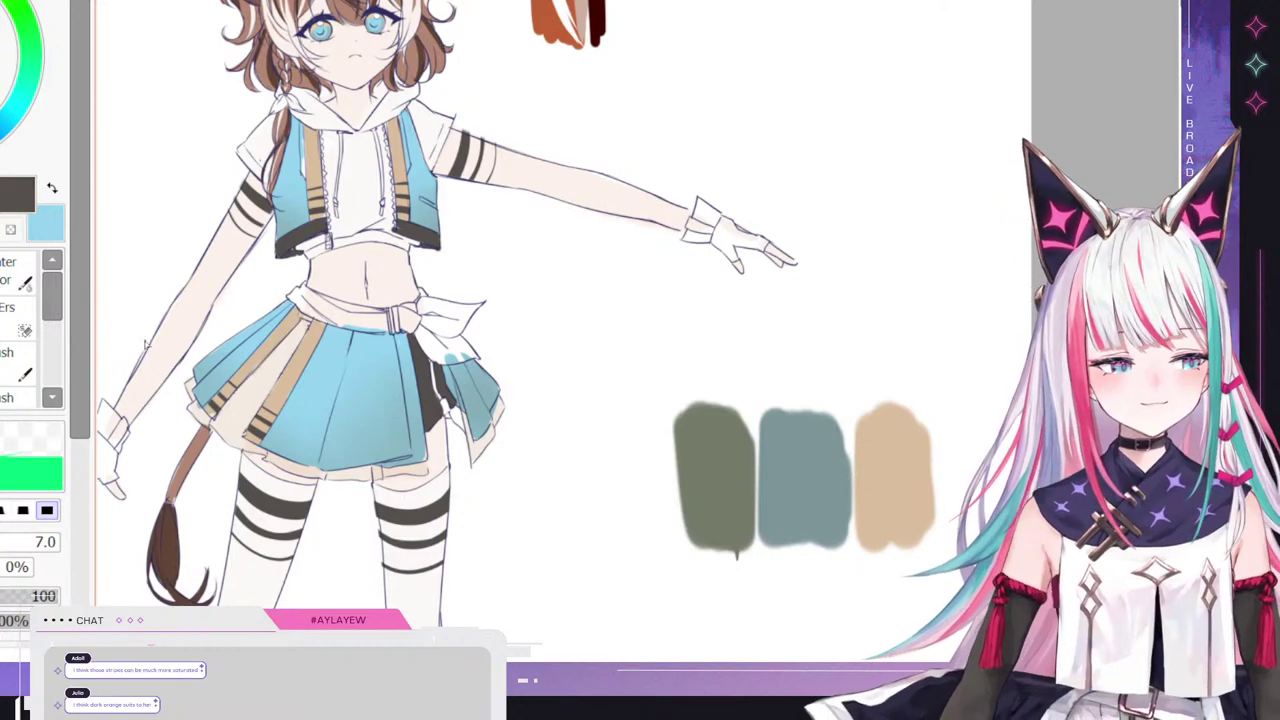
{"action": "key", "text": "b"}
{"action": "mouse_move", "coordinate": [430, 420]}
{"action": "left_mouse_down"}
{"action": "mouse_move", "coordinate": [240, 330]}
{"action": "mouse_move", "coordinate": [226, 367]}
{"action": "mouse_move", "coordinate": [391, 323]}
{"action": "mouse_move", "coordinate": [466, 499]}
{"action": "left_mouse_up"}
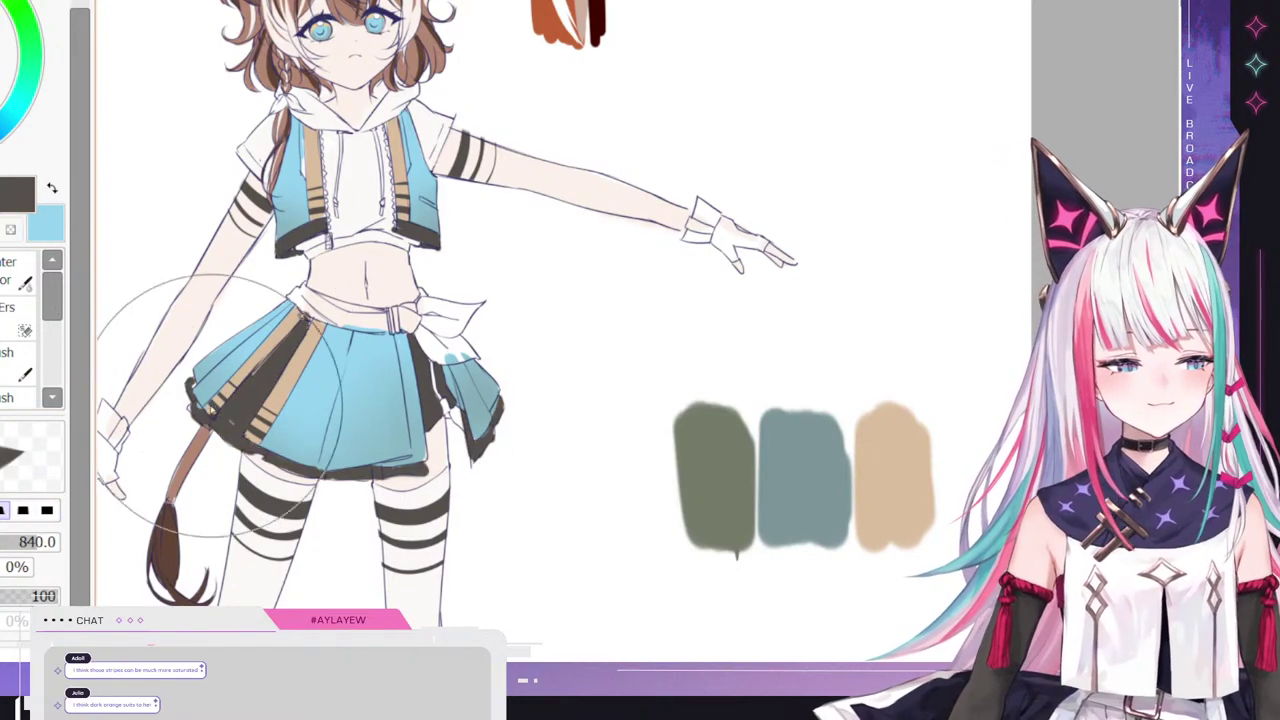
- Examine the dark grey skirt panel and hem against the rest of the figure, both close up and at full length
{"action": "scroll", "coordinate": [225, 395], "scroll_direction": "down", "scroll_amount": 6}
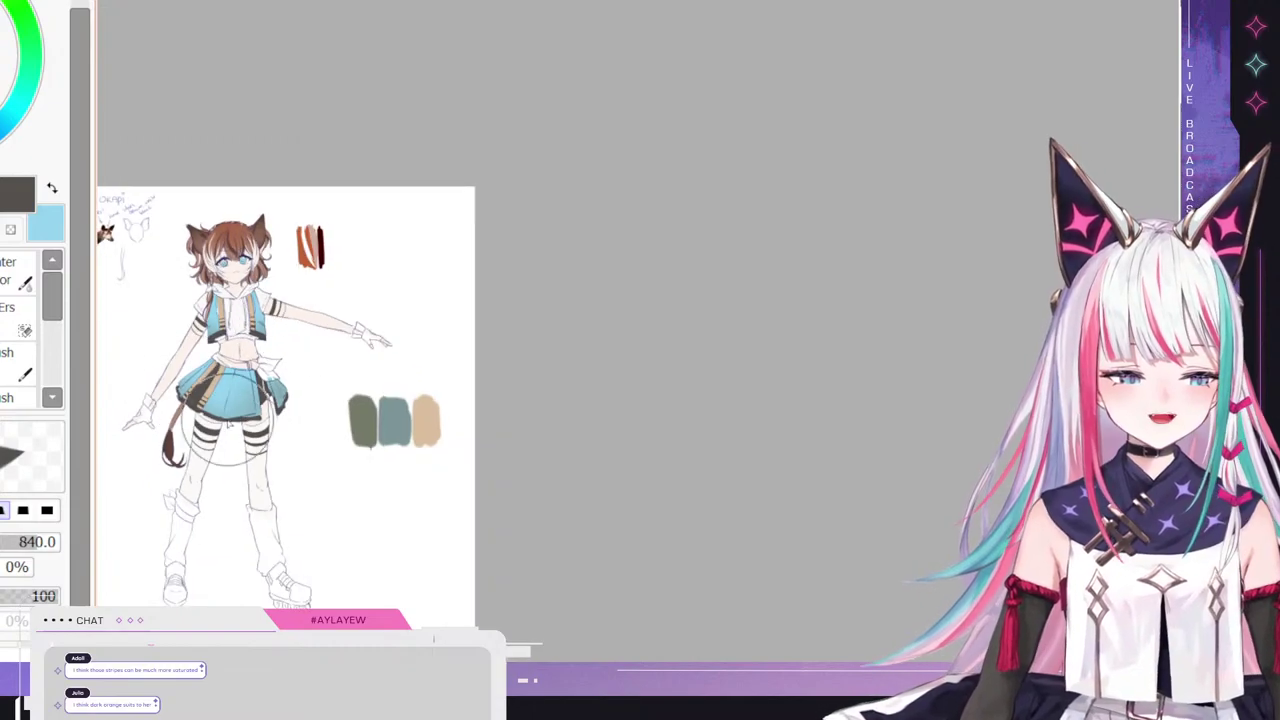
{"action": "scroll", "coordinate": [205, 410], "scroll_direction": "up", "scroll_amount": 3}
{"action": "scroll", "coordinate": [205, 398], "scroll_direction": "down", "scroll_amount": 1}
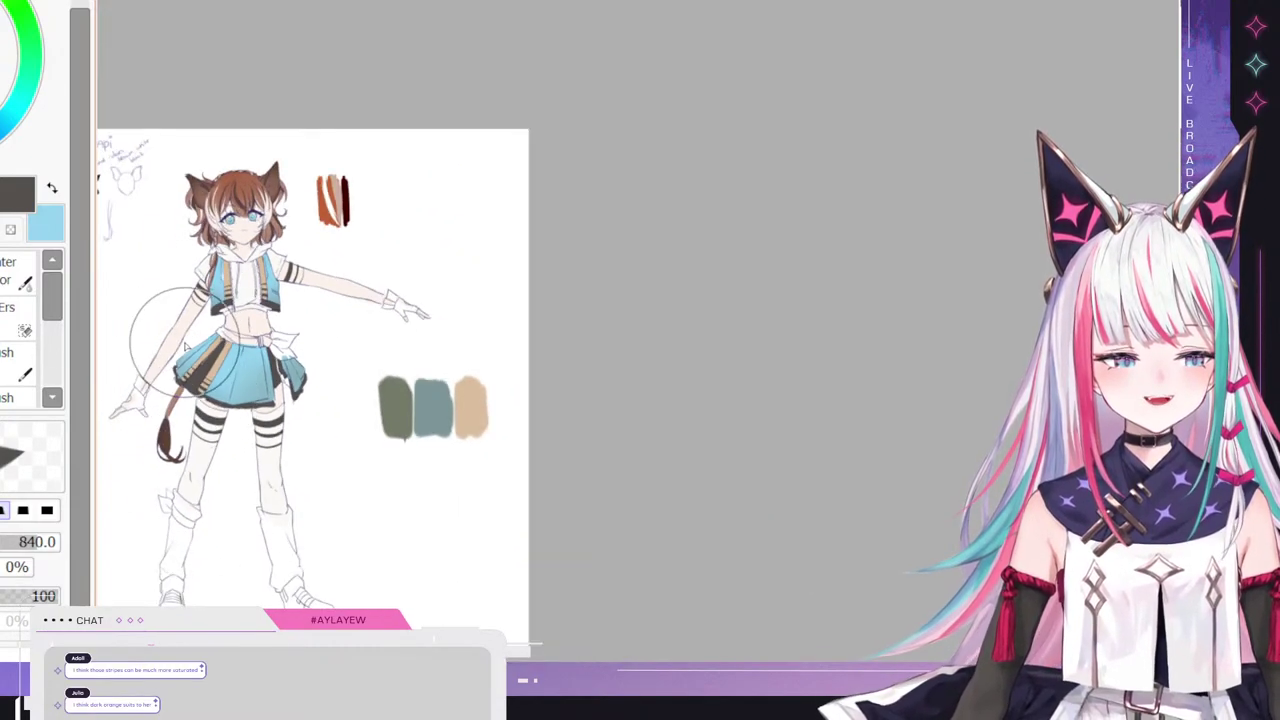
{"action": "scroll", "coordinate": [203, 385], "scroll_direction": "up", "scroll_amount": 3}
{"action": "scroll", "coordinate": [201, 365], "scroll_direction": "up", "scroll_amount": 1}
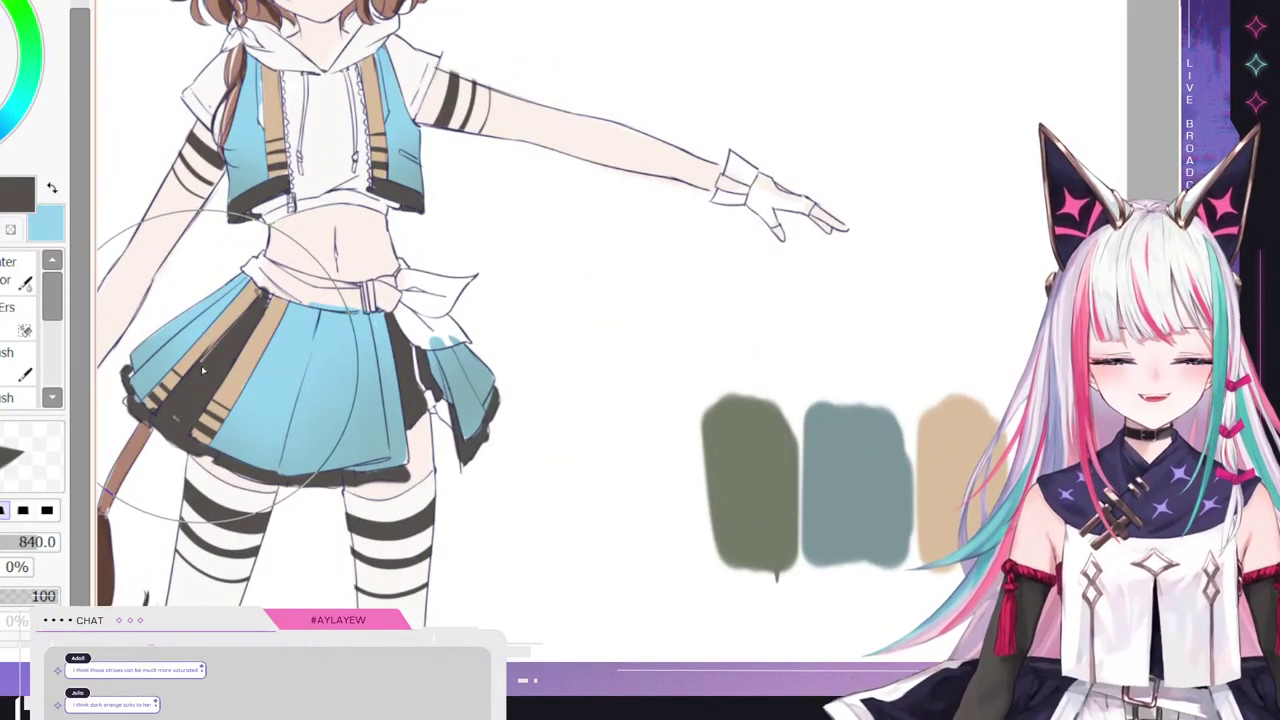
{"action": "key", "text": "e"}
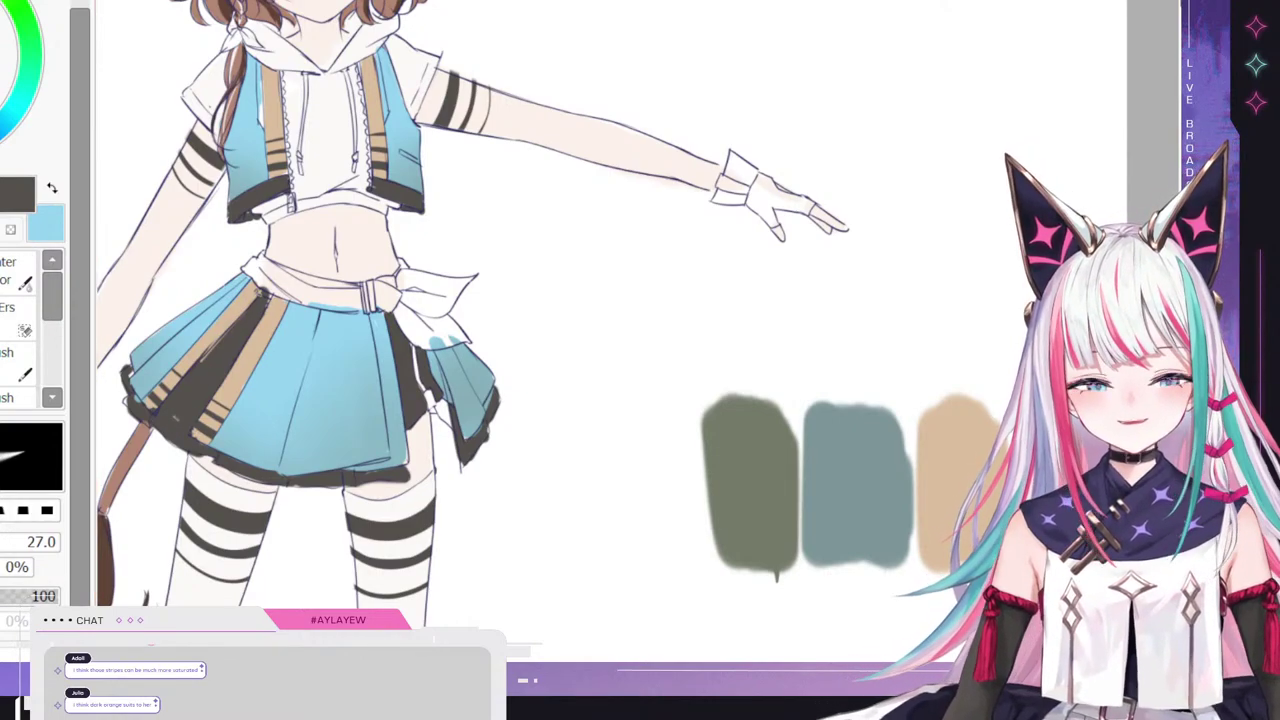
{"action": "key", "text": "e"}
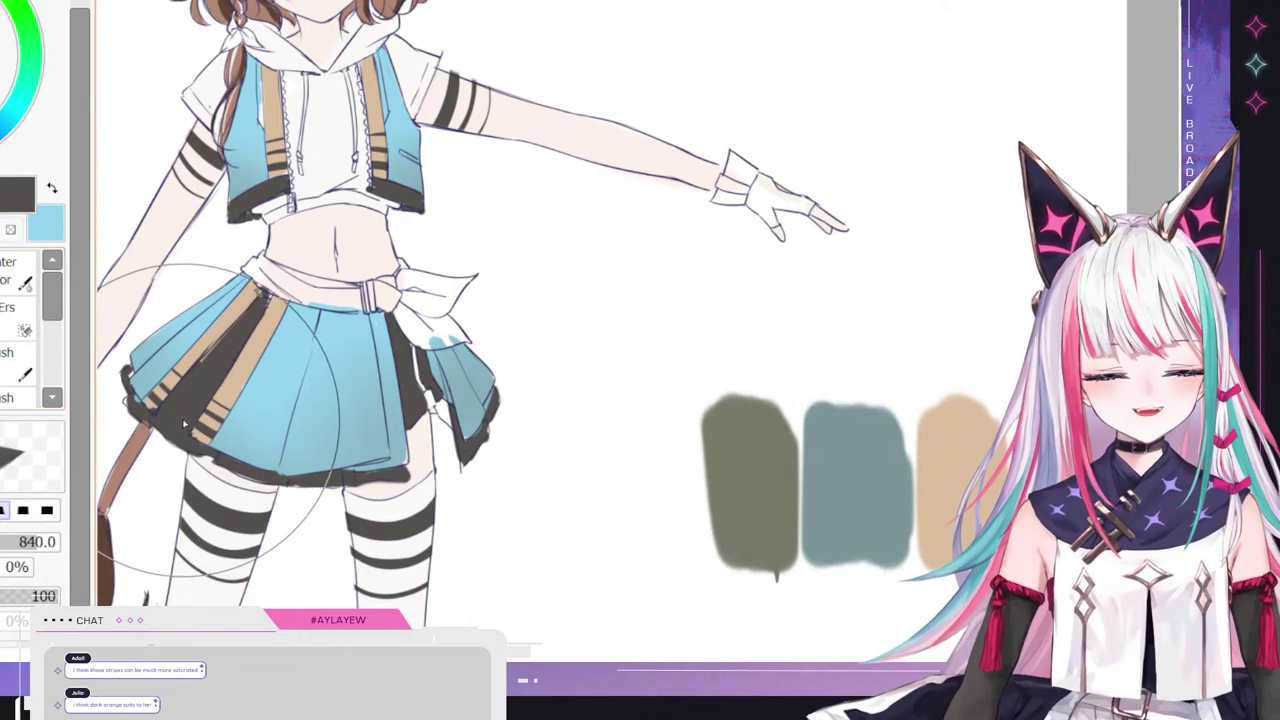
{"action": "key", "text": "b"}
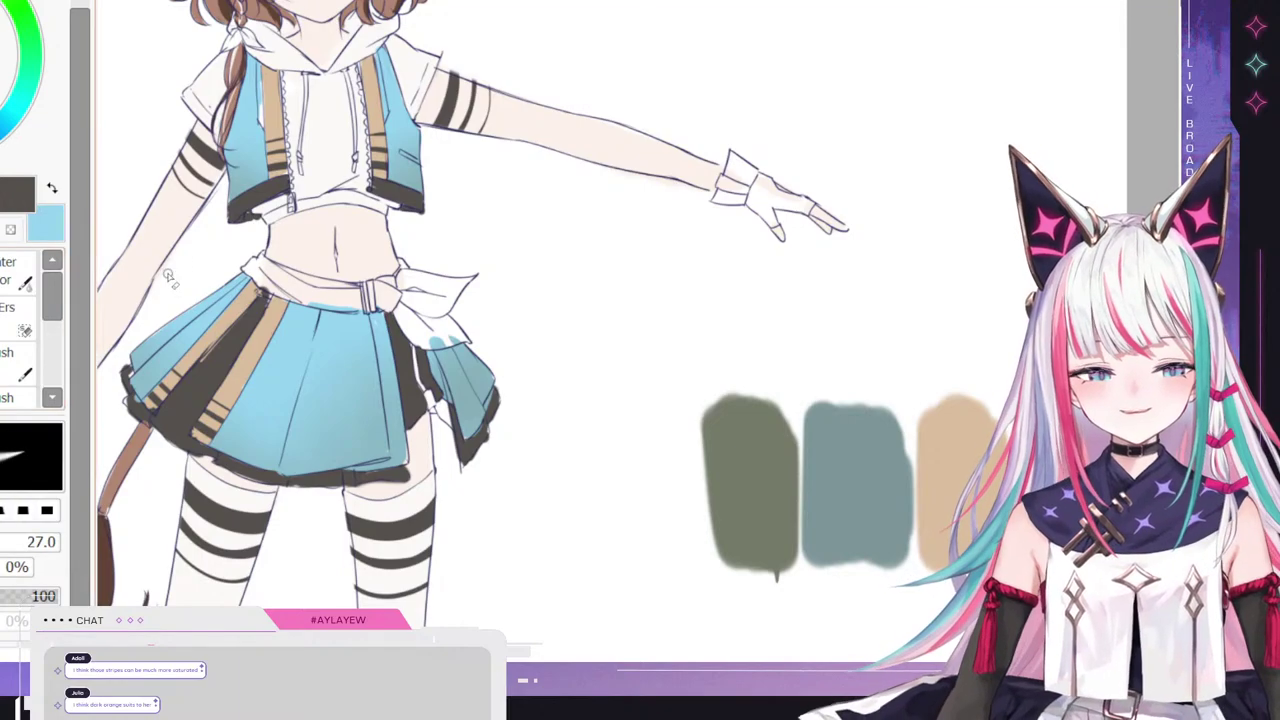
{"action": "scroll", "coordinate": [316, 237], "scroll_direction": "down", "scroll_amount": 3}
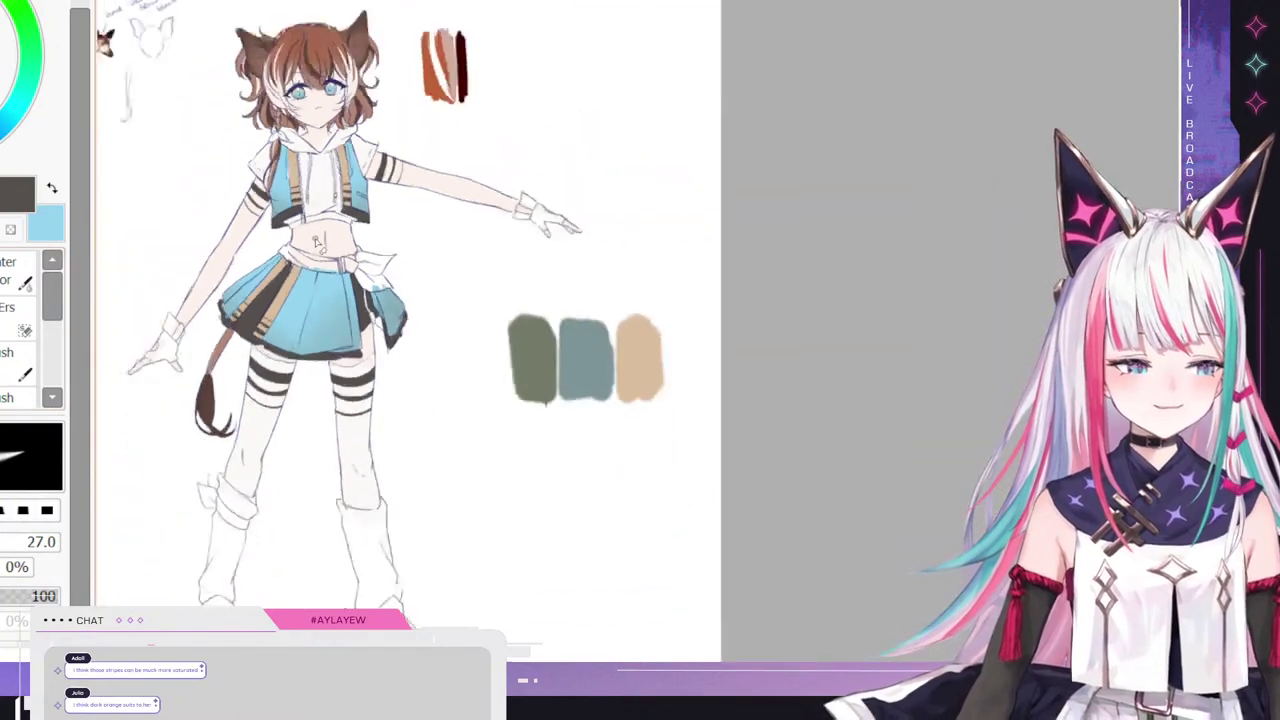
{"action": "scroll", "coordinate": [318, 241], "scroll_direction": "down", "scroll_amount": 2}
{"action": "scroll", "coordinate": [312, 242], "scroll_direction": "up", "scroll_amount": 1}
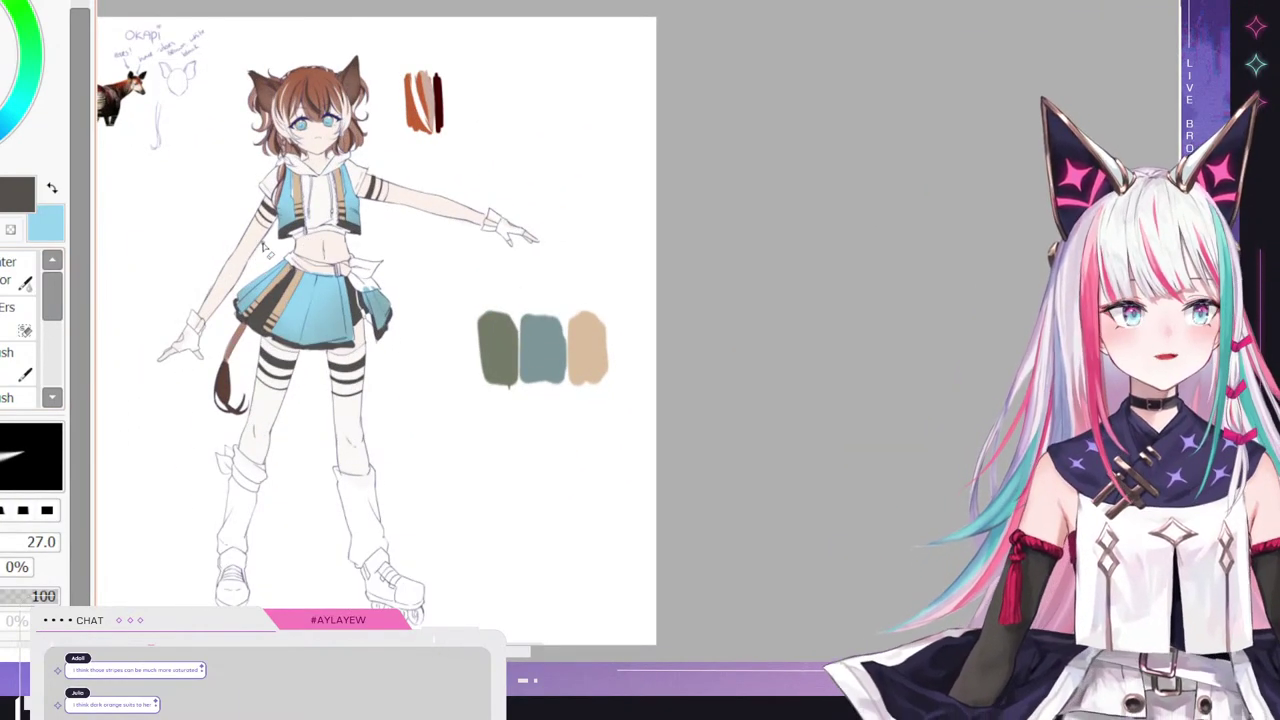
{"action": "scroll", "coordinate": [256, 253], "scroll_direction": "up", "scroll_amount": 1}
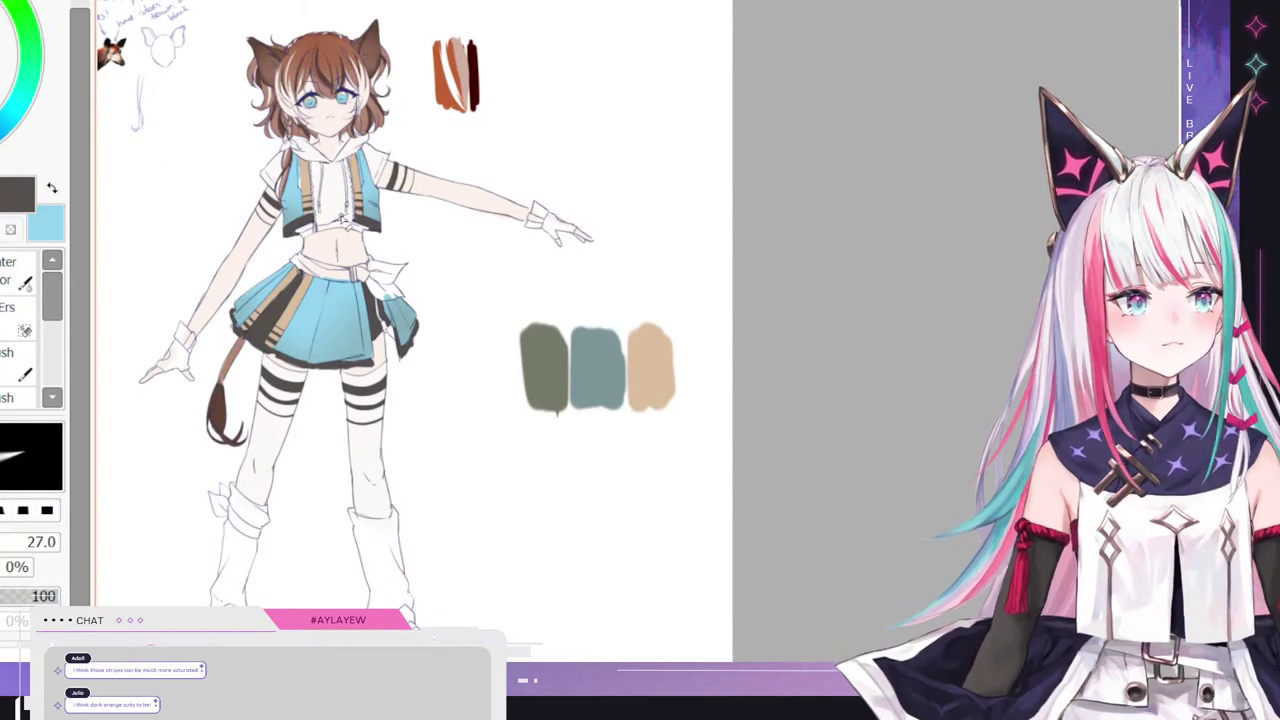
{"action": "scroll", "coordinate": [440, 192], "scroll_direction": "down", "scroll_amount": 1}
{"action": "scroll", "coordinate": [362, 202], "scroll_direction": "up", "scroll_amount": 2}
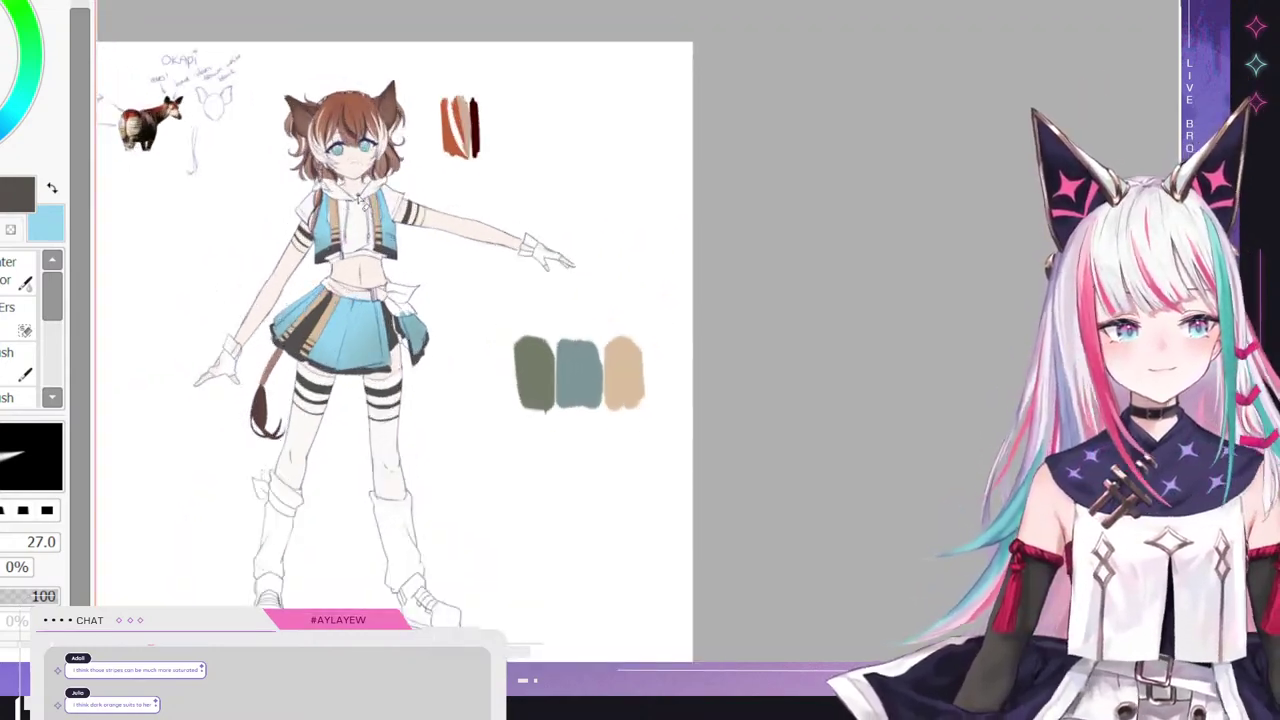
{"action": "scroll", "coordinate": [362, 202], "scroll_direction": "down", "scroll_amount": 2}
{"action": "scroll", "coordinate": [358, 284], "scroll_direction": "up", "scroll_amount": 1}
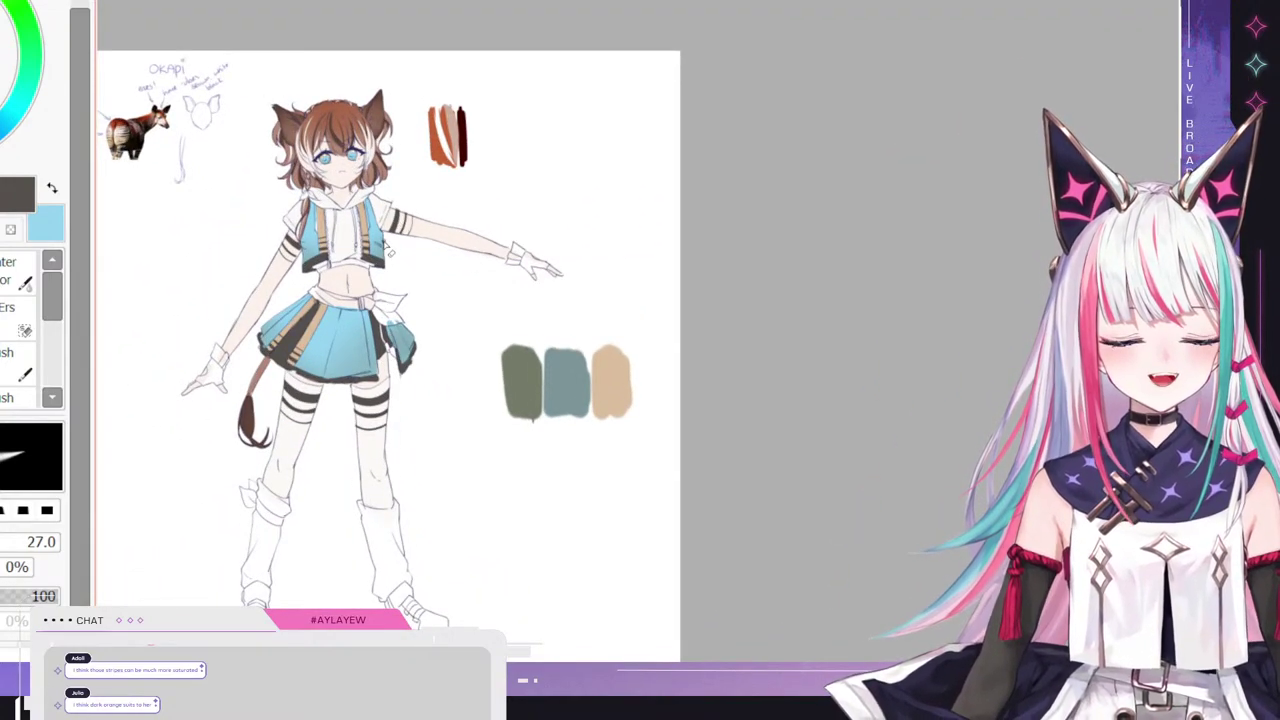
{"action": "scroll", "coordinate": [380, 245], "scroll_direction": "up", "scroll_amount": 2}
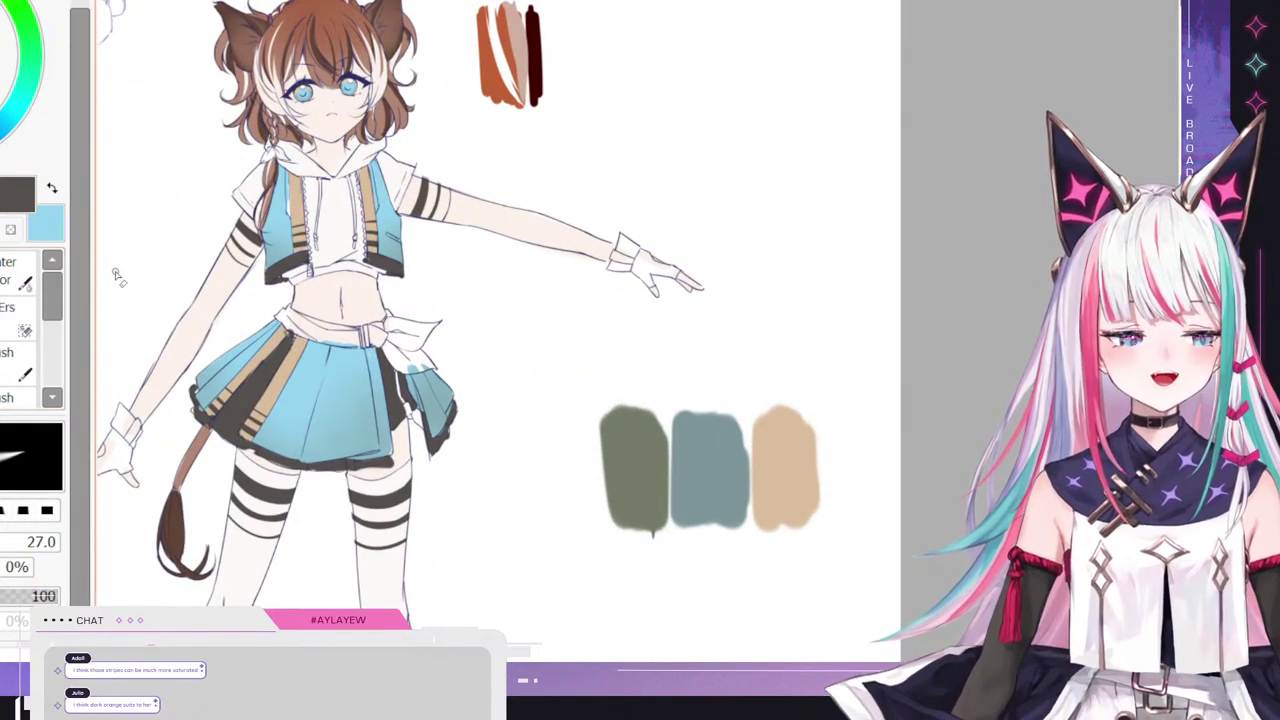
{"action": "scroll", "coordinate": [116, 275], "scroll_direction": "down", "scroll_amount": 1}
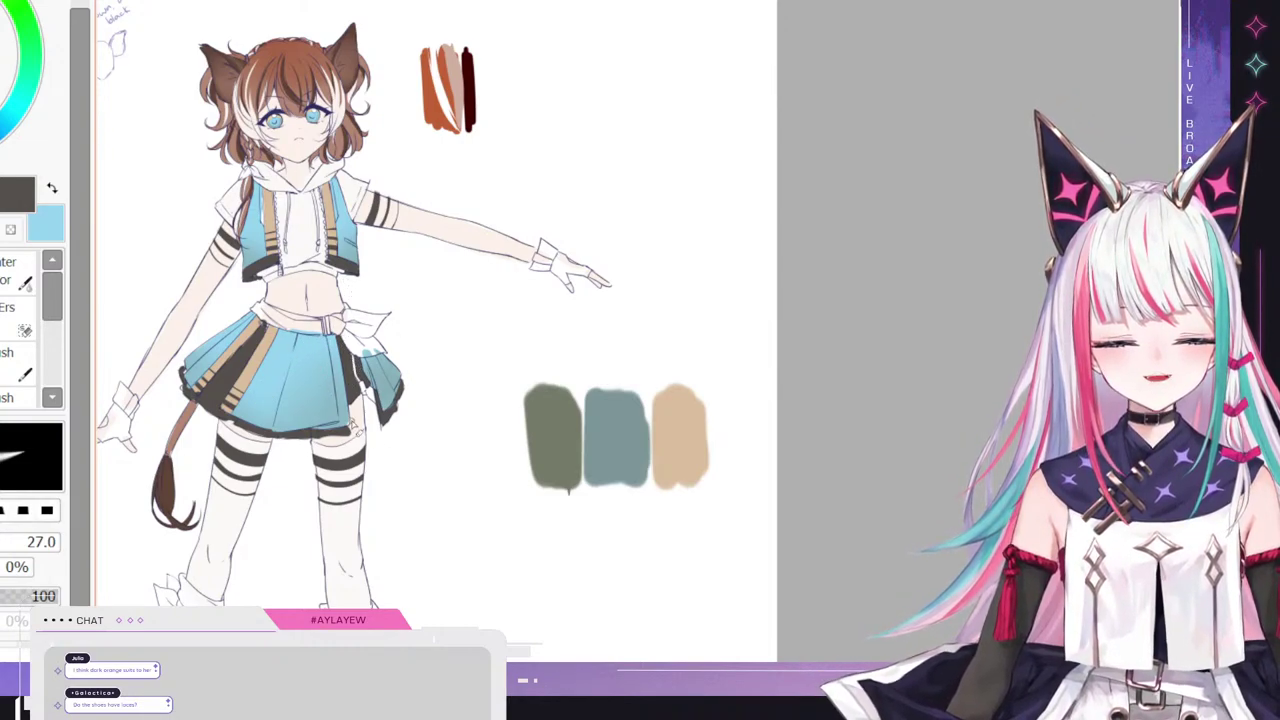
{"action": "scroll", "coordinate": [298, 365], "scroll_direction": "up", "scroll_amount": 2}
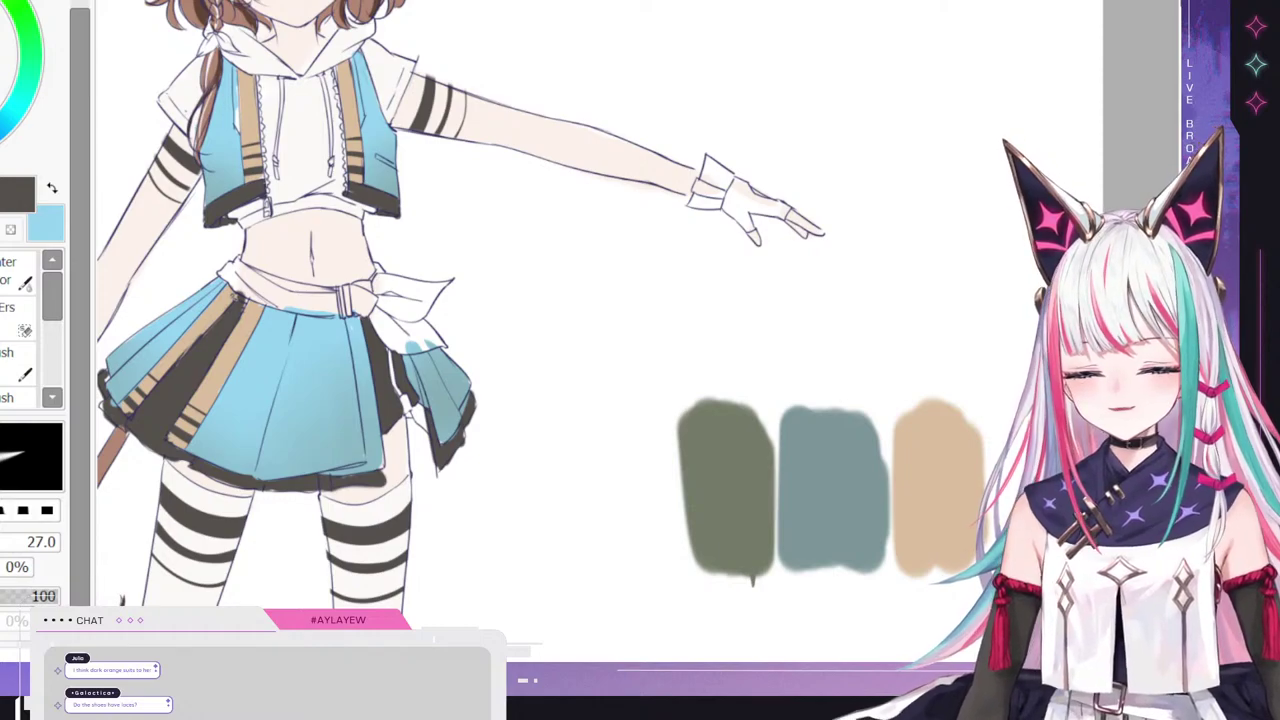
{"action": "key", "text": "b"}
{"action": "left_click_drag", "start_coordinate": [338, 450], "coordinate": [323, 433]}
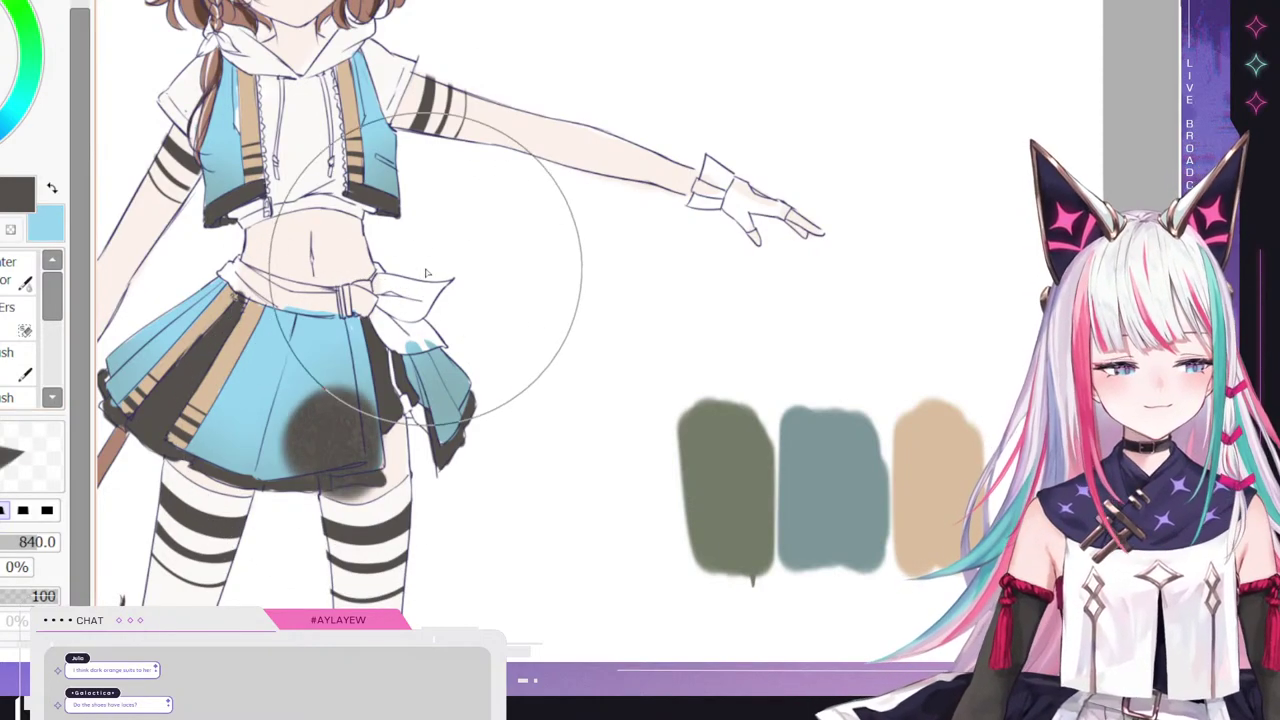
{"action": "key", "text": "ctrl+z"}
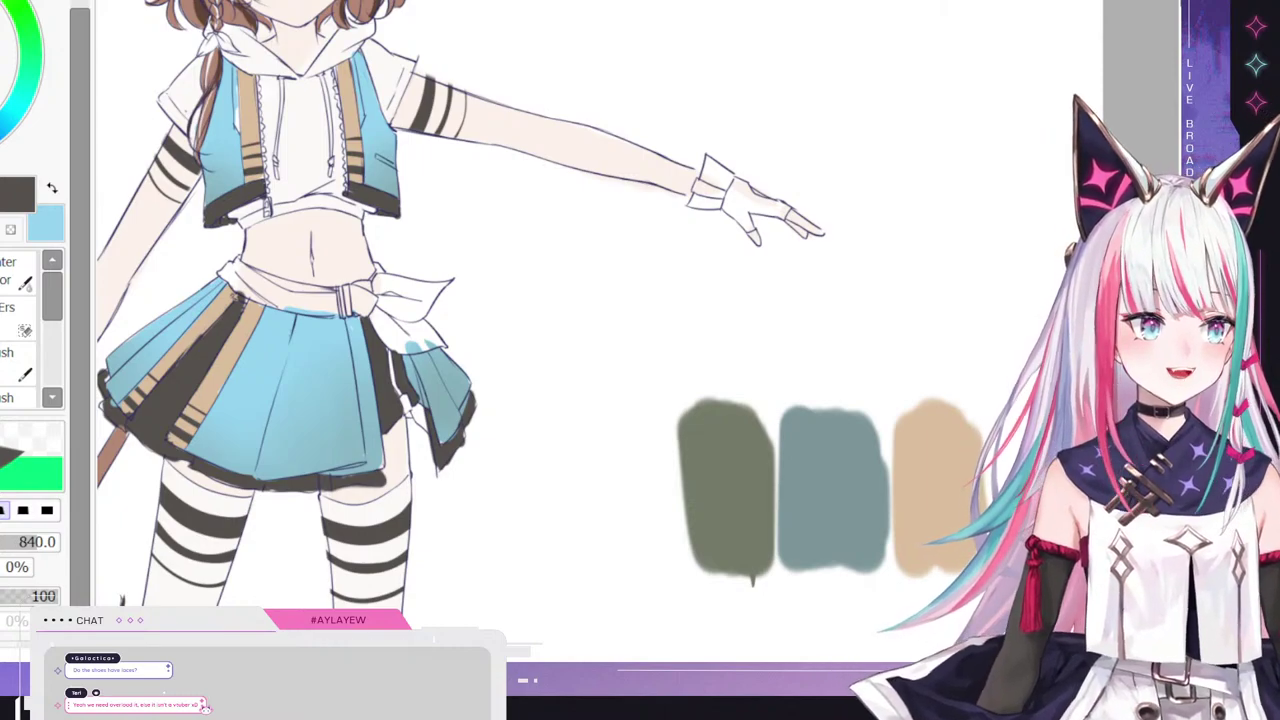
- Erase a fine line pattern into the lower blue areas of the skirt and vest at size 23
{"action": "left_click_drag", "start_coordinate": [737, 685], "coordinate": [677, 685]}
{"action": "left_click_drag", "start_coordinate": [1135, 356], "coordinate": [1135, 400]}
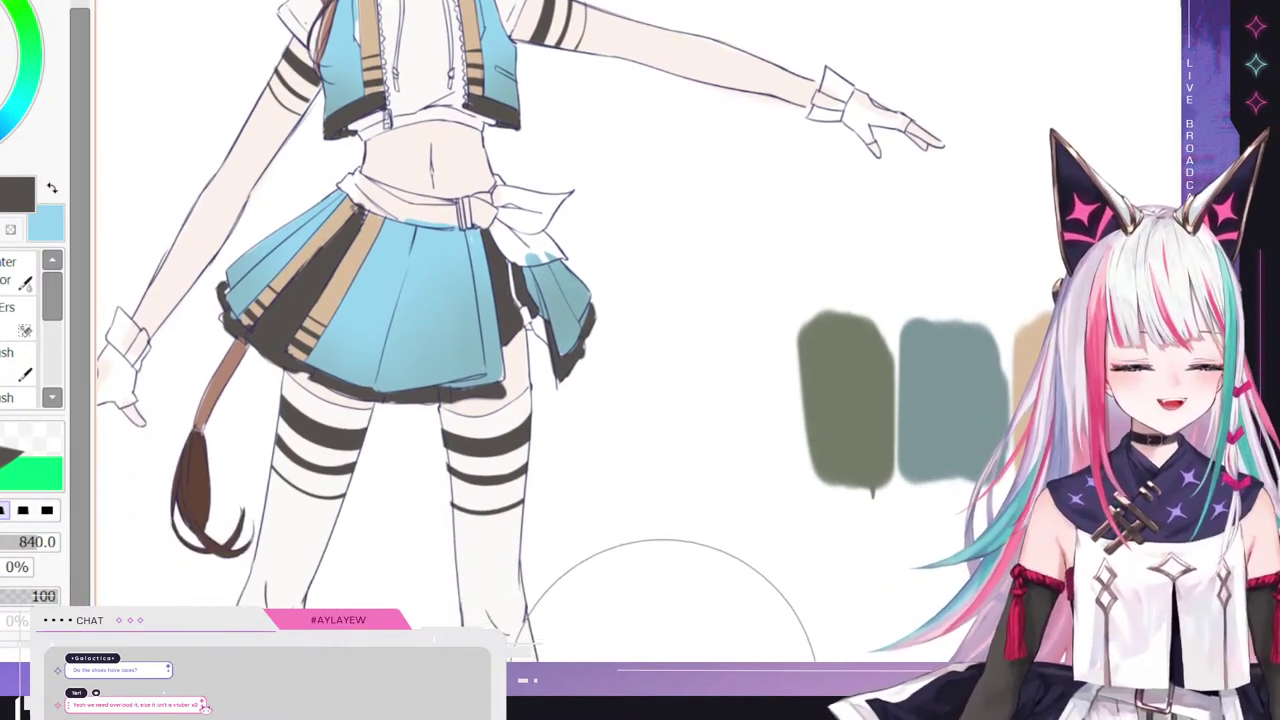
{"action": "left_click_drag", "start_coordinate": [673, 688], "coordinate": [685, 688]}
{"action": "left_click", "coordinate": [15, 345]}
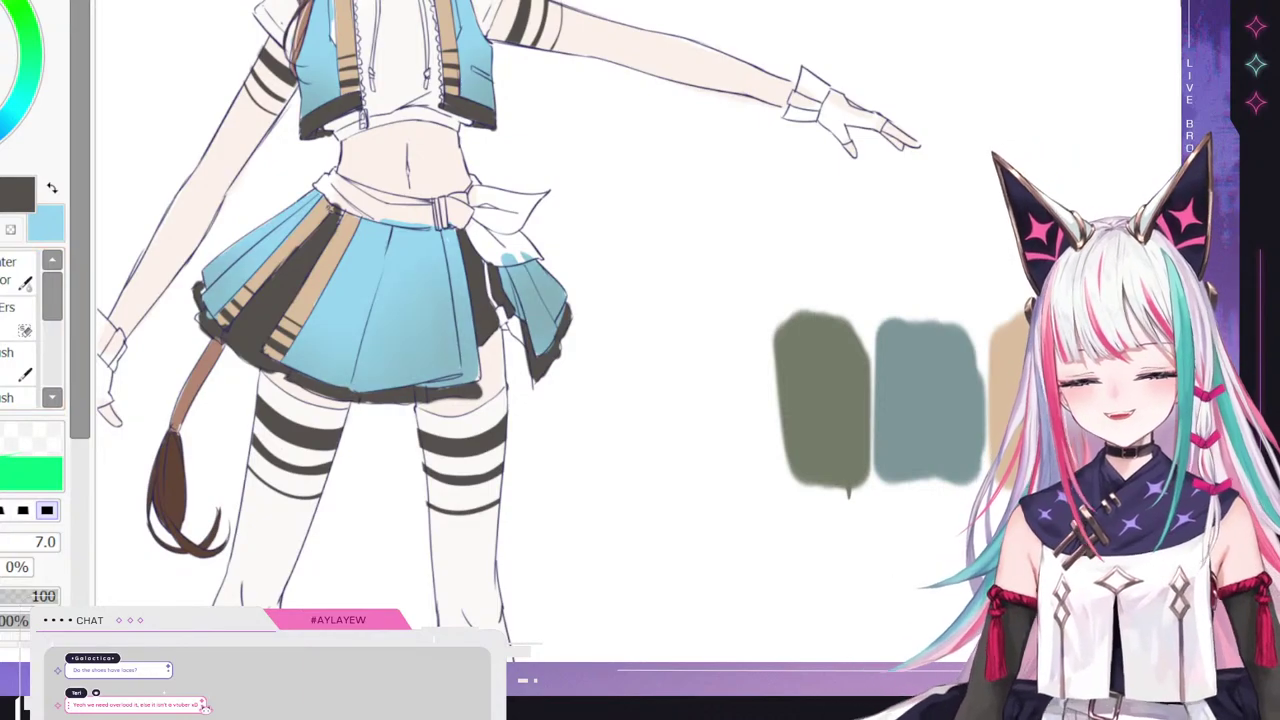
{"action": "key", "text": "e"}
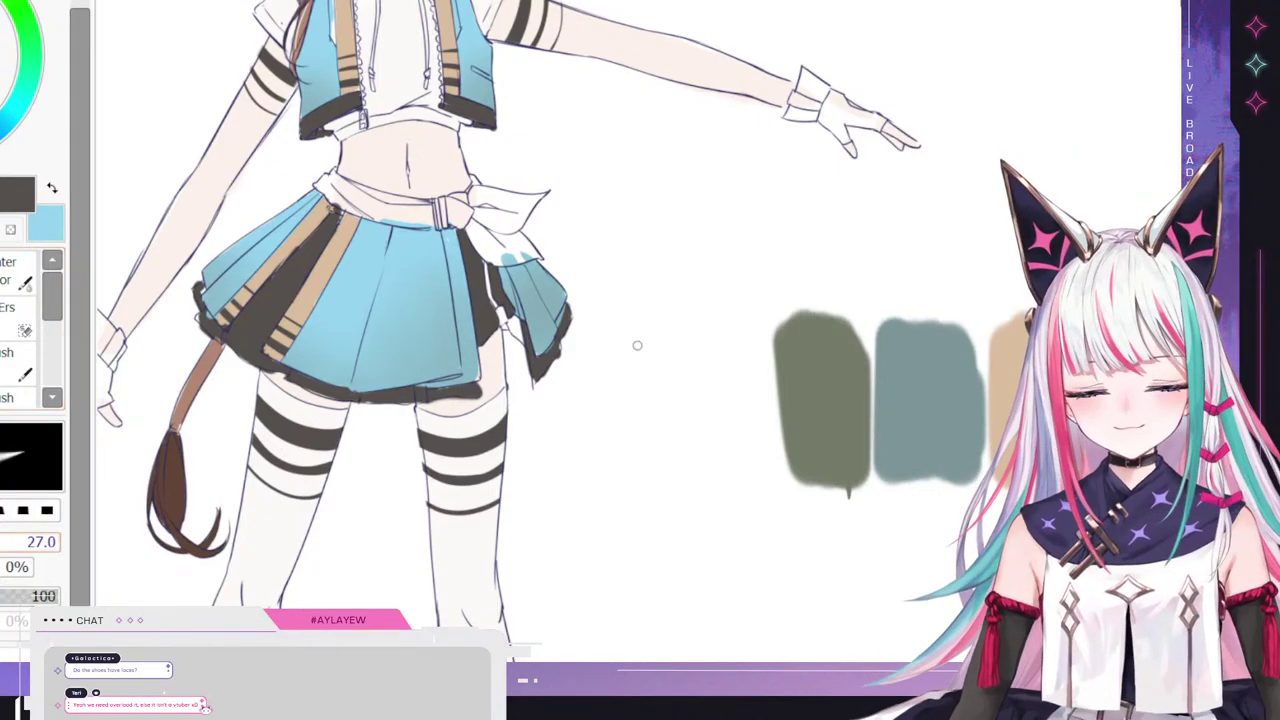
{"action": "key", "text": "["}
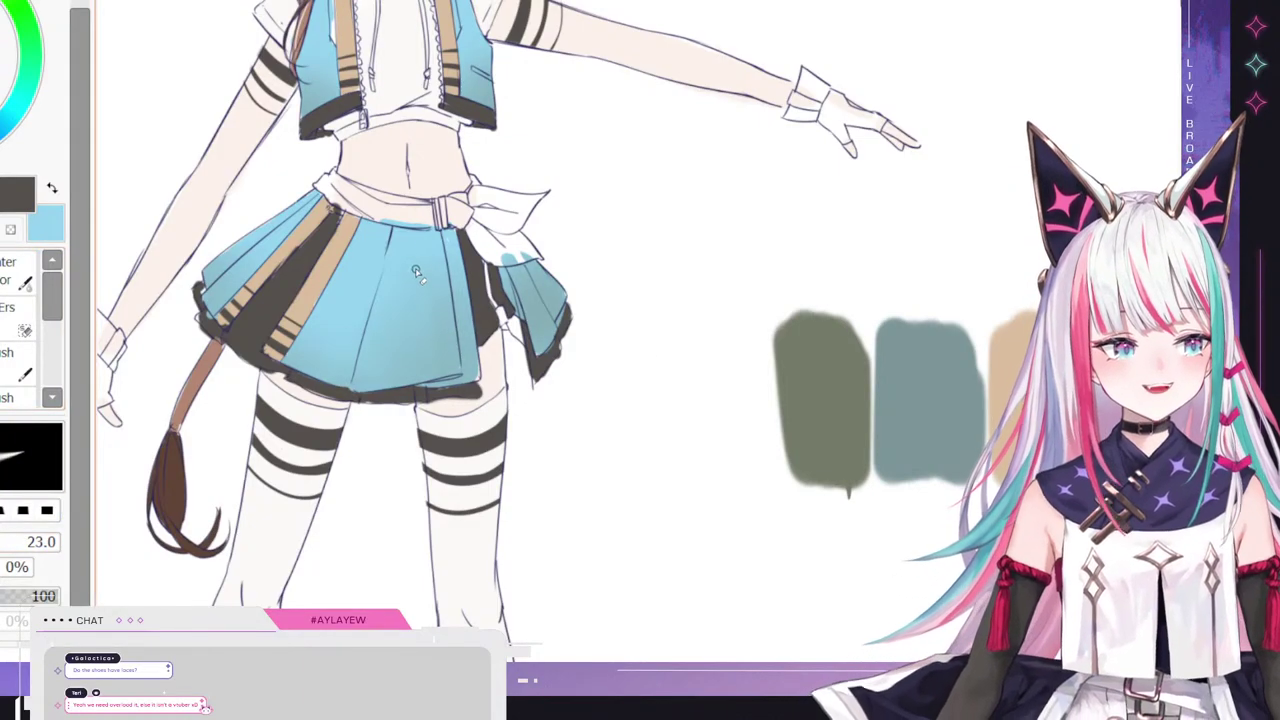
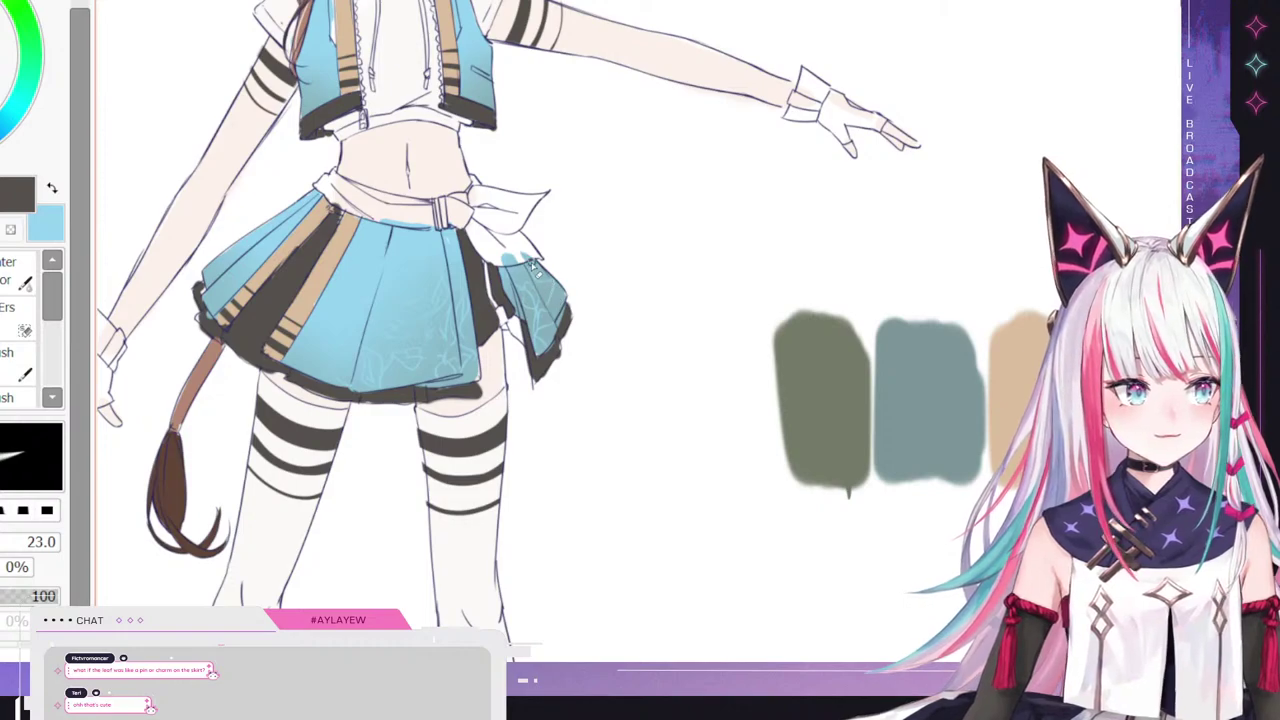
{"action": "scroll", "coordinate": [555, 300], "scroll_direction": "up", "scroll_amount": 5}
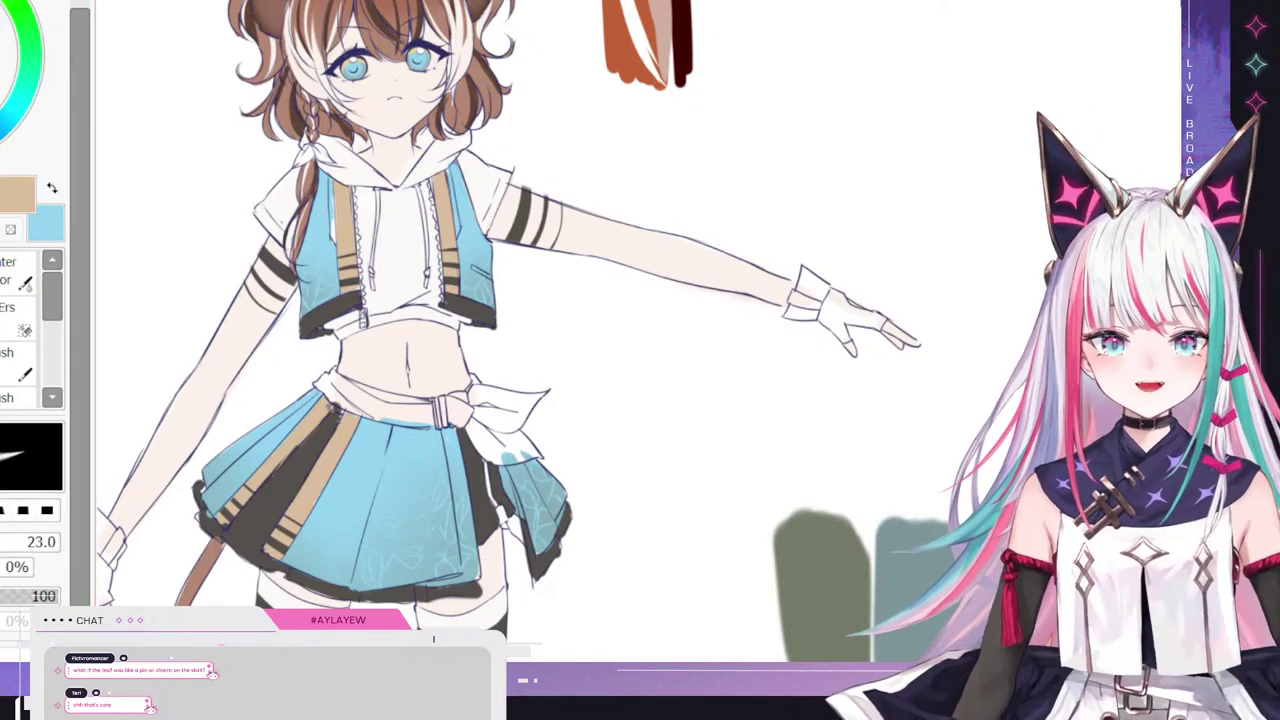
- Add thin purple edging beside the vest's tan strips at size 7 and colour the waist sash and bow purple at brush size 133
{"action": "key", "text": "n"}
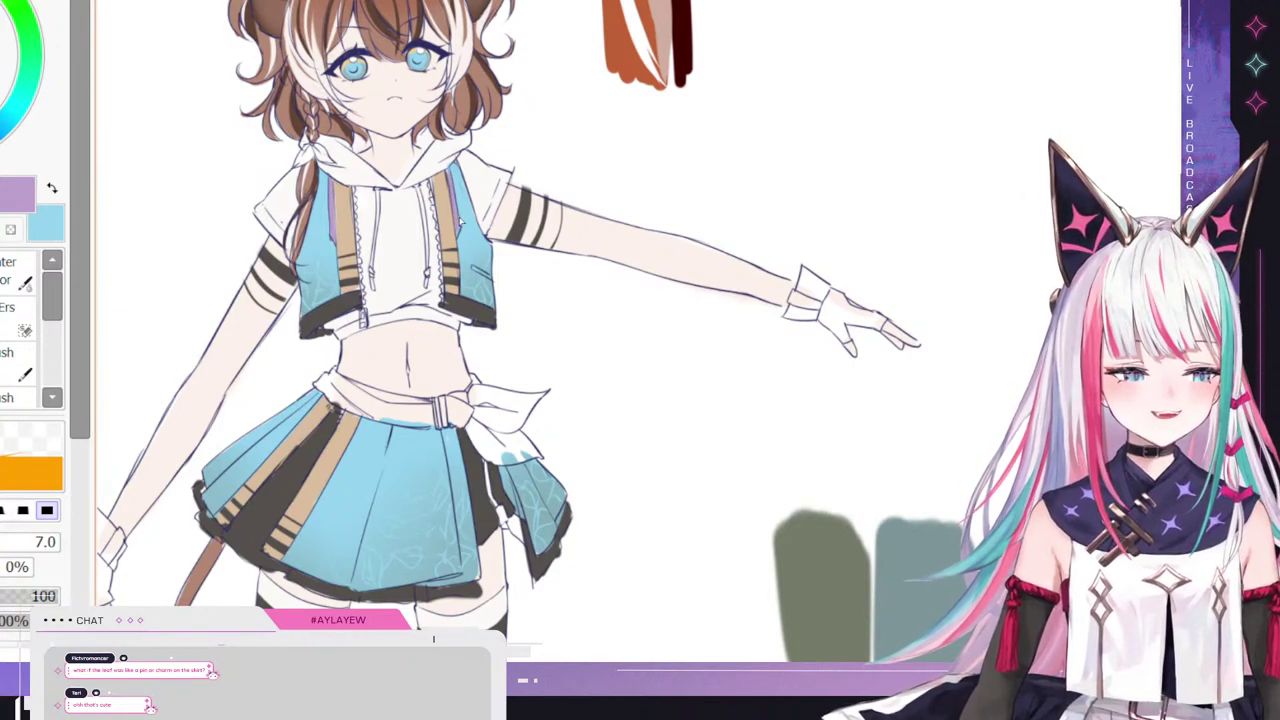
{"action": "key", "text": "b"}
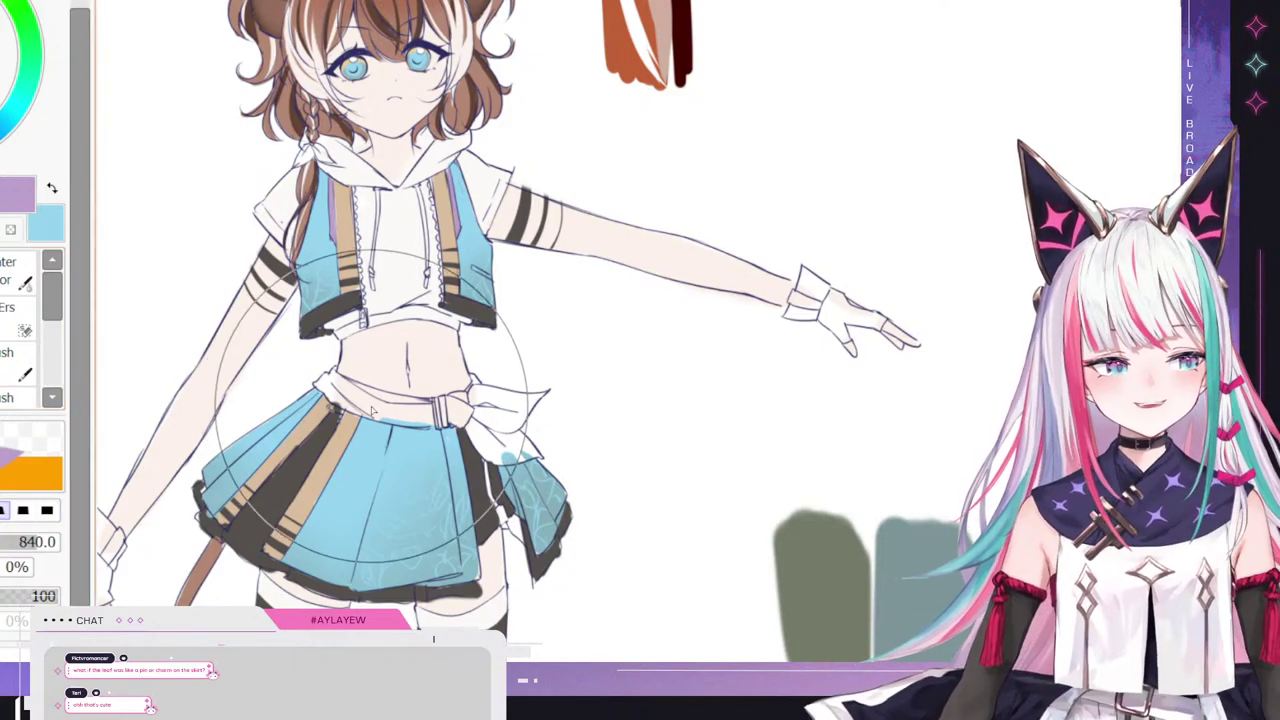
{"action": "left_click_drag", "start_coordinate": [637, 345], "coordinate": [503, 345]}
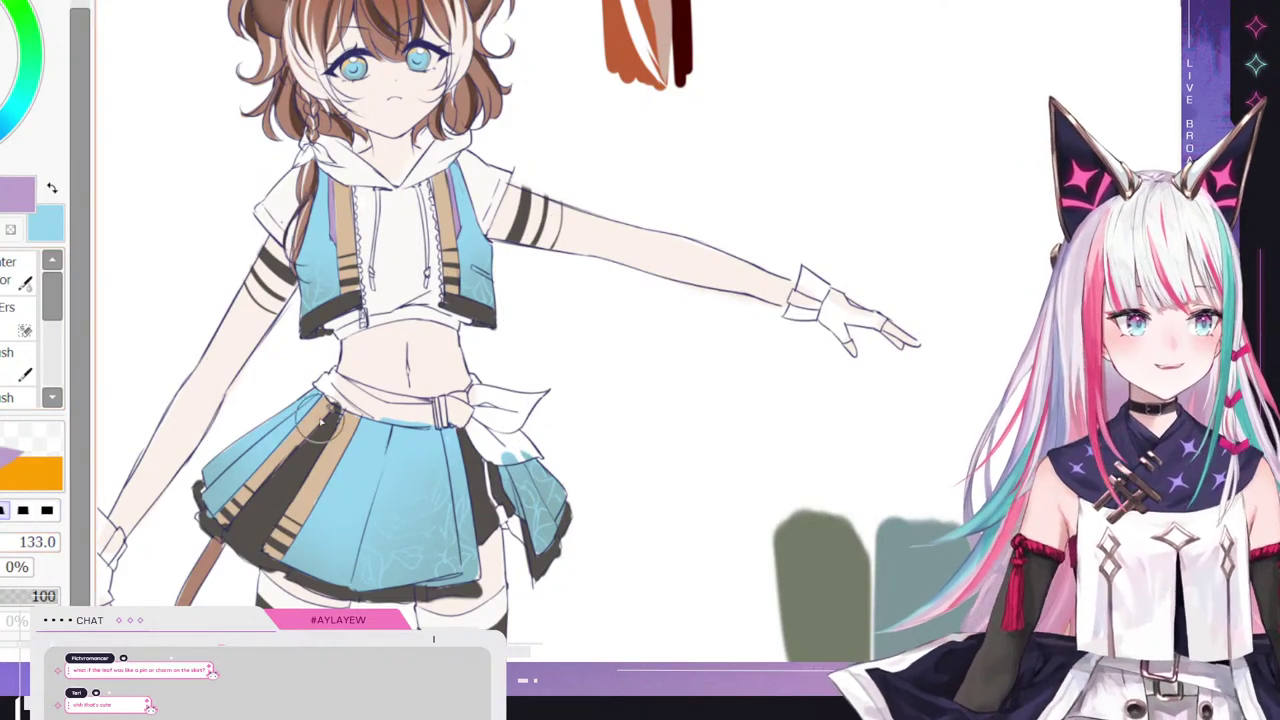
{"action": "mouse_move", "coordinate": [341, 385]}
{"action": "left_mouse_down"}
{"action": "mouse_move", "coordinate": [374, 395]}
{"action": "mouse_move", "coordinate": [336, 397]}
{"action": "mouse_move", "coordinate": [432, 412]}
{"action": "mouse_move", "coordinate": [320, 385]}
{"action": "mouse_move", "coordinate": [339, 372]}
{"action": "left_mouse_up"}
{"action": "mouse_move", "coordinate": [446, 408]}
{"action": "left_mouse_down"}
{"action": "mouse_move", "coordinate": [465, 420]}
{"action": "mouse_move", "coordinate": [470, 405]}
{"action": "mouse_move", "coordinate": [490, 425]}
{"action": "mouse_move", "coordinate": [510, 450]}
{"action": "mouse_move", "coordinate": [495, 460]}
{"action": "mouse_move", "coordinate": [530, 447]}
{"action": "mouse_move", "coordinate": [515, 455]}
{"action": "mouse_move", "coordinate": [500, 430]}
{"action": "mouse_move", "coordinate": [525, 450]}
{"action": "mouse_move", "coordinate": [492, 405]}
{"action": "left_mouse_up"}
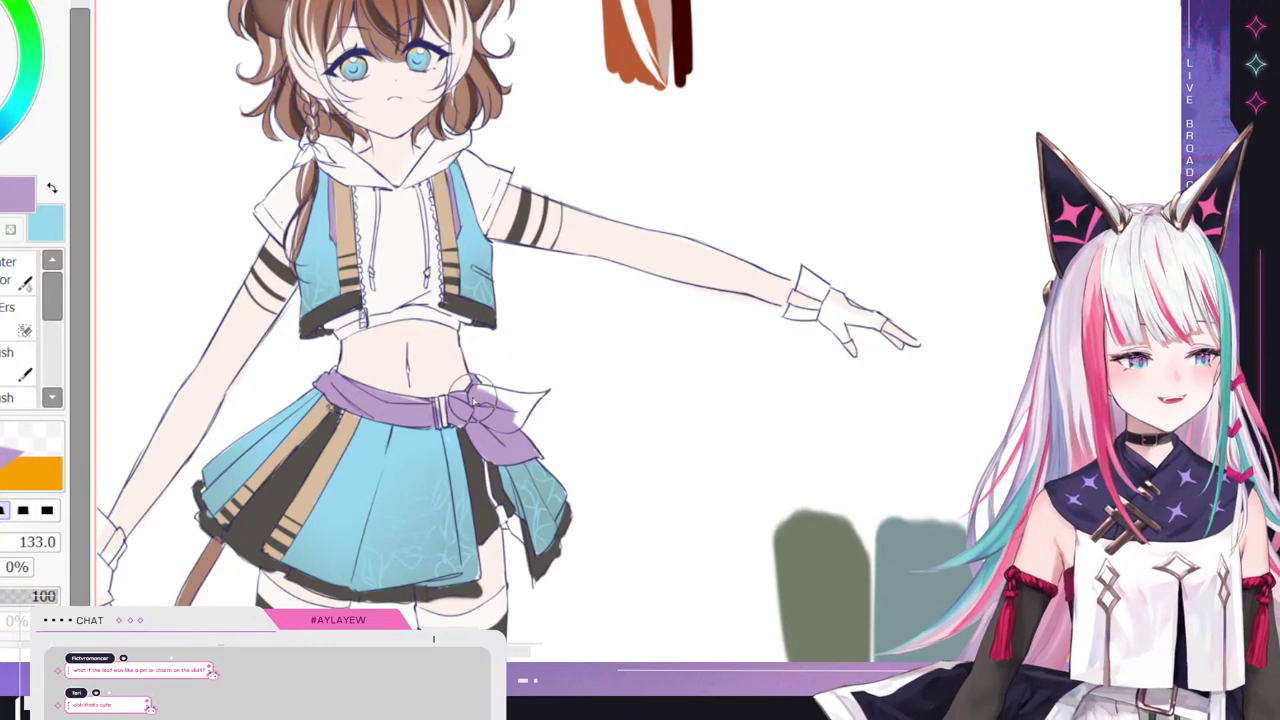
{"action": "left_click_drag", "start_coordinate": [519, 403], "coordinate": [508, 412]}
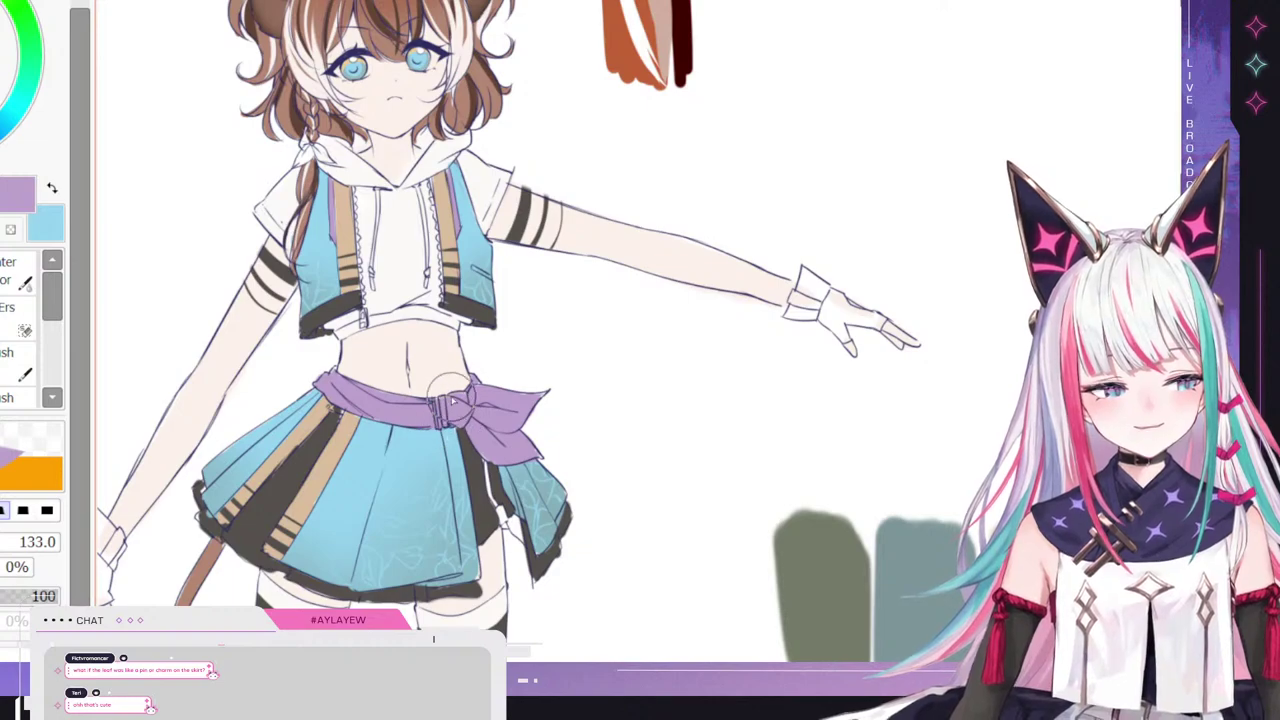
- Shade the sash bow with tan sampled from the tan palette swatch, using brush size 353
{"action": "scroll", "coordinate": [450, 398], "scroll_direction": "down", "scroll_amount": 3}
{"action": "scroll", "coordinate": [307, 203], "scroll_direction": "down", "scroll_amount": 2}
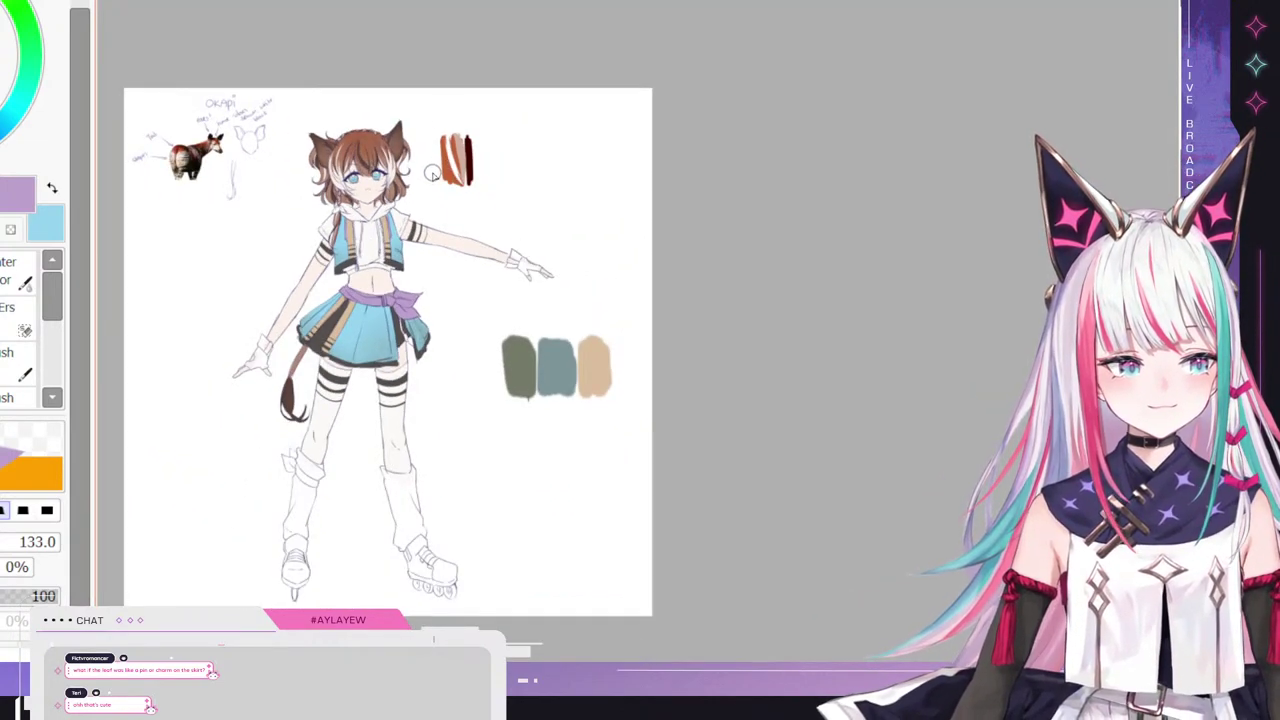
{"action": "scroll", "coordinate": [430, 185], "scroll_direction": "up", "scroll_amount": 2}
{"action": "scroll", "coordinate": [398, 222], "scroll_direction": "down", "scroll_amount": 1}
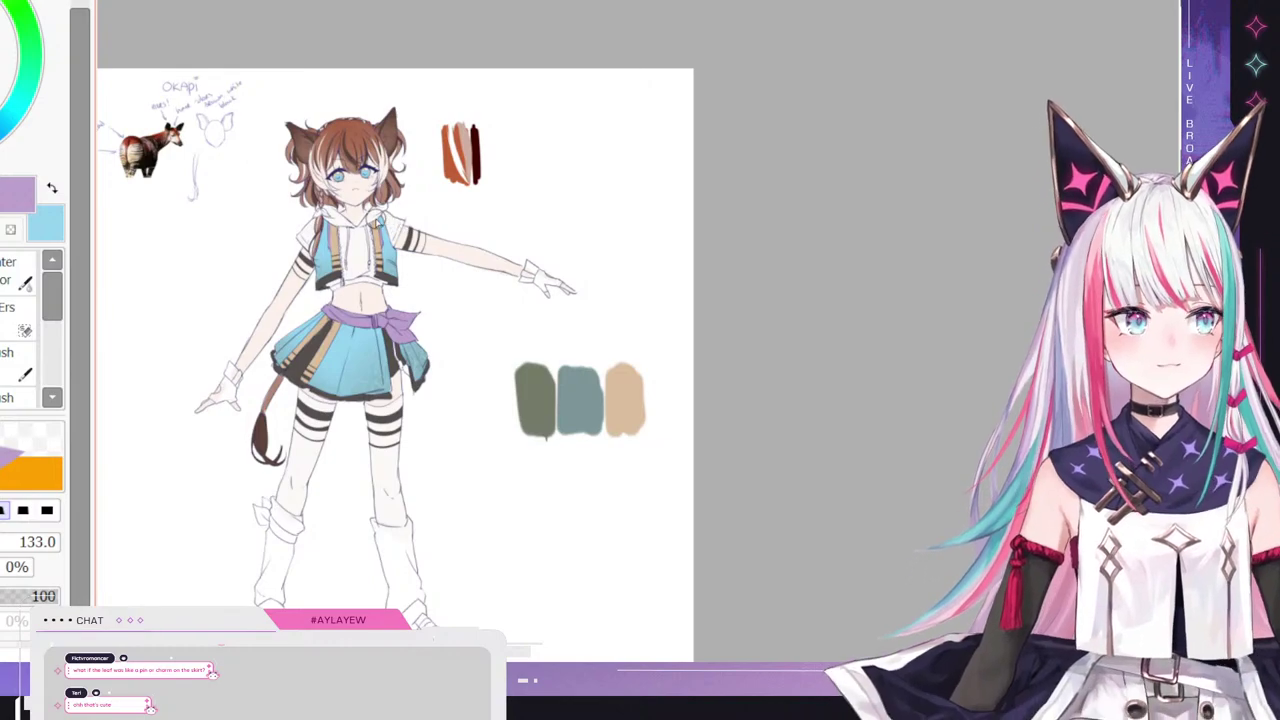
{"action": "scroll", "coordinate": [399, 235], "scroll_direction": "up", "scroll_amount": 3}
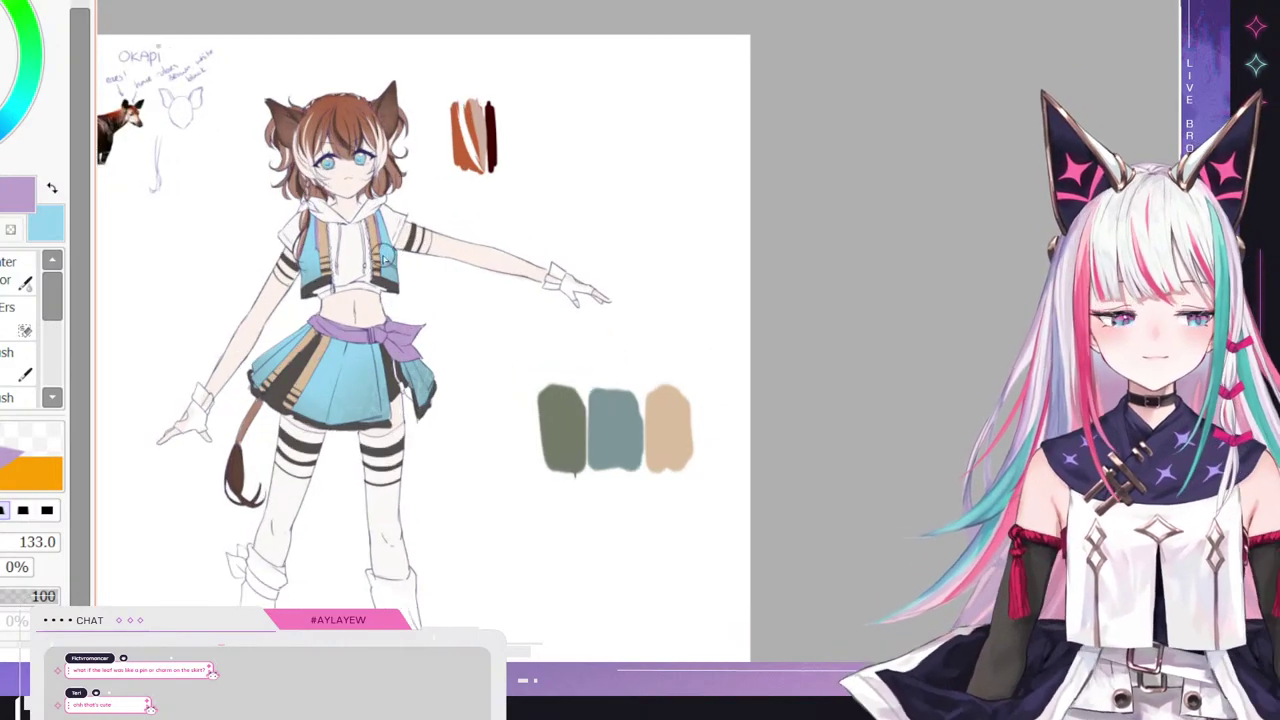
{"action": "left_click", "coordinate": [823, 530], "text": "alt"}
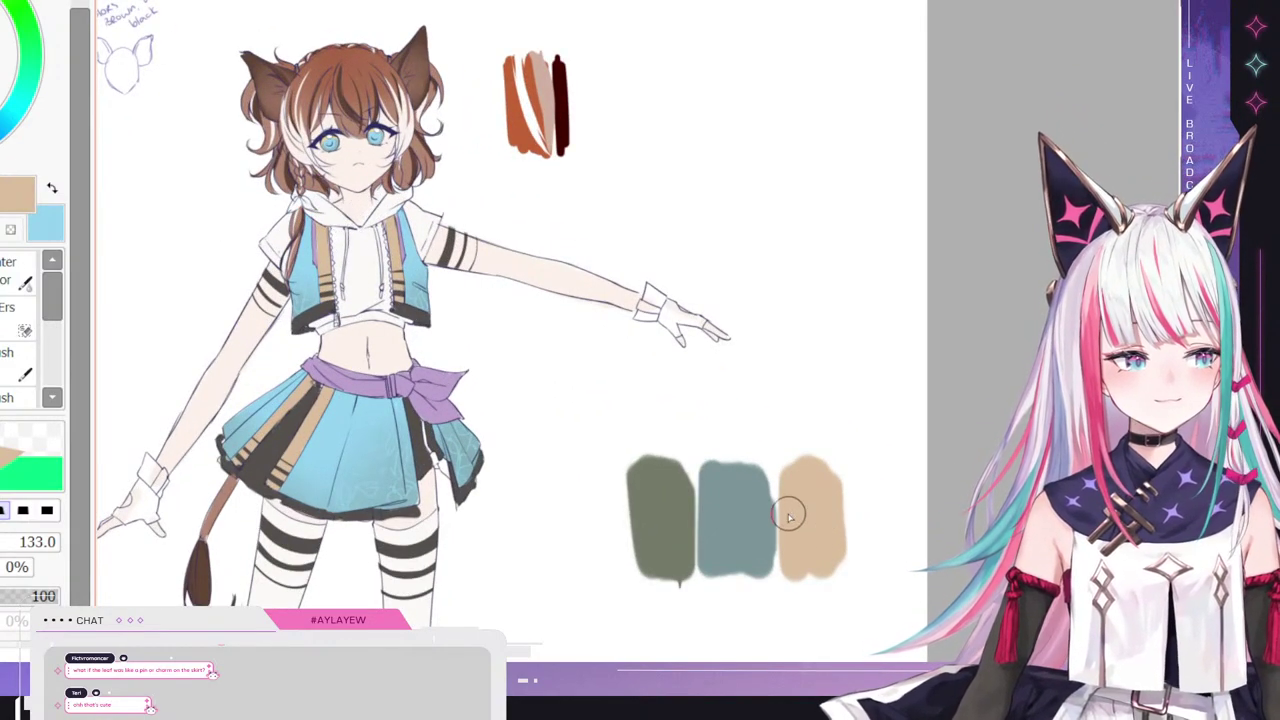
{"action": "left_click", "coordinate": [18, 272]}
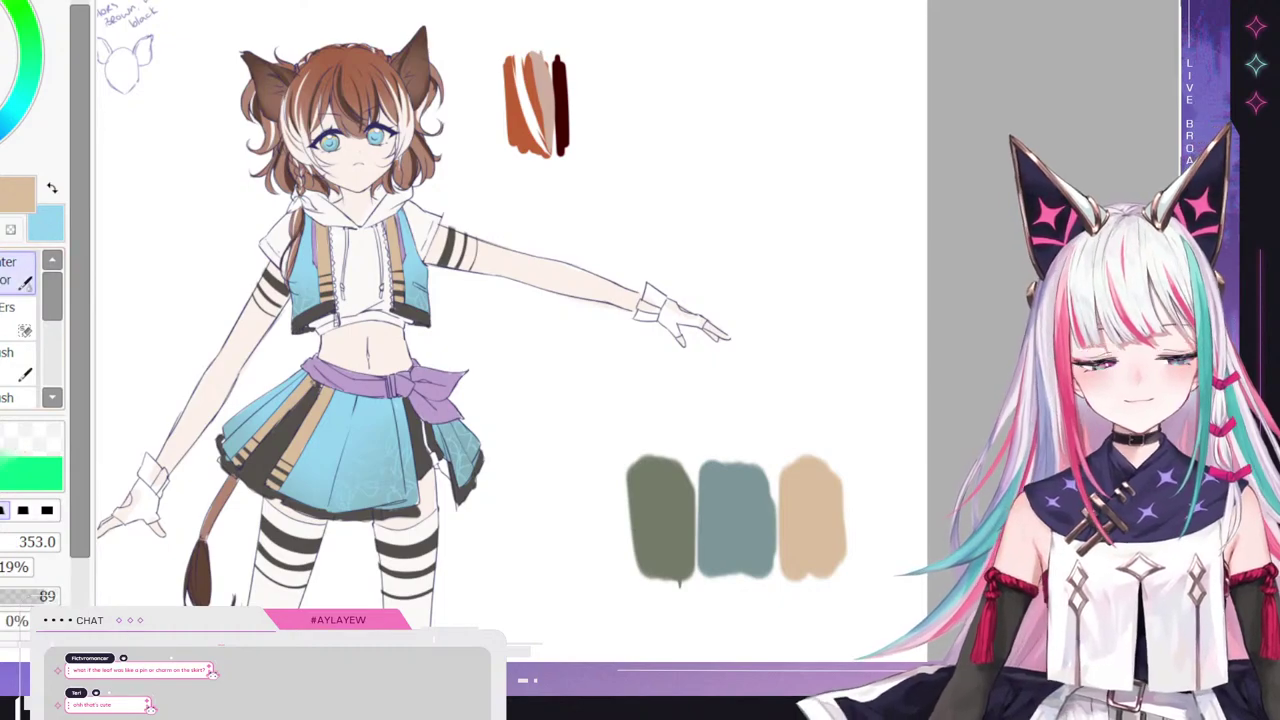
{"action": "mouse_move", "coordinate": [517, 370]}
{"action": "left_mouse_down"}
{"action": "mouse_move", "coordinate": [459, 401]}
{"action": "mouse_move", "coordinate": [501, 376]}
{"action": "mouse_move", "coordinate": [448, 394]}
{"action": "mouse_move", "coordinate": [505, 382]}
{"action": "mouse_move", "coordinate": [445, 383]}
{"action": "left_mouse_up"}
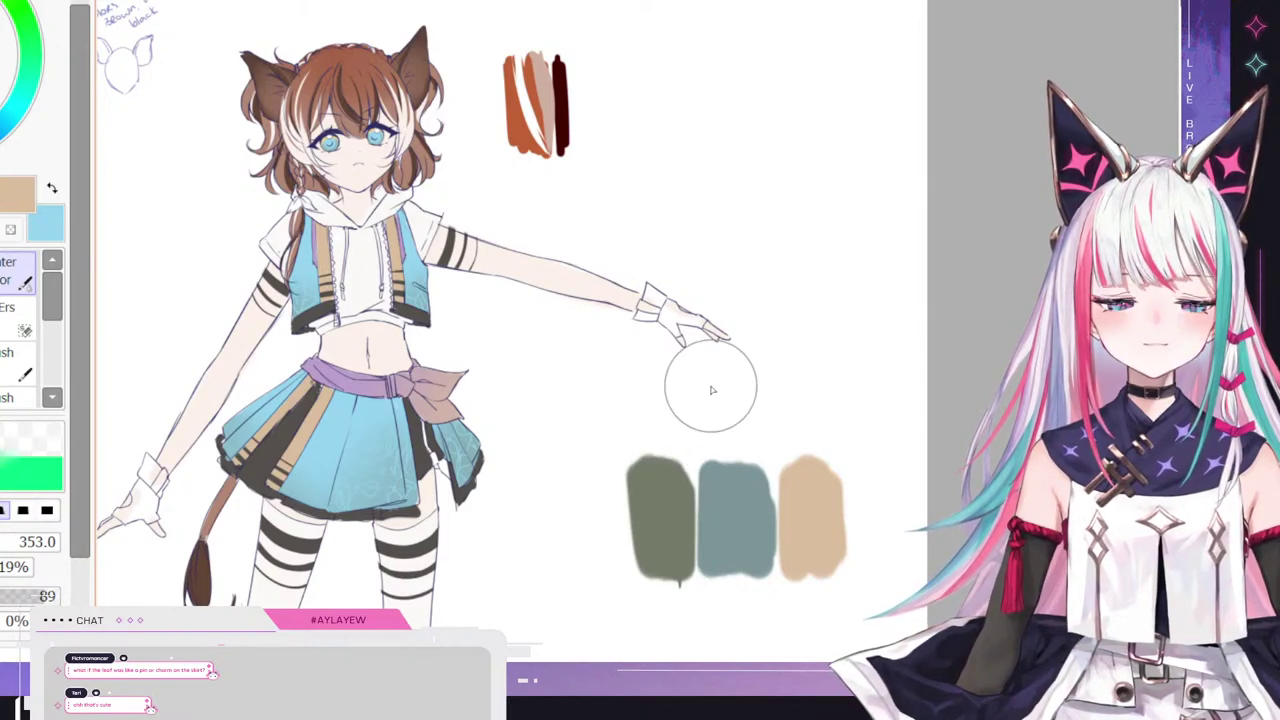
- Add purple stripes sampled from the sash across the upper tan strips, at brush size 133 on the skirt and 60 on the vest
{"action": "scroll", "coordinate": [335, 338], "scroll_direction": "down", "scroll_amount": 2}
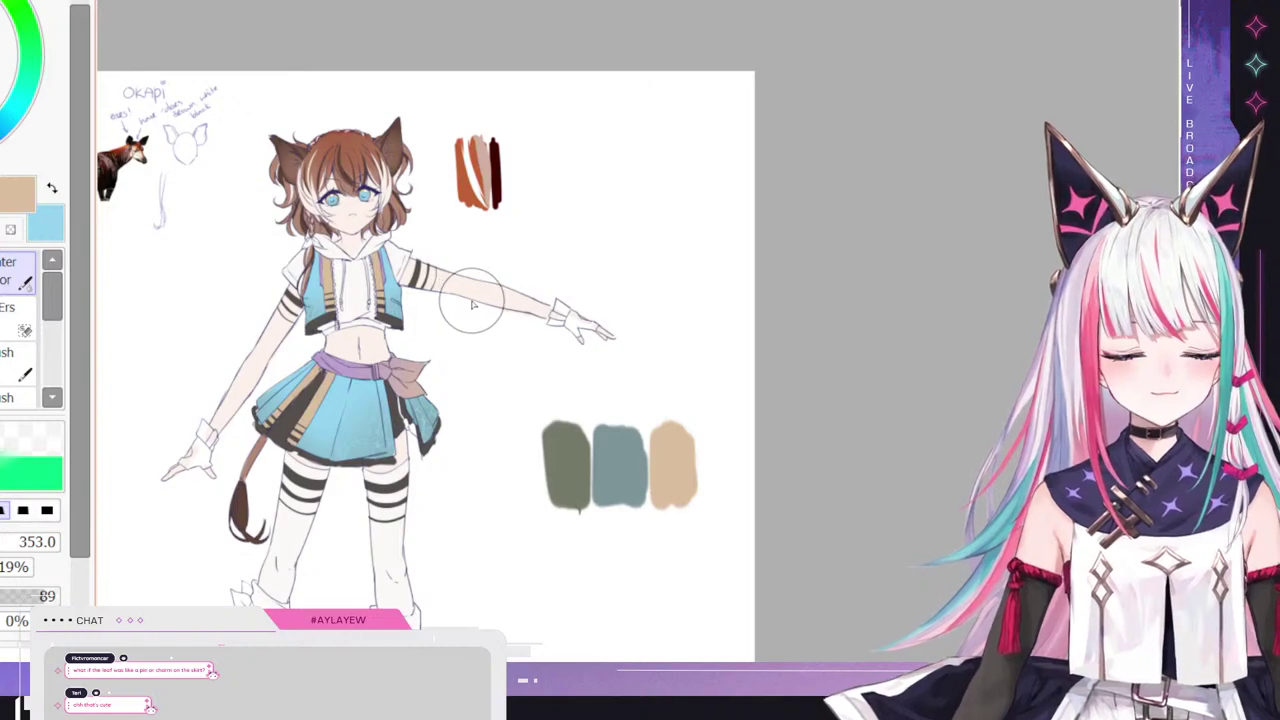
{"action": "scroll", "coordinate": [390, 400], "scroll_direction": "up", "scroll_amount": 2}
{"action": "scroll", "coordinate": [385, 403], "scroll_direction": "up", "scroll_amount": 2}
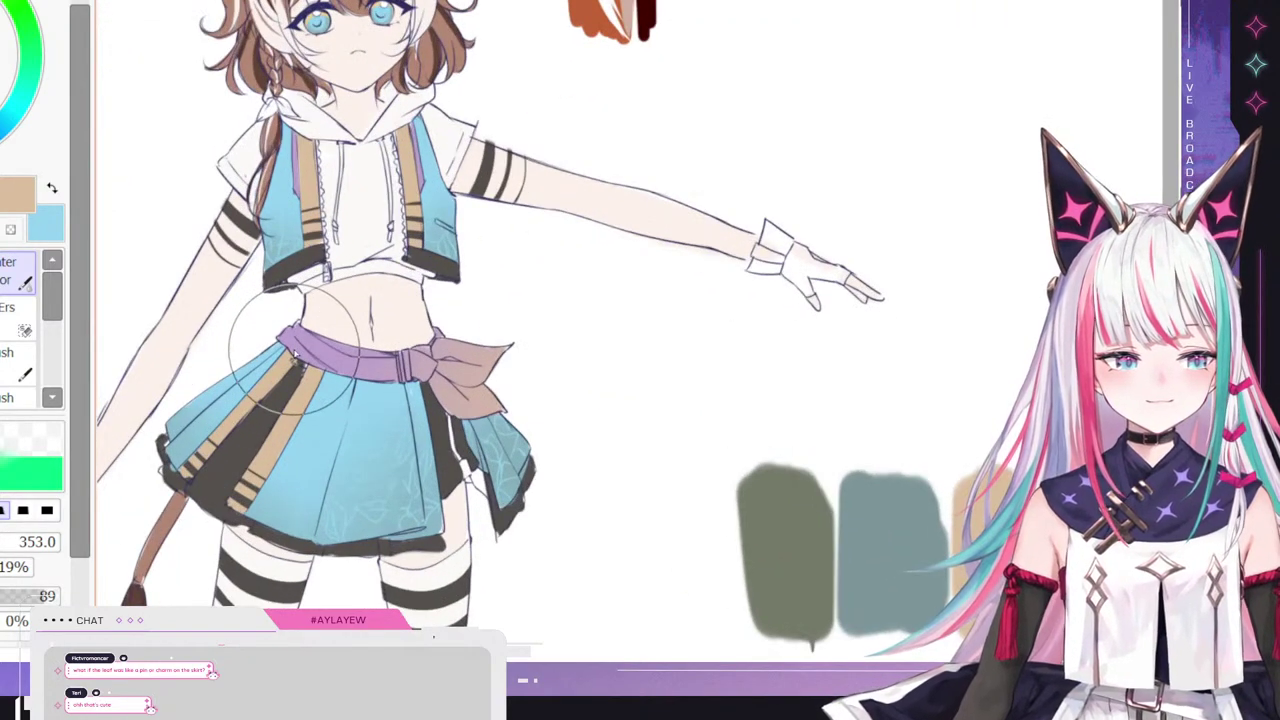
{"action": "left_click", "coordinate": [304, 350], "text": "alt"}
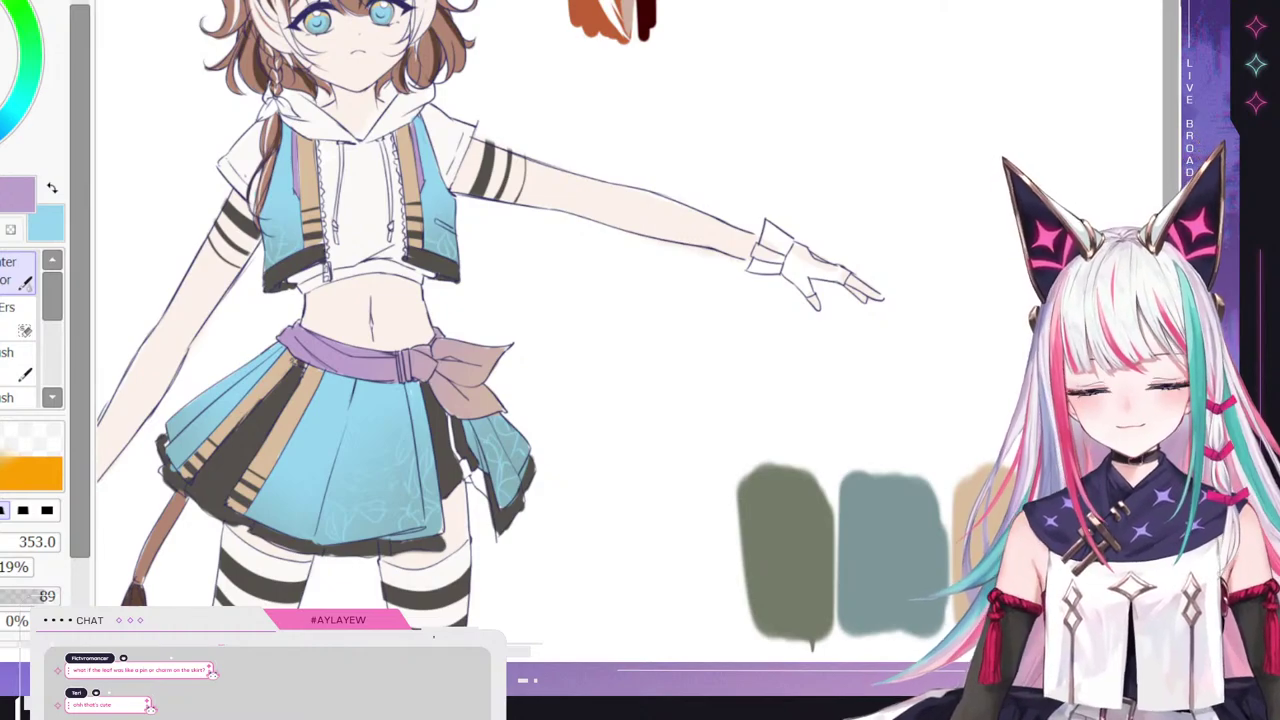
{"action": "key", "text": "n"}
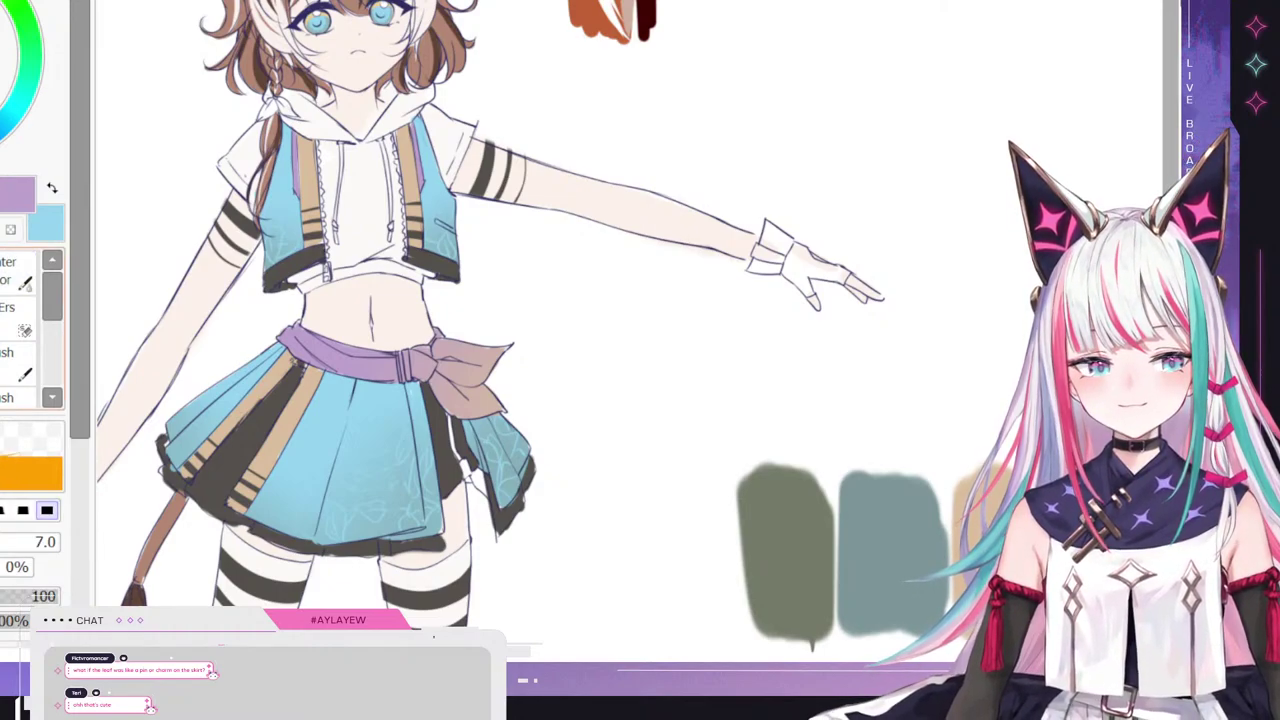
{"action": "key", "text": "b"}
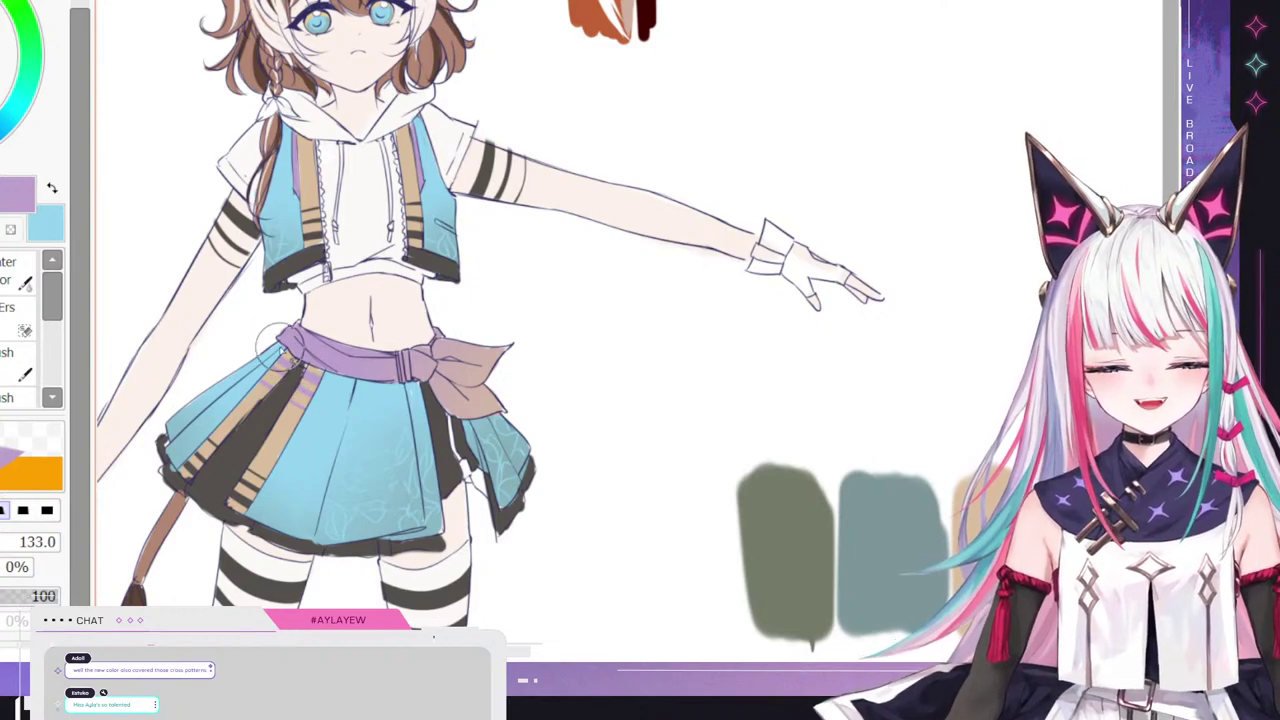
{"action": "left_click_drag", "start_coordinate": [36, 542], "coordinate": [14, 542]}
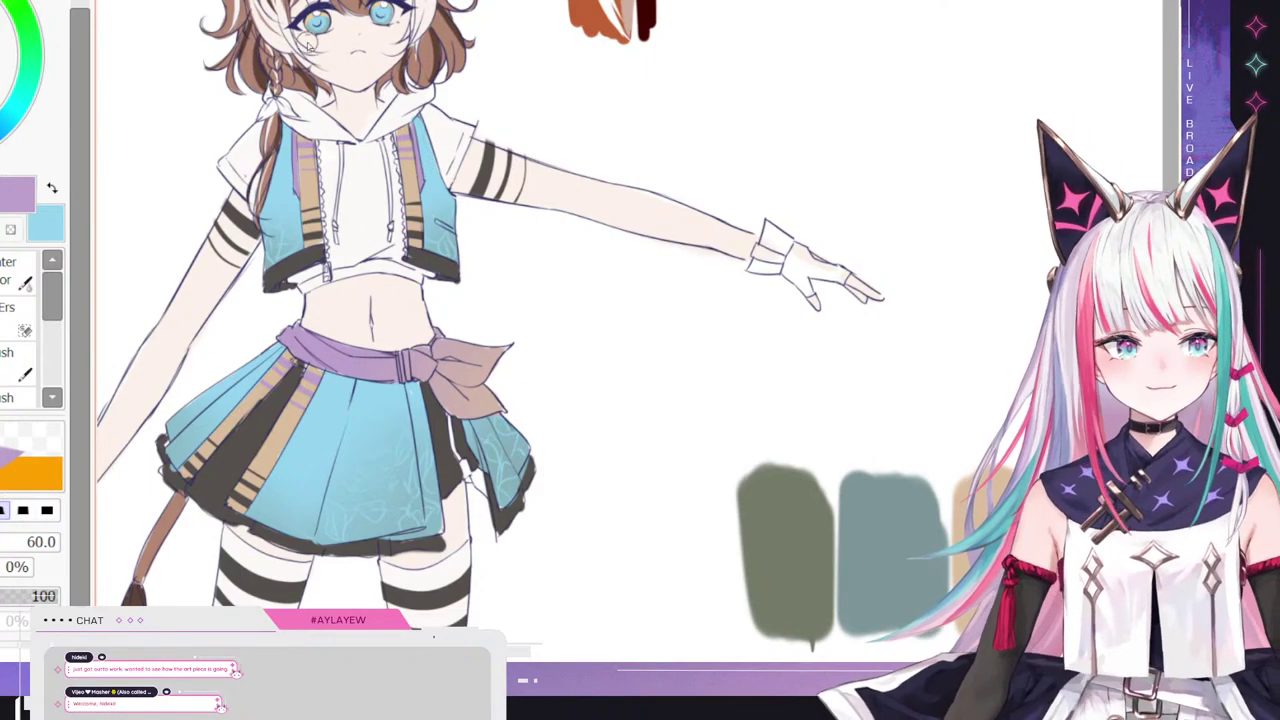
- Examine the purple stripes and tan-shaded bow against the whole figure, both close up and at full length
{"action": "scroll", "coordinate": [351, 188], "scroll_direction": "down", "scroll_amount": 4}
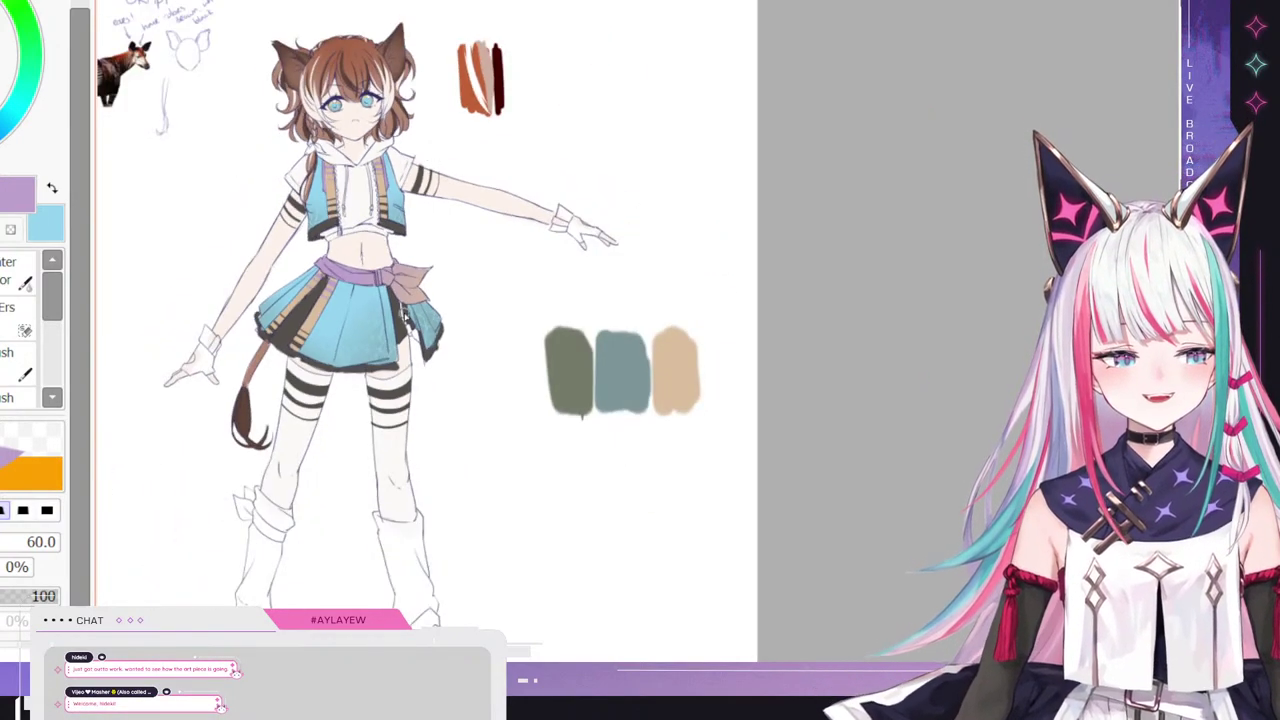
{"action": "scroll", "coordinate": [405, 318], "scroll_direction": "down", "scroll_amount": 1}
{"action": "scroll", "coordinate": [380, 380], "scroll_direction": "up", "scroll_amount": 3}
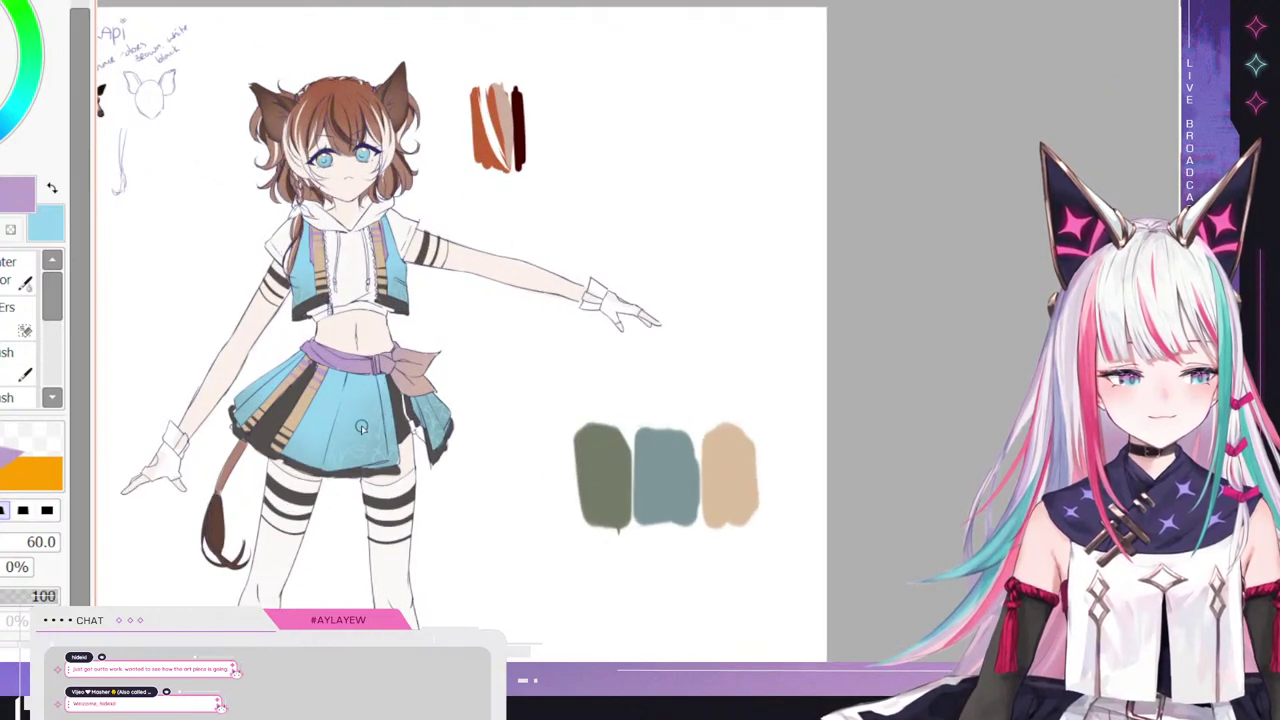
{"action": "scroll", "coordinate": [366, 212], "scroll_direction": "down", "scroll_amount": 1}
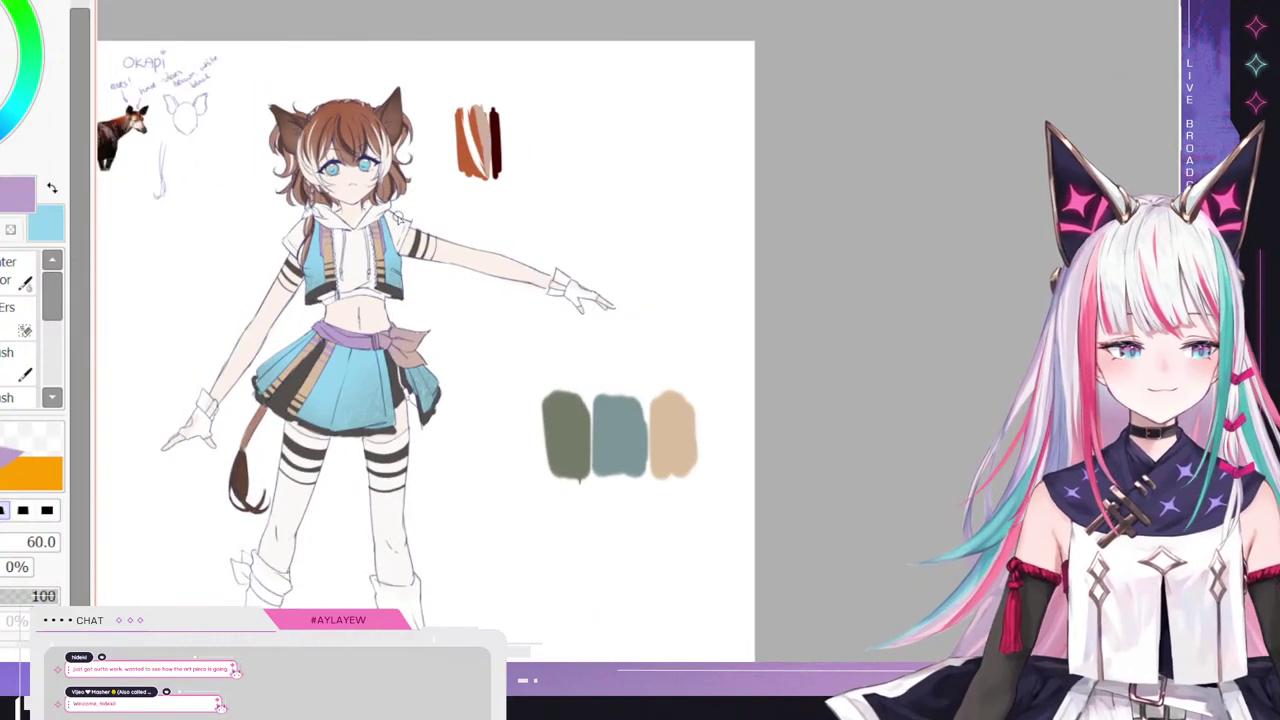
{"action": "scroll", "coordinate": [398, 218], "scroll_direction": "down", "scroll_amount": 1}
{"action": "scroll", "coordinate": [362, 290], "scroll_direction": "up", "scroll_amount": 3}
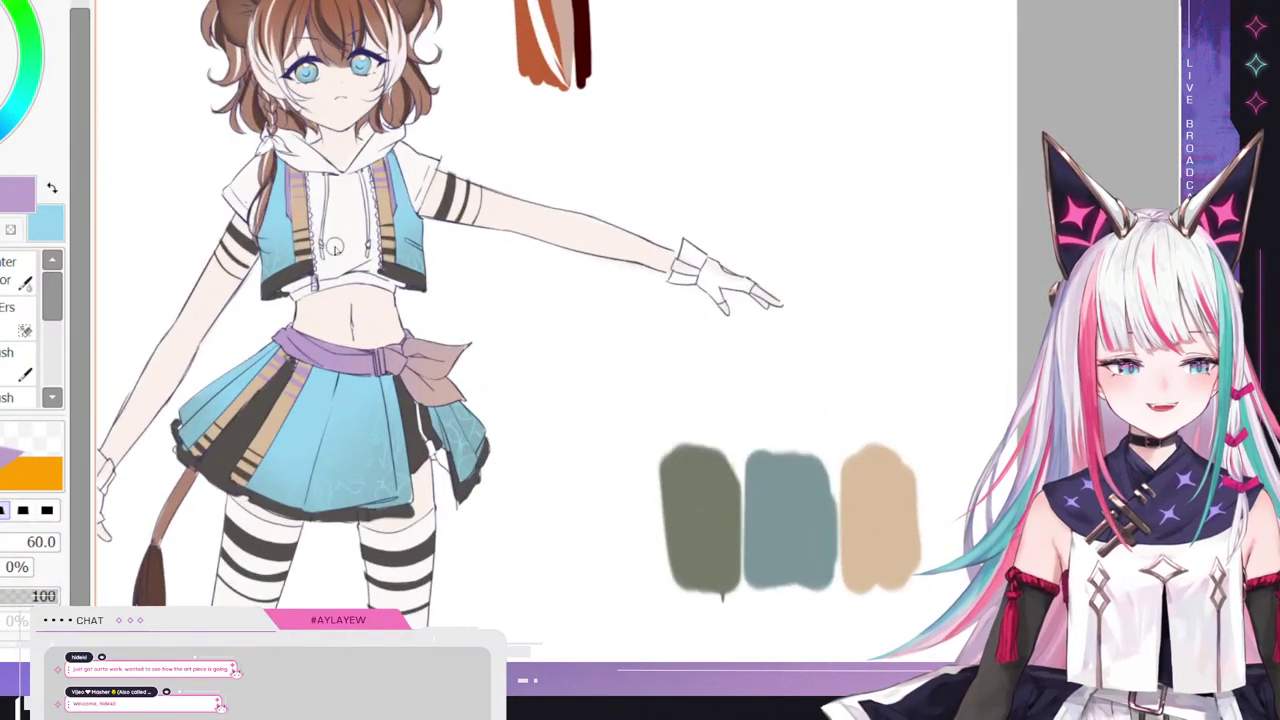
{"action": "scroll", "coordinate": [345, 255], "scroll_direction": "down", "scroll_amount": 2}
{"action": "scroll", "coordinate": [322, 190], "scroll_direction": "up", "scroll_amount": 3}
{"action": "scroll", "coordinate": [340, 250], "scroll_direction": "down", "scroll_amount": 2}
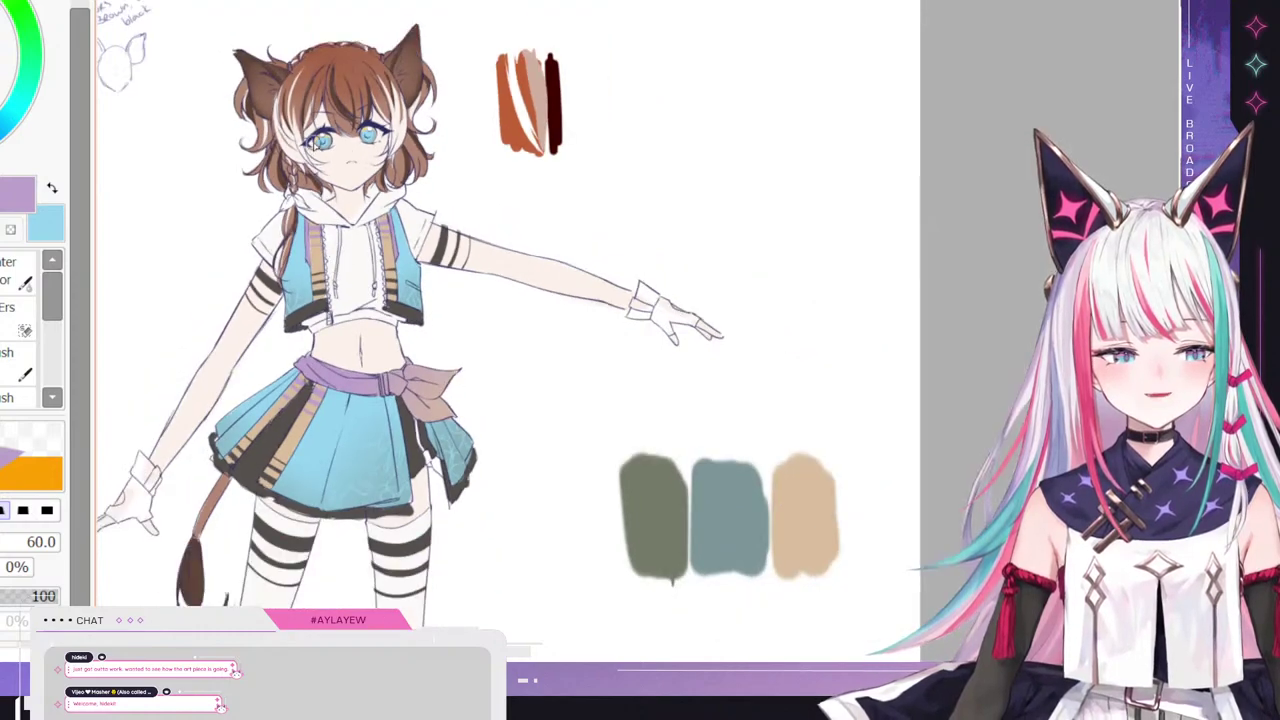
{"action": "scroll", "coordinate": [318, 142], "scroll_direction": "up", "scroll_amount": 2}
{"action": "scroll", "coordinate": [300, 160], "scroll_direction": "down", "scroll_amount": 3}
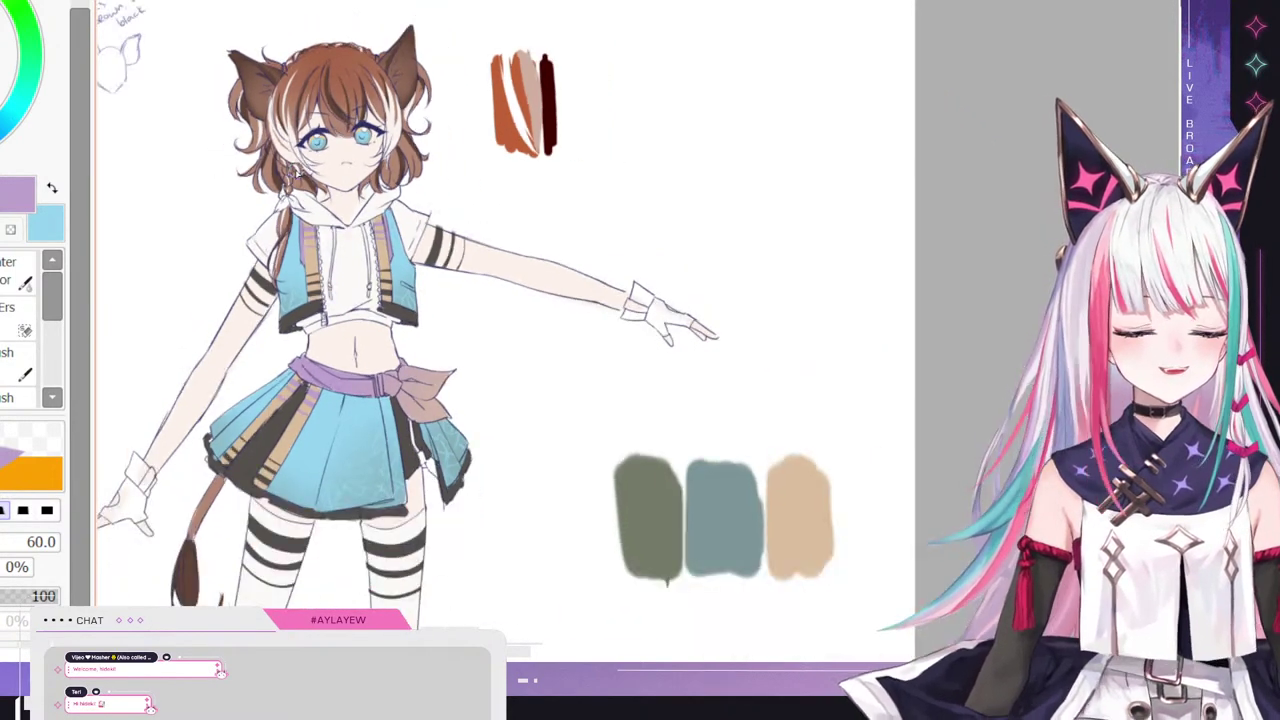
{"action": "scroll", "coordinate": [254, 146], "scroll_direction": "down", "scroll_amount": 2}
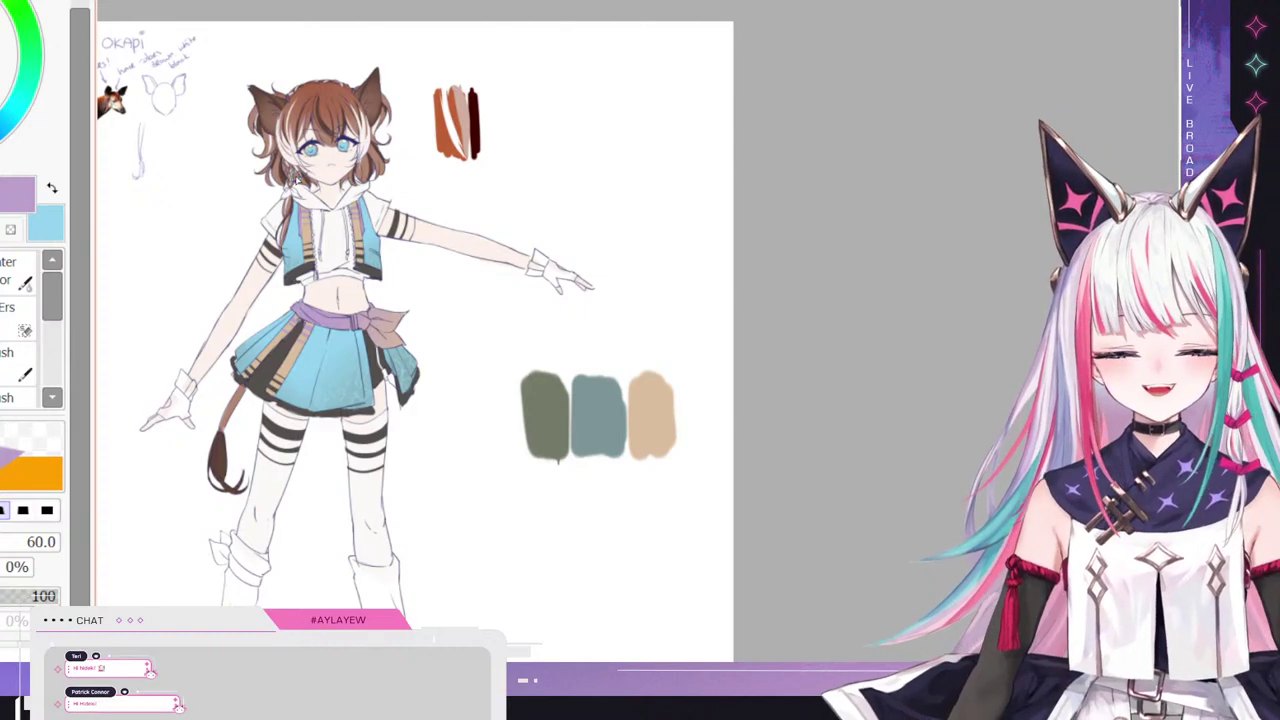
{"action": "scroll", "coordinate": [336, 210], "scroll_direction": "down", "scroll_amount": 2}
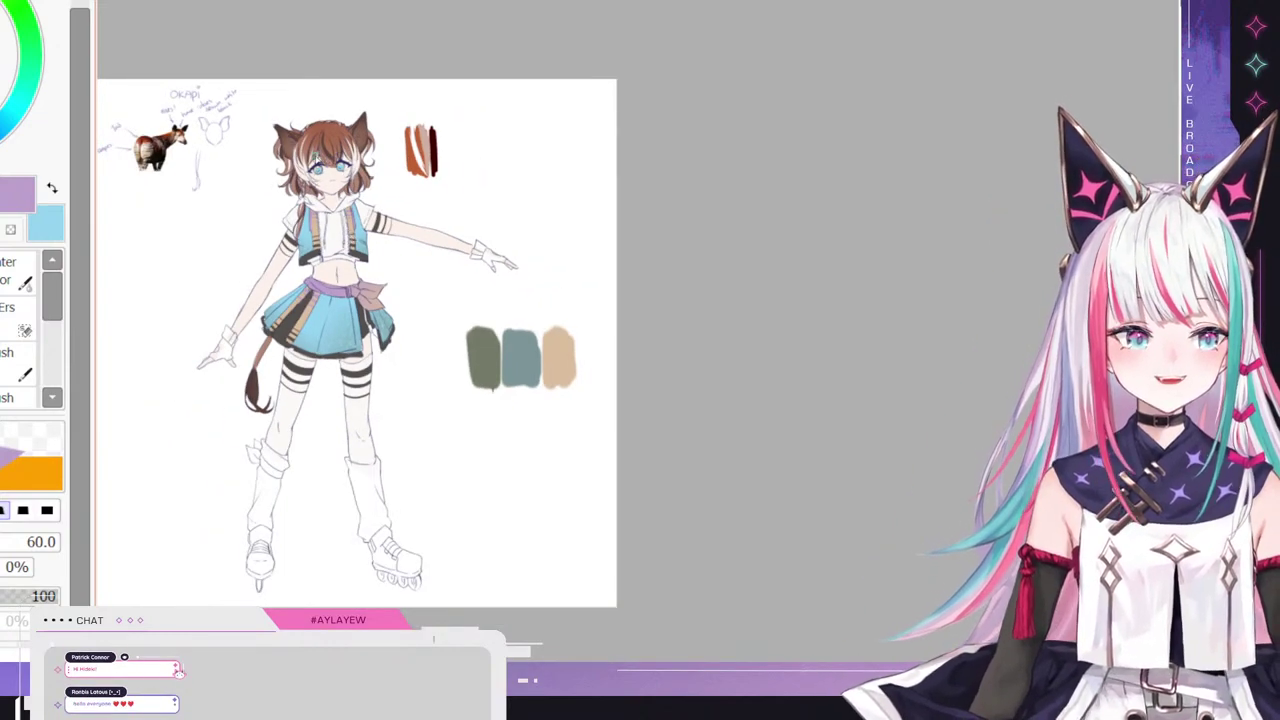
{"action": "scroll", "coordinate": [326, 158], "scroll_direction": "up", "scroll_amount": 2}
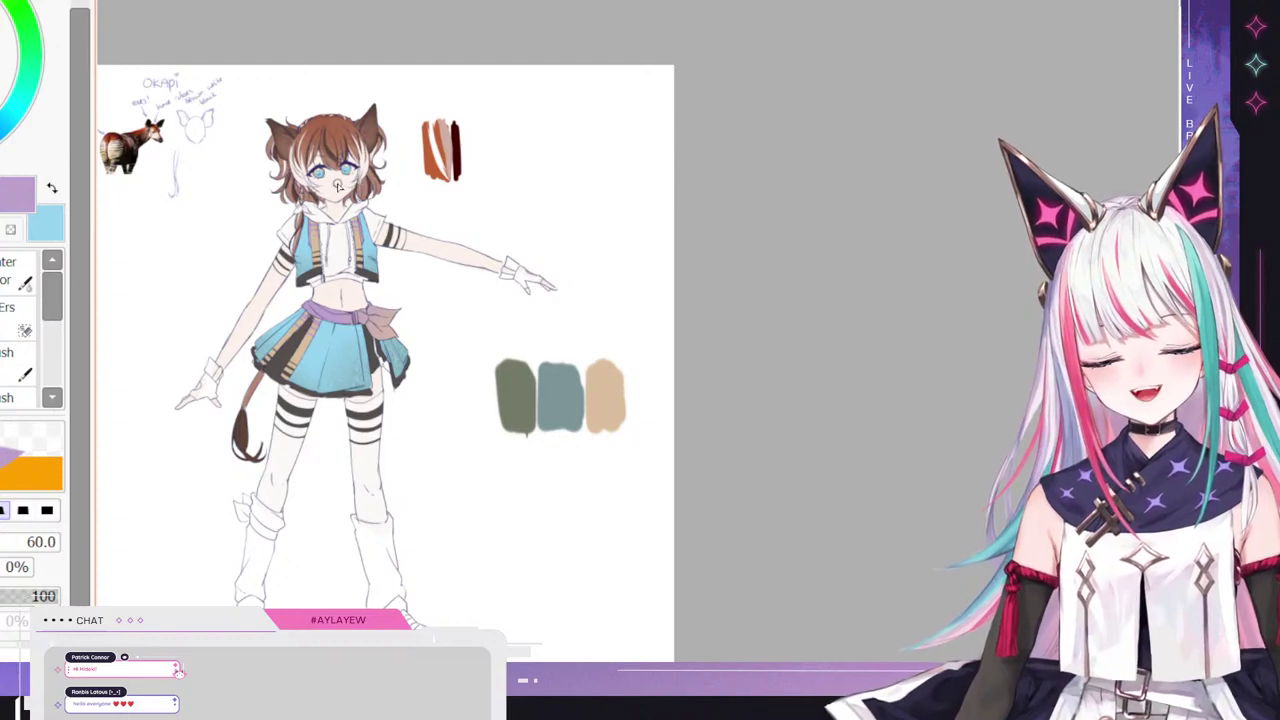
{"action": "scroll", "coordinate": [349, 229], "scroll_direction": "up", "scroll_amount": 4}
{"action": "scroll", "coordinate": [312, 197], "scroll_direction": "down", "scroll_amount": 2}
{"action": "scroll", "coordinate": [263, 175], "scroll_direction": "up", "scroll_amount": 2}
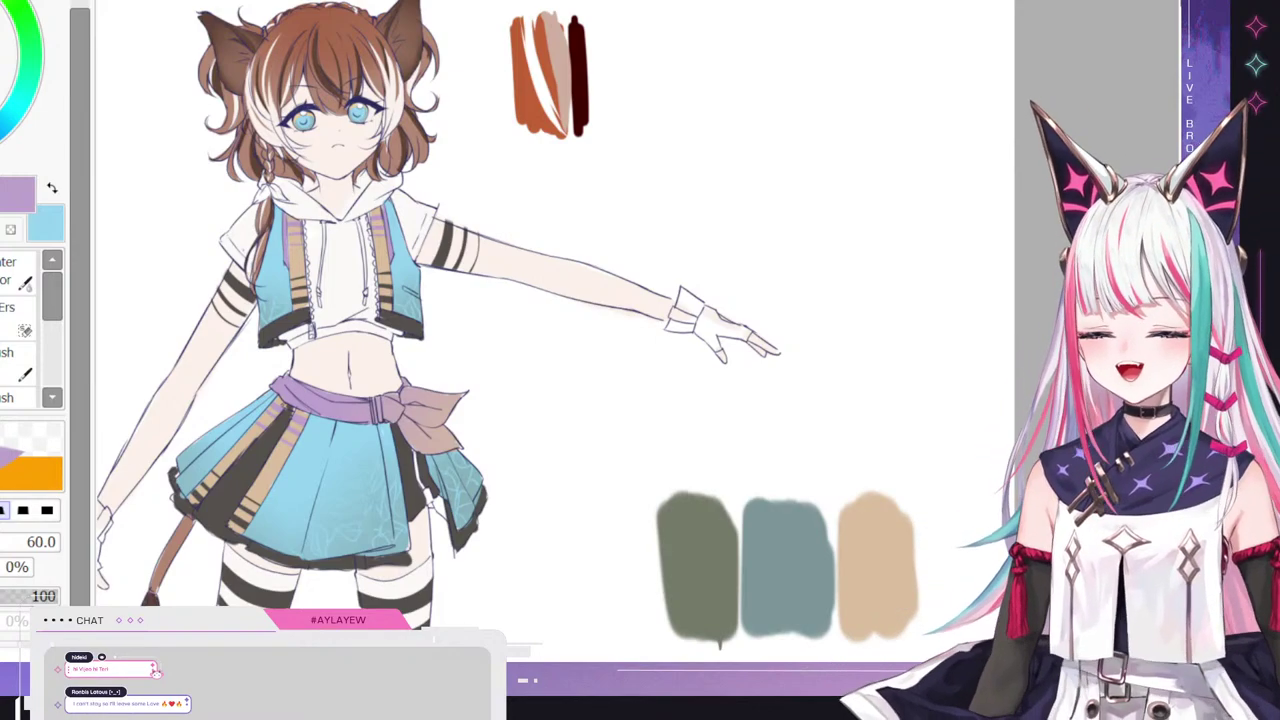
- Colour the zipper teeth along both front edges of the vest grey at size 18
{"action": "scroll", "coordinate": [338, 165], "scroll_direction": "up", "scroll_amount": 2}
{"action": "left_click_drag", "start_coordinate": [0, 85], "coordinate": [0, 46]}
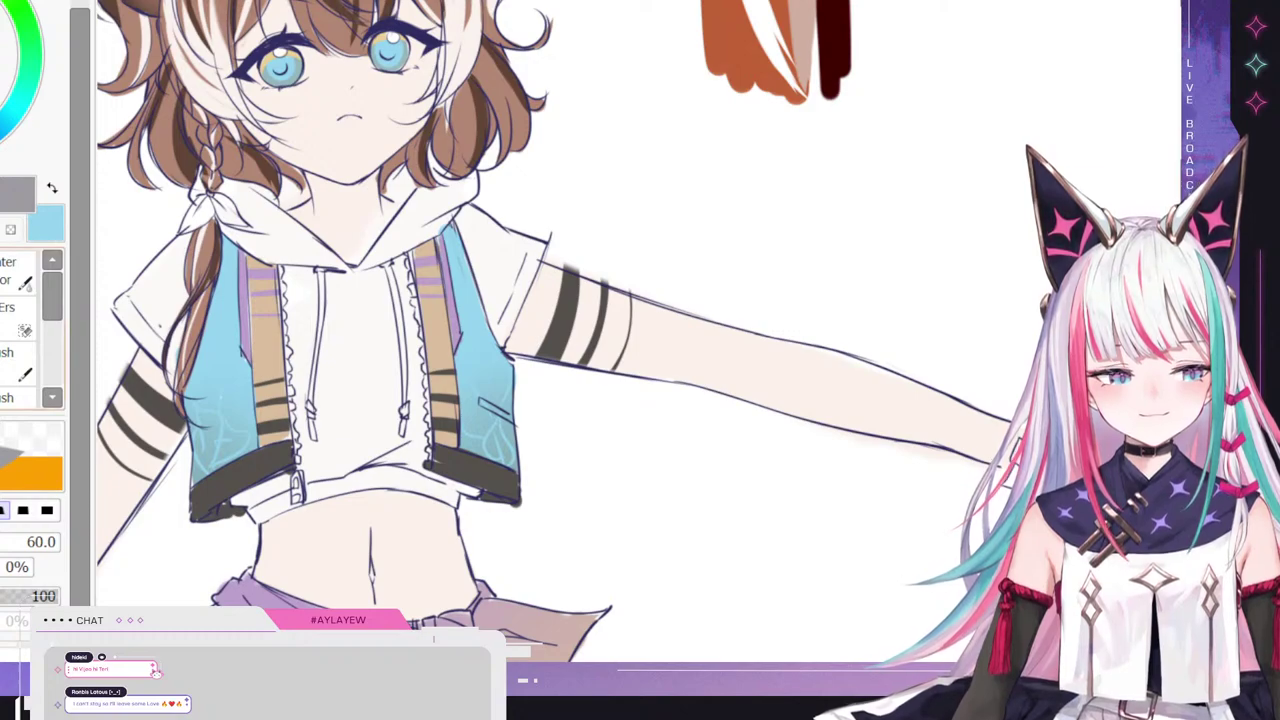
{"action": "left_click", "coordinate": [16, 271]}
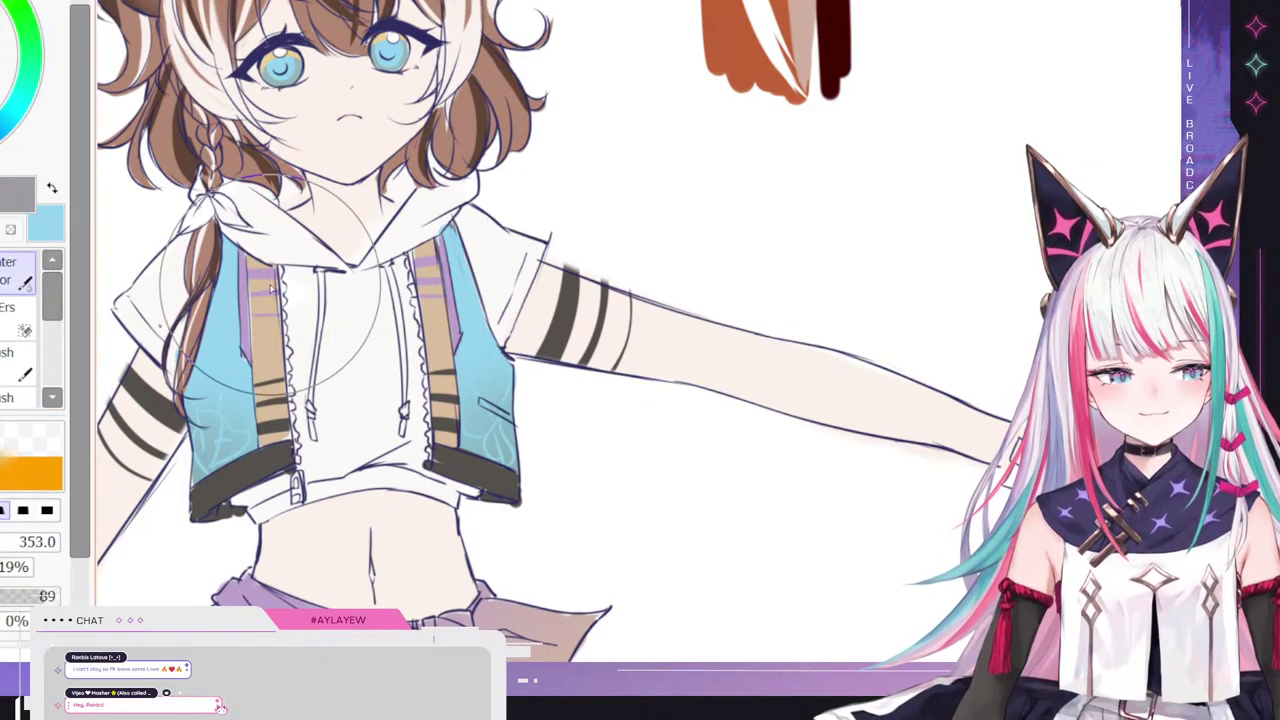
{"action": "left_click_drag", "start_coordinate": [24, 542], "coordinate": [0, 542]}
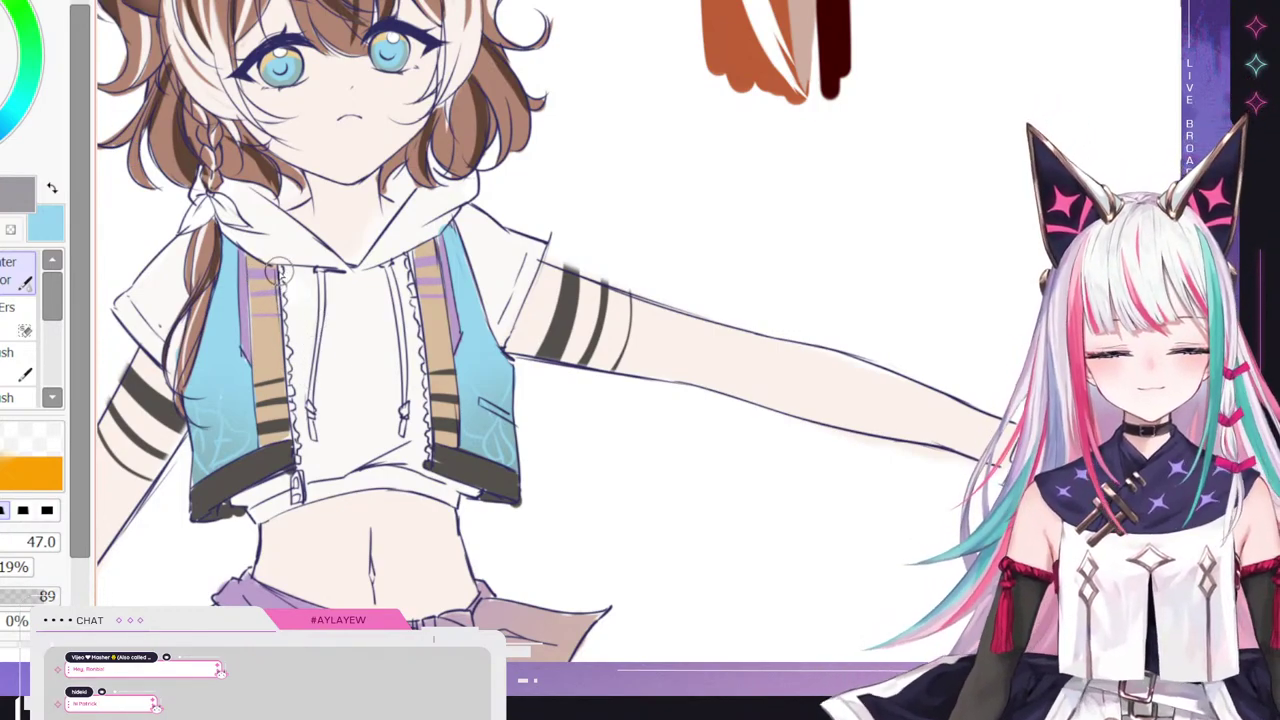
{"action": "key", "text": "e"}
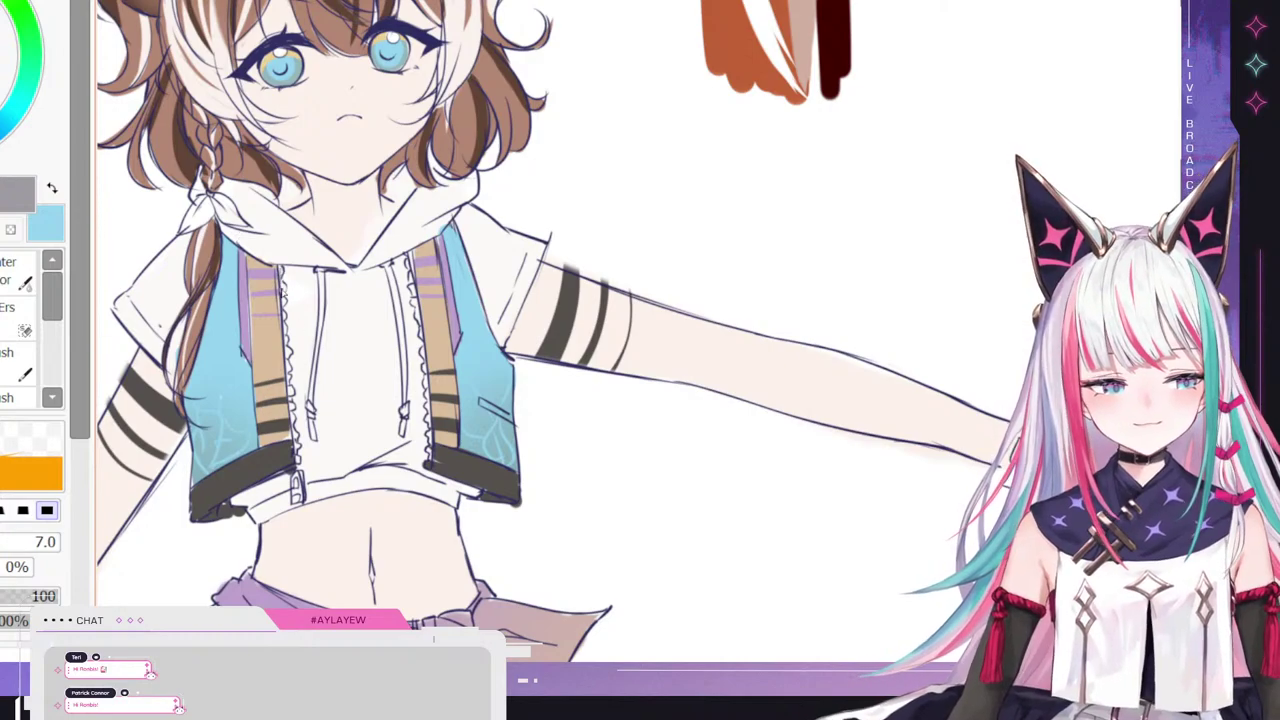
{"action": "mouse_move", "coordinate": [274, 292]}
{"action": "left_mouse_down"}
{"action": "mouse_move", "coordinate": [288, 308]}
{"action": "mouse_move", "coordinate": [297, 491]}
{"action": "left_mouse_up"}
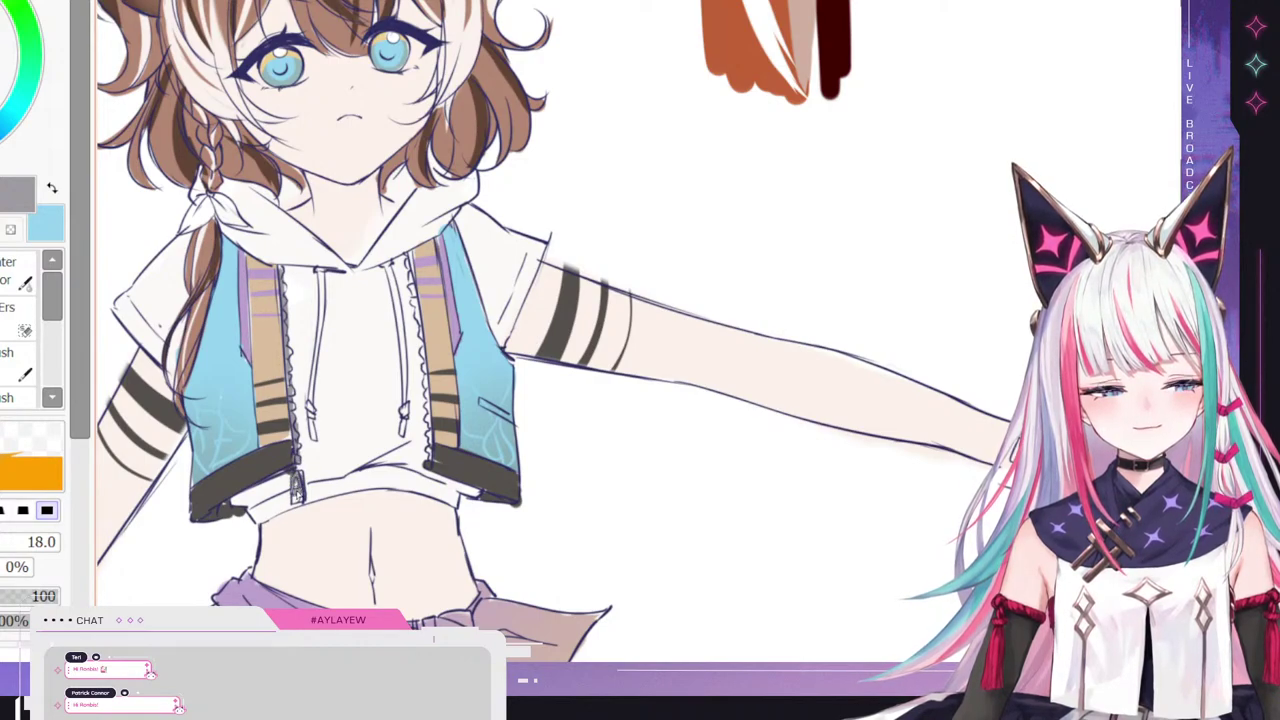
{"action": "left_click_drag", "start_coordinate": [411, 272], "coordinate": [428, 470]}
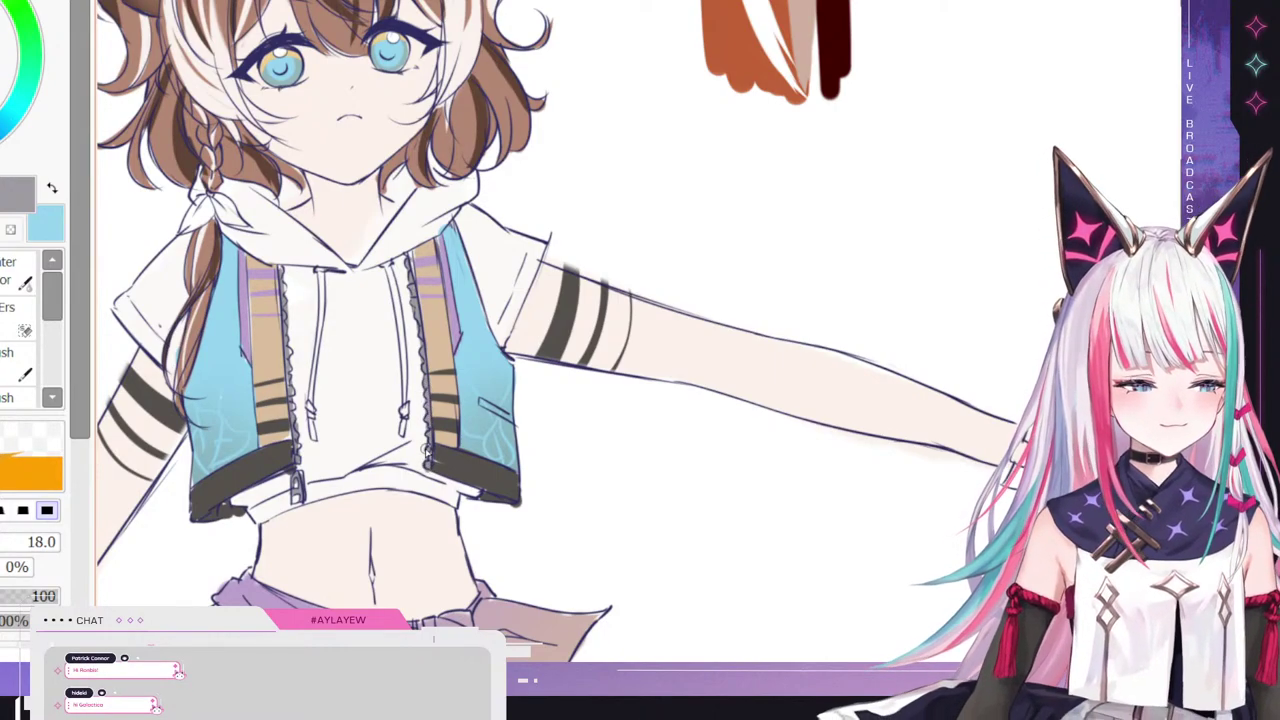
- Draw a pale blue pocket line on each side of the vest at size 18 and colour the sash buckle pale blue
{"action": "right_click", "coordinate": [457, 250]}
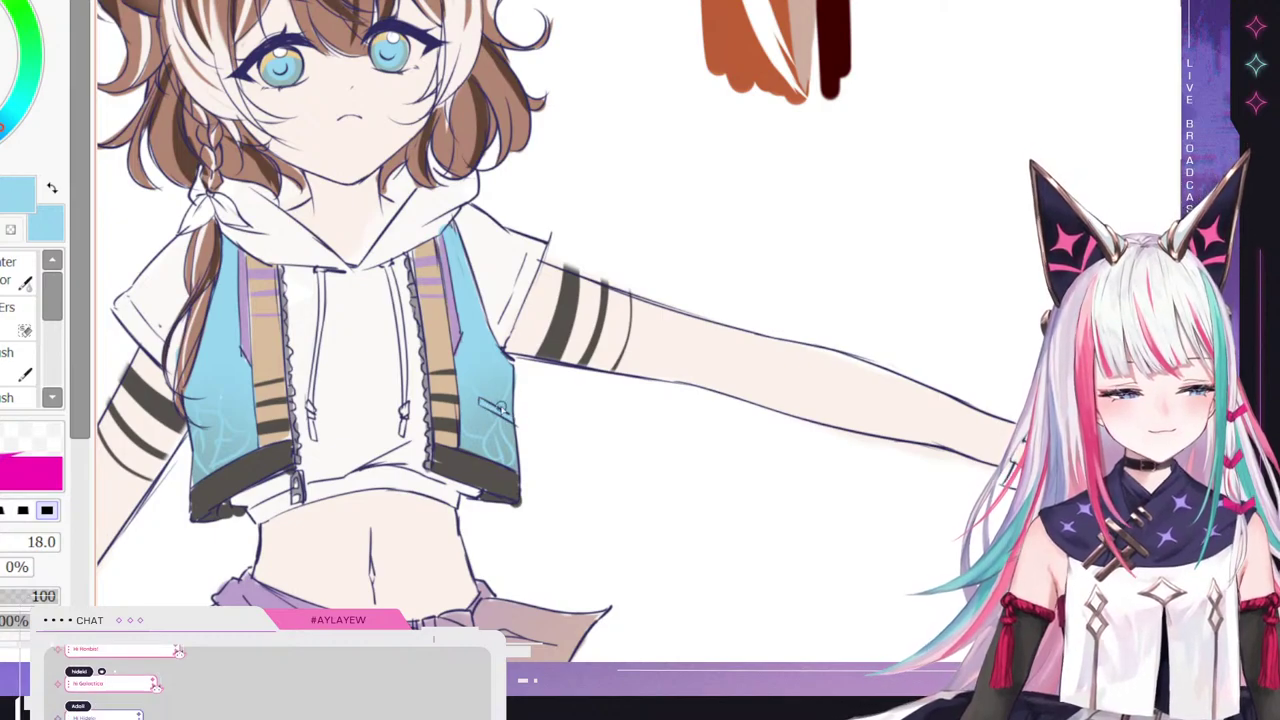
{"action": "left_click", "coordinate": [500, 424], "text": "alt"}
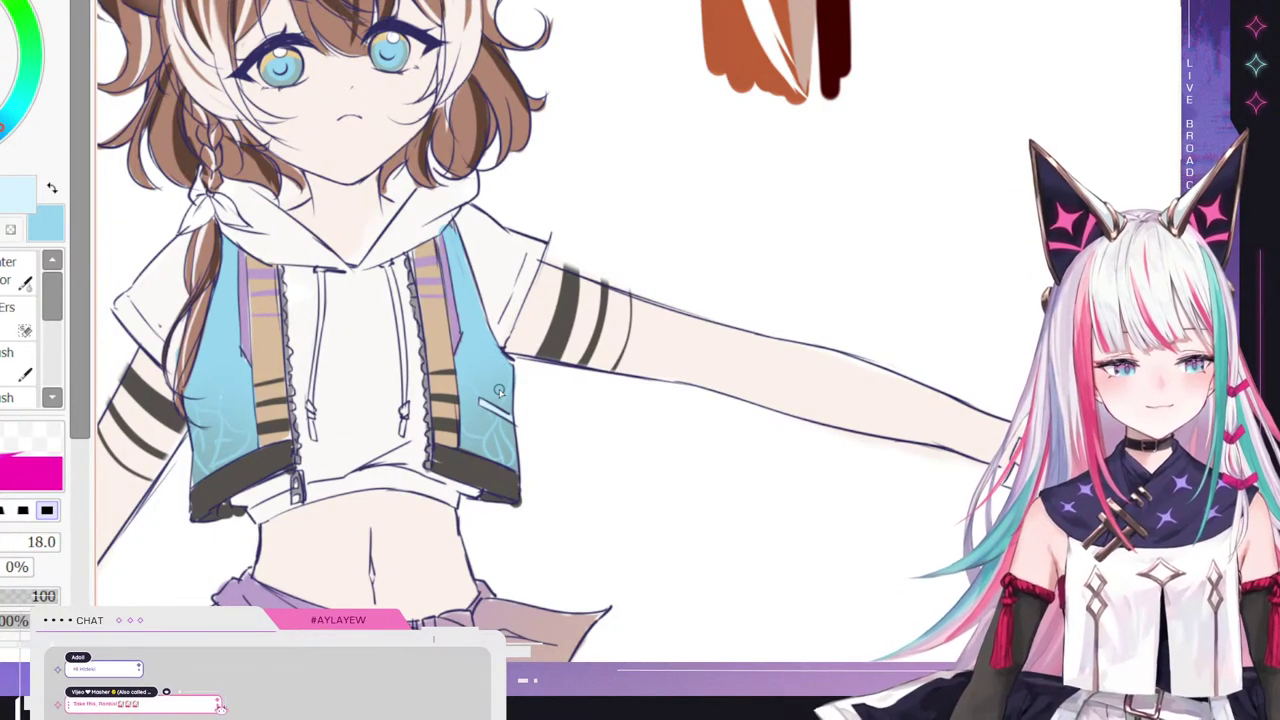
{"action": "left_click_drag", "start_coordinate": [200, 431], "coordinate": [227, 414]}
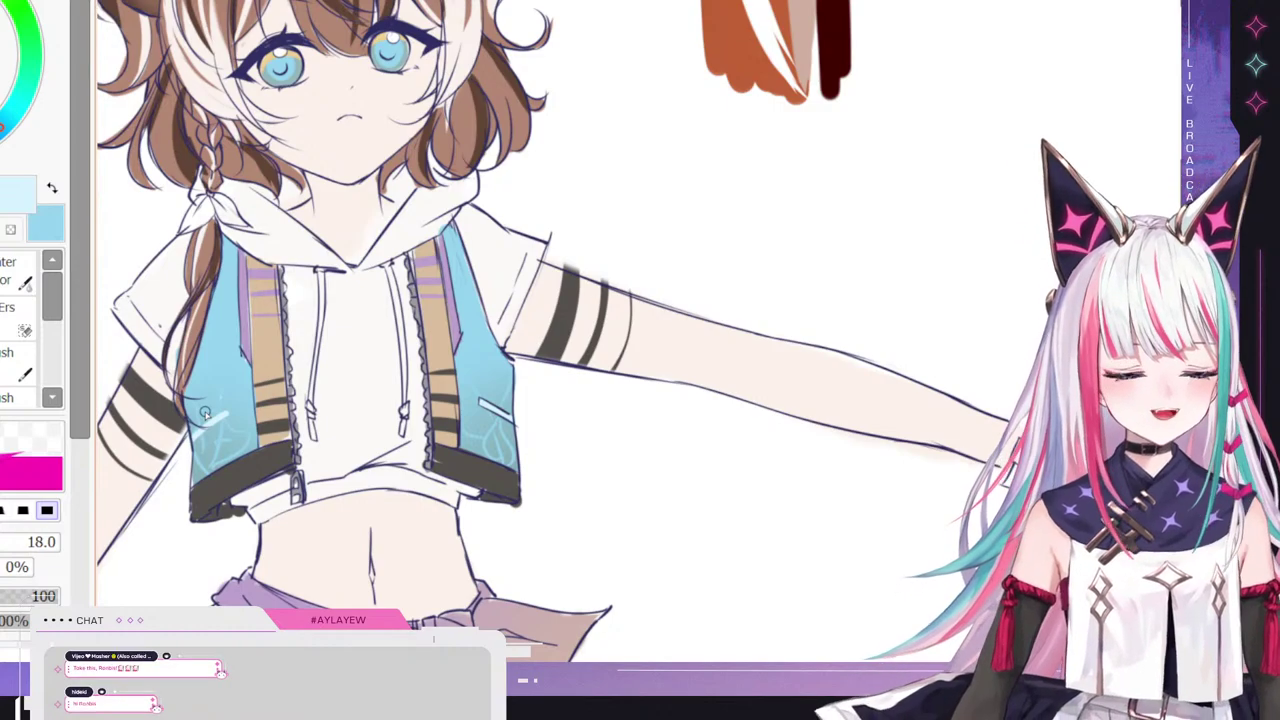
{"action": "scroll", "coordinate": [204, 341], "scroll_direction": "down", "scroll_amount": 2}
{"action": "scroll", "coordinate": [218, 308], "scroll_direction": "down", "scroll_amount": 2}
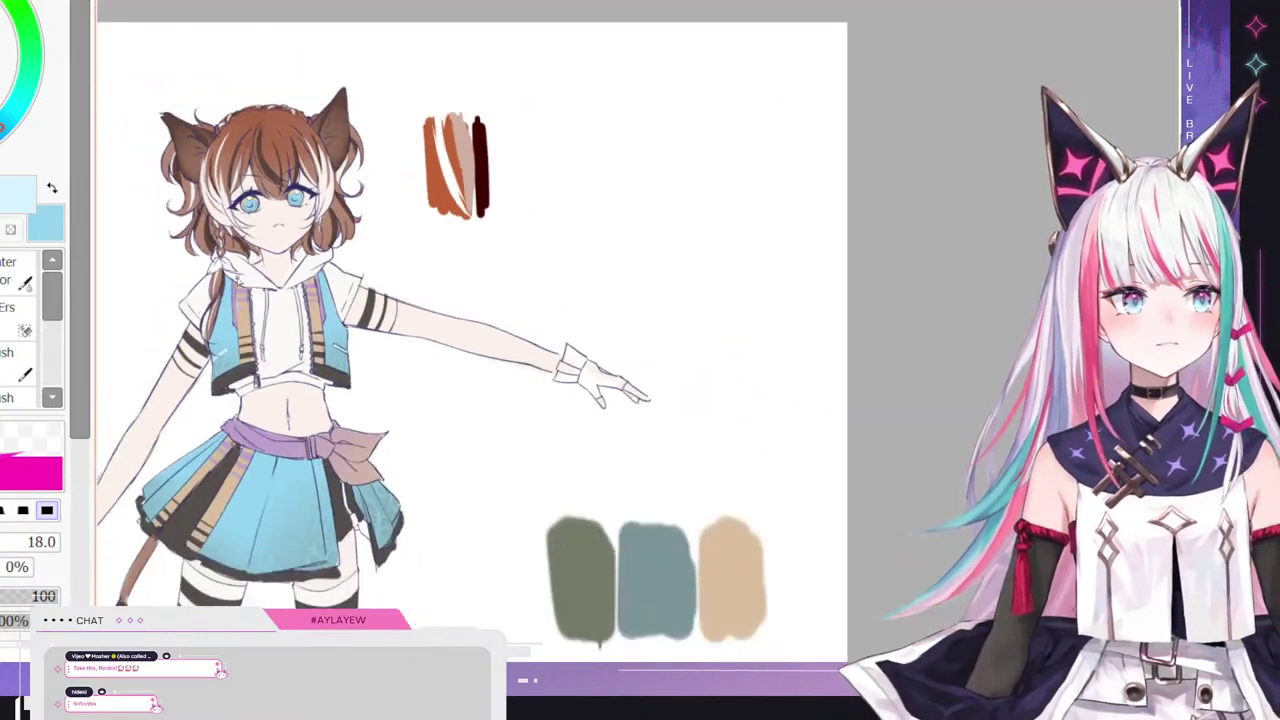
{"action": "scroll", "coordinate": [587, 236], "scroll_direction": "down", "scroll_amount": 2}
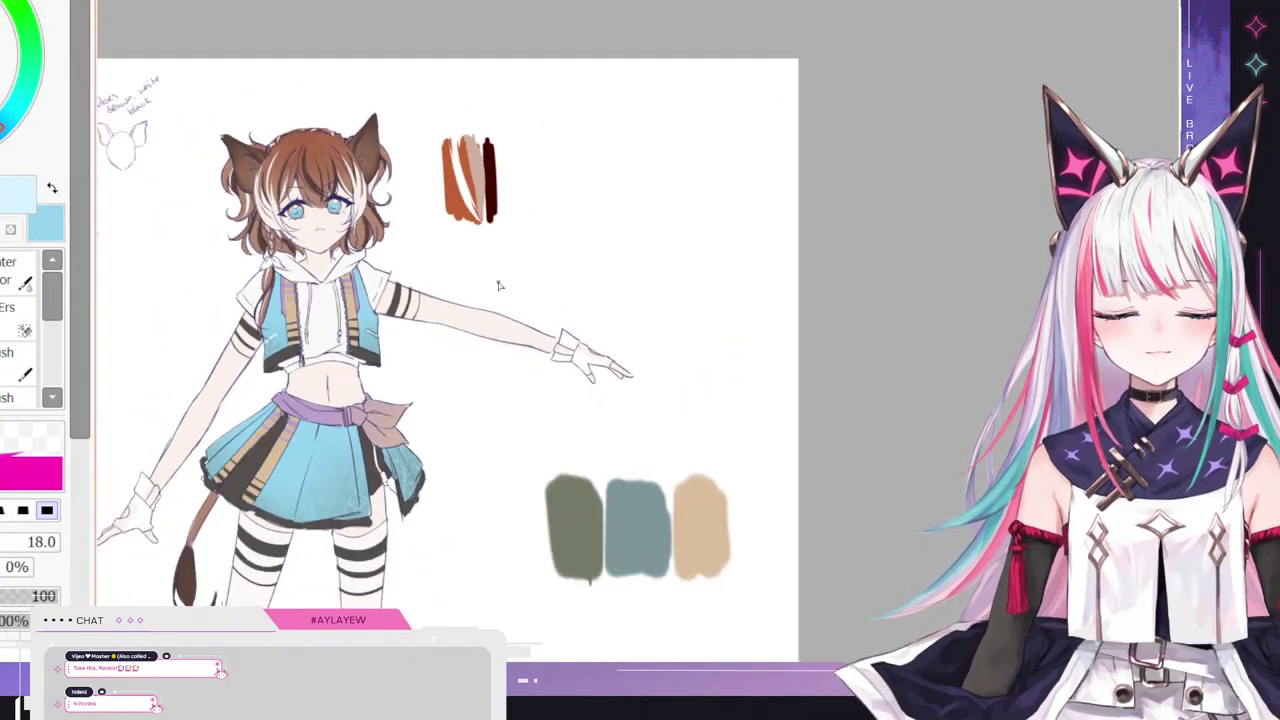
{"action": "scroll", "coordinate": [242, 290], "scroll_direction": "down", "scroll_amount": 1}
{"action": "scroll", "coordinate": [258, 387], "scroll_direction": "up", "scroll_amount": 2}
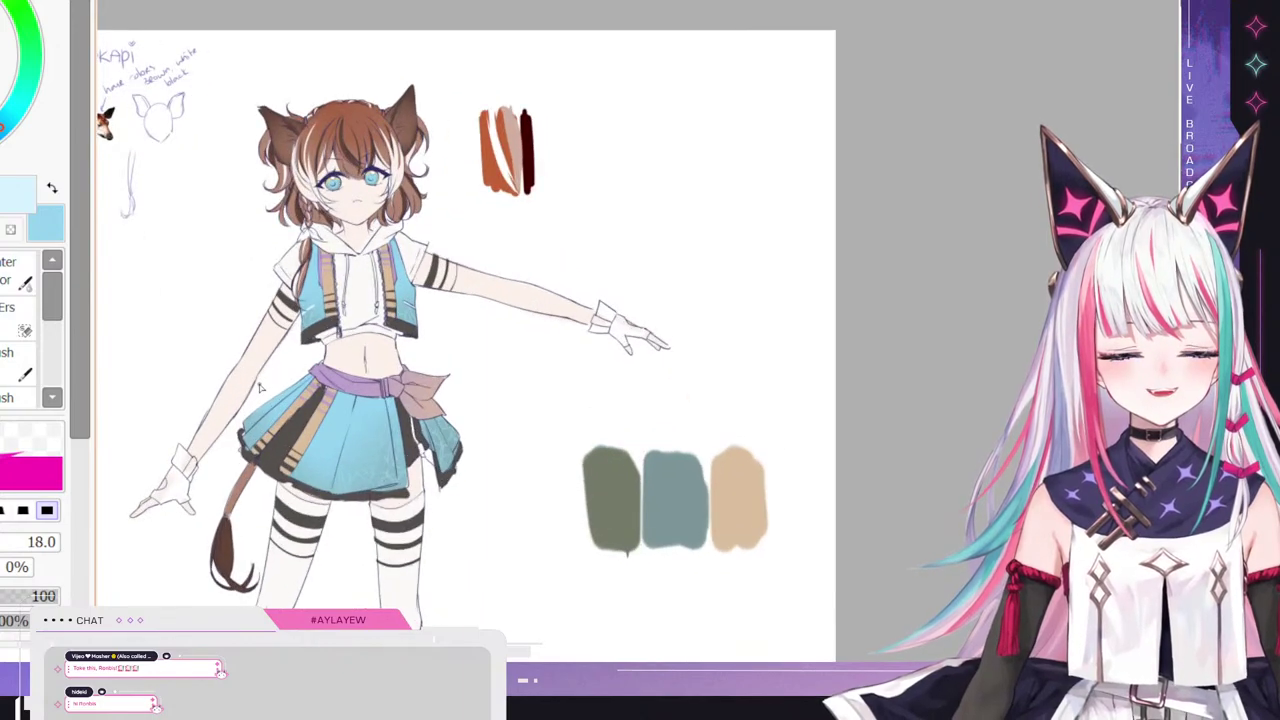
{"action": "scroll", "coordinate": [385, 420], "scroll_direction": "up", "scroll_amount": 4}
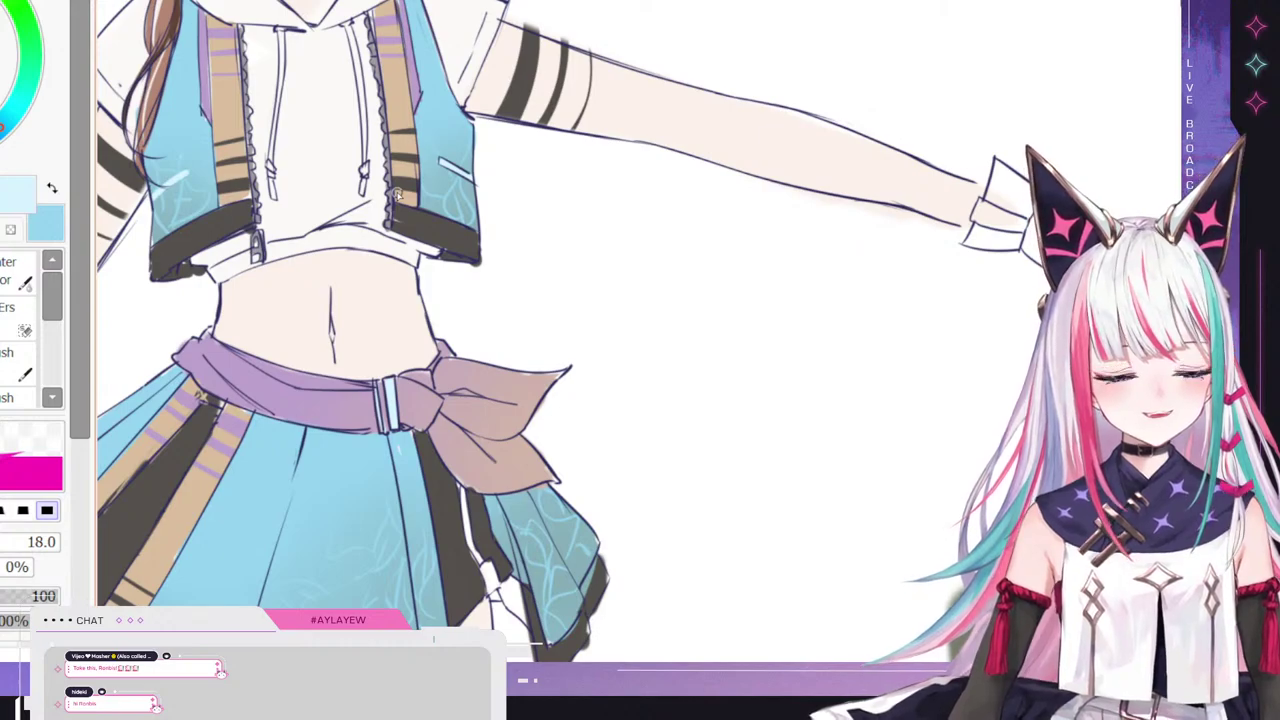
- Colour the strap hanging below the bow with tan sampled from the skirt and its end piece with purple, at brush size 18
{"action": "left_click", "coordinate": [193, 494], "text": "alt"}
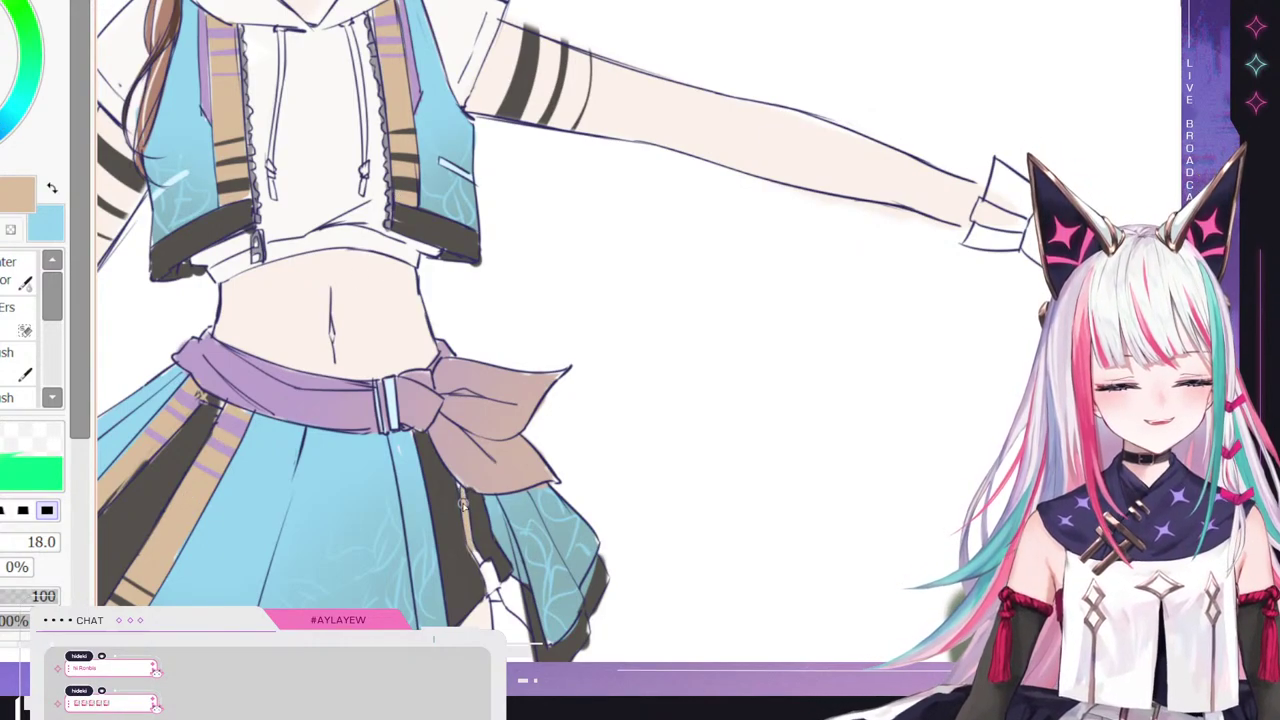
{"action": "scroll", "coordinate": [464, 492], "scroll_direction": "down", "scroll_amount": 4}
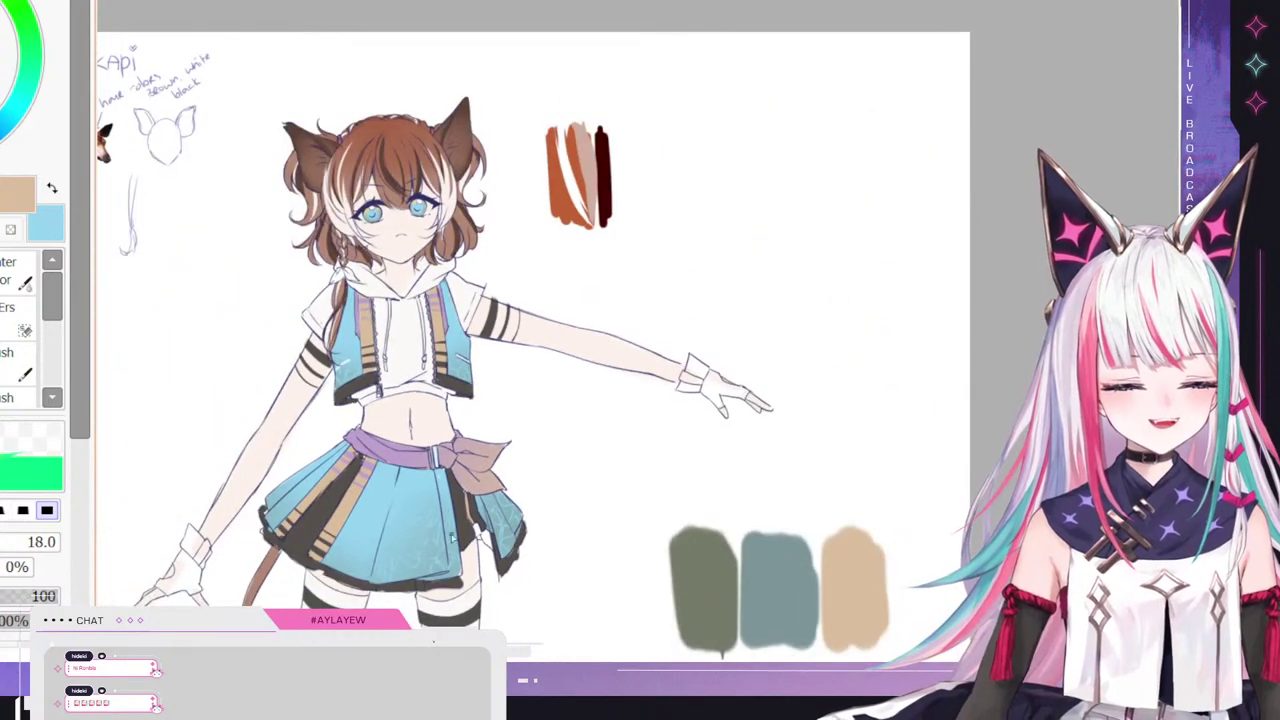
{"action": "scroll", "coordinate": [437, 612], "scroll_direction": "up", "scroll_amount": 4}
{"action": "left_click", "coordinate": [229, 202], "text": "alt"}
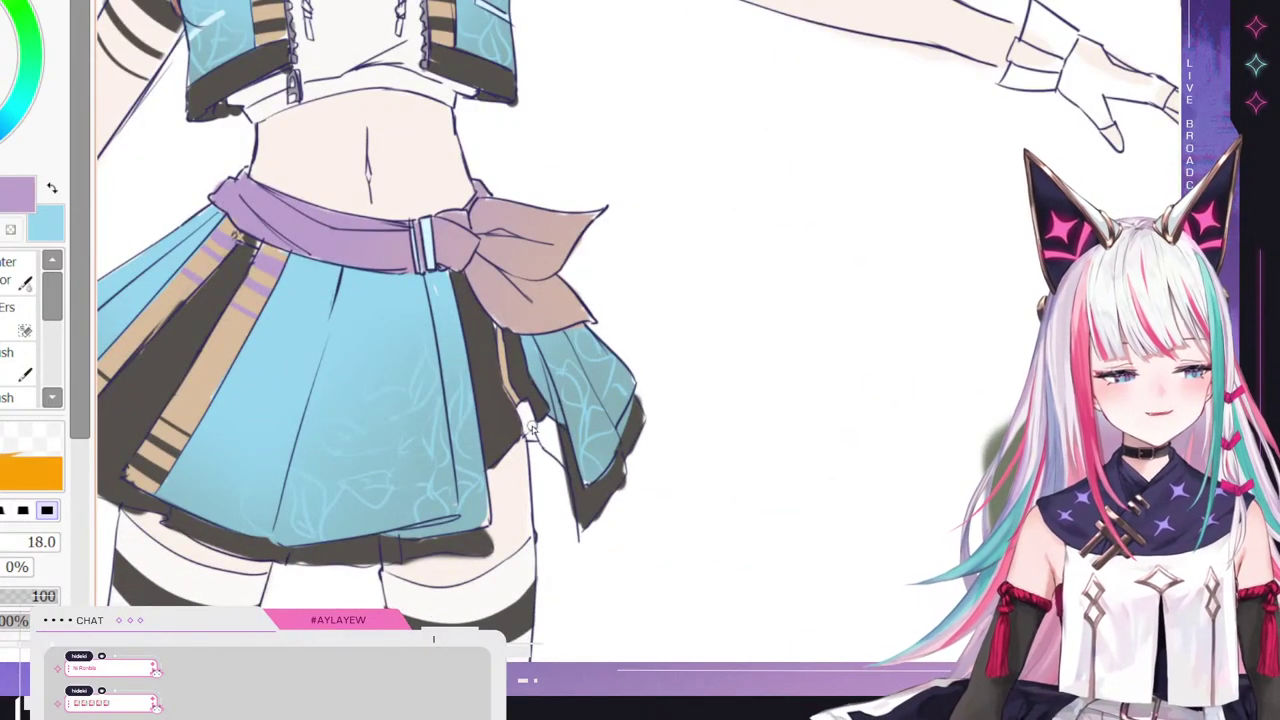
{"action": "mouse_move", "coordinate": [532, 428]}
{"action": "left_mouse_down"}
{"action": "mouse_move", "coordinate": [525, 408]}
{"action": "mouse_move", "coordinate": [530, 432]}
{"action": "left_mouse_up"}
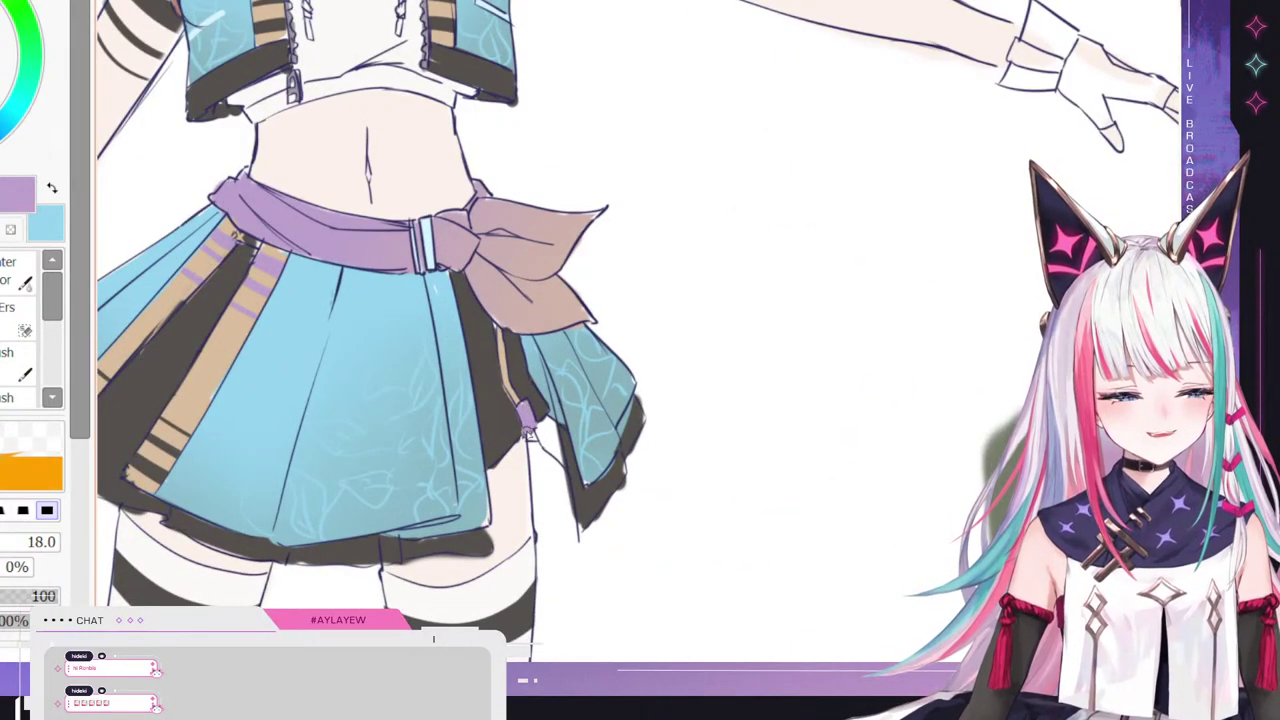
- Examine the newly coloured strap against the whole figure, both at full length and closer up
{"action": "scroll", "coordinate": [550, 347], "scroll_direction": "down", "scroll_amount": 6}
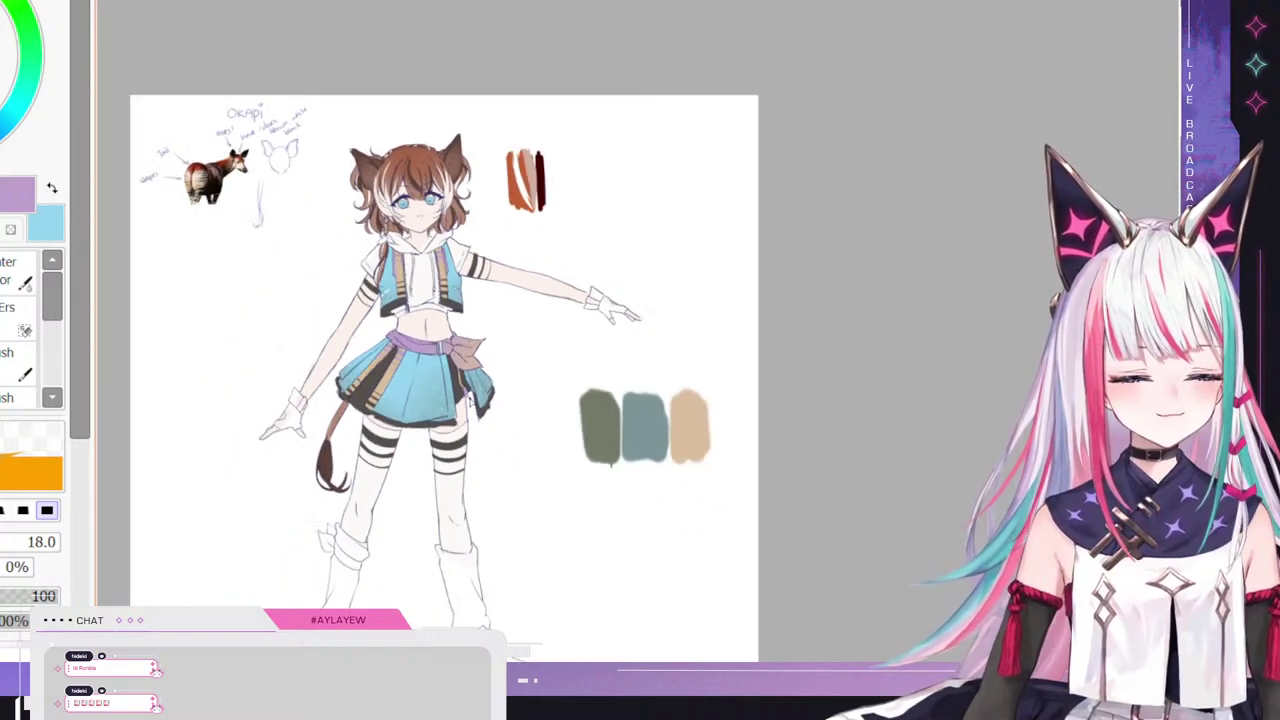
{"action": "scroll", "coordinate": [428, 500], "scroll_direction": "up", "scroll_amount": 2}
{"action": "scroll", "coordinate": [476, 442], "scroll_direction": "down", "scroll_amount": 2}
{"action": "scroll", "coordinate": [452, 378], "scroll_direction": "down", "scroll_amount": 1}
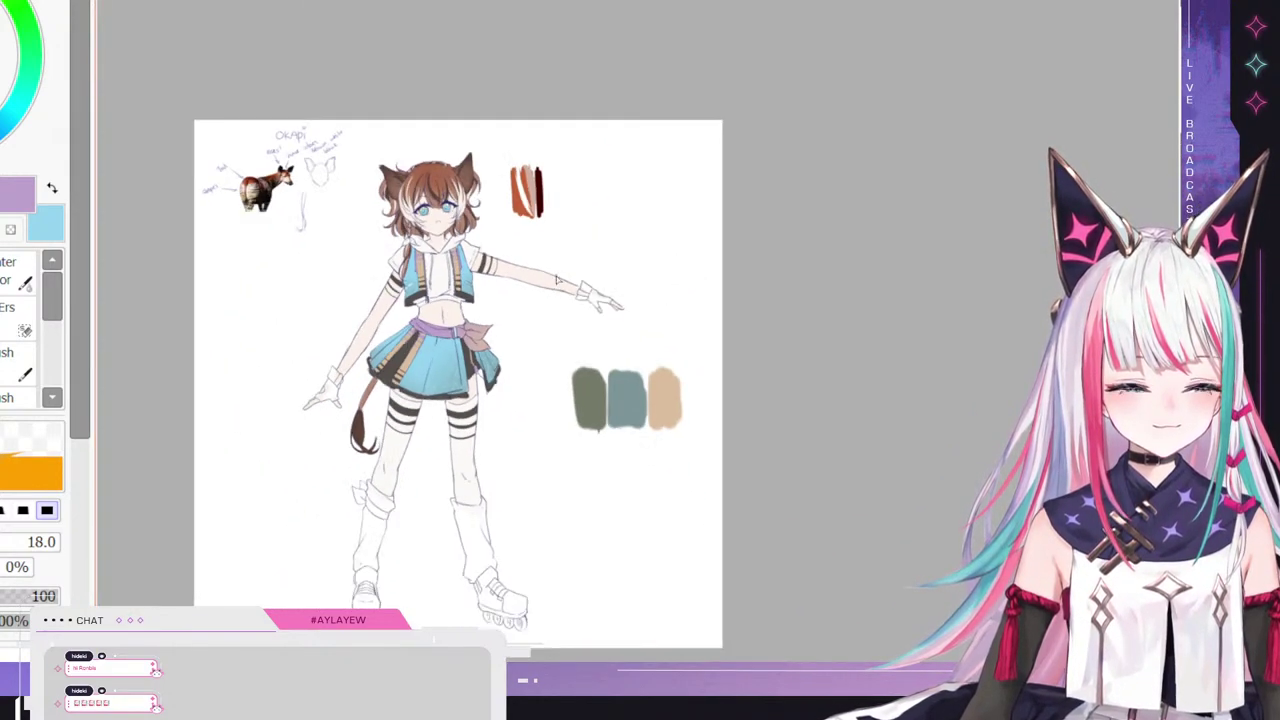
{"action": "scroll", "coordinate": [560, 278], "scroll_direction": "up", "scroll_amount": 2}
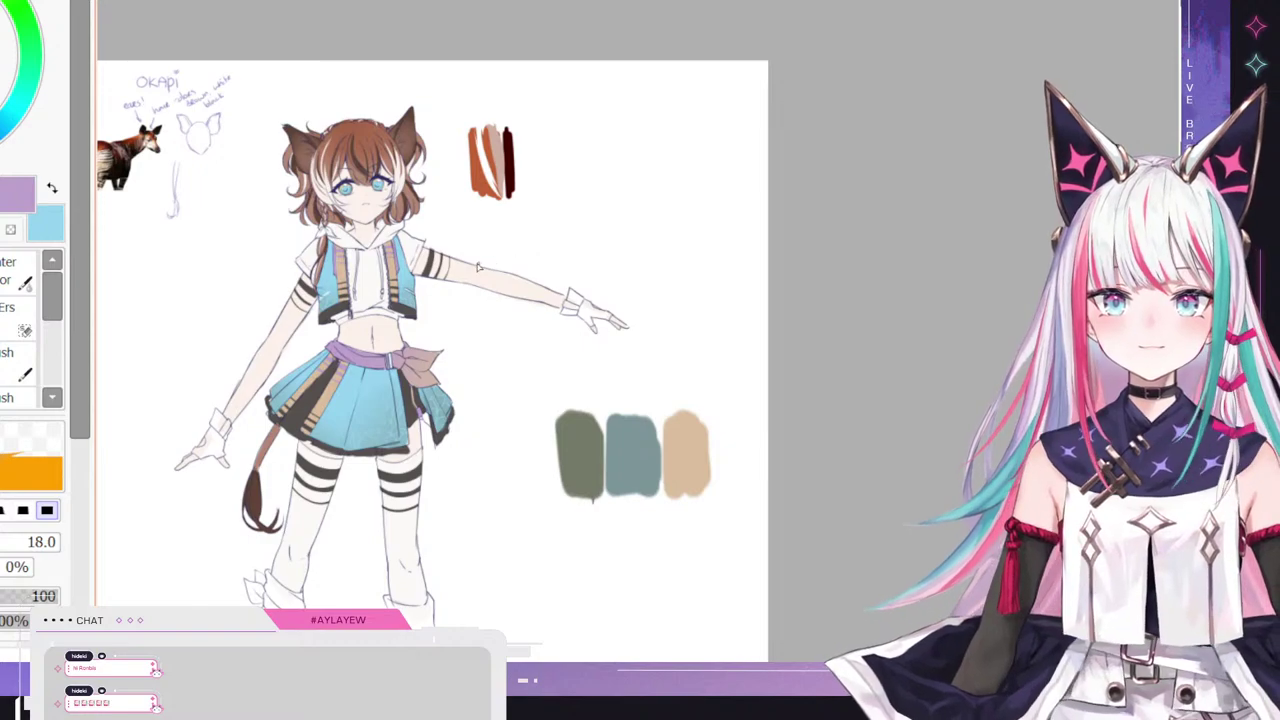
{"action": "scroll", "coordinate": [365, 295], "scroll_direction": "up", "scroll_amount": 2}
{"action": "scroll", "coordinate": [362, 293], "scroll_direction": "up", "scroll_amount": 1}
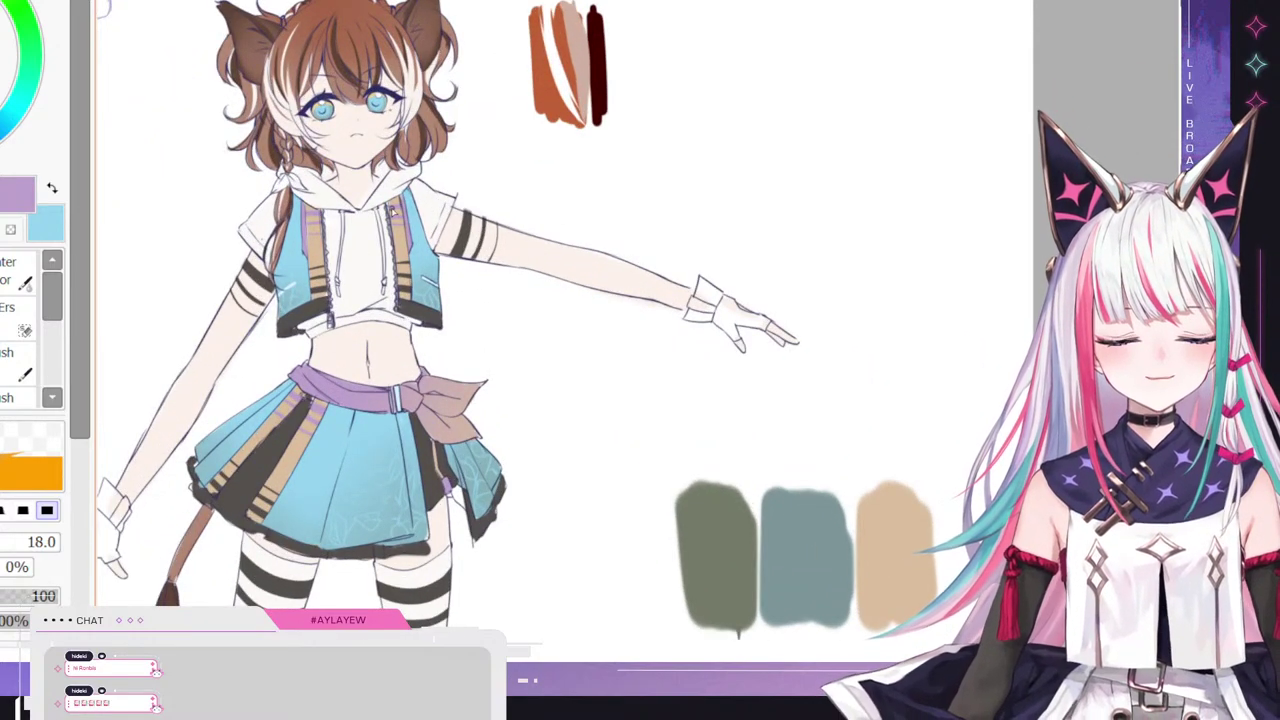
- Recolour the purple stripes on the upper tan strips of the vest and skirt pale beige, at brush size 60
{"action": "scroll", "coordinate": [232, 293], "scroll_direction": "down", "scroll_amount": 2}
{"action": "scroll", "coordinate": [276, 255], "scroll_direction": "down", "scroll_amount": 1}
{"action": "scroll", "coordinate": [298, 148], "scroll_direction": "up", "scroll_amount": 3}
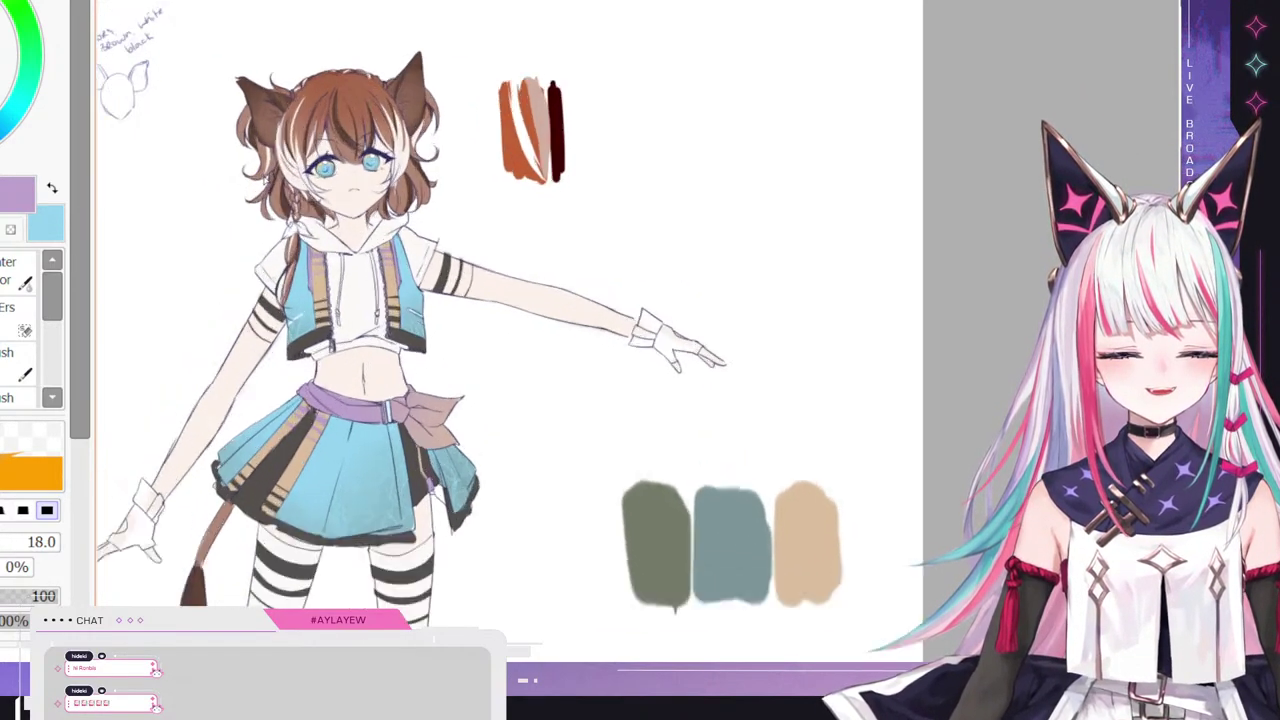
{"action": "right_click", "coordinate": [327, 315]}
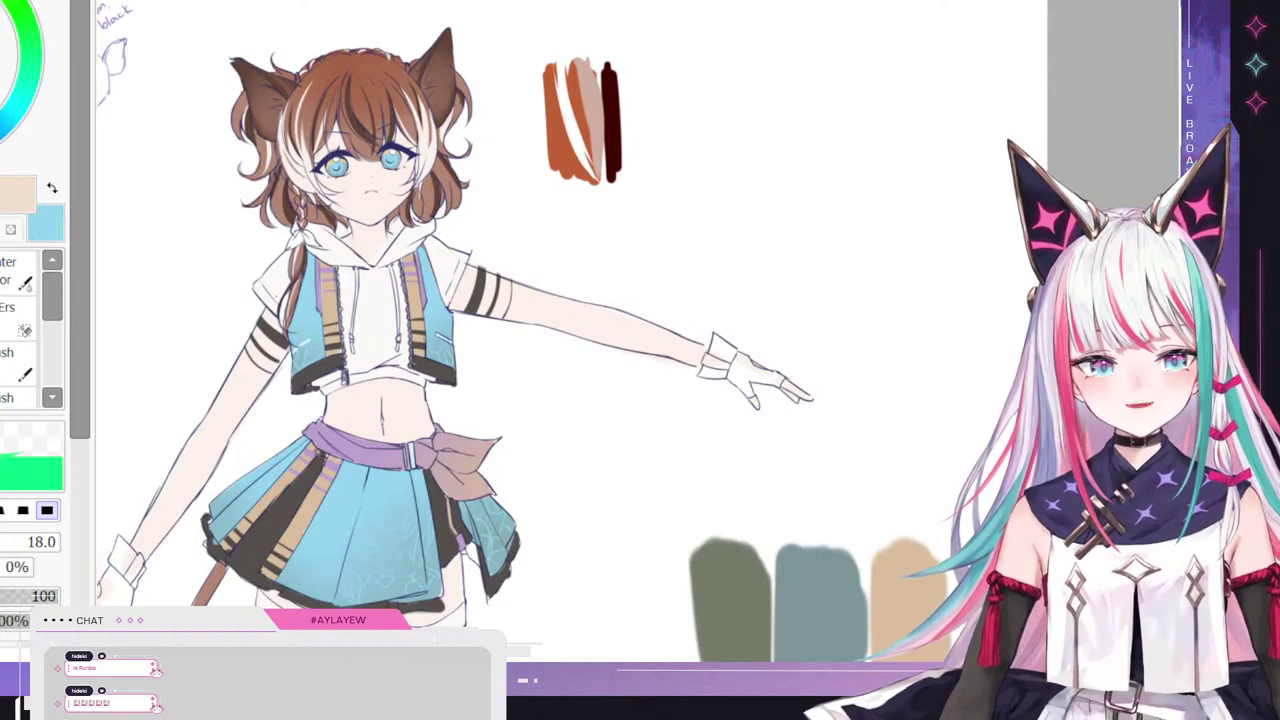
{"action": "key", "text": "b"}
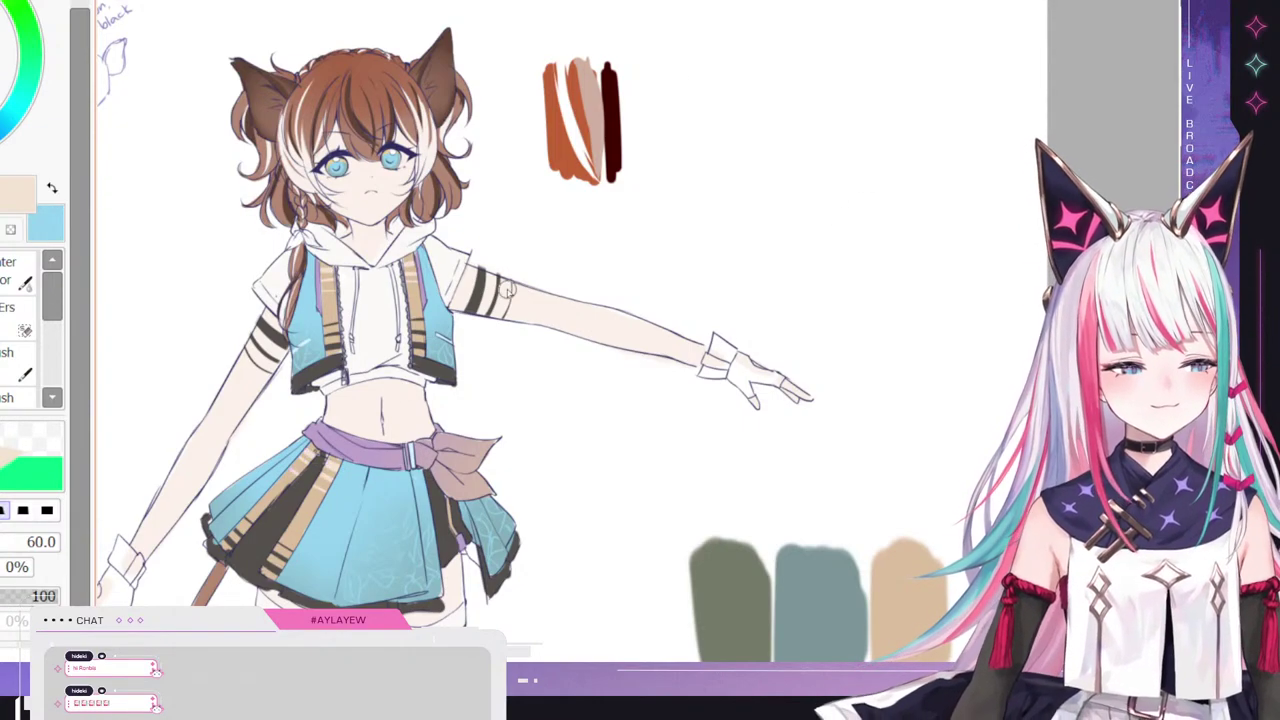
- Examine the pale beige stripes and the outfit's overall colour balance at several zoom levels, from the head down to the skates
{"action": "scroll", "coordinate": [390, 290], "scroll_direction": "down", "scroll_amount": 4}
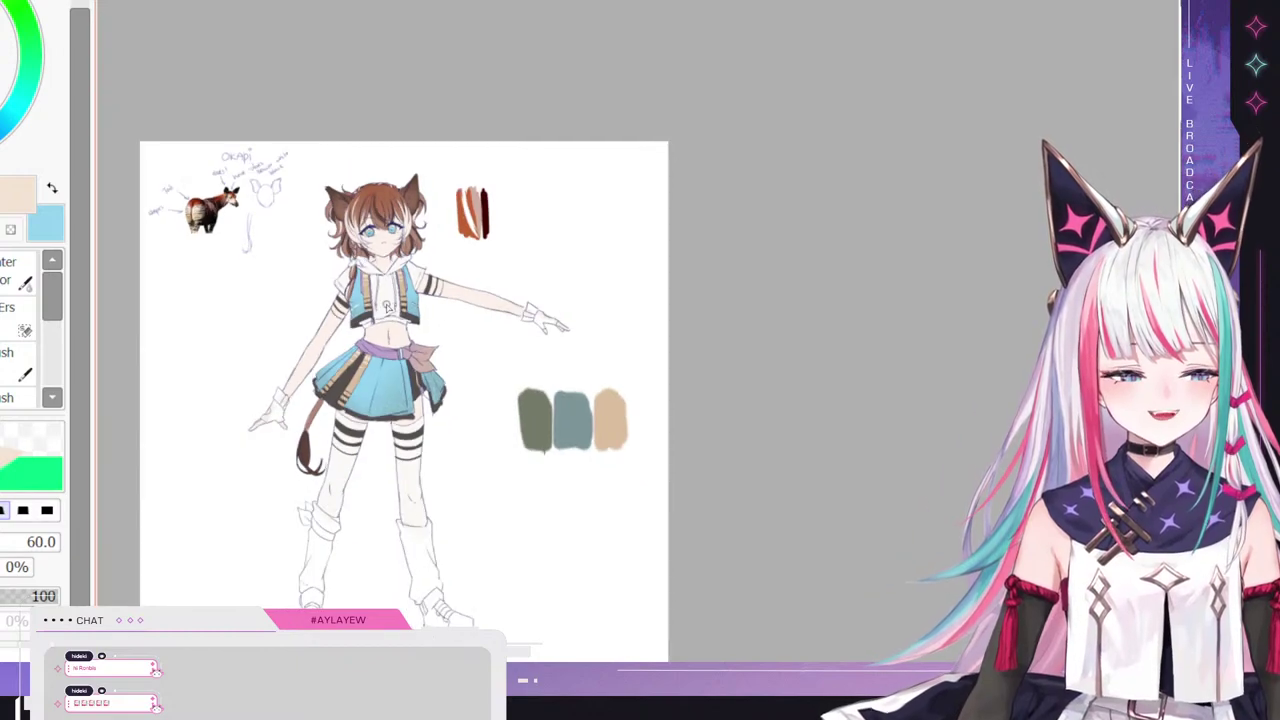
{"action": "scroll", "coordinate": [450, 380], "scroll_direction": "up", "scroll_amount": 1}
{"action": "scroll", "coordinate": [280, 428], "scroll_direction": "down", "scroll_amount": 2}
{"action": "scroll", "coordinate": [290, 400], "scroll_direction": "up", "scroll_amount": 2}
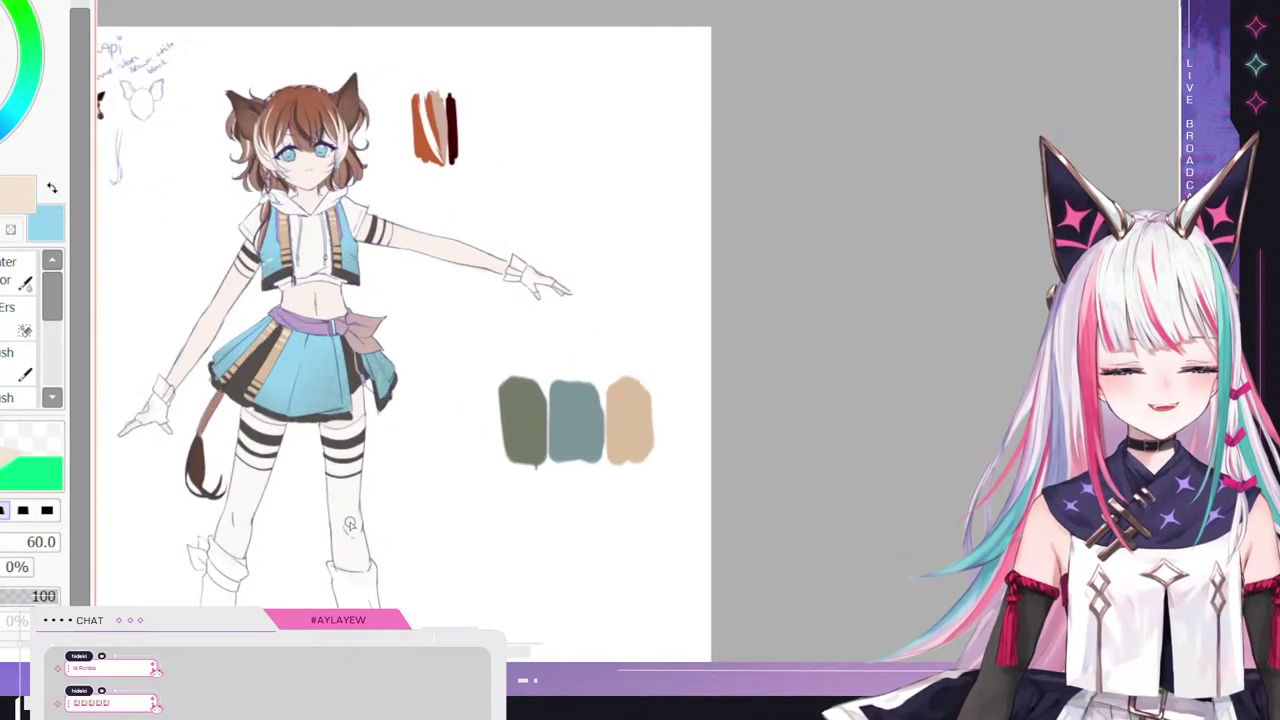
{"action": "scroll", "coordinate": [258, 460], "scroll_direction": "down", "scroll_amount": 1}
{"action": "scroll", "coordinate": [300, 420], "scroll_direction": "up", "scroll_amount": 2}
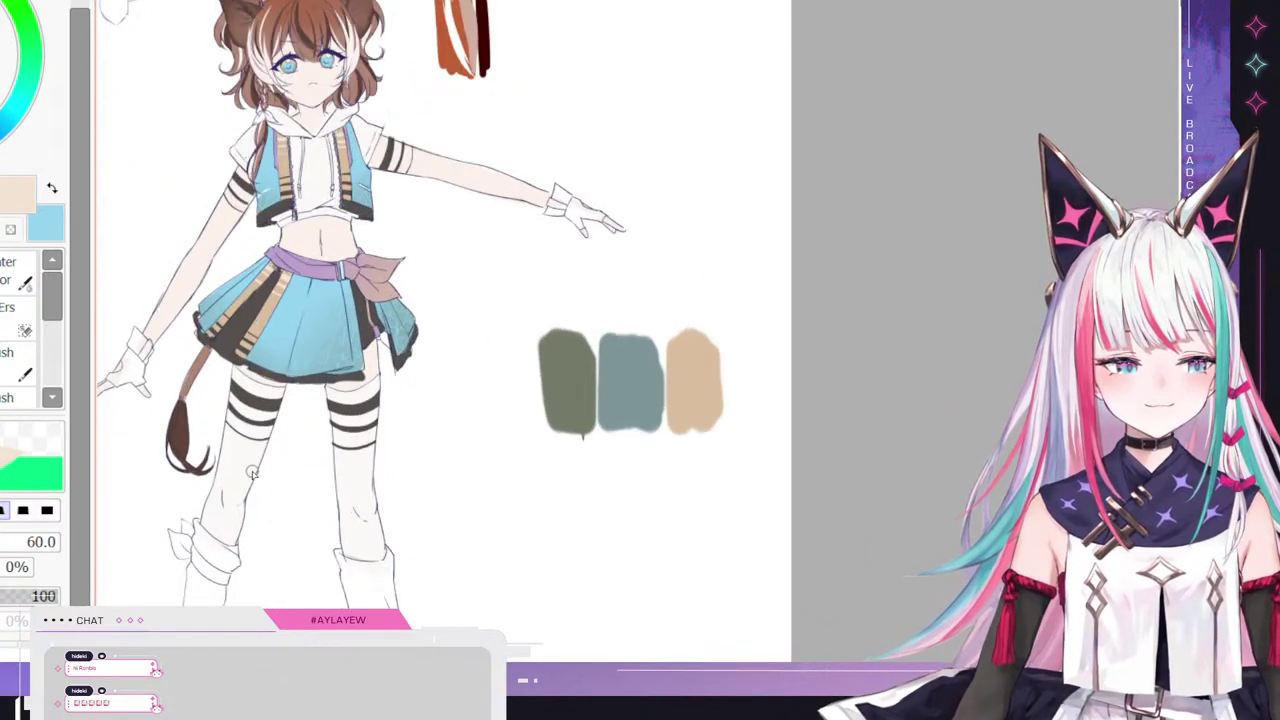
{"action": "scroll", "coordinate": [293, 450], "scroll_direction": "down", "scroll_amount": 1}
{"action": "scroll", "coordinate": [190, 215], "scroll_direction": "up", "scroll_amount": 1}
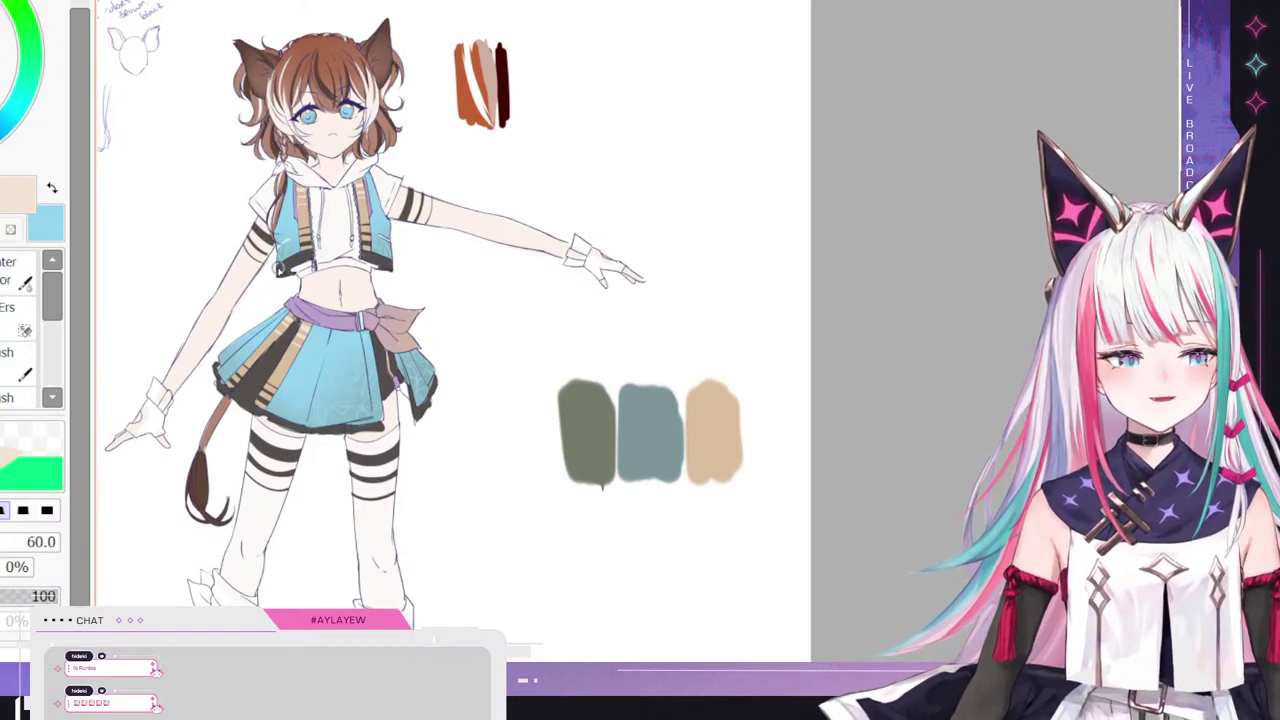
{"action": "scroll", "coordinate": [321, 262], "scroll_direction": "down", "scroll_amount": 2}
{"action": "scroll", "coordinate": [295, 380], "scroll_direction": "up", "scroll_amount": 3}
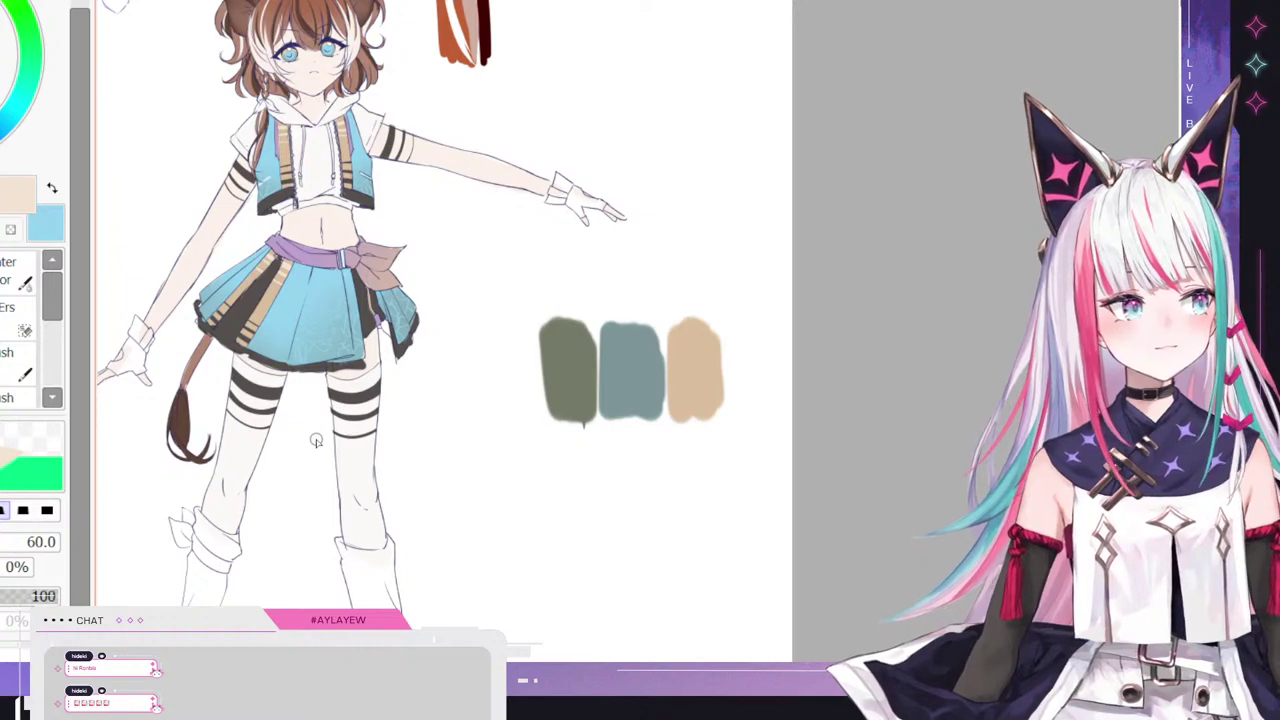
{"action": "scroll", "coordinate": [353, 385], "scroll_direction": "down", "scroll_amount": 1}
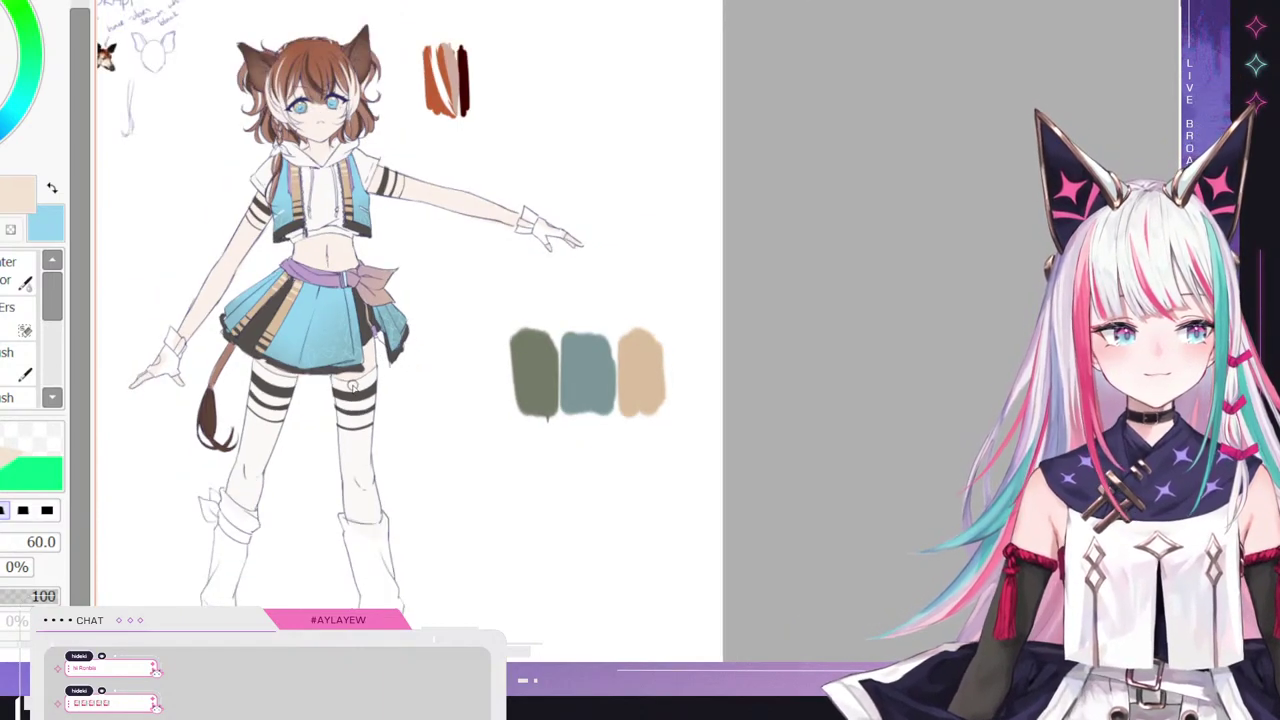
{"action": "scroll", "coordinate": [412, 299], "scroll_direction": "up", "scroll_amount": 1}
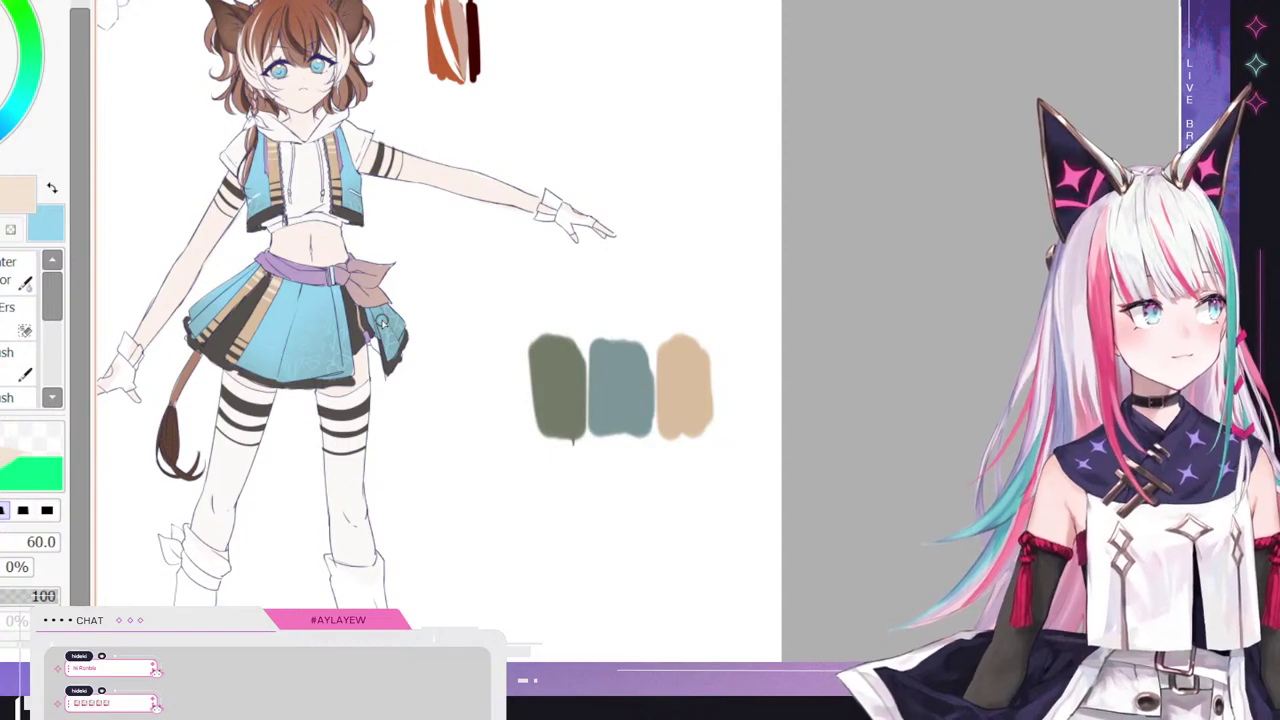
{"action": "scroll", "coordinate": [381, 322], "scroll_direction": "down", "scroll_amount": 1}
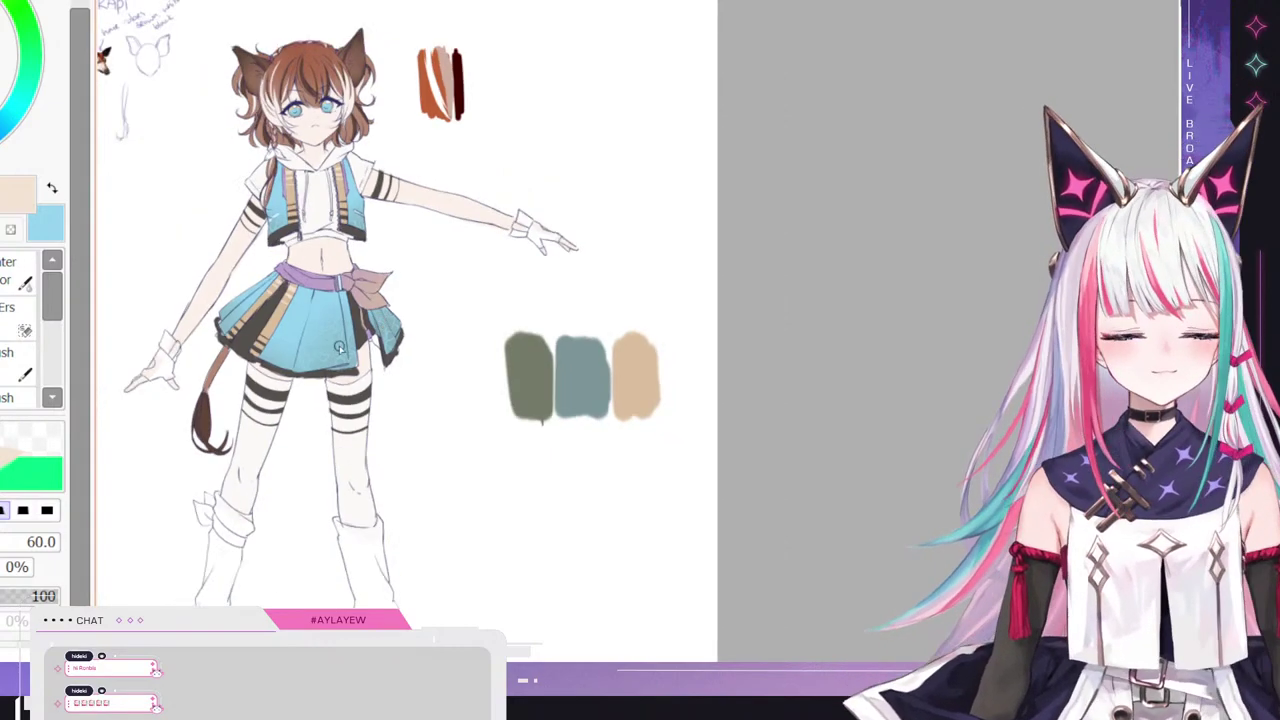
{"action": "scroll", "coordinate": [250, 474], "scroll_direction": "down", "scroll_amount": 1}
{"action": "scroll", "coordinate": [297, 300], "scroll_direction": "down", "scroll_amount": 2}
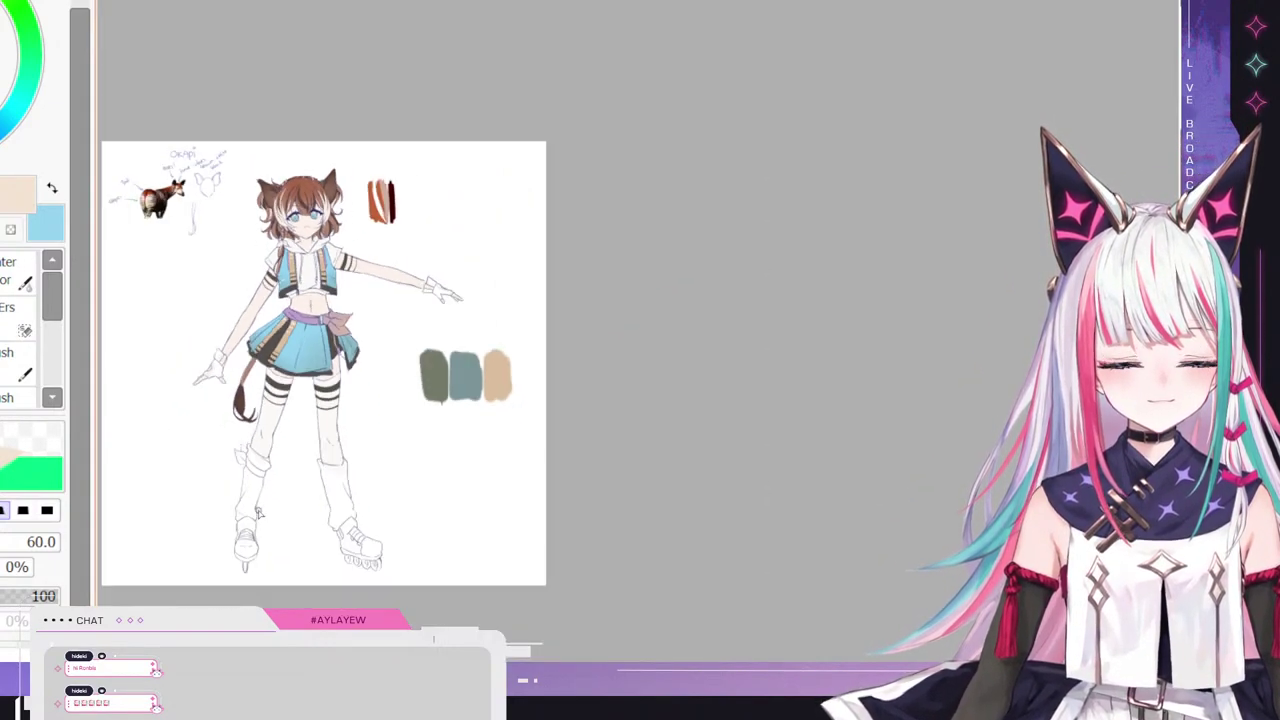
{"action": "scroll", "coordinate": [258, 510], "scroll_direction": "up", "scroll_amount": 1}
{"action": "scroll", "coordinate": [243, 470], "scroll_direction": "up", "scroll_amount": 1}
{"action": "scroll", "coordinate": [243, 470], "scroll_direction": "up", "scroll_amount": 1}
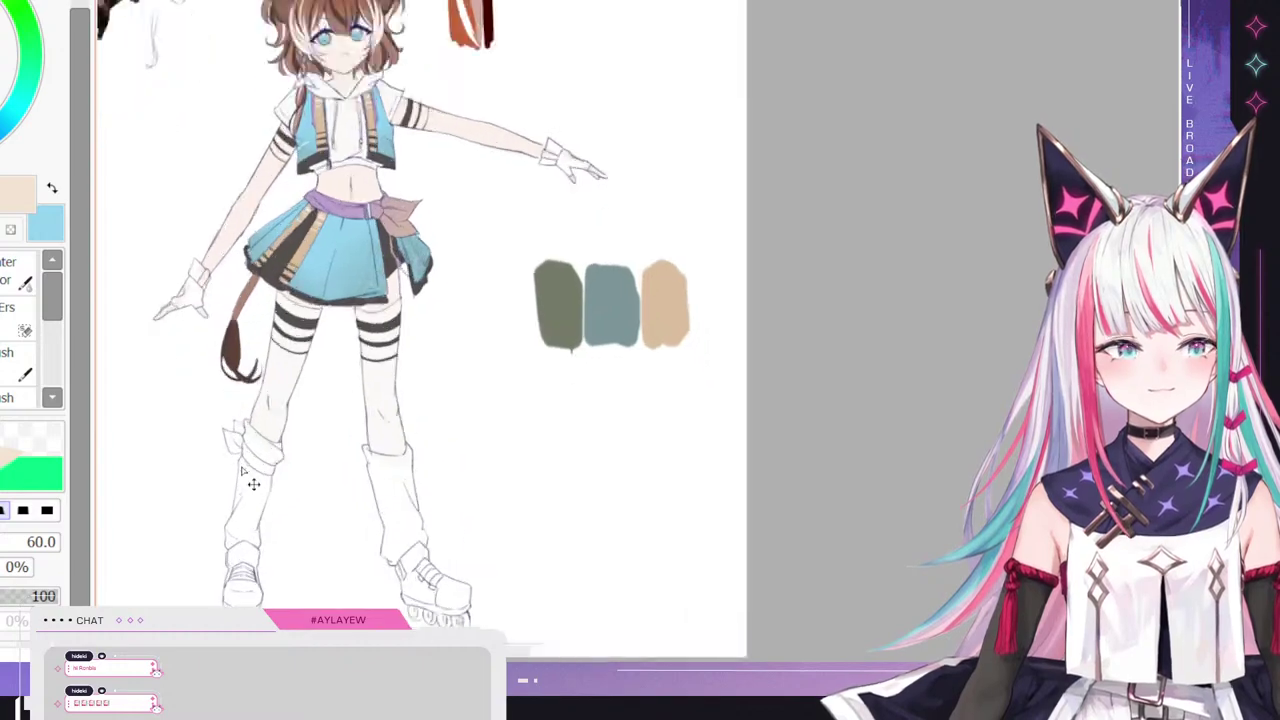
{"action": "scroll", "coordinate": [335, 163], "scroll_direction": "down", "scroll_amount": 2}
- Colour the ribbon tied around the side braid with purple sampled from the vest, at brush size 18
{"action": "scroll", "coordinate": [335, 163], "scroll_direction": "up", "scroll_amount": 3}
{"action": "scroll", "coordinate": [410, 390], "scroll_direction": "up", "scroll_amount": 2}
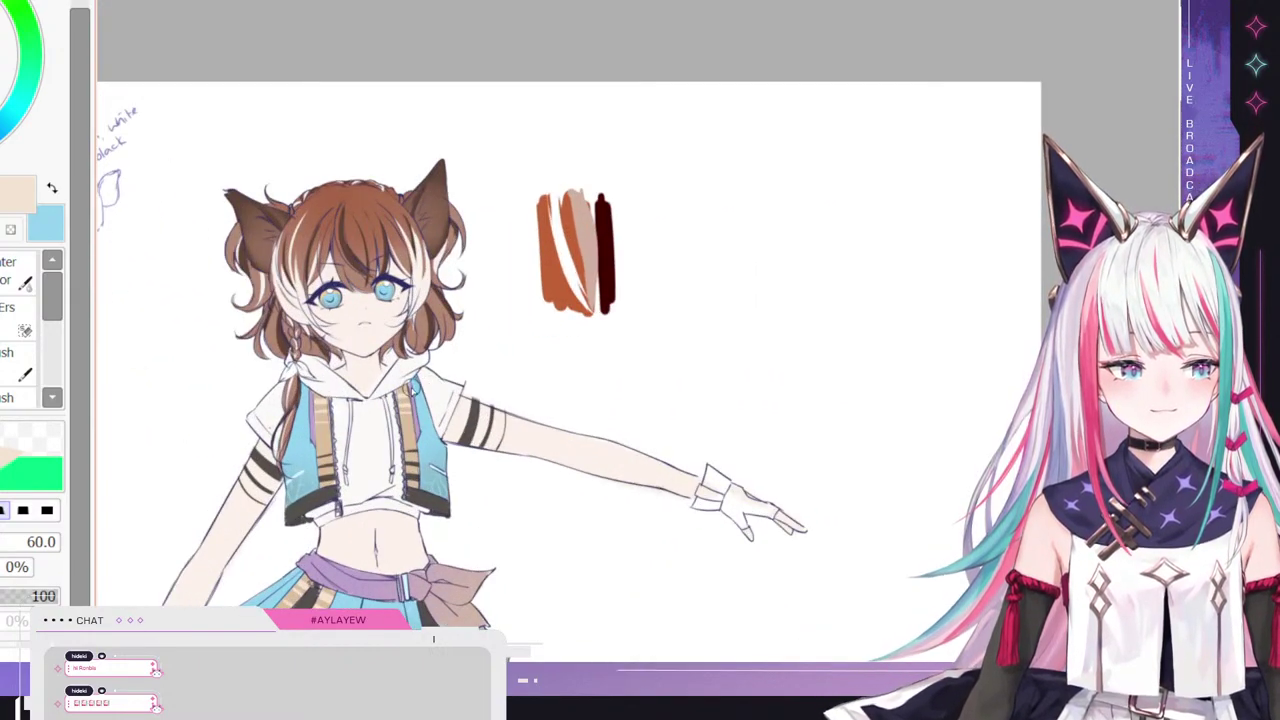
{"action": "scroll", "coordinate": [228, 392], "scroll_direction": "up", "scroll_amount": 2}
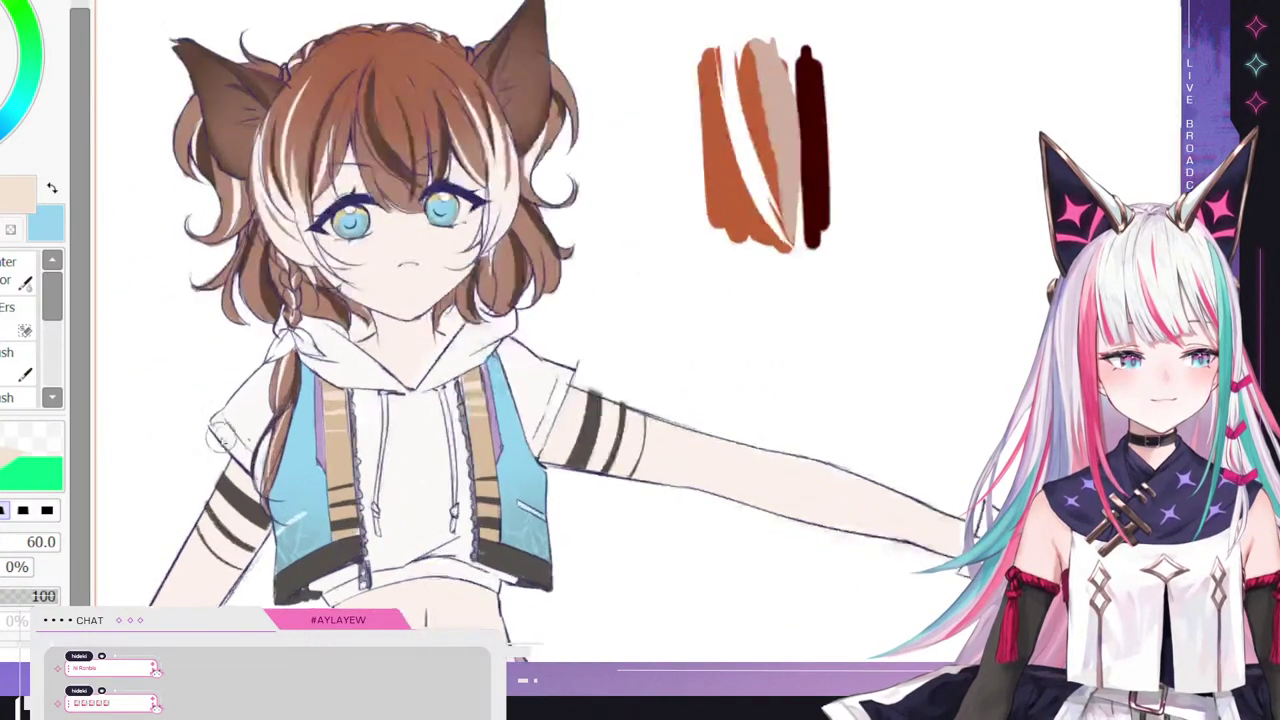
{"action": "left_click", "coordinate": [335, 432], "text": "alt"}
{"action": "left_click", "coordinate": [338, 434], "text": "alt"}
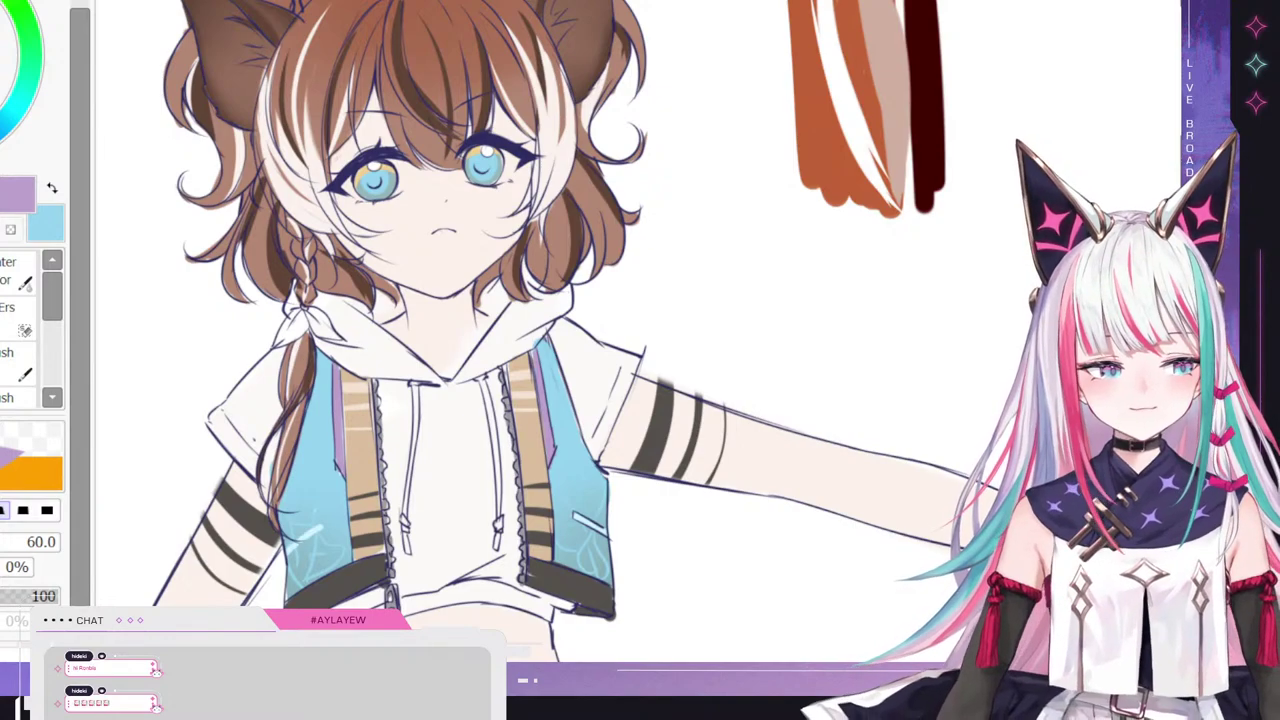
{"action": "key", "text": "e"}
{"action": "mouse_move", "coordinate": [276, 349]}
{"action": "left_mouse_down"}
{"action": "mouse_move", "coordinate": [296, 312]}
{"action": "mouse_move", "coordinate": [306, 326]}
{"action": "mouse_move", "coordinate": [318, 314]}
{"action": "mouse_move", "coordinate": [338, 342]}
{"action": "left_mouse_up"}
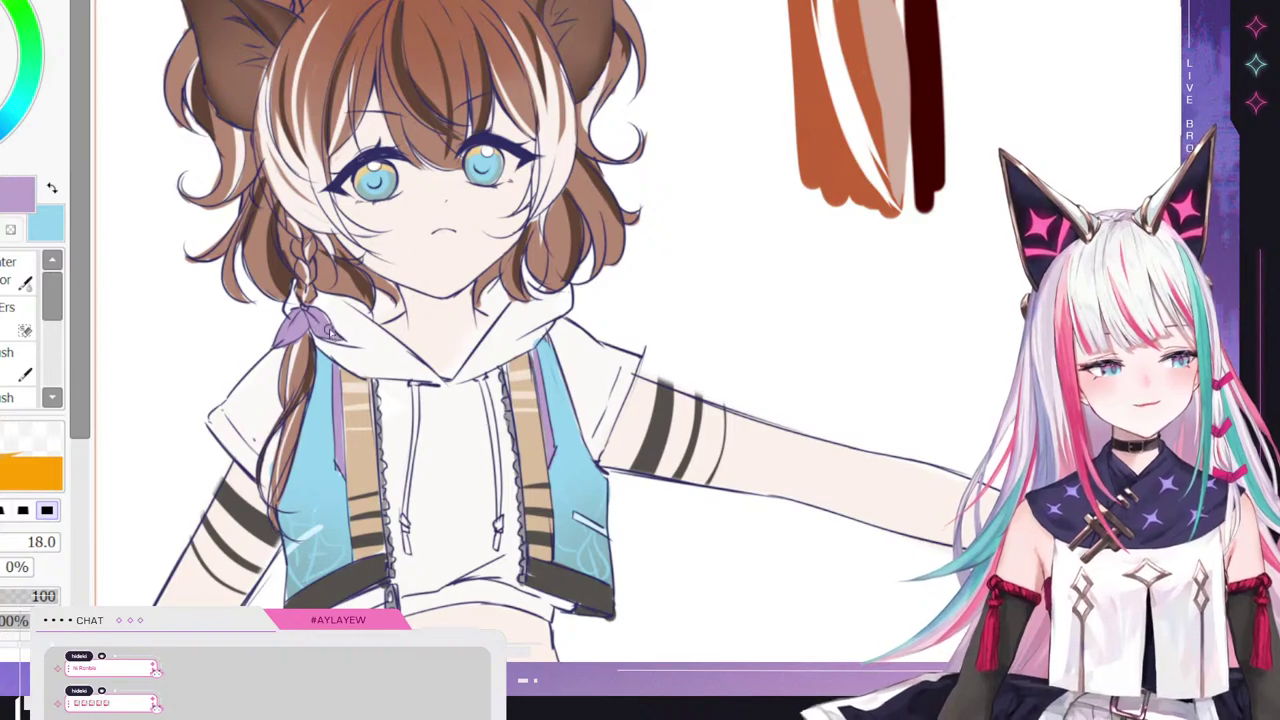
- Examine the purple braid ribbon against the full figure and review the uncoloured legs, leg warmers and skates
{"action": "scroll", "coordinate": [343, 280], "scroll_direction": "down", "scroll_amount": 3}
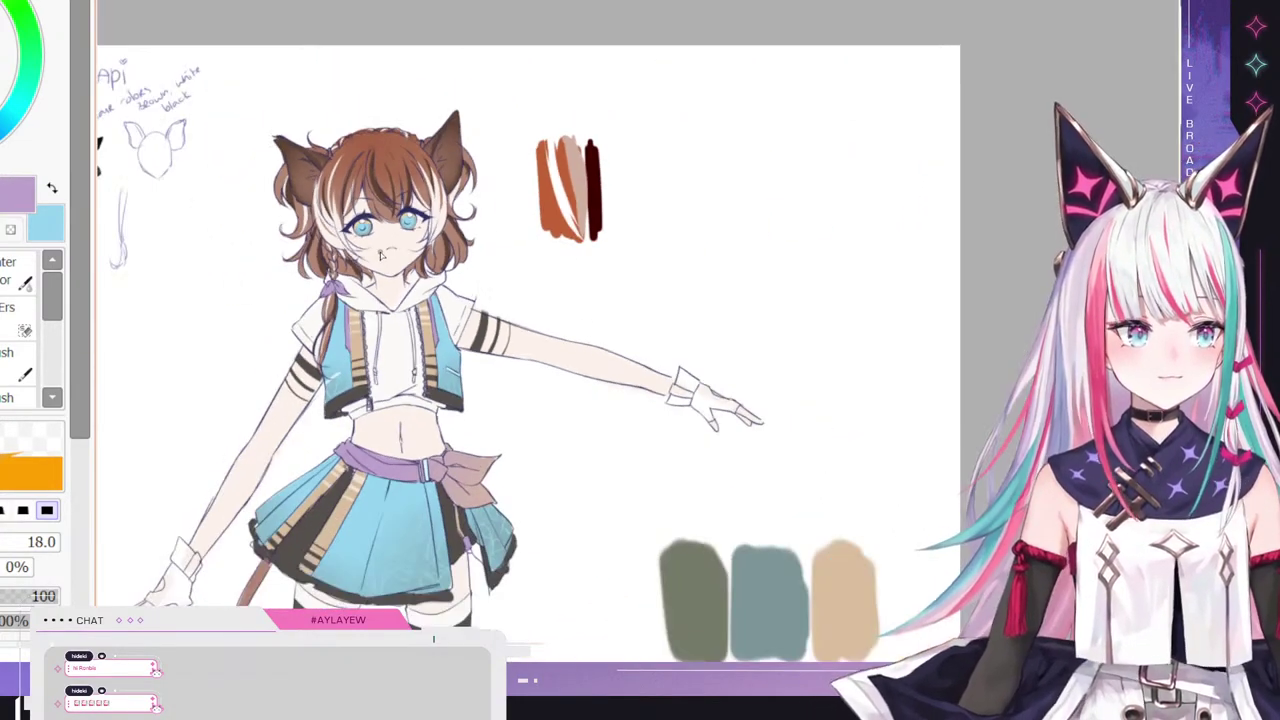
{"action": "scroll", "coordinate": [381, 256], "scroll_direction": "down", "scroll_amount": 3}
{"action": "scroll", "coordinate": [336, 525], "scroll_direction": "up", "scroll_amount": 3}
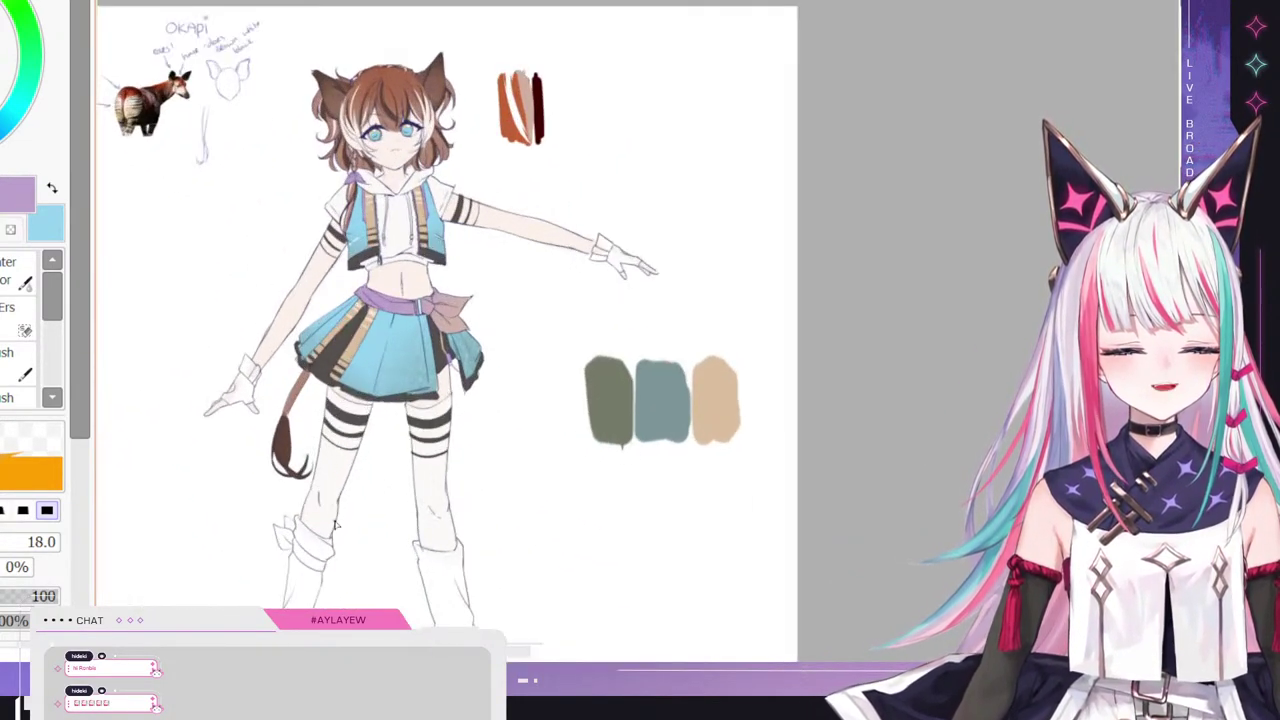
{"action": "scroll", "coordinate": [390, 155], "scroll_direction": "down", "scroll_amount": 2}
{"action": "scroll", "coordinate": [350, 300], "scroll_direction": "up", "scroll_amount": 2}
{"action": "scroll", "coordinate": [330, 380], "scroll_direction": "down", "scroll_amount": 2}
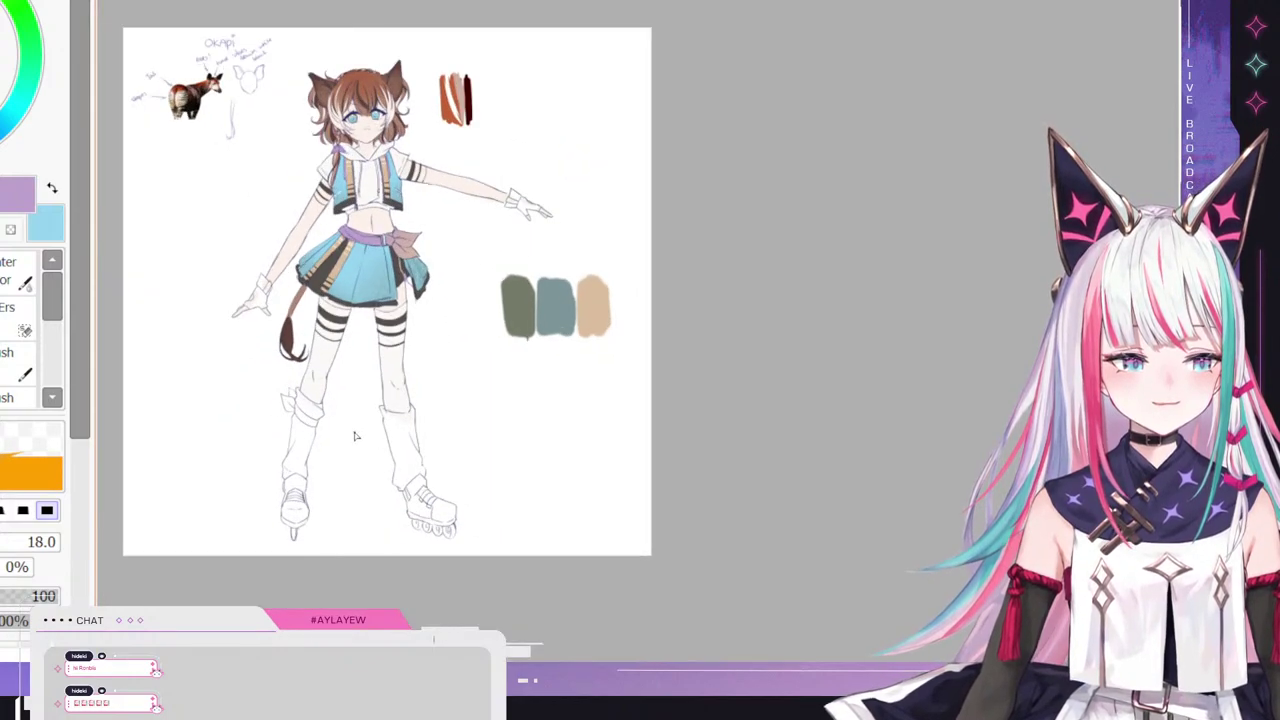
{"action": "scroll", "coordinate": [316, 402], "scroll_direction": "up", "scroll_amount": 2}
{"action": "scroll", "coordinate": [291, 374], "scroll_direction": "up", "scroll_amount": 1}
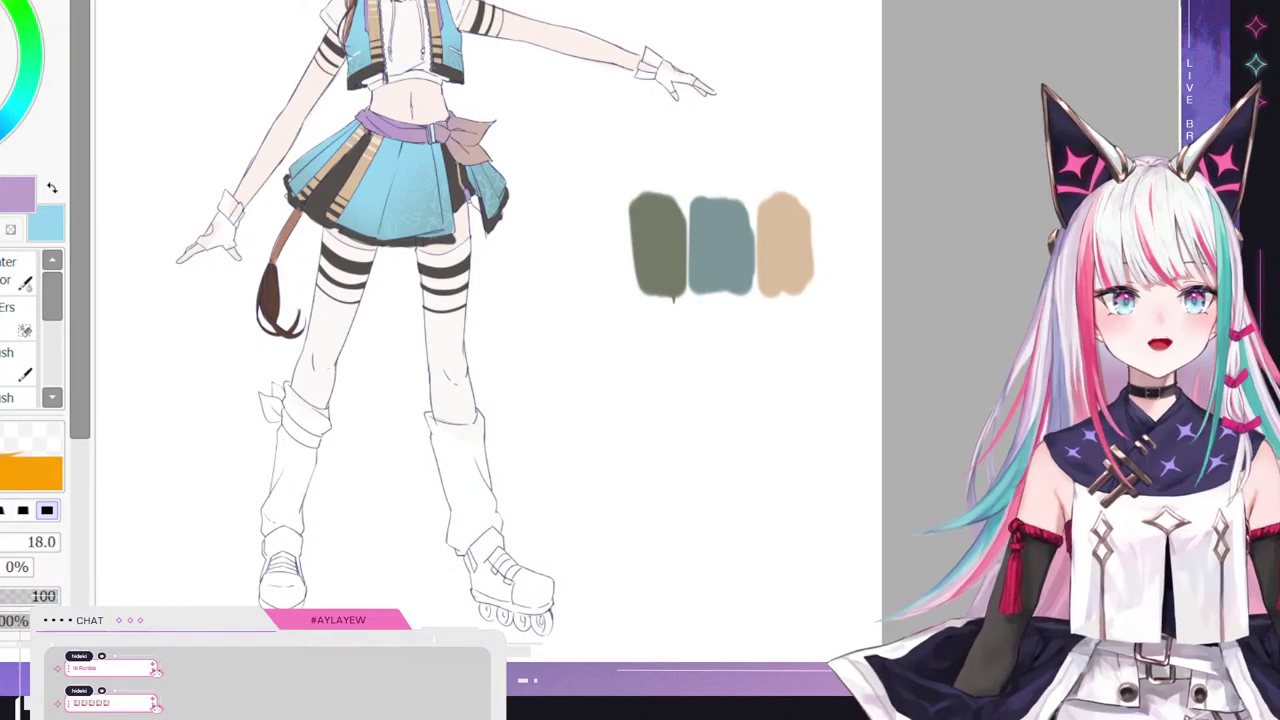
- Colour both wrist cuffs dark grey sampled from the skirt's dark panel, at brush size 60
{"action": "scroll", "coordinate": [254, 212], "scroll_direction": "down", "scroll_amount": 3}
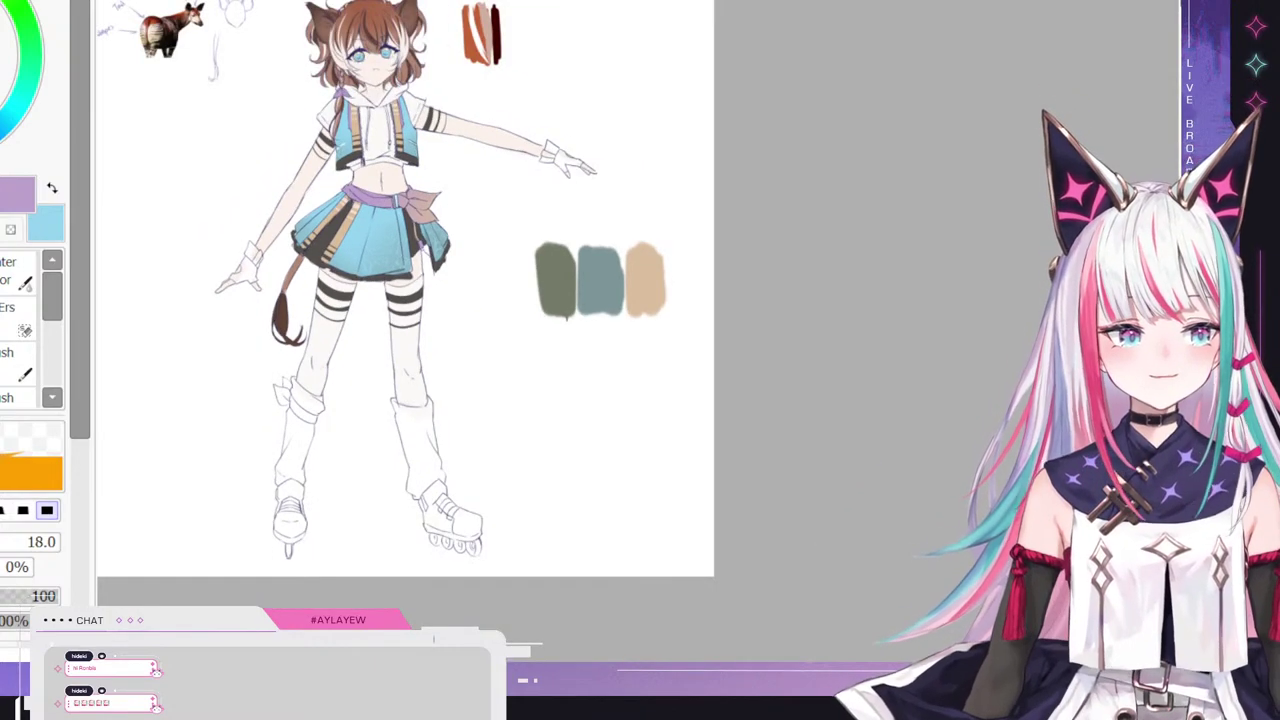
{"action": "scroll", "coordinate": [250, 150], "scroll_direction": "up", "scroll_amount": 2}
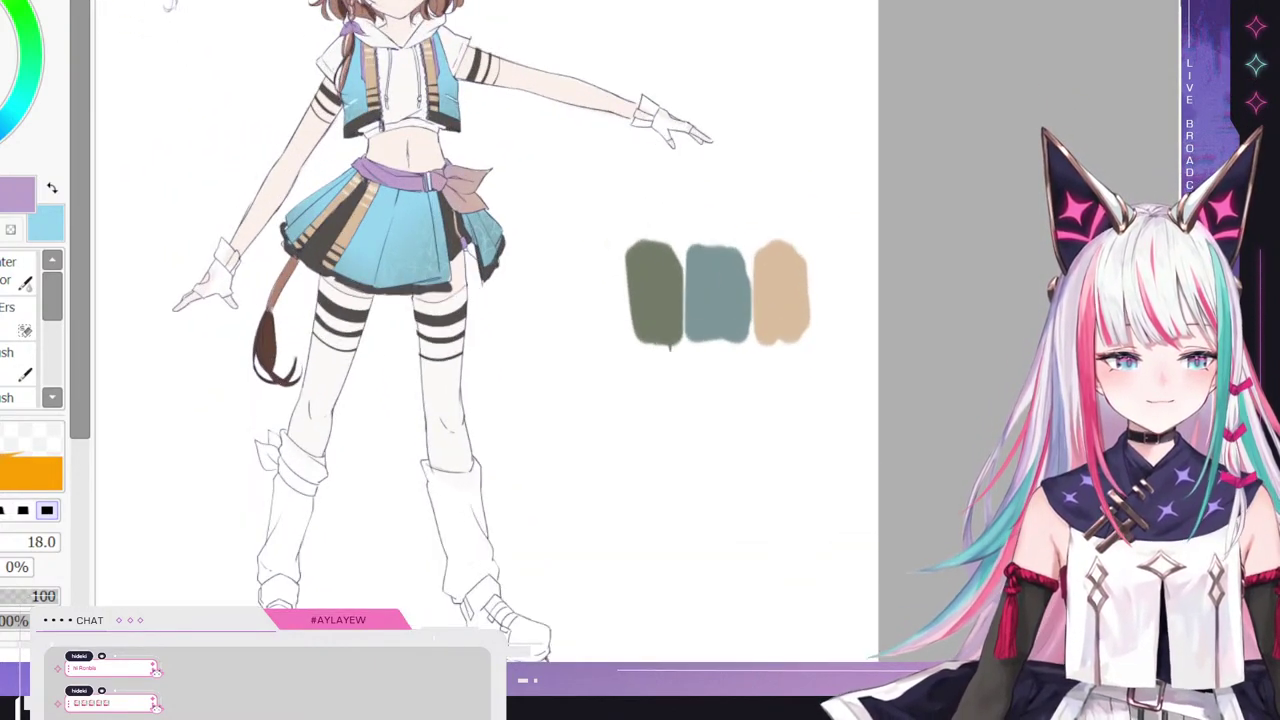
{"action": "right_click", "coordinate": [307, 249]}
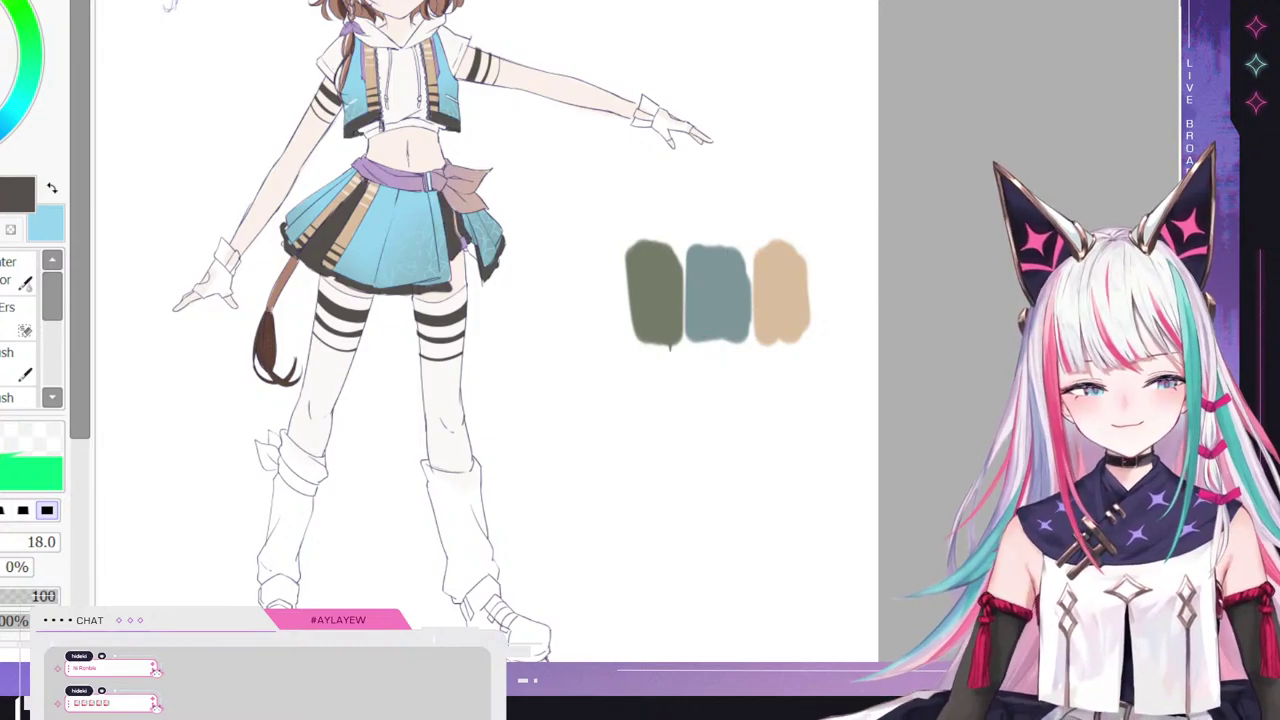
{"action": "left_click", "coordinate": [8, 352]}
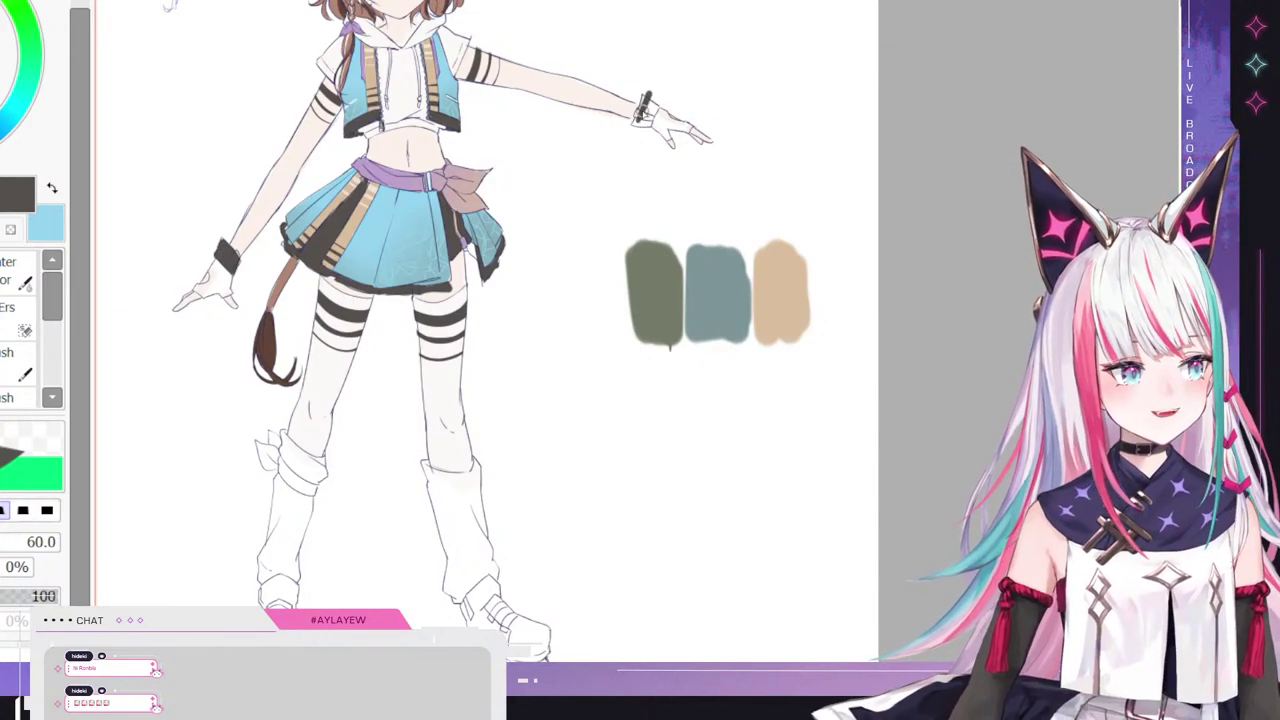
{"action": "left_click_drag", "start_coordinate": [633, 120], "coordinate": [650, 111]}
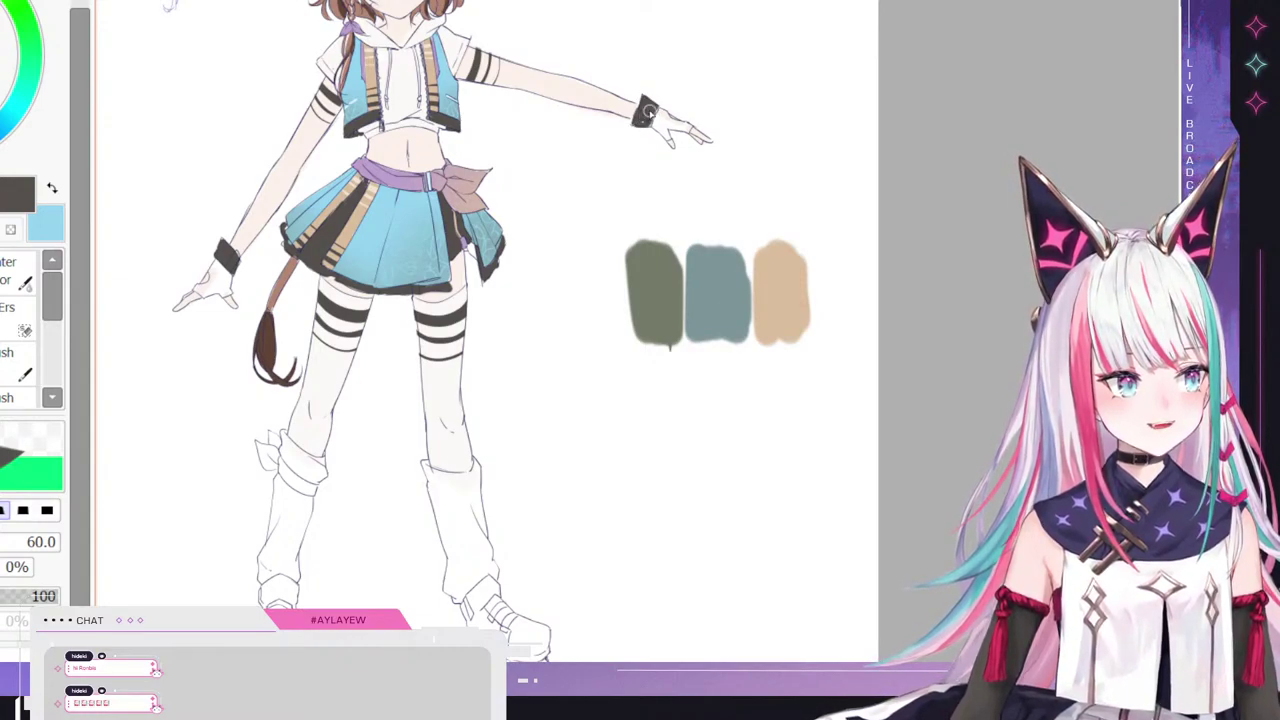
- Fill the ankle section of the front-facing skate with the same dark grey, up to its outline
{"action": "mouse_move", "coordinate": [266, 595]}
{"action": "left_mouse_down"}
{"action": "mouse_move", "coordinate": [293, 597]}
{"action": "mouse_move", "coordinate": [263, 580]}
{"action": "left_mouse_up"}
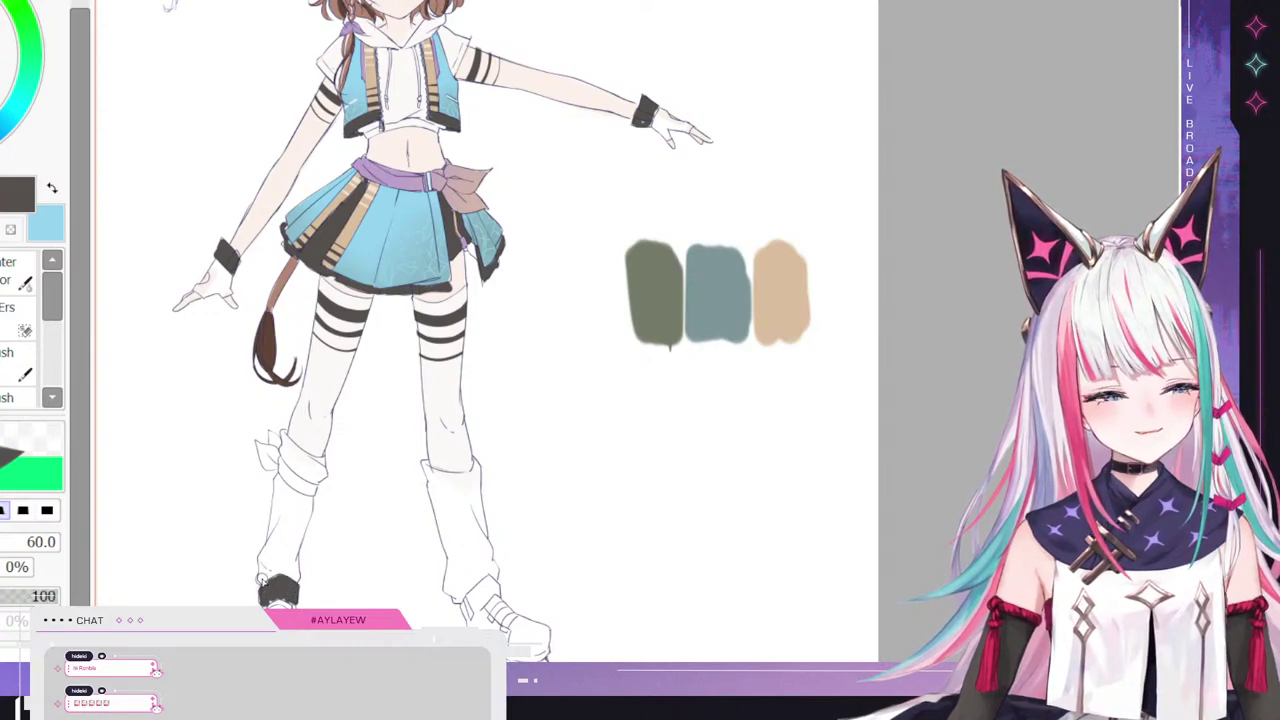
{"action": "scroll", "coordinate": [312, 428], "scroll_direction": "down", "scroll_amount": 3}
{"action": "scroll", "coordinate": [316, 552], "scroll_direction": "up", "scroll_amount": 2}
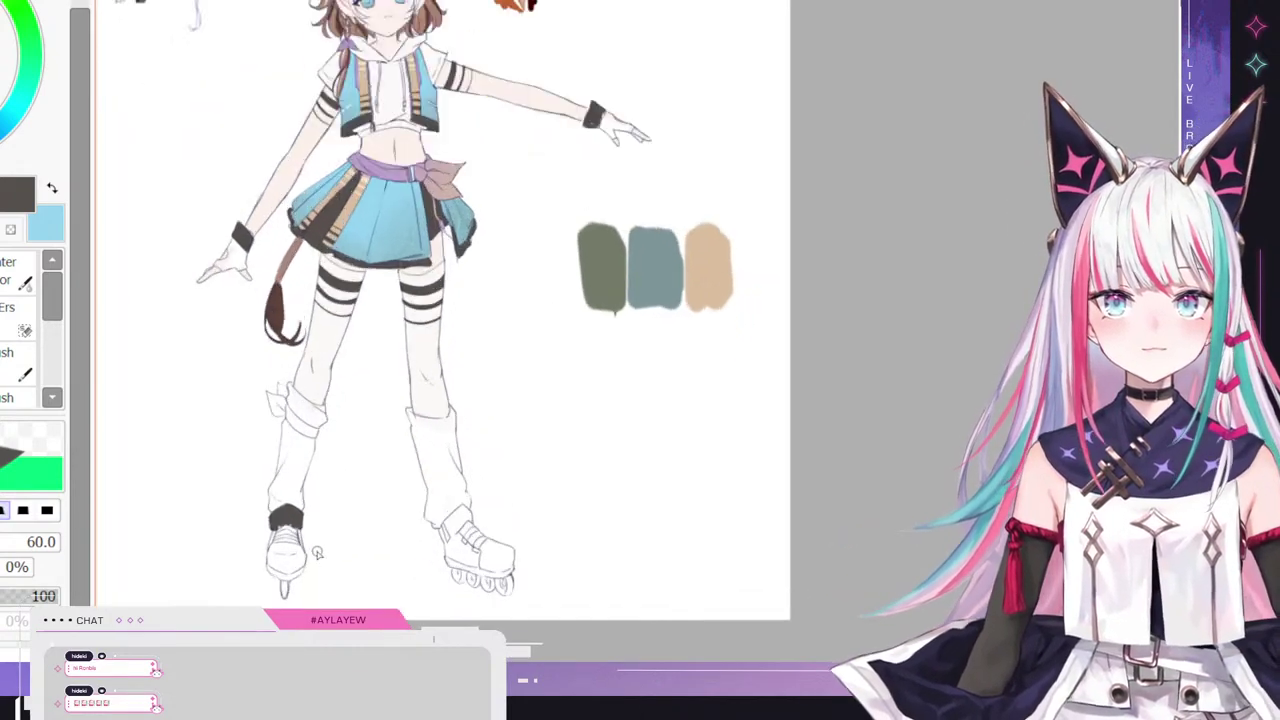
{"action": "scroll", "coordinate": [251, 541], "scroll_direction": "up", "scroll_amount": 4}
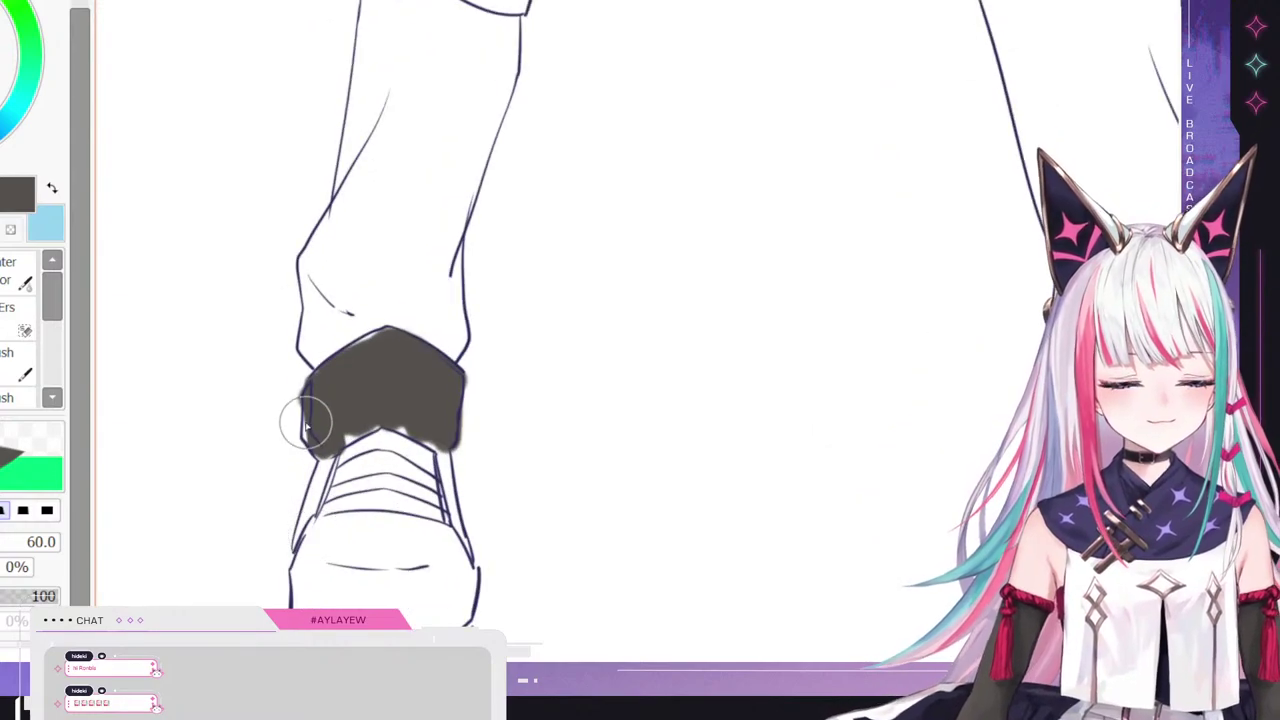
{"action": "left_click_drag", "start_coordinate": [306, 423], "coordinate": [309, 436]}
{"action": "mouse_move", "coordinate": [330, 452]}
{"action": "left_mouse_down"}
{"action": "mouse_move", "coordinate": [422, 379]}
{"action": "mouse_move", "coordinate": [432, 437]}
{"action": "mouse_move", "coordinate": [389, 422]}
{"action": "mouse_move", "coordinate": [421, 436]}
{"action": "left_mouse_up"}
- Paint the front-facing skate's two narrow side strips and two bands across its tongue dark grey
{"action": "mouse_move", "coordinate": [296, 535]}
{"action": "left_mouse_down"}
{"action": "mouse_move", "coordinate": [323, 452]}
{"action": "mouse_move", "coordinate": [302, 536]}
{"action": "mouse_move", "coordinate": [333, 454]}
{"action": "mouse_move", "coordinate": [325, 488]}
{"action": "mouse_move", "coordinate": [326, 429]}
{"action": "mouse_move", "coordinate": [415, 393]}
{"action": "left_mouse_up"}
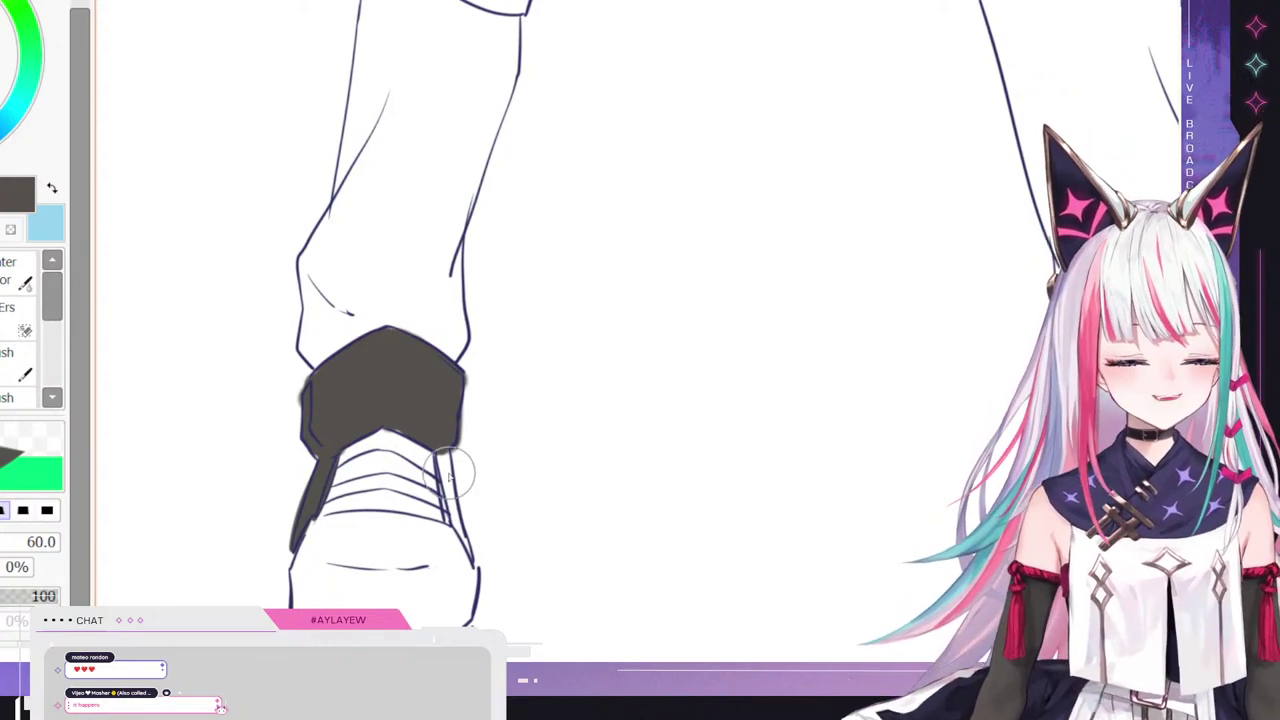
{"action": "mouse_move", "coordinate": [452, 475]}
{"action": "left_mouse_down"}
{"action": "mouse_move", "coordinate": [451, 511]}
{"action": "mouse_move", "coordinate": [442, 443]}
{"action": "mouse_move", "coordinate": [472, 560]}
{"action": "left_mouse_up"}
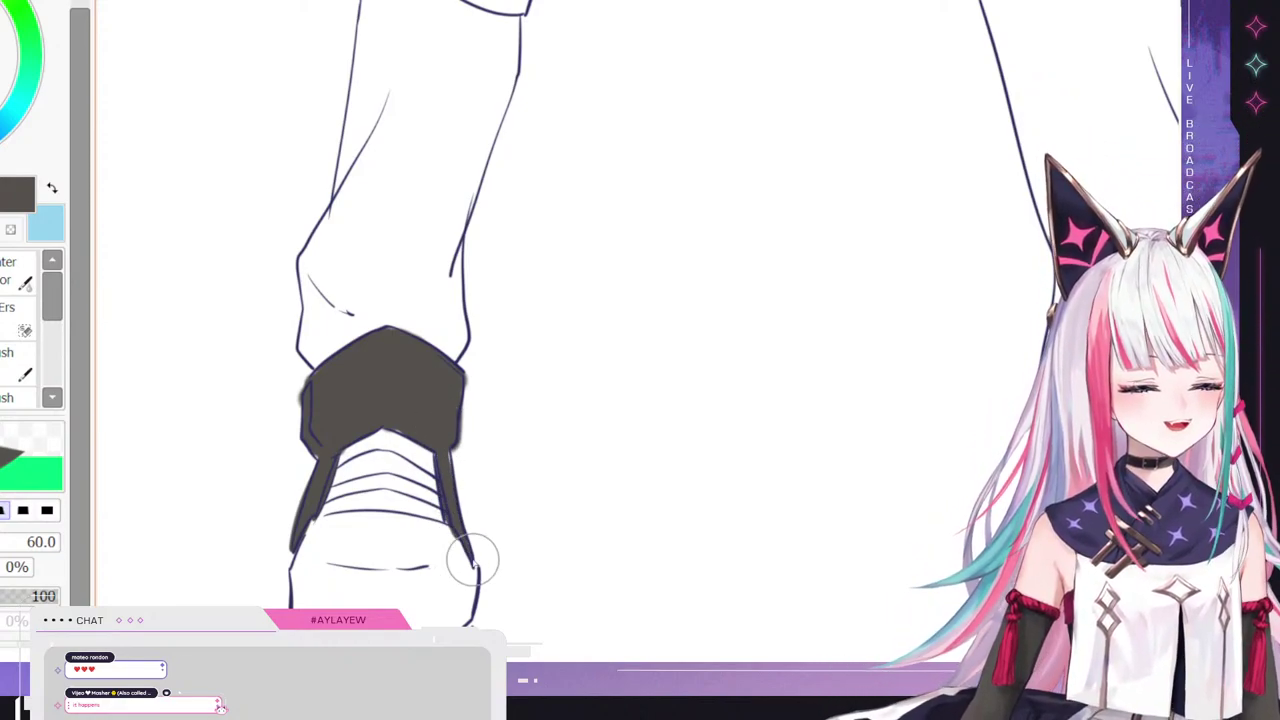
{"action": "mouse_move", "coordinate": [315, 506]}
{"action": "left_mouse_down"}
{"action": "mouse_move", "coordinate": [418, 517]}
{"action": "mouse_move", "coordinate": [324, 514]}
{"action": "mouse_move", "coordinate": [411, 512]}
{"action": "mouse_move", "coordinate": [373, 499]}
{"action": "mouse_move", "coordinate": [424, 514]}
{"action": "left_mouse_up"}
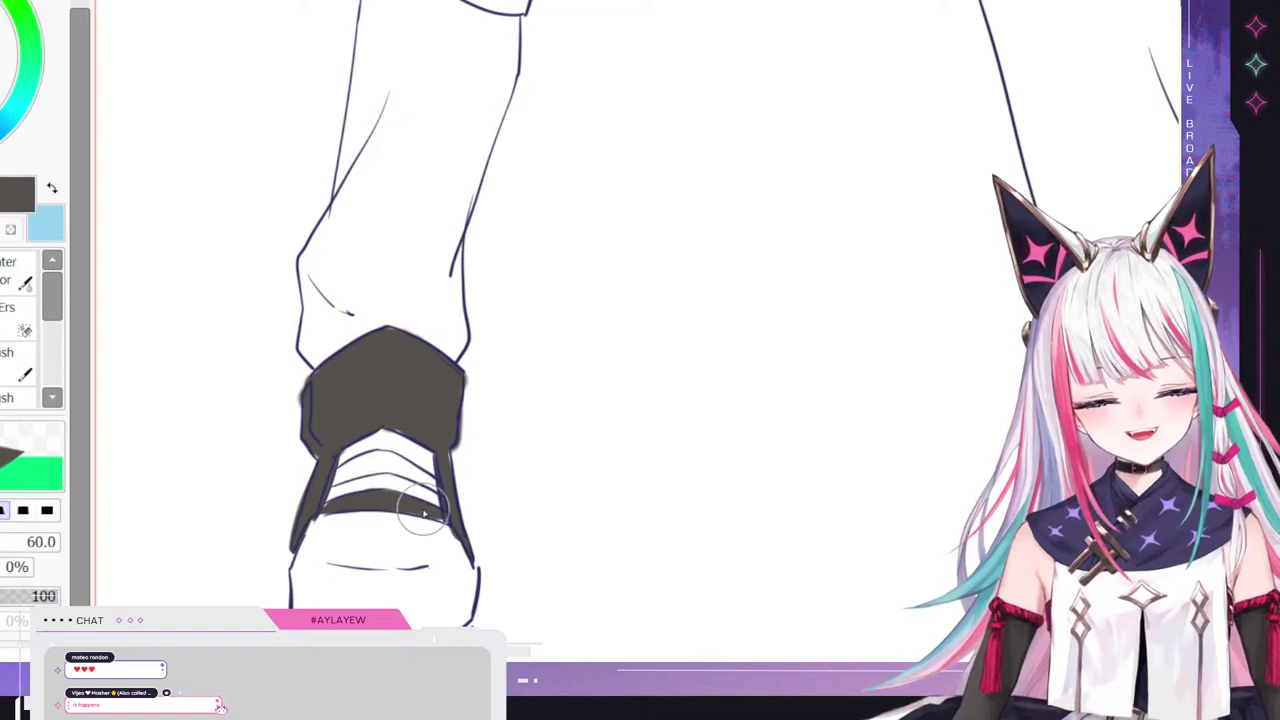
{"action": "mouse_move", "coordinate": [345, 470]}
{"action": "left_mouse_down"}
{"action": "mouse_move", "coordinate": [384, 474]}
{"action": "mouse_move", "coordinate": [332, 476]}
{"action": "mouse_move", "coordinate": [378, 475]}
{"action": "mouse_move", "coordinate": [385, 460]}
{"action": "mouse_move", "coordinate": [358, 470]}
{"action": "mouse_move", "coordinate": [404, 470]}
{"action": "mouse_move", "coordinate": [381, 464]}
{"action": "mouse_move", "coordinate": [411, 478]}
{"action": "mouse_move", "coordinate": [363, 469]}
{"action": "mouse_move", "coordinate": [453, 496]}
{"action": "mouse_move", "coordinate": [402, 477]}
{"action": "left_mouse_up"}
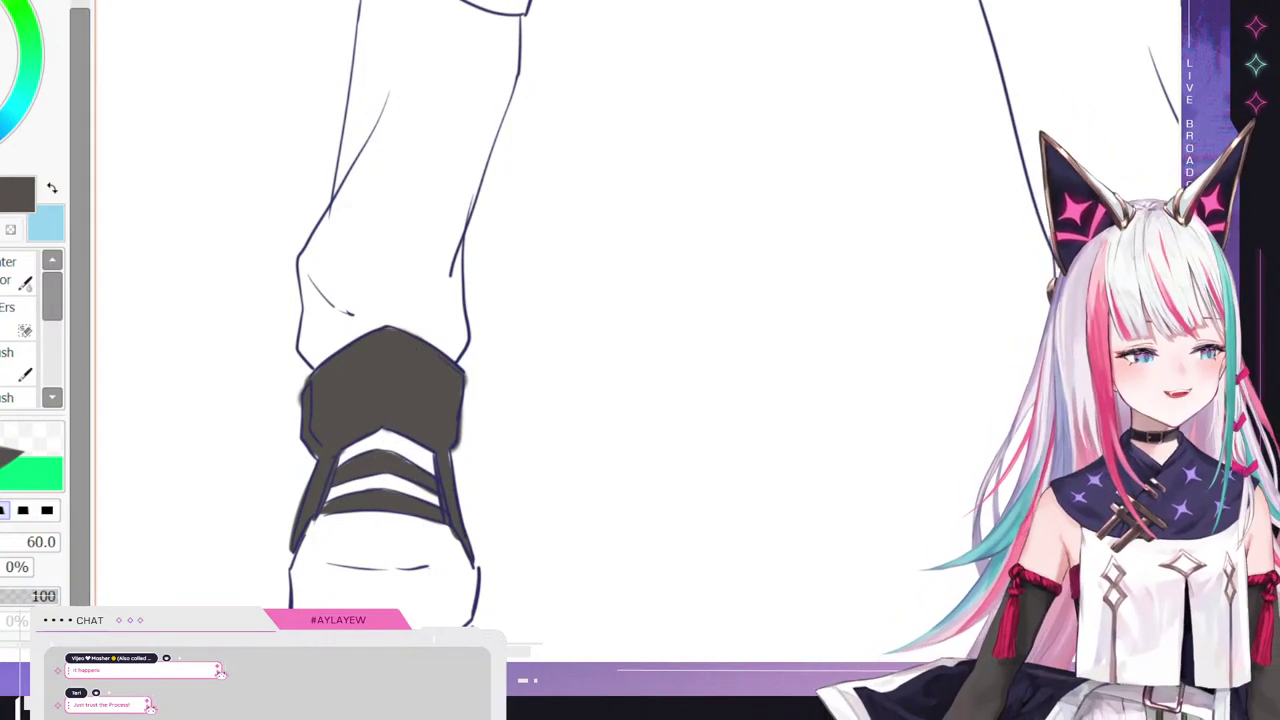
- Fill the angled skate's boot, straps and sole dark grey, leaving the toe cap, tongue gaps and heel strip white
{"action": "scroll", "coordinate": [438, 398], "scroll_direction": "down", "scroll_amount": 5}
{"action": "mouse_move", "coordinate": [305, 412]}
{"action": "left_mouse_down"}
{"action": "mouse_move", "coordinate": [387, 461]}
{"action": "mouse_move", "coordinate": [298, 412]}
{"action": "mouse_move", "coordinate": [382, 459]}
{"action": "mouse_move", "coordinate": [322, 436]}
{"action": "mouse_move", "coordinate": [356, 450]}
{"action": "mouse_move", "coordinate": [342, 442]}
{"action": "mouse_move", "coordinate": [425, 423]}
{"action": "mouse_move", "coordinate": [384, 462]}
{"action": "mouse_move", "coordinate": [361, 449]}
{"action": "mouse_move", "coordinate": [408, 453]}
{"action": "mouse_move", "coordinate": [462, 418]}
{"action": "mouse_move", "coordinate": [409, 465]}
{"action": "mouse_move", "coordinate": [455, 430]}
{"action": "mouse_move", "coordinate": [438, 444]}
{"action": "mouse_move", "coordinate": [469, 409]}
{"action": "mouse_move", "coordinate": [430, 443]}
{"action": "mouse_move", "coordinate": [469, 399]}
{"action": "mouse_move", "coordinate": [440, 452]}
{"action": "mouse_move", "coordinate": [466, 404]}
{"action": "left_mouse_up"}
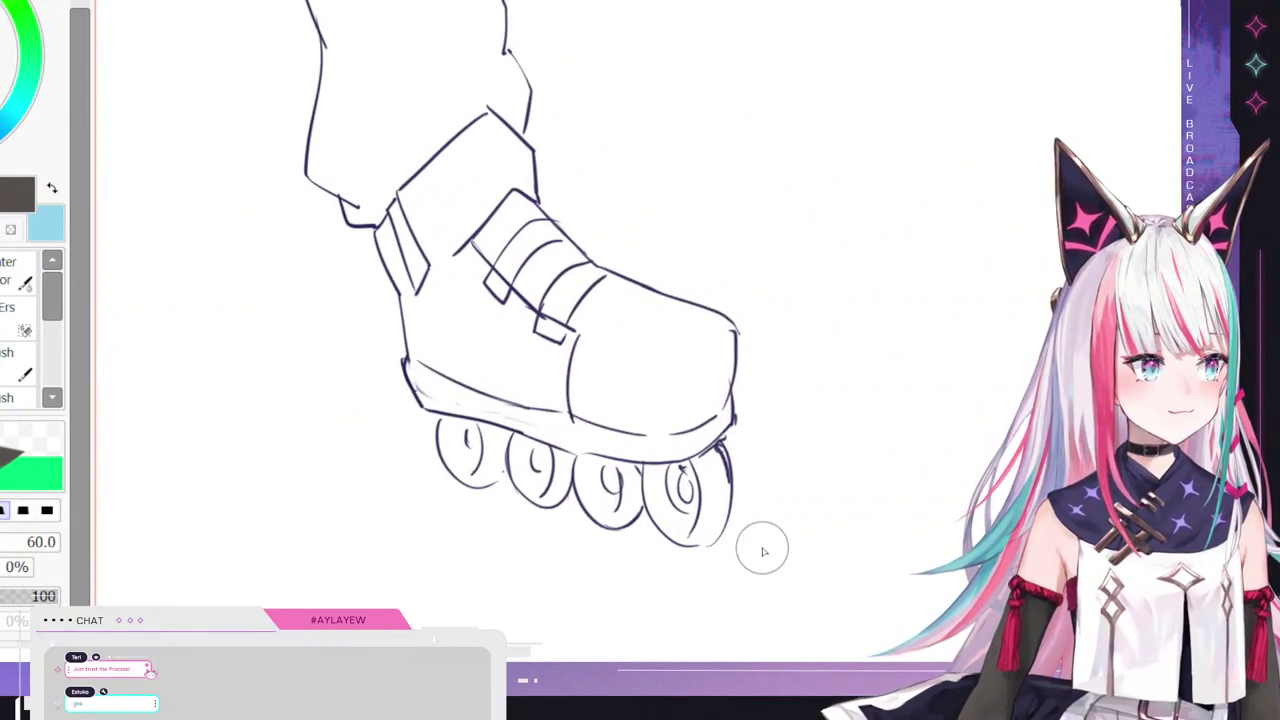
{"action": "mouse_move", "coordinate": [390, 222]}
{"action": "left_mouse_down"}
{"action": "mouse_move", "coordinate": [425, 345]}
{"action": "mouse_move", "coordinate": [440, 300]}
{"action": "mouse_move", "coordinate": [485, 300]}
{"action": "mouse_move", "coordinate": [524, 336]}
{"action": "mouse_move", "coordinate": [570, 345]}
{"action": "mouse_move", "coordinate": [510, 290]}
{"action": "mouse_move", "coordinate": [535, 232]}
{"action": "mouse_move", "coordinate": [505, 280]}
{"action": "mouse_move", "coordinate": [530, 230]}
{"action": "mouse_move", "coordinate": [563, 234]}
{"action": "mouse_move", "coordinate": [500, 298]}
{"action": "mouse_move", "coordinate": [548, 329]}
{"action": "mouse_move", "coordinate": [598, 278]}
{"action": "left_mouse_up"}
{"action": "mouse_move", "coordinate": [443, 214]}
{"action": "left_mouse_down"}
{"action": "mouse_move", "coordinate": [421, 238]}
{"action": "mouse_move", "coordinate": [413, 214]}
{"action": "mouse_move", "coordinate": [469, 150]}
{"action": "mouse_move", "coordinate": [424, 184]}
{"action": "mouse_move", "coordinate": [462, 140]}
{"action": "mouse_move", "coordinate": [415, 190]}
{"action": "mouse_move", "coordinate": [490, 121]}
{"action": "mouse_move", "coordinate": [524, 145]}
{"action": "mouse_move", "coordinate": [537, 195]}
{"action": "mouse_move", "coordinate": [511, 185]}
{"action": "mouse_move", "coordinate": [456, 253]}
{"action": "mouse_move", "coordinate": [467, 237]}
{"action": "mouse_move", "coordinate": [453, 229]}
{"action": "mouse_move", "coordinate": [425, 243]}
{"action": "mouse_move", "coordinate": [494, 144]}
{"action": "mouse_move", "coordinate": [520, 179]}
{"action": "mouse_move", "coordinate": [523, 165]}
{"action": "mouse_move", "coordinate": [467, 150]}
{"action": "mouse_move", "coordinate": [423, 385]}
{"action": "mouse_move", "coordinate": [501, 418]}
{"action": "mouse_move", "coordinate": [422, 374]}
{"action": "mouse_move", "coordinate": [438, 356]}
{"action": "mouse_move", "coordinate": [509, 382]}
{"action": "mouse_move", "coordinate": [552, 417]}
{"action": "mouse_move", "coordinate": [537, 322]}
{"action": "mouse_move", "coordinate": [599, 352]}
{"action": "mouse_move", "coordinate": [565, 341]}
{"action": "mouse_move", "coordinate": [572, 333]}
{"action": "mouse_move", "coordinate": [558, 406]}
{"action": "mouse_move", "coordinate": [422, 391]}
{"action": "mouse_move", "coordinate": [431, 404]}
{"action": "mouse_move", "coordinate": [539, 424]}
{"action": "mouse_move", "coordinate": [474, 398]}
{"action": "mouse_move", "coordinate": [599, 449]}
{"action": "mouse_move", "coordinate": [537, 411]}
{"action": "mouse_move", "coordinate": [636, 445]}
{"action": "mouse_move", "coordinate": [521, 414]}
{"action": "mouse_move", "coordinate": [662, 452]}
{"action": "mouse_move", "coordinate": [548, 440]}
{"action": "mouse_move", "coordinate": [666, 432]}
{"action": "mouse_move", "coordinate": [651, 410]}
{"action": "mouse_move", "coordinate": [678, 453]}
{"action": "mouse_move", "coordinate": [638, 451]}
{"action": "mouse_move", "coordinate": [704, 446]}
{"action": "mouse_move", "coordinate": [654, 457]}
{"action": "mouse_move", "coordinate": [728, 405]}
{"action": "left_mouse_up"}
- Erase the grey overspill along the angled skate's toe cap and heel strip at size 23, and return to the size 18 brush
{"action": "key", "text": "e"}
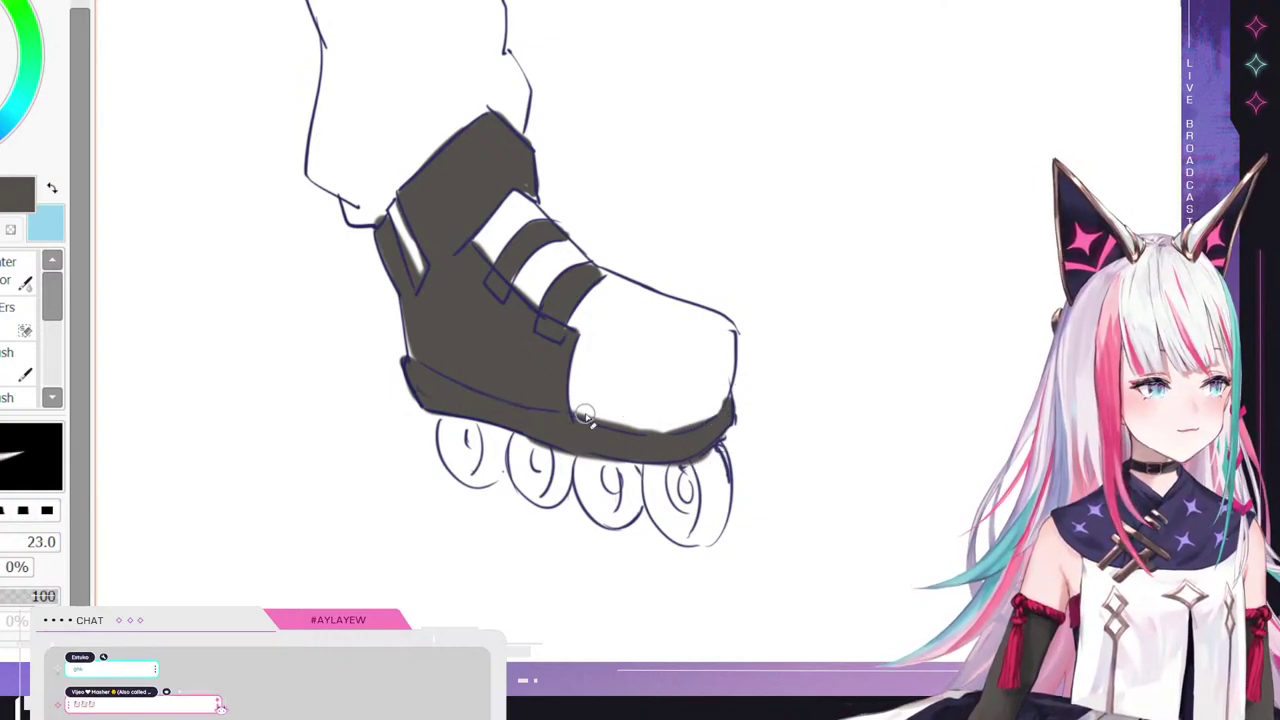
{"action": "left_click_drag", "start_coordinate": [589, 417], "coordinate": [691, 431]}
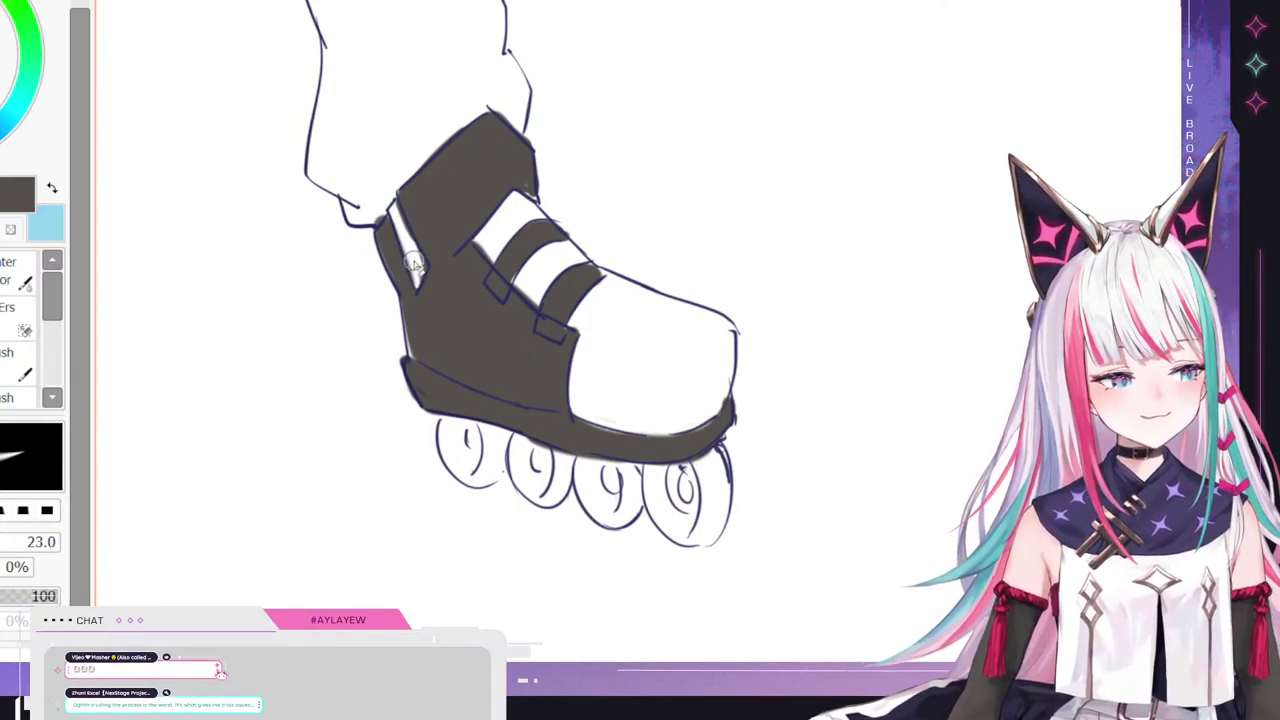
{"action": "mouse_move", "coordinate": [417, 280]}
{"action": "left_mouse_down"}
{"action": "mouse_move", "coordinate": [427, 266]}
{"action": "mouse_move", "coordinate": [410, 230]}
{"action": "left_mouse_up"}
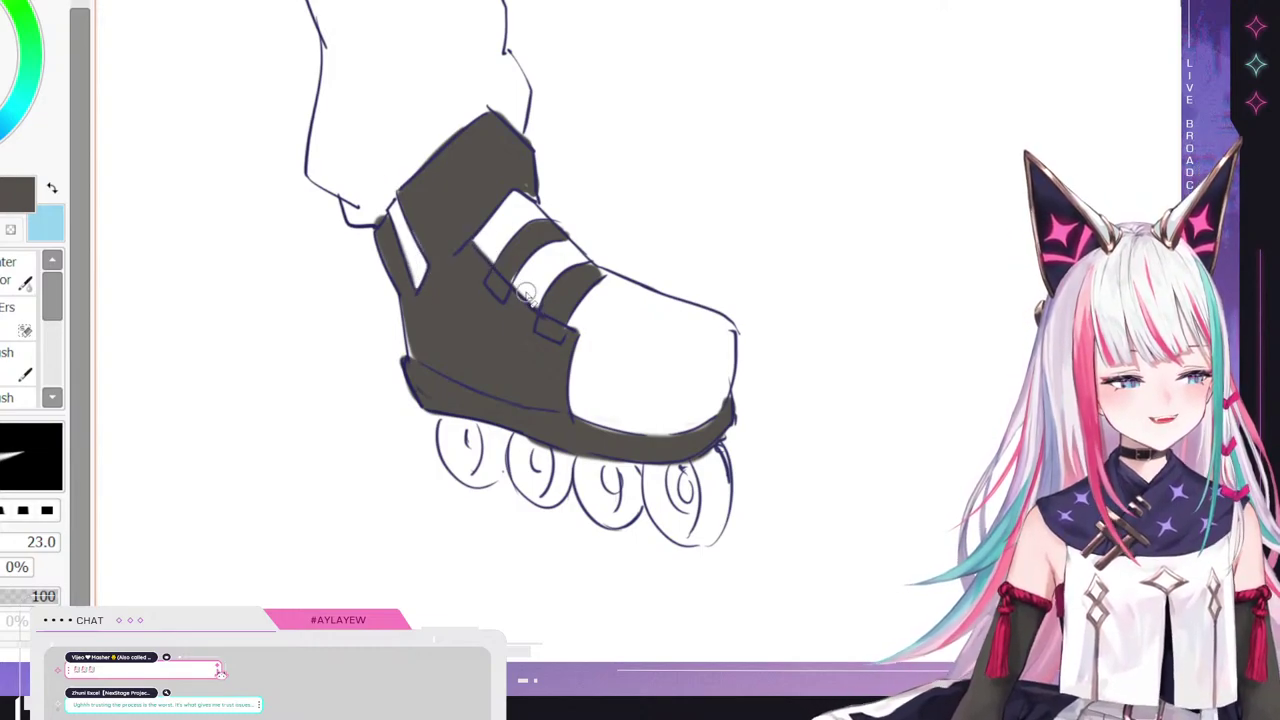
{"action": "key", "text": "b"}
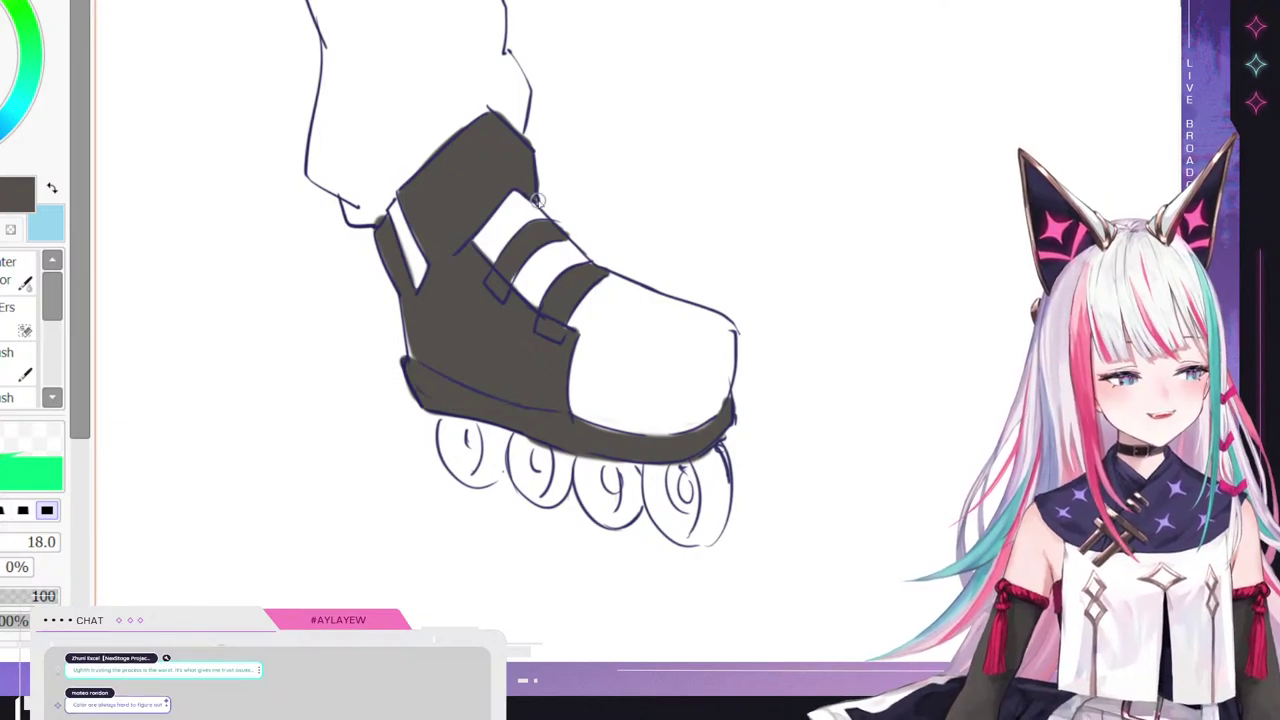
{"action": "scroll", "coordinate": [503, 470], "scroll_direction": "down", "scroll_amount": 4}
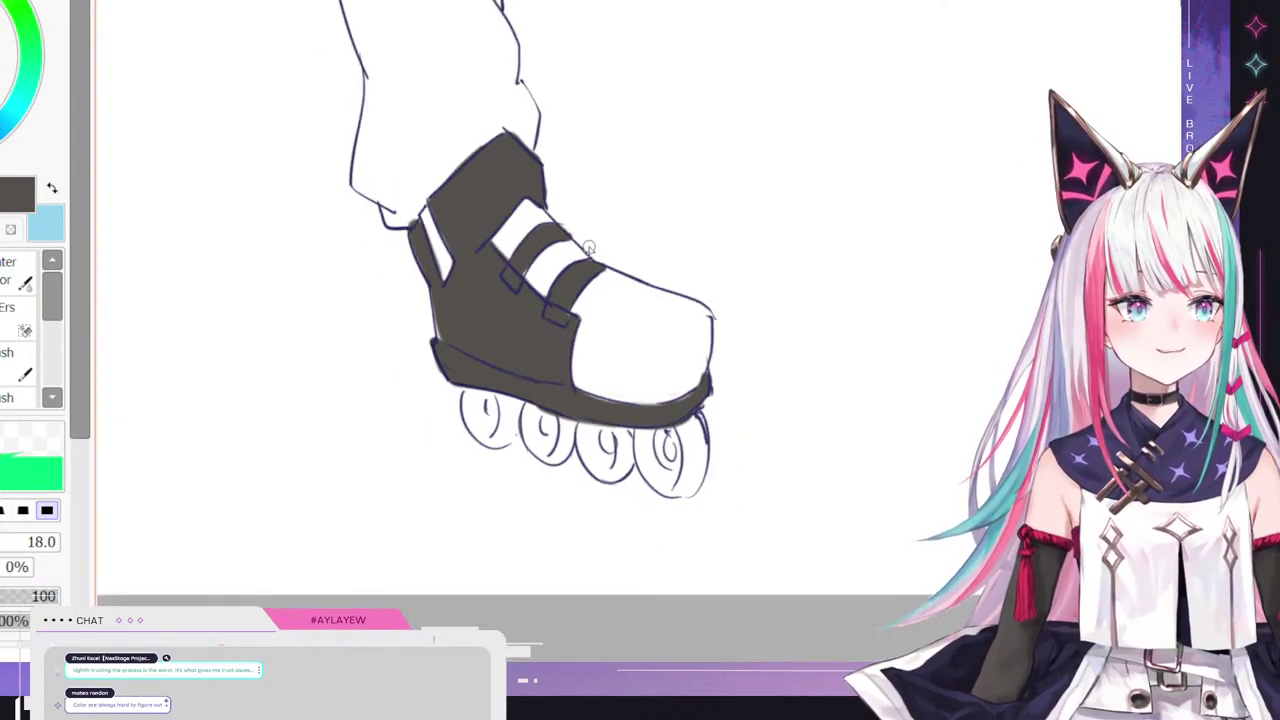
- Paint both leg warmers in the skirt's light blue with a size-60 brush
{"action": "scroll", "coordinate": [529, 429], "scroll_direction": "down", "scroll_amount": 4}
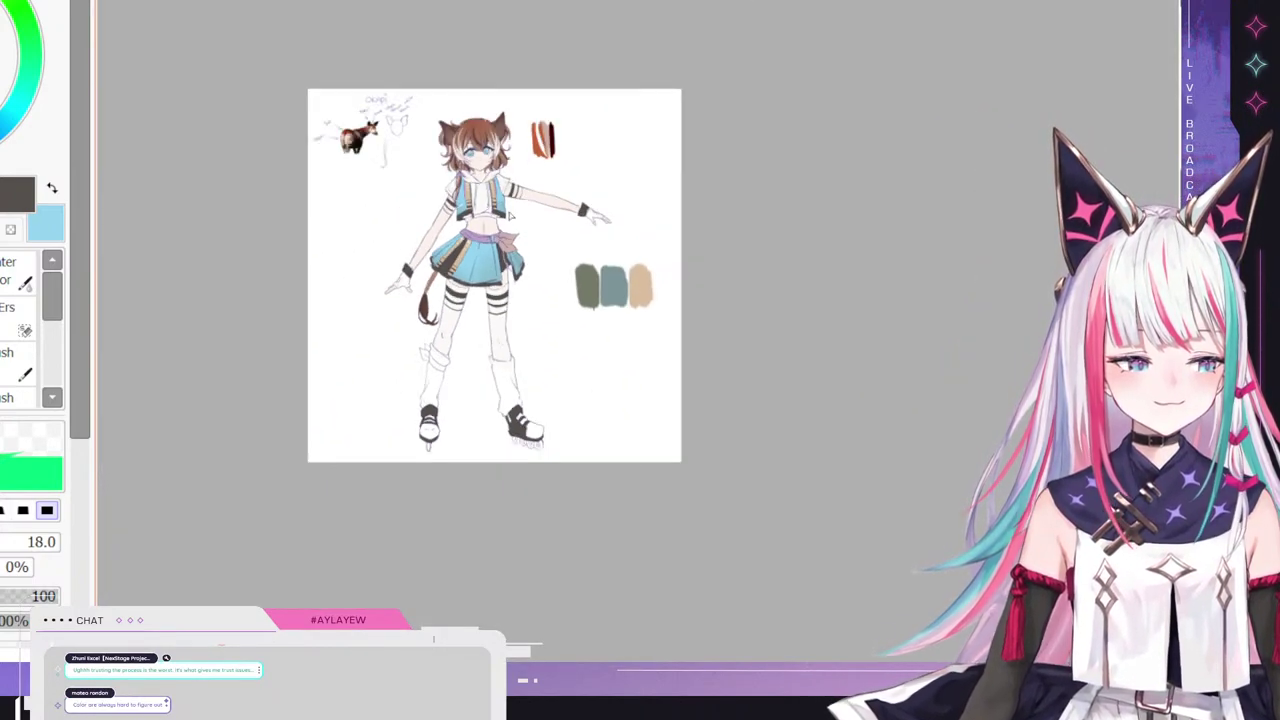
{"action": "scroll", "coordinate": [520, 375], "scroll_direction": "up", "scroll_amount": 1}
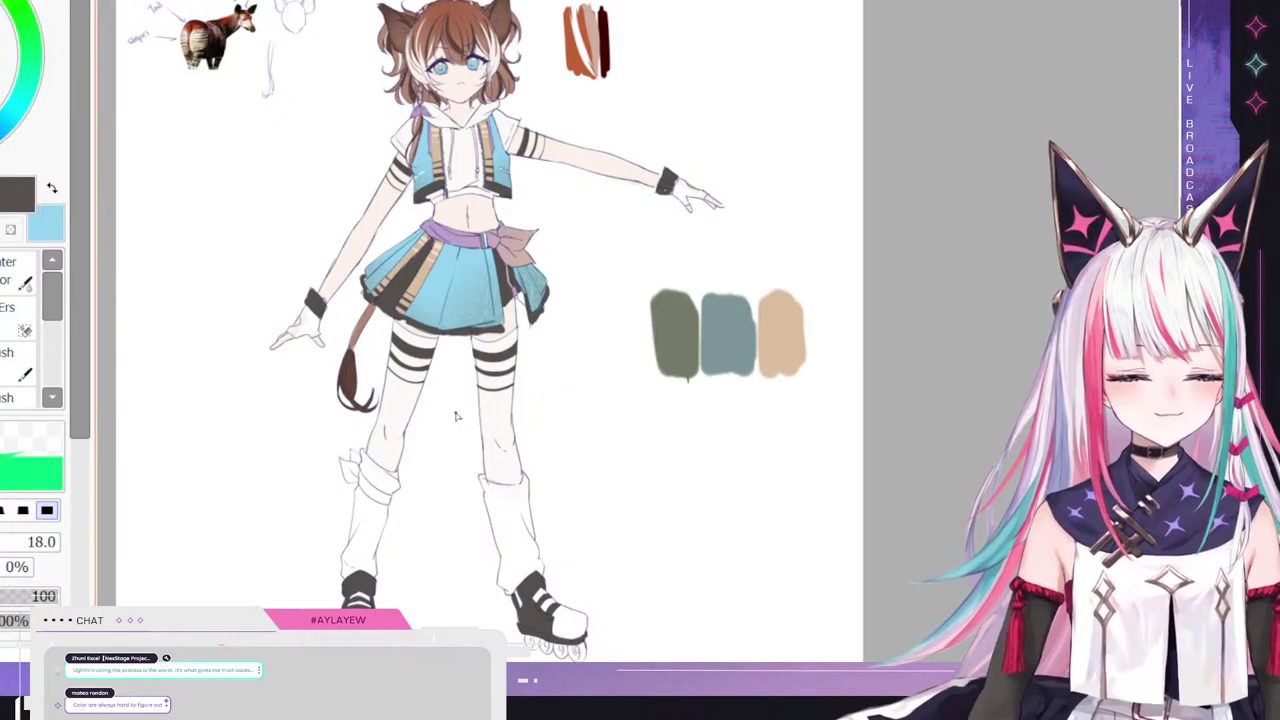
{"action": "scroll", "coordinate": [456, 416], "scroll_direction": "down", "scroll_amount": 1}
{"action": "scroll", "coordinate": [470, 462], "scroll_direction": "up", "scroll_amount": 3}
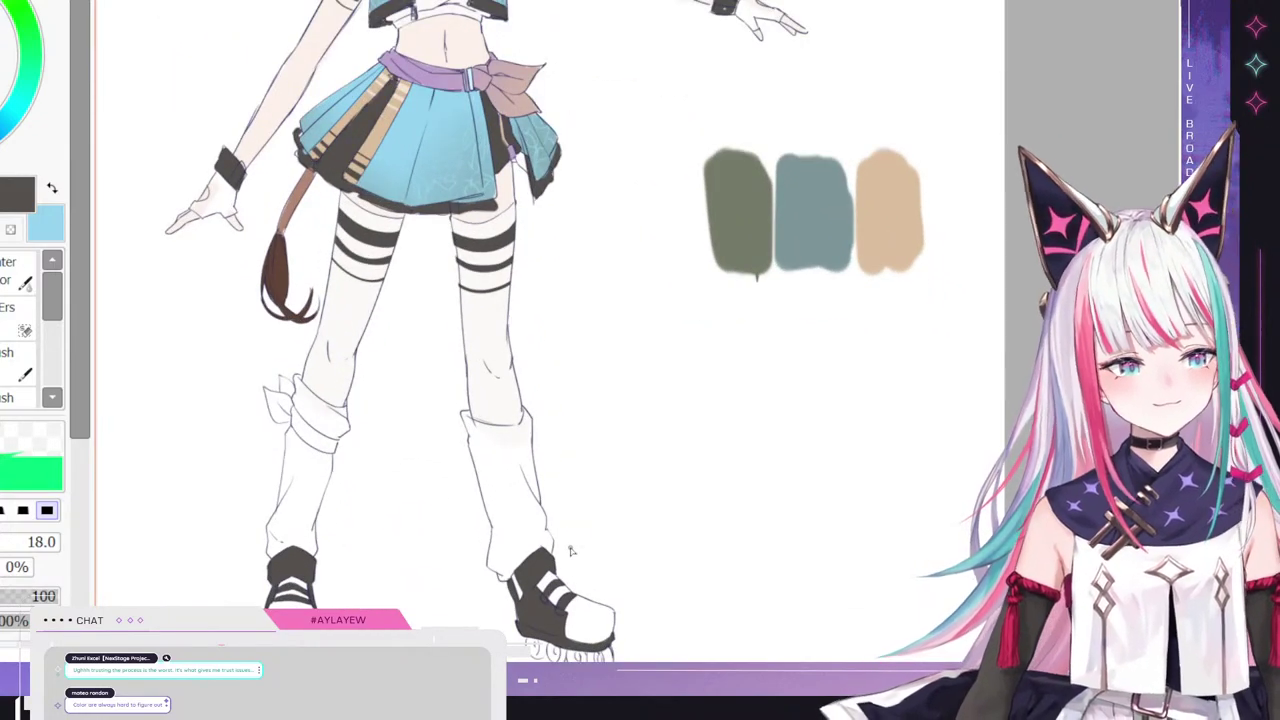
{"action": "right_click", "coordinate": [418, 96]}
{"action": "key", "text": "b"}
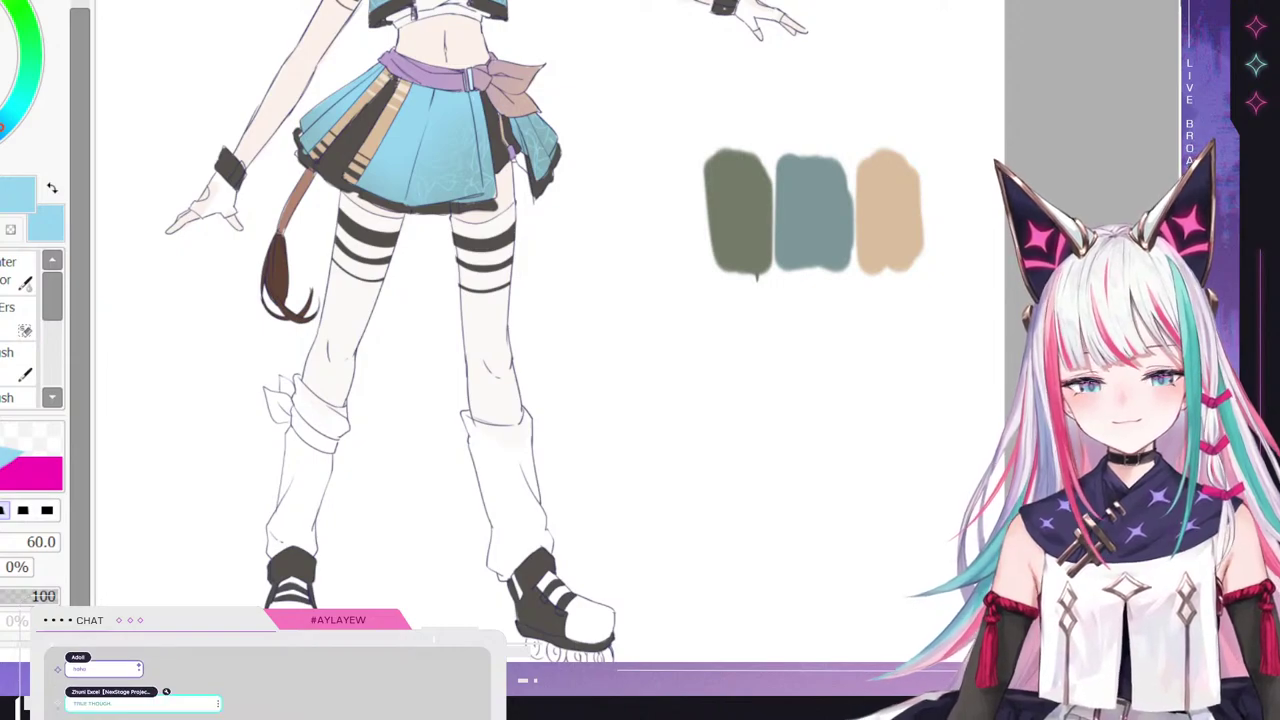
{"action": "mouse_move", "coordinate": [276, 512]}
{"action": "left_mouse_down"}
{"action": "mouse_move", "coordinate": [302, 555]}
{"action": "mouse_move", "coordinate": [311, 523]}
{"action": "mouse_move", "coordinate": [313, 548]}
{"action": "mouse_move", "coordinate": [277, 565]}
{"action": "mouse_move", "coordinate": [290, 430]}
{"action": "mouse_move", "coordinate": [311, 520]}
{"action": "left_mouse_up"}
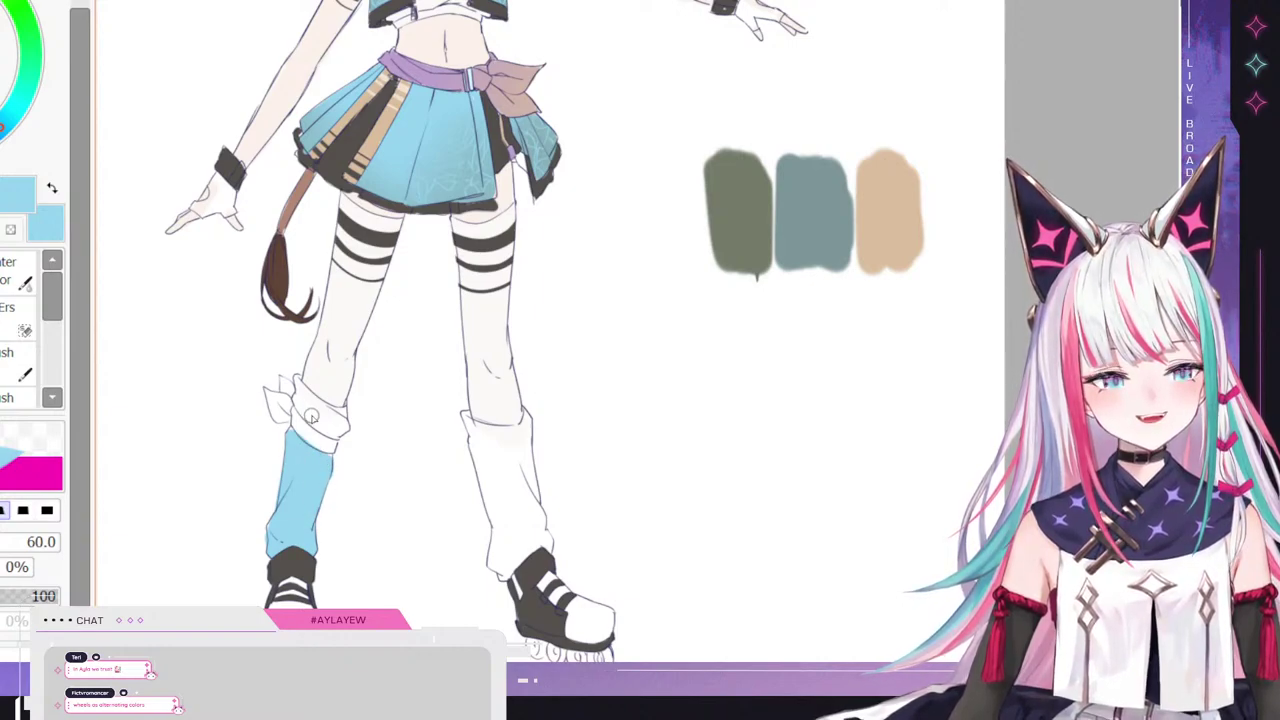
{"action": "left_click_drag", "start_coordinate": [312, 418], "coordinate": [316, 420]}
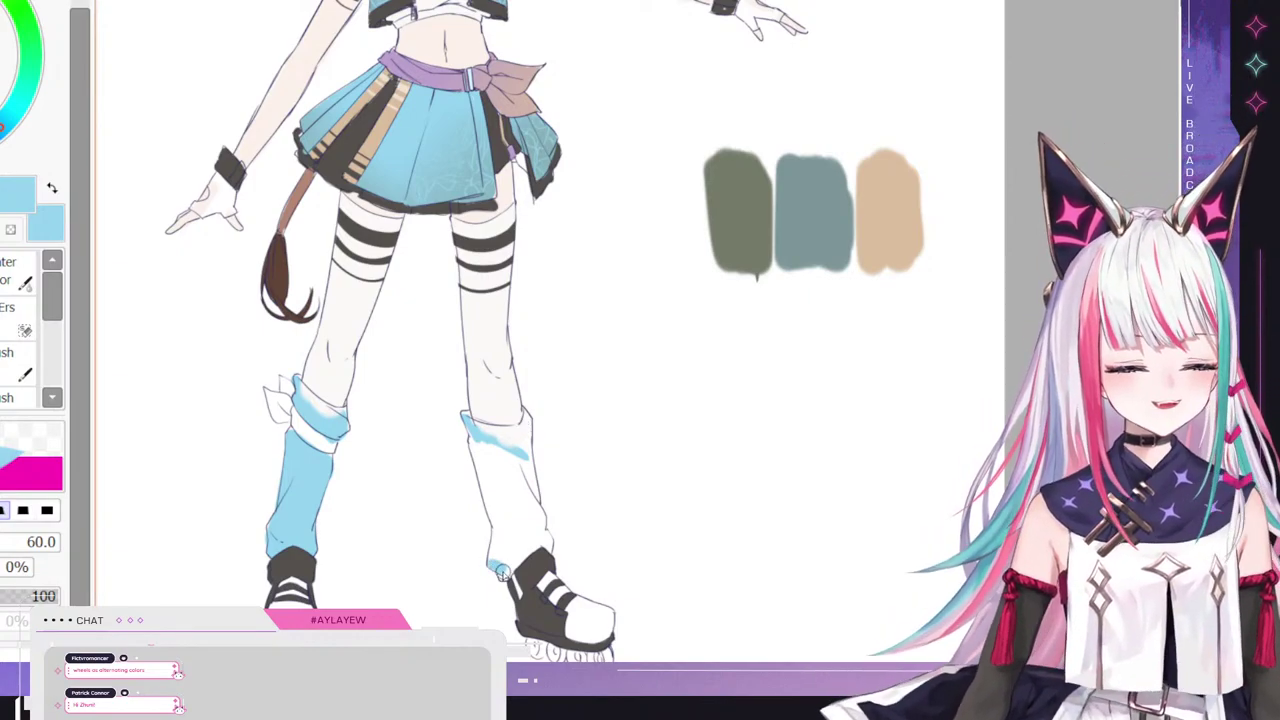
{"action": "mouse_move", "coordinate": [500, 572]}
{"action": "left_mouse_down"}
{"action": "mouse_move", "coordinate": [496, 515]}
{"action": "mouse_move", "coordinate": [508, 540]}
{"action": "mouse_move", "coordinate": [518, 505]}
{"action": "mouse_move", "coordinate": [528, 550]}
{"action": "mouse_move", "coordinate": [538, 527]}
{"action": "left_mouse_up"}
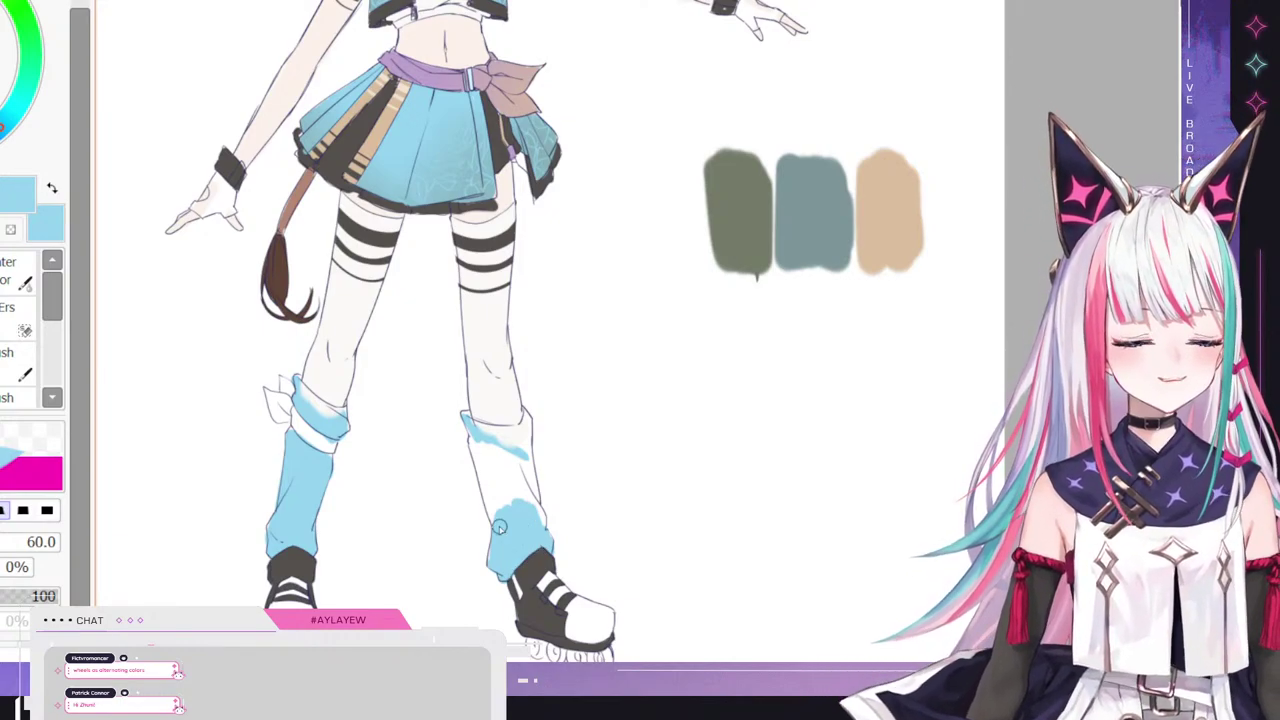
{"action": "mouse_move", "coordinate": [502, 530]}
{"action": "left_mouse_down"}
{"action": "mouse_move", "coordinate": [482, 455]}
{"action": "mouse_move", "coordinate": [497, 515]}
{"action": "mouse_move", "coordinate": [495, 428]}
{"action": "mouse_move", "coordinate": [528, 465]}
{"action": "mouse_move", "coordinate": [533, 498]}
{"action": "left_mouse_up"}
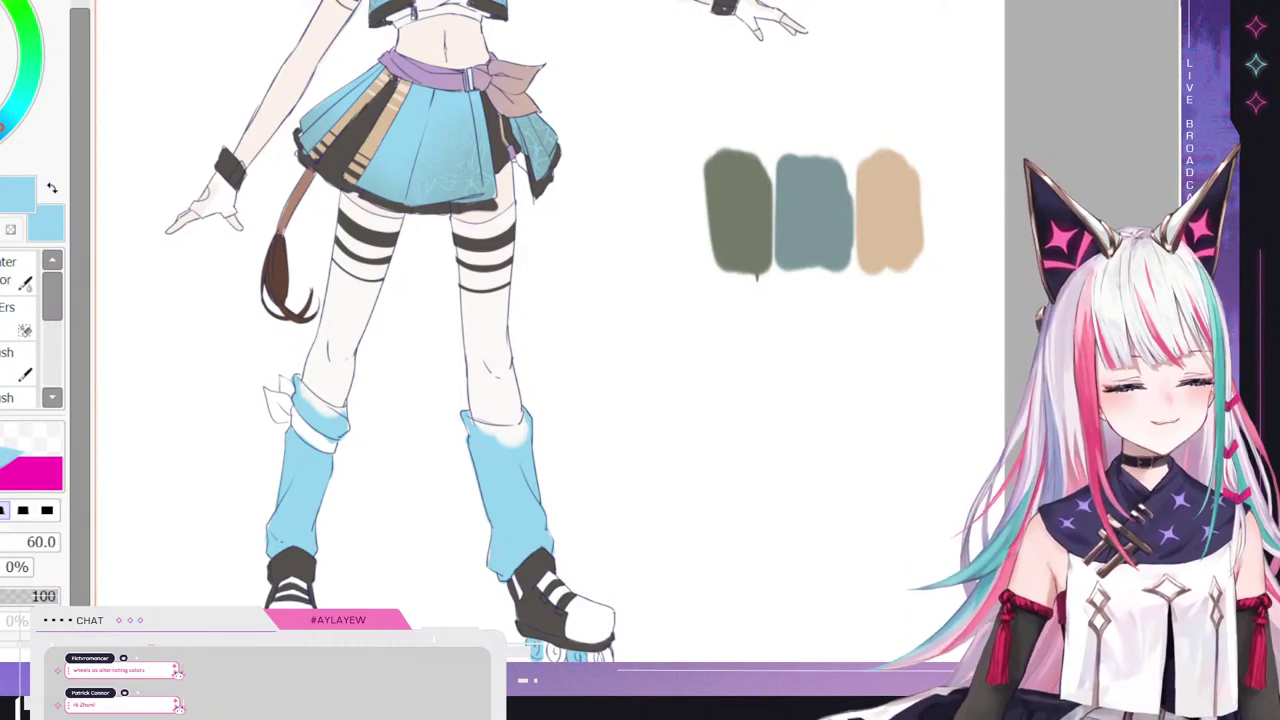
- Colour the roller skate wheels with the sash's purple next to the light blue ones, undoing the tan try
{"action": "left_click", "coordinate": [398, 62], "text": "alt"}
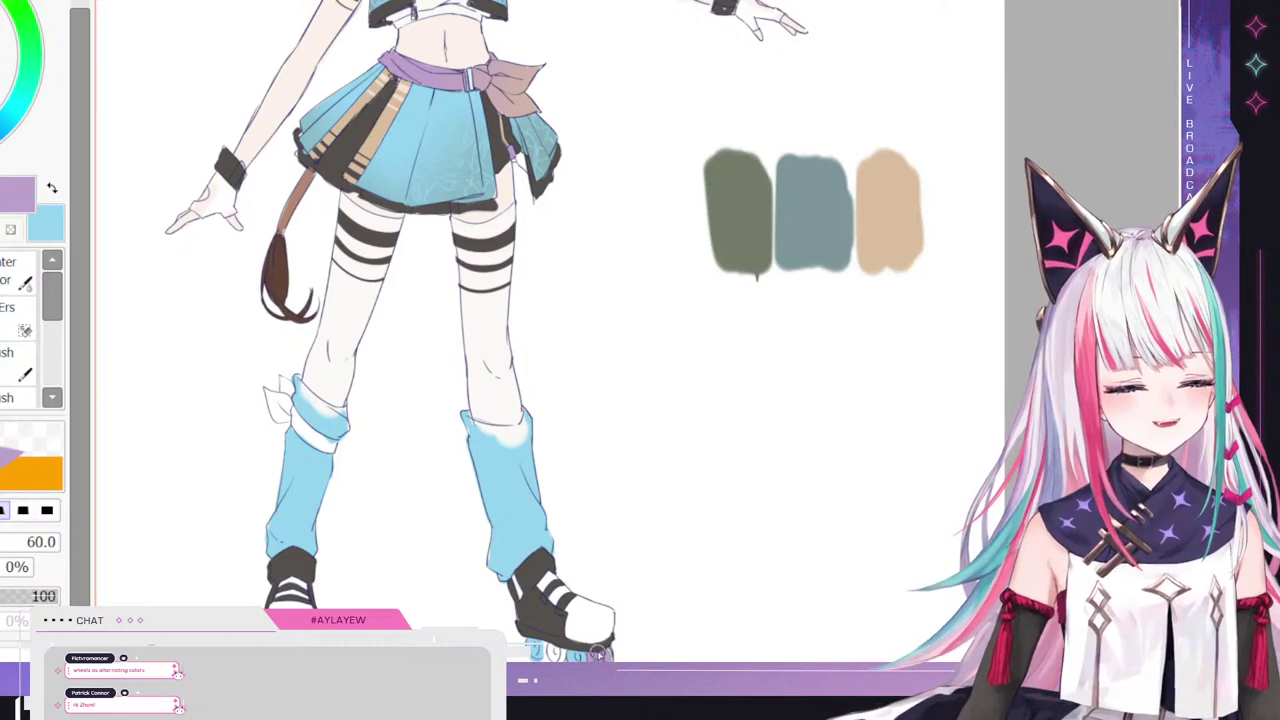
{"action": "left_click", "coordinate": [384, 134], "text": "alt"}
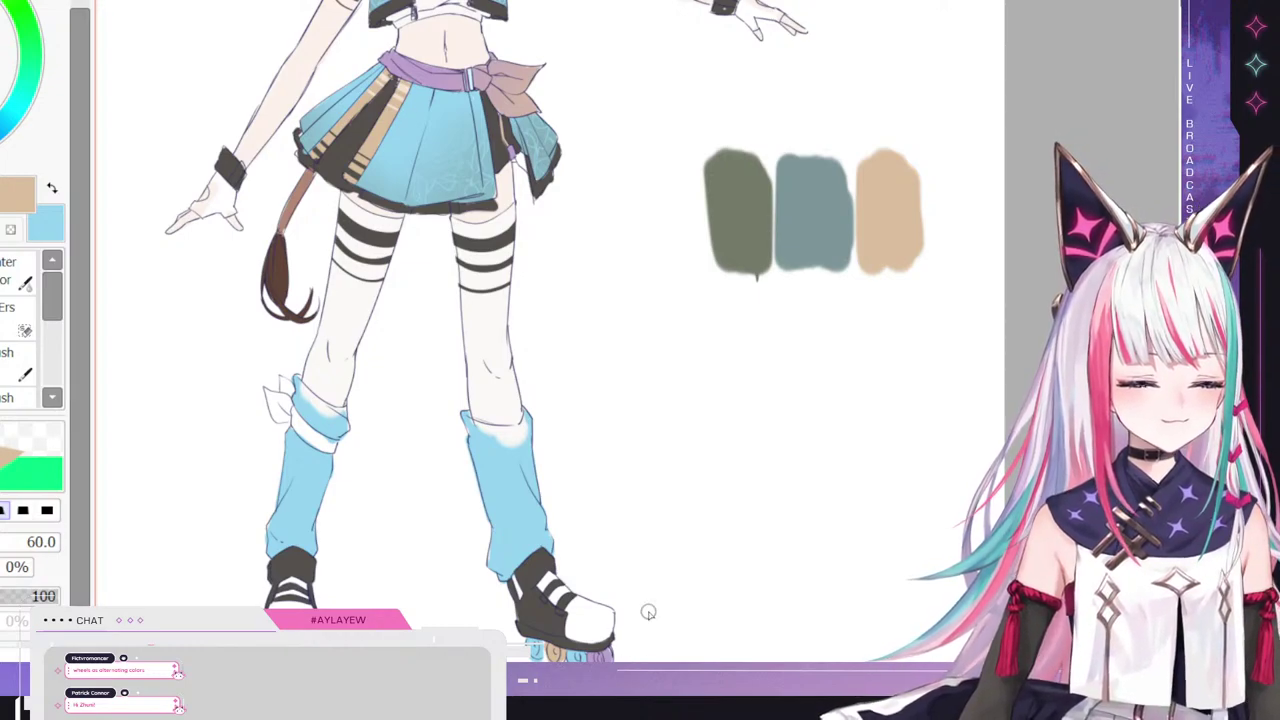
{"action": "key", "text": "ctrl+z"}
{"action": "left_click", "coordinate": [612, 655], "text": "alt"}
{"action": "left_click", "coordinate": [607, 651], "text": "alt"}
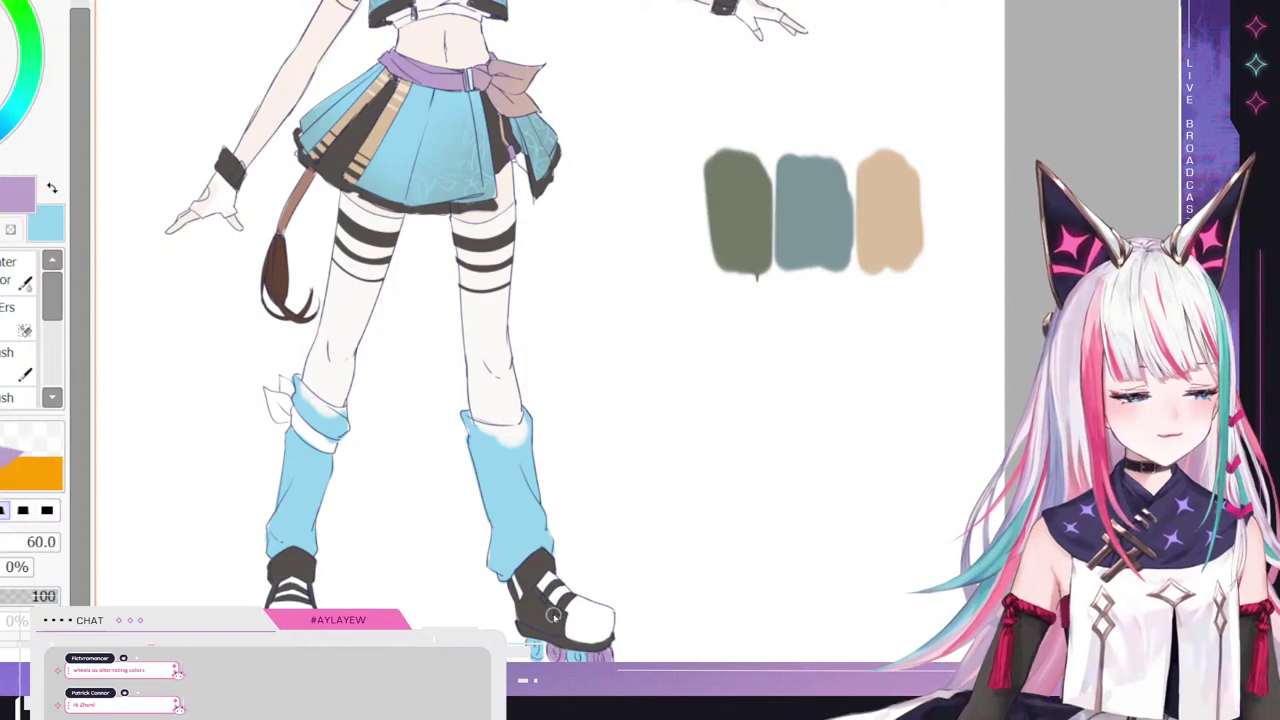
- Fill the remaining white gaps in the leg warmers' upper cuffs with light blue, using a size-110 eraser for cleanup
{"action": "scroll", "coordinate": [460, 574], "scroll_direction": "down", "scroll_amount": 5}
{"action": "scroll", "coordinate": [450, 516], "scroll_direction": "up", "scroll_amount": 6}
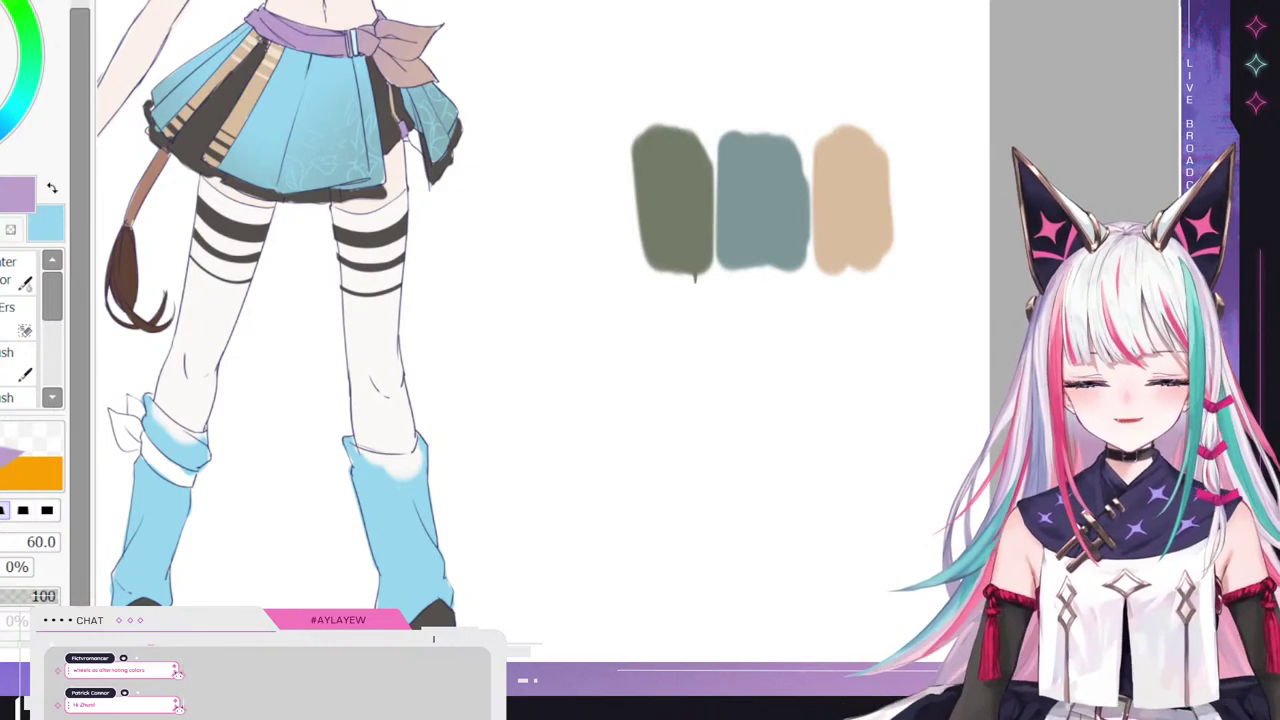
{"action": "key", "text": "ctrl+z"}
{"action": "key", "text": "ctrl+y"}
{"action": "key", "text": "e"}
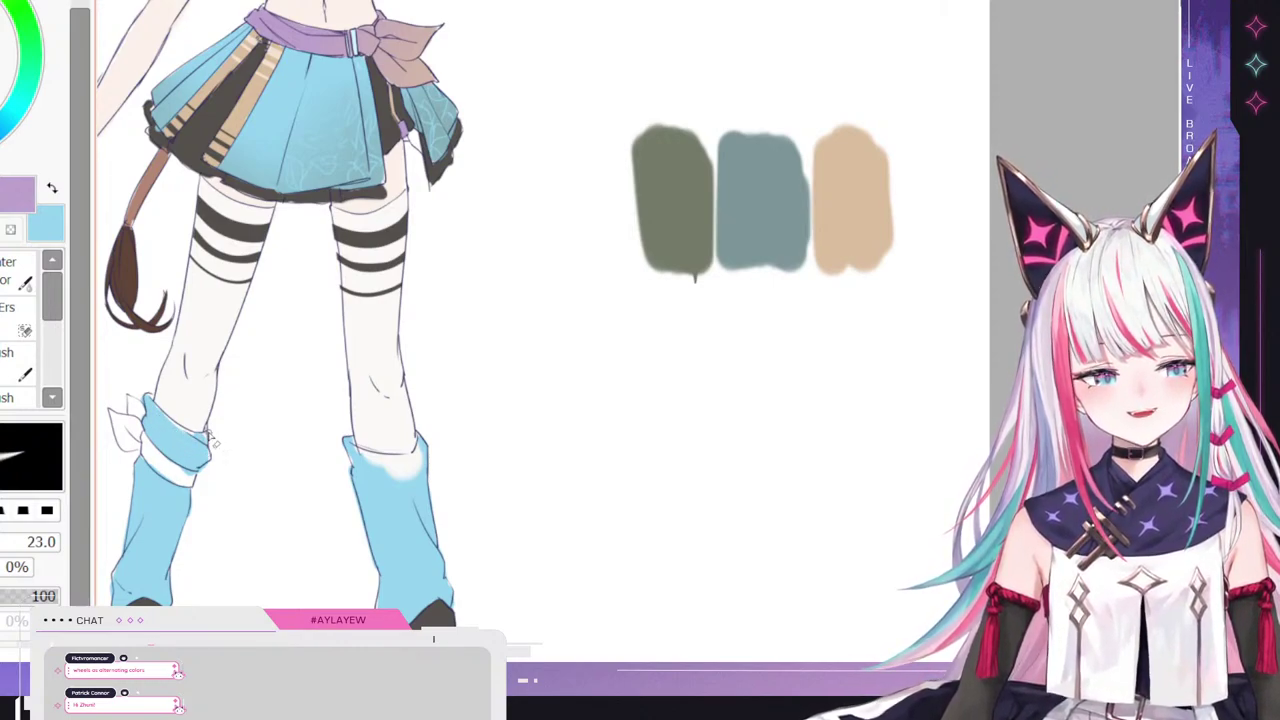
{"action": "key", "text": "]"}
{"action": "key", "text": "]"}
{"action": "key", "text": "]"}
{"action": "key", "text": "]"}
{"action": "key", "text": "]"}
{"action": "key", "text": "]"}
{"action": "key", "text": "]"}
{"action": "key", "text": "]"}
{"action": "key", "text": "]"}
{"action": "key", "text": "]"}
{"action": "key", "text": "]"}
{"action": "key", "text": "]"}
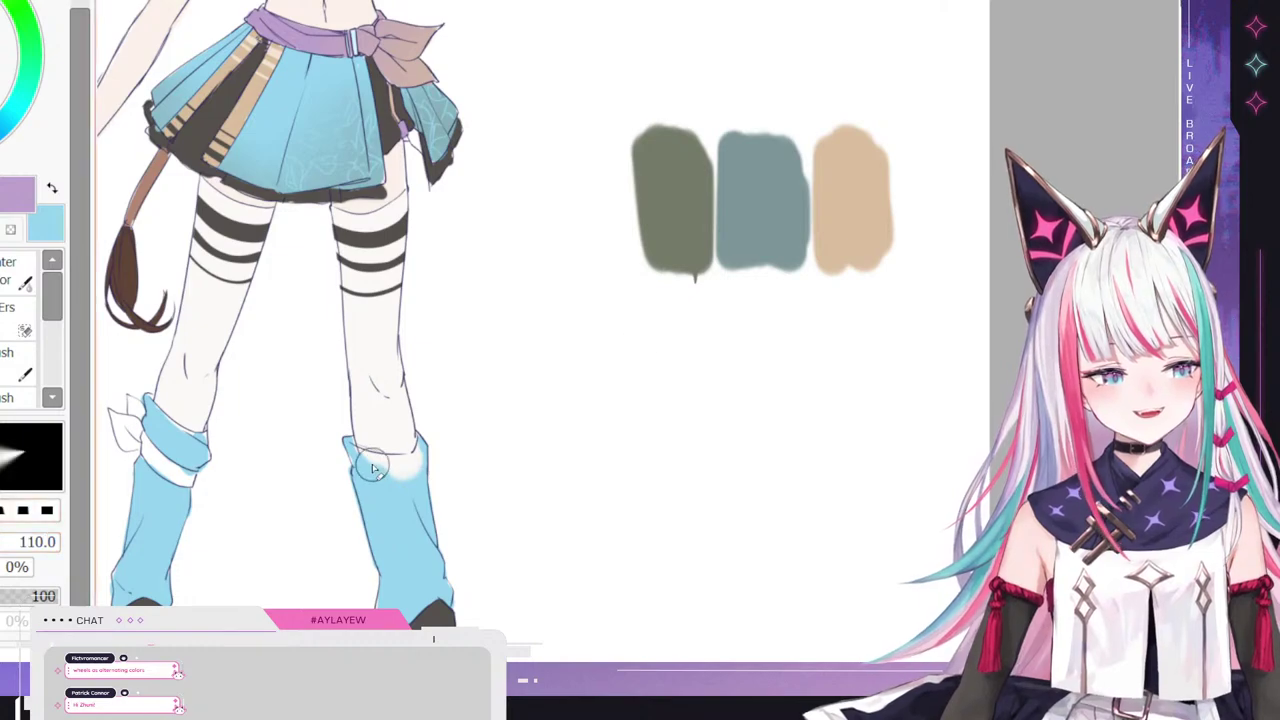
{"action": "mouse_move", "coordinate": [354, 454]}
{"action": "left_mouse_down"}
{"action": "mouse_move", "coordinate": [426, 457]}
{"action": "mouse_move", "coordinate": [393, 479]}
{"action": "mouse_move", "coordinate": [425, 470]}
{"action": "left_mouse_up"}
{"action": "left_click", "coordinate": [400, 491], "text": "alt"}
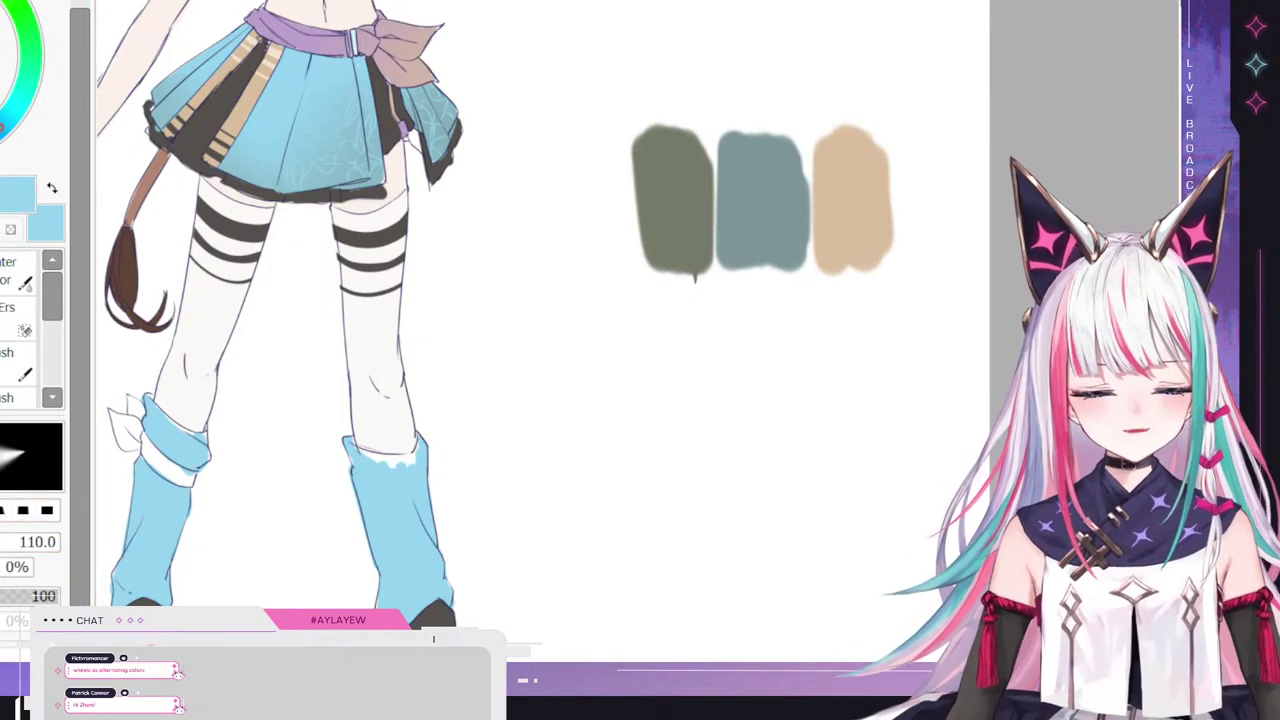
{"action": "key", "text": "e"}
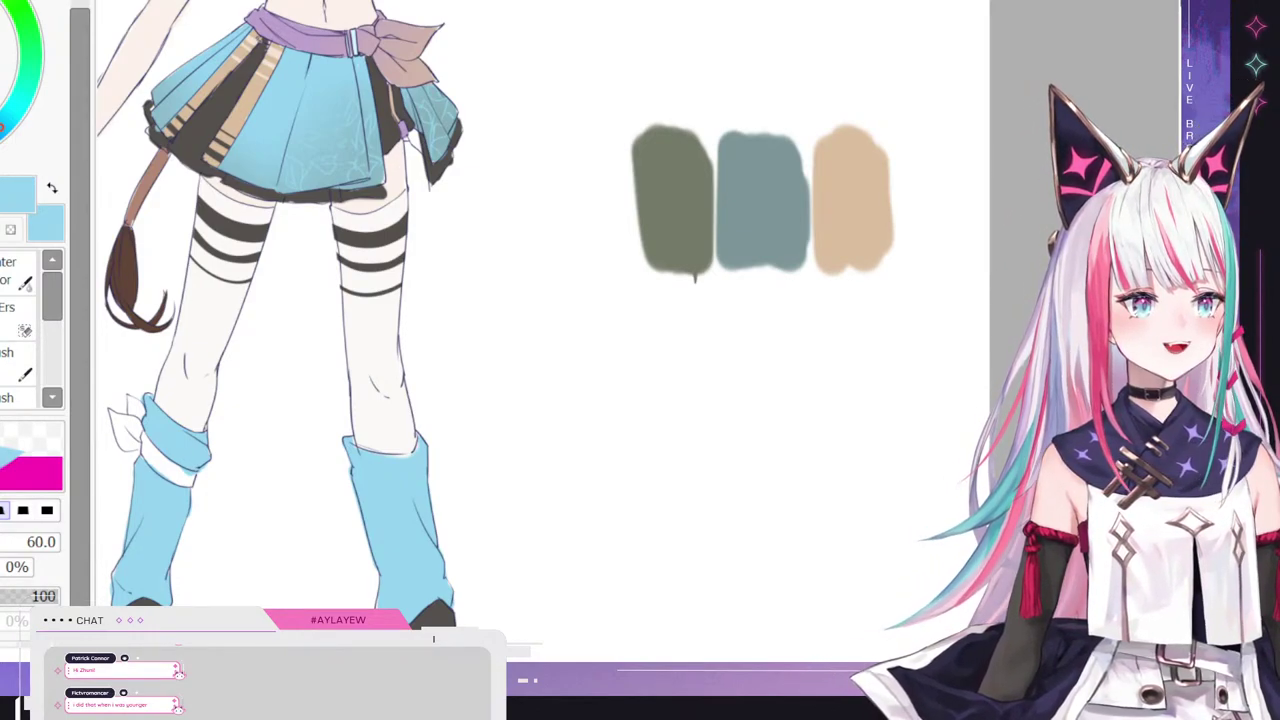
{"action": "key", "text": "e"}
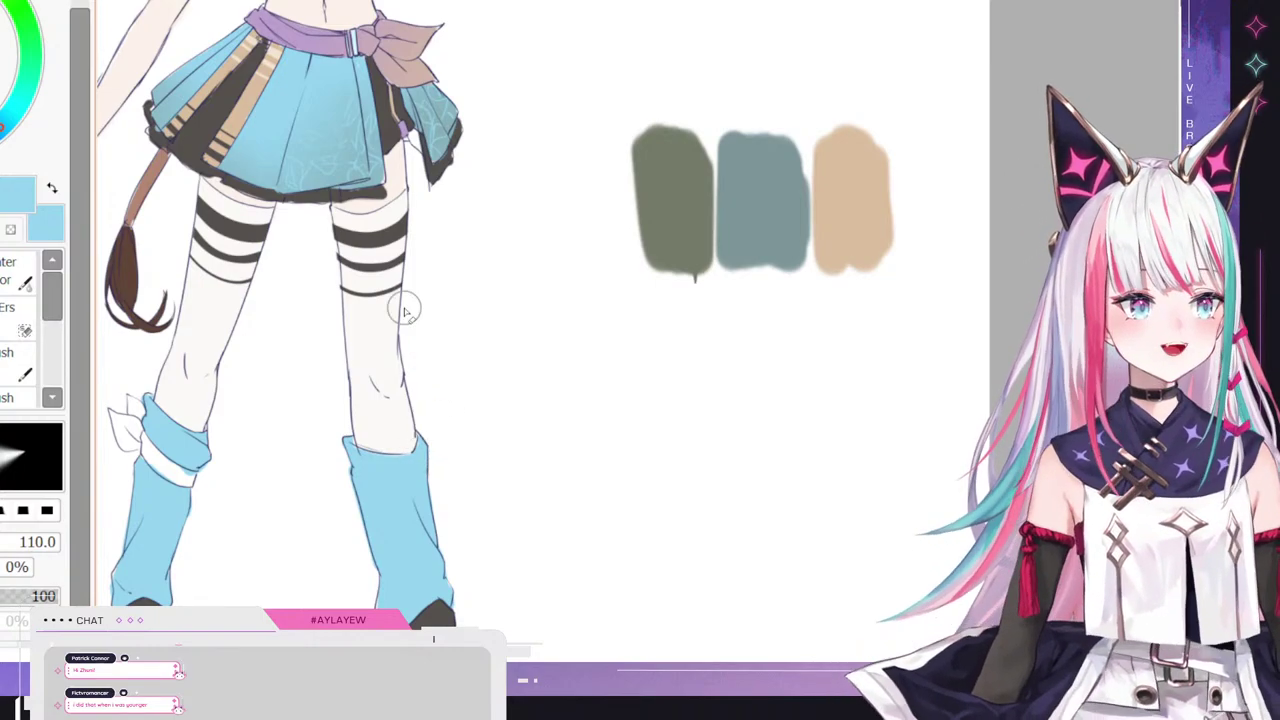
- Paint the ribbon band and bow around the leg warmer in the sash's purple and clean its edges with the eraser
{"action": "scroll", "coordinate": [272, 207], "scroll_direction": "down", "scroll_amount": 2}
{"action": "scroll", "coordinate": [285, 245], "scroll_direction": "down", "scroll_amount": 2}
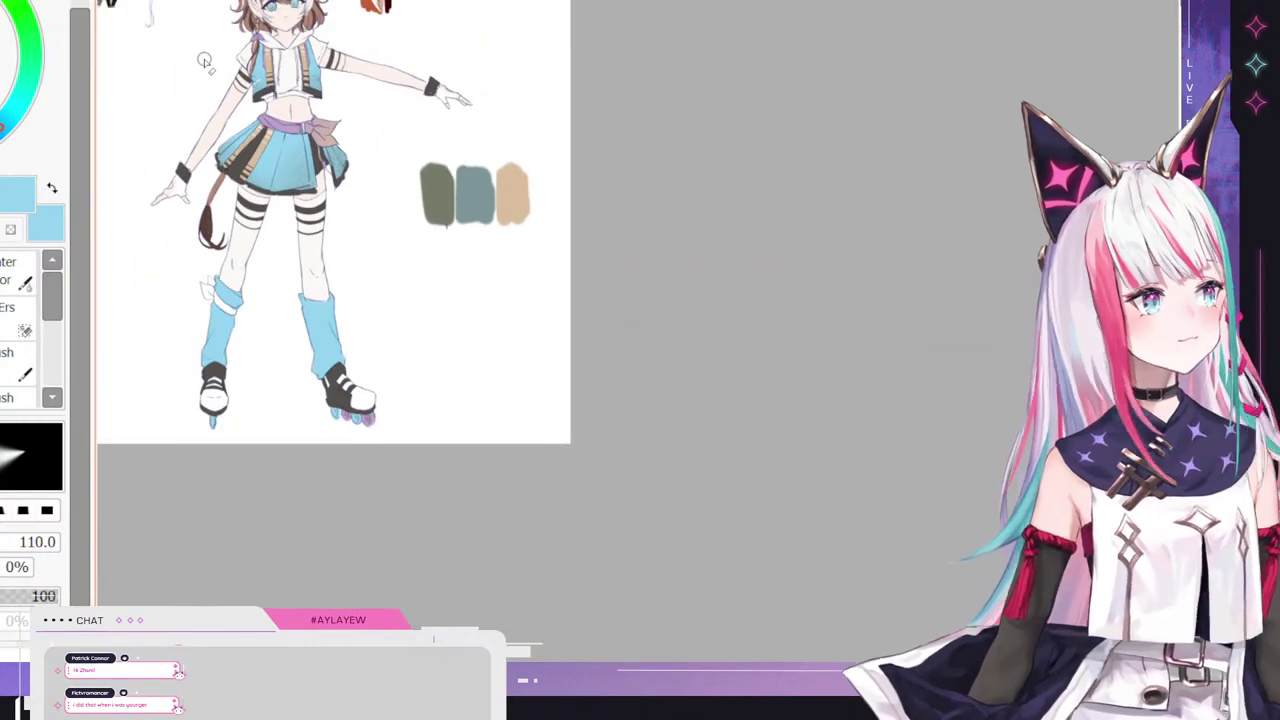
{"action": "scroll", "coordinate": [290, 243], "scroll_direction": "up", "scroll_amount": 3}
{"action": "scroll", "coordinate": [296, 463], "scroll_direction": "down", "scroll_amount": 2}
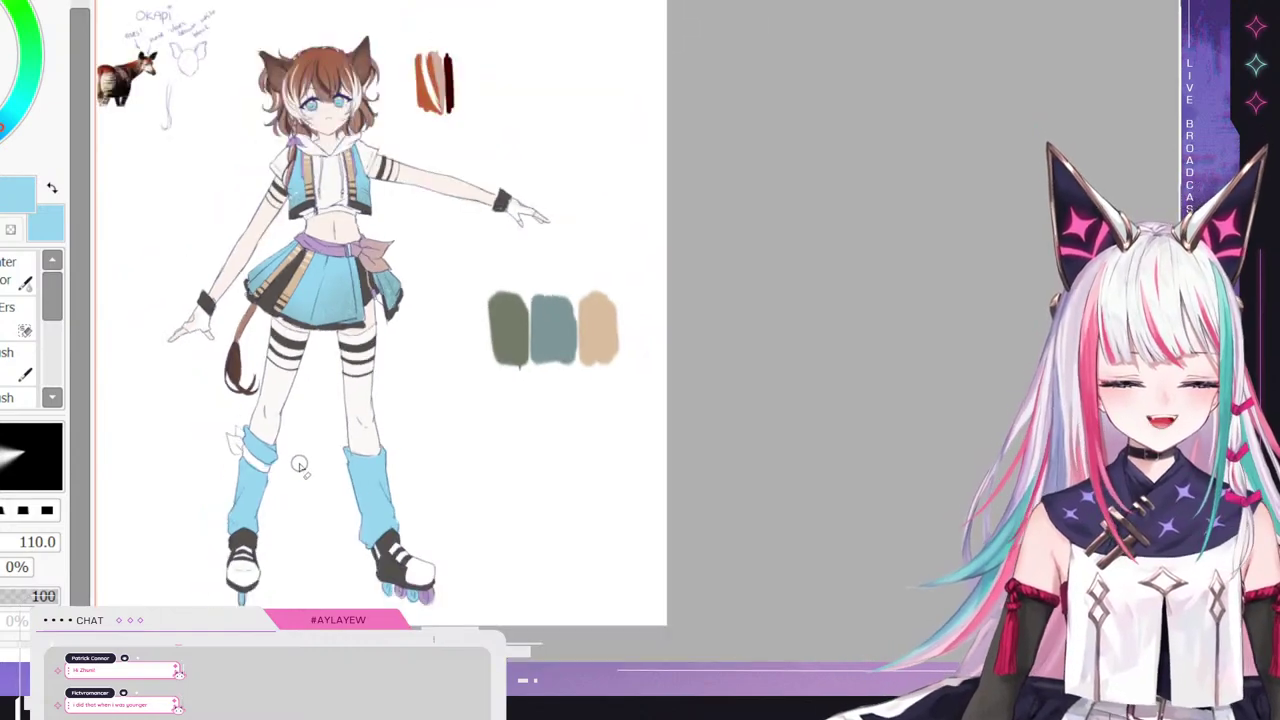
{"action": "scroll", "coordinate": [258, 430], "scroll_direction": "up", "scroll_amount": 2}
{"action": "scroll", "coordinate": [273, 425], "scroll_direction": "up", "scroll_amount": 1}
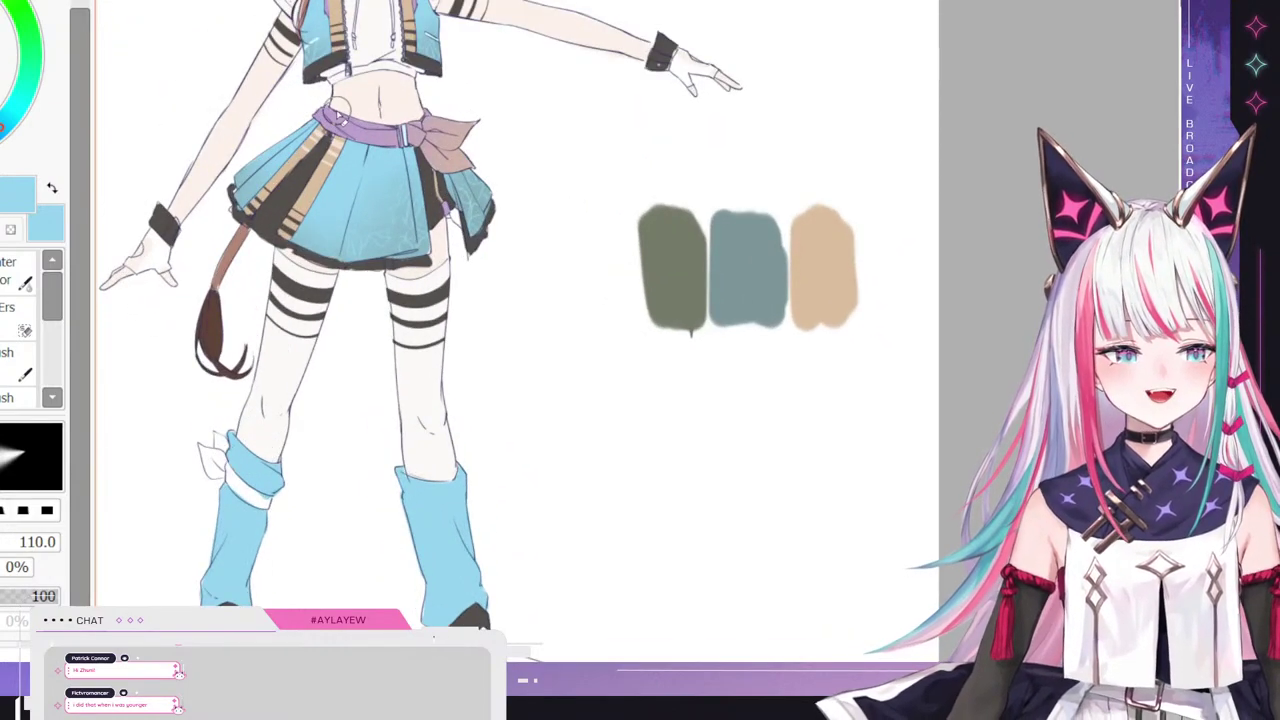
{"action": "right_click", "coordinate": [332, 124]}
{"action": "key", "text": "b"}
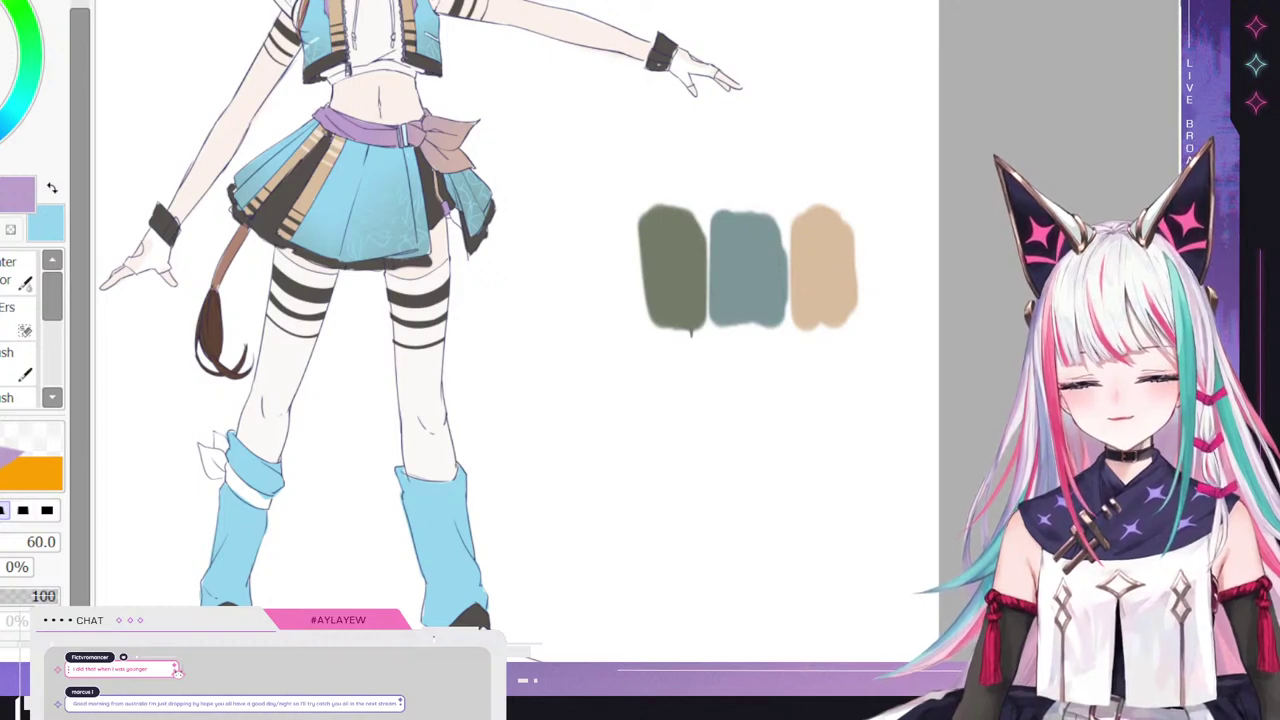
{"action": "mouse_move", "coordinate": [250, 487]}
{"action": "left_mouse_down"}
{"action": "mouse_move", "coordinate": [230, 480]}
{"action": "mouse_move", "coordinate": [261, 505]}
{"action": "mouse_move", "coordinate": [222, 467]}
{"action": "mouse_move", "coordinate": [268, 505]}
{"action": "left_mouse_up"}
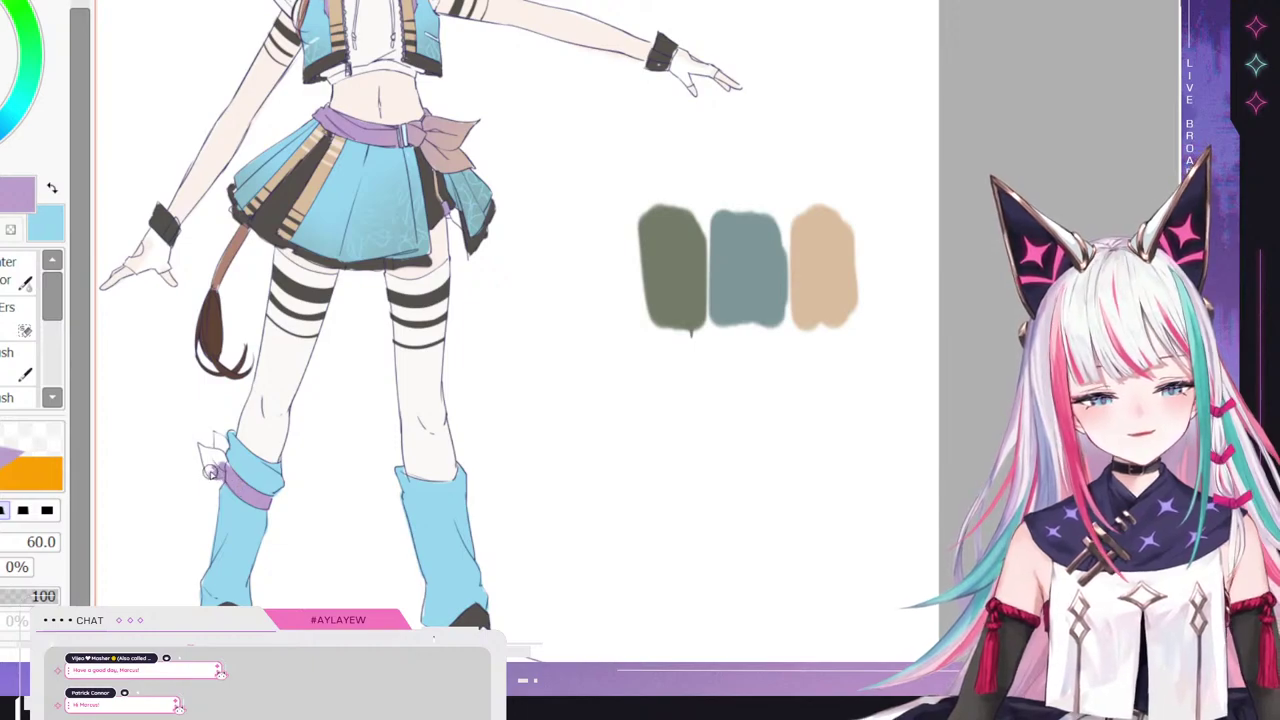
{"action": "mouse_move", "coordinate": [210, 471]}
{"action": "left_mouse_down"}
{"action": "mouse_move", "coordinate": [200, 448]}
{"action": "mouse_move", "coordinate": [218, 470]}
{"action": "mouse_move", "coordinate": [214, 432]}
{"action": "mouse_move", "coordinate": [228, 448]}
{"action": "mouse_move", "coordinate": [216, 441]}
{"action": "left_mouse_up"}
{"action": "key", "text": "e"}
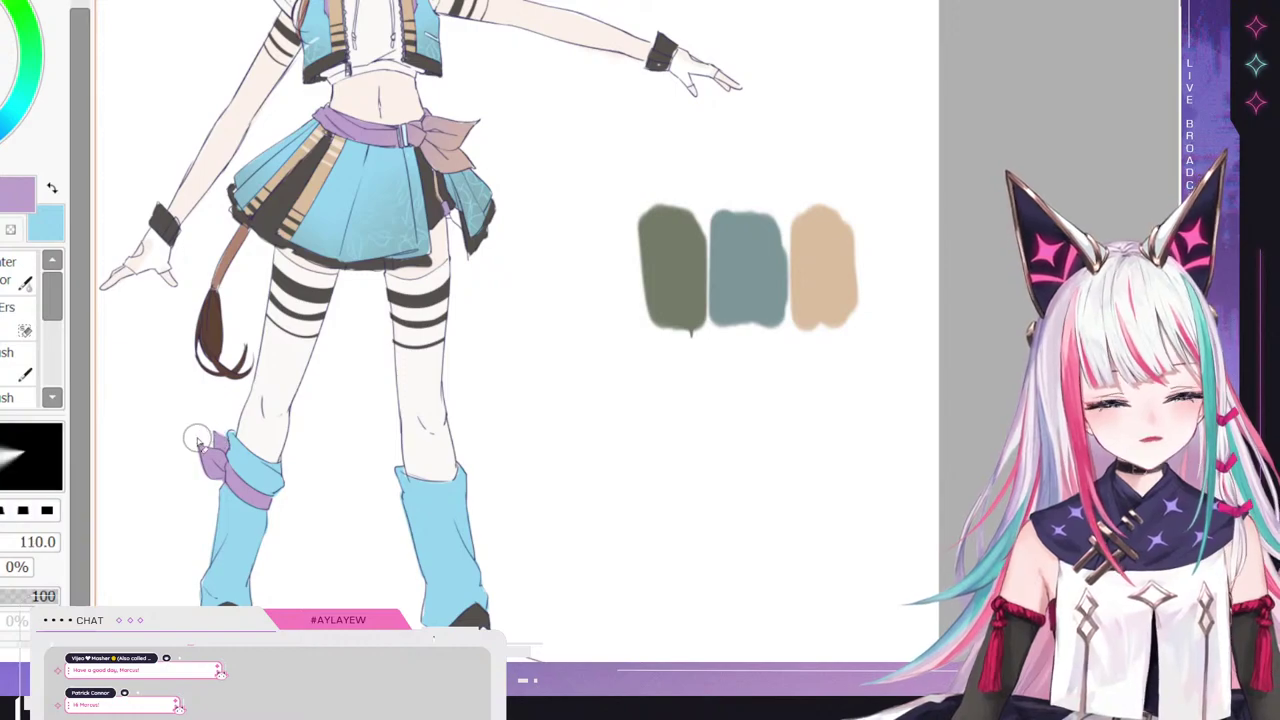
- Tint the leg warmer's bow with the tan swatch colour using a soft brush enlarged to size 327
{"action": "left_click", "coordinate": [810, 276], "text": "alt"}
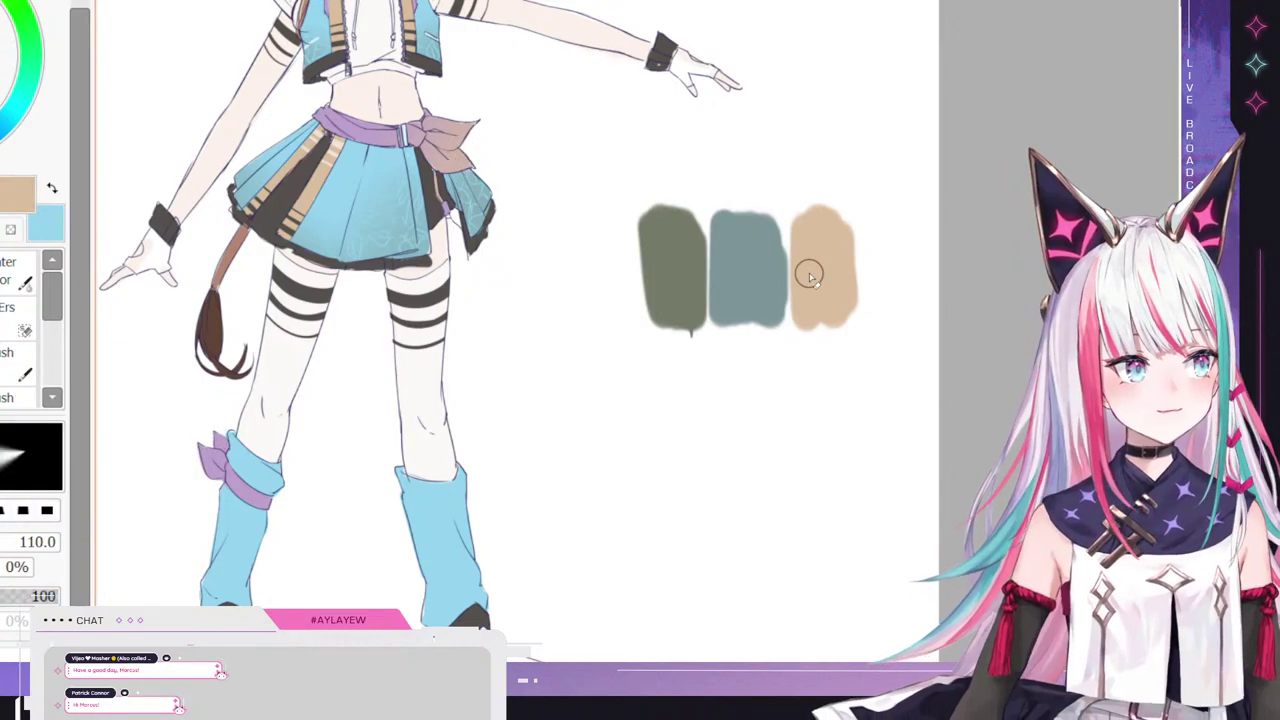
{"action": "left_click", "coordinate": [18, 267]}
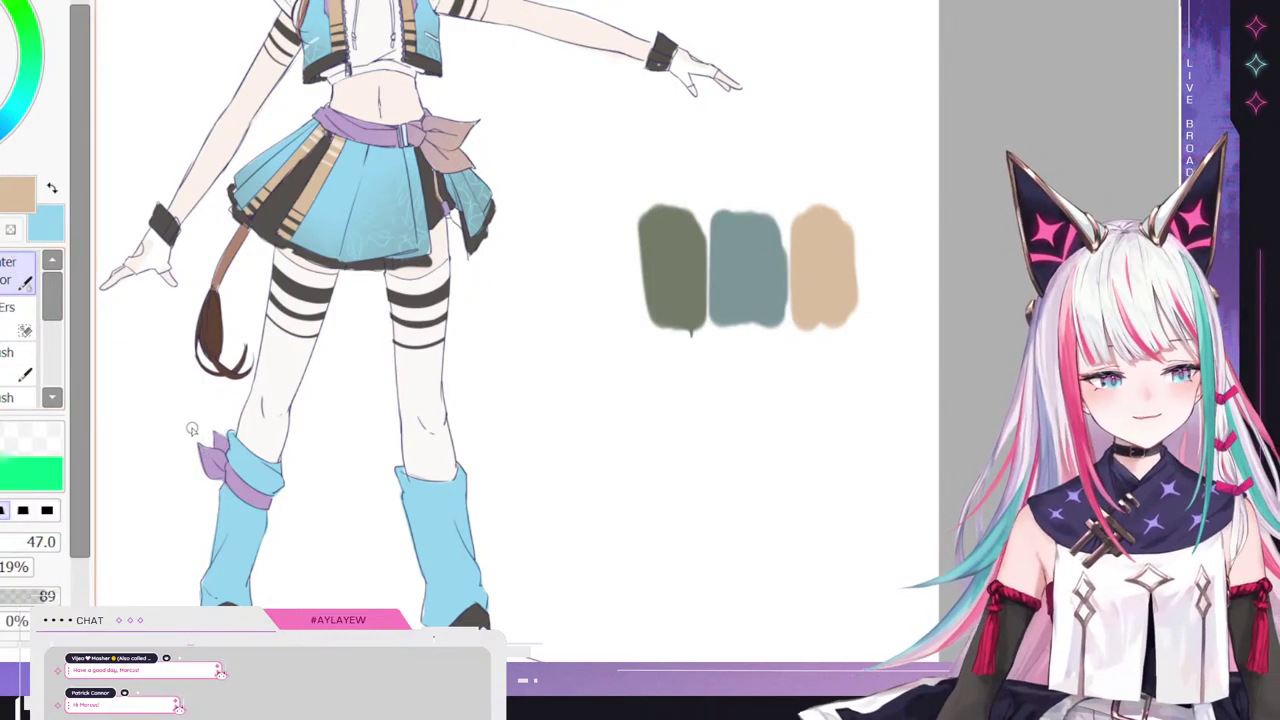
{"action": "left_click_drag", "start_coordinate": [637, 346], "coordinate": [780, 346], "text": "ctrl+alt"}
{"action": "left_click_drag", "start_coordinate": [204, 444], "coordinate": [190, 410]}
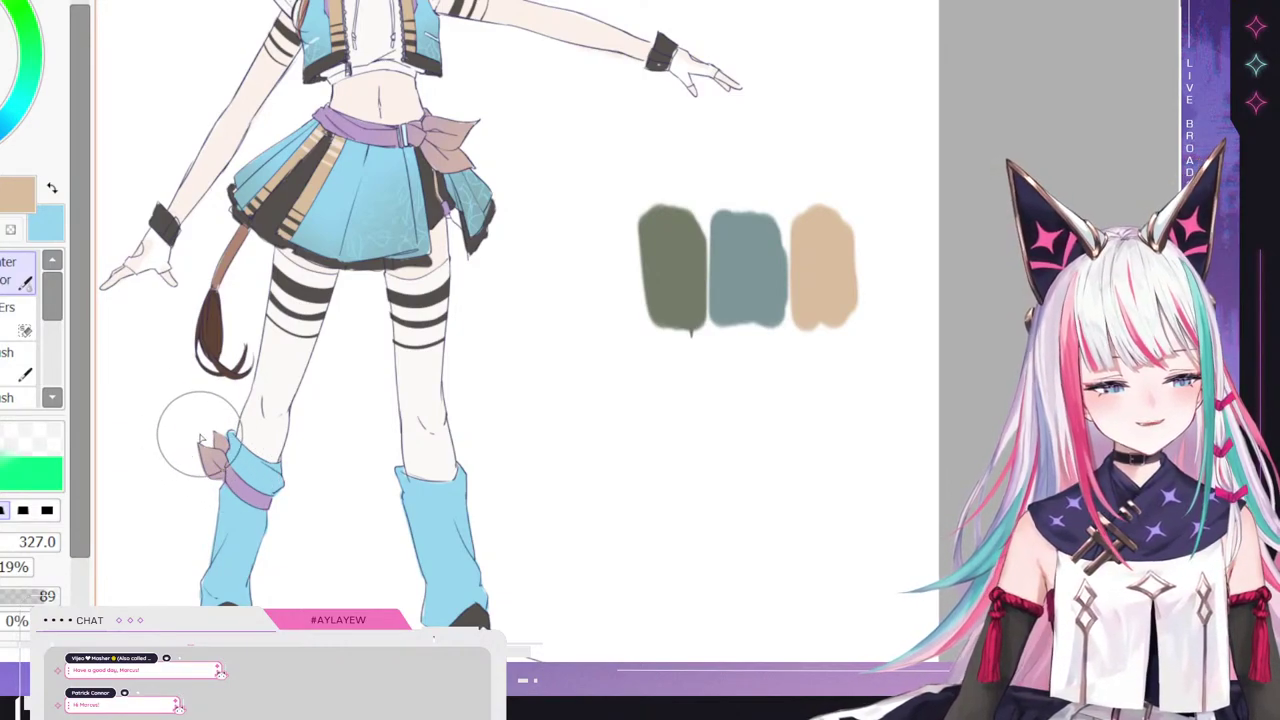
- Shade the lower ends of both leg warmers with the green swatch colour and erase fine pattern lines at size 43
{"action": "left_click", "coordinate": [690, 270], "text": "alt"}
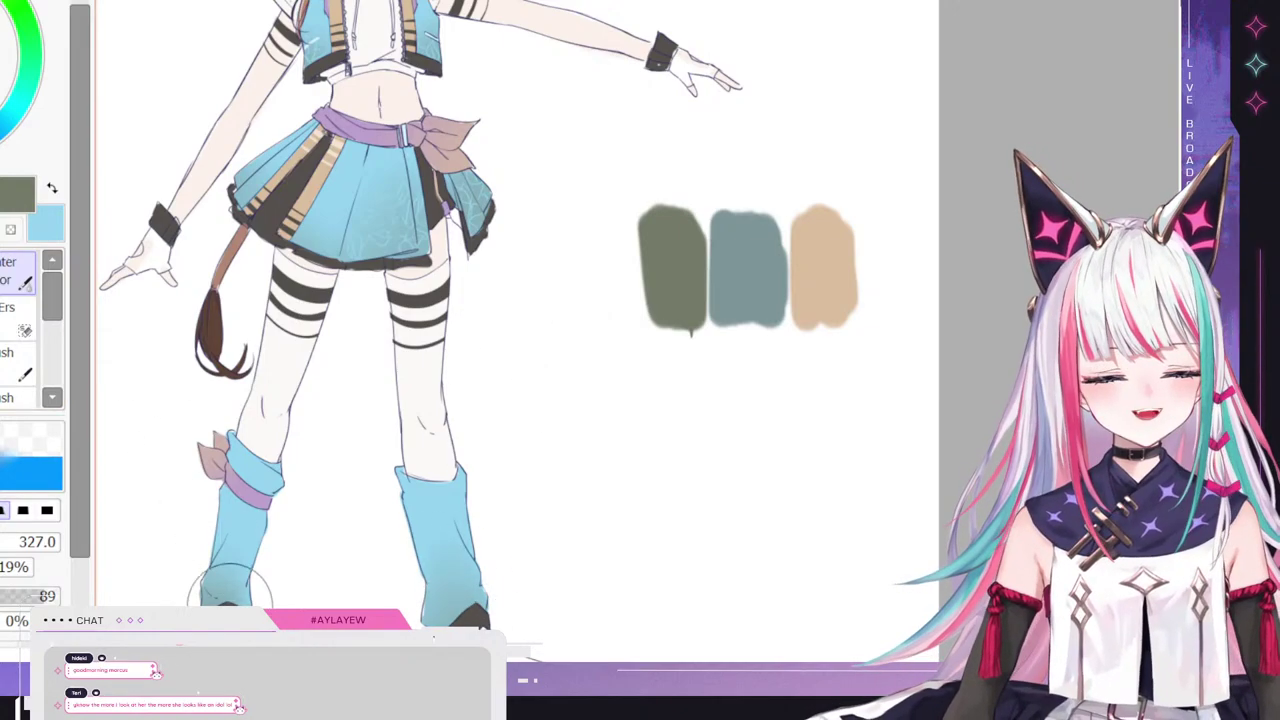
{"action": "key", "text": "e"}
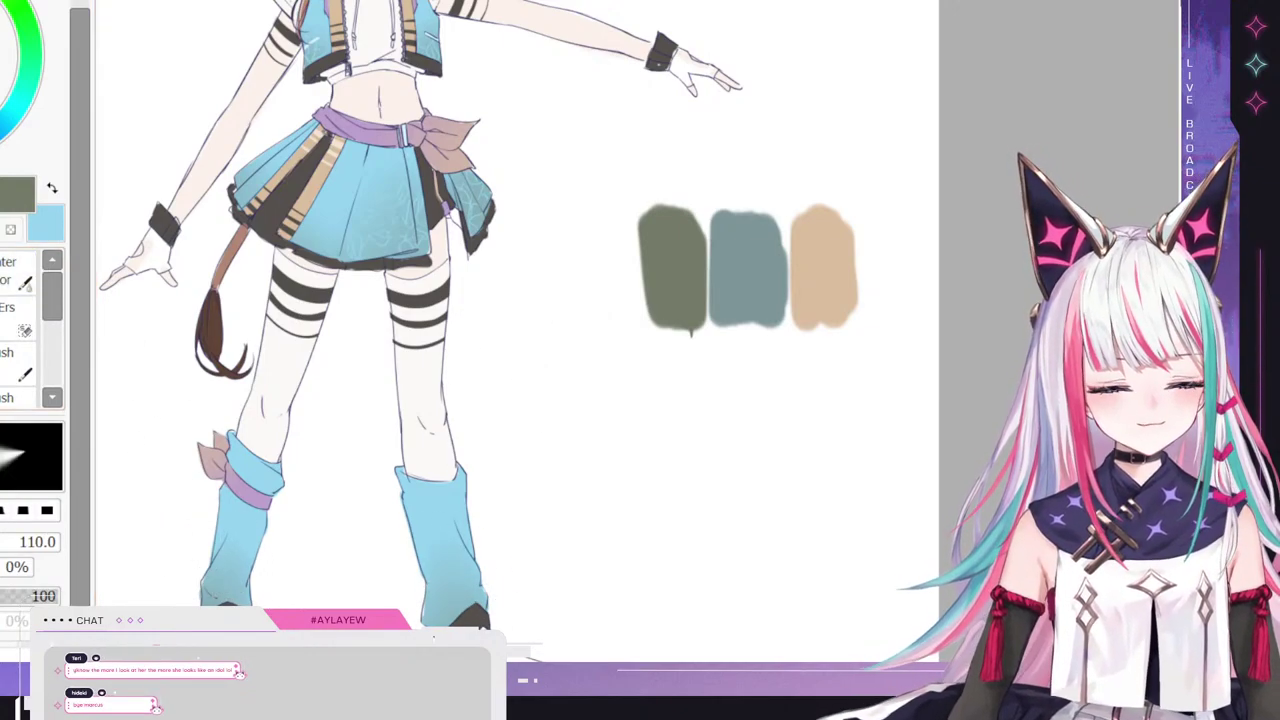
{"action": "left_click", "coordinate": [22, 542]}
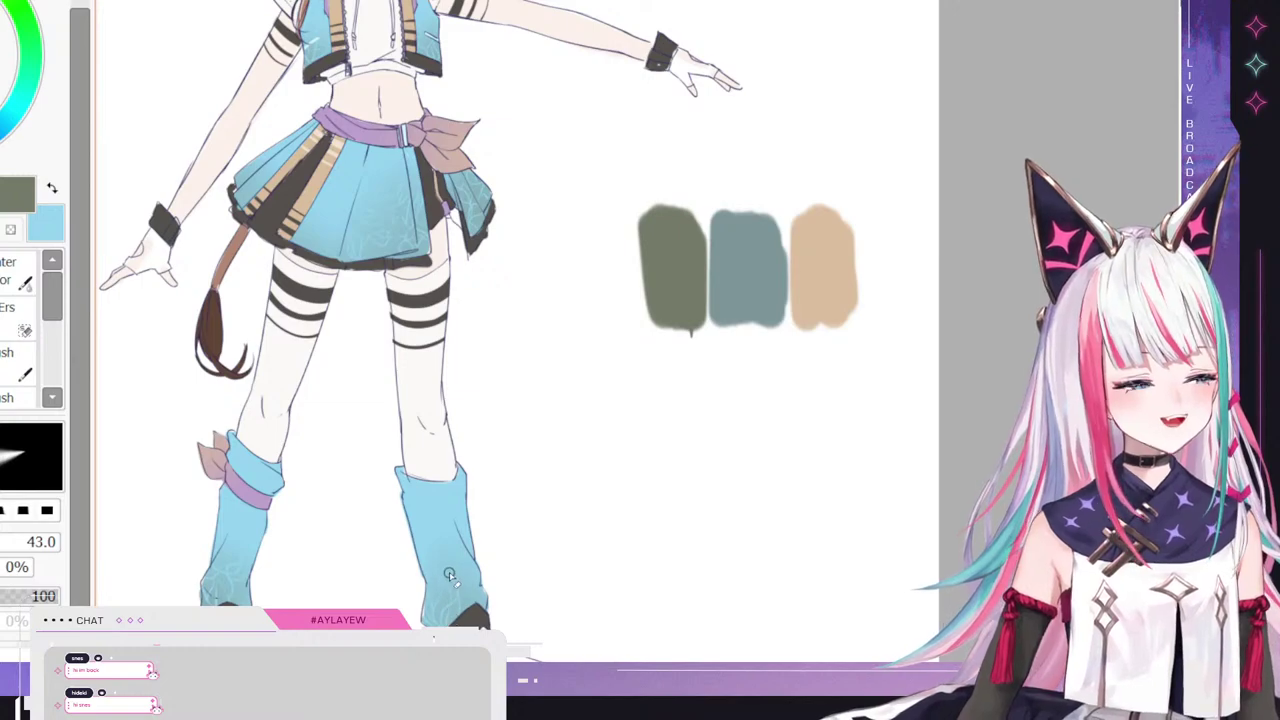
- Paint roller skate wheels with the tan swatch colour using the size-60 brush
{"action": "scroll", "coordinate": [274, 466], "scroll_direction": "down", "scroll_amount": 6}
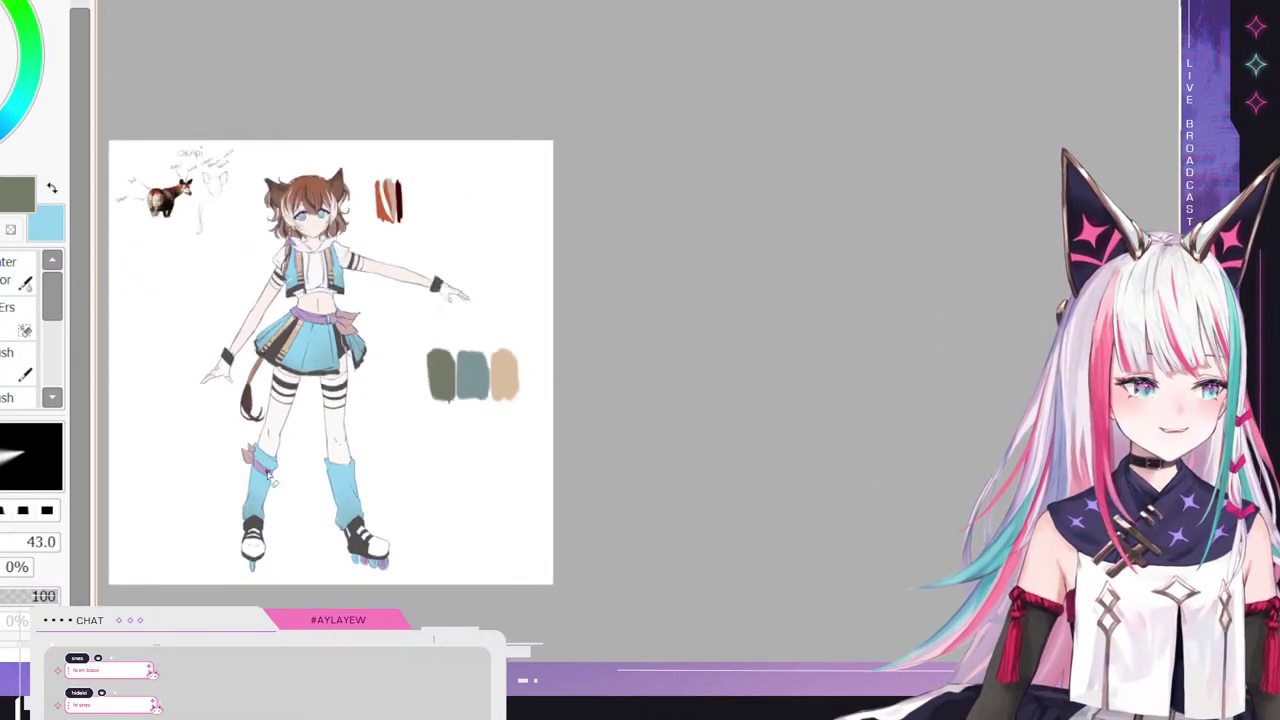
{"action": "scroll", "coordinate": [314, 375], "scroll_direction": "up", "scroll_amount": 3}
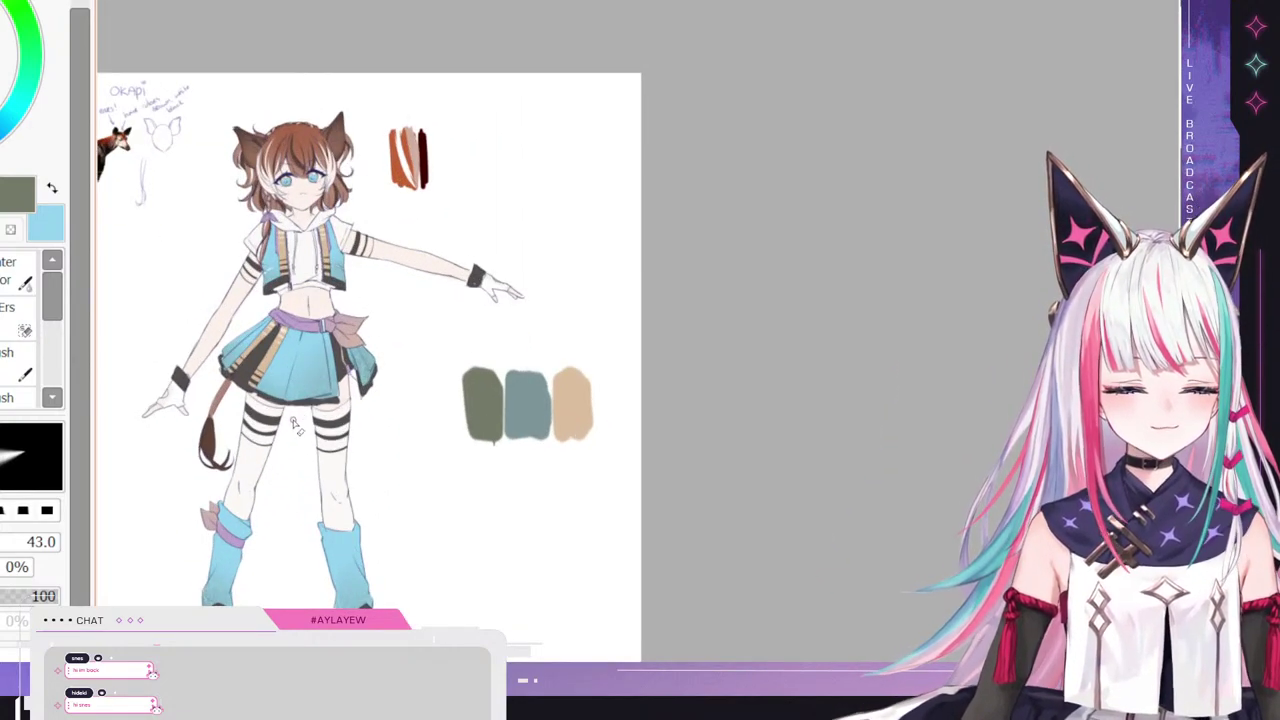
{"action": "scroll", "coordinate": [296, 425], "scroll_direction": "down", "scroll_amount": 1}
{"action": "scroll", "coordinate": [290, 500], "scroll_direction": "up", "scroll_amount": 3}
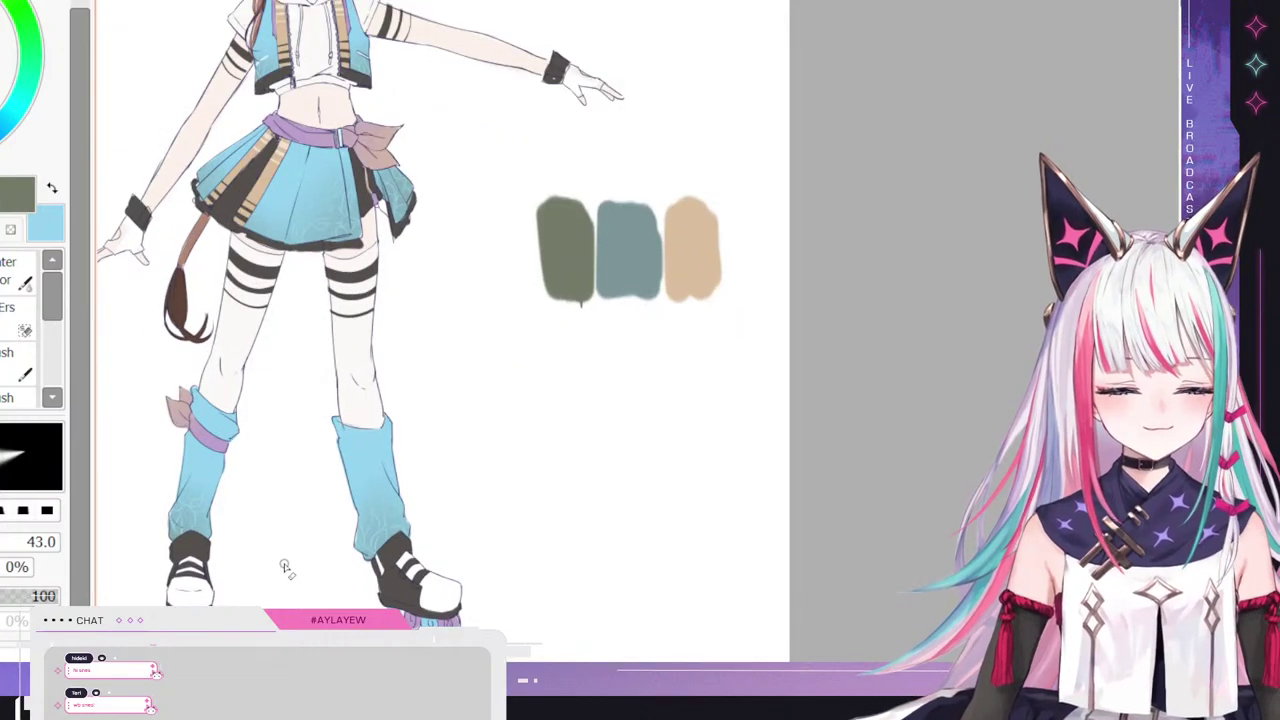
{"action": "left_click", "coordinate": [705, 263], "text": "alt"}
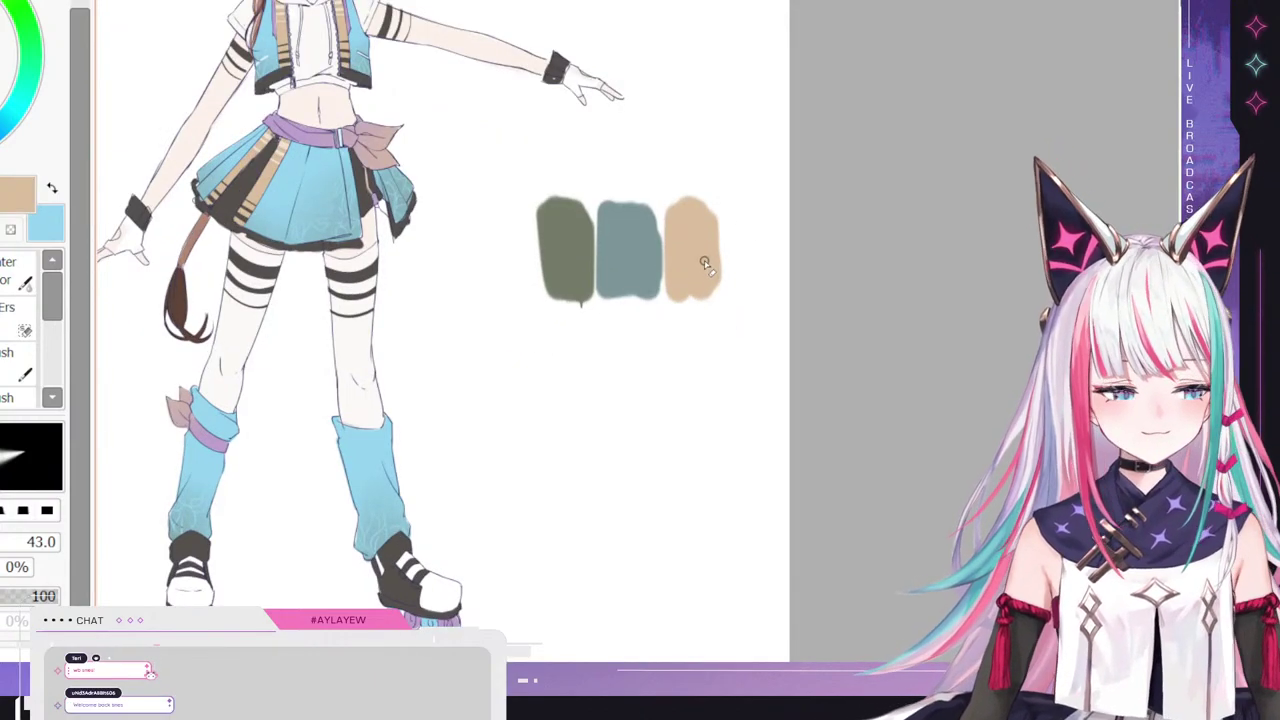
{"action": "key", "text": "b"}
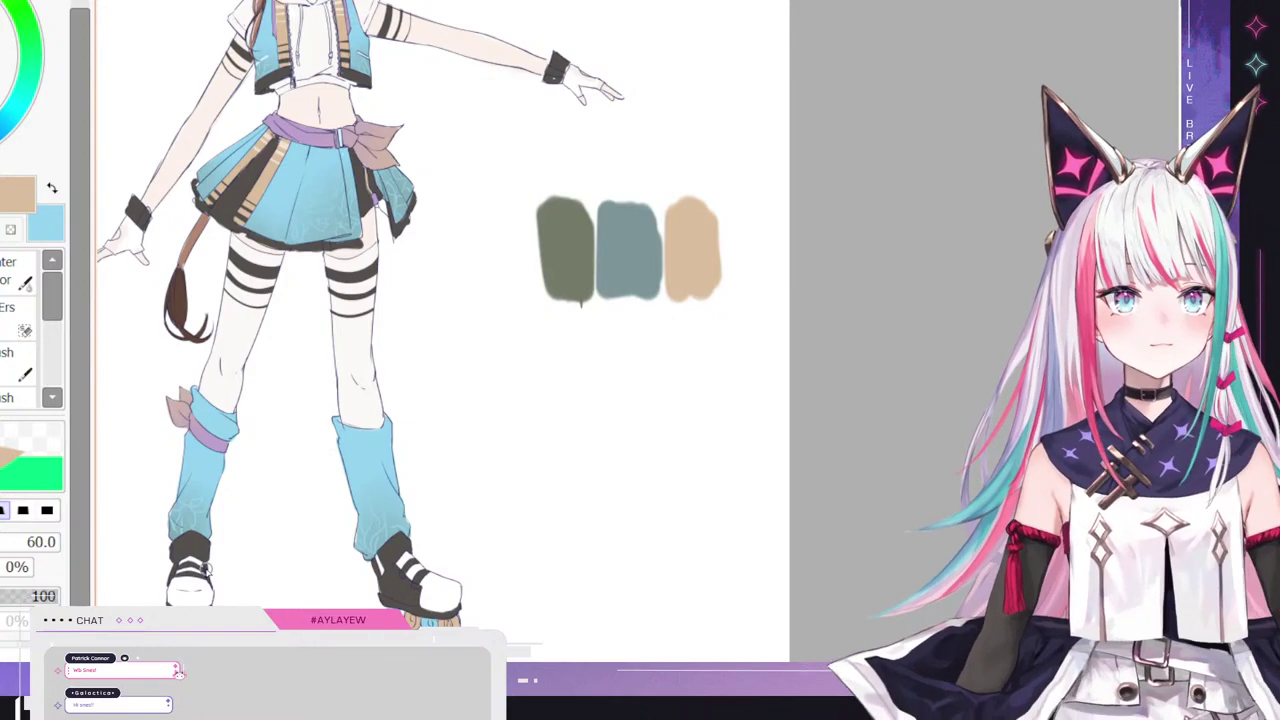
{"action": "scroll", "coordinate": [373, 480], "scroll_direction": "down", "scroll_amount": 2}
{"action": "scroll", "coordinate": [373, 480], "scroll_direction": "up", "scroll_amount": 2}
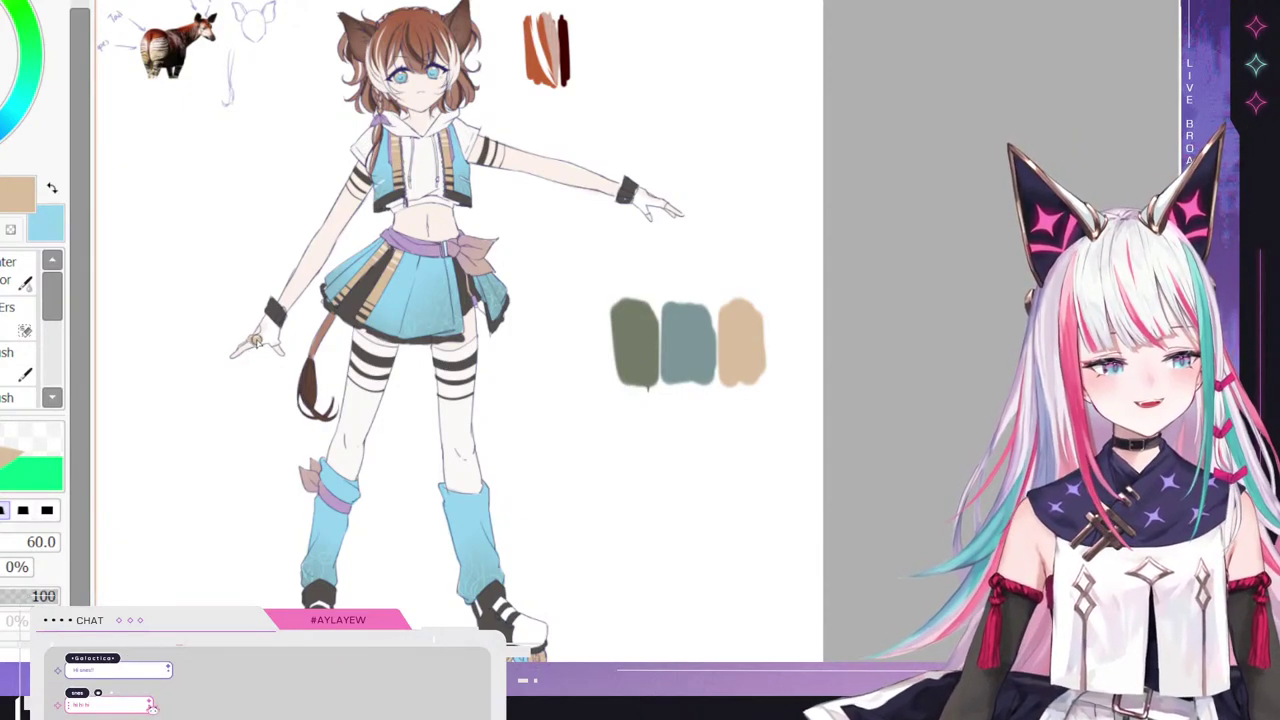
- Paint both fingerless gloves with the tan swatch colour and add accents in the skirt's blue to the black wristbands
{"action": "mouse_move", "coordinate": [262, 335]}
{"action": "left_mouse_down"}
{"action": "mouse_move", "coordinate": [276, 347]}
{"action": "mouse_move", "coordinate": [282, 320]}
{"action": "mouse_move", "coordinate": [264, 314]}
{"action": "mouse_move", "coordinate": [275, 339]}
{"action": "mouse_move", "coordinate": [270, 321]}
{"action": "left_mouse_up"}
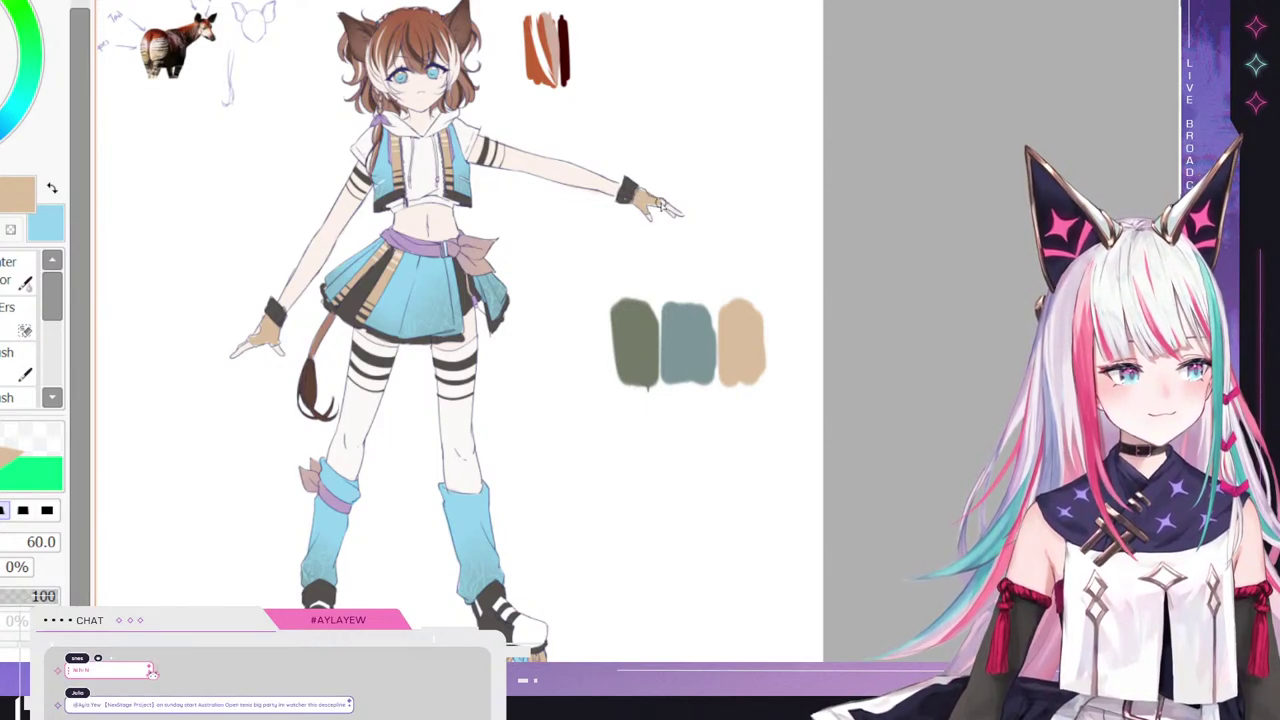
{"action": "right_click", "coordinate": [415, 266]}
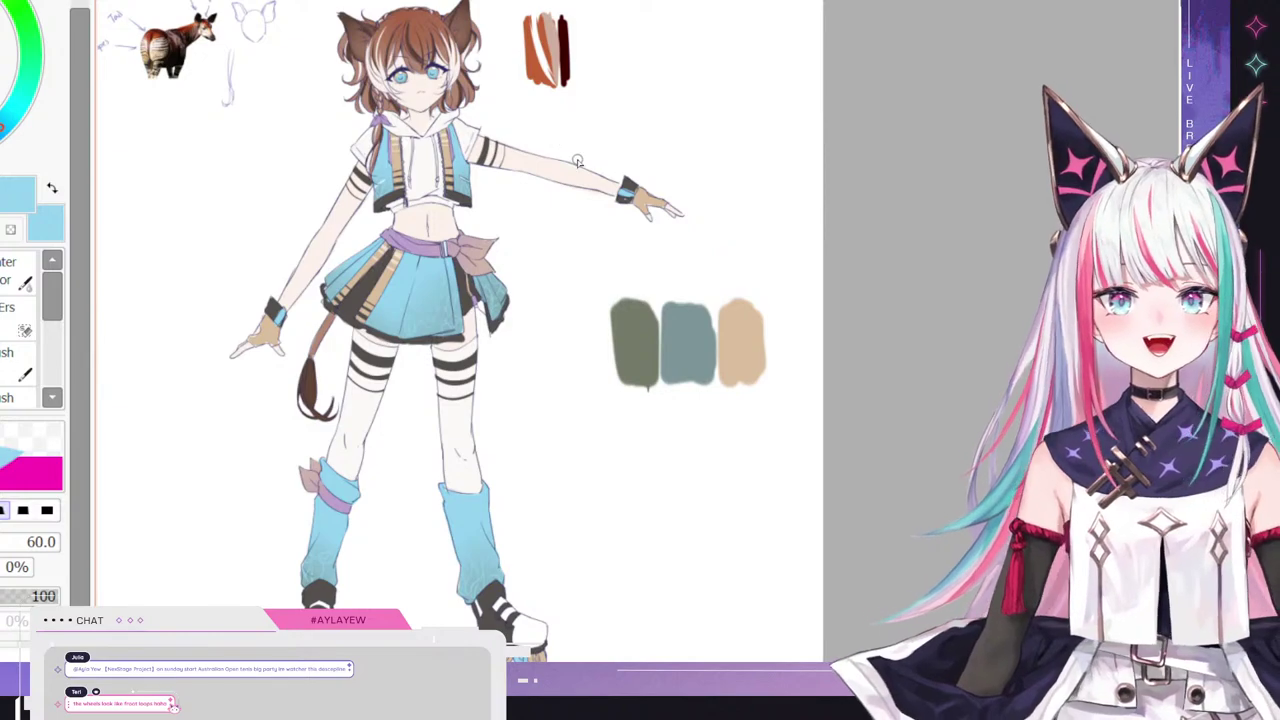
- Examine the coloured outfit from head to skates, both as a whole figure and in close-up
{"action": "scroll", "coordinate": [445, 116], "scroll_direction": "down", "scroll_amount": 1}
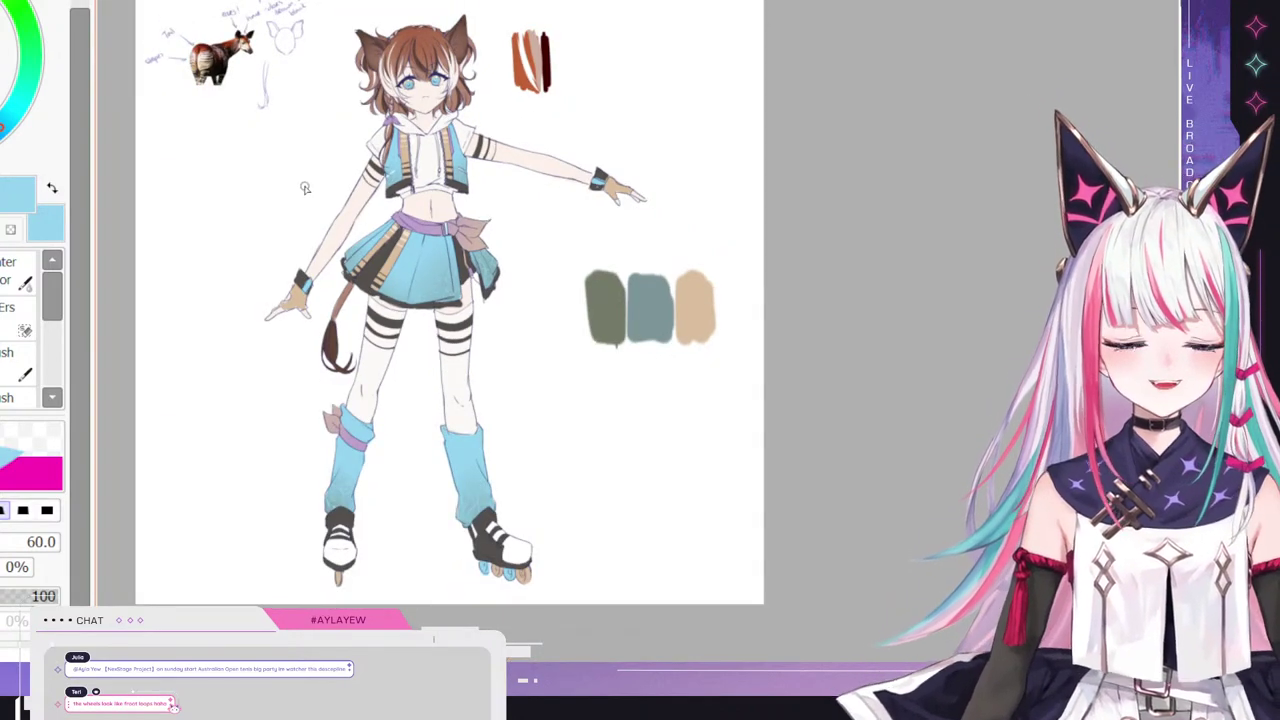
{"action": "scroll", "coordinate": [303, 186], "scroll_direction": "up", "scroll_amount": 1}
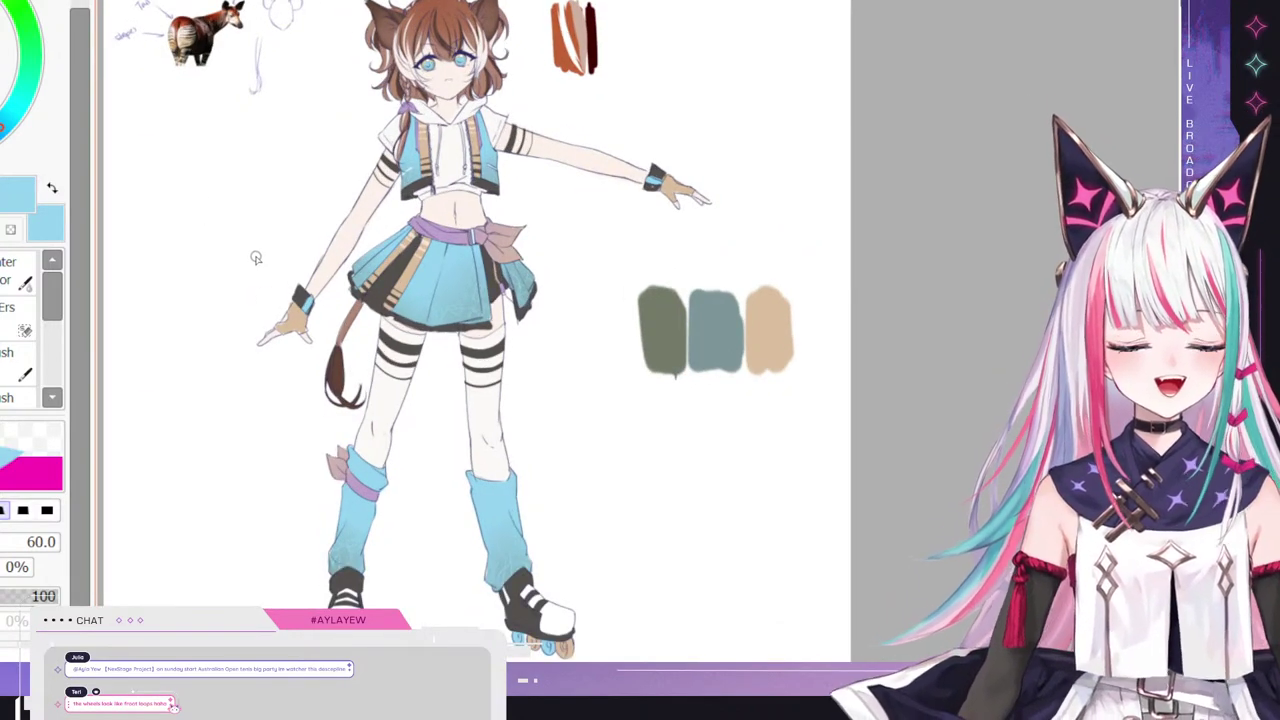
{"action": "scroll", "coordinate": [482, 482], "scroll_direction": "down", "scroll_amount": 1}
{"action": "scroll", "coordinate": [453, 489], "scroll_direction": "up", "scroll_amount": 1}
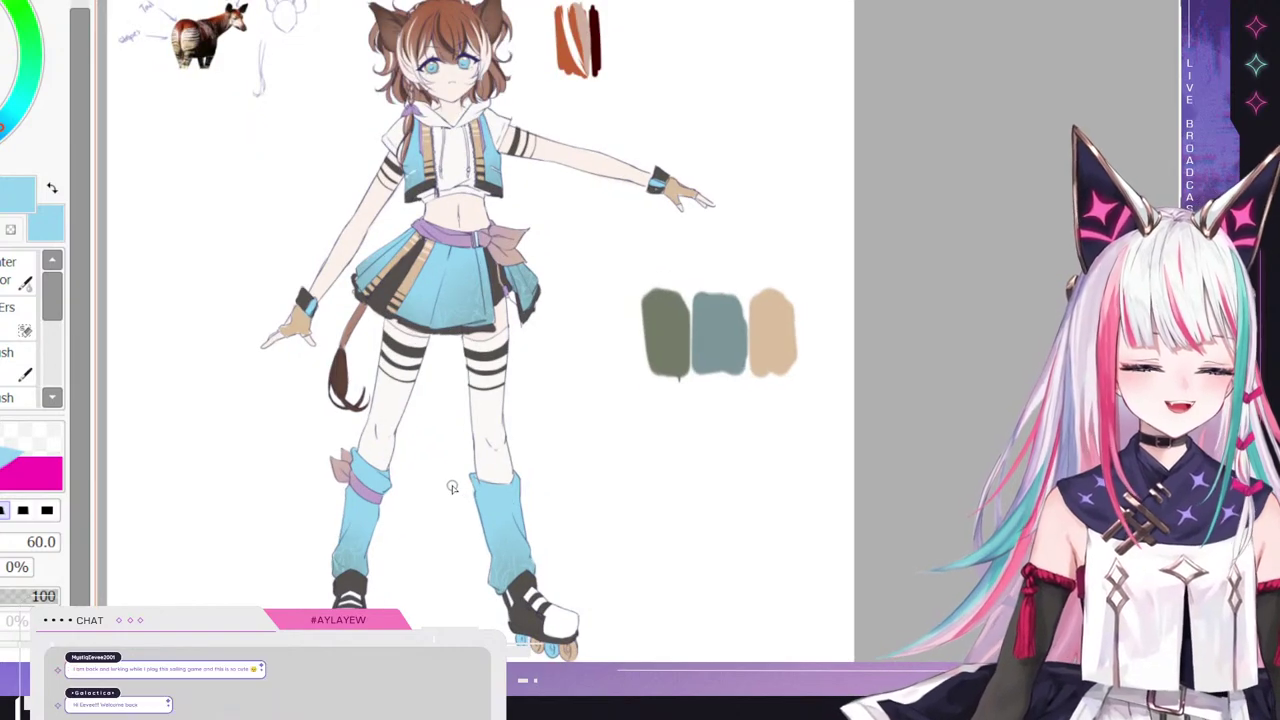
{"action": "scroll", "coordinate": [345, 568], "scroll_direction": "down", "scroll_amount": 1}
{"action": "scroll", "coordinate": [409, 509], "scroll_direction": "up", "scroll_amount": 1}
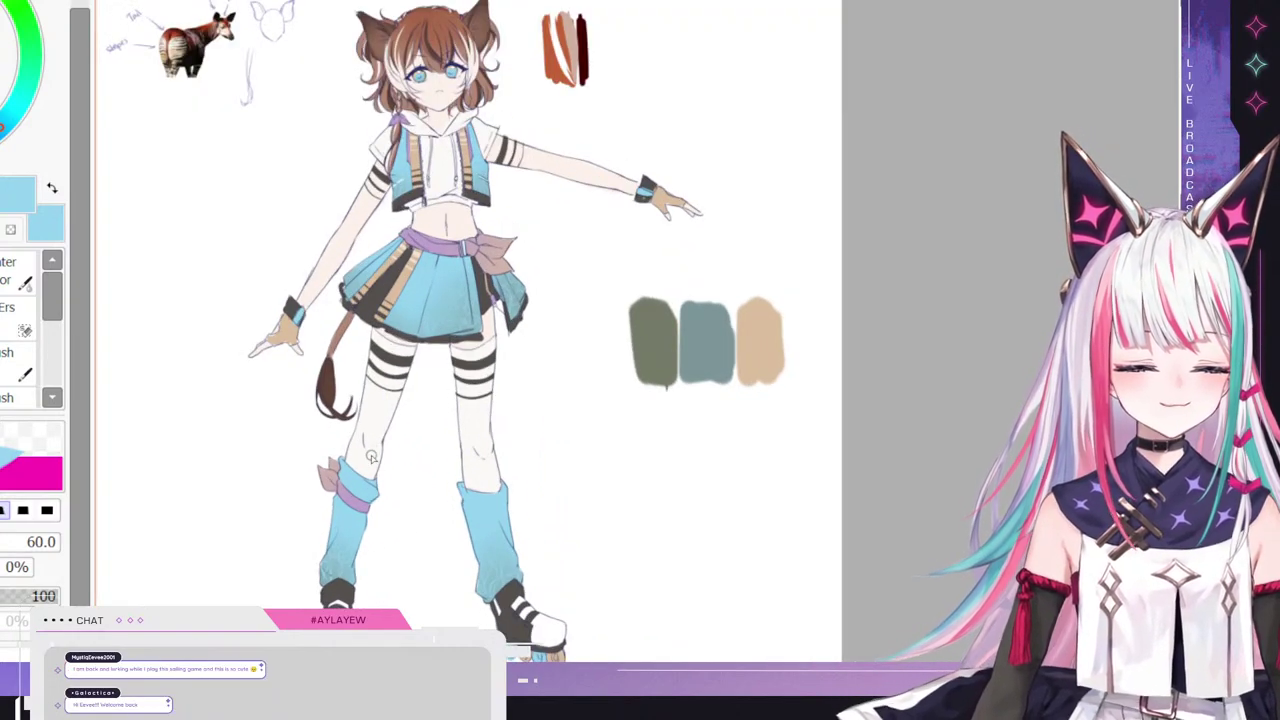
{"action": "left_click", "coordinate": [370, 456], "text": "alt"}
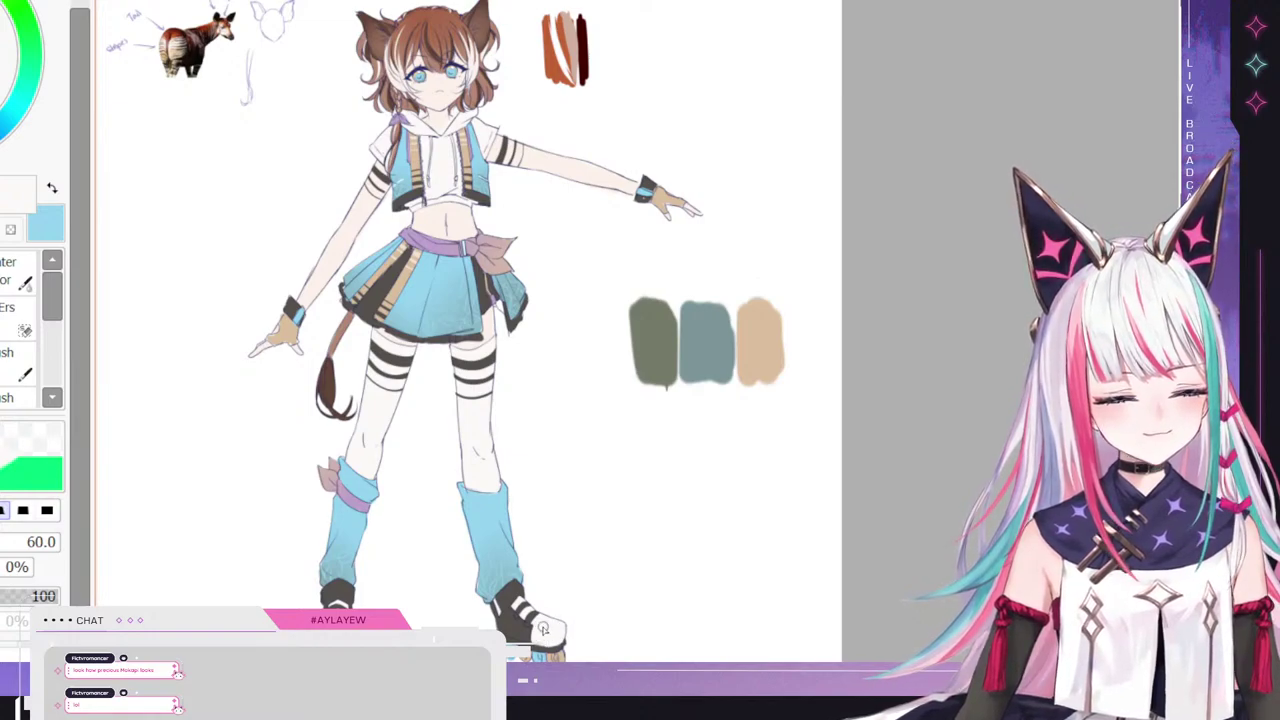
{"action": "scroll", "coordinate": [455, 489], "scroll_direction": "down", "scroll_amount": 5}
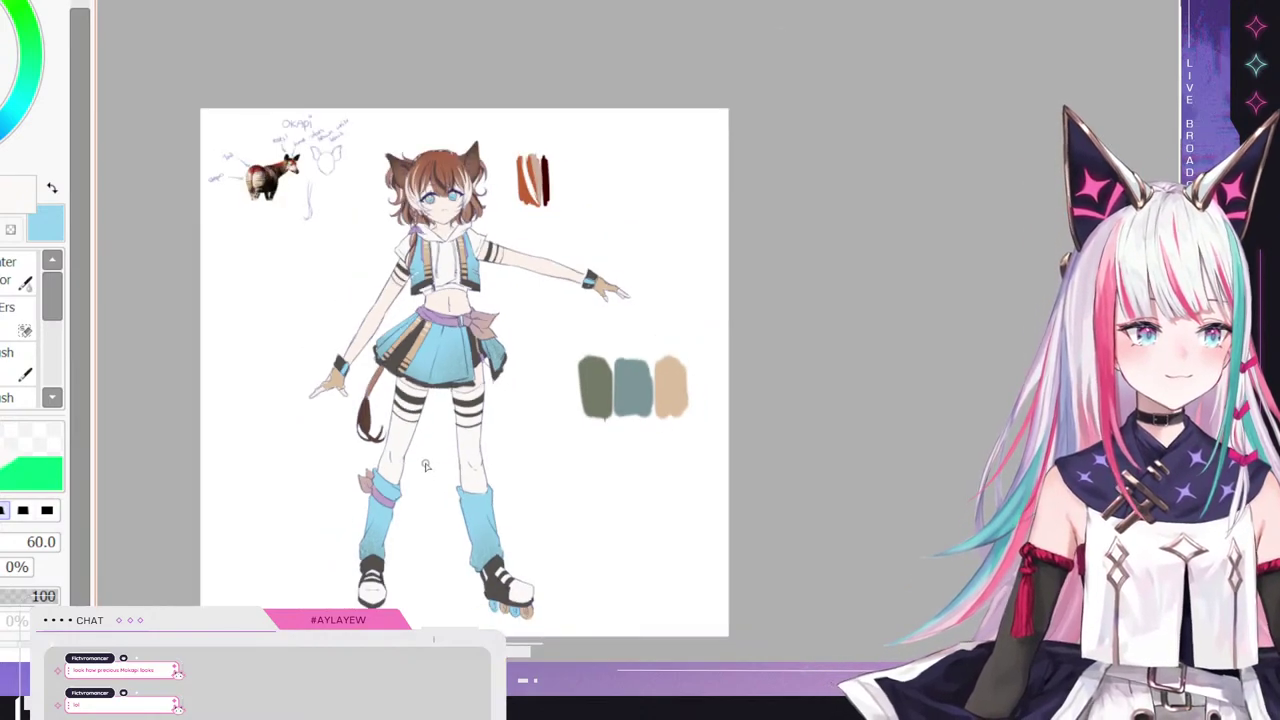
{"action": "scroll", "coordinate": [450, 285], "scroll_direction": "up", "scroll_amount": 4}
{"action": "scroll", "coordinate": [320, 289], "scroll_direction": "down", "scroll_amount": 1}
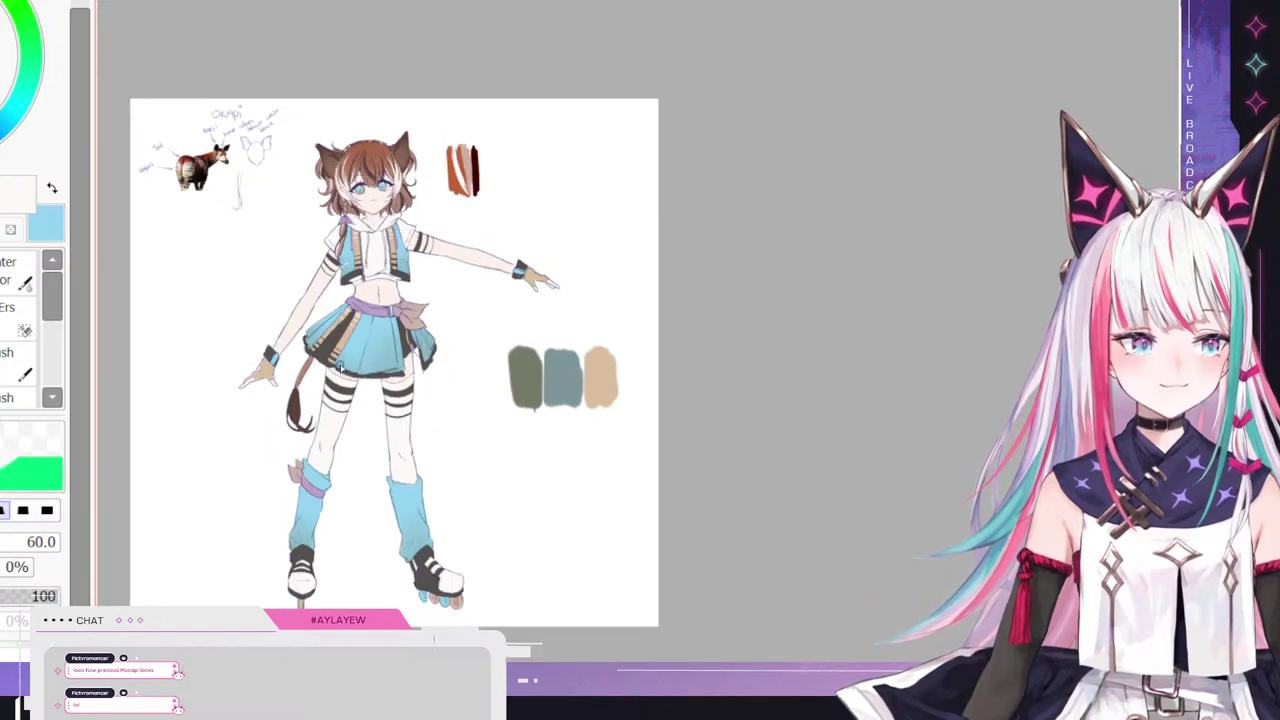
{"action": "scroll", "coordinate": [322, 456], "scroll_direction": "up", "scroll_amount": 1}
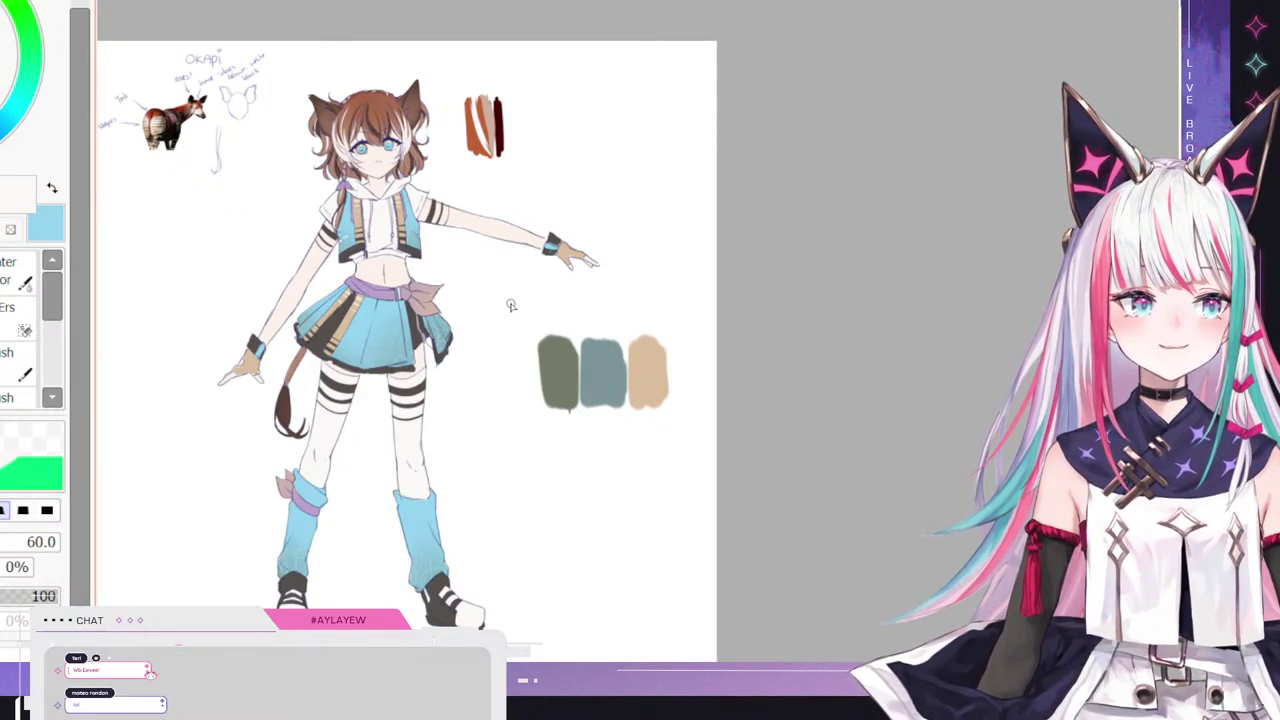
{"action": "scroll", "coordinate": [411, 200], "scroll_direction": "up", "scroll_amount": 2}
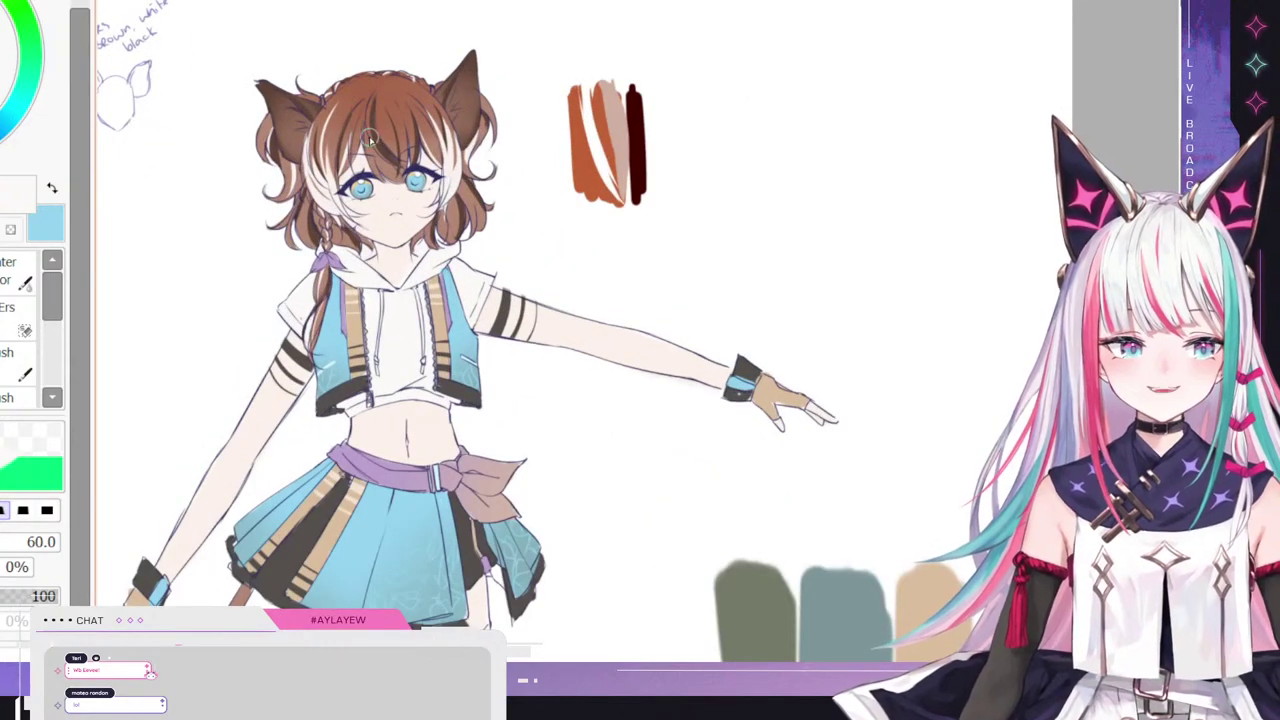
{"action": "scroll", "coordinate": [422, 242], "scroll_direction": "up", "scroll_amount": 3}
{"action": "scroll", "coordinate": [422, 242], "scroll_direction": "down", "scroll_amount": 5}
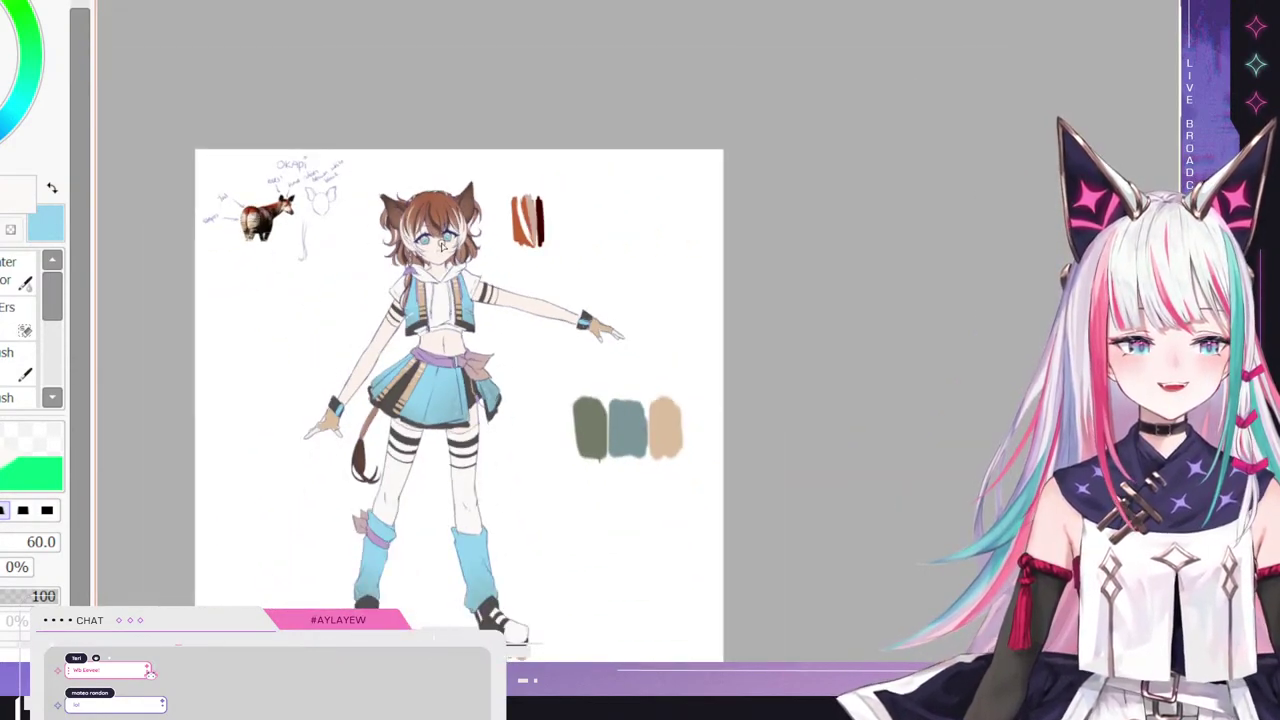
{"action": "scroll", "coordinate": [581, 404], "scroll_direction": "up", "scroll_amount": 1}
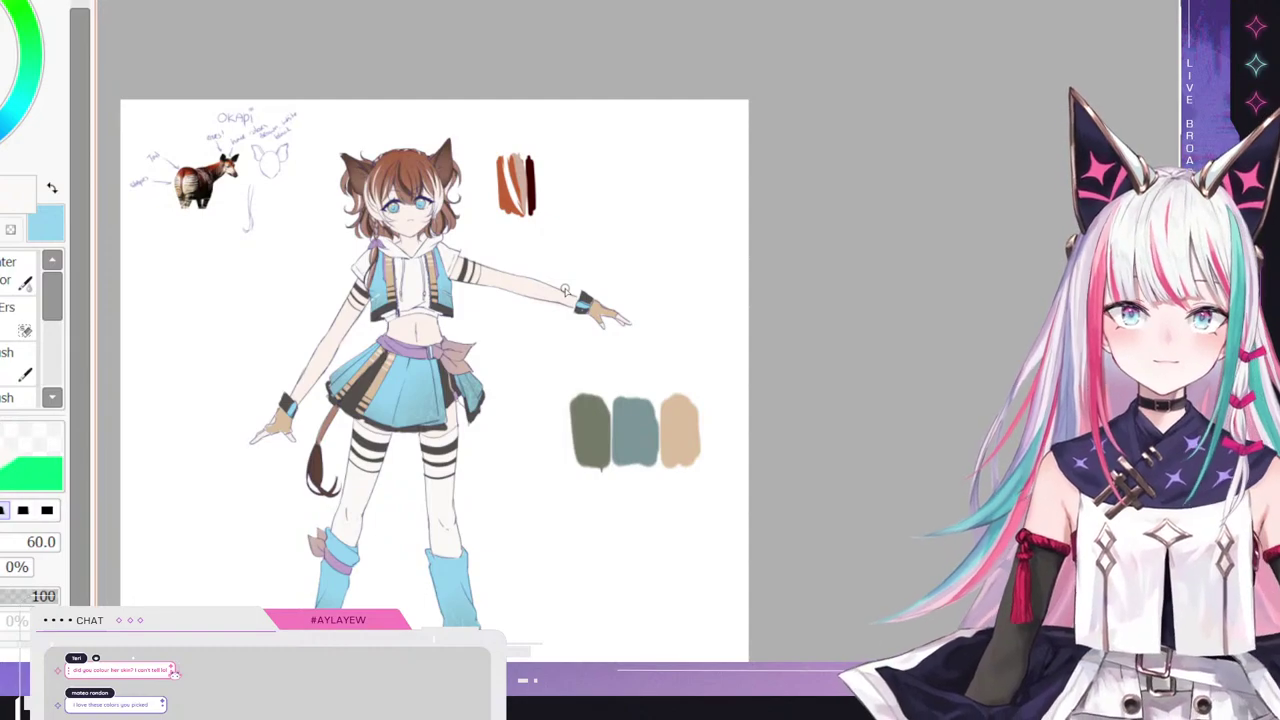
{"action": "scroll", "coordinate": [565, 290], "scroll_direction": "down", "scroll_amount": 1}
{"action": "scroll", "coordinate": [488, 538], "scroll_direction": "up", "scroll_amount": 1}
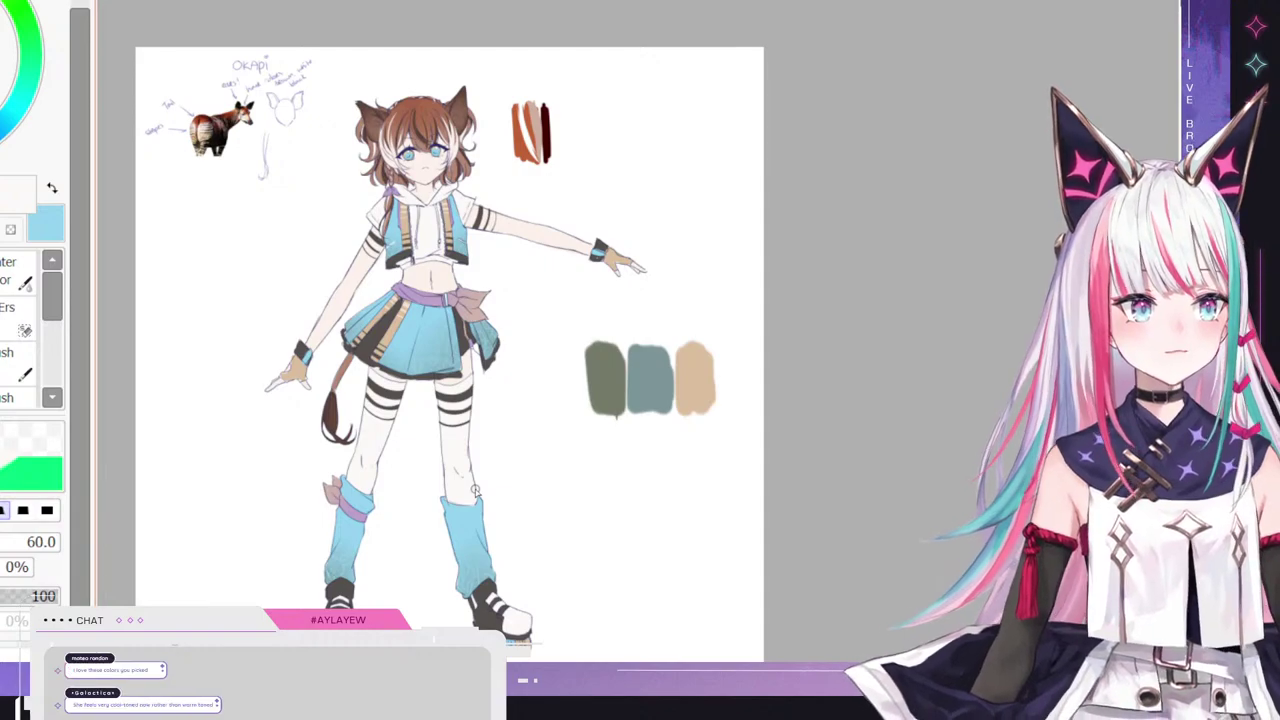
{"action": "scroll", "coordinate": [477, 136], "scroll_direction": "up", "scroll_amount": 3}
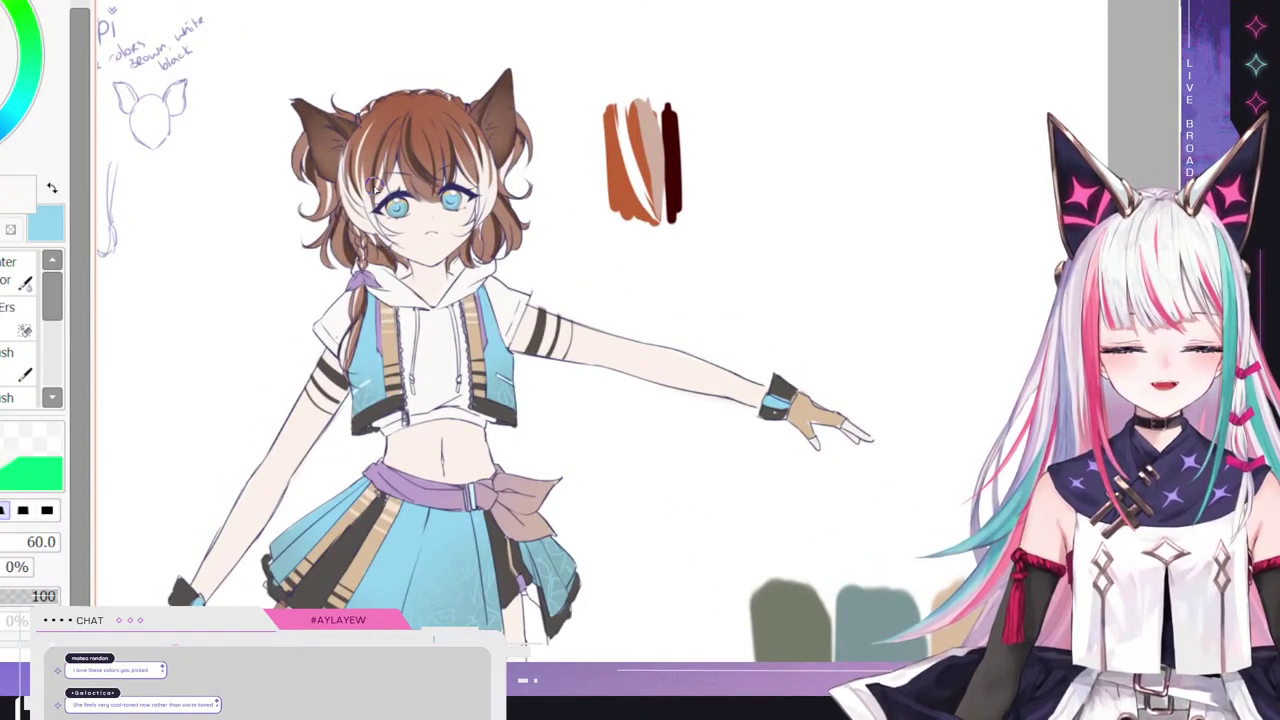
{"action": "scroll", "coordinate": [385, 205], "scroll_direction": "down", "scroll_amount": 3}
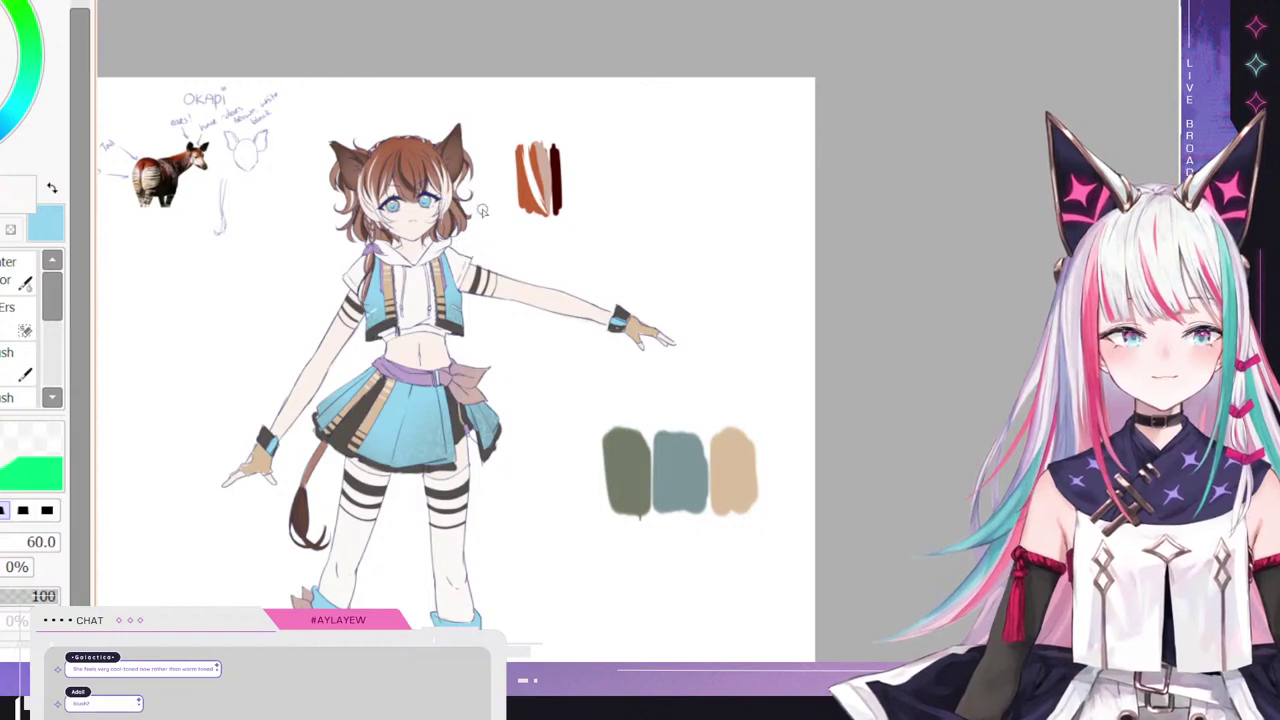
- Shade the outer fringe and white side strands in muted purple with the soft brush at size 107
{"action": "scroll", "coordinate": [445, 128], "scroll_direction": "up", "scroll_amount": 2}
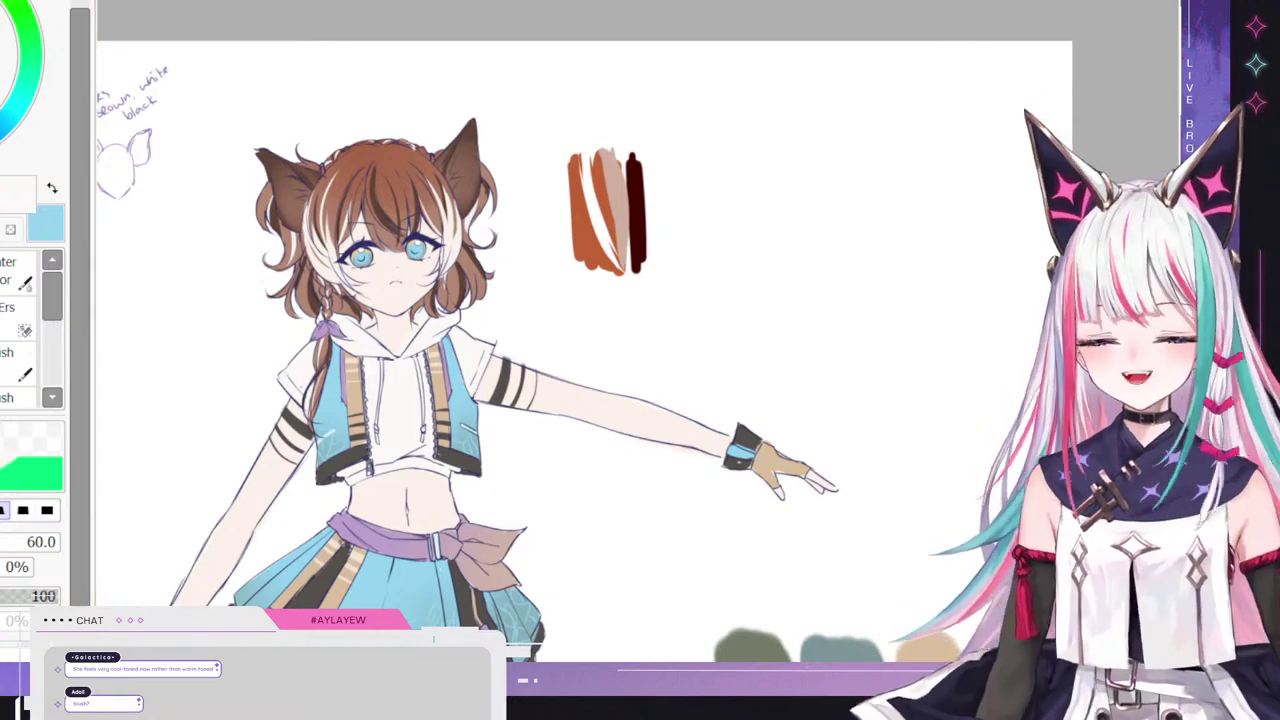
{"action": "scroll", "coordinate": [352, 212], "scroll_direction": "up", "scroll_amount": 3}
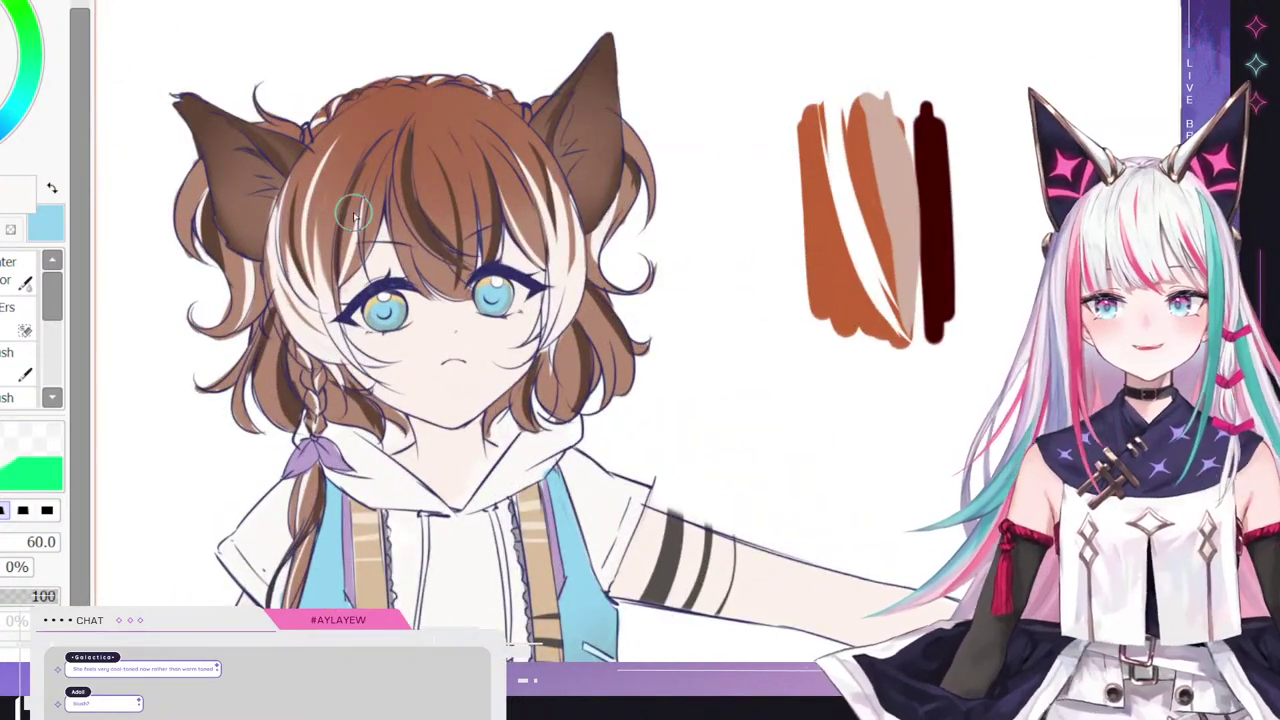
{"action": "left_click", "coordinate": [4, 70]}
{"action": "left_click", "coordinate": [4, 62]}
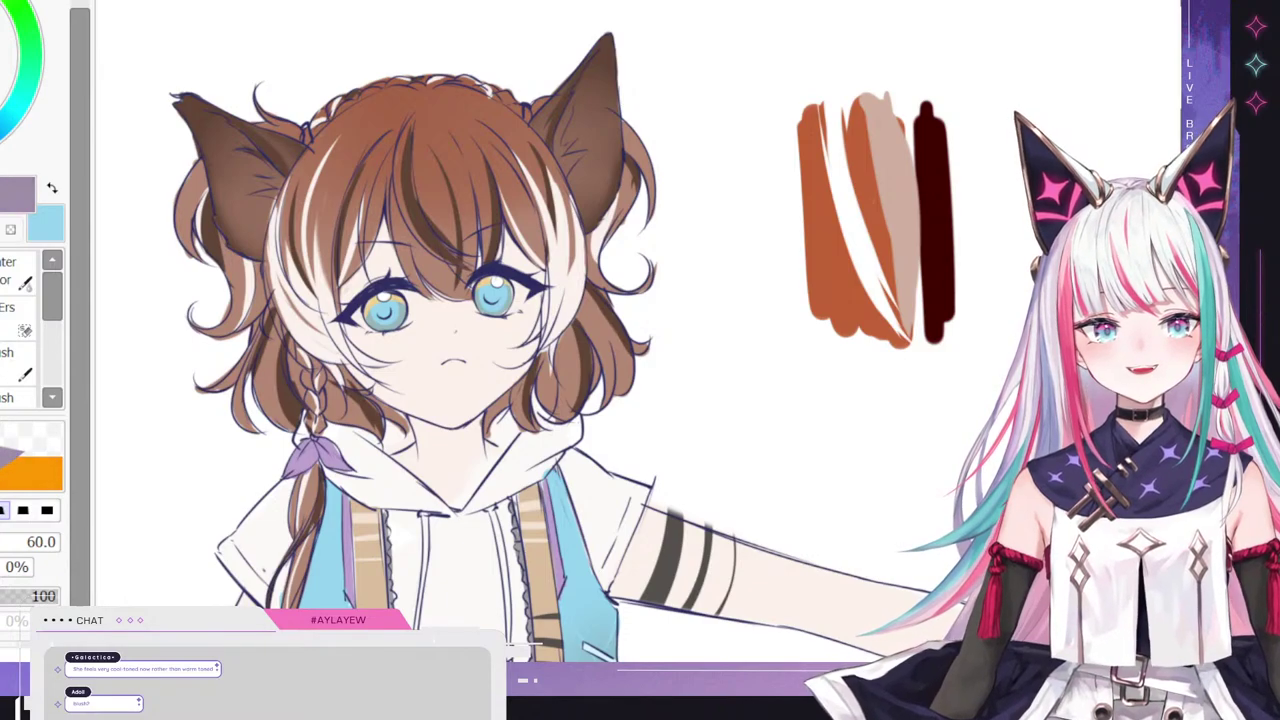
{"action": "left_click", "coordinate": [4, 56]}
{"action": "key", "text": "e"}
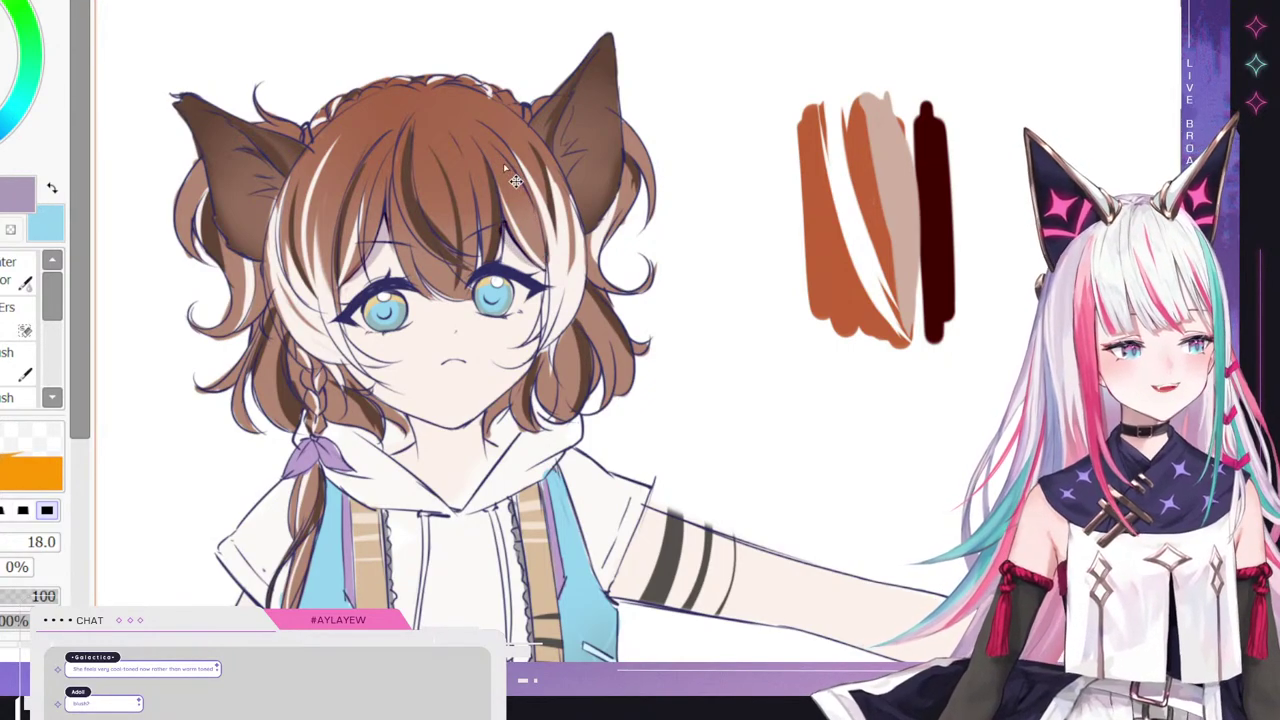
{"action": "left_click_drag", "start_coordinate": [638, 346], "coordinate": [569, 345], "text": "ctrl+alt"}
{"action": "left_click", "coordinate": [16, 268]}
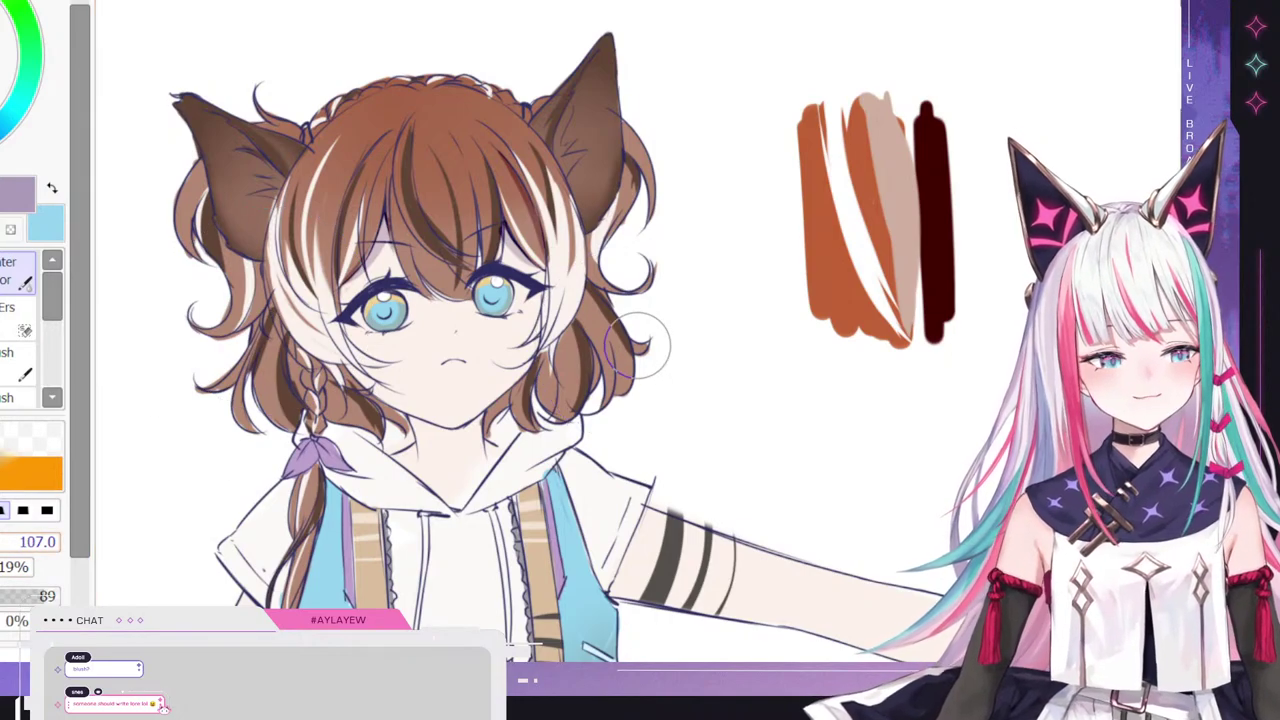
{"action": "mouse_move", "coordinate": [302, 276]}
{"action": "left_mouse_down"}
{"action": "mouse_move", "coordinate": [302, 213]}
{"action": "mouse_move", "coordinate": [298, 259]}
{"action": "mouse_move", "coordinate": [323, 328]}
{"action": "mouse_move", "coordinate": [293, 256]}
{"action": "mouse_move", "coordinate": [331, 269]}
{"action": "left_mouse_up"}
{"action": "key", "text": "e"}
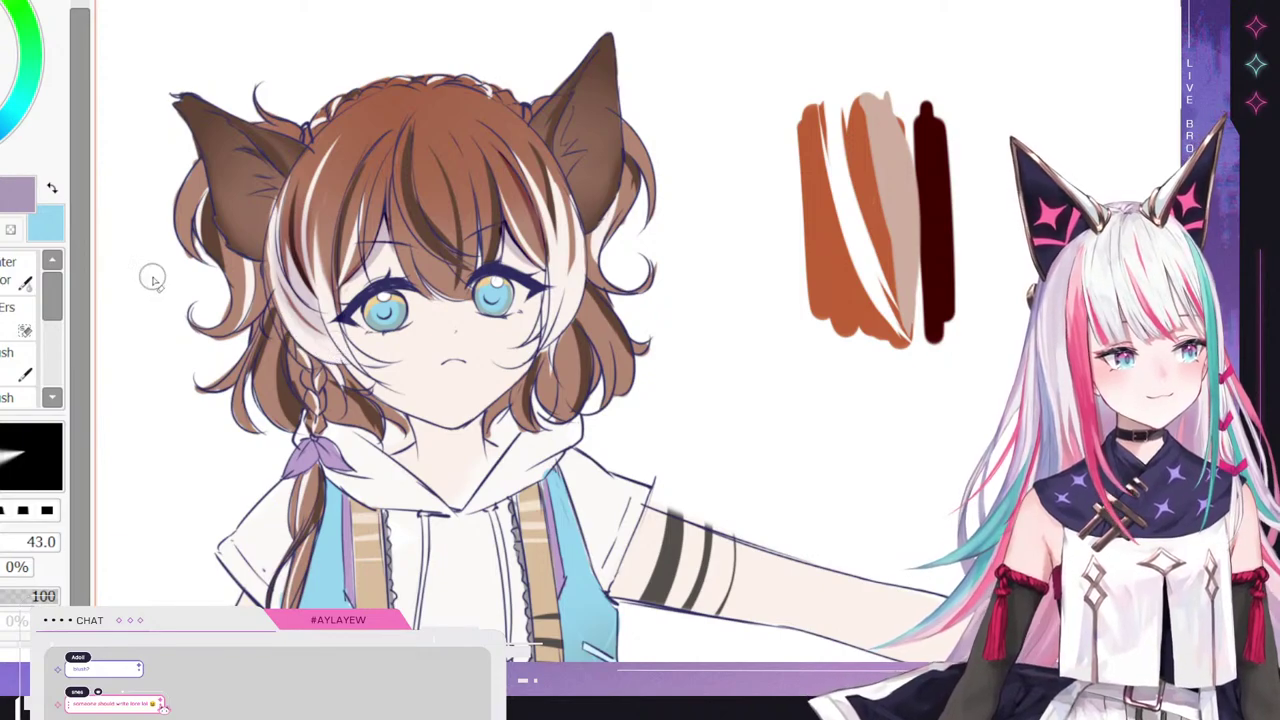
- Shade the central fringe strands in the same muted purple, refining them with the size-43 eraser and the brush at size 47
{"action": "key", "text": "b"}
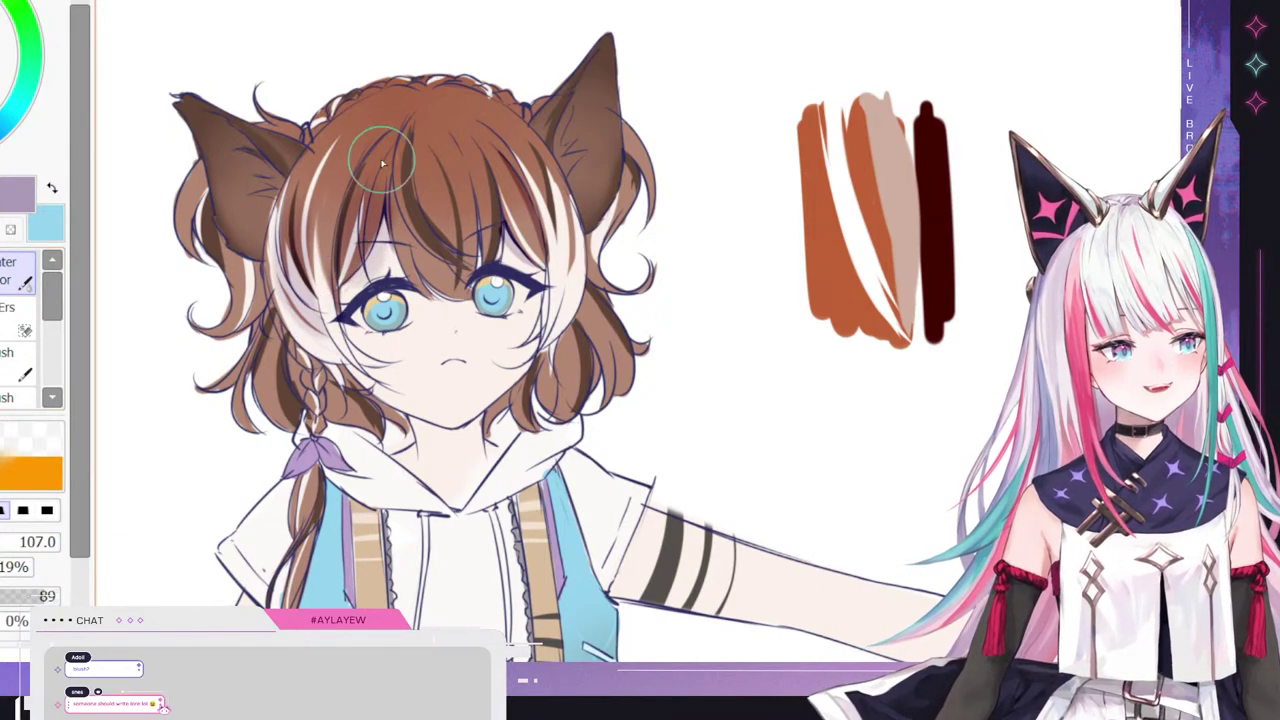
{"action": "key", "text": "e"}
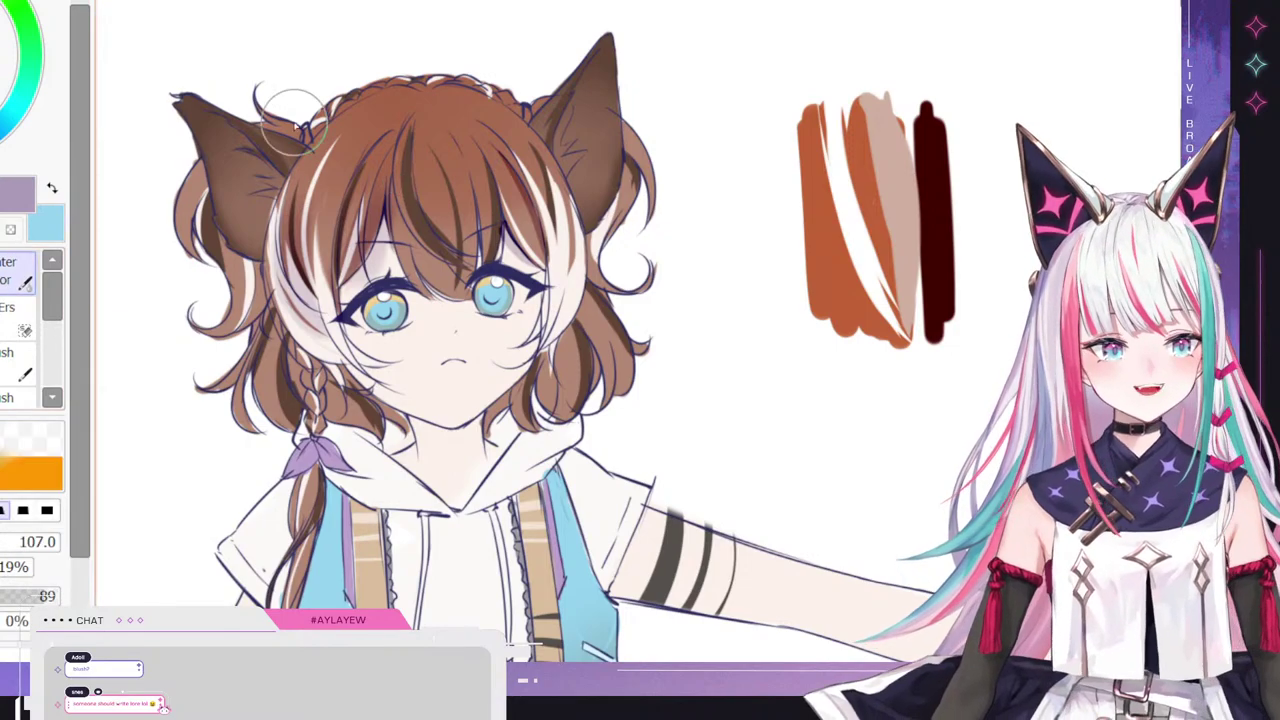
{"action": "key", "text": "b"}
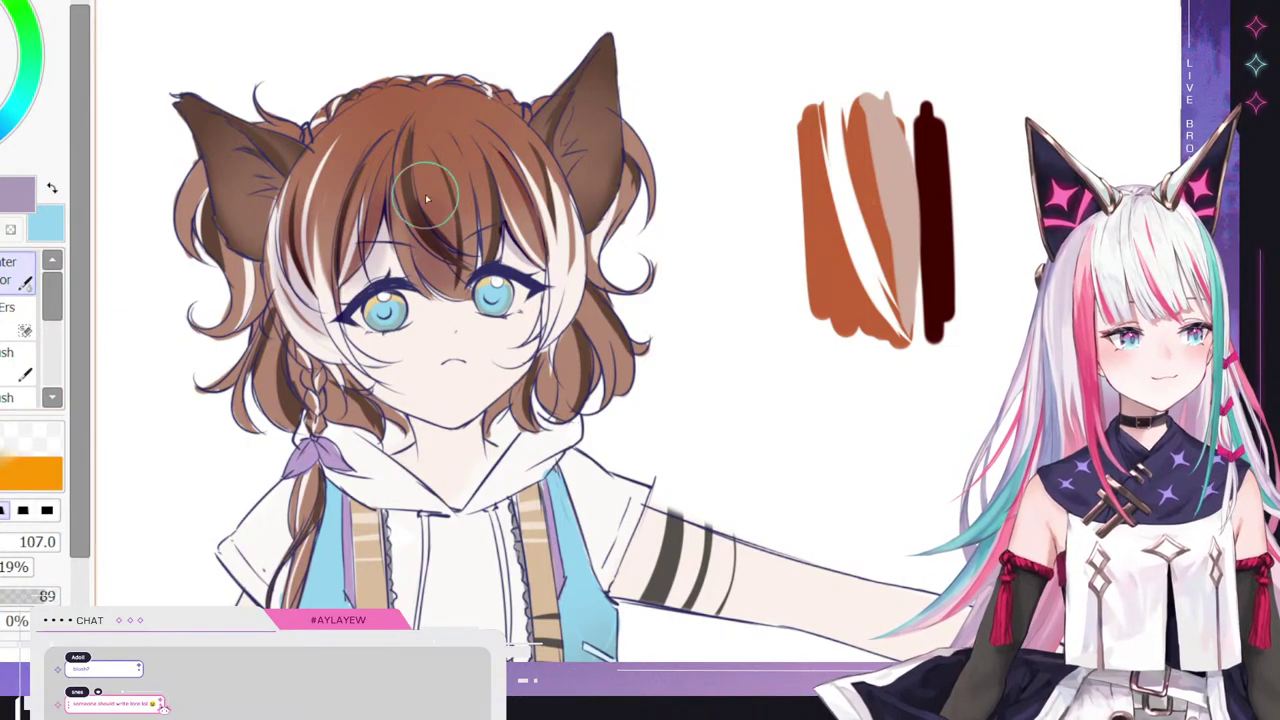
{"action": "key", "text": "e"}
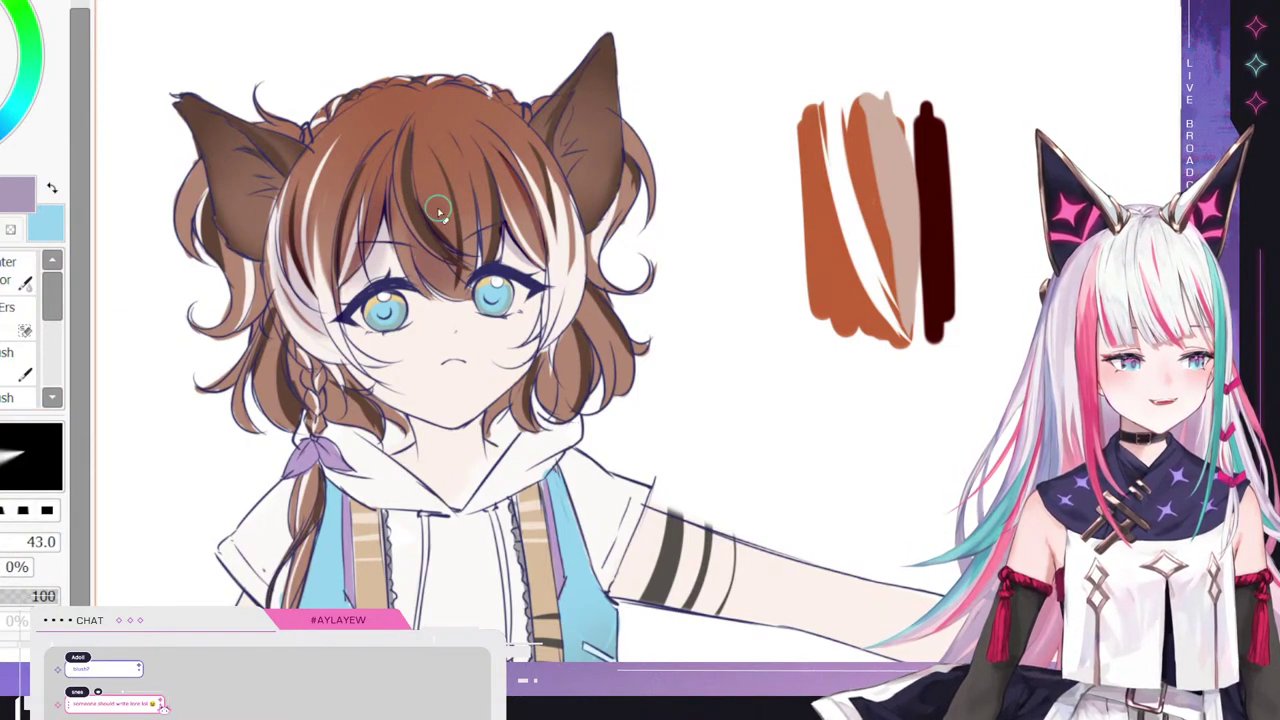
{"action": "left_click", "coordinate": [6, 266]}
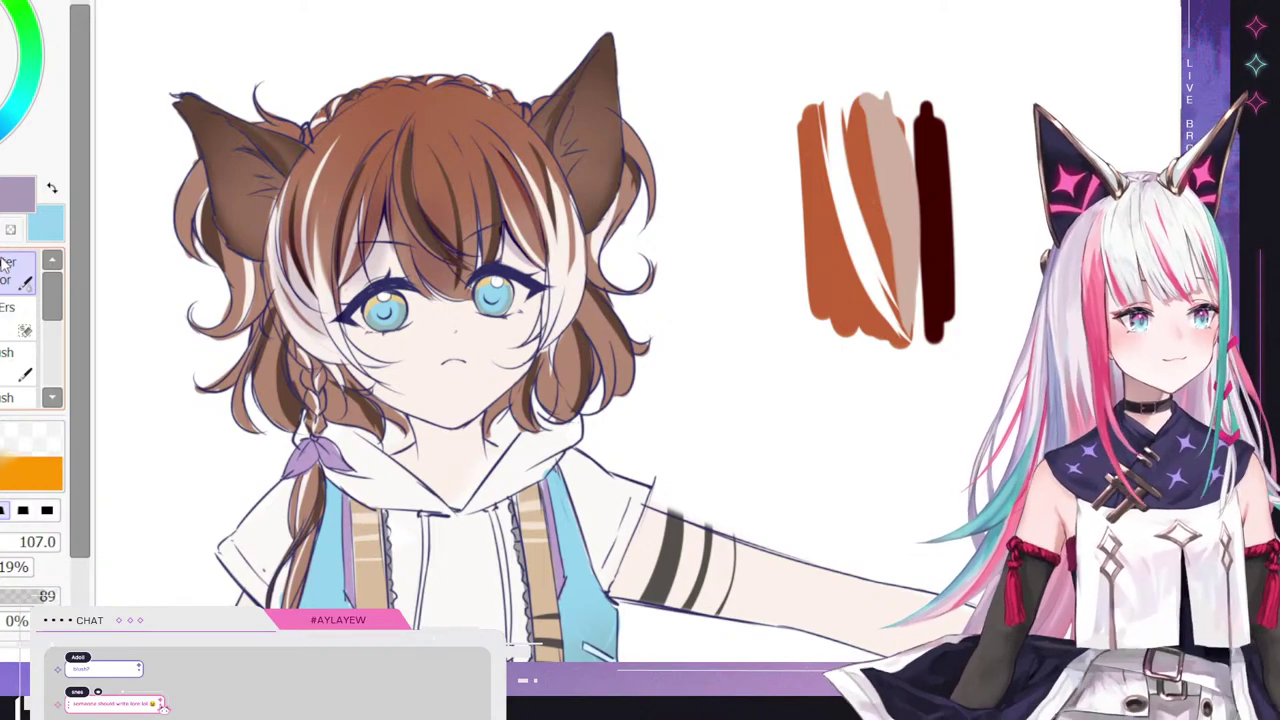
{"action": "key", "text": "e"}
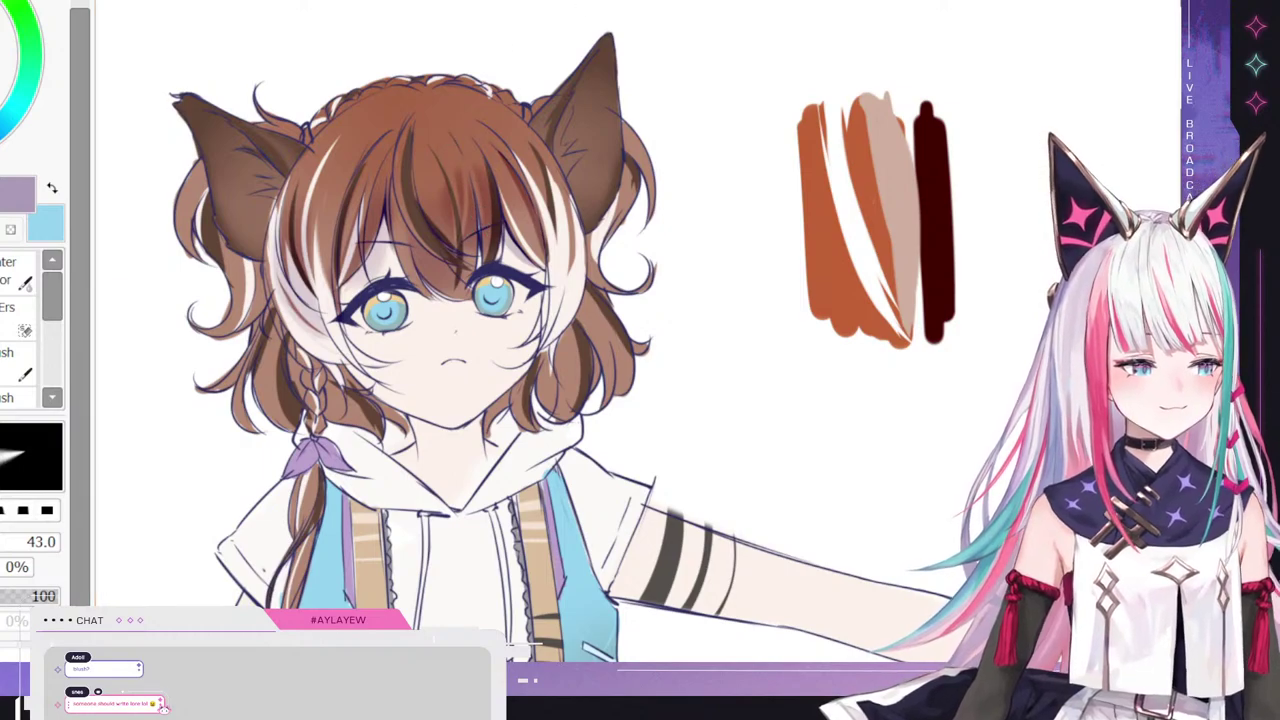
{"action": "left_click", "coordinate": [8, 265]}
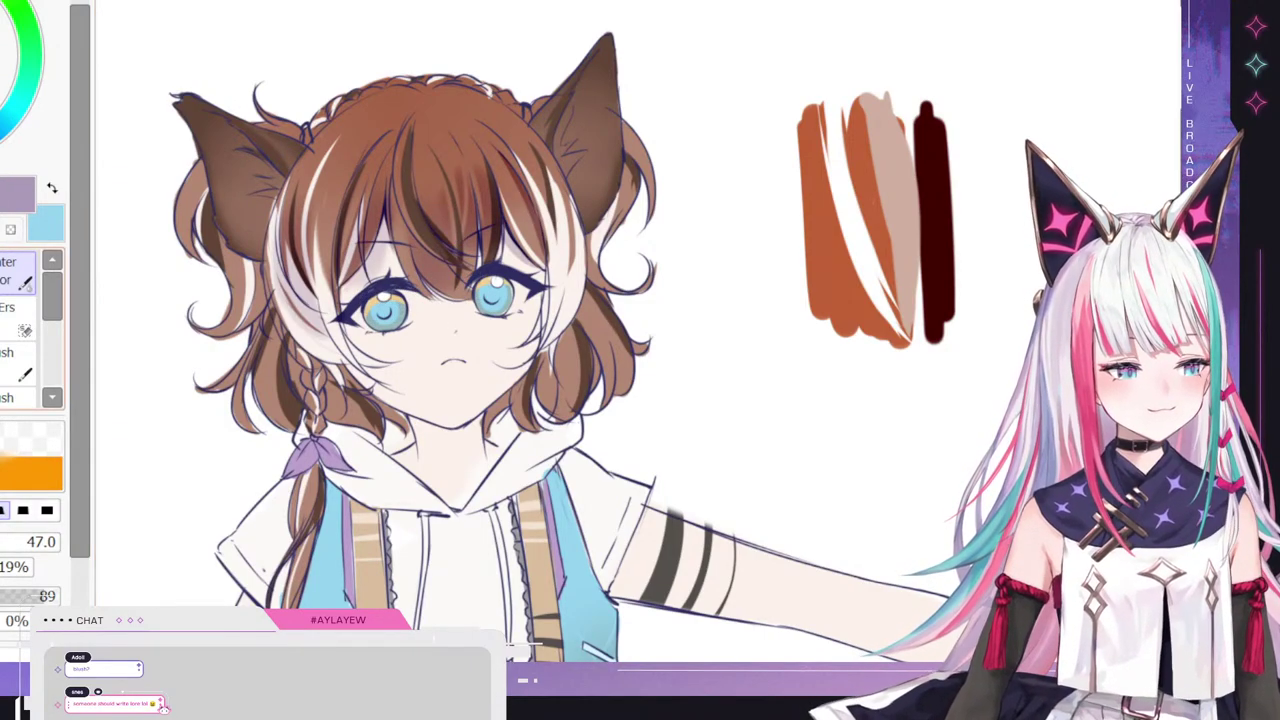
- Darken the upper irises and pupils of both eyes in muted purple at brush size 25, cleaning up with the size-43 eraser
{"action": "key", "text": "e"}
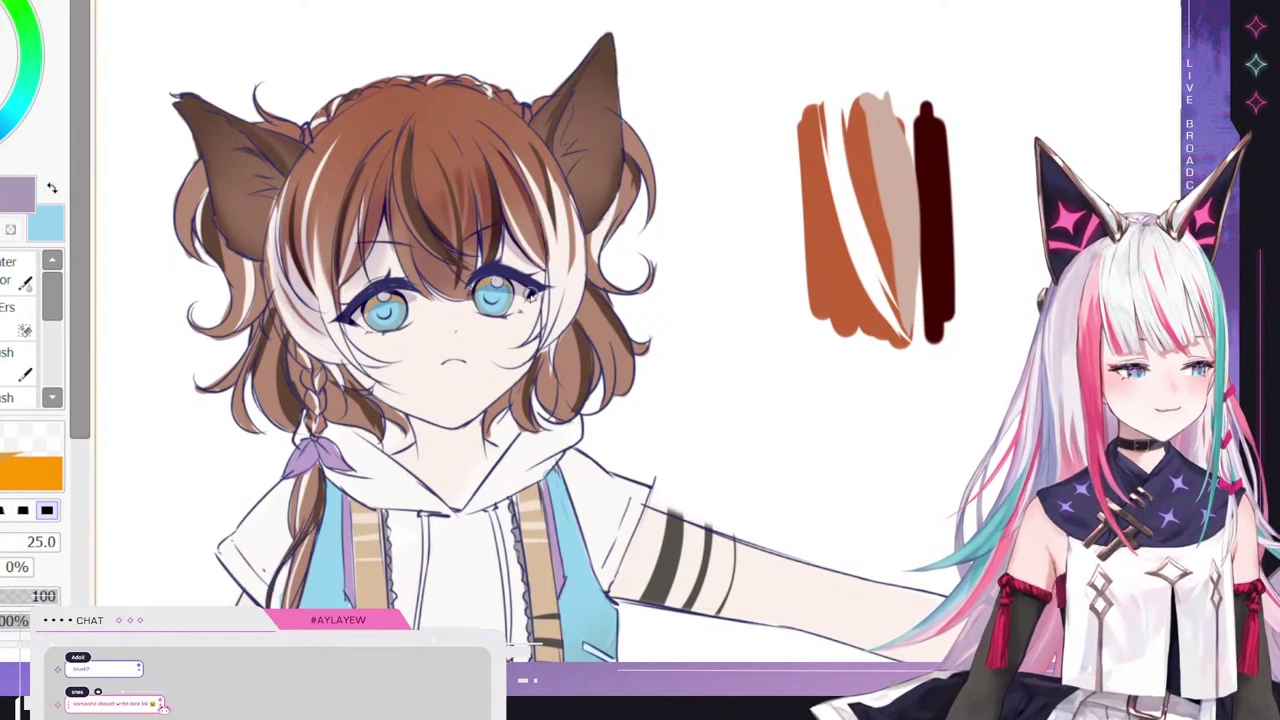
{"action": "key", "text": "b"}
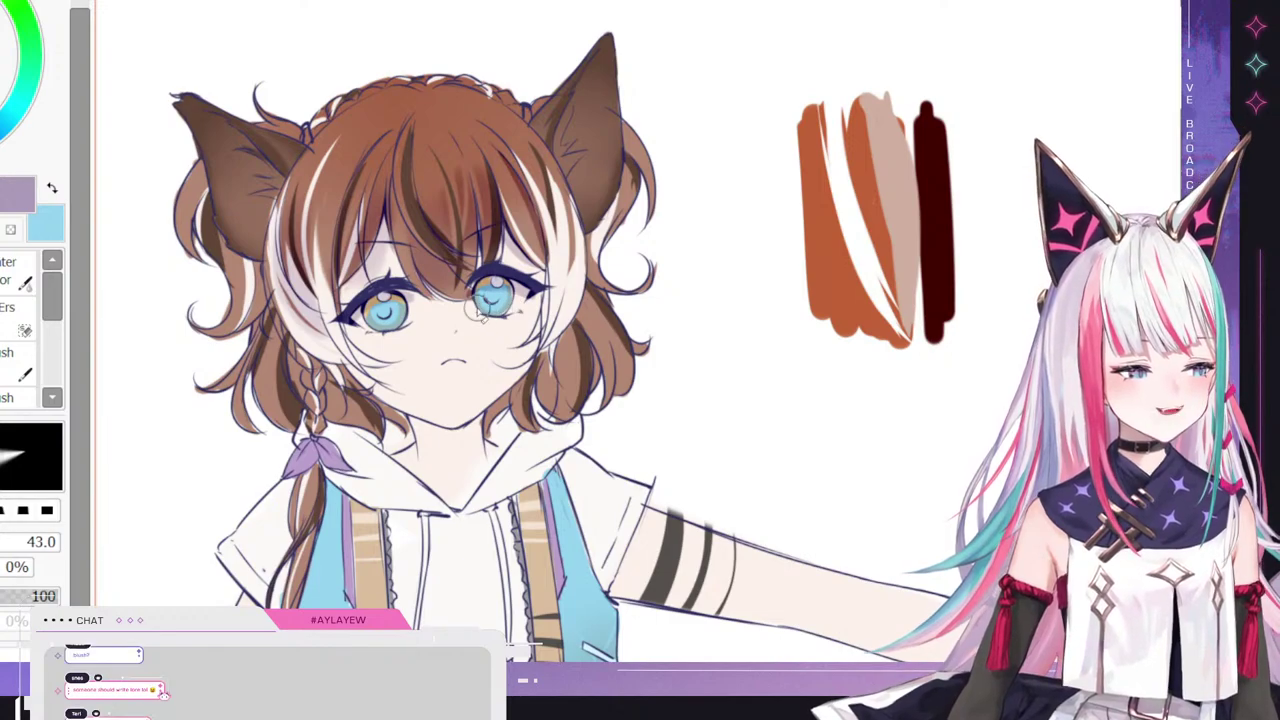
{"action": "key", "text": "e"}
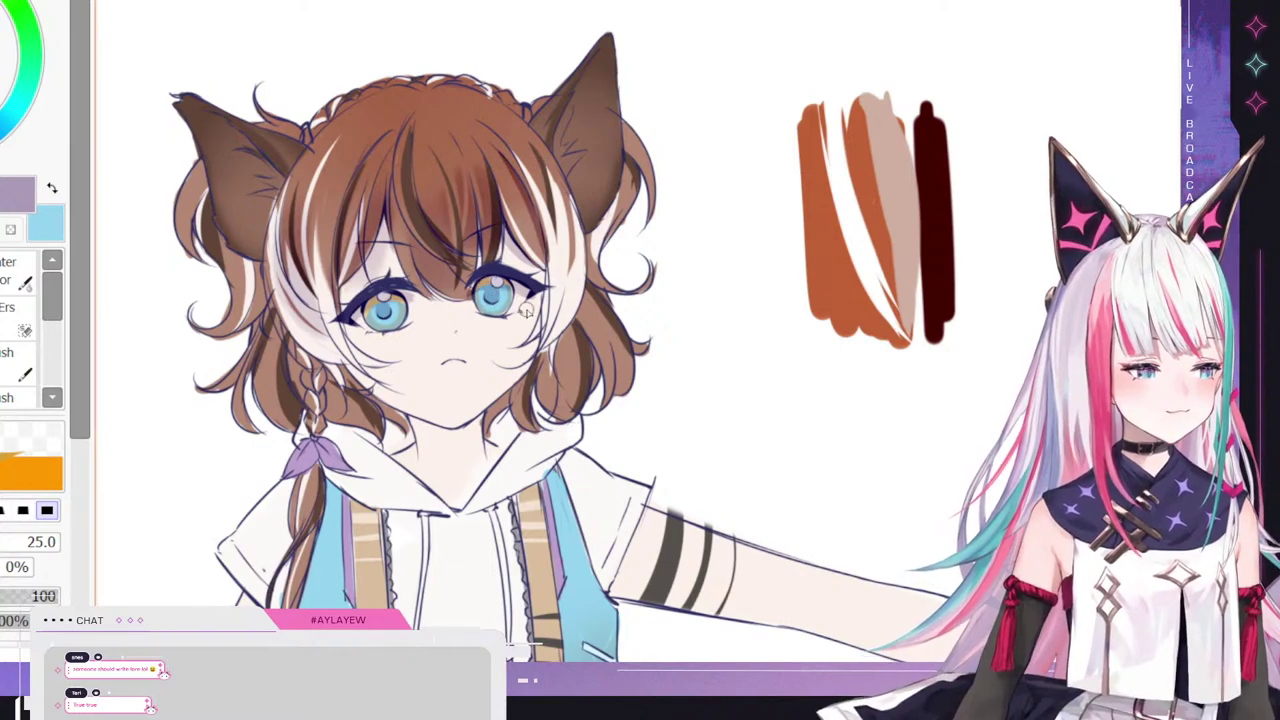
{"action": "key", "text": "b"}
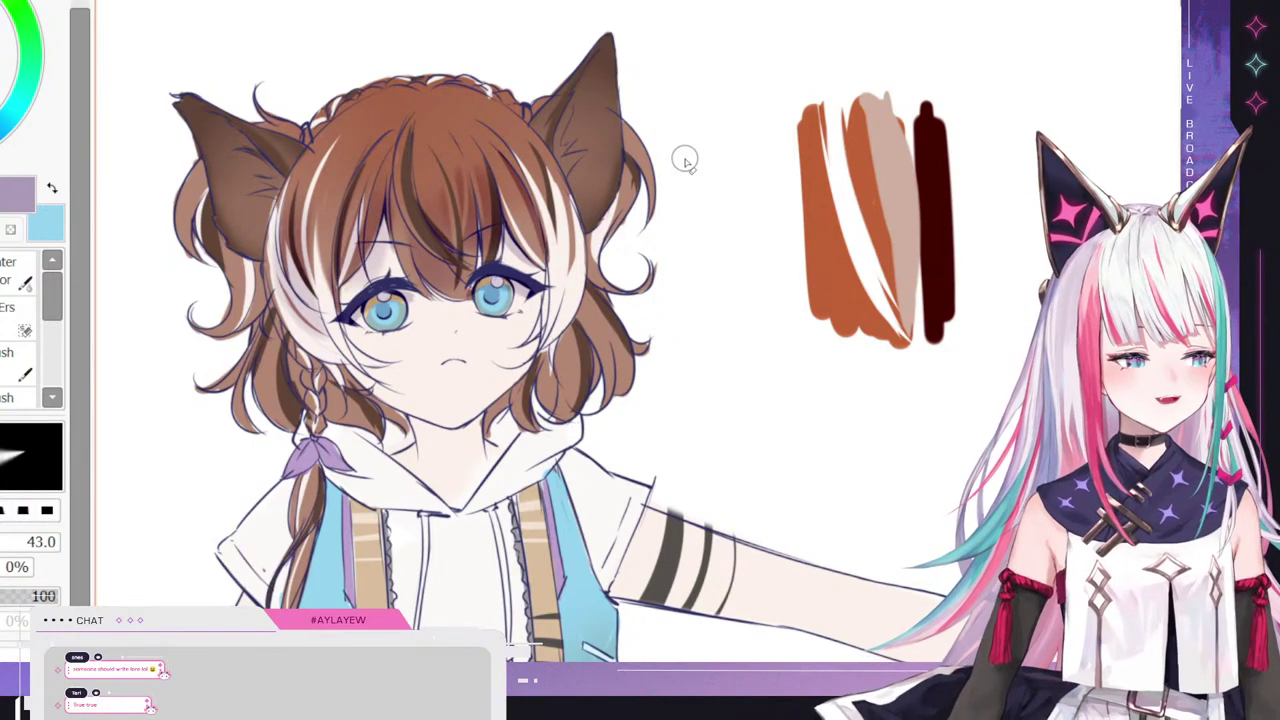
- Shade the neck beneath the chin and the inner hair beside the jaw in muted purple with the size-47 brush
{"action": "left_click", "coordinate": [25, 272]}
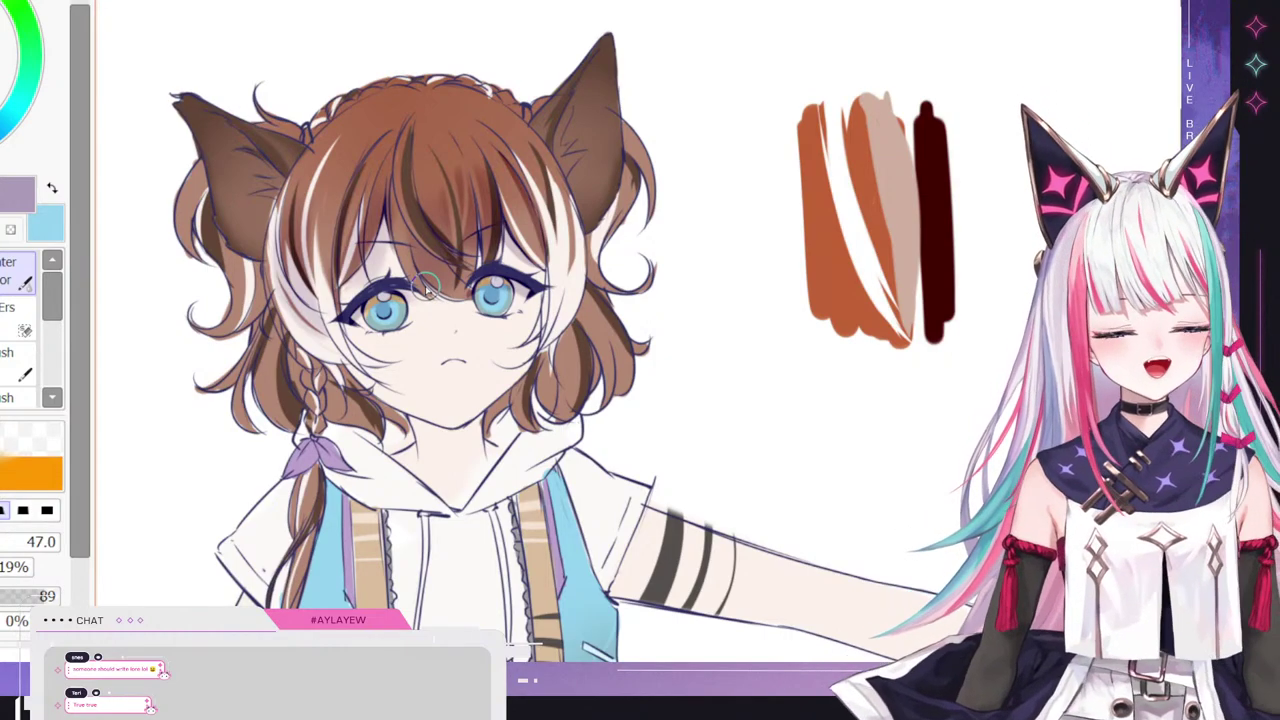
{"action": "mouse_move", "coordinate": [412, 430]}
{"action": "left_mouse_down"}
{"action": "mouse_move", "coordinate": [446, 438]}
{"action": "mouse_move", "coordinate": [426, 412]}
{"action": "mouse_move", "coordinate": [441, 455]}
{"action": "mouse_move", "coordinate": [478, 431]}
{"action": "mouse_move", "coordinate": [458, 445]}
{"action": "mouse_move", "coordinate": [386, 432]}
{"action": "left_mouse_up"}
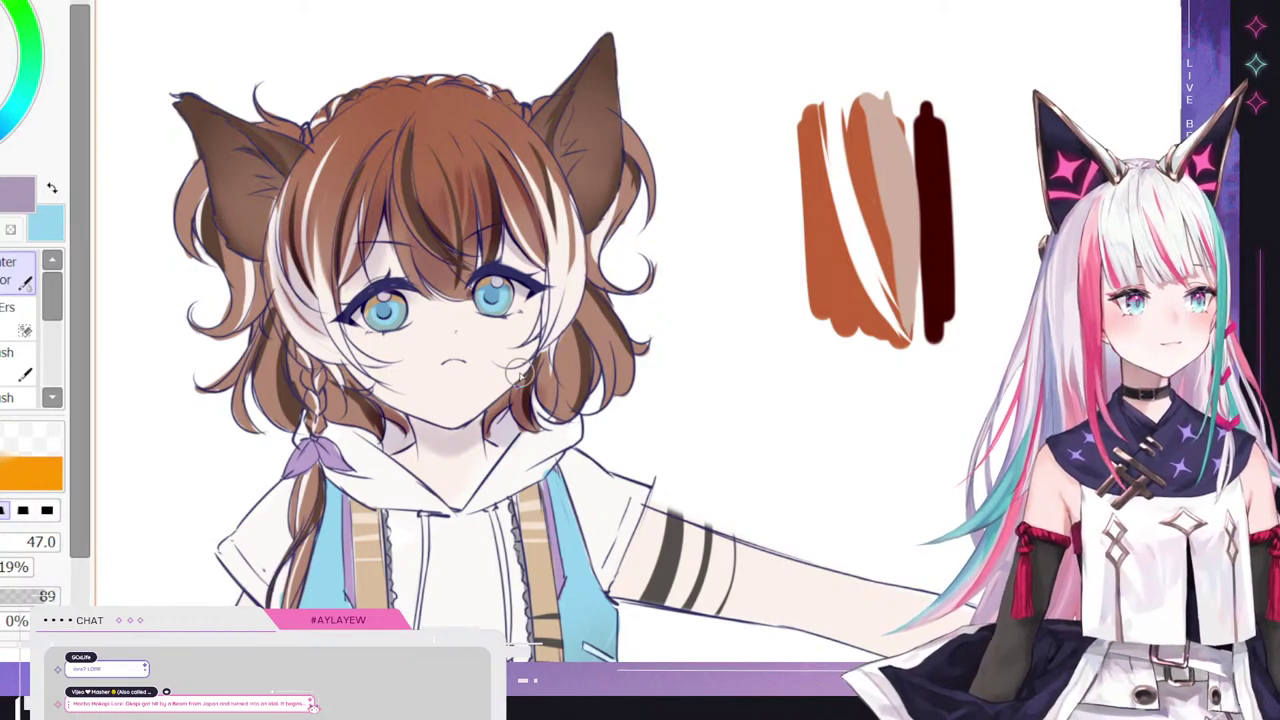
- Refine the muted purple shading on the neck, eyes and white side strands with the size-47 brush and the size-43 eraser
{"action": "key", "text": "e"}
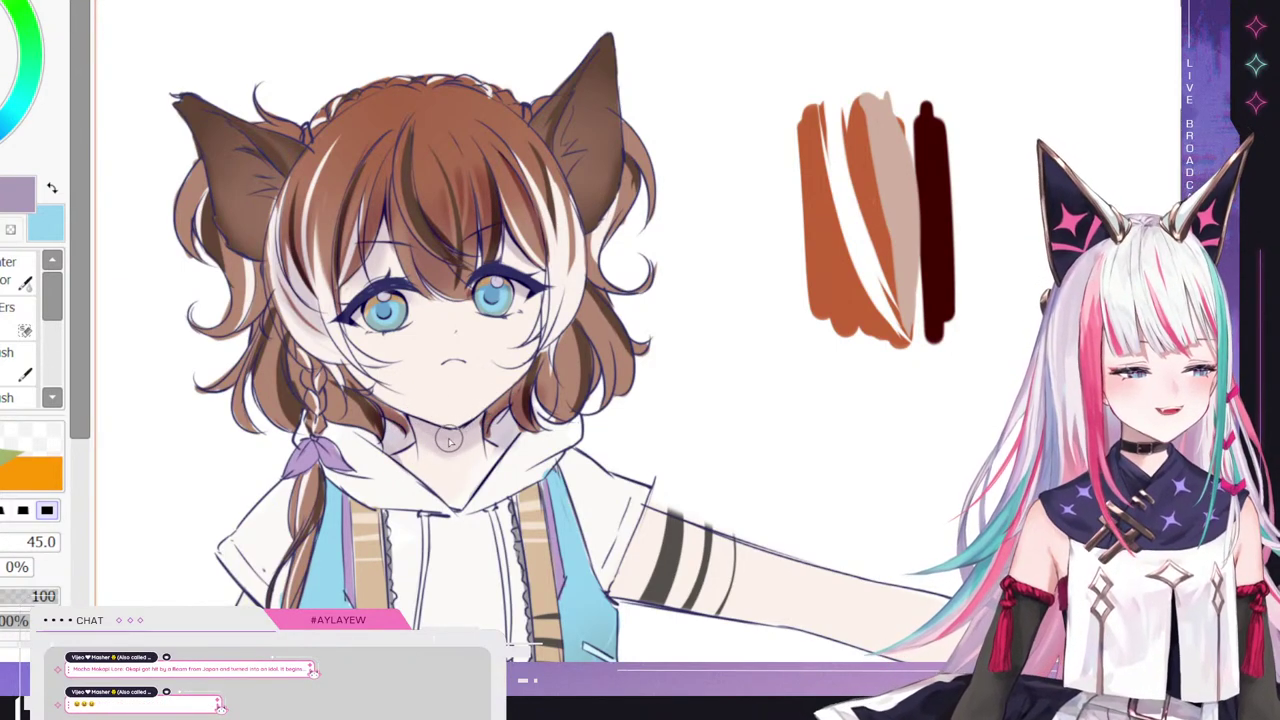
{"action": "left_click", "coordinate": [16, 270]}
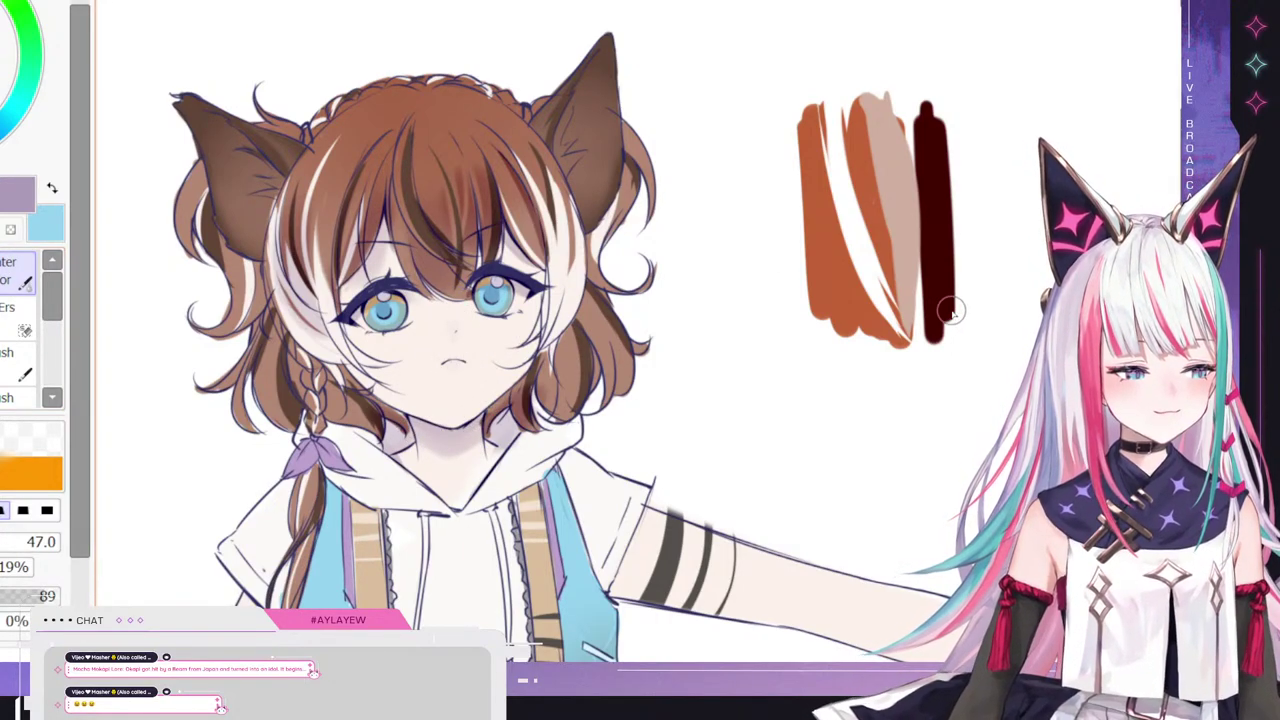
{"action": "key", "text": "e"}
{"action": "left_click", "coordinate": [385, 298]}
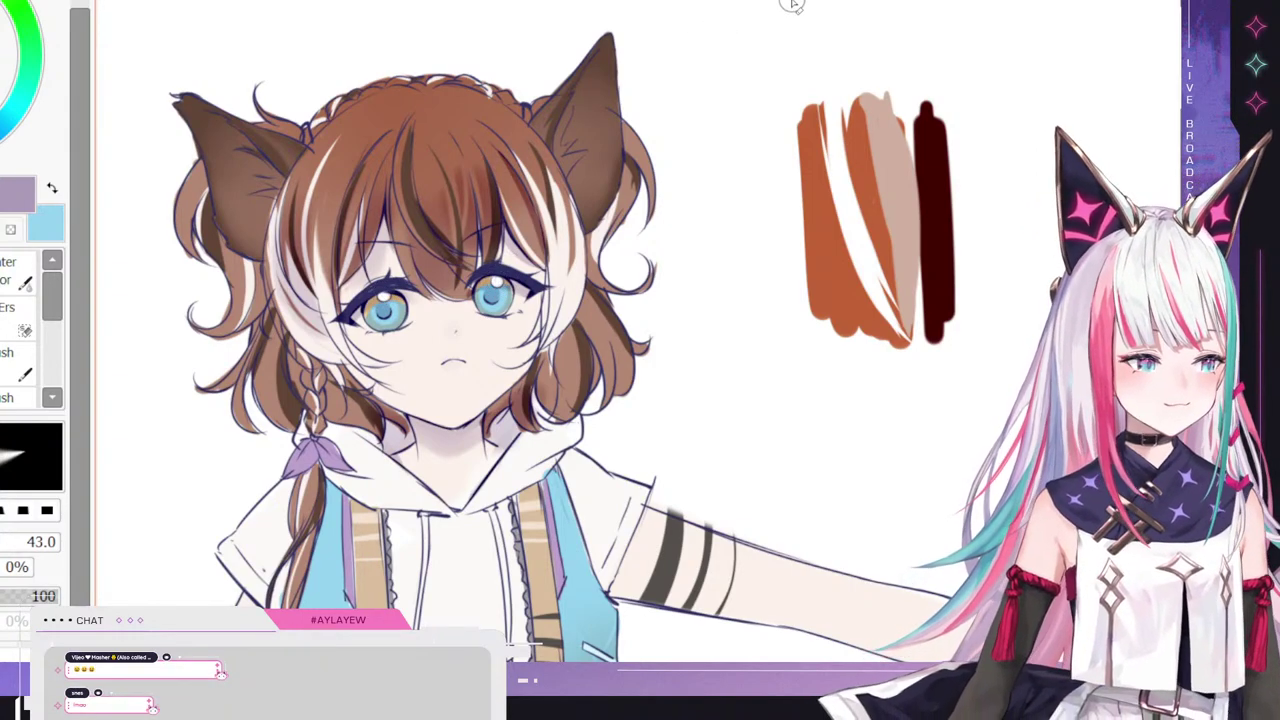
{"action": "left_click", "coordinate": [18, 280]}
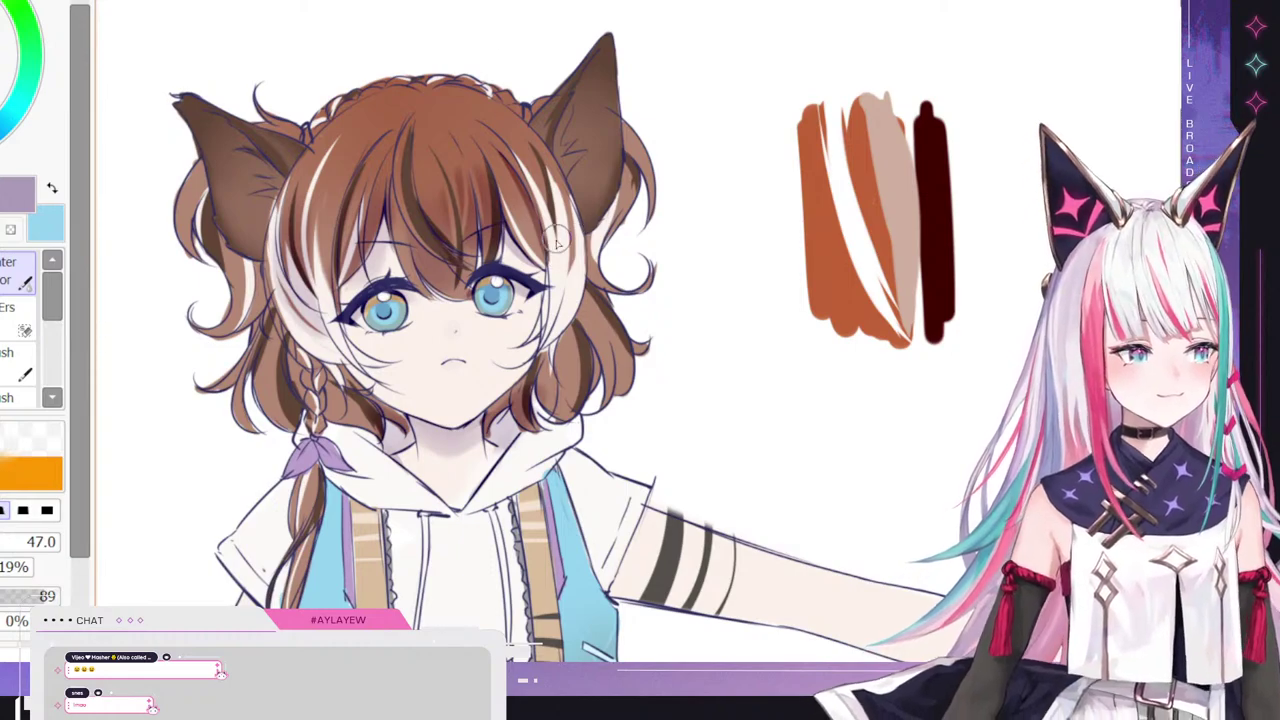
{"action": "mouse_move", "coordinate": [539, 175]}
{"action": "left_mouse_down"}
{"action": "mouse_move", "coordinate": [553, 285]}
{"action": "mouse_move", "coordinate": [562, 242]}
{"action": "mouse_move", "coordinate": [556, 285]}
{"action": "left_mouse_up"}
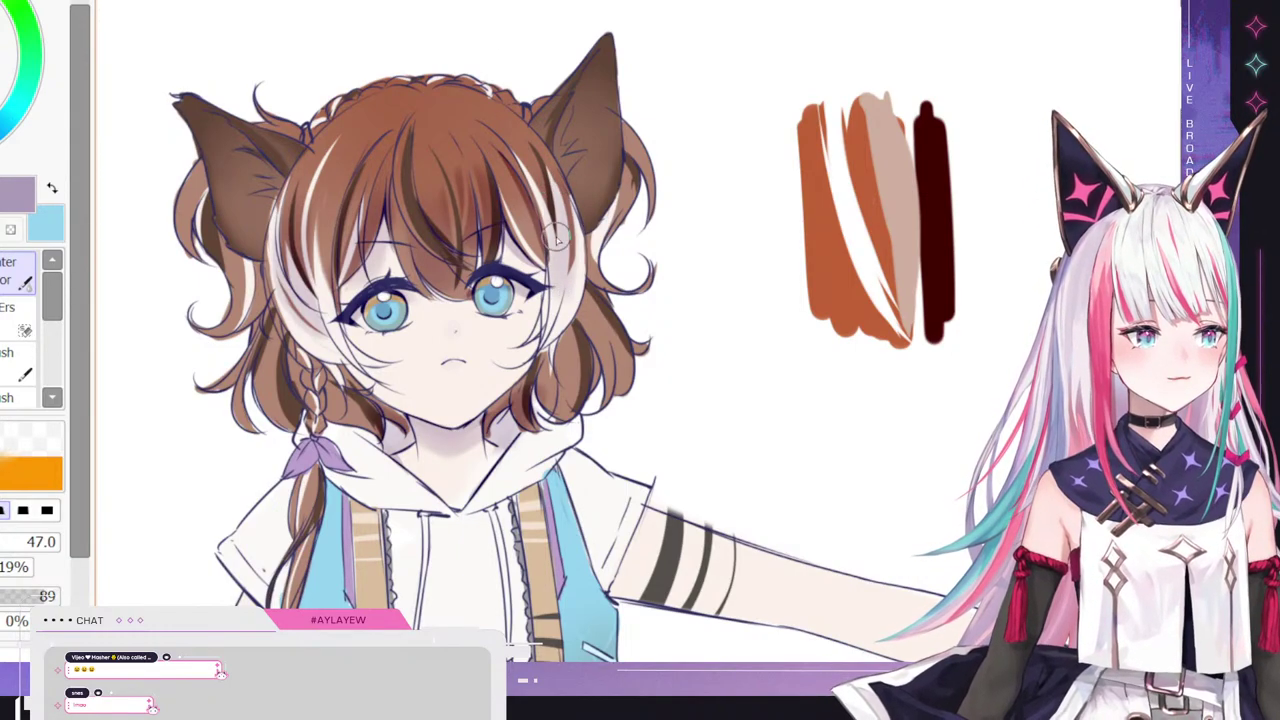
{"action": "key", "text": "e"}
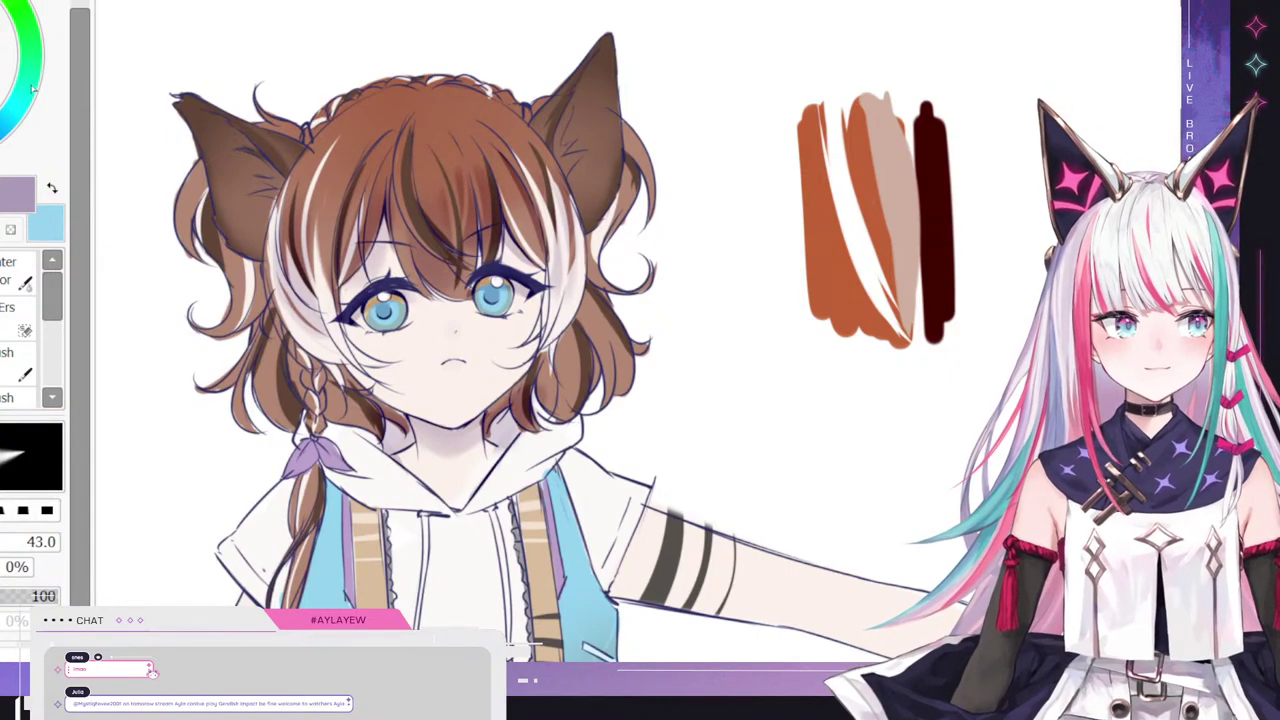
- Shade the back hair below the drooping ear and around the braid in muted purple at brush size 47, cleaning up with the size-43 eraser
{"action": "left_click", "coordinate": [18, 270]}
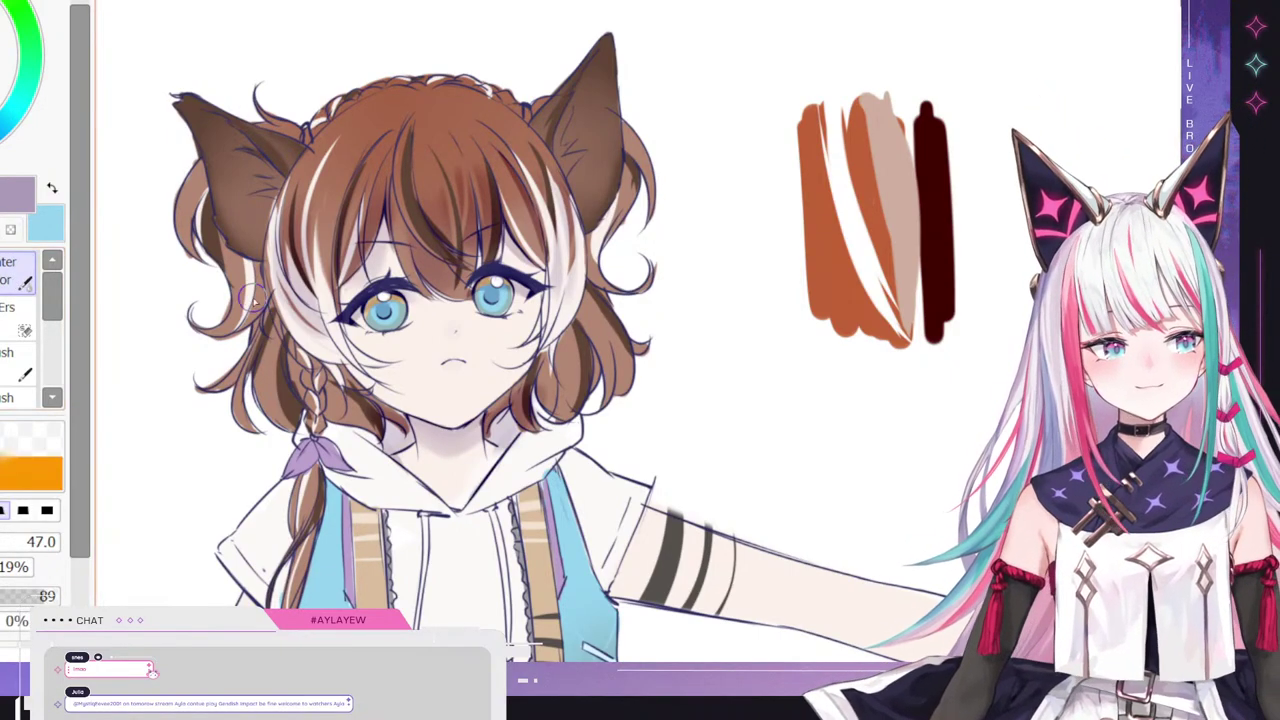
{"action": "mouse_move", "coordinate": [248, 265]}
{"action": "left_mouse_down"}
{"action": "mouse_move", "coordinate": [238, 326]}
{"action": "mouse_move", "coordinate": [253, 283]}
{"action": "mouse_move", "coordinate": [243, 328]}
{"action": "mouse_move", "coordinate": [288, 351]}
{"action": "mouse_move", "coordinate": [264, 392]}
{"action": "left_mouse_up"}
{"action": "mouse_move", "coordinate": [279, 334]}
{"action": "left_mouse_down"}
{"action": "mouse_move", "coordinate": [262, 388]}
{"action": "mouse_move", "coordinate": [270, 410]}
{"action": "left_mouse_up"}
{"action": "key", "text": "e"}
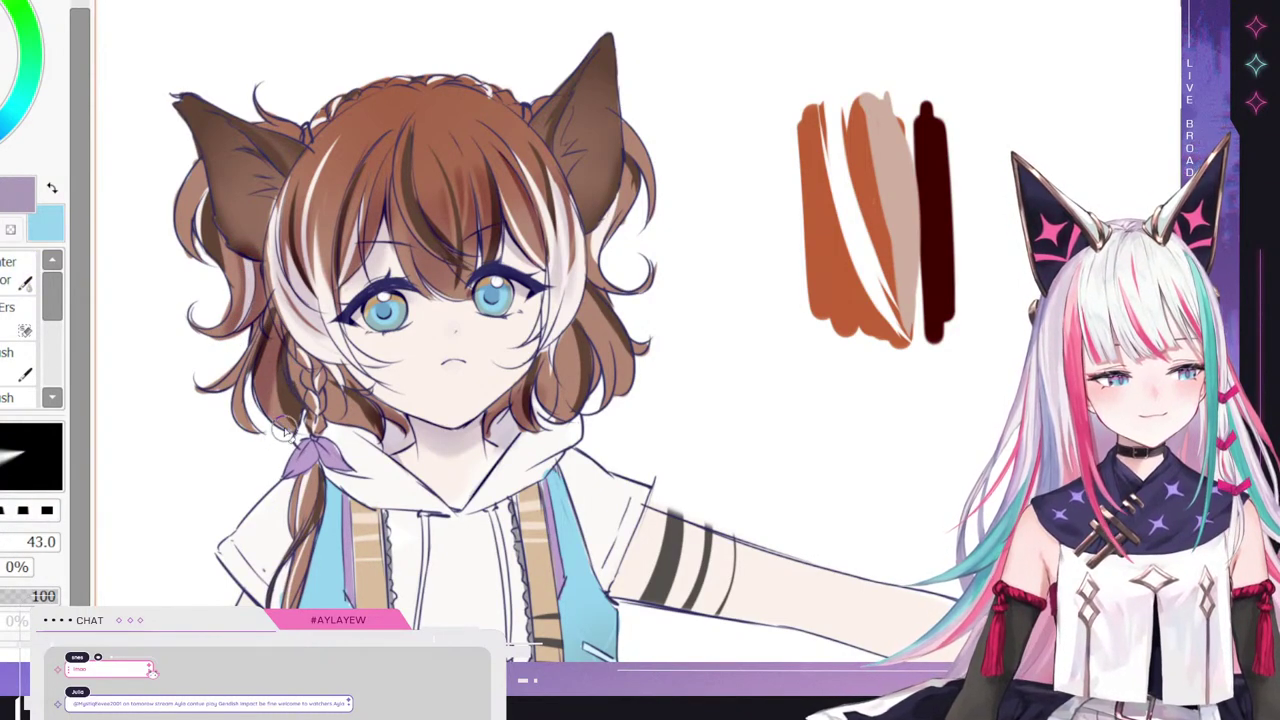
{"action": "key", "text": "c"}
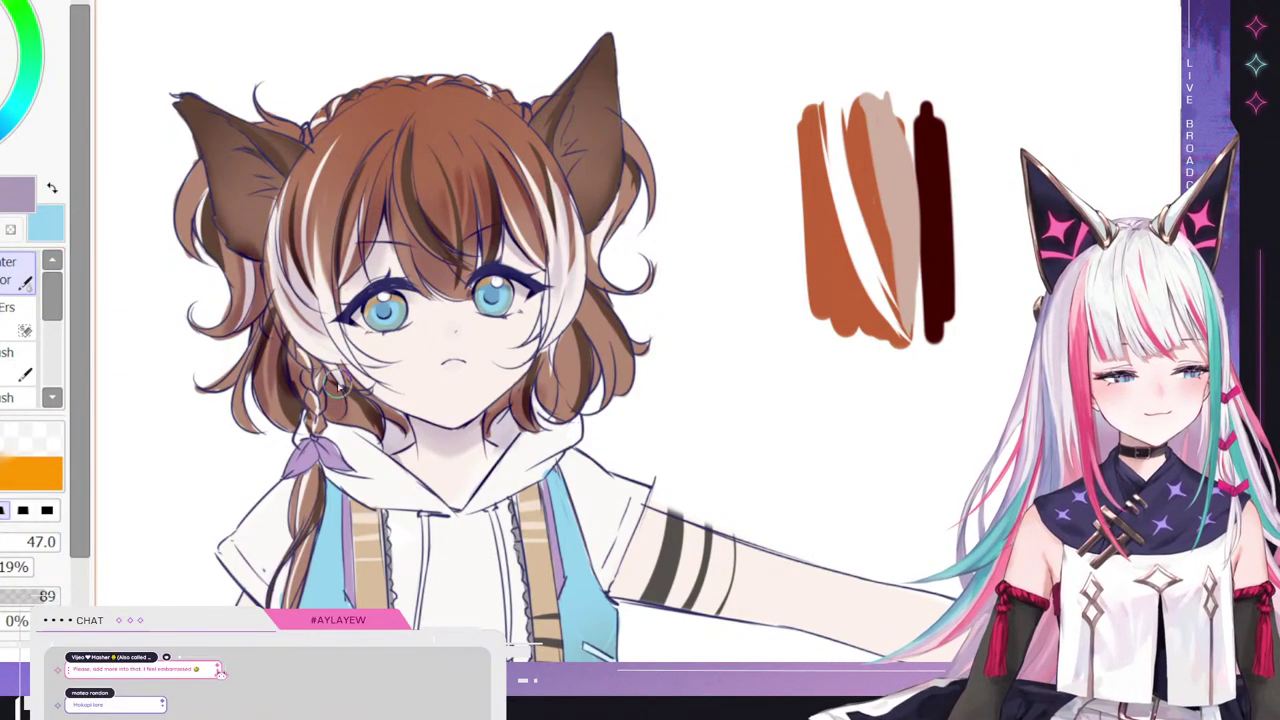
{"action": "mouse_move", "coordinate": [336, 384]}
{"action": "left_mouse_down"}
{"action": "mouse_move", "coordinate": [368, 422]}
{"action": "mouse_move", "coordinate": [342, 388]}
{"action": "mouse_move", "coordinate": [373, 405]}
{"action": "left_mouse_up"}
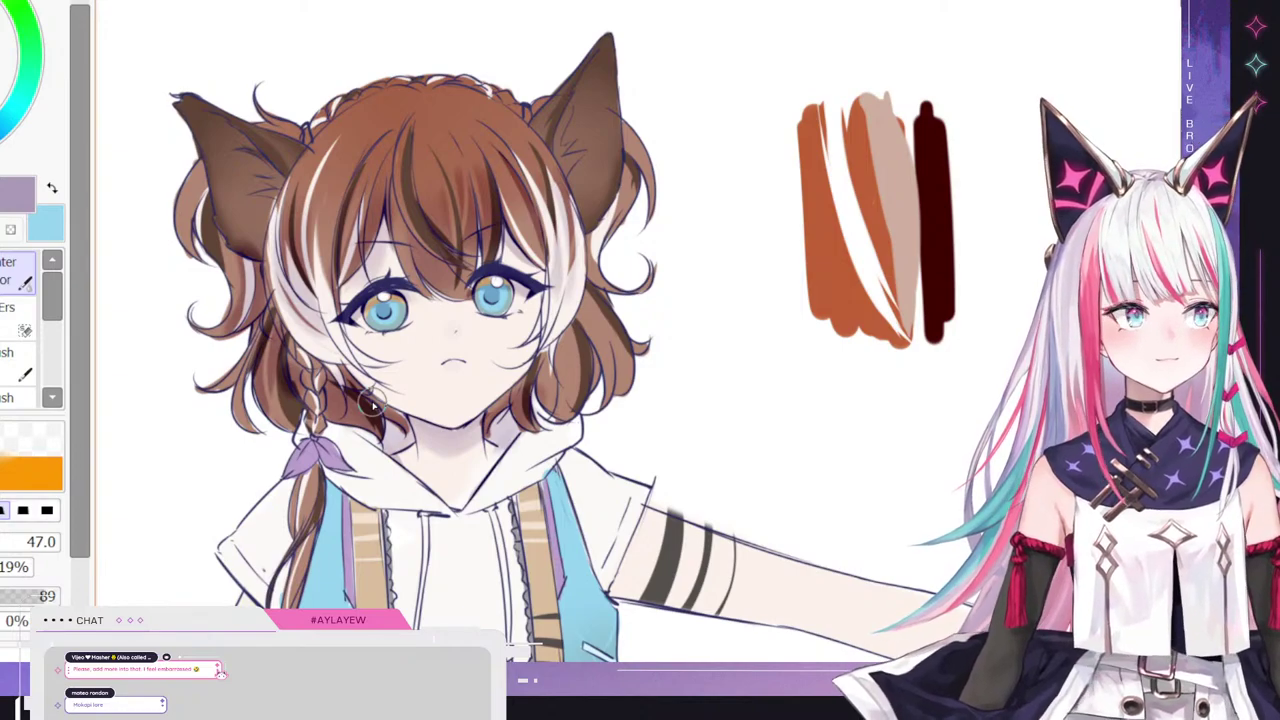
{"action": "key", "text": "e"}
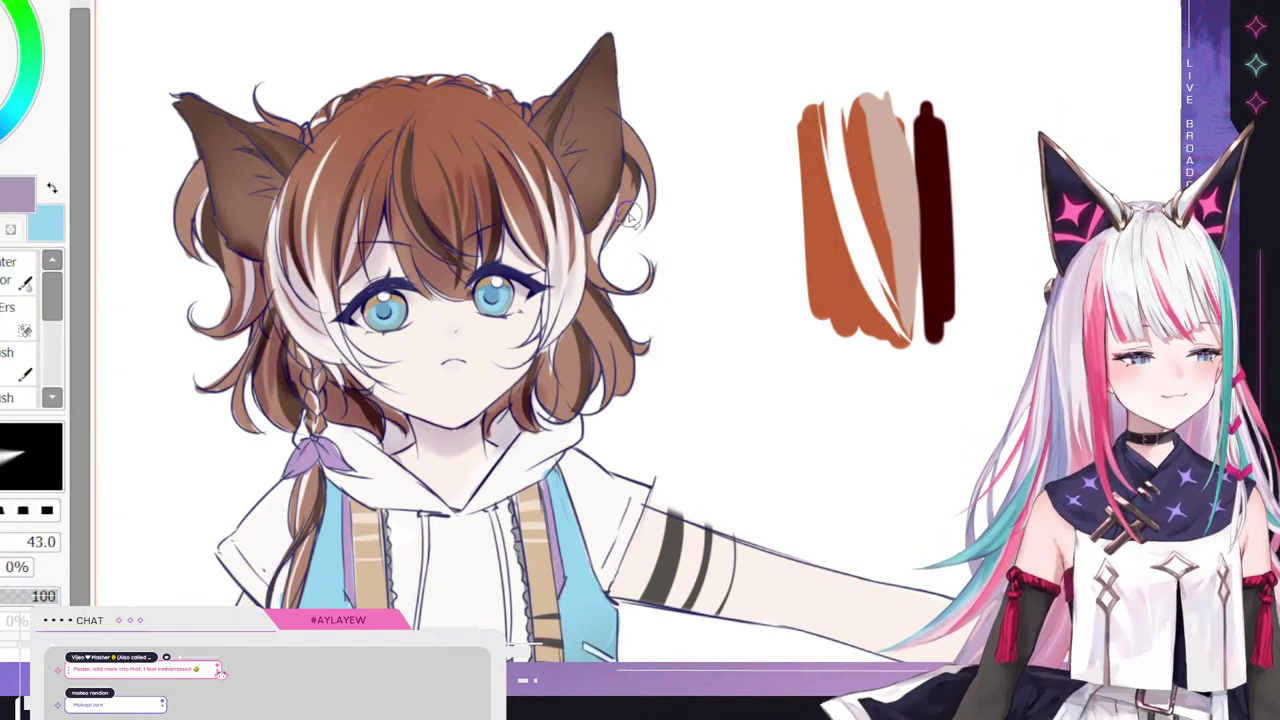
- Shade the back hair locks under the raised ear and the insides of both ears in muted purple at brush size 47
{"action": "key", "text": "b"}
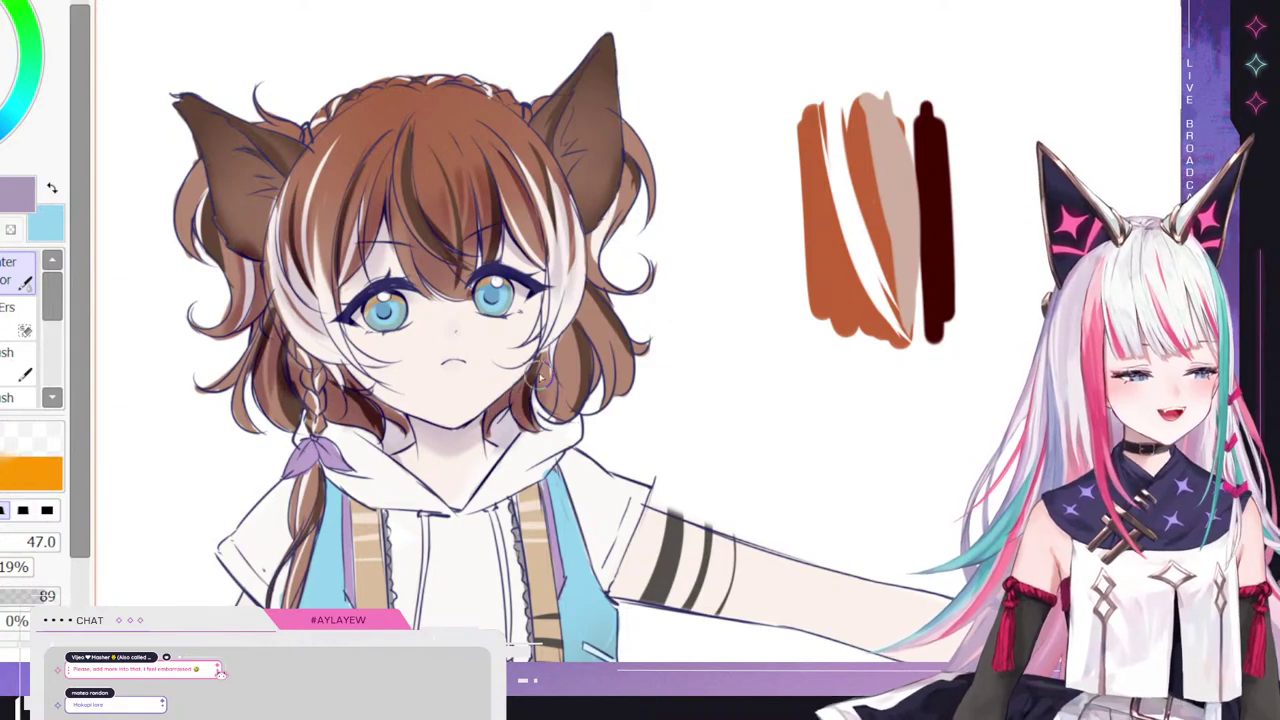
{"action": "left_click_drag", "start_coordinate": [549, 376], "coordinate": [560, 386]}
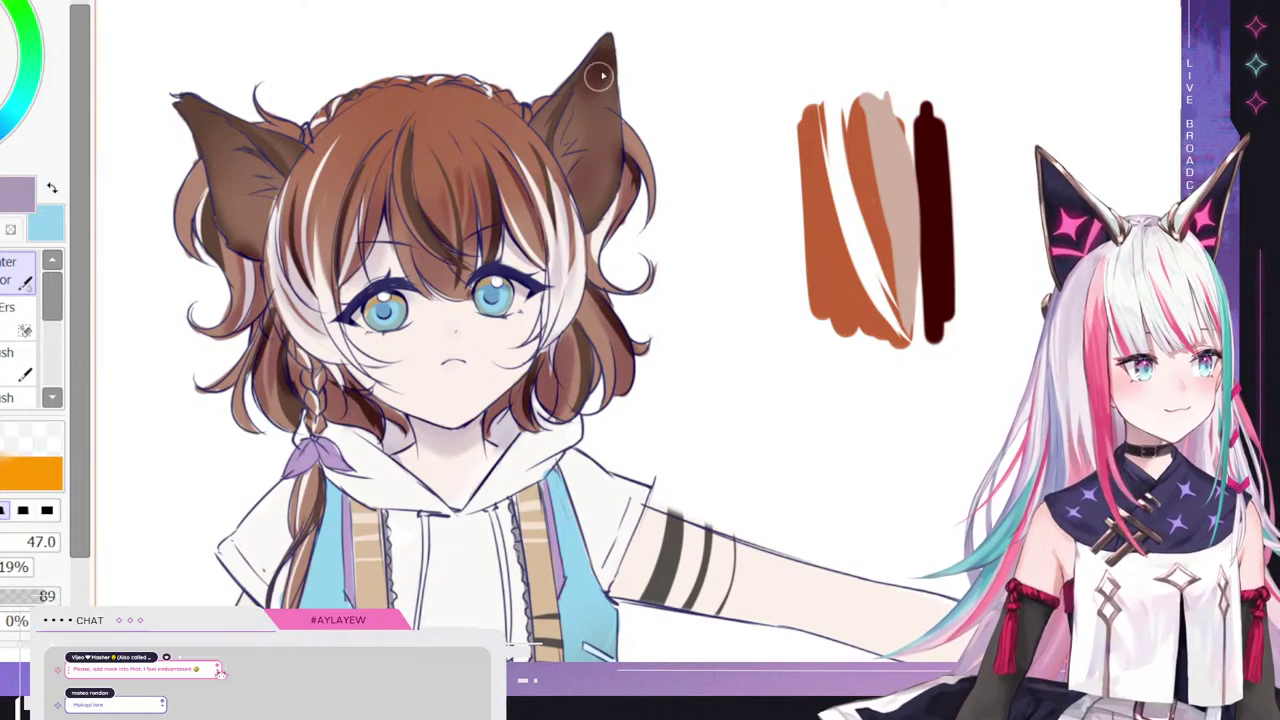
{"action": "key", "text": "e"}
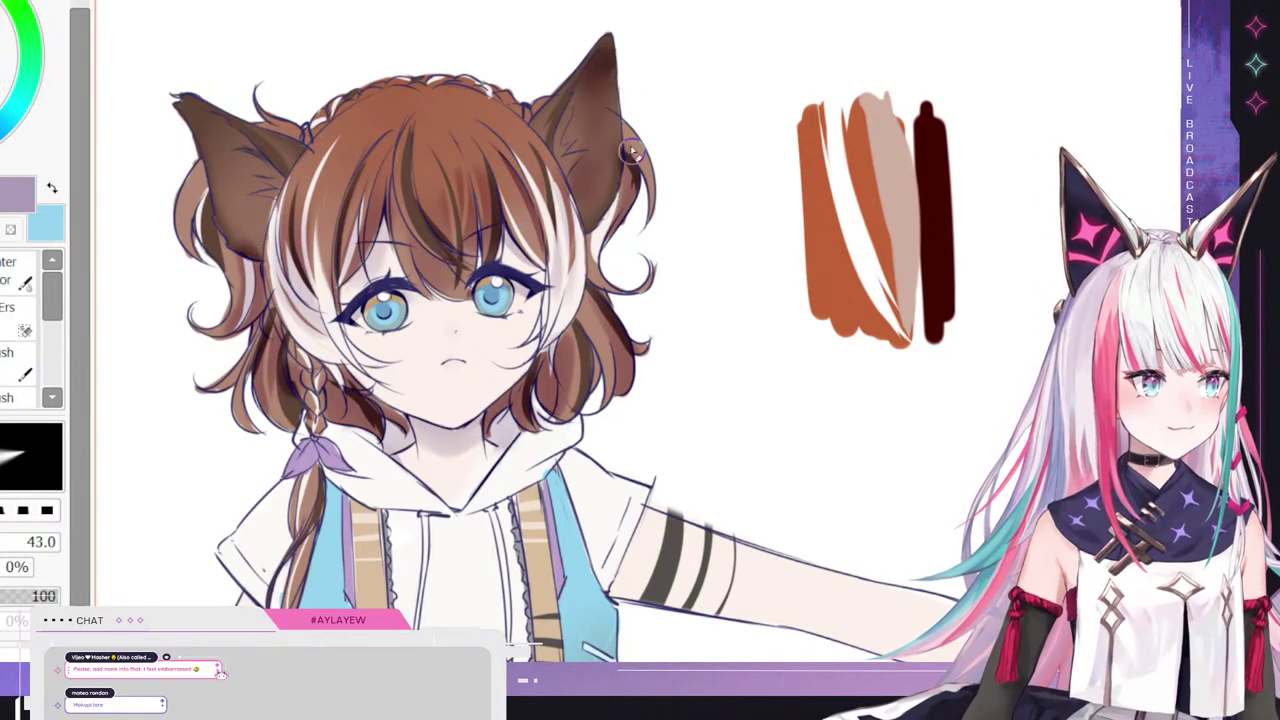
{"action": "key", "text": "e"}
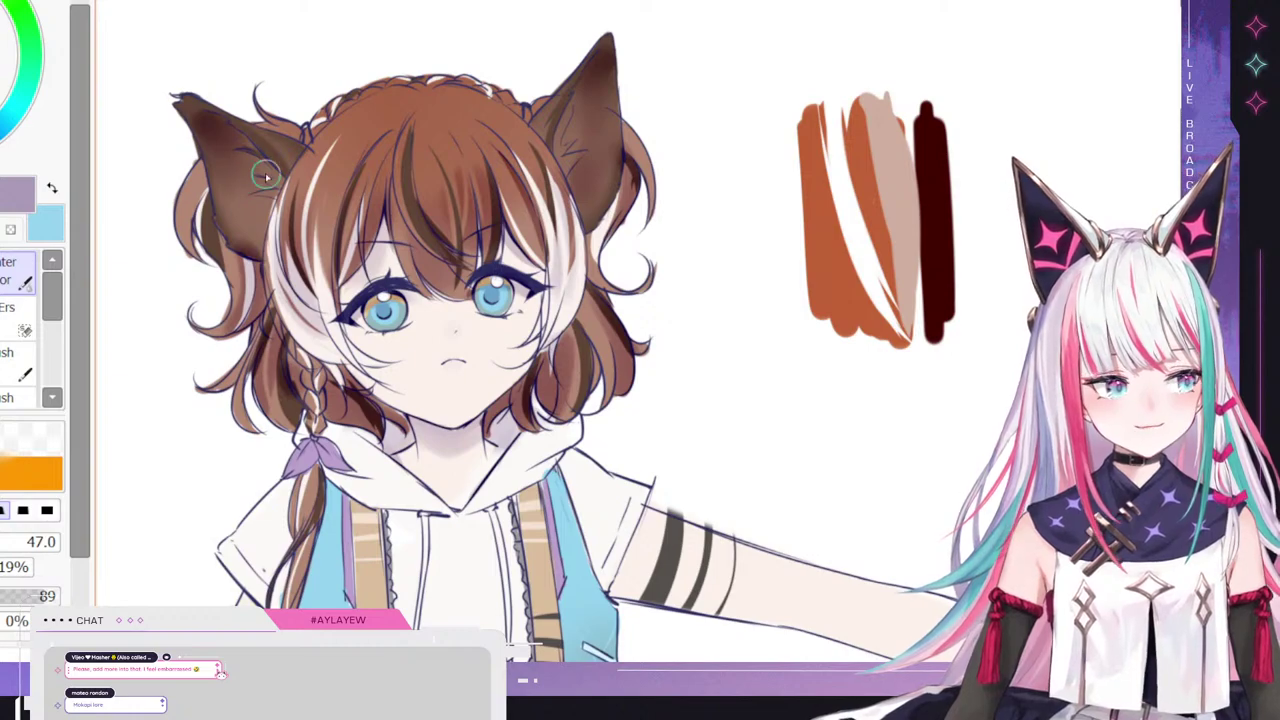
- Shade the crown of the hair and the fringe roots in muted purple with the size-47 brush and the size-43 eraser
{"action": "scroll", "coordinate": [162, 128], "scroll_direction": "down", "scroll_amount": 2}
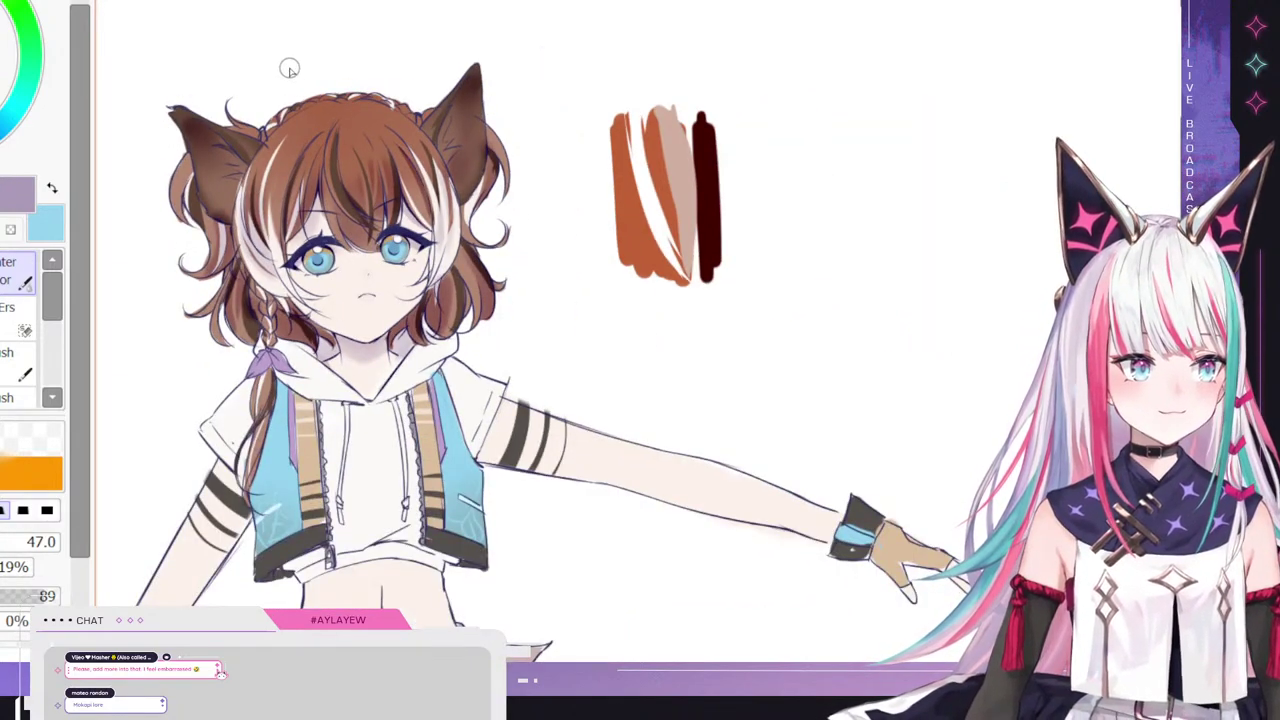
{"action": "scroll", "coordinate": [291, 70], "scroll_direction": "up", "scroll_amount": 2}
{"action": "mouse_move", "coordinate": [300, 162]}
{"action": "left_mouse_down"}
{"action": "mouse_move", "coordinate": [341, 132]}
{"action": "mouse_move", "coordinate": [297, 163]}
{"action": "mouse_move", "coordinate": [359, 139]}
{"action": "mouse_move", "coordinate": [374, 104]}
{"action": "mouse_move", "coordinate": [384, 145]}
{"action": "mouse_move", "coordinate": [368, 178]}
{"action": "mouse_move", "coordinate": [372, 131]}
{"action": "mouse_move", "coordinate": [388, 150]}
{"action": "mouse_move", "coordinate": [415, 144]}
{"action": "mouse_move", "coordinate": [387, 131]}
{"action": "mouse_move", "coordinate": [402, 131]}
{"action": "mouse_move", "coordinate": [378, 185]}
{"action": "mouse_move", "coordinate": [365, 146]}
{"action": "mouse_move", "coordinate": [396, 188]}
{"action": "mouse_move", "coordinate": [375, 141]}
{"action": "mouse_move", "coordinate": [389, 199]}
{"action": "left_mouse_up"}
{"action": "key", "text": "e"}
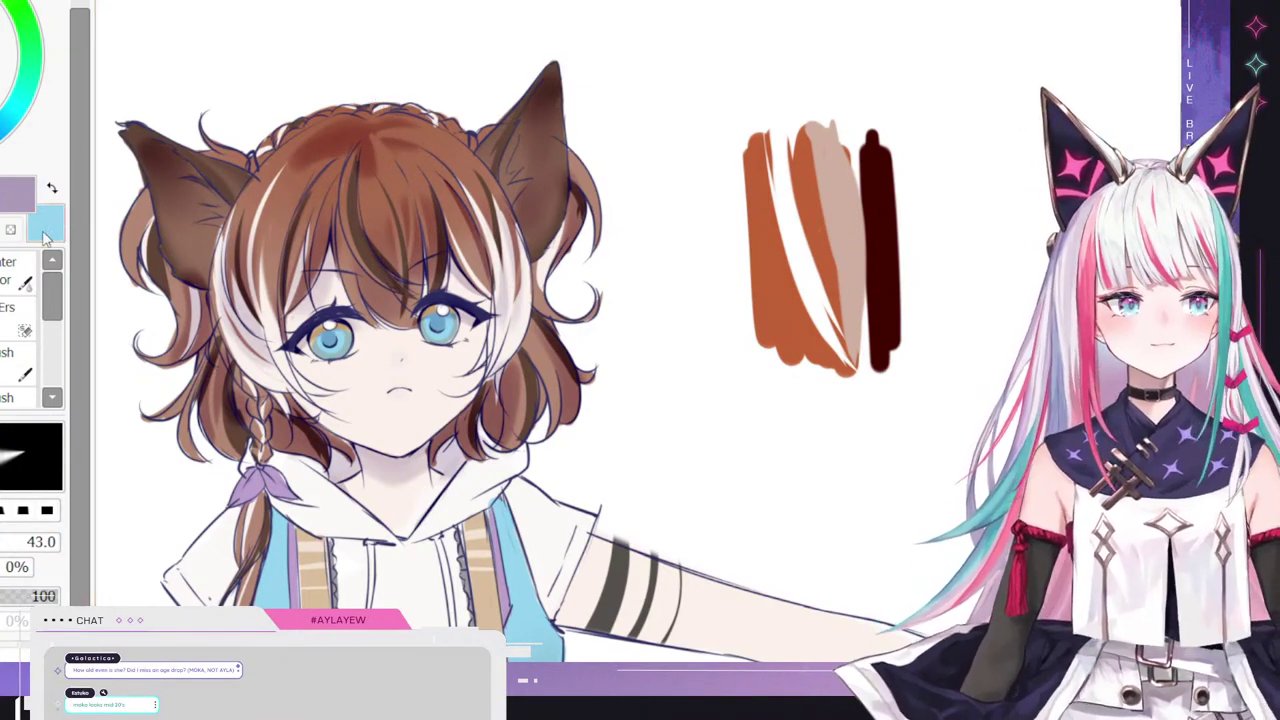
{"action": "left_click", "coordinate": [8, 252]}
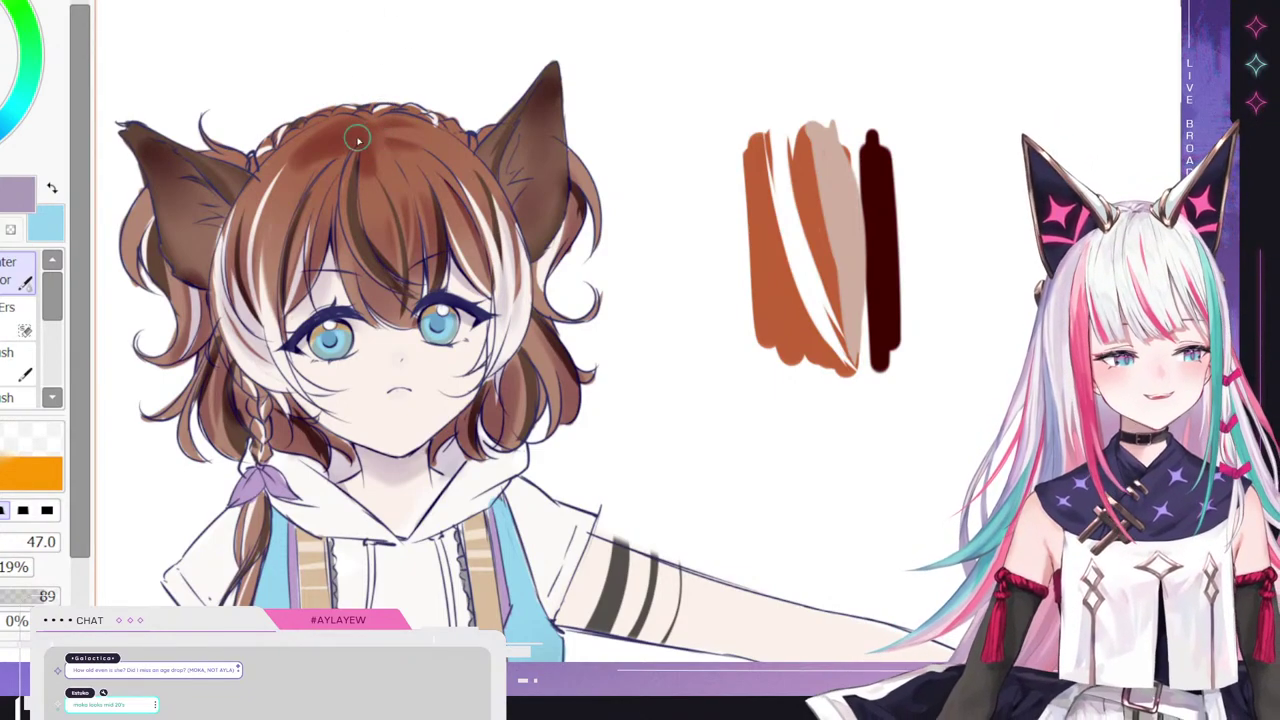
{"action": "key", "text": "e"}
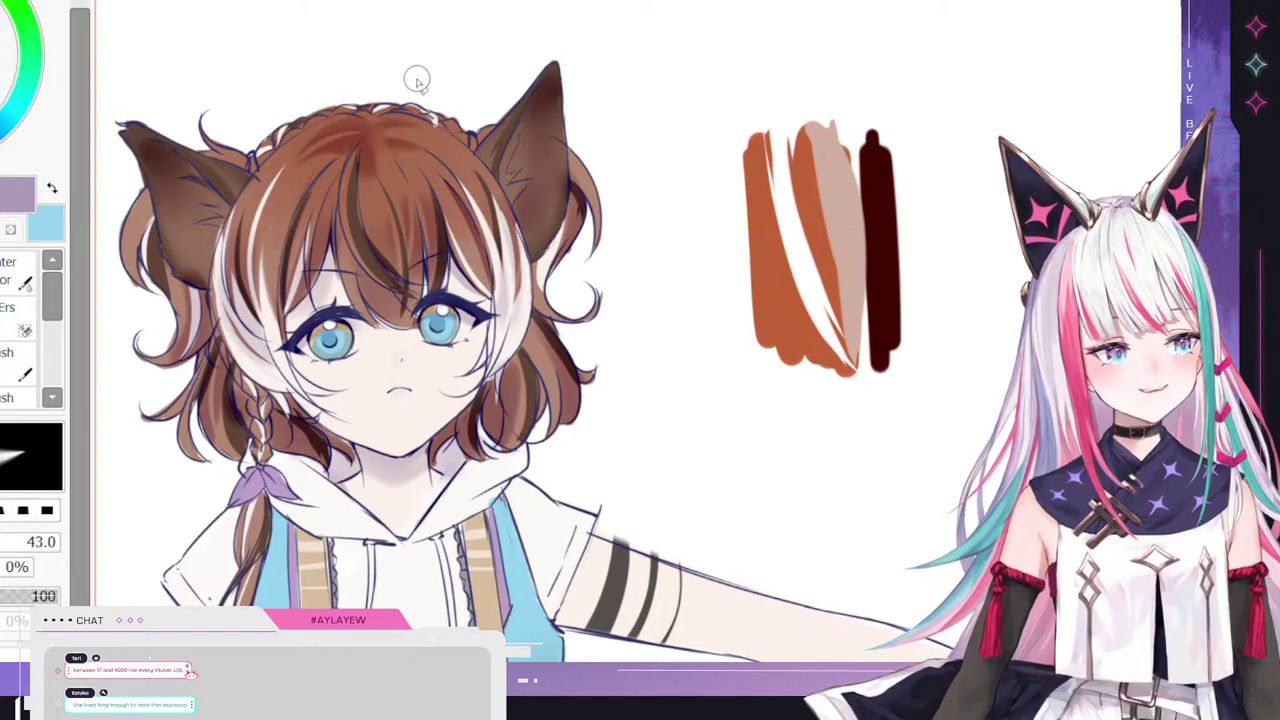
- Shade the white shirt and the midriff below it in soft muted purple at brush size 153, tidying with the size-43 eraser
{"action": "scroll", "coordinate": [349, 157], "scroll_direction": "down", "scroll_amount": 5}
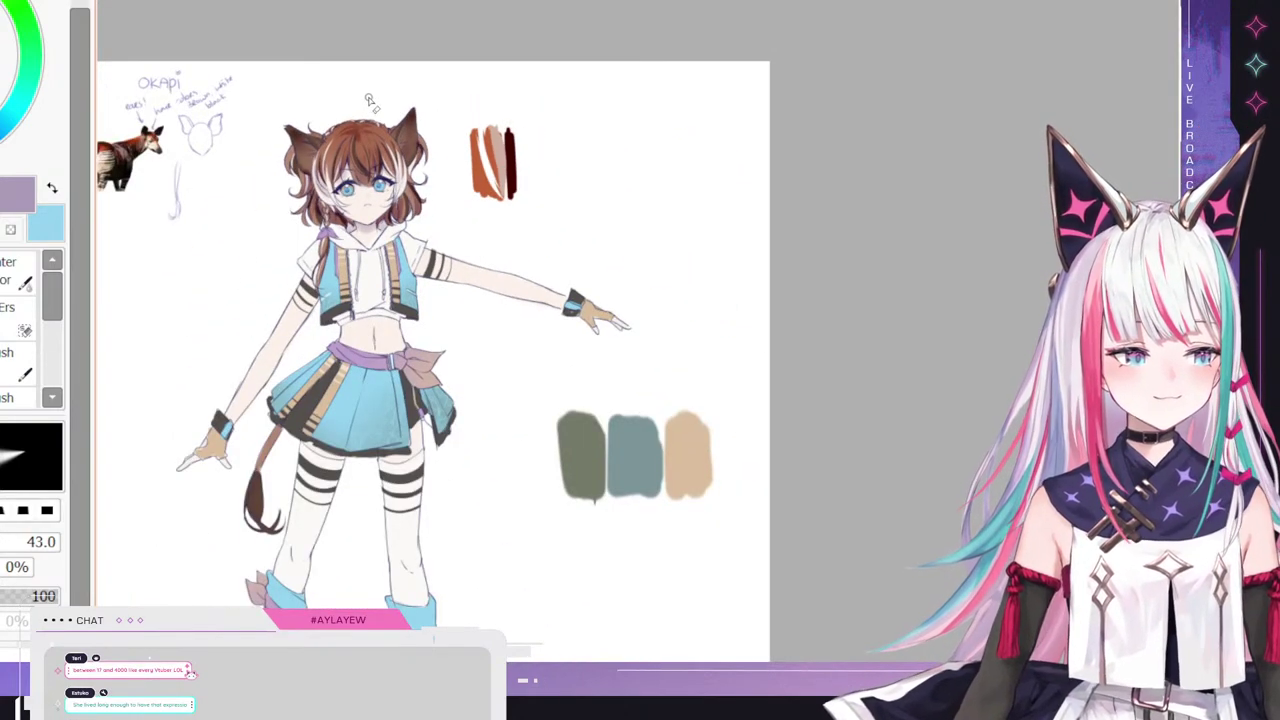
{"action": "scroll", "coordinate": [377, 102], "scroll_direction": "up", "scroll_amount": 1}
{"action": "scroll", "coordinate": [395, 137], "scroll_direction": "up", "scroll_amount": 2}
{"action": "key", "text": "c"}
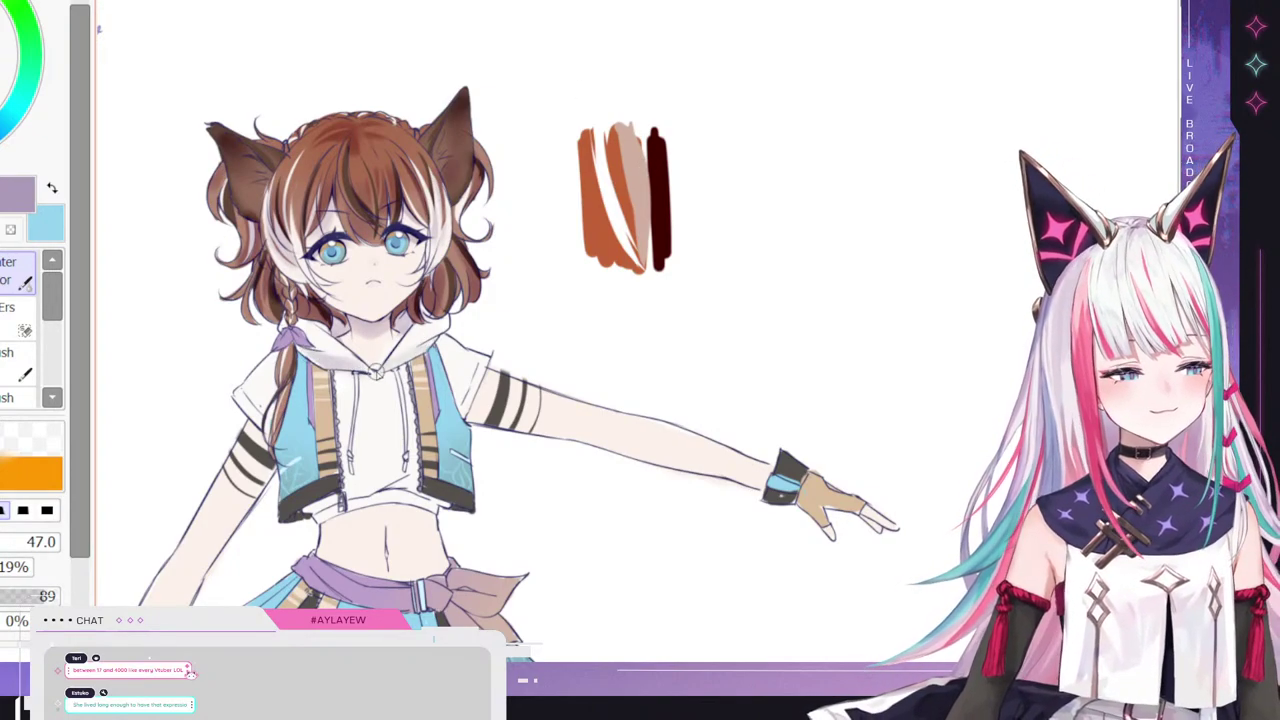
{"action": "scroll", "coordinate": [637, 345], "scroll_direction": "down", "scroll_amount": 2}
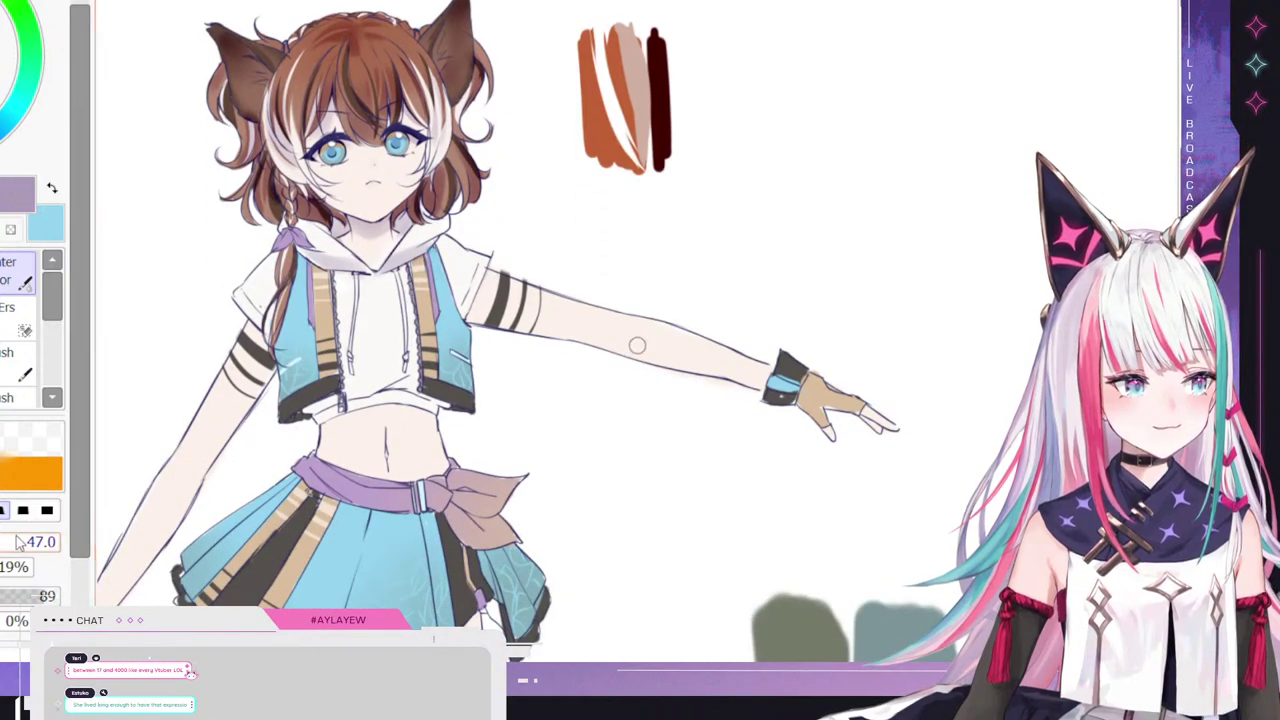
{"action": "mouse_move", "coordinate": [637, 345]}
{"action": "left_mouse_down"}
{"action": "mouse_move", "coordinate": [666, 345]}
{"action": "mouse_move", "coordinate": [643, 345]}
{"action": "left_mouse_up"}
{"action": "mouse_move", "coordinate": [374, 320]}
{"action": "left_mouse_down"}
{"action": "mouse_move", "coordinate": [351, 351]}
{"action": "mouse_move", "coordinate": [378, 338]}
{"action": "mouse_move", "coordinate": [387, 354]}
{"action": "mouse_move", "coordinate": [352, 385]}
{"action": "mouse_move", "coordinate": [336, 352]}
{"action": "left_mouse_up"}
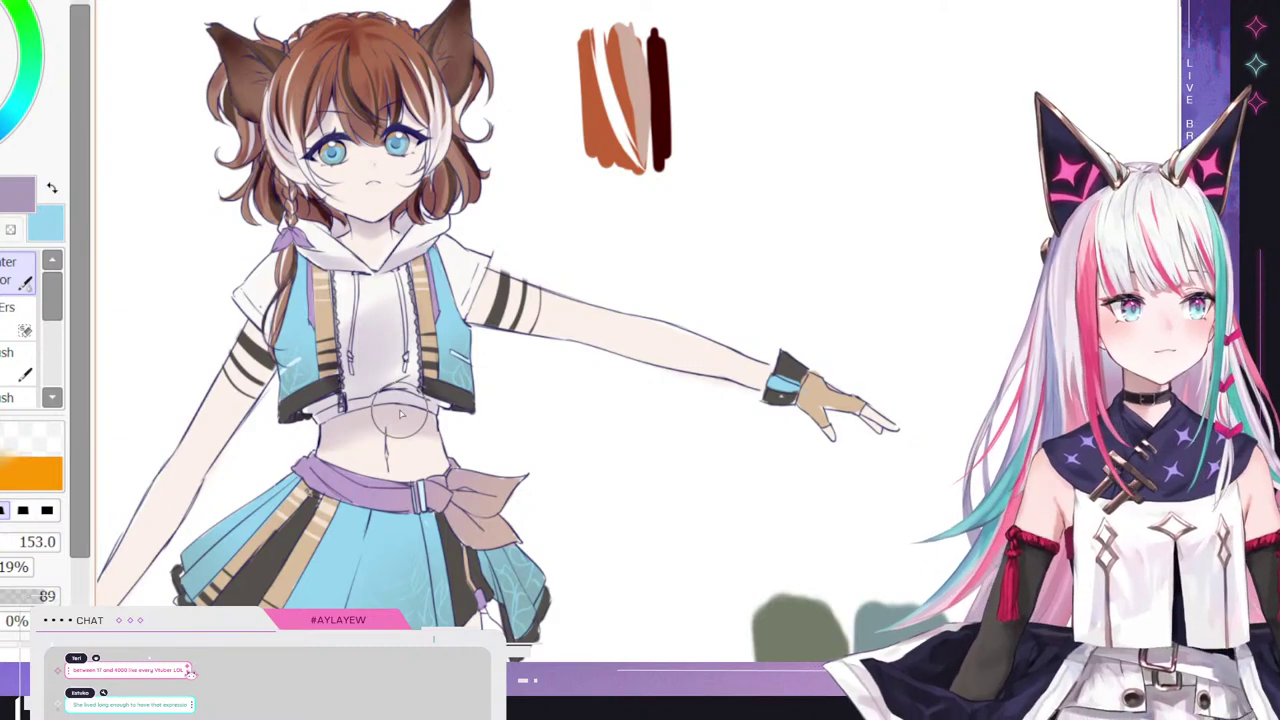
{"action": "key", "text": "e"}
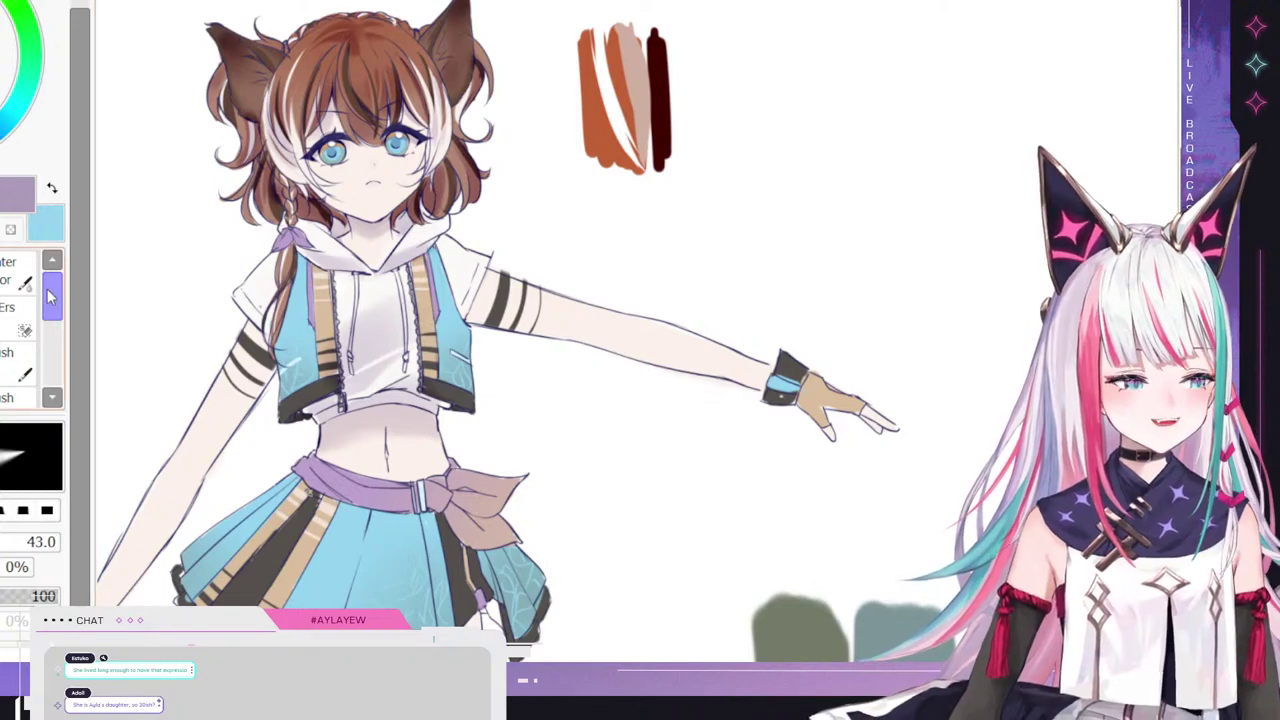
- Shade the arms, sleeves, hood and shirt folds in muted purple, reducing the brush to size 40 for detail and cleaning up with the eraser
{"action": "left_click", "coordinate": [20, 272]}
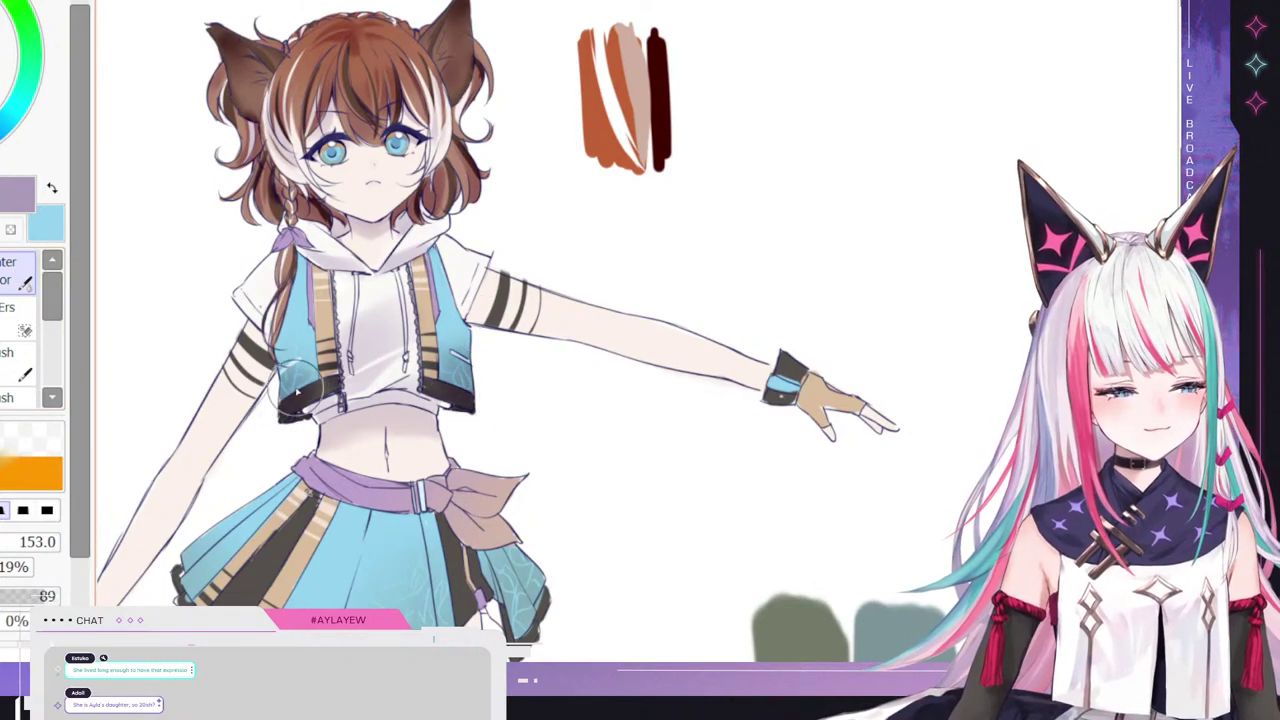
{"action": "left_click_drag", "start_coordinate": [637, 345], "coordinate": [580, 345]}
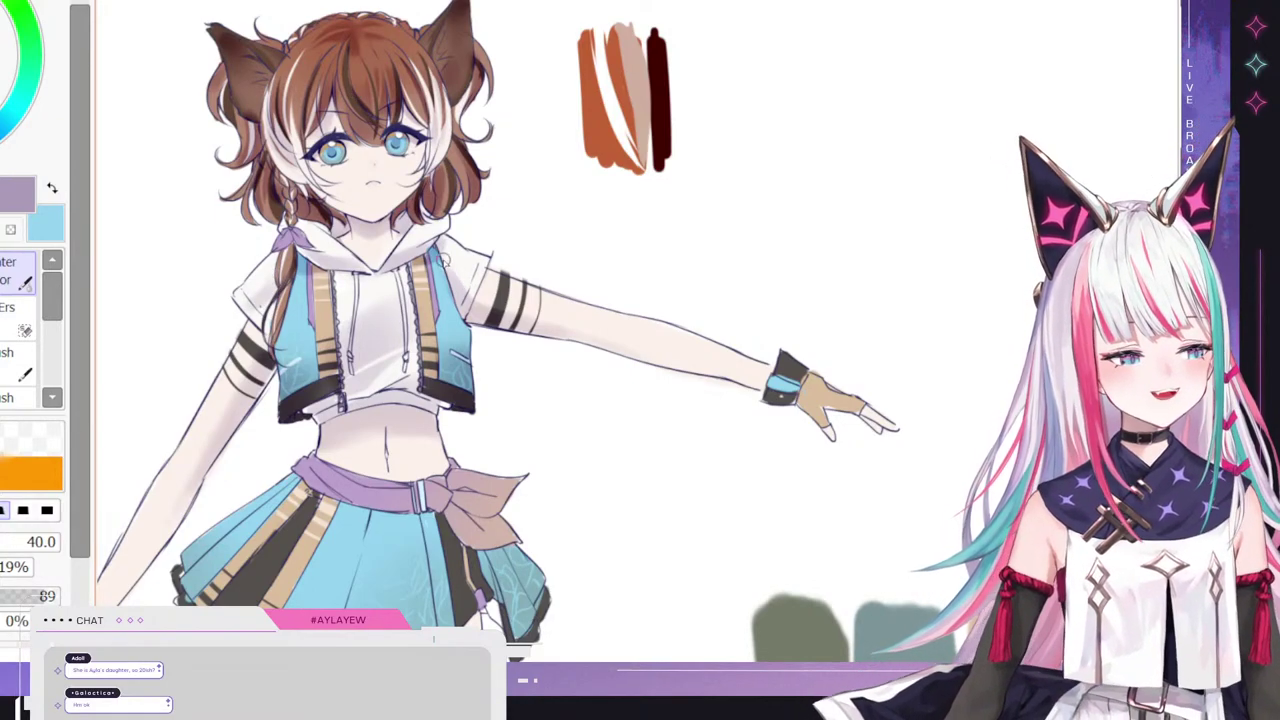
{"action": "key", "text": "e"}
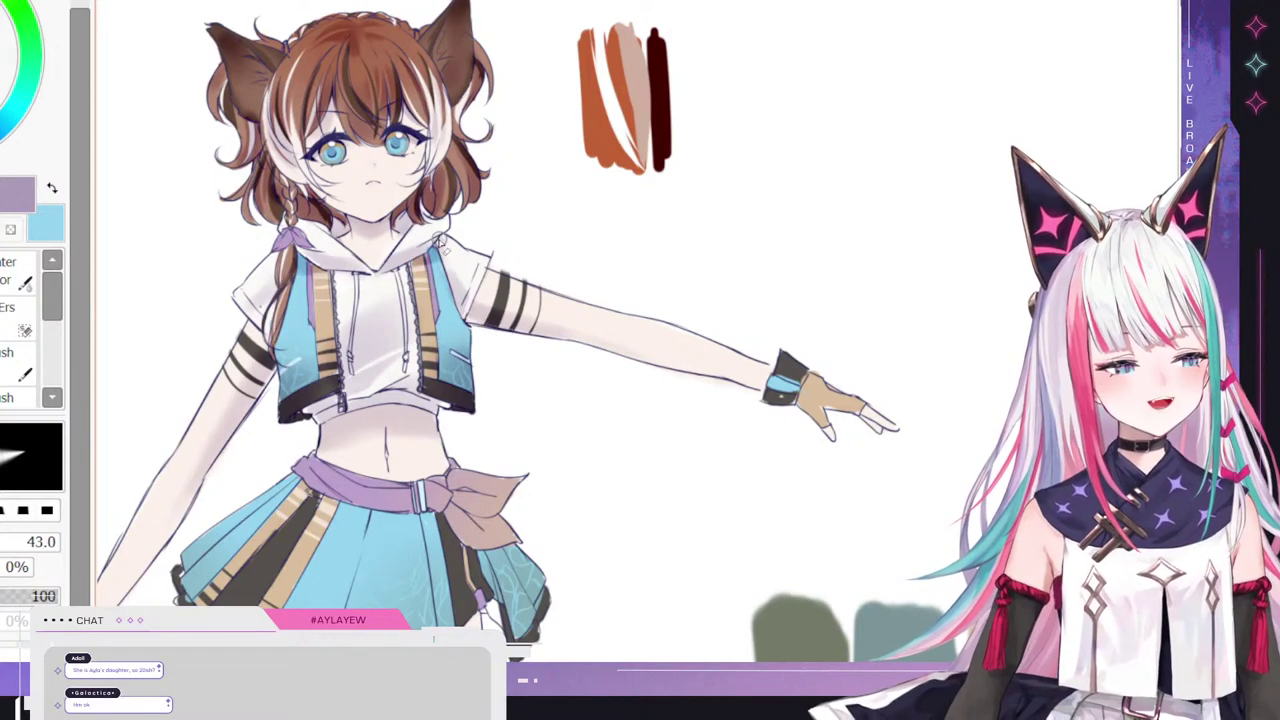
{"action": "left_click", "coordinate": [12, 274]}
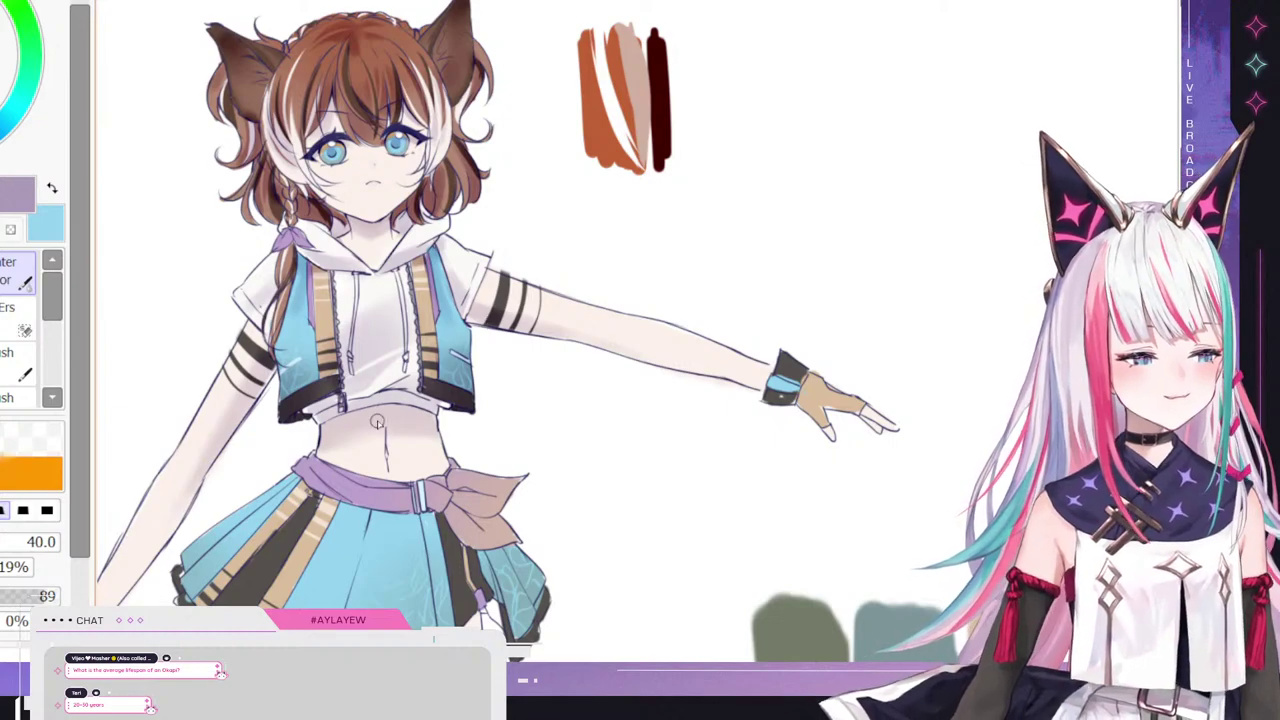
{"action": "key", "text": "e"}
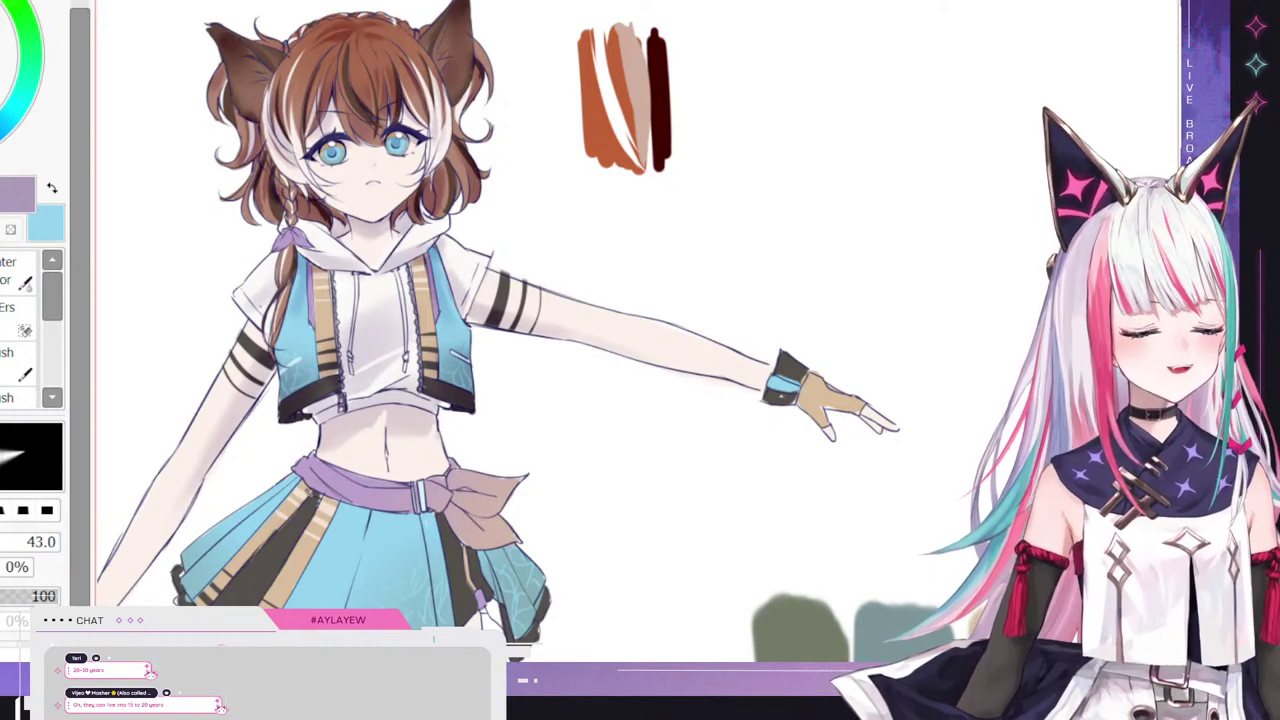
- Add broad muted purple shading over the vest with the brush enlarged to size 127
{"action": "scroll", "coordinate": [527, 315], "scroll_direction": "down", "scroll_amount": 5}
{"action": "left_click", "coordinate": [12, 275]}
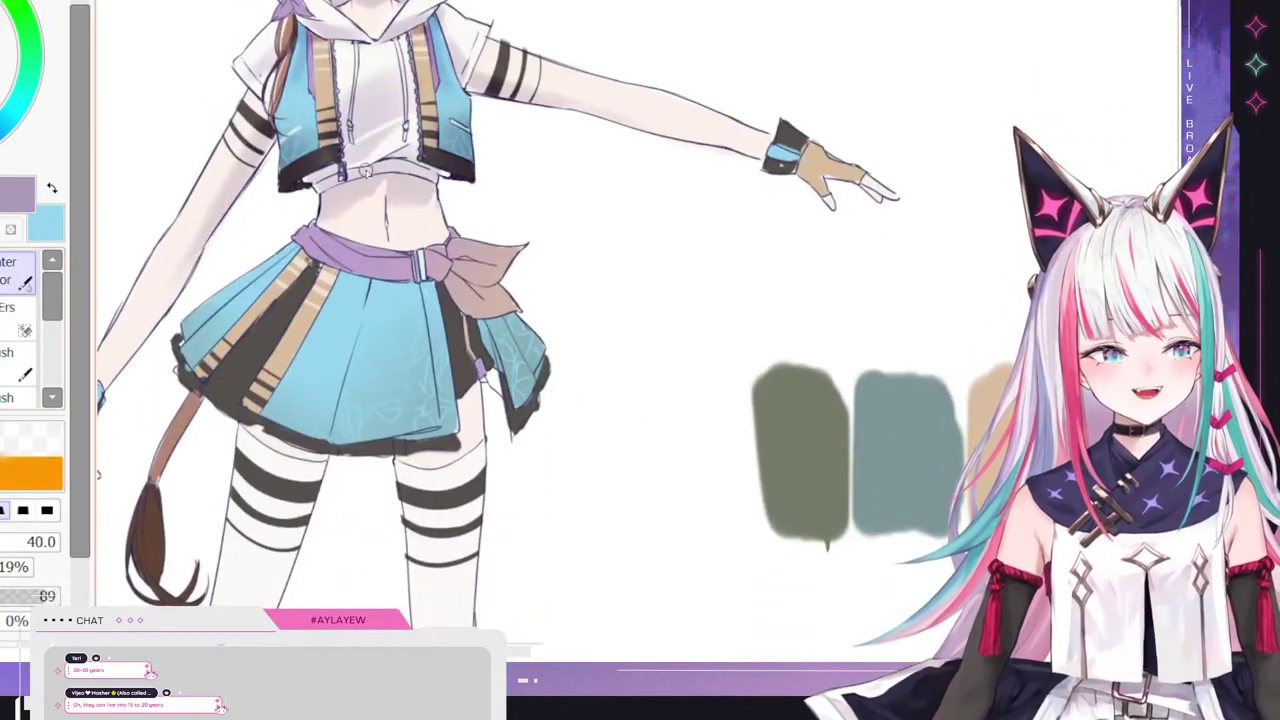
{"action": "left_click_drag", "start_coordinate": [637, 345], "coordinate": [680, 345]}
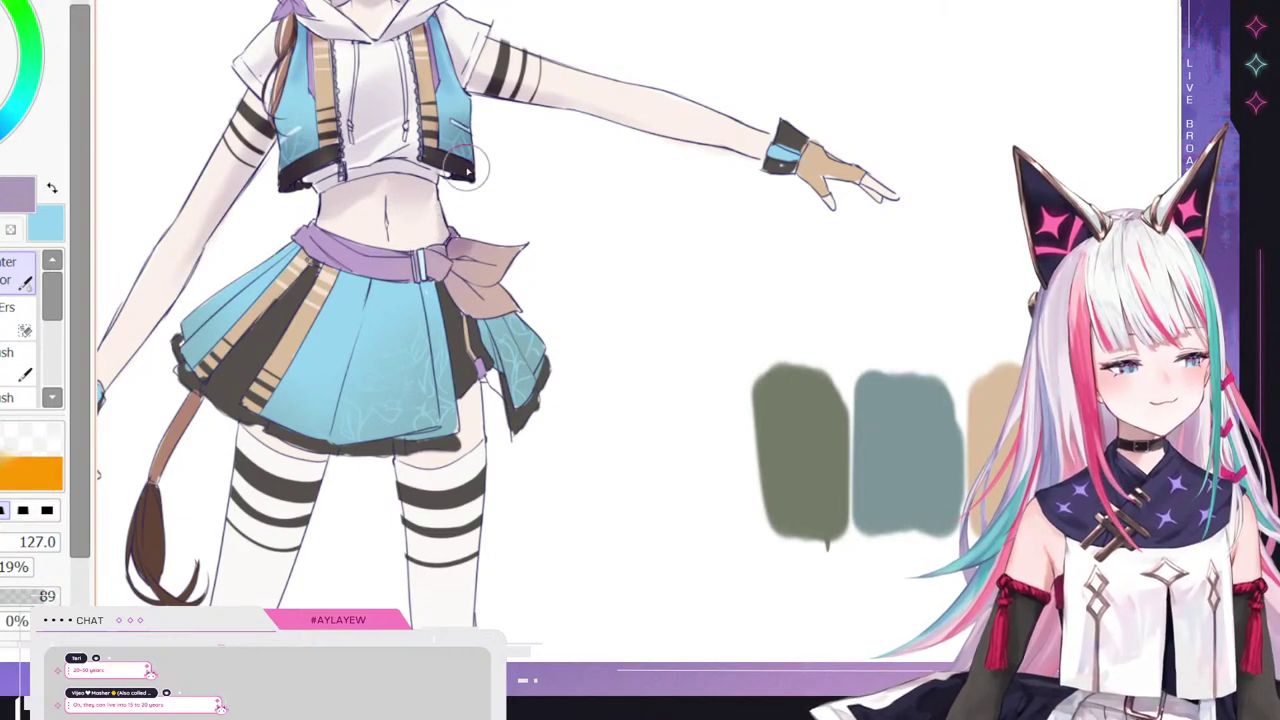
- Shade the skirt's pleats and black panels in muted purple at brush size 73
{"action": "left_click_drag", "start_coordinate": [40, 545], "coordinate": [26, 545]}
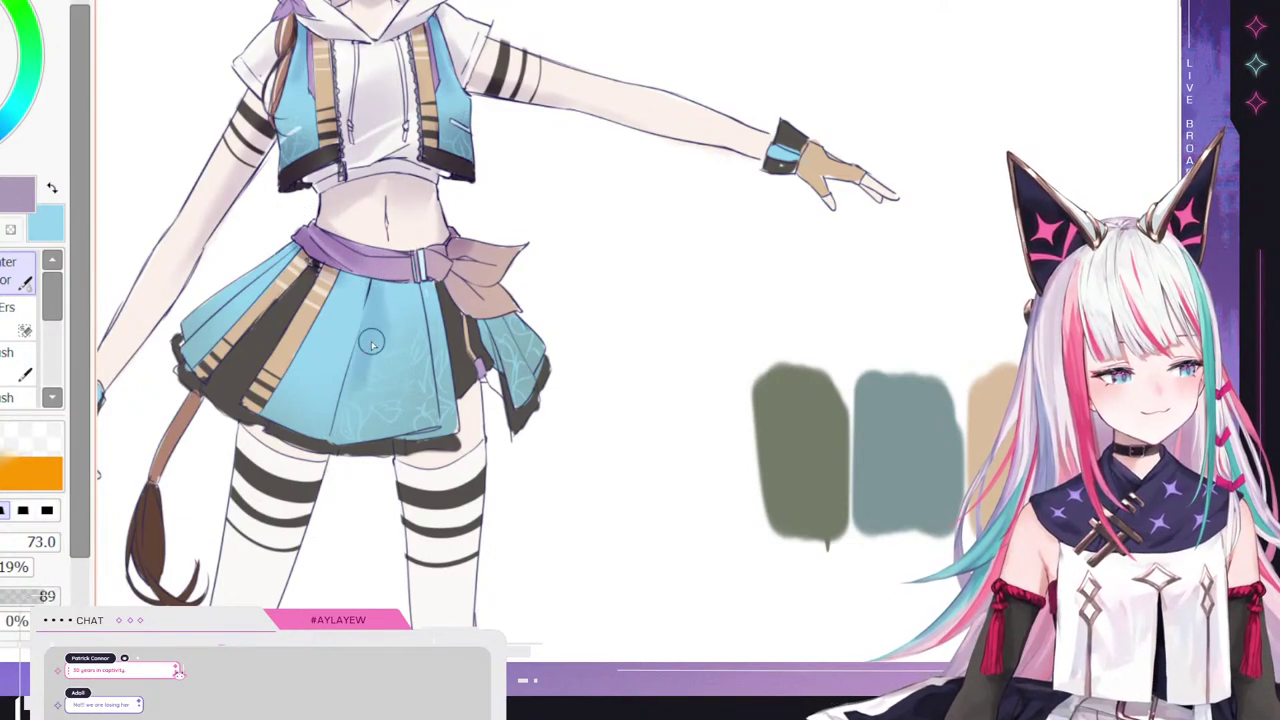
{"action": "left_click_drag", "start_coordinate": [229, 379], "coordinate": [292, 307]}
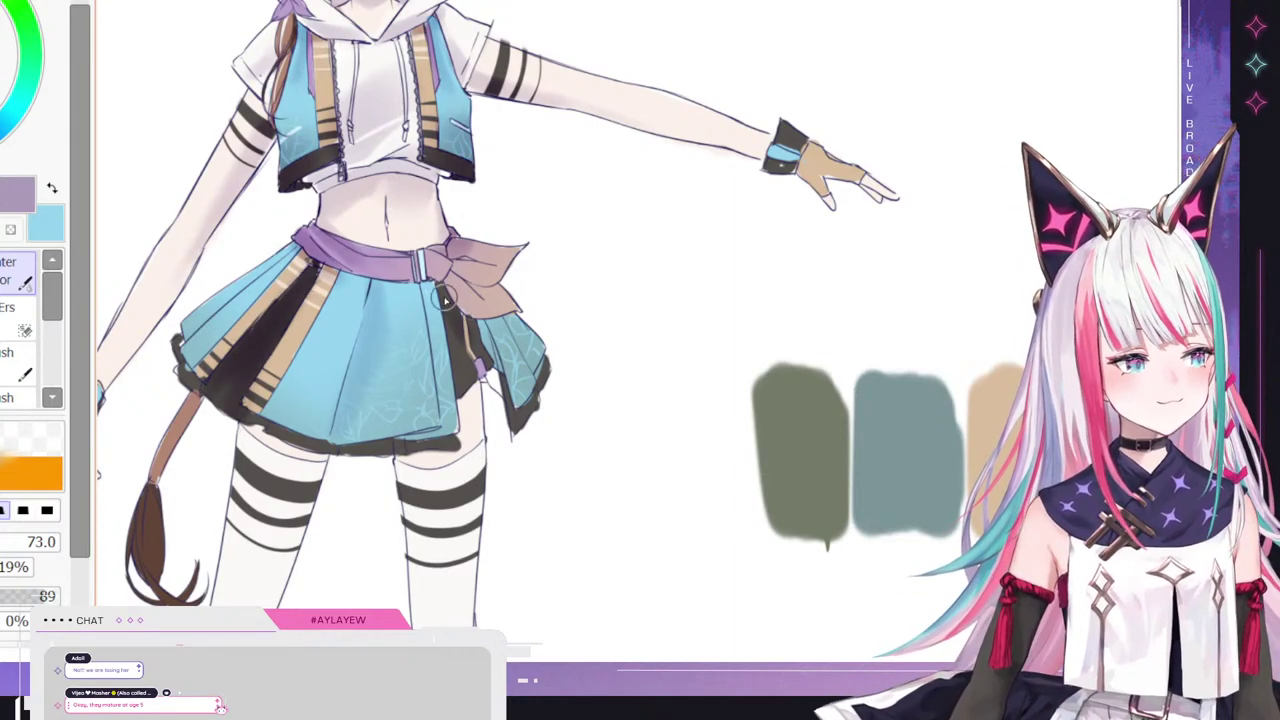
{"action": "mouse_move", "coordinate": [474, 340]}
{"action": "left_mouse_down"}
{"action": "mouse_move", "coordinate": [464, 319]}
{"action": "mouse_move", "coordinate": [486, 347]}
{"action": "left_mouse_up"}
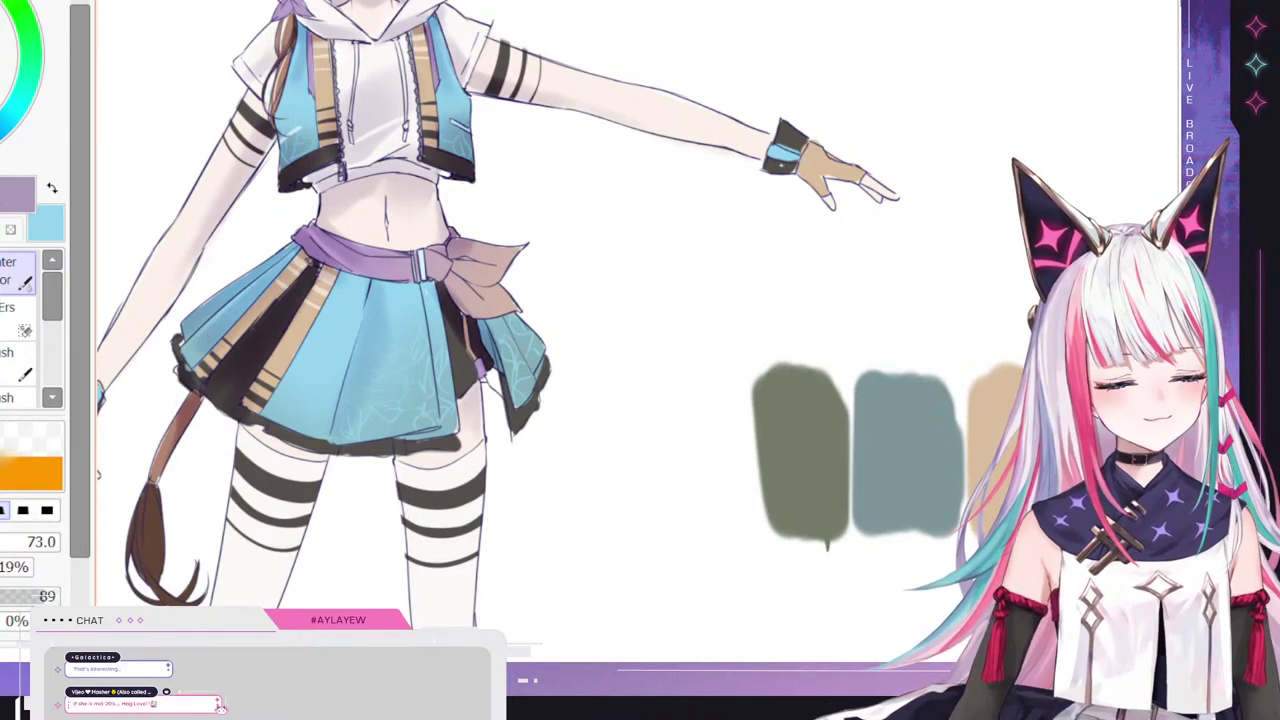
{"action": "scroll", "coordinate": [280, 560], "scroll_direction": "down", "scroll_amount": 3}
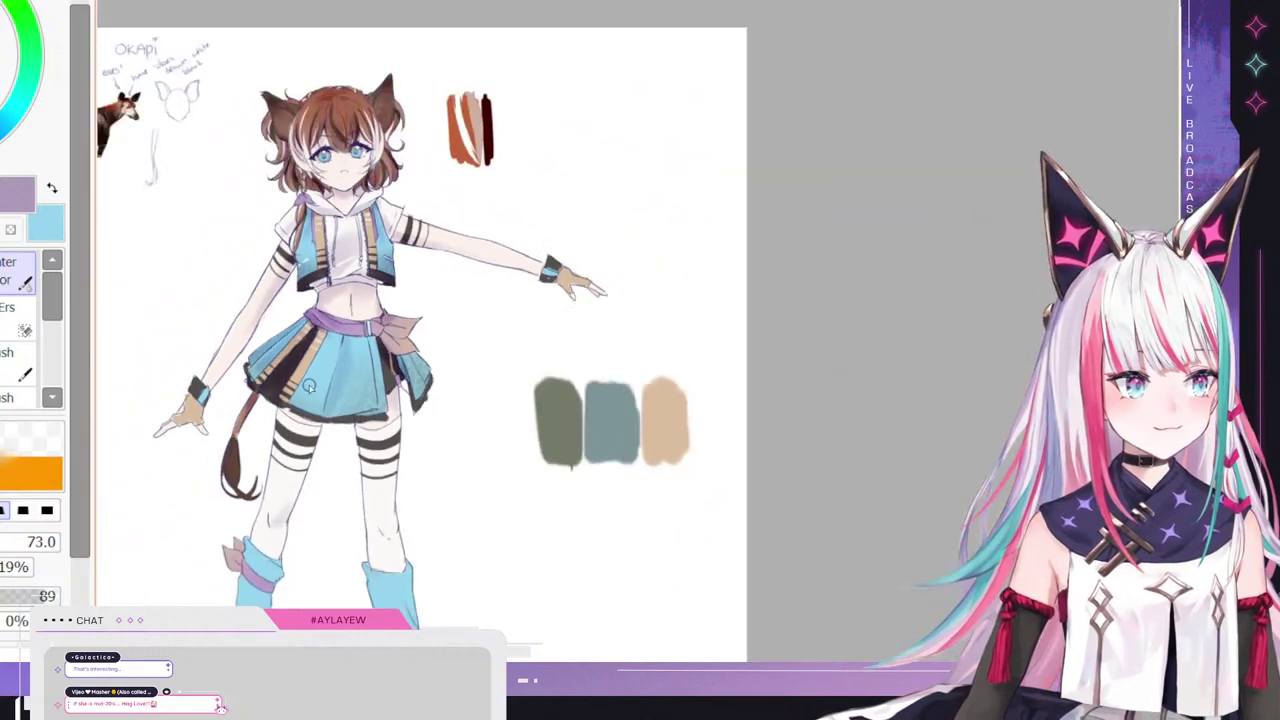
- Shade the stockings and blue leg warmers in soft muted purple with the brush enlarged to 247, and reduce its size to 113
{"action": "scroll", "coordinate": [290, 510], "scroll_direction": "down", "scroll_amount": 1}
{"action": "scroll", "coordinate": [302, 469], "scroll_direction": "up", "scroll_amount": 1}
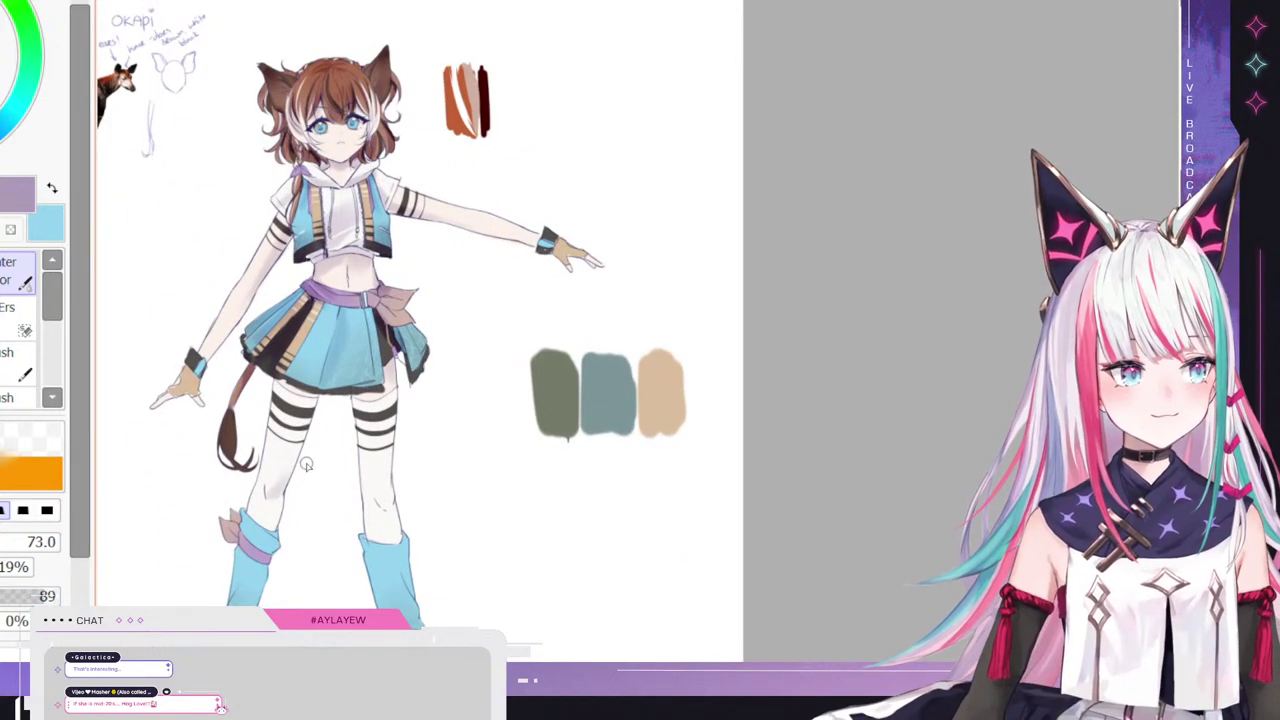
{"action": "left_click_drag", "start_coordinate": [637, 345], "coordinate": [660, 345], "text": "ctrl+alt"}
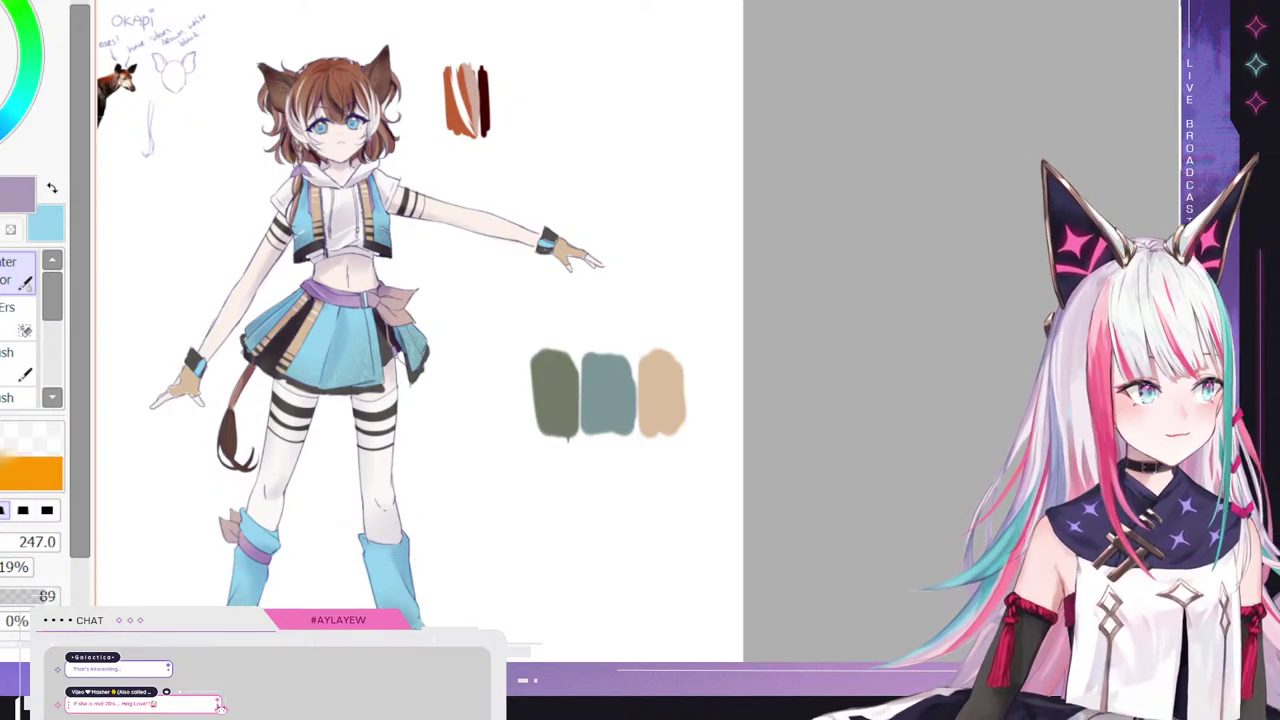
{"action": "scroll", "coordinate": [224, 460], "scroll_direction": "down", "scroll_amount": 3}
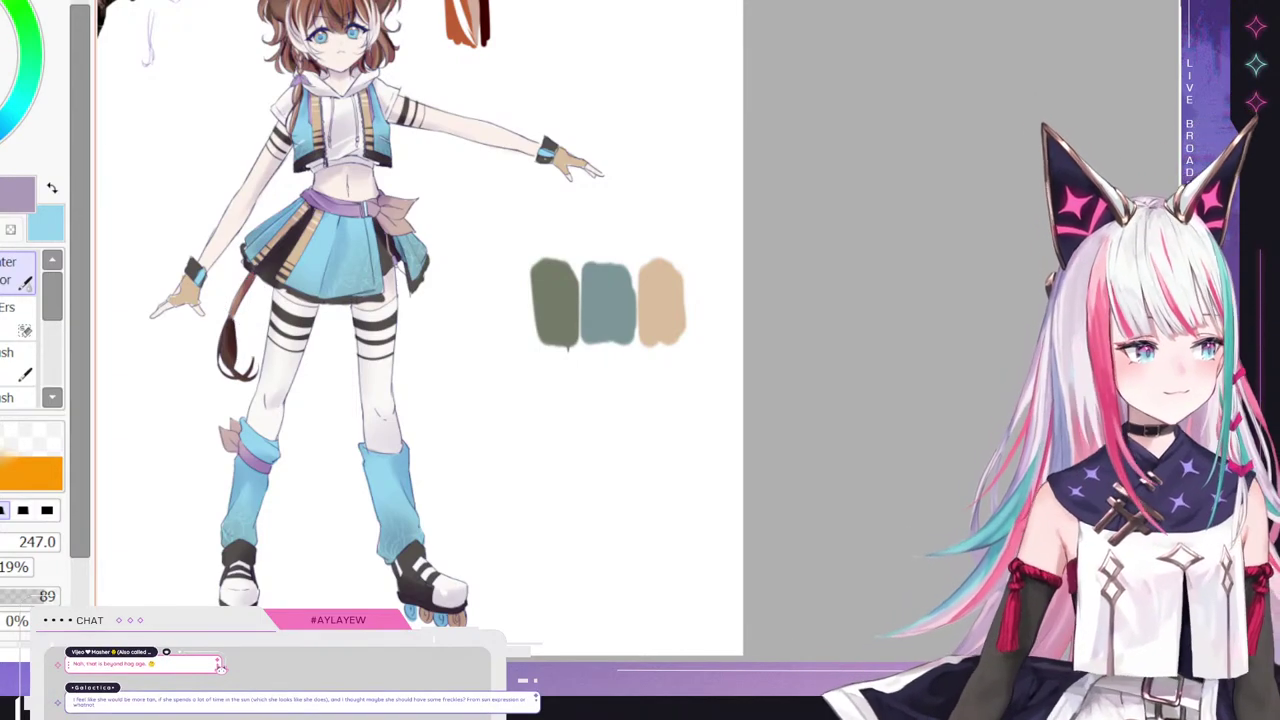
{"action": "scroll", "coordinate": [420, 330], "scroll_direction": "up", "scroll_amount": 3}
{"action": "key", "text": "bracketleft"}
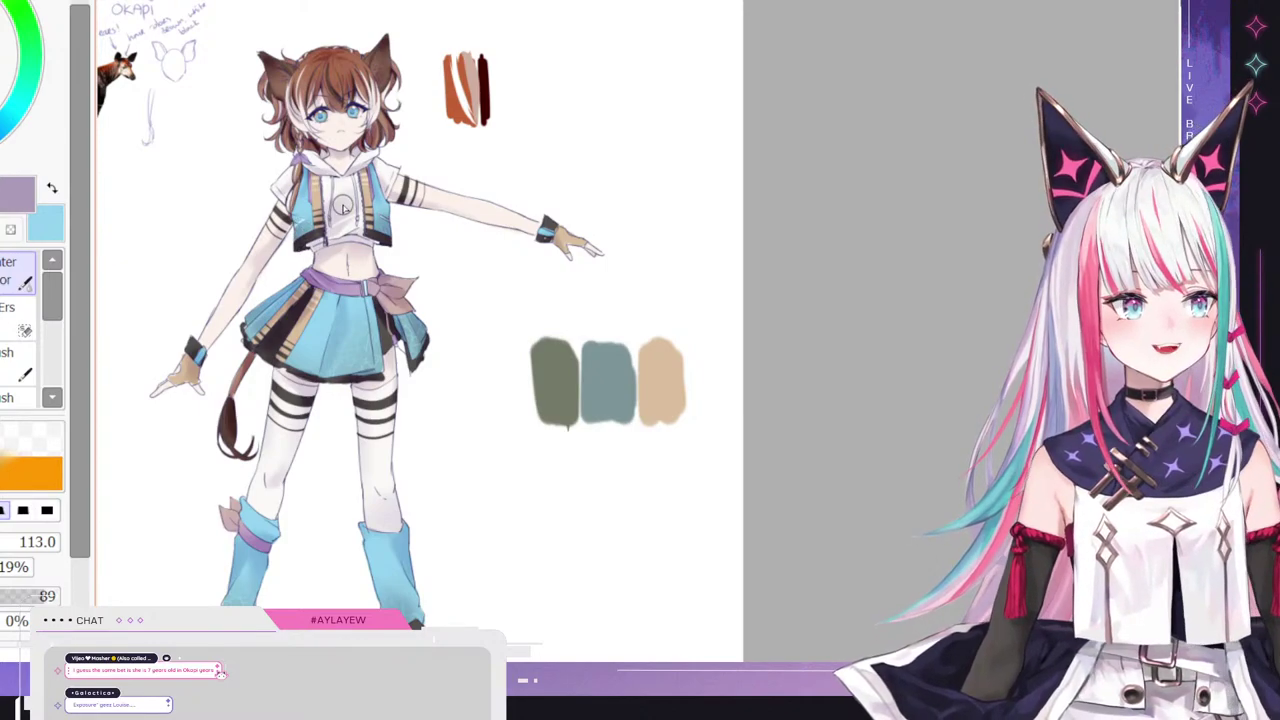
- Examine the shading over the whole figure, from the hair and vest down to the skirt and legs
{"action": "scroll", "coordinate": [341, 205], "scroll_direction": "down", "scroll_amount": 2}
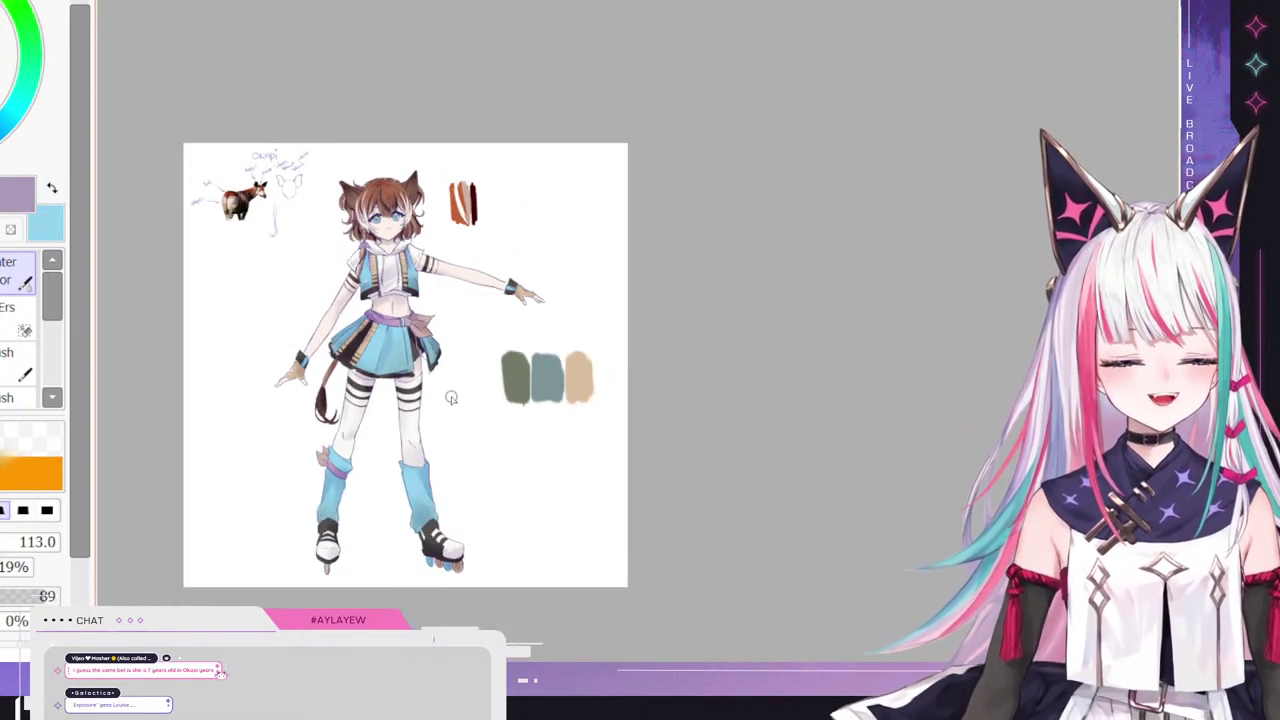
{"action": "scroll", "coordinate": [424, 390], "scroll_direction": "up", "scroll_amount": 2}
{"action": "scroll", "coordinate": [424, 393], "scroll_direction": "up", "scroll_amount": 1}
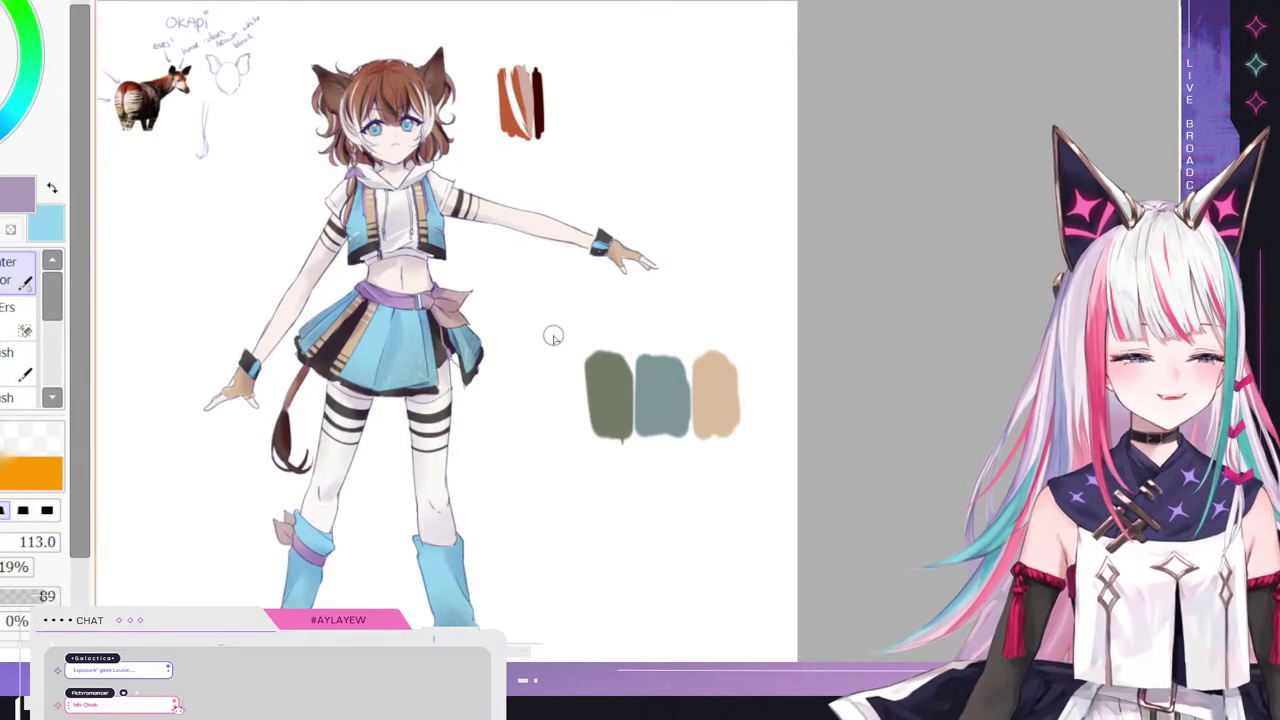
{"action": "scroll", "coordinate": [205, 250], "scroll_direction": "down", "scroll_amount": 1}
{"action": "scroll", "coordinate": [274, 160], "scroll_direction": "up", "scroll_amount": 2}
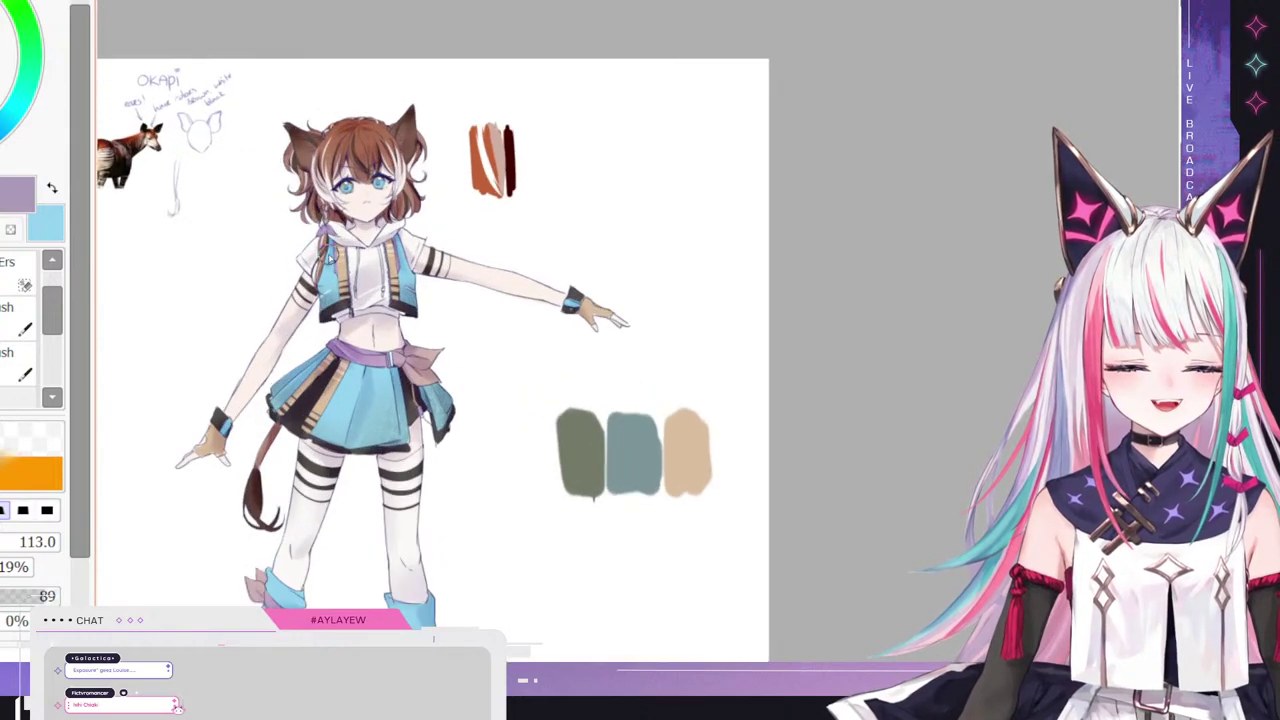
{"action": "scroll", "coordinate": [317, 247], "scroll_direction": "down", "scroll_amount": 2}
{"action": "scroll", "coordinate": [580, 348], "scroll_direction": "up", "scroll_amount": 1}
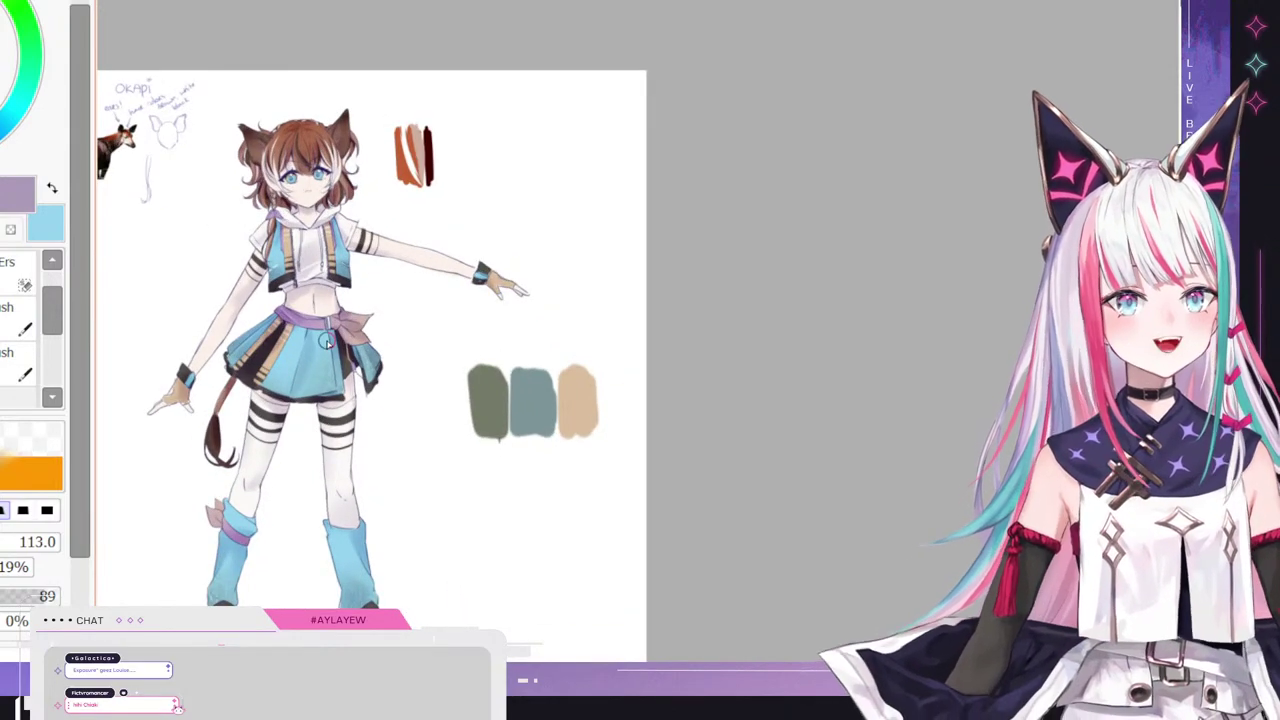
{"action": "scroll", "coordinate": [284, 340], "scroll_direction": "up", "scroll_amount": 2}
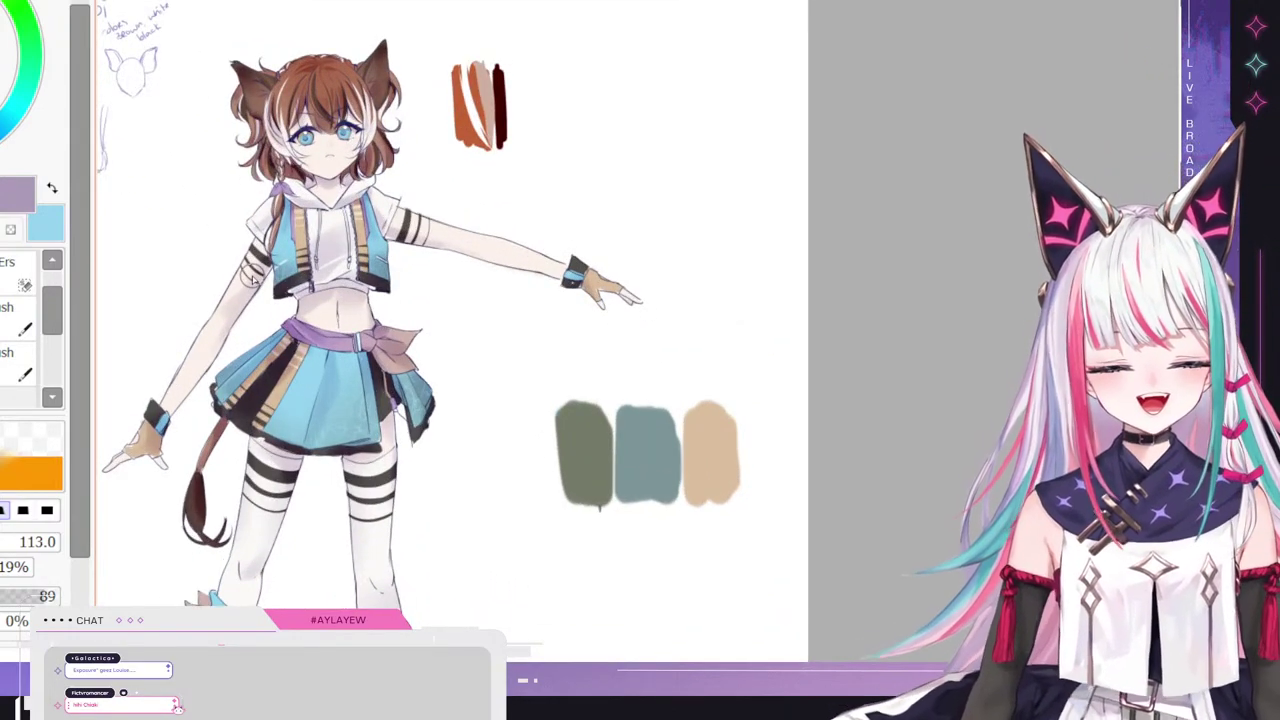
{"action": "scroll", "coordinate": [252, 265], "scroll_direction": "up", "scroll_amount": 1}
{"action": "scroll", "coordinate": [304, 138], "scroll_direction": "down", "scroll_amount": 2}
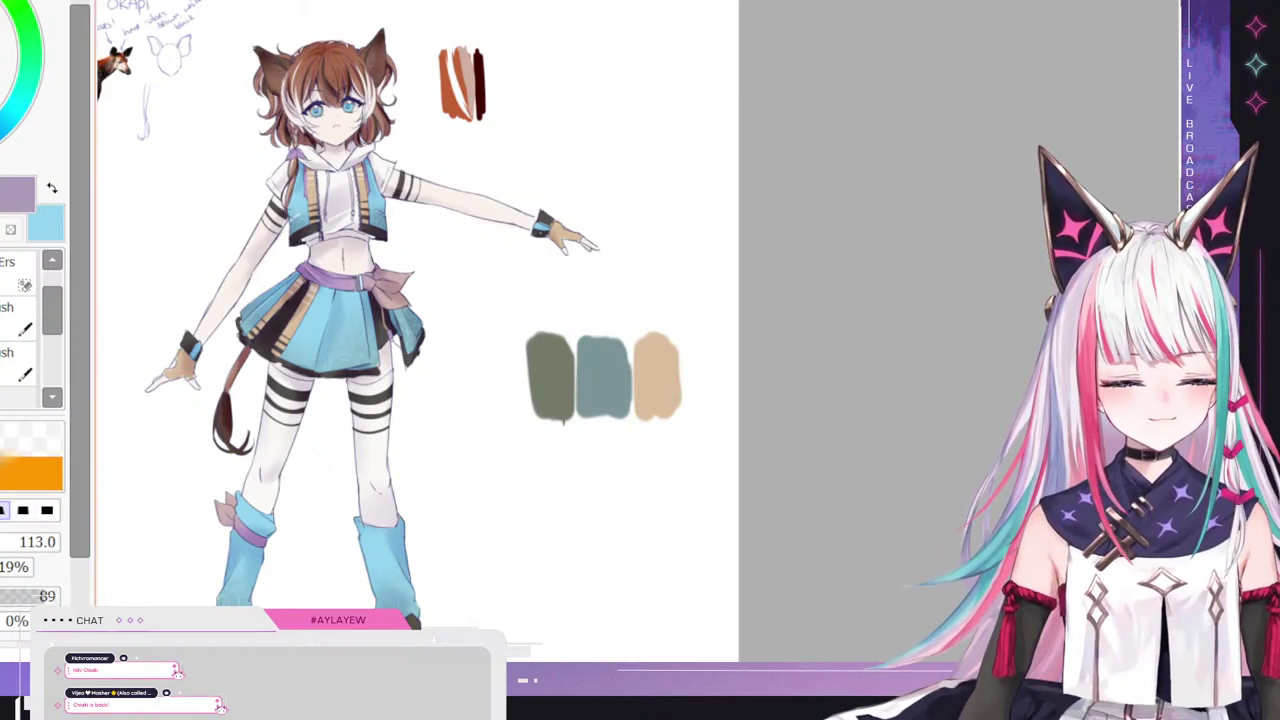
- Tint the skin of the face, arms and midriff in pale pinkish beige with the watercolor brush enlarged to size 900
{"action": "key", "text": "n"}
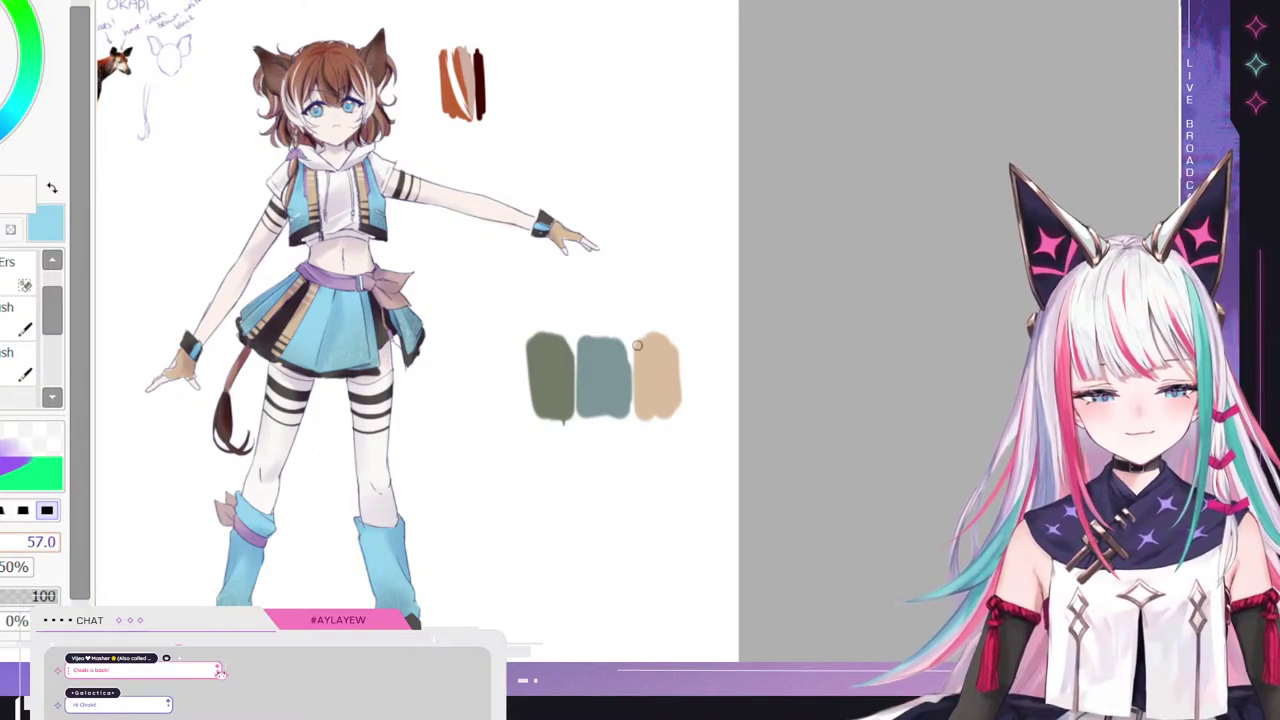
{"action": "mouse_move", "coordinate": [637, 346]}
{"action": "left_mouse_down"}
{"action": "mouse_move", "coordinate": [664, 346]}
{"action": "mouse_move", "coordinate": [650, 346]}
{"action": "left_mouse_up"}
{"action": "left_click_drag", "start_coordinate": [54, 322], "coordinate": [55, 304]}
{"action": "left_click", "coordinate": [8, 275]}
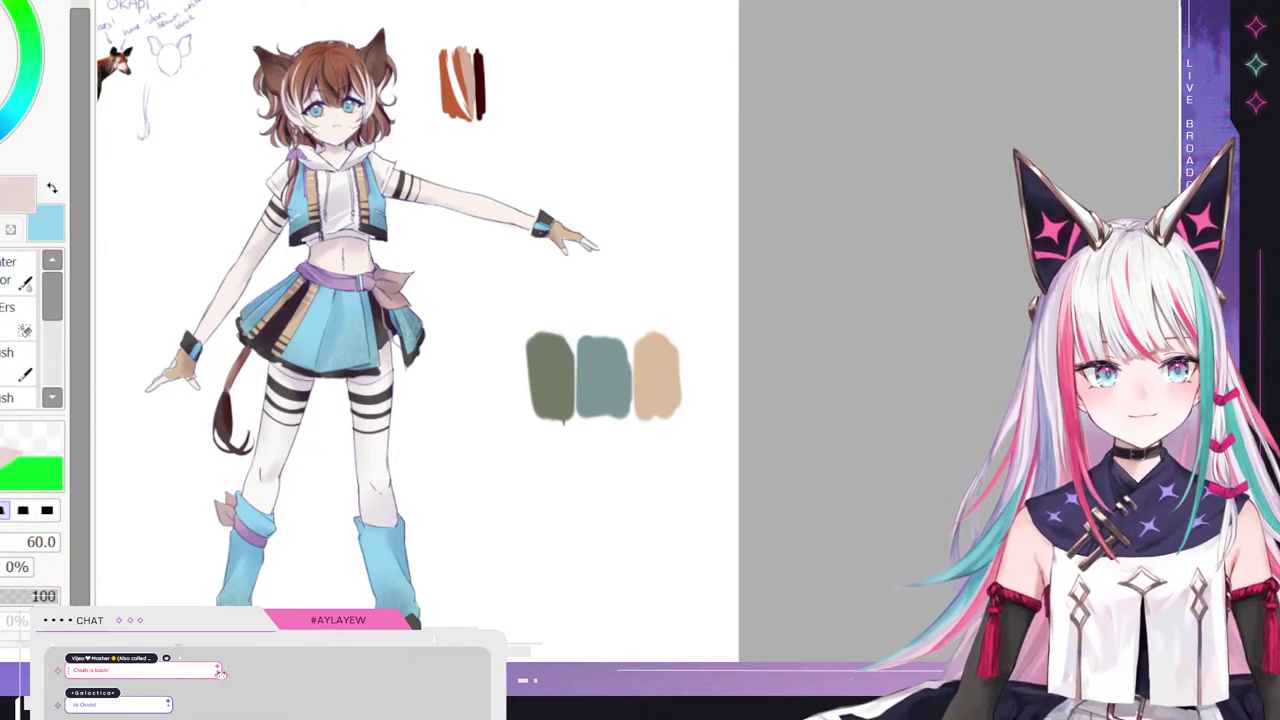
{"action": "left_click_drag", "start_coordinate": [4, 543], "coordinate": [30, 547]}
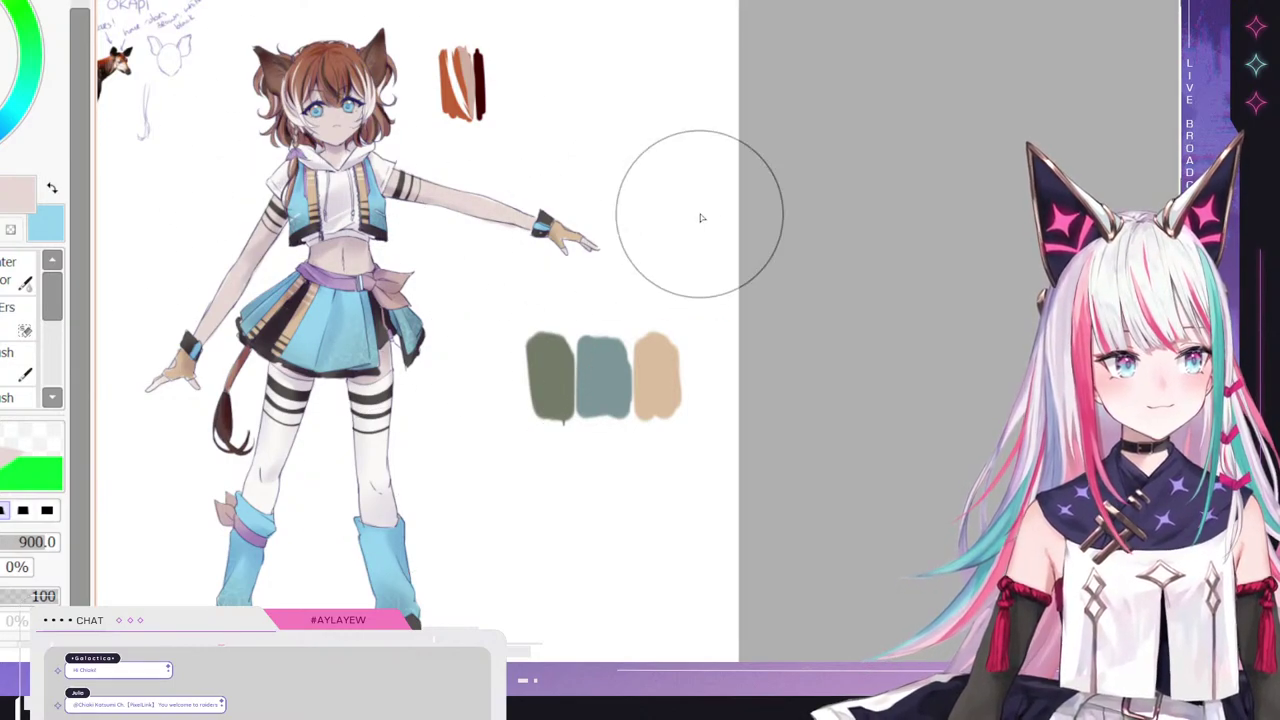
- Examine the new skin tone on the face, arms and midriff against the hair and outfit, both close up and full figure
{"action": "scroll", "coordinate": [390, 418], "scroll_direction": "down", "scroll_amount": 3}
{"action": "scroll", "coordinate": [329, 256], "scroll_direction": "up", "scroll_amount": 5}
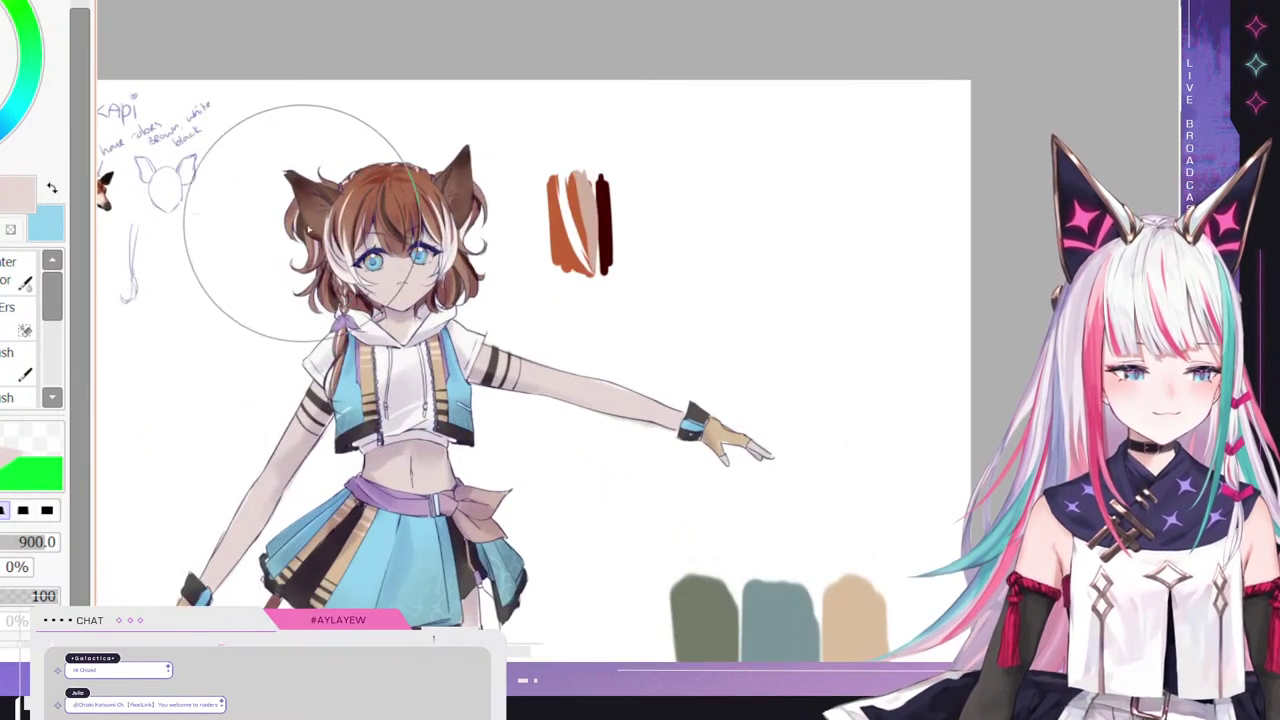
{"action": "scroll", "coordinate": [321, 257], "scroll_direction": "down", "scroll_amount": 3}
{"action": "scroll", "coordinate": [347, 232], "scroll_direction": "up", "scroll_amount": 4}
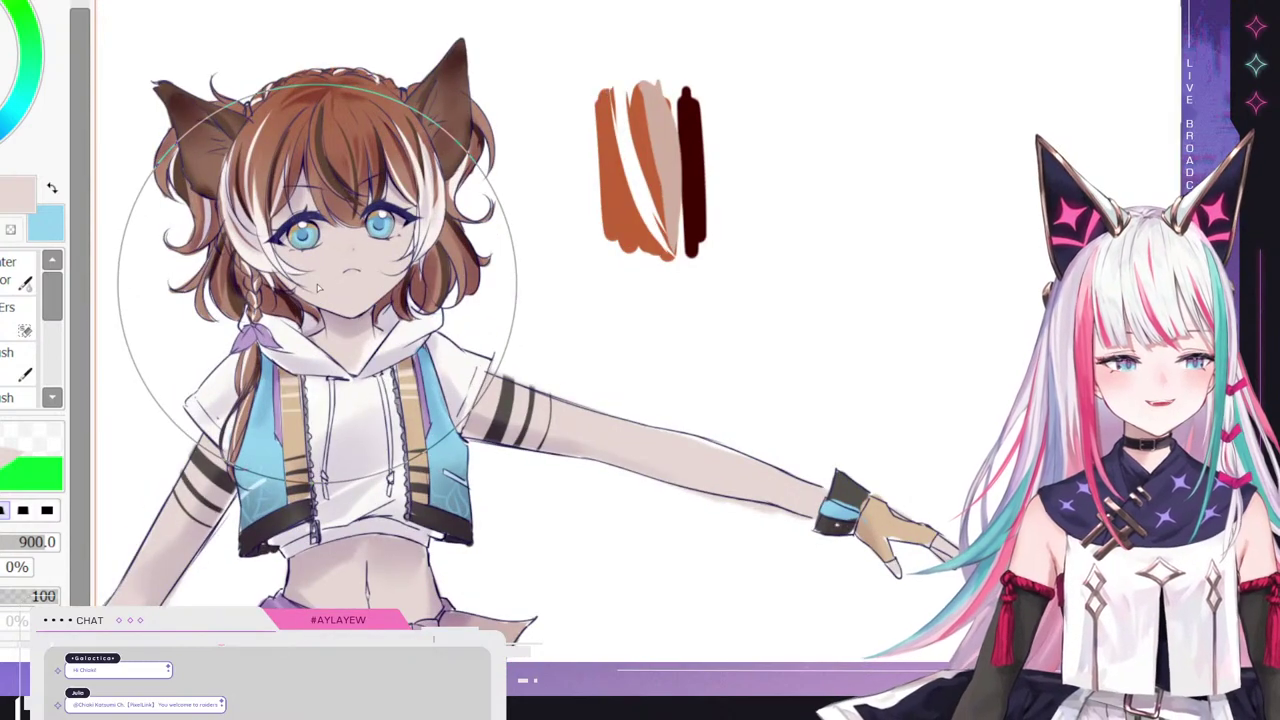
{"action": "scroll", "coordinate": [318, 288], "scroll_direction": "down", "scroll_amount": 3}
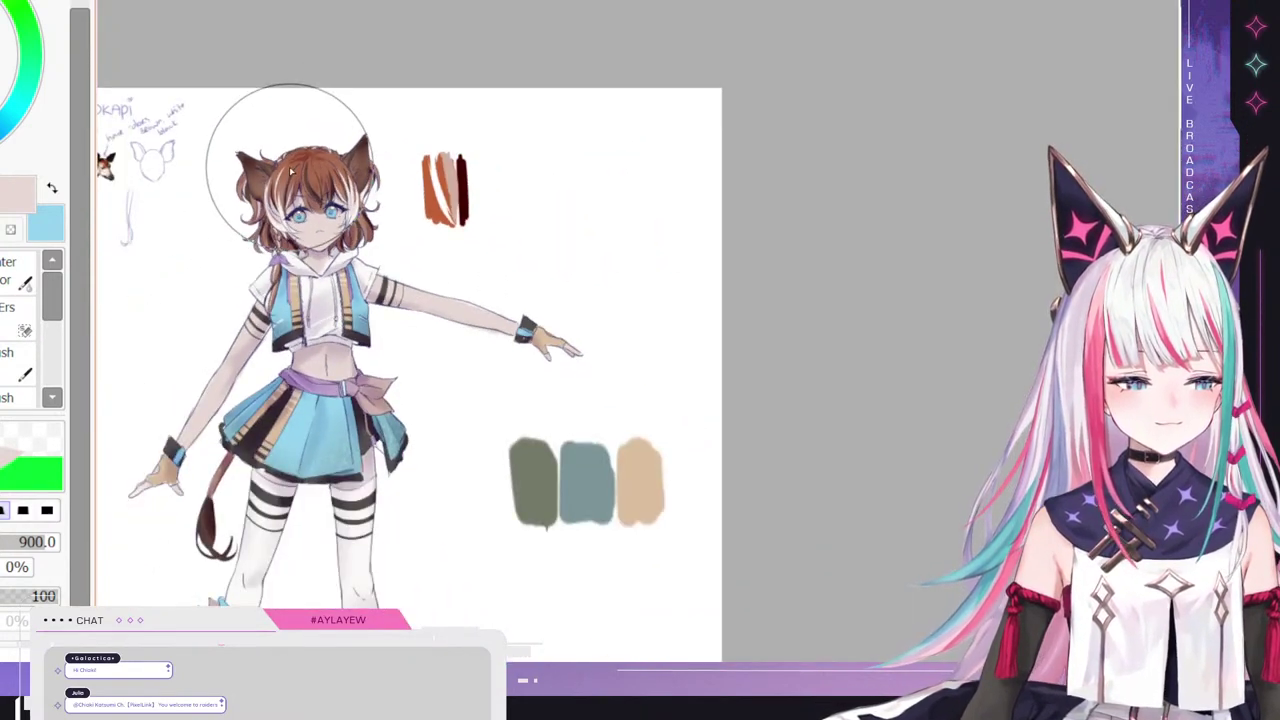
{"action": "scroll", "coordinate": [241, 372], "scroll_direction": "down", "scroll_amount": 2}
{"action": "scroll", "coordinate": [298, 234], "scroll_direction": "down", "scroll_amount": 2}
{"action": "scroll", "coordinate": [294, 163], "scroll_direction": "up", "scroll_amount": 2}
{"action": "scroll", "coordinate": [236, 232], "scroll_direction": "up", "scroll_amount": 2}
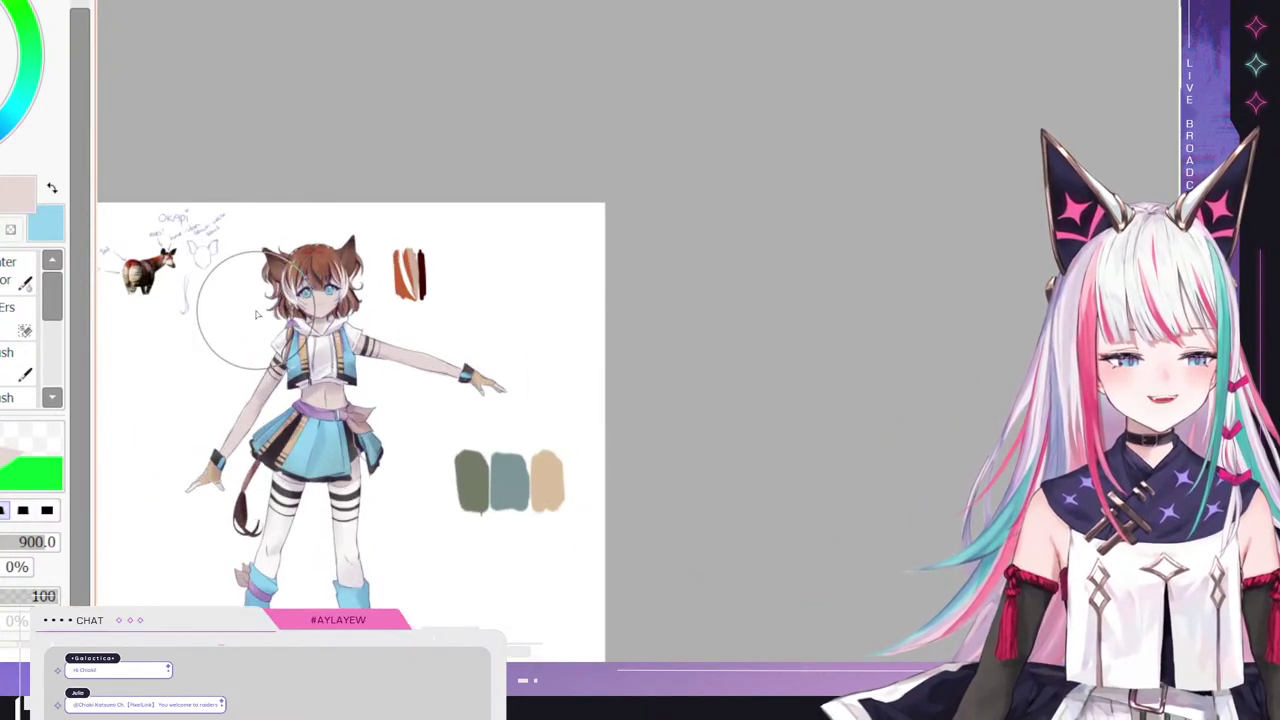
{"action": "scroll", "coordinate": [334, 464], "scroll_direction": "down", "scroll_amount": 1}
{"action": "scroll", "coordinate": [337, 463], "scroll_direction": "up", "scroll_amount": 2}
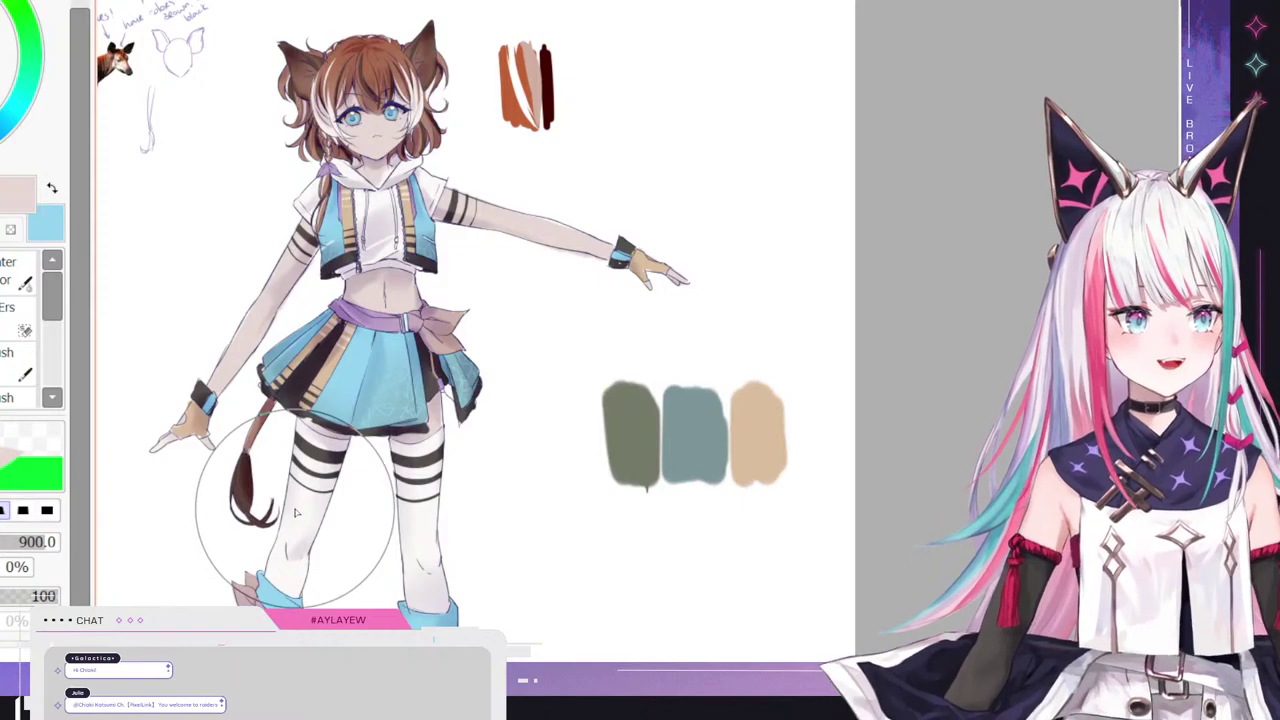
{"action": "scroll", "coordinate": [287, 430], "scroll_direction": "down", "scroll_amount": 1}
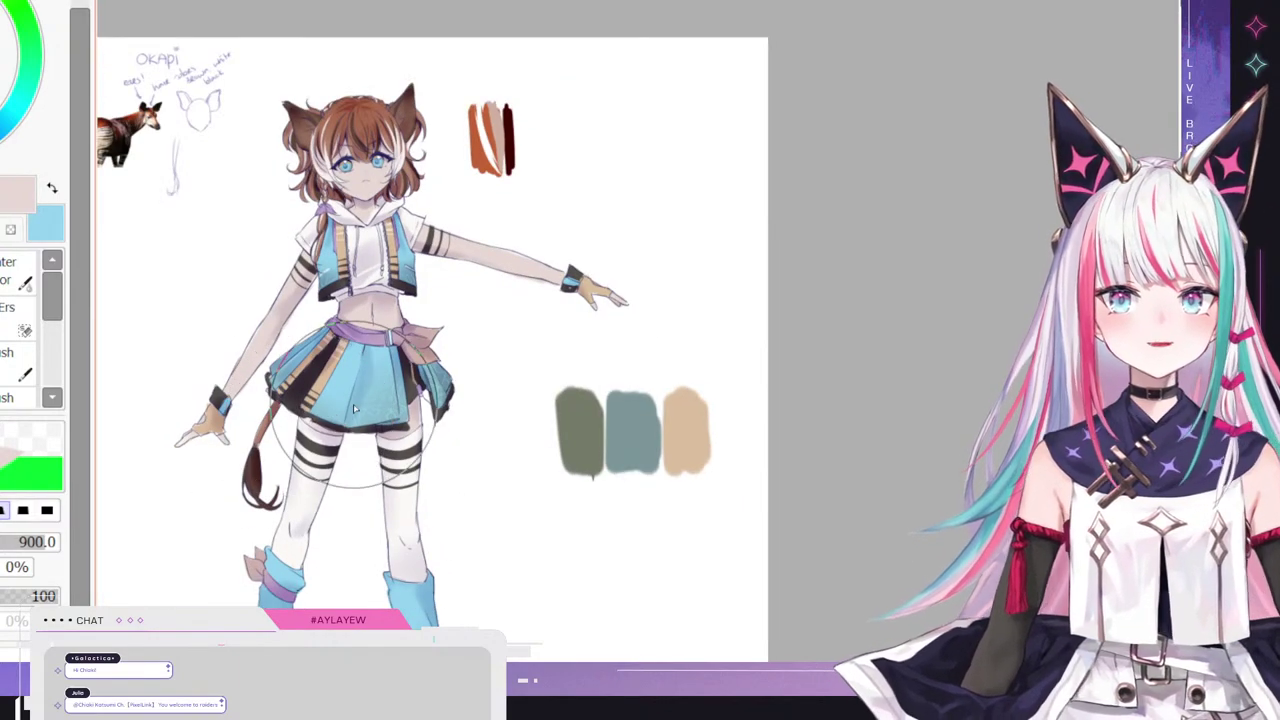
{"action": "scroll", "coordinate": [397, 426], "scroll_direction": "up", "scroll_amount": 1}
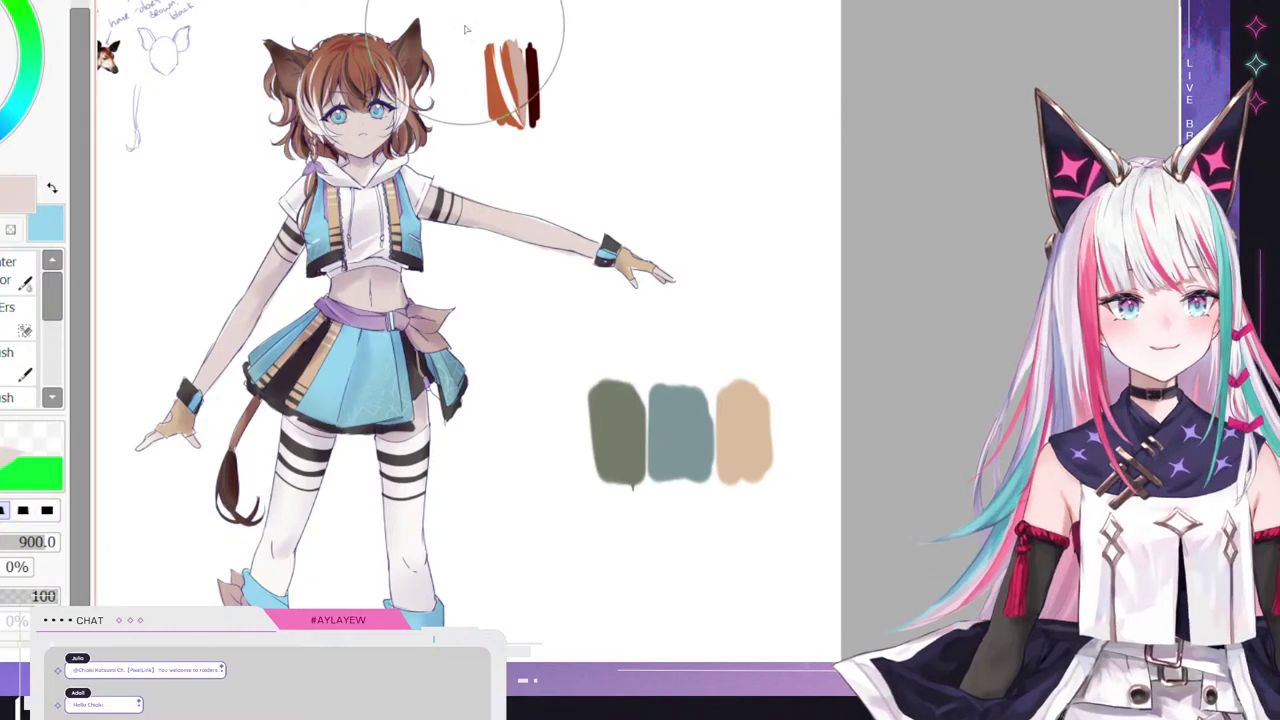
{"action": "scroll", "coordinate": [325, 62], "scroll_direction": "down", "scroll_amount": 1}
{"action": "scroll", "coordinate": [325, 62], "scroll_direction": "up", "scroll_amount": 3}
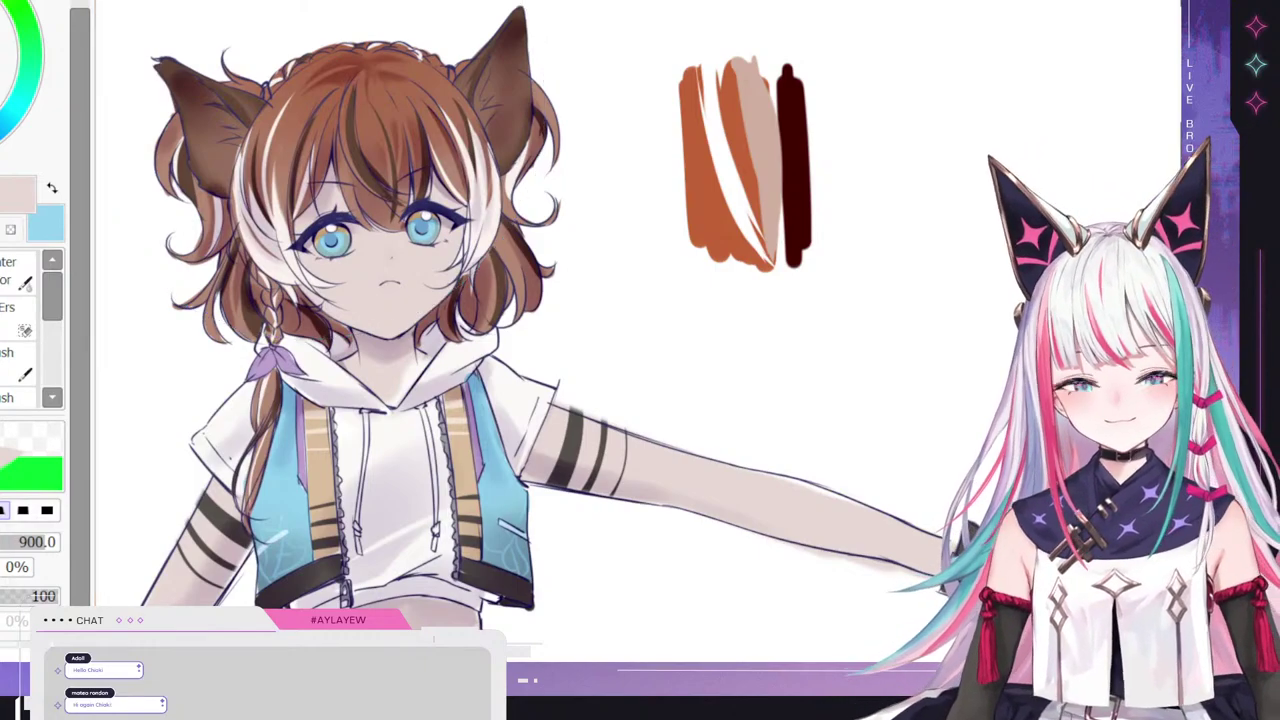
- Add a soft pink blush to the cheeks with the watercolor brush at size 113
{"action": "key", "text": "n"}
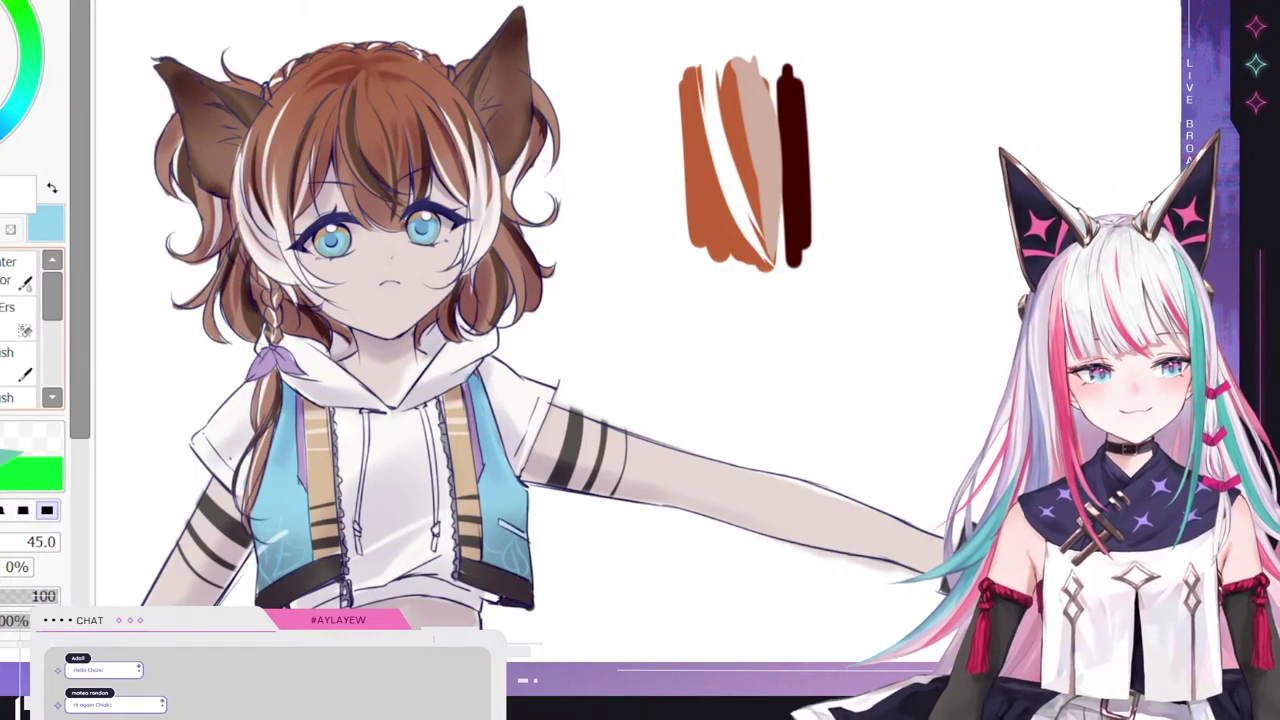
{"action": "left_click_drag", "start_coordinate": [0, 549], "coordinate": [2, 550]}
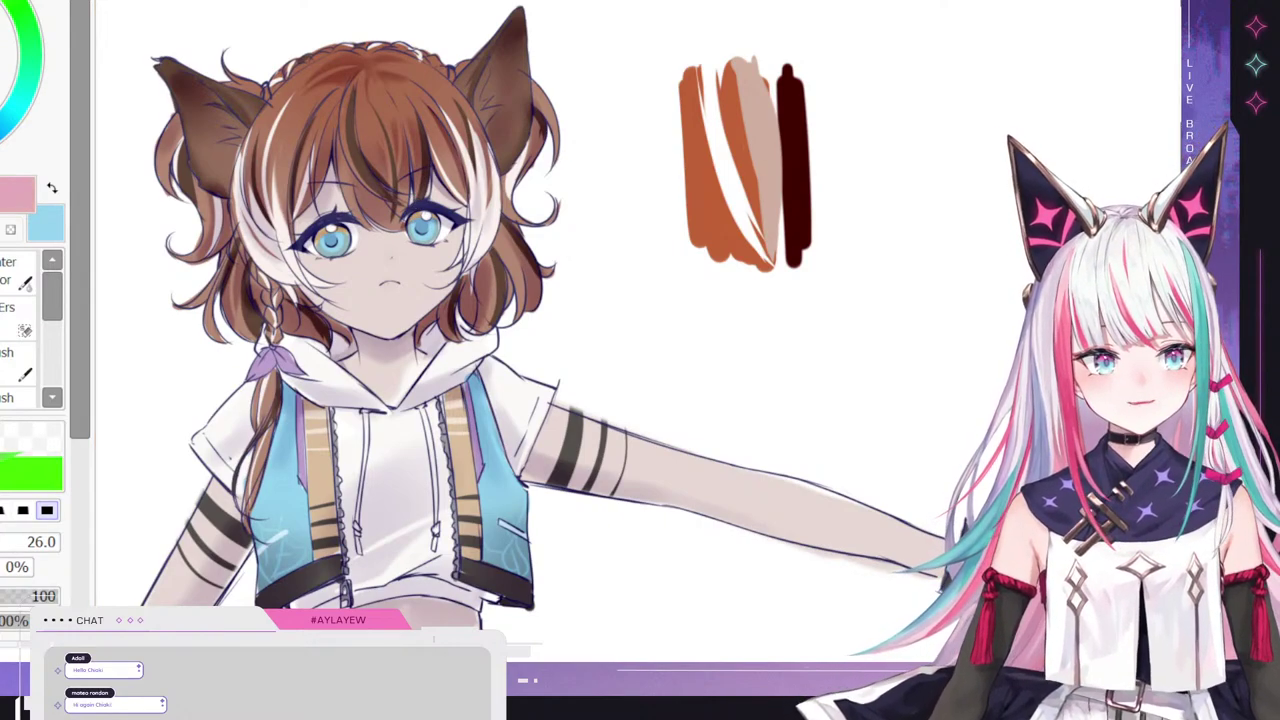
{"action": "left_click", "coordinate": [12, 277]}
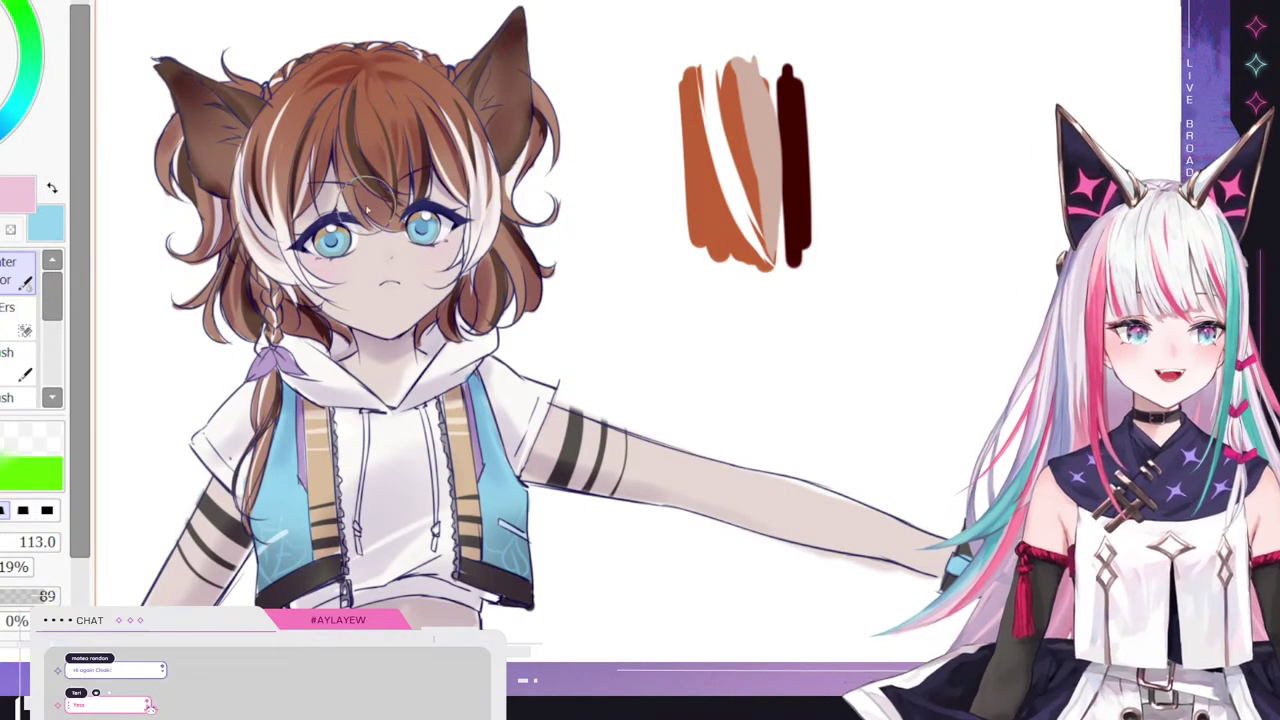
- Examine how the blush and skin tone read on the full figure and around the face
{"action": "scroll", "coordinate": [440, 227], "scroll_direction": "down", "scroll_amount": 5}
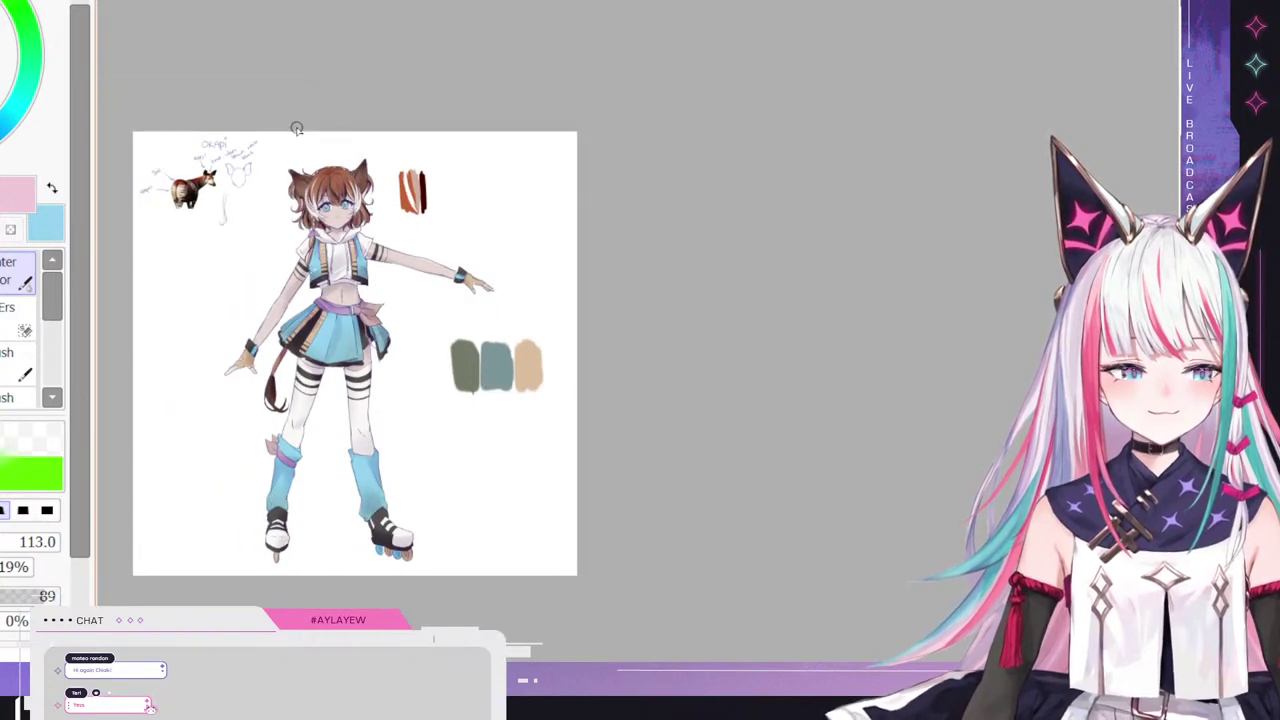
{"action": "scroll", "coordinate": [296, 128], "scroll_direction": "up", "scroll_amount": 1}
{"action": "scroll", "coordinate": [345, 188], "scroll_direction": "down", "scroll_amount": 1}
{"action": "scroll", "coordinate": [382, 312], "scroll_direction": "up", "scroll_amount": 2}
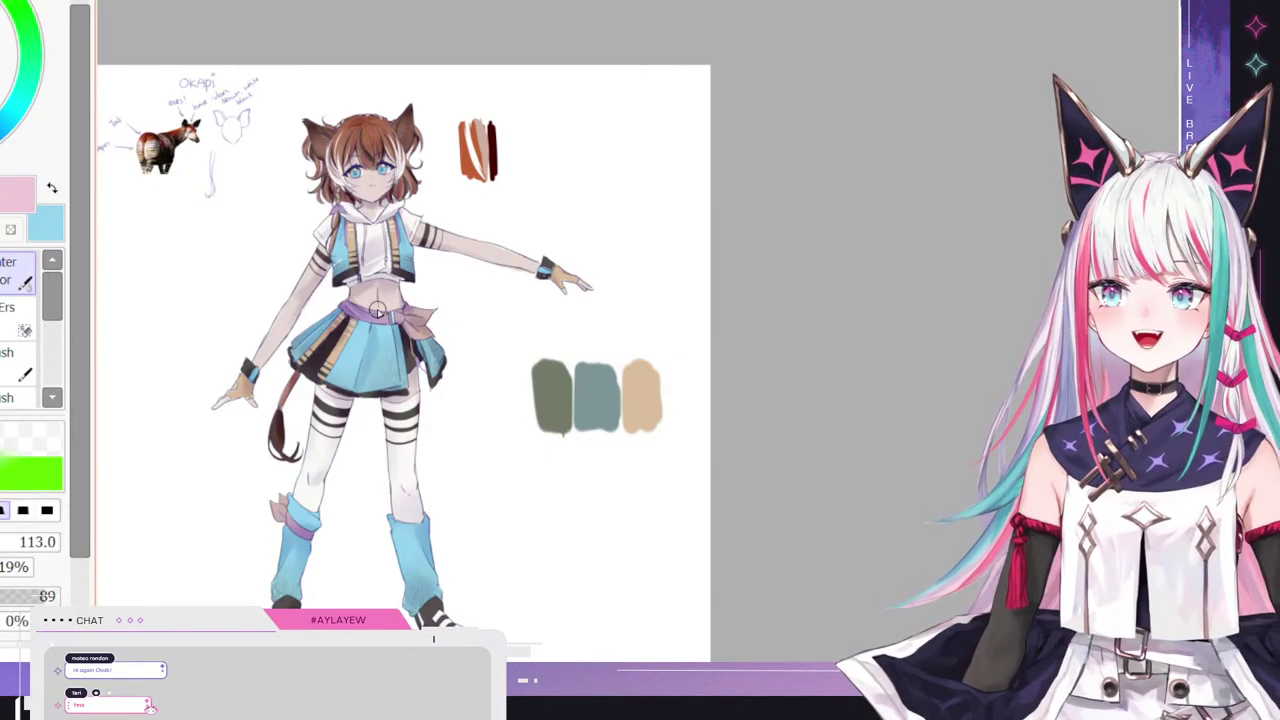
{"action": "scroll", "coordinate": [551, 316], "scroll_direction": "up", "scroll_amount": 1}
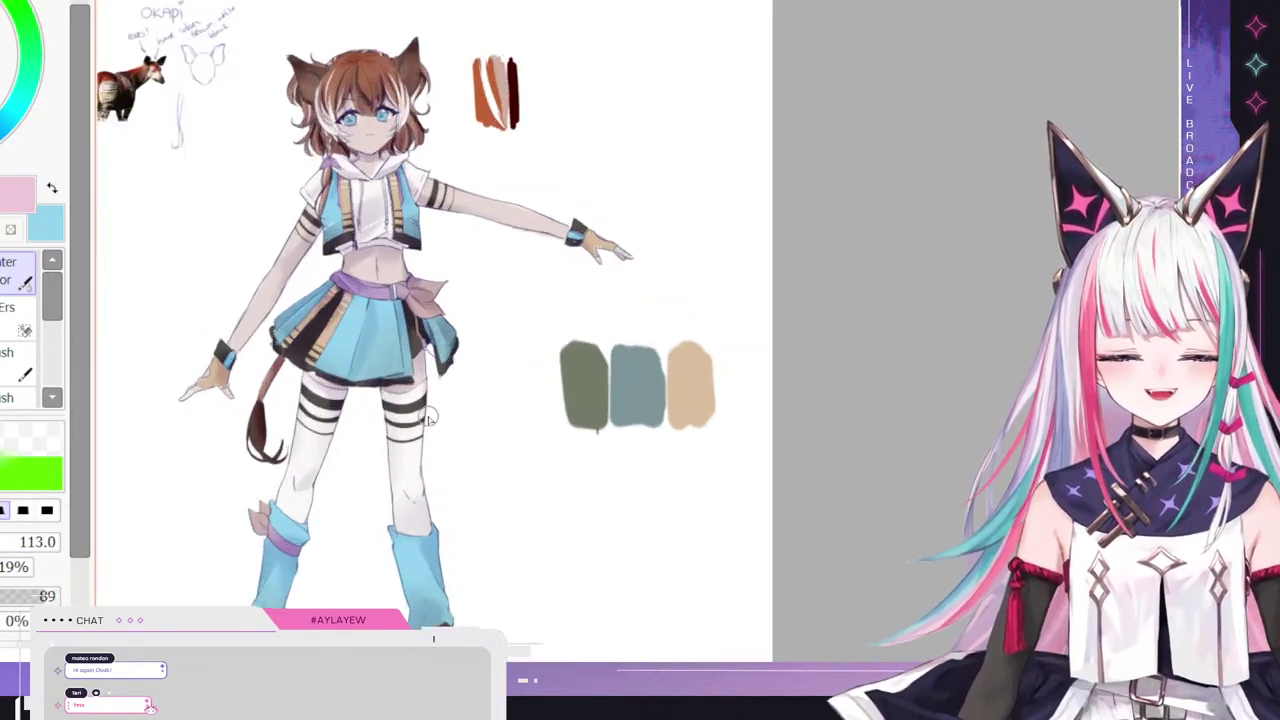
{"action": "scroll", "coordinate": [440, 410], "scroll_direction": "up", "scroll_amount": 2}
{"action": "scroll", "coordinate": [444, 405], "scroll_direction": "up", "scroll_amount": 1}
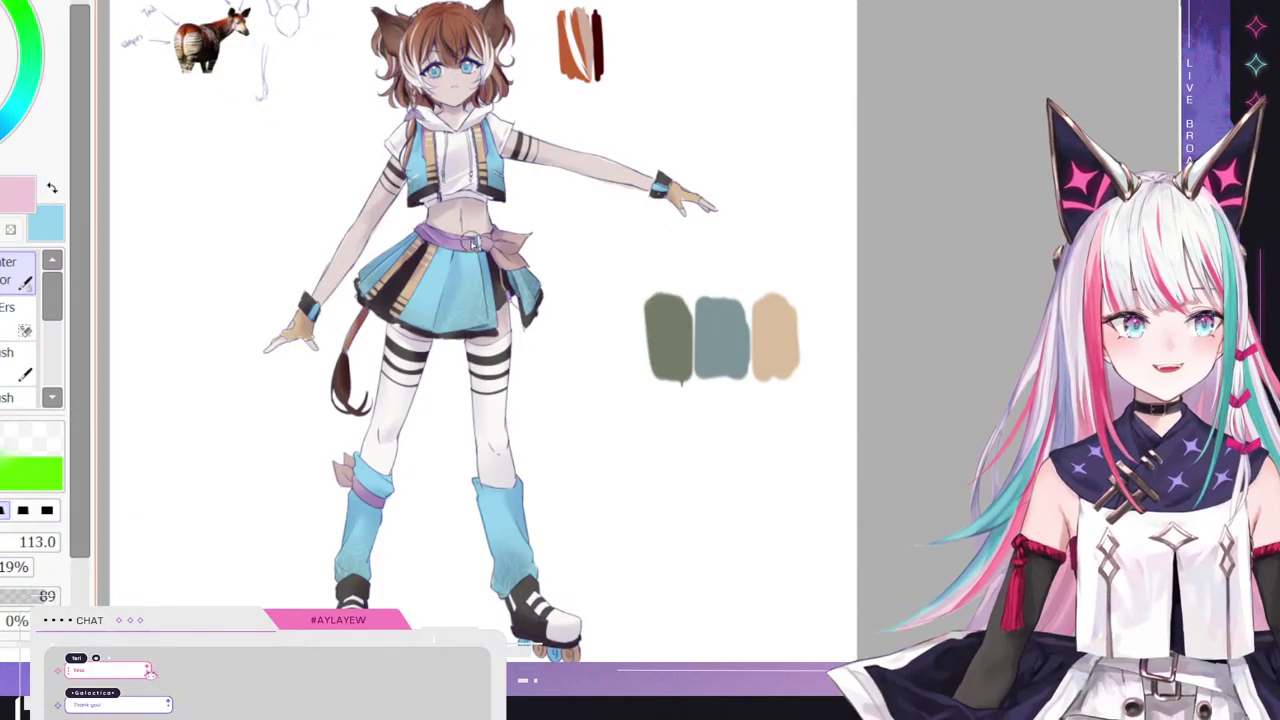
{"action": "scroll", "coordinate": [446, 404], "scroll_direction": "up", "scroll_amount": 5}
{"action": "scroll", "coordinate": [542, 300], "scroll_direction": "down", "scroll_amount": 2}
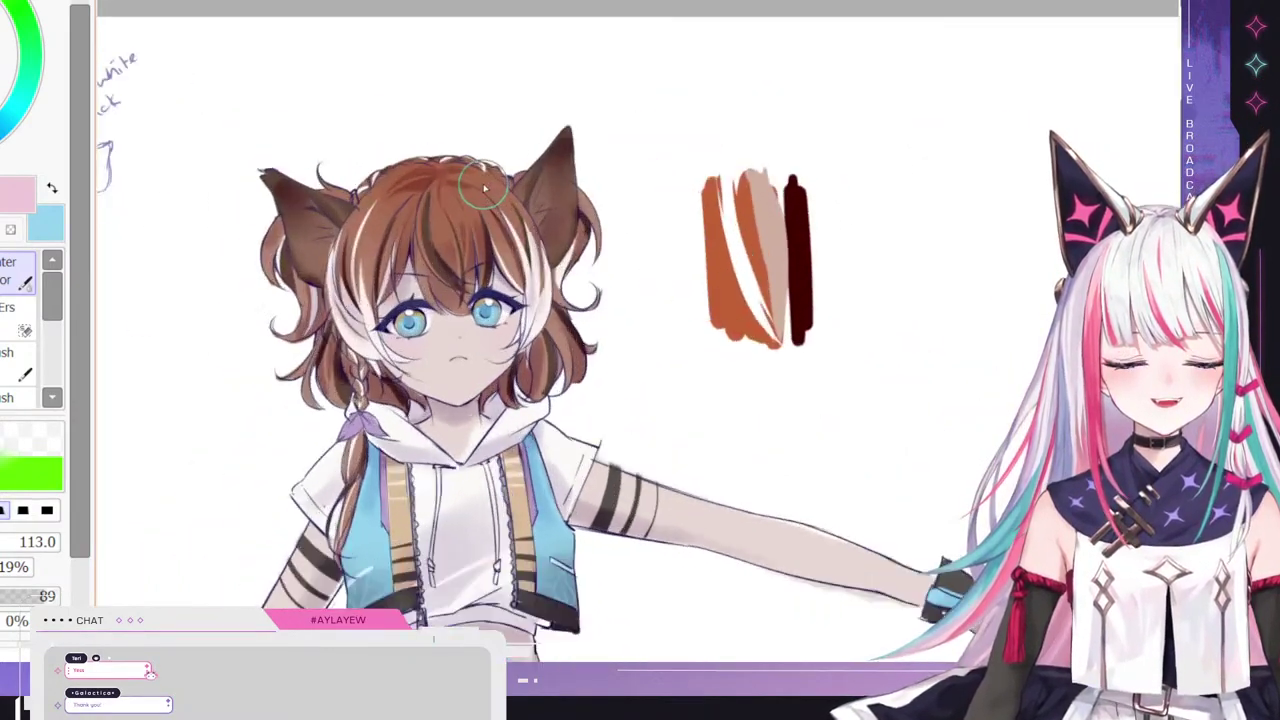
- Dot freckles around the nose at brush size 26 in hair brown lightened to pale pink, tidying with the size-43 eraser
{"action": "scroll", "coordinate": [370, 484], "scroll_direction": "up", "scroll_amount": 4}
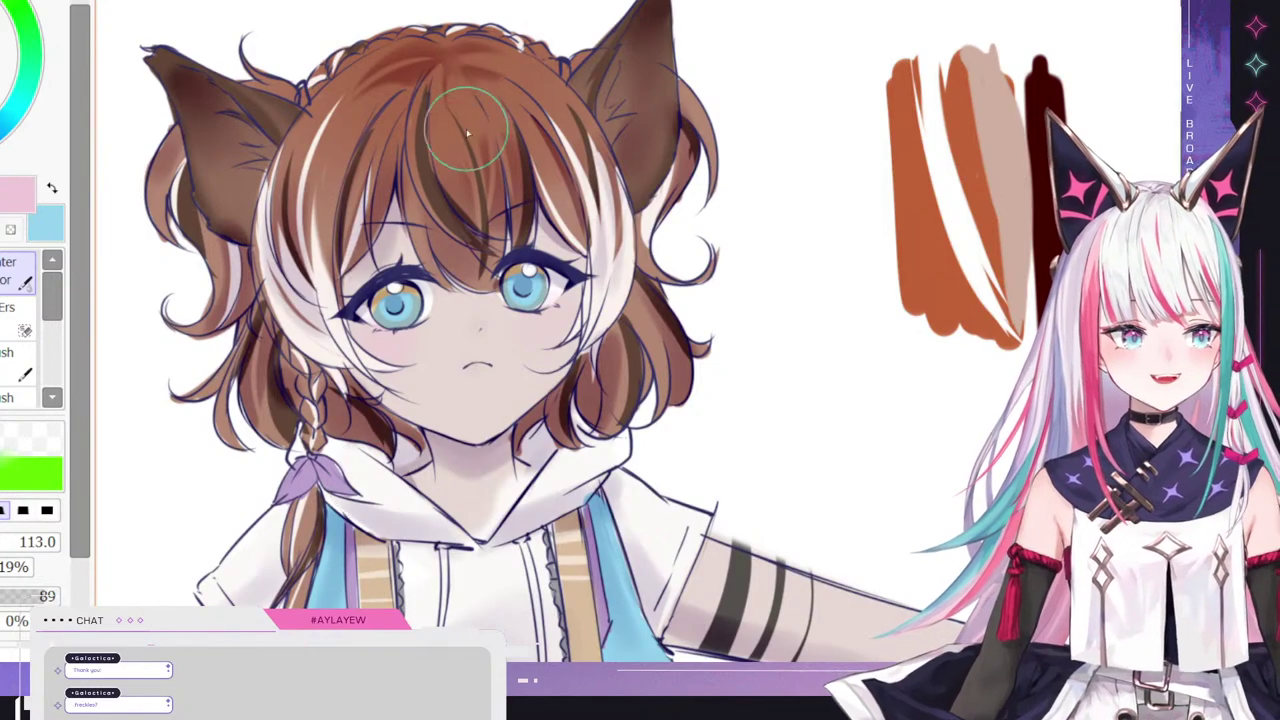
{"action": "right_click", "coordinate": [455, 153]}
{"action": "left_click", "coordinate": [2, 330]}
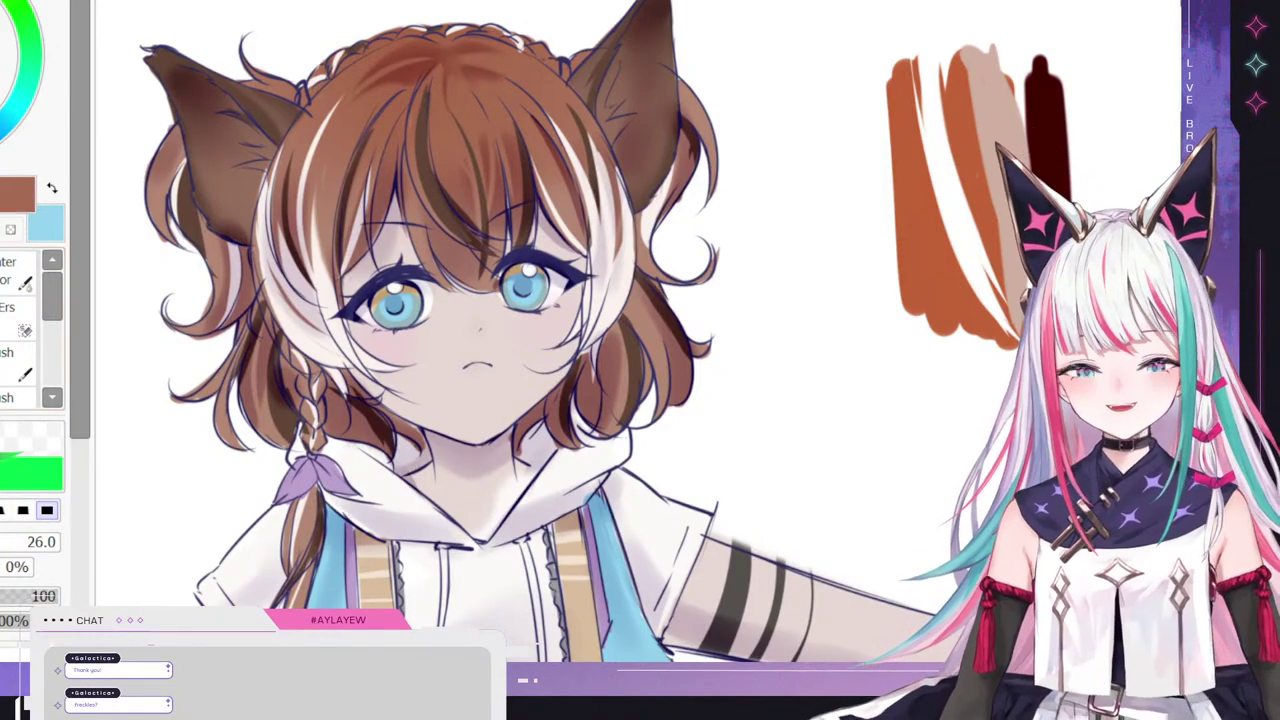
{"action": "left_click", "coordinate": [415, 343]}
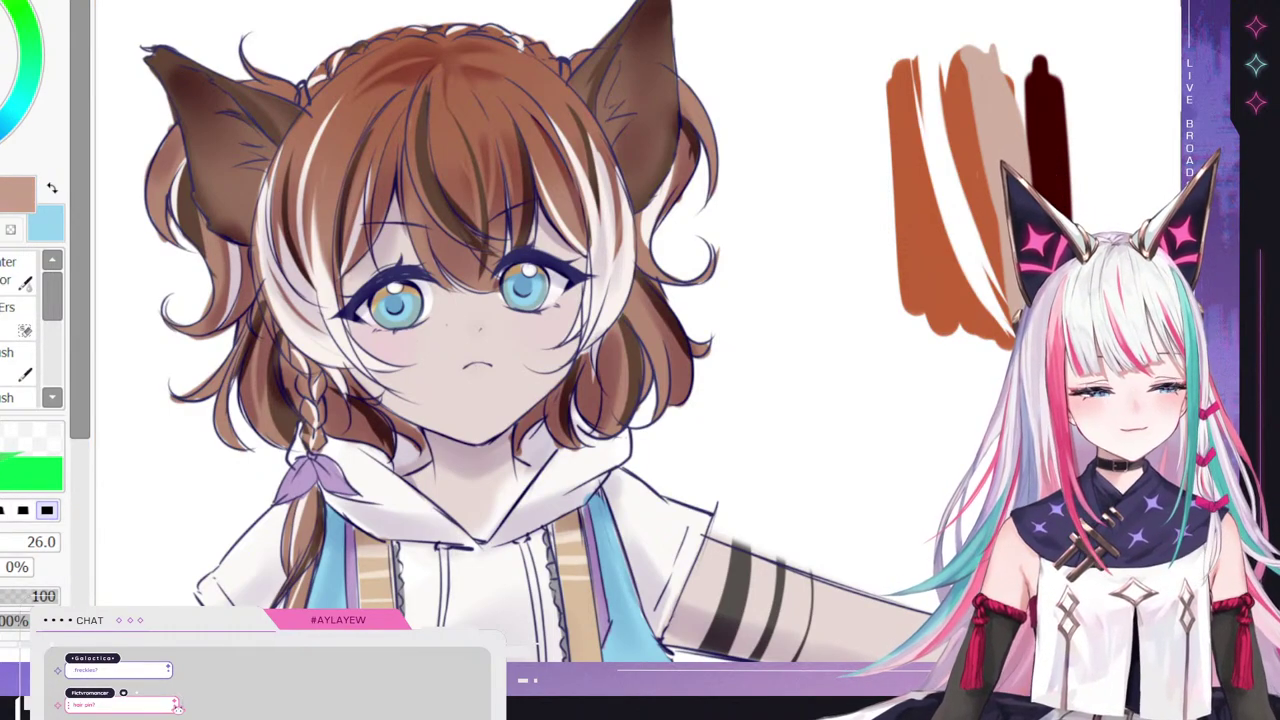
{"action": "right_click", "coordinate": [442, 334]}
{"action": "left_click", "coordinate": [5, 85]}
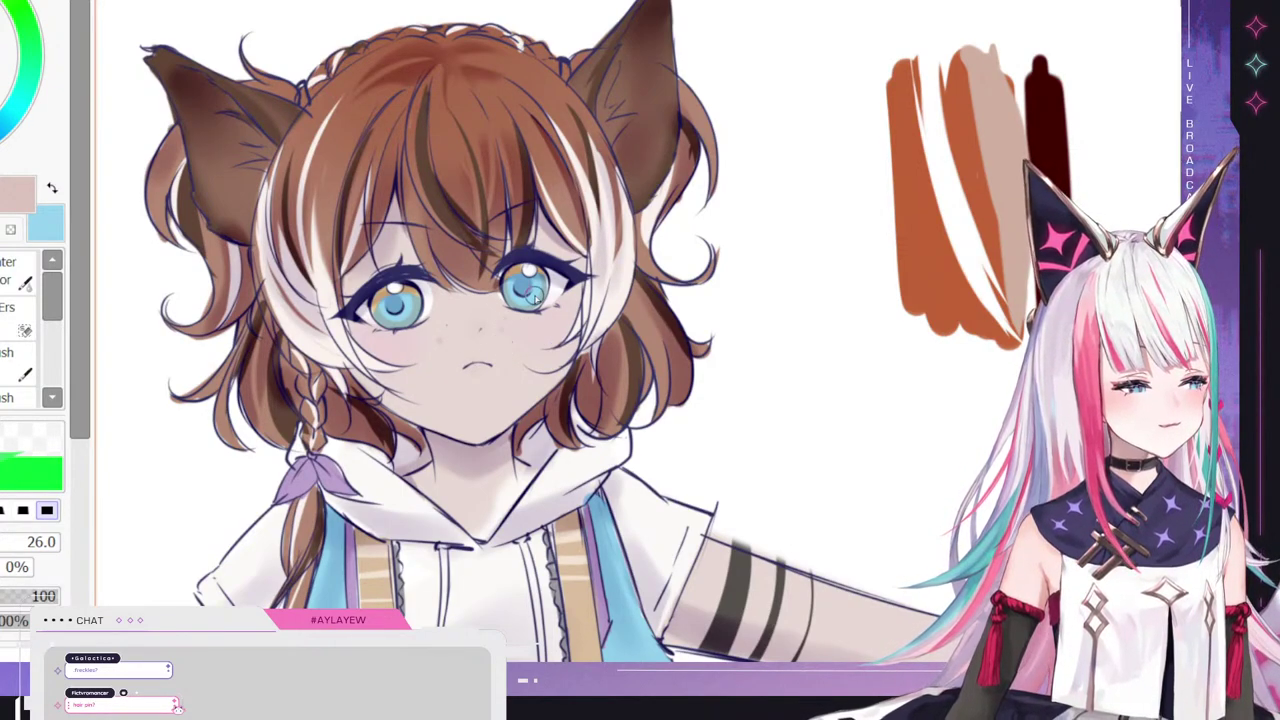
{"action": "key", "text": "e"}
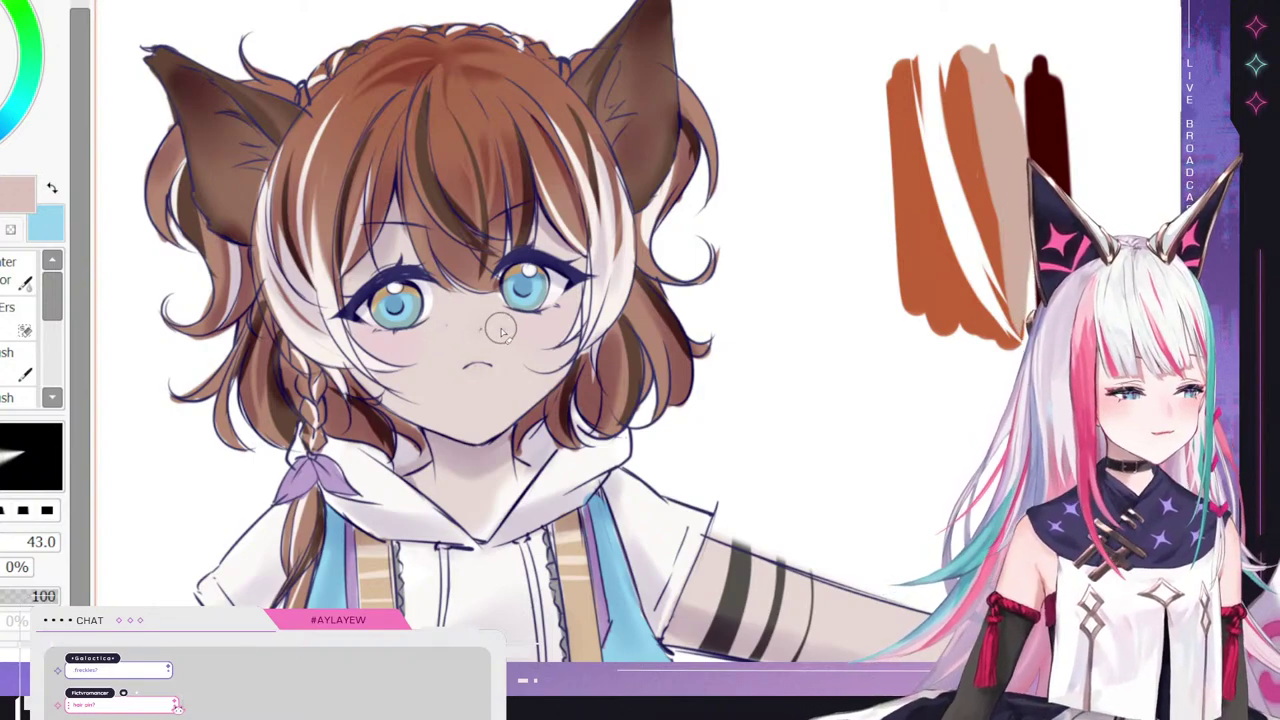
- Dot finer pale pink freckles across the nose and upper cheeks at brush size 10
{"action": "key", "text": "n"}
{"action": "key", "text": "["}
{"action": "key", "text": "["}
{"action": "key", "text": "["}
{"action": "key", "text": "["}
{"action": "key", "text": "["}
{"action": "key", "text": "["}
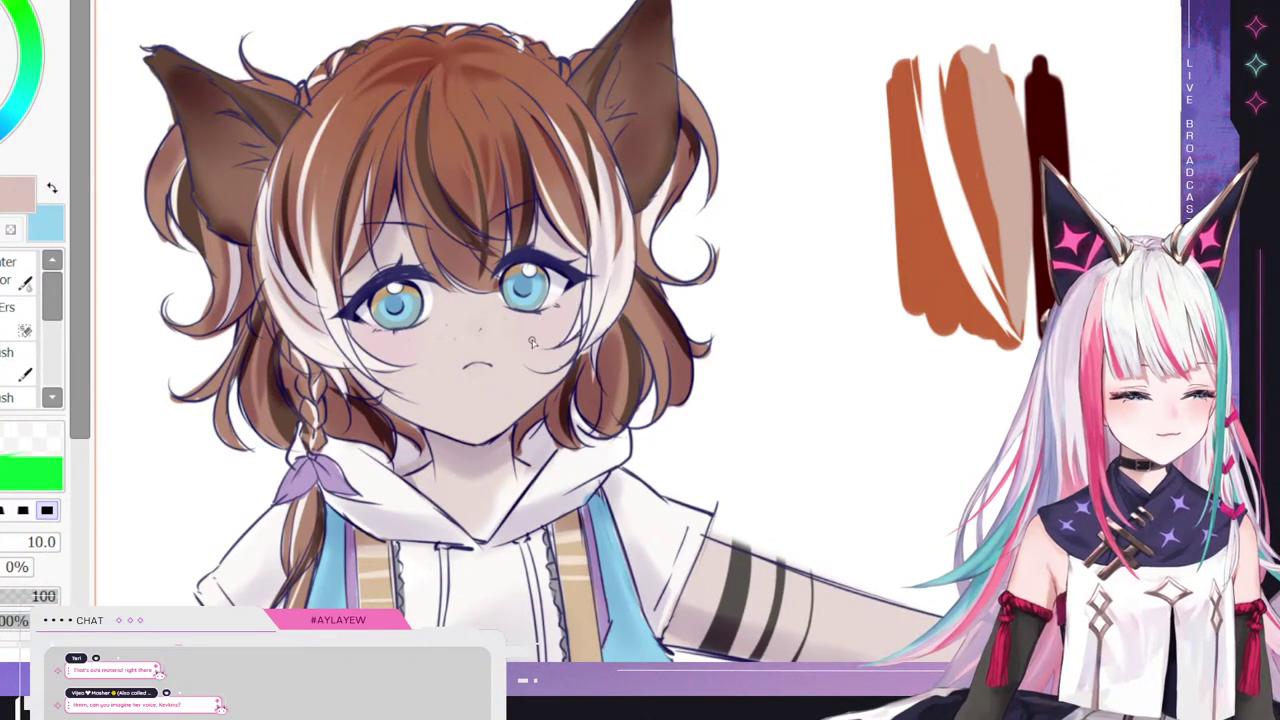
- Draw a small two-bar hair clip on the bangs above the eye at brush size 10 in off-white sampled from the hoodie
{"action": "scroll", "coordinate": [532, 342], "scroll_direction": "down", "scroll_amount": 5}
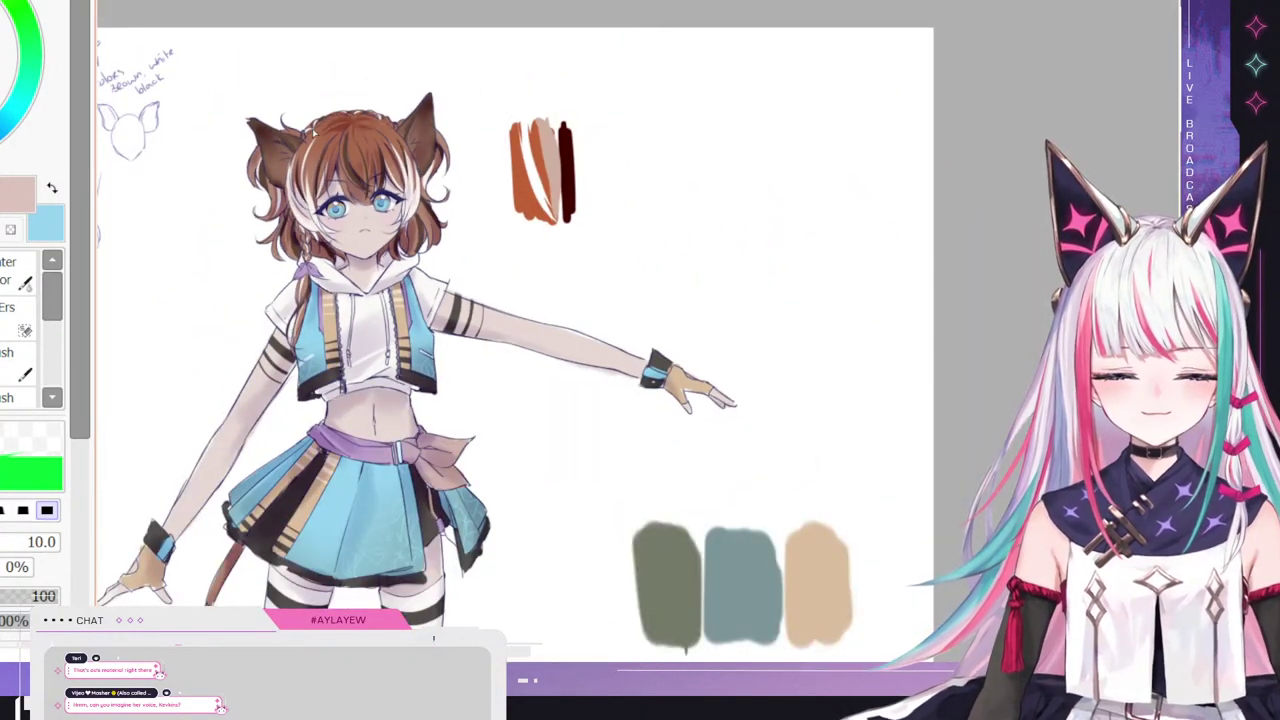
{"action": "scroll", "coordinate": [316, 133], "scroll_direction": "up", "scroll_amount": 3}
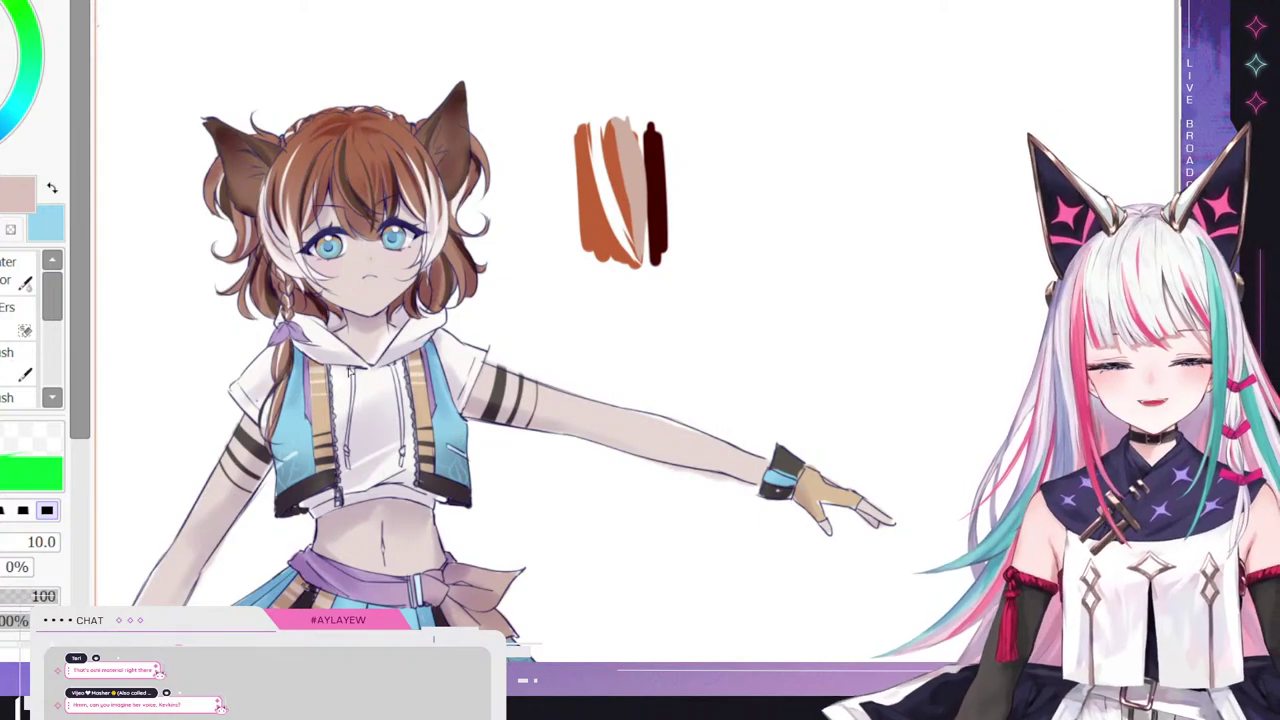
{"action": "right_click", "coordinate": [343, 400]}
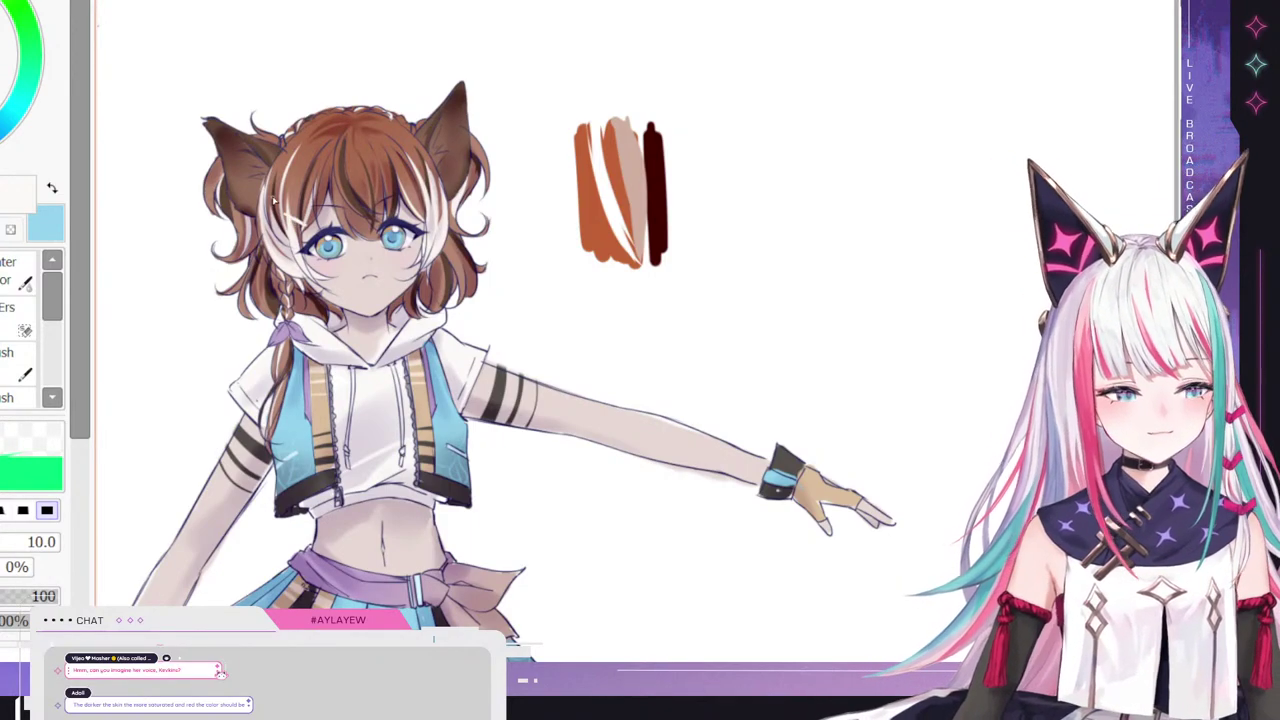
{"action": "scroll", "coordinate": [290, 165], "scroll_direction": "down", "scroll_amount": 3}
{"action": "scroll", "coordinate": [278, 114], "scroll_direction": "up", "scroll_amount": 4}
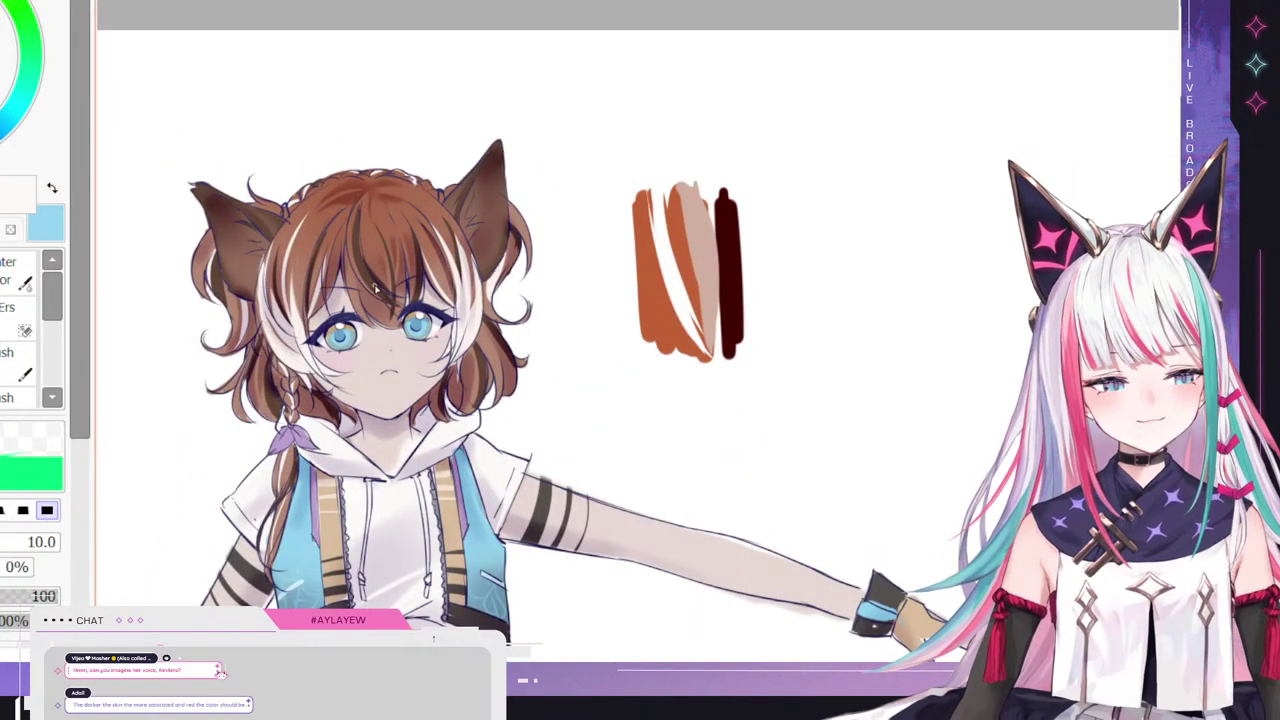
{"action": "left_click_drag", "start_coordinate": [380, 285], "coordinate": [349, 280]}
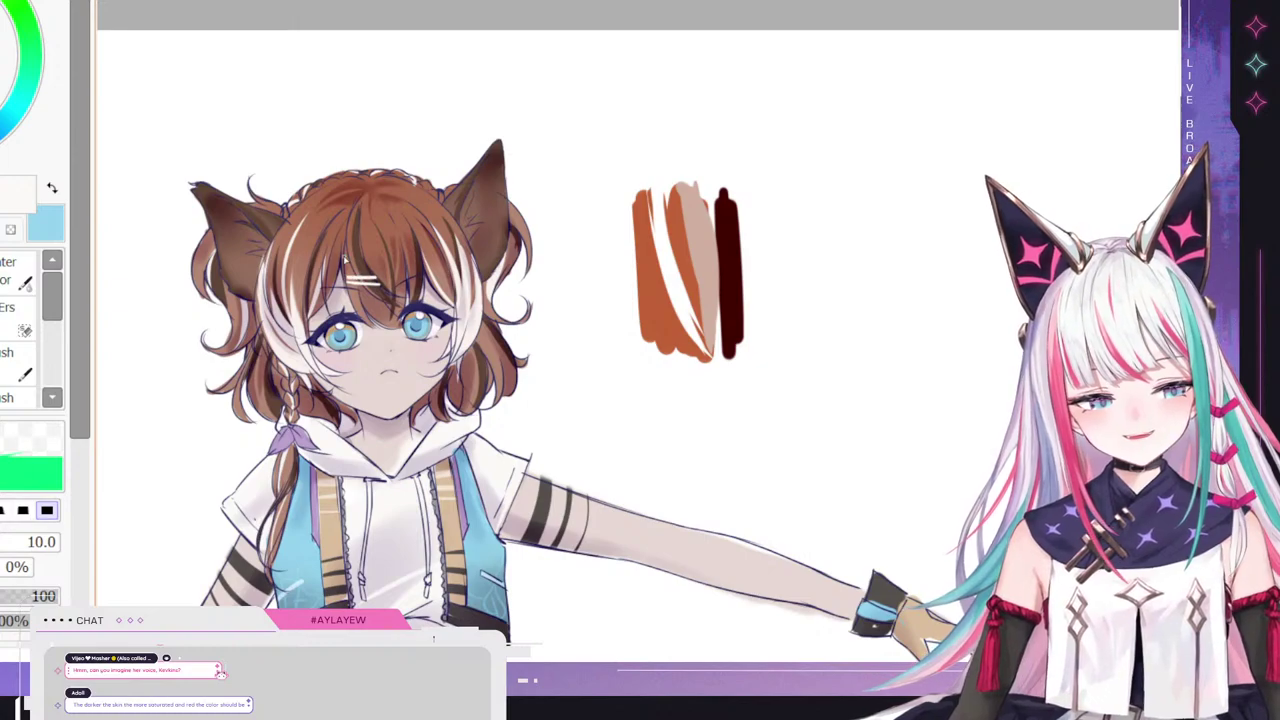
{"action": "scroll", "coordinate": [360, 262], "scroll_direction": "down", "scroll_amount": 3}
{"action": "scroll", "coordinate": [417, 203], "scroll_direction": "up", "scroll_amount": 5}
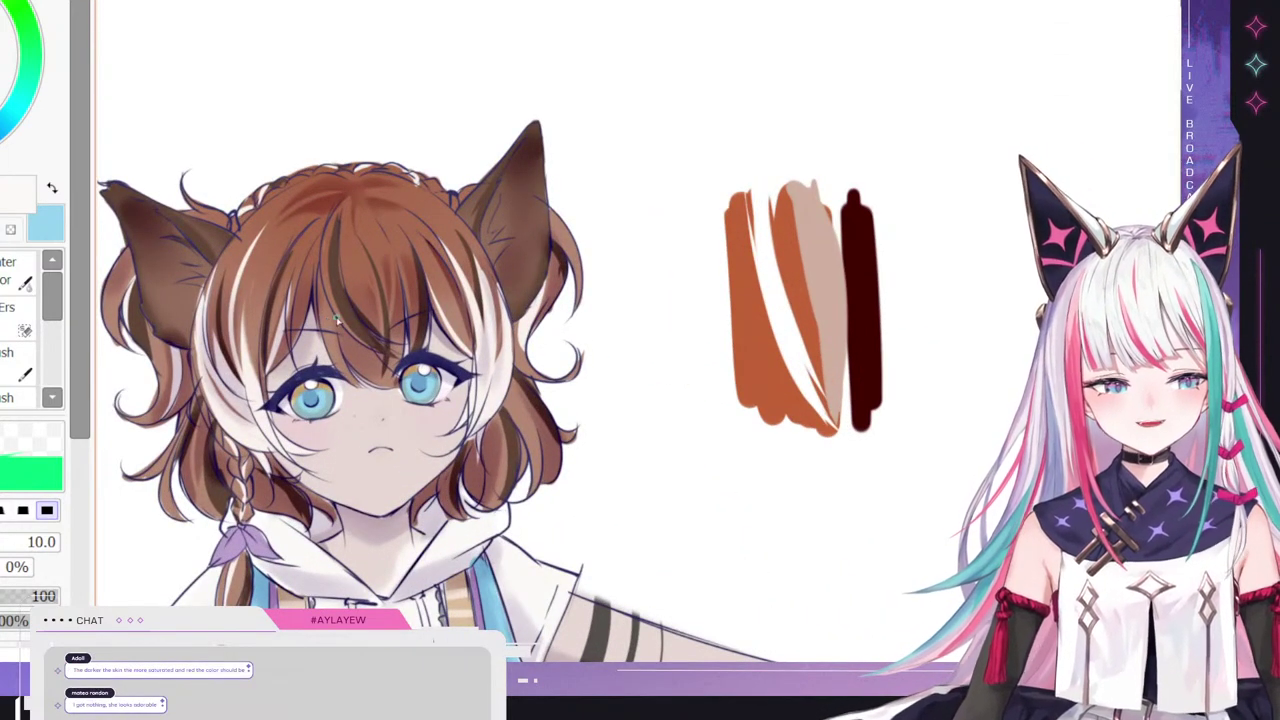
{"action": "left_click_drag", "start_coordinate": [313, 313], "coordinate": [345, 307]}
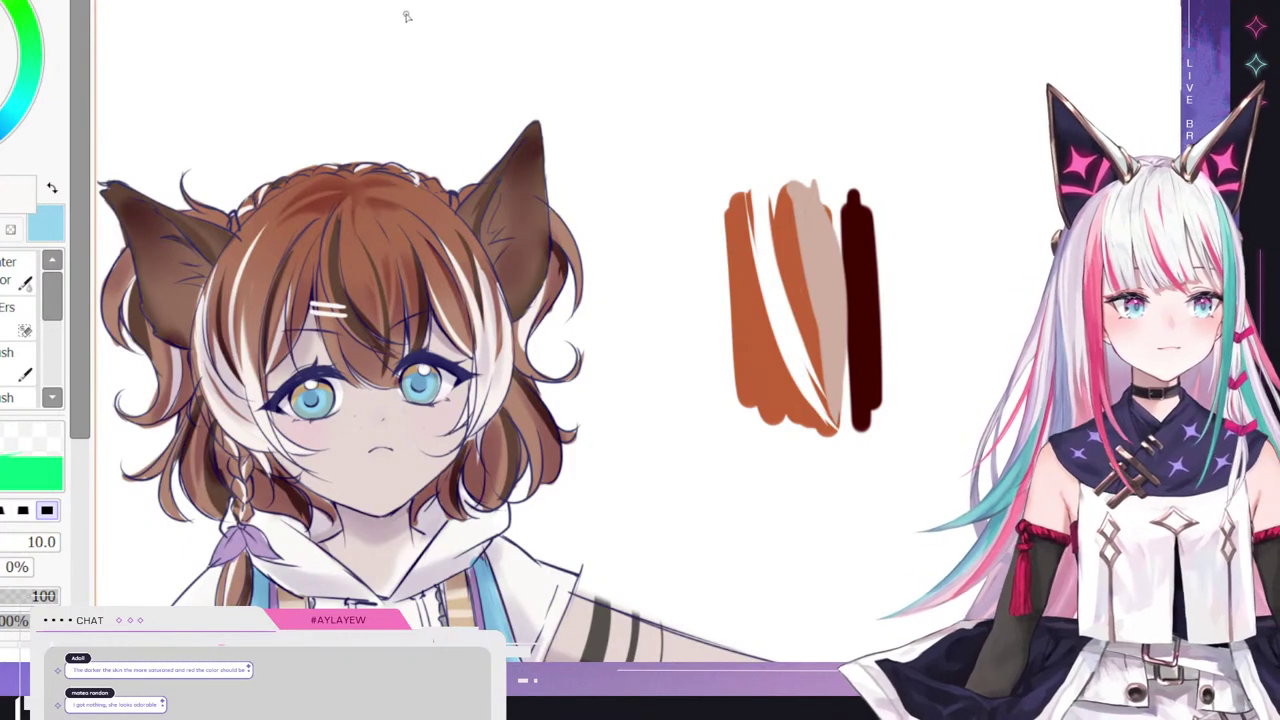
- Examine how the hair clip and freckles read on the full figure, checking the torso, sash and skirt up close
{"action": "scroll", "coordinate": [411, 18], "scroll_direction": "down", "scroll_amount": 5}
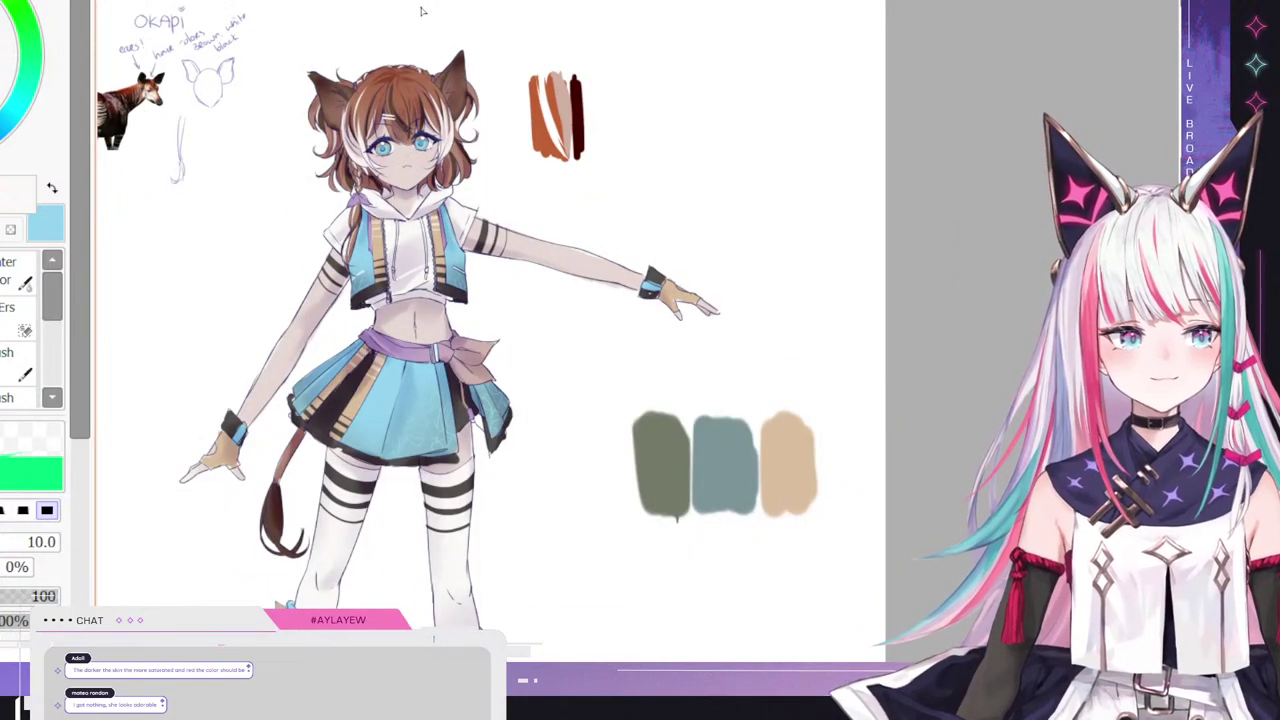
{"action": "scroll", "coordinate": [435, 17], "scroll_direction": "down", "scroll_amount": 2}
{"action": "scroll", "coordinate": [435, 20], "scroll_direction": "up", "scroll_amount": 2}
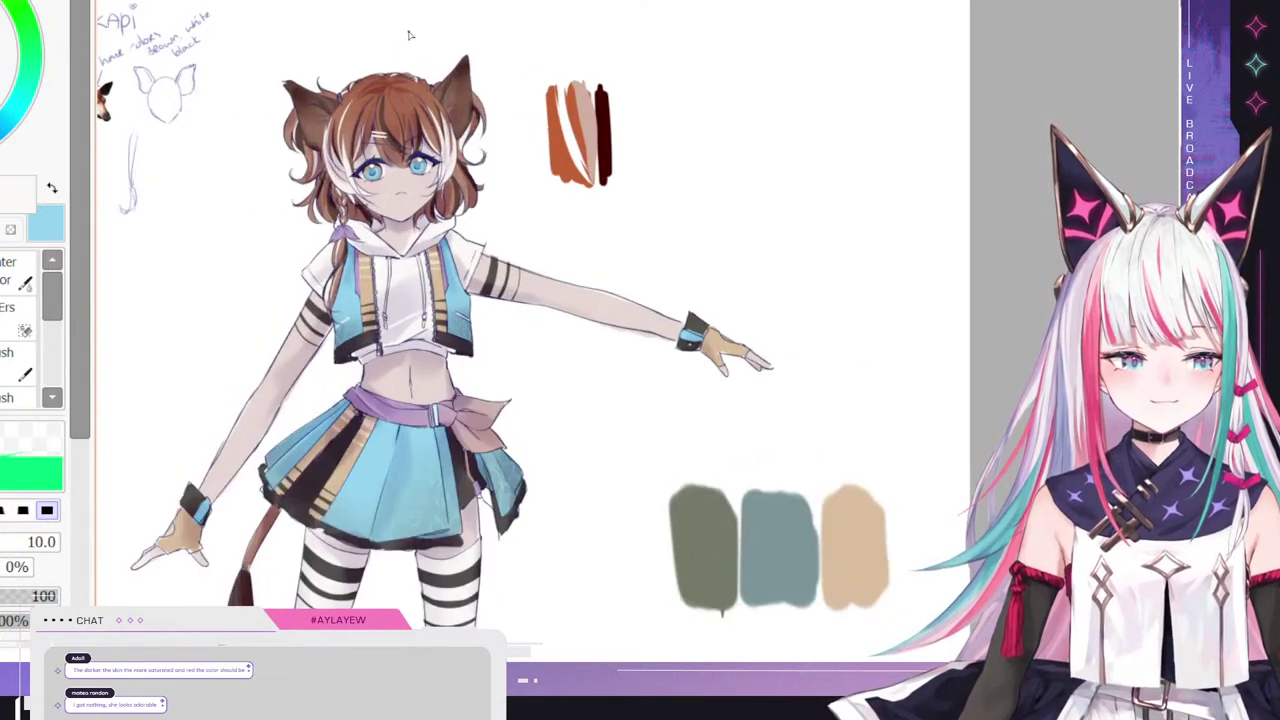
{"action": "scroll", "coordinate": [408, 35], "scroll_direction": "up", "scroll_amount": 3}
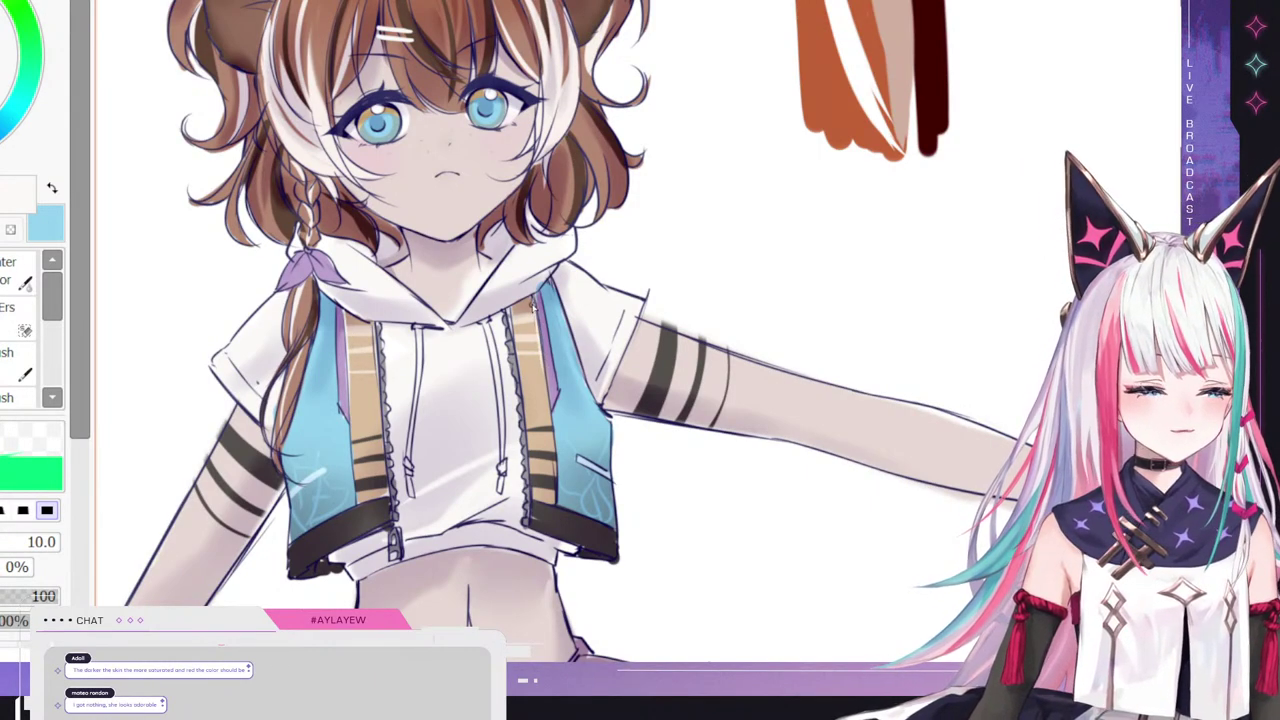
{"action": "scroll", "coordinate": [448, 314], "scroll_direction": "down", "scroll_amount": 5}
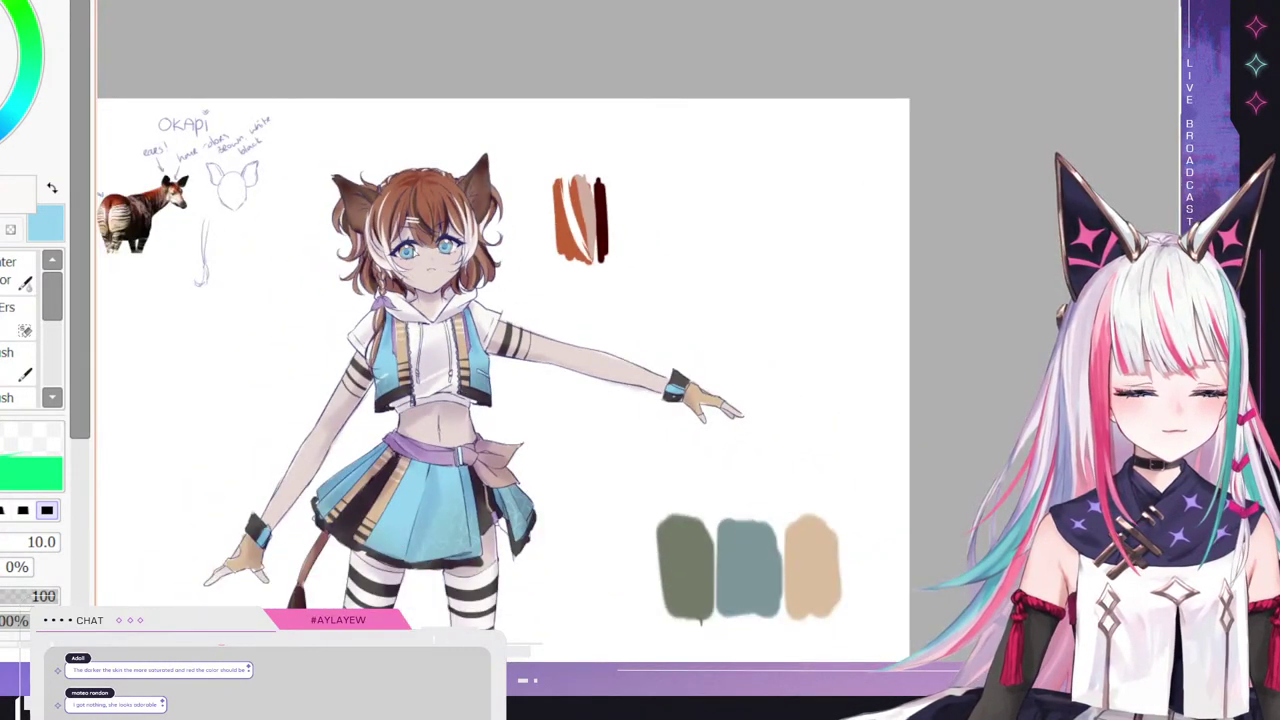
{"action": "scroll", "coordinate": [439, 420], "scroll_direction": "up", "scroll_amount": 4}
{"action": "scroll", "coordinate": [438, 420], "scroll_direction": "up", "scroll_amount": 1}
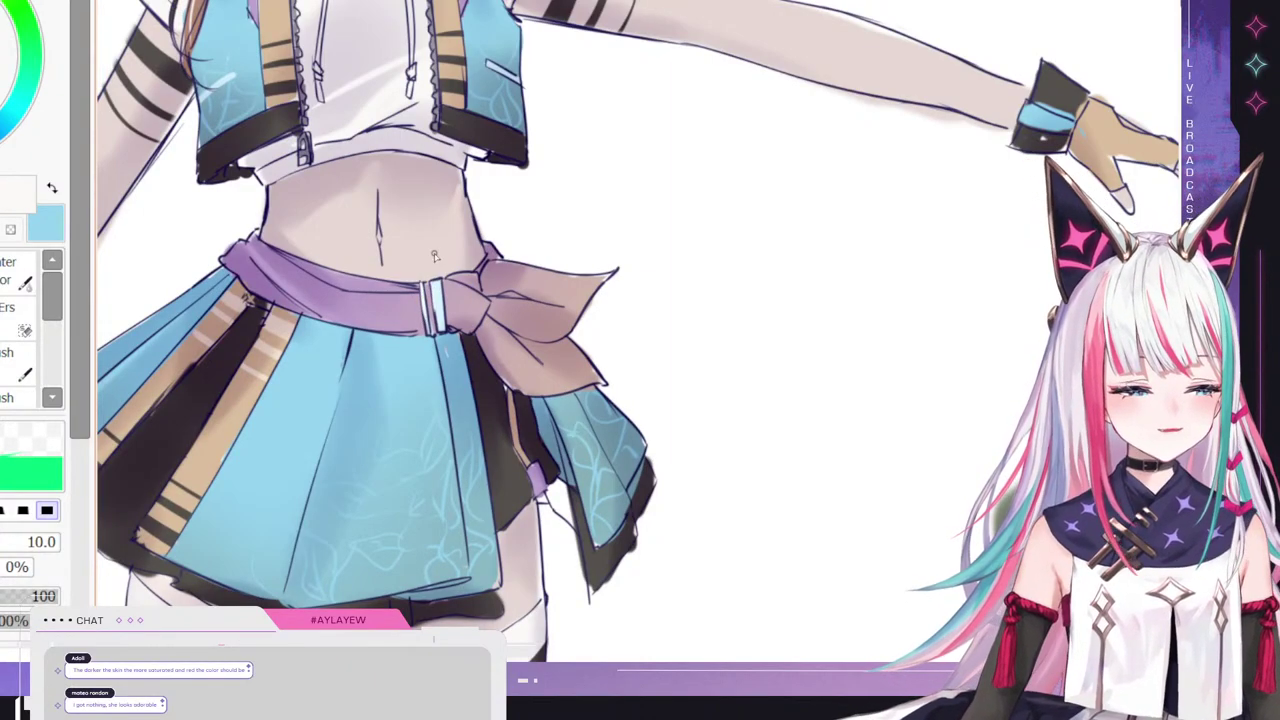
{"action": "scroll", "coordinate": [434, 256], "scroll_direction": "down", "scroll_amount": 4}
{"action": "scroll", "coordinate": [361, 241], "scroll_direction": "up", "scroll_amount": 3}
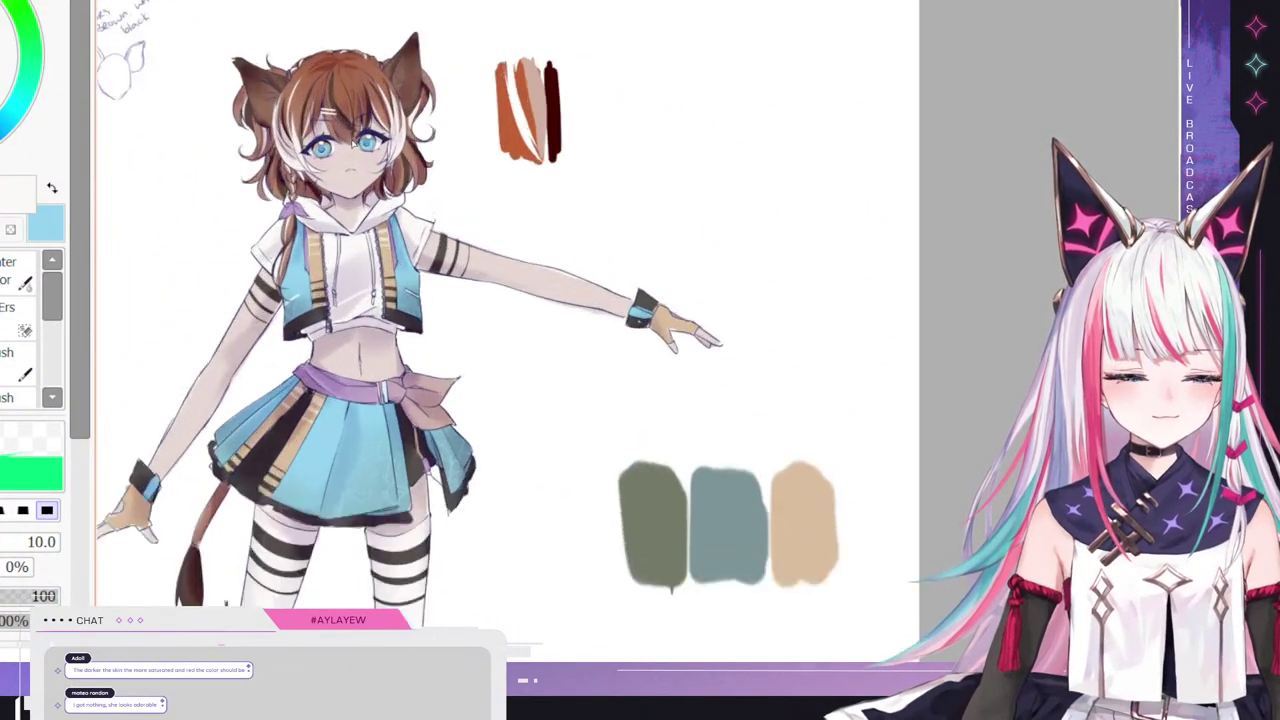
{"action": "scroll", "coordinate": [361, 241], "scroll_direction": "down", "scroll_amount": 2}
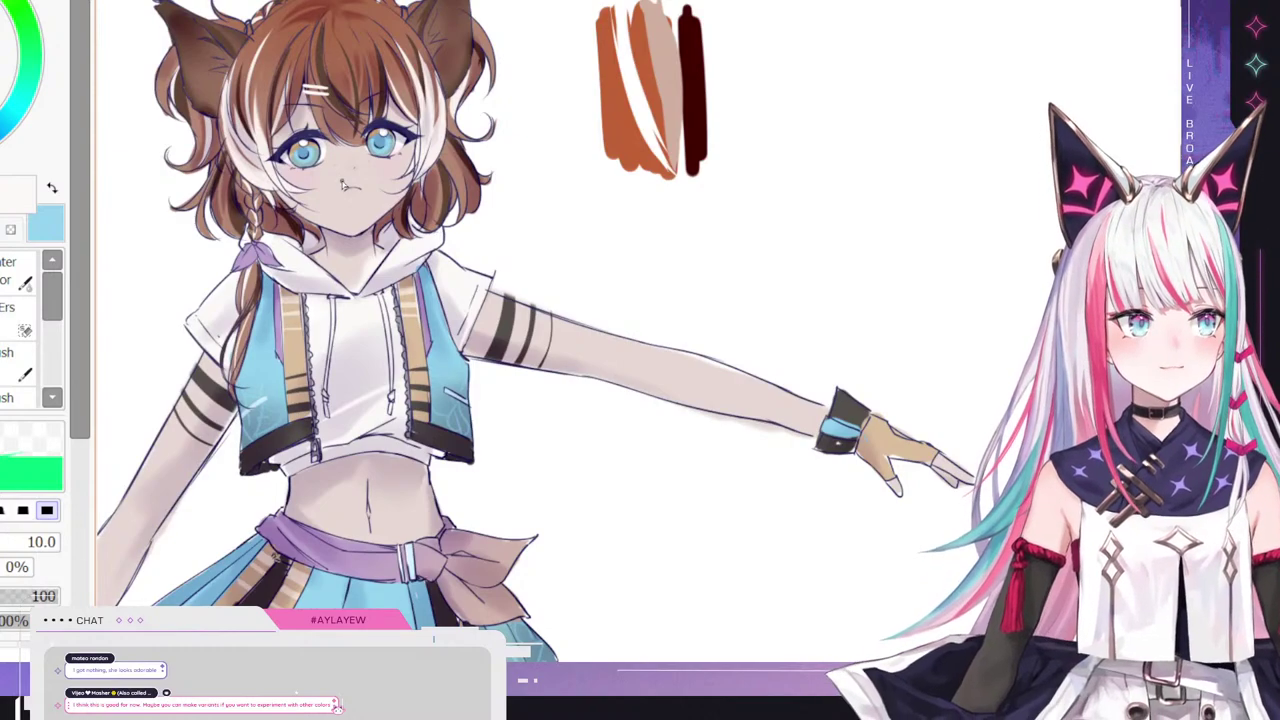
{"action": "scroll", "coordinate": [427, 260], "scroll_direction": "down", "scroll_amount": 2}
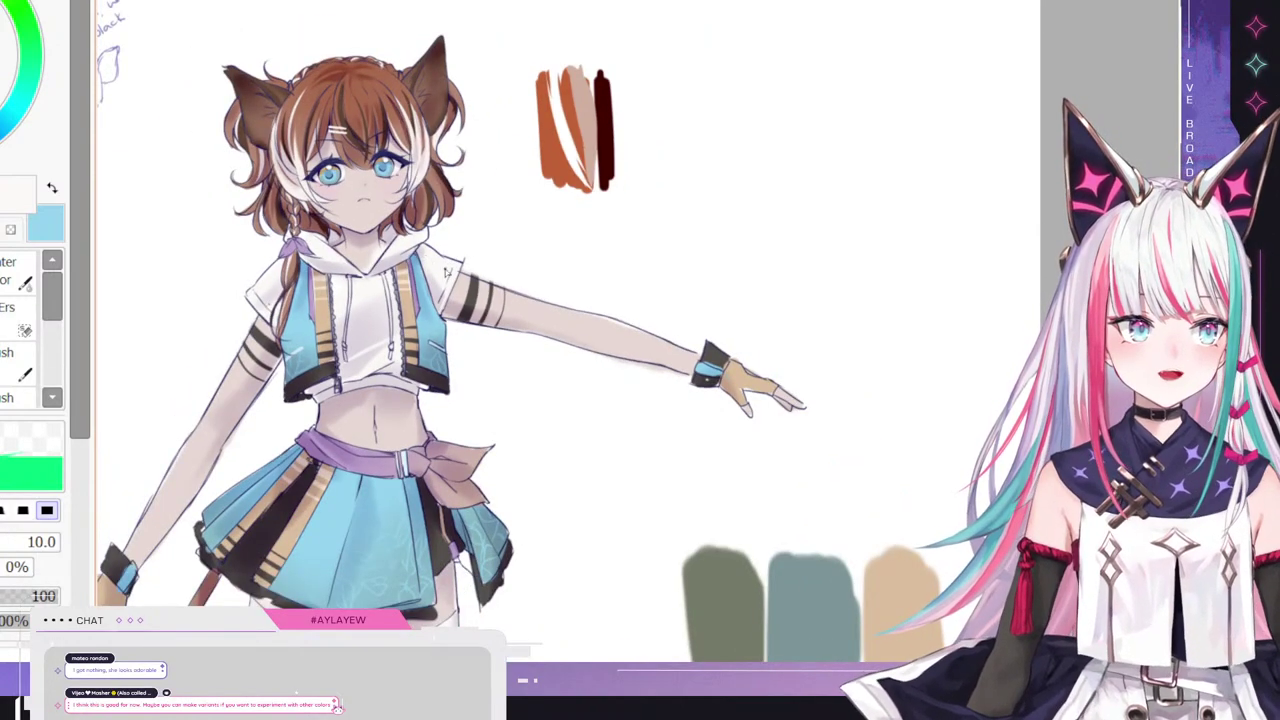
{"action": "scroll", "coordinate": [446, 268], "scroll_direction": "down", "scroll_amount": 2}
{"action": "scroll", "coordinate": [348, 359], "scroll_direction": "up", "scroll_amount": 1}
{"action": "scroll", "coordinate": [414, 282], "scroll_direction": "down", "scroll_amount": 3}
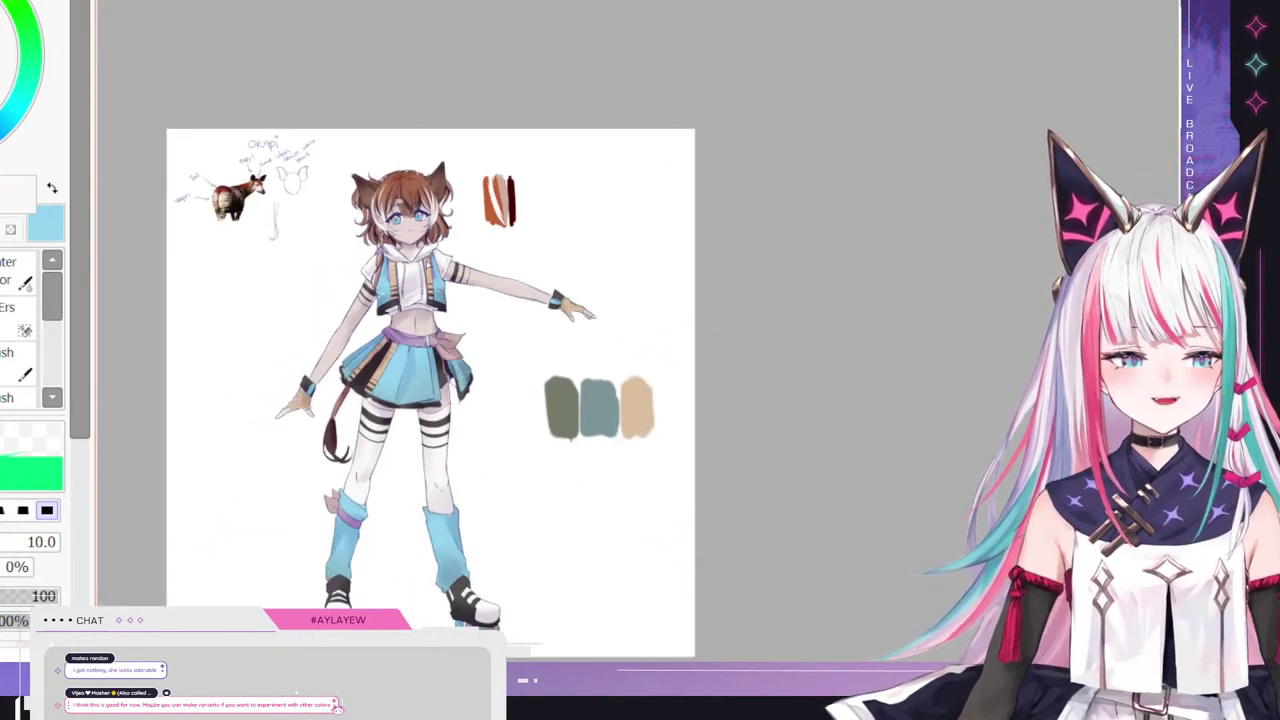
{"action": "scroll", "coordinate": [392, 319], "scroll_direction": "up", "scroll_amount": 1}
{"action": "scroll", "coordinate": [512, 240], "scroll_direction": "up", "scroll_amount": 1}
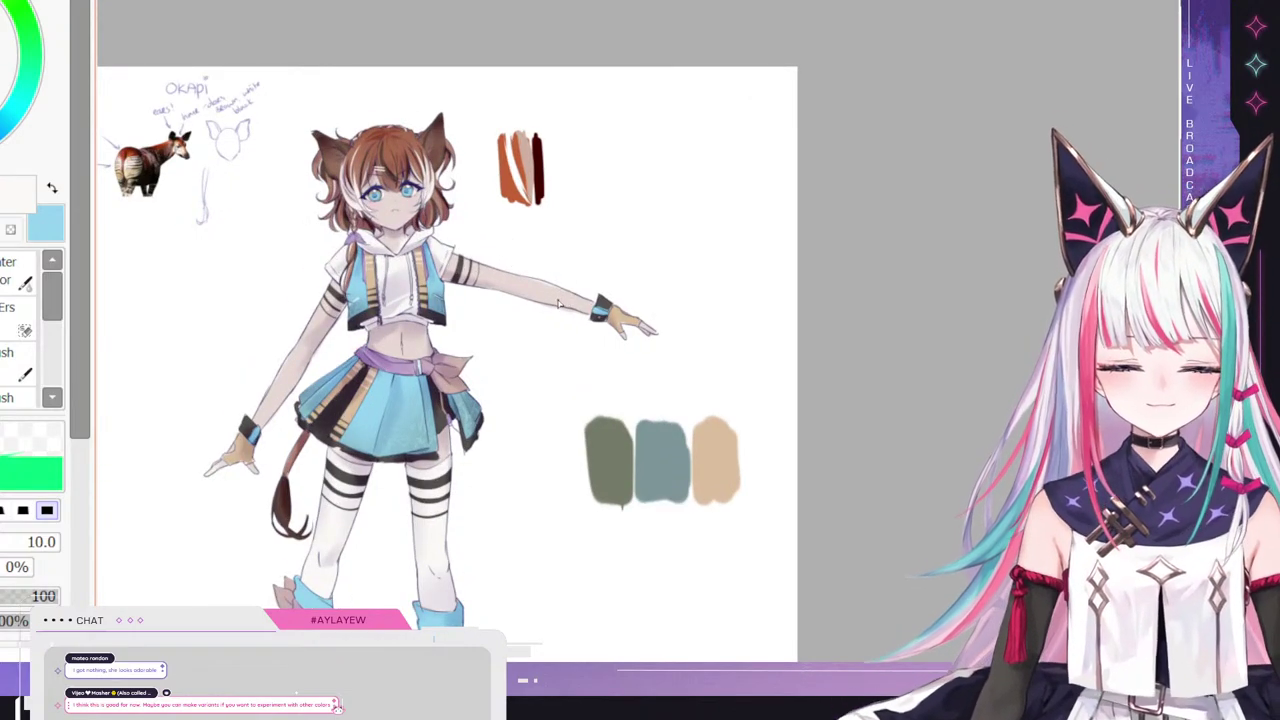
{"action": "scroll", "coordinate": [550, 298], "scroll_direction": "down", "scroll_amount": 1}
{"action": "scroll", "coordinate": [456, 232], "scroll_direction": "up", "scroll_amount": 1}
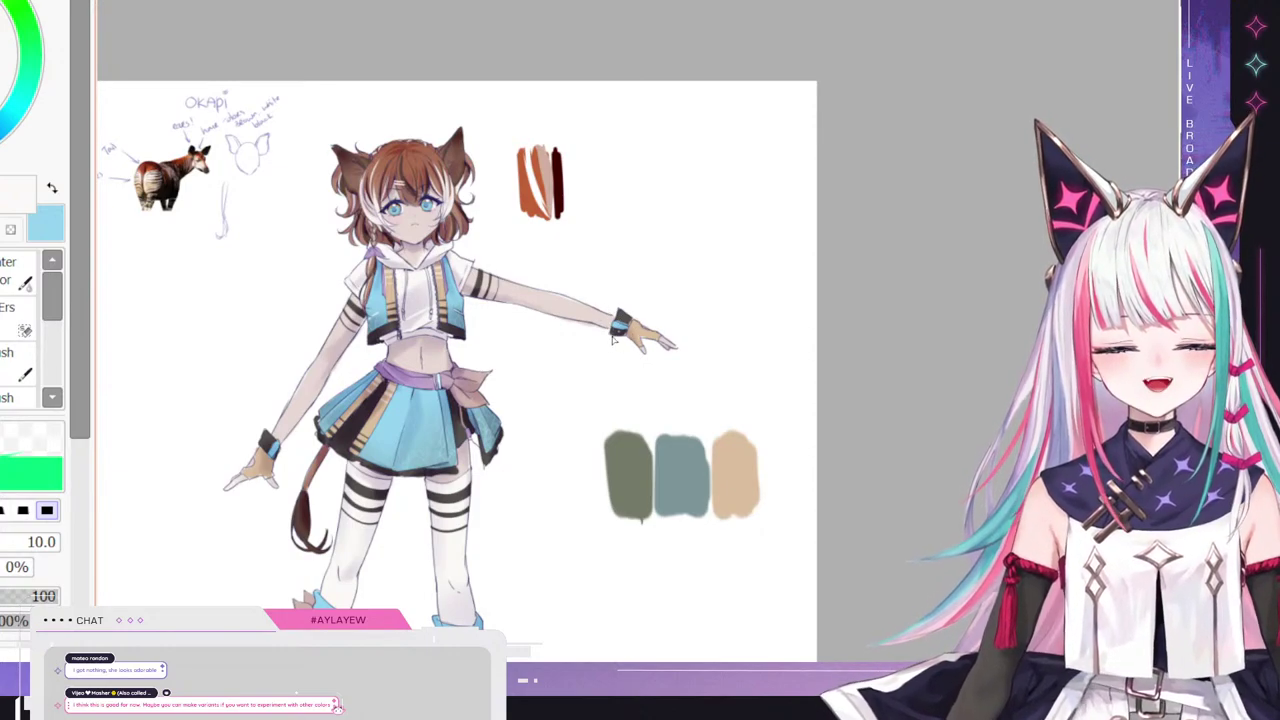
{"action": "scroll", "coordinate": [468, 312], "scroll_direction": "down", "scroll_amount": 2}
{"action": "scroll", "coordinate": [600, 346], "scroll_direction": "up", "scroll_amount": 2}
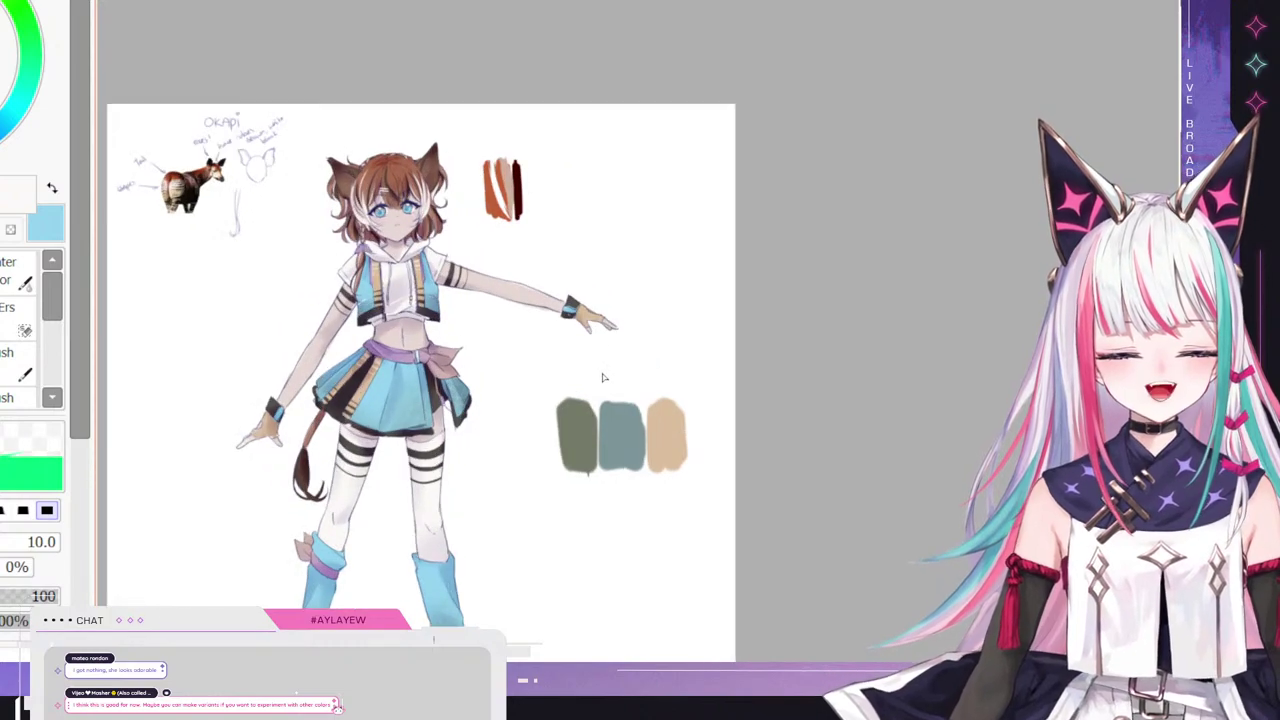
{"action": "scroll", "coordinate": [380, 273], "scroll_direction": "down", "scroll_amount": 1}
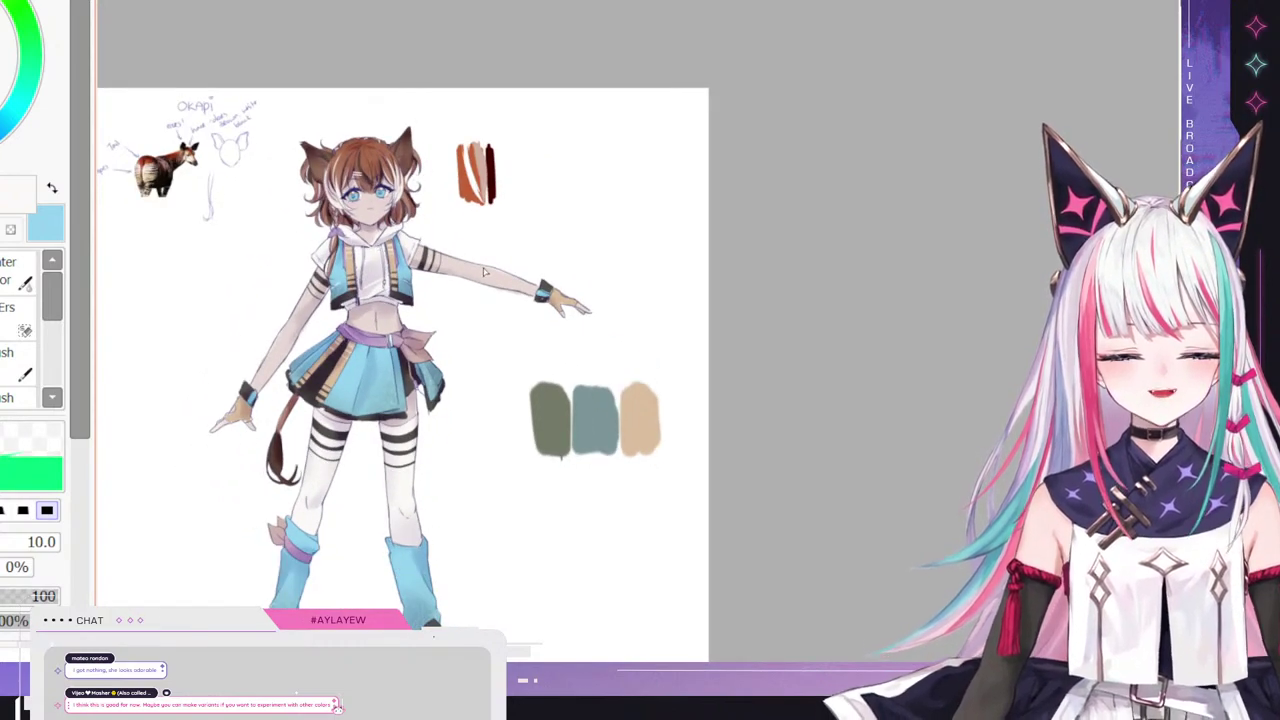
- Paint two off-white stripes across the purple band of the bow-tied leg warmer and trim their ends with the size-43 eraser
{"action": "scroll", "coordinate": [289, 538], "scroll_direction": "up", "scroll_amount": 4}
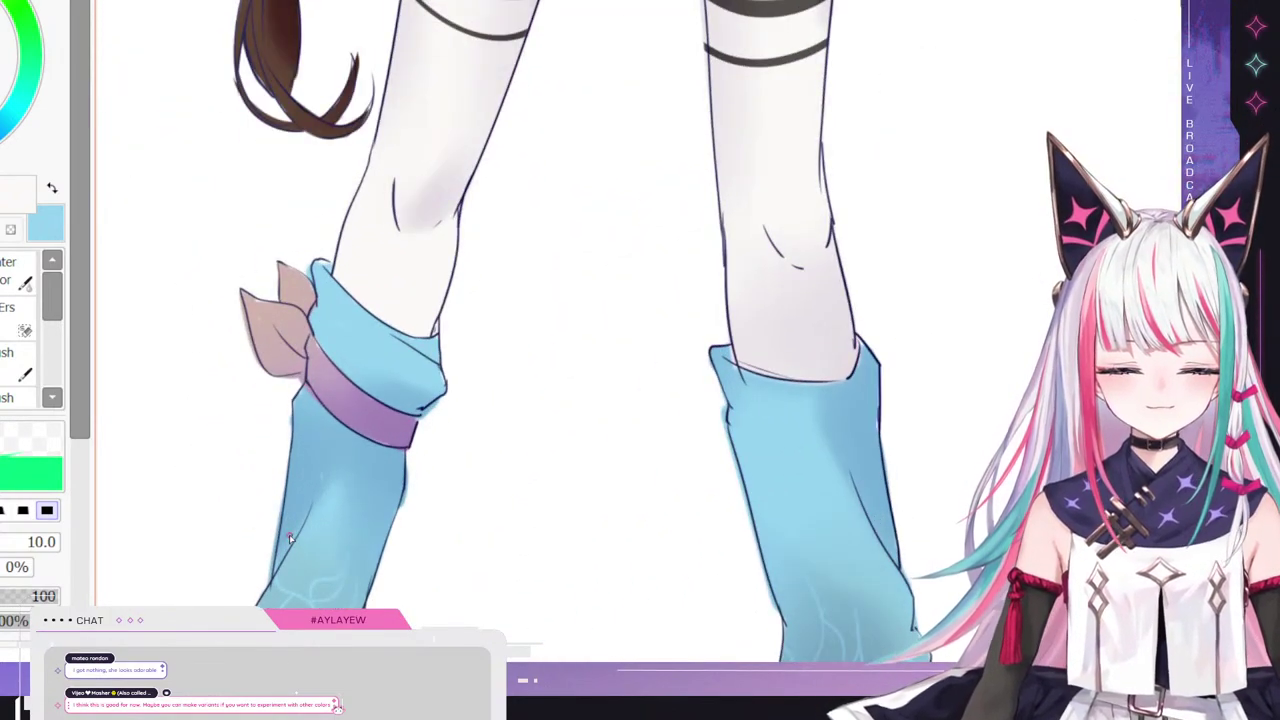
{"action": "mouse_move", "coordinate": [325, 349]}
{"action": "left_mouse_down"}
{"action": "mouse_move", "coordinate": [315, 405]}
{"action": "mouse_move", "coordinate": [325, 350]}
{"action": "mouse_move", "coordinate": [327, 406]}
{"action": "left_mouse_up"}
{"action": "key", "text": "e"}
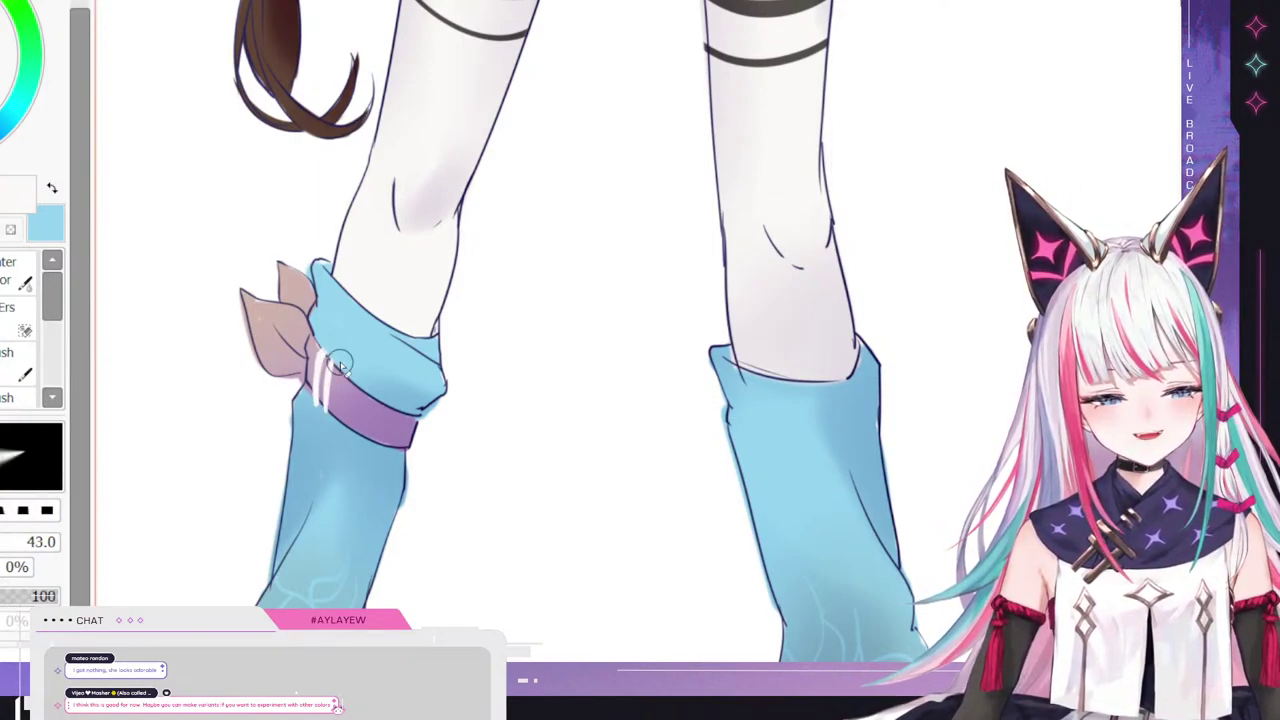
- Examine the full figure with the striped leg-warmer band and hair clip, comparing the legs, skirt, vest and face
{"action": "scroll", "coordinate": [319, 436], "scroll_direction": "down", "scroll_amount": 5}
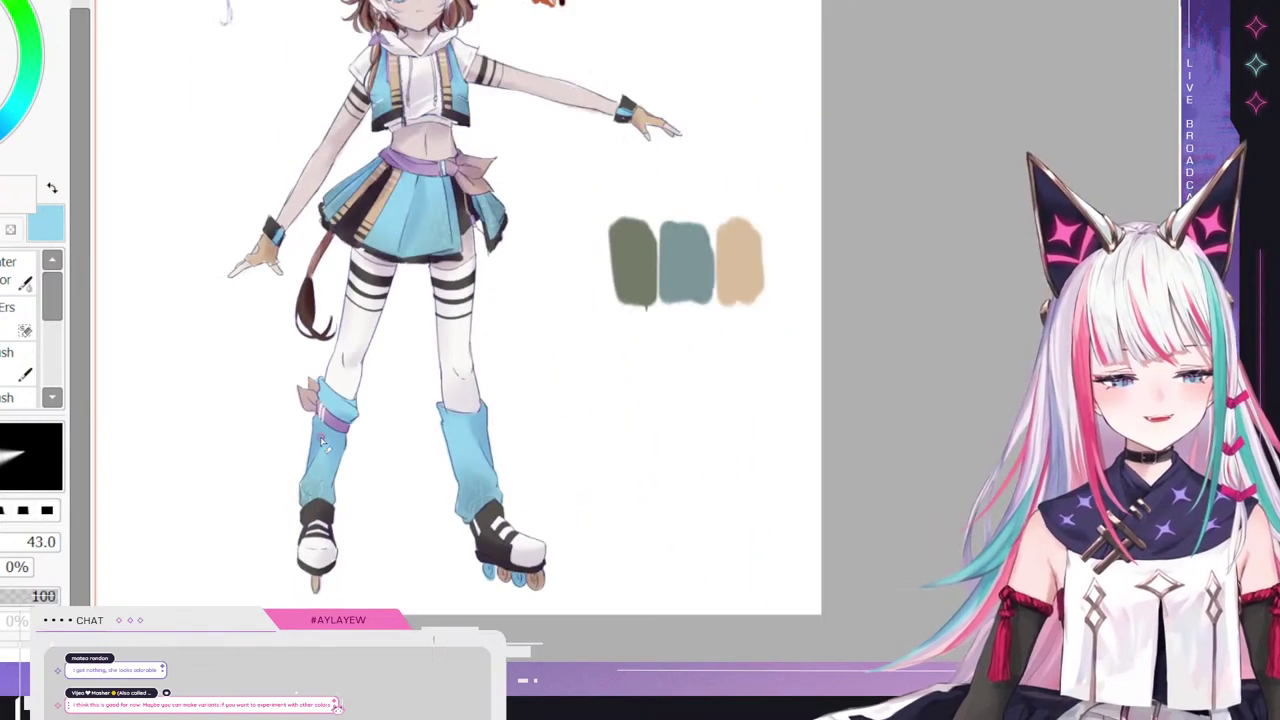
{"action": "scroll", "coordinate": [428, 340], "scroll_direction": "up", "scroll_amount": 3}
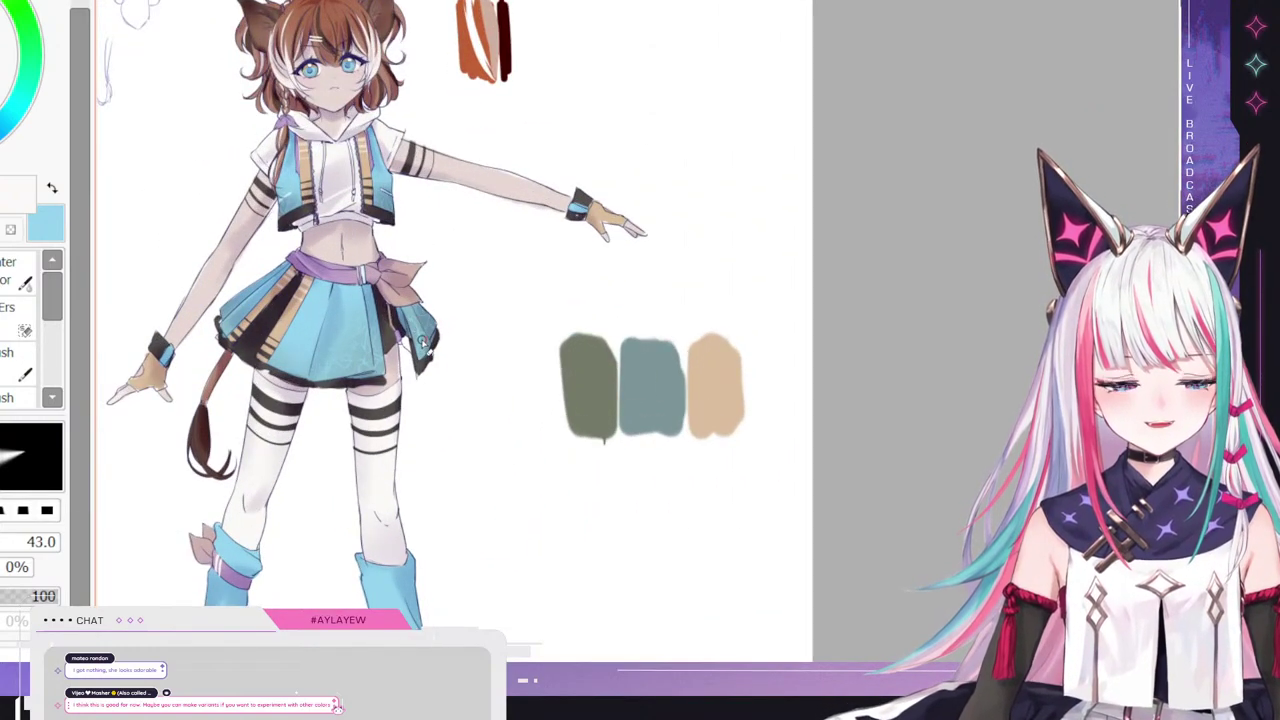
{"action": "scroll", "coordinate": [418, 335], "scroll_direction": "up", "scroll_amount": 3}
{"action": "scroll", "coordinate": [388, 290], "scroll_direction": "down", "scroll_amount": 5}
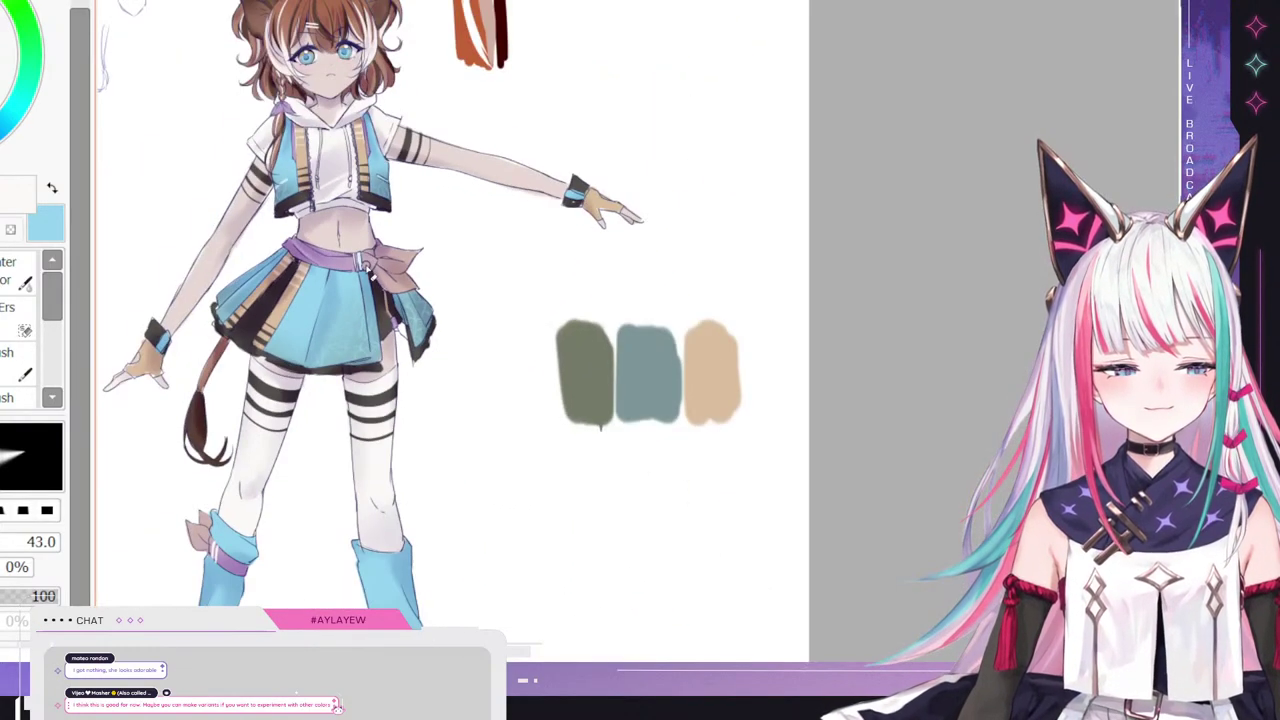
{"action": "scroll", "coordinate": [312, 346], "scroll_direction": "up", "scroll_amount": 1}
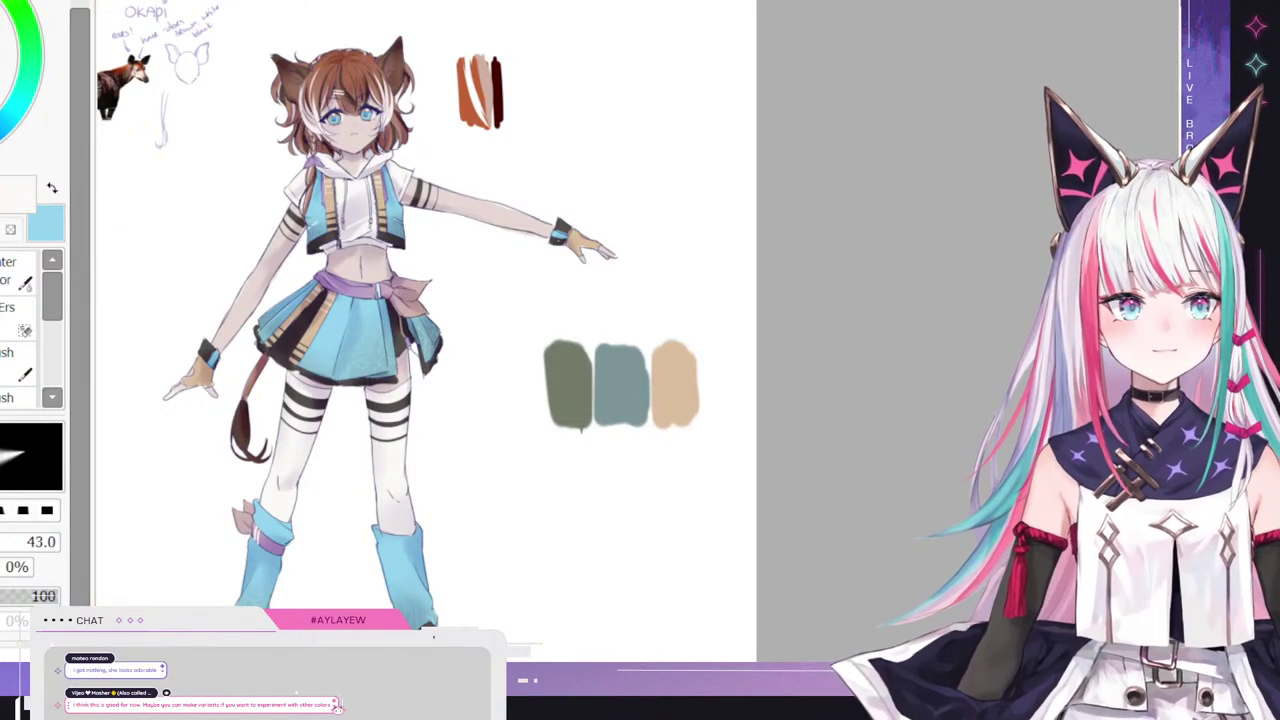
{"action": "scroll", "coordinate": [420, 330], "scroll_direction": "up", "scroll_amount": 2}
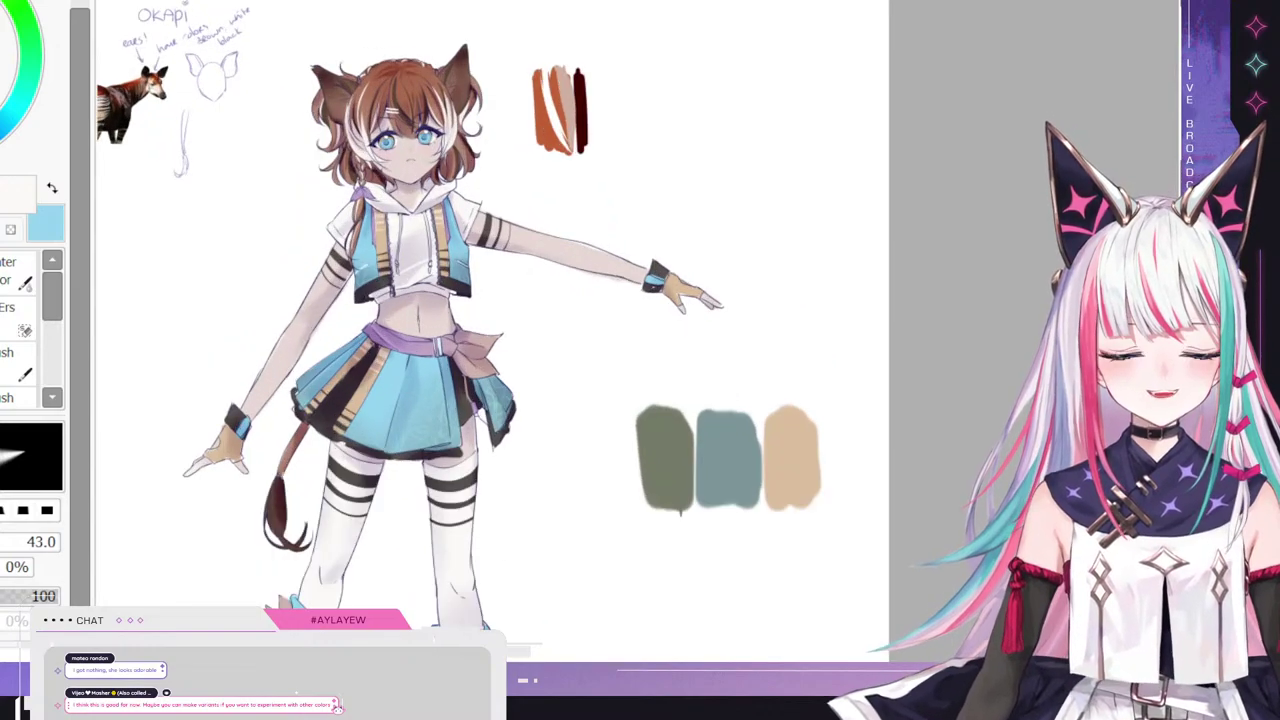
{"action": "scroll", "coordinate": [420, 200], "scroll_direction": "up", "scroll_amount": 1}
{"action": "scroll", "coordinate": [420, 200], "scroll_direction": "down", "scroll_amount": 3}
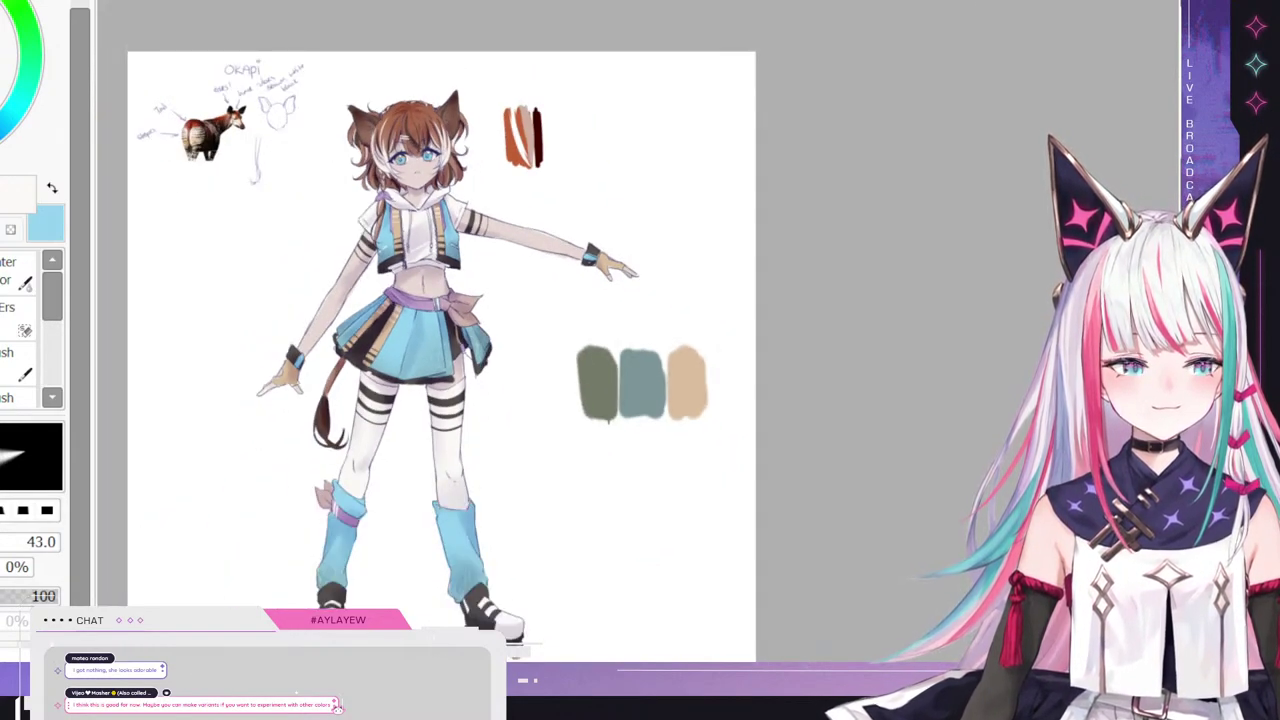
{"action": "scroll", "coordinate": [440, 200], "scroll_direction": "up", "scroll_amount": 1}
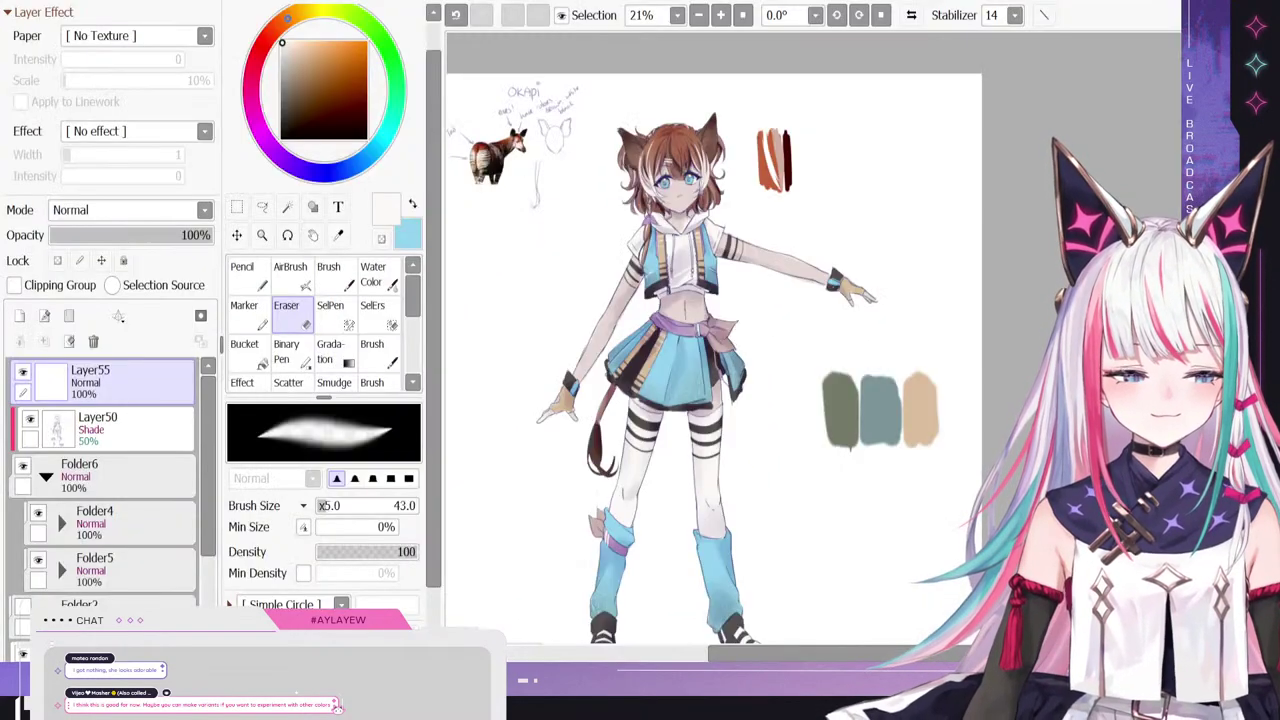
{"action": "scroll", "coordinate": [720, 350], "scroll_direction": "down", "scroll_amount": 1}
{"action": "scroll", "coordinate": [720, 350], "scroll_direction": "up", "scroll_amount": 2}
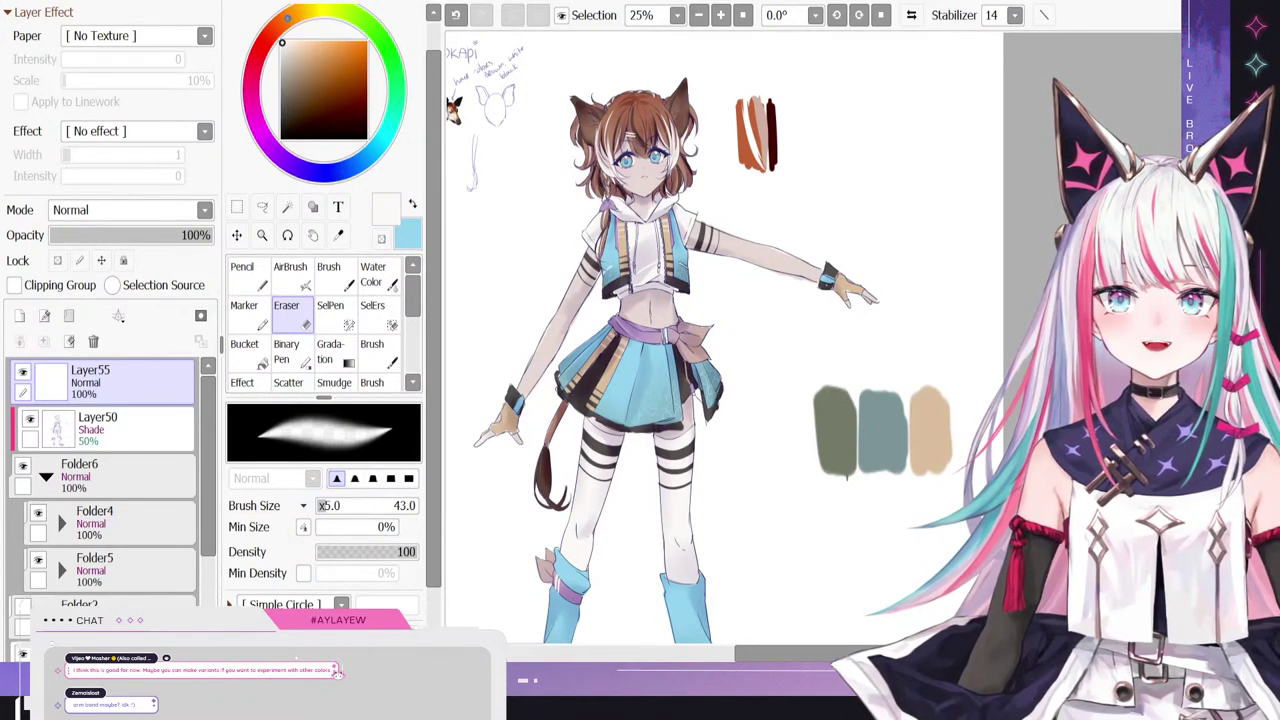
{"action": "left_click_drag", "start_coordinate": [720, 350], "coordinate": [746, 343]}
{"action": "scroll", "coordinate": [609, 100], "scroll_direction": "up", "scroll_amount": 2}
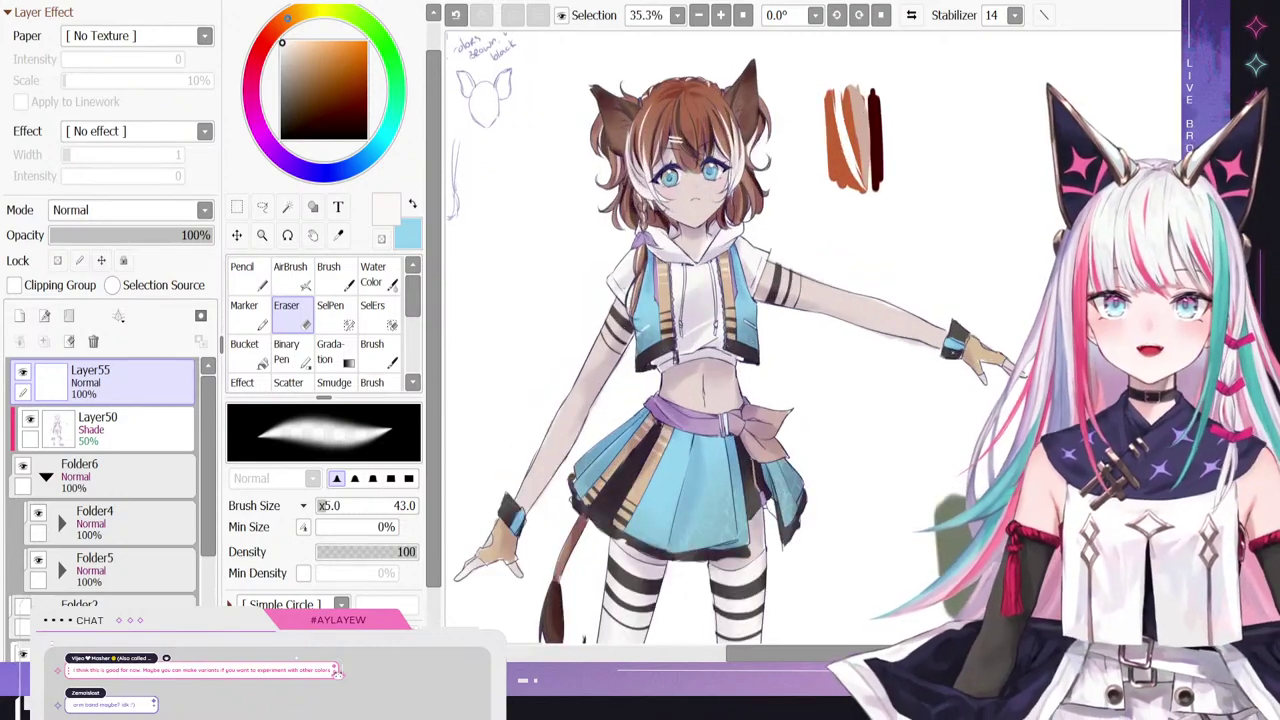
{"action": "scroll", "coordinate": [630, 152], "scroll_direction": "up", "scroll_amount": 4}
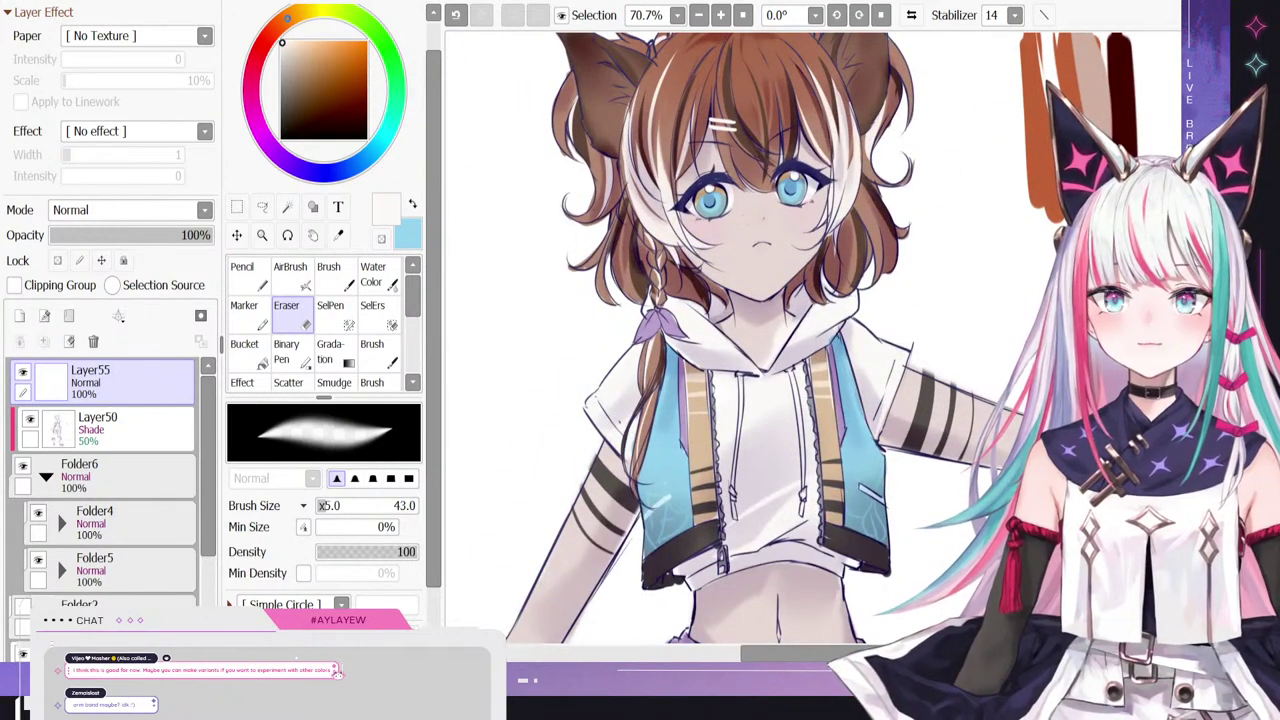
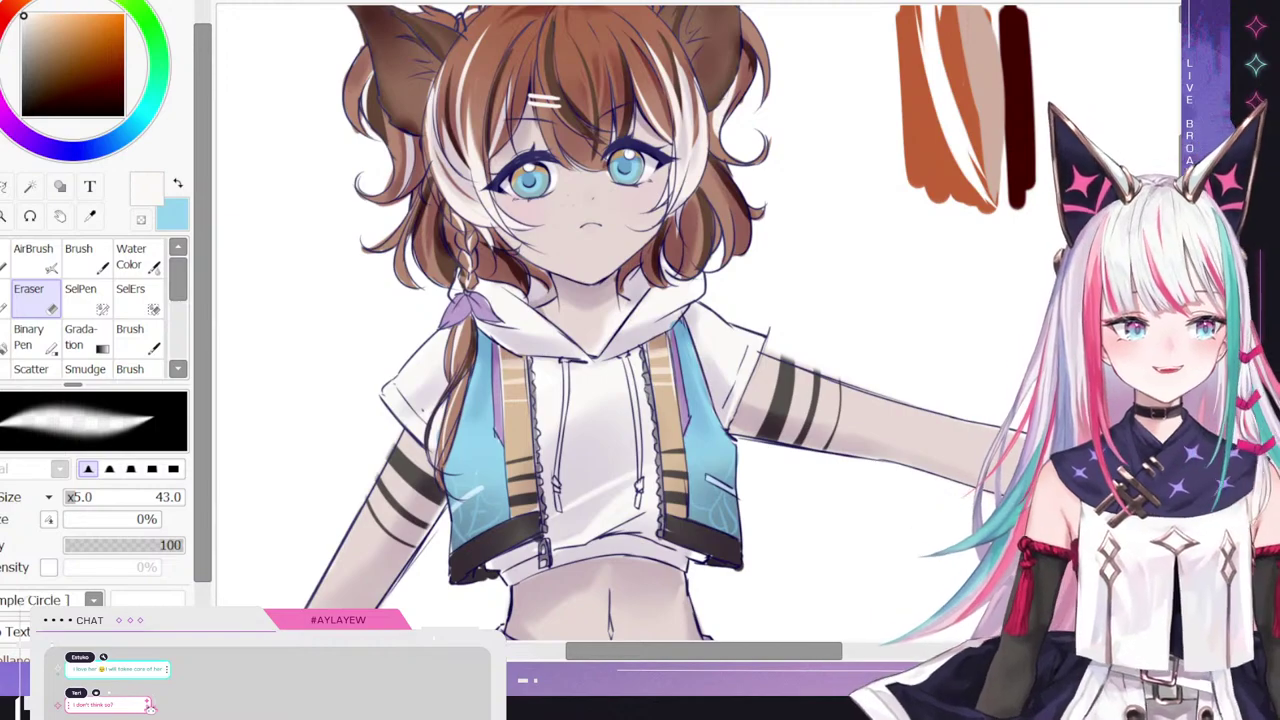
{"action": "scroll", "coordinate": [698, 322], "scroll_direction": "down", "scroll_amount": 5}
{"action": "scroll", "coordinate": [698, 322], "scroll_direction": "up", "scroll_amount": 2}
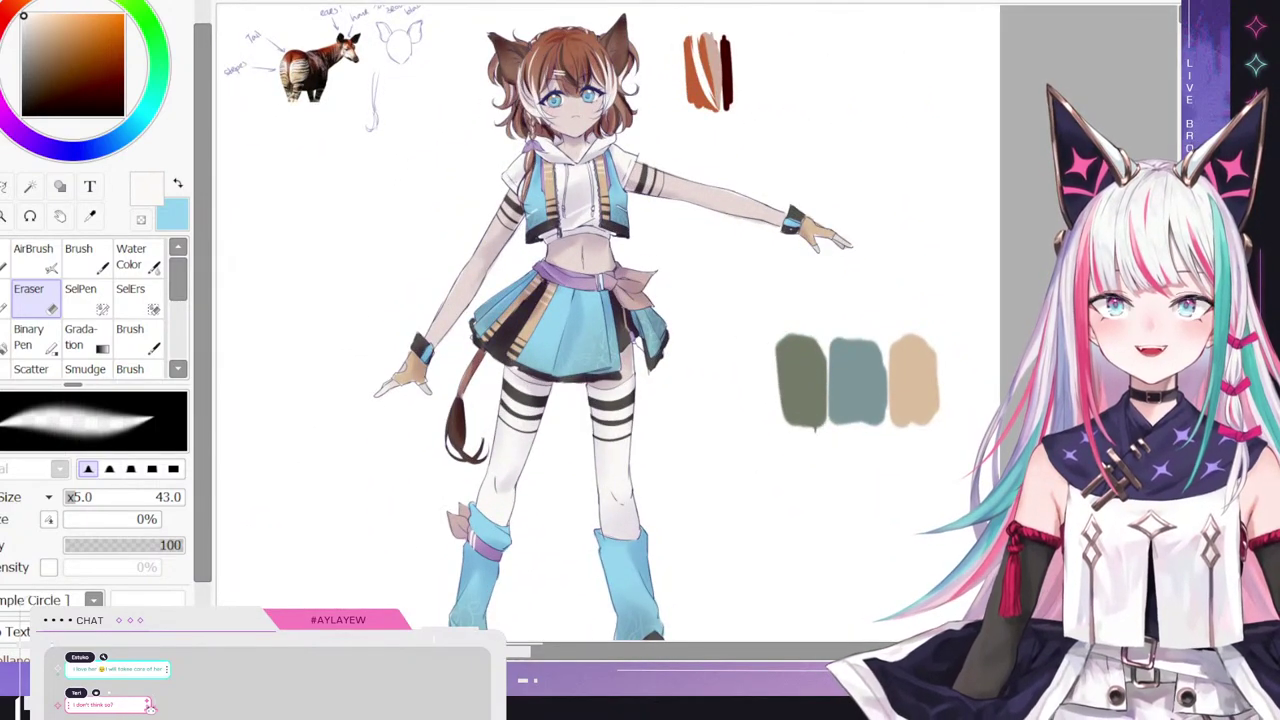
- Examine the coloured figure from several distances, comparing the skin tone, outfit colours and stripes against the okapi reference and swatches
{"action": "scroll", "coordinate": [600, 320], "scroll_direction": "down", "scroll_amount": 1}
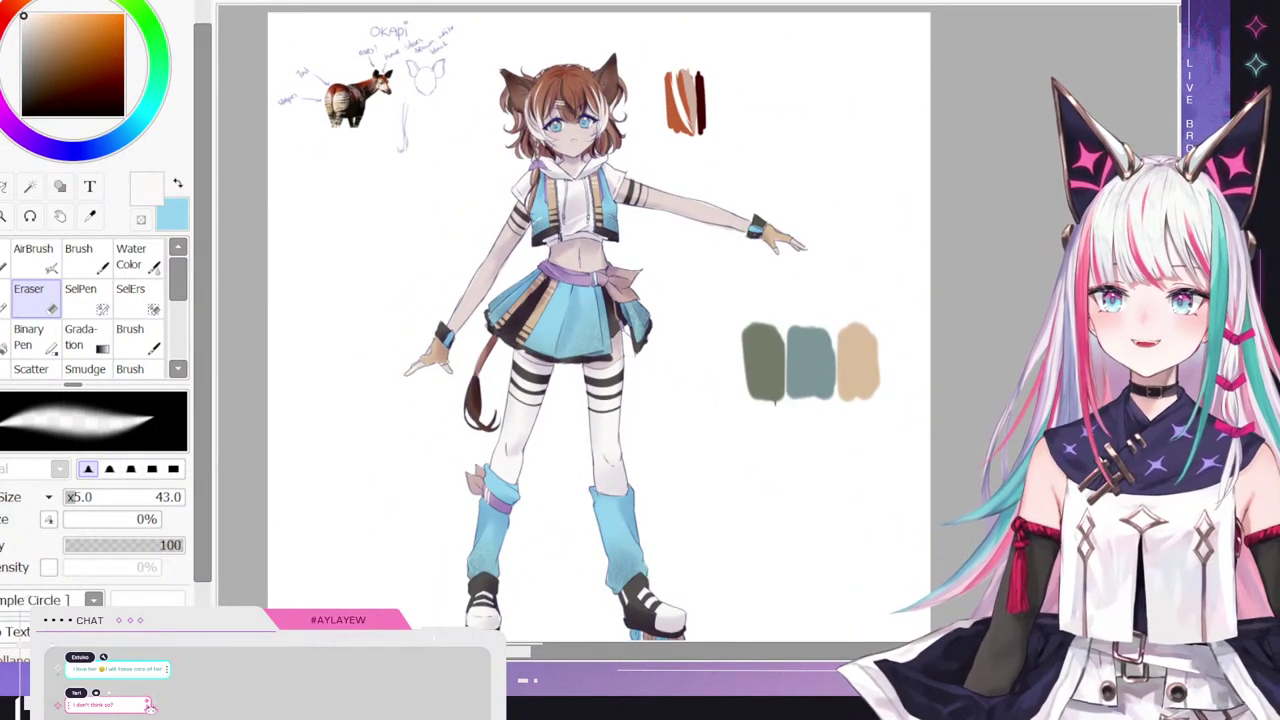
{"action": "scroll", "coordinate": [708, 180], "scroll_direction": "up", "scroll_amount": 2}
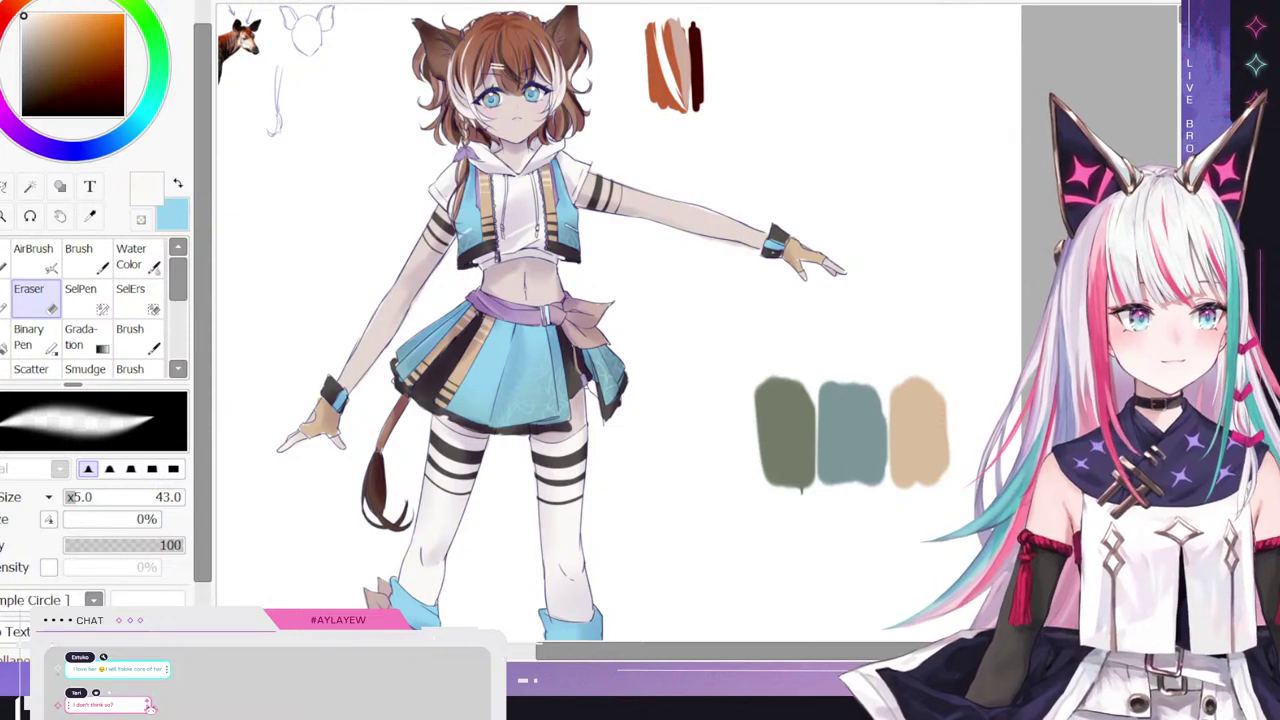
{"action": "scroll", "coordinate": [556, 260], "scroll_direction": "down", "scroll_amount": 4}
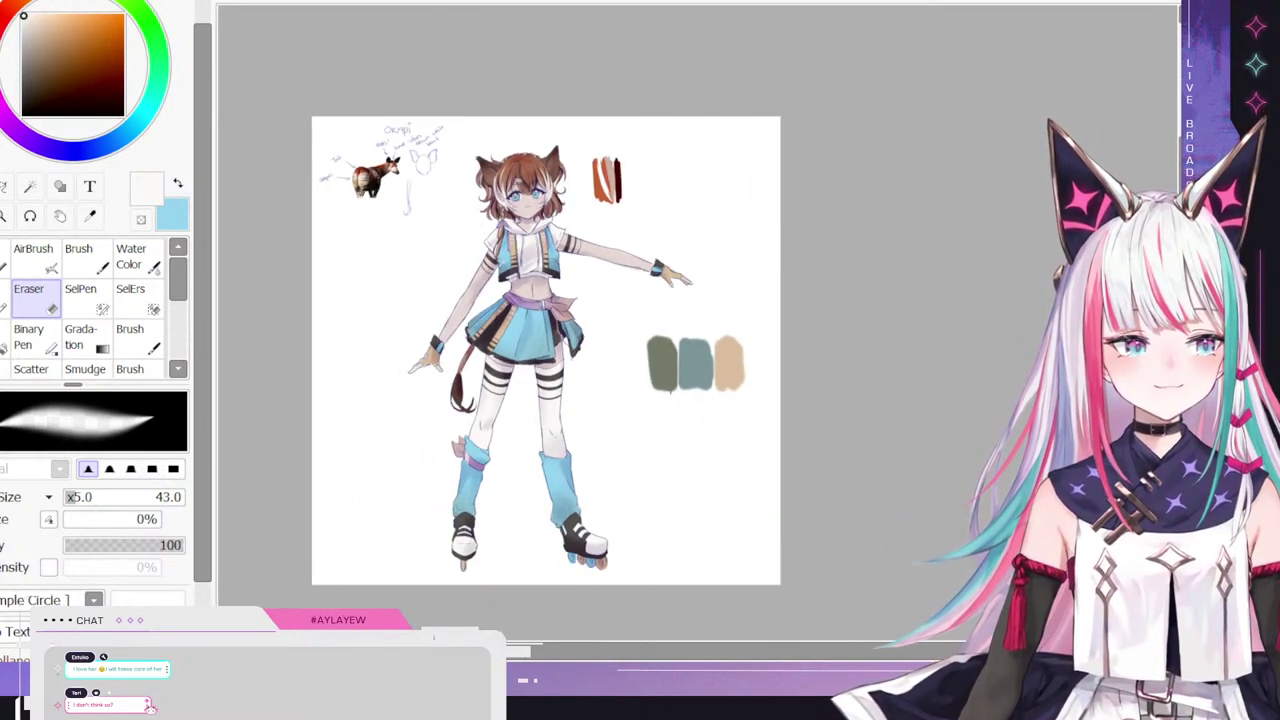
{"action": "scroll", "coordinate": [560, 245], "scroll_direction": "up", "scroll_amount": 3}
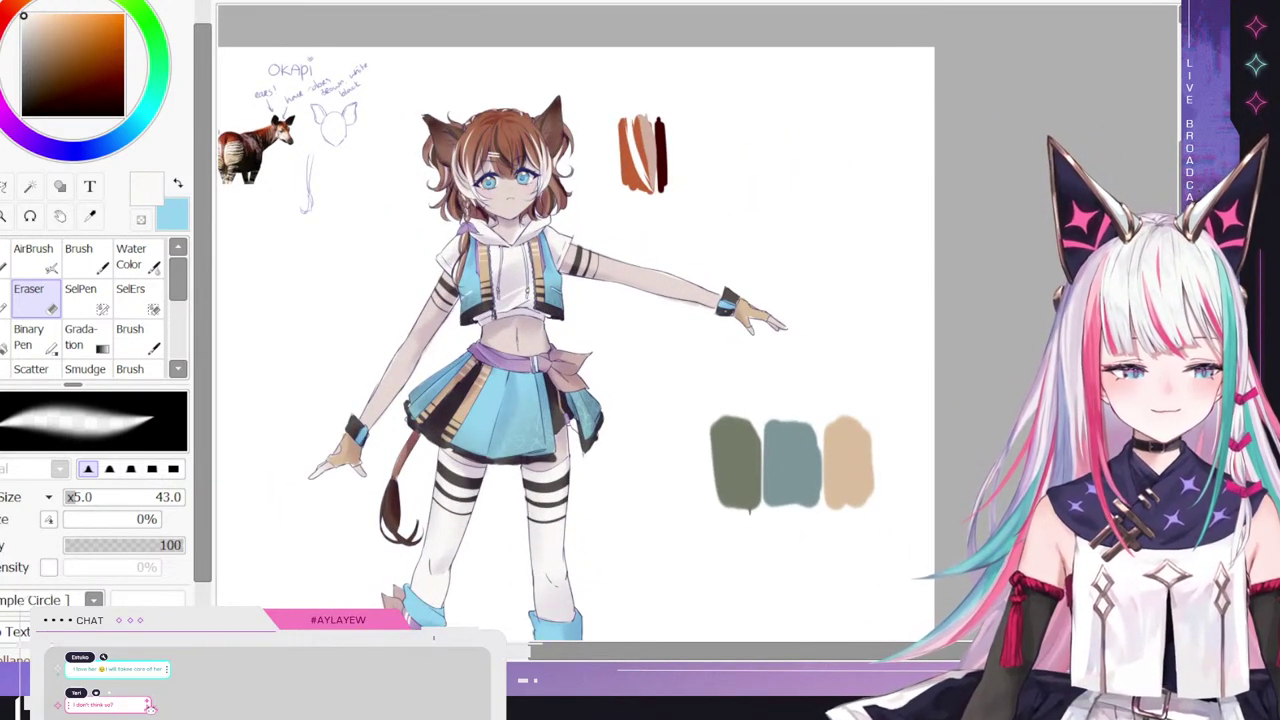
{"action": "scroll", "coordinate": [577, 344], "scroll_direction": "down", "scroll_amount": 2}
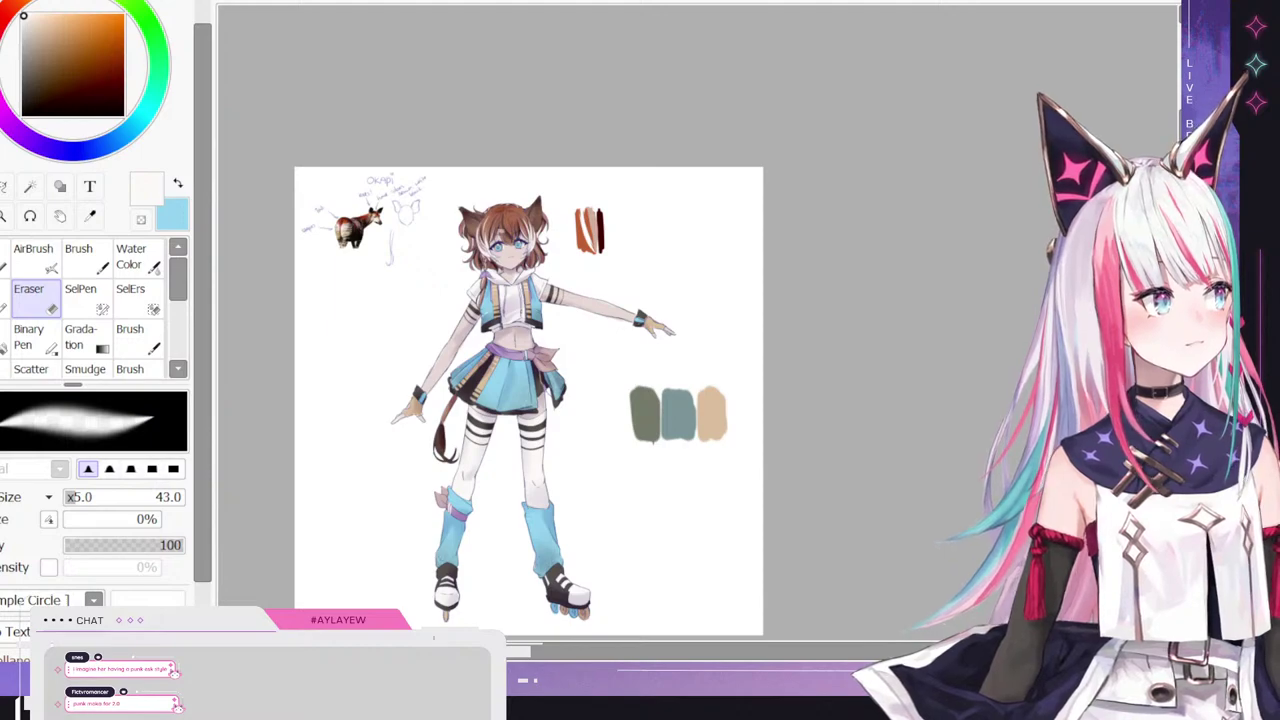
{"action": "scroll", "coordinate": [528, 402], "scroll_direction": "up", "scroll_amount": 2}
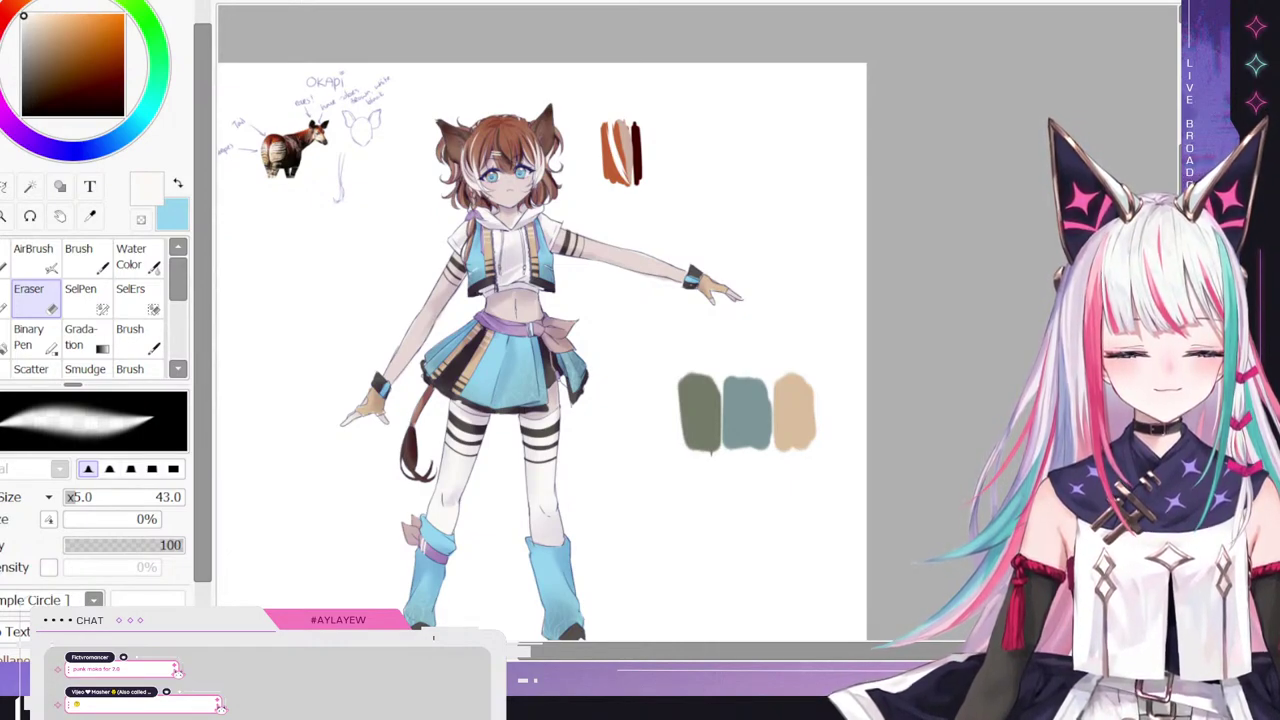
{"action": "scroll", "coordinate": [514, 456], "scroll_direction": "down", "scroll_amount": 1}
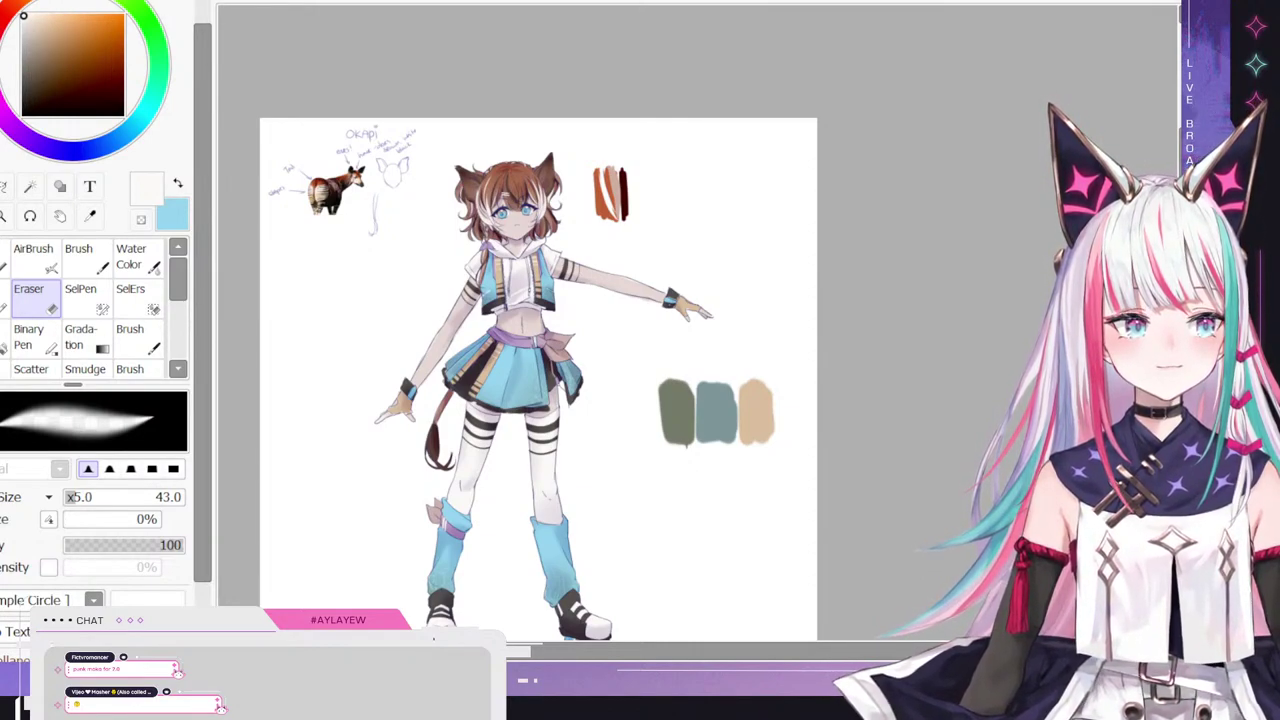
{"action": "scroll", "coordinate": [440, 320], "scroll_direction": "down", "scroll_amount": 1}
{"action": "scroll", "coordinate": [440, 320], "scroll_direction": "down", "scroll_amount": 1}
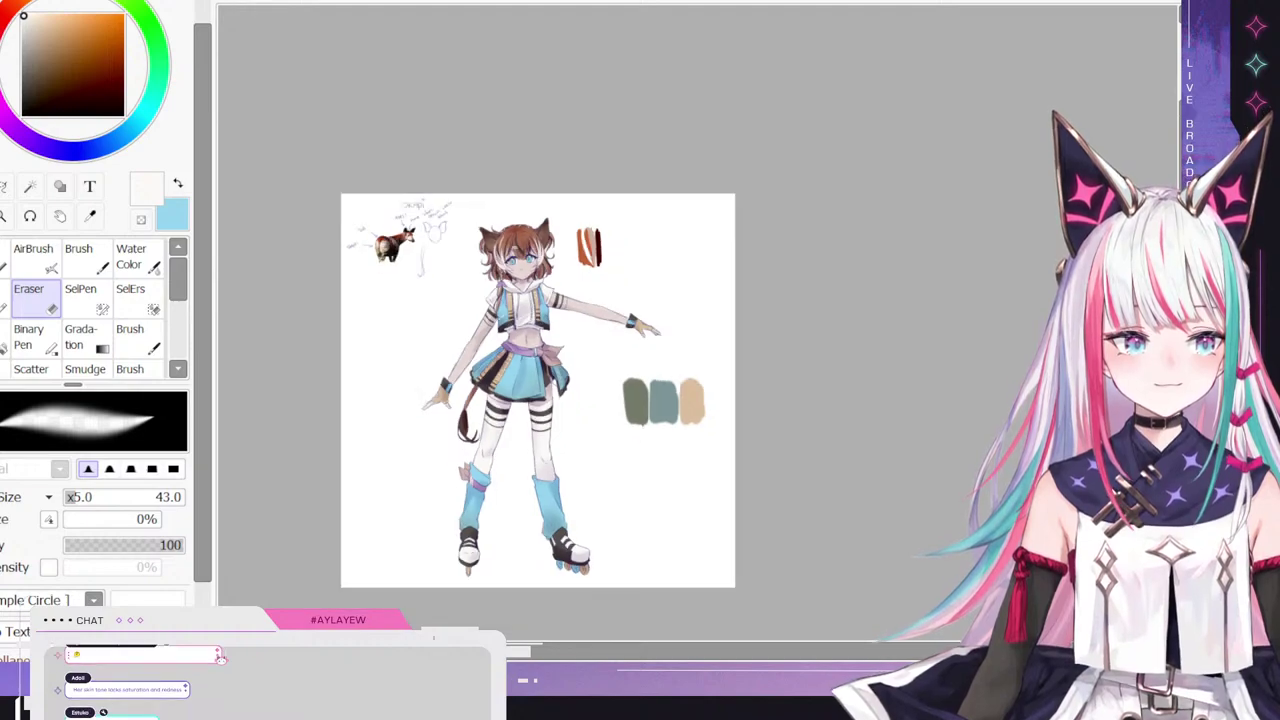
{"action": "scroll", "coordinate": [440, 320], "scroll_direction": "up", "scroll_amount": 1}
{"action": "scroll", "coordinate": [620, 430], "scroll_direction": "up", "scroll_amount": 1}
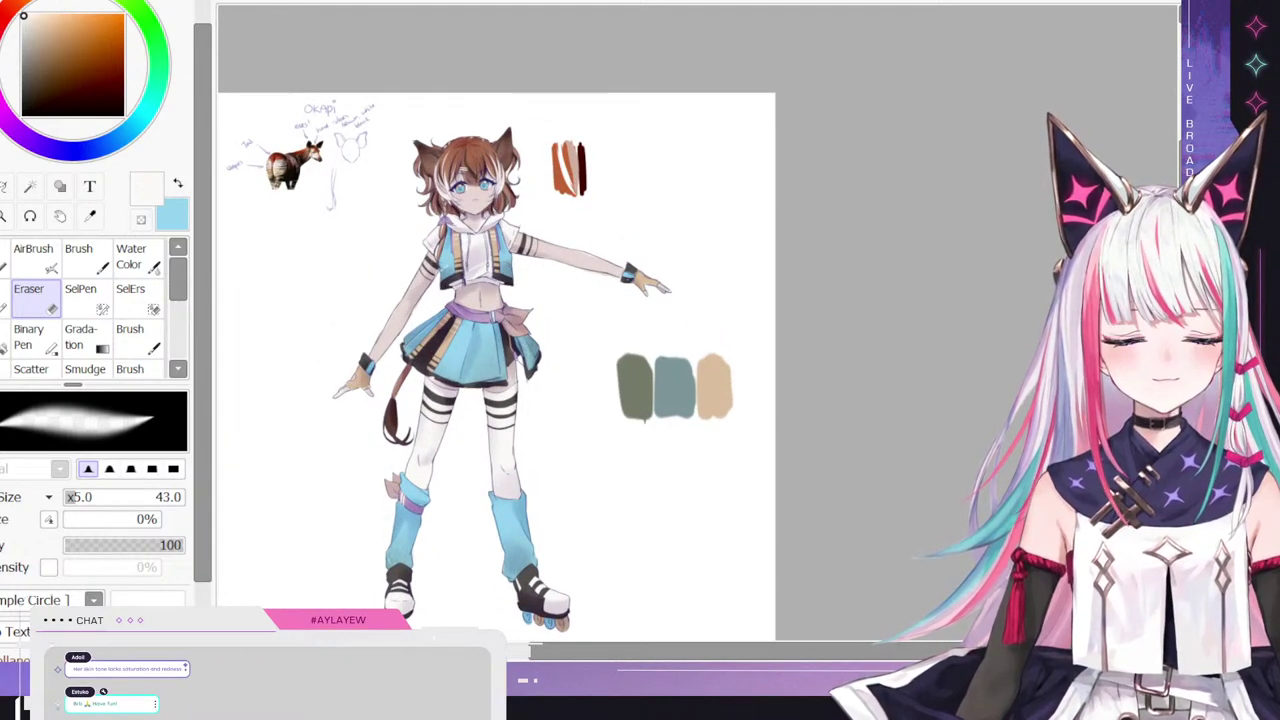
{"action": "scroll", "coordinate": [446, 289], "scroll_direction": "up", "scroll_amount": 3}
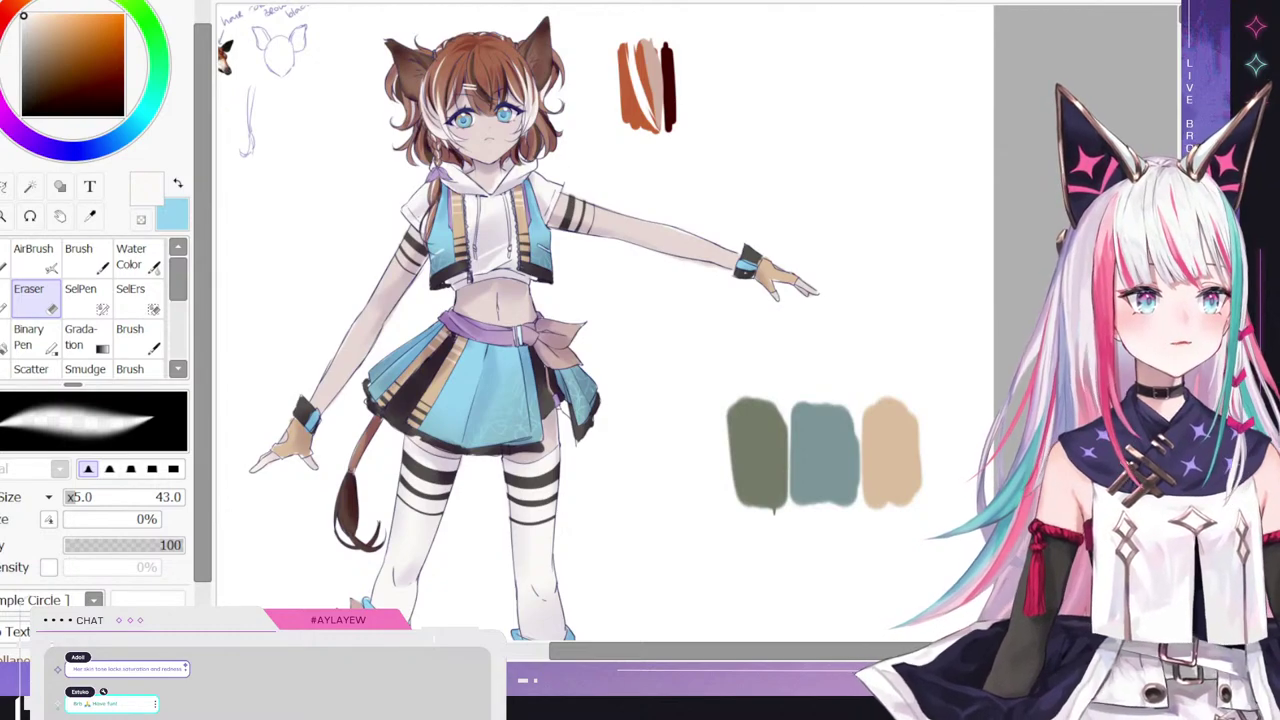
- Recolour the character's skin with a warmer pale pink using the Bucket, sampling the base tone from the midriff
{"action": "right_click", "coordinate": [484, 301]}
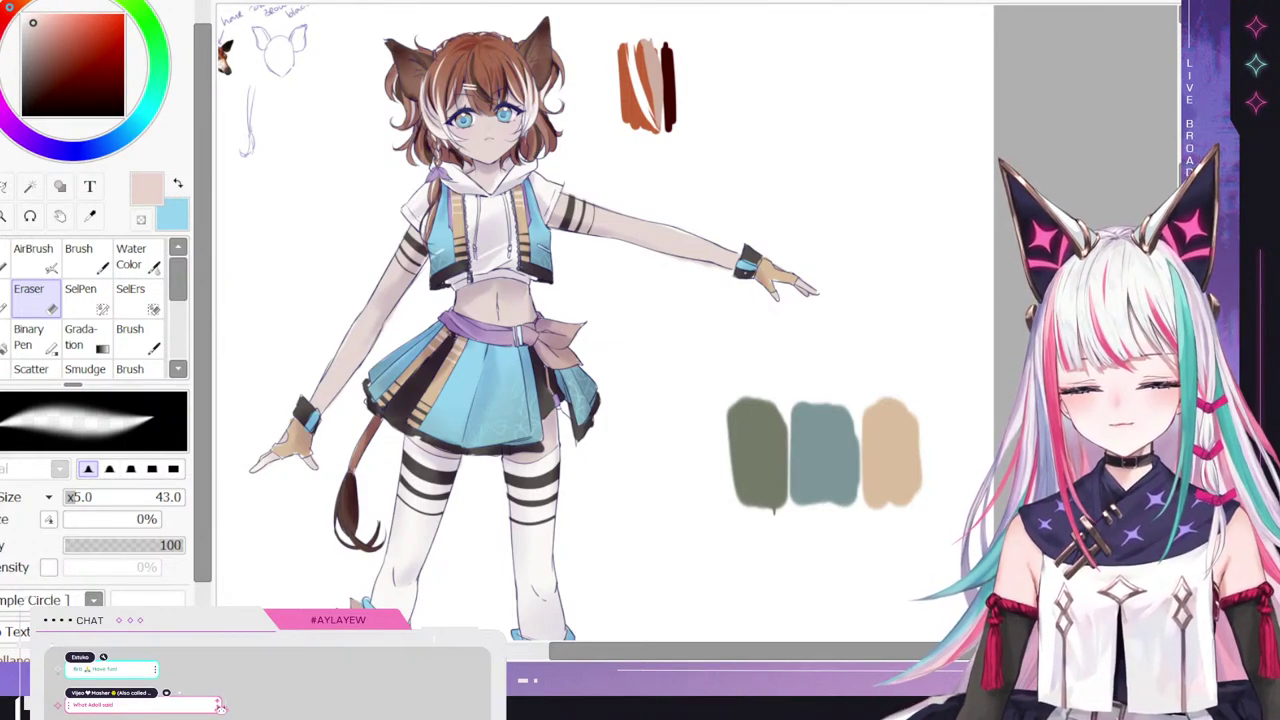
{"action": "left_click", "coordinate": [4, 339]}
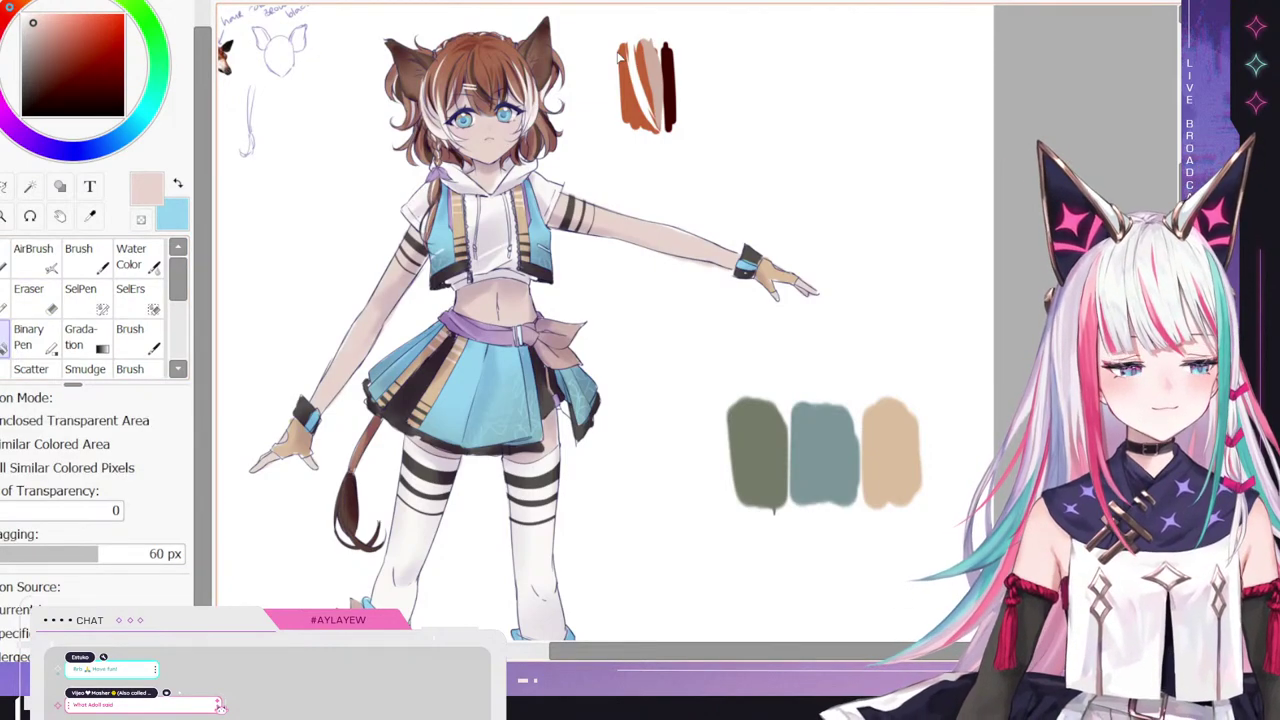
{"action": "scroll", "coordinate": [622, 226], "scroll_direction": "down", "scroll_amount": 4}
{"action": "scroll", "coordinate": [580, 215], "scroll_direction": "up", "scroll_amount": 1}
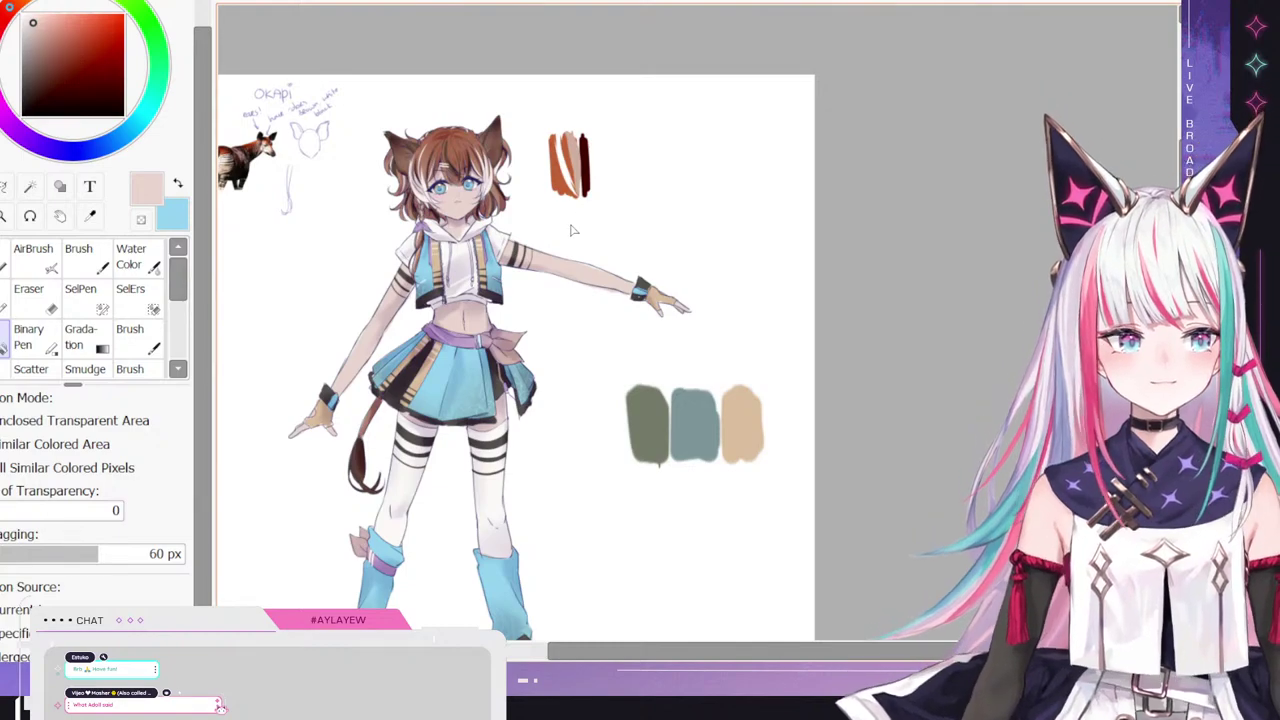
{"action": "scroll", "coordinate": [555, 215], "scroll_direction": "down", "scroll_amount": 1}
{"action": "scroll", "coordinate": [529, 256], "scroll_direction": "up", "scroll_amount": 1}
{"action": "scroll", "coordinate": [519, 270], "scroll_direction": "down", "scroll_amount": 1}
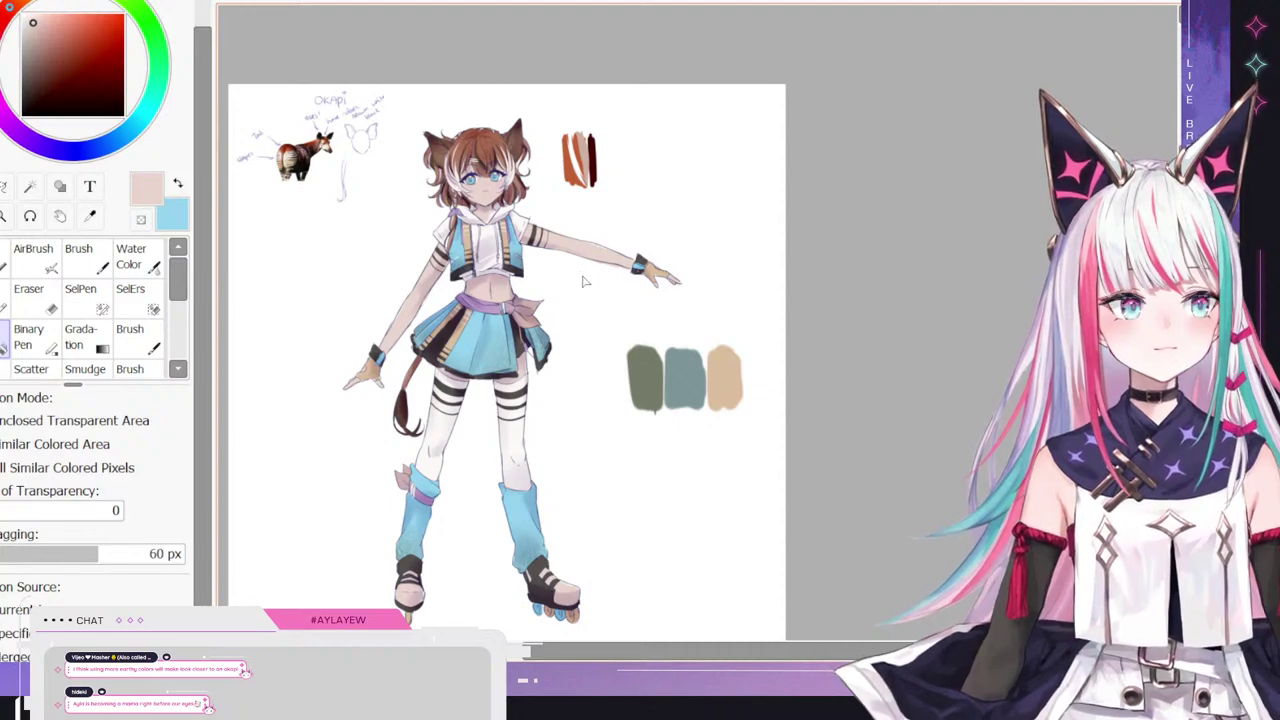
- Fill the vest, skirt, leg warmers and skate wheels with the muted green sampled from the first colour swatch
{"action": "left_click", "coordinate": [655, 395], "text": "alt"}
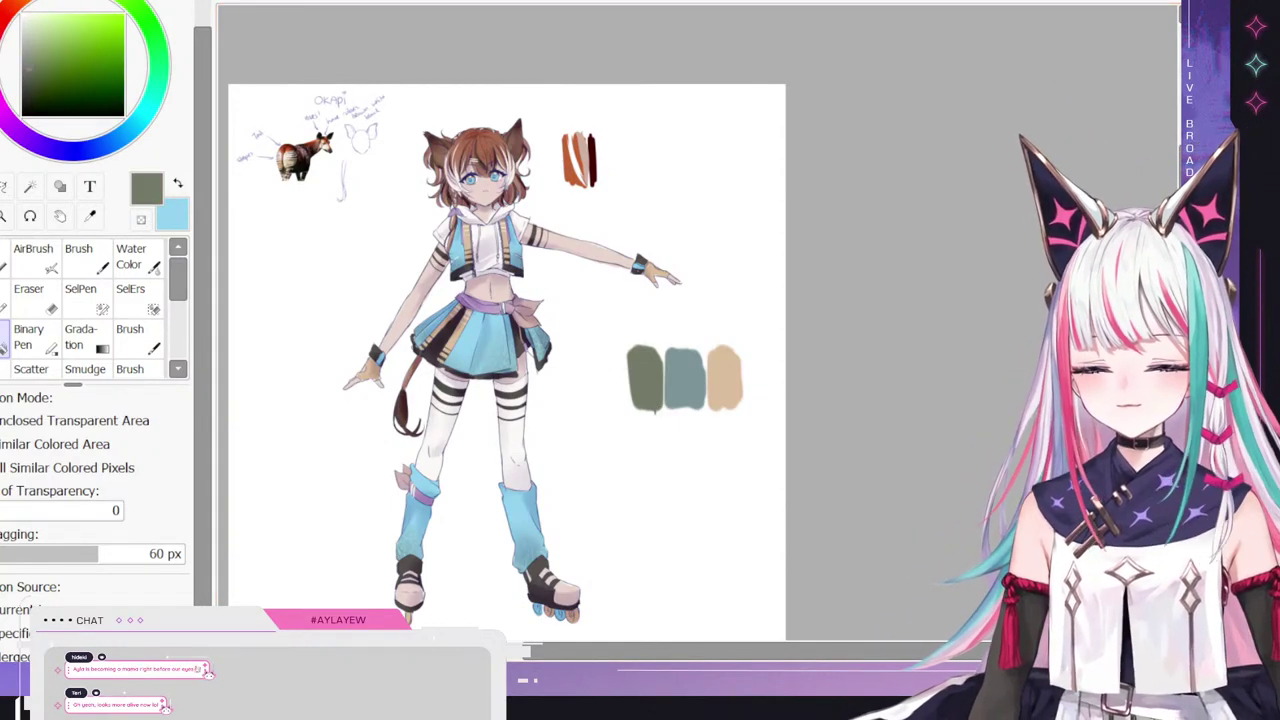
{"action": "key", "text": "ctrl+z"}
{"action": "key", "text": "ctrl+y"}
{"action": "key", "text": "ctrl+z"}
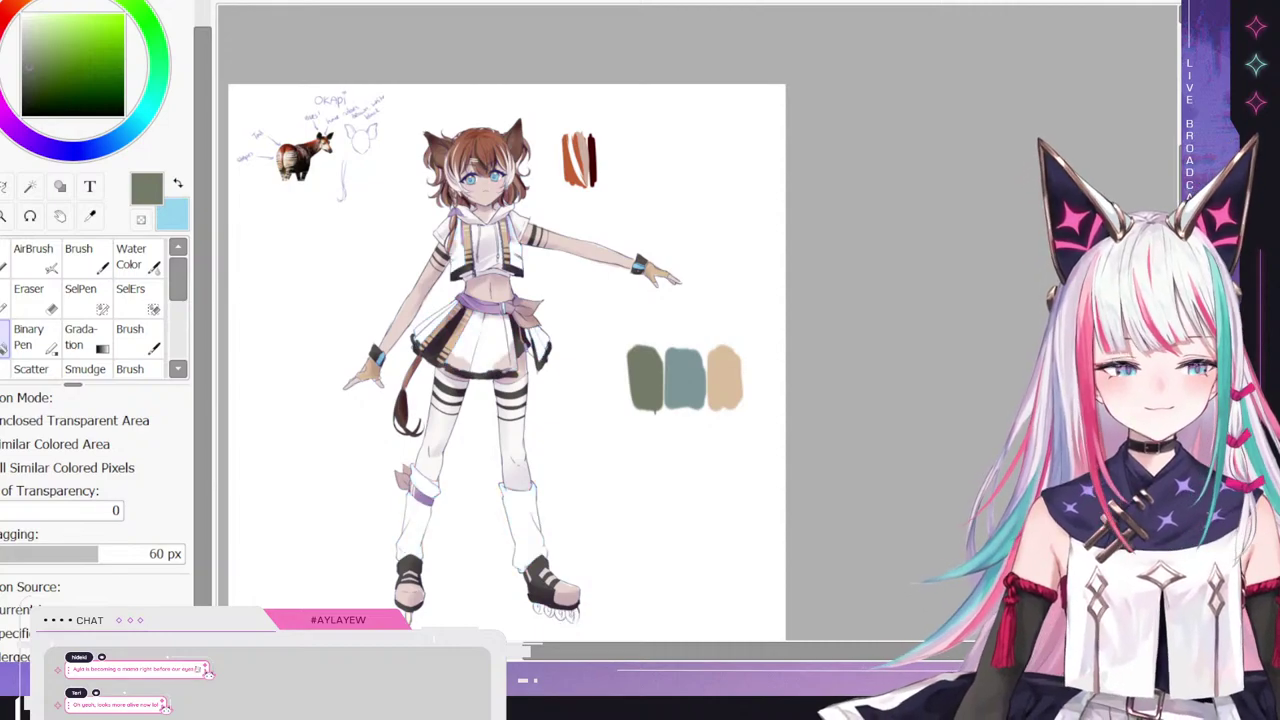
{"action": "key", "text": "ctrl+y"}
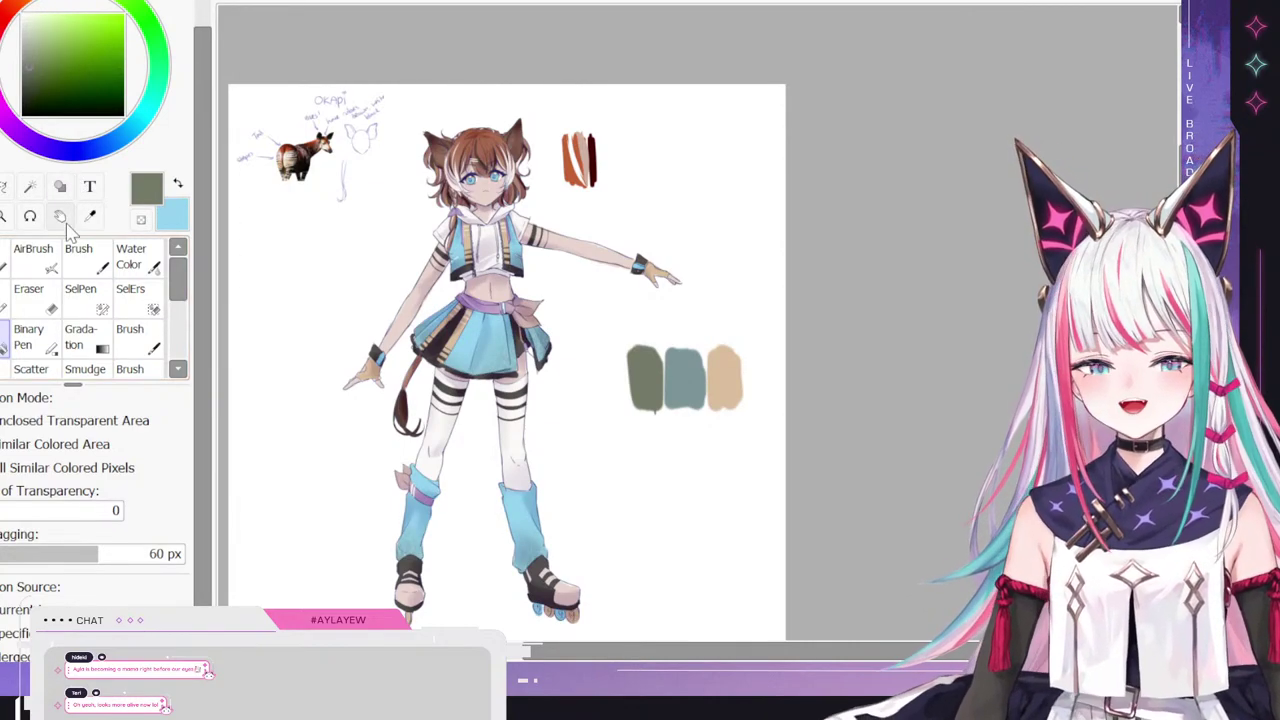
{"action": "left_click", "coordinate": [466, 360]}
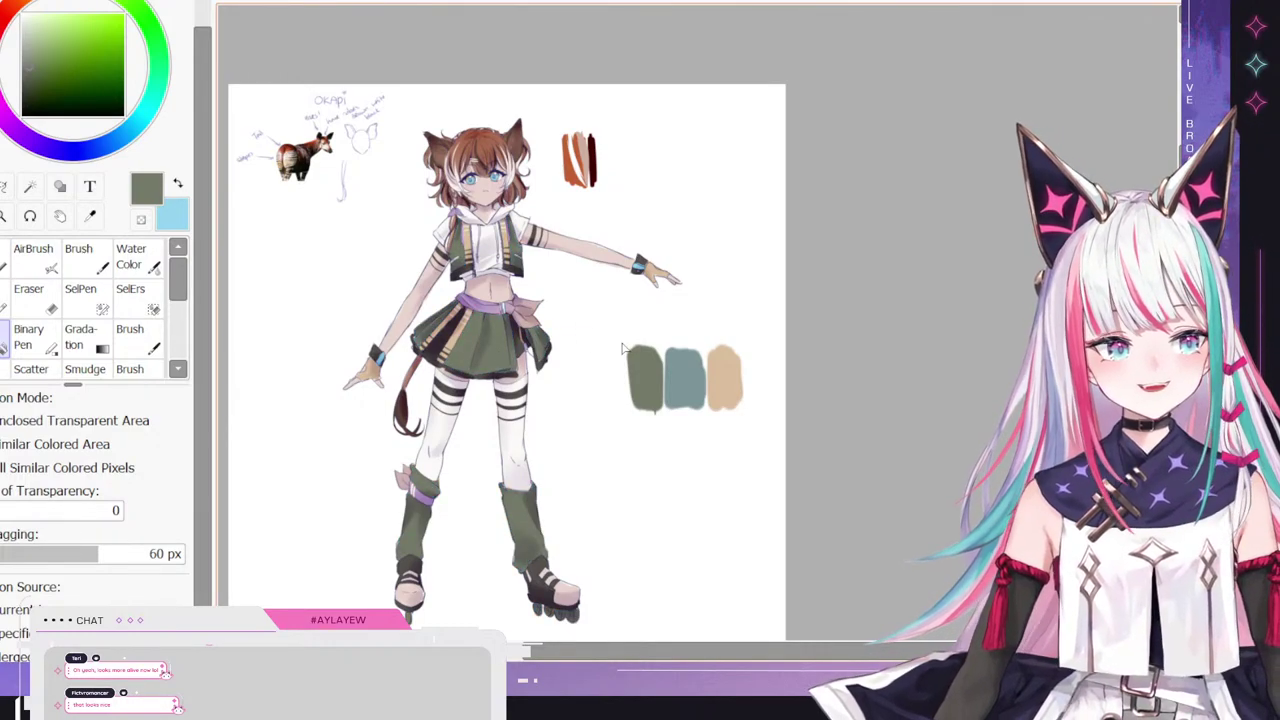
- Refill the vest, skirt, leg warmers and skate wheels with a lighter sage green
{"action": "scroll", "coordinate": [800, 163], "scroll_direction": "down", "scroll_amount": 1}
{"action": "scroll", "coordinate": [655, 465], "scroll_direction": "up", "scroll_amount": 2}
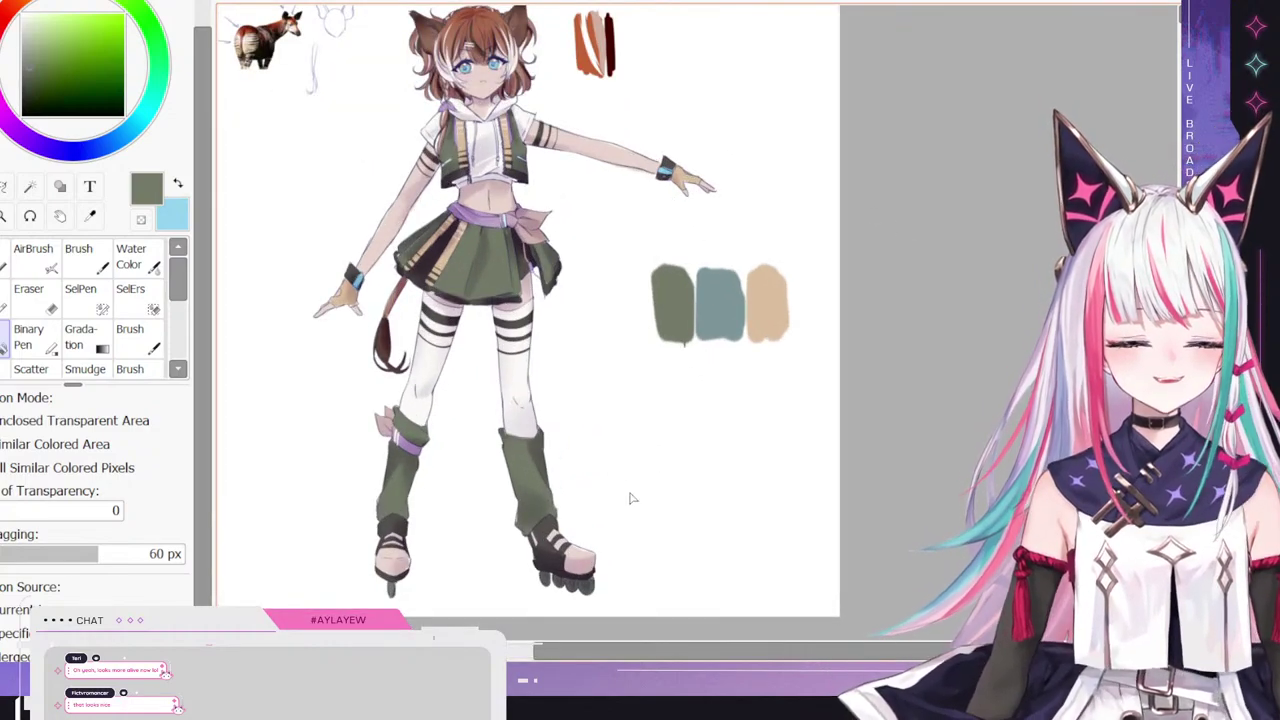
{"action": "scroll", "coordinate": [610, 460], "scroll_direction": "down", "scroll_amount": 1}
{"action": "scroll", "coordinate": [580, 410], "scroll_direction": "up", "scroll_amount": 1}
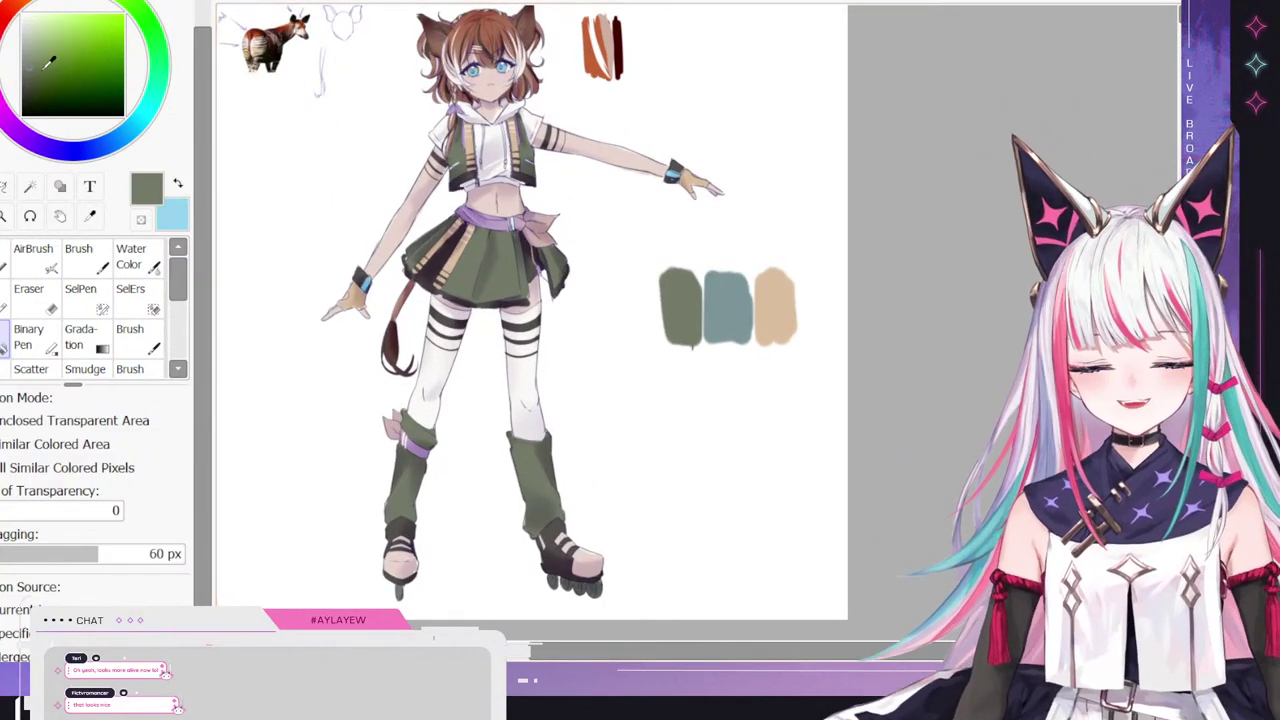
{"action": "left_click", "coordinate": [36, 56]}
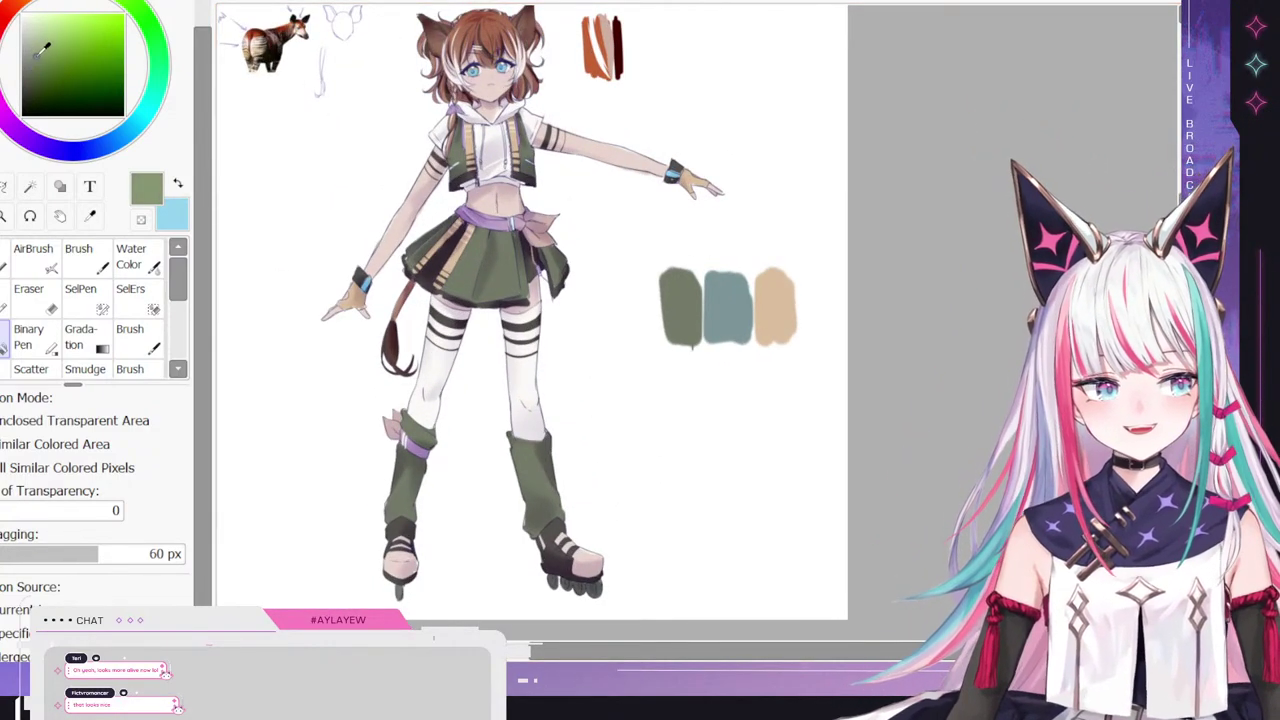
{"action": "left_click", "coordinate": [34, 52]}
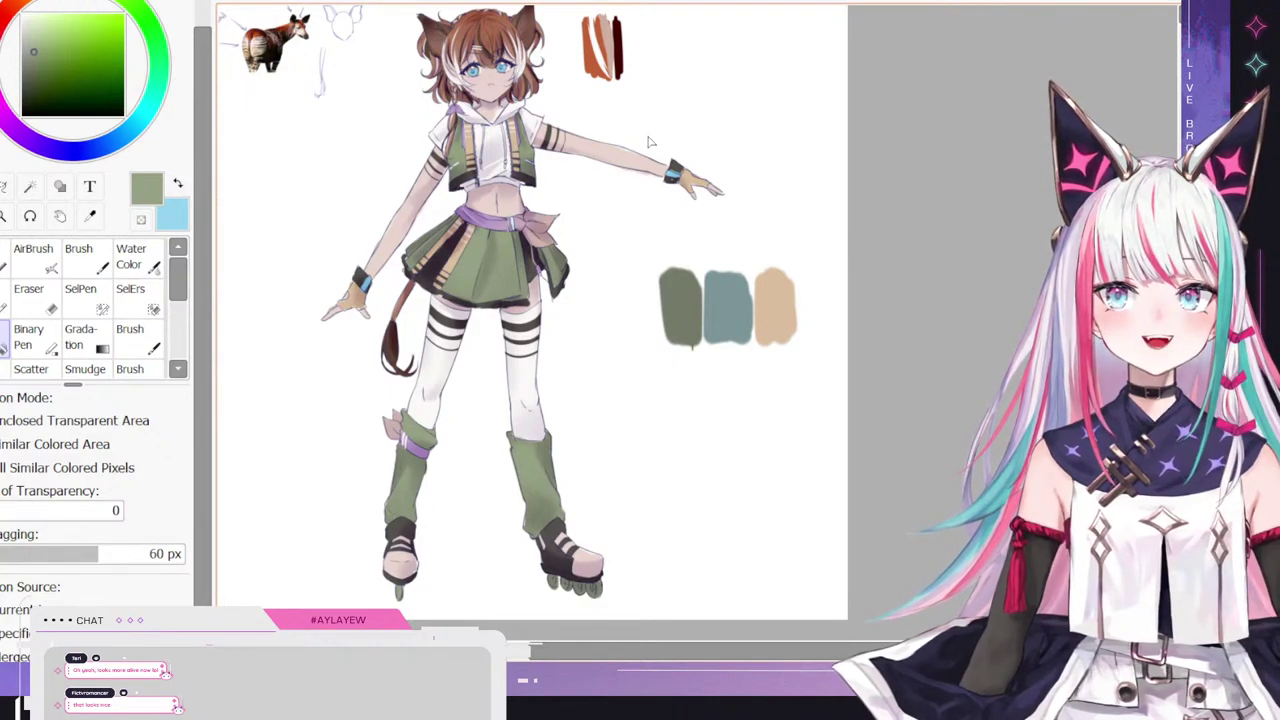
- Compare the sage green outfit with the light blue version by repeatedly undoing and redoing the fill, ending on green
{"action": "key", "text": "ctrl+z"}
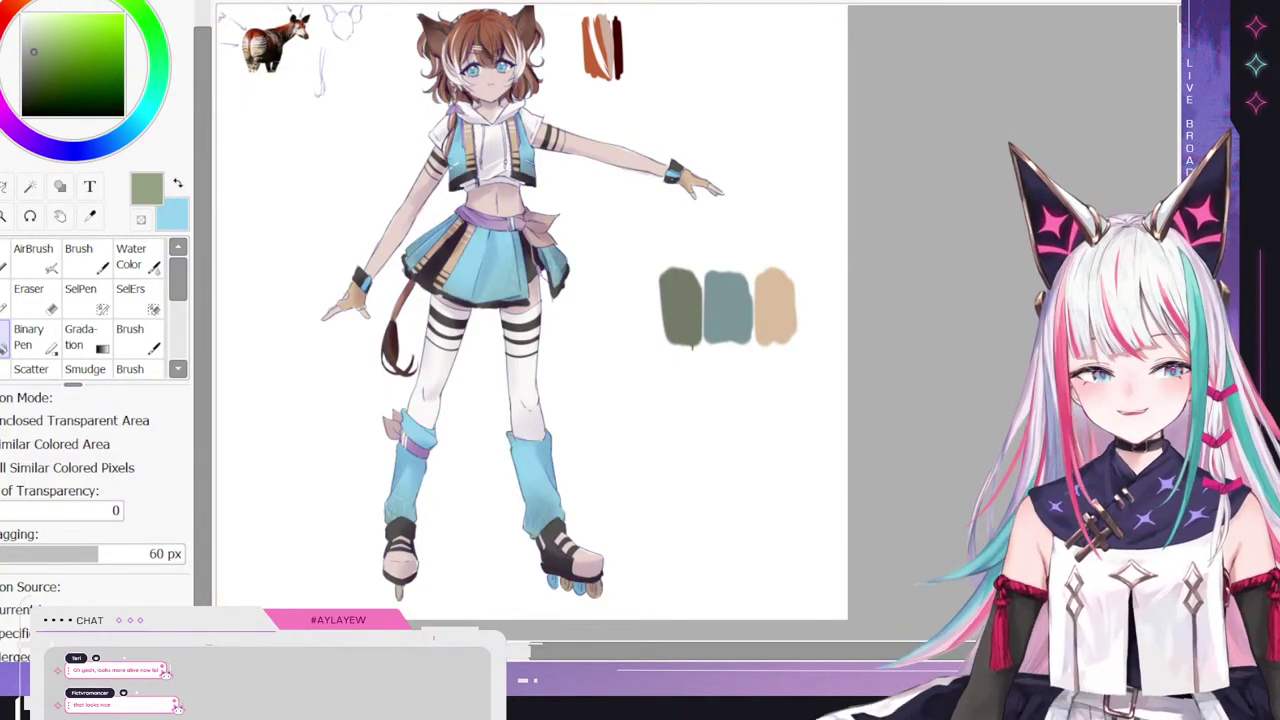
{"action": "key", "text": "ctrl+y"}
{"action": "key", "text": "ctrl+z"}
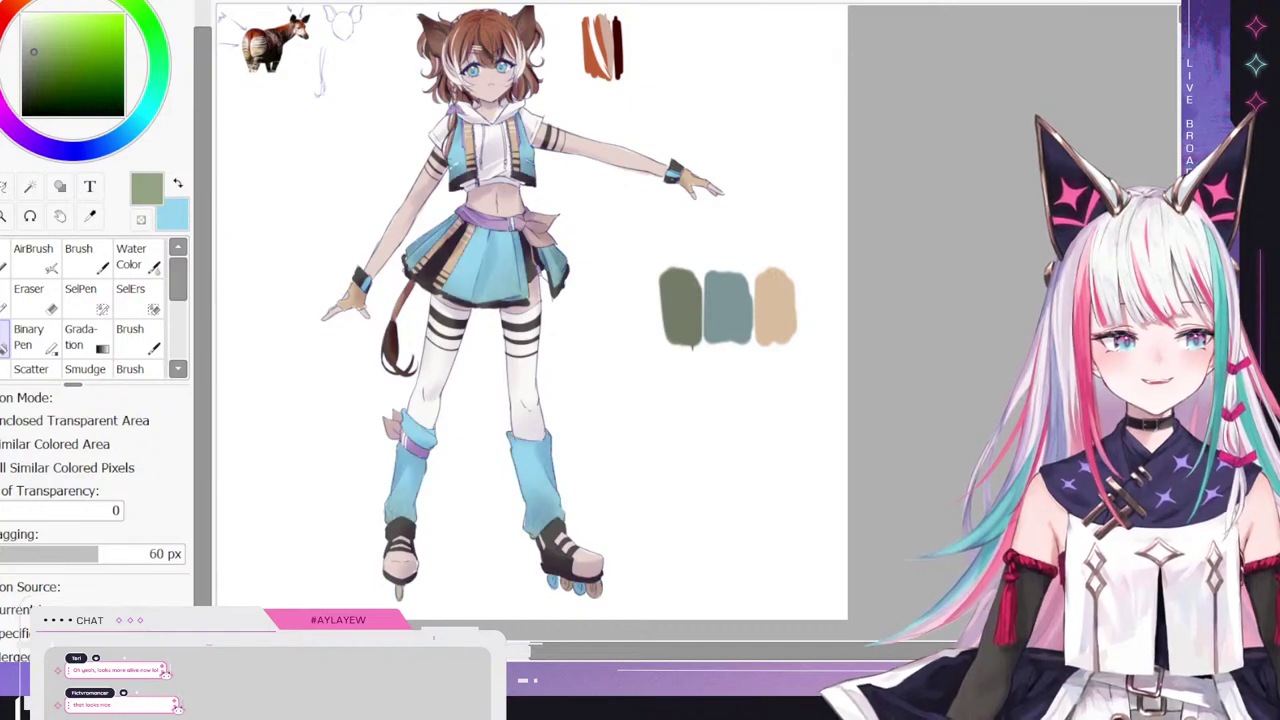
{"action": "key", "text": "ctrl+y"}
{"action": "key", "text": "ctrl+z"}
{"action": "key", "text": "ctrl+y"}
{"action": "key", "text": "ctrl+z"}
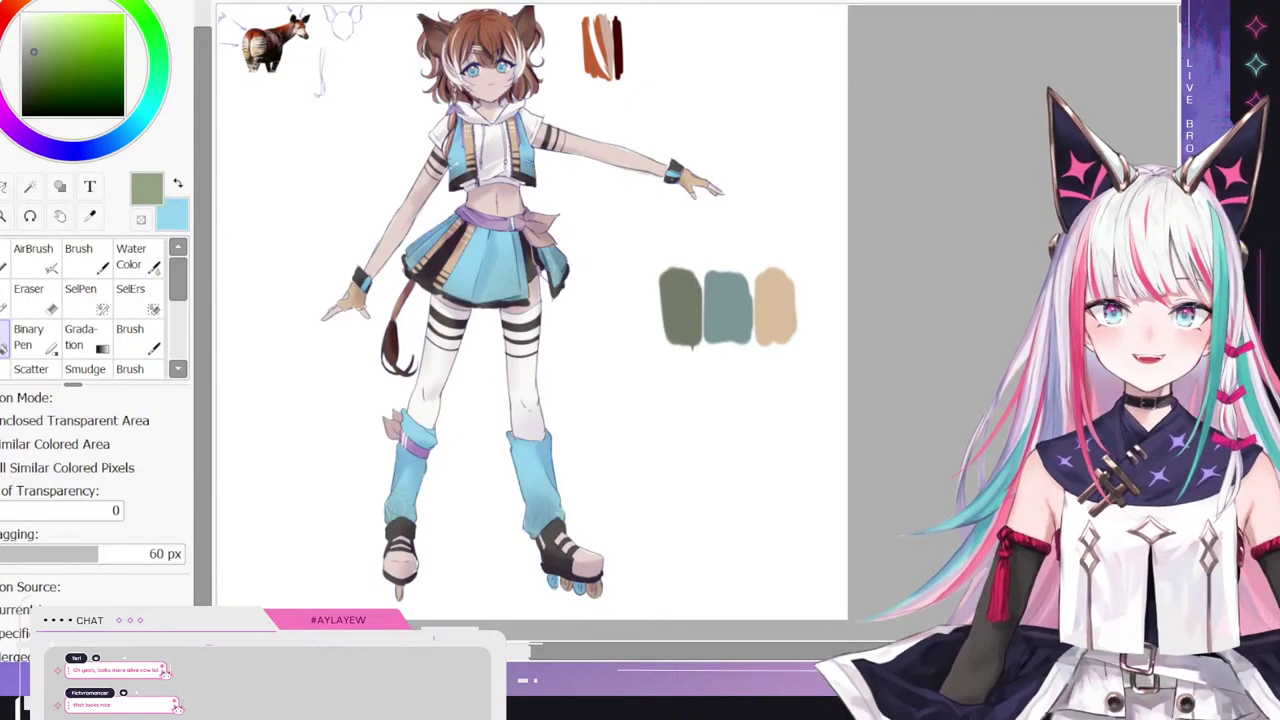
{"action": "key", "text": "ctrl+y"}
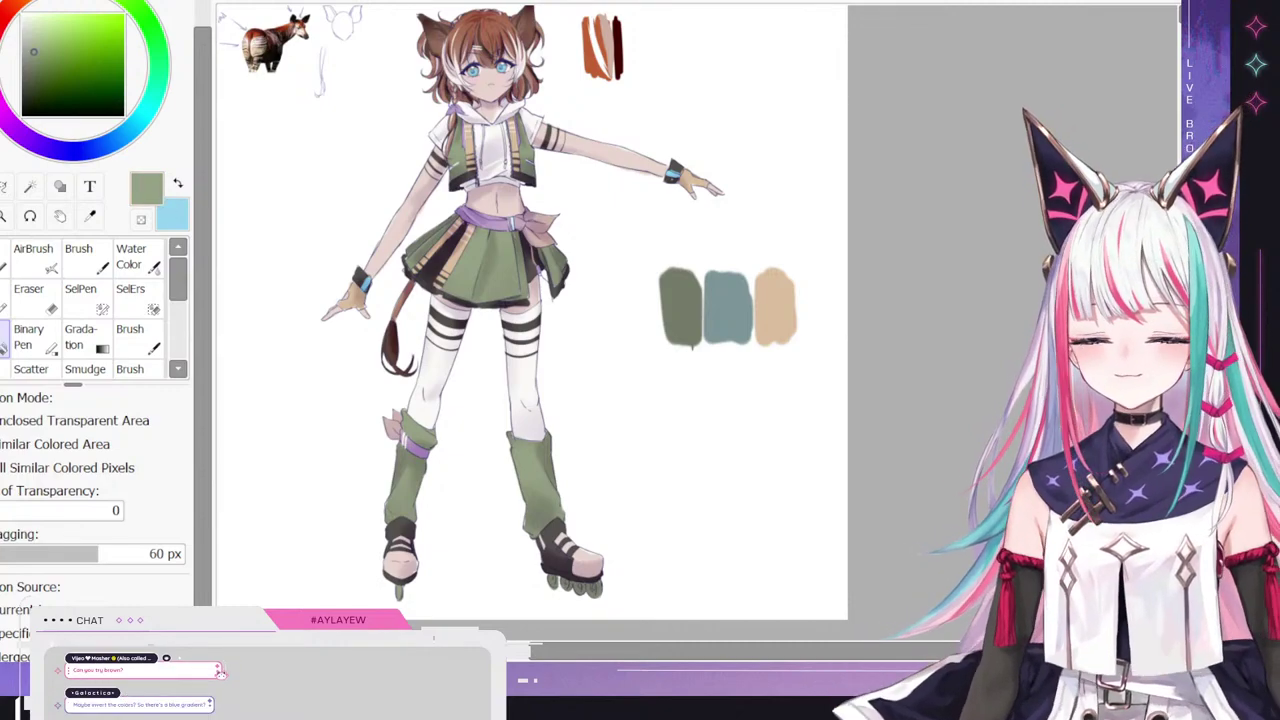
- Try filling the vest, skirt, leg warmers and skate wheels with a greyish brown adapted from the hair colour
{"action": "left_click", "coordinate": [177, 184]}
{"action": "left_click", "coordinate": [177, 184]}
{"action": "left_click", "coordinate": [177, 184]}
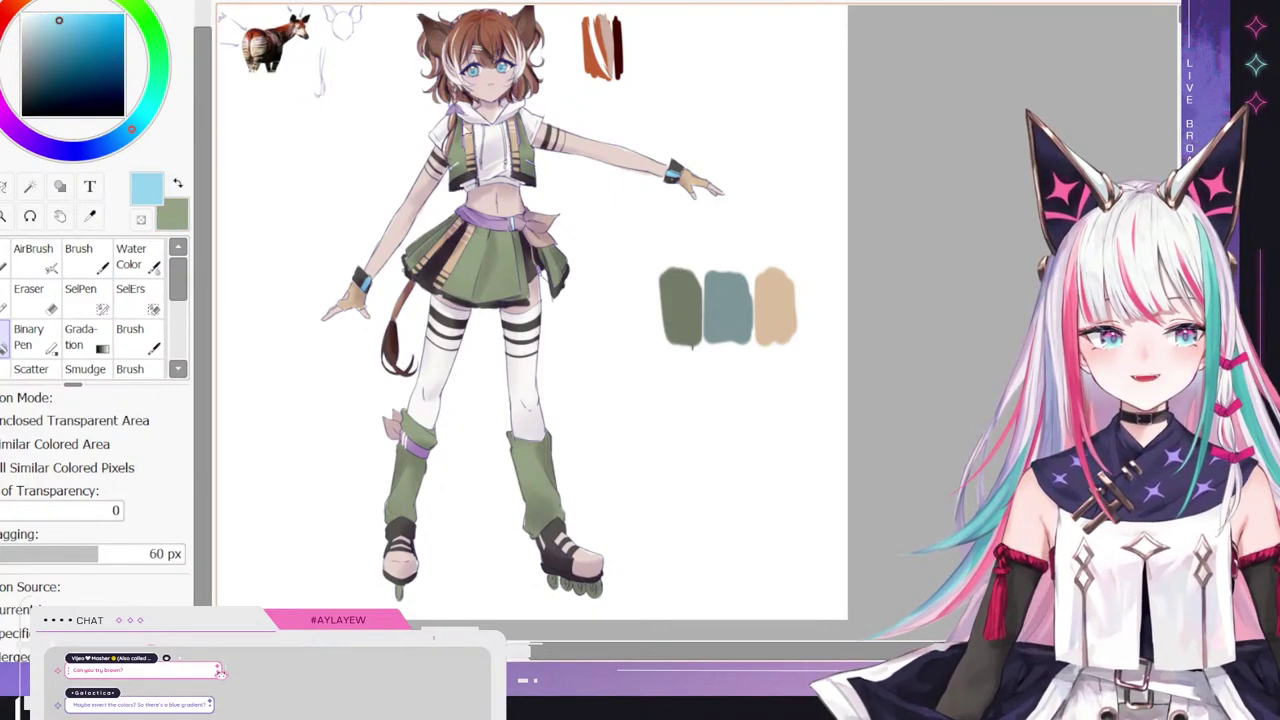
{"action": "right_click", "coordinate": [484, 38]}
{"action": "left_click_drag", "start_coordinate": [47, 41], "coordinate": [33, 47]}
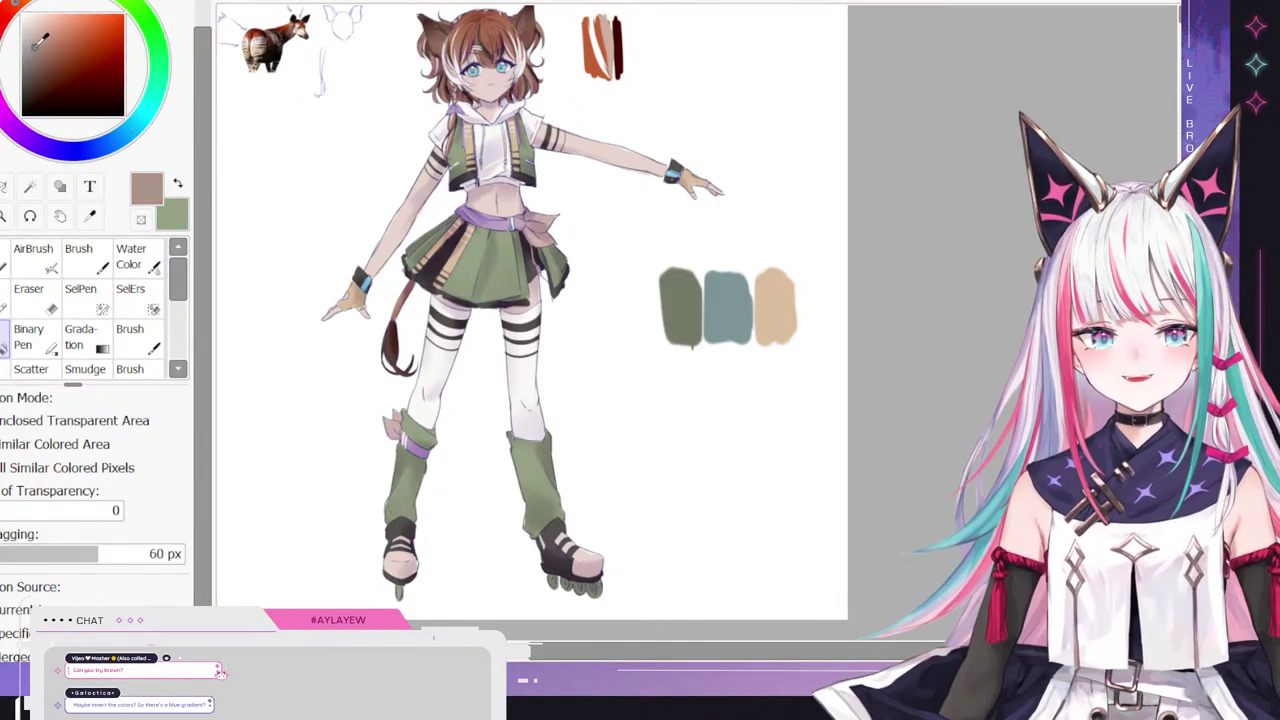
{"action": "left_click", "coordinate": [513, 271]}
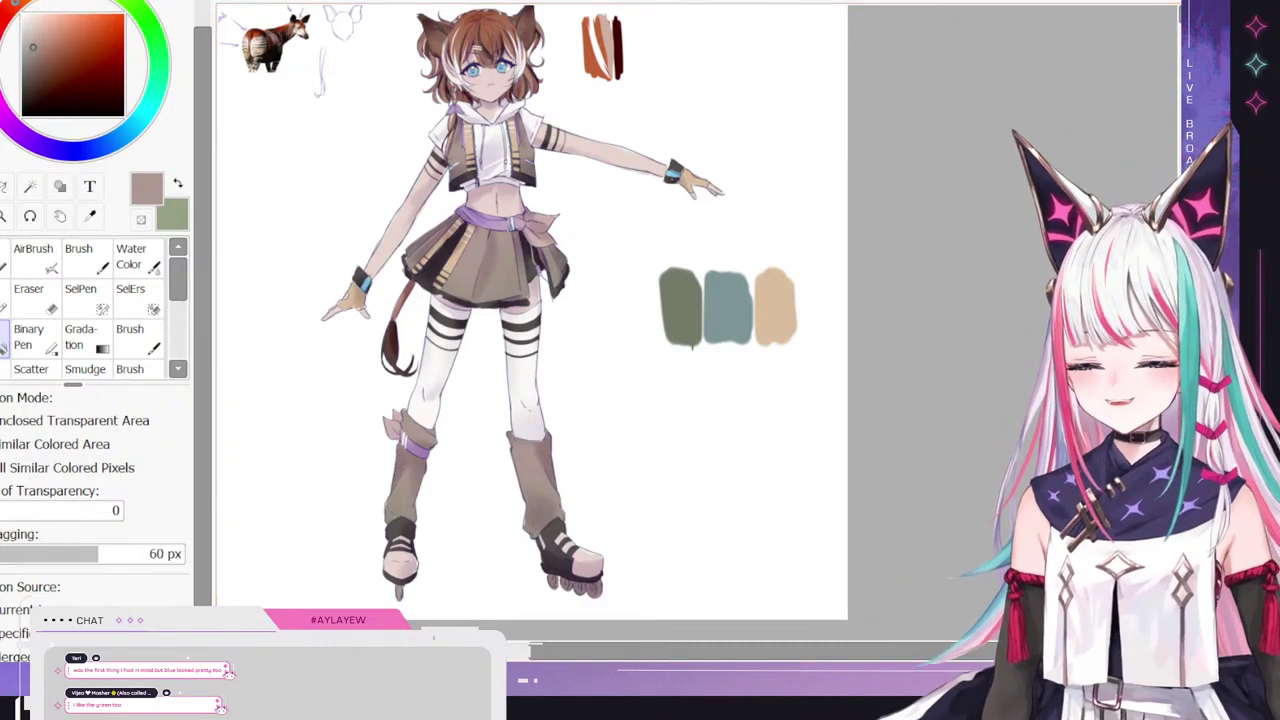
- Examine the full figure with the sage green outfit at several distances and compare it once more with the light blue fill
{"action": "scroll", "coordinate": [430, 246], "scroll_direction": "down", "scroll_amount": 3}
{"action": "scroll", "coordinate": [382, 203], "scroll_direction": "up", "scroll_amount": 2}
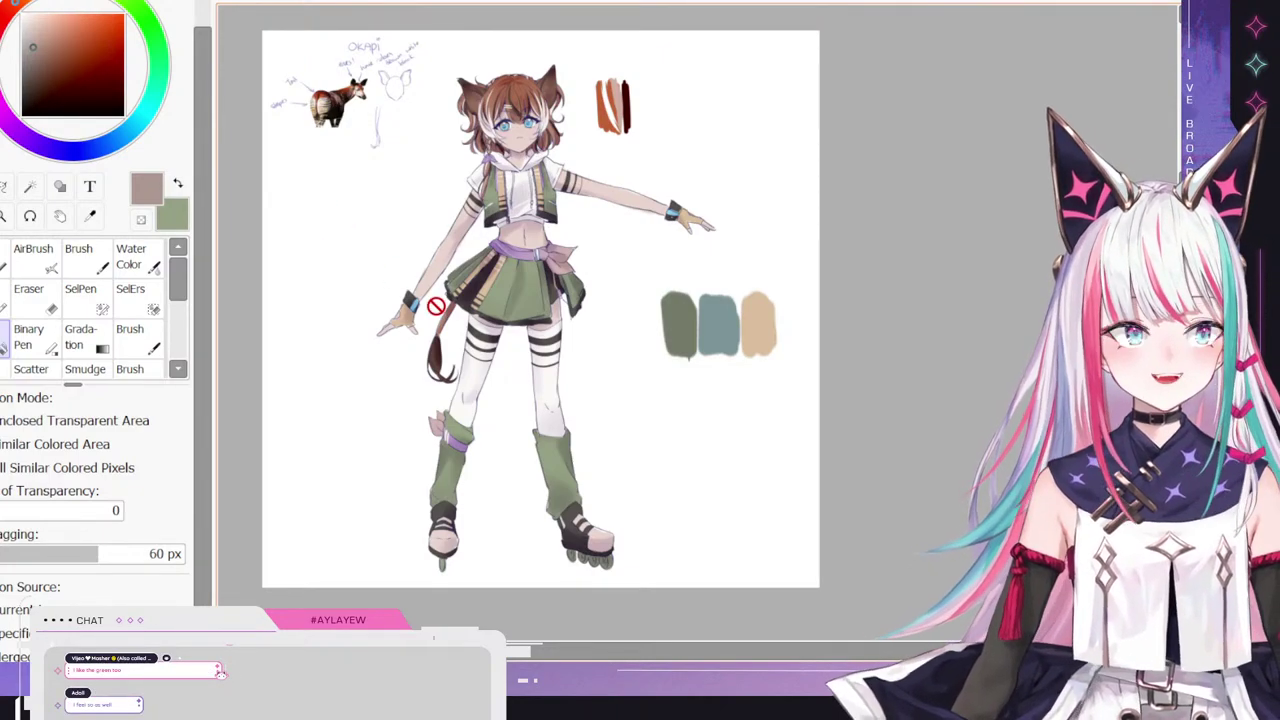
{"action": "scroll", "coordinate": [516, 300], "scroll_direction": "up", "scroll_amount": 1}
{"action": "scroll", "coordinate": [521, 304], "scroll_direction": "down", "scroll_amount": 3}
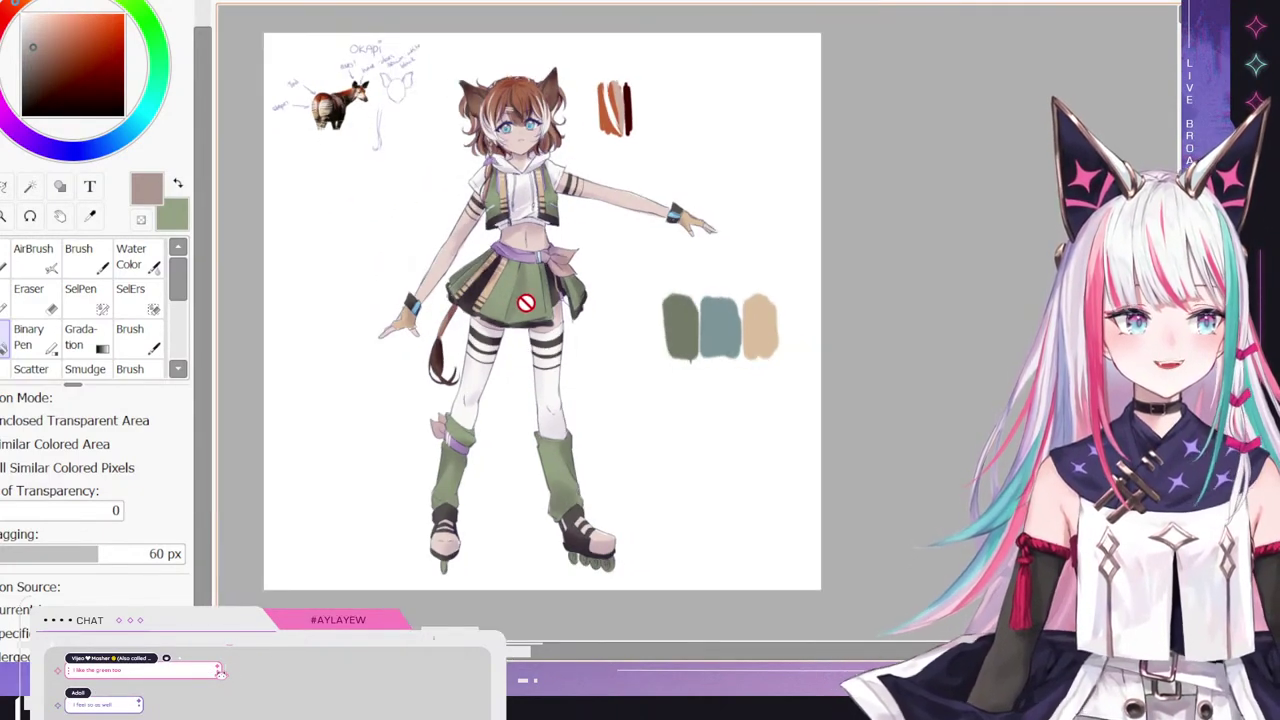
{"action": "scroll", "coordinate": [544, 305], "scroll_direction": "up", "scroll_amount": 2}
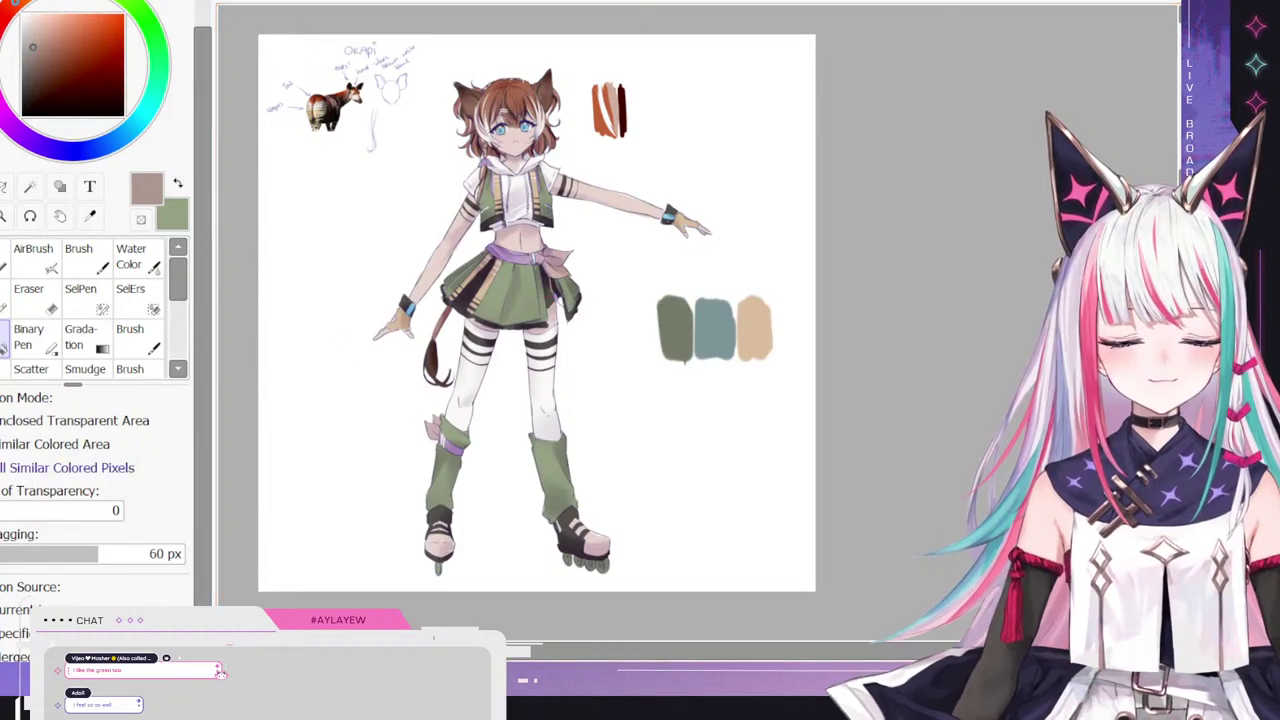
{"action": "key", "text": "ctrl+z"}
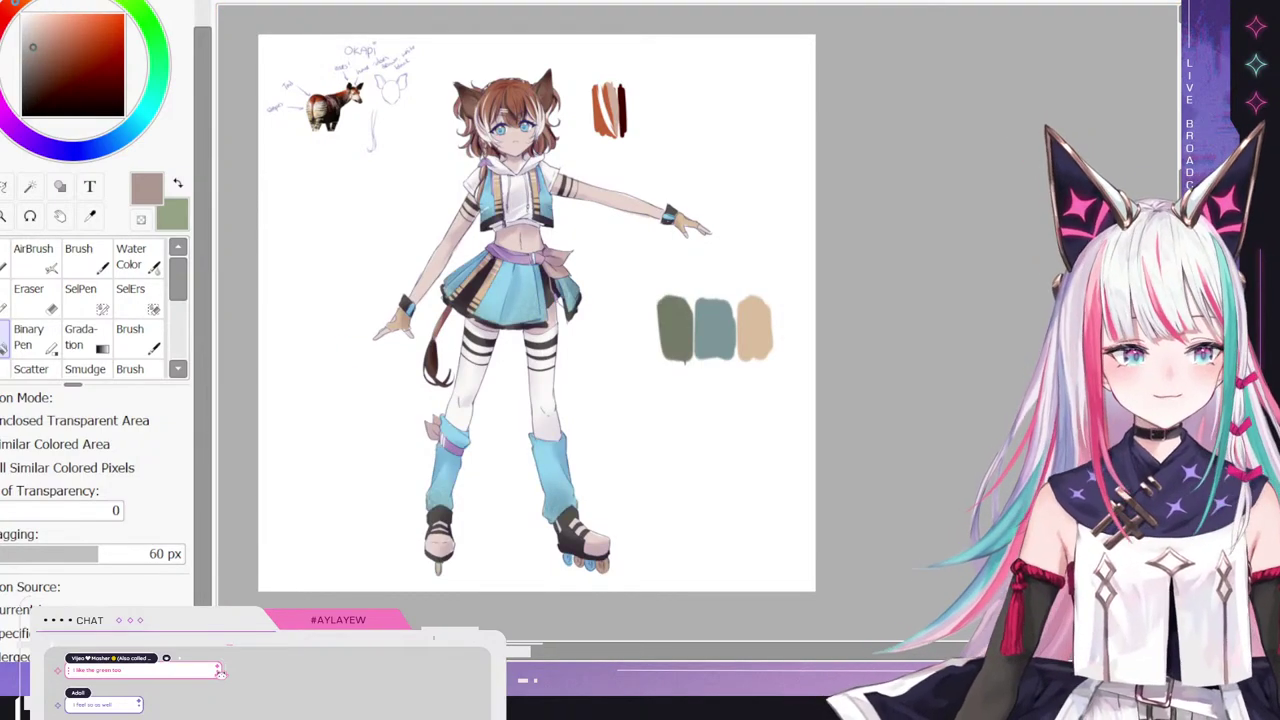
{"action": "key", "text": "ctrl+y"}
{"action": "scroll", "coordinate": [291, 311], "scroll_direction": "up", "scroll_amount": 4}
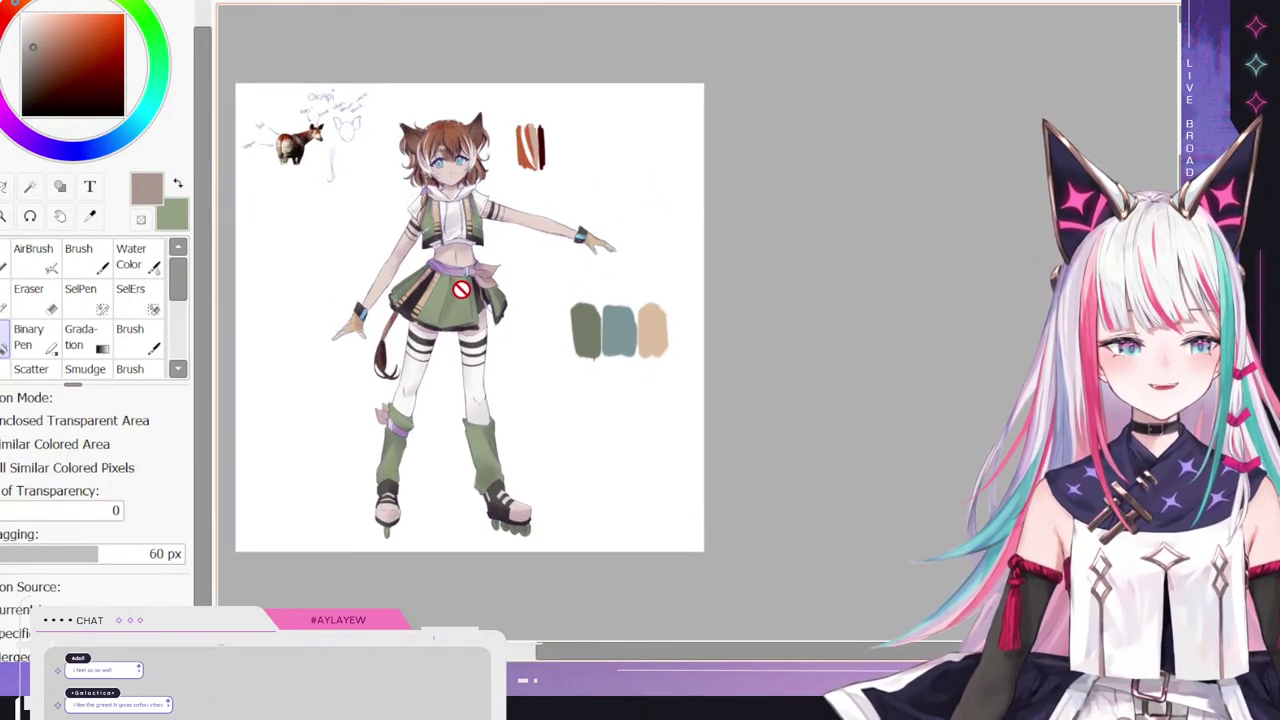
{"action": "scroll", "coordinate": [296, 251], "scroll_direction": "down", "scroll_amount": 2}
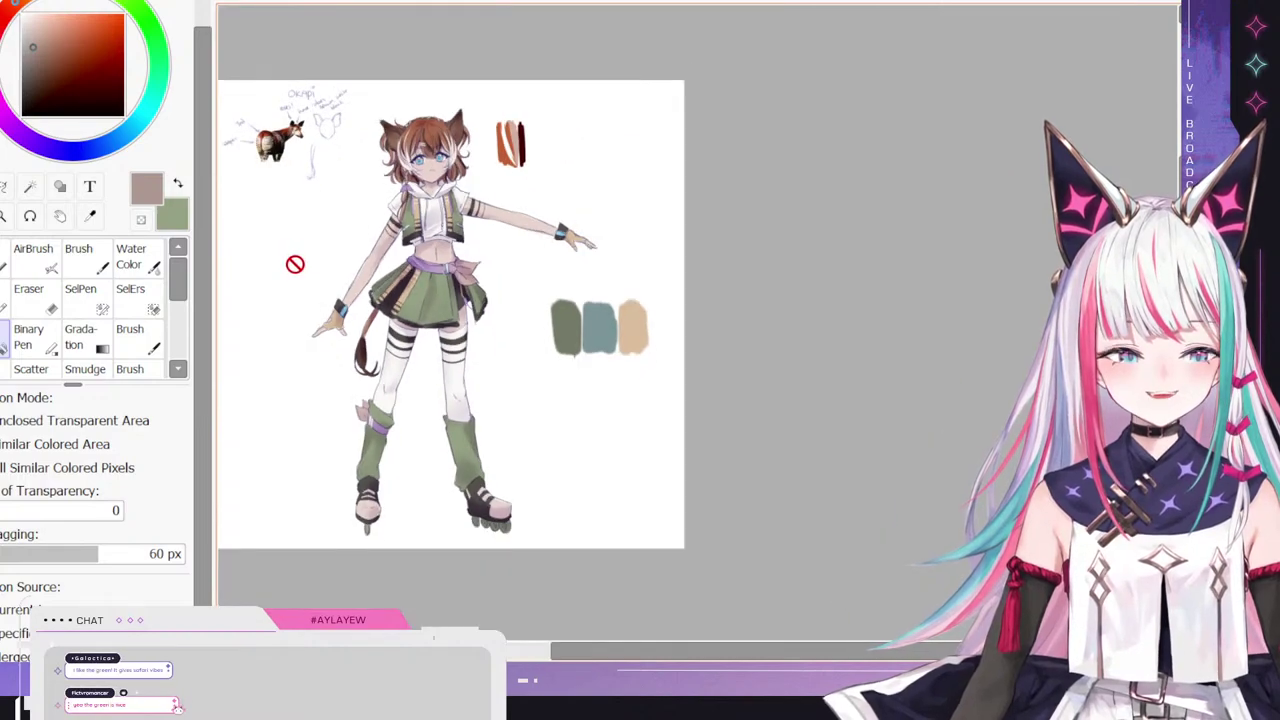
- Try filling the vest, skirt, leg warmers and skate wheels with a tan adapted from the beige swatch
{"action": "scroll", "coordinate": [297, 263], "scroll_direction": "up", "scroll_amount": 1}
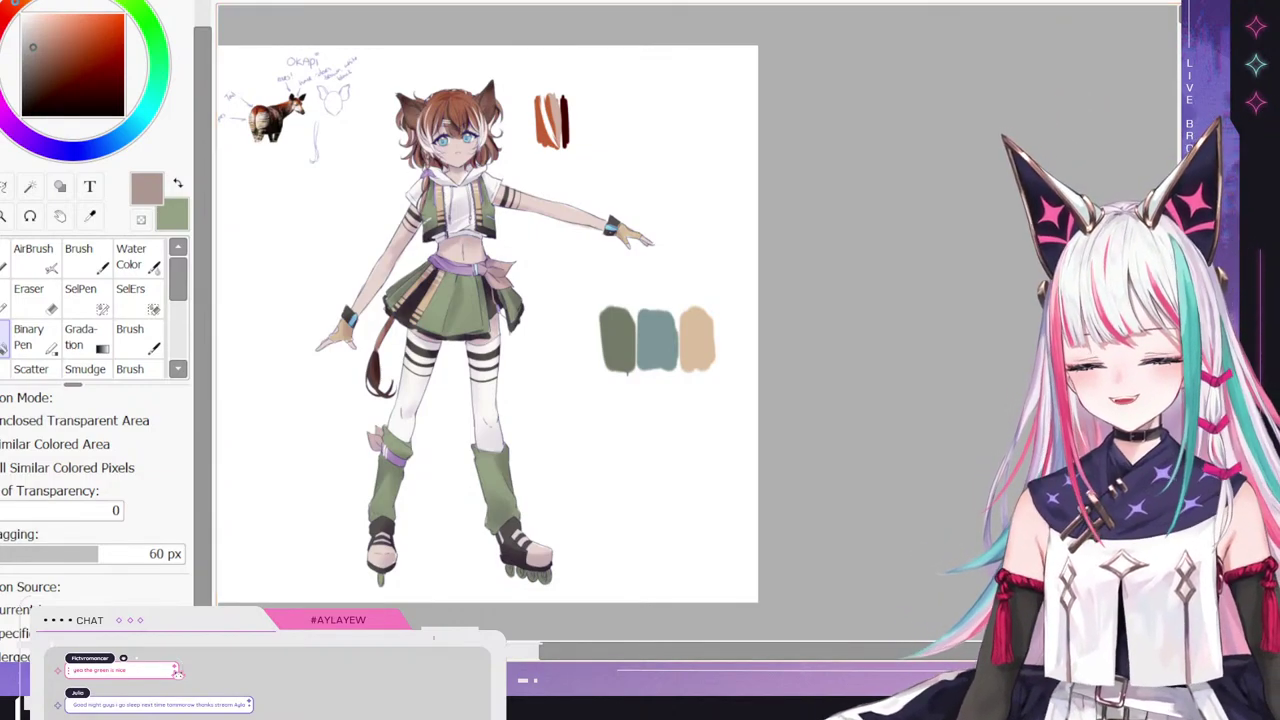
{"action": "left_click", "coordinate": [694, 323], "text": "alt"}
{"action": "mouse_move", "coordinate": [59, 27]}
{"action": "left_mouse_down"}
{"action": "mouse_move", "coordinate": [12, 6]}
{"action": "mouse_move", "coordinate": [2, 17]}
{"action": "mouse_move", "coordinate": [66, 10]}
{"action": "left_mouse_up"}
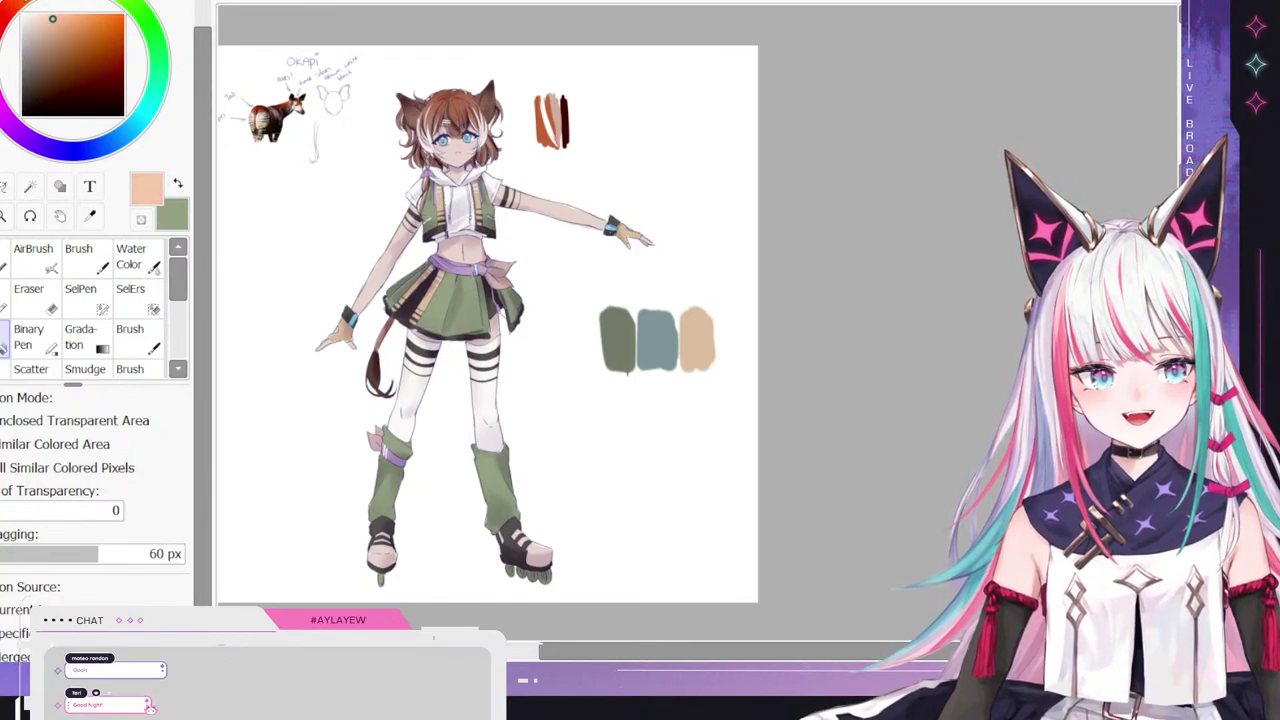
{"action": "left_click_drag", "start_coordinate": [60, 15], "coordinate": [52, 22]}
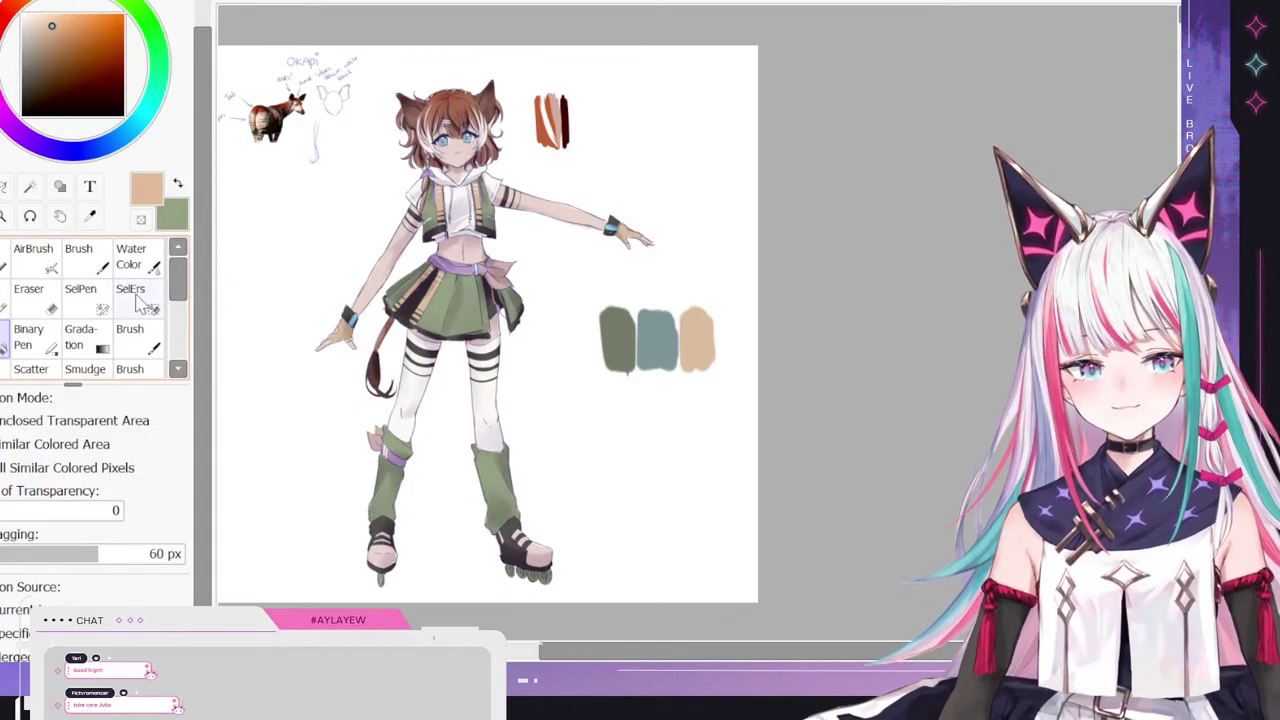
{"action": "left_click", "coordinate": [537, 334]}
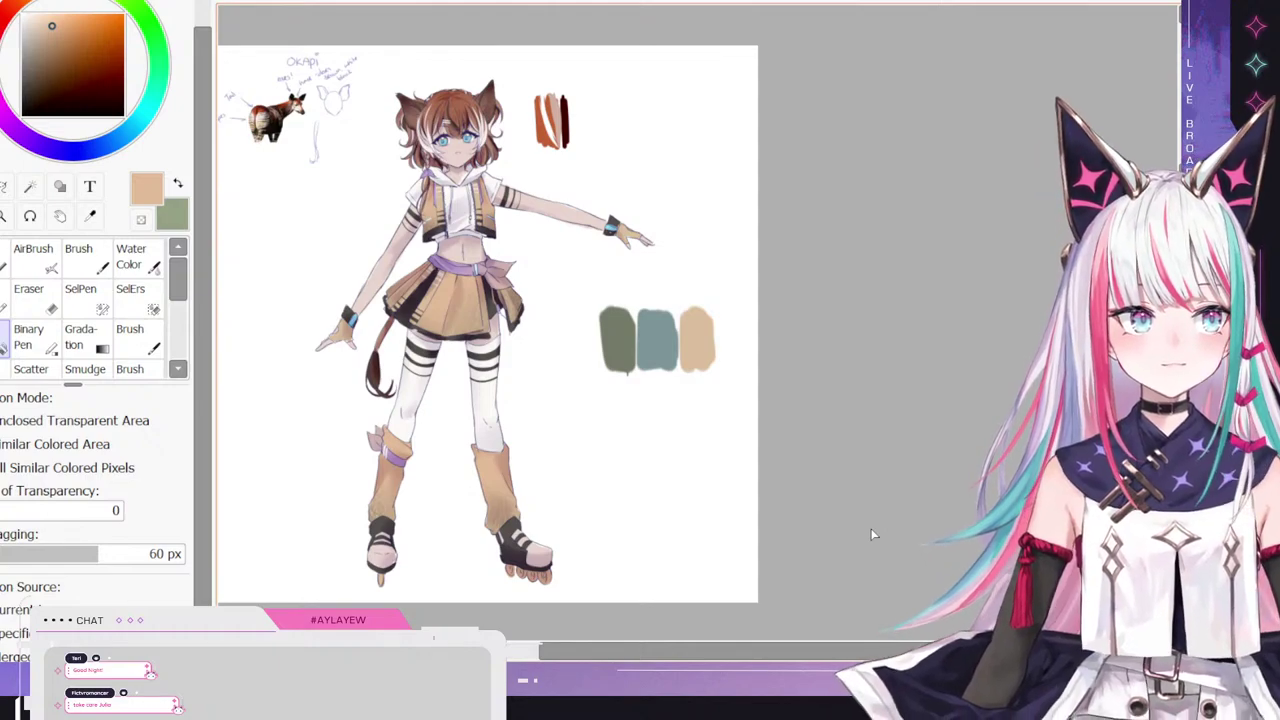
- Try a muted red and a coral orange as fills for the vest, skirt, leg warmers and skate wheels
{"action": "left_click", "coordinate": [62, 26]}
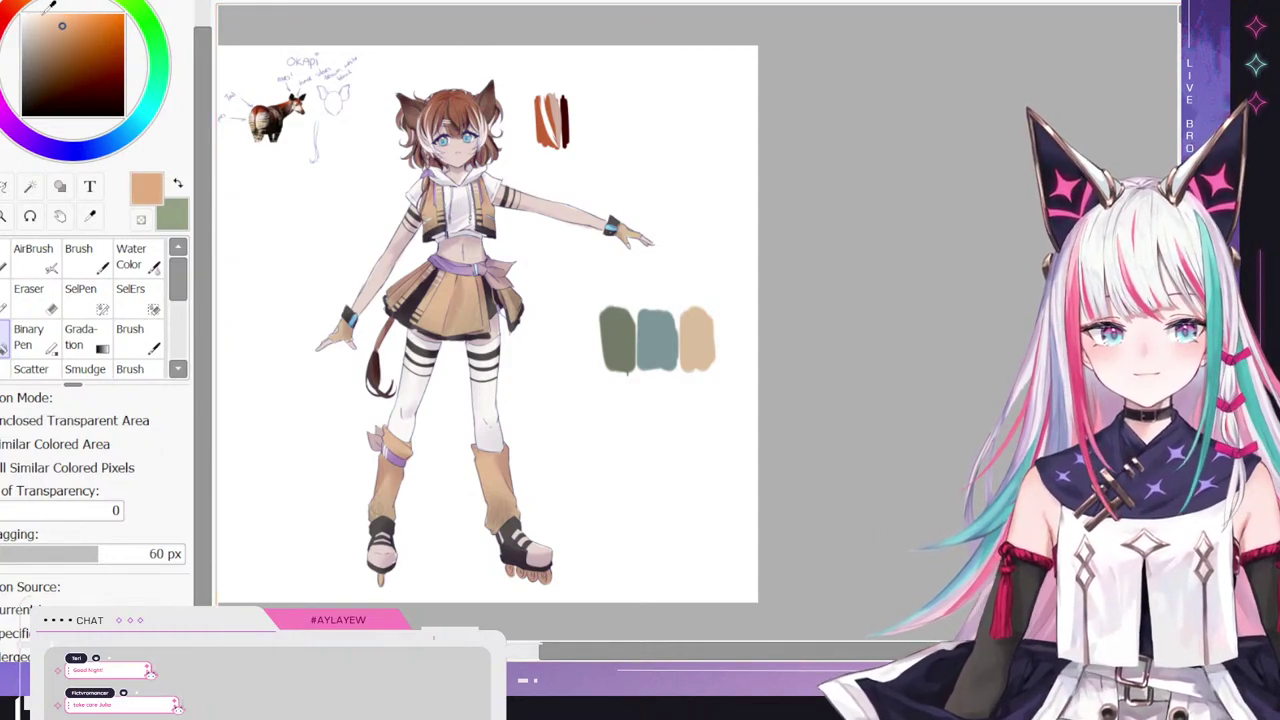
{"action": "left_click_drag", "start_coordinate": [22, 6], "coordinate": [2, 28]}
{"action": "left_click", "coordinate": [448, 302]}
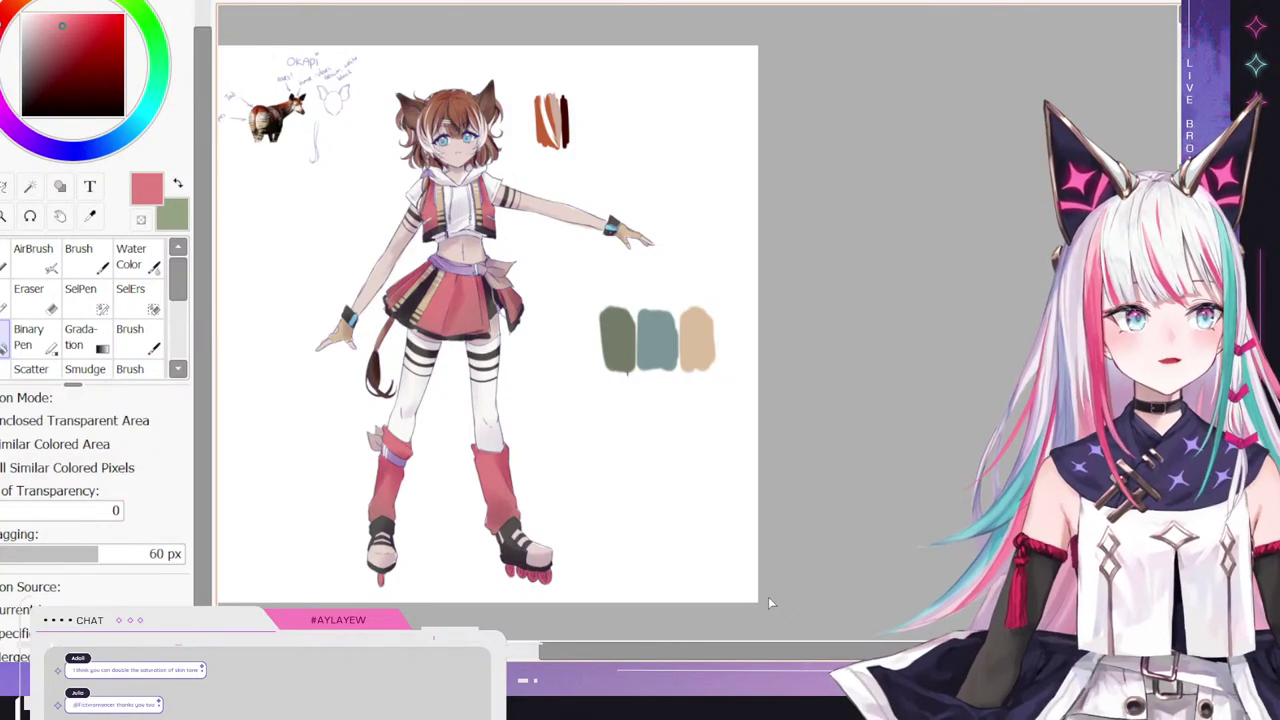
{"action": "left_click_drag", "start_coordinate": [3, 20], "coordinate": [12, 5]}
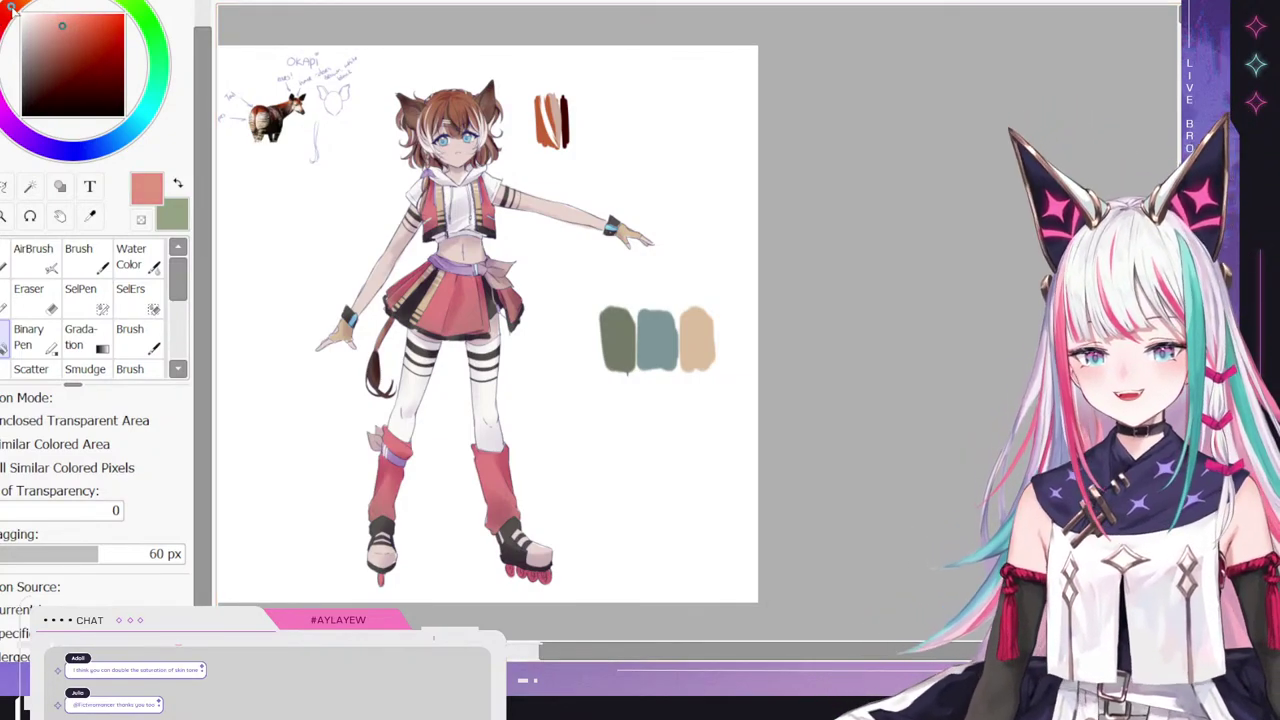
{"action": "left_click", "coordinate": [437, 308]}
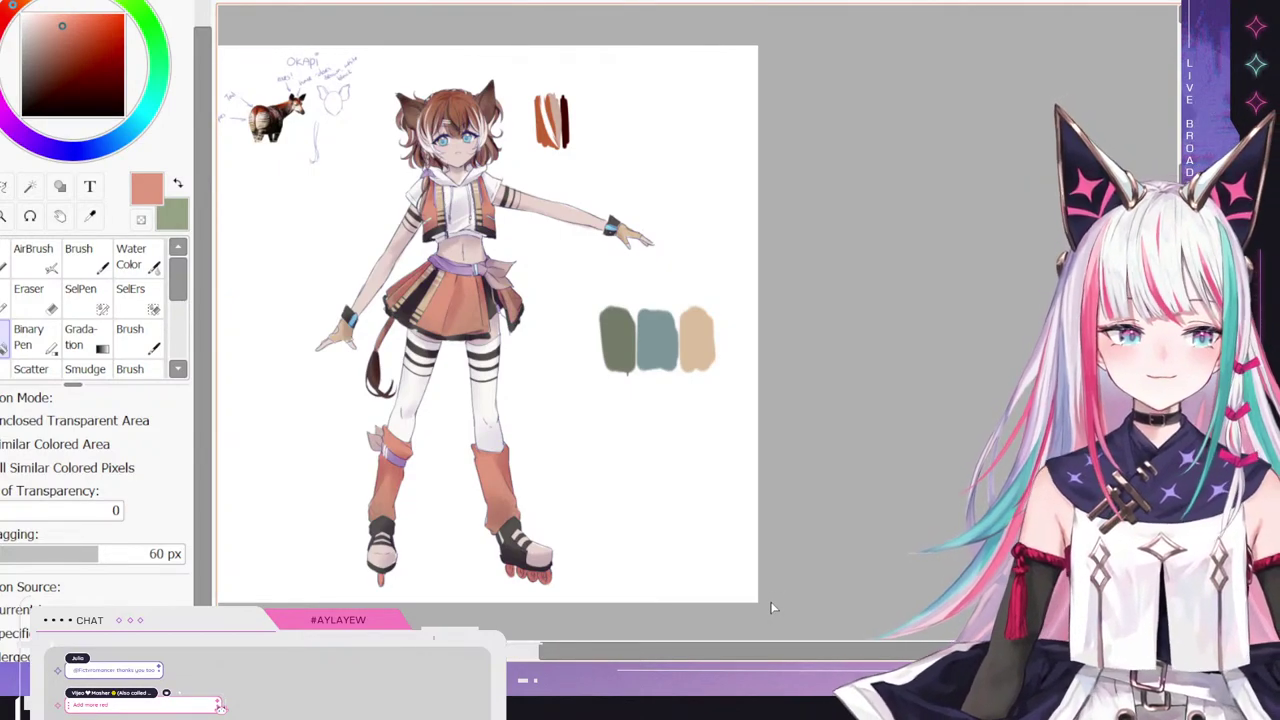
- Fill the vest, skirt, leg warmers and skate wheels with a lightened orange based on the rust swatch beside the head
{"action": "left_click", "coordinate": [545, 126], "text": "alt"}
{"action": "left_click", "coordinate": [474, 295]}
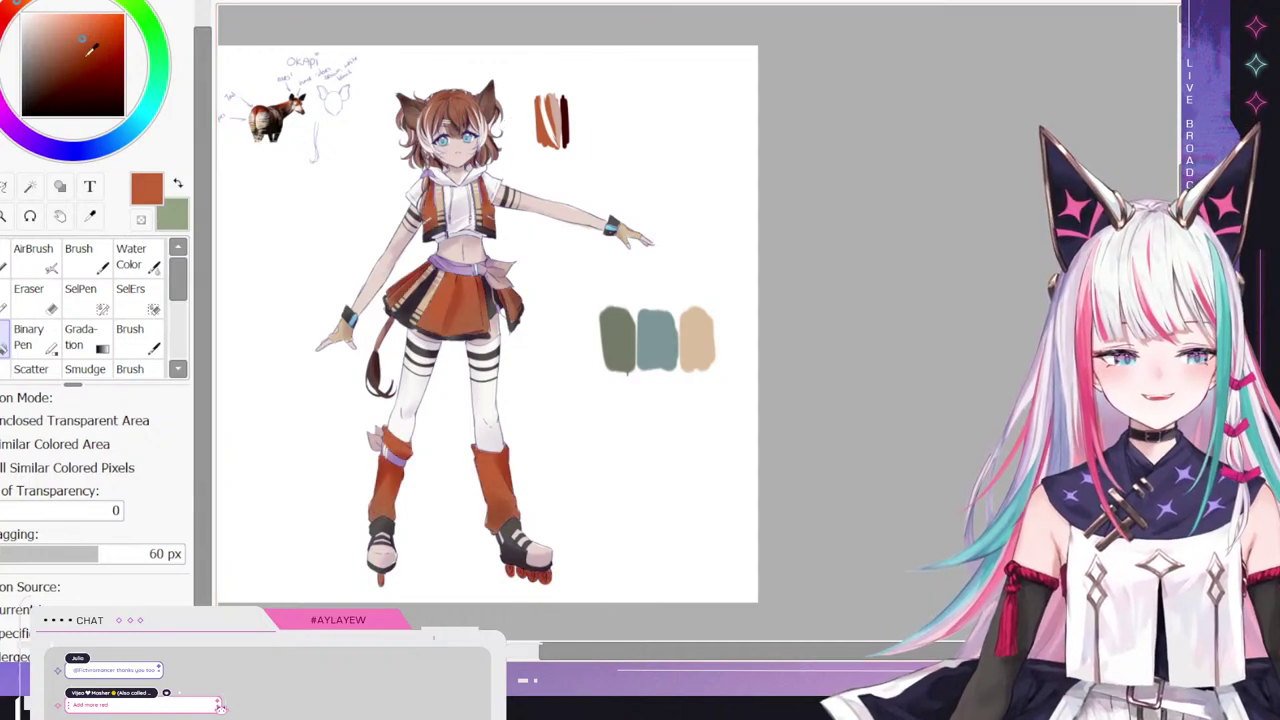
{"action": "left_click_drag", "start_coordinate": [88, 48], "coordinate": [90, 20]}
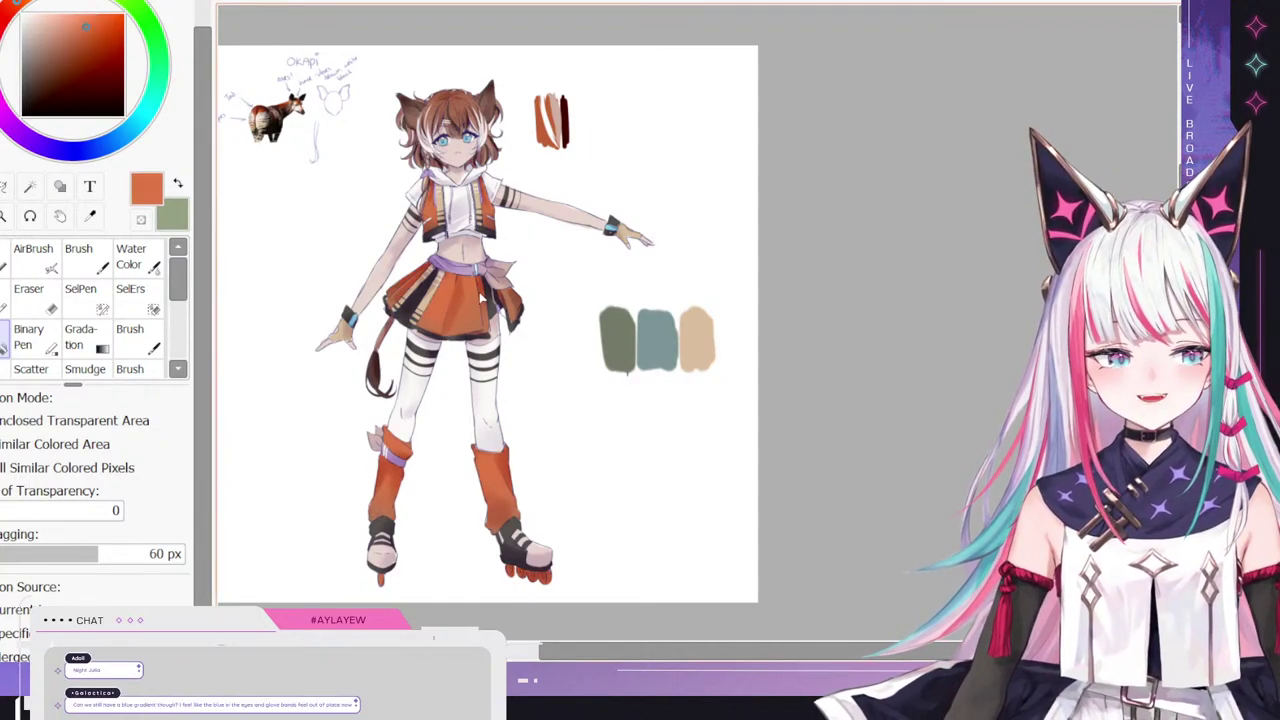
{"action": "left_click", "coordinate": [77, 24]}
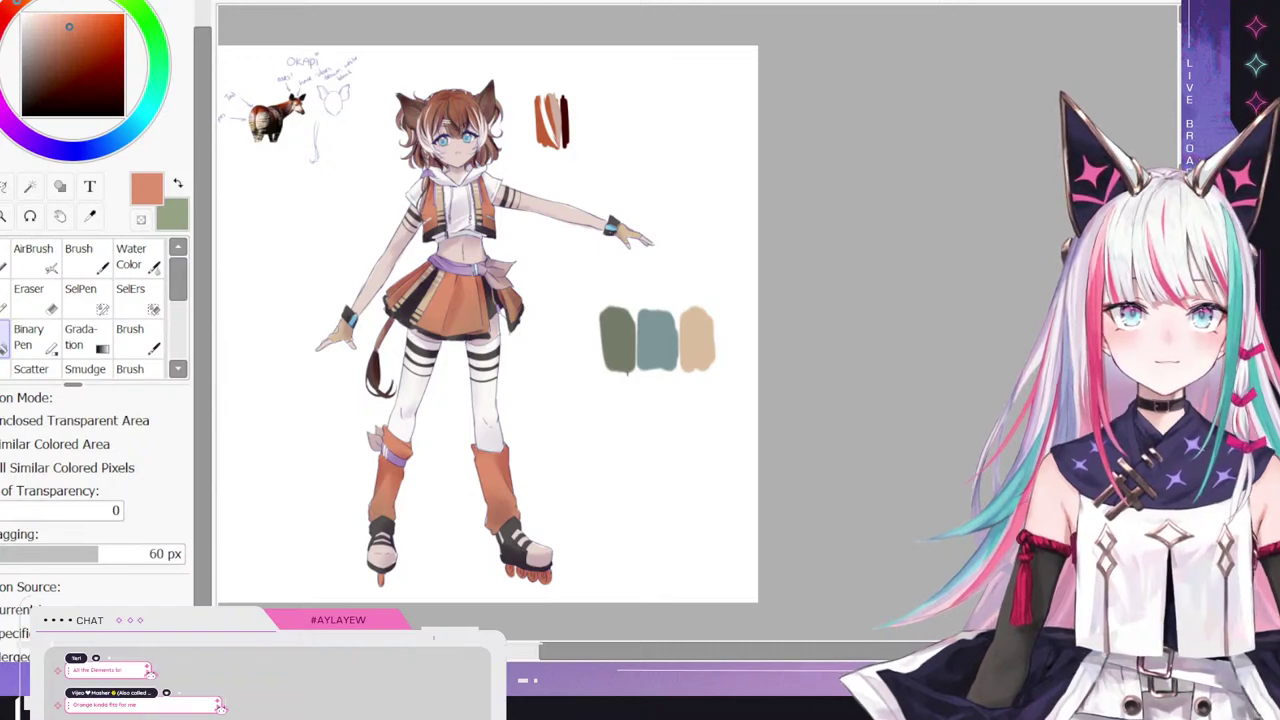
{"action": "key", "text": "ctrl+z"}
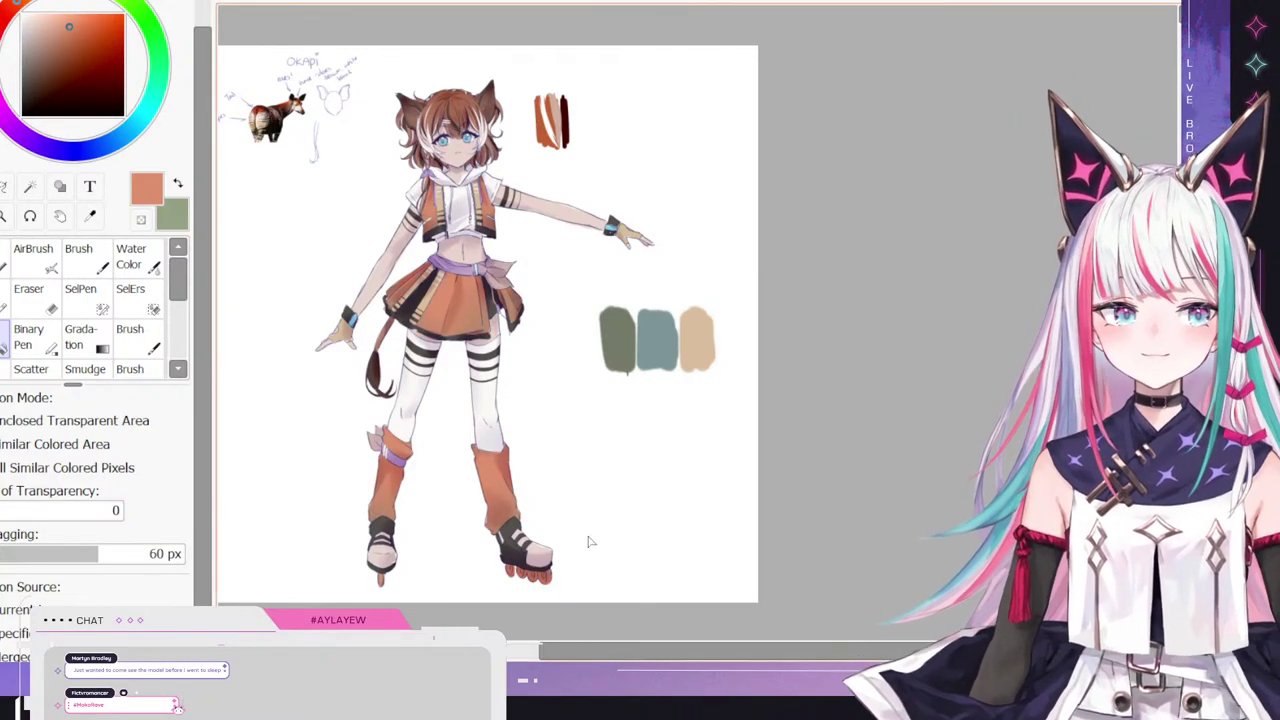
- Examine the orange outfit against the hair, skin and accessories, both close up and across the full figure
{"action": "scroll", "coordinate": [394, 240], "scroll_direction": "down", "scroll_amount": 1}
{"action": "scroll", "coordinate": [249, 192], "scroll_direction": "up", "scroll_amount": 2}
{"action": "scroll", "coordinate": [497, 176], "scroll_direction": "up", "scroll_amount": 3}
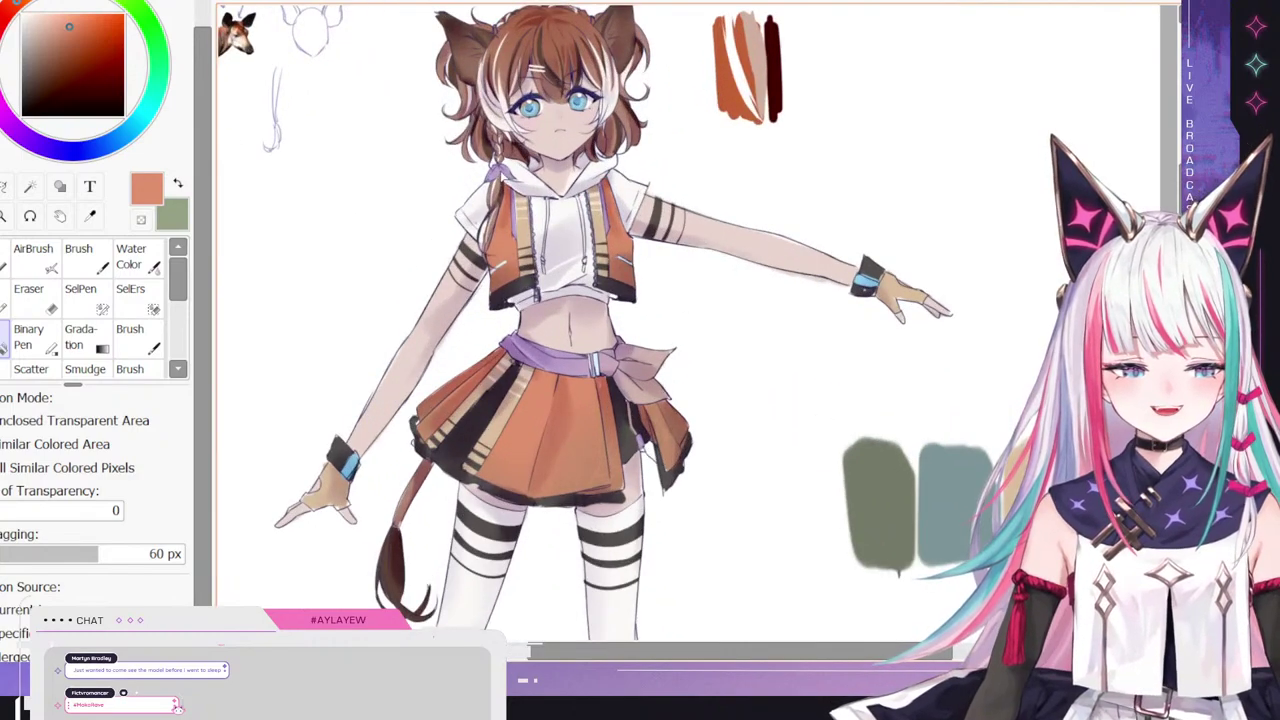
{"action": "scroll", "coordinate": [503, 538], "scroll_direction": "down", "scroll_amount": 2}
{"action": "scroll", "coordinate": [537, 312], "scroll_direction": "up", "scroll_amount": 3}
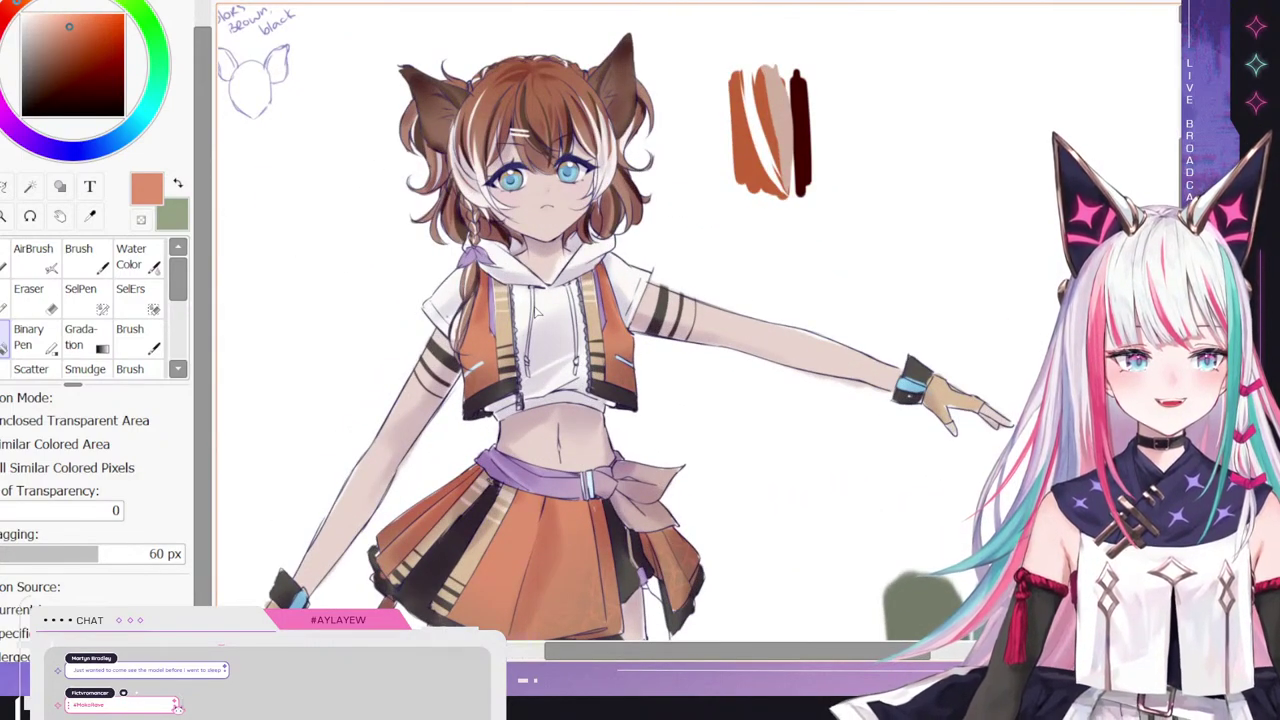
{"action": "scroll", "coordinate": [537, 311], "scroll_direction": "down", "scroll_amount": 3}
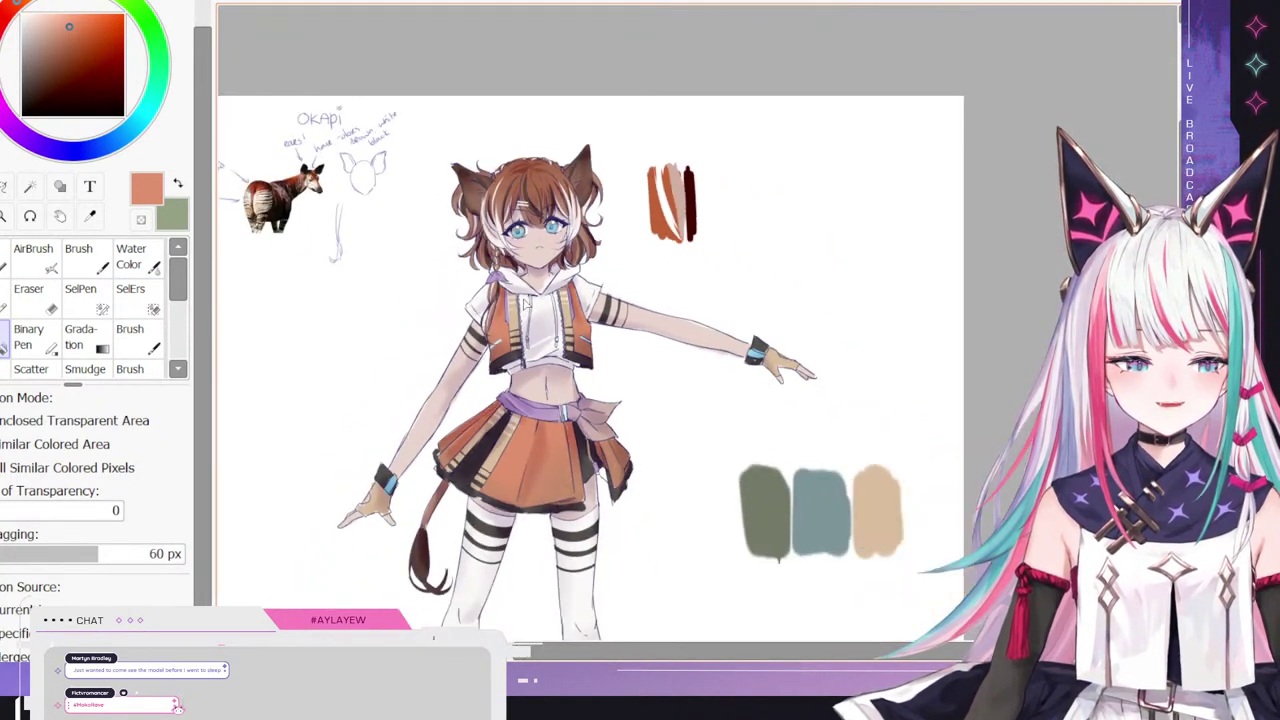
{"action": "scroll", "coordinate": [519, 118], "scroll_direction": "up", "scroll_amount": 3}
{"action": "scroll", "coordinate": [519, 118], "scroll_direction": "down", "scroll_amount": 2}
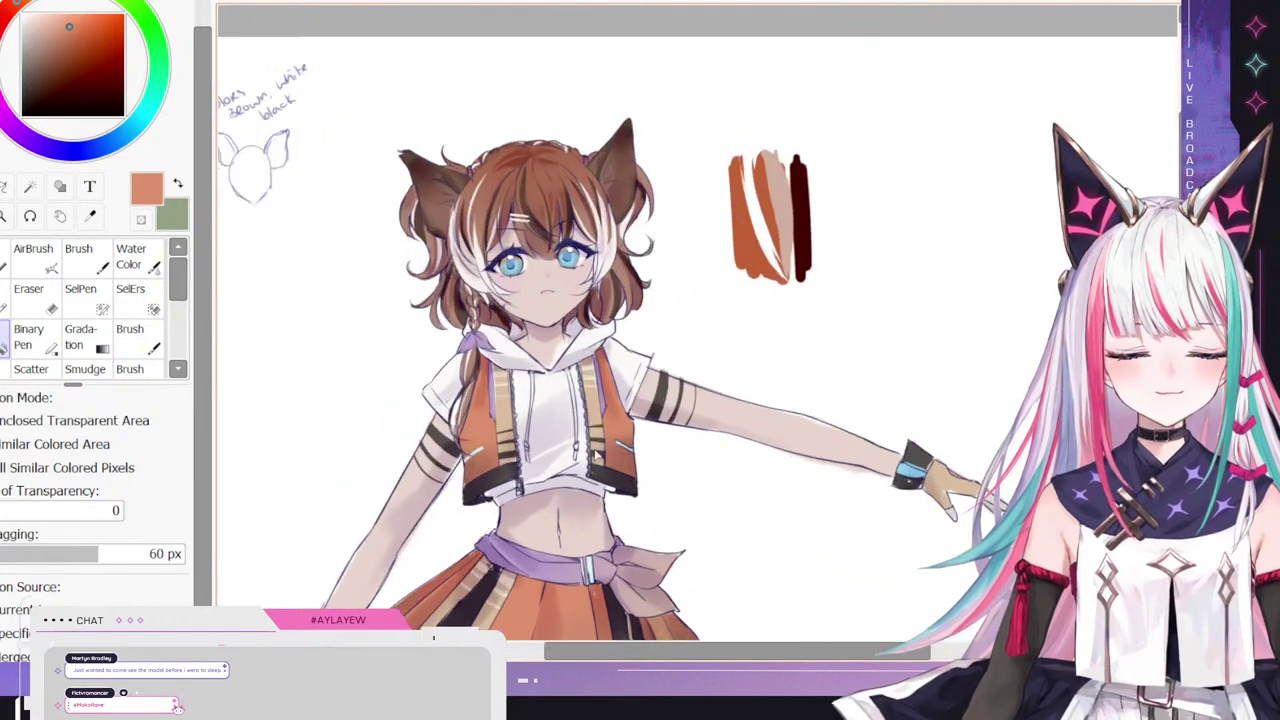
{"action": "scroll", "coordinate": [447, 250], "scroll_direction": "up", "scroll_amount": 2}
{"action": "scroll", "coordinate": [447, 250], "scroll_direction": "down", "scroll_amount": 3}
{"action": "scroll", "coordinate": [505, 229], "scroll_direction": "down", "scroll_amount": 4}
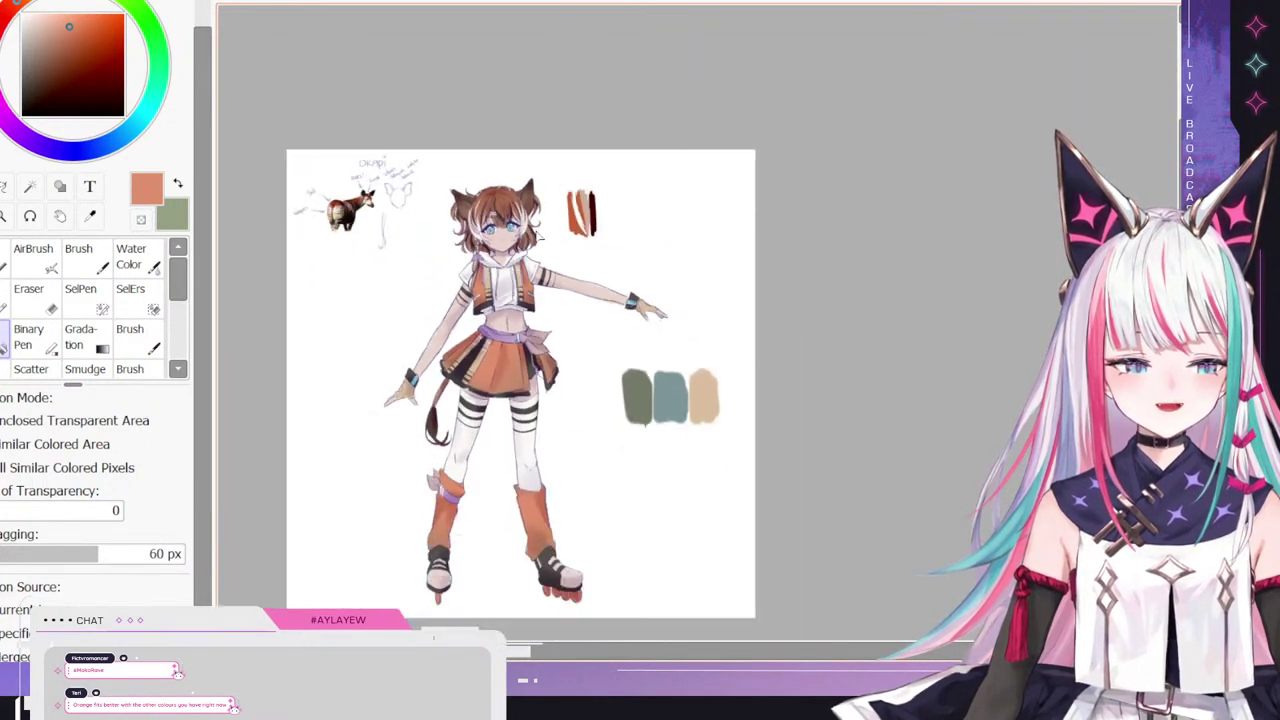
{"action": "scroll", "coordinate": [480, 376], "scroll_direction": "up", "scroll_amount": 2}
{"action": "scroll", "coordinate": [628, 387], "scroll_direction": "down", "scroll_amount": 2}
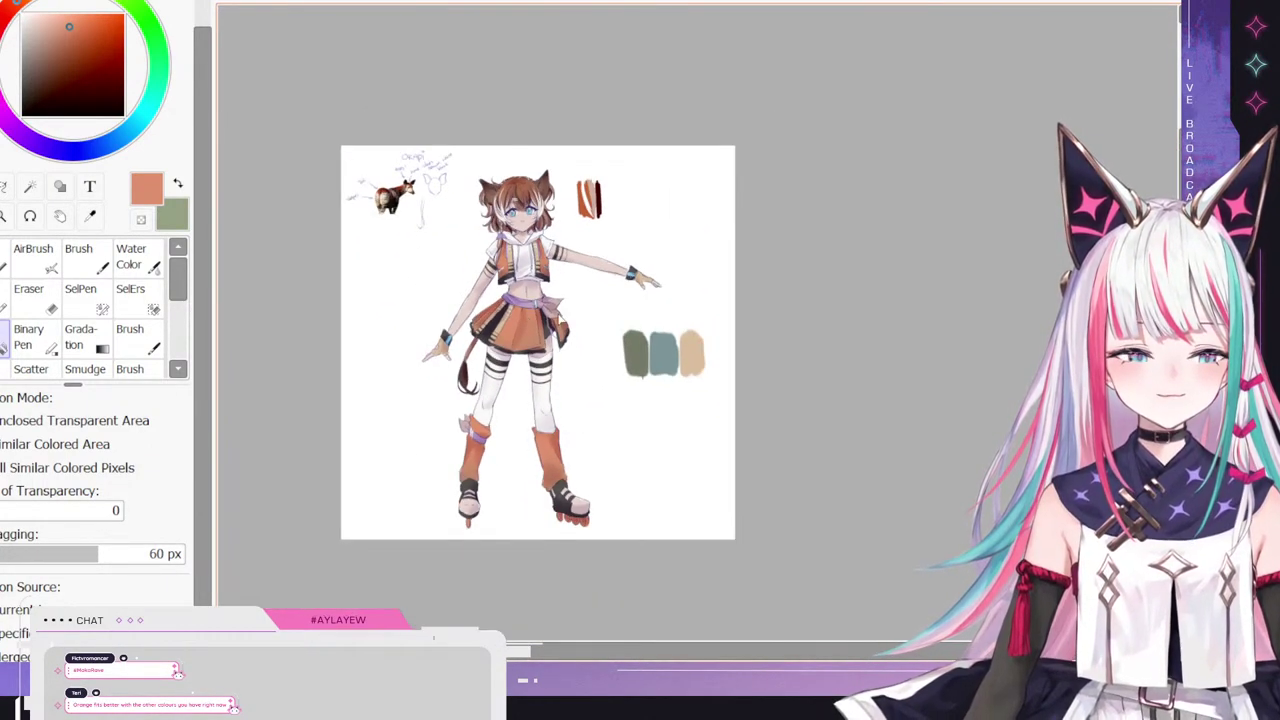
{"action": "scroll", "coordinate": [610, 340], "scroll_direction": "up", "scroll_amount": 2}
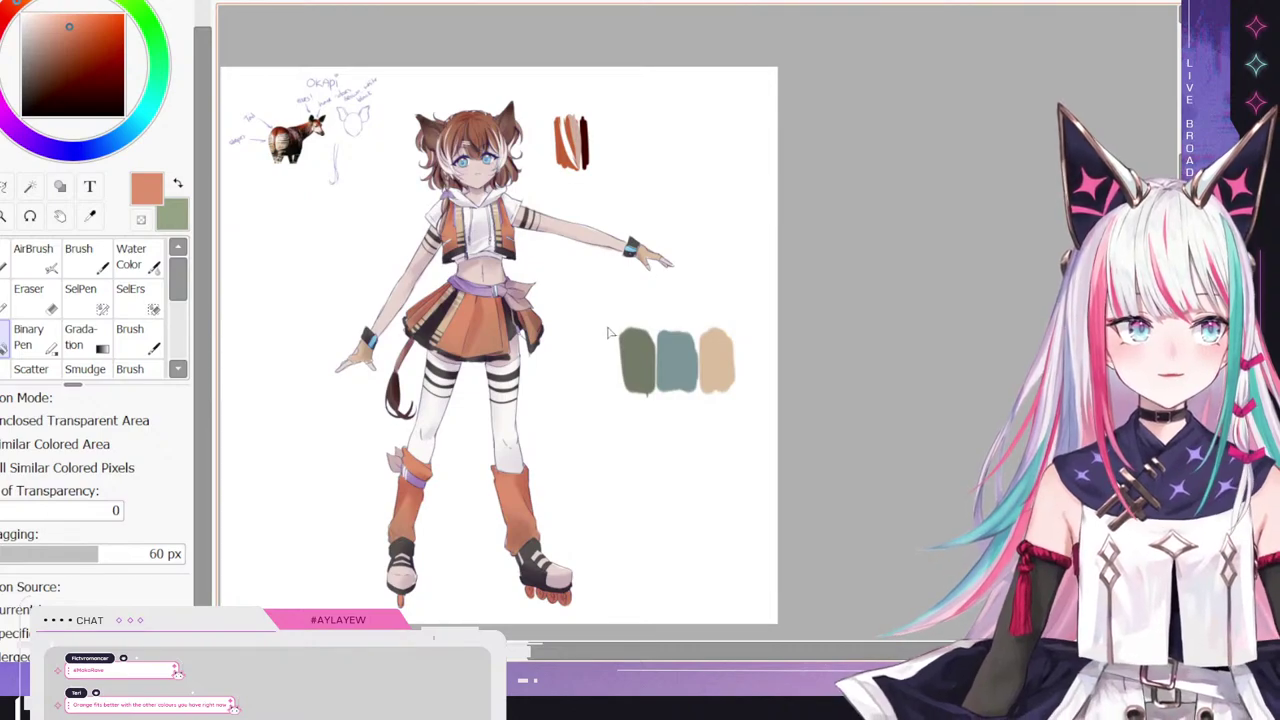
{"action": "scroll", "coordinate": [607, 332], "scroll_direction": "down", "scroll_amount": 1}
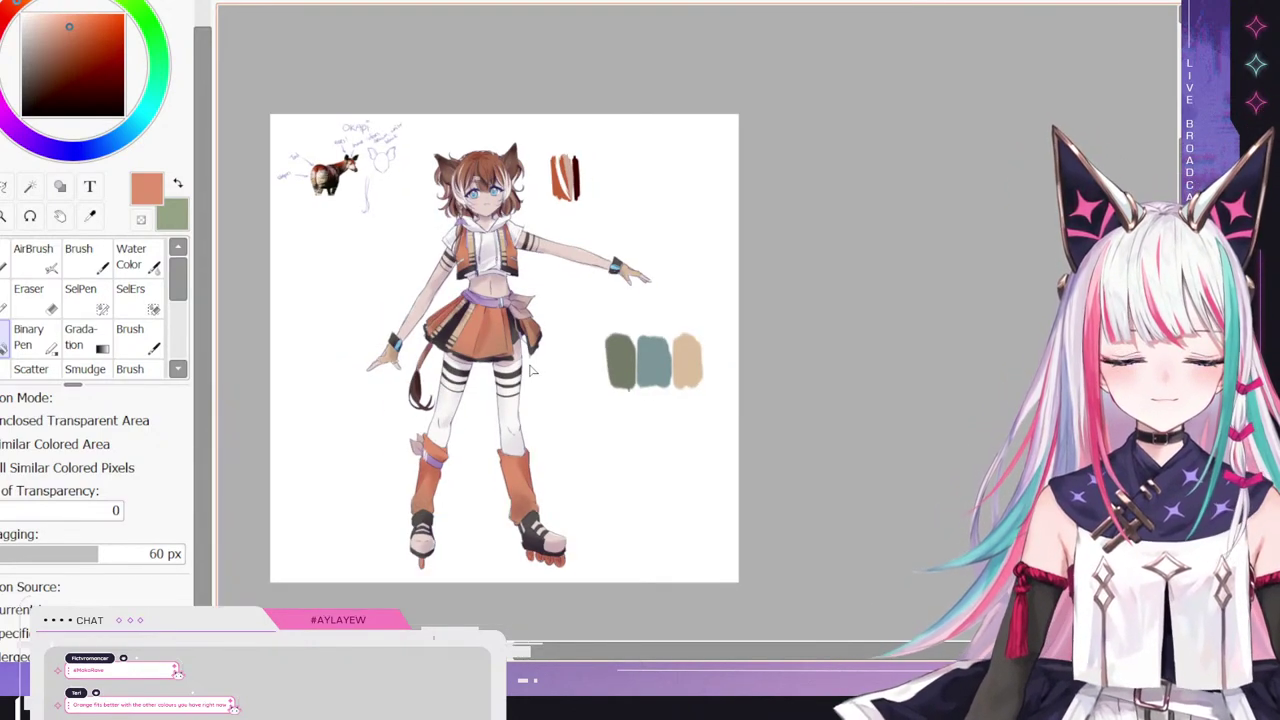
{"action": "scroll", "coordinate": [528, 368], "scroll_direction": "up", "scroll_amount": 2}
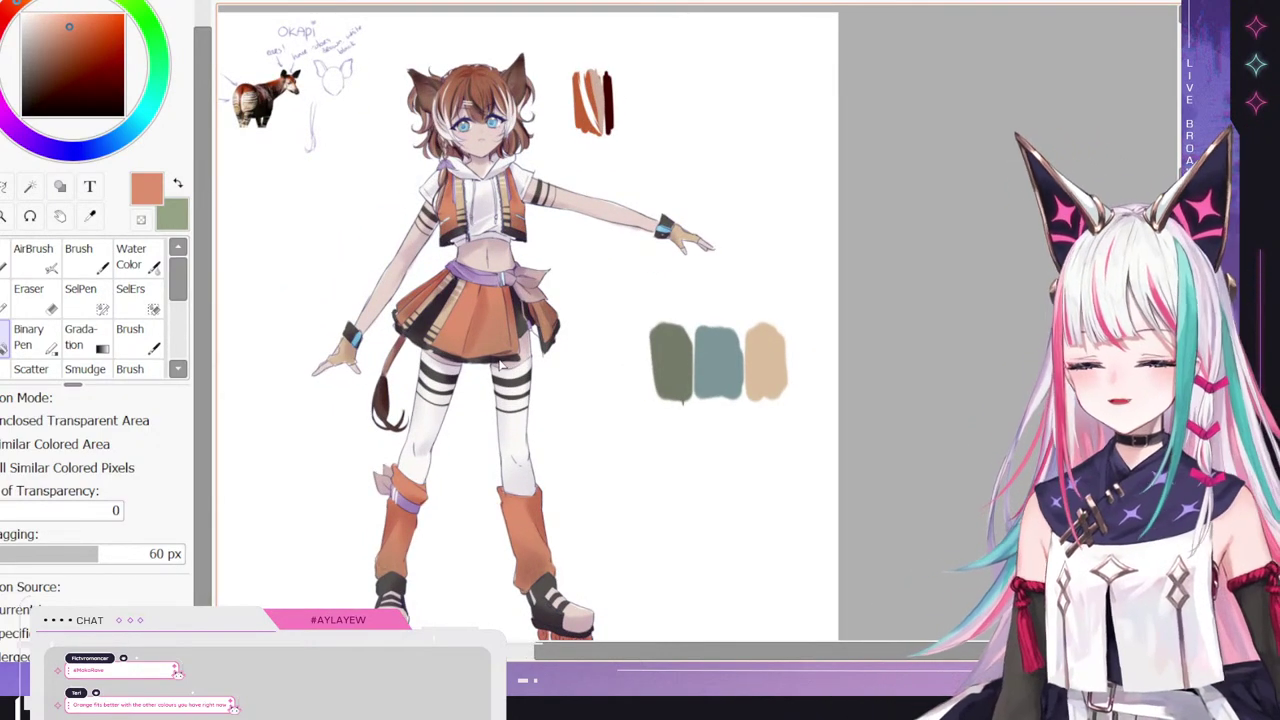
- Erase the orange along the lower skirt and lower vest with a size 320 eraser to expose the green underneath
{"action": "left_click", "coordinate": [29, 289]}
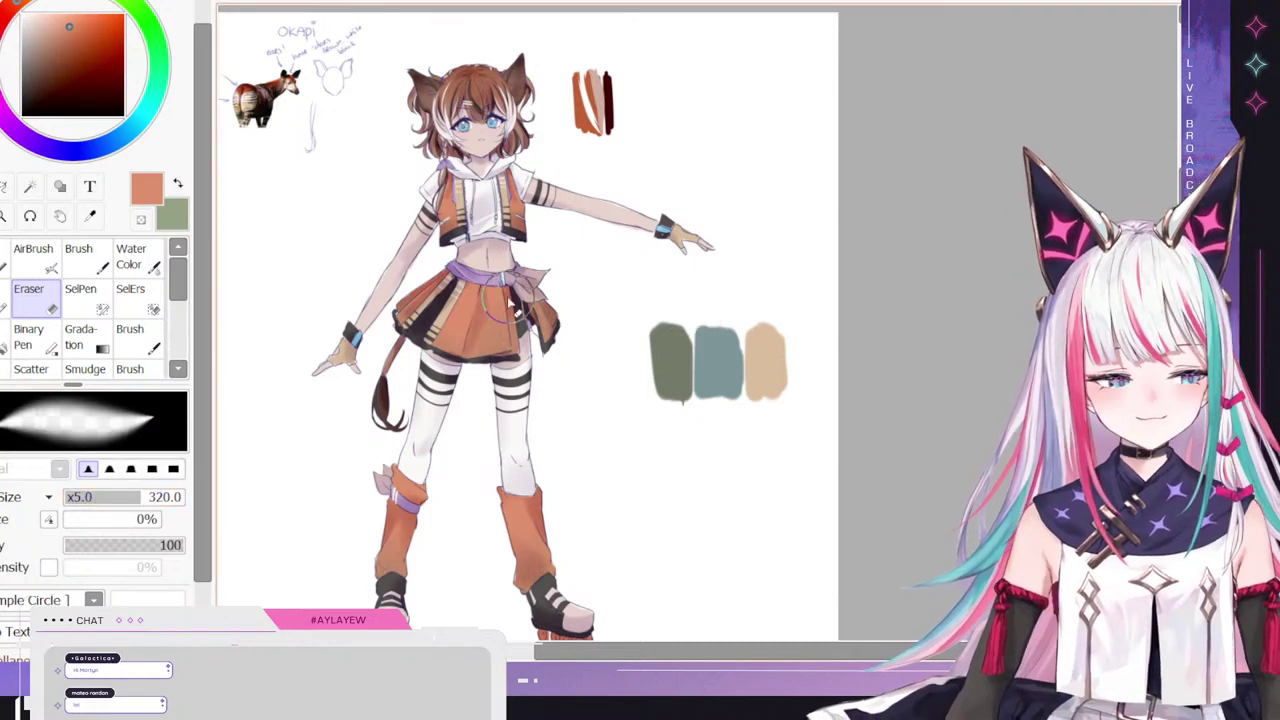
{"action": "mouse_move", "coordinate": [512, 305]}
{"action": "left_mouse_down"}
{"action": "mouse_move", "coordinate": [424, 348]}
{"action": "mouse_move", "coordinate": [512, 362]}
{"action": "mouse_move", "coordinate": [439, 345]}
{"action": "mouse_move", "coordinate": [452, 355]}
{"action": "mouse_move", "coordinate": [397, 320]}
{"action": "left_mouse_up"}
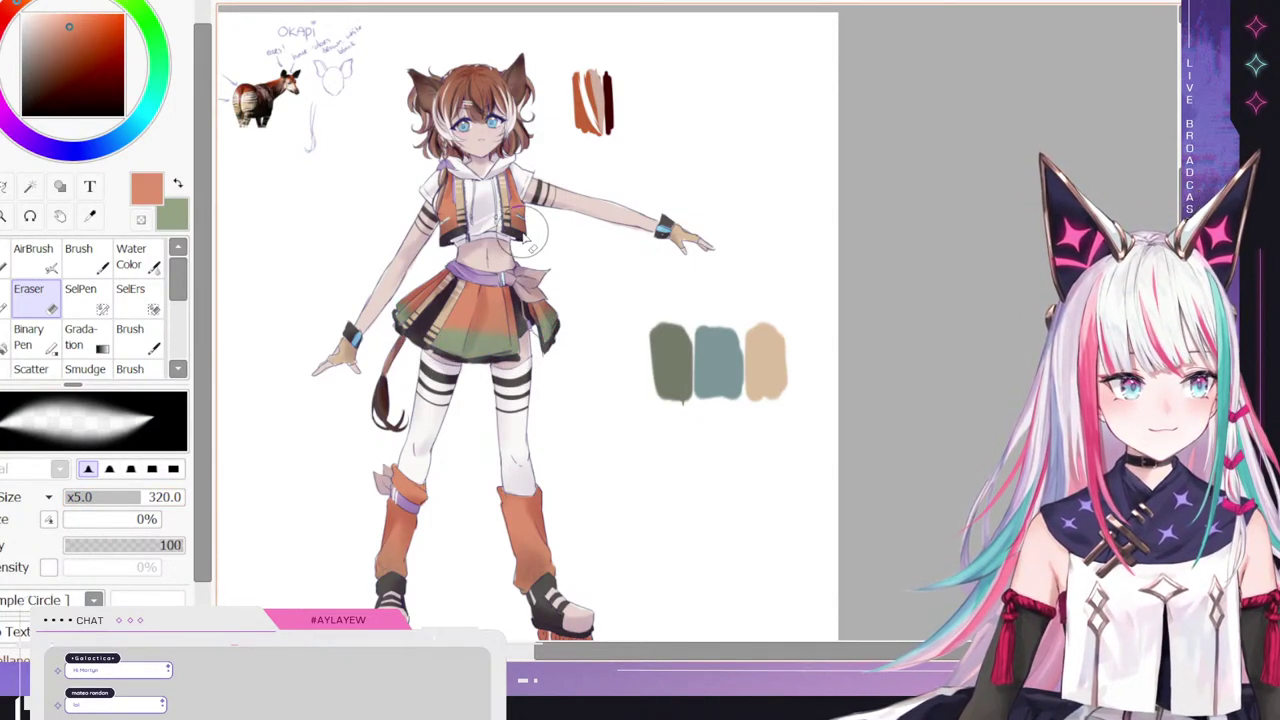
{"action": "mouse_move", "coordinate": [522, 232]}
{"action": "left_mouse_down"}
{"action": "mouse_move", "coordinate": [507, 266]}
{"action": "mouse_move", "coordinate": [443, 240]}
{"action": "left_mouse_up"}
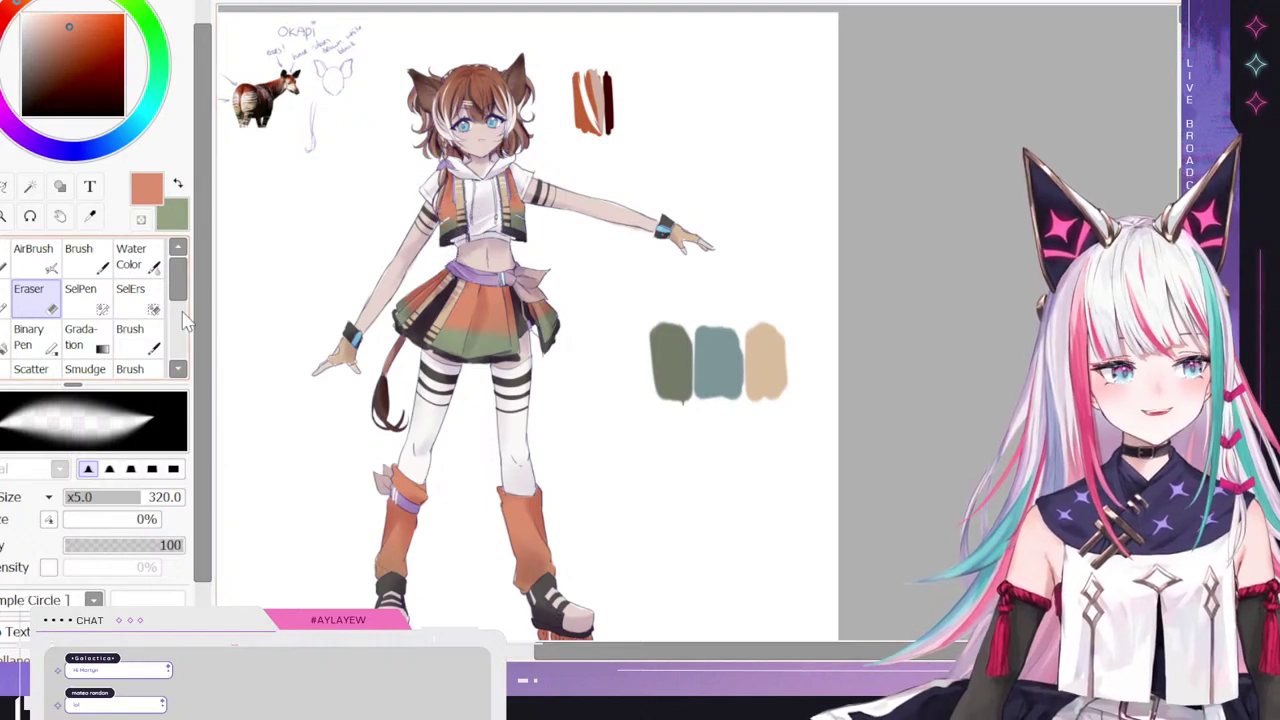
- Blend the orange into the green on the skirt and vest using the Water Color brush at size 367
{"action": "left_click", "coordinate": [131, 256]}
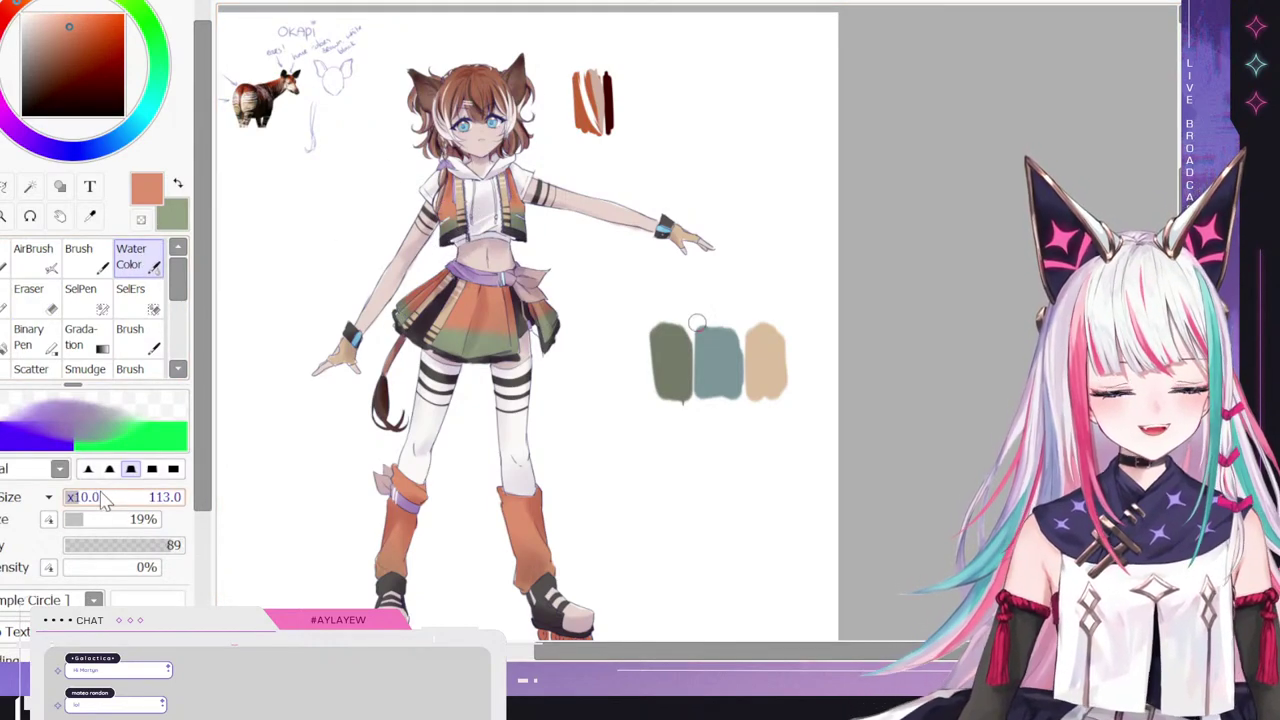
{"action": "left_click_drag", "start_coordinate": [101, 496], "coordinate": [109, 497]}
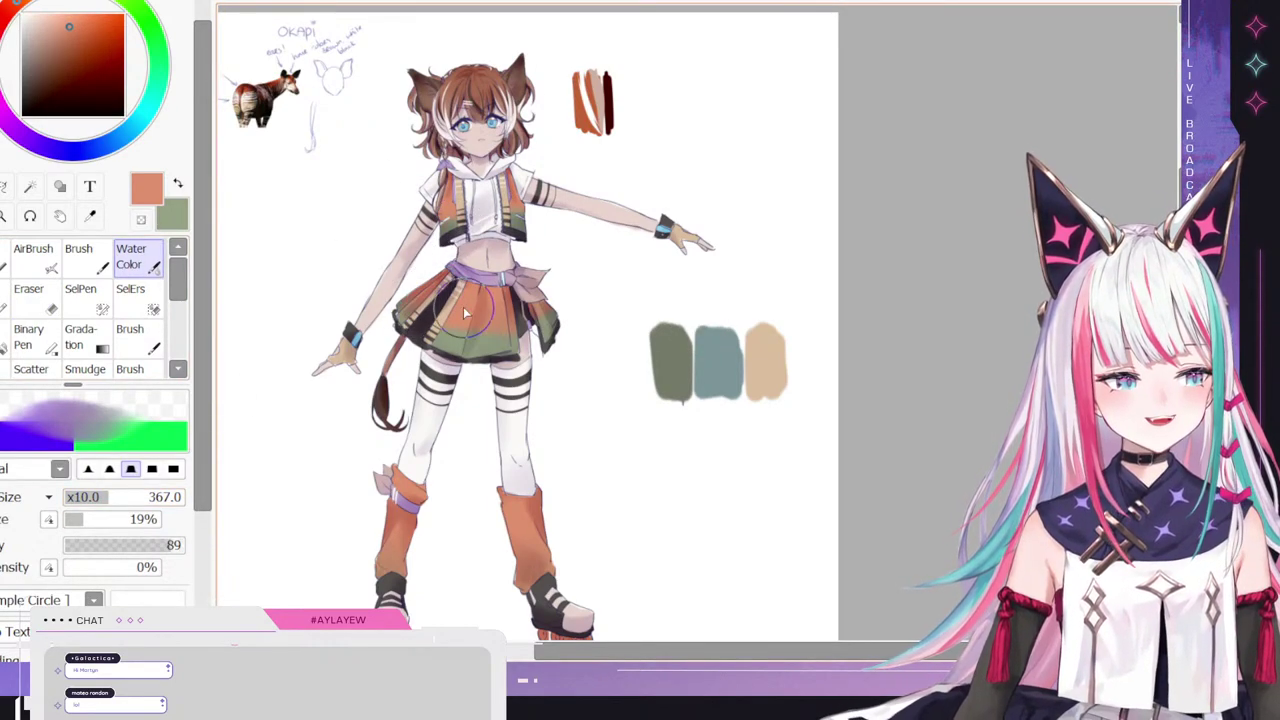
{"action": "mouse_move", "coordinate": [465, 313]}
{"action": "left_mouse_down"}
{"action": "mouse_move", "coordinate": [458, 353]}
{"action": "mouse_move", "coordinate": [494, 316]}
{"action": "mouse_move", "coordinate": [520, 328]}
{"action": "mouse_move", "coordinate": [446, 328]}
{"action": "mouse_move", "coordinate": [562, 337]}
{"action": "left_mouse_up"}
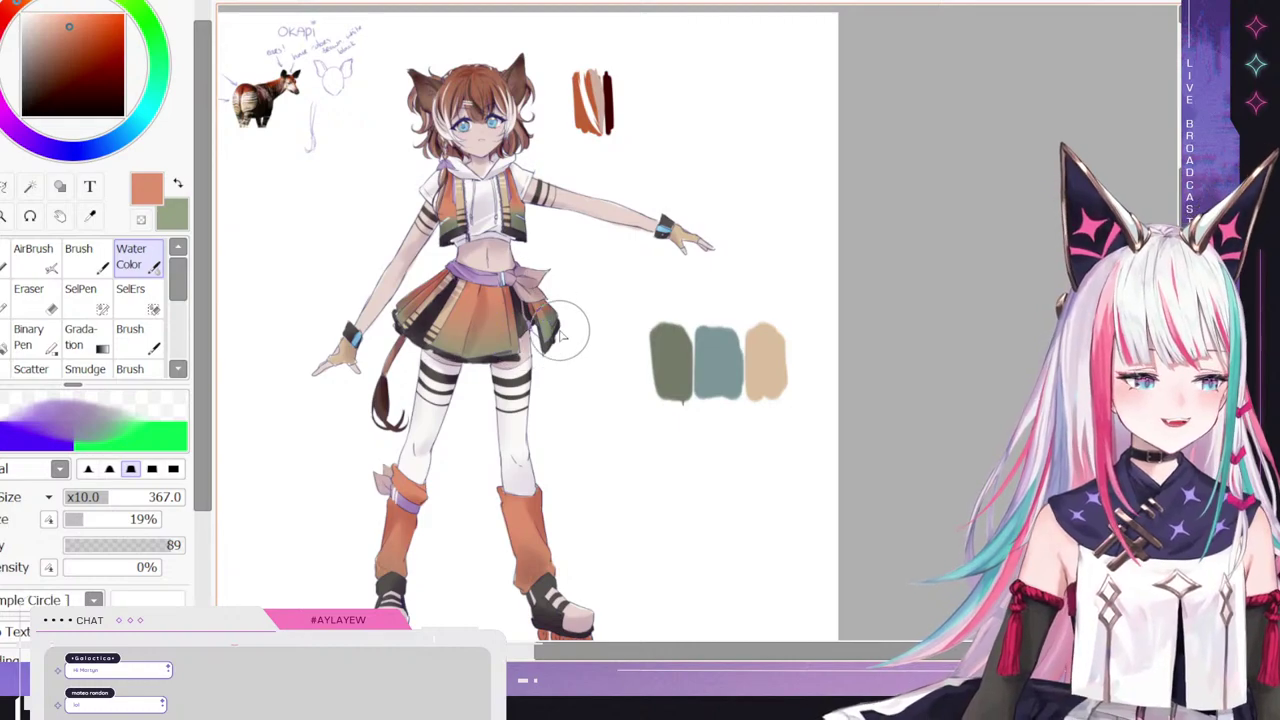
{"action": "left_click_drag", "start_coordinate": [450, 200], "coordinate": [449, 232]}
{"action": "left_click_drag", "start_coordinate": [519, 182], "coordinate": [519, 216]}
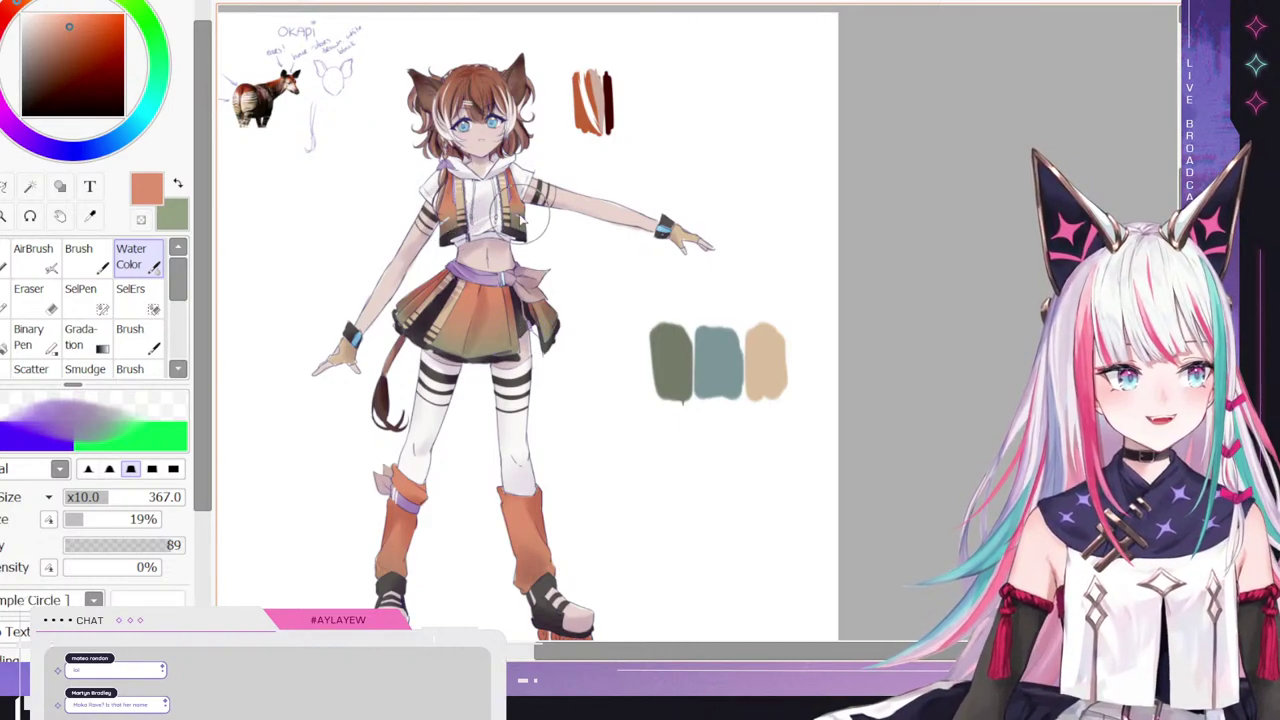
- Erase the orange at the ankles of both leg warmers and blend the edge into a soft orange-to-green gradient
{"action": "key", "text": "e"}
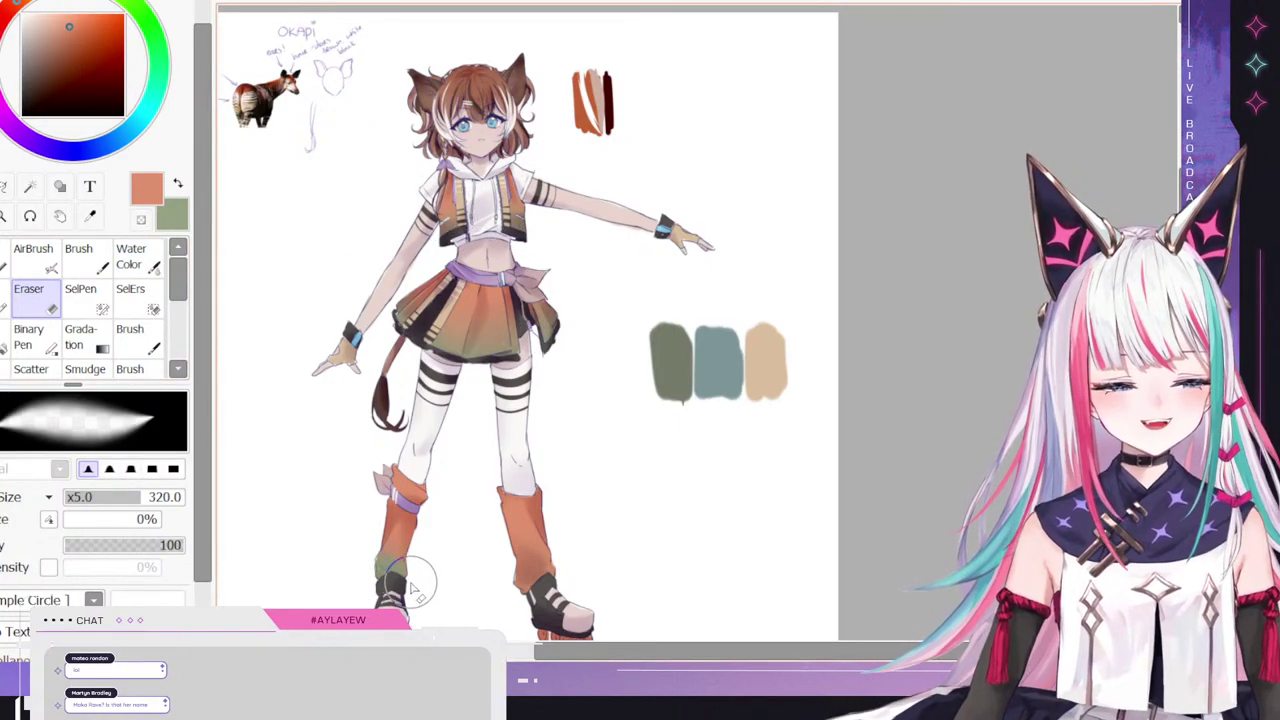
{"action": "left_click", "coordinate": [131, 256]}
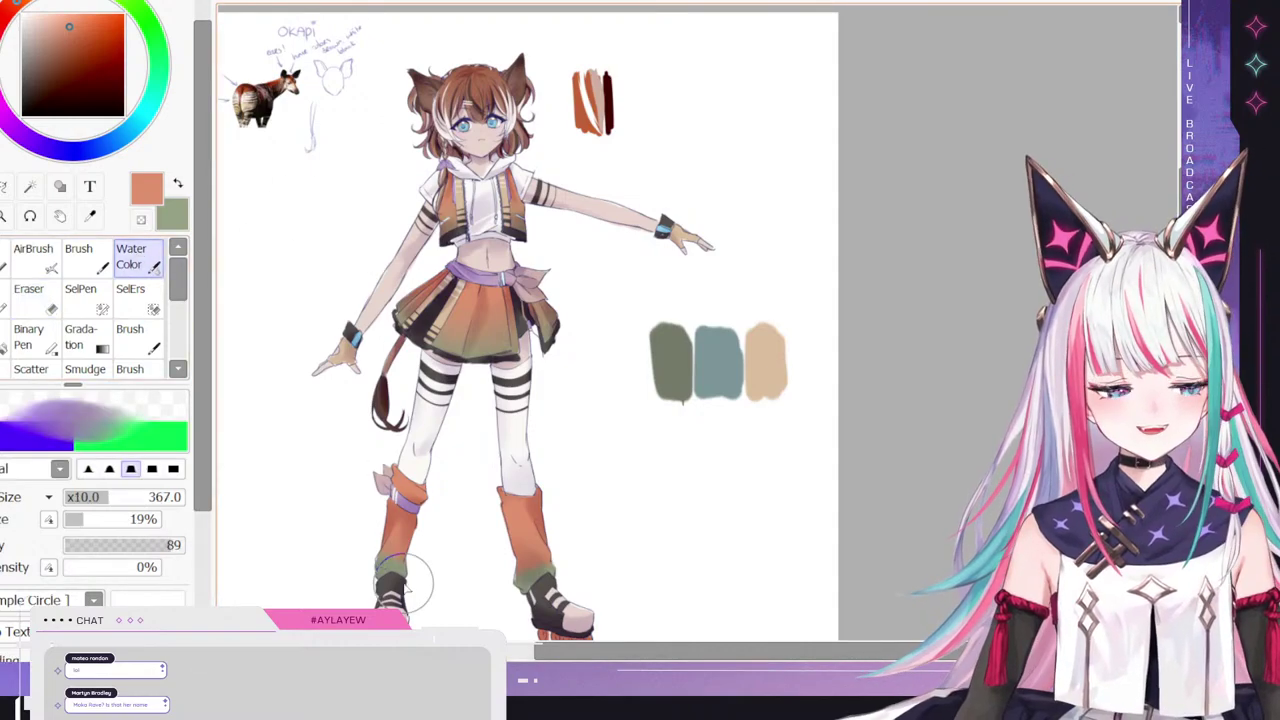
{"action": "left_click_drag", "start_coordinate": [388, 568], "coordinate": [394, 525]}
{"action": "mouse_move", "coordinate": [532, 574]}
{"action": "left_mouse_down"}
{"action": "mouse_move", "coordinate": [534, 536]}
{"action": "mouse_move", "coordinate": [537, 553]}
{"action": "left_mouse_up"}
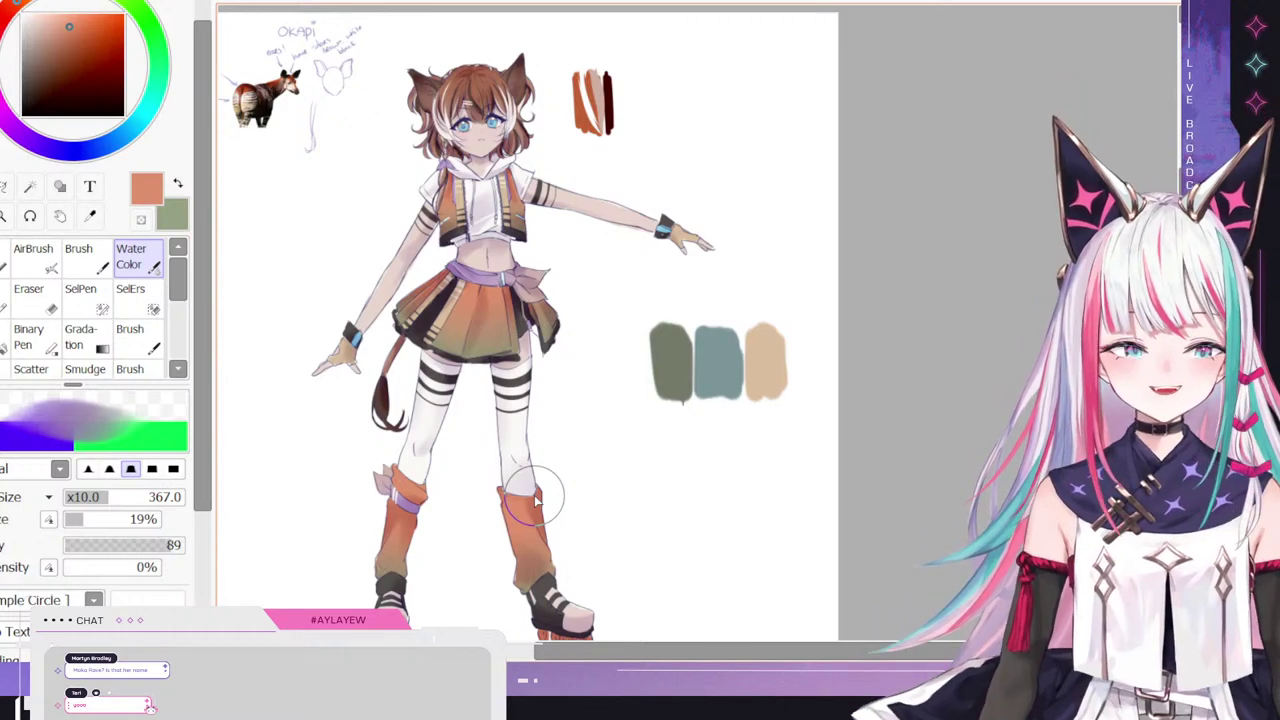
- Set the eraser size to 73 and review the orange-to-green gradient outfit on the full figure
{"action": "left_click", "coordinate": [45, 300]}
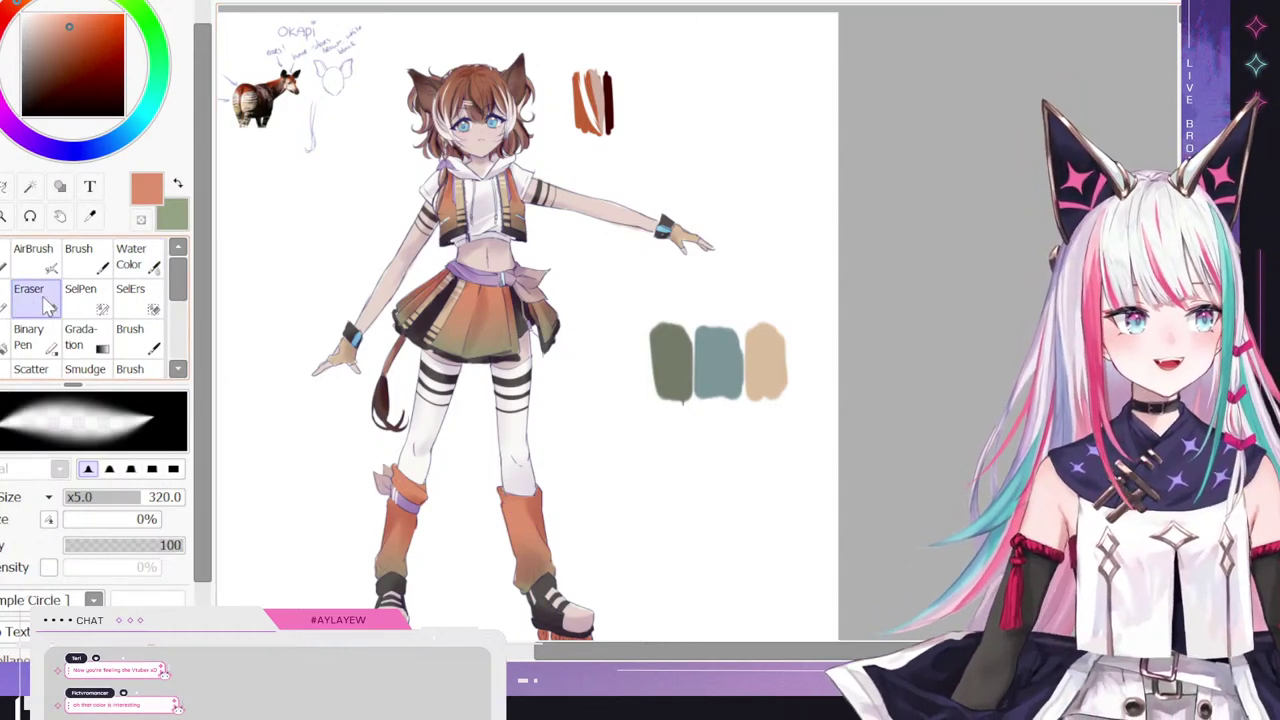
{"action": "left_click_drag", "start_coordinate": [82, 497], "coordinate": [80, 497]}
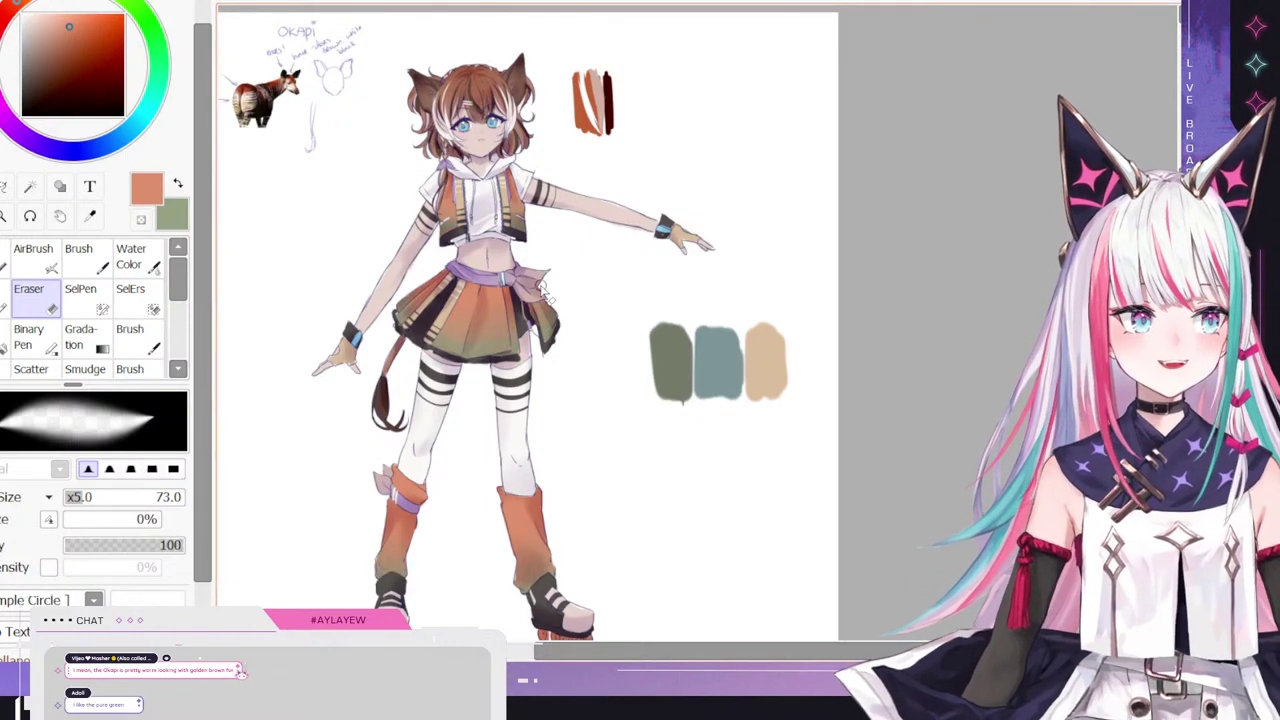
{"action": "scroll", "coordinate": [543, 288], "scroll_direction": "down", "scroll_amount": 2}
{"action": "scroll", "coordinate": [627, 186], "scroll_direction": "up", "scroll_amount": 1}
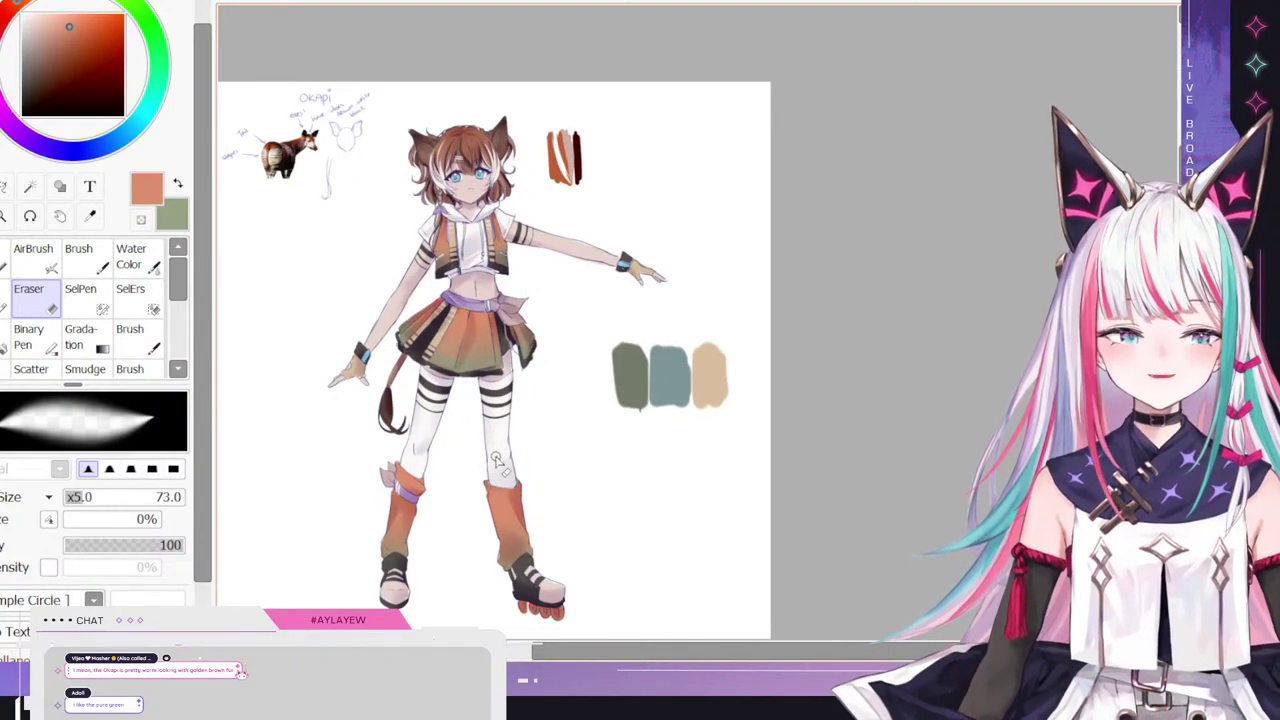
{"action": "scroll", "coordinate": [491, 466], "scroll_direction": "down", "scroll_amount": 1}
{"action": "scroll", "coordinate": [491, 468], "scroll_direction": "up", "scroll_amount": 1}
{"action": "scroll", "coordinate": [473, 512], "scroll_direction": "up", "scroll_amount": 1}
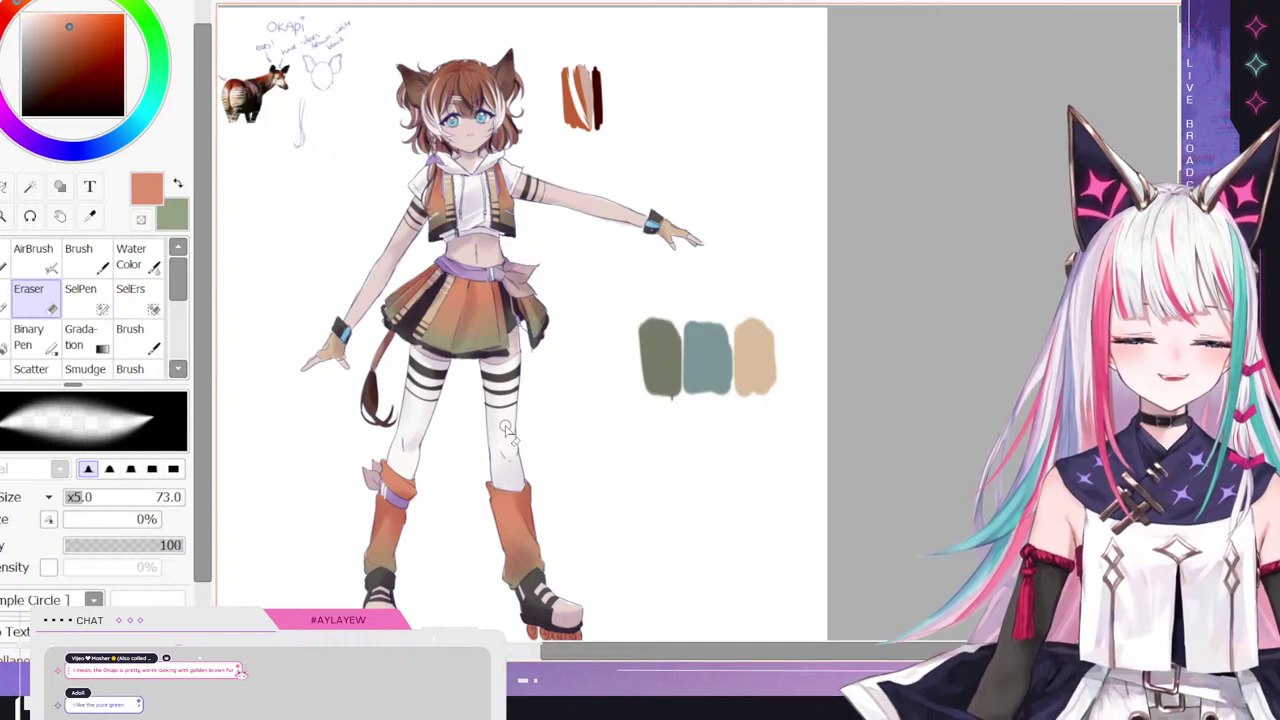
- Examine the orange-to-green gradient outfit on the whole okapi-girl figure, comparing close-up and full-canvas views
{"action": "scroll", "coordinate": [536, 256], "scroll_direction": "up", "scroll_amount": 1}
{"action": "scroll", "coordinate": [520, 290], "scroll_direction": "down", "scroll_amount": 3}
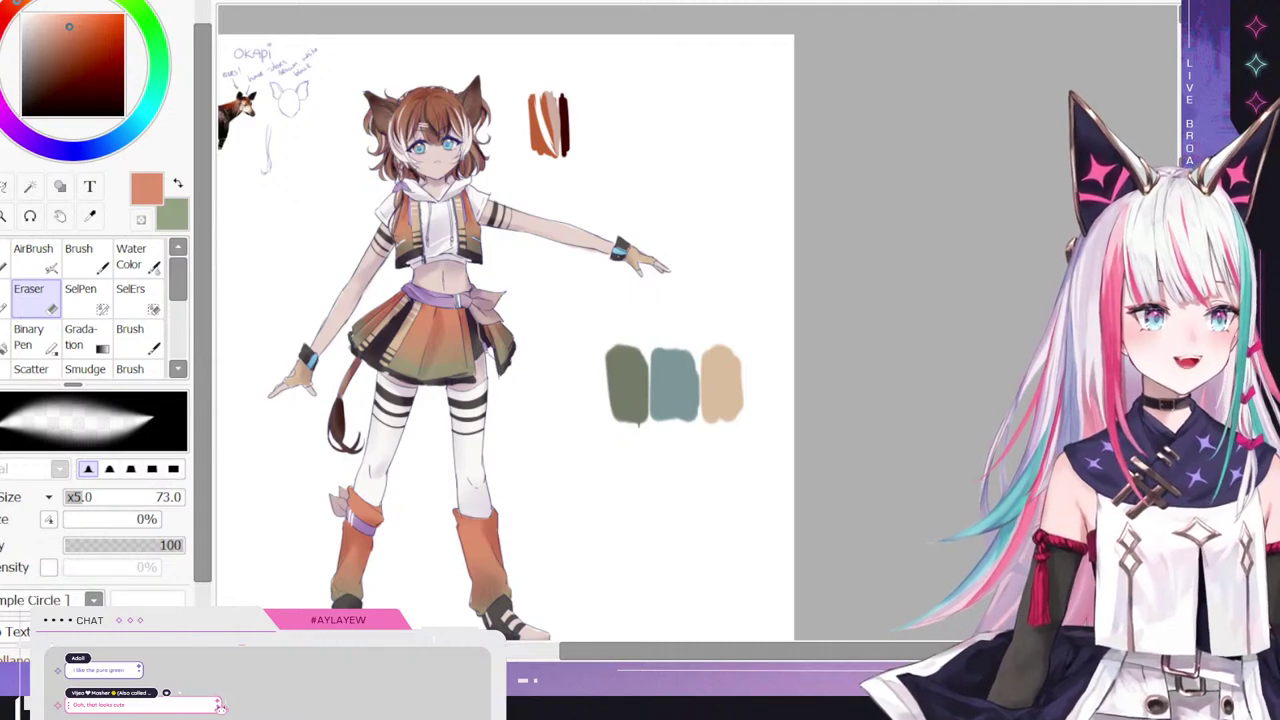
{"action": "scroll", "coordinate": [506, 337], "scroll_direction": "down", "scroll_amount": 1}
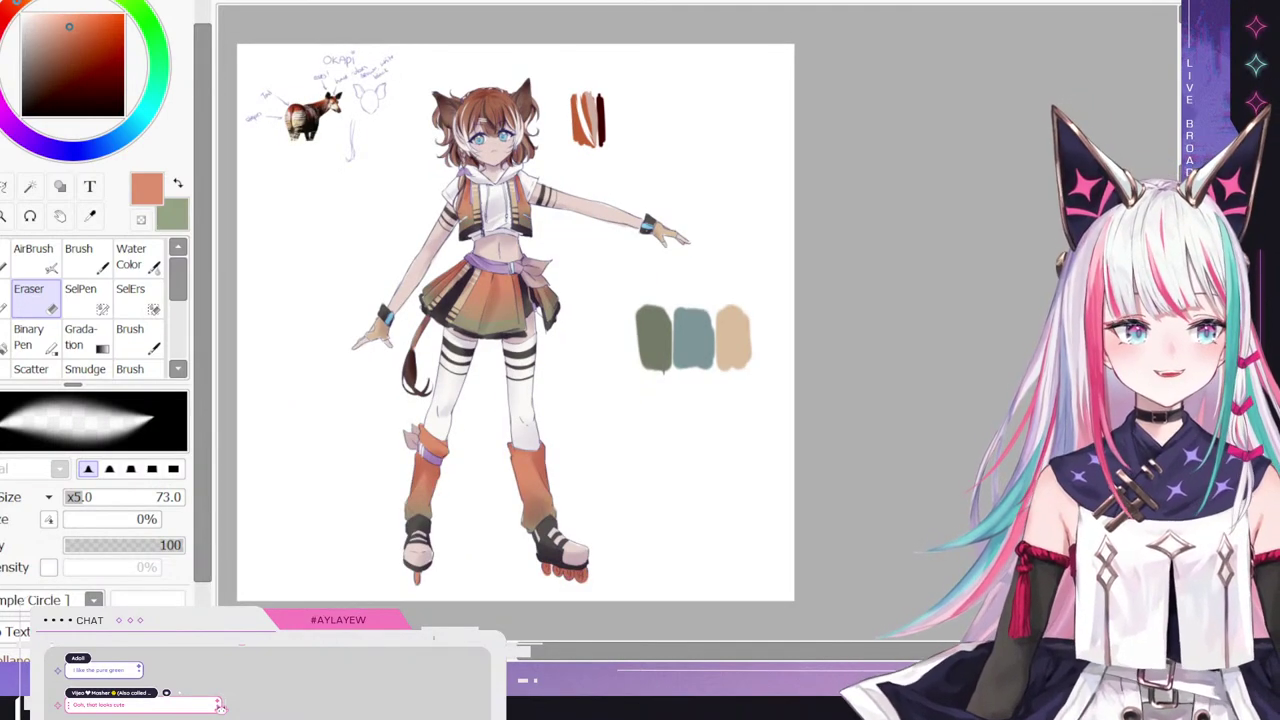
{"action": "scroll", "coordinate": [515, 322], "scroll_direction": "down", "scroll_amount": 1}
{"action": "scroll", "coordinate": [515, 322], "scroll_direction": "up", "scroll_amount": 1}
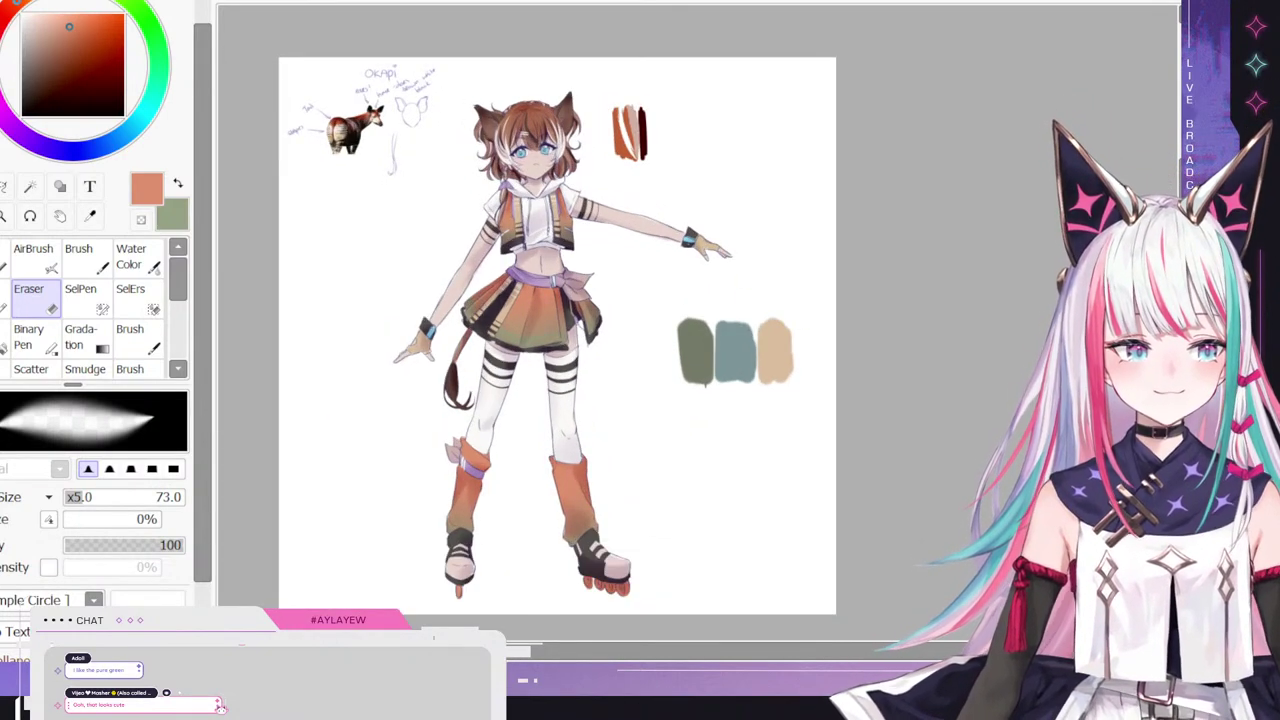
{"action": "scroll", "coordinate": [557, 114], "scroll_direction": "up", "scroll_amount": 5}
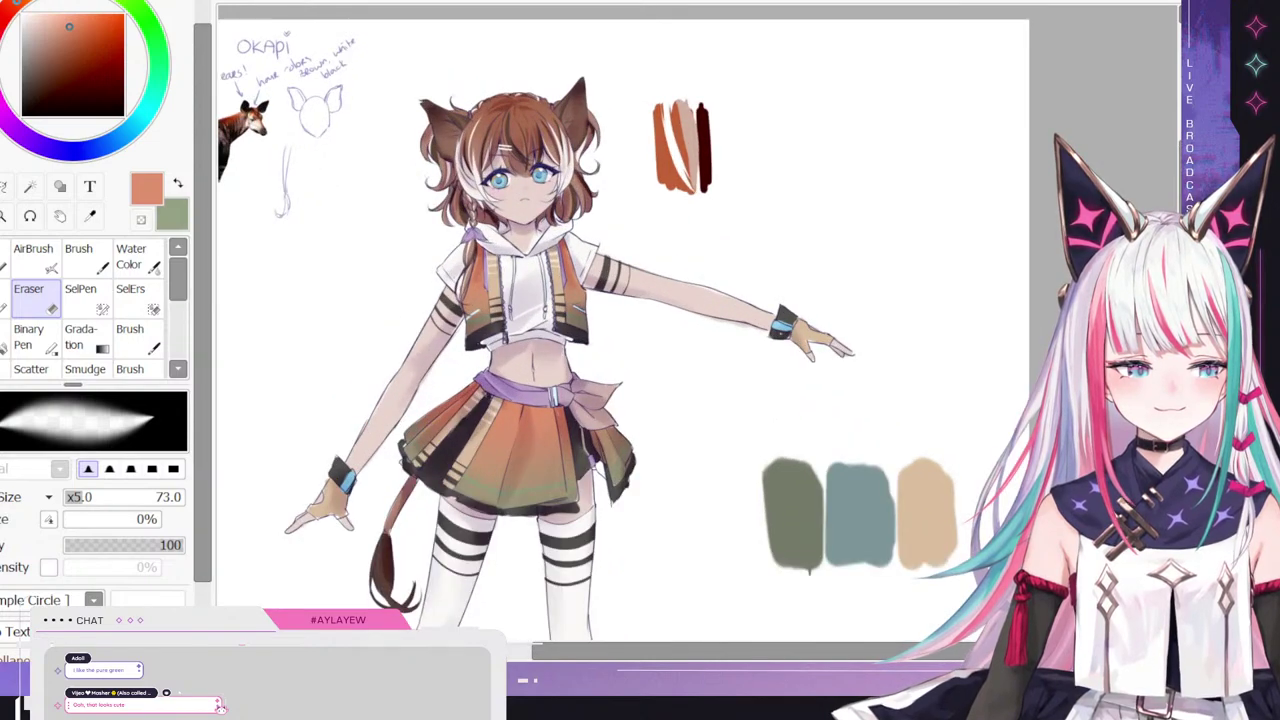
{"action": "scroll", "coordinate": [545, 120], "scroll_direction": "down", "scroll_amount": 5}
{"action": "scroll", "coordinate": [520, 203], "scroll_direction": "up", "scroll_amount": 1}
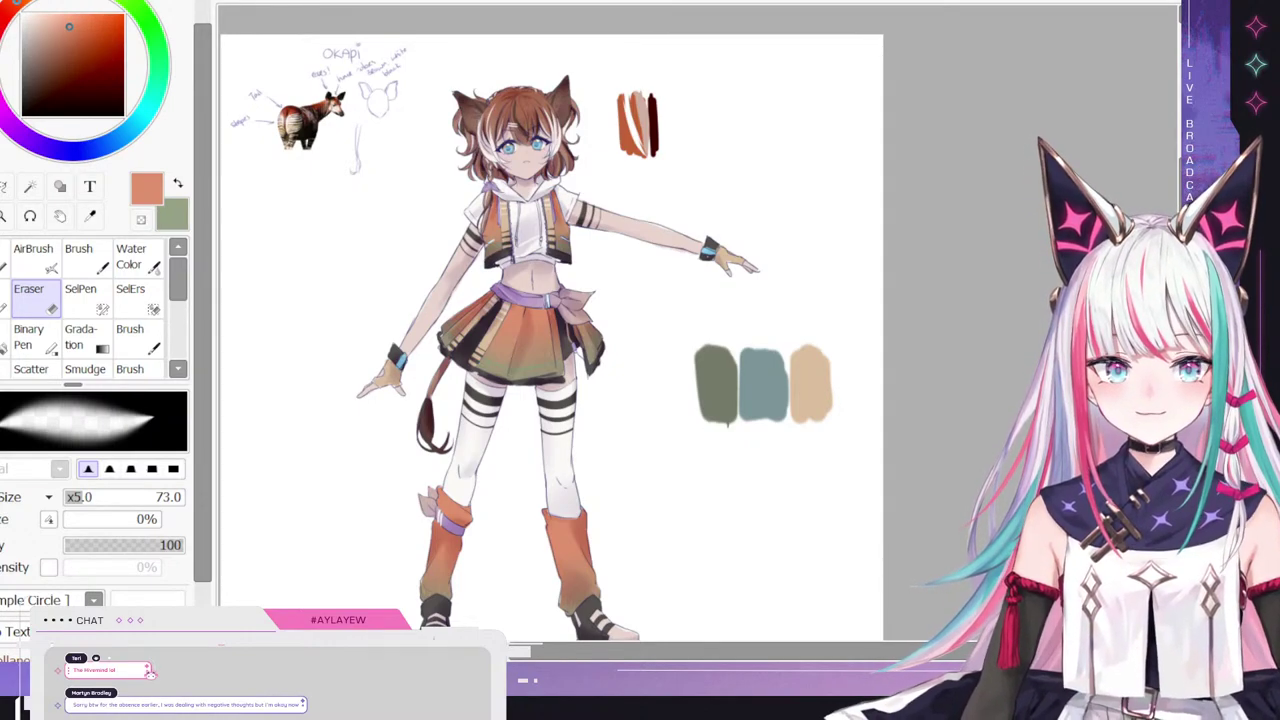
{"action": "key", "text": "ctrl+0"}
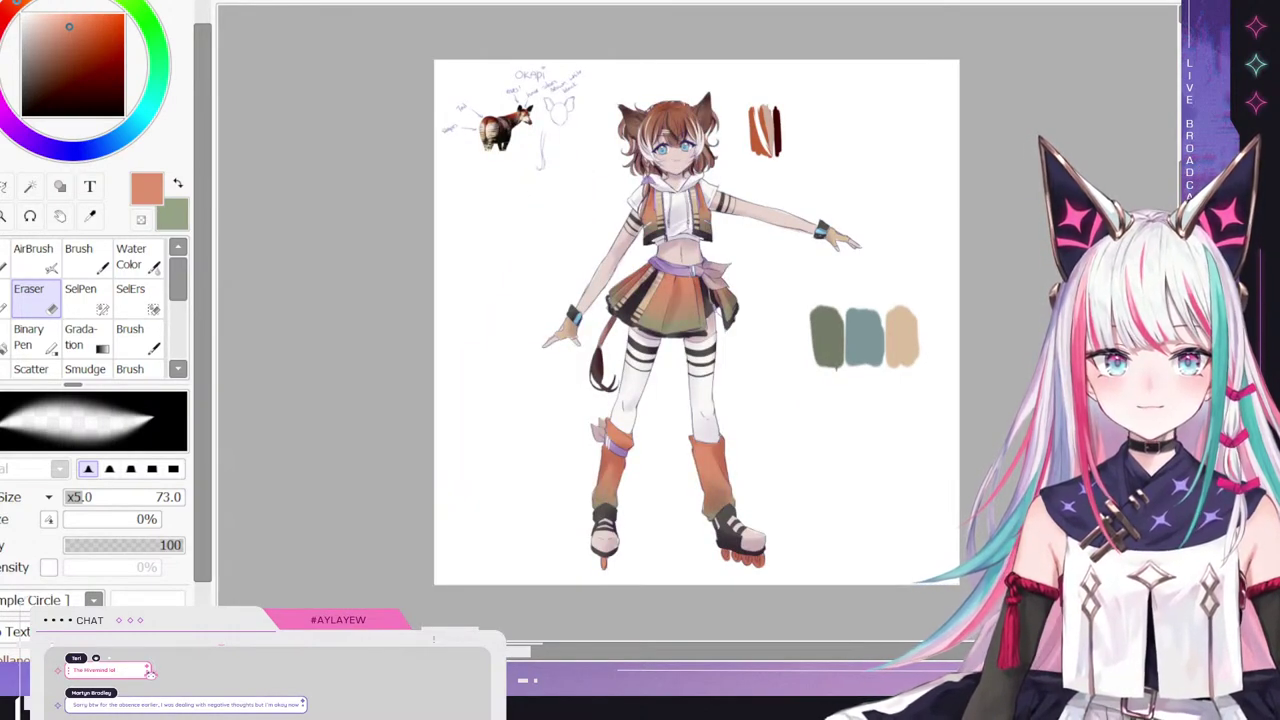
{"action": "scroll", "coordinate": [566, 138], "scroll_direction": "down", "scroll_amount": 3}
{"action": "scroll", "coordinate": [708, 142], "scroll_direction": "up", "scroll_amount": 4}
{"action": "scroll", "coordinate": [525, 255], "scroll_direction": "down", "scroll_amount": 2}
{"action": "scroll", "coordinate": [420, 285], "scroll_direction": "up", "scroll_amount": 1}
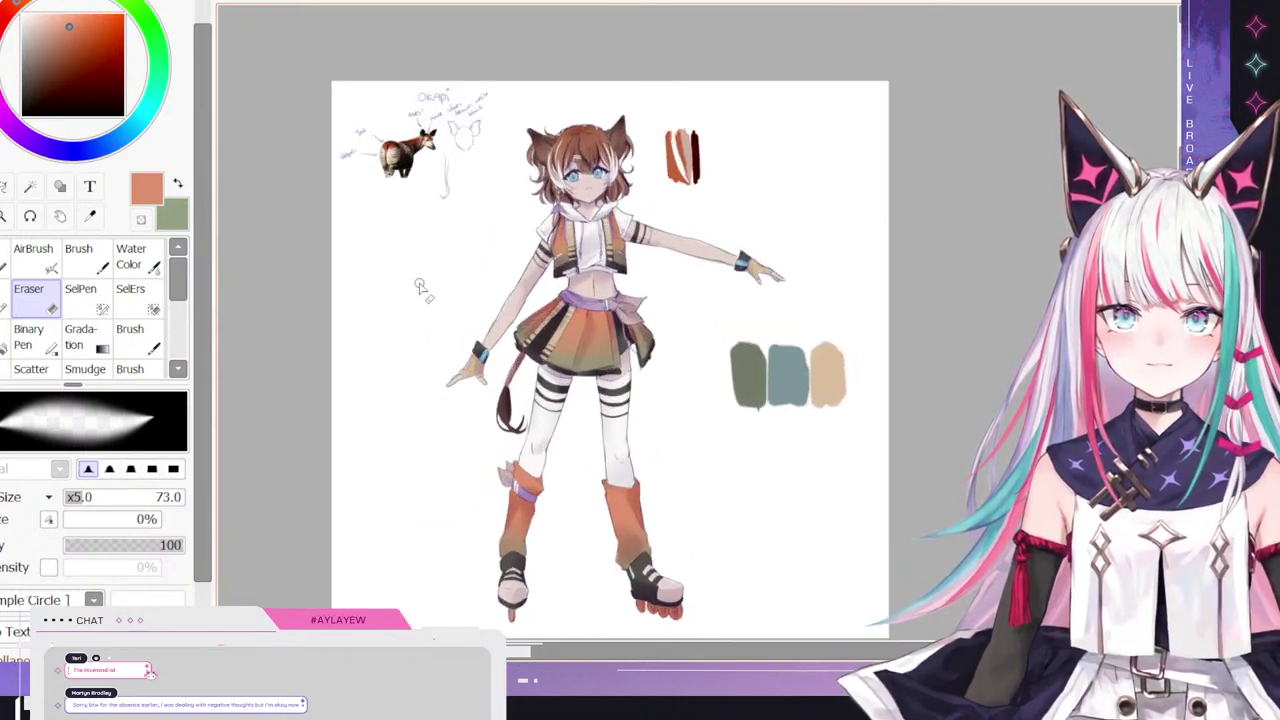
{"action": "scroll", "coordinate": [420, 287], "scroll_direction": "up", "scroll_amount": 1}
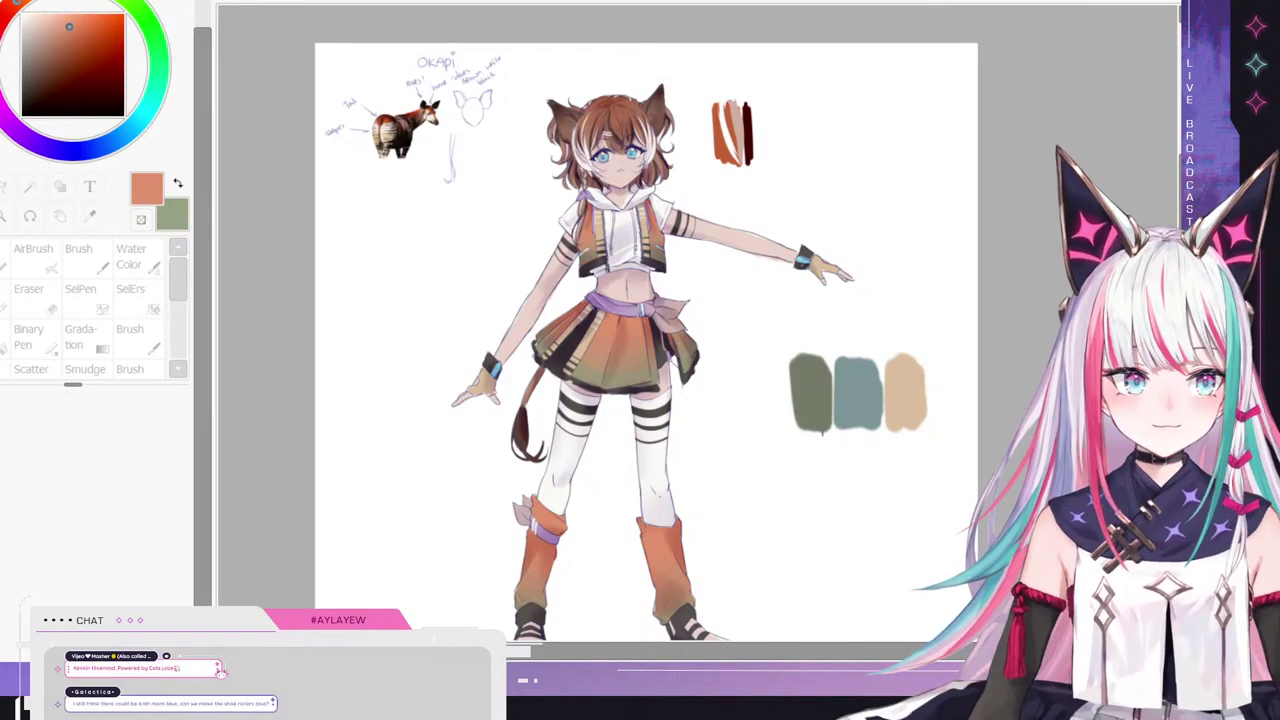
{"action": "left_click", "coordinate": [35, 298]}
{"action": "scroll", "coordinate": [610, 188], "scroll_direction": "down", "scroll_amount": 1}
{"action": "scroll", "coordinate": [677, 163], "scroll_direction": "up", "scroll_amount": 2}
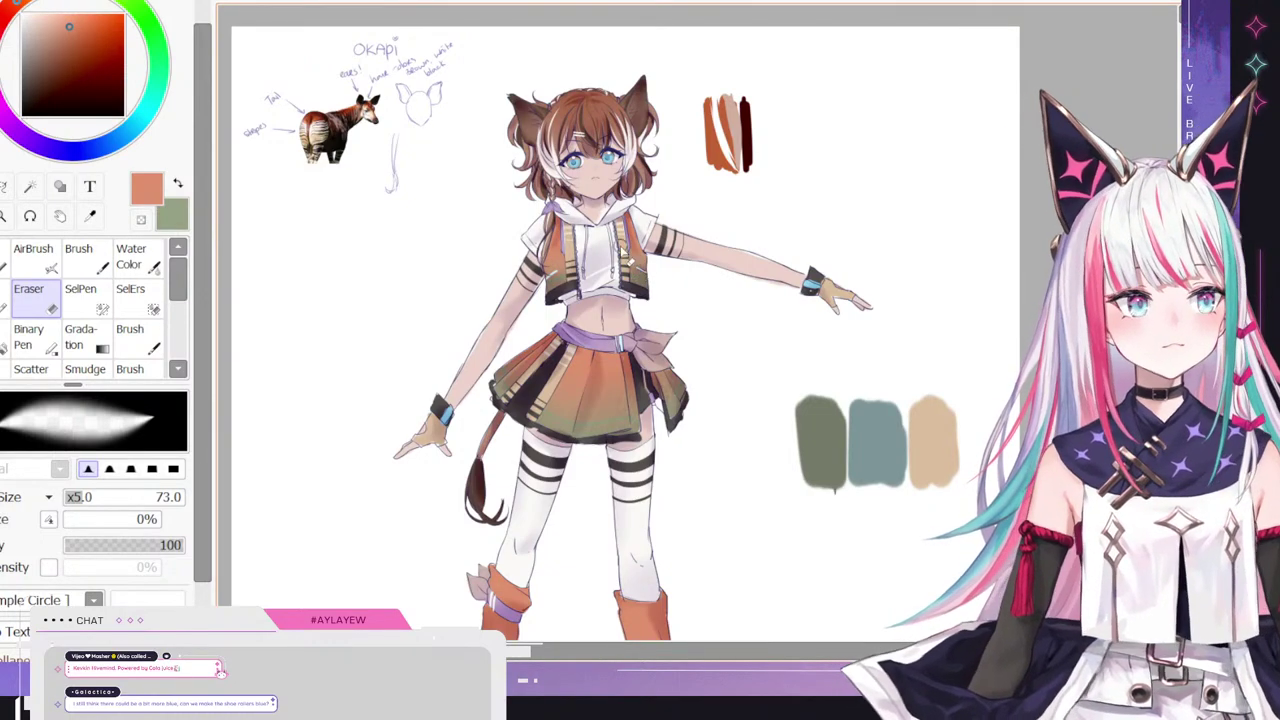
{"action": "scroll", "coordinate": [495, 205], "scroll_direction": "down", "scroll_amount": 3}
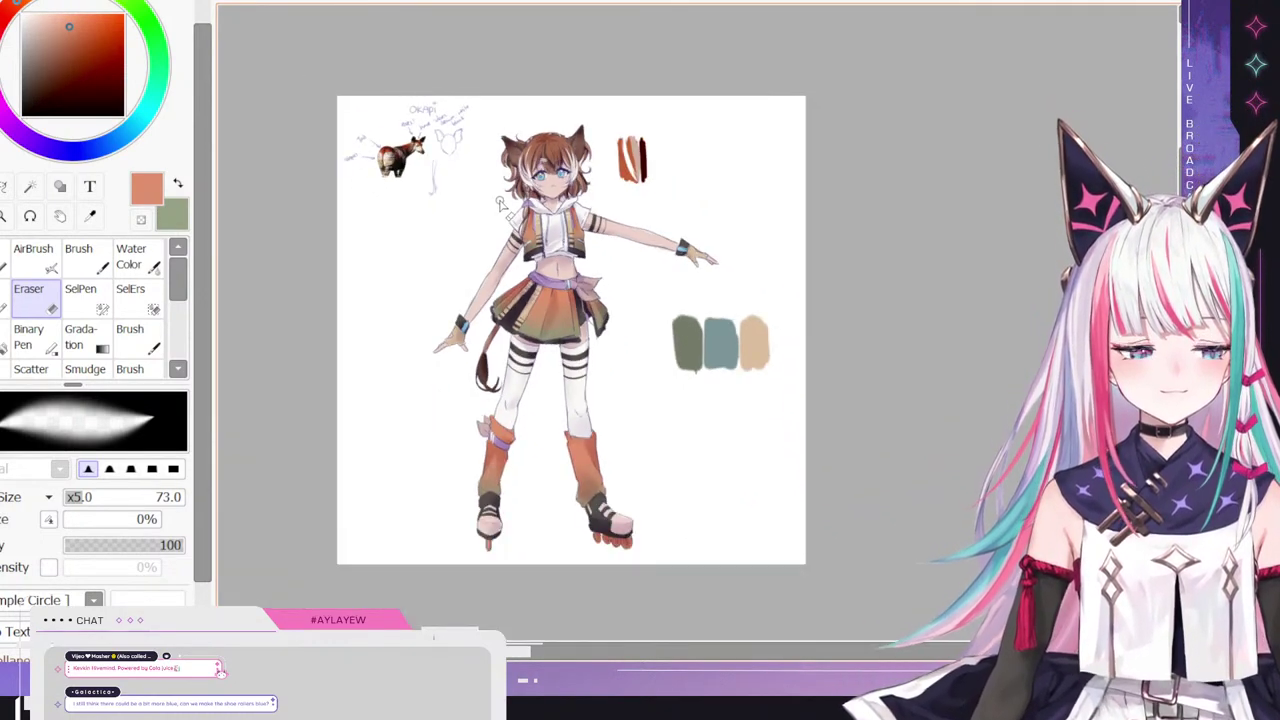
{"action": "scroll", "coordinate": [595, 510], "scroll_direction": "up", "scroll_amount": 3}
{"action": "scroll", "coordinate": [592, 518], "scroll_direction": "down", "scroll_amount": 3}
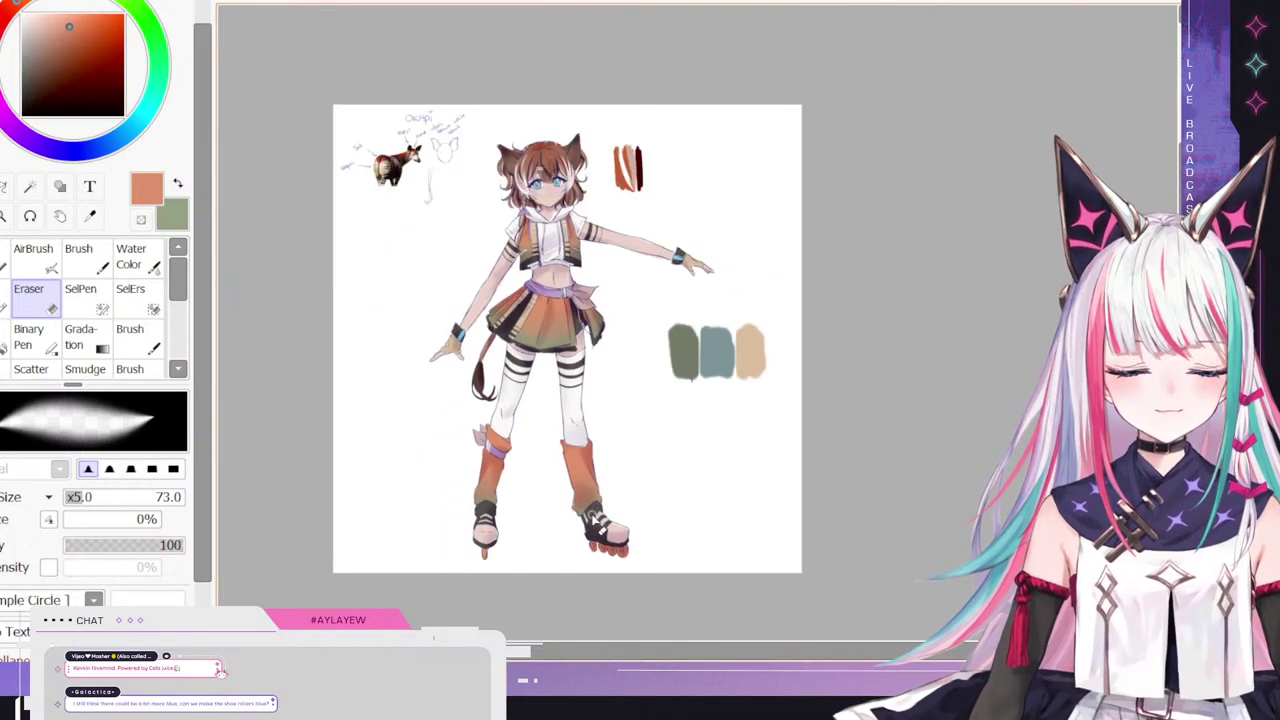
- Erase the beige tint from the toe caps of both roller skates with a size 217 eraser, leaving them white
{"action": "scroll", "coordinate": [592, 518], "scroll_direction": "up", "scroll_amount": 3}
{"action": "right_click", "coordinate": [432, 251]}
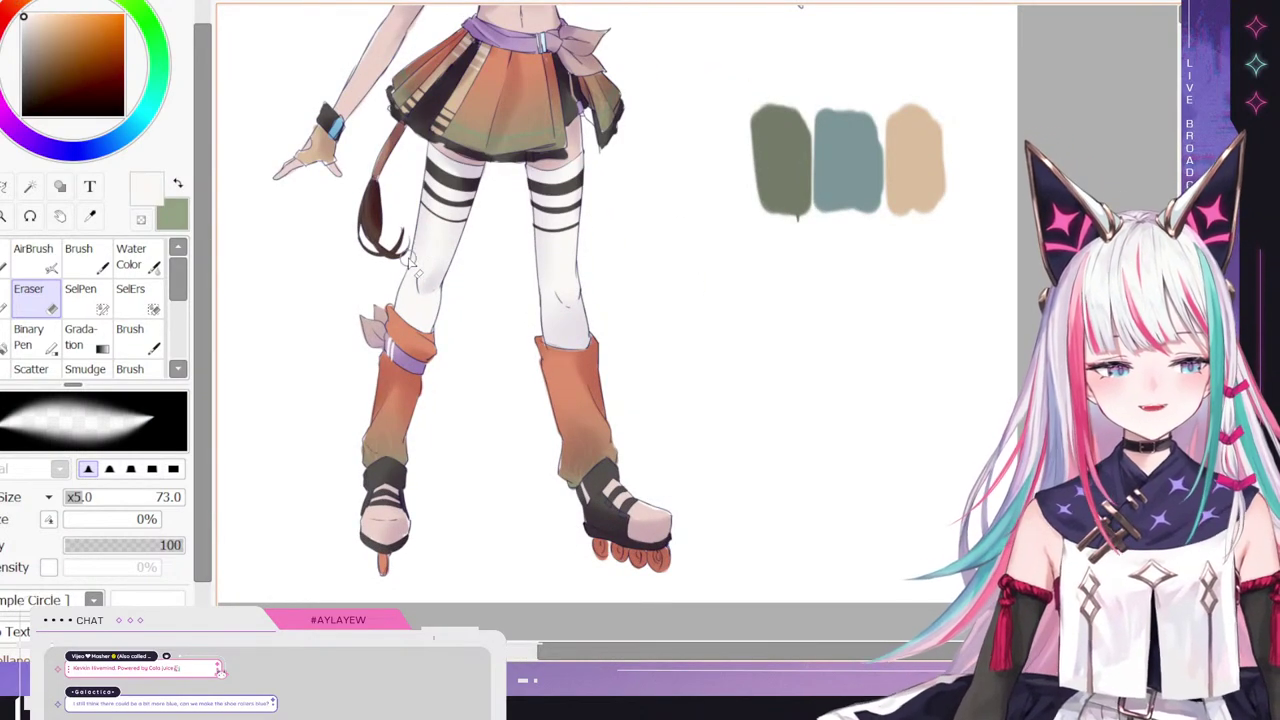
{"action": "left_click", "coordinate": [28, 312]}
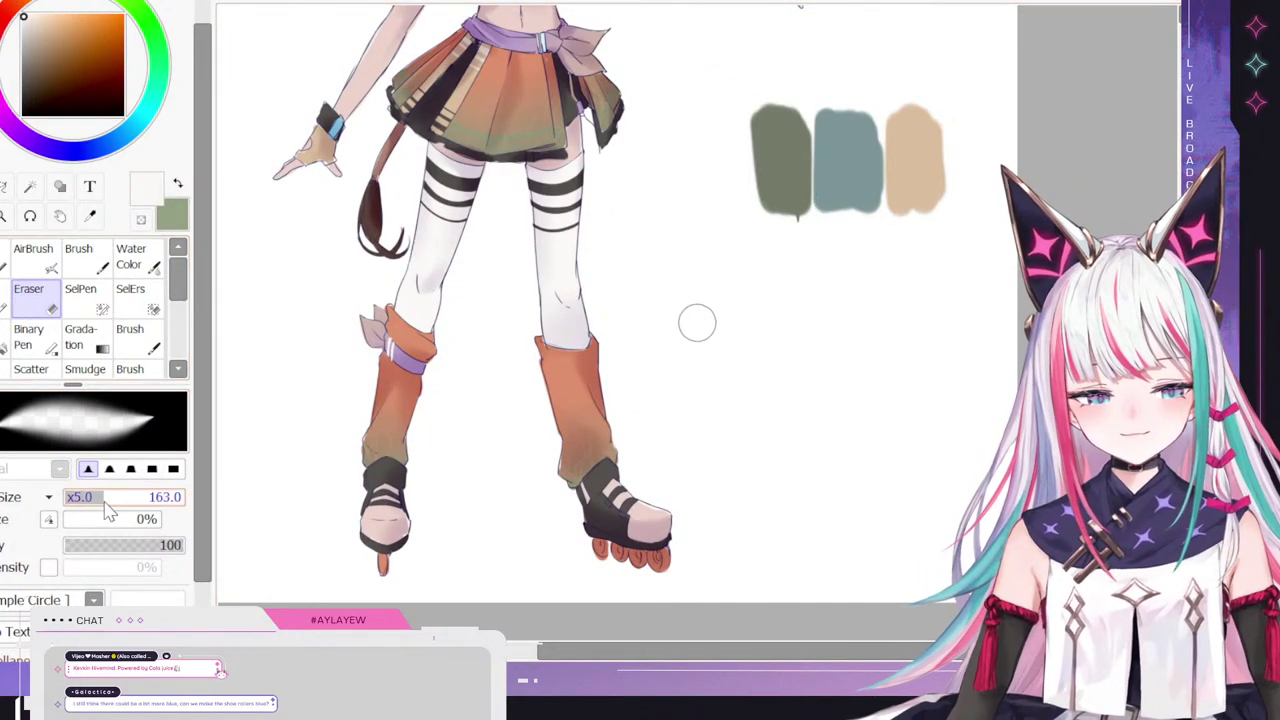
{"action": "mouse_move", "coordinate": [390, 503]}
{"action": "left_mouse_down"}
{"action": "mouse_move", "coordinate": [386, 558]}
{"action": "mouse_move", "coordinate": [399, 547]}
{"action": "left_mouse_up"}
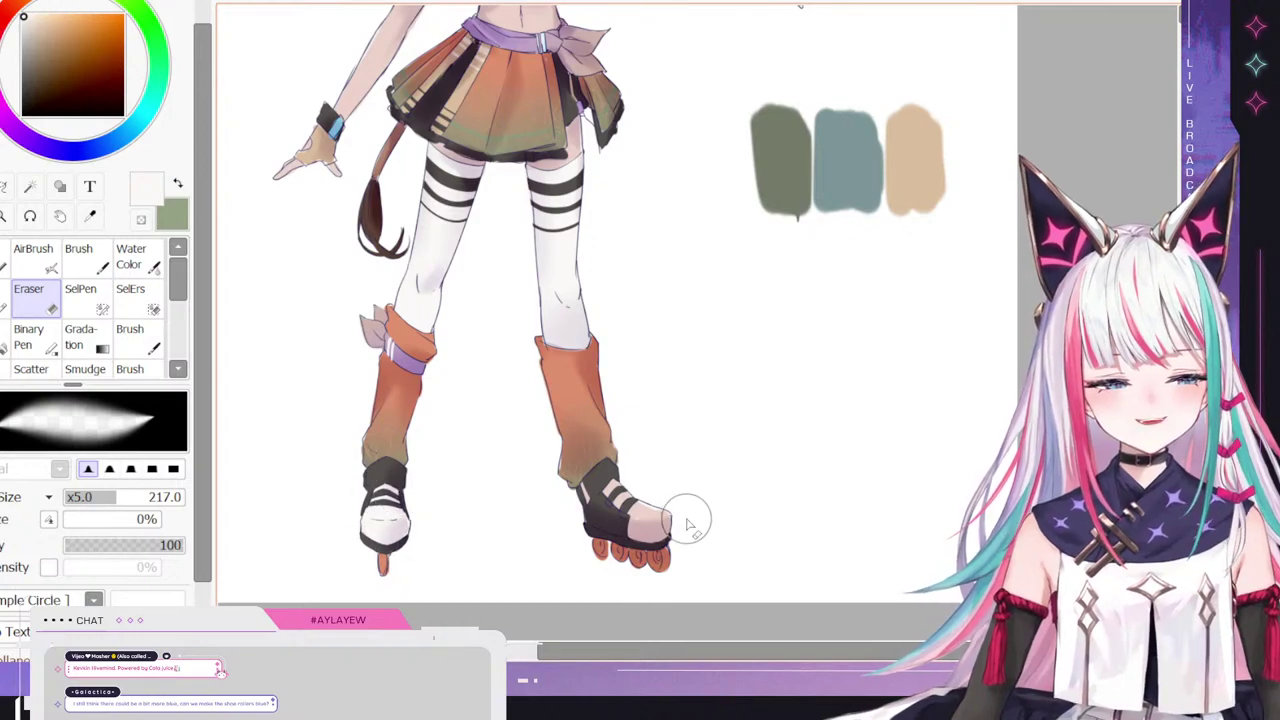
{"action": "mouse_move", "coordinate": [687, 519]}
{"action": "left_mouse_down"}
{"action": "mouse_move", "coordinate": [602, 484]}
{"action": "mouse_move", "coordinate": [600, 498]}
{"action": "left_mouse_up"}
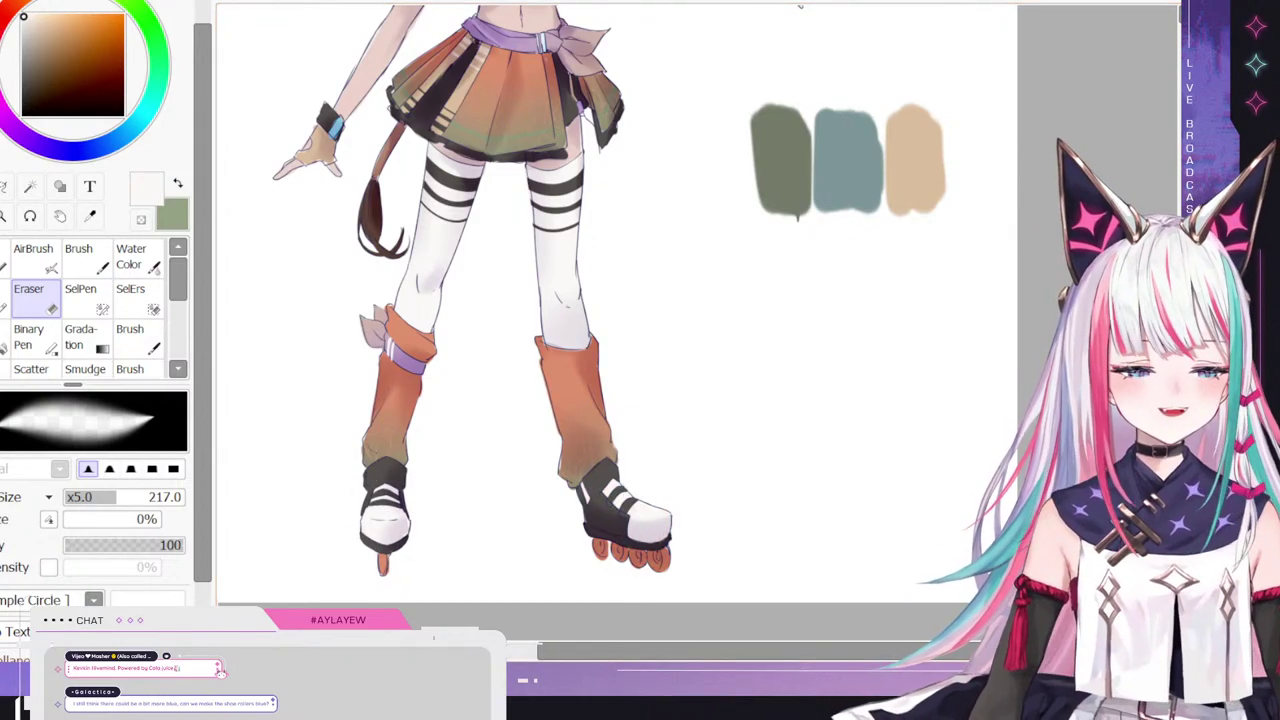
{"action": "scroll", "coordinate": [356, 358], "scroll_direction": "down", "scroll_amount": 5}
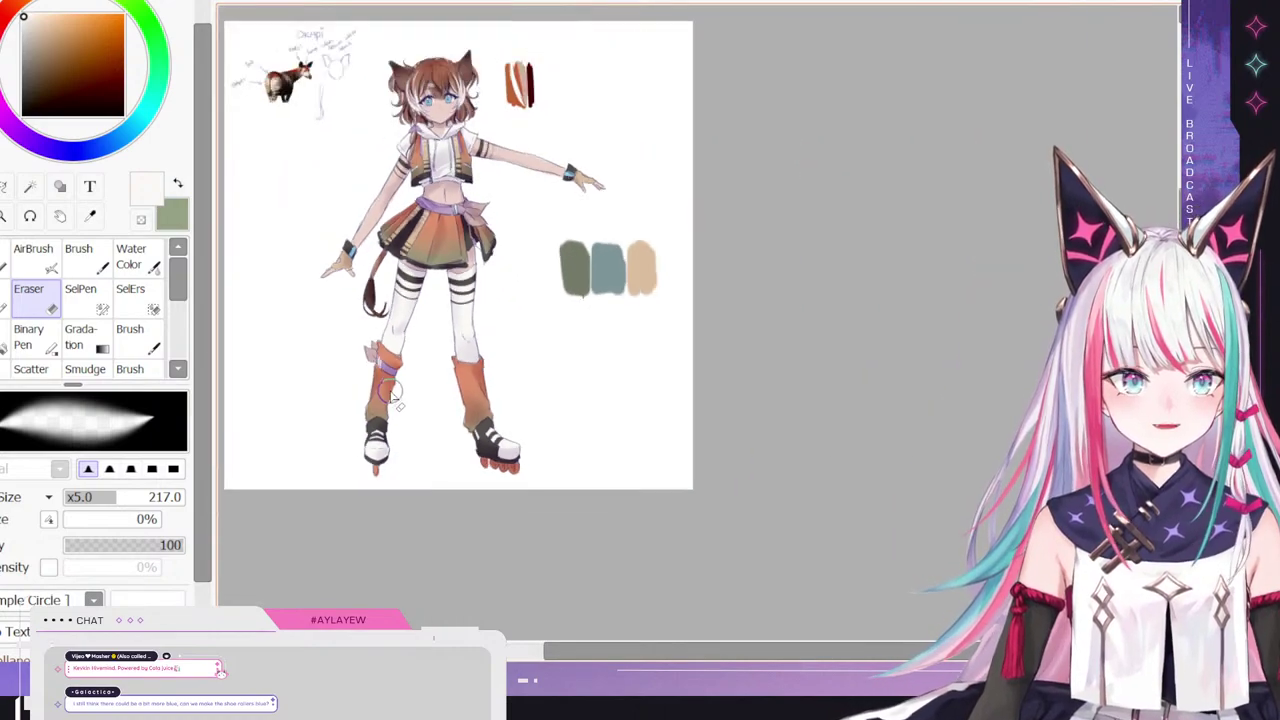
- Recolour the wheels of both roller skates light blue, sampled from the wristband, using a size 900 brush
{"action": "scroll", "coordinate": [337, 208], "scroll_direction": "up", "scroll_amount": 3}
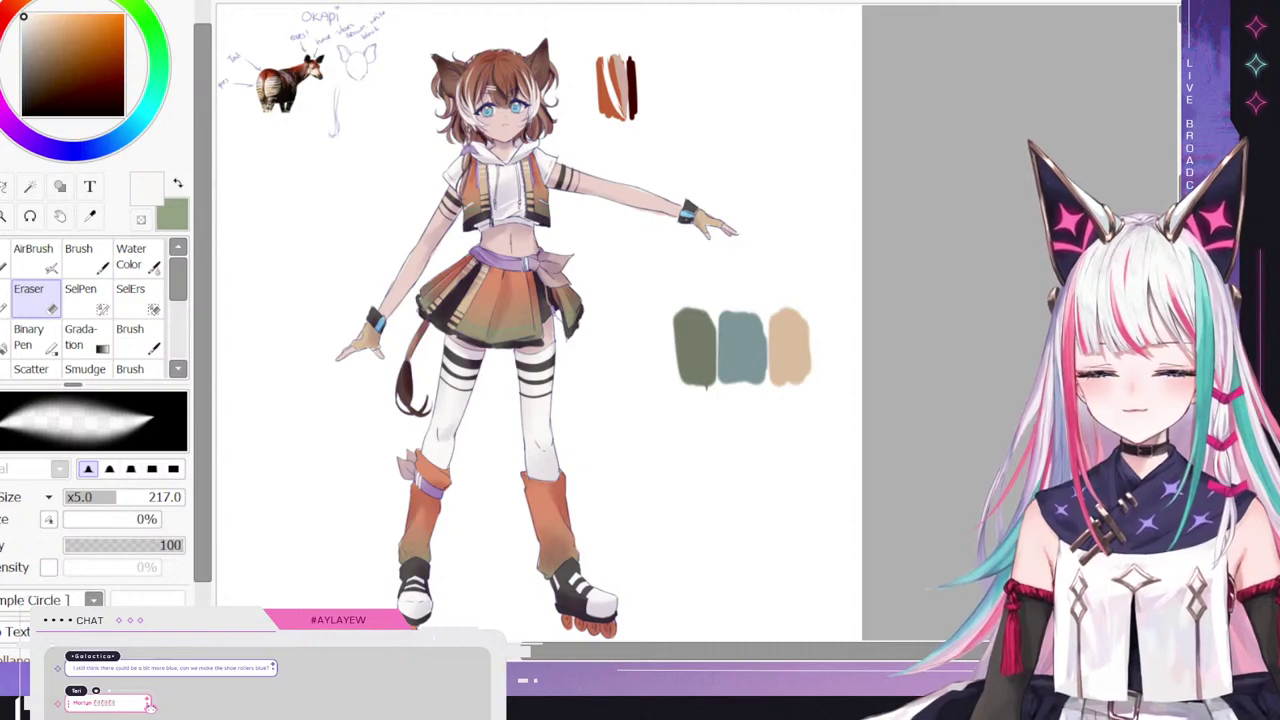
{"action": "scroll", "coordinate": [358, 214], "scroll_direction": "down", "scroll_amount": 2}
{"action": "scroll", "coordinate": [380, 392], "scroll_direction": "up", "scroll_amount": 3}
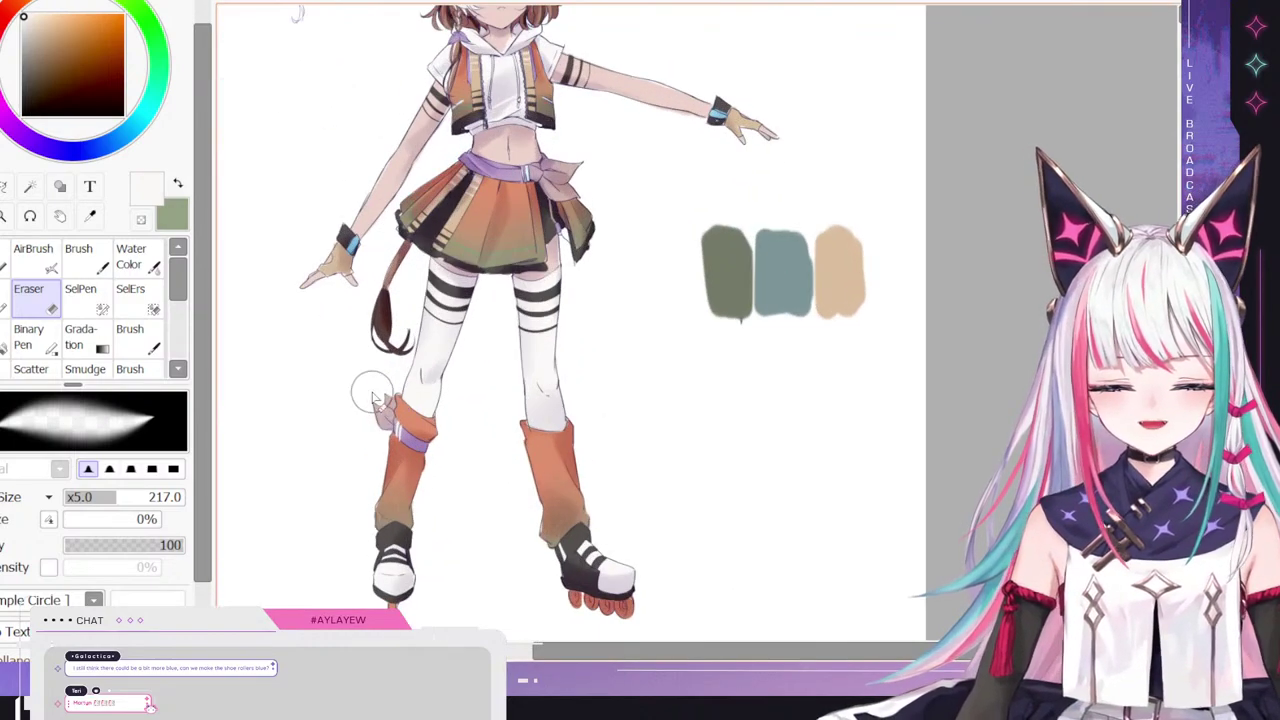
{"action": "right_click", "coordinate": [717, 116]}
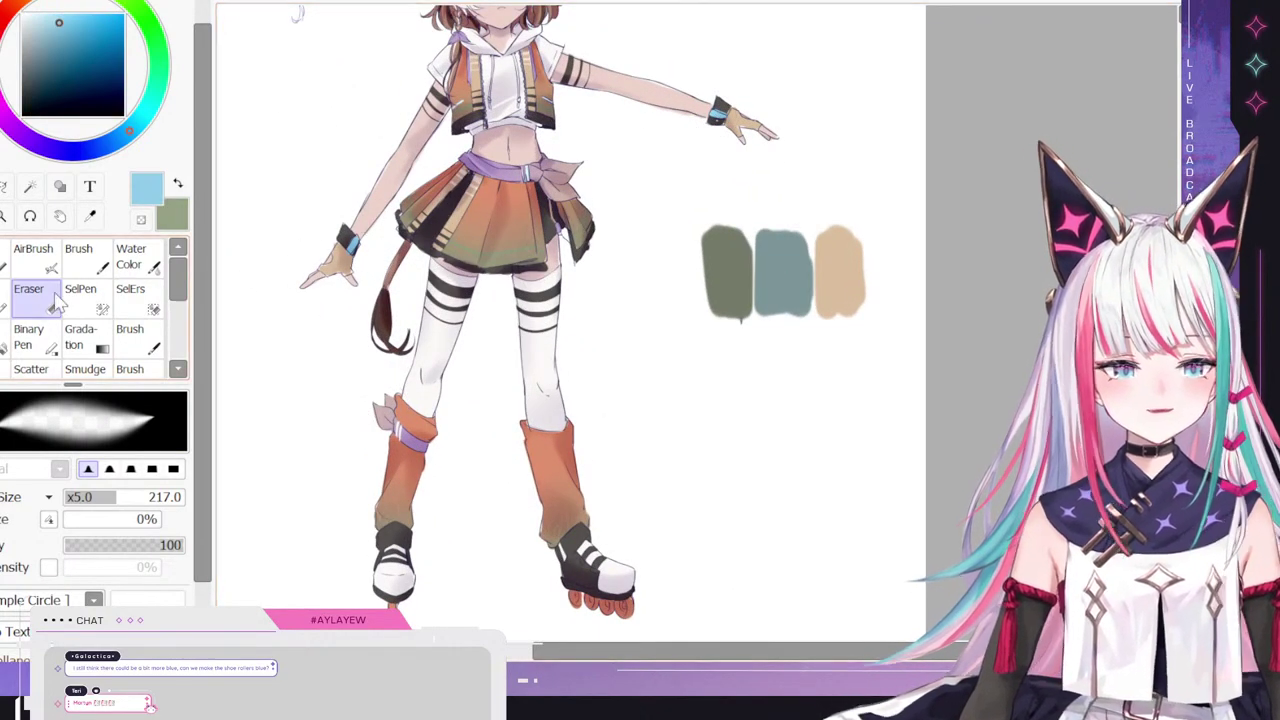
{"action": "left_click", "coordinate": [5, 258]}
{"action": "left_click_drag", "start_coordinate": [384, 602], "coordinate": [389, 609]}
{"action": "left_click_drag", "start_coordinate": [584, 606], "coordinate": [574, 586]}
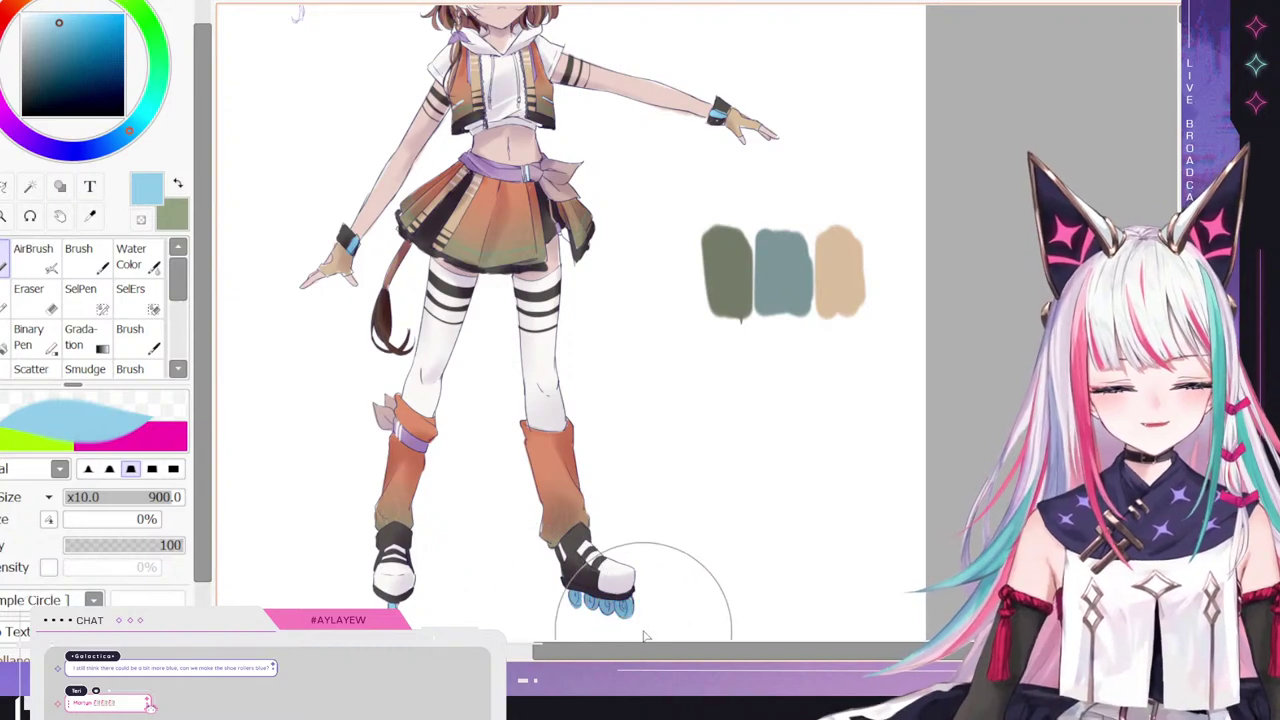
- Check how the blue skate wheels and white toe caps balance with the rest of the outfit
{"action": "scroll", "coordinate": [668, 530], "scroll_direction": "down", "scroll_amount": 2}
{"action": "scroll", "coordinate": [386, 391], "scroll_direction": "down", "scroll_amount": 2}
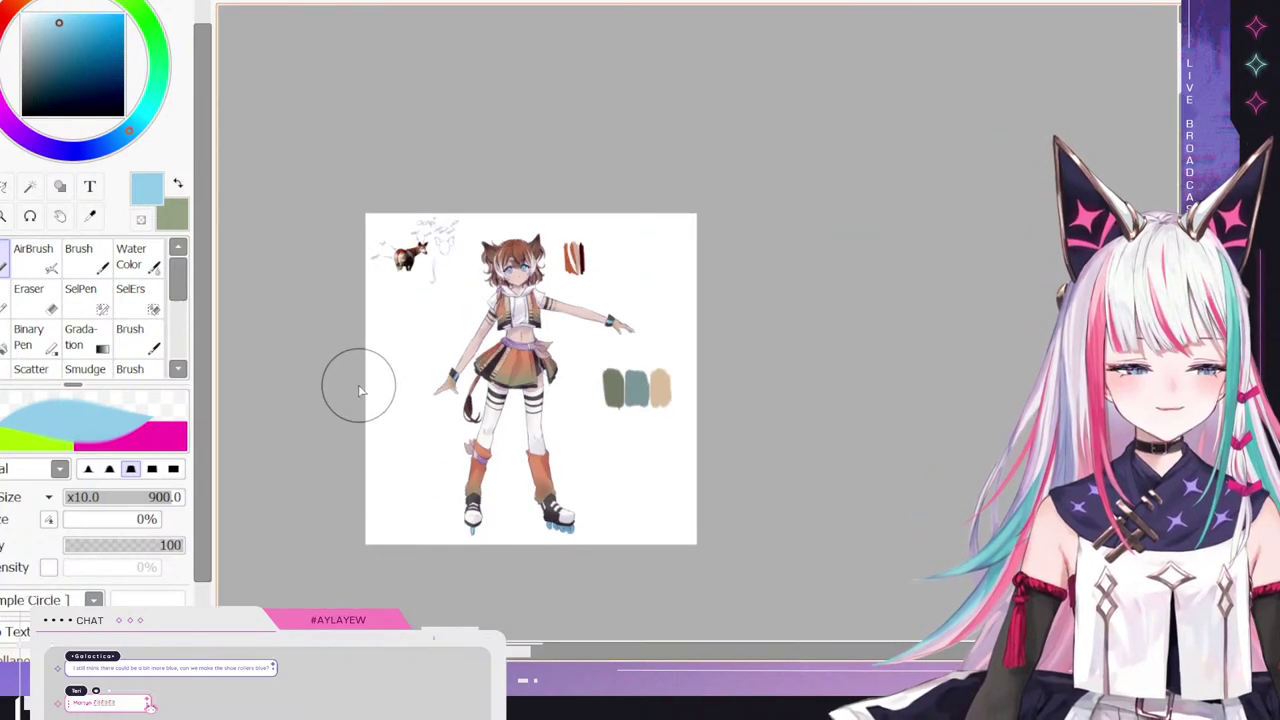
{"action": "scroll", "coordinate": [576, 484], "scroll_direction": "up", "scroll_amount": 3}
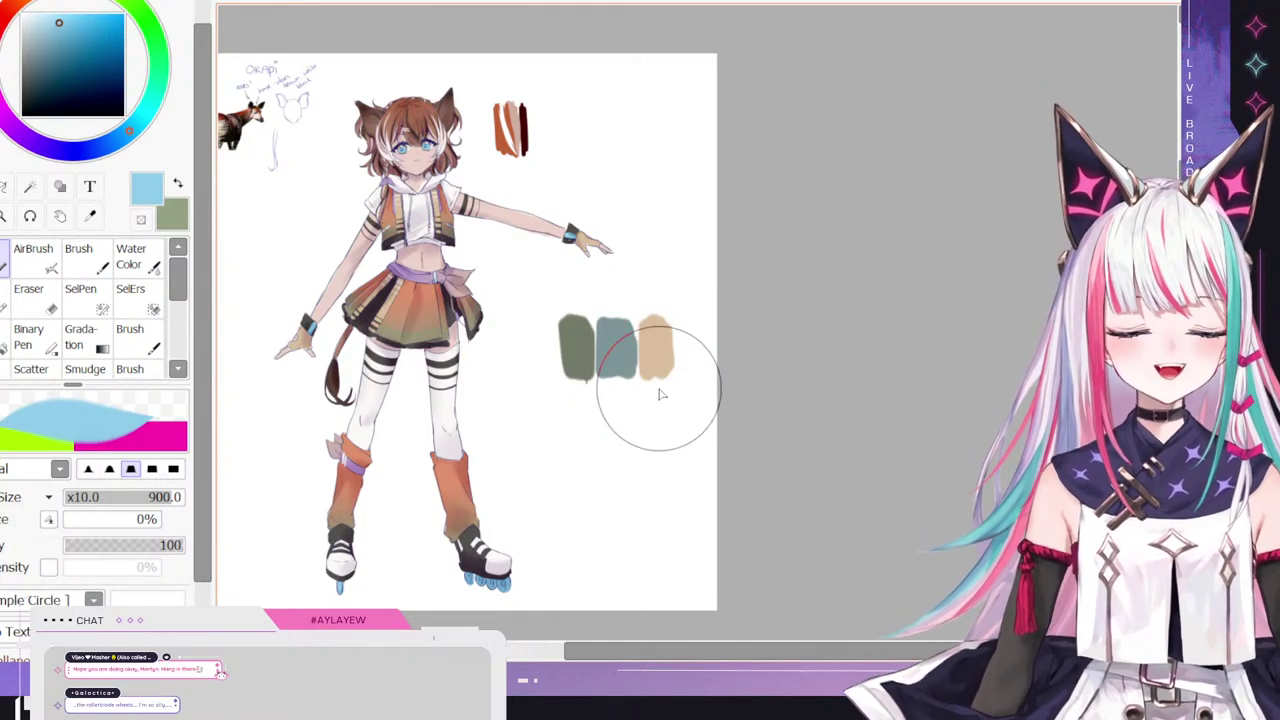
{"action": "scroll", "coordinate": [662, 472], "scroll_direction": "down", "scroll_amount": 1}
{"action": "scroll", "coordinate": [350, 465], "scroll_direction": "up", "scroll_amount": 1}
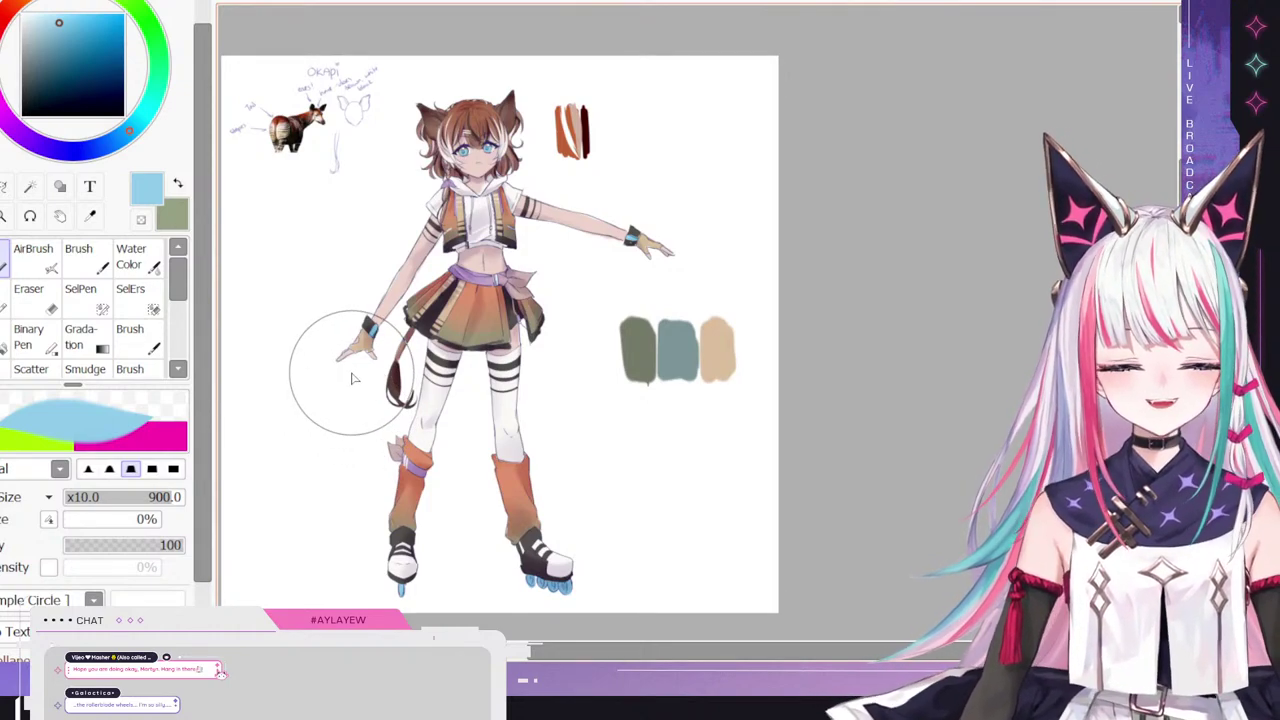
{"action": "scroll", "coordinate": [355, 440], "scroll_direction": "down", "scroll_amount": 1}
{"action": "scroll", "coordinate": [330, 330], "scroll_direction": "up", "scroll_amount": 3}
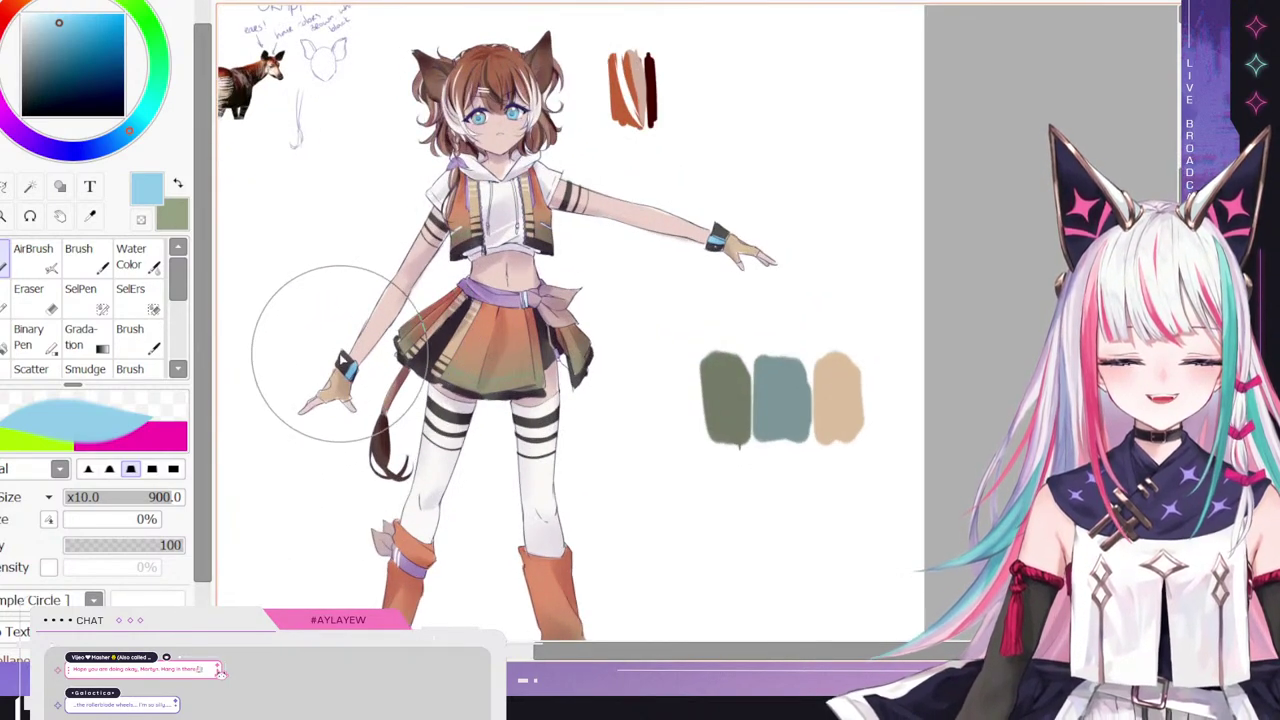
{"action": "scroll", "coordinate": [370, 362], "scroll_direction": "down", "scroll_amount": 4}
{"action": "scroll", "coordinate": [368, 395], "scroll_direction": "up", "scroll_amount": 4}
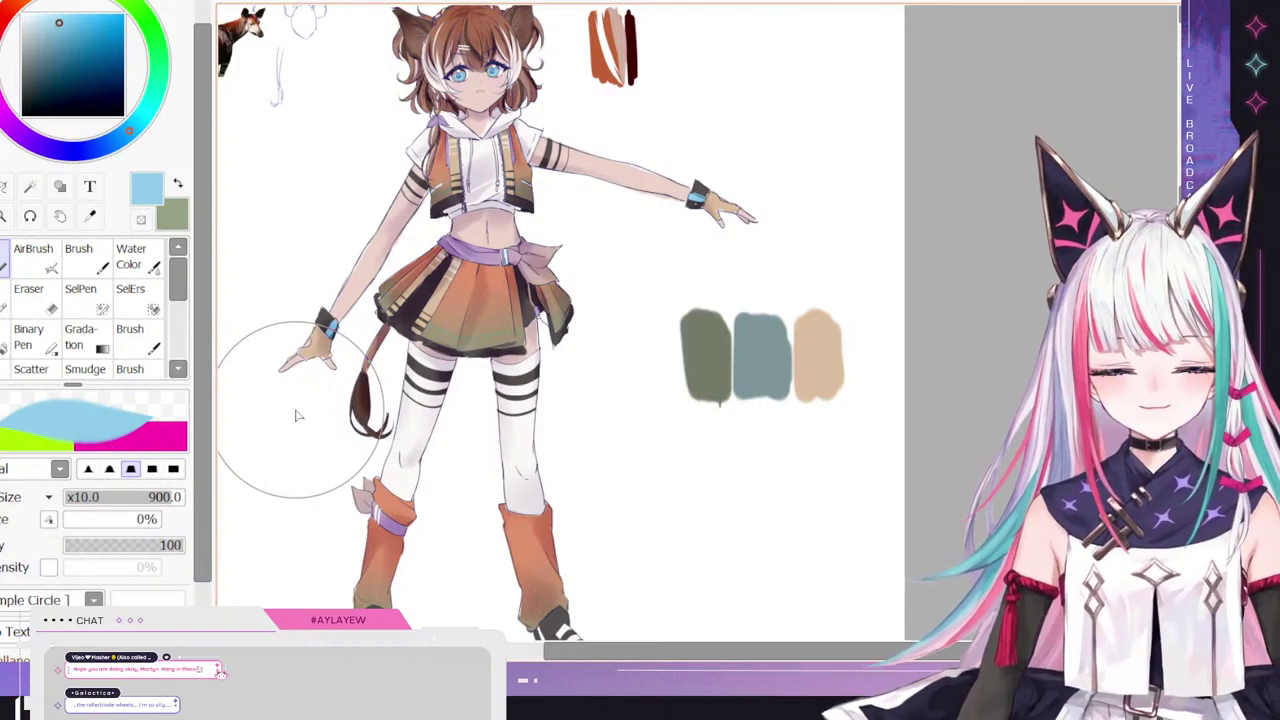
- Recolour both fingerless gloves with the orange sampled from the skirt, using the size 900 brush
{"action": "right_click", "coordinate": [486, 276]}
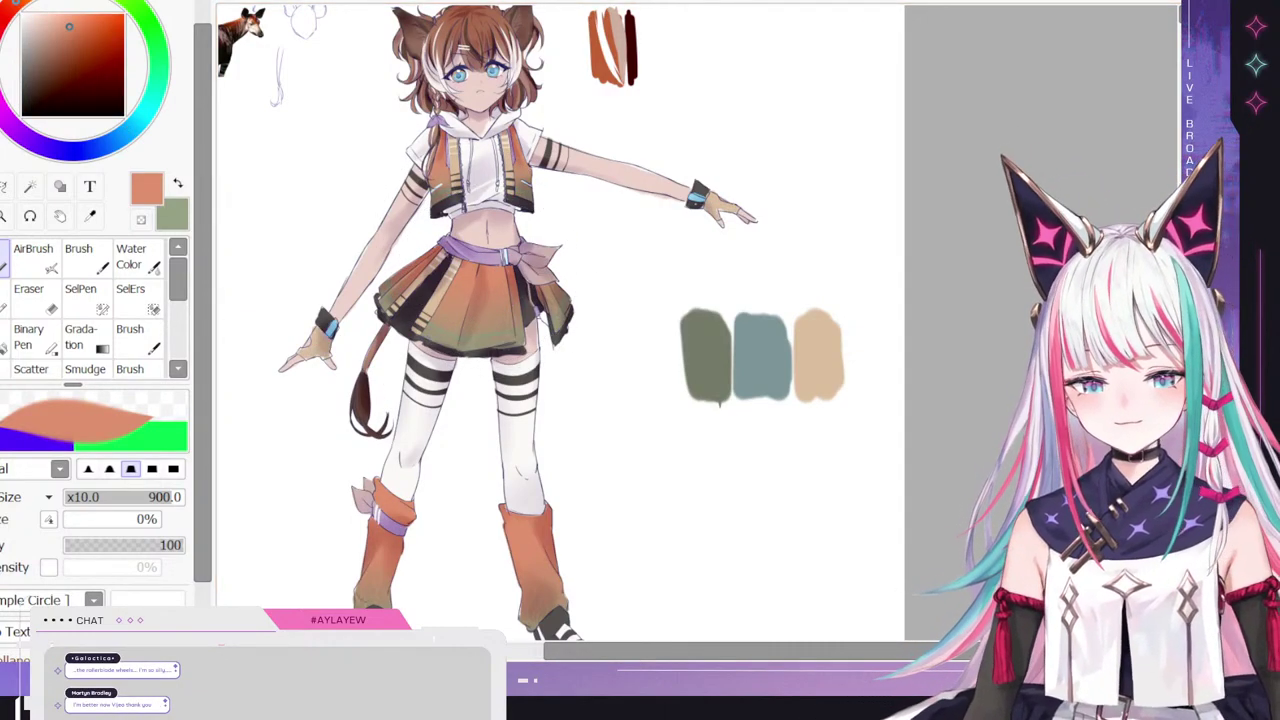
{"action": "left_click_drag", "start_coordinate": [339, 349], "coordinate": [309, 361]}
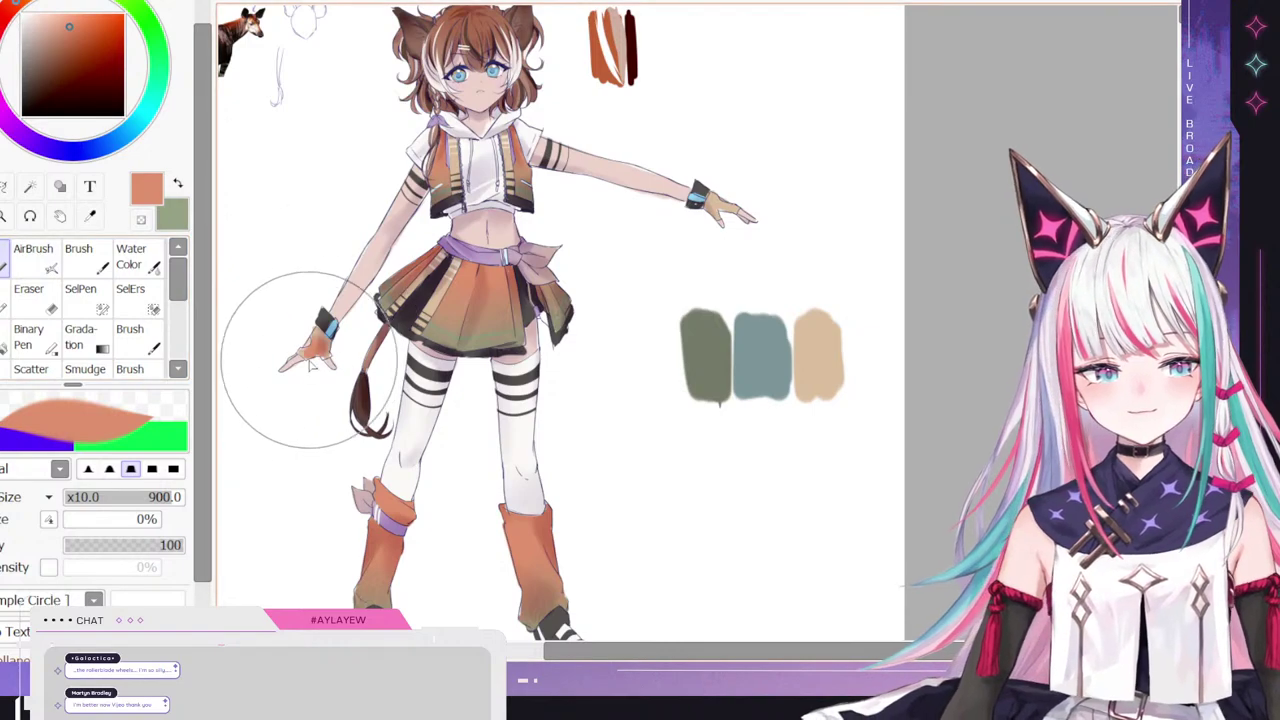
{"action": "left_click_drag", "start_coordinate": [737, 221], "coordinate": [740, 200]}
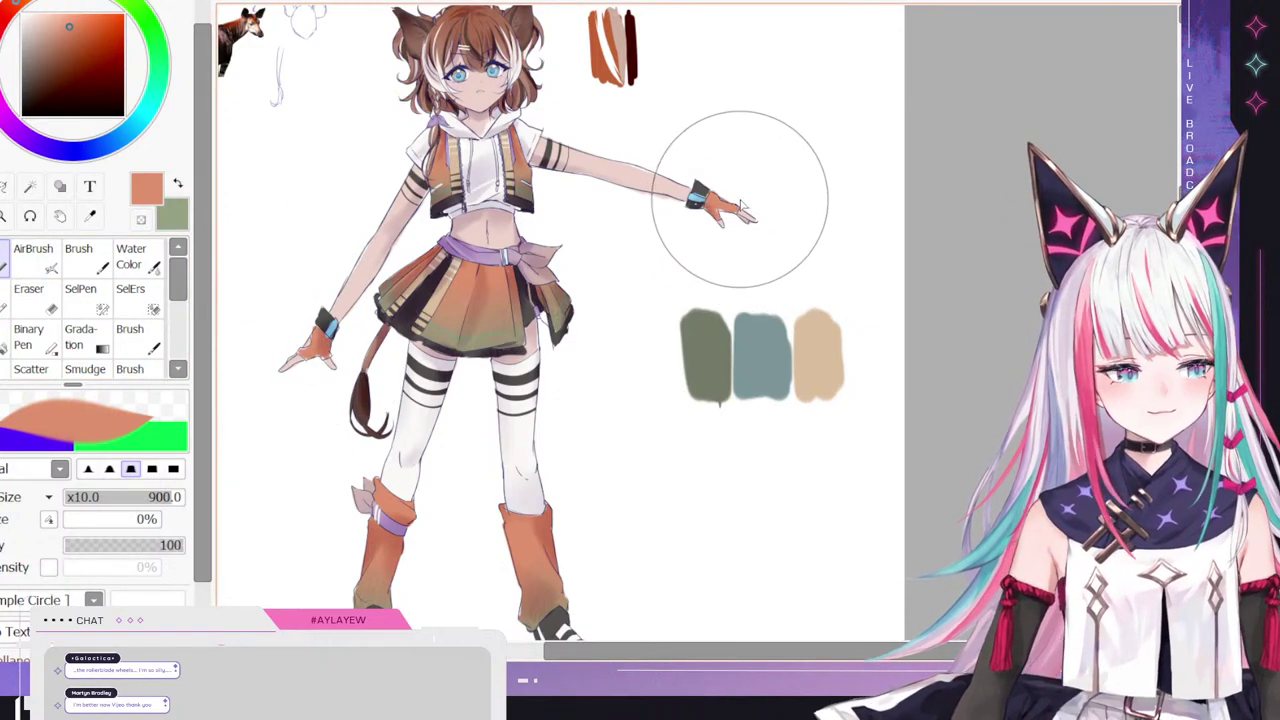
- Review the recoloured gloves and the overall outfit palette on the full figure and up close on the torso
{"action": "scroll", "coordinate": [465, 283], "scroll_direction": "down", "scroll_amount": 1}
{"action": "scroll", "coordinate": [443, 300], "scroll_direction": "down", "scroll_amount": 1}
{"action": "scroll", "coordinate": [630, 200], "scroll_direction": "up", "scroll_amount": 1}
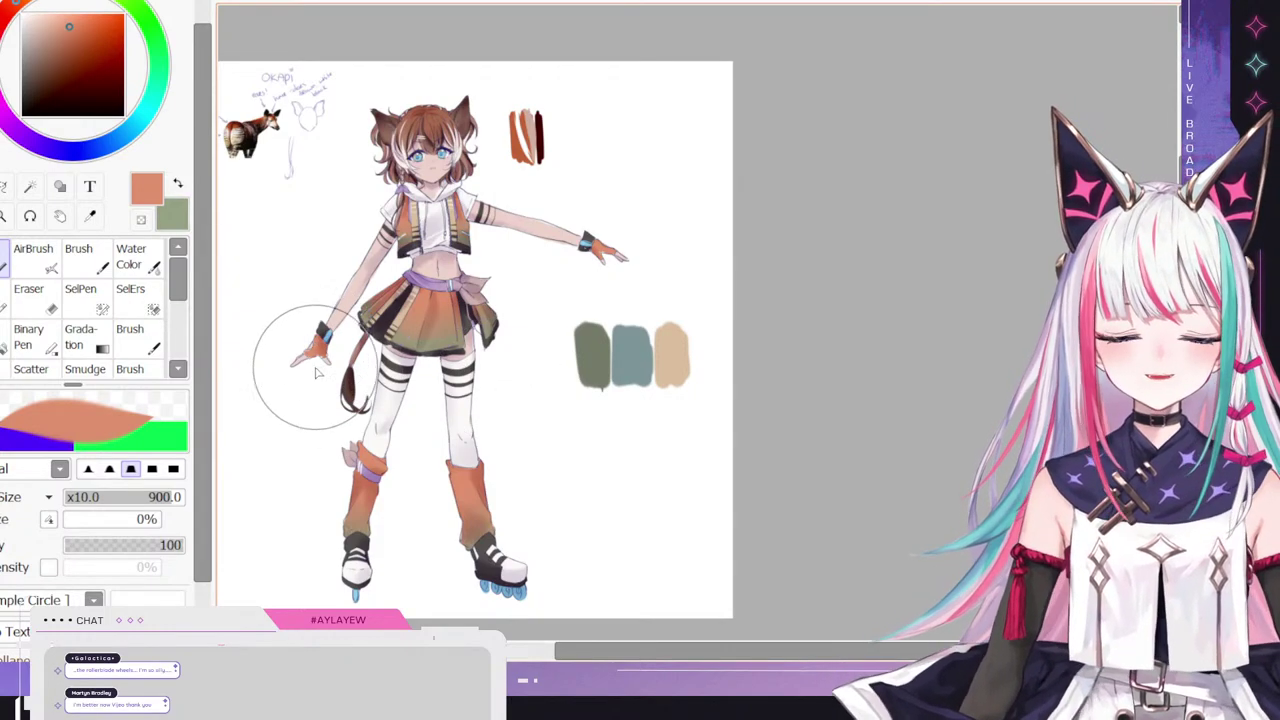
{"action": "scroll", "coordinate": [300, 370], "scroll_direction": "up", "scroll_amount": 1}
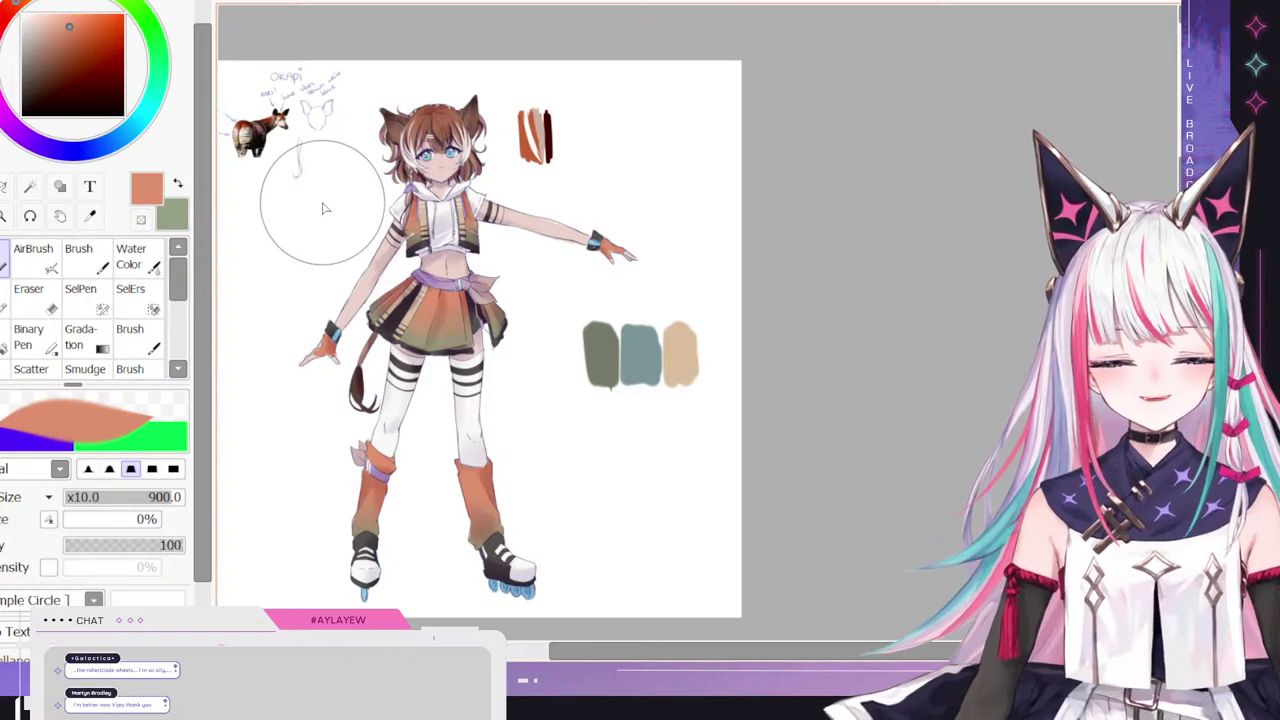
{"action": "scroll", "coordinate": [323, 206], "scroll_direction": "down", "scroll_amount": 1}
{"action": "scroll", "coordinate": [329, 206], "scroll_direction": "up", "scroll_amount": 1}
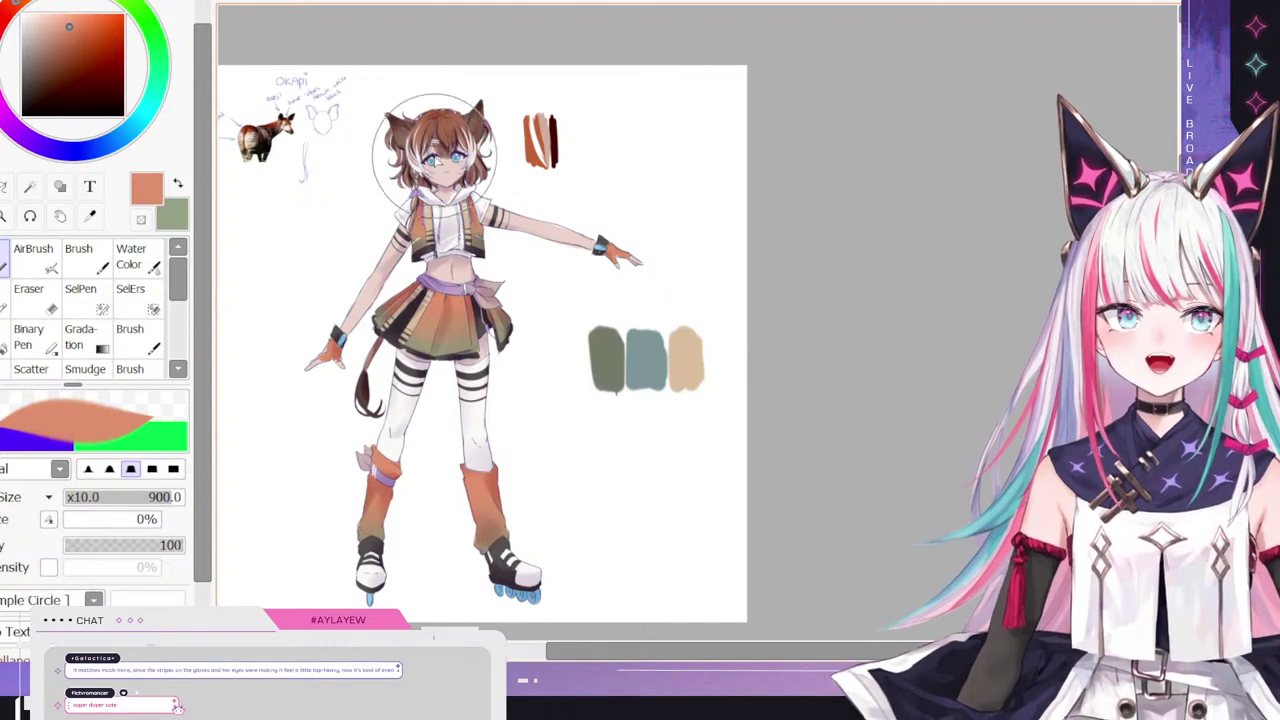
{"action": "scroll", "coordinate": [440, 188], "scroll_direction": "up", "scroll_amount": 1}
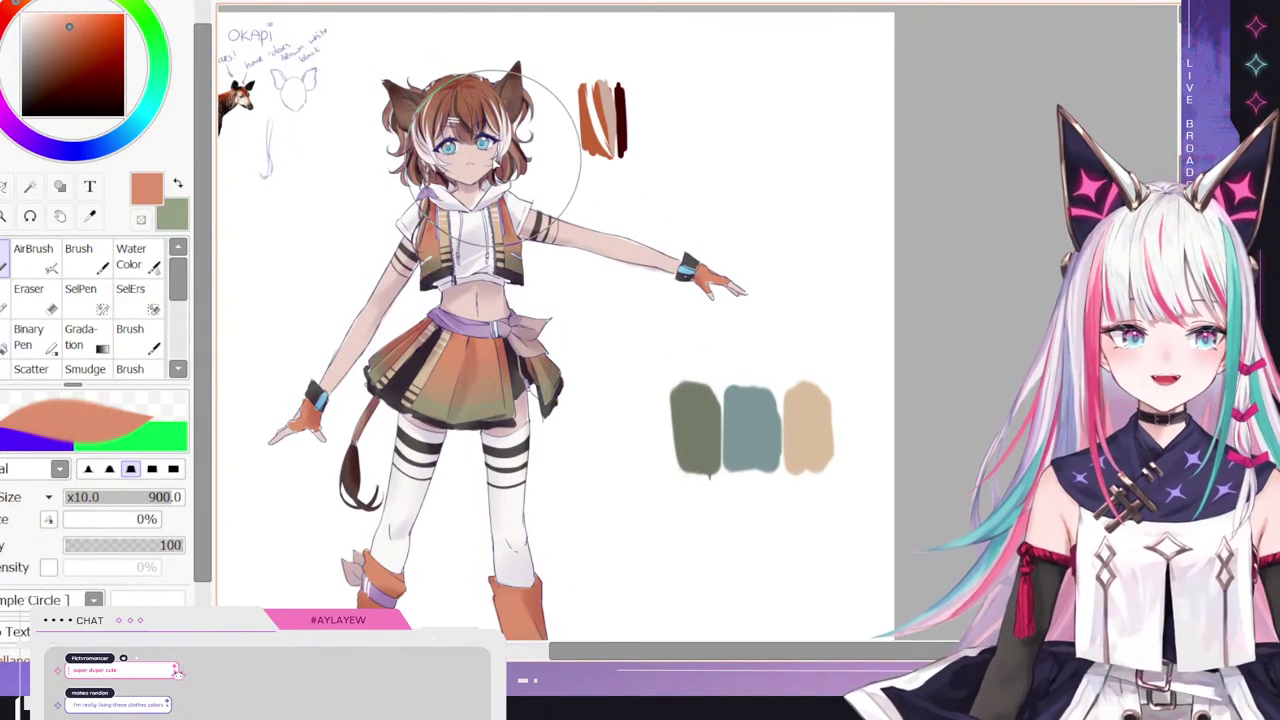
{"action": "scroll", "coordinate": [470, 200], "scroll_direction": "up", "scroll_amount": 2}
{"action": "scroll", "coordinate": [471, 203], "scroll_direction": "up", "scroll_amount": 1}
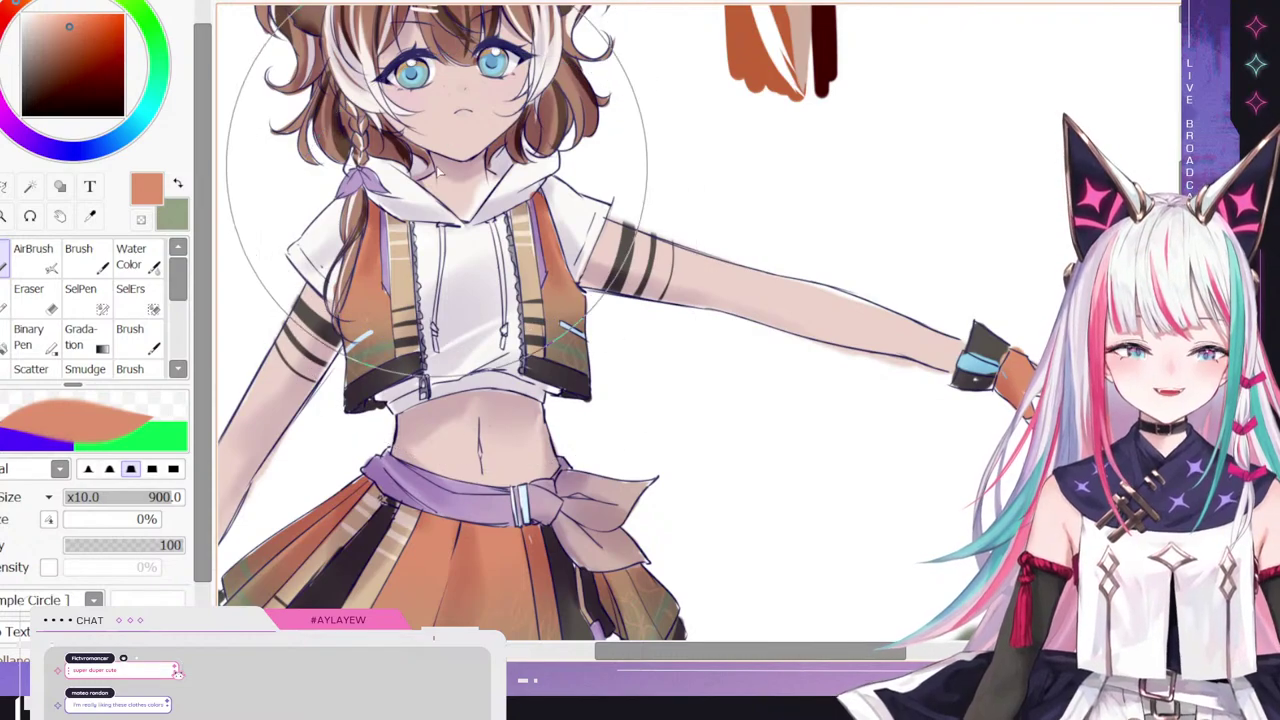
{"action": "scroll", "coordinate": [478, 185], "scroll_direction": "down", "scroll_amount": 2}
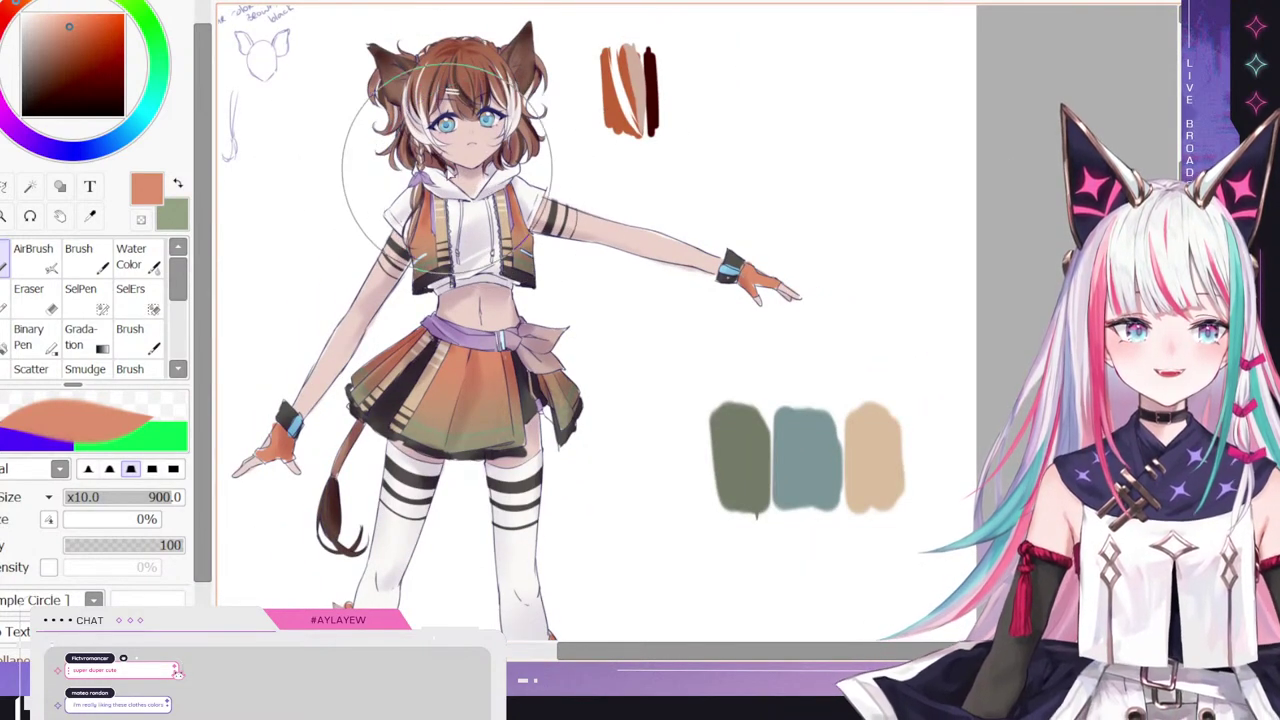
{"action": "scroll", "coordinate": [403, 197], "scroll_direction": "down", "scroll_amount": 2}
{"action": "scroll", "coordinate": [366, 214], "scroll_direction": "down", "scroll_amount": 1}
{"action": "scroll", "coordinate": [571, 286], "scroll_direction": "up", "scroll_amount": 2}
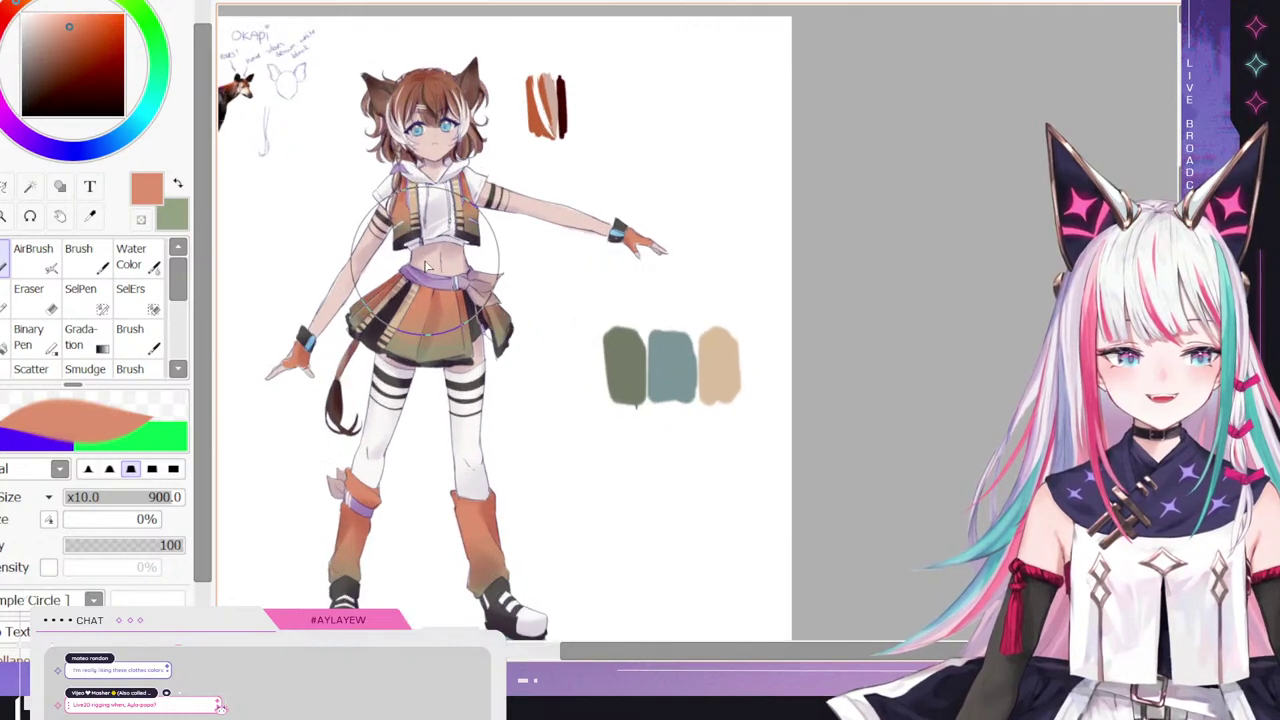
- Clean up the edges of the waist sash's bow with the eraser at size 23 so its purple shows along the outline
{"action": "scroll", "coordinate": [430, 238], "scroll_direction": "up", "scroll_amount": 2}
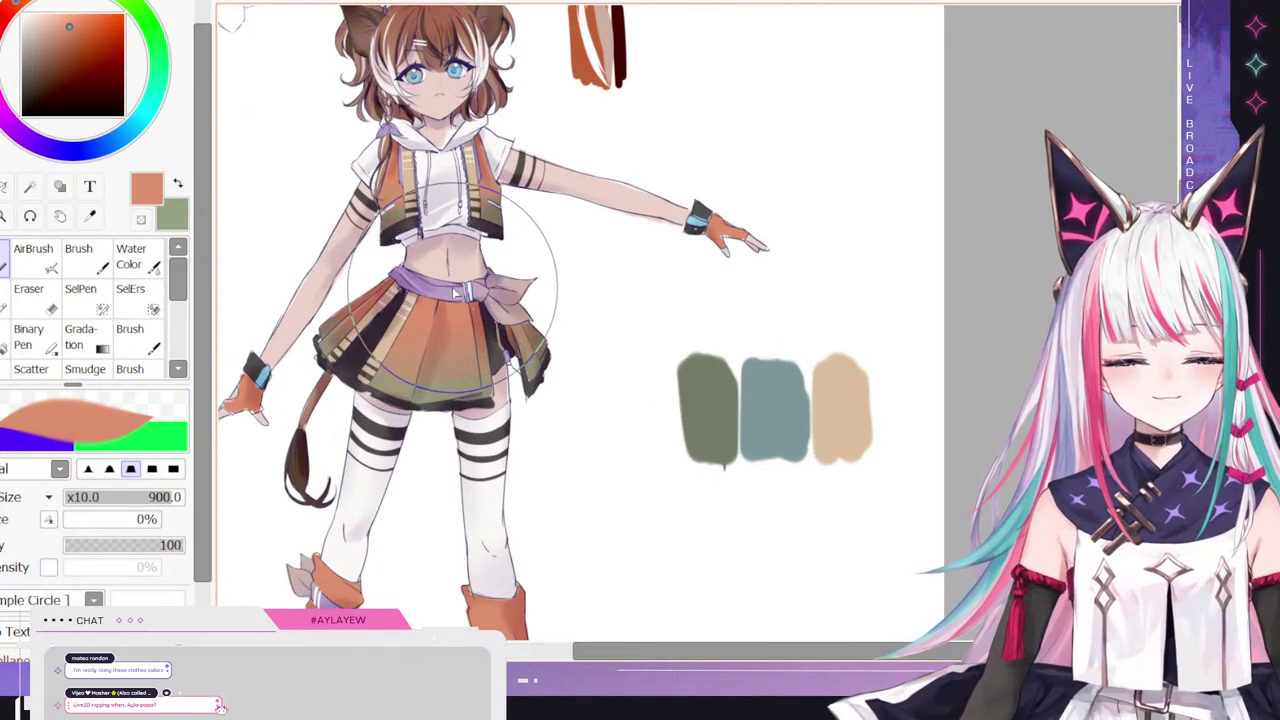
{"action": "scroll", "coordinate": [468, 290], "scroll_direction": "down", "scroll_amount": 1}
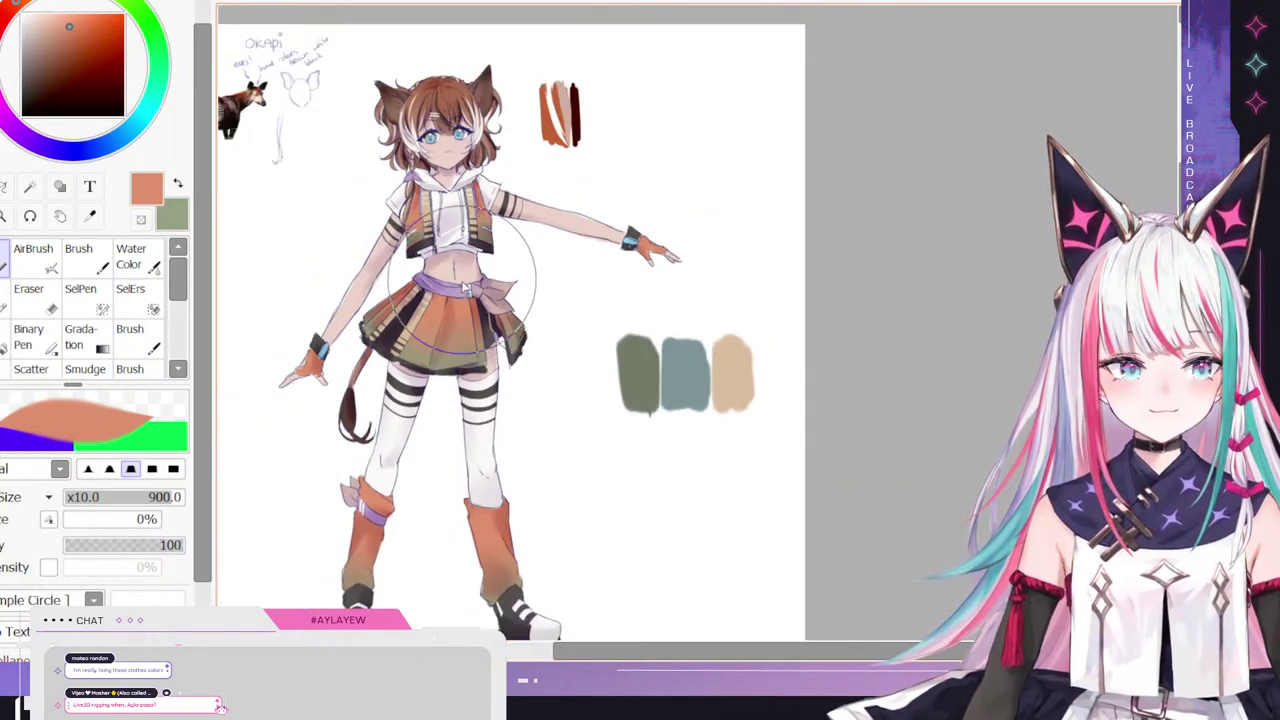
{"action": "scroll", "coordinate": [490, 300], "scroll_direction": "up", "scroll_amount": 2}
{"action": "scroll", "coordinate": [489, 299], "scroll_direction": "up", "scroll_amount": 2}
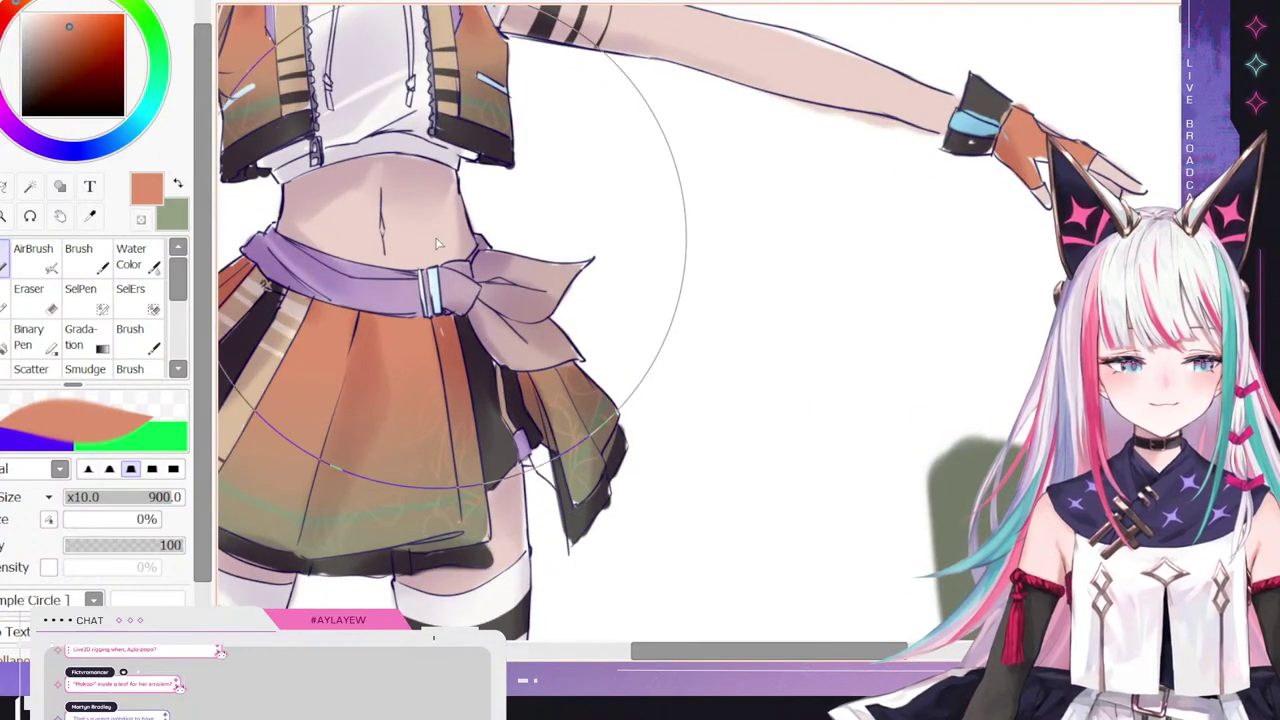
{"action": "left_click", "coordinate": [30, 300]}
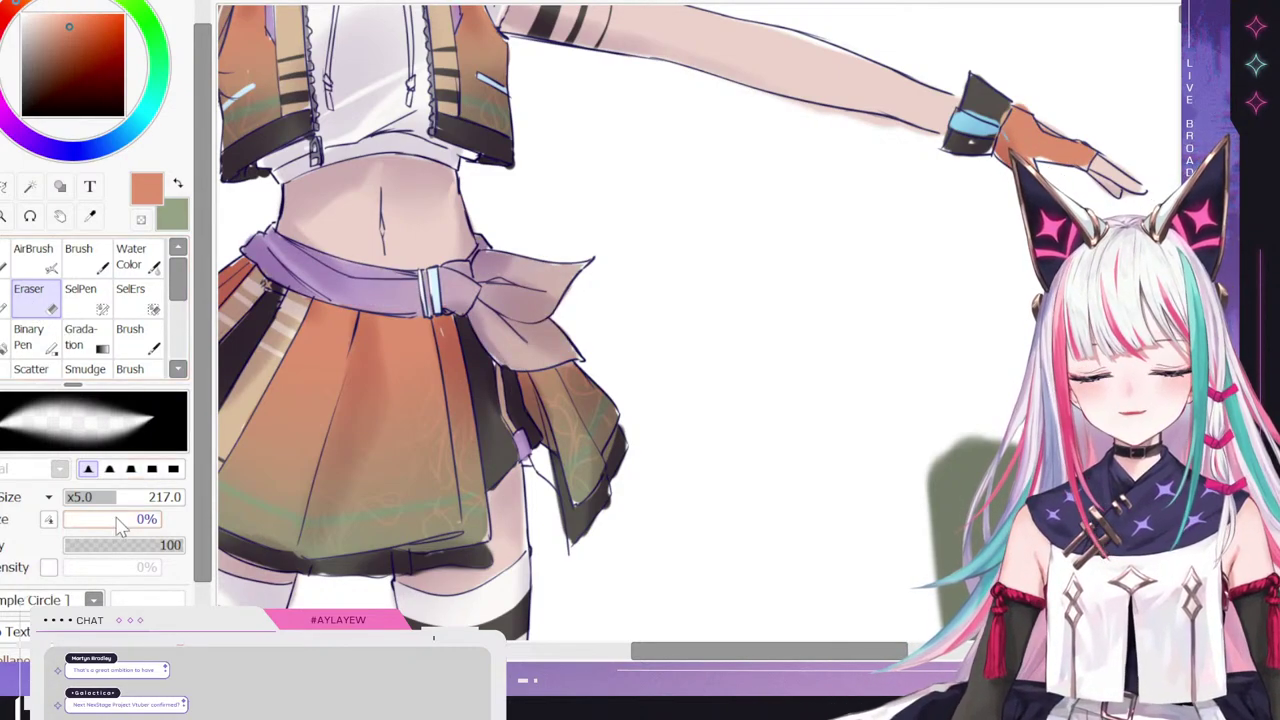
{"action": "left_click_drag", "start_coordinate": [76, 500], "coordinate": [72, 490]}
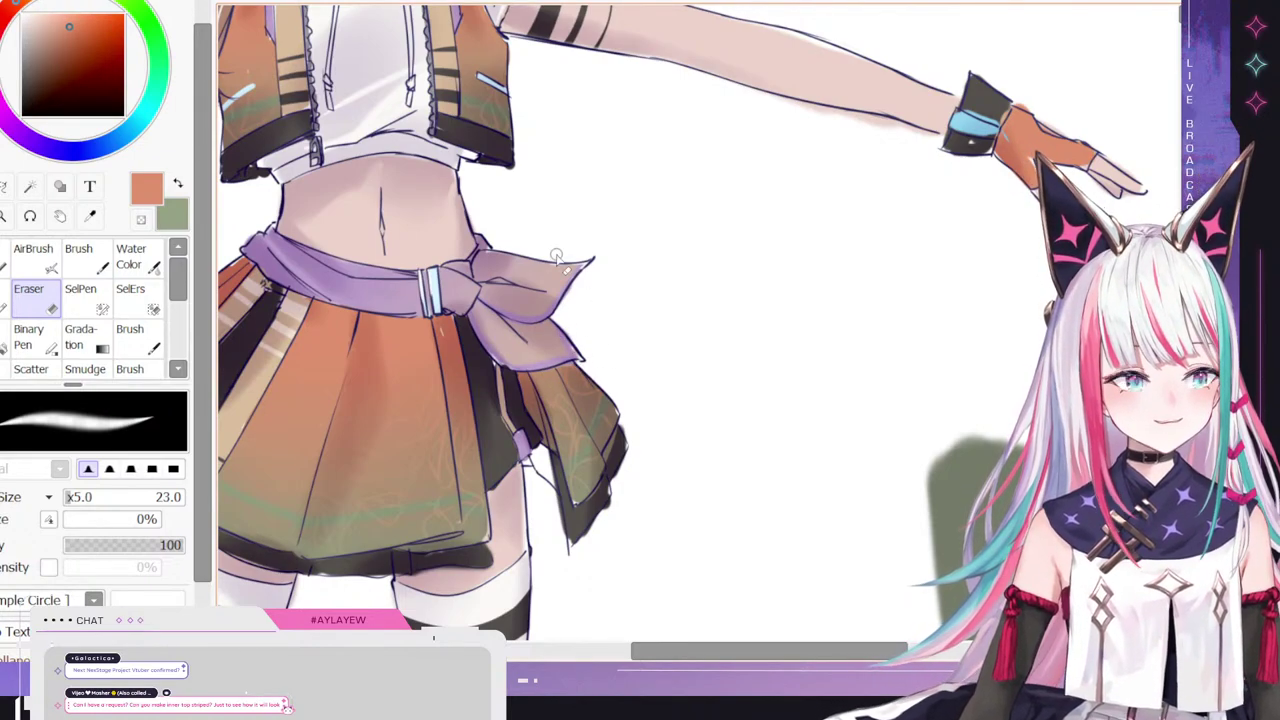
{"action": "scroll", "coordinate": [550, 286], "scroll_direction": "down", "scroll_amount": 3}
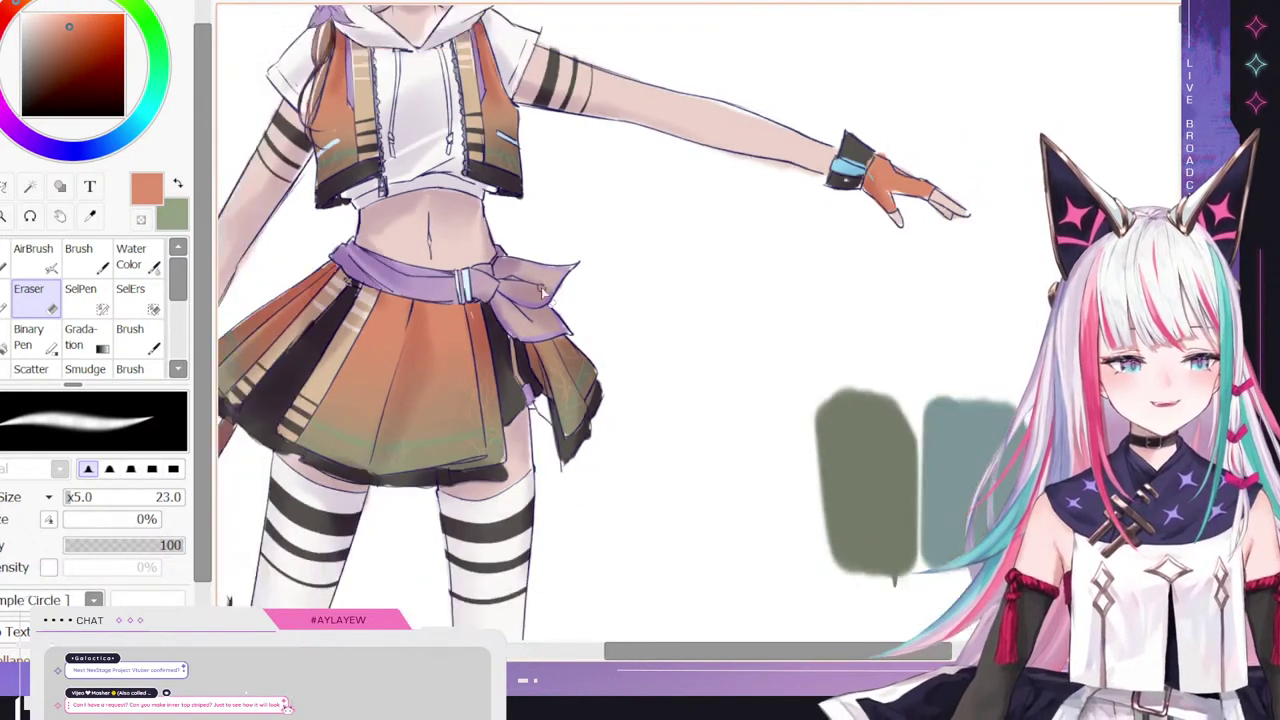
{"action": "scroll", "coordinate": [576, 283], "scroll_direction": "down", "scroll_amount": 1}
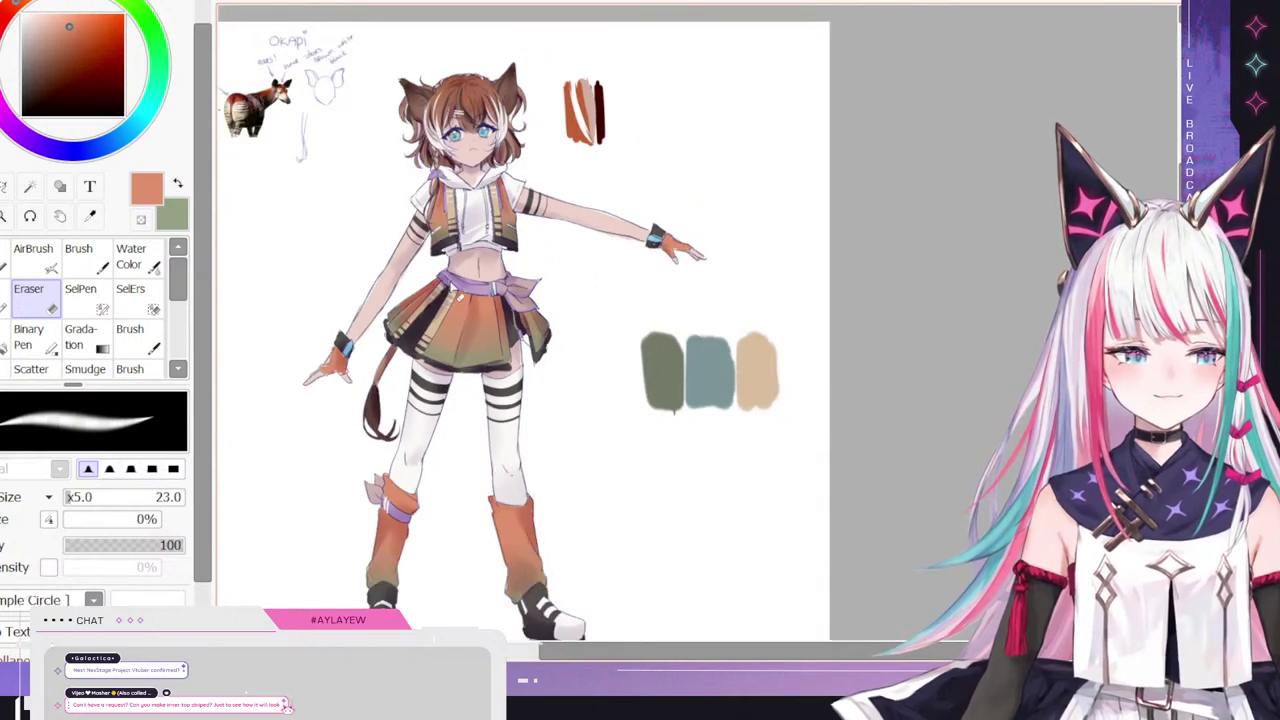
- Clean up the edges of the small leg-warmer bow with the size 23 eraser and check it against the whole figure
{"action": "scroll", "coordinate": [355, 512], "scroll_direction": "up", "scroll_amount": 2}
{"action": "scroll", "coordinate": [352, 510], "scroll_direction": "up", "scroll_amount": 2}
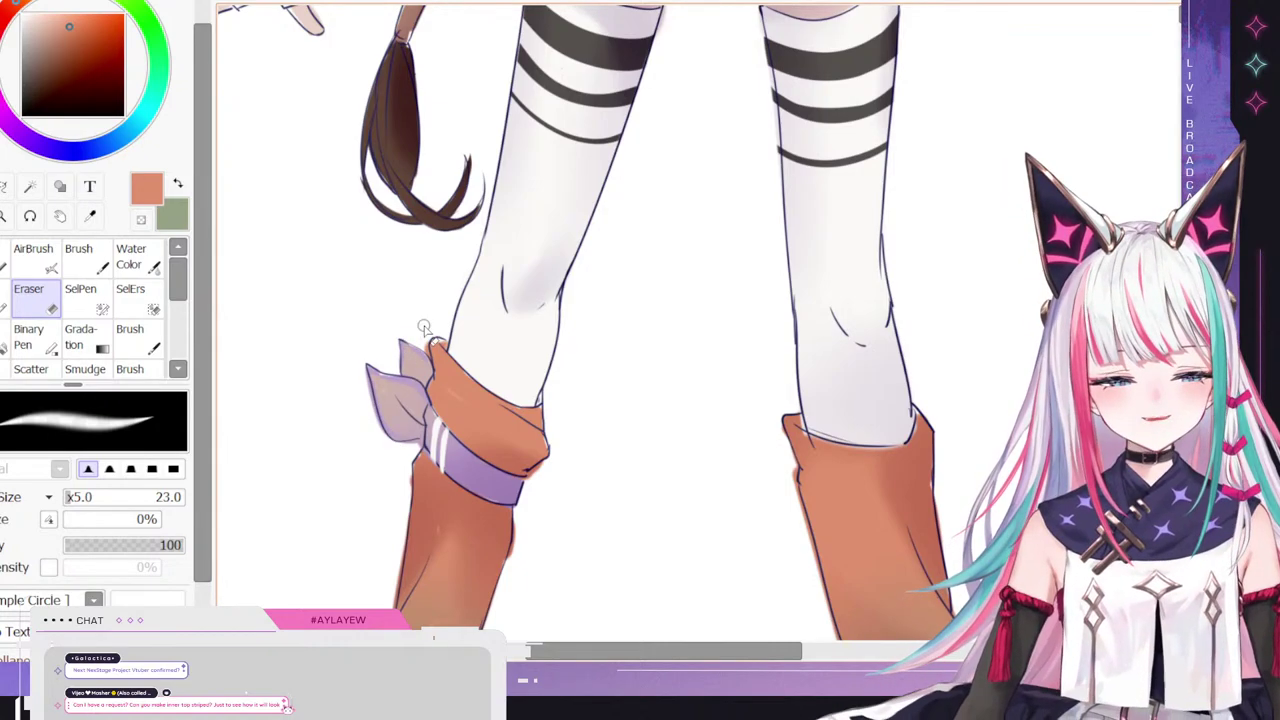
{"action": "scroll", "coordinate": [462, 420], "scroll_direction": "down", "scroll_amount": 3}
{"action": "scroll", "coordinate": [346, 476], "scroll_direction": "down", "scroll_amount": 2}
{"action": "scroll", "coordinate": [515, 214], "scroll_direction": "up", "scroll_amount": 2}
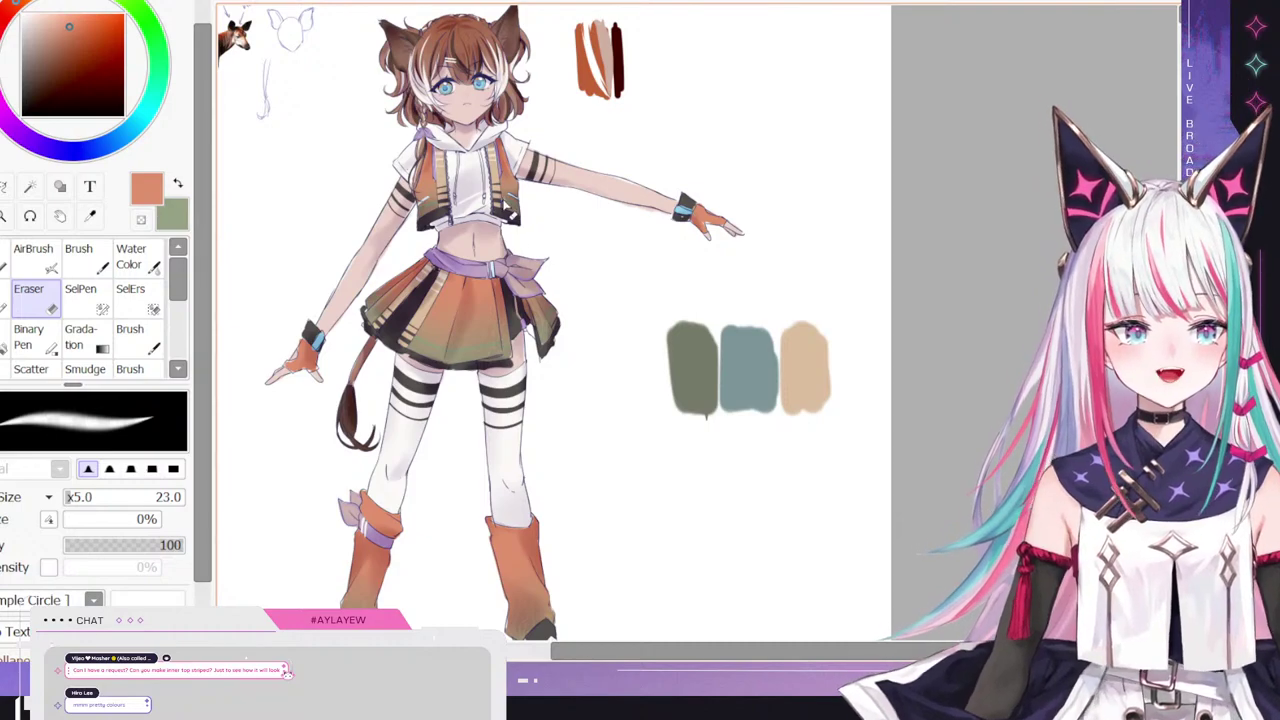
{"action": "scroll", "coordinate": [478, 235], "scroll_direction": "down", "scroll_amount": 2}
{"action": "scroll", "coordinate": [496, 42], "scroll_direction": "up", "scroll_amount": 2}
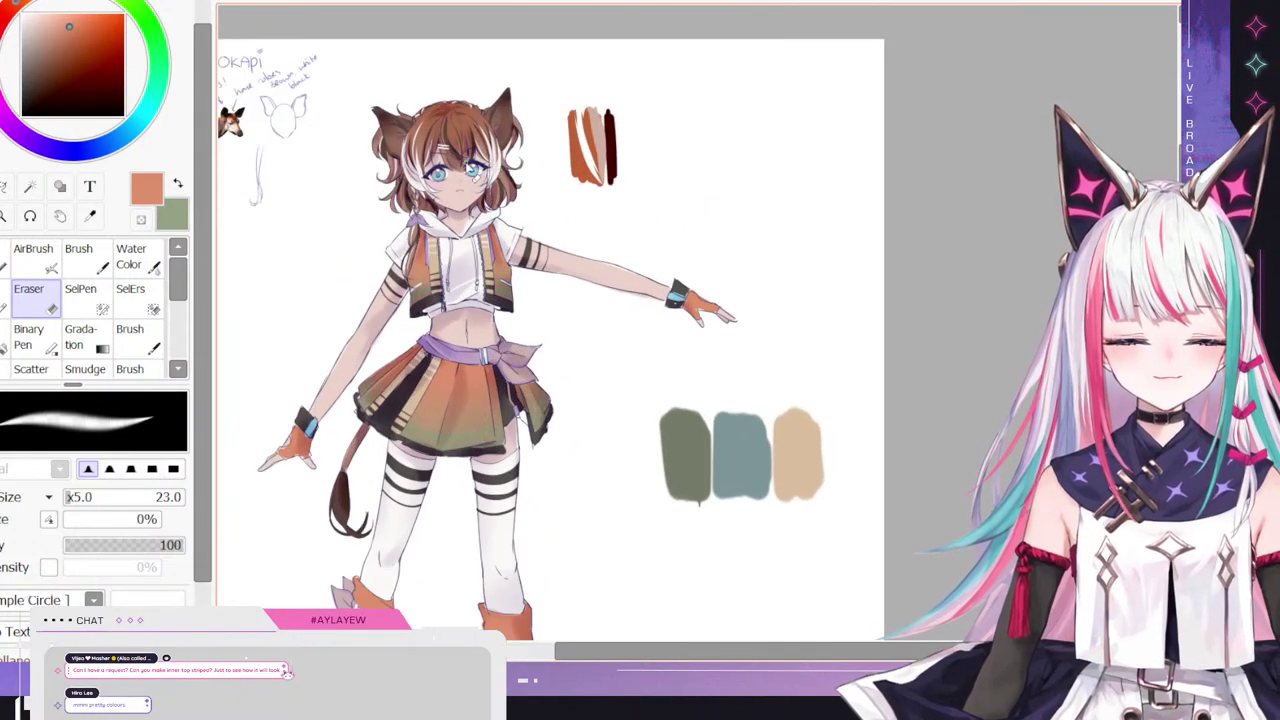
{"action": "scroll", "coordinate": [477, 185], "scroll_direction": "up", "scroll_amount": 1}
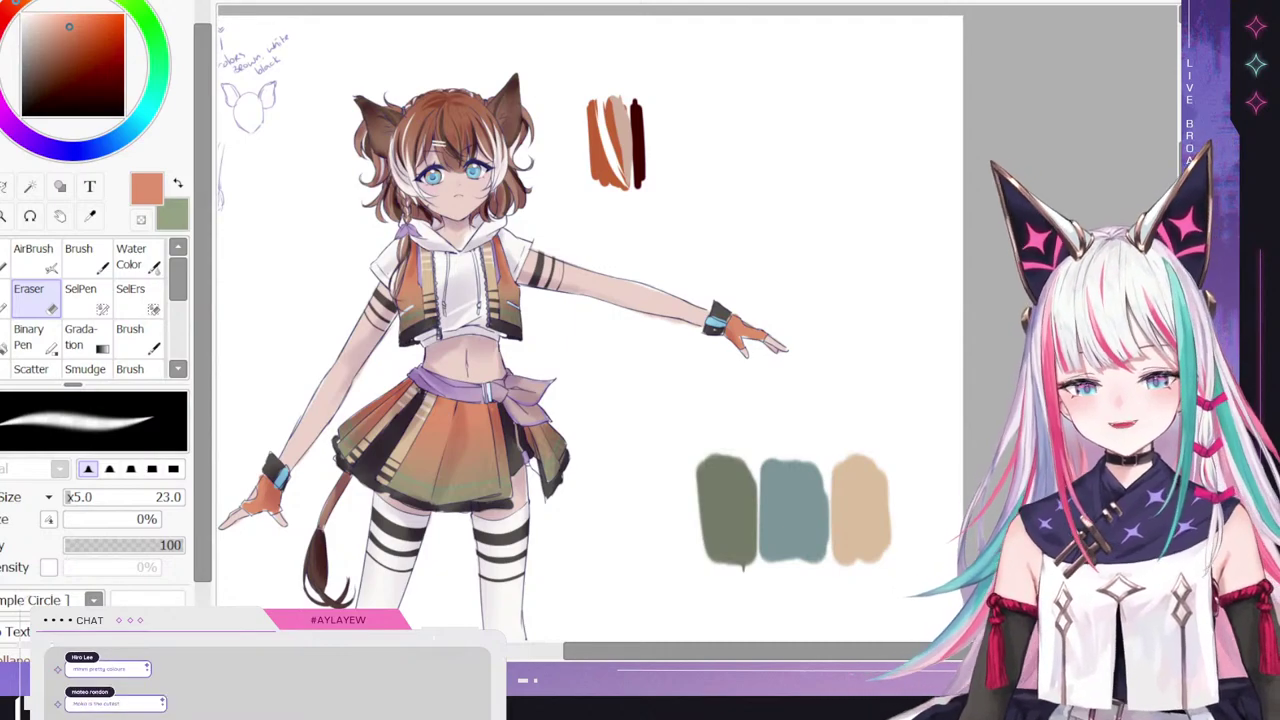
- Paint horizontal stripes across the white hoodie and its sleeves in dark grey sampled from the arm bands, using a size 113 brush
{"action": "right_click", "coordinate": [388, 312]}
{"action": "key", "text": "n"}
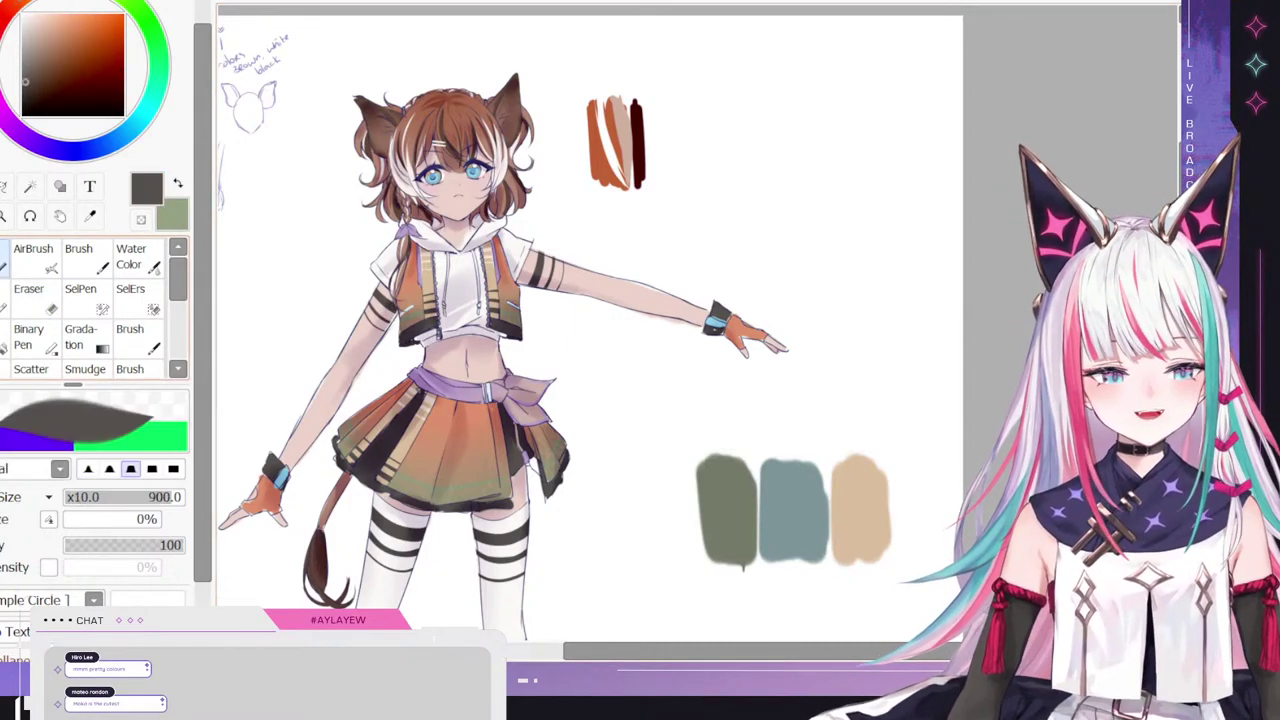
{"action": "left_click", "coordinate": [80, 501]}
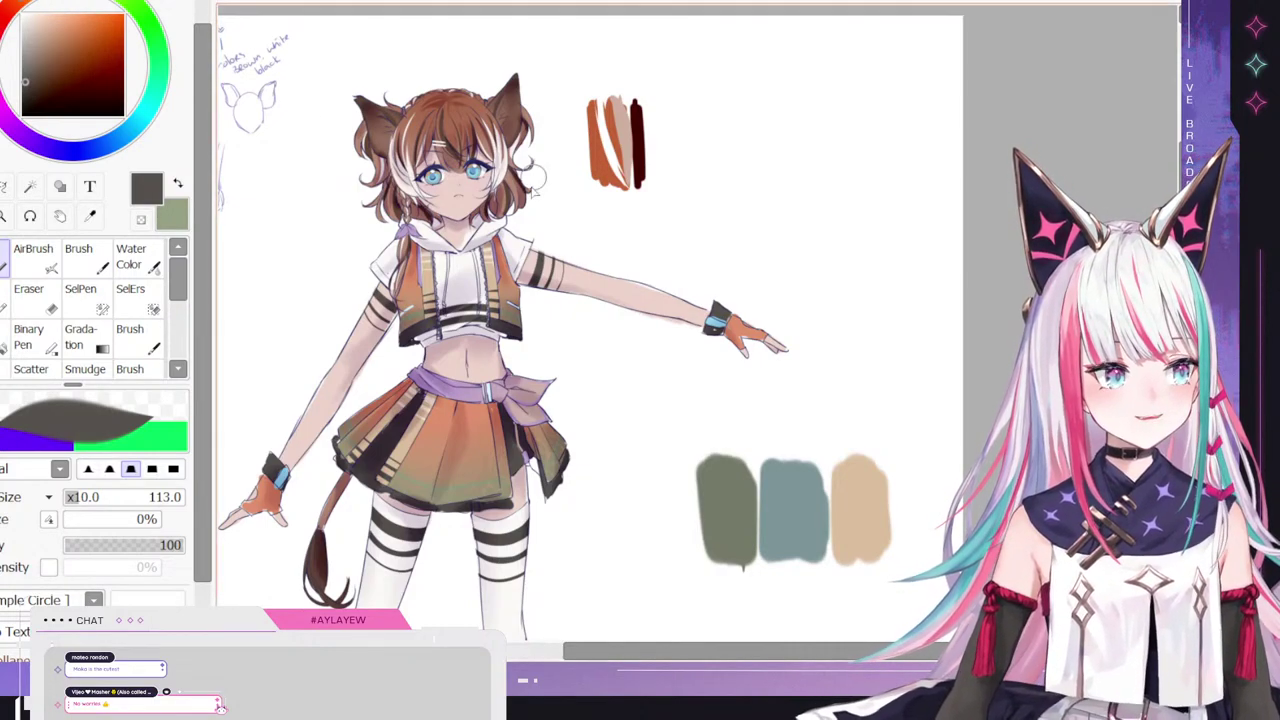
{"action": "mouse_move", "coordinate": [432, 295]}
{"action": "left_mouse_down"}
{"action": "mouse_move", "coordinate": [509, 285]}
{"action": "mouse_move", "coordinate": [423, 282]}
{"action": "mouse_move", "coordinate": [486, 262]}
{"action": "left_mouse_up"}
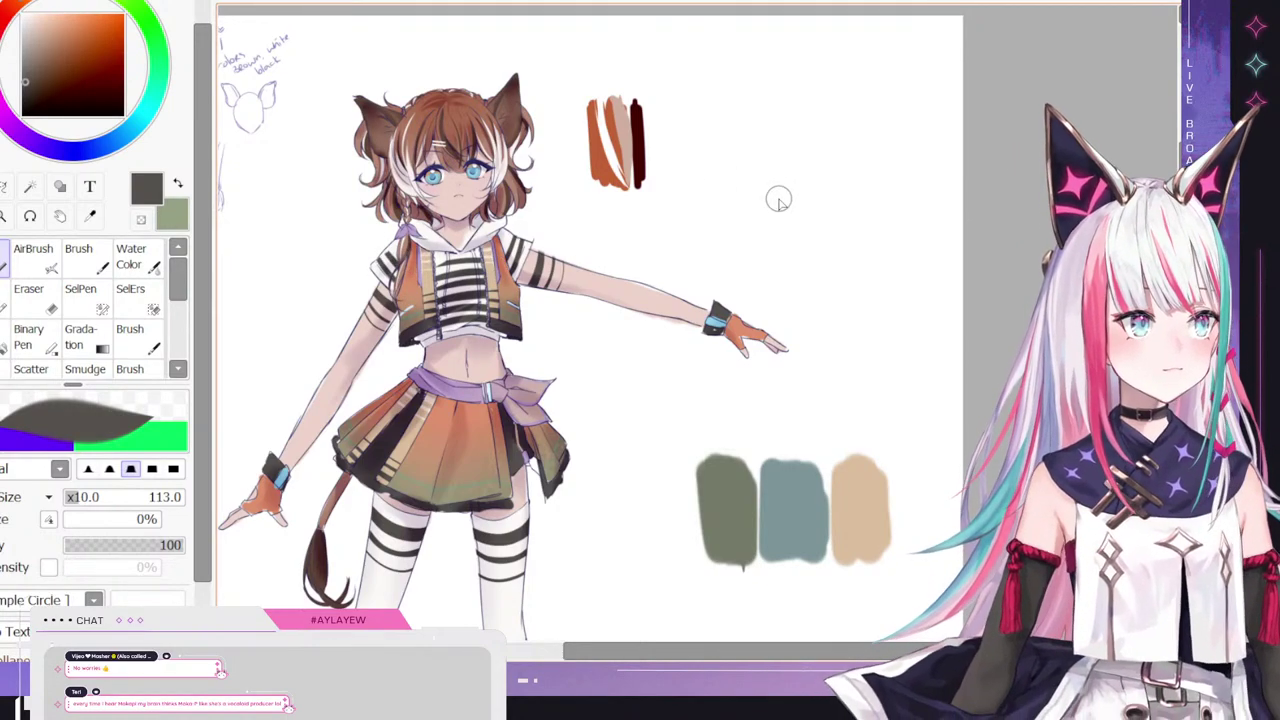
- Remove the horizontal stripes from the hoodie's torso, keeping only dark banding on the two short sleeves
{"action": "key", "text": "ctrl+z"}
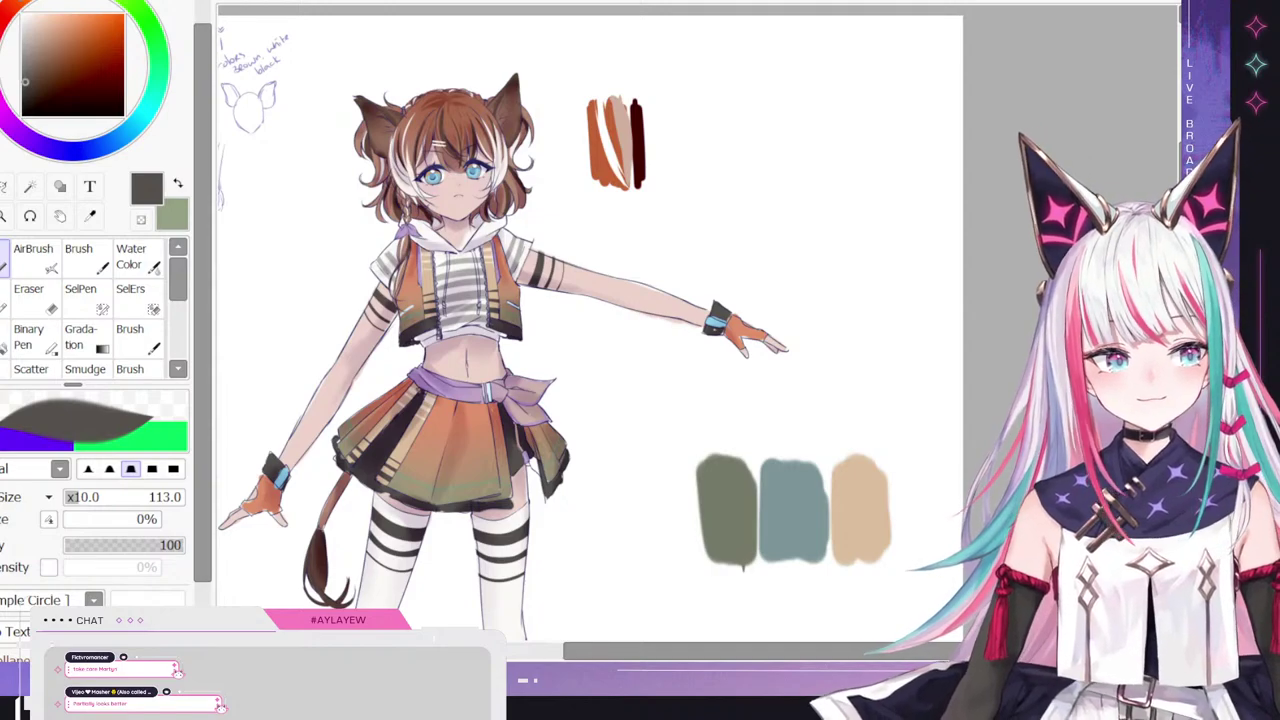
{"action": "left_click", "coordinate": [78, 252]}
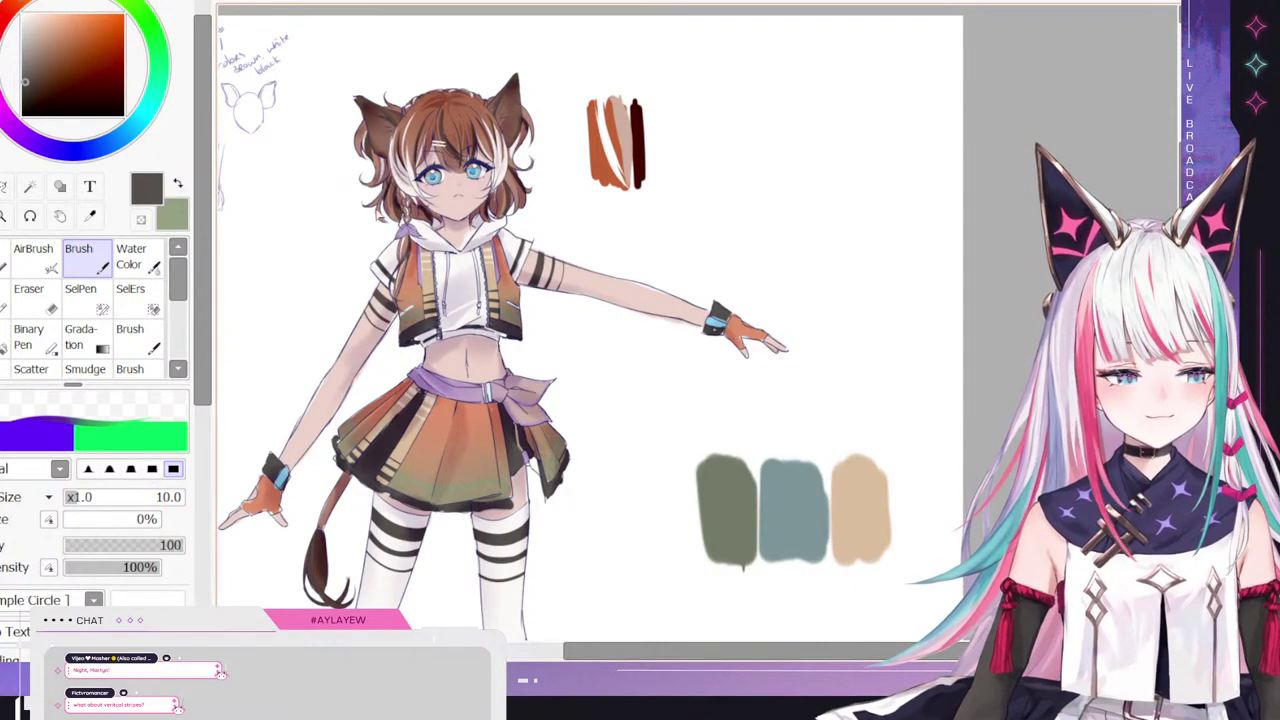
{"action": "key", "text": "e"}
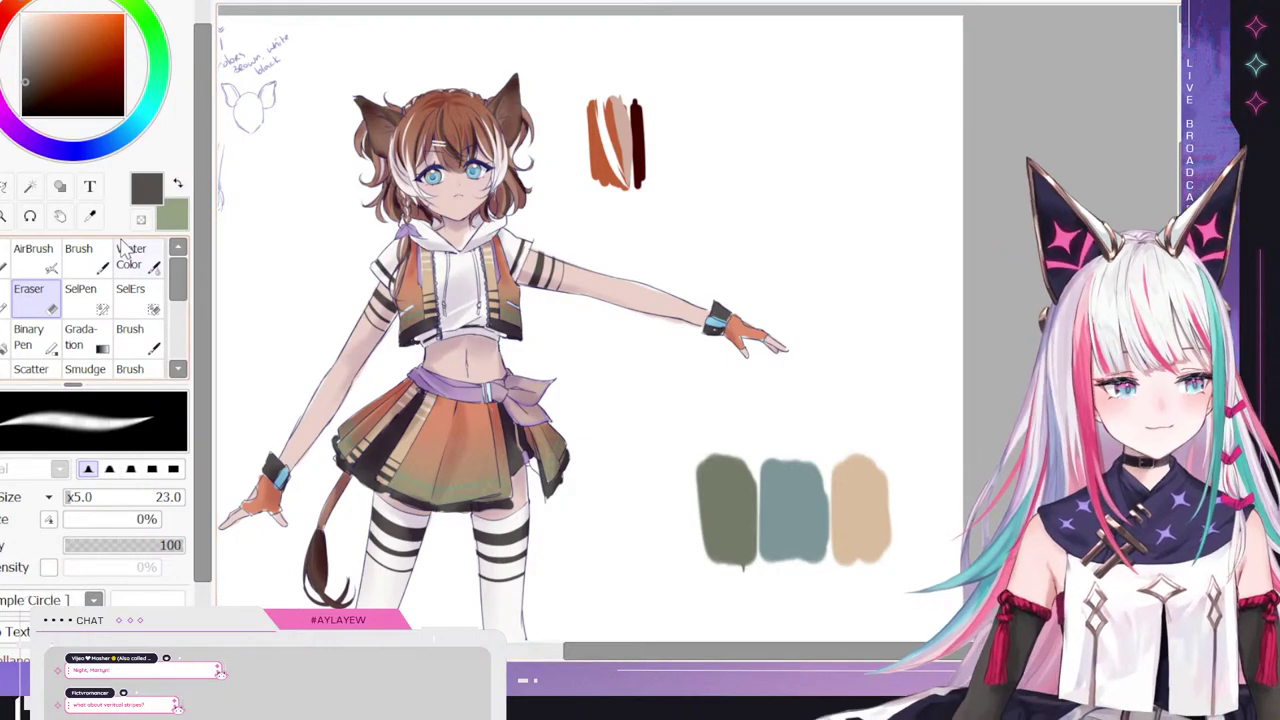
{"action": "key", "text": "b"}
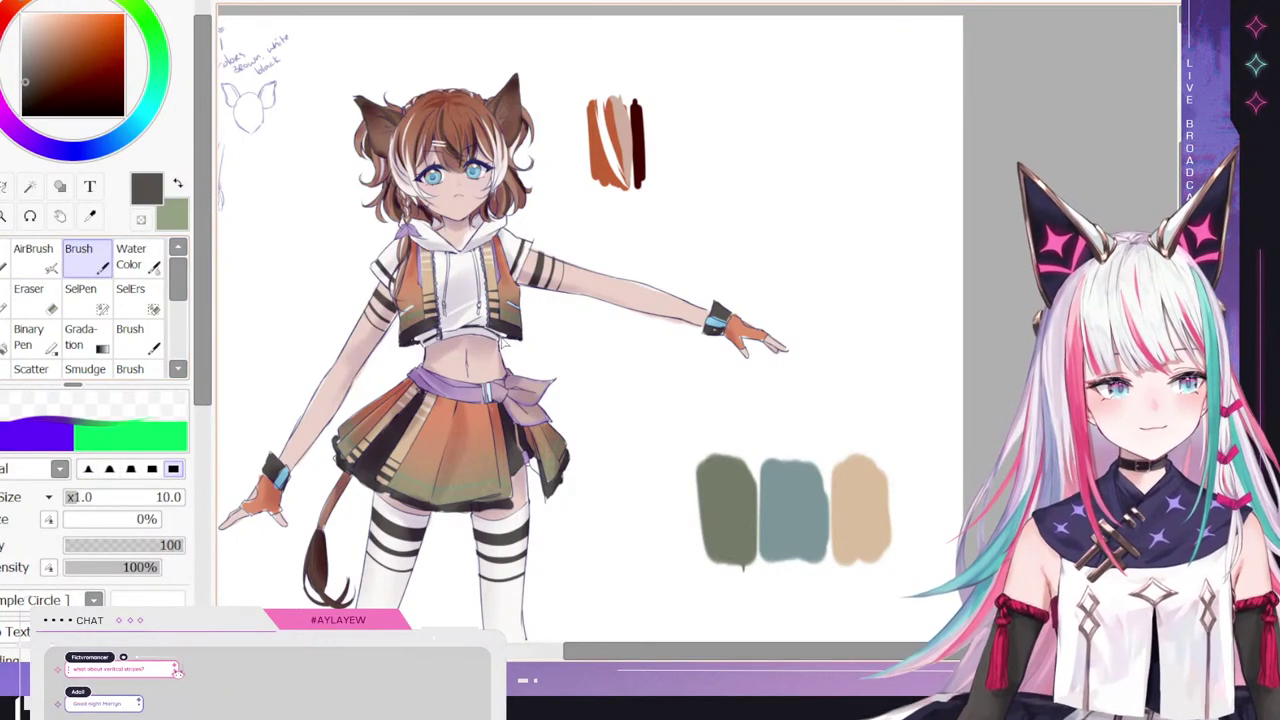
- Examine the banded sleeves and plain hoodie front against the full outfit and the okapi reference at several zoom levels
{"action": "scroll", "coordinate": [297, 214], "scroll_direction": "down", "scroll_amount": 4}
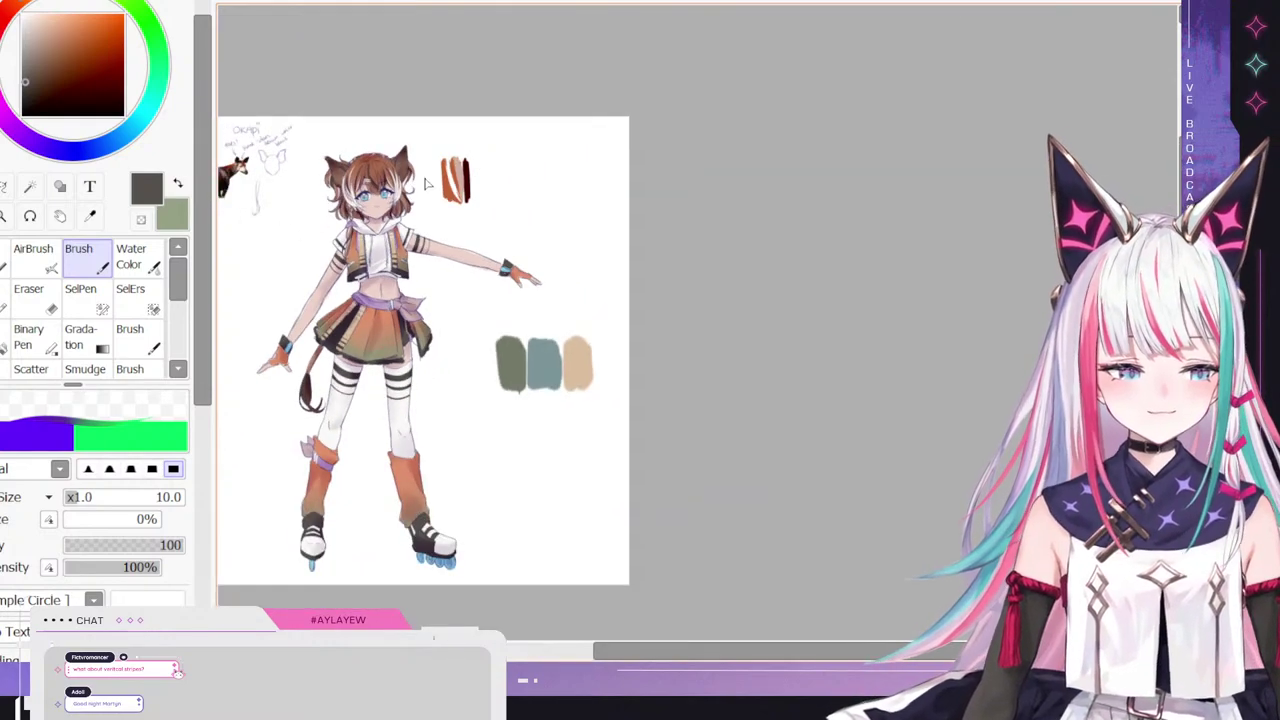
{"action": "scroll", "coordinate": [300, 214], "scroll_direction": "up", "scroll_amount": 1}
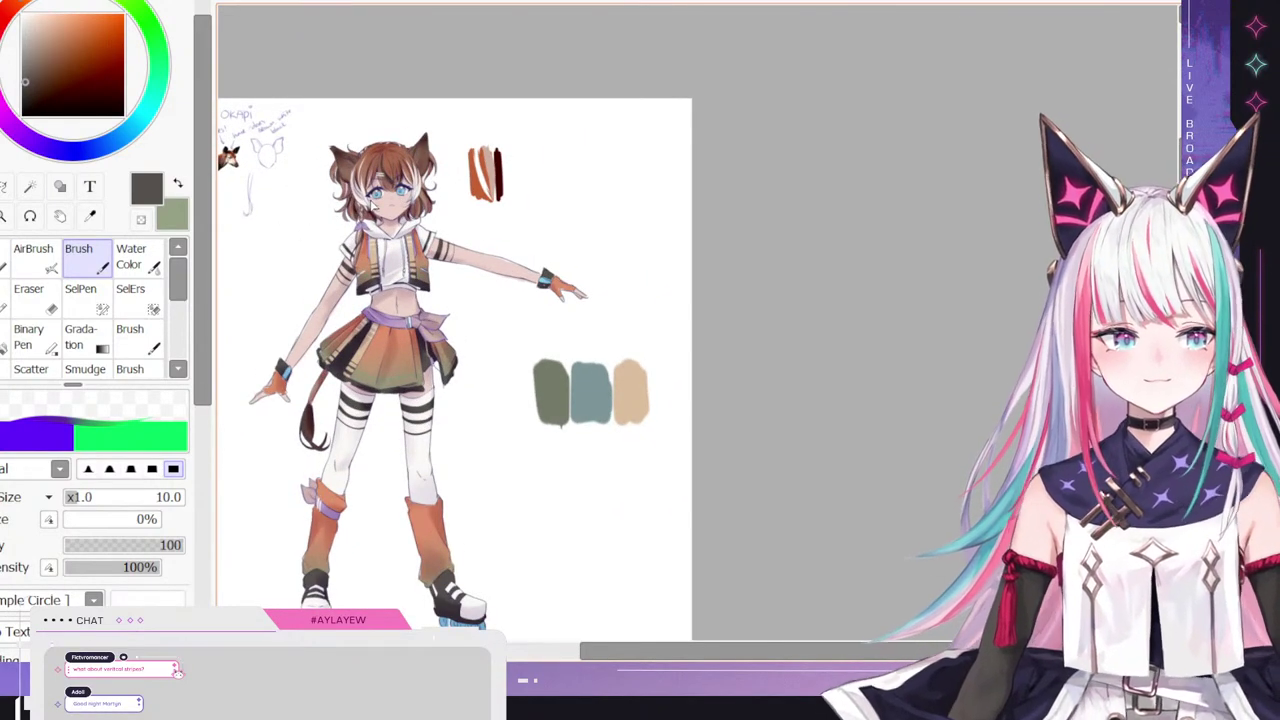
{"action": "scroll", "coordinate": [300, 222], "scroll_direction": "up", "scroll_amount": 1}
{"action": "scroll", "coordinate": [371, 204], "scroll_direction": "up", "scroll_amount": 1}
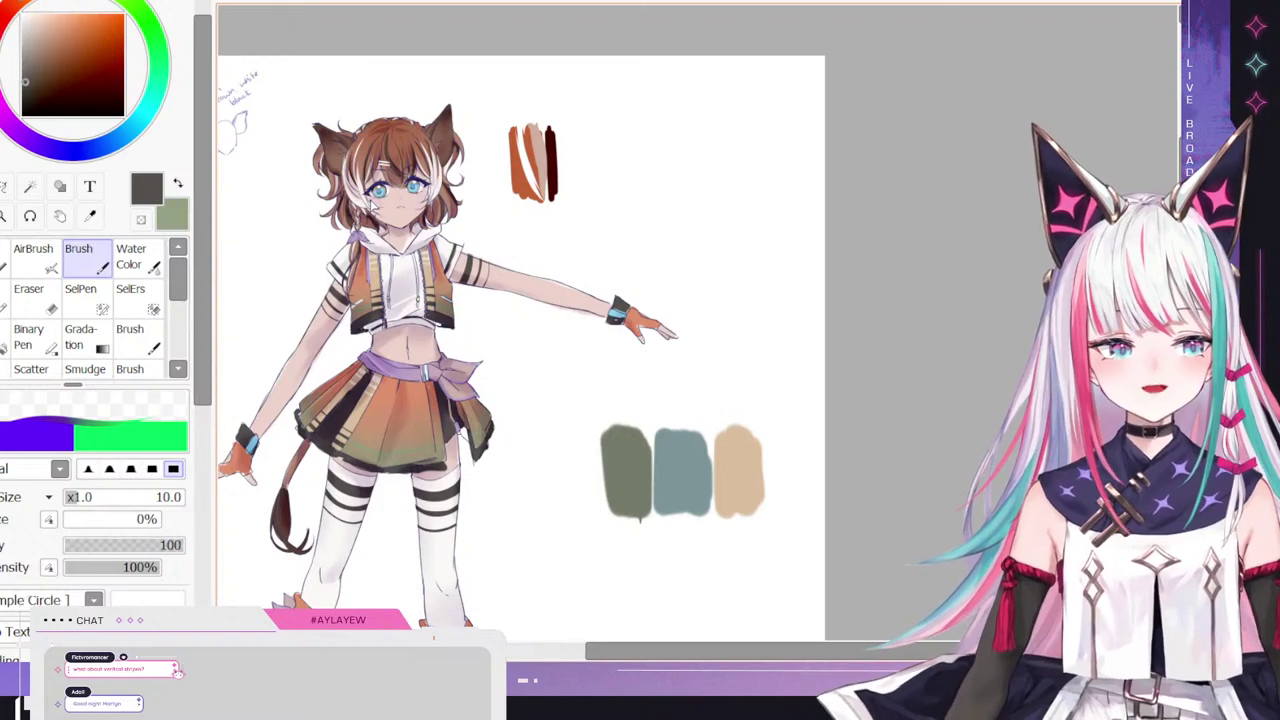
{"action": "scroll", "coordinate": [371, 206], "scroll_direction": "down", "scroll_amount": 1}
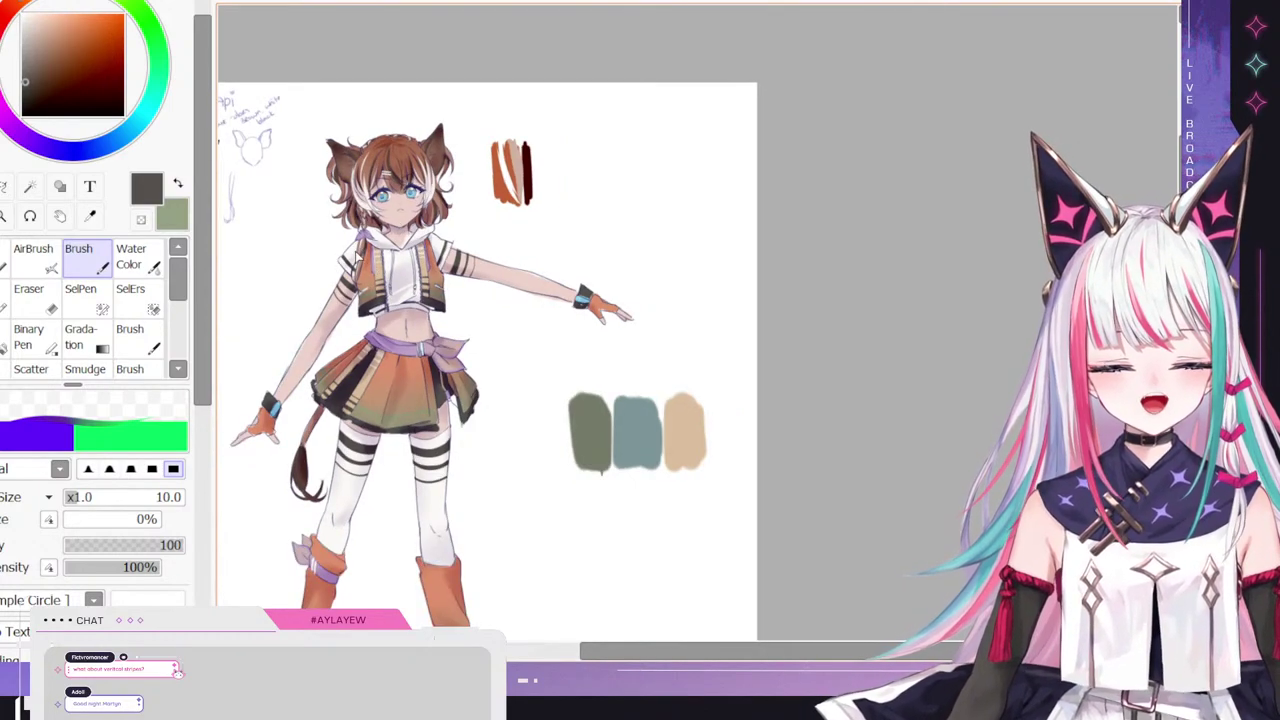
{"action": "scroll", "coordinate": [333, 229], "scroll_direction": "down", "scroll_amount": 1}
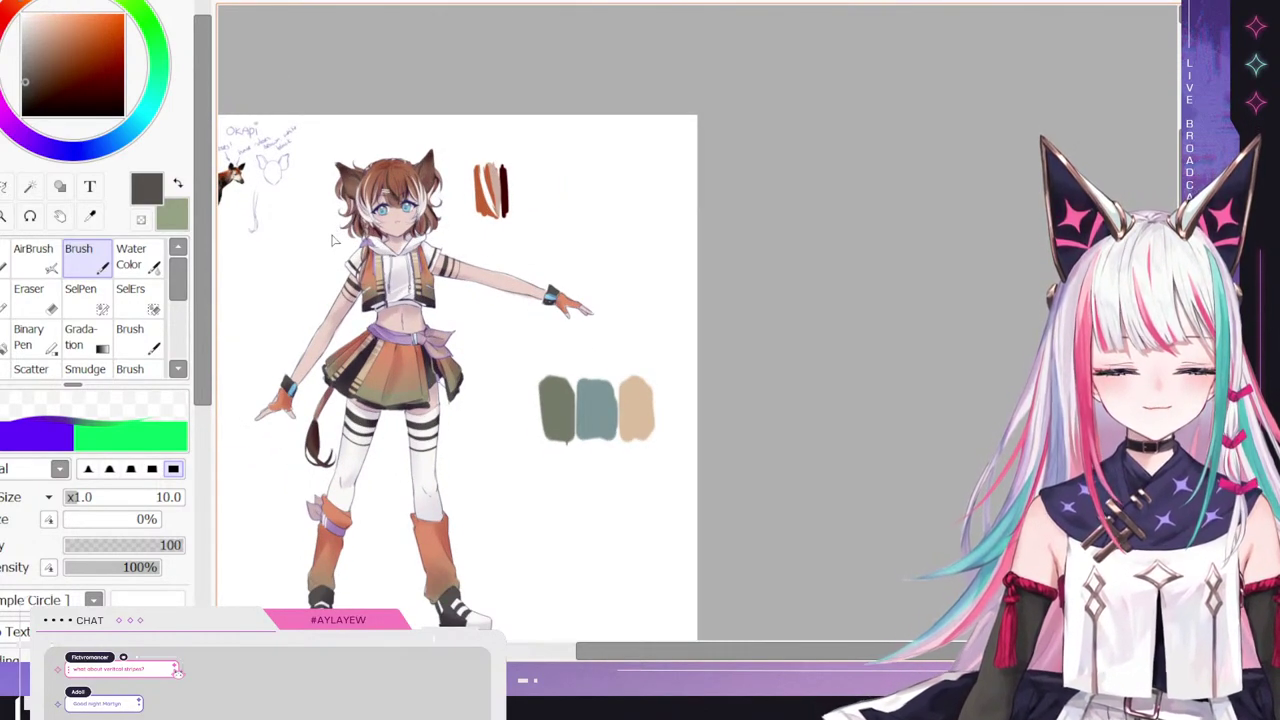
{"action": "scroll", "coordinate": [329, 244], "scroll_direction": "down", "scroll_amount": 1}
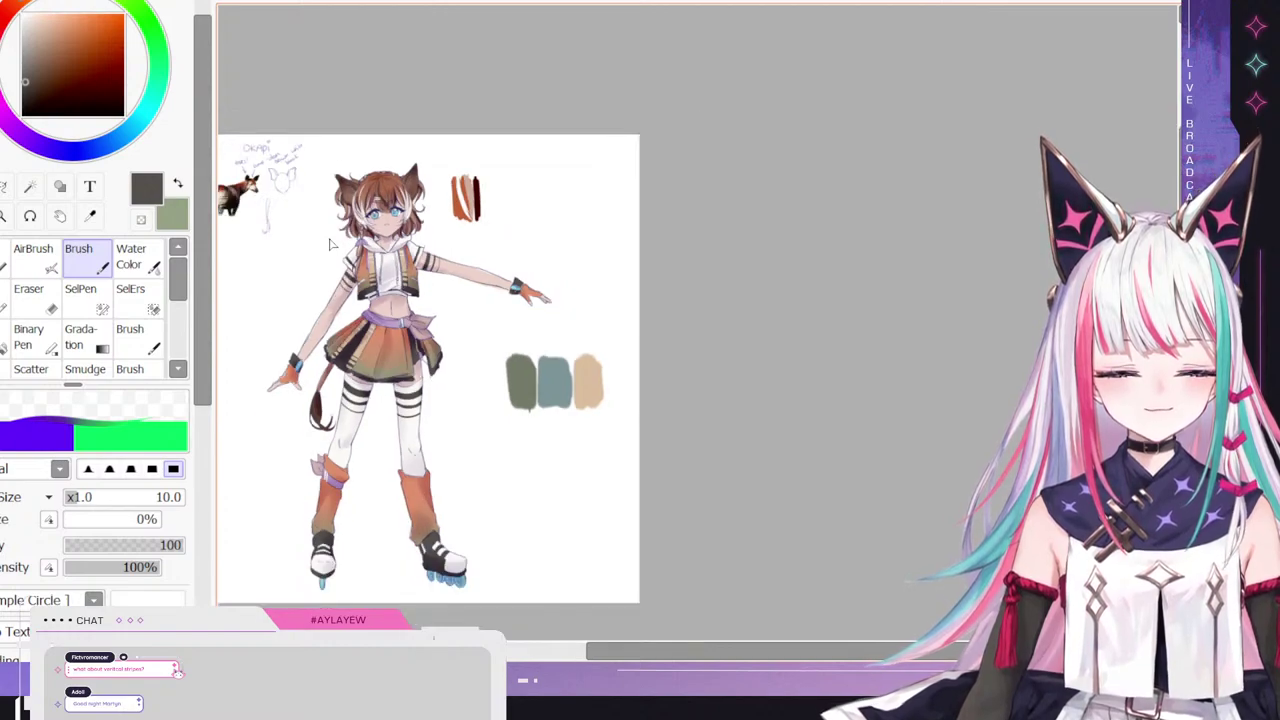
{"action": "scroll", "coordinate": [331, 244], "scroll_direction": "up", "scroll_amount": 1}
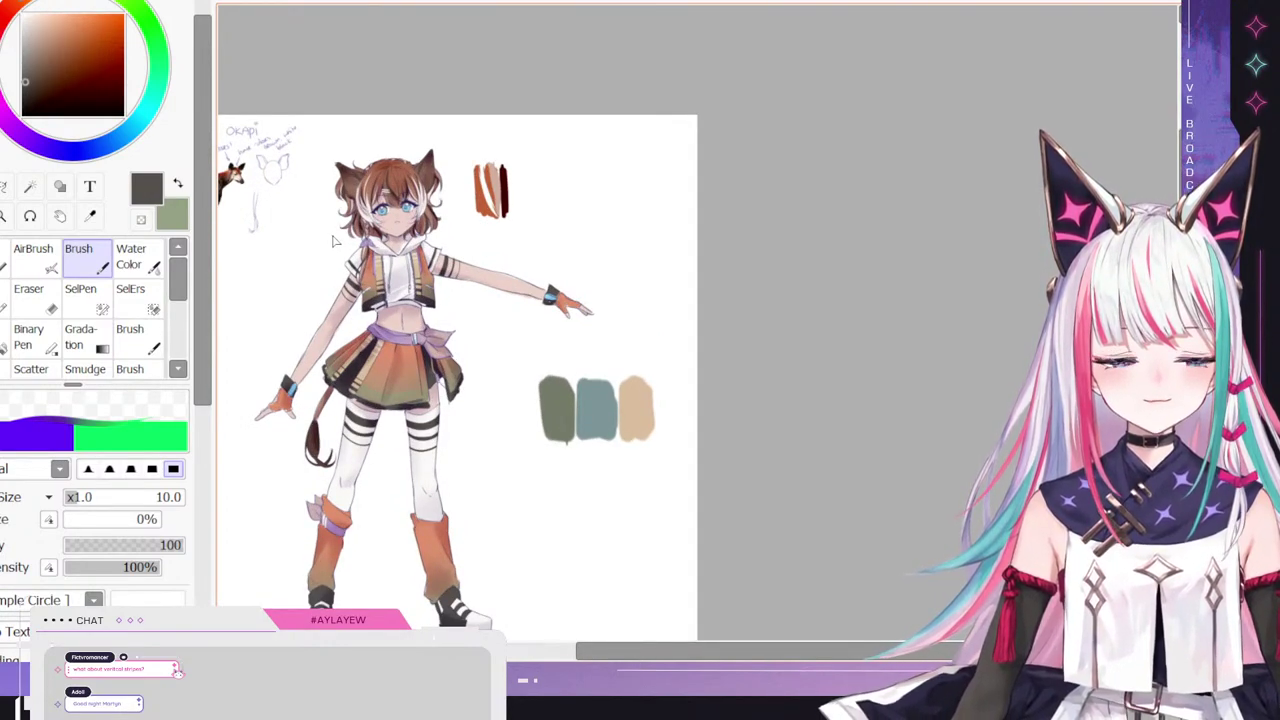
{"action": "scroll", "coordinate": [333, 242], "scroll_direction": "up", "scroll_amount": 1}
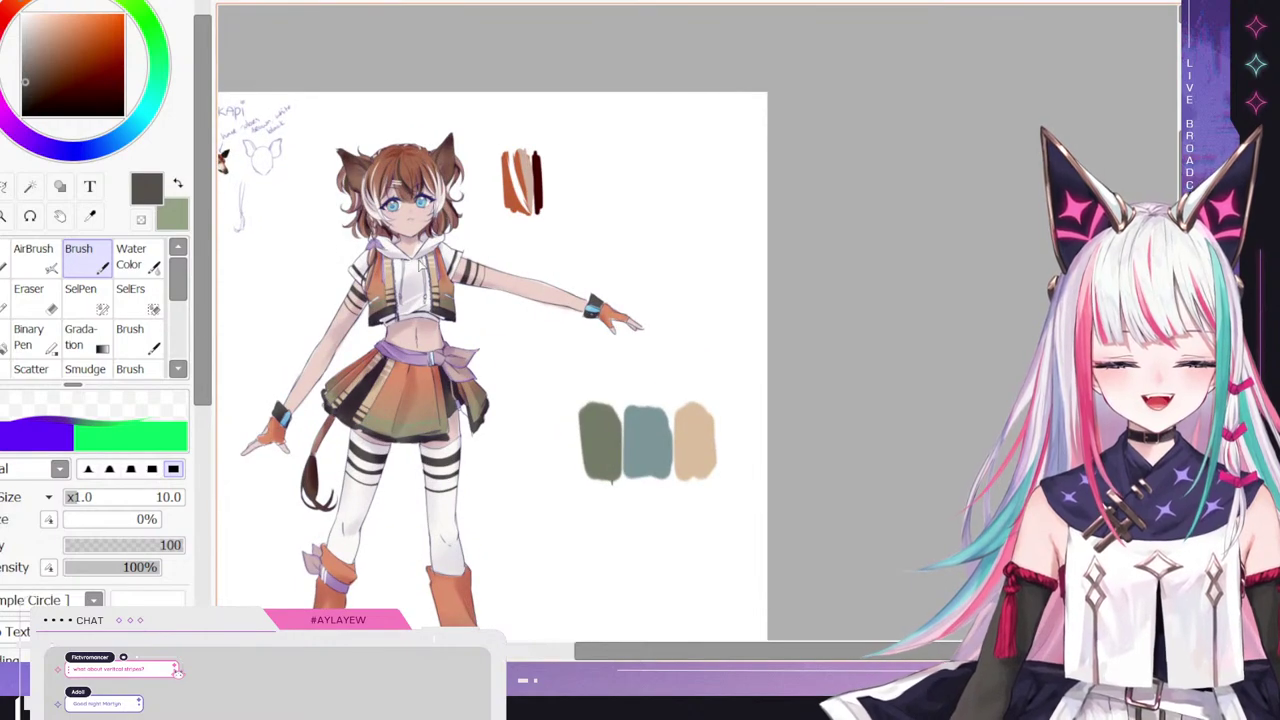
{"action": "scroll", "coordinate": [422, 265], "scroll_direction": "up", "scroll_amount": 2}
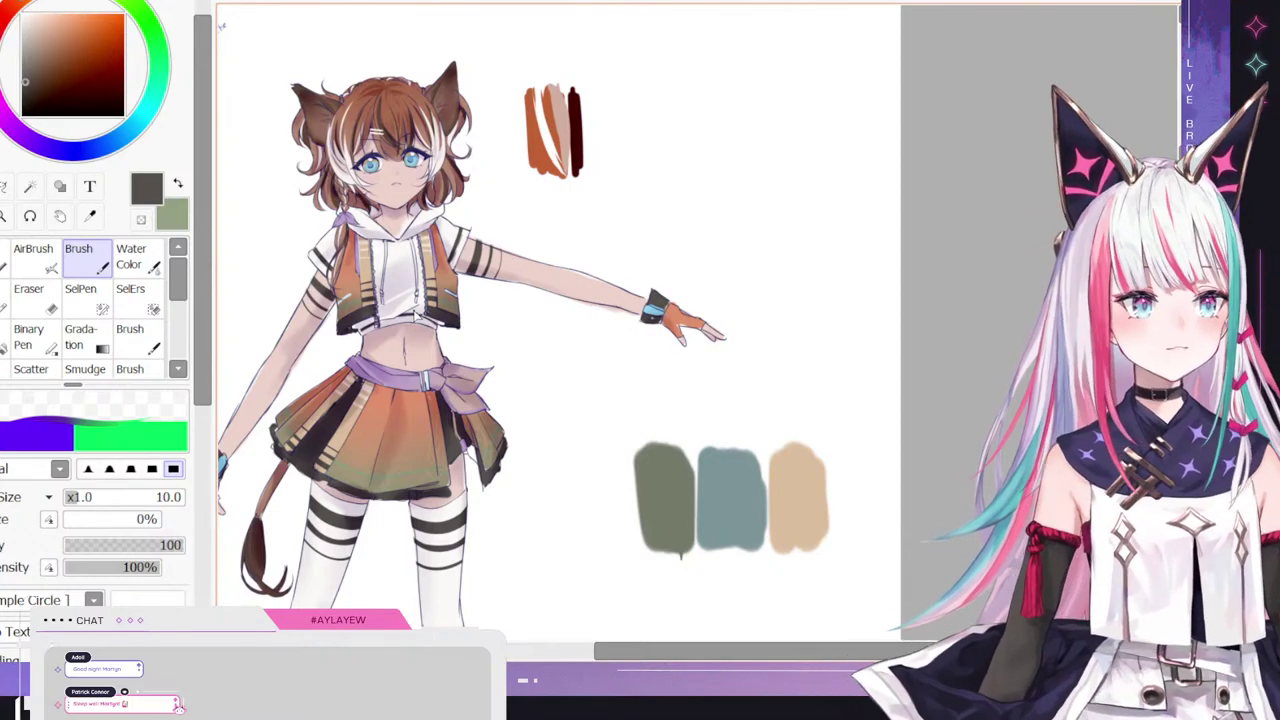
{"action": "scroll", "coordinate": [411, 257], "scroll_direction": "down", "scroll_amount": 3}
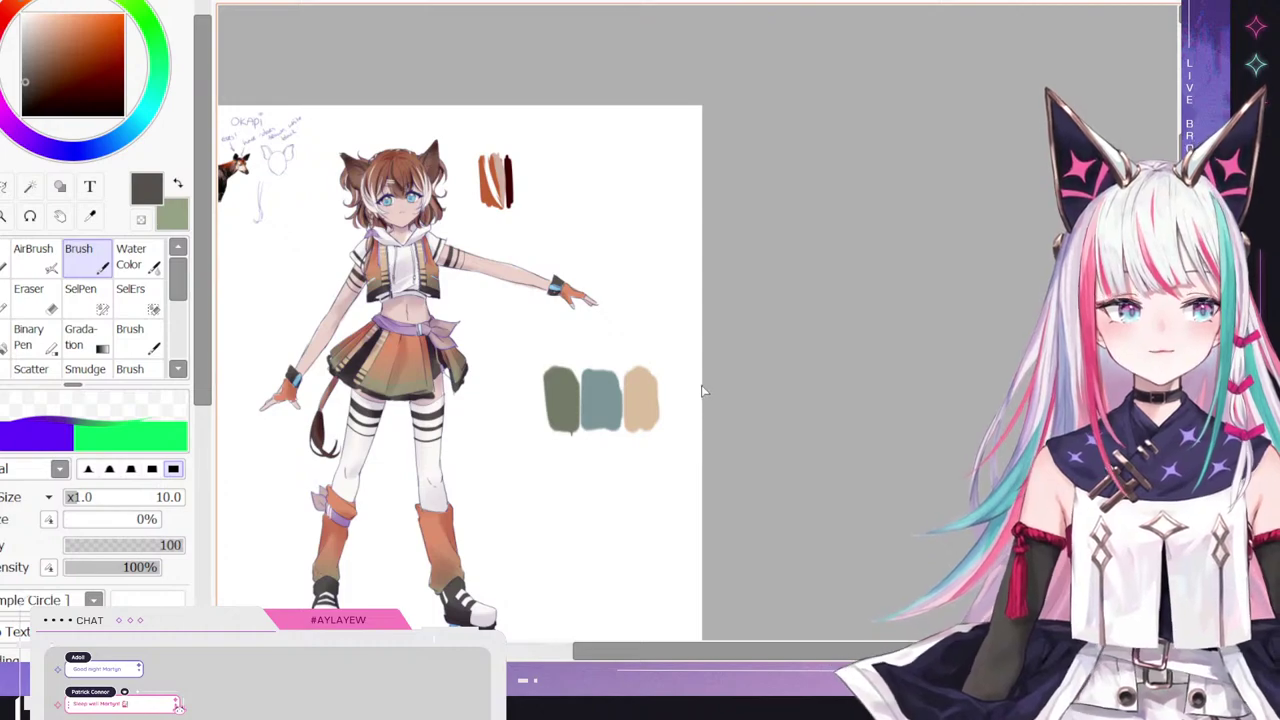
{"action": "scroll", "coordinate": [373, 322], "scroll_direction": "up", "scroll_amount": 1}
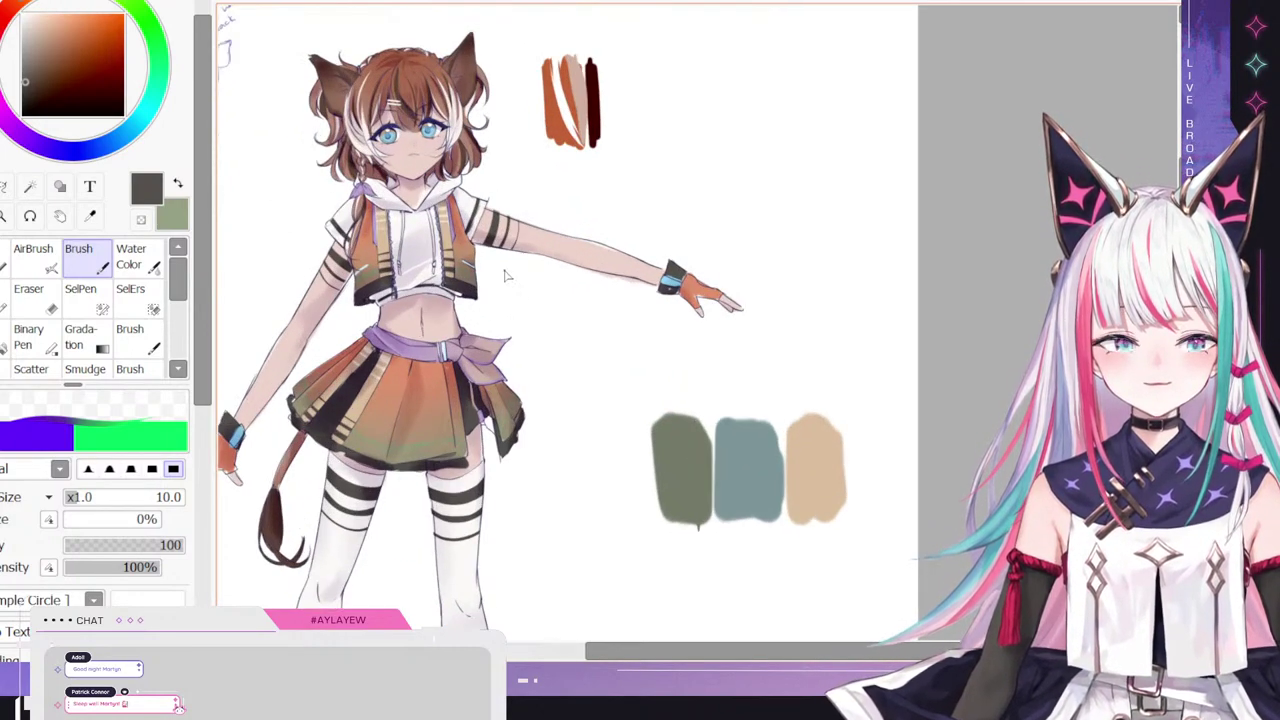
{"action": "scroll", "coordinate": [552, 309], "scroll_direction": "down", "scroll_amount": 1}
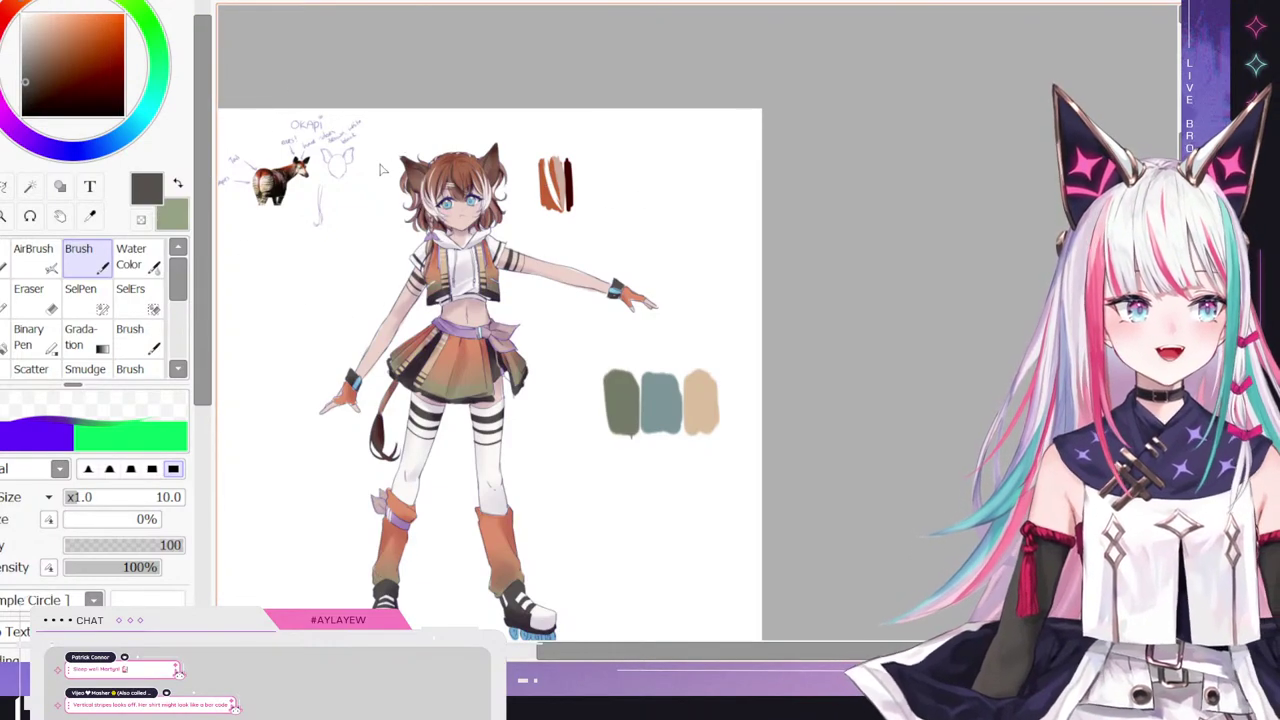
{"action": "scroll", "coordinate": [592, 318], "scroll_direction": "up", "scroll_amount": 1}
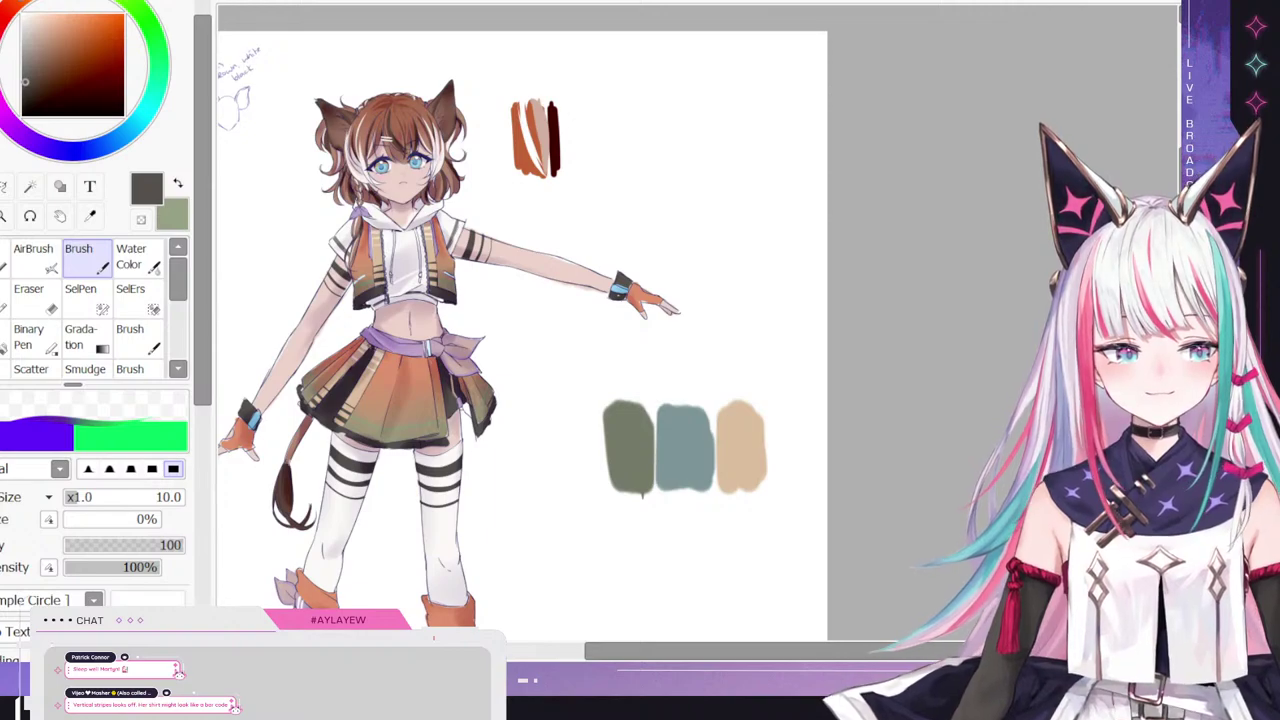
{"action": "scroll", "coordinate": [479, 225], "scroll_direction": "down", "scroll_amount": 3}
{"action": "scroll", "coordinate": [408, 180], "scroll_direction": "up", "scroll_amount": 1}
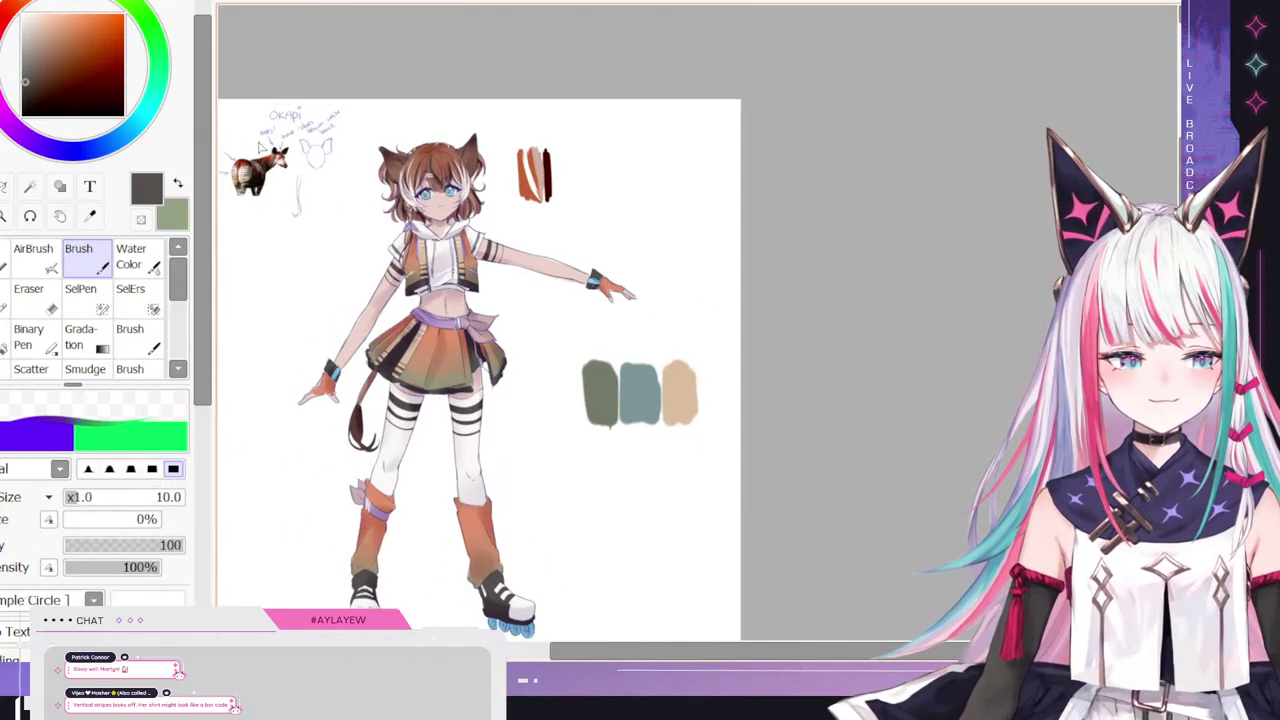
{"action": "scroll", "coordinate": [308, 182], "scroll_direction": "down", "scroll_amount": 1}
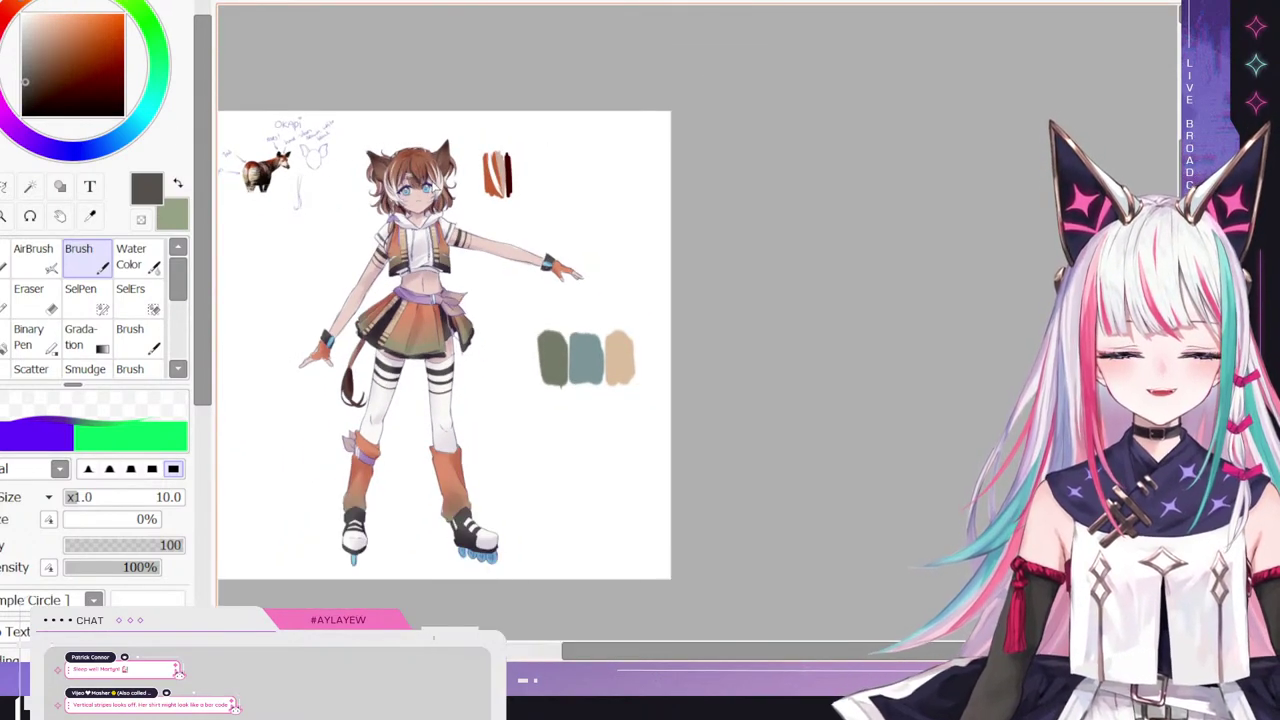
{"action": "scroll", "coordinate": [390, 230], "scroll_direction": "up", "scroll_amount": 1}
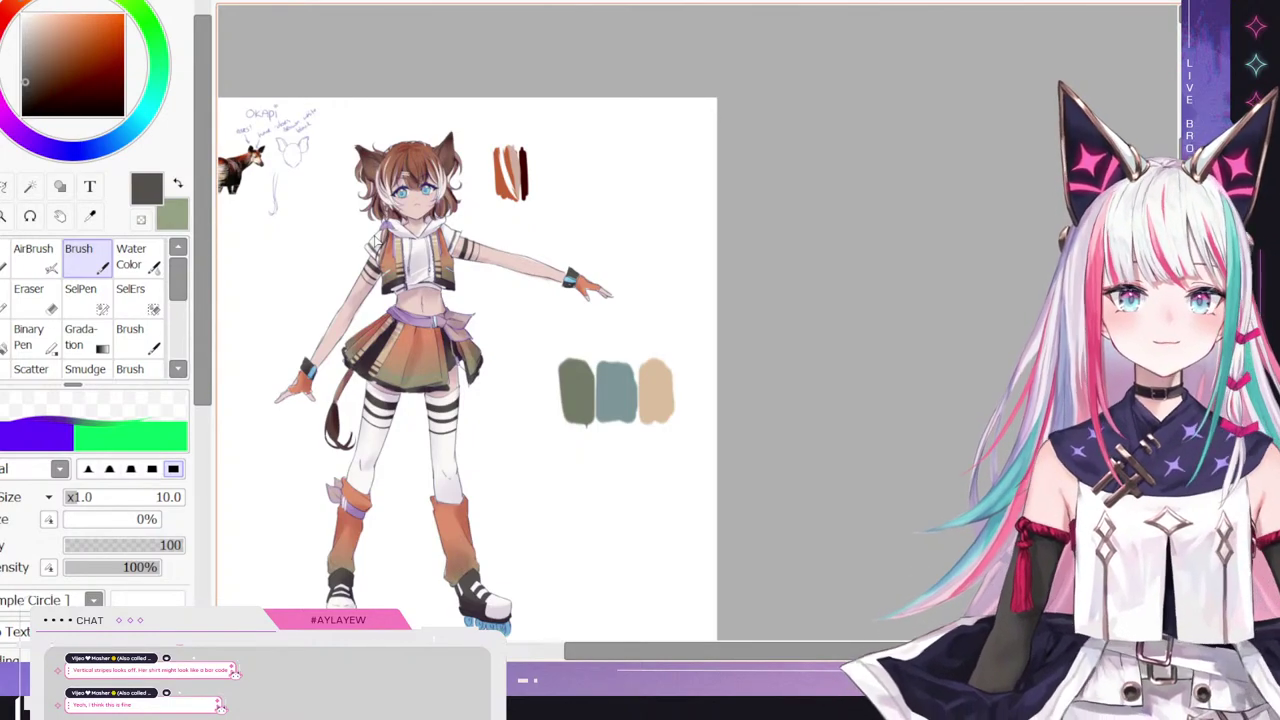
{"action": "scroll", "coordinate": [377, 240], "scroll_direction": "down", "scroll_amount": 1}
{"action": "scroll", "coordinate": [257, 320], "scroll_direction": "up", "scroll_amount": 2}
{"action": "scroll", "coordinate": [272, 324], "scroll_direction": "up", "scroll_amount": 1}
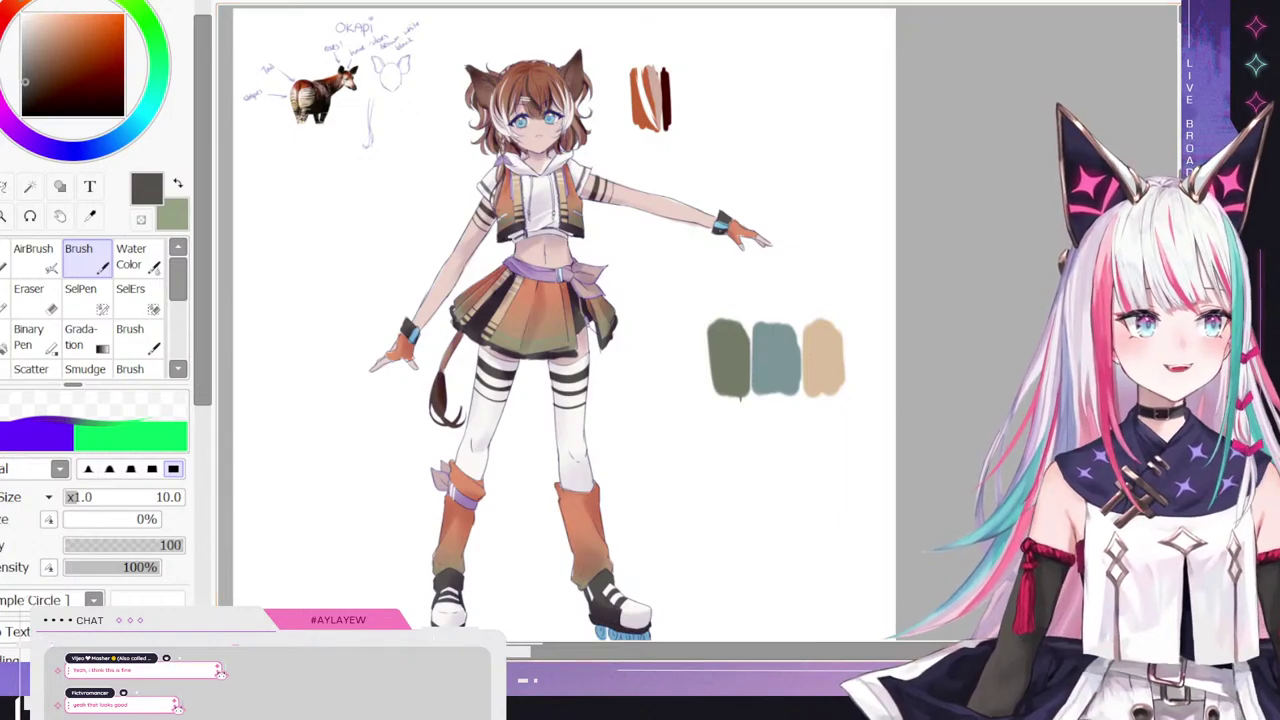
- Hide the okapi reference notes and colour swatches around the figure, and set the brush size to 43
{"action": "left_click_drag", "start_coordinate": [898, 649], "coordinate": [850, 652]}
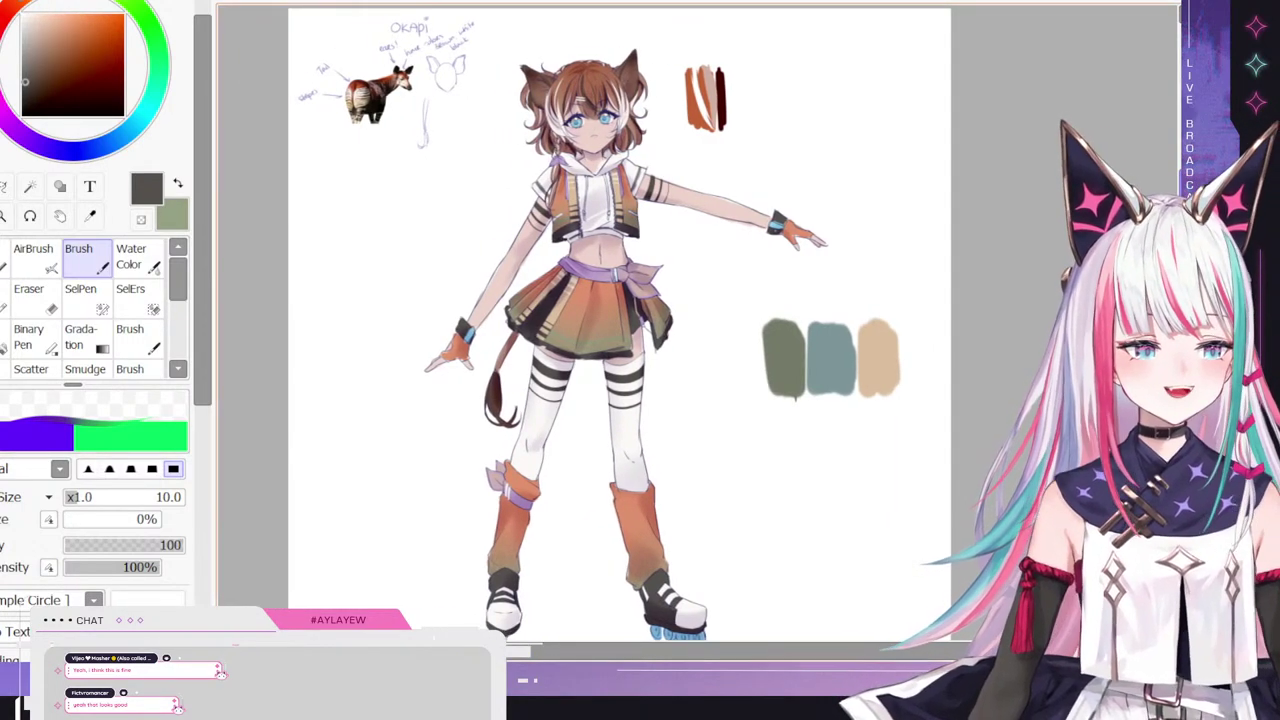
{"action": "scroll", "coordinate": [619, 323], "scroll_direction": "down", "scroll_amount": 1}
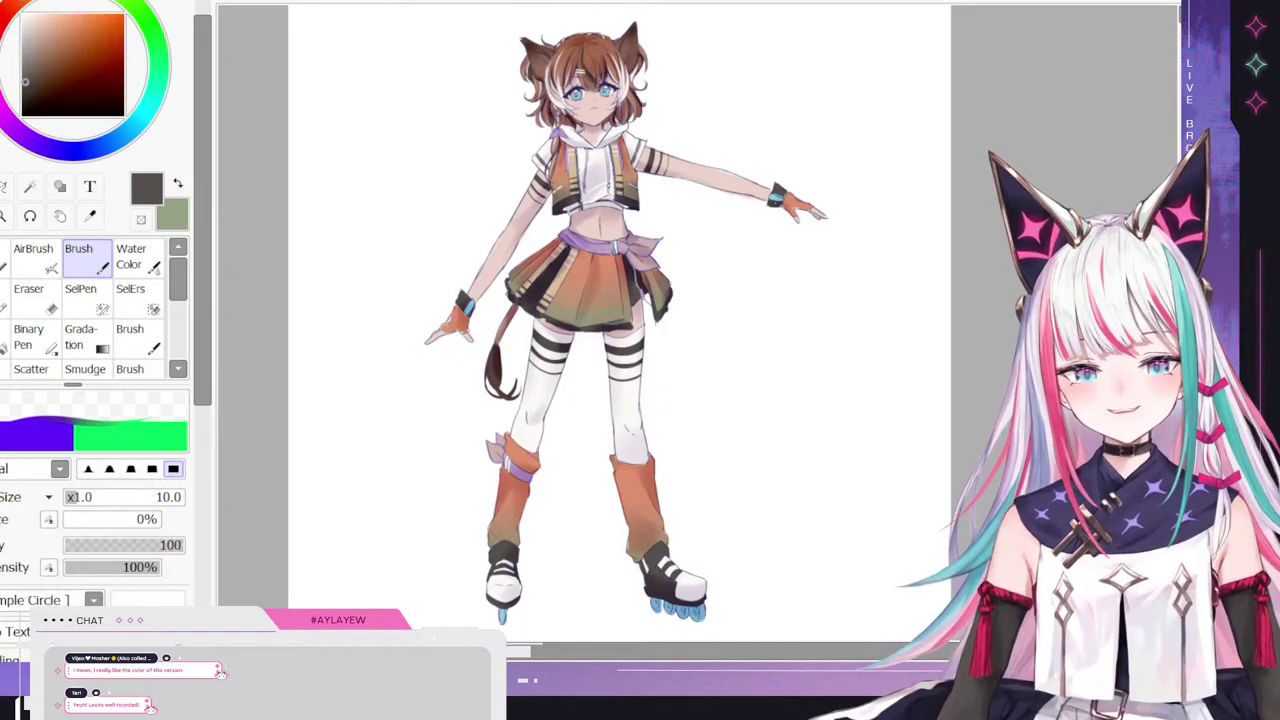
{"action": "left_click_drag", "start_coordinate": [88, 497], "coordinate": [118, 497]}
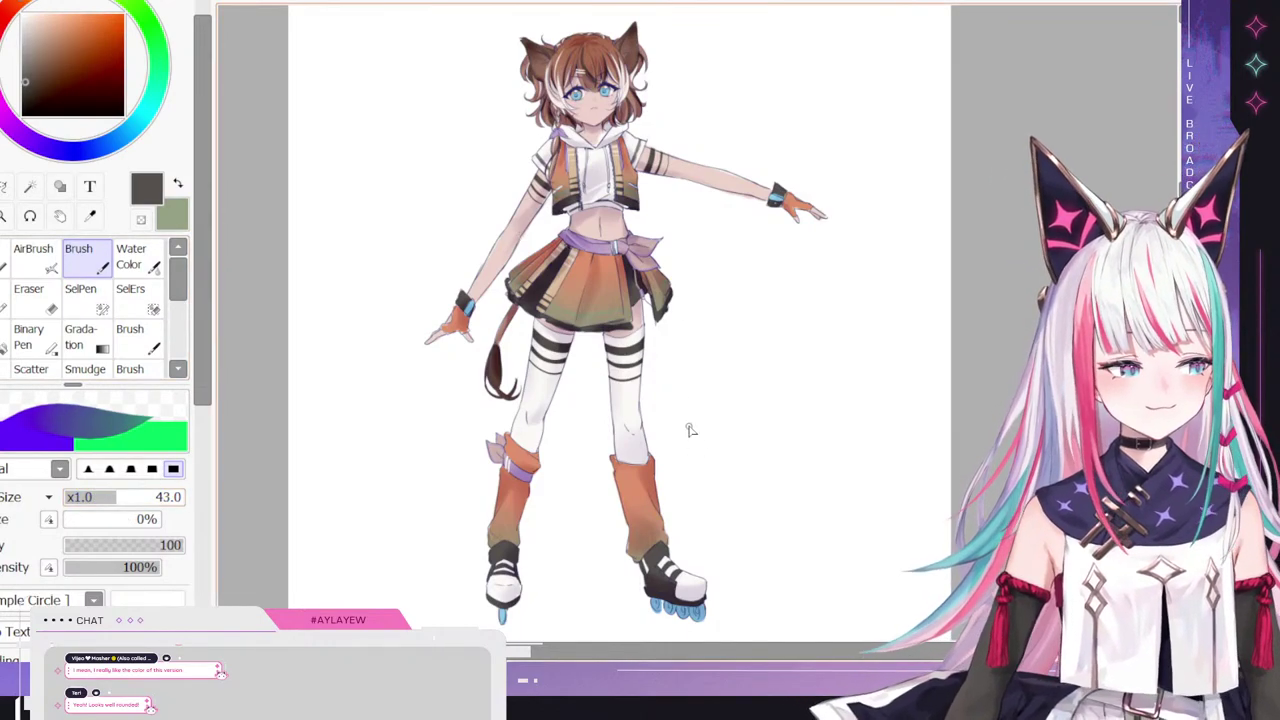
{"action": "mouse_move", "coordinate": [691, 460]}
{"action": "left_mouse_down"}
{"action": "mouse_move", "coordinate": [689, 387]}
{"action": "mouse_move", "coordinate": [714, 419]}
{"action": "mouse_move", "coordinate": [714, 386]}
{"action": "mouse_move", "coordinate": [742, 446]}
{"action": "left_mouse_up"}
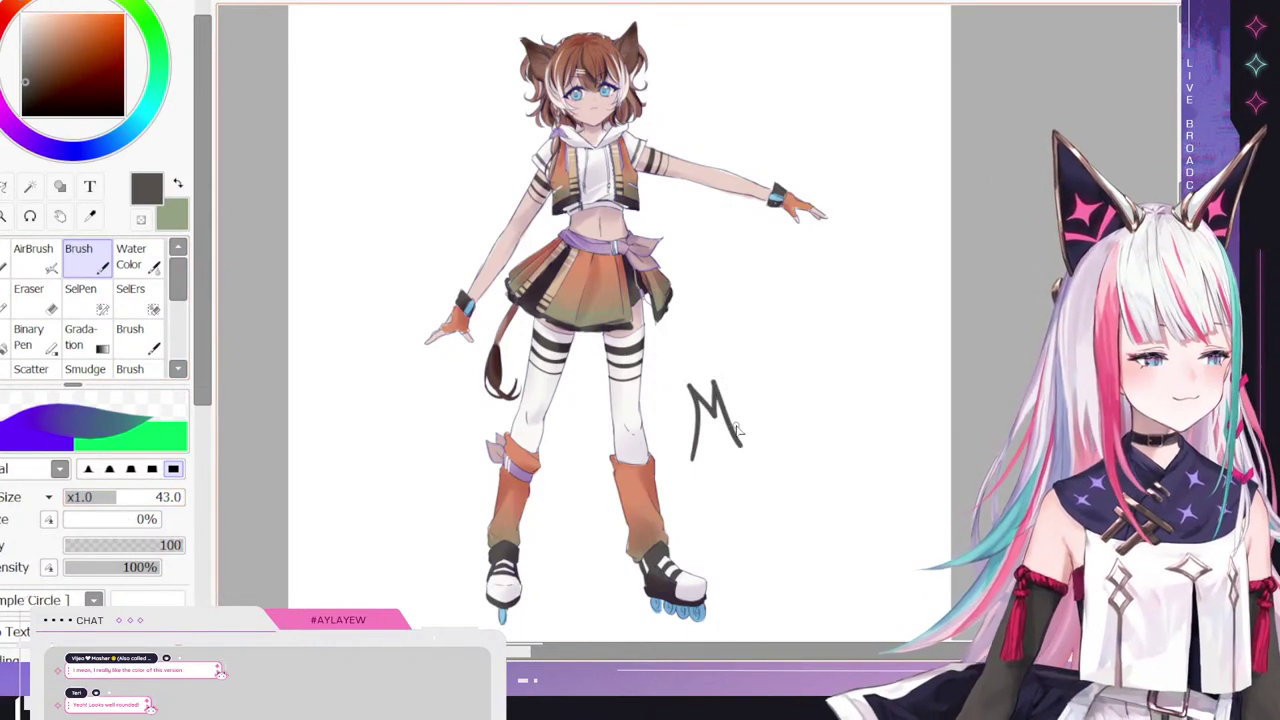
{"action": "mouse_move", "coordinate": [758, 396]}
{"action": "left_mouse_down"}
{"action": "mouse_move", "coordinate": [760, 431]}
{"action": "mouse_move", "coordinate": [768, 398]}
{"action": "left_mouse_up"}
{"action": "key", "text": "ctrl+z"}
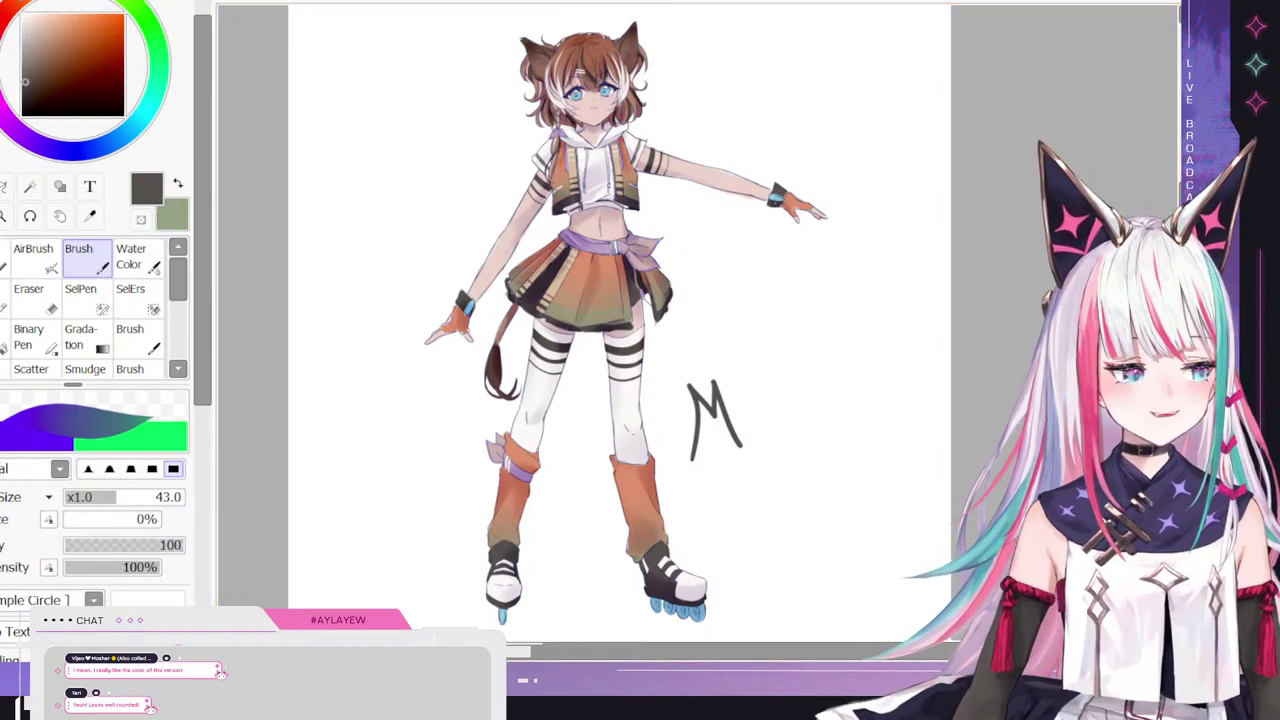
{"action": "key", "text": "ctrl+z"}
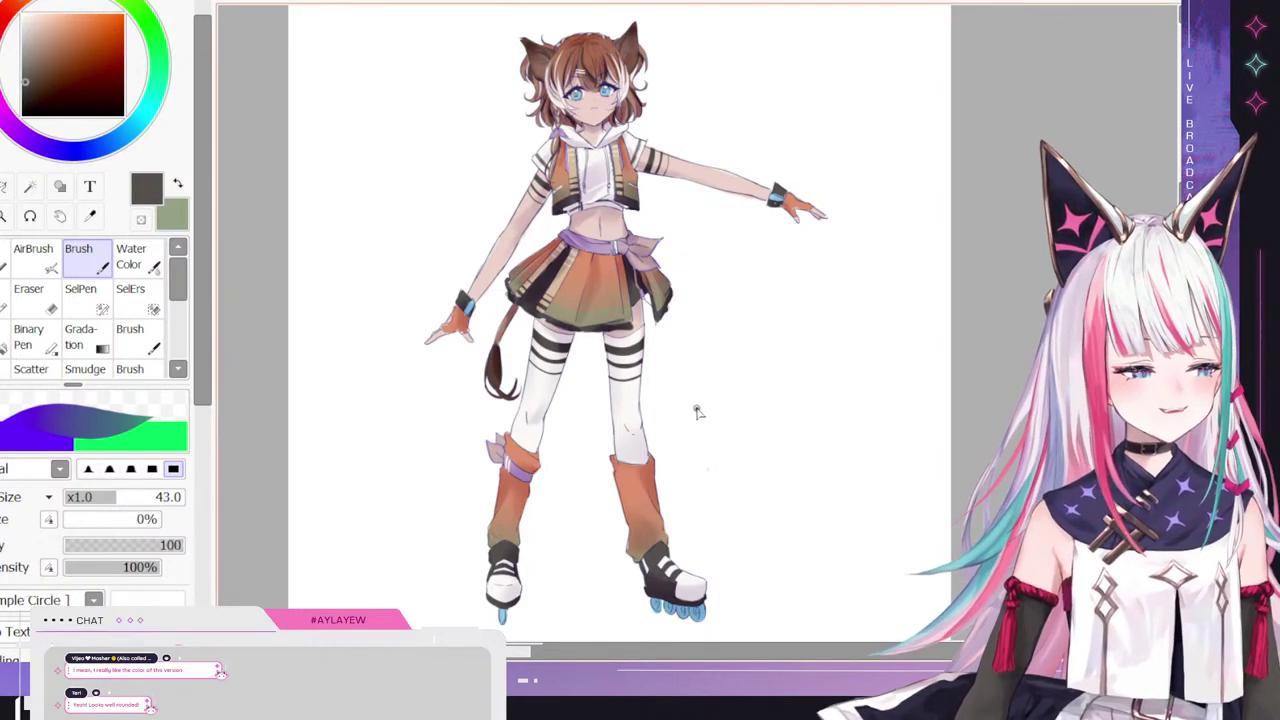
- Hand-letter the name "MOKAPi" in dark grey on a rising slant beside the figure's legs
{"action": "mouse_move", "coordinate": [708, 472]}
{"action": "left_mouse_down"}
{"action": "mouse_move", "coordinate": [698, 412]}
{"action": "mouse_move", "coordinate": [725, 437]}
{"action": "mouse_move", "coordinate": [723, 402]}
{"action": "mouse_move", "coordinate": [761, 466]}
{"action": "left_mouse_up"}
{"action": "mouse_move", "coordinate": [768, 412]}
{"action": "left_mouse_down"}
{"action": "mouse_move", "coordinate": [750, 445]}
{"action": "mouse_move", "coordinate": [775, 425]}
{"action": "mouse_move", "coordinate": [768, 404]}
{"action": "mouse_move", "coordinate": [776, 448]}
{"action": "left_mouse_up"}
{"action": "mouse_move", "coordinate": [797, 390]}
{"action": "left_mouse_down"}
{"action": "mouse_move", "coordinate": [781, 428]}
{"action": "mouse_move", "coordinate": [806, 442]}
{"action": "mouse_move", "coordinate": [813, 400]}
{"action": "mouse_move", "coordinate": [829, 427]}
{"action": "mouse_move", "coordinate": [826, 414]}
{"action": "left_mouse_up"}
{"action": "mouse_move", "coordinate": [811, 354]}
{"action": "left_mouse_down"}
{"action": "mouse_move", "coordinate": [811, 395]}
{"action": "mouse_move", "coordinate": [832, 380]}
{"action": "left_mouse_up"}
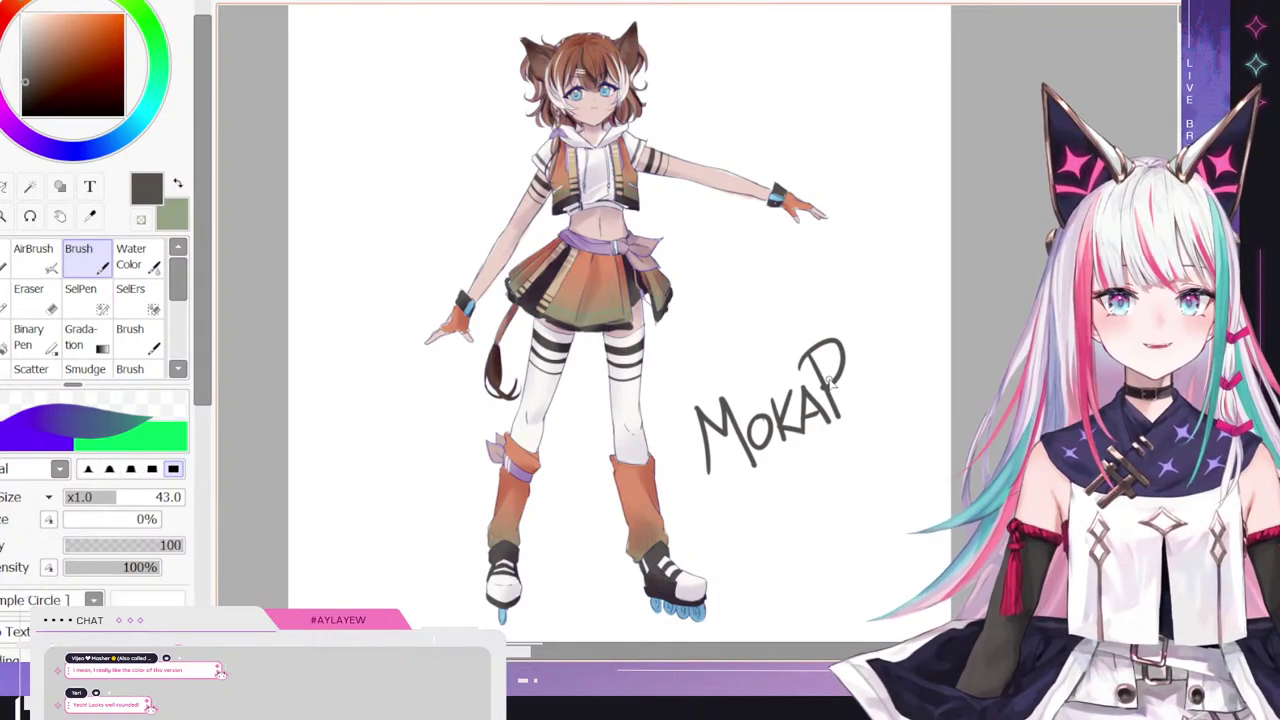
{"action": "left_click_drag", "start_coordinate": [857, 378], "coordinate": [855, 402]}
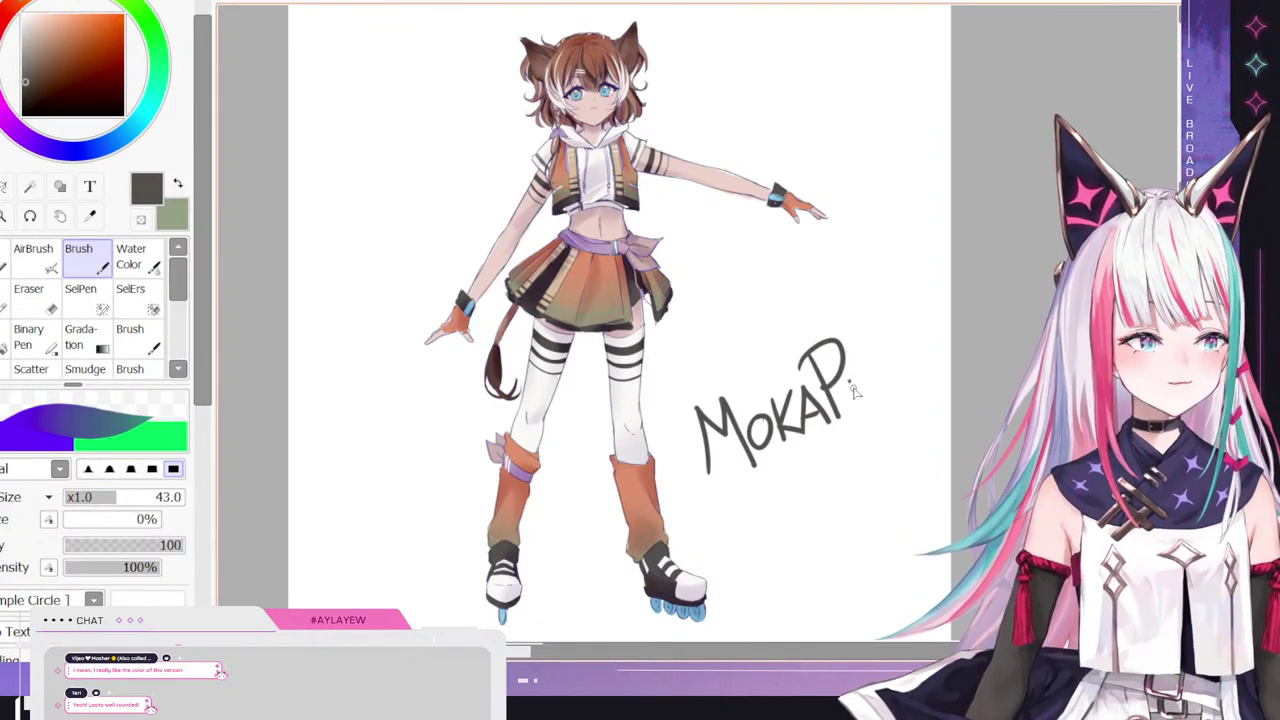
{"action": "left_click", "coordinate": [850, 358]}
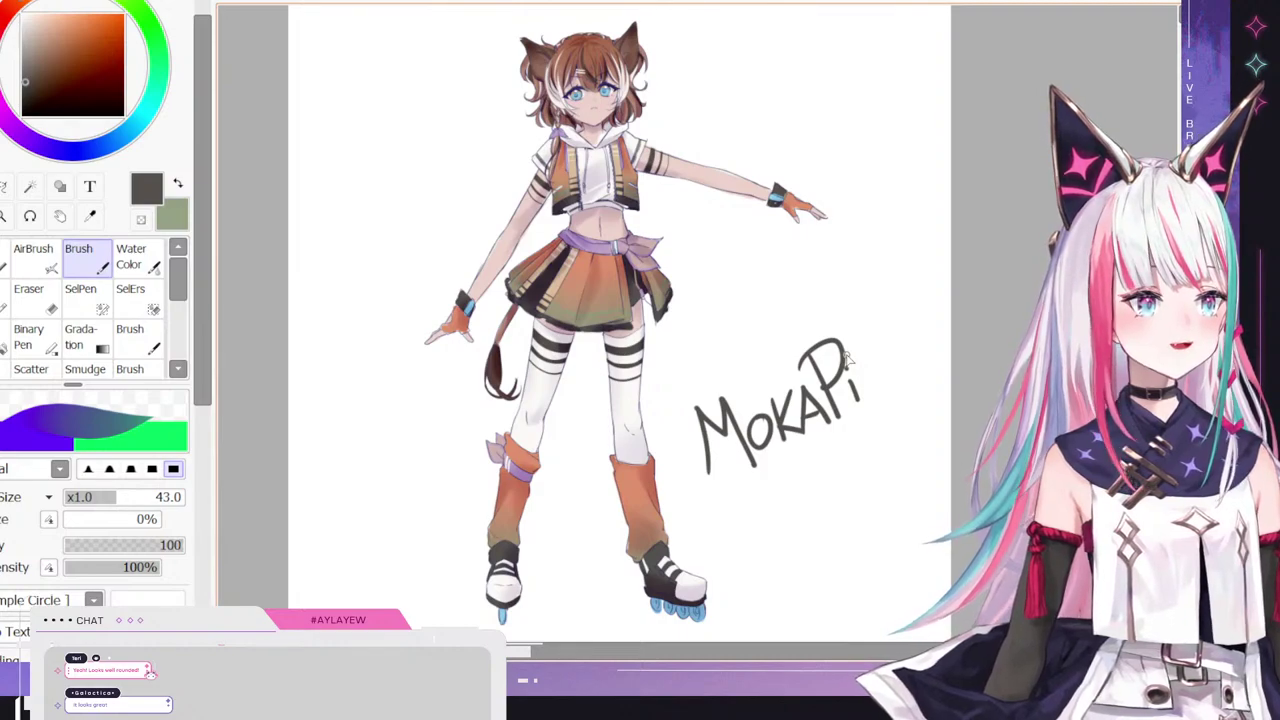
- Undo the lettering back to "MOKA" and write a separate "P" after a gap
{"action": "key", "text": "ctrl+z"}
{"action": "key", "text": "ctrl+z"}
{"action": "key", "text": "ctrl+z"}
{"action": "key", "text": "ctrl+z"}
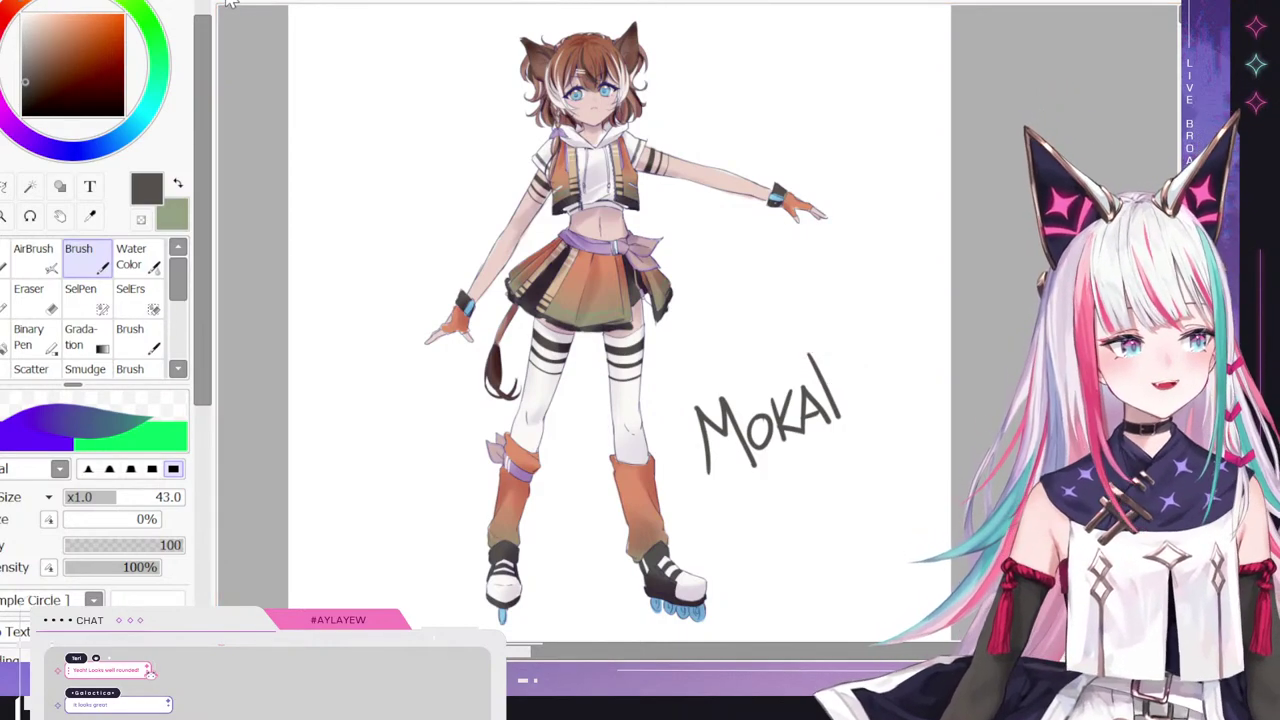
{"action": "key", "text": "ctrl+y"}
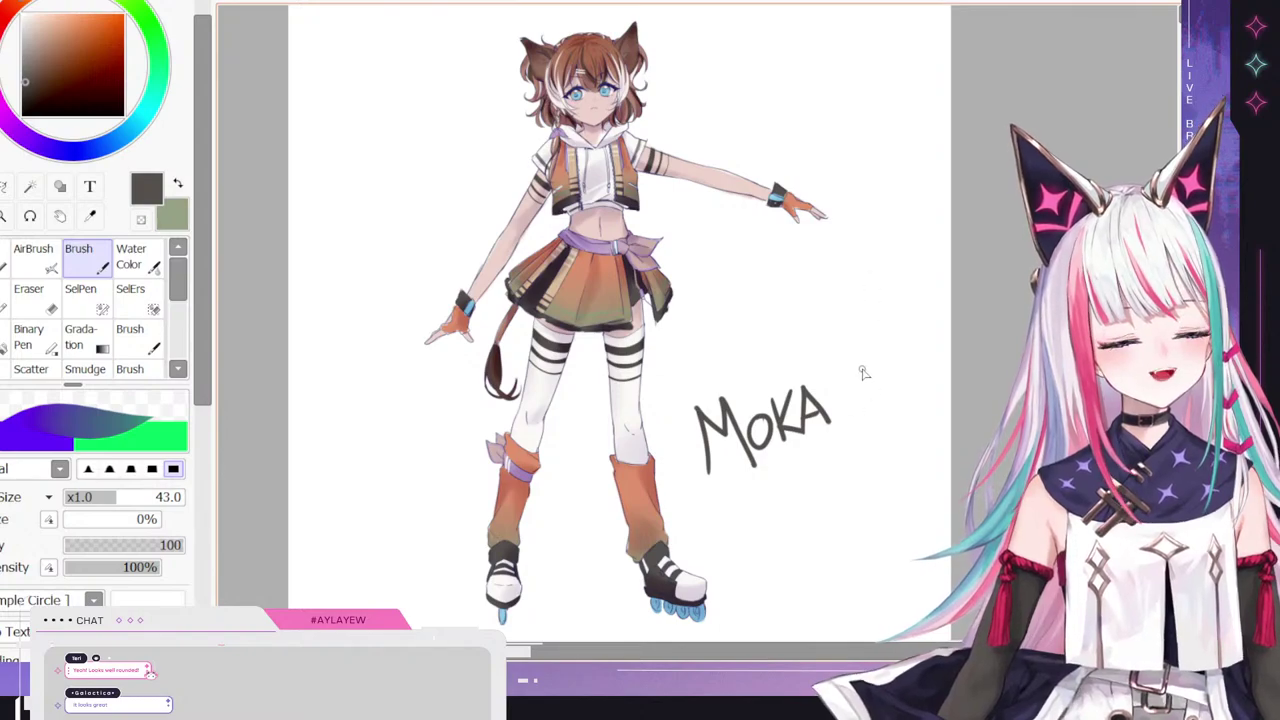
{"action": "mouse_move", "coordinate": [866, 364]}
{"action": "left_mouse_down"}
{"action": "mouse_move", "coordinate": [872, 397]}
{"action": "mouse_move", "coordinate": [856, 369]}
{"action": "left_mouse_up"}
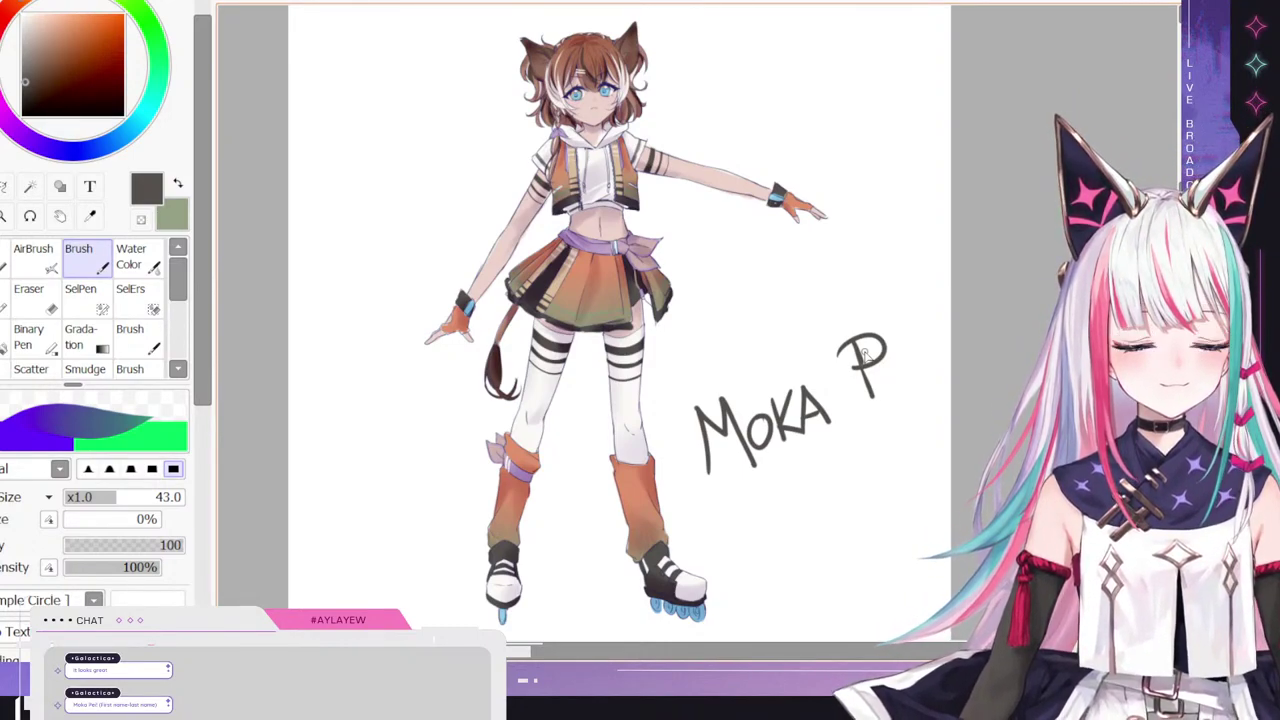
- Undo all of the slanted "MOKA P" lettering beside the figure
{"action": "scroll", "coordinate": [748, 350], "scroll_direction": "down", "scroll_amount": 3}
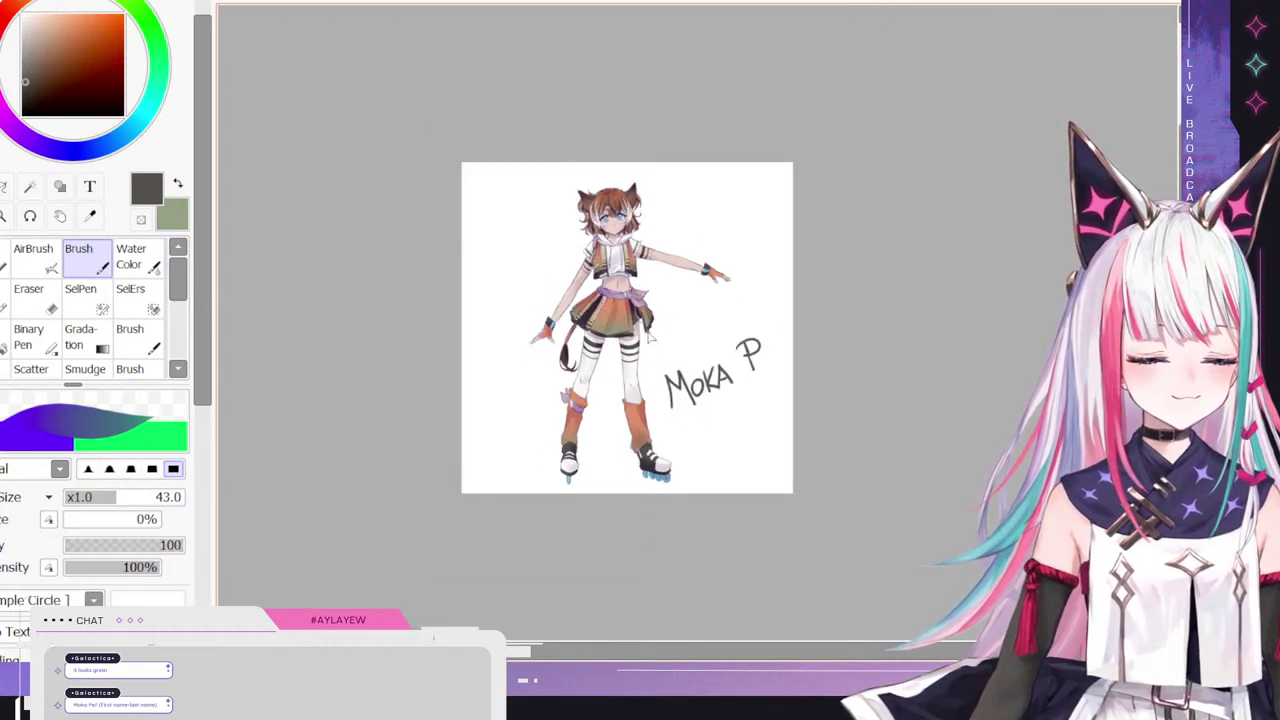
{"action": "scroll", "coordinate": [747, 322], "scroll_direction": "up", "scroll_amount": 1}
{"action": "key", "text": "ctrl+z"}
{"action": "key", "text": "ctrl+z"}
{"action": "key", "text": "ctrl+z"}
{"action": "key", "text": "ctrl+z"}
{"action": "key", "text": "ctrl+z"}
{"action": "key", "text": "ctrl+z"}
{"action": "key", "text": "ctrl+z"}
{"action": "key", "text": "ctrl+z"}
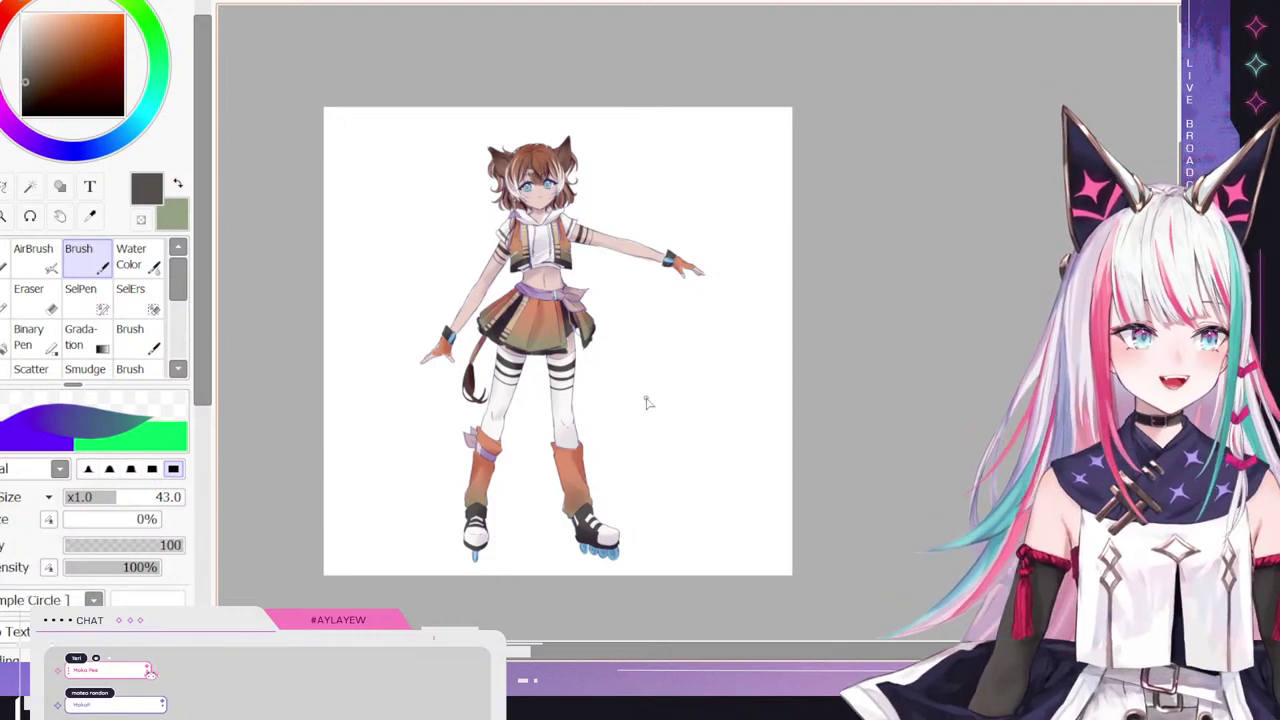
- Hand-letter the two-word name "MOKA Pie" in dark grey beside the figure's lower legs
{"action": "mouse_move", "coordinate": [615, 467]}
{"action": "left_mouse_down"}
{"action": "mouse_move", "coordinate": [621, 427]}
{"action": "mouse_move", "coordinate": [633, 454]}
{"action": "mouse_move", "coordinate": [645, 427]}
{"action": "mouse_move", "coordinate": [651, 470]}
{"action": "mouse_move", "coordinate": [683, 447]}
{"action": "mouse_move", "coordinate": [687, 469]}
{"action": "mouse_move", "coordinate": [698, 452]}
{"action": "mouse_move", "coordinate": [716, 480]}
{"action": "left_mouse_up"}
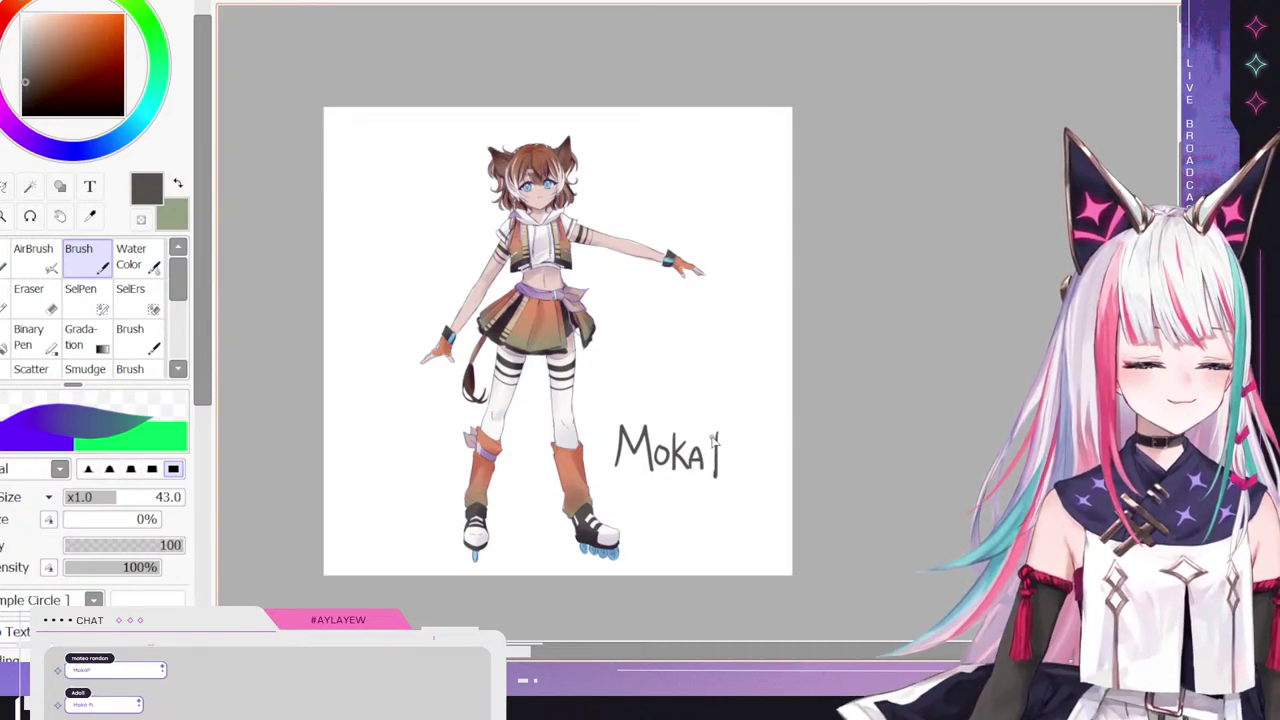
{"action": "left_click_drag", "start_coordinate": [716, 434], "coordinate": [726, 476]}
{"action": "left_click_drag", "start_coordinate": [730, 469], "coordinate": [742, 473]}
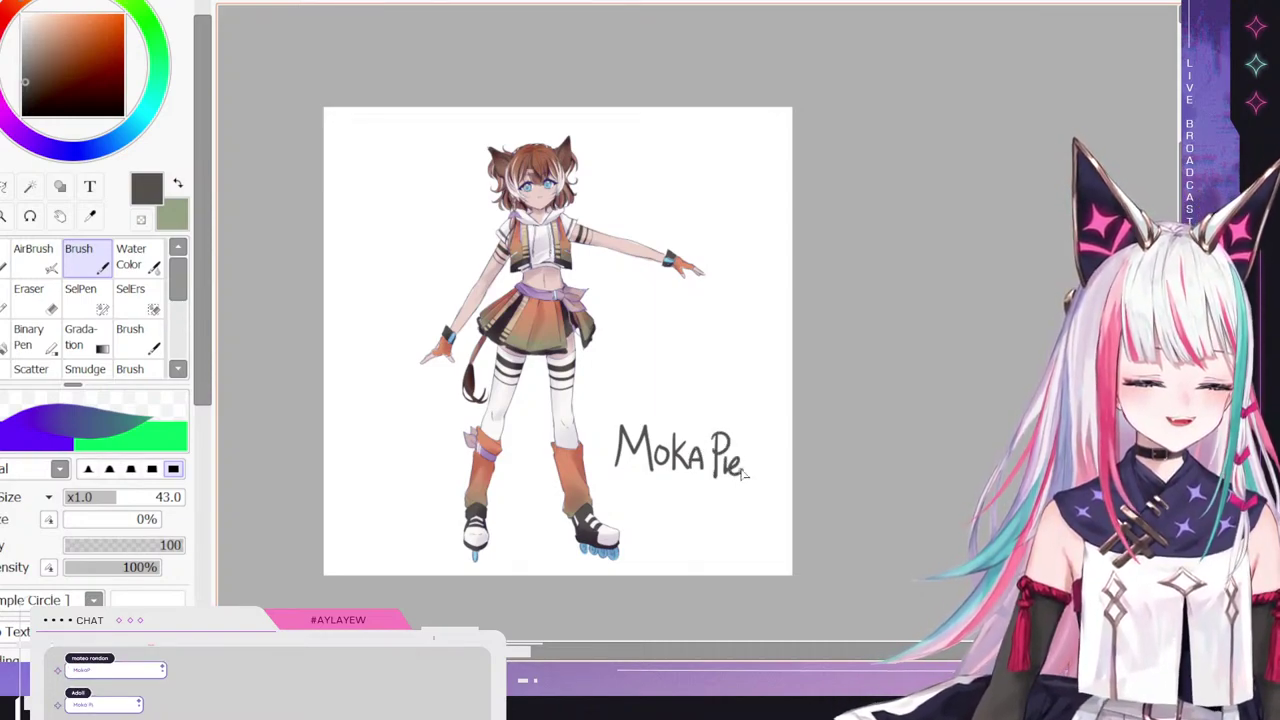
{"action": "left_click", "coordinate": [728, 450]}
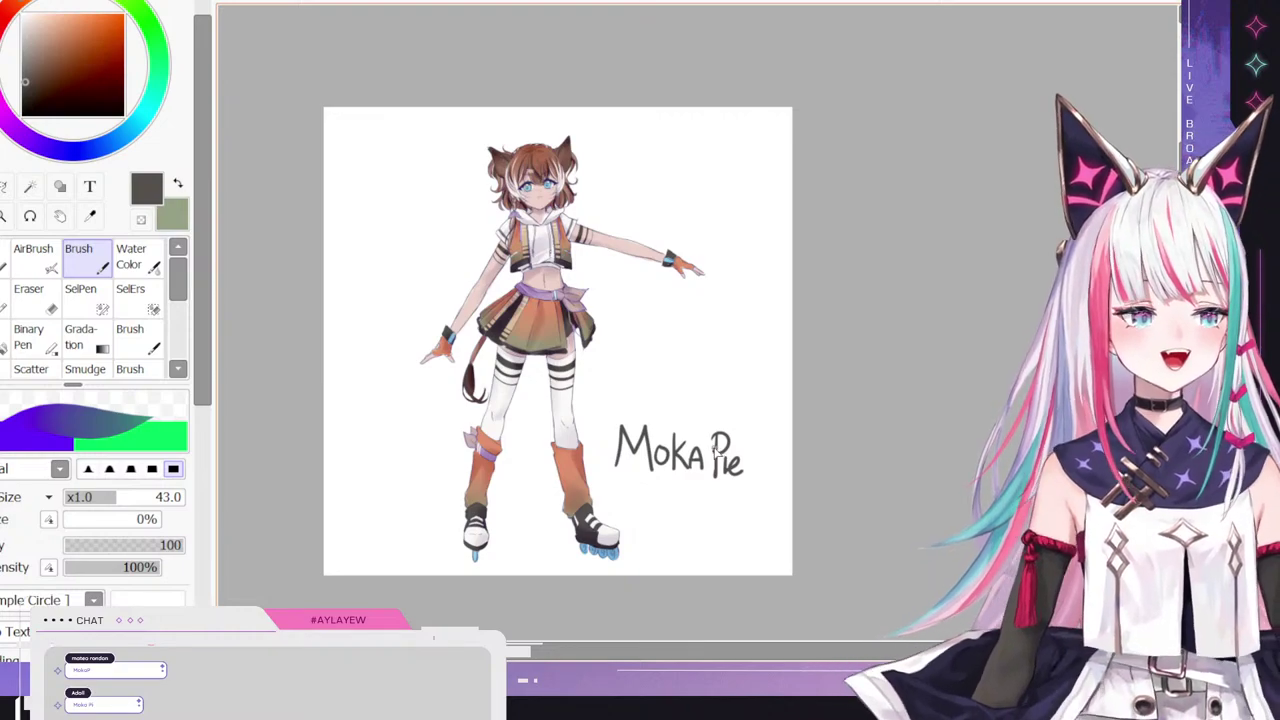
- Undo the "ie" ending and clear the remaining "MOKA P" lettering from the canvas
{"action": "key", "text": "ctrl+z"}
{"action": "key", "text": "ctrl+z"}
{"action": "key", "text": "ctrl+z"}
{"action": "key", "text": "ctrl+z"}
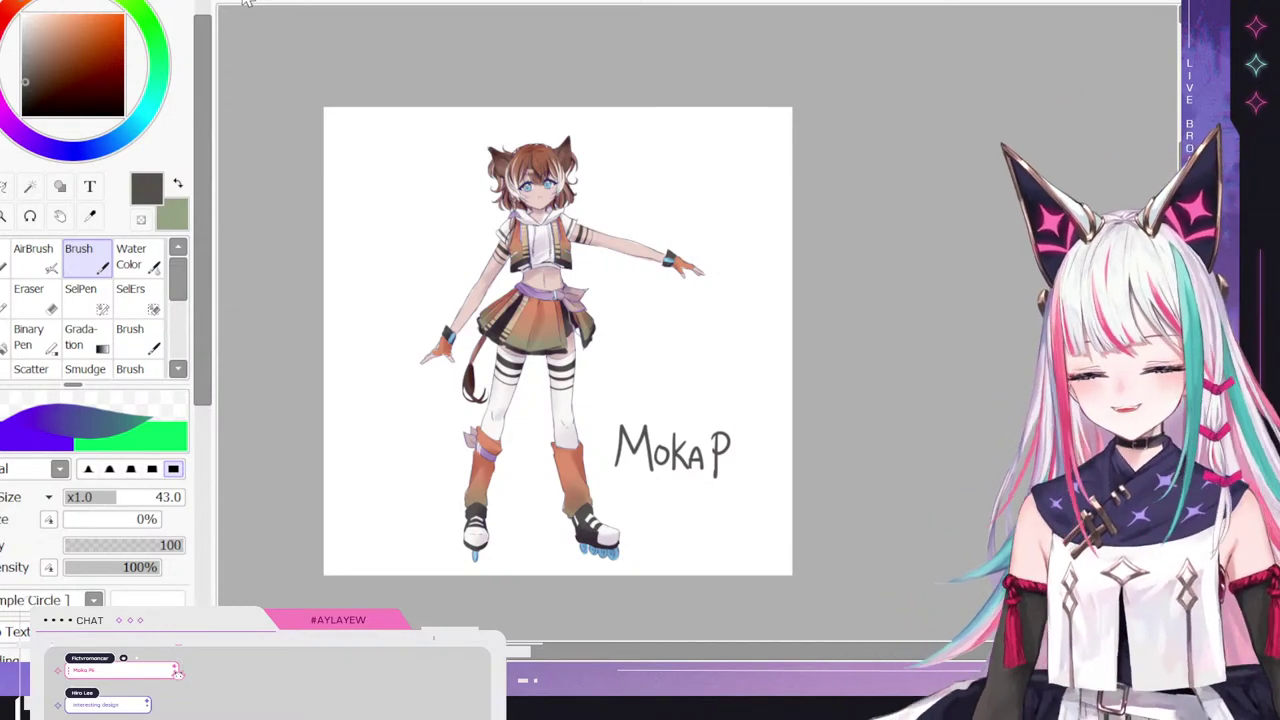
{"action": "key", "text": "Delete"}
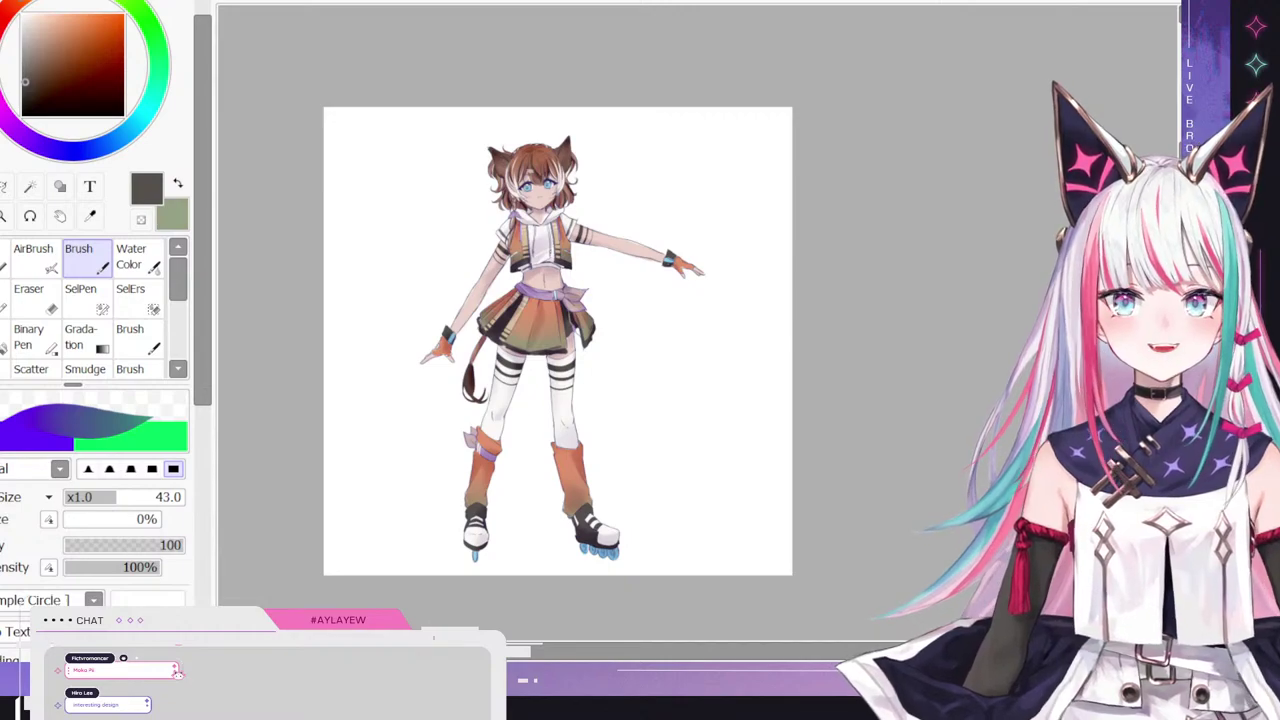
- Handwrite "mokapi" as a slanted cursive signature beside the figure's legs, in dark grey with the size 43 brush
{"action": "scroll", "coordinate": [620, 185], "scroll_direction": "down", "scroll_amount": 1}
{"action": "scroll", "coordinate": [443, 211], "scroll_direction": "up", "scroll_amount": 2}
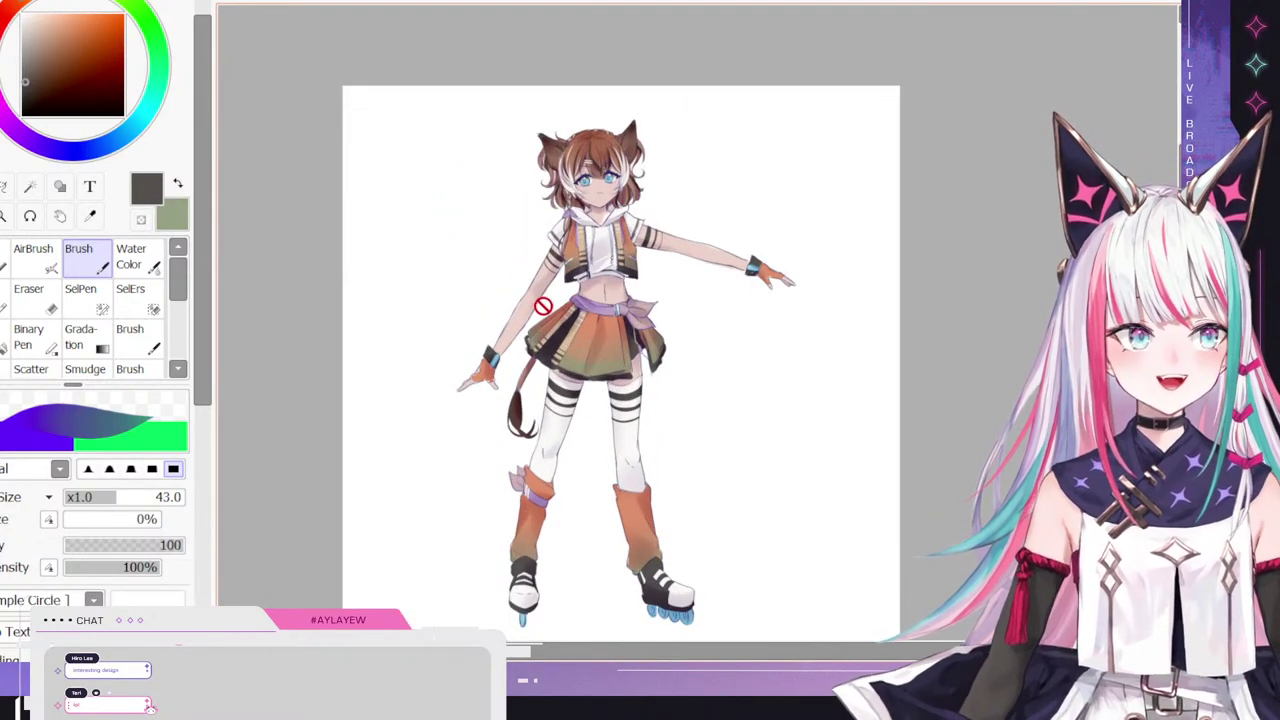
{"action": "scroll", "coordinate": [543, 306], "scroll_direction": "down", "scroll_amount": 1}
{"action": "scroll", "coordinate": [580, 393], "scroll_direction": "up", "scroll_amount": 1}
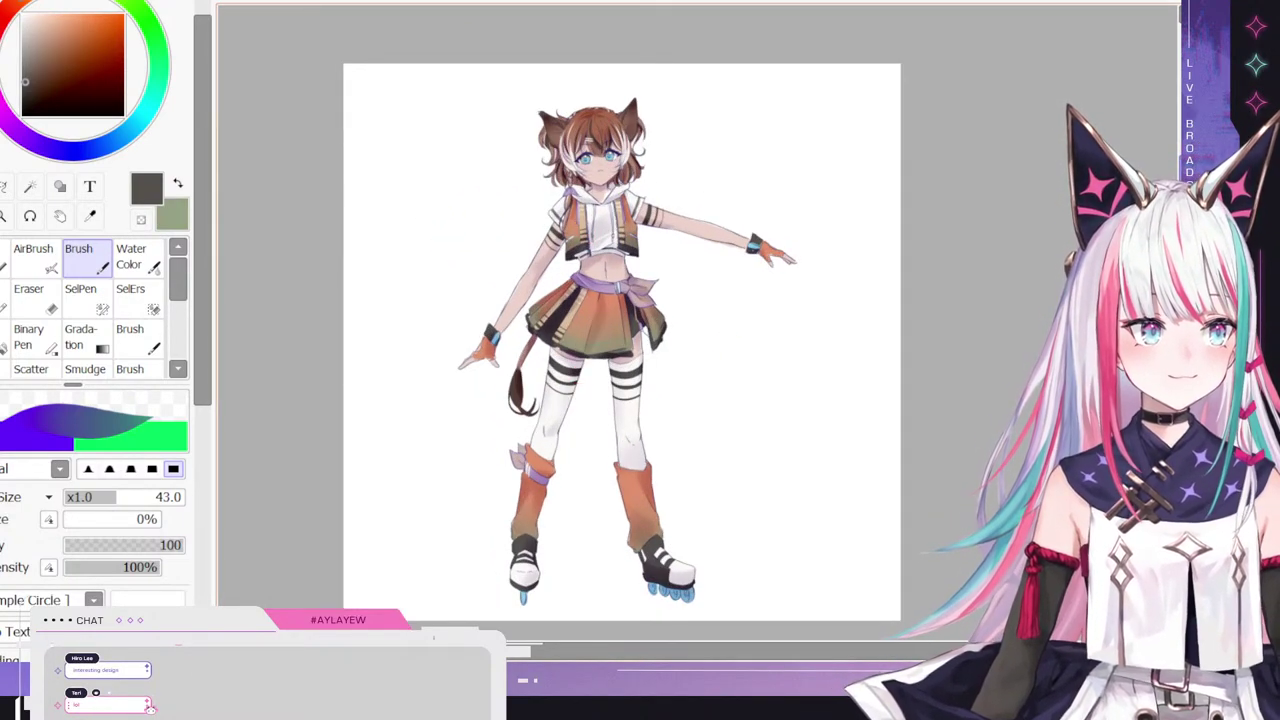
{"action": "scroll", "coordinate": [621, 338], "scroll_direction": "down", "scroll_amount": 1}
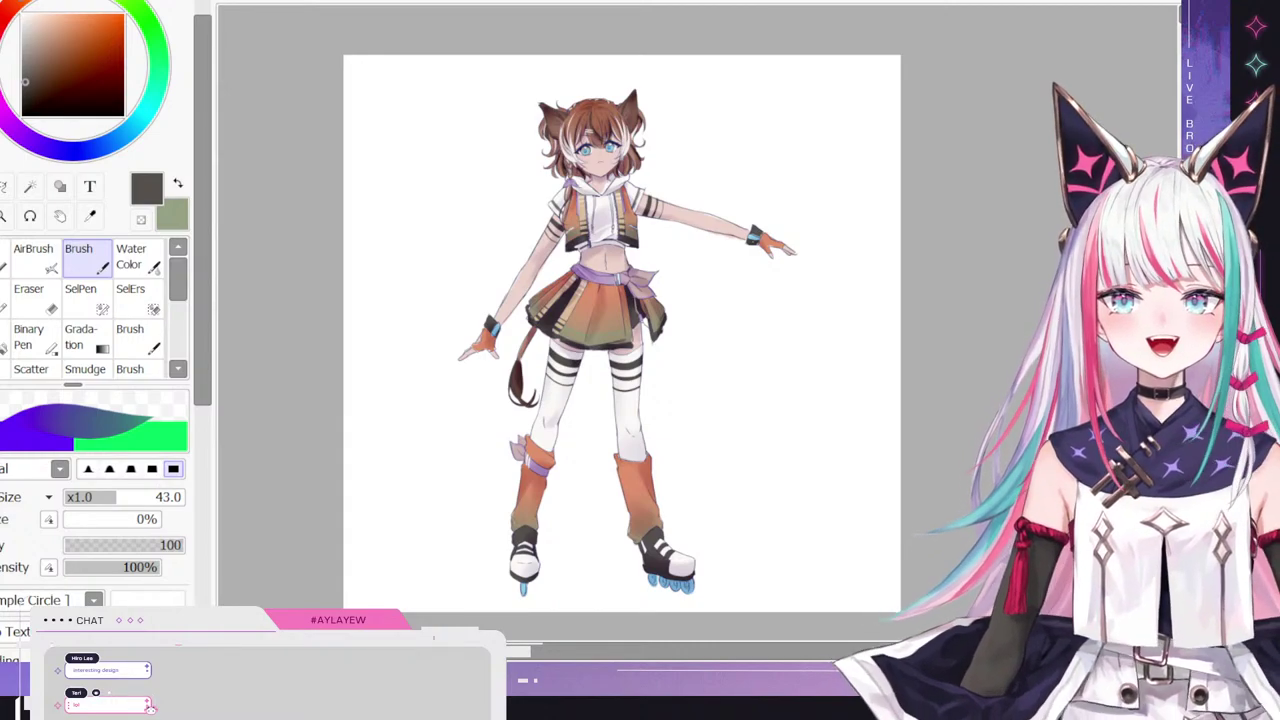
{"action": "scroll", "coordinate": [658, 448], "scroll_direction": "up", "scroll_amount": 1}
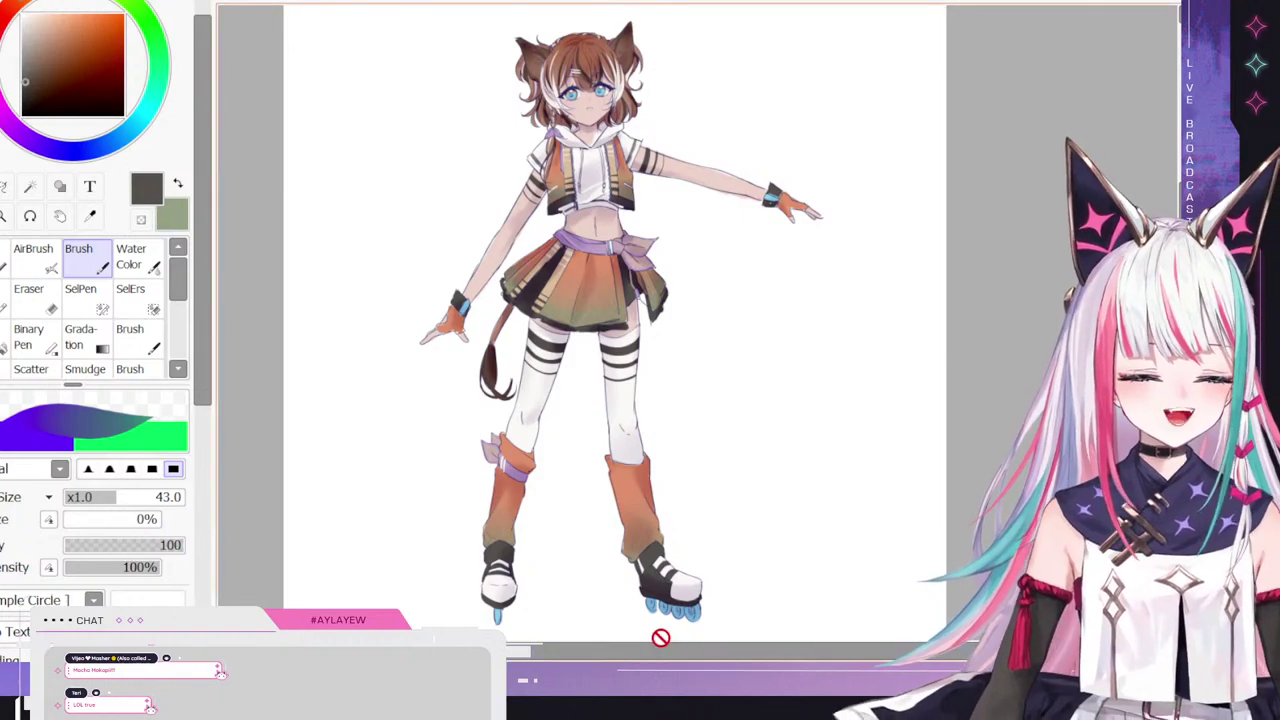
{"action": "left_click_drag", "start_coordinate": [656, 648], "coordinate": [619, 652]}
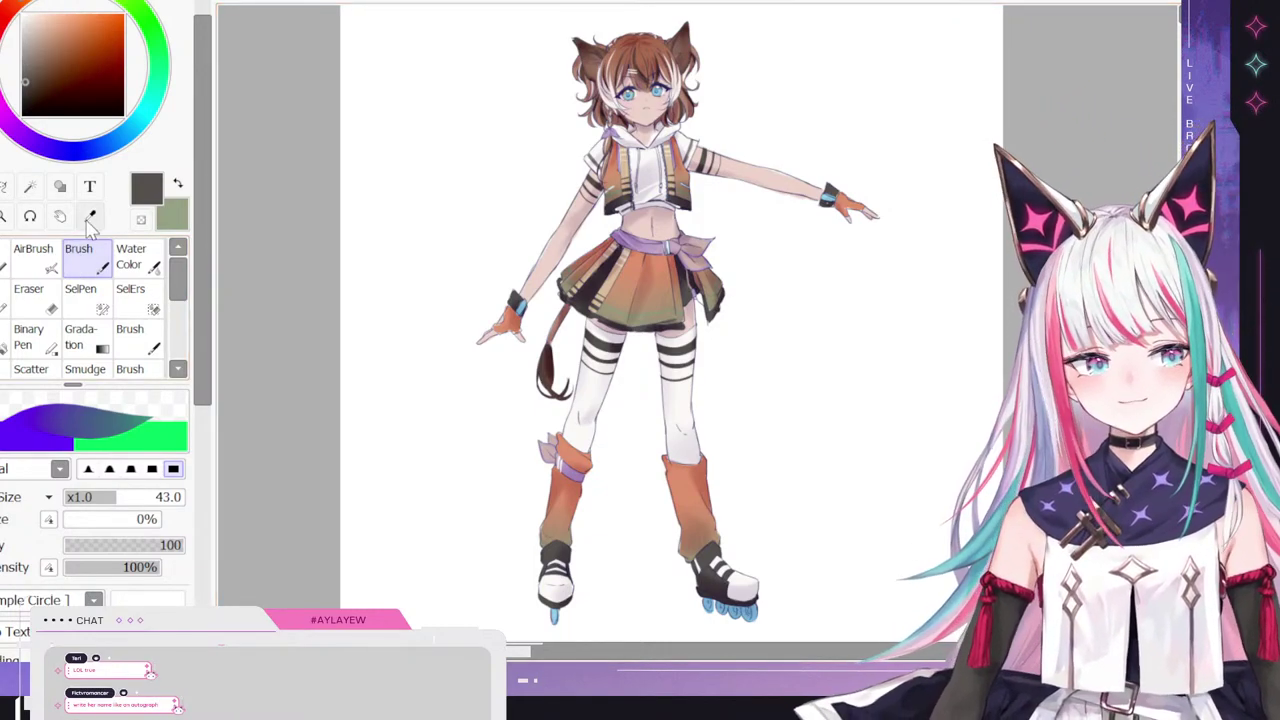
{"action": "mouse_move", "coordinate": [730, 528]}
{"action": "left_mouse_down"}
{"action": "mouse_move", "coordinate": [757, 456]}
{"action": "mouse_move", "coordinate": [756, 478]}
{"action": "mouse_move", "coordinate": [772, 451]}
{"action": "mouse_move", "coordinate": [771, 498]}
{"action": "mouse_move", "coordinate": [787, 501]}
{"action": "mouse_move", "coordinate": [813, 439]}
{"action": "mouse_move", "coordinate": [806, 484]}
{"action": "mouse_move", "coordinate": [819, 472]}
{"action": "mouse_move", "coordinate": [822, 405]}
{"action": "mouse_move", "coordinate": [828, 466]}
{"action": "mouse_move", "coordinate": [836, 441]}
{"action": "mouse_move", "coordinate": [842, 459]}
{"action": "mouse_move", "coordinate": [871, 434]}
{"action": "mouse_move", "coordinate": [884, 482]}
{"action": "mouse_move", "coordinate": [899, 383]}
{"action": "mouse_move", "coordinate": [910, 415]}
{"action": "left_mouse_up"}
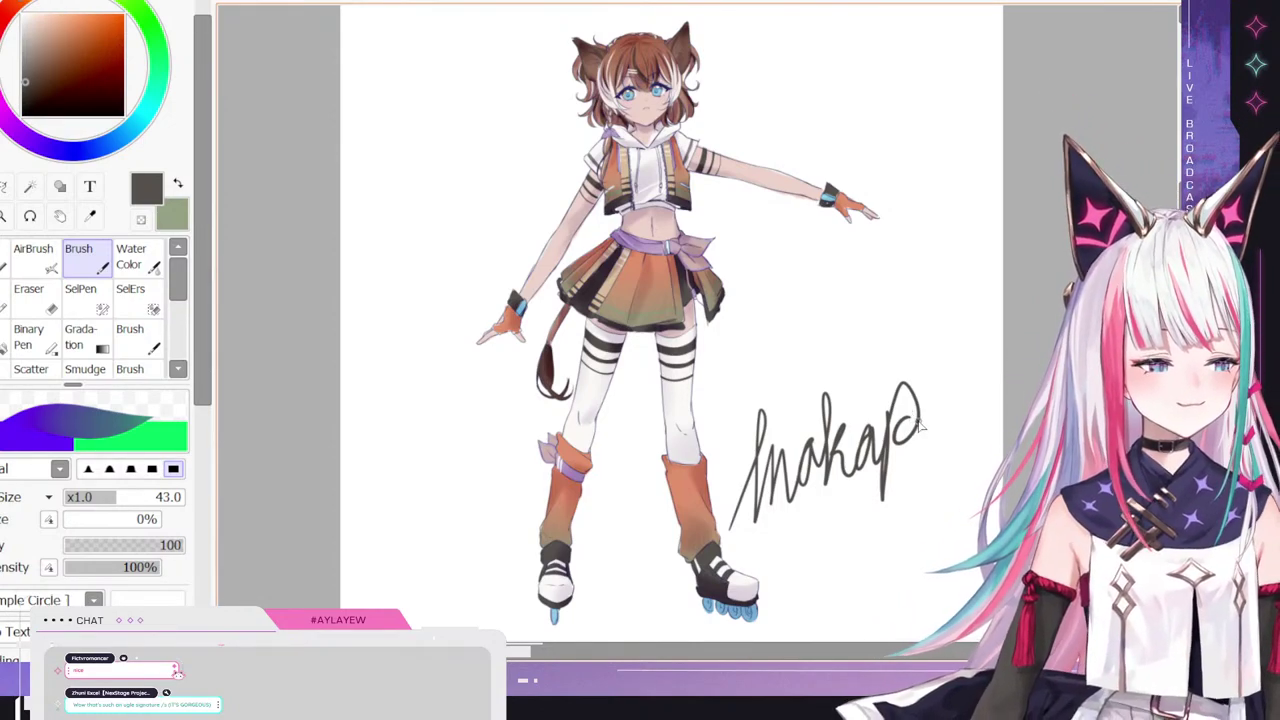
{"action": "left_click_drag", "start_coordinate": [925, 436], "coordinate": [921, 408]}
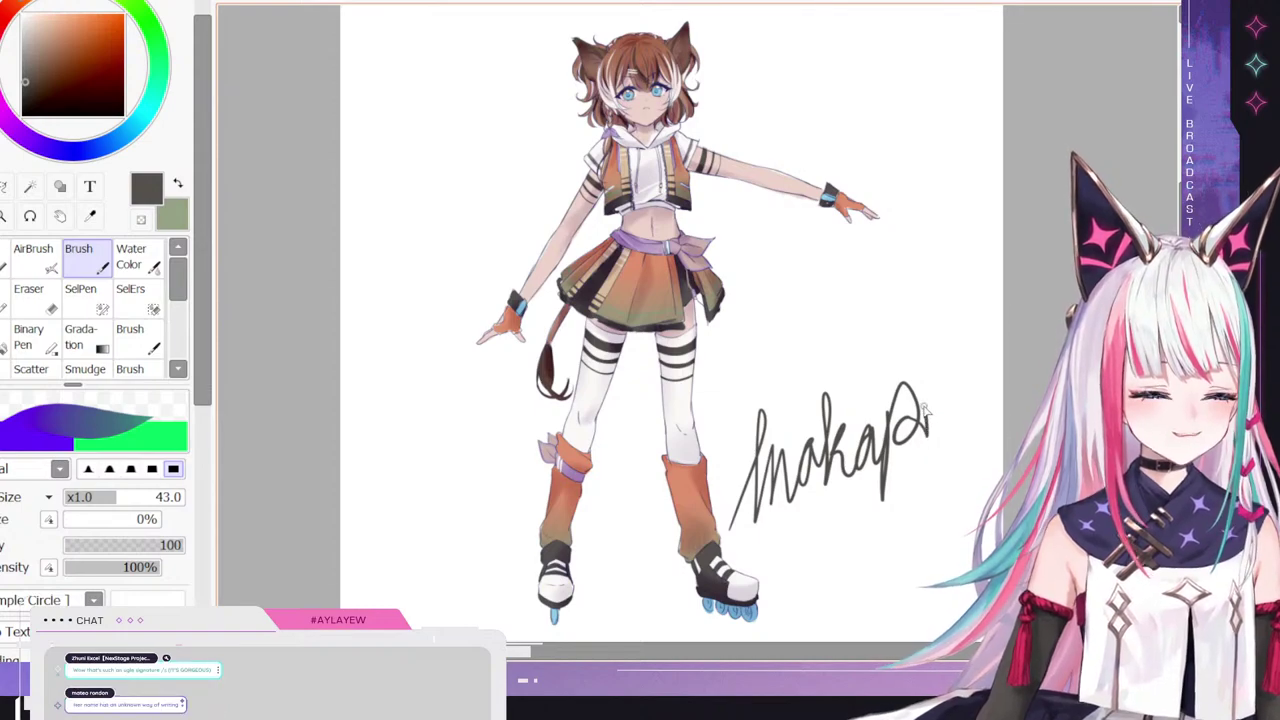
{"action": "left_click", "coordinate": [923, 383]}
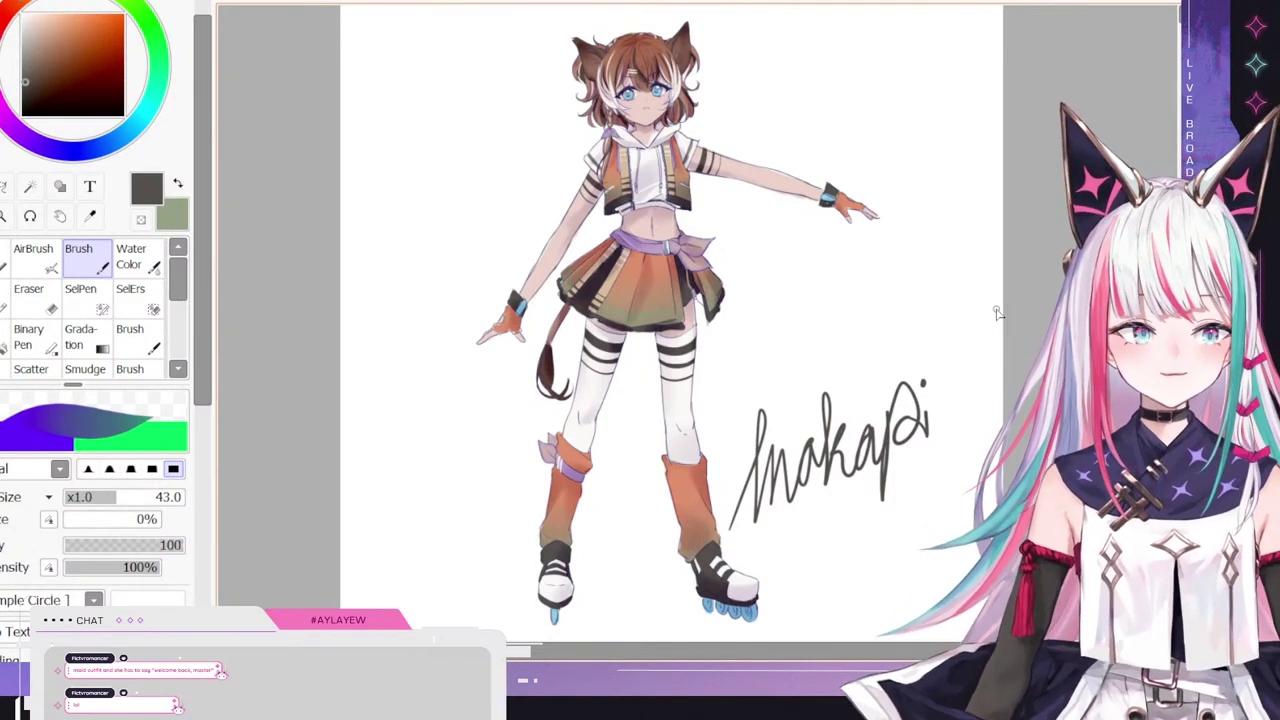
- Examine the finished character's face, vest, skirt and stockings up close, and compare them with the full figure and its signature
{"action": "scroll", "coordinate": [536, 163], "scroll_direction": "up", "scroll_amount": 2}
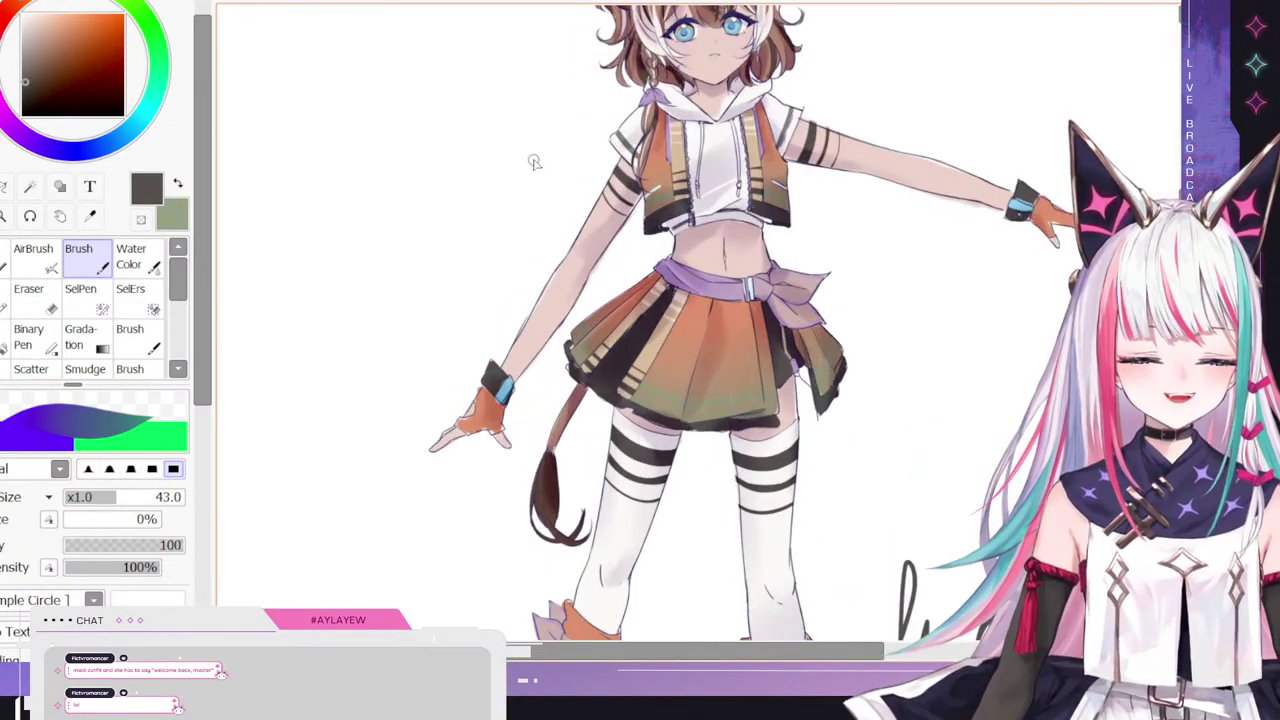
{"action": "scroll", "coordinate": [616, 165], "scroll_direction": "up", "scroll_amount": 2}
{"action": "scroll", "coordinate": [674, 398], "scroll_direction": "down", "scroll_amount": 2}
{"action": "scroll", "coordinate": [675, 395], "scroll_direction": "down", "scroll_amount": 3}
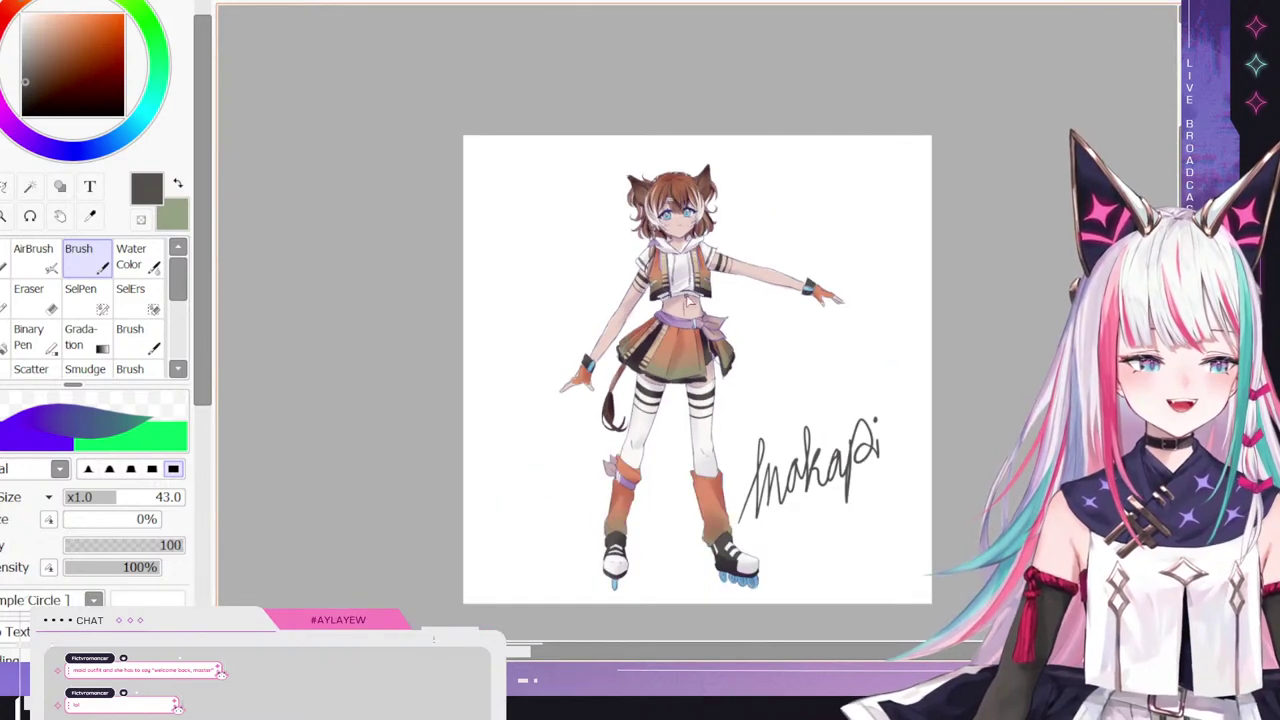
{"action": "scroll", "coordinate": [780, 563], "scroll_direction": "up", "scroll_amount": 1}
{"action": "scroll", "coordinate": [762, 323], "scroll_direction": "down", "scroll_amount": 1}
{"action": "scroll", "coordinate": [686, 148], "scroll_direction": "up", "scroll_amount": 3}
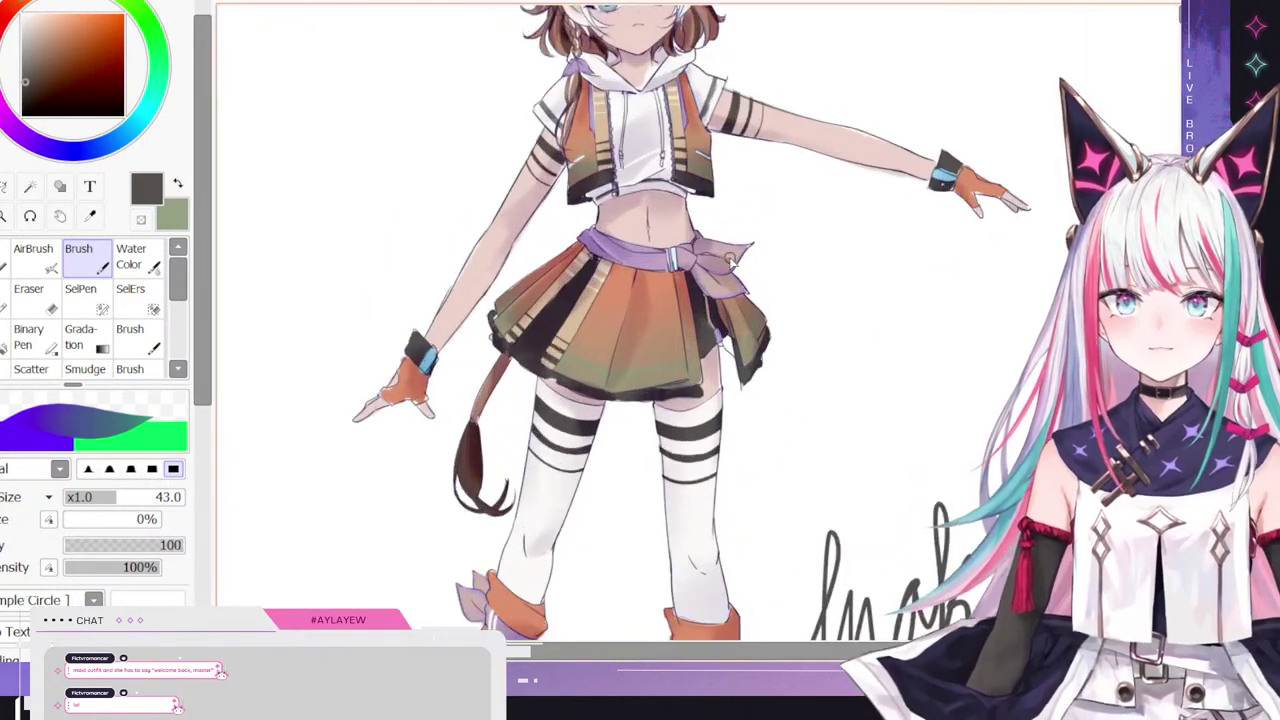
{"action": "scroll", "coordinate": [686, 148], "scroll_direction": "down", "scroll_amount": 1}
{"action": "scroll", "coordinate": [686, 148], "scroll_direction": "up", "scroll_amount": 2}
{"action": "scroll", "coordinate": [676, 243], "scroll_direction": "down", "scroll_amount": 2}
{"action": "scroll", "coordinate": [676, 243], "scroll_direction": "up", "scroll_amount": 3}
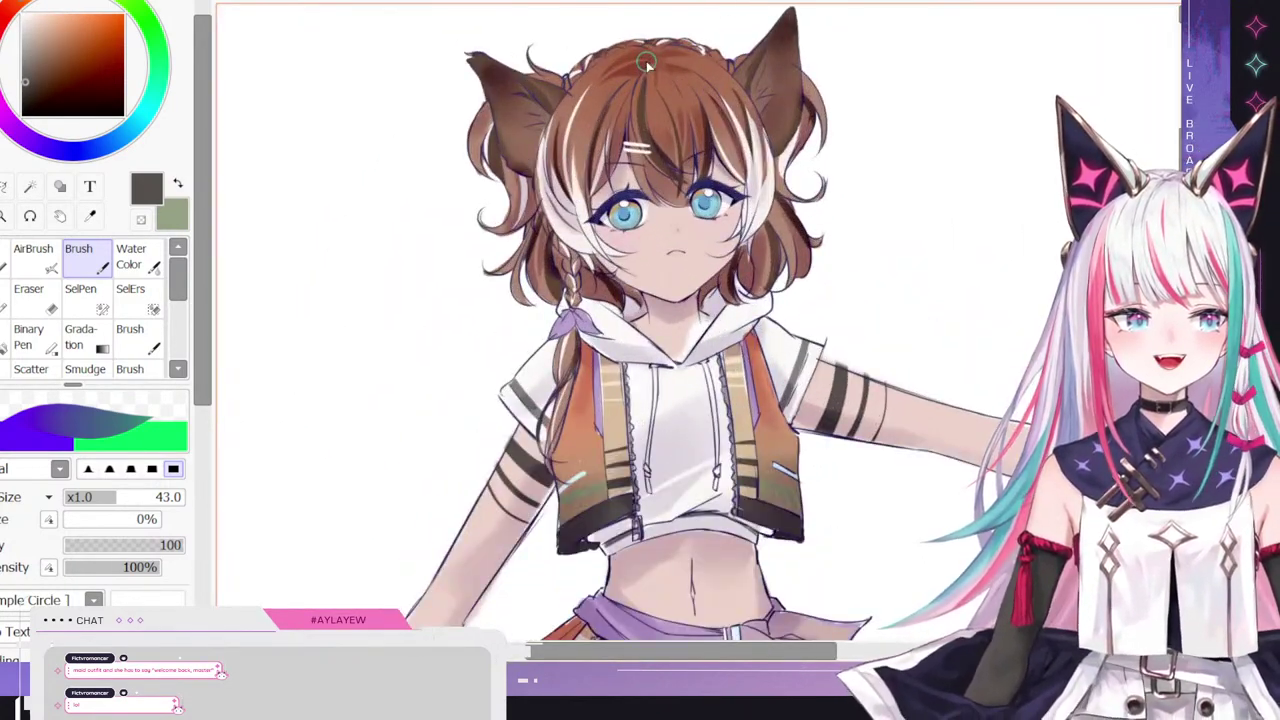
{"action": "scroll", "coordinate": [640, 310], "scroll_direction": "down", "scroll_amount": 1}
{"action": "scroll", "coordinate": [636, 270], "scroll_direction": "up", "scroll_amount": 1}
{"action": "scroll", "coordinate": [636, 270], "scroll_direction": "down", "scroll_amount": 2}
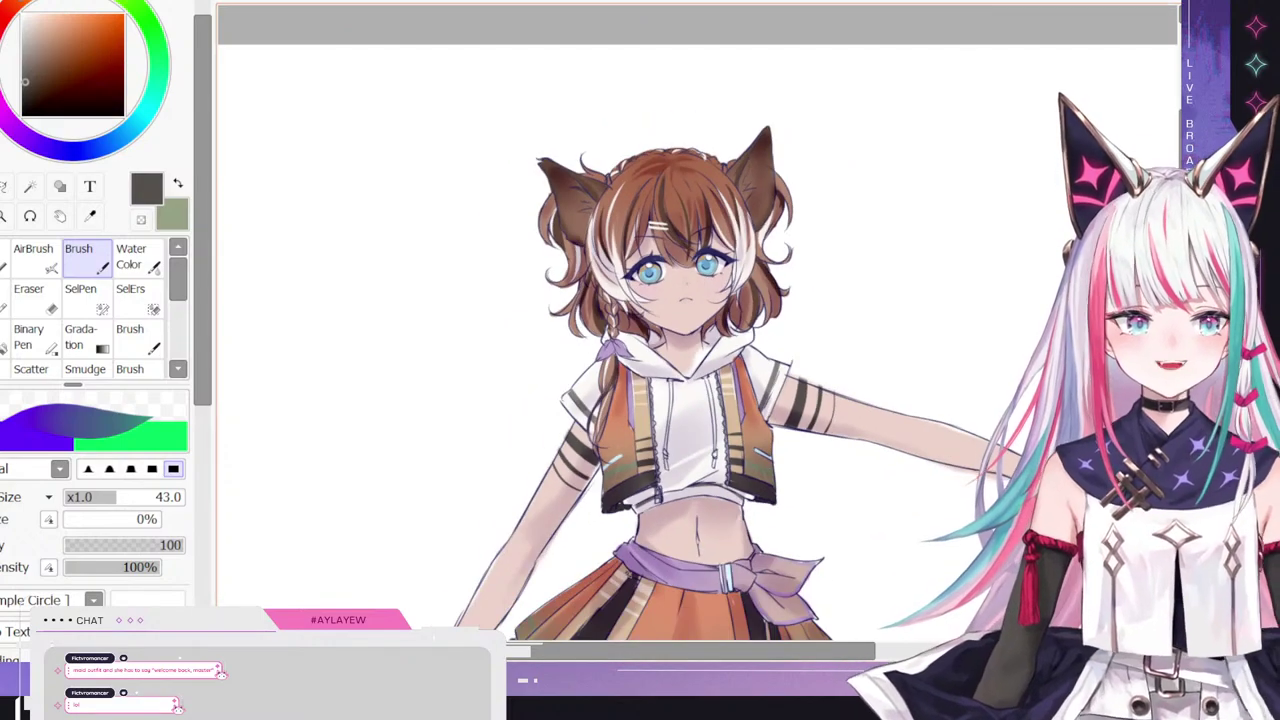
{"action": "scroll", "coordinate": [522, 72], "scroll_direction": "down", "scroll_amount": 2}
{"action": "scroll", "coordinate": [690, 168], "scroll_direction": "up", "scroll_amount": 1}
{"action": "scroll", "coordinate": [690, 168], "scroll_direction": "up", "scroll_amount": 1}
{"action": "scroll", "coordinate": [634, 237], "scroll_direction": "up", "scroll_amount": 1}
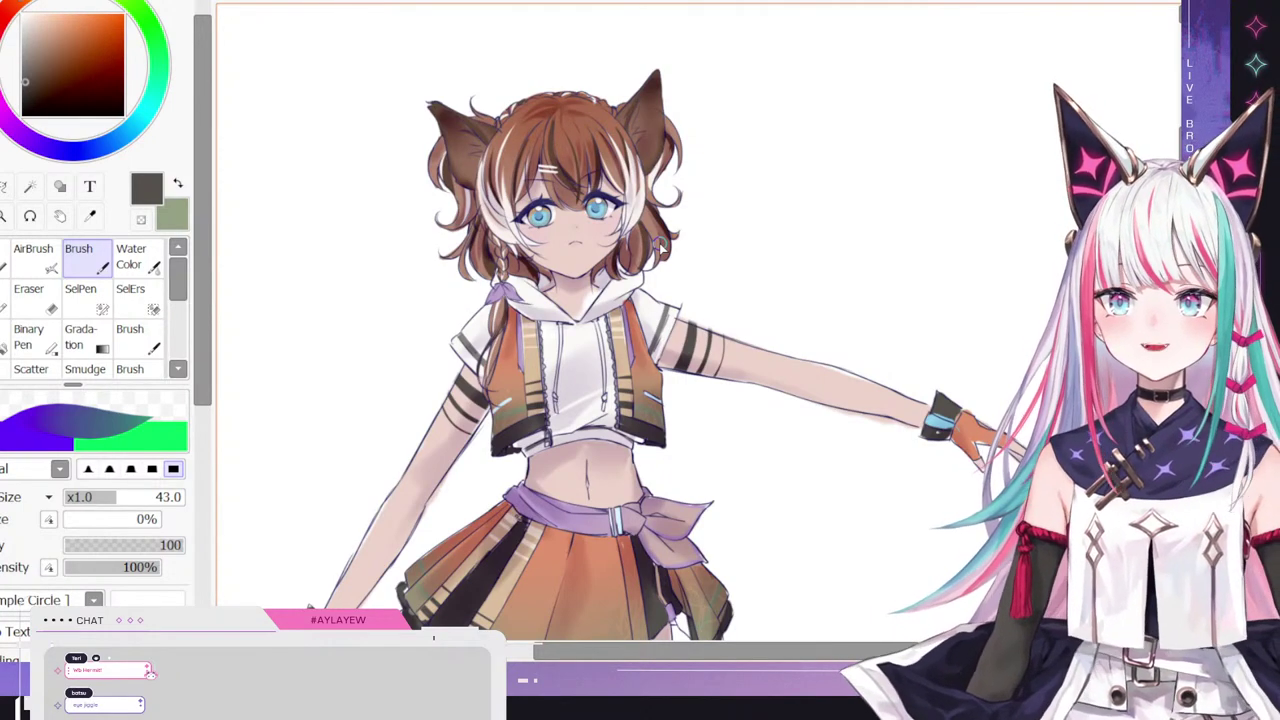
{"action": "scroll", "coordinate": [584, 222], "scroll_direction": "down", "scroll_amount": 3}
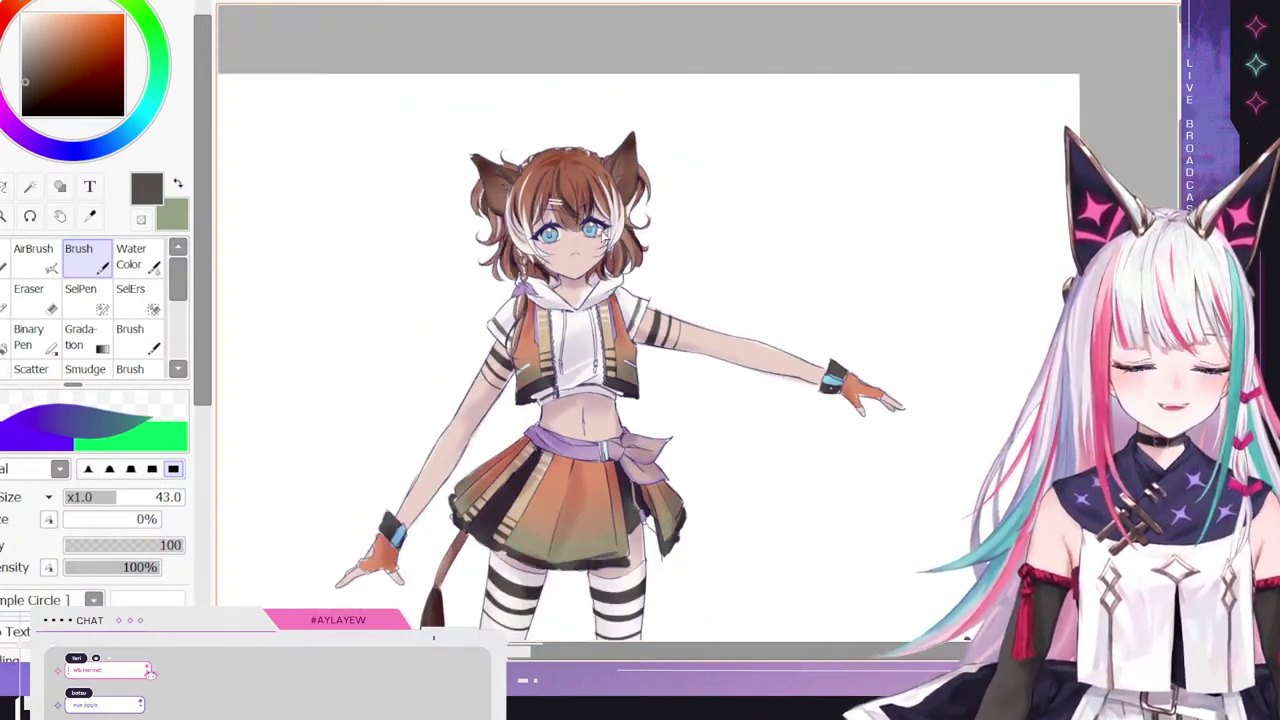
{"action": "scroll", "coordinate": [711, 575], "scroll_direction": "up", "scroll_amount": 1}
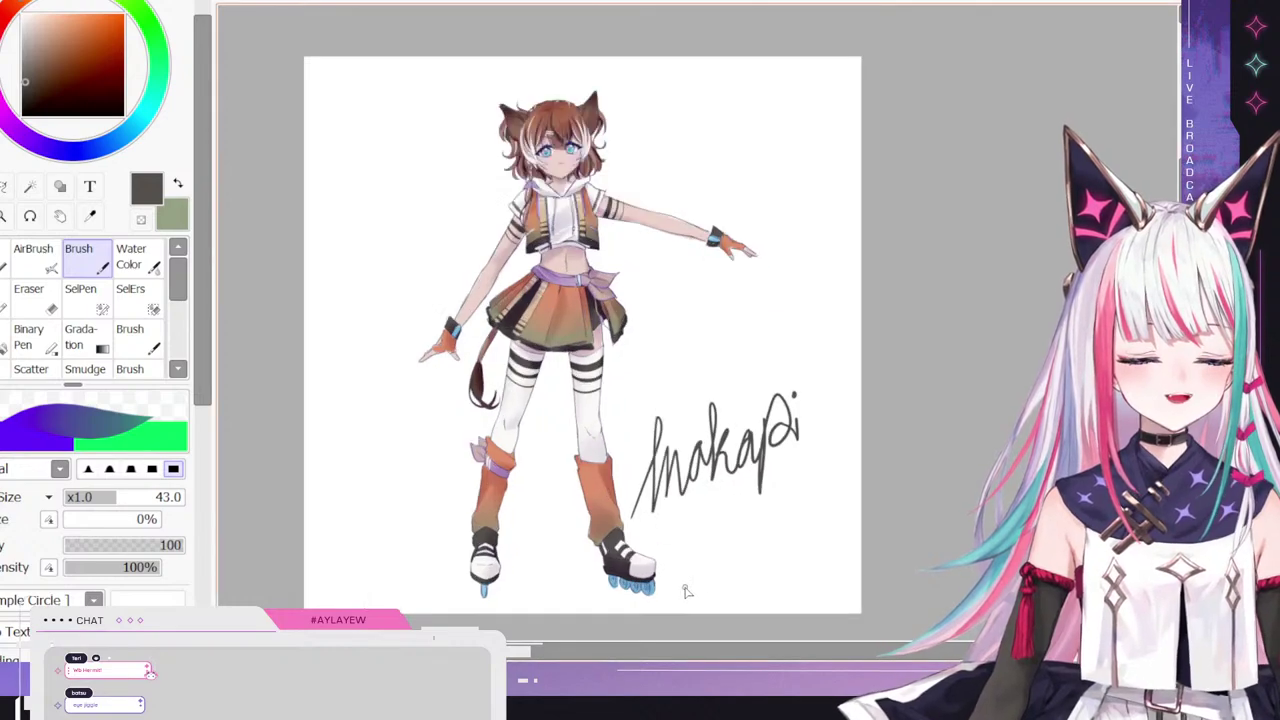